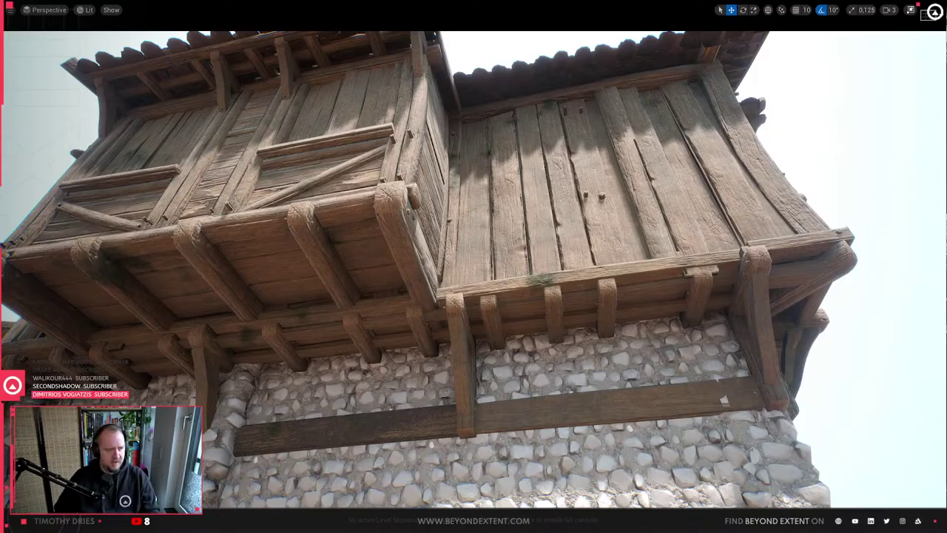
- Examine the jetties and supporting beams on the medieval houses, then review the saved camera views of the village, forest and street
{"action": "right_click_drag", "start_coordinate": [474, 267], "coordinate": [333, 293]}
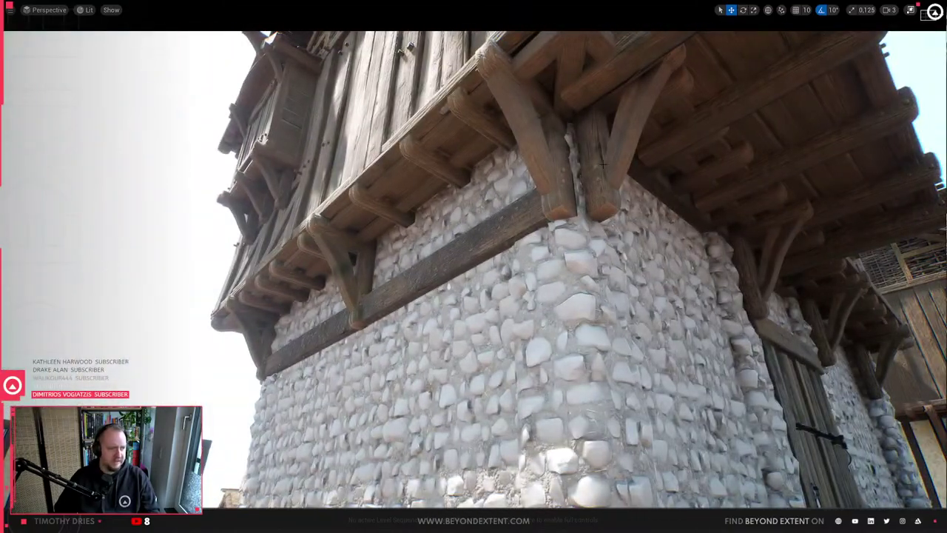
{"action": "left_click", "coordinate": [602, 165]}
{"action": "right_click_drag", "start_coordinate": [621, 244], "coordinate": [503, 300]}
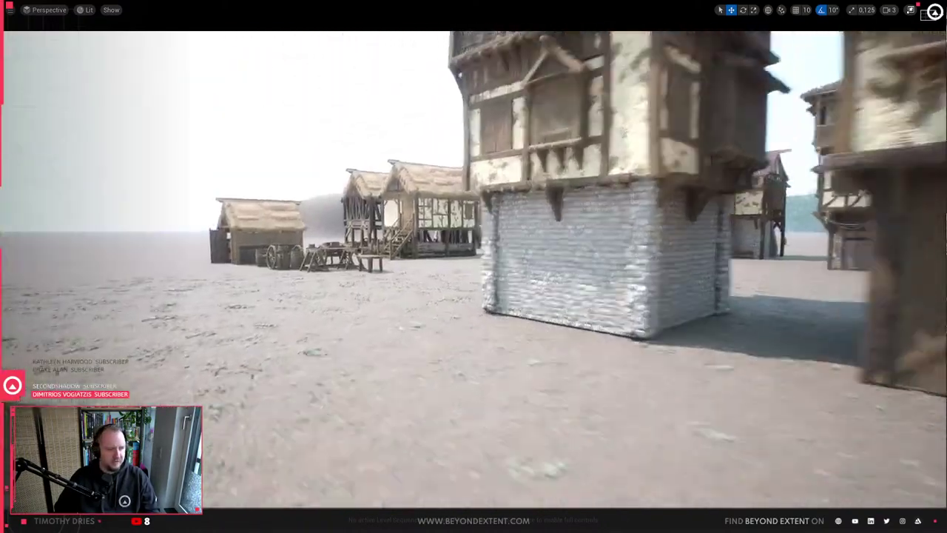
{"action": "right_click_drag", "start_coordinate": [473, 269], "coordinate": [585, 269]}
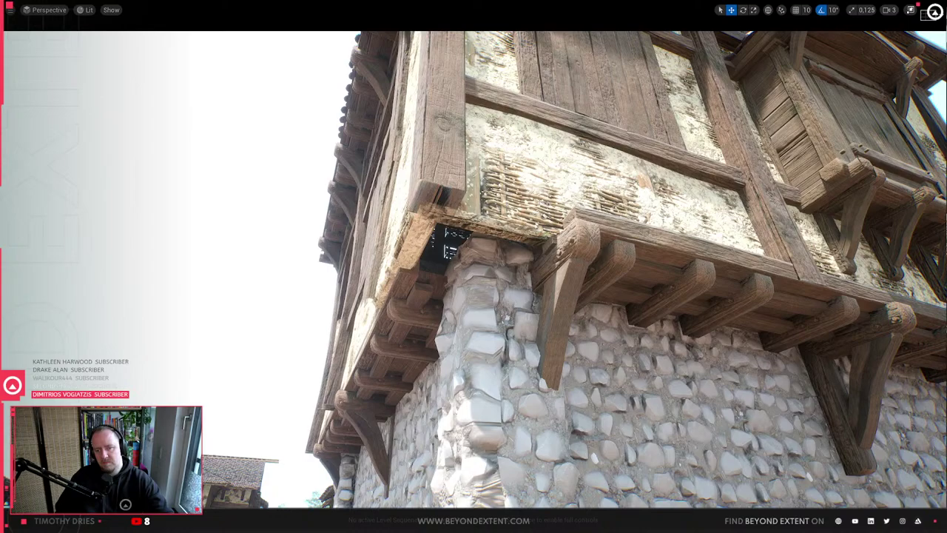
{"action": "key", "text": "2"}
{"action": "key", "text": "3"}
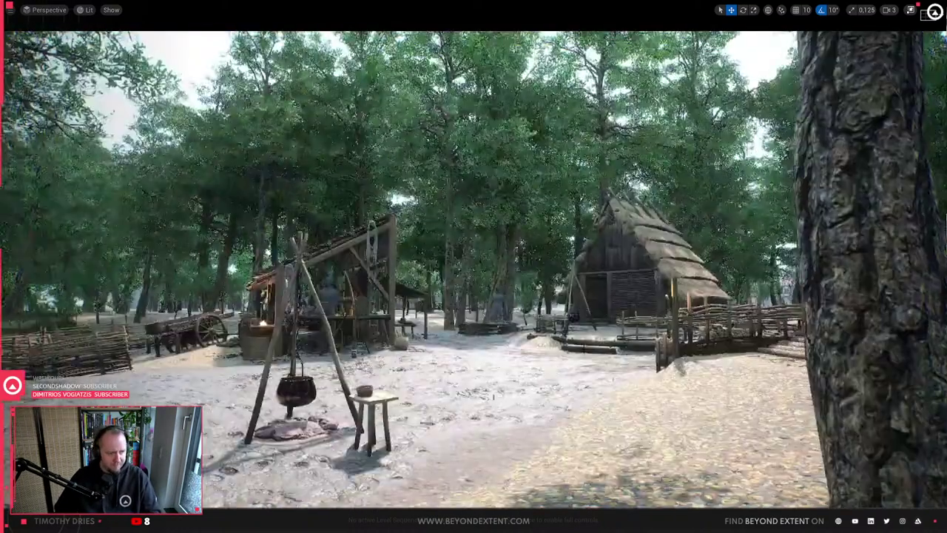
{"action": "key", "text": "4"}
{"action": "key", "text": "5"}
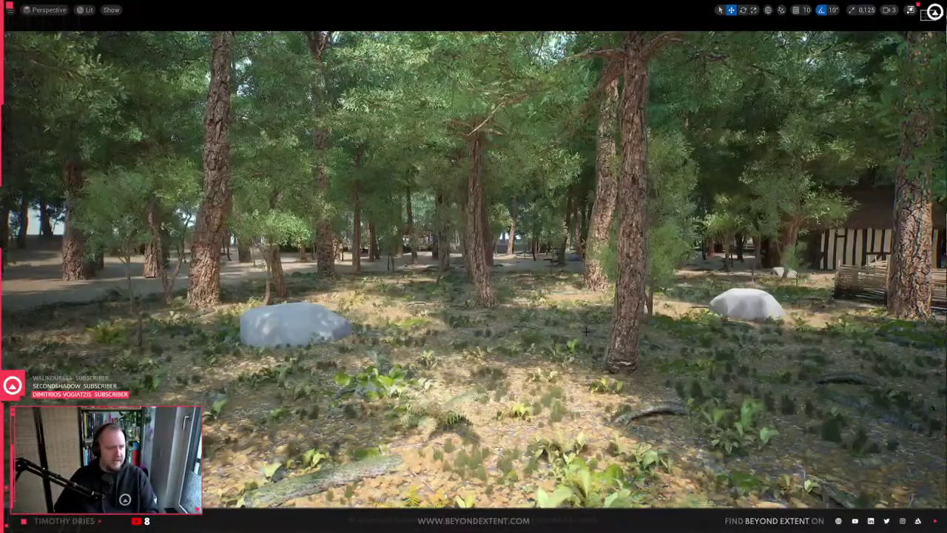
{"action": "key", "text": "6"}
{"action": "key", "text": "6"}
{"action": "key", "text": "7"}
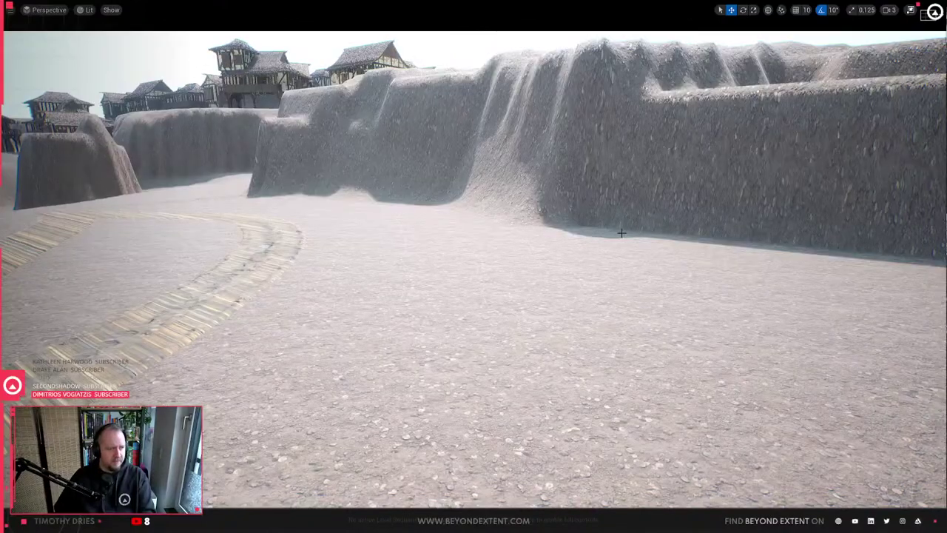
{"action": "key", "text": "8"}
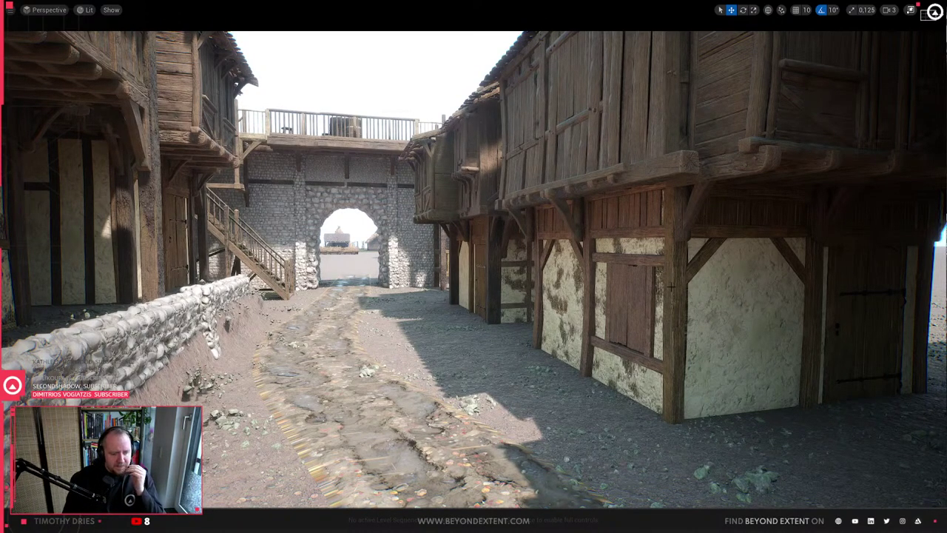
- Switch to Blender and inspect the wooden jetty pieces of the modular kit, from the large platforms down to the small corner piece
{"action": "key", "text": "alt+Tab"}
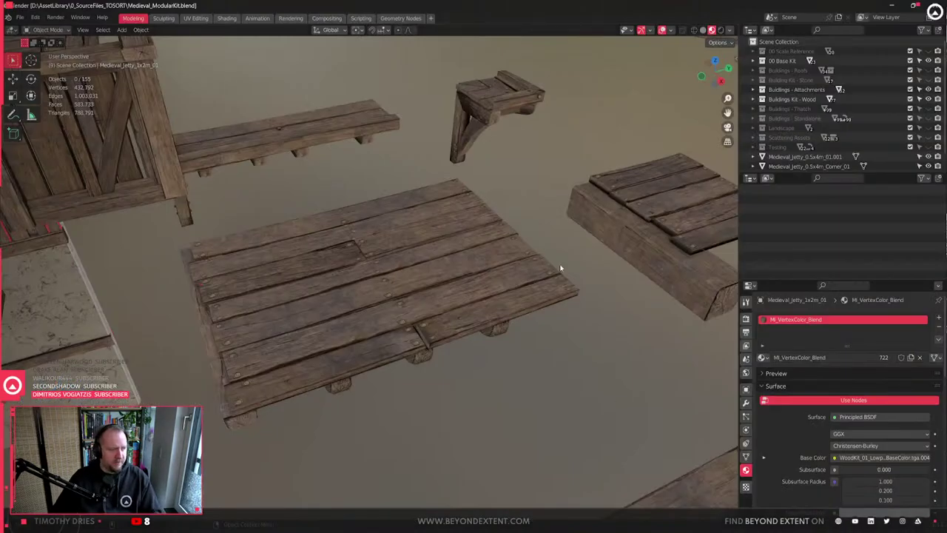
{"action": "scroll", "coordinate": [560, 267], "scroll_direction": "down", "scroll_amount": 6}
{"action": "middle_click_drag", "start_coordinate": [496, 300], "coordinate": [444, 296]}
{"action": "left_click", "coordinate": [228, 260]}
{"action": "middle_click_drag", "start_coordinate": [253, 330], "coordinate": [353, 260], "text": "shift"}
{"action": "left_click", "coordinate": [353, 262]}
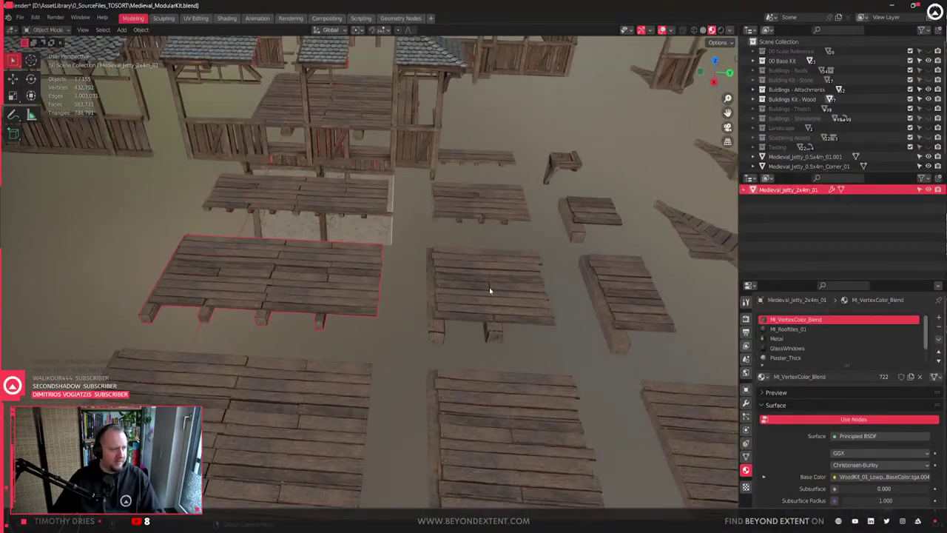
{"action": "middle_click_drag", "start_coordinate": [319, 404], "coordinate": [338, 343], "text": "shift"}
{"action": "left_click", "coordinate": [339, 342]}
{"action": "left_click", "coordinate": [511, 317]}
{"action": "left_click", "coordinate": [529, 211]}
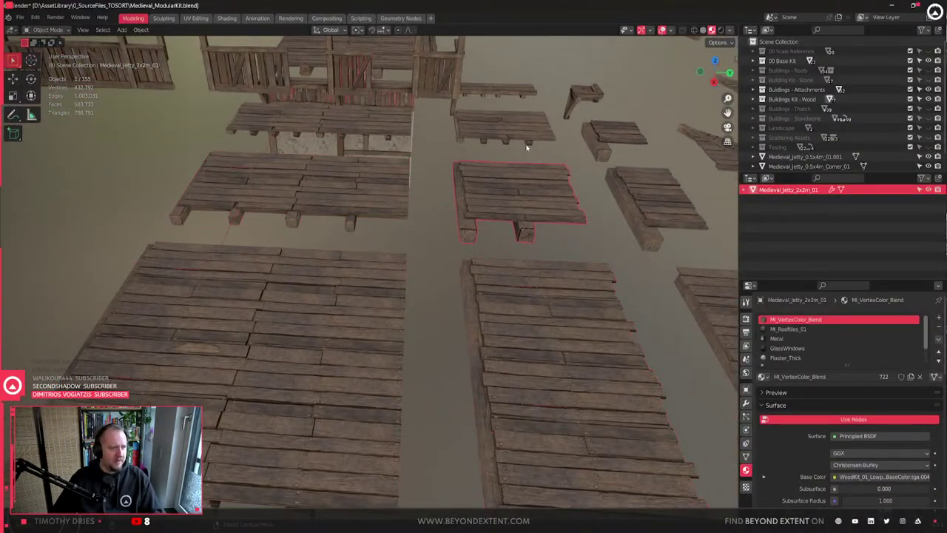
{"action": "left_click", "coordinate": [527, 144]}
{"action": "middle_click_drag", "start_coordinate": [527, 195], "coordinate": [468, 287], "text": "shift"}
{"action": "left_click", "coordinate": [576, 222]}
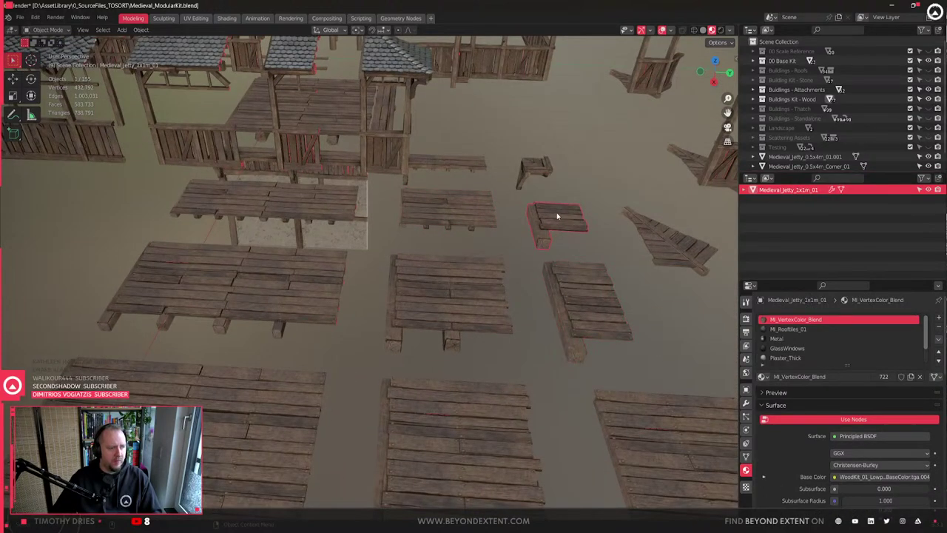
{"action": "left_click", "coordinate": [541, 166]}
{"action": "key", "text": "KP_Decimal"}
{"action": "scroll", "coordinate": [475, 305], "scroll_direction": "down", "scroll_amount": 8}
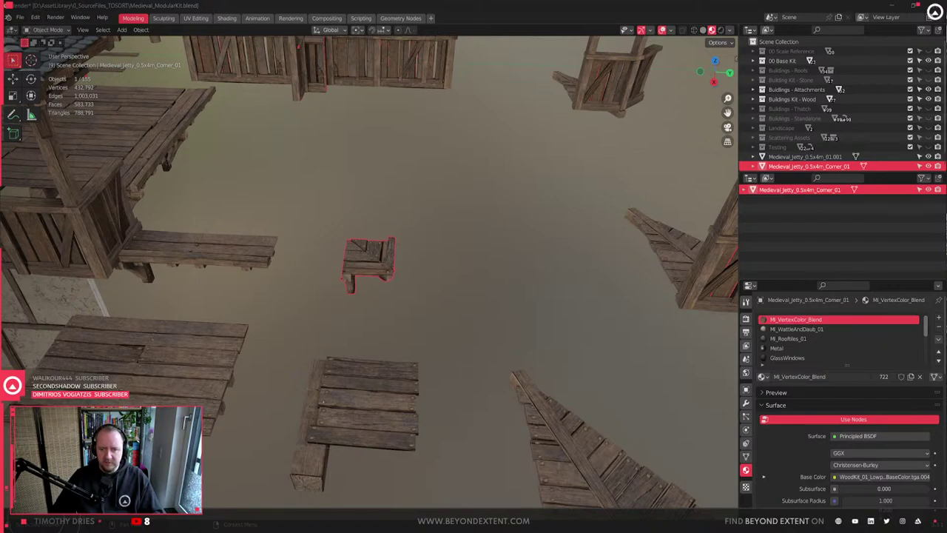
- Hide the Buildings - Attachments collection containing the roofed porch pieces
{"action": "left_click", "coordinate": [321, 384]}
{"action": "scroll", "coordinate": [323, 385], "scroll_direction": "down", "scroll_amount": 6}
{"action": "middle_click_drag", "start_coordinate": [323, 384], "coordinate": [483, 379], "text": "shift"}
{"action": "left_click", "coordinate": [400, 270]}
{"action": "middle_click_drag", "start_coordinate": [400, 271], "coordinate": [361, 338]}
{"action": "scroll", "coordinate": [361, 339], "scroll_direction": "up", "scroll_amount": 2}
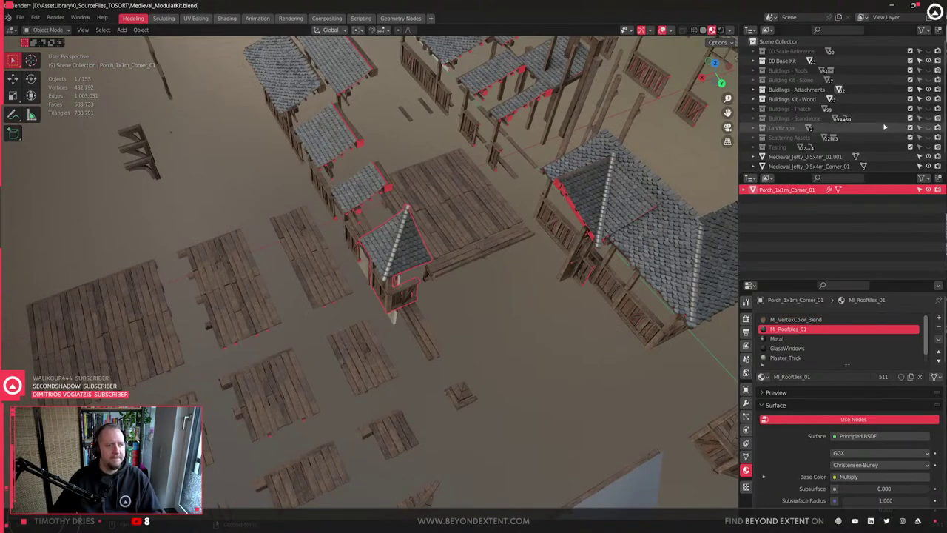
{"action": "left_click", "coordinate": [929, 90]}
- Examine the 1x4 m jetty's planks and support beams among the remaining wood kit pieces
{"action": "scroll", "coordinate": [300, 332], "scroll_direction": "down", "scroll_amount": 3}
{"action": "left_click", "coordinate": [304, 292]}
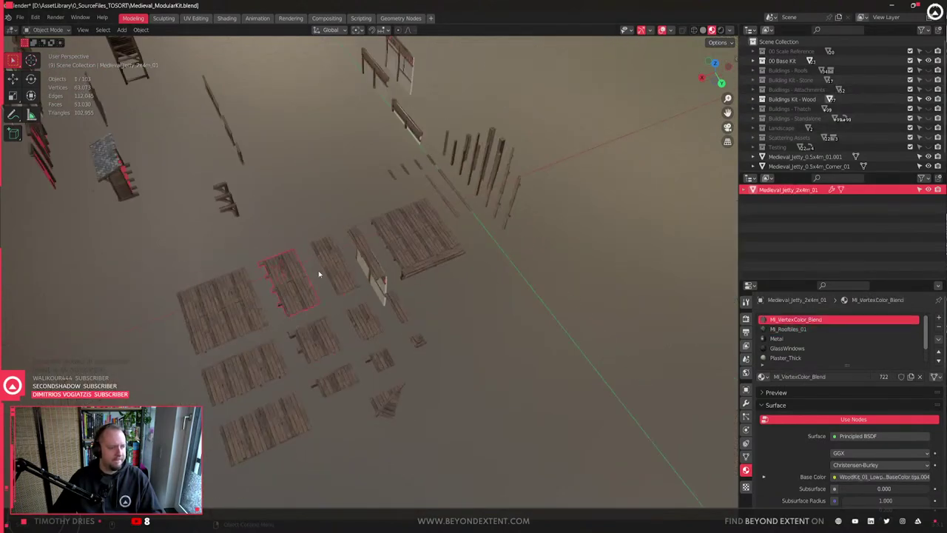
{"action": "left_click", "coordinate": [334, 267]}
{"action": "scroll", "coordinate": [335, 267], "scroll_direction": "up", "scroll_amount": 6}
{"action": "middle_click_drag", "start_coordinate": [334, 266], "coordinate": [474, 296]}
{"action": "scroll", "coordinate": [568, 302], "scroll_direction": "up", "scroll_amount": 3}
{"action": "scroll", "coordinate": [458, 280], "scroll_direction": "down", "scroll_amount": 1}
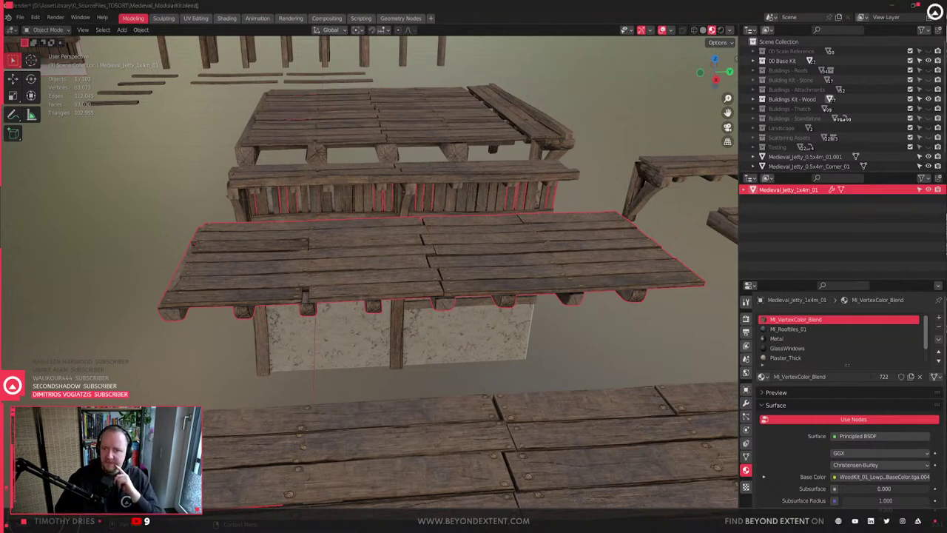
{"action": "middle_click_drag", "start_coordinate": [457, 269], "coordinate": [514, 299]}
{"action": "scroll", "coordinate": [527, 260], "scroll_direction": "down", "scroll_amount": 4}
- Compare the planks and protruding beams of the 2x4 m jetty with those of the 1x4 m jetty
{"action": "left_click", "coordinate": [549, 348]}
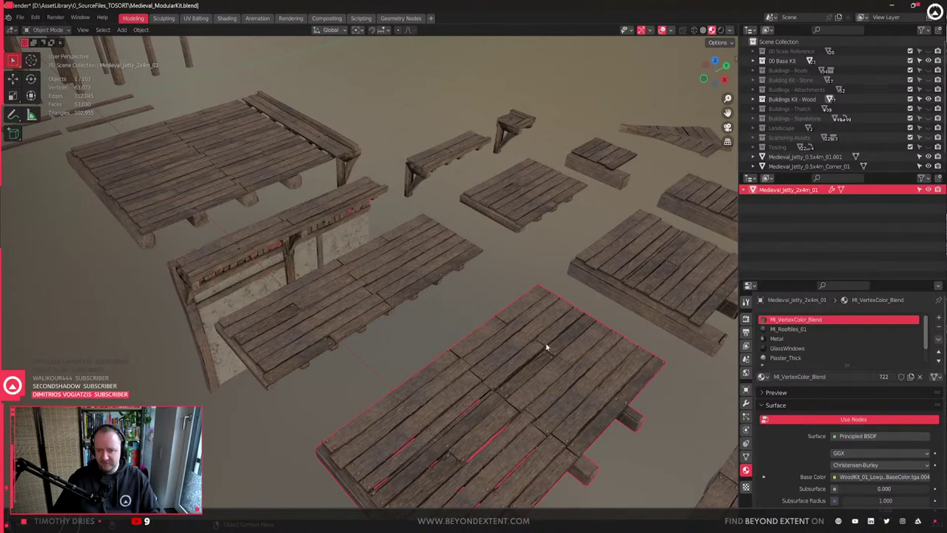
{"action": "scroll", "coordinate": [547, 347], "scroll_direction": "up", "scroll_amount": 3}
{"action": "middle_click_drag", "start_coordinate": [547, 347], "coordinate": [376, 402]}
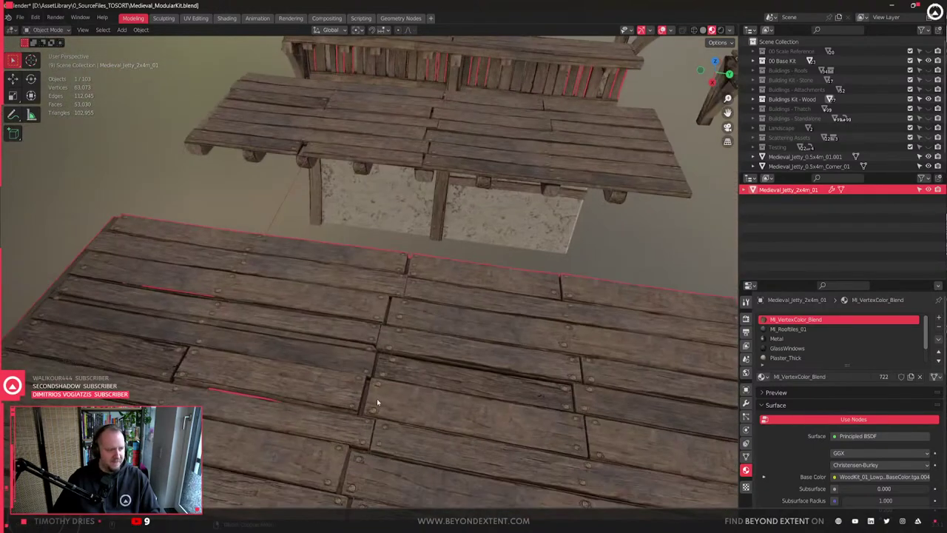
{"action": "scroll", "coordinate": [377, 402], "scroll_direction": "down", "scroll_amount": 3}
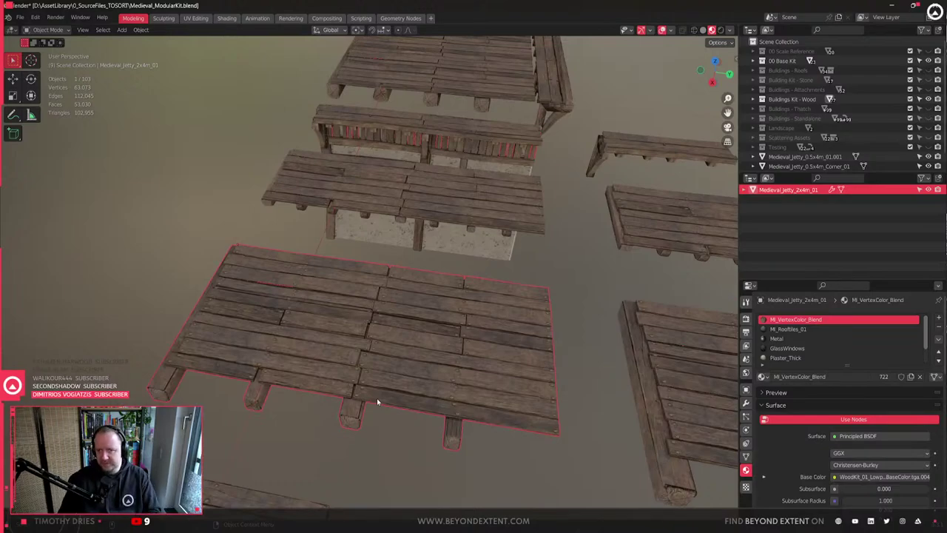
{"action": "scroll", "coordinate": [415, 385], "scroll_direction": "down", "scroll_amount": 4}
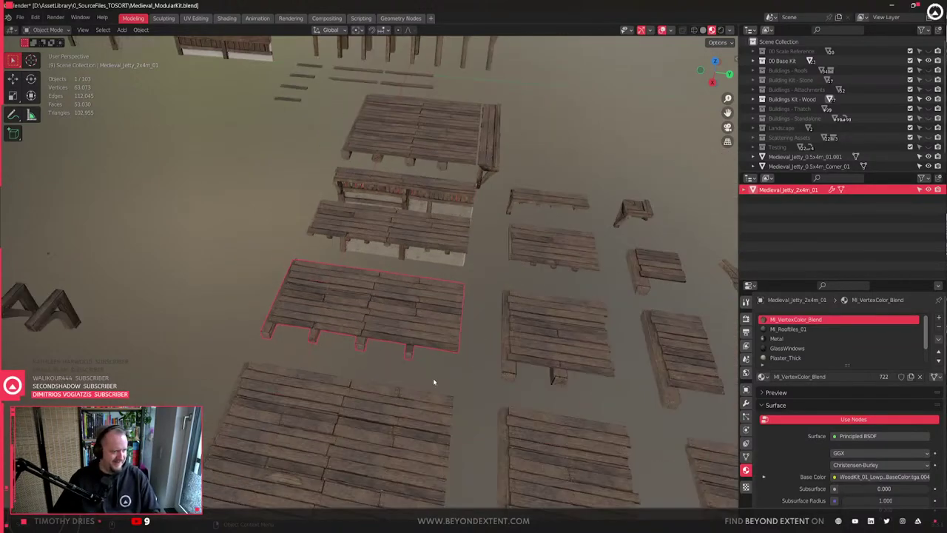
{"action": "left_click", "coordinate": [443, 226]}
{"action": "scroll", "coordinate": [442, 226], "scroll_direction": "up", "scroll_amount": 3}
{"action": "middle_click_drag", "start_coordinate": [438, 325], "coordinate": [499, 292]}
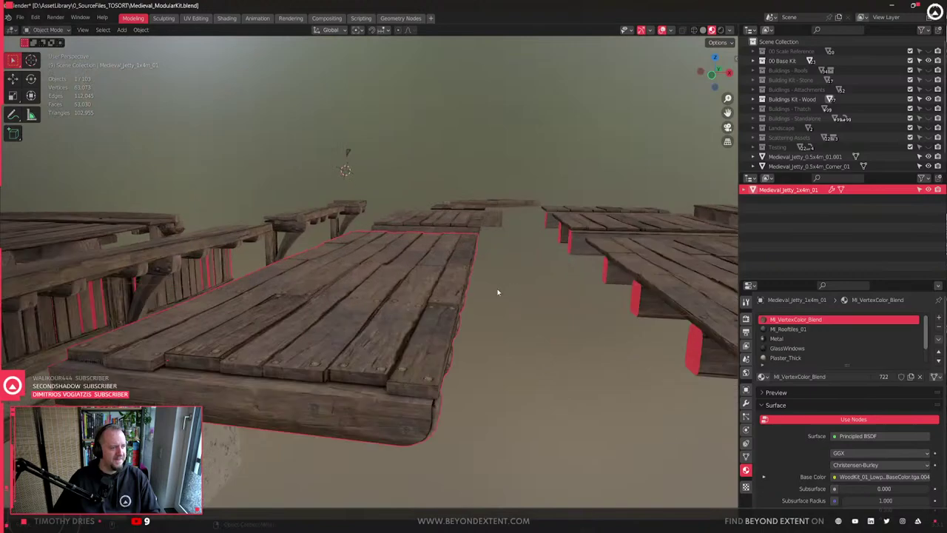
{"action": "middle_click_drag", "start_coordinate": [388, 334], "coordinate": [419, 335]}
{"action": "scroll", "coordinate": [477, 227], "scroll_direction": "down", "scroll_amount": 2}
- Duplicate the 1x4 m jetty and move the copy along its local Z axis over to the 2x4 m jetty
{"action": "left_click", "coordinate": [273, 310]}
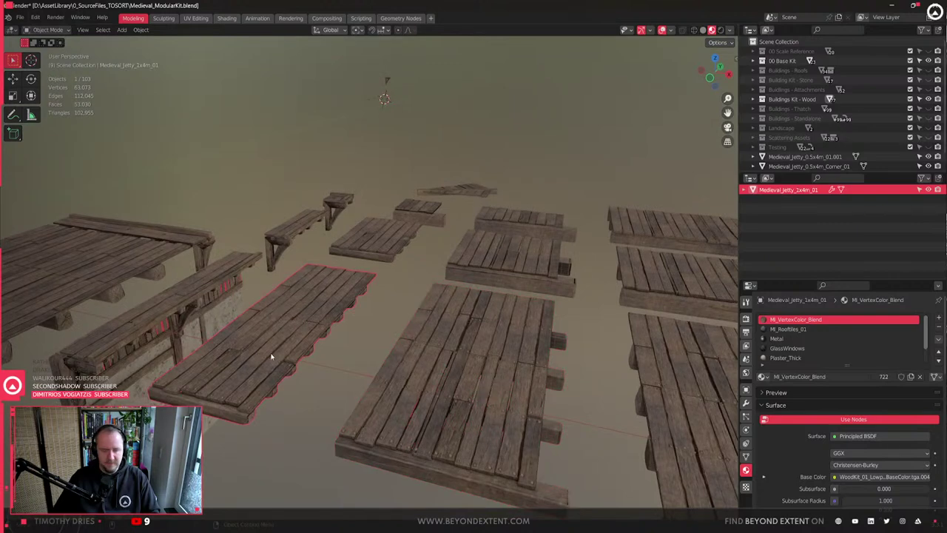
{"action": "middle_click_drag", "start_coordinate": [272, 357], "coordinate": [270, 393]}
{"action": "key", "text": "shift+d"}
{"action": "key", "text": "y"}
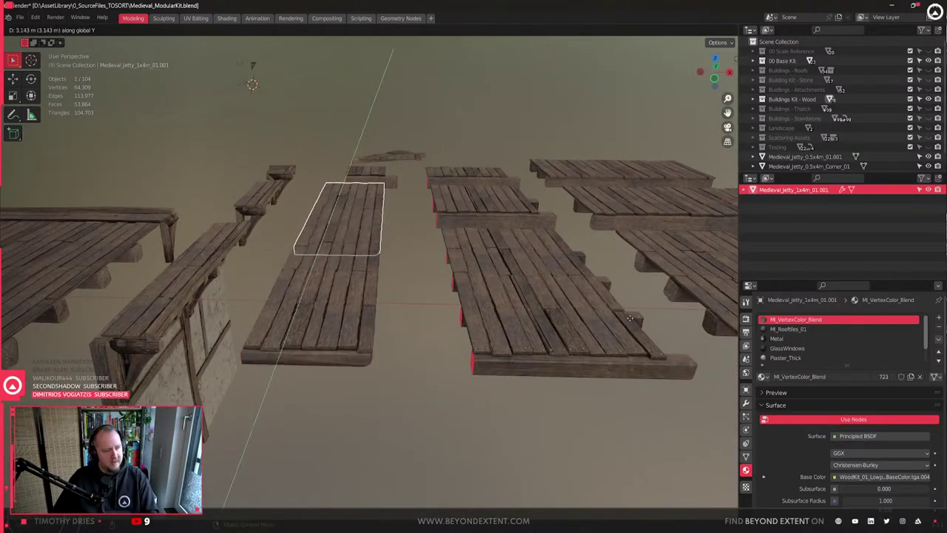
{"action": "key", "text": "x"}
{"action": "key", "text": "z"}
{"action": "key", "text": "z"}
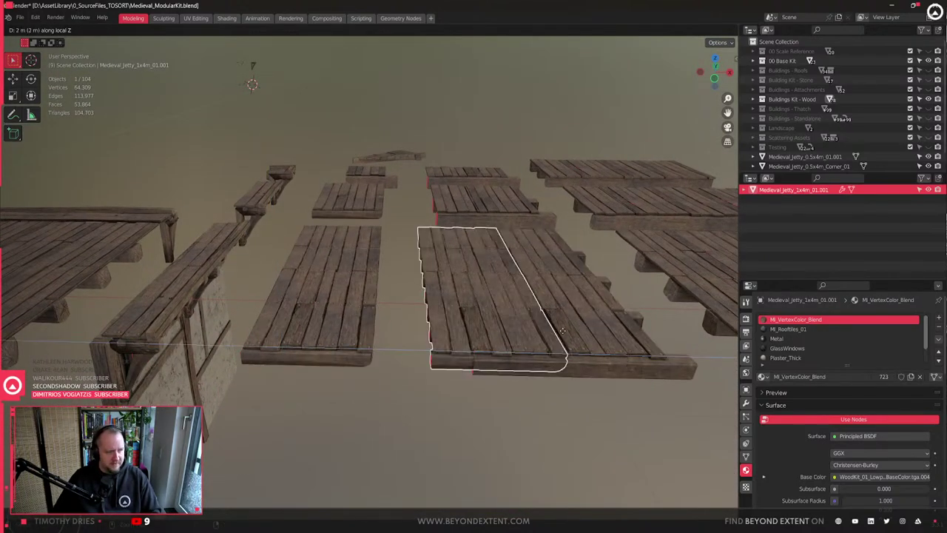
{"action": "left_click", "coordinate": [615, 374]}
- Raise the duplicated jetty 1 m along the global Z axis above the 2x4 m jetty
{"action": "mouse_move", "coordinate": [615, 374]}
{"action": "middle_mouse_down"}
{"action": "mouse_move", "coordinate": [495, 360]}
{"action": "mouse_move", "coordinate": [636, 411]}
{"action": "mouse_move", "coordinate": [614, 385]}
{"action": "middle_mouse_up"}
{"action": "key", "text": "g"}
{"action": "key", "text": "z"}
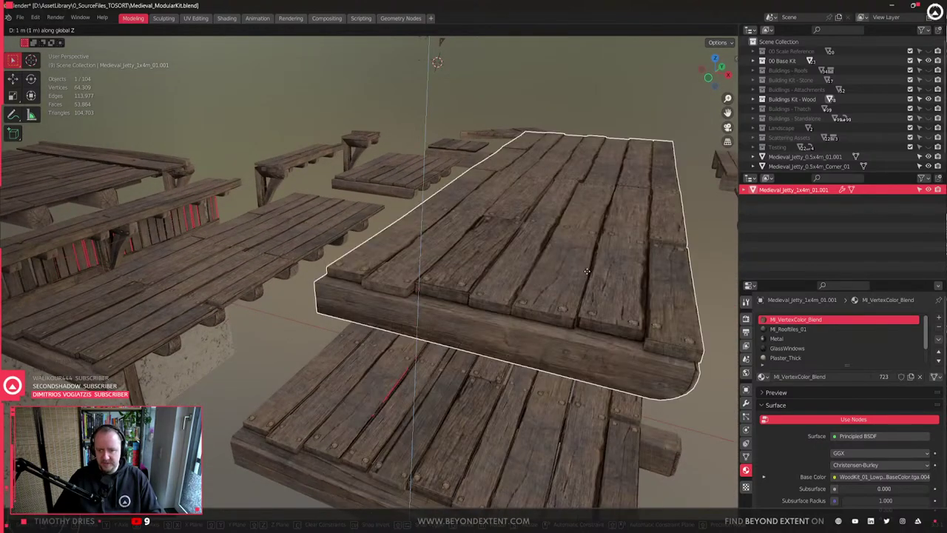
{"action": "left_click", "coordinate": [587, 272]}
{"action": "middle_click_drag", "start_coordinate": [586, 272], "coordinate": [569, 365]}
- In edit mode on the raised jetty copy, select the open end edge loops of all eight support beams
{"action": "left_click", "coordinate": [408, 469]}
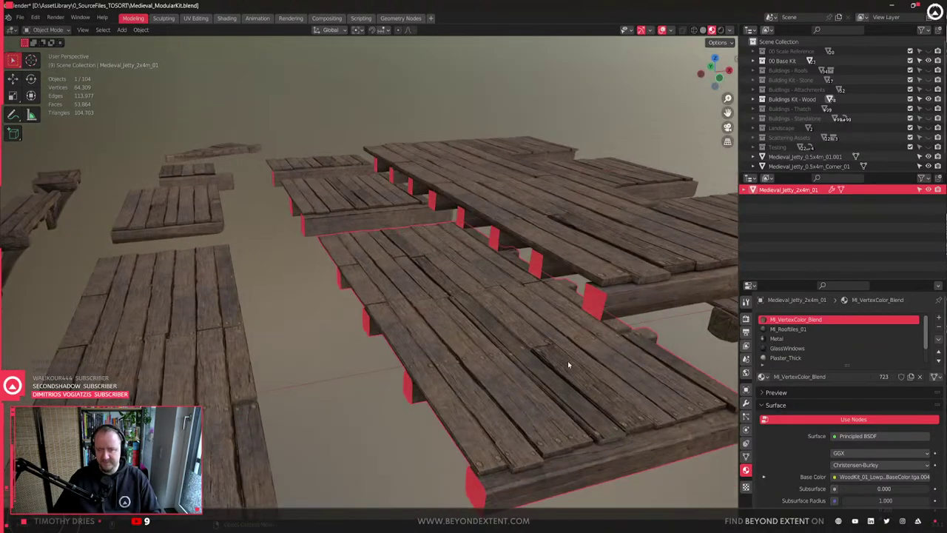
{"action": "left_click", "coordinate": [627, 281]}
{"action": "middle_click_drag", "start_coordinate": [626, 281], "coordinate": [546, 338]}
{"action": "key", "text": "Tab"}
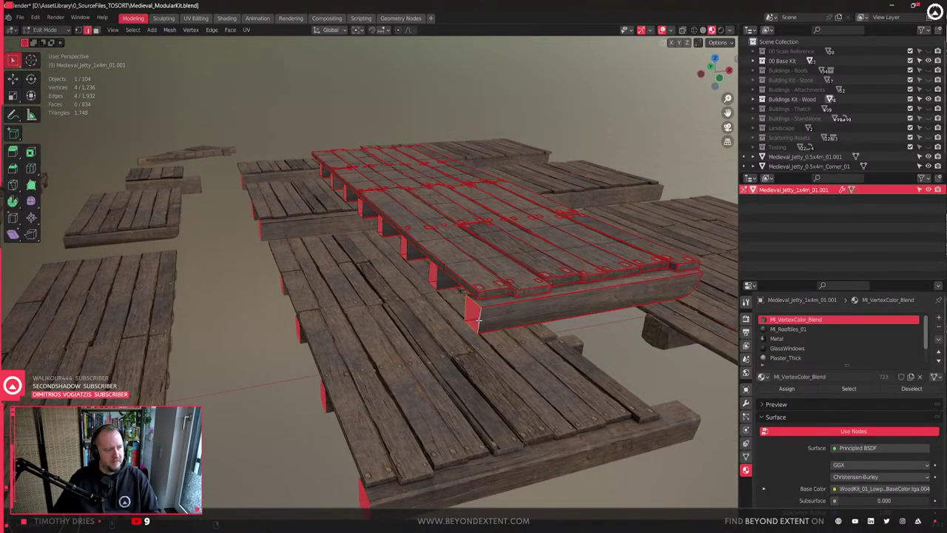
{"action": "left_click", "coordinate": [438, 278], "text": "alt+shift"}
{"action": "left_click", "coordinate": [406, 247], "text": "alt+shift"}
{"action": "left_click", "coordinate": [374, 222], "text": "alt+shift"}
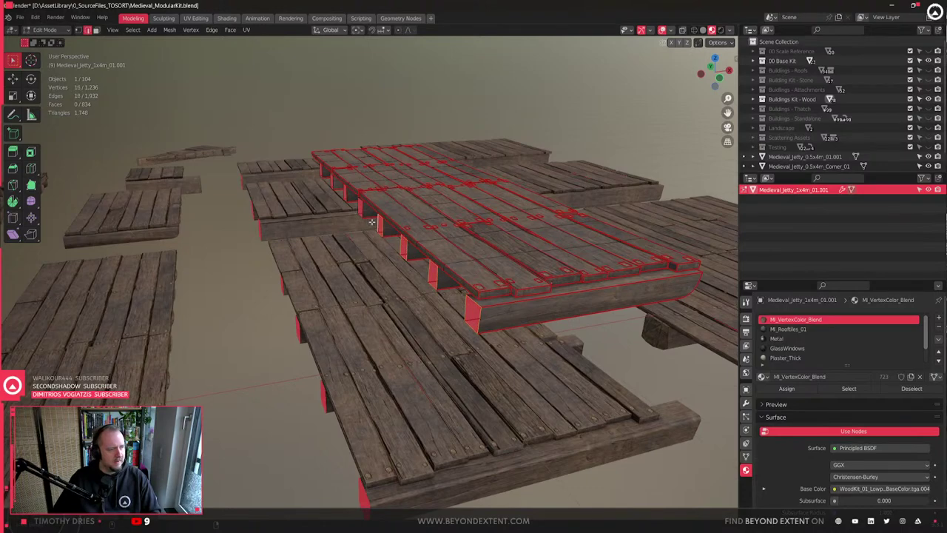
{"action": "middle_click_drag", "start_coordinate": [346, 193], "coordinate": [427, 370]}
{"action": "scroll", "coordinate": [427, 370], "scroll_direction": "up", "scroll_amount": 4}
{"action": "left_click", "coordinate": [453, 424], "text": "alt+shift"}
{"action": "middle_click_drag", "start_coordinate": [377, 437], "coordinate": [451, 372]}
{"action": "left_click", "coordinate": [447, 422], "text": "alt+shift"}
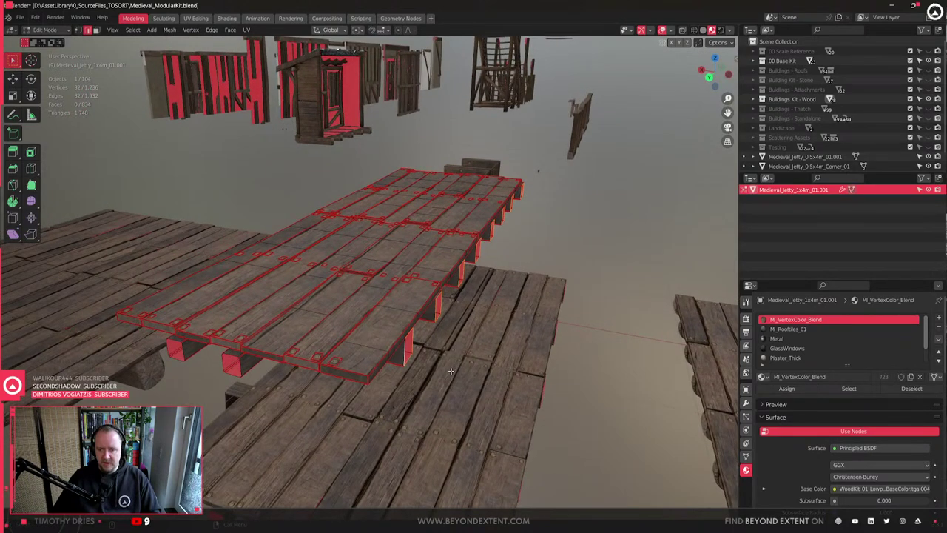
- Extend the selected beam ends along the X axis so the beams reach out beyond the planks
{"action": "scroll", "coordinate": [451, 371], "scroll_direction": "up", "scroll_amount": 2}
{"action": "middle_click_drag", "start_coordinate": [451, 371], "coordinate": [452, 394]}
{"action": "key", "text": "g"}
{"action": "key", "text": "x"}
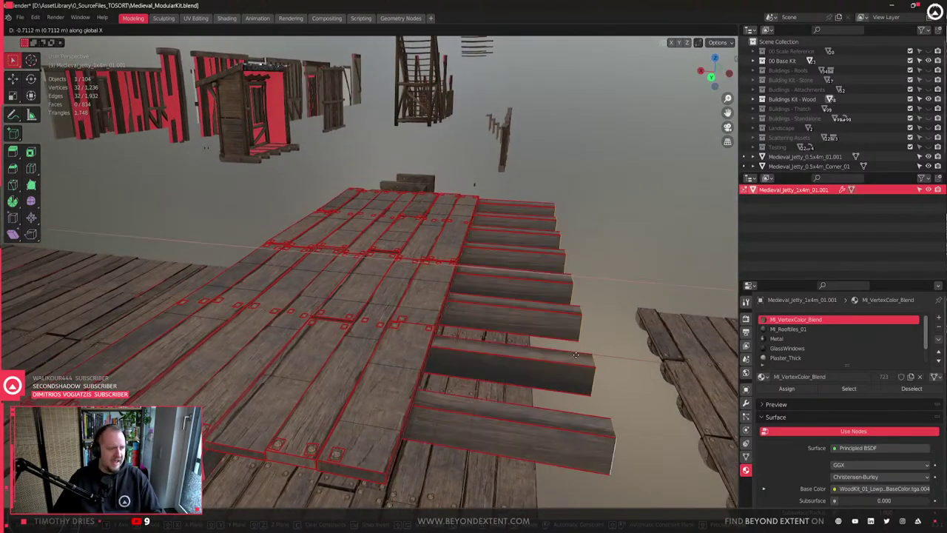
{"action": "left_click", "coordinate": [555, 358]}
{"action": "middle_click_drag", "start_coordinate": [556, 359], "coordinate": [552, 359]}
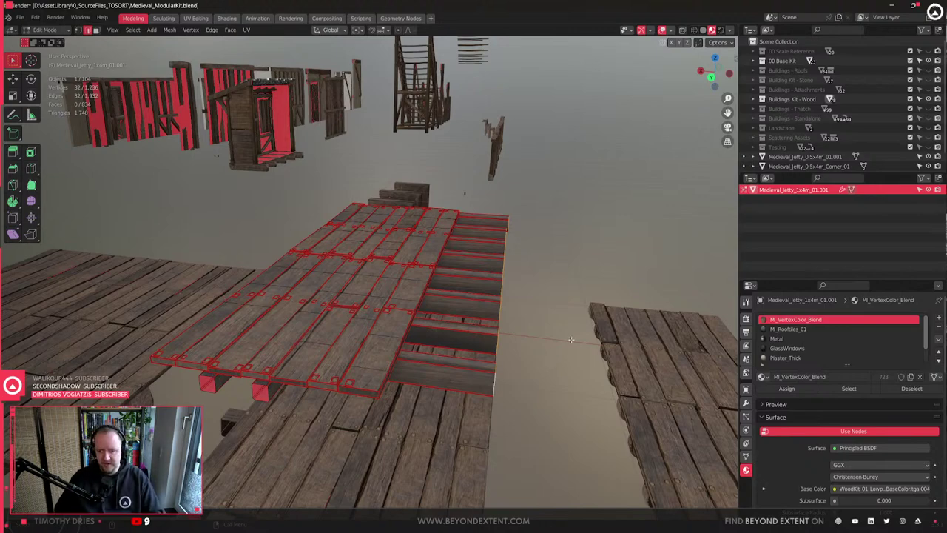
- Check the extended support beams against the planks and neighbouring jetties from both sides, and leave edit mode
{"action": "scroll", "coordinate": [516, 326], "scroll_direction": "up", "scroll_amount": 2}
{"action": "scroll", "coordinate": [516, 326], "scroll_direction": "down", "scroll_amount": 3}
{"action": "key", "text": "Tab"}
{"action": "middle_click_drag", "start_coordinate": [516, 326], "coordinate": [455, 376]}
{"action": "scroll", "coordinate": [397, 397], "scroll_direction": "up", "scroll_amount": 1}
{"action": "key", "text": "Tab"}
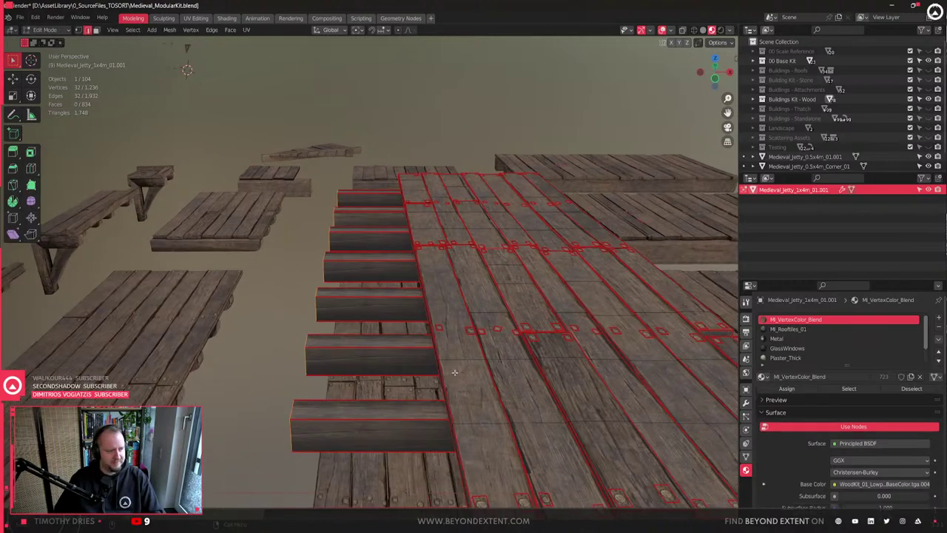
{"action": "middle_click_drag", "start_coordinate": [529, 372], "coordinate": [486, 376]}
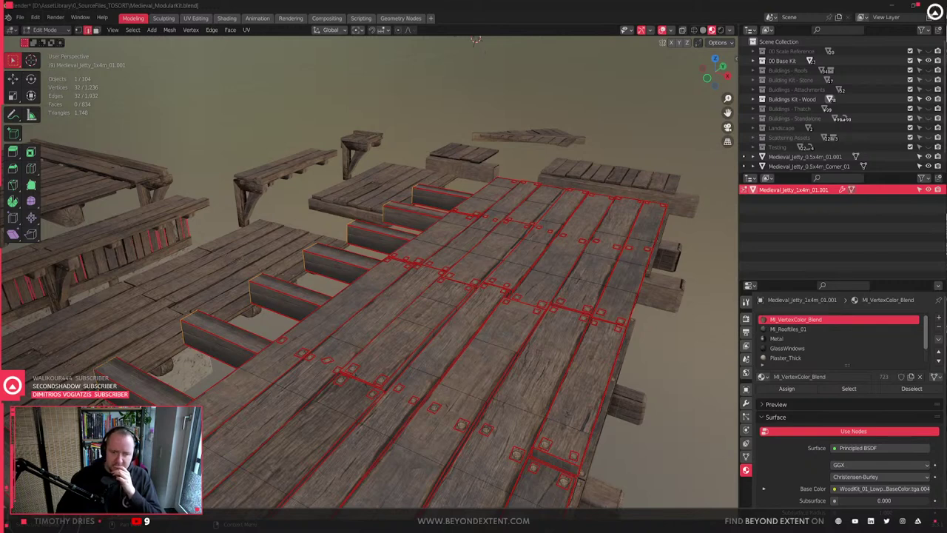
{"action": "left_click", "coordinate": [537, 330]}
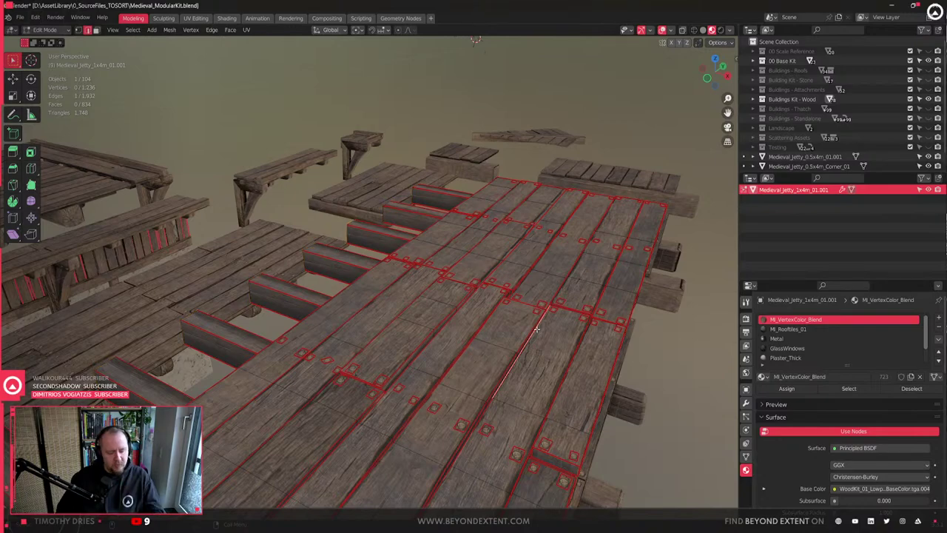
{"action": "key", "text": "Tab"}
{"action": "scroll", "coordinate": [544, 329], "scroll_direction": "down", "scroll_amount": 5}
- Switch to File Explorer and open the Saved > Screenshots > Windows folder of the Mildir 4.26 project
{"action": "left_click", "coordinate": [303, 529]}
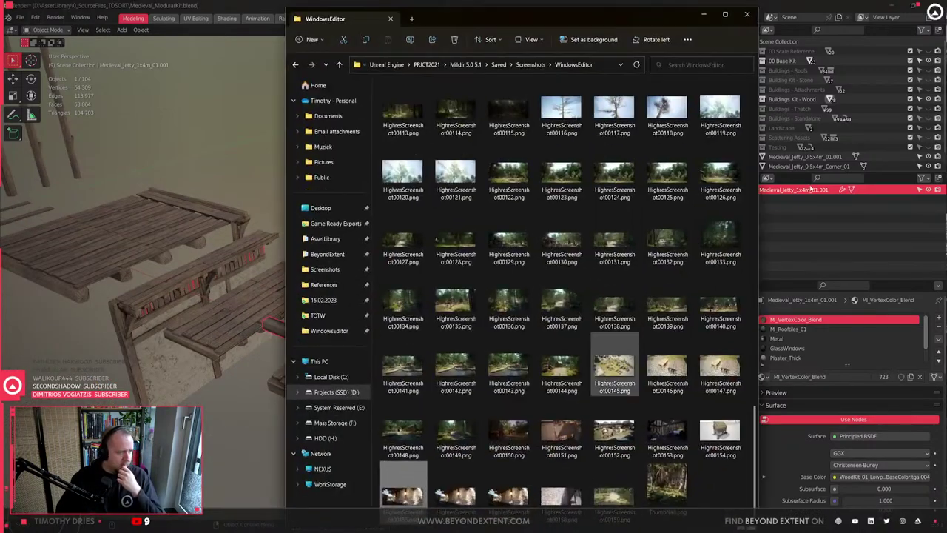
{"action": "scroll", "coordinate": [544, 167], "scroll_direction": "up", "scroll_amount": 10}
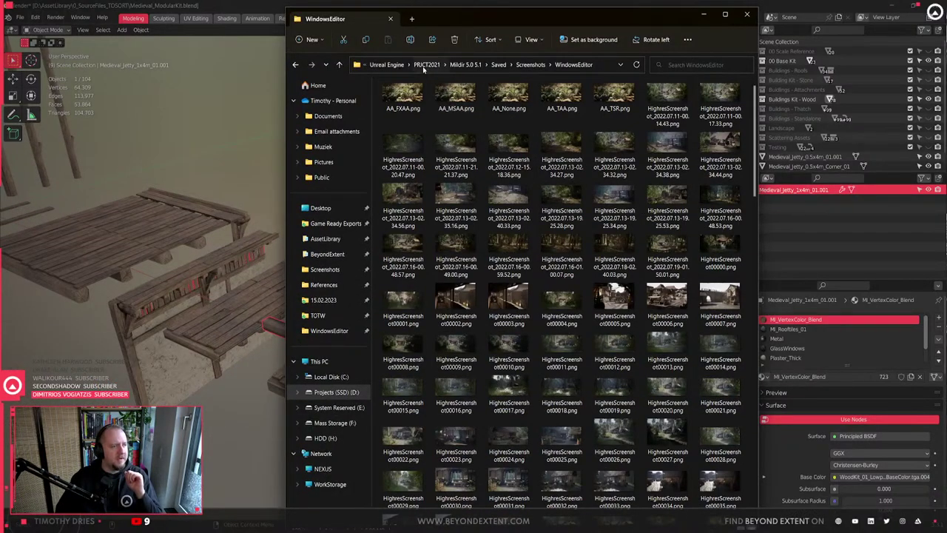
{"action": "left_click", "coordinate": [428, 65]}
{"action": "double_click", "coordinate": [422, 119]}
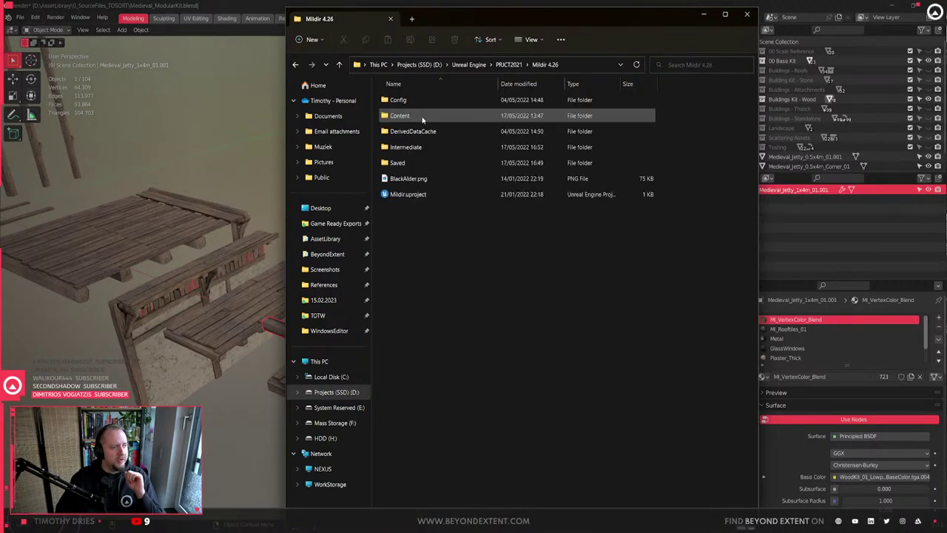
{"action": "double_click", "coordinate": [412, 162]}
{"action": "key", "text": "s"}
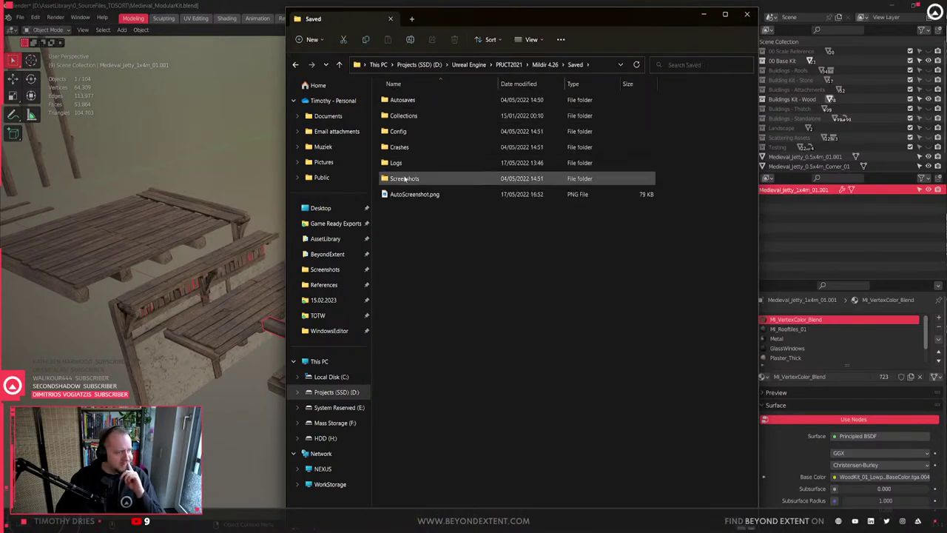
{"action": "key", "text": "Return"}
{"action": "double_click", "coordinate": [427, 98]}
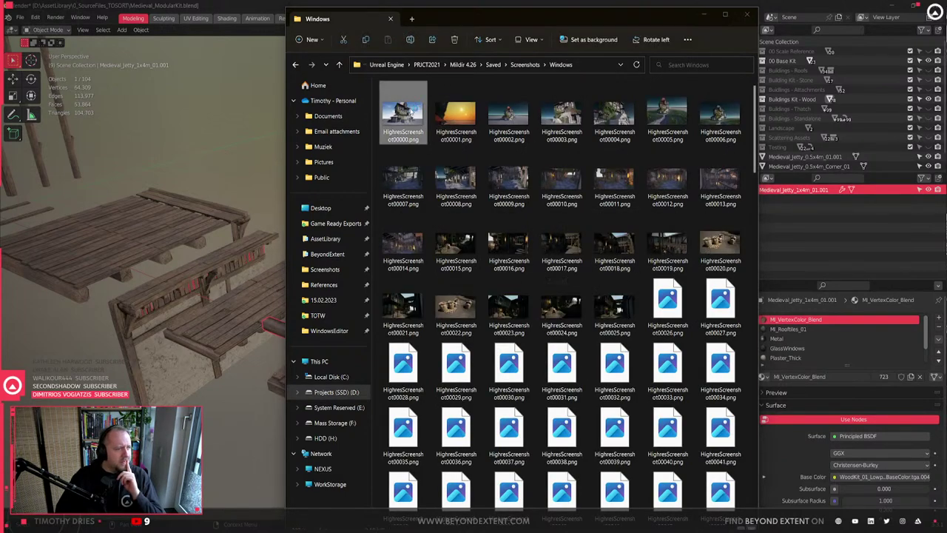
- Open HighresScreenshot00000.png and examine the renders of the half-timbered house, paying attention to the beams that support its overhangs
{"action": "double_click", "coordinate": [402, 117]}
{"action": "left_click", "coordinate": [446, 121]}
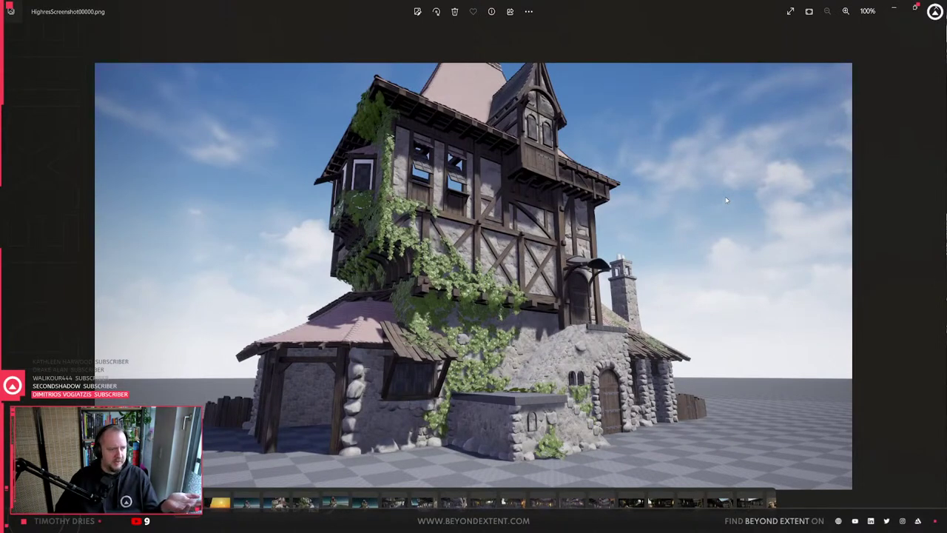
{"action": "key", "text": "Right"}
{"action": "key", "text": "Right"}
{"action": "key", "text": "Right"}
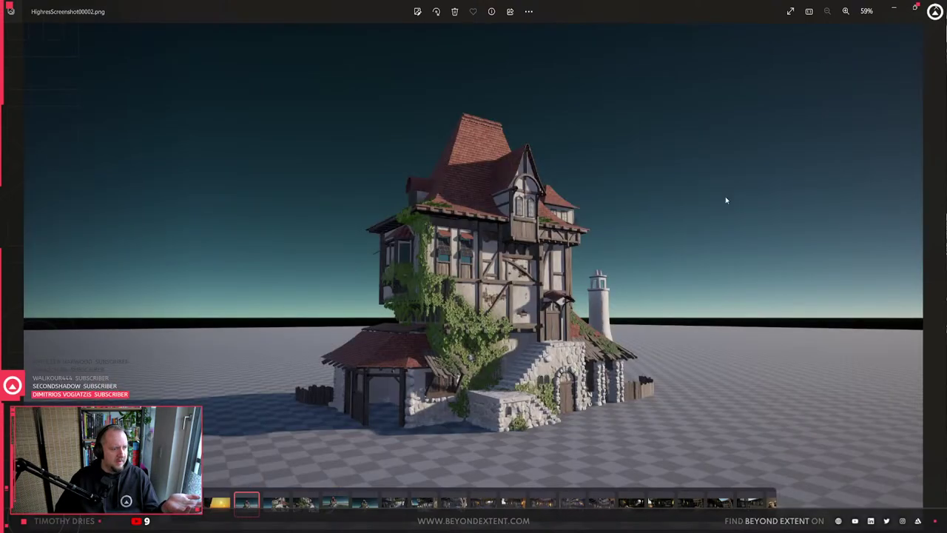
{"action": "key", "text": "Right"}
{"action": "key", "text": "Right"}
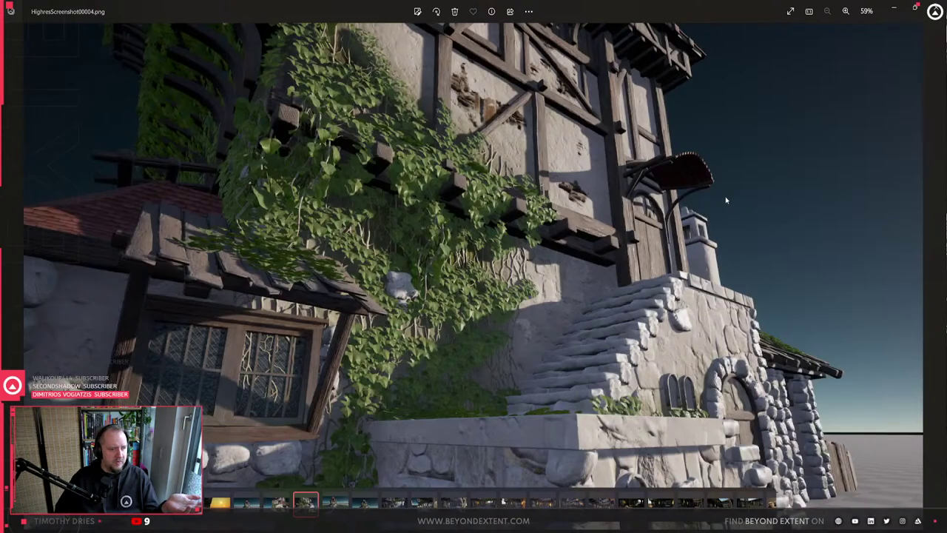
{"action": "key", "text": "Right"}
{"action": "key", "text": "Left"}
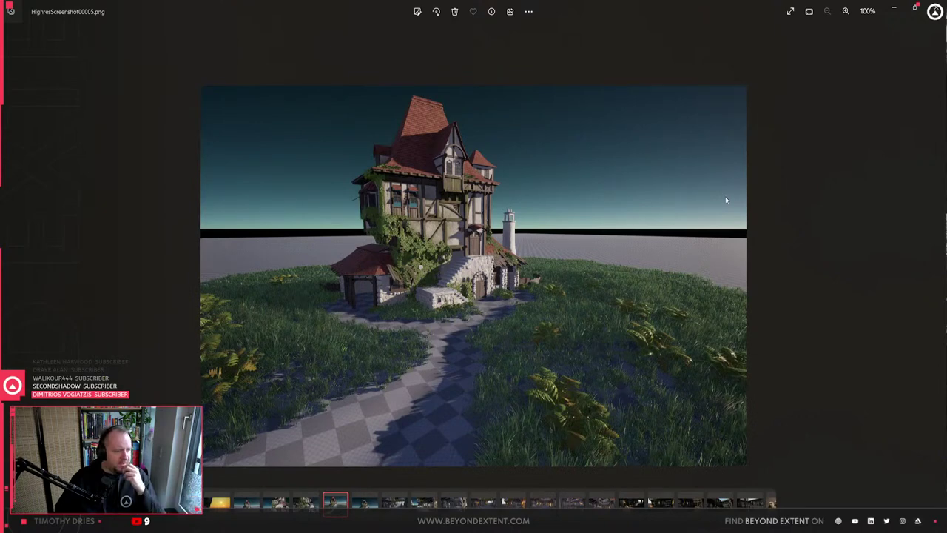
- Browse onward through the medieval courtyard renders and examine how jetties and support beams are used on the buildings
{"action": "key", "text": "Right"}
{"action": "key", "text": "Right"}
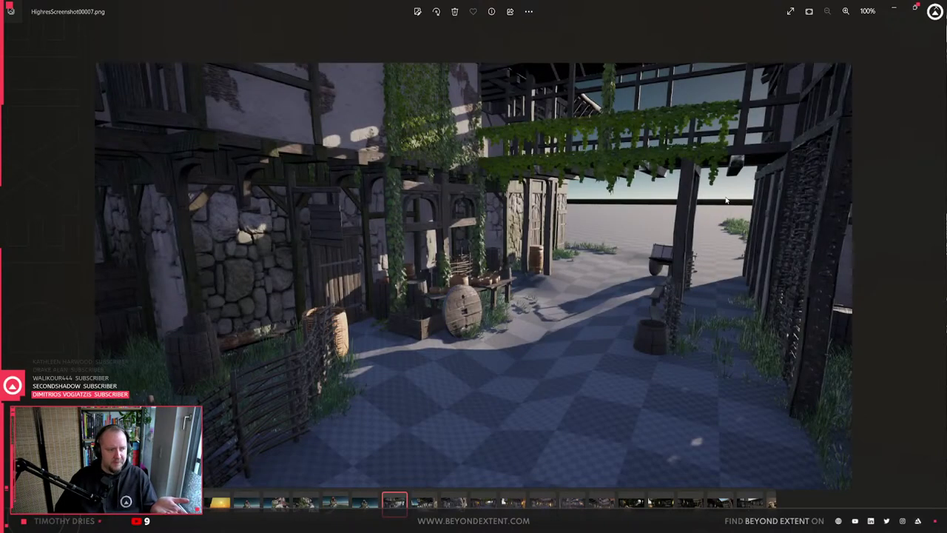
{"action": "key", "text": "Right"}
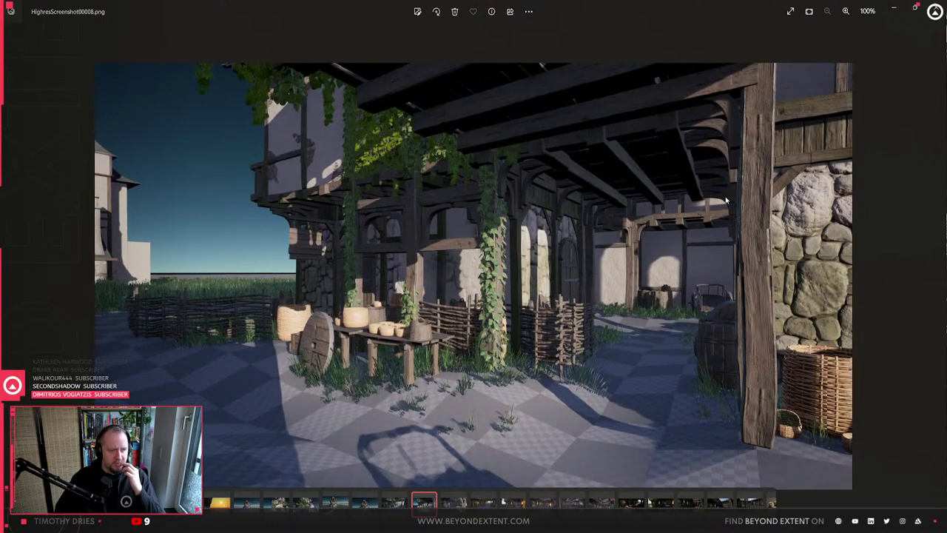
{"action": "key", "text": "Right"}
{"action": "key", "text": "Right"}
{"action": "key", "text": "Right"}
{"action": "key", "text": "Right"}
{"action": "key", "text": "Right"}
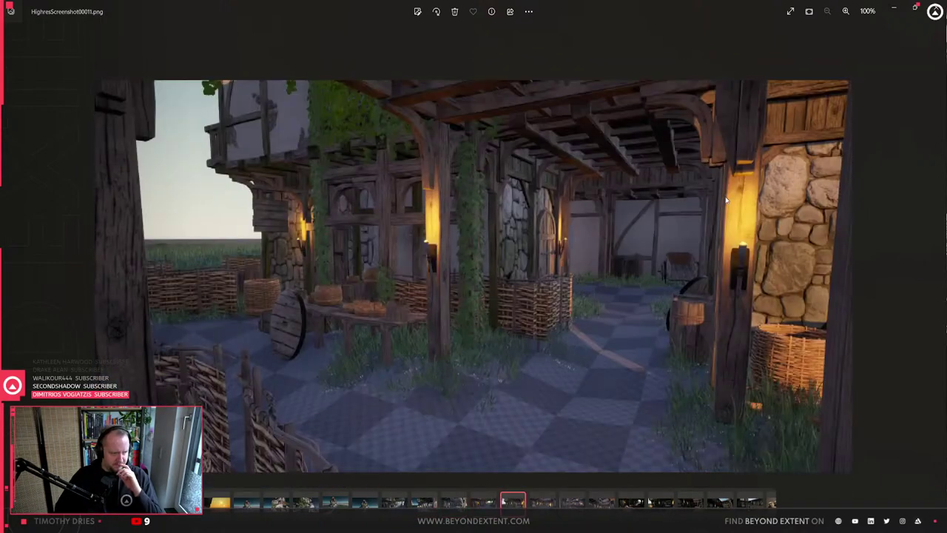
{"action": "key", "text": "Right"}
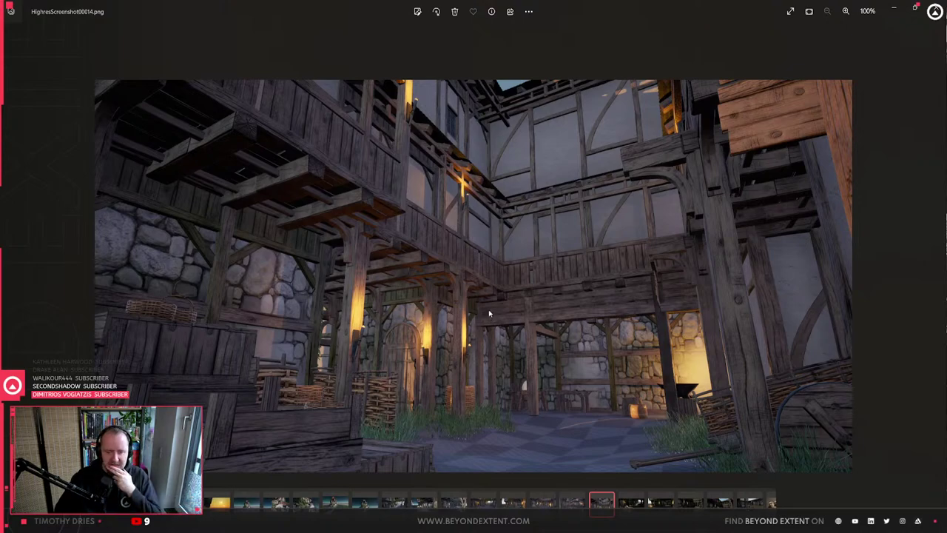
- Compare the courtyard renders HighresScreenshot00014 to 00018 for jetty construction, then close the image viewer and File Explorer
{"action": "key", "text": "Right"}
{"action": "key", "text": "Right"}
{"action": "key", "text": "Right"}
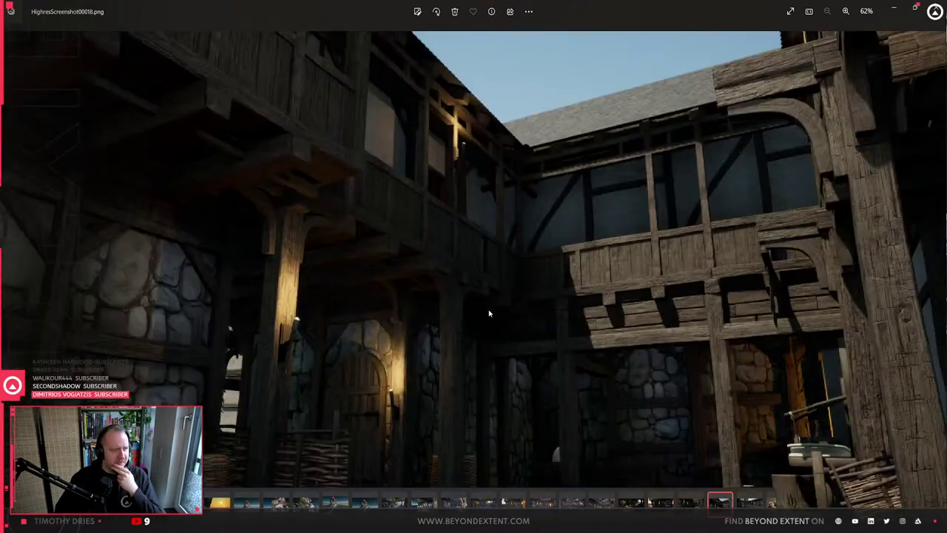
{"action": "key", "text": "Left"}
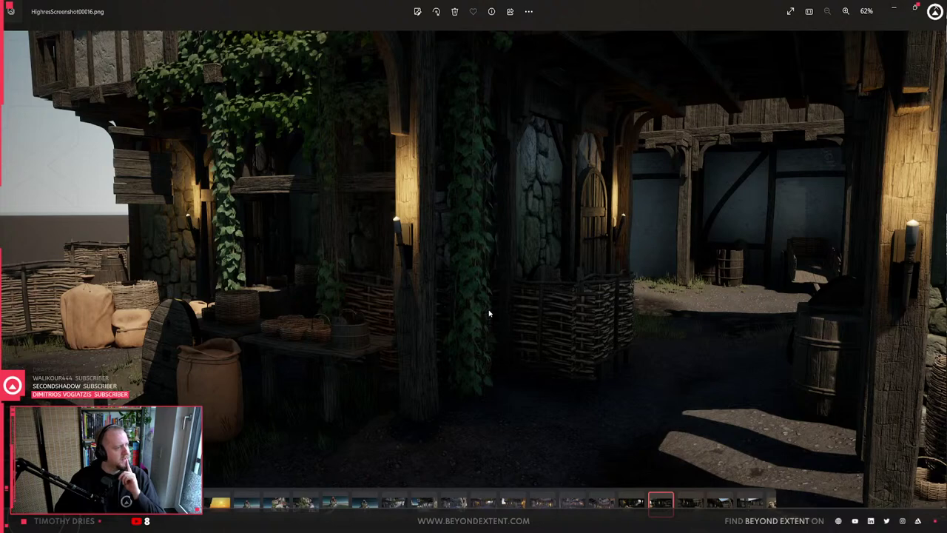
{"action": "key", "text": "Left"}
{"action": "key", "text": "Right"}
{"action": "key", "text": "Right"}
{"action": "key", "text": "Left"}
{"action": "key", "text": "Left"}
{"action": "key", "text": "Left"}
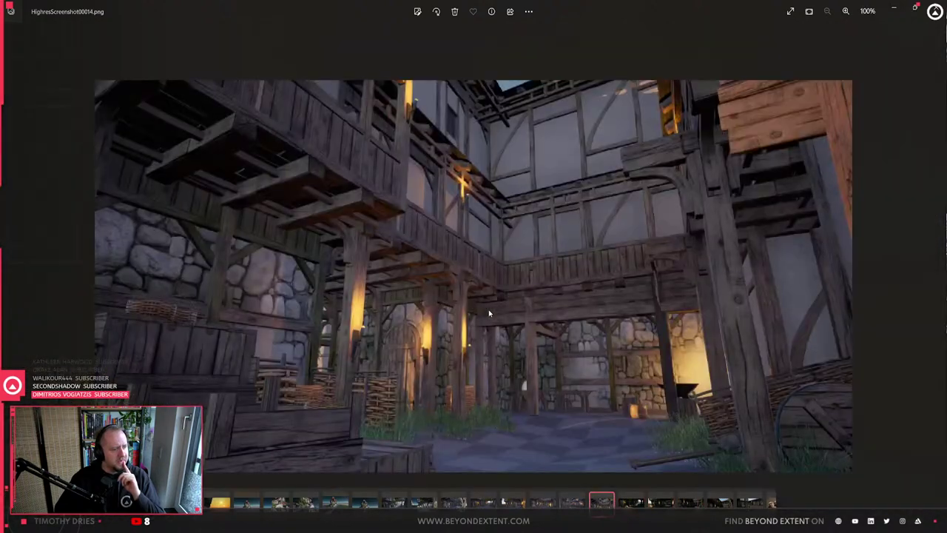
{"action": "key", "text": "Right"}
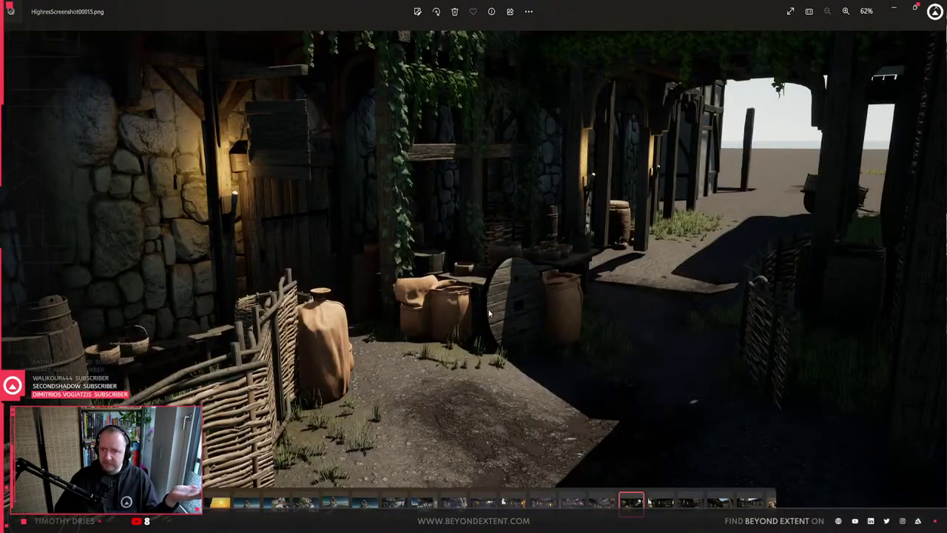
{"action": "left_click", "coordinate": [937, 7]}
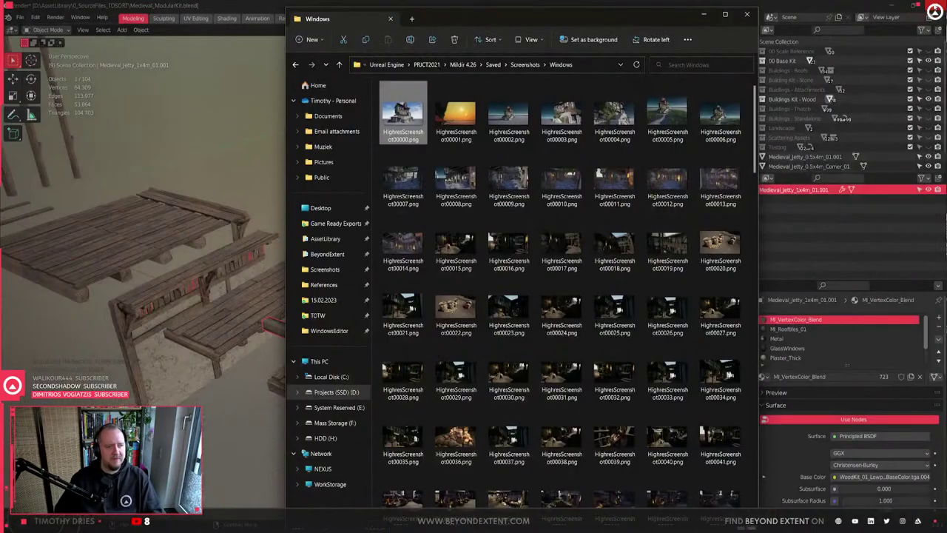
{"action": "left_click", "coordinate": [747, 14]}
- Duplicate the jetty with extended beams and move the copy along the negative X axis until its planks adjoin the original's
{"action": "scroll", "coordinate": [375, 376], "scroll_direction": "up", "scroll_amount": 3}
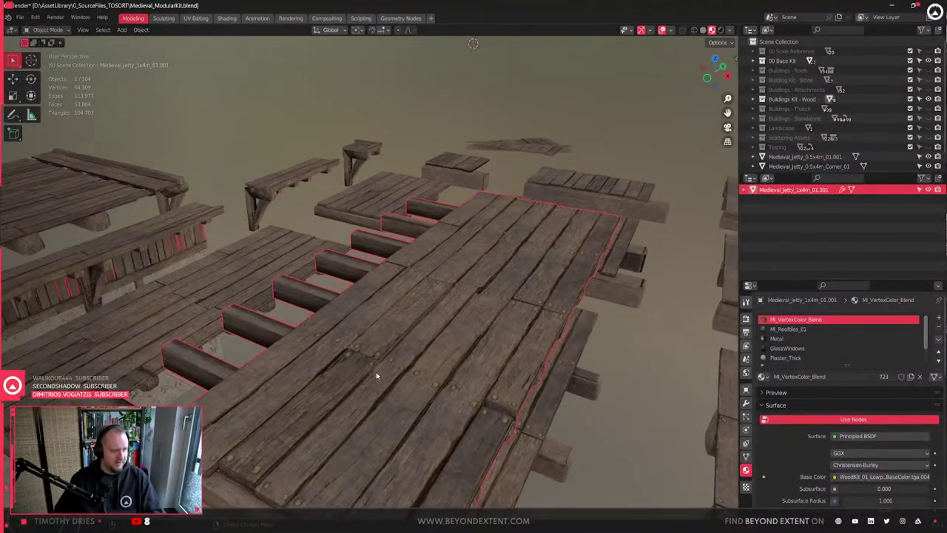
{"action": "middle_click_drag", "start_coordinate": [395, 397], "coordinate": [430, 380]}
{"action": "scroll", "coordinate": [429, 391], "scroll_direction": "down", "scroll_amount": 3}
{"action": "scroll", "coordinate": [419, 354], "scroll_direction": "up", "scroll_amount": 3}
{"action": "key", "text": "Tab"}
{"action": "scroll", "coordinate": [365, 360], "scroll_direction": "up", "scroll_amount": 3}
{"action": "scroll", "coordinate": [366, 360], "scroll_direction": "down", "scroll_amount": 2}
{"action": "scroll", "coordinate": [431, 384], "scroll_direction": "down", "scroll_amount": 1}
{"action": "key", "text": "Tab"}
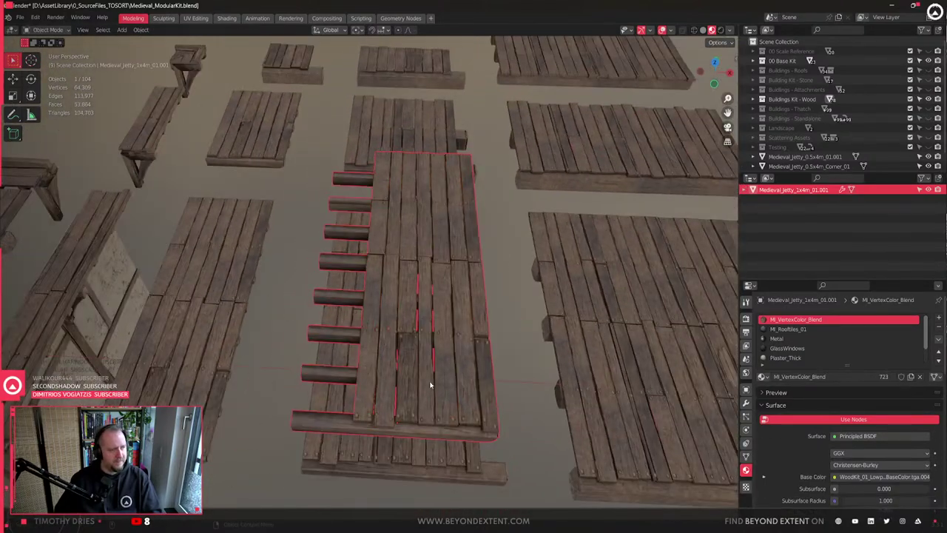
{"action": "key", "text": "shift+d"}
{"action": "key", "text": "x"}
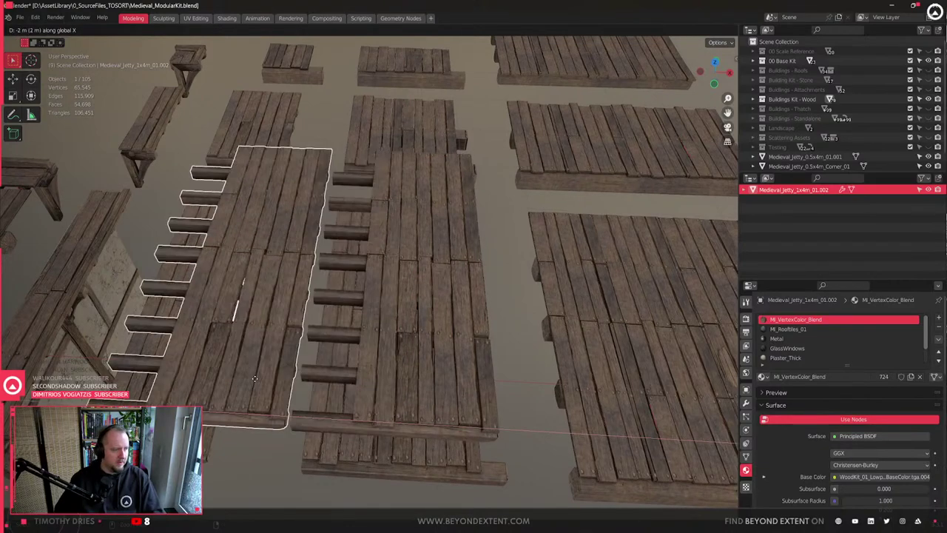
{"action": "left_click", "coordinate": [344, 394]}
- In edit mode on the duplicated jetty, delete the linked faces of the box-selected support beams and the planks bordering the original
{"action": "scroll", "coordinate": [345, 393], "scroll_direction": "up", "scroll_amount": 3}
{"action": "mouse_move", "coordinate": [364, 392]}
{"action": "middle_mouse_down"}
{"action": "mouse_move", "coordinate": [374, 361]}
{"action": "mouse_move", "coordinate": [370, 376]}
{"action": "middle_mouse_up"}
{"action": "scroll", "coordinate": [370, 376], "scroll_direction": "down", "scroll_amount": 3}
{"action": "key", "text": "Tab"}
{"action": "left_click_drag", "start_coordinate": [469, 413], "coordinate": [367, 192]}
{"action": "middle_click_drag", "start_coordinate": [367, 193], "coordinate": [374, 201]}
{"action": "scroll", "coordinate": [398, 362], "scroll_direction": "up", "scroll_amount": 1}
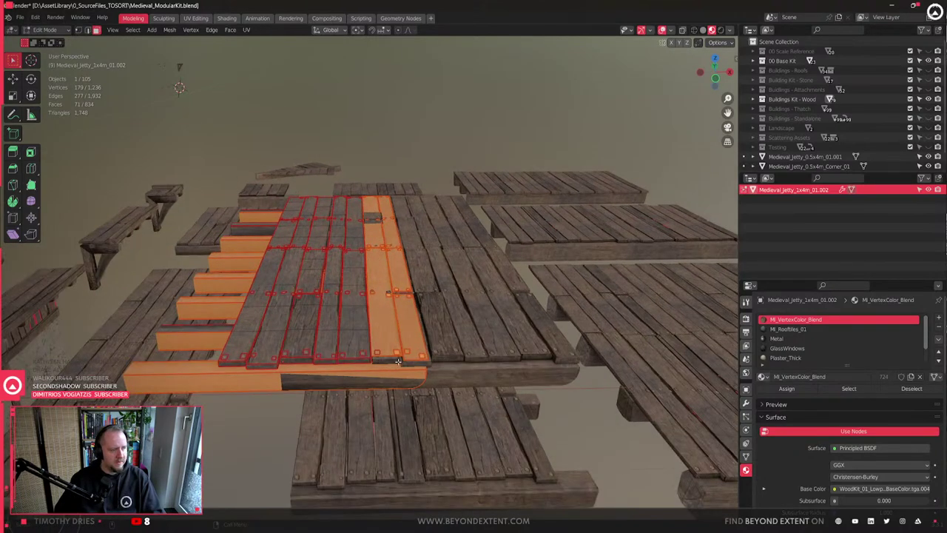
{"action": "key", "text": "ctrl+l"}
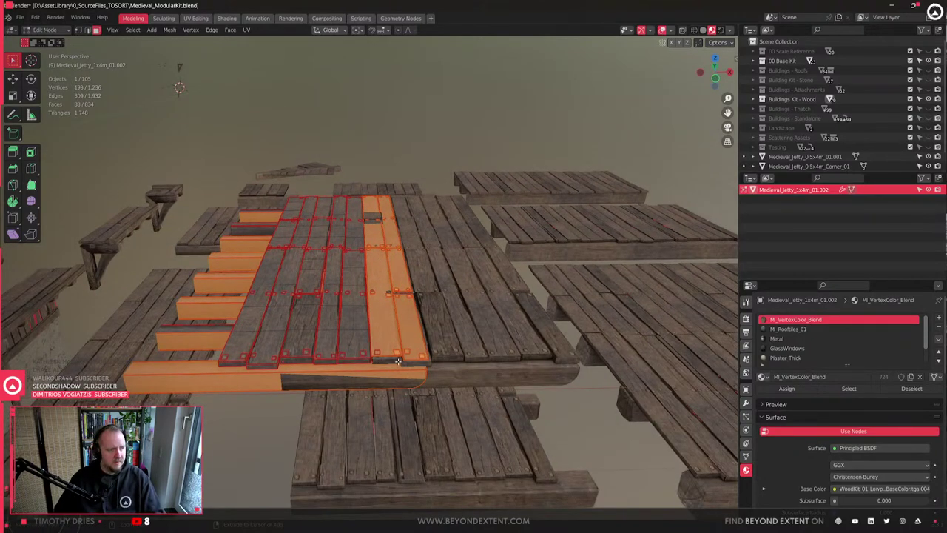
{"action": "key", "text": "ctrl+l"}
{"action": "key", "text": "x"}
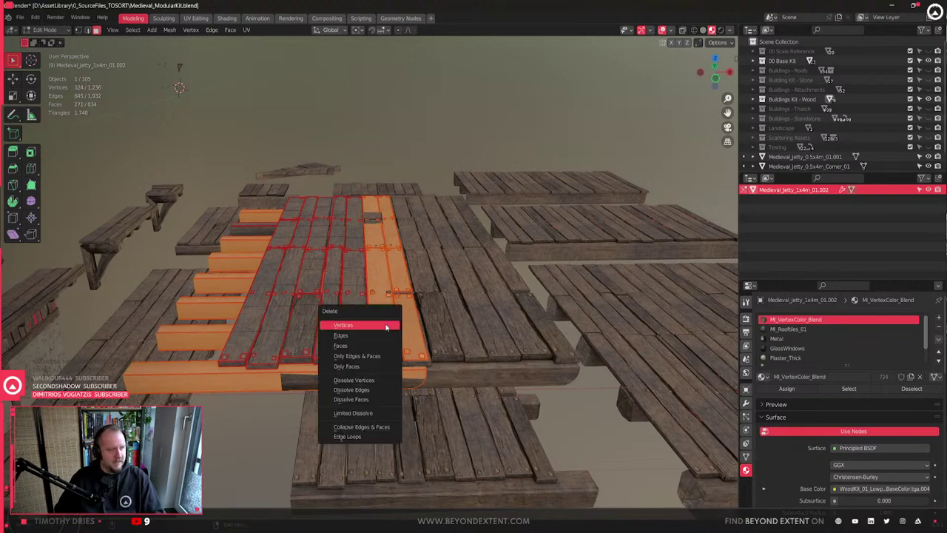
{"action": "left_click", "coordinate": [379, 345]}
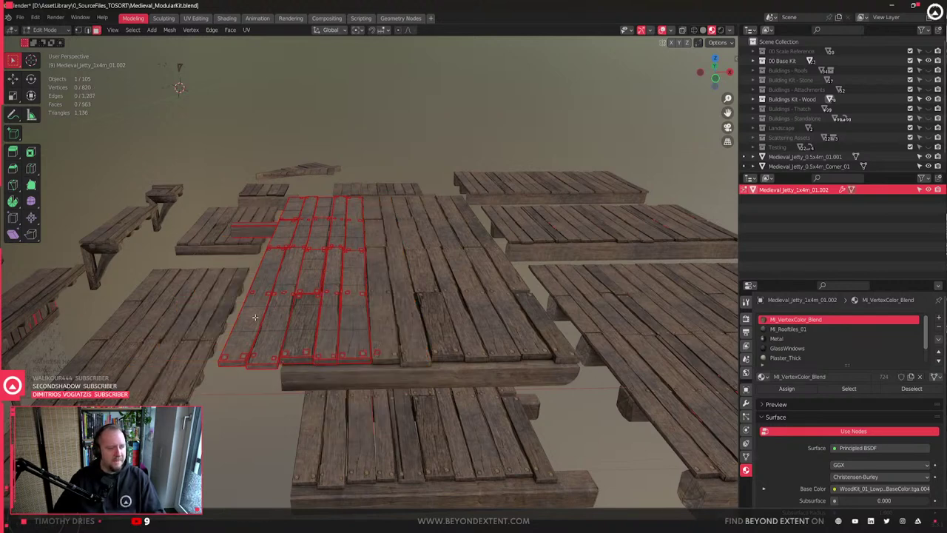
- Delete the remaining protruding beam on the far part of the duplicated jetty and leave edit mode
{"action": "middle_click_drag", "start_coordinate": [254, 318], "coordinate": [259, 209]}
{"action": "key", "text": "l"}
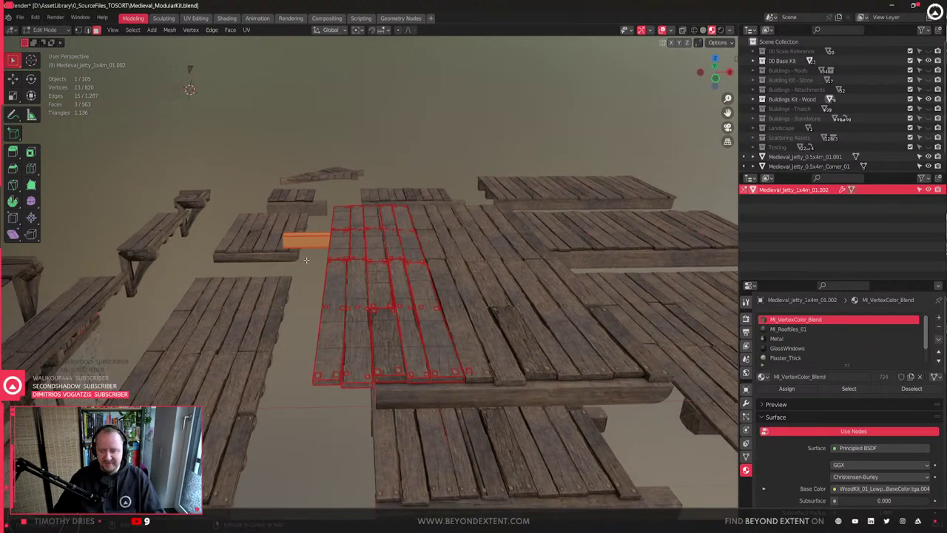
{"action": "key", "text": "x"}
{"action": "left_click", "coordinate": [306, 260]}
{"action": "key", "text": "ctrl+z"}
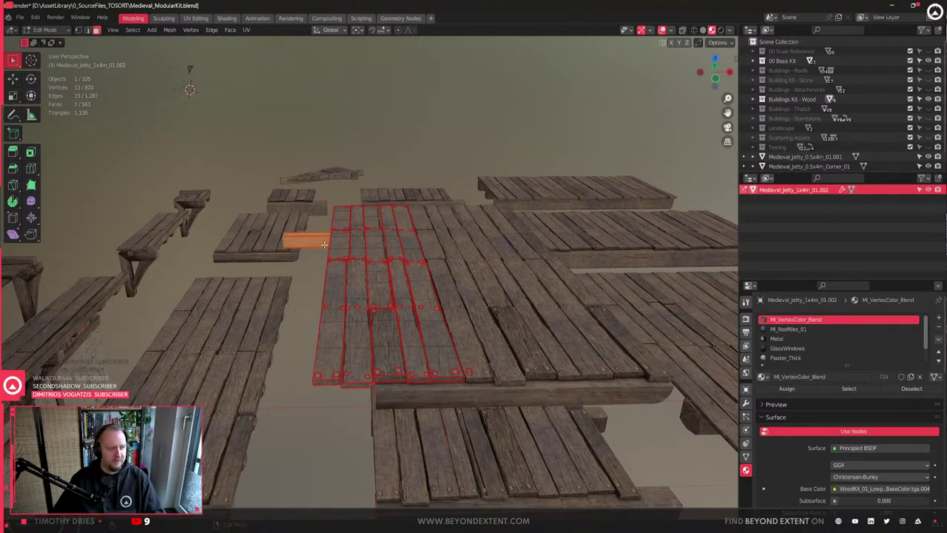
{"action": "key", "text": "x"}
{"action": "left_click", "coordinate": [324, 244]}
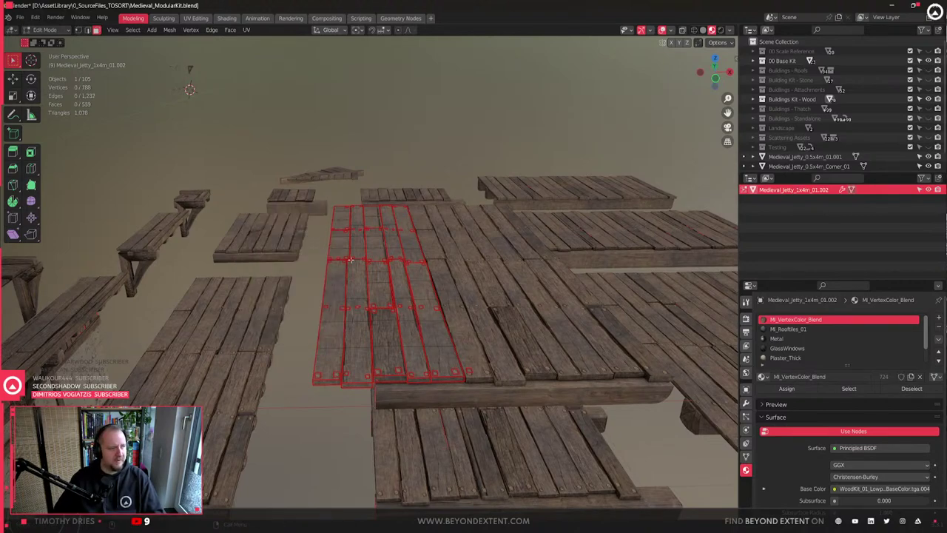
{"action": "middle_click_drag", "start_coordinate": [324, 245], "coordinate": [446, 419]}
{"action": "scroll", "coordinate": [354, 349], "scroll_direction": "up", "scroll_amount": 5}
{"action": "key", "text": "Tab"}
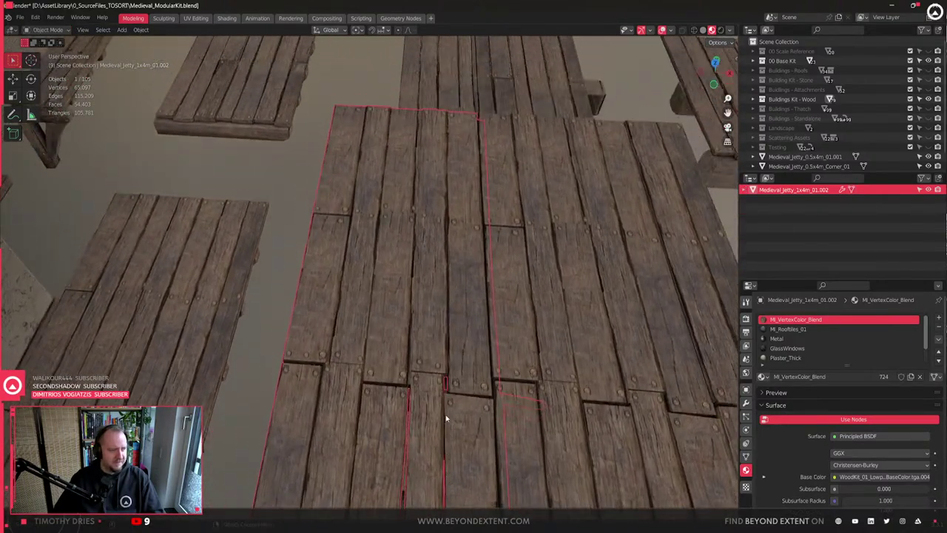
- Isolate the duplicated jetty in edit mode and delete all leftover support beam pieces beneath its planks
{"action": "middle_click_drag", "start_coordinate": [465, 388], "coordinate": [385, 416]}
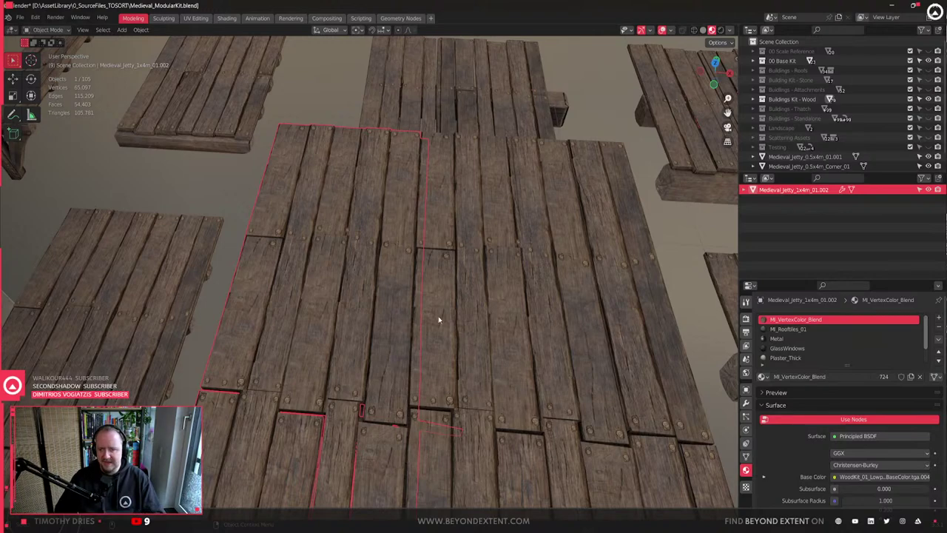
{"action": "scroll", "coordinate": [345, 323], "scroll_direction": "down", "scroll_amount": 3}
{"action": "middle_click_drag", "start_coordinate": [409, 425], "coordinate": [376, 375]}
{"action": "key", "text": "Tab"}
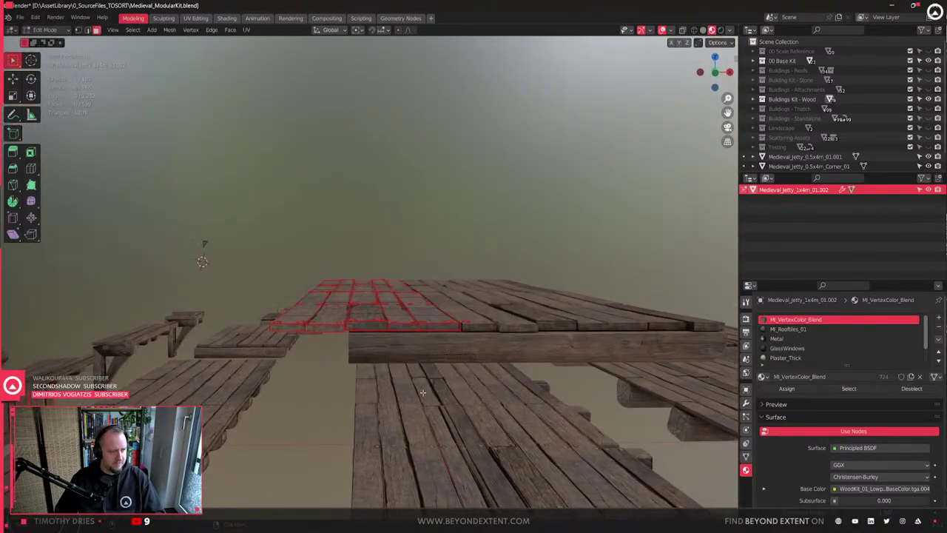
{"action": "key", "text": "KP_Divide"}
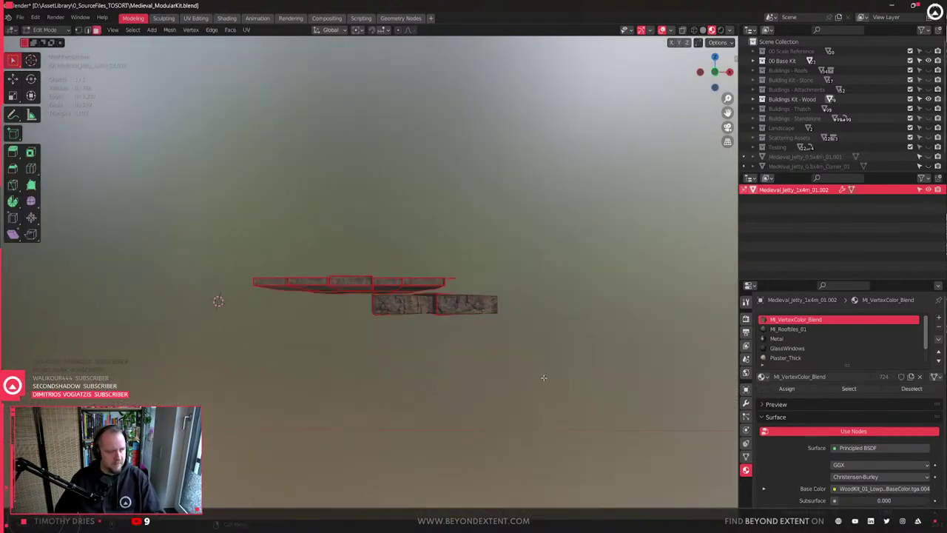
{"action": "key", "text": "z"}
{"action": "left_click_drag", "start_coordinate": [549, 380], "coordinate": [360, 294]}
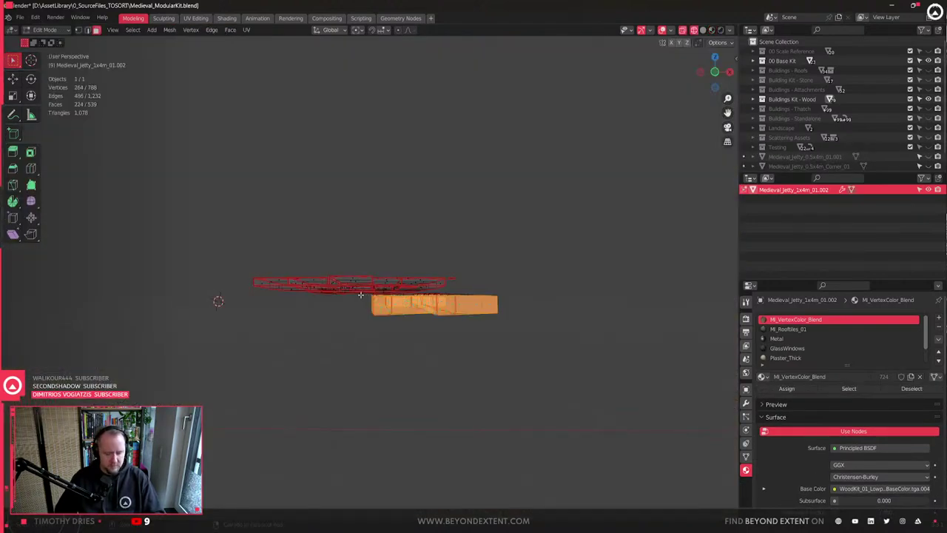
{"action": "key", "text": "ctrl+l"}
{"action": "key", "text": "x"}
{"action": "left_click", "coordinate": [364, 296]}
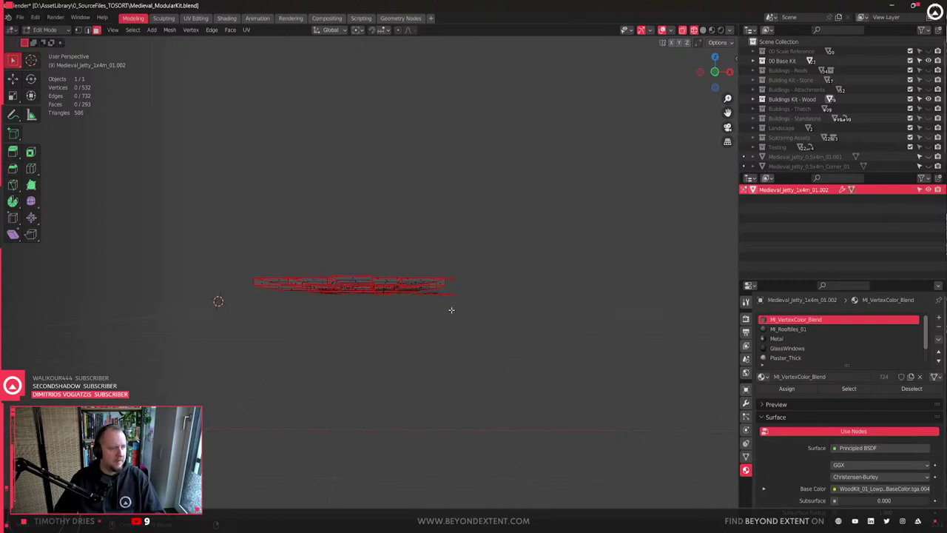
- Select faces on the remaining beam pieces under the isolated planks, extend the selection to linked geometry and delete them
{"action": "middle_click_drag", "start_coordinate": [450, 308], "coordinate": [402, 423]}
{"action": "left_click", "coordinate": [403, 392]}
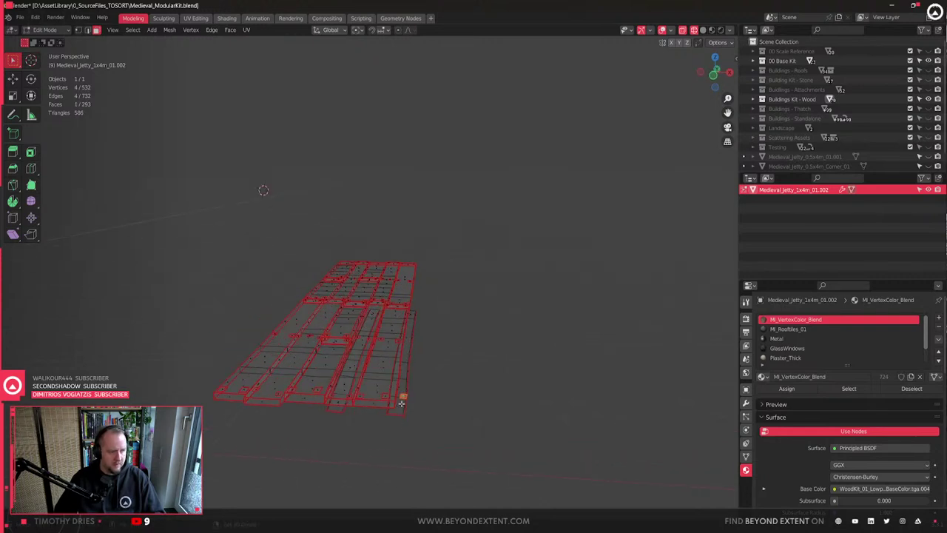
{"action": "left_click", "coordinate": [397, 407], "text": "shift"}
{"action": "left_click", "coordinate": [338, 407], "text": "shift"}
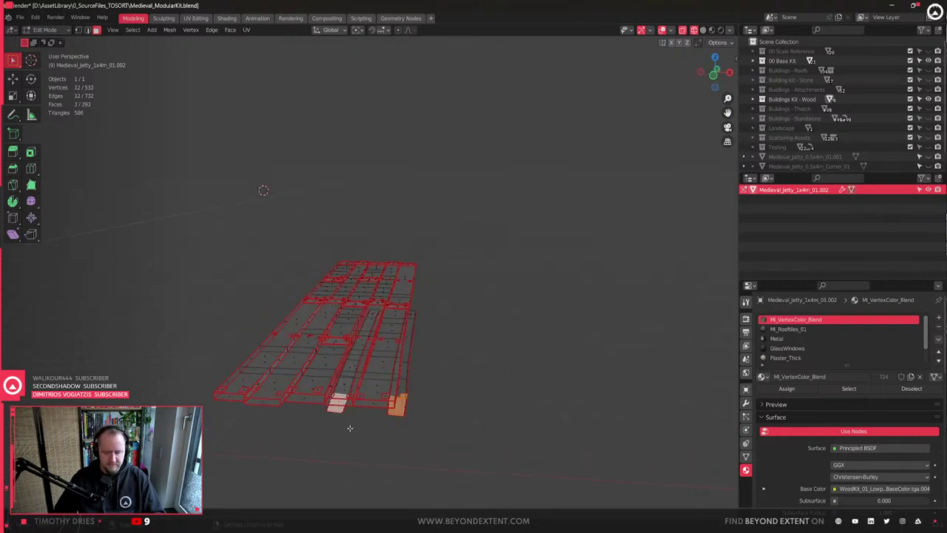
{"action": "key", "text": "ctrl+l"}
{"action": "key", "text": "x"}
{"action": "left_click", "coordinate": [351, 430]}
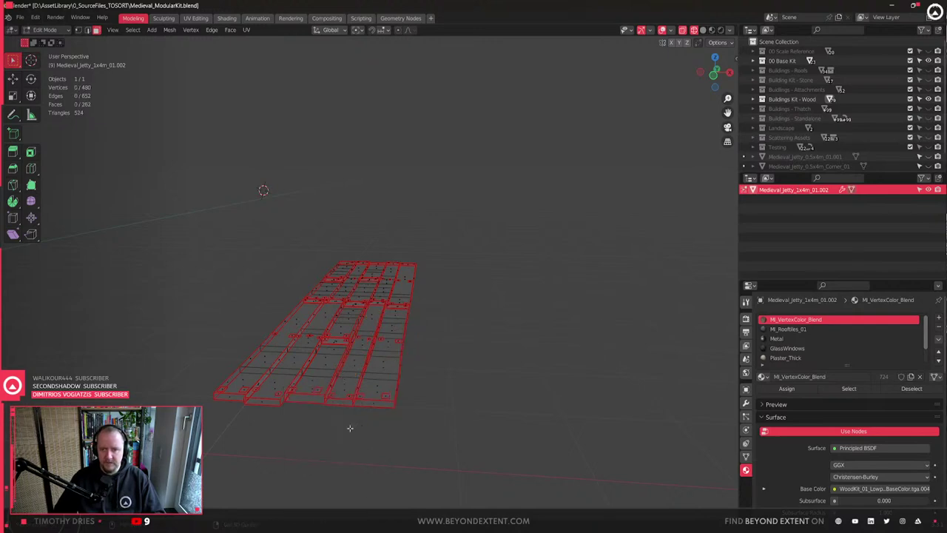
- Leave edit mode, switch back to material preview shading and exit the isolated view of the planks-only section
{"action": "key", "text": "Tab"}
{"action": "scroll", "coordinate": [357, 417], "scroll_direction": "up", "scroll_amount": 3}
{"action": "key", "text": "shift+z"}
{"action": "scroll", "coordinate": [357, 417], "scroll_direction": "down", "scroll_amount": 5}
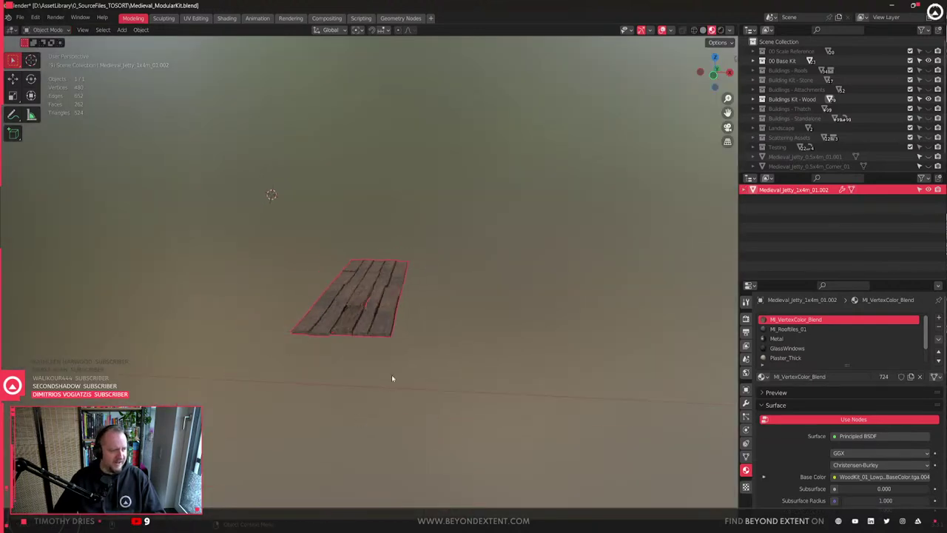
{"action": "key", "text": "slash"}
{"action": "middle_click_drag", "start_coordinate": [439, 331], "coordinate": [454, 351]}
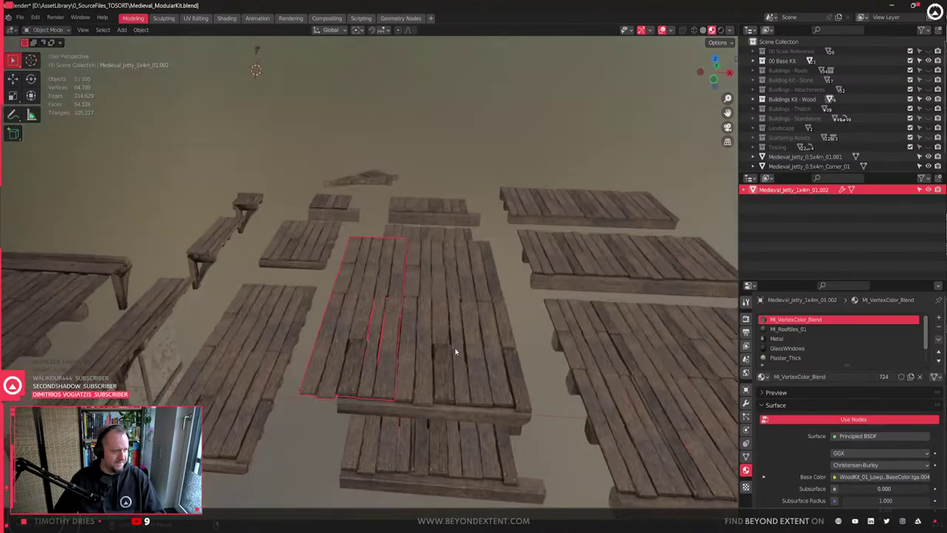
- Working from the top view in edit mode, delete the linked faces of the planks-only section's two outermost plank rows, then leave edit mode
{"action": "left_click", "coordinate": [715, 61]}
{"action": "scroll", "coordinate": [444, 267], "scroll_direction": "up", "scroll_amount": 5}
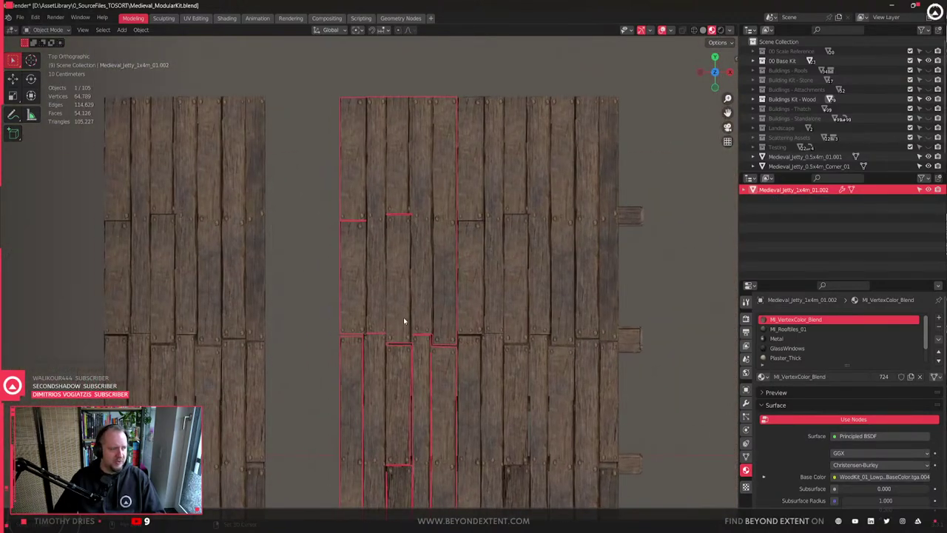
{"action": "scroll", "coordinate": [404, 317], "scroll_direction": "down", "scroll_amount": 2}
{"action": "key", "text": "Tab"}
{"action": "left_click_drag", "start_coordinate": [323, 113], "coordinate": [382, 518]}
{"action": "middle_click_drag", "start_coordinate": [382, 510], "coordinate": [379, 351]}
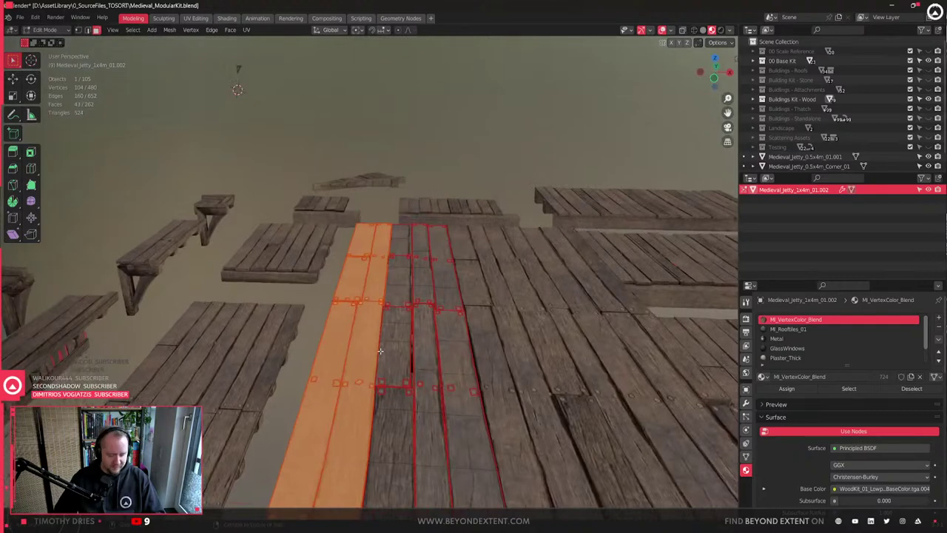
{"action": "key", "text": "x"}
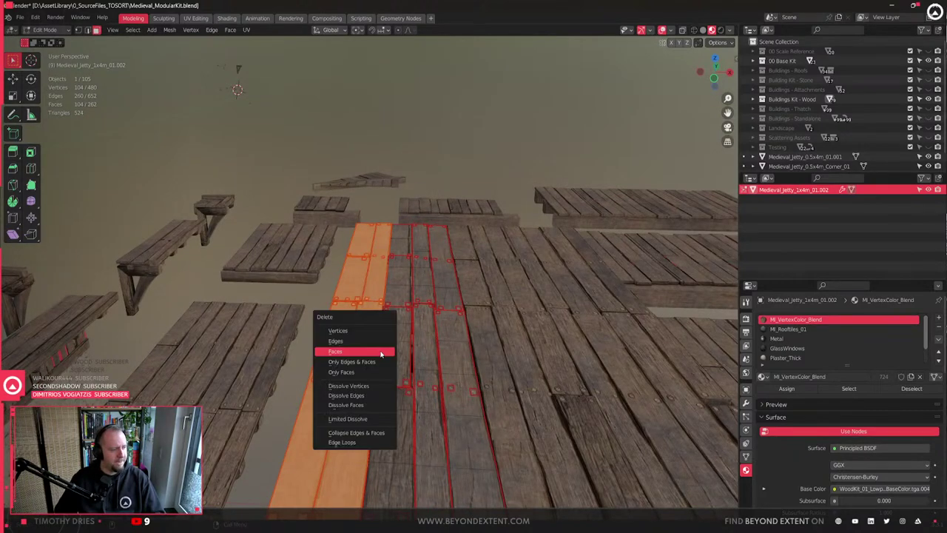
{"action": "left_click", "coordinate": [382, 351]}
{"action": "scroll", "coordinate": [394, 351], "scroll_direction": "down", "scroll_amount": 3}
{"action": "middle_click_drag", "start_coordinate": [394, 352], "coordinate": [385, 280], "text": "shift"}
{"action": "key", "text": "Tab"}
- Join the planks-only section into the adjoining jetty with extended beams and select the combined piece
{"action": "left_click", "coordinate": [426, 343], "text": "shift"}
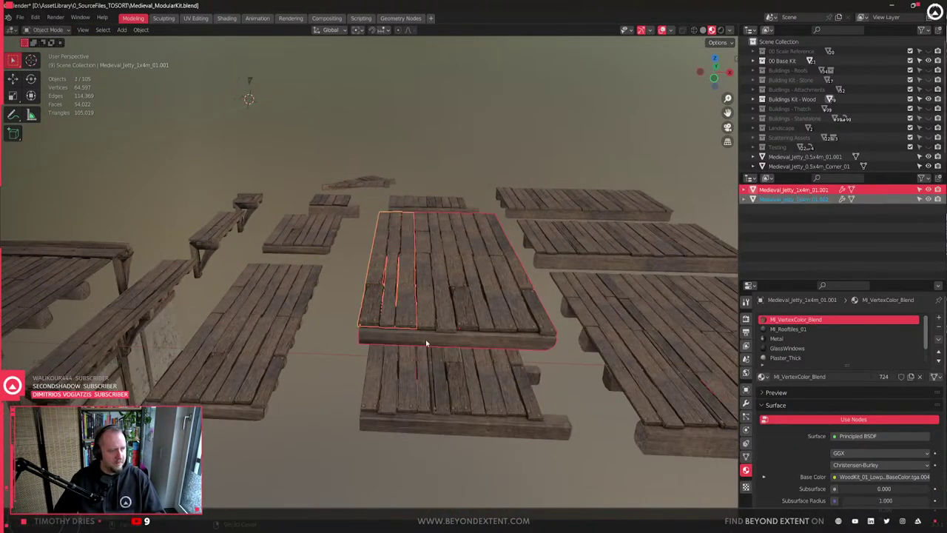
{"action": "key", "text": "ctrl+j"}
{"action": "left_click", "coordinate": [466, 401]}
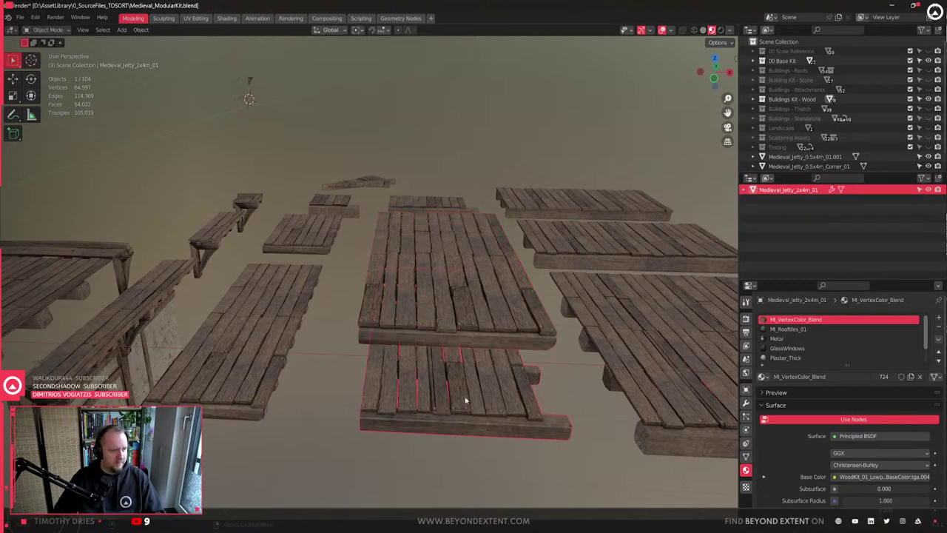
{"action": "left_click", "coordinate": [477, 297]}
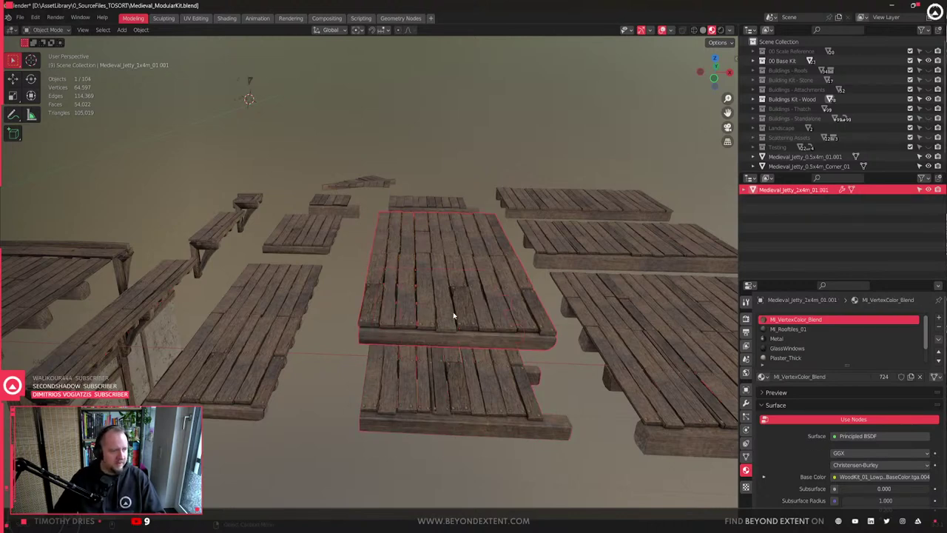
{"action": "key", "text": "Tab"}
{"action": "key", "text": "Tab"}
- Enable origin-only transforms and move the combined jetty's origin -1 m along the global X axis
{"action": "key", "text": "q"}
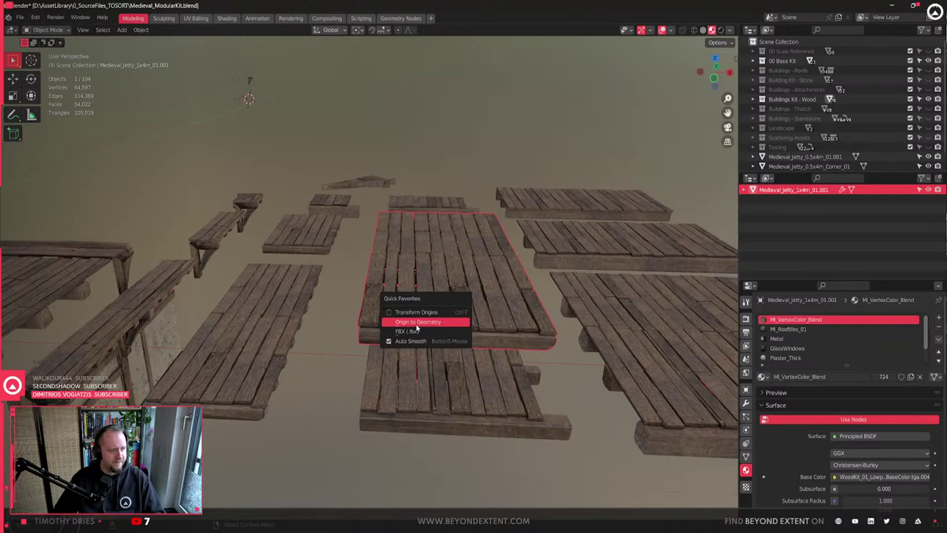
{"action": "left_click", "coordinate": [426, 312]}
{"action": "key", "text": "g"}
{"action": "key", "text": "x"}
{"action": "left_click", "coordinate": [359, 317]}
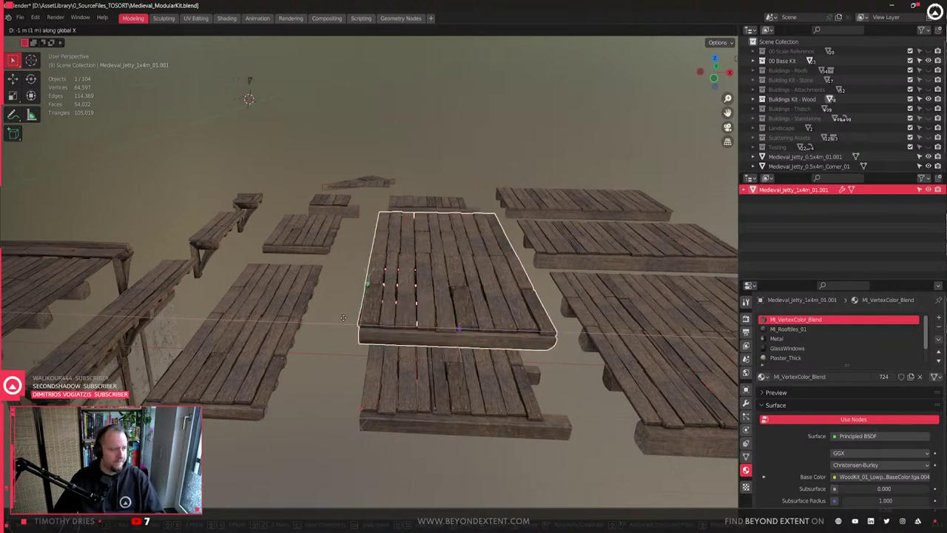
{"action": "key", "text": "Tab"}
{"action": "scroll", "coordinate": [426, 306], "scroll_direction": "up", "scroll_amount": 1}
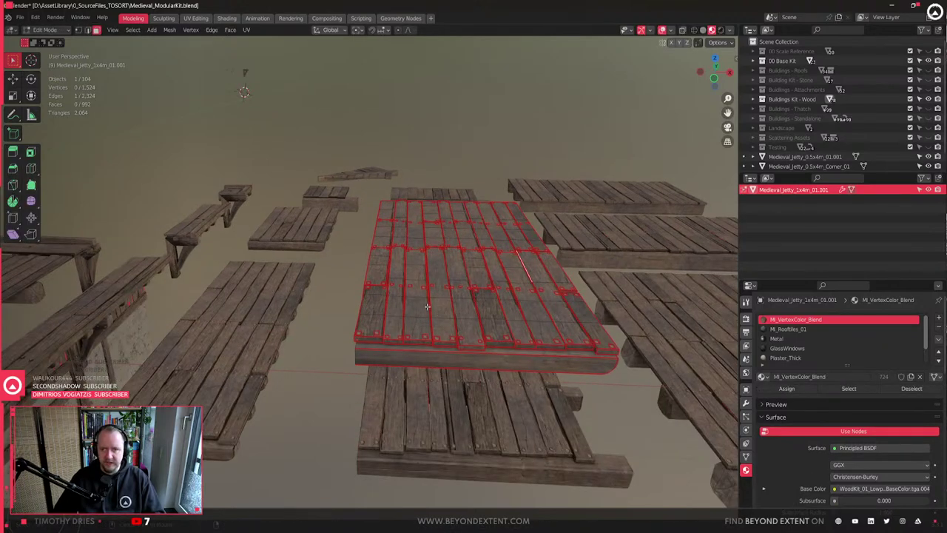
{"action": "middle_click_drag", "start_coordinate": [427, 306], "coordinate": [408, 315]}
{"action": "key", "text": "Tab"}
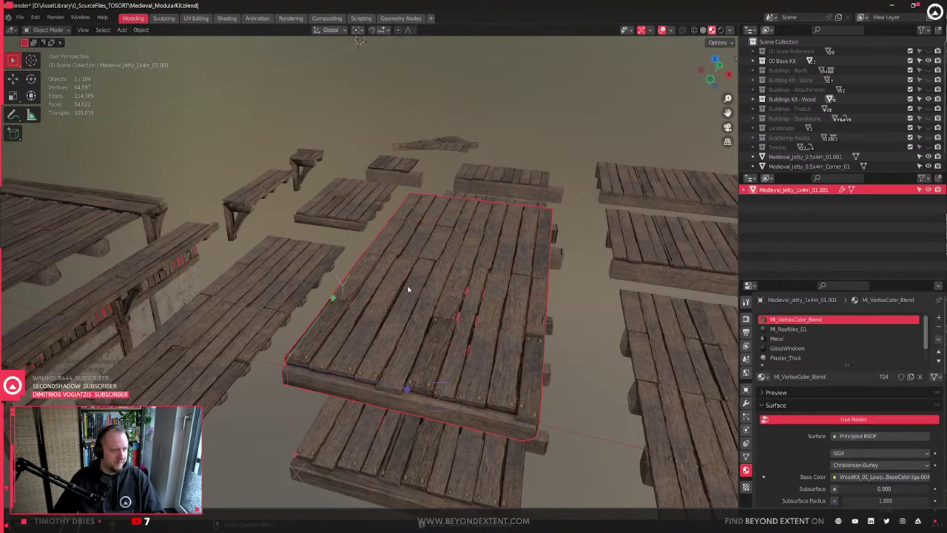
- Copy the name Medieval_Jetty_2x4m_01 from the old jetty underneath and apply it to the combined jetty
{"action": "left_click", "coordinate": [473, 440]}
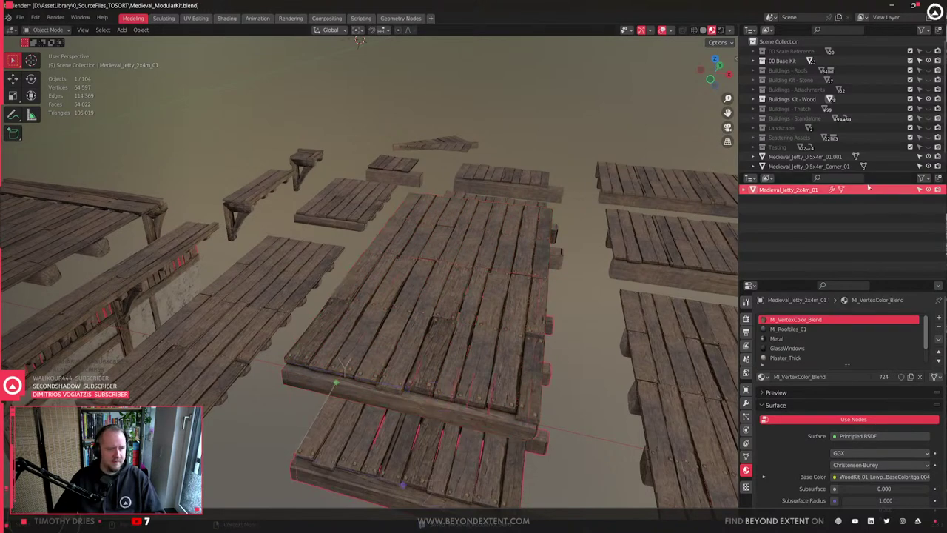
{"action": "double_click", "coordinate": [804, 193]}
{"action": "key", "text": "ctrl+c"}
{"action": "left_click", "coordinate": [408, 296]}
{"action": "left_click", "coordinate": [444, 277]}
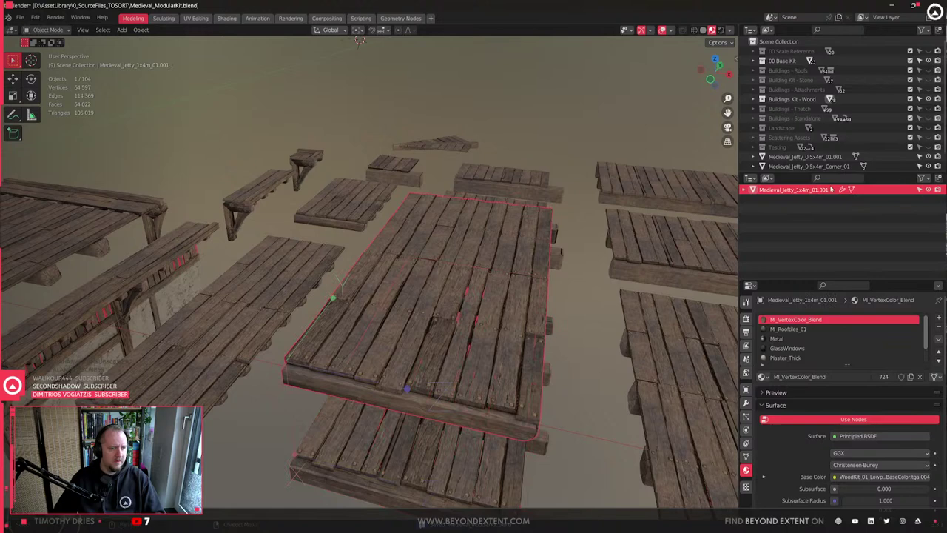
{"action": "double_click", "coordinate": [812, 191]}
{"action": "key", "text": "ctrl+v"}
{"action": "key", "text": "Return"}
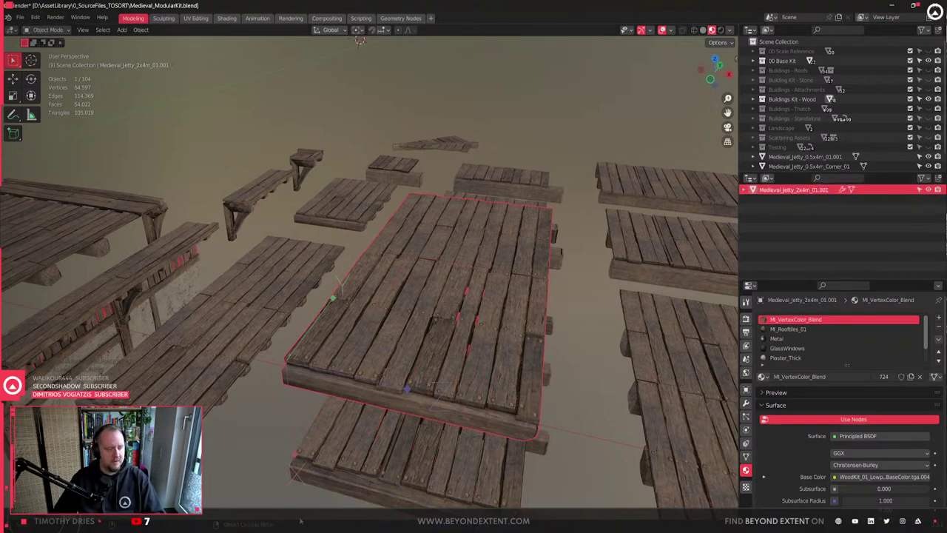
- Delete the old jetty Medieval_Jetty_2x4m_01 underneath, turn off origin-only transforms and select the combined jetty
{"action": "left_click", "coordinate": [444, 470]}
{"action": "key", "text": "x"}
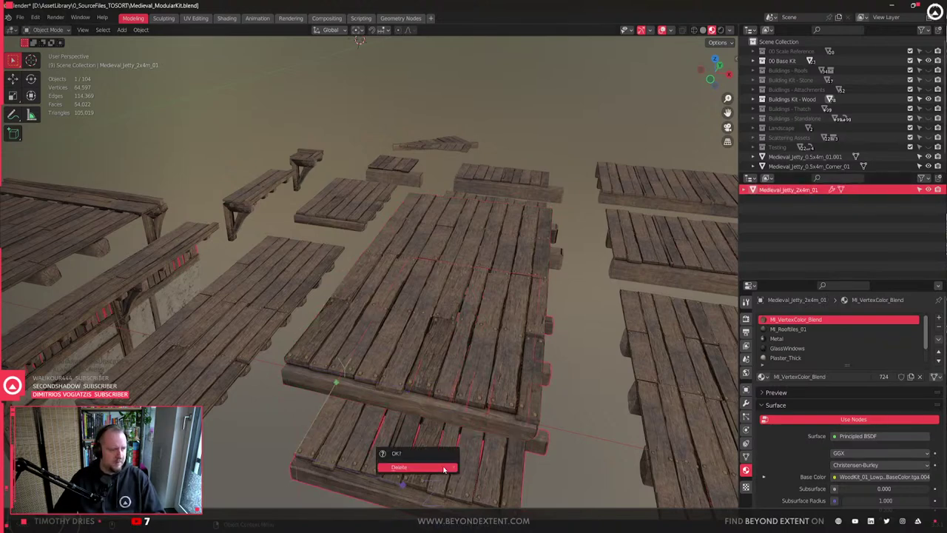
{"action": "left_click", "coordinate": [444, 469]}
{"action": "key", "text": "q"}
{"action": "left_click", "coordinate": [444, 469]}
{"action": "left_click", "coordinate": [363, 319]}
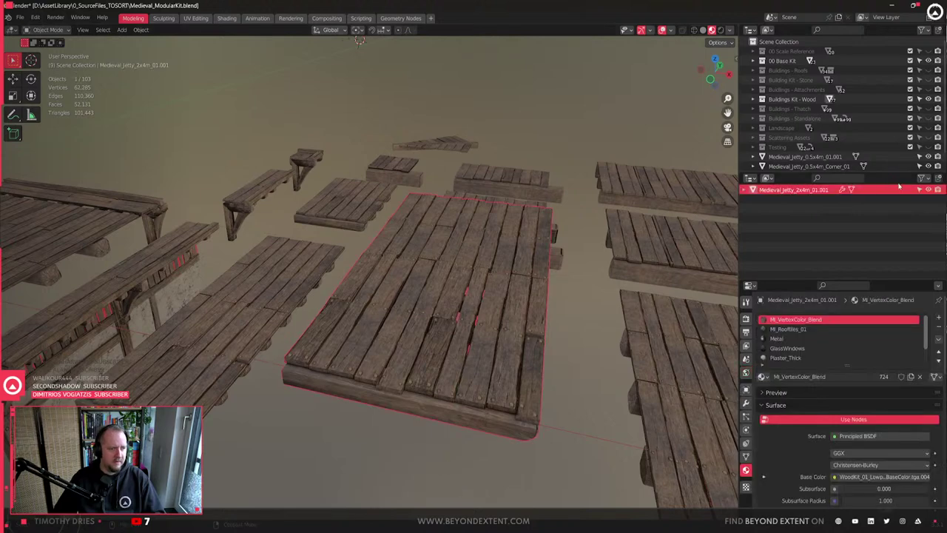
- Remove the numeric suffix from the combined jetty's name so it reads Medieval_Jetty_2x4m_01
{"action": "double_click", "coordinate": [899, 189]}
{"action": "key", "text": "BackSpace"}
{"action": "key", "text": "BackSpace"}
{"action": "key", "text": "BackSpace"}
{"action": "key", "text": "BackSpace"}
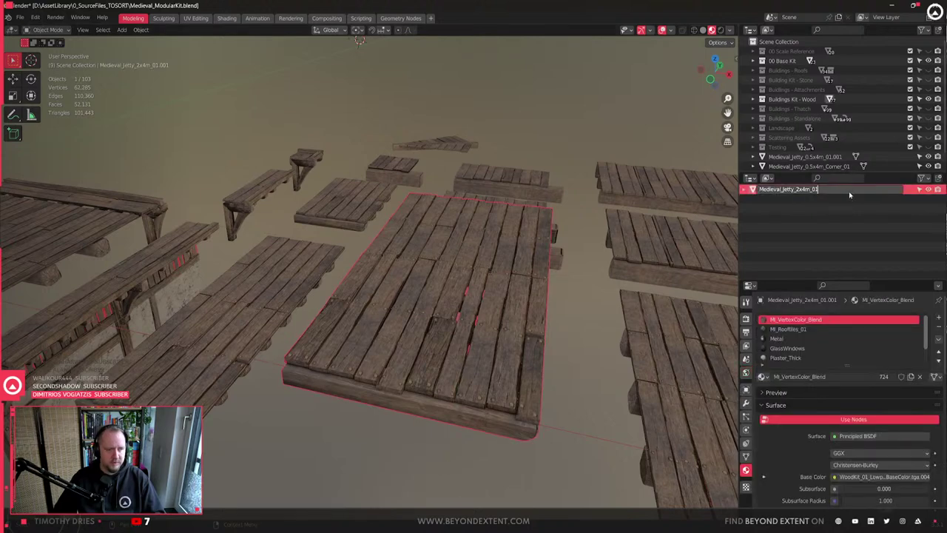
{"action": "key", "text": "Return"}
- Lower the combined jetty along the Z axis to the level of the other kit pieces and save the file
{"action": "middle_click_drag", "start_coordinate": [472, 373], "coordinate": [425, 385]}
{"action": "key", "text": "g"}
{"action": "key", "text": "z"}
{"action": "left_click", "coordinate": [447, 418]}
{"action": "key", "text": "ctrl+s"}
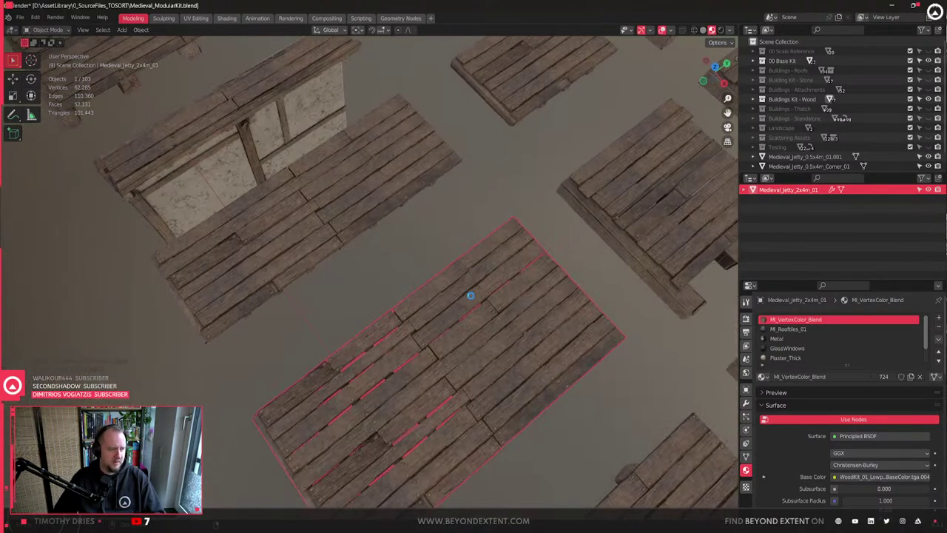
{"action": "scroll", "coordinate": [474, 300], "scroll_direction": "down", "scroll_amount": 2}
{"action": "middle_click_drag", "start_coordinate": [497, 316], "coordinate": [458, 325]}
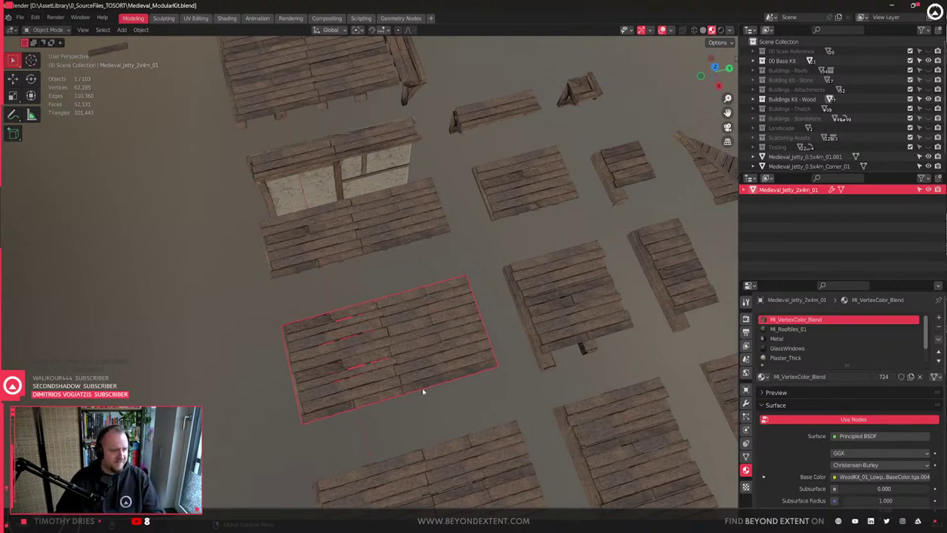
- Duplicate the 2x4 m jetty and move the copy 3 m along the X axis onto the edge of the 4x4 m floor
{"action": "middle_click_drag", "start_coordinate": [444, 373], "coordinate": [497, 349]}
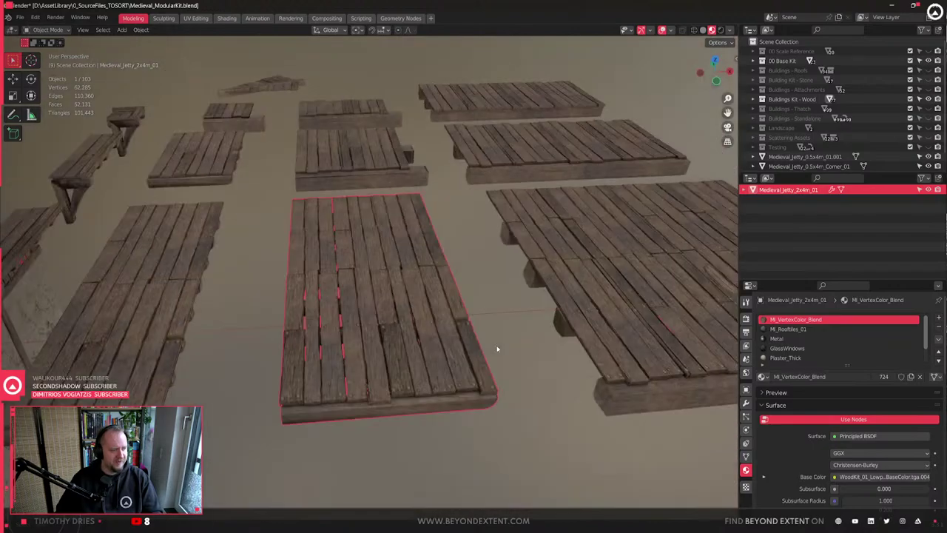
{"action": "middle_click_drag", "start_coordinate": [466, 415], "coordinate": [473, 366], "text": "shift"}
{"action": "left_click", "coordinate": [686, 322]}
{"action": "middle_click_drag", "start_coordinate": [686, 344], "coordinate": [479, 358], "text": "shift"}
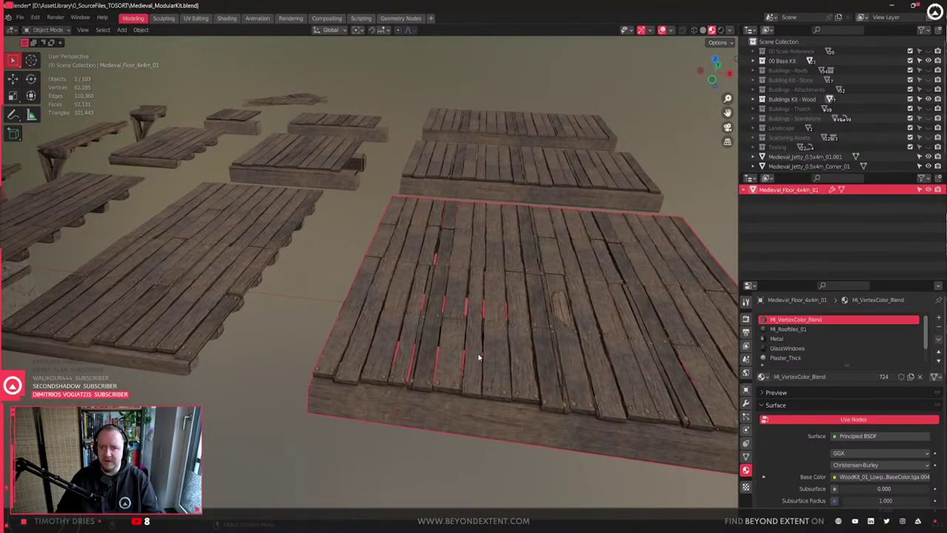
{"action": "middle_click_drag", "start_coordinate": [236, 291], "coordinate": [212, 295]}
{"action": "left_click", "coordinate": [224, 289]}
{"action": "middle_click_drag", "start_coordinate": [279, 275], "coordinate": [378, 285]}
{"action": "key", "text": "shift+d"}
{"action": "key", "text": "y"}
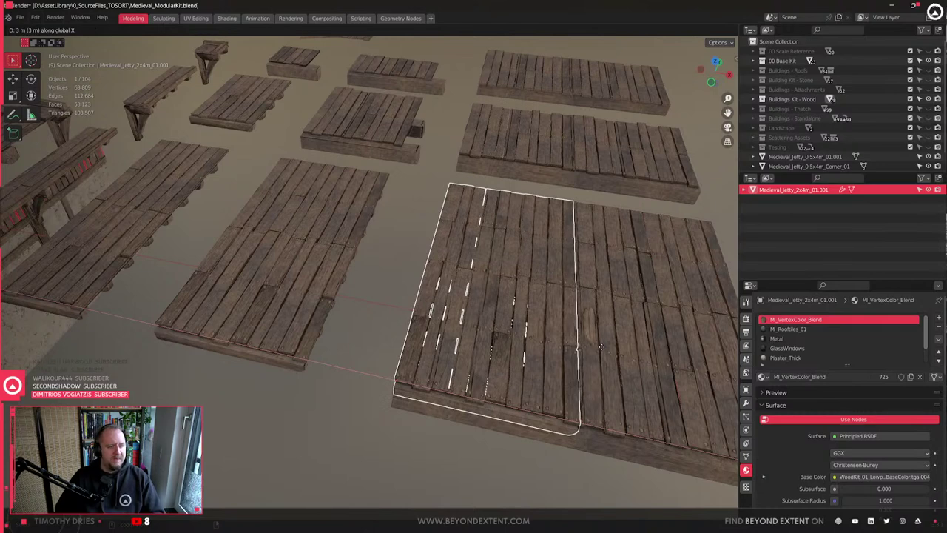
{"action": "left_click", "coordinate": [601, 348]}
{"action": "left_click", "coordinate": [604, 346]}
{"action": "middle_click_drag", "start_coordinate": [605, 346], "coordinate": [498, 336], "text": "shift"}
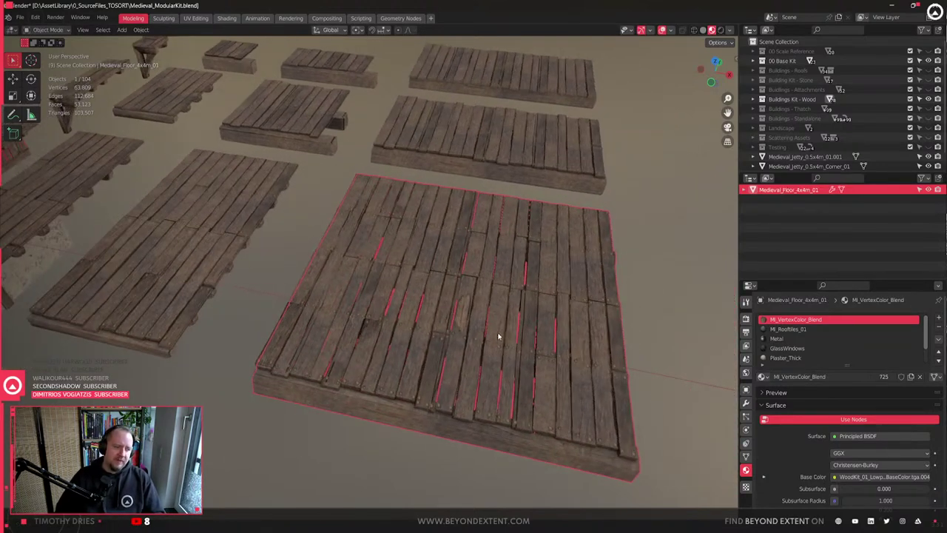
- Try shifting the jetty copy along the Y axis over the 4x4 m floor
{"action": "left_click", "coordinate": [389, 300]}
{"action": "key", "text": "g"}
{"action": "key", "text": "y"}
{"action": "left_click", "coordinate": [604, 350]}
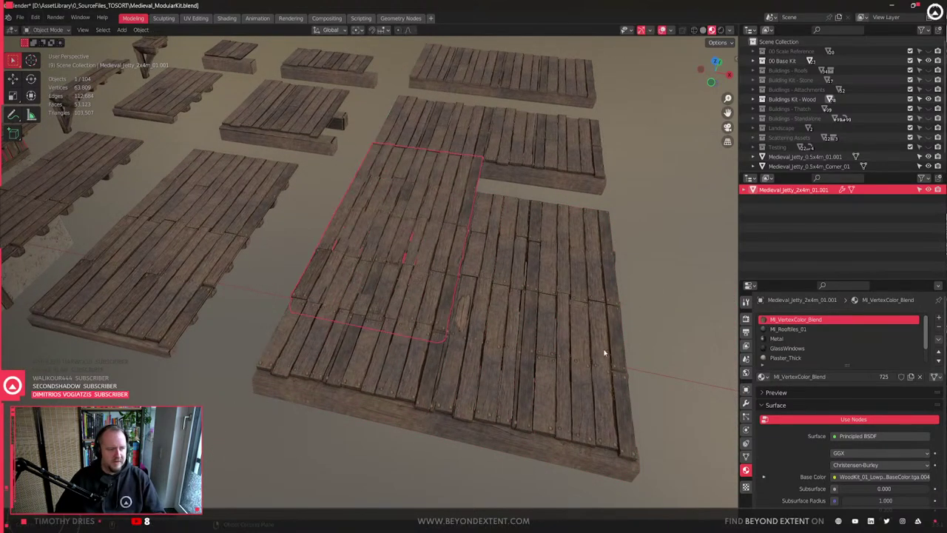
{"action": "scroll", "coordinate": [418, 219], "scroll_direction": "down", "scroll_amount": 2}
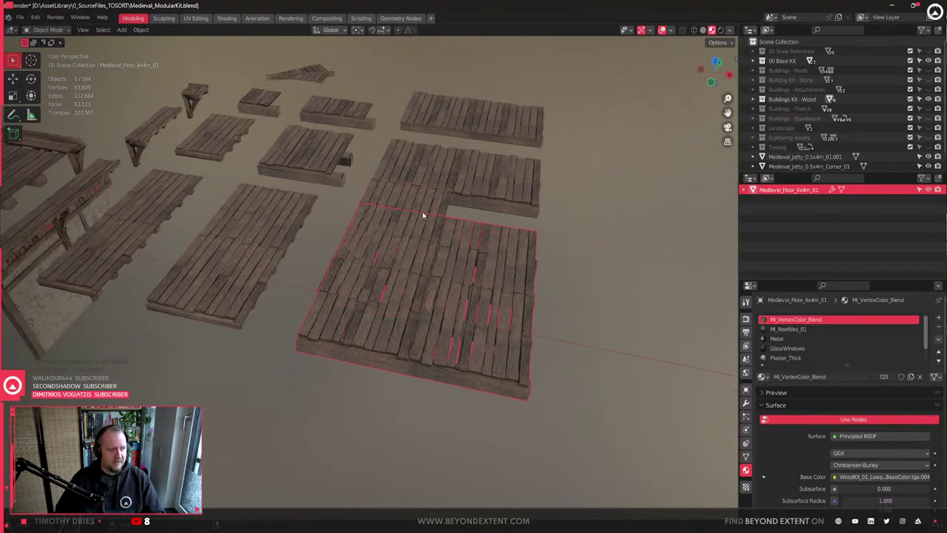
- Try sliding the jetty copy along the X axis to the middle of the 4x4 m floor, and move it back to the edge
{"action": "key", "text": "g"}
{"action": "key", "text": "x"}
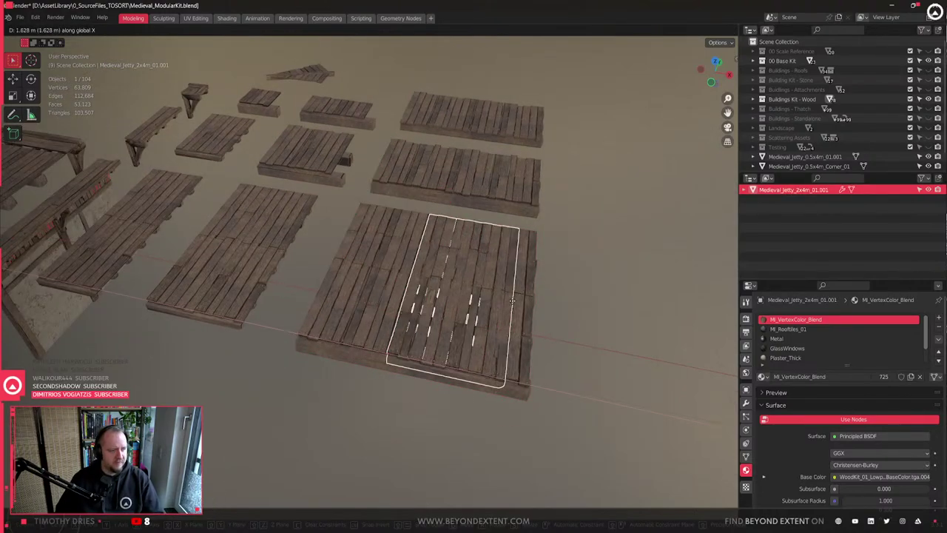
{"action": "left_click", "coordinate": [468, 302]}
{"action": "scroll", "coordinate": [442, 336], "scroll_direction": "up", "scroll_amount": 4}
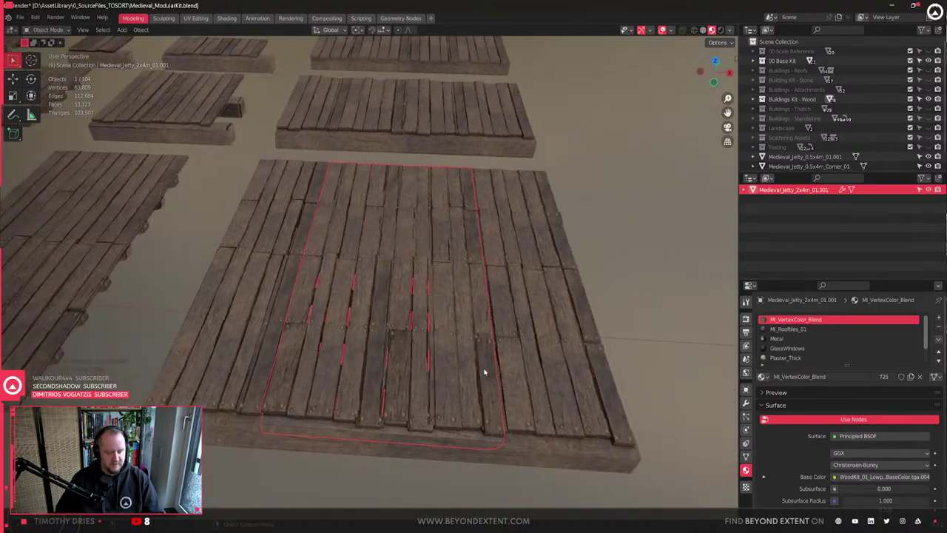
{"action": "key", "text": "g"}
{"action": "key", "text": "x"}
{"action": "left_click", "coordinate": [366, 380]}
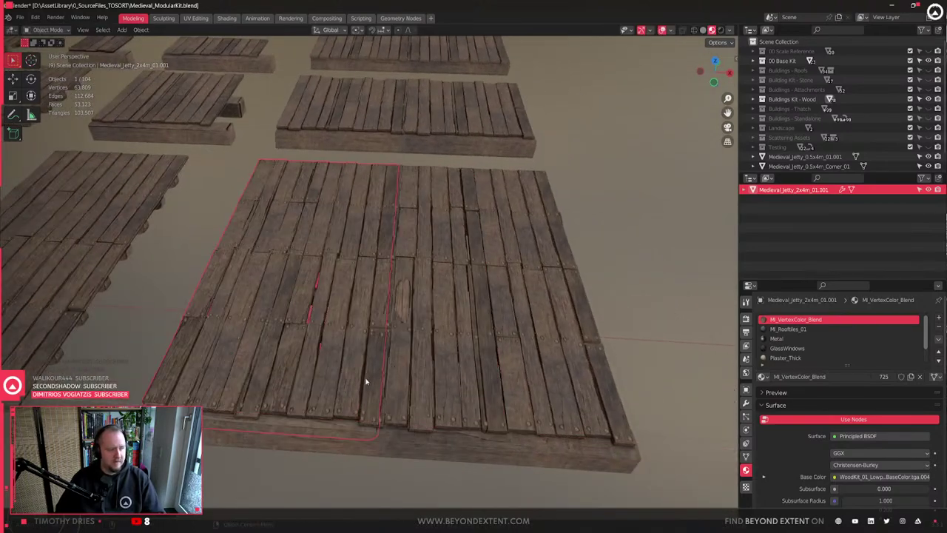
{"action": "scroll", "coordinate": [365, 380], "scroll_direction": "down", "scroll_amount": 1}
{"action": "middle_click_drag", "start_coordinate": [365, 381], "coordinate": [498, 323], "text": "shift"}
{"action": "scroll", "coordinate": [434, 388], "scroll_direction": "down", "scroll_amount": 2}
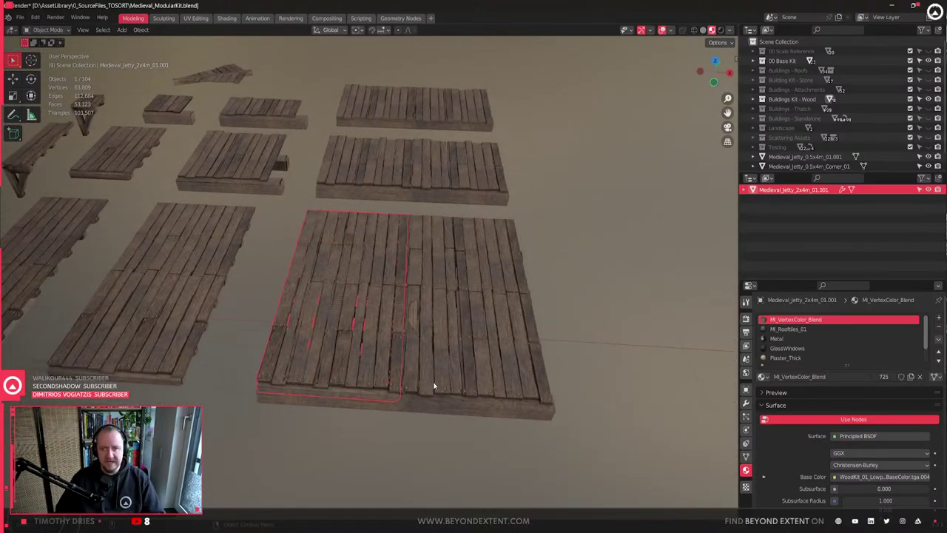
{"action": "scroll", "coordinate": [434, 385], "scroll_direction": "up", "scroll_amount": 2}
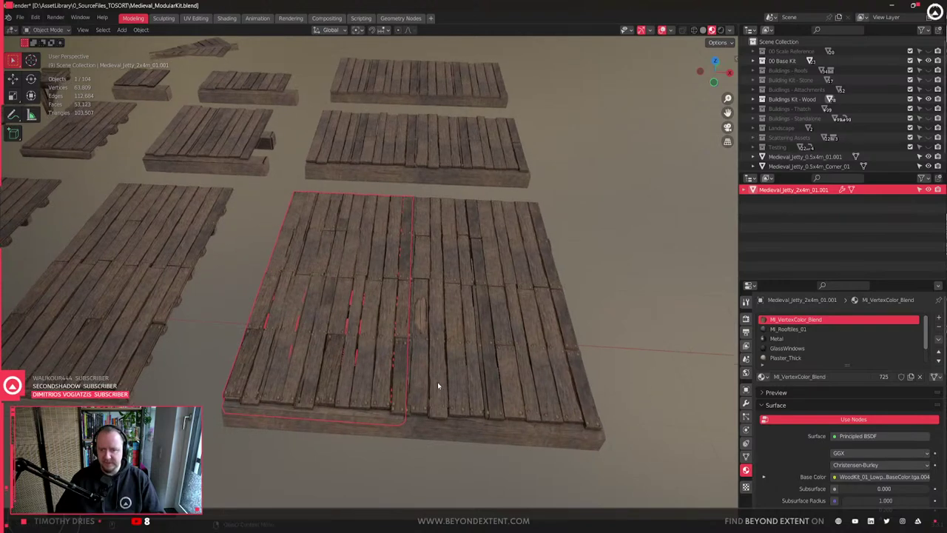
{"action": "middle_click_drag", "start_coordinate": [437, 382], "coordinate": [431, 402]}
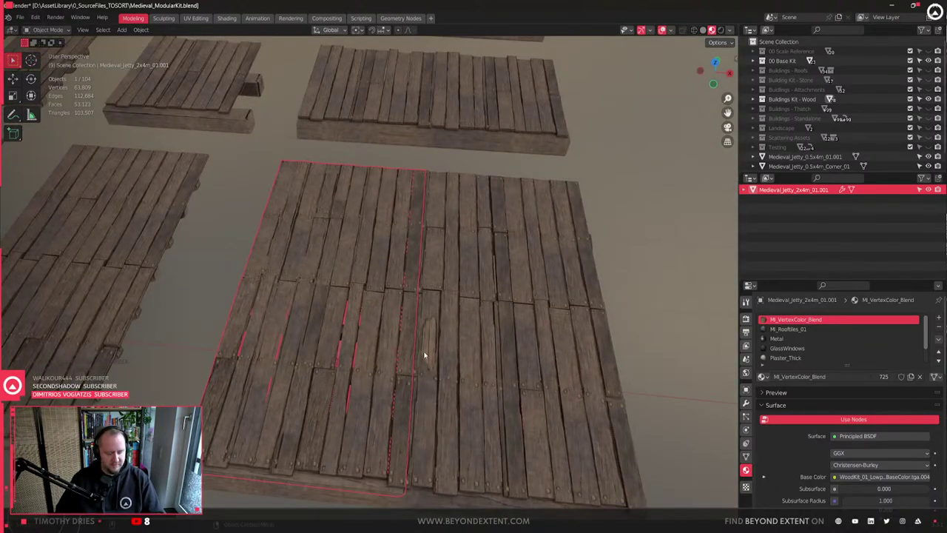
- Duplicate the 2x4 m jetty and move the copy 2 m along the X axis to cover the rest of the 4x4 m floor
{"action": "key", "text": "shift+d"}
{"action": "key", "text": "y"}
{"action": "key", "text": "x"}
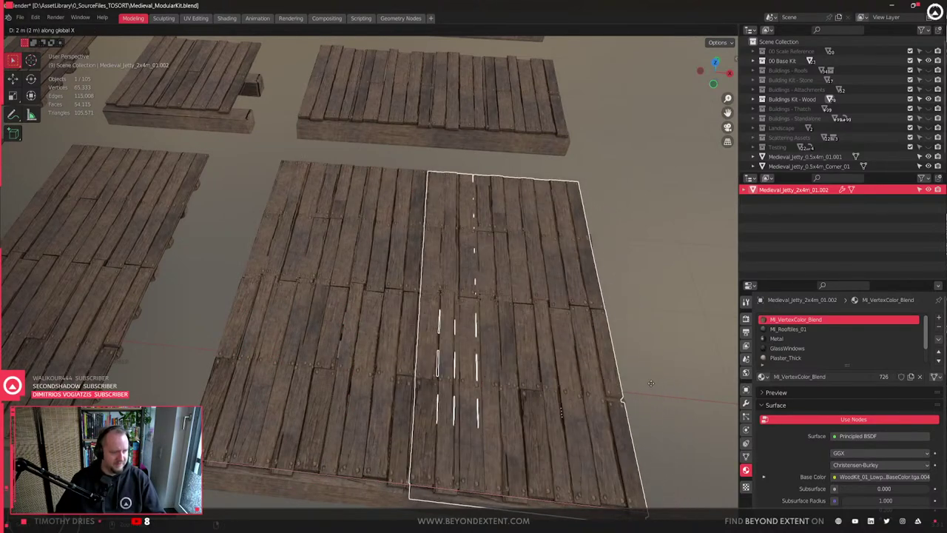
{"action": "left_click", "coordinate": [598, 386]}
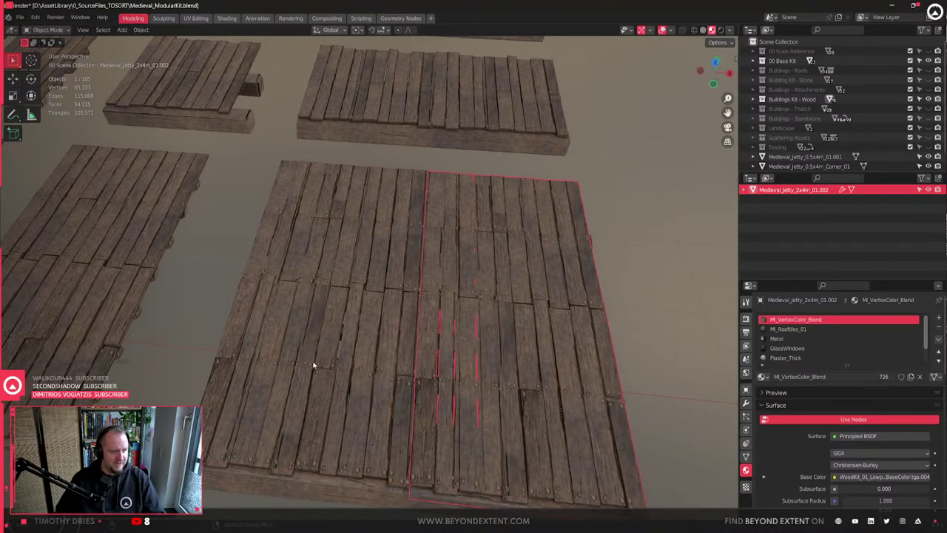
- Compare the two adjoining jetty copies with the old 4x4 m floor beneath them from several angles
{"action": "left_click", "coordinate": [324, 373], "text": "shift"}
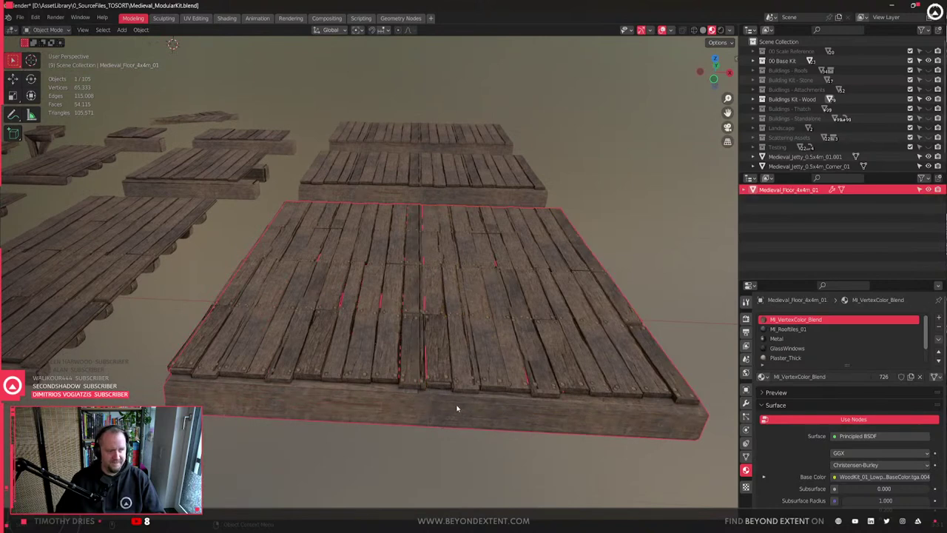
{"action": "middle_click_drag", "start_coordinate": [457, 409], "coordinate": [339, 360]}
{"action": "left_click", "coordinate": [339, 359]}
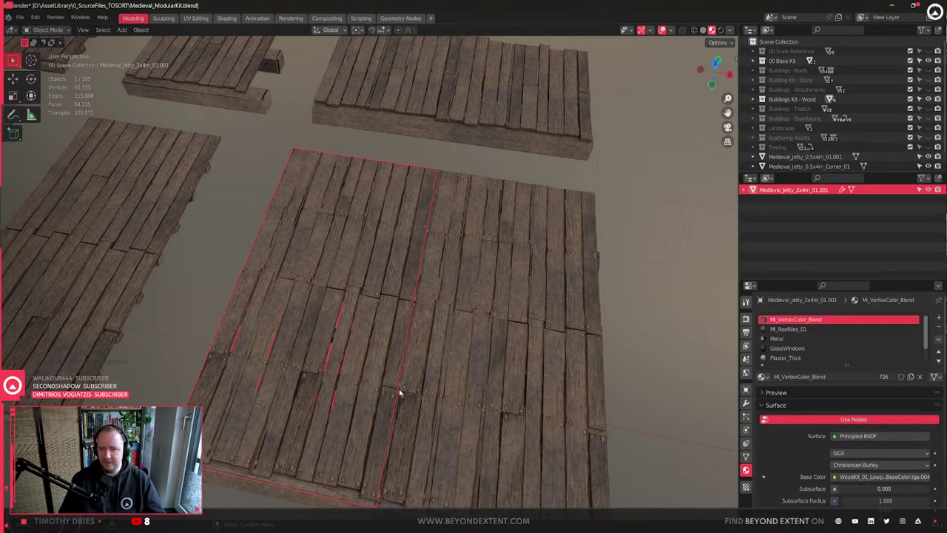
{"action": "left_click", "coordinate": [522, 360]}
{"action": "scroll", "coordinate": [478, 347], "scroll_direction": "down", "scroll_amount": 3}
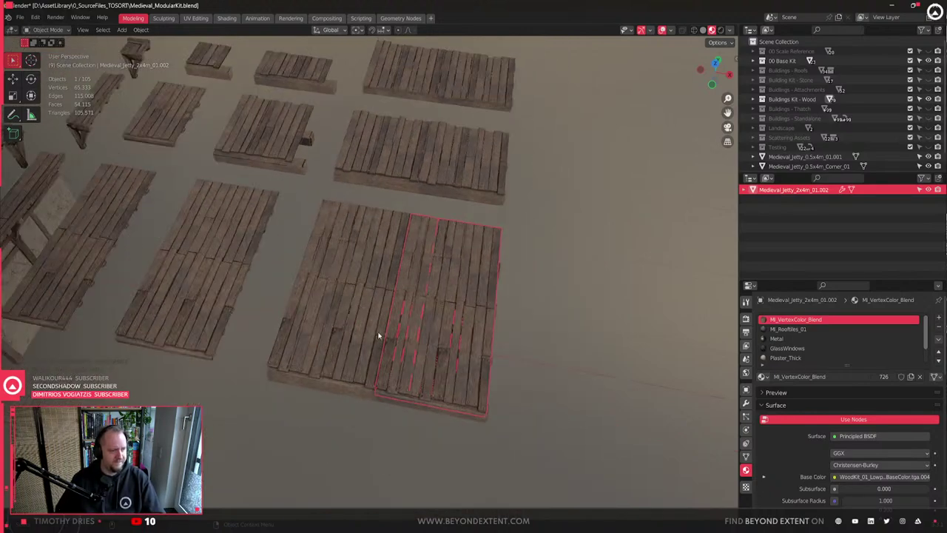
{"action": "left_click", "coordinate": [379, 335]}
{"action": "middle_click_drag", "start_coordinate": [379, 336], "coordinate": [392, 368]}
{"action": "scroll", "coordinate": [404, 330], "scroll_direction": "up", "scroll_amount": 2}
{"action": "left_click", "coordinate": [343, 450]}
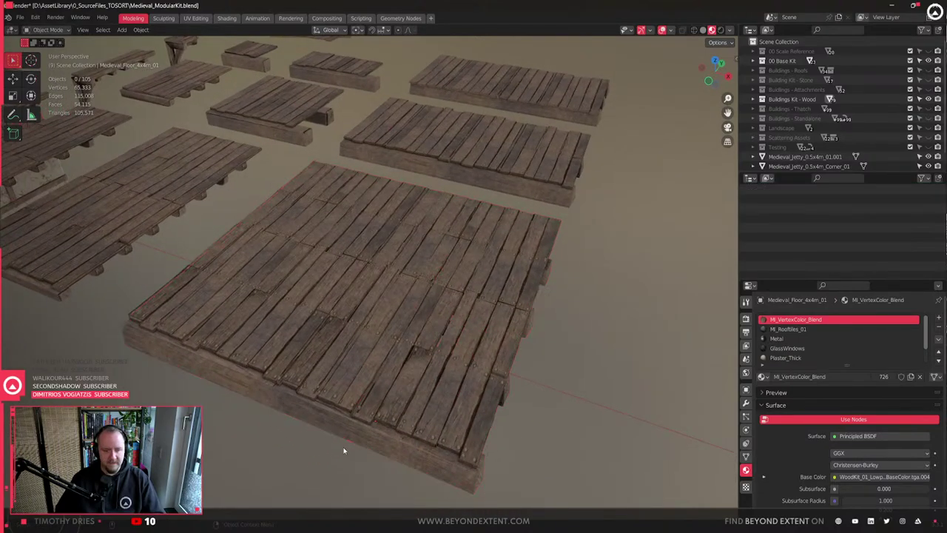
- Lower the old 4x4 m floor along the Z axis clear of the two jetty copies
{"action": "left_click", "coordinate": [356, 424]}
{"action": "middle_click_drag", "start_coordinate": [356, 424], "coordinate": [399, 444]}
{"action": "key", "text": "shift+d"}
{"action": "key", "text": "z"}
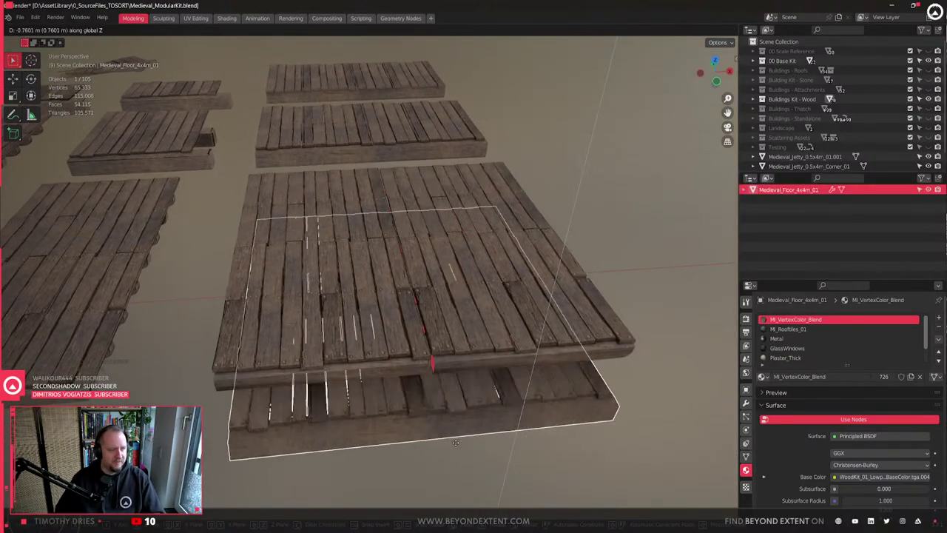
{"action": "left_click", "coordinate": [456, 465]}
- Delete all linked support beams from the first jetty copy in wireframe view, keeping only its planks
{"action": "left_click", "coordinate": [360, 323]}
{"action": "mouse_move", "coordinate": [361, 323]}
{"action": "middle_mouse_down"}
{"action": "mouse_move", "coordinate": [342, 311]}
{"action": "mouse_move", "coordinate": [380, 262]}
{"action": "mouse_move", "coordinate": [353, 278]}
{"action": "mouse_move", "coordinate": [364, 319]}
{"action": "middle_mouse_up"}
{"action": "scroll", "coordinate": [342, 311], "scroll_direction": "up", "scroll_amount": 3}
{"action": "key", "text": "Tab"}
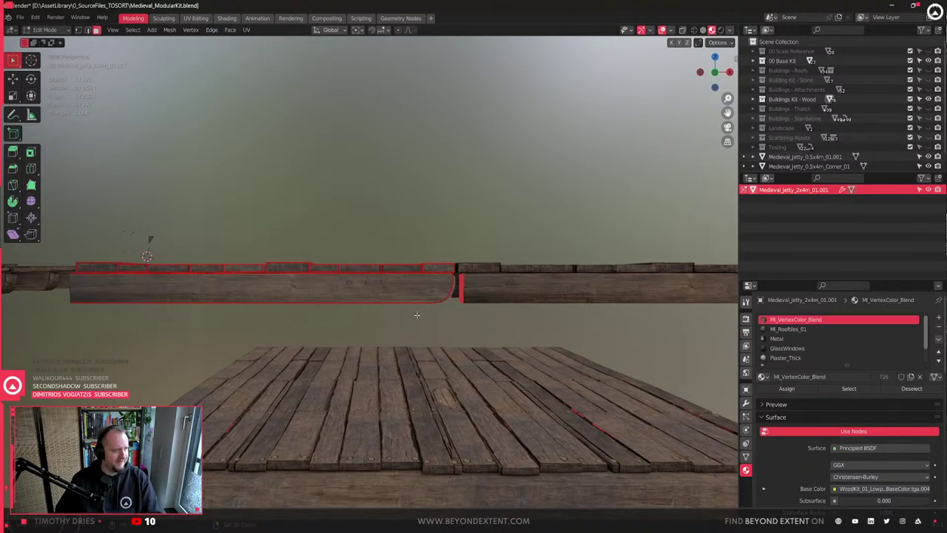
{"action": "key", "text": "shift+z"}
{"action": "mouse_move", "coordinate": [487, 348]}
{"action": "left_mouse_down"}
{"action": "mouse_move", "coordinate": [164, 272]}
{"action": "mouse_move", "coordinate": [104, 279]}
{"action": "left_mouse_up"}
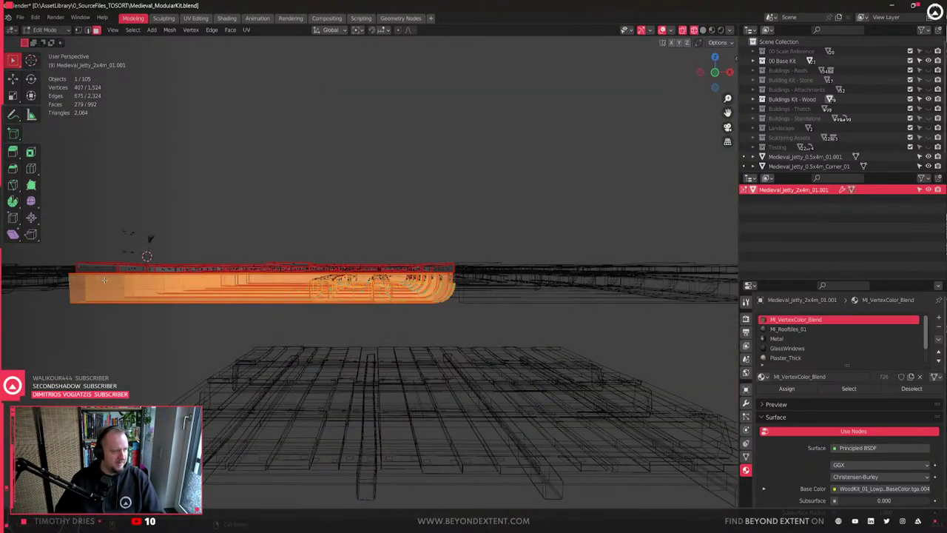
{"action": "key", "text": "ctrl+l"}
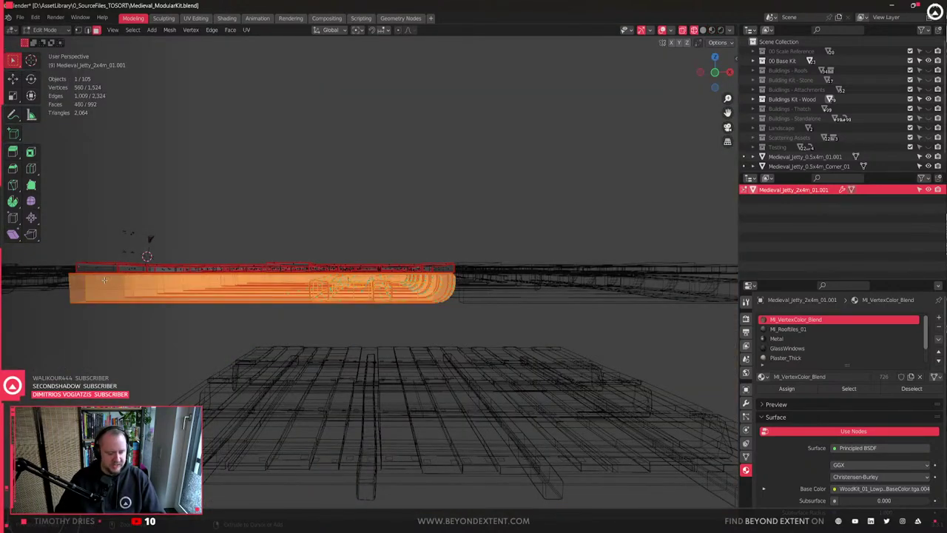
{"action": "key", "text": "x"}
{"action": "left_click", "coordinate": [105, 280]}
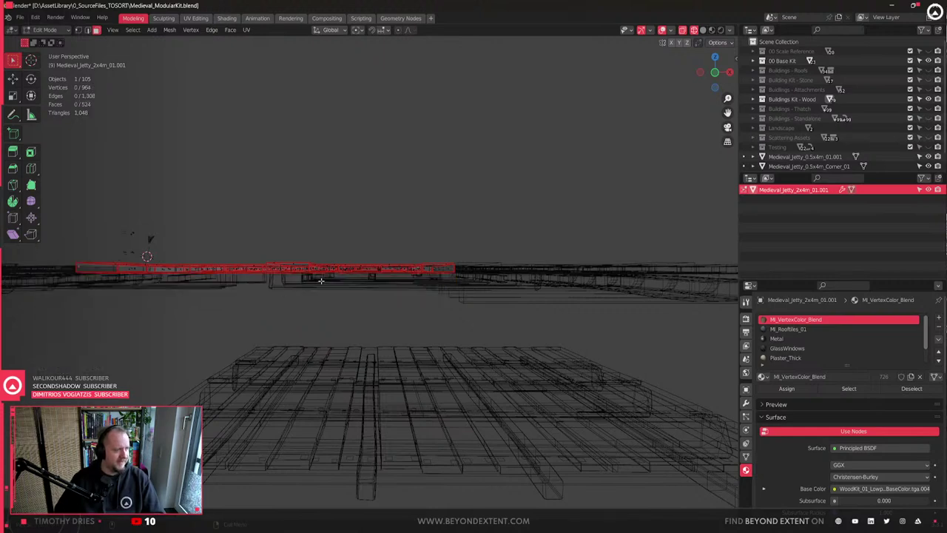
{"action": "scroll", "coordinate": [352, 279], "scroll_direction": "up", "scroll_amount": 2}
{"action": "key", "text": "Tab"}
{"action": "scroll", "coordinate": [352, 278], "scroll_direction": "down", "scroll_amount": 2}
{"action": "key", "text": "shift+z"}
{"action": "middle_click_drag", "start_coordinate": [351, 279], "coordinate": [355, 317]}
- Open the second jetty copy for mesh editing with its inner beam-end faces selected
{"action": "left_click", "coordinate": [472, 313]}
{"action": "middle_click_drag", "start_coordinate": [470, 350], "coordinate": [466, 244]}
{"action": "key", "text": "Tab"}
{"action": "scroll", "coordinate": [467, 241], "scroll_direction": "up", "scroll_amount": 2}
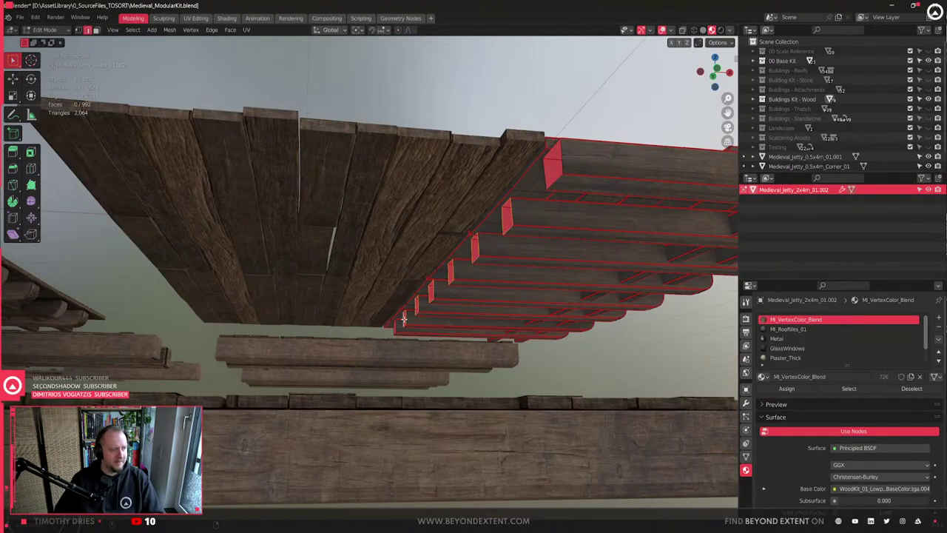
{"action": "key", "text": "g"}
{"action": "key", "text": "x"}
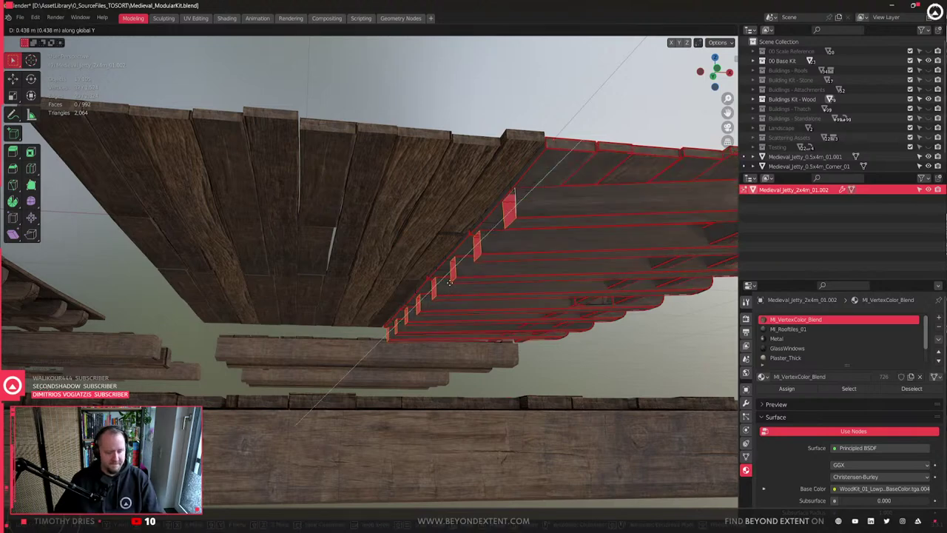
{"action": "right_click", "coordinate": [294, 267]}
- Toggle Correct Face Attributes and extend the beam ends -2 m along the X axis beneath the planks-only half
{"action": "key", "text": "q"}
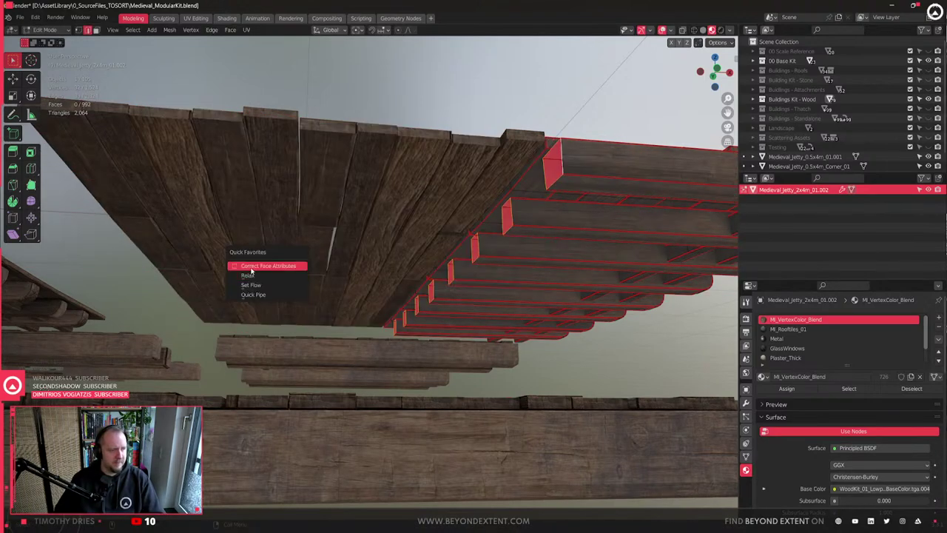
{"action": "left_click", "coordinate": [251, 268]}
{"action": "key", "text": "g"}
{"action": "key", "text": "x"}
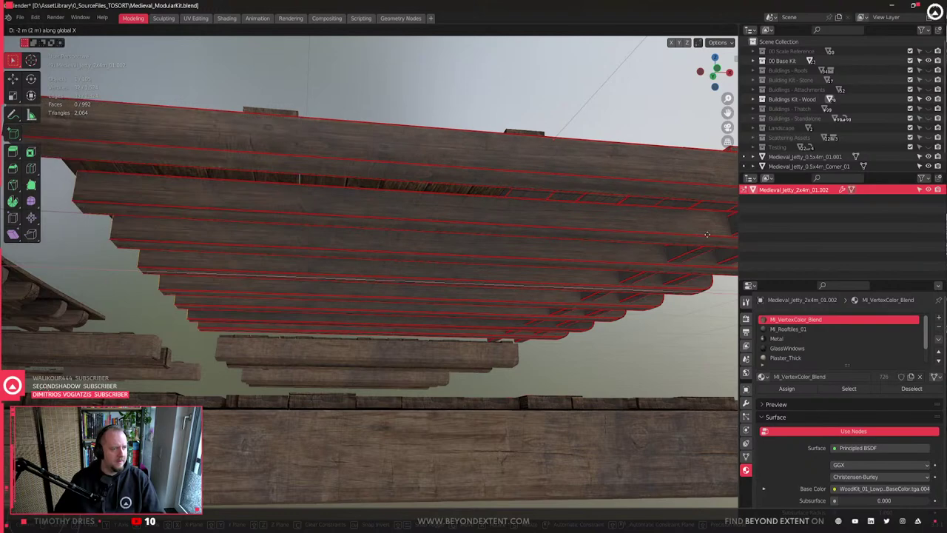
{"action": "left_click", "coordinate": [715, 232]}
{"action": "middle_click_drag", "start_coordinate": [562, 312], "coordinate": [431, 371]}
{"action": "key", "text": "Tab"}
- Join the planks-only jetty copy and the extended-beam copy into one 4x4 m floor object
{"action": "left_click", "coordinate": [370, 325]}
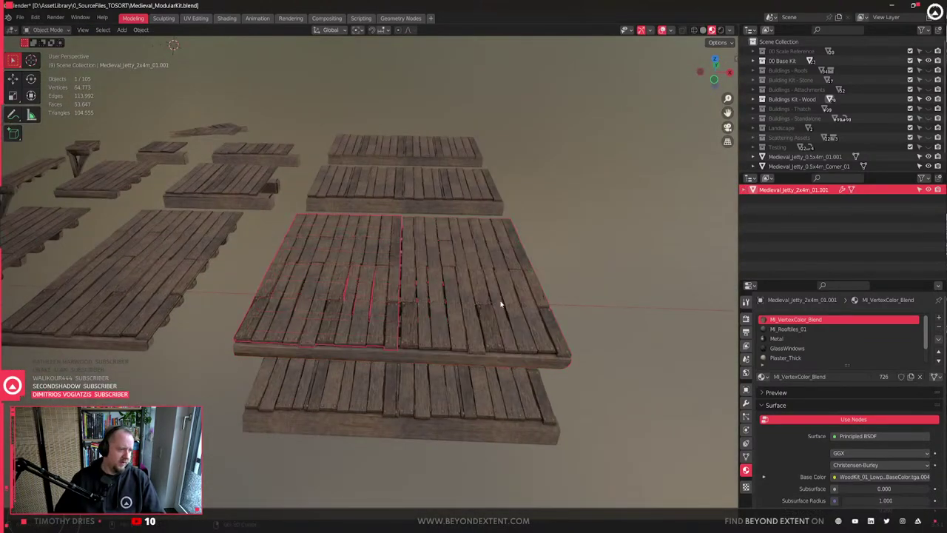
{"action": "left_click", "coordinate": [500, 303], "text": "shift"}
{"action": "key", "text": "ctrl+j"}
{"action": "left_click", "coordinate": [581, 268]}
- Examine the joined 4x4 m floor against the old floor below it, comparing their edges and support beams
{"action": "middle_click_drag", "start_coordinate": [517, 336], "coordinate": [418, 299]}
{"action": "scroll", "coordinate": [440, 321], "scroll_direction": "up", "scroll_amount": 2}
{"action": "scroll", "coordinate": [441, 321], "scroll_direction": "up", "scroll_amount": 3}
{"action": "scroll", "coordinate": [449, 318], "scroll_direction": "down", "scroll_amount": 2}
{"action": "scroll", "coordinate": [426, 296], "scroll_direction": "down", "scroll_amount": 4}
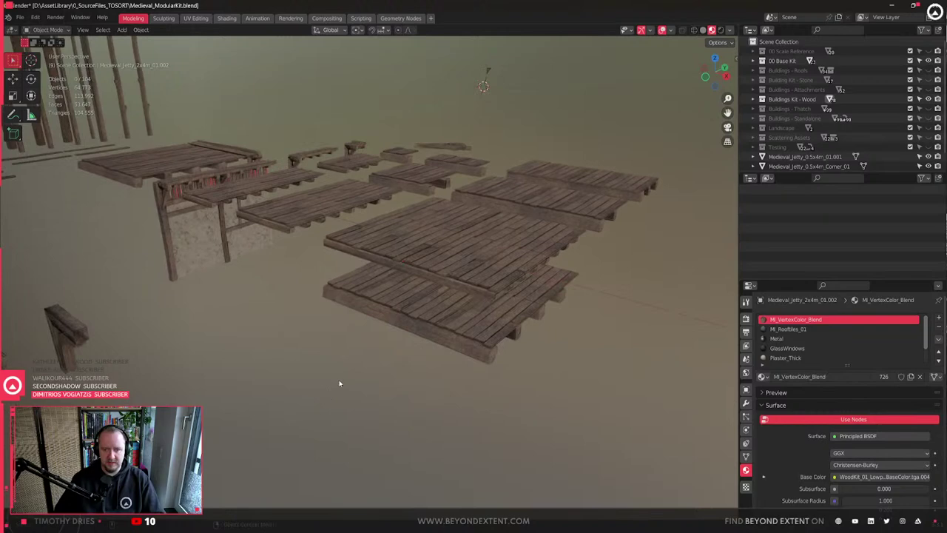
{"action": "scroll", "coordinate": [356, 357], "scroll_direction": "up", "scroll_amount": 5}
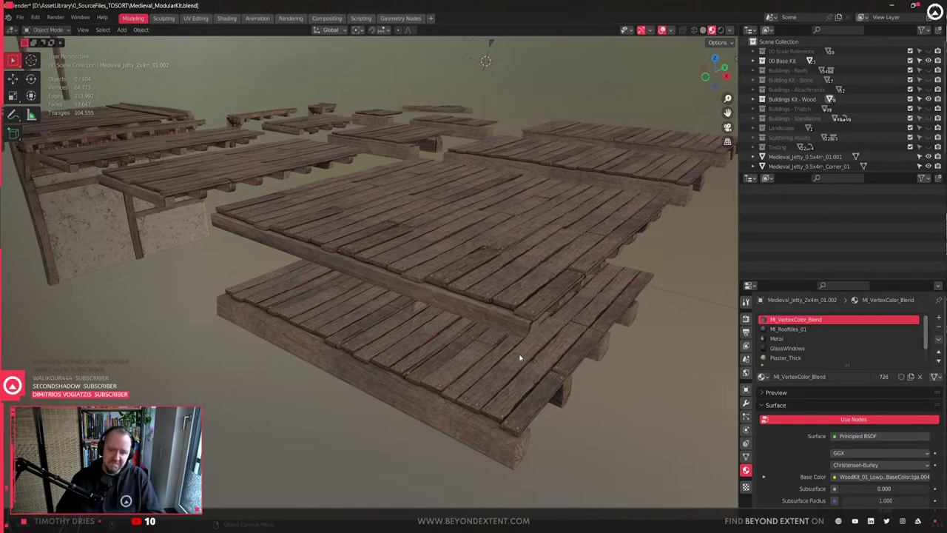
{"action": "left_click", "coordinate": [406, 365]}
{"action": "scroll", "coordinate": [407, 364], "scroll_direction": "down", "scroll_amount": 3}
{"action": "middle_click_drag", "start_coordinate": [477, 367], "coordinate": [392, 391]}
{"action": "left_click", "coordinate": [479, 285]}
{"action": "left_click", "coordinate": [400, 404]}
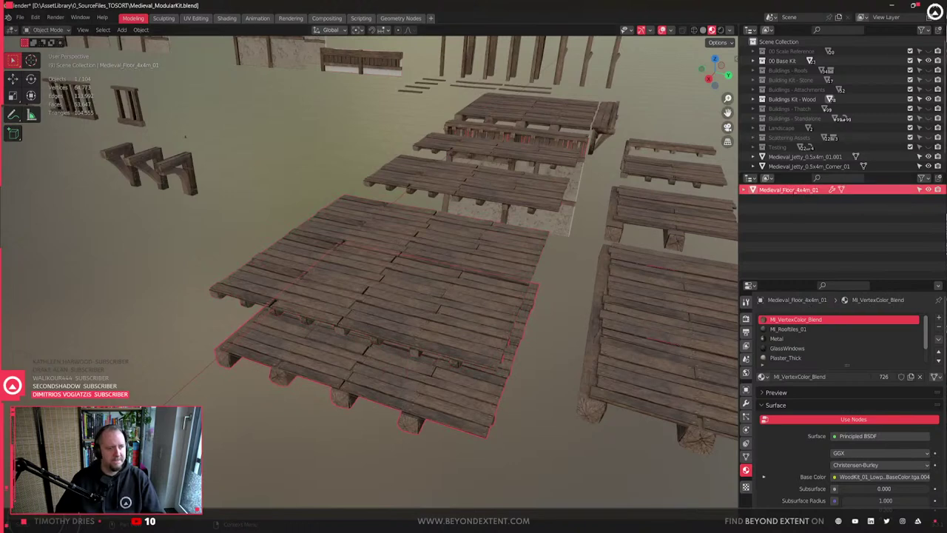
- Rename the joined floor object as Medieval_Floor_4x4m_01
{"action": "left_click", "coordinate": [450, 280]}
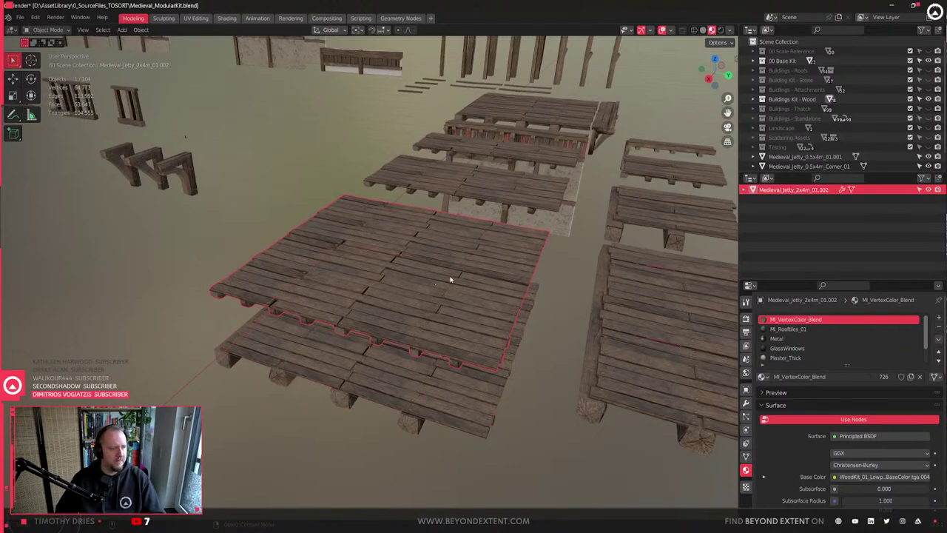
{"action": "double_click", "coordinate": [792, 189]}
{"action": "type", "text": "Medieval_Floor_4x4m_01"}
{"action": "key", "text": "Return"}
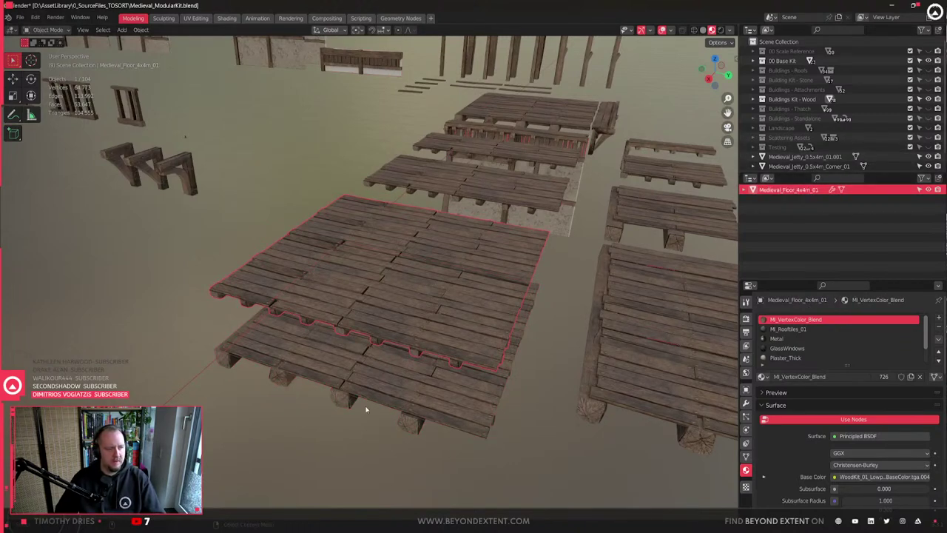
- Delete the old 4x4 m floor with the thick beams beneath the new one
{"action": "middle_click_drag", "start_coordinate": [427, 281], "coordinate": [503, 294]}
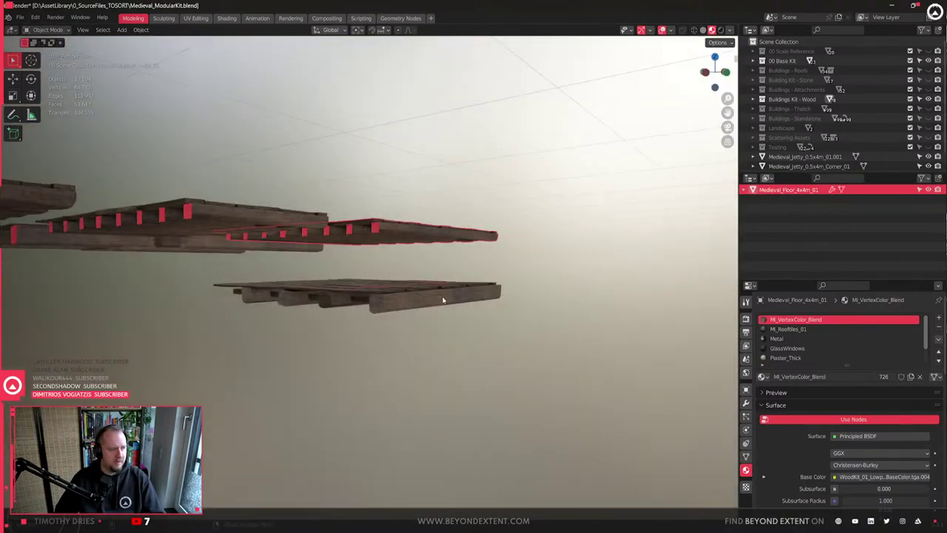
{"action": "middle_click_drag", "start_coordinate": [443, 299], "coordinate": [467, 318]}
{"action": "key", "text": "x"}
{"action": "left_click", "coordinate": [492, 316]}
- Compare the new 4x4 m floor with the 2x4 m and 1x4 m jetties from above and below
{"action": "left_click", "coordinate": [463, 265]}
{"action": "left_click", "coordinate": [139, 255]}
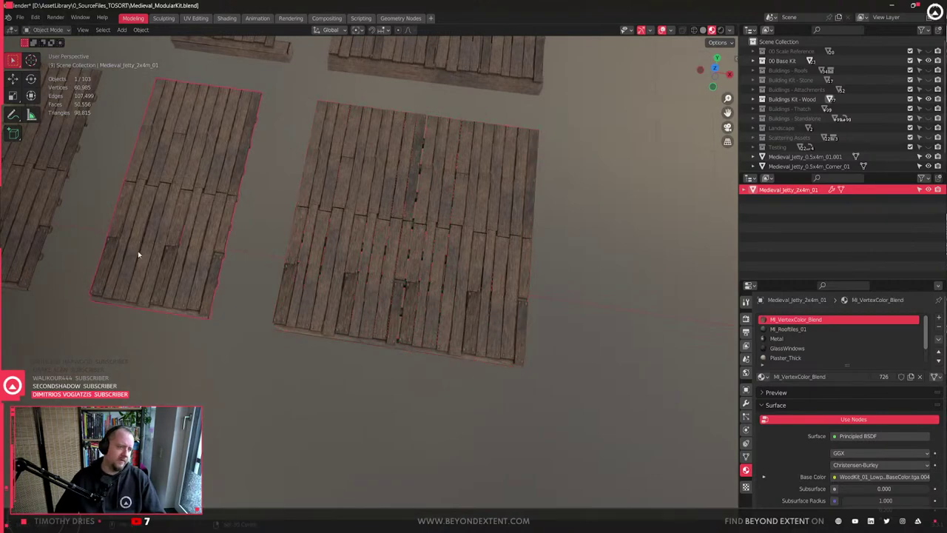
{"action": "middle_click_drag", "start_coordinate": [139, 255], "coordinate": [392, 333], "text": "shift"}
{"action": "left_click", "coordinate": [241, 254]}
{"action": "scroll", "coordinate": [244, 256], "scroll_direction": "down", "scroll_amount": 3}
{"action": "left_click", "coordinate": [406, 281]}
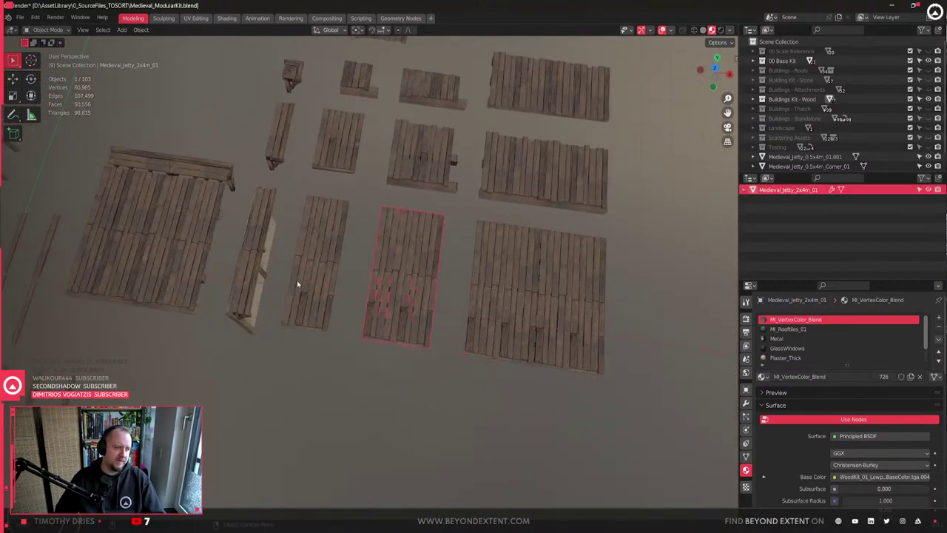
{"action": "left_click", "coordinate": [297, 284]}
{"action": "middle_click_drag", "start_coordinate": [297, 284], "coordinate": [498, 288]}
{"action": "left_click", "coordinate": [249, 251]}
{"action": "left_click", "coordinate": [429, 294]}
{"action": "middle_click_drag", "start_coordinate": [429, 294], "coordinate": [549, 239]}
{"action": "middle_click_drag", "start_coordinate": [220, 309], "coordinate": [434, 313]}
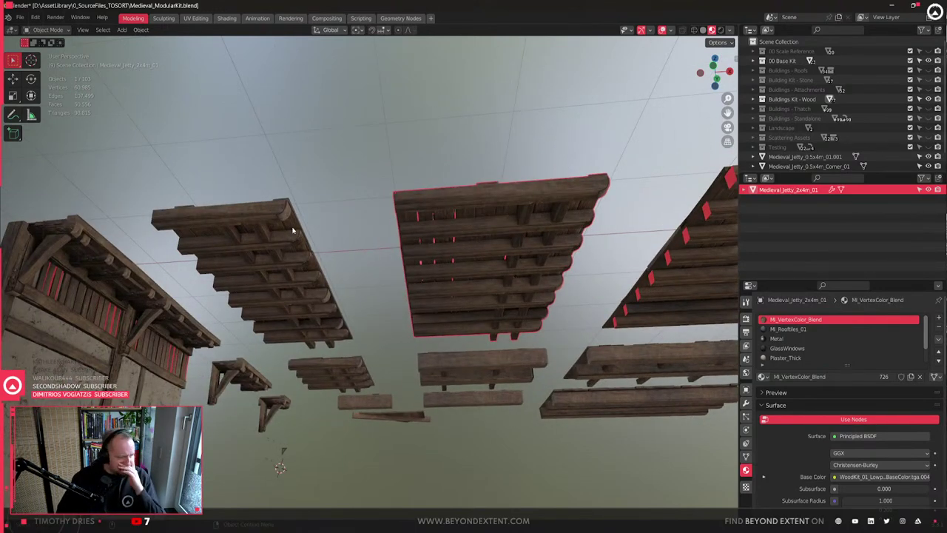
{"action": "left_click", "coordinate": [307, 261]}
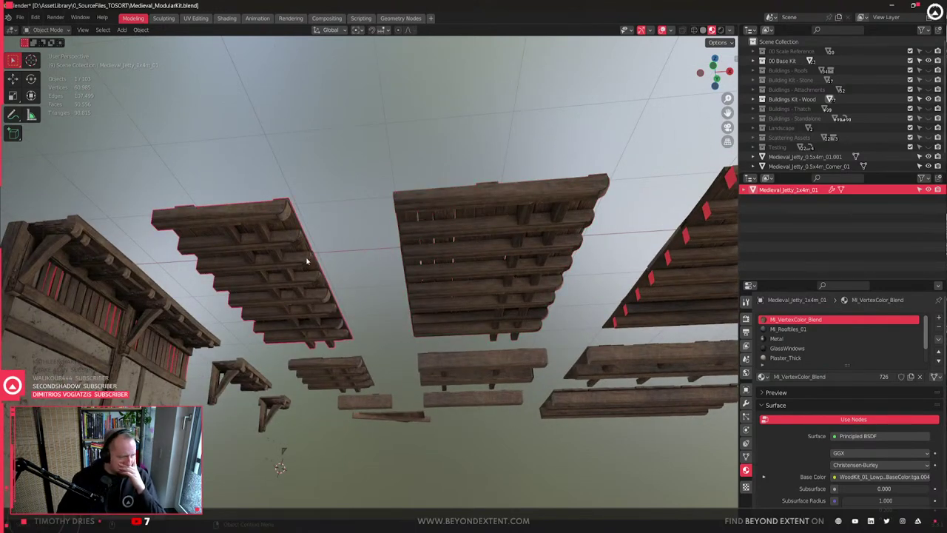
- Switch to Unreal Editor and examine the jetty beams under the timber house's balcony and overhanging upper rooms
{"action": "left_click", "coordinate": [688, 524]}
{"action": "left_click", "coordinate": [738, 492]}
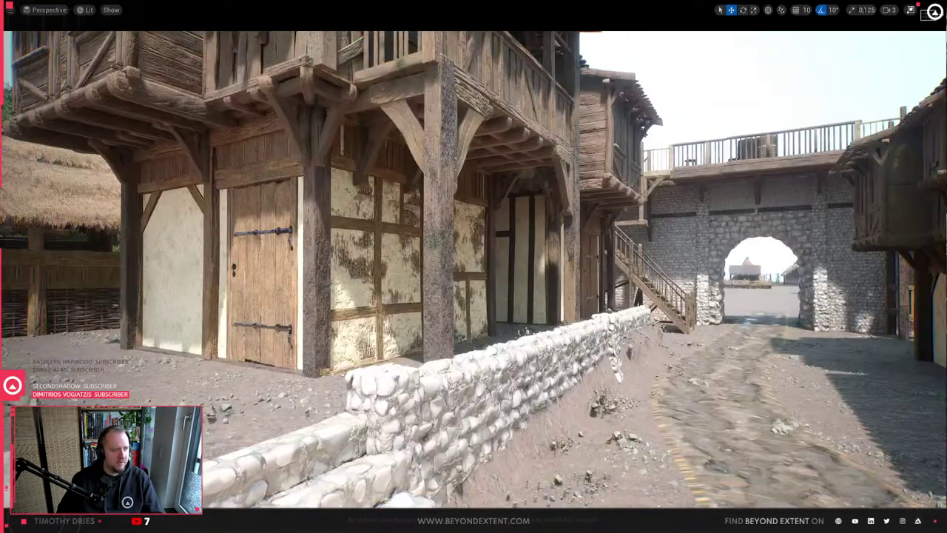
{"action": "right_click_drag", "start_coordinate": [474, 269], "coordinate": [385, 194]}
{"action": "key", "text": "s"}
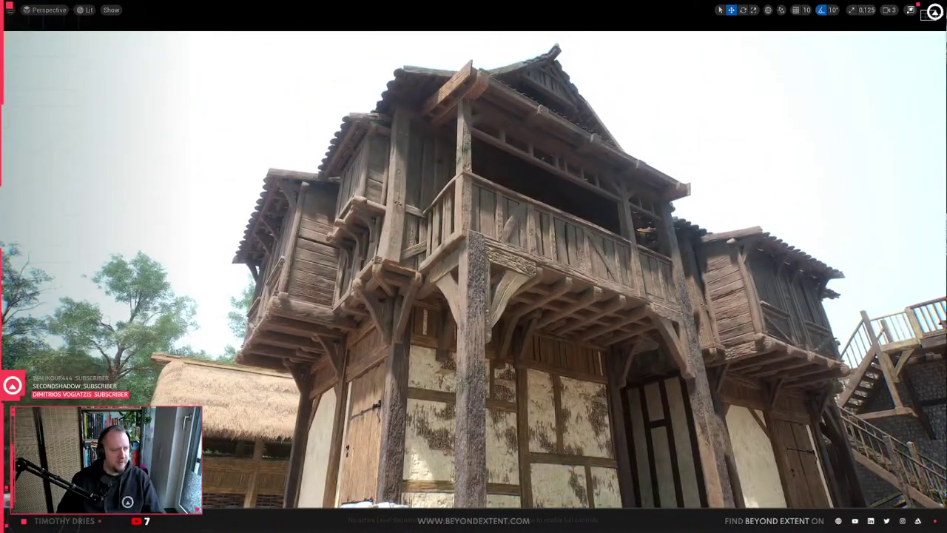
{"action": "left_click", "coordinate": [601, 292]}
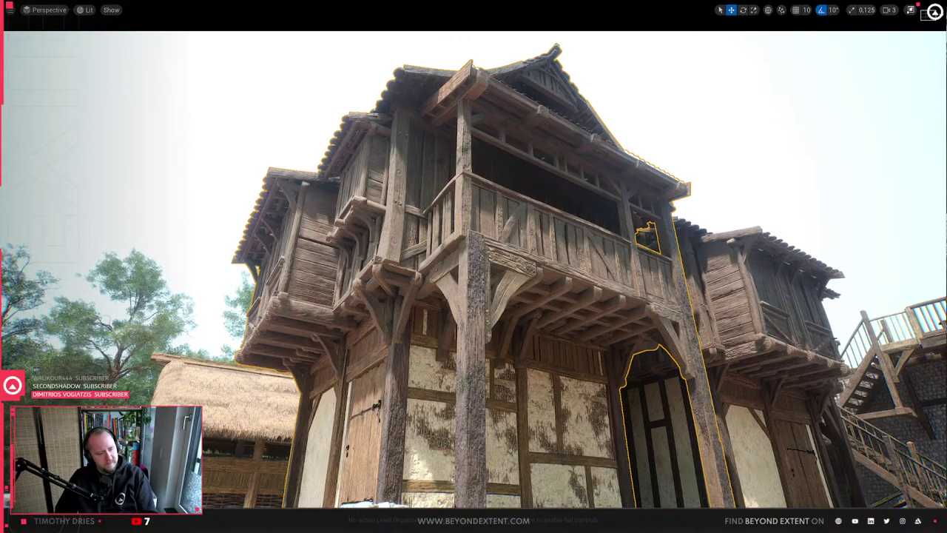
{"action": "key", "text": "Escape"}
- Inspect the underside of the jetty piece mounted above the stone-walled passage by the hanging ropes
{"action": "right_click_drag", "start_coordinate": [569, 311], "coordinate": [666, 304]}
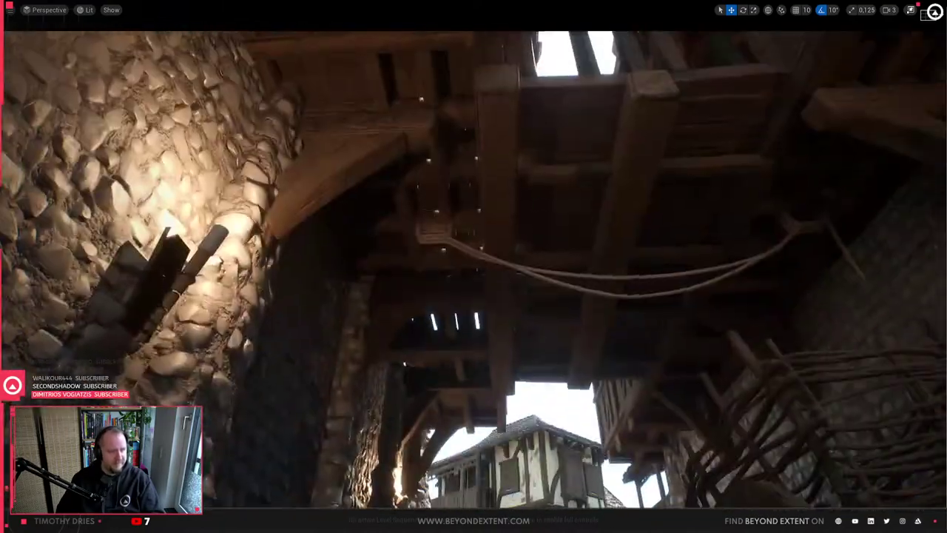
{"action": "left_click", "coordinate": [422, 111]}
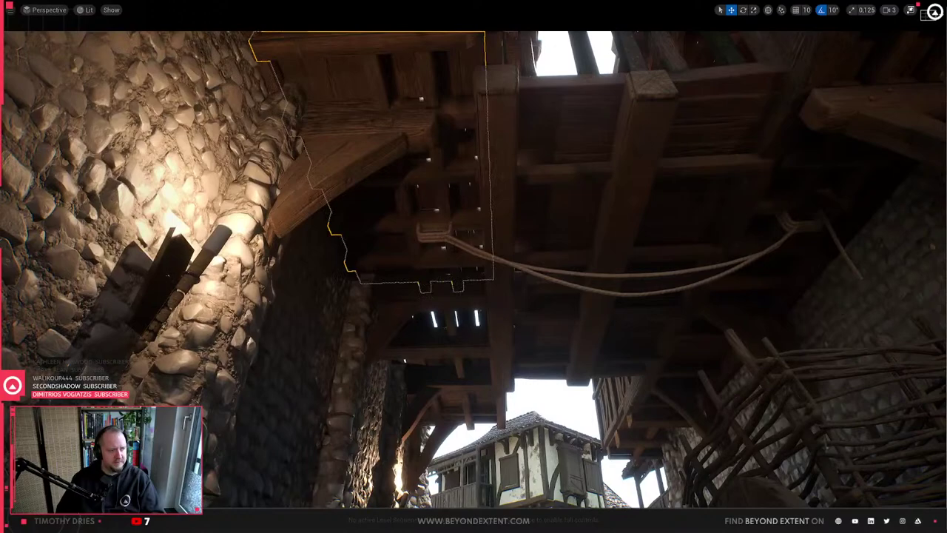
{"action": "right_click_drag", "start_coordinate": [422, 111], "coordinate": [422, 40]}
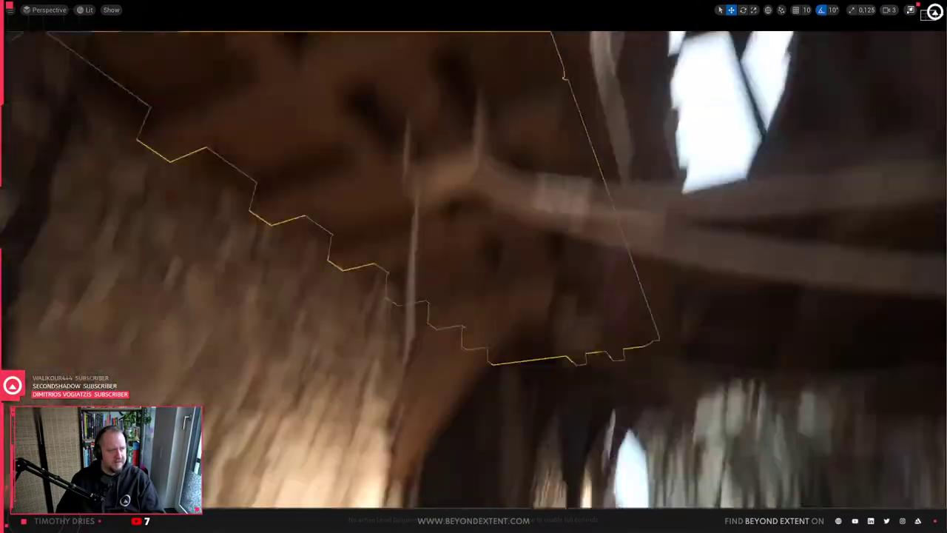
{"action": "right_click_drag", "start_coordinate": [502, 222], "coordinate": [502, 259]}
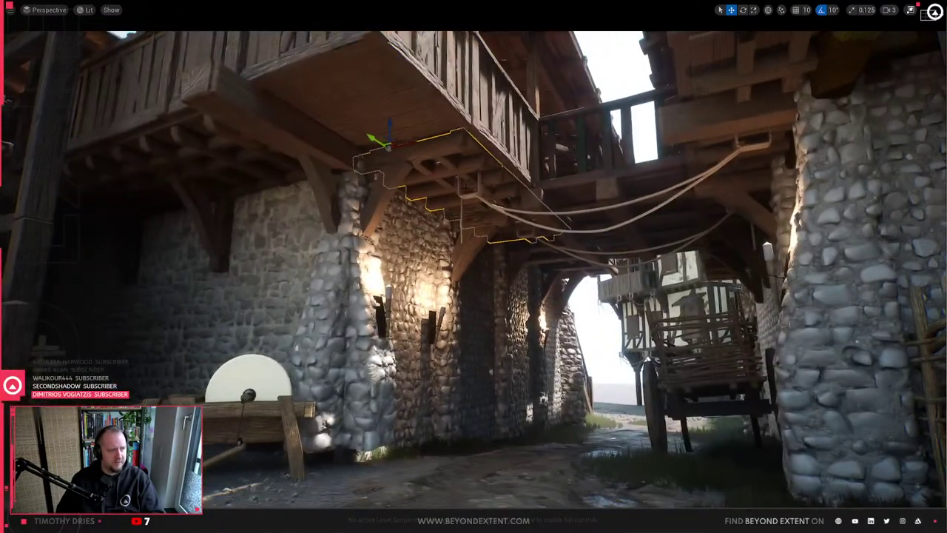
{"action": "right_click_drag", "start_coordinate": [501, 221], "coordinate": [564, 218]}
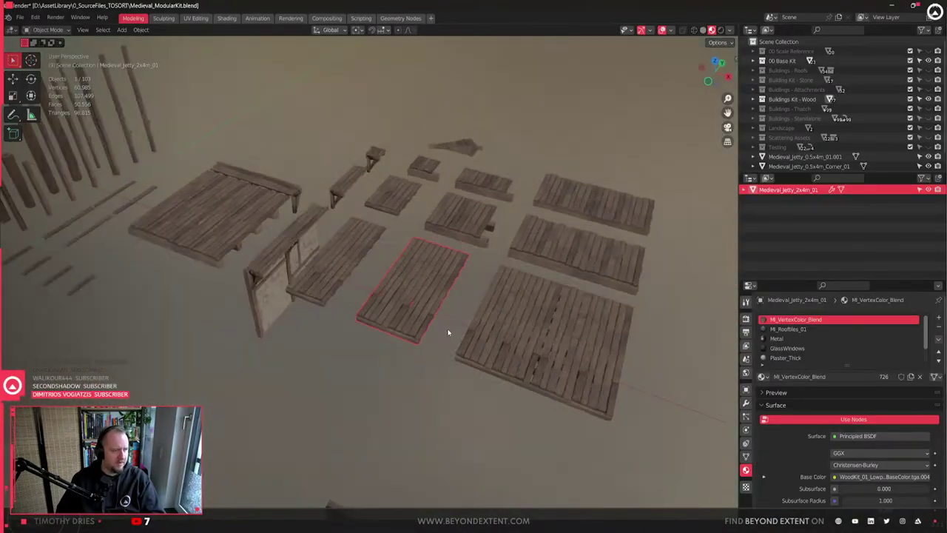
- Move the 2x4 m, 2x2 m and 2x1 m jetties into a new collection named TODELETE?
{"action": "middle_click_drag", "start_coordinate": [448, 333], "coordinate": [447, 338]}
{"action": "left_click", "coordinate": [445, 335]}
{"action": "left_click", "coordinate": [412, 285]}
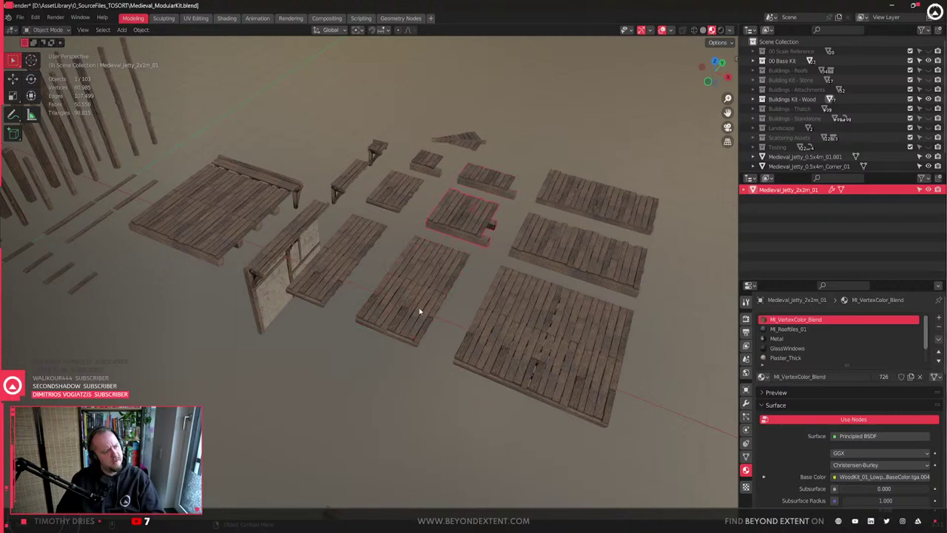
{"action": "left_click_drag", "start_coordinate": [476, 212], "coordinate": [500, 174]}
{"action": "left_click", "coordinate": [478, 231]}
{"action": "left_click", "coordinate": [465, 232], "text": "shift"}
{"action": "left_click", "coordinate": [493, 177], "text": "shift"}
{"action": "middle_click_drag", "start_coordinate": [492, 178], "coordinate": [486, 237]}
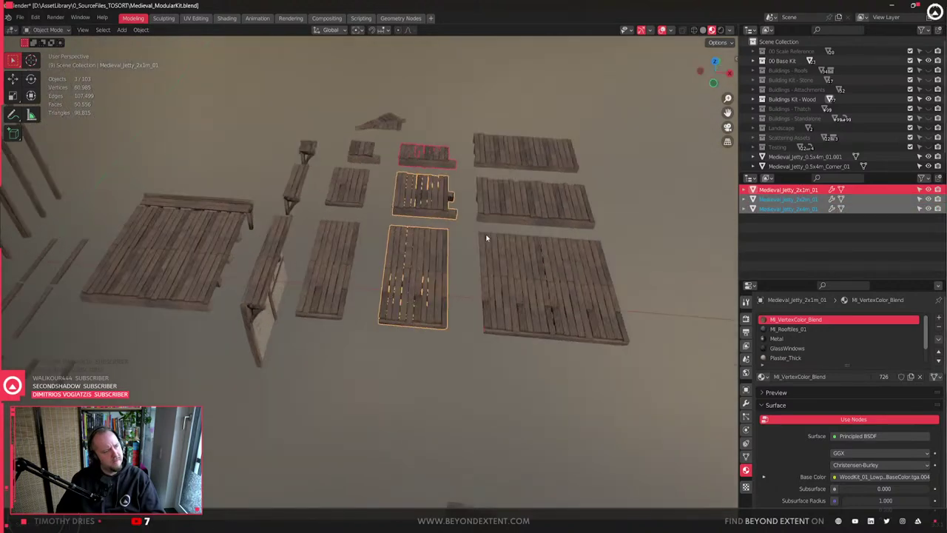
{"action": "key", "text": "m"}
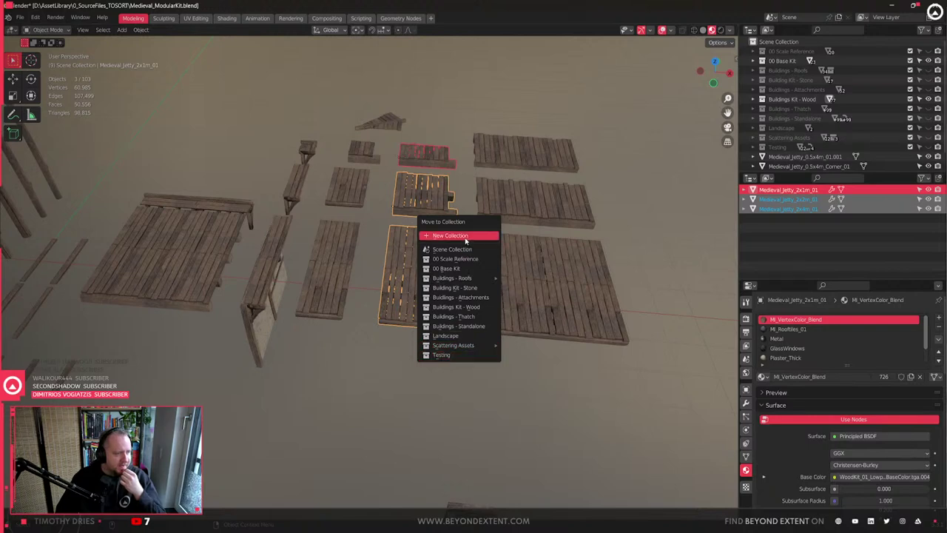
{"action": "left_click", "coordinate": [465, 236]}
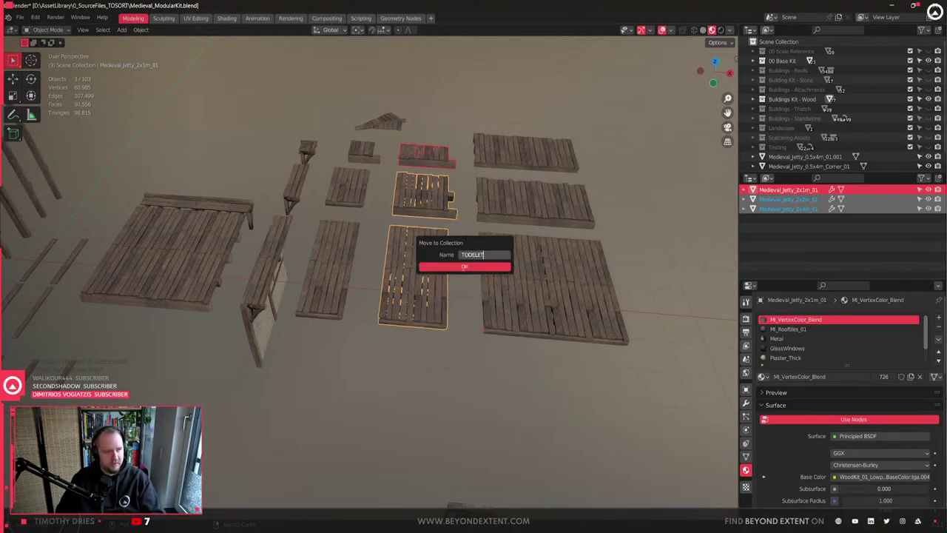
{"action": "type", "text": "TODELETE?"}
{"action": "key", "text": "Return"}
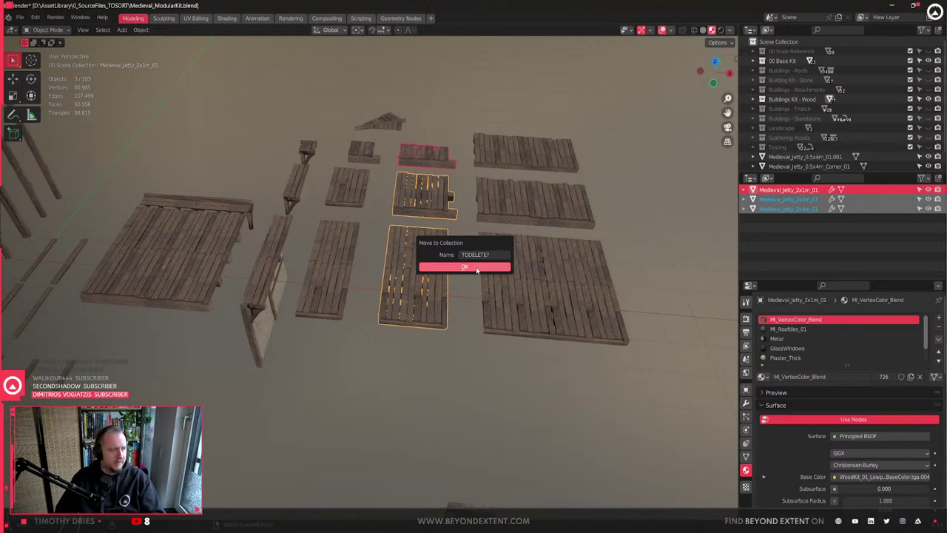
{"action": "left_click", "coordinate": [468, 267]}
- Hide the TODELETE? collection
{"action": "key", "text": "Delete"}
{"action": "scroll", "coordinate": [452, 317], "scroll_direction": "up", "scroll_amount": 3}
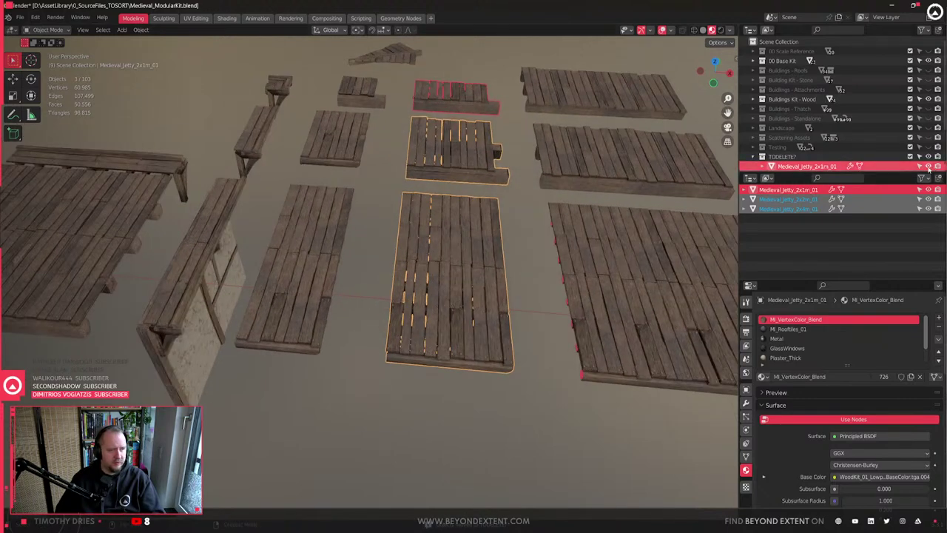
{"action": "middle_click_drag", "start_coordinate": [575, 239], "coordinate": [472, 319], "text": "shift"}
- Compare the two narrower floor pieces with the 4x4 m floor and the remaining jetties
{"action": "left_click", "coordinate": [485, 238]}
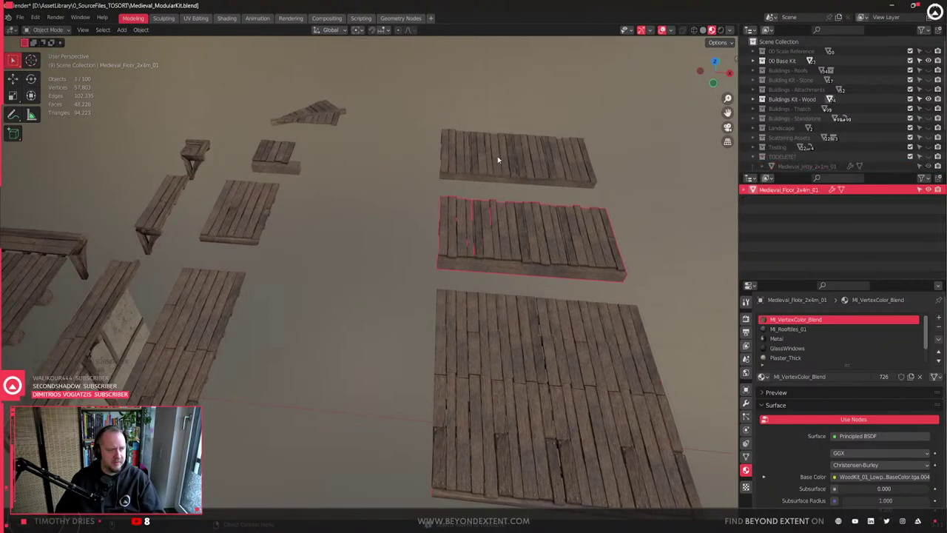
{"action": "left_click", "coordinate": [499, 159], "text": "shift"}
{"action": "key", "text": "alt+a"}
{"action": "middle_click_drag", "start_coordinate": [465, 264], "coordinate": [459, 296], "text": "shift"}
{"action": "scroll", "coordinate": [672, 420], "scroll_direction": "down", "scroll_amount": 4}
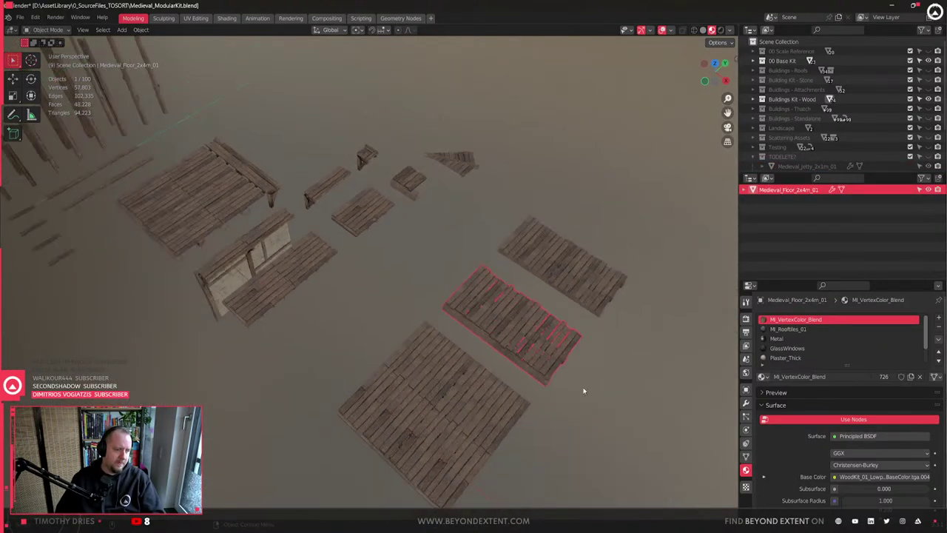
{"action": "left_click", "coordinate": [586, 389]}
{"action": "middle_click_drag", "start_coordinate": [586, 390], "coordinate": [459, 386]}
{"action": "middle_click_drag", "start_coordinate": [459, 386], "coordinate": [497, 439], "text": "shift"}
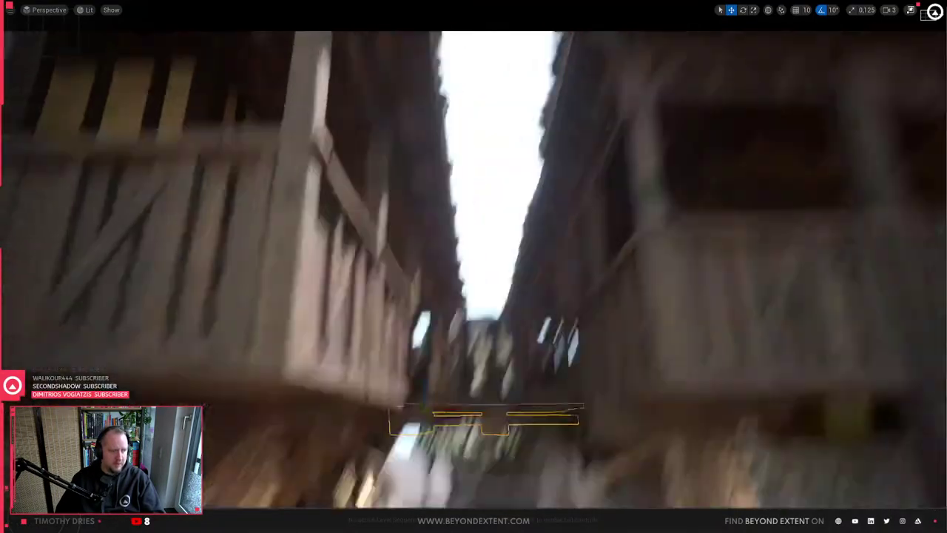
- Switch to Unreal Editor and examine the plank floor of the railed walkway between the two tiled roofs
{"action": "right_click_drag", "start_coordinate": [466, 186], "coordinate": [465, 288]}
{"action": "left_click", "coordinate": [466, 186]}
{"action": "left_click", "coordinate": [514, 296]}
{"action": "right_click_drag", "start_coordinate": [536, 356], "coordinate": [524, 388]}
{"action": "left_click", "coordinate": [534, 351]}
{"action": "left_click", "coordinate": [502, 208]}
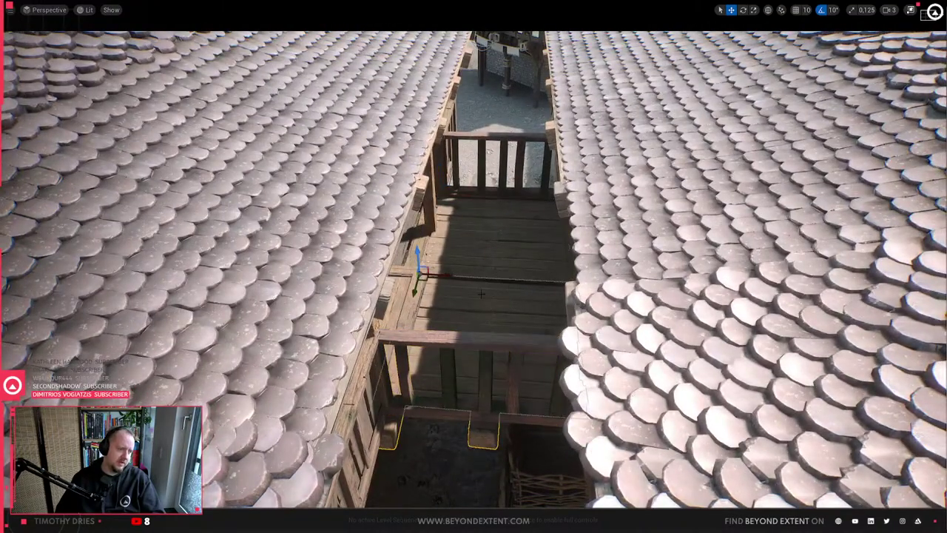
{"action": "right_click_drag", "start_coordinate": [481, 294], "coordinate": [478, 314]}
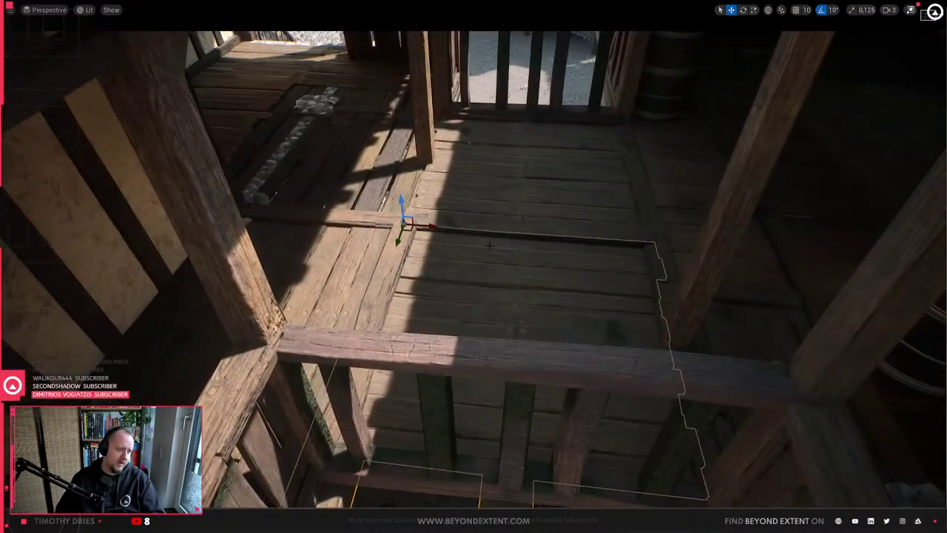
{"action": "left_click_drag", "start_coordinate": [489, 246], "coordinate": [536, 150]}
{"action": "mouse_move", "coordinate": [516, 530]}
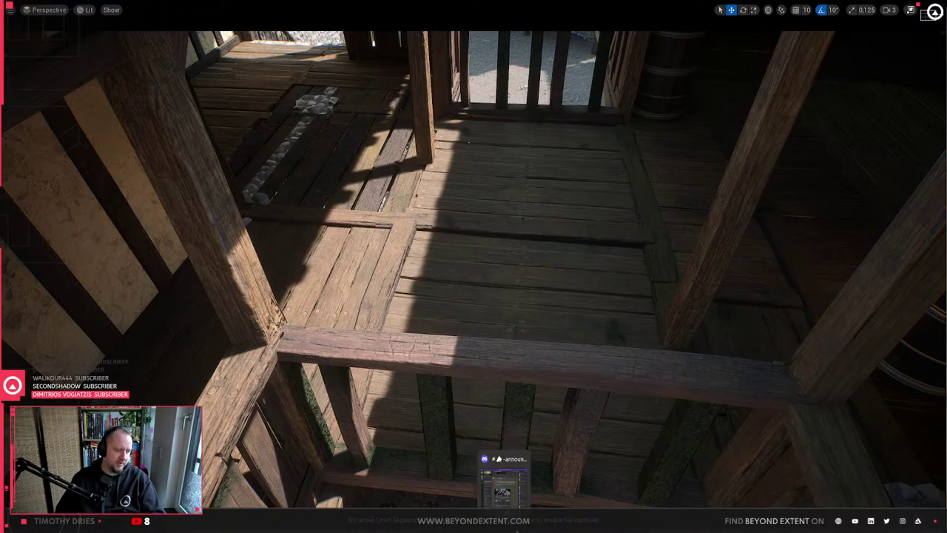
- Switch to Blender and compare the plank layout of the 2x4 m floor with the remaining jetties
{"action": "left_click", "coordinate": [503, 483]}
{"action": "scroll", "coordinate": [400, 324], "scroll_direction": "up", "scroll_amount": 4}
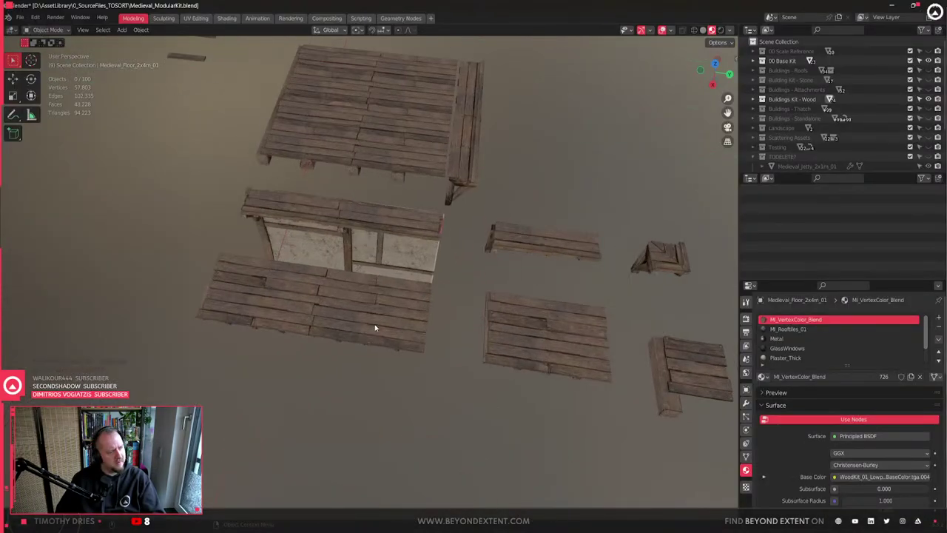
{"action": "left_click", "coordinate": [376, 327]}
{"action": "middle_click_drag", "start_coordinate": [376, 328], "coordinate": [389, 415]}
{"action": "left_click", "coordinate": [378, 296]}
{"action": "left_click", "coordinate": [289, 229]}
{"action": "middle_click_drag", "start_coordinate": [385, 296], "coordinate": [285, 311]}
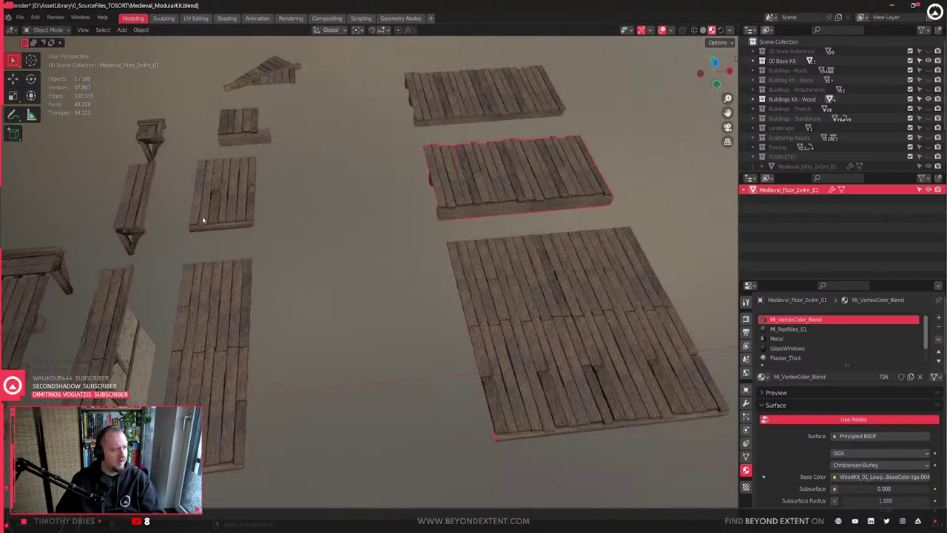
- Duplicate the 1x2 m jetty beside the original and remove the copy again
{"action": "left_click", "coordinate": [203, 217]}
{"action": "middle_click_drag", "start_coordinate": [300, 234], "coordinate": [216, 364]}
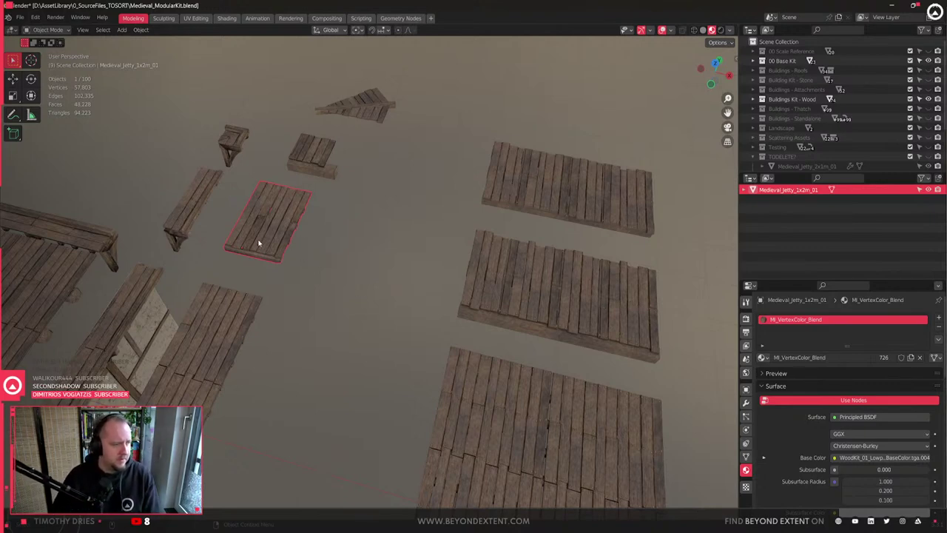
{"action": "key", "text": "shift+d"}
{"action": "left_click", "coordinate": [351, 264]}
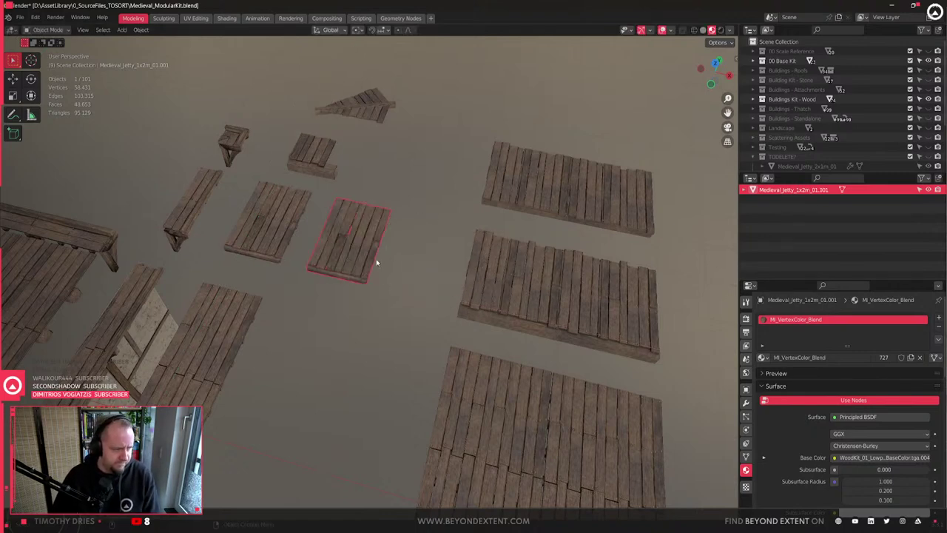
{"action": "key", "text": "x"}
{"action": "left_click", "coordinate": [361, 259]}
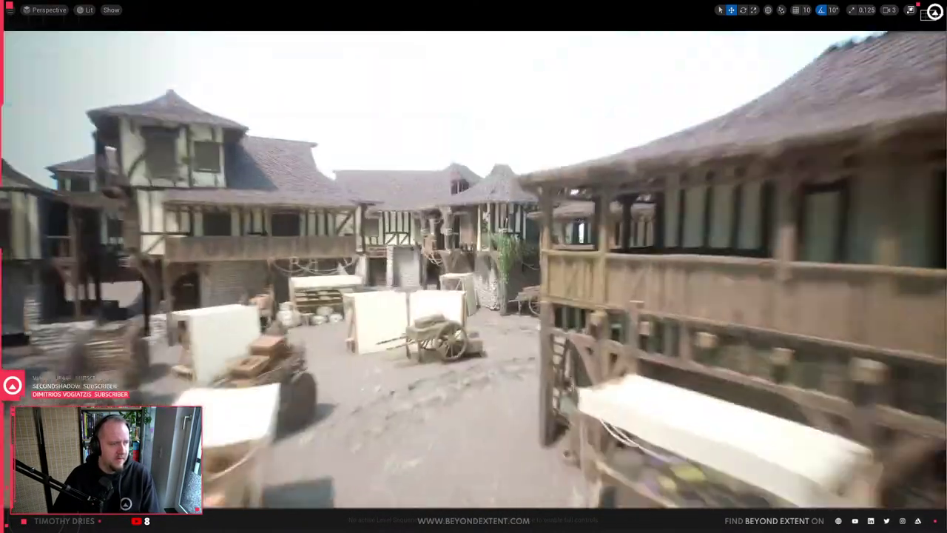
- Switch to Unreal Editor and examine the jetty beams beneath the overhanging upper floors of the village houses
{"action": "right_click_drag", "start_coordinate": [474, 266], "coordinate": [784, 268]}
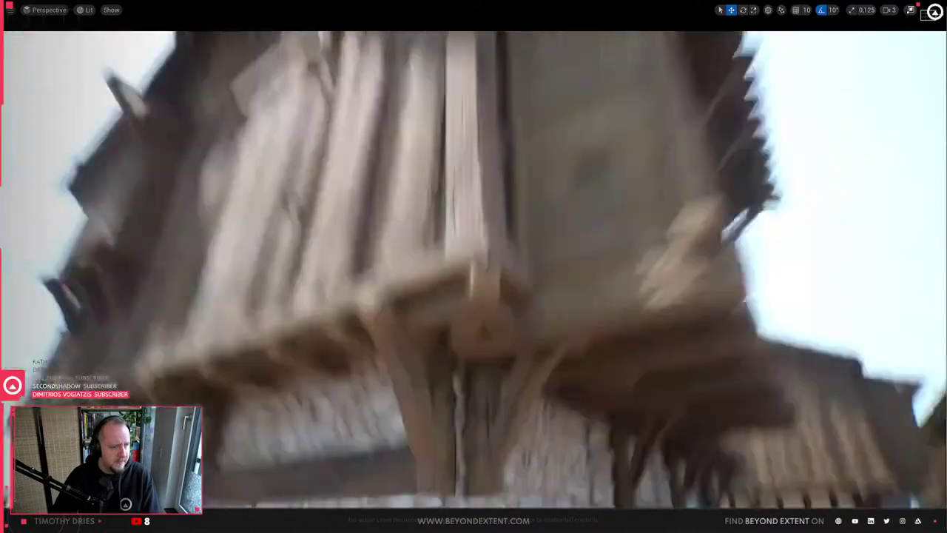
{"action": "right_click_drag", "start_coordinate": [551, 283], "coordinate": [552, 283]}
{"action": "right_click_drag", "start_coordinate": [415, 294], "coordinate": [415, 294]}
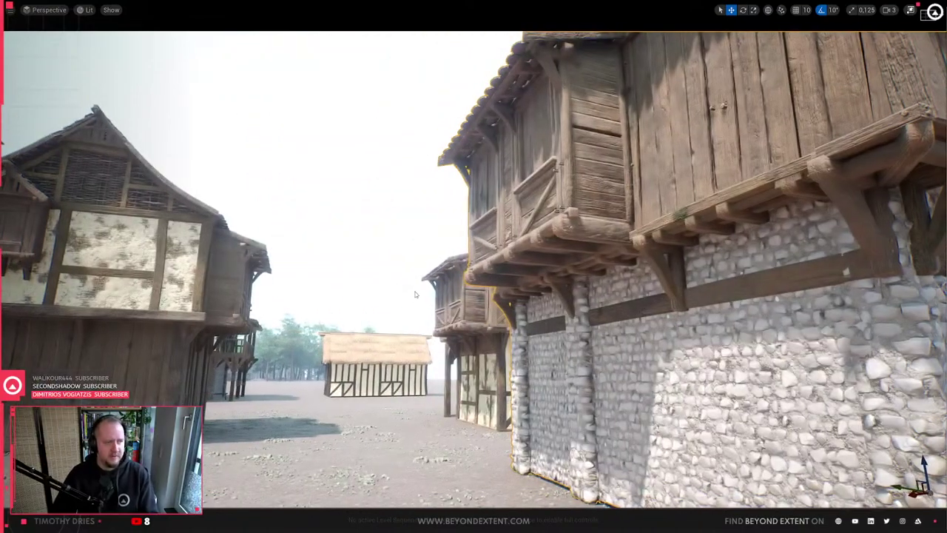
{"action": "right_click_drag", "start_coordinate": [632, 383], "coordinate": [629, 384]}
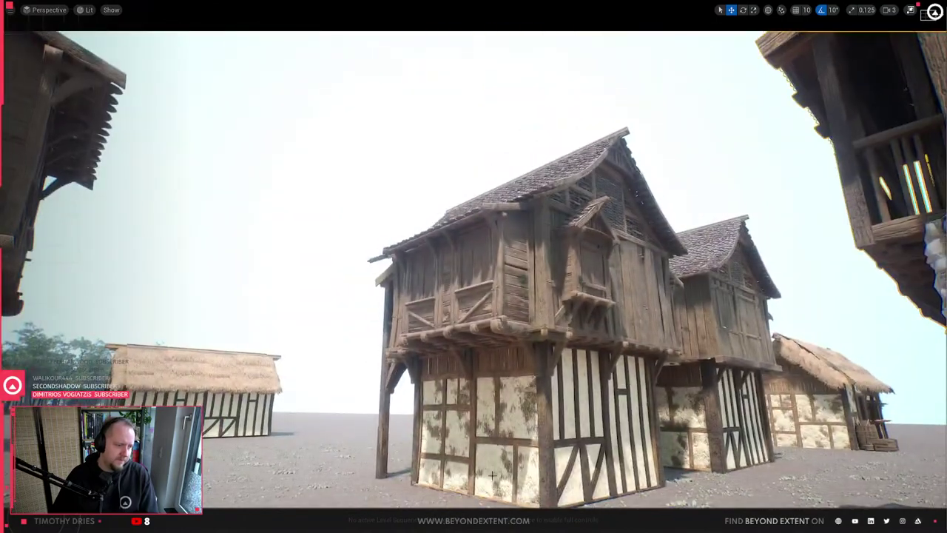
- Switch to Blender, show the Buildings - Attachments collection and hide the Buildings Kit - Wood collection
{"action": "key", "text": "alt+Tab"}
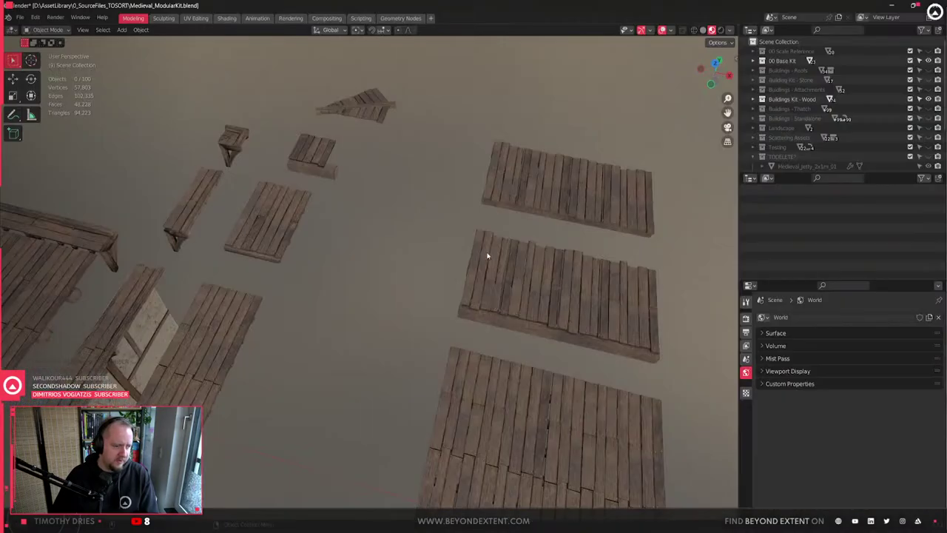
{"action": "scroll", "coordinate": [486, 256], "scroll_direction": "down", "scroll_amount": 5}
{"action": "middle_click_drag", "start_coordinate": [434, 250], "coordinate": [471, 293]}
{"action": "scroll", "coordinate": [472, 293], "scroll_direction": "down", "scroll_amount": 4}
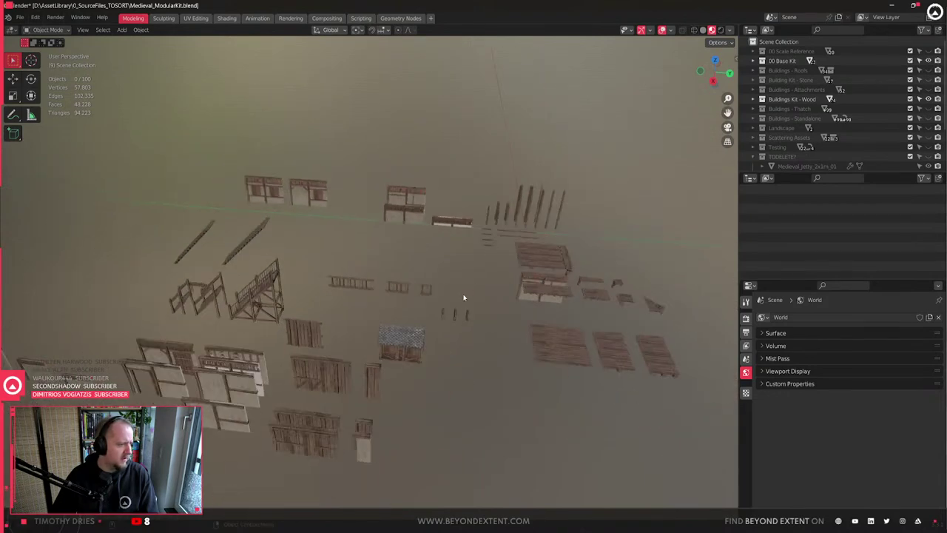
{"action": "middle_click_drag", "start_coordinate": [438, 332], "coordinate": [466, 277], "text": "shift"}
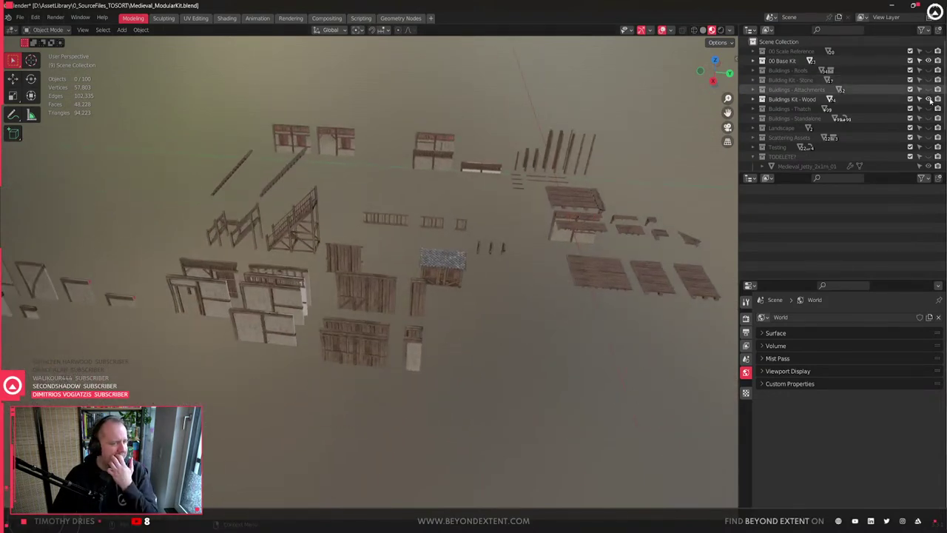
{"action": "left_click", "coordinate": [929, 89]}
{"action": "left_click", "coordinate": [928, 99]}
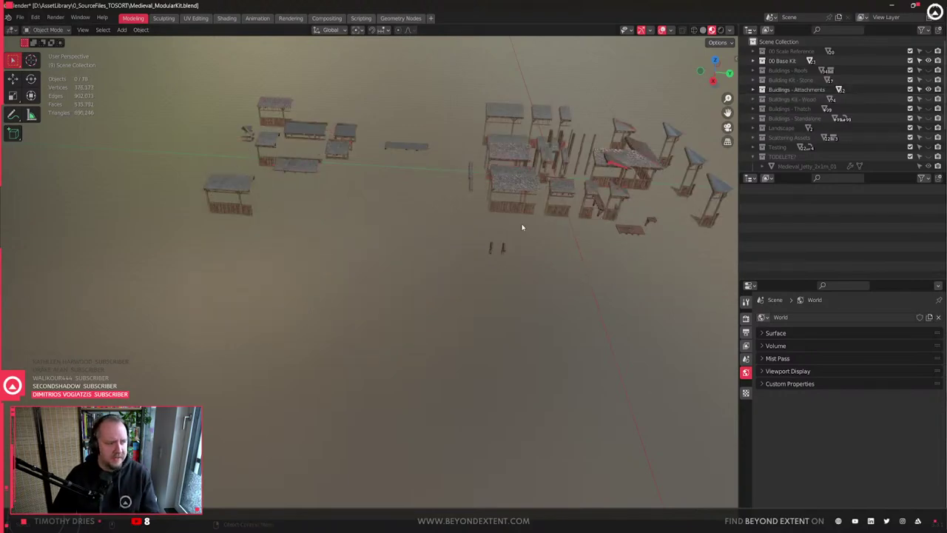
- Frame the tiled 1x4 m porch among the attachments and examine its underside and railing
{"action": "left_click", "coordinate": [518, 205]}
{"action": "key", "text": "KP_Decimal"}
{"action": "middle_click_drag", "start_coordinate": [390, 308], "coordinate": [450, 277]}
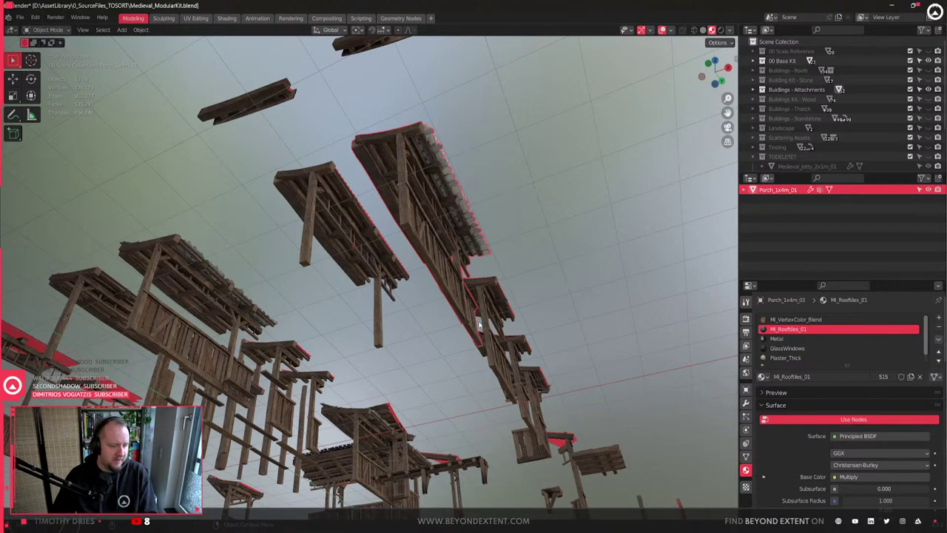
{"action": "right_click", "coordinate": [446, 231]}
{"action": "middle_click_drag", "start_coordinate": [436, 219], "coordinate": [456, 304]}
{"action": "scroll", "coordinate": [432, 270], "scroll_direction": "up", "scroll_amount": 3}
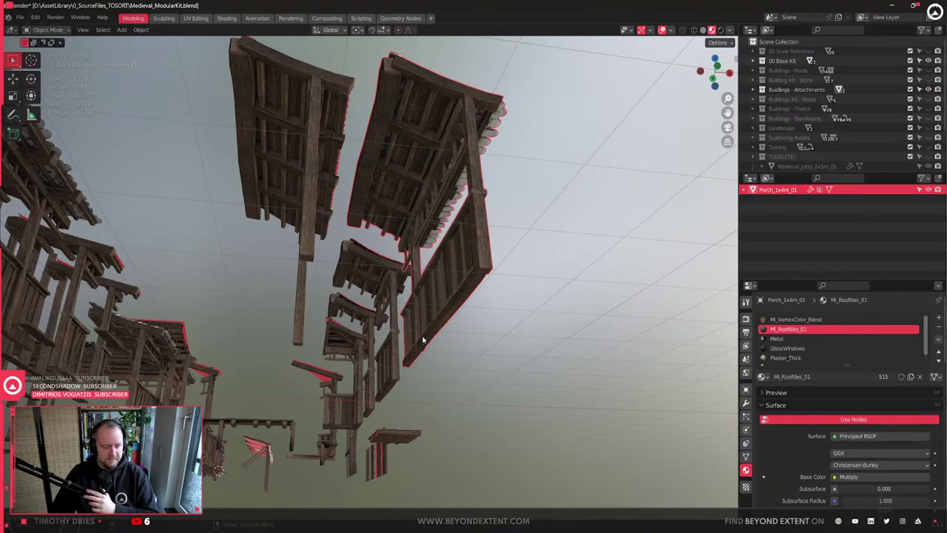
{"action": "middle_click_drag", "start_coordinate": [413, 333], "coordinate": [459, 348]}
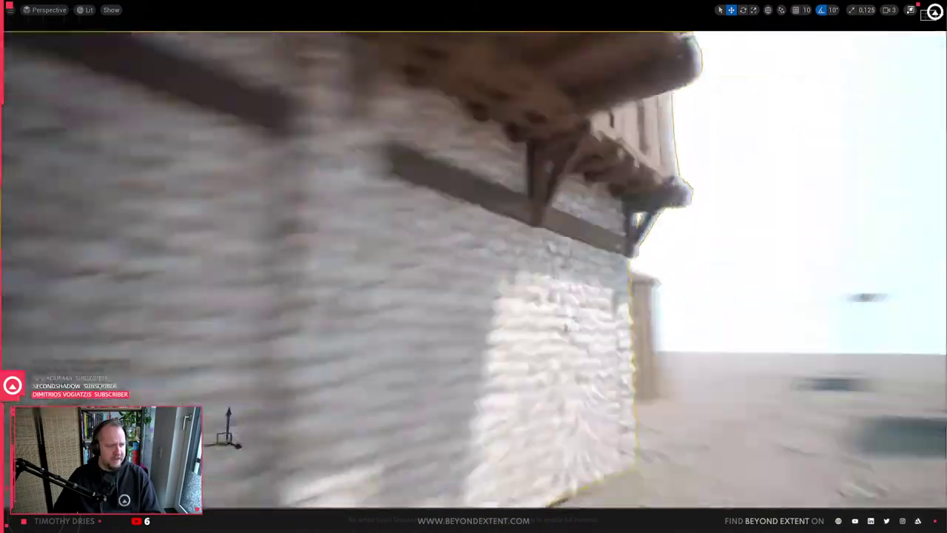
- Switch to Unreal Editor and open the Building_House_2Floors_01 instance for editing
{"action": "right_click_drag", "start_coordinate": [474, 269], "coordinate": [548, 255]}
{"action": "right_click_drag", "start_coordinate": [397, 223], "coordinate": [459, 225]}
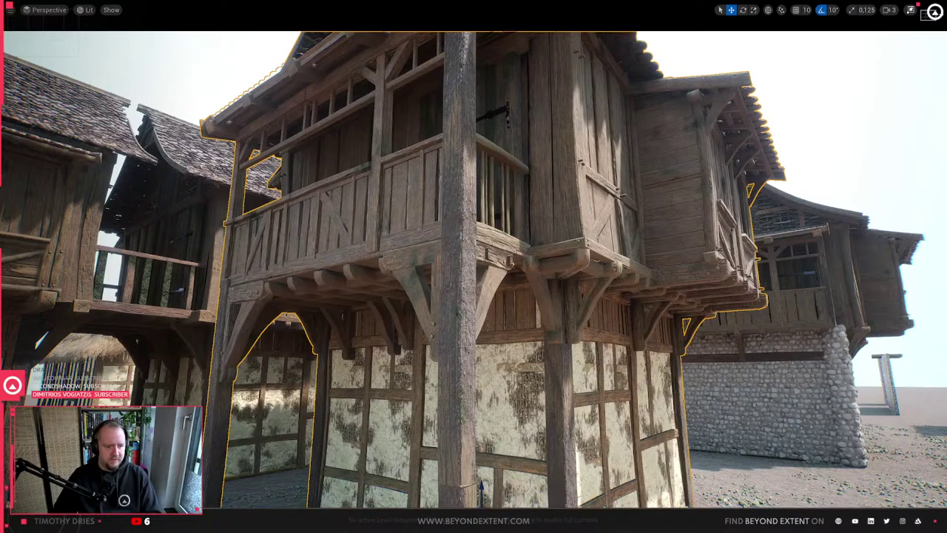
{"action": "key", "text": "F11"}
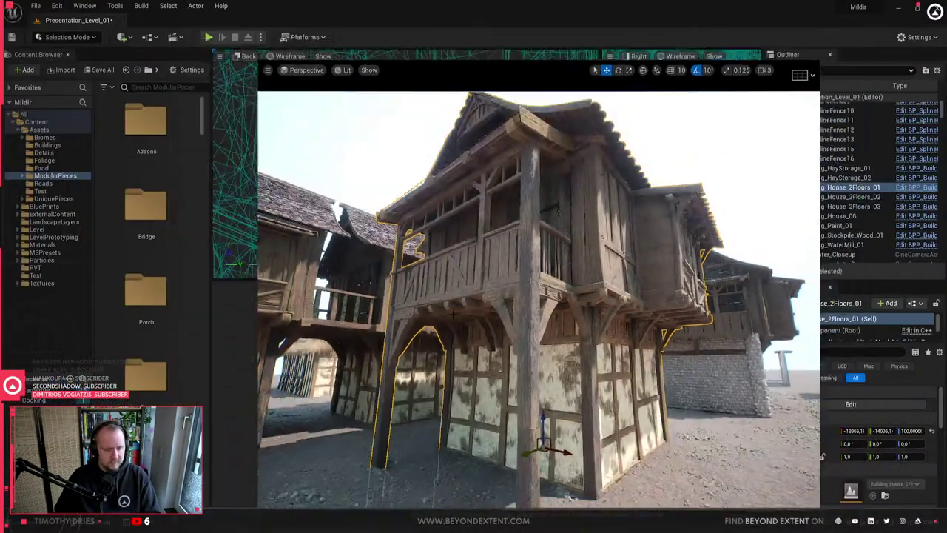
{"action": "left_click", "coordinate": [851, 405]}
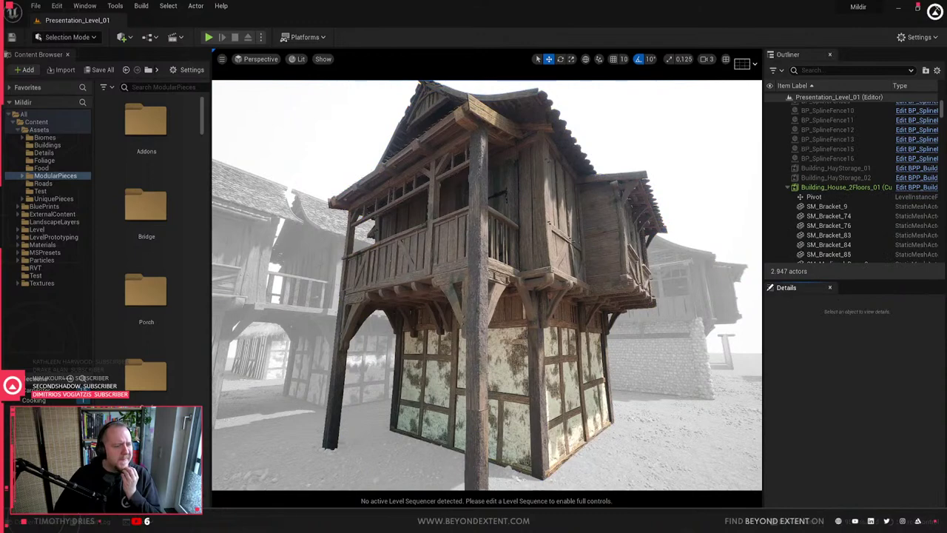
- Try moving the 1x4 m jetty beneath the house's balcony, and undo the move
{"action": "left_click", "coordinate": [419, 293]}
{"action": "right_click_drag", "start_coordinate": [418, 292], "coordinate": [318, 273]}
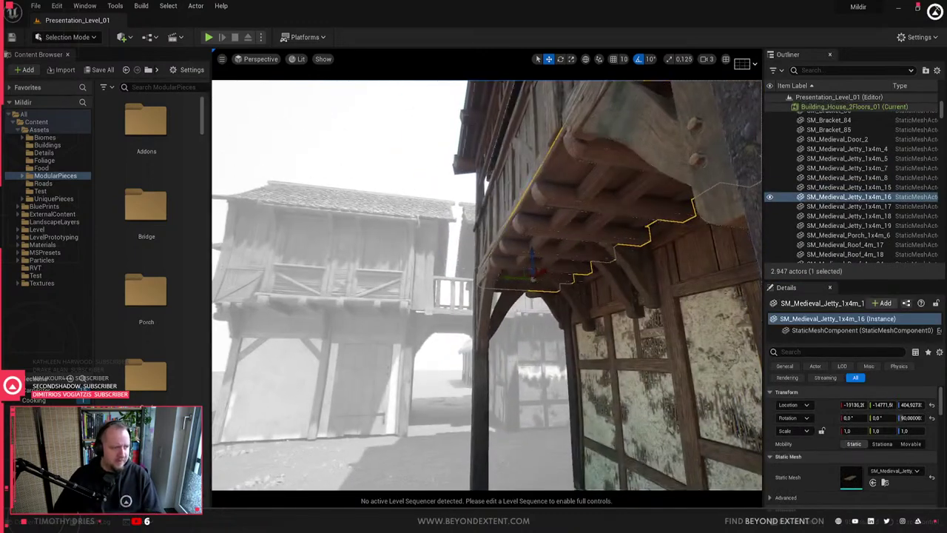
{"action": "key", "text": "ctrl+z"}
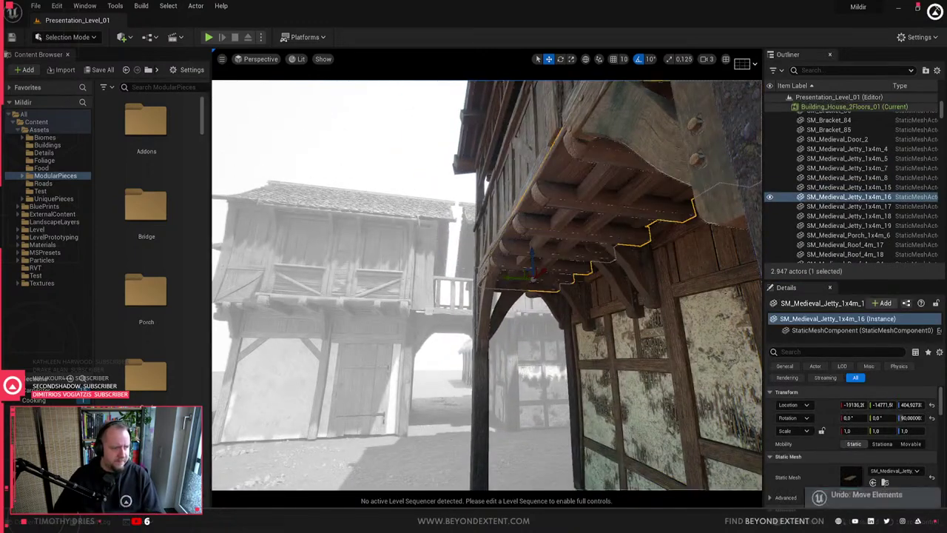
{"action": "key", "text": "f"}
- Try moving the 1x4 m porch piece away from the house's balcony, and undo the move
{"action": "left_click_drag", "start_coordinate": [469, 307], "coordinate": [516, 323]}
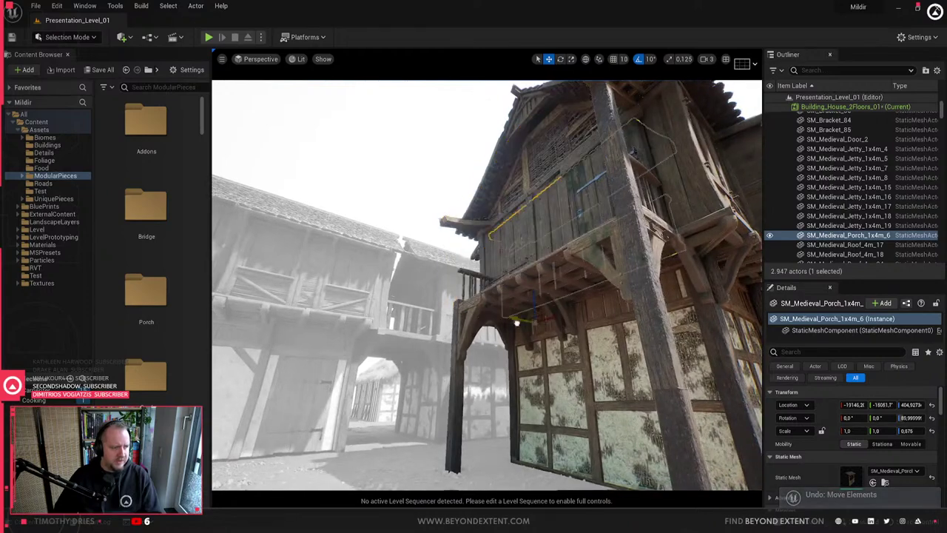
{"action": "left_click_drag", "start_coordinate": [642, 332], "coordinate": [462, 335]}
{"action": "key", "text": "ctrl+z"}
{"action": "left_click", "coordinate": [550, 281]}
{"action": "key", "text": "Escape"}
{"action": "right_click_drag", "start_coordinate": [549, 281], "coordinate": [618, 270]}
- Switch to Blender and examine the tiled 1x4 m porch and its railing from above
{"action": "key", "text": "alt+Tab"}
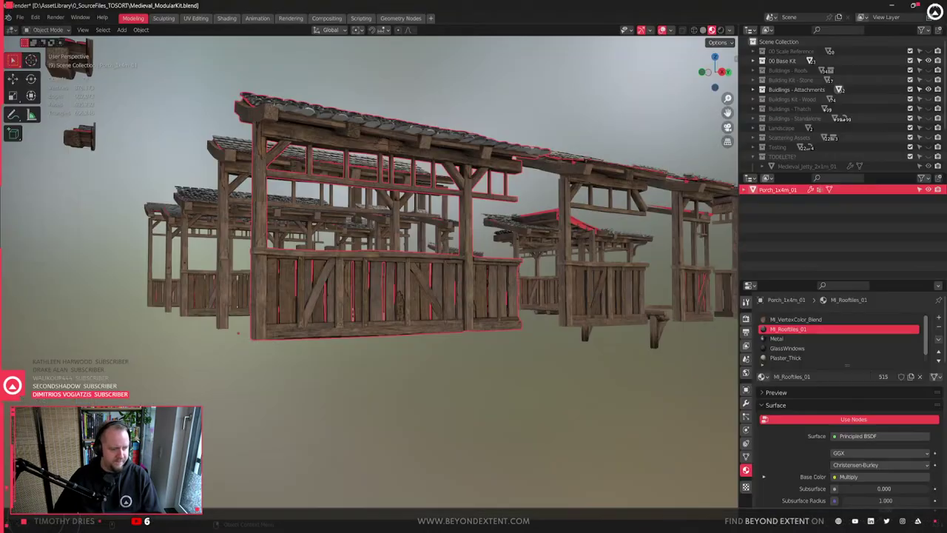
{"action": "middle_click_drag", "start_coordinate": [454, 294], "coordinate": [419, 353]}
{"action": "left_click", "coordinate": [452, 295]}
{"action": "left_click", "coordinate": [452, 295]}
{"action": "scroll", "coordinate": [444, 299], "scroll_direction": "down", "scroll_amount": 3}
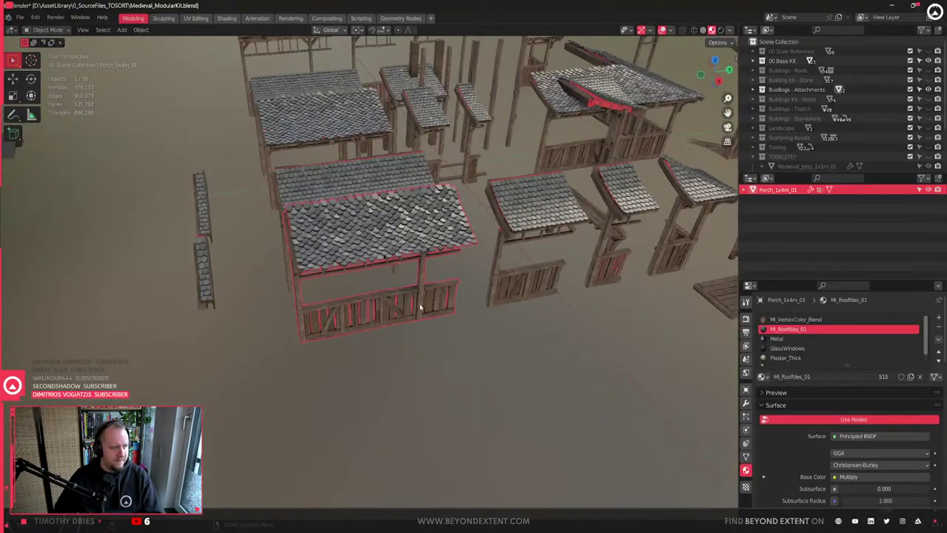
- Switch to Unreal Editor and examine the balcony's railing and corner post from beside the house
{"action": "mouse_move", "coordinate": [419, 309]}
{"action": "middle_mouse_down"}
{"action": "mouse_move", "coordinate": [484, 303]}
{"action": "mouse_move", "coordinate": [420, 294]}
{"action": "middle_mouse_up"}
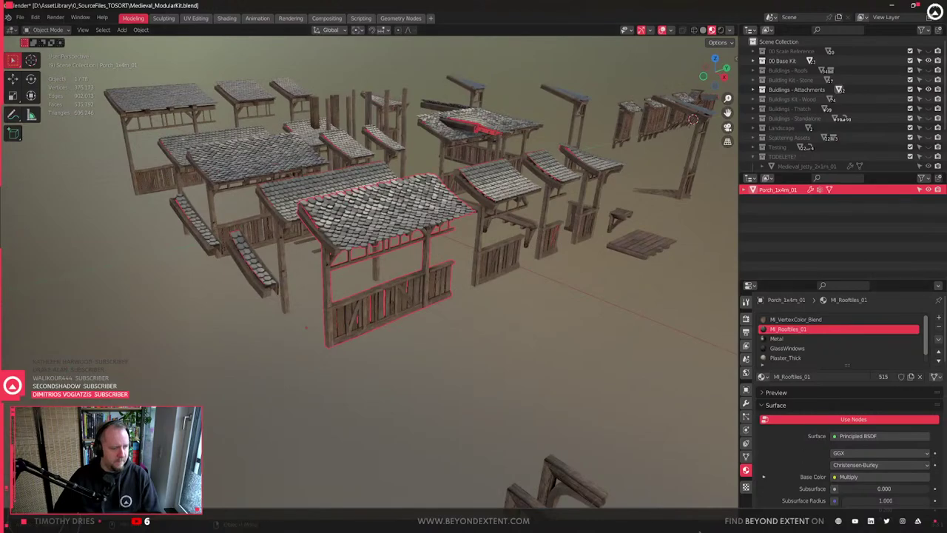
{"action": "key", "text": "alt+Tab"}
{"action": "left_click", "coordinate": [601, 314]}
{"action": "key", "text": "d"}
{"action": "right_click_drag", "start_coordinate": [602, 314], "coordinate": [415, 303]}
{"action": "left_click", "coordinate": [601, 315]}
{"action": "key", "text": "Escape"}
{"action": "key", "text": "w"}
{"action": "key", "text": "s"}
{"action": "left_click", "coordinate": [435, 297]}
{"action": "left_click", "coordinate": [452, 296]}
{"action": "key", "text": "d"}
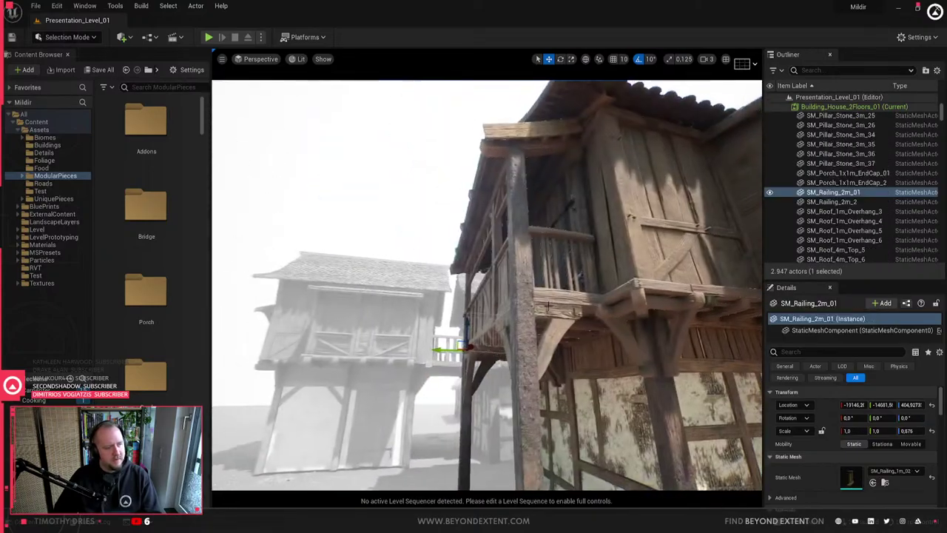
- Inspect how the 1x4 m porch piece and its supporting bracket fit around the balcony from the front and side
{"action": "left_click", "coordinate": [567, 294]}
{"action": "key", "text": "Escape"}
{"action": "key", "text": "a"}
{"action": "right_click_drag", "start_coordinate": [567, 296], "coordinate": [633, 289]}
{"action": "left_click", "coordinate": [541, 285]}
{"action": "left_click", "coordinate": [474, 290]}
{"action": "left_click", "coordinate": [512, 142]}
{"action": "key", "text": "a"}
{"action": "right_click_drag", "start_coordinate": [512, 142], "coordinate": [651, 138]}
{"action": "left_click", "coordinate": [547, 139]}
{"action": "left_click", "coordinate": [557, 135]}
{"action": "key", "text": "d"}
{"action": "right_click_drag", "start_coordinate": [557, 134], "coordinate": [481, 148]}
{"action": "key", "text": "Escape"}
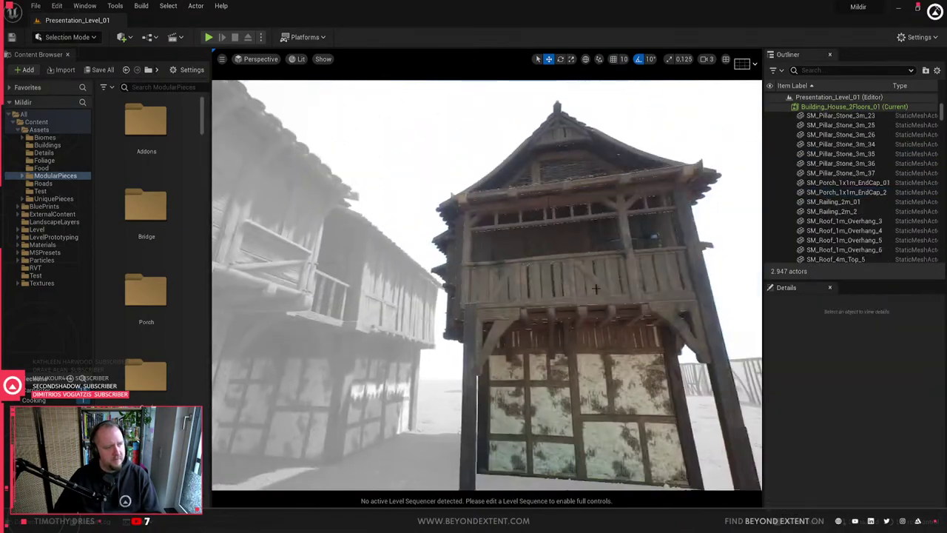
{"action": "left_click", "coordinate": [529, 231]}
{"action": "mouse_move", "coordinate": [528, 231]}
{"action": "right_mouse_down"}
{"action": "mouse_move", "coordinate": [555, 234]}
{"action": "mouse_move", "coordinate": [533, 235]}
{"action": "right_mouse_up"}
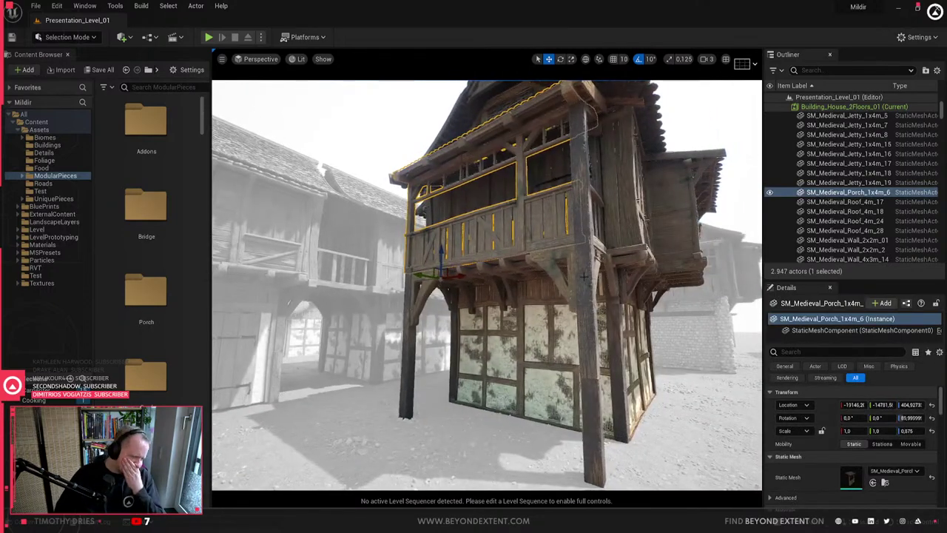
{"action": "left_click", "coordinate": [554, 259]}
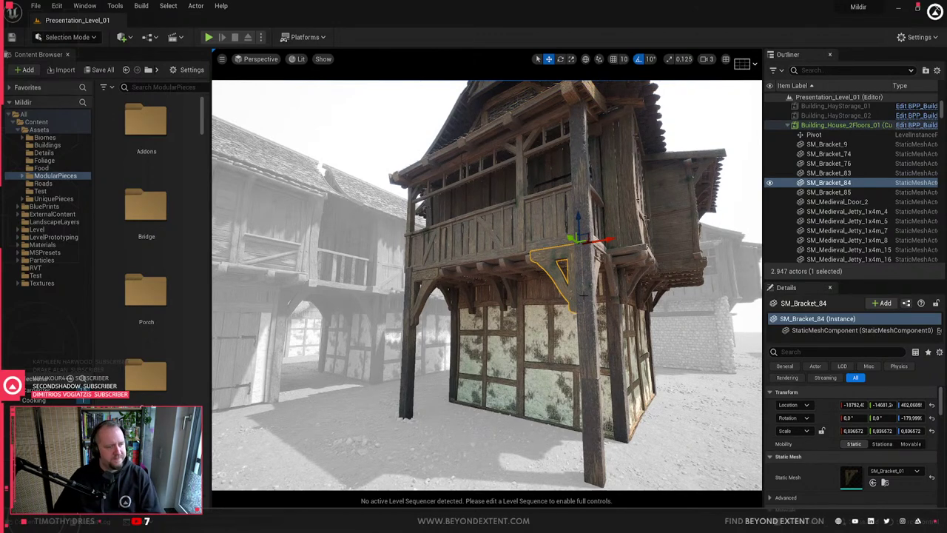
- Try deleting a piece beneath the balcony's corner, and undo the deletion
{"action": "left_click", "coordinate": [583, 295], "text": "ctrl"}
{"action": "key", "text": "d"}
{"action": "right_click_drag", "start_coordinate": [584, 295], "coordinate": [578, 244]}
{"action": "left_click", "coordinate": [542, 270]}
{"action": "key", "text": "Delete"}
{"action": "key", "text": "ctrl+z"}
{"action": "key", "text": "s"}
{"action": "left_click", "coordinate": [560, 241]}
- Commit the edits to the Building_House_2Floors_01 level instance
{"action": "key", "text": "a"}
{"action": "left_click", "coordinate": [497, 340]}
{"action": "key", "text": "w"}
{"action": "right_click_drag", "start_coordinate": [497, 341], "coordinate": [496, 319]}
{"action": "key", "text": "d"}
{"action": "key", "text": "Escape"}
{"action": "left_click", "coordinate": [490, 324]}
{"action": "key", "text": "s"}
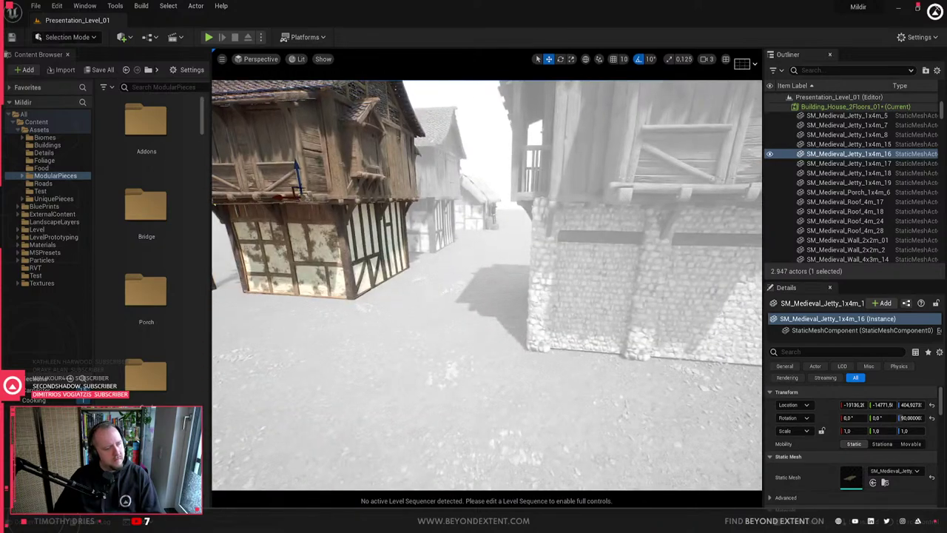
{"action": "right_click", "coordinate": [307, 208]}
{"action": "mouse_move", "coordinate": [381, 438]}
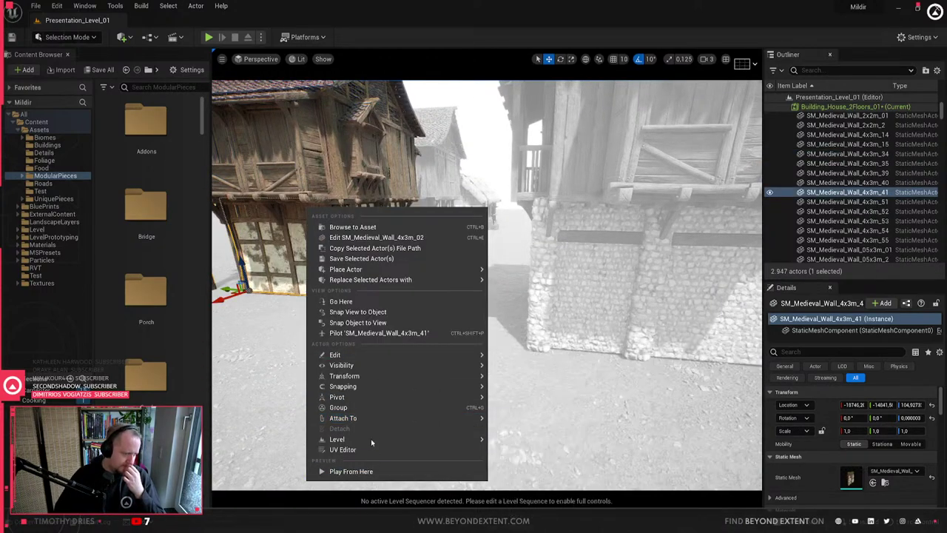
{"action": "mouse_move", "coordinate": [444, 439]}
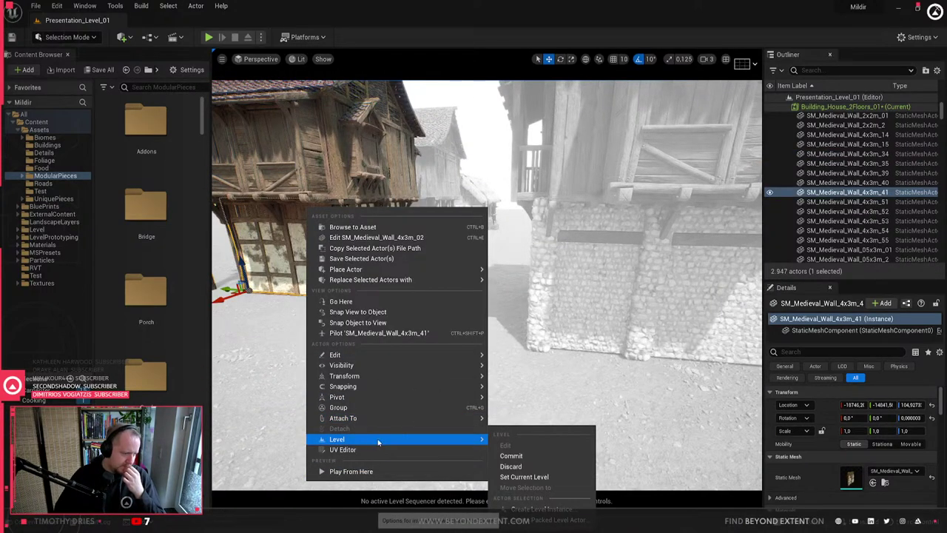
{"action": "left_click", "coordinate": [533, 457]}
- Duplicate Building_House_2Floors_01 onto the open ground in front of the village and view its timber-framed wall
{"action": "key", "text": "w"}
{"action": "right_click_drag", "start_coordinate": [503, 370], "coordinate": [710, 378]}
{"action": "right_click_drag", "start_coordinate": [518, 296], "coordinate": [607, 303]}
{"action": "key", "text": "w"}
{"action": "key", "text": "s"}
{"action": "right_click_drag", "start_coordinate": [517, 251], "coordinate": [517, 251]}
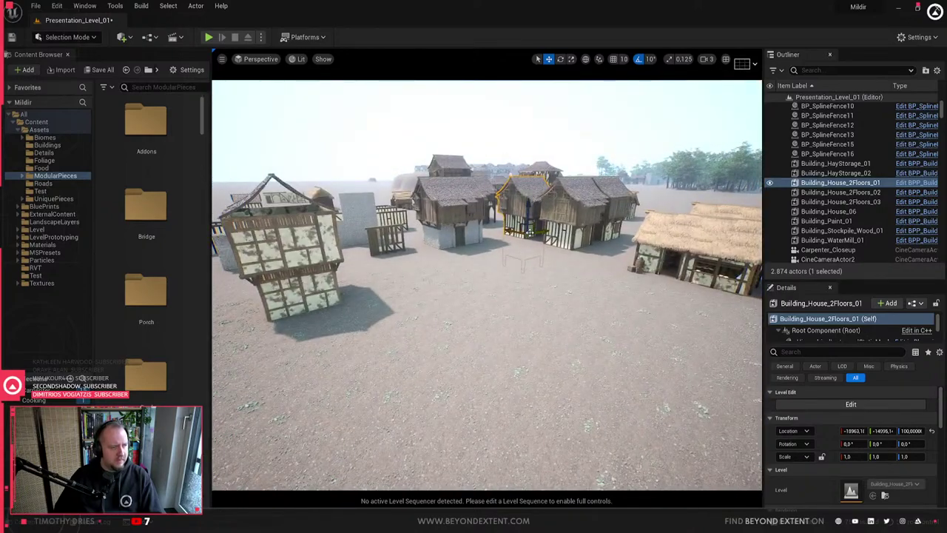
{"action": "left_click_drag", "start_coordinate": [523, 235], "coordinate": [495, 422], "text": "alt"}
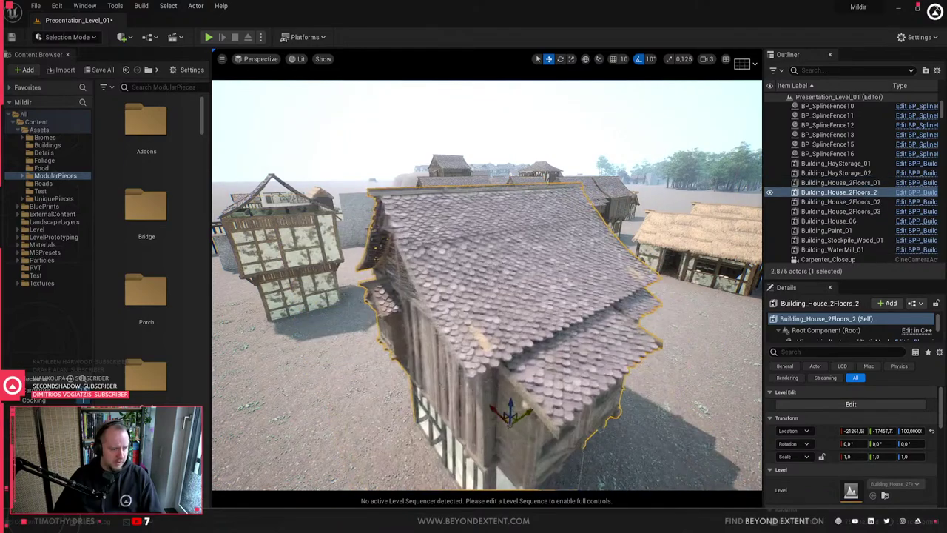
{"action": "key", "text": "w"}
{"action": "right_click_drag", "start_coordinate": [494, 421], "coordinate": [551, 420]}
{"action": "key", "text": "s"}
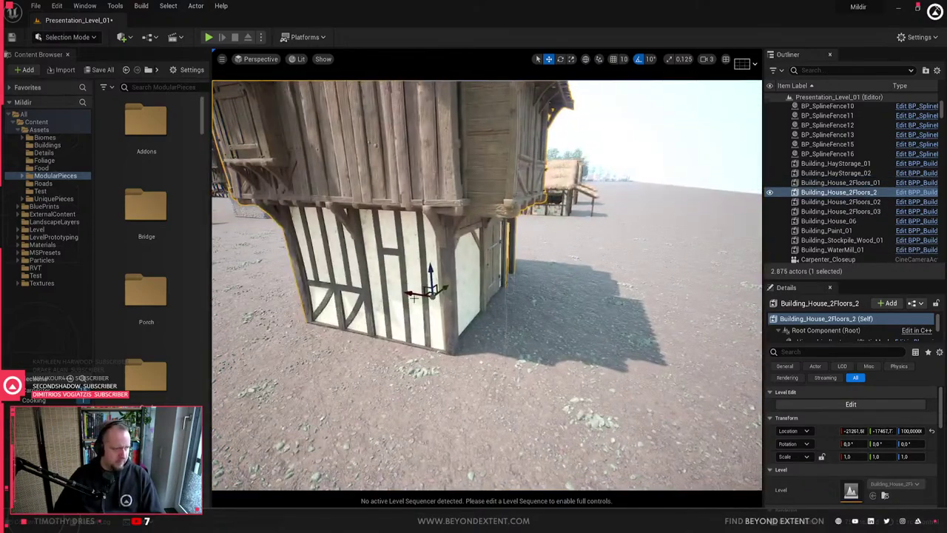
- Place SM_Medieval_Porch_1x4m_01 beside the duplicated house, rotate it -90°, and try moving it against the wall before undoing the move
{"action": "double_click", "coordinate": [167, 320]}
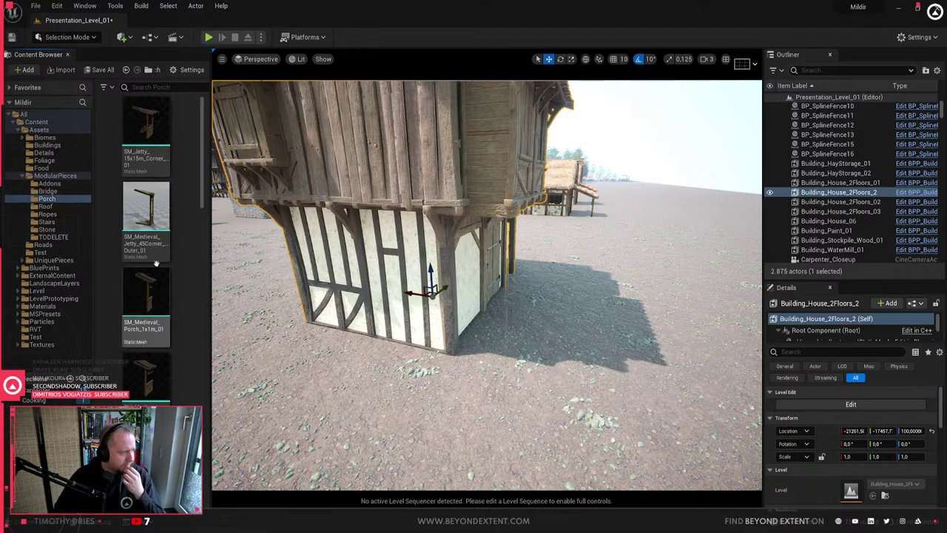
{"action": "left_click_drag", "start_coordinate": [148, 377], "coordinate": [337, 353]}
{"action": "right_click_drag", "start_coordinate": [357, 319], "coordinate": [312, 347]}
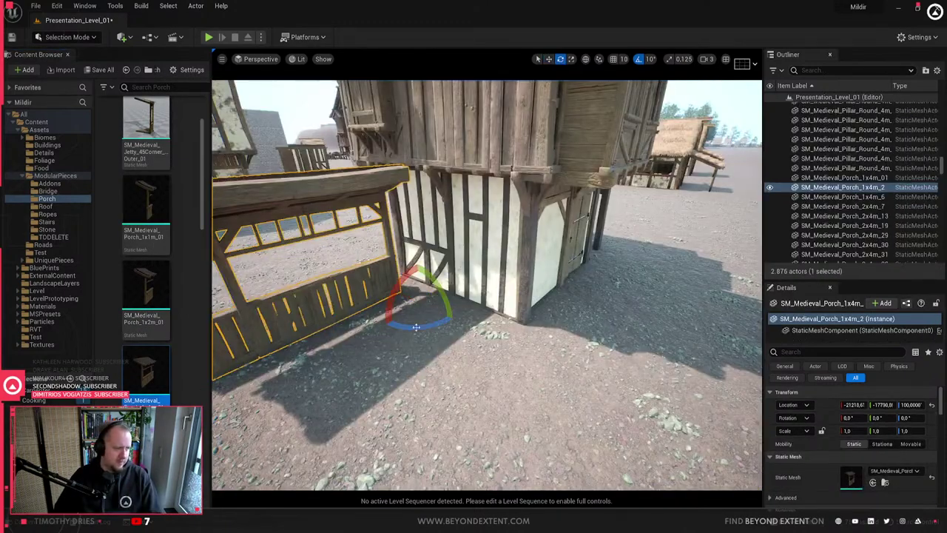
{"action": "left_click_drag", "start_coordinate": [420, 331], "coordinate": [374, 330]}
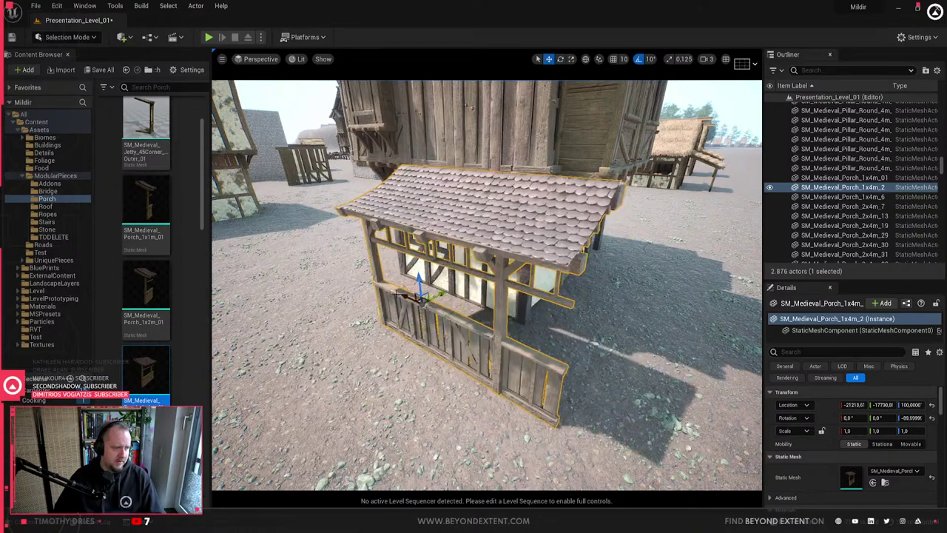
{"action": "left_click_drag", "start_coordinate": [422, 296], "coordinate": [405, 272]}
{"action": "key", "text": "ctrl+z"}
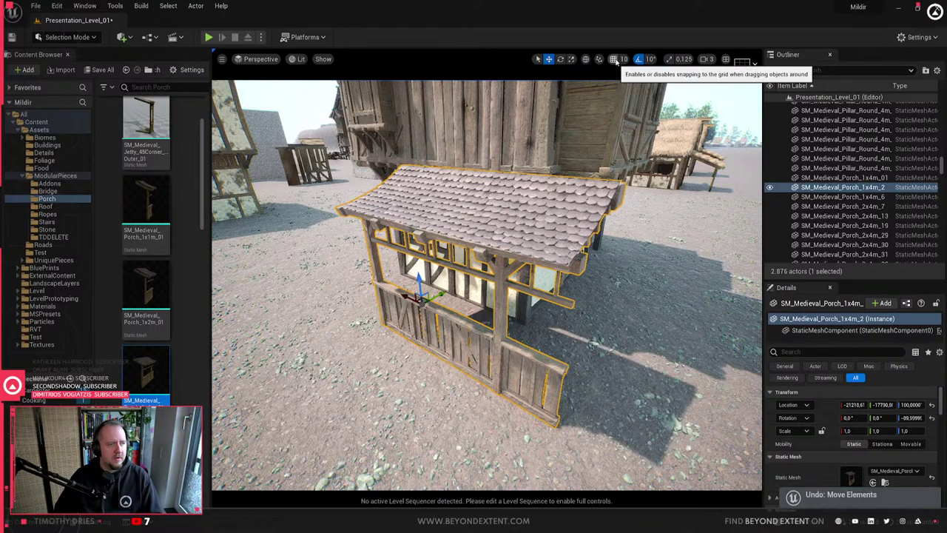
- Enable grid snapping for moves and delete the test porch piece
{"action": "left_click", "coordinate": [612, 59]}
{"action": "right_click_drag", "start_coordinate": [310, 294], "coordinate": [313, 293]}
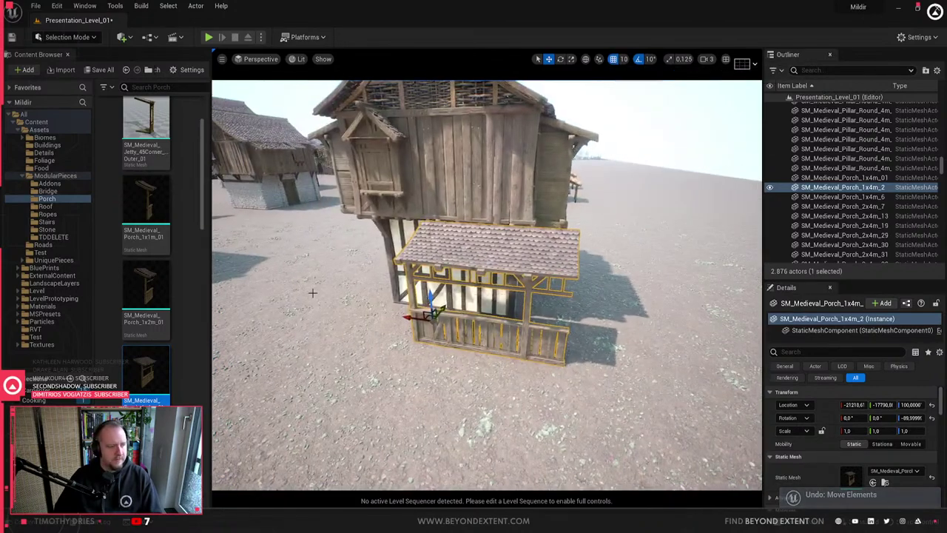
{"action": "key", "text": "Delete"}
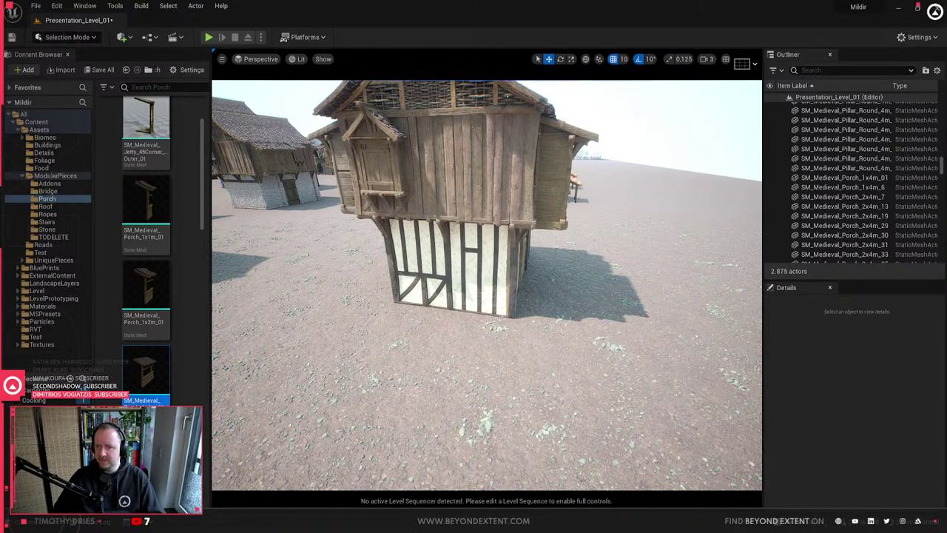
- Replace the duplicated house with a fresh grid-snapped instance of BPP_Building_House_2Floors_01 on the open ground
{"action": "right_click_drag", "start_coordinate": [474, 285], "coordinate": [430, 289]}
{"action": "key", "text": "w"}
{"action": "left_click", "coordinate": [565, 279]}
{"action": "key", "text": "s"}
{"action": "right_click_drag", "start_coordinate": [565, 279], "coordinate": [540, 277]}
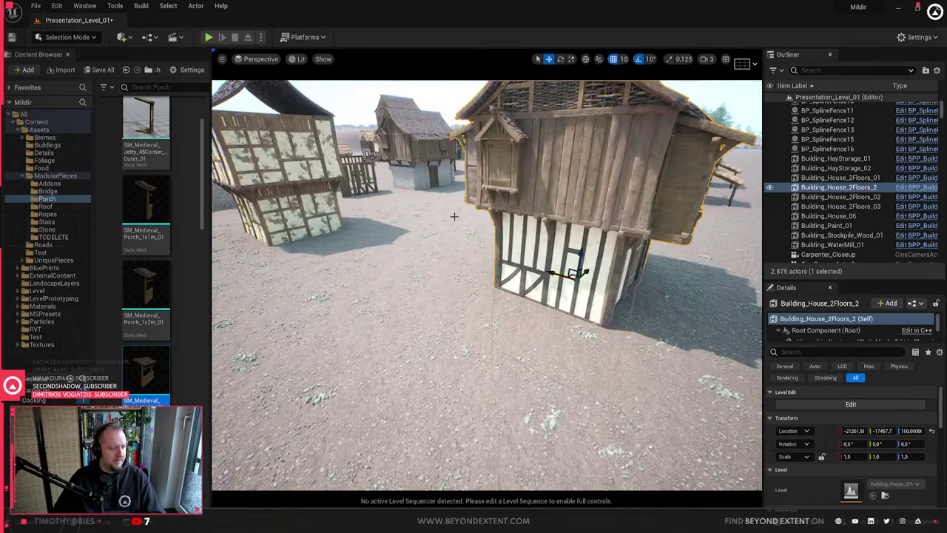
{"action": "key", "text": "ctrl+b"}
{"action": "left_click_drag", "start_coordinate": [169, 345], "coordinate": [368, 360]}
{"action": "left_click", "coordinate": [611, 242]}
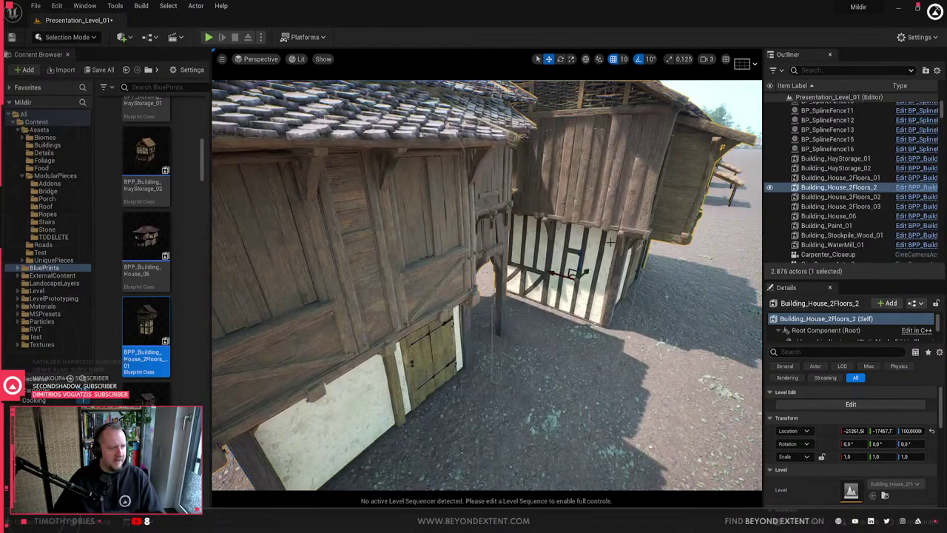
{"action": "key", "text": "Delete"}
{"action": "mouse_move", "coordinate": [611, 242]}
{"action": "right_mouse_down"}
{"action": "mouse_move", "coordinate": [296, 281]}
{"action": "mouse_move", "coordinate": [10, 299]}
{"action": "mouse_move", "coordinate": [610, 241]}
{"action": "right_mouse_up"}
- Place SM_Medieval_Porch_1x4m_01 from the Porch folder near the new house and rotate it -90° to face outward
{"action": "left_click", "coordinate": [49, 184]}
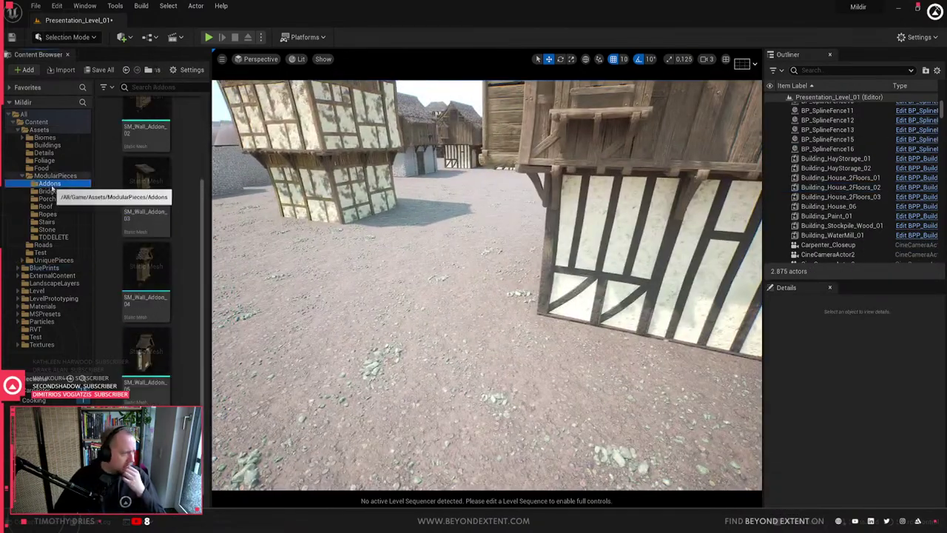
{"action": "scroll", "coordinate": [153, 395], "scroll_direction": "up", "scroll_amount": 2}
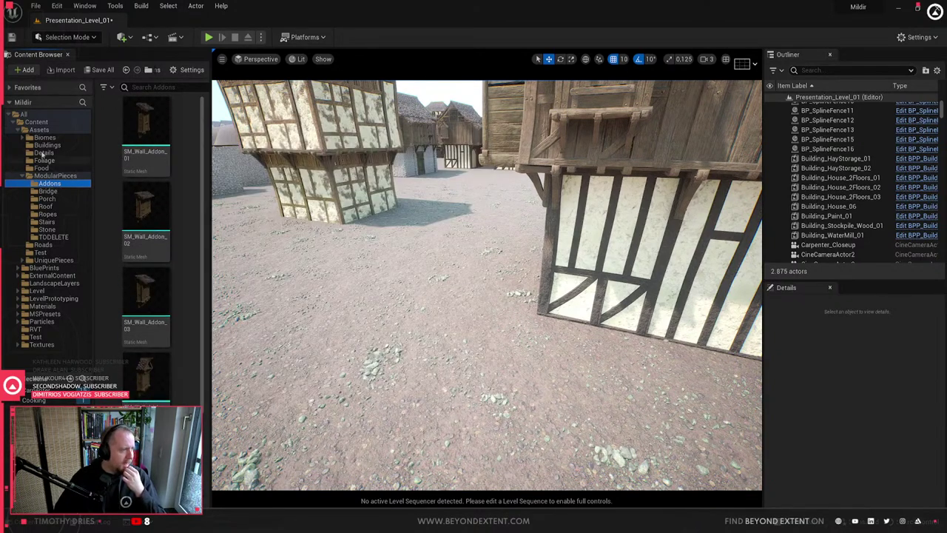
{"action": "left_click", "coordinate": [47, 200]}
{"action": "scroll", "coordinate": [153, 311], "scroll_direction": "down", "scroll_amount": 3}
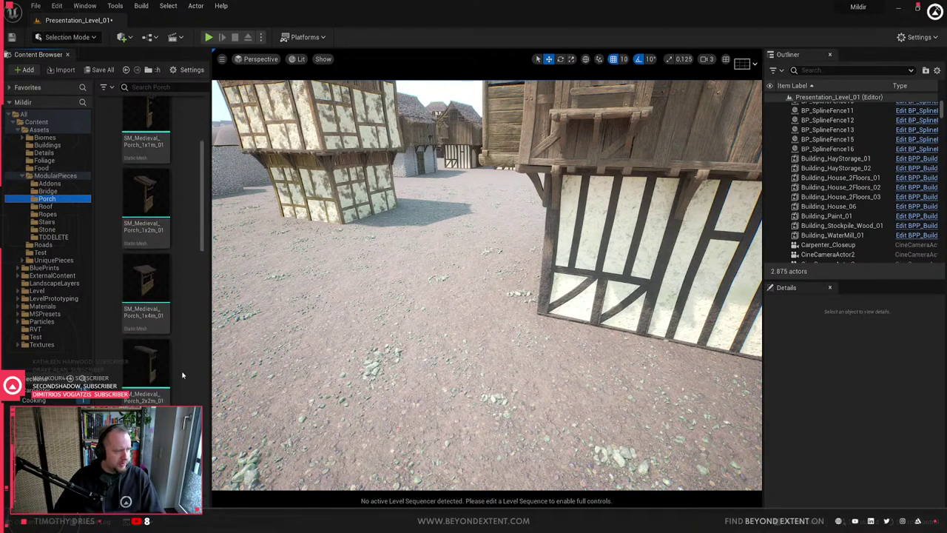
{"action": "left_click_drag", "start_coordinate": [647, 390], "coordinate": [651, 386]}
{"action": "right_click_drag", "start_coordinate": [651, 386], "coordinate": [500, 373]}
{"action": "key", "text": "e"}
{"action": "left_click_drag", "start_coordinate": [514, 381], "coordinate": [487, 379]}
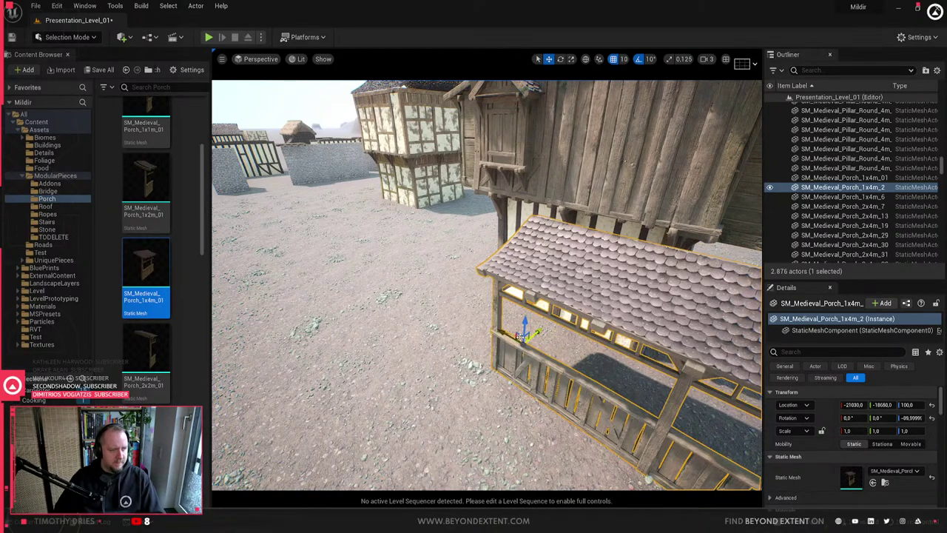
- Move the 1x4 m porch against the house's timber-framed wall at X -20840, Y -18510, and check its fit
{"action": "left_click_drag", "start_coordinate": [527, 335], "coordinate": [501, 290]}
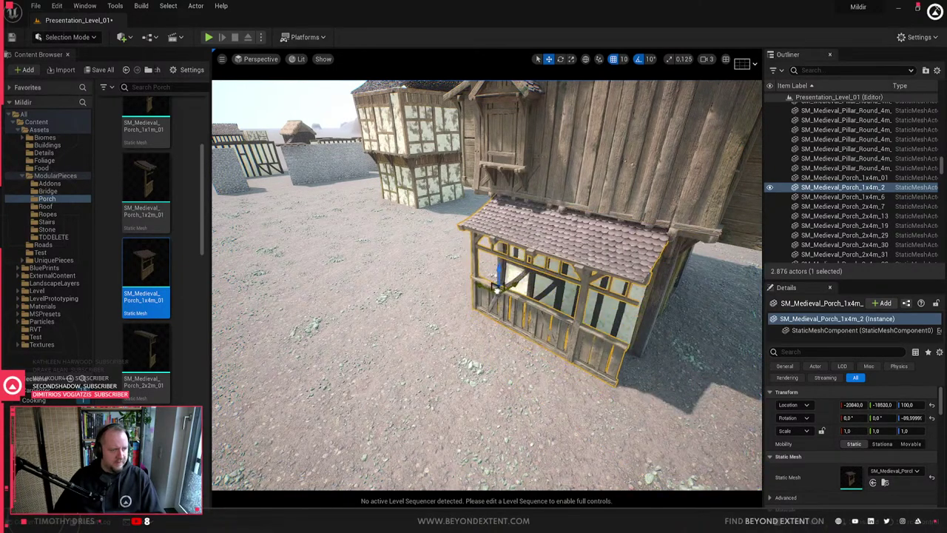
{"action": "right_click_drag", "start_coordinate": [496, 290], "coordinate": [581, 263]}
{"action": "right_click_drag", "start_coordinate": [441, 376], "coordinate": [381, 372]}
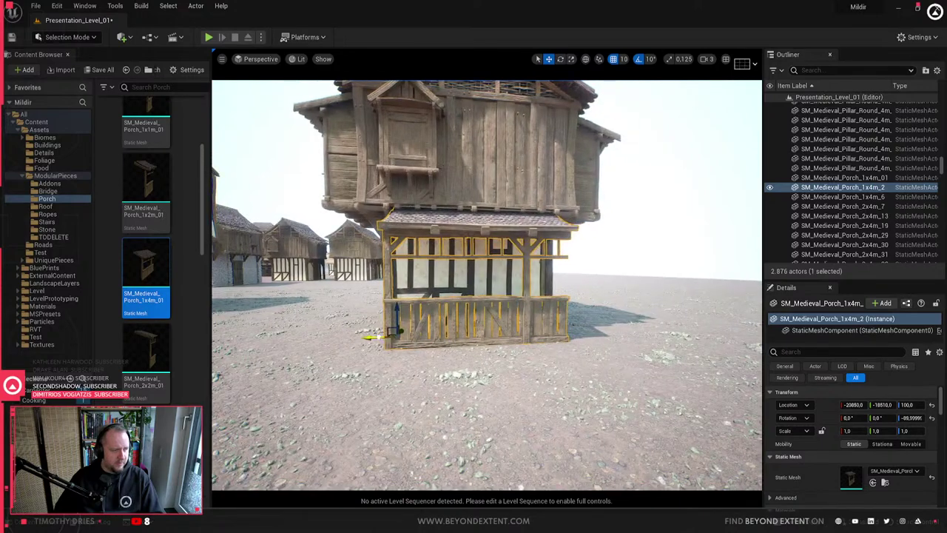
{"action": "key", "text": "Escape"}
{"action": "right_click_drag", "start_coordinate": [372, 339], "coordinate": [387, 325]}
{"action": "right_click_drag", "start_coordinate": [427, 373], "coordinate": [630, 231]}
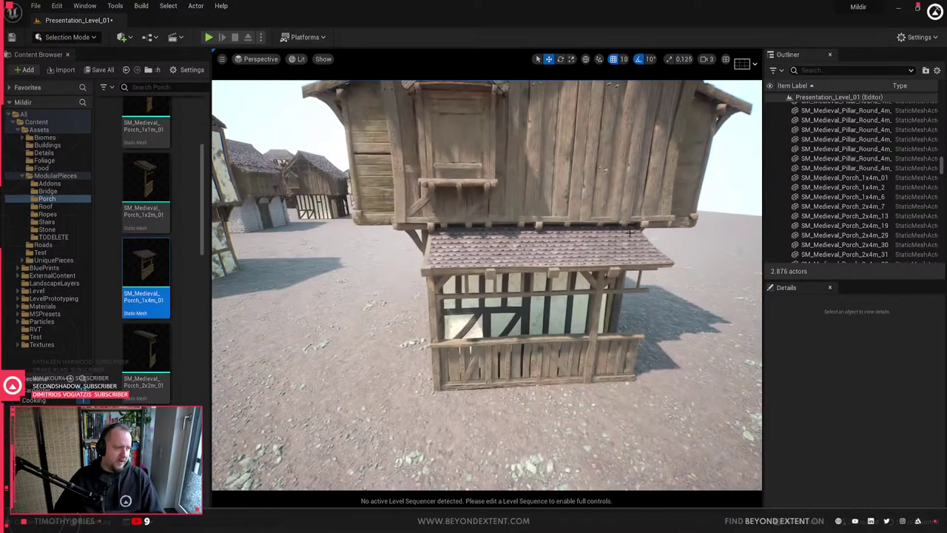
{"action": "left_click", "coordinate": [475, 359]}
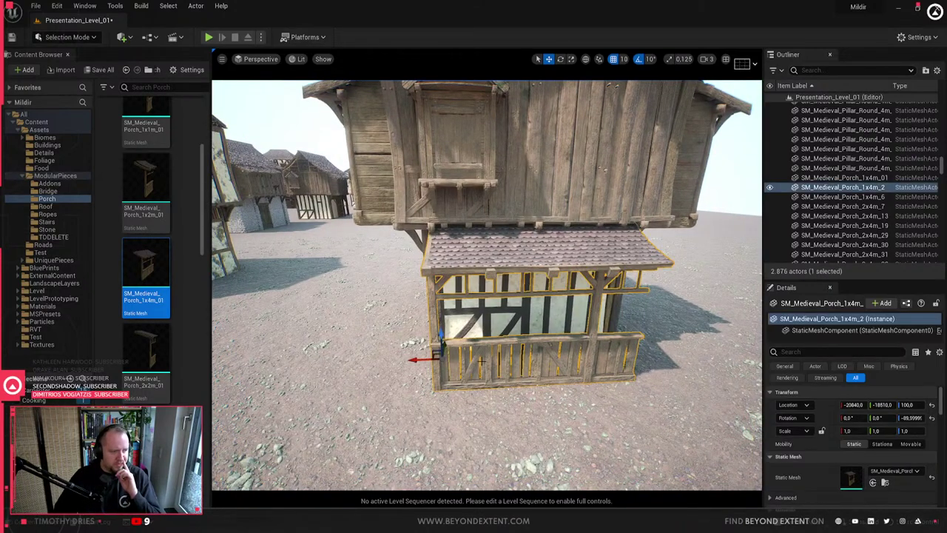
- Place SM_Porch_1_5x4x3m_01_Open at the same house wall, rotate it -90°, and slide it in line with the 1x4 m porch
{"action": "scroll", "coordinate": [123, 327], "scroll_direction": "down", "scroll_amount": 3}
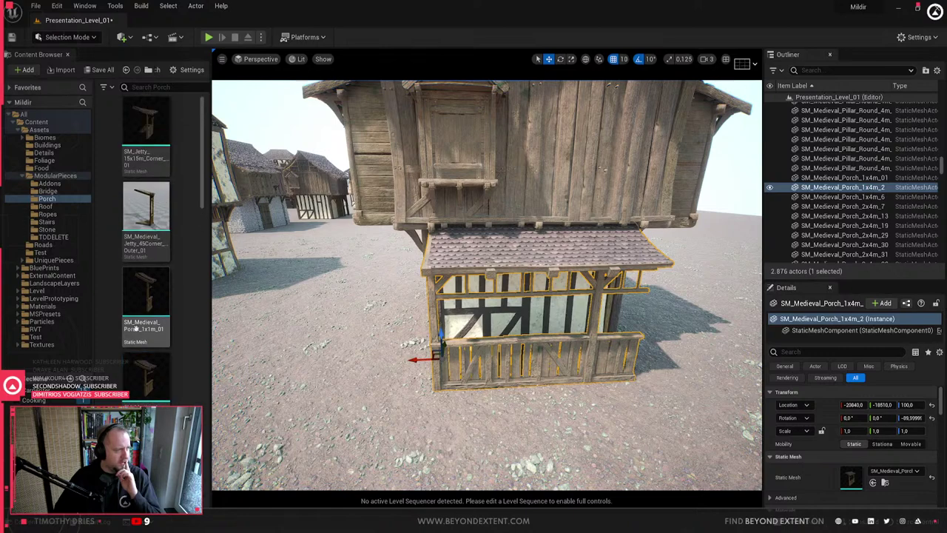
{"action": "scroll", "coordinate": [137, 327], "scroll_direction": "down", "scroll_amount": 8}
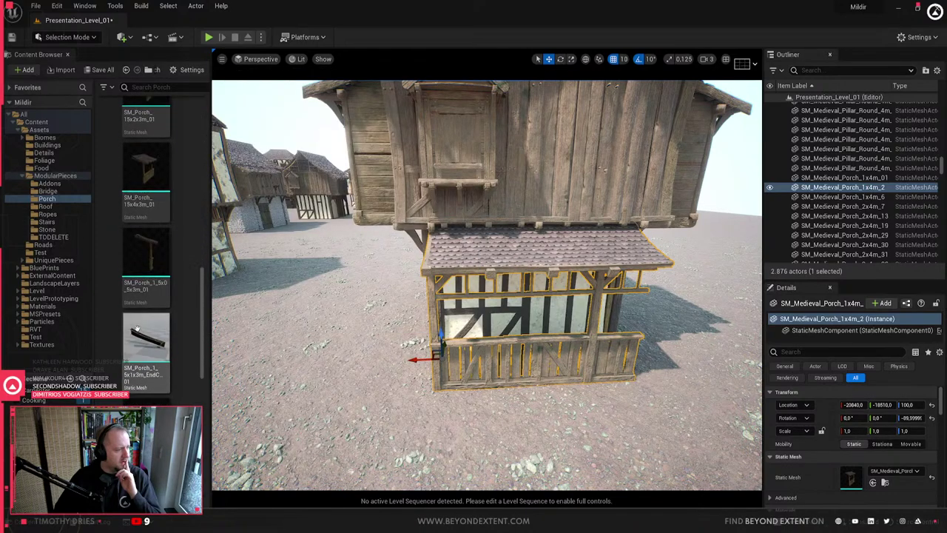
{"action": "left_click_drag", "start_coordinate": [162, 382], "coordinate": [372, 364]}
{"action": "right_click_drag", "start_coordinate": [371, 363], "coordinate": [374, 374]}
{"action": "key", "text": "s"}
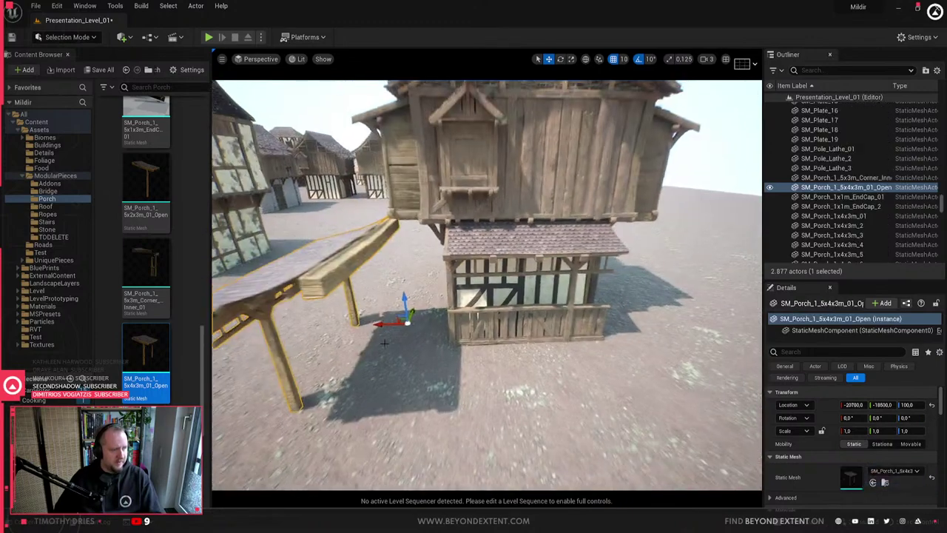
{"action": "key", "text": "e"}
{"action": "left_click_drag", "start_coordinate": [411, 344], "coordinate": [373, 344]}
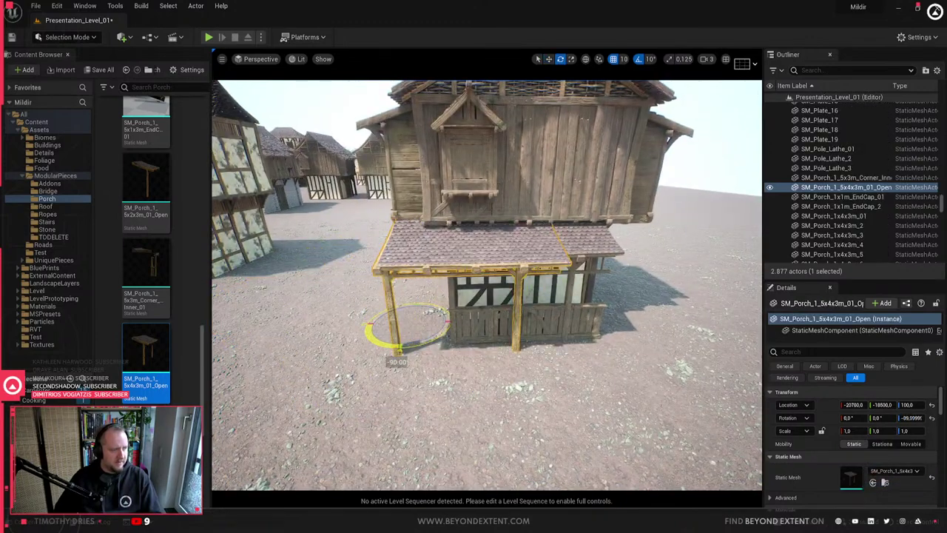
{"action": "left_click_drag", "start_coordinate": [392, 324], "coordinate": [440, 329]}
- Compare the depths of the two overlapping porches from the side, and delete the 1x4 m porch
{"action": "key", "text": "a"}
{"action": "right_click_drag", "start_coordinate": [440, 329], "coordinate": [633, 374]}
{"action": "key", "text": "w"}
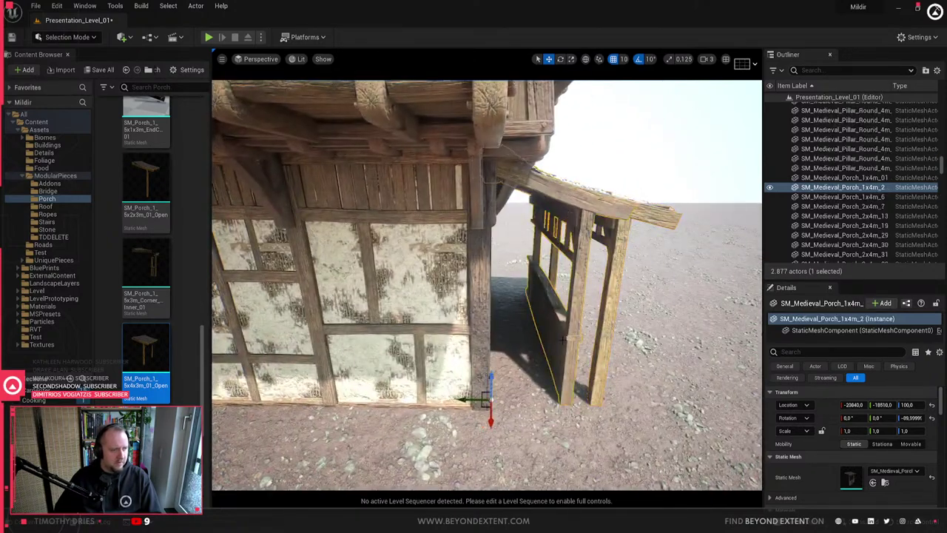
{"action": "key", "text": "Delete"}
{"action": "right_click_drag", "start_coordinate": [562, 339], "coordinate": [562, 339]}
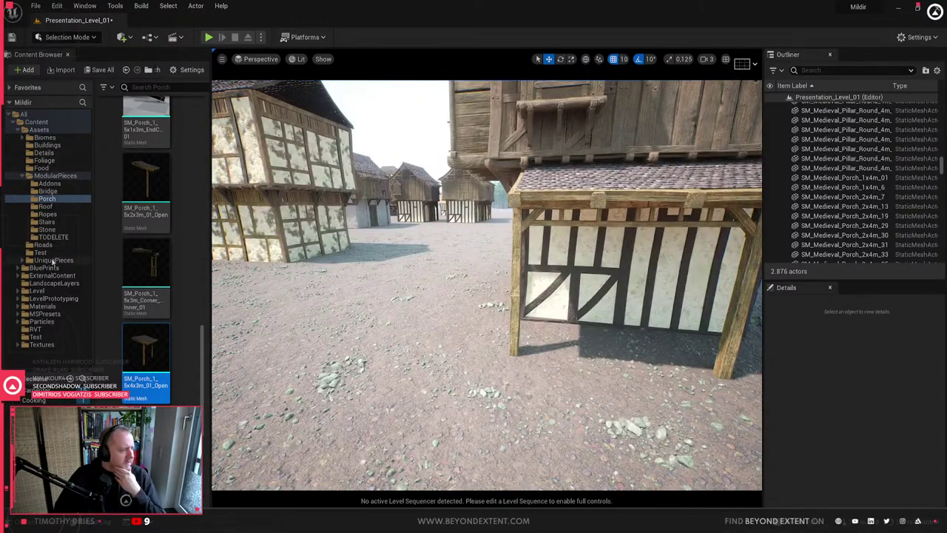
- Place BPP_MarketCart_Animals_01 from the BluePrints folder under the open porch as a fit test
{"action": "left_click", "coordinate": [55, 271]}
{"action": "scroll", "coordinate": [185, 289], "scroll_direction": "up", "scroll_amount": 10}
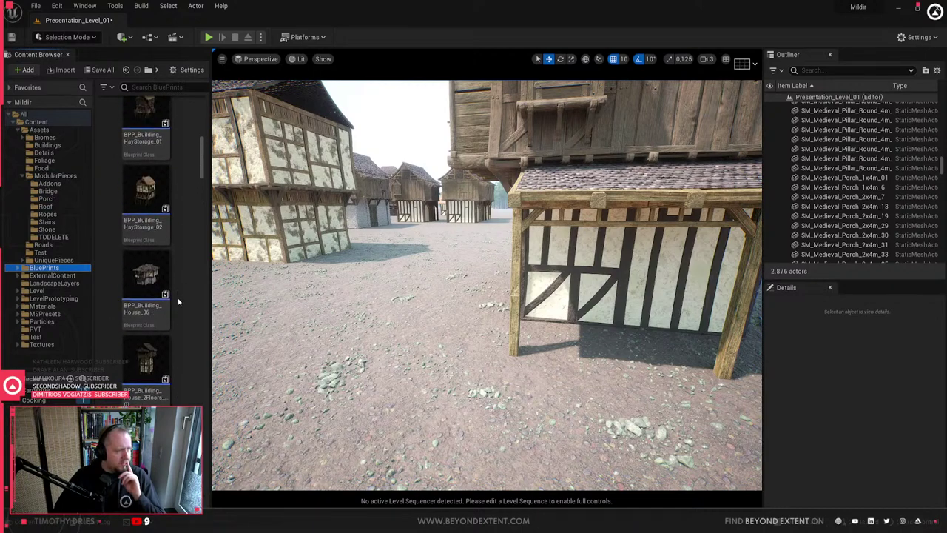
{"action": "scroll", "coordinate": [178, 300], "scroll_direction": "down", "scroll_amount": 10}
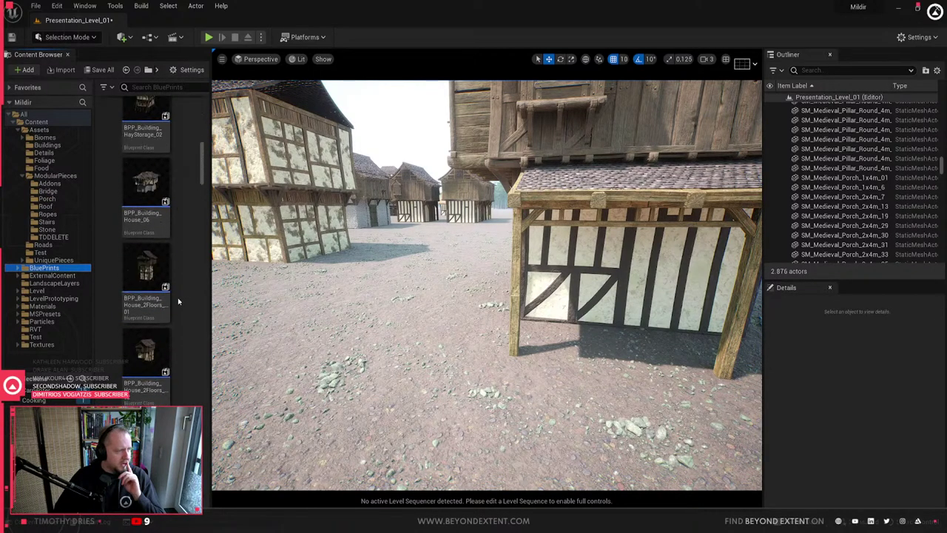
{"action": "scroll", "coordinate": [177, 300], "scroll_direction": "down", "scroll_amount": 4}
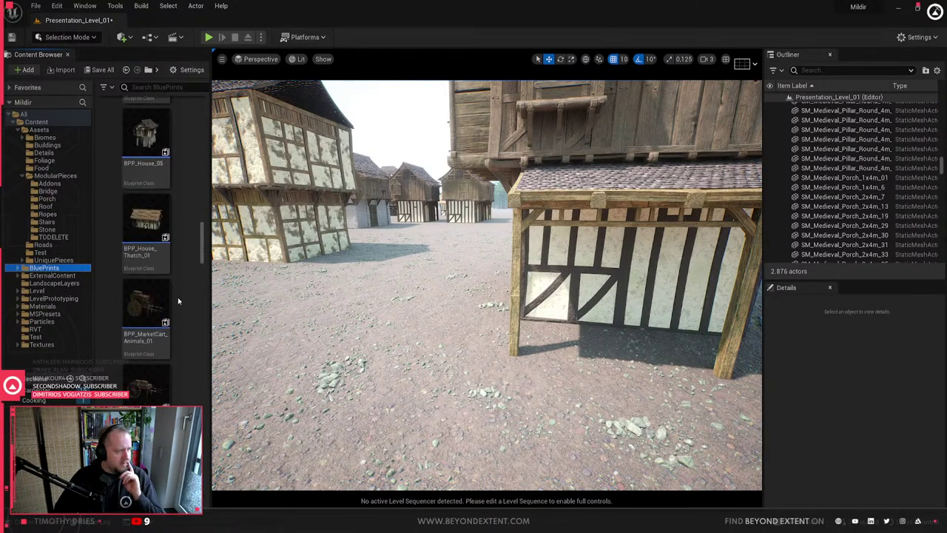
{"action": "left_click_drag", "start_coordinate": [146, 226], "coordinate": [681, 357]}
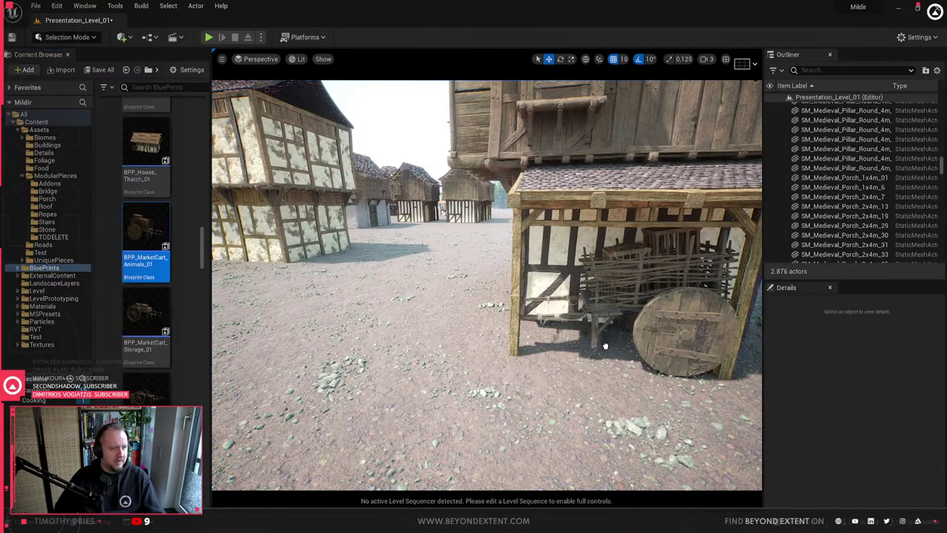
- Rotate the market cart under the porch roof to judge whether it fits, and delete it
{"action": "right_click", "coordinate": [581, 350]}
{"action": "type", "text": "e"}
{"action": "right_click_drag", "start_coordinate": [582, 350], "coordinate": [652, 353]}
{"action": "left_click", "coordinate": [515, 326]}
{"action": "mouse_move", "coordinate": [451, 364]}
{"action": "left_mouse_down"}
{"action": "mouse_move", "coordinate": [446, 372]}
{"action": "mouse_move", "coordinate": [426, 359]}
{"action": "mouse_move", "coordinate": [470, 363]}
{"action": "mouse_move", "coordinate": [461, 364]}
{"action": "left_mouse_up"}
{"action": "key", "text": "w"}
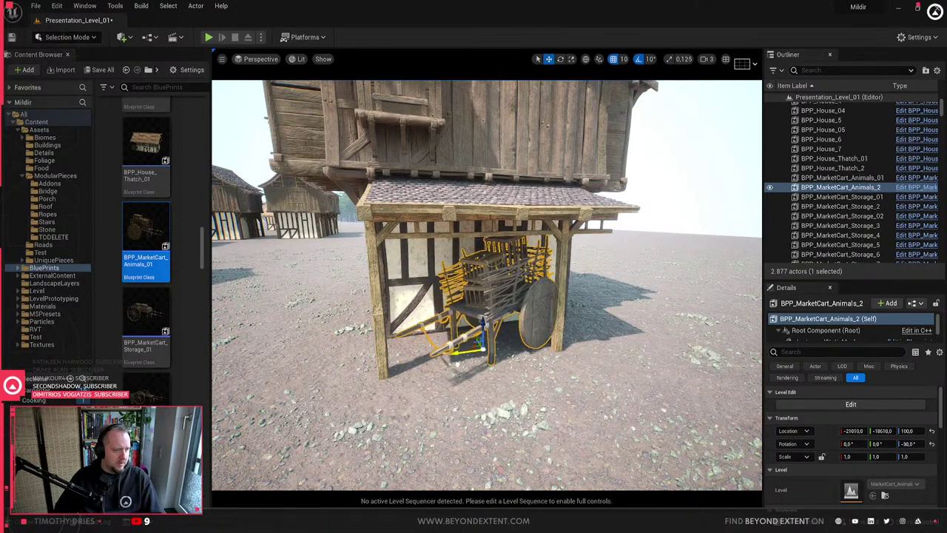
{"action": "right_click_drag", "start_coordinate": [450, 365], "coordinate": [585, 367]}
{"action": "key", "text": "Delete"}
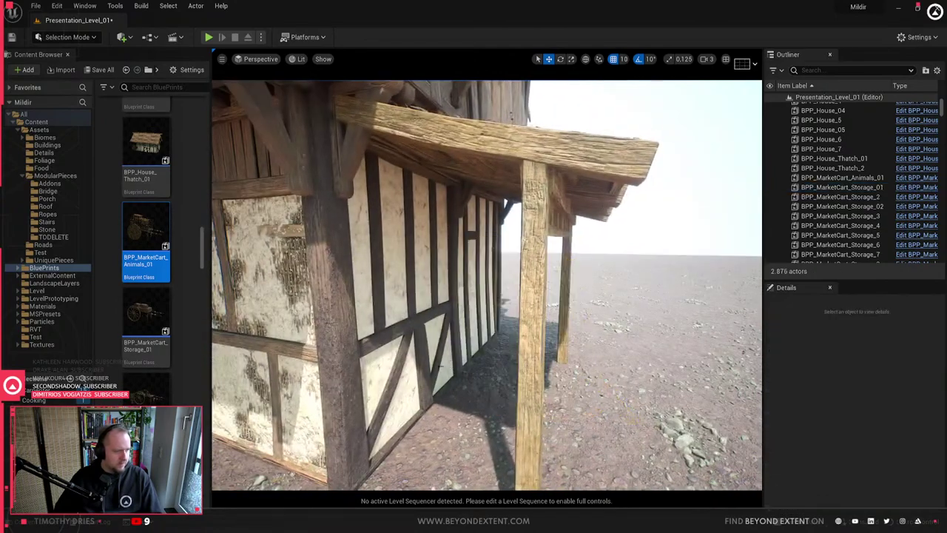
- Place BPP_MarketStall_Fish_Small_01 at the porch, rotate it -90°, and try it beside and under the roof, ending at X -20980, Y -18520
{"action": "scroll", "coordinate": [146, 222], "scroll_direction": "down", "scroll_amount": 2}
{"action": "left_click_drag", "start_coordinate": [145, 215], "coordinate": [598, 402]}
{"action": "right_click_drag", "start_coordinate": [598, 402], "coordinate": [554, 429]}
{"action": "key", "text": "e"}
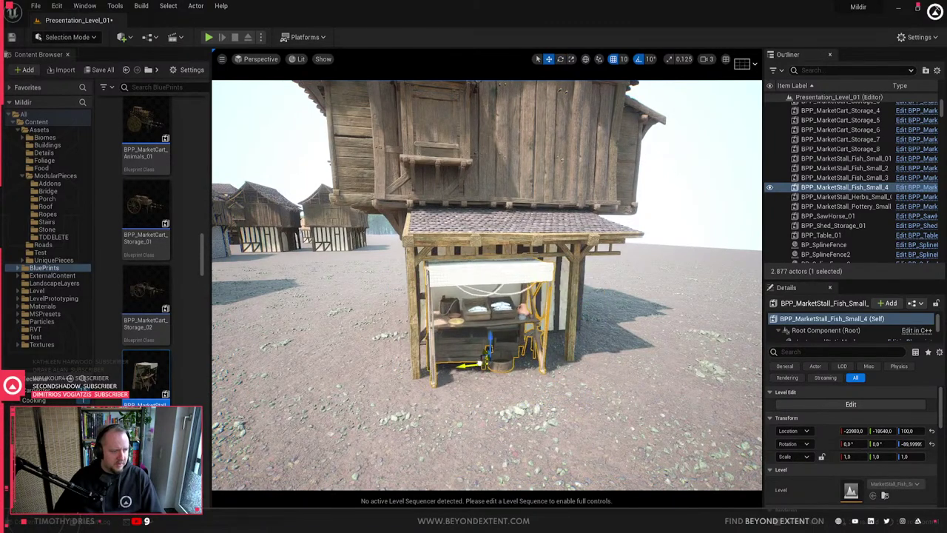
{"action": "left_click_drag", "start_coordinate": [479, 364], "coordinate": [327, 377]}
{"action": "right_click_drag", "start_coordinate": [327, 376], "coordinate": [296, 377]}
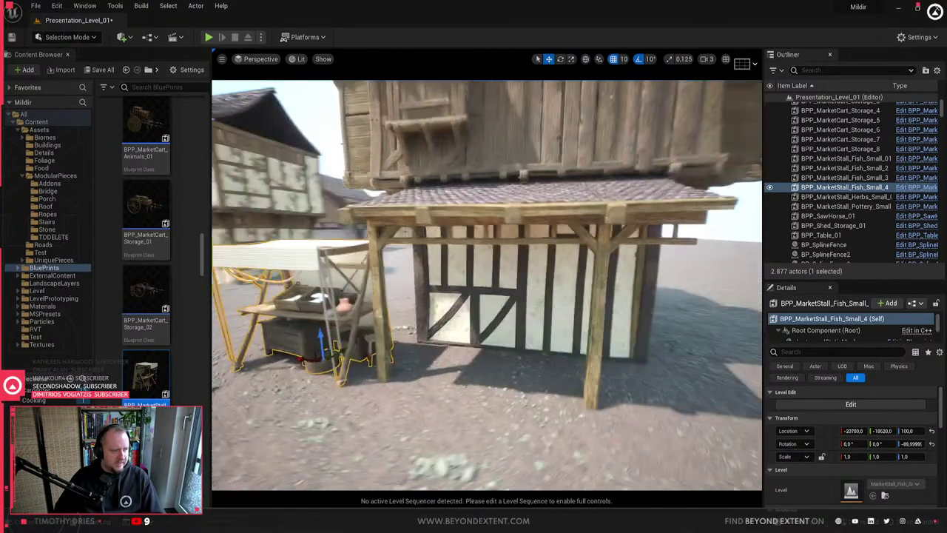
{"action": "right_click_drag", "start_coordinate": [474, 296], "coordinate": [518, 300]}
{"action": "left_click_drag", "start_coordinate": [347, 335], "coordinate": [492, 361]}
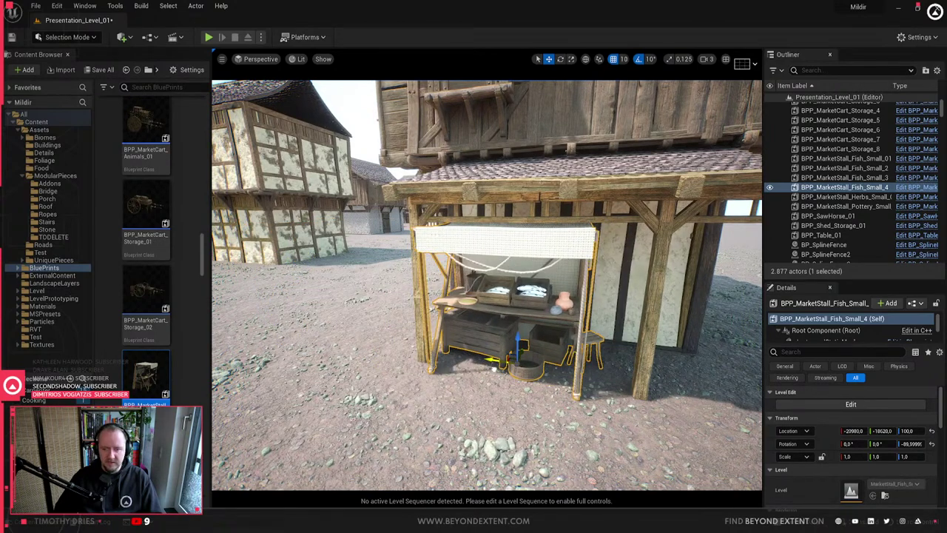
- Browse the remaining blueprint props for the porch, and delete the fish market stall
{"action": "right_click_drag", "start_coordinate": [492, 361], "coordinate": [566, 359]}
{"action": "scroll", "coordinate": [182, 371], "scroll_direction": "down", "scroll_amount": 10}
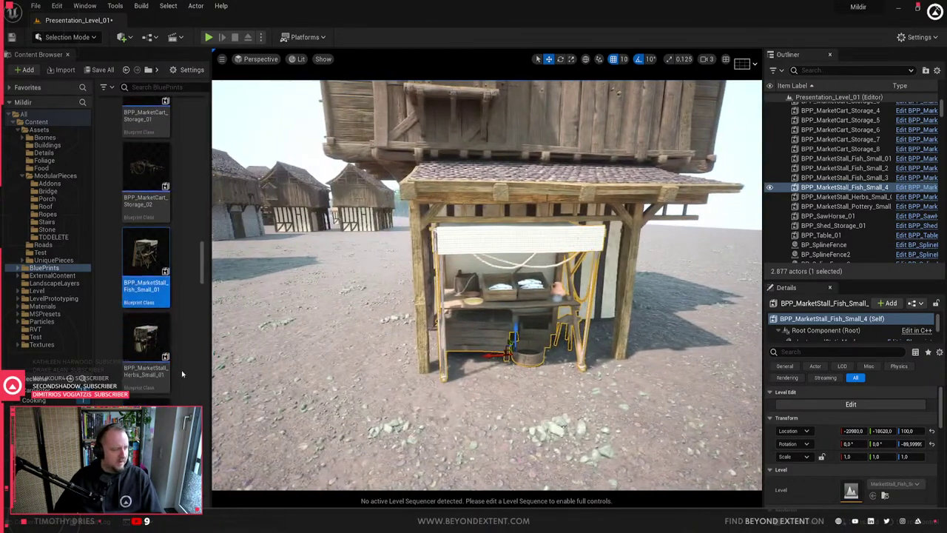
{"action": "scroll", "coordinate": [182, 373], "scroll_direction": "down", "scroll_amount": 5}
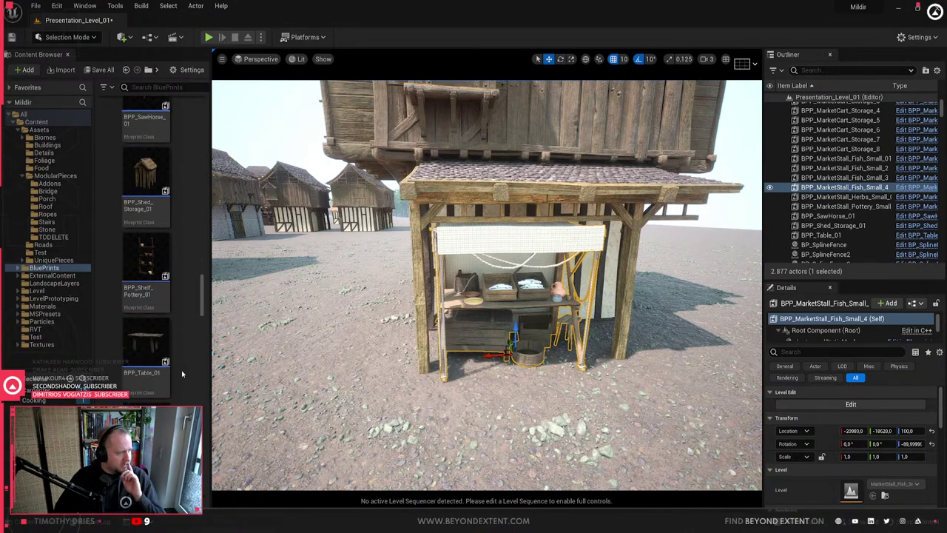
{"action": "scroll", "coordinate": [181, 374], "scroll_direction": "down", "scroll_amount": 1}
{"action": "right_click_drag", "start_coordinate": [453, 350], "coordinate": [510, 351]}
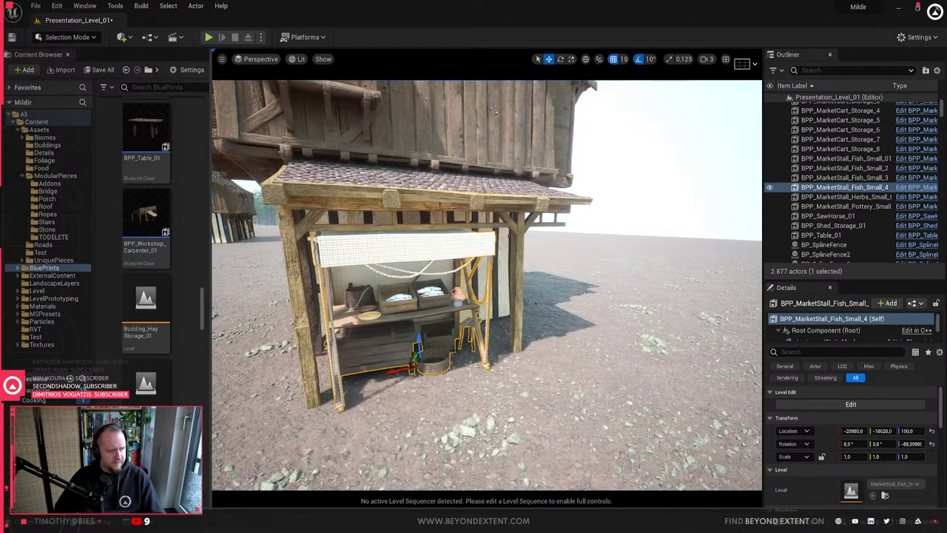
{"action": "key", "text": "Delete"}
- Place two BPP_Table_01 tables under the porch, with the second one rotated 90° at X -21060, Y -18520
{"action": "scroll", "coordinate": [127, 202], "scroll_direction": "up", "scroll_amount": 1}
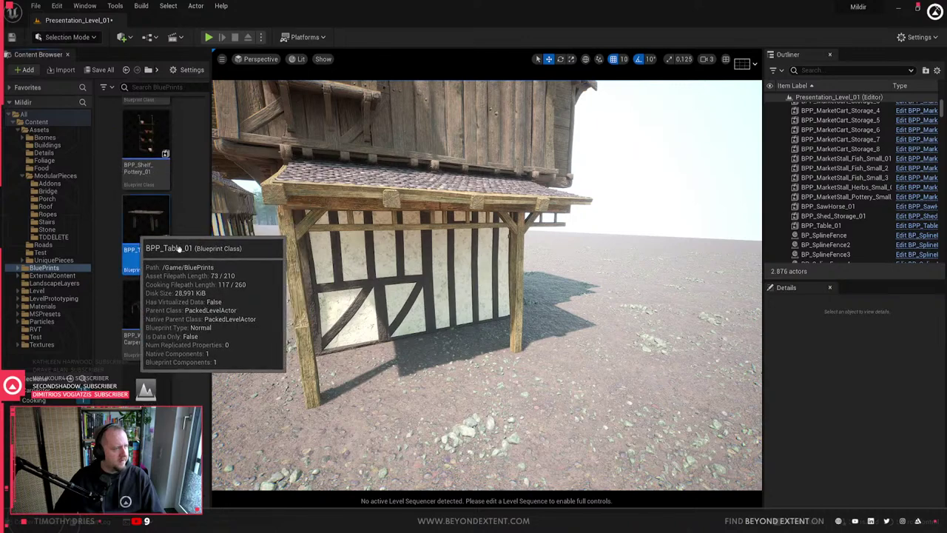
{"action": "left_click_drag", "start_coordinate": [146, 218], "coordinate": [459, 373]}
{"action": "right_click_drag", "start_coordinate": [485, 375], "coordinate": [370, 375]}
{"action": "left_click_drag", "start_coordinate": [624, 398], "coordinate": [603, 399]}
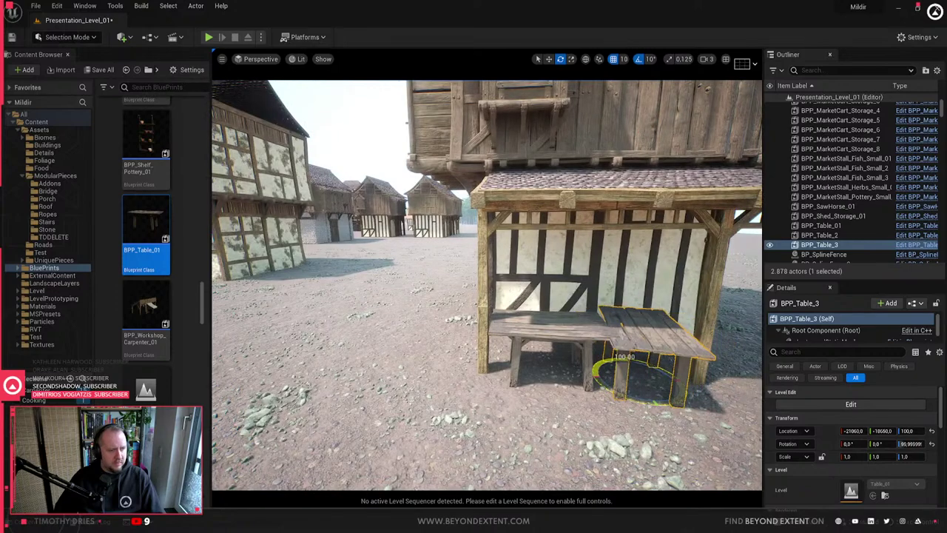
{"action": "right_click_drag", "start_coordinate": [489, 343], "coordinate": [385, 403]}
{"action": "key", "text": "w"}
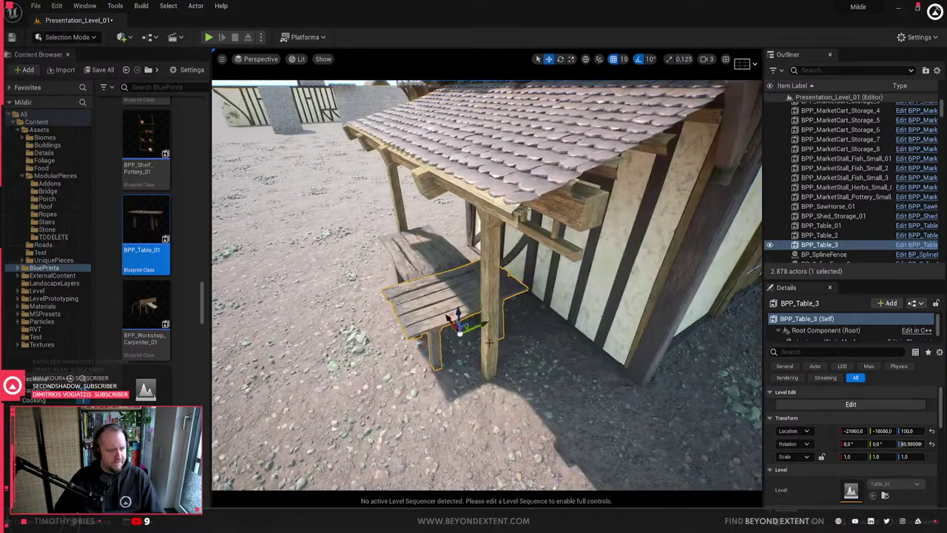
{"action": "right_click_drag", "start_coordinate": [494, 333], "coordinate": [603, 296]}
{"action": "key", "text": "Escape"}
- Place BPP_Shelf_Pottery_01 on the wall under the porch roof at Z 340, with a second one beside it
{"action": "scroll", "coordinate": [145, 353], "scroll_direction": "up", "scroll_amount": 3}
{"action": "scroll", "coordinate": [144, 354], "scroll_direction": "up", "scroll_amount": 1}
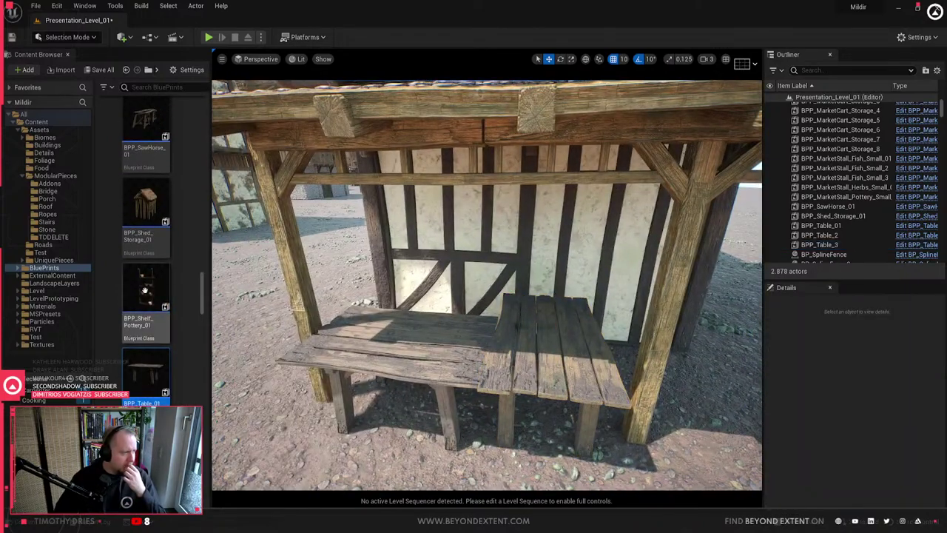
{"action": "left_click_drag", "start_coordinate": [416, 241], "coordinate": [415, 240]}
{"action": "right_click_drag", "start_coordinate": [415, 240], "coordinate": [419, 207]}
{"action": "left_click_drag", "start_coordinate": [356, 266], "coordinate": [357, 206]}
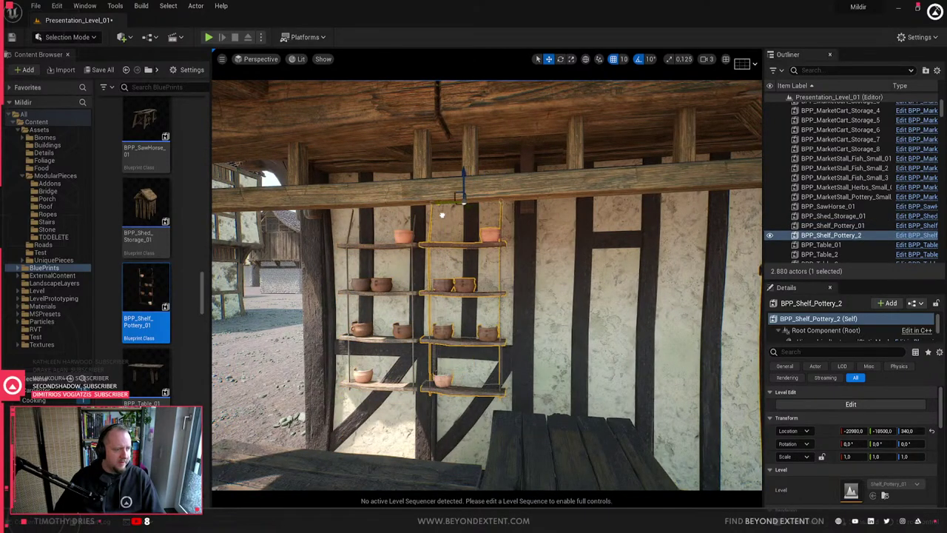
- Select both pottery shelves and move them together along Y to -18510 at the timber-framed wall
{"action": "right_click_drag", "start_coordinate": [478, 300], "coordinate": [356, 296]}
{"action": "left_click", "coordinate": [386, 320], "text": "ctrl"}
{"action": "left_click_drag", "start_coordinate": [468, 205], "coordinate": [460, 203]}
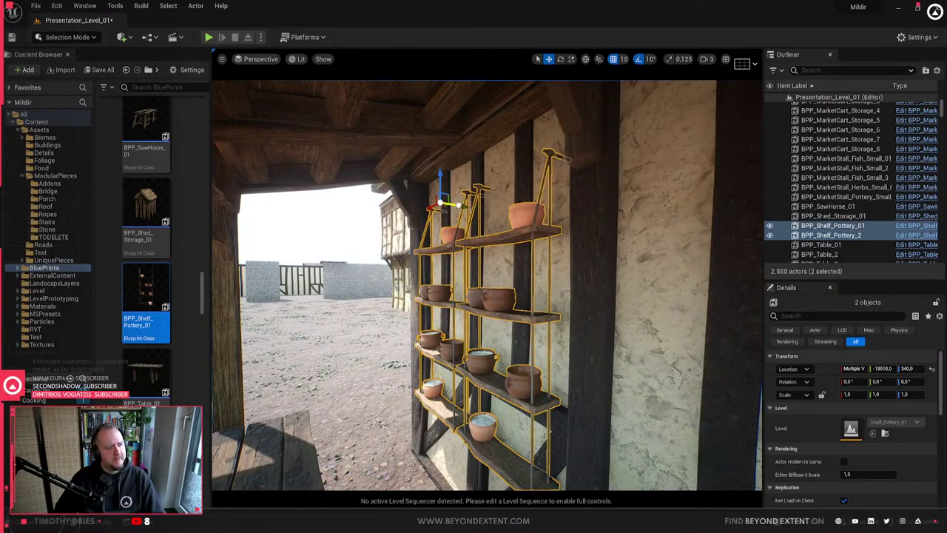
{"action": "key", "text": "Escape"}
- Place BPP_MarketCart_Animals_01 next to the porch at X -20680, Y -18570, rotated -90°
{"action": "right_click_drag", "start_coordinate": [434, 333], "coordinate": [357, 364]}
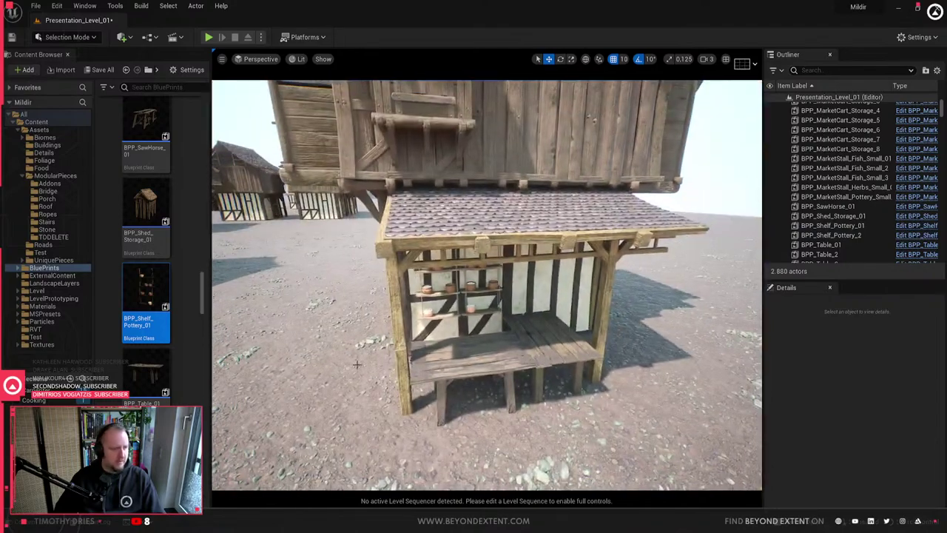
{"action": "scroll", "coordinate": [150, 296], "scroll_direction": "up", "scroll_amount": 10}
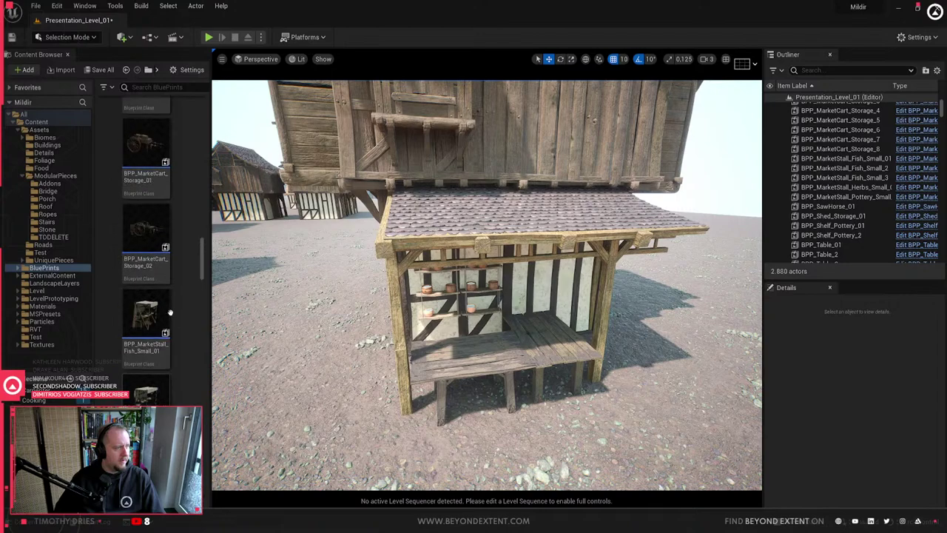
{"action": "scroll", "coordinate": [152, 398], "scroll_direction": "up", "scroll_amount": 1}
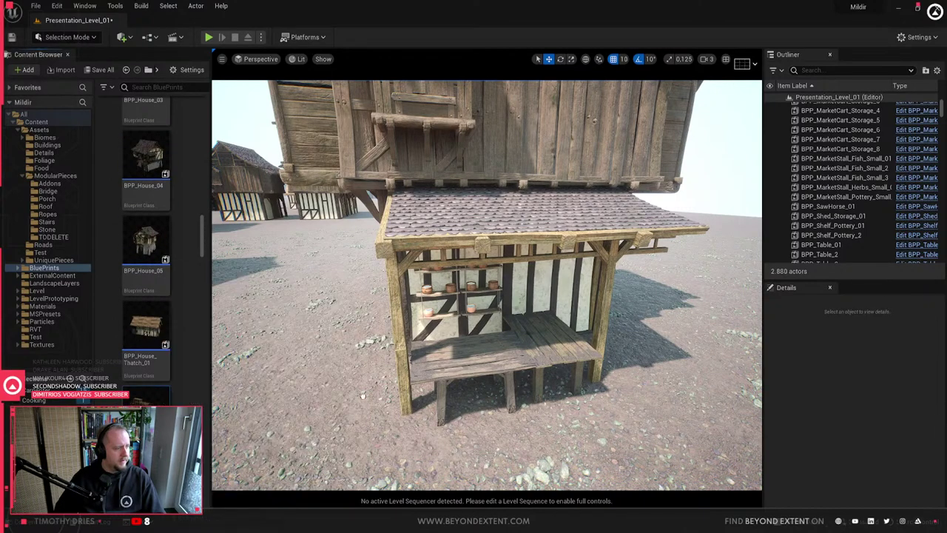
{"action": "left_click_drag", "start_coordinate": [304, 387], "coordinate": [305, 389]}
{"action": "key", "text": "e"}
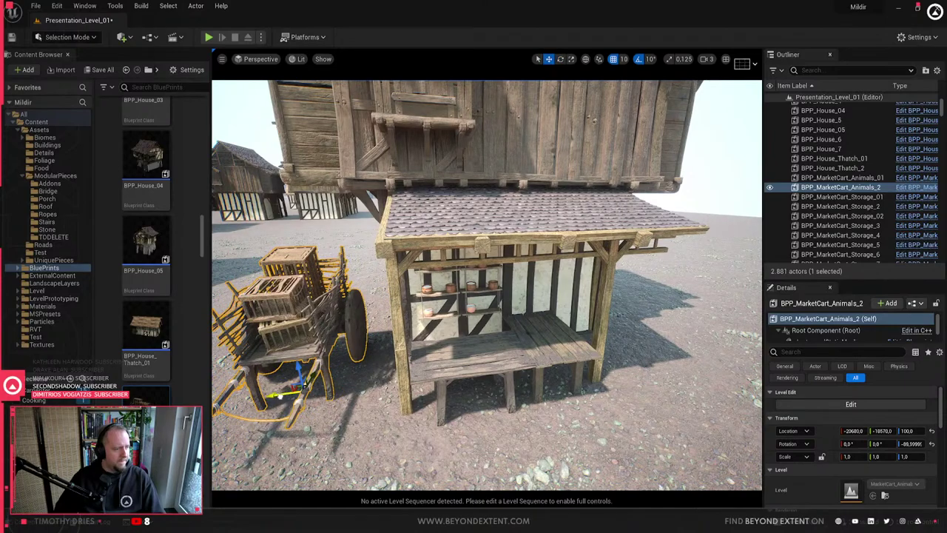
{"action": "key", "text": "Escape"}
- Examine the furnished porch from the front, the sides and below, including how its roof meets the overhanging upper floor
{"action": "right_click_drag", "start_coordinate": [487, 285], "coordinate": [476, 206]}
{"action": "right_click_drag", "start_coordinate": [412, 237], "coordinate": [468, 92]}
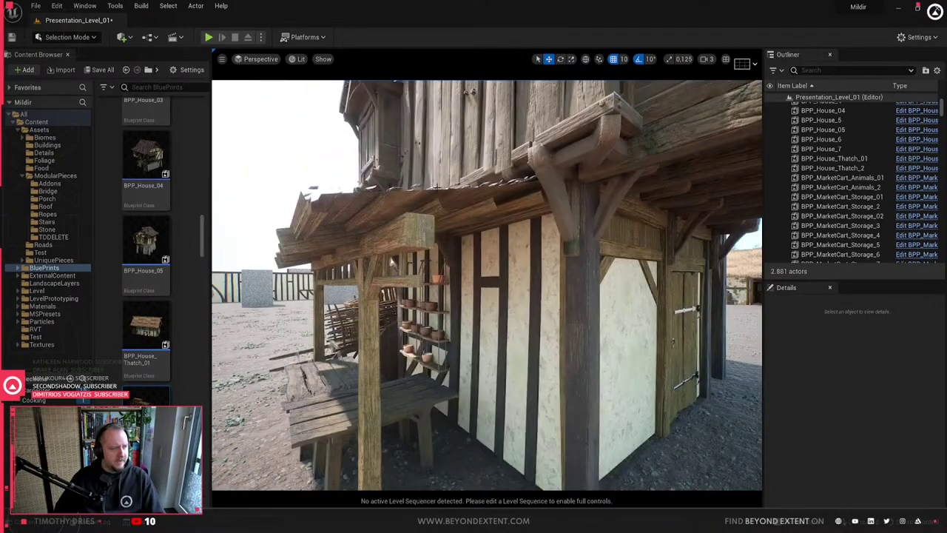
{"action": "right_click_drag", "start_coordinate": [439, 209], "coordinate": [566, 213]}
{"action": "right_click_drag", "start_coordinate": [518, 282], "coordinate": [526, 281]}
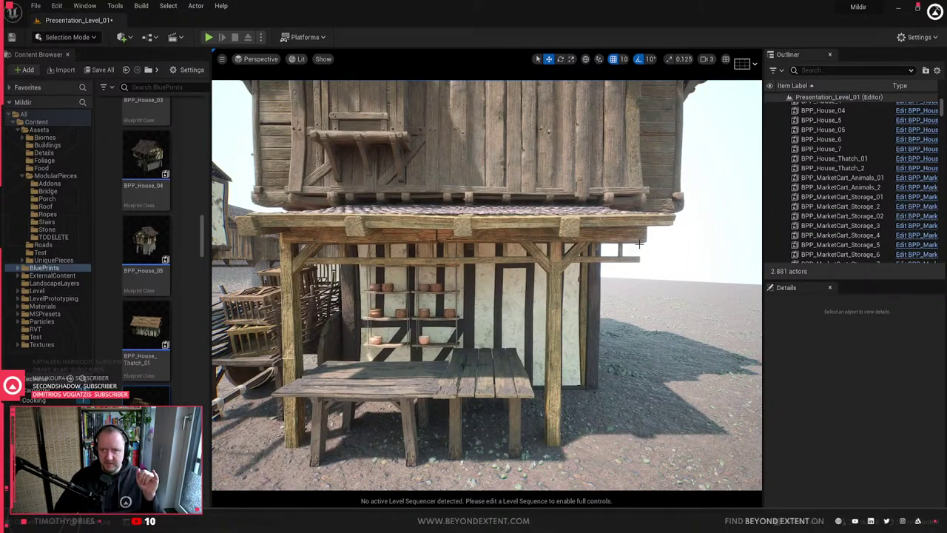
{"action": "right_click_drag", "start_coordinate": [488, 306], "coordinate": [503, 305]}
{"action": "left_click", "coordinate": [604, 326]}
{"action": "right_click_drag", "start_coordinate": [604, 326], "coordinate": [582, 259]}
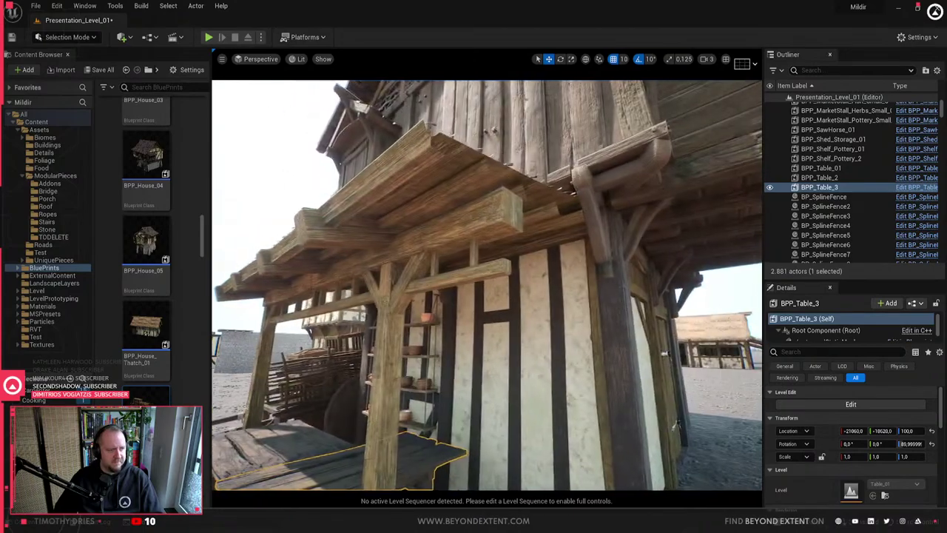
{"action": "right_click_drag", "start_coordinate": [489, 191], "coordinate": [456, 235]}
{"action": "key", "text": "Escape"}
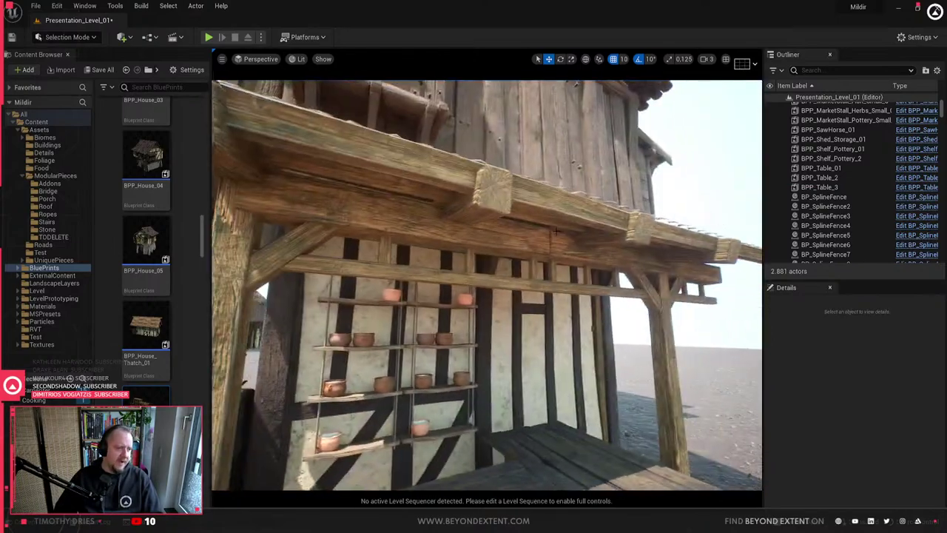
- Inspect the porch's posts, braces and roof beams up close from under and around its outer corner
{"action": "right_click_drag", "start_coordinate": [557, 231], "coordinate": [484, 252]}
{"action": "right_click_drag", "start_coordinate": [565, 234], "coordinate": [524, 241]}
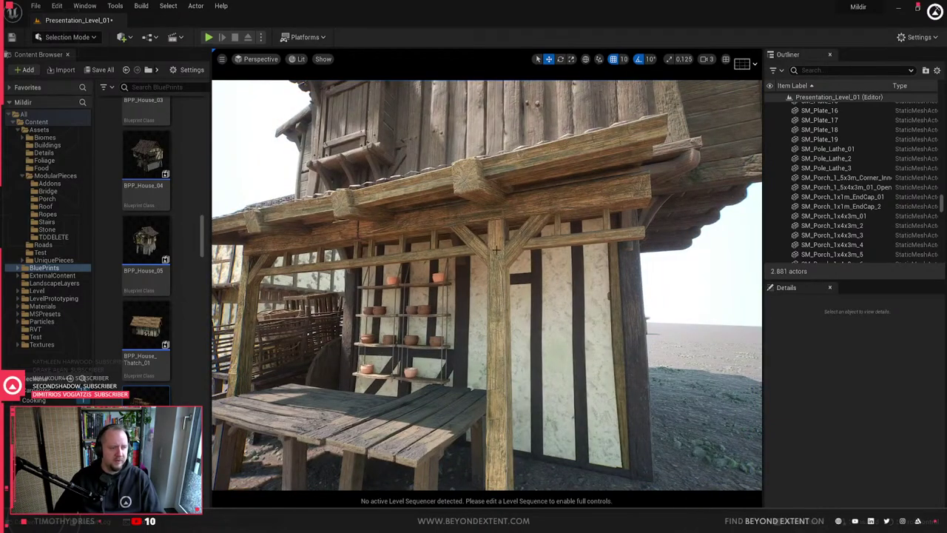
{"action": "right_click_drag", "start_coordinate": [590, 255], "coordinate": [467, 234]}
{"action": "right_click_drag", "start_coordinate": [601, 205], "coordinate": [534, 243]}
{"action": "left_click", "coordinate": [433, 315]}
{"action": "right_click_drag", "start_coordinate": [460, 265], "coordinate": [467, 270]}
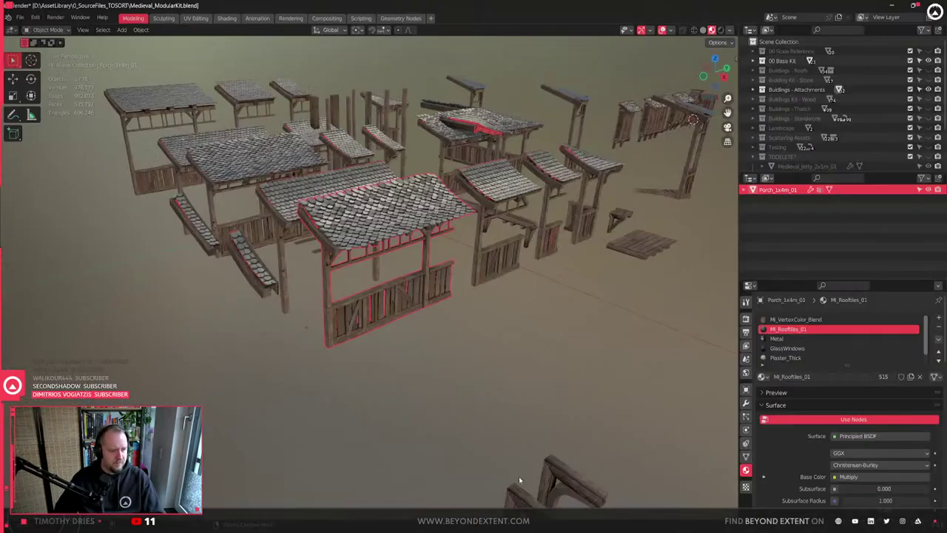
- Switch to Blender and survey the porch modules in the Medieval_ModularKit file, including Porch_1.5x4x3m_01
{"action": "scroll", "coordinate": [381, 222], "scroll_direction": "down", "scroll_amount": 5}
{"action": "middle_click_drag", "start_coordinate": [381, 222], "coordinate": [381, 139]}
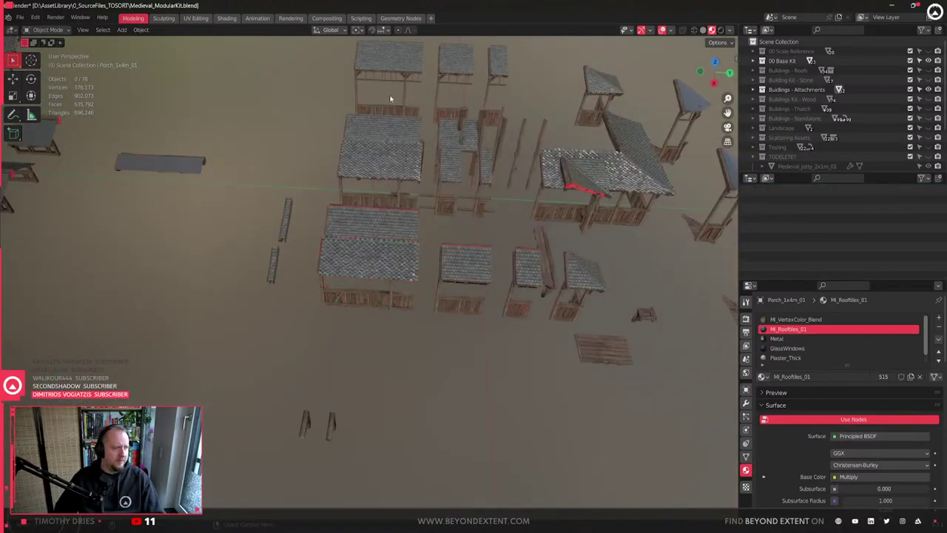
{"action": "key", "text": "KP_Decimal"}
{"action": "middle_click_drag", "start_coordinate": [412, 55], "coordinate": [449, 281]}
{"action": "scroll", "coordinate": [449, 282], "scroll_direction": "down", "scroll_amount": 4}
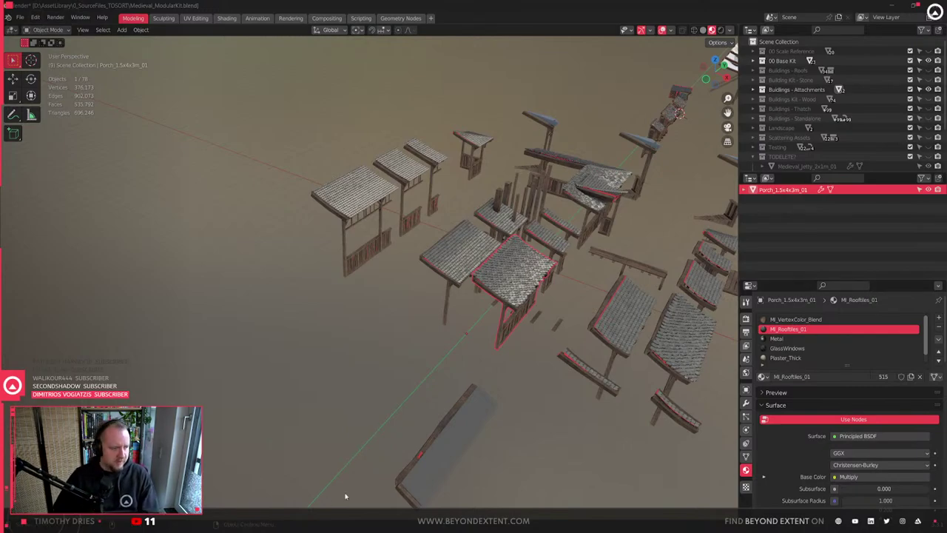
{"action": "left_click", "coordinate": [581, 466]}
{"action": "scroll", "coordinate": [577, 457], "scroll_direction": "down", "scroll_amount": 5}
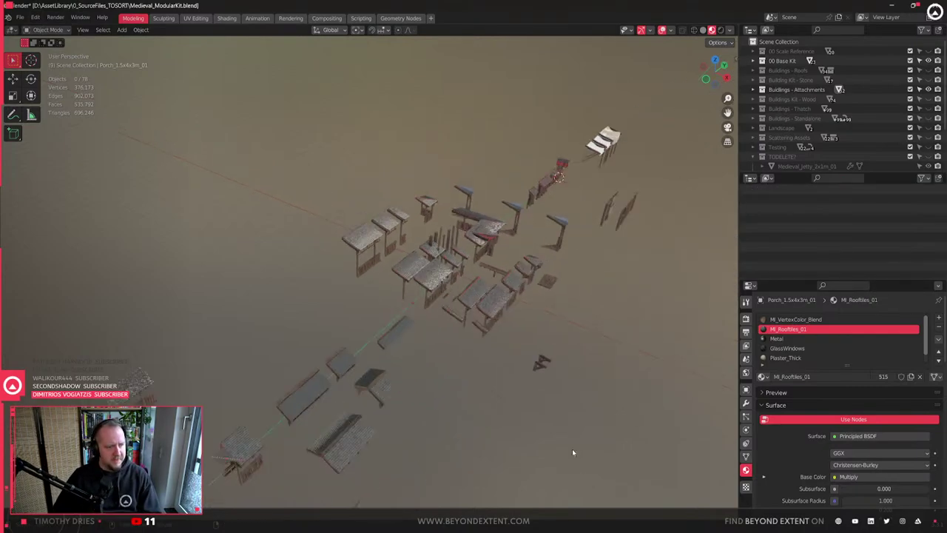
- Inspect Porch_1x4m_01_Open and Porch_1.5x4x3m_01 among the rows of porch modules
{"action": "middle_click_drag", "start_coordinate": [572, 449], "coordinate": [515, 243]}
{"action": "left_click", "coordinate": [374, 394]}
{"action": "left_click", "coordinate": [349, 395]}
{"action": "key", "text": "KP_Decimal"}
{"action": "scroll", "coordinate": [384, 314], "scroll_direction": "down", "scroll_amount": 4}
{"action": "left_click", "coordinate": [435, 289]}
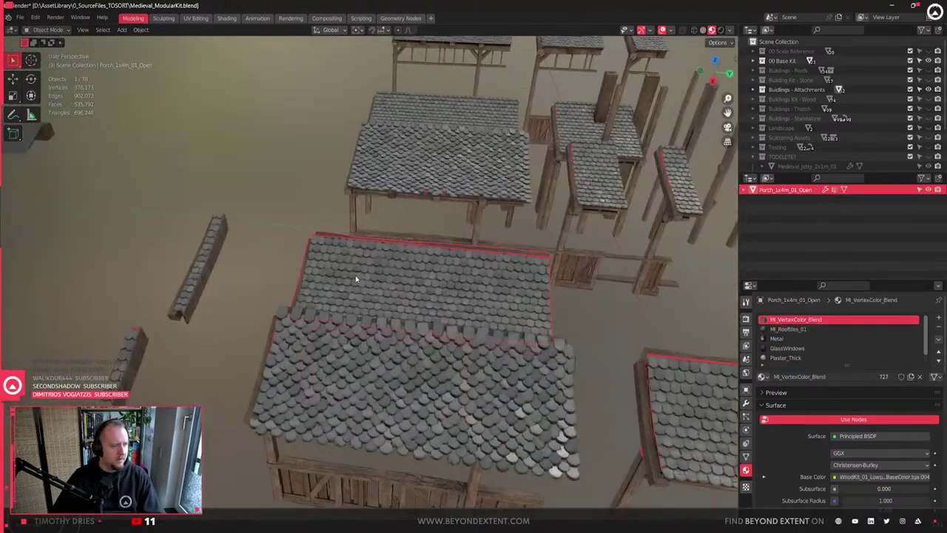
{"action": "middle_click_drag", "start_coordinate": [630, 232], "coordinate": [349, 204]}
{"action": "left_click", "coordinate": [350, 222]}
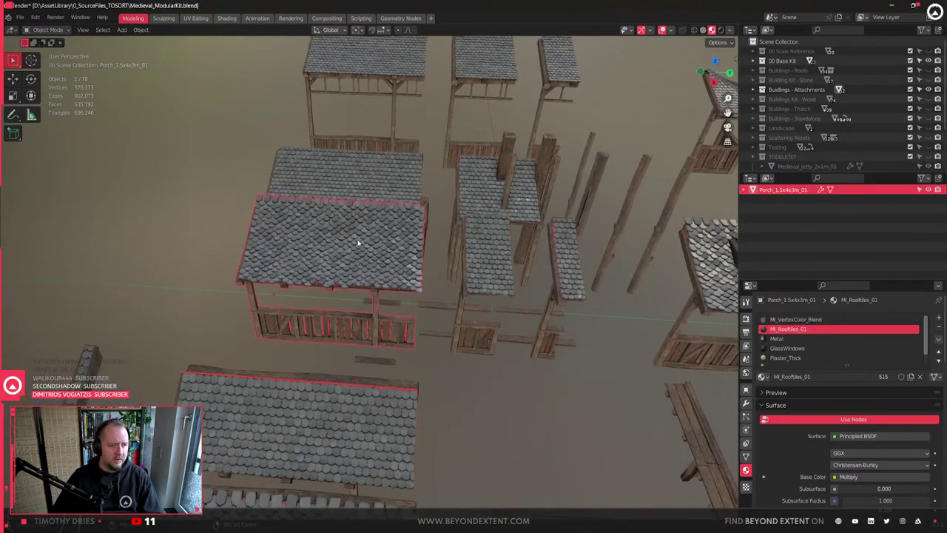
- Review the back rows of porch modules, check them as a group, and select Medieval_Porch_2x4m_01
{"action": "middle_click_drag", "start_coordinate": [369, 104], "coordinate": [396, 240], "text": "shift"}
{"action": "left_click", "coordinate": [391, 209]}
{"action": "left_click", "coordinate": [425, 170]}
{"action": "scroll", "coordinate": [392, 248], "scroll_direction": "down", "scroll_amount": 3}
{"action": "middle_click_drag", "start_coordinate": [318, 374], "coordinate": [280, 385]}
{"action": "scroll", "coordinate": [356, 305], "scroll_direction": "up", "scroll_amount": 3}
{"action": "middle_click_drag", "start_coordinate": [356, 304], "coordinate": [332, 316]}
{"action": "left_click_drag", "start_coordinate": [285, 199], "coordinate": [568, 287]}
{"action": "middle_click_drag", "start_coordinate": [456, 263], "coordinate": [406, 276]}
{"action": "key", "text": "alt+a"}
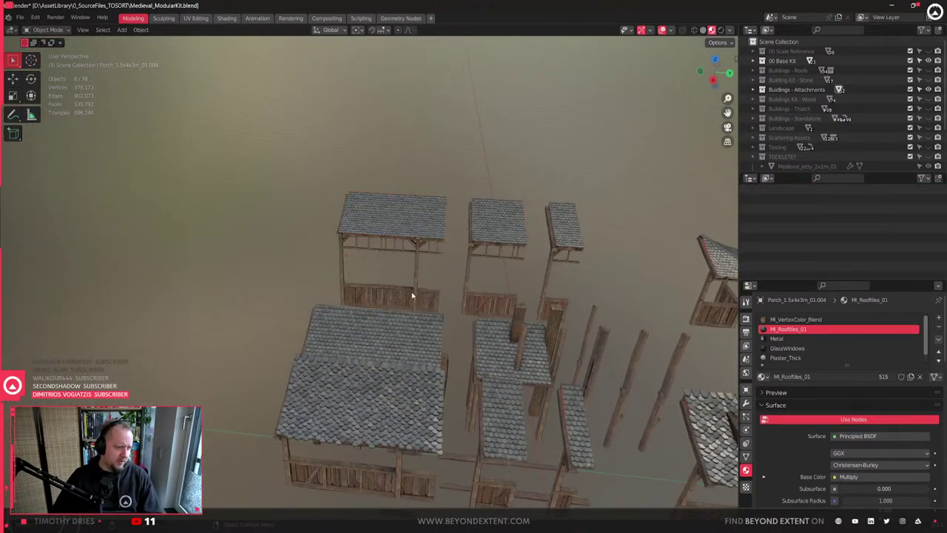
{"action": "left_click", "coordinate": [412, 296]}
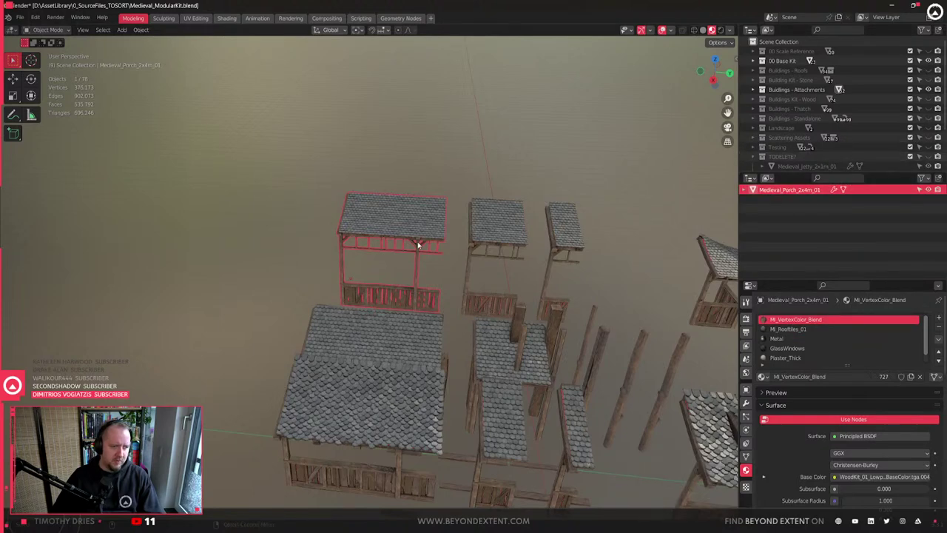
- Compare Porch_1.5x4x3m_01 with the neighbouring roofed porch modules, framing it for a closer check
{"action": "left_click", "coordinate": [398, 350]}
{"action": "left_click", "coordinate": [393, 407]}
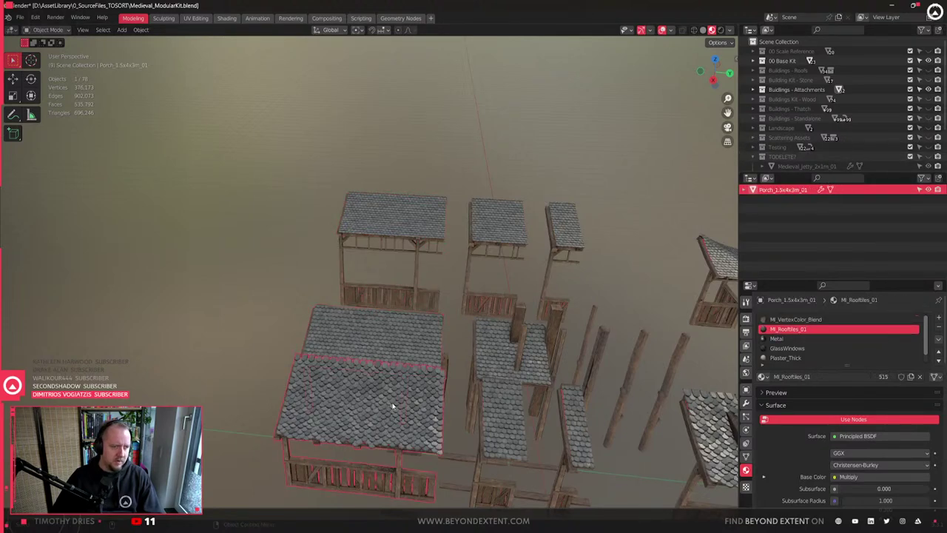
{"action": "left_click", "coordinate": [408, 350]}
{"action": "key", "text": "KP_Decimal"}
{"action": "middle_click_drag", "start_coordinate": [407, 347], "coordinate": [460, 328]}
{"action": "scroll", "coordinate": [510, 328], "scroll_direction": "down", "scroll_amount": 4}
{"action": "left_click", "coordinate": [514, 338]}
- Switch to Unreal and locate the selected open porch's mesh asset, SM_Porch_1_5x4x3m_01_Open, in the Porch folder
{"action": "key", "text": "alt+Tab"}
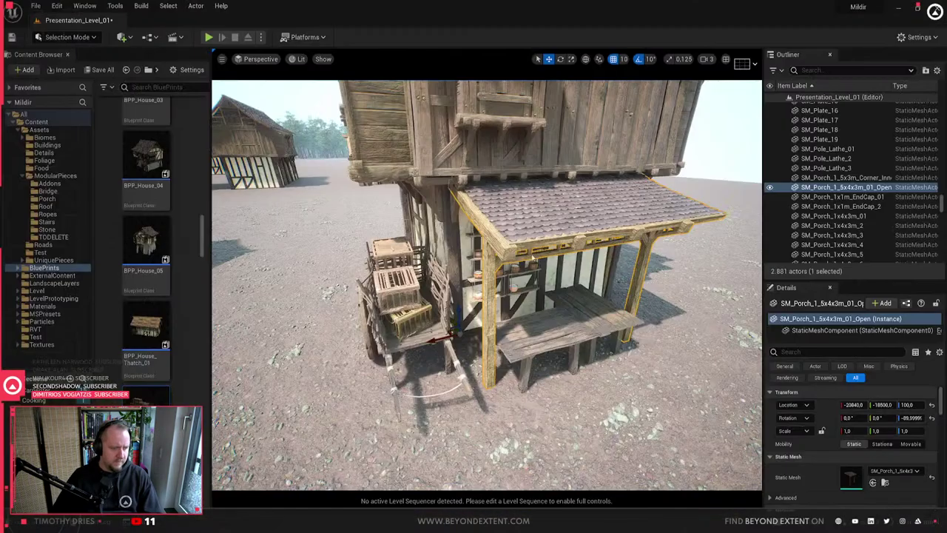
{"action": "right_click_drag", "start_coordinate": [532, 257], "coordinate": [439, 261]}
{"action": "key", "text": "ctrl+b"}
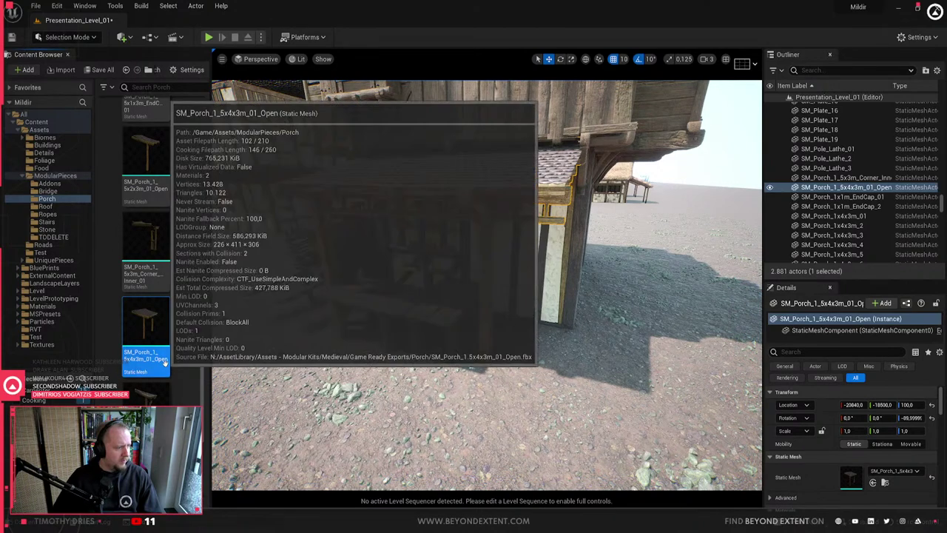
{"action": "right_click_drag", "start_coordinate": [463, 287], "coordinate": [505, 287]}
- Switch to Blender, compare the porch roofs from the side, and examine Medieval_Porch_2x4m_01 from several angles
{"action": "key", "text": "alt+Tab"}
{"action": "left_click", "coordinate": [298, 238]}
{"action": "left_click", "coordinate": [268, 214]}
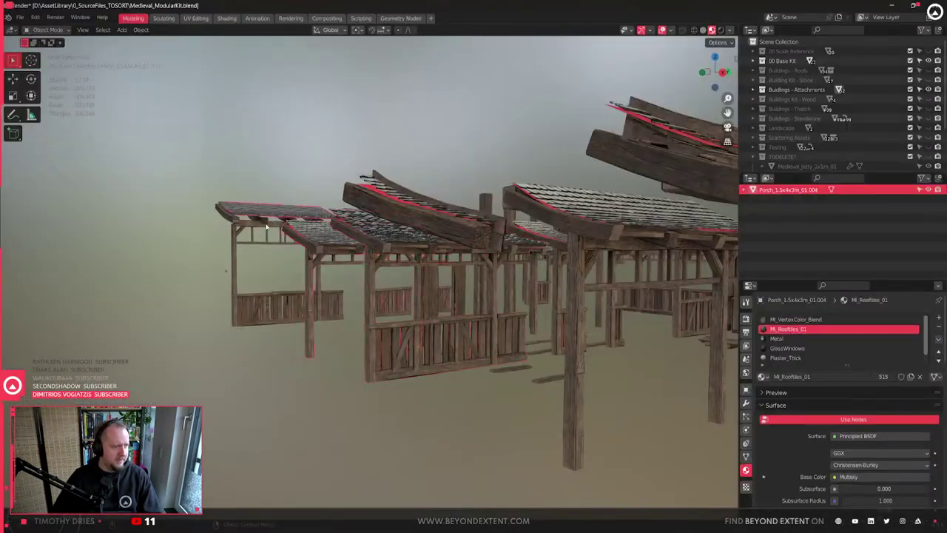
{"action": "middle_click_drag", "start_coordinate": [262, 220], "coordinate": [296, 285]}
{"action": "middle_click_drag", "start_coordinate": [296, 285], "coordinate": [529, 415], "text": "shift"}
{"action": "left_click", "coordinate": [503, 356]}
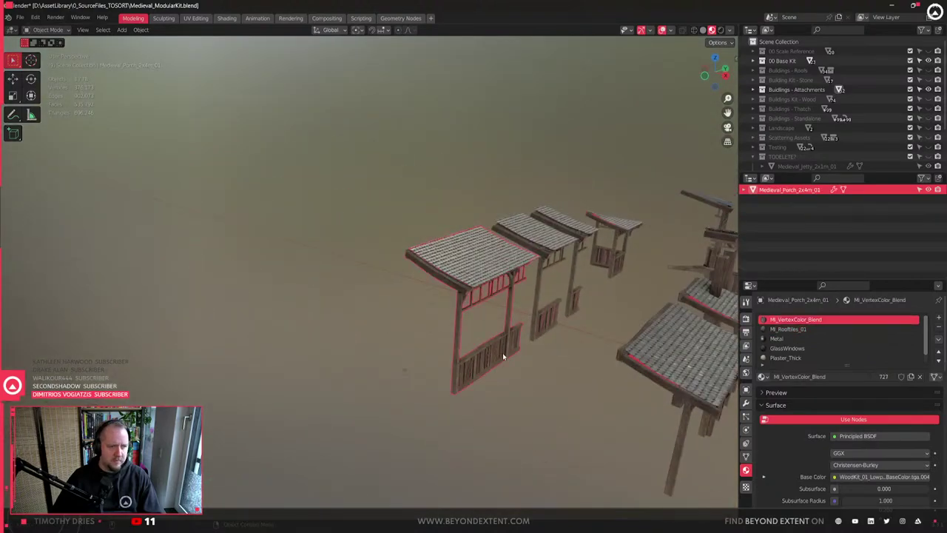
{"action": "middle_click_drag", "start_coordinate": [540, 326], "coordinate": [481, 369]}
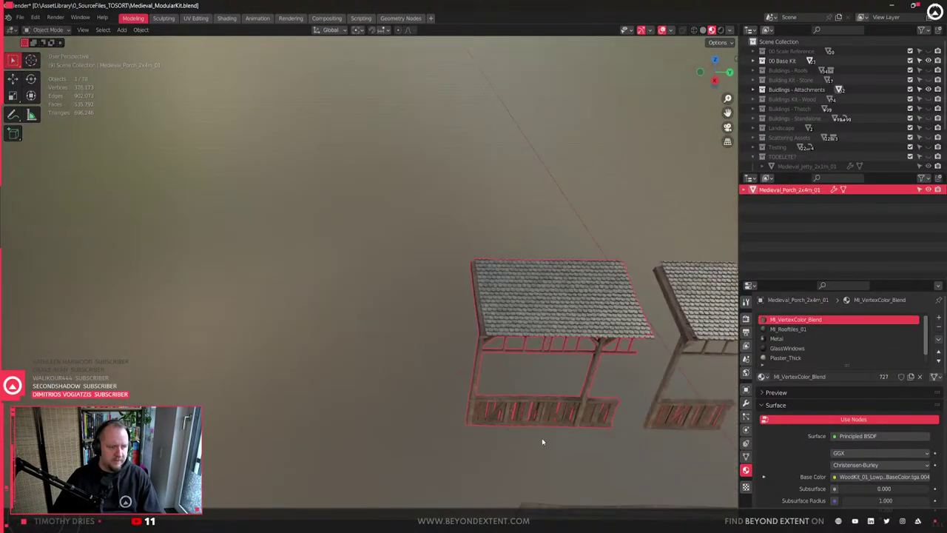
{"action": "middle_click_drag", "start_coordinate": [543, 441], "coordinate": [396, 361], "text": "shift"}
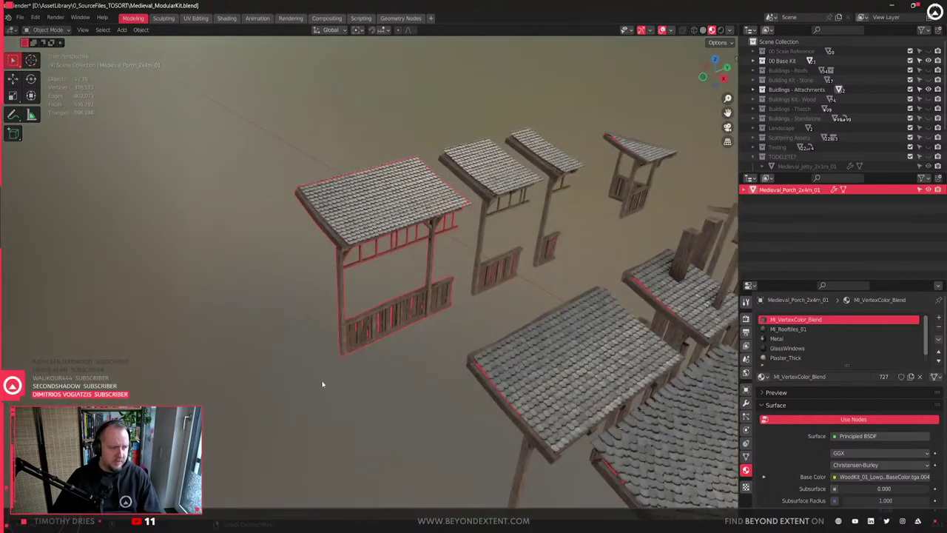
- Deselect the porch and show the 00 Scale Reference collection alongside the porch modules
{"action": "left_click", "coordinate": [323, 384]}
{"action": "scroll", "coordinate": [376, 341], "scroll_direction": "down", "scroll_amount": 12}
{"action": "scroll", "coordinate": [375, 341], "scroll_direction": "up", "scroll_amount": 5}
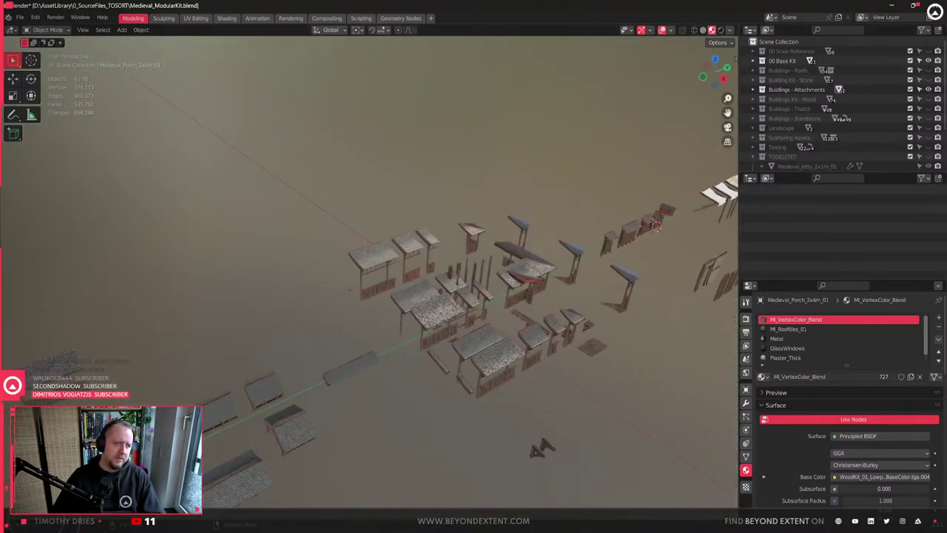
{"action": "left_click", "coordinate": [929, 51]}
{"action": "scroll", "coordinate": [348, 319], "scroll_direction": "up", "scroll_amount": 3}
{"action": "scroll", "coordinate": [348, 320], "scroll_direction": "up", "scroll_amount": 1}
- Duplicate the female scale figure near Medieval_Porch_2x4m_01 and place the copy on the ground beside the porch's post
{"action": "left_click", "coordinate": [358, 271]}
{"action": "scroll", "coordinate": [358, 273], "scroll_direction": "up", "scroll_amount": 6}
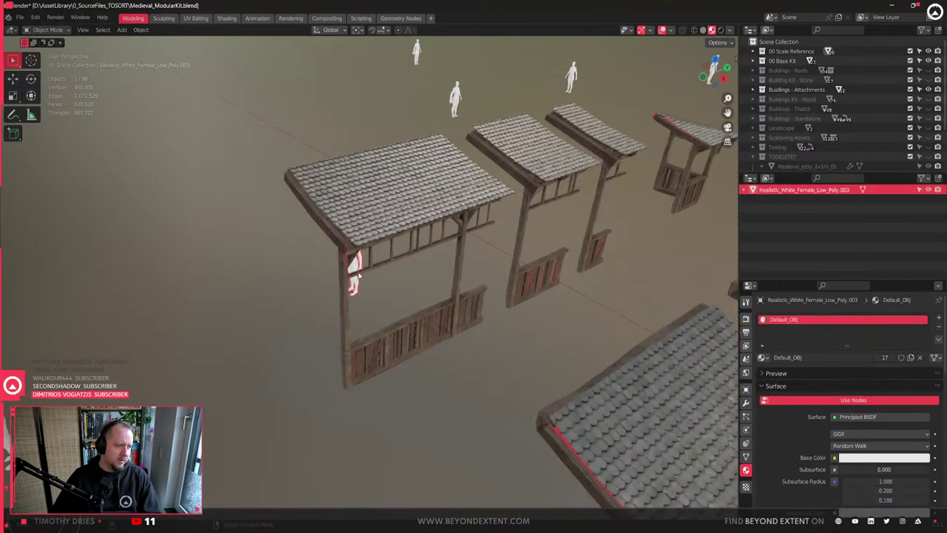
{"action": "scroll", "coordinate": [358, 274], "scroll_direction": "down", "scroll_amount": 4}
{"action": "middle_click_drag", "start_coordinate": [358, 274], "coordinate": [393, 268]}
{"action": "key", "text": "KP_Decimal"}
{"action": "key", "text": "g"}
{"action": "key", "text": "Escape"}
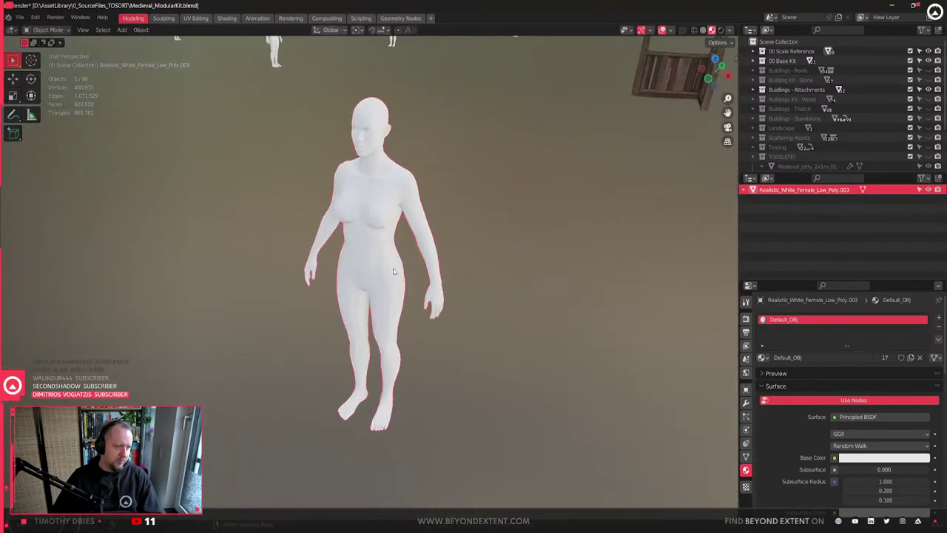
{"action": "scroll", "coordinate": [393, 268], "scroll_direction": "down", "scroll_amount": 7}
{"action": "key", "text": "shift+d"}
{"action": "key", "text": "shift+z"}
{"action": "left_click", "coordinate": [443, 356]}
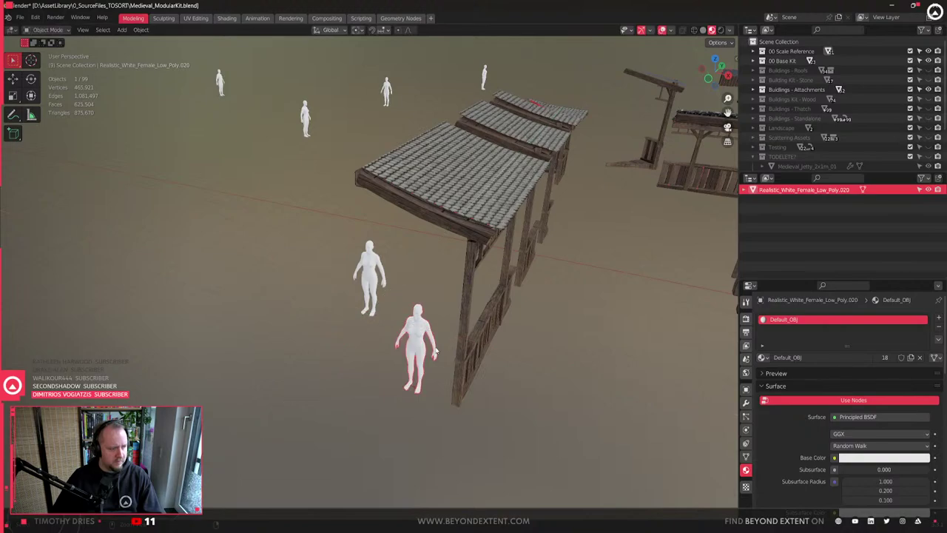
- Stack another copy of the female figure directly above the one beside the porch to gauge its height
{"action": "scroll", "coordinate": [443, 356], "scroll_direction": "up", "scroll_amount": 2}
{"action": "key", "text": "g"}
{"action": "key", "text": "z"}
{"action": "left_click", "coordinate": [471, 208]}
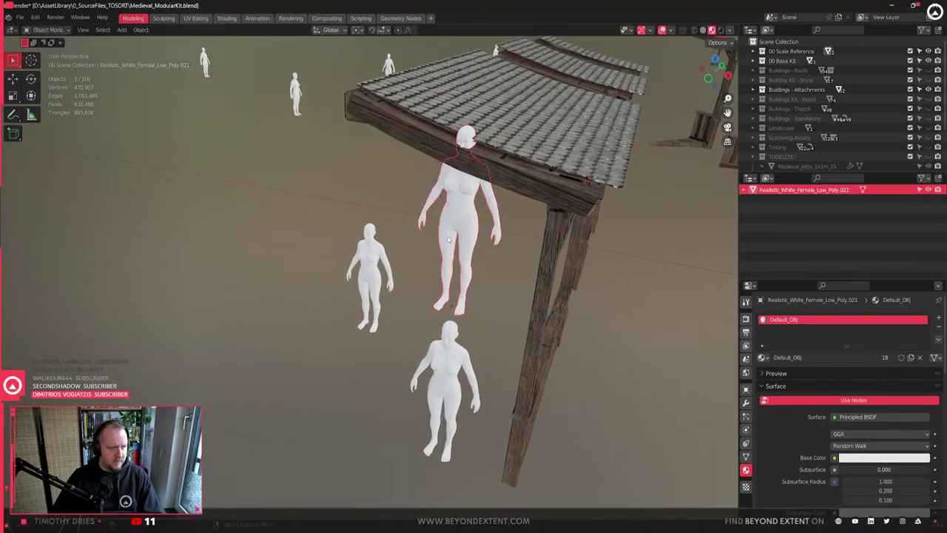
- Move Medieval_Porch_2x4m_01 together with its roof to the TODELETE? collection
{"action": "middle_click_drag", "start_coordinate": [471, 208], "coordinate": [403, 279]}
{"action": "left_click", "coordinate": [362, 330]}
{"action": "left_click", "coordinate": [462, 203], "text": "shift"}
{"action": "scroll", "coordinate": [461, 205], "scroll_direction": "down", "scroll_amount": 4}
{"action": "key", "text": "m"}
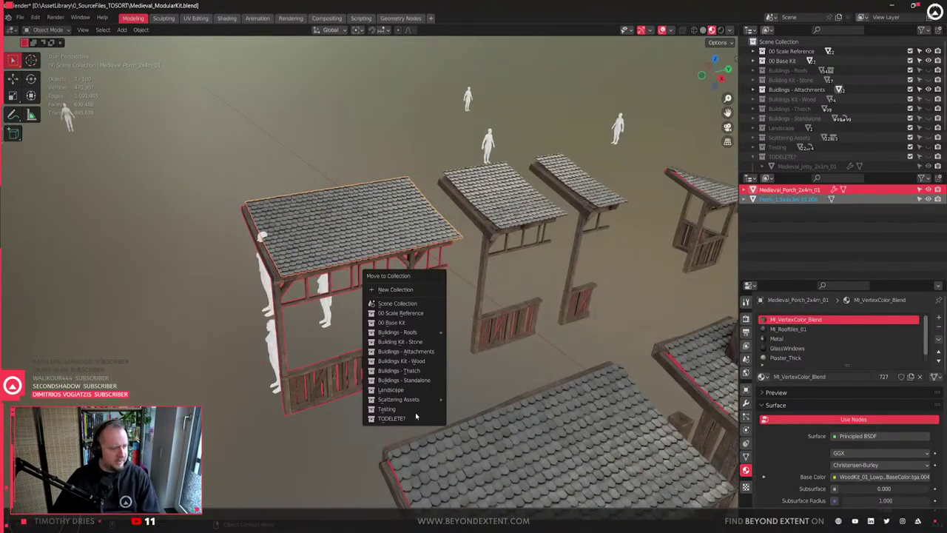
{"action": "left_click", "coordinate": [415, 421]}
- Move Medieval_Porch_2x2m_01 and the narrower porch next to it to the TODELETE? collection with their roofs
{"action": "left_click", "coordinate": [527, 223]}
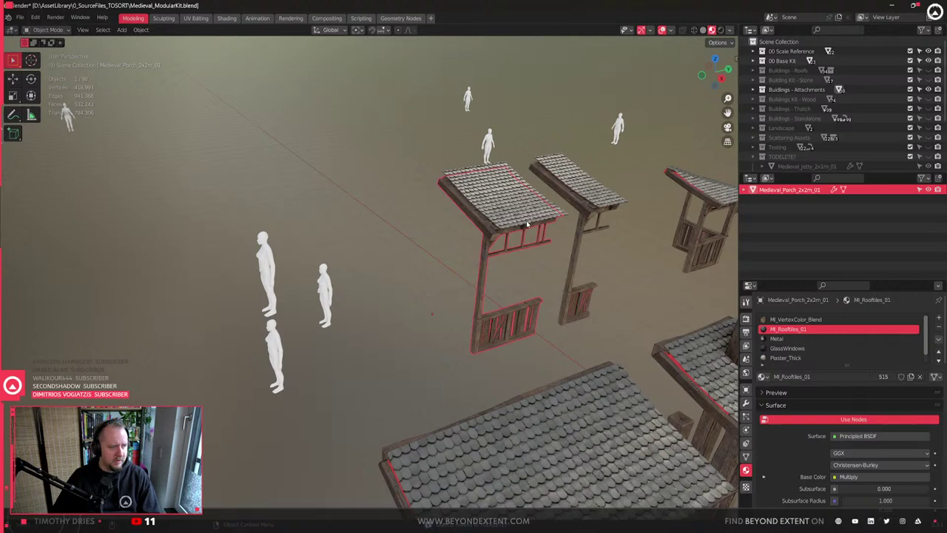
{"action": "key", "text": "m"}
{"action": "left_click", "coordinate": [511, 313]}
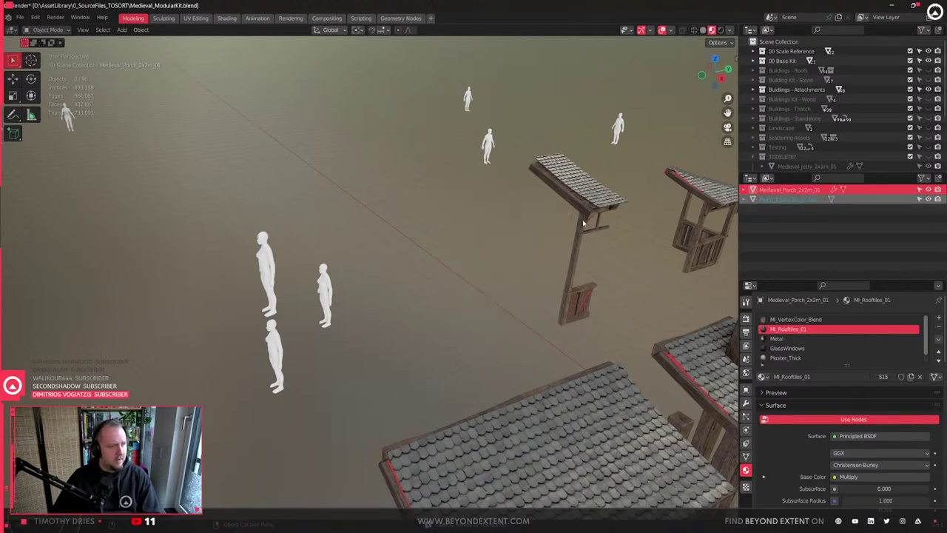
{"action": "left_click", "coordinate": [584, 223]}
{"action": "key", "text": "m"}
{"action": "left_click", "coordinate": [610, 300]}
{"action": "middle_click_drag", "start_coordinate": [671, 273], "coordinate": [469, 269], "text": "shift"}
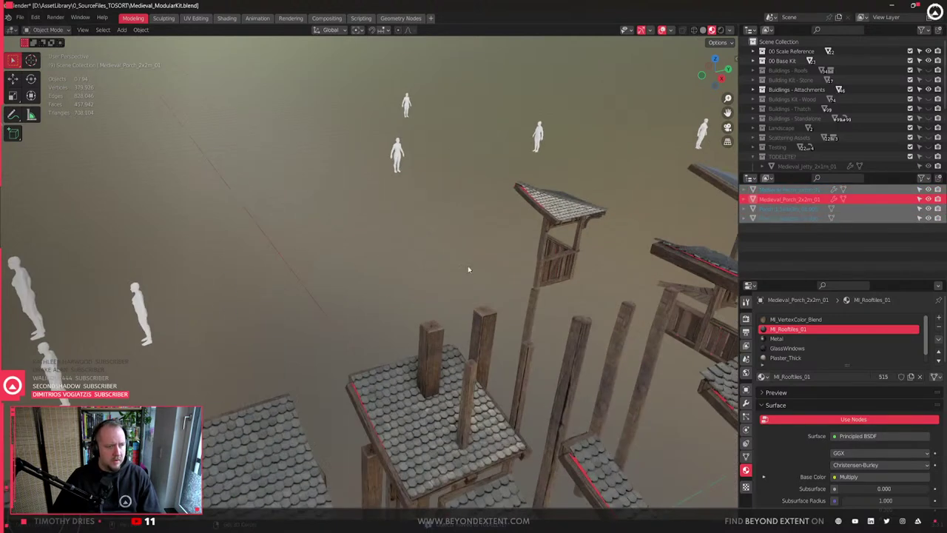
- Frame the small standalone corner porch and examine its roof, posts and railing
{"action": "left_click_drag", "start_coordinate": [474, 200], "coordinate": [592, 276]}
{"action": "key", "text": "KP_Decimal"}
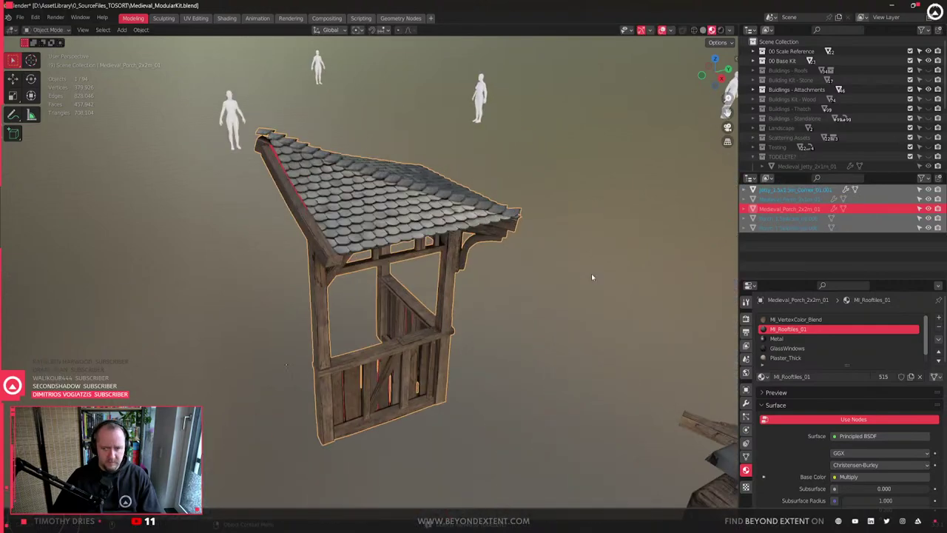
{"action": "middle_click_drag", "start_coordinate": [591, 273], "coordinate": [490, 309]}
{"action": "left_click", "coordinate": [477, 316]}
{"action": "left_click", "coordinate": [338, 226]}
{"action": "middle_click_drag", "start_coordinate": [339, 227], "coordinate": [267, 346]}
{"action": "scroll", "coordinate": [417, 311], "scroll_direction": "down", "scroll_amount": 6}
- Survey the remaining porch modules, checking Porch_1.5x3m_Corner_Inner_01, Porch_1x4m_01 and Porch_1.5x2x3m_01_Open
{"action": "left_click", "coordinate": [259, 350]}
{"action": "scroll", "coordinate": [296, 346], "scroll_direction": "down", "scroll_amount": 3}
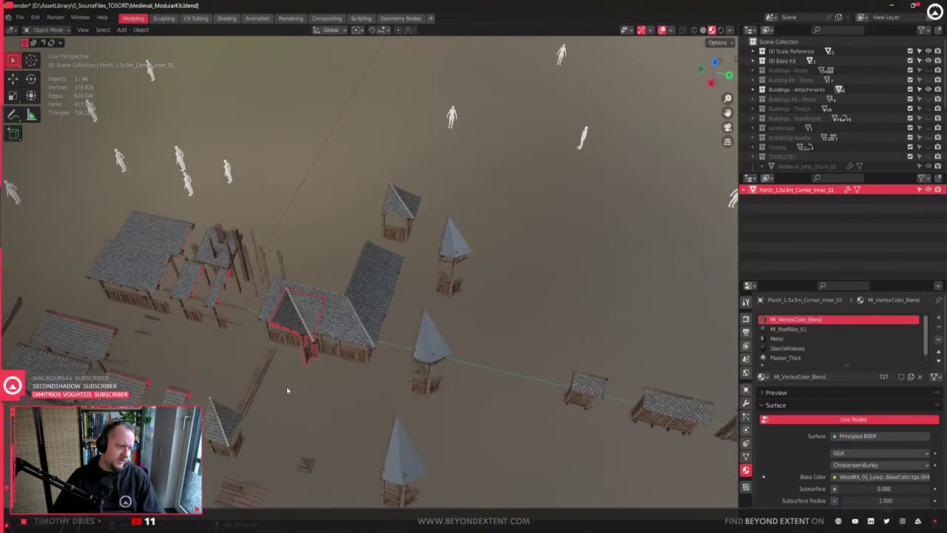
{"action": "middle_click_drag", "start_coordinate": [287, 387], "coordinate": [435, 348], "text": "shift"}
{"action": "left_click", "coordinate": [433, 350]}
{"action": "left_click", "coordinate": [383, 337]}
{"action": "left_click", "coordinate": [239, 307]}
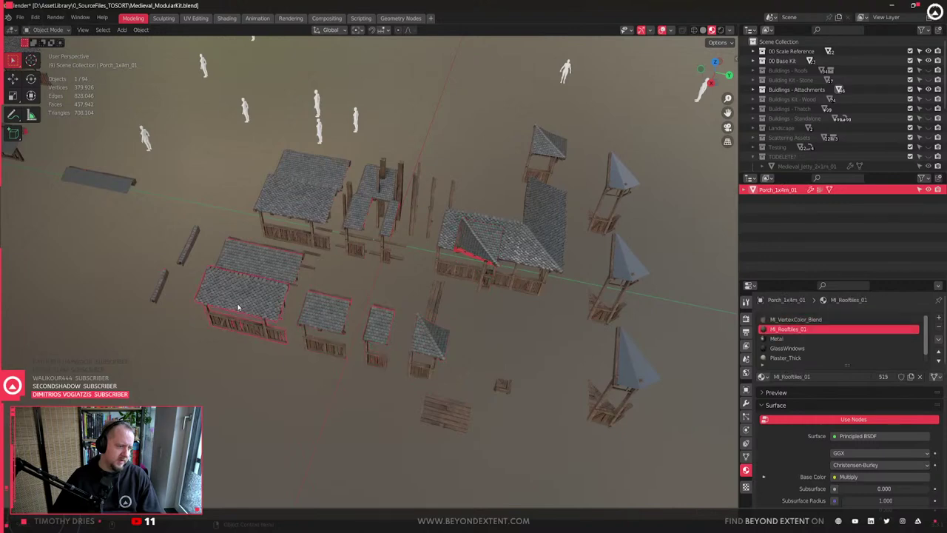
{"action": "middle_click_drag", "start_coordinate": [328, 318], "coordinate": [404, 212]}
{"action": "left_click", "coordinate": [404, 212]}
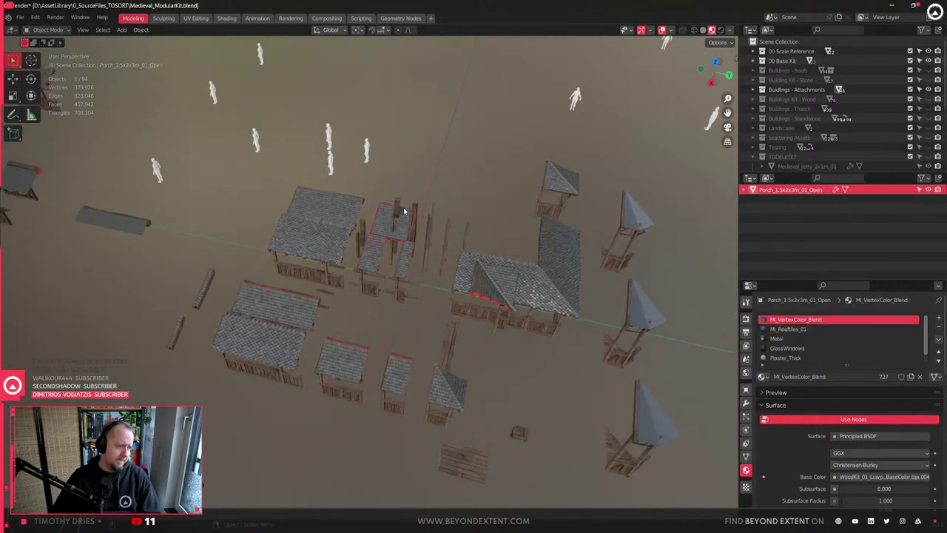
- Hide the 00 Base Kit collection, then frame the small corner porch and inspect its beams and braces up close
{"action": "left_click", "coordinate": [929, 61]}
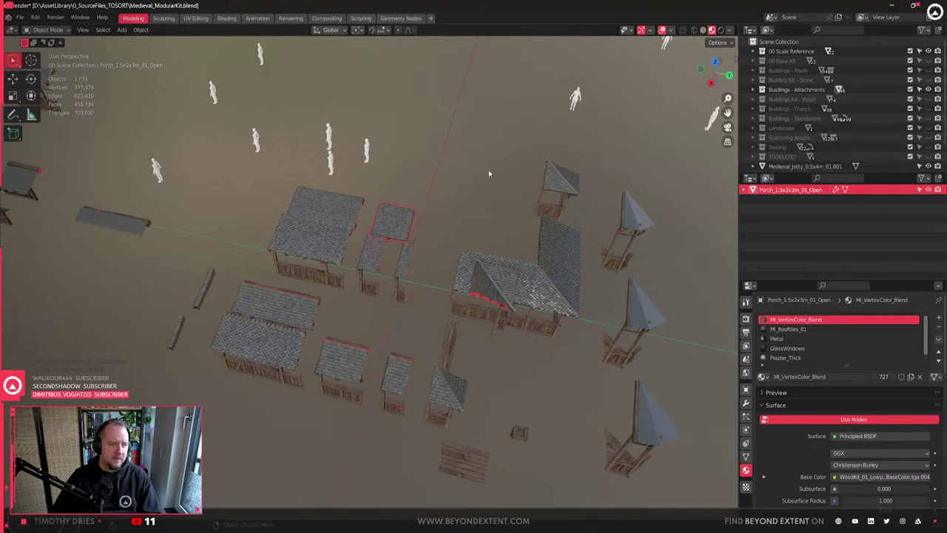
{"action": "left_click_drag", "start_coordinate": [498, 153], "coordinate": [581, 191]}
{"action": "key", "text": "KP_Decimal"}
{"action": "scroll", "coordinate": [551, 219], "scroll_direction": "up", "scroll_amount": 4}
{"action": "middle_click_drag", "start_coordinate": [515, 296], "coordinate": [722, 482]}
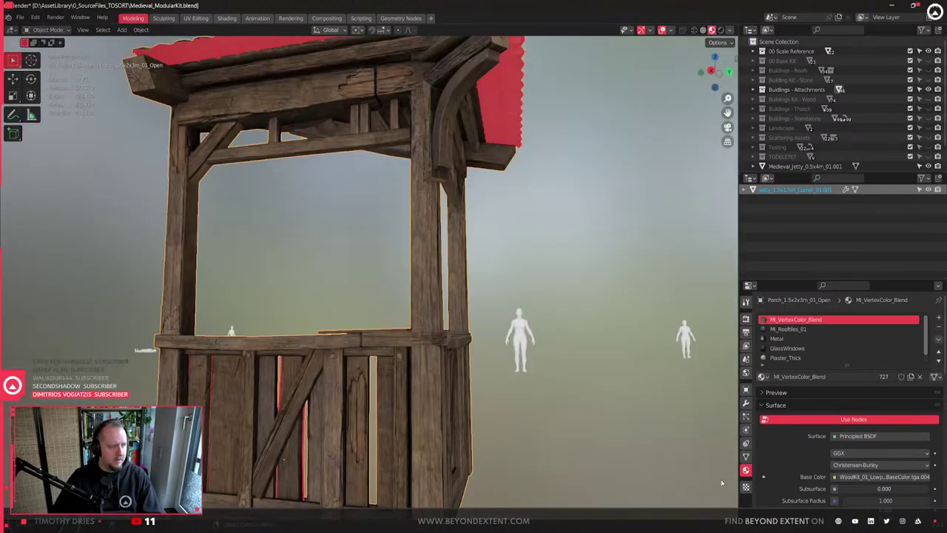
- Switch to Unreal, close the Message Log, and inspect the wooden balcony porch on the two-floor house
{"action": "left_click", "coordinate": [586, 451]}
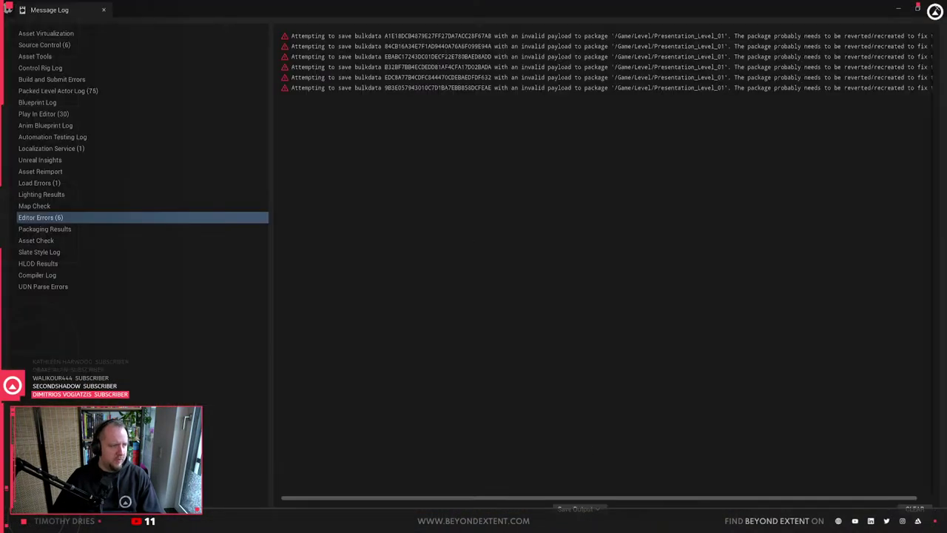
{"action": "left_click", "coordinate": [937, 10]}
{"action": "key", "text": "s"}
{"action": "right_click_drag", "start_coordinate": [511, 289], "coordinate": [459, 230]}
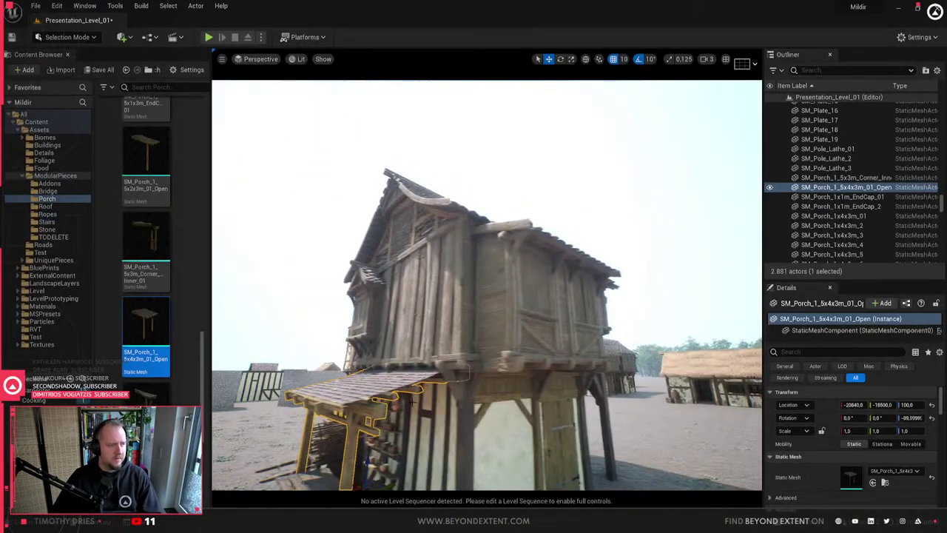
{"action": "key", "text": "Escape"}
{"action": "key", "text": "w"}
{"action": "right_click_drag", "start_coordinate": [487, 285], "coordinate": [467, 287]}
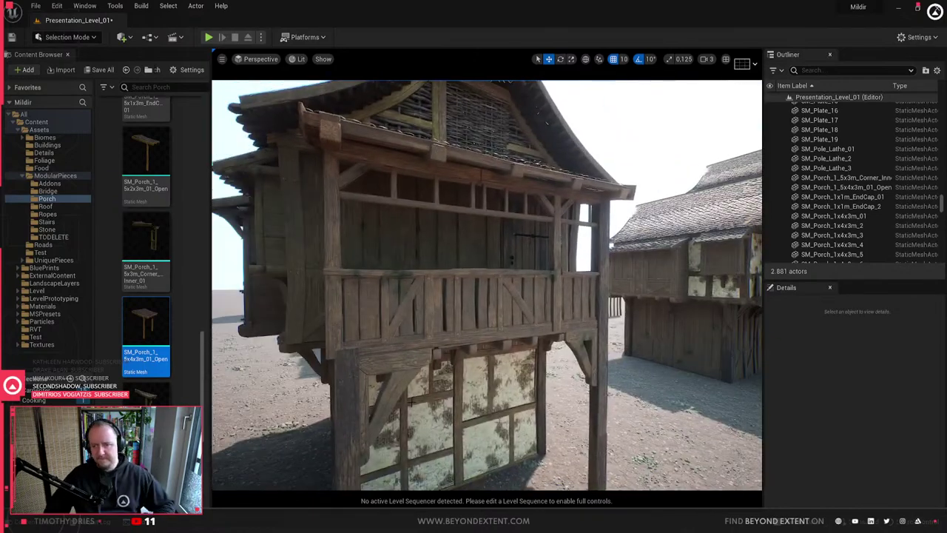
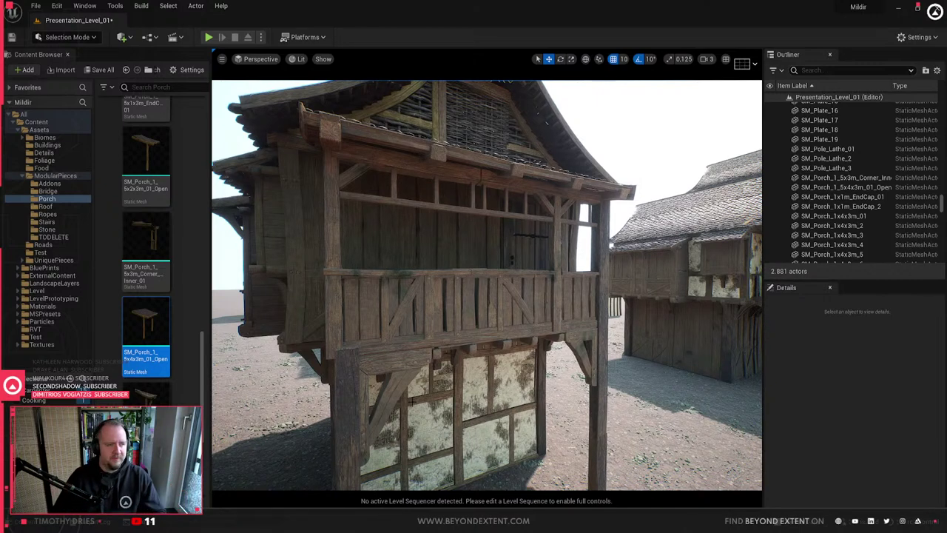
- Set the position snap size to 50 and place SM_Porch_15x2x3m_01 on the open ground away from the houses
{"action": "left_click", "coordinate": [624, 59]}
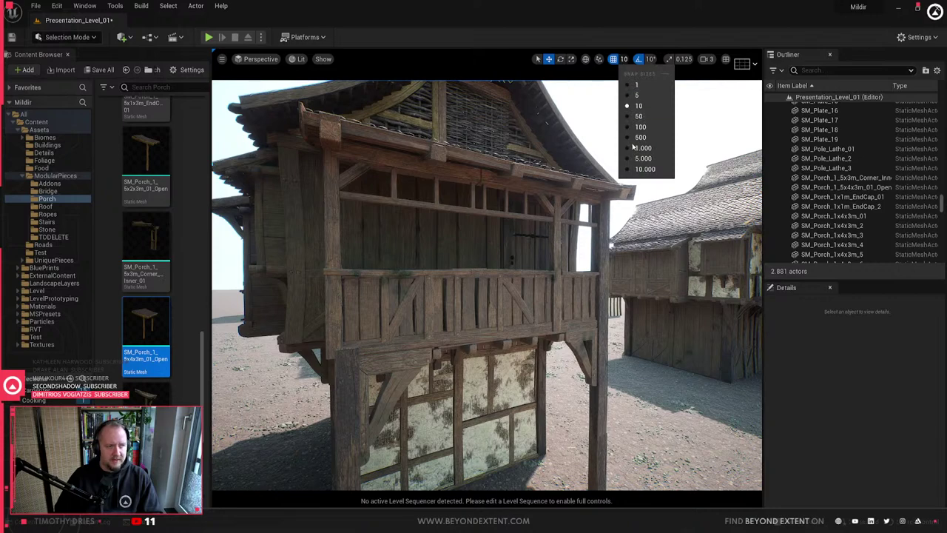
{"action": "left_click", "coordinate": [646, 117]}
{"action": "right_click_drag", "start_coordinate": [646, 145], "coordinate": [511, 149]}
{"action": "mouse_move", "coordinate": [569, 351]}
{"action": "right_mouse_down"}
{"action": "mouse_move", "coordinate": [503, 352]}
{"action": "mouse_move", "coordinate": [570, 352]}
{"action": "right_mouse_up"}
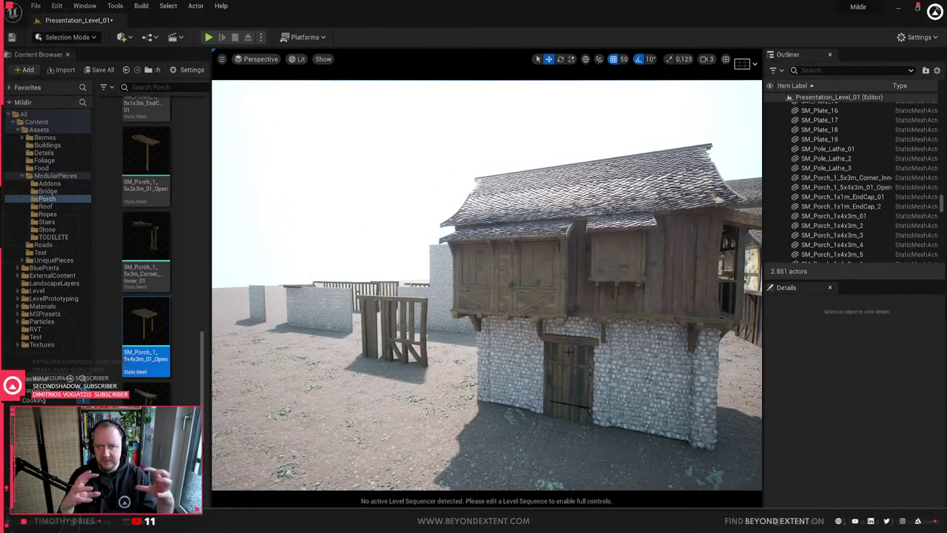
{"action": "right_click_drag", "start_coordinate": [307, 430], "coordinate": [255, 474]}
{"action": "scroll", "coordinate": [167, 335], "scroll_direction": "up", "scroll_amount": 2}
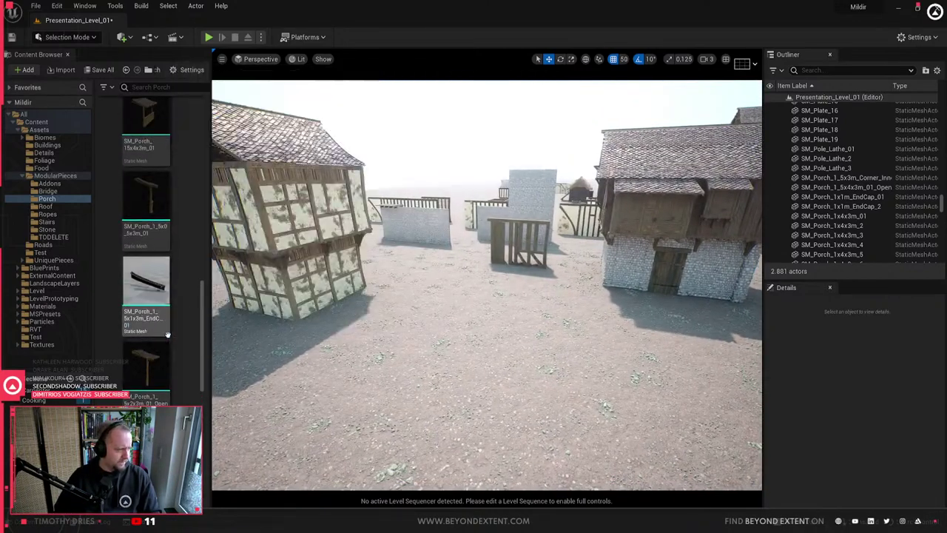
{"action": "scroll", "coordinate": [167, 335], "scroll_direction": "up", "scroll_amount": 3}
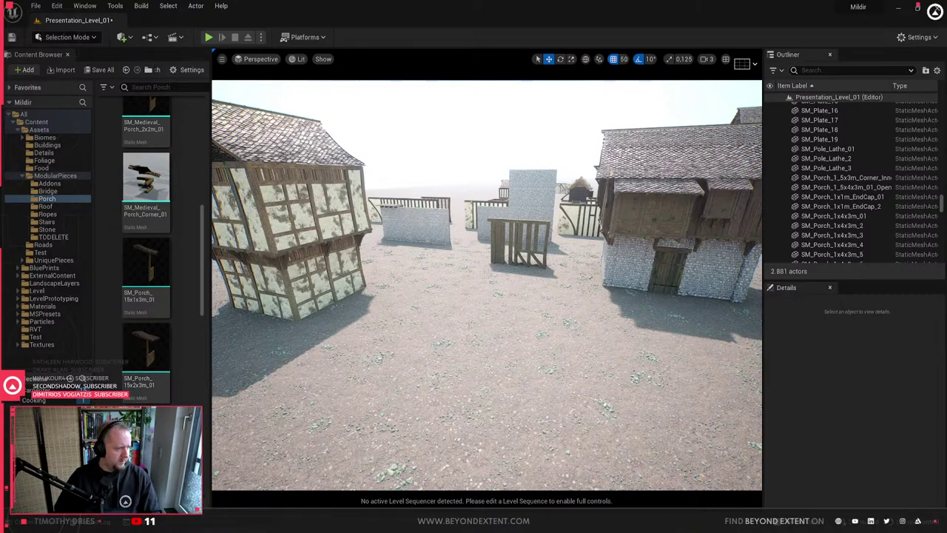
{"action": "left_click_drag", "start_coordinate": [167, 335], "coordinate": [539, 425]}
{"action": "right_click_drag", "start_coordinate": [538, 425], "coordinate": [444, 437]}
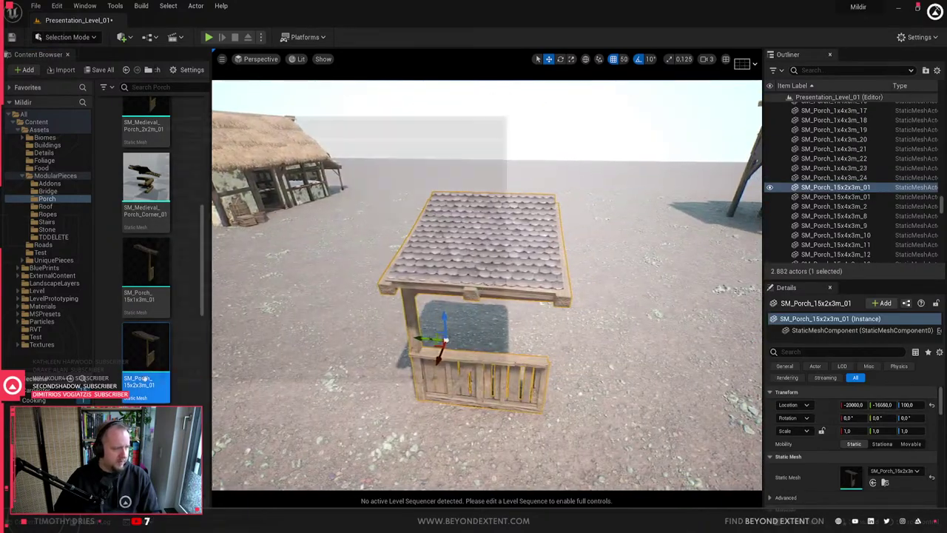
- Duplicate the two-metre porch section twice along its length to build a continuous row of three
{"action": "left_click_drag", "start_coordinate": [414, 349], "coordinate": [554, 348], "text": "alt"}
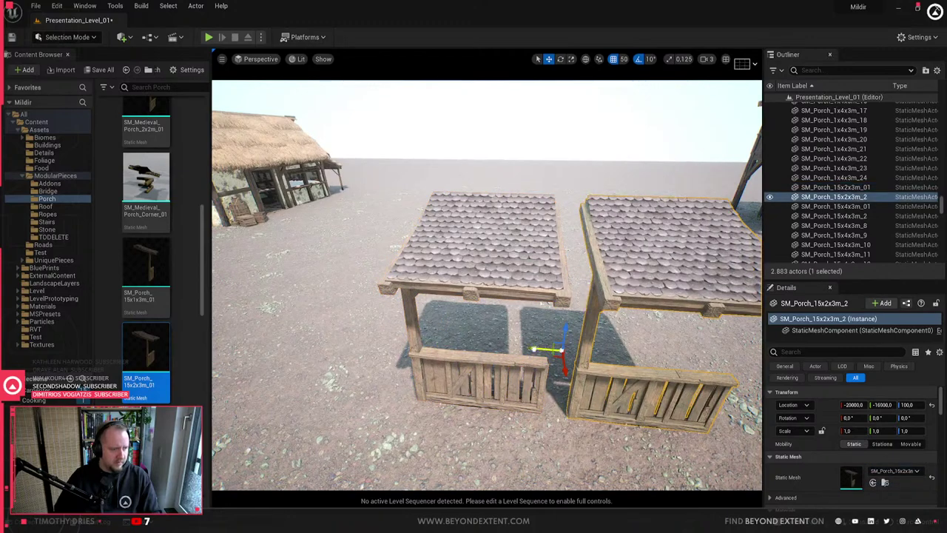
{"action": "right_click_drag", "start_coordinate": [512, 354], "coordinate": [401, 357]}
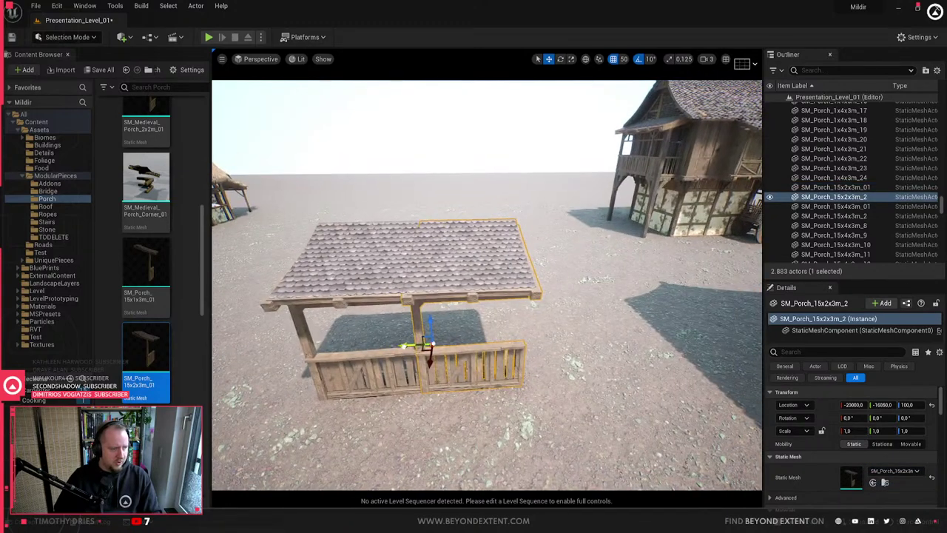
{"action": "left_click_drag", "start_coordinate": [411, 347], "coordinate": [601, 335], "text": "alt"}
{"action": "key", "text": "Escape"}
{"action": "right_click_drag", "start_coordinate": [511, 355], "coordinate": [473, 356]}
- Swap the end section's static mesh for SM_Porch_15x4x3m_01 and check how its roof lines up with the row
{"action": "left_click", "coordinate": [516, 355]}
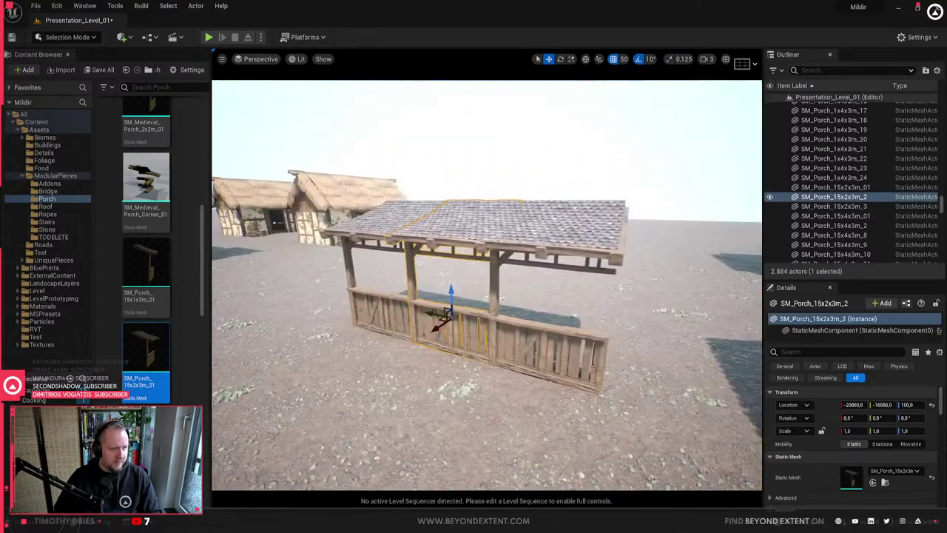
{"action": "left_click", "coordinate": [516, 355]}
{"action": "left_click_drag", "start_coordinate": [146, 438], "coordinate": [852, 478]}
{"action": "right_click_drag", "start_coordinate": [432, 273], "coordinate": [516, 296]}
{"action": "key", "text": "Escape"}
{"action": "left_click", "coordinate": [437, 326]}
{"action": "left_click", "coordinate": [516, 259]}
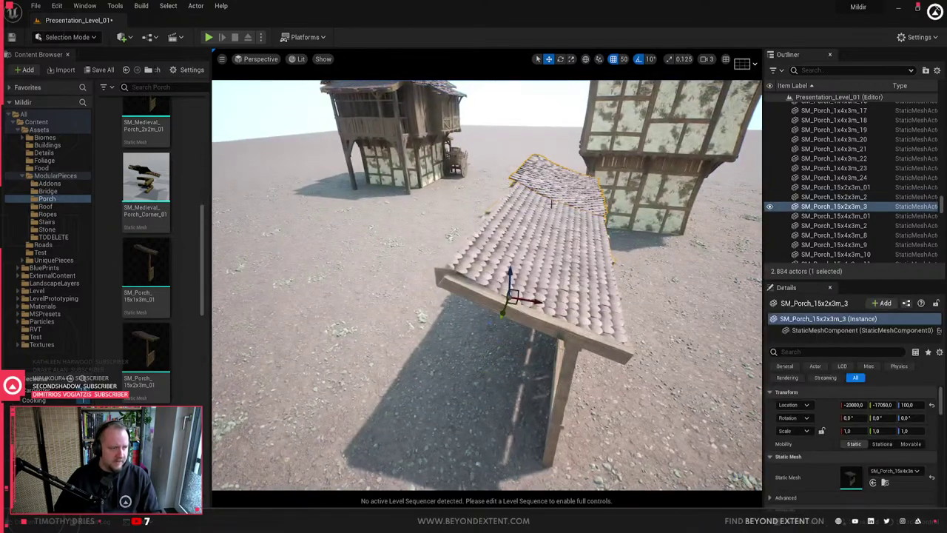
- Examine the porch row from the front, selecting individual sections to compare how their posts, railings and roofs join
{"action": "right_click_drag", "start_coordinate": [516, 259], "coordinate": [436, 259]}
{"action": "key", "text": "Escape"}
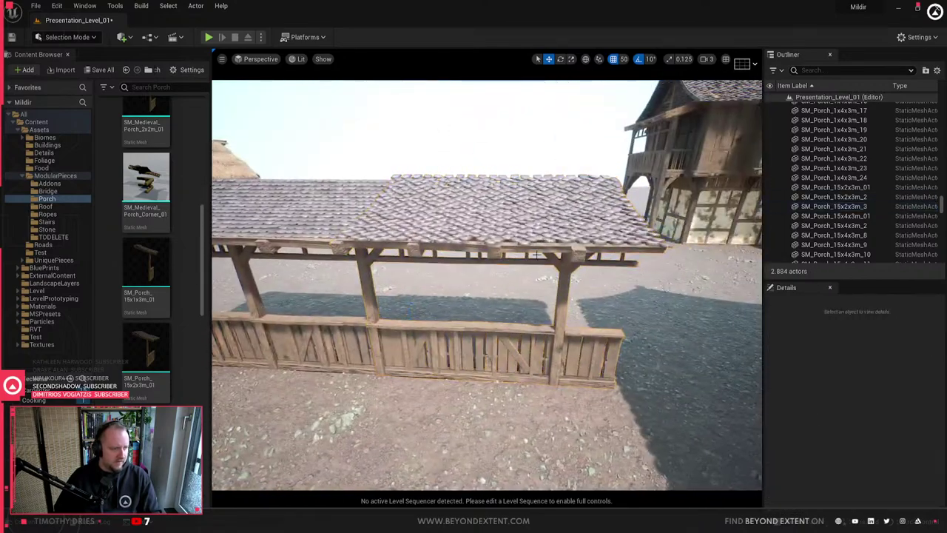
{"action": "left_click", "coordinate": [458, 215]}
{"action": "right_click_drag", "start_coordinate": [459, 215], "coordinate": [415, 214]}
{"action": "left_click", "coordinate": [372, 331]}
{"action": "left_click", "coordinate": [296, 340]}
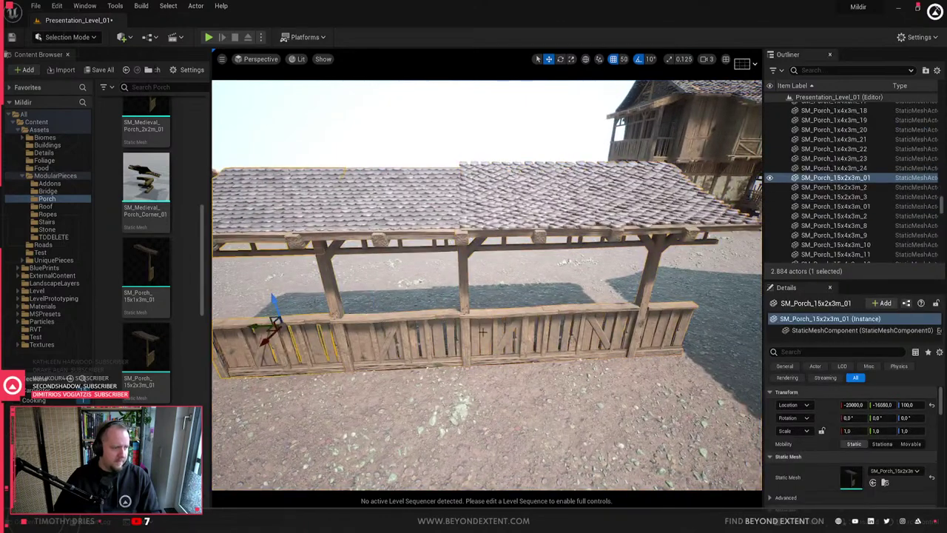
{"action": "left_click", "coordinate": [492, 334]}
{"action": "right_click_drag", "start_coordinate": [492, 335], "coordinate": [444, 334]}
{"action": "left_click", "coordinate": [465, 335]}
{"action": "left_click", "coordinate": [411, 337]}
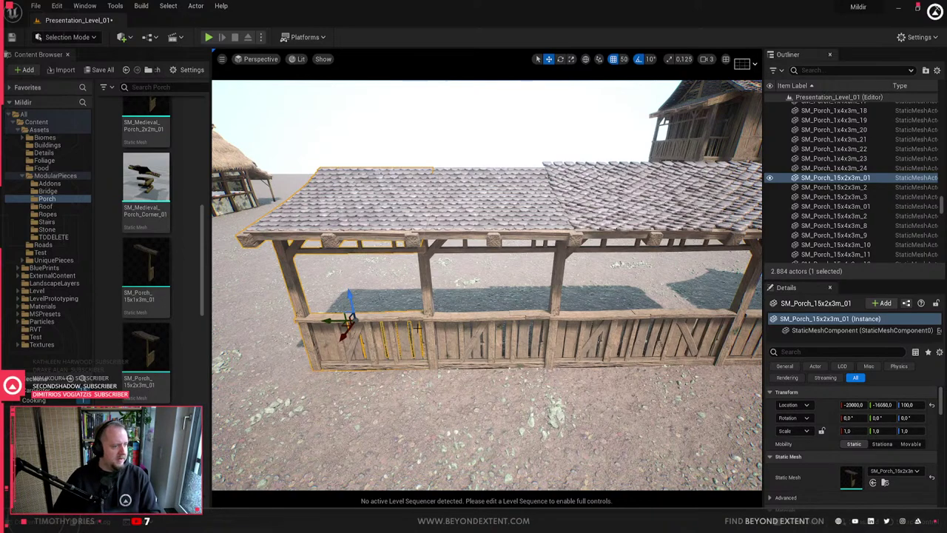
- Add SM_Porch_1_5x0_5x3m_01 to the level and align it flush with the open end of the porch row
{"action": "scroll", "coordinate": [162, 391], "scroll_direction": "down", "scroll_amount": 3}
{"action": "left_click", "coordinate": [146, 281]}
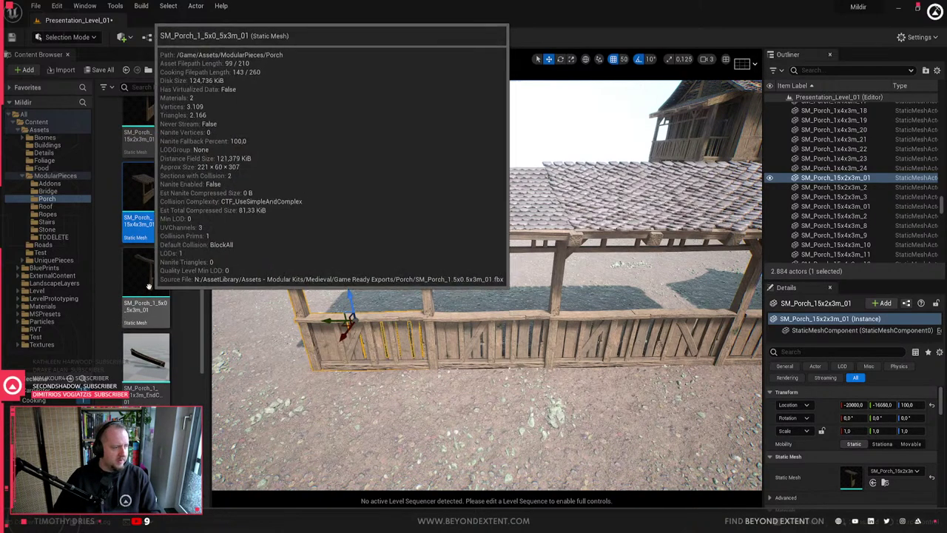
{"action": "left_click_drag", "start_coordinate": [146, 281], "coordinate": [252, 322]}
{"action": "right_click_drag", "start_coordinate": [251, 323], "coordinate": [214, 322]}
{"action": "left_click_drag", "start_coordinate": [376, 311], "coordinate": [440, 314]}
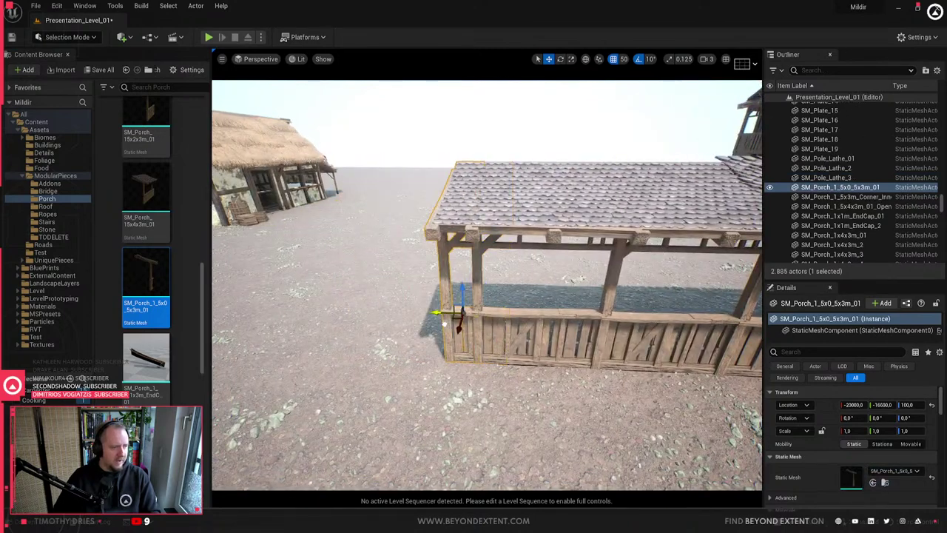
- Inspect how the narrow end section joins the row, selecting it and its neighbouring porch sections in turn
{"action": "key", "text": "Escape"}
{"action": "right_click_drag", "start_coordinate": [440, 314], "coordinate": [525, 311]}
{"action": "left_click", "coordinate": [370, 228]}
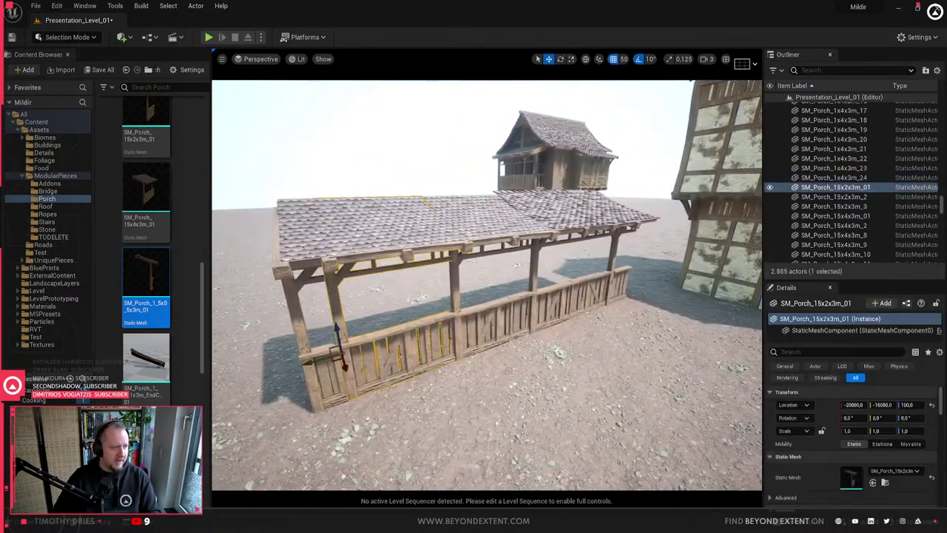
{"action": "left_click", "coordinate": [310, 384]}
{"action": "right_click_drag", "start_coordinate": [393, 373], "coordinate": [348, 362]}
{"action": "left_click", "coordinate": [484, 298]}
{"action": "left_click", "coordinate": [369, 317]}
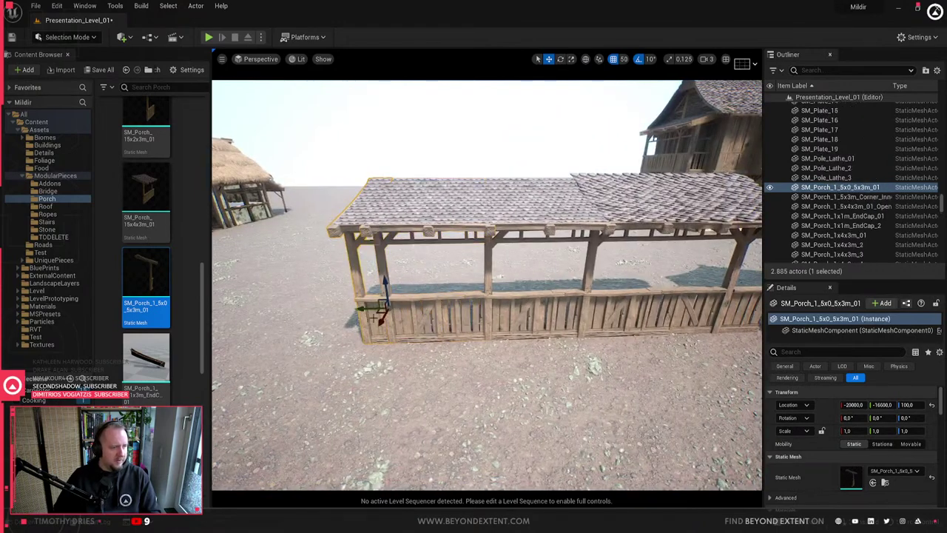
{"action": "left_click", "coordinate": [564, 306]}
{"action": "left_click", "coordinate": [416, 318]}
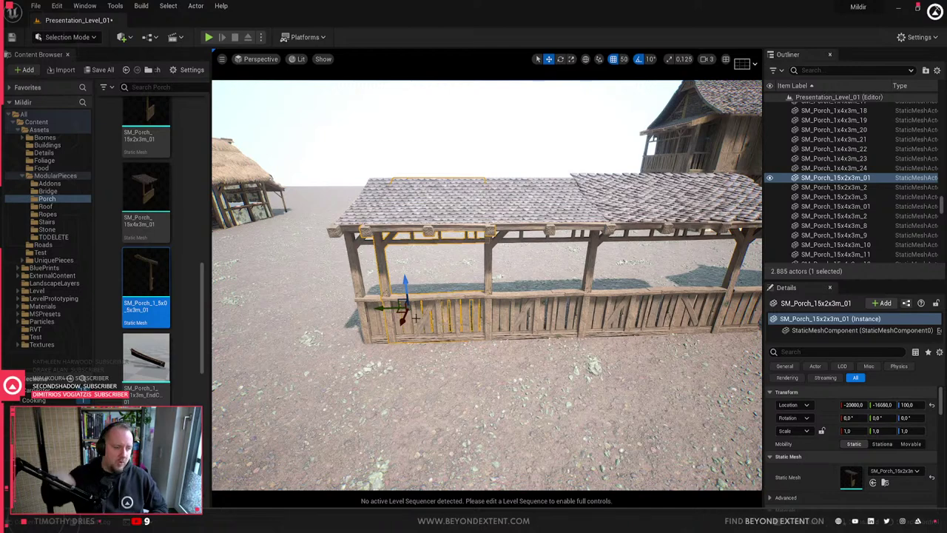
- Examine the post spacing and railing seams of the extended porch row from close up and from farther away
{"action": "key", "text": "w"}
{"action": "right_click_drag", "start_coordinate": [535, 365], "coordinate": [540, 403]}
{"action": "key", "text": "s"}
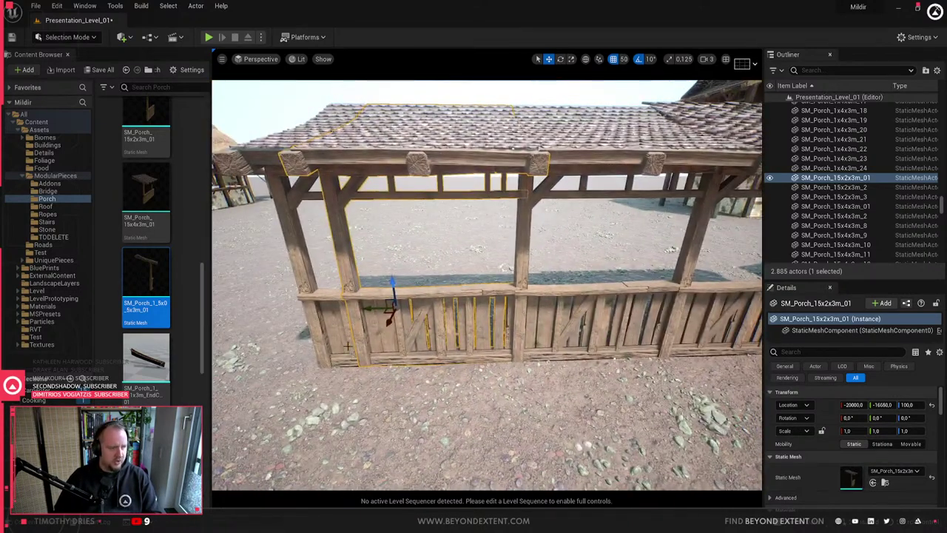
{"action": "key", "text": "a"}
{"action": "right_click_drag", "start_coordinate": [497, 338], "coordinate": [469, 304]}
{"action": "key", "text": "s"}
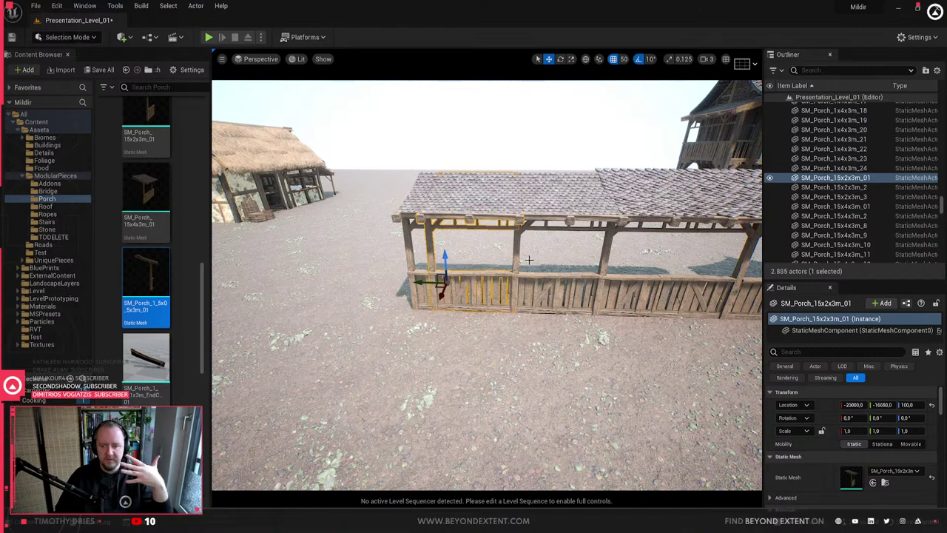
{"action": "scroll", "coordinate": [532, 284], "scroll_direction": "up", "scroll_amount": 8}
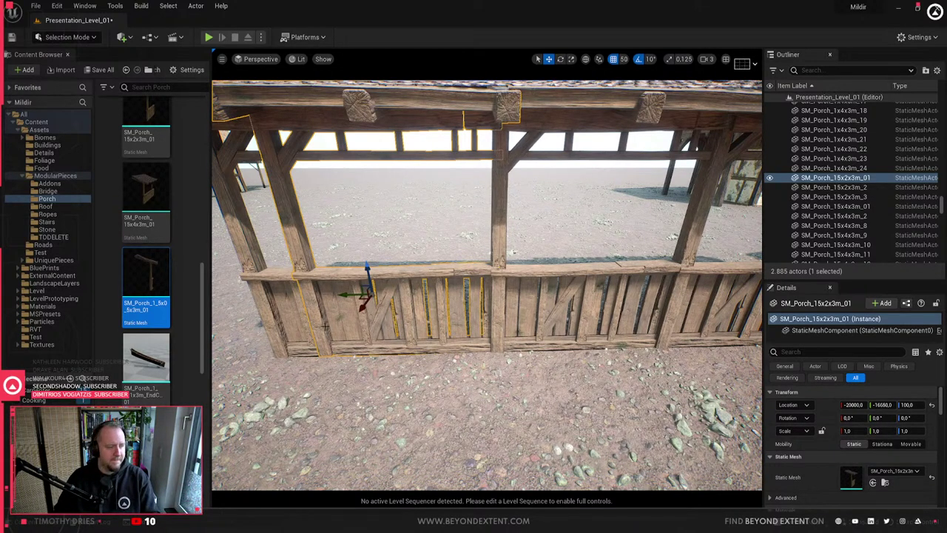
- Select all four sections of the test porch row and delete them from the level
{"action": "left_click", "coordinate": [303, 300]}
{"action": "right_click_drag", "start_coordinate": [303, 301], "coordinate": [400, 296]}
{"action": "left_click", "coordinate": [417, 349], "text": "ctrl"}
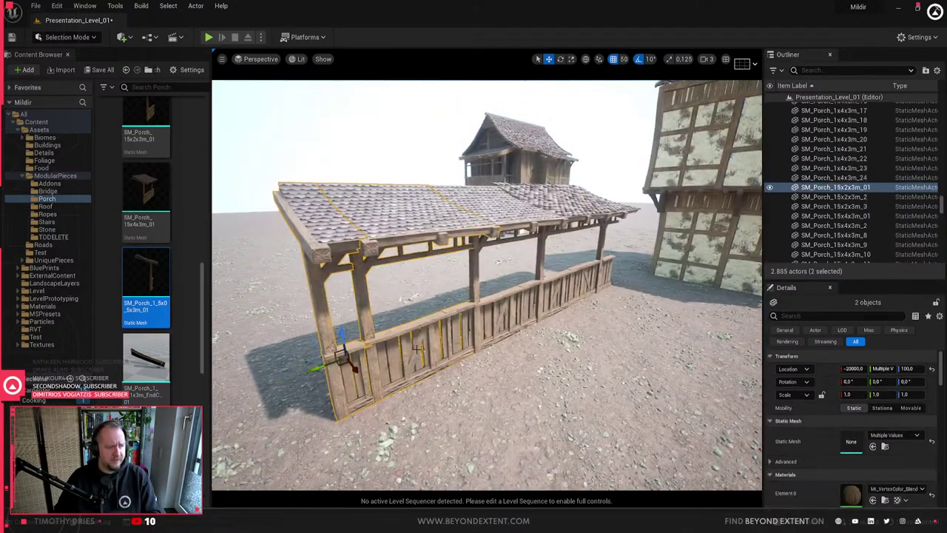
{"action": "left_click", "coordinate": [505, 314], "text": "ctrl"}
{"action": "left_click", "coordinate": [569, 285], "text": "ctrl"}
{"action": "key", "text": "Delete"}
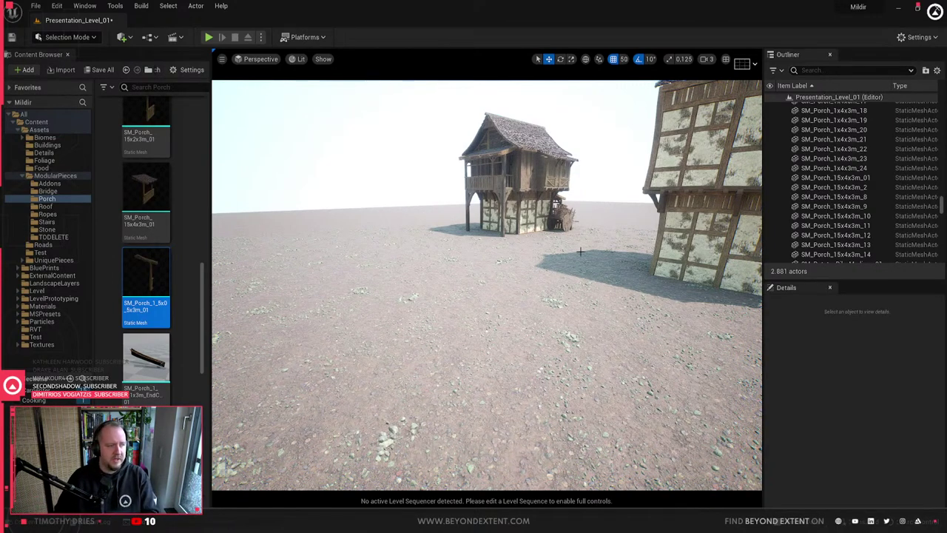
- Look over the tall timber-framed house with the stone ground floor, and switch to Blender
{"action": "mouse_move", "coordinate": [581, 253]}
{"action": "right_mouse_down"}
{"action": "mouse_move", "coordinate": [747, 244]}
{"action": "mouse_move", "coordinate": [599, 251]}
{"action": "right_mouse_up"}
{"action": "right_click_drag", "start_coordinate": [537, 262], "coordinate": [492, 270]}
{"action": "right_click_drag", "start_coordinate": [555, 238], "coordinate": [555, 238]}
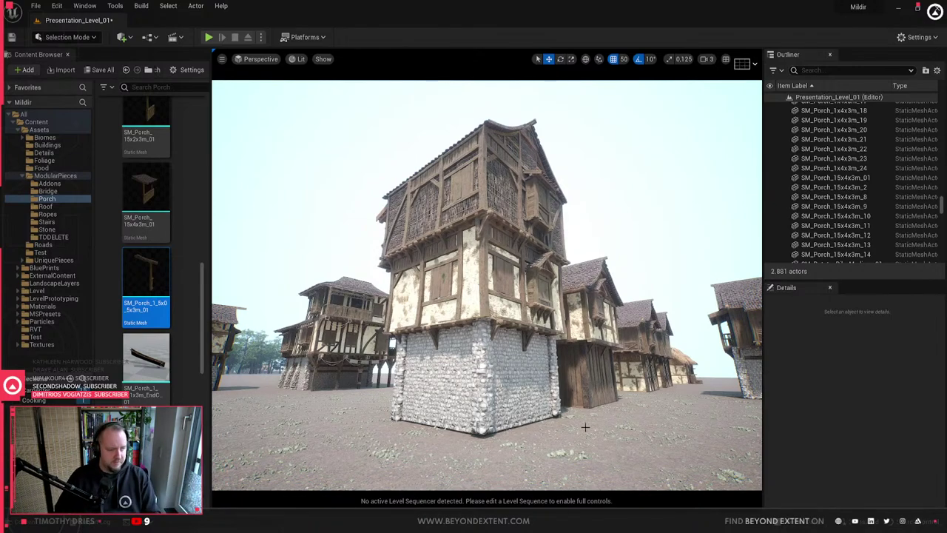
{"action": "left_click", "coordinate": [519, 523]}
{"action": "scroll", "coordinate": [366, 404], "scroll_direction": "down", "scroll_amount": 6}
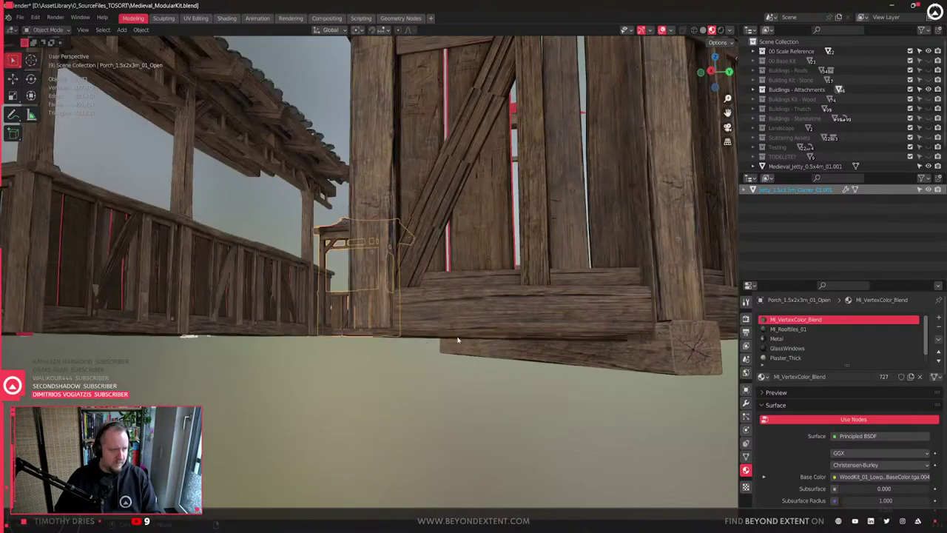
- Duplicate the Jetty_1.5x1.5m_Corner_01.001 piece and rotate the copy 90° around the global Z axis beside the original
{"action": "middle_click_drag", "start_coordinate": [459, 338], "coordinate": [359, 406]}
{"action": "left_click", "coordinate": [362, 323]}
{"action": "scroll", "coordinate": [362, 330], "scroll_direction": "up", "scroll_amount": 4}
{"action": "middle_click_drag", "start_coordinate": [362, 331], "coordinate": [390, 325]}
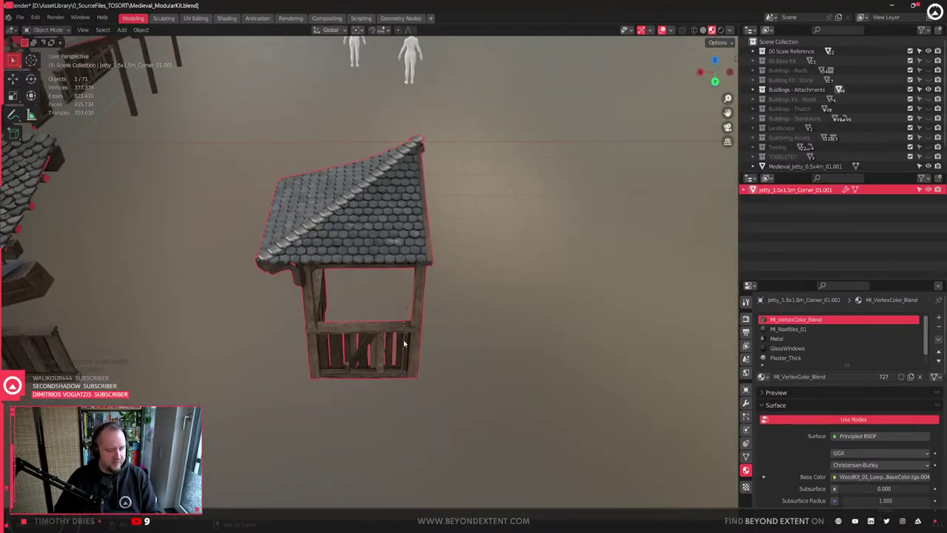
{"action": "key", "text": "shift+d"}
{"action": "key", "text": "r"}
{"action": "key", "text": "z"}
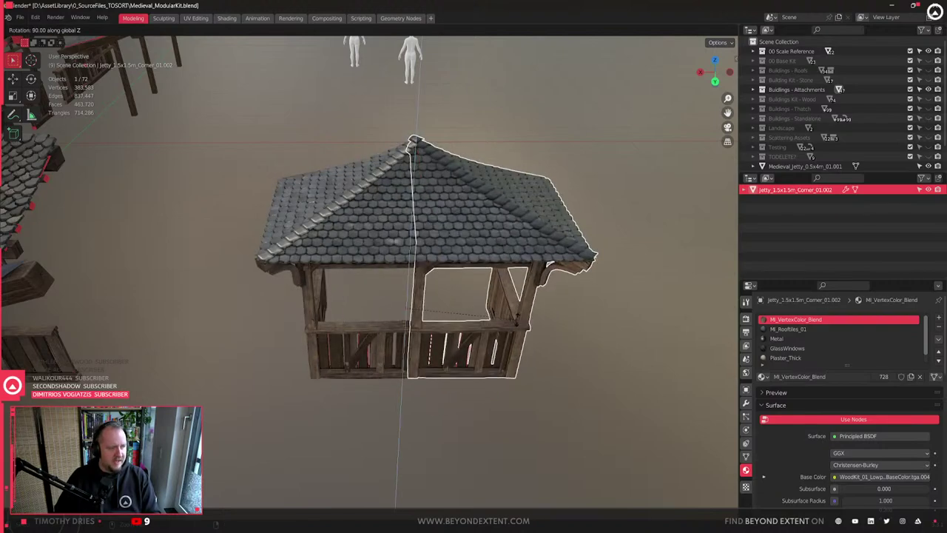
{"action": "left_click", "coordinate": [519, 316]}
- Pull the two jetty corner pieces slightly apart and examine the posts at their meeting edges
{"action": "middle_click_drag", "start_coordinate": [434, 339], "coordinate": [387, 329]}
{"action": "middle_click_drag", "start_coordinate": [351, 371], "coordinate": [457, 385]}
{"action": "scroll", "coordinate": [451, 348], "scroll_direction": "up", "scroll_amount": 8}
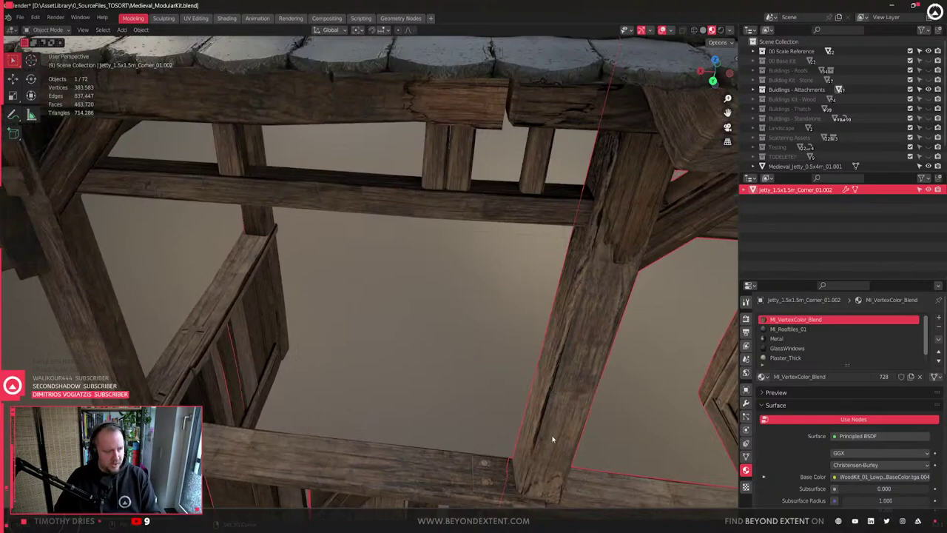
{"action": "middle_click_drag", "start_coordinate": [555, 439], "coordinate": [423, 254], "text": "shift"}
{"action": "left_click", "coordinate": [427, 253]}
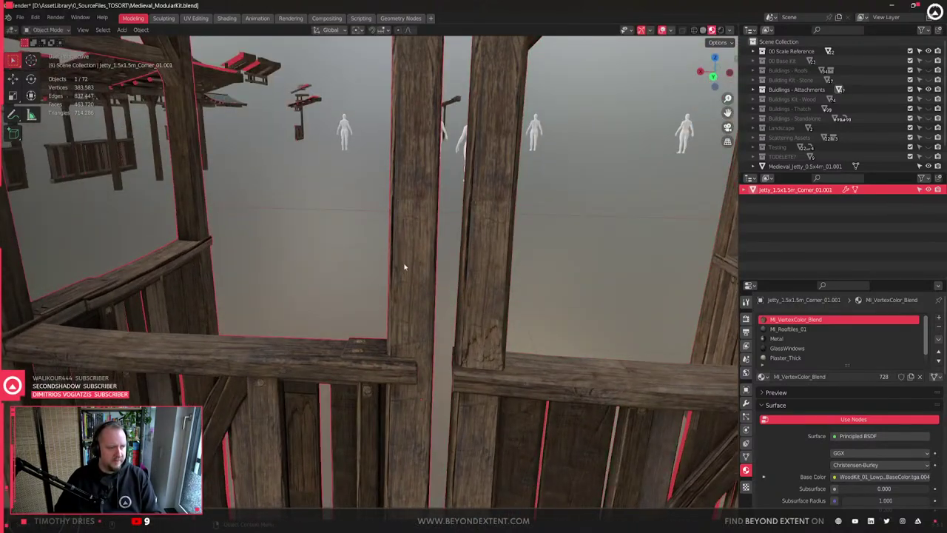
{"action": "left_click", "coordinate": [489, 259]}
{"action": "scroll", "coordinate": [475, 284], "scroll_direction": "down", "scroll_amount": 6}
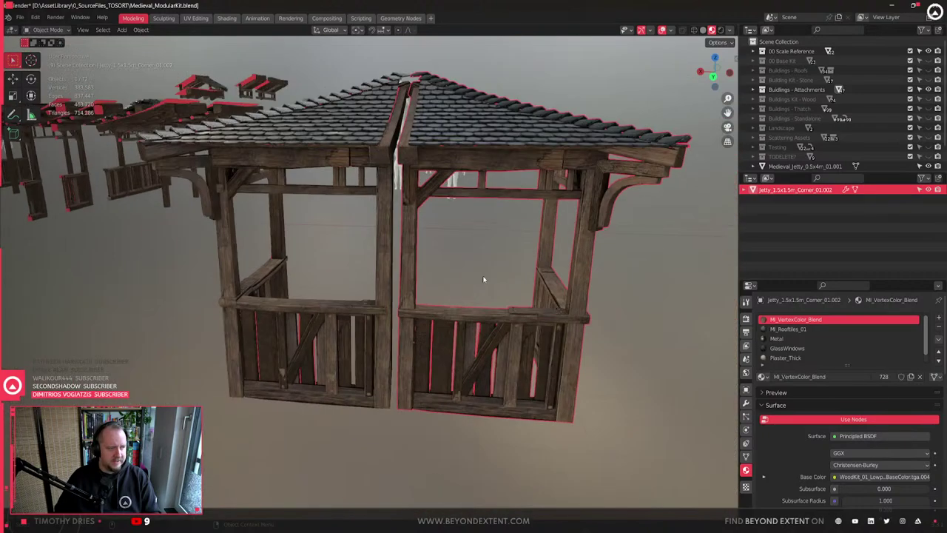
- Try sliding the duplicated jetty corner along X against the original so their edges meet
{"action": "middle_click_drag", "start_coordinate": [485, 279], "coordinate": [488, 304]}
{"action": "key", "text": "g"}
{"action": "key", "text": "x"}
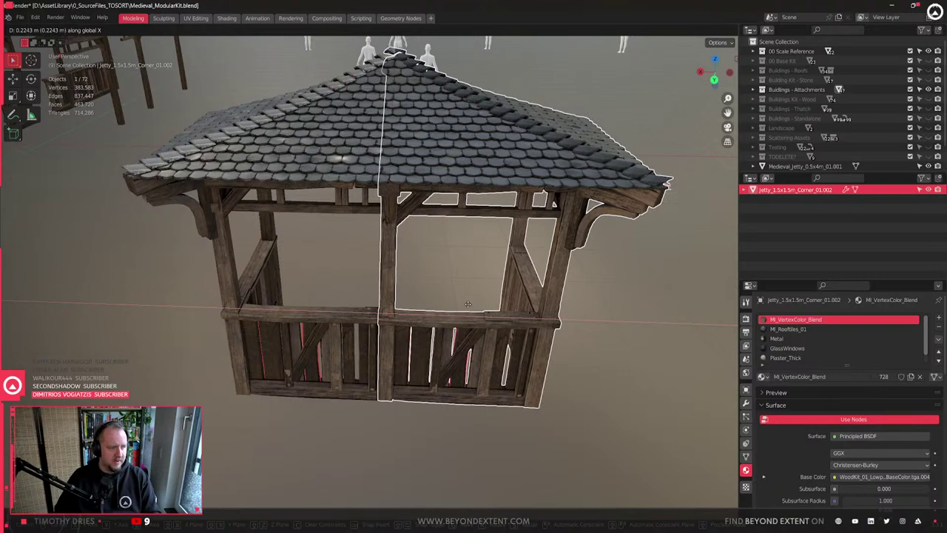
{"action": "left_click", "coordinate": [446, 325]}
- Shift the original jetty corner along X, farther away from the duplicate
{"action": "left_click", "coordinate": [339, 339]}
{"action": "middle_click_drag", "start_coordinate": [339, 339], "coordinate": [374, 349]}
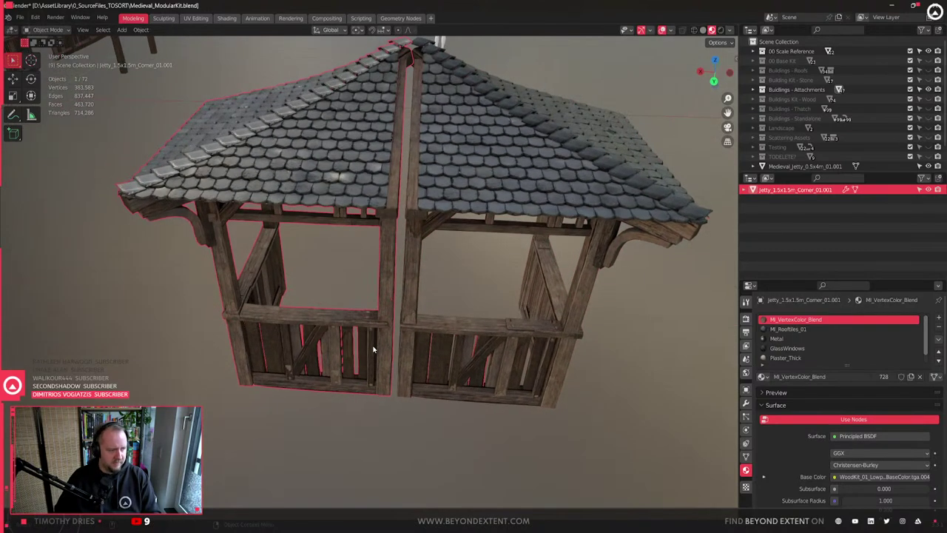
{"action": "key", "text": "g"}
{"action": "key", "text": "y"}
{"action": "key", "text": "x"}
{"action": "left_click", "coordinate": [362, 347]}
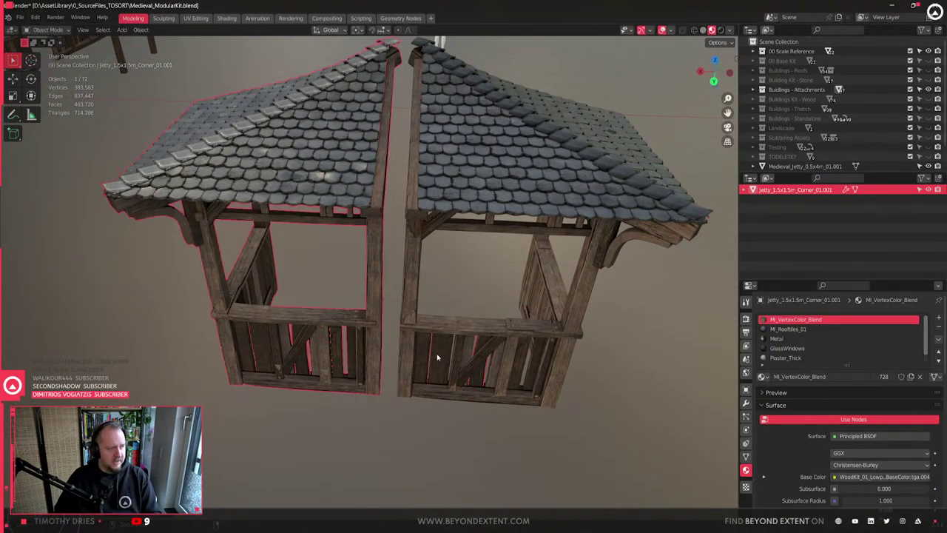
- Slide the duplicated jetty corner along X until it closes against the original, and inspect the post and railing joint
{"action": "left_click", "coordinate": [445, 355]}
{"action": "key", "text": "g"}
{"action": "key", "text": "x"}
{"action": "left_click", "coordinate": [423, 359]}
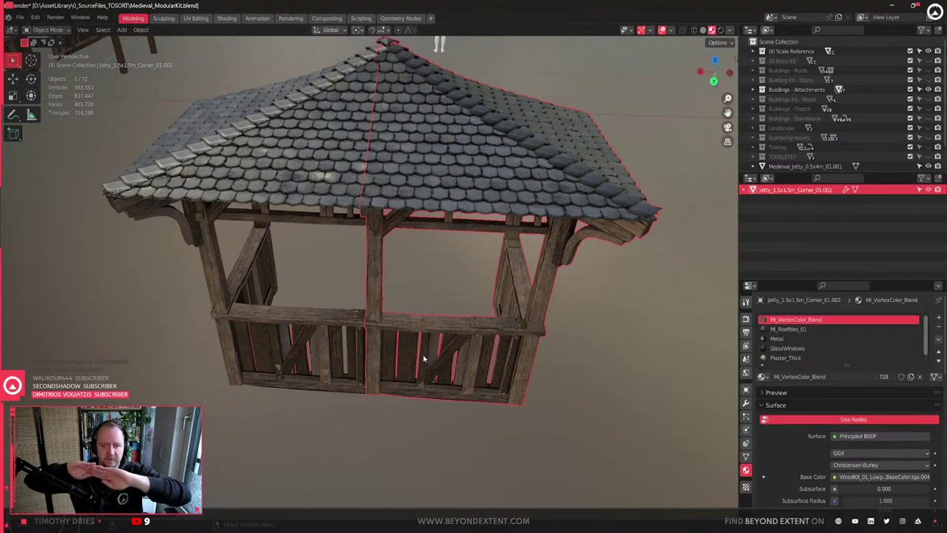
{"action": "scroll", "coordinate": [424, 359], "scroll_direction": "up", "scroll_amount": 8}
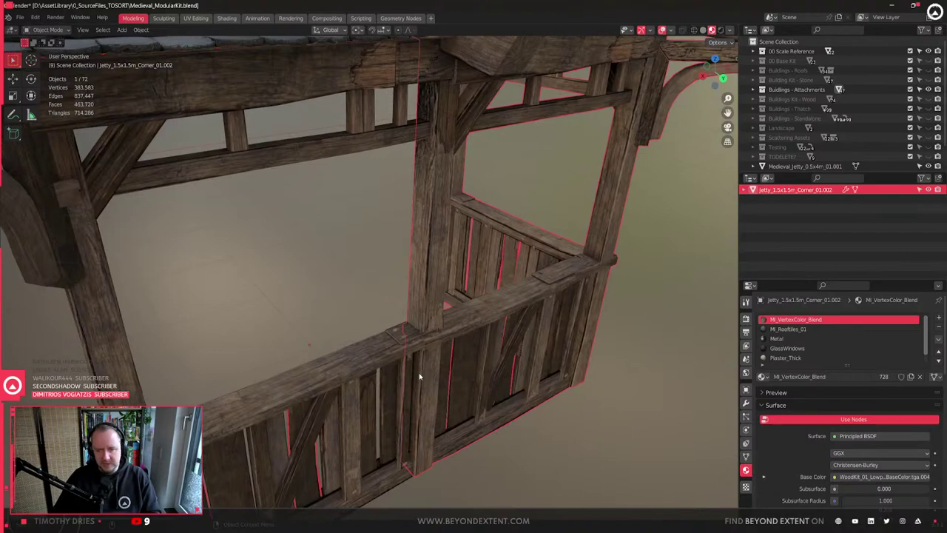
{"action": "mouse_move", "coordinate": [419, 377]}
{"action": "middle_mouse_down"}
{"action": "mouse_move", "coordinate": [478, 363]}
{"action": "mouse_move", "coordinate": [410, 353]}
{"action": "mouse_move", "coordinate": [368, 268]}
{"action": "mouse_move", "coordinate": [215, 301]}
{"action": "mouse_move", "coordinate": [192, 332]}
{"action": "mouse_move", "coordinate": [436, 381]}
{"action": "middle_mouse_up"}
{"action": "scroll", "coordinate": [470, 364], "scroll_direction": "up", "scroll_amount": 3}
{"action": "scroll", "coordinate": [413, 353], "scroll_direction": "down", "scroll_amount": 3}
{"action": "scroll", "coordinate": [368, 268], "scroll_direction": "down", "scroll_amount": 9}
- Select Porch_1.5x4x3m_01, isolate it in local view and examine its posts and railing from the front
{"action": "left_click", "coordinate": [192, 344]}
{"action": "left_click", "coordinate": [290, 176]}
{"action": "key", "text": "KP_Decimal"}
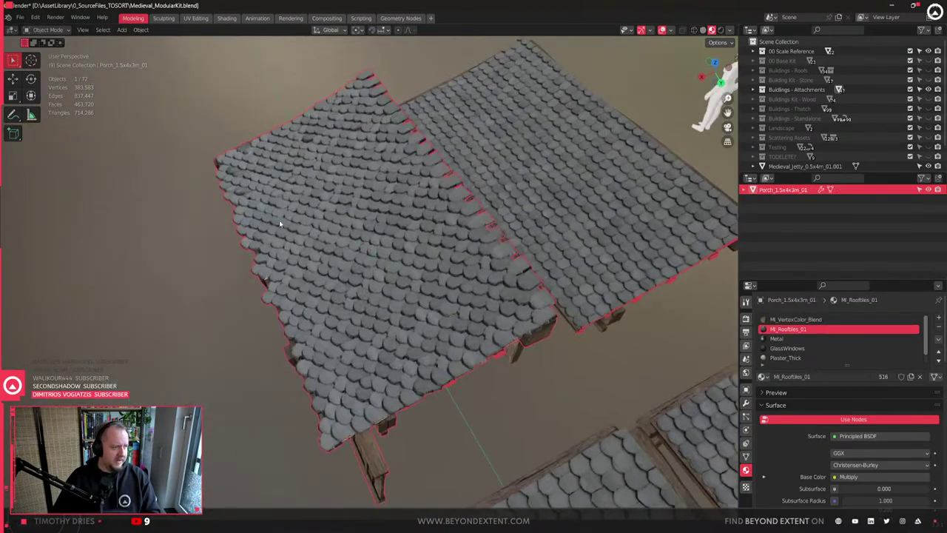
{"action": "middle_click_drag", "start_coordinate": [279, 220], "coordinate": [387, 201]}
{"action": "scroll", "coordinate": [387, 202], "scroll_direction": "down", "scroll_amount": 4}
{"action": "key", "text": "KP_Divide"}
{"action": "middle_click_drag", "start_coordinate": [507, 331], "coordinate": [444, 282]}
{"action": "scroll", "coordinate": [392, 333], "scroll_direction": "up", "scroll_amount": 4}
{"action": "middle_click_drag", "start_coordinate": [392, 336], "coordinate": [211, 190]}
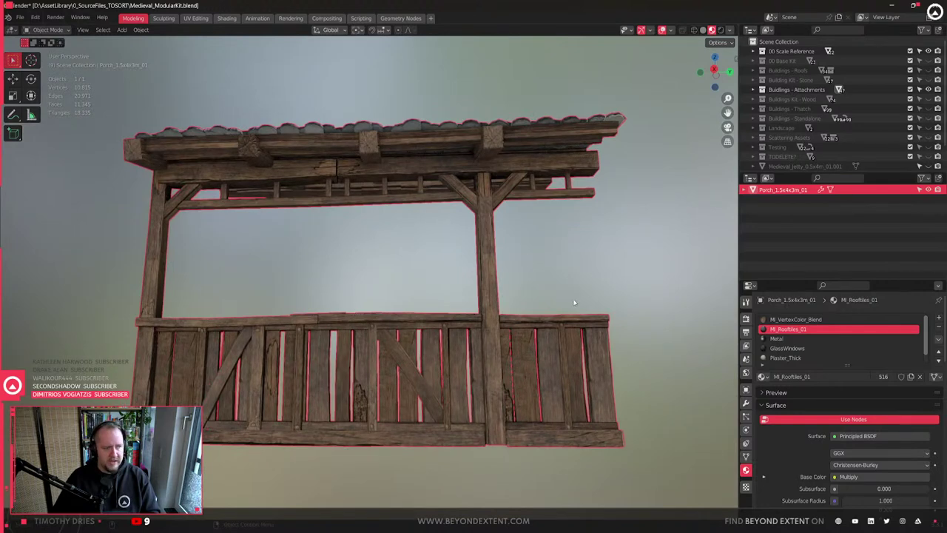
- Duplicate the isolated four-metre porch section 4 m along the global Y axis to form a continuous row
{"action": "scroll", "coordinate": [574, 302], "scroll_direction": "down", "scroll_amount": 4}
{"action": "key", "text": "shift+d"}
{"action": "key", "text": "y"}
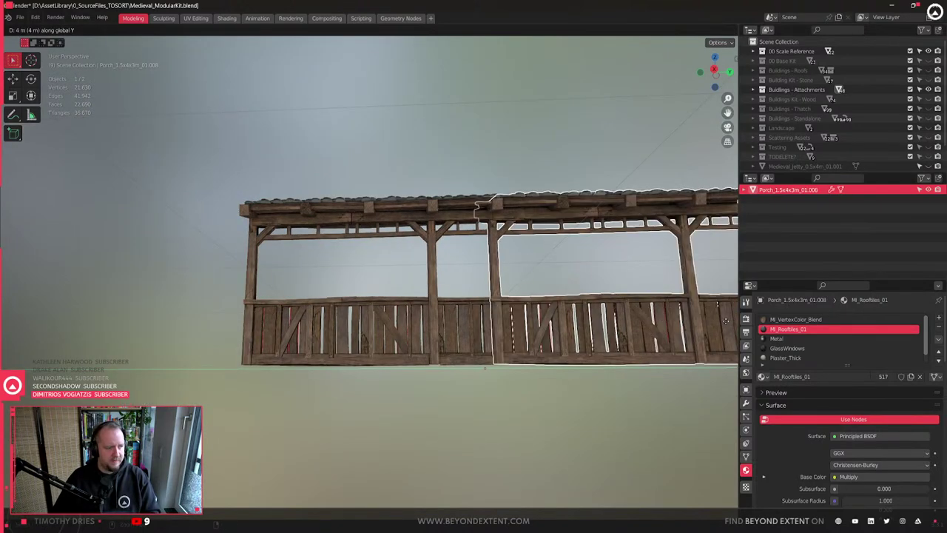
{"action": "left_click", "coordinate": [727, 321]}
{"action": "left_click", "coordinate": [562, 419]}
{"action": "middle_click_drag", "start_coordinate": [564, 409], "coordinate": [479, 386], "text": "shift"}
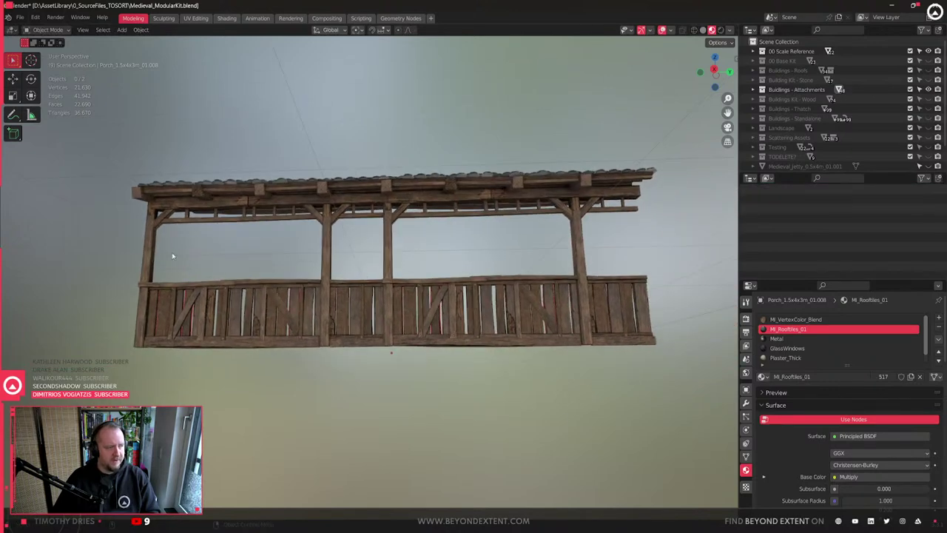
- Compare the post spacing across the two four-metre porch sections, and delete the duplicate
{"action": "left_click", "coordinate": [151, 253]}
{"action": "left_click", "coordinate": [389, 236]}
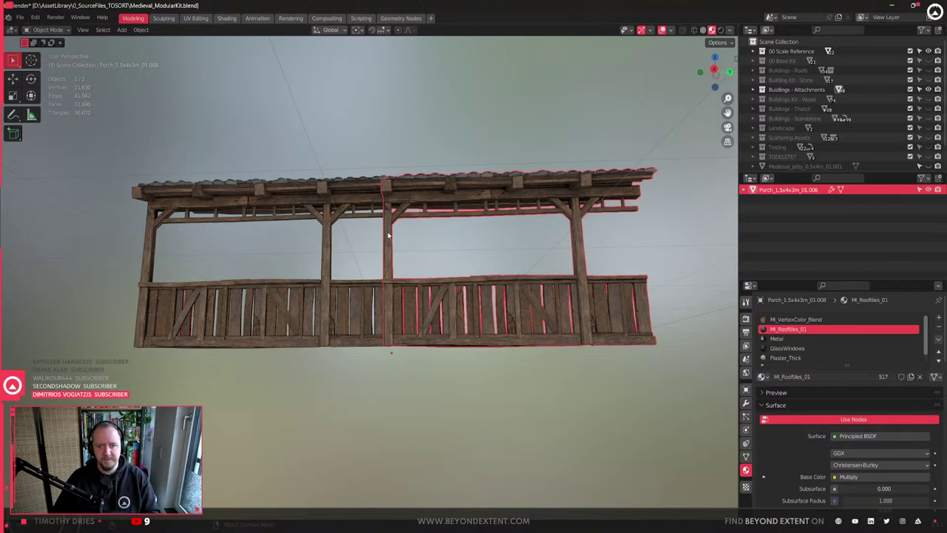
{"action": "middle_click_drag", "start_coordinate": [388, 235], "coordinate": [453, 308]}
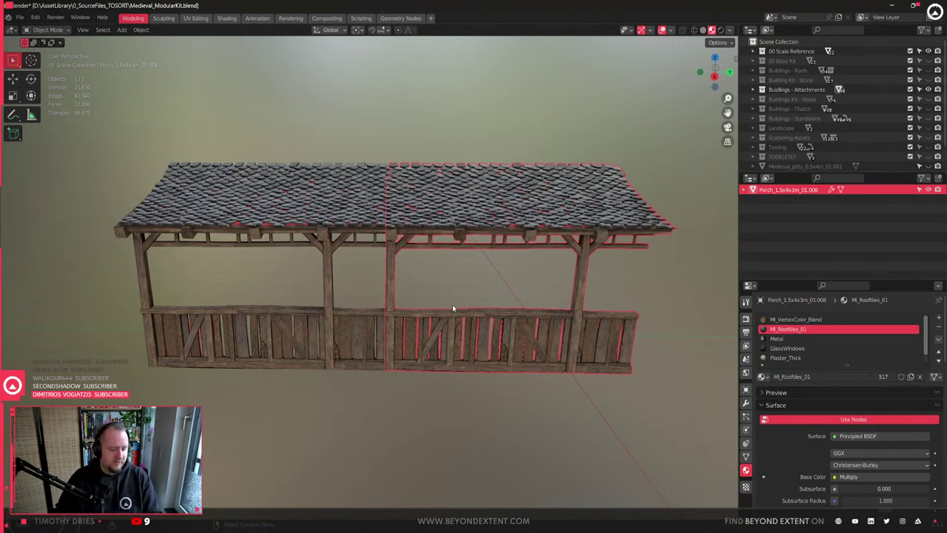
{"action": "key", "text": "x"}
{"action": "left_click", "coordinate": [452, 304]}
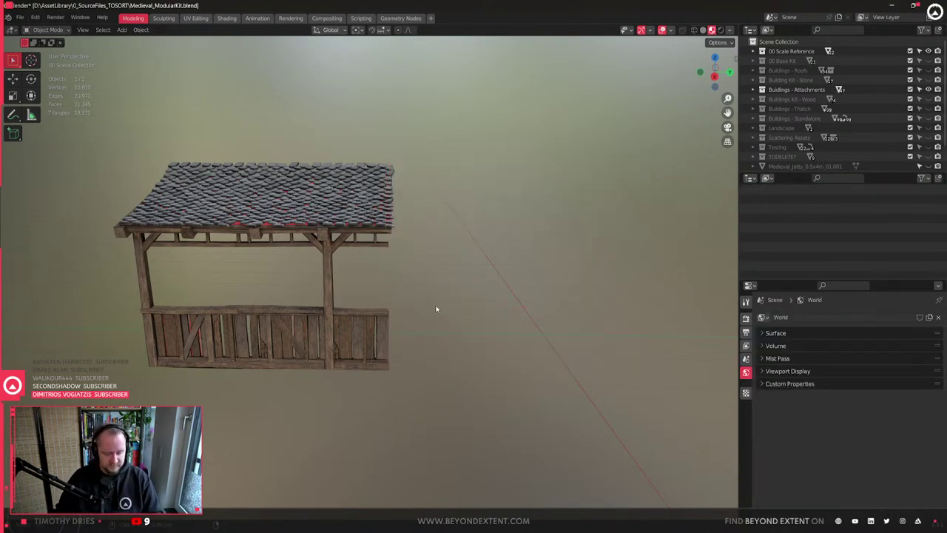
- Leave the isolated view and review the kit's porch pieces, selecting Porch_1.5x1.5x3m_01, Porch_1.5x3m_Corner_Inner_01 and Porch_1x2m_01
{"action": "key", "text": "alt+h"}
{"action": "left_click", "coordinate": [437, 309]}
{"action": "scroll", "coordinate": [436, 310], "scroll_direction": "down", "scroll_amount": 5}
{"action": "middle_click_drag", "start_coordinate": [437, 311], "coordinate": [429, 261]}
{"action": "left_click", "coordinate": [474, 315]}
{"action": "left_click", "coordinate": [428, 261]}
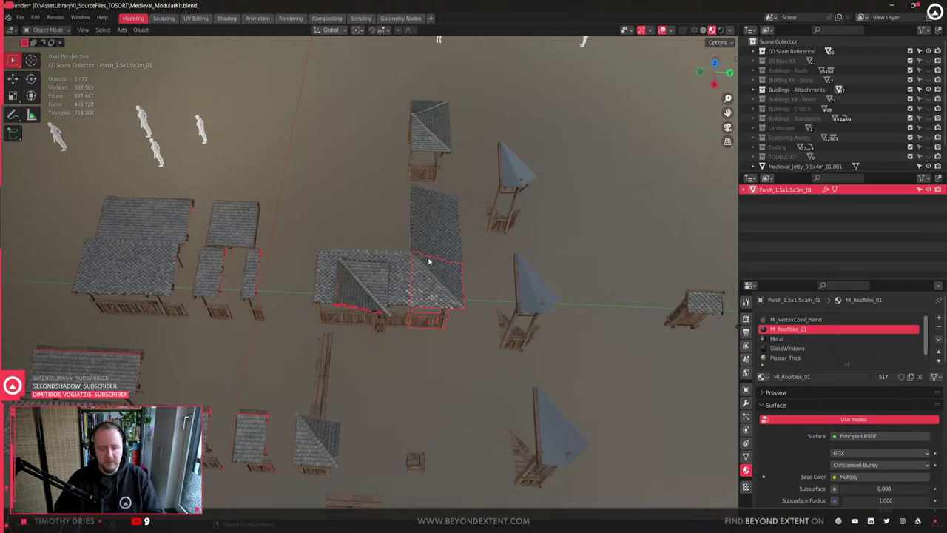
{"action": "left_click", "coordinate": [362, 277]}
{"action": "middle_click_drag", "start_coordinate": [362, 277], "coordinate": [393, 320], "text": "shift"}
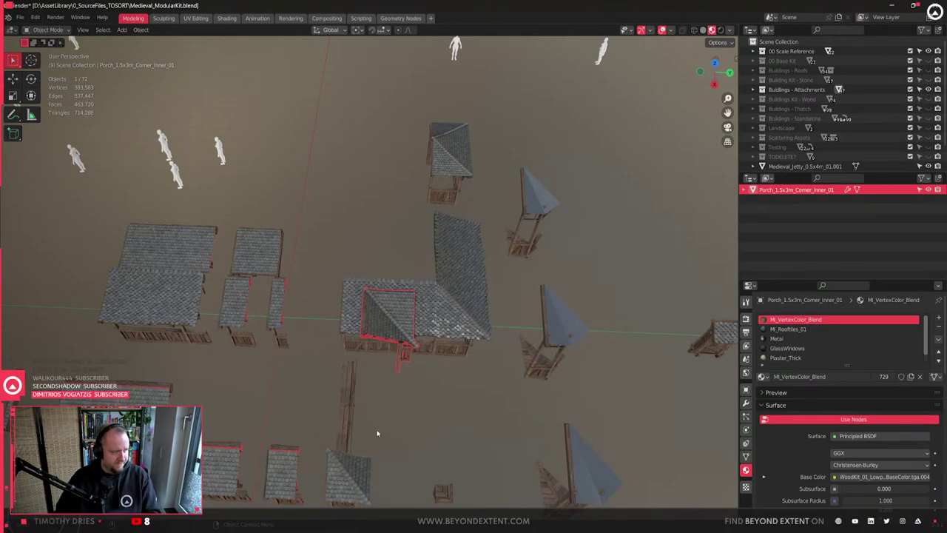
{"action": "scroll", "coordinate": [377, 434], "scroll_direction": "down", "scroll_amount": 5}
{"action": "left_click", "coordinate": [344, 297]}
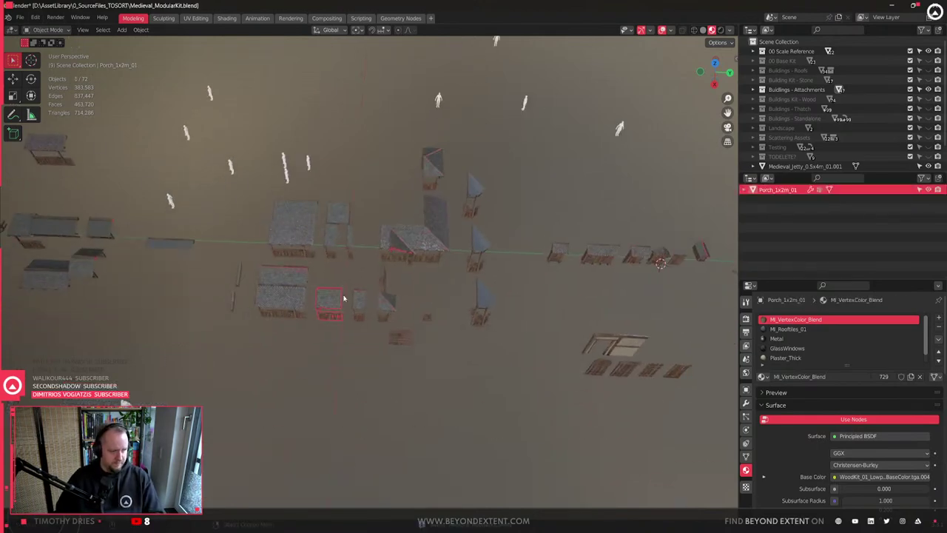
- Inspect Porch_1x2m_01 up close, and select and frame Porch_1x4m_01_Open to examine its roof and supports
{"action": "key", "text": "KP_Decimal"}
{"action": "scroll", "coordinate": [282, 379], "scroll_direction": "down", "scroll_amount": 6}
{"action": "middle_click_drag", "start_coordinate": [282, 379], "coordinate": [517, 341]}
{"action": "left_click", "coordinate": [472, 314]}
{"action": "left_click", "coordinate": [330, 258]}
{"action": "key", "text": "KP_Decimal"}
{"action": "middle_click_drag", "start_coordinate": [437, 326], "coordinate": [390, 350]}
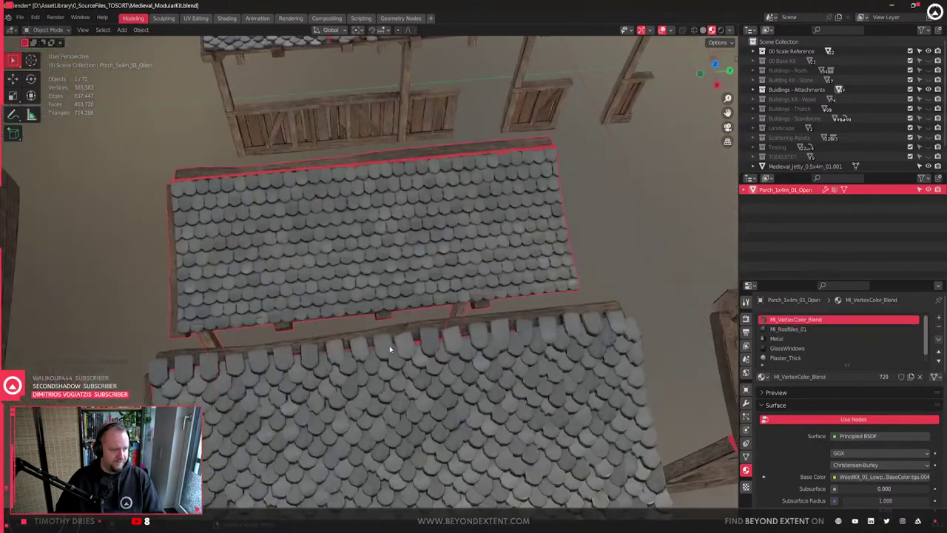
- Compare the depth and construction of Porch_1.5x4x3m_01 and Porch_1x4m_01 among the neighbouring porch pieces
{"action": "scroll", "coordinate": [390, 349], "scroll_direction": "down", "scroll_amount": 5}
{"action": "left_click", "coordinate": [339, 294]}
{"action": "middle_click_drag", "start_coordinate": [339, 295], "coordinate": [418, 274]}
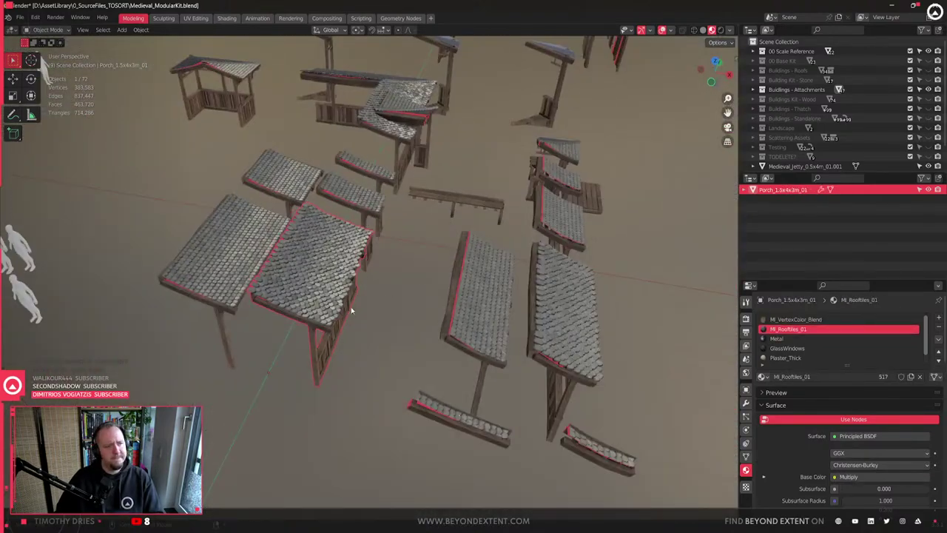
{"action": "middle_click_drag", "start_coordinate": [352, 310], "coordinate": [594, 323]}
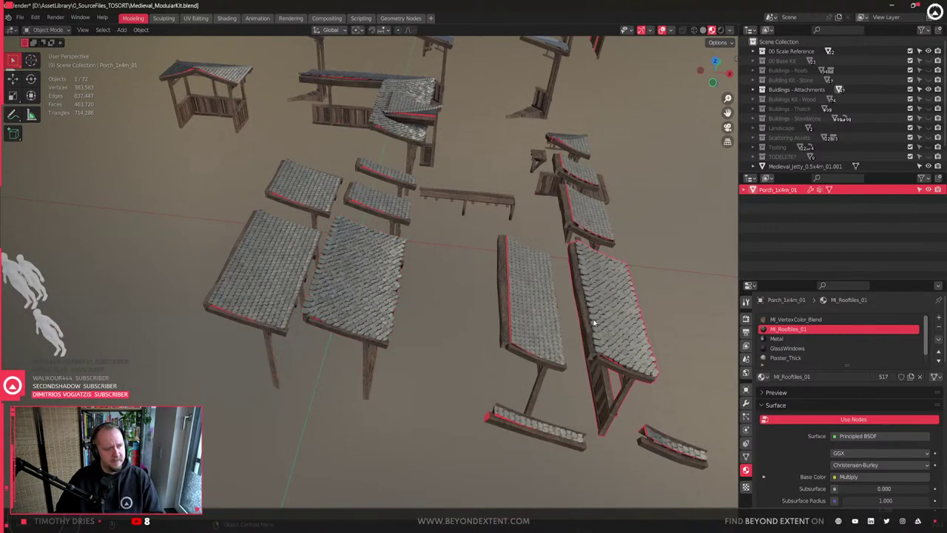
{"action": "left_click", "coordinate": [366, 312]}
{"action": "middle_click_drag", "start_coordinate": [367, 311], "coordinate": [414, 364]}
{"action": "left_click", "coordinate": [309, 304]}
{"action": "middle_click_drag", "start_coordinate": [309, 304], "coordinate": [332, 315]}
{"action": "left_click", "coordinate": [407, 326]}
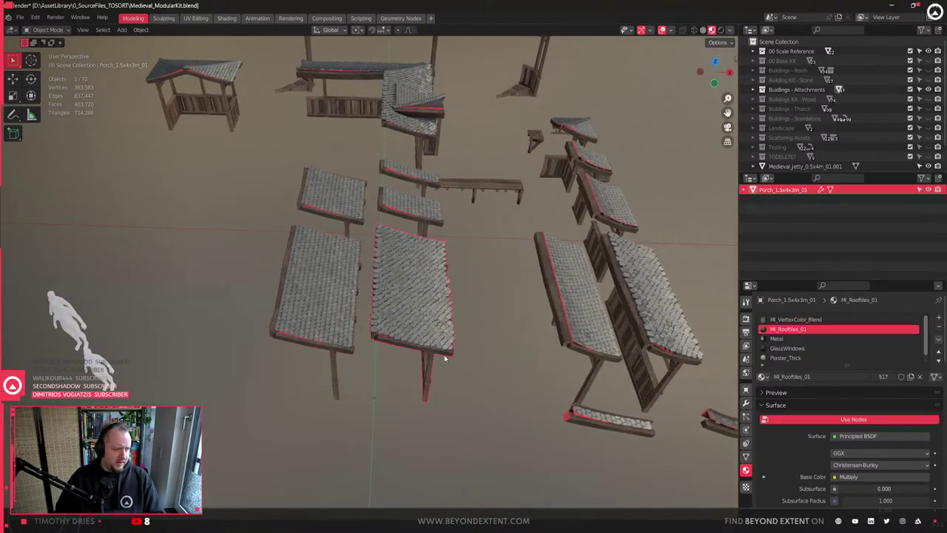
{"action": "middle_click_drag", "start_coordinate": [445, 356], "coordinate": [316, 330], "text": "shift"}
{"action": "scroll", "coordinate": [318, 331], "scroll_direction": "down", "scroll_amount": 4}
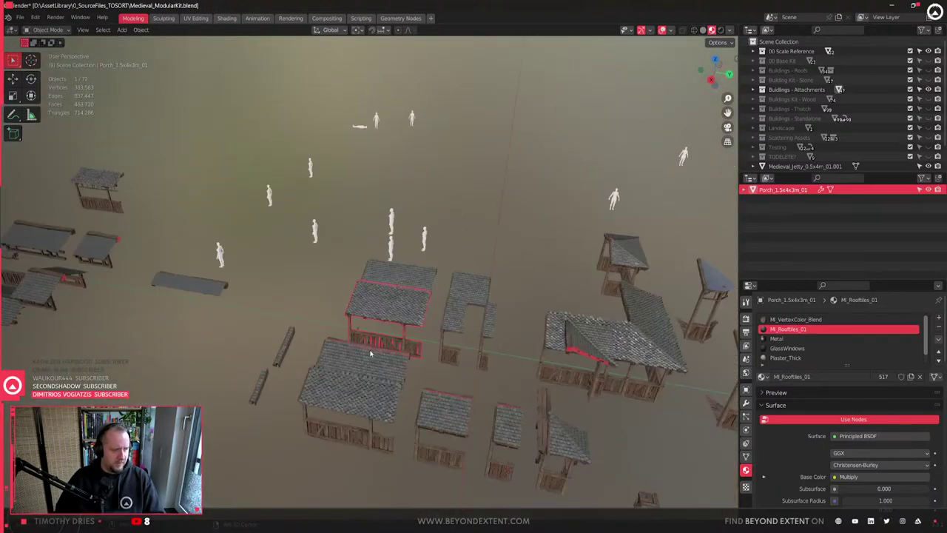
- Isolate Porch_1.5x4x3m_01 and Porch_1x4m_01 by hiding everything else, and select Porch_1x4m_01
{"action": "middle_click_drag", "start_coordinate": [369, 350], "coordinate": [380, 360]}
{"action": "left_click", "coordinate": [379, 370], "text": "shift"}
{"action": "key", "text": "shift+h"}
{"action": "left_click", "coordinate": [471, 349]}
{"action": "middle_click_drag", "start_coordinate": [471, 348], "coordinate": [426, 305]}
{"action": "left_click", "coordinate": [488, 391]}
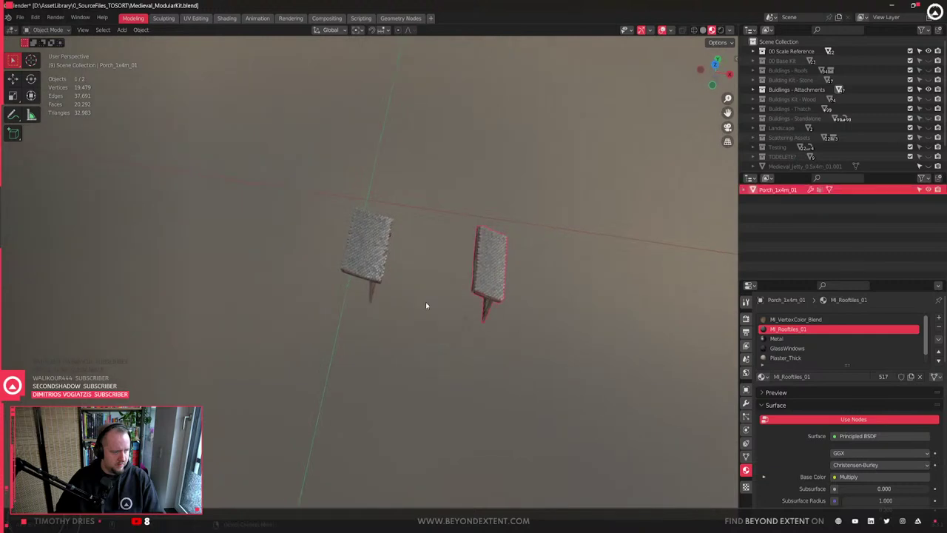
- Move Porch_1x4m_01 slightly along the global X axis
{"action": "middle_click_drag", "start_coordinate": [364, 293], "coordinate": [418, 333]}
{"action": "key", "text": "g"}
{"action": "key", "text": "y"}
{"action": "key", "text": "x"}
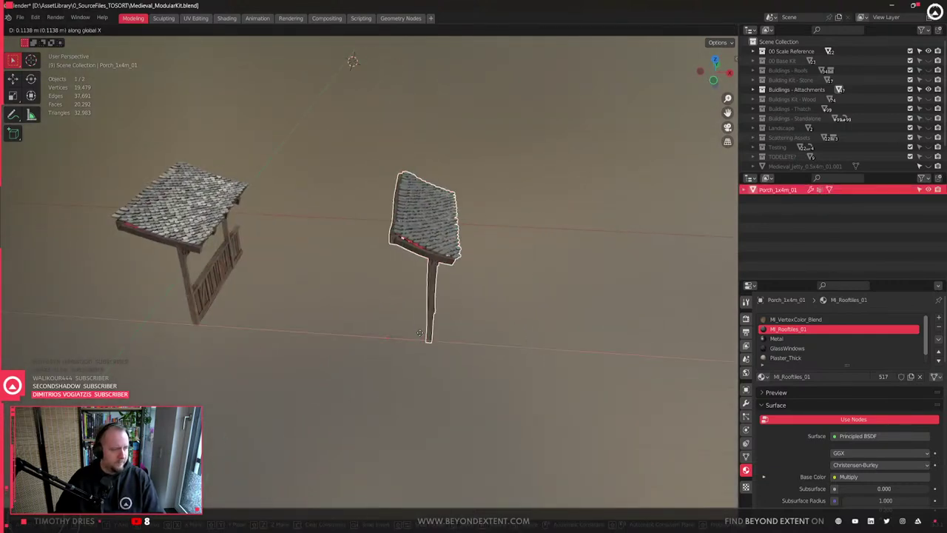
{"action": "left_click", "coordinate": [424, 334]}
- Compare the posts and roof depth of the two isolated porch sections from the side, and clear the selection
{"action": "middle_click_drag", "start_coordinate": [344, 353], "coordinate": [280, 286]}
{"action": "left_click", "coordinate": [263, 276]}
{"action": "left_click", "coordinate": [285, 321]}
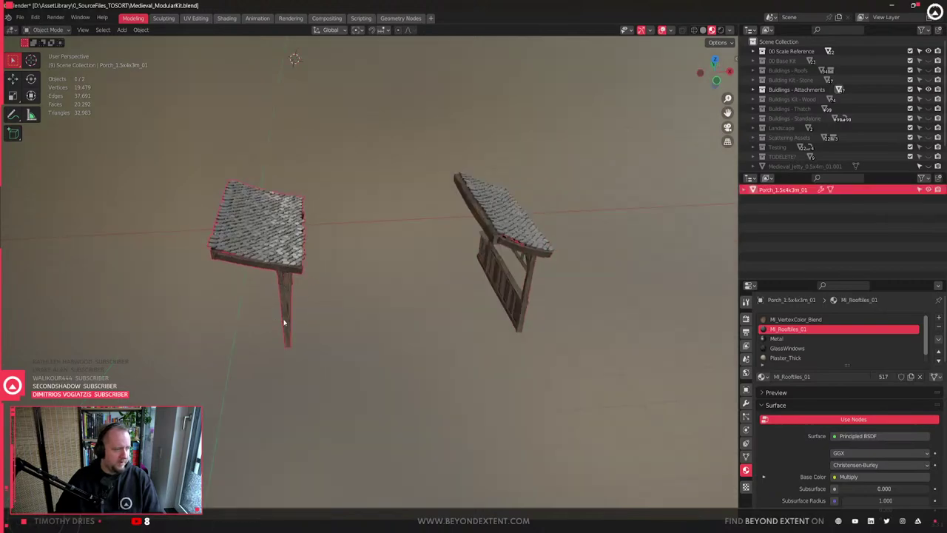
{"action": "middle_click_drag", "start_coordinate": [285, 321], "coordinate": [473, 310], "text": "shift"}
{"action": "left_click", "coordinate": [686, 302]}
- Switch to Unreal, open Building_House_2Floors_03 for editing and select its upper-floor porch SM_Medieval_Porch_1x4m_7
{"action": "key", "text": "alt+Tab"}
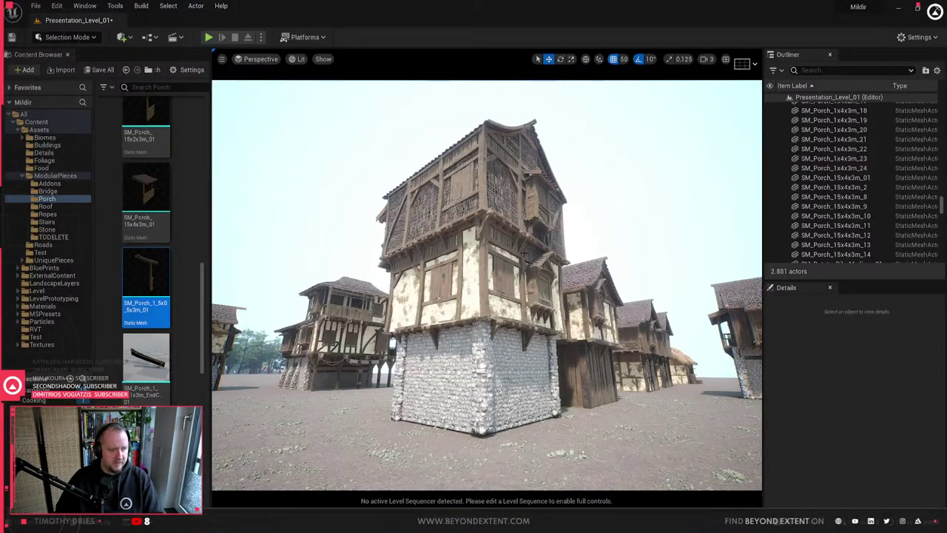
{"action": "key", "text": "w"}
{"action": "right_click_drag", "start_coordinate": [524, 253], "coordinate": [555, 267]}
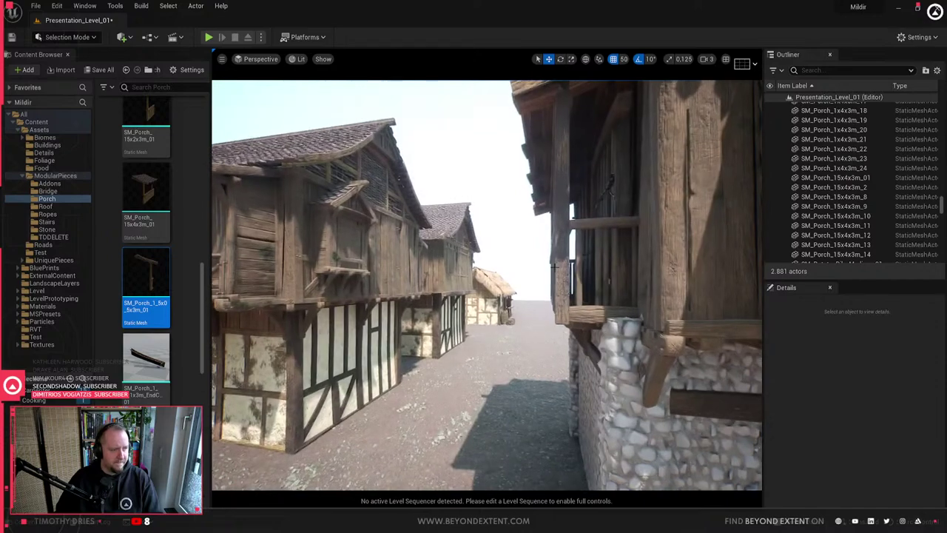
{"action": "left_click", "coordinate": [557, 256]}
{"action": "left_click", "coordinate": [851, 404]}
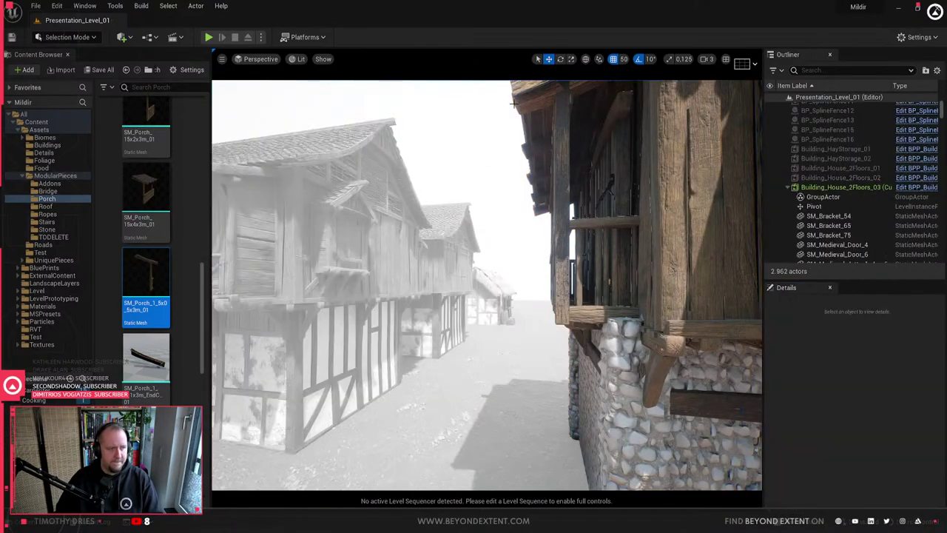
{"action": "left_click", "coordinate": [587, 320]}
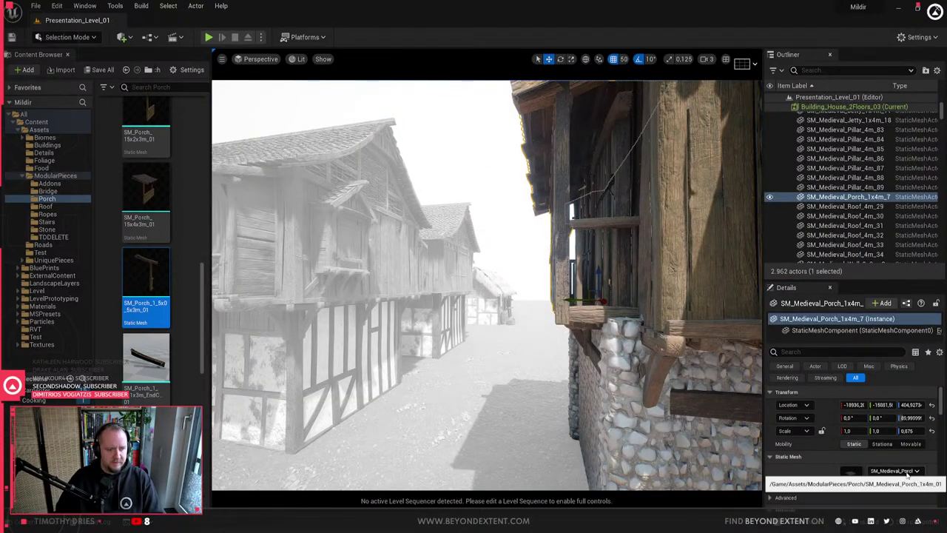
- Examine how SM_Medieval_Porch_1x4m_7 meets the wall, railing and jetty from inside the balcony and from below
{"action": "right_click_drag", "start_coordinate": [686, 339], "coordinate": [677, 366]}
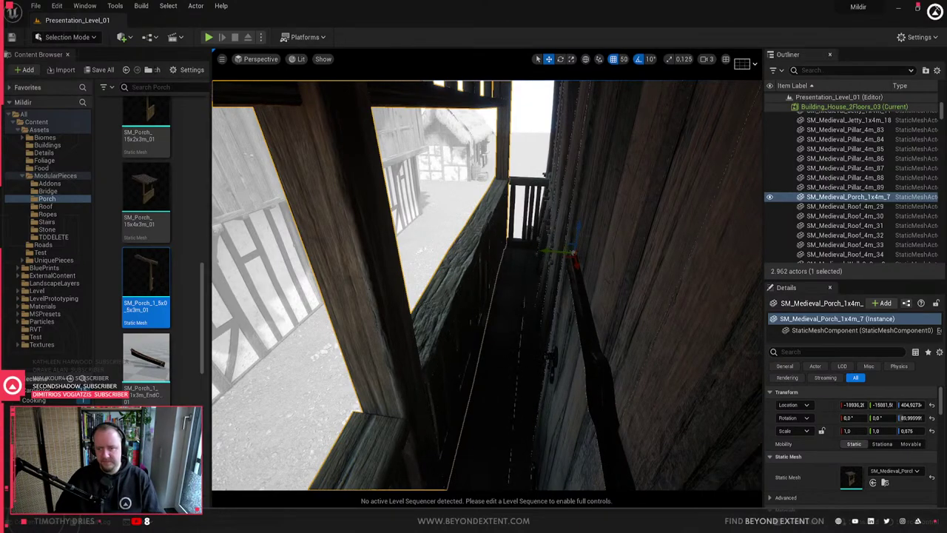
{"action": "right_click_drag", "start_coordinate": [677, 367], "coordinate": [629, 363]}
{"action": "right_click_drag", "start_coordinate": [400, 288], "coordinate": [453, 302]}
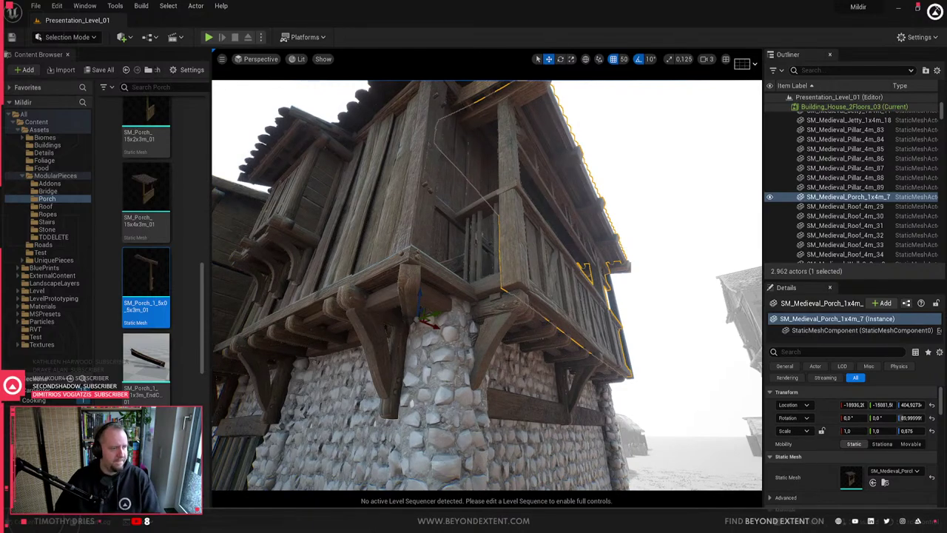
{"action": "right_click_drag", "start_coordinate": [487, 285], "coordinate": [326, 289]}
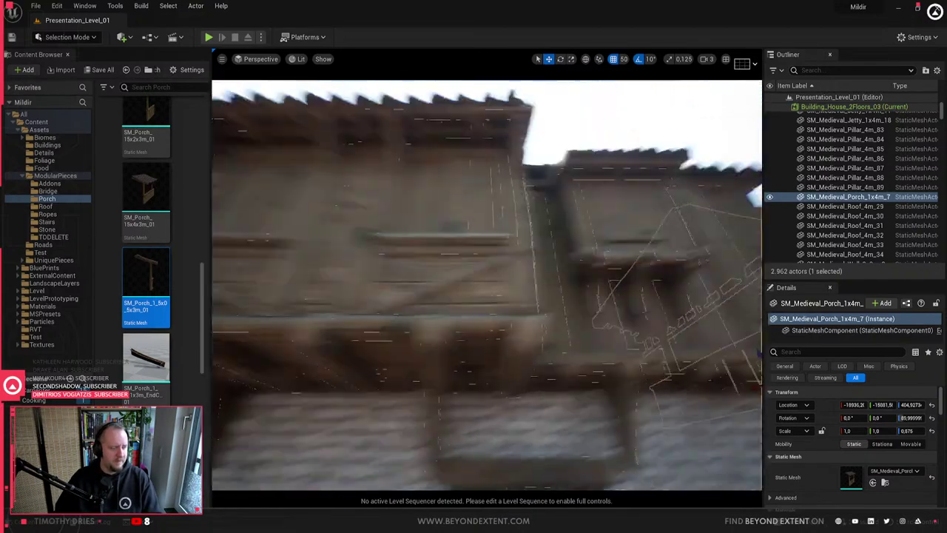
{"action": "right_click_drag", "start_coordinate": [533, 273], "coordinate": [541, 270]}
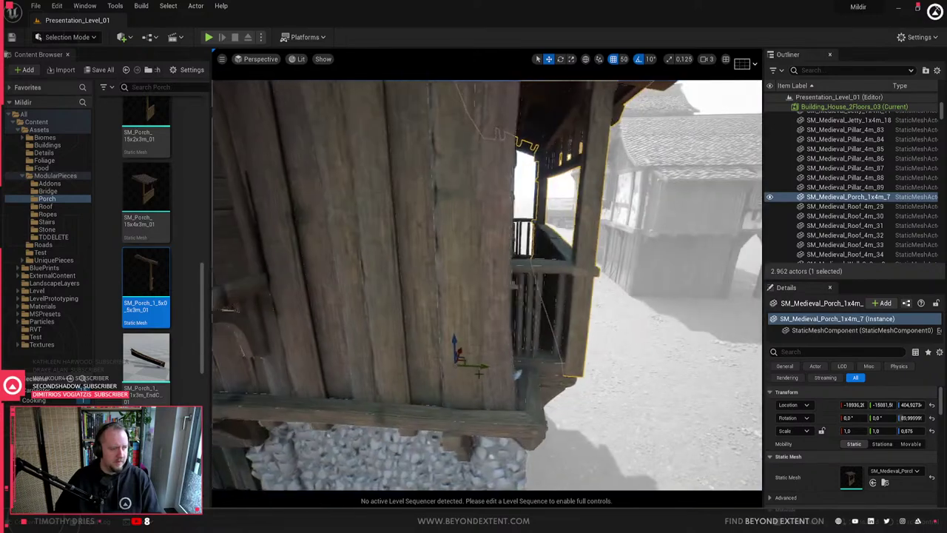
- Add SM_Railing_2m_7 and SM_Railing_2m_11 to the porch selection and shift all three outward, refining with grid snap 10
{"action": "right_click_drag", "start_coordinate": [478, 374], "coordinate": [429, 302]}
{"action": "left_click", "coordinate": [468, 319], "text": "ctrl"}
{"action": "left_click", "coordinate": [461, 300], "text": "ctrl"}
{"action": "left_click_drag", "start_coordinate": [419, 316], "coordinate": [351, 318]}
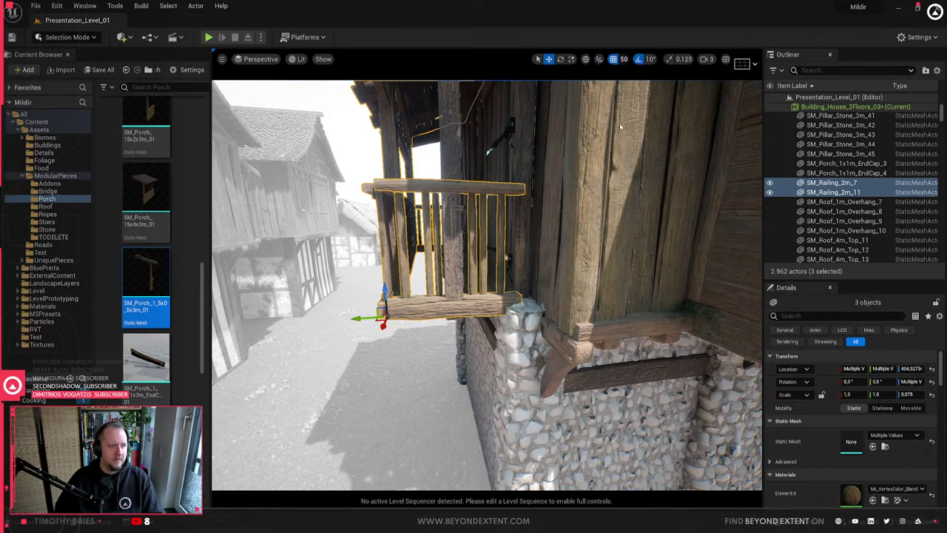
{"action": "left_click_drag", "start_coordinate": [368, 320], "coordinate": [398, 318]}
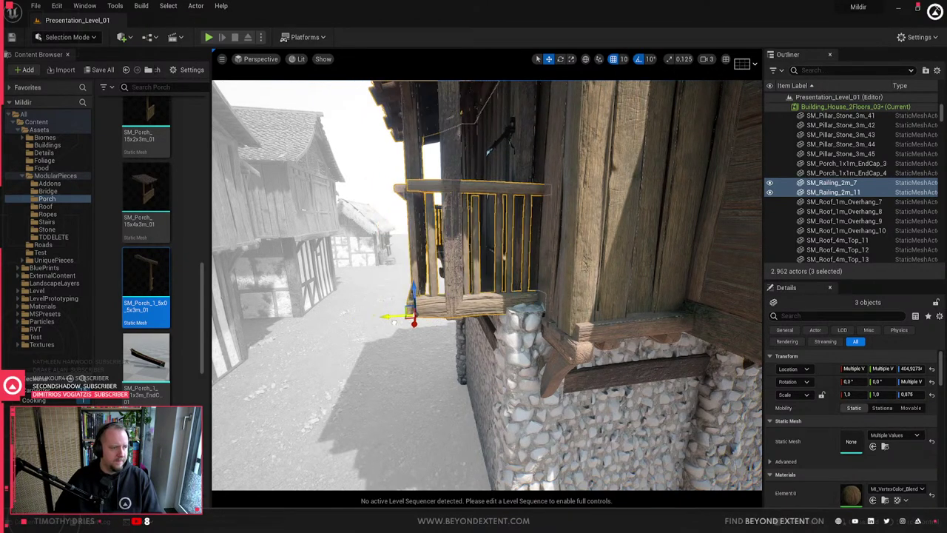
{"action": "mouse_move", "coordinate": [398, 319]}
{"action": "right_mouse_down"}
{"action": "mouse_move", "coordinate": [404, 245]}
{"action": "mouse_move", "coordinate": [405, 335]}
{"action": "right_mouse_up"}
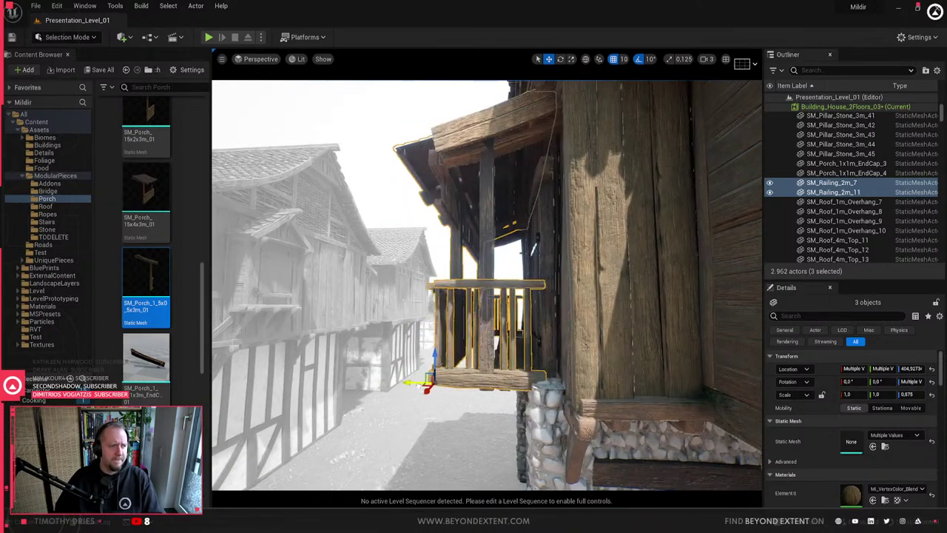
- Select the balcony's corner post together with SM_Porch_1x1m_EndCap_4 and align them with the shifted railing
{"action": "left_click", "coordinate": [492, 303]}
{"action": "right_click_drag", "start_coordinate": [492, 303], "coordinate": [515, 305]}
{"action": "left_click", "coordinate": [509, 140], "text": "ctrl"}
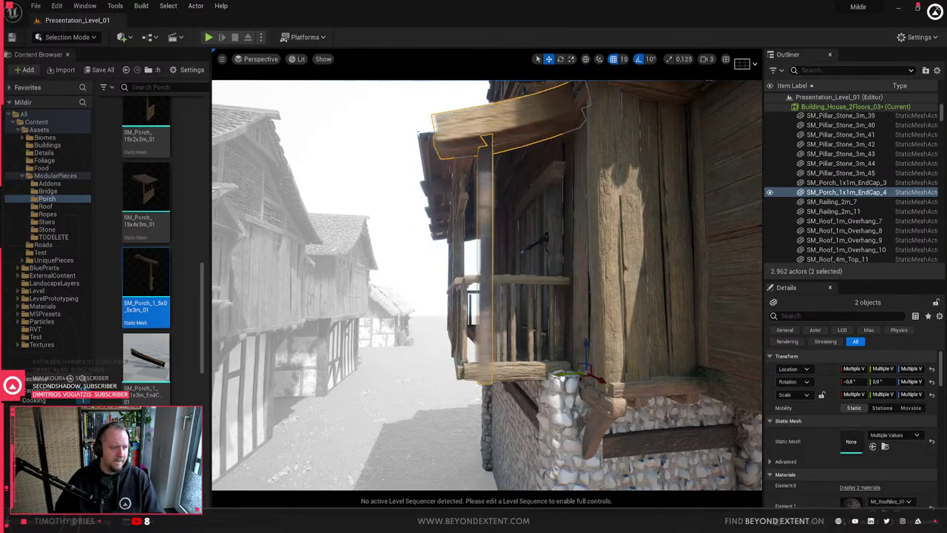
{"action": "right_click_drag", "start_coordinate": [489, 285], "coordinate": [644, 281]}
{"action": "right_click_drag", "start_coordinate": [556, 302], "coordinate": [496, 305]}
- Shift SM_Medieval_Jetty_1x4m_15 along the Y axis beneath the balcony, and compare it with SM_Medieval_Jetty_1x4m_9
{"action": "left_click", "coordinate": [494, 319]}
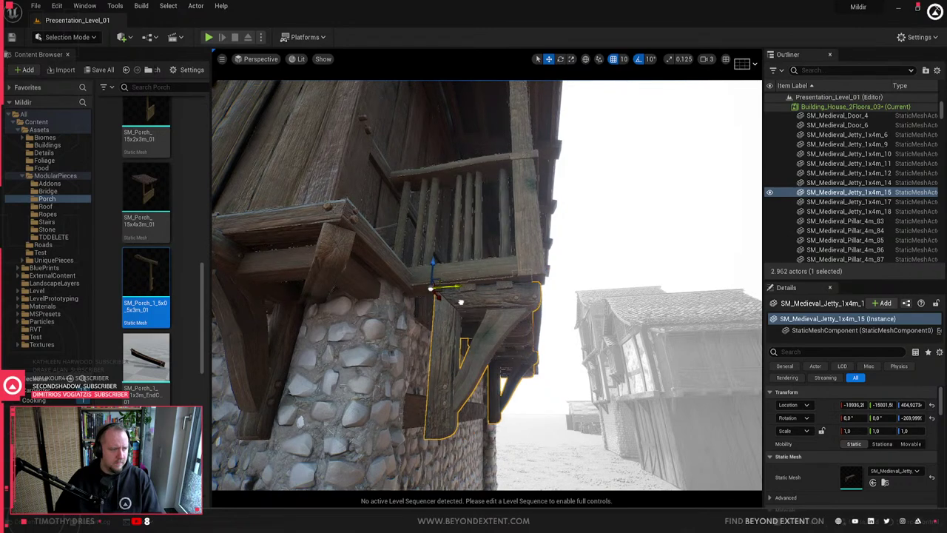
{"action": "right_click_drag", "start_coordinate": [460, 302], "coordinate": [498, 267]}
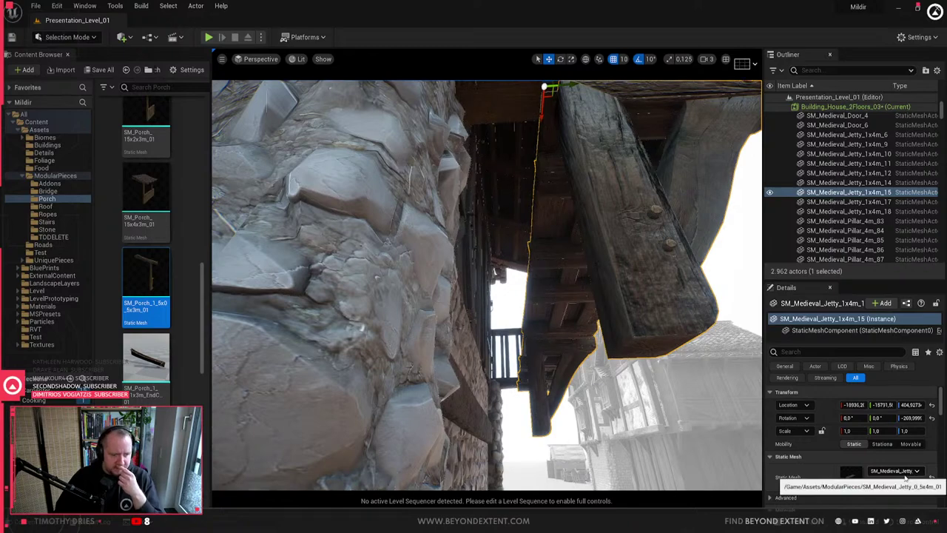
{"action": "right_click_drag", "start_coordinate": [592, 319], "coordinate": [455, 326]}
{"action": "left_click", "coordinate": [456, 330]}
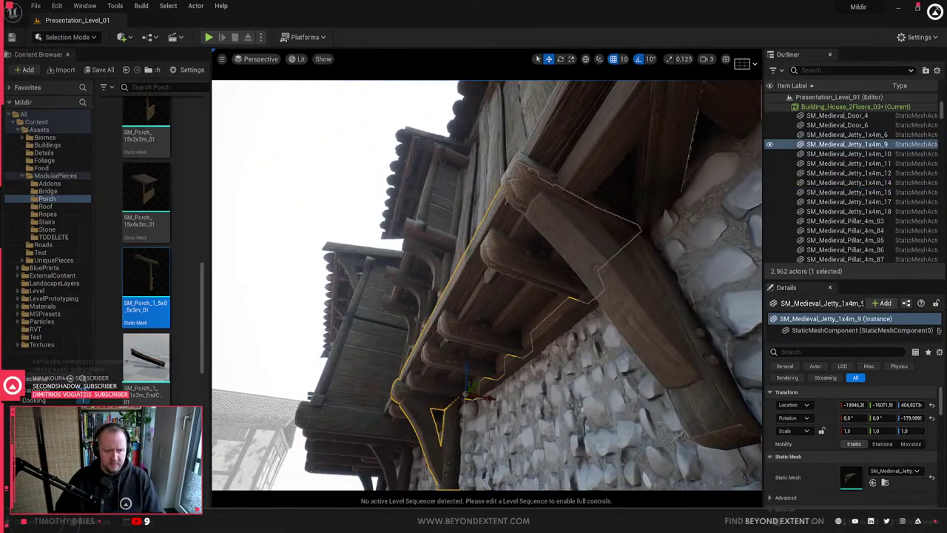
{"action": "right_click_drag", "start_coordinate": [574, 258], "coordinate": [581, 280]}
{"action": "left_click", "coordinate": [574, 257]}
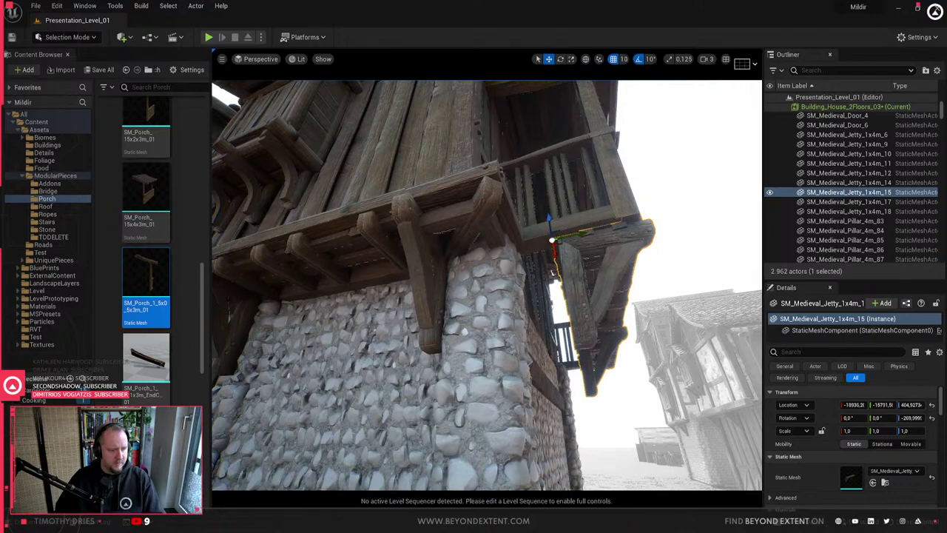
- Switch to Blender, bring the hidden kit pieces back into view, and select and frame Medieval_Jetty_1x2m_01
{"action": "key", "text": "alt+Tab"}
{"action": "scroll", "coordinate": [378, 251], "scroll_direction": "down", "scroll_amount": 4}
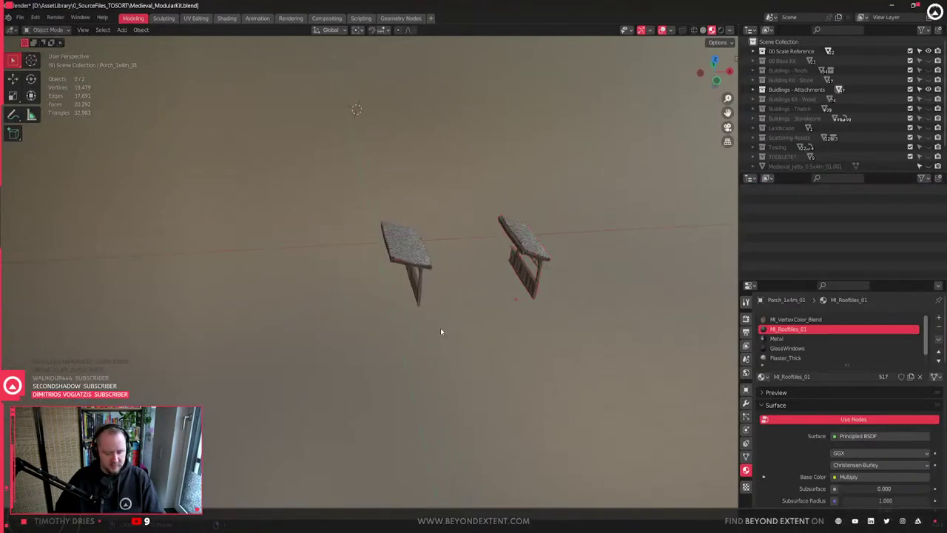
{"action": "key", "text": "KP_Divide"}
{"action": "left_click", "coordinate": [477, 330]}
{"action": "middle_click_drag", "start_coordinate": [477, 331], "coordinate": [296, 370]}
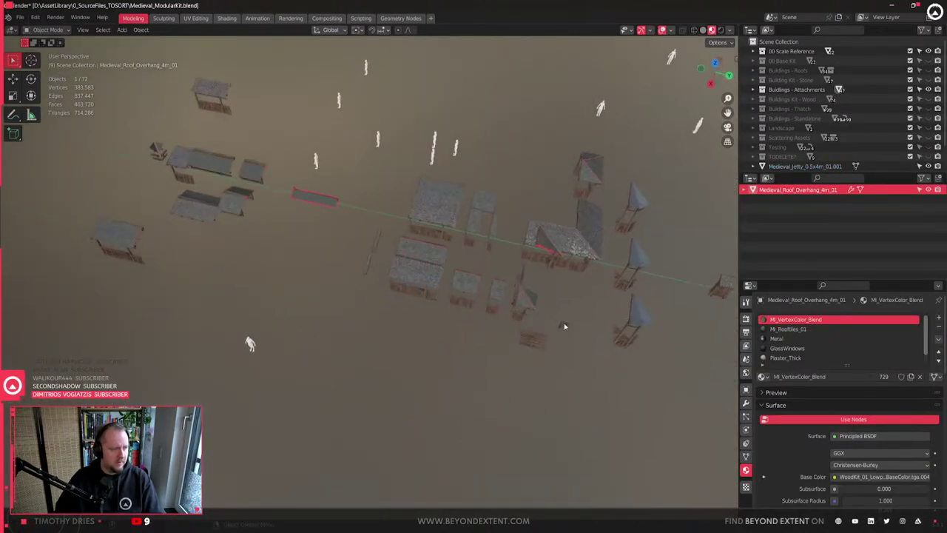
{"action": "left_click", "coordinate": [532, 338]}
{"action": "key", "text": "KP_Decimal"}
{"action": "scroll", "coordinate": [493, 341], "scroll_direction": "down", "scroll_amount": 6}
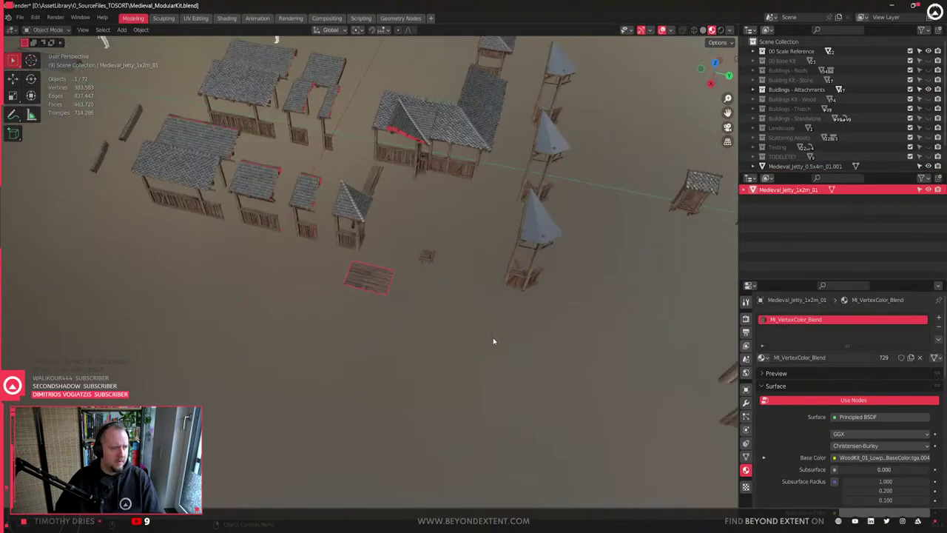
- Delete the spare jetty strip Medieval_Jetty_0.5x4m_01.001 beside the small corner porch
{"action": "middle_click_drag", "start_coordinate": [494, 341], "coordinate": [523, 261]}
{"action": "left_click", "coordinate": [462, 272]}
{"action": "key", "text": "x"}
{"action": "left_click", "coordinate": [462, 268]}
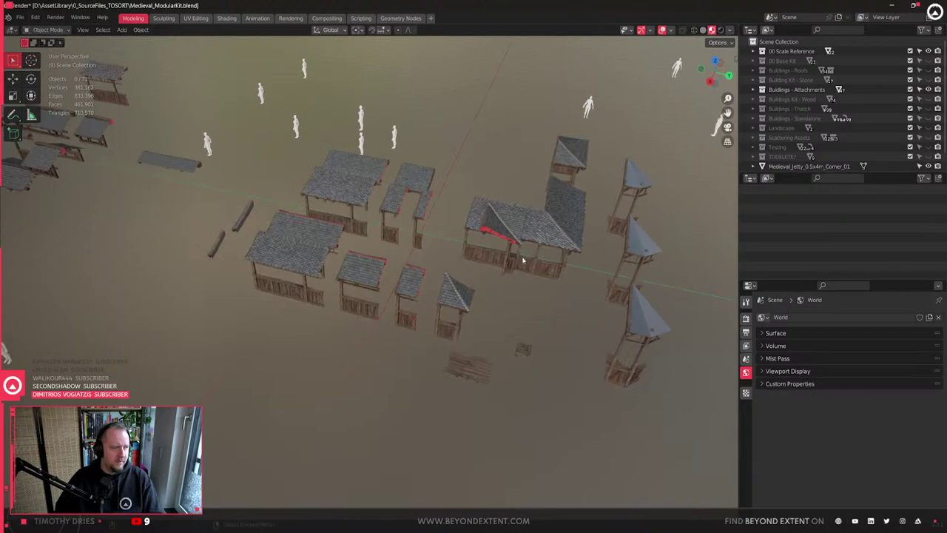
- Move Porch_1.5x3m_Corner_Inner_01 horizontally out of the L-shaped porch row, keeping its height
{"action": "left_click", "coordinate": [500, 268]}
{"action": "key", "text": "KP_Decimal"}
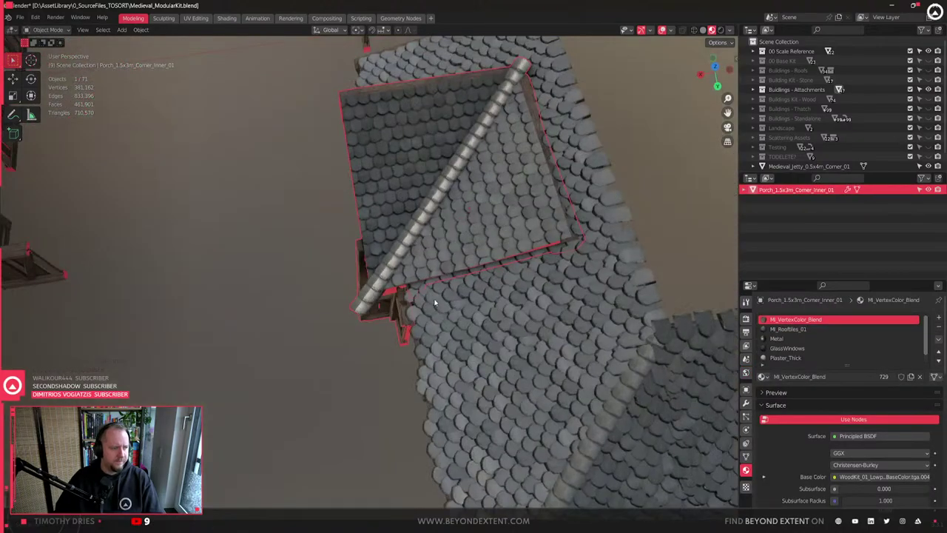
{"action": "scroll", "coordinate": [433, 300], "scroll_direction": "down", "scroll_amount": 8}
{"action": "key", "text": "g"}
{"action": "middle_click_drag", "start_coordinate": [430, 299], "coordinate": [419, 364], "text": "shift"}
{"action": "key", "text": "shift+z"}
{"action": "left_click", "coordinate": [459, 332]}
- Examine how Porch_1.5x4x3m_01.002, Porch_1.5x4x3m_01.007 and the corner piece Porch_1.5x1.5x3m_01 join in the L-shaped row
{"action": "left_click", "coordinate": [389, 389]}
{"action": "scroll", "coordinate": [420, 361], "scroll_direction": "up", "scroll_amount": 5}
{"action": "left_click", "coordinate": [433, 313]}
{"action": "middle_click_drag", "start_coordinate": [578, 373], "coordinate": [512, 370], "text": "shift"}
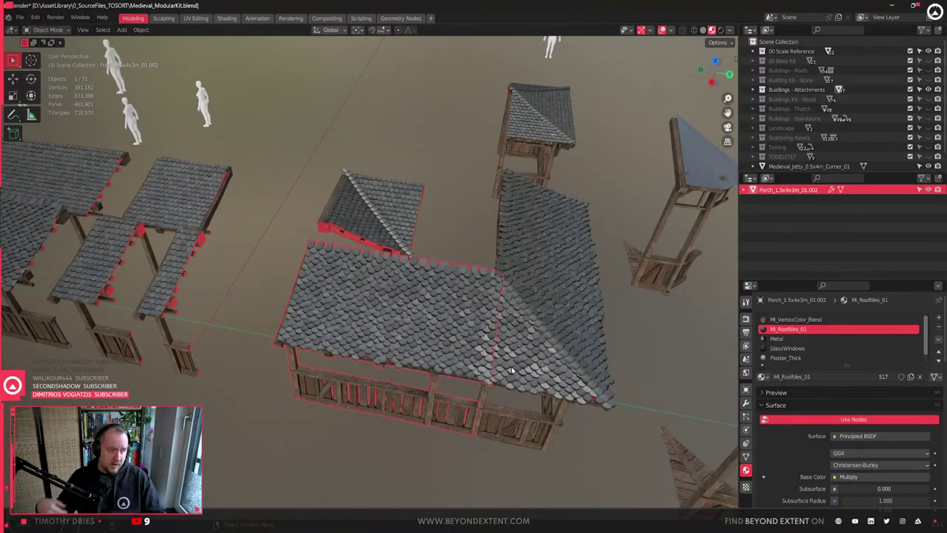
{"action": "left_click", "coordinate": [512, 374]}
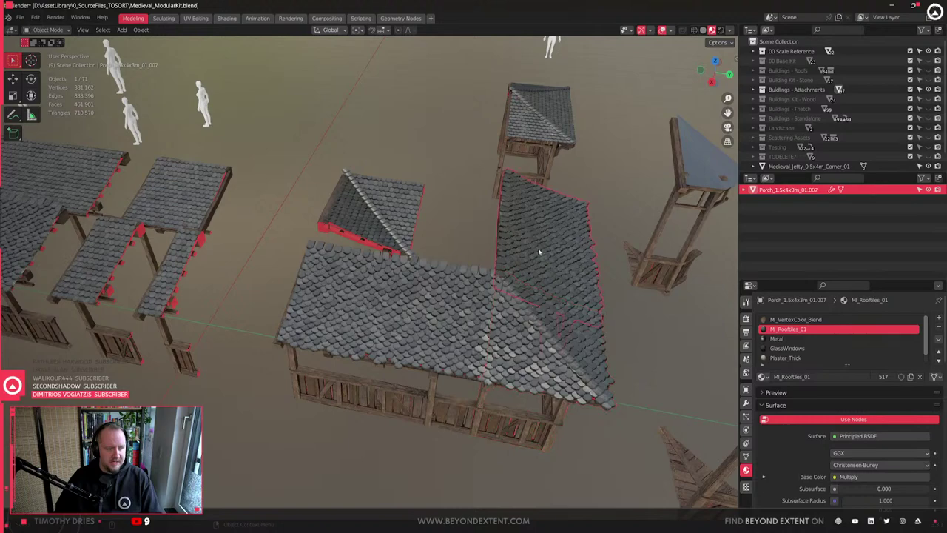
{"action": "middle_click_drag", "start_coordinate": [537, 249], "coordinate": [564, 231]}
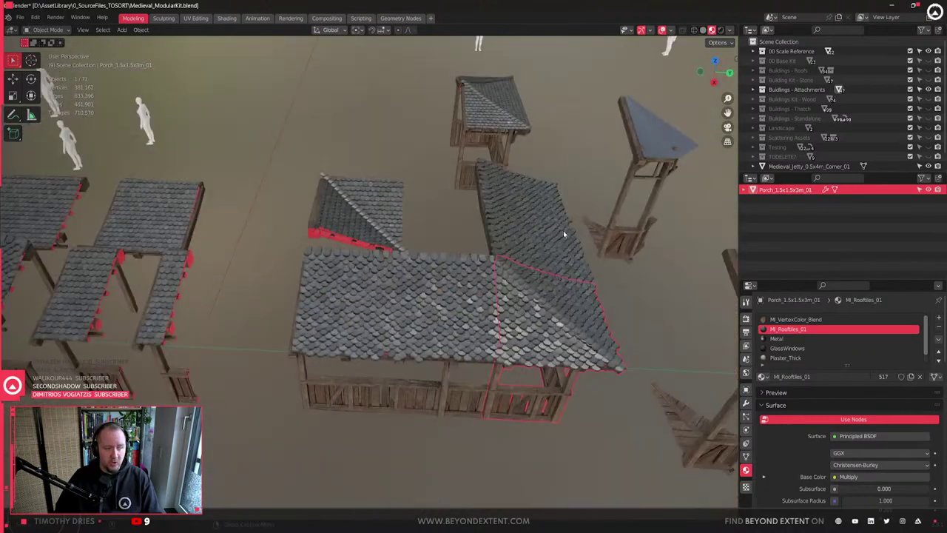
{"action": "left_click", "coordinate": [534, 222]}
{"action": "left_click", "coordinate": [459, 314]}
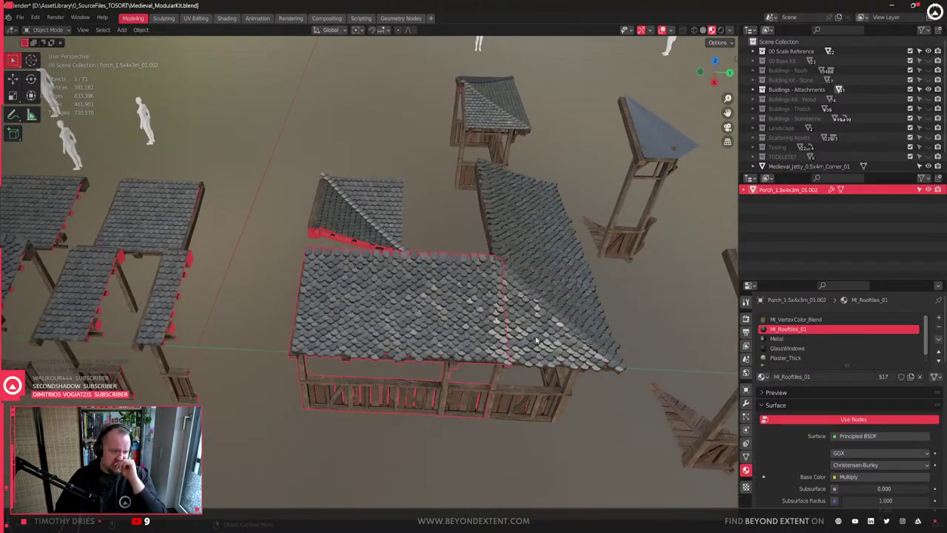
{"action": "left_click", "coordinate": [533, 221]}
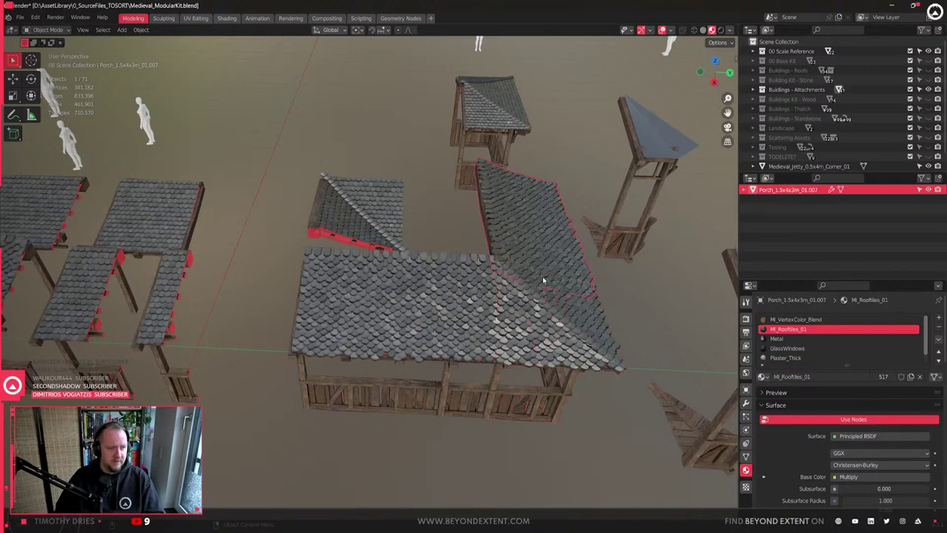
{"action": "left_click", "coordinate": [514, 304]}
{"action": "scroll", "coordinate": [536, 221], "scroll_direction": "down", "scroll_amount": 2}
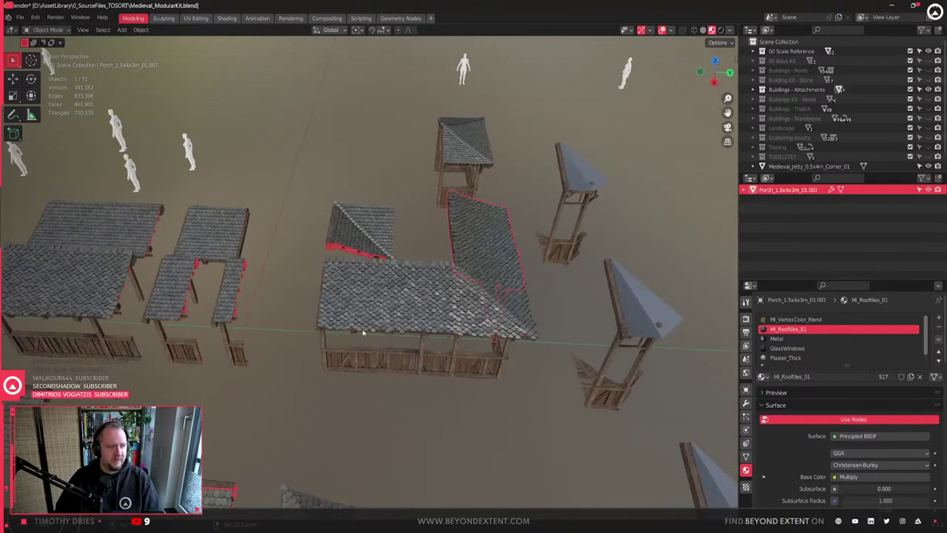
- Delete the two long porches Porch_1.5x4x3m_01.002 and Porch_1.5x4x3m_01.007 from the L-shaped row
{"action": "left_click", "coordinate": [363, 330], "text": "shift"}
{"action": "key", "text": "x"}
{"action": "left_click", "coordinate": [363, 330]}
- Move the corner porch Porch_1.5x1.5x3m_01 along the global Y axis back beside the inner corner piece
{"action": "left_click", "coordinate": [472, 326]}
{"action": "key", "text": "g"}
{"action": "key", "text": "y"}
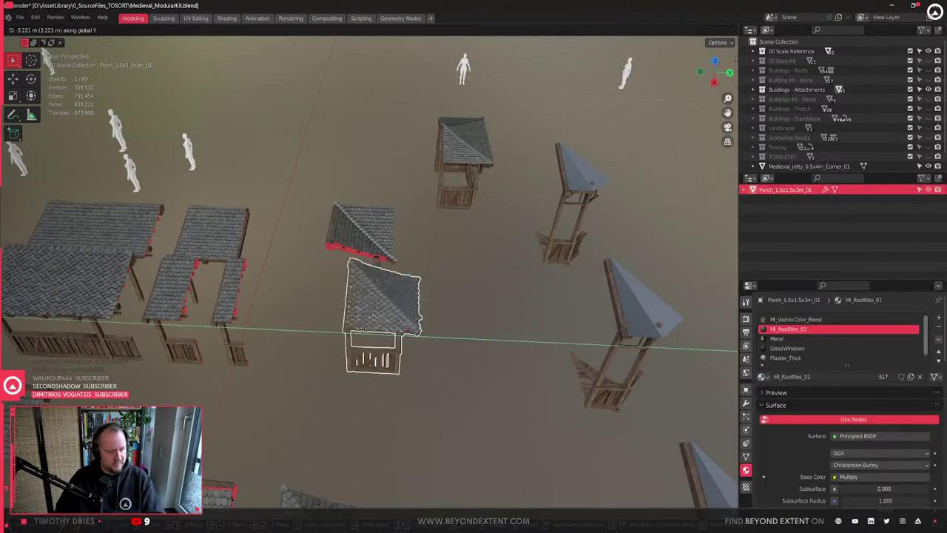
{"action": "left_click", "coordinate": [339, 319]}
{"action": "left_click", "coordinate": [494, 330]}
- Bring the hidden Buildings - Standalone collection into view alongside the kit pieces
{"action": "scroll", "coordinate": [494, 330], "scroll_direction": "down", "scroll_amount": 1}
{"action": "middle_click_drag", "start_coordinate": [422, 366], "coordinate": [469, 306], "text": "shift"}
{"action": "scroll", "coordinate": [482, 301], "scroll_direction": "down", "scroll_amount": 5}
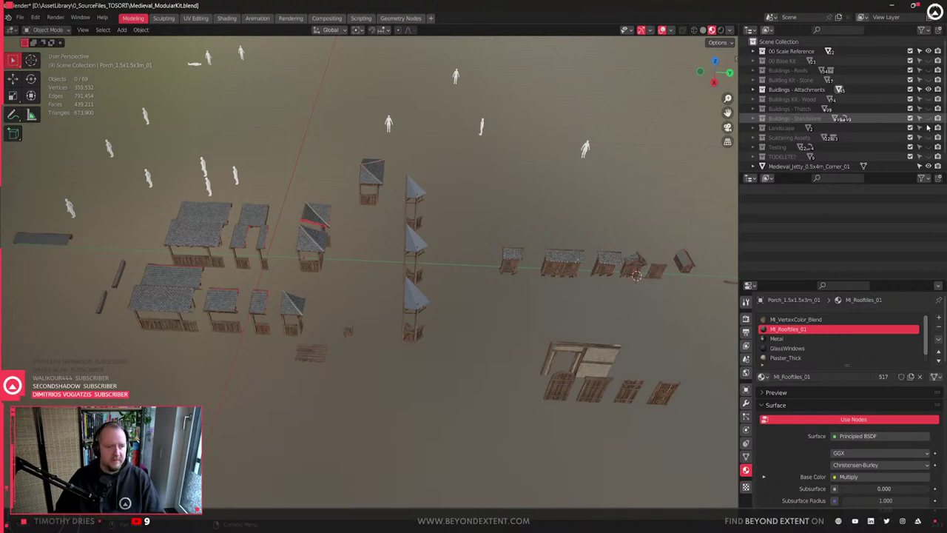
{"action": "left_click", "coordinate": [929, 119]}
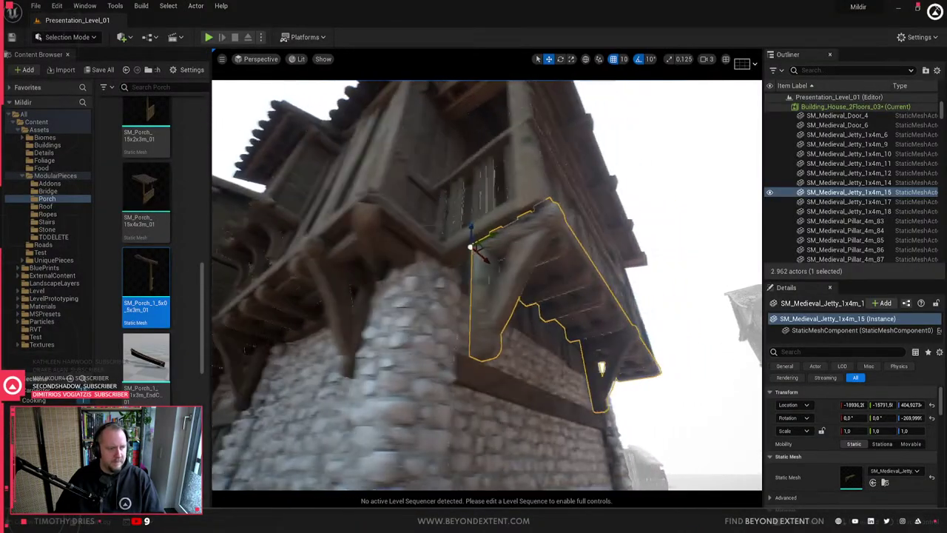
- Switch to Unreal Engine, replace the selected corner jetty's mesh with SM_Medieval_Jetty_1x4m_01, and slide it 50 units inward along its depth
{"action": "right_click_drag", "start_coordinate": [576, 325], "coordinate": [576, 325]}
{"action": "key", "text": "d"}
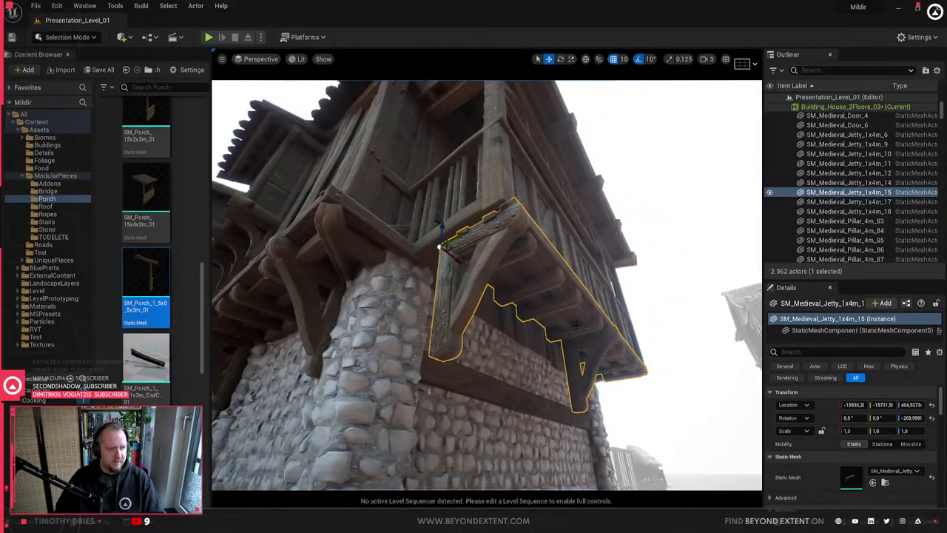
{"action": "left_click", "coordinate": [885, 482]}
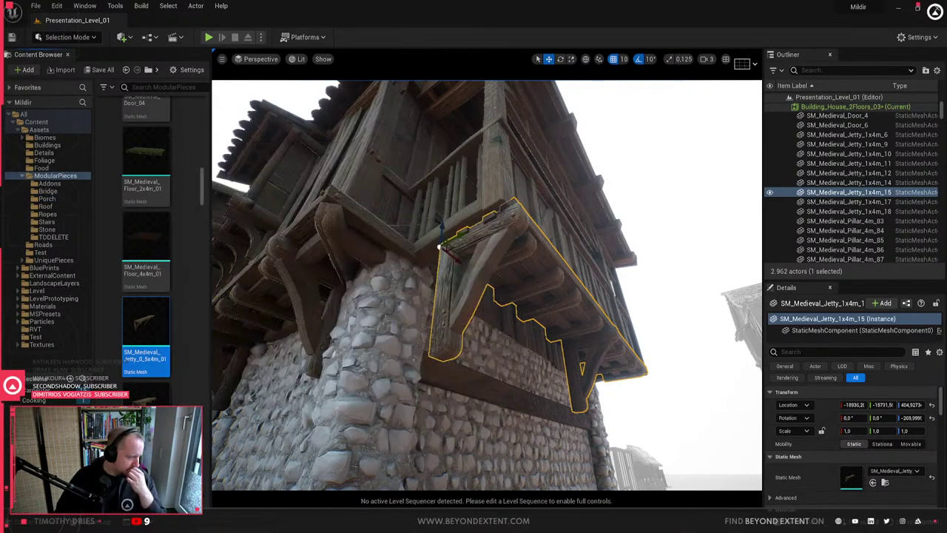
{"action": "scroll", "coordinate": [184, 377], "scroll_direction": "down", "scroll_amount": 3}
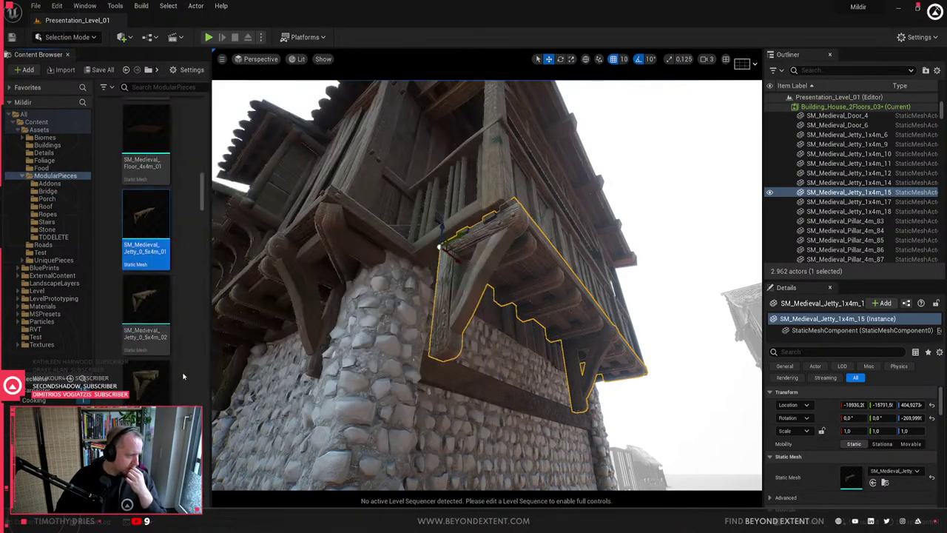
{"action": "scroll", "coordinate": [183, 377], "scroll_direction": "down", "scroll_amount": 4}
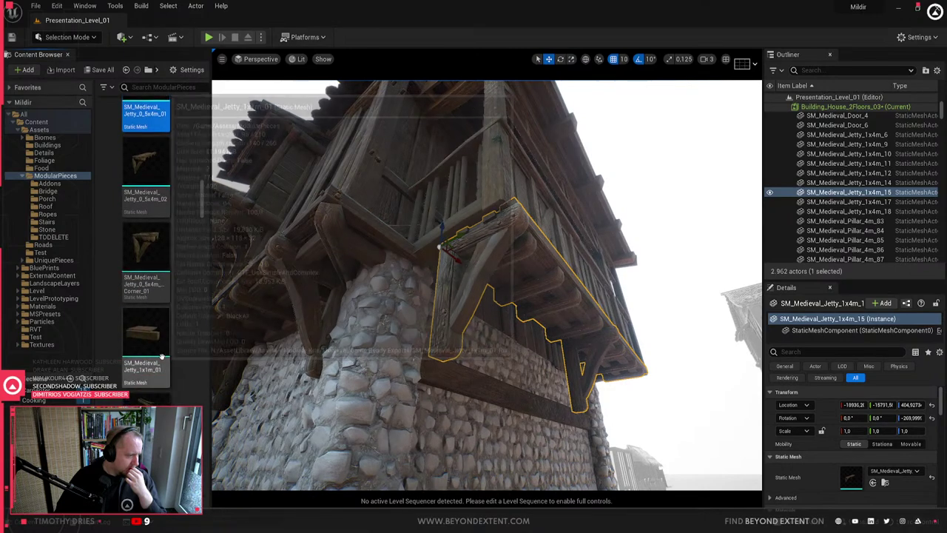
{"action": "scroll", "coordinate": [161, 357], "scroll_direction": "down", "scroll_amount": 4}
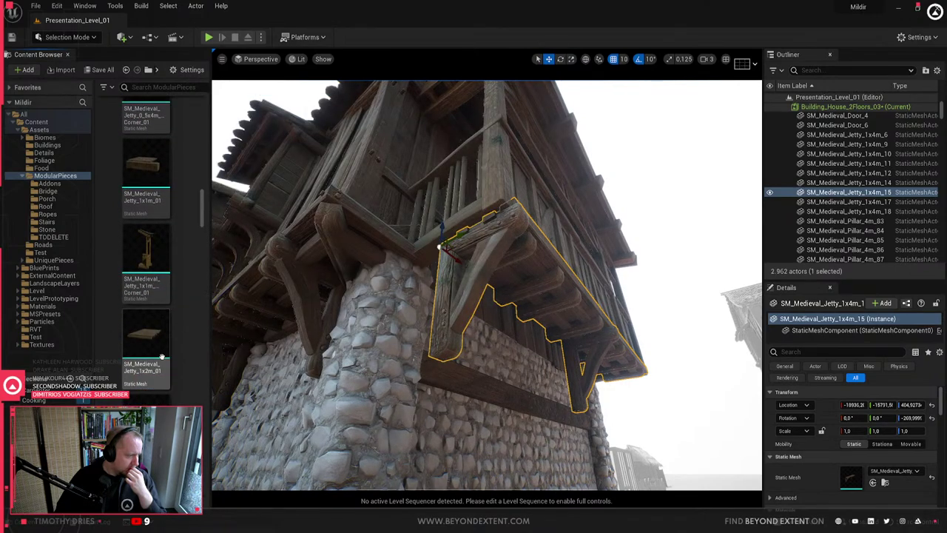
{"action": "scroll", "coordinate": [162, 357], "scroll_direction": "down", "scroll_amount": 3}
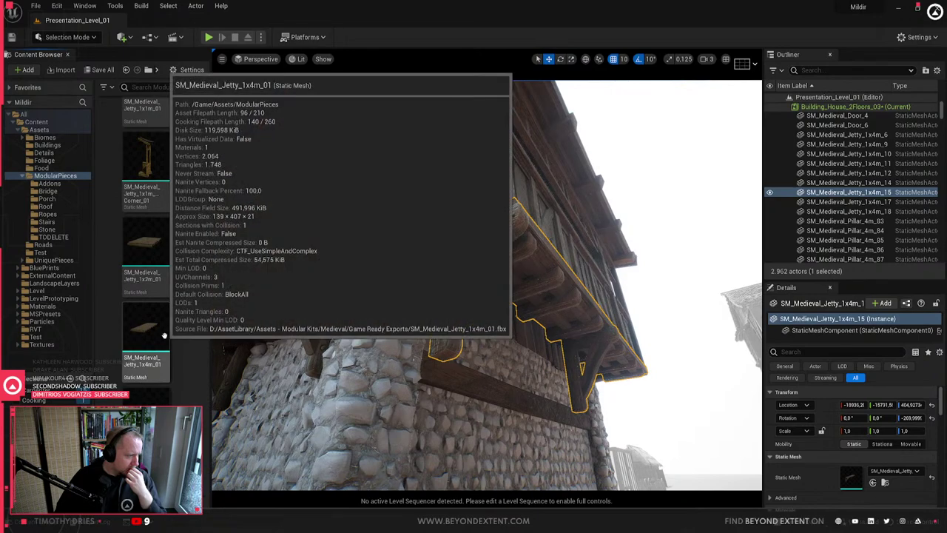
{"action": "left_click", "coordinate": [164, 335]}
{"action": "scroll", "coordinate": [178, 338], "scroll_direction": "down", "scroll_amount": 3}
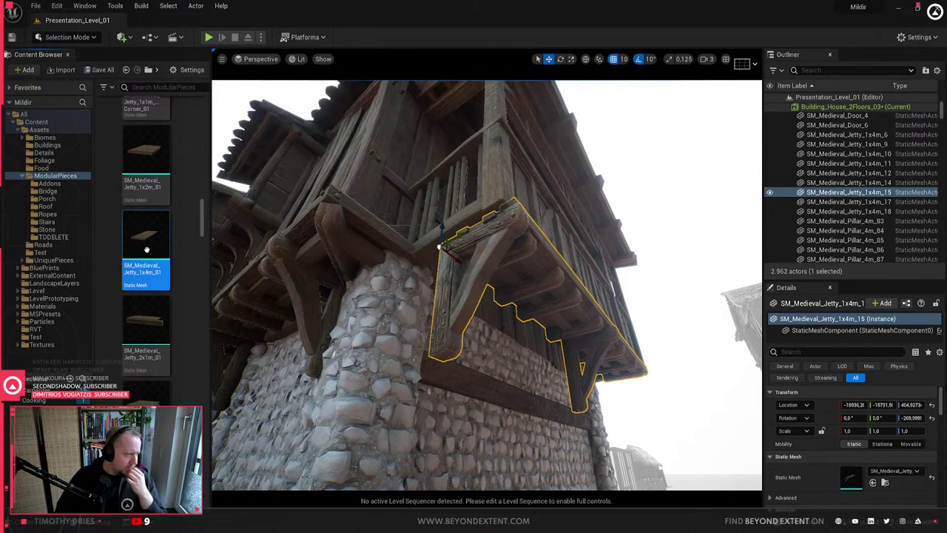
{"action": "left_click", "coordinate": [872, 481]}
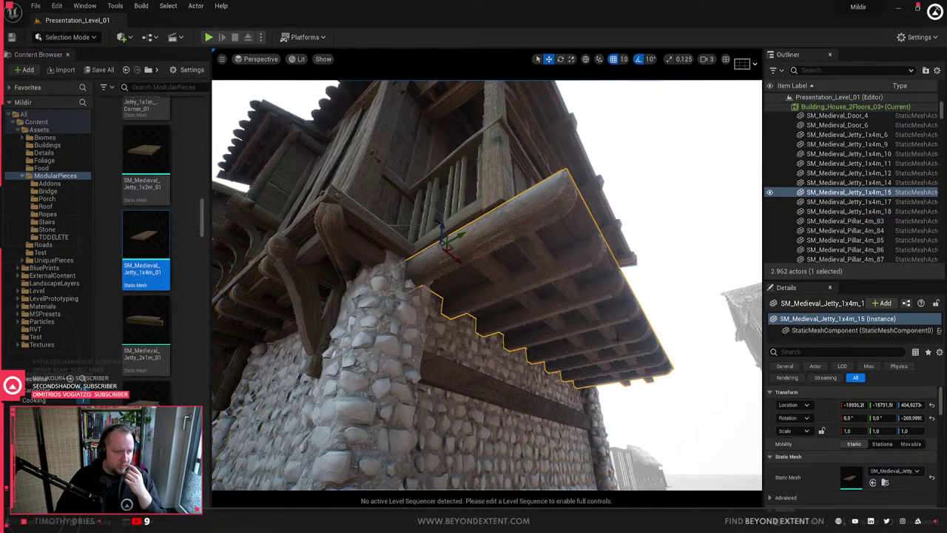
{"action": "left_click_drag", "start_coordinate": [461, 235], "coordinate": [413, 257]}
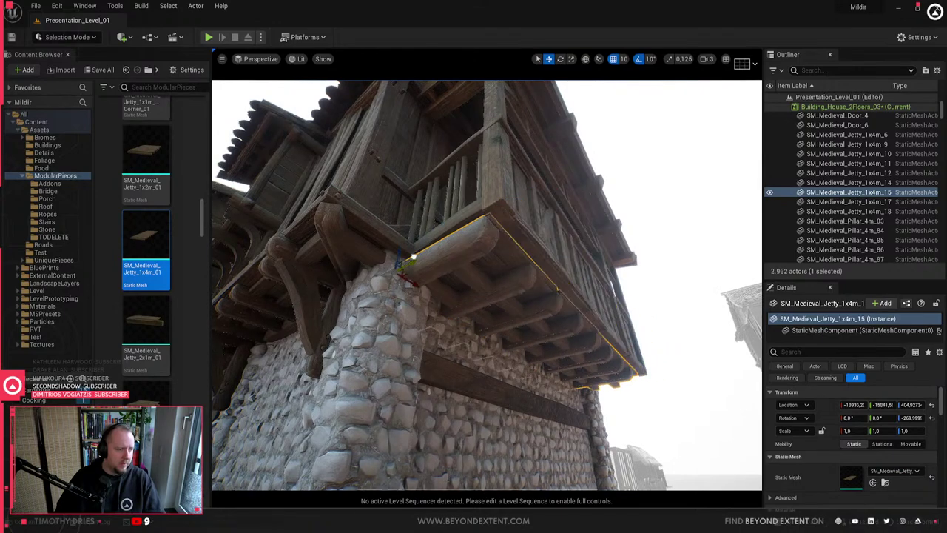
- Examine from several sides how the replaced jetty fits beneath the balcony and meets the stone corner and neighbouring jetties
{"action": "key", "text": "Escape"}
{"action": "key", "text": "d"}
{"action": "right_click_drag", "start_coordinate": [422, 256], "coordinate": [303, 248]}
{"action": "key", "text": "a"}
{"action": "right_click_drag", "start_coordinate": [474, 289], "coordinate": [473, 252]}
{"action": "left_click", "coordinate": [431, 291]}
{"action": "key", "text": "w"}
{"action": "right_click_drag", "start_coordinate": [444, 307], "coordinate": [452, 304]}
{"action": "mouse_move", "coordinate": [487, 285]}
{"action": "right_mouse_down"}
{"action": "mouse_move", "coordinate": [577, 281]}
{"action": "mouse_move", "coordinate": [487, 285]}
{"action": "right_mouse_up"}
{"action": "key", "text": "Escape"}
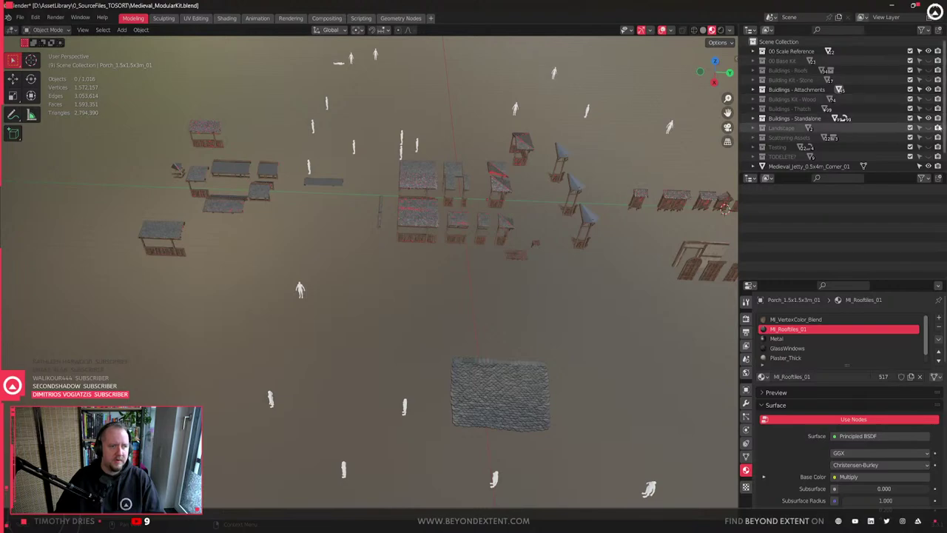
- Switch to Blender, hide Buildings - Standalone, show Buildings Kit - Wood, and select and frame Medieval_Jetty_1x4m_01
{"action": "left_click", "coordinate": [928, 118]}
{"action": "left_click", "coordinate": [928, 98]}
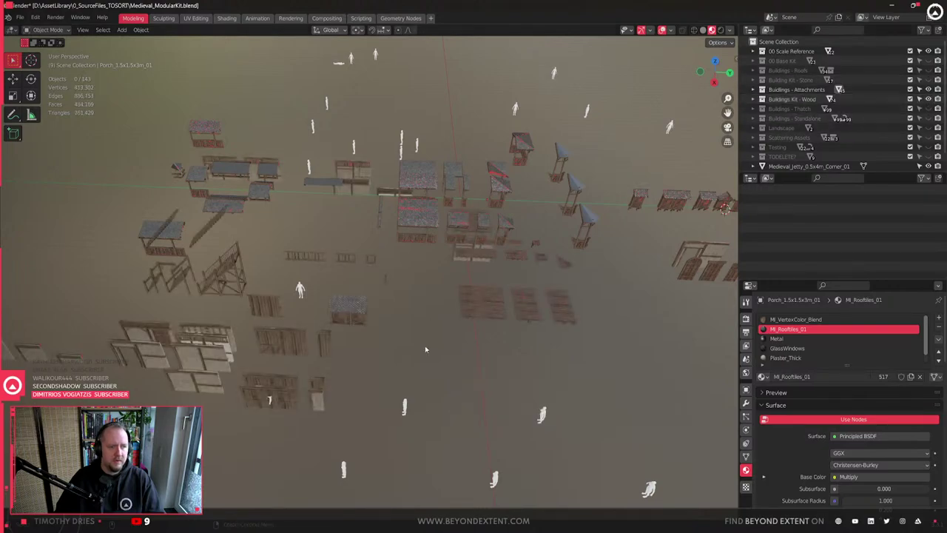
{"action": "left_click", "coordinate": [504, 295]}
{"action": "key", "text": "KP_Decimal"}
{"action": "middle_click_drag", "start_coordinate": [476, 298], "coordinate": [505, 307]}
{"action": "middle_click_drag", "start_coordinate": [372, 301], "coordinate": [363, 337]}
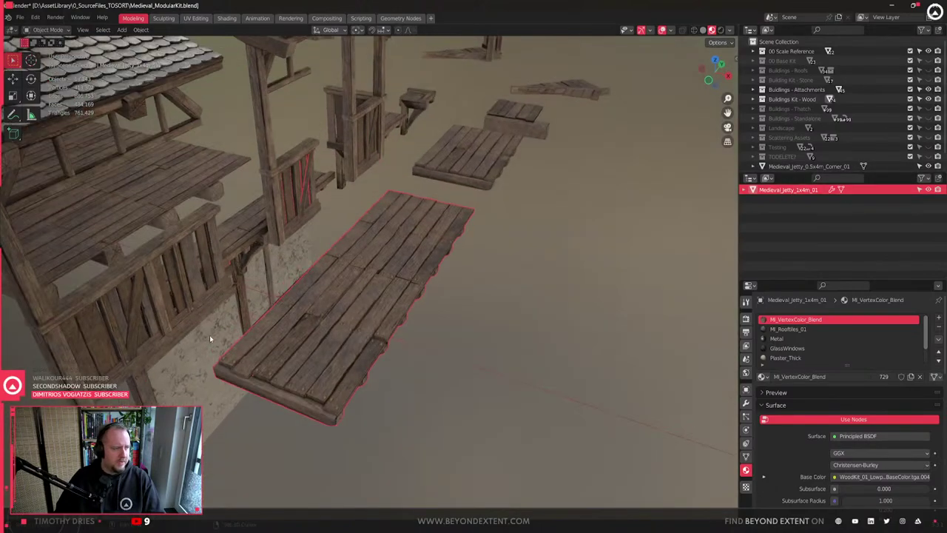
{"action": "middle_click_drag", "start_coordinate": [209, 335], "coordinate": [461, 322], "text": "shift"}
- Hide the Buildings - Attachments collection so only the wooden kit pieces surround the jetties
{"action": "left_click", "coordinate": [452, 258]}
{"action": "scroll", "coordinate": [453, 257], "scroll_direction": "down", "scroll_amount": 5}
{"action": "middle_click_drag", "start_coordinate": [452, 257], "coordinate": [481, 248]}
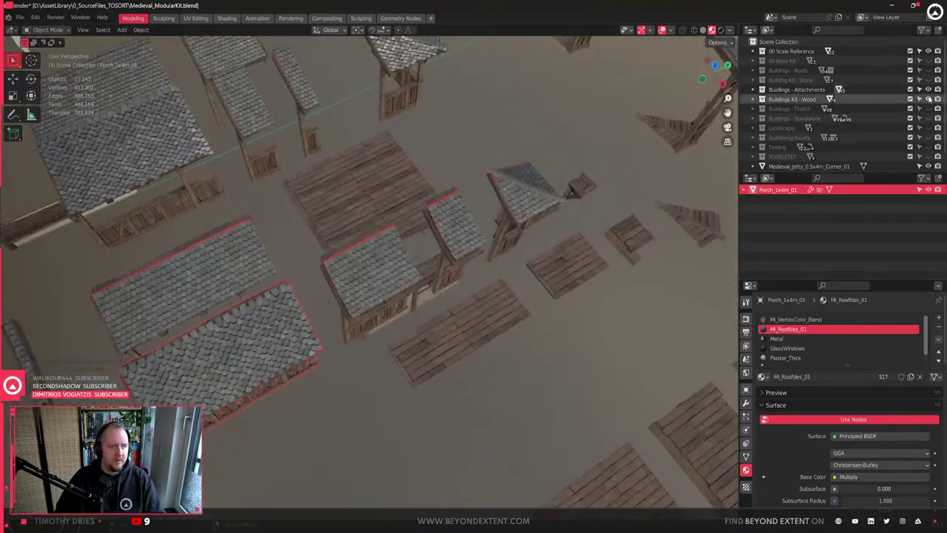
{"action": "left_click", "coordinate": [928, 89]}
{"action": "scroll", "coordinate": [424, 379], "scroll_direction": "up", "scroll_amount": 5}
- Select Medieval_Jetty_0.5x4m_01 and examine its beams and support brackets against the wall from below
{"action": "left_click", "coordinate": [442, 324]}
{"action": "middle_click_drag", "start_coordinate": [442, 324], "coordinate": [447, 282]}
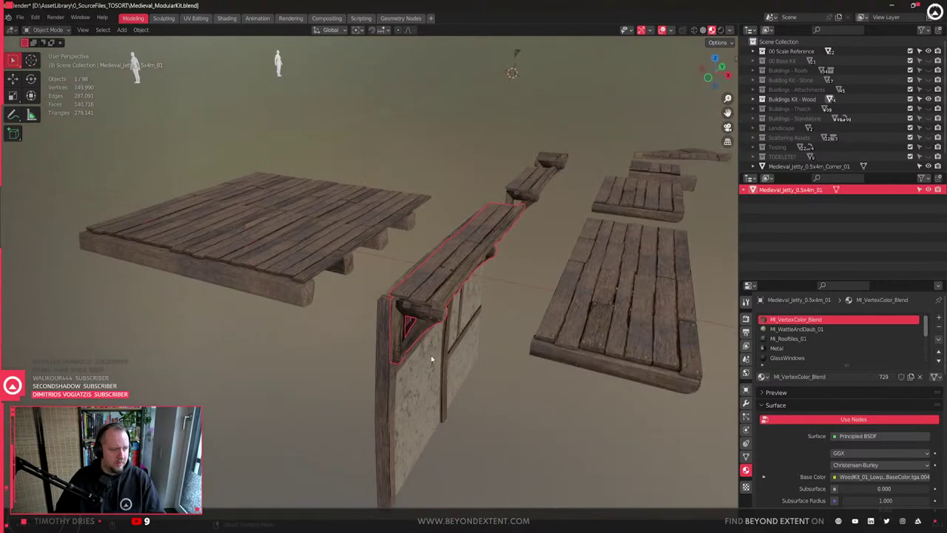
{"action": "left_click", "coordinate": [432, 360]}
{"action": "middle_click_drag", "start_coordinate": [431, 360], "coordinate": [465, 283]}
{"action": "left_click", "coordinate": [414, 278]}
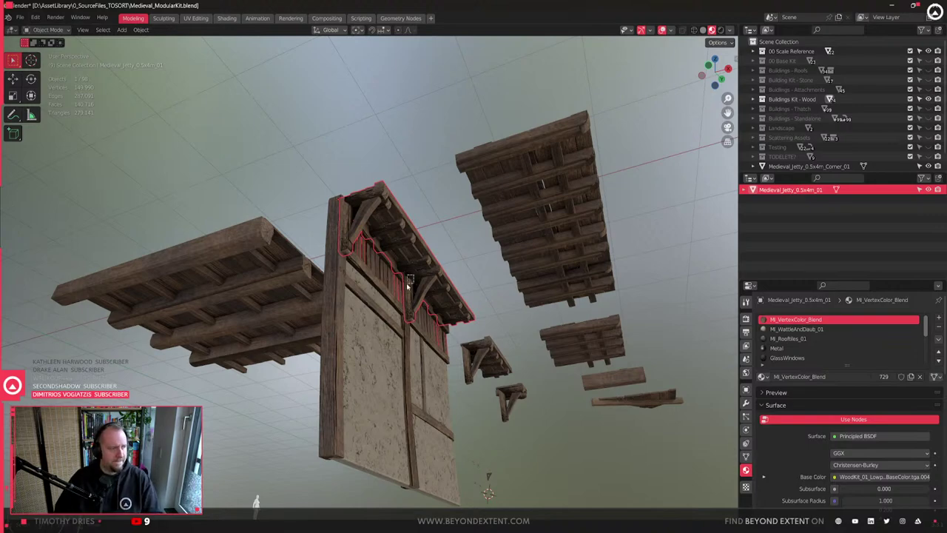
{"action": "left_click_drag", "start_coordinate": [414, 275], "coordinate": [406, 284]}
{"action": "scroll", "coordinate": [407, 285], "scroll_direction": "up", "scroll_amount": 2}
{"action": "key", "text": "ctrl+z"}
- Compare the plank layout and depth of Medieval_Jetty_1x4m_01 with Medieval_Jetty_0.5x4m_01 from above
{"action": "middle_click_drag", "start_coordinate": [543, 304], "coordinate": [347, 327], "text": "shift"}
{"action": "left_click", "coordinate": [466, 186]}
{"action": "middle_click_drag", "start_coordinate": [466, 186], "coordinate": [455, 230]}
{"action": "scroll", "coordinate": [465, 225], "scroll_direction": "down", "scroll_amount": 4}
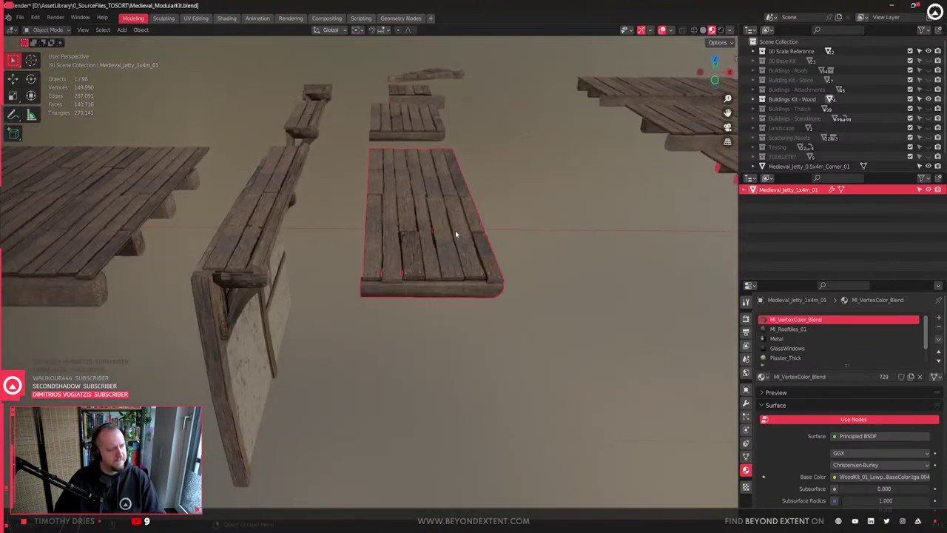
{"action": "middle_click_drag", "start_coordinate": [360, 256], "coordinate": [361, 272]}
{"action": "left_click", "coordinate": [361, 273]}
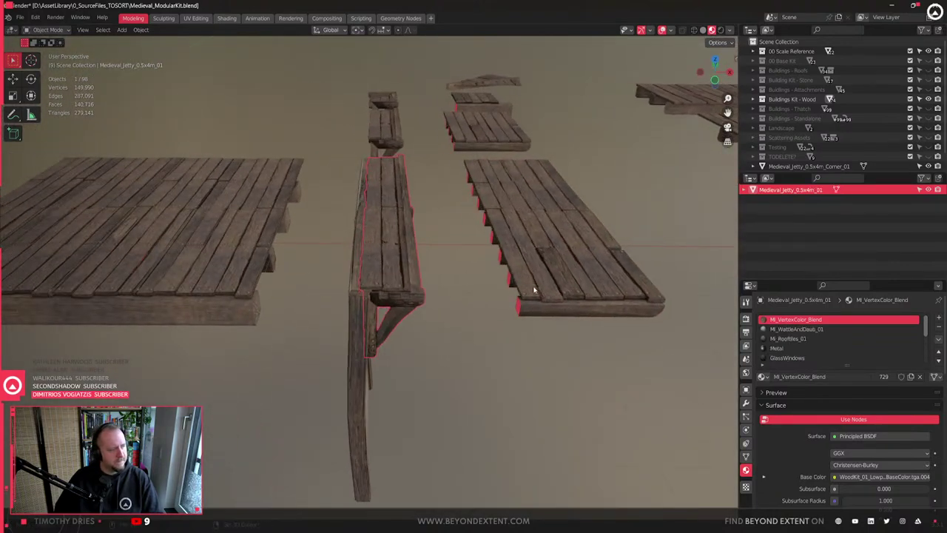
- Open the mesh of Medieval_Jetty_1x4m_01 for editing
{"action": "middle_click_drag", "start_coordinate": [534, 290], "coordinate": [419, 316], "text": "shift"}
{"action": "left_click", "coordinate": [420, 285]}
{"action": "scroll", "coordinate": [420, 285], "scroll_direction": "up", "scroll_amount": 1}
{"action": "key", "text": "Tab"}
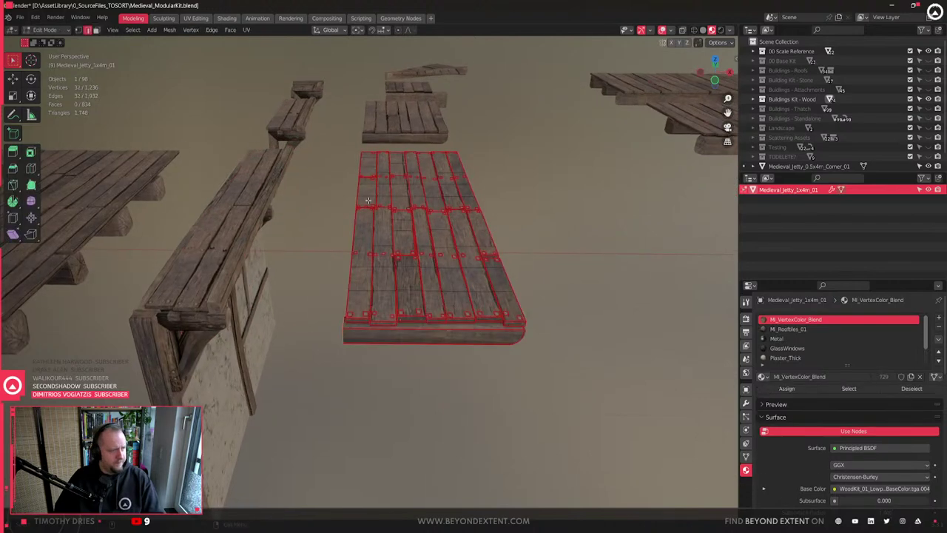
{"action": "left_click_drag", "start_coordinate": [340, 146], "coordinate": [386, 325]}
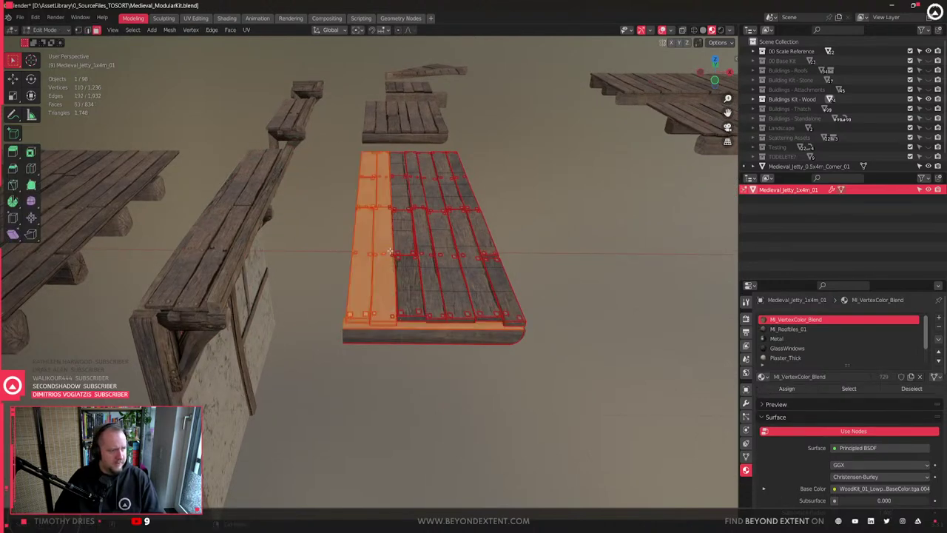
{"action": "middle_click_drag", "start_coordinate": [389, 253], "coordinate": [388, 261]}
{"action": "left_click", "coordinate": [386, 362]}
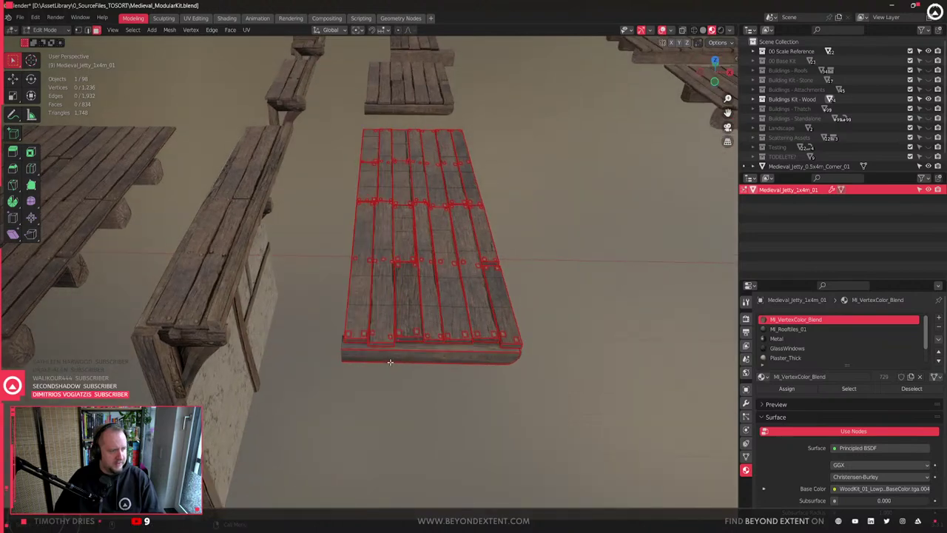
- Shorten the beams under Medieval_Jetty_1x4m_01 by moving their wall-side end edges outward past the first two plank rows
{"action": "middle_click_drag", "start_coordinate": [395, 354], "coordinate": [397, 334]}
{"action": "key", "text": "2"}
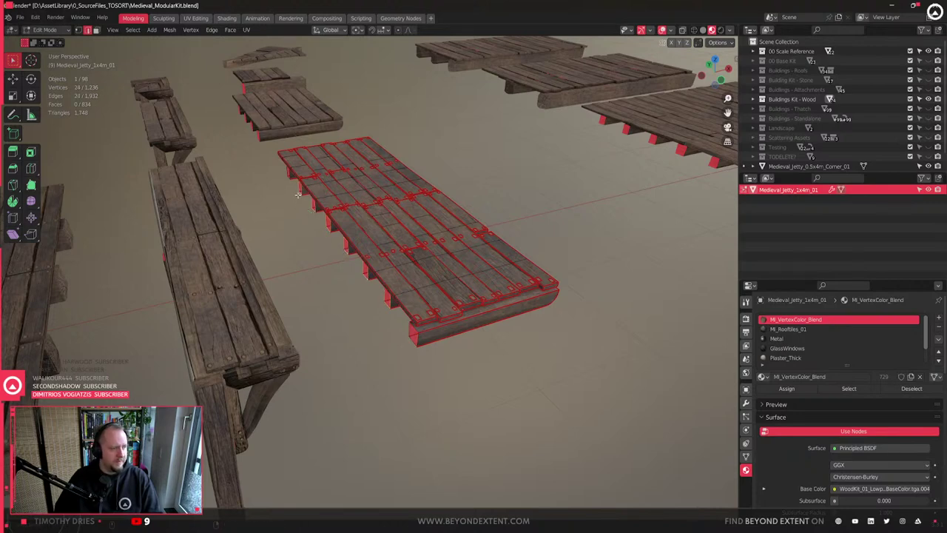
{"action": "middle_click_drag", "start_coordinate": [407, 350], "coordinate": [406, 331]}
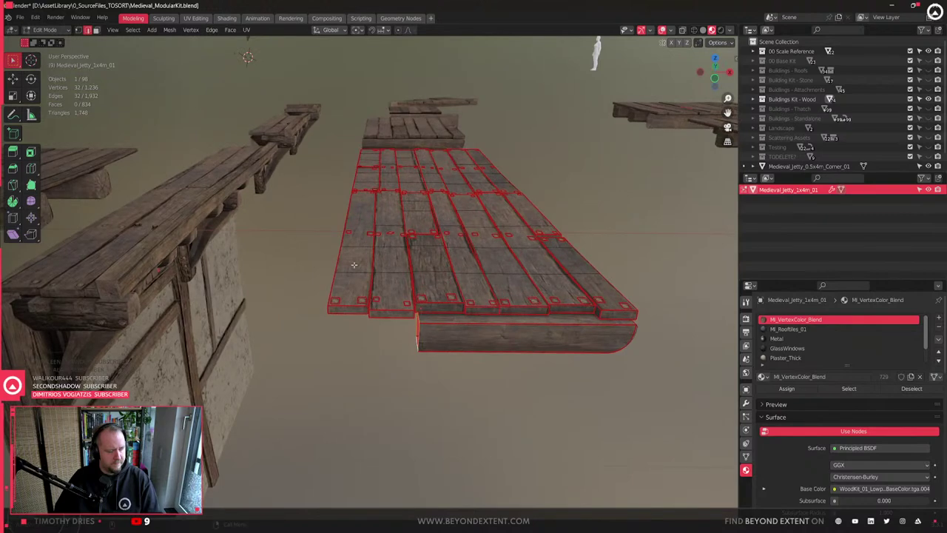
- Delete the faces of the two wall-side plank rows of Medieval_Jetty_1x4m_01, including their nails, and return to shaded object view
{"action": "key", "text": "3"}
{"action": "middle_click_drag", "start_coordinate": [358, 229], "coordinate": [360, 250]}
{"action": "left_click", "coordinate": [718, 59]}
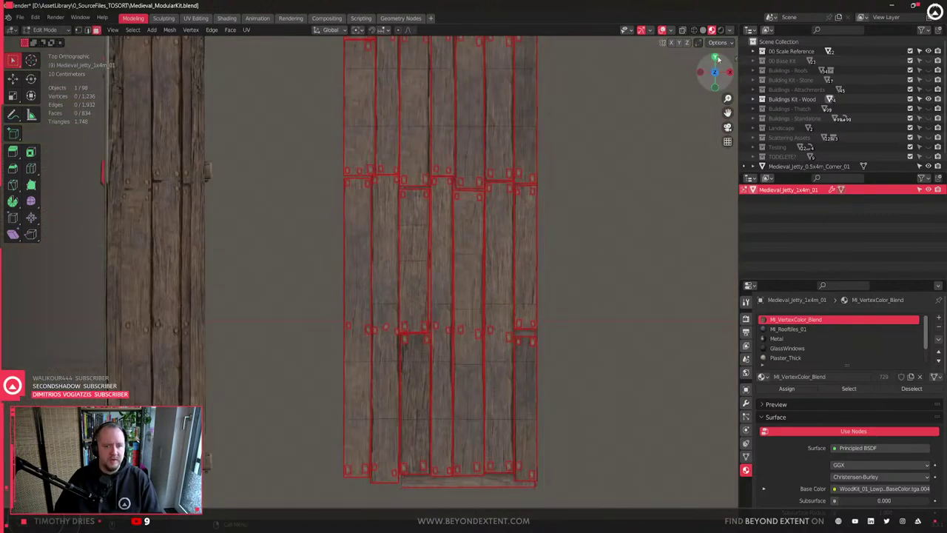
{"action": "key", "text": "shift+z"}
{"action": "scroll", "coordinate": [423, 233], "scroll_direction": "down", "scroll_amount": 4}
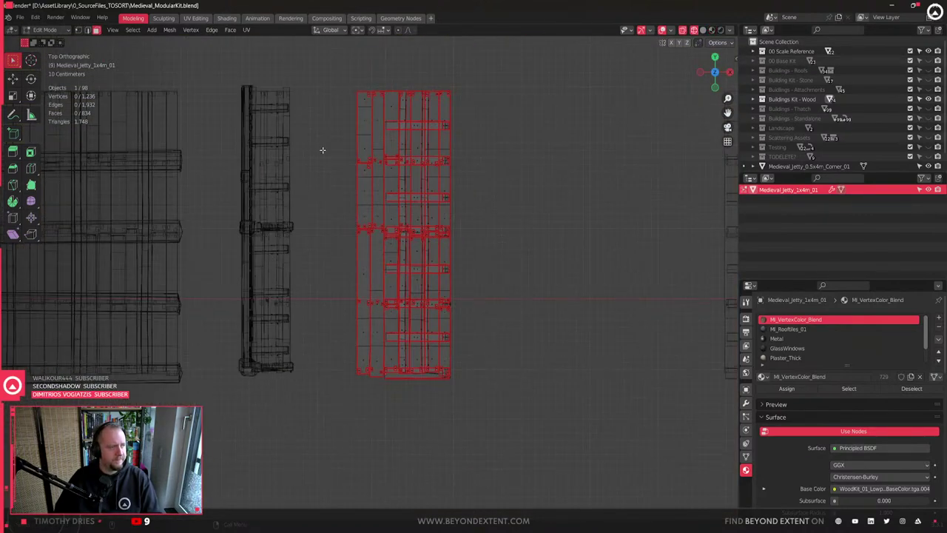
{"action": "left_click_drag", "start_coordinate": [312, 74], "coordinate": [382, 442]}
{"action": "scroll", "coordinate": [381, 441], "scroll_direction": "up", "scroll_amount": 6}
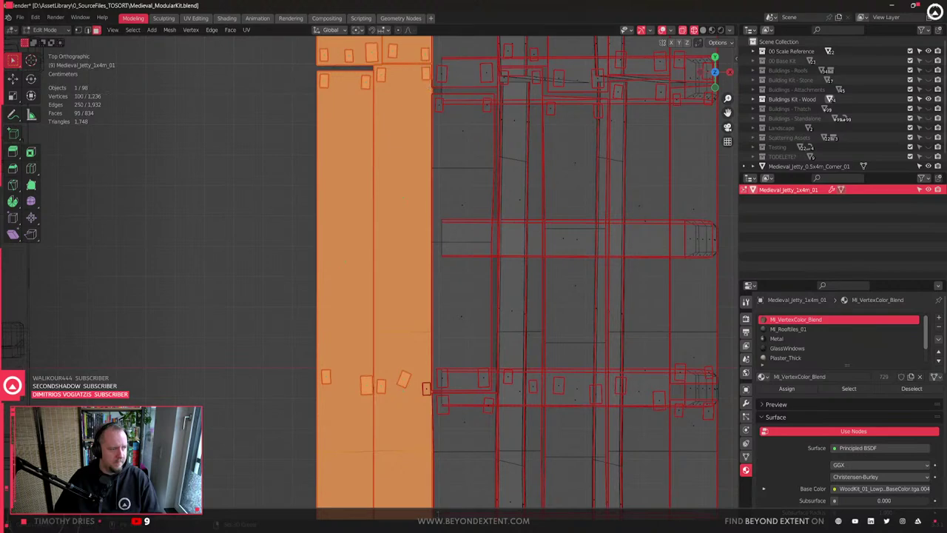
{"action": "scroll", "coordinate": [422, 390], "scroll_direction": "down", "scroll_amount": 4}
{"action": "key", "text": "x"}
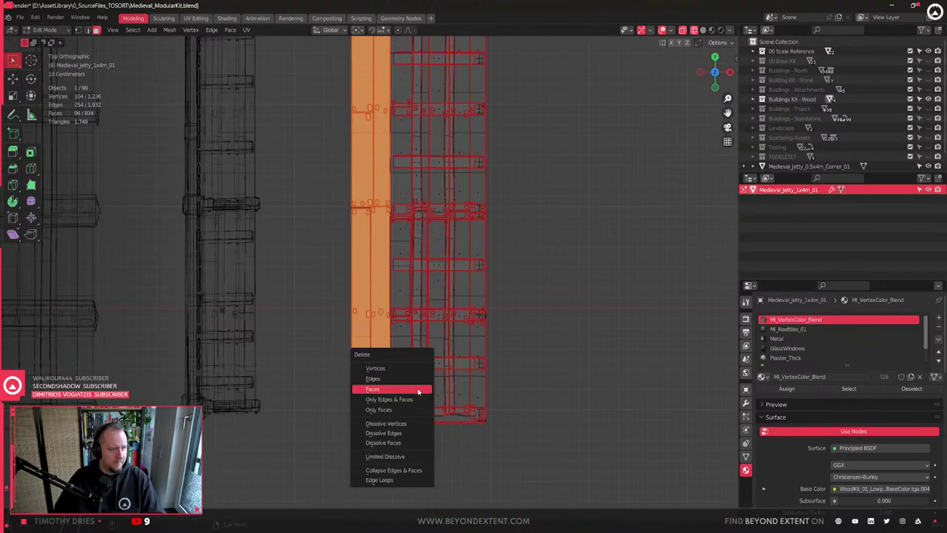
{"action": "left_click", "coordinate": [423, 391]}
{"action": "scroll", "coordinate": [394, 347], "scroll_direction": "down", "scroll_amount": 2}
{"action": "scroll", "coordinate": [394, 345], "scroll_direction": "up", "scroll_amount": 2}
{"action": "key", "text": "Tab"}
{"action": "key", "text": "z"}
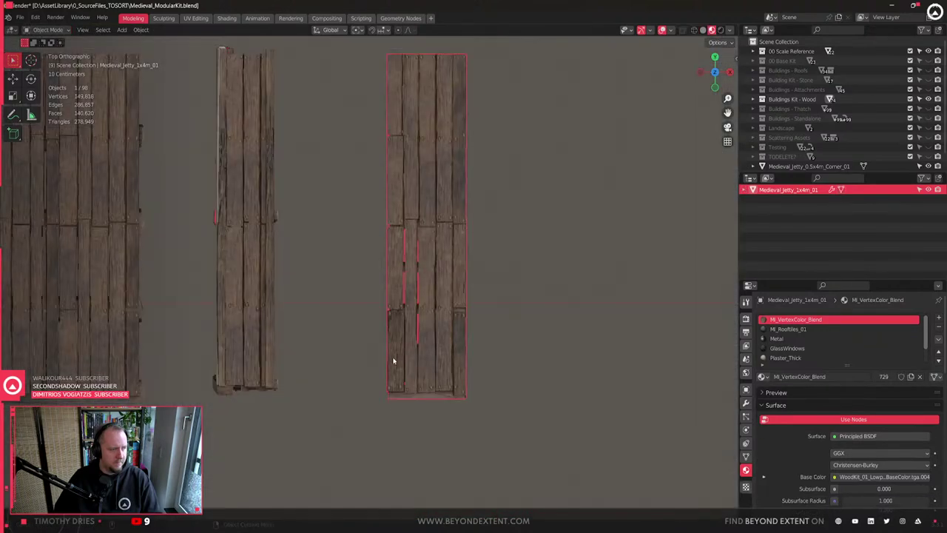
- Select Medieval_Jetty_0.5x4m_01 and view it beside the trimmed Medieval_Jetty_1x4m_01
{"action": "middle_click_drag", "start_coordinate": [393, 362], "coordinate": [385, 344]}
{"action": "middle_click_drag", "start_coordinate": [273, 338], "coordinate": [354, 333], "text": "shift"}
{"action": "left_click", "coordinate": [326, 326]}
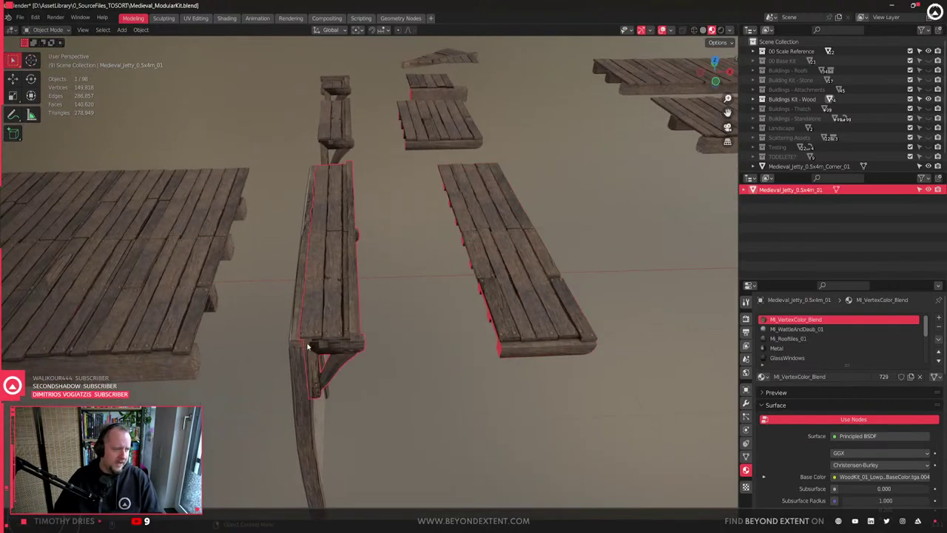
- Duplicate the 0.5x4m jetty along the X axis onto the neighbouring 1x4m jetty, about 2 m away
{"action": "left_click", "coordinate": [523, 326]}
{"action": "middle_click_drag", "start_coordinate": [523, 326], "coordinate": [460, 371]}
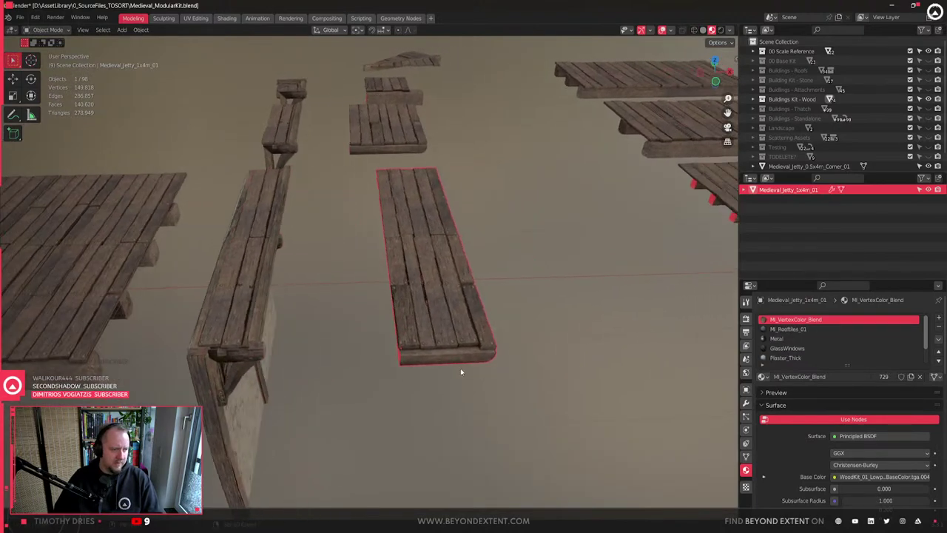
{"action": "middle_click_drag", "start_coordinate": [374, 358], "coordinate": [322, 360]}
{"action": "left_click", "coordinate": [234, 354]}
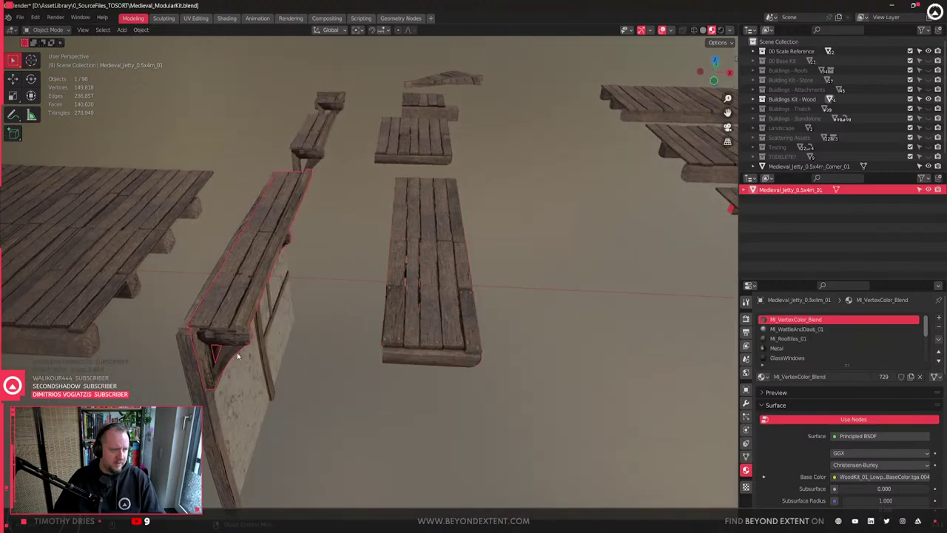
{"action": "scroll", "coordinate": [234, 354], "scroll_direction": "up", "scroll_amount": 1}
{"action": "key", "text": "shift+d"}
{"action": "key", "text": "x"}
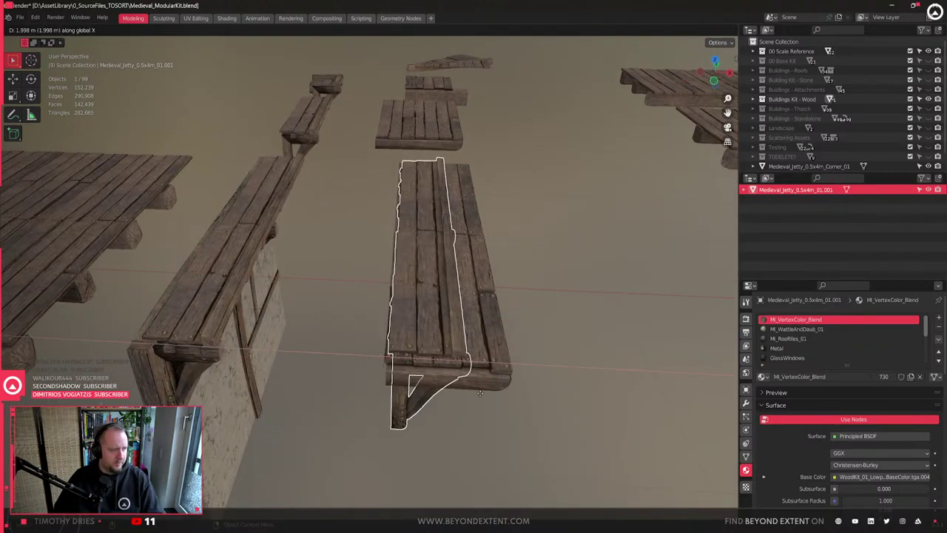
{"action": "left_click", "coordinate": [459, 393]}
- Delete the long strip faces beneath the planks along the side of the 1x4m jetty
{"action": "key", "text": "Tab"}
{"action": "middle_click_drag", "start_coordinate": [451, 393], "coordinate": [633, 287]}
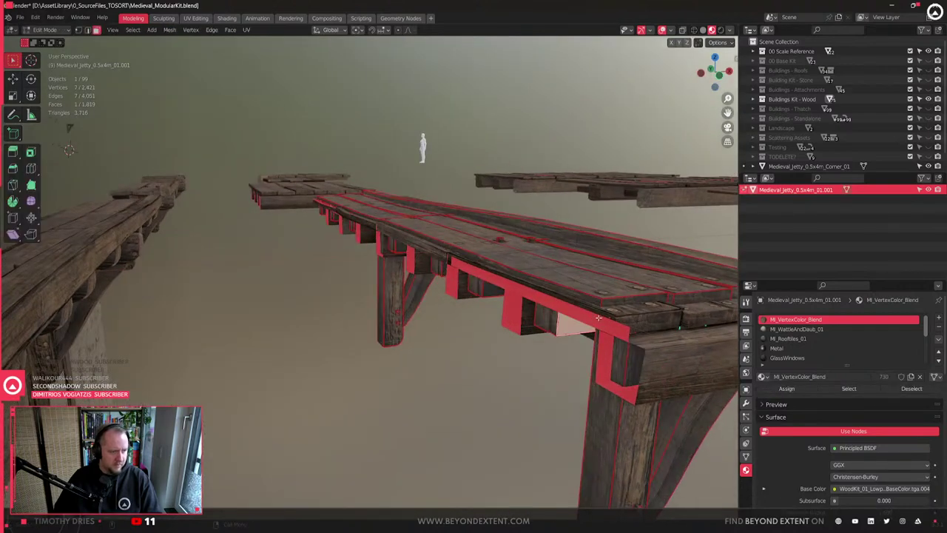
{"action": "left_click", "coordinate": [623, 336]}
{"action": "middle_click_drag", "start_coordinate": [625, 335], "coordinate": [265, 338]}
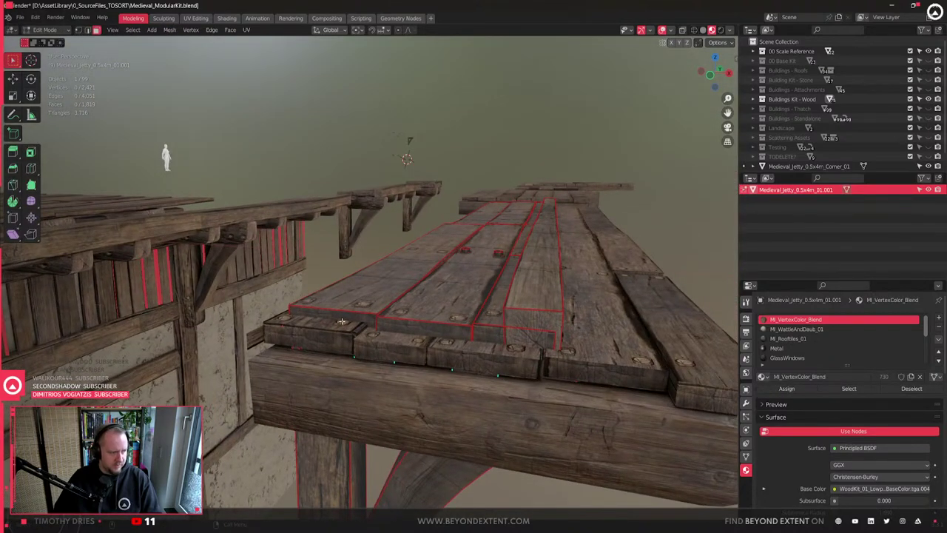
{"action": "key", "text": "Tab"}
{"action": "left_click", "coordinate": [274, 342]}
{"action": "key", "text": "Tab"}
{"action": "middle_click_drag", "start_coordinate": [257, 339], "coordinate": [302, 338]}
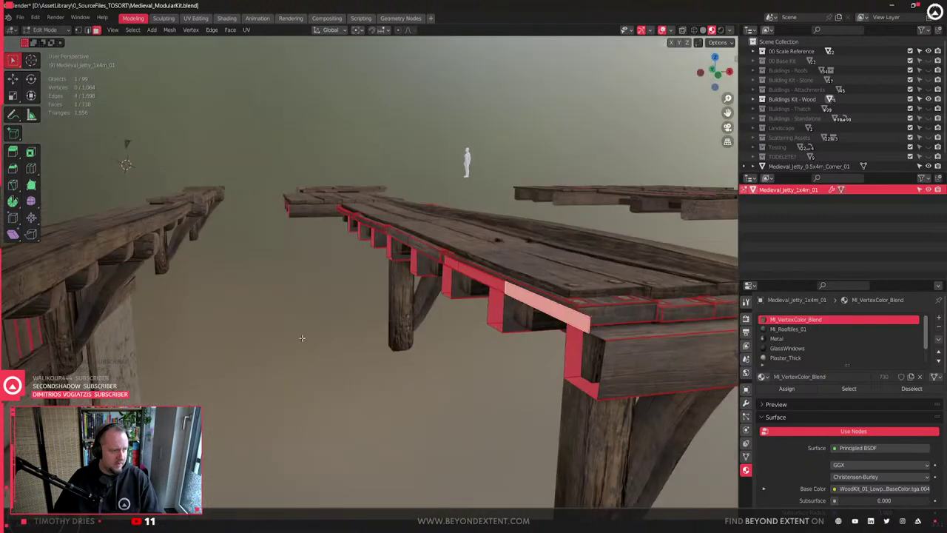
{"action": "key", "text": "x"}
{"action": "left_click", "coordinate": [302, 338]}
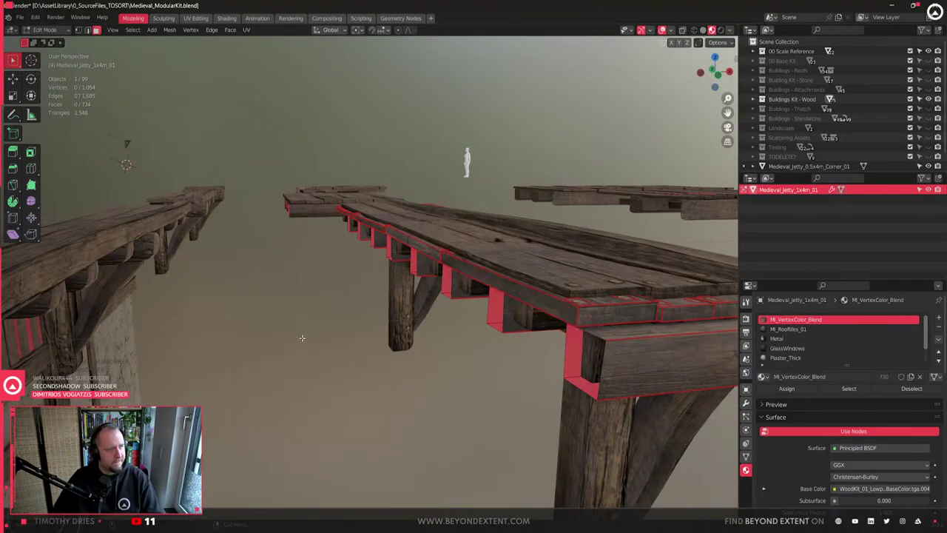
- Move the duplicated 0.5x4m jetty along the X axis until it is clear of the 1x4m jetty
{"action": "middle_click_drag", "start_coordinate": [435, 287], "coordinate": [446, 313]}
{"action": "scroll", "coordinate": [460, 280], "scroll_direction": "down", "scroll_amount": 4}
{"action": "key", "text": "Tab"}
{"action": "left_click", "coordinate": [429, 291]}
{"action": "left_click", "coordinate": [396, 356]}
{"action": "left_click", "coordinate": [361, 370]}
{"action": "left_click", "coordinate": [446, 312]}
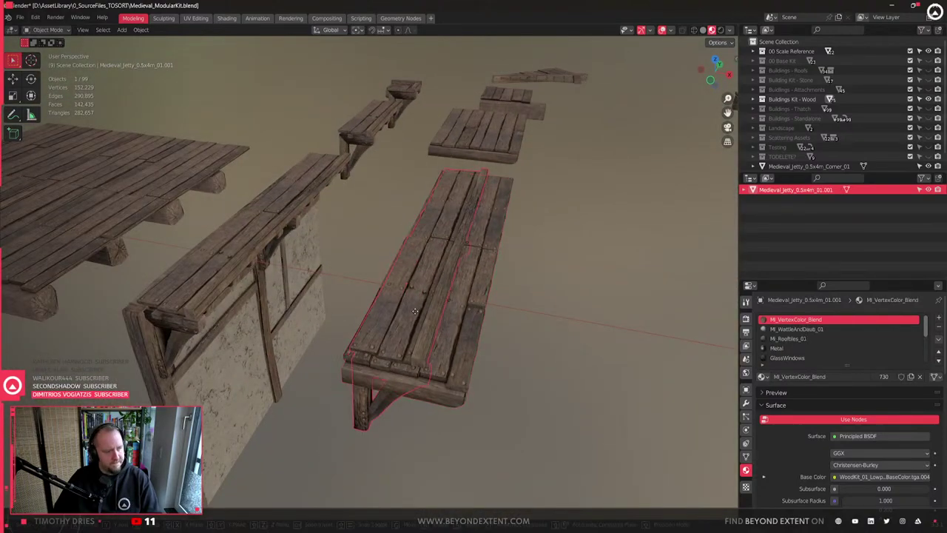
{"action": "key", "text": "g"}
{"action": "key", "text": "z"}
{"action": "key", "text": "x"}
{"action": "left_click", "coordinate": [588, 347]}
- Select the end support bracket of the duplicated jetty with its beam, post, brace and pegs, and separate it into its own object
{"action": "middle_click_drag", "start_coordinate": [587, 342], "coordinate": [382, 464]}
{"action": "key", "text": "Tab"}
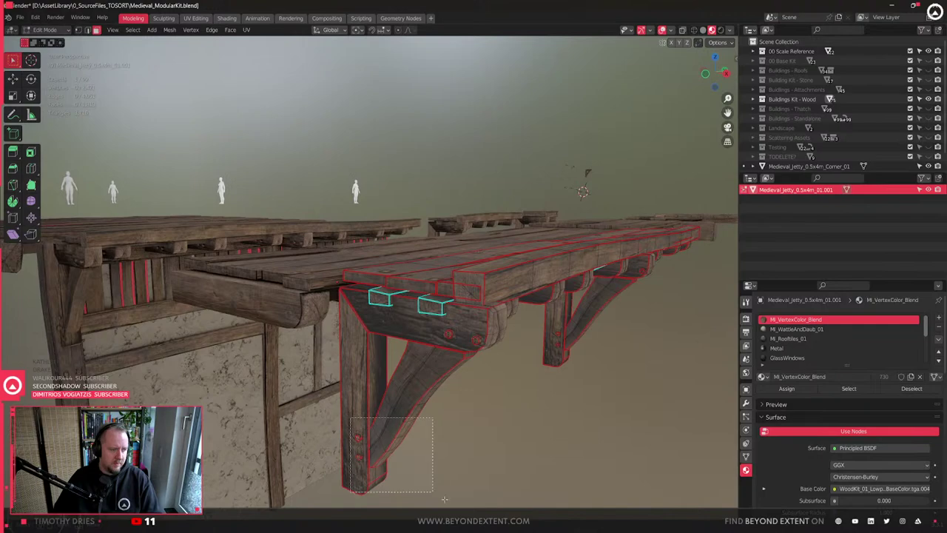
{"action": "key", "text": "l"}
{"action": "key", "text": "l"}
{"action": "middle_click_drag", "start_coordinate": [443, 328], "coordinate": [418, 327]}
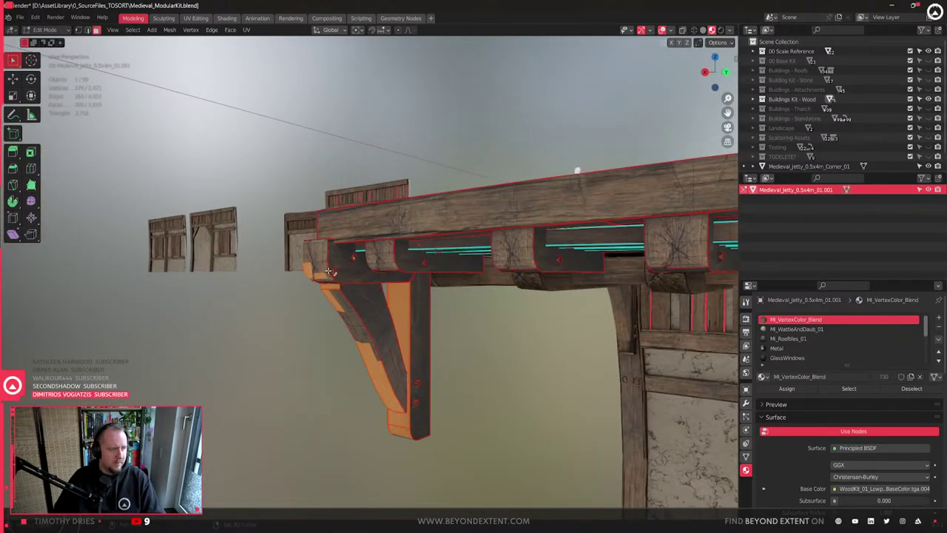
{"action": "key", "text": "shift+z"}
{"action": "key", "text": "l"}
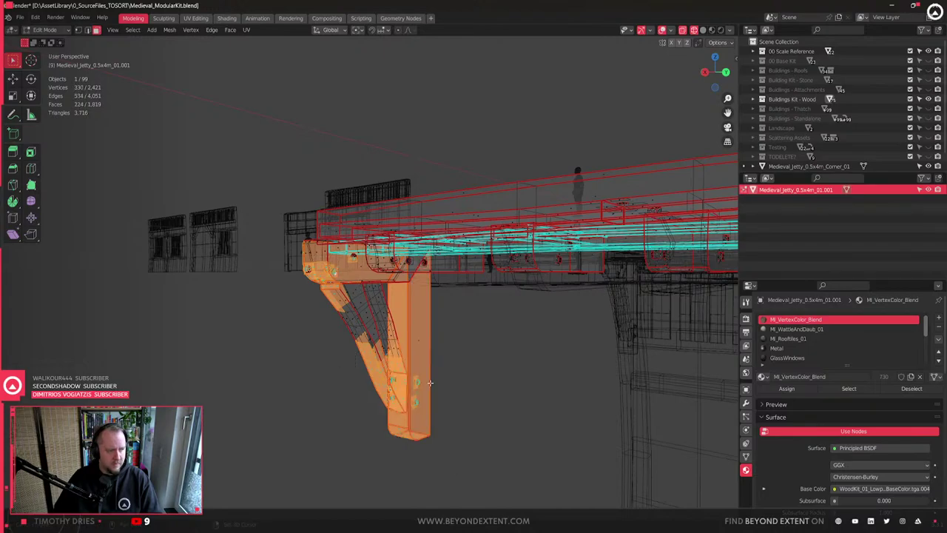
{"action": "key", "text": "l"}
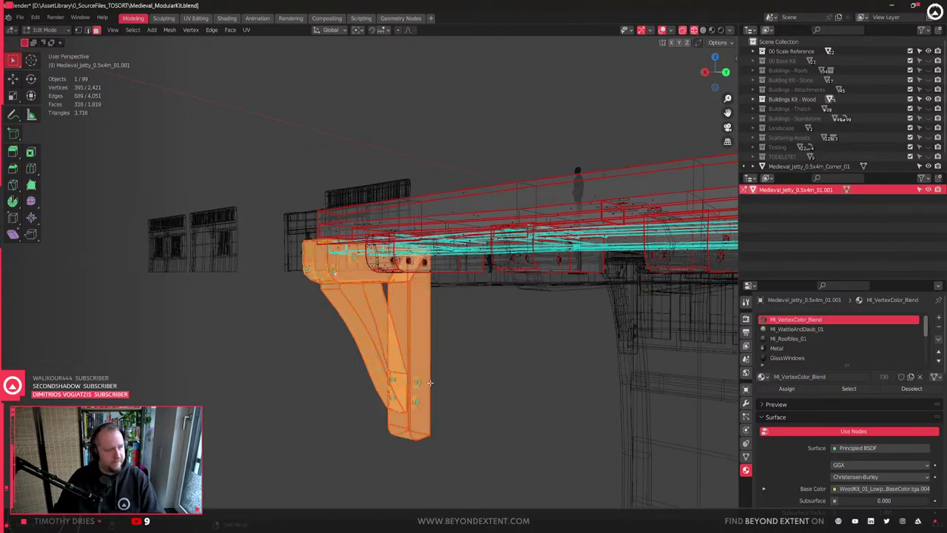
{"action": "scroll", "coordinate": [431, 383], "scroll_direction": "up", "scroll_amount": 4}
{"action": "middle_click_drag", "start_coordinate": [431, 382], "coordinate": [522, 356]}
{"action": "key", "text": "p"}
{"action": "left_click", "coordinate": [482, 358]}
{"action": "key", "text": "Tab"}
{"action": "middle_click_drag", "start_coordinate": [622, 449], "coordinate": [455, 320]}
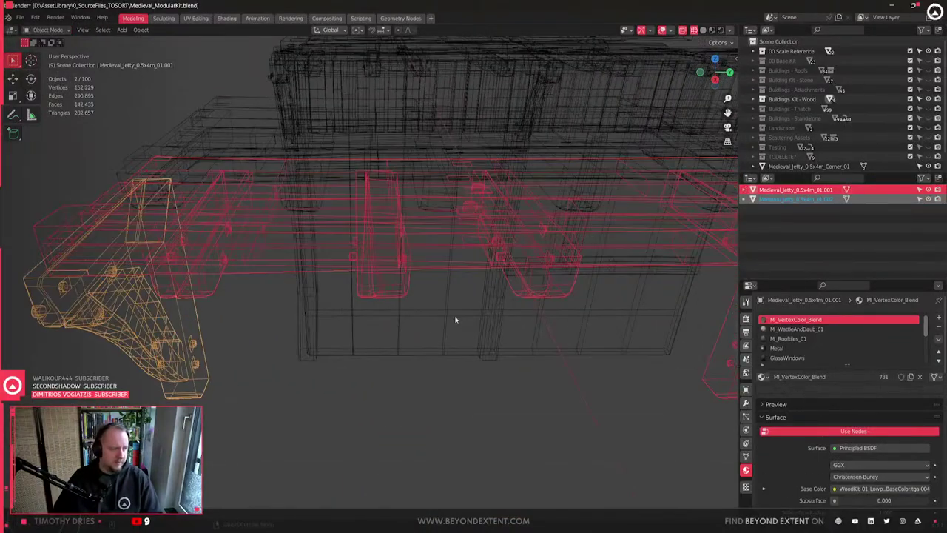
- Select the second support bracket of the duplicated jetty with all its linked parts and pegs, and separate it into its own object
{"action": "left_click", "coordinate": [555, 256]}
{"action": "scroll", "coordinate": [556, 256], "scroll_direction": "down", "scroll_amount": 3}
{"action": "middle_click_drag", "start_coordinate": [556, 256], "coordinate": [299, 343], "text": "shift"}
{"action": "left_click", "coordinate": [377, 339]}
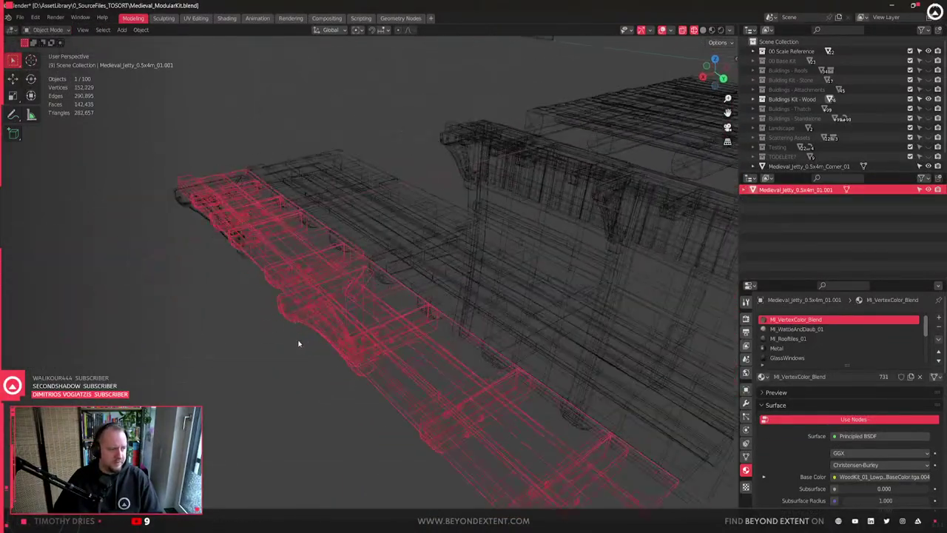
{"action": "scroll", "coordinate": [294, 342], "scroll_direction": "up", "scroll_amount": 2}
{"action": "key", "text": "shift+z"}
{"action": "mouse_move", "coordinate": [265, 374]}
{"action": "middle_mouse_down"}
{"action": "mouse_move", "coordinate": [376, 253]}
{"action": "mouse_move", "coordinate": [370, 214]}
{"action": "mouse_move", "coordinate": [330, 161]}
{"action": "mouse_move", "coordinate": [334, 177]}
{"action": "mouse_move", "coordinate": [377, 203]}
{"action": "middle_mouse_up"}
{"action": "key", "text": "Tab"}
{"action": "key", "text": "shift+z"}
{"action": "left_click_drag", "start_coordinate": [297, 163], "coordinate": [393, 241]}
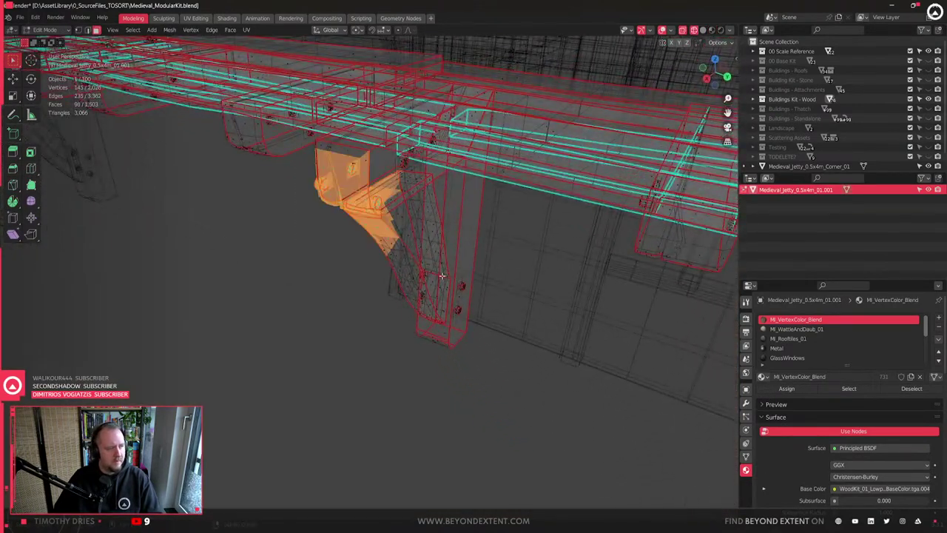
{"action": "left_click_drag", "start_coordinate": [426, 287], "coordinate": [481, 374], "text": "shift"}
{"action": "scroll", "coordinate": [506, 286], "scroll_direction": "up", "scroll_amount": 3}
{"action": "middle_click_drag", "start_coordinate": [506, 286], "coordinate": [479, 271]}
{"action": "left_click_drag", "start_coordinate": [496, 274], "coordinate": [413, 223], "text": "shift"}
{"action": "middle_click_drag", "start_coordinate": [464, 270], "coordinate": [529, 273]}
{"action": "middle_click_drag", "start_coordinate": [374, 275], "coordinate": [423, 246]}
{"action": "scroll", "coordinate": [382, 278], "scroll_direction": "up", "scroll_amount": 3}
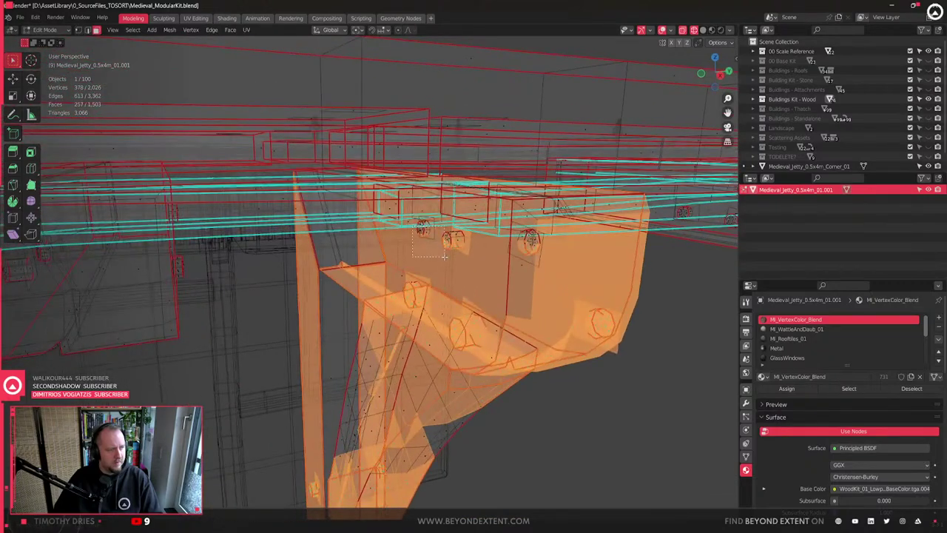
{"action": "left_click_drag", "start_coordinate": [507, 248], "coordinate": [549, 283], "text": "shift"}
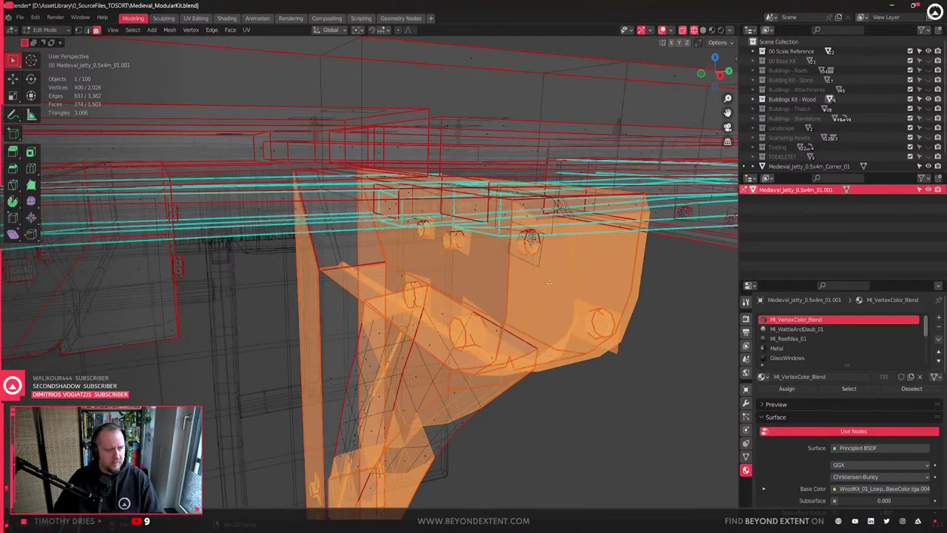
{"action": "key", "text": "ctrl+l"}
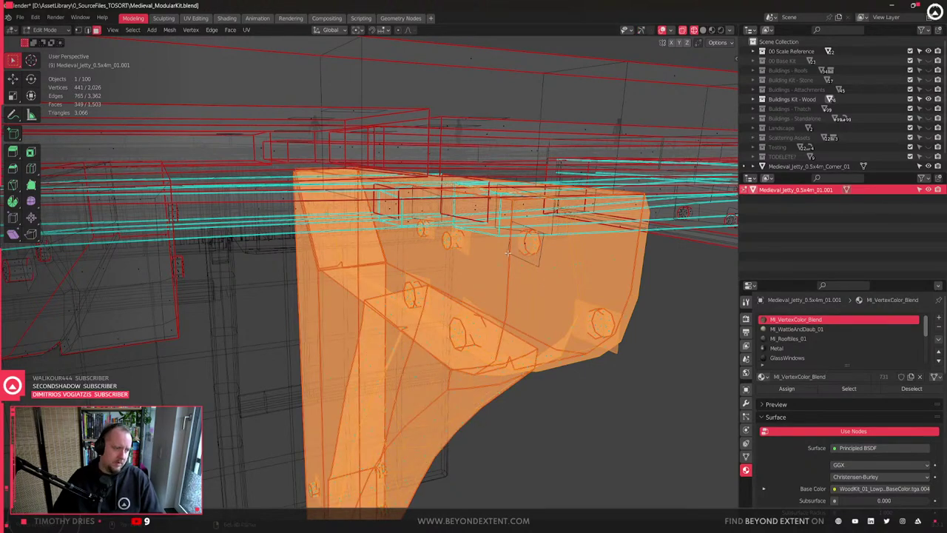
{"action": "left_click", "coordinate": [526, 239], "text": "shift"}
{"action": "scroll", "coordinate": [526, 243], "scroll_direction": "down", "scroll_amount": 5}
{"action": "middle_click_drag", "start_coordinate": [521, 311], "coordinate": [452, 334]}
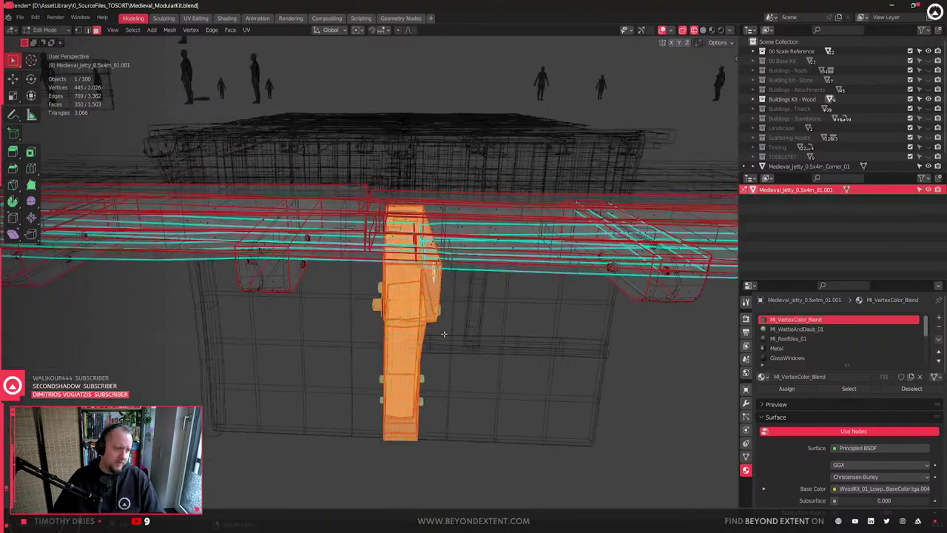
{"action": "key", "text": "p"}
{"action": "left_click", "coordinate": [445, 335]}
{"action": "scroll", "coordinate": [446, 331], "scroll_direction": "down", "scroll_amount": 3}
{"action": "key", "text": "Tab"}
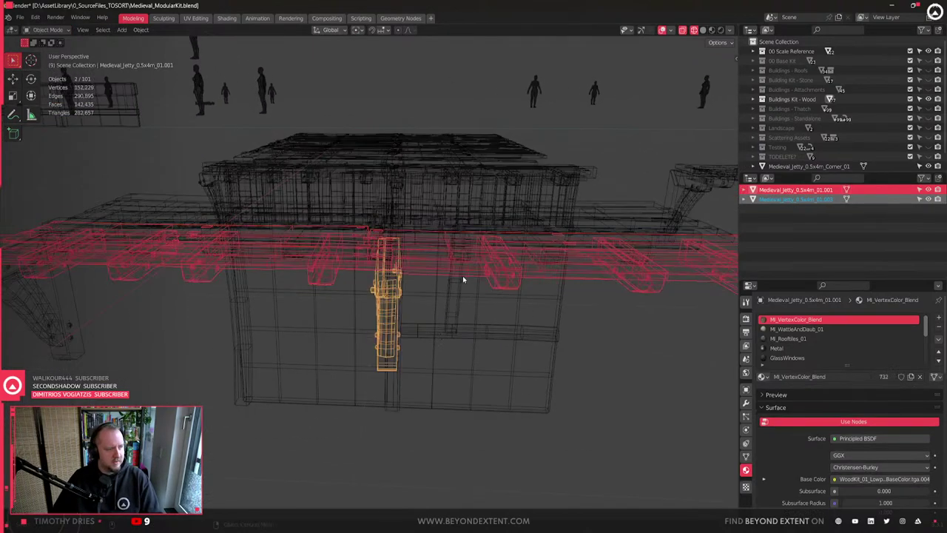
- Delete the leftover deck of the duplicated jetty, keeping only the two separated brackets
{"action": "left_click", "coordinate": [463, 276]}
{"action": "left_click", "coordinate": [474, 245]}
{"action": "key", "text": "shift+z"}
{"action": "middle_click_drag", "start_coordinate": [332, 319], "coordinate": [418, 286]}
{"action": "key", "text": "x"}
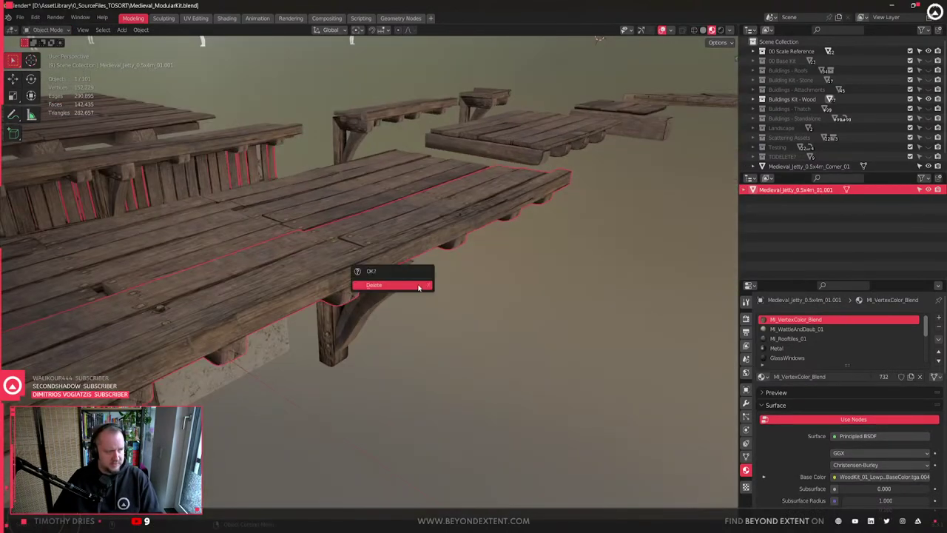
{"action": "left_click", "coordinate": [400, 287]}
- Select the upper peg faces hidden inside the second bracket's beam and move them along the Y axis to protrude from its side
{"action": "scroll", "coordinate": [390, 290], "scroll_direction": "up", "scroll_amount": 3}
{"action": "left_click", "coordinate": [426, 316]}
{"action": "middle_click_drag", "start_coordinate": [431, 323], "coordinate": [298, 287]}
{"action": "scroll", "coordinate": [471, 291], "scroll_direction": "up", "scroll_amount": 4}
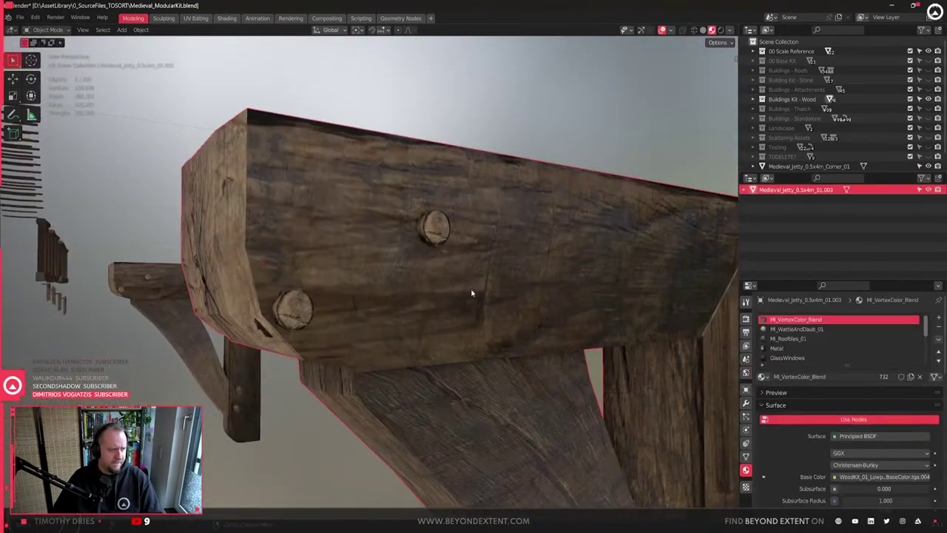
{"action": "middle_click_drag", "start_coordinate": [472, 292], "coordinate": [486, 321]}
{"action": "scroll", "coordinate": [588, 318], "scroll_direction": "up", "scroll_amount": 2}
{"action": "scroll", "coordinate": [488, 319], "scroll_direction": "up", "scroll_amount": 2}
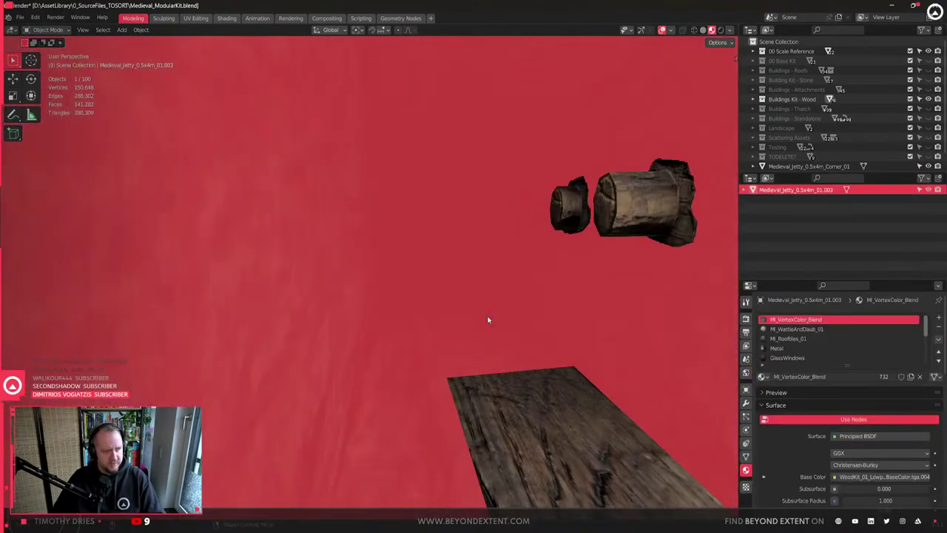
{"action": "scroll", "coordinate": [489, 319], "scroll_direction": "down", "scroll_amount": 1}
{"action": "key", "text": "Tab"}
{"action": "left_click_drag", "start_coordinate": [509, 181], "coordinate": [627, 259]}
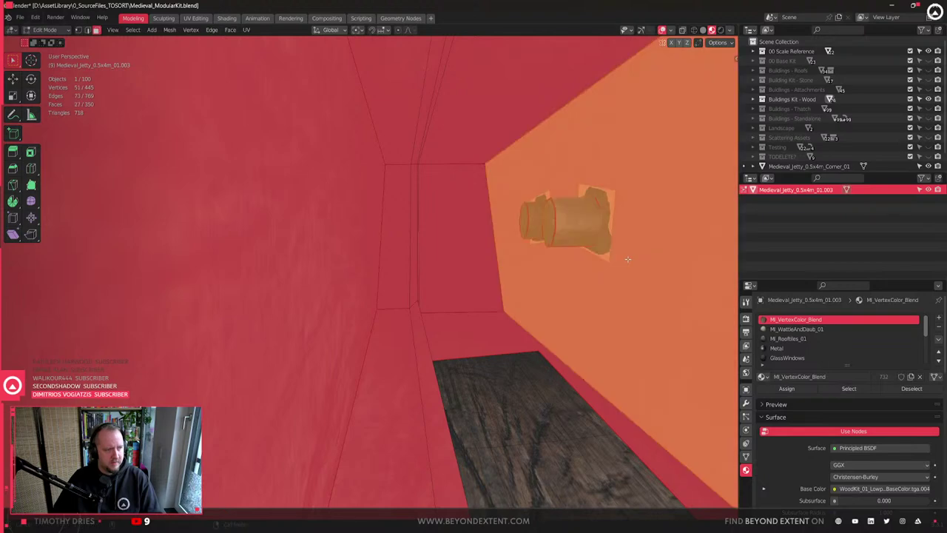
{"action": "key", "text": "shift+z"}
{"action": "key", "text": "shift+z"}
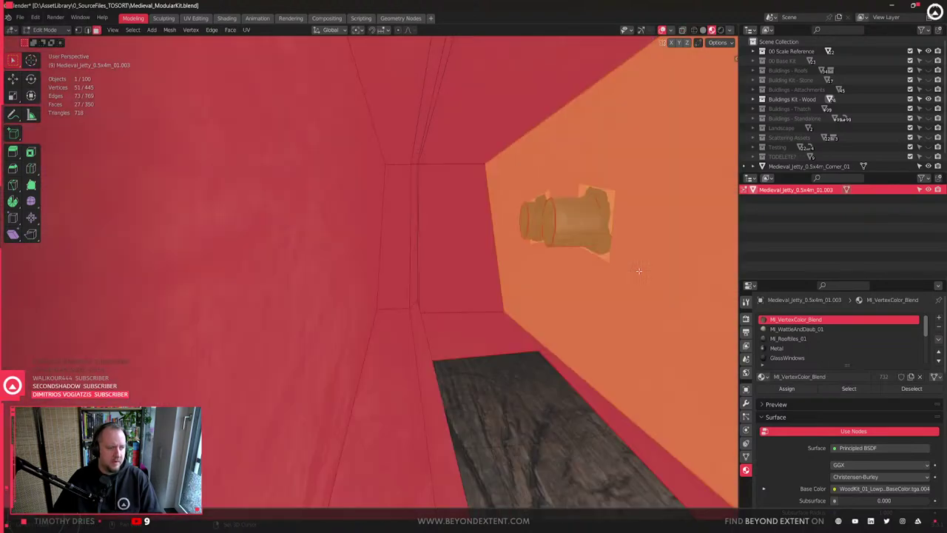
{"action": "left_click_drag", "start_coordinate": [528, 202], "coordinate": [615, 255], "text": "shift"}
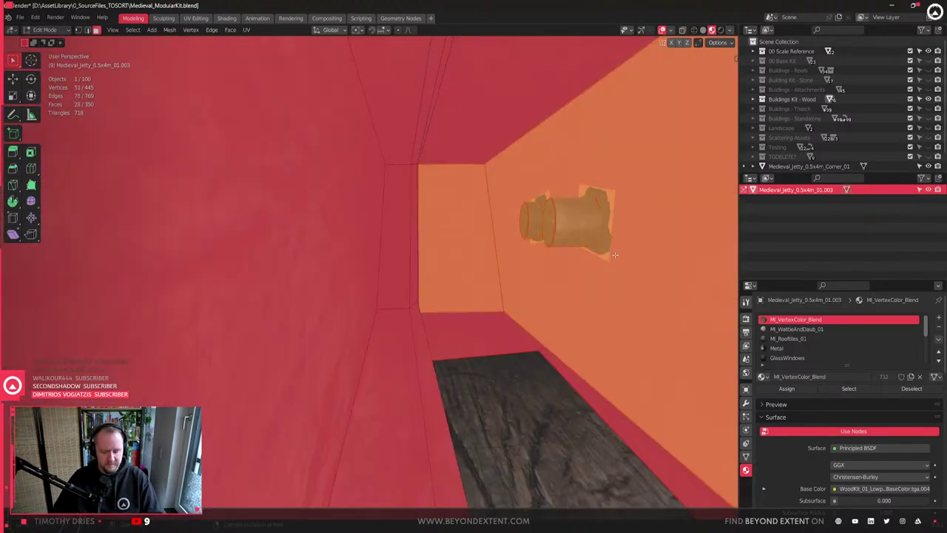
{"action": "left_click", "coordinate": [474, 242], "text": "shift"}
{"action": "left_click", "coordinate": [570, 305], "text": "shift"}
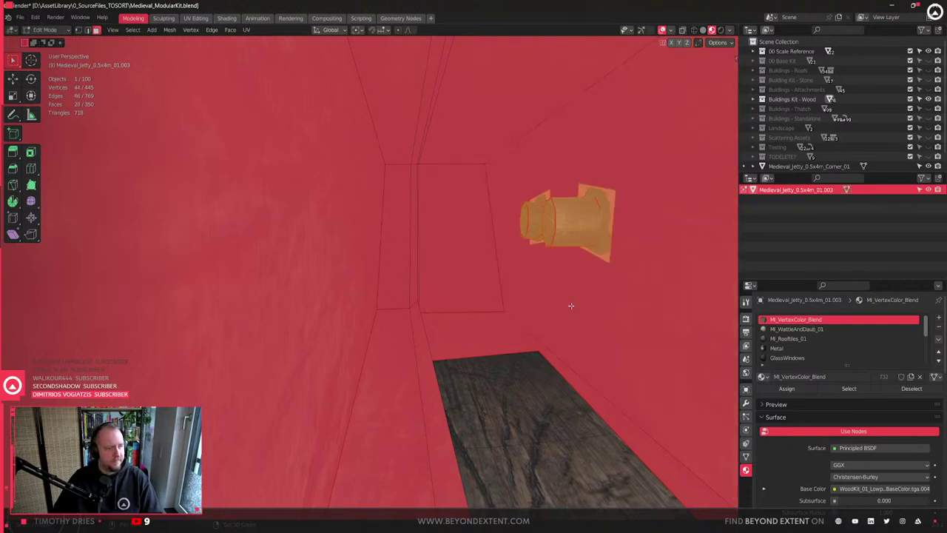
{"action": "middle_click_drag", "start_coordinate": [571, 305], "coordinate": [475, 305]}
{"action": "key", "text": "g"}
{"action": "key", "text": "y"}
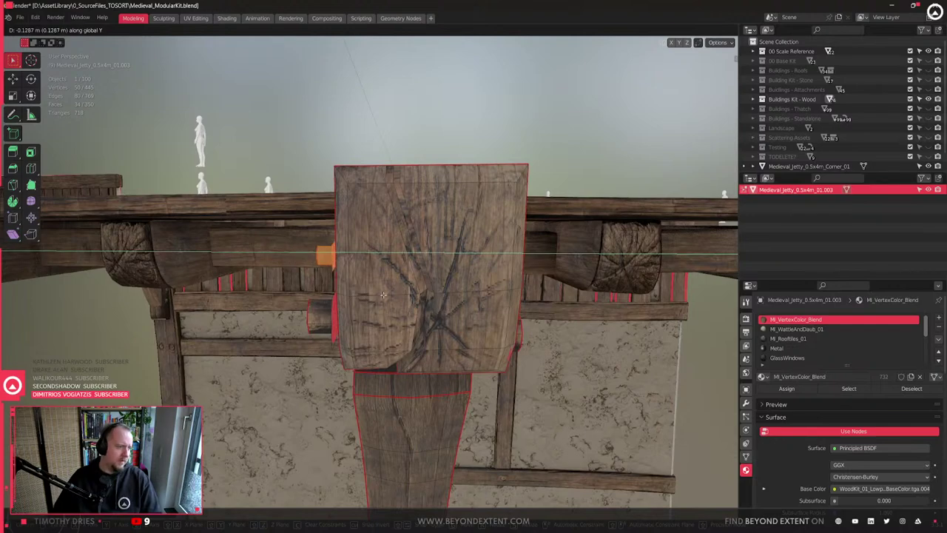
{"action": "left_click", "coordinate": [354, 293]}
- Refine the peg's position along the Y axis so it sits in the beam's side face
{"action": "middle_click_drag", "start_coordinate": [354, 294], "coordinate": [393, 302]}
{"action": "scroll", "coordinate": [393, 303], "scroll_direction": "up", "scroll_amount": 1}
{"action": "key", "text": "g"}
{"action": "key", "text": "y"}
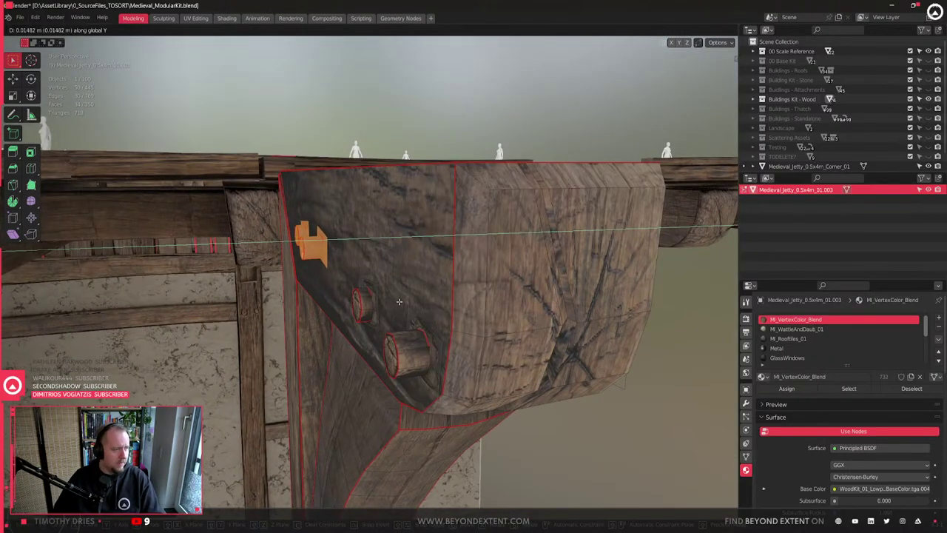
{"action": "right_click", "coordinate": [398, 295]}
{"action": "key", "text": "ctrl+z"}
{"action": "key", "text": "q"}
{"action": "left_click", "coordinate": [398, 295]}
{"action": "key", "text": "g"}
{"action": "key", "text": "y"}
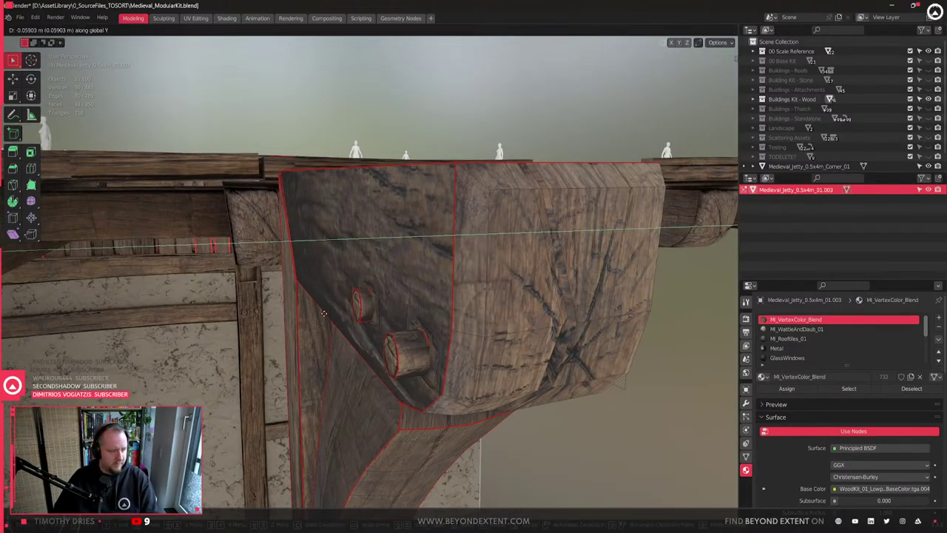
{"action": "left_click", "coordinate": [356, 324]}
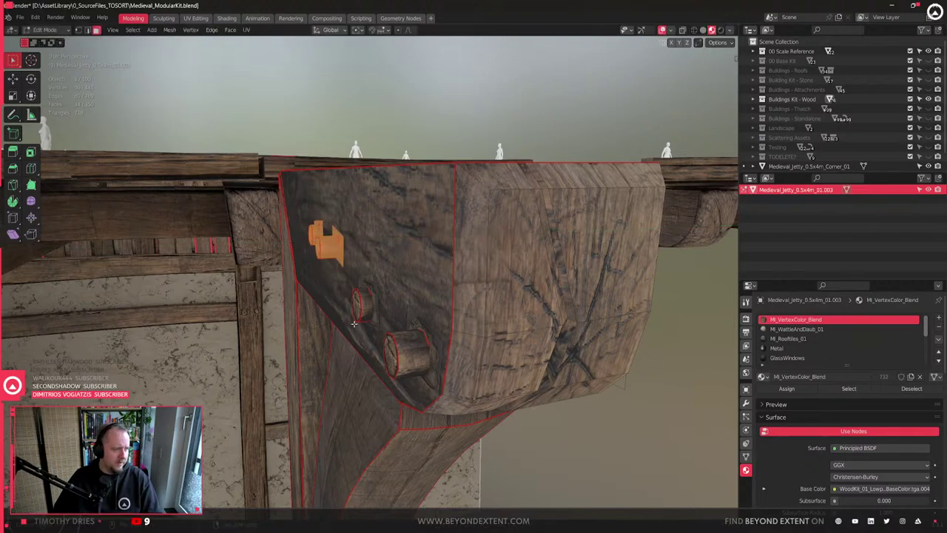
- Select both separated brackets and move them together along the X axis to the 1x4m jetty
{"action": "scroll", "coordinate": [355, 325], "scroll_direction": "down", "scroll_amount": 6}
{"action": "key", "text": "Tab"}
{"action": "middle_click_drag", "start_coordinate": [354, 325], "coordinate": [460, 358]}
{"action": "scroll", "coordinate": [386, 296], "scroll_direction": "down", "scroll_amount": 6}
{"action": "left_click", "coordinate": [366, 328]}
{"action": "middle_click_drag", "start_coordinate": [370, 337], "coordinate": [590, 334]}
{"action": "key", "text": "shift+d"}
{"action": "key", "text": "y"}
{"action": "key", "text": "x"}
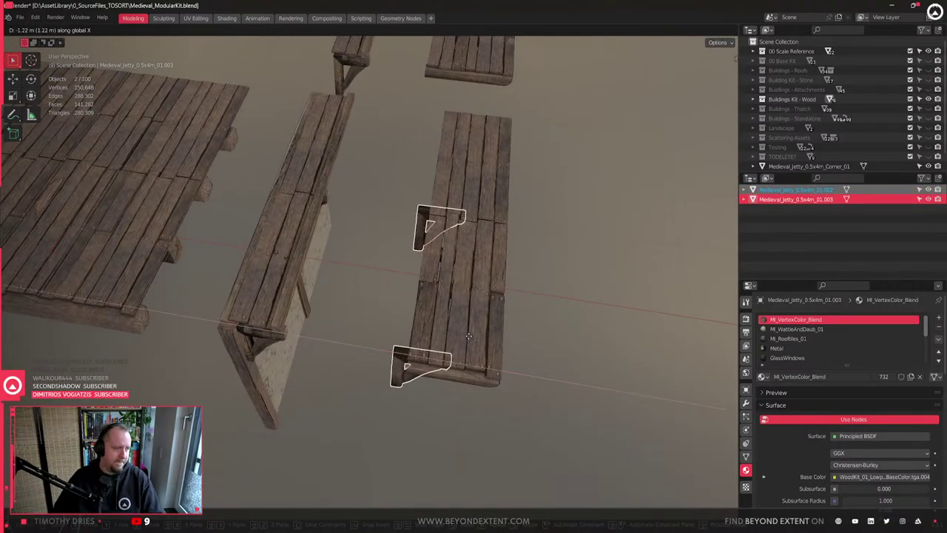
{"action": "left_click", "coordinate": [411, 340]}
- Adjust both brackets' height along the Z axis to fit the underside of the 1x4m jetty, and check the fit from below
{"action": "key", "text": "g"}
{"action": "key", "text": "z"}
{"action": "left_click", "coordinate": [454, 353]}
{"action": "scroll", "coordinate": [454, 353], "scroll_direction": "up", "scroll_amount": 2}
{"action": "middle_click_drag", "start_coordinate": [535, 376], "coordinate": [482, 255]}
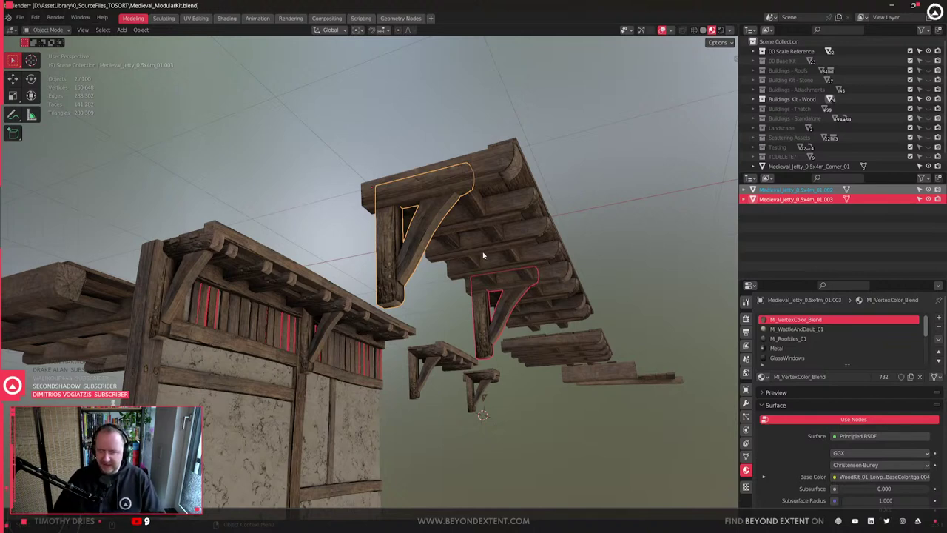
{"action": "scroll", "coordinate": [417, 273], "scroll_direction": "up", "scroll_amount": 5}
{"action": "left_click", "coordinate": [417, 273]}
{"action": "middle_click_drag", "start_coordinate": [417, 273], "coordinate": [401, 274]}
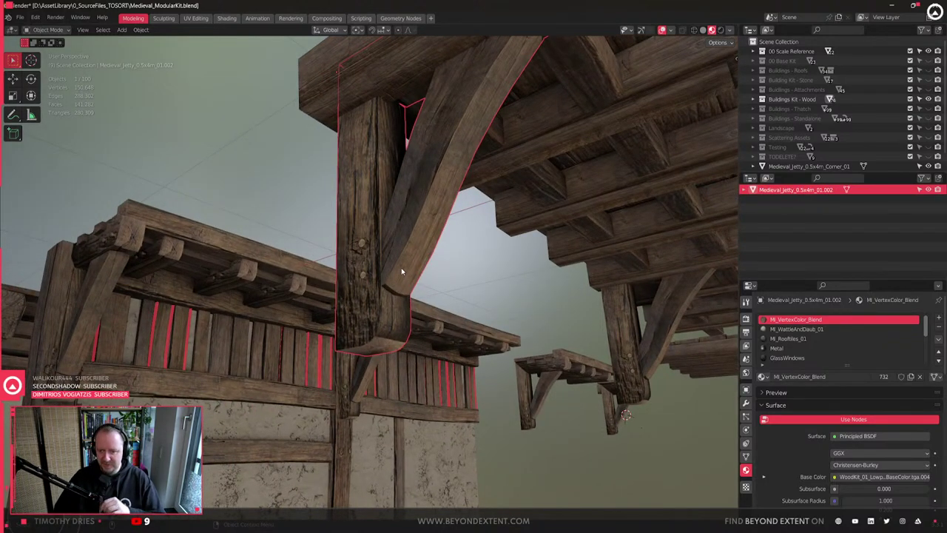
{"action": "left_click", "coordinate": [538, 267]}
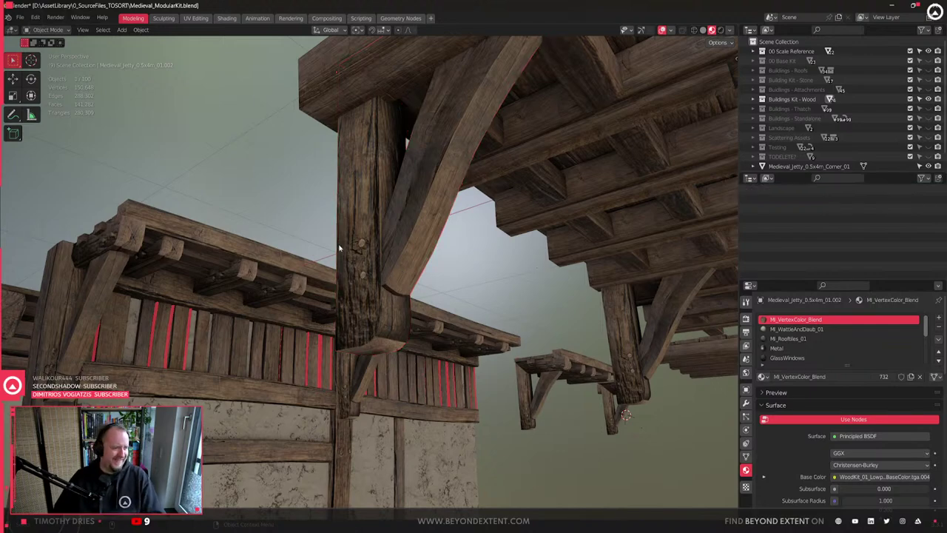
- Select the second bracket and move it about -0.06 m along the Y axis to align with the jetty beam above
{"action": "left_click", "coordinate": [375, 229]}
{"action": "scroll", "coordinate": [374, 228], "scroll_direction": "down", "scroll_amount": 4}
{"action": "middle_click_drag", "start_coordinate": [569, 295], "coordinate": [568, 302]}
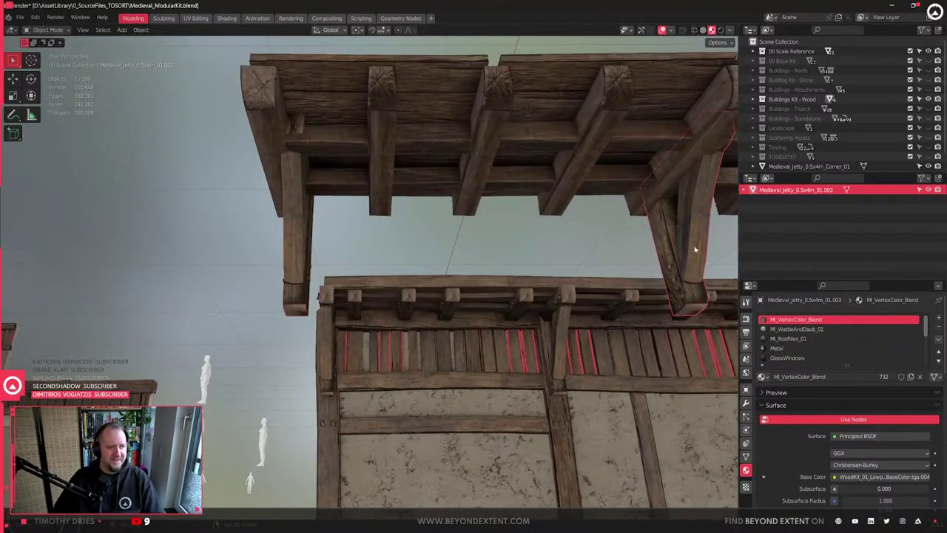
{"action": "middle_click_drag", "start_coordinate": [695, 251], "coordinate": [441, 293]}
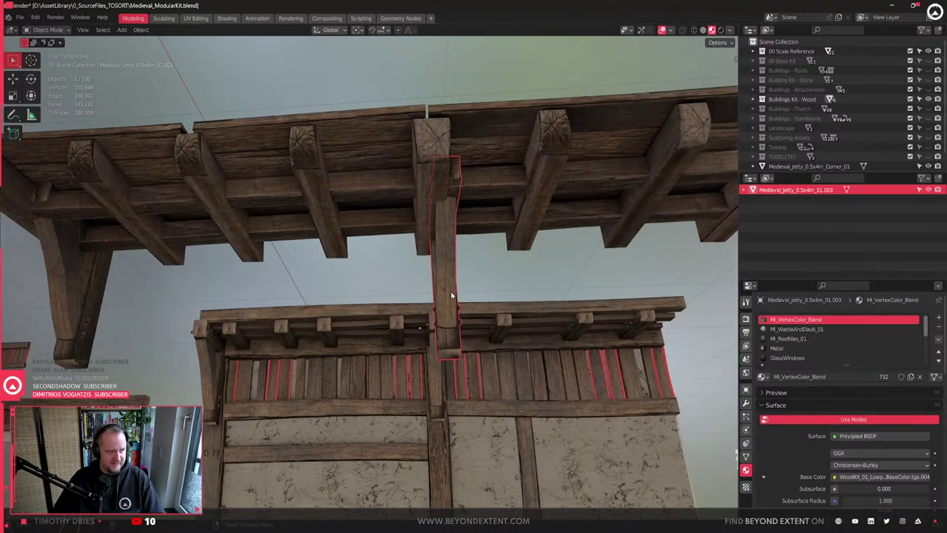
{"action": "key", "text": "g"}
{"action": "key", "text": "y"}
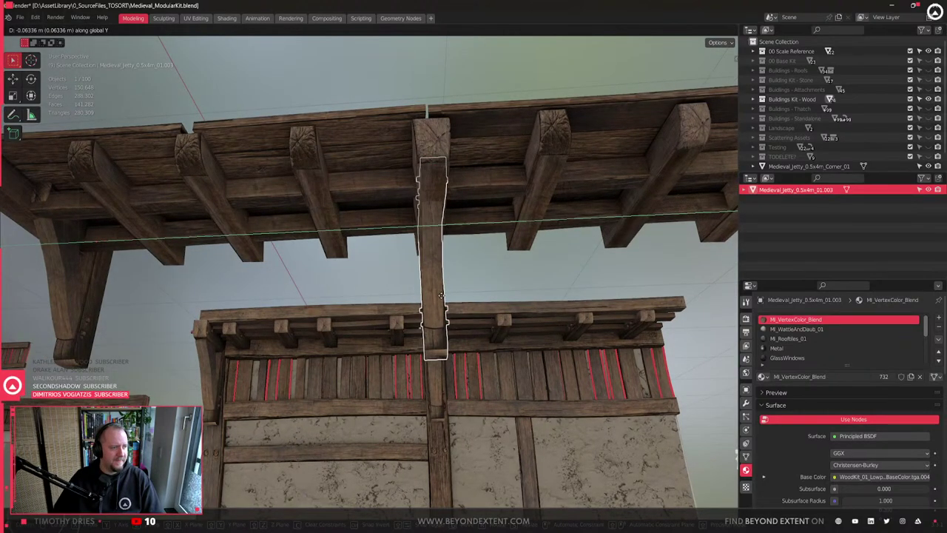
{"action": "left_click", "coordinate": [441, 297]}
{"action": "middle_click_drag", "start_coordinate": [441, 298], "coordinate": [482, 301]}
- Try lowering the second bracket along the Z axis beneath the jetty beam, check it, and undo the move
{"action": "key", "text": "g"}
{"action": "key", "text": "z"}
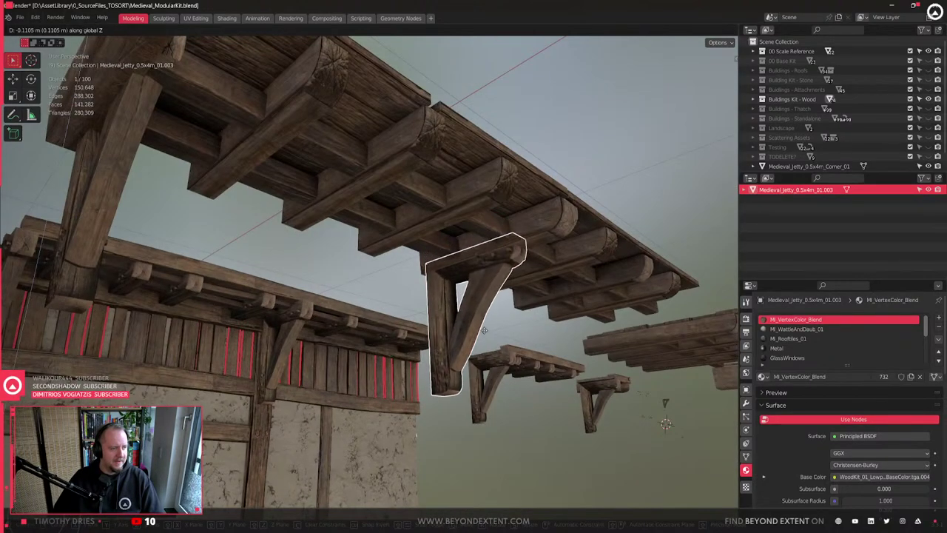
{"action": "left_click", "coordinate": [487, 336]}
{"action": "middle_click_drag", "start_coordinate": [487, 336], "coordinate": [548, 269]}
{"action": "left_click", "coordinate": [438, 119]}
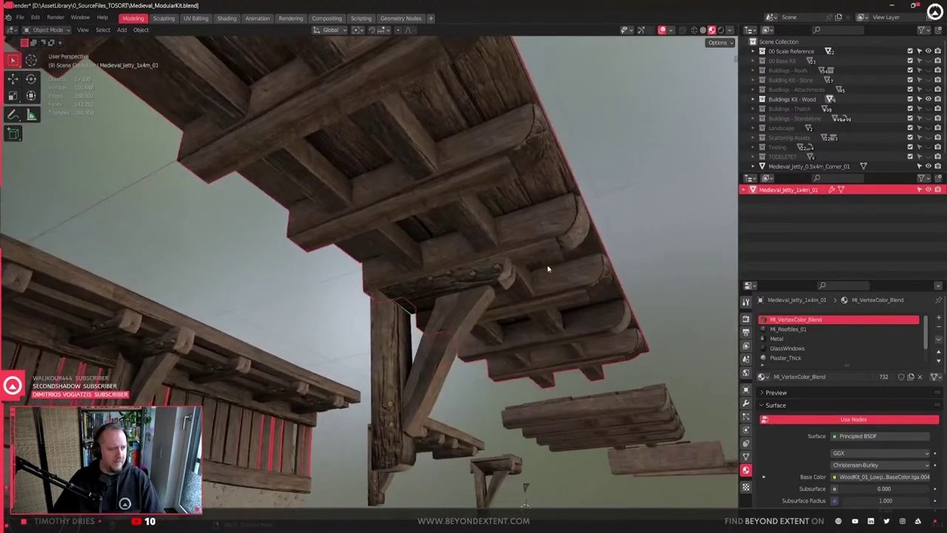
{"action": "left_click", "coordinate": [483, 280]}
{"action": "left_click", "coordinate": [568, 203]}
{"action": "left_click", "coordinate": [622, 172]}
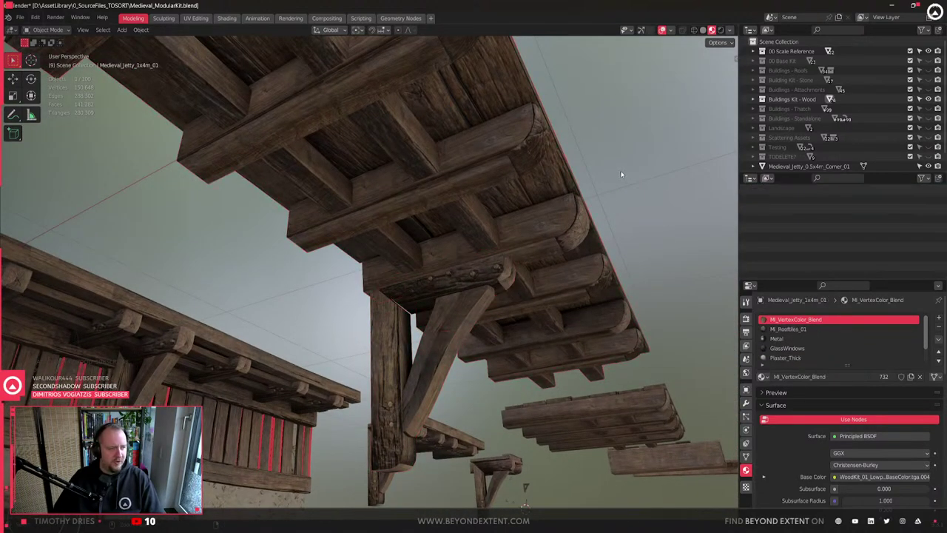
{"action": "key", "text": "ctrl+z"}
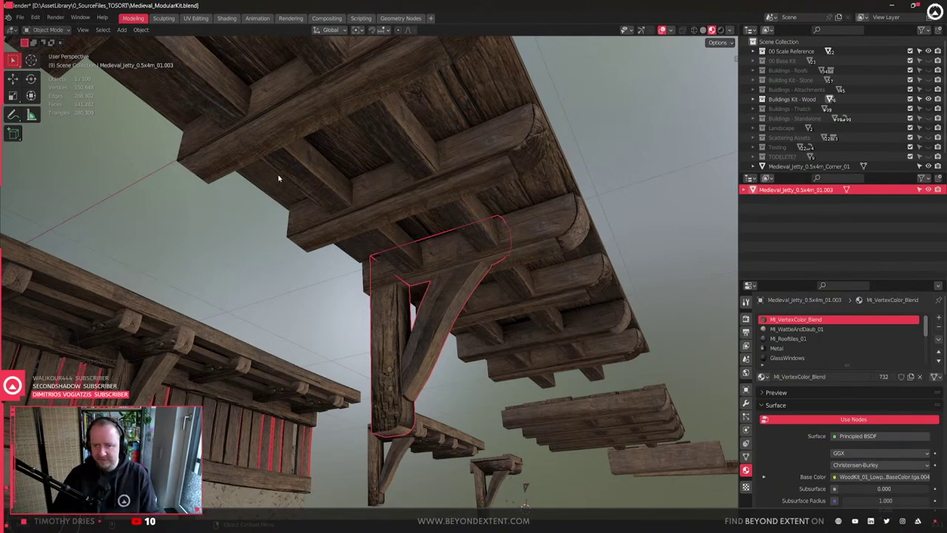
- Try other heights along the Z axis for the second bracket, comparing its top beam with the jetty beam
{"action": "scroll", "coordinate": [455, 309], "scroll_direction": "up", "scroll_amount": 4}
{"action": "key", "text": "g"}
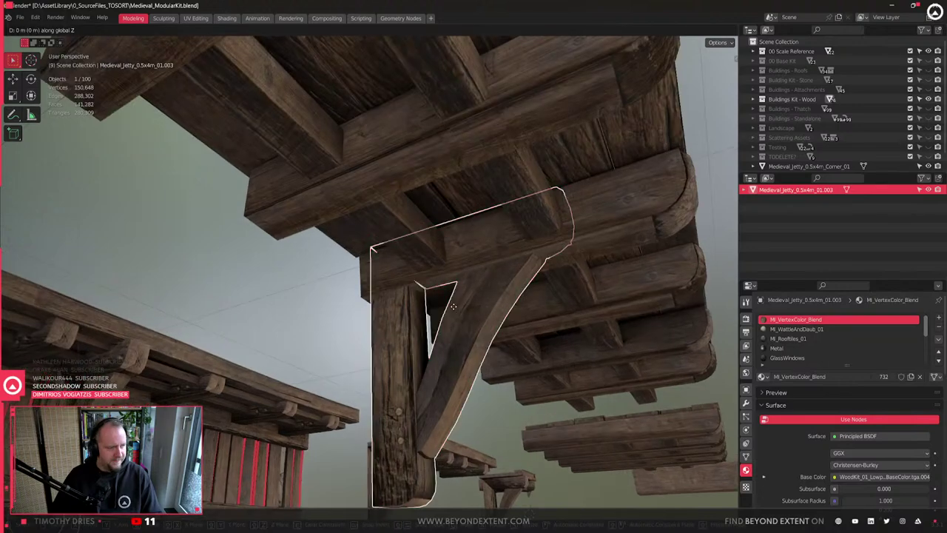
{"action": "key", "text": "z"}
{"action": "left_click", "coordinate": [498, 407]}
{"action": "scroll", "coordinate": [511, 296], "scroll_direction": "down", "scroll_amount": 4}
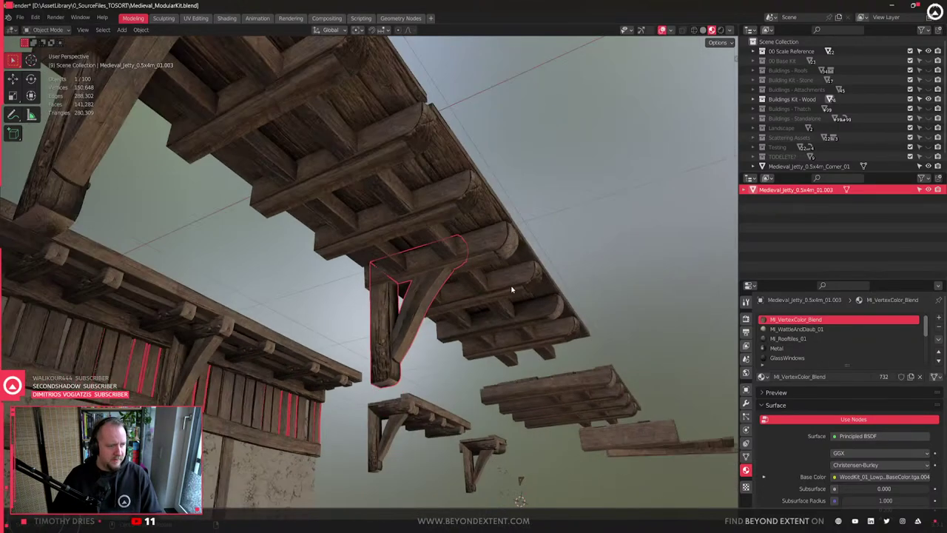
{"action": "middle_click_drag", "start_coordinate": [511, 289], "coordinate": [481, 315]}
{"action": "key", "text": "g"}
{"action": "key", "text": "z"}
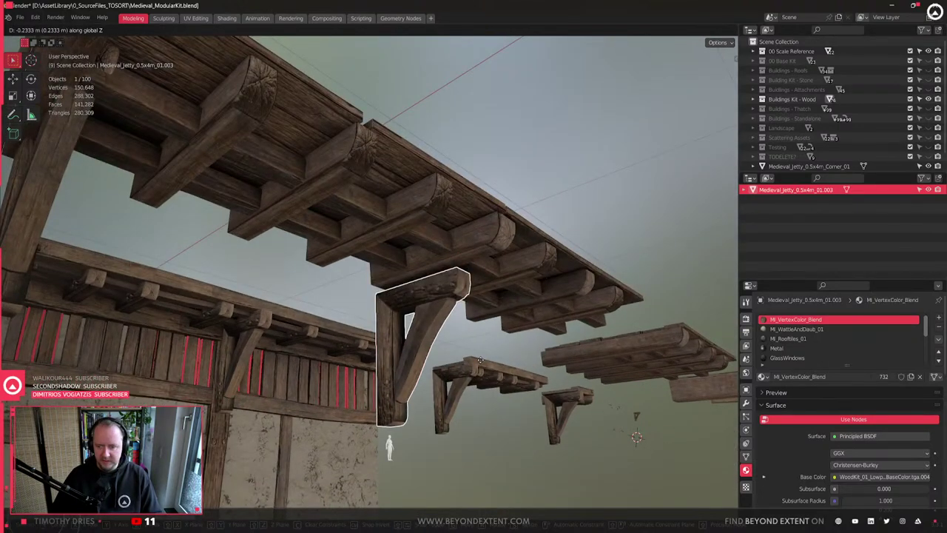
{"action": "right_click", "coordinate": [480, 359]}
{"action": "scroll", "coordinate": [479, 323], "scroll_direction": "up", "scroll_amount": 4}
{"action": "middle_click_drag", "start_coordinate": [480, 323], "coordinate": [494, 324]}
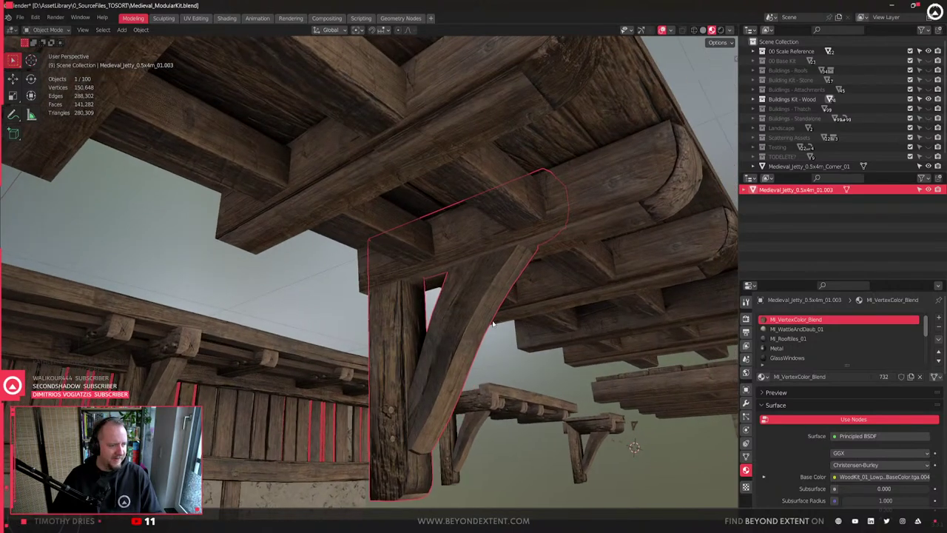
{"action": "key", "text": "g"}
{"action": "key", "text": "z"}
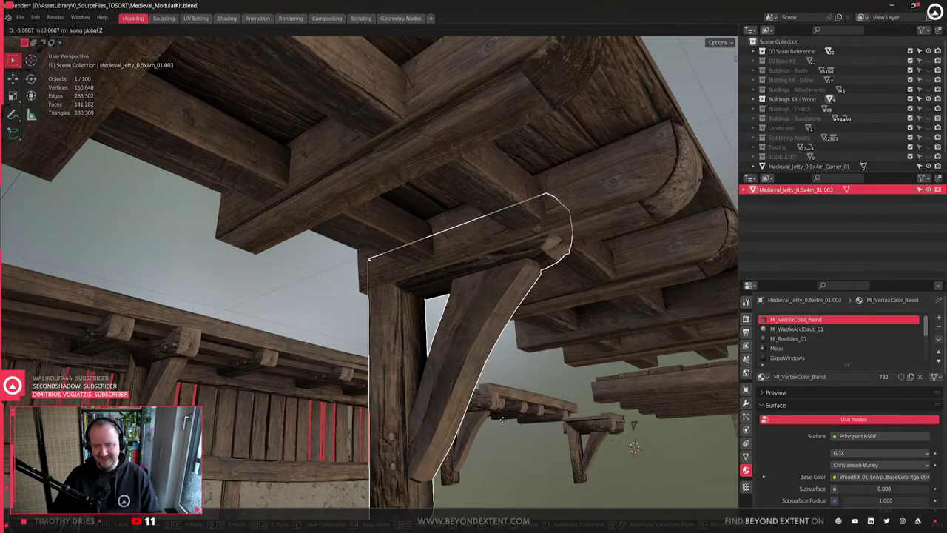
{"action": "left_click", "coordinate": [503, 419]}
{"action": "middle_click_drag", "start_coordinate": [503, 419], "coordinate": [557, 248]}
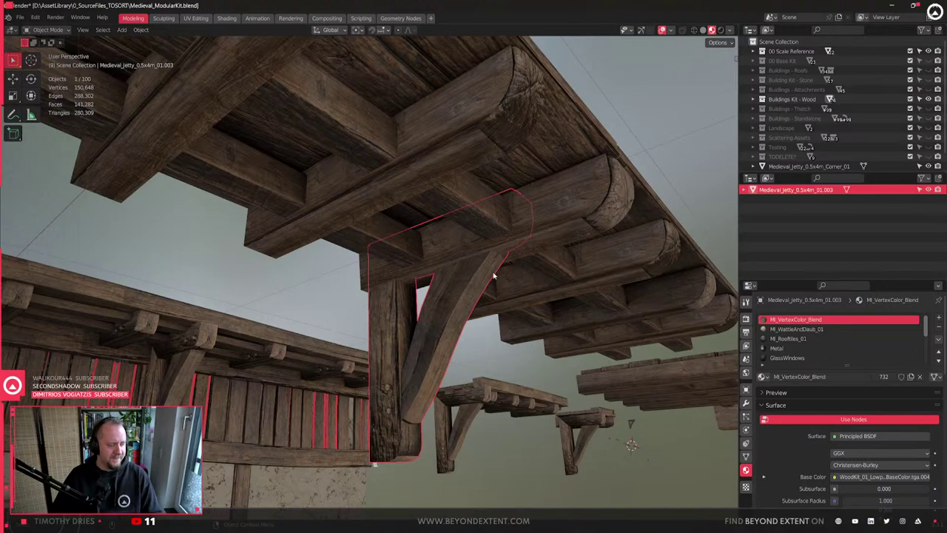
- Lower the second bracket along the Z axis until its top beam sits clear below the jetty beam
{"action": "key", "text": "g"}
{"action": "key", "text": "z"}
{"action": "left_click", "coordinate": [521, 272]}
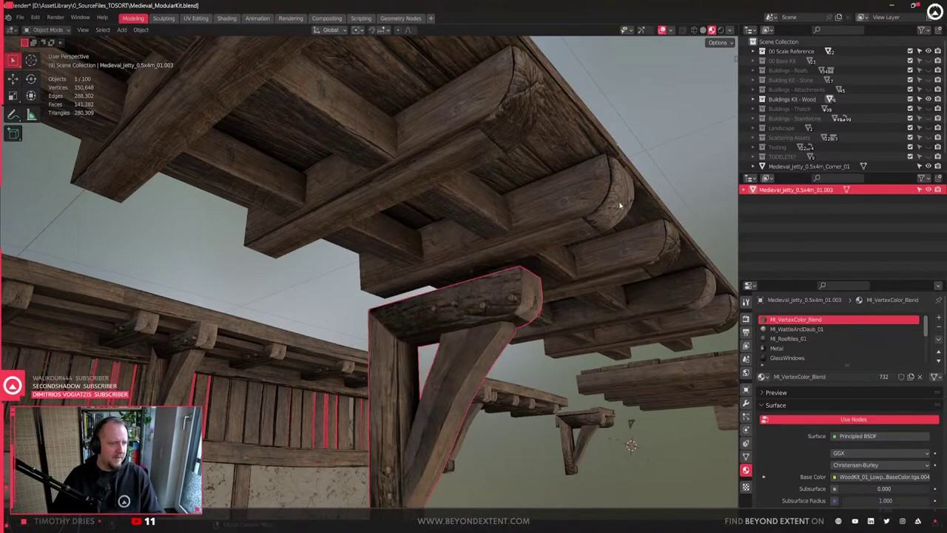
- Delete the whole linked beam directly above the second bracket from the 1x4m jetty mesh
{"action": "left_click", "coordinate": [592, 211]}
{"action": "key", "text": "Tab"}
{"action": "left_click", "coordinate": [581, 210]}
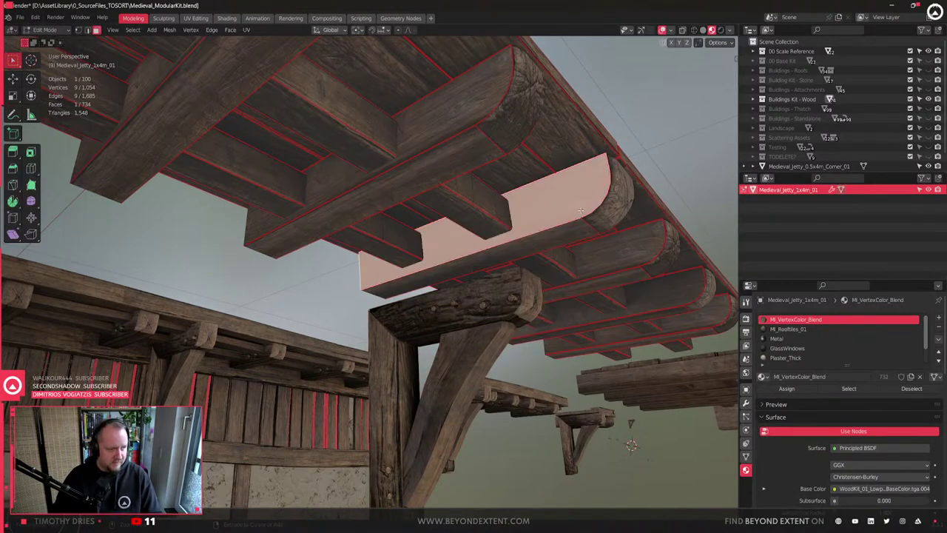
{"action": "key", "text": "ctrl+l"}
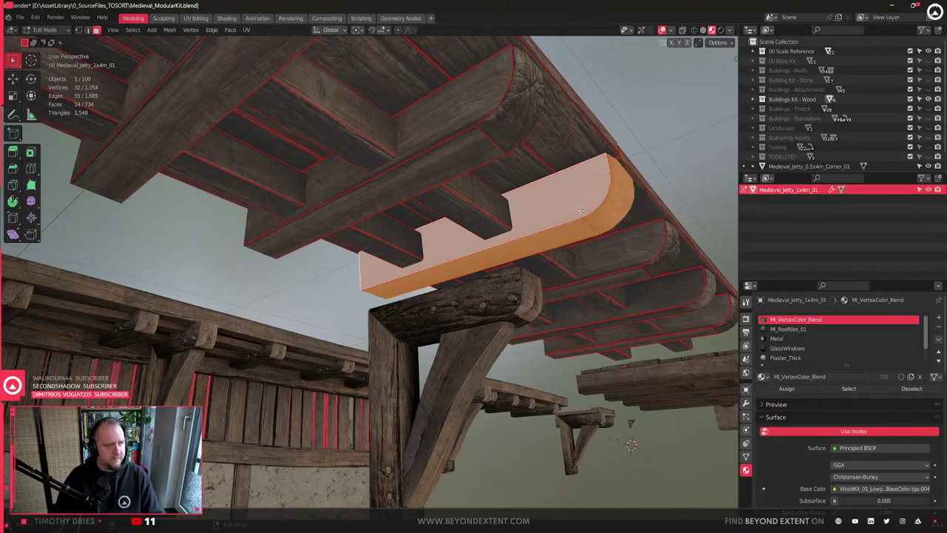
{"action": "key", "text": "x"}
{"action": "left_click", "coordinate": [578, 211]}
{"action": "key", "text": "Tab"}
{"action": "left_click", "coordinate": [523, 299]}
{"action": "key", "text": "g"}
{"action": "key", "text": "z"}
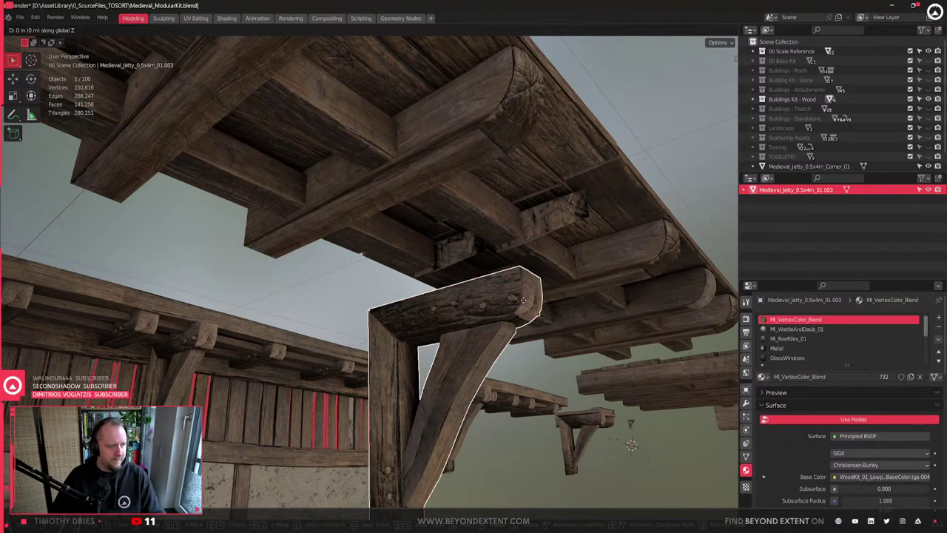
{"action": "key", "text": "Escape"}
- Delete the leftover linked wood pieces from the 1x4m jetty mesh where the removed beam sat
{"action": "left_click", "coordinate": [550, 210]}
{"action": "key", "text": "Tab"}
{"action": "left_click", "coordinate": [550, 209]}
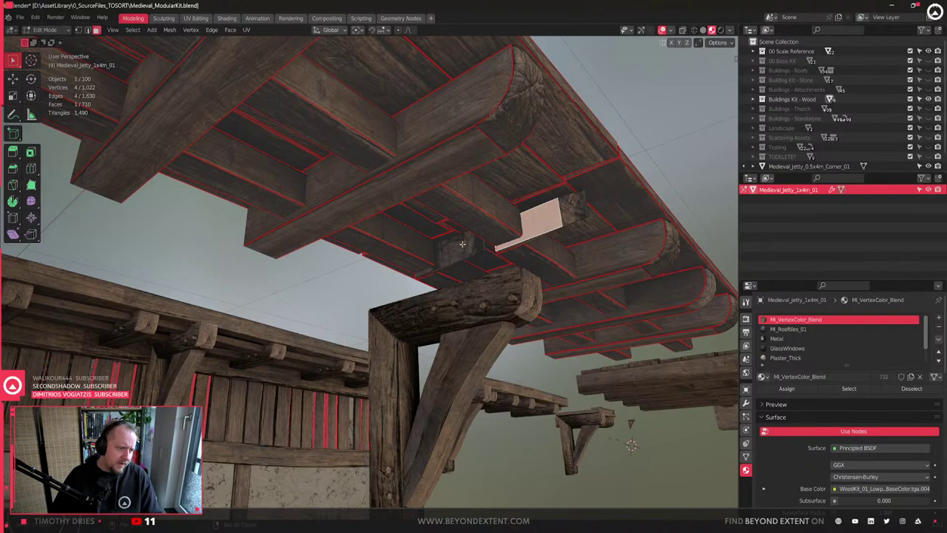
{"action": "middle_click_drag", "start_coordinate": [462, 244], "coordinate": [484, 256]}
{"action": "key", "text": "ctrl+l"}
{"action": "key", "text": "x"}
{"action": "left_click", "coordinate": [393, 264]}
{"action": "key", "text": "Tab"}
- Raise the second bracket about 0.24 m along the Z axis into the gap left by the removed beam
{"action": "left_click", "coordinate": [485, 259]}
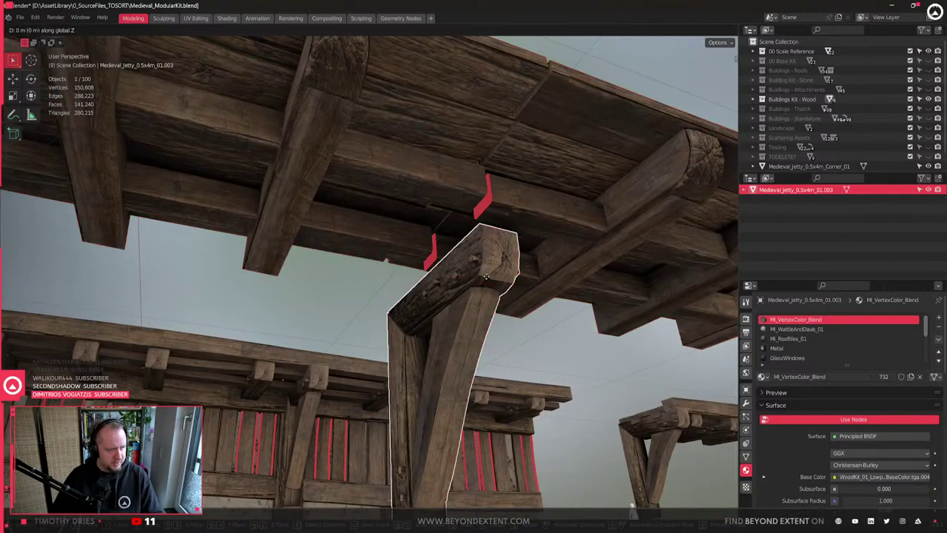
{"action": "key", "text": "shift+d"}
{"action": "key", "text": "z"}
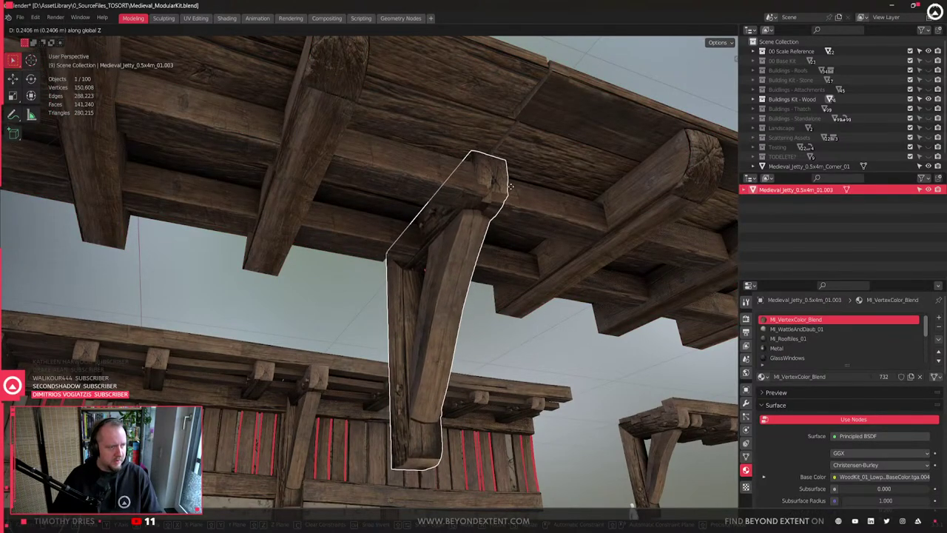
{"action": "left_click", "coordinate": [511, 194]}
- Select the front end faces of the second bracket's top beam and move them outward along the X axis to lengthen the beam
{"action": "key", "text": "Tab"}
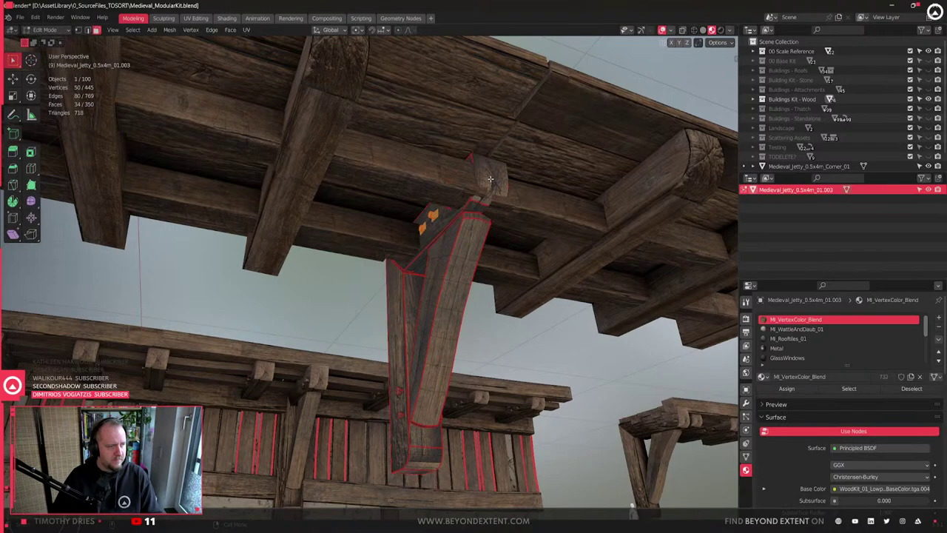
{"action": "left_click", "coordinate": [490, 180]}
{"action": "scroll", "coordinate": [490, 179], "scroll_direction": "up", "scroll_amount": 2}
{"action": "key", "text": "ctrl+l"}
{"action": "middle_click_drag", "start_coordinate": [490, 178], "coordinate": [513, 234]}
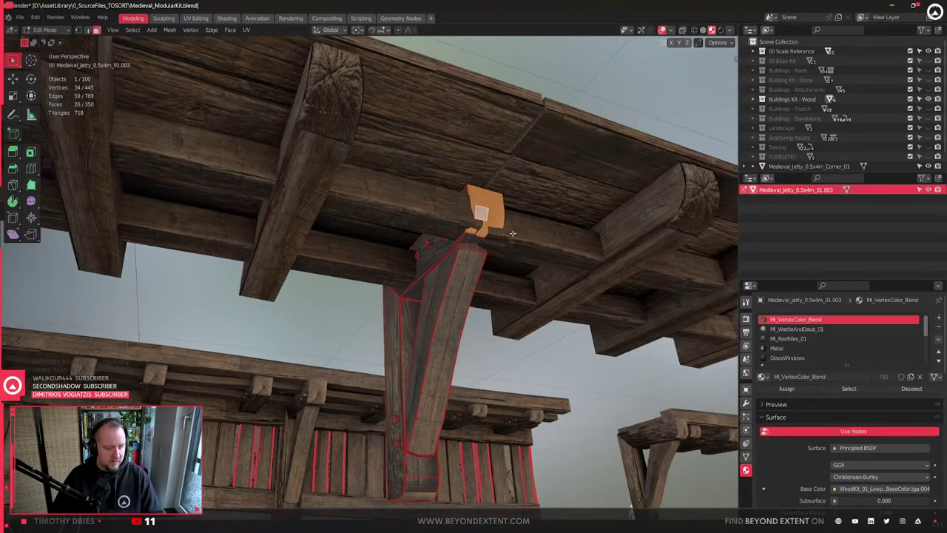
{"action": "key", "text": "q"}
{"action": "key", "text": "Escape"}
{"action": "key", "text": "g"}
{"action": "key", "text": "x"}
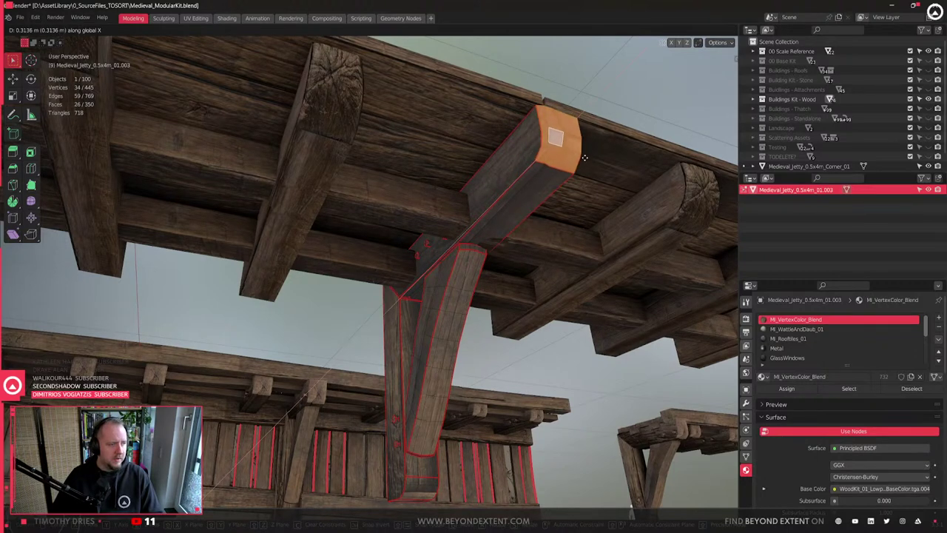
{"action": "left_click", "coordinate": [568, 175]}
{"action": "key", "text": "Tab"}
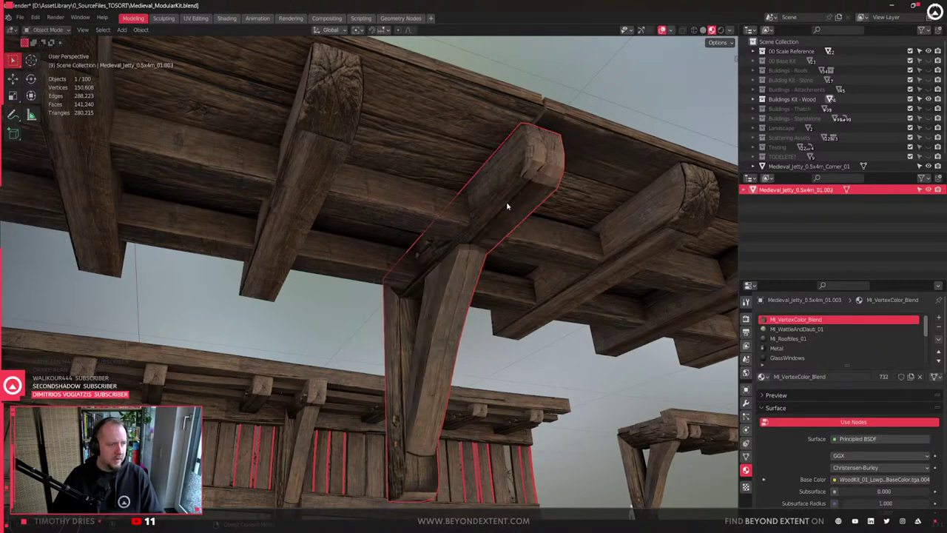
- Unwrap the UVs of the selected end faces on the second bracket's lengthened beam
{"action": "scroll", "coordinate": [507, 201], "scroll_direction": "down", "scroll_amount": 5}
{"action": "scroll", "coordinate": [384, 253], "scroll_direction": "up", "scroll_amount": 6}
{"action": "middle_click_drag", "start_coordinate": [476, 283], "coordinate": [376, 318]}
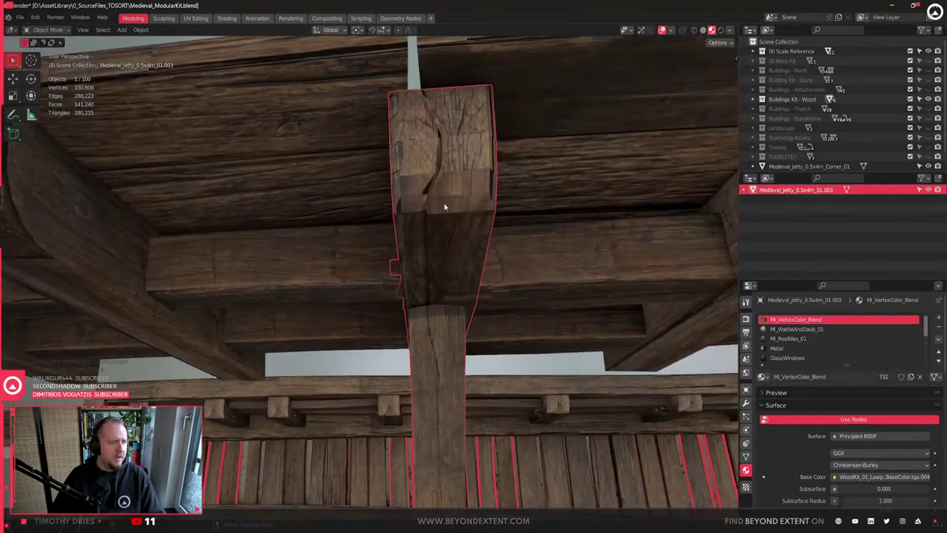
{"action": "scroll", "coordinate": [445, 205], "scroll_direction": "up", "scroll_amount": 2}
{"action": "middle_click_drag", "start_coordinate": [445, 205], "coordinate": [407, 267], "text": "shift"}
{"action": "key", "text": "Tab"}
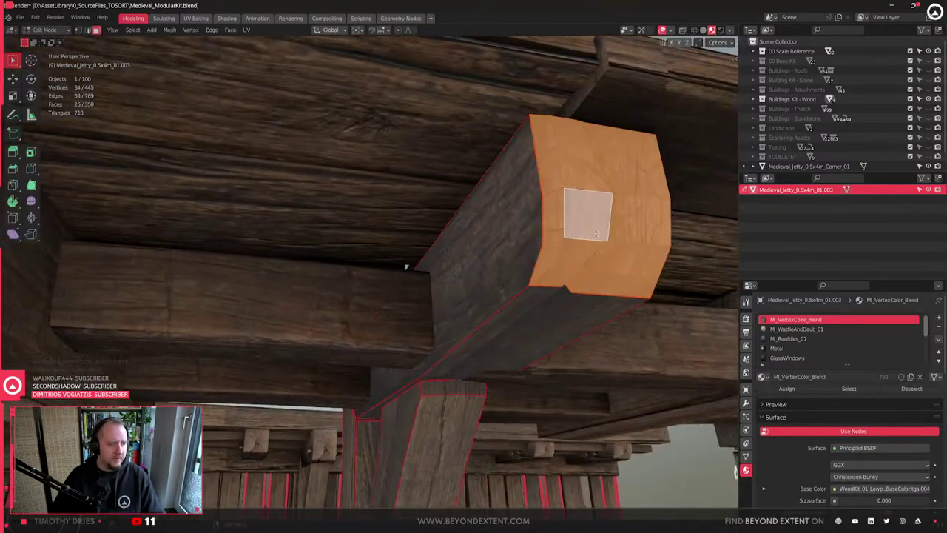
{"action": "key", "text": "ctrl+KP_Subtract"}
{"action": "key", "text": "ctrl+KP_Add"}
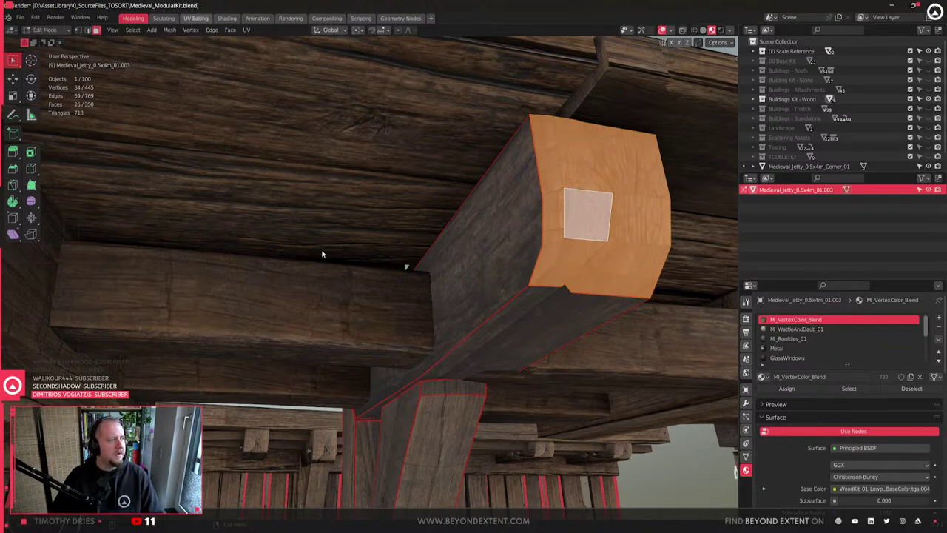
{"action": "left_click", "coordinate": [196, 18]}
{"action": "scroll", "coordinate": [651, 252], "scroll_direction": "down", "scroll_amount": 3}
{"action": "middle_click_drag", "start_coordinate": [651, 252], "coordinate": [606, 275]}
{"action": "key", "text": "a"}
{"action": "key", "text": "u"}
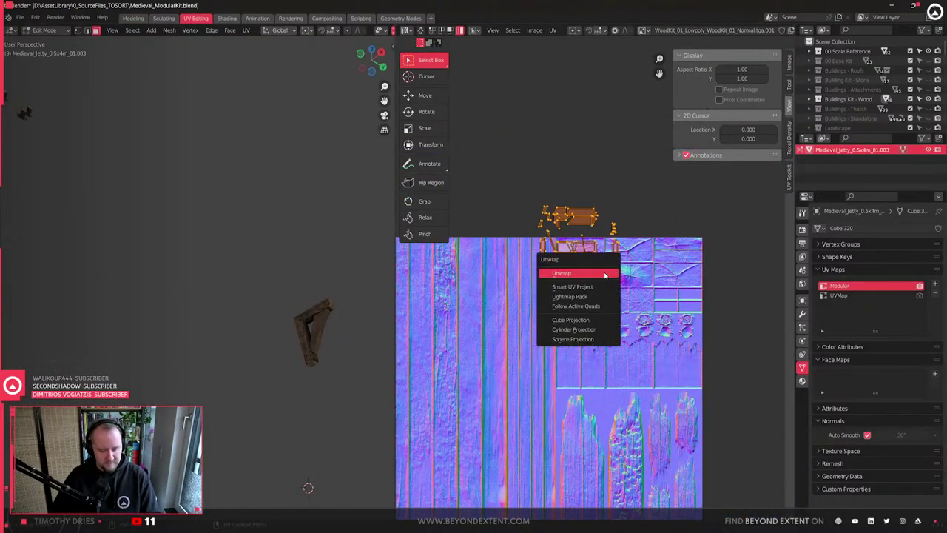
{"action": "left_click", "coordinate": [605, 275]}
- Scale and move the beam end's UV island onto the upper large square of cracked end grain in the WoodKit texture
{"action": "scroll", "coordinate": [585, 354], "scroll_direction": "down", "scroll_amount": 3}
{"action": "key", "text": "s"}
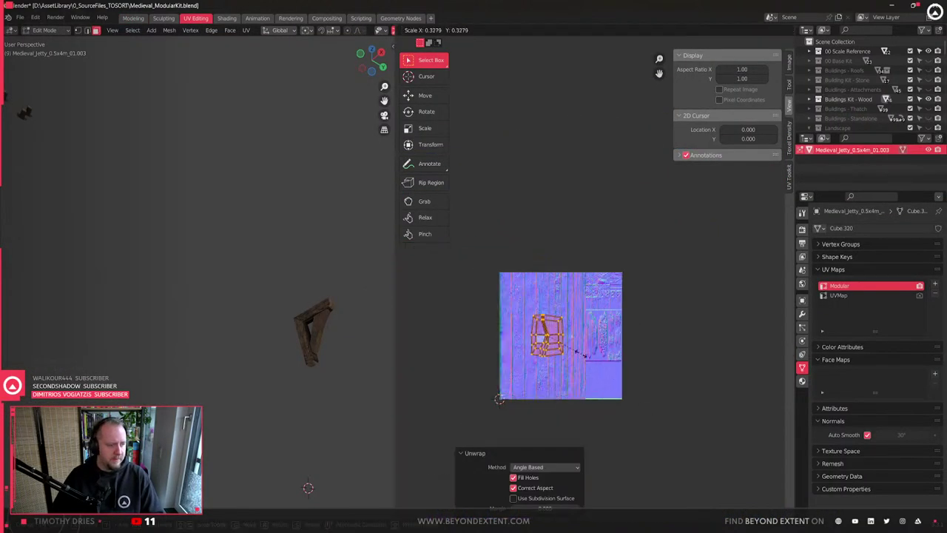
{"action": "left_click", "coordinate": [585, 354]}
{"action": "key", "text": "g"}
{"action": "left_click", "coordinate": [628, 295]}
{"action": "scroll", "coordinate": [677, 271], "scroll_direction": "up", "scroll_amount": 4}
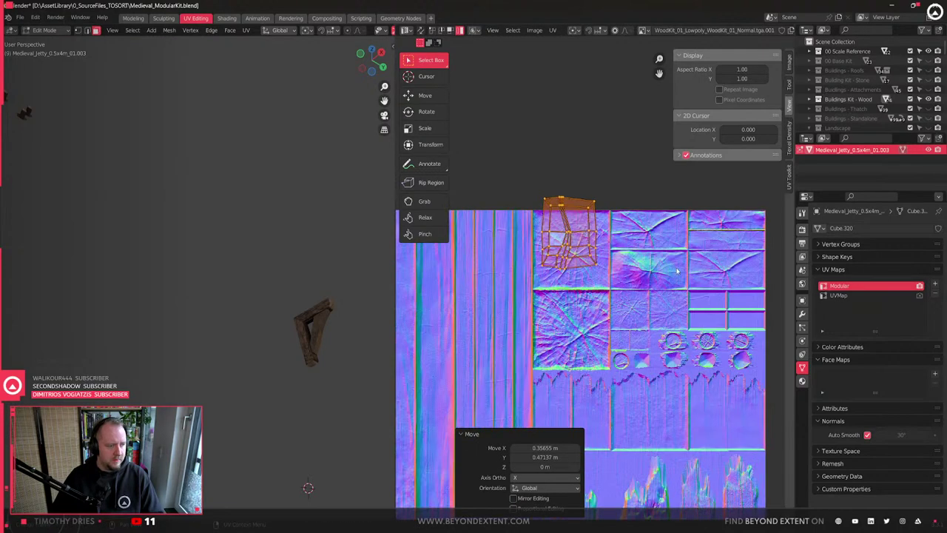
{"action": "key", "text": "g"}
{"action": "left_click", "coordinate": [595, 262]}
{"action": "key", "text": "s"}
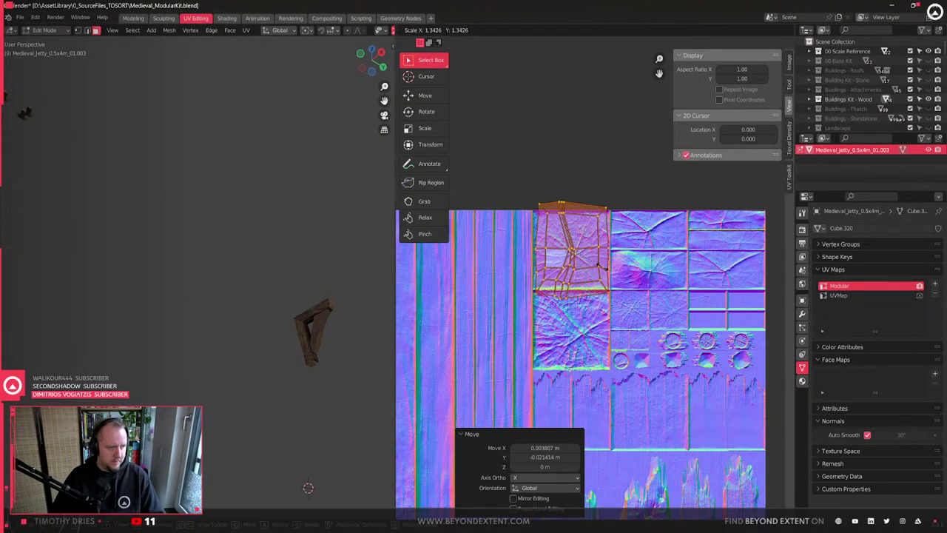
{"action": "left_click", "coordinate": [603, 263]}
{"action": "key", "text": "s"}
{"action": "key", "text": "x"}
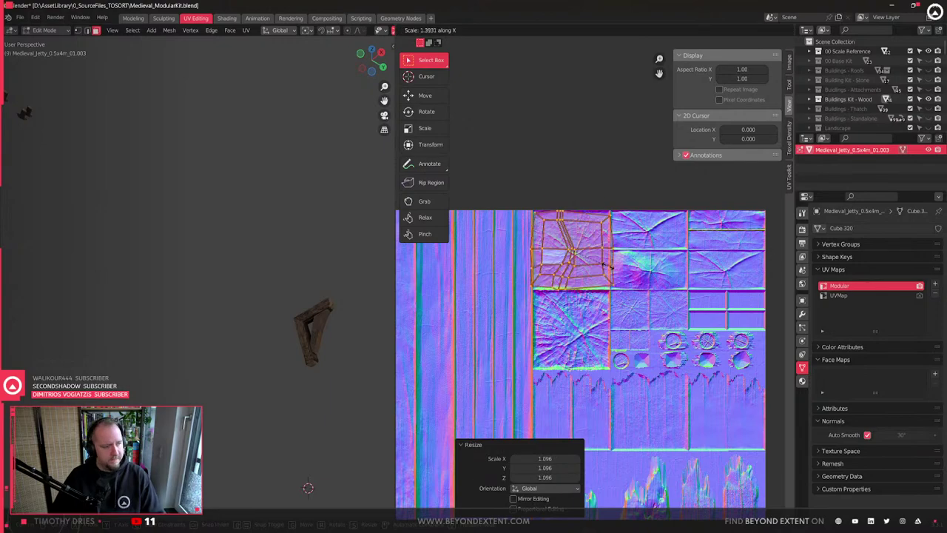
{"action": "key", "text": "Escape"}
{"action": "key", "text": "Tab"}
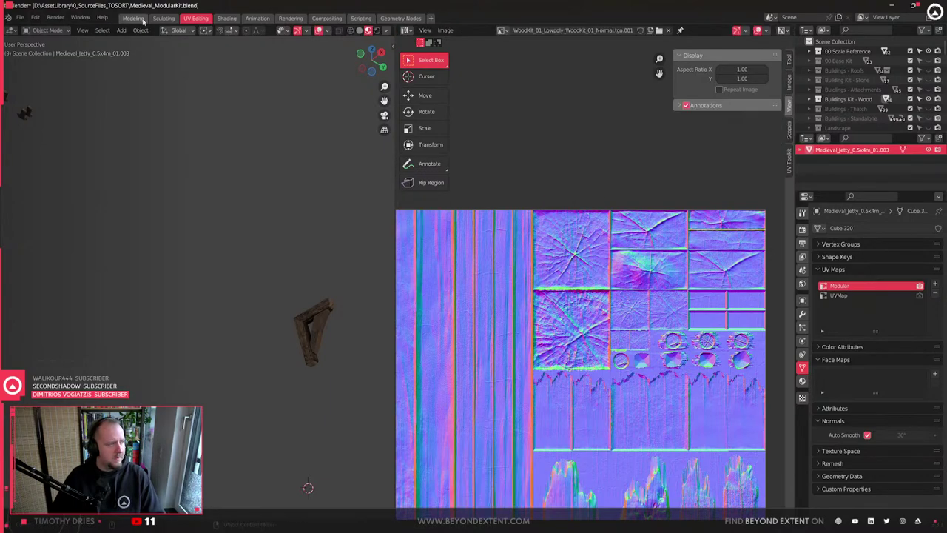
- Return to the modelling workspace and inspect the retextured beam end and both brackets from below the 1x4m jetty
{"action": "left_click", "coordinate": [134, 18]}
{"action": "scroll", "coordinate": [607, 290], "scroll_direction": "down", "scroll_amount": 6}
{"action": "key", "text": "Tab"}
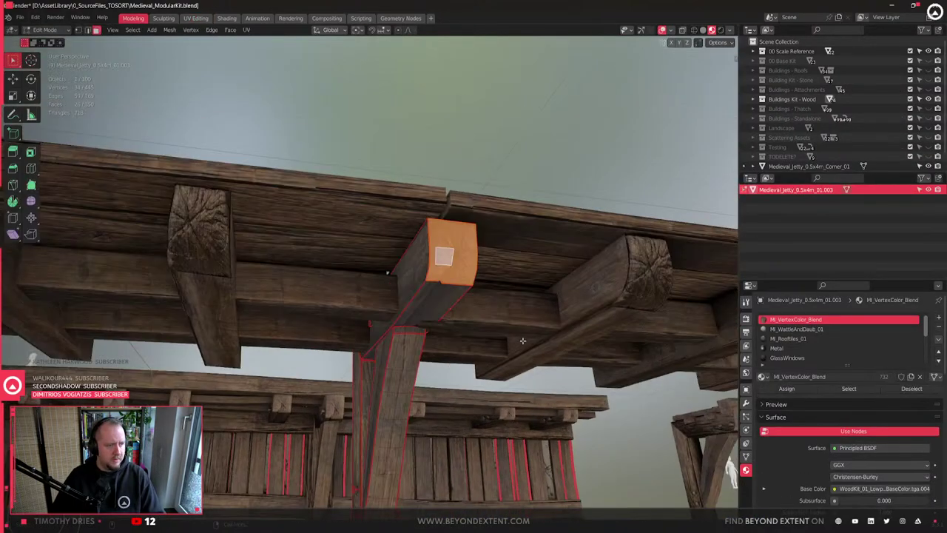
{"action": "key", "text": "Tab"}
{"action": "left_click", "coordinate": [523, 341]}
{"action": "middle_click_drag", "start_coordinate": [523, 340], "coordinate": [469, 273]}
{"action": "left_click", "coordinate": [469, 273]}
{"action": "middle_click_drag", "start_coordinate": [511, 326], "coordinate": [630, 357]}
{"action": "scroll", "coordinate": [402, 313], "scroll_direction": "down", "scroll_amount": 4}
{"action": "middle_click_drag", "start_coordinate": [402, 313], "coordinate": [497, 241]}
{"action": "left_click", "coordinate": [498, 241]}
{"action": "left_click", "coordinate": [330, 217]}
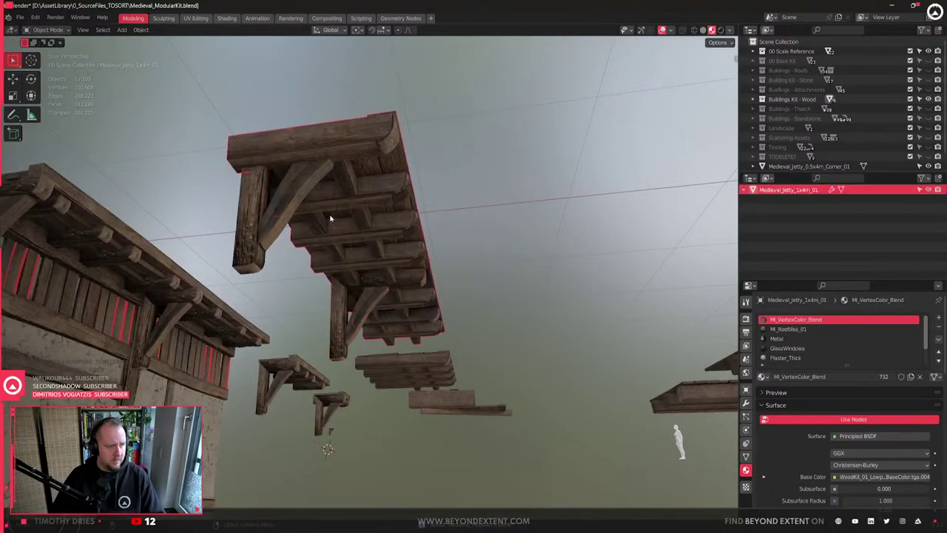
- Select the second support bracket under the 1x4m jetty and open its mesh for editing
{"action": "middle_click_drag", "start_coordinate": [330, 217], "coordinate": [420, 175]}
{"action": "left_click", "coordinate": [420, 176]}
{"action": "middle_click_drag", "start_coordinate": [469, 207], "coordinate": [440, 227]}
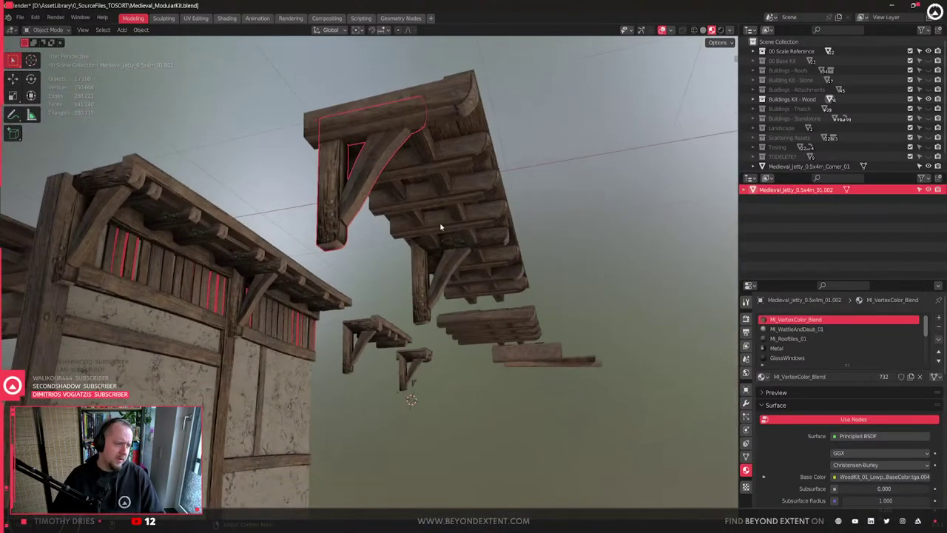
{"action": "scroll", "coordinate": [437, 228], "scroll_direction": "up", "scroll_amount": 2}
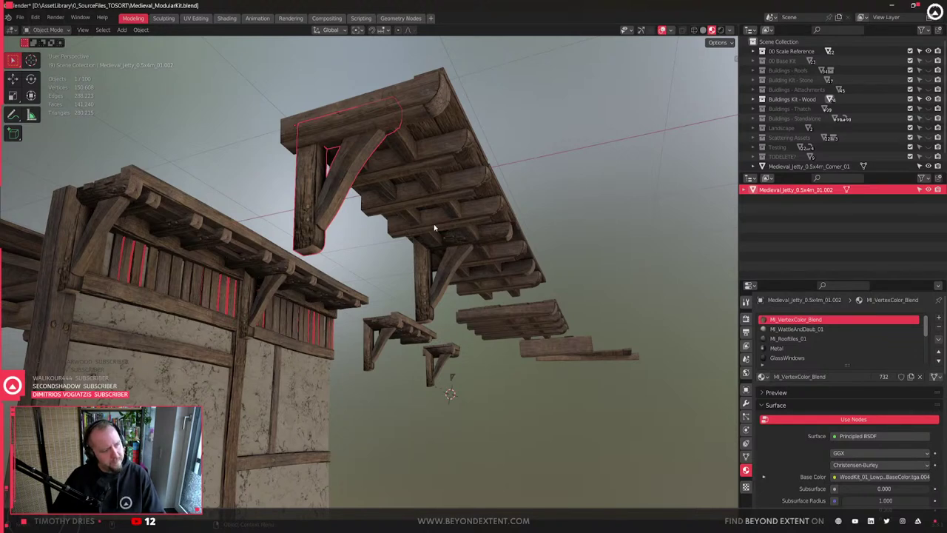
{"action": "left_click", "coordinate": [442, 274]}
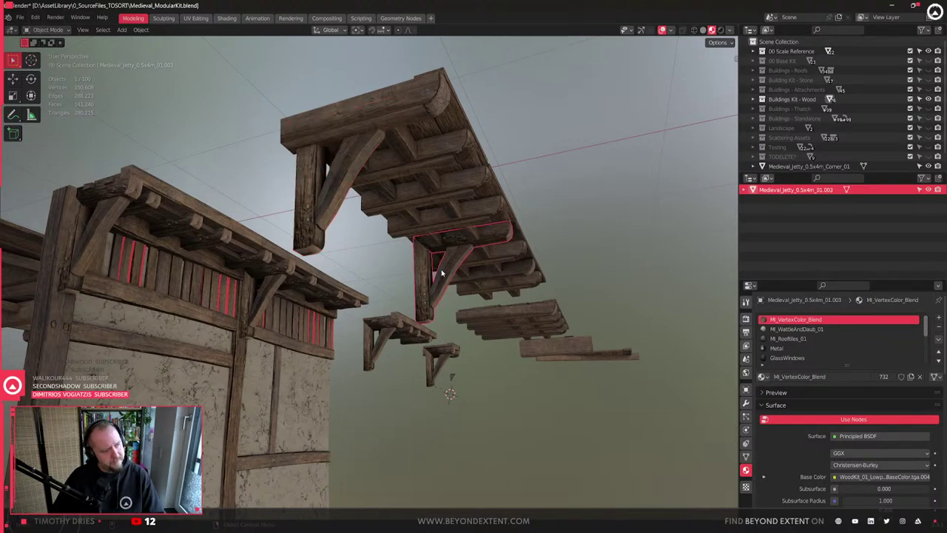
{"action": "scroll", "coordinate": [445, 273], "scroll_direction": "up", "scroll_amount": 4}
{"action": "key", "text": "Tab"}
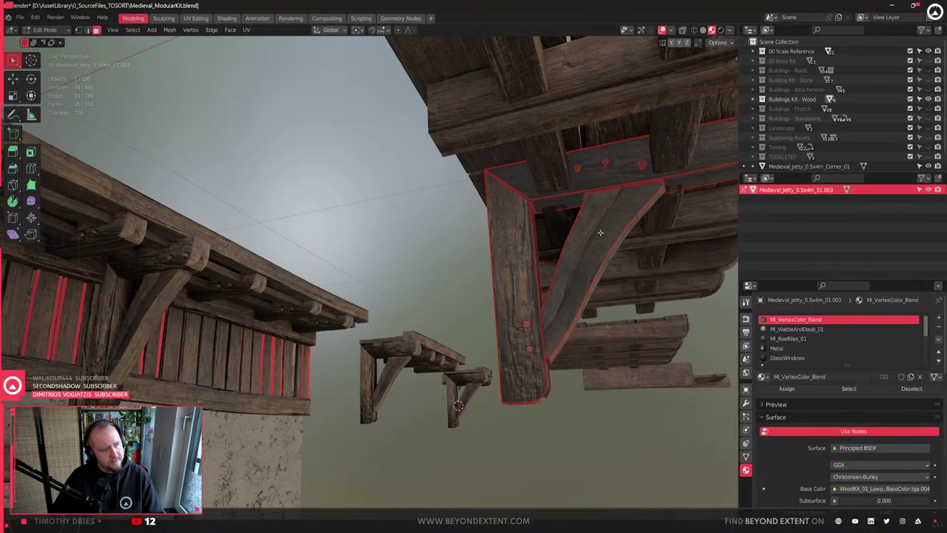
- Switch to wireframe display and select the faces at the upper end of the second bracket's diagonal brace
{"action": "middle_click_drag", "start_coordinate": [600, 232], "coordinate": [535, 253], "text": "shift"}
{"action": "key", "text": "shift+z"}
{"action": "middle_click_drag", "start_coordinate": [625, 242], "coordinate": [545, 244], "text": "shift"}
{"action": "scroll", "coordinate": [419, 269], "scroll_direction": "up", "scroll_amount": 4}
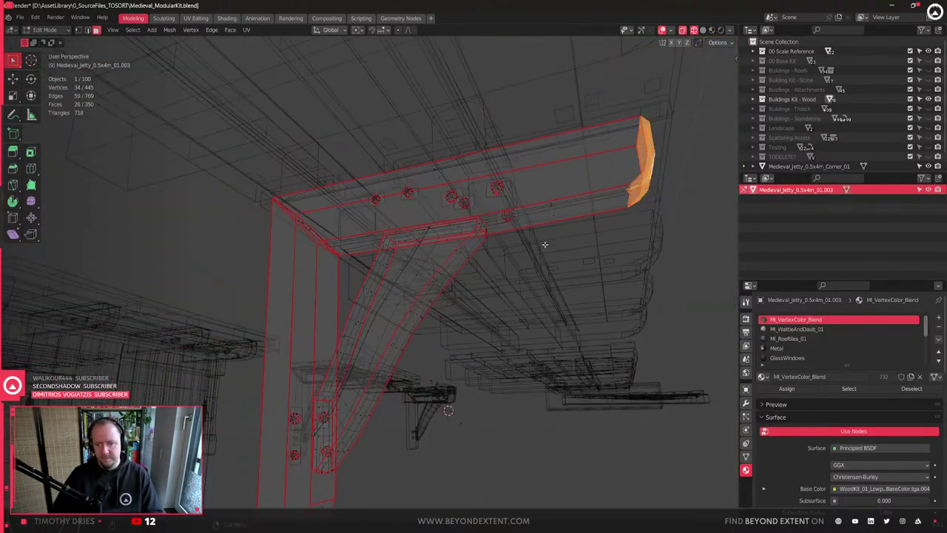
{"action": "left_click", "coordinate": [456, 225]}
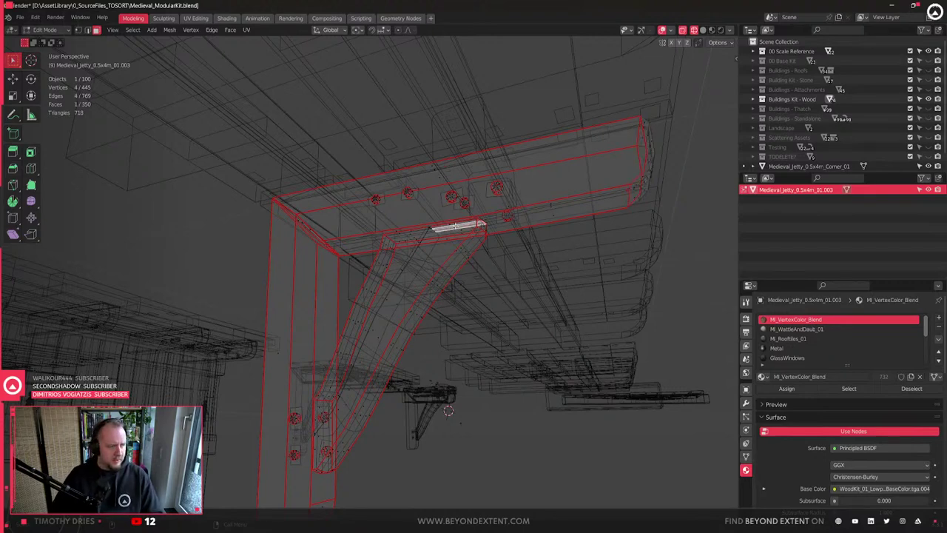
{"action": "left_click", "coordinate": [451, 224], "text": "alt"}
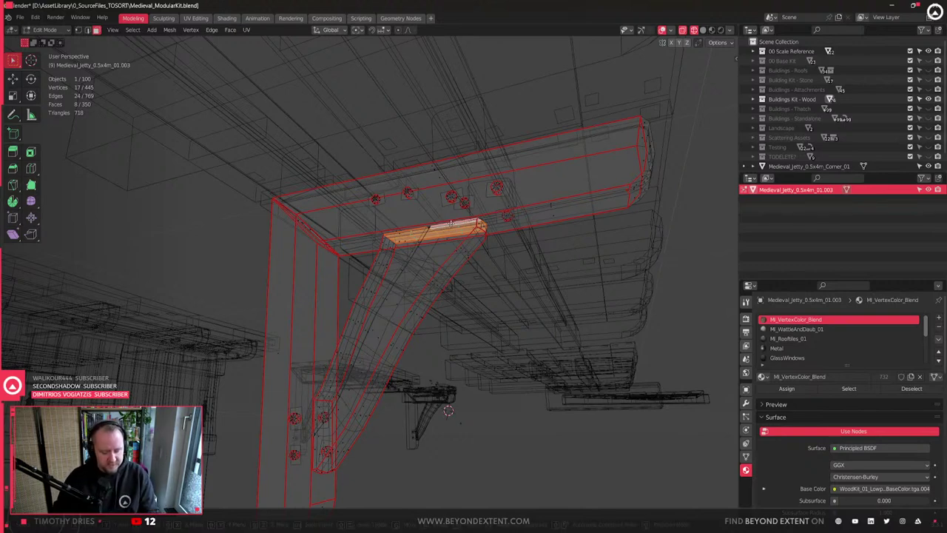
{"action": "key", "text": "g"}
{"action": "key", "text": "y"}
{"action": "key", "text": "Escape"}
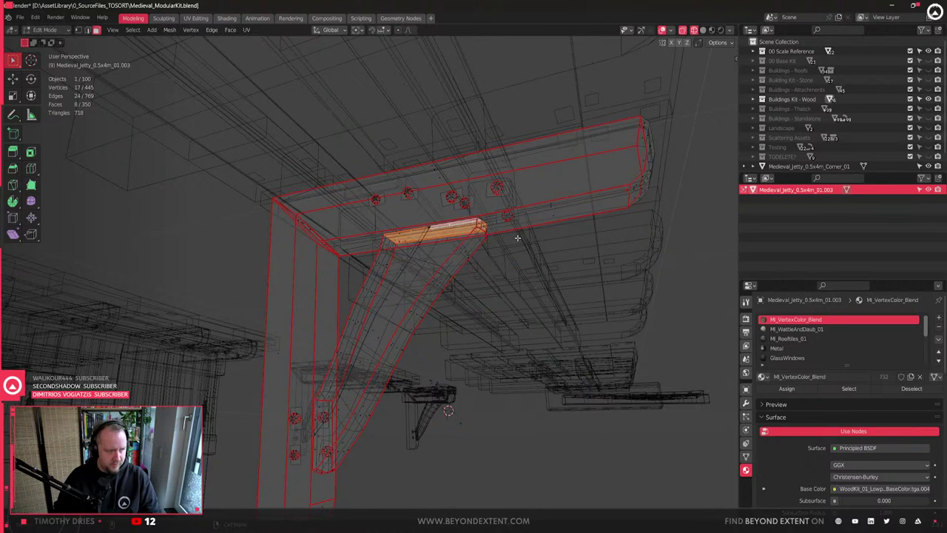
{"action": "scroll", "coordinate": [495, 238], "scroll_direction": "up", "scroll_amount": 2}
{"action": "scroll", "coordinate": [475, 196], "scroll_direction": "up", "scroll_amount": 2}
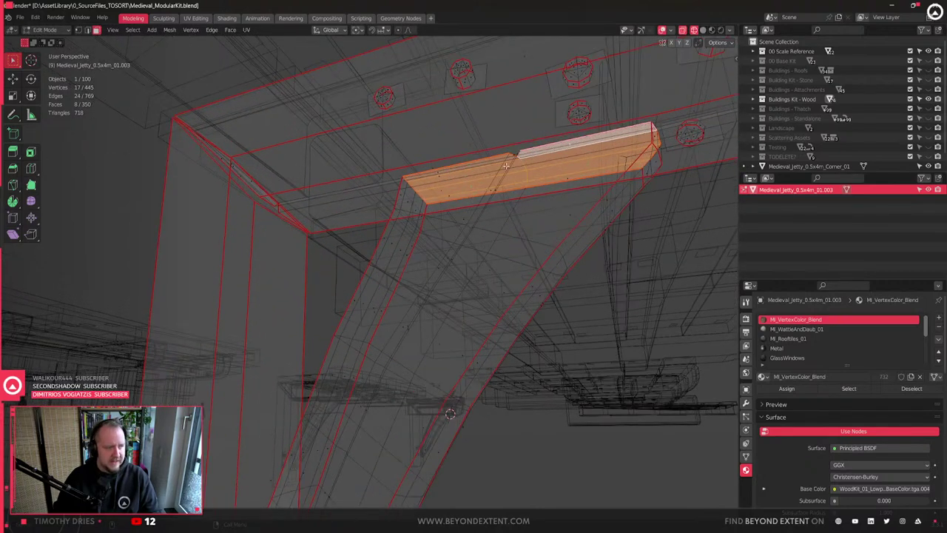
{"action": "middle_click_drag", "start_coordinate": [507, 169], "coordinate": [505, 193], "text": "shift"}
{"action": "key", "text": "g"}
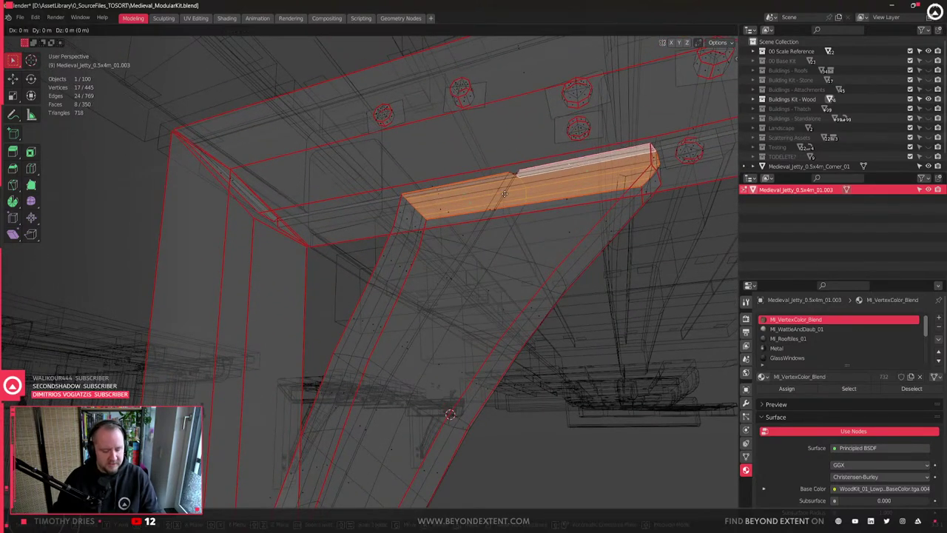
{"action": "key", "text": "x"}
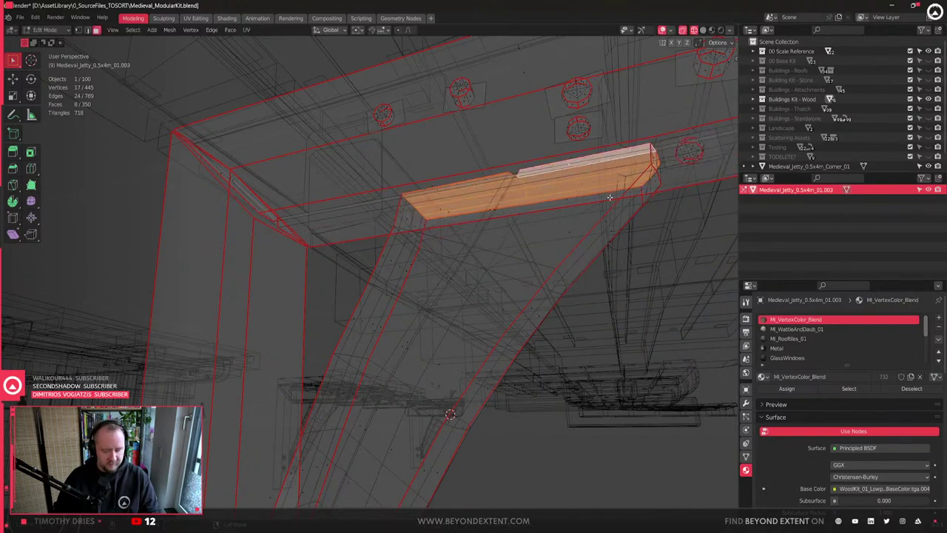
- Turn on proportional editing and try moving the brace's upper end along the X axis
{"action": "key", "text": "o"}
{"action": "scroll", "coordinate": [675, 196], "scroll_direction": "down", "scroll_amount": 5}
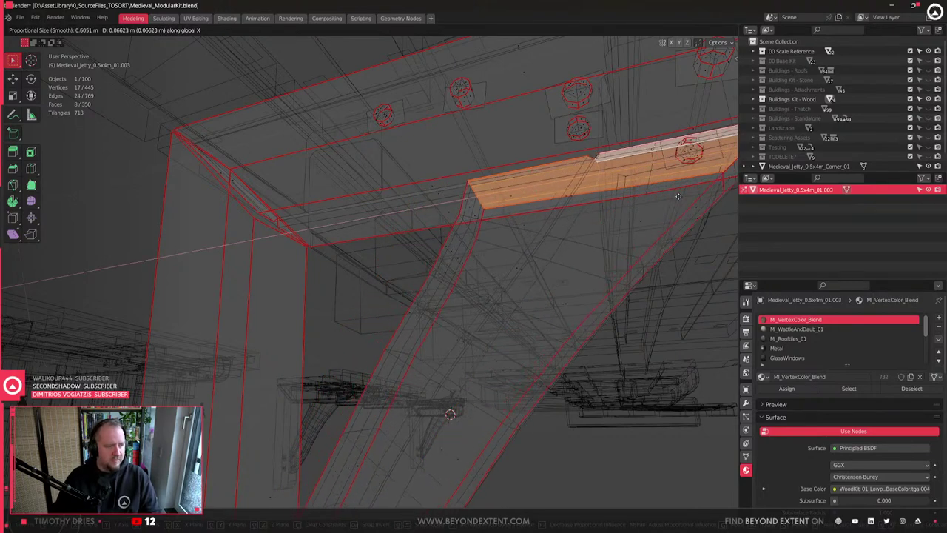
{"action": "right_click", "coordinate": [679, 196]}
- Move the brace's upper end about 0.26 m outward along X with a smooth proportional falloff of about 0.38 m
{"action": "scroll", "coordinate": [618, 207], "scroll_direction": "down", "scroll_amount": 5}
{"action": "key", "text": "g"}
{"action": "key", "text": "x"}
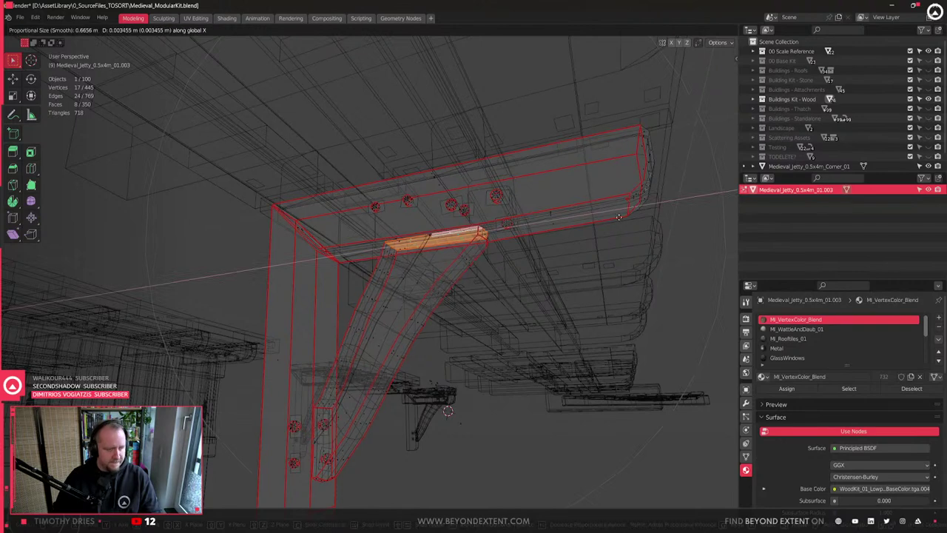
{"action": "scroll", "coordinate": [732, 216], "scroll_direction": "up", "scroll_amount": 6}
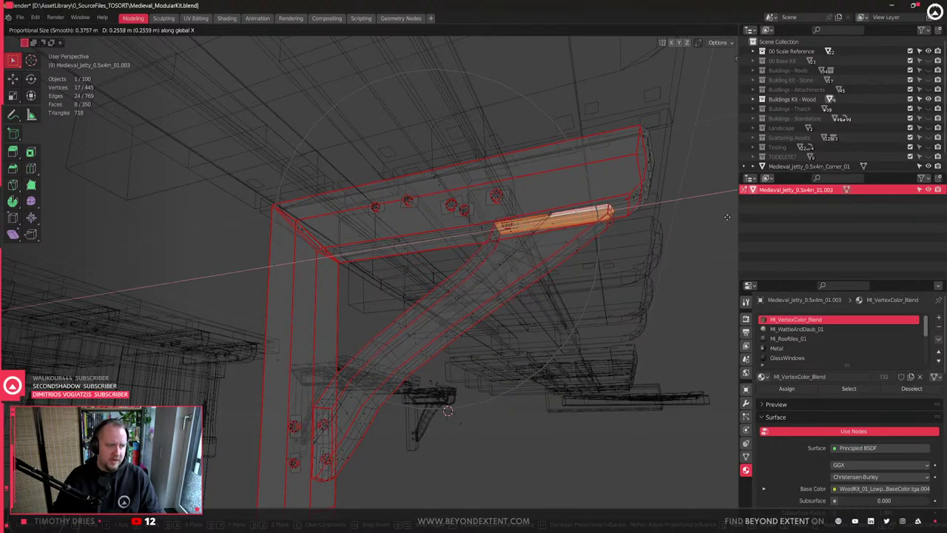
{"action": "left_click", "coordinate": [726, 216]}
{"action": "scroll", "coordinate": [633, 289], "scroll_direction": "down", "scroll_amount": 4}
- Check the stretched brace in the textured view, undo its move and return to mesh editing
{"action": "key", "text": "Tab"}
{"action": "key", "text": "shift+z"}
{"action": "middle_click_drag", "start_coordinate": [581, 248], "coordinate": [479, 410]}
{"action": "left_click", "coordinate": [479, 417]}
{"action": "scroll", "coordinate": [419, 345], "scroll_direction": "up", "scroll_amount": 4}
{"action": "key", "text": "ctrl+z"}
{"action": "key", "text": "ctrl+z"}
{"action": "key", "text": "ctrl+z"}
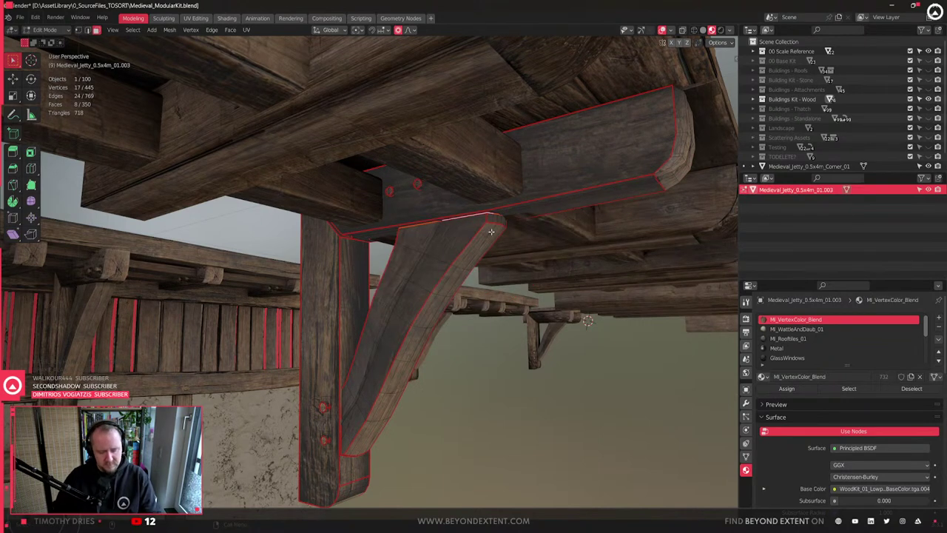
{"action": "key", "text": "g"}
{"action": "key", "text": "x"}
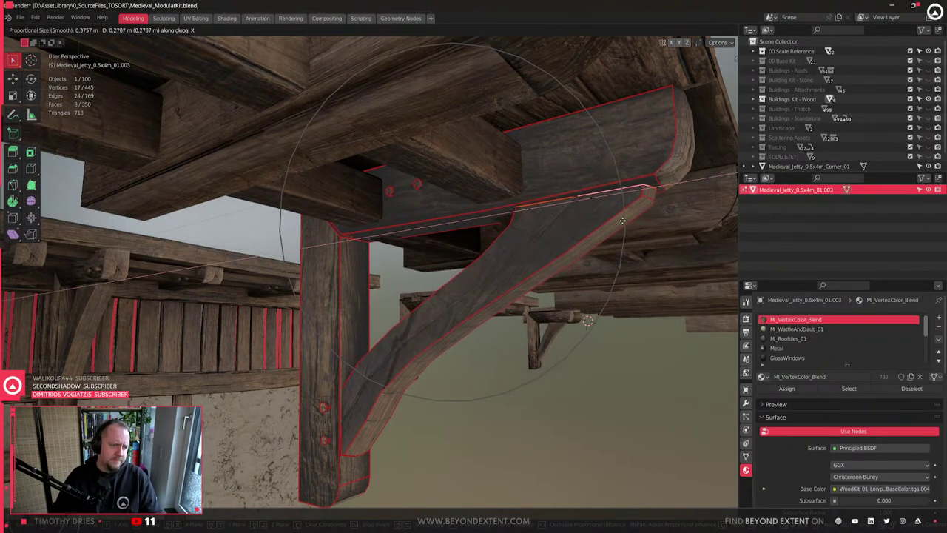
{"action": "right_click", "coordinate": [623, 221]}
- Move the brace's upper end about 0.24 m outward along X using smooth proportional editing with a wider falloff
{"action": "key", "text": "q"}
{"action": "left_click", "coordinate": [622, 221]}
{"action": "key", "text": "g"}
{"action": "key", "text": "x"}
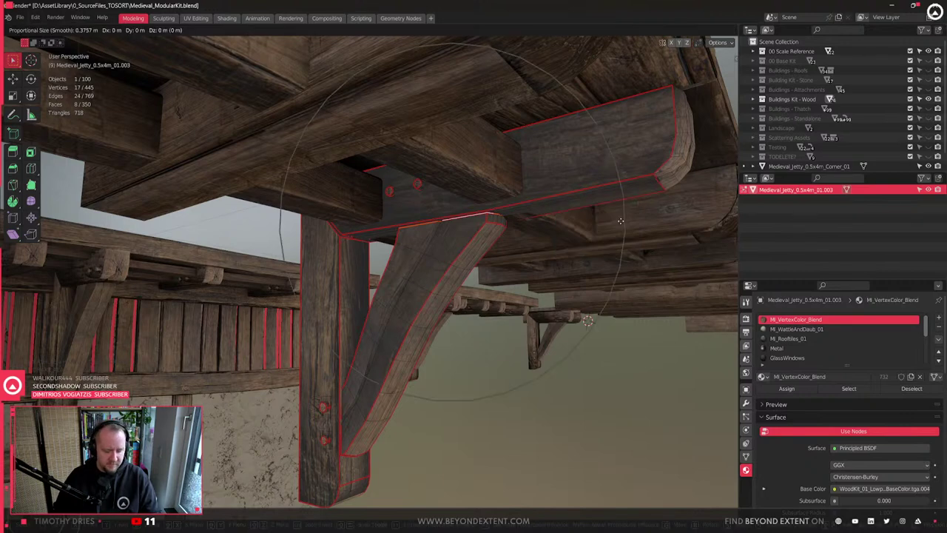
{"action": "scroll", "coordinate": [736, 222], "scroll_direction": "down", "scroll_amount": 2}
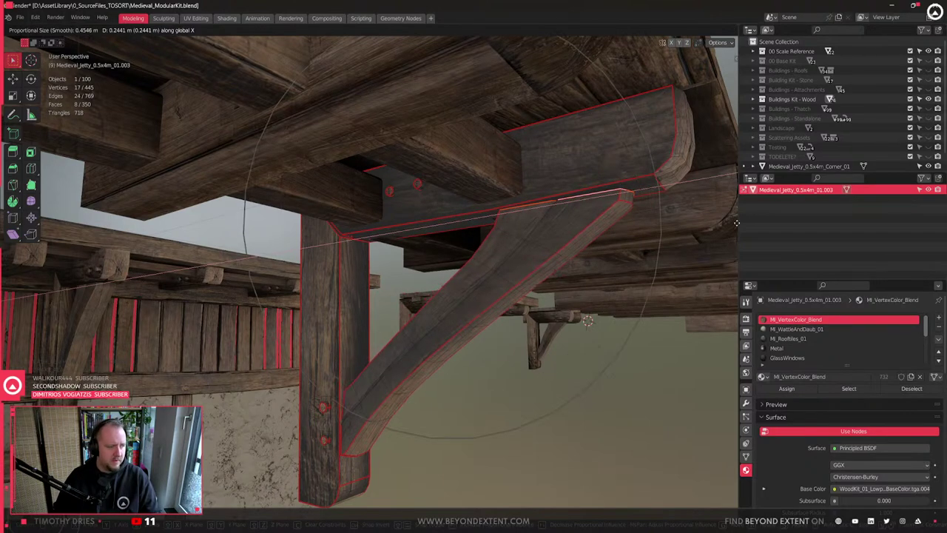
{"action": "scroll", "coordinate": [737, 222], "scroll_direction": "up", "scroll_amount": 1}
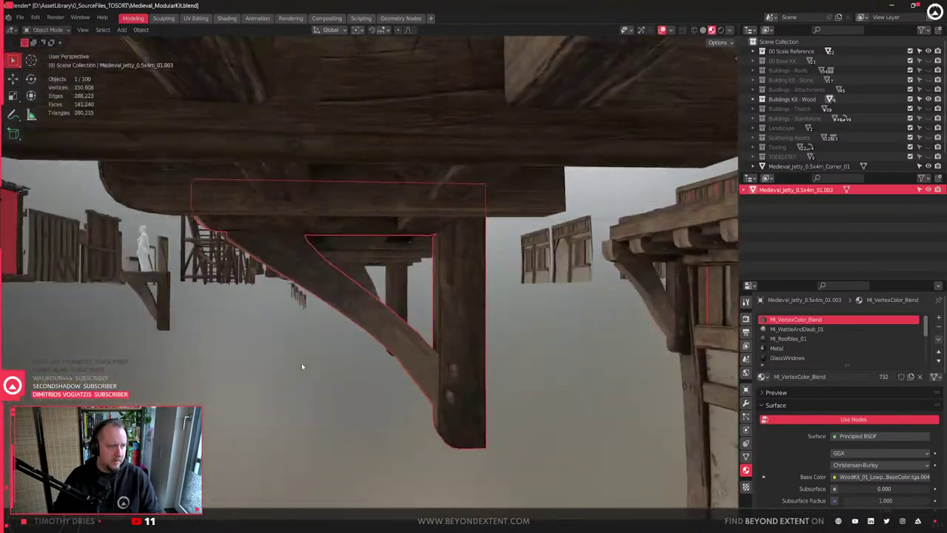
- Inspect the reshaped brace from the side and below, and the jetty's planks from above
{"action": "scroll", "coordinate": [299, 359], "scroll_direction": "up", "scroll_amount": 3}
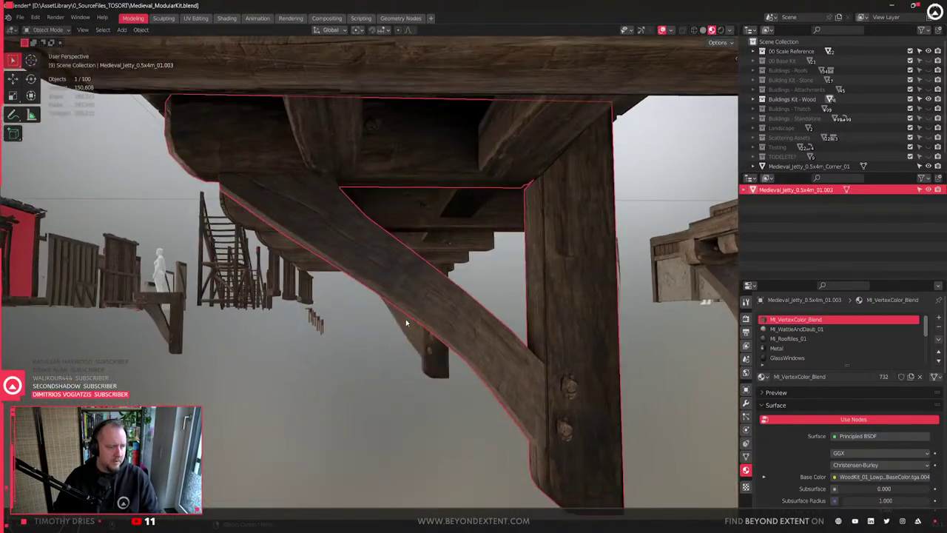
{"action": "middle_click_drag", "start_coordinate": [406, 322], "coordinate": [559, 380]}
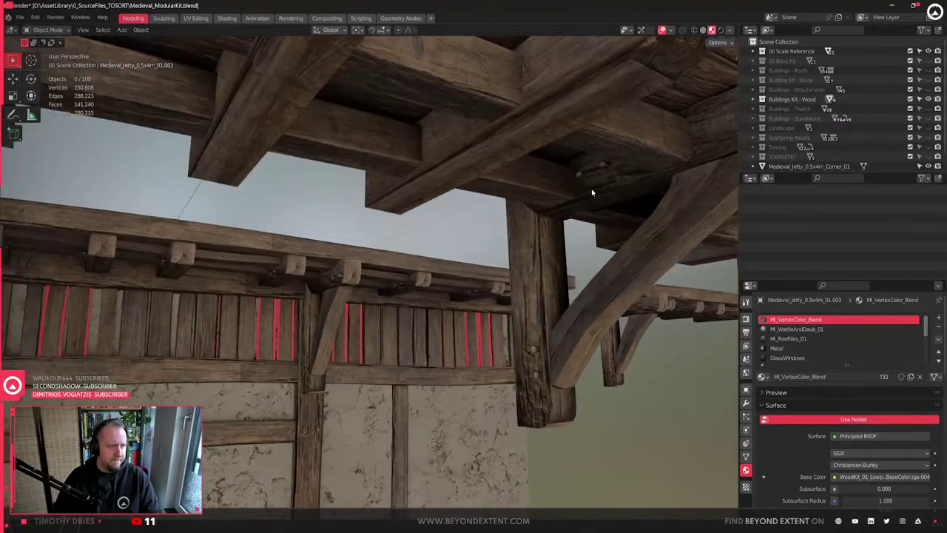
{"action": "middle_click_drag", "start_coordinate": [592, 194], "coordinate": [572, 106]}
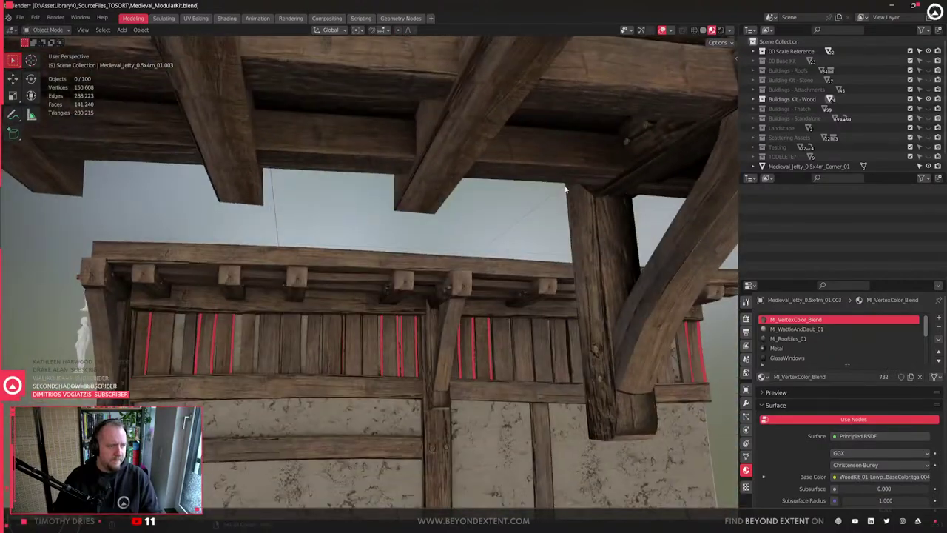
{"action": "middle_click_drag", "start_coordinate": [533, 170], "coordinate": [518, 222]}
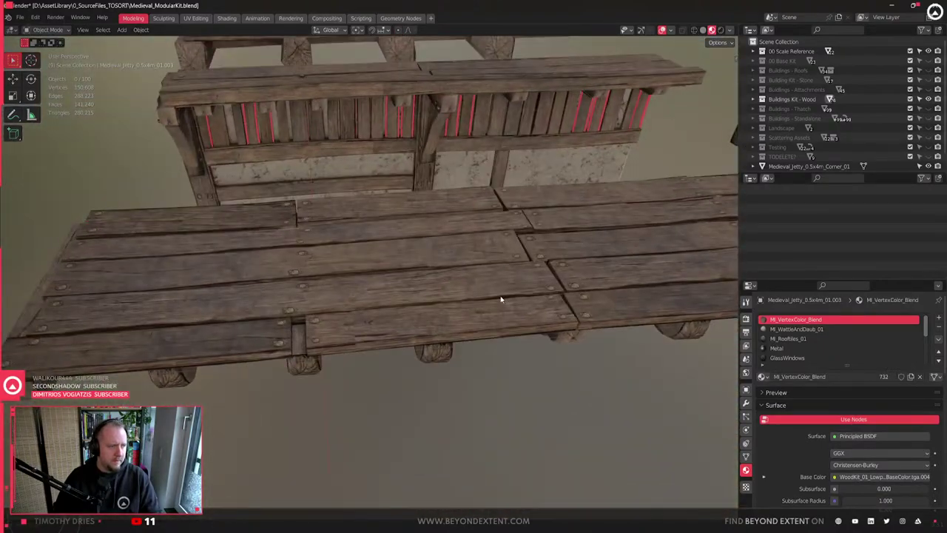
{"action": "scroll", "coordinate": [469, 264], "scroll_direction": "down", "scroll_amount": 5}
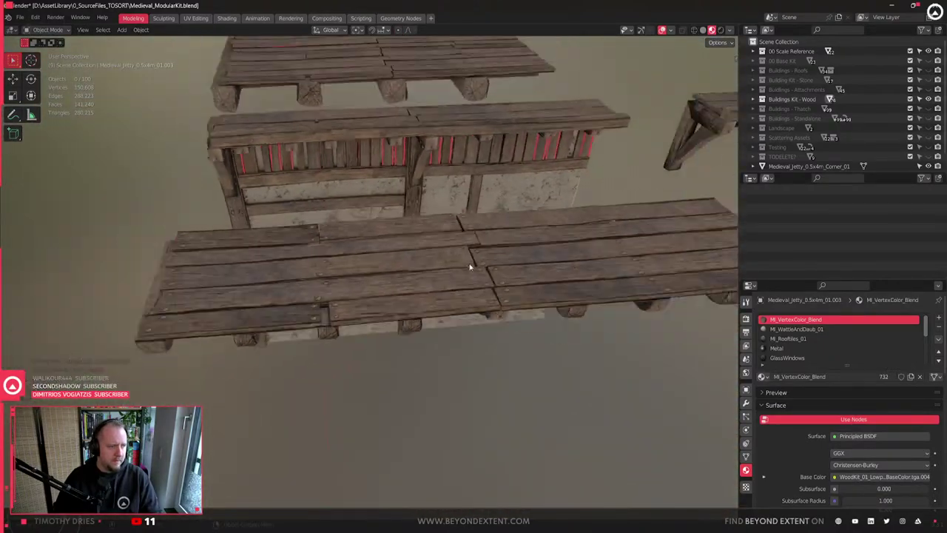
- Open the UV editing workspace and examine the plank, knot and edge details in the WoodKit normal map
{"action": "left_click", "coordinate": [227, 19]}
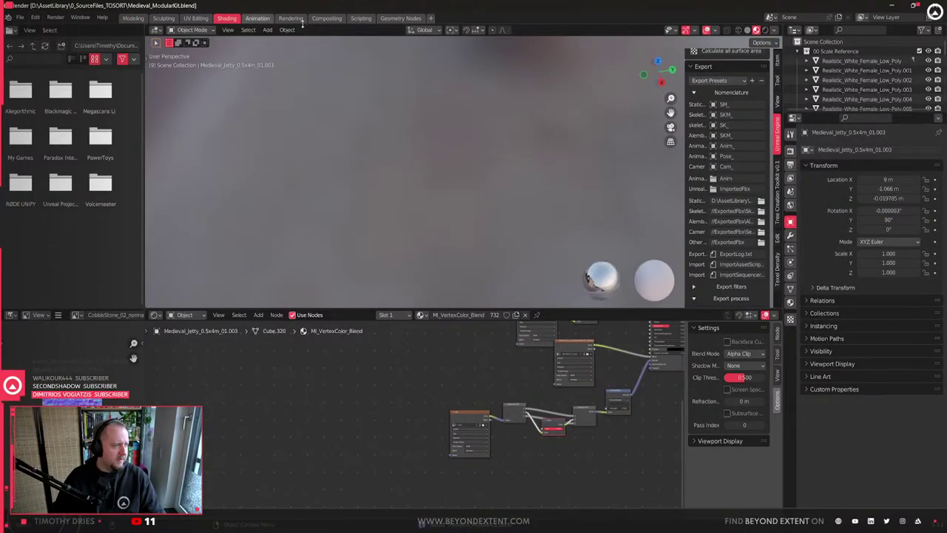
{"action": "left_click", "coordinate": [190, 21]}
{"action": "scroll", "coordinate": [469, 393], "scroll_direction": "down", "scroll_amount": 5}
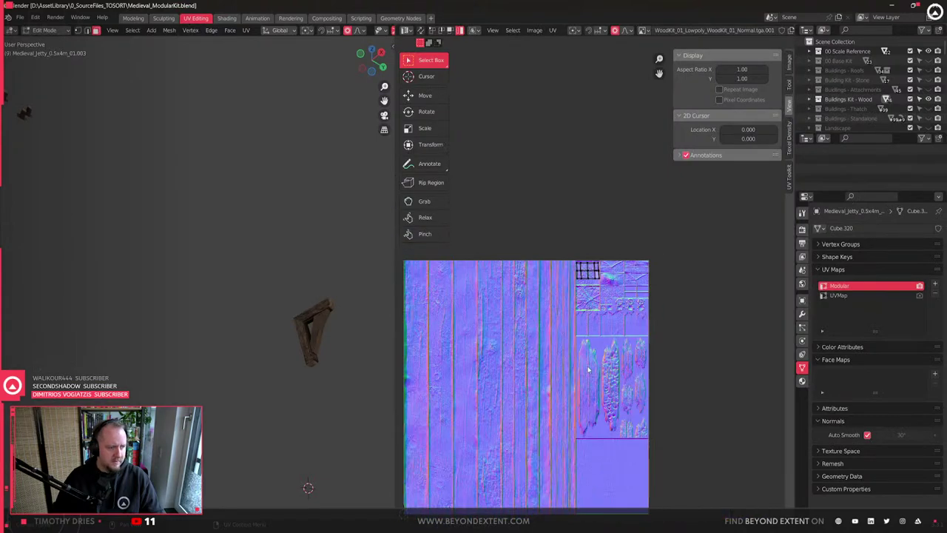
{"action": "middle_click_drag", "start_coordinate": [469, 393], "coordinate": [547, 310]}
{"action": "scroll", "coordinate": [547, 309], "scroll_direction": "up", "scroll_amount": 5}
{"action": "middle_click_drag", "start_coordinate": [546, 354], "coordinate": [612, 343]}
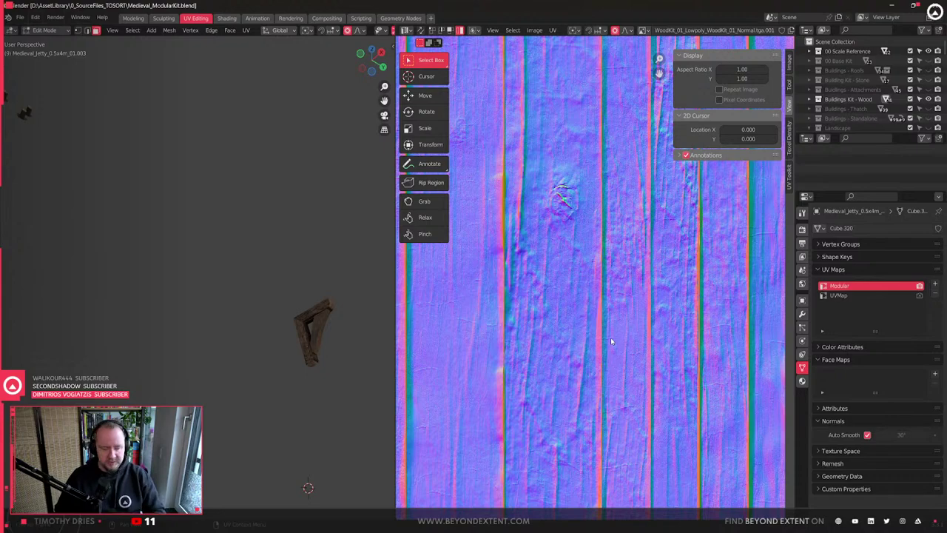
{"action": "middle_click_drag", "start_coordinate": [505, 408], "coordinate": [613, 374]}
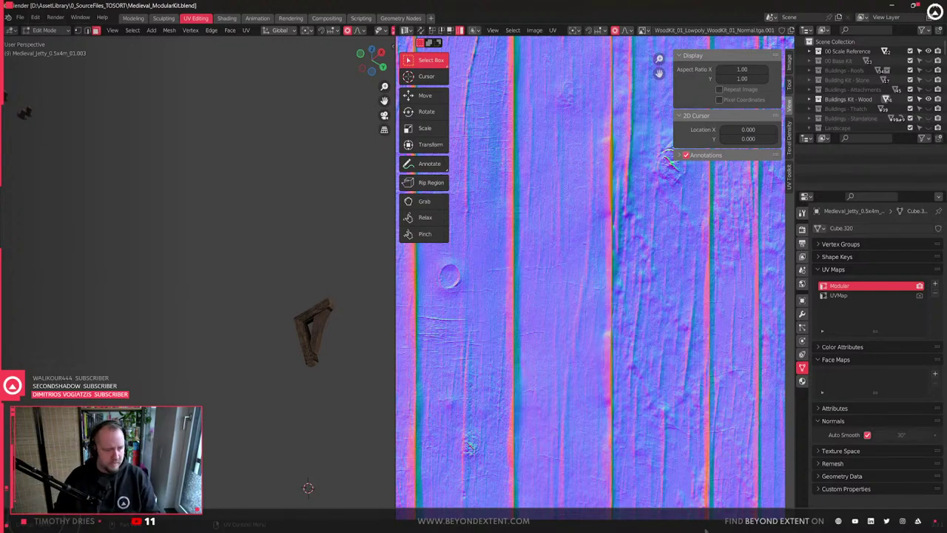
- Switch to Unreal Editor, dismiss the message log and view the two-floor house's wooden wall from below
{"action": "mouse_move", "coordinate": [706, 529]}
{"action": "left_click", "coordinate": [740, 484]}
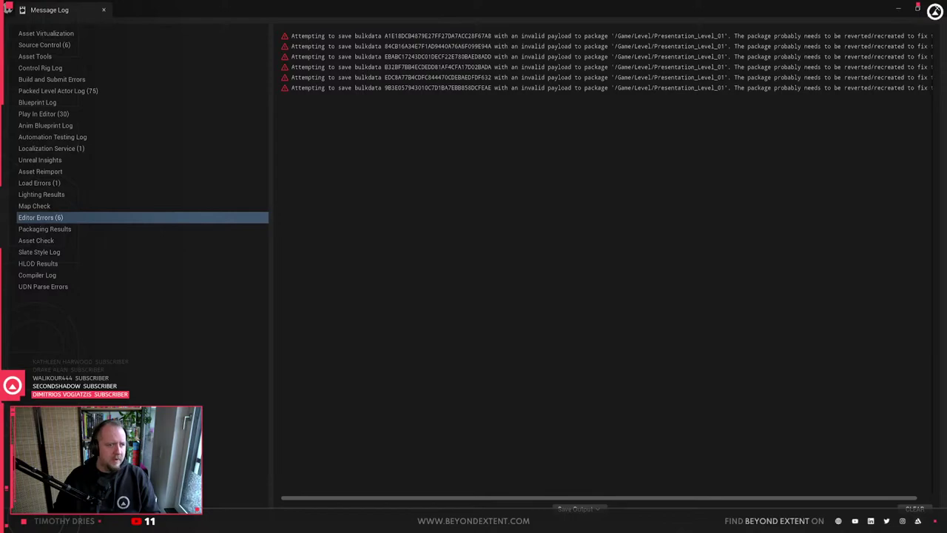
{"action": "left_click", "coordinate": [936, 10]}
{"action": "right_click_drag", "start_coordinate": [487, 311], "coordinate": [468, 222]}
{"action": "right_click_drag", "start_coordinate": [487, 285], "coordinate": [487, 285]}
{"action": "right_click_drag", "start_coordinate": [527, 321], "coordinate": [444, 355]}
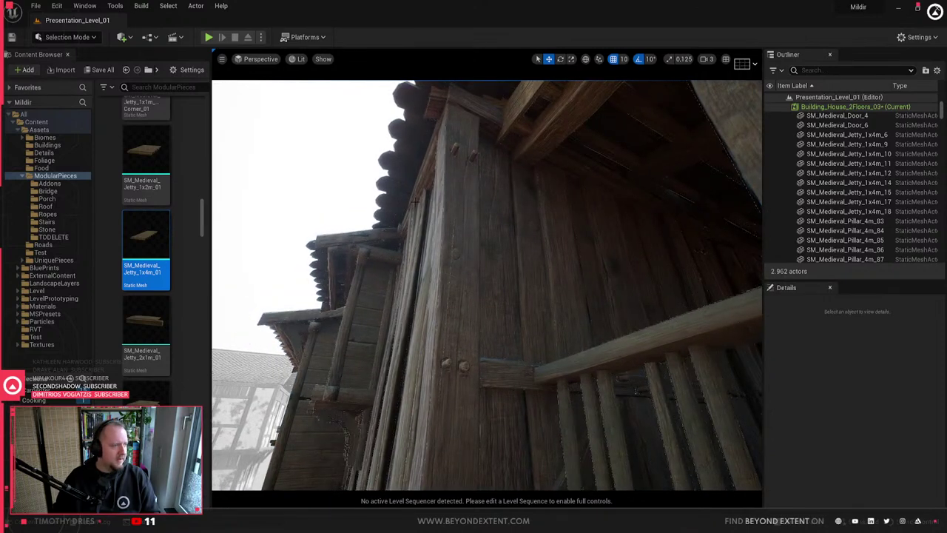
- Select the house's wooden wall piece and end the editing of the Building_House_2Floors_03 level instance
{"action": "left_click", "coordinate": [446, 182]}
{"action": "right_click", "coordinate": [455, 304]}
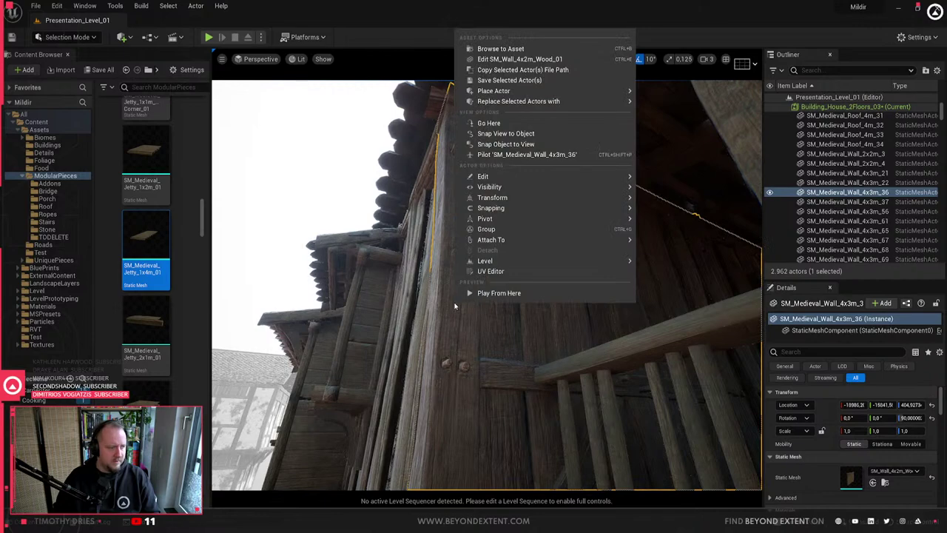
{"action": "mouse_move", "coordinate": [507, 262]}
{"action": "left_click", "coordinate": [672, 286]}
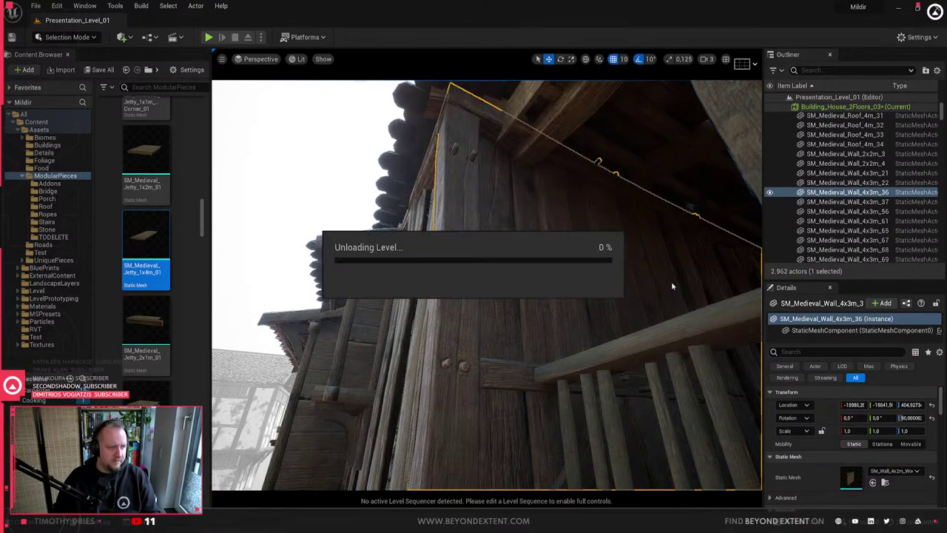
- Examine the grain, knots and edges of the wooden wall planks up close in Presentation_Level_01
{"action": "mouse_move", "coordinate": [489, 271]}
{"action": "right_mouse_down"}
{"action": "mouse_move", "coordinate": [513, 268]}
{"action": "mouse_move", "coordinate": [488, 271]}
{"action": "right_mouse_up"}
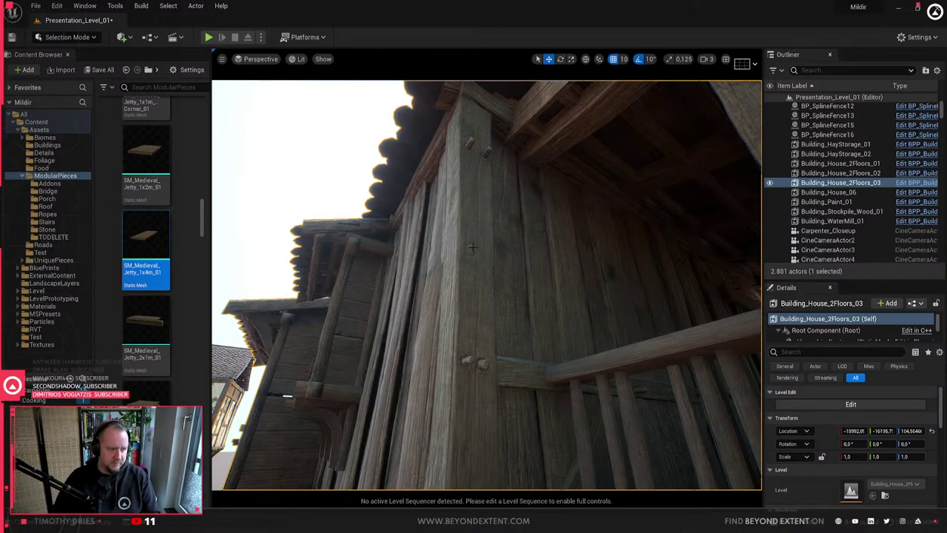
{"action": "key", "text": "s"}
{"action": "right_click_drag", "start_coordinate": [474, 255], "coordinate": [463, 348]}
{"action": "mouse_move", "coordinate": [494, 274]}
{"action": "right_mouse_down"}
{"action": "mouse_move", "coordinate": [444, 274]}
{"action": "mouse_move", "coordinate": [495, 255]}
{"action": "right_mouse_up"}
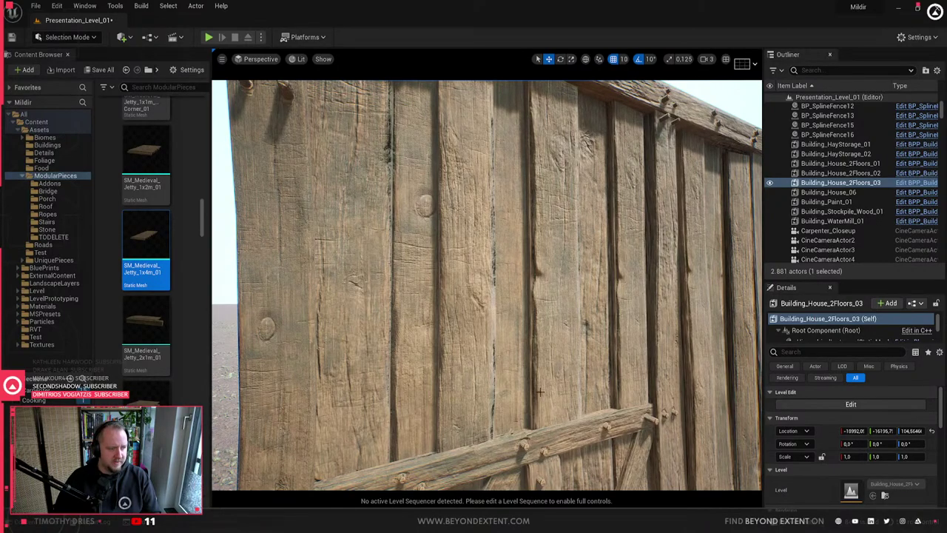
{"action": "right_click_drag", "start_coordinate": [541, 392], "coordinate": [540, 391]}
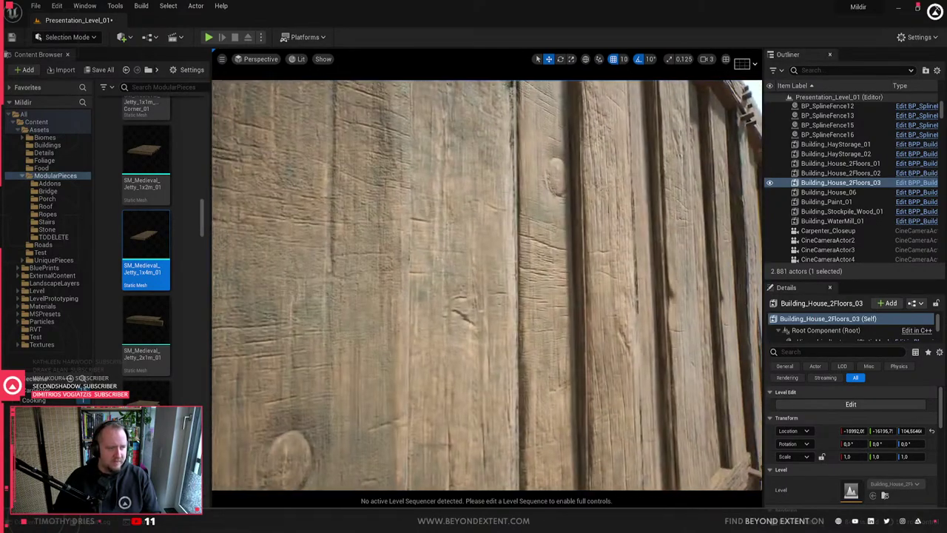
- Examine the wooden wall's planks, edges and cross braces from close up and from a distance
{"action": "mouse_move", "coordinate": [487, 285]}
{"action": "right_mouse_down"}
{"action": "mouse_move", "coordinate": [525, 284]}
{"action": "mouse_move", "coordinate": [496, 285]}
{"action": "right_mouse_up"}
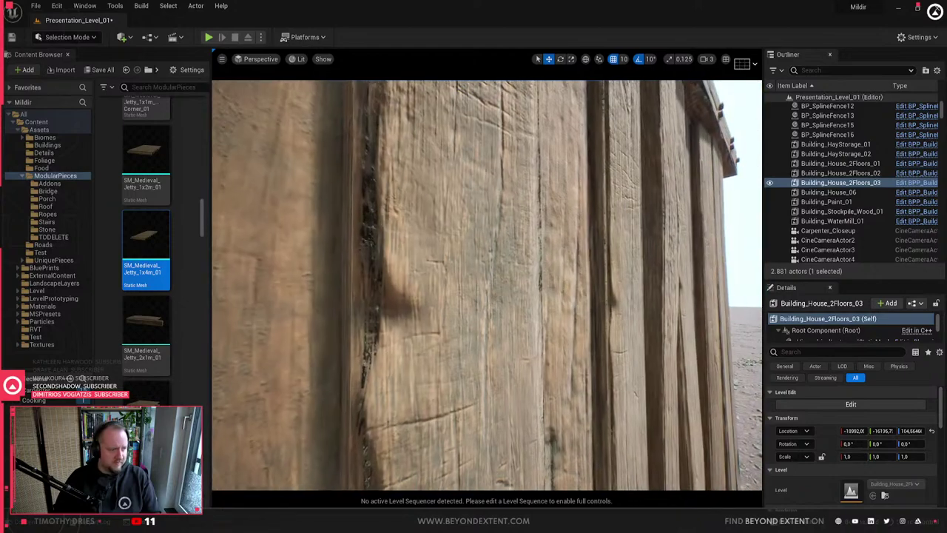
{"action": "right_click_drag", "start_coordinate": [543, 376], "coordinate": [543, 376]}
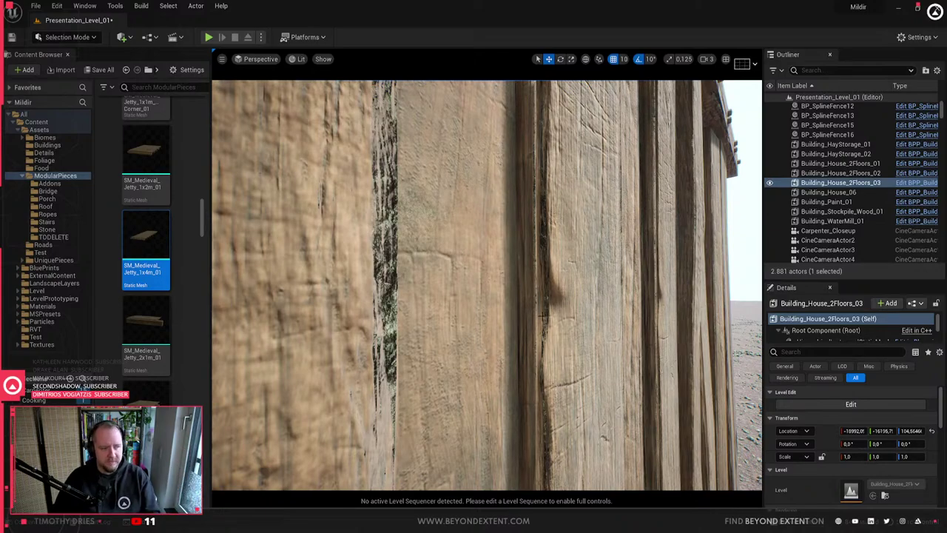
{"action": "right_click_drag", "start_coordinate": [533, 238], "coordinate": [533, 238]}
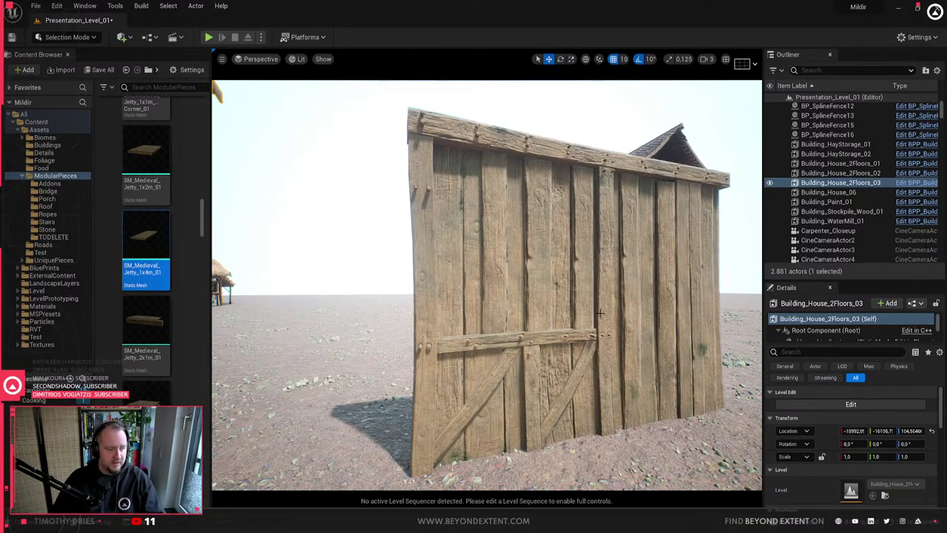
{"action": "key", "text": "w"}
{"action": "mouse_move", "coordinate": [487, 285]}
{"action": "right_mouse_down"}
{"action": "mouse_move", "coordinate": [477, 289]}
{"action": "mouse_move", "coordinate": [532, 277]}
{"action": "mouse_move", "coordinate": [515, 296]}
{"action": "mouse_move", "coordinate": [484, 296]}
{"action": "mouse_move", "coordinate": [511, 268]}
{"action": "mouse_move", "coordinate": [498, 271]}
{"action": "right_mouse_up"}
{"action": "key", "text": "s"}
{"action": "key", "text": "w"}
{"action": "right_click_drag", "start_coordinate": [498, 204], "coordinate": [495, 202]}
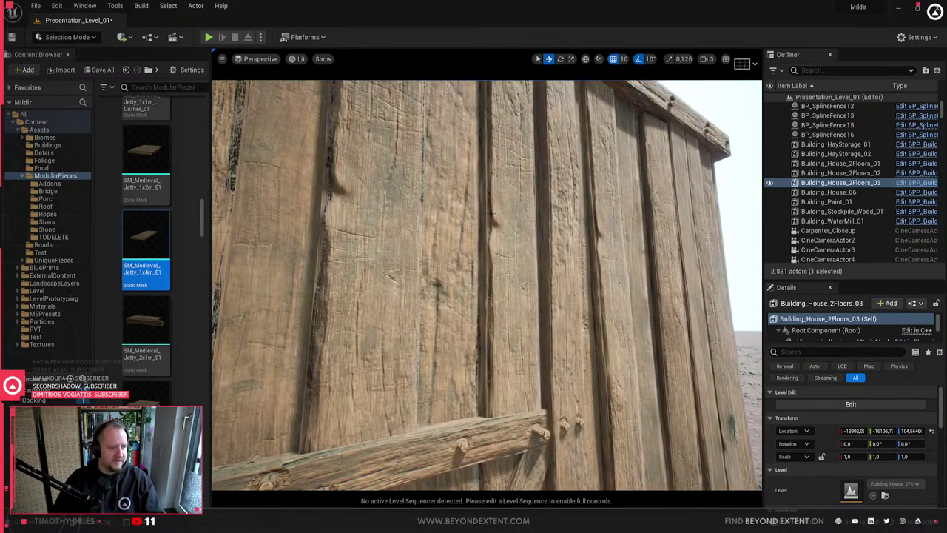
{"action": "key", "text": "s"}
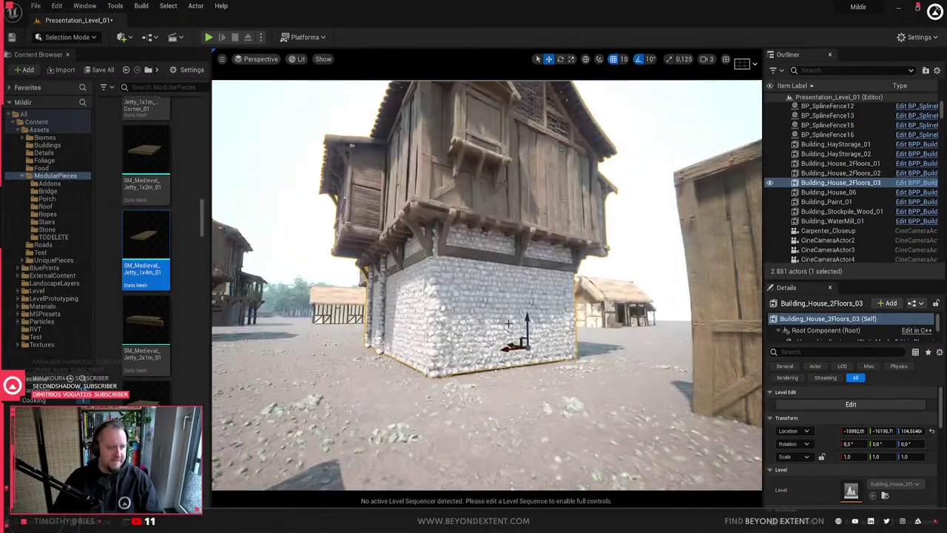
- Inspect the jetty beams and braces beneath the two-floor house from several angles and clear the house selection
{"action": "key", "text": "w"}
{"action": "right_click_drag", "start_coordinate": [495, 202], "coordinate": [466, 178]}
{"action": "key", "text": "a"}
{"action": "key", "text": "w"}
{"action": "key", "text": "s"}
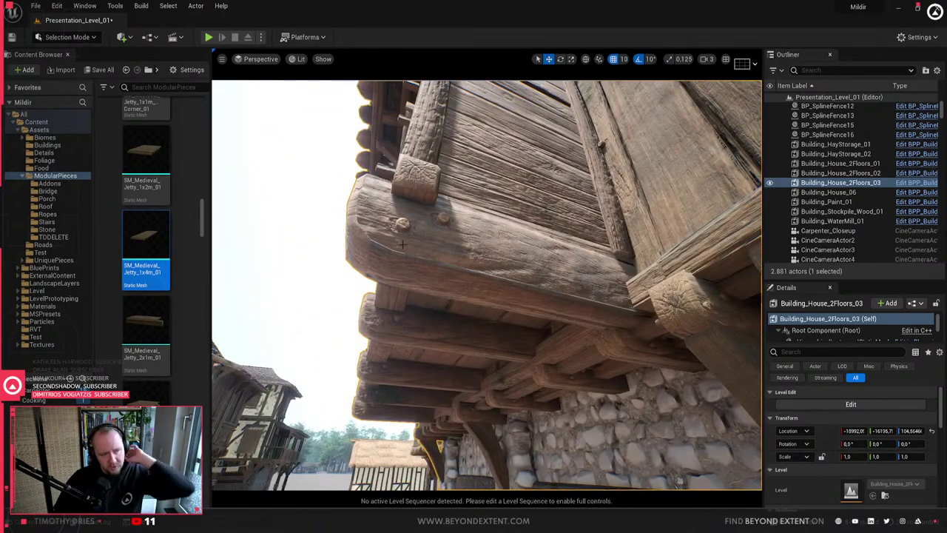
{"action": "right_click_drag", "start_coordinate": [474, 275], "coordinate": [552, 283]}
{"action": "key", "text": "Escape"}
{"action": "right_click_drag", "start_coordinate": [510, 344], "coordinate": [508, 344]}
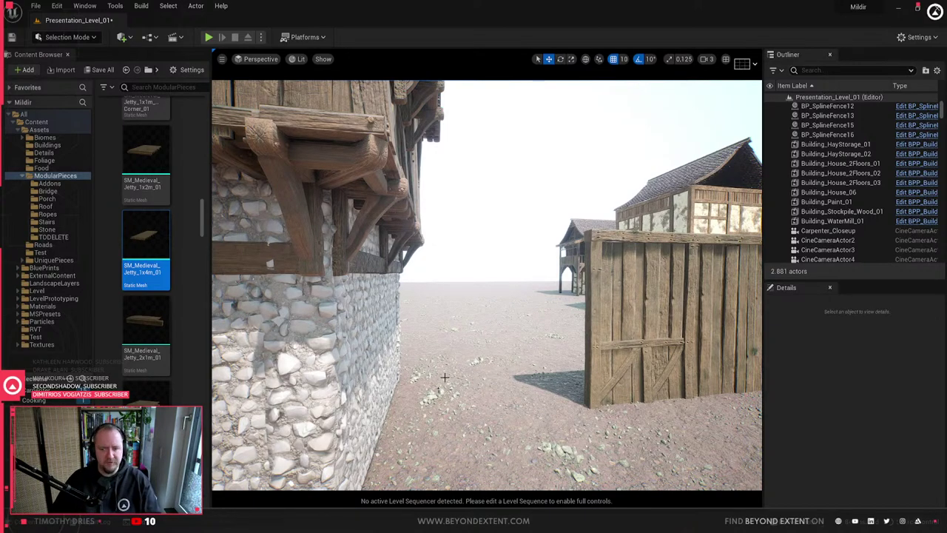
{"action": "key", "text": "s"}
{"action": "right_click_drag", "start_coordinate": [443, 377], "coordinate": [359, 380]}
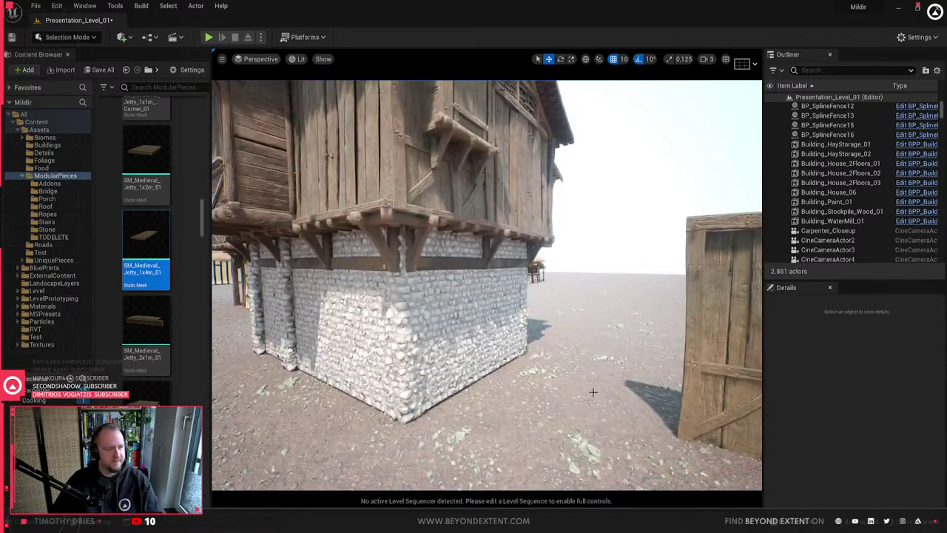
{"action": "right_click_drag", "start_coordinate": [594, 391], "coordinate": [748, 388]}
{"action": "key", "text": "w"}
{"action": "key", "text": "w"}
- Switch to Blender, return to the modeling workspace and select the middle support bracket under the 1x4m jetty
{"action": "key", "text": "alt+Tab"}
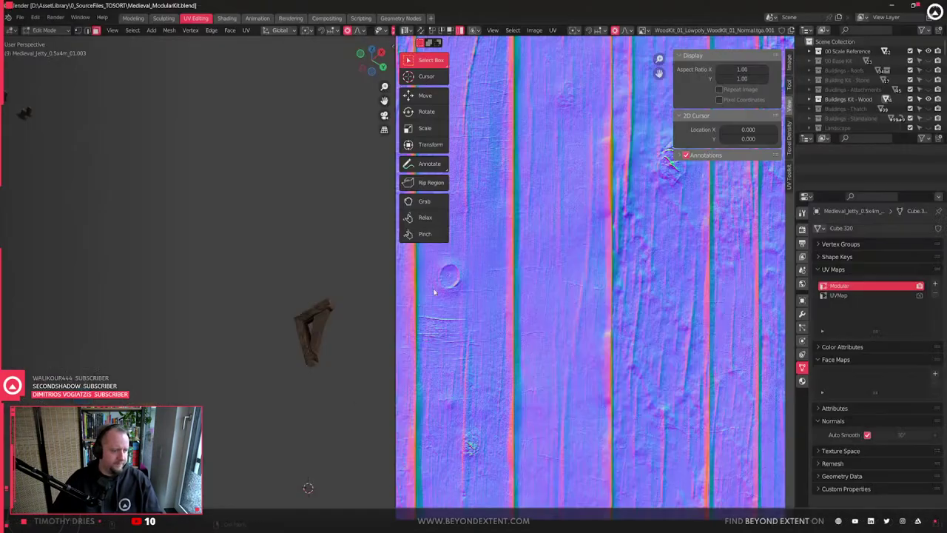
{"action": "left_click", "coordinate": [137, 19]}
{"action": "scroll", "coordinate": [544, 352], "scroll_direction": "down", "scroll_amount": 4}
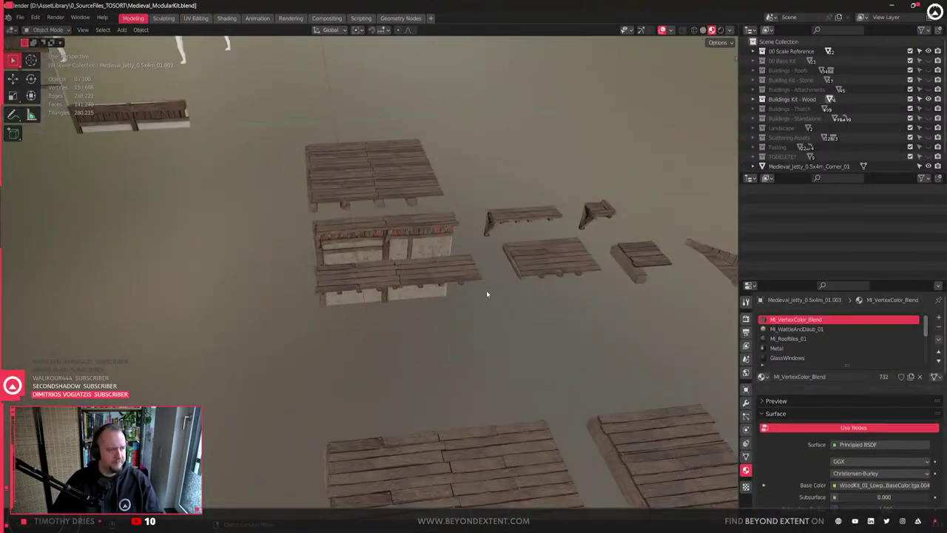
{"action": "middle_click_drag", "start_coordinate": [486, 294], "coordinate": [425, 189]}
{"action": "scroll", "coordinate": [400, 276], "scroll_direction": "up", "scroll_amount": 3}
{"action": "left_click", "coordinate": [395, 278]}
{"action": "scroll", "coordinate": [382, 302], "scroll_direction": "up", "scroll_amount": 3}
{"action": "scroll", "coordinate": [425, 188], "scroll_direction": "up", "scroll_amount": 2}
{"action": "left_click", "coordinate": [424, 188]}
{"action": "left_click", "coordinate": [511, 290]}
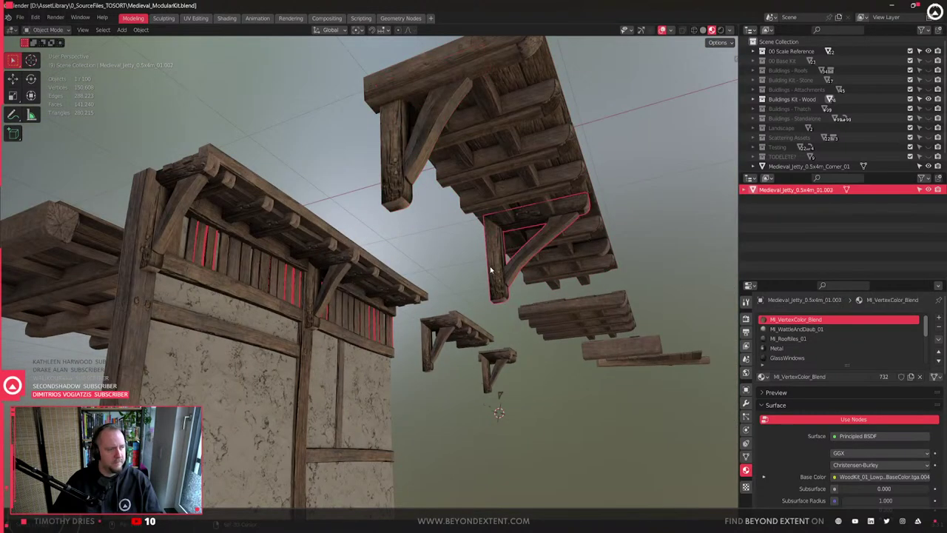
- Replace the bracket at the 1x4m jetty's end with a copy of the middle bracket moved along Y
{"action": "middle_click_drag", "start_coordinate": [511, 290], "coordinate": [333, 275]}
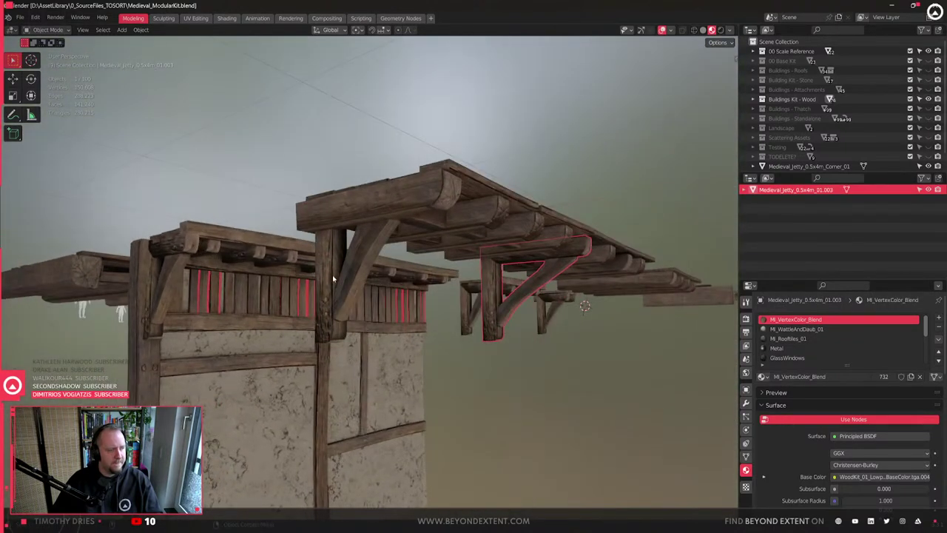
{"action": "key", "text": "x"}
{"action": "left_click", "coordinate": [318, 279]}
{"action": "left_click", "coordinate": [542, 305]}
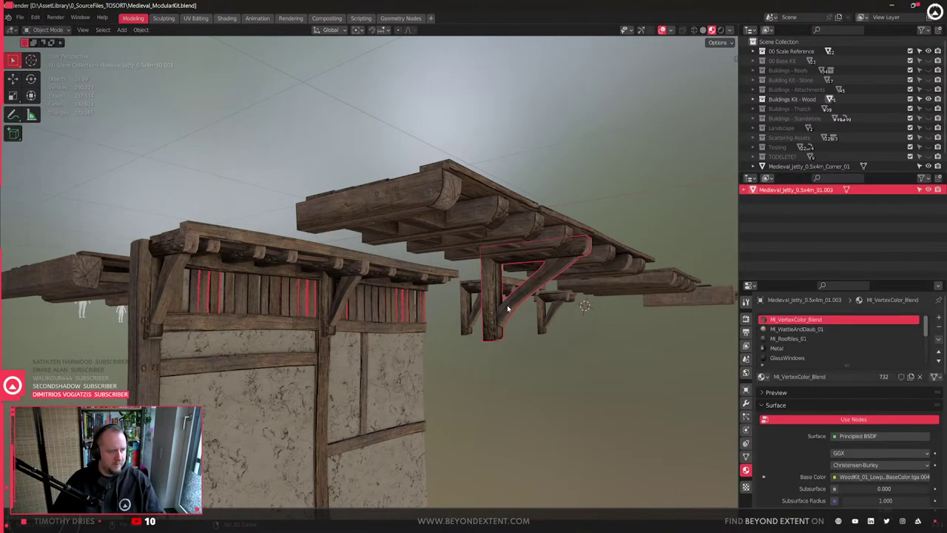
{"action": "key", "text": "g"}
{"action": "key", "text": "y"}
{"action": "left_click", "coordinate": [154, 277]}
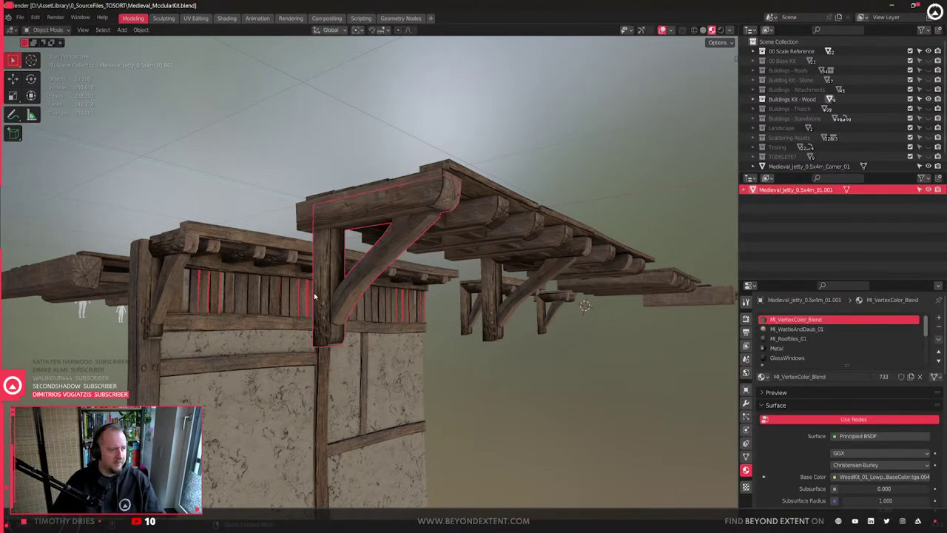
- Delete the jetty mesh's own large end beam so that only the bracket's beam supports that end
{"action": "middle_click_drag", "start_coordinate": [314, 292], "coordinate": [276, 275]}
{"action": "left_click", "coordinate": [277, 192]}
{"action": "key", "text": "Tab"}
{"action": "left_click", "coordinate": [275, 193]}
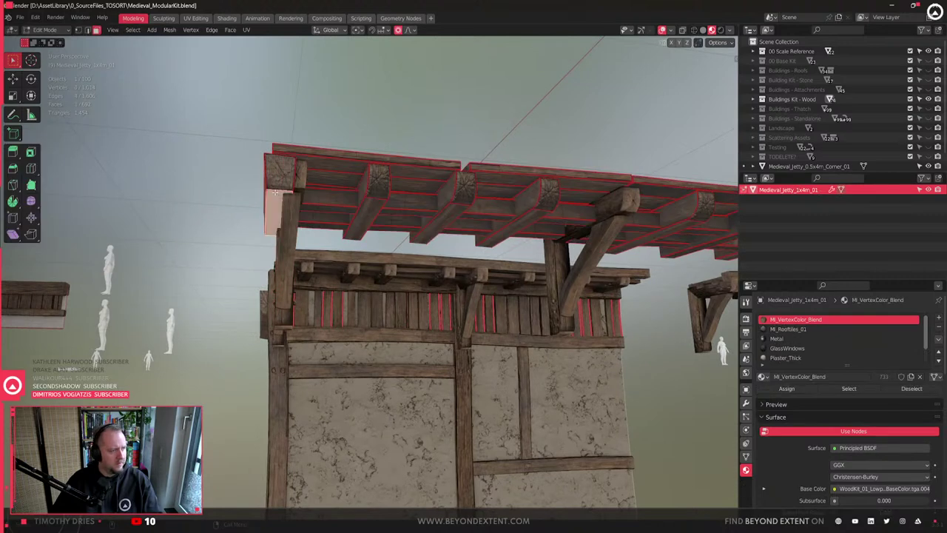
{"action": "key", "text": "ctrl+l"}
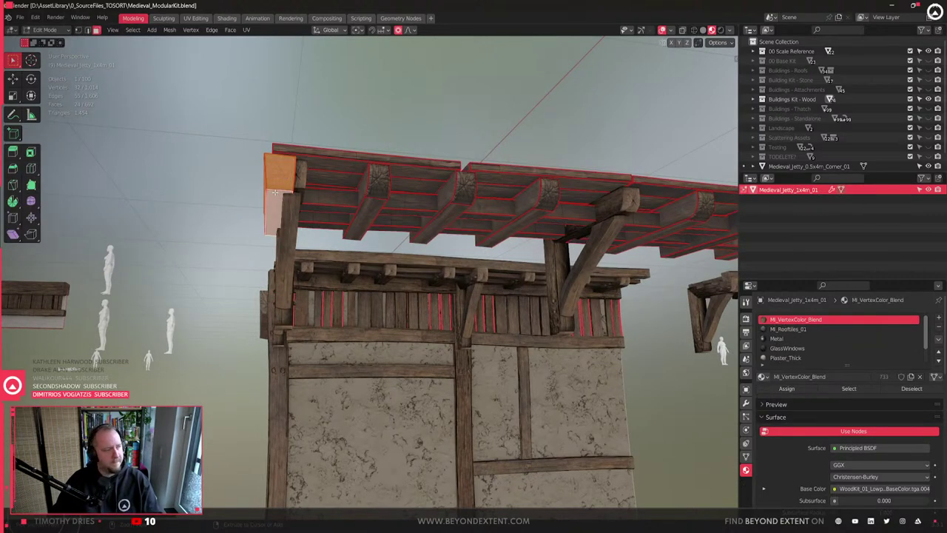
{"action": "right_click", "coordinate": [274, 192]}
{"action": "left_click", "coordinate": [267, 202]}
{"action": "key", "text": "Tab"}
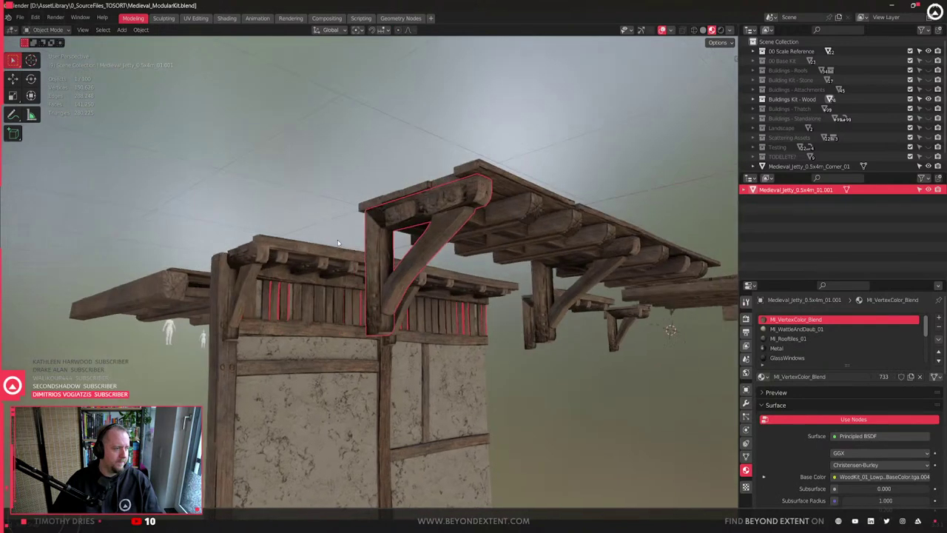
- Delete the leftover jetty faces that poke through the side of the end bracket's beam
{"action": "scroll", "coordinate": [432, 210], "scroll_direction": "up", "scroll_amount": 2}
{"action": "key", "text": "Tab"}
{"action": "key", "text": "Tab"}
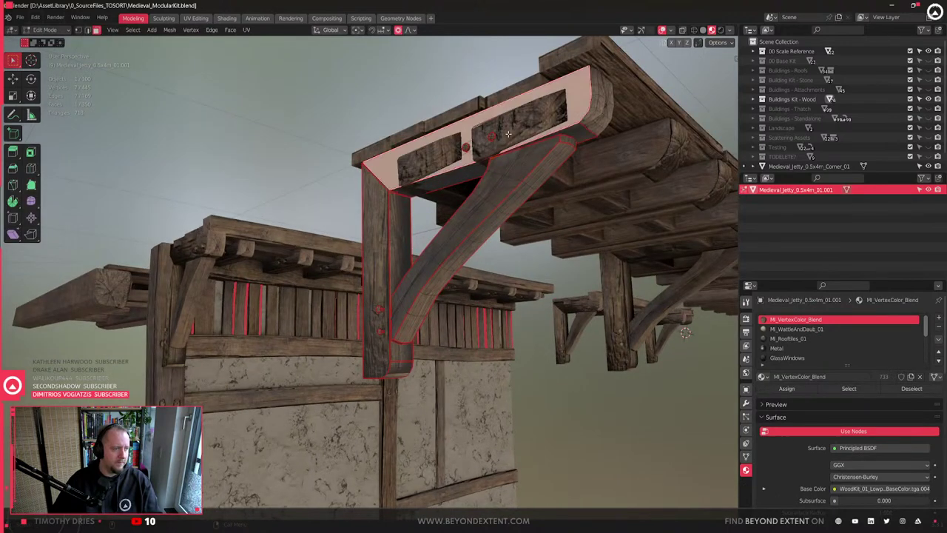
{"action": "left_click", "coordinate": [473, 143]}
{"action": "key", "text": "Tab"}
{"action": "left_click", "coordinate": [439, 152]}
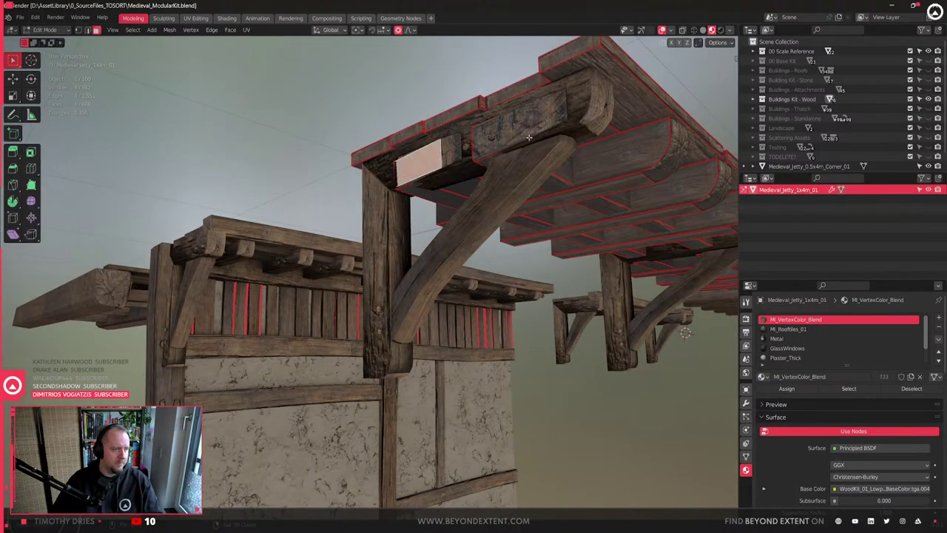
{"action": "left_click", "coordinate": [507, 137], "text": "shift"}
{"action": "left_click", "coordinate": [533, 133], "text": "shift"}
{"action": "key", "text": "x"}
{"action": "left_click", "coordinate": [518, 141]}
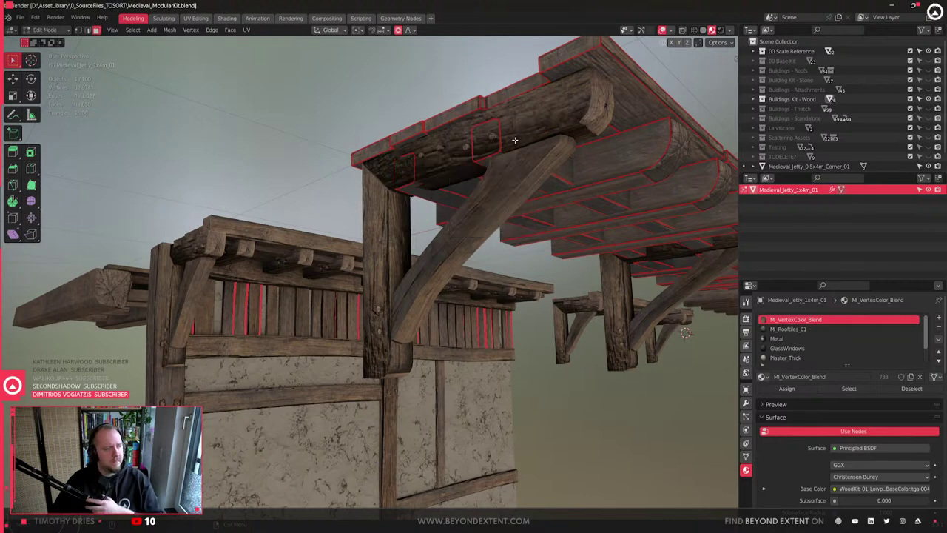
{"action": "key", "text": "Tab"}
- Try to join the two support brackets into the 1x4m jetty mesh, and undo the join
{"action": "left_click", "coordinate": [498, 197]}
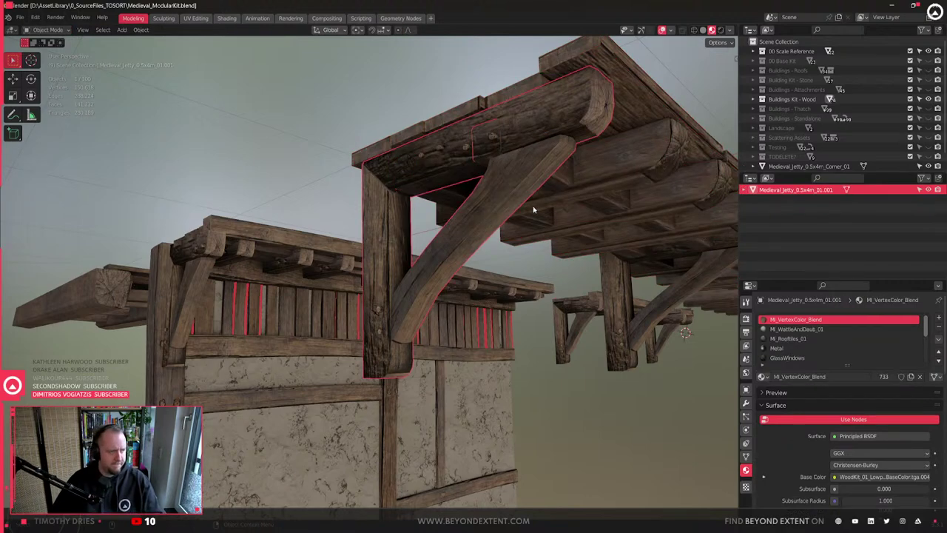
{"action": "middle_click_drag", "start_coordinate": [533, 210], "coordinate": [457, 282]}
{"action": "left_click_drag", "start_coordinate": [456, 281], "coordinate": [456, 249], "text": "shift"}
{"action": "left_click", "coordinate": [455, 235], "text": "shift"}
{"action": "middle_click_drag", "start_coordinate": [454, 235], "coordinate": [432, 219]}
{"action": "key", "text": "ctrl+j"}
{"action": "scroll", "coordinate": [433, 220], "scroll_direction": "up", "scroll_amount": 4}
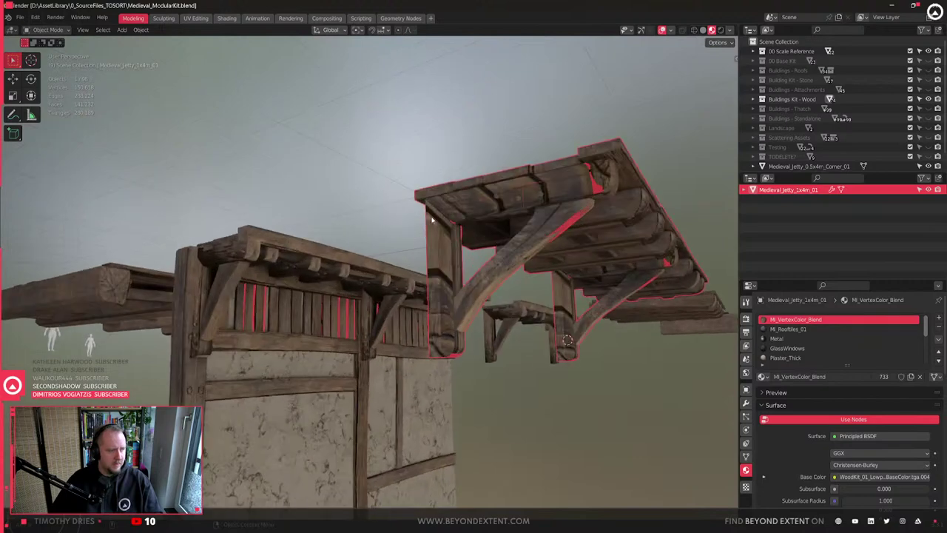
{"action": "middle_click_drag", "start_coordinate": [518, 315], "coordinate": [500, 280]}
{"action": "key", "text": "ctrl+z"}
- Compare the UV maps of the end bracket and the jetty, and remove the bracket's UVMap layer
{"action": "left_click", "coordinate": [489, 162]}
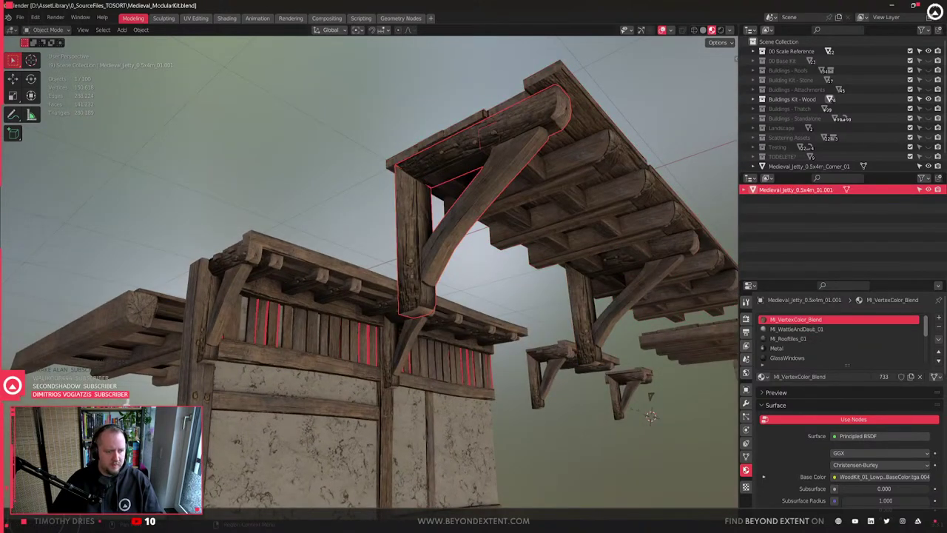
{"action": "left_click", "coordinate": [746, 457]}
{"action": "left_click", "coordinate": [573, 193]}
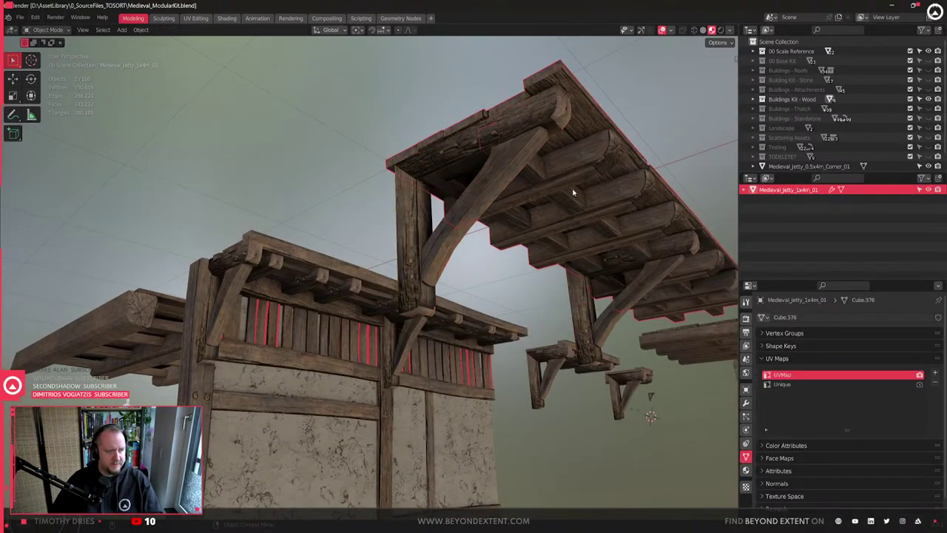
{"action": "left_click", "coordinate": [495, 192]}
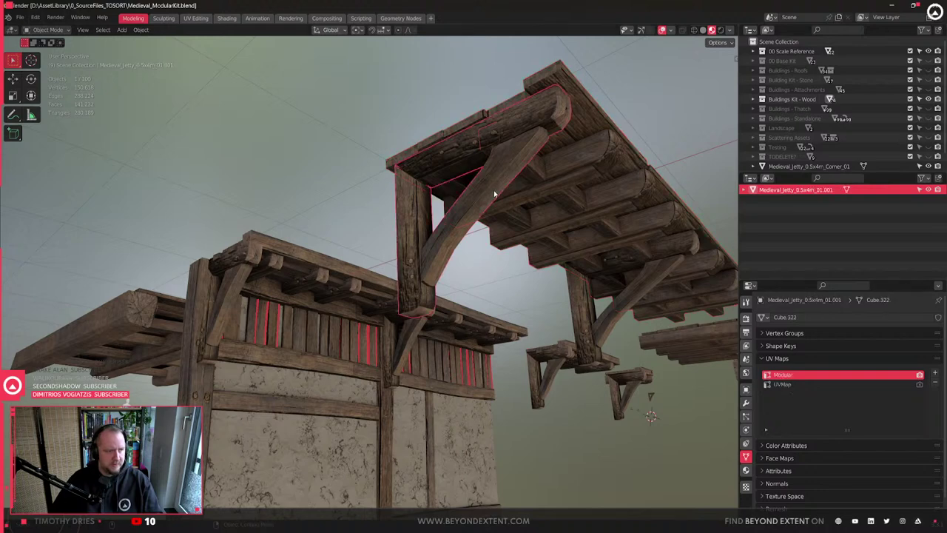
{"action": "left_click", "coordinate": [783, 384]}
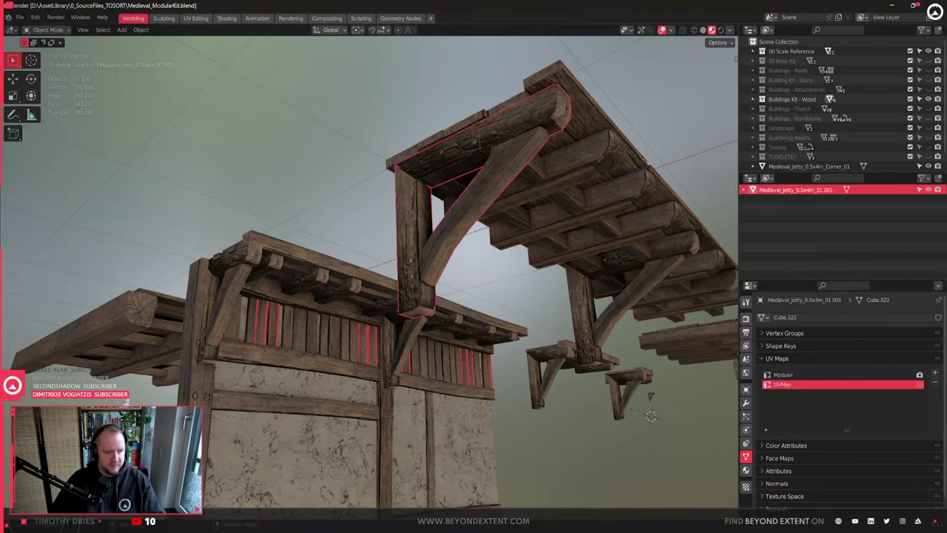
{"action": "left_click", "coordinate": [937, 384]}
- Remove the middle bracket's UVMap layer and rename the remaining Modular layer of both brackets as UVMap
{"action": "left_click", "coordinate": [635, 288]}
{"action": "left_click", "coordinate": [881, 384]}
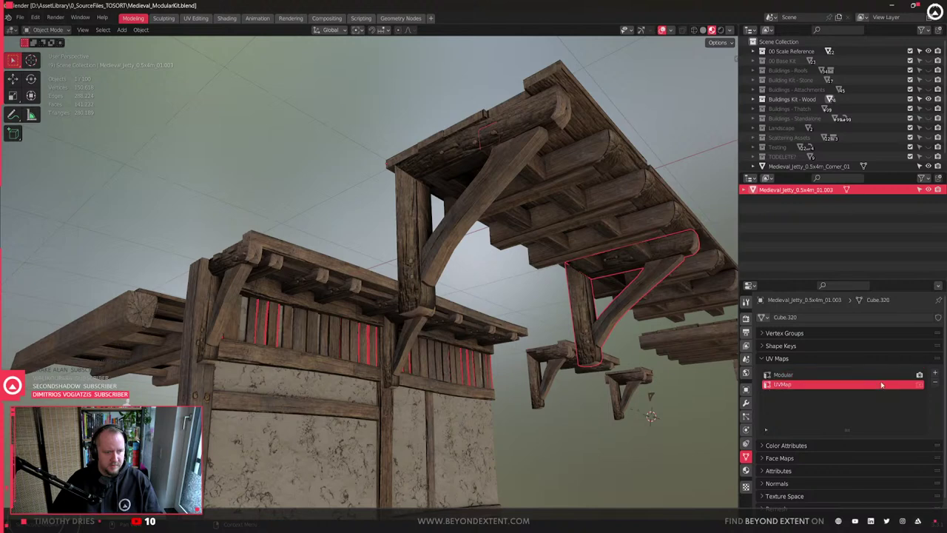
{"action": "left_click", "coordinate": [936, 384]}
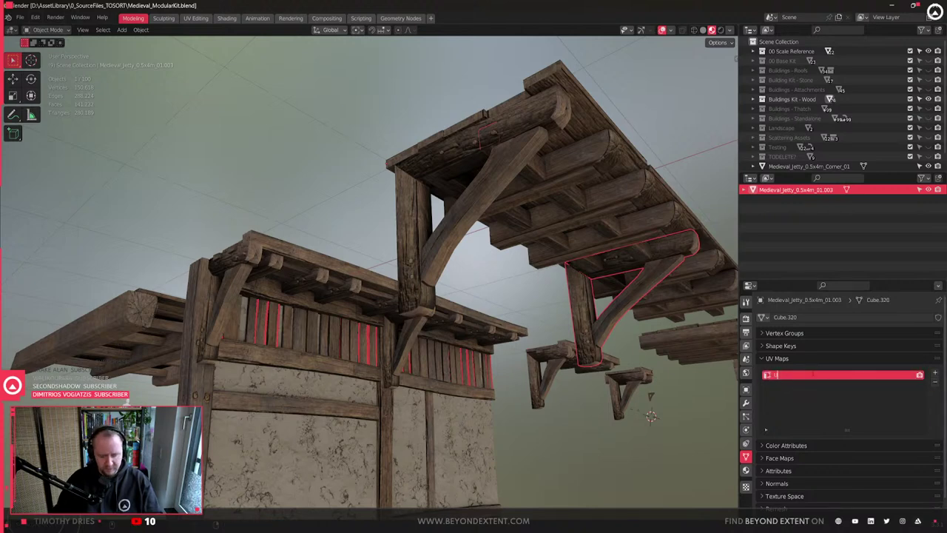
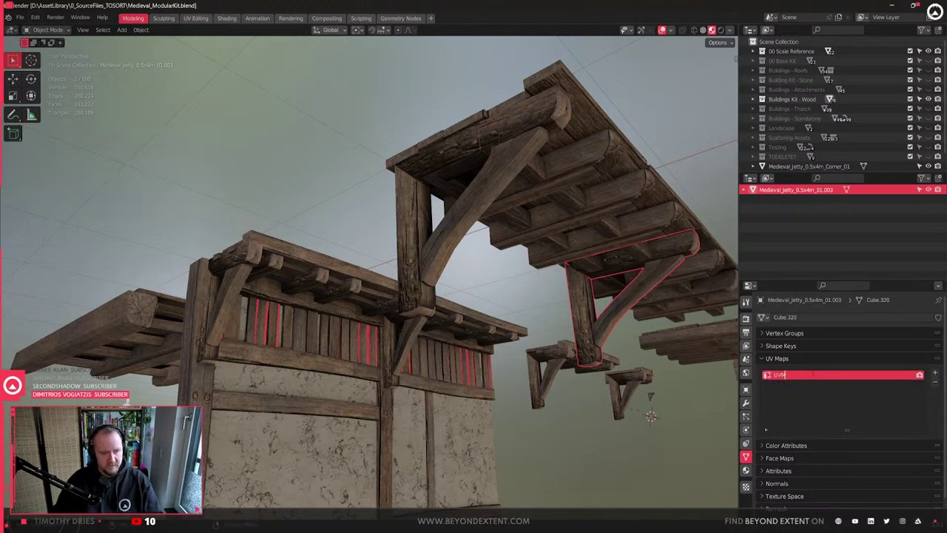
{"action": "left_click", "coordinate": [648, 202]}
{"action": "left_click", "coordinate": [475, 172]}
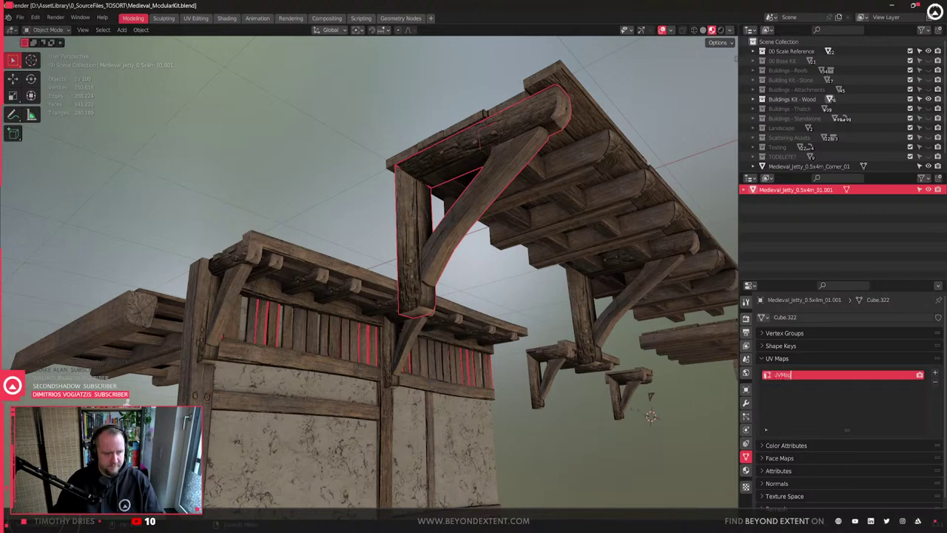
- Join both support brackets into the Medieval_Jetty_1x4m_01 mesh and check the combined piece
{"action": "left_click", "coordinate": [647, 278]}
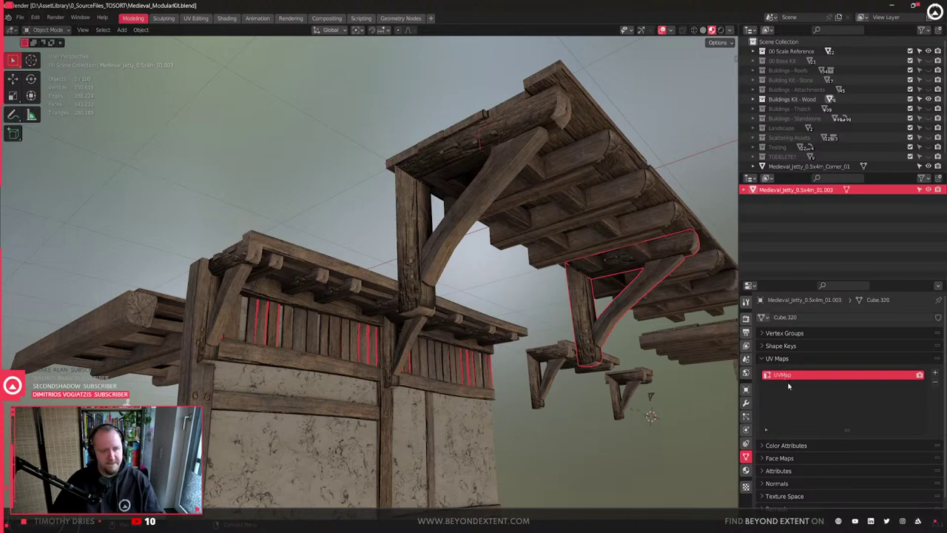
{"action": "left_click", "coordinate": [567, 192], "text": "shift"}
{"action": "key", "text": "ctrl+j"}
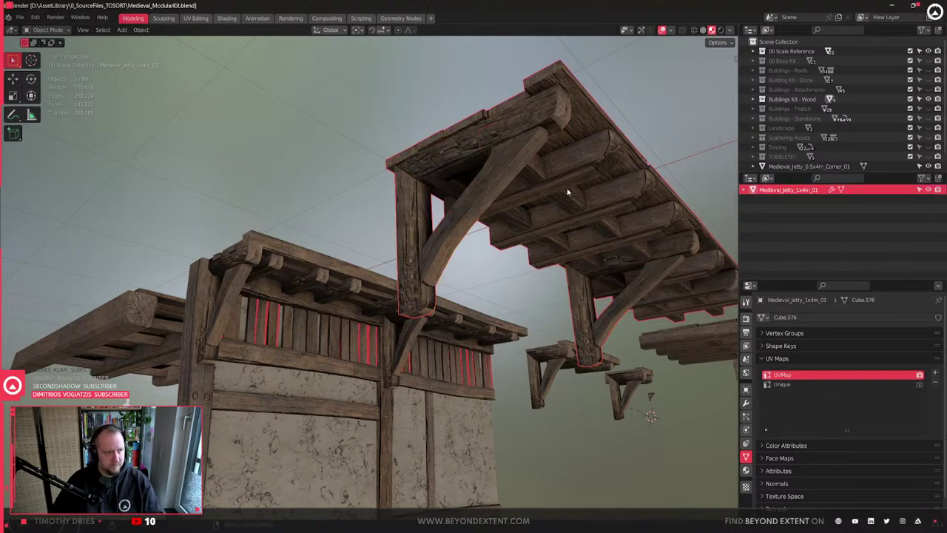
{"action": "middle_click_drag", "start_coordinate": [568, 193], "coordinate": [598, 323]}
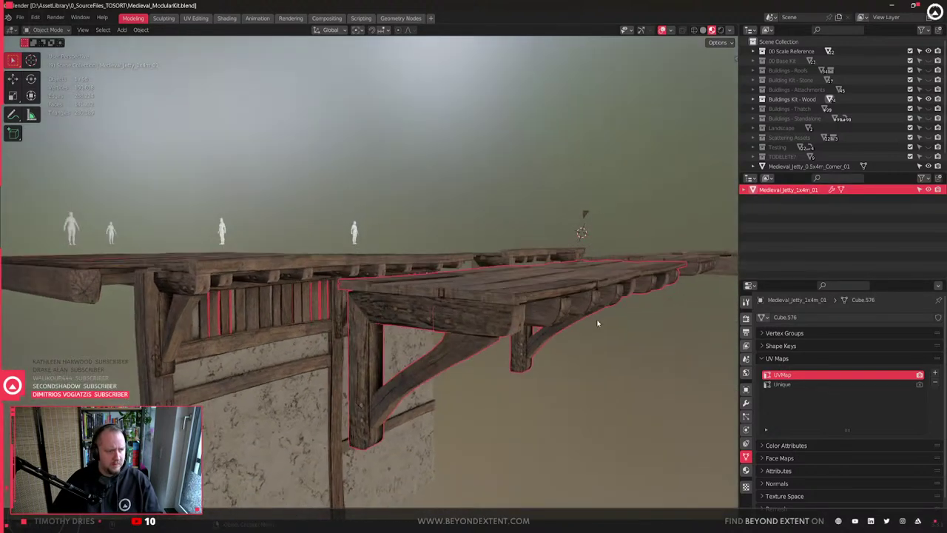
- Switch to Unreal Editor and view the jetty on the stone-walled house from below
{"action": "key", "text": "n"}
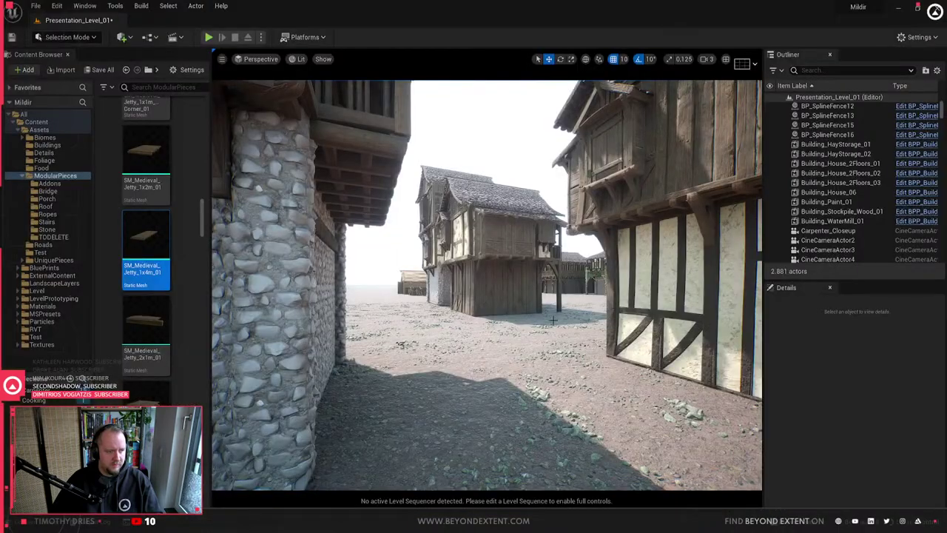
{"action": "right_click_drag", "start_coordinate": [553, 320], "coordinate": [481, 300]}
{"action": "right_click_drag", "start_coordinate": [558, 275], "coordinate": [565, 311]}
{"action": "right_click_drag", "start_coordinate": [504, 279], "coordinate": [562, 280]}
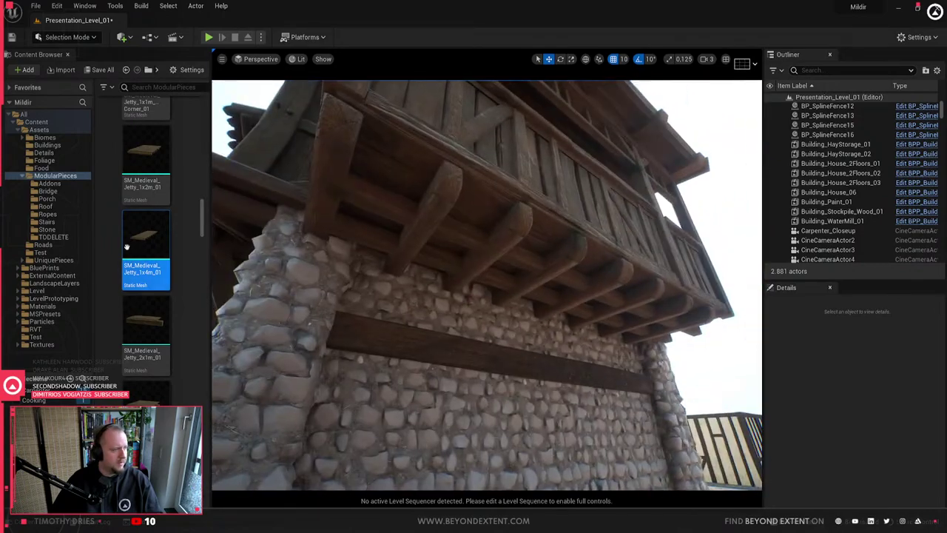
- Reimport the SM_Medieval_Jetty_1x4m_01 static mesh and inspect the updated jetty brackets on the stone-walled house from below
{"action": "right_click", "coordinate": [127, 249]}
{"action": "left_click", "coordinate": [219, 256]}
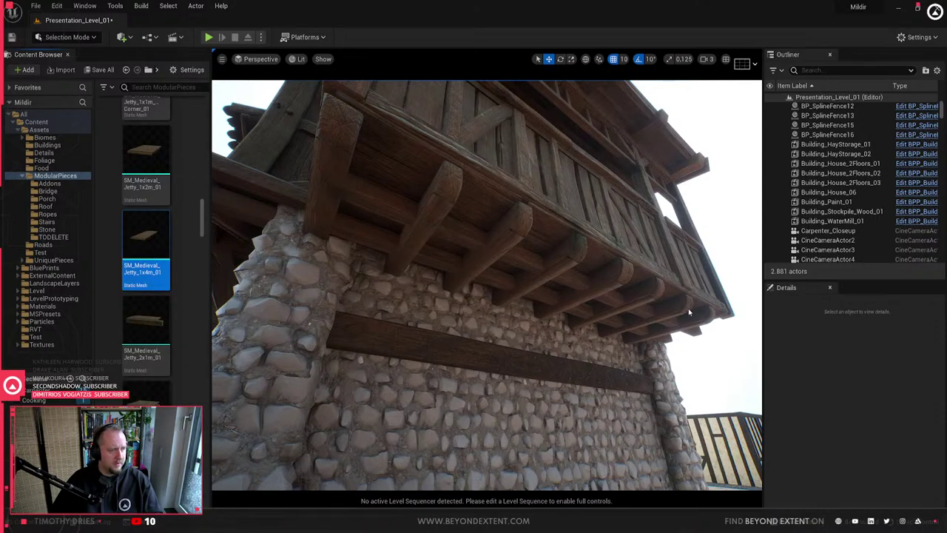
{"action": "mouse_move", "coordinate": [488, 285]}
{"action": "right_mouse_down"}
{"action": "mouse_move", "coordinate": [520, 280]}
{"action": "mouse_move", "coordinate": [453, 280]}
{"action": "mouse_move", "coordinate": [505, 286]}
{"action": "right_mouse_up"}
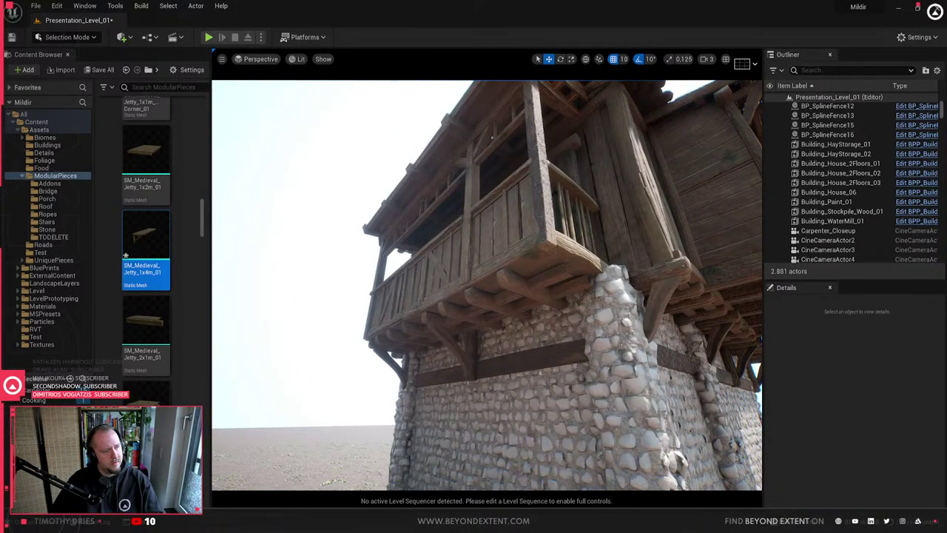
{"action": "mouse_move", "coordinate": [492, 137]}
{"action": "right_mouse_down"}
{"action": "mouse_move", "coordinate": [518, 160]}
{"action": "mouse_move", "coordinate": [489, 143]}
{"action": "mouse_move", "coordinate": [499, 139]}
{"action": "mouse_move", "coordinate": [470, 137]}
{"action": "mouse_move", "coordinate": [492, 126]}
{"action": "right_mouse_up"}
{"action": "left_click", "coordinate": [492, 141]}
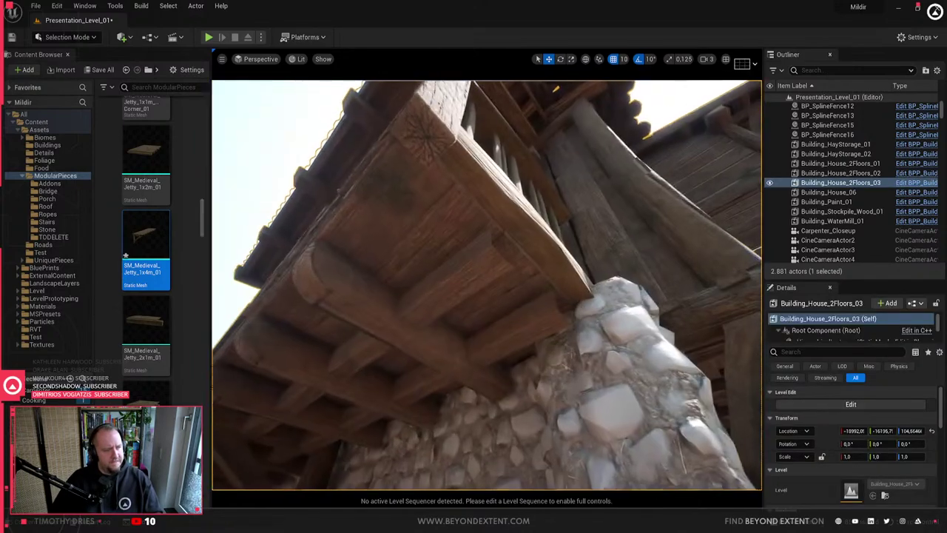
{"action": "right_click_drag", "start_coordinate": [470, 274], "coordinate": [477, 290]}
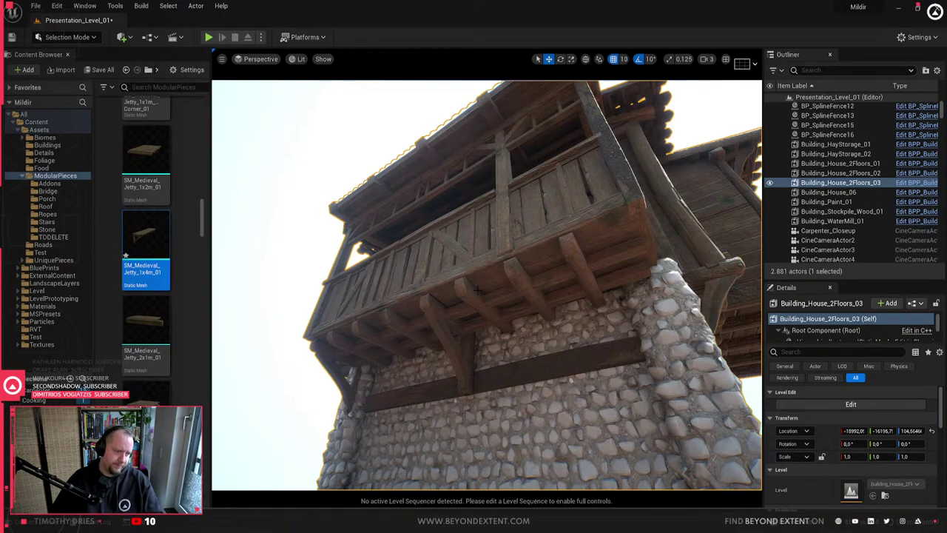
- Switch to Blender and examine the undersides of the jetty pieces, including the 0.5x4m corner piece and the standalone support bracket
{"action": "key", "text": "alt+Tab"}
{"action": "scroll", "coordinate": [450, 325], "scroll_direction": "down", "scroll_amount": 8}
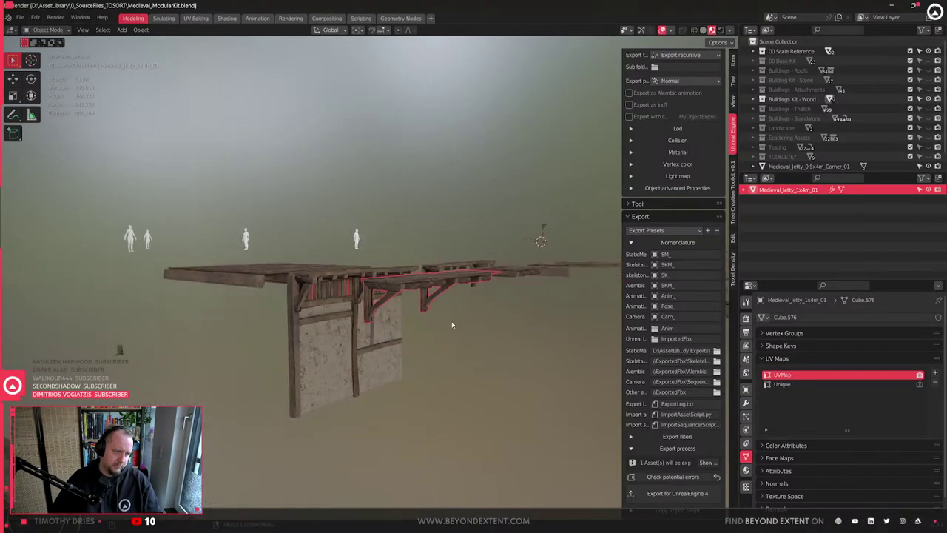
{"action": "middle_click_drag", "start_coordinate": [450, 326], "coordinate": [405, 290]}
{"action": "scroll", "coordinate": [406, 273], "scroll_direction": "up", "scroll_amount": 9}
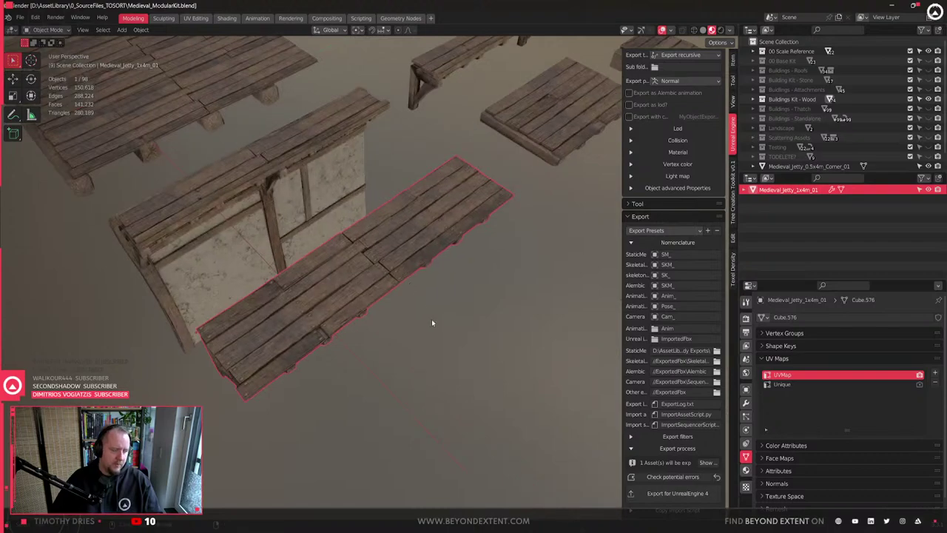
{"action": "middle_click_drag", "start_coordinate": [434, 324], "coordinate": [320, 345]}
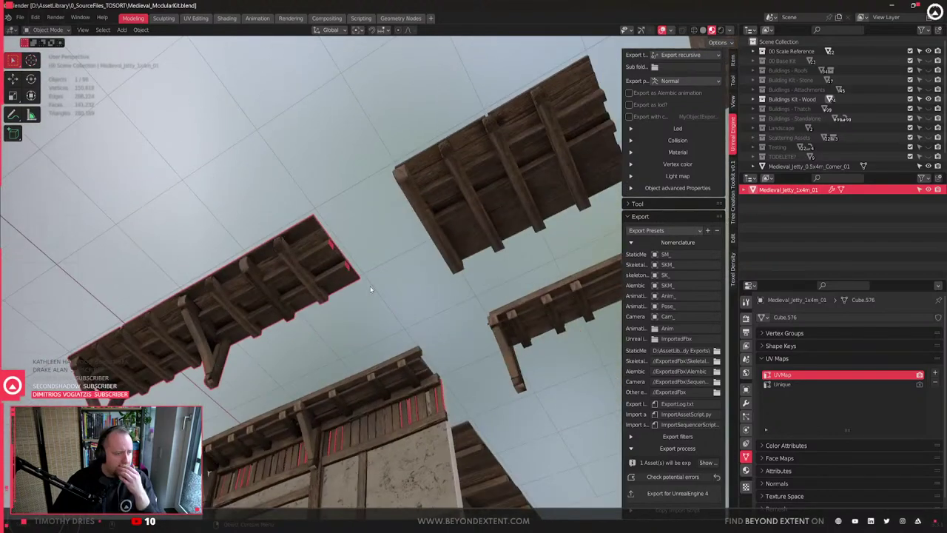
{"action": "middle_click_drag", "start_coordinate": [373, 291], "coordinate": [479, 351]}
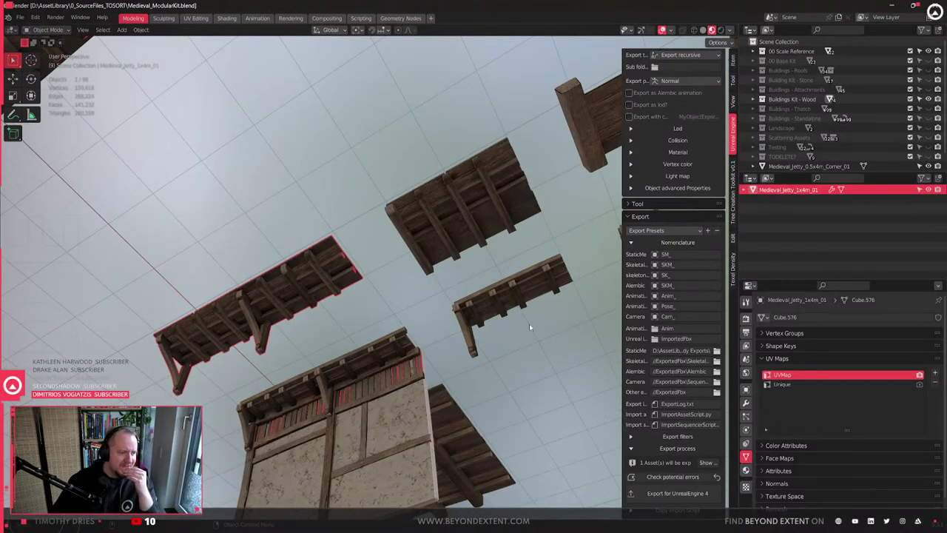
{"action": "middle_click_drag", "start_coordinate": [541, 327], "coordinate": [410, 359], "text": "shift"}
{"action": "left_click", "coordinate": [498, 277]}
{"action": "middle_click_drag", "start_coordinate": [453, 289], "coordinate": [492, 316]}
{"action": "left_click", "coordinate": [242, 249]}
{"action": "middle_click_drag", "start_coordinate": [243, 250], "coordinate": [442, 281], "text": "shift"}
{"action": "middle_click_drag", "start_coordinate": [518, 317], "coordinate": [325, 327], "text": "shift"}
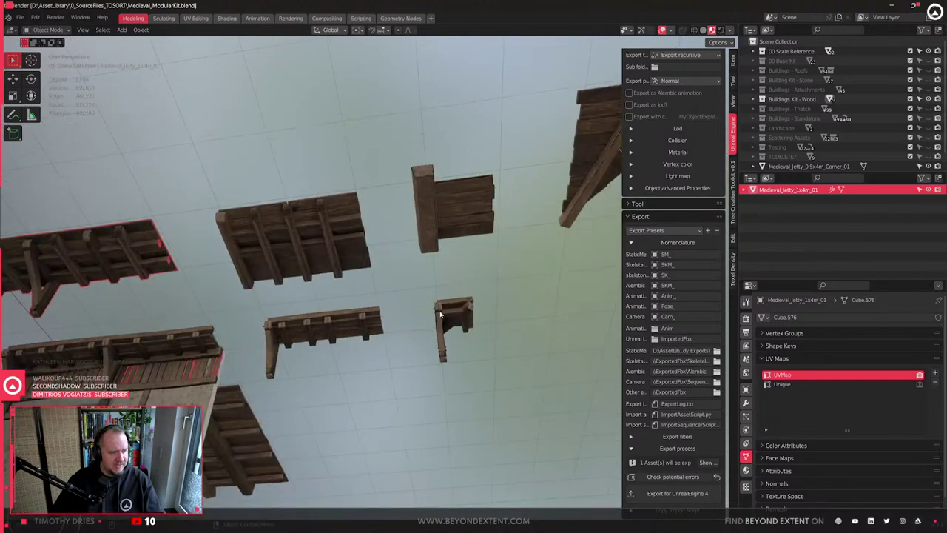
{"action": "left_click", "coordinate": [440, 313]}
{"action": "middle_click_drag", "start_coordinate": [415, 333], "coordinate": [494, 300], "text": "shift"}
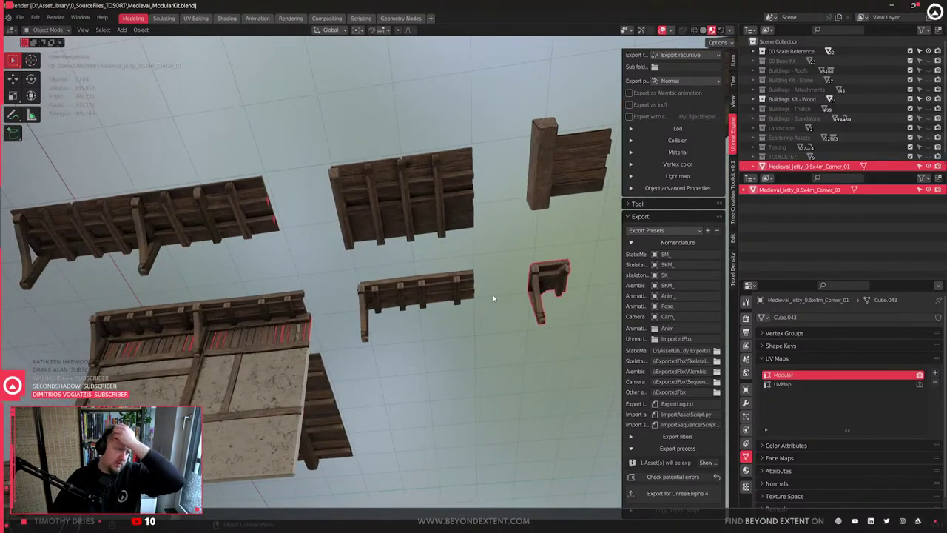
{"action": "scroll", "coordinate": [477, 296], "scroll_direction": "down", "scroll_amount": 6}
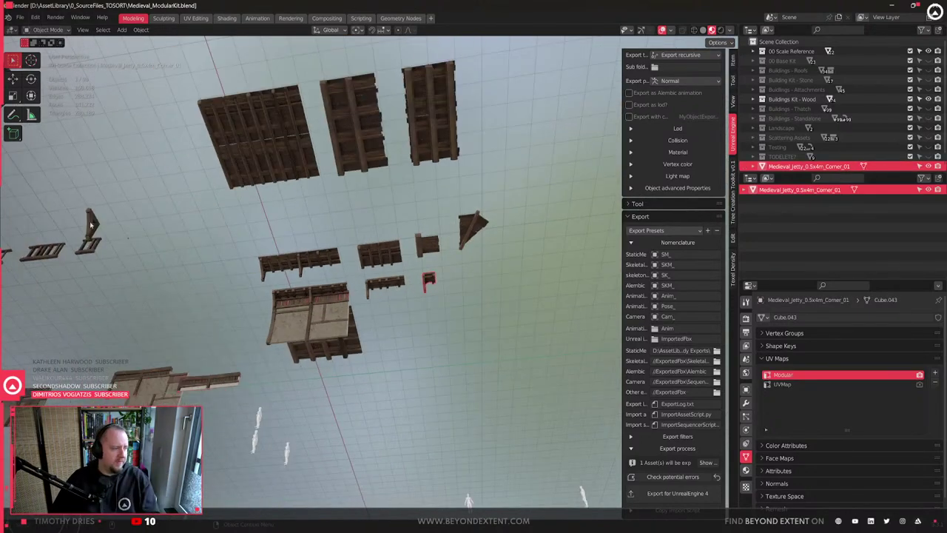
{"action": "left_click", "coordinate": [90, 222]}
{"action": "middle_click_drag", "start_coordinate": [104, 229], "coordinate": [397, 294]}
- Frame the end bracket of the 1x4m jetty and enter Edit Mode on the mesh in wireframe display
{"action": "left_click", "coordinate": [482, 290]}
{"action": "key", "text": "KP_Decimal"}
{"action": "scroll", "coordinate": [398, 294], "scroll_direction": "up", "scroll_amount": 4}
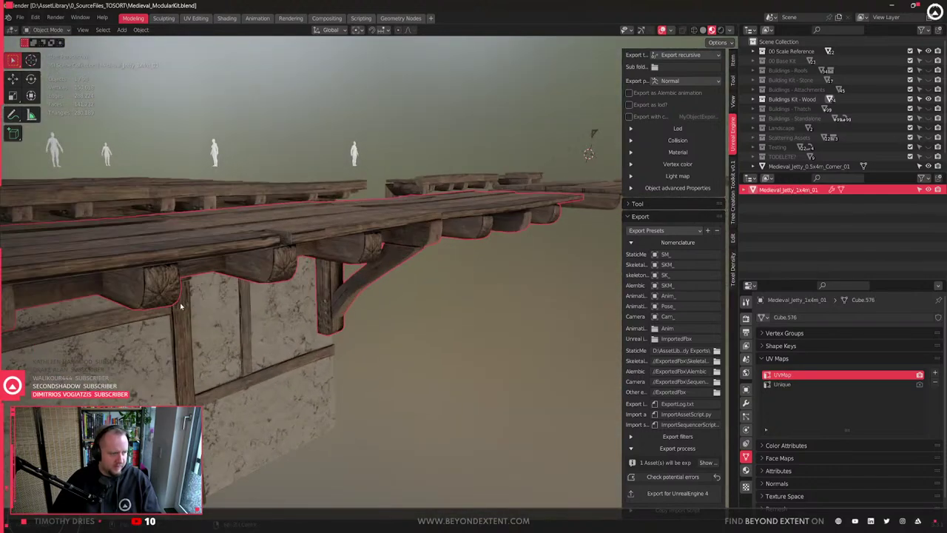
{"action": "middle_click_drag", "start_coordinate": [182, 304], "coordinate": [429, 274], "text": "shift"}
{"action": "key", "text": "Tab"}
{"action": "scroll", "coordinate": [428, 273], "scroll_direction": "down", "scroll_amount": 2}
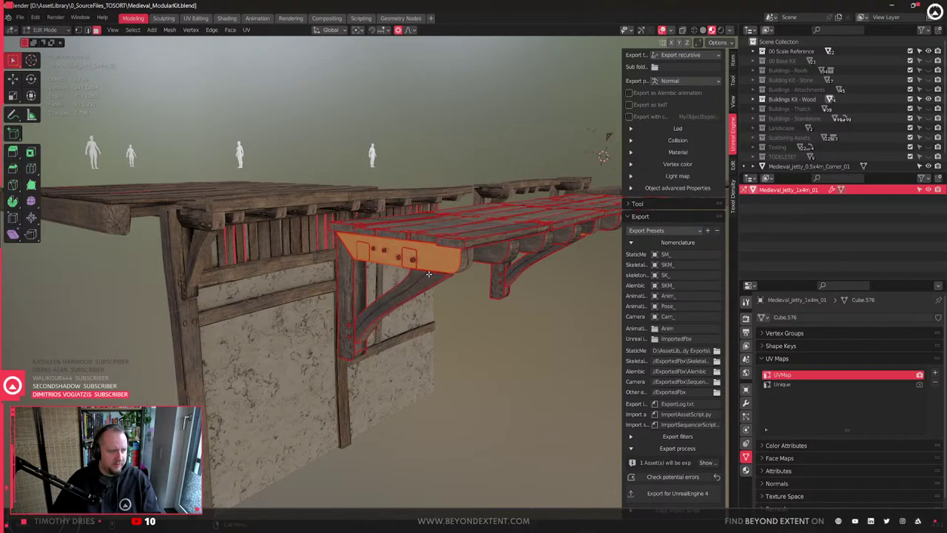
{"action": "scroll", "coordinate": [429, 275], "scroll_direction": "up", "scroll_amount": 4}
{"action": "key", "text": "shift+z"}
{"action": "mouse_move", "coordinate": [429, 273]}
{"action": "middle_mouse_down"}
{"action": "mouse_move", "coordinate": [373, 275]}
{"action": "mouse_move", "coordinate": [377, 264]}
{"action": "middle_mouse_up"}
- Select the end bracket with all its linked geometry, then duplicate it and move the copy along X away from the jetty
{"action": "left_click_drag", "start_coordinate": [409, 416], "coordinate": [247, 266]}
{"action": "middle_click_drag", "start_coordinate": [296, 281], "coordinate": [367, 240]}
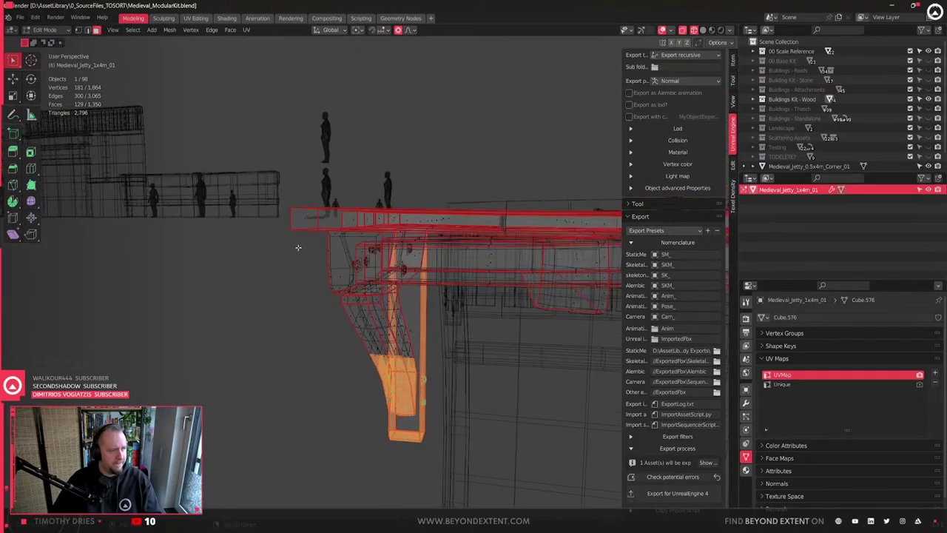
{"action": "left_click_drag", "start_coordinate": [298, 247], "coordinate": [428, 309], "text": "shift"}
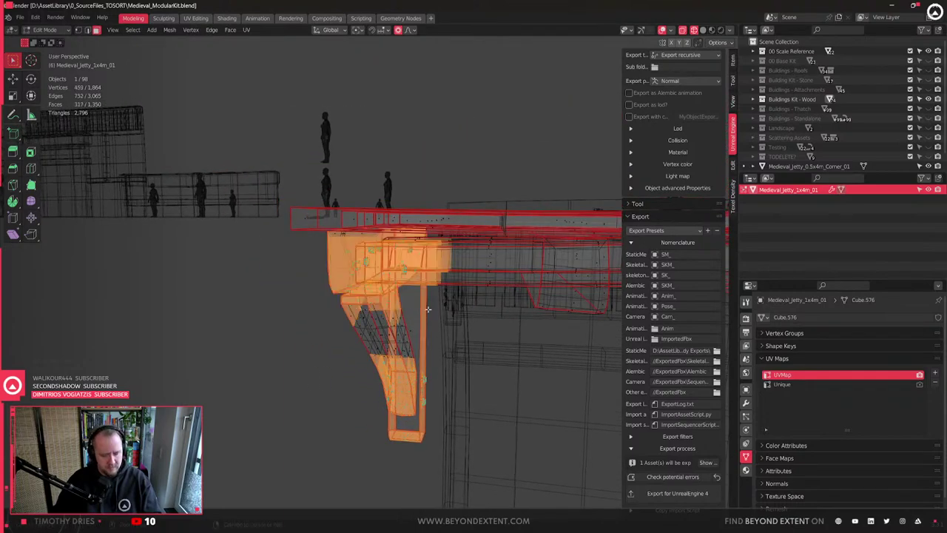
{"action": "key", "text": "ctrl+l"}
{"action": "key", "text": "l"}
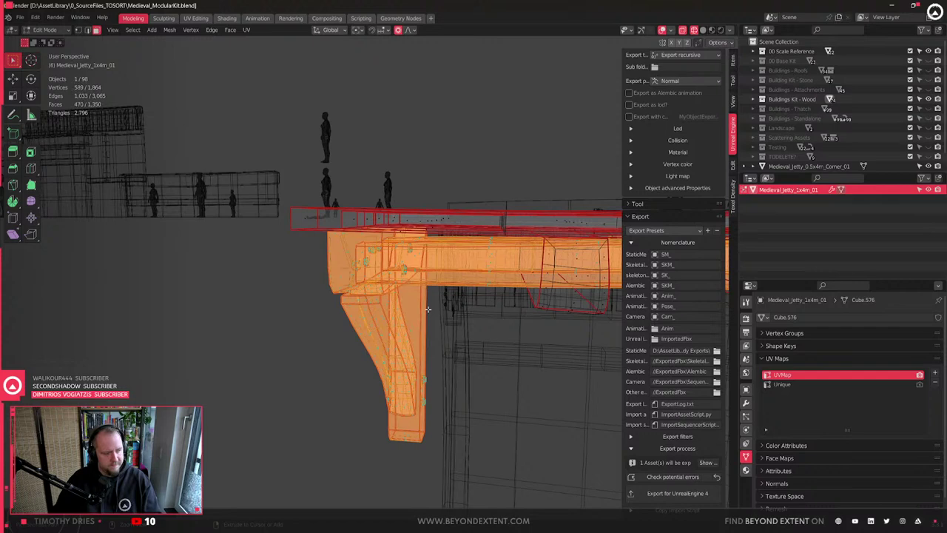
{"action": "scroll", "coordinate": [428, 310], "scroll_direction": "down", "scroll_amount": 8}
{"action": "mouse_move", "coordinate": [340, 306]}
{"action": "middle_mouse_down"}
{"action": "mouse_move", "coordinate": [442, 315]}
{"action": "mouse_move", "coordinate": [347, 313]}
{"action": "middle_mouse_up"}
{"action": "key", "text": "shift+d"}
{"action": "key", "text": "y"}
{"action": "key", "text": "x"}
{"action": "left_click", "coordinate": [553, 354]}
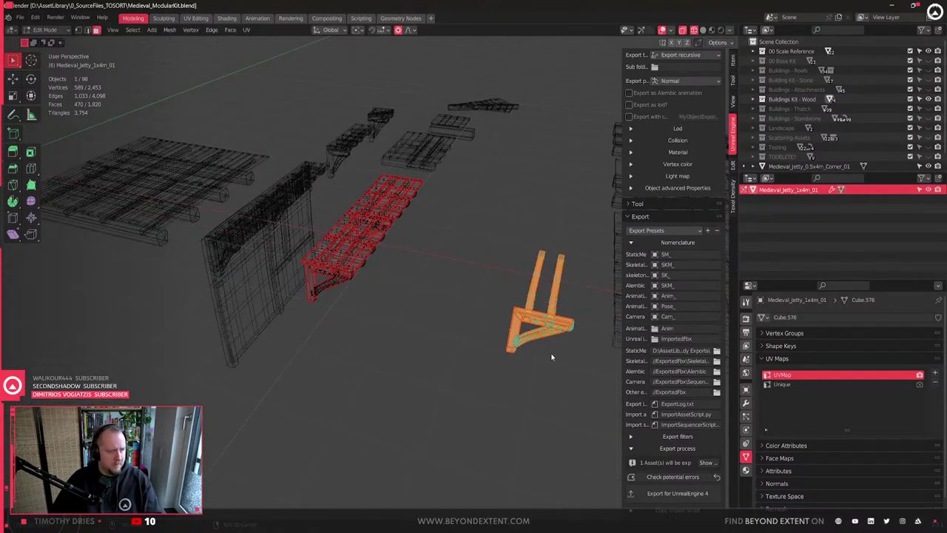
- Delete the two long beams attached to the duplicated bracket
{"action": "middle_click_drag", "start_coordinate": [552, 355], "coordinate": [580, 384]}
{"action": "left_click_drag", "start_coordinate": [380, 224], "coordinate": [457, 306]}
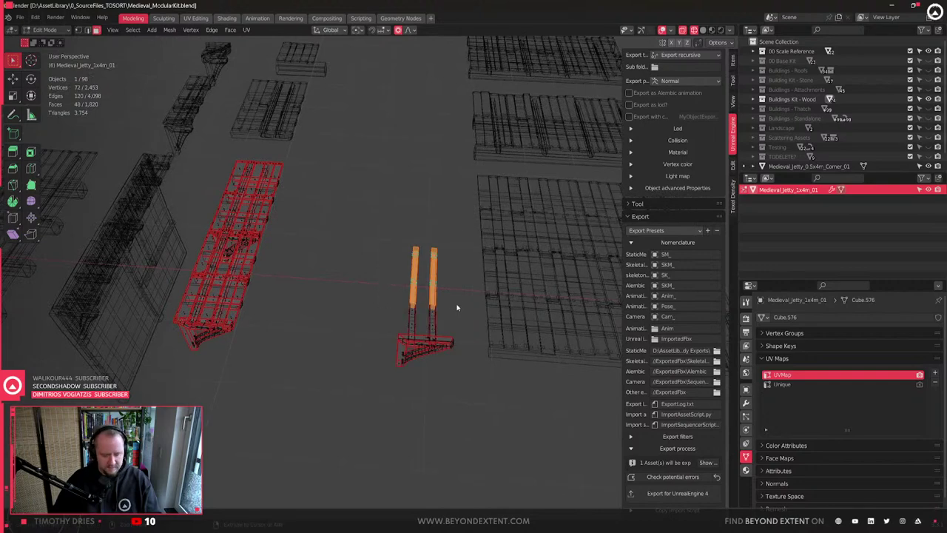
{"action": "key", "text": "ctrl+l"}
{"action": "key", "text": "x"}
{"action": "left_click", "coordinate": [458, 307]}
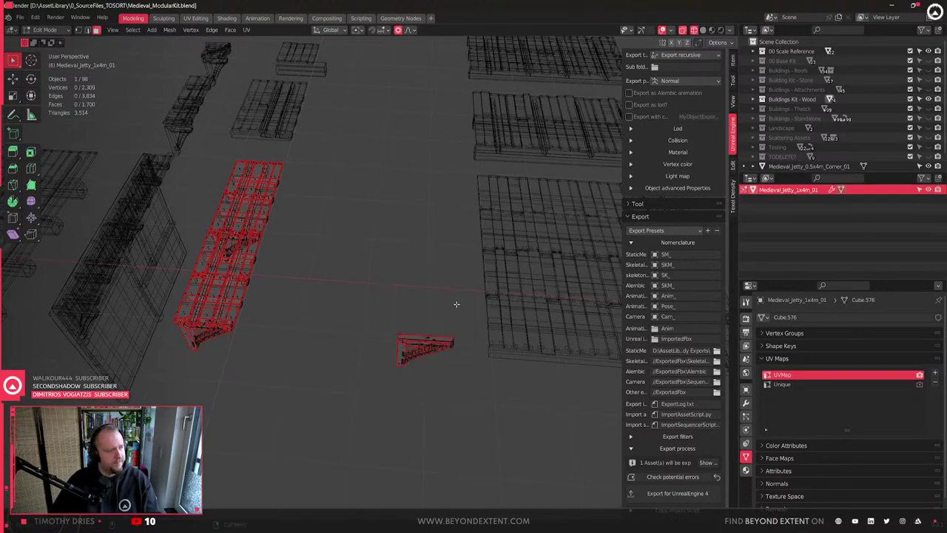
- Select the whole duplicated bracket and separate it from the jetty mesh into its own object
{"action": "key", "text": "shift+z"}
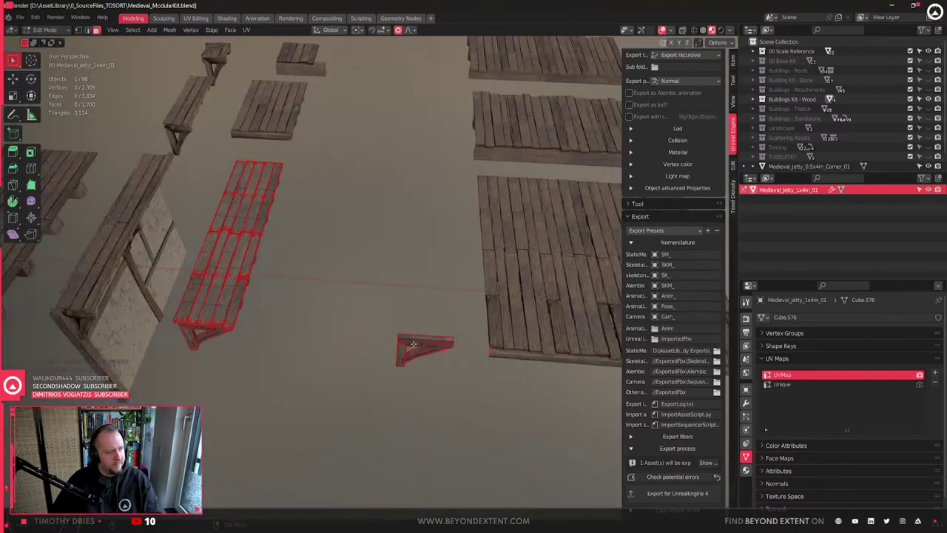
{"action": "key", "text": "shift+z"}
{"action": "left_click_drag", "start_coordinate": [353, 290], "coordinate": [460, 388]}
{"action": "key", "text": "shift+z"}
{"action": "key", "text": "shift+z"}
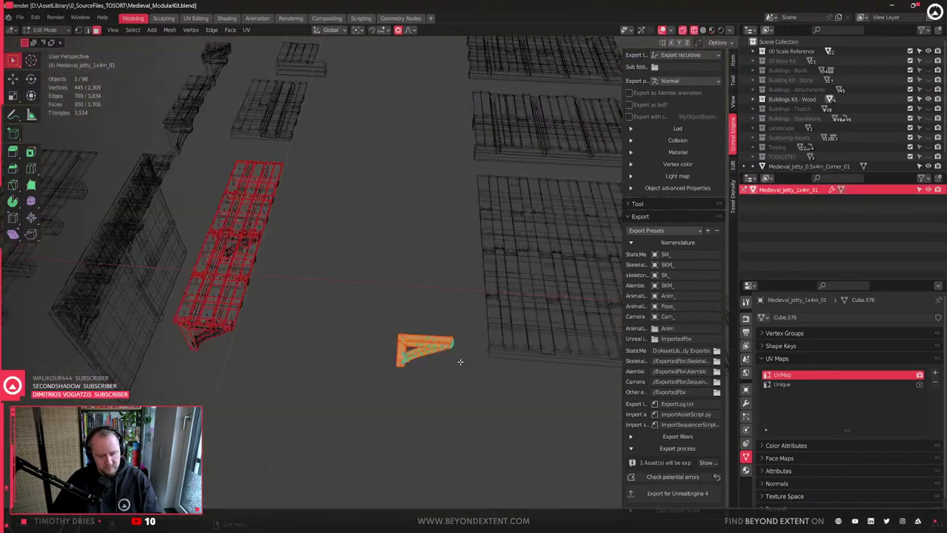
{"action": "key", "text": "p"}
{"action": "left_click", "coordinate": [462, 363]}
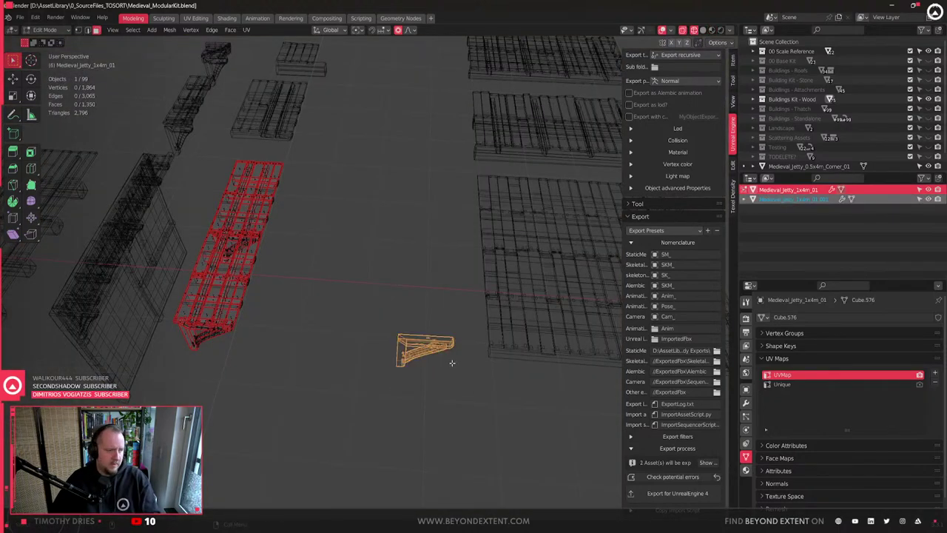
- Leave Edit Mode and move the separated bracket along Y to sit beside the existing standalone bracket
{"action": "key", "text": "Tab"}
{"action": "left_click", "coordinate": [435, 355]}
{"action": "middle_click_drag", "start_coordinate": [436, 357], "coordinate": [375, 393]}
{"action": "scroll", "coordinate": [376, 390], "scroll_direction": "down", "scroll_amount": 4}
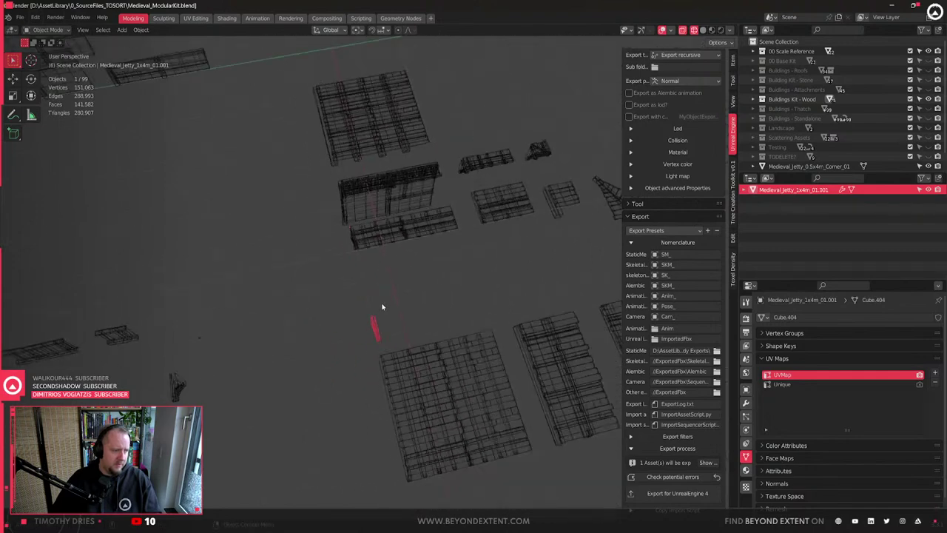
{"action": "middle_click_drag", "start_coordinate": [382, 309], "coordinate": [424, 324]}
{"action": "key", "text": "g"}
{"action": "key", "text": "y"}
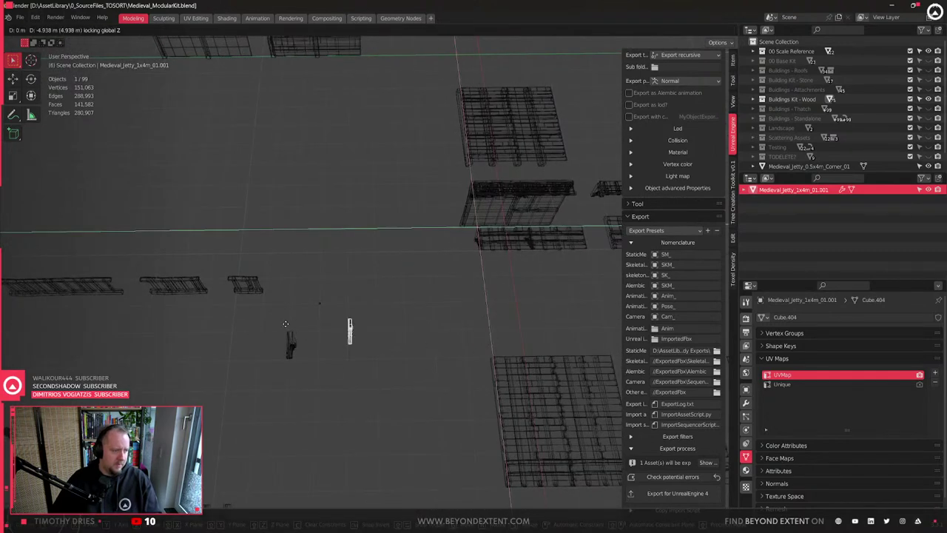
{"action": "left_click", "coordinate": [287, 326]}
{"action": "key", "text": "KP_Decimal"}
{"action": "middle_click_drag", "start_coordinate": [286, 326], "coordinate": [404, 252]}
{"action": "scroll", "coordinate": [405, 311], "scroll_direction": "down", "scroll_amount": 5}
- Enable Transform Origins and move the bracket's origin 4 m along X onto the bracket, leaving its geometry in place
{"action": "key", "text": "q"}
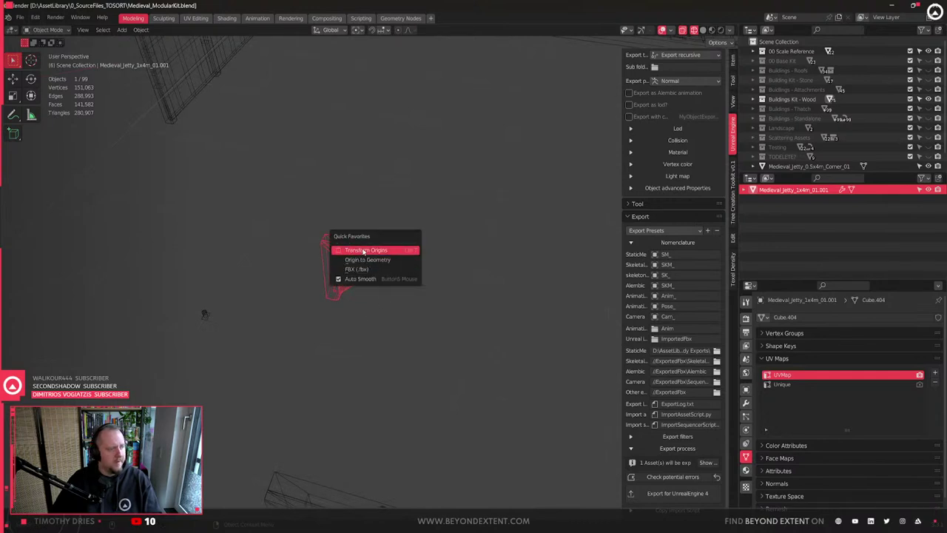
{"action": "left_click", "coordinate": [362, 250]}
{"action": "key", "text": "g"}
{"action": "key", "text": "shift+z"}
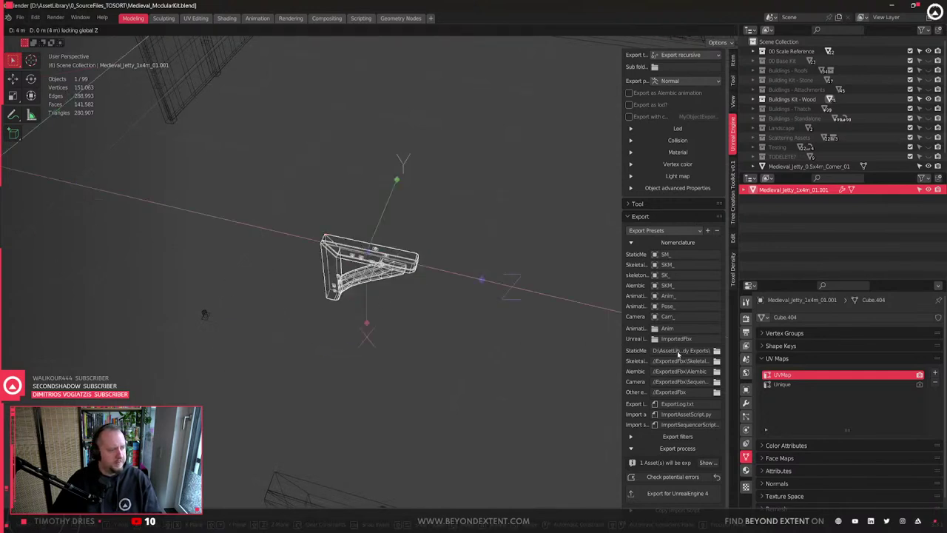
{"action": "key", "text": "Escape"}
- In Edit Mode, move all of the bracket's geometry along X so that its wall-side end lines up with the object origin
{"action": "middle_click_drag", "start_coordinate": [402, 266], "coordinate": [412, 312]}
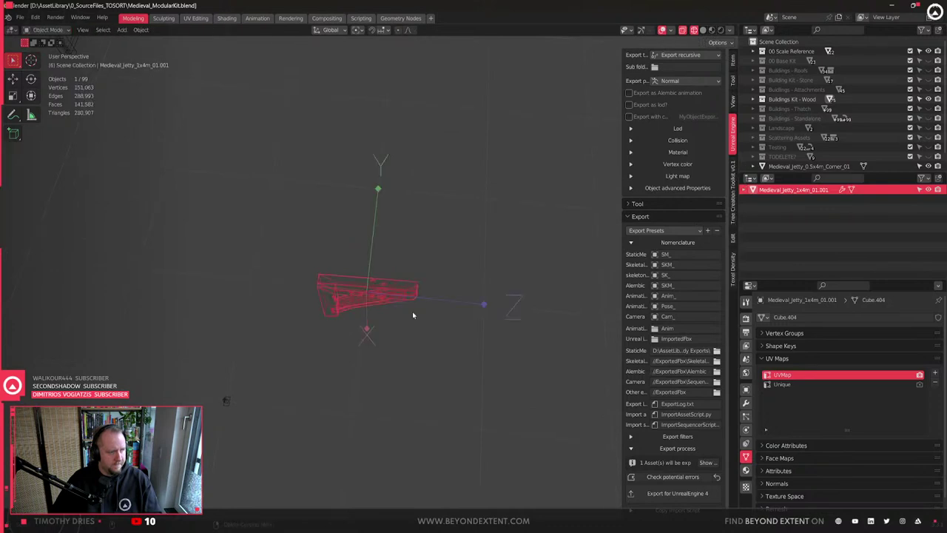
{"action": "key", "text": "a"}
{"action": "key", "text": "alt+a"}
{"action": "left_click", "coordinate": [403, 293]}
{"action": "key", "text": "Tab"}
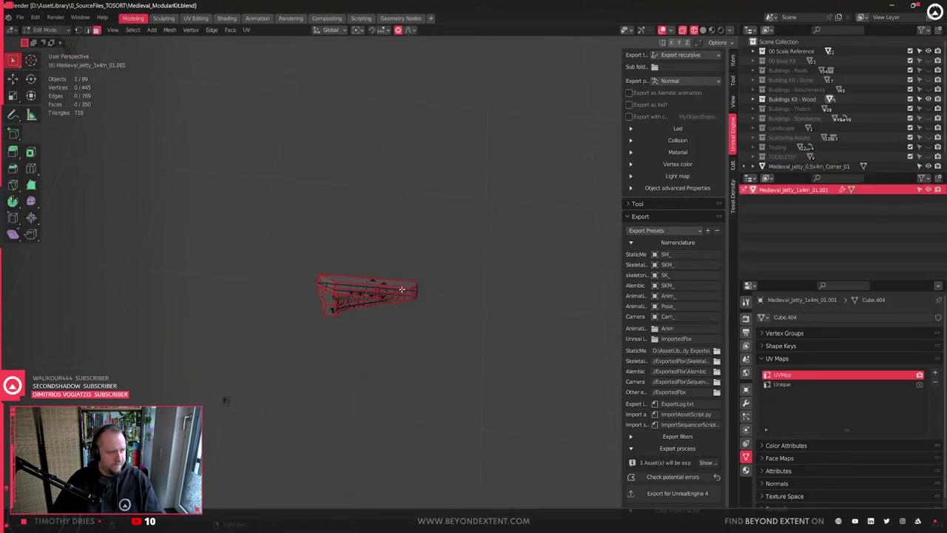
{"action": "key", "text": "a"}
{"action": "key", "text": "g"}
{"action": "key", "text": "x"}
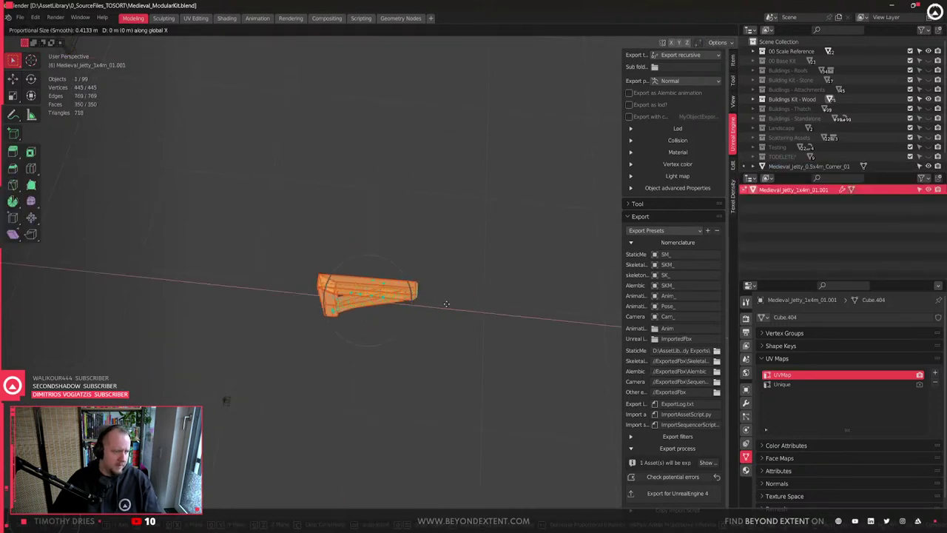
{"action": "left_click", "coordinate": [448, 304]}
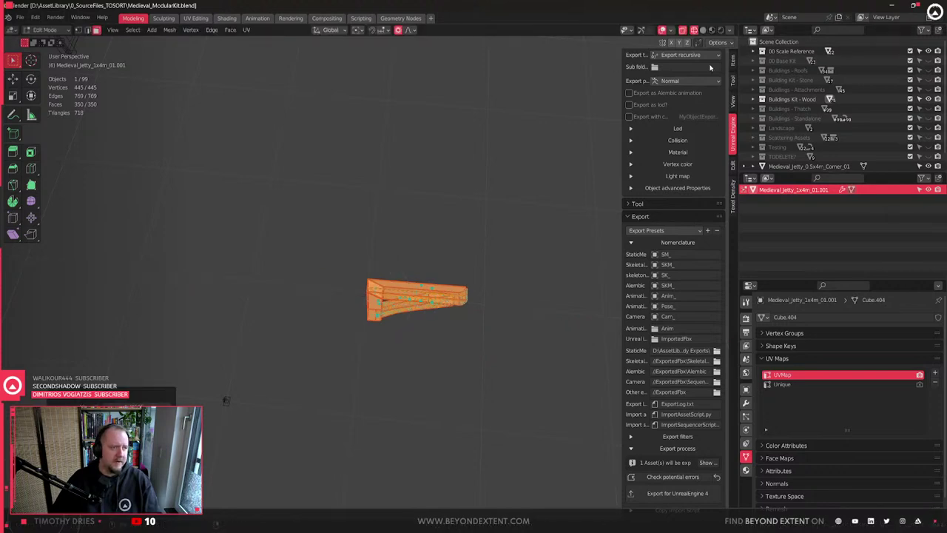
{"action": "key", "text": "n"}
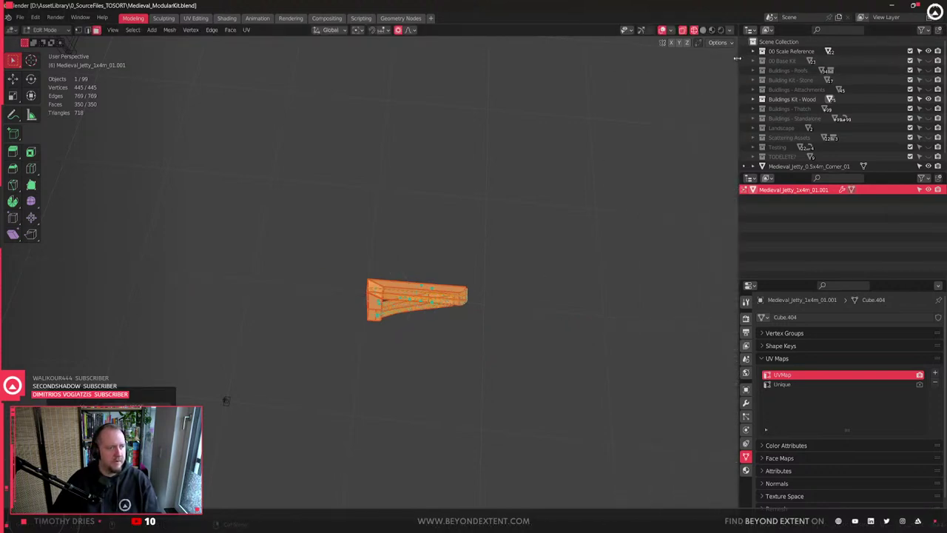
{"action": "left_click", "coordinate": [736, 59]}
{"action": "middle_click_drag", "start_coordinate": [350, 212], "coordinate": [372, 237]}
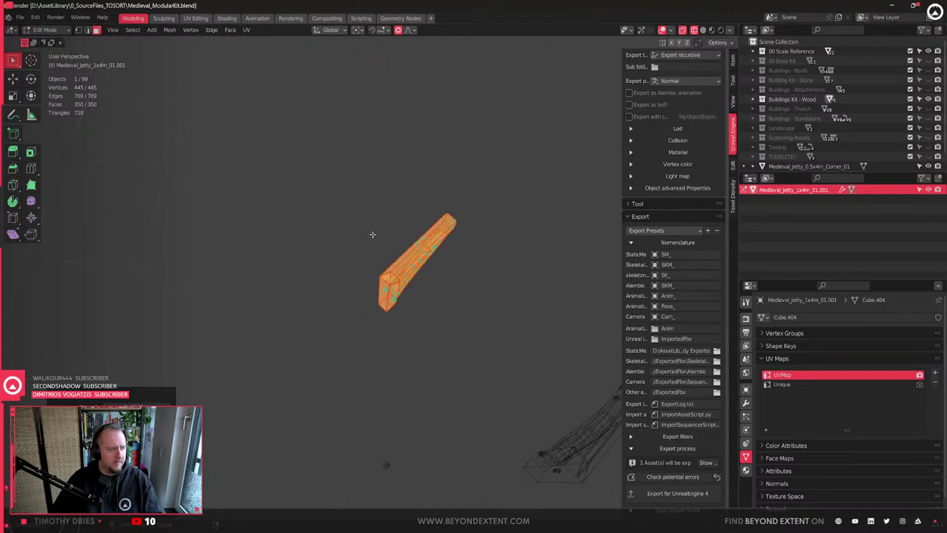
{"action": "key", "text": "Tab"}
- Show the separated bracket in Material Preview and check its location, rotation and dimensions
{"action": "middle_click_drag", "start_coordinate": [495, 249], "coordinate": [473, 289]}
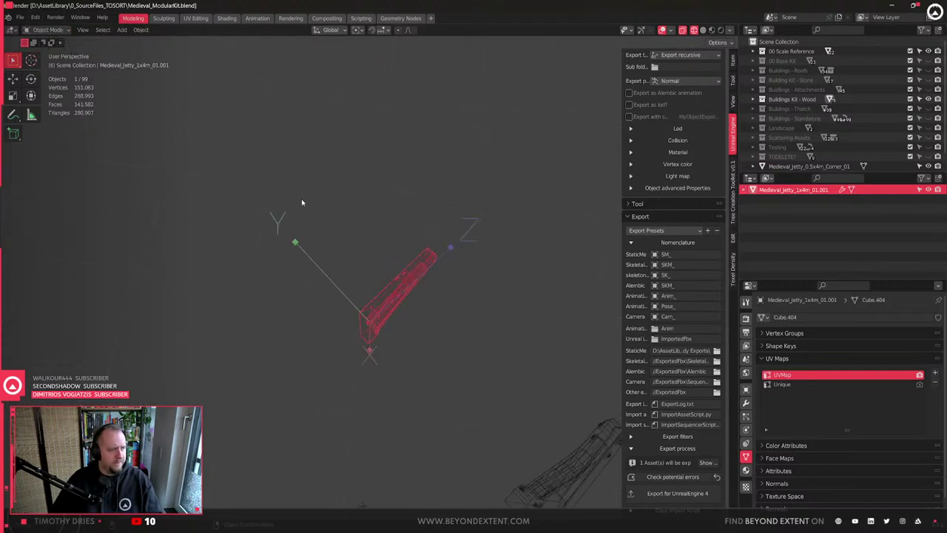
{"action": "key", "text": "shift+z"}
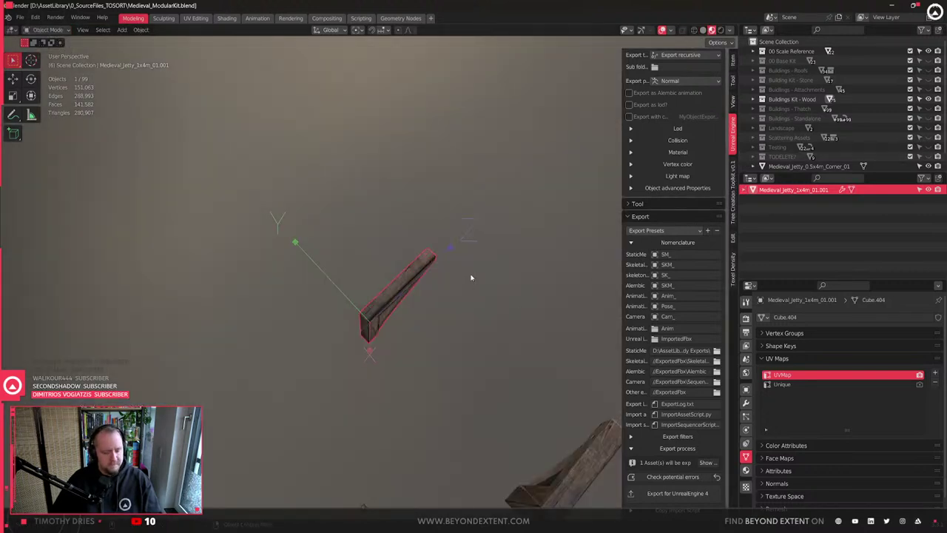
{"action": "key", "text": "n"}
{"action": "middle_click_drag", "start_coordinate": [464, 229], "coordinate": [186, 15]}
{"action": "scroll", "coordinate": [512, 358], "scroll_direction": "up", "scroll_amount": 3}
{"action": "middle_click_drag", "start_coordinate": [511, 357], "coordinate": [599, 111]}
{"action": "left_click", "coordinate": [733, 60]}
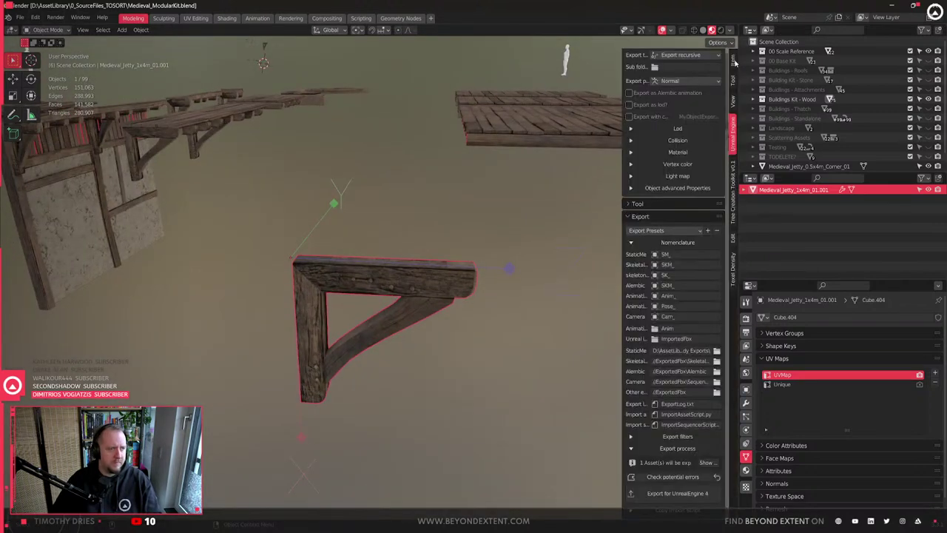
{"action": "left_click", "coordinate": [734, 61]}
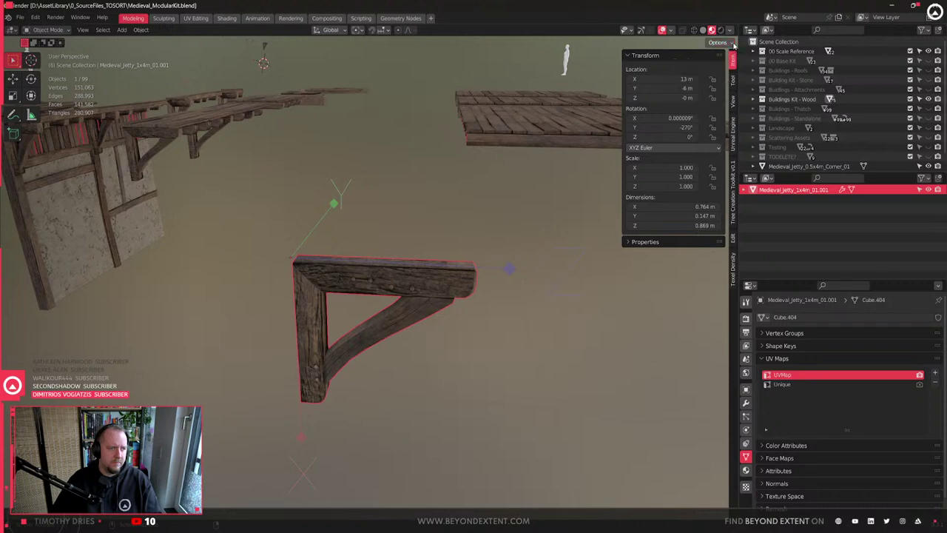
{"action": "key", "text": "n"}
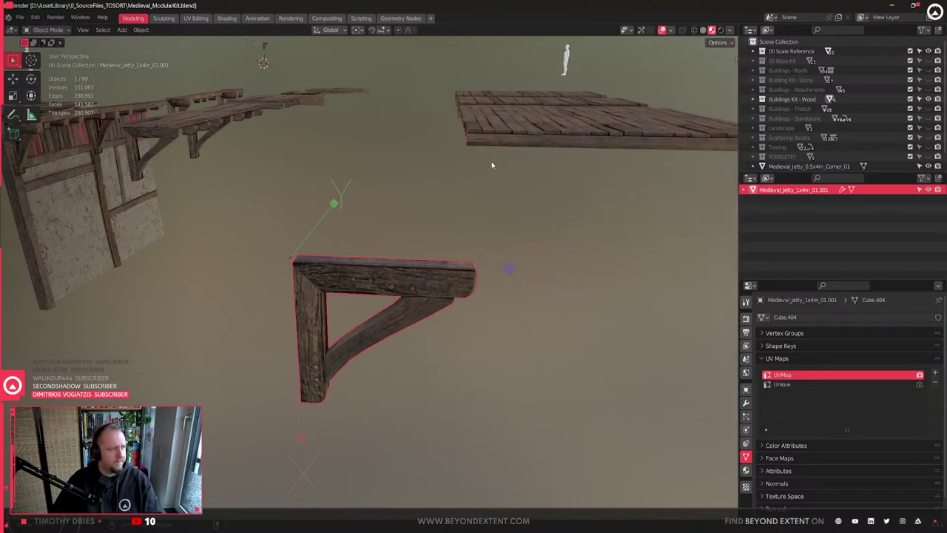
- Frame the bracket and shift its origin along Y with Transform Origins still enabled
{"action": "key", "text": "KP_Divide"}
{"action": "middle_click_drag", "start_coordinate": [510, 198], "coordinate": [461, 321]}
{"action": "key", "text": "g"}
{"action": "key", "text": "y"}
{"action": "left_click", "coordinate": [411, 322]}
{"action": "key", "text": "Tab"}
{"action": "key", "text": "Tab"}
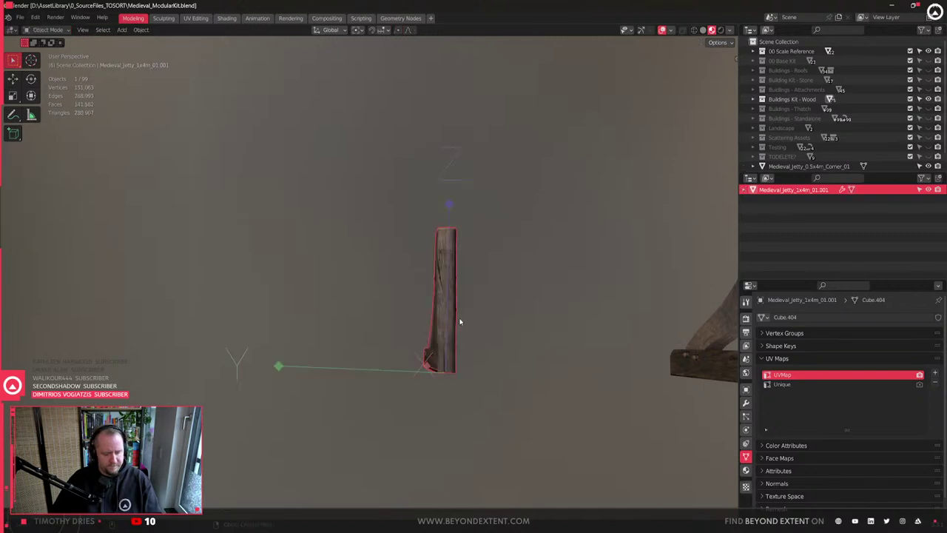
- Switch off Transform Origins and move the whole bracket object along Y
{"action": "key", "text": "q"}
{"action": "left_click", "coordinate": [460, 322]}
{"action": "key", "text": "g"}
{"action": "key", "text": "y"}
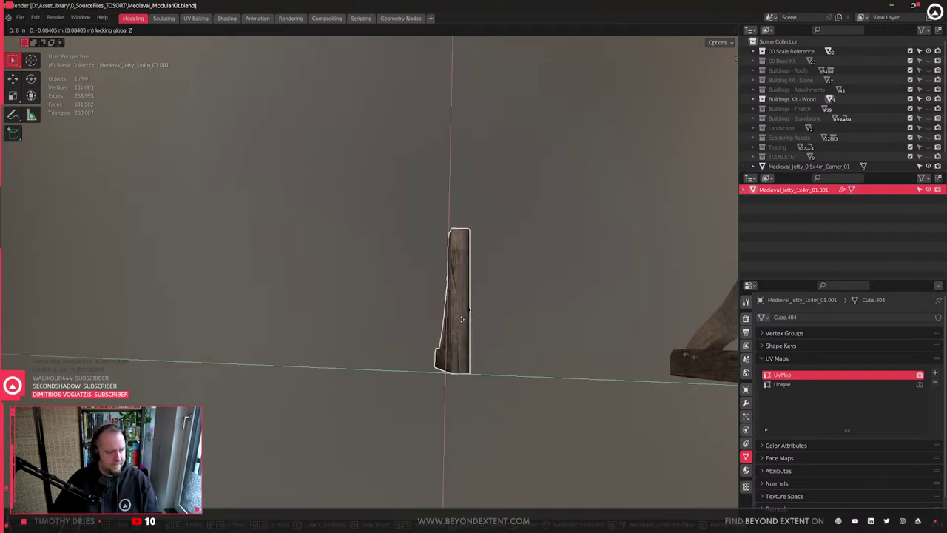
{"action": "left_click", "coordinate": [472, 319]}
{"action": "middle_click_drag", "start_coordinate": [472, 319], "coordinate": [461, 303]}
- In Edit Mode, raise all of the new bracket's geometry along Z so its top sits closer to the origin, and return to Object Mode
{"action": "scroll", "coordinate": [460, 303], "scroll_direction": "down", "scroll_amount": 2}
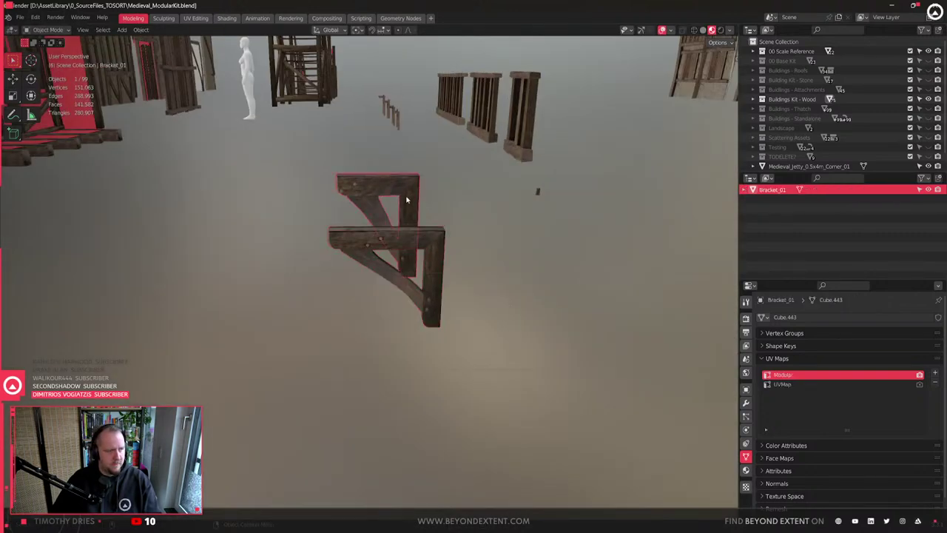
{"action": "middle_click_drag", "start_coordinate": [436, 267], "coordinate": [460, 273]}
{"action": "key", "text": "q"}
{"action": "left_click", "coordinate": [438, 278]}
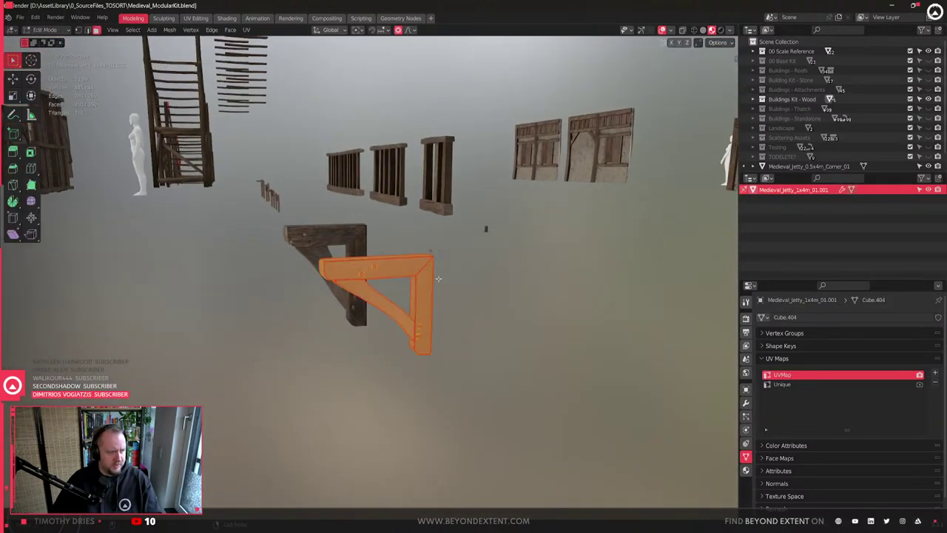
{"action": "key", "text": "g"}
{"action": "key", "text": "z"}
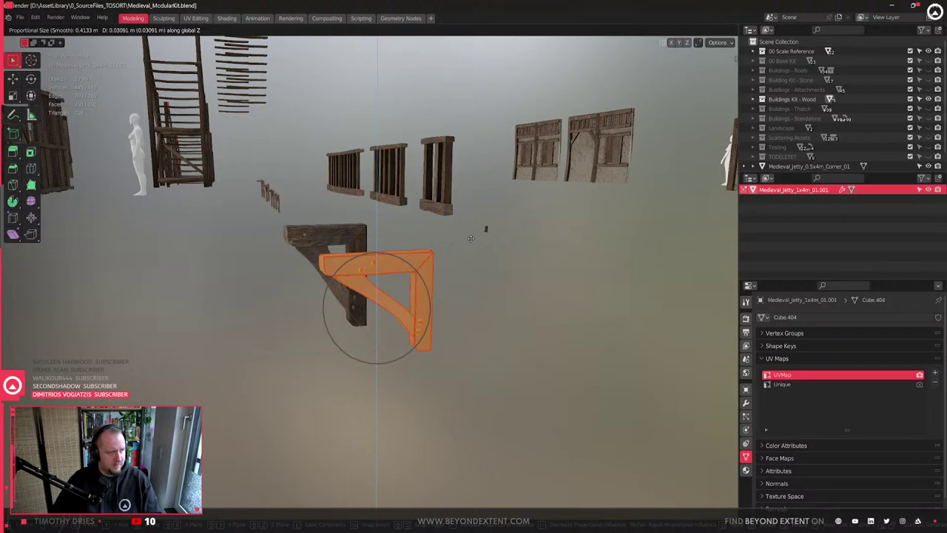
{"action": "left_click", "coordinate": [470, 242]}
{"action": "key", "text": "Tab"}
{"action": "middle_click_drag", "start_coordinate": [469, 276], "coordinate": [529, 486]}
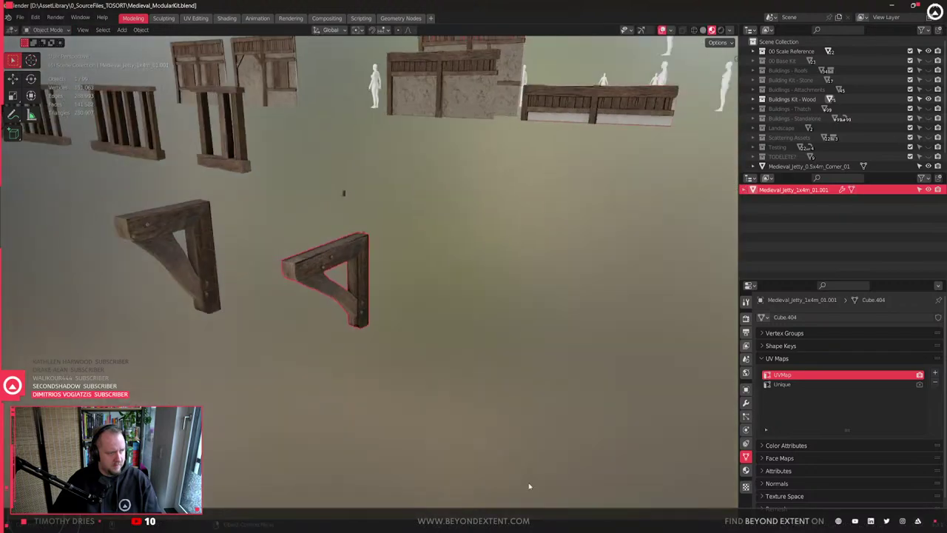
- Switch to Unreal Editor, dismiss the Message Log and search the ModularPieces folder for "bracket"
{"action": "left_click", "coordinate": [688, 524]}
{"action": "left_click", "coordinate": [729, 487]}
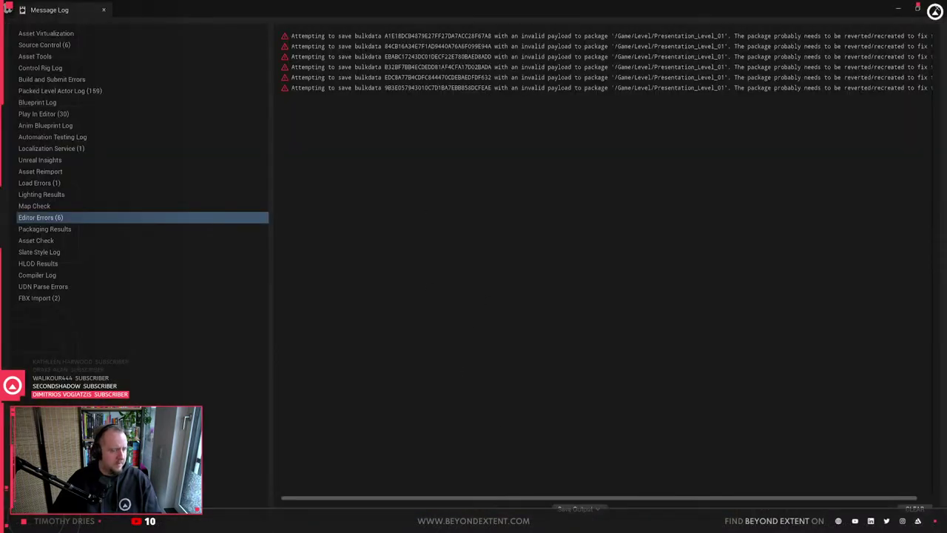
{"action": "left_click", "coordinate": [935, 9]}
{"action": "right_click_drag", "start_coordinate": [381, 339], "coordinate": [384, 361]}
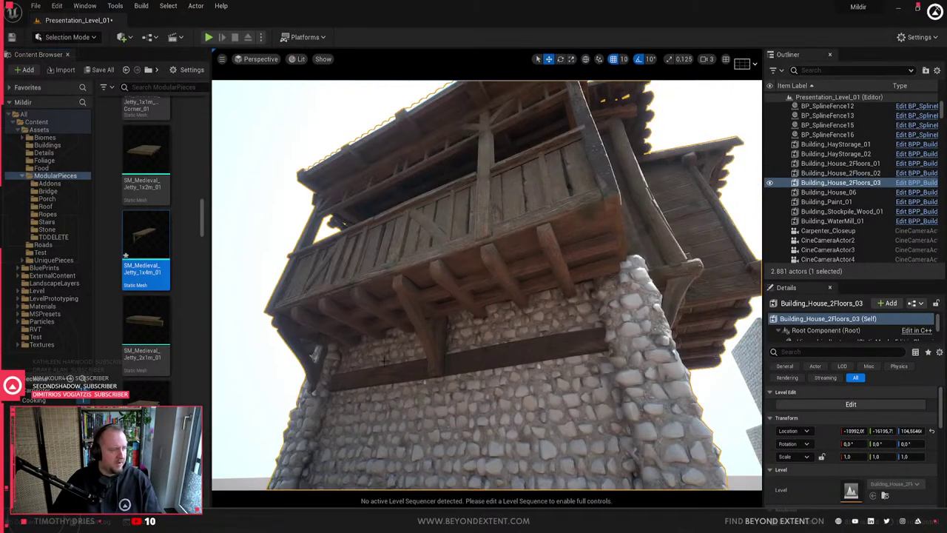
{"action": "scroll", "coordinate": [201, 295], "scroll_direction": "down", "scroll_amount": 6}
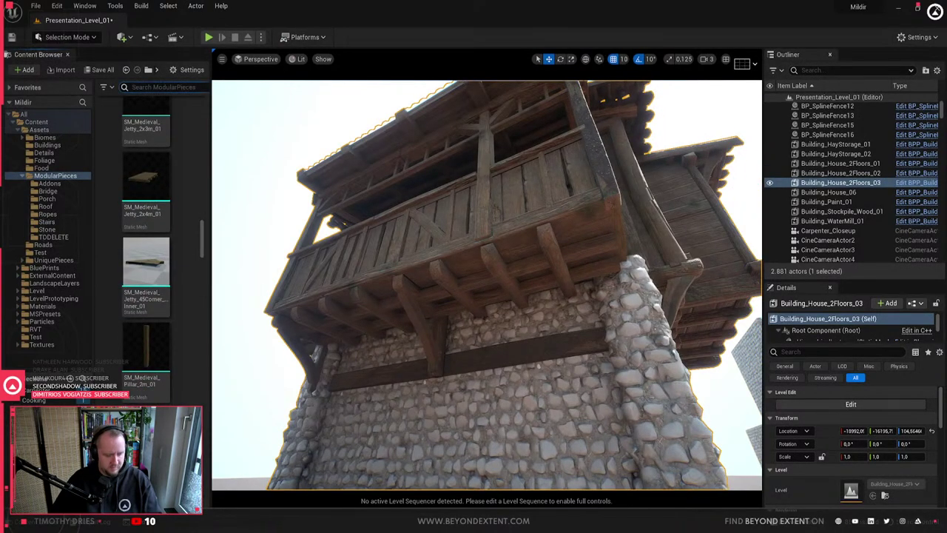
{"action": "type", "text": "brackje"}
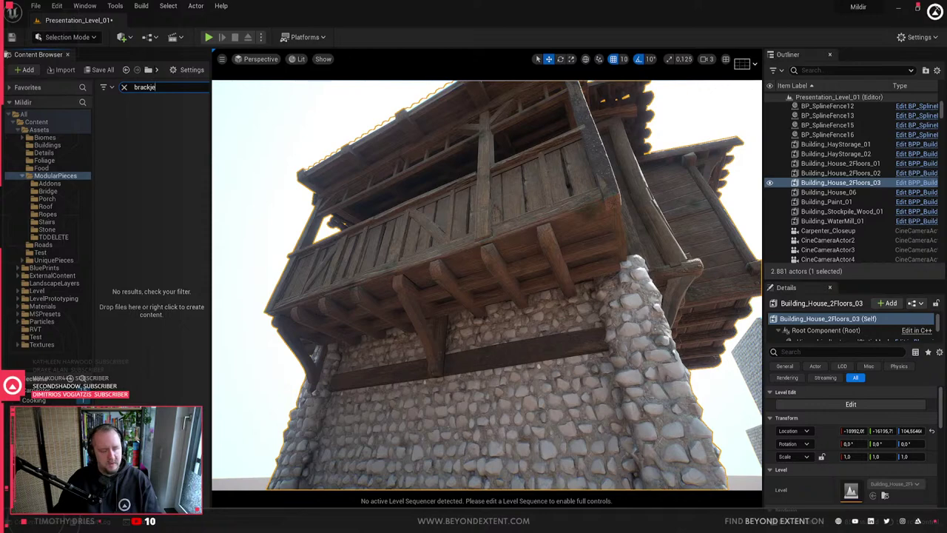
{"action": "key", "text": "BackSpace"}
{"action": "key", "text": "BackSpace"}
{"action": "key", "text": "BackSpace"}
{"action": "type", "text": "kety"}
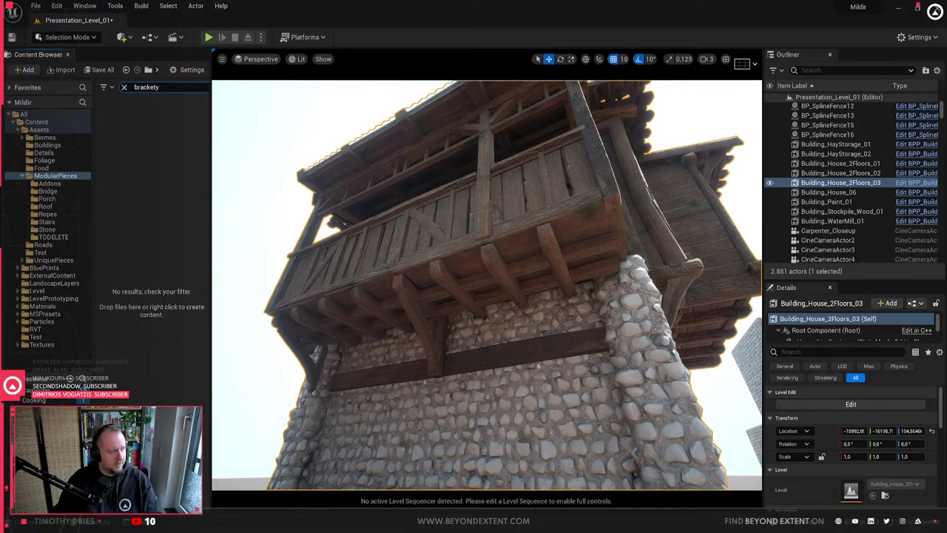
{"action": "key", "text": "BackSpace"}
- Place SM_Bracket_01 at the stone corner under the house's balcony and rotate it 90° about Z to fit against the wall
{"action": "left_click_drag", "start_coordinate": [123, 127], "coordinate": [647, 273]}
{"action": "key", "text": "e"}
{"action": "key", "text": "w"}
{"action": "right_click_drag", "start_coordinate": [575, 294], "coordinate": [629, 318]}
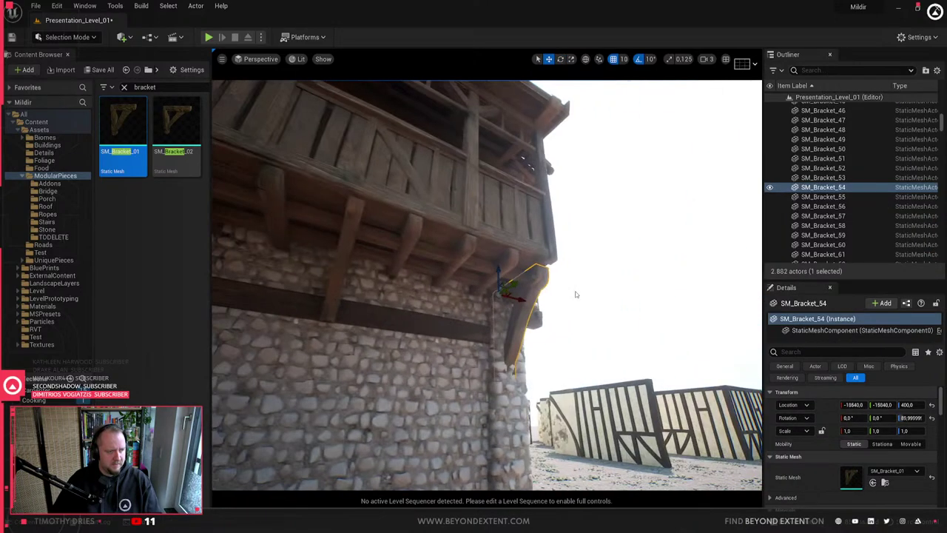
- Scale the placed bracket's height to 0.75 using scale snapping and nudge it along Y under the balcony beam
{"action": "key", "text": "r"}
{"action": "left_click_drag", "start_coordinate": [500, 272], "coordinate": [511, 294]}
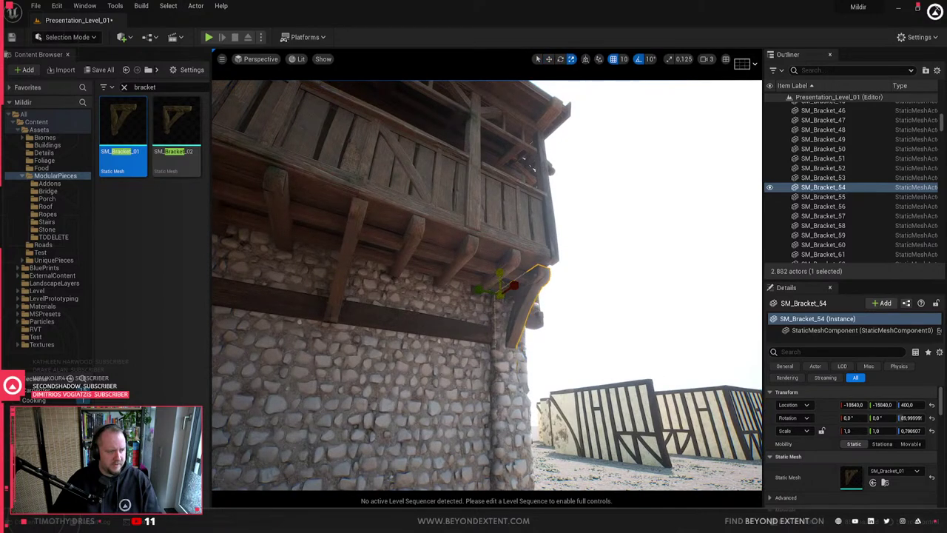
{"action": "key", "text": "ctrl+z"}
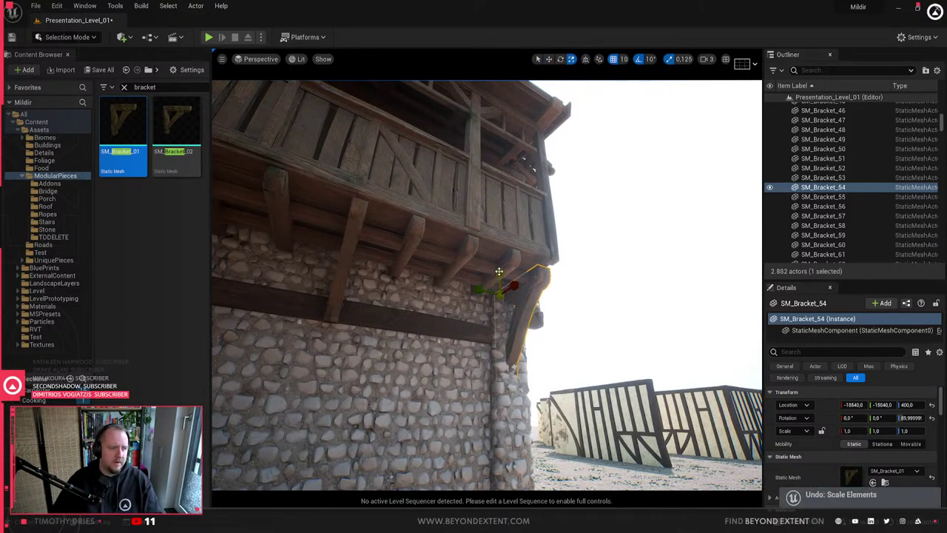
{"action": "left_click_drag", "start_coordinate": [500, 274], "coordinate": [459, 287]}
{"action": "key", "text": "w"}
{"action": "right_click_drag", "start_coordinate": [561, 133], "coordinate": [414, 124]}
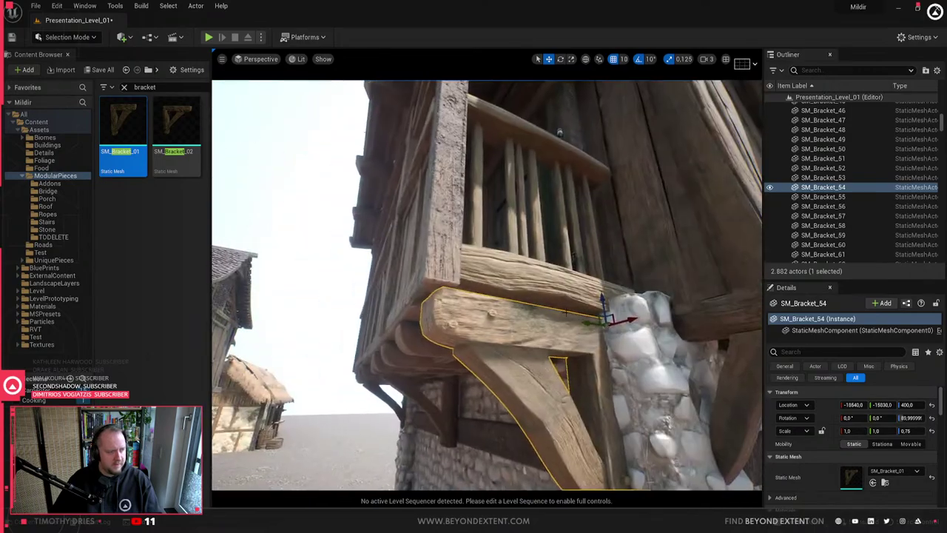
- Examine how the new bracket meets the balcony and compare it with the brackets around the house corner
{"action": "key", "text": "Escape"}
{"action": "left_click", "coordinate": [534, 320]}
{"action": "right_click_drag", "start_coordinate": [534, 320], "coordinate": [688, 325]}
{"action": "key", "text": "Escape"}
{"action": "right_click_drag", "start_coordinate": [563, 266], "coordinate": [510, 221]}
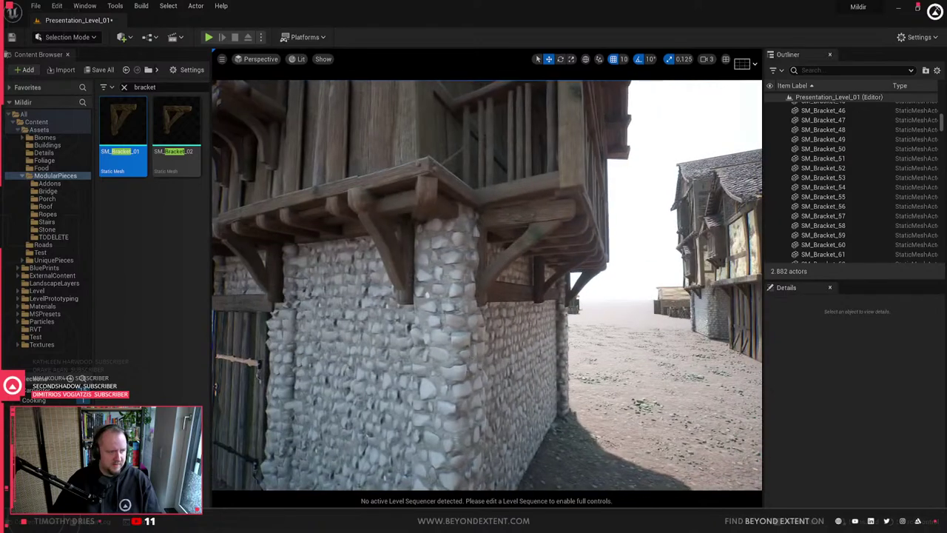
{"action": "left_click", "coordinate": [510, 221]}
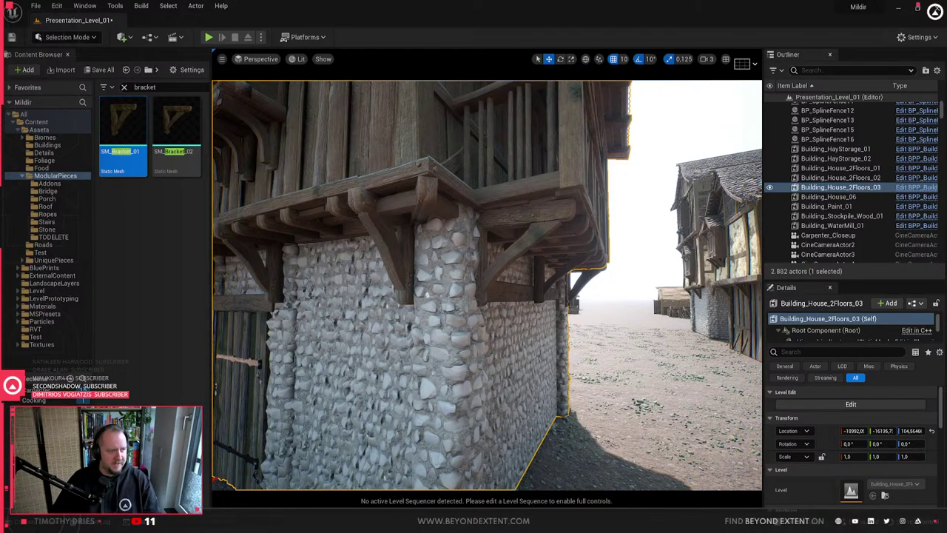
{"action": "right_click_drag", "start_coordinate": [518, 222], "coordinate": [418, 221]}
{"action": "key", "text": "Escape"}
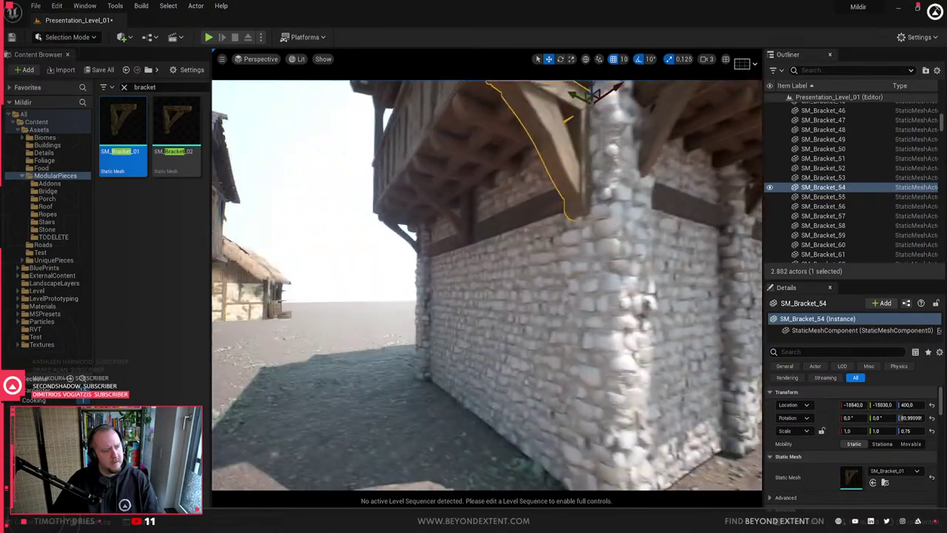
{"action": "left_click", "coordinate": [519, 244]}
{"action": "right_click_drag", "start_coordinate": [518, 244], "coordinate": [540, 259]}
{"action": "left_click", "coordinate": [540, 259]}
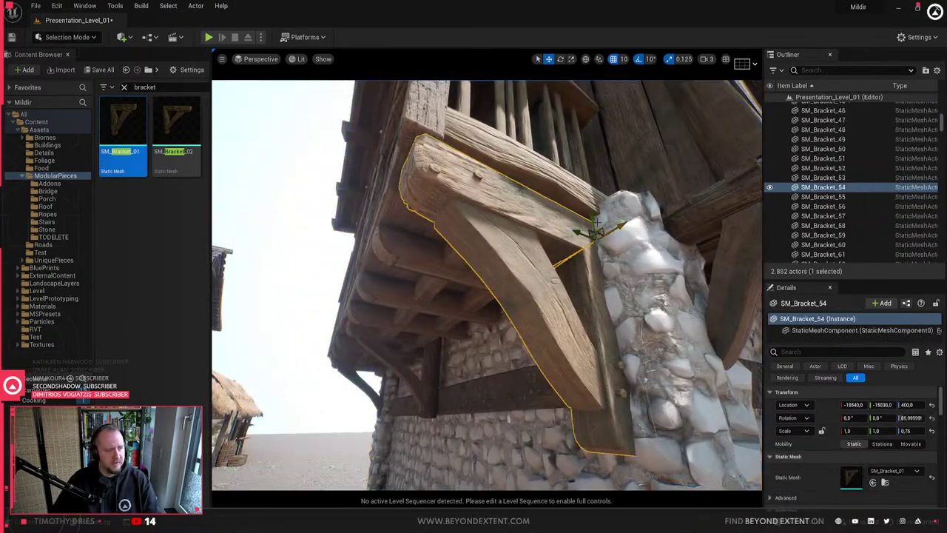
- Try lowering the corner bracket to a Z location of 350, and undo the move
{"action": "left_click_drag", "start_coordinate": [594, 226], "coordinate": [613, 340]}
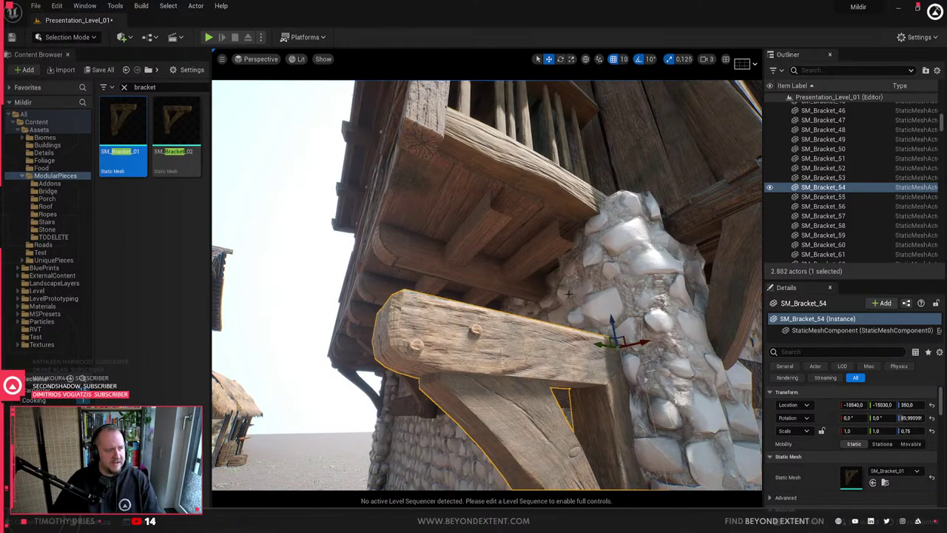
{"action": "right_click_drag", "start_coordinate": [569, 294], "coordinate": [566, 292]}
{"action": "key", "text": "ctrl+z"}
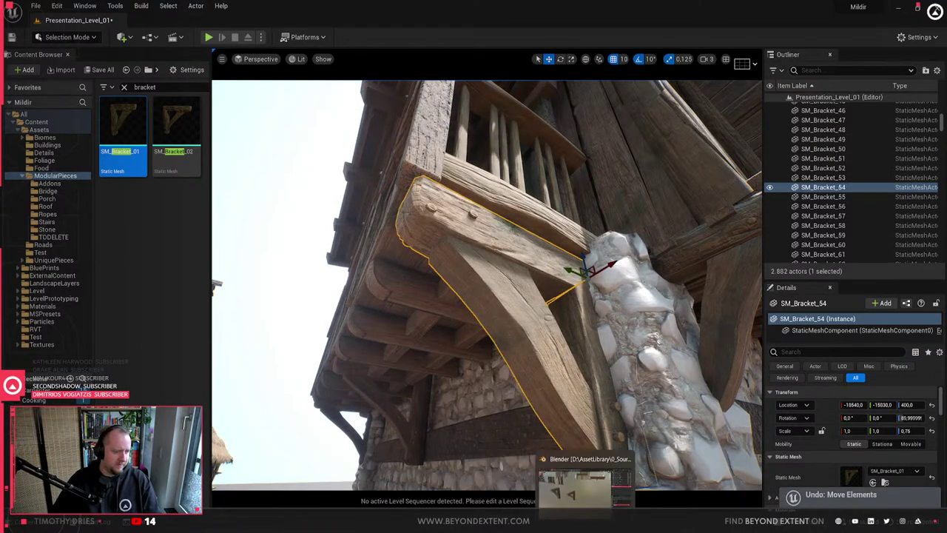
- Switch to Blender and select the Medieval_Jetty_1x4m_01 object
{"action": "left_click", "coordinate": [585, 485]}
{"action": "scroll", "coordinate": [372, 249], "scroll_direction": "down", "scroll_amount": 5}
{"action": "middle_click_drag", "start_coordinate": [511, 375], "coordinate": [471, 358]}
{"action": "left_click", "coordinate": [472, 359]}
{"action": "scroll", "coordinate": [472, 358], "scroll_direction": "down", "scroll_amount": 6}
{"action": "left_click", "coordinate": [463, 277]}
{"action": "left_click", "coordinate": [438, 263]}
{"action": "scroll", "coordinate": [438, 265], "scroll_direction": "up", "scroll_amount": 7}
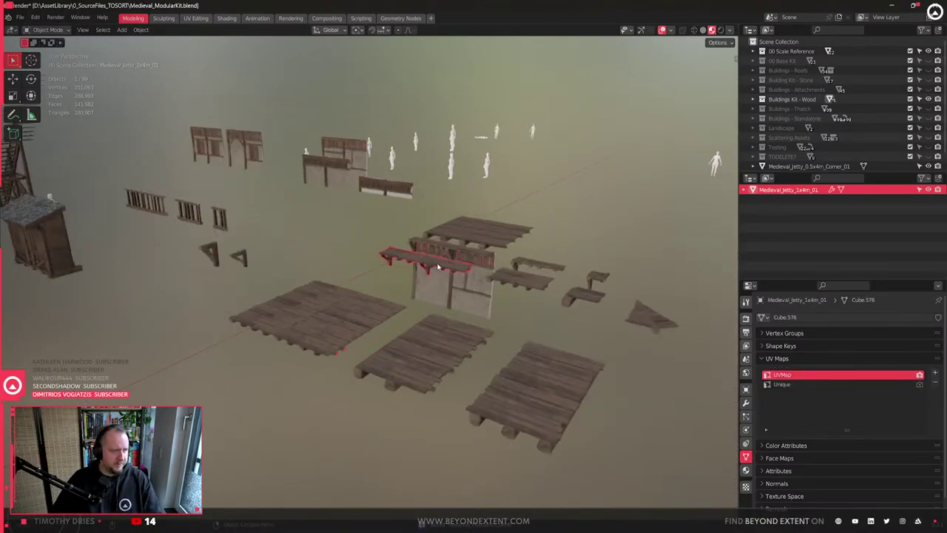
- In Edit Mode, fill the open ends of the jetty's two lengthwise beams and inset the new faces
{"action": "middle_click_drag", "start_coordinate": [439, 266], "coordinate": [339, 224]}
{"action": "scroll", "coordinate": [417, 247], "scroll_direction": "up", "scroll_amount": 2}
{"action": "key", "text": "Tab"}
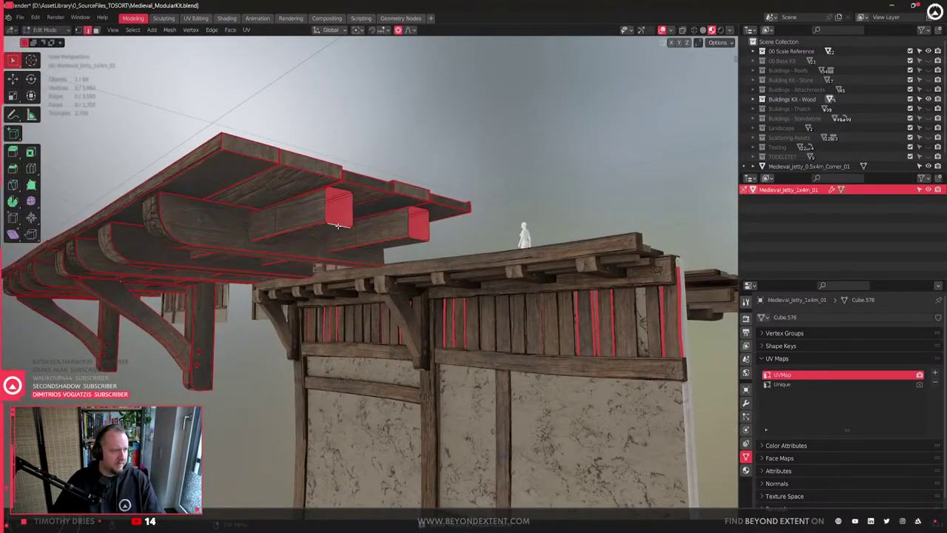
{"action": "key", "text": "f"}
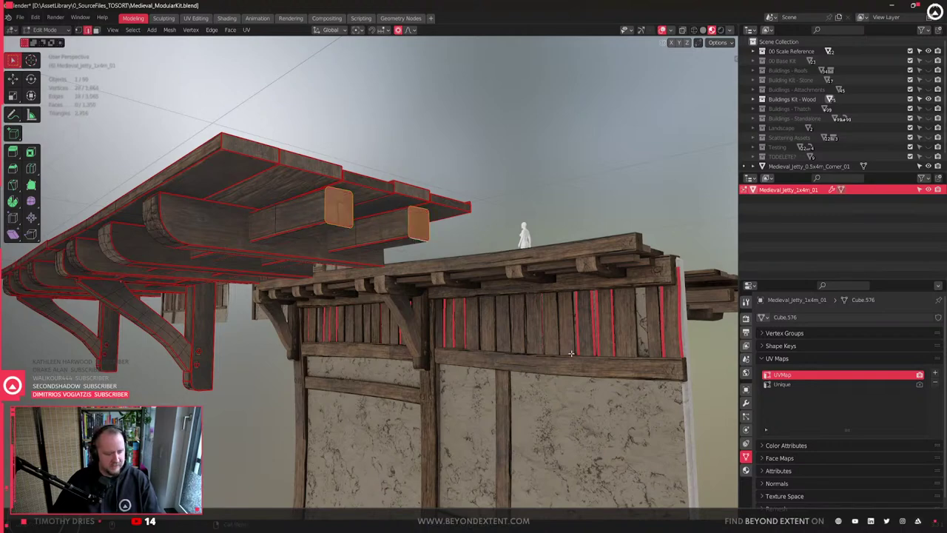
{"action": "key", "text": "i"}
{"action": "left_click", "coordinate": [567, 353]}
{"action": "scroll", "coordinate": [453, 251], "scroll_direction": "up", "scroll_amount": 3}
{"action": "middle_click_drag", "start_coordinate": [448, 252], "coordinate": [444, 282]}
{"action": "key", "text": "g"}
{"action": "key", "text": "y"}
{"action": "right_click", "coordinate": [448, 282]}
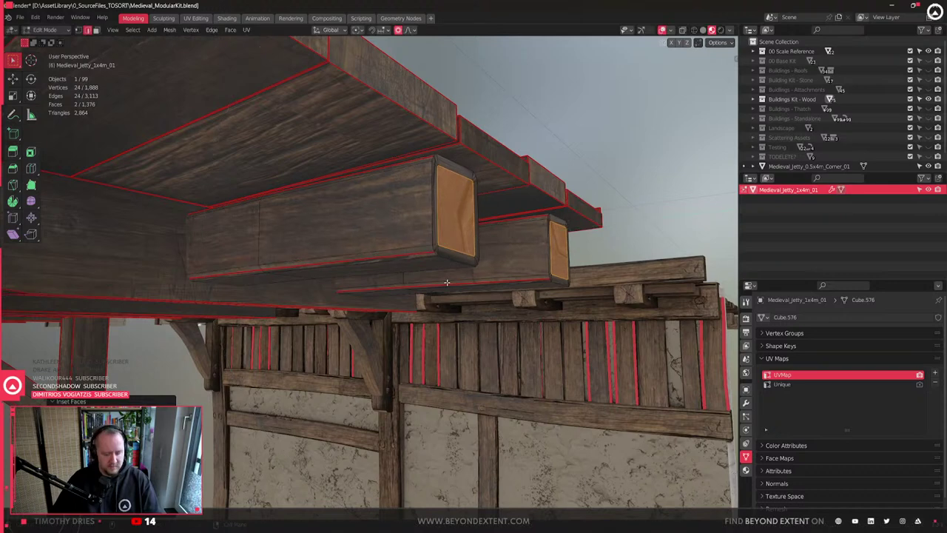
- Turn off proportional editing and move the outer edge loops of both beam end caps back about 0.006 m along Y
{"action": "key", "text": "o"}
{"action": "left_click", "coordinate": [442, 206]}
{"action": "double_click", "coordinate": [432, 209]}
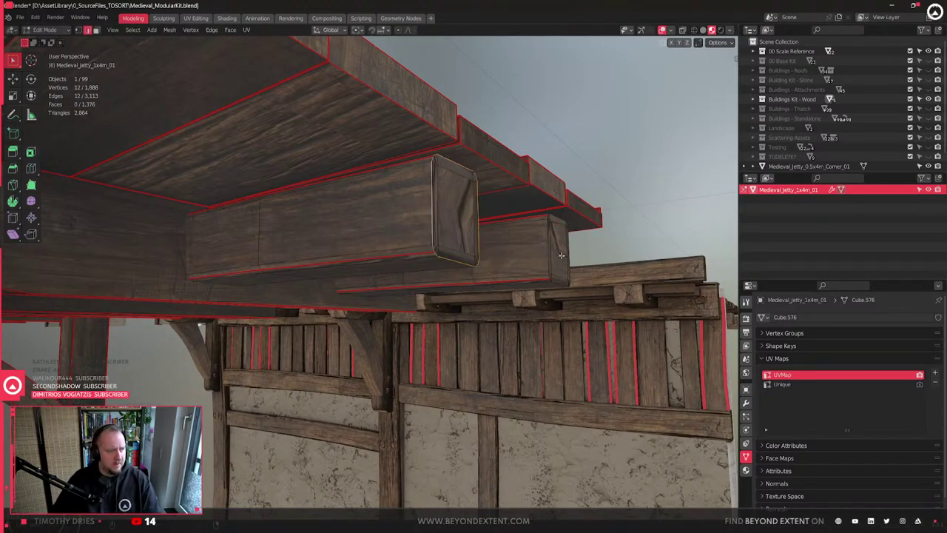
{"action": "left_click", "coordinate": [562, 255], "text": "alt+shift"}
{"action": "key", "text": "g"}
{"action": "key", "text": "y"}
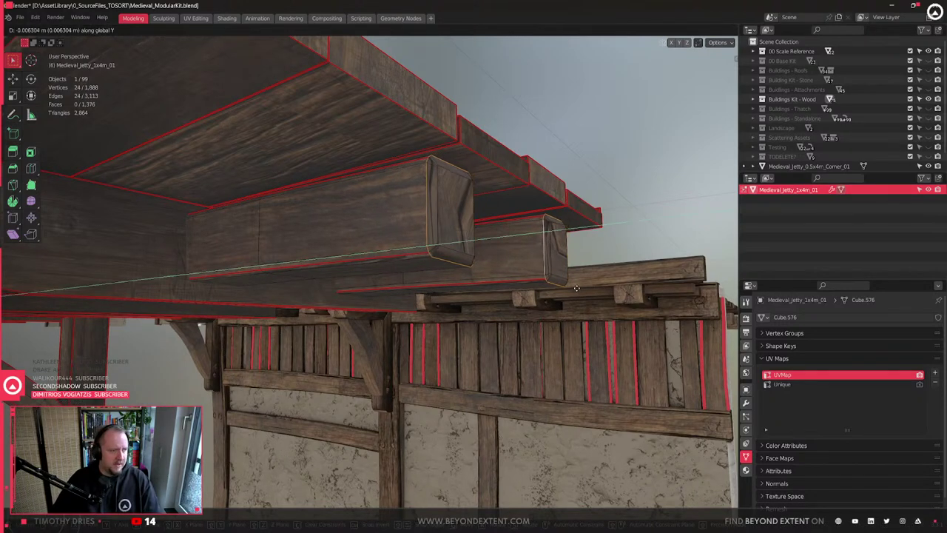
{"action": "left_click", "coordinate": [576, 288]}
- Mark the edge loops around both beam end caps as UV seams
{"action": "key", "text": "3"}
{"action": "left_click", "coordinate": [445, 215]}
{"action": "key", "text": "2"}
{"action": "double_click", "coordinate": [427, 214]}
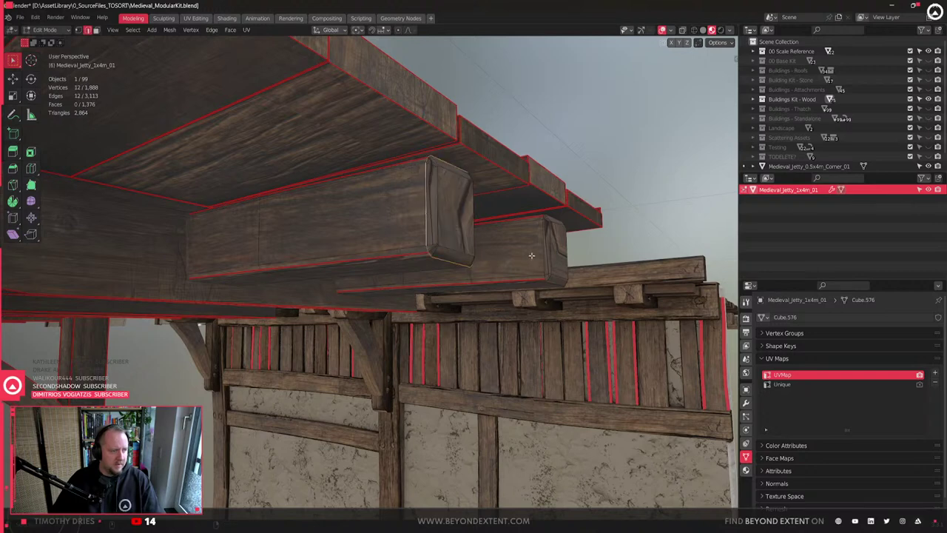
{"action": "right_click", "coordinate": [532, 255]}
{"action": "left_click", "coordinate": [520, 389]}
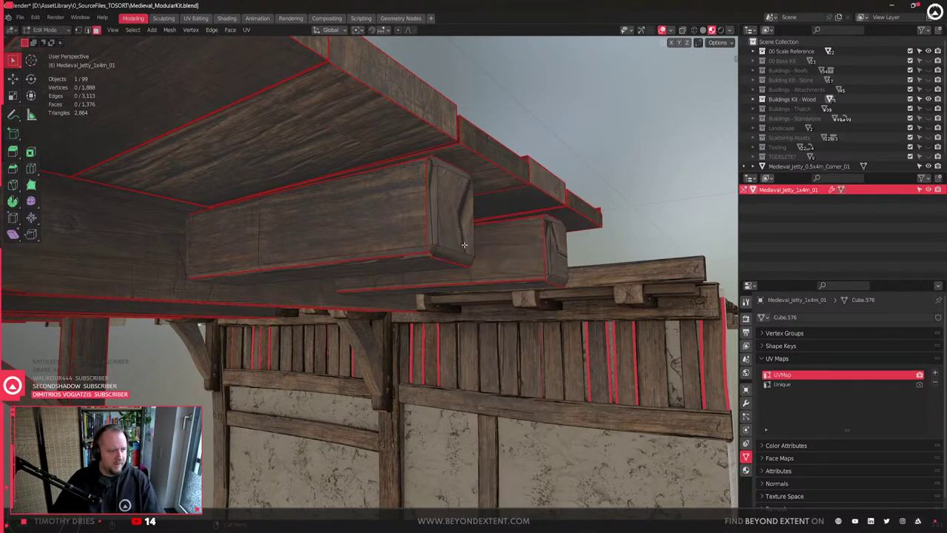
- Select both linked beam end caps in full and unwrap their UVs in the UV Editing workspace
{"action": "left_click", "coordinate": [464, 245]}
{"action": "left_click", "coordinate": [555, 254], "text": "shift"}
{"action": "key", "text": "ctrl+l"}
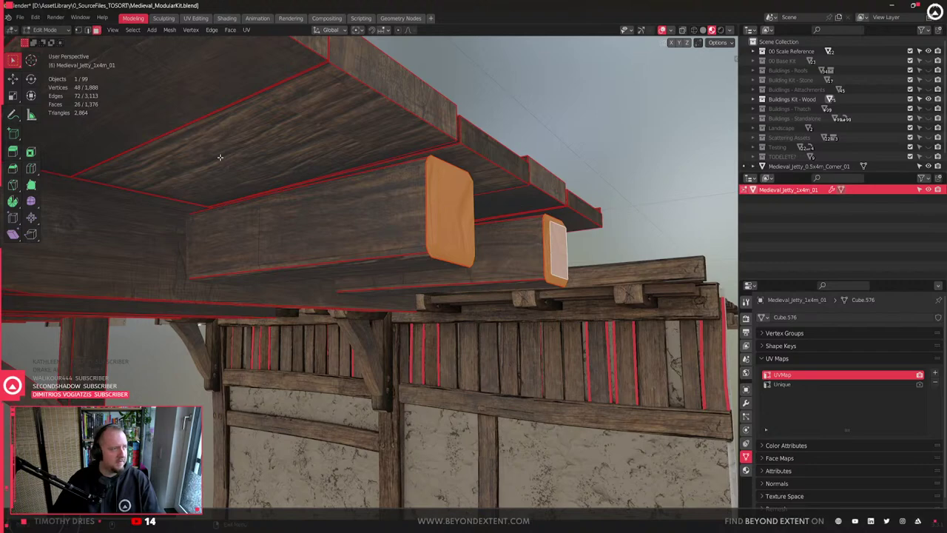
{"action": "left_click", "coordinate": [195, 18]}
{"action": "scroll", "coordinate": [528, 274], "scroll_direction": "down", "scroll_amount": 5}
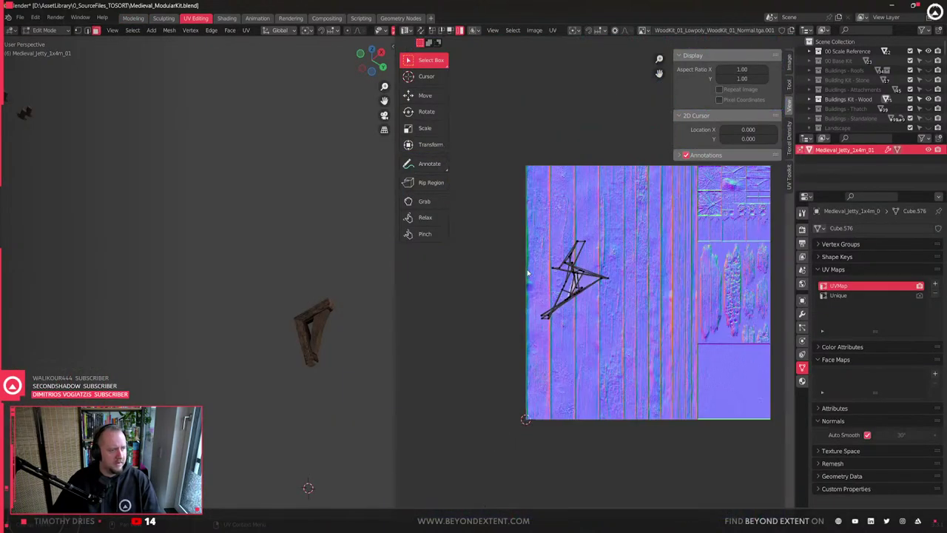
{"action": "key", "text": "a"}
{"action": "key", "text": "u"}
{"action": "left_click", "coordinate": [549, 286]}
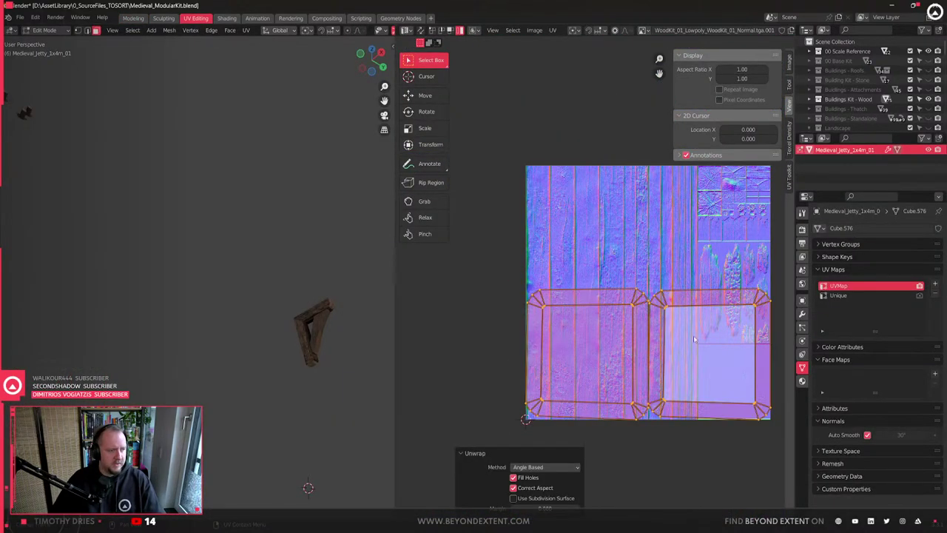
- Try to stack the two cap UV islands on top of each other
{"action": "key", "text": "q"}
{"action": "left_click", "coordinate": [666, 356]}
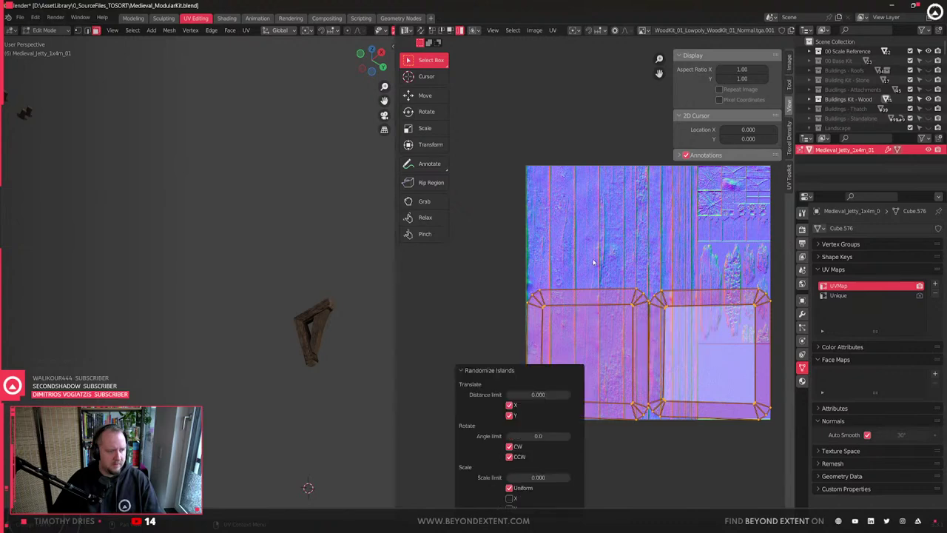
{"action": "left_click", "coordinate": [612, 222]}
{"action": "key", "text": "a"}
{"action": "key", "text": "q"}
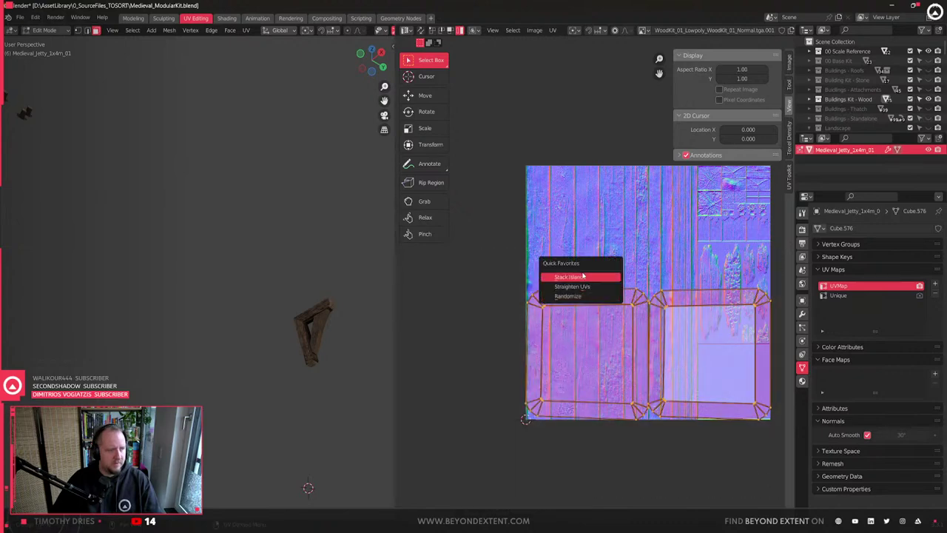
{"action": "left_click", "coordinate": [583, 277]}
- Examine the whole jetty and its beam ends from below in Object Mode
{"action": "scroll", "coordinate": [266, 363], "scroll_direction": "down", "scroll_amount": 7}
{"action": "key", "text": "Tab"}
{"action": "key", "text": "KP_Decimal"}
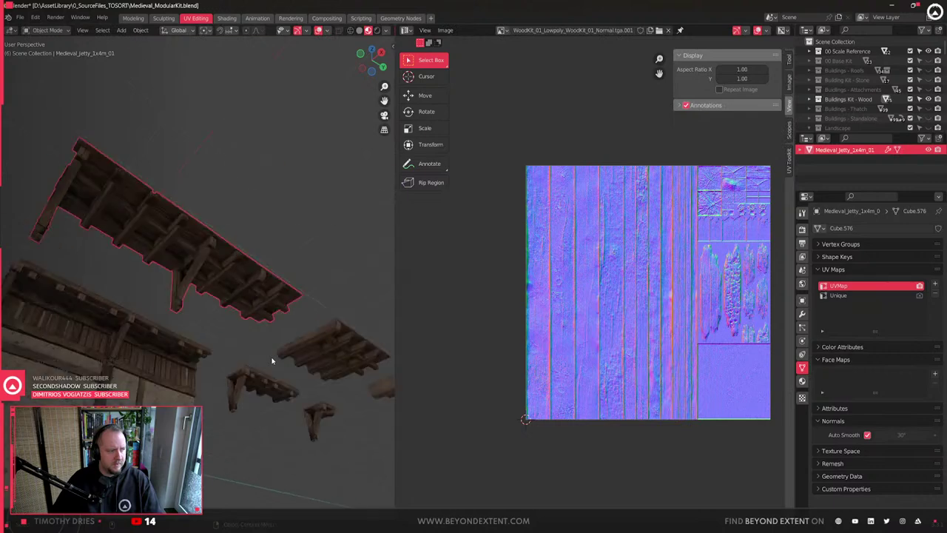
{"action": "middle_click_drag", "start_coordinate": [272, 361], "coordinate": [256, 316]}
{"action": "scroll", "coordinate": [267, 307], "scroll_direction": "up", "scroll_amount": 5}
{"action": "scroll", "coordinate": [230, 316], "scroll_direction": "down", "scroll_amount": 5}
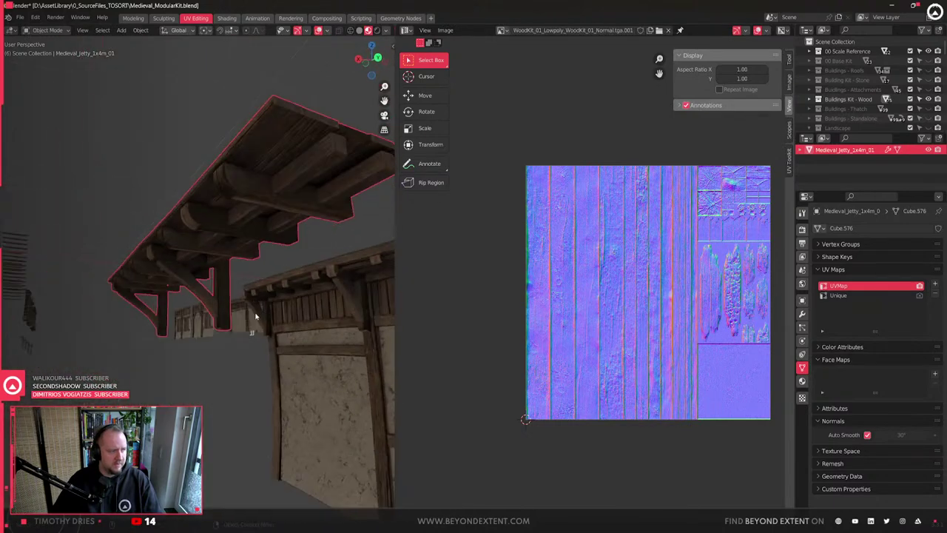
{"action": "scroll", "coordinate": [255, 317], "scroll_direction": "up", "scroll_amount": 5}
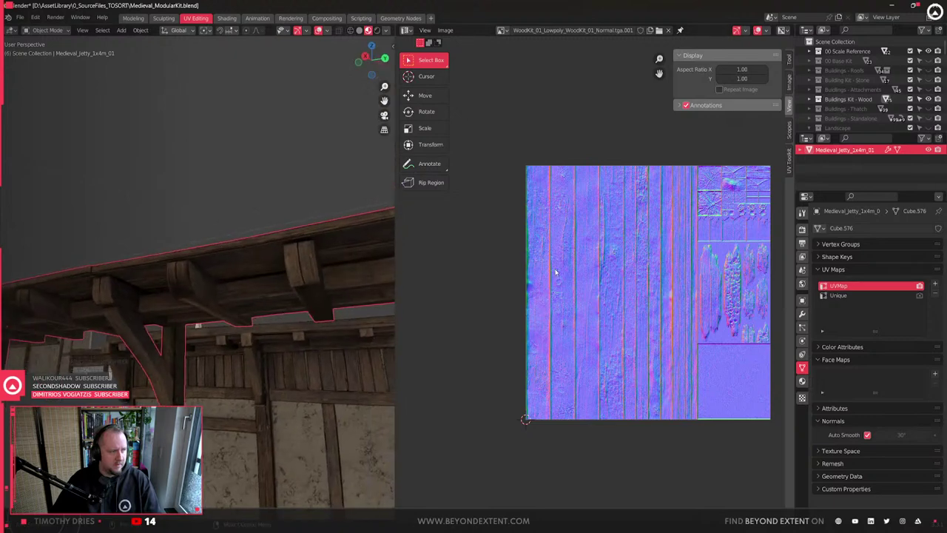
- Return to Edit Mode, try stacking the cap UVs with vertex selection active, and undo the attempt
{"action": "key", "text": "Tab"}
{"action": "middle_click_drag", "start_coordinate": [556, 272], "coordinate": [516, 265]}
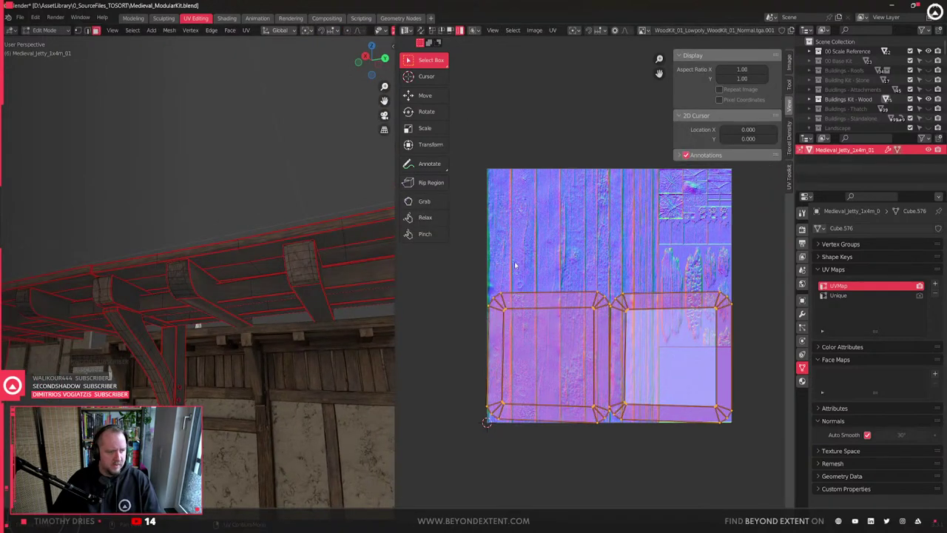
{"action": "key", "text": "1"}
{"action": "left_click_drag", "start_coordinate": [461, 265], "coordinate": [772, 508]}
{"action": "key", "text": "q"}
{"action": "left_click", "coordinate": [657, 322]}
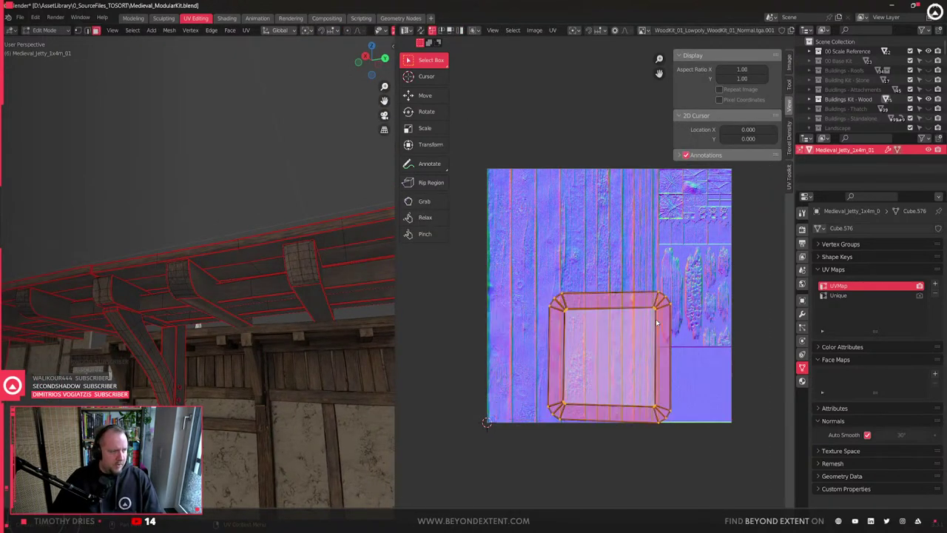
{"action": "key", "text": "ctrl+z"}
{"action": "key", "text": "ctrl+z"}
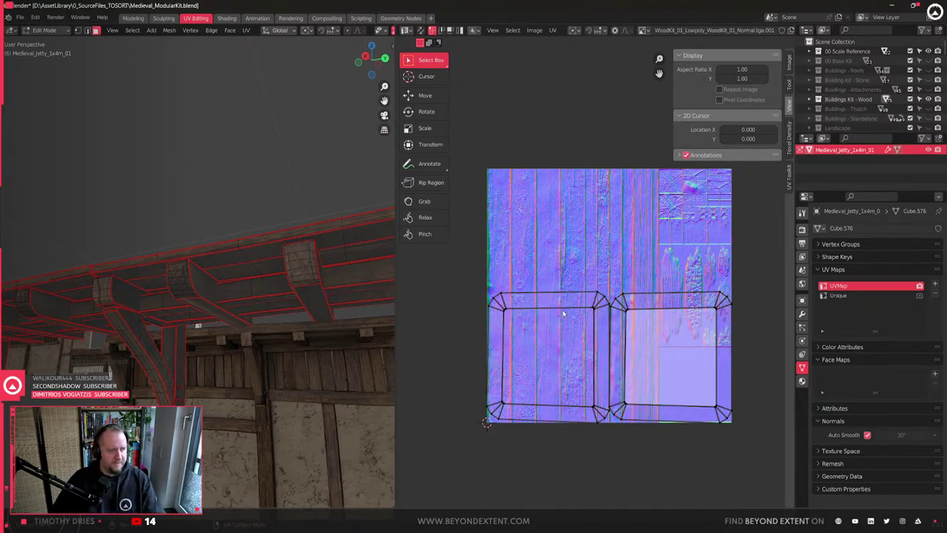
- Select both cap UV islands in island selection mode and stack them on each other
{"action": "key", "text": "4"}
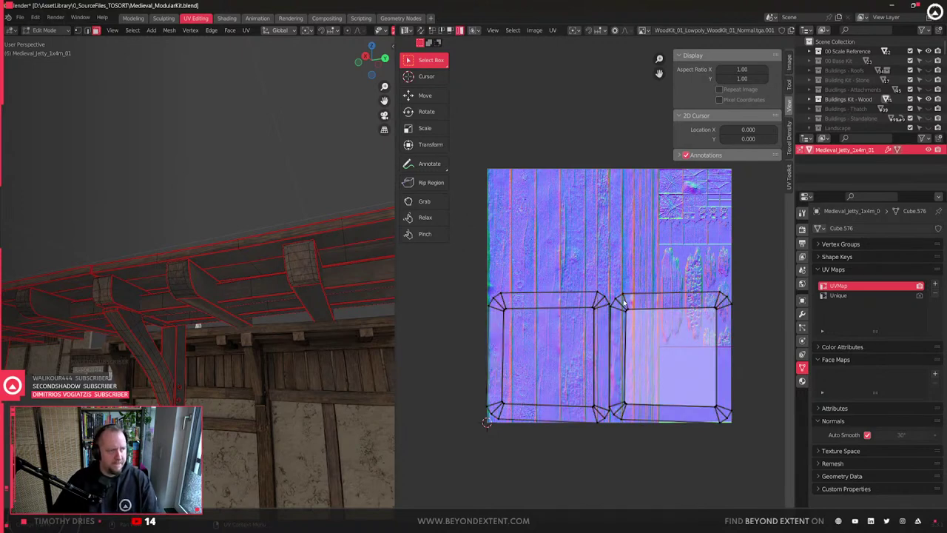
{"action": "left_click", "coordinate": [624, 302]}
{"action": "left_click", "coordinate": [600, 302], "text": "shift"}
{"action": "key", "text": "q"}
{"action": "left_click", "coordinate": [598, 300]}
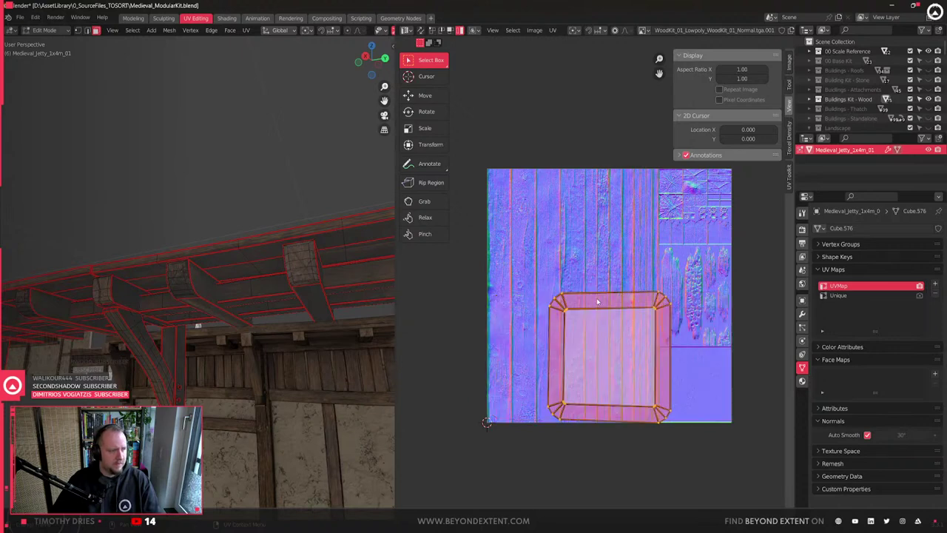
- Scale the stacked cap islands to 0.337 and move them over the end-grain tiles of the wood texture
{"action": "key", "text": "g"}
{"action": "left_click", "coordinate": [718, 215]}
{"action": "middle_click_drag", "start_coordinate": [718, 215], "coordinate": [675, 290]}
{"action": "key", "text": "s"}
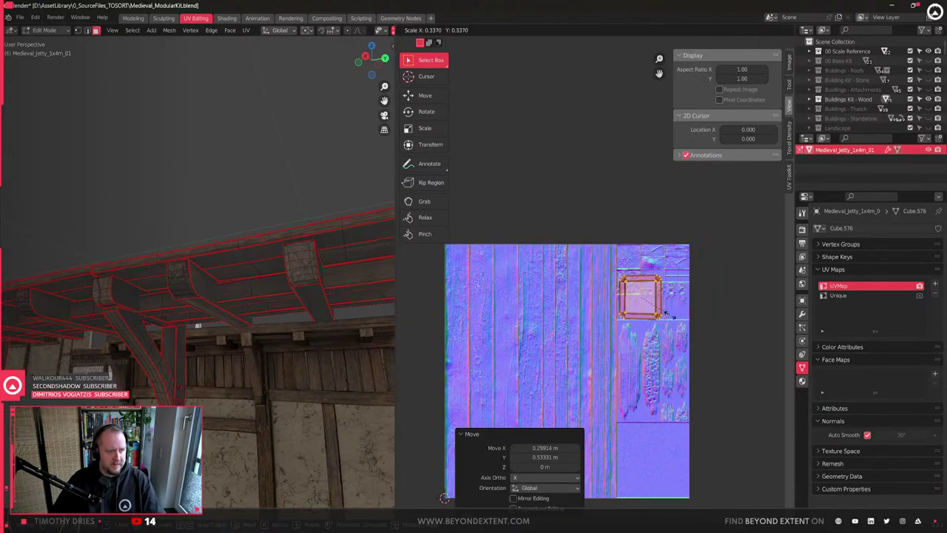
{"action": "left_click", "coordinate": [667, 312]}
{"action": "scroll", "coordinate": [665, 296], "scroll_direction": "up", "scroll_amount": 3}
{"action": "key", "text": "g"}
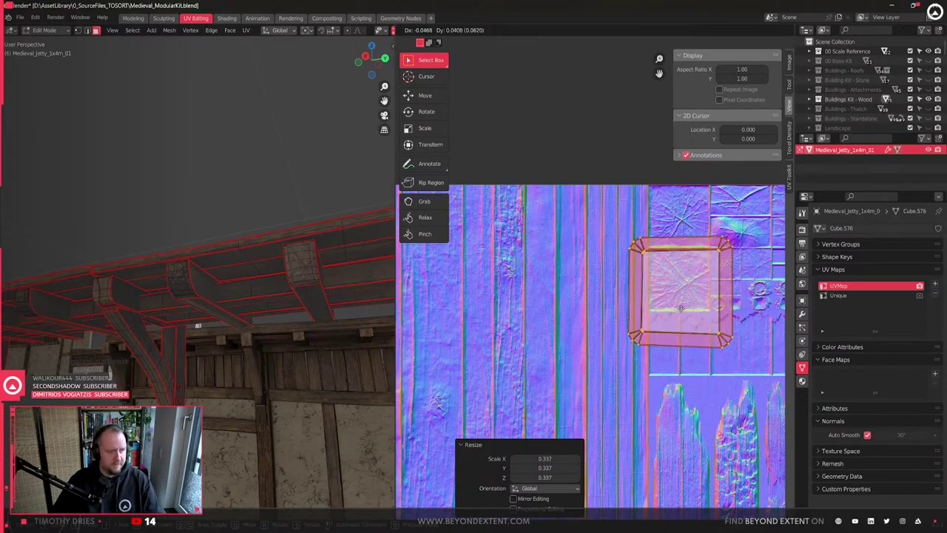
{"action": "left_click", "coordinate": [683, 301]}
- Shrink the stacked cap islands by about 0.68 and fine-tune their scale and position to fit inside the lower large end-grain tile
{"action": "key", "text": "s"}
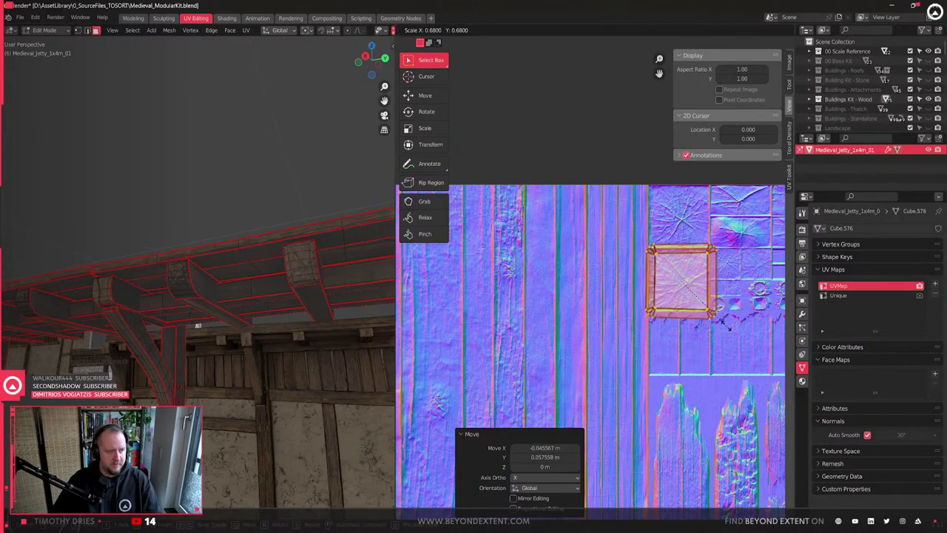
{"action": "left_click", "coordinate": [723, 324]}
{"action": "key", "text": "g"}
{"action": "key", "text": "x"}
{"action": "left_click", "coordinate": [738, 335]}
{"action": "key", "text": "s"}
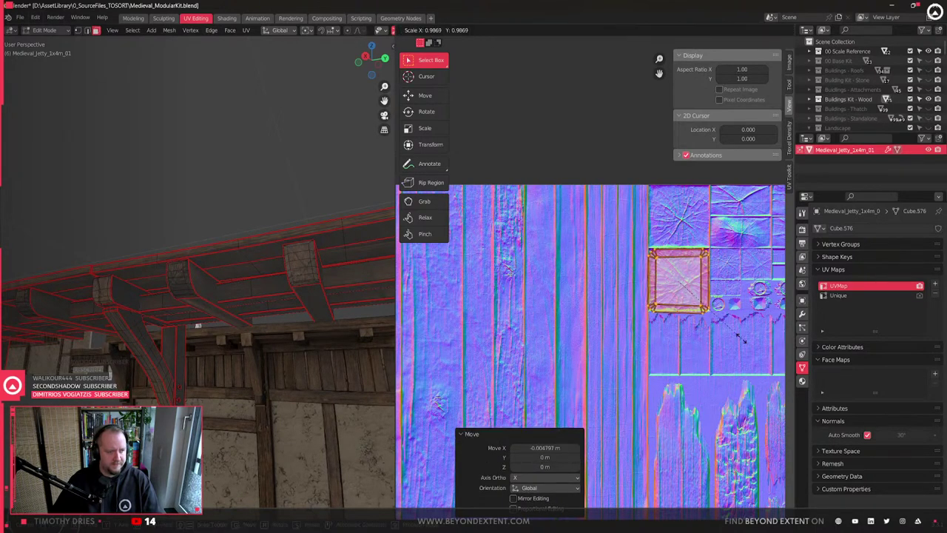
{"action": "left_click", "coordinate": [740, 341]}
{"action": "key", "text": "g"}
{"action": "key", "text": "y"}
{"action": "left_click", "coordinate": [739, 339]}
{"action": "key", "text": "s"}
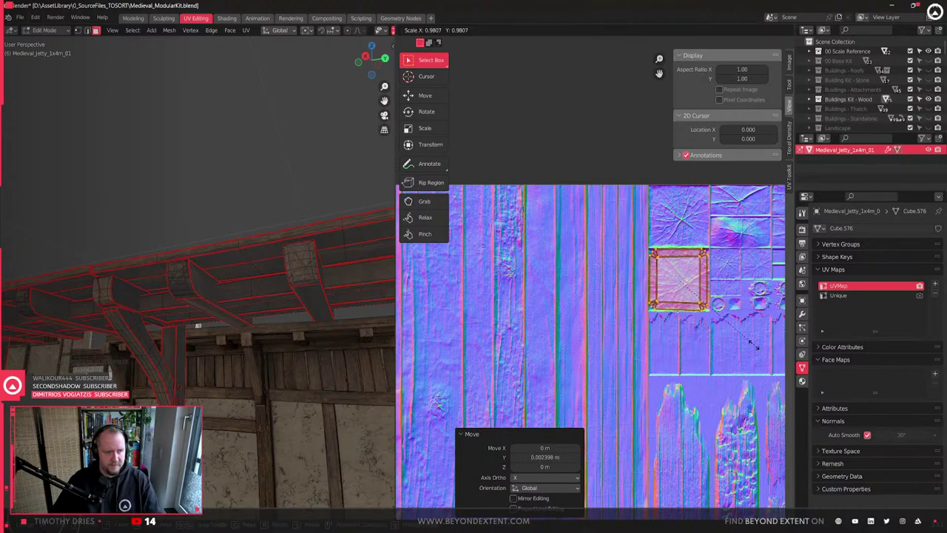
{"action": "left_click", "coordinate": [738, 338]}
- Check the textured beam caps in Object Mode, return to the Modeling workspace, and save the file
{"action": "key", "text": "Tab"}
{"action": "scroll", "coordinate": [309, 311], "scroll_direction": "down", "scroll_amount": 4}
{"action": "middle_click_drag", "start_coordinate": [309, 311], "coordinate": [321, 222]}
{"action": "scroll", "coordinate": [254, 302], "scroll_direction": "up", "scroll_amount": 6}
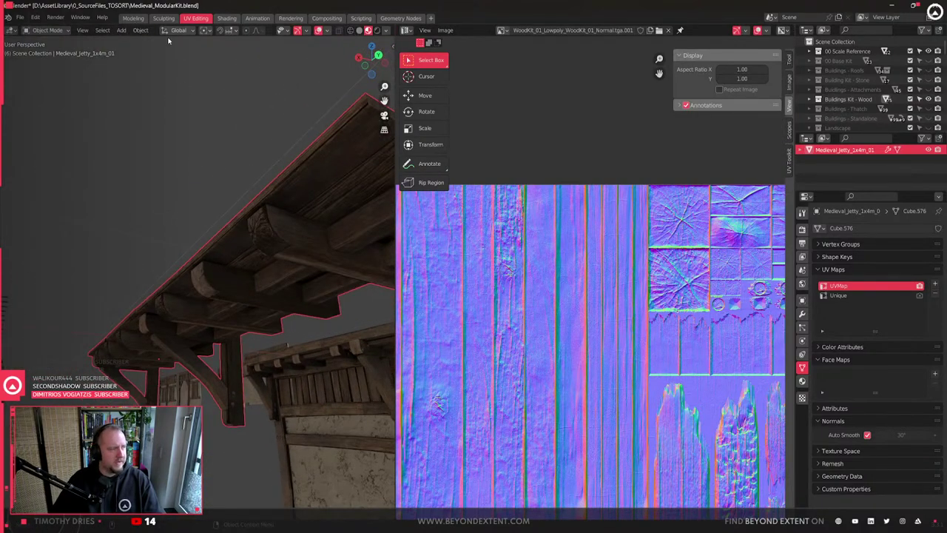
{"action": "left_click", "coordinate": [131, 17]}
{"action": "middle_click_drag", "start_coordinate": [431, 232], "coordinate": [376, 156]}
{"action": "middle_click_drag", "start_coordinate": [351, 304], "coordinate": [525, 246]}
{"action": "left_click", "coordinate": [525, 243]}
{"action": "key", "text": "ctrl+s"}
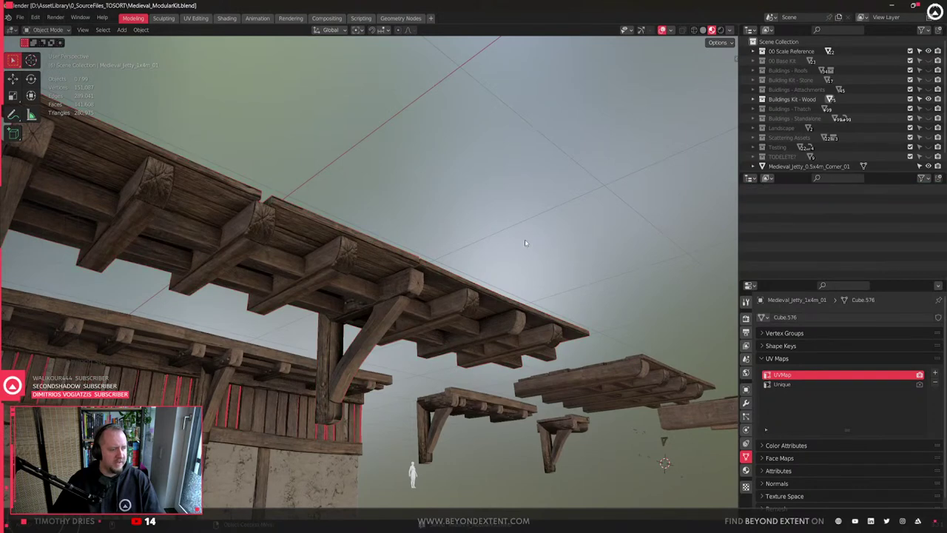
- Clear the jetty selection and save the Blender file again
{"action": "left_click", "coordinate": [454, 312]}
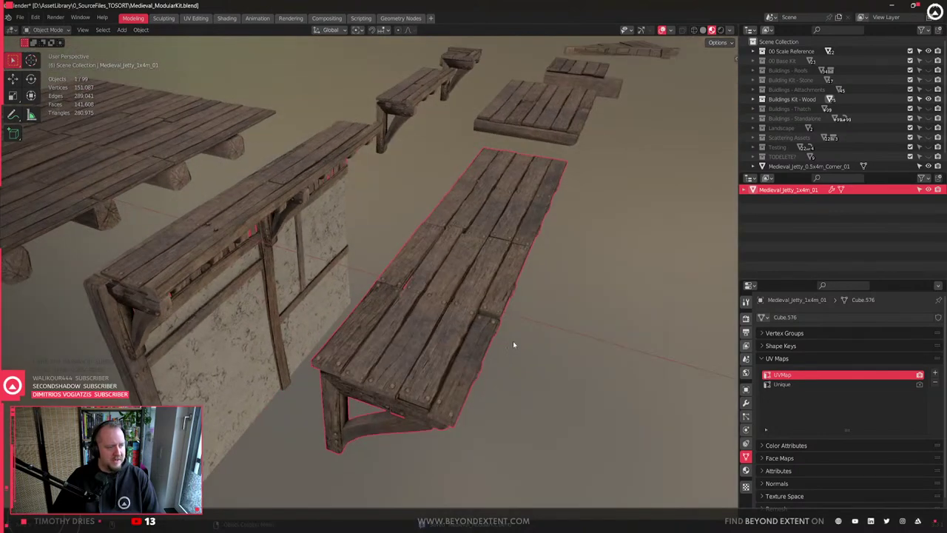
{"action": "left_click", "coordinate": [513, 341]}
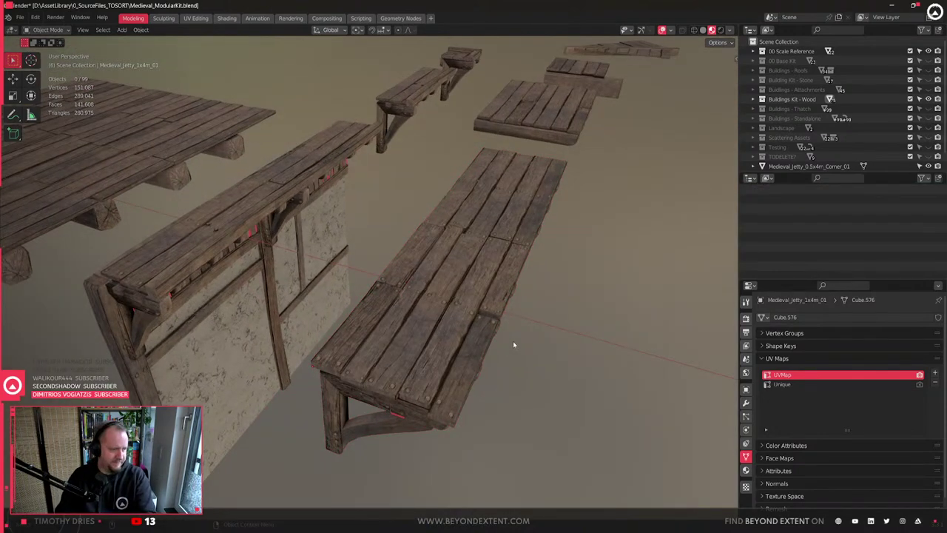
{"action": "key", "text": "ctrl+s"}
- In Edit Mode, move the edge loop on the jetty's bolted end beam about 0.025 m along Y
{"action": "left_click", "coordinate": [419, 371]}
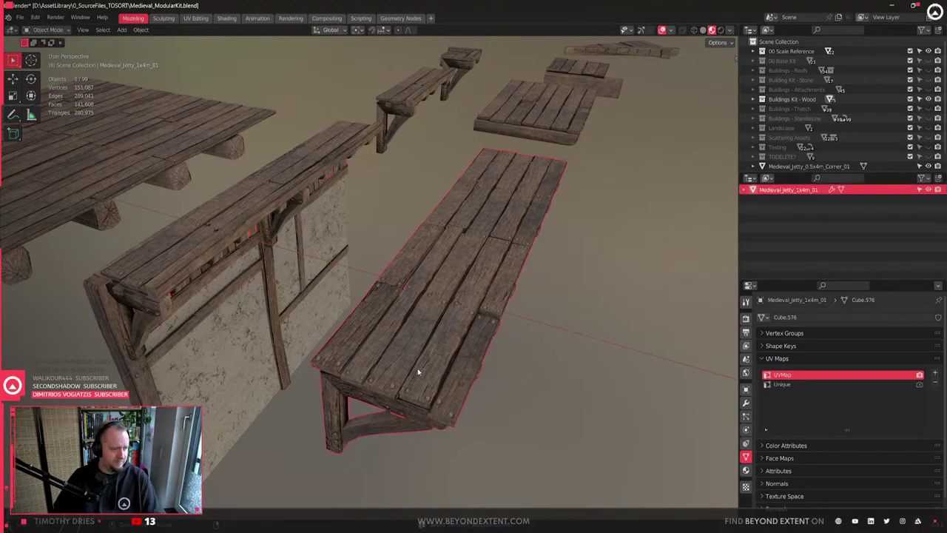
{"action": "middle_click_drag", "start_coordinate": [419, 371], "coordinate": [429, 244]}
{"action": "scroll", "coordinate": [429, 243], "scroll_direction": "up", "scroll_amount": 4}
{"action": "key", "text": "Tab"}
{"action": "key", "text": "2"}
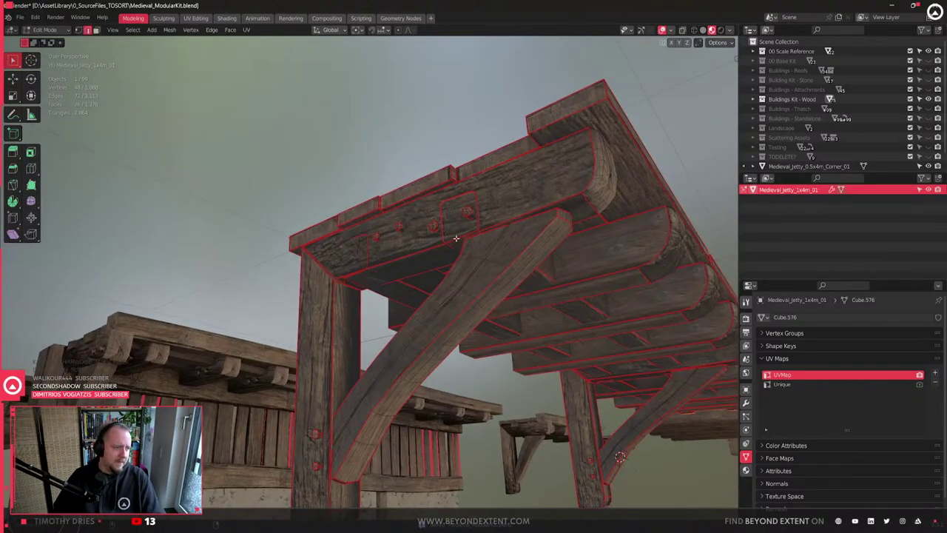
{"action": "left_click", "coordinate": [449, 238], "text": "alt"}
{"action": "key", "text": "g"}
{"action": "key", "text": "y"}
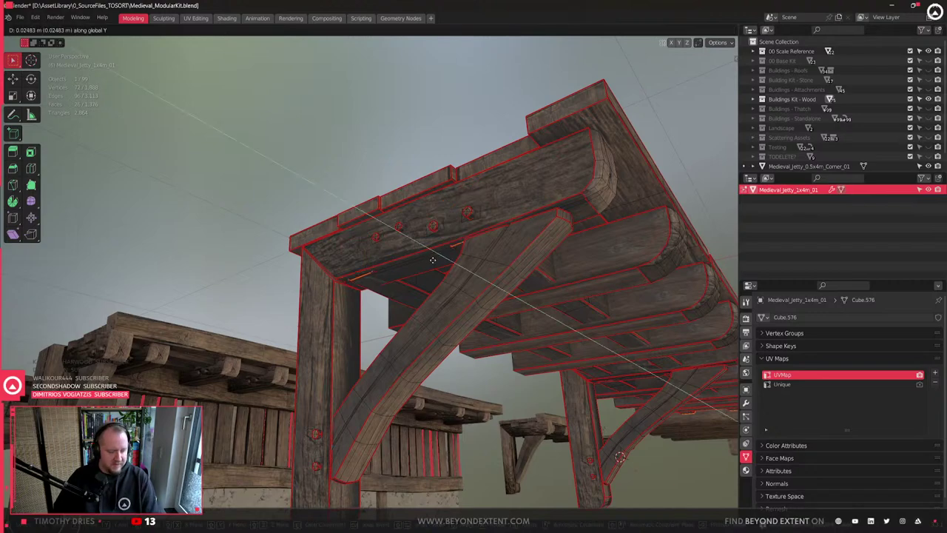
{"action": "left_click", "coordinate": [435, 259]}
{"action": "key", "text": "Tab"}
{"action": "scroll", "coordinate": [414, 279], "scroll_direction": "down", "scroll_amount": 5}
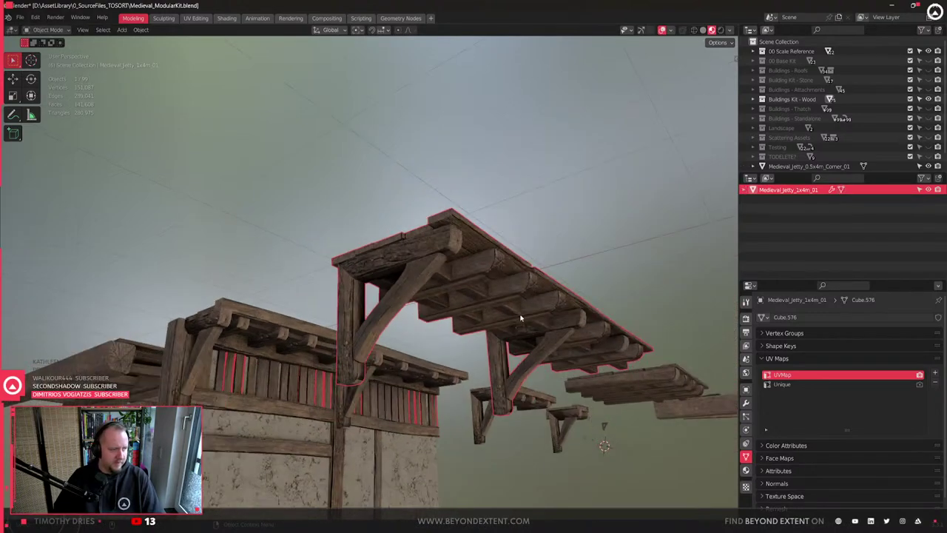
- Find the Unreal Engine exporter settings and add Export for UnrealEngine 4 to Quick Favorites
{"action": "middle_click_drag", "start_coordinate": [523, 318], "coordinate": [540, 402]}
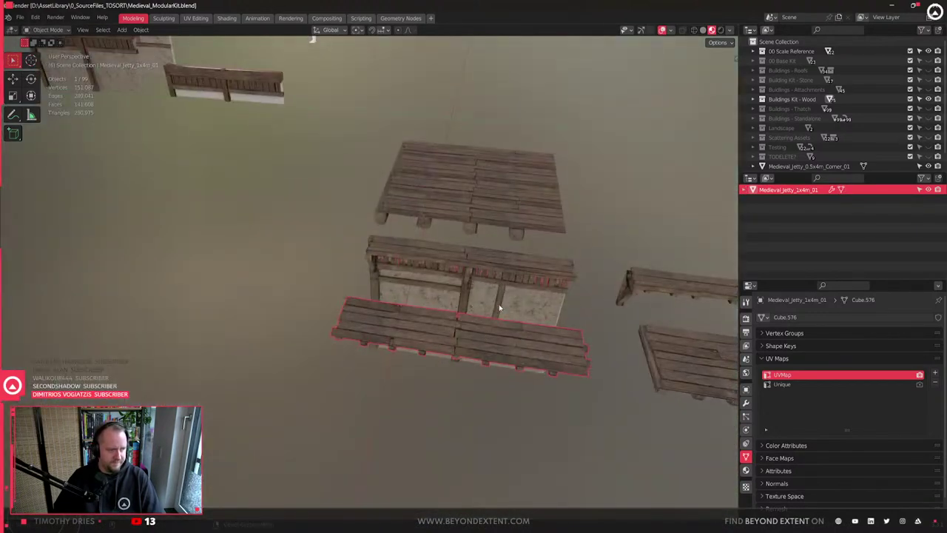
{"action": "key", "text": "n"}
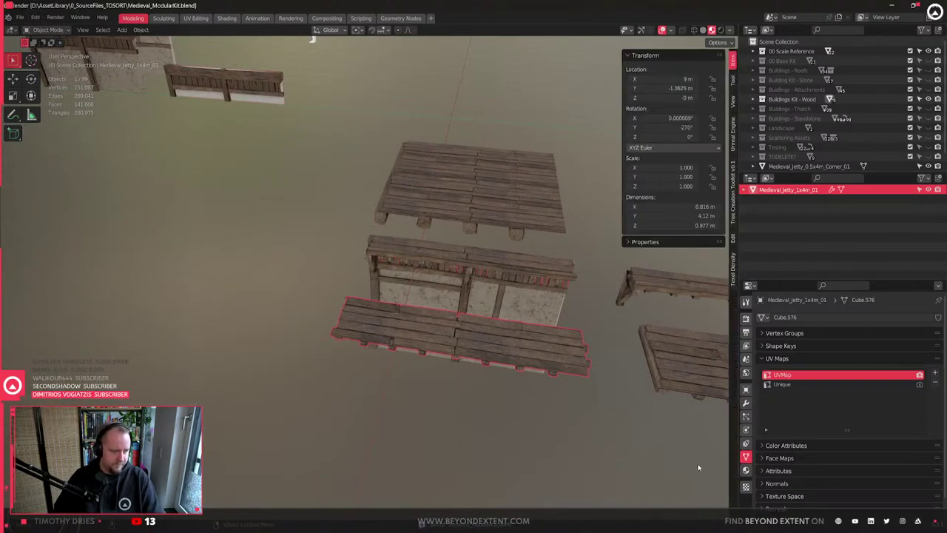
{"action": "key", "text": "n"}
{"action": "key", "text": "n"}
{"action": "left_click", "coordinate": [734, 272]}
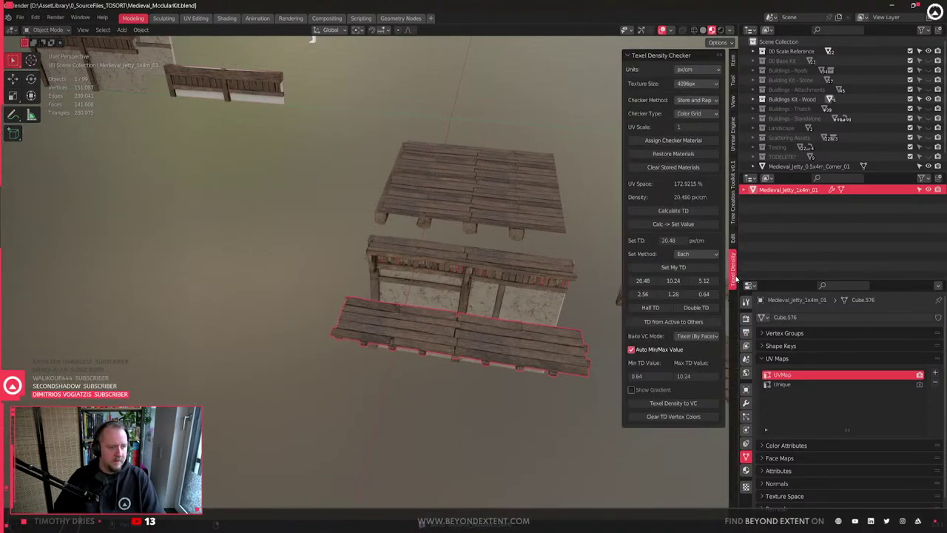
{"action": "left_click", "coordinate": [733, 214]}
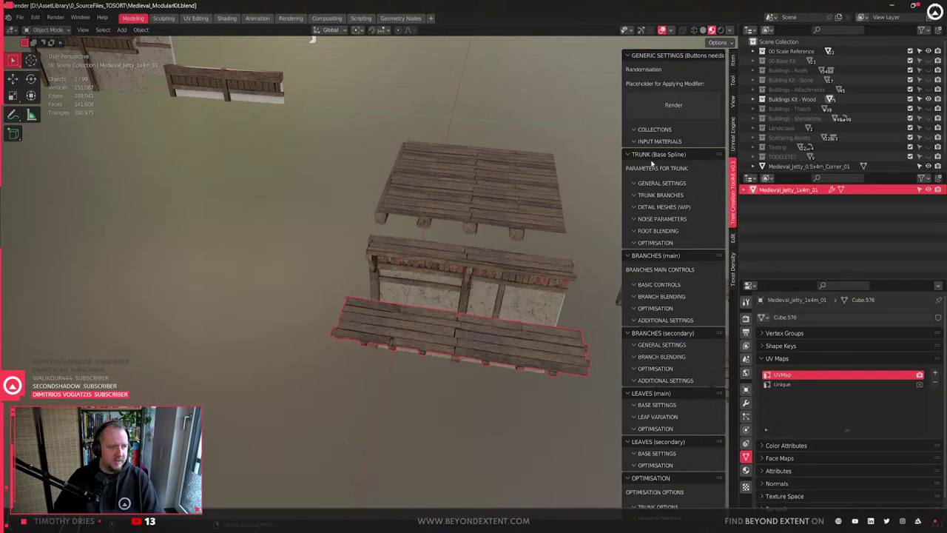
{"action": "left_click", "coordinate": [733, 134]}
{"action": "scroll", "coordinate": [673, 296], "scroll_direction": "down", "scroll_amount": 3}
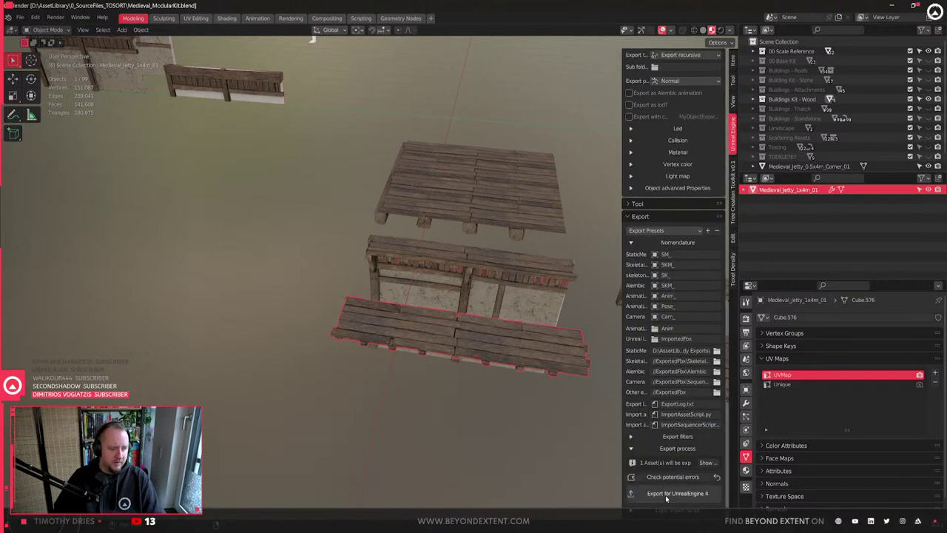
{"action": "right_click", "coordinate": [661, 494]}
{"action": "left_click", "coordinate": [651, 462]}
- Export Medieval_Jetty_1x4m_01 with Export for UnrealEngine 4 and switch to the Unreal Editor
{"action": "key", "text": "q"}
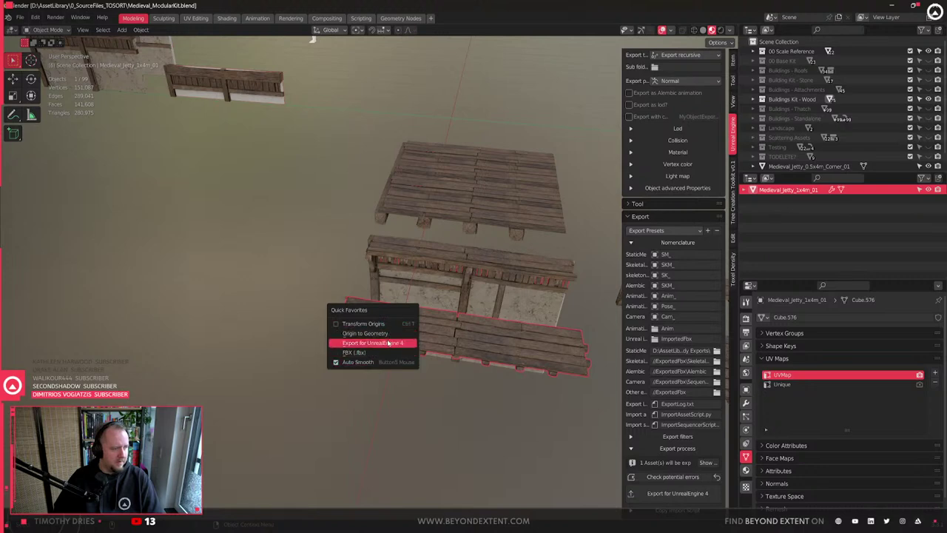
{"action": "left_click", "coordinate": [388, 343]}
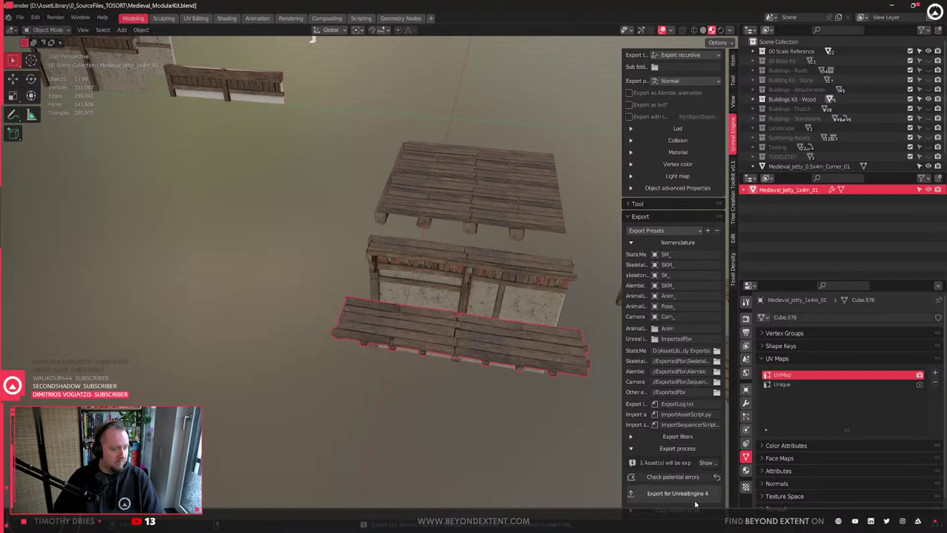
{"action": "middle_click_drag", "start_coordinate": [416, 444], "coordinate": [446, 444]}
{"action": "key", "text": "n"}
{"action": "scroll", "coordinate": [511, 392], "scroll_direction": "up", "scroll_amount": 2}
{"action": "middle_click_drag", "start_coordinate": [473, 408], "coordinate": [528, 339]}
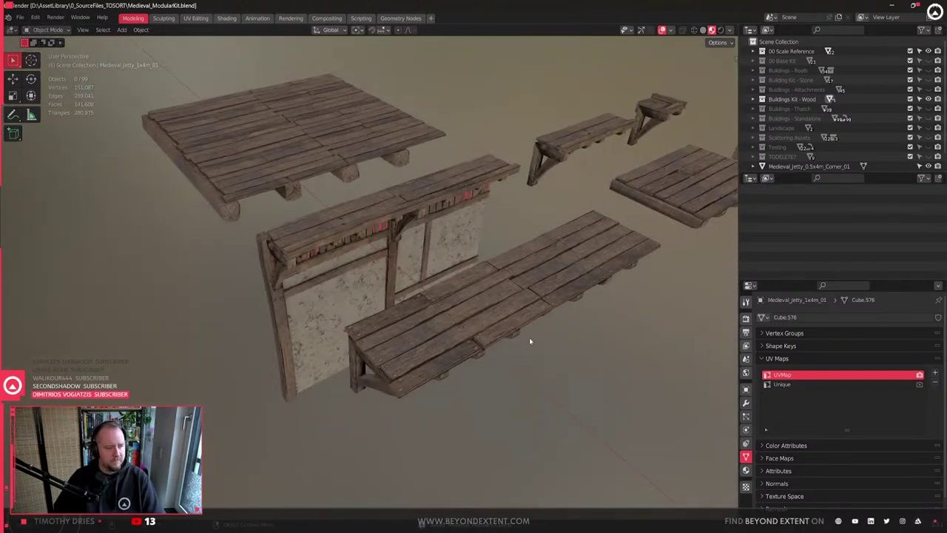
{"action": "left_click", "coordinate": [522, 290]}
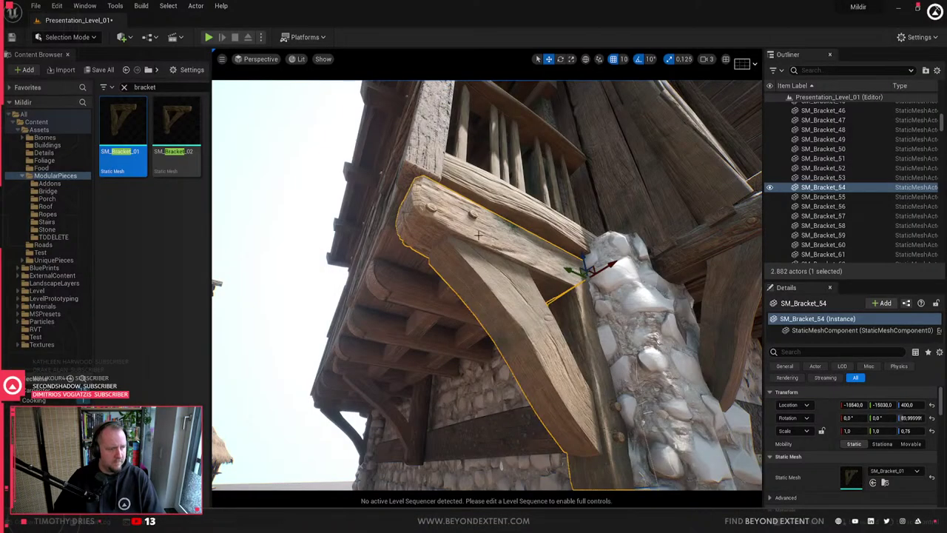
- Open Building_House_2Floors_03 for level-instance editing and select its 1x4m jetty beneath the balcony
{"action": "left_click", "coordinate": [528, 361]}
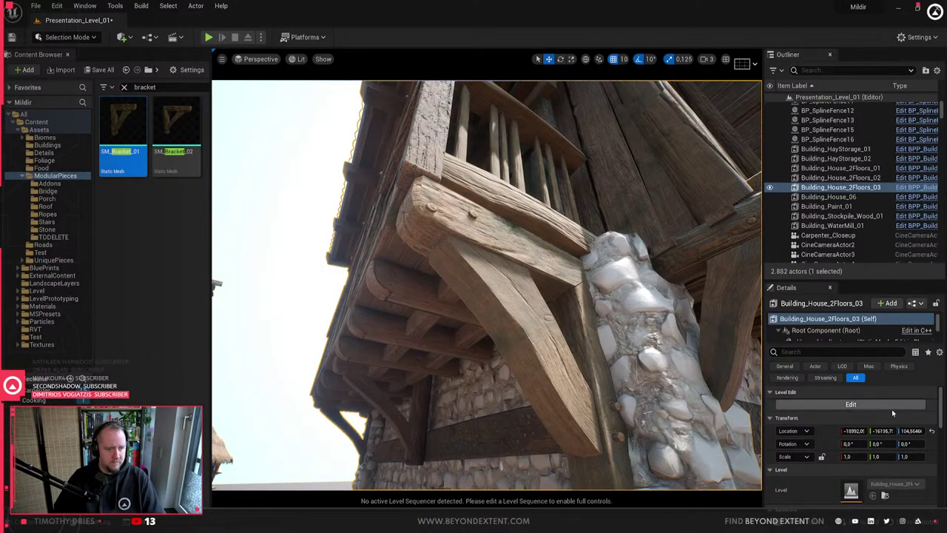
{"action": "left_click", "coordinate": [892, 407]}
{"action": "left_click", "coordinate": [468, 326]}
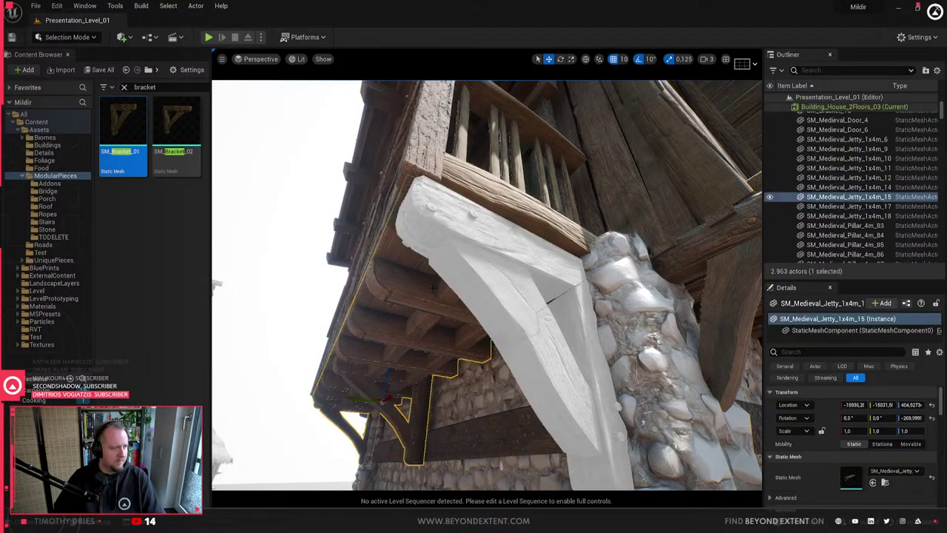
- Locate the SM_Medieval_Jetty_1x4m_01 asset used by the selected jetty and reimport its mesh
{"action": "left_click", "coordinate": [886, 482]}
{"action": "scroll", "coordinate": [154, 339], "scroll_direction": "down", "scroll_amount": 2}
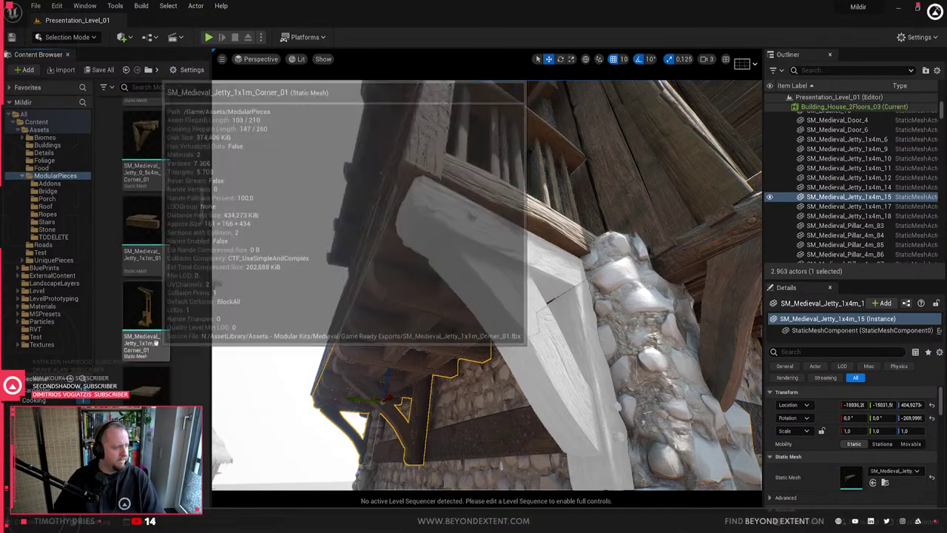
{"action": "right_click", "coordinate": [156, 429]}
{"action": "left_click", "coordinate": [191, 156]}
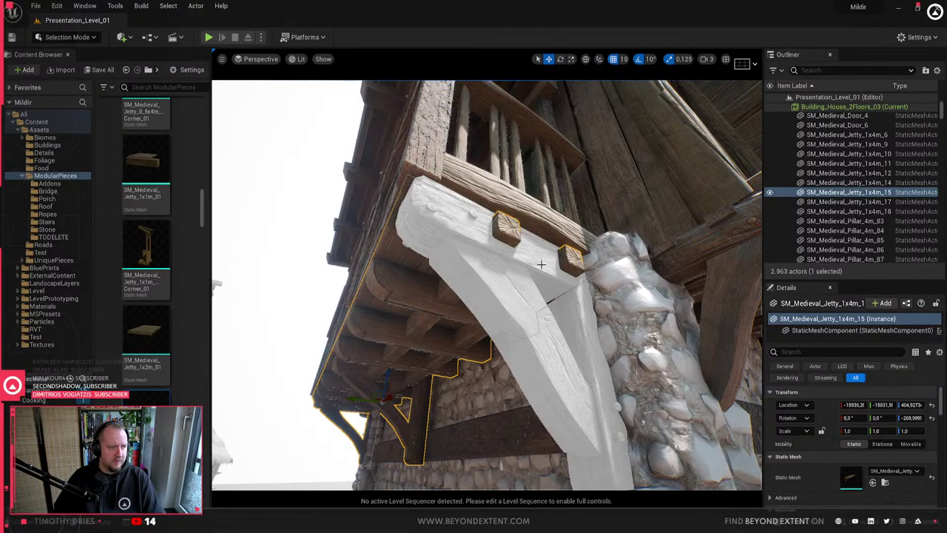
- Leave the Building_House_2Floors_03 level instance by discarding its edits
{"action": "left_click", "coordinate": [544, 196]}
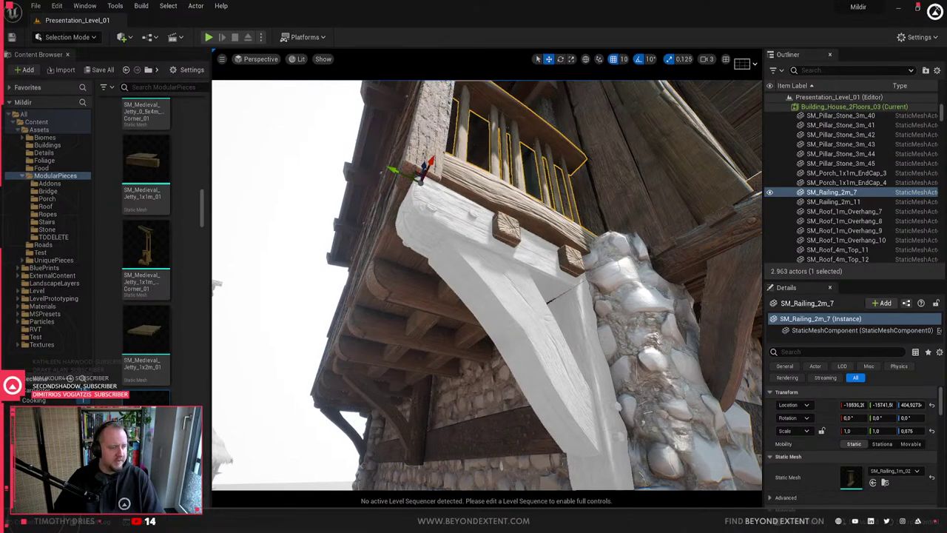
{"action": "right_click", "coordinate": [399, 239]}
{"action": "mouse_move", "coordinate": [495, 466]}
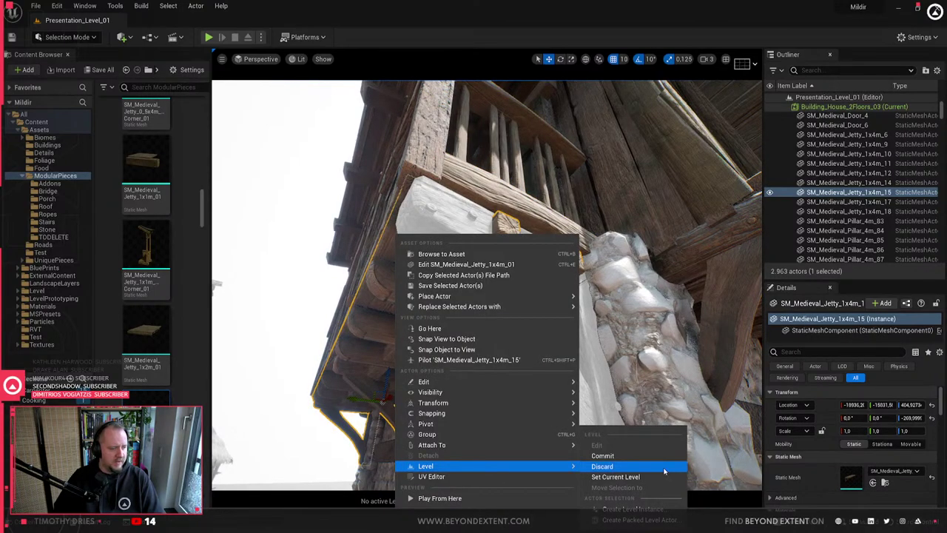
{"action": "left_click", "coordinate": [602, 466]}
{"action": "right_click_drag", "start_coordinate": [664, 471], "coordinate": [663, 471]}
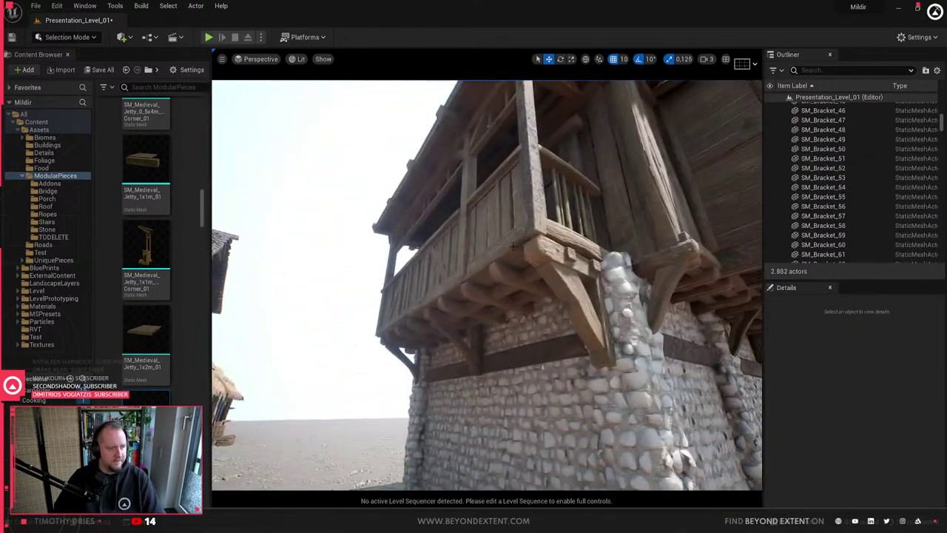
- Duplicate SM_Bracket_54, rotate the copy to 0° and place it at Z 410 beneath the projecting upper floor
{"action": "left_click", "coordinate": [513, 246]}
{"action": "right_click_drag", "start_coordinate": [513, 247], "coordinate": [513, 246]}
{"action": "key", "text": "Escape"}
{"action": "left_click", "coordinate": [513, 247]}
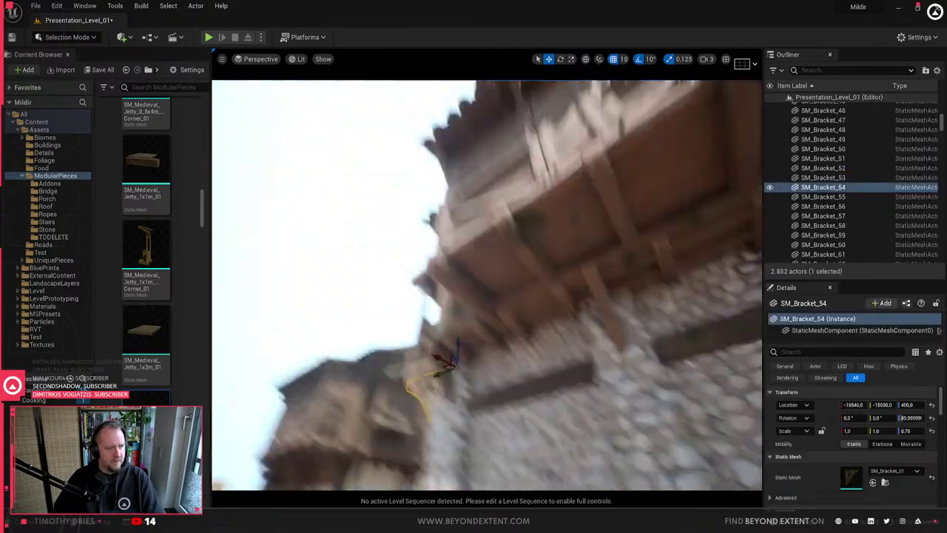
{"action": "right_click_drag", "start_coordinate": [664, 470], "coordinate": [663, 471]}
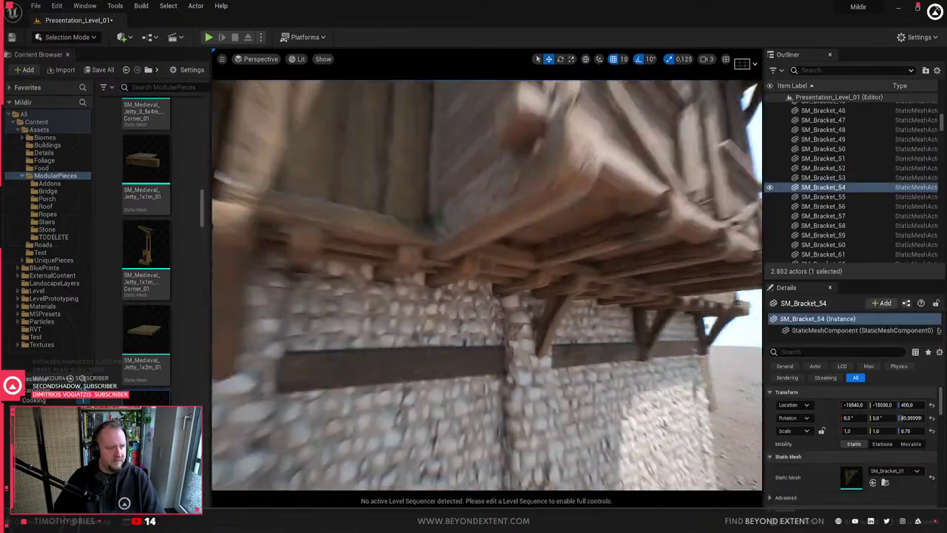
{"action": "right_click_drag", "start_coordinate": [387, 256], "coordinate": [387, 256]}
{"action": "left_click", "coordinate": [387, 256]}
{"action": "left_click", "coordinate": [387, 256]}
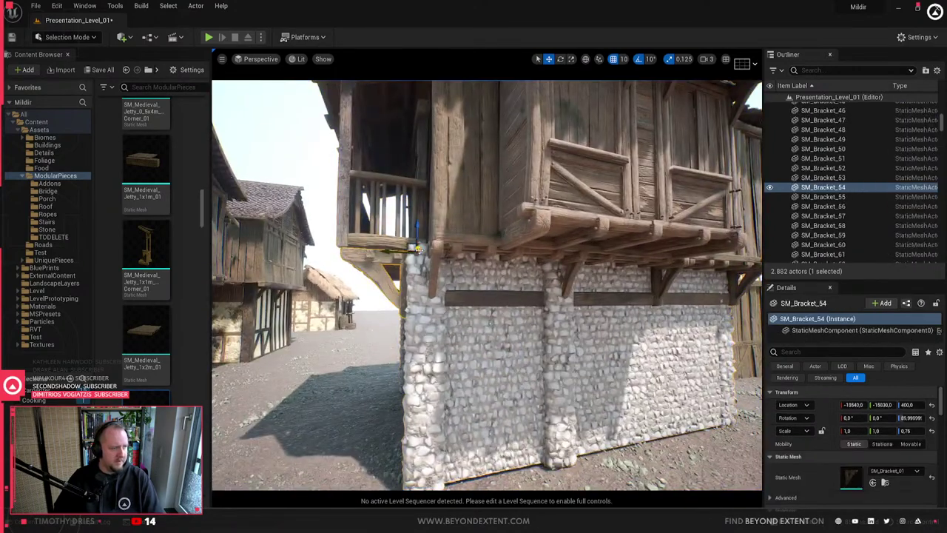
{"action": "left_click_drag", "start_coordinate": [419, 249], "coordinate": [468, 249], "text": "alt"}
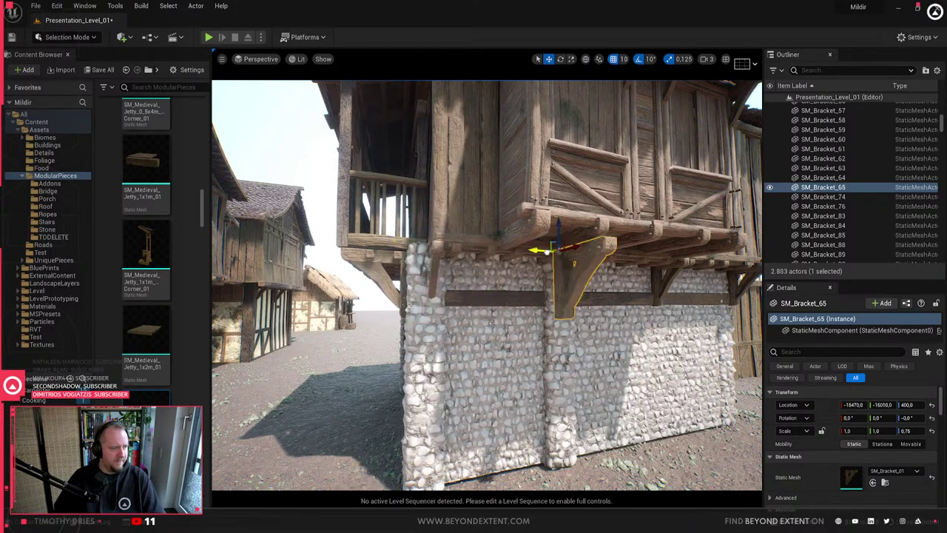
{"action": "right_click_drag", "start_coordinate": [511, 257], "coordinate": [510, 258]}
{"action": "left_click_drag", "start_coordinate": [501, 254], "coordinate": [419, 231]}
{"action": "right_click_drag", "start_coordinate": [419, 231], "coordinate": [420, 231]}
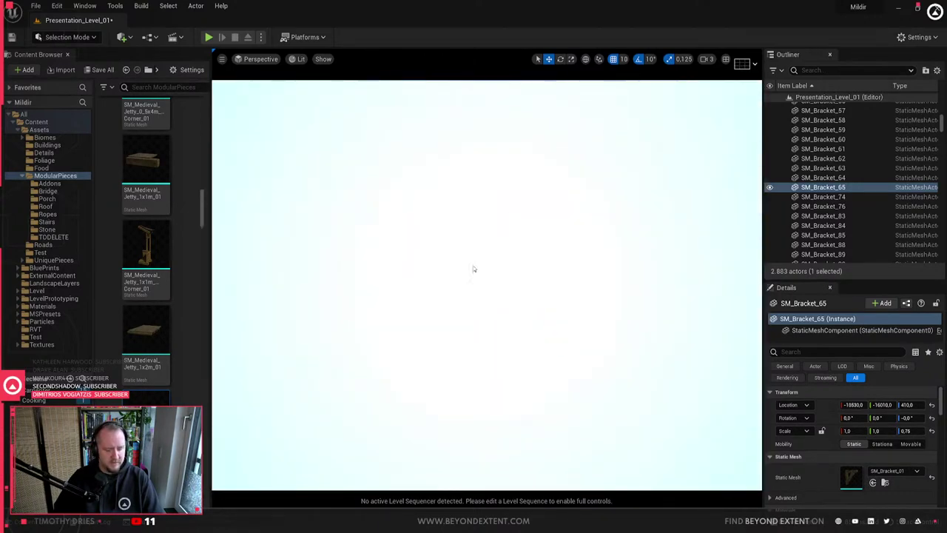
- Shift the new bracket along the wall and duplicate it twice to support further beams of the projecting floor
{"action": "key", "text": "f"}
{"action": "right_click_drag", "start_coordinate": [474, 269], "coordinate": [474, 269]}
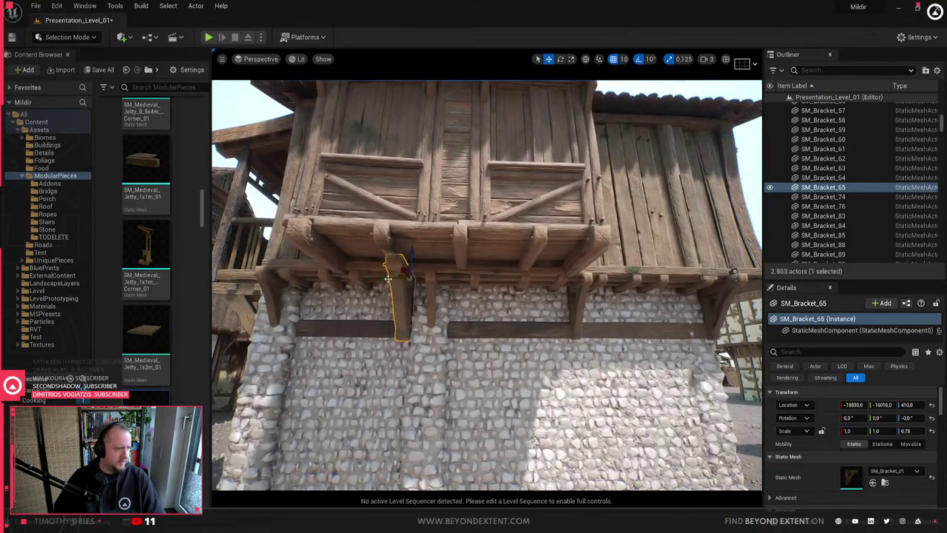
{"action": "left_click_drag", "start_coordinate": [388, 278], "coordinate": [537, 294]}
{"action": "mouse_move", "coordinate": [536, 295]}
{"action": "right_mouse_down"}
{"action": "mouse_move", "coordinate": [466, 293]}
{"action": "mouse_move", "coordinate": [536, 289]}
{"action": "right_mouse_up"}
{"action": "left_click_drag", "start_coordinate": [578, 280], "coordinate": [465, 298]}
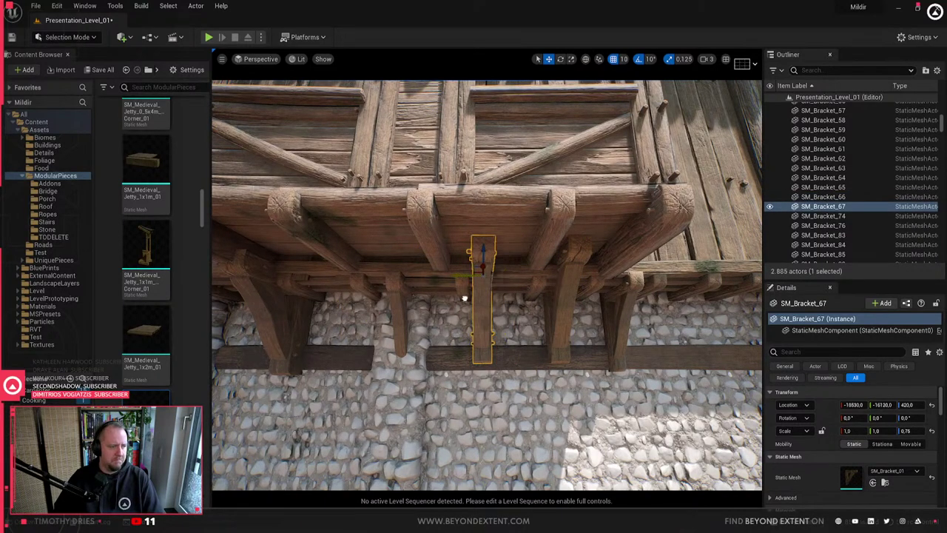
{"action": "right_click_drag", "start_coordinate": [465, 298], "coordinate": [511, 304]}
- Delete SM_Bracket_65 and replace it with a duplicate of a neighbouring bracket placed along the wall
{"action": "left_click", "coordinate": [467, 315]}
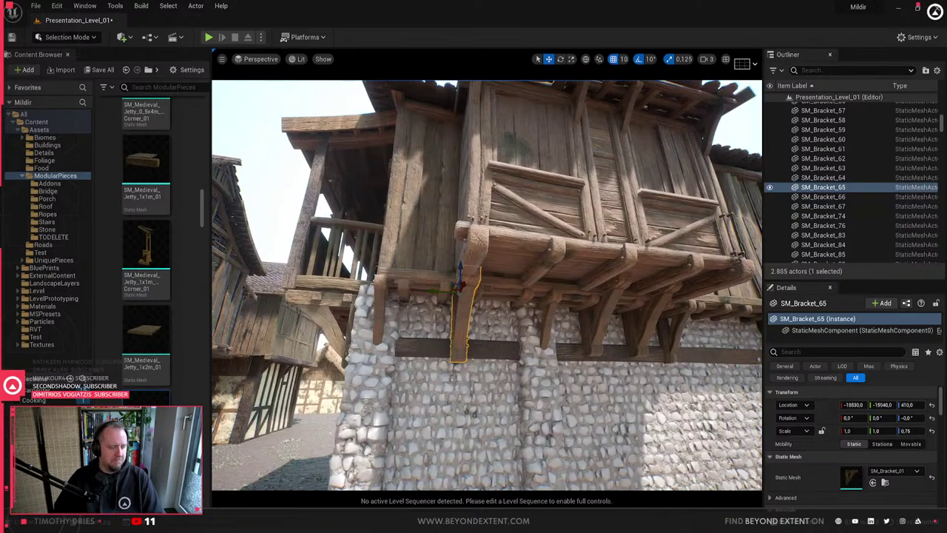
{"action": "key", "text": "Delete"}
{"action": "left_click", "coordinate": [605, 312]}
{"action": "left_click_drag", "start_coordinate": [561, 289], "coordinate": [468, 301], "text": "alt"}
{"action": "key", "text": "Escape"}
{"action": "right_click_drag", "start_coordinate": [467, 301], "coordinate": [453, 271]}
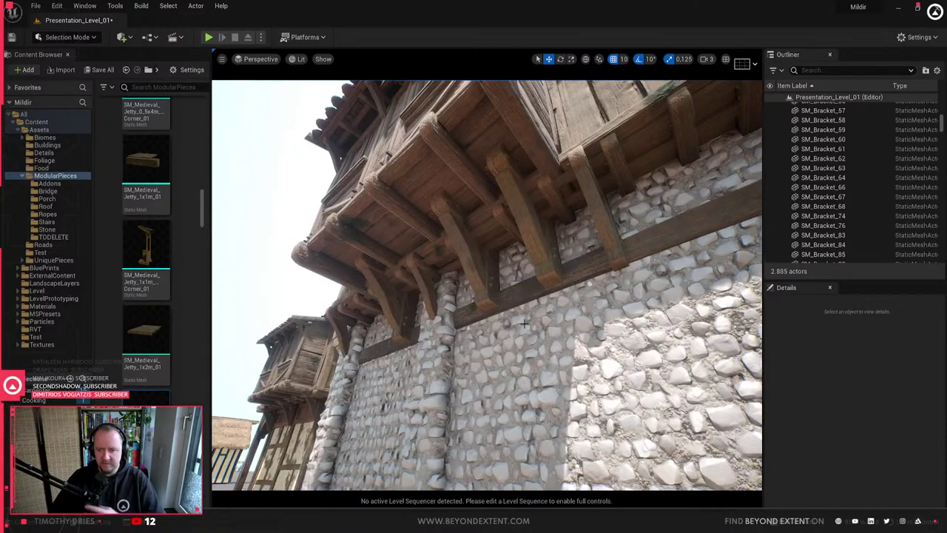
{"action": "right_click_drag", "start_coordinate": [523, 311], "coordinate": [502, 305]}
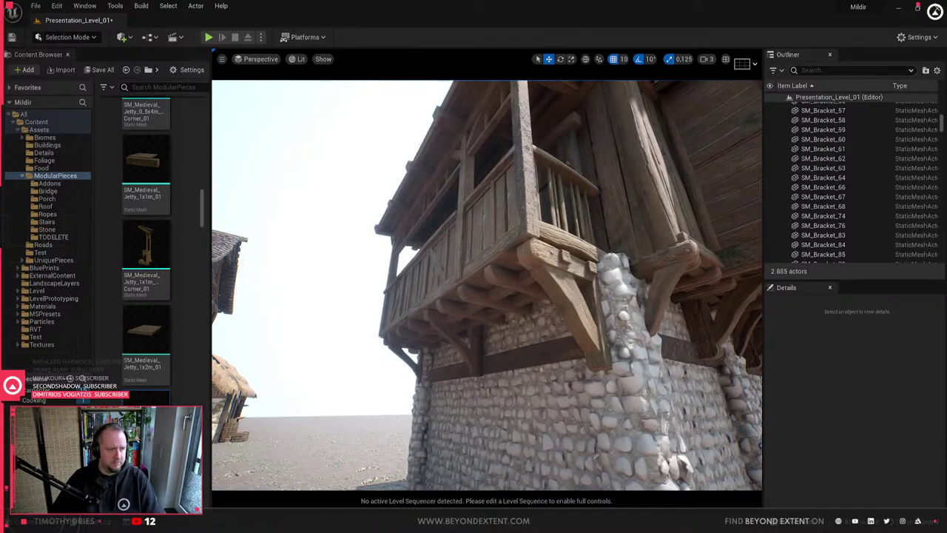
{"action": "right_click_drag", "start_coordinate": [568, 163], "coordinate": [703, 172]}
{"action": "right_click_drag", "start_coordinate": [487, 285], "coordinate": [337, 290]}
- Switch to Blender and examine the 0.5 m and 1 m deep jetty modules, including the corner pieces, beside the 1x4m jetty
{"action": "key", "text": "alt+Tab"}
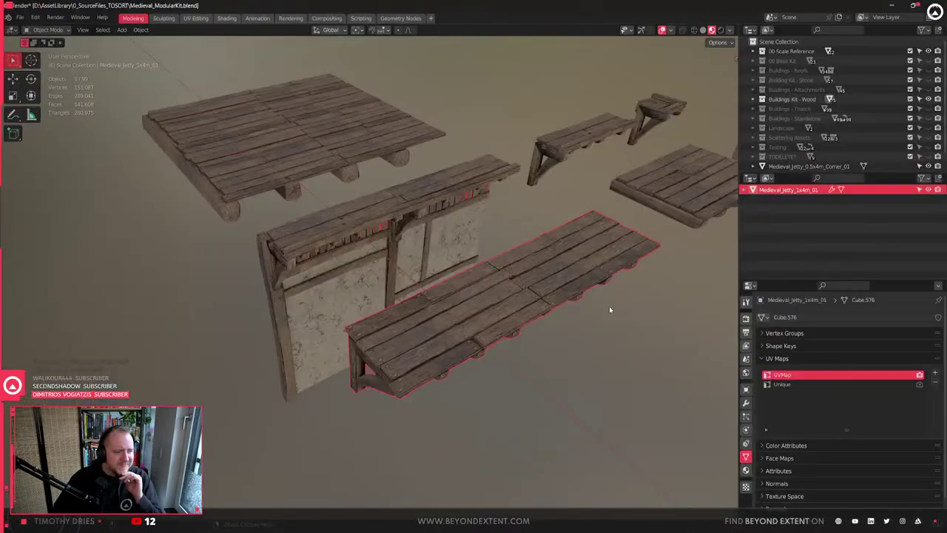
{"action": "left_click", "coordinate": [531, 345]}
{"action": "left_click", "coordinate": [493, 290]}
{"action": "middle_click_drag", "start_coordinate": [493, 289], "coordinate": [446, 305]}
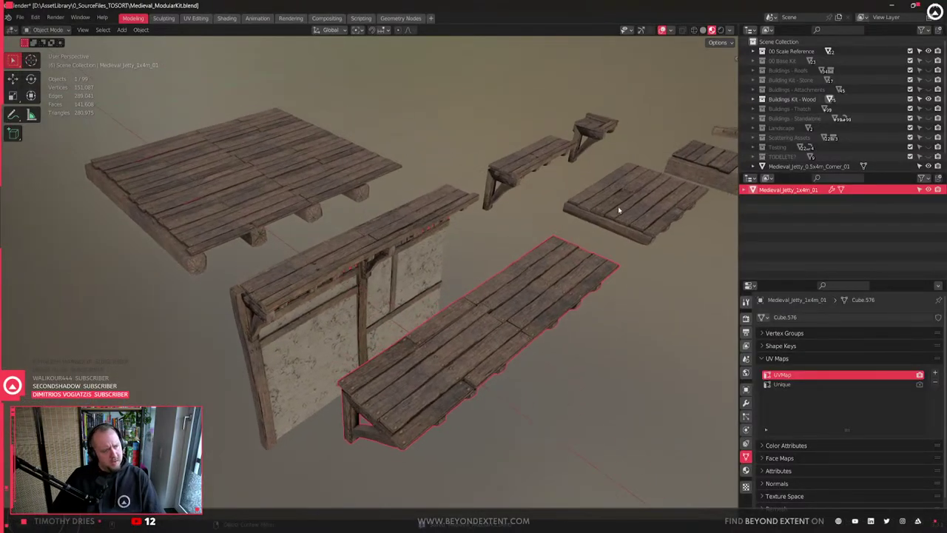
{"action": "left_click", "coordinate": [617, 208]}
{"action": "middle_click_drag", "start_coordinate": [519, 244], "coordinate": [568, 228]}
{"action": "left_click", "coordinate": [501, 256]}
{"action": "left_click", "coordinate": [292, 259]}
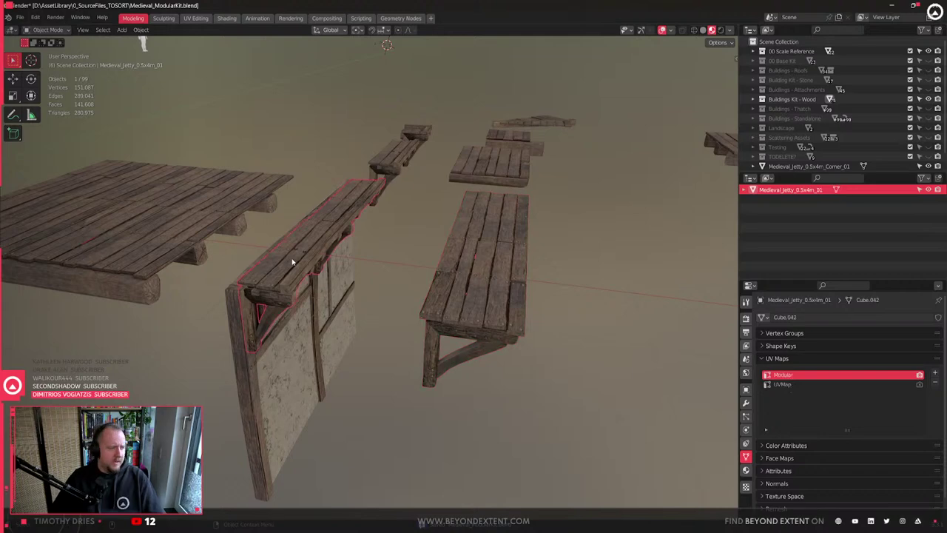
{"action": "middle_click_drag", "start_coordinate": [370, 243], "coordinate": [317, 268]}
{"action": "left_click", "coordinate": [551, 141]}
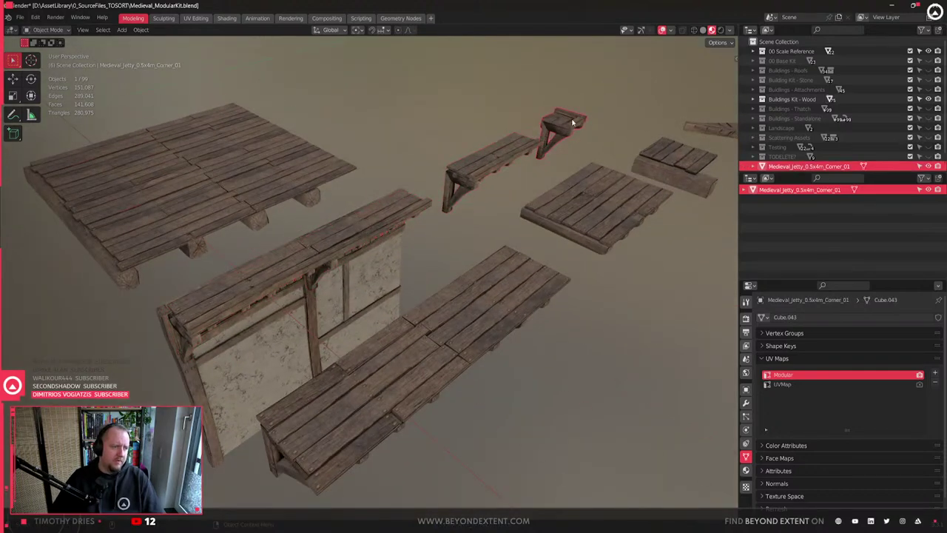
{"action": "left_click", "coordinate": [494, 171]}
{"action": "left_click", "coordinate": [641, 239]}
{"action": "left_click", "coordinate": [478, 304]}
{"action": "left_click", "coordinate": [600, 219]}
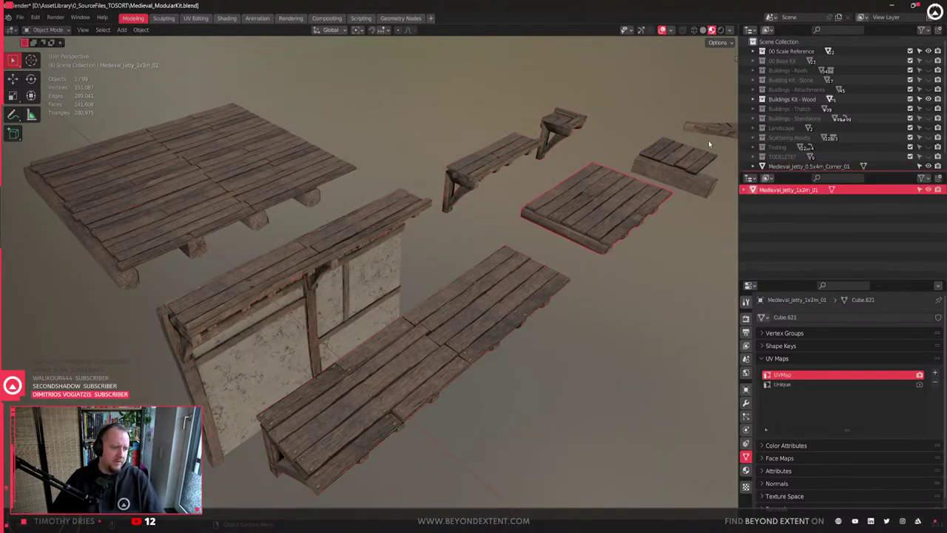
{"action": "left_click", "coordinate": [708, 140]}
{"action": "left_click", "coordinate": [600, 224]}
{"action": "left_click", "coordinate": [529, 283]}
{"action": "middle_click_drag", "start_coordinate": [647, 272], "coordinate": [259, 259]}
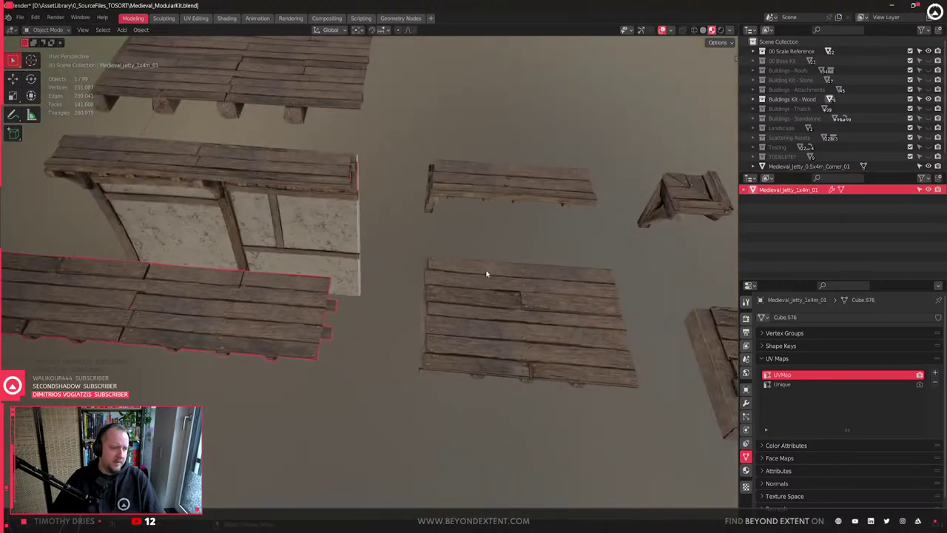
{"action": "left_click", "coordinate": [486, 274]}
{"action": "scroll", "coordinate": [473, 277], "scroll_direction": "down", "scroll_amount": 3}
- Duplicate Medieval_Jetty_1x4m_01 in place and place a second duplicate along the global Y axis
{"action": "left_click", "coordinate": [322, 297]}
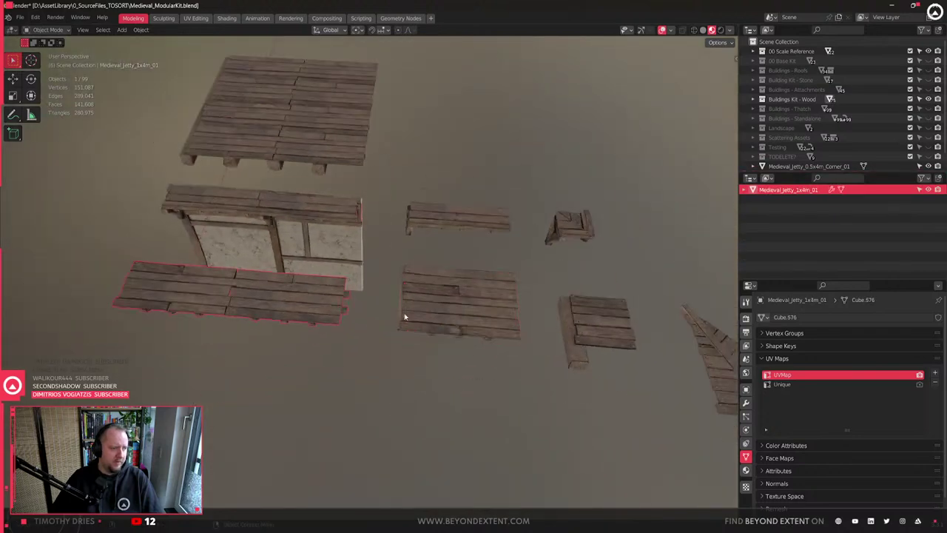
{"action": "key", "text": "shift+d"}
{"action": "right_click", "coordinate": [309, 305]}
{"action": "scroll", "coordinate": [316, 349], "scroll_direction": "up", "scroll_amount": 3}
{"action": "middle_click_drag", "start_coordinate": [314, 315], "coordinate": [446, 319]}
{"action": "scroll", "coordinate": [442, 307], "scroll_direction": "down", "scroll_amount": 4}
{"action": "scroll", "coordinate": [265, 320], "scroll_direction": "up", "scroll_amount": 3}
{"action": "key", "text": "shift+d"}
{"action": "key", "text": "y"}
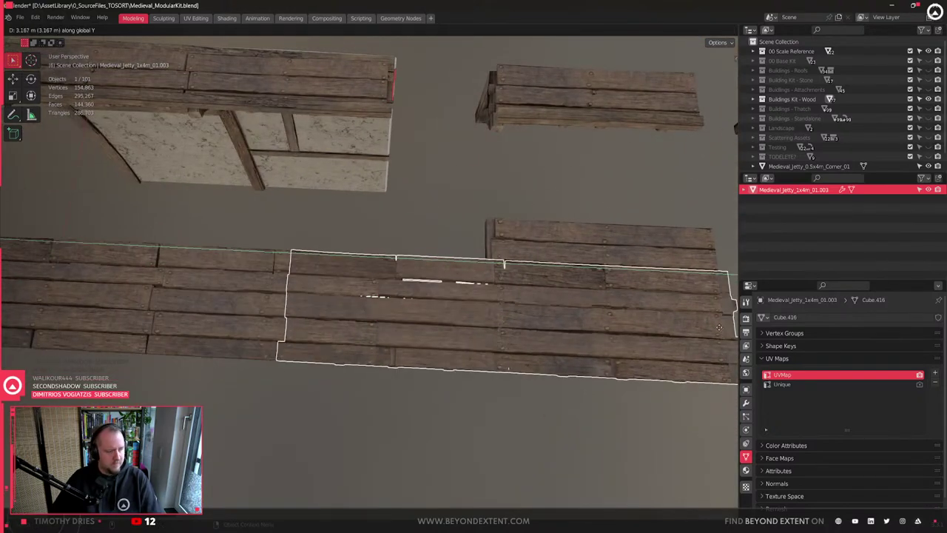
{"action": "left_click", "coordinate": [12, 327]}
- Move the jetty copy along Y until its start lines up with the 1x2m jetty
{"action": "scroll", "coordinate": [402, 342], "scroll_direction": "down", "scroll_amount": 3}
{"action": "middle_click_drag", "start_coordinate": [401, 342], "coordinate": [315, 342], "text": "shift"}
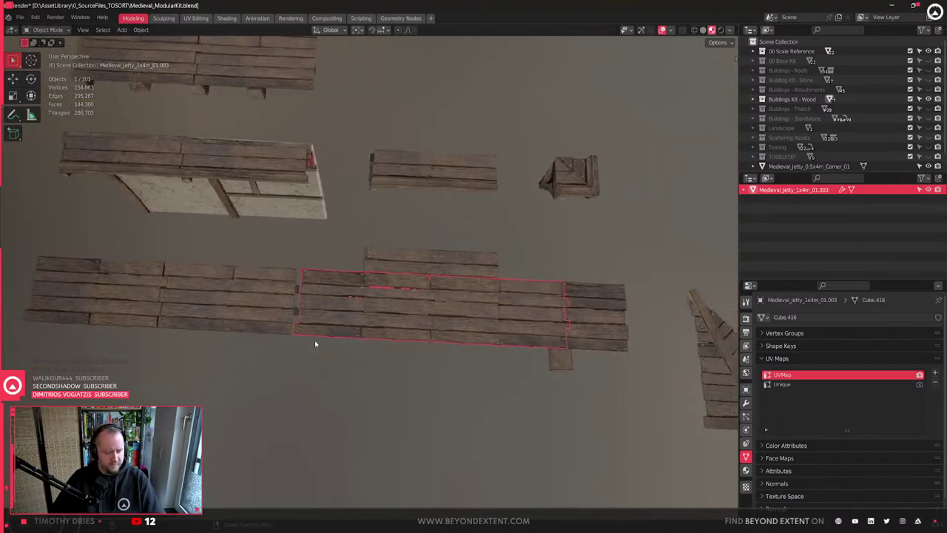
{"action": "key", "text": "g"}
{"action": "key", "text": "y"}
{"action": "left_click", "coordinate": [381, 340]}
- Duplicate the aligned jetty copy 3 m along Y so it sits over the 1x1m jetty
{"action": "scroll", "coordinate": [404, 328], "scroll_direction": "up", "scroll_amount": 3}
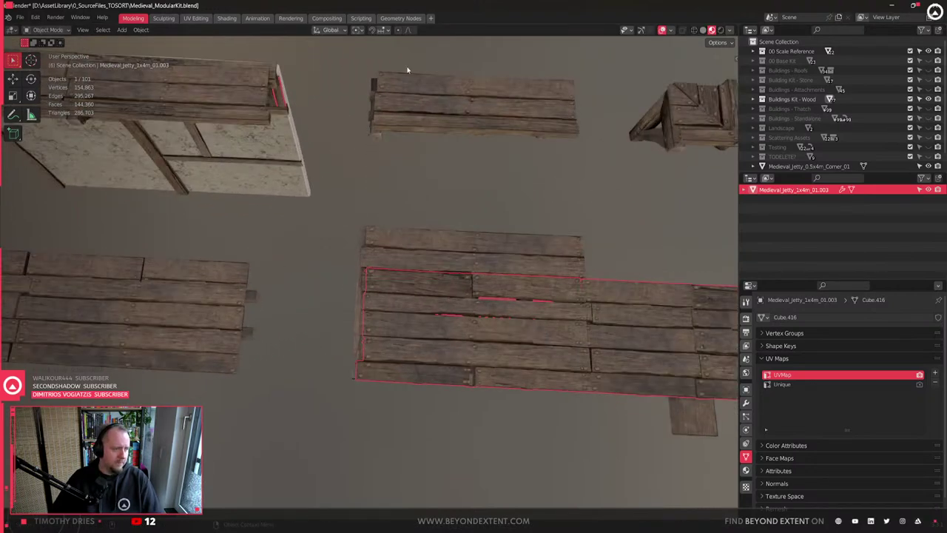
{"action": "left_click", "coordinate": [408, 70]}
{"action": "left_click", "coordinate": [456, 334]}
{"action": "middle_click_drag", "start_coordinate": [457, 334], "coordinate": [330, 321]}
{"action": "key", "text": "shift+d"}
{"action": "key", "text": "y"}
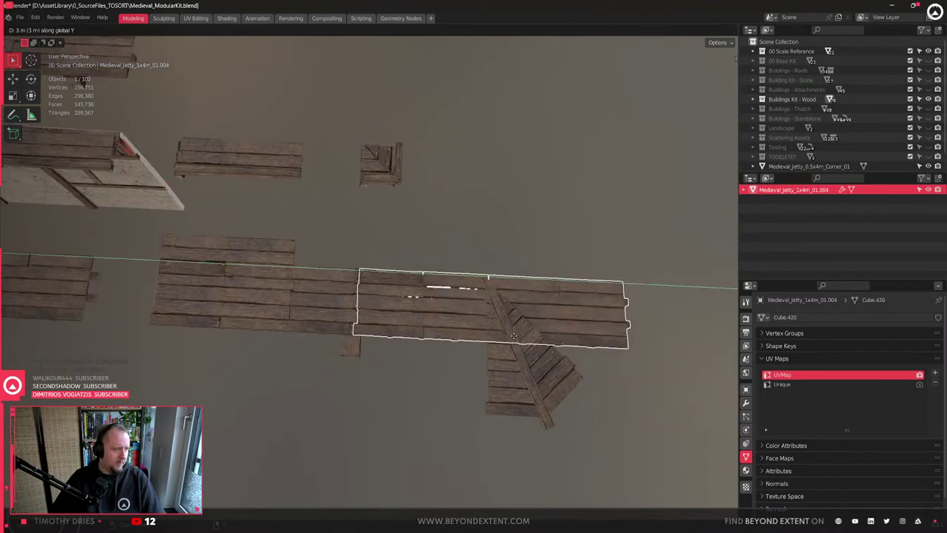
{"action": "left_click", "coordinate": [379, 327]}
- Shorten the jetty copy over the 1x2m jetty by deleting the faces of its far-half planks and beams in Edit Mode
{"action": "left_click", "coordinate": [359, 323]}
{"action": "key", "text": "Tab"}
{"action": "scroll", "coordinate": [405, 289], "scroll_direction": "up", "scroll_amount": 3}
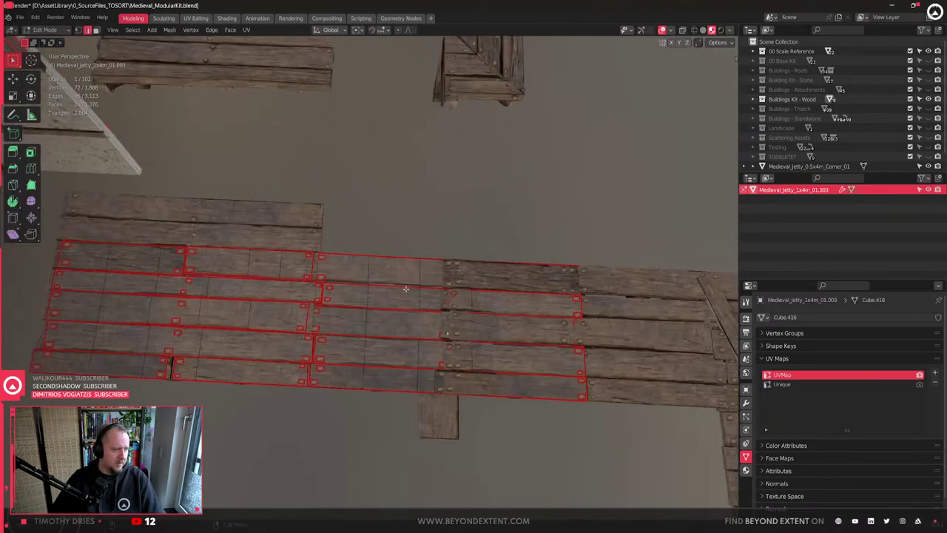
{"action": "key", "text": "alt+z"}
{"action": "key", "text": "l"}
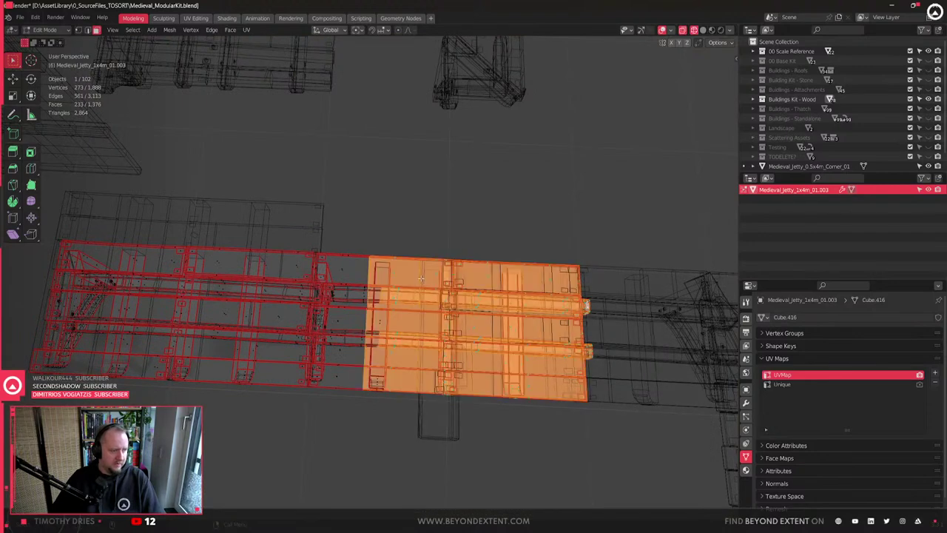
{"action": "key", "text": "l"}
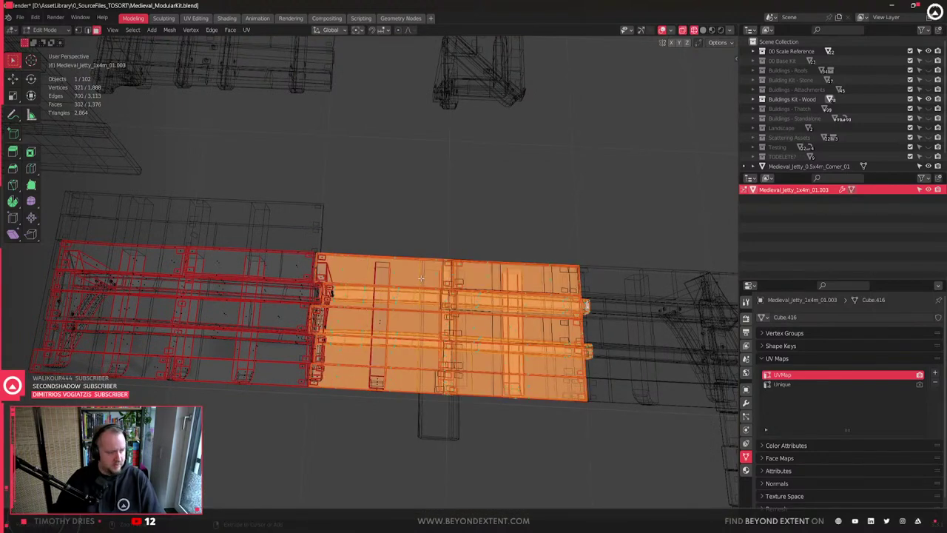
{"action": "key", "text": "l"}
{"action": "key", "text": "x"}
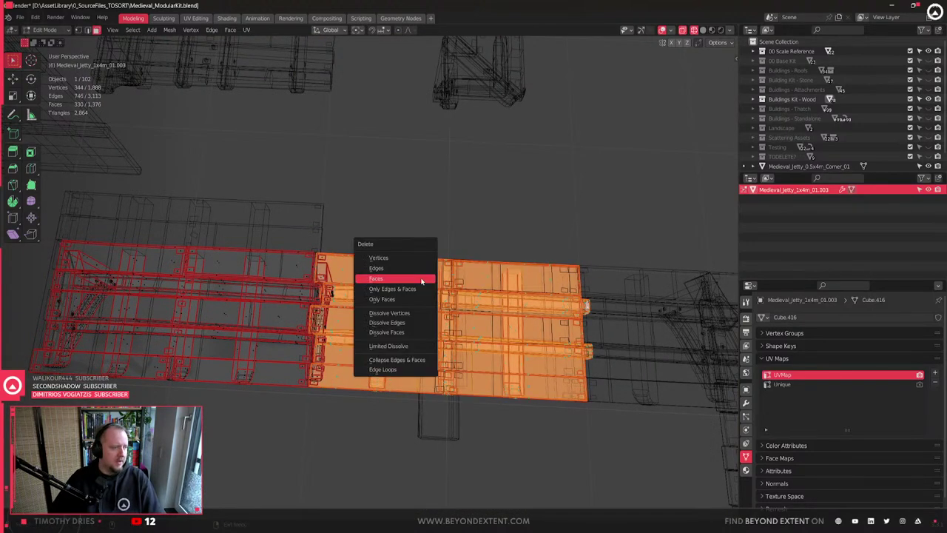
{"action": "left_click", "coordinate": [420, 277]}
{"action": "middle_click_drag", "start_coordinate": [420, 278], "coordinate": [518, 344]}
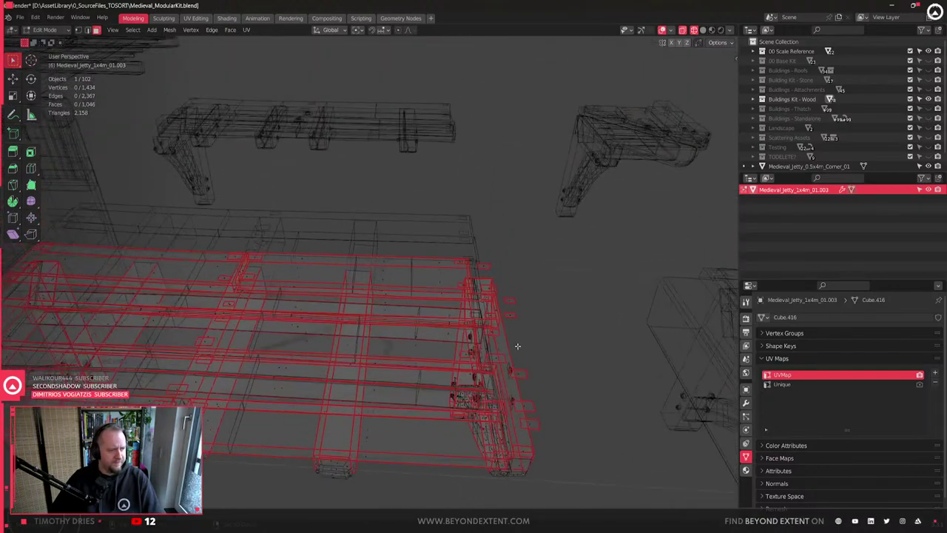
{"action": "key", "text": "shift+z"}
{"action": "scroll", "coordinate": [437, 333], "scroll_direction": "down", "scroll_amount": 5}
{"action": "key", "text": "Tab"}
- Check the jetty copies against the 1x2m and 1x1m jetties they are placed over
{"action": "middle_click_drag", "start_coordinate": [285, 303], "coordinate": [328, 314]}
{"action": "left_click", "coordinate": [287, 311]}
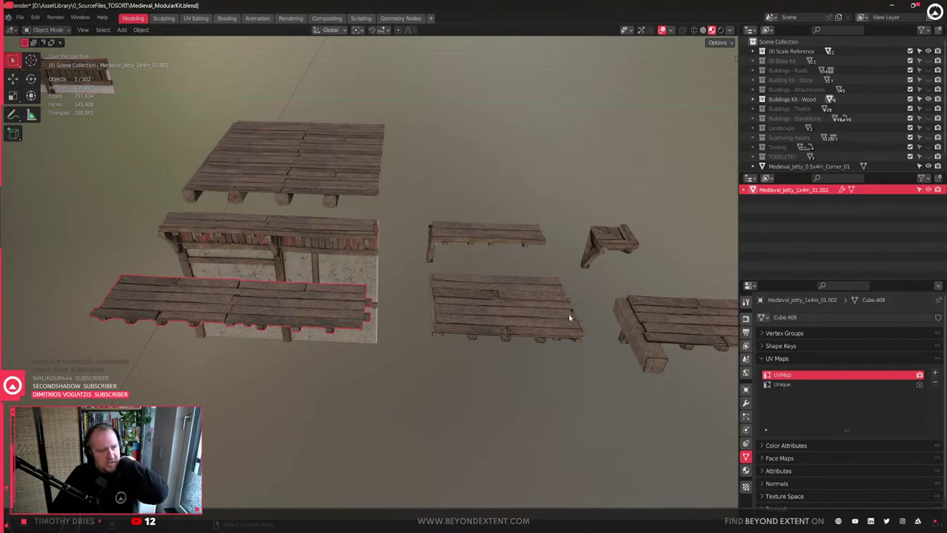
{"action": "left_click", "coordinate": [478, 313]}
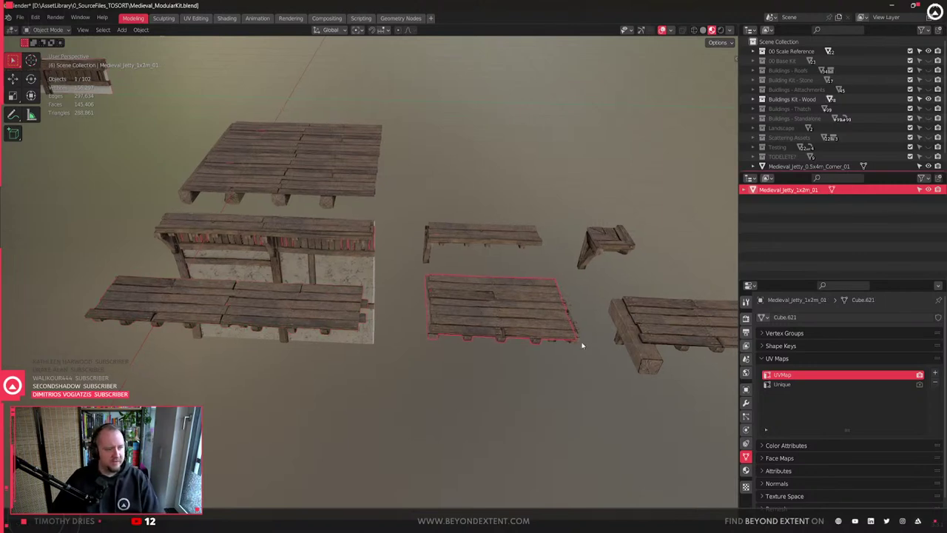
{"action": "middle_click_drag", "start_coordinate": [581, 345], "coordinate": [485, 351], "text": "shift"}
{"action": "left_click", "coordinate": [620, 319]}
{"action": "middle_click_drag", "start_coordinate": [619, 319], "coordinate": [567, 336], "text": "shift"}
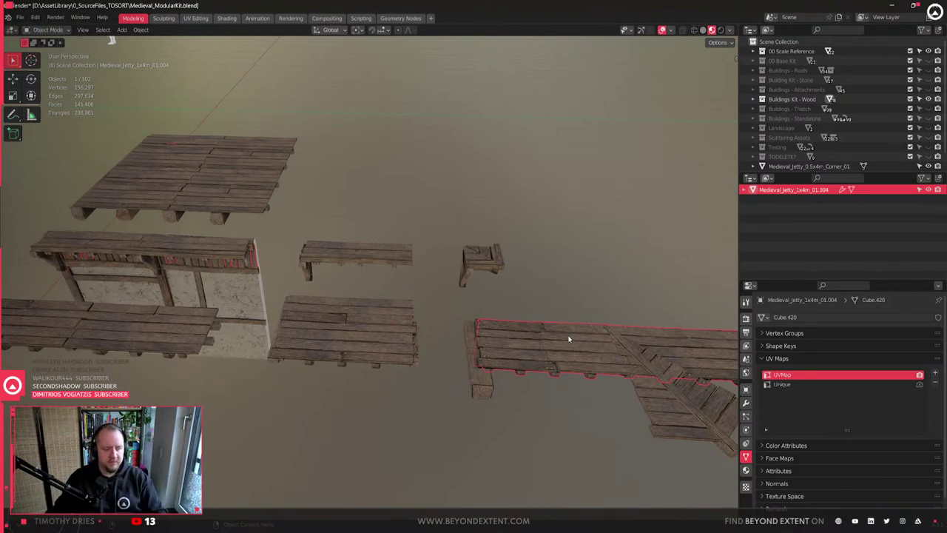
{"action": "scroll", "coordinate": [372, 422], "scroll_direction": "up", "scroll_amount": 3}
{"action": "left_click", "coordinate": [392, 390]}
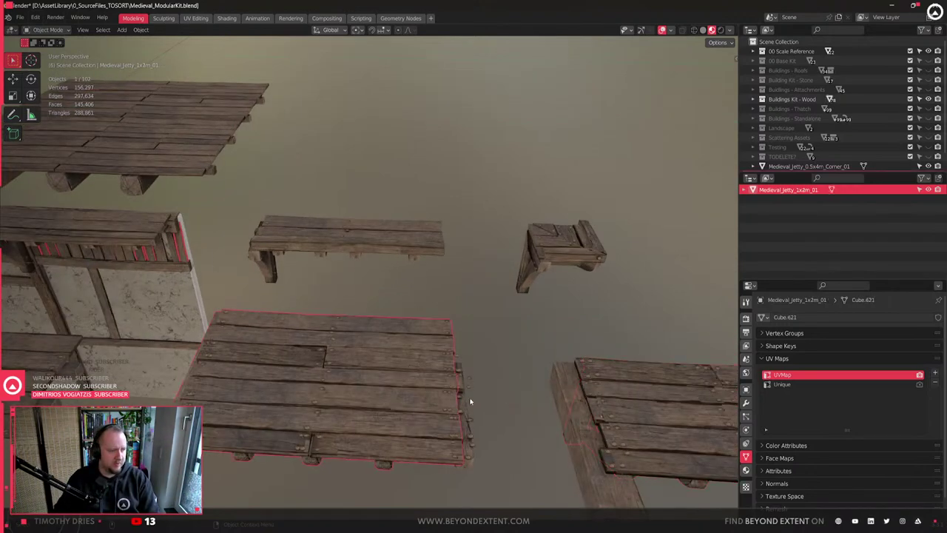
- Delete the leftover nail faces floating past the plank ends of the shortened jetty copy in Edit Mode
{"action": "scroll", "coordinate": [414, 370], "scroll_direction": "up", "scroll_amount": 4}
{"action": "key", "text": "Tab"}
{"action": "middle_click_drag", "start_coordinate": [422, 357], "coordinate": [429, 340]}
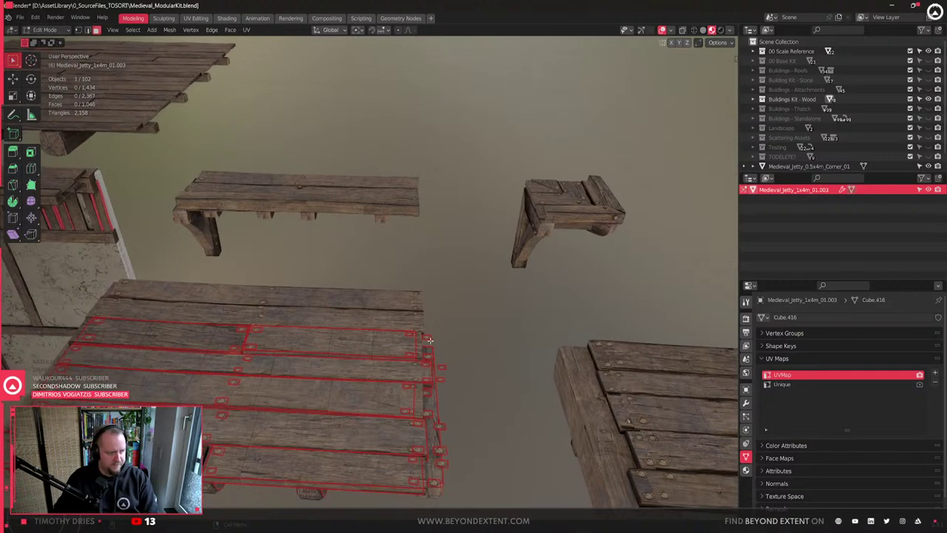
{"action": "left_click", "coordinate": [442, 368], "text": "shift"}
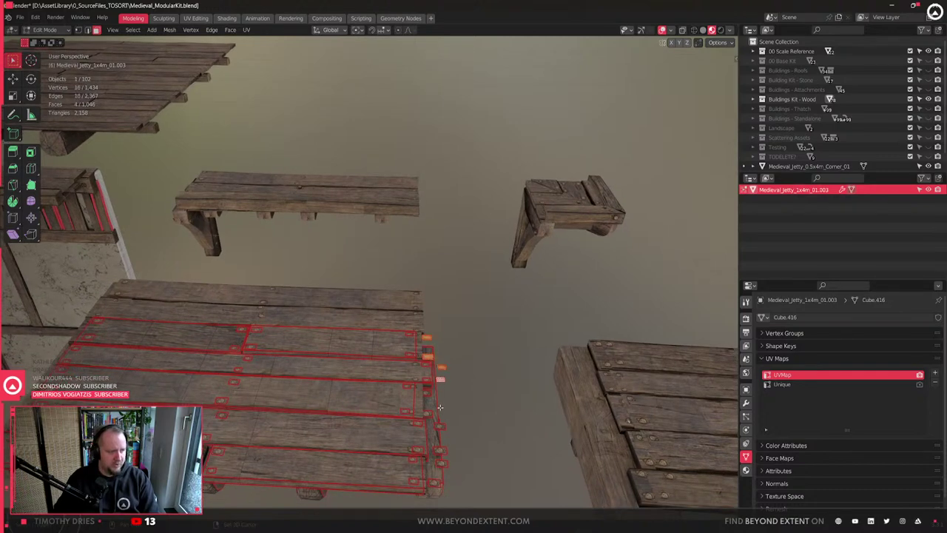
{"action": "right_click", "coordinate": [436, 485]}
{"action": "left_click", "coordinate": [421, 419]}
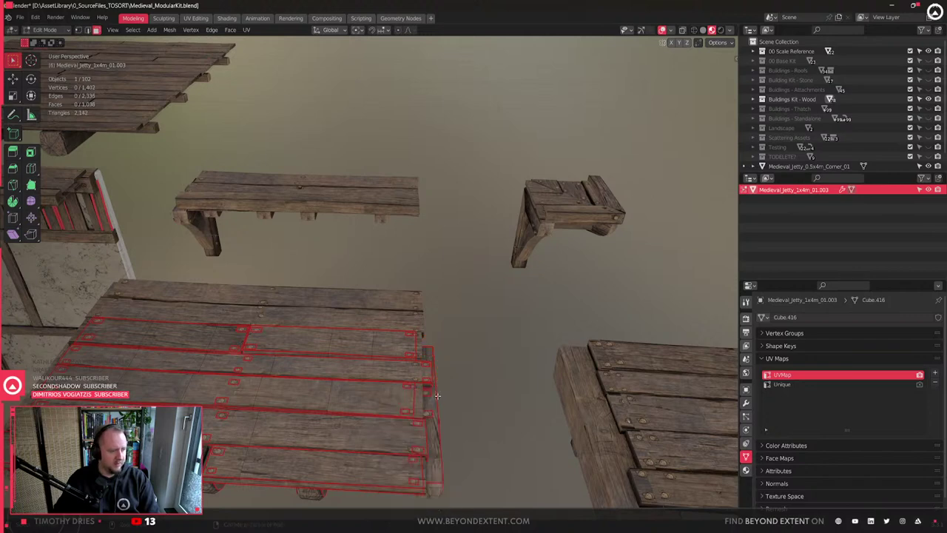
{"action": "key", "text": "x"}
{"action": "left_click", "coordinate": [417, 409]}
{"action": "middle_click_drag", "start_coordinate": [433, 392], "coordinate": [487, 309]}
{"action": "scroll", "coordinate": [445, 303], "scroll_direction": "down", "scroll_amount": 2}
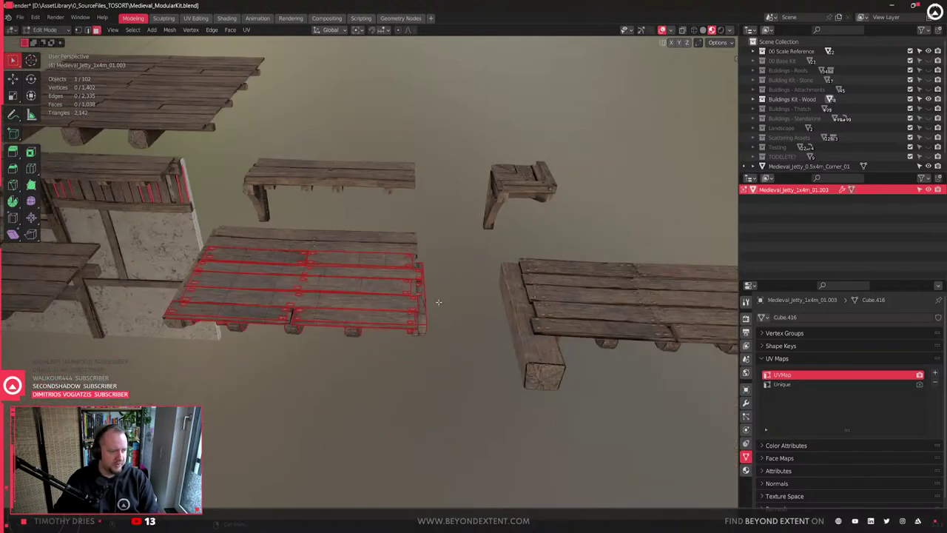
{"action": "key", "text": "Tab"}
- Delete the Medieval_Jetty_1x4m_01.004 copy lying over the 1x1m jetty
{"action": "left_click", "coordinate": [342, 299]}
{"action": "middle_click_drag", "start_coordinate": [318, 326], "coordinate": [315, 392]}
{"action": "middle_click_drag", "start_coordinate": [370, 195], "coordinate": [478, 214]}
{"action": "left_click", "coordinate": [530, 210]}
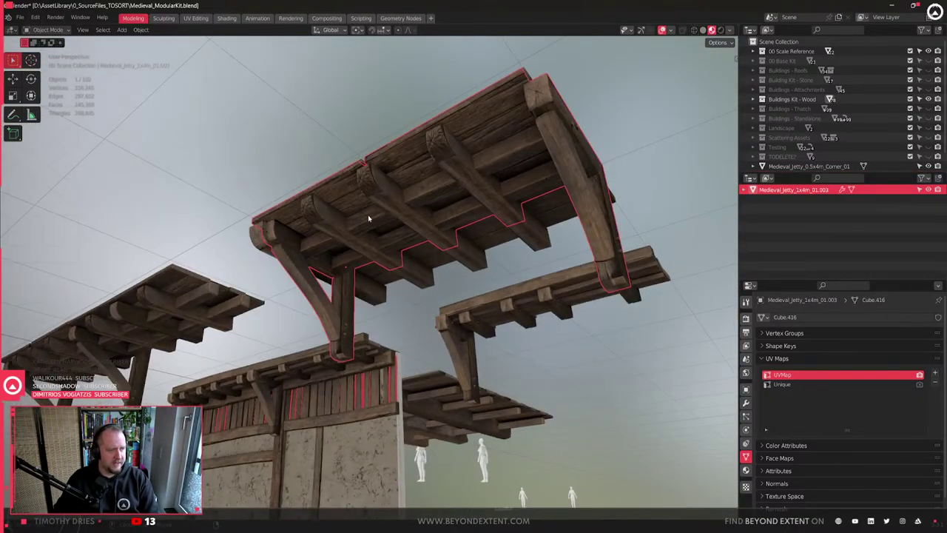
{"action": "middle_click_drag", "start_coordinate": [368, 214], "coordinate": [481, 329]}
{"action": "scroll", "coordinate": [485, 279], "scroll_direction": "down", "scroll_amount": 3}
{"action": "left_click", "coordinate": [650, 340]}
{"action": "middle_click_drag", "start_coordinate": [645, 342], "coordinate": [481, 300], "text": "shift"}
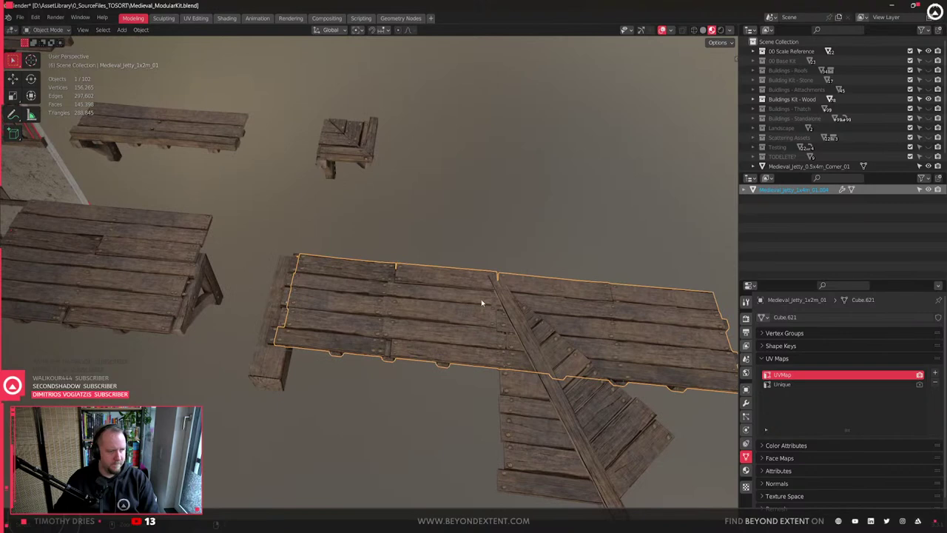
{"action": "key", "text": "Delete"}
- Move Medieval_Jetty_45Corner_Inner_01 to the TODELETE? collection
{"action": "left_click", "coordinate": [493, 322]}
{"action": "scroll", "coordinate": [510, 321], "scroll_direction": "down", "scroll_amount": 4}
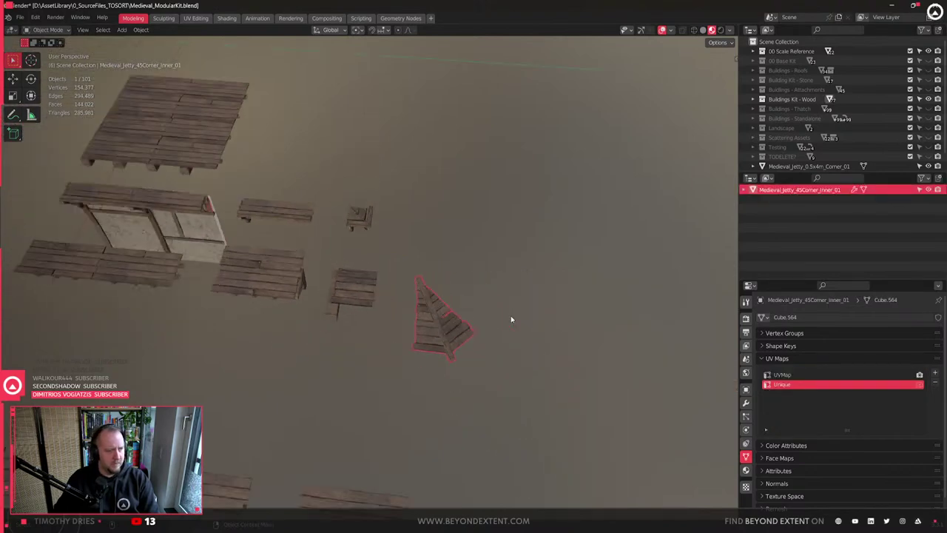
{"action": "key", "text": "m"}
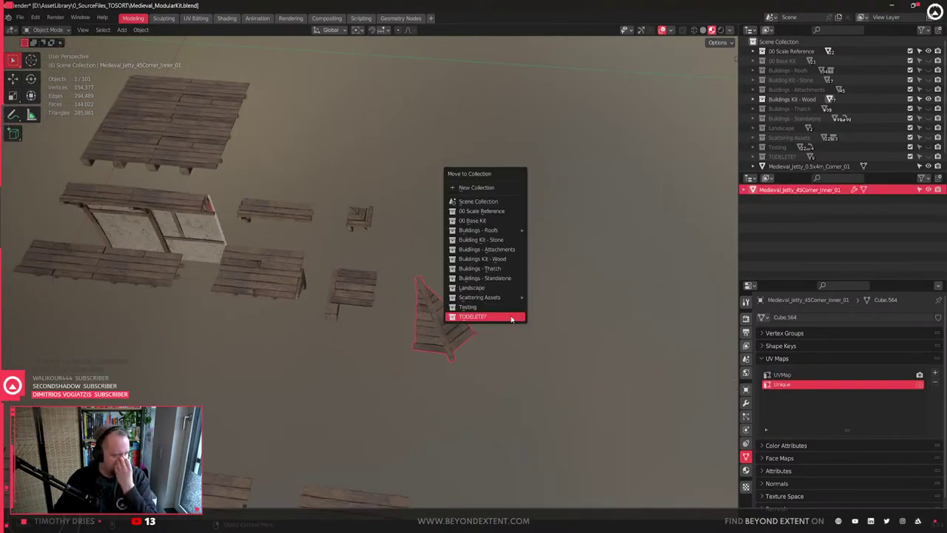
{"action": "left_click", "coordinate": [512, 319]}
- Look over the wooden floor modules, including Medieval_Floor_2x4m_01 and Medieval_Floor_4x4m_01
{"action": "middle_click_drag", "start_coordinate": [497, 328], "coordinate": [412, 352]}
{"action": "left_click", "coordinate": [412, 352]}
{"action": "scroll", "coordinate": [414, 355], "scroll_direction": "down", "scroll_amount": 2}
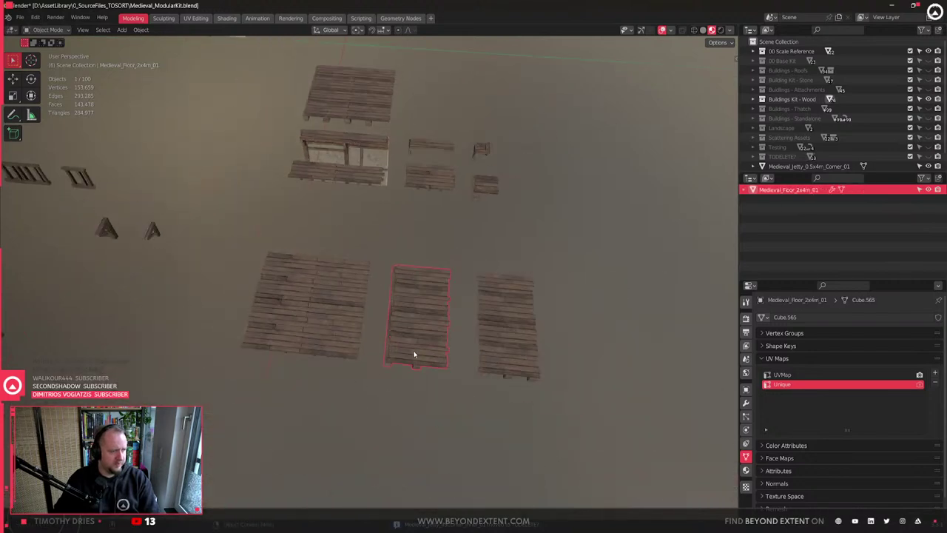
{"action": "left_click", "coordinate": [546, 243]}
{"action": "middle_click_drag", "start_coordinate": [228, 275], "coordinate": [362, 318], "text": "shift"}
{"action": "left_click_drag", "start_coordinate": [194, 255], "coordinate": [450, 340]}
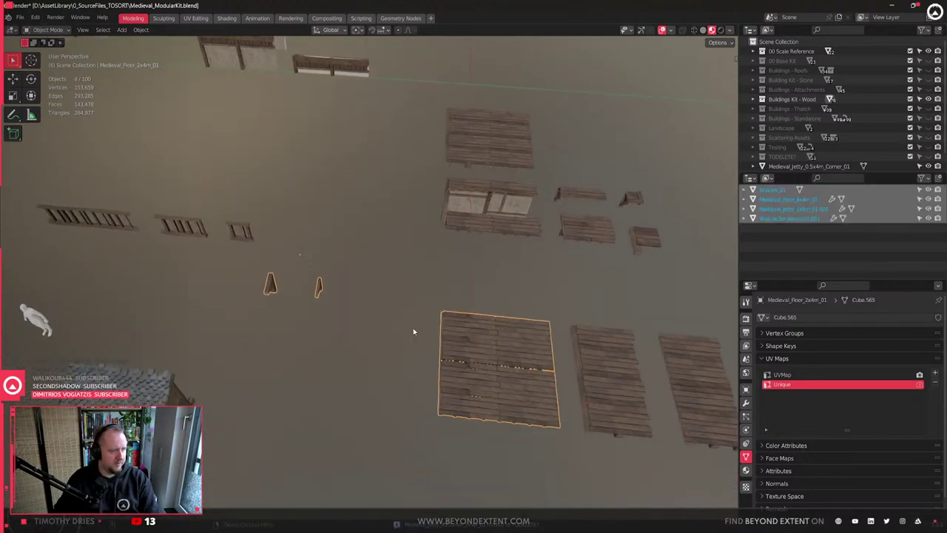
{"action": "middle_click_drag", "start_coordinate": [446, 396], "coordinate": [414, 332], "text": "shift"}
{"action": "scroll", "coordinate": [413, 331], "scroll_direction": "up", "scroll_amount": 1}
{"action": "left_click", "coordinate": [411, 333]}
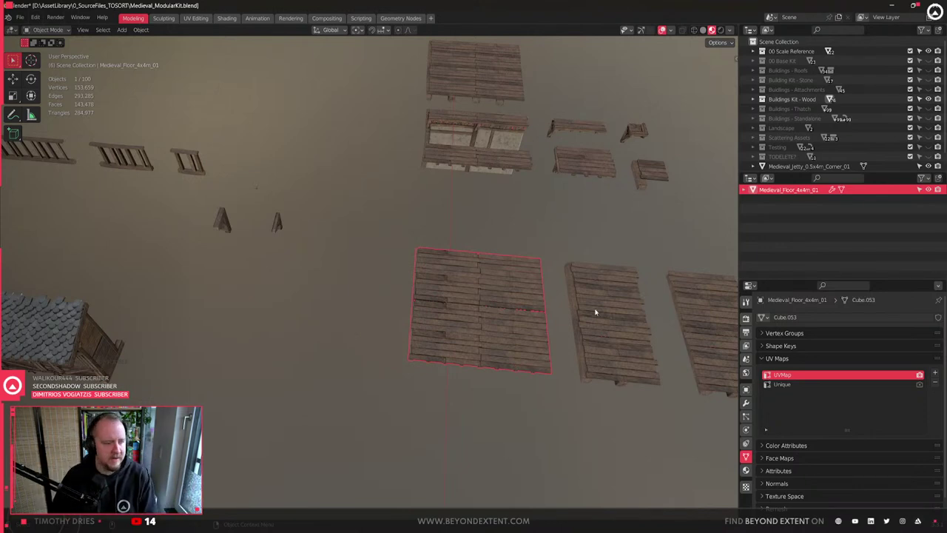
- Compare the 1x1m and 1x2m jetties with the shortened jetty copy up close
{"action": "middle_click_drag", "start_coordinate": [535, 216], "coordinate": [496, 304]}
{"action": "left_click", "coordinate": [570, 240]}
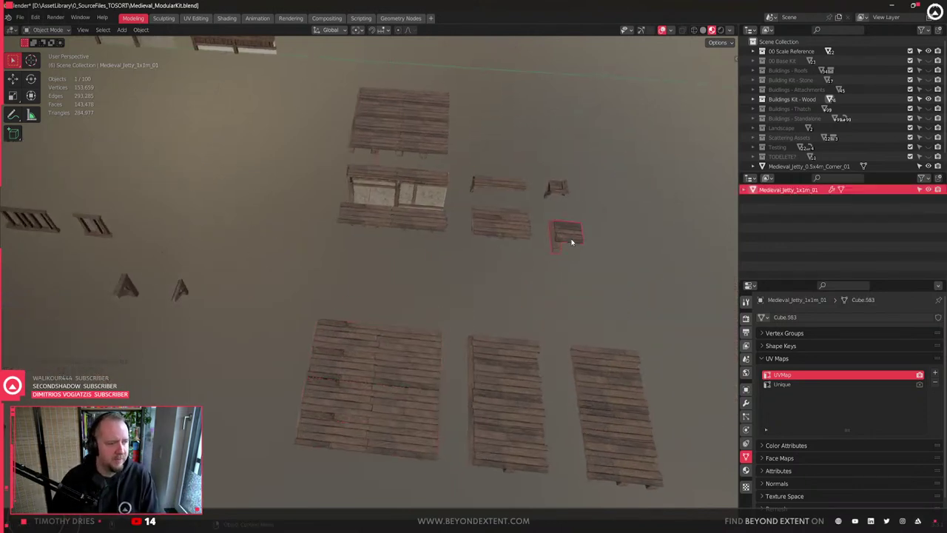
{"action": "key", "text": "KP_Decimal"}
{"action": "scroll", "coordinate": [415, 299], "scroll_direction": "down", "scroll_amount": 5}
{"action": "middle_click_drag", "start_coordinate": [227, 204], "coordinate": [326, 311], "text": "shift"}
{"action": "left_click", "coordinate": [383, 282]}
{"action": "middle_click_drag", "start_coordinate": [303, 268], "coordinate": [470, 300], "text": "shift"}
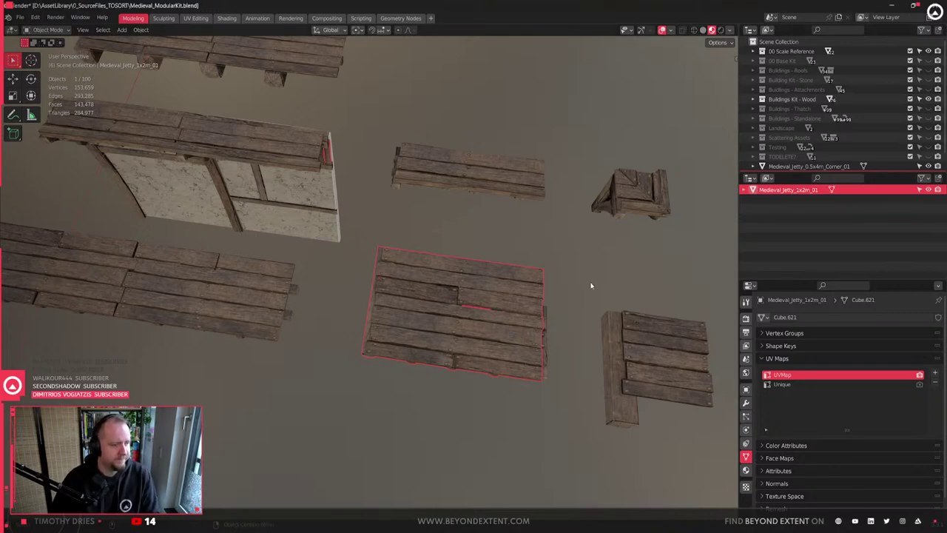
{"action": "scroll", "coordinate": [544, 351], "scroll_direction": "up", "scroll_amount": 3}
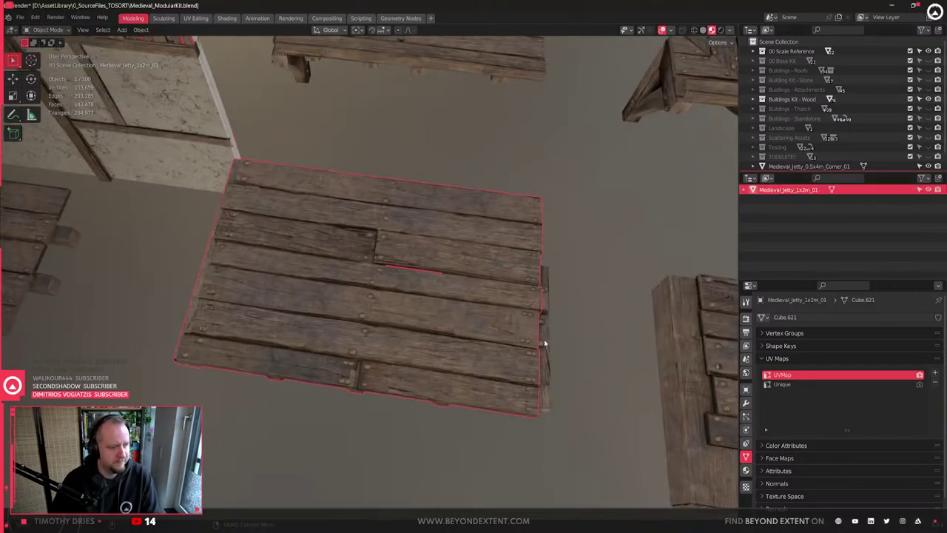
{"action": "left_click", "coordinate": [547, 340]}
{"action": "middle_click_drag", "start_coordinate": [555, 357], "coordinate": [544, 329]}
{"action": "scroll", "coordinate": [516, 335], "scroll_direction": "down", "scroll_amount": 4}
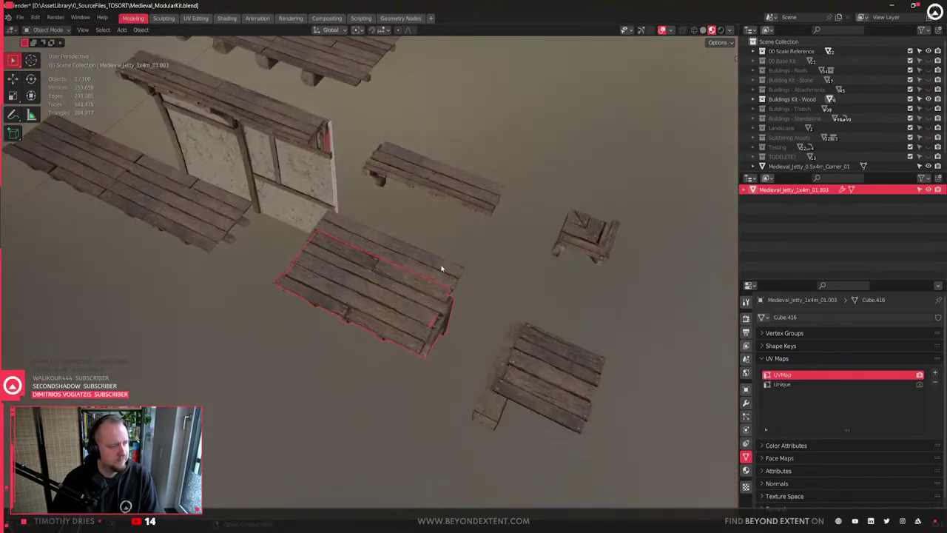
{"action": "left_click", "coordinate": [442, 268]}
{"action": "middle_click_drag", "start_coordinate": [441, 277], "coordinate": [480, 303]}
{"action": "scroll", "coordinate": [444, 335], "scroll_direction": "up", "scroll_amount": 3}
- Show the object transform values and the navigation gizmo in the viewport
{"action": "left_click", "coordinate": [736, 59]}
{"action": "left_click", "coordinate": [737, 62]}
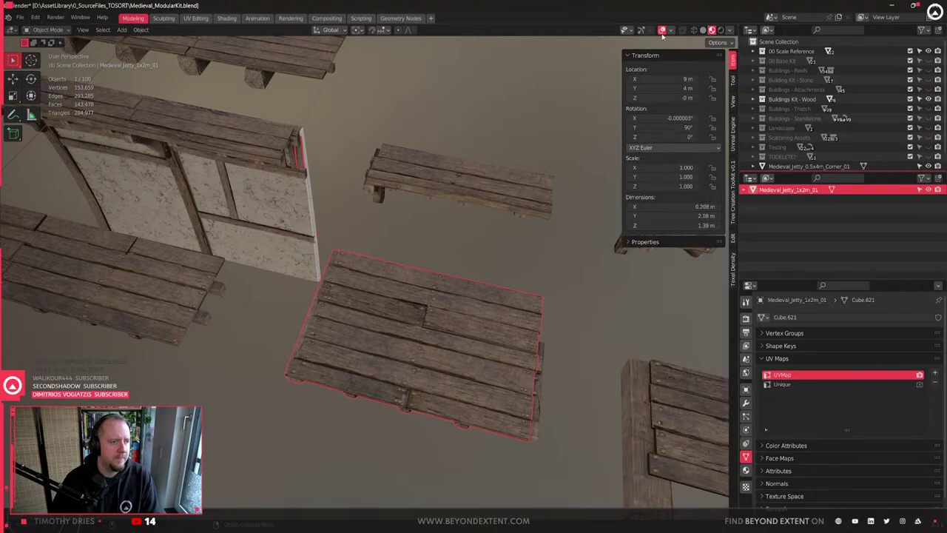
{"action": "left_click", "coordinate": [641, 30]}
{"action": "left_click", "coordinate": [597, 54]}
- Examine how Medieval_Jetty_1x2m_01 and the shortened jetty copy overlap in a top orthographic wireframe view
{"action": "left_click", "coordinate": [595, 63]}
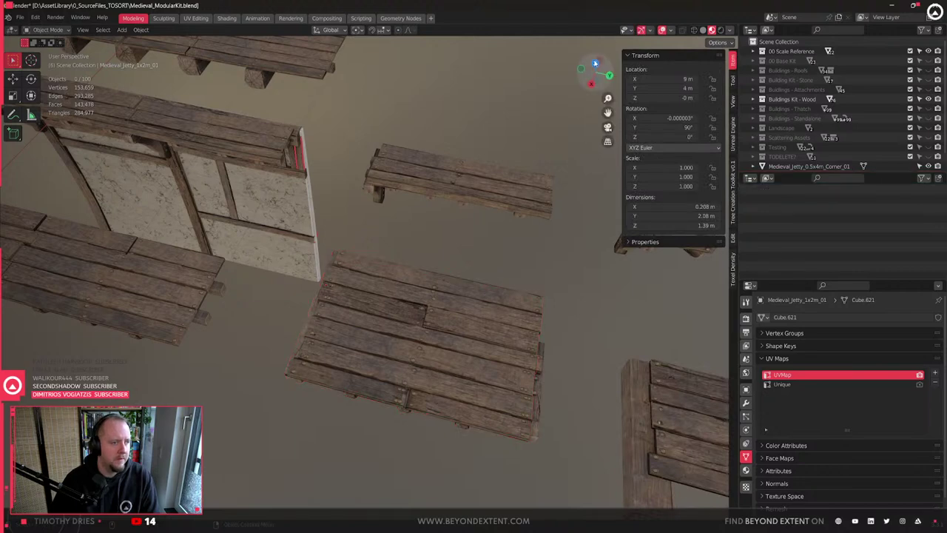
{"action": "left_click", "coordinate": [430, 301]}
{"action": "key", "text": "Tab"}
{"action": "key", "text": "shift+z"}
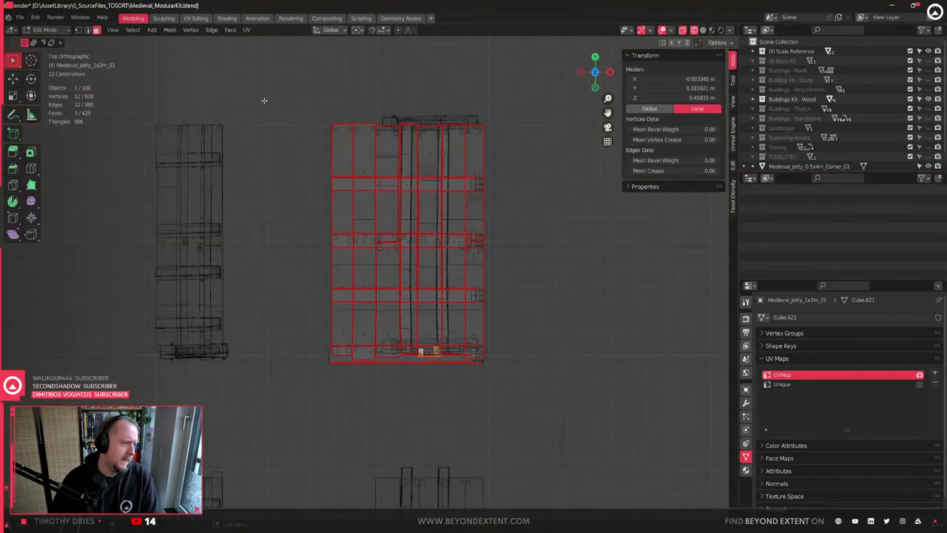
{"action": "left_click_drag", "start_coordinate": [269, 99], "coordinate": [299, 400]}
{"action": "key", "text": "Tab"}
{"action": "scroll", "coordinate": [372, 240], "scroll_direction": "down", "scroll_amount": 2}
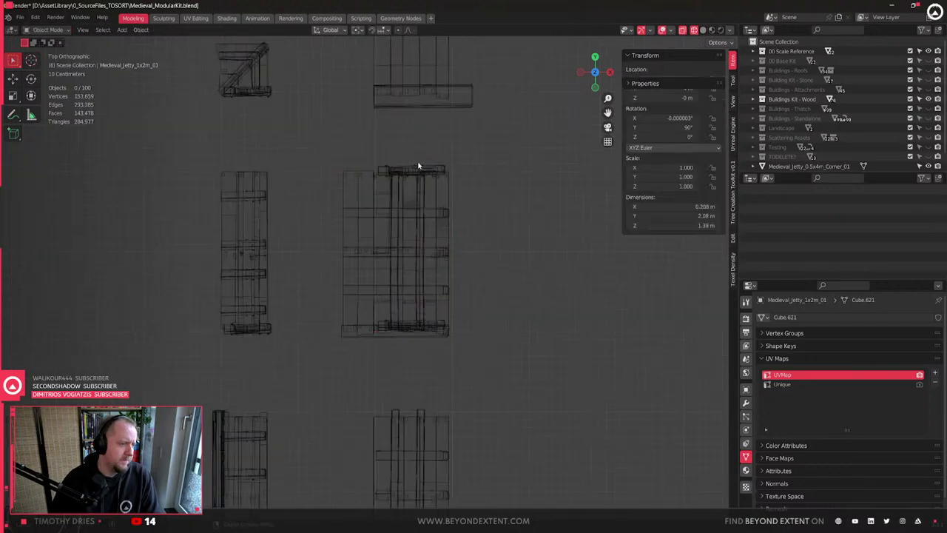
{"action": "left_click", "coordinate": [416, 173]}
{"action": "mouse_move", "coordinate": [416, 172]}
{"action": "middle_mouse_down"}
{"action": "mouse_move", "coordinate": [451, 281]}
{"action": "mouse_move", "coordinate": [408, 393]}
{"action": "middle_mouse_up"}
{"action": "key", "text": "shift+z"}
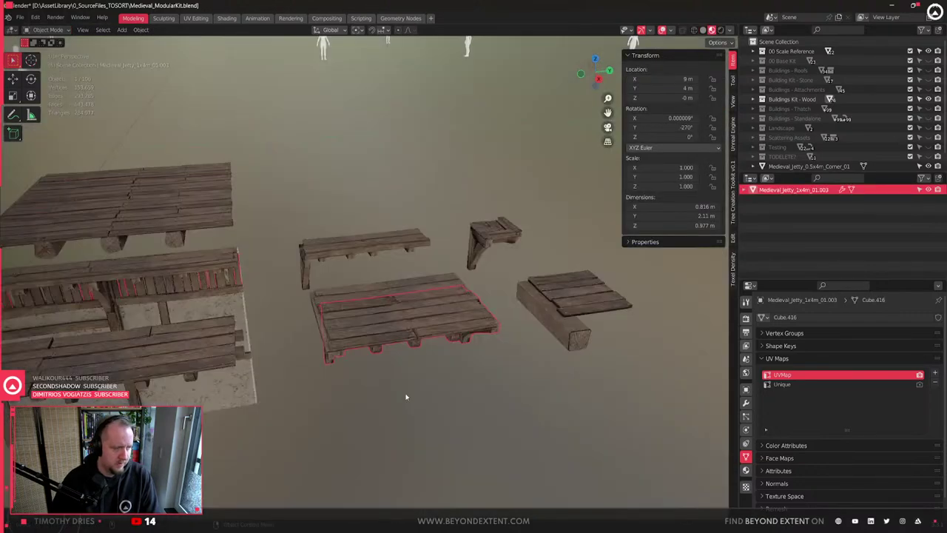
- Raise the shortened jetty copy about 0.66 m along Z above the 1x2m jetty
{"action": "scroll", "coordinate": [408, 393], "scroll_direction": "up", "scroll_amount": 3}
{"action": "key", "text": "shift+d"}
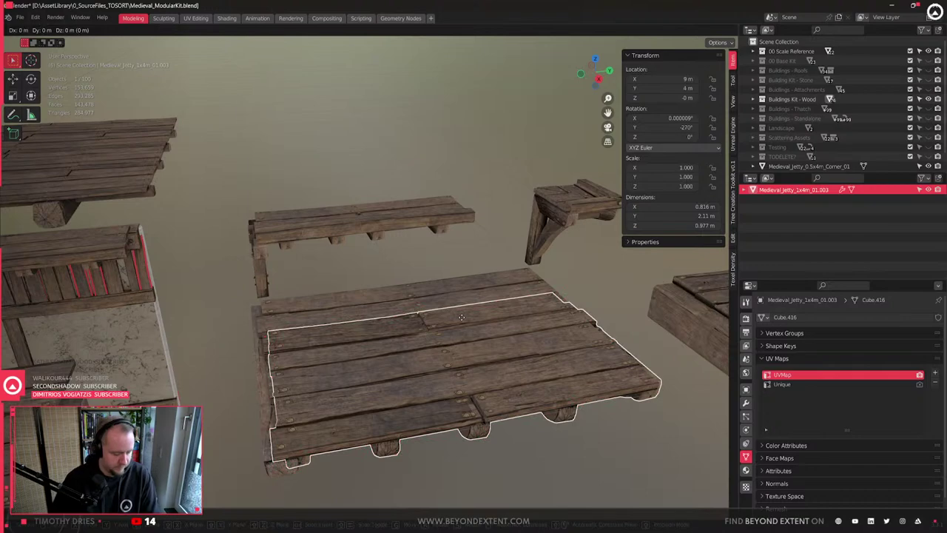
{"action": "key", "text": "z"}
{"action": "left_click", "coordinate": [482, 208]}
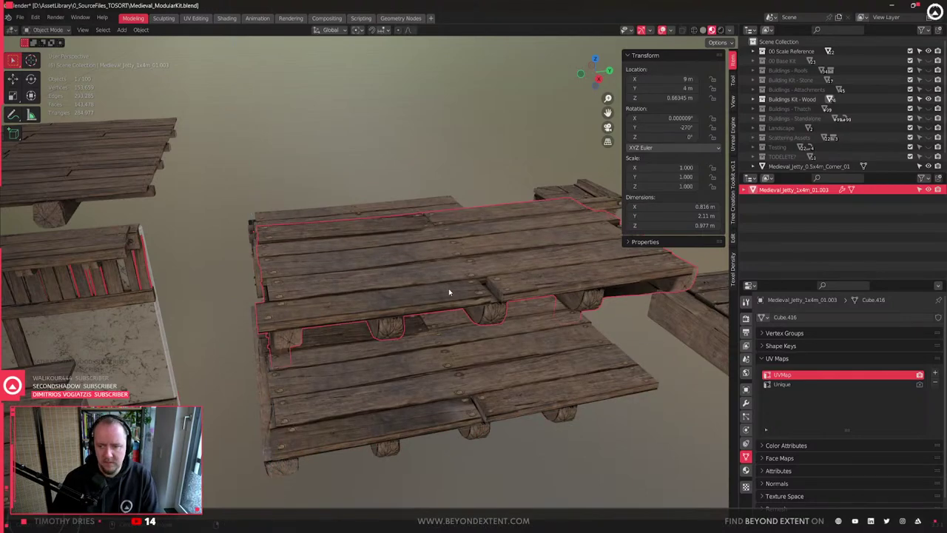
- Compare the beams and brackets on the undersides of the raised jetty copy and the 1x2m jetty
{"action": "middle_click_drag", "start_coordinate": [449, 294], "coordinate": [414, 233]}
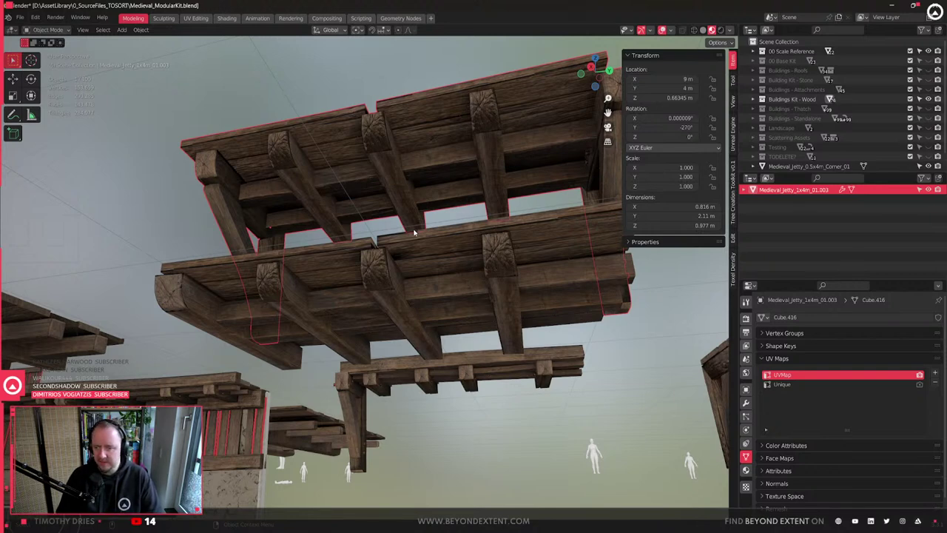
{"action": "scroll", "coordinate": [424, 169], "scroll_direction": "down", "scroll_amount": 3}
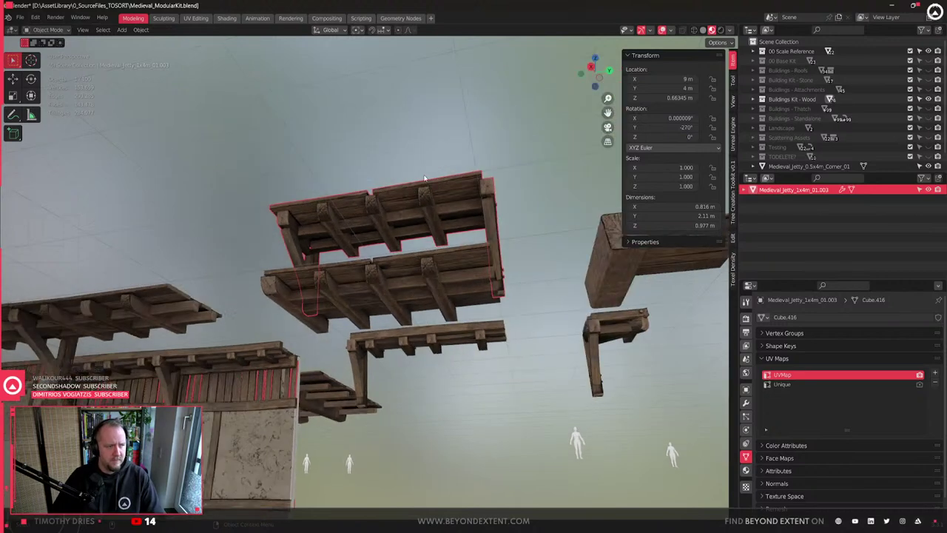
{"action": "middle_click_drag", "start_coordinate": [419, 216], "coordinate": [430, 232]}
{"action": "scroll", "coordinate": [430, 232], "scroll_direction": "up", "scroll_amount": 4}
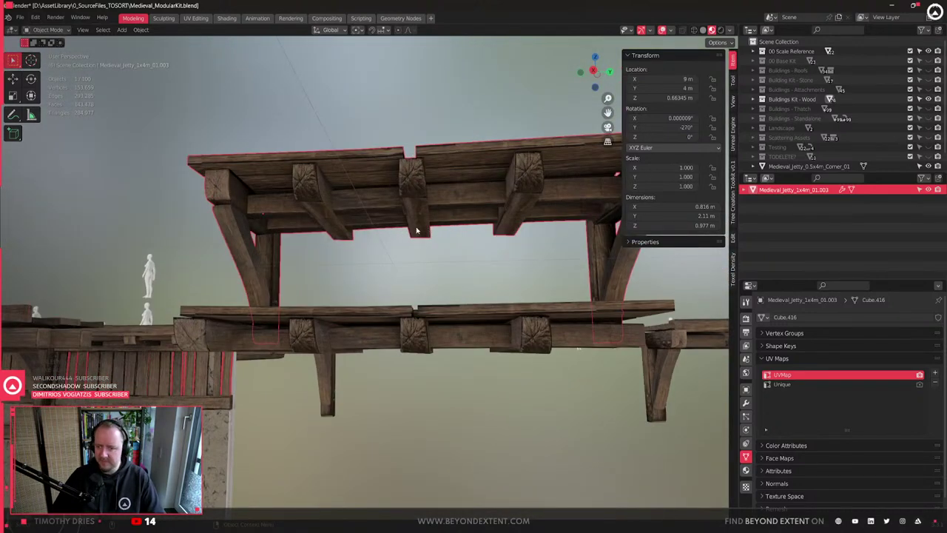
{"action": "left_click", "coordinate": [363, 251]}
{"action": "middle_click_drag", "start_coordinate": [383, 214], "coordinate": [523, 264]}
{"action": "left_click", "coordinate": [417, 207]}
{"action": "scroll", "coordinate": [403, 225], "scroll_direction": "down", "scroll_amount": 4}
- Lower the shortened jetty copy along Z with snapping to a height of 0 m
{"action": "key", "text": "g"}
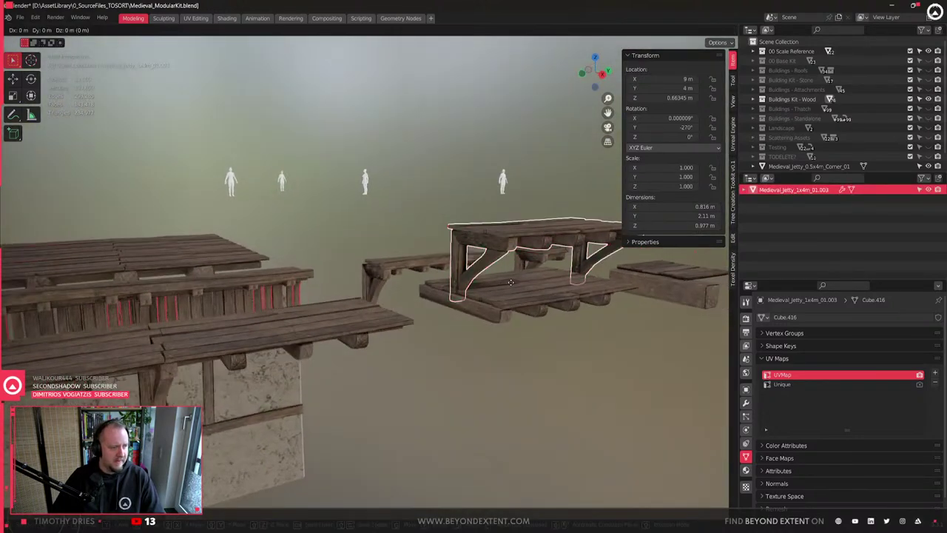
{"action": "key", "text": "z"}
{"action": "left_click", "coordinate": [512, 369], "text": "ctrl"}
{"action": "middle_click_drag", "start_coordinate": [527, 355], "coordinate": [522, 372]}
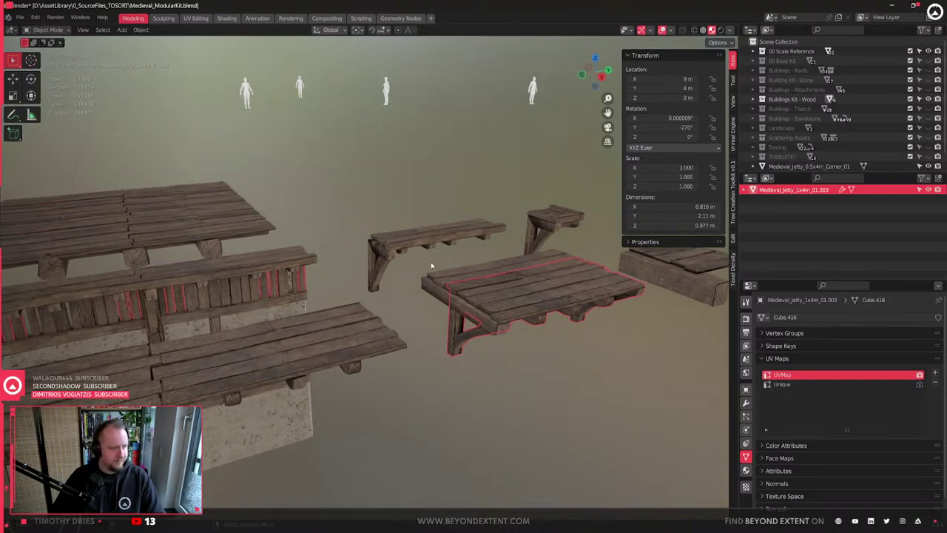
- Isolate the shortened jetty copy over the 1x2m jetty in local view
{"action": "left_click", "coordinate": [444, 289]}
{"action": "middle_click_drag", "start_coordinate": [444, 288], "coordinate": [415, 329]}
{"action": "left_click", "coordinate": [416, 330]}
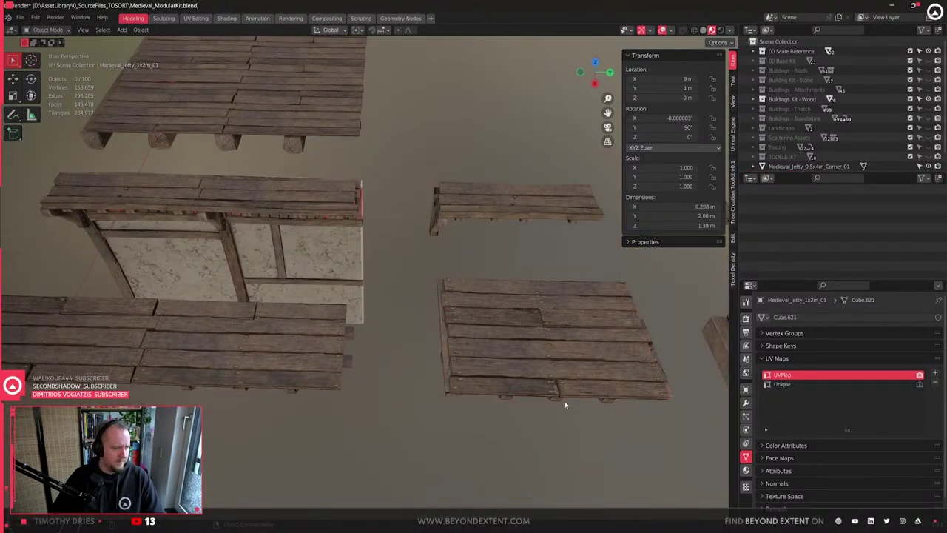
{"action": "left_click", "coordinate": [551, 401]}
{"action": "left_click", "coordinate": [670, 383]}
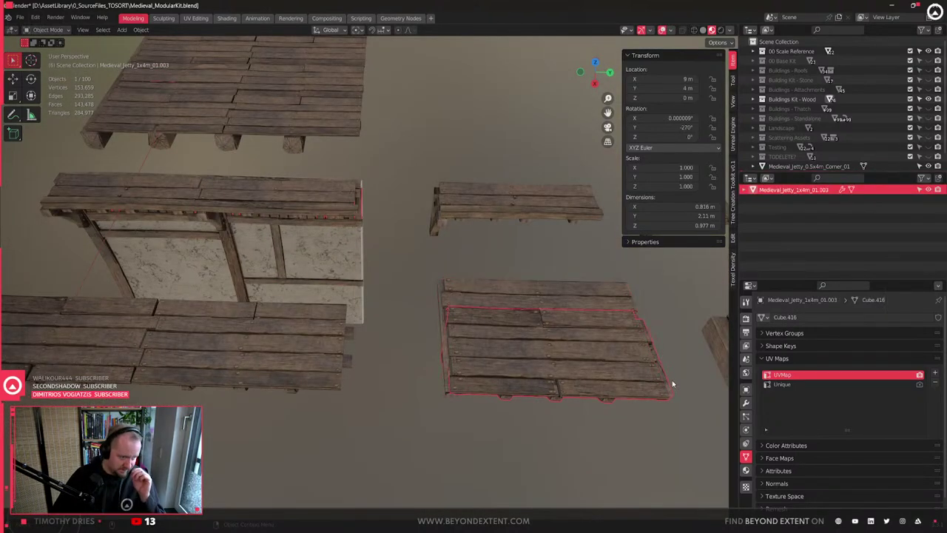
{"action": "key", "text": "KP_Divide"}
{"action": "middle_click_drag", "start_coordinate": [606, 399], "coordinate": [596, 400]}
{"action": "middle_click_drag", "start_coordinate": [596, 400], "coordinate": [405, 321], "text": "shift"}
- Delete the two stray nail faces above the end beam beside the short middle plank in Edit Mode
{"action": "scroll", "coordinate": [404, 321], "scroll_direction": "up", "scroll_amount": 6}
{"action": "key", "text": "Tab"}
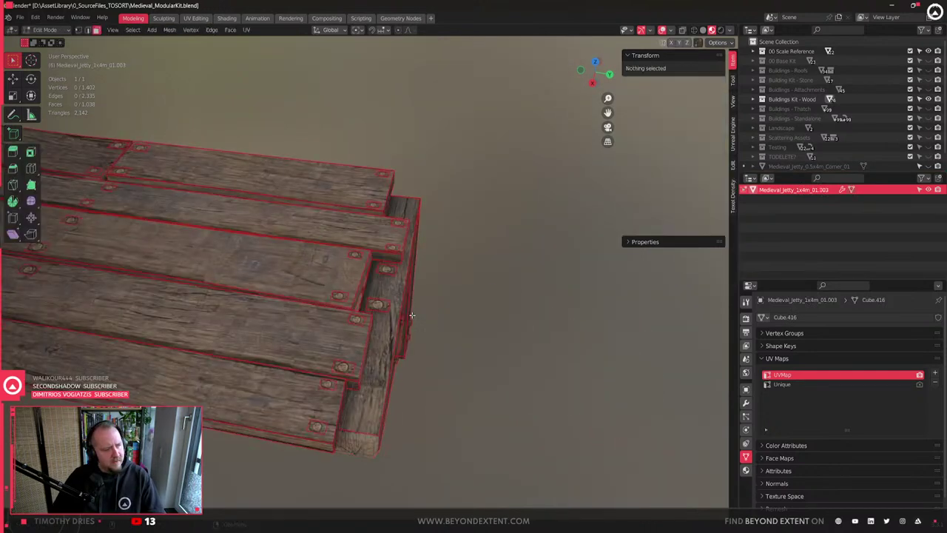
{"action": "left_click", "coordinate": [389, 270]}
{"action": "left_click", "coordinate": [385, 305], "text": "shift"}
{"action": "key", "text": "x"}
{"action": "left_click", "coordinate": [385, 305]}
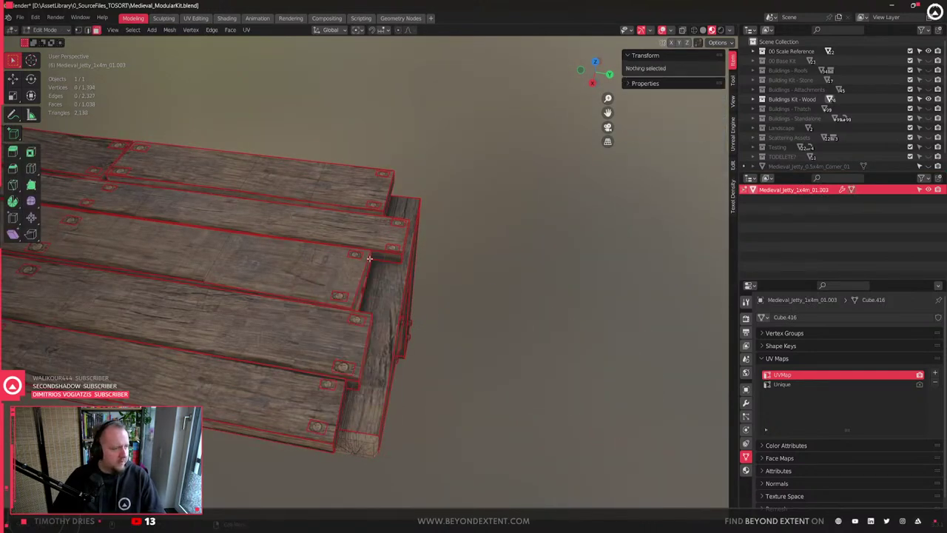
- Try to move the short middle plank's end face and two nail faces along Y over the end beam
{"action": "left_click", "coordinate": [362, 286]}
{"action": "key", "text": "l"}
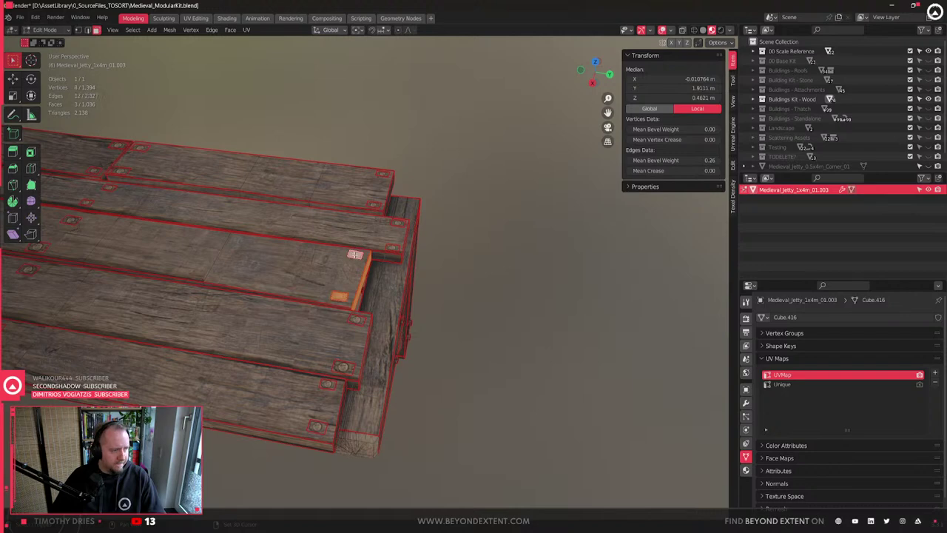
{"action": "key", "text": "g"}
{"action": "key", "text": "y"}
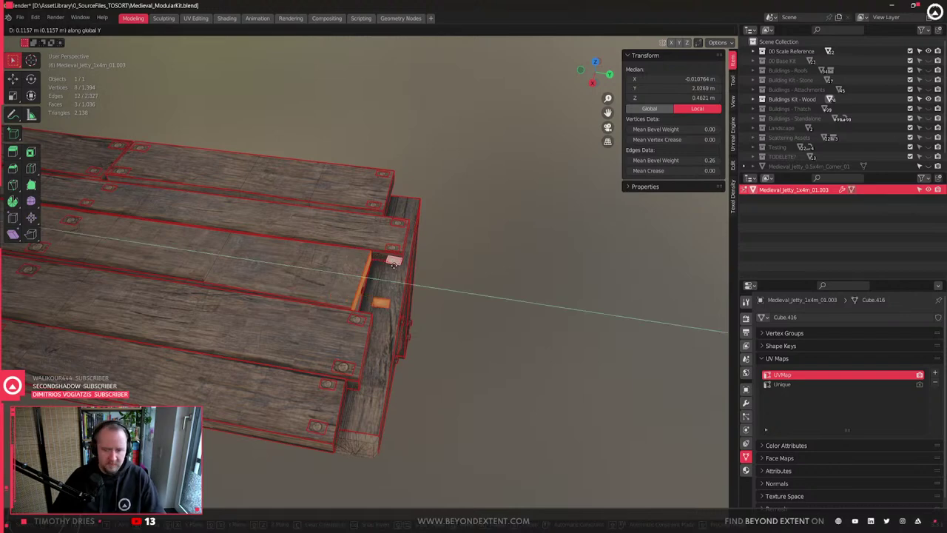
{"action": "left_click", "coordinate": [393, 265]}
{"action": "middle_click_drag", "start_coordinate": [394, 267], "coordinate": [461, 279]}
{"action": "scroll", "coordinate": [461, 278], "scroll_direction": "up", "scroll_amount": 4}
{"action": "key", "text": "Tab"}
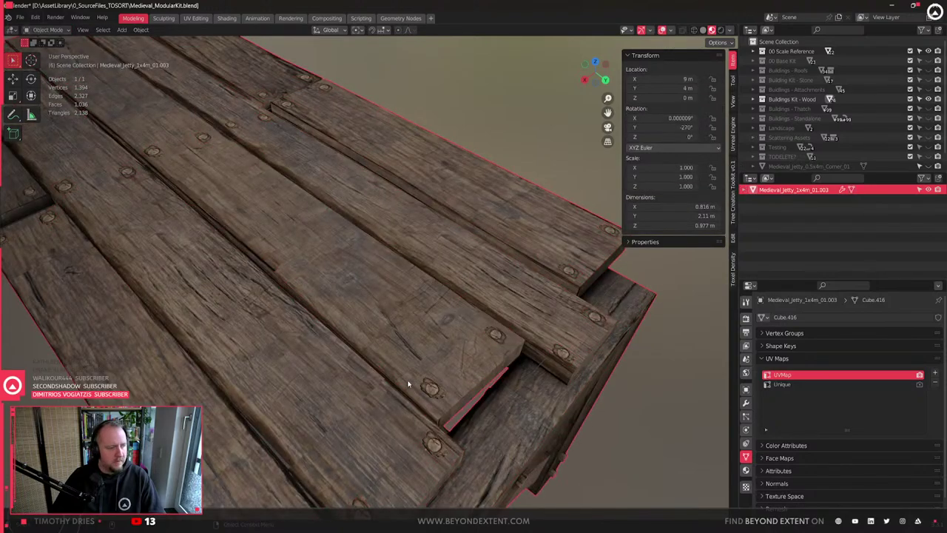
{"action": "middle_click_drag", "start_coordinate": [408, 384], "coordinate": [372, 370]}
{"action": "scroll", "coordinate": [348, 344], "scroll_direction": "down", "scroll_amount": 3}
- Split the end face of the short middle plank from its neighbouring faces in Edit Mode
{"action": "middle_click_drag", "start_coordinate": [342, 285], "coordinate": [386, 315]}
{"action": "key", "text": "Tab"}
{"action": "left_click", "coordinate": [428, 287]}
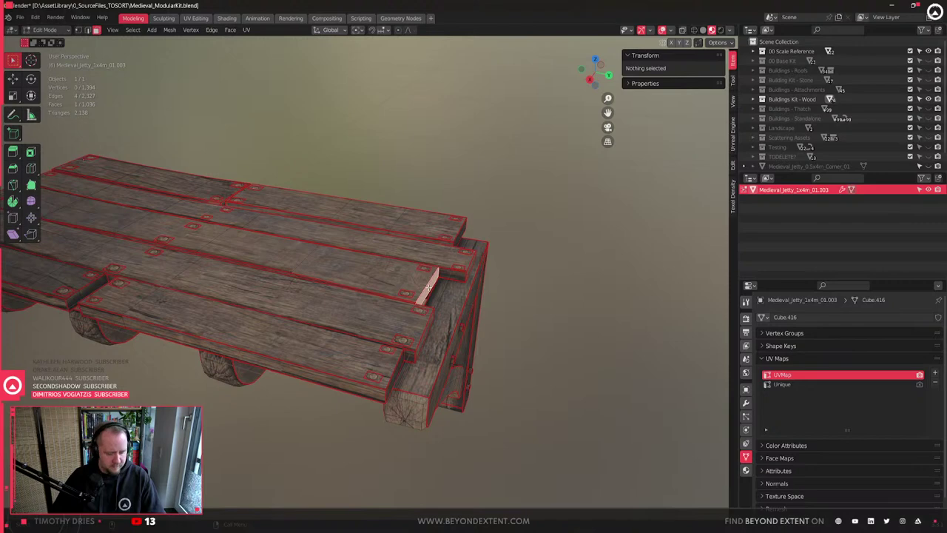
{"action": "key", "text": "y"}
{"action": "key", "text": "u"}
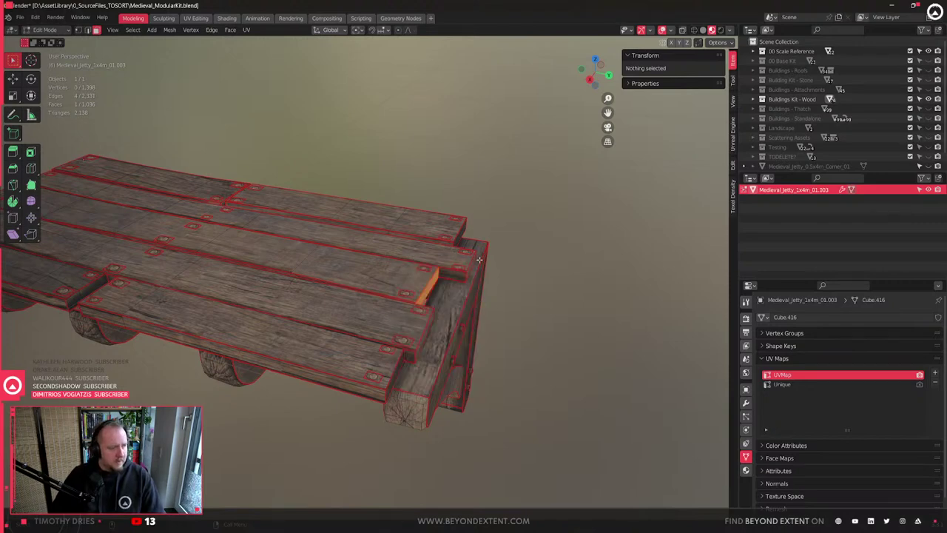
{"action": "scroll", "coordinate": [479, 260], "scroll_direction": "up", "scroll_amount": 2}
{"action": "key", "text": "Tab"}
{"action": "middle_click_drag", "start_coordinate": [465, 316], "coordinate": [393, 299]}
{"action": "key", "text": "Tab"}
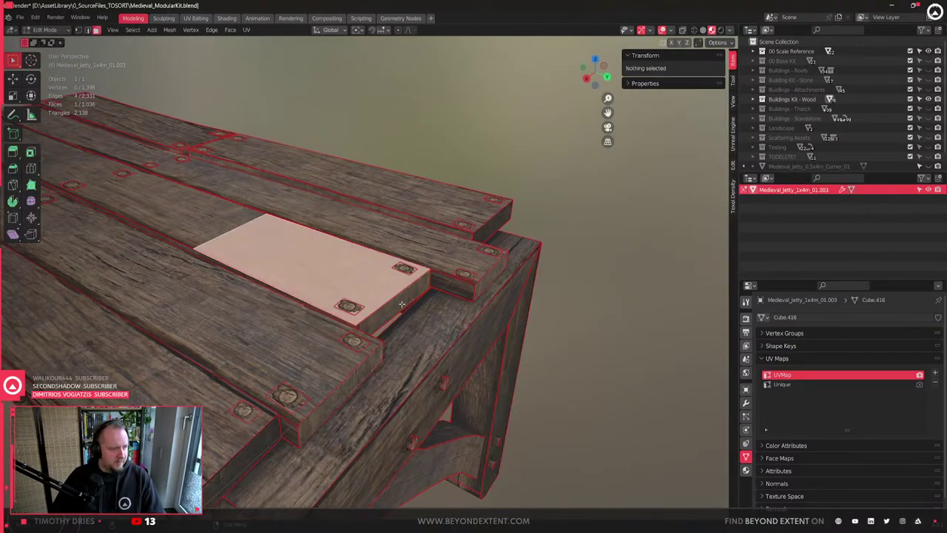
{"action": "left_click", "coordinate": [396, 307]}
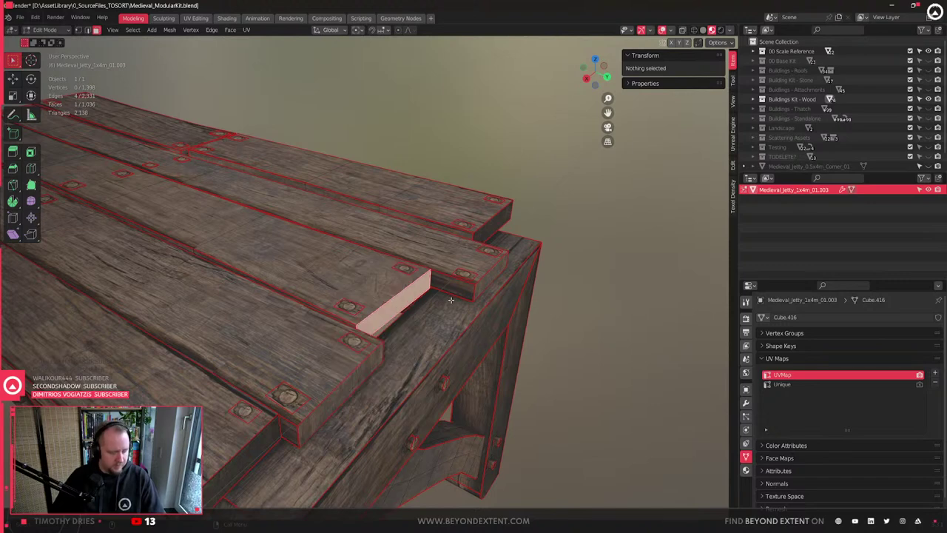
{"action": "key", "text": "y"}
- Split the end face of the neighbouring plank towards the jetty's front from the surrounding mesh
{"action": "scroll", "coordinate": [402, 306], "scroll_direction": "down", "scroll_amount": 3}
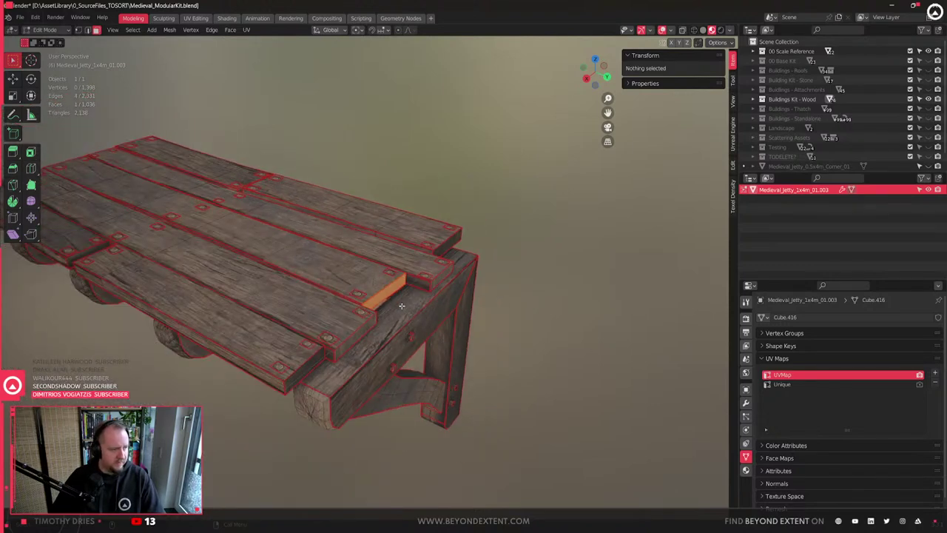
{"action": "left_click", "coordinate": [303, 370]}
{"action": "left_click", "coordinate": [354, 339]}
{"action": "key", "text": "y"}
{"action": "key", "text": "Tab"}
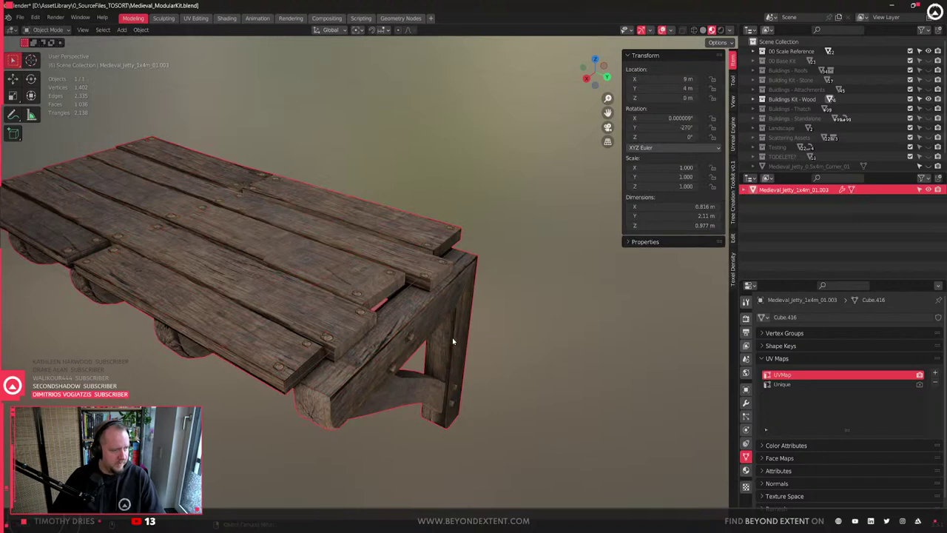
- Start an FBX export of the shortened jetty and target the existing Temp.fbx in the home folder
{"action": "scroll", "coordinate": [452, 338], "scroll_direction": "down", "scroll_amount": 3}
{"action": "key", "text": "alt+a"}
{"action": "key", "text": "q"}
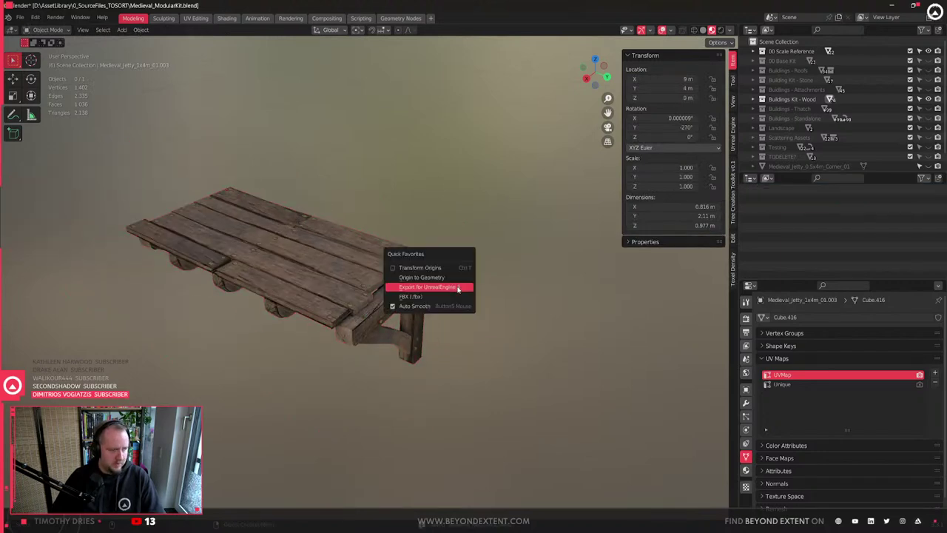
{"action": "left_click", "coordinate": [409, 287]}
{"action": "middle_click_drag", "start_coordinate": [409, 286], "coordinate": [420, 277]}
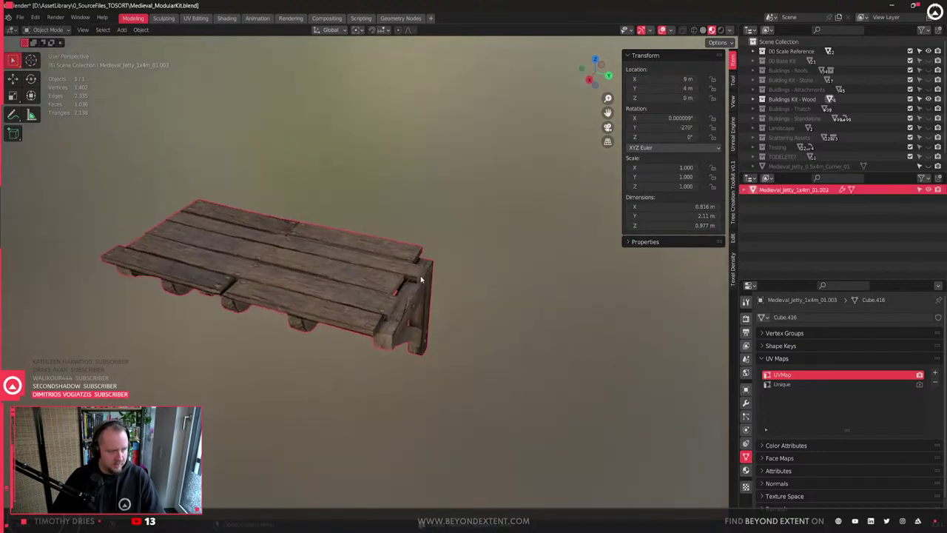
{"action": "key", "text": "q"}
{"action": "left_click", "coordinate": [410, 287]}
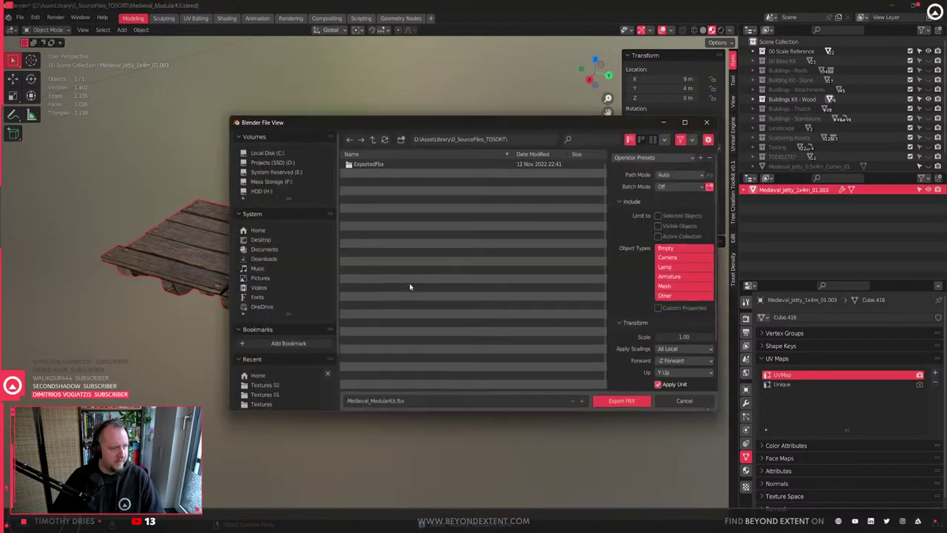
{"action": "left_click", "coordinate": [271, 153]}
{"action": "left_click", "coordinate": [260, 239]}
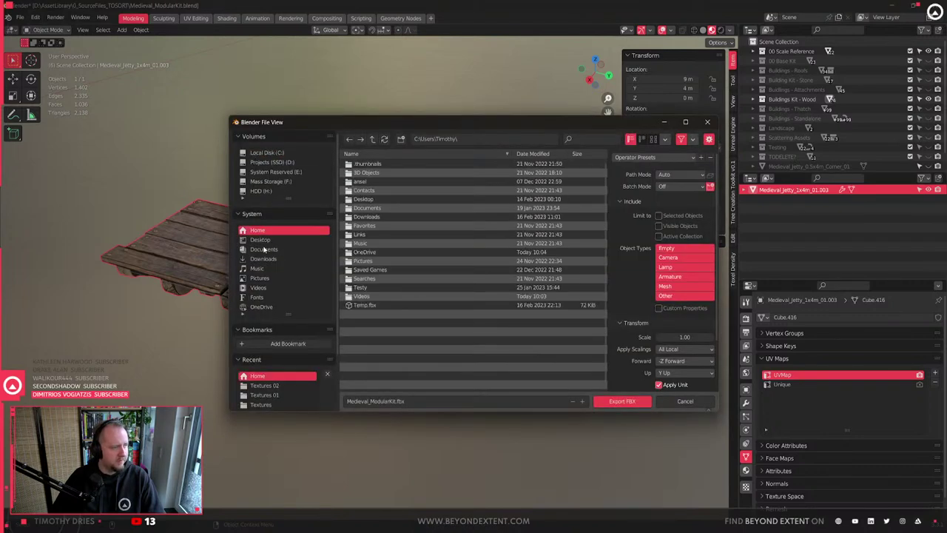
{"action": "left_click", "coordinate": [262, 231]}
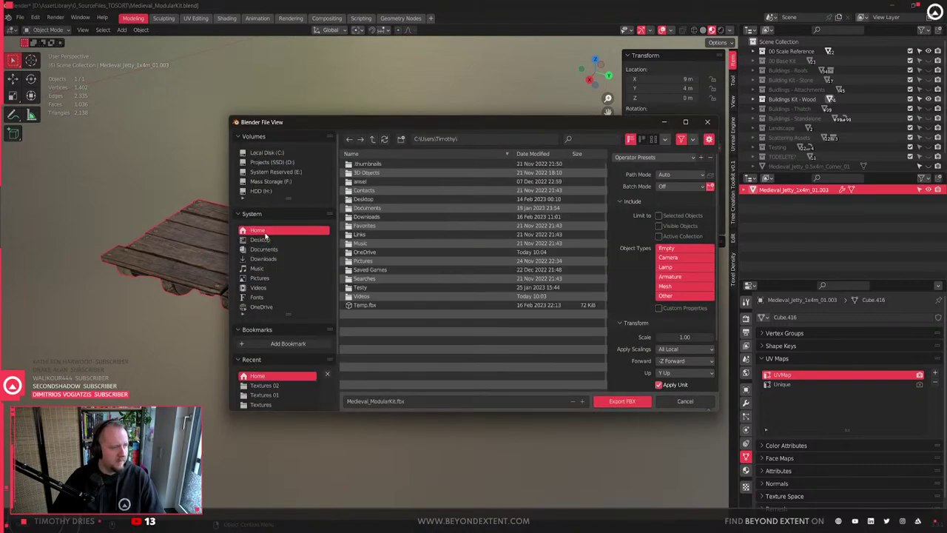
{"action": "left_click", "coordinate": [365, 305]}
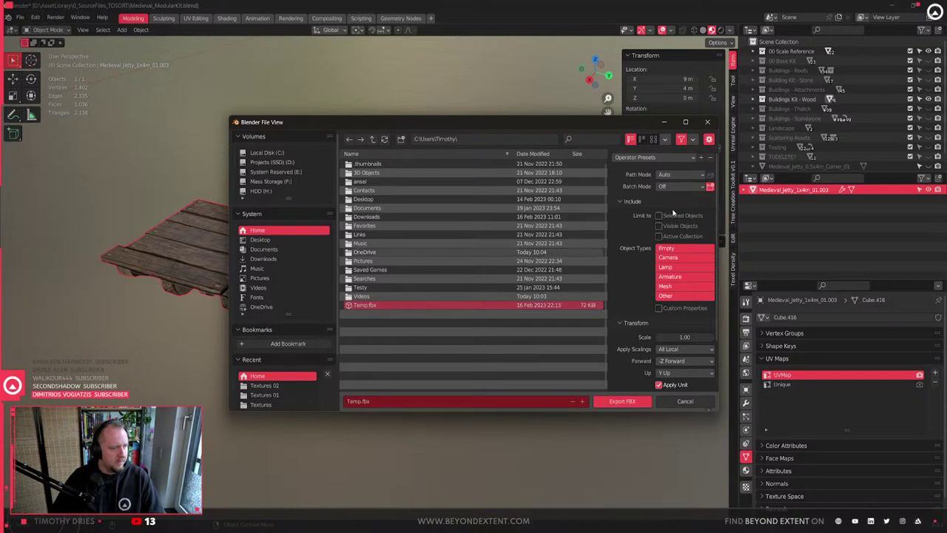
- Limit the FBX export to selected objects and the Mesh object type, and export over Temp.fbx
{"action": "left_click", "coordinate": [666, 215]}
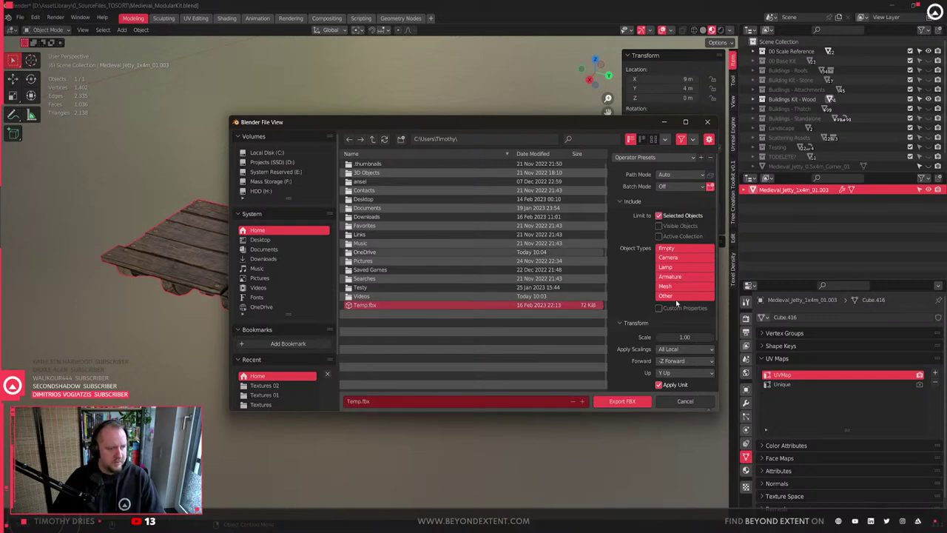
{"action": "left_click", "coordinate": [675, 286]}
{"action": "scroll", "coordinate": [652, 296], "scroll_direction": "down", "scroll_amount": 3}
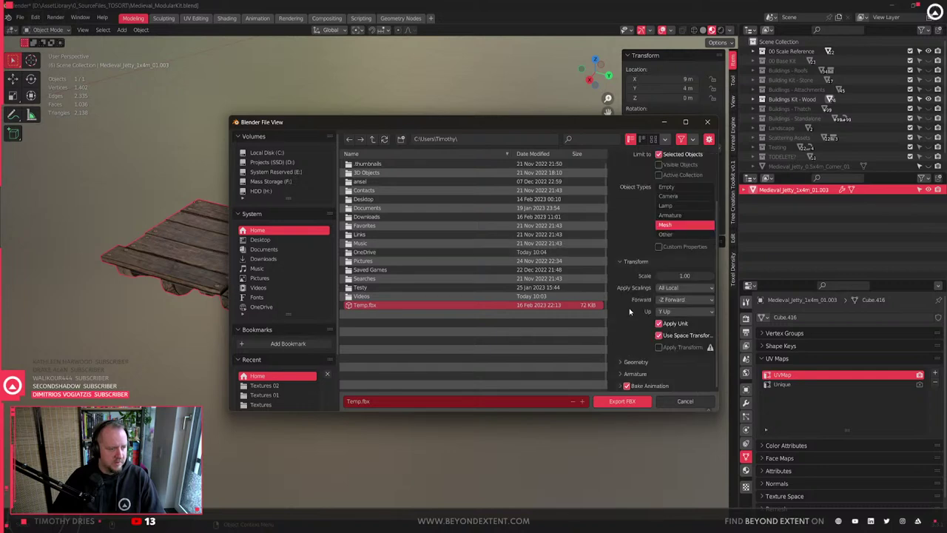
{"action": "left_click", "coordinate": [629, 404]}
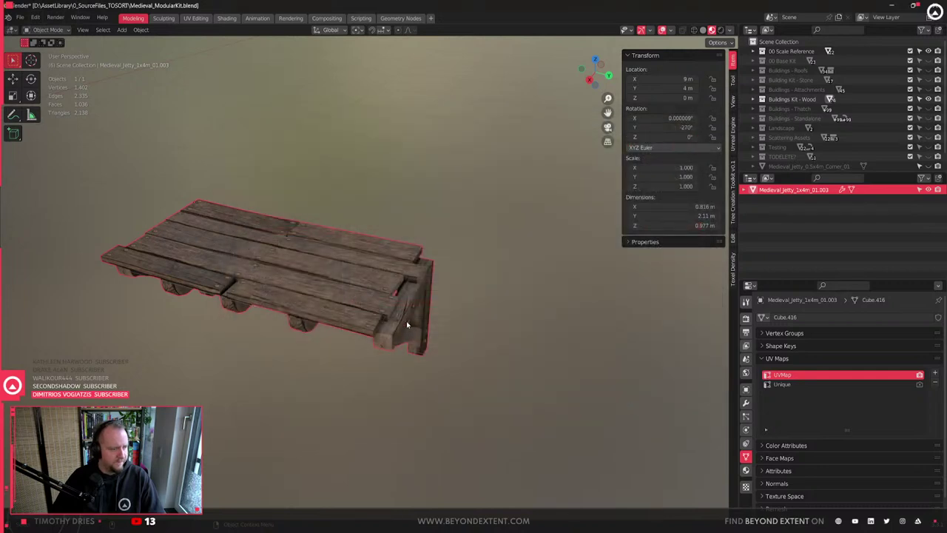
- Import Temp.fbx from the home folder back into the scene as FBX
{"action": "scroll", "coordinate": [406, 324], "scroll_direction": "down", "scroll_amount": 4}
{"action": "left_click", "coordinate": [406, 324]}
{"action": "left_click", "coordinate": [406, 324]}
{"action": "left_click", "coordinate": [20, 17]}
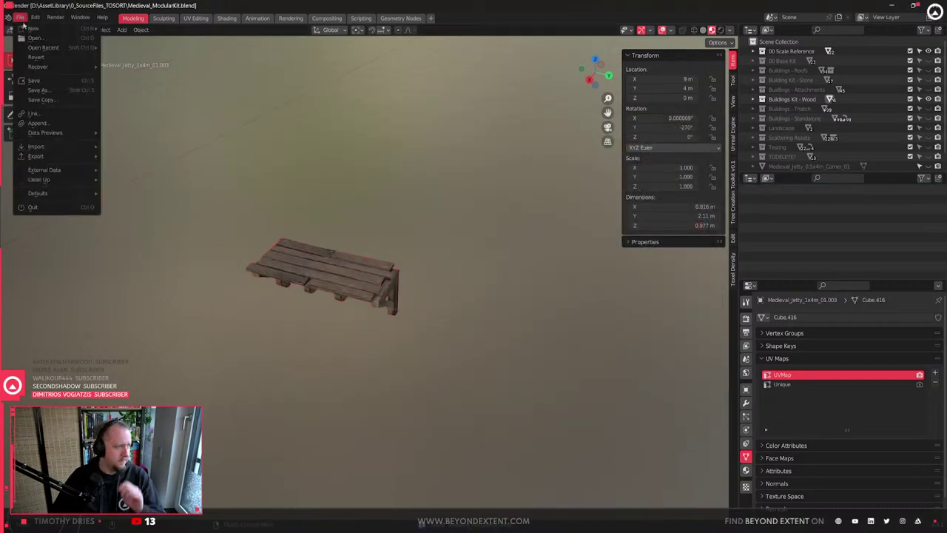
{"action": "mouse_move", "coordinate": [59, 147]}
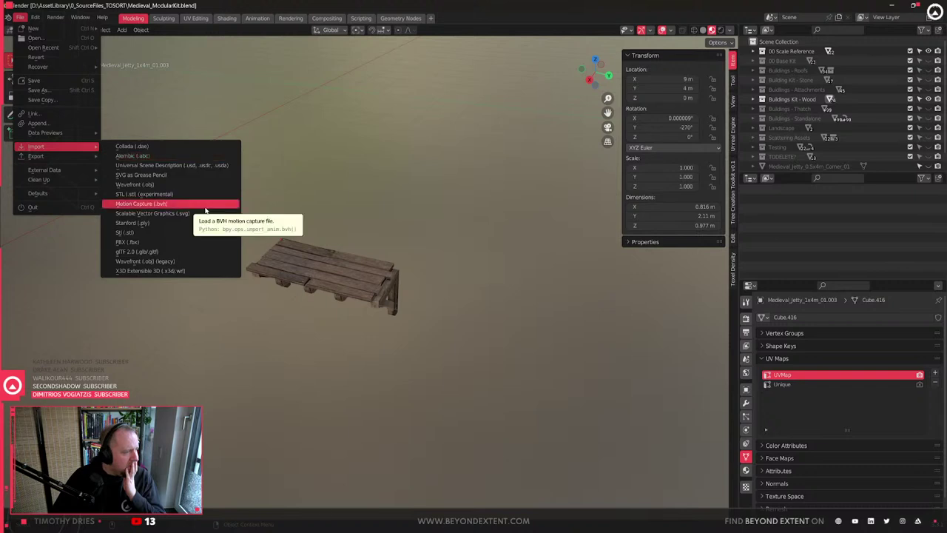
{"action": "left_click", "coordinate": [166, 242]}
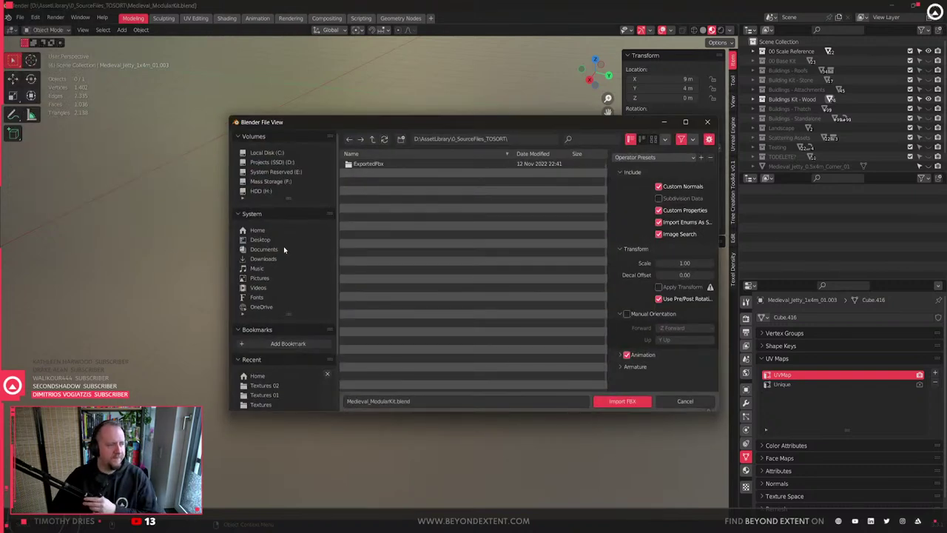
{"action": "left_click", "coordinate": [259, 240]}
{"action": "left_click", "coordinate": [258, 230]}
{"action": "left_click", "coordinate": [405, 304]}
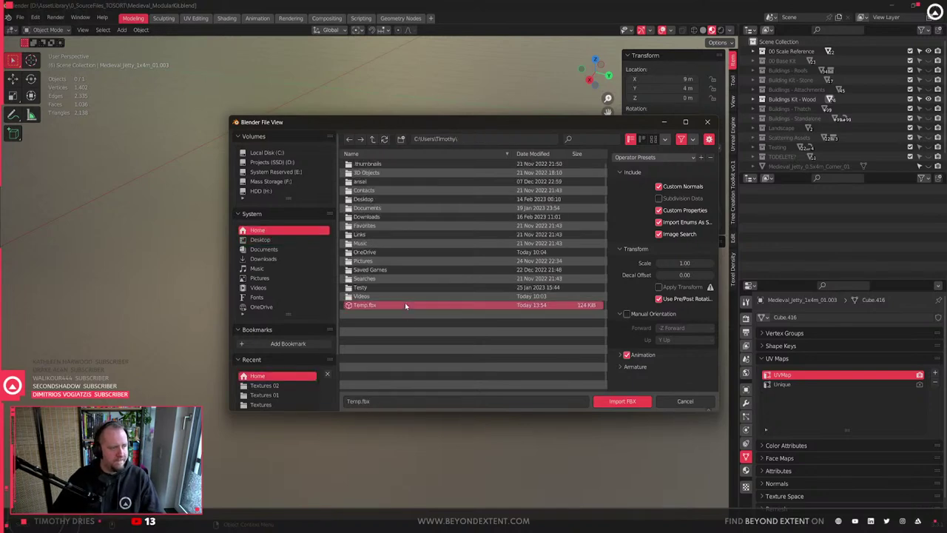
{"action": "double_click", "coordinate": [405, 304]}
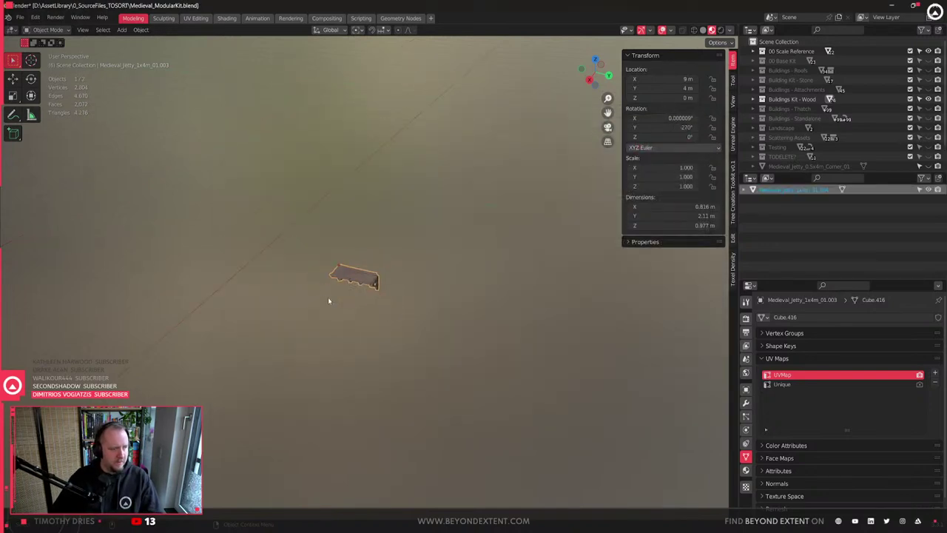
- Raise the imported jetty copy along Z to about 0.67 m above the original
{"action": "scroll", "coordinate": [329, 301], "scroll_direction": "up", "scroll_amount": 12}
{"action": "key", "text": "g"}
{"action": "key", "text": "z"}
{"action": "left_click", "coordinate": [475, 172]}
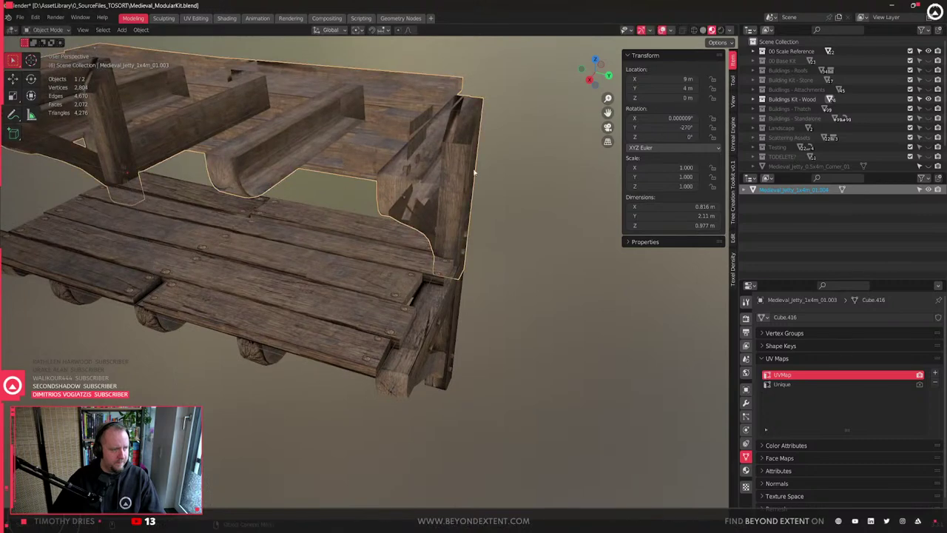
{"action": "scroll", "coordinate": [394, 184], "scroll_direction": "down", "scroll_amount": 3}
{"action": "middle_click_drag", "start_coordinate": [392, 183], "coordinate": [413, 212], "text": "shift"}
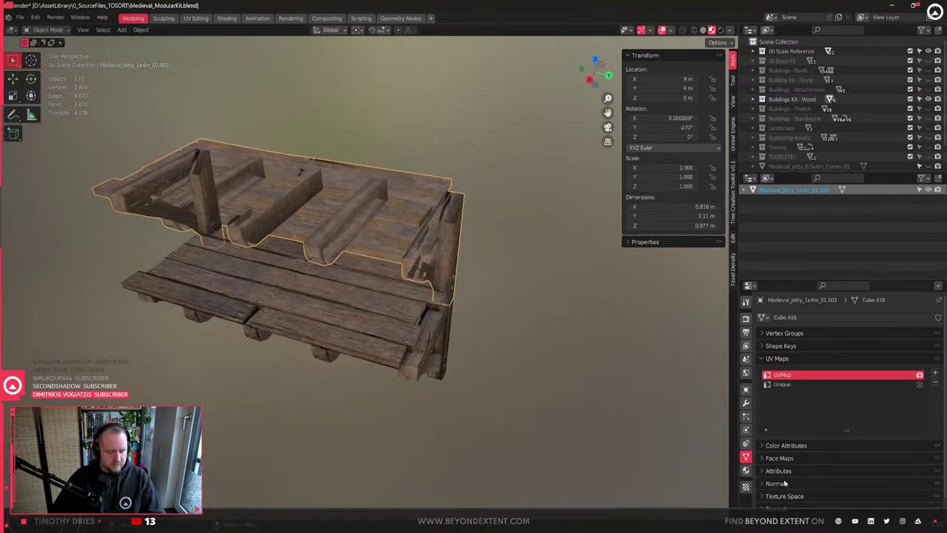
- Remove every material slot from the original shortened jetty except MI_VertexColor_Blend
{"action": "left_click", "coordinate": [746, 471]}
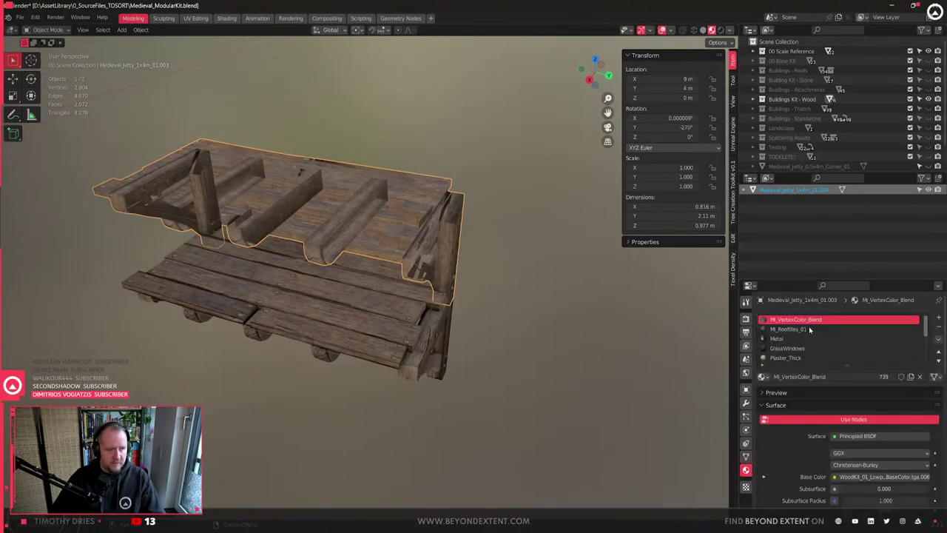
{"action": "left_click", "coordinate": [809, 331]}
{"action": "left_click", "coordinate": [937, 327]}
{"action": "left_click", "coordinate": [937, 327]}
{"action": "left_click", "coordinate": [938, 327]}
{"action": "left_click", "coordinate": [938, 327]}
{"action": "left_click", "coordinate": [938, 327]}
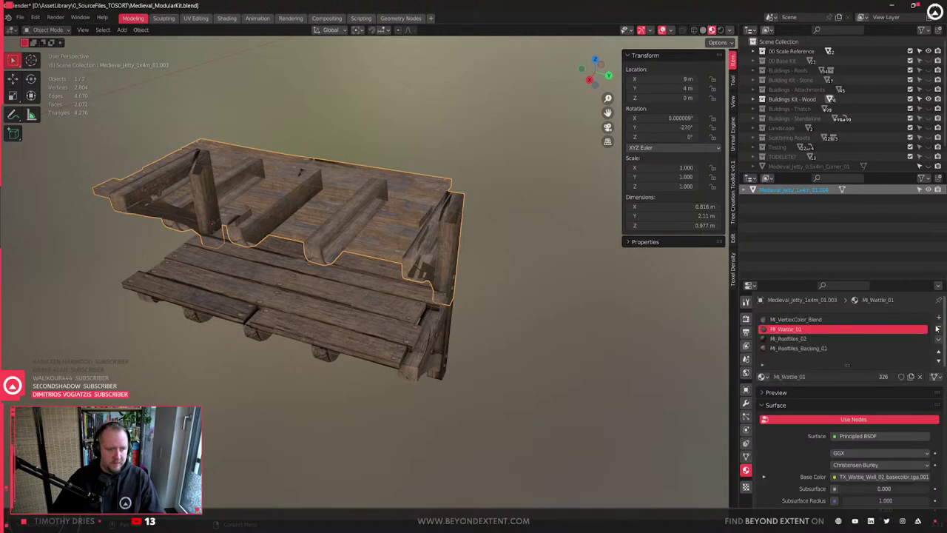
{"action": "left_click", "coordinate": [938, 328]}
{"action": "left_click", "coordinate": [938, 328]}
{"action": "left_click", "coordinate": [938, 328]}
- Switch the remaining material slot to MI_VertexColor_Blend.001 and back to MI_VertexColor_Blend
{"action": "left_click", "coordinate": [762, 357]}
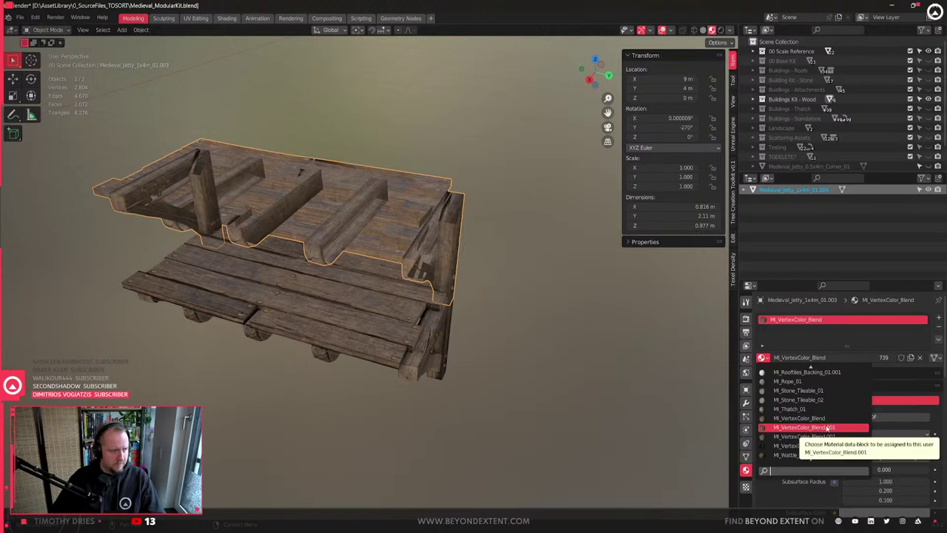
{"action": "left_click", "coordinate": [827, 428]}
{"action": "left_click", "coordinate": [763, 357]}
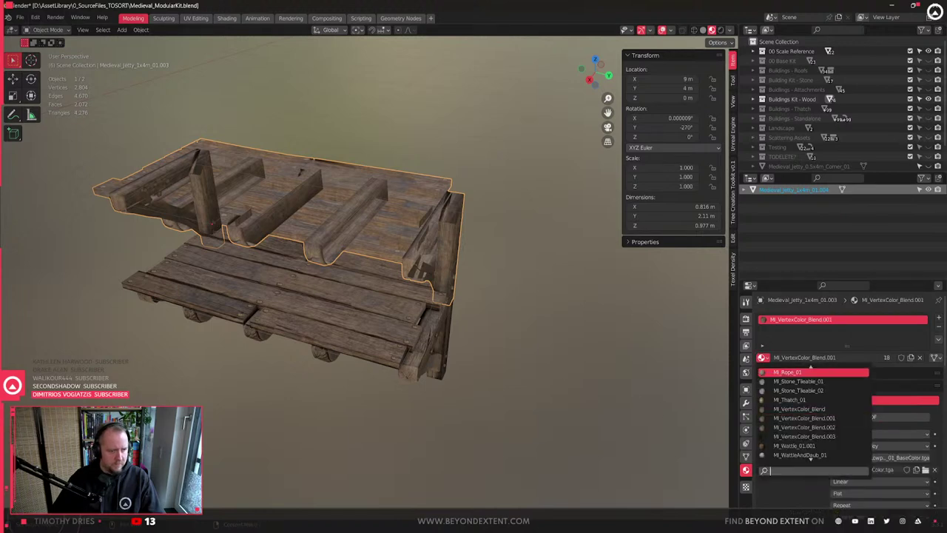
{"action": "left_click", "coordinate": [800, 408]}
- Inspect the faces and marked edges of both jetties together in Edit Mode
{"action": "scroll", "coordinate": [406, 288], "scroll_direction": "up", "scroll_amount": 2}
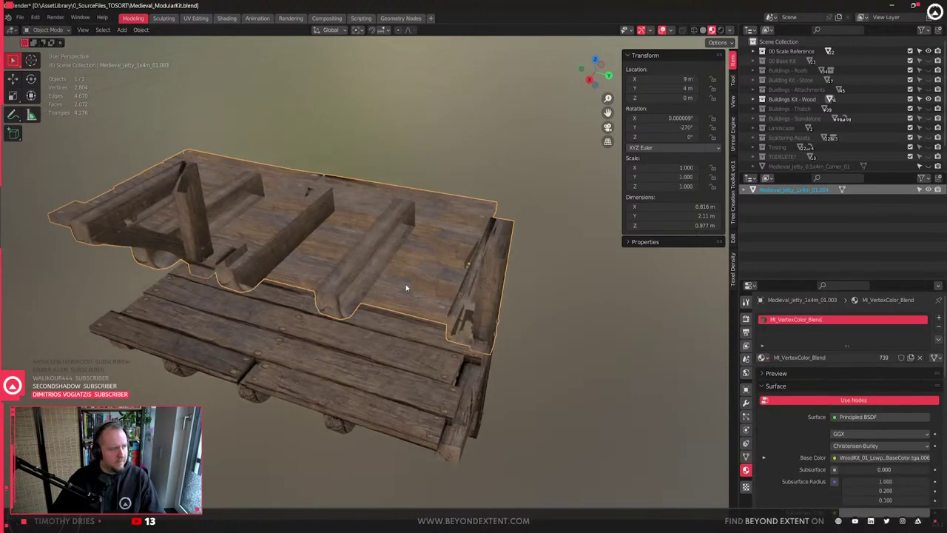
{"action": "key", "text": "Tab"}
{"action": "key", "text": "a"}
{"action": "left_click", "coordinate": [438, 216]}
{"action": "middle_click_drag", "start_coordinate": [437, 215], "coordinate": [424, 228]}
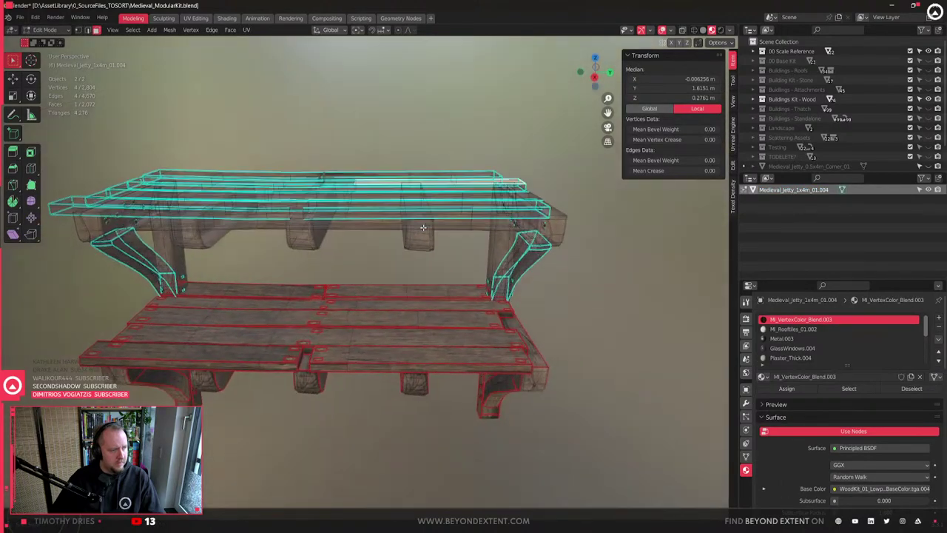
{"action": "key", "text": "Tab"}
- Make the raised imported copy the only selected object and inspect its plank faces in Edit Mode
{"action": "left_click", "coordinate": [431, 205]}
{"action": "key", "text": "Tab"}
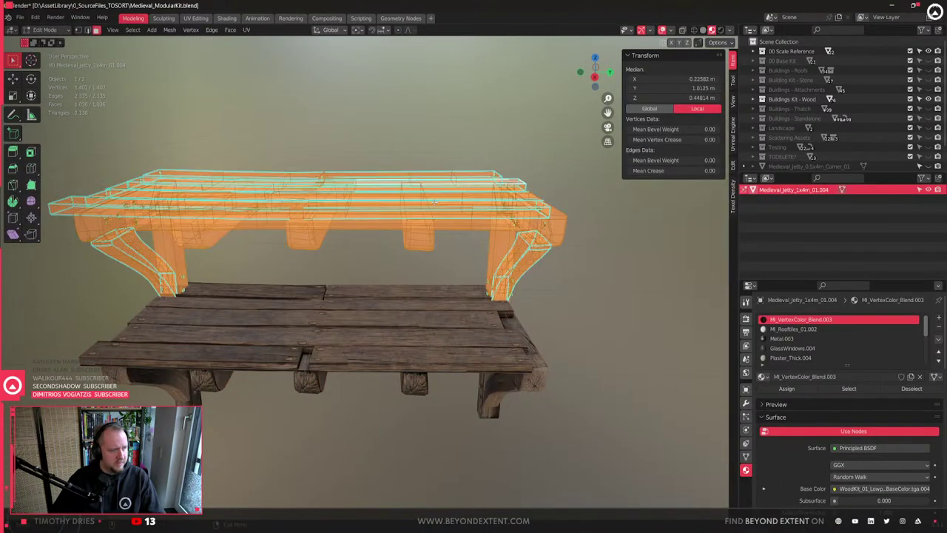
{"action": "right_click", "coordinate": [435, 201]}
{"action": "key", "text": "Escape"}
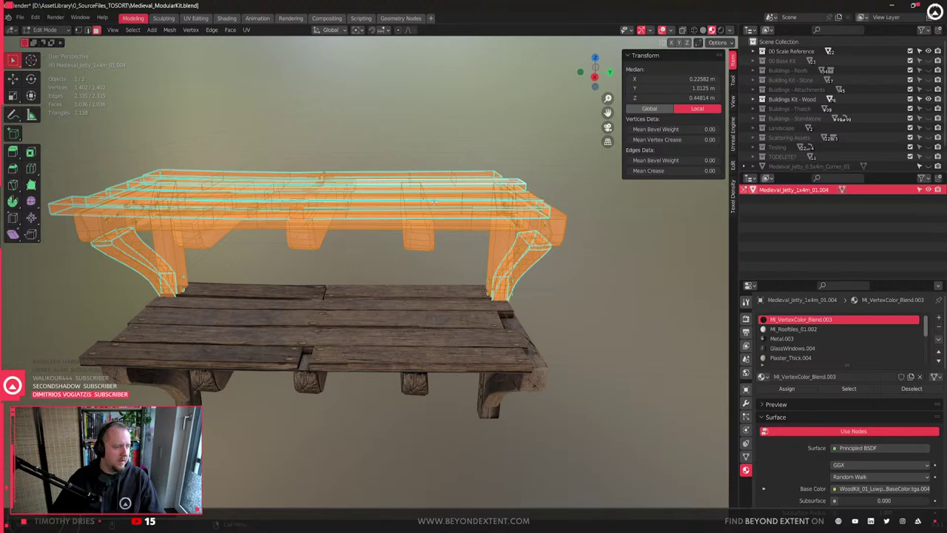
{"action": "key", "text": "alt+a"}
{"action": "left_click", "coordinate": [474, 199], "text": "alt"}
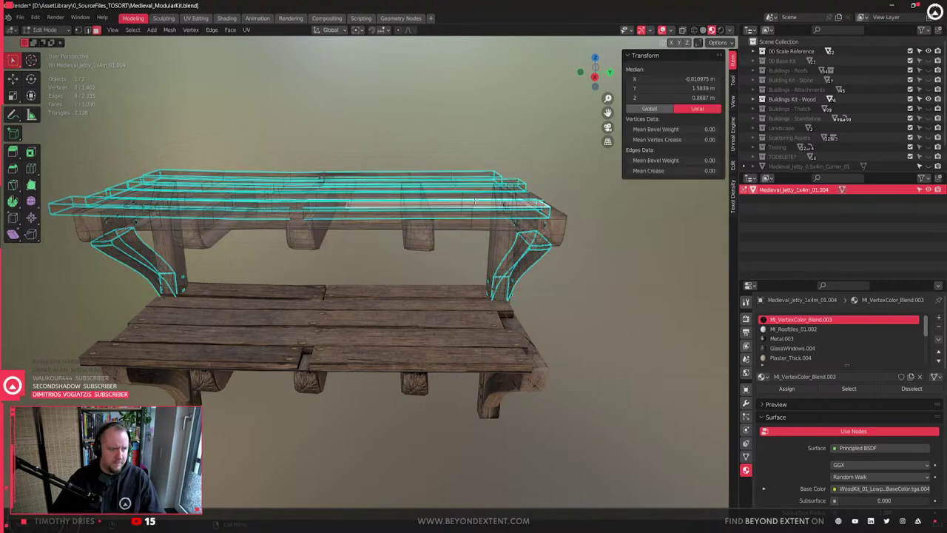
{"action": "key", "text": "Tab"}
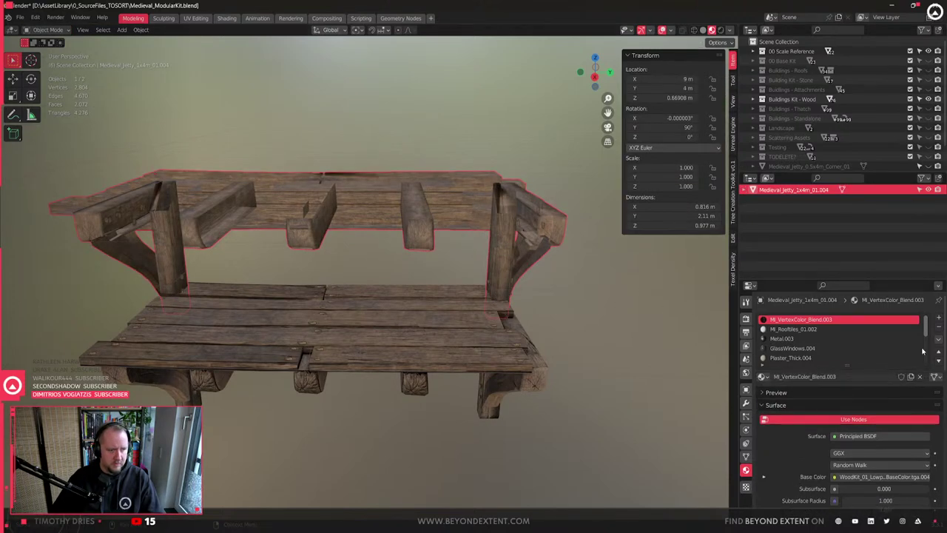
- Remove the surplus material slots from the raised imported jetty copy and assign MI_VertexColor_Blend to its remaining slot
{"action": "left_click", "coordinate": [910, 329]}
{"action": "left_click", "coordinate": [938, 328]}
{"action": "left_click", "coordinate": [939, 328]}
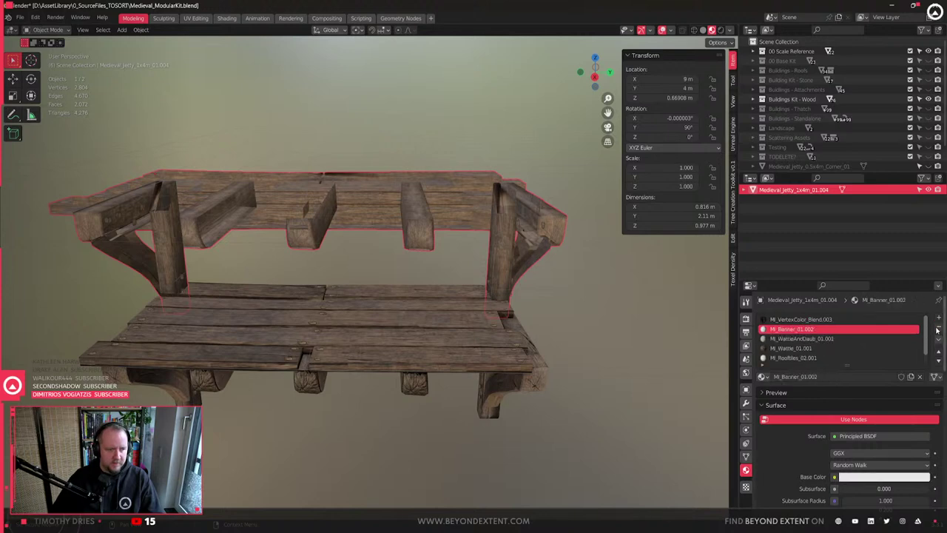
{"action": "left_click", "coordinate": [939, 328]}
{"action": "left_click", "coordinate": [938, 328]}
{"action": "left_click", "coordinate": [763, 358]}
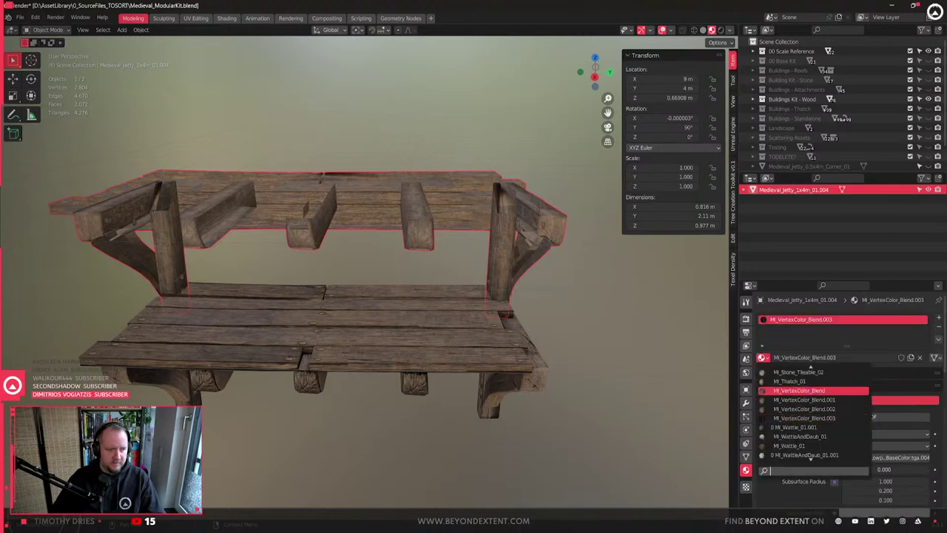
{"action": "left_click", "coordinate": [807, 391]}
- Delete the original shortened jetty beneath the imported copy and bring the hidden modules back into view
{"action": "middle_click_drag", "start_coordinate": [503, 240], "coordinate": [445, 256]}
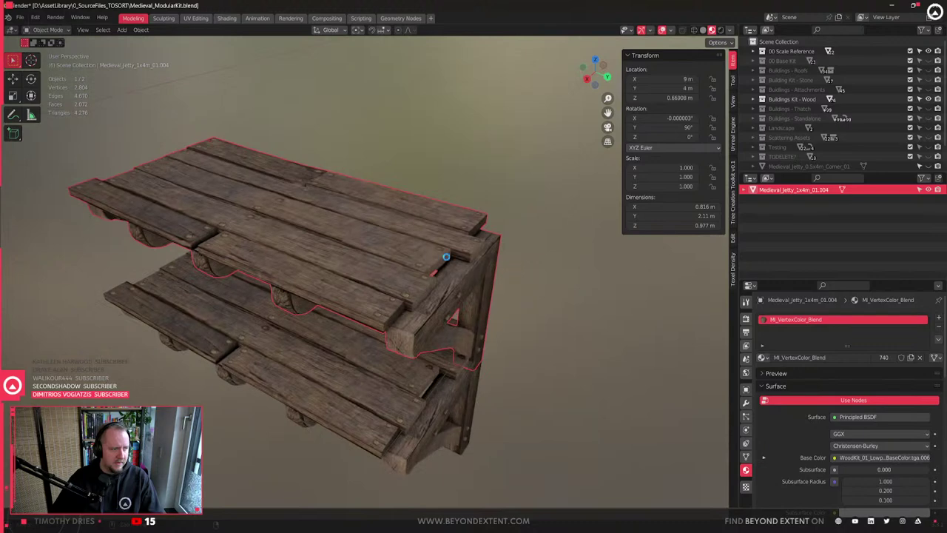
{"action": "left_click", "coordinate": [422, 391]}
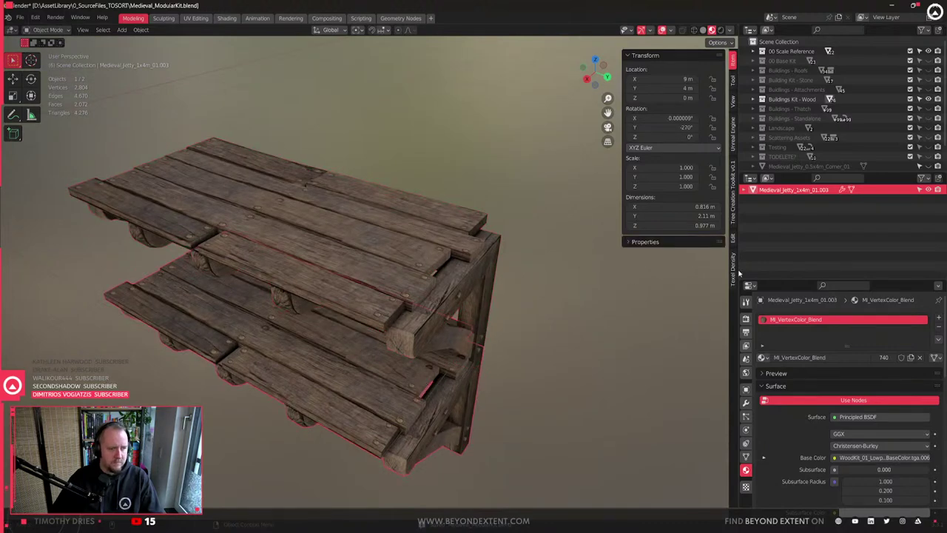
{"action": "key", "text": "Delete"}
{"action": "key", "text": "alt+h"}
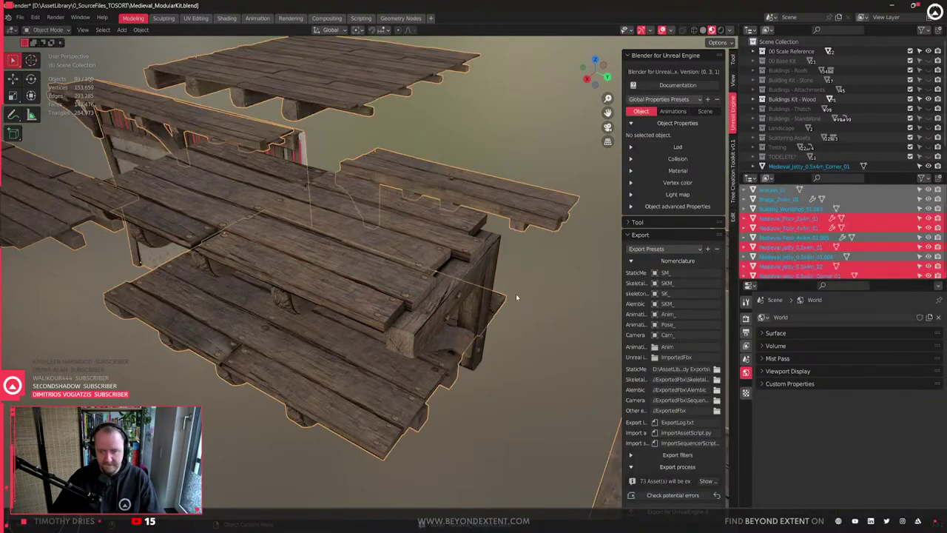
{"action": "left_click", "coordinate": [431, 321]}
{"action": "scroll", "coordinate": [392, 300], "scroll_direction": "down", "scroll_amount": 2}
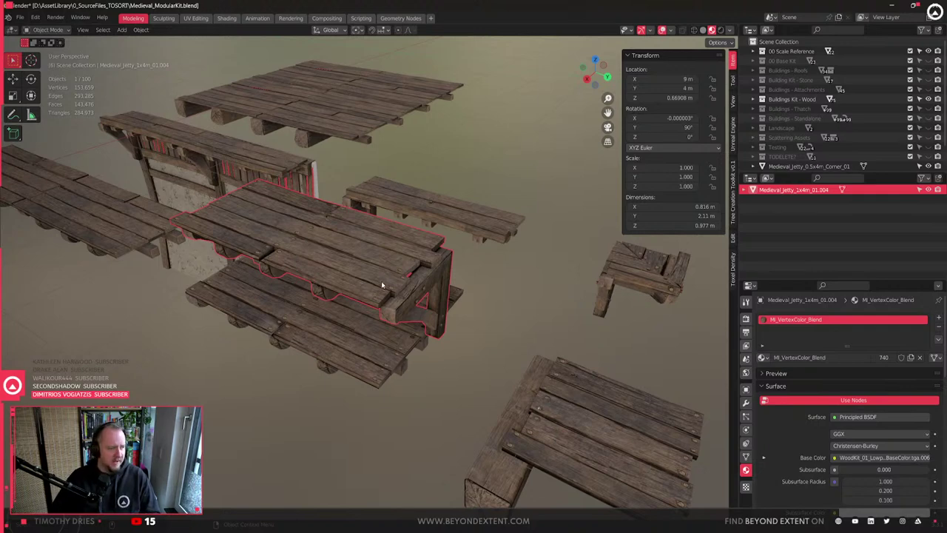
{"action": "scroll", "coordinate": [385, 286], "scroll_direction": "up", "scroll_amount": 3}
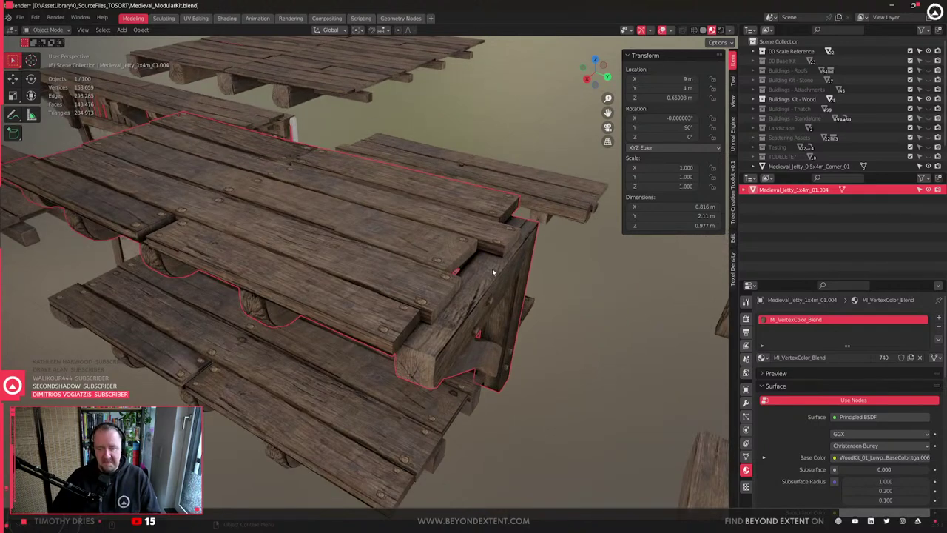
{"action": "key", "text": "Tab"}
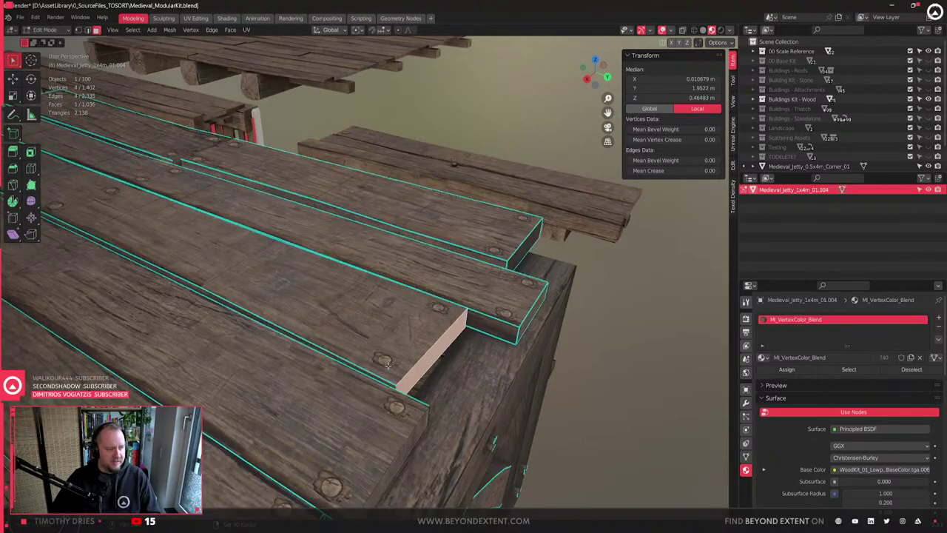
{"action": "left_click", "coordinate": [386, 362], "text": "shift"}
{"action": "left_click", "coordinate": [440, 308], "text": "shift"}
{"action": "middle_click_drag", "start_coordinate": [475, 330], "coordinate": [448, 323], "text": "shift"}
{"action": "key", "text": "g"}
{"action": "key", "text": "y"}
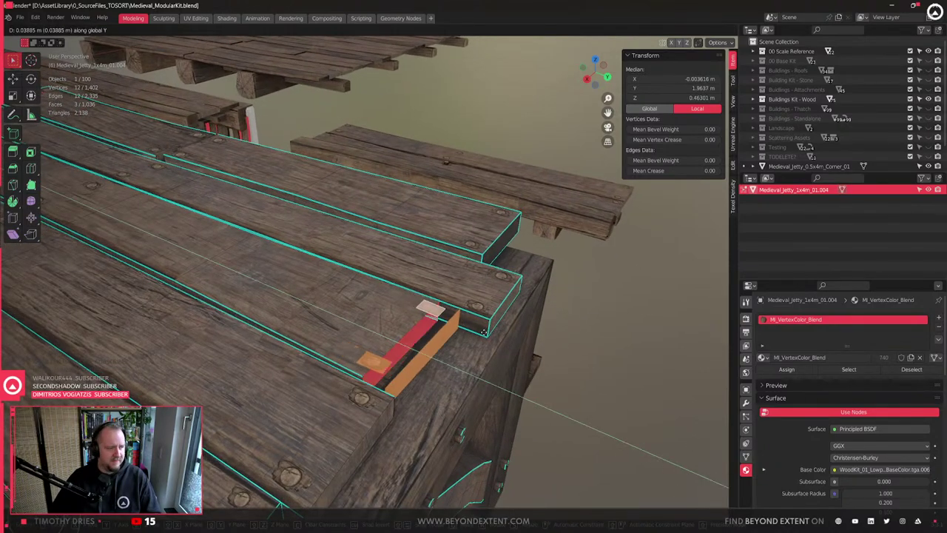
{"action": "key", "text": "Escape"}
- Merge all overlapping vertices of the imported jetty copy by distance
{"action": "key", "text": "1"}
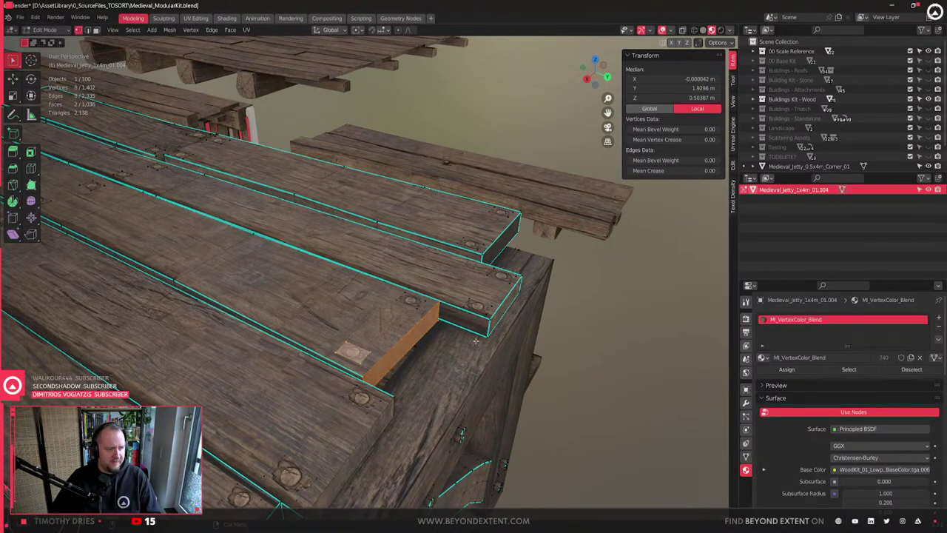
{"action": "key", "text": "a"}
{"action": "key", "text": "m"}
{"action": "left_click", "coordinate": [450, 376]}
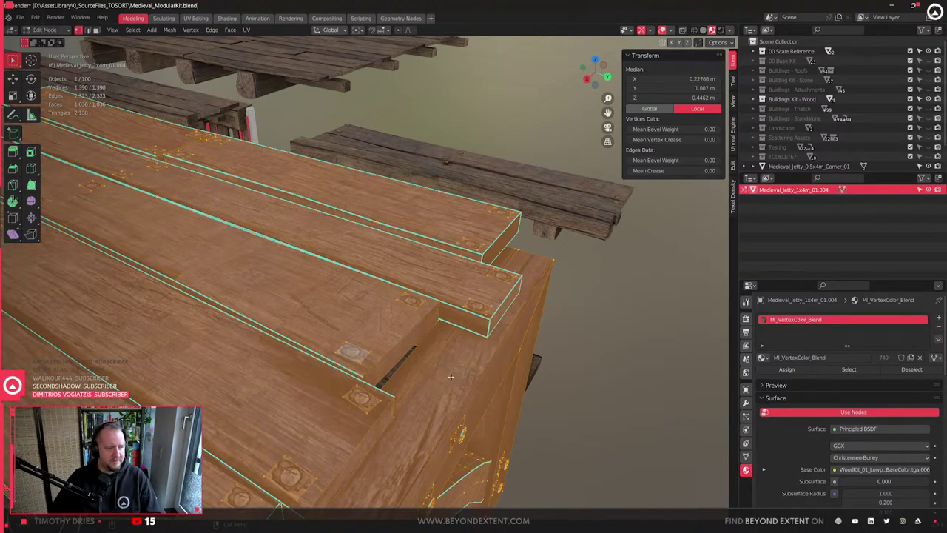
- Extend the recessed middle plank by moving its end face and two nail faces about 0.09 m along Y
{"action": "key", "text": "3"}
{"action": "left_click", "coordinate": [407, 337]}
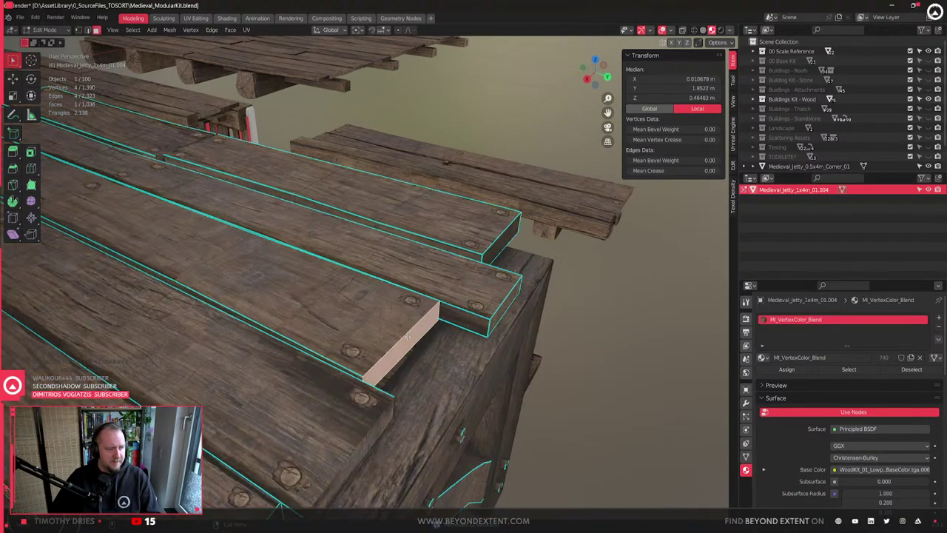
{"action": "left_click", "coordinate": [345, 354], "text": "shift"}
{"action": "left_click", "coordinate": [412, 300], "text": "shift"}
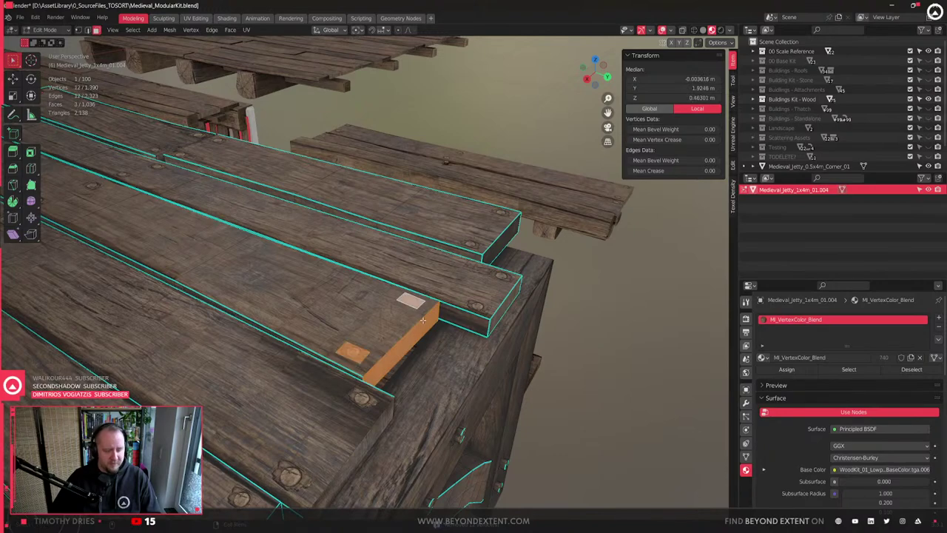
{"action": "key", "text": "g"}
{"action": "key", "text": "y"}
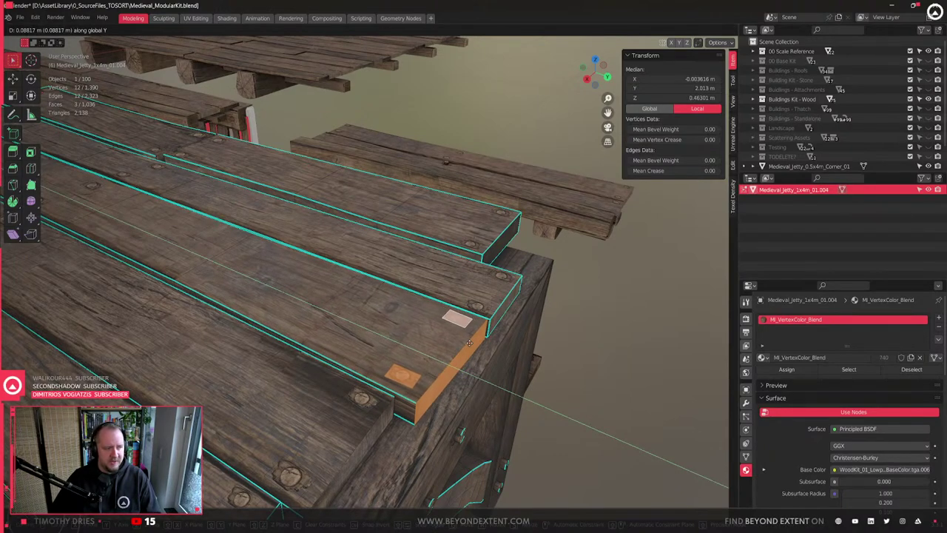
{"action": "left_click", "coordinate": [472, 342]}
- Extend the plank second from the front edge by moving its end face and both nail faces along Y
{"action": "middle_click_drag", "start_coordinate": [472, 341], "coordinate": [355, 330]}
{"action": "left_click", "coordinate": [338, 327]}
{"action": "left_click", "coordinate": [338, 326], "text": "shift"}
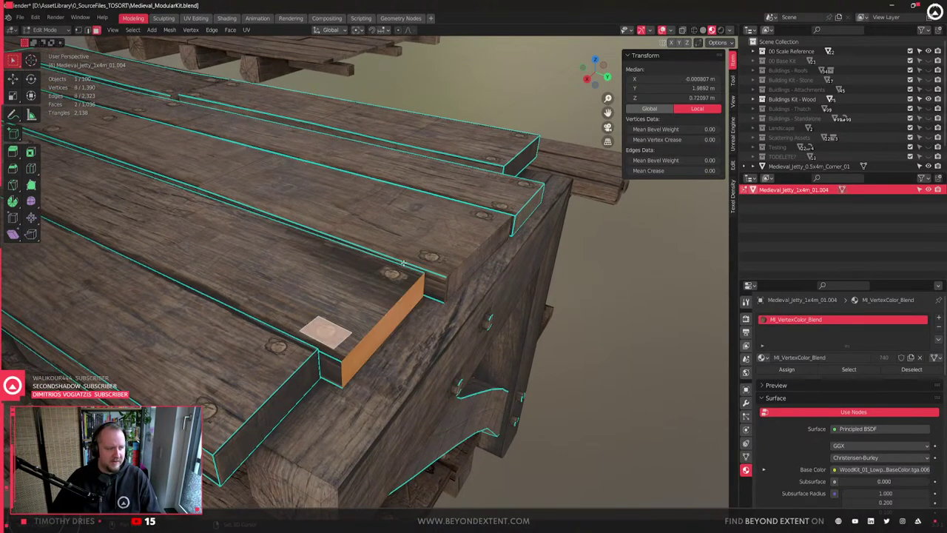
{"action": "left_click", "coordinate": [393, 272], "text": "shift"}
{"action": "key", "text": "g"}
{"action": "key", "text": "y"}
{"action": "left_click", "coordinate": [421, 281]}
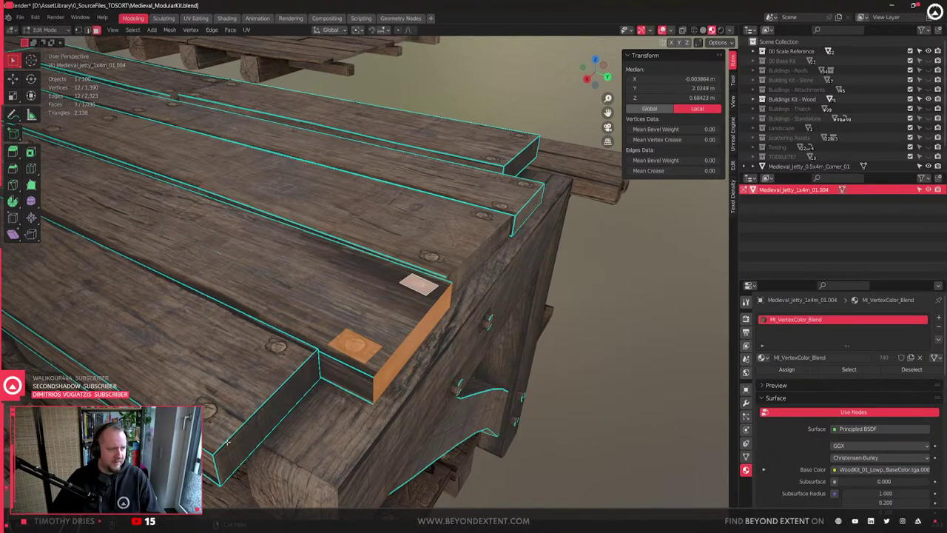
- Extend the front-edge plank along Y by moving its end face together with both nail faces
{"action": "left_click", "coordinate": [277, 405]}
{"action": "left_click", "coordinate": [278, 347], "text": "shift"}
{"action": "key", "text": "g"}
{"action": "key", "text": "y"}
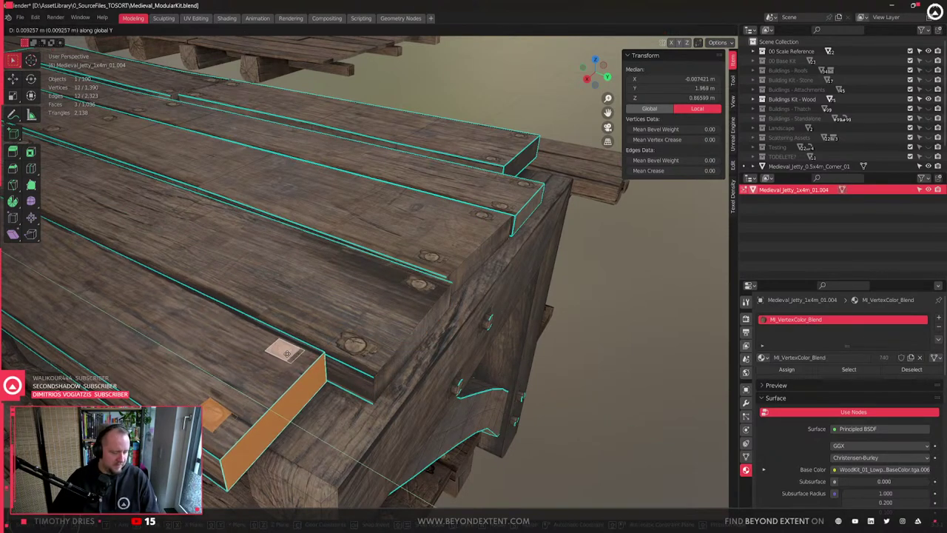
{"action": "left_click", "coordinate": [330, 370]}
- Move the rearmost plank's end face and two nail faces outward along Y and return to Object Mode
{"action": "left_click", "coordinate": [520, 158]}
{"action": "left_click", "coordinate": [491, 160], "text": "shift"}
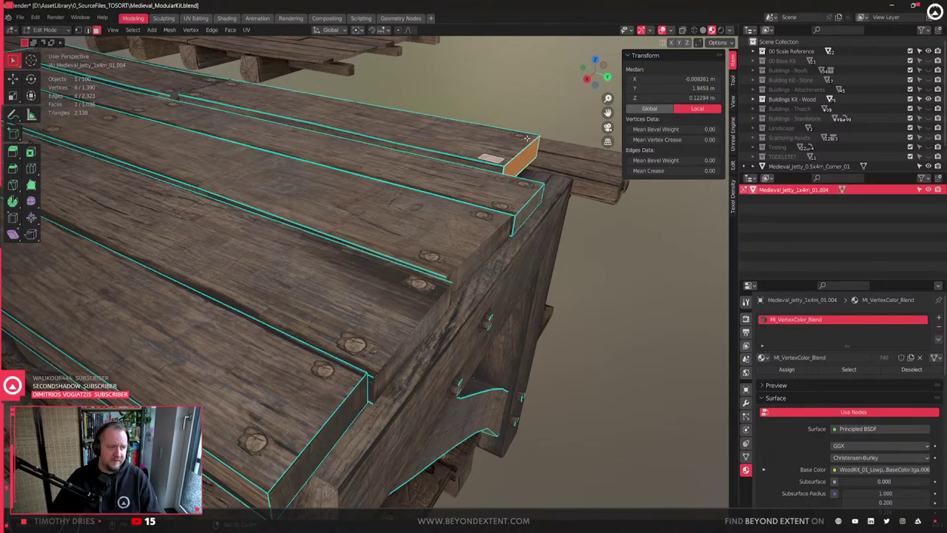
{"action": "left_click", "coordinate": [522, 136], "text": "shift"}
{"action": "key", "text": "g"}
{"action": "key", "text": "y"}
{"action": "left_click", "coordinate": [551, 144]}
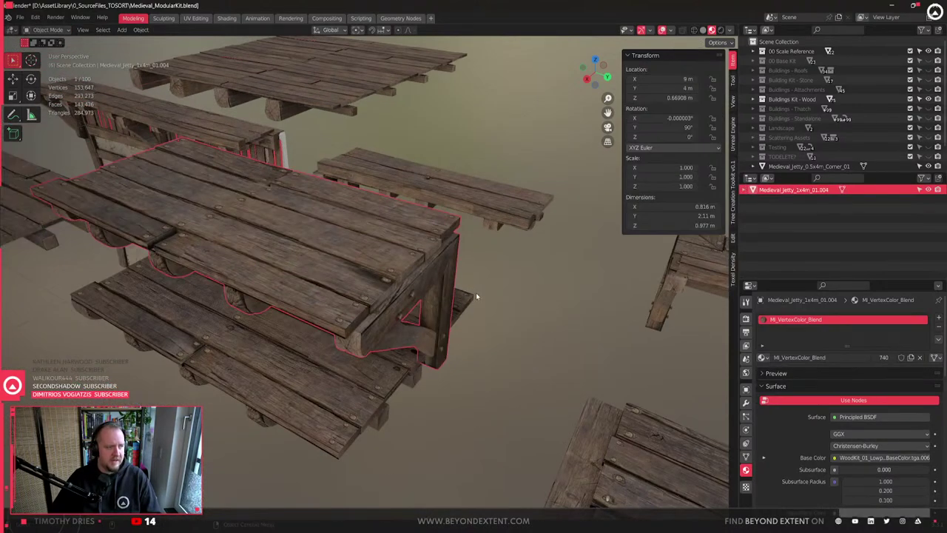
- Rename the raised shortened jetty to Medieval_Jetty_1x2m_01
{"action": "middle_click_drag", "start_coordinate": [476, 292], "coordinate": [307, 307]}
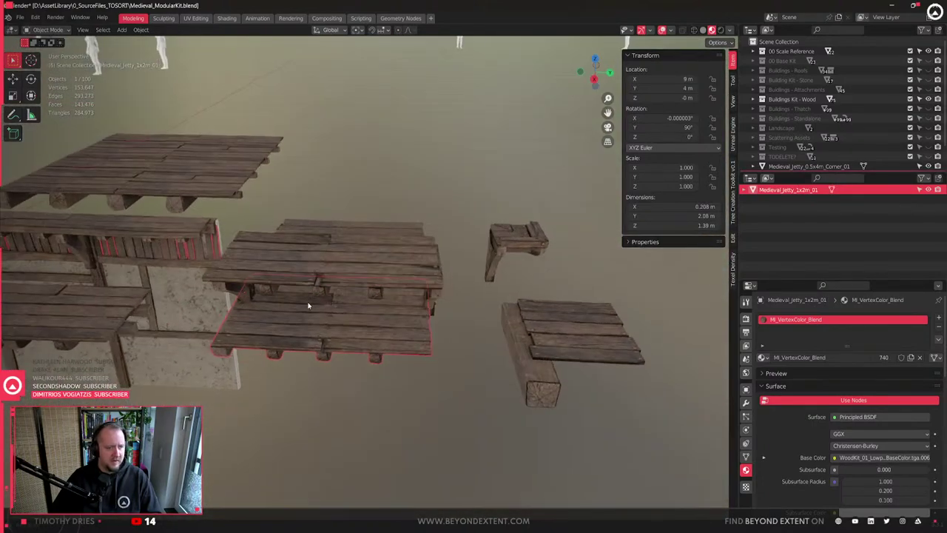
{"action": "left_click", "coordinate": [338, 252]}
{"action": "double_click", "coordinate": [788, 189]}
{"action": "type", "text": "Medieval_Jetty_1x2m_01"}
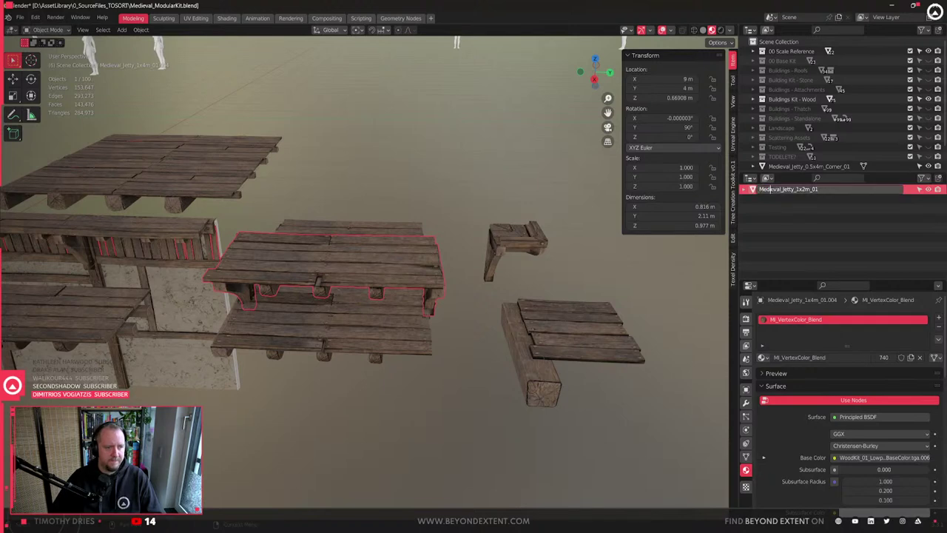
{"action": "key", "text": "Return"}
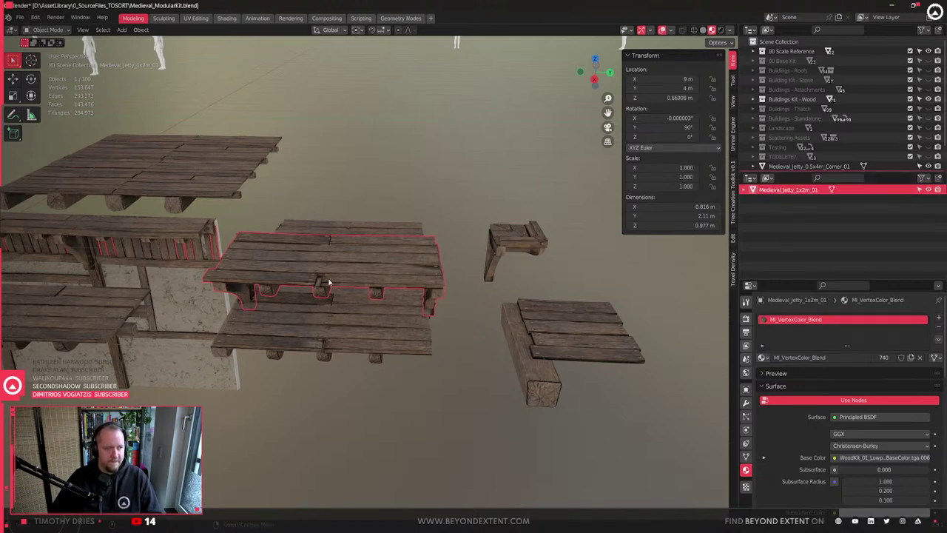
- Delete the old 1x2m jetty underneath and lower the new jetty about 0.669 m along Z to height 0
{"action": "key", "text": "x"}
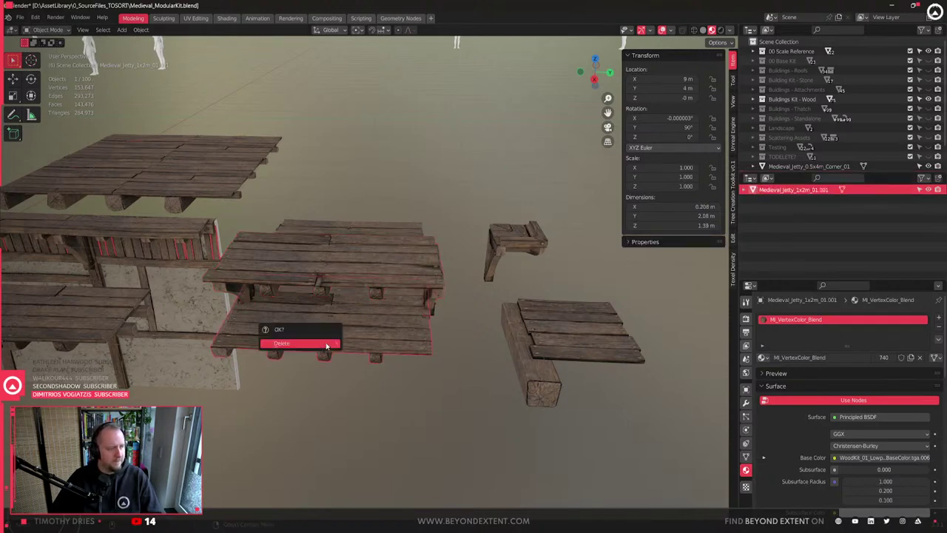
{"action": "left_click", "coordinate": [325, 342]}
{"action": "left_click", "coordinate": [318, 293]}
{"action": "middle_click_drag", "start_coordinate": [318, 295], "coordinate": [390, 268]}
{"action": "key", "text": "g"}
{"action": "key", "text": "x"}
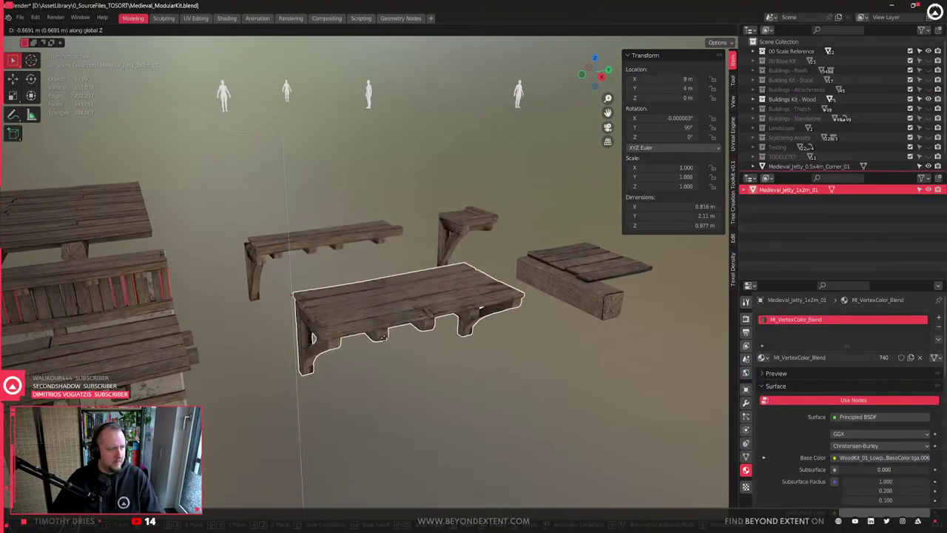
{"action": "left_click", "coordinate": [341, 313]}
- Narrow the gap in the split front plank by moving one end face and its two nail faces about 0.045 m along Y
{"action": "scroll", "coordinate": [341, 314], "scroll_direction": "up", "scroll_amount": 3}
{"action": "middle_click_drag", "start_coordinate": [524, 376], "coordinate": [573, 341]}
{"action": "scroll", "coordinate": [572, 341], "scroll_direction": "up", "scroll_amount": 2}
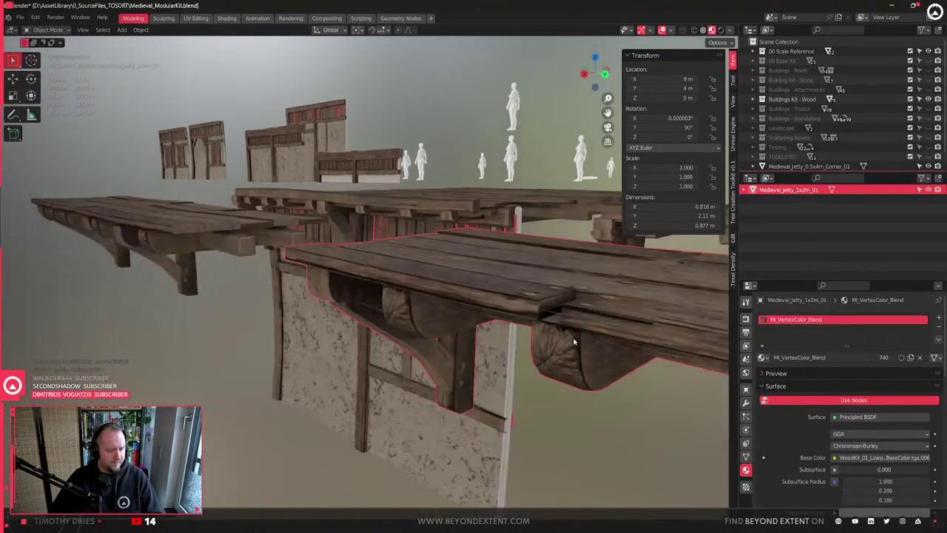
{"action": "middle_click_drag", "start_coordinate": [475, 334], "coordinate": [495, 376]}
{"action": "key", "text": "Tab"}
{"action": "left_click", "coordinate": [526, 342]}
{"action": "left_click", "coordinate": [407, 363], "text": "shift"}
{"action": "left_click", "coordinate": [456, 351], "text": "shift"}
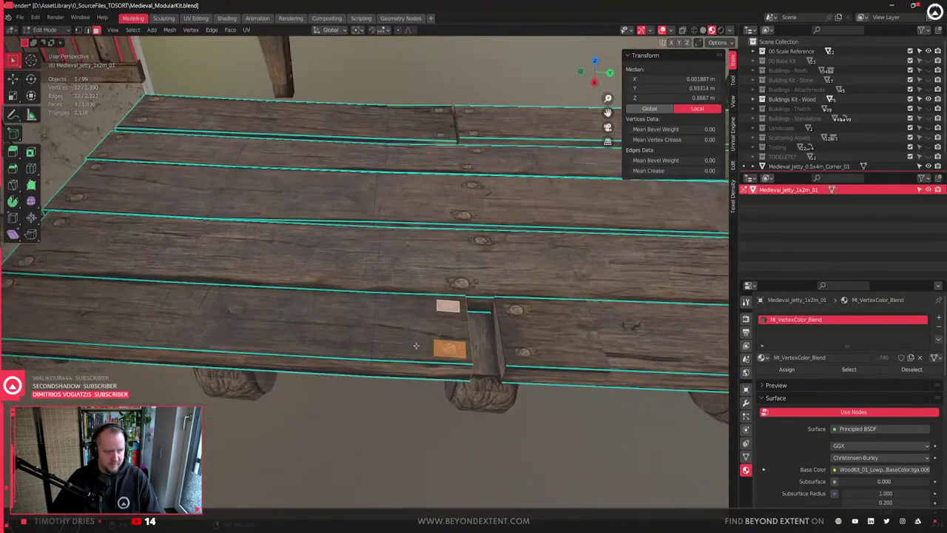
{"action": "scroll", "coordinate": [481, 363], "scroll_direction": "up", "scroll_amount": 1}
{"action": "key", "text": "g"}
{"action": "key", "text": "y"}
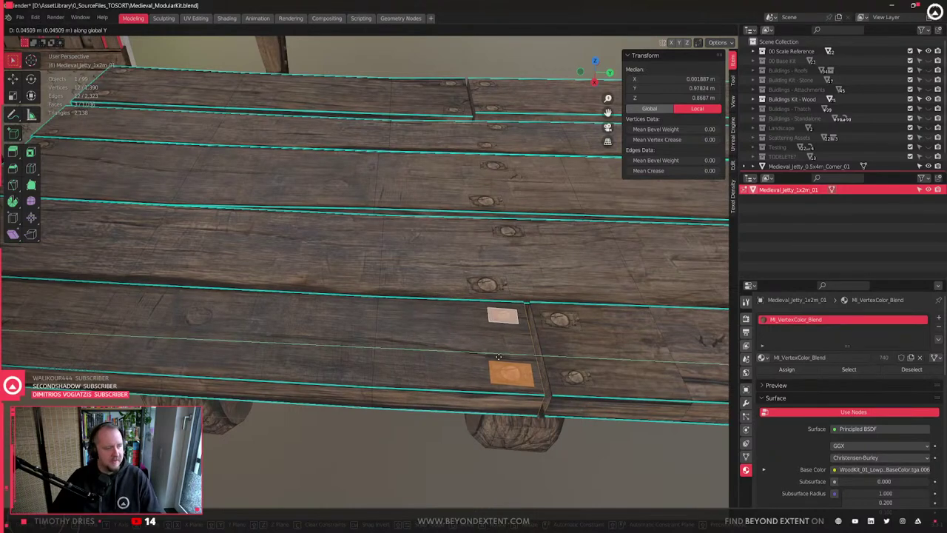
{"action": "left_click", "coordinate": [500, 357]}
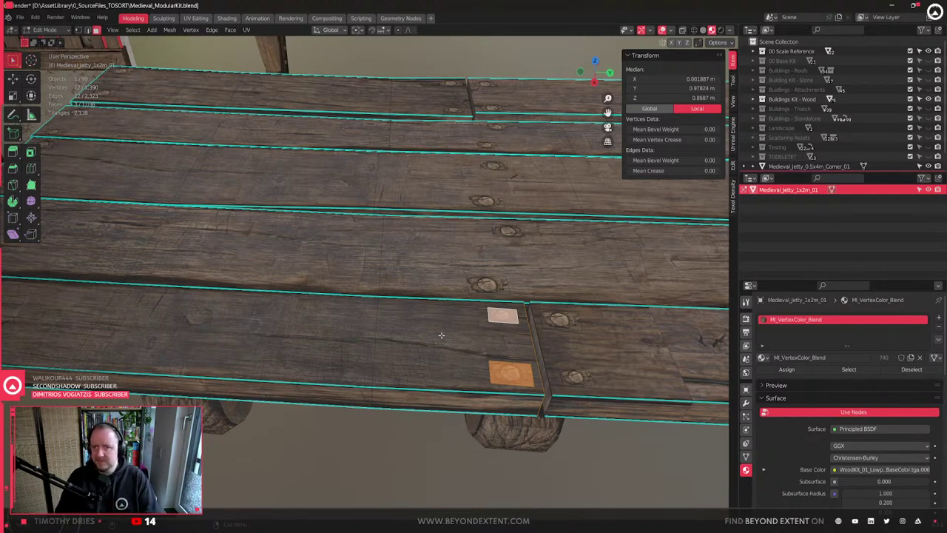
- Inspect the jetty's rear plank joint in Edit Mode and its plank ends in Object Mode
{"action": "scroll", "coordinate": [459, 318], "scroll_direction": "down", "scroll_amount": 4}
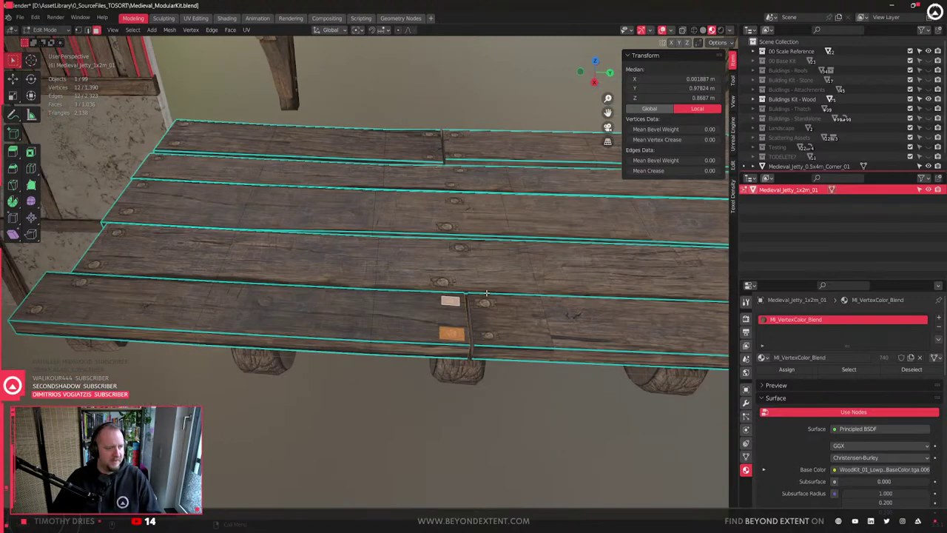
{"action": "middle_click_drag", "start_coordinate": [485, 287], "coordinate": [459, 337], "text": "shift"}
{"action": "scroll", "coordinate": [394, 201], "scroll_direction": "up", "scroll_amount": 3}
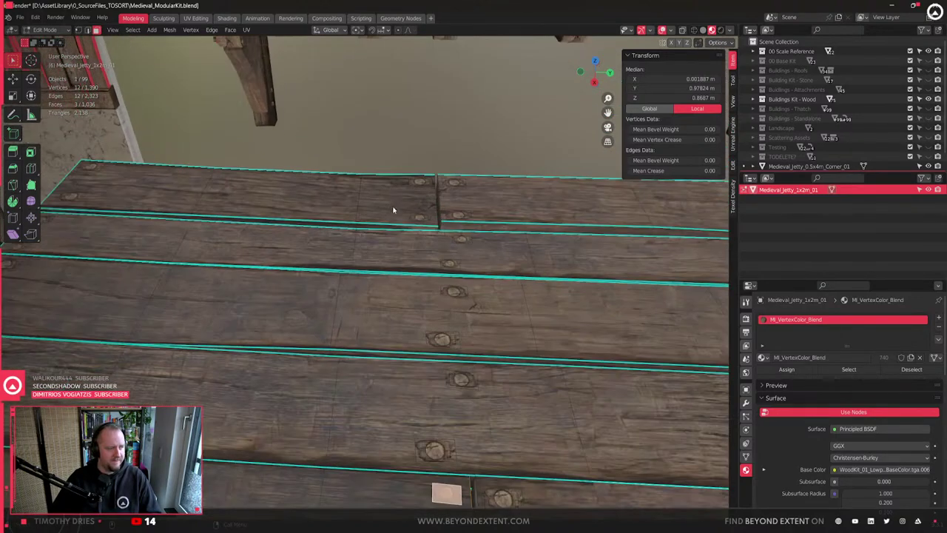
{"action": "key", "text": "Tab"}
{"action": "scroll", "coordinate": [393, 210], "scroll_direction": "down", "scroll_amount": 6}
{"action": "scroll", "coordinate": [412, 321], "scroll_direction": "up", "scroll_amount": 5}
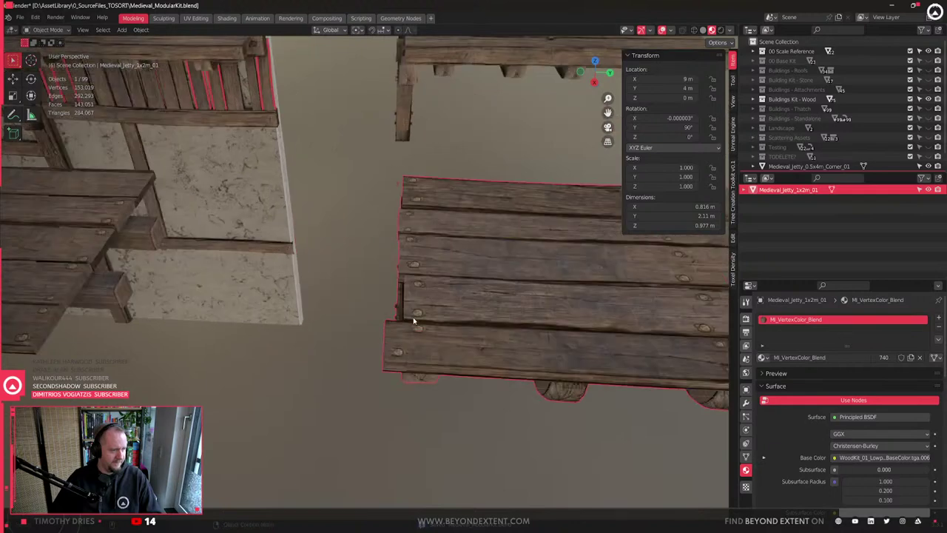
- Shorten the jetty's protruding front plank by moving its end face about 0.045 m inward along Y
{"action": "key", "text": "Tab"}
{"action": "middle_click_drag", "start_coordinate": [372, 364], "coordinate": [430, 341]}
{"action": "left_click", "coordinate": [428, 341]}
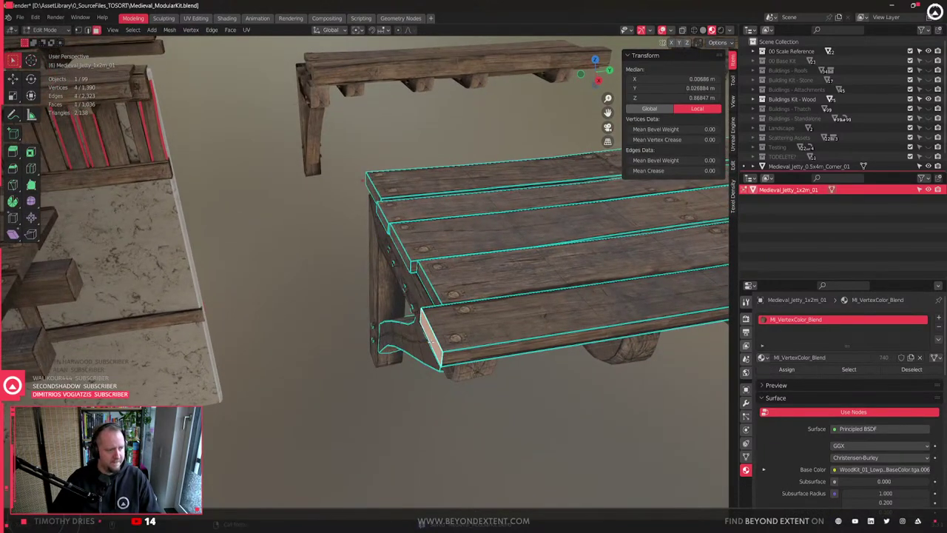
{"action": "key", "text": "g"}
{"action": "key", "text": "y"}
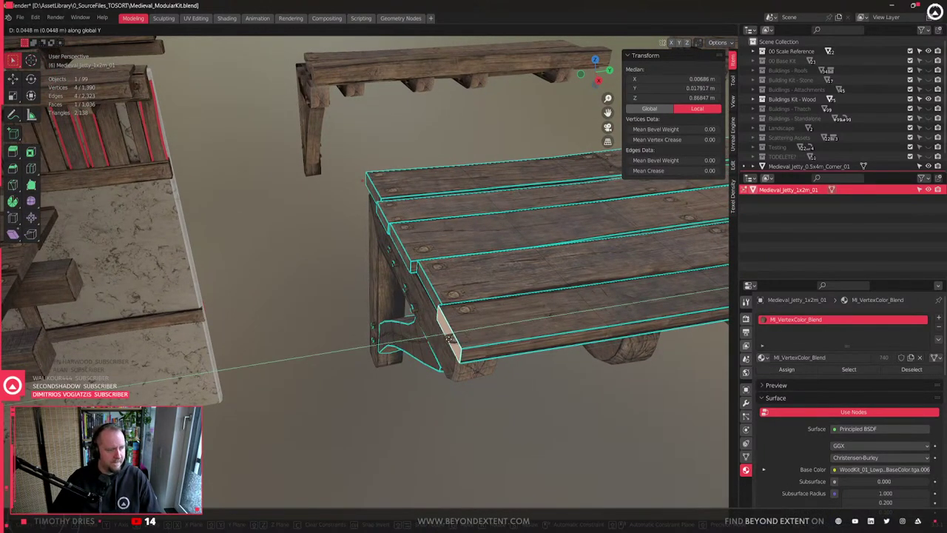
{"action": "left_click", "coordinate": [452, 339]}
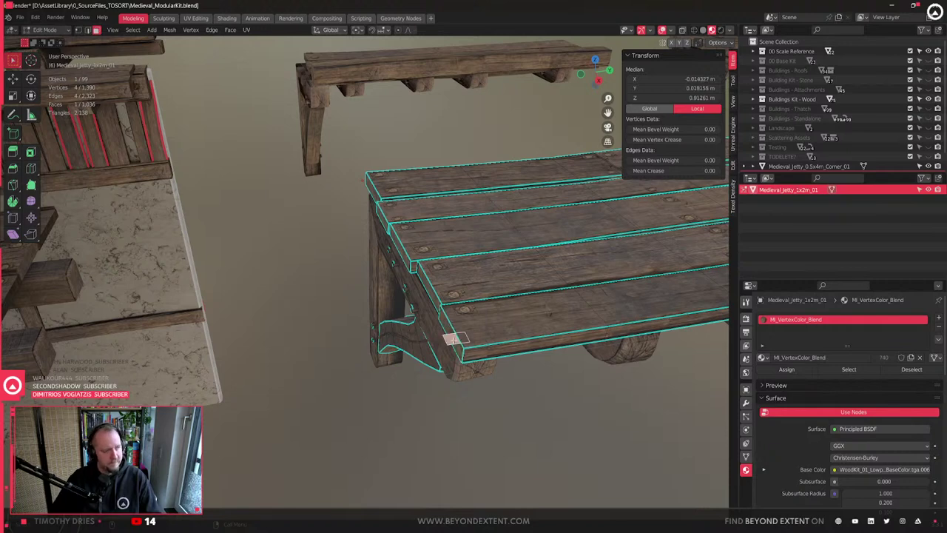
- Move the nail head at the shortened plank's end along Y so it sits on the plank, and leave Edit Mode
{"action": "key", "text": "g"}
{"action": "key", "text": "y"}
{"action": "left_click", "coordinate": [475, 336]}
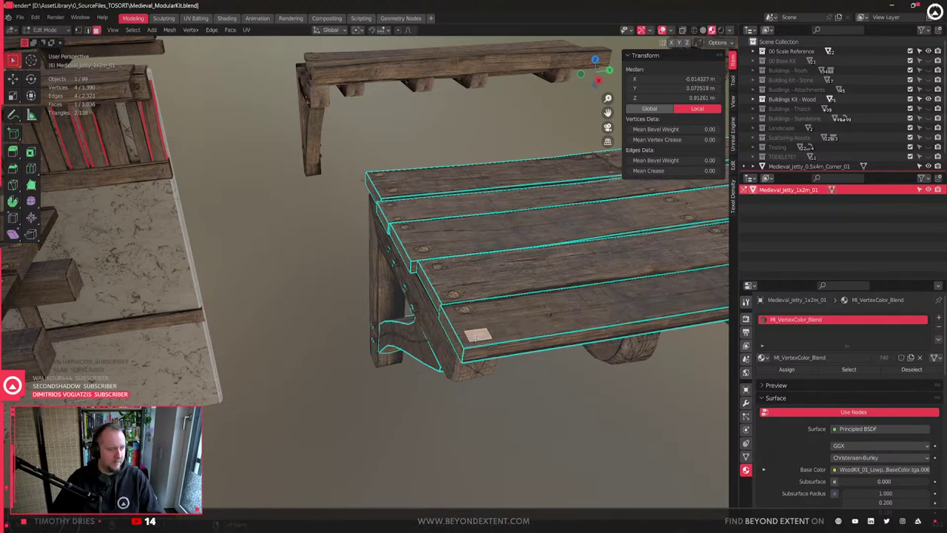
{"action": "key", "text": "Tab"}
- Reselect the 1x2 m jetty, frame it and examine its underside beams and supports
{"action": "scroll", "coordinate": [471, 339], "scroll_direction": "down", "scroll_amount": 4}
{"action": "middle_click_drag", "start_coordinate": [471, 339], "coordinate": [448, 342]}
{"action": "left_click", "coordinate": [177, 291]}
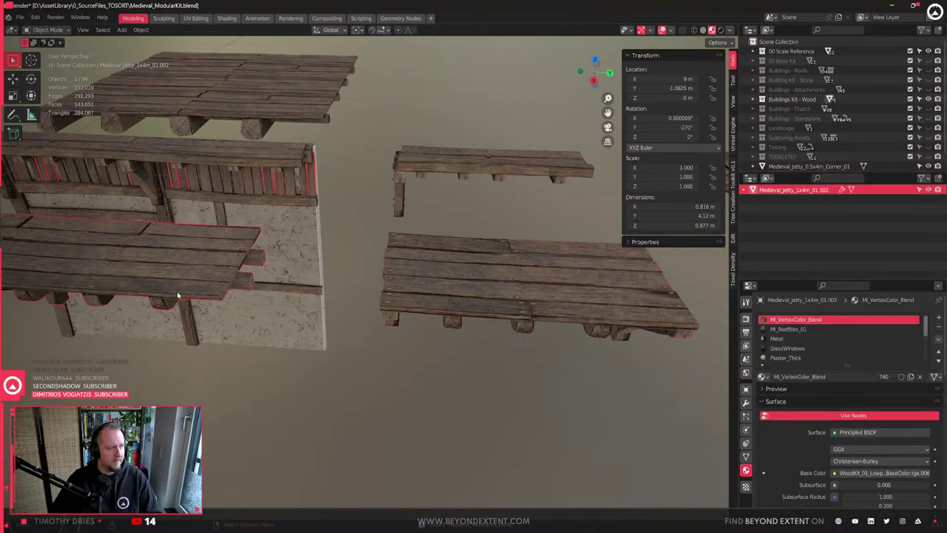
{"action": "middle_click_drag", "start_coordinate": [177, 292], "coordinate": [407, 296], "text": "shift"}
{"action": "scroll", "coordinate": [407, 296], "scroll_direction": "down", "scroll_amount": 4}
{"action": "left_click", "coordinate": [614, 288]}
{"action": "key", "text": "KP_Decimal"}
{"action": "middle_click_drag", "start_coordinate": [438, 352], "coordinate": [500, 307]}
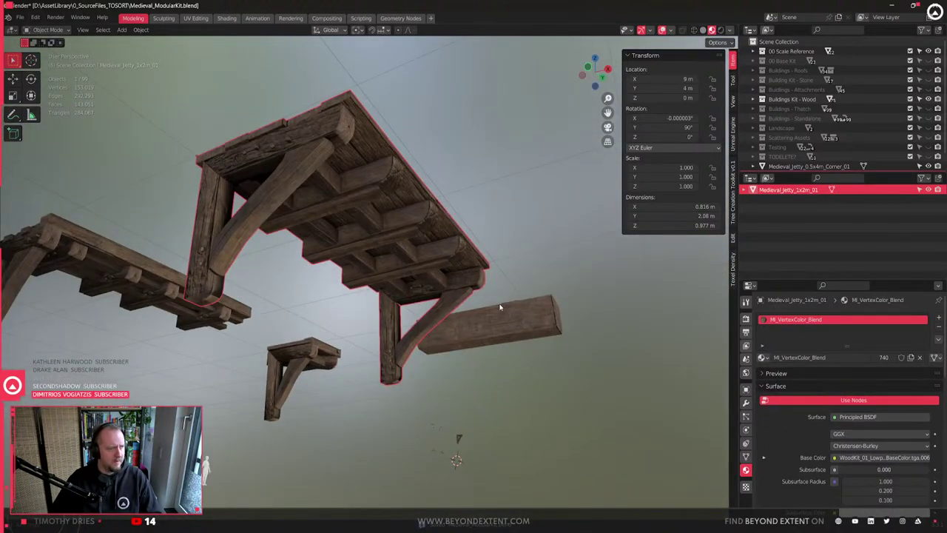
{"action": "middle_click_drag", "start_coordinate": [464, 277], "coordinate": [436, 311]}
{"action": "scroll", "coordinate": [419, 235], "scroll_direction": "up", "scroll_amount": 5}
- Select all sharp edges of the 1x2 m jetty mesh in Edit Mode
{"action": "key", "text": "Tab"}
{"action": "key", "text": "a"}
{"action": "middle_click_drag", "start_coordinate": [454, 218], "coordinate": [454, 219]}
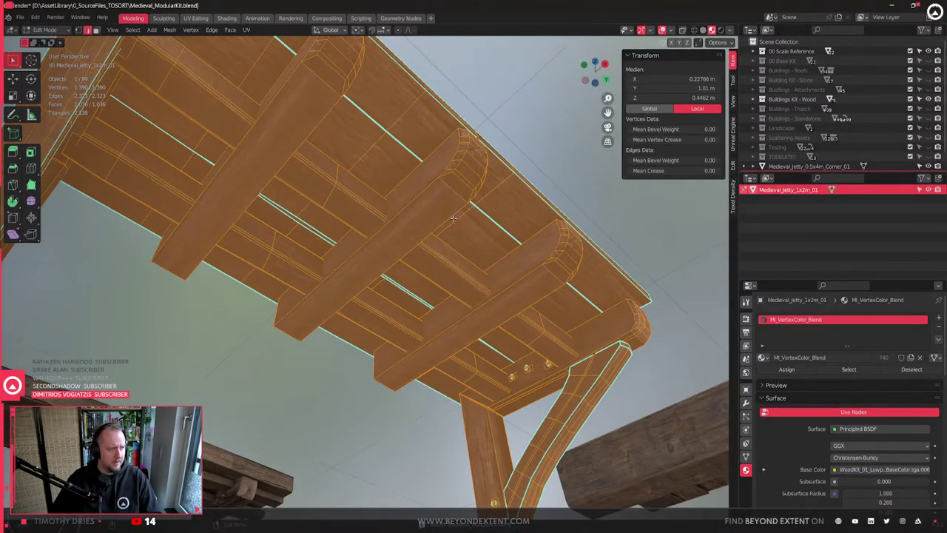
{"action": "left_click", "coordinate": [416, 194]}
{"action": "left_click", "coordinate": [133, 30]}
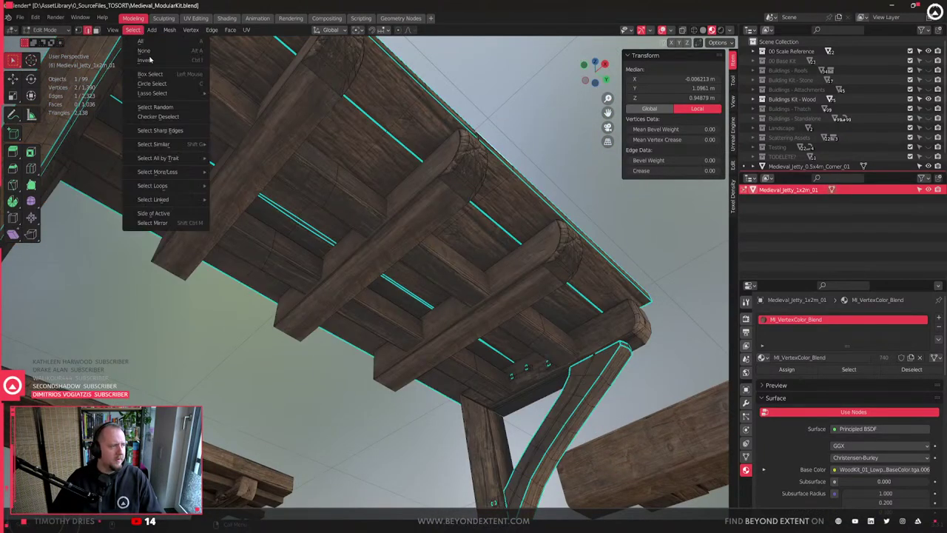
{"action": "left_click", "coordinate": [190, 131]}
{"action": "right_click", "coordinate": [509, 216]}
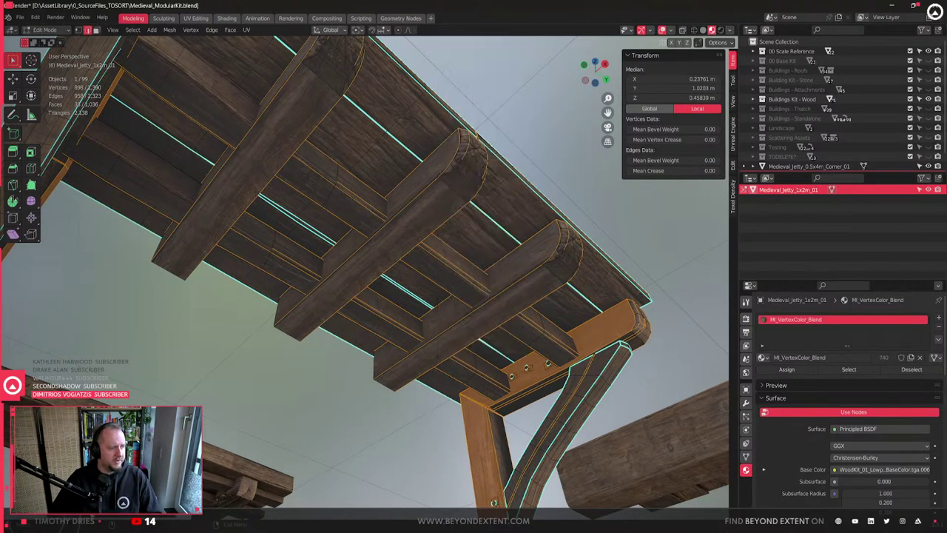
- Adjust the sharpness angle of the sharp-edge selection and mark the selected edges as sharp
{"action": "left_click_drag", "start_coordinate": [133, 498], "coordinate": [143, 497]}
{"action": "middle_click_drag", "start_coordinate": [481, 318], "coordinate": [447, 346]}
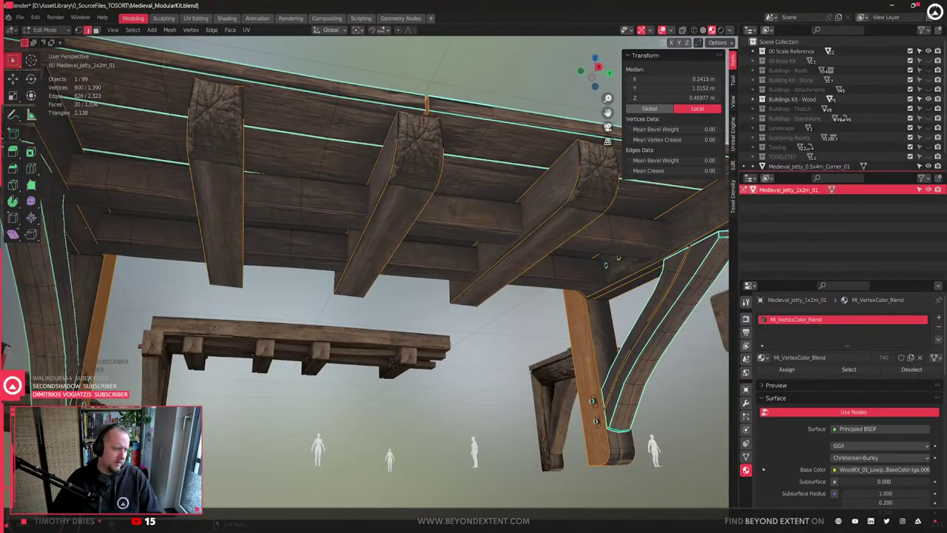
{"action": "left_click_drag", "start_coordinate": [143, 498], "coordinate": [140, 497]}
{"action": "key", "text": "shift+l"}
{"action": "key", "text": "shift+l"}
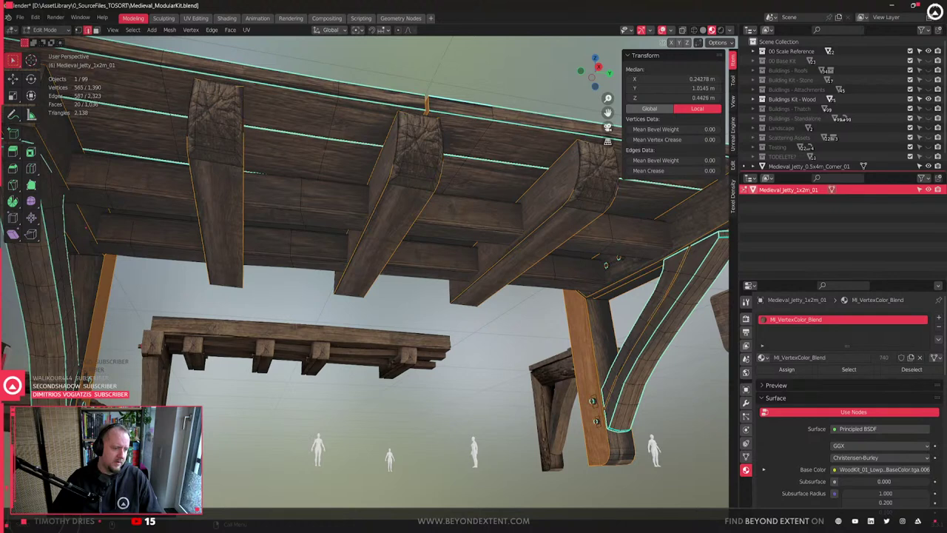
{"action": "left_click_drag", "start_coordinate": [139, 497], "coordinate": [138, 497]}
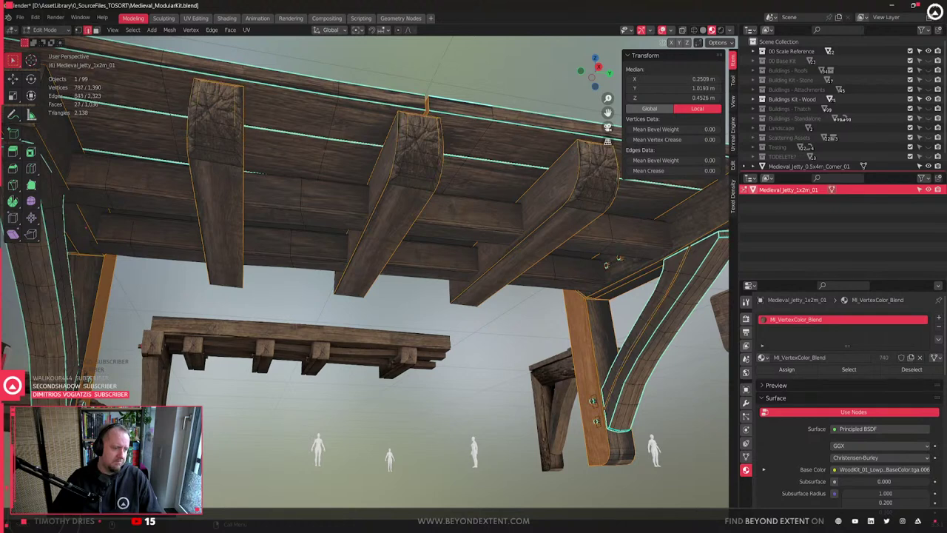
{"action": "right_click", "coordinate": [393, 205]}
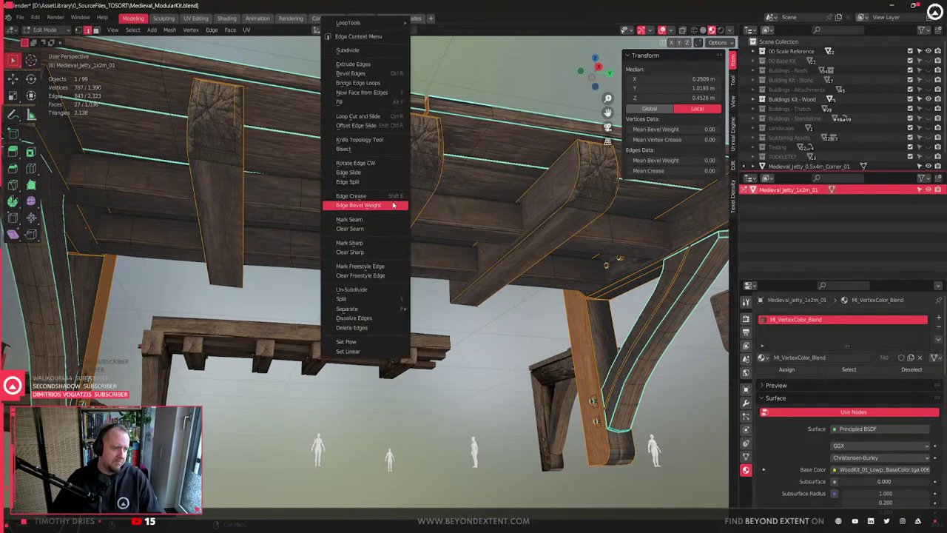
{"action": "left_click", "coordinate": [354, 243]}
- Clear the sharp marking from the inner edges on the rounded ends of the three middle cross beams, and return to Object Mode
{"action": "middle_click_drag", "start_coordinate": [464, 240], "coordinate": [518, 322]}
{"action": "scroll", "coordinate": [323, 209], "scroll_direction": "up", "scroll_amount": 3}
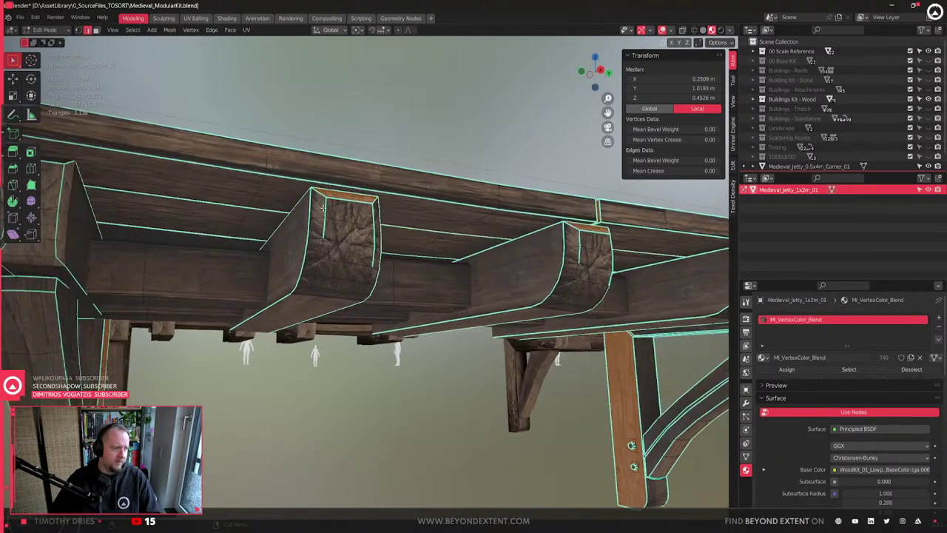
{"action": "key", "text": "a"}
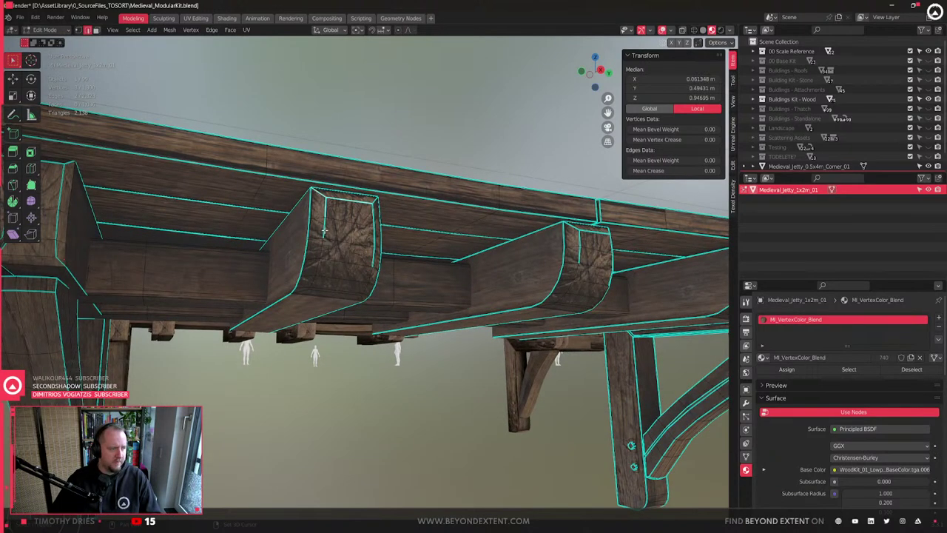
{"action": "left_click", "coordinate": [324, 231]}
{"action": "left_click", "coordinate": [374, 235], "text": "shift"}
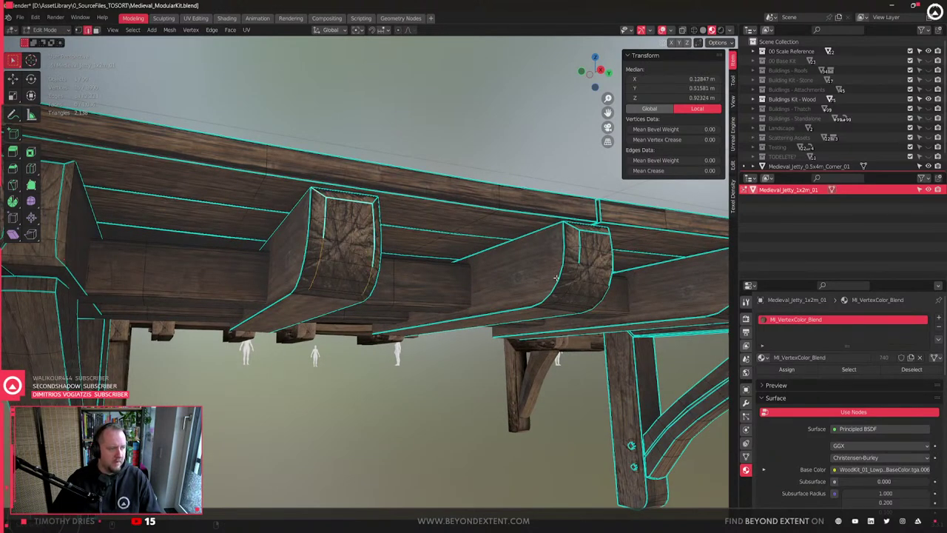
{"action": "left_click", "coordinate": [580, 254], "text": "alt+shift"}
{"action": "left_click", "coordinate": [588, 231], "text": "alt+shift"}
{"action": "left_click", "coordinate": [573, 226], "text": "alt+shift"}
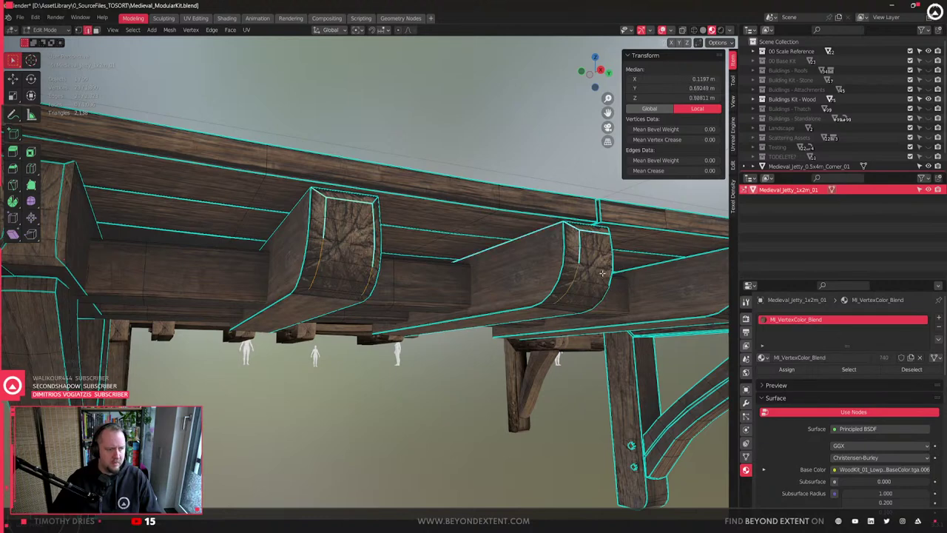
{"action": "middle_click_drag", "start_coordinate": [604, 273], "coordinate": [562, 259]}
{"action": "left_click", "coordinate": [533, 245], "text": "alt+shift"}
{"action": "left_click", "coordinate": [533, 210], "text": "alt+shift"}
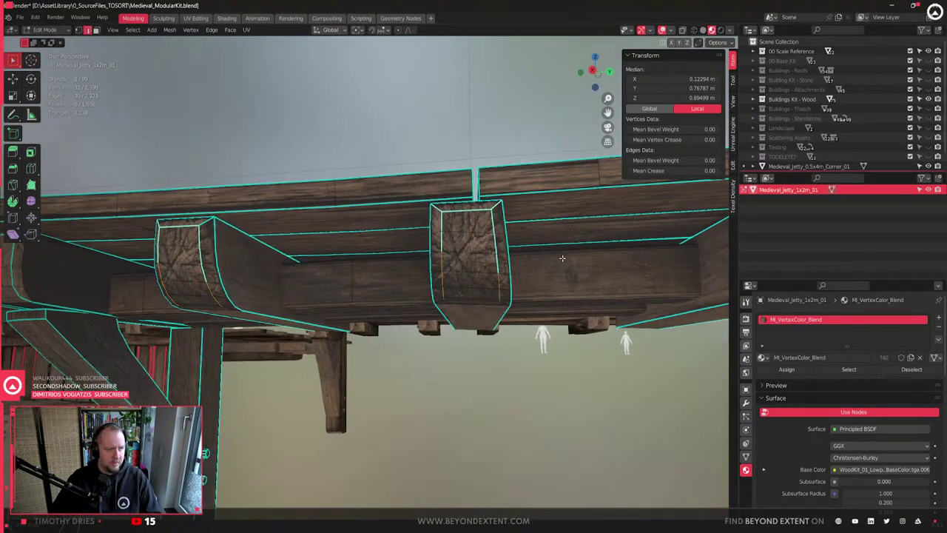
{"action": "left_click", "coordinate": [200, 242], "text": "shift"}
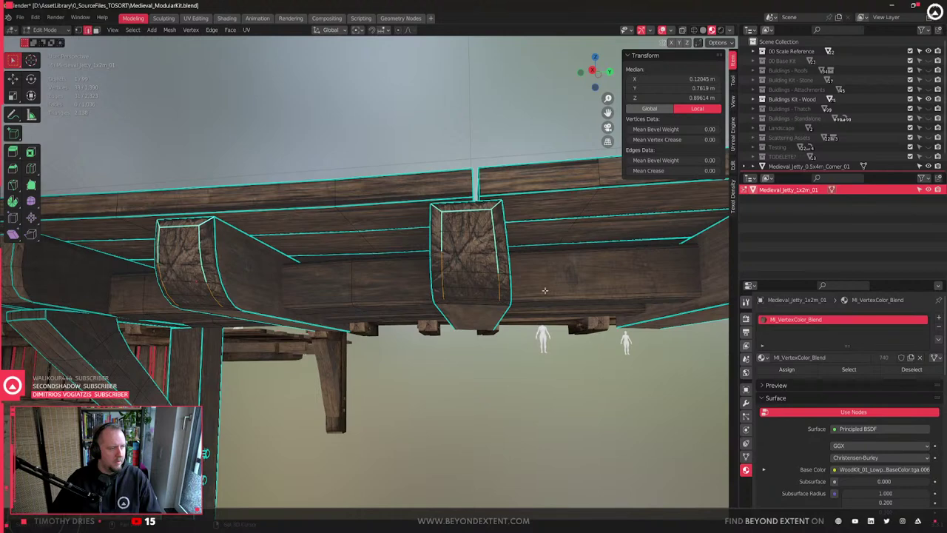
{"action": "middle_click_drag", "start_coordinate": [545, 290], "coordinate": [395, 266]}
{"action": "left_click", "coordinate": [399, 252], "text": "shift"}
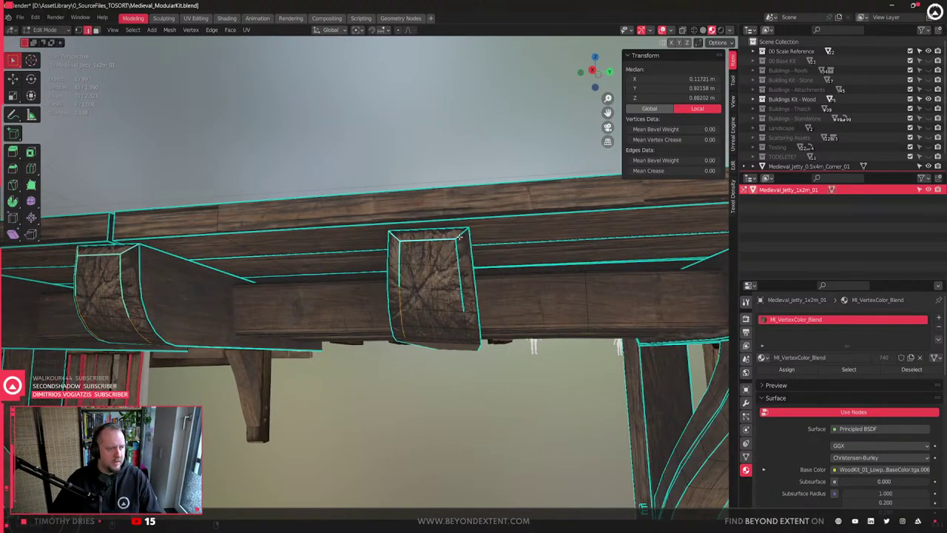
{"action": "left_click", "coordinate": [466, 293], "text": "shift"}
{"action": "right_click", "coordinate": [467, 293]}
{"action": "left_click", "coordinate": [467, 293]}
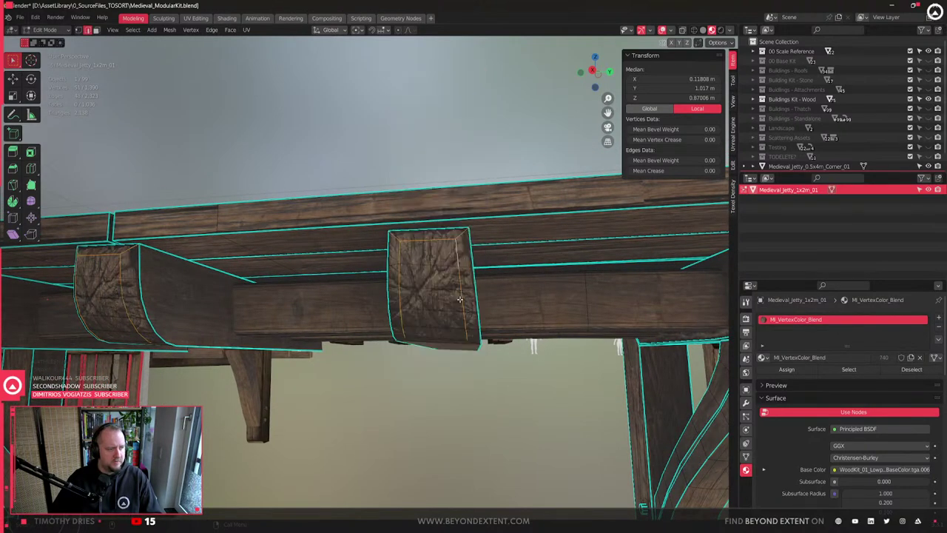
{"action": "middle_click_drag", "start_coordinate": [467, 293], "coordinate": [460, 298]}
{"action": "middle_click_drag", "start_coordinate": [678, 300], "coordinate": [655, 294]}
{"action": "key", "text": "Tab"}
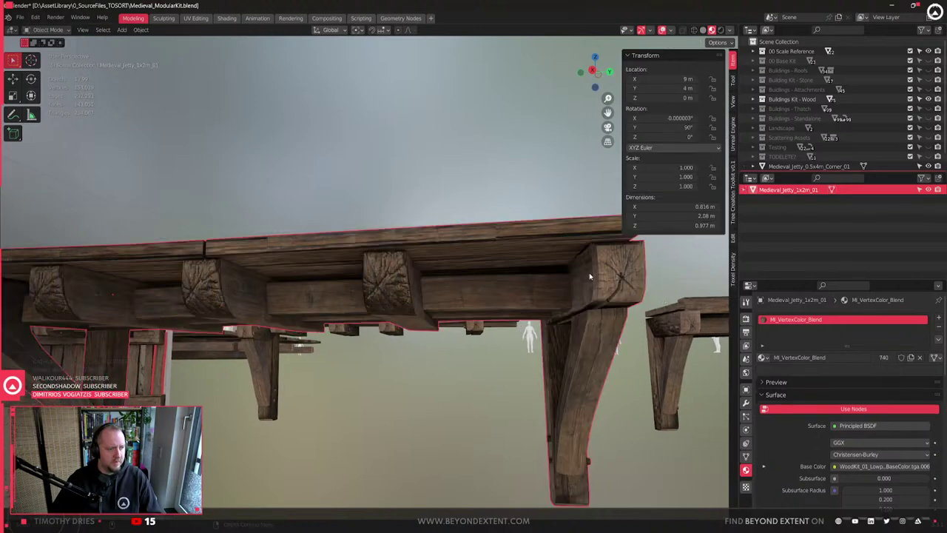
- Inspect the jetty's shading and geometry from above, below and the side with the curved brace
{"action": "middle_click_drag", "start_coordinate": [415, 283], "coordinate": [456, 287]}
{"action": "scroll", "coordinate": [456, 287], "scroll_direction": "down", "scroll_amount": 5}
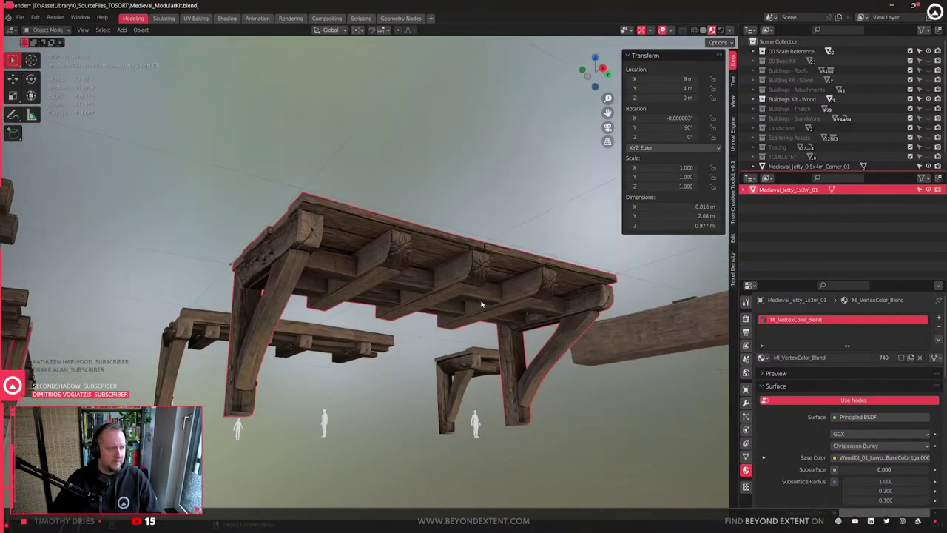
{"action": "middle_click_drag", "start_coordinate": [418, 254], "coordinate": [388, 348]}
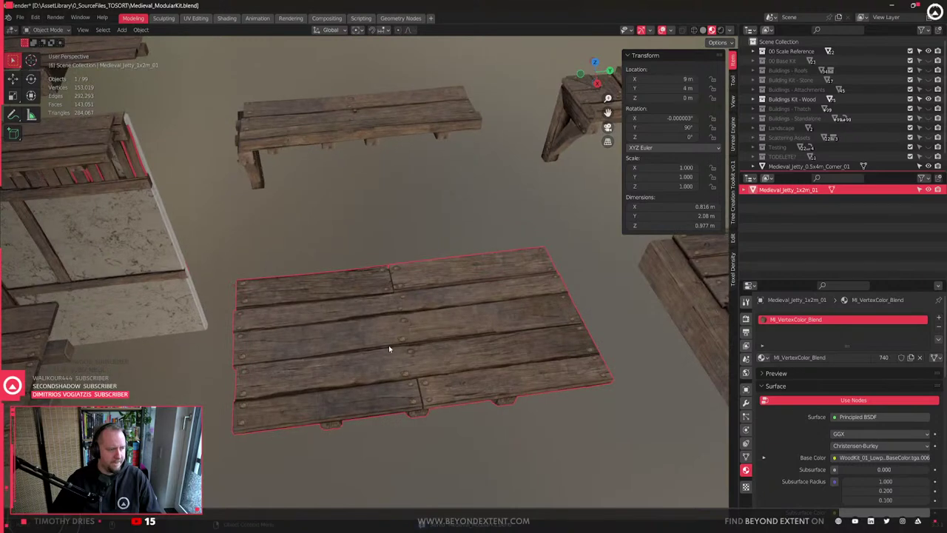
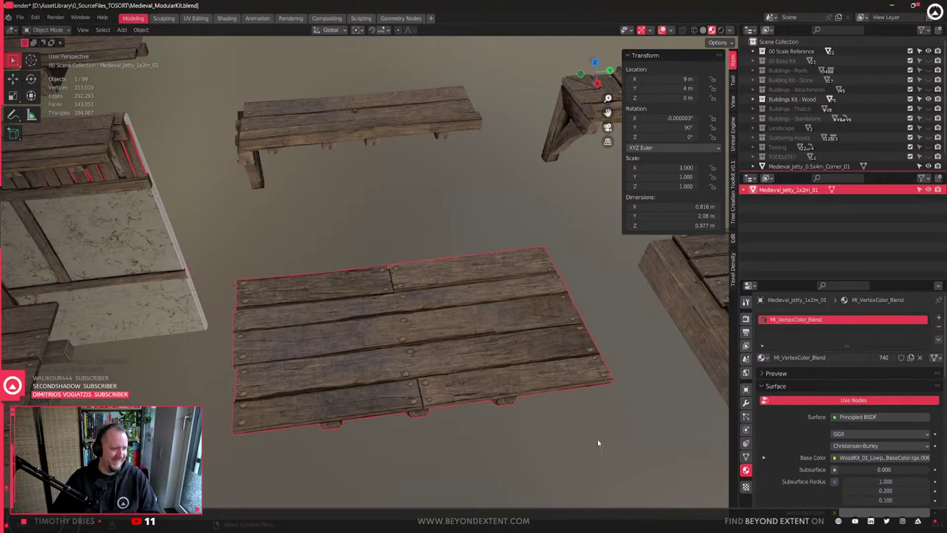
{"action": "middle_click_drag", "start_coordinate": [598, 442], "coordinate": [443, 303]}
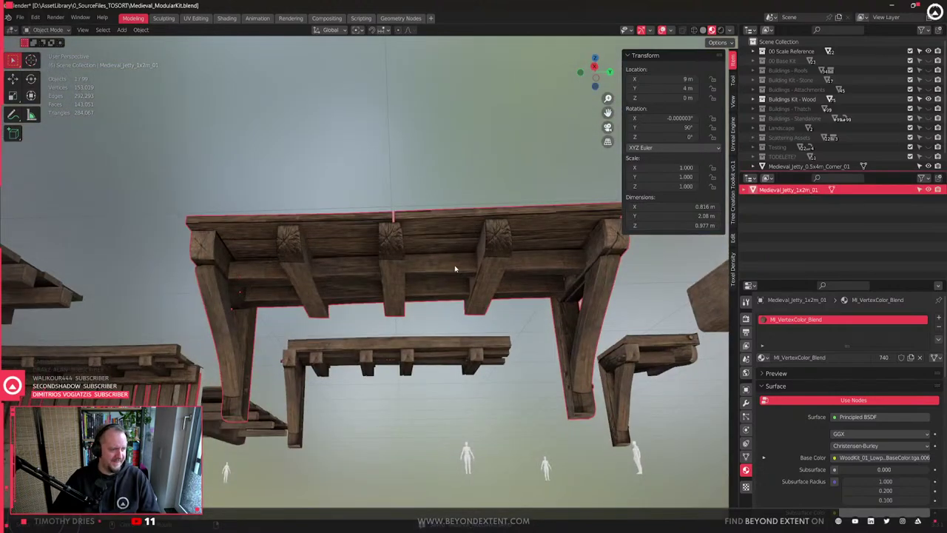
{"action": "middle_click_drag", "start_coordinate": [456, 268], "coordinate": [478, 158]}
{"action": "middle_click_drag", "start_coordinate": [382, 222], "coordinate": [429, 233]}
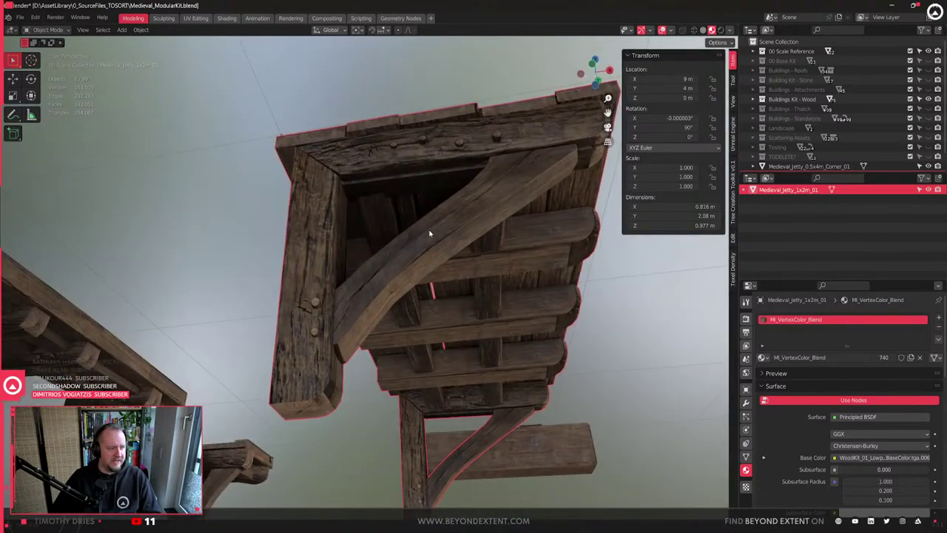
- Enter Edit Mode with face selection on the 1x2 m jetty, close up on the side post's two pegs
{"action": "scroll", "coordinate": [430, 233], "scroll_direction": "up", "scroll_amount": 3}
{"action": "middle_click_drag", "start_coordinate": [274, 352], "coordinate": [353, 319], "text": "shift"}
{"action": "key", "text": "Tab"}
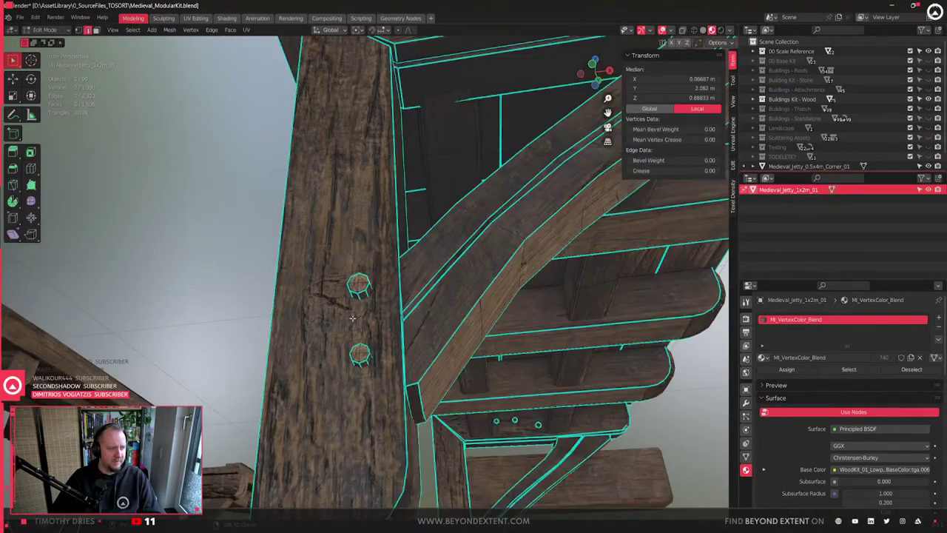
{"action": "key", "text": "shift+z"}
{"action": "key", "text": "shift+z"}
{"action": "key", "text": "3"}
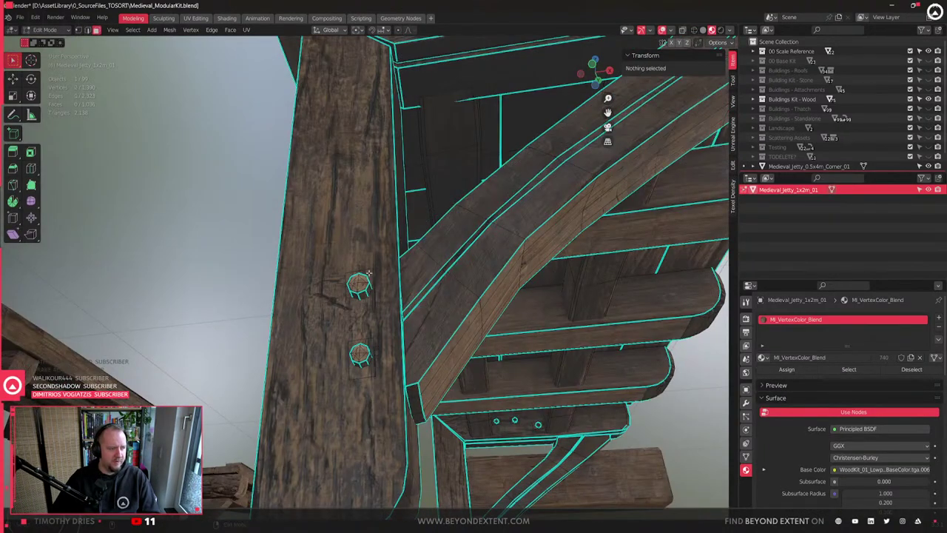
- Try to pick the faces of the side post's two pegs, switching between shaded and wireframe display
{"action": "left_click", "coordinate": [362, 305]}
{"action": "key", "text": "shift+z"}
{"action": "left_click", "coordinate": [367, 368]}
{"action": "key", "text": "shift+z"}
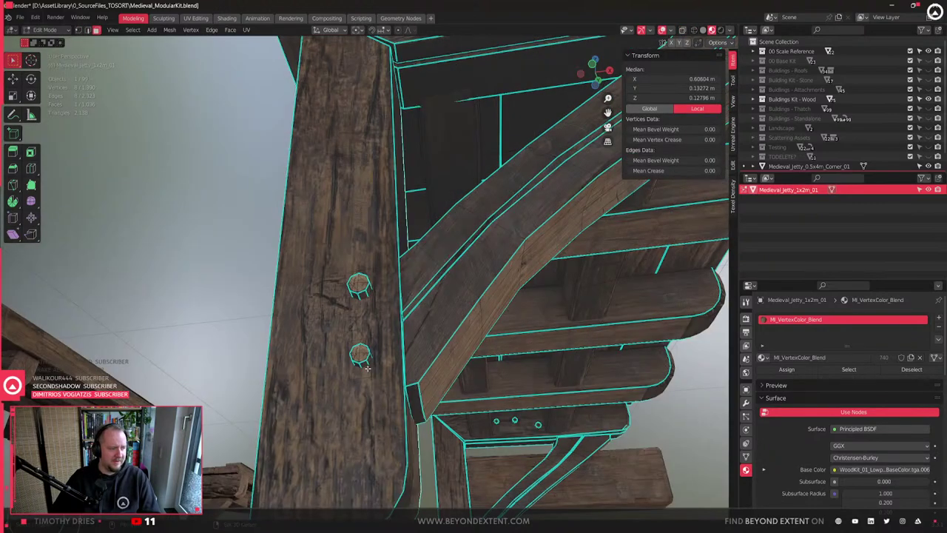
{"action": "left_click", "coordinate": [367, 368], "text": "shift"}
{"action": "key", "text": "shift+z"}
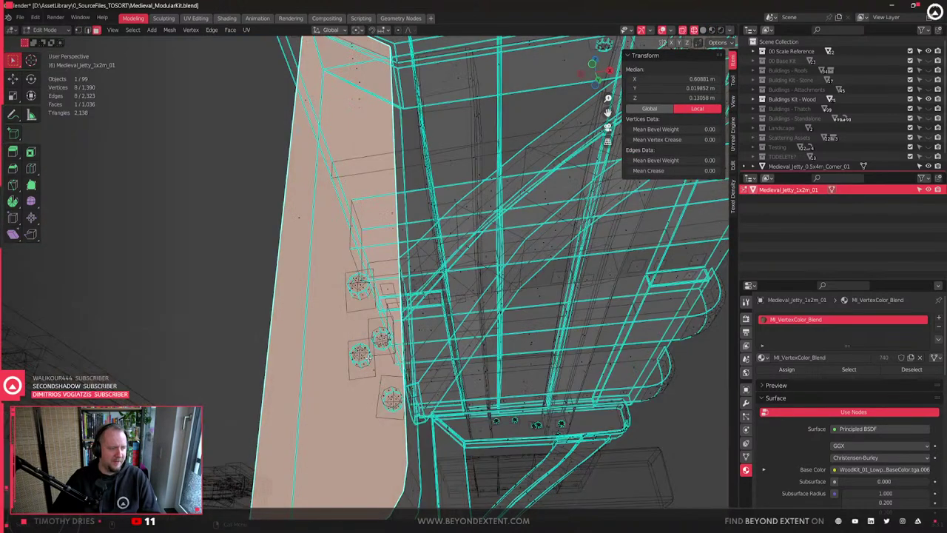
{"action": "left_click", "coordinate": [363, 358]}
{"action": "left_click", "coordinate": [362, 358]}
{"action": "middle_click_drag", "start_coordinate": [362, 358], "coordinate": [302, 361], "text": "shift"}
{"action": "scroll", "coordinate": [377, 354], "scroll_direction": "up", "scroll_amount": 4}
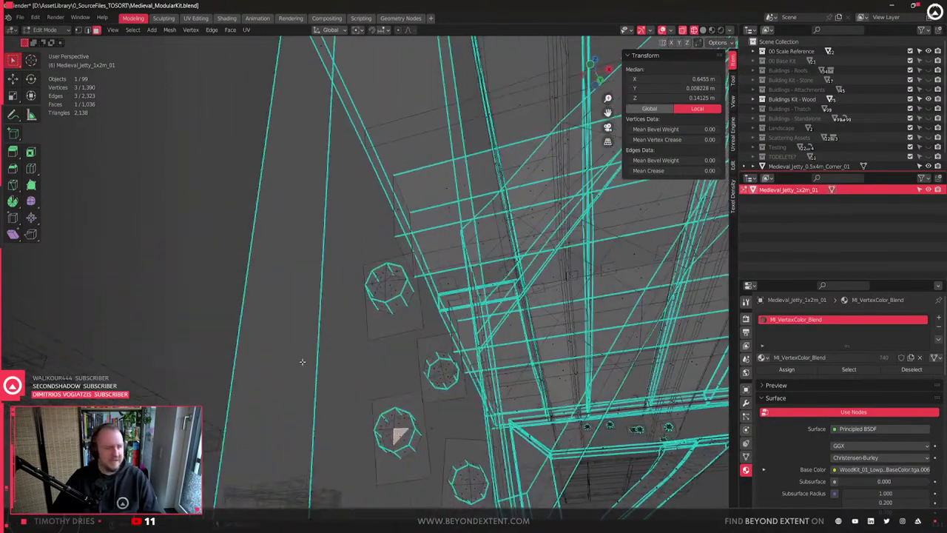
{"action": "left_click", "coordinate": [397, 289]}
{"action": "scroll", "coordinate": [398, 290], "scroll_direction": "down", "scroll_amount": 4}
{"action": "key", "text": "shift+z"}
{"action": "key", "text": "shift+z"}
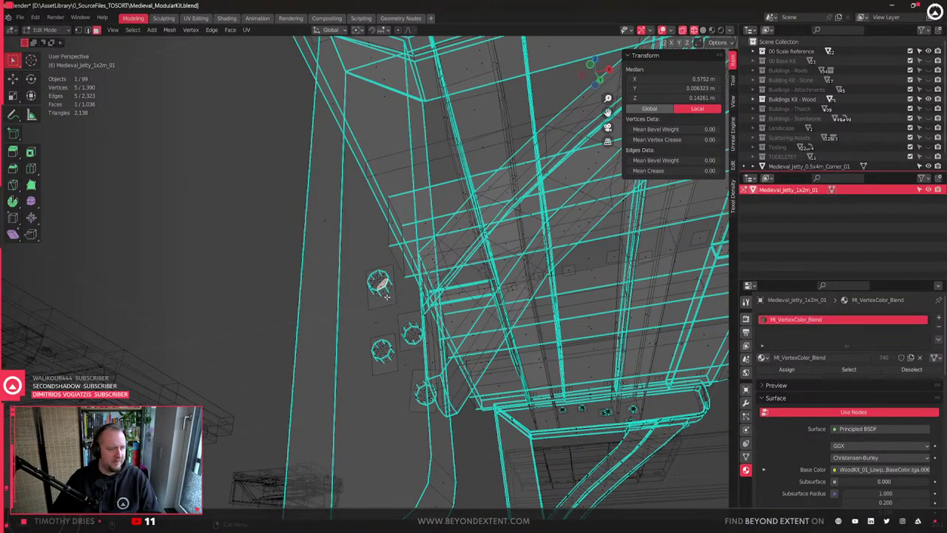
- Move the side post's lower peg and its backing face about 0.0005 m along negative Y
{"action": "middle_click_drag", "start_coordinate": [386, 296], "coordinate": [482, 260]}
{"action": "scroll", "coordinate": [419, 290], "scroll_direction": "up", "scroll_amount": 3}
{"action": "left_click", "coordinate": [452, 351]}
{"action": "left_click_drag", "start_coordinate": [423, 314], "coordinate": [476, 386]}
{"action": "key", "text": "shift+z"}
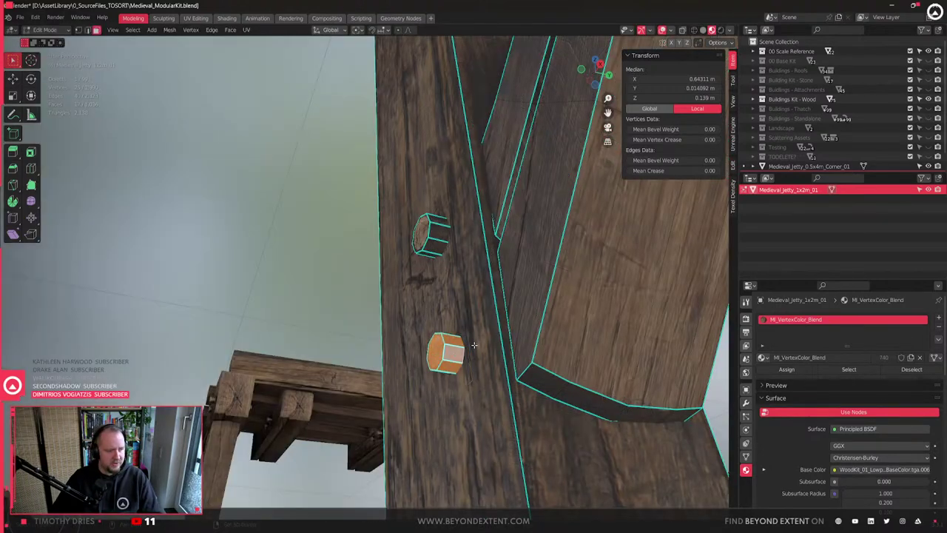
{"action": "key", "text": "g"}
{"action": "key", "text": "y"}
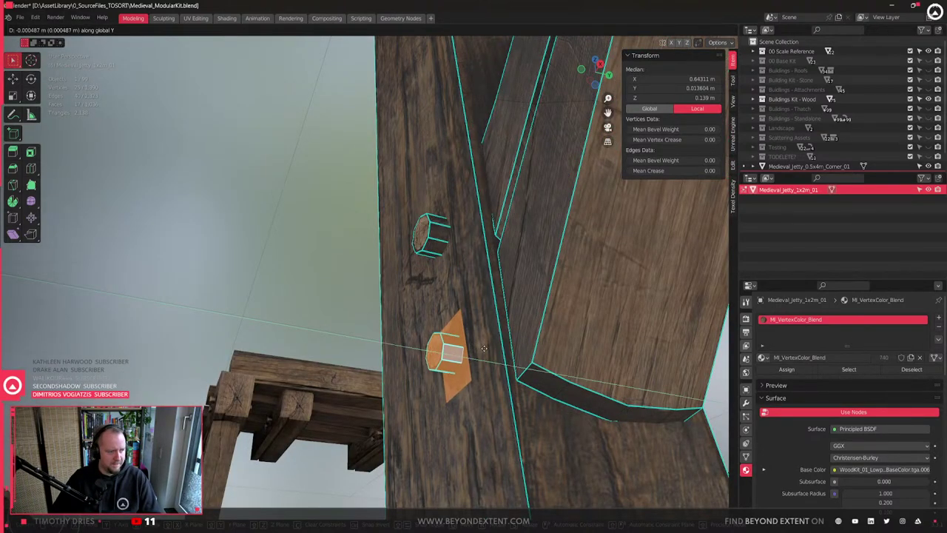
{"action": "left_click", "coordinate": [484, 349]}
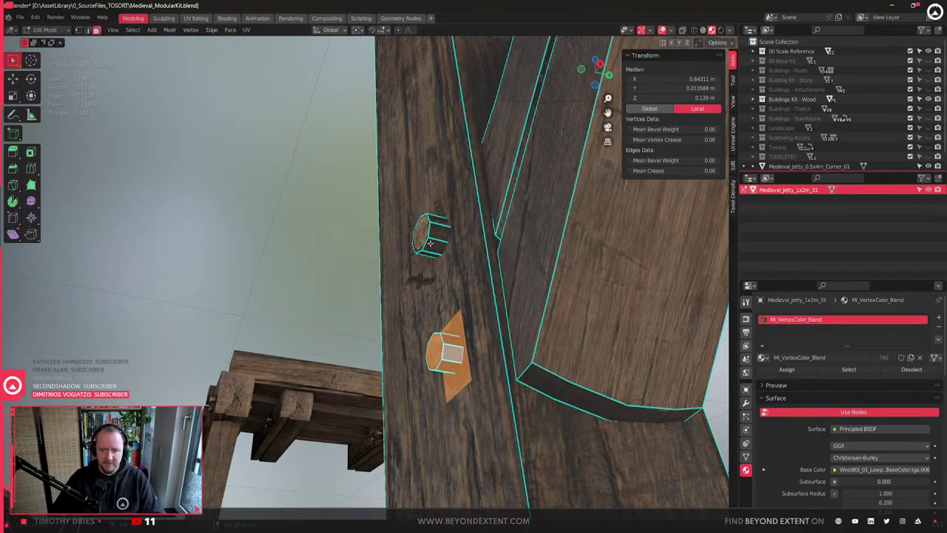
- Move the side post's upper peg and its backing face about 0.001 m along negative Y
{"action": "key", "text": "shift+z"}
{"action": "left_click_drag", "start_coordinate": [404, 194], "coordinate": [470, 286]}
{"action": "key", "text": "shift+z"}
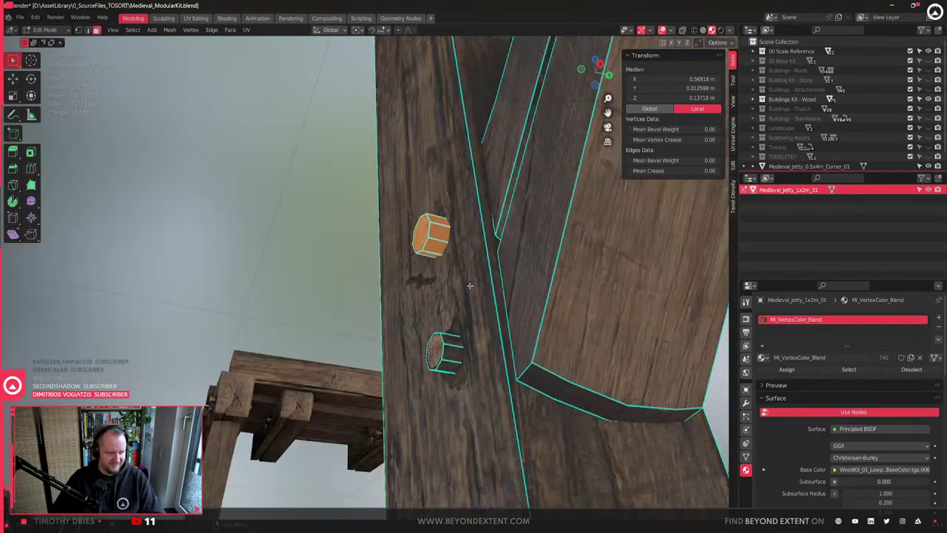
{"action": "key", "text": "g"}
{"action": "key", "text": "y"}
{"action": "left_click", "coordinate": [460, 284]}
- Return to Object Mode and save the file
{"action": "scroll", "coordinate": [460, 284], "scroll_direction": "down", "scroll_amount": 5}
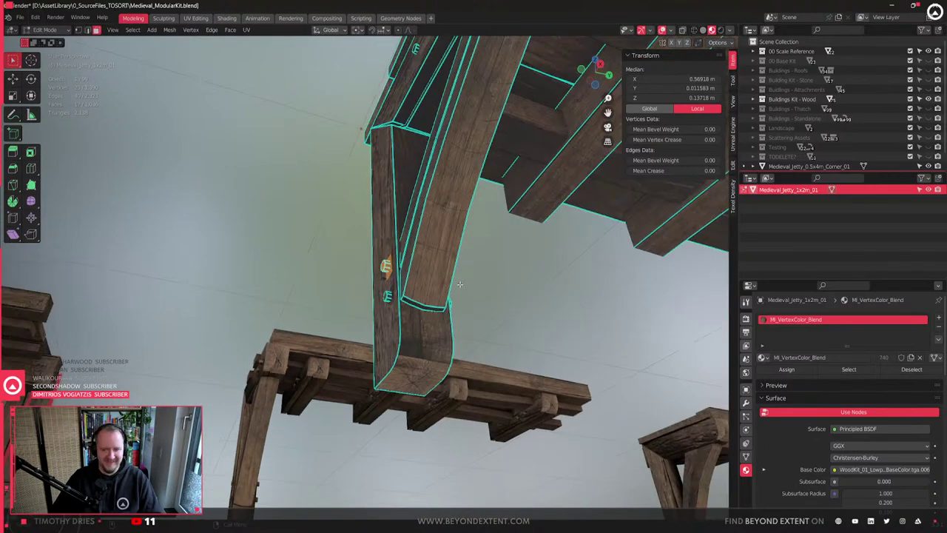
{"action": "key", "text": "Tab"}
{"action": "scroll", "coordinate": [459, 284], "scroll_direction": "down", "scroll_amount": 4}
{"action": "middle_click_drag", "start_coordinate": [510, 302], "coordinate": [512, 339]}
{"action": "key", "text": "ctrl+s"}
{"action": "scroll", "coordinate": [511, 307], "scroll_direction": "down", "scroll_amount": 3}
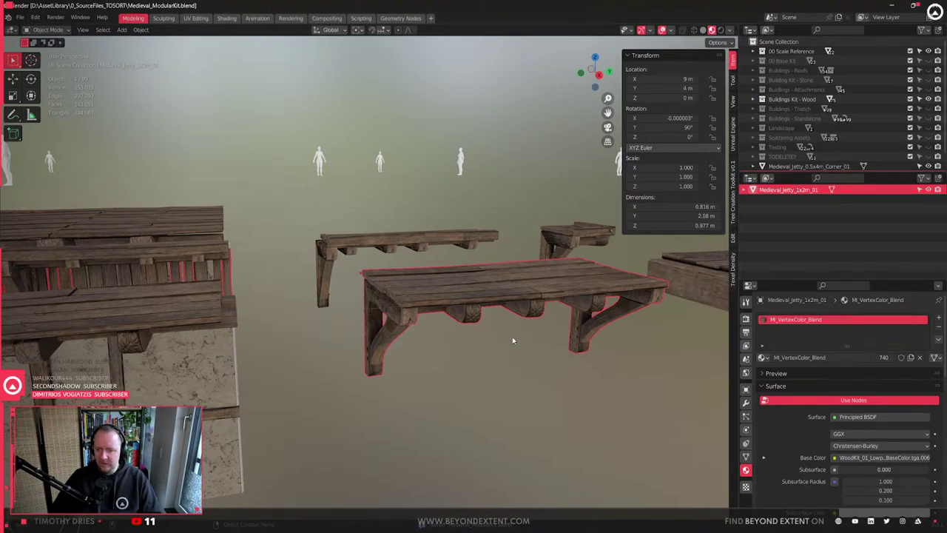
{"action": "scroll", "coordinate": [512, 339], "scroll_direction": "down", "scroll_amount": 5}
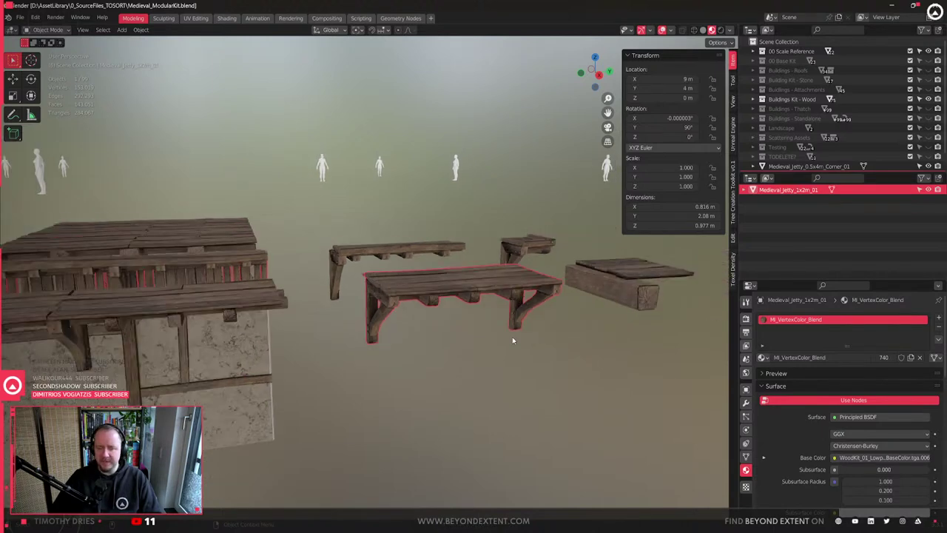
{"action": "middle_click_drag", "start_coordinate": [546, 296], "coordinate": [567, 317]}
{"action": "left_click", "coordinate": [568, 317]}
{"action": "key", "text": "Tab"}
{"action": "scroll", "coordinate": [571, 313], "scroll_direction": "up", "scroll_amount": 3}
{"action": "key", "text": "KP_Decimal"}
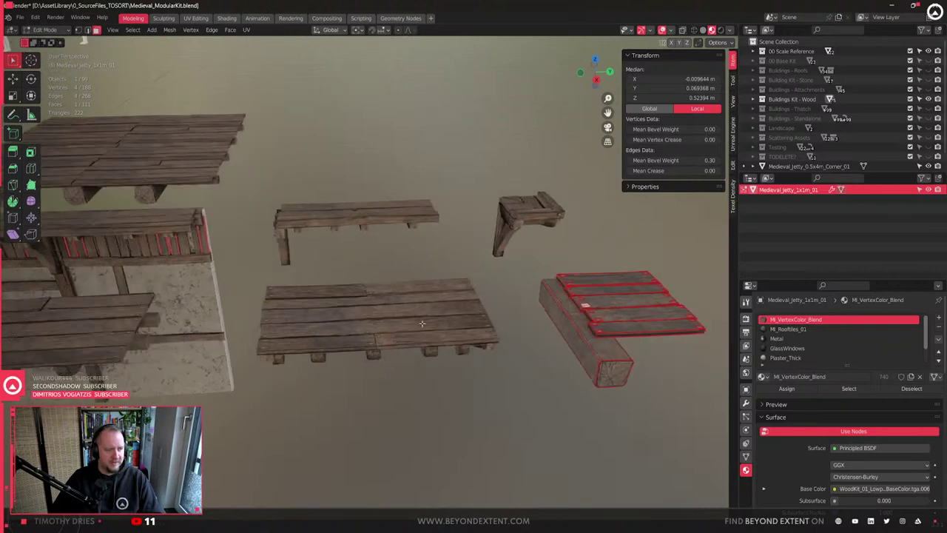
{"action": "key", "text": "a"}
{"action": "key", "text": "g"}
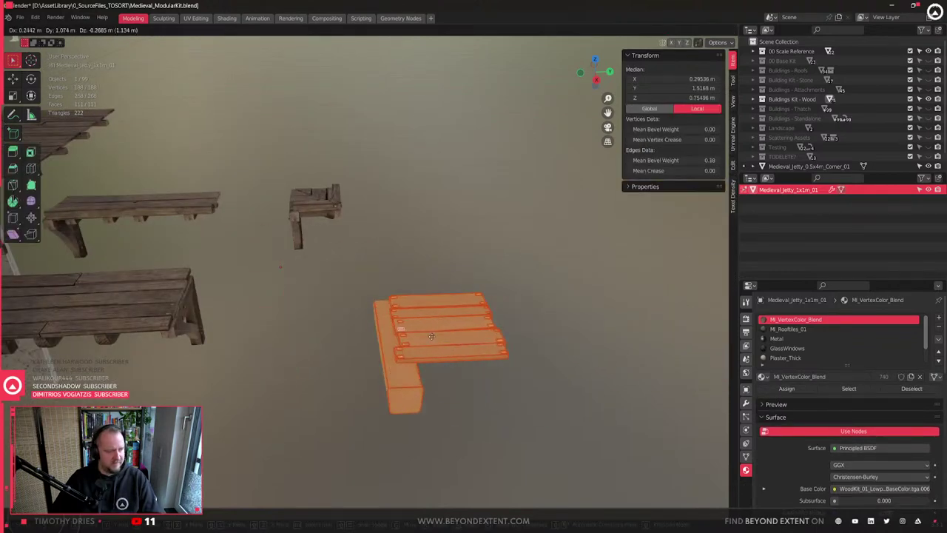
{"action": "right_click", "coordinate": [354, 332]}
{"action": "middle_click_drag", "start_coordinate": [237, 331], "coordinate": [702, 327], "text": "shift"}
{"action": "key", "text": "Tab"}
{"action": "scroll", "coordinate": [231, 309], "scroll_direction": "down", "scroll_amount": 4}
{"action": "left_click", "coordinate": [234, 309]}
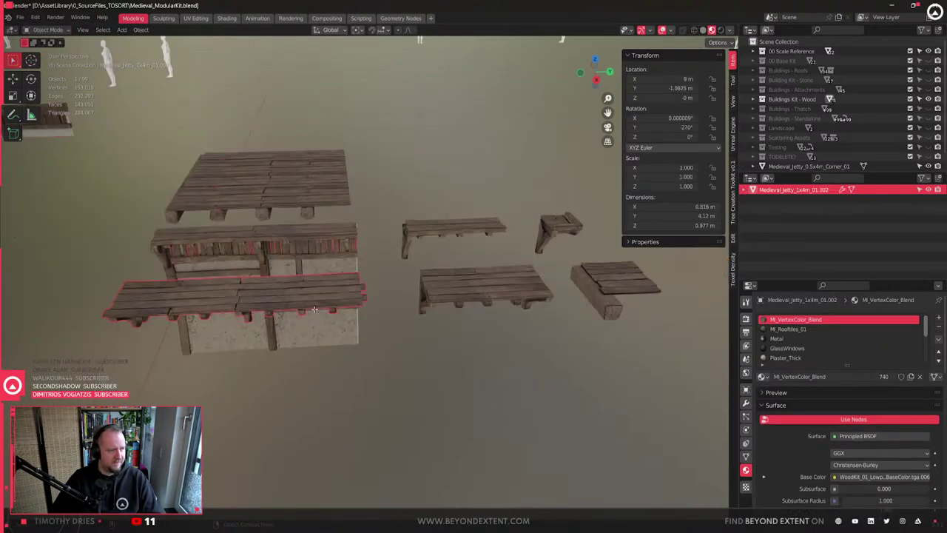
{"action": "key", "text": "Tab"}
{"action": "key", "text": "a"}
{"action": "key", "text": "g"}
{"action": "right_click", "coordinate": [342, 407]}
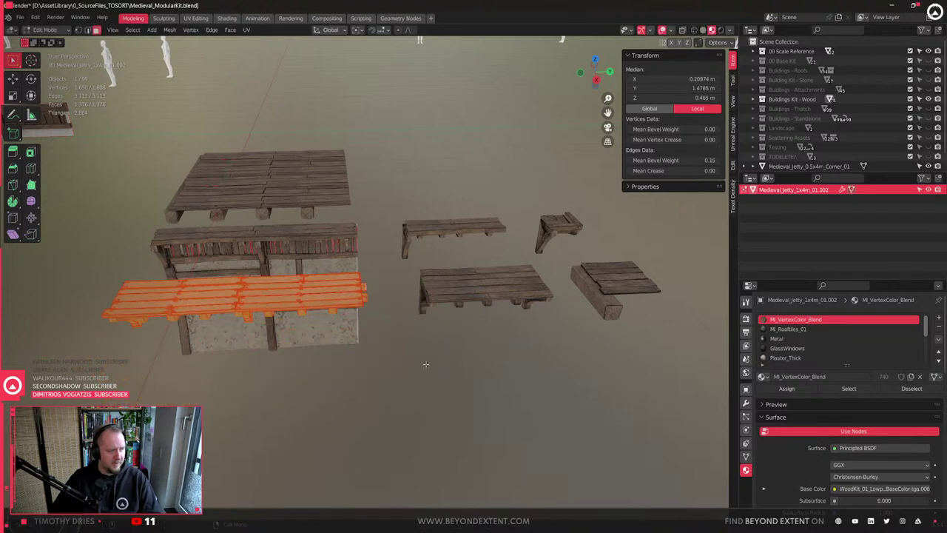
{"action": "middle_click_drag", "start_coordinate": [358, 363], "coordinate": [514, 311]}
{"action": "scroll", "coordinate": [520, 276], "scroll_direction": "up", "scroll_amount": 2}
{"action": "mouse_move", "coordinate": [371, 335]}
{"action": "middle_mouse_down"}
{"action": "mouse_move", "coordinate": [357, 320]}
{"action": "mouse_move", "coordinate": [363, 337]}
{"action": "middle_mouse_up"}
{"action": "key", "text": "Tab"}
{"action": "scroll", "coordinate": [366, 343], "scroll_direction": "down", "scroll_amount": 2}
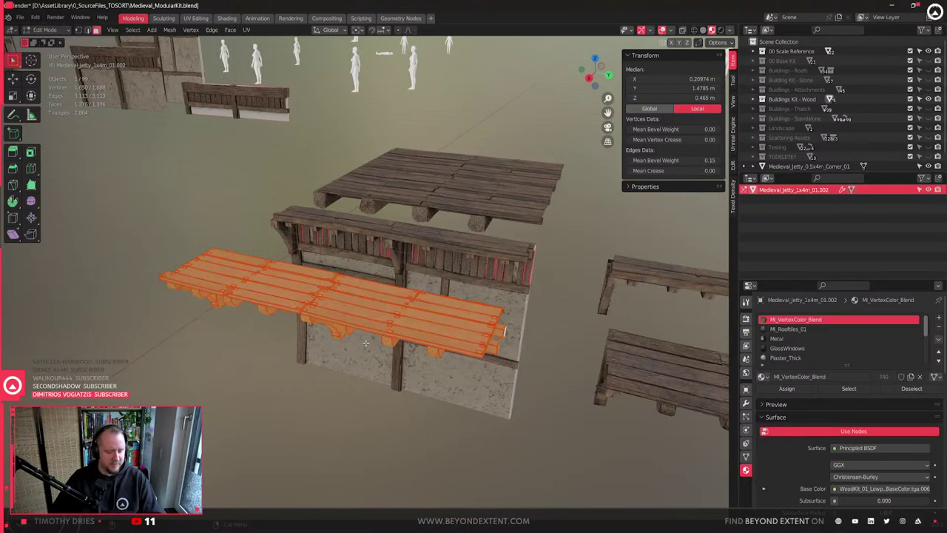
{"action": "key", "text": "g"}
{"action": "key", "text": "z"}
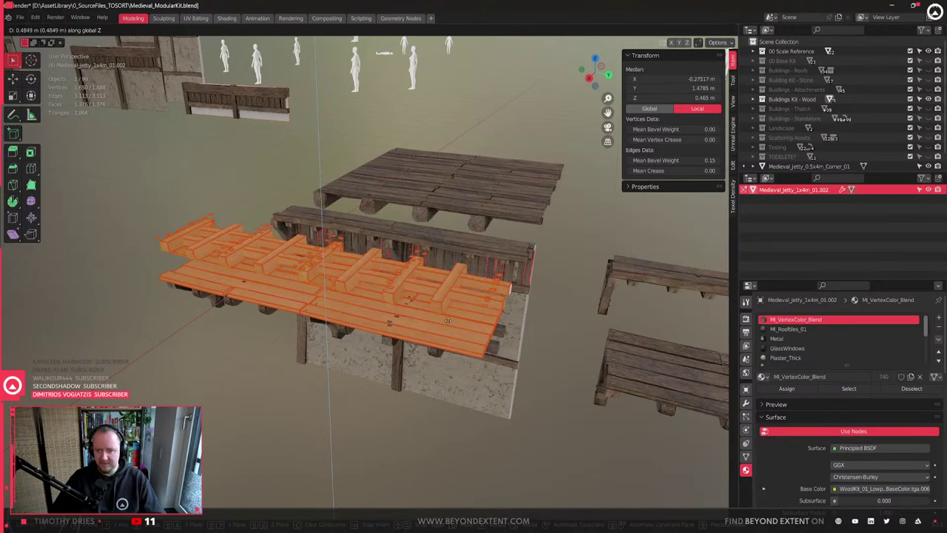
{"action": "right_click", "coordinate": [455, 305]}
{"action": "scroll", "coordinate": [448, 303], "scroll_direction": "down", "scroll_amount": 2}
{"action": "key", "text": "Tab"}
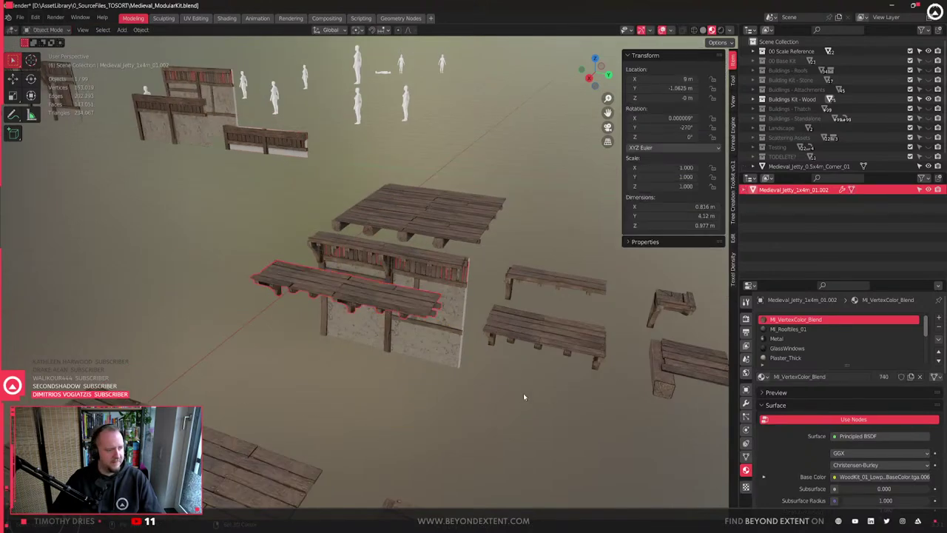
{"action": "key", "text": "shift+z"}
{"action": "key", "text": "shift+z"}
{"action": "key", "text": "shift+a"}
{"action": "key", "text": "Escape"}
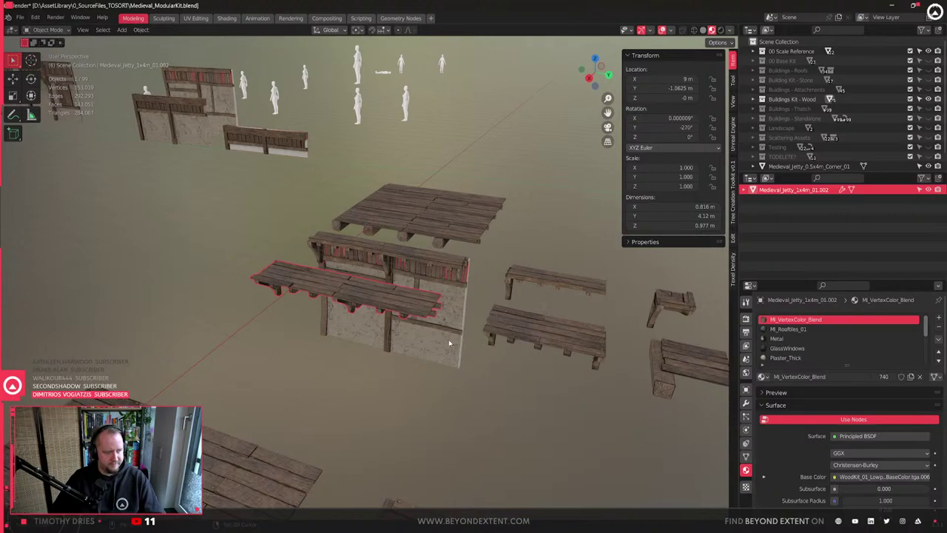
{"action": "key", "text": "shift+s"}
{"action": "key", "text": "Escape"}
- Save the file and select the 1x2 m jetty, framing it in view
{"action": "middle_click_drag", "start_coordinate": [481, 336], "coordinate": [527, 356]}
{"action": "key", "text": "ctrl+s"}
{"action": "left_click", "coordinate": [541, 282]}
{"action": "middle_click_drag", "start_coordinate": [541, 289], "coordinate": [426, 324], "text": "shift"}
{"action": "key", "text": "KP_Decimal"}
{"action": "scroll", "coordinate": [424, 318], "scroll_direction": "down", "scroll_amount": 8}
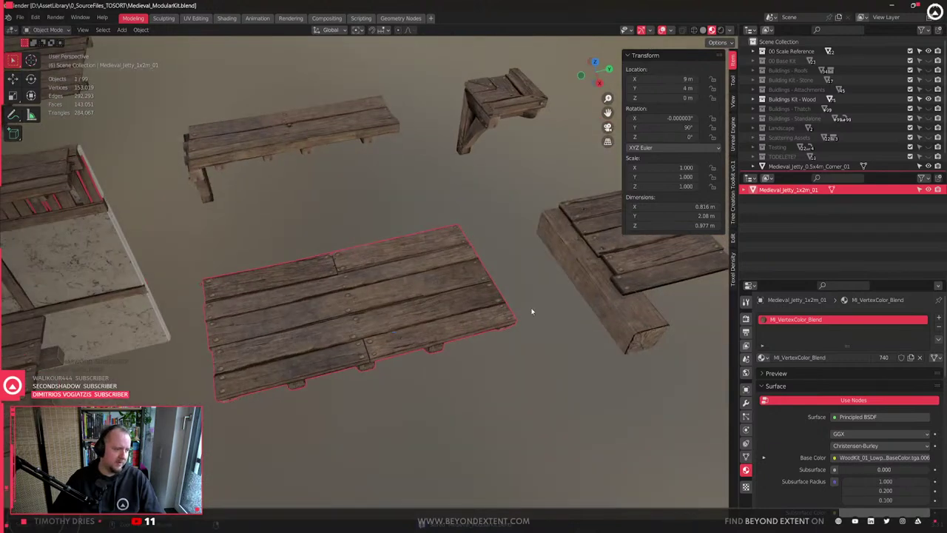
{"action": "middle_click_drag", "start_coordinate": [531, 313], "coordinate": [381, 291]}
{"action": "left_click", "coordinate": [457, 281]}
{"action": "key", "text": "g"}
{"action": "key", "text": "Escape"}
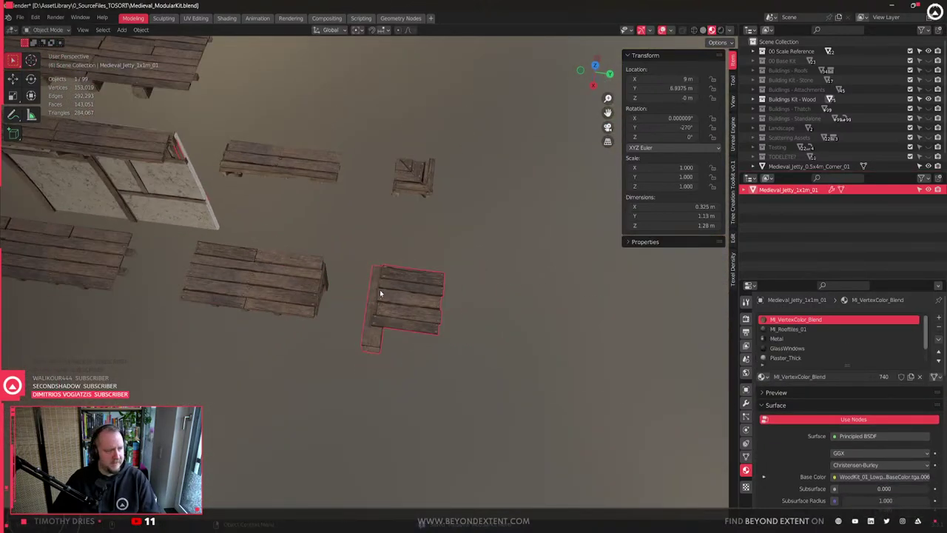
- Duplicate the 1x2 m jetty and place the copy 5 m further along the positive Y axis
{"action": "left_click", "coordinate": [264, 279]}
{"action": "key", "text": "shift+d"}
{"action": "key", "text": "y"}
{"action": "left_click", "coordinate": [557, 305]}
{"action": "middle_click_drag", "start_coordinate": [629, 340], "coordinate": [421, 334], "text": "shift"}
{"action": "scroll", "coordinate": [484, 321], "scroll_direction": "up", "scroll_amount": 2}
- Duplicate the new 1x2 m jetty copy in place and rotate the duplicate 90° about the global Z axis
{"action": "key", "text": "shift+d"}
{"action": "key", "text": "r"}
{"action": "key", "text": "z"}
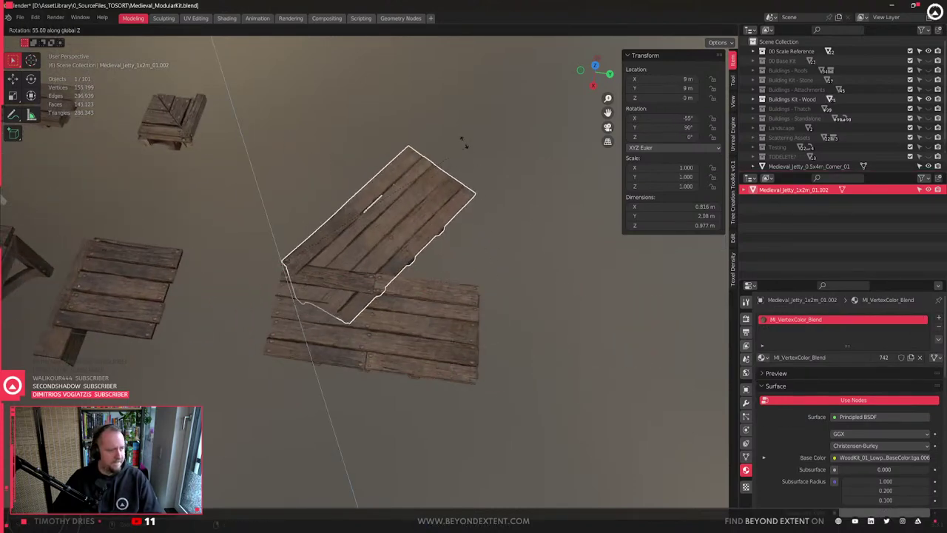
{"action": "left_click", "coordinate": [360, 101]}
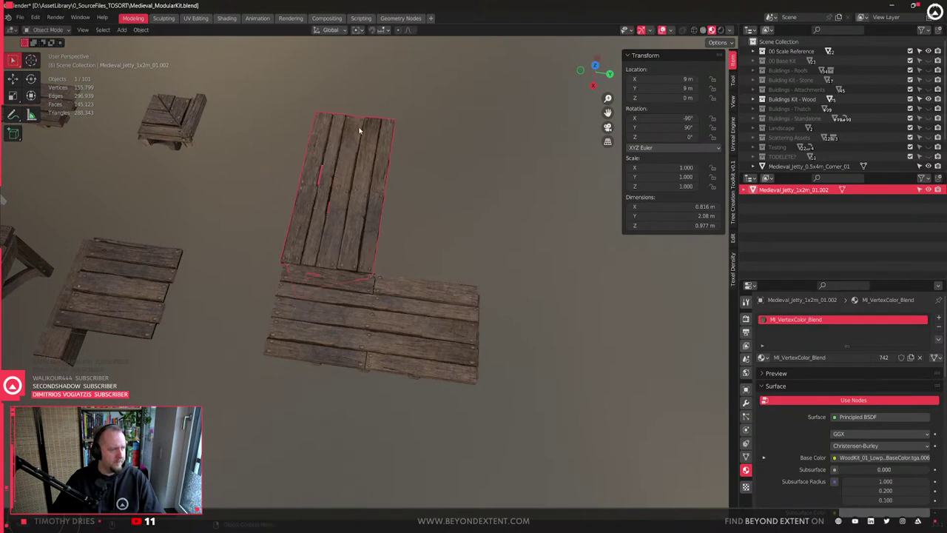
{"action": "middle_click_drag", "start_coordinate": [360, 392], "coordinate": [449, 365]}
- Move the rotated jetty copy 1 m along X and 1 m along Y so it overlaps one half of the other copy
{"action": "key", "text": "g"}
{"action": "key", "text": "shift+z"}
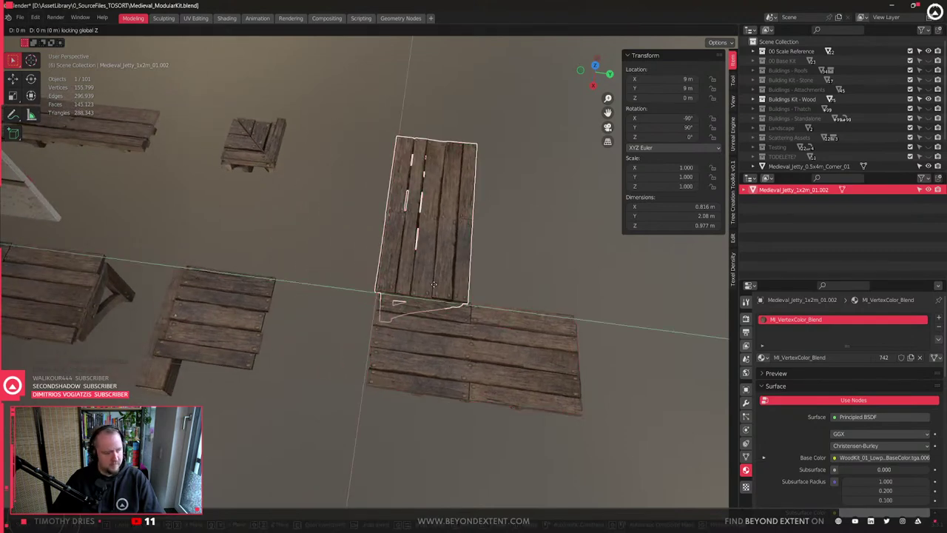
{"action": "left_click", "coordinate": [445, 371]}
{"action": "middle_click_drag", "start_coordinate": [446, 373], "coordinate": [404, 365], "text": "shift"}
{"action": "key", "text": "g"}
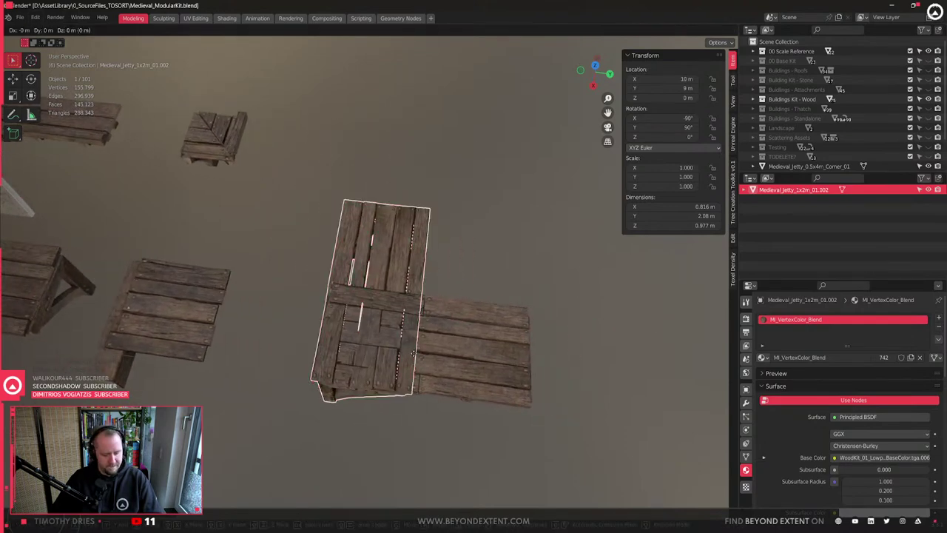
{"action": "key", "text": "y"}
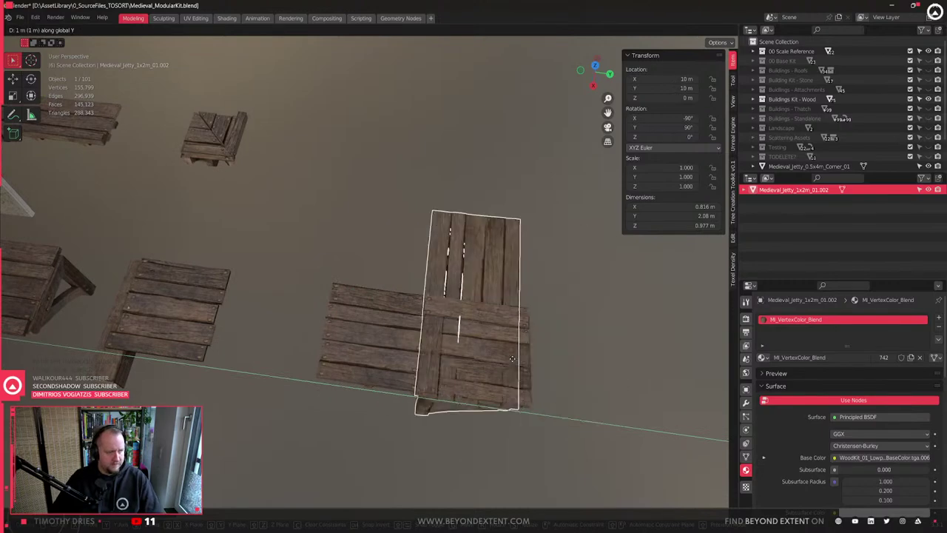
{"action": "left_click", "coordinate": [546, 360]}
- Open the original 1x2 m jetty in Edit Mode, close up on the seam in its rear plank
{"action": "left_click", "coordinate": [384, 337]}
{"action": "middle_click_drag", "start_coordinate": [385, 339], "coordinate": [353, 299]}
{"action": "scroll", "coordinate": [353, 300], "scroll_direction": "up", "scroll_amount": 6}
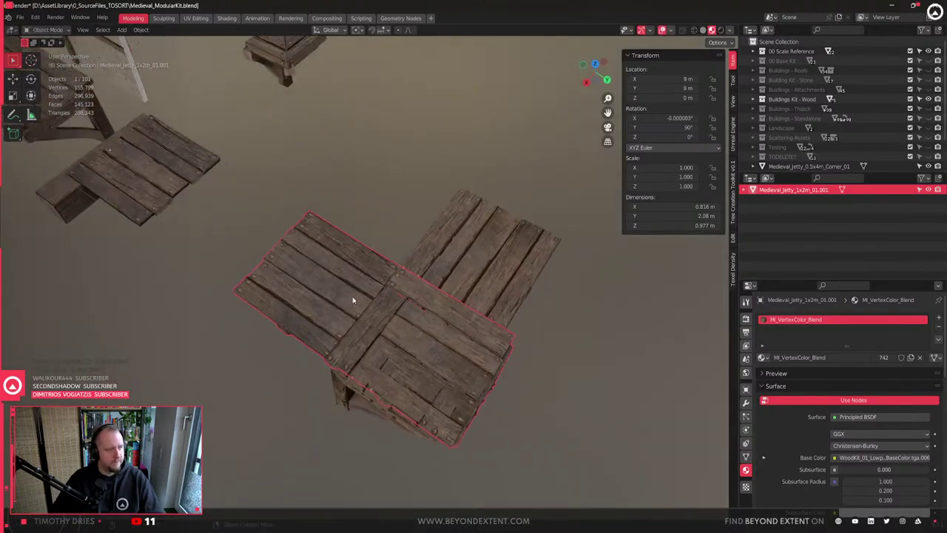
{"action": "scroll", "coordinate": [353, 300], "scroll_direction": "down", "scroll_amount": 1}
{"action": "scroll", "coordinate": [353, 301], "scroll_direction": "down", "scroll_amount": 8}
{"action": "middle_click_drag", "start_coordinate": [244, 318], "coordinate": [389, 422], "text": "shift"}
{"action": "left_click", "coordinate": [317, 244]}
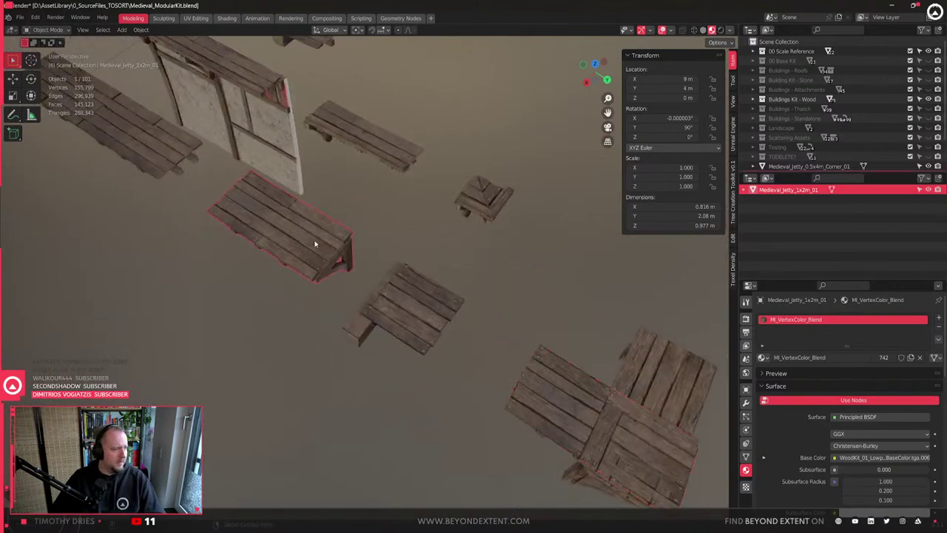
{"action": "key", "text": "KP_Decimal"}
{"action": "middle_click_drag", "start_coordinate": [318, 243], "coordinate": [385, 227]}
{"action": "middle_click_drag", "start_coordinate": [385, 228], "coordinate": [387, 328], "text": "shift"}
{"action": "scroll", "coordinate": [387, 328], "scroll_direction": "up", "scroll_amount": 4}
{"action": "key", "text": "Tab"}
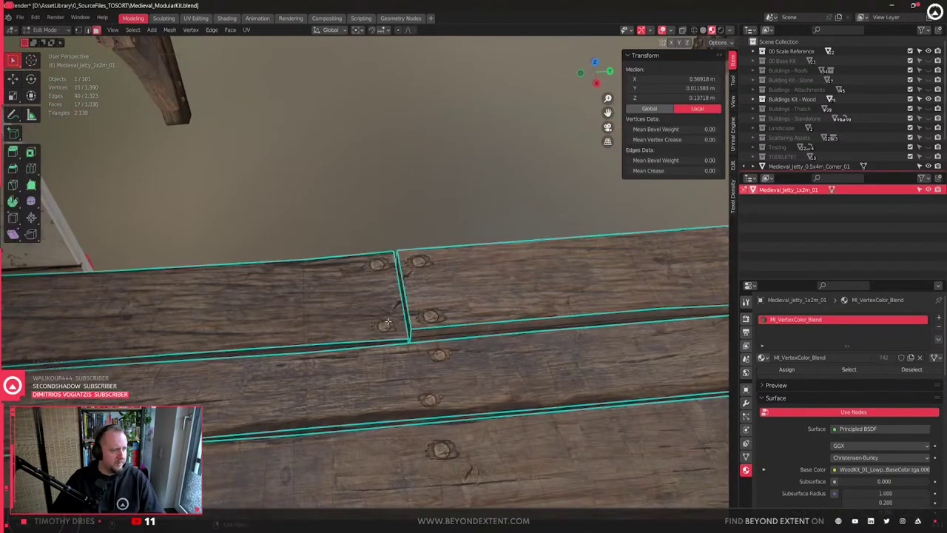
{"action": "left_click", "coordinate": [379, 260]}
{"action": "left_click", "coordinate": [419, 261]}
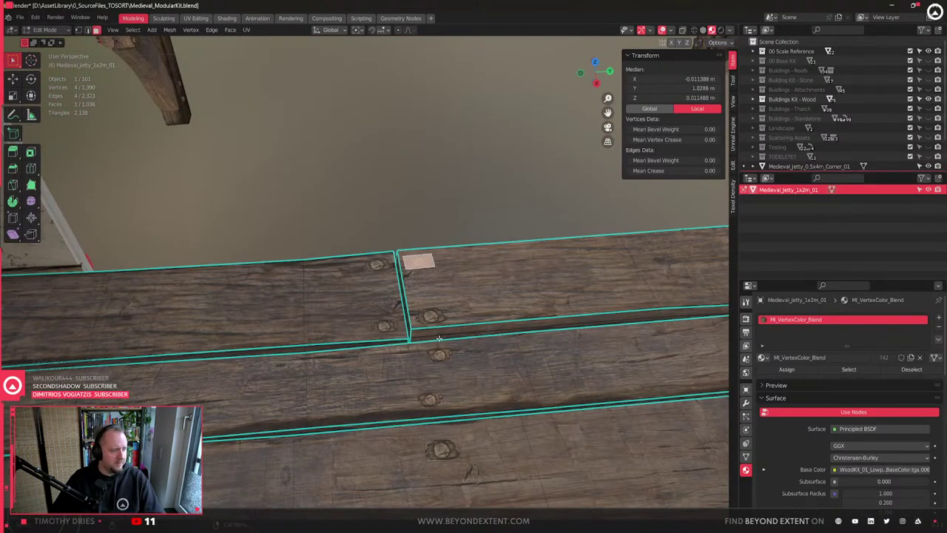
{"action": "left_click", "coordinate": [434, 314], "text": "shift"}
{"action": "scroll", "coordinate": [434, 314], "scroll_direction": "down", "scroll_amount": 6}
{"action": "scroll", "coordinate": [370, 350], "scroll_direction": "up", "scroll_amount": 7}
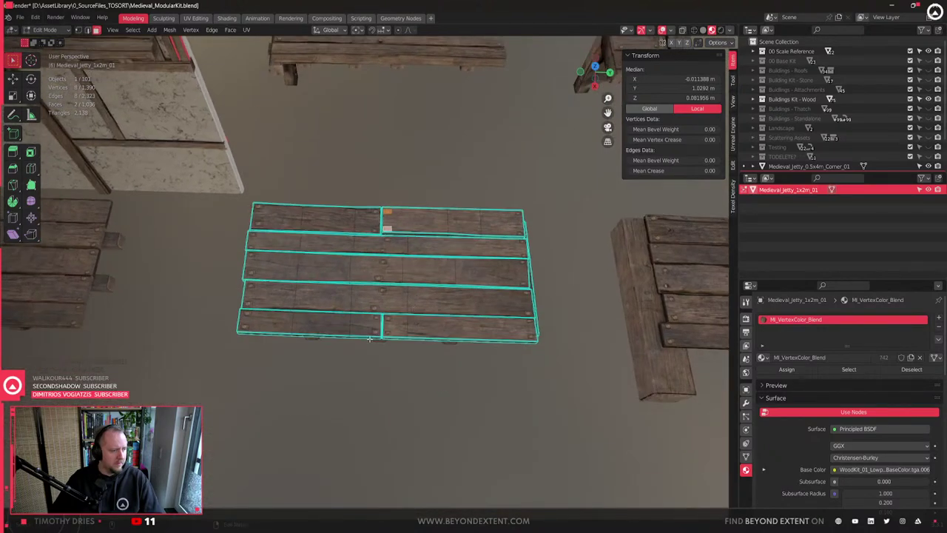
- Try deleting the four peg faces around the front plank's seam, and undo the deletion
{"action": "middle_click_drag", "start_coordinate": [370, 350], "coordinate": [384, 352]}
{"action": "left_click", "coordinate": [373, 381]}
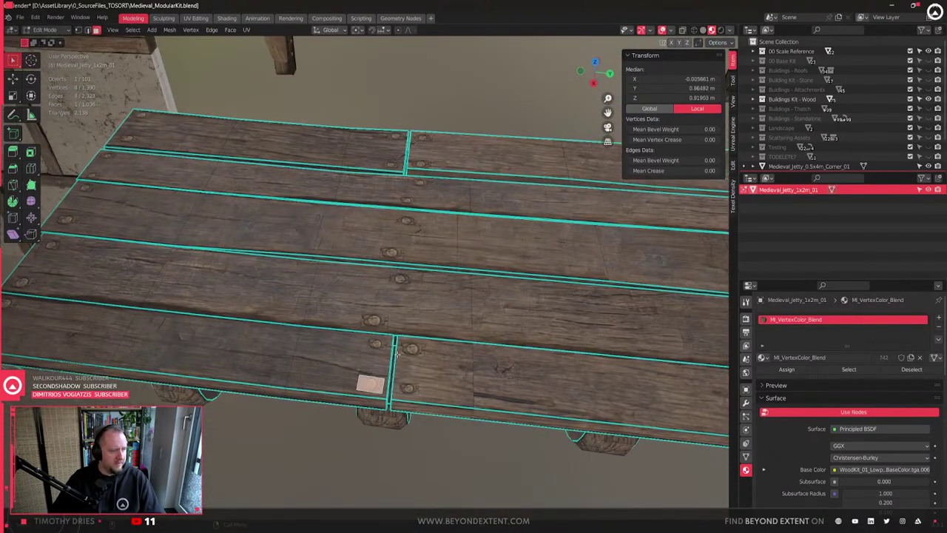
{"action": "left_click", "coordinate": [399, 354]}
{"action": "left_click", "coordinate": [417, 349]}
{"action": "left_click", "coordinate": [411, 394], "text": "shift"}
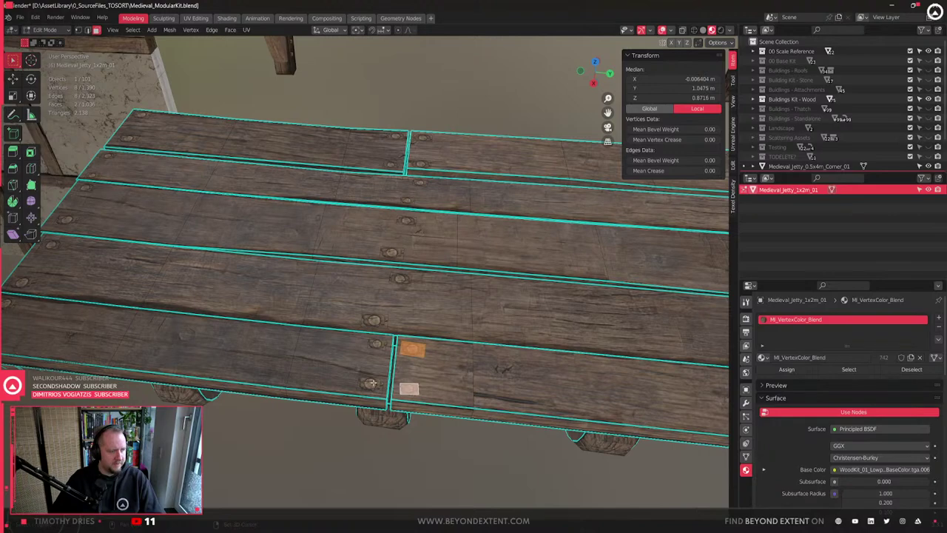
{"action": "key", "text": "x"}
{"action": "left_click", "coordinate": [377, 341]}
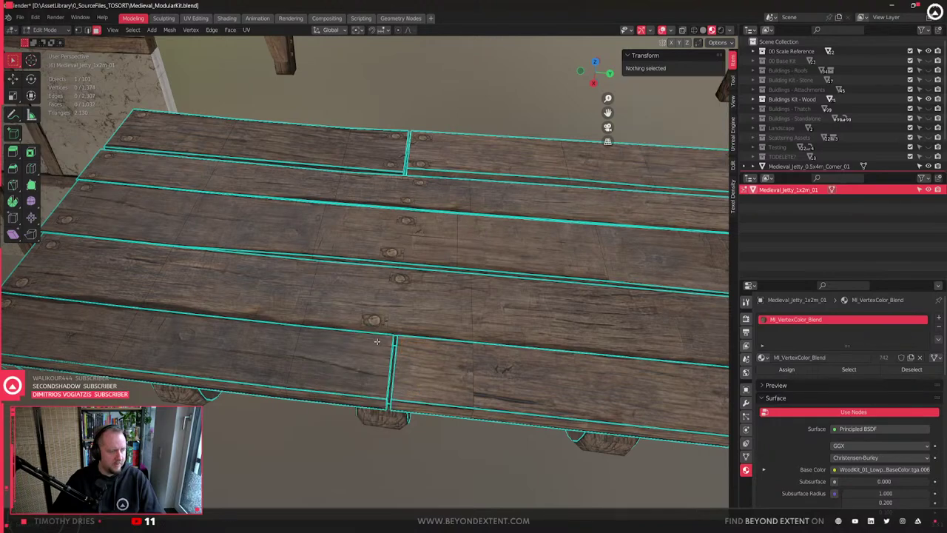
{"action": "middle_click_drag", "start_coordinate": [376, 341], "coordinate": [471, 310]}
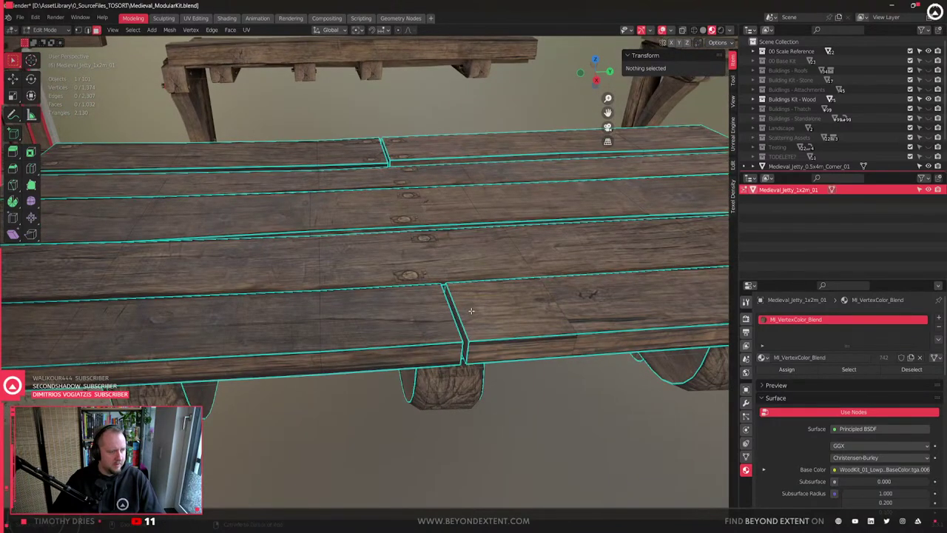
{"action": "key", "text": "ctrl+z"}
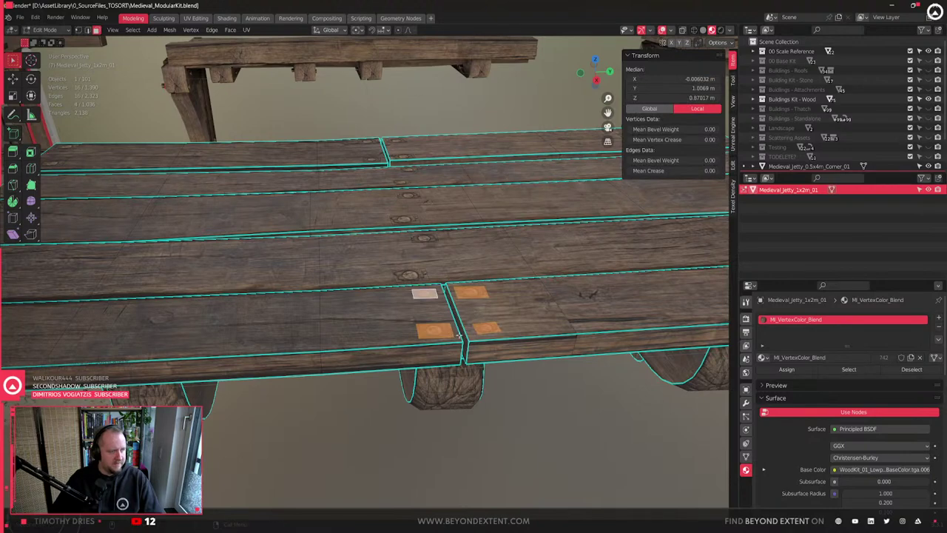
- Delete the whole front plank piece on the positive Y side of the seam
{"action": "left_click", "coordinate": [472, 354]}
{"action": "key", "text": "ctrl+l"}
{"action": "key", "text": "x"}
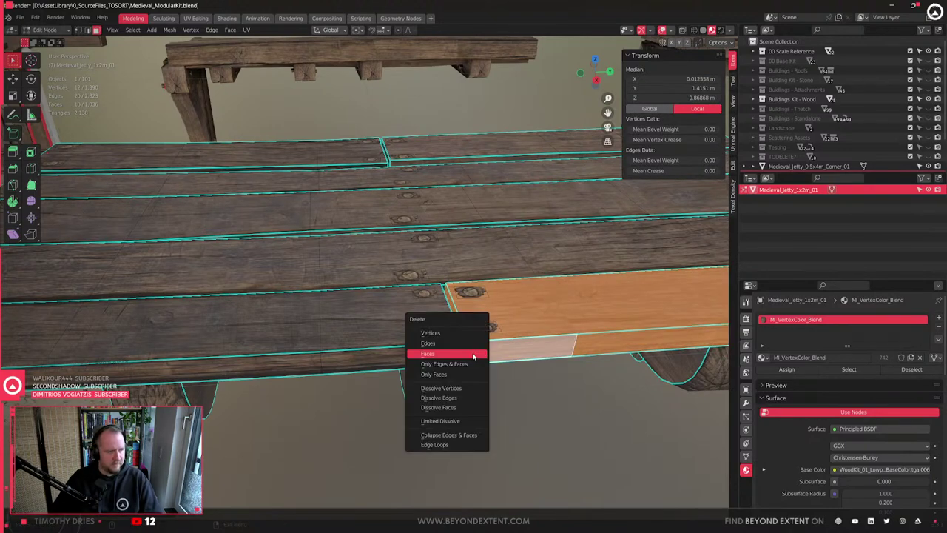
{"action": "left_click", "coordinate": [473, 353]}
- Extend the shortened front plank along Y by moving its exposed end face to the far end of the 1x2 m jetty
{"action": "middle_click_drag", "start_coordinate": [439, 335], "coordinate": [398, 339]}
{"action": "left_click", "coordinate": [249, 294]}
{"action": "scroll", "coordinate": [248, 294], "scroll_direction": "down", "scroll_amount": 3}
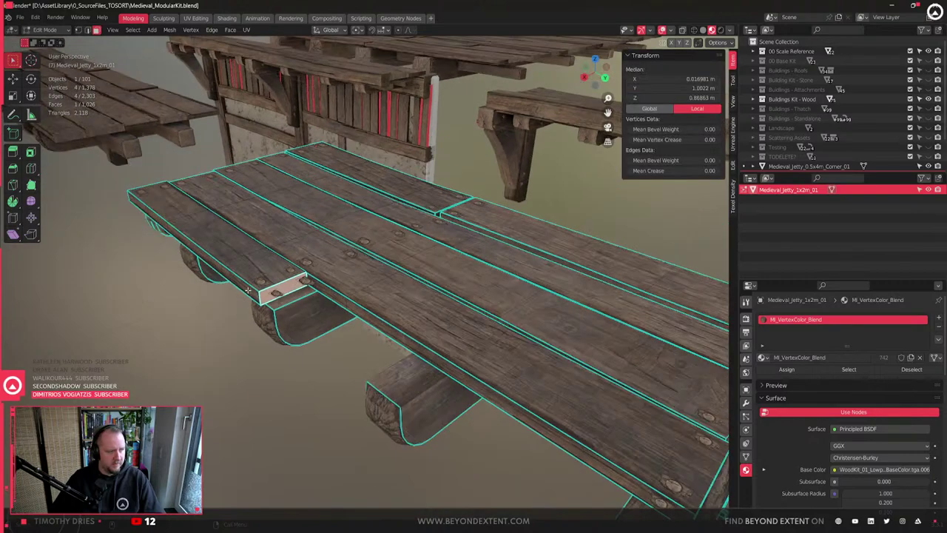
{"action": "middle_click_drag", "start_coordinate": [256, 296], "coordinate": [334, 314]}
{"action": "key", "text": "q"}
{"action": "left_click", "coordinate": [335, 314]}
{"action": "middle_click_drag", "start_coordinate": [468, 333], "coordinate": [407, 323], "text": "shift"}
{"action": "key", "text": "g"}
{"action": "key", "text": "y"}
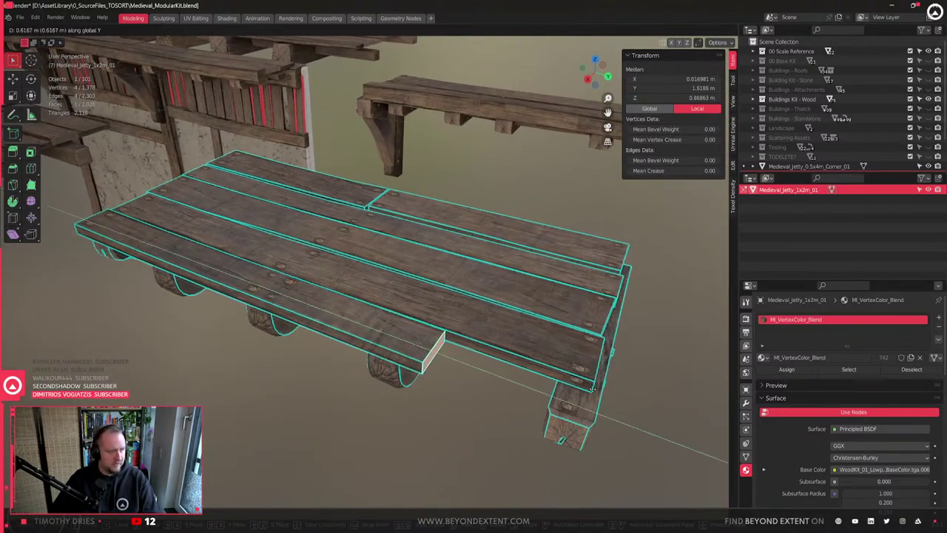
{"action": "left_click", "coordinate": [727, 422]}
- Delete the whole rear plank piece on the positive Y side of its seam
{"action": "middle_click_drag", "start_coordinate": [728, 422], "coordinate": [350, 236]}
{"action": "scroll", "coordinate": [444, 281], "scroll_direction": "up", "scroll_amount": 3}
{"action": "left_click", "coordinate": [427, 261]}
{"action": "key", "text": "ctrl+l"}
{"action": "key", "text": "x"}
{"action": "left_click", "coordinate": [427, 261]}
- Extend the remaining rear plank's end face along Y to the far end of the jetty
{"action": "left_click", "coordinate": [396, 246]}
{"action": "key", "text": "g"}
{"action": "key", "text": "y"}
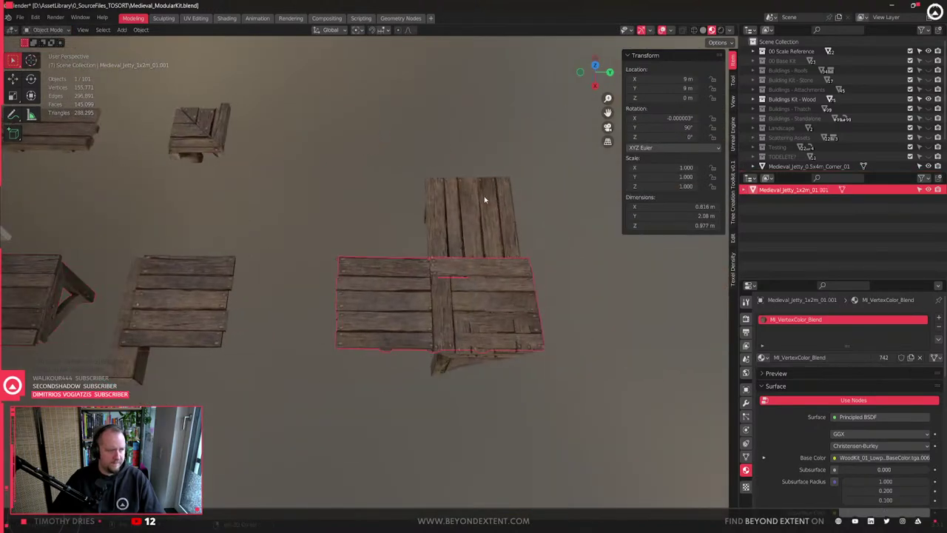
- Delete both 1x2 m jetty copies used for the corner layout test
{"action": "key", "text": "x"}
{"action": "left_click", "coordinate": [392, 251]}
{"action": "middle_click_drag", "start_coordinate": [312, 282], "coordinate": [470, 282], "text": "shift"}
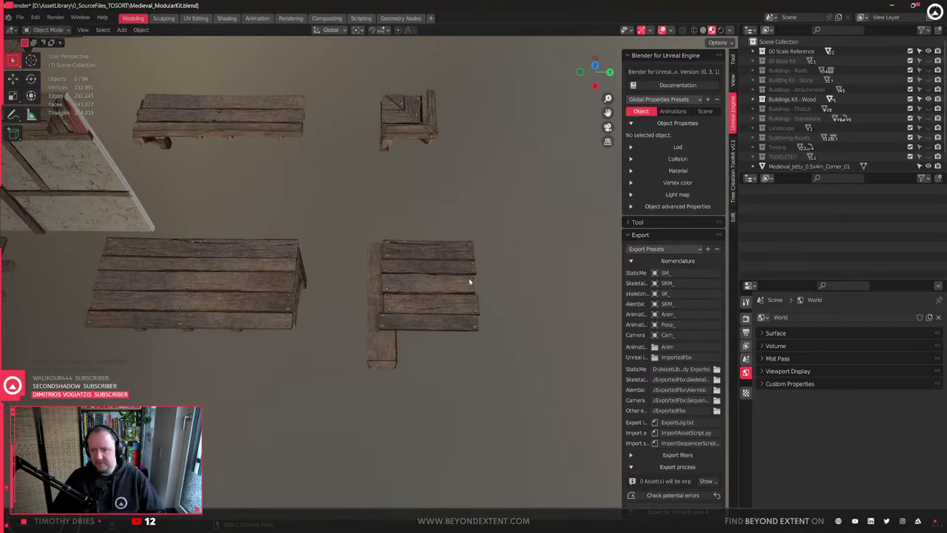
- Examine the 1x1 m jetty piece, the 1x2 m jetty and the 1x4 m jetty next to the plaster wall
{"action": "left_click", "coordinate": [444, 313]}
{"action": "middle_click_drag", "start_coordinate": [444, 314], "coordinate": [434, 333]}
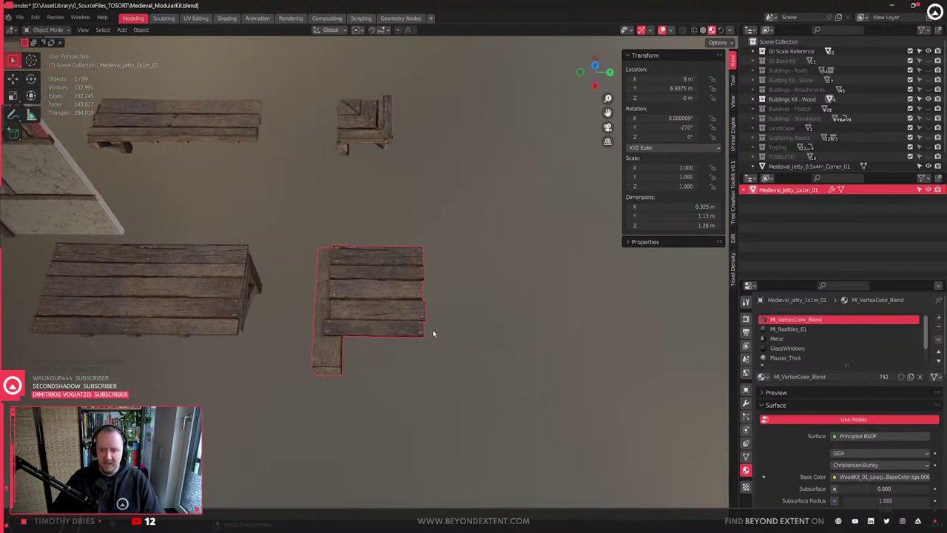
{"action": "scroll", "coordinate": [434, 332], "scroll_direction": "up", "scroll_amount": 5}
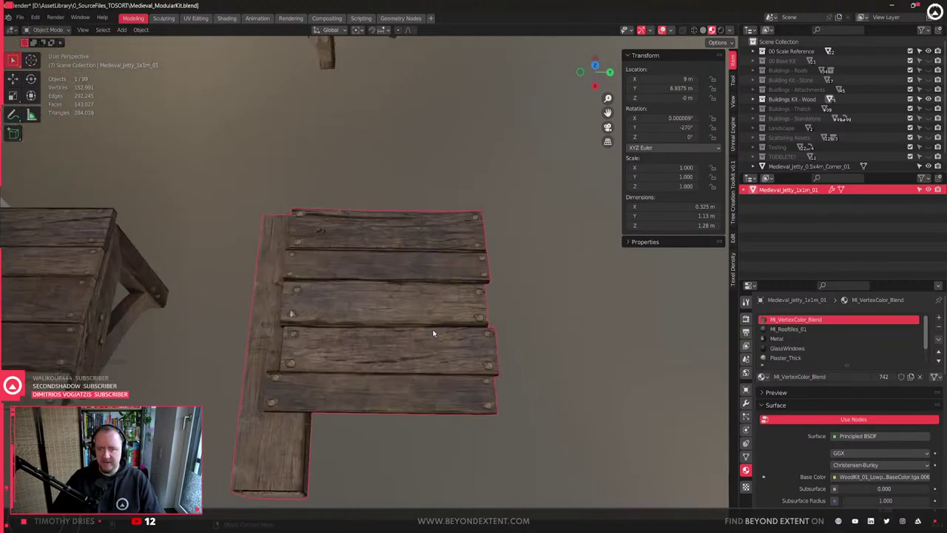
{"action": "scroll", "coordinate": [335, 263], "scroll_direction": "down", "scroll_amount": 2}
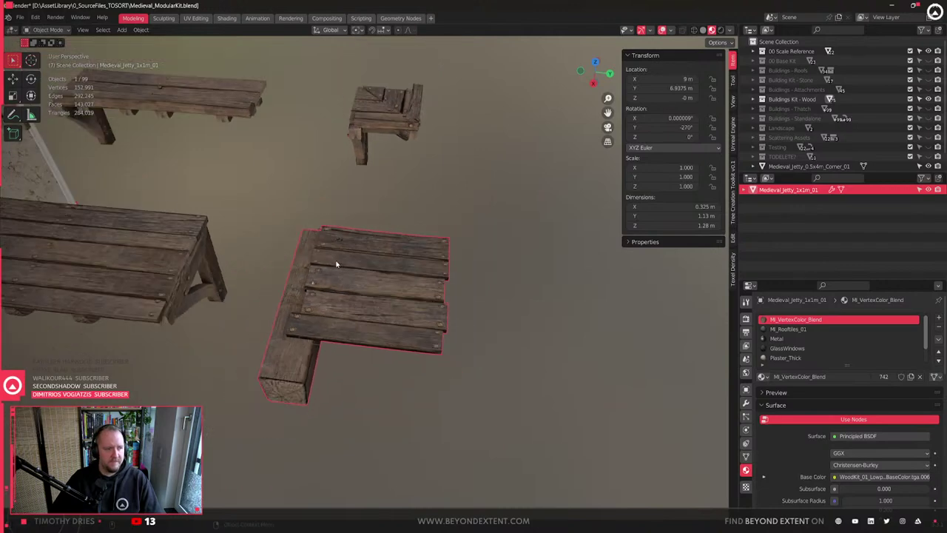
{"action": "left_click", "coordinate": [68, 308]}
{"action": "scroll", "coordinate": [67, 308], "scroll_direction": "down", "scroll_amount": 2}
{"action": "middle_click_drag", "start_coordinate": [68, 309], "coordinate": [325, 296], "text": "shift"}
{"action": "left_click", "coordinate": [111, 261]}
{"action": "middle_click_drag", "start_coordinate": [111, 261], "coordinate": [290, 291], "text": "shift"}
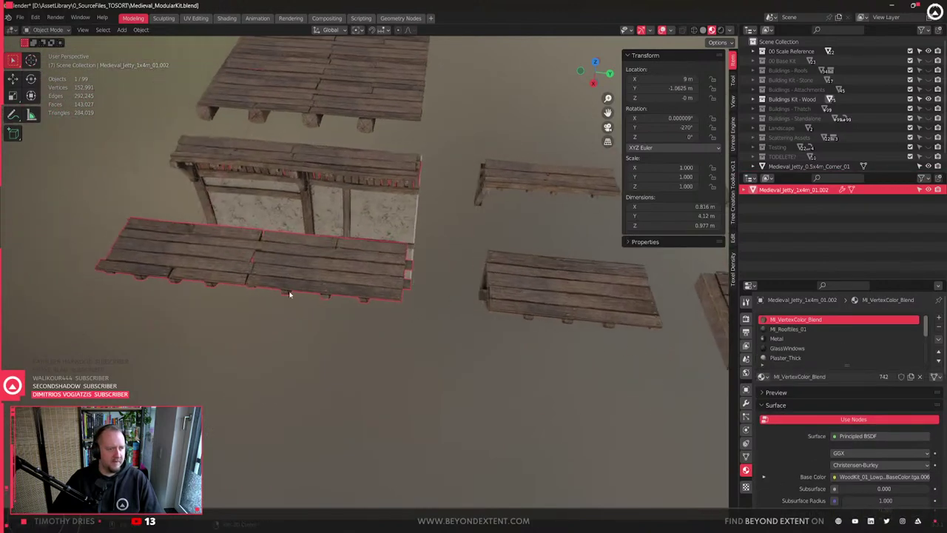
{"action": "left_click", "coordinate": [644, 241]}
{"action": "left_click", "coordinate": [645, 242]}
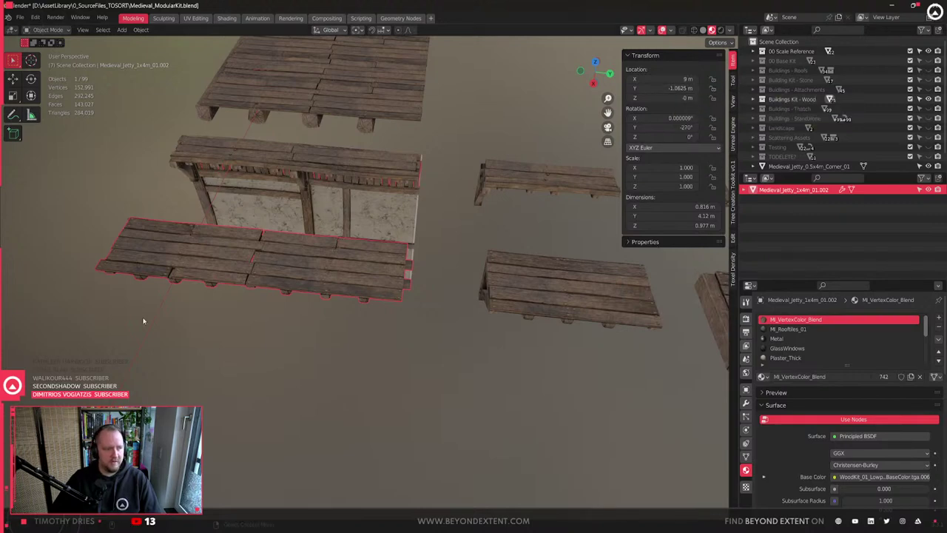
{"action": "key", "text": "Tab"}
{"action": "left_click", "coordinate": [679, 57]}
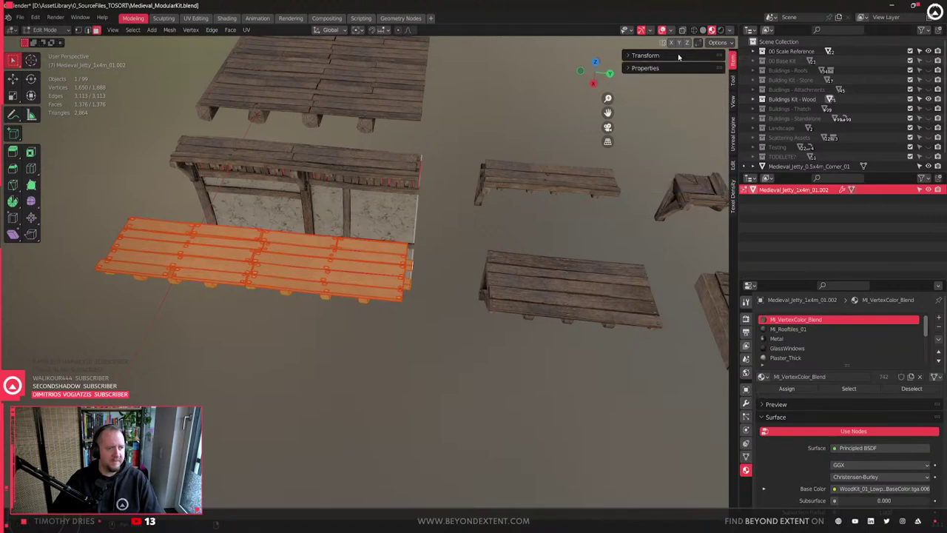
{"action": "left_click", "coordinate": [678, 57]}
{"action": "left_click", "coordinate": [661, 188]}
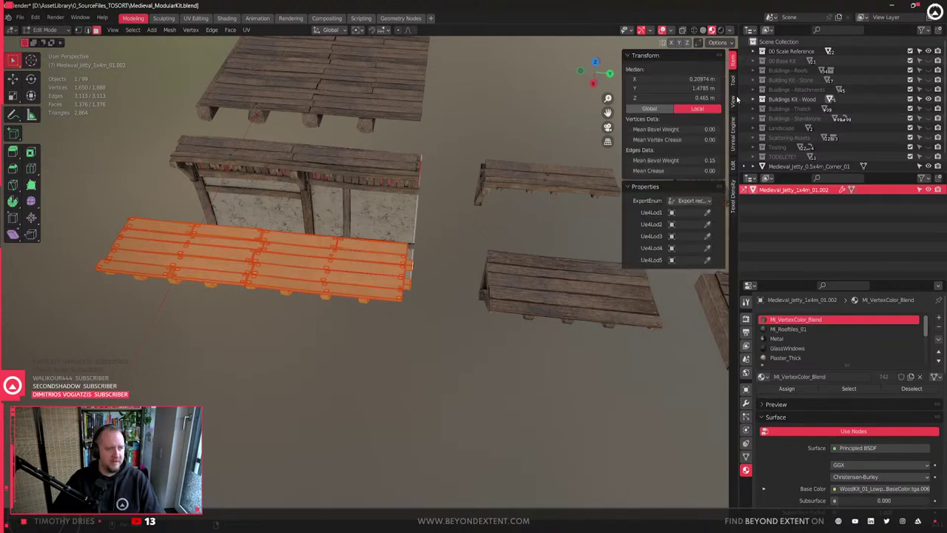
{"action": "left_click", "coordinate": [734, 81]}
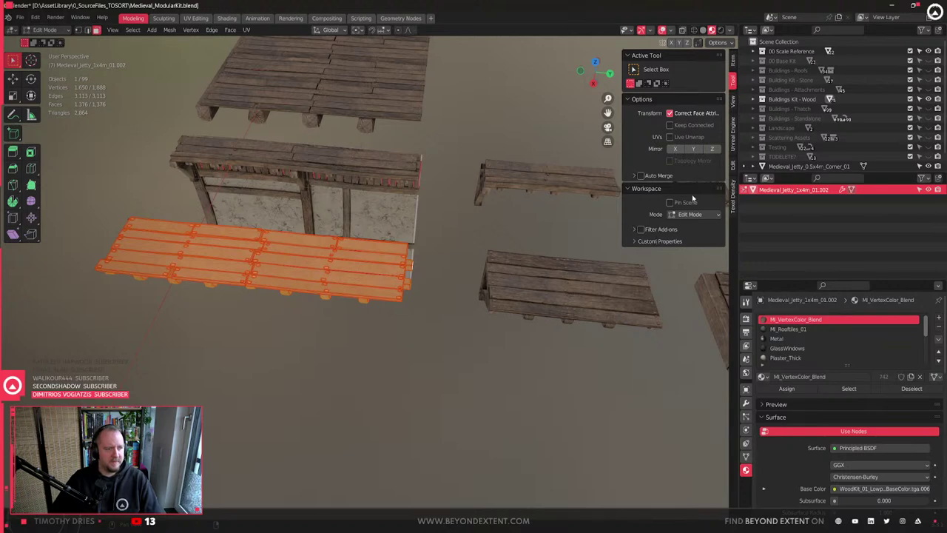
{"action": "left_click", "coordinate": [734, 100]}
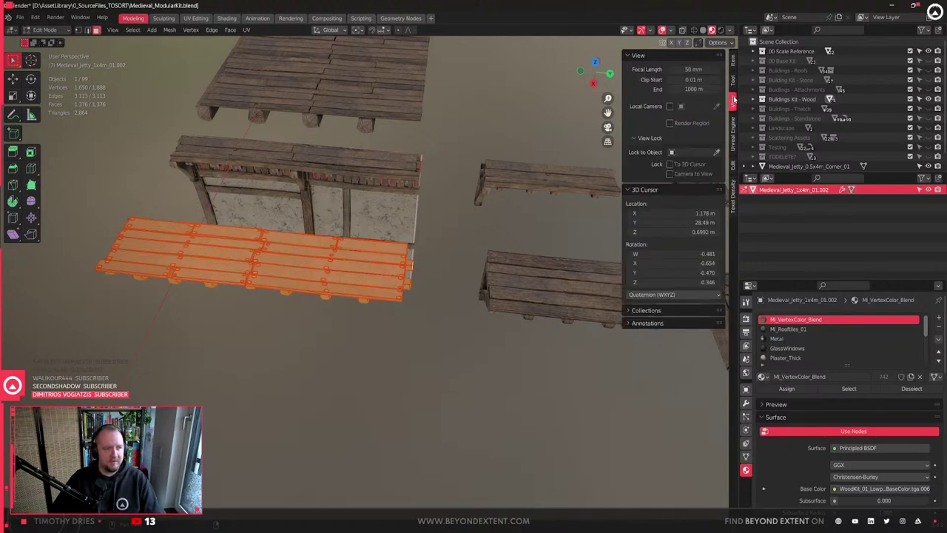
{"action": "left_click", "coordinate": [656, 311]}
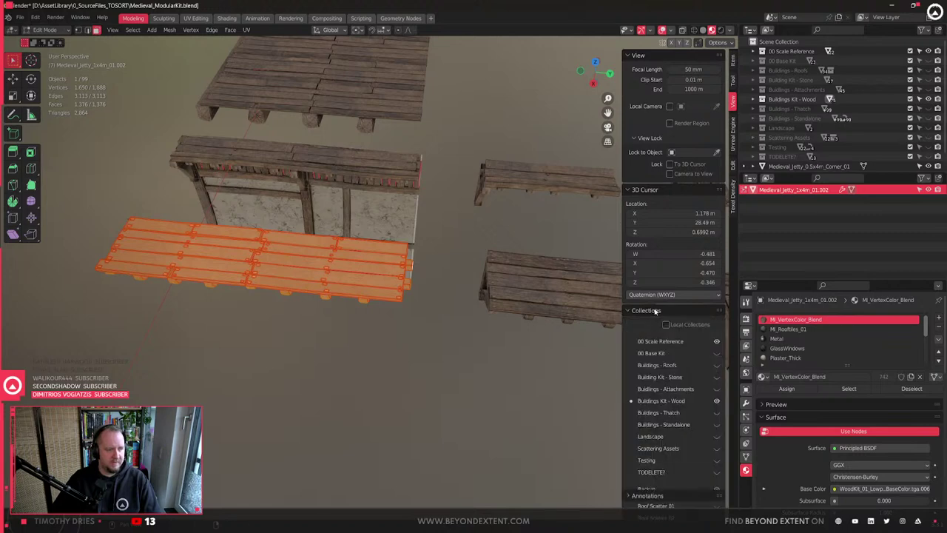
{"action": "left_click", "coordinate": [656, 310]}
{"action": "left_click", "coordinate": [656, 324]}
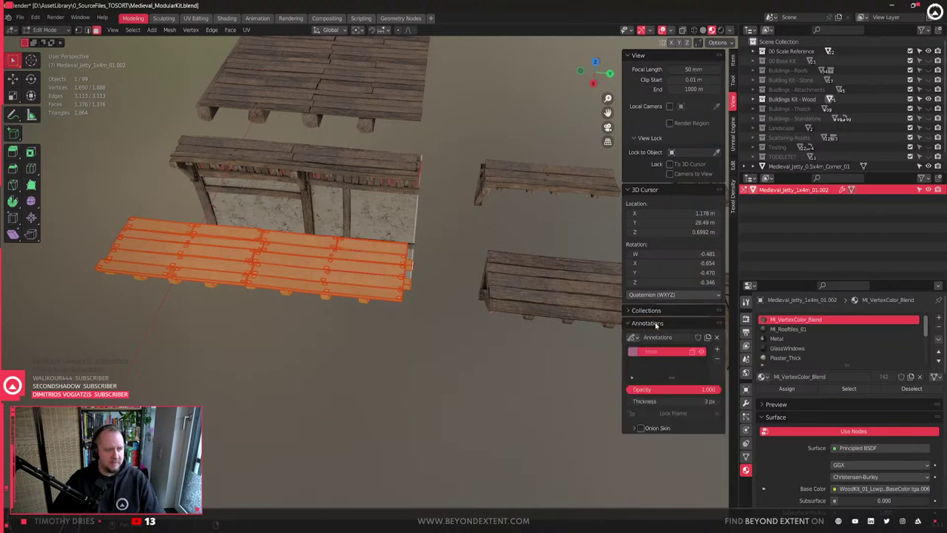
{"action": "left_click", "coordinate": [655, 324]}
{"action": "left_click", "coordinate": [734, 164]}
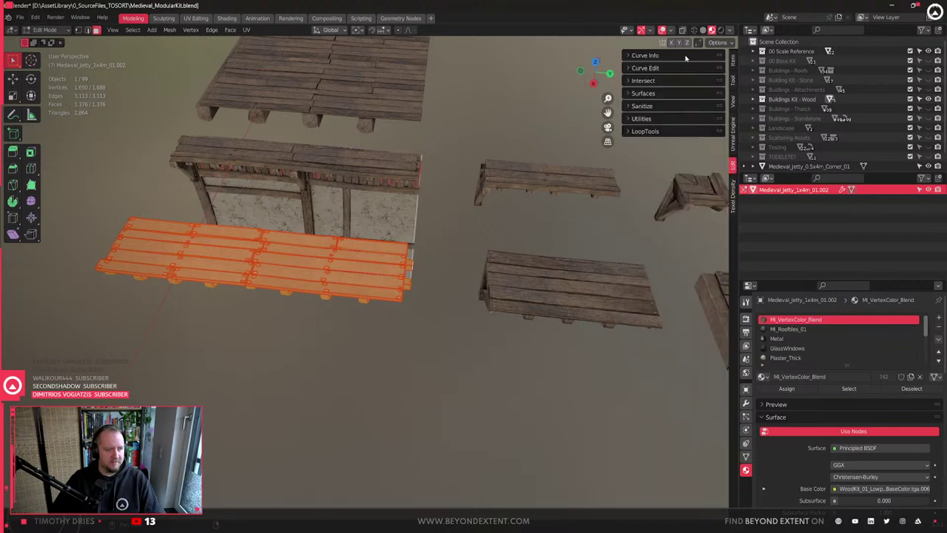
{"action": "left_click", "coordinate": [733, 59]}
{"action": "key", "text": "Tab"}
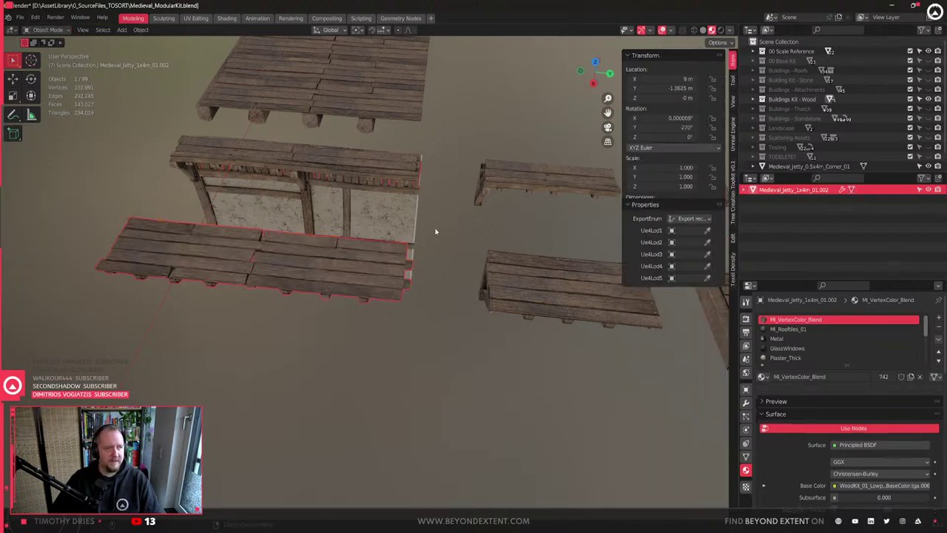
- Compare the 1x1 m jetty up close with the 1x2 m and 1x4 m jetty pieces
{"action": "scroll", "coordinate": [600, 282], "scroll_direction": "down", "scroll_amount": 3}
{"action": "middle_click_drag", "start_coordinate": [600, 283], "coordinate": [348, 324], "text": "shift"}
{"action": "left_click", "coordinate": [330, 286]}
{"action": "key", "text": "KP_Decimal"}
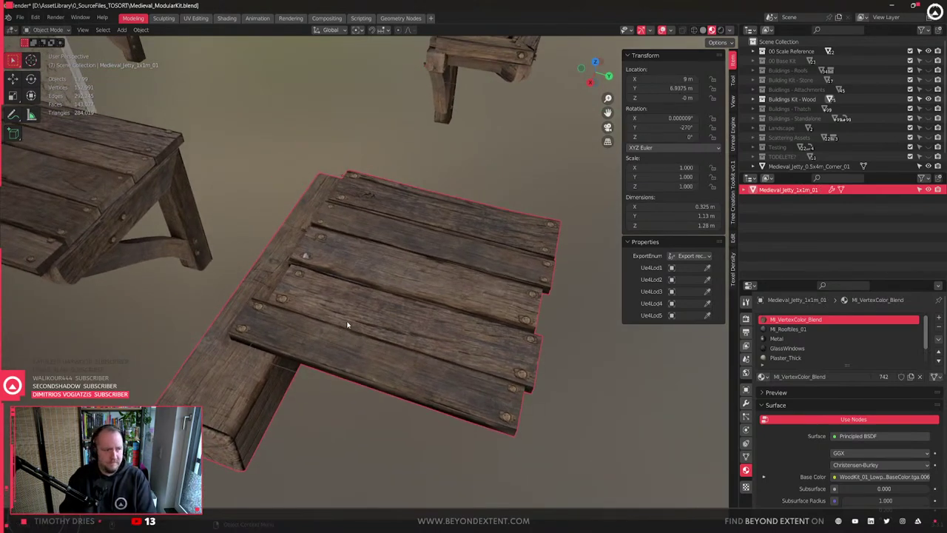
{"action": "left_click", "coordinate": [733, 82]}
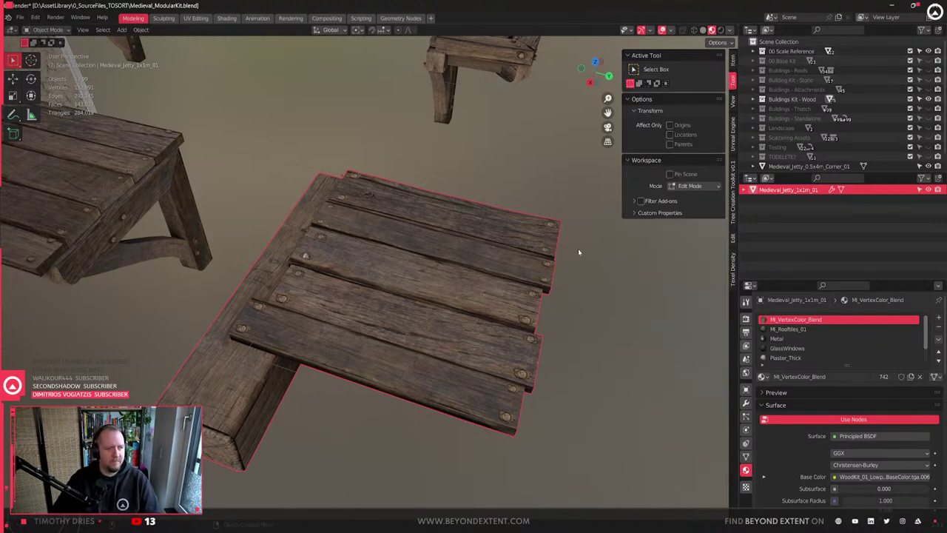
{"action": "scroll", "coordinate": [368, 252], "scroll_direction": "down", "scroll_amount": 2}
{"action": "middle_click_drag", "start_coordinate": [213, 264], "coordinate": [461, 323], "text": "shift"}
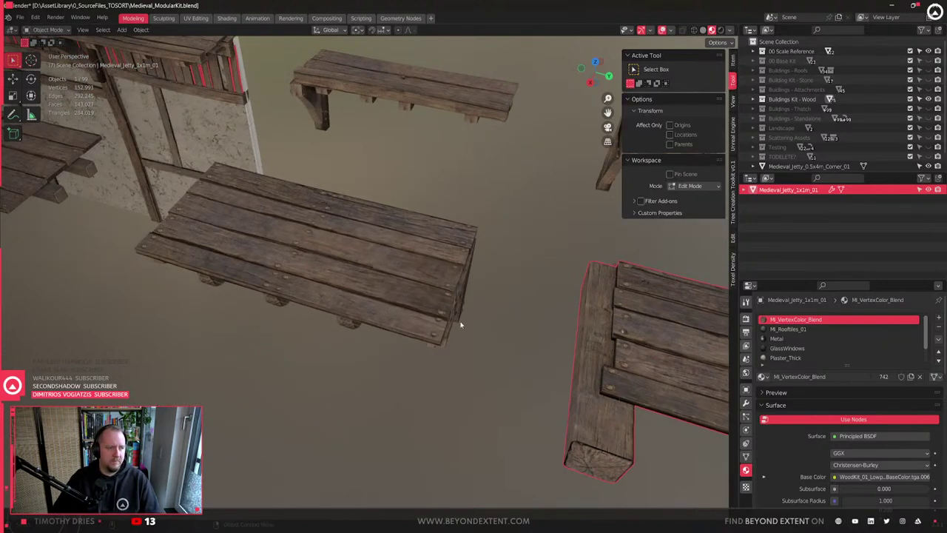
{"action": "scroll", "coordinate": [461, 324], "scroll_direction": "down", "scroll_amount": 2}
{"action": "left_click", "coordinate": [35, 181]}
{"action": "key", "text": "KP_Decimal"}
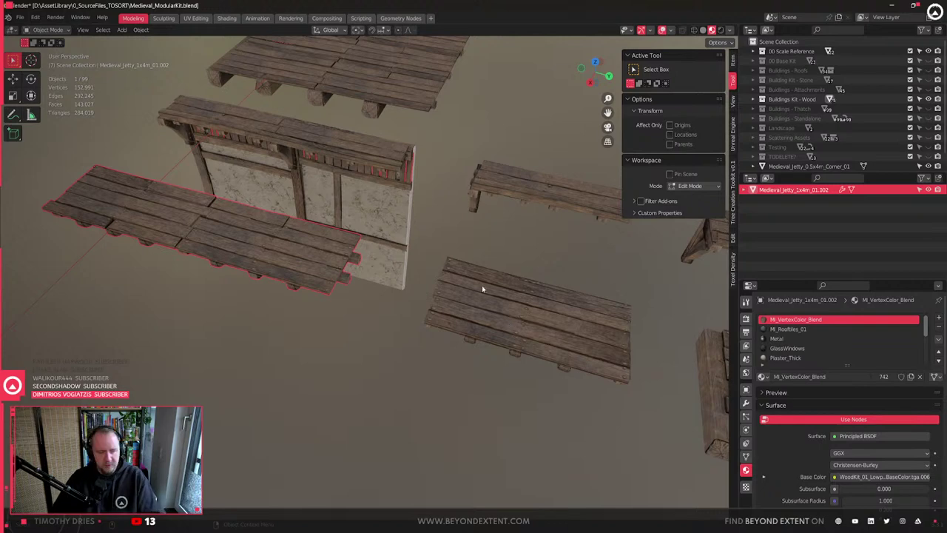
{"action": "left_click", "coordinate": [478, 306]}
{"action": "middle_click_drag", "start_coordinate": [567, 353], "coordinate": [418, 335], "text": "shift"}
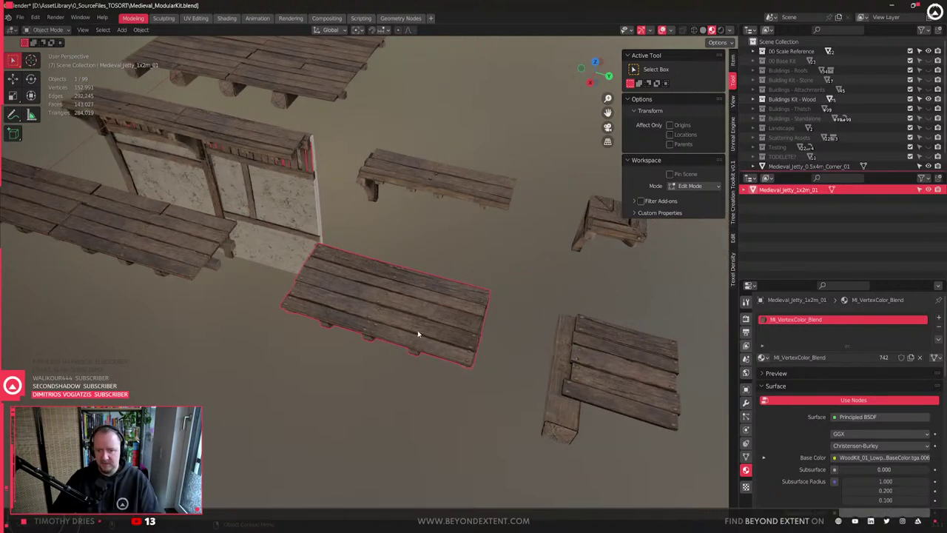
{"action": "key", "text": "KP_Decimal"}
{"action": "scroll", "coordinate": [417, 330], "scroll_direction": "down", "scroll_amount": 6}
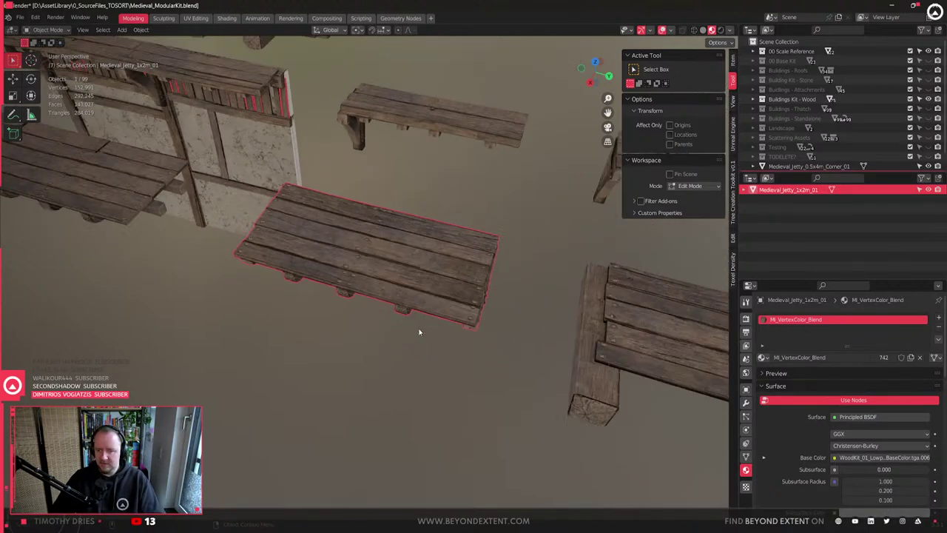
{"action": "left_click", "coordinate": [550, 322]}
{"action": "middle_click_drag", "start_coordinate": [550, 323], "coordinate": [523, 335]}
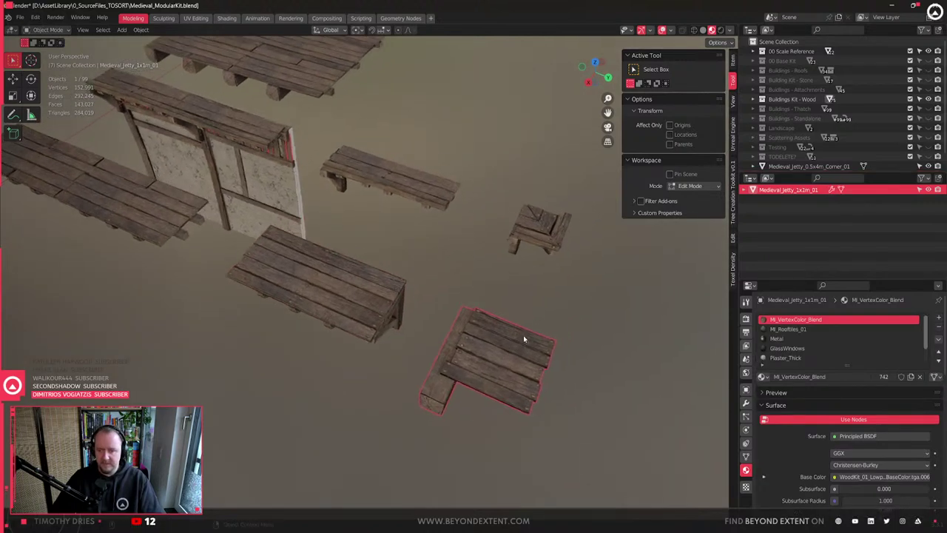
- Duplicate the 1x2 m jetty along Y so the copy covers the 1x1 m jetty piece
{"action": "left_click", "coordinate": [375, 295]}
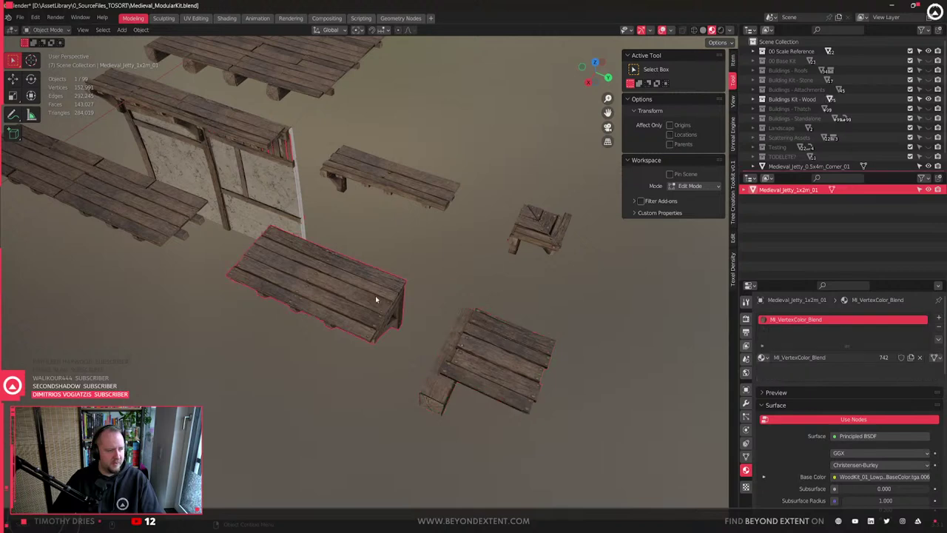
{"action": "key", "text": "shift+d"}
{"action": "key", "text": "y"}
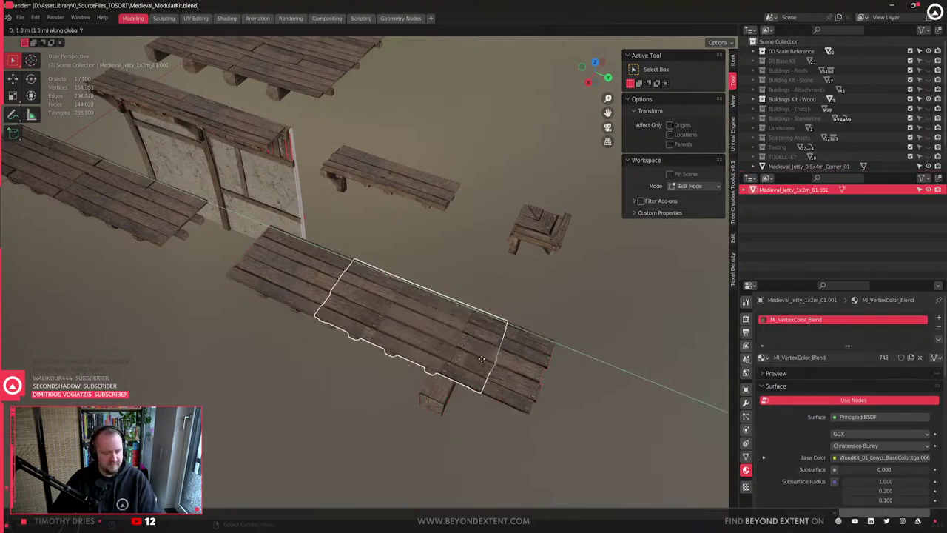
{"action": "left_click", "coordinate": [589, 405]}
{"action": "middle_click_drag", "start_coordinate": [588, 404], "coordinate": [479, 356], "text": "shift"}
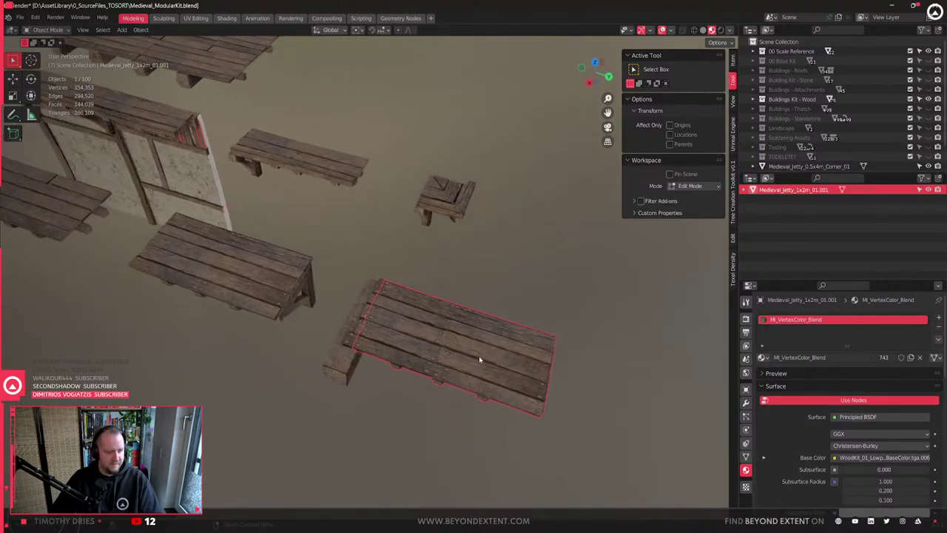
- Duplicate that jetty copy, rotate it 90° about Z and move it horizontally over the first copy's outer half to form a corner
{"action": "key", "text": "shift+d"}
{"action": "key", "text": "r"}
{"action": "key", "text": "z"}
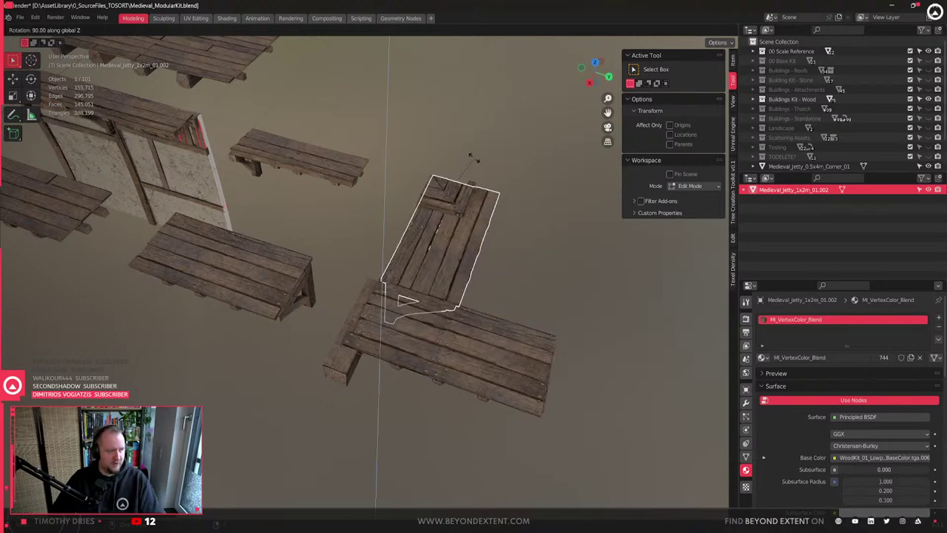
{"action": "left_click", "coordinate": [474, 160]}
{"action": "key", "text": "g"}
{"action": "key", "text": "shift+z"}
{"action": "left_click", "coordinate": [531, 236]}
- Try moving the mesh of Medieval_Floor_4x4m_01 along Z in Edit Mode
{"action": "scroll", "coordinate": [444, 256], "scroll_direction": "down", "scroll_amount": 4}
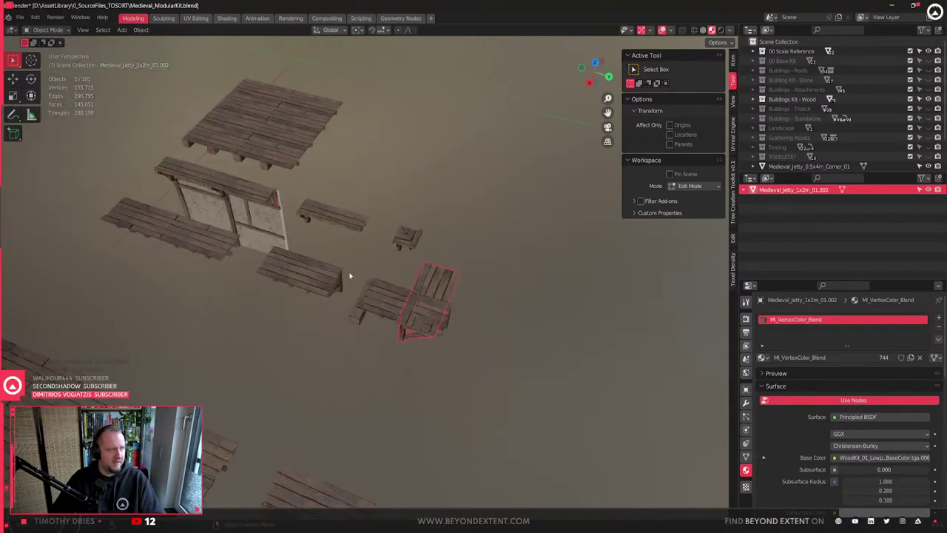
{"action": "left_click", "coordinate": [326, 153]}
{"action": "middle_click_drag", "start_coordinate": [325, 153], "coordinate": [548, 122], "text": "shift"}
{"action": "scroll", "coordinate": [548, 122], "scroll_direction": "down", "scroll_amount": 4}
{"action": "scroll", "coordinate": [547, 122], "scroll_direction": "down", "scroll_amount": 4}
{"action": "left_click_drag", "start_coordinate": [349, 205], "coordinate": [448, 305]}
{"action": "scroll", "coordinate": [354, 328], "scroll_direction": "up", "scroll_amount": 4}
{"action": "left_click", "coordinate": [355, 327]}
{"action": "key", "text": "Tab"}
{"action": "scroll", "coordinate": [357, 330], "scroll_direction": "up", "scroll_amount": 5}
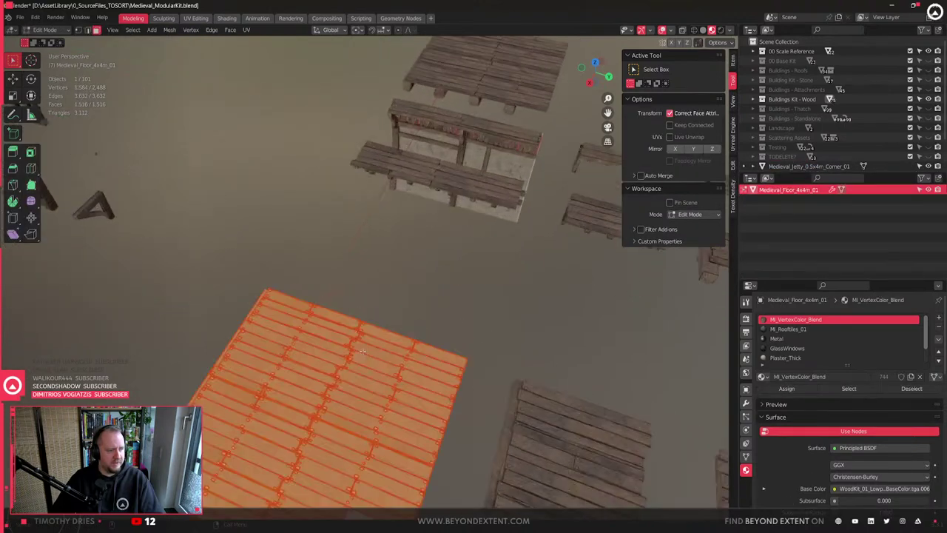
{"action": "middle_click_drag", "start_coordinate": [362, 351], "coordinate": [423, 296]}
{"action": "key", "text": "g"}
{"action": "key", "text": "z"}
{"action": "right_click", "coordinate": [438, 223]}
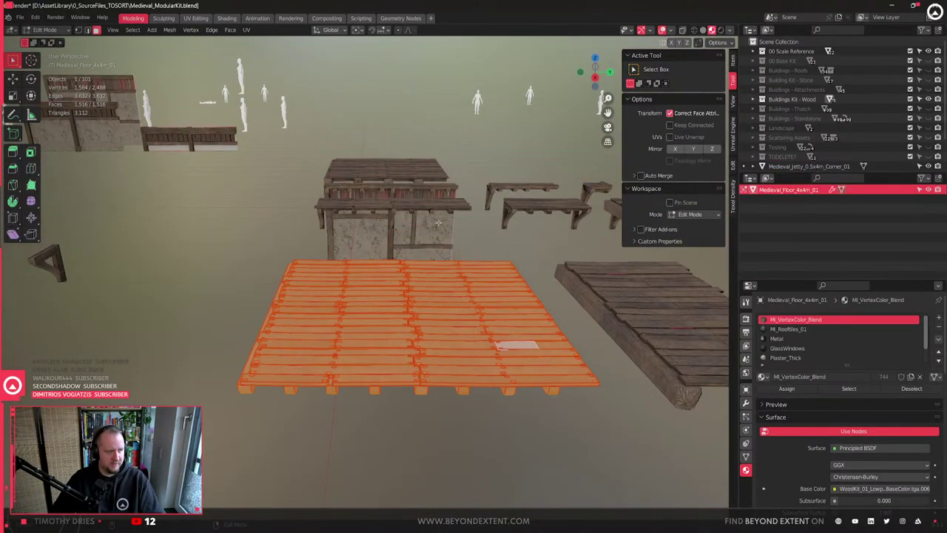
{"action": "middle_click_drag", "start_coordinate": [666, 333], "coordinate": [392, 325], "text": "shift"}
{"action": "key", "text": "Tab"}
- Try moving the entire Medieval_Floor_2x4m_01 mesh along Z in Edit Mode
{"action": "key", "text": "alt+a"}
{"action": "left_click", "coordinate": [394, 317]}
{"action": "key", "text": "Tab"}
{"action": "key", "text": "a"}
{"action": "key", "text": "g"}
{"action": "key", "text": "z"}
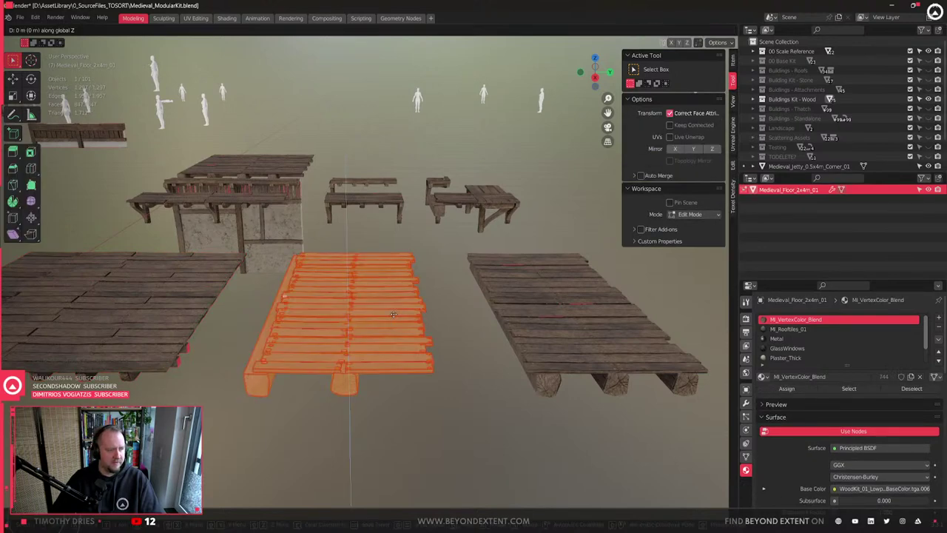
{"action": "right_click", "coordinate": [533, 314]}
{"action": "key", "text": "Tab"}
- Try moving the Bridge_2x4m_01 mesh along Z in Edit Mode
{"action": "left_click", "coordinate": [571, 328]}
{"action": "key", "text": "Tab"}
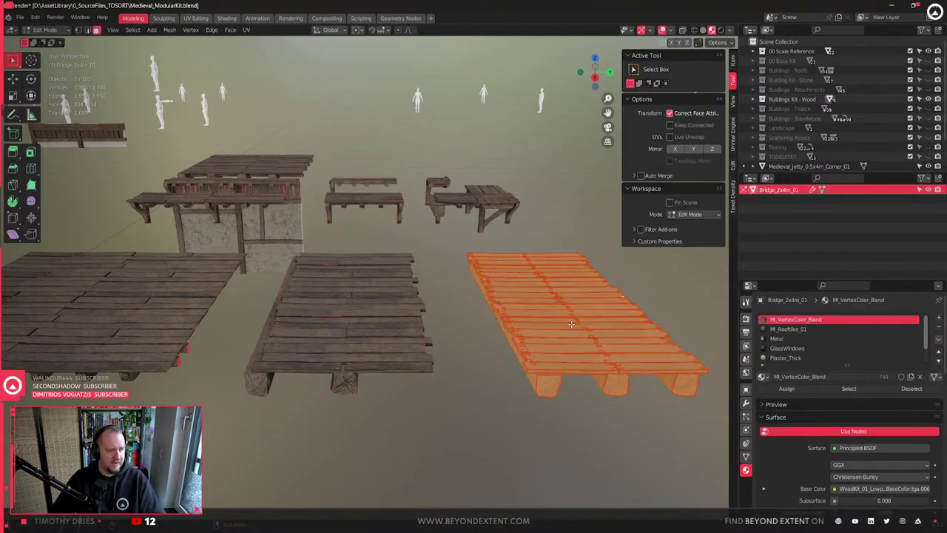
{"action": "key", "text": "g"}
{"action": "key", "text": "z"}
{"action": "right_click", "coordinate": [482, 283]}
{"action": "key", "text": "Tab"}
- Try moving the mesh of the raised floor Medieval_Floor_4x4m_01.005 along Z in Edit Mode
{"action": "left_click", "coordinate": [234, 161]}
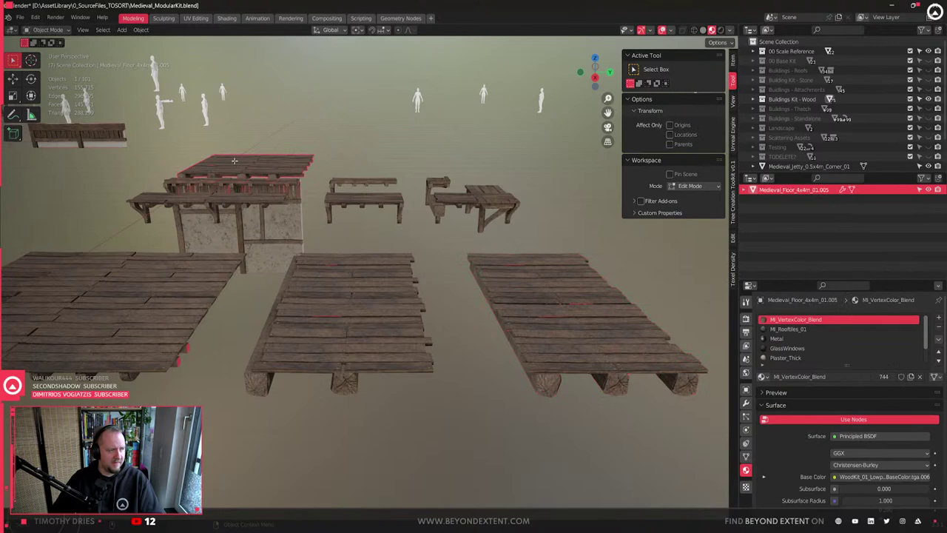
{"action": "key", "text": "Tab"}
{"action": "key", "text": "g"}
{"action": "key", "text": "z"}
{"action": "right_click", "coordinate": [252, 113]}
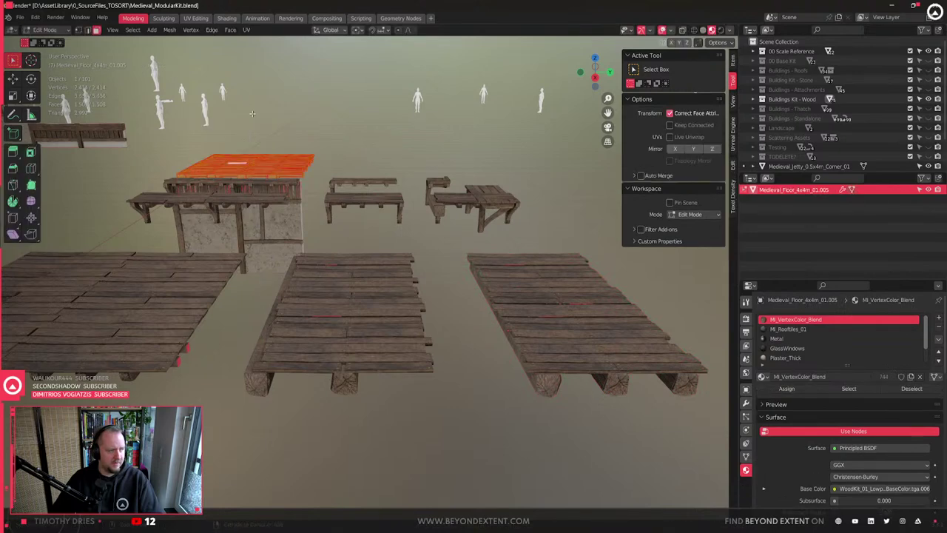
- Repeat the vertical move test on the raised floor's mesh and return to Object Mode
{"action": "key", "text": "g"}
{"action": "key", "text": "z"}
{"action": "right_click", "coordinate": [269, 96]}
{"action": "key", "text": "Tab"}
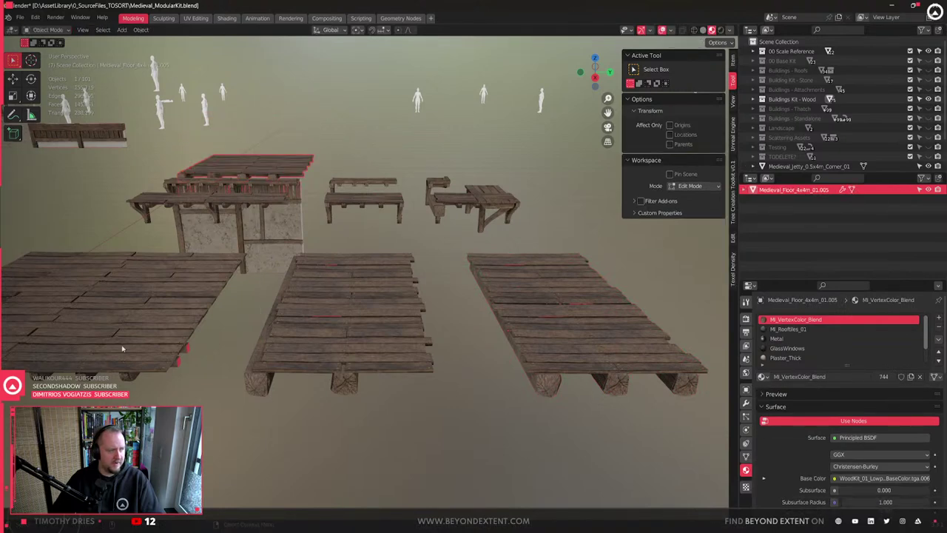
- Try moving the mesh of the large ground-level floor Medieval_Floor_4x4m_01 along Z in Edit Mode
{"action": "left_click", "coordinate": [123, 348]}
{"action": "middle_click_drag", "start_coordinate": [123, 348], "coordinate": [424, 350], "text": "shift"}
{"action": "key", "text": "Tab"}
{"action": "key", "text": "g"}
{"action": "key", "text": "z"}
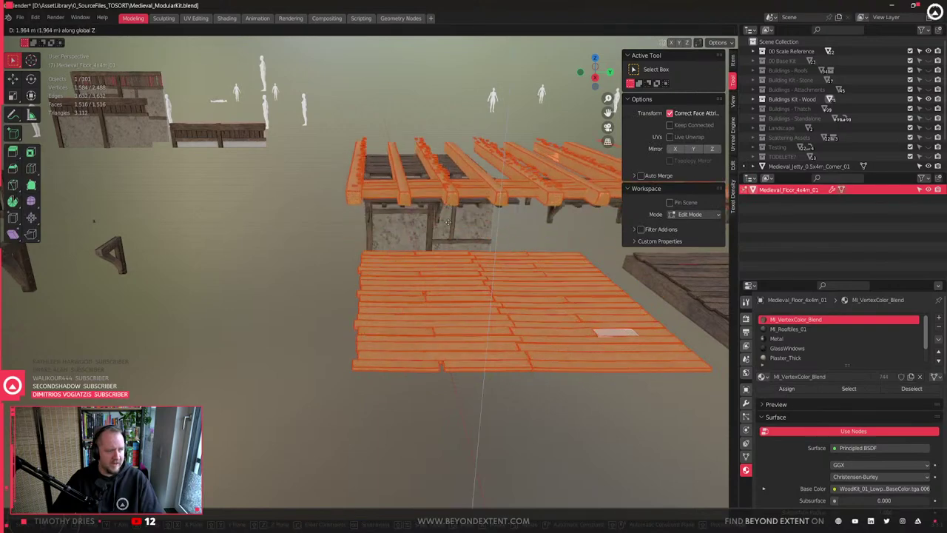
{"action": "right_click", "coordinate": [452, 269]}
{"action": "key", "text": "Tab"}
{"action": "scroll", "coordinate": [489, 288], "scroll_direction": "down", "scroll_amount": 5}
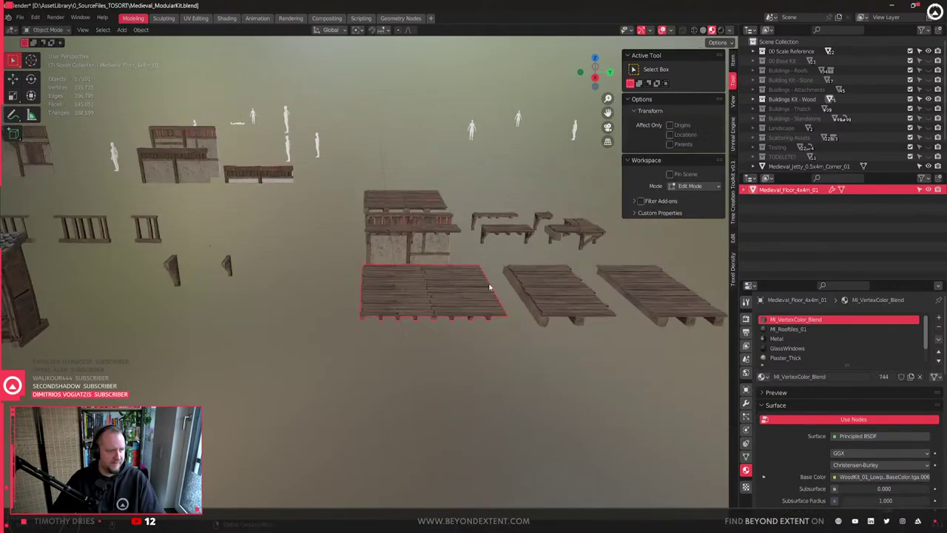
- Inspect the overlapping Medieval_Jetty_1x2m_01 corner copies from above and in front view
{"action": "middle_click_drag", "start_coordinate": [489, 288], "coordinate": [392, 398]}
{"action": "left_click", "coordinate": [482, 268]}
{"action": "key", "text": "KP_Decimal"}
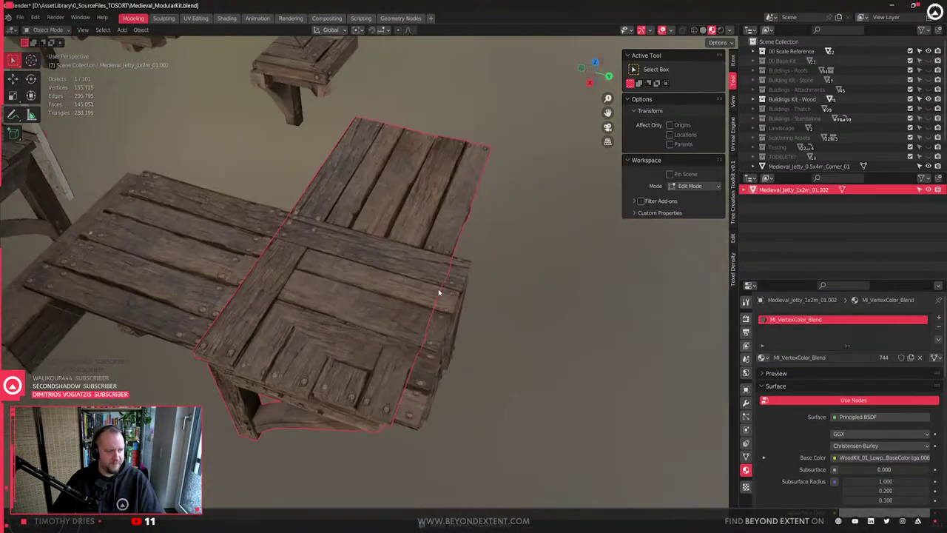
{"action": "middle_click_drag", "start_coordinate": [438, 289], "coordinate": [374, 300]}
{"action": "middle_click_drag", "start_coordinate": [374, 300], "coordinate": [326, 359], "text": "shift"}
{"action": "left_click", "coordinate": [268, 366]}
{"action": "key", "text": "KP_1"}
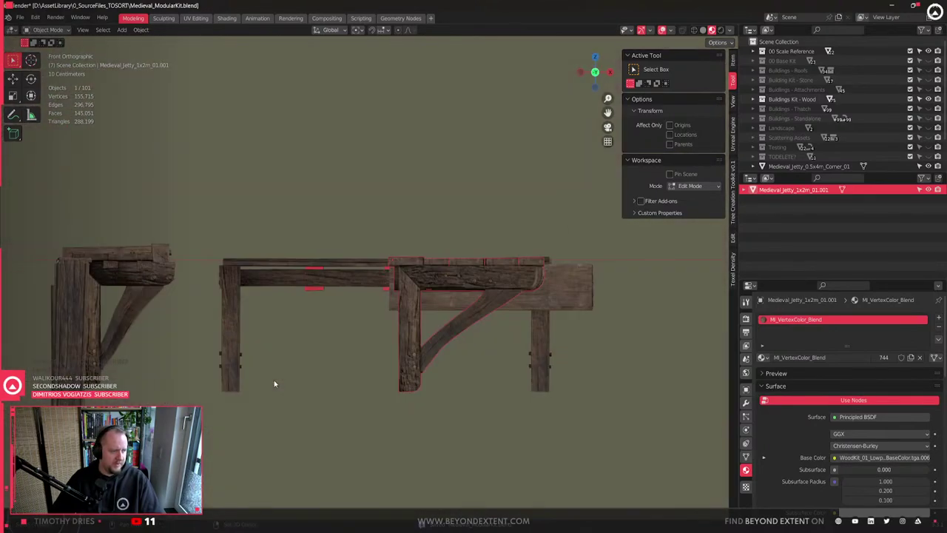
{"action": "middle_click_drag", "start_coordinate": [485, 300], "coordinate": [478, 237]}
{"action": "left_click", "coordinate": [429, 333]}
{"action": "middle_click_drag", "start_coordinate": [429, 333], "coordinate": [481, 277]}
- Move the jetty copy Medieval_Jetty_1x2m_01.002 about 1 m along negative Y
{"action": "left_click", "coordinate": [562, 298]}
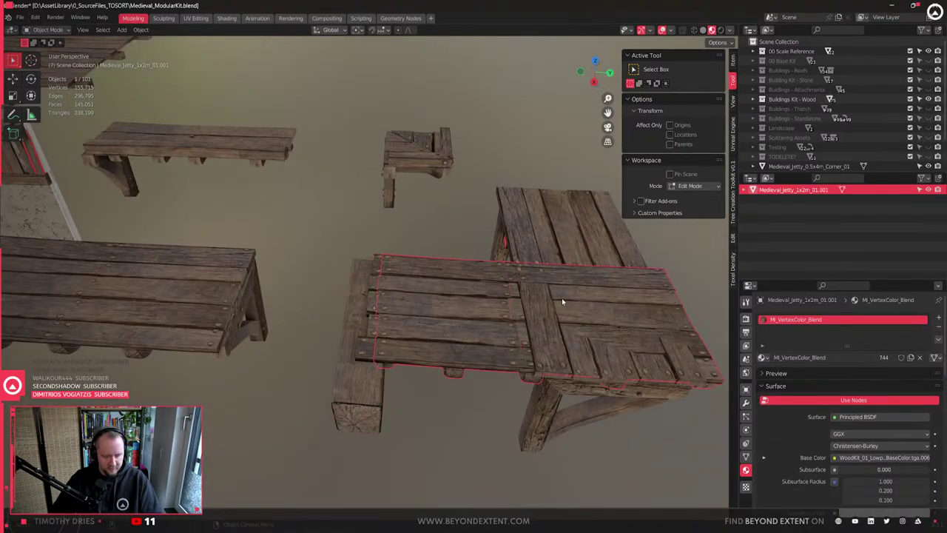
{"action": "middle_click_drag", "start_coordinate": [576, 261], "coordinate": [553, 284], "text": "shift"}
{"action": "key", "text": "g"}
{"action": "key", "text": "y"}
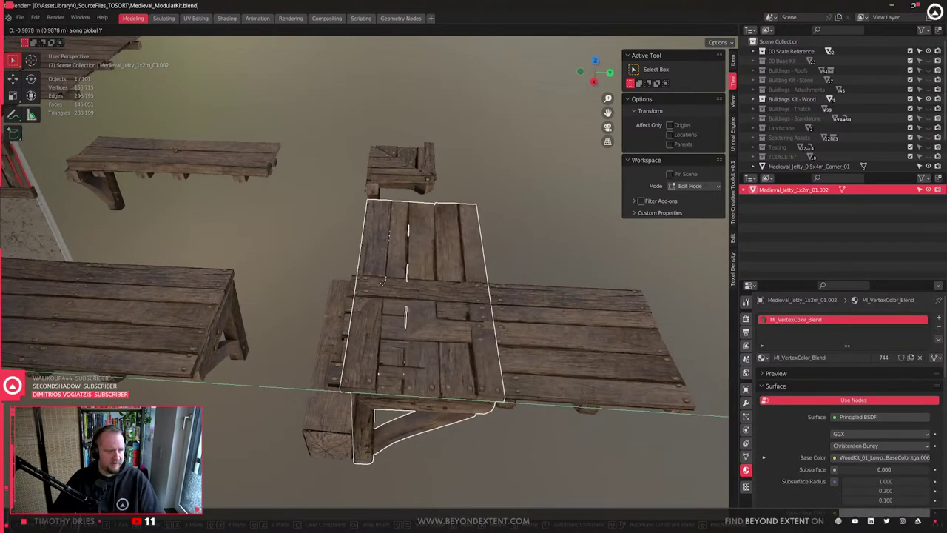
{"action": "left_click", "coordinate": [377, 288]}
- Move the crossing jetty copy Medieval_Jetty_1x2m_01.001 by -1 m along Y to complete the corner layout
{"action": "left_click", "coordinate": [565, 328]}
{"action": "key", "text": "g"}
{"action": "key", "text": "y"}
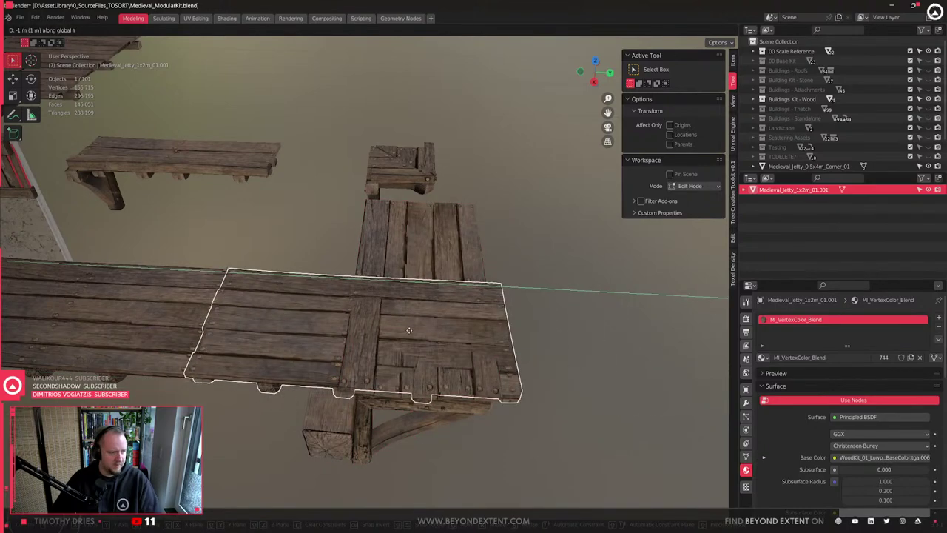
{"action": "left_click", "coordinate": [406, 331]}
{"action": "scroll", "coordinate": [460, 327], "scroll_direction": "up", "scroll_amount": 2}
{"action": "middle_click_drag", "start_coordinate": [457, 330], "coordinate": [398, 300]}
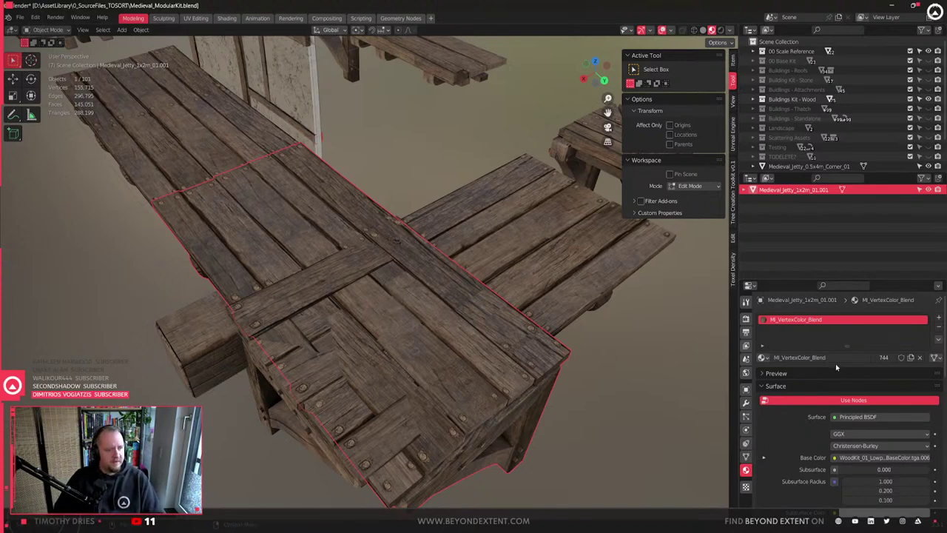
- Try moving the entire mesh of Medieval_Jetty_1x4m_01.002 in Edit Mode
{"action": "left_click", "coordinate": [746, 402]}
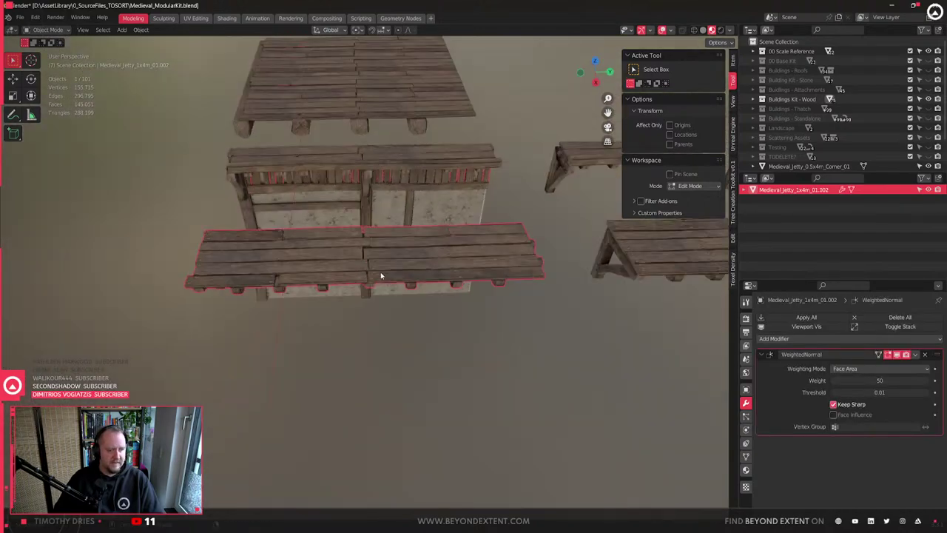
{"action": "scroll", "coordinate": [373, 277], "scroll_direction": "up", "scroll_amount": 3}
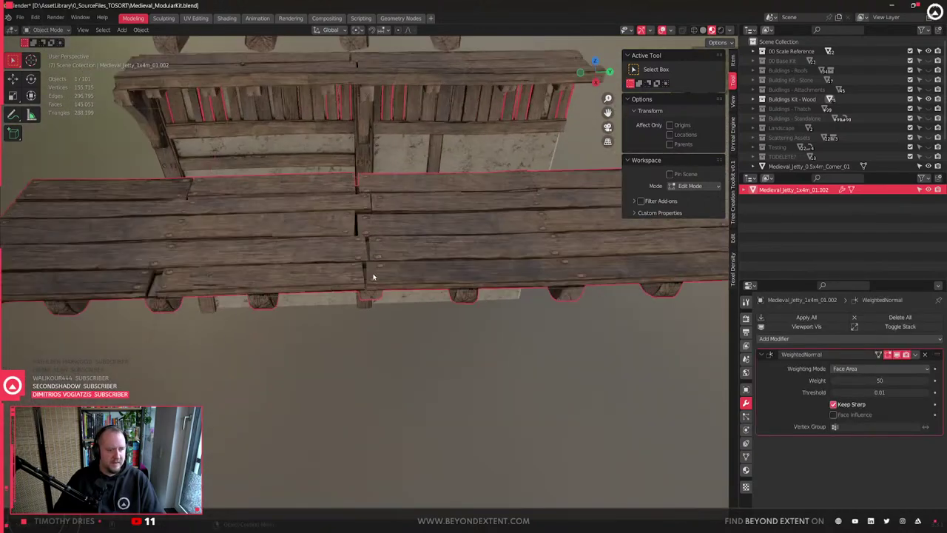
{"action": "middle_click_drag", "start_coordinate": [373, 277], "coordinate": [447, 362]}
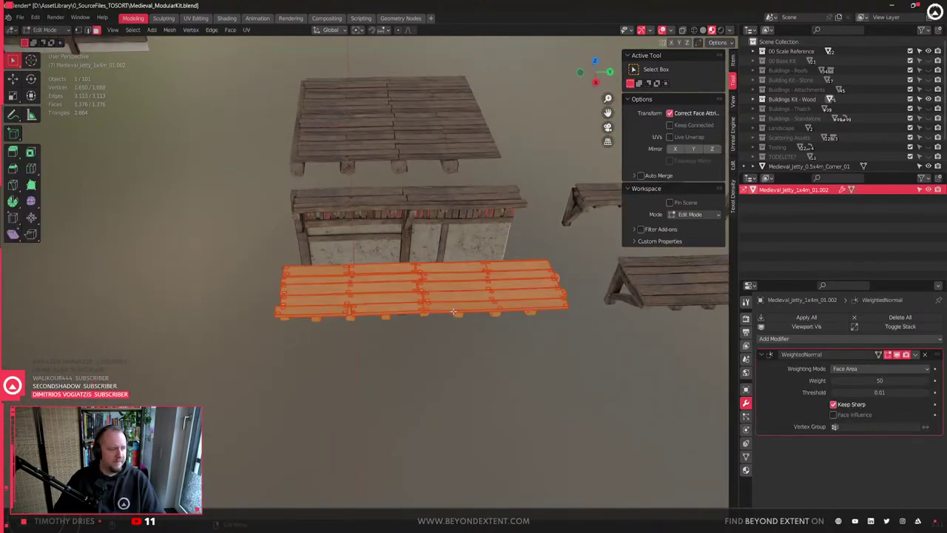
{"action": "key", "text": "shift+d"}
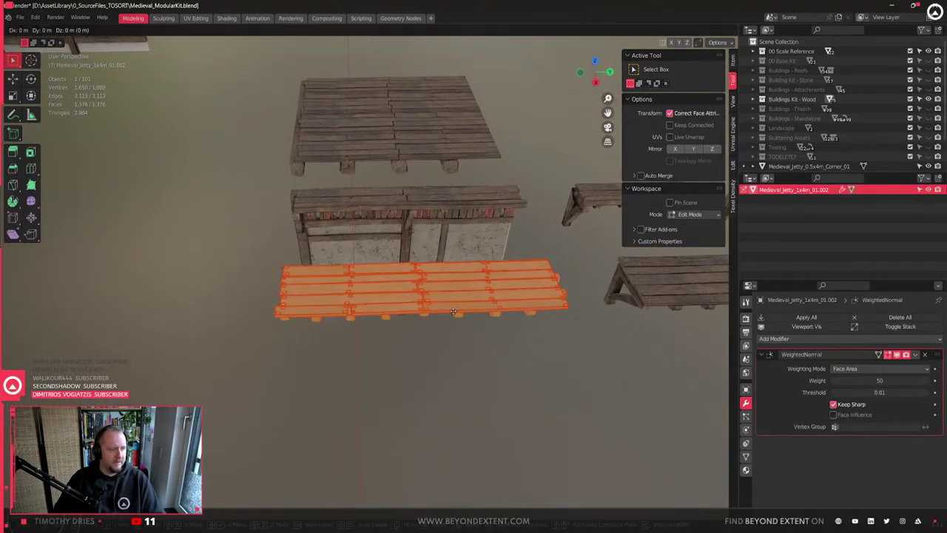
{"action": "right_click", "coordinate": [550, 400]}
{"action": "middle_click_drag", "start_coordinate": [552, 400], "coordinate": [508, 383]}
{"action": "scroll", "coordinate": [508, 384], "scroll_direction": "up", "scroll_amount": 2}
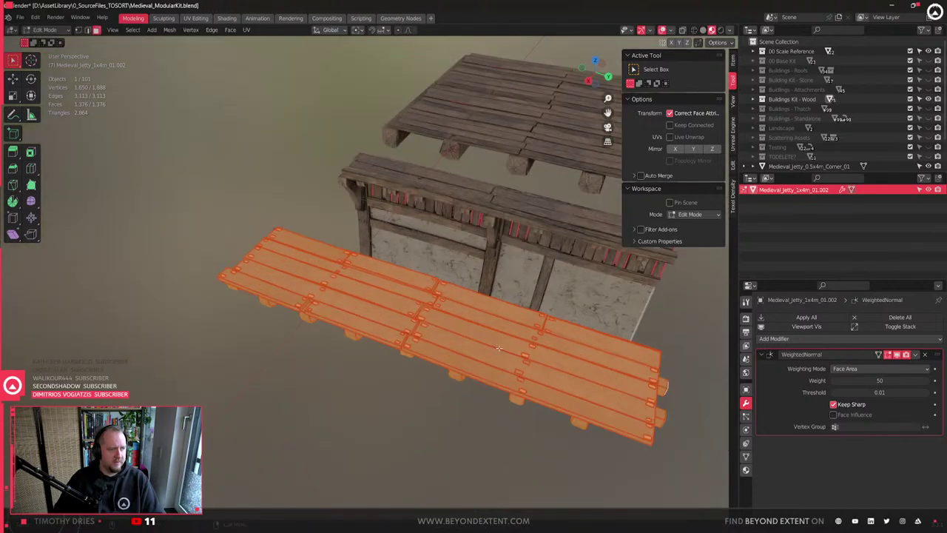
- Examine the tool options, workspace settings, custom properties and item transform values for the selected jetty mesh
{"action": "left_click", "coordinate": [662, 245]}
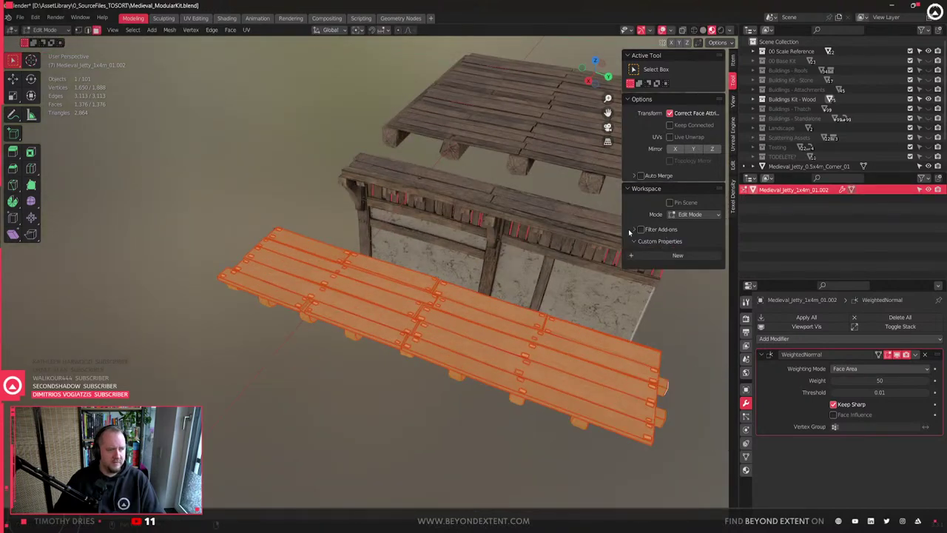
{"action": "left_click", "coordinate": [734, 61]}
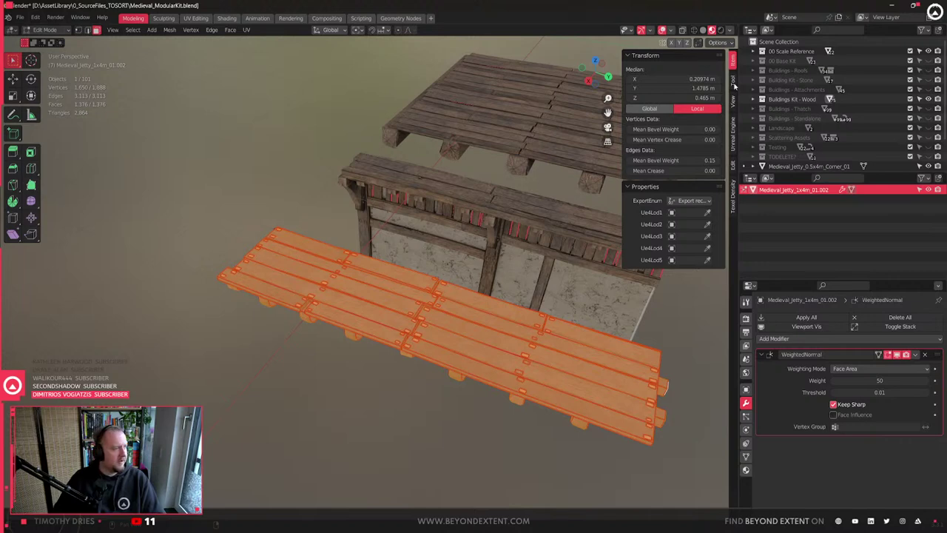
{"action": "left_click", "coordinate": [733, 81]}
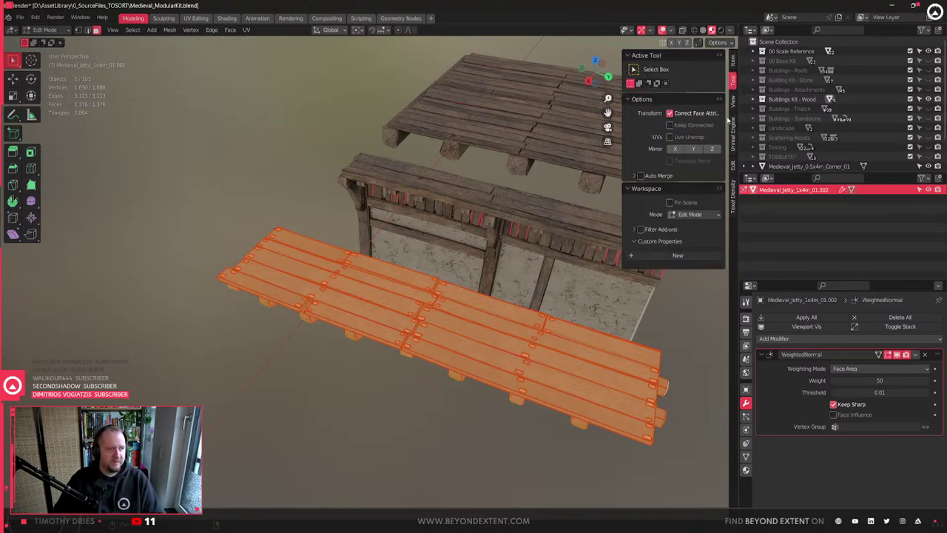
{"action": "left_click", "coordinate": [634, 176]}
{"action": "left_click", "coordinate": [634, 176]}
{"action": "left_click", "coordinate": [633, 243]}
{"action": "left_click", "coordinate": [633, 242]}
{"action": "left_click", "coordinate": [634, 229]}
{"action": "left_click", "coordinate": [634, 229]}
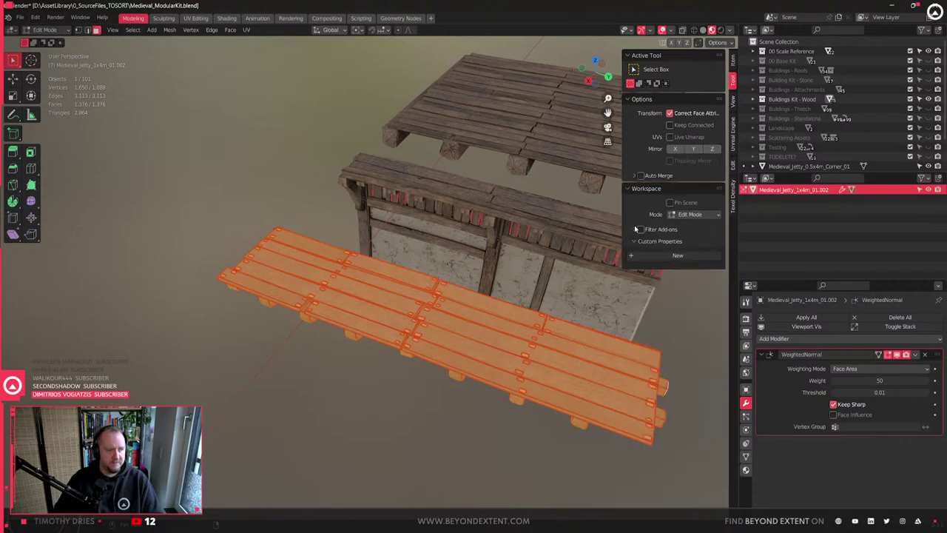
- Examine the jetty mesh's UV maps, vertex groups, shape keys and color attributes in its data properties
{"action": "left_click", "coordinate": [746, 456]}
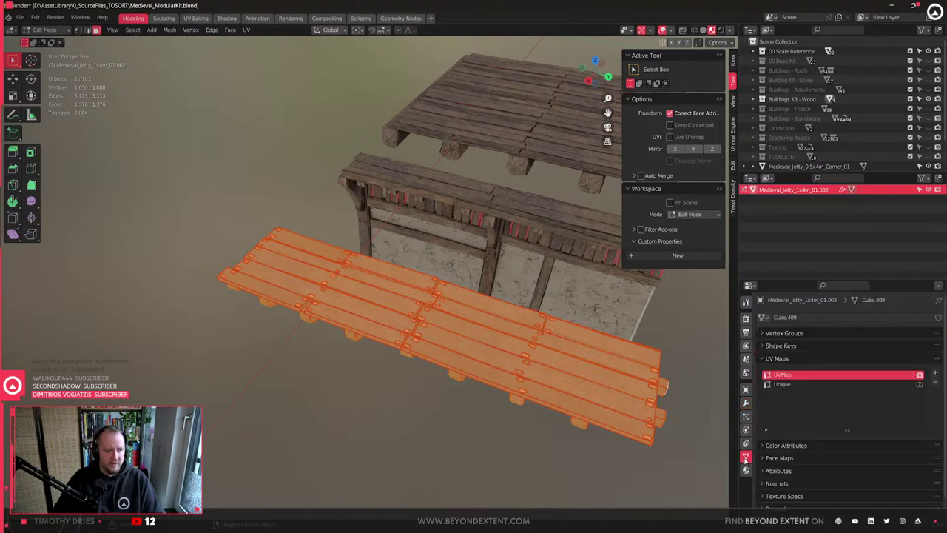
{"action": "left_click", "coordinate": [761, 358]}
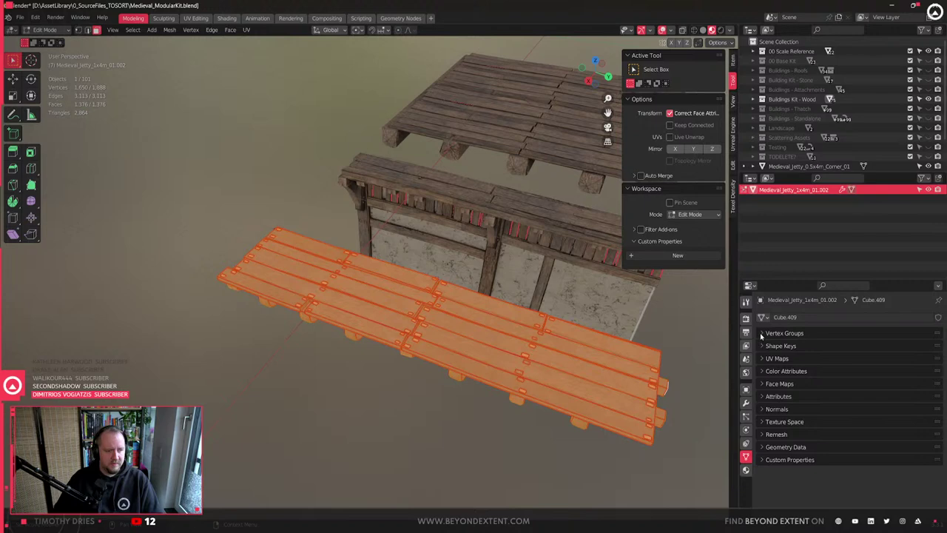
{"action": "left_click", "coordinate": [761, 333]}
{"action": "left_click", "coordinate": [761, 333]}
{"action": "left_click", "coordinate": [765, 346]}
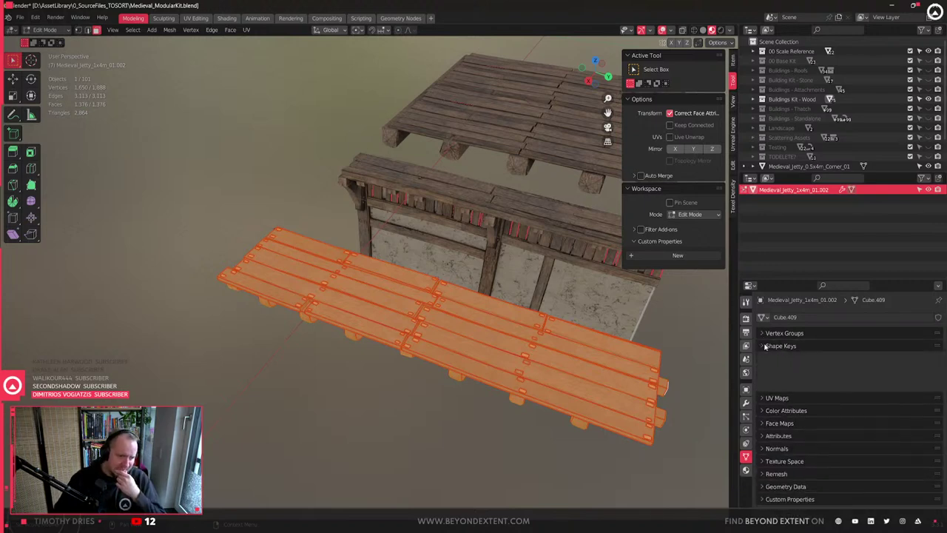
{"action": "left_click", "coordinate": [766, 346]}
{"action": "left_click", "coordinate": [766, 370]}
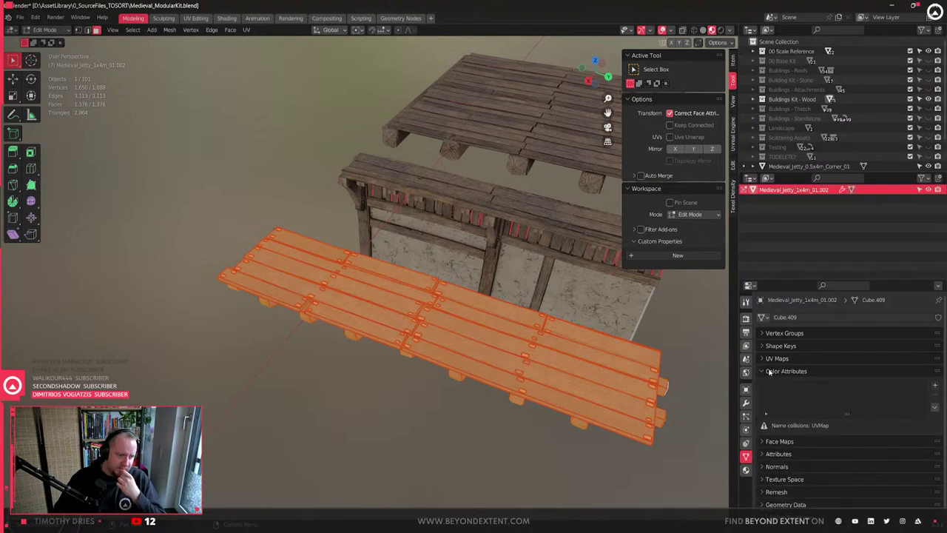
{"action": "left_click", "coordinate": [770, 372]}
- Examine the jetty mesh's face maps, attributes, normals and texture space settings
{"action": "left_click", "coordinate": [774, 385]}
{"action": "left_click", "coordinate": [774, 385]}
{"action": "left_click", "coordinate": [778, 398]}
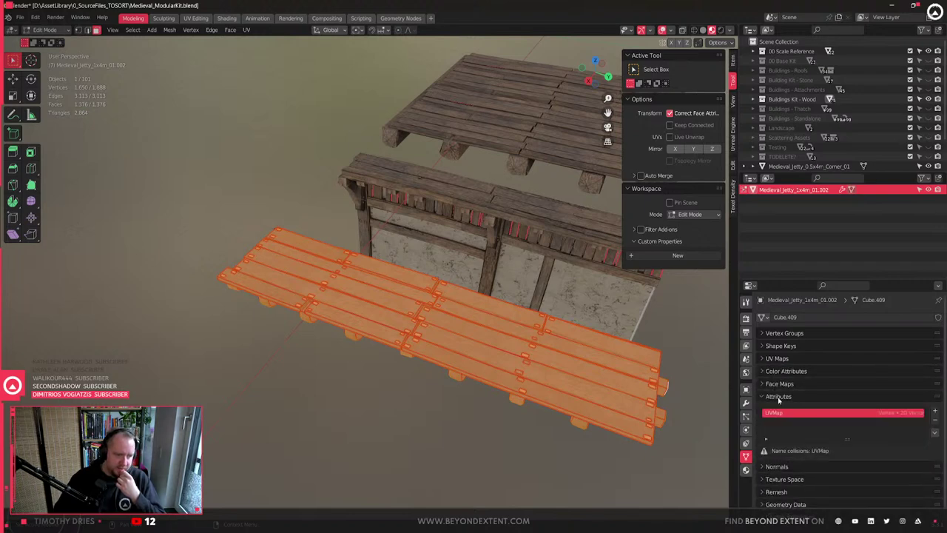
{"action": "left_click", "coordinate": [779, 396]}
{"action": "left_click", "coordinate": [777, 409]}
{"action": "left_click", "coordinate": [778, 411]}
{"action": "left_click", "coordinate": [785, 424]}
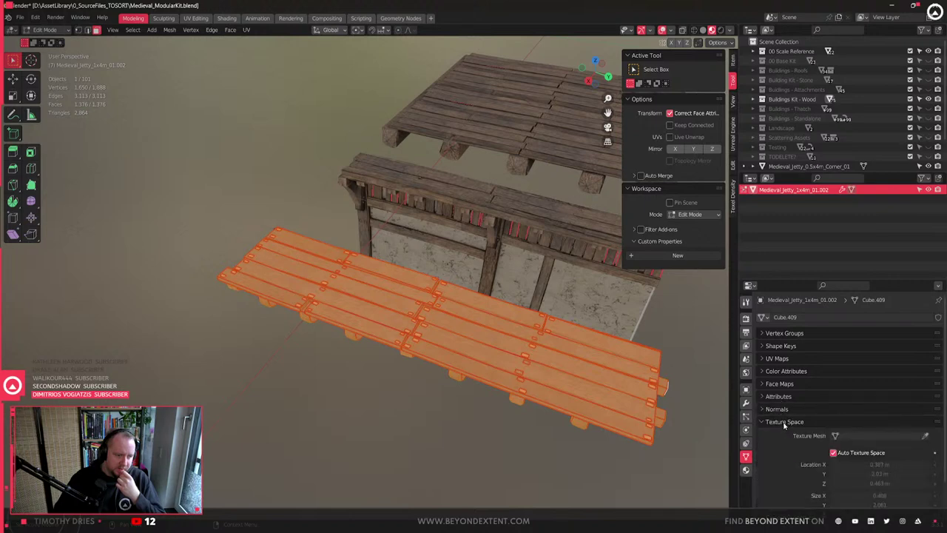
{"action": "left_click", "coordinate": [785, 422]}
{"action": "left_click", "coordinate": [777, 409]}
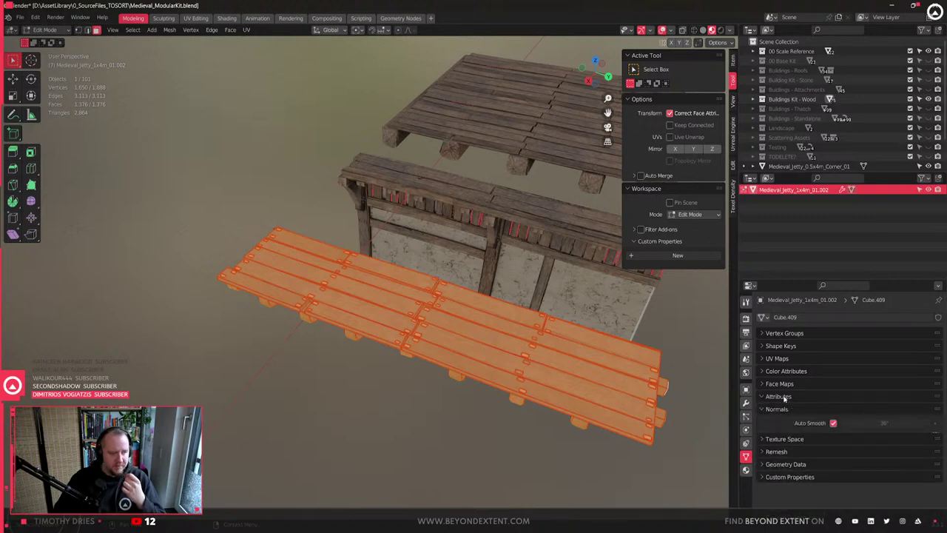
- Remove the UVMap entry from the jetty mesh's attributes and try moving the mesh
{"action": "left_click", "coordinate": [779, 396]}
{"action": "left_click", "coordinate": [936, 421]}
{"action": "scroll", "coordinate": [451, 347], "scroll_direction": "up", "scroll_amount": 1}
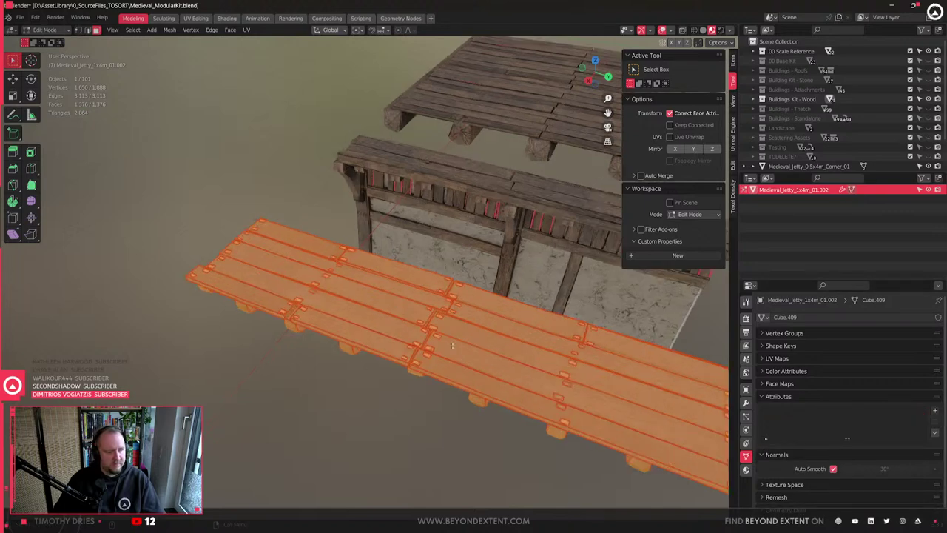
{"action": "scroll", "coordinate": [451, 347], "scroll_direction": "down", "scroll_amount": 2}
{"action": "key", "text": "g"}
{"action": "key", "text": "Escape"}
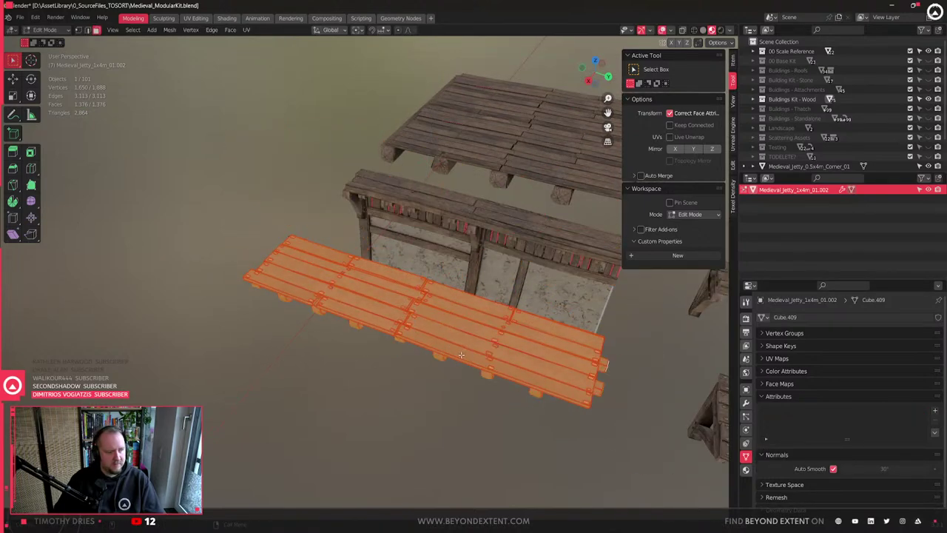
{"action": "scroll", "coordinate": [449, 358], "scroll_direction": "up", "scroll_amount": 2}
{"action": "scroll", "coordinate": [449, 359], "scroll_direction": "down", "scroll_amount": 2}
- Clear the jetty mesh's custom split normals data and try moving the mesh along Z
{"action": "left_click", "coordinate": [778, 396]}
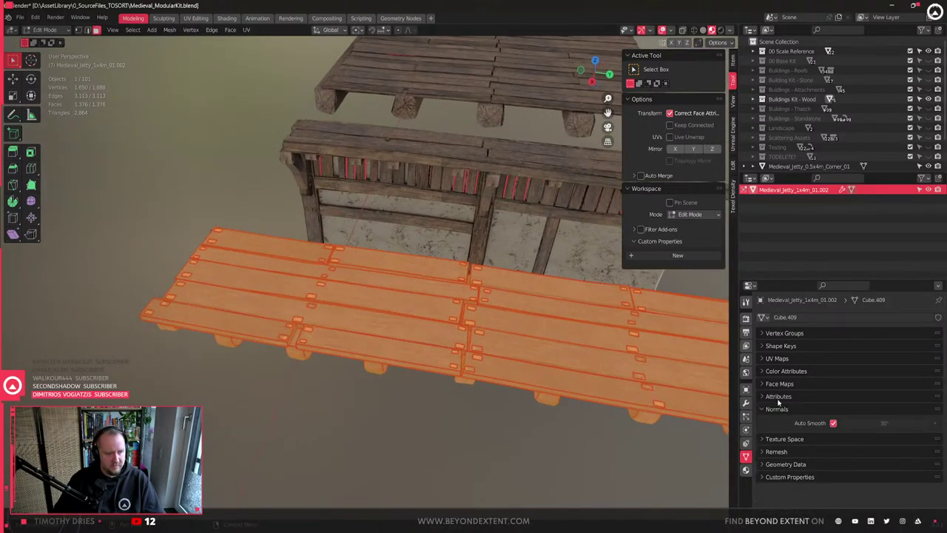
{"action": "left_click", "coordinate": [786, 440]}
{"action": "scroll", "coordinate": [796, 442], "scroll_direction": "down", "scroll_amount": 2}
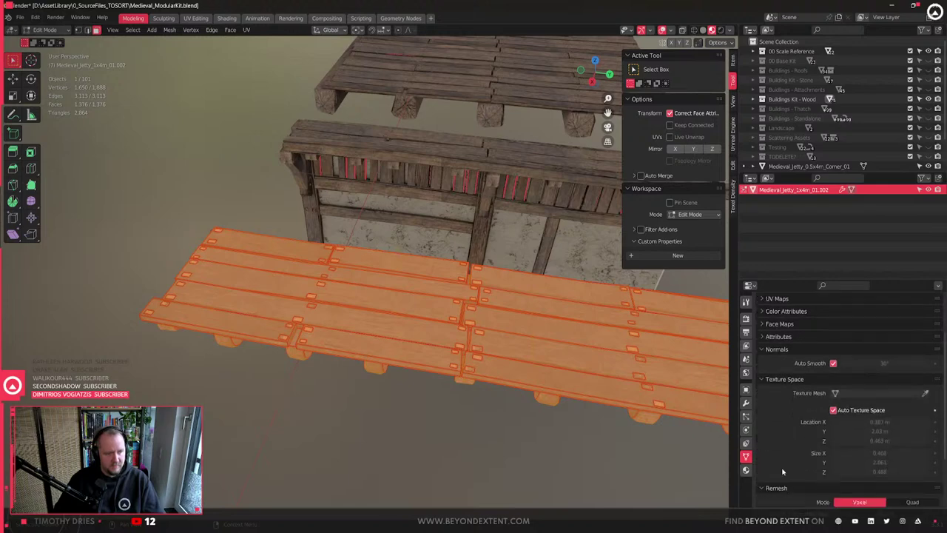
{"action": "scroll", "coordinate": [783, 454], "scroll_direction": "down", "scroll_amount": 4}
{"action": "left_click", "coordinate": [786, 501]}
{"action": "scroll", "coordinate": [787, 463], "scroll_direction": "down", "scroll_amount": 3}
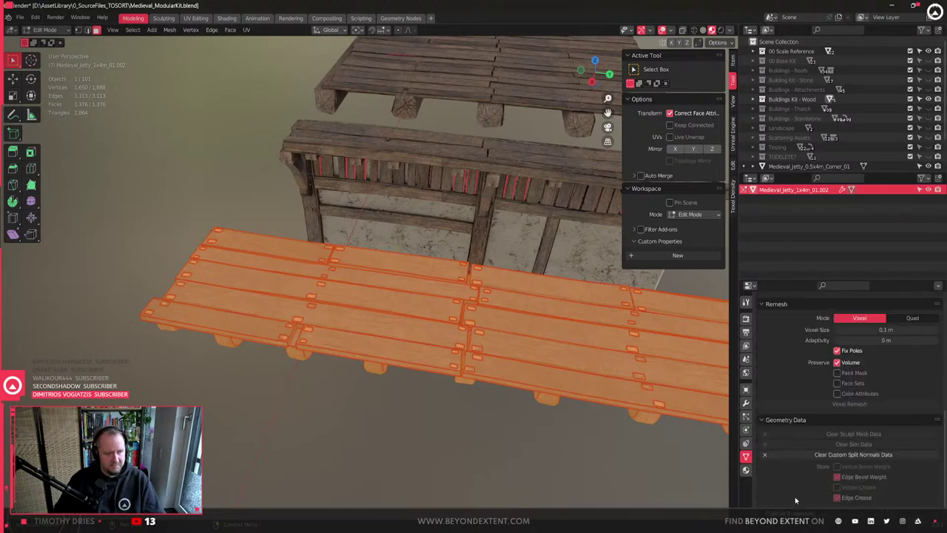
{"action": "left_click", "coordinate": [811, 455]}
{"action": "middle_click_drag", "start_coordinate": [457, 359], "coordinate": [479, 337]}
{"action": "key", "text": "g"}
{"action": "key", "text": "z"}
{"action": "key", "text": "Escape"}
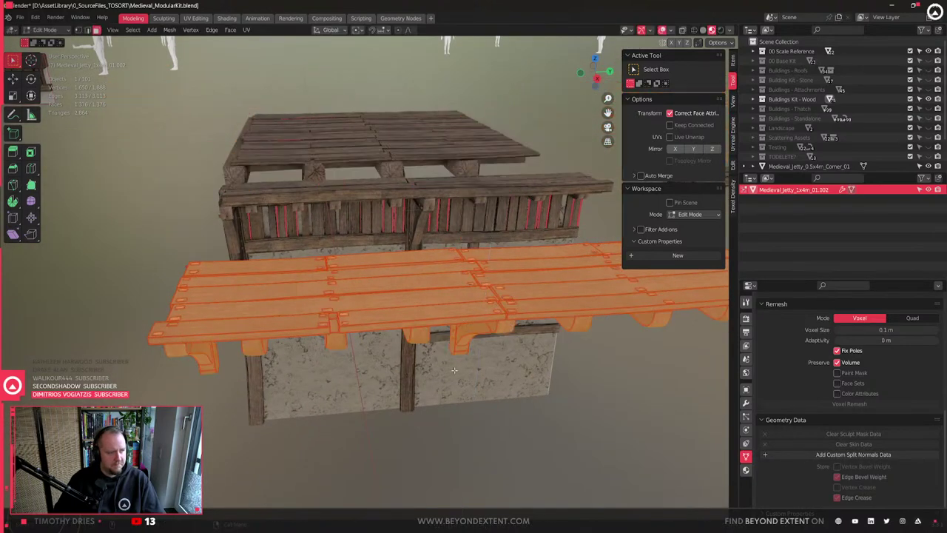
- Add custom split normals data to the jetty mesh and display the active tool settings
{"action": "left_click", "coordinate": [853, 454]}
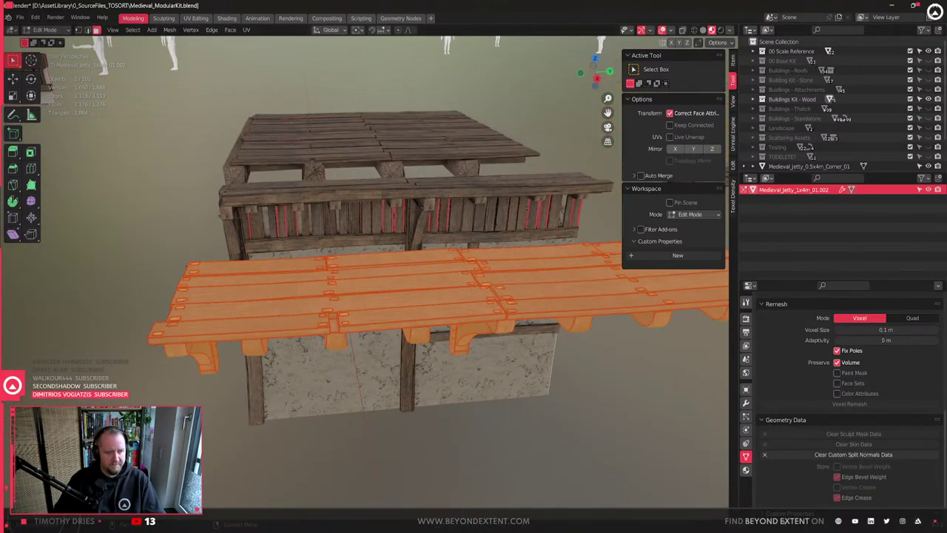
{"action": "scroll", "coordinate": [792, 482], "scroll_direction": "down", "scroll_amount": 1}
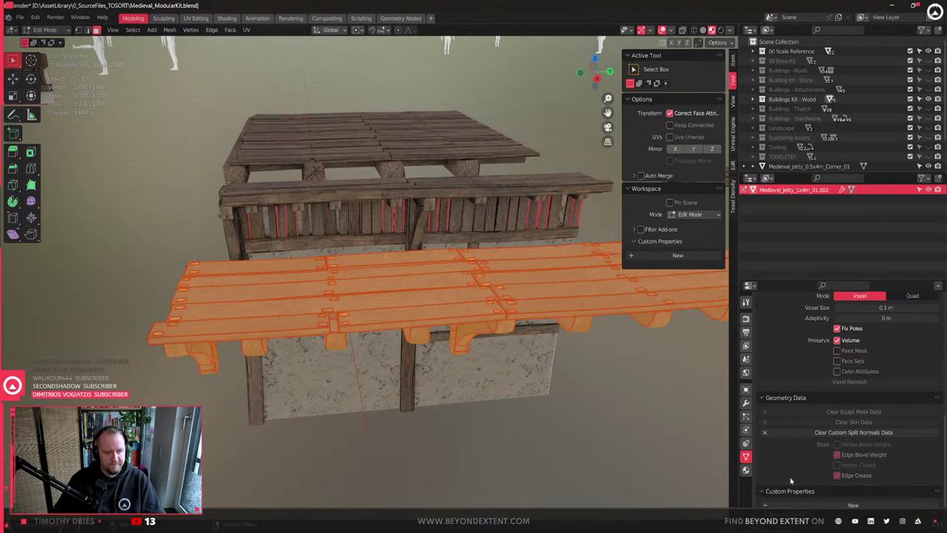
{"action": "left_click", "coordinate": [746, 402]}
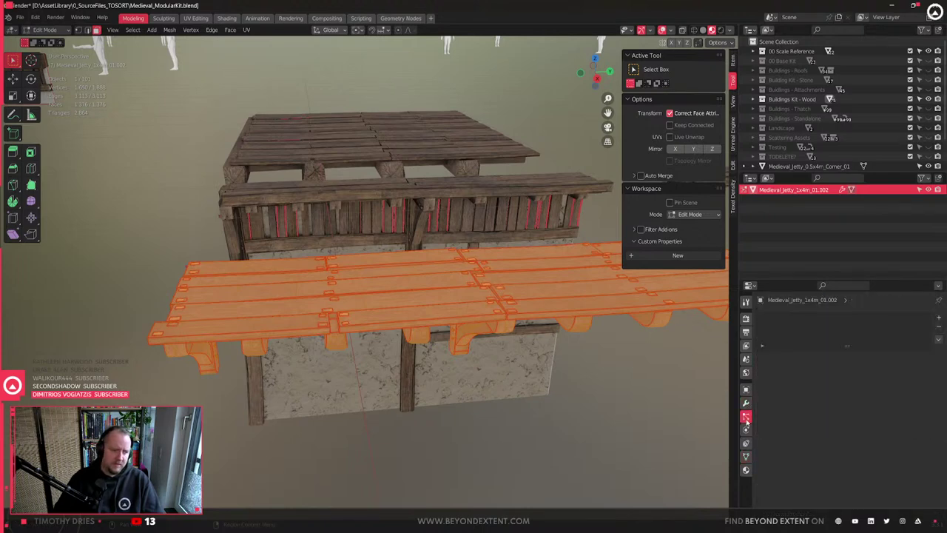
{"action": "left_click", "coordinate": [746, 319]}
{"action": "left_click", "coordinate": [746, 302]}
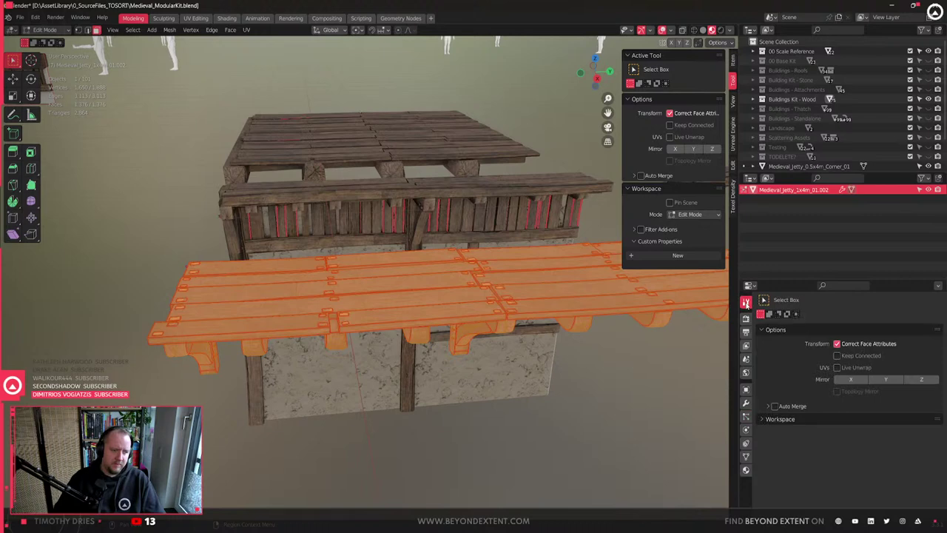
- Leave Edit Mode and delete the crosswise jetty piece Medieval_Jetty_1x2m_01.002 at the corner
{"action": "scroll", "coordinate": [563, 369], "scroll_direction": "down", "scroll_amount": 3}
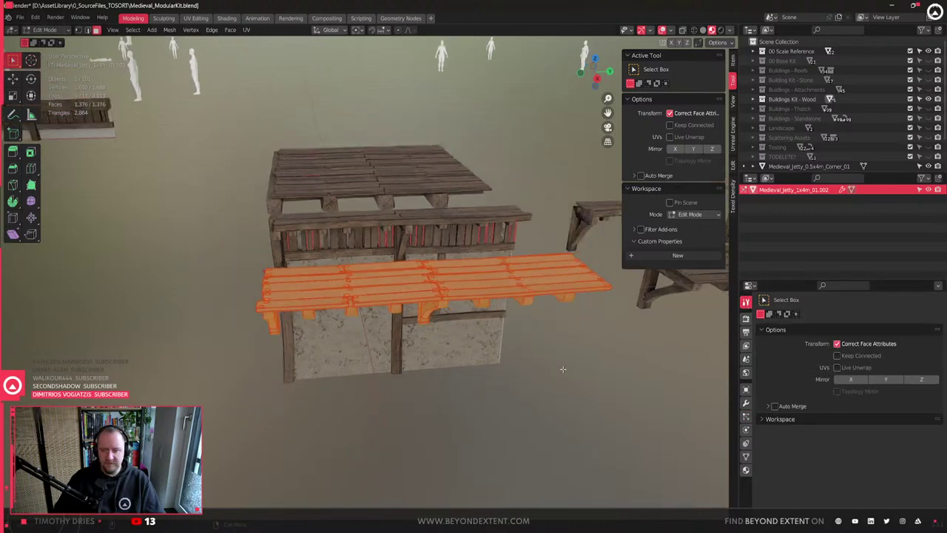
{"action": "key", "text": "Tab"}
{"action": "middle_click_drag", "start_coordinate": [560, 369], "coordinate": [539, 341]}
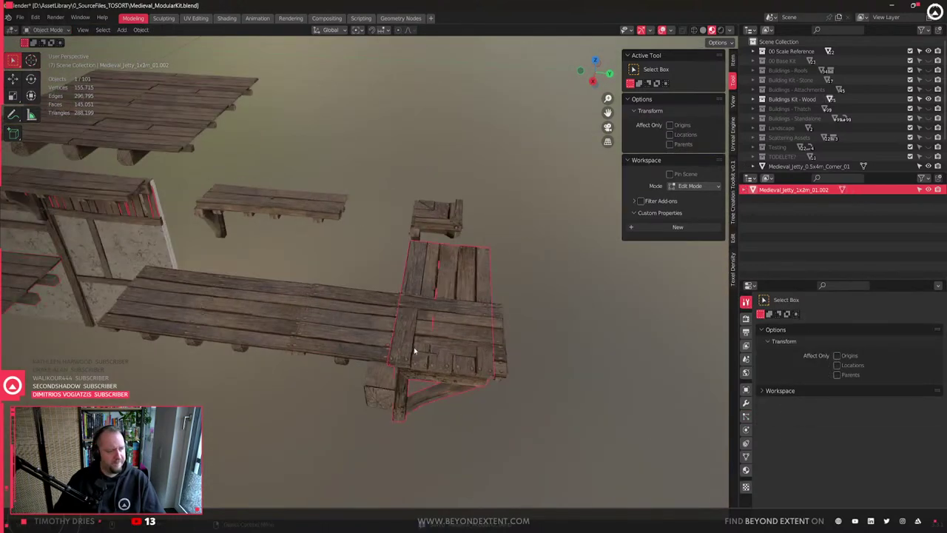
{"action": "left_click", "coordinate": [414, 349]}
{"action": "scroll", "coordinate": [358, 319], "scroll_direction": "up", "scroll_amount": 3}
{"action": "mouse_move", "coordinate": [359, 315]}
{"action": "middle_mouse_down"}
{"action": "mouse_move", "coordinate": [192, 295]}
{"action": "mouse_move", "coordinate": [374, 332]}
{"action": "mouse_move", "coordinate": [345, 327]}
{"action": "middle_mouse_up"}
{"action": "scroll", "coordinate": [379, 331], "scroll_direction": "down", "scroll_amount": 4}
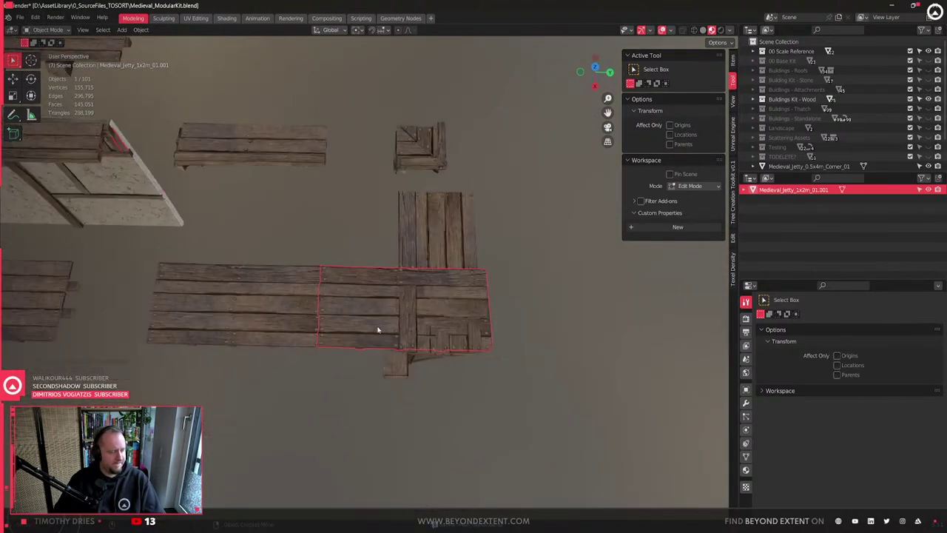
{"action": "scroll", "coordinate": [440, 340], "scroll_direction": "up", "scroll_amount": 4}
{"action": "middle_click_drag", "start_coordinate": [529, 336], "coordinate": [459, 334], "text": "shift"}
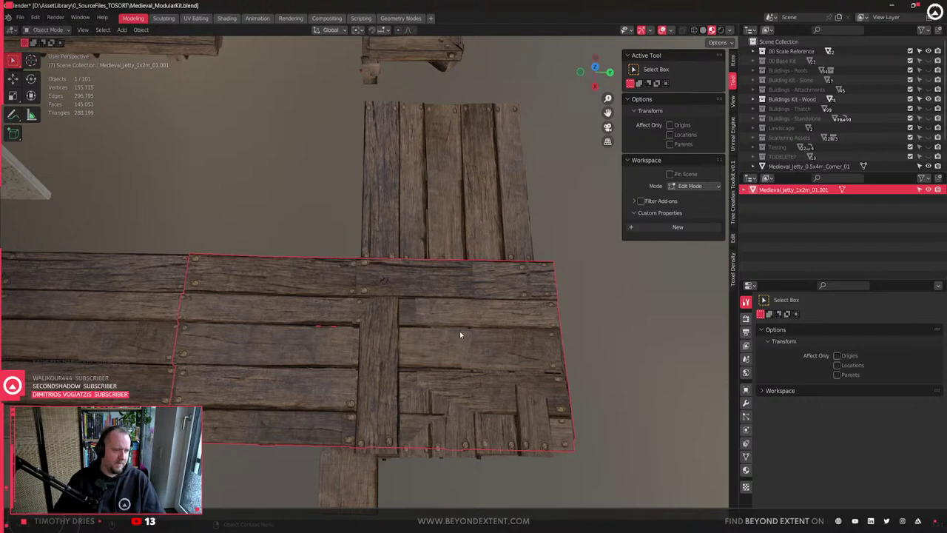
{"action": "middle_click_drag", "start_coordinate": [461, 333], "coordinate": [423, 243]}
{"action": "scroll", "coordinate": [423, 244], "scroll_direction": "down", "scroll_amount": 2}
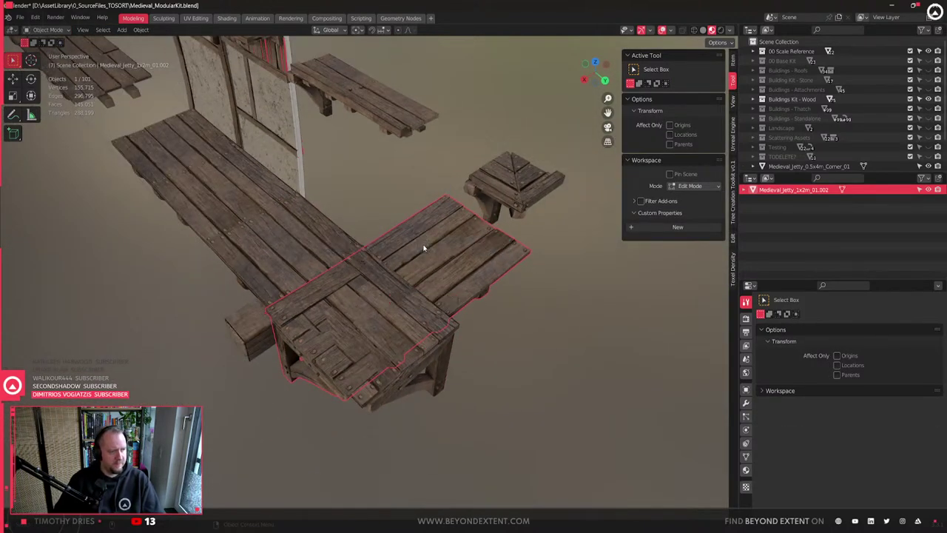
{"action": "key", "text": "x"}
{"action": "left_click", "coordinate": [418, 269]}
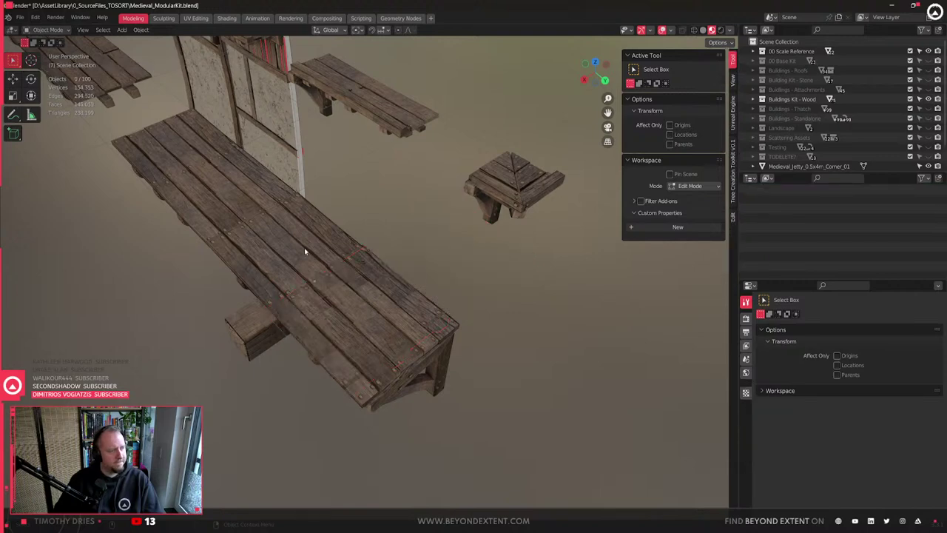
- Duplicate the end jetty piece Medieval_Jetty_1x2m_01.001 in place and rotate the copy around the global Z axis to run crosswise
{"action": "left_click", "coordinate": [309, 275]}
{"action": "middle_click_drag", "start_coordinate": [309, 281], "coordinate": [345, 294]}
{"action": "key", "text": "shift+d"}
{"action": "right_click", "coordinate": [345, 296]}
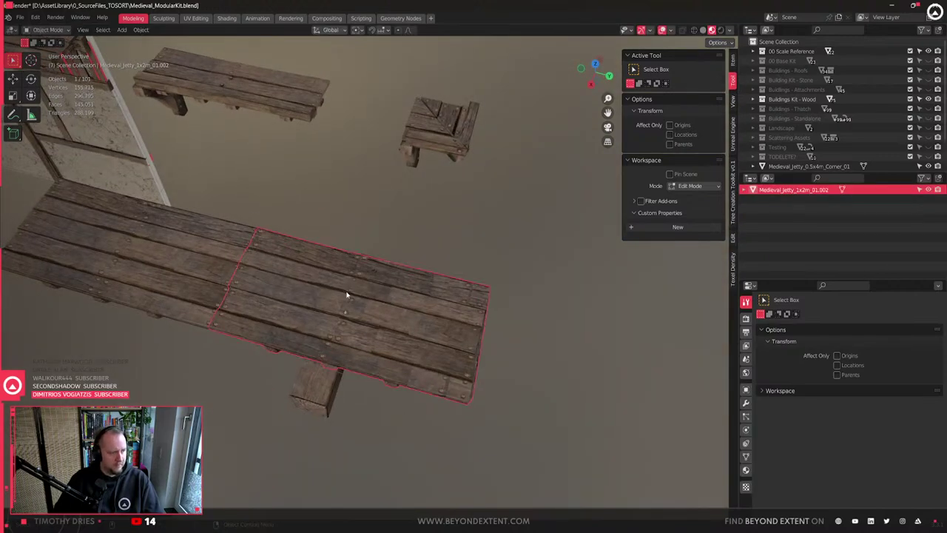
{"action": "key", "text": "shift+d"}
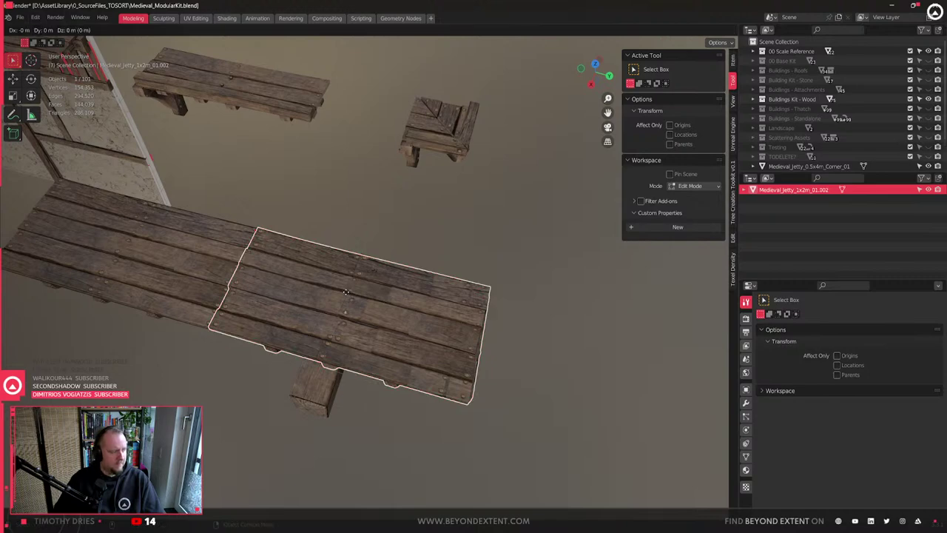
{"action": "right_click", "coordinate": [345, 296]}
{"action": "key", "text": "r"}
{"action": "key", "text": "z"}
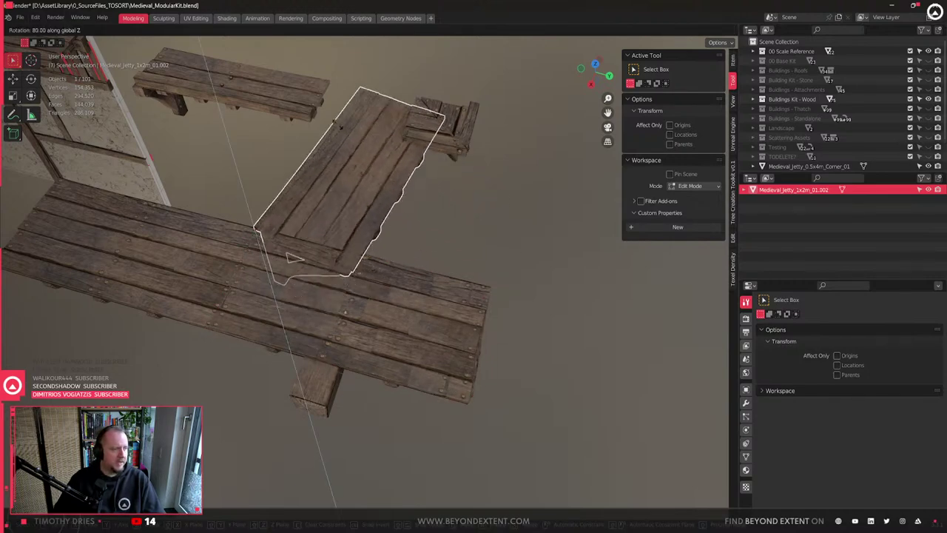
{"action": "left_click", "coordinate": [404, 212]}
{"action": "middle_click_drag", "start_coordinate": [405, 213], "coordinate": [452, 280], "text": "shift"}
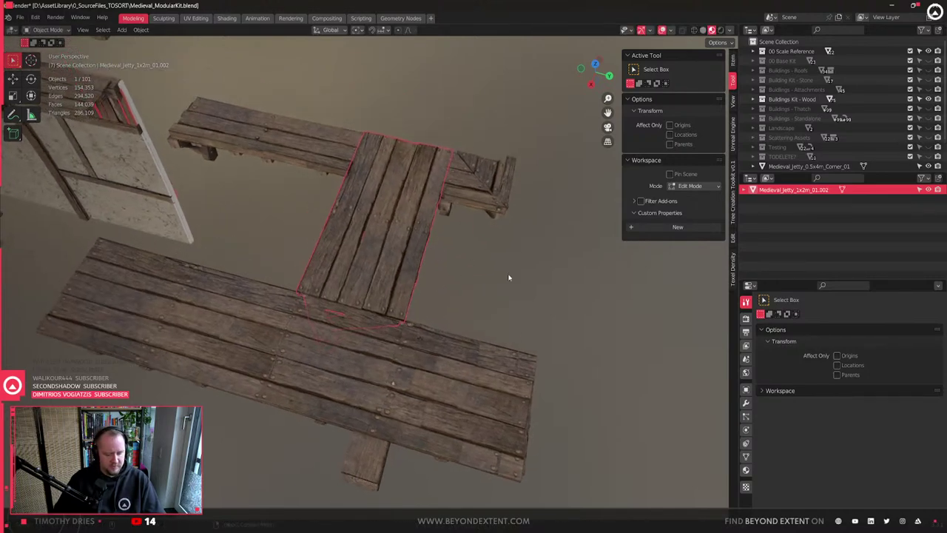
- Mirror the rotated jetty copy along global X and move it 1 m in each horizontal direction onto the end of the run
{"action": "key", "text": "s"}
{"action": "key", "text": "y"}
{"action": "key", "text": "x"}
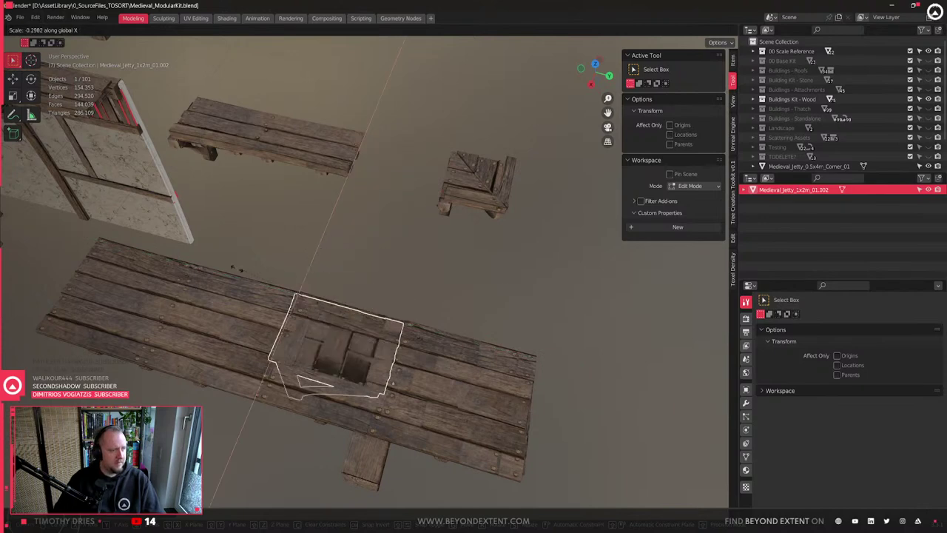
{"action": "left_click", "coordinate": [88, 252]}
{"action": "key", "text": "g"}
{"action": "key", "text": "shift+z"}
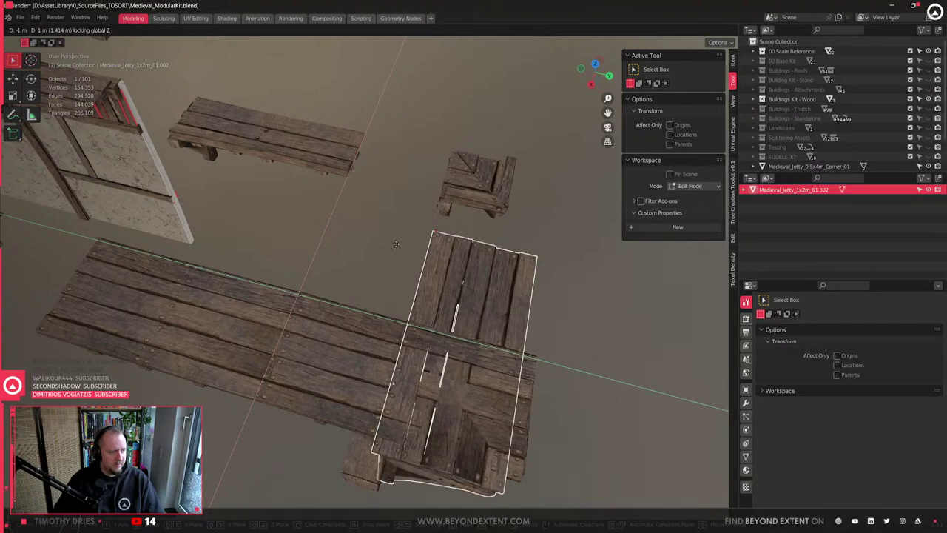
{"action": "left_click", "coordinate": [401, 270]}
- Examine the end plank faces of Medieval_Jetty_1x2m_01.001 in Edit Mode where it overlaps the crosswise piece
{"action": "left_click", "coordinate": [360, 380]}
{"action": "mouse_move", "coordinate": [360, 380]}
{"action": "middle_mouse_down"}
{"action": "mouse_move", "coordinate": [433, 285]}
{"action": "mouse_move", "coordinate": [541, 369]}
{"action": "mouse_move", "coordinate": [494, 327]}
{"action": "mouse_move", "coordinate": [416, 280]}
{"action": "middle_mouse_up"}
{"action": "key", "text": "Tab"}
{"action": "left_click", "coordinate": [415, 281]}
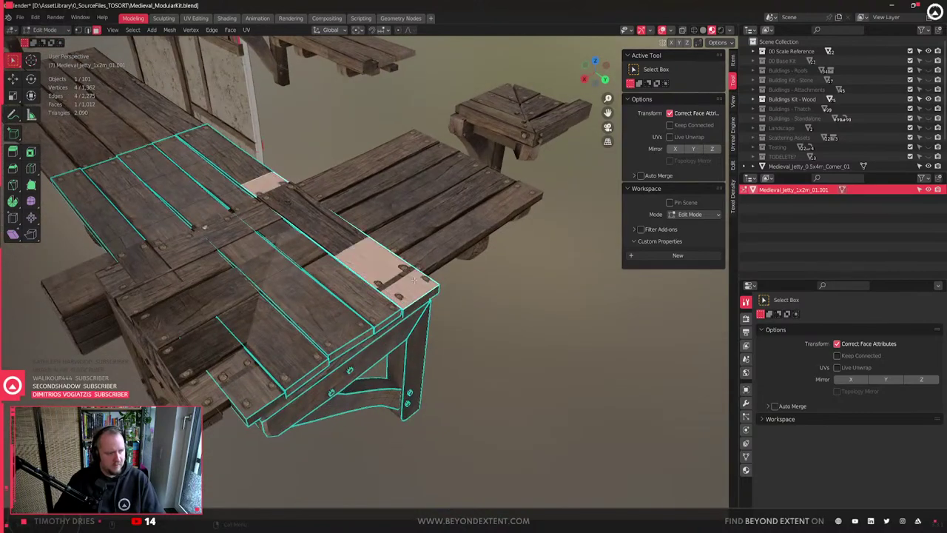
{"action": "scroll", "coordinate": [414, 280], "scroll_direction": "up", "scroll_amount": 2}
{"action": "left_click", "coordinate": [418, 305]}
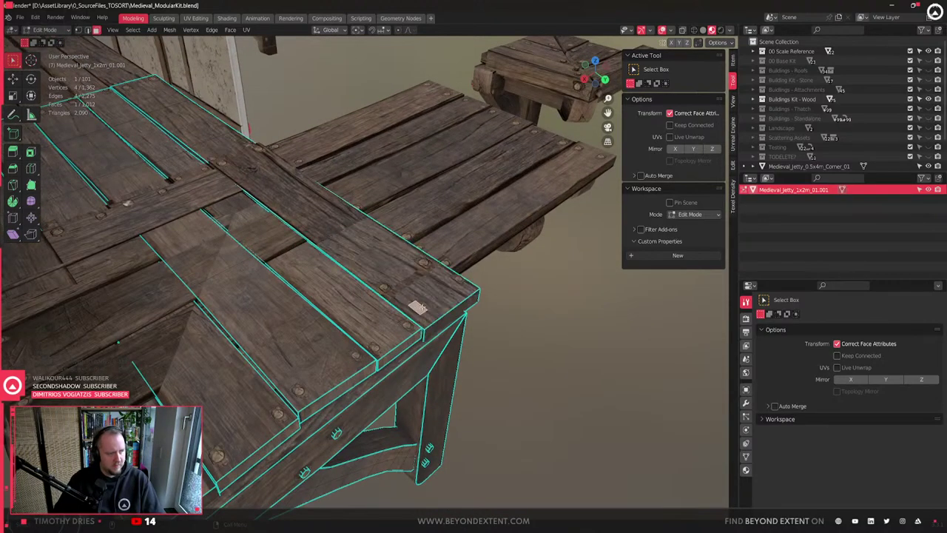
{"action": "left_click", "coordinate": [461, 279]}
{"action": "middle_click_drag", "start_coordinate": [324, 269], "coordinate": [357, 273]}
{"action": "left_click", "coordinate": [487, 291]}
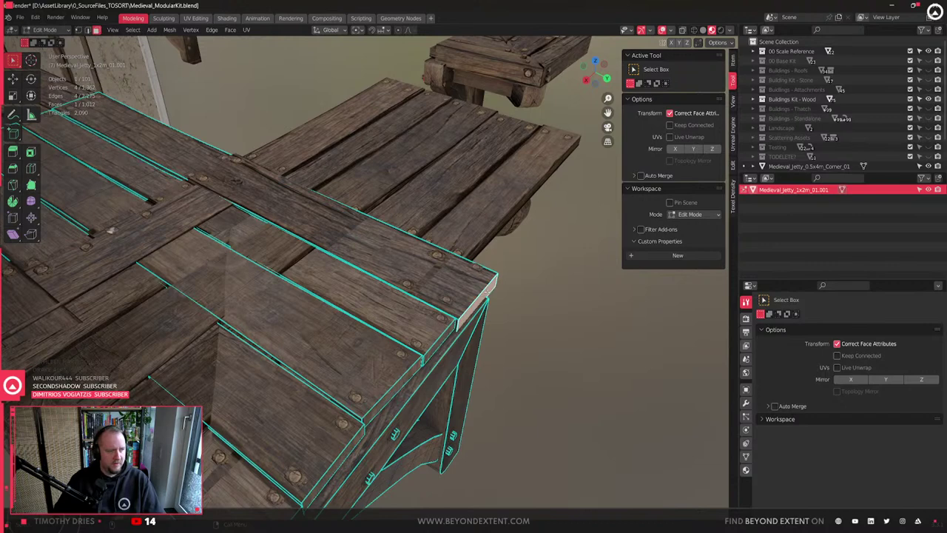
{"action": "middle_click_drag", "start_coordinate": [488, 296], "coordinate": [494, 294]}
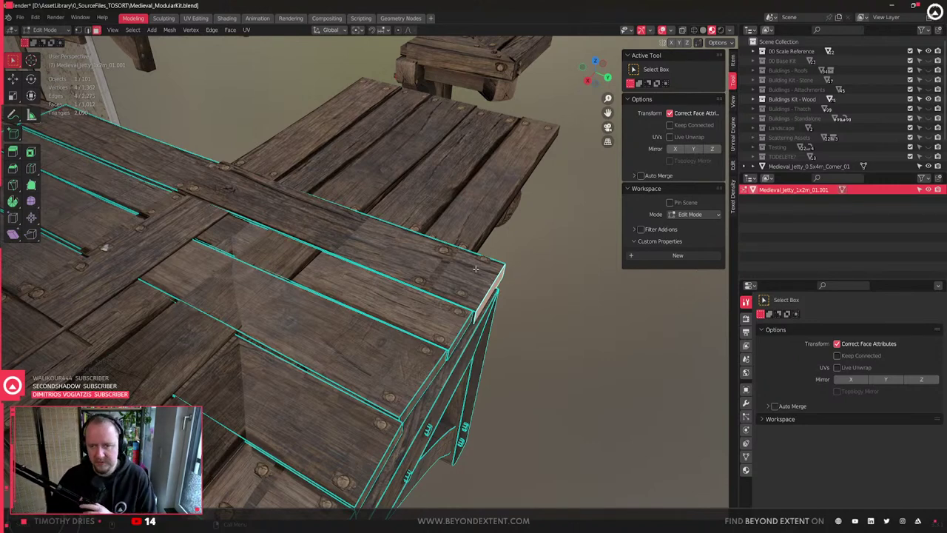
{"action": "middle_click_drag", "start_coordinate": [475, 268], "coordinate": [452, 274]}
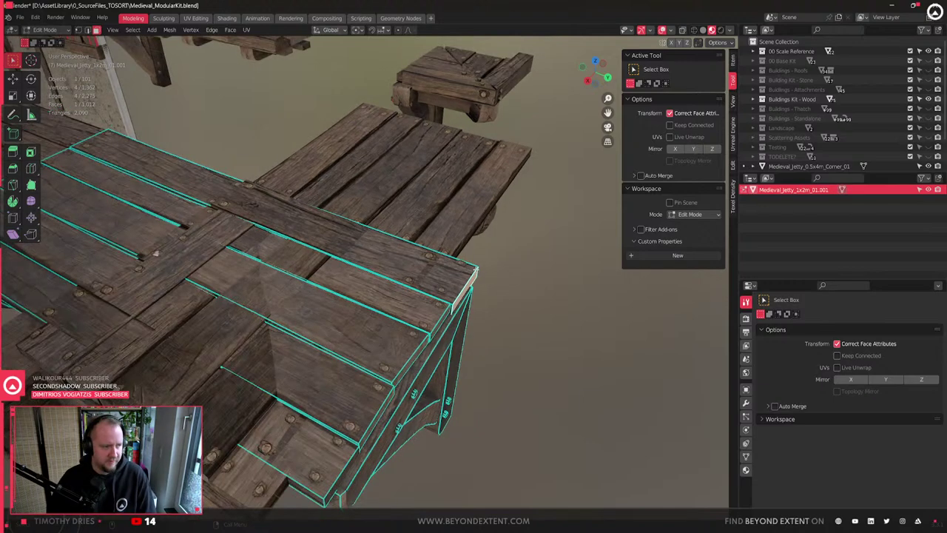
{"action": "scroll", "coordinate": [459, 317], "scroll_direction": "down", "scroll_amount": 2}
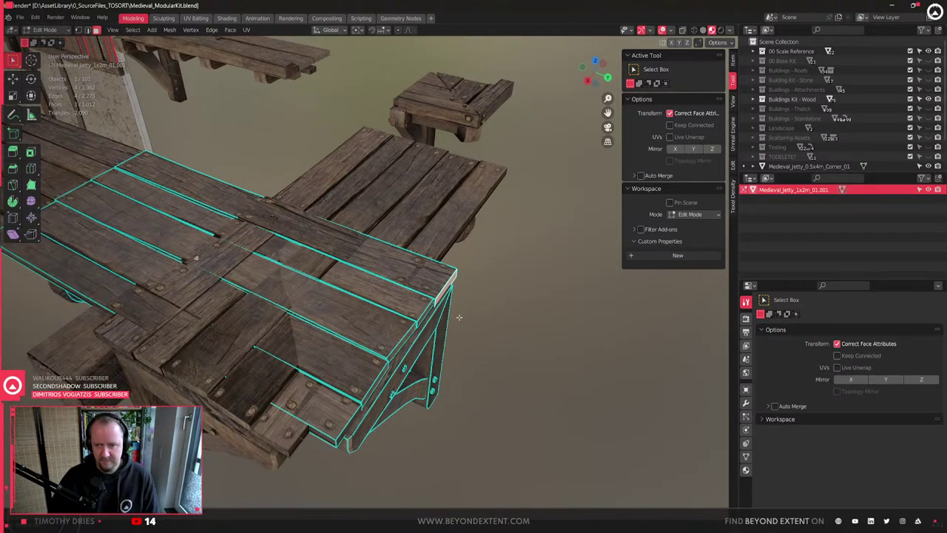
{"action": "scroll", "coordinate": [459, 316], "scroll_direction": "up", "scroll_amount": 1}
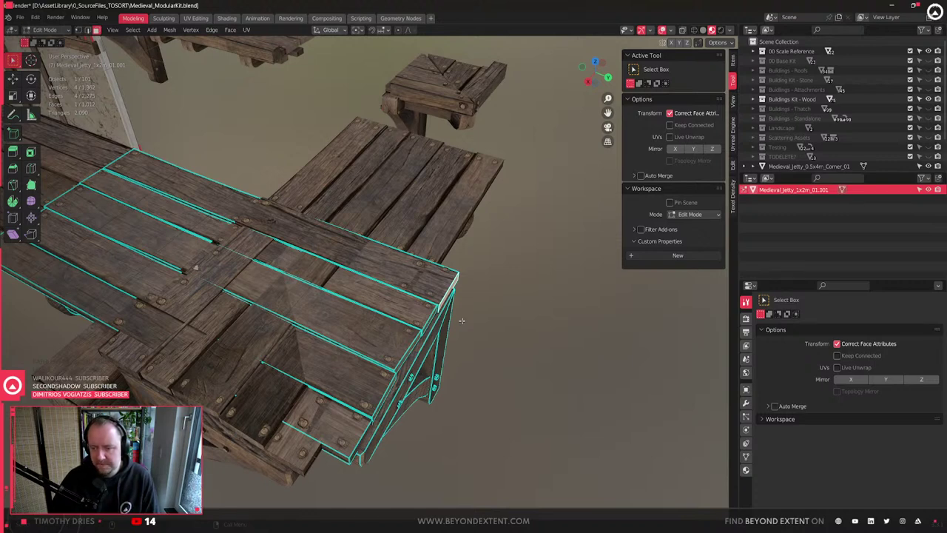
{"action": "scroll", "coordinate": [462, 320], "scroll_direction": "down", "scroll_amount": 6}
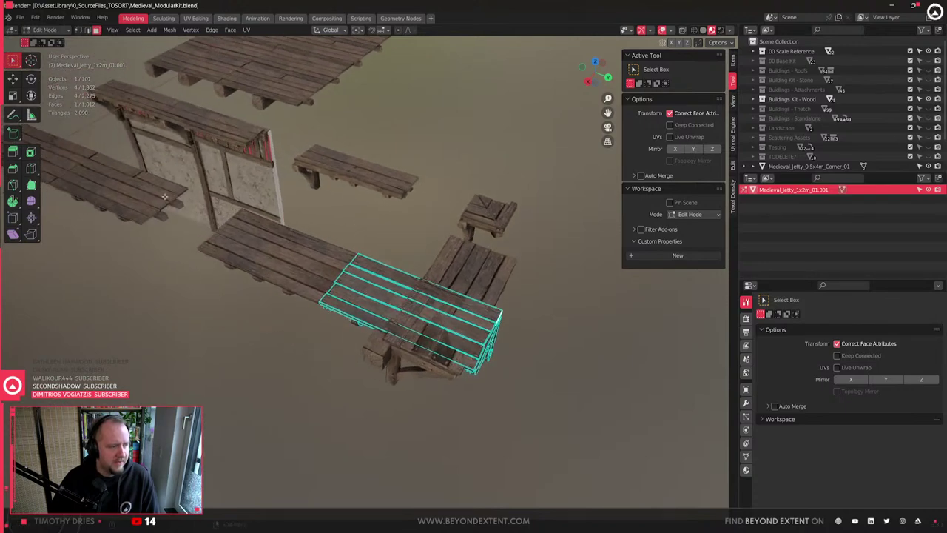
{"action": "scroll", "coordinate": [207, 213], "scroll_direction": "down", "scroll_amount": 2}
{"action": "scroll", "coordinate": [344, 264], "scroll_direction": "up", "scroll_amount": 4}
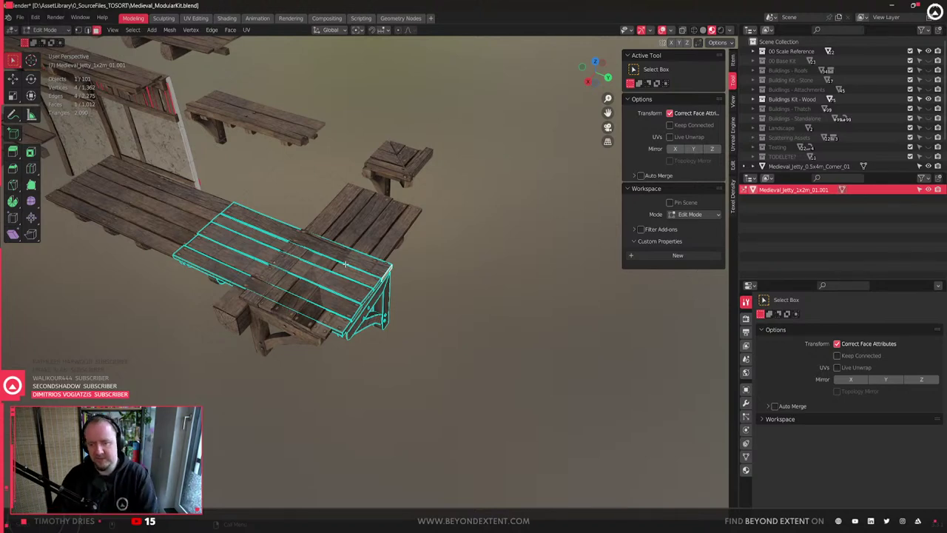
{"action": "scroll", "coordinate": [328, 310], "scroll_direction": "up", "scroll_amount": 3}
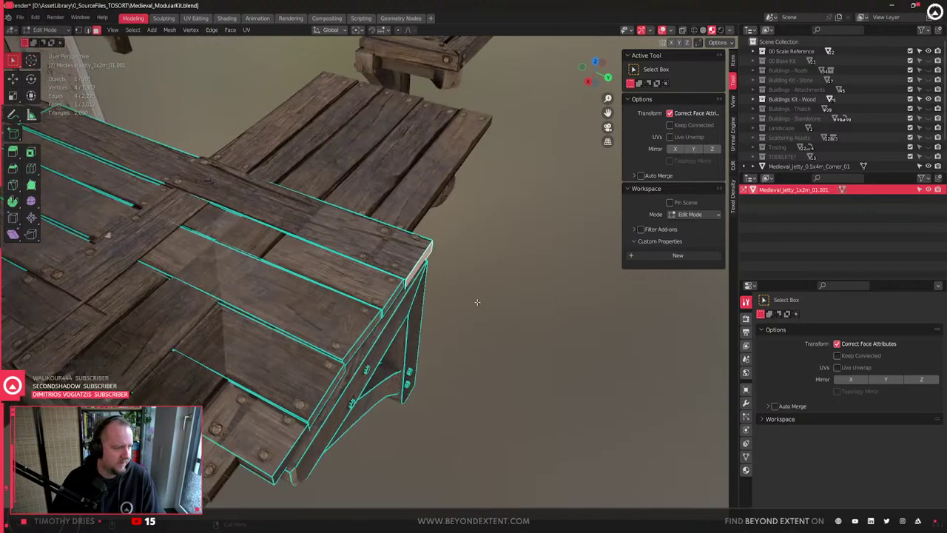
- Try to shorten the outer plank of Medieval_Jetty_1x2m_01.001 by moving its top faces along Y
{"action": "middle_click_drag", "start_coordinate": [477, 302], "coordinate": [499, 305]}
{"action": "scroll", "coordinate": [417, 349], "scroll_direction": "up", "scroll_amount": 3}
{"action": "left_click", "coordinate": [501, 348]}
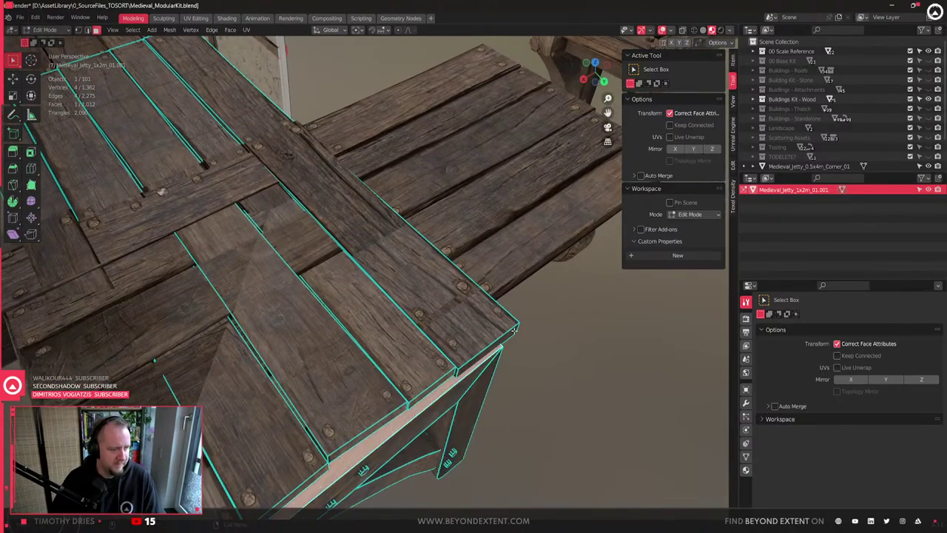
{"action": "left_click", "coordinate": [512, 333]}
{"action": "key", "text": "2"}
{"action": "left_click", "coordinate": [517, 329]}
{"action": "key", "text": "3"}
{"action": "left_click", "coordinate": [504, 332]}
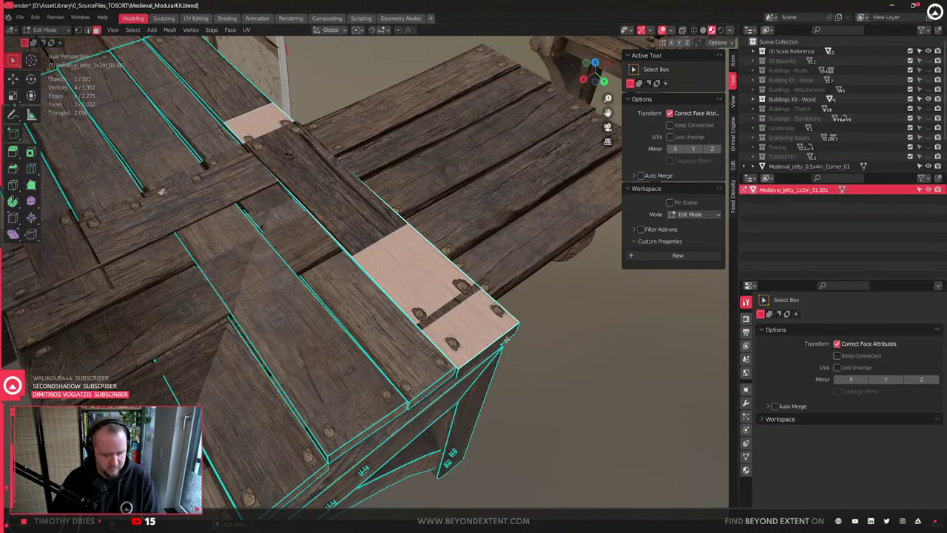
{"action": "key", "text": "g"}
{"action": "key", "text": "y"}
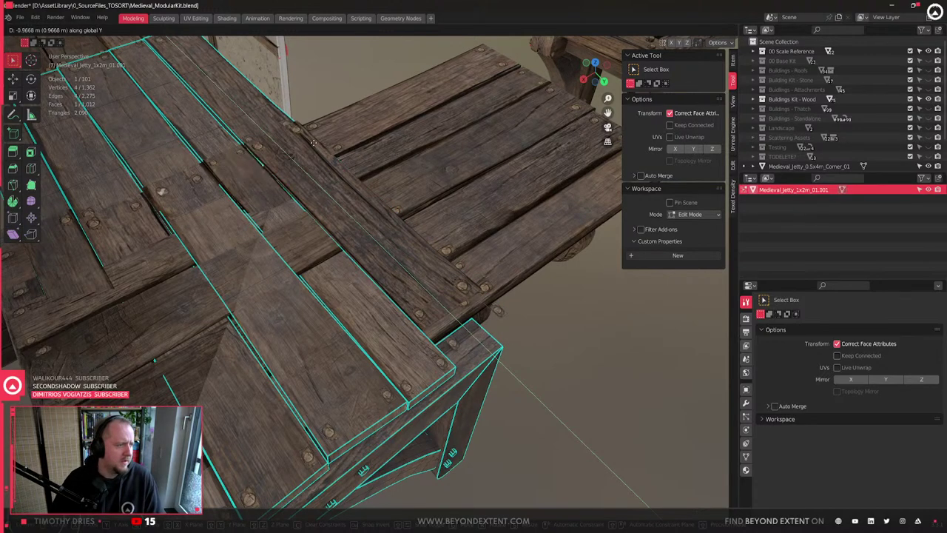
{"action": "left_click", "coordinate": [311, 141]}
- Display the scene in wireframe and move the crosswise piece Medieval_Jetty_1x2m_01.002 by -1 m along Y in Object Mode
{"action": "mouse_move", "coordinate": [326, 200]}
{"action": "middle_mouse_down"}
{"action": "mouse_move", "coordinate": [423, 273]}
{"action": "mouse_move", "coordinate": [404, 242]}
{"action": "mouse_move", "coordinate": [402, 306]}
{"action": "middle_mouse_up"}
{"action": "scroll", "coordinate": [427, 276], "scroll_direction": "down", "scroll_amount": 3}
{"action": "key", "text": "shift+z"}
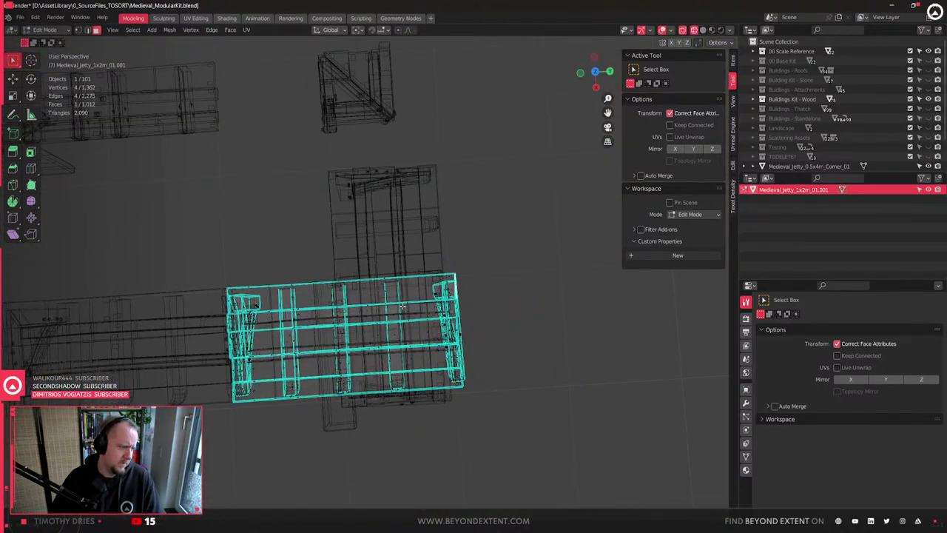
{"action": "key", "text": "Tab"}
{"action": "left_click", "coordinate": [368, 243]}
{"action": "middle_click_drag", "start_coordinate": [369, 245], "coordinate": [470, 262]}
{"action": "key", "text": "g"}
{"action": "key", "text": "y"}
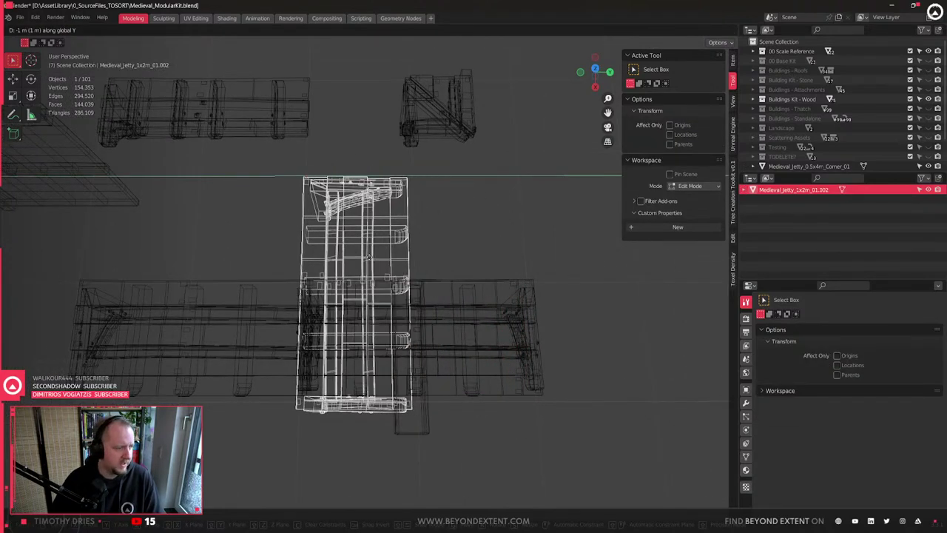
{"action": "key", "text": "Return"}
- Isolate Medieval_Jetty_1x2m_01.001 in local view and enter Edit Mode
{"action": "left_click", "coordinate": [479, 396]}
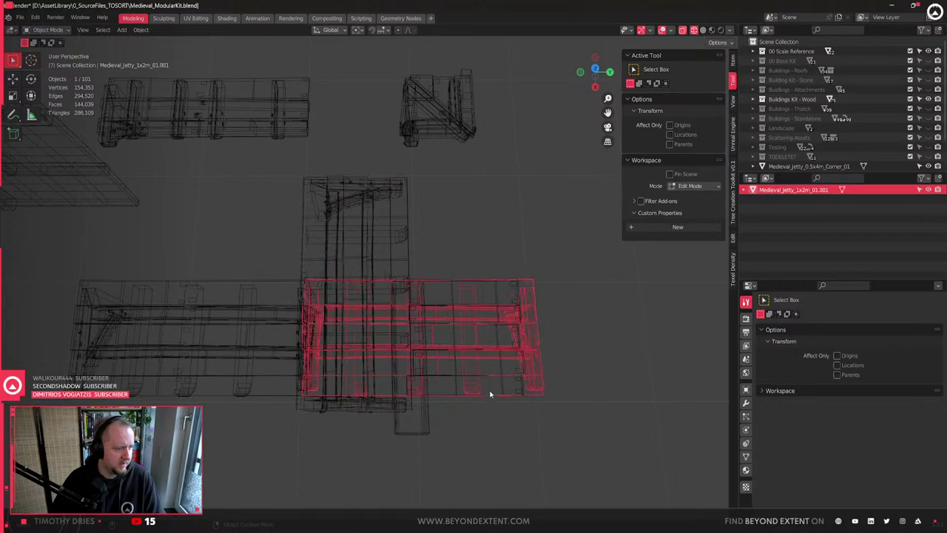
{"action": "middle_click_drag", "start_coordinate": [489, 394], "coordinate": [389, 348]}
{"action": "key", "text": "Tab"}
{"action": "key", "text": "Tab"}
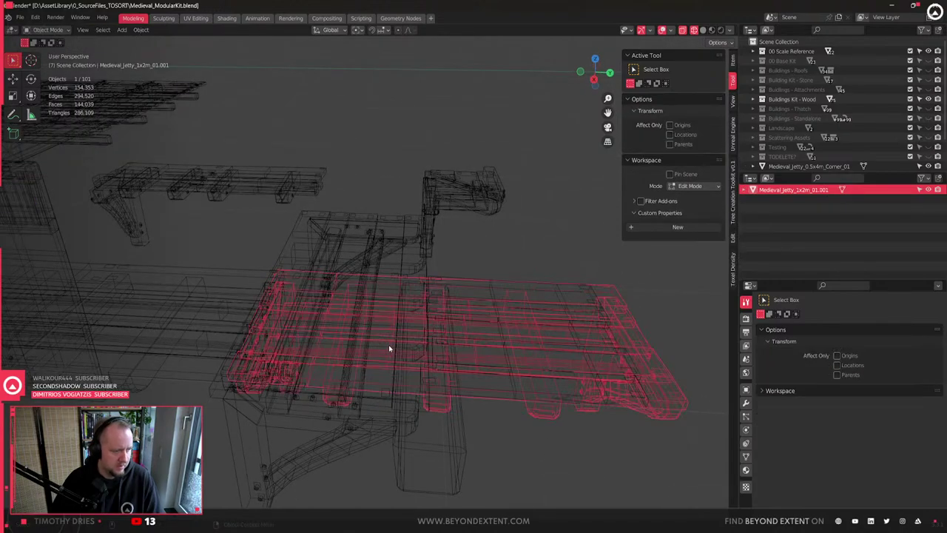
{"action": "key", "text": "KP_Divide"}
{"action": "key", "text": "Tab"}
- Select the edge loops running across the isolated jetty's deck planks and remove them, returning to the textured display
{"action": "scroll", "coordinate": [381, 379], "scroll_direction": "up", "scroll_amount": 3}
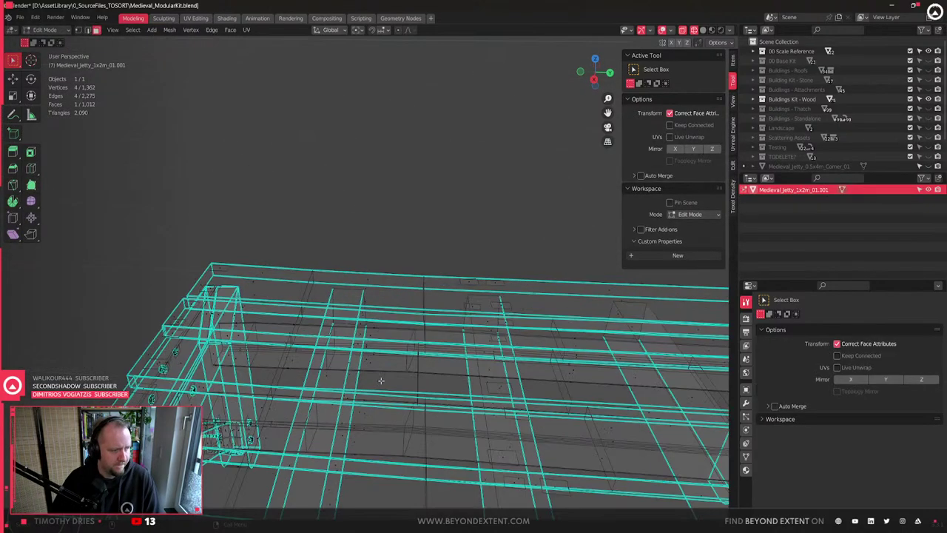
{"action": "middle_click_drag", "start_coordinate": [381, 381], "coordinate": [448, 431]}
{"action": "key", "text": "2"}
{"action": "left_click", "coordinate": [430, 357], "text": "alt+shift"}
{"action": "left_click", "coordinate": [426, 323], "text": "alt+shift"}
{"action": "left_click", "coordinate": [315, 304], "text": "alt+shift"}
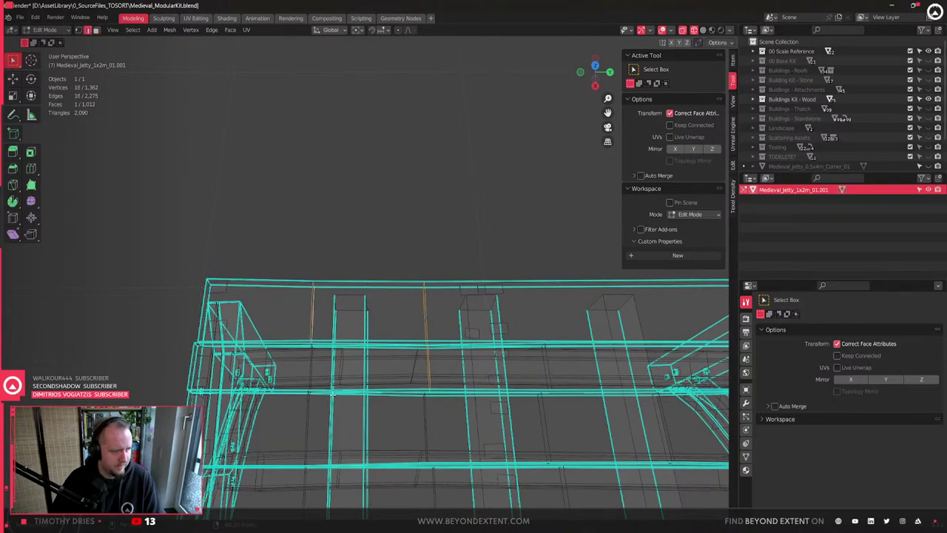
{"action": "middle_click_drag", "start_coordinate": [331, 394], "coordinate": [372, 228]}
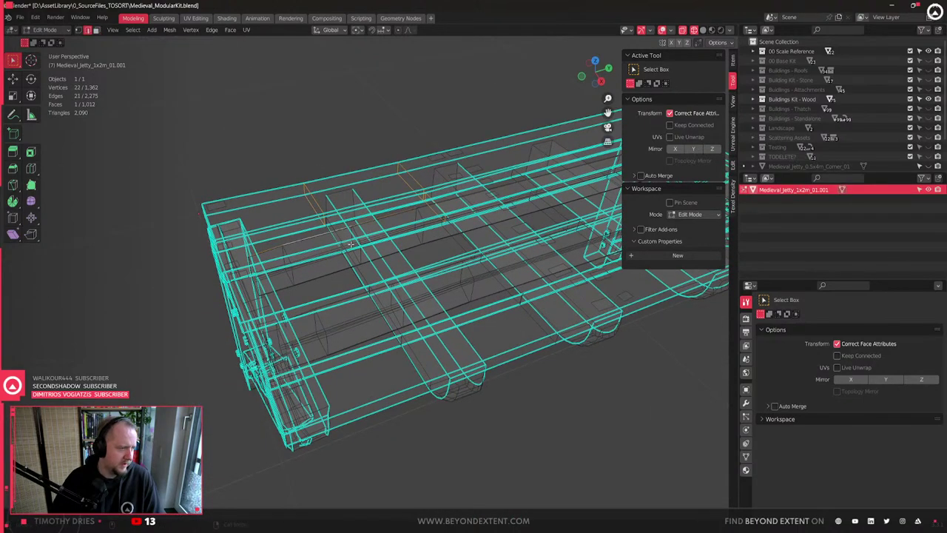
{"action": "left_click", "coordinate": [358, 272], "text": "alt+shift"}
{"action": "key", "text": "shift+z"}
{"action": "middle_click_drag", "start_coordinate": [360, 272], "coordinate": [414, 323]}
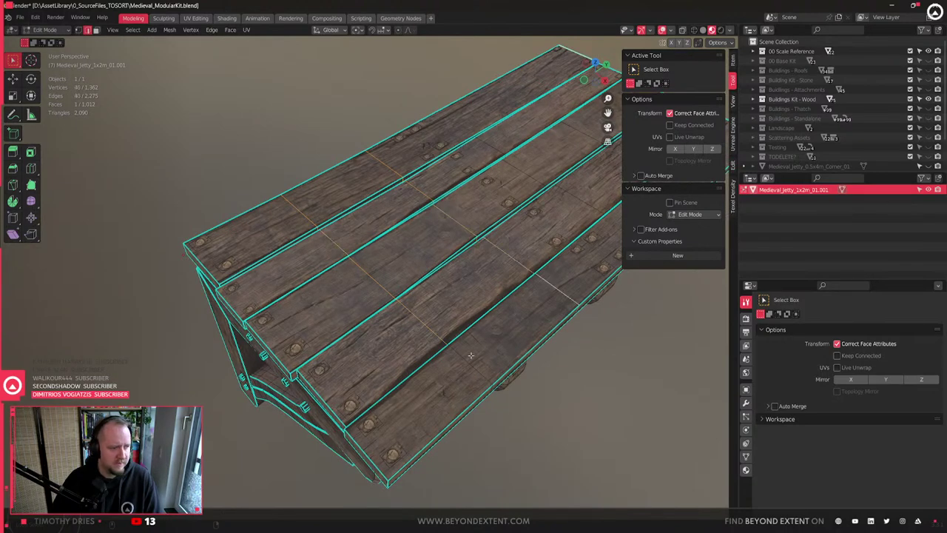
{"action": "middle_click_drag", "start_coordinate": [495, 138], "coordinate": [488, 172]}
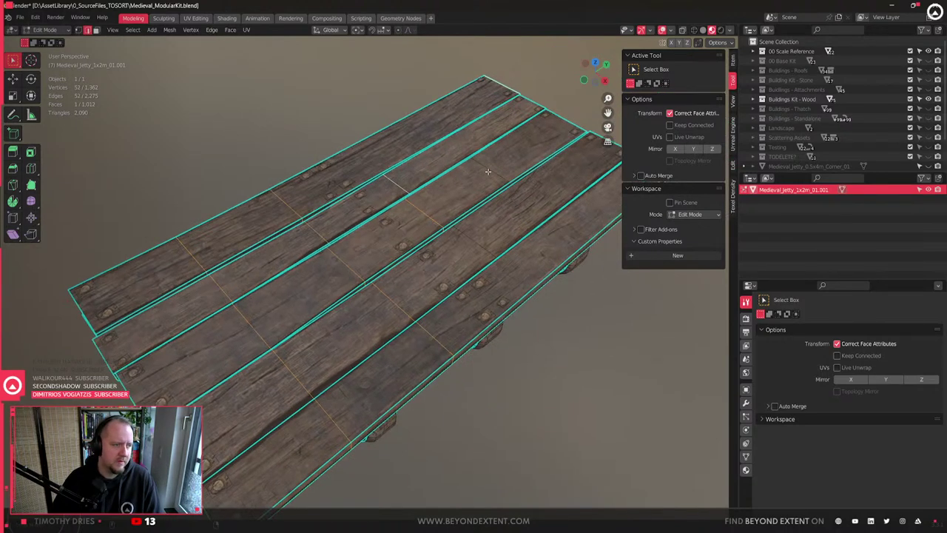
{"action": "key", "text": "x"}
{"action": "left_click", "coordinate": [510, 304]}
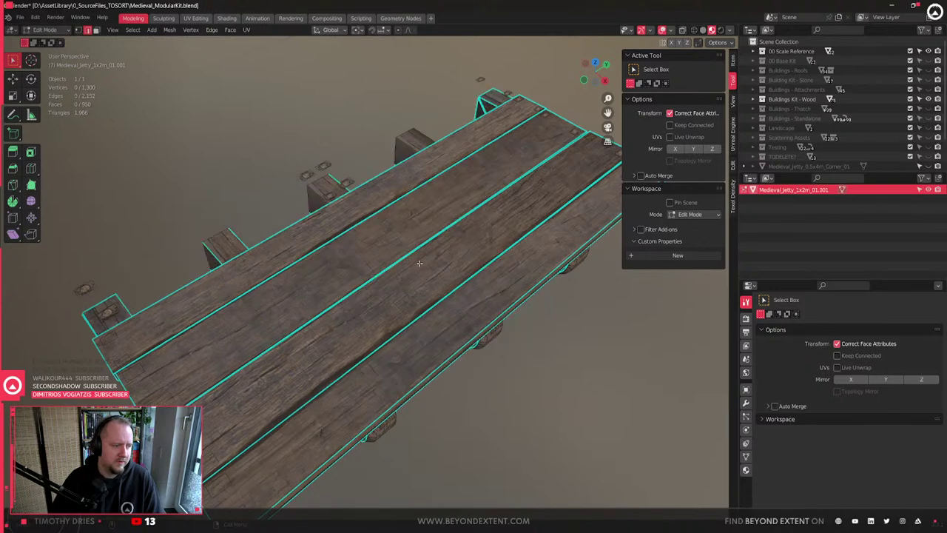
- Undo the last edge-loop removal on the deck planks of Medieval_Jetty_1x2m_01.001
{"action": "scroll", "coordinate": [419, 263], "scroll_direction": "down", "scroll_amount": 2}
{"action": "key", "text": "ctrl+z"}
{"action": "key", "text": "x"}
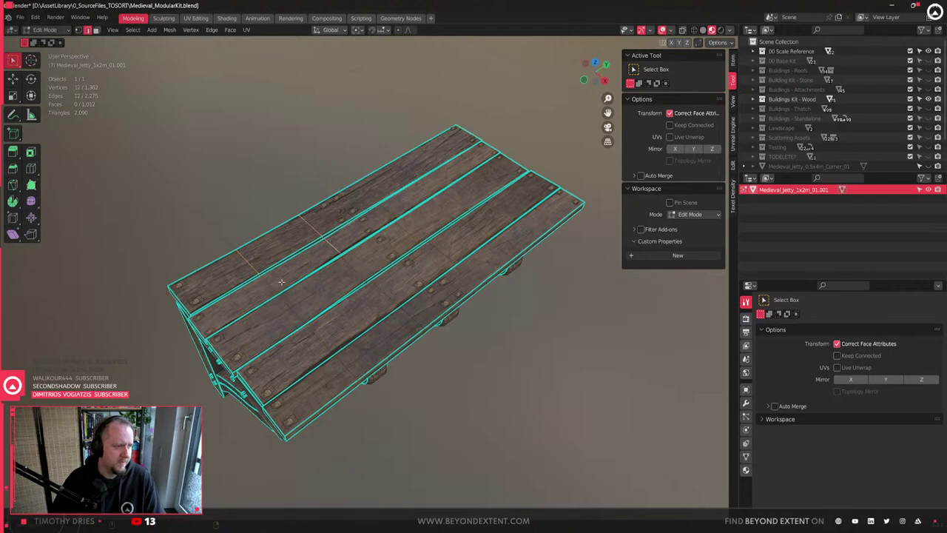
- Select the deck planks with all their linked geometry and simplify them with Limited Dissolve
{"action": "key", "text": "3"}
{"action": "left_click", "coordinate": [311, 292]}
{"action": "left_click", "coordinate": [303, 256], "text": "shift"}
{"action": "left_click", "coordinate": [295, 235], "text": "shift"}
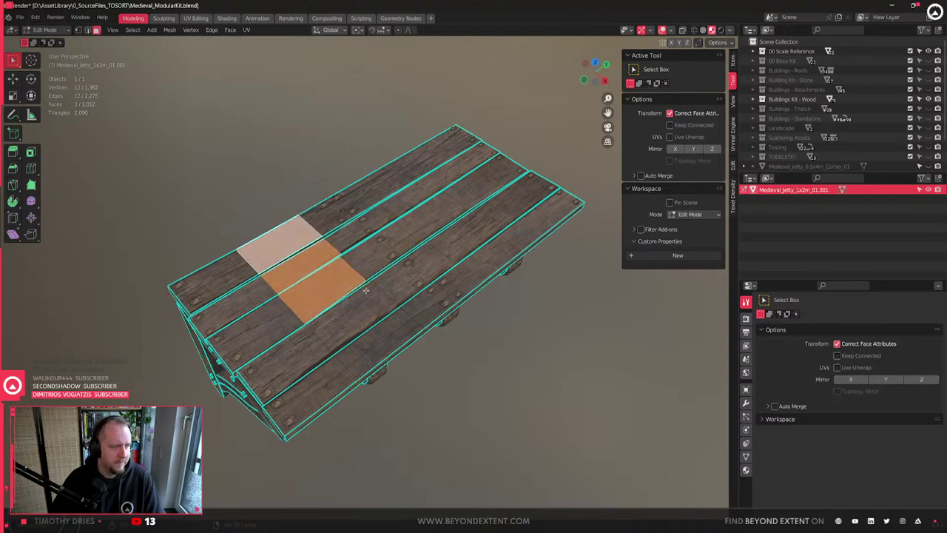
{"action": "left_click", "coordinate": [365, 296], "text": "shift"}
{"action": "left_click", "coordinate": [377, 253], "text": "shift"}
{"action": "left_click", "coordinate": [404, 324], "text": "shift"}
{"action": "key", "text": "ctrl+l"}
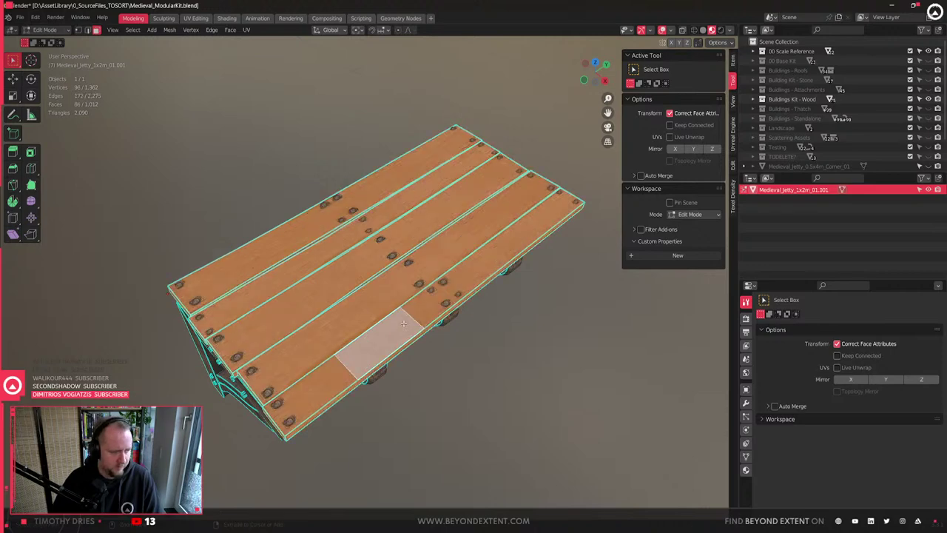
{"action": "key", "text": "x"}
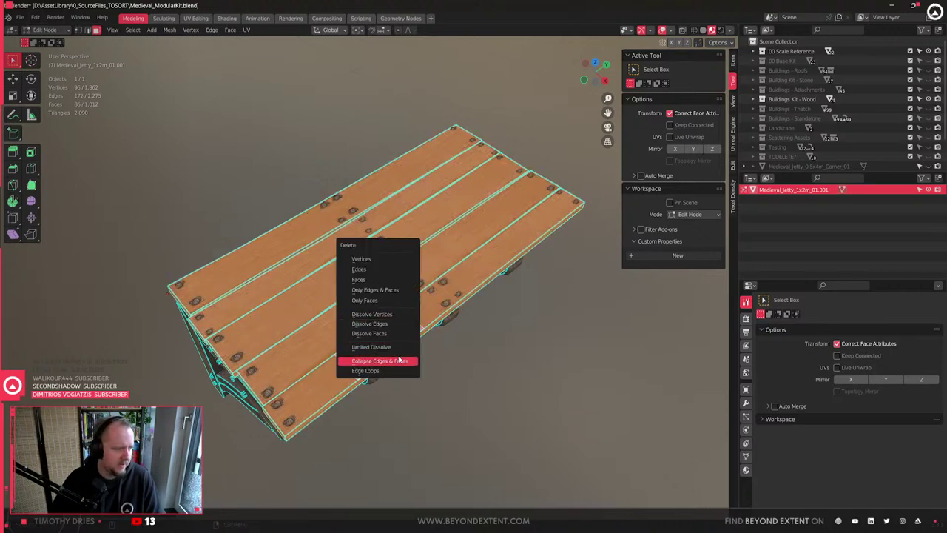
{"action": "left_click", "coordinate": [398, 345]}
{"action": "left_click", "coordinate": [583, 351]}
- Examine the simplified planks and their nails from the side, from above and from both ends of the jetty
{"action": "middle_click_drag", "start_coordinate": [446, 333], "coordinate": [406, 298]}
{"action": "scroll", "coordinate": [508, 309], "scroll_direction": "up", "scroll_amount": 5}
{"action": "scroll", "coordinate": [437, 296], "scroll_direction": "down", "scroll_amount": 5}
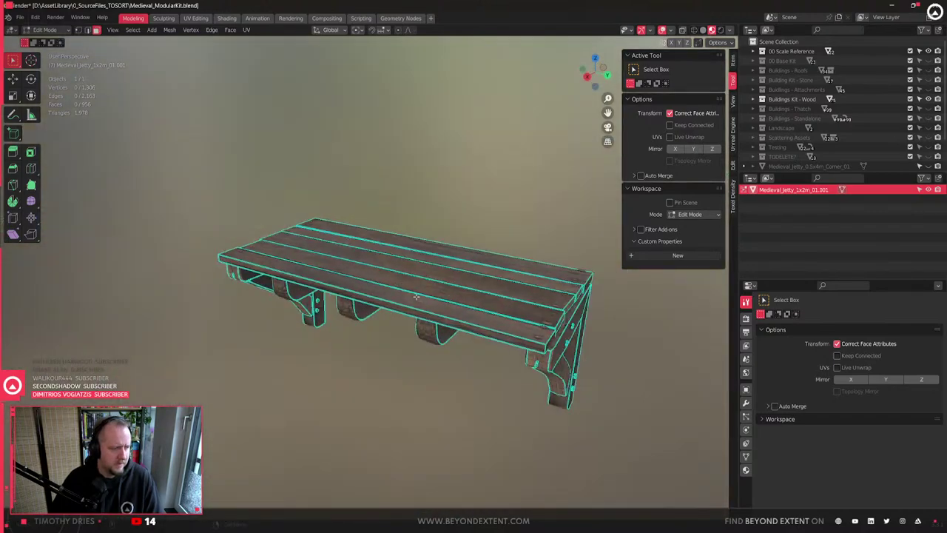
{"action": "scroll", "coordinate": [555, 329], "scroll_direction": "up", "scroll_amount": 3}
{"action": "middle_click_drag", "start_coordinate": [564, 330], "coordinate": [546, 329]}
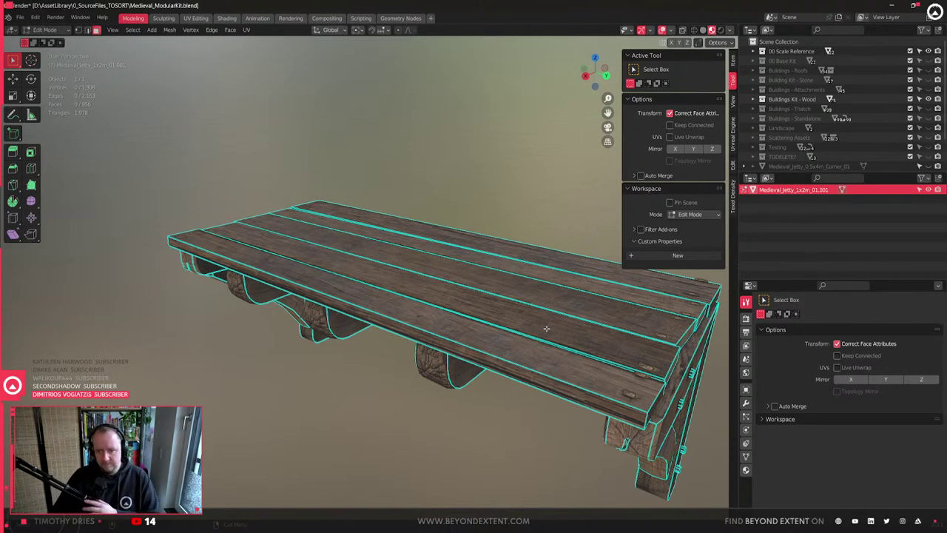
{"action": "scroll", "coordinate": [569, 317], "scroll_direction": "up", "scroll_amount": 3}
{"action": "scroll", "coordinate": [351, 338], "scroll_direction": "down", "scroll_amount": 7}
{"action": "scroll", "coordinate": [370, 325], "scroll_direction": "up", "scroll_amount": 7}
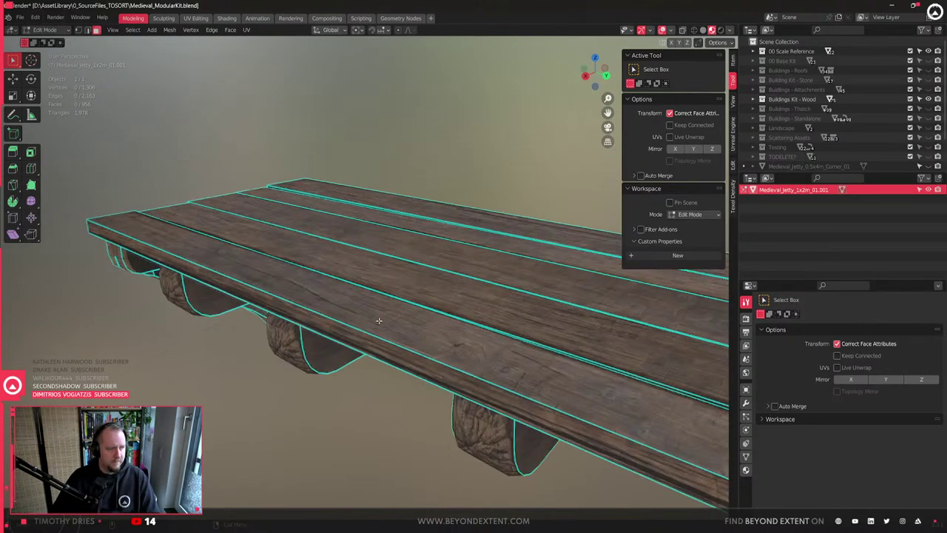
{"action": "middle_click_drag", "start_coordinate": [380, 319], "coordinate": [438, 282]}
{"action": "left_click", "coordinate": [399, 241]}
{"action": "middle_click_drag", "start_coordinate": [363, 272], "coordinate": [456, 339]}
{"action": "scroll", "coordinate": [363, 303], "scroll_direction": "down", "scroll_amount": 4}
{"action": "middle_click_drag", "start_coordinate": [363, 303], "coordinate": [417, 298]}
{"action": "scroll", "coordinate": [347, 318], "scroll_direction": "up", "scroll_amount": 4}
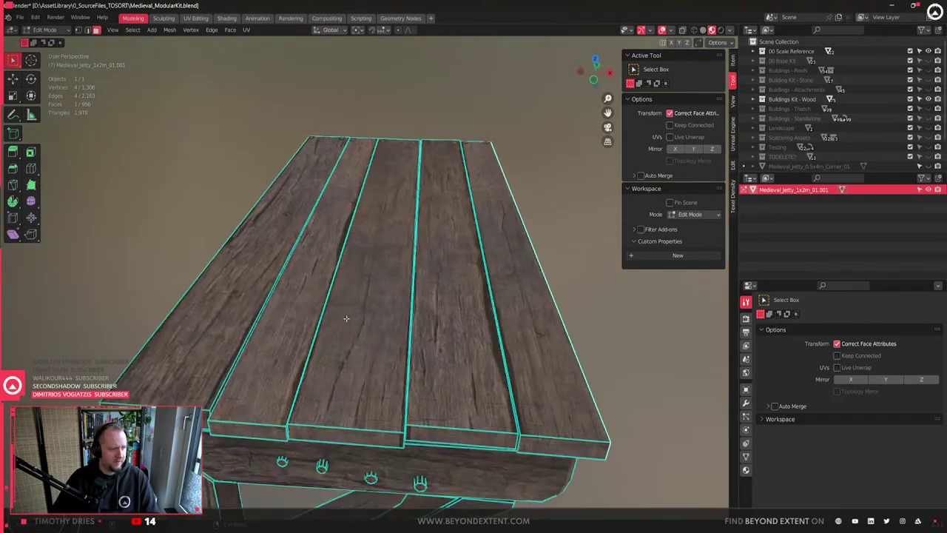
- Use wireframe display to select the nail-head faces hidden at one end of the deck and move them up onto the planks
{"action": "key", "text": "shift+z"}
{"action": "key", "text": "shift+z"}
{"action": "key", "text": "shift+z"}
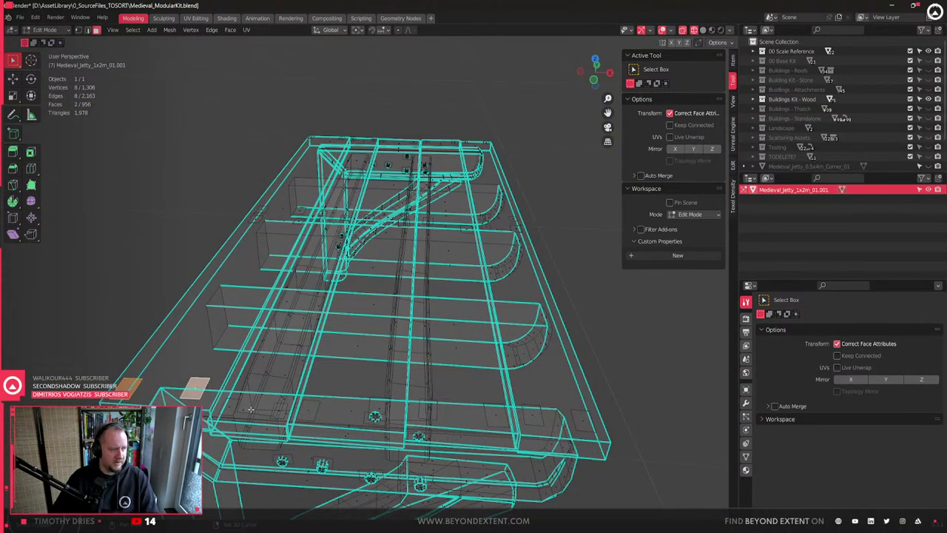
{"action": "middle_click_drag", "start_coordinate": [251, 409], "coordinate": [378, 396]}
{"action": "middle_click_drag", "start_coordinate": [464, 390], "coordinate": [516, 404]}
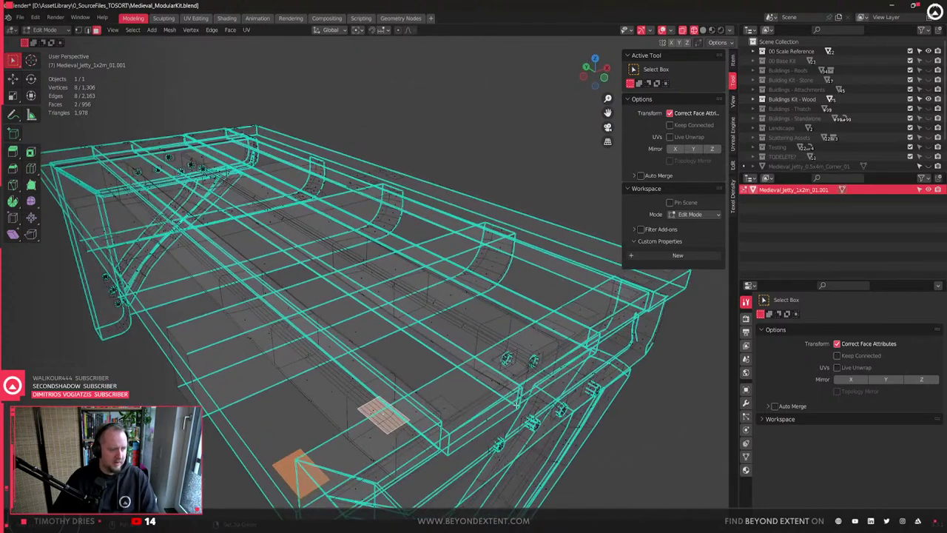
{"action": "left_click", "coordinate": [448, 407], "text": "shift"}
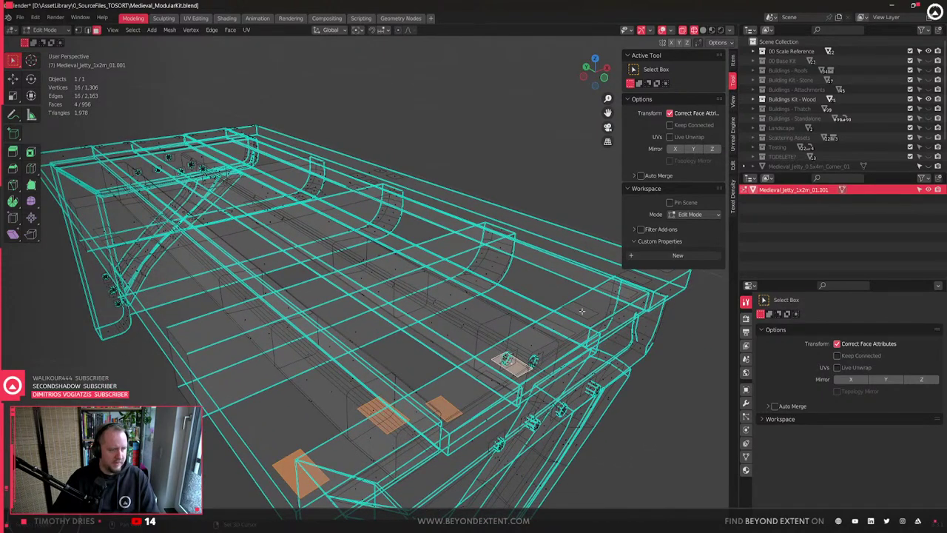
{"action": "left_click", "coordinate": [620, 289], "text": "shift"}
{"action": "middle_click_drag", "start_coordinate": [621, 289], "coordinate": [641, 312]}
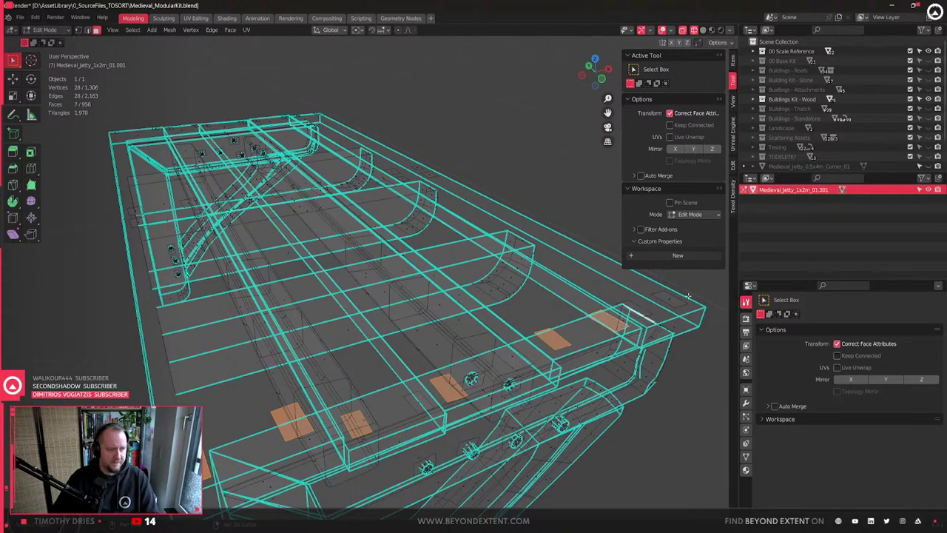
{"action": "left_click", "coordinate": [514, 356], "text": "shift"}
{"action": "key", "text": "g"}
{"action": "left_click", "coordinate": [521, 347]}
{"action": "key", "text": "shift+z"}
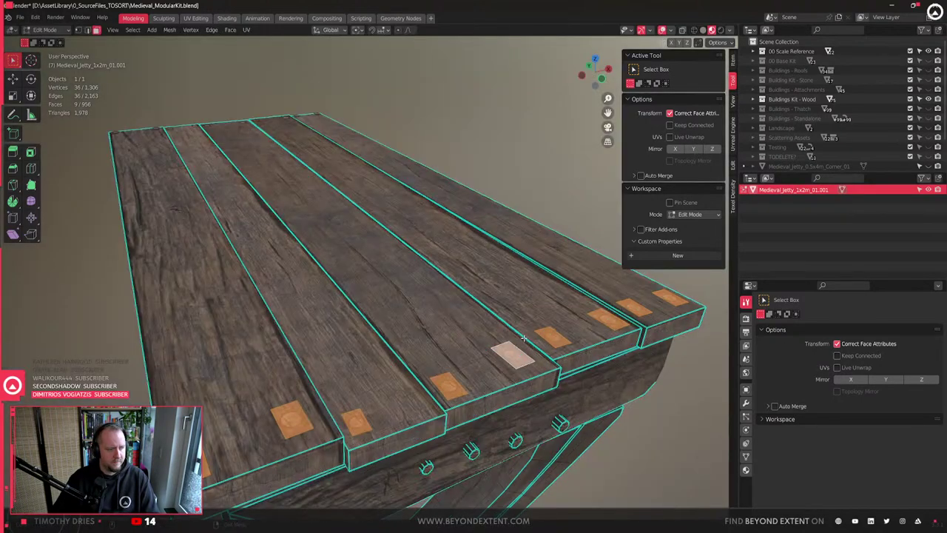
- Leave the jetty's local view to show the full scene again and reopen Medieval_Jetty_1x2m_01.001 in Edit Mode
{"action": "scroll", "coordinate": [526, 311], "scroll_direction": "down", "scroll_amount": 4}
{"action": "middle_click_drag", "start_coordinate": [527, 312], "coordinate": [522, 354]}
{"action": "key", "text": "Tab"}
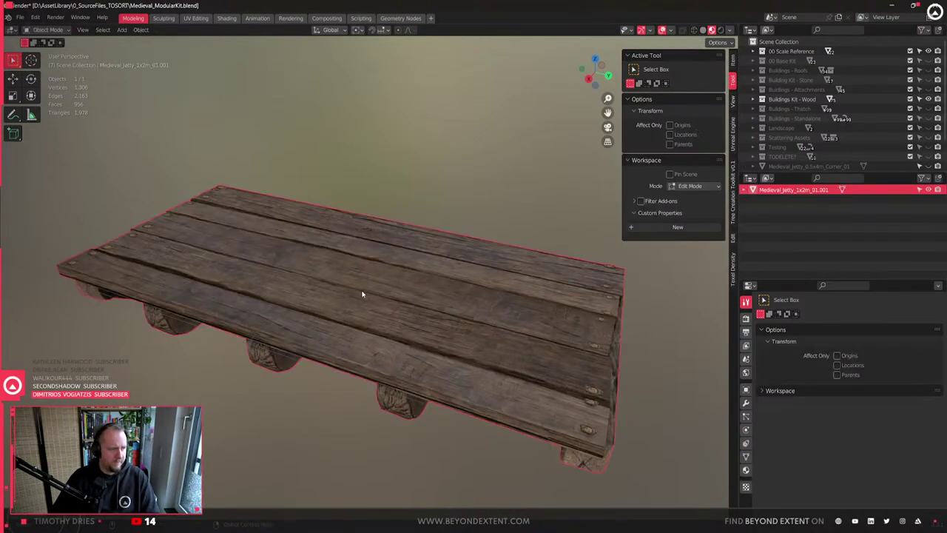
{"action": "key", "text": "KP_Divide"}
{"action": "left_click", "coordinate": [391, 322]}
{"action": "key", "text": "Tab"}
- Try to shorten only the outer plank by moving its end face back along Y
{"action": "scroll", "coordinate": [391, 322], "scroll_direction": "up", "scroll_amount": 2}
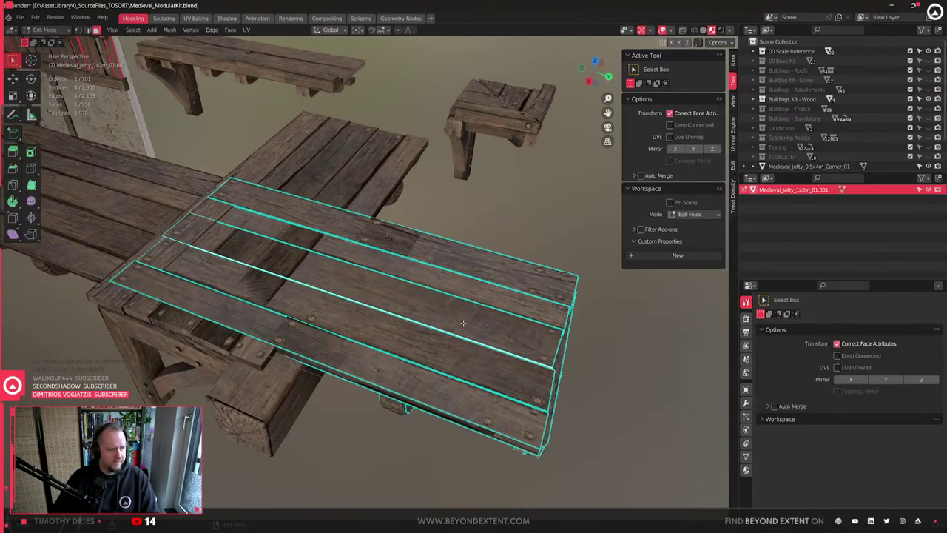
{"action": "middle_click_drag", "start_coordinate": [483, 416], "coordinate": [510, 429]}
{"action": "left_click", "coordinate": [431, 415]}
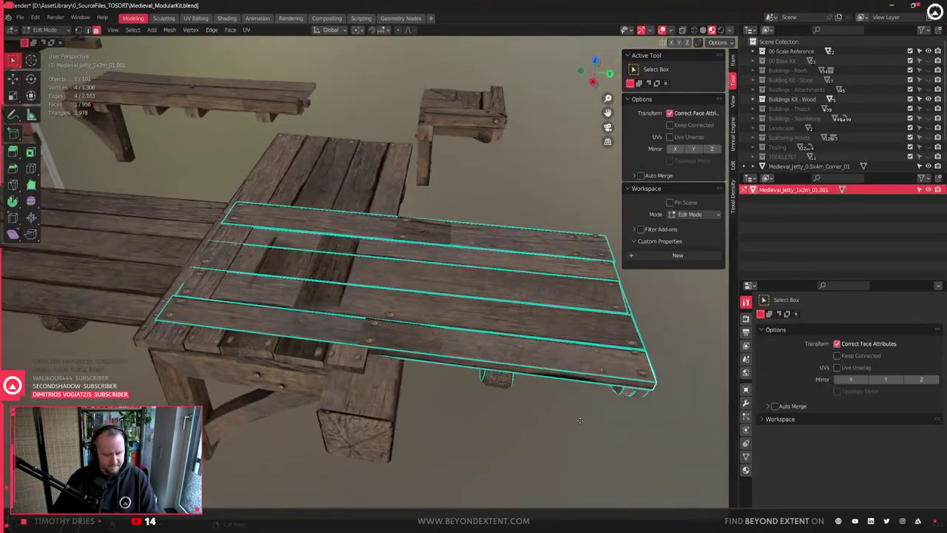
{"action": "key", "text": "g"}
{"action": "key", "text": "y"}
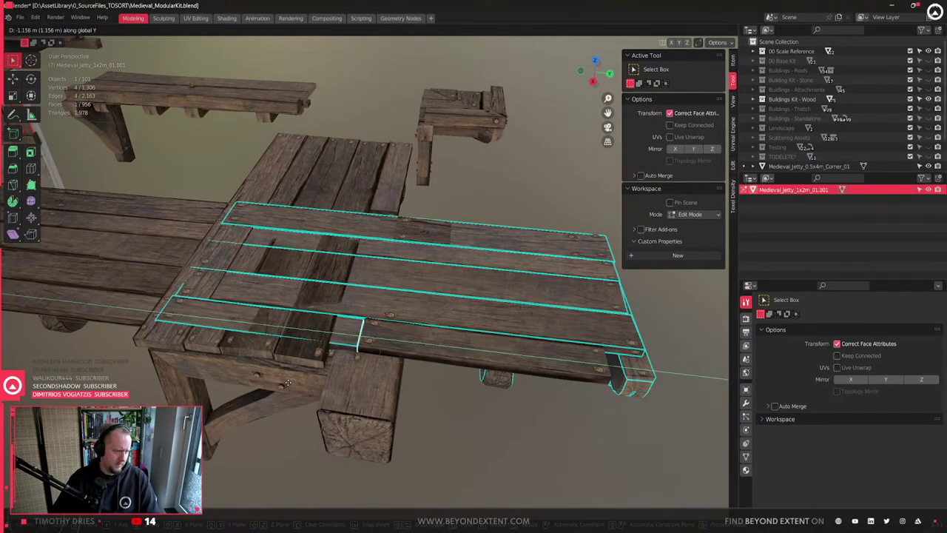
{"action": "left_click", "coordinate": [540, 382]}
- Select the end faces of all five deck planks and move them back along Y so the deck covers only the corner square
{"action": "middle_click_drag", "start_coordinate": [539, 382], "coordinate": [385, 359]}
{"action": "left_click", "coordinate": [437, 372], "text": "shift"}
{"action": "left_click", "coordinate": [487, 361], "text": "shift"}
{"action": "left_click", "coordinate": [545, 345], "text": "shift"}
{"action": "left_click", "coordinate": [589, 339], "text": "shift"}
{"action": "key", "text": "g"}
{"action": "key", "text": "y"}
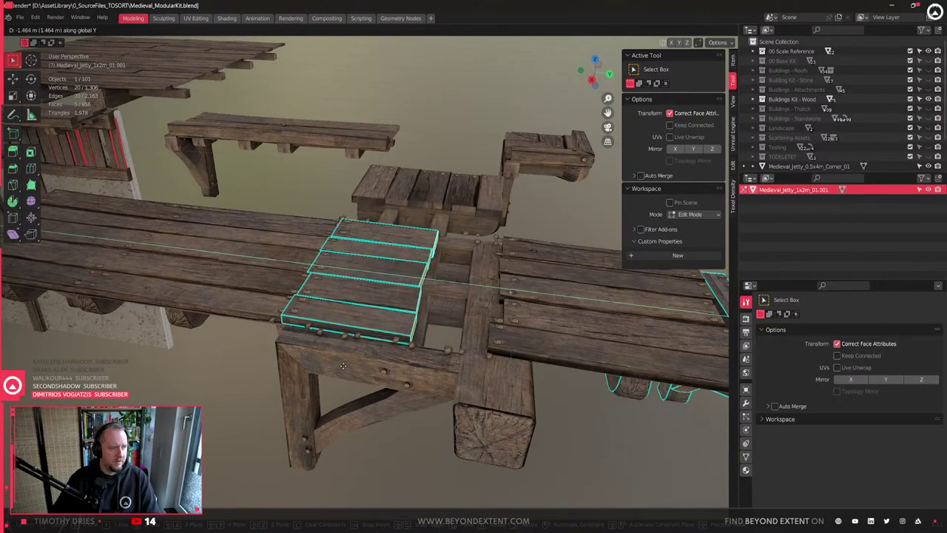
{"action": "left_click", "coordinate": [421, 361]}
{"action": "middle_click_drag", "start_coordinate": [420, 362], "coordinate": [480, 360]}
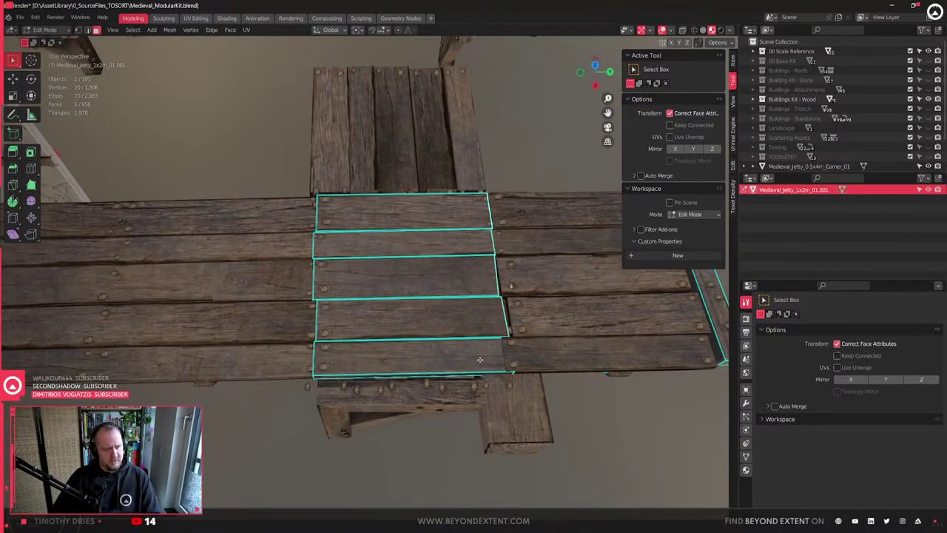
- In Object Mode, move the crosswise piece Medieval_Jetty_1x2m_01.002 horizontally, without changing its height, so its planks overlap the corner square
{"action": "key", "text": "Tab"}
{"action": "key", "text": "shift+d"}
{"action": "key", "text": "shift+z"}
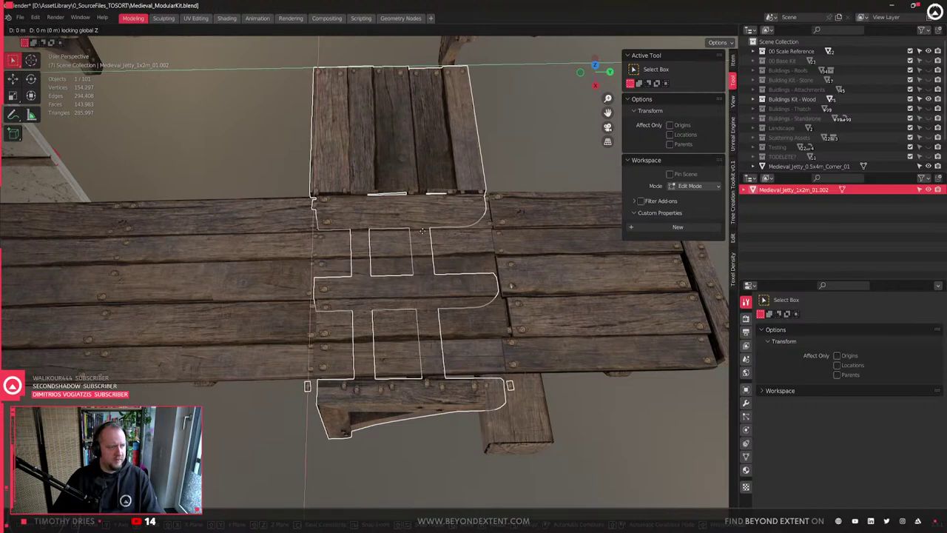
{"action": "left_click", "coordinate": [428, 281]}
{"action": "middle_click_drag", "start_coordinate": [427, 282], "coordinate": [381, 291]}
{"action": "middle_click_drag", "start_coordinate": [358, 257], "coordinate": [422, 311], "text": "shift"}
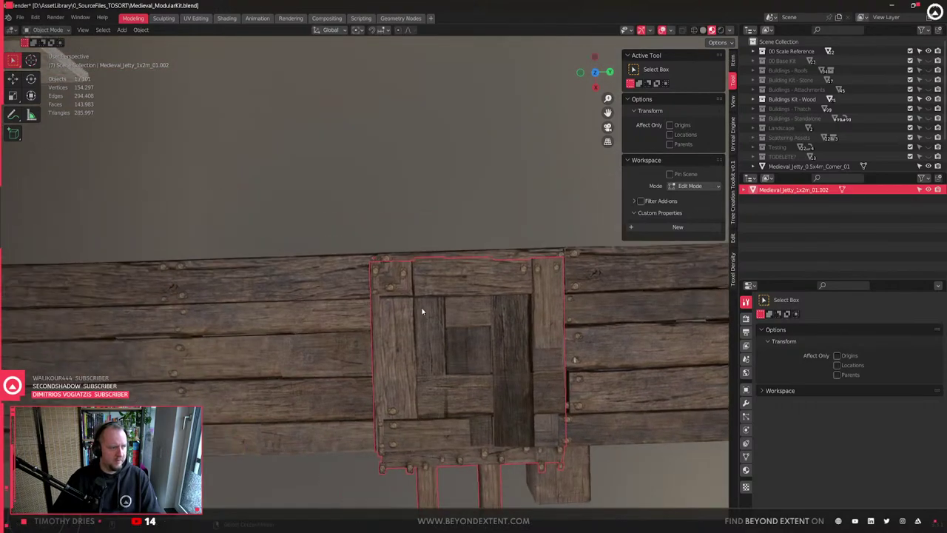
{"action": "scroll", "coordinate": [422, 311], "scroll_direction": "up", "scroll_amount": 3}
{"action": "scroll", "coordinate": [422, 312], "scroll_direction": "down", "scroll_amount": 6}
{"action": "scroll", "coordinate": [421, 312], "scroll_direction": "up", "scroll_amount": 4}
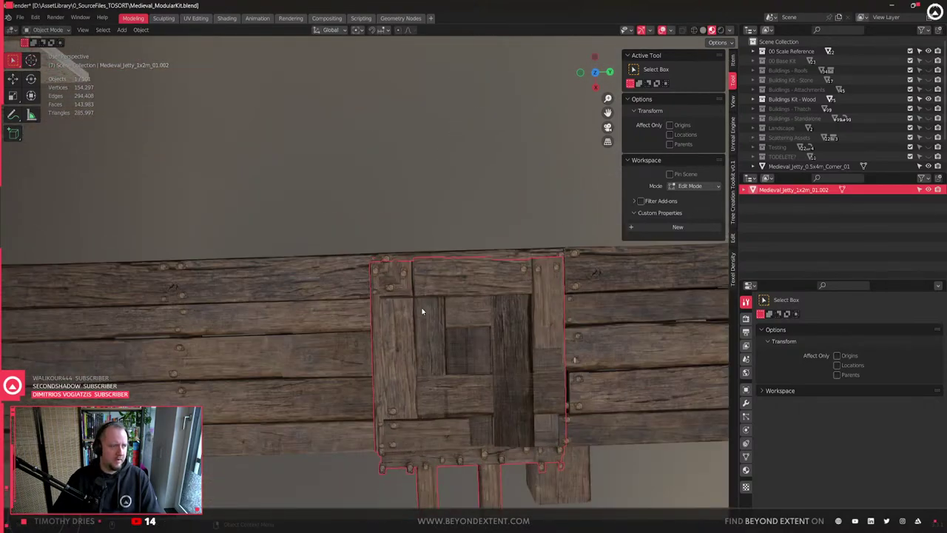
{"action": "scroll", "coordinate": [422, 312], "scroll_direction": "down", "scroll_amount": 5}
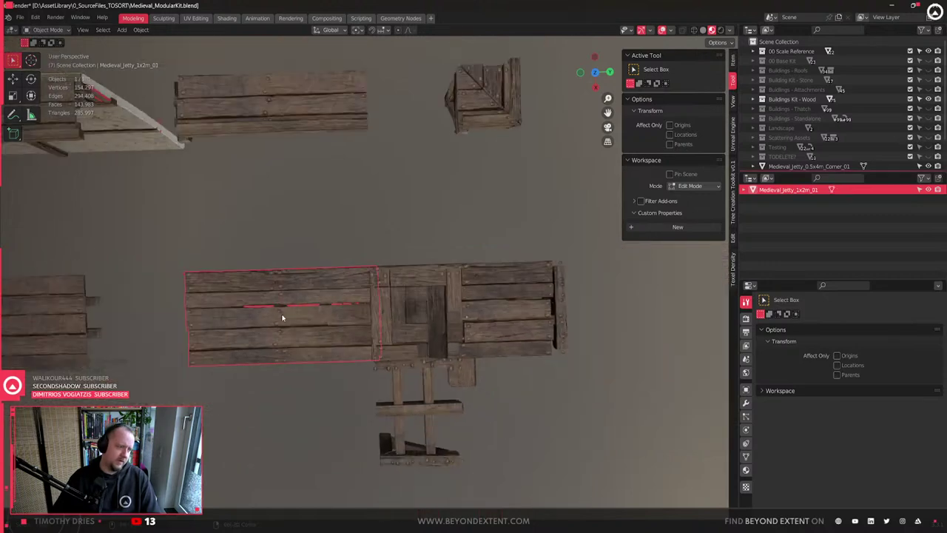
- Duplicate the straight jetty Medieval_Jetty_1x2m_01, place the copy beyond the corner at the same height and rotate it 90° about Z
{"action": "key", "text": "shift+d"}
{"action": "key", "text": "shift+z"}
{"action": "key", "text": "Return"}
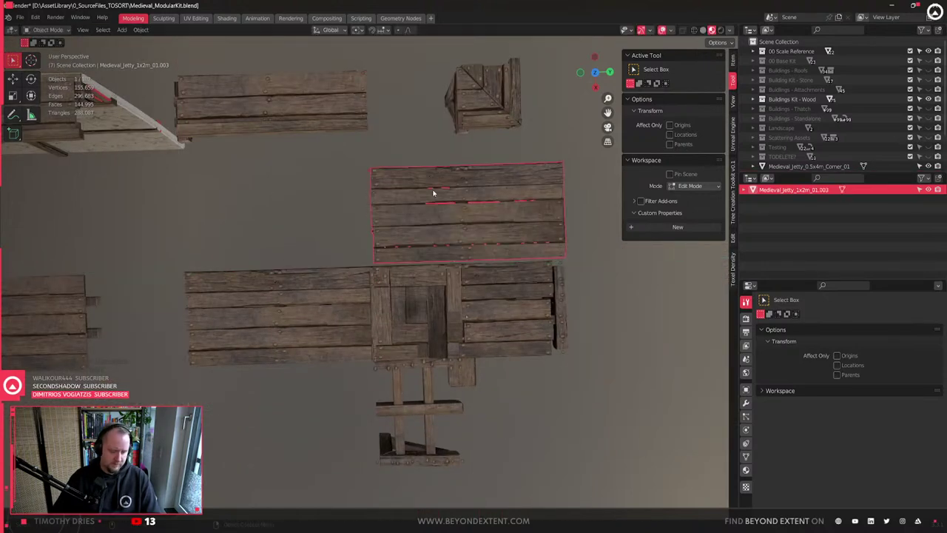
{"action": "key", "text": "r"}
{"action": "key", "text": "z"}
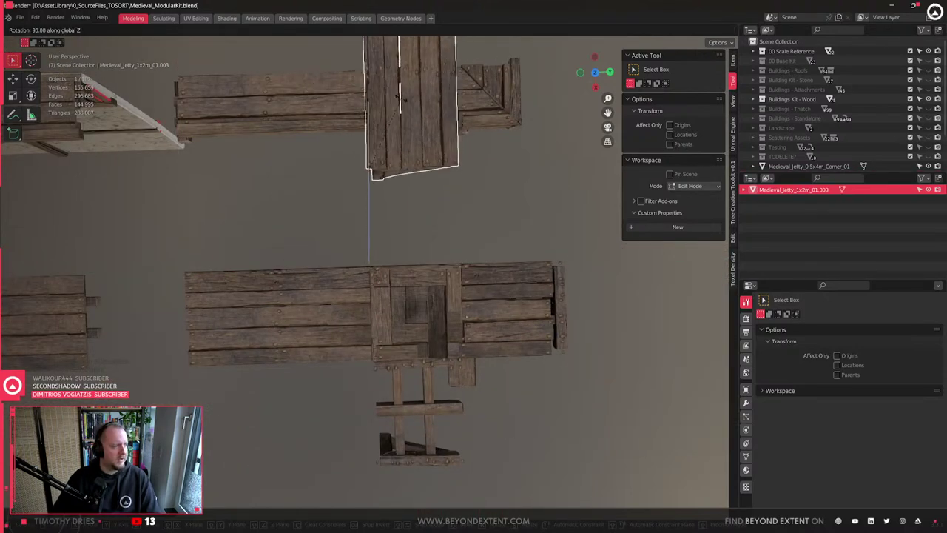
{"action": "left_click", "coordinate": [414, 127]}
- Move the rotated jetty copy 1 m along X so its end meets the corner square
{"action": "key", "text": "g"}
{"action": "key", "text": "y"}
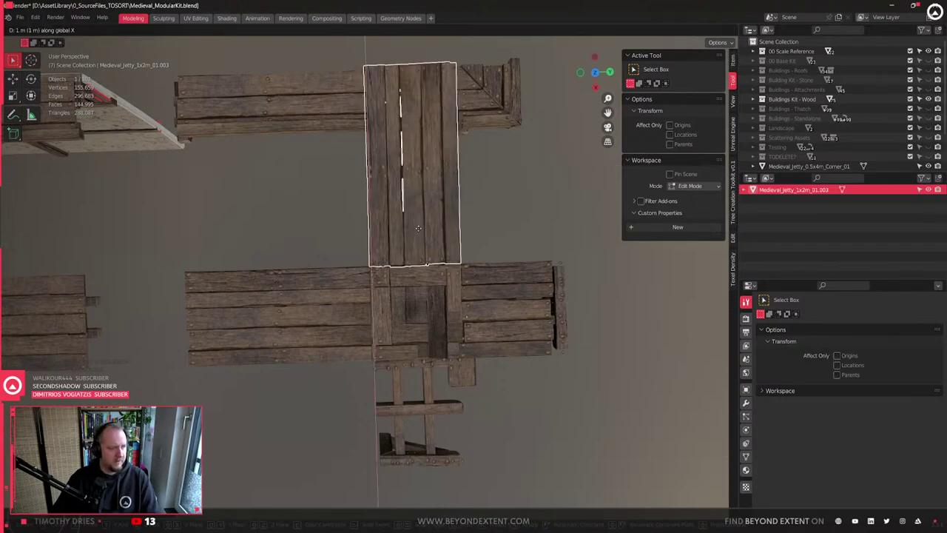
{"action": "left_click", "coordinate": [437, 272]}
- Edit Medieval_Jetty_1x2m_01.001 and shorten the plank next to the rotated jetty to a short stub by moving its end face along Y
{"action": "scroll", "coordinate": [444, 268], "scroll_direction": "up", "scroll_amount": 5}
{"action": "middle_click_drag", "start_coordinate": [465, 266], "coordinate": [518, 329]}
{"action": "scroll", "coordinate": [467, 314], "scroll_direction": "down", "scroll_amount": 3}
{"action": "scroll", "coordinate": [418, 272], "scroll_direction": "down", "scroll_amount": 2}
{"action": "key", "text": "Tab"}
{"action": "scroll", "coordinate": [426, 287], "scroll_direction": "up", "scroll_amount": 3}
{"action": "key", "text": "g"}
{"action": "key", "text": "y"}
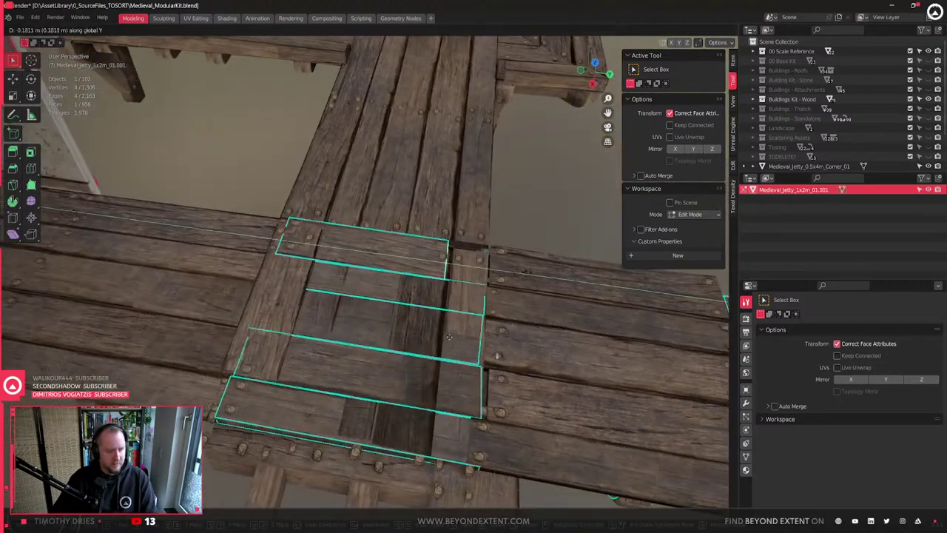
{"action": "left_click", "coordinate": [339, 318]}
- Shorten the second plank of the corner piece by moving its end face along Y, slightly beyond the first plank's end
{"action": "mouse_move", "coordinate": [339, 318]}
{"action": "middle_mouse_down"}
{"action": "mouse_move", "coordinate": [477, 323]}
{"action": "mouse_move", "coordinate": [443, 305]}
{"action": "mouse_move", "coordinate": [433, 320]}
{"action": "mouse_move", "coordinate": [472, 338]}
{"action": "middle_mouse_up"}
{"action": "key", "text": "shift+z"}
{"action": "left_click", "coordinate": [480, 319]}
{"action": "key", "text": "shift+z"}
{"action": "key", "text": "g"}
{"action": "key", "text": "y"}
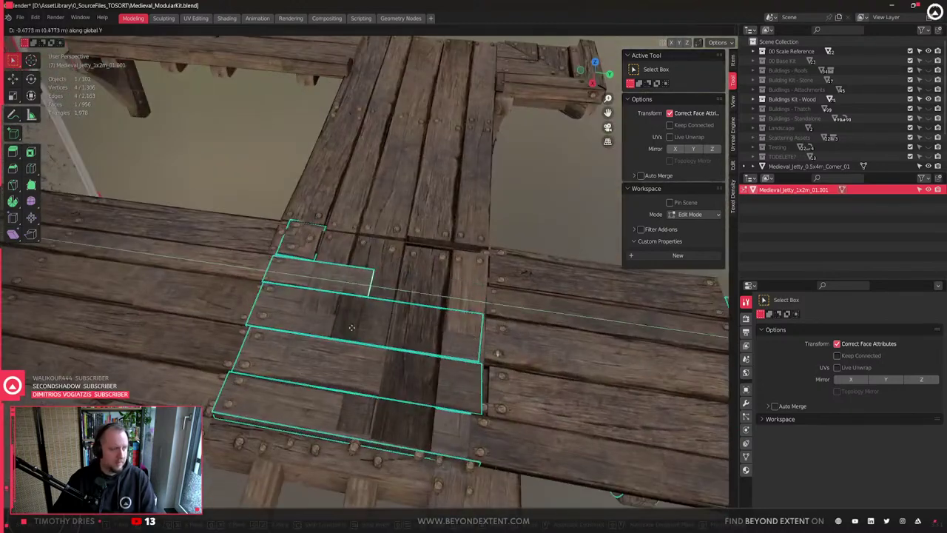
{"action": "left_click", "coordinate": [297, 320]}
- Shorten the third, middle plank of the corner piece along Y to continue the stepped diagonal
{"action": "middle_click_drag", "start_coordinate": [297, 320], "coordinate": [259, 300]}
{"action": "key", "text": "shift+z"}
{"action": "left_click", "coordinate": [446, 351]}
{"action": "key", "text": "shift+z"}
{"action": "middle_click_drag", "start_coordinate": [445, 351], "coordinate": [477, 360]}
{"action": "key", "text": "g"}
{"action": "key", "text": "y"}
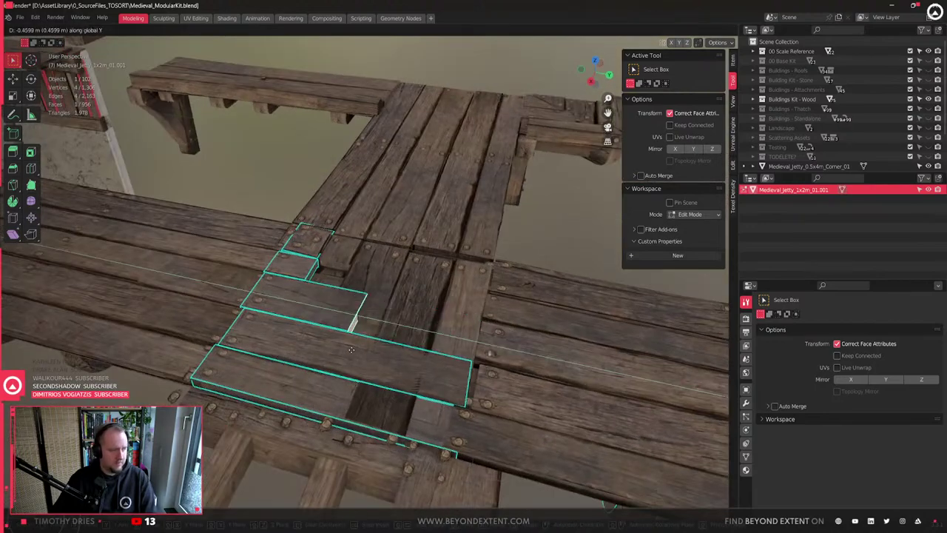
{"action": "left_click", "coordinate": [330, 348]}
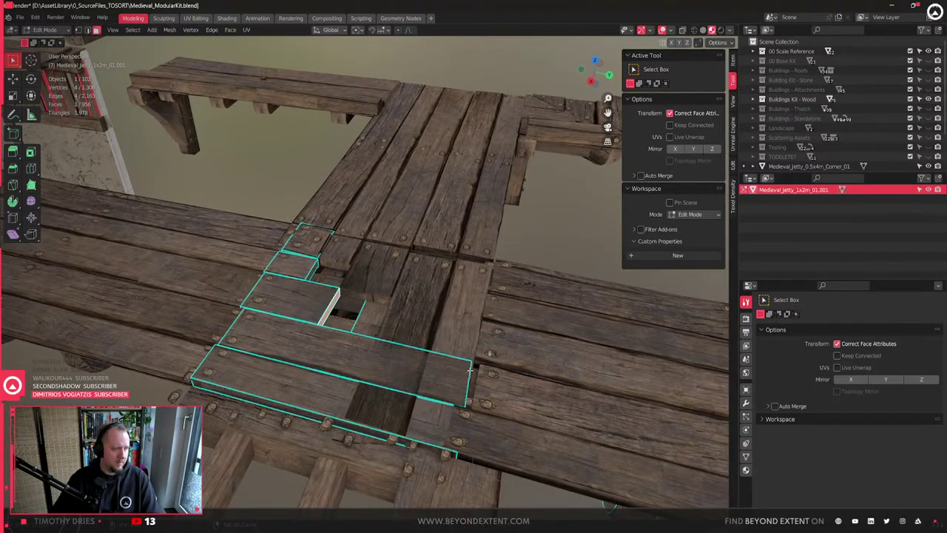
- Shorten the fourth plank of the corner piece by moving its end face about -0.36 m along Y
{"action": "key", "text": "shift+z"}
{"action": "middle_click_drag", "start_coordinate": [330, 348], "coordinate": [421, 386]}
{"action": "key", "text": "shift+z"}
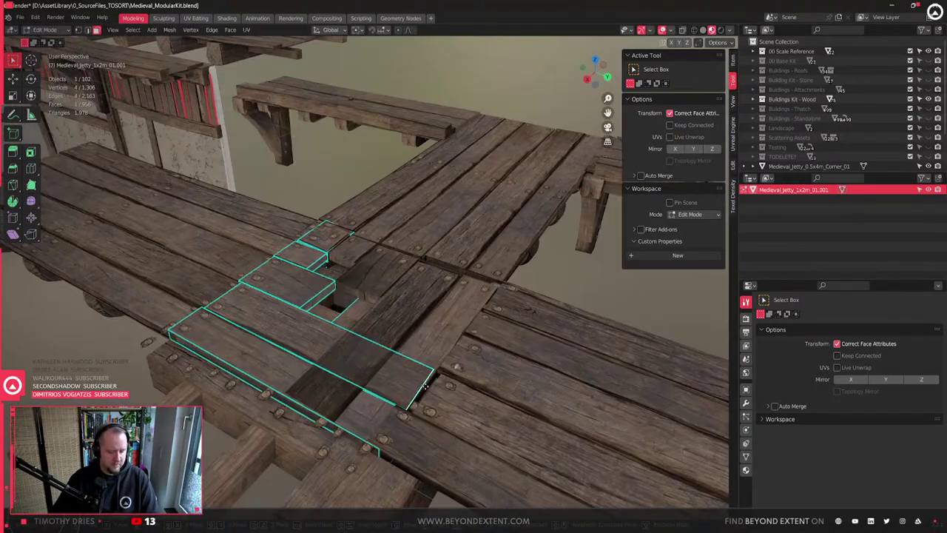
{"action": "key", "text": "g"}
{"action": "key", "text": "y"}
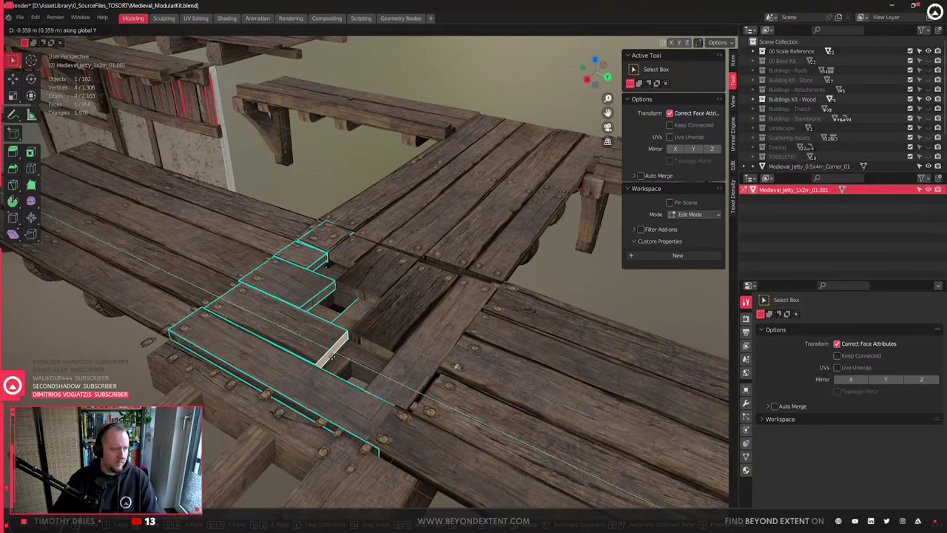
{"action": "left_click", "coordinate": [332, 357]}
- Shorten the fifth, outermost plank of the corner piece by moving its end face back along Y to complete the stepped diagonal
{"action": "key", "text": "shift+z"}
{"action": "middle_click_drag", "start_coordinate": [461, 388], "coordinate": [462, 337]}
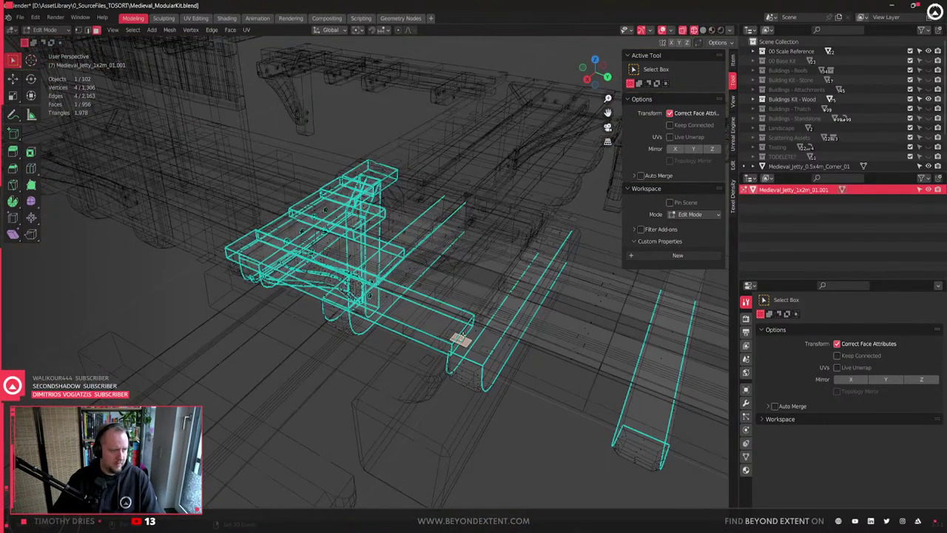
{"action": "key", "text": "shift+z"}
{"action": "key", "text": "g"}
{"action": "key", "text": "y"}
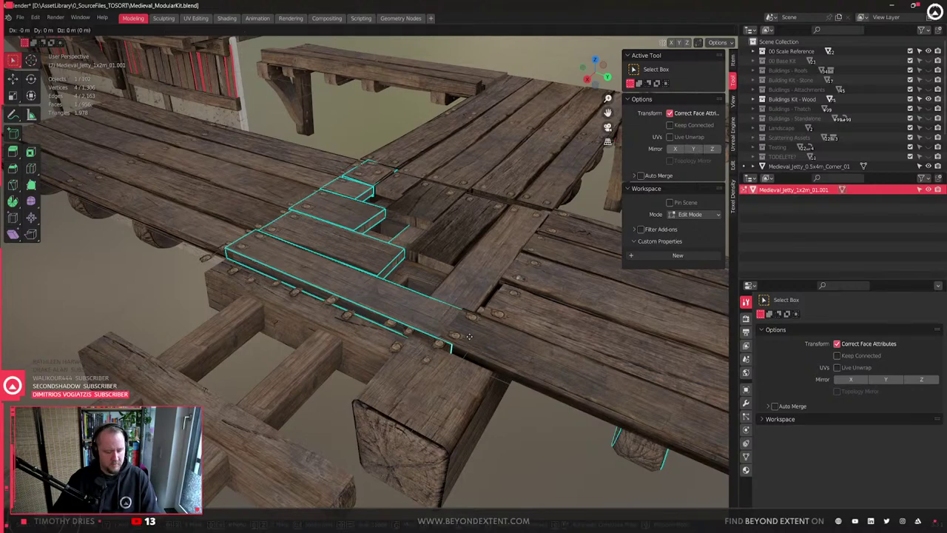
{"action": "left_click", "coordinate": [413, 329]}
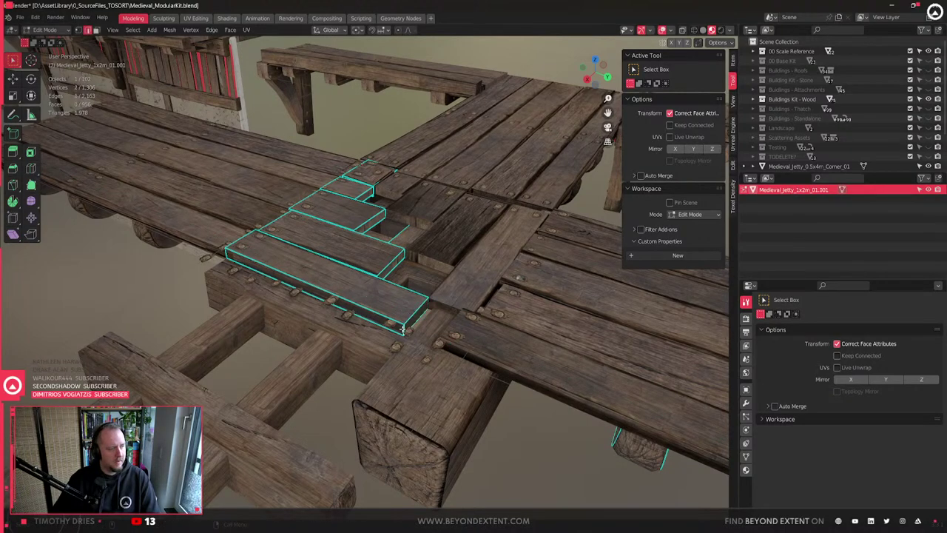
- Mitre the outermost plank of the corner piece by moving its outer end edge about 0.15 m along Y
{"action": "middle_click_drag", "start_coordinate": [404, 329], "coordinate": [488, 352]}
{"action": "key", "text": "g"}
{"action": "key", "text": "y"}
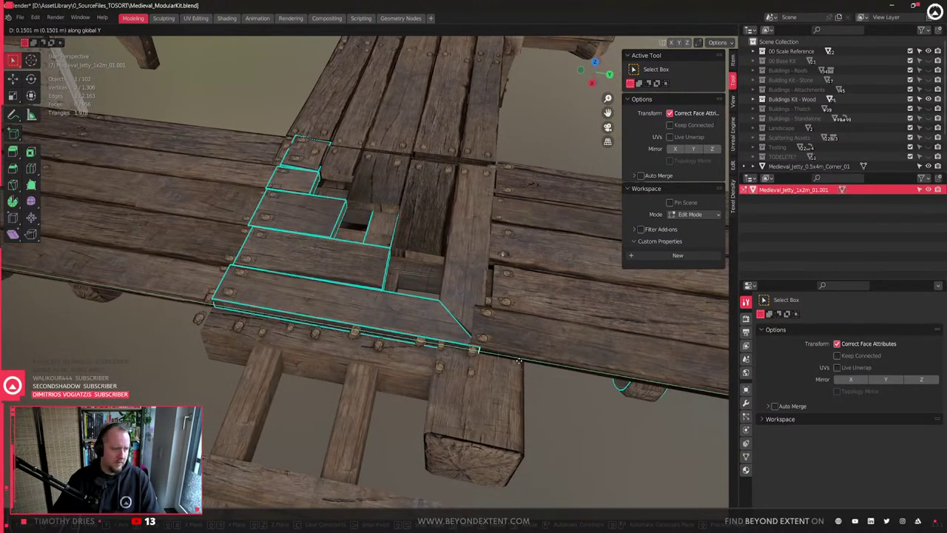
{"action": "left_click", "coordinate": [520, 361]}
- Mitre the fourth plank by moving its outer end edge along Y to meet the outermost plank's diagonal
{"action": "middle_click_drag", "start_coordinate": [384, 267], "coordinate": [362, 270]}
{"action": "key", "text": "shift+z"}
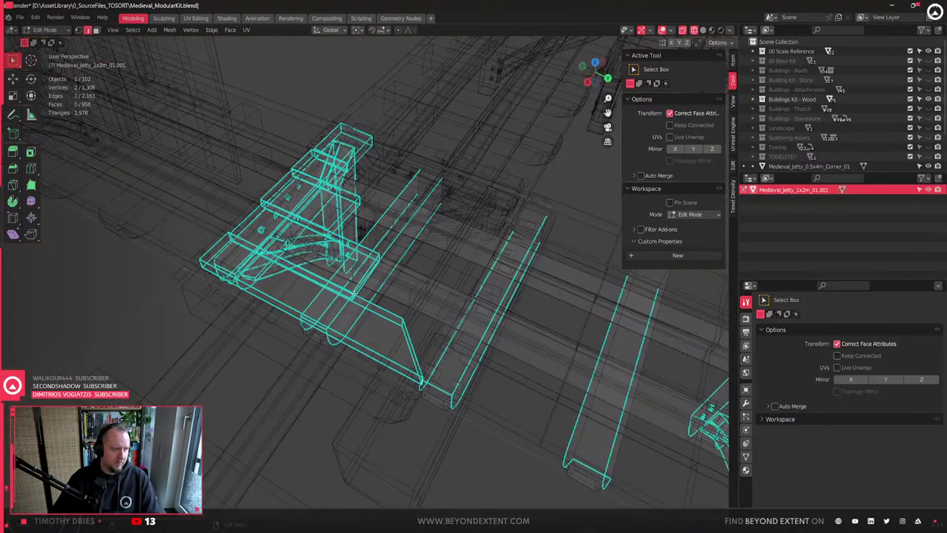
{"action": "key", "text": "shift+z"}
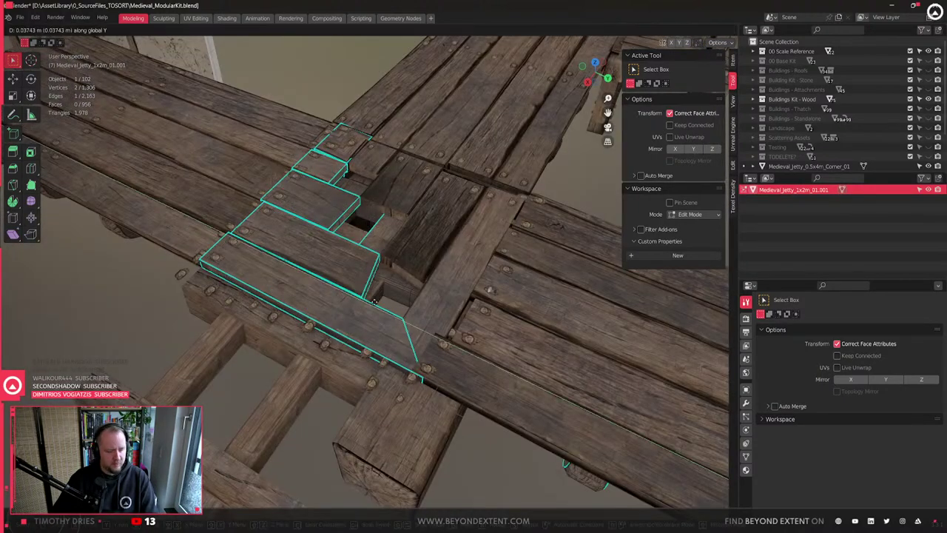
{"action": "key", "text": "g"}
{"action": "key", "text": "y"}
{"action": "left_click", "coordinate": [410, 307]}
{"action": "middle_click_drag", "start_coordinate": [406, 303], "coordinate": [408, 341], "text": "shift"}
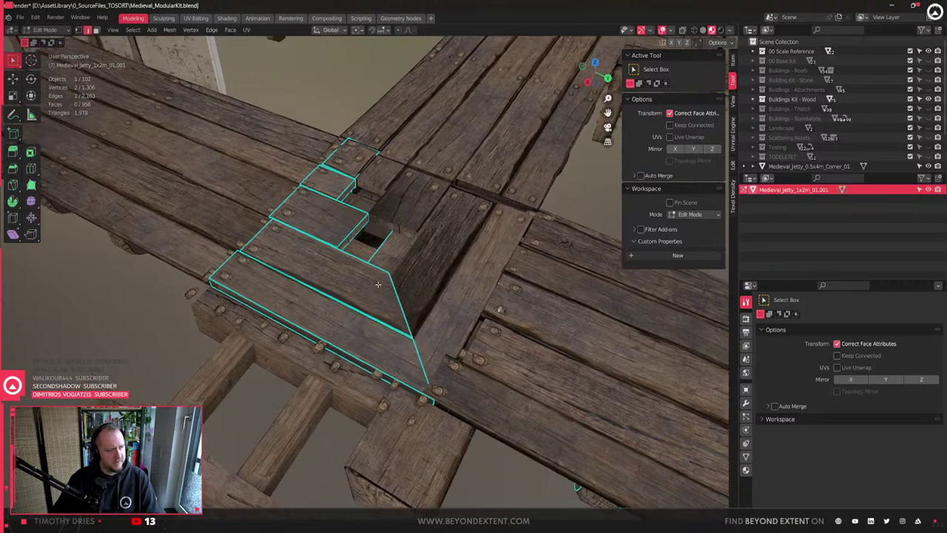
{"action": "scroll", "coordinate": [387, 339], "scroll_direction": "up", "scroll_amount": 4}
{"action": "key", "text": "shift+z"}
{"action": "key", "text": "shift+z"}
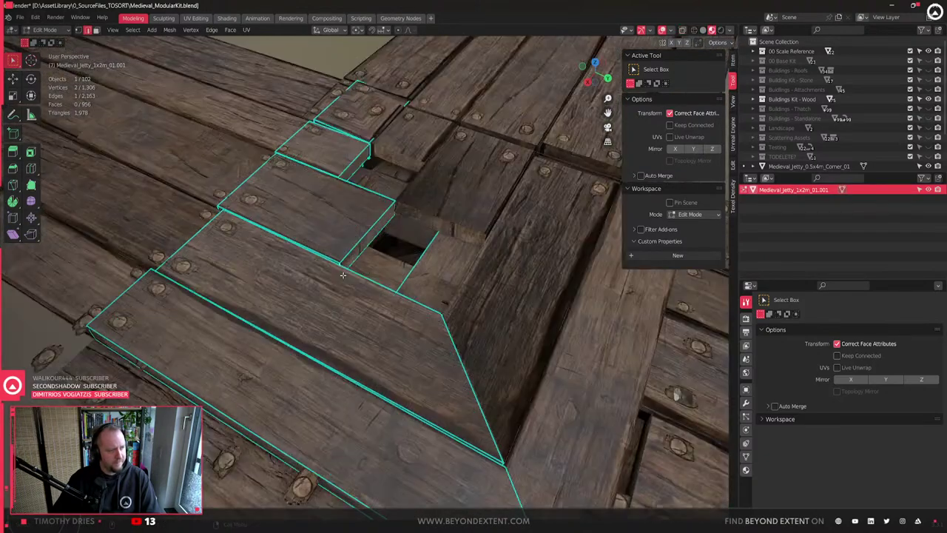
{"action": "key", "text": "g"}
{"action": "key", "text": "y"}
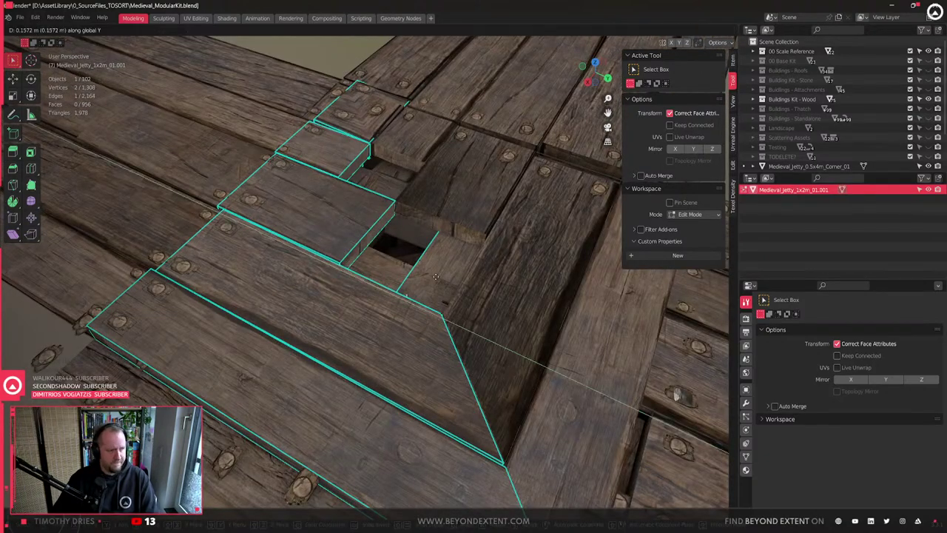
{"action": "left_click", "coordinate": [401, 272]}
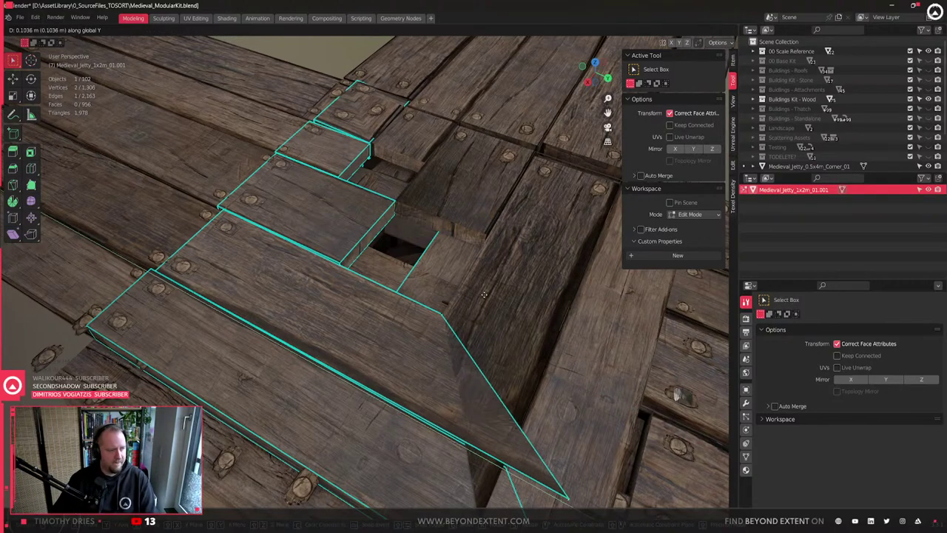
- Mitre the middle plank by moving its outer end edge about 0.25 m along Y in line with the diagonal
{"action": "key", "text": "shift+z"}
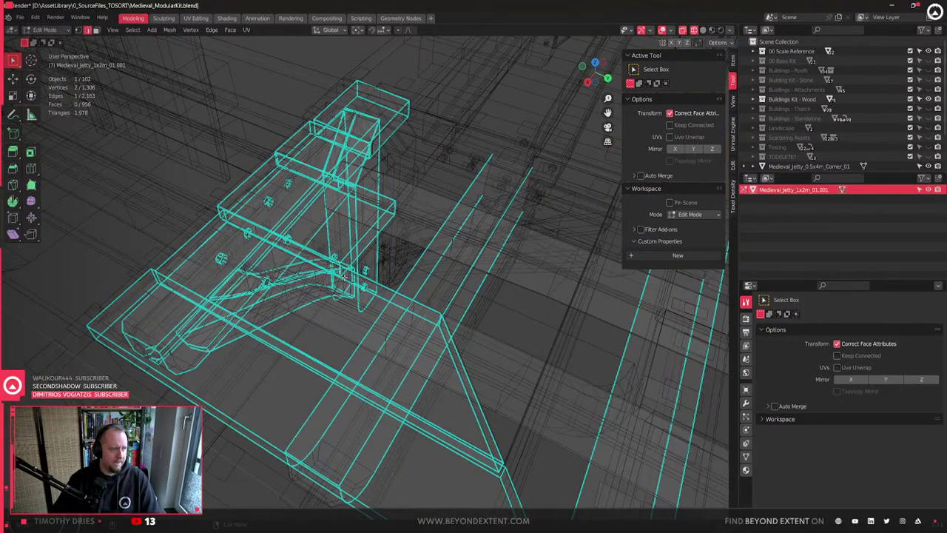
{"action": "scroll", "coordinate": [341, 270], "scroll_direction": "up", "scroll_amount": 2}
{"action": "middle_click_drag", "start_coordinate": [332, 264], "coordinate": [356, 250]}
{"action": "scroll", "coordinate": [384, 235], "scroll_direction": "down", "scroll_amount": 5}
{"action": "key", "text": "shift+z"}
{"action": "key", "text": "g"}
{"action": "key", "text": "y"}
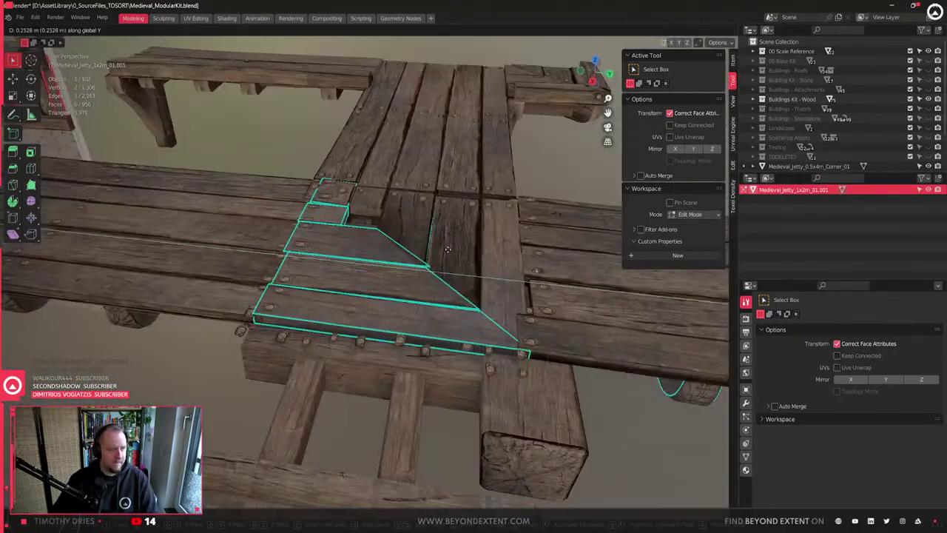
{"action": "left_click", "coordinate": [442, 247]}
- Mitre the second plank by moving its outer end edge along Y to complete the continuous diagonal
{"action": "mouse_move", "coordinate": [442, 248]}
{"action": "middle_mouse_down", "text": "shift"}
{"action": "mouse_move", "coordinate": [447, 309]}
{"action": "mouse_move", "coordinate": [376, 296]}
{"action": "mouse_move", "coordinate": [415, 311]}
{"action": "middle_mouse_up", "text": "shift"}
{"action": "scroll", "coordinate": [447, 309], "scroll_direction": "up", "scroll_amount": 3}
{"action": "key", "text": "shift+z"}
{"action": "key", "text": "shift+z"}
{"action": "key", "text": "g"}
{"action": "key", "text": "y"}
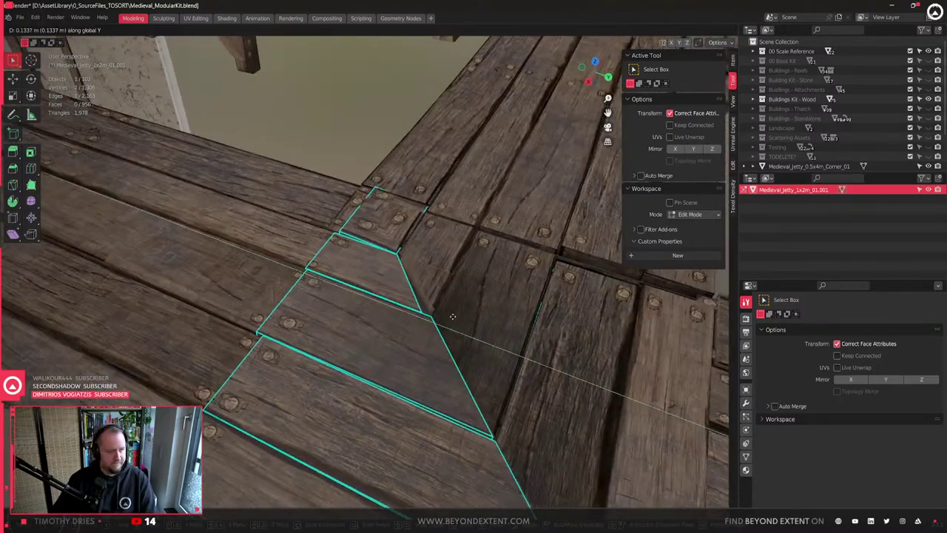
{"action": "left_click", "coordinate": [462, 317]}
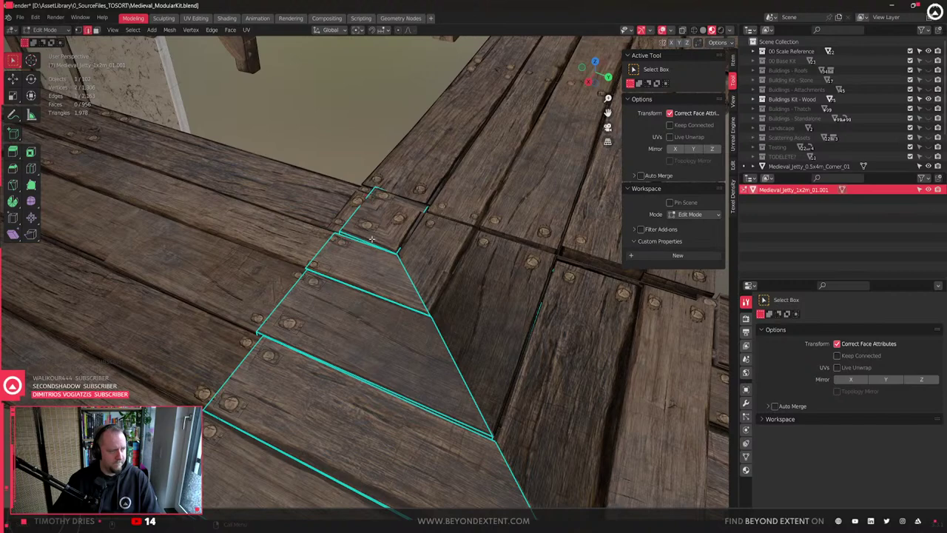
- Leave mesh editing, select the adjoining straight piece Medieval_Jetty_1x2m_01, and view it from the top
{"action": "scroll", "coordinate": [385, 221], "scroll_direction": "up", "scroll_amount": 3}
{"action": "middle_click_drag", "start_coordinate": [384, 221], "coordinate": [395, 314], "text": "shift"}
{"action": "mouse_move", "coordinate": [403, 259]}
{"action": "middle_mouse_down"}
{"action": "mouse_move", "coordinate": [409, 307]}
{"action": "mouse_move", "coordinate": [400, 268]}
{"action": "middle_mouse_up"}
{"action": "scroll", "coordinate": [410, 299], "scroll_direction": "down", "scroll_amount": 3}
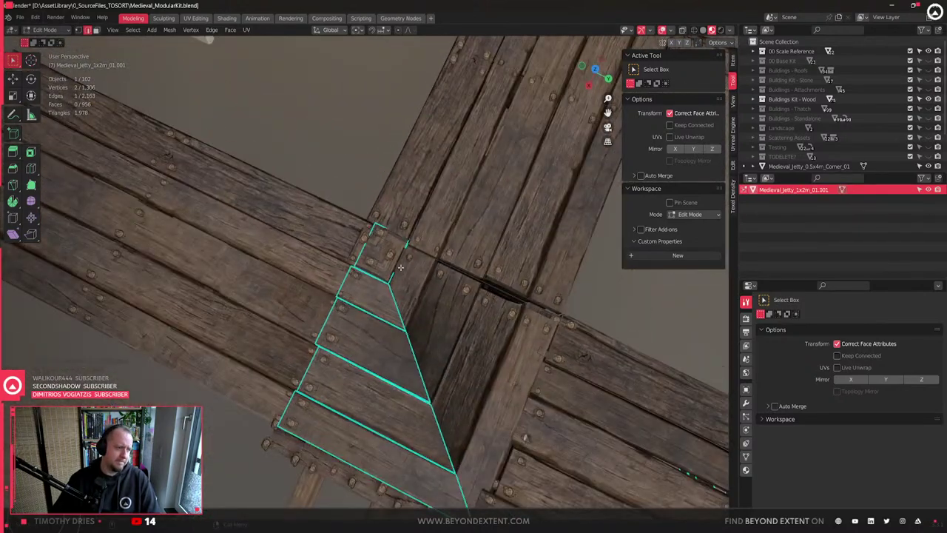
{"action": "scroll", "coordinate": [401, 268], "scroll_direction": "down", "scroll_amount": 5}
{"action": "key", "text": "Tab"}
{"action": "left_click", "coordinate": [277, 264]}
{"action": "middle_click_drag", "start_coordinate": [277, 264], "coordinate": [353, 328]}
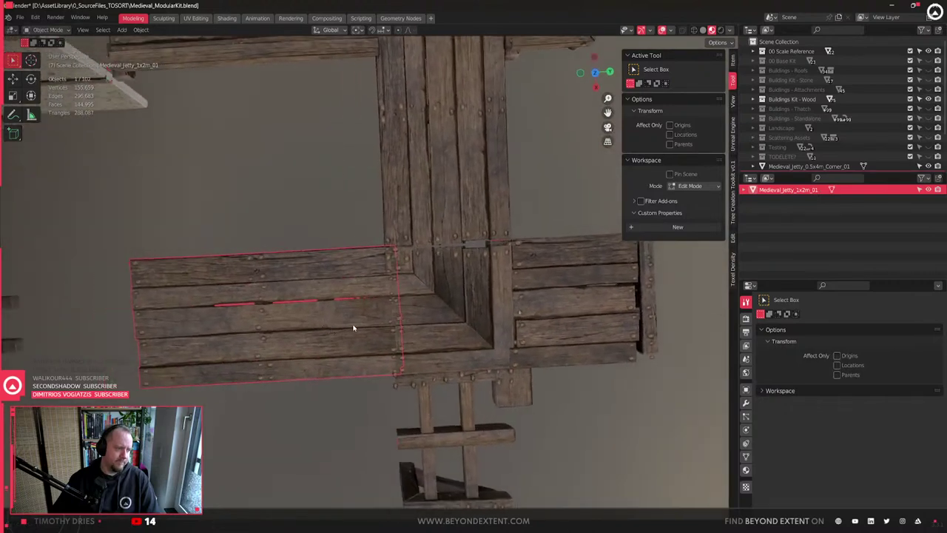
{"action": "left_click", "coordinate": [595, 72]}
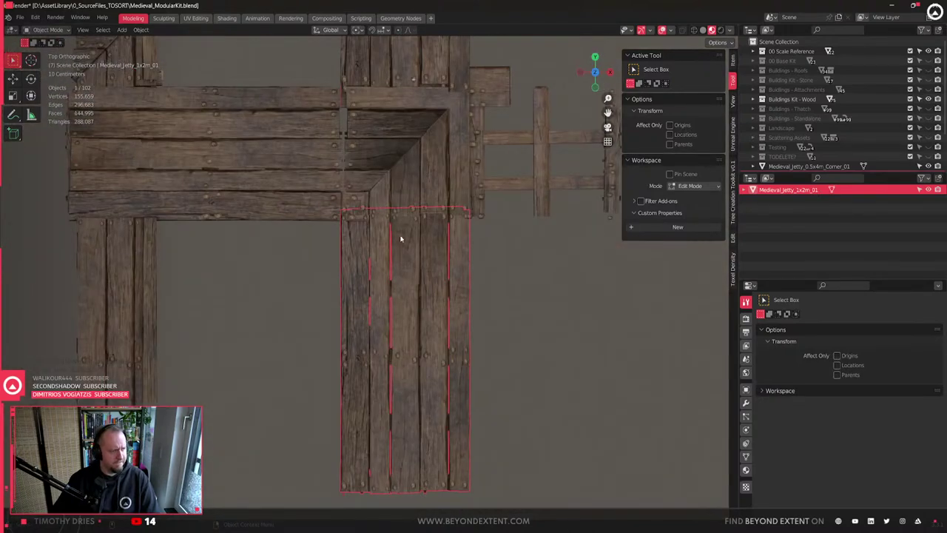
- Examine both ends of the straight jetty piece from above and its overlap with the corner
{"action": "scroll", "coordinate": [401, 239], "scroll_direction": "up", "scroll_amount": 4}
{"action": "middle_click_drag", "start_coordinate": [528, 256], "coordinate": [389, 316], "text": "shift"}
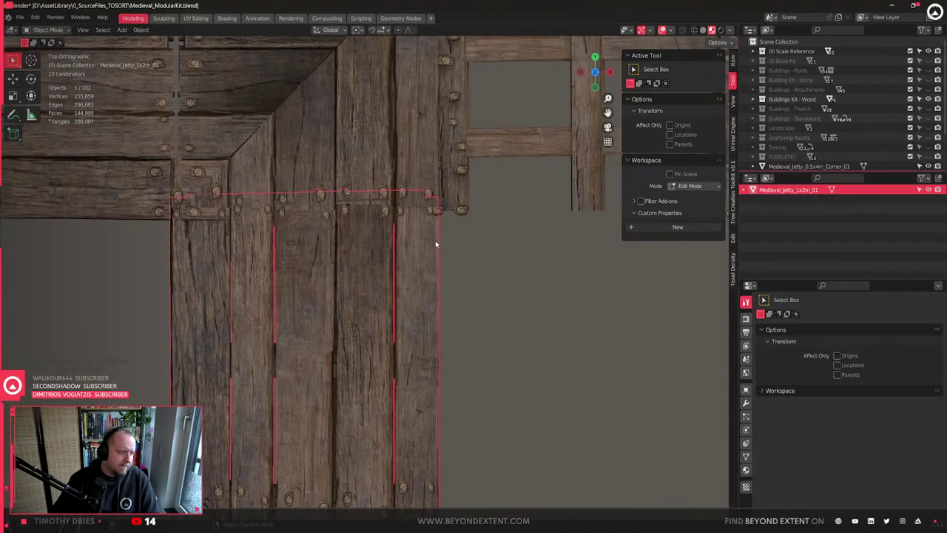
{"action": "scroll", "coordinate": [436, 244], "scroll_direction": "down", "scroll_amount": 5}
{"action": "scroll", "coordinate": [404, 249], "scroll_direction": "down", "scroll_amount": 5, "text": "shift"}
{"action": "scroll", "coordinate": [415, 304], "scroll_direction": "up", "scroll_amount": 6}
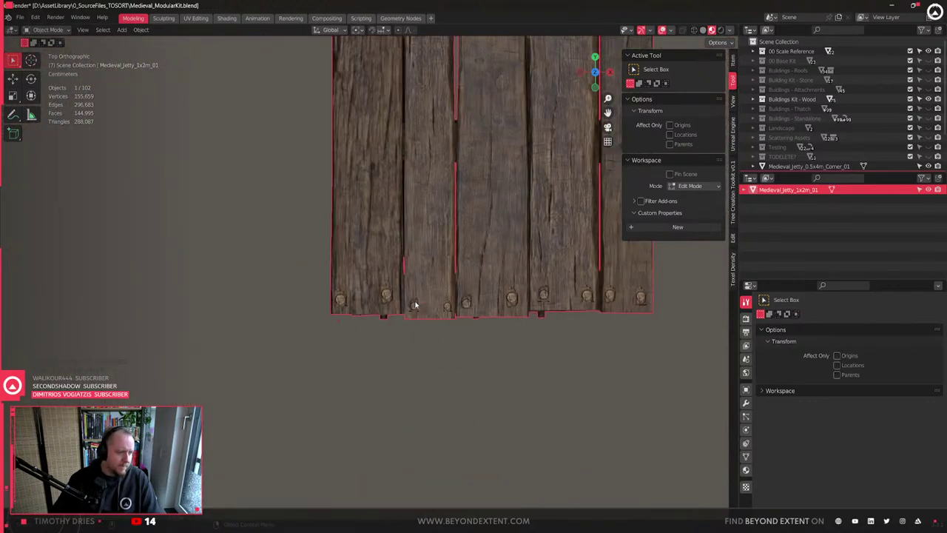
{"action": "scroll", "coordinate": [416, 304], "scroll_direction": "down", "scroll_amount": 6}
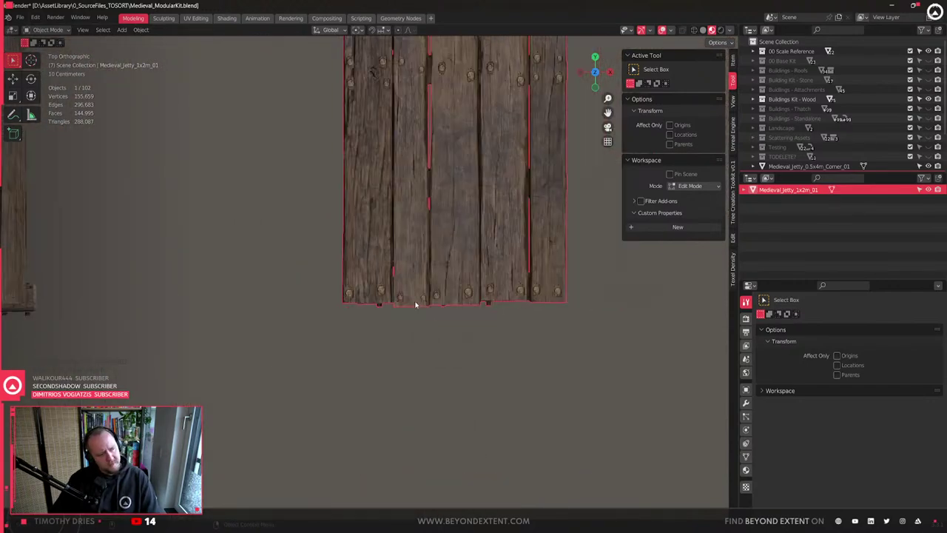
{"action": "middle_click_drag", "start_coordinate": [378, 292], "coordinate": [396, 468], "text": "shift"}
{"action": "scroll", "coordinate": [508, 229], "scroll_direction": "up", "scroll_amount": 3}
{"action": "middle_click_drag", "start_coordinate": [493, 232], "coordinate": [436, 140], "text": "shift"}
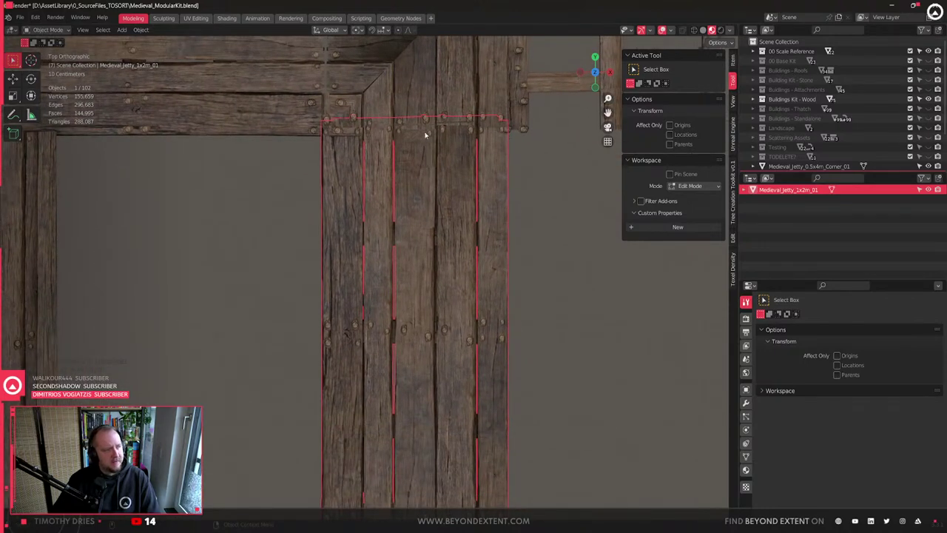
{"action": "scroll", "coordinate": [411, 211], "scroll_direction": "down", "scroll_amount": 3}
{"action": "middle_click_drag", "start_coordinate": [411, 211], "coordinate": [421, 194], "text": "shift"}
- Turn off Correct Face Attributes while editing the straight jetty piece's mesh
{"action": "key", "text": "Tab"}
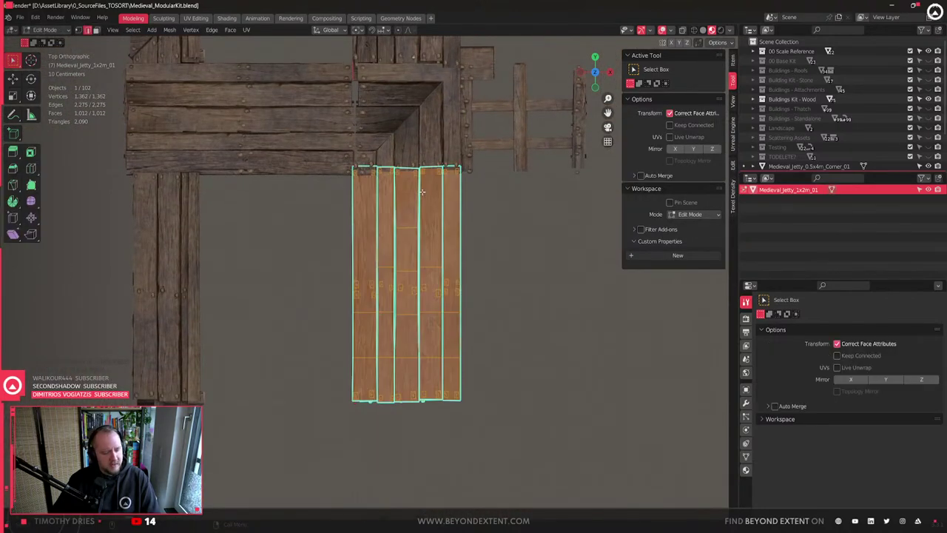
{"action": "key", "text": "g"}
{"action": "key", "text": "y"}
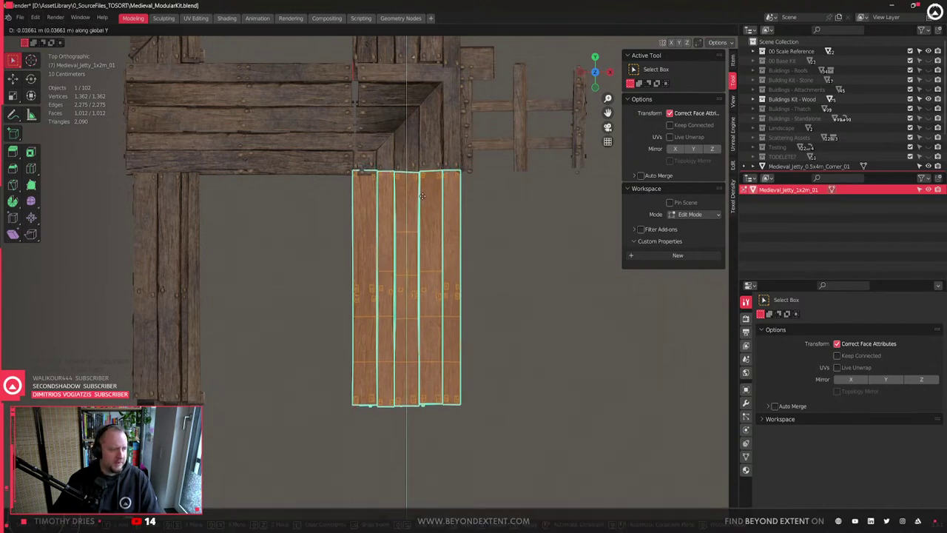
{"action": "right_click", "coordinate": [423, 197]}
{"action": "key", "text": "q"}
{"action": "left_click", "coordinate": [422, 197]}
- Examine the straight piece's plank ends and the mitred corner joint from above
{"action": "scroll", "coordinate": [456, 399], "scroll_direction": "up", "scroll_amount": 2}
{"action": "middle_click_drag", "start_coordinate": [468, 376], "coordinate": [459, 294], "text": "shift"}
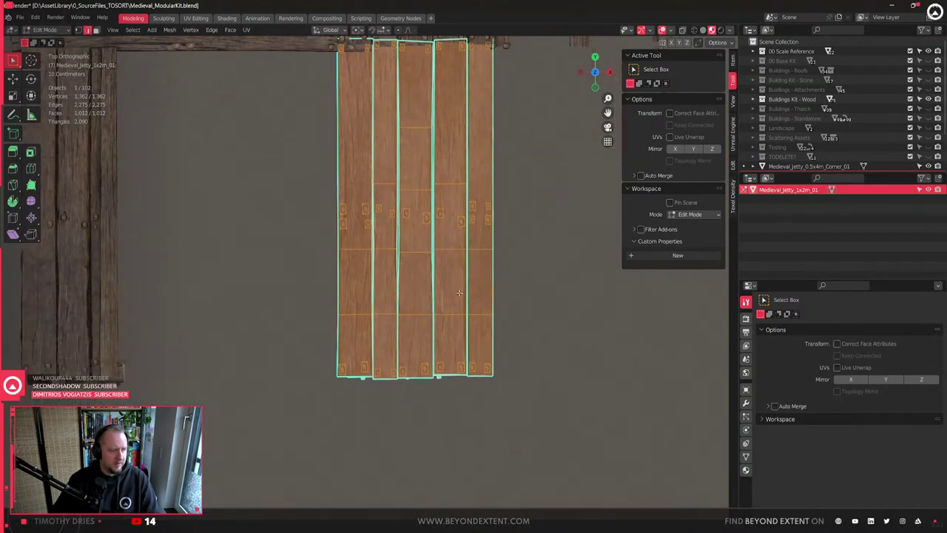
{"action": "scroll", "coordinate": [459, 293], "scroll_direction": "up", "scroll_amount": 3}
{"action": "key", "text": "Tab"}
{"action": "scroll", "coordinate": [414, 349], "scroll_direction": "down", "scroll_amount": 1}
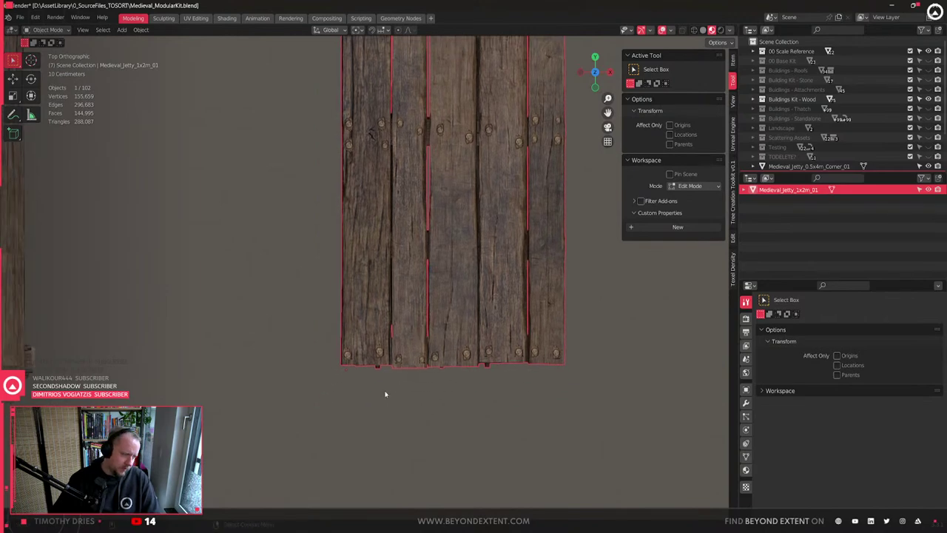
{"action": "scroll", "coordinate": [416, 234], "scroll_direction": "down", "scroll_amount": 3}
{"action": "scroll", "coordinate": [421, 325], "scroll_direction": "up", "scroll_amount": 4}
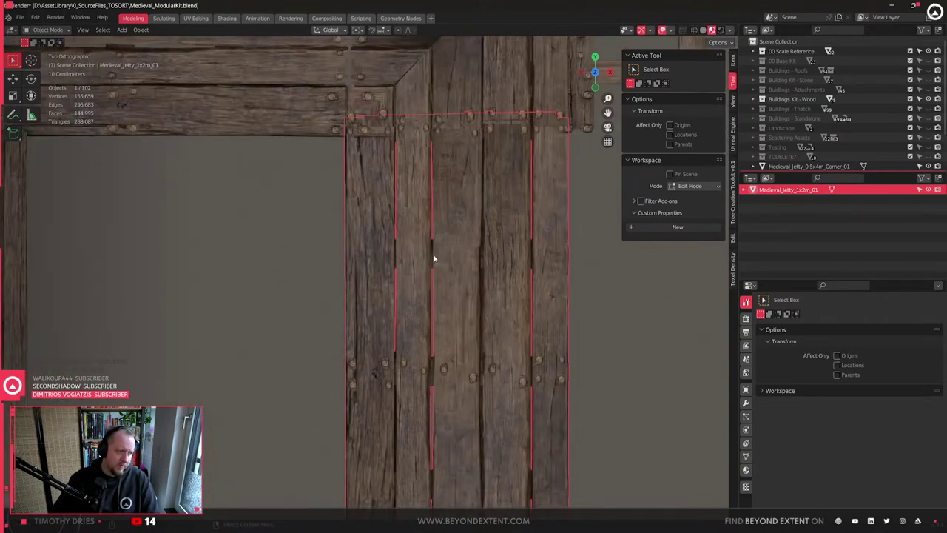
{"action": "left_click", "coordinate": [454, 212]}
{"action": "scroll", "coordinate": [452, 207], "scroll_direction": "down", "scroll_amount": 3}
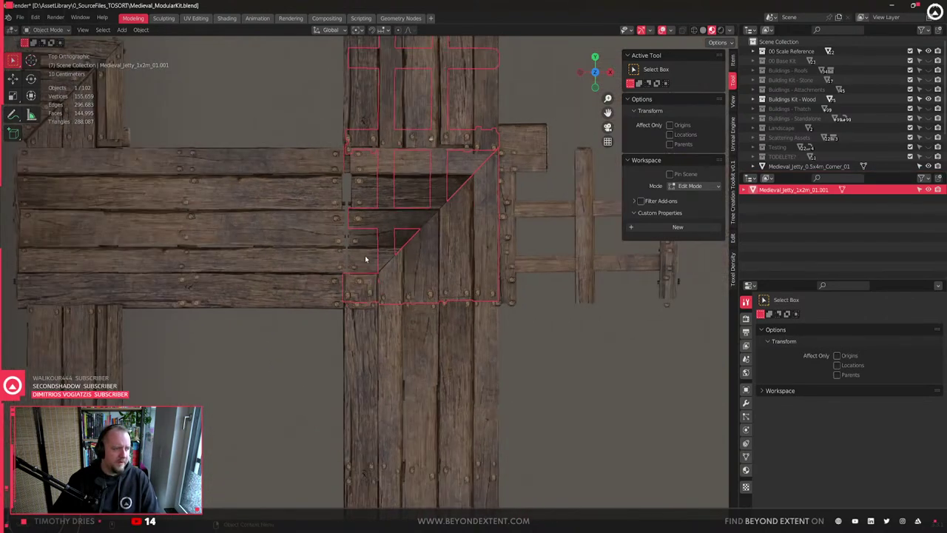
{"action": "scroll", "coordinate": [367, 261], "scroll_direction": "up", "scroll_amount": 2}
{"action": "left_click", "coordinate": [482, 264]}
{"action": "middle_click_drag", "start_coordinate": [543, 280], "coordinate": [387, 313], "text": "shift"}
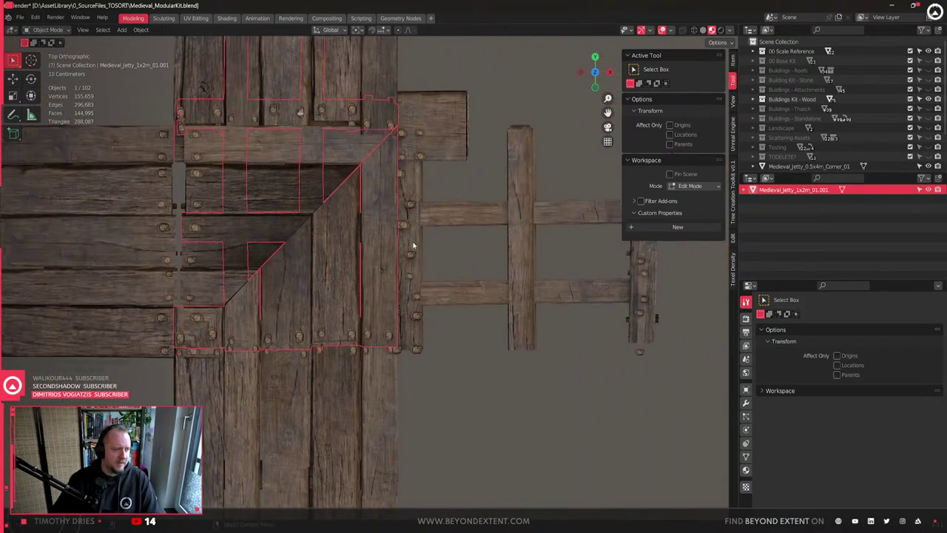
- Select the crossing corner piece Medieval_Jetty_1x2m_01.002 and open its mesh for editing
{"action": "middle_click_drag", "start_coordinate": [412, 246], "coordinate": [372, 133]}
{"action": "left_click", "coordinate": [521, 380]}
{"action": "middle_click_drag", "start_coordinate": [521, 380], "coordinate": [532, 424]}
{"action": "key", "text": "Tab"}
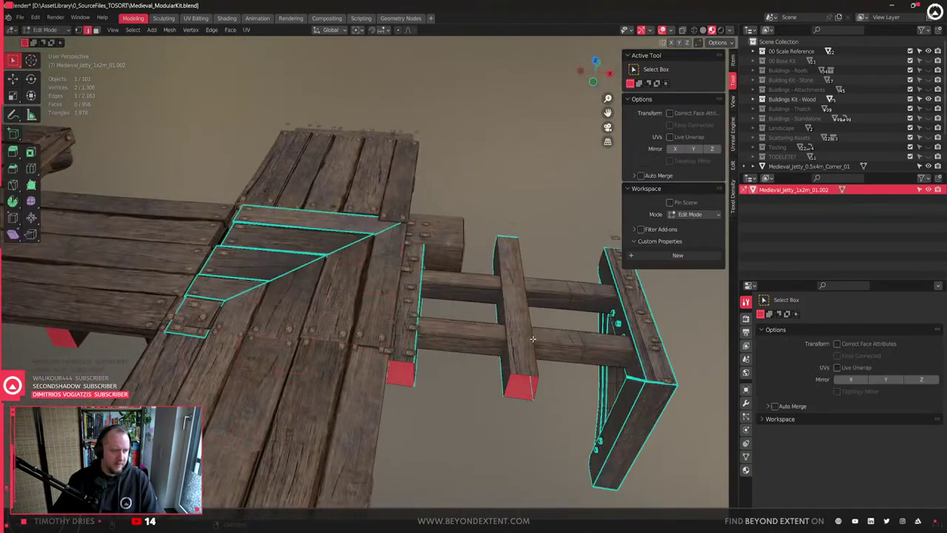
{"action": "scroll", "coordinate": [530, 337], "scroll_direction": "down", "scroll_amount": 1}
{"action": "key", "text": "l"}
{"action": "middle_click_drag", "start_coordinate": [448, 319], "coordinate": [436, 244]}
{"action": "key", "text": "l"}
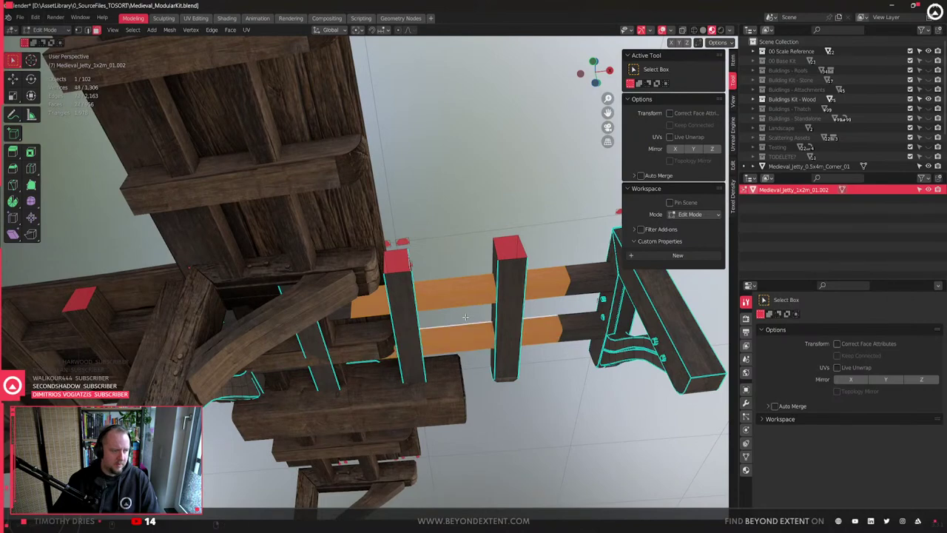
{"action": "middle_click_drag", "start_coordinate": [424, 314], "coordinate": [409, 312]}
{"action": "scroll", "coordinate": [388, 295], "scroll_direction": "up", "scroll_amount": 2}
{"action": "scroll", "coordinate": [388, 294], "scroll_direction": "down", "scroll_amount": 2}
{"action": "scroll", "coordinate": [405, 281], "scroll_direction": "down", "scroll_amount": 1}
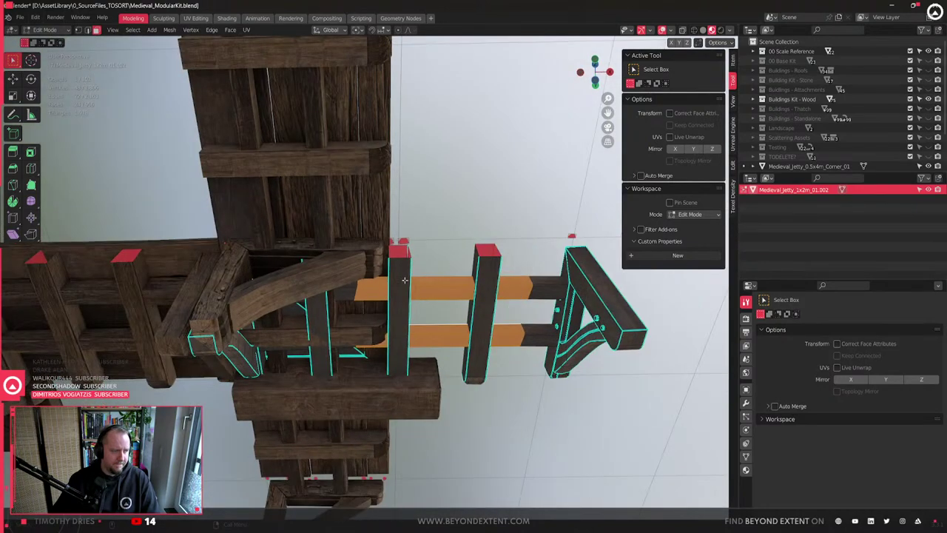
- Delete the faces of the protruding crossbeams and the end bracket from the corner piece's understructure, keeping the lengthwise beams
{"action": "left_click", "coordinate": [402, 287]}
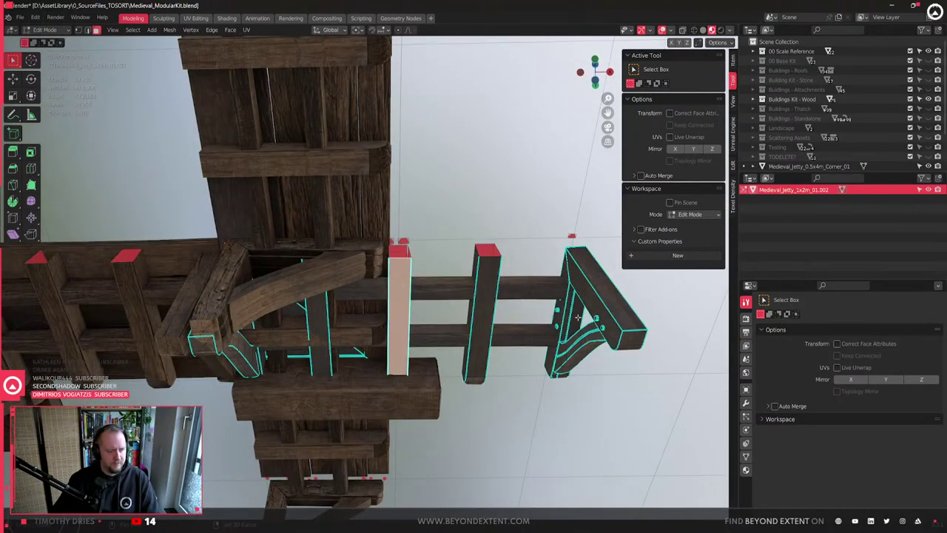
{"action": "left_click", "coordinate": [474, 295], "text": "shift"}
{"action": "left_click", "coordinate": [564, 312], "text": "shift"}
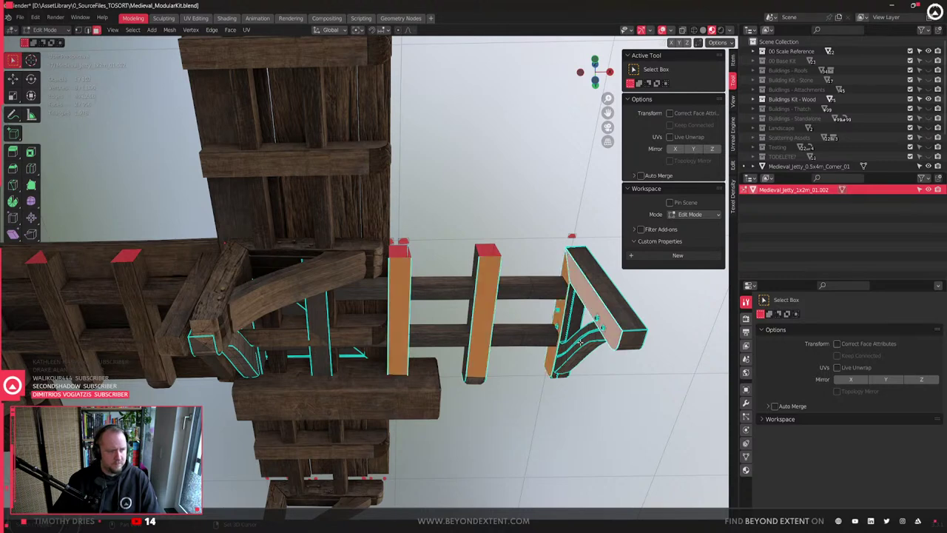
{"action": "key", "text": "ctrl+l"}
{"action": "key", "text": "x"}
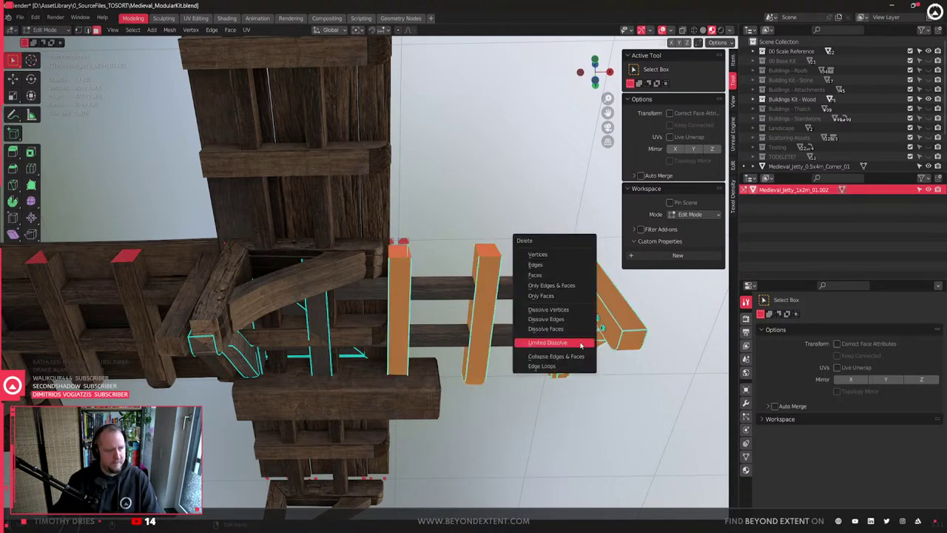
{"action": "left_click", "coordinate": [549, 277]}
- Delete the first groups of leftover floating nails around the ends of the two lengthwise beams
{"action": "middle_click_drag", "start_coordinate": [524, 286], "coordinate": [452, 333]}
{"action": "key", "text": "l"}
{"action": "key", "text": "l"}
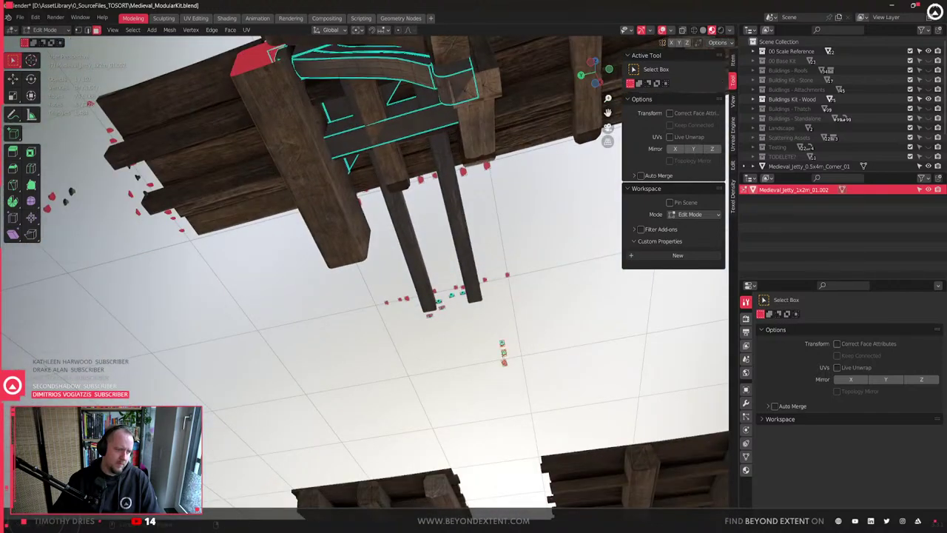
{"action": "middle_click_drag", "start_coordinate": [504, 354], "coordinate": [291, 434]}
{"action": "scroll", "coordinate": [292, 429], "scroll_direction": "up", "scroll_amount": 3}
{"action": "middle_click_drag", "start_coordinate": [299, 328], "coordinate": [372, 310]}
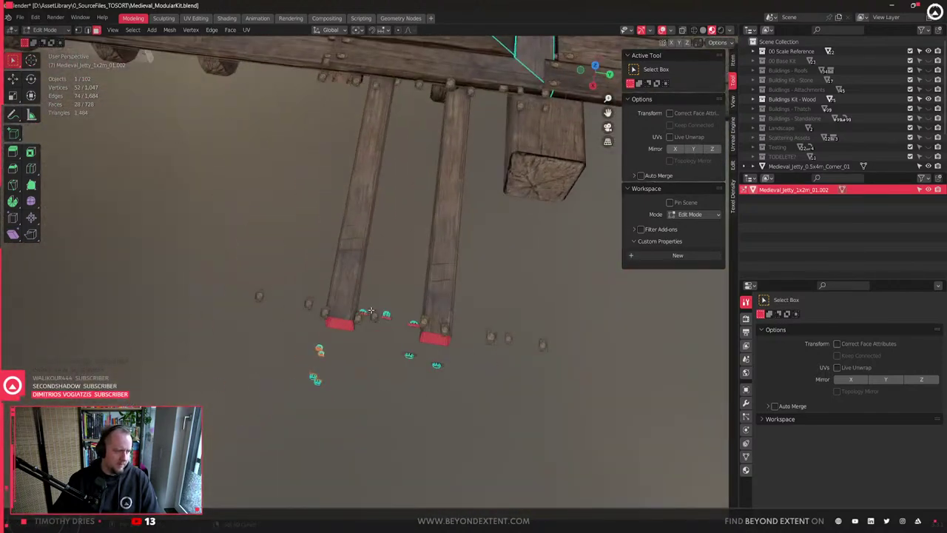
{"action": "left_click_drag", "start_coordinate": [362, 305], "coordinate": [419, 398]}
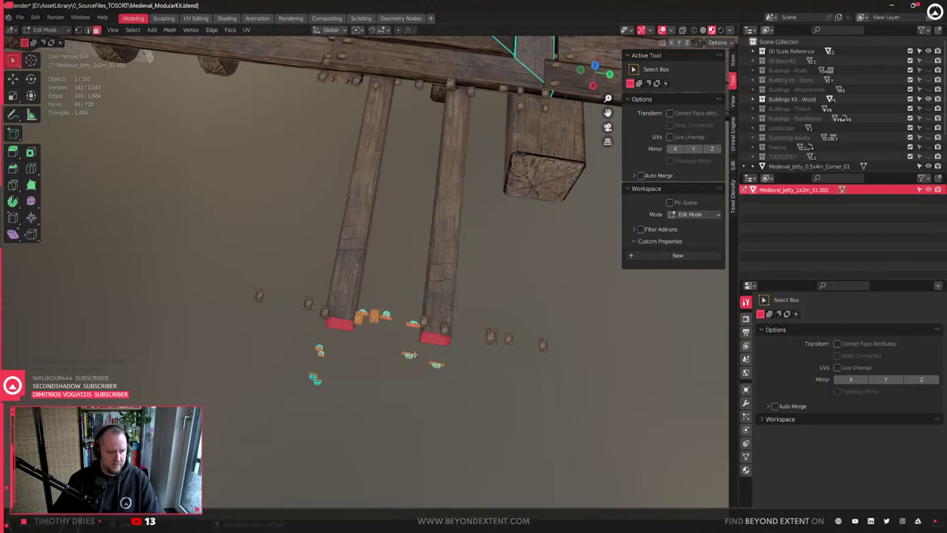
{"action": "key", "text": "x"}
{"action": "left_click", "coordinate": [362, 353]}
{"action": "middle_click_drag", "start_coordinate": [414, 355], "coordinate": [378, 400]}
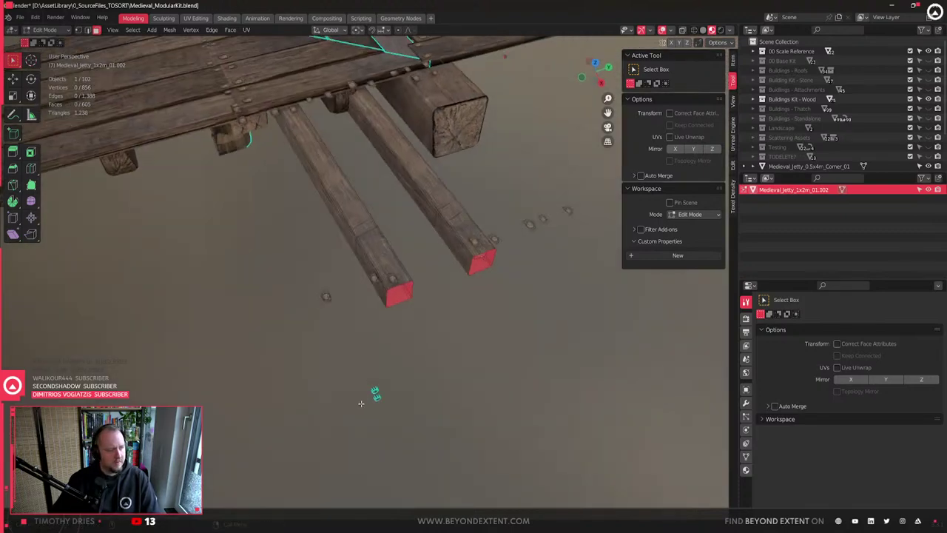
- Delete the faces of the leftover floating nails below the ends of the two lengthwise beams
{"action": "key", "text": "x"}
{"action": "left_click", "coordinate": [411, 423]}
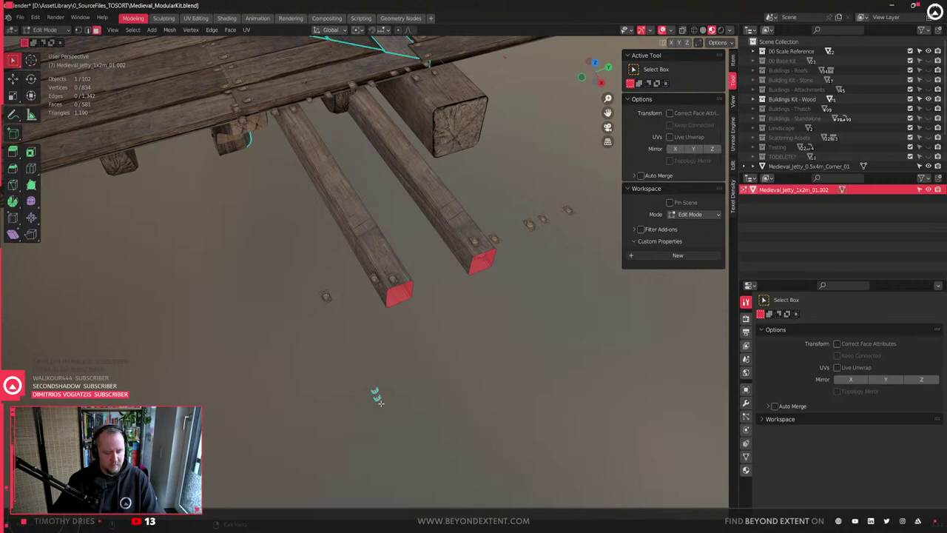
{"action": "left_click_drag", "start_coordinate": [354, 372], "coordinate": [448, 474]}
{"action": "key", "text": "x"}
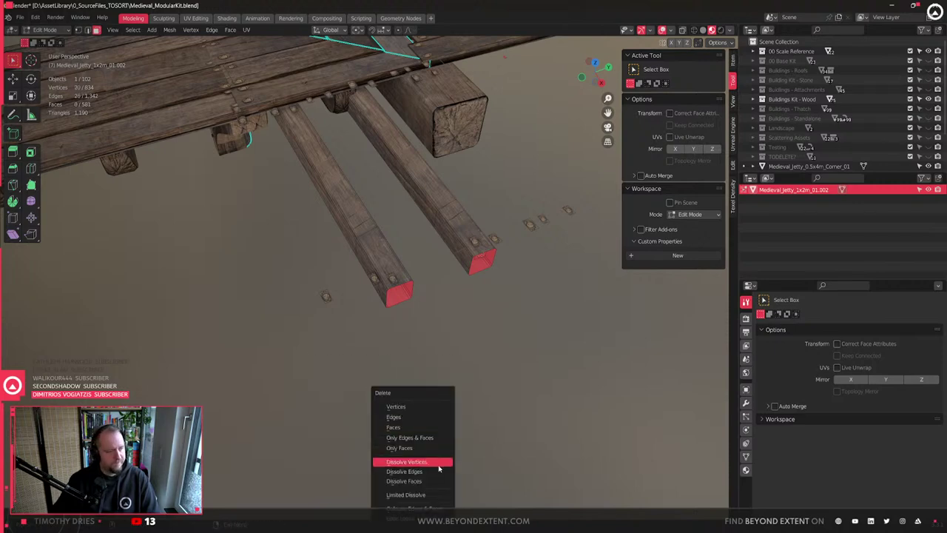
{"action": "left_click", "coordinate": [438, 465]}
{"action": "key", "text": "ctrl+z"}
{"action": "key", "text": "x"}
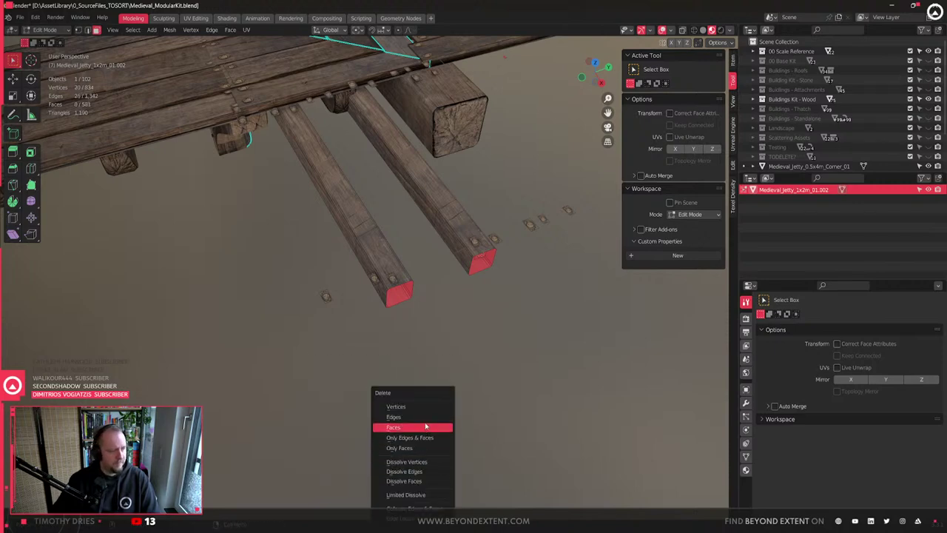
{"action": "left_click", "coordinate": [425, 427]}
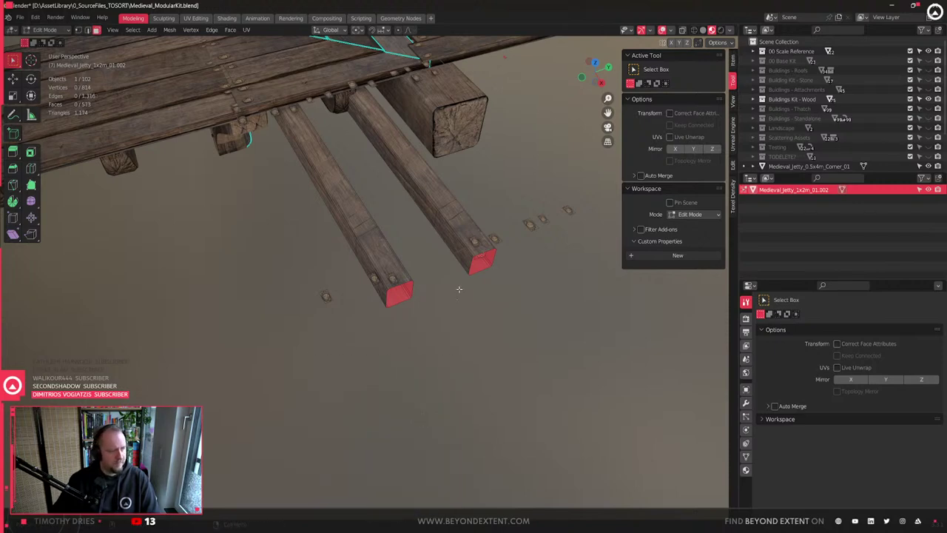
- Flatten the first lengthwise beam's edge loop to scale 0 along X and slide it outward along the beam
{"action": "key", "text": "Tab"}
{"action": "middle_click_drag", "start_coordinate": [459, 289], "coordinate": [400, 233]}
{"action": "key", "text": "Tab"}
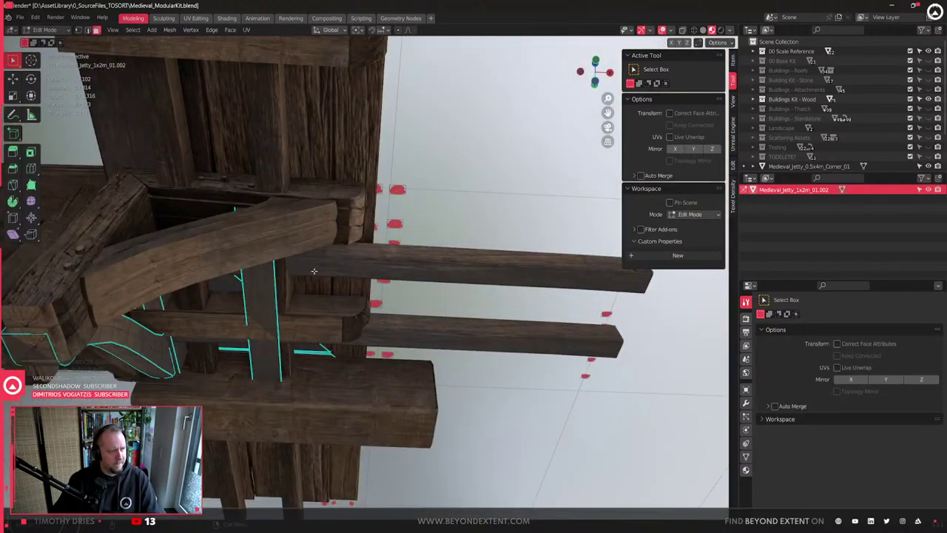
{"action": "key", "text": "2"}
{"action": "key", "text": "s"}
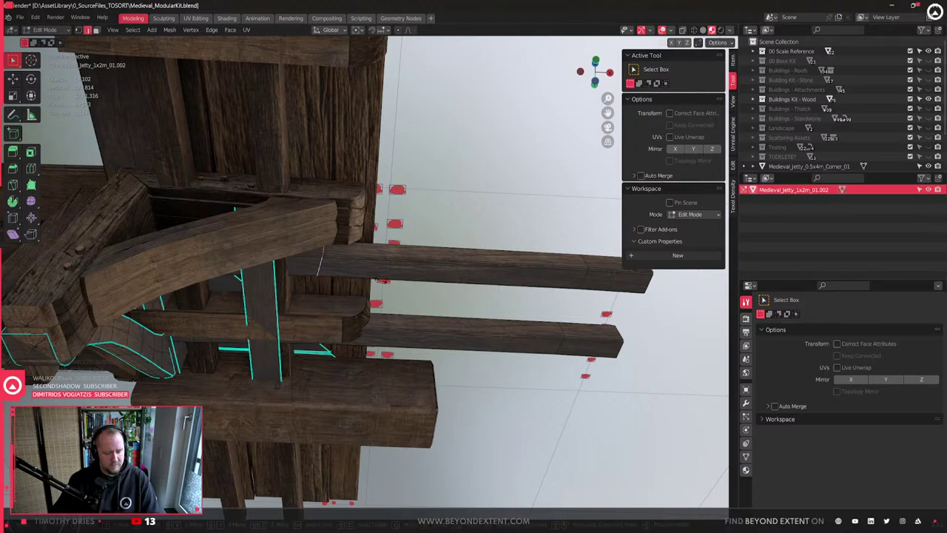
{"action": "key", "text": "y"}
{"action": "key", "text": "x"}
{"action": "key", "text": "0"}
{"action": "key", "text": "Return"}
{"action": "key", "text": "g"}
{"action": "key", "text": "g"}
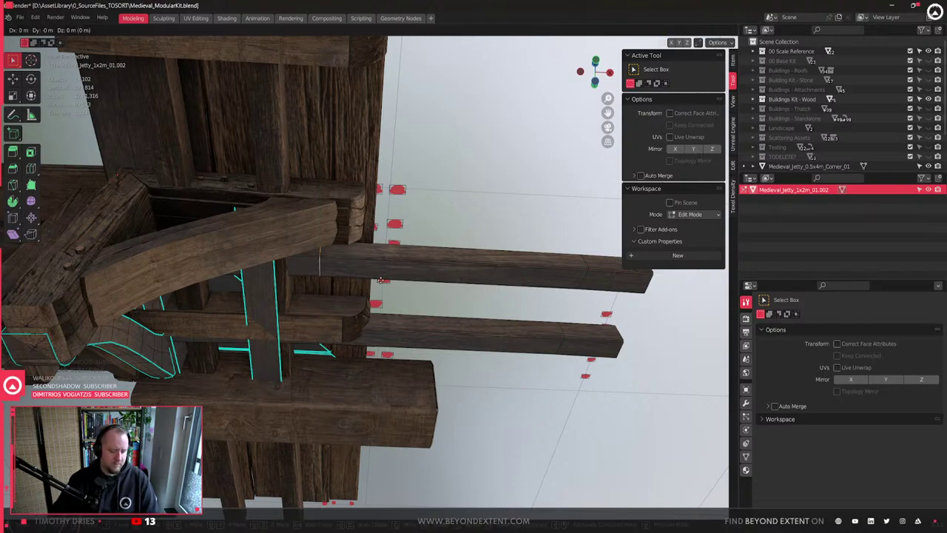
{"action": "left_click", "coordinate": [423, 286]}
- Flatten the second lengthwise beam's edge loop along X and move it about 0.22 m along X to the deck edge
{"action": "middle_click_drag", "start_coordinate": [376, 348], "coordinate": [321, 334]}
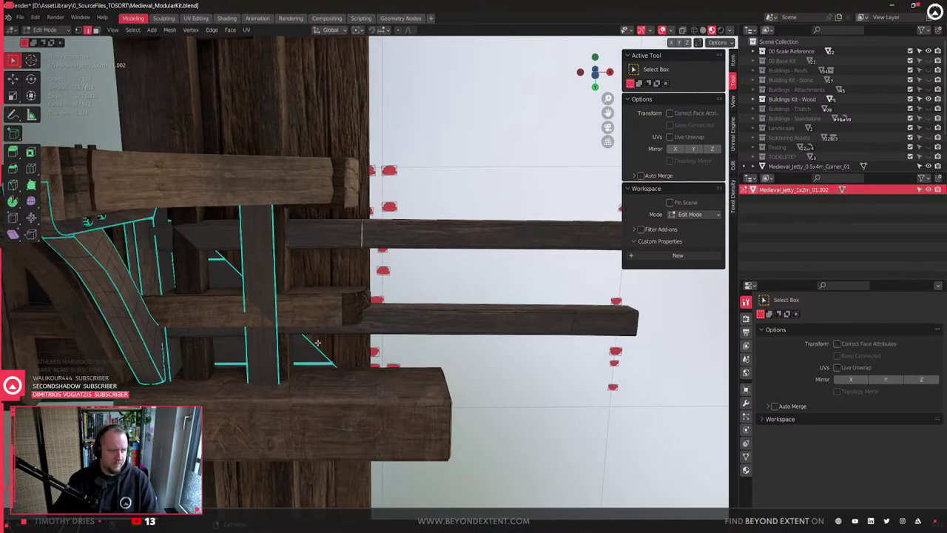
{"action": "key", "text": "s"}
{"action": "key", "text": "x"}
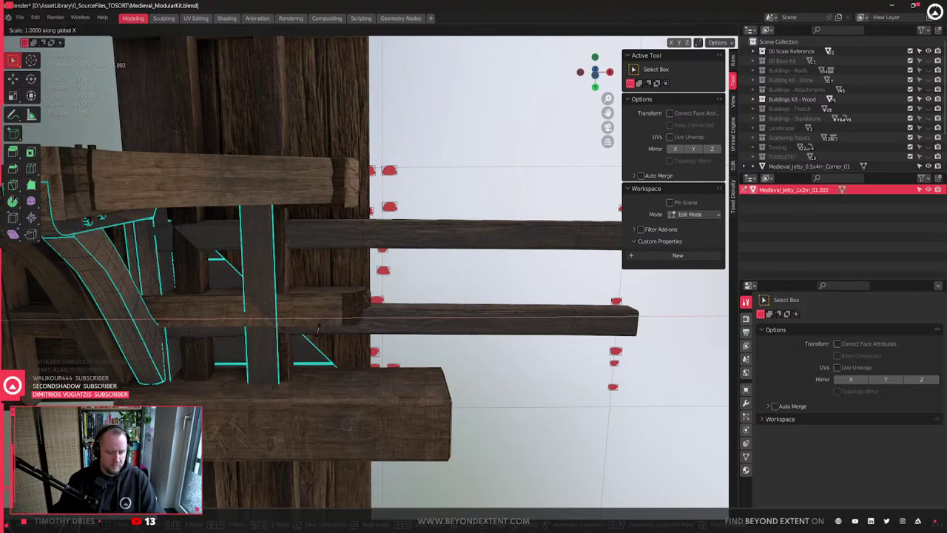
{"action": "key", "text": "g"}
{"action": "key", "text": "x"}
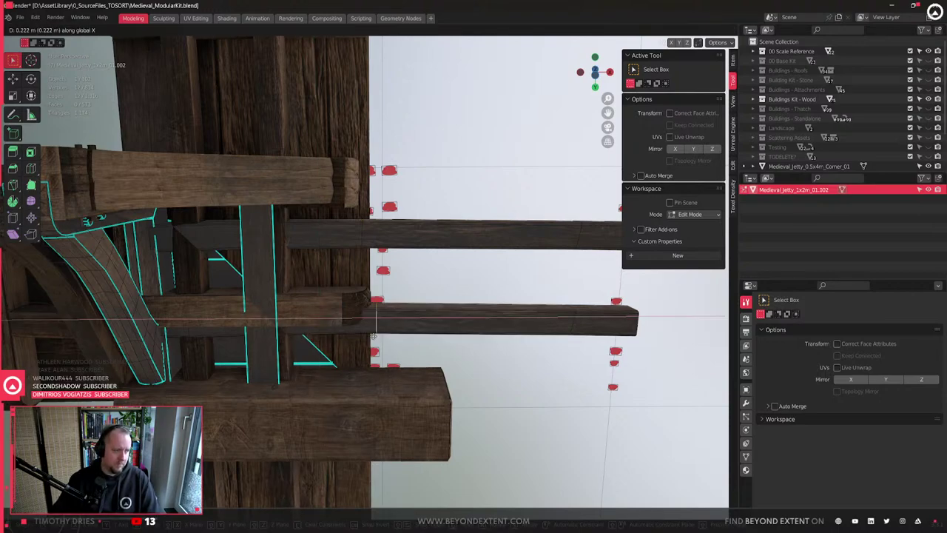
{"action": "left_click", "coordinate": [374, 335]}
- Delete the face loops of both lengthwise beams that protrude beyond the repositioned edge loops
{"action": "middle_click_drag", "start_coordinate": [375, 335], "coordinate": [543, 277]}
{"action": "key", "text": "3"}
{"action": "left_click", "coordinate": [431, 276], "text": "alt"}
{"action": "left_click", "coordinate": [444, 314], "text": "alt+shift"}
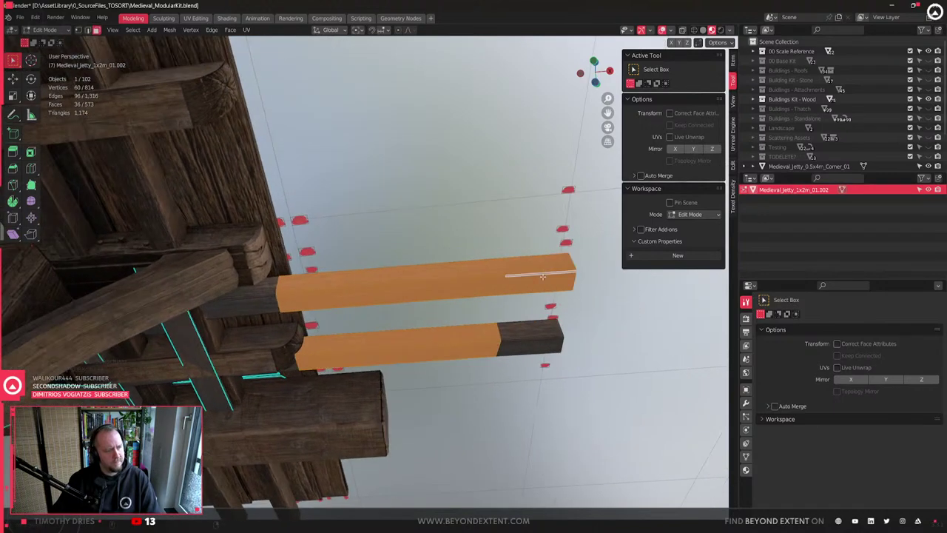
{"action": "key", "text": "x"}
{"action": "left_click", "coordinate": [525, 339]}
- Finish editing this piece, select the other corner piece Medieval_Jetty_1x2m_01.001, isolate it and open its mesh for editing
{"action": "middle_click_drag", "start_coordinate": [525, 339], "coordinate": [296, 395]}
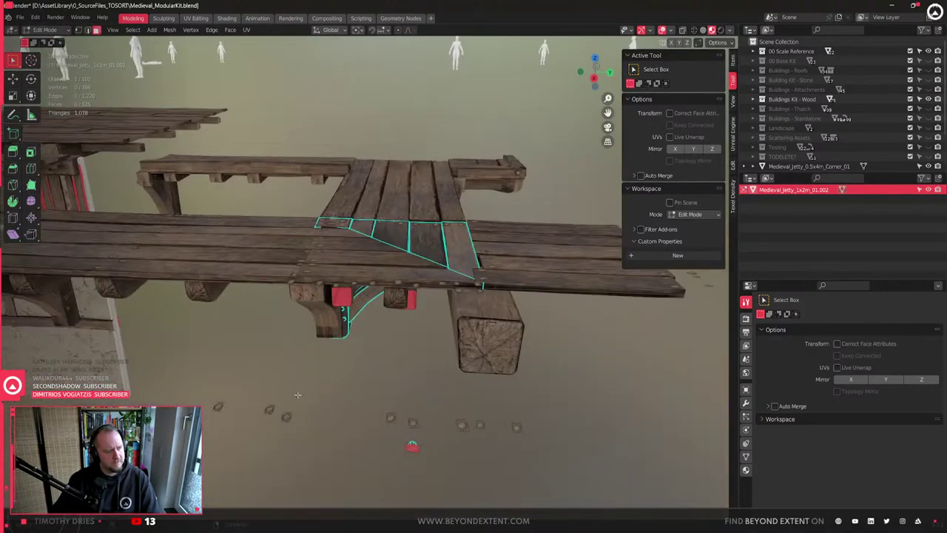
{"action": "middle_click_drag", "start_coordinate": [388, 321], "coordinate": [379, 369], "text": "shift"}
{"action": "middle_click_drag", "start_coordinate": [370, 408], "coordinate": [334, 318]}
{"action": "middle_click_drag", "start_coordinate": [452, 352], "coordinate": [453, 277], "text": "shift"}
{"action": "key", "text": "Tab"}
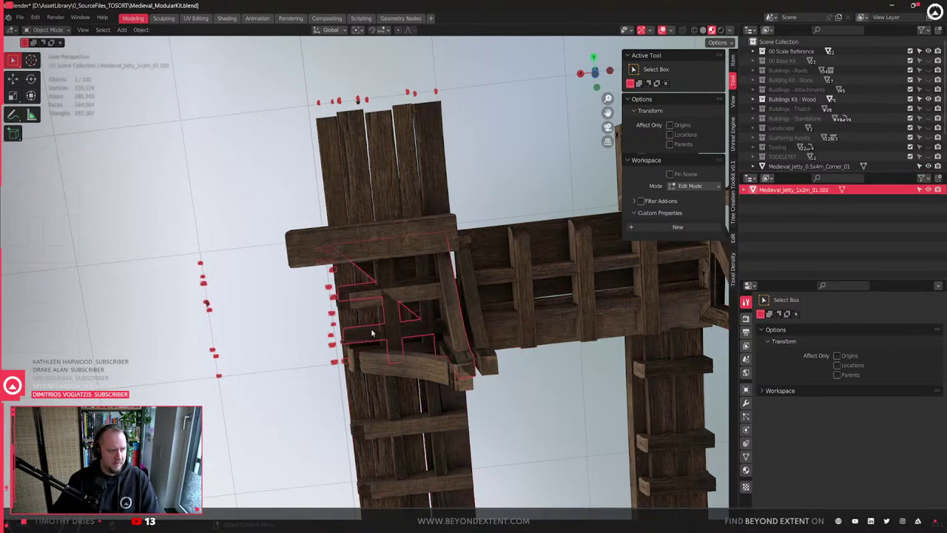
{"action": "middle_click_drag", "start_coordinate": [437, 342], "coordinate": [399, 258]}
{"action": "key", "text": "Tab"}
{"action": "key", "text": "Tab"}
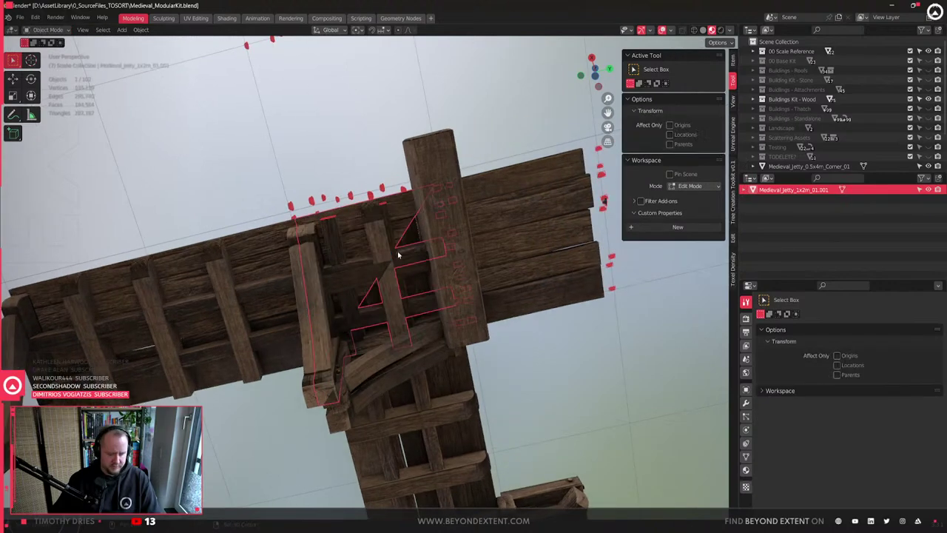
{"action": "key", "text": "KP_Divide"}
{"action": "key", "text": "Tab"}
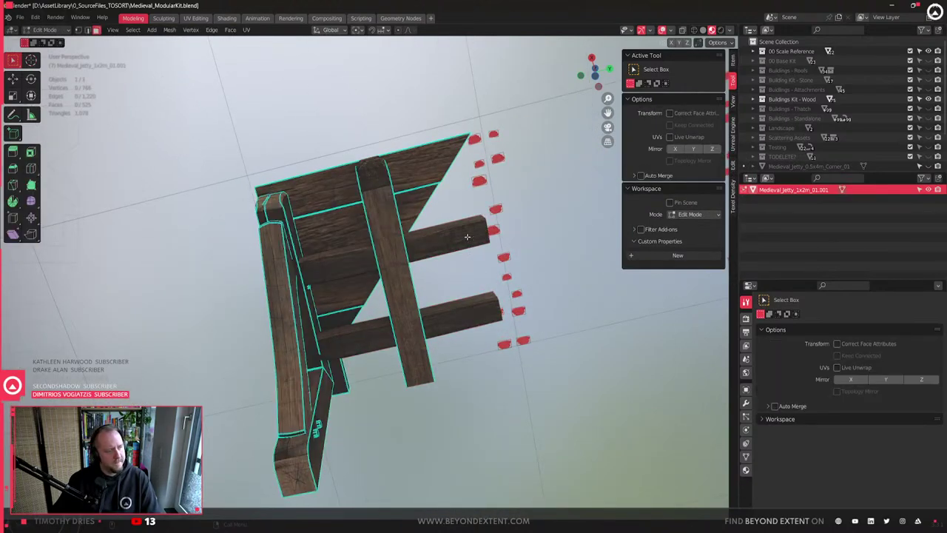
- Select the extra lengthwise edge loops on the two beams of the isolated corner piece and remove them
{"action": "key", "text": "2"}
{"action": "middle_click_drag", "start_coordinate": [450, 233], "coordinate": [454, 389]}
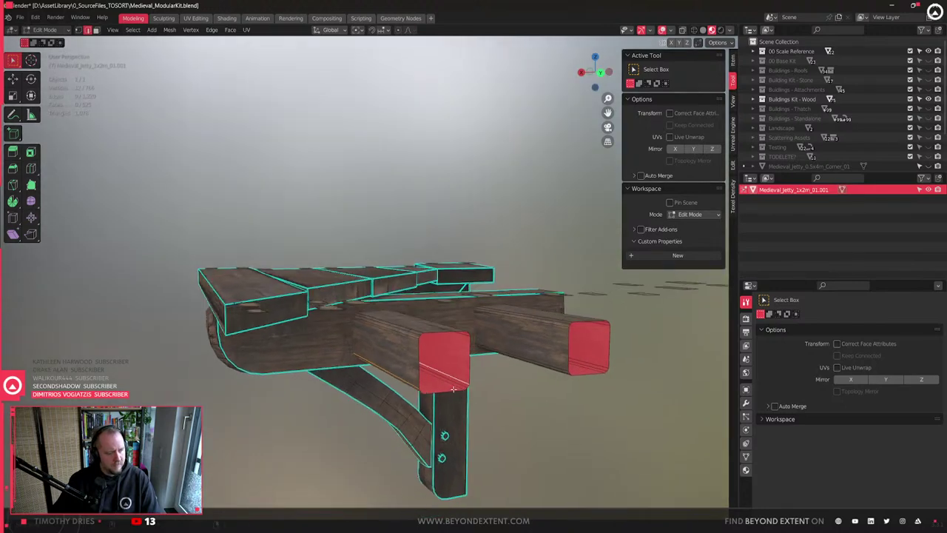
{"action": "middle_click_drag", "start_coordinate": [405, 333], "coordinate": [404, 352]}
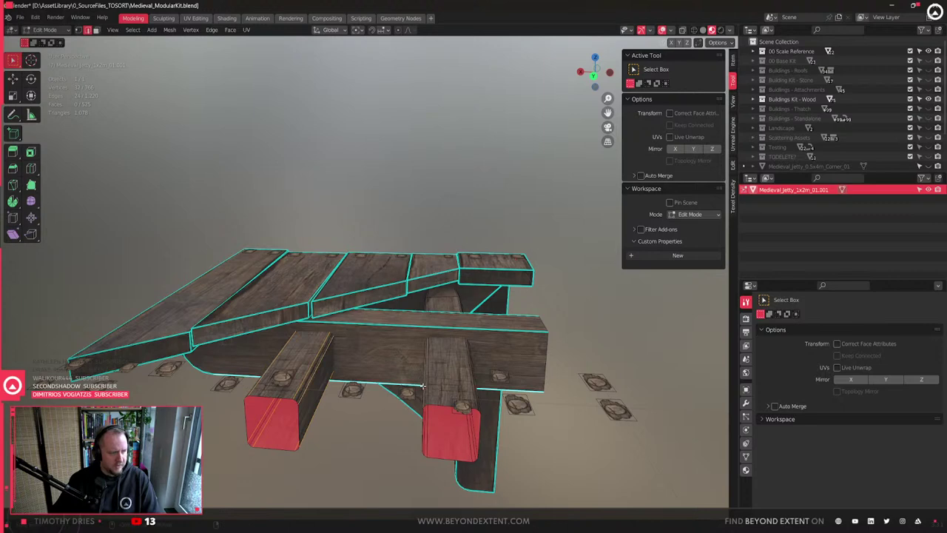
{"action": "middle_click_drag", "start_coordinate": [318, 372], "coordinate": [512, 348]}
{"action": "left_click", "coordinate": [518, 342], "text": "shift"}
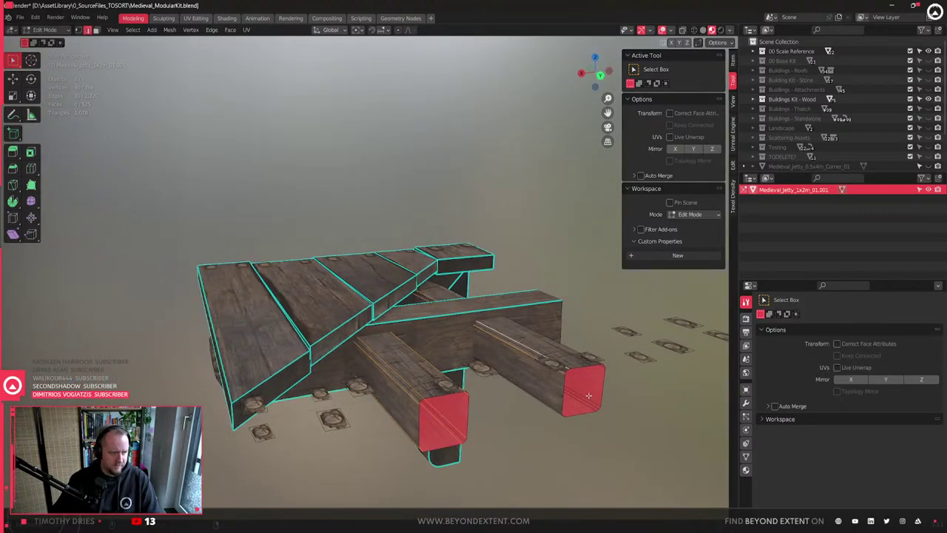
{"action": "middle_click_drag", "start_coordinate": [533, 392], "coordinate": [393, 377]}
{"action": "left_click", "coordinate": [559, 290], "text": "shift"}
{"action": "left_click", "coordinate": [286, 361], "text": "alt+shift"}
{"action": "left_click", "coordinate": [293, 371], "text": "alt+shift"}
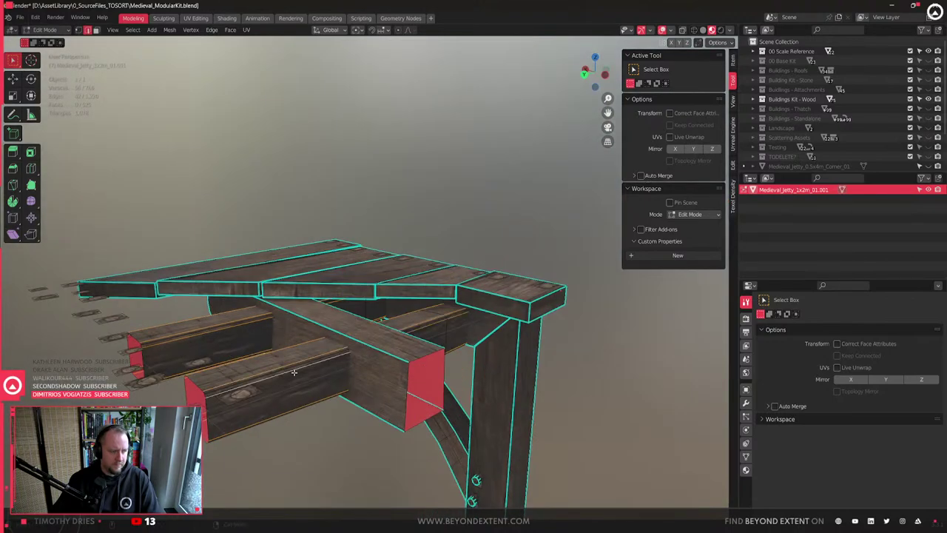
{"action": "key", "text": "x"}
{"action": "left_click", "coordinate": [271, 418]}
{"action": "middle_click_drag", "start_coordinate": [279, 378], "coordinate": [386, 392]}
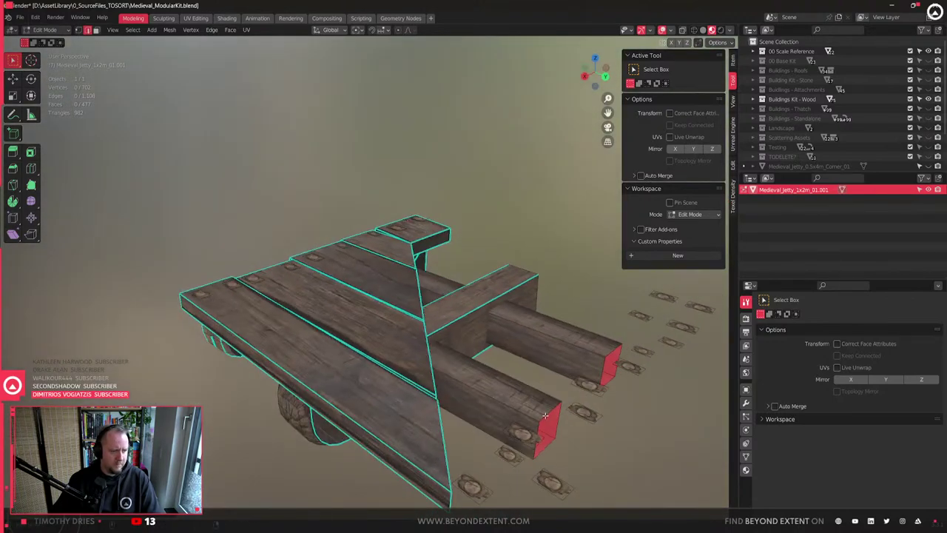
{"action": "middle_click_drag", "start_coordinate": [549, 442], "coordinate": [531, 345]}
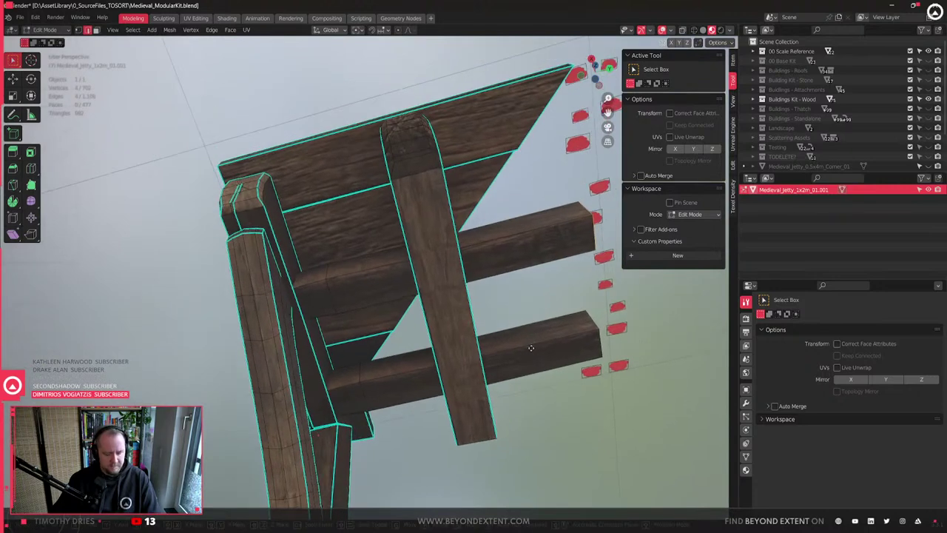
{"action": "key", "text": "g"}
{"action": "key", "text": "g"}
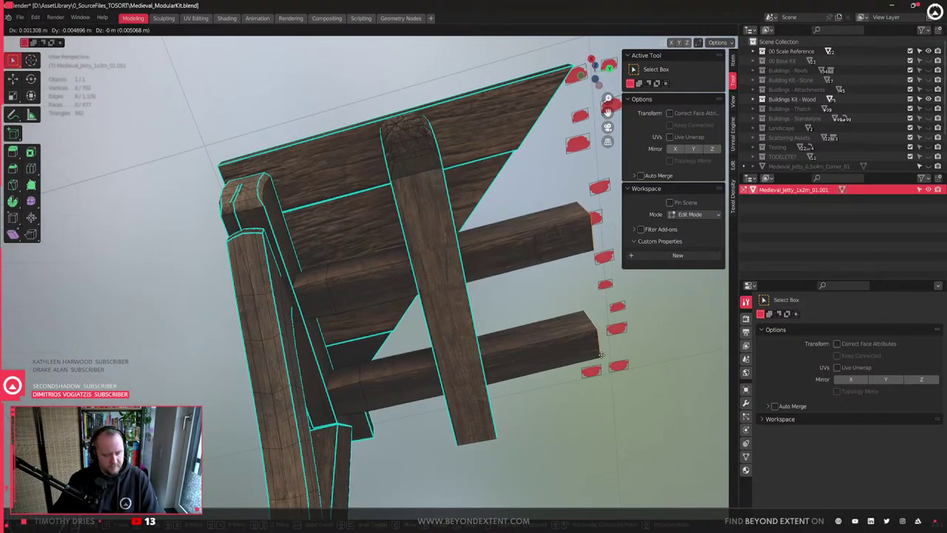
{"action": "right_click", "coordinate": [593, 330]}
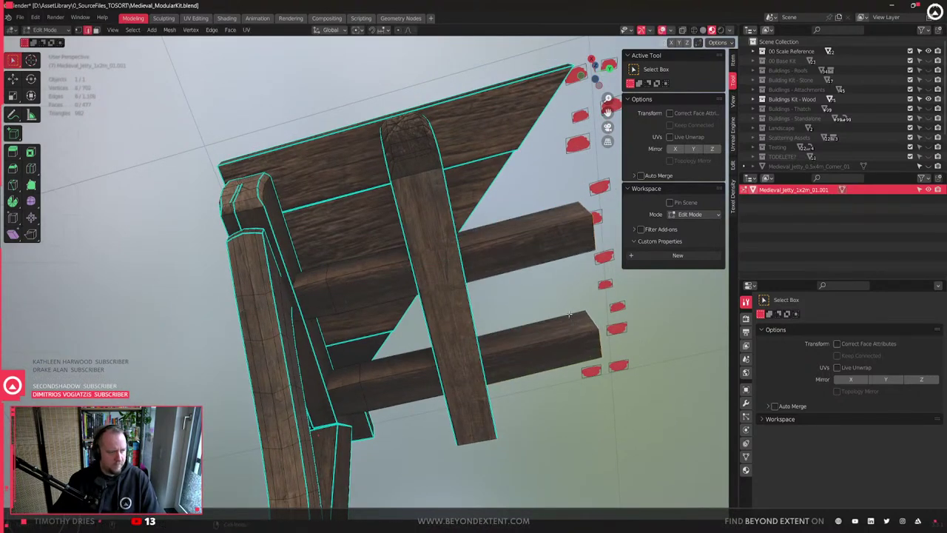
- Delete the faces of both beam sections that extend past the crossbeam, keeping the inner sections
{"action": "key", "text": "3"}
{"action": "left_click", "coordinate": [540, 216], "text": "alt"}
{"action": "key", "text": "l"}
{"action": "key", "text": "x"}
{"action": "left_click", "coordinate": [548, 350]}
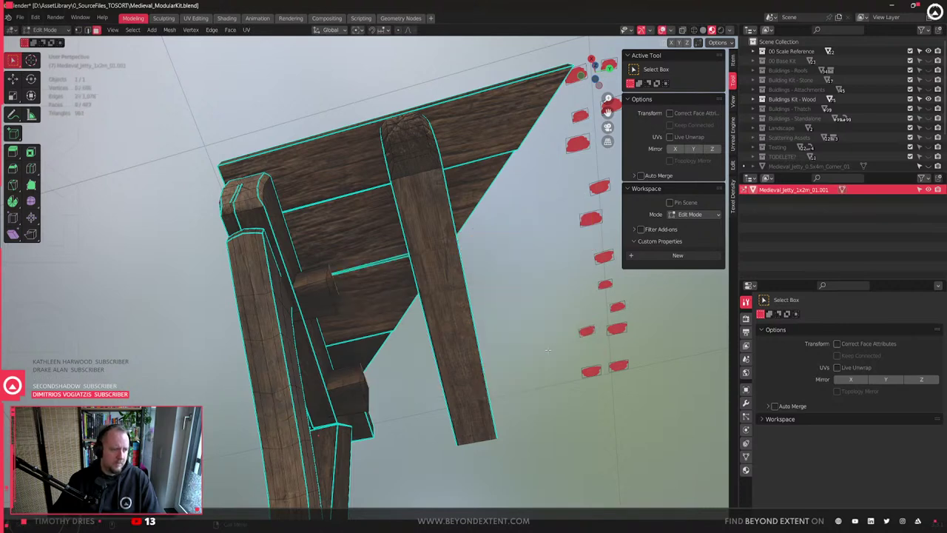
{"action": "key", "text": "ctrl+z"}
{"action": "key", "text": "x"}
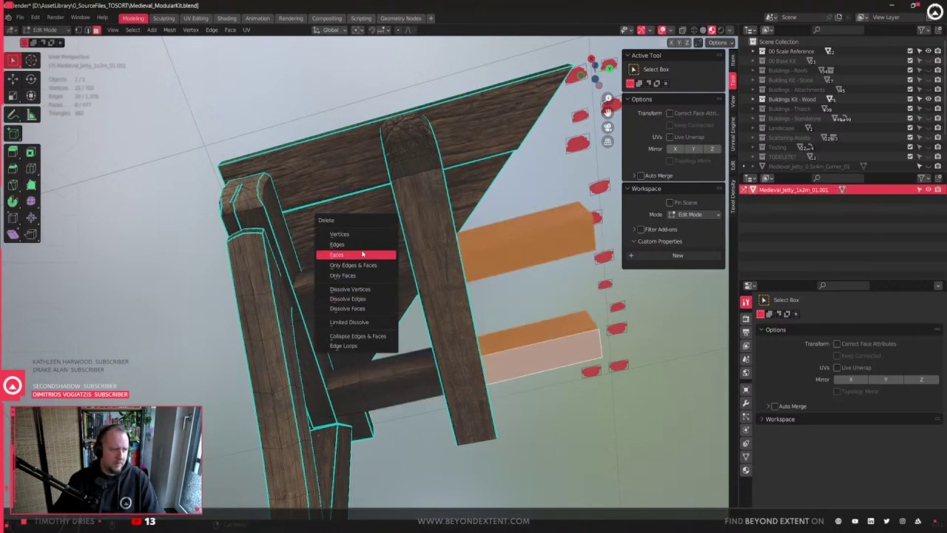
{"action": "left_click", "coordinate": [348, 252]}
- Select the whole crossbeam under the deck and rotate it about 45° around global Z to follow the mitre
{"action": "middle_click_drag", "start_coordinate": [540, 252], "coordinate": [414, 259]}
{"action": "left_click", "coordinate": [411, 228]}
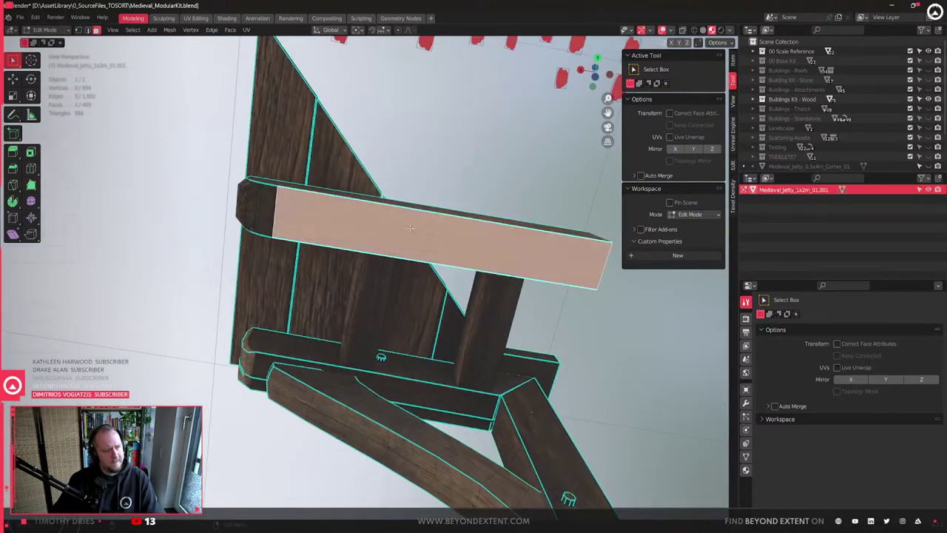
{"action": "key", "text": "ctrl+l"}
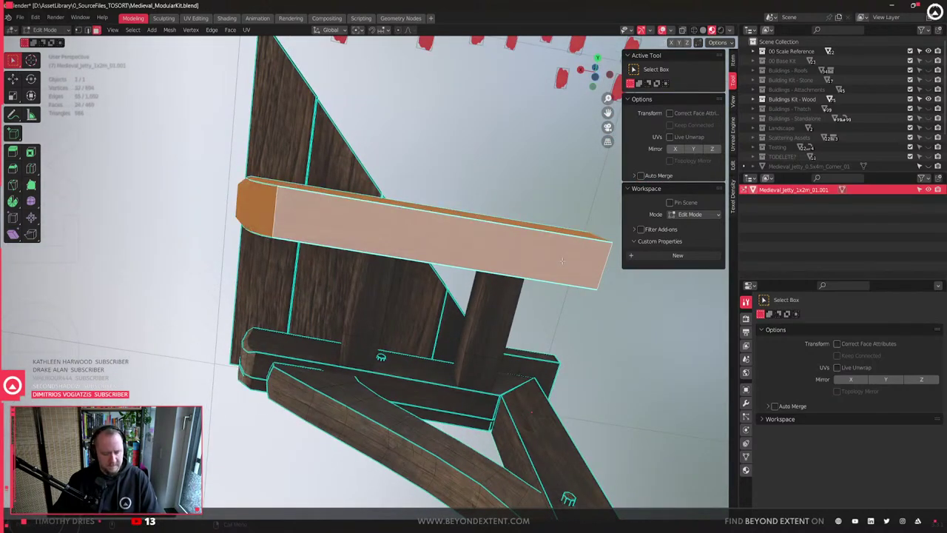
{"action": "key", "text": "r"}
{"action": "key", "text": "y"}
{"action": "key", "text": "z"}
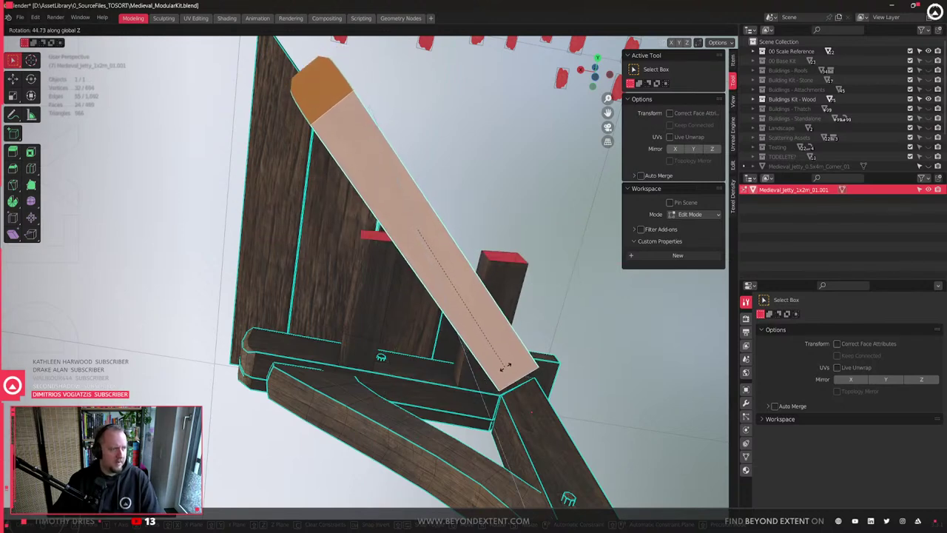
{"action": "left_click", "coordinate": [509, 366]}
- Select both columns of floating nails beside the isolated corner piece and delete their faces
{"action": "middle_click_drag", "start_coordinate": [509, 365], "coordinate": [467, 250]}
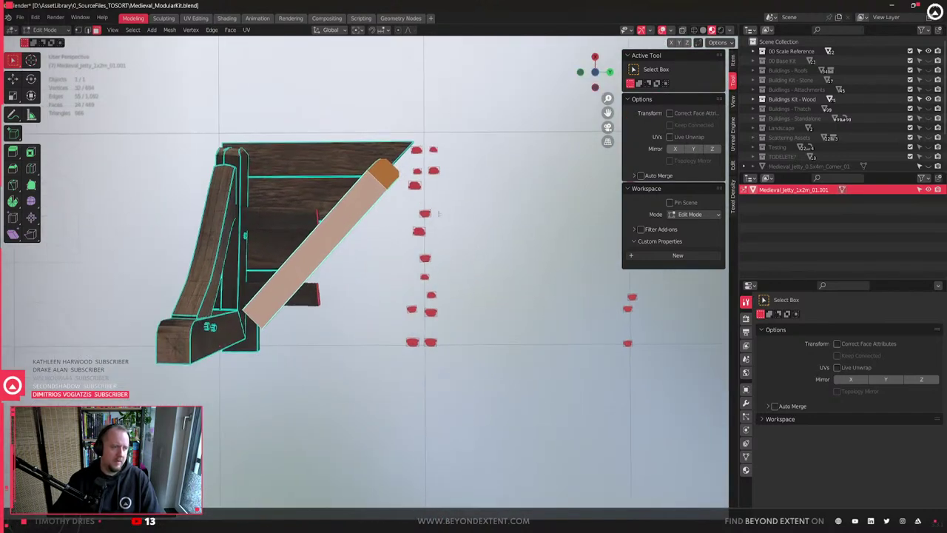
{"action": "mouse_move", "coordinate": [497, 399]}
{"action": "left_mouse_down"}
{"action": "mouse_move", "coordinate": [420, 158]}
{"action": "mouse_move", "coordinate": [496, 398]}
{"action": "left_mouse_up"}
{"action": "middle_click_drag", "start_coordinate": [496, 398], "coordinate": [355, 417], "text": "shift"}
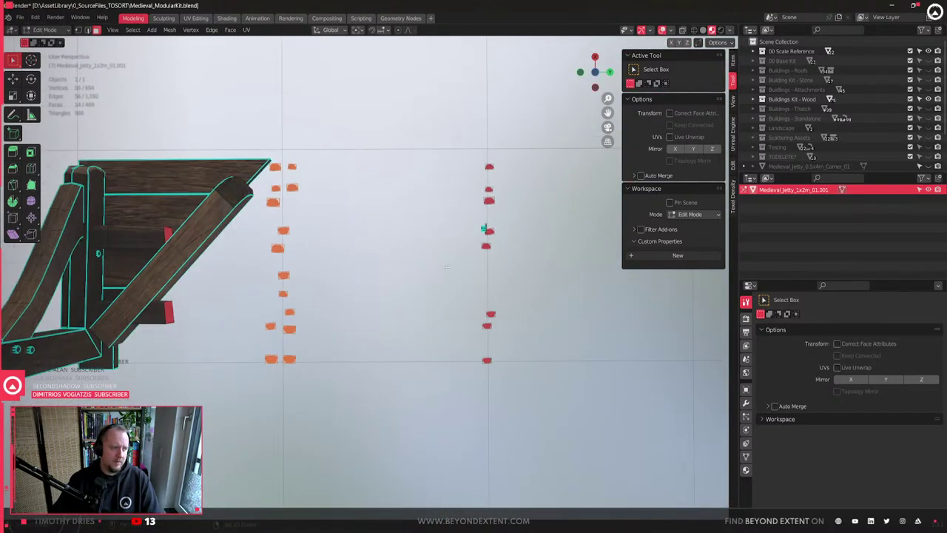
{"action": "left_click_drag", "start_coordinate": [439, 122], "coordinate": [555, 444]}
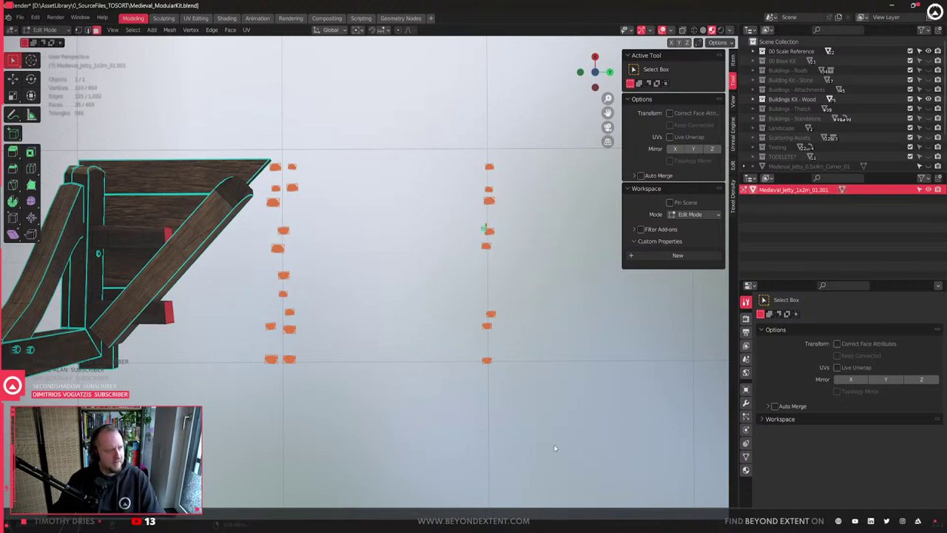
{"action": "key", "text": "x"}
{"action": "key", "text": "x"}
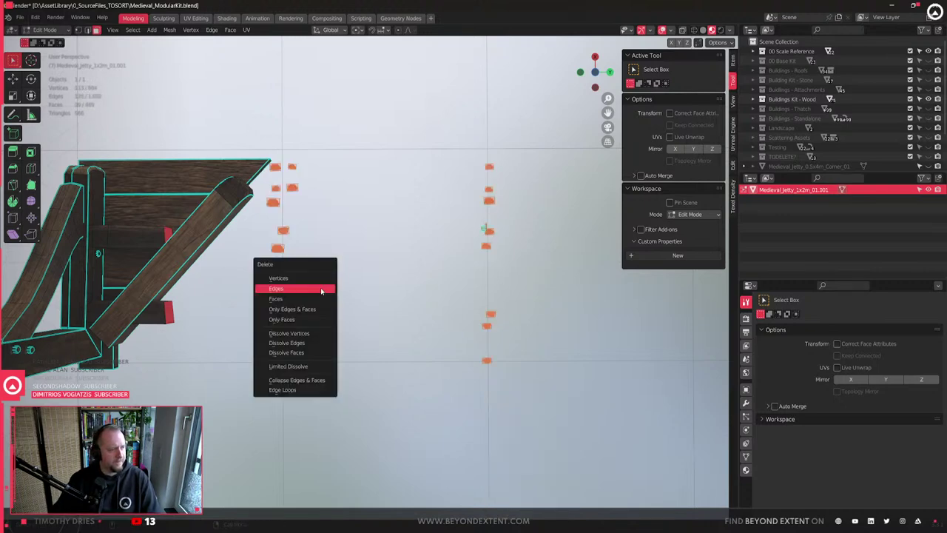
{"action": "left_click", "coordinate": [309, 298]}
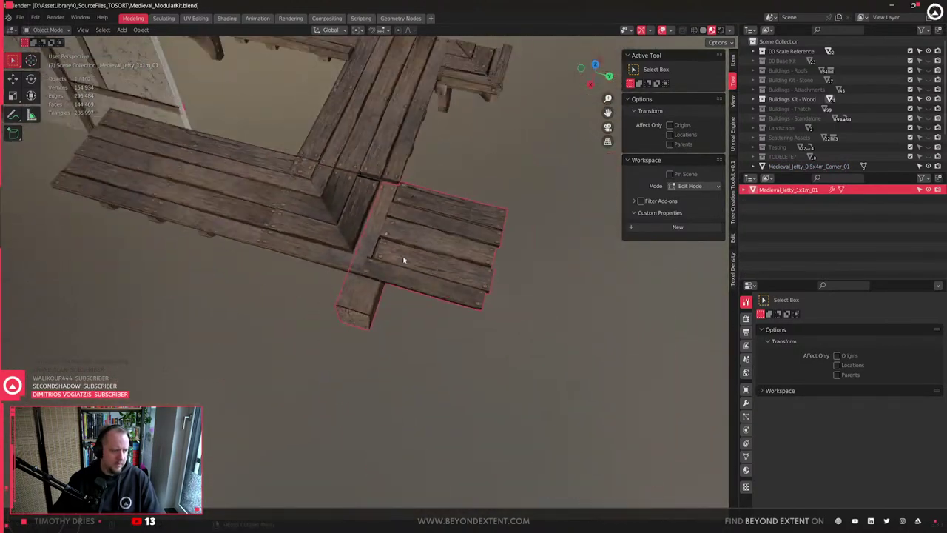
- Move Medieval_Jetty_1x1m_01 along Y away from the jetty corner and select the mitred piece Medieval_Jetty_1x2m_01.001
{"action": "middle_click_drag", "start_coordinate": [403, 260], "coordinate": [425, 343]}
{"action": "key", "text": "g"}
{"action": "key", "text": "y"}
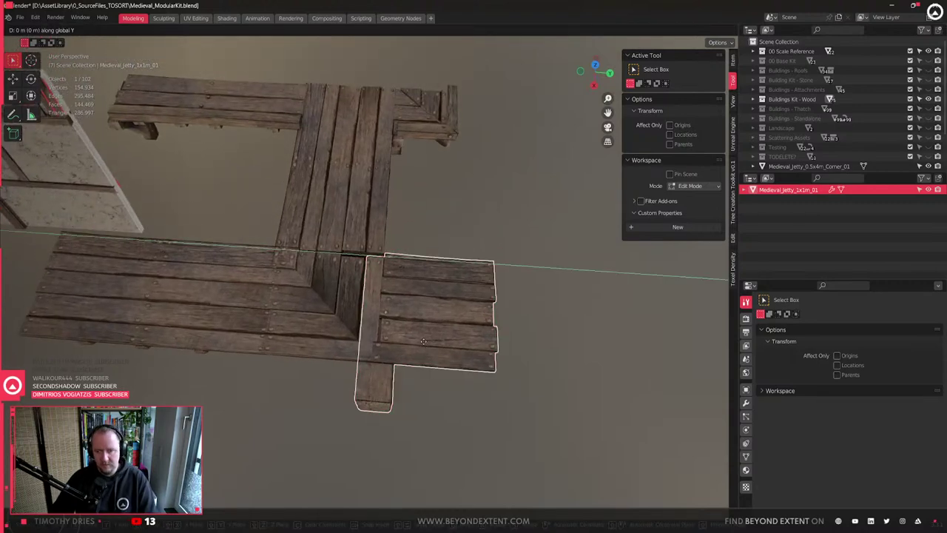
{"action": "left_click", "coordinate": [514, 335]}
{"action": "left_click", "coordinate": [338, 327]}
{"action": "middle_click_drag", "start_coordinate": [338, 328], "coordinate": [381, 345]}
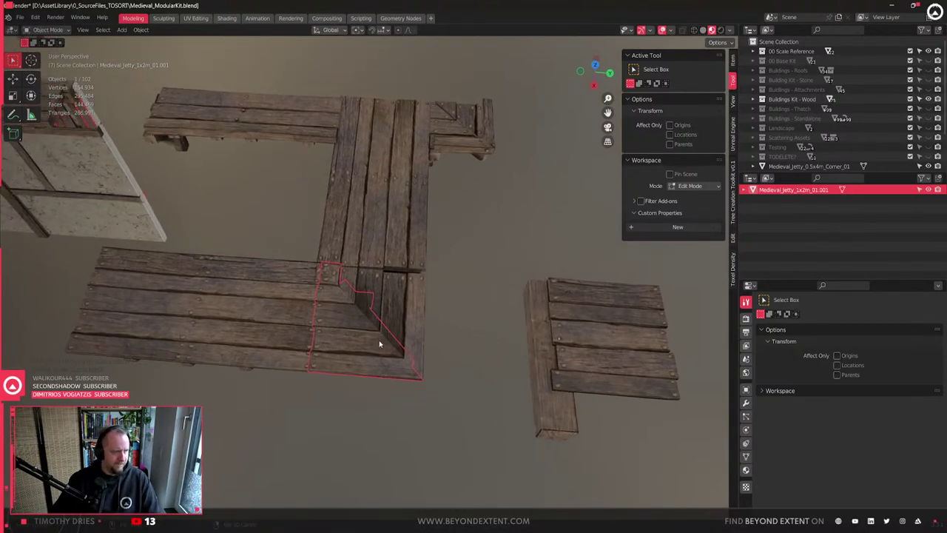
- Move the innermost plank's inner end edge on Medieval_Jetty_1x2m_01.001 along Y, bringing it toward the outer edge of the jetty
{"action": "scroll", "coordinate": [356, 298], "scroll_direction": "up", "scroll_amount": 8}
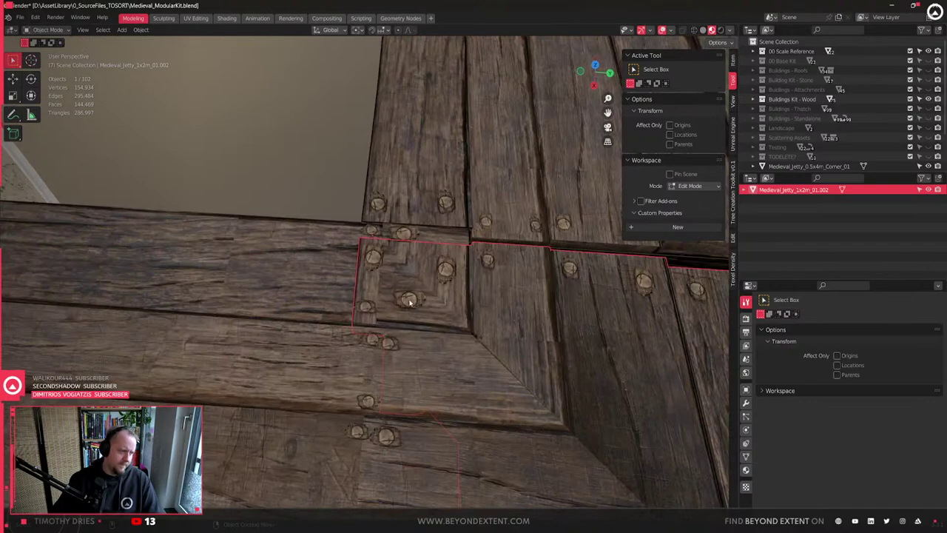
{"action": "mouse_move", "coordinate": [451, 321]}
{"action": "middle_mouse_down"}
{"action": "mouse_move", "coordinate": [472, 290]}
{"action": "mouse_move", "coordinate": [365, 266]}
{"action": "mouse_move", "coordinate": [402, 268]}
{"action": "mouse_move", "coordinate": [369, 296]}
{"action": "middle_mouse_up"}
{"action": "key", "text": "Tab"}
{"action": "key", "text": "1"}
{"action": "key", "text": "shift+z"}
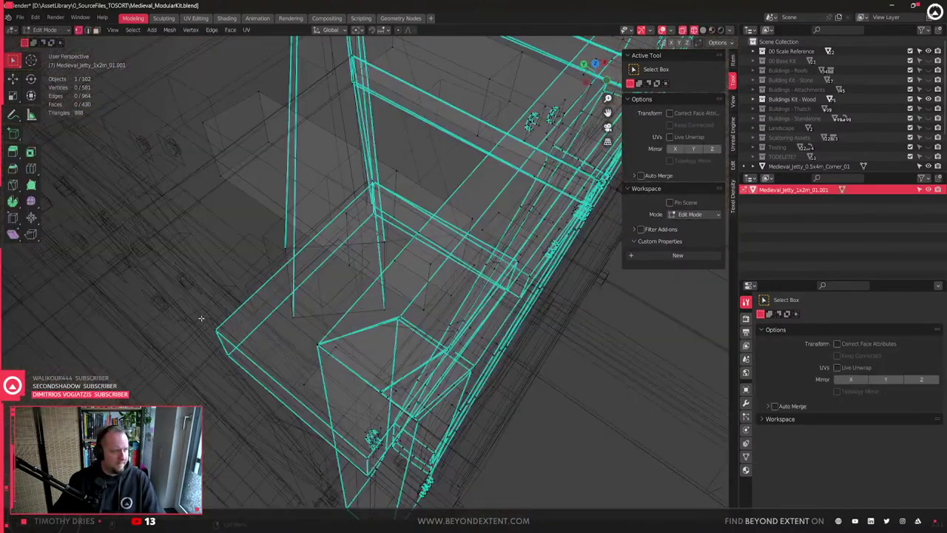
{"action": "left_click_drag", "start_coordinate": [202, 319], "coordinate": [254, 403]}
{"action": "key", "text": "shift+z"}
{"action": "key", "text": "g"}
{"action": "key", "text": "y"}
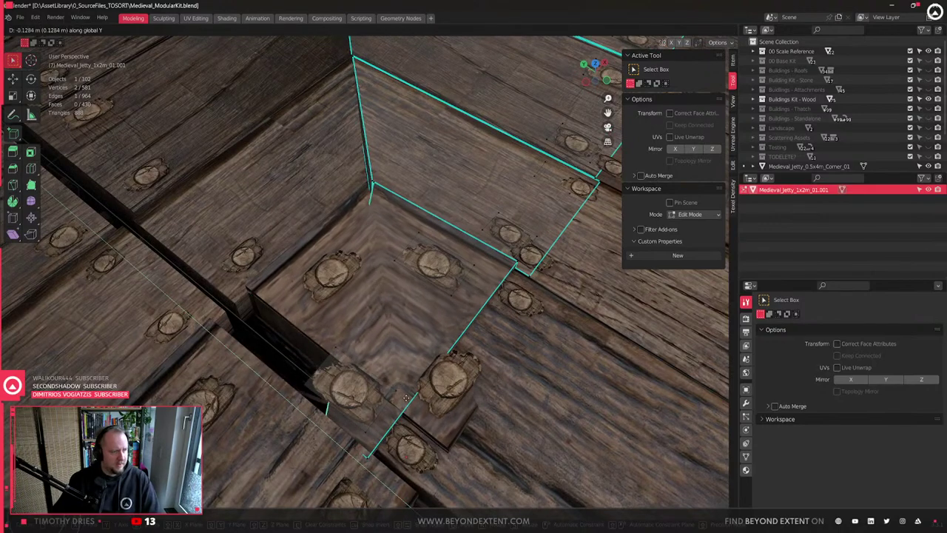
{"action": "left_click", "coordinate": [438, 421]}
{"action": "scroll", "coordinate": [438, 421], "scroll_direction": "down", "scroll_amount": 4}
{"action": "middle_click_drag", "start_coordinate": [370, 322], "coordinate": [288, 368]}
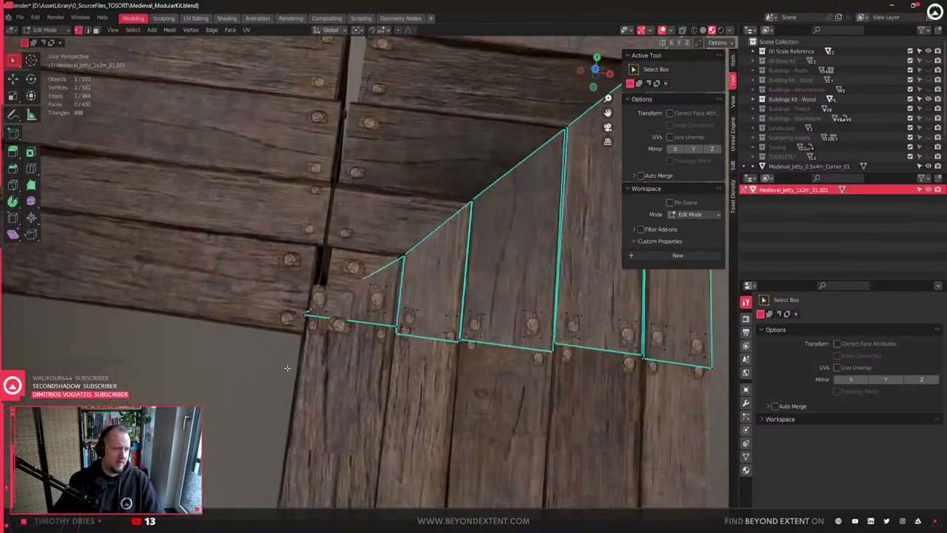
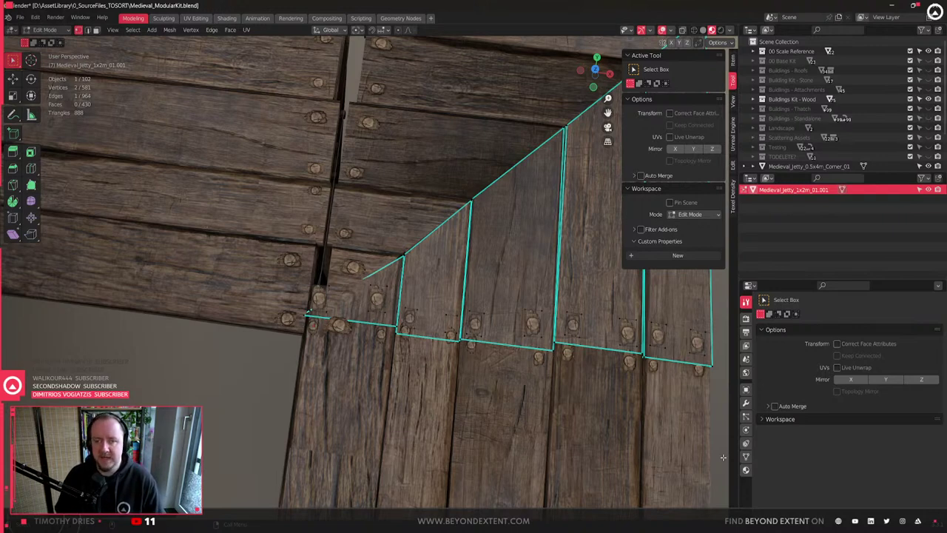
- Switch to the Unreal Editor, close the Message Log, view the jettied house from farther back, and return to Blender
{"action": "left_click", "coordinate": [685, 525]}
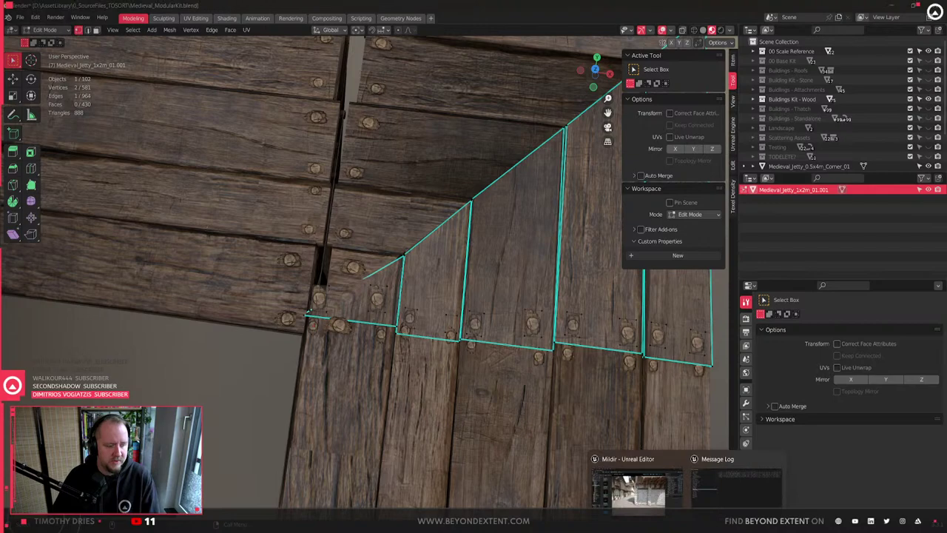
{"action": "left_click", "coordinate": [736, 478]}
{"action": "left_click", "coordinate": [936, 8]}
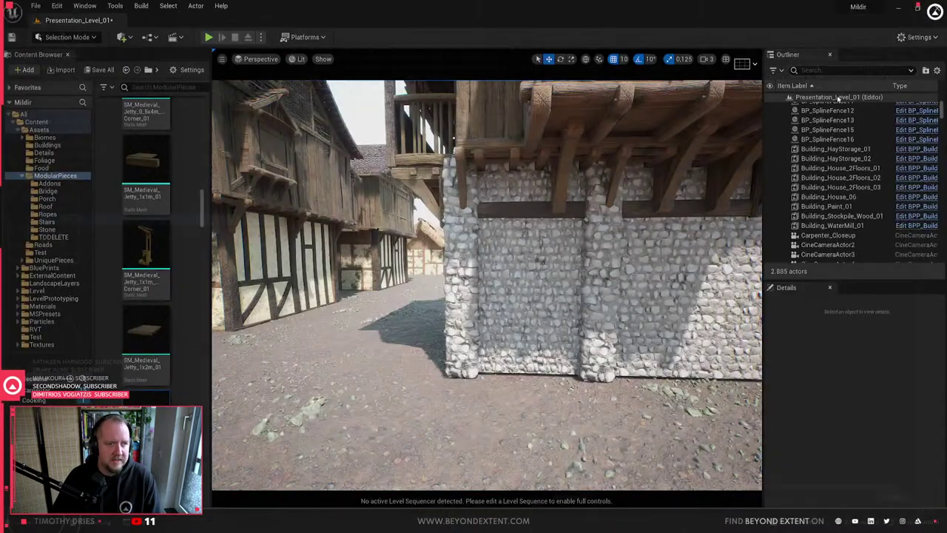
{"action": "key", "text": "s"}
{"action": "right_click_drag", "start_coordinate": [541, 313], "coordinate": [584, 300]}
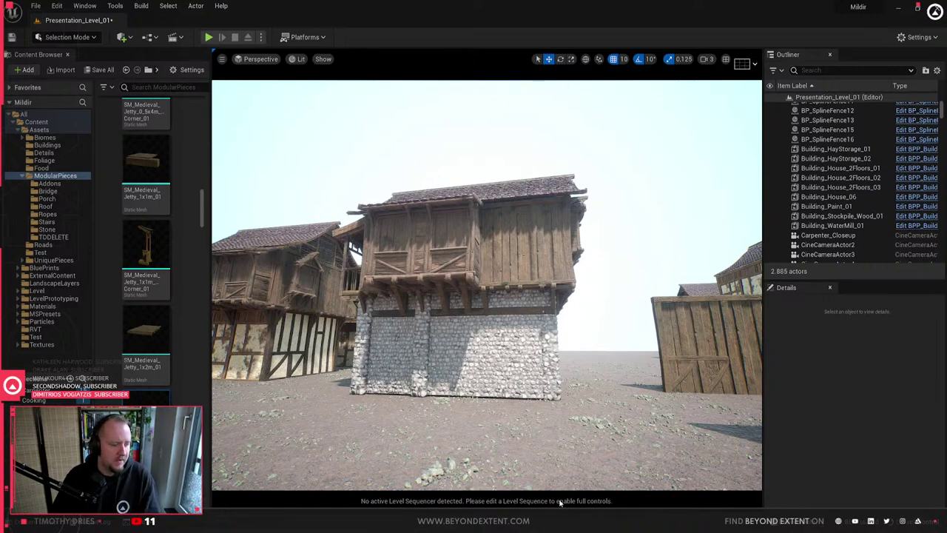
{"action": "left_click", "coordinate": [578, 521]}
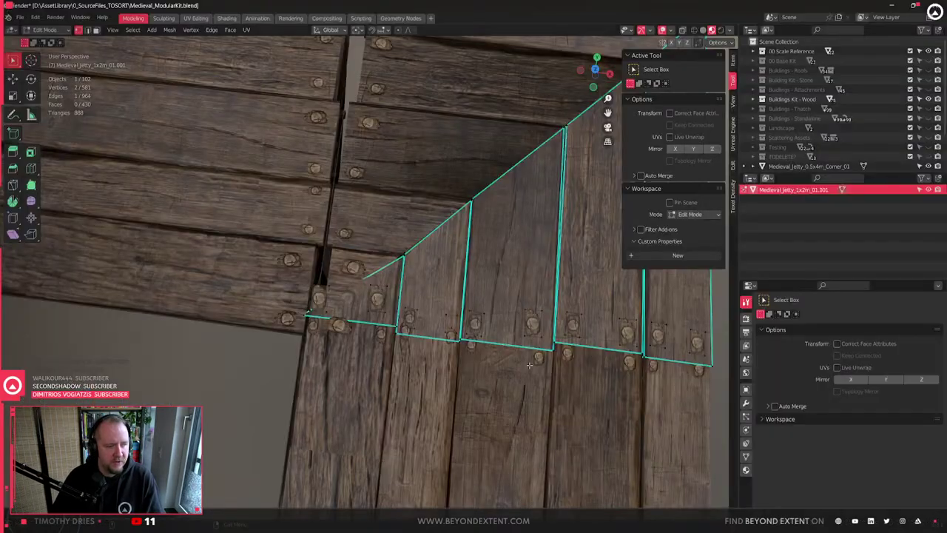
- Examine the mitred corner, its nails and the seams with the adjoining straight pieces from several angles
{"action": "scroll", "coordinate": [530, 365], "scroll_direction": "up", "scroll_amount": 1}
{"action": "middle_click_drag", "start_coordinate": [474, 332], "coordinate": [505, 390], "text": "shift"}
{"action": "middle_click_drag", "start_coordinate": [464, 388], "coordinate": [558, 359]}
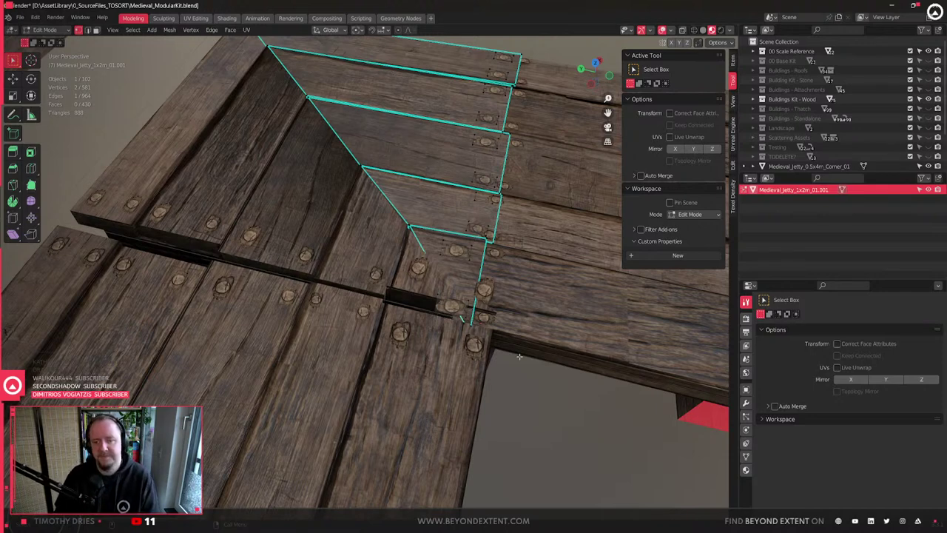
{"action": "scroll", "coordinate": [498, 269], "scroll_direction": "down", "scroll_amount": 2}
{"action": "middle_click_drag", "start_coordinate": [350, 290], "coordinate": [476, 300]}
{"action": "middle_click_drag", "start_coordinate": [325, 289], "coordinate": [471, 329], "text": "shift"}
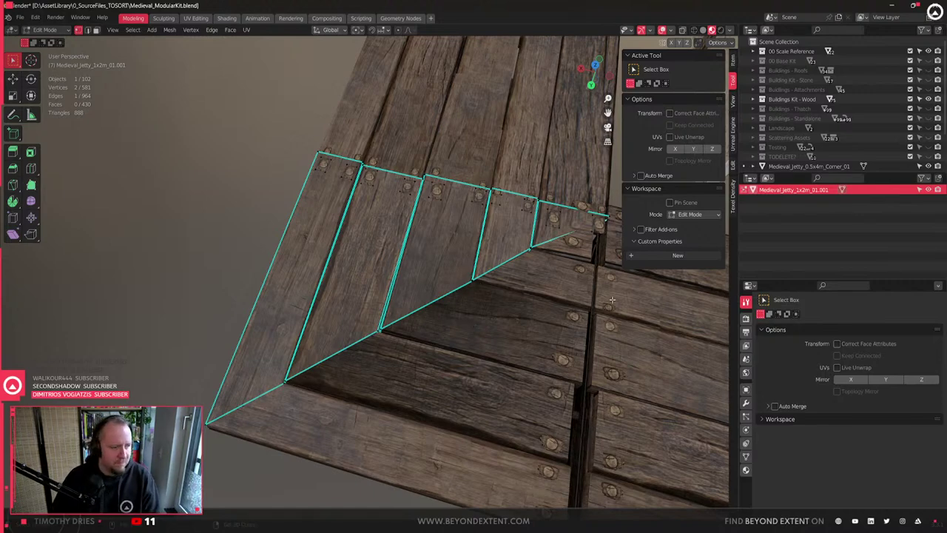
{"action": "middle_click_drag", "start_coordinate": [612, 300], "coordinate": [432, 355]}
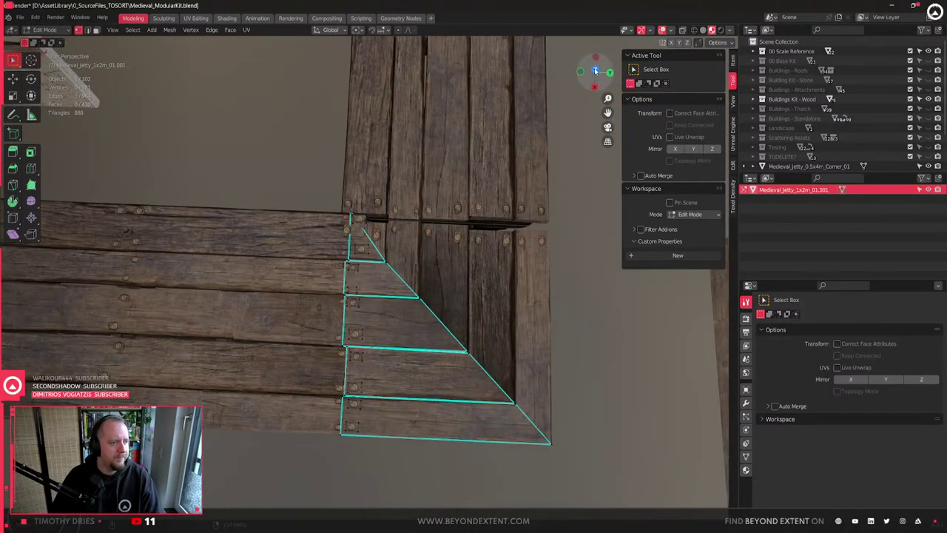
- Select the entire mesh of Medieval_Jetty_1x2m_01.001 in top view and shift it slightly in the negative Y direction
{"action": "left_click", "coordinate": [595, 70]}
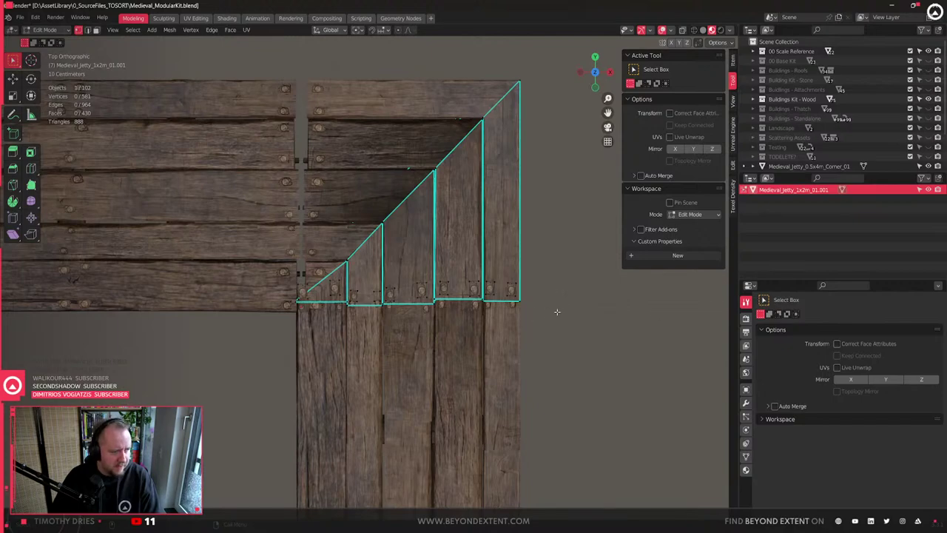
{"action": "scroll", "coordinate": [557, 311], "scroll_direction": "up", "scroll_amount": 3}
{"action": "scroll", "coordinate": [515, 324], "scroll_direction": "down", "scroll_amount": 3}
{"action": "key", "text": "Tab"}
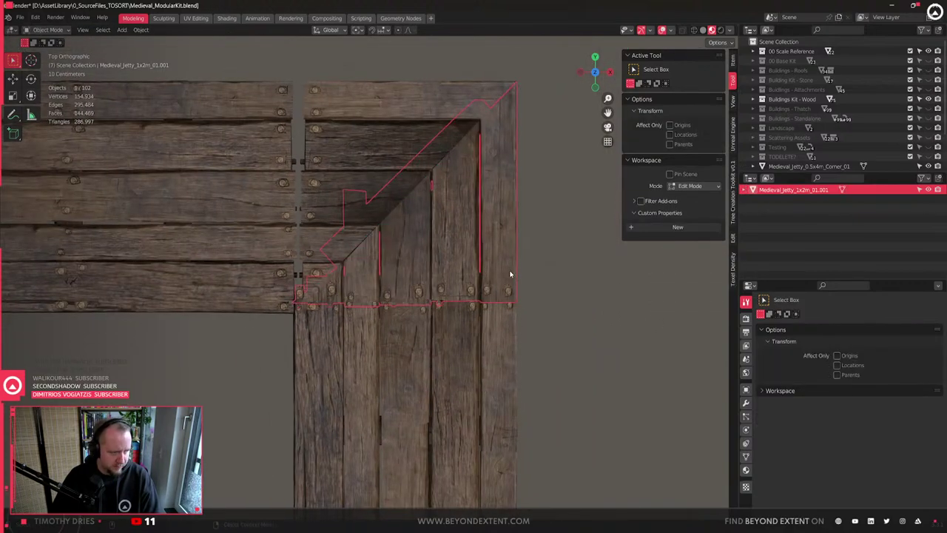
{"action": "key", "text": "a"}
{"action": "left_click", "coordinate": [464, 246]}
{"action": "key", "text": "Tab"}
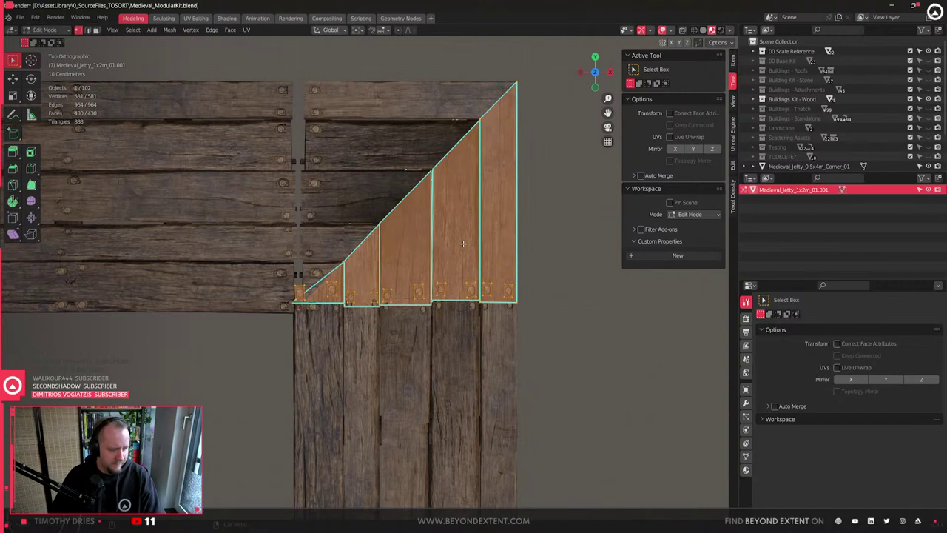
{"action": "key", "text": "g"}
{"action": "key", "text": "y"}
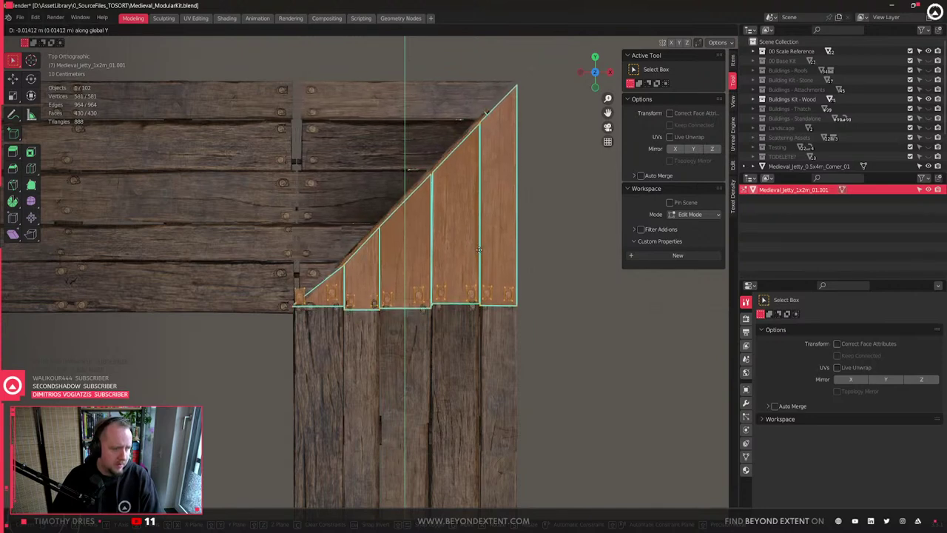
{"action": "left_click", "coordinate": [478, 253]}
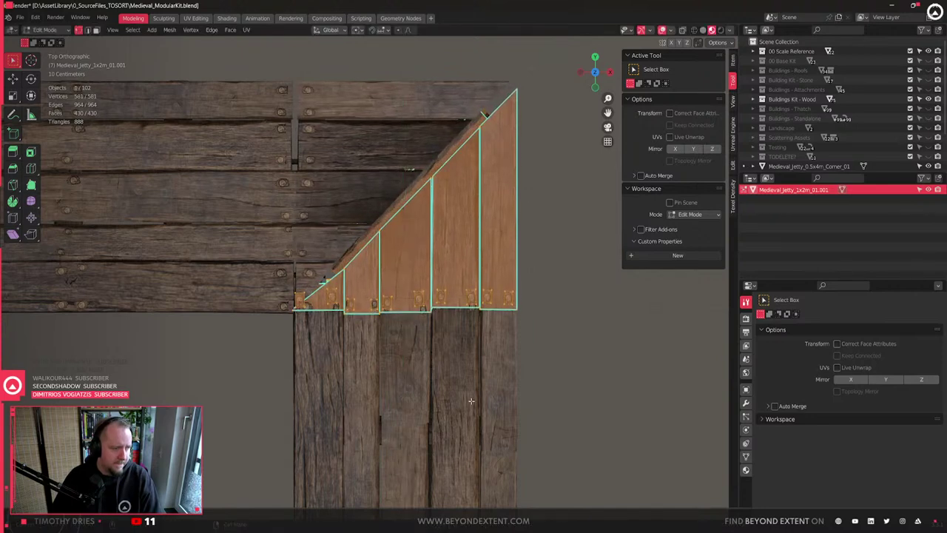
- Move the nails and crossbeam at the corner end of Medieval_Jetty_1x2m_01 about -0.07 m along Y, away from the corner piece
{"action": "key", "text": "alt+a"}
{"action": "middle_click_drag", "start_coordinate": [460, 418], "coordinate": [464, 315], "text": "shift"}
{"action": "key", "text": "Tab"}
{"action": "left_click", "coordinate": [450, 292]}
{"action": "scroll", "coordinate": [450, 291], "scroll_direction": "down", "scroll_amount": 2}
{"action": "key", "text": "Tab"}
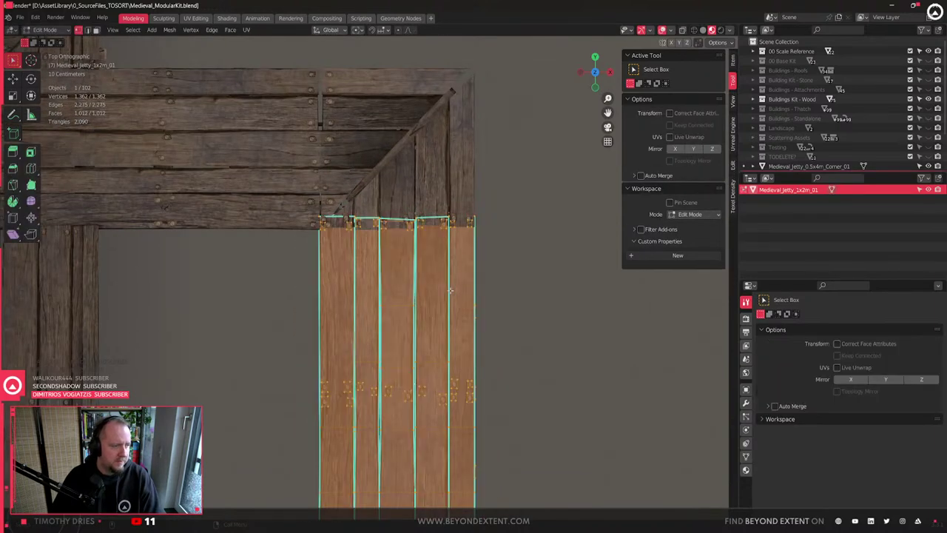
{"action": "key", "text": "alt+z"}
{"action": "left_click_drag", "start_coordinate": [253, 185], "coordinate": [592, 273]}
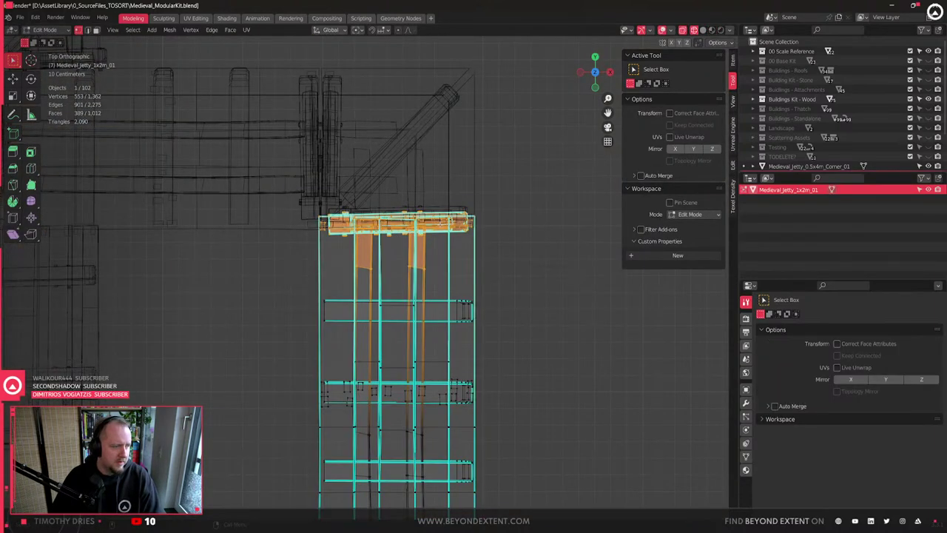
{"action": "left_click_drag", "start_coordinate": [280, 193], "coordinate": [585, 250]}
{"action": "key", "text": "shift+z"}
{"action": "scroll", "coordinate": [510, 239], "scroll_direction": "up", "scroll_amount": 4}
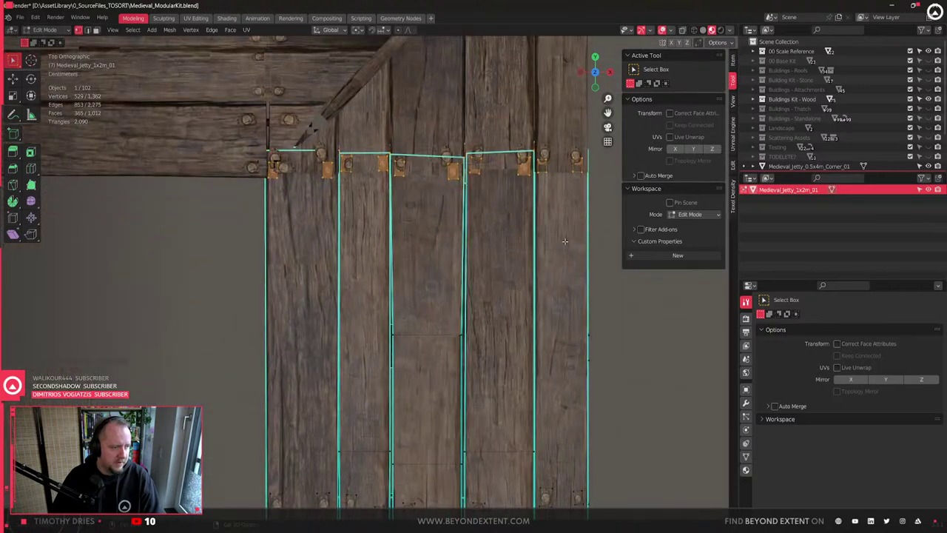
{"action": "middle_click_drag", "start_coordinate": [566, 244], "coordinate": [550, 285], "text": "shift"}
{"action": "key", "text": "g"}
{"action": "key", "text": "y"}
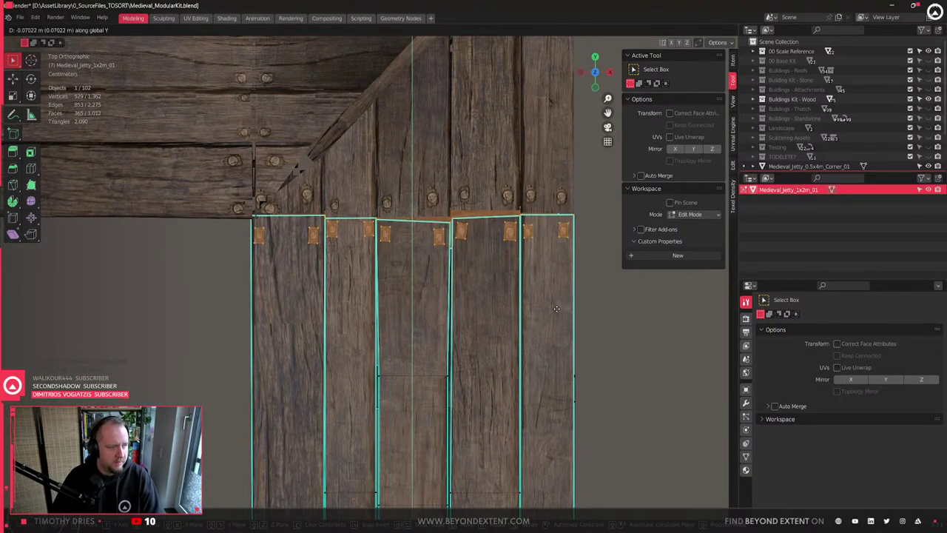
{"action": "left_click", "coordinate": [557, 308]}
- Move the nails and crossbeam at the far end of Medieval_Jetty_1x2m_01 about -0.02 m along Y
{"action": "scroll", "coordinate": [501, 294], "scroll_direction": "down", "scroll_amount": 7}
{"action": "middle_click_drag", "start_coordinate": [469, 373], "coordinate": [486, 204], "text": "shift"}
{"action": "scroll", "coordinate": [396, 320], "scroll_direction": "up", "scroll_amount": 5}
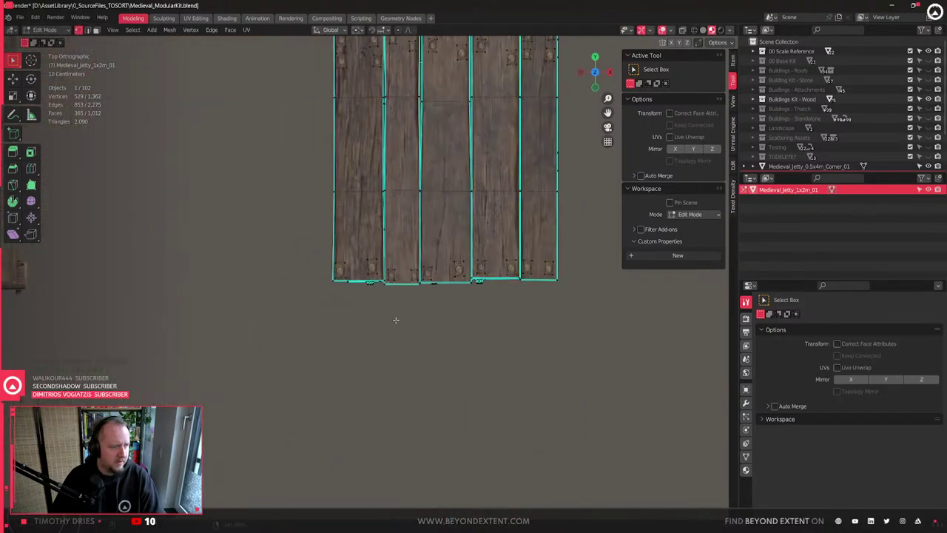
{"action": "key", "text": "alt+z"}
{"action": "left_click_drag", "start_coordinate": [280, 234], "coordinate": [618, 335]}
{"action": "key", "text": "alt+z"}
{"action": "scroll", "coordinate": [537, 297], "scroll_direction": "up", "scroll_amount": 2}
{"action": "key", "text": "g"}
{"action": "key", "text": "y"}
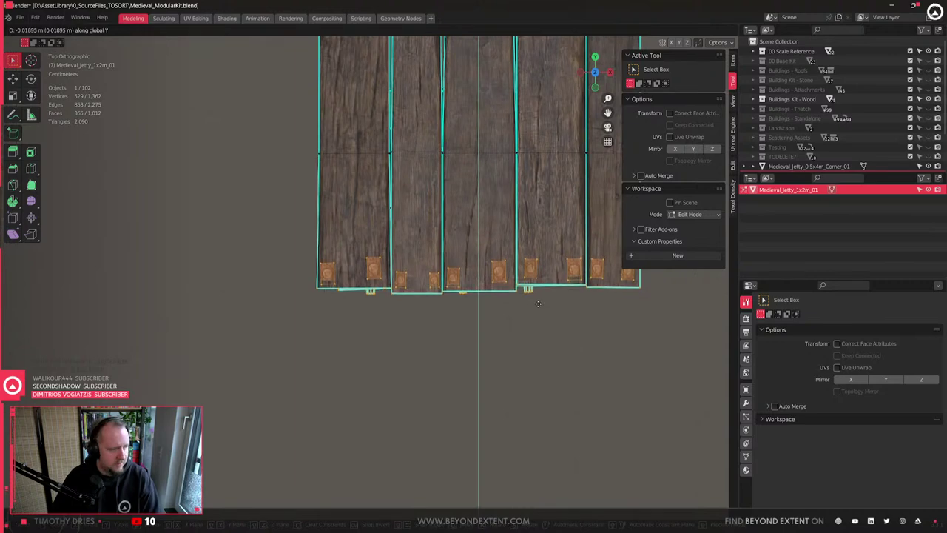
{"action": "left_click", "coordinate": [540, 303]}
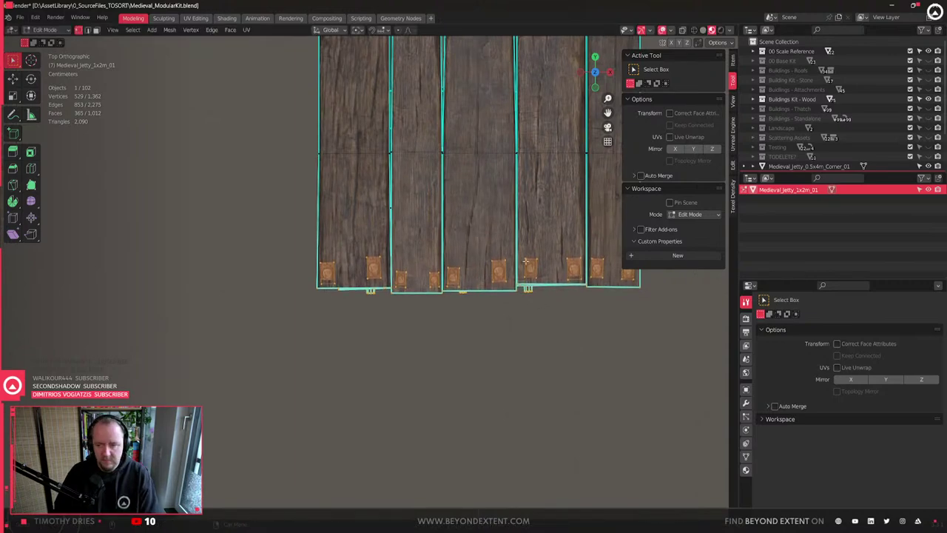
{"action": "scroll", "coordinate": [525, 261], "scroll_direction": "down", "scroll_amount": 6}
{"action": "key", "text": "Tab"}
- Move the outermost plank's inner mitre edge on Medieval_Jetty_1x2m_01.001 along Y until it meets the perpendicular plank
{"action": "middle_click_drag", "start_coordinate": [456, 306], "coordinate": [362, 290]}
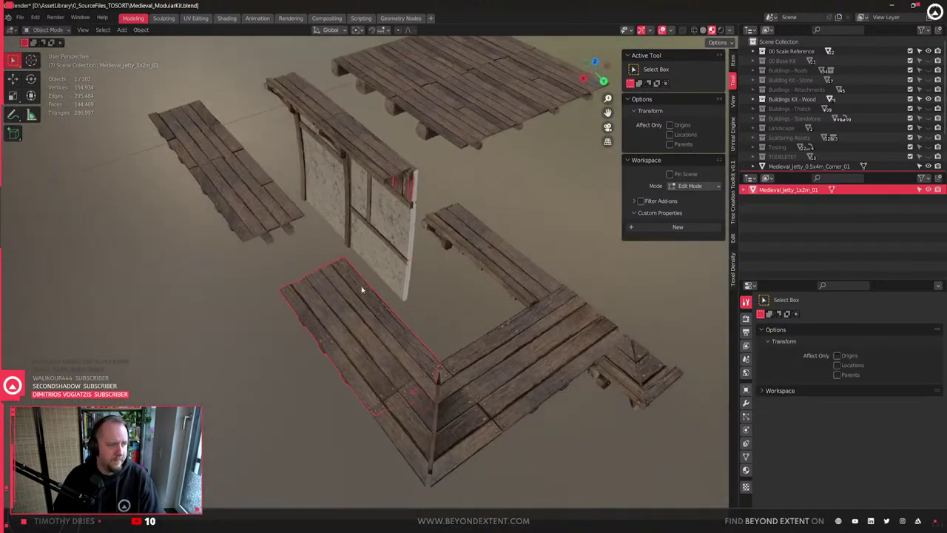
{"action": "middle_click_drag", "start_coordinate": [414, 399], "coordinate": [381, 363], "text": "shift"}
{"action": "left_click", "coordinate": [272, 327]}
{"action": "scroll", "coordinate": [277, 348], "scroll_direction": "up", "scroll_amount": 5}
{"action": "left_click", "coordinate": [406, 321]}
{"action": "scroll", "coordinate": [409, 247], "scroll_direction": "up", "scroll_amount": 2}
{"action": "key", "text": "Tab"}
{"action": "scroll", "coordinate": [324, 419], "scroll_direction": "up", "scroll_amount": 3}
{"action": "key", "text": "g"}
{"action": "key", "text": "y"}
{"action": "left_click", "coordinate": [375, 406]}
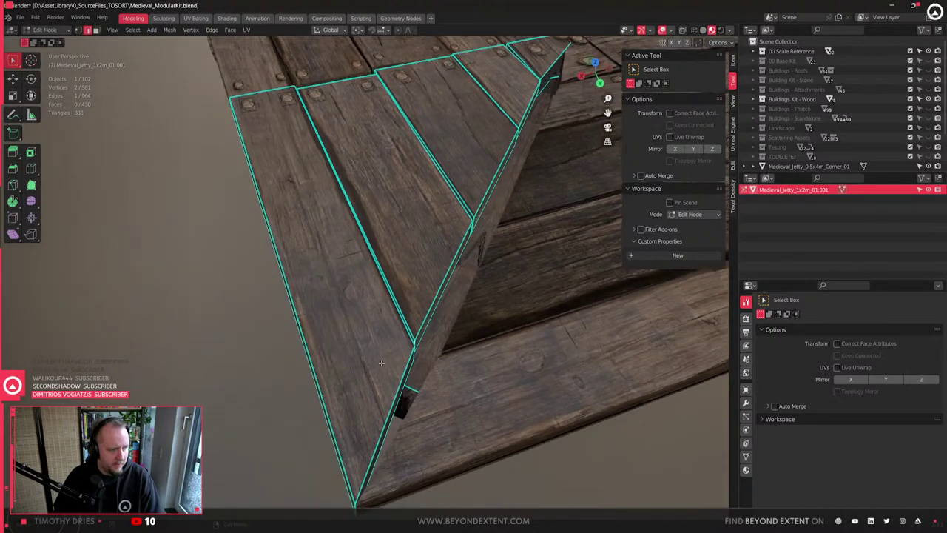
{"action": "key", "text": "g"}
{"action": "left_click", "coordinate": [435, 370]}
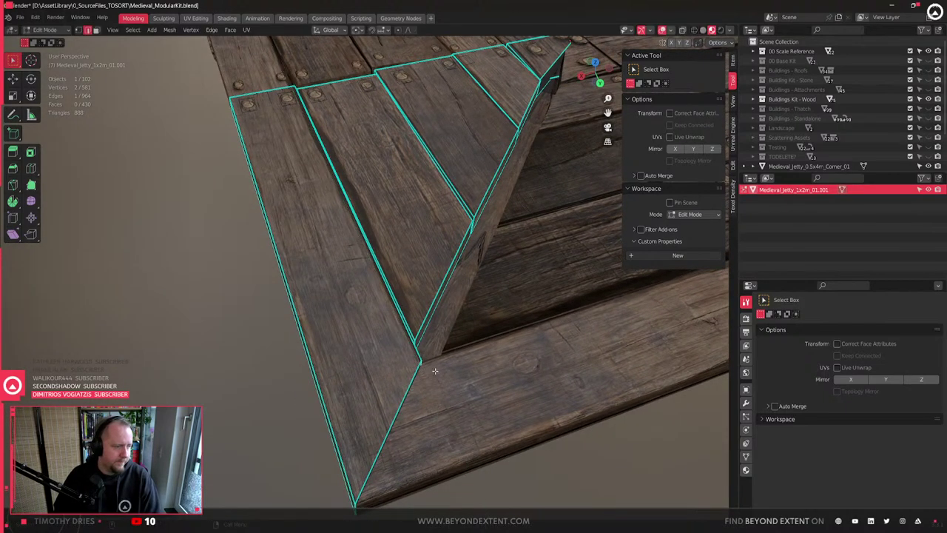
- Move the mitred end face of the second plank from outside about 0.03 m along Y to close the gap
{"action": "key", "text": "3"}
{"action": "left_click", "coordinate": [425, 325]}
{"action": "key", "text": "g"}
{"action": "key", "text": "y"}
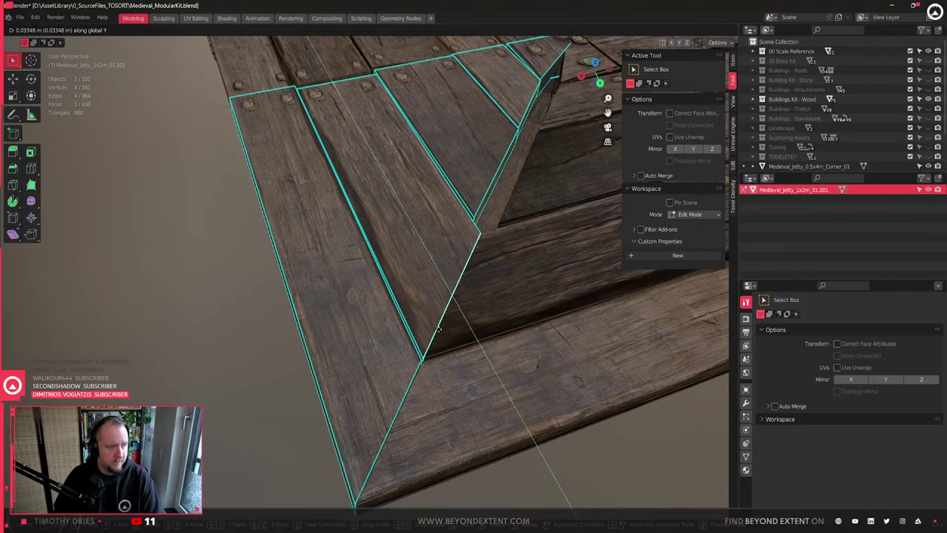
{"action": "left_click", "coordinate": [469, 237]}
- Move the mitred end faces of the third and fourth planks along Y to close their gaps with the perpendicular planks
{"action": "left_click", "coordinate": [487, 197]}
{"action": "middle_click_drag", "start_coordinate": [487, 197], "coordinate": [410, 239], "text": "shift"}
{"action": "key", "text": "g"}
{"action": "key", "text": "y"}
{"action": "left_click", "coordinate": [449, 263]}
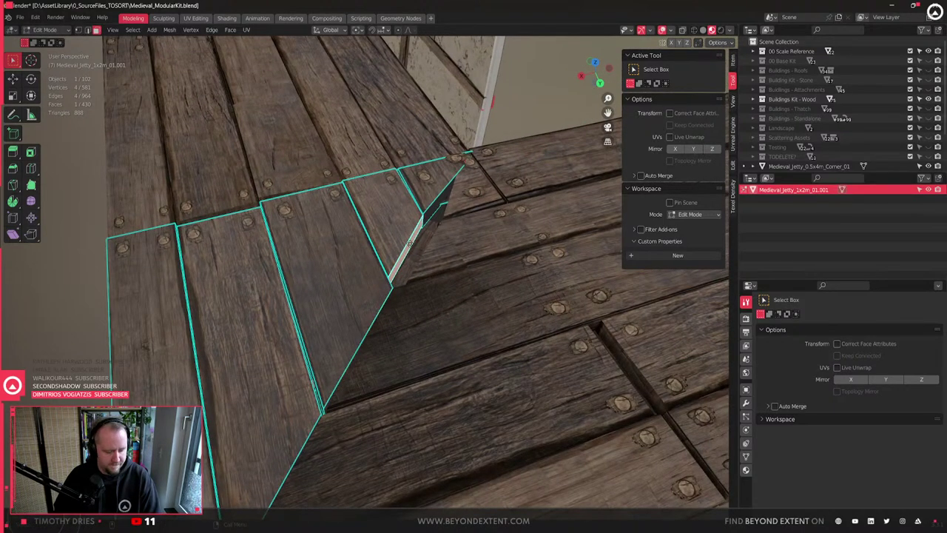
{"action": "key", "text": "g"}
{"action": "key", "text": "y"}
{"action": "left_click", "coordinate": [419, 252]}
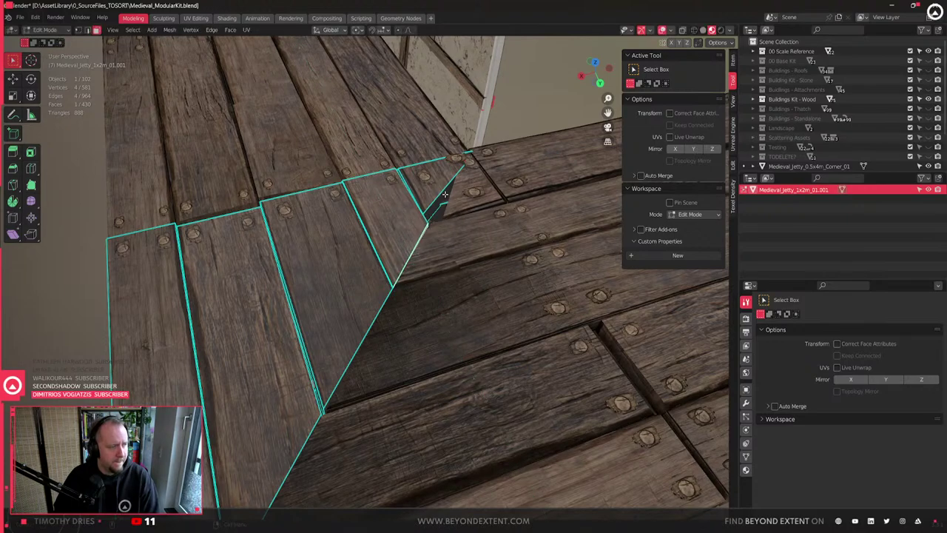
- Select the innermost plank's mitre vertices beside the fourth plank and move them about 0.02 m along Y to close the gap
{"action": "middle_click_drag", "start_coordinate": [419, 253], "coordinate": [424, 275]}
{"action": "scroll", "coordinate": [425, 275], "scroll_direction": "up", "scroll_amount": 1}
{"action": "key", "text": "1"}
{"action": "key", "text": "shift+z"}
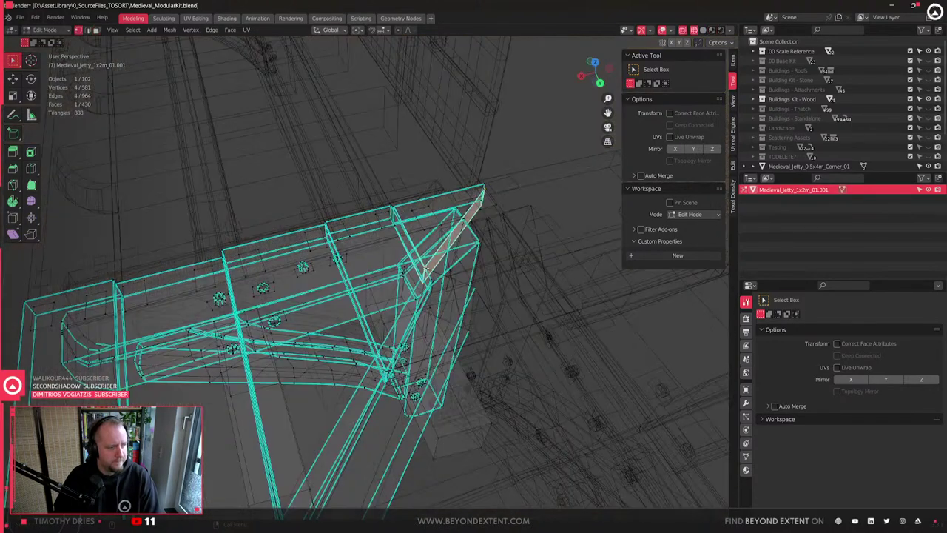
{"action": "left_click", "coordinate": [426, 269]}
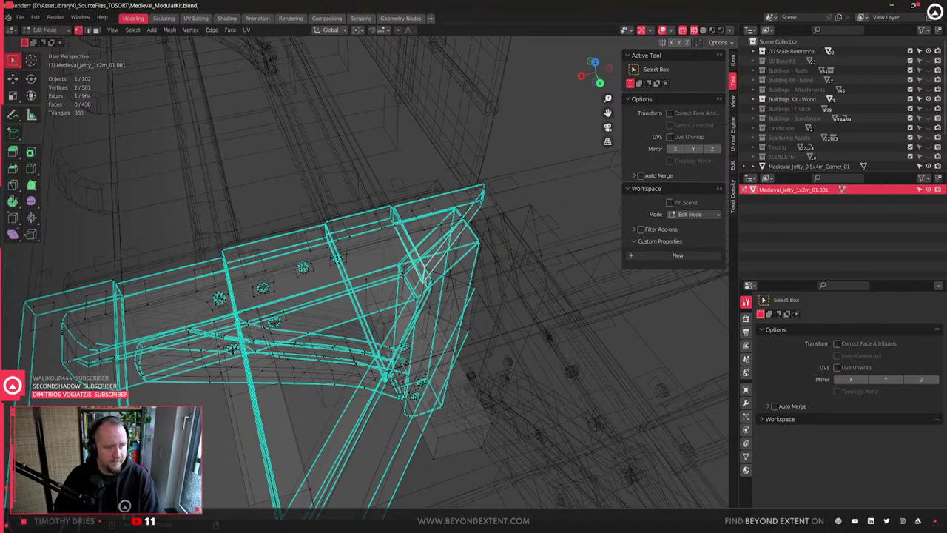
{"action": "key", "text": "shift+z"}
{"action": "scroll", "coordinate": [426, 281], "scroll_direction": "up", "scroll_amount": 5}
{"action": "middle_click_drag", "start_coordinate": [425, 282], "coordinate": [407, 315]}
{"action": "key", "text": "g"}
{"action": "key", "text": "y"}
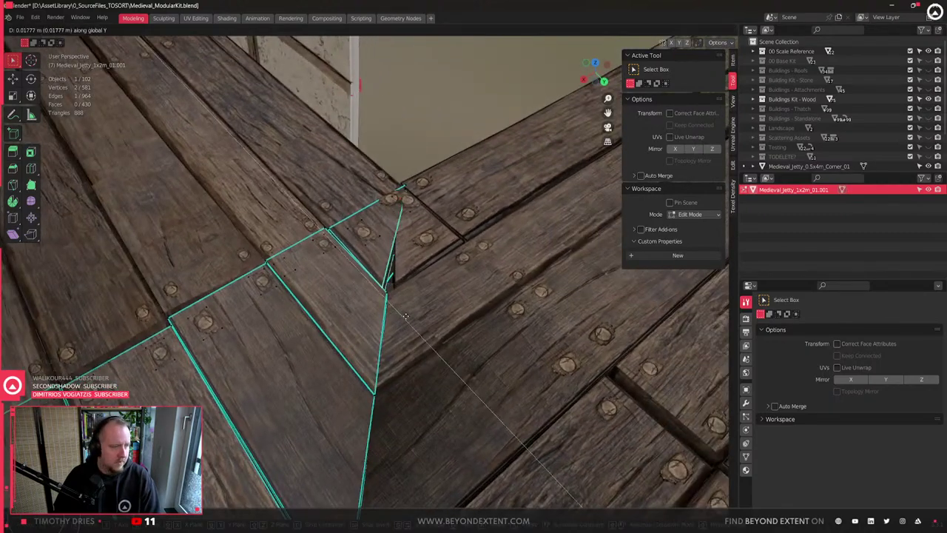
{"action": "left_click", "coordinate": [412, 319]}
- Select the inner tip vertices of the innermost plank on Medieval_Jetty_1x2m_01.001 and flatten them along X with scale 0
{"action": "scroll", "coordinate": [412, 319], "scroll_direction": "up", "scroll_amount": 4}
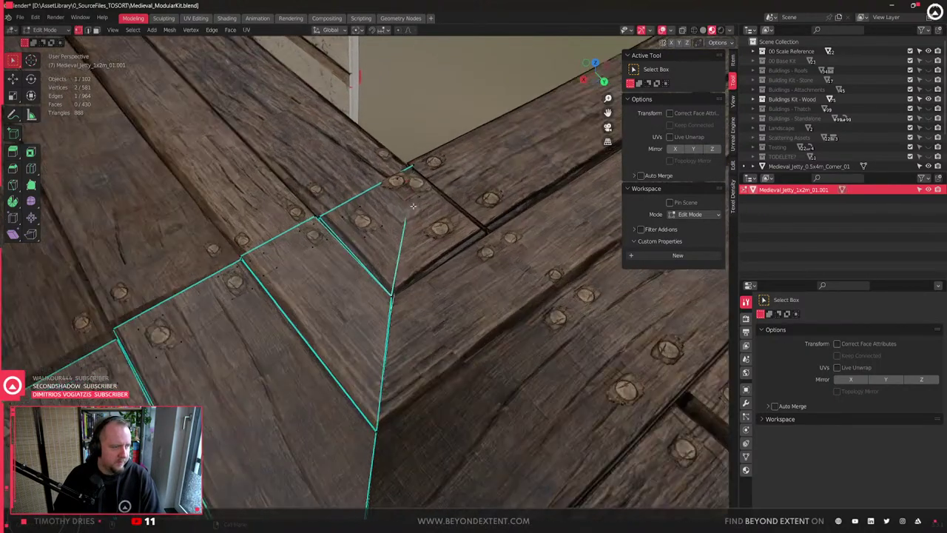
{"action": "middle_click_drag", "start_coordinate": [412, 315], "coordinate": [389, 426], "text": "shift"}
{"action": "key", "text": "shift+z"}
{"action": "middle_click_drag", "start_coordinate": [410, 199], "coordinate": [416, 230]}
{"action": "left_click_drag", "start_coordinate": [405, 230], "coordinate": [406, 235]}
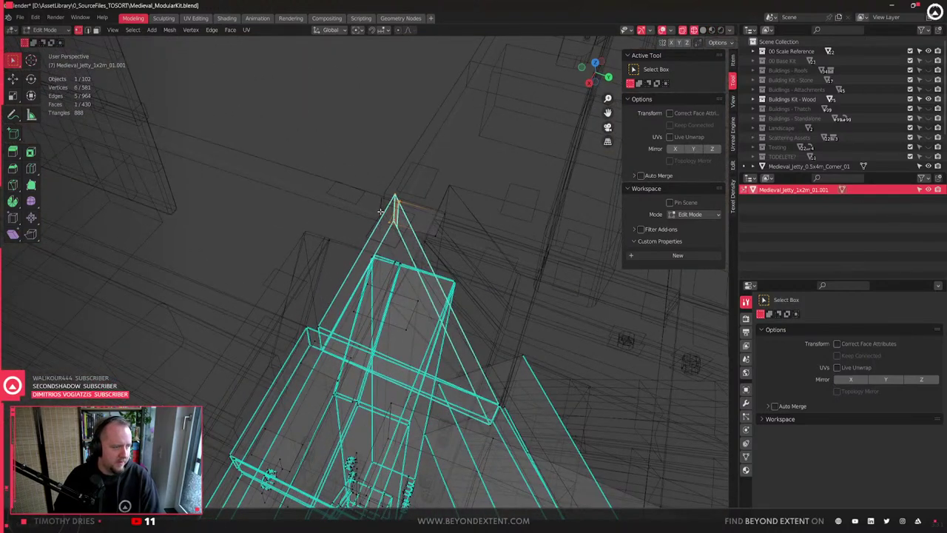
{"action": "middle_click_drag", "start_coordinate": [380, 211], "coordinate": [414, 204]}
{"action": "left_click_drag", "start_coordinate": [327, 160], "coordinate": [380, 234]}
{"action": "key", "text": "shift+z"}
{"action": "middle_click_drag", "start_coordinate": [377, 194], "coordinate": [360, 202]}
{"action": "key", "text": "s"}
{"action": "key", "text": "y"}
{"action": "key", "text": "x"}
{"action": "key", "text": "0"}
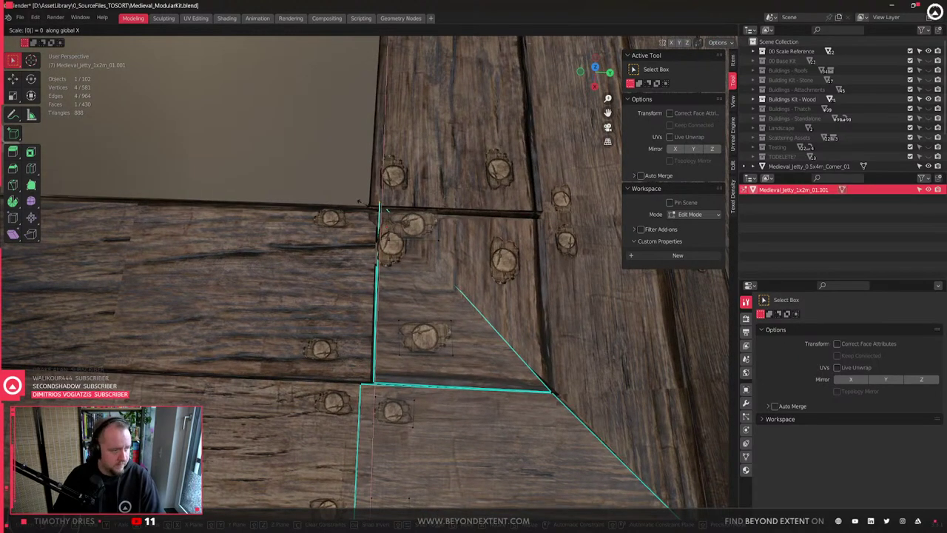
{"action": "key", "text": "Return"}
- Move the flattened tip vertices of the innermost plank about 0.017 m along X to line up with the corner
{"action": "key", "text": "g"}
{"action": "key", "text": "x"}
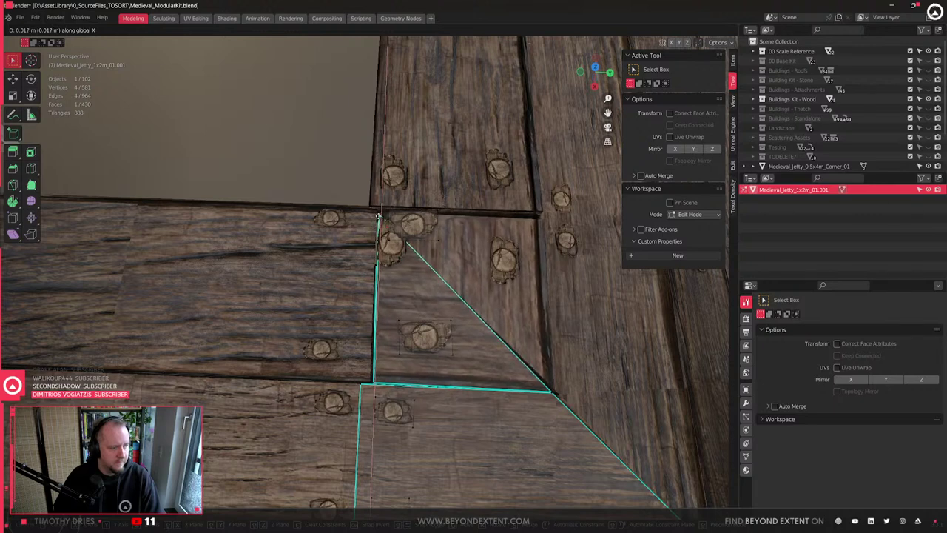
{"action": "left_click", "coordinate": [378, 221]}
{"action": "key", "text": "Tab"}
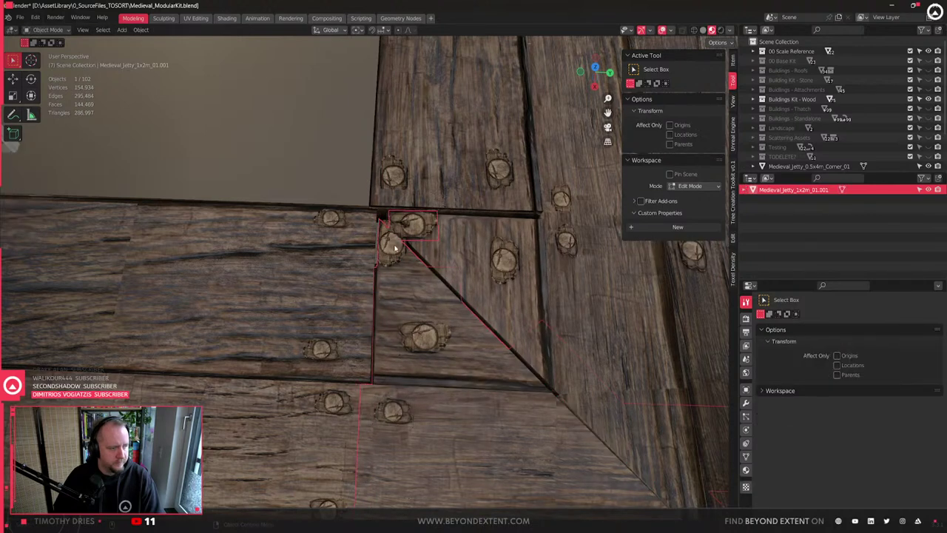
- Select the nail face at the innermost plank's tip and move it about 0.07 m horizontally onto the plank
{"action": "left_click", "coordinate": [395, 245]}
{"action": "key", "text": "Tab"}
{"action": "key", "text": "Tab"}
{"action": "left_click", "coordinate": [393, 248]}
{"action": "key", "text": "Tab"}
{"action": "key", "text": "3"}
{"action": "left_click", "coordinate": [391, 251]}
{"action": "left_click", "coordinate": [404, 228]}
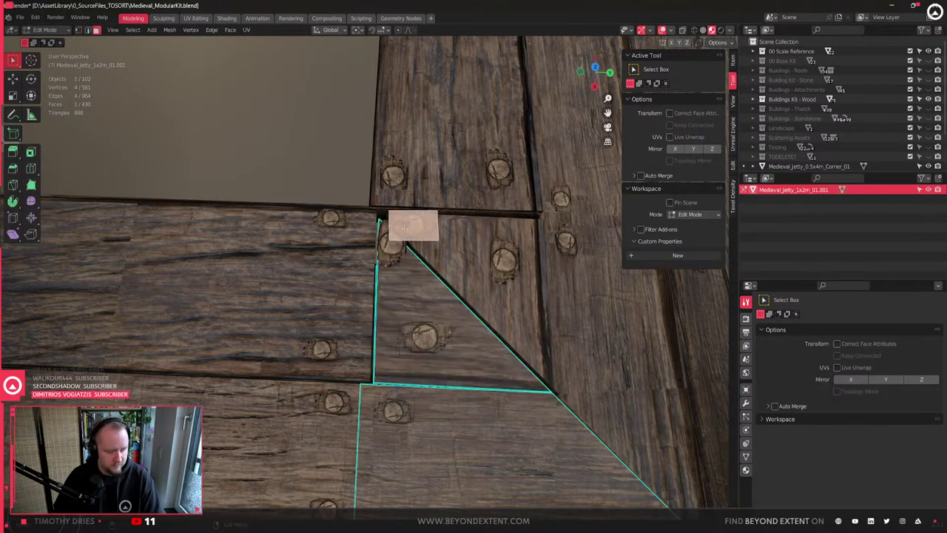
{"action": "key", "text": "g"}
{"action": "key", "text": "shift+z"}
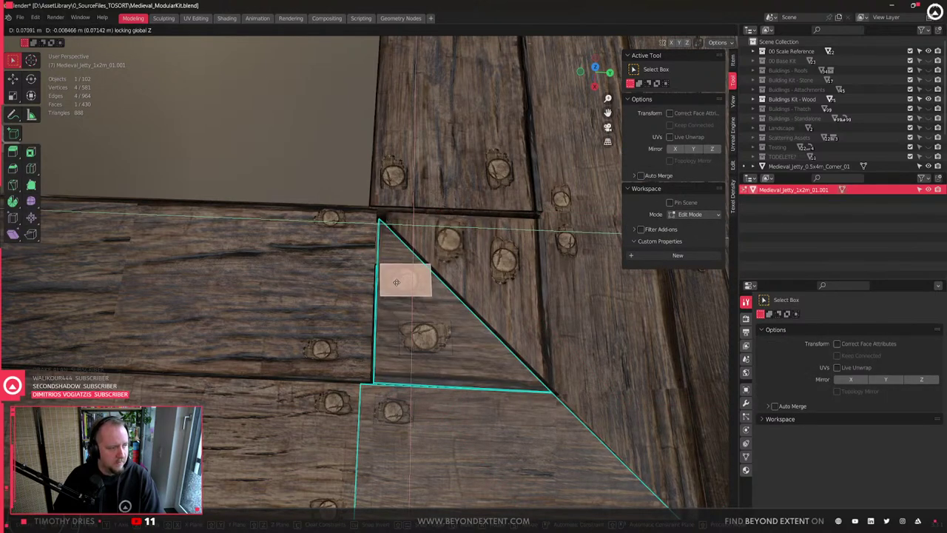
{"action": "left_click", "coordinate": [396, 293]}
- Reposition the innermost plank's second nail horizontally, farther from the first nail and within the plank
{"action": "middle_click_drag", "start_coordinate": [396, 293], "coordinate": [428, 331]}
{"action": "key", "text": "g"}
{"action": "key", "text": "shift+z"}
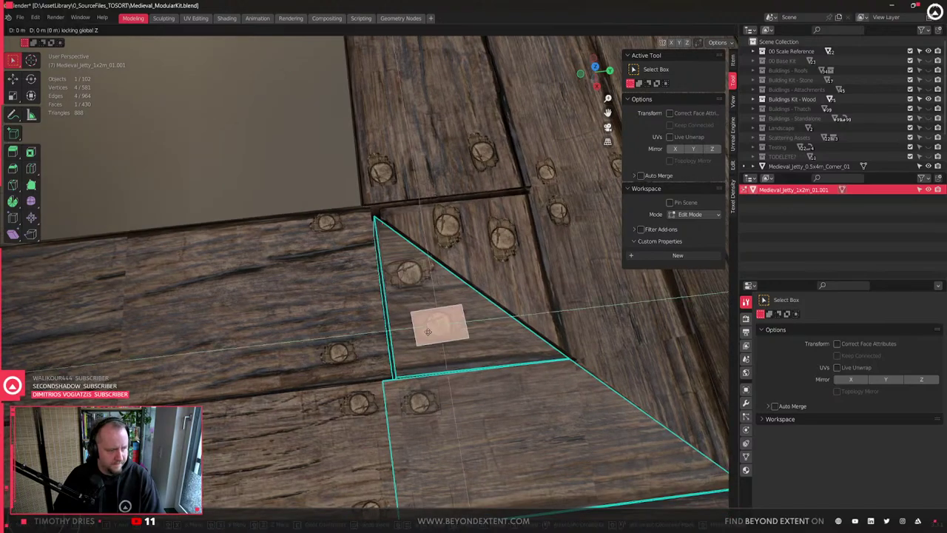
{"action": "left_click", "coordinate": [417, 357]}
- Move the seam end face of the fourth plank from outside on Medieval_Jetty_1x2m_01.001 about 0.011 m along Y
{"action": "scroll", "coordinate": [507, 284], "scroll_direction": "down", "scroll_amount": 2}
{"action": "middle_click_drag", "start_coordinate": [507, 284], "coordinate": [488, 261]}
{"action": "scroll", "coordinate": [465, 259], "scroll_direction": "up", "scroll_amount": 6}
{"action": "middle_click_drag", "start_coordinate": [488, 261], "coordinate": [510, 370], "text": "shift"}
{"action": "key", "text": "Tab"}
{"action": "left_click", "coordinate": [429, 223]}
{"action": "middle_click_drag", "start_coordinate": [592, 360], "coordinate": [420, 289], "text": "shift"}
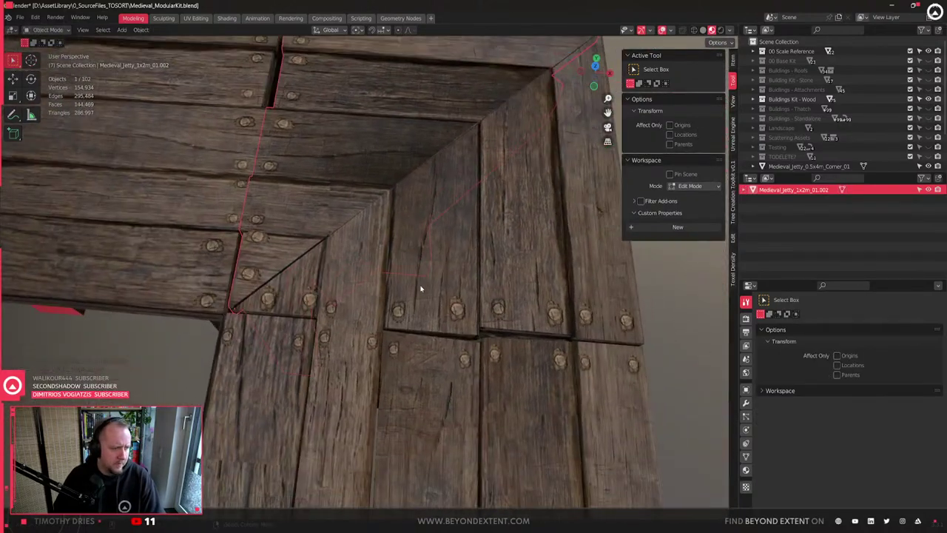
{"action": "left_click", "coordinate": [420, 290]}
{"action": "key", "text": "Tab"}
{"action": "middle_click_drag", "start_coordinate": [341, 324], "coordinate": [472, 335]}
{"action": "left_click", "coordinate": [361, 331]}
{"action": "key", "text": "g"}
{"action": "key", "text": "y"}
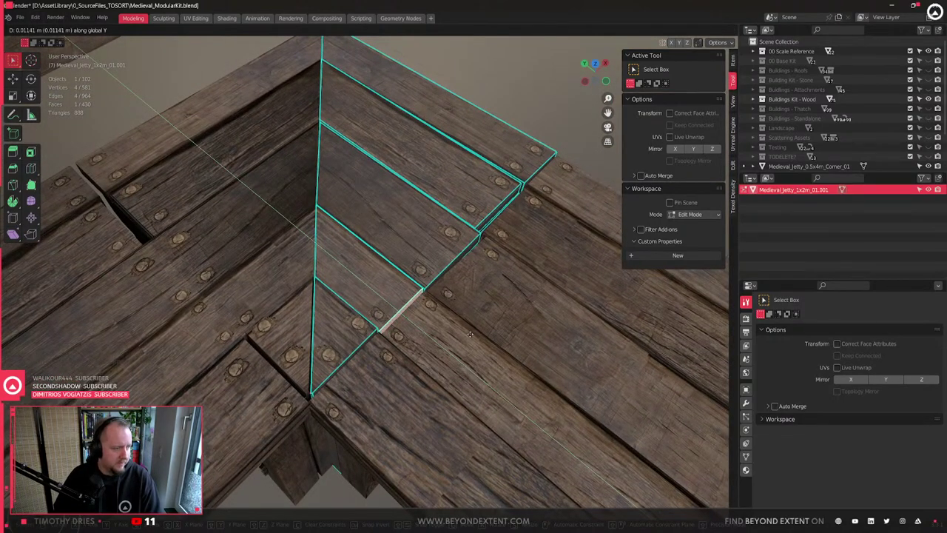
{"action": "left_click", "coordinate": [469, 337]}
{"action": "scroll", "coordinate": [469, 337], "scroll_direction": "down", "scroll_amount": 6}
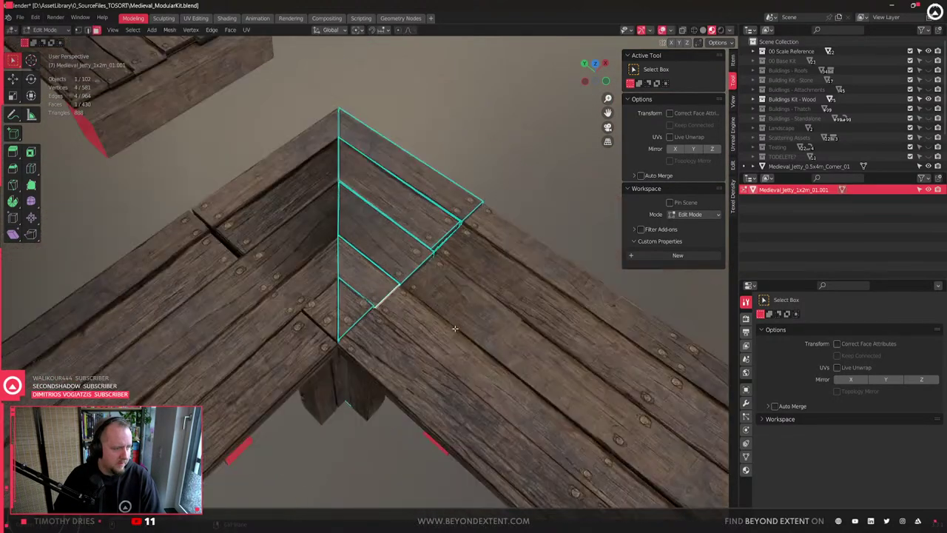
- Link the adjoining straight jetty piece's object data to Medieval_Jetty_1x2m_01
{"action": "key", "text": "Tab"}
{"action": "left_click", "coordinate": [254, 344]}
{"action": "left_click", "coordinate": [430, 339], "text": "shift"}
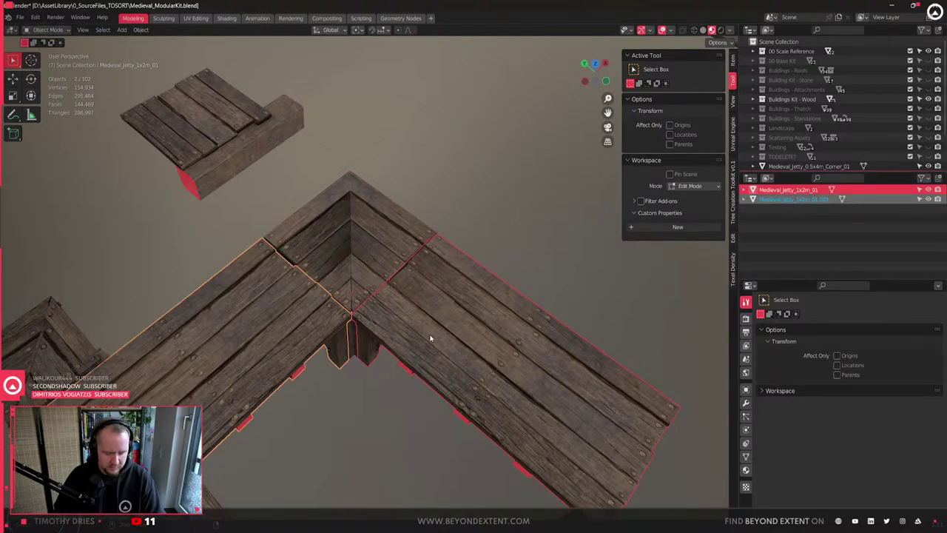
{"action": "key", "text": "ctrl+l"}
{"action": "left_click", "coordinate": [412, 351]}
{"action": "scroll", "coordinate": [276, 321], "scroll_direction": "up", "scroll_amount": 2}
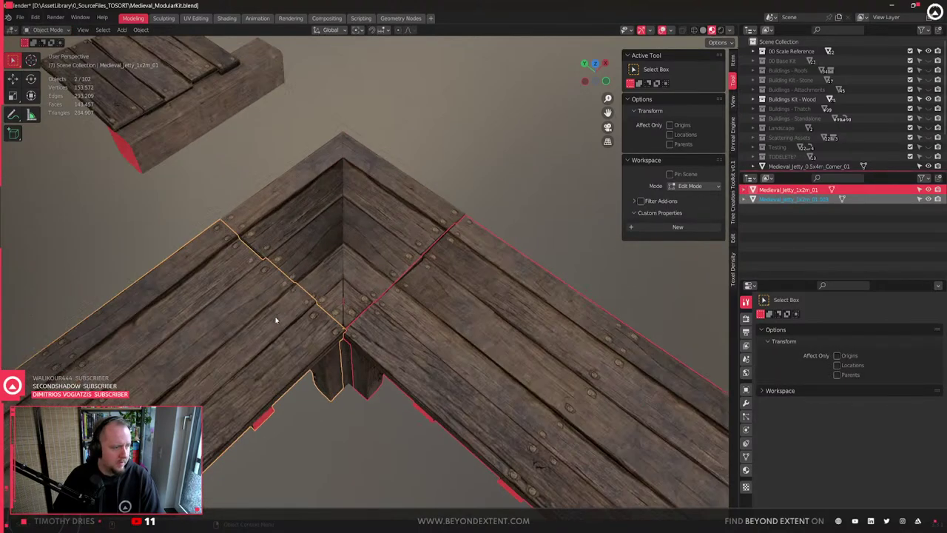
- Examine how planks and nails line up at the seams between the corner and both straight pieces
{"action": "scroll", "coordinate": [276, 320], "scroll_direction": "up", "scroll_amount": 3}
{"action": "left_click", "coordinate": [402, 197]}
{"action": "middle_click_drag", "start_coordinate": [402, 197], "coordinate": [313, 271]}
{"action": "left_click", "coordinate": [319, 194]}
{"action": "middle_click_drag", "start_coordinate": [383, 202], "coordinate": [509, 289]}
{"action": "scroll", "coordinate": [389, 262], "scroll_direction": "up", "scroll_amount": 3}
{"action": "scroll", "coordinate": [389, 262], "scroll_direction": "down", "scroll_amount": 3}
{"action": "left_click", "coordinate": [260, 288]}
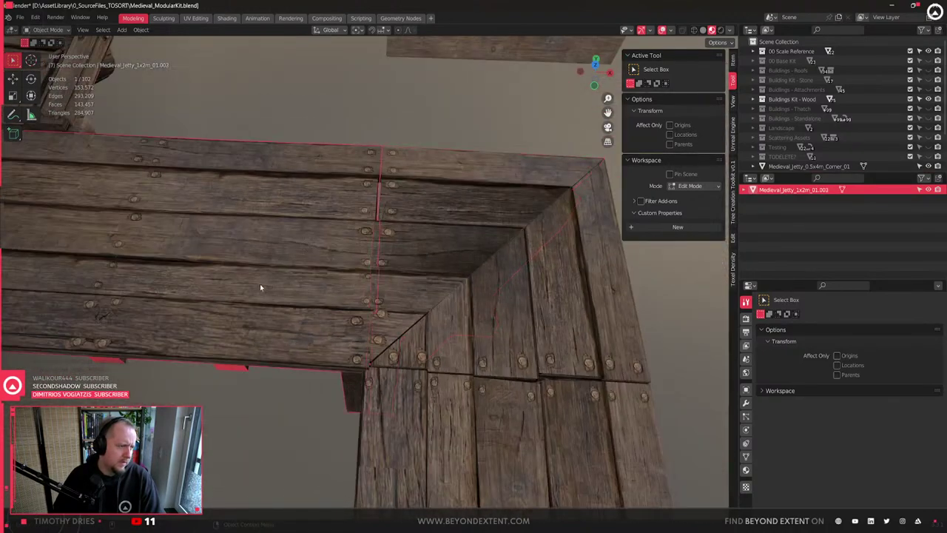
{"action": "middle_click_drag", "start_coordinate": [260, 287], "coordinate": [446, 302]}
{"action": "scroll", "coordinate": [446, 302], "scroll_direction": "down", "scroll_amount": 3}
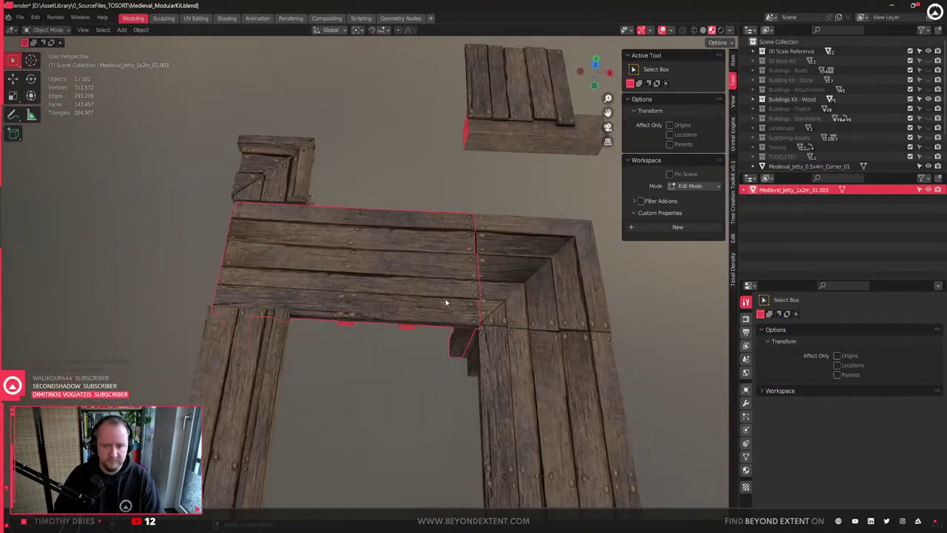
{"action": "scroll", "coordinate": [449, 305], "scroll_direction": "down", "scroll_amount": 3}
{"action": "middle_click_drag", "start_coordinate": [456, 398], "coordinate": [318, 338]}
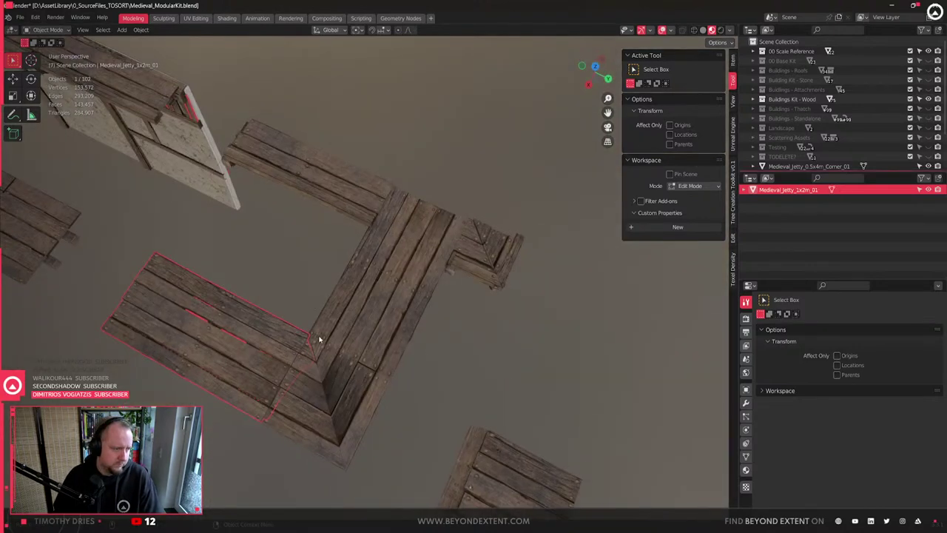
- Delete the perpendicular straight piece and duplicate Medieval_Jetty_1x2m_01 horizontally by -2 m in X and 2 m in Y
{"action": "key", "text": "Delete"}
{"action": "left_click", "coordinate": [208, 349]}
{"action": "key", "text": "shift+d"}
{"action": "key", "text": "shift+z"}
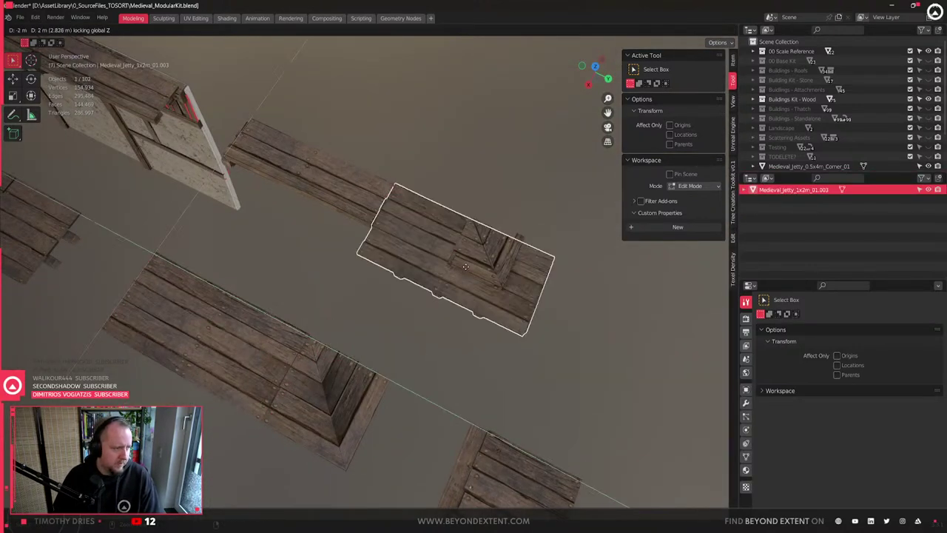
{"action": "left_click", "coordinate": [465, 276]}
- Rotate the duplicated straight piece 90° about Z and move it along Y against the corner
{"action": "key", "text": "r"}
{"action": "key", "text": "z"}
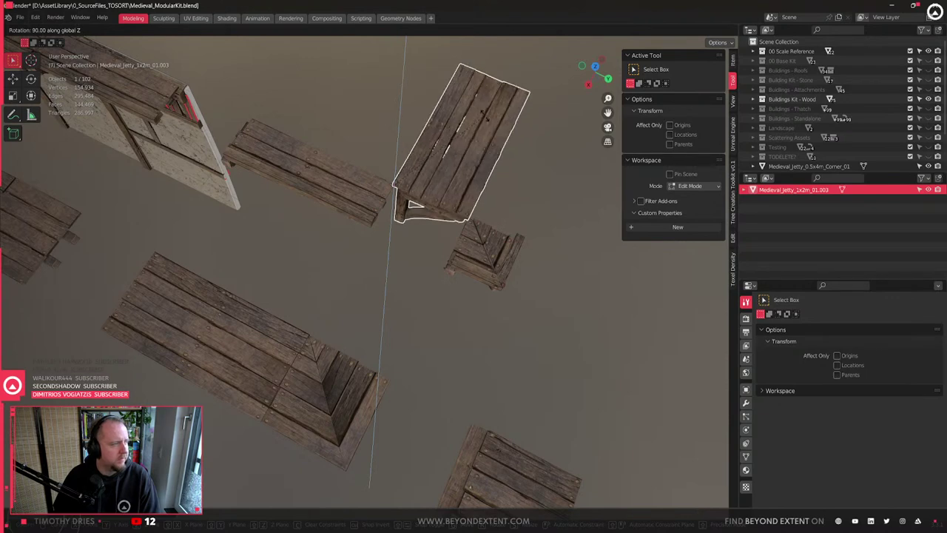
{"action": "left_click", "coordinate": [468, 107], "text": "ctrl"}
{"action": "key", "text": "g"}
{"action": "key", "text": "y"}
{"action": "left_click", "coordinate": [428, 284]}
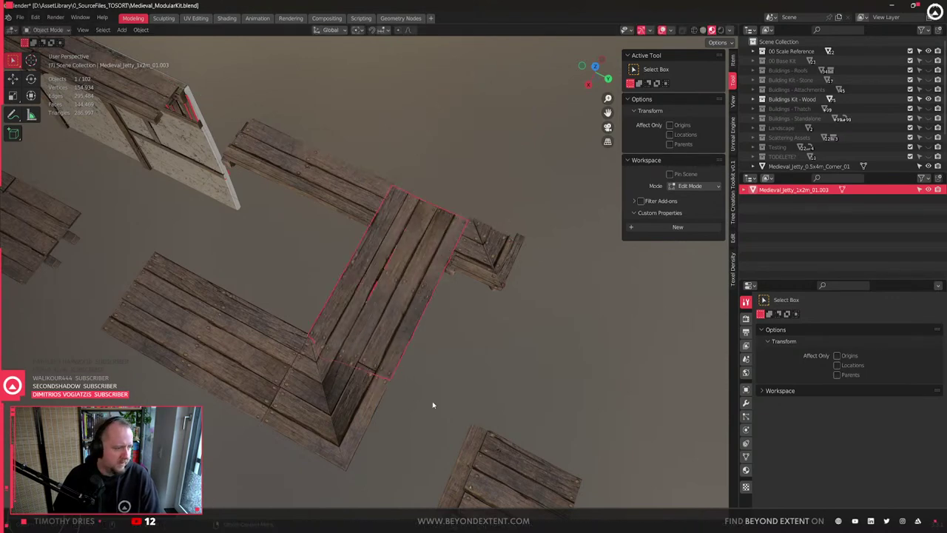
- Examine the plank ends and nails along the seam between the new straight piece and the corner
{"action": "key", "text": "alt+a"}
{"action": "scroll", "coordinate": [346, 401], "scroll_direction": "up", "scroll_amount": 6}
{"action": "middle_click_drag", "start_coordinate": [317, 446], "coordinate": [550, 361]}
{"action": "left_click", "coordinate": [404, 379]}
{"action": "scroll", "coordinate": [460, 247], "scroll_direction": "down", "scroll_amount": 4}
{"action": "middle_click_drag", "start_coordinate": [450, 252], "coordinate": [397, 347], "text": "shift"}
{"action": "scroll", "coordinate": [386, 309], "scroll_direction": "up", "scroll_amount": 5}
{"action": "middle_click_drag", "start_coordinate": [385, 308], "coordinate": [380, 318]}
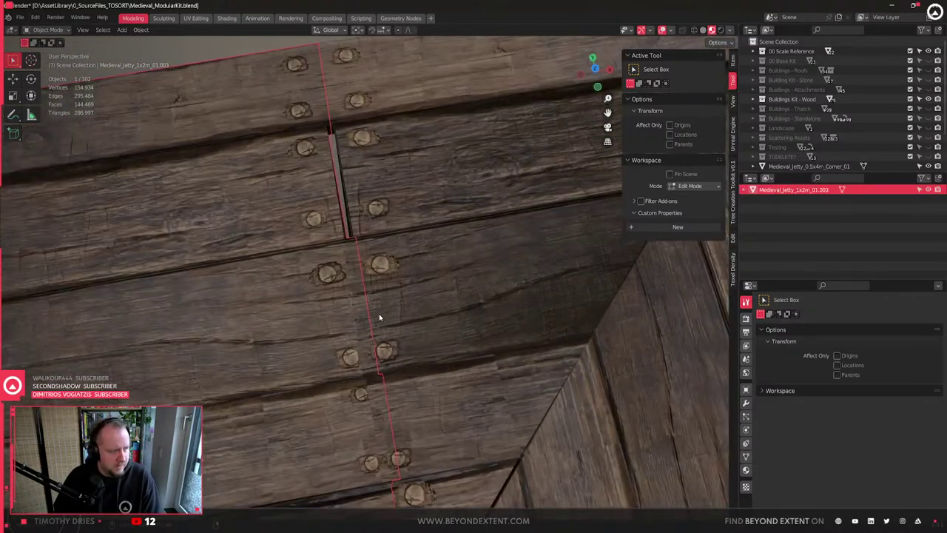
{"action": "scroll", "coordinate": [459, 249], "scroll_direction": "down", "scroll_amount": 4}
{"action": "scroll", "coordinate": [458, 249], "scroll_direction": "down", "scroll_amount": 2}
- Move the seam end face of the third plank from outside on Medieval_Jetty_1x2m_01.002 about 0.032 m along X
{"action": "key", "text": "Tab"}
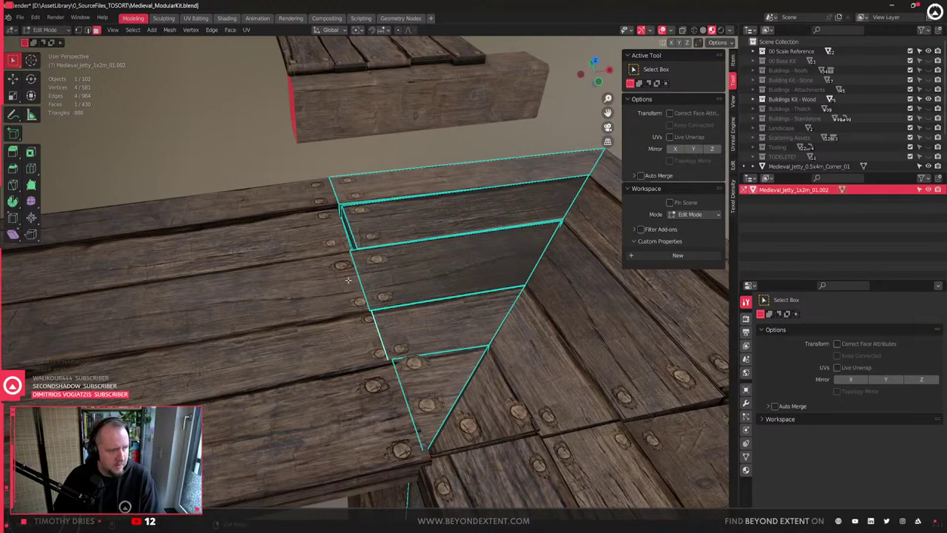
{"action": "middle_click_drag", "start_coordinate": [355, 281], "coordinate": [401, 283]}
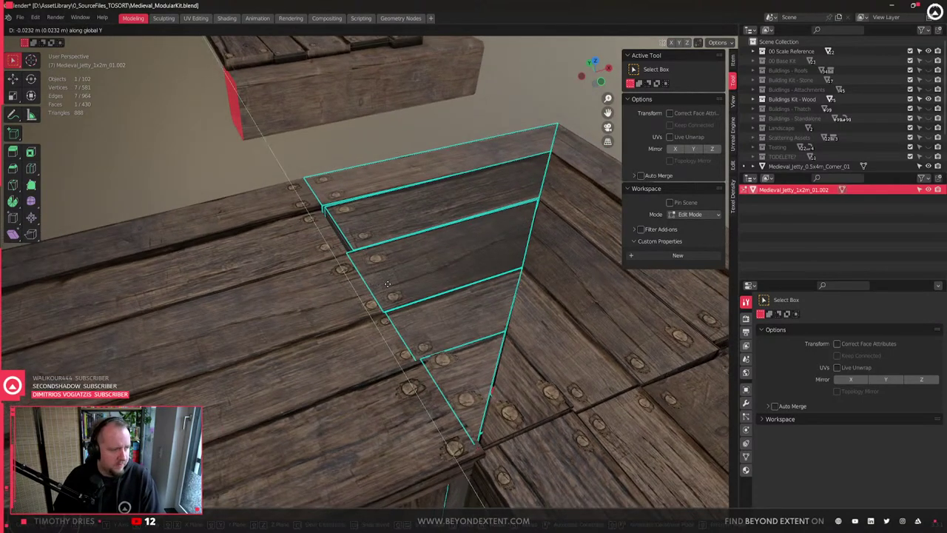
{"action": "key", "text": "shift+z"}
{"action": "left_click", "coordinate": [364, 286]}
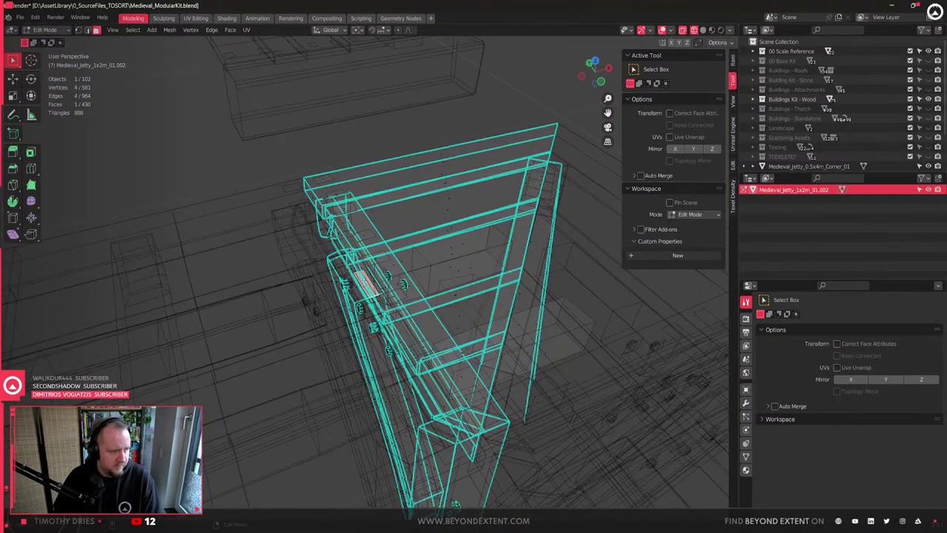
{"action": "key", "text": "shift+z"}
{"action": "scroll", "coordinate": [366, 296], "scroll_direction": "up", "scroll_amount": 3}
{"action": "key", "text": "shift+z"}
{"action": "middle_click_drag", "start_coordinate": [366, 301], "coordinate": [361, 320]}
{"action": "left_click", "coordinate": [420, 265]}
{"action": "key", "text": "shift+z"}
{"action": "key", "text": "g"}
{"action": "key", "text": "x"}
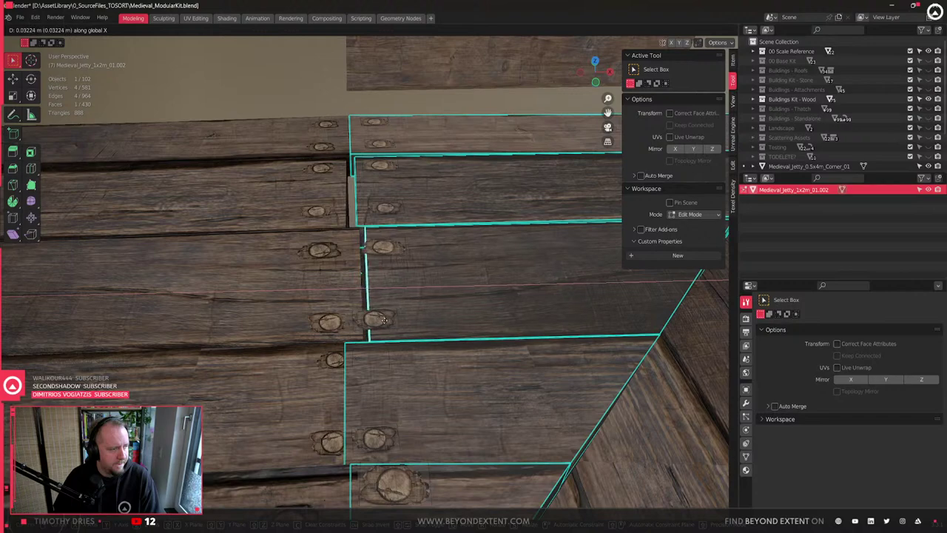
{"action": "left_click", "coordinate": [383, 321]}
- Move the third plank's two seam nails about 0.029 m along X, away from its shortened end
{"action": "left_click", "coordinate": [382, 320]}
{"action": "left_click", "coordinate": [384, 249], "text": "shift"}
{"action": "key", "text": "g"}
{"action": "key", "text": "x"}
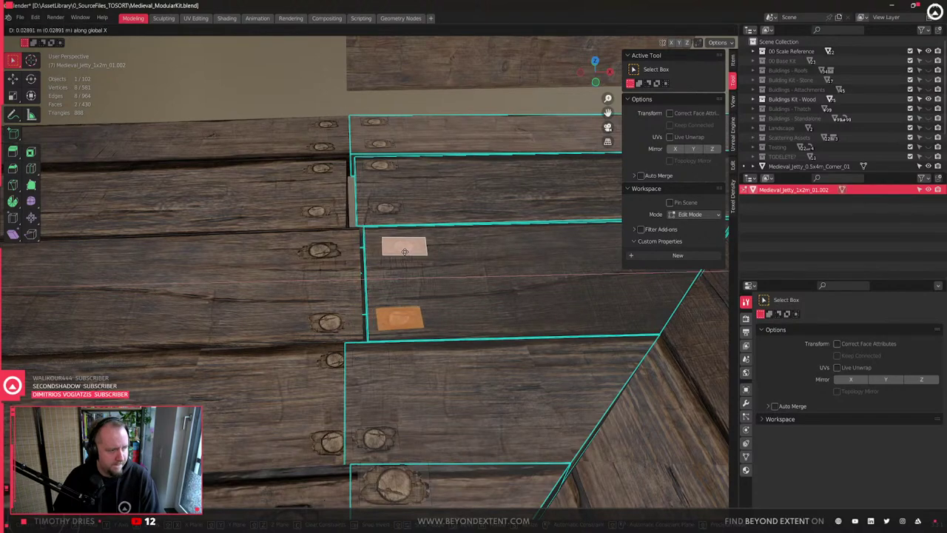
{"action": "left_click", "coordinate": [405, 251]}
- Move the fourth plank's seam end face along X until it lines up with the third plank's end
{"action": "mouse_move", "coordinate": [405, 252]}
{"action": "middle_mouse_down"}
{"action": "mouse_move", "coordinate": [428, 344]}
{"action": "mouse_move", "coordinate": [397, 354]}
{"action": "middle_mouse_up"}
{"action": "key", "text": "shift+z"}
{"action": "left_click", "coordinate": [443, 348]}
{"action": "key", "text": "shift+z"}
{"action": "key", "text": "g"}
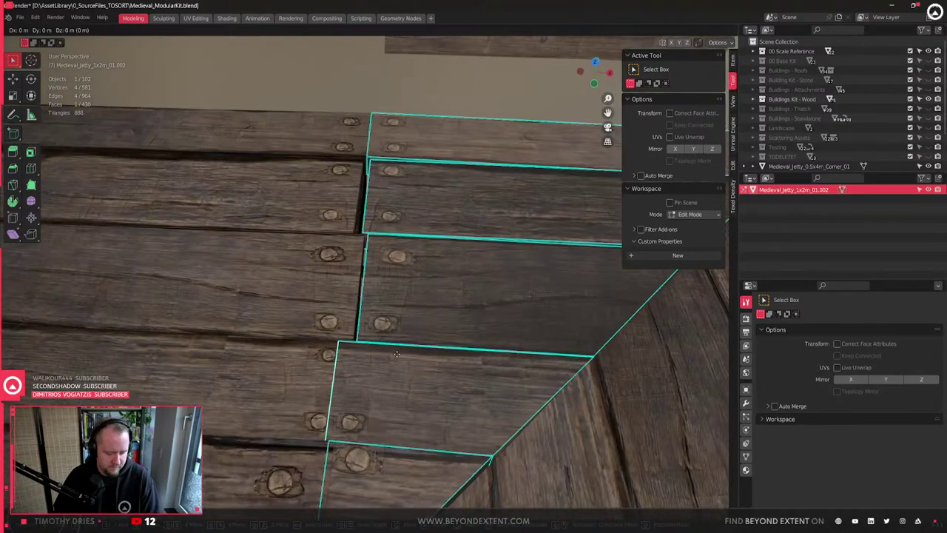
{"action": "left_click", "coordinate": [357, 355]}
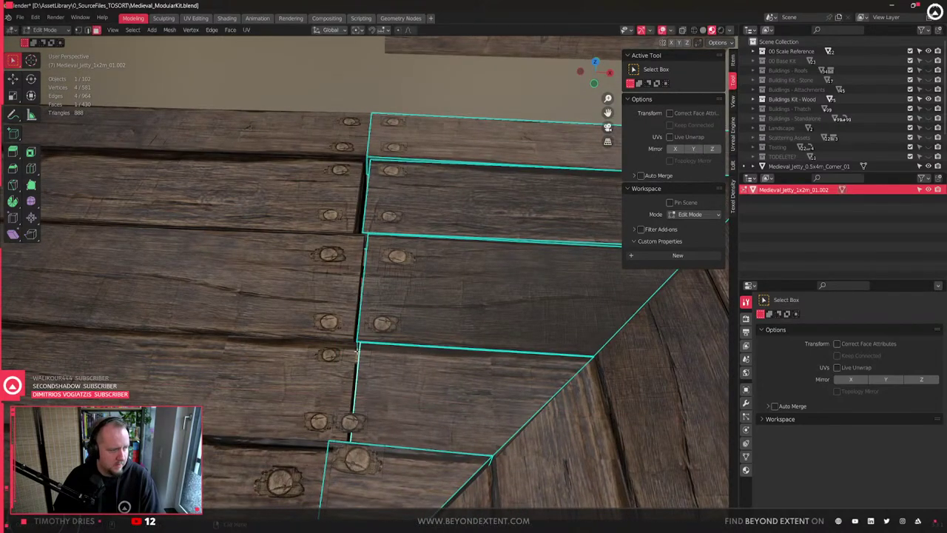
- Move the fourth plank's two seam nails along X so they sit fully on the shortened plank
{"action": "left_click", "coordinate": [357, 355]}
{"action": "left_click", "coordinate": [357, 356]}
{"action": "key", "text": "g"}
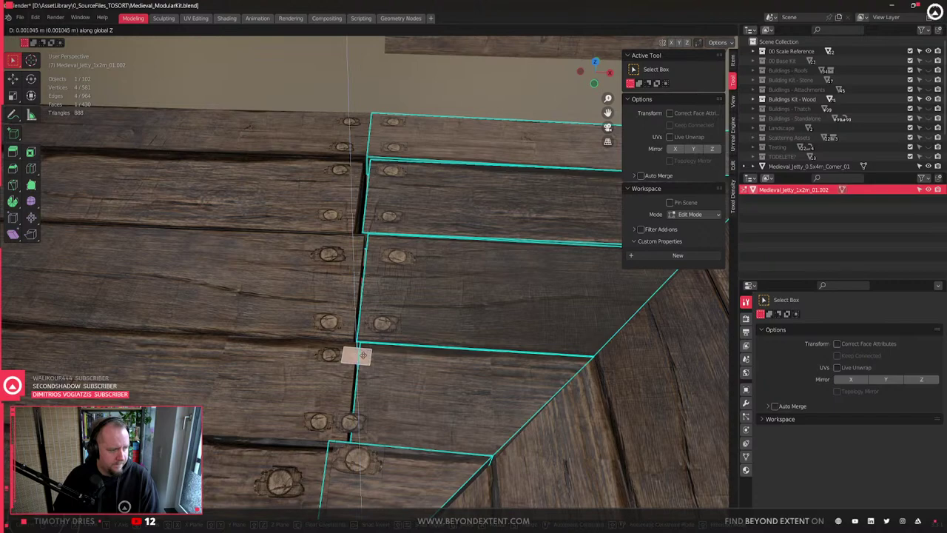
{"action": "key", "text": "x"}
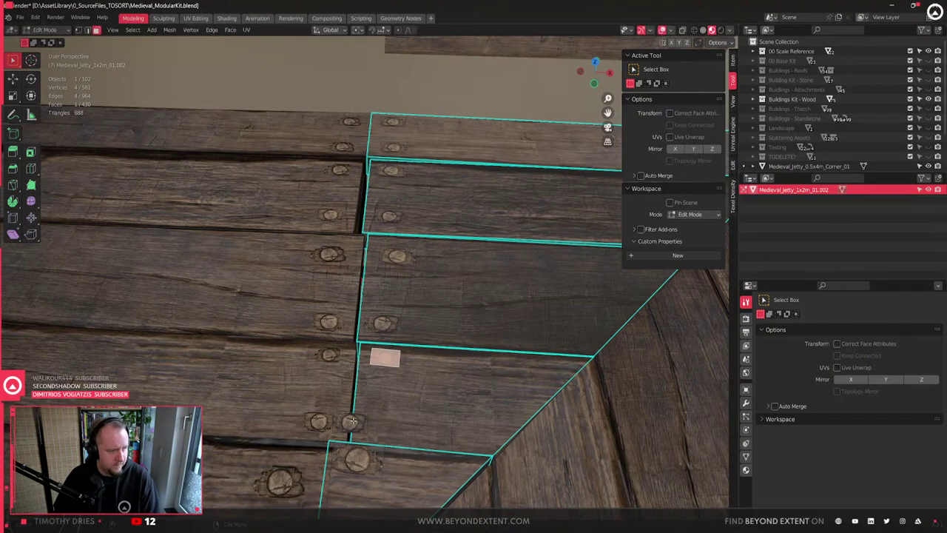
{"action": "left_click", "coordinate": [376, 423]}
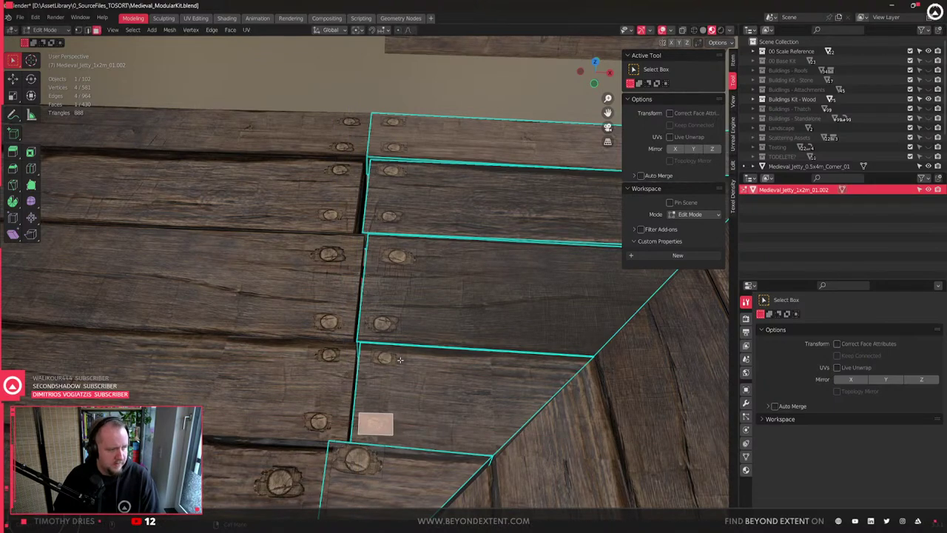
- Examine the assembled jetty corner, its plank seams and the supports underneath from several angles
{"action": "middle_click_drag", "start_coordinate": [400, 360], "coordinate": [400, 360]}
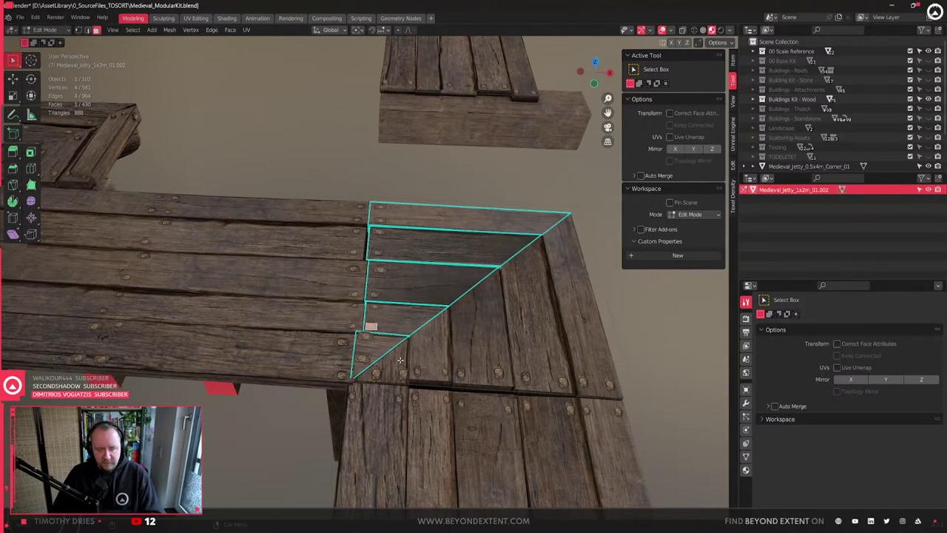
{"action": "middle_click_drag", "start_coordinate": [399, 360], "coordinate": [455, 378]}
{"action": "key", "text": "Tab"}
{"action": "middle_click_drag", "start_coordinate": [533, 420], "coordinate": [513, 395]}
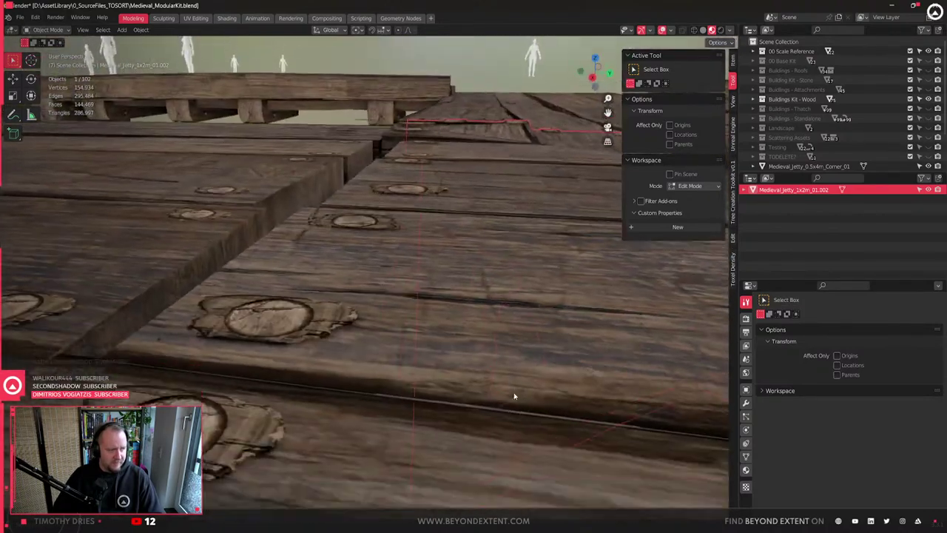
{"action": "scroll", "coordinate": [513, 393], "scroll_direction": "down", "scroll_amount": 9}
{"action": "left_click", "coordinate": [487, 437]}
{"action": "scroll", "coordinate": [411, 340], "scroll_direction": "up", "scroll_amount": 3}
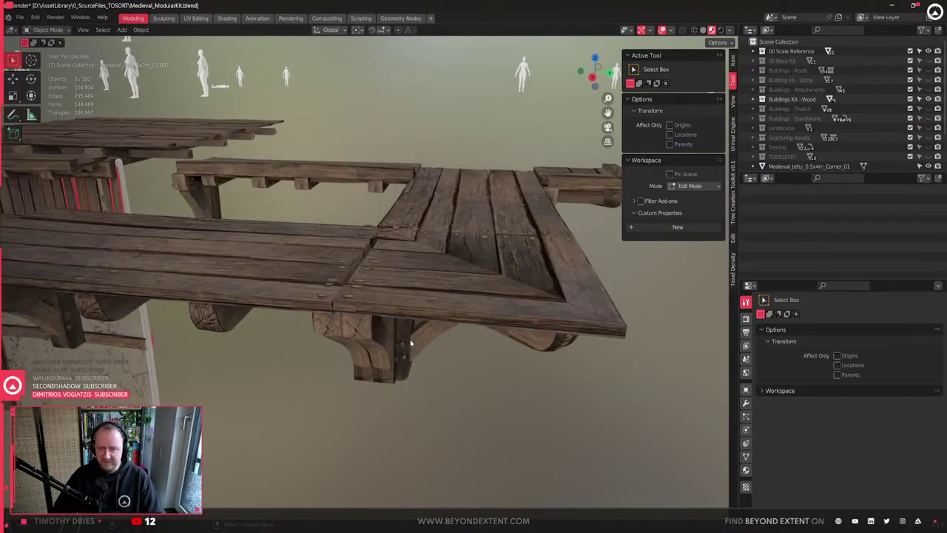
{"action": "middle_click_drag", "start_coordinate": [459, 248], "coordinate": [421, 284]}
{"action": "scroll", "coordinate": [418, 289], "scroll_direction": "up", "scroll_amount": 4}
- Add a lengthwise loop cut through the third plank of the mitred half and nudge its mitre-end edge in the horizontal plane
{"action": "left_click", "coordinate": [358, 435]}
{"action": "middle_click_drag", "start_coordinate": [363, 430], "coordinate": [418, 337]}
{"action": "key", "text": "Tab"}
{"action": "key", "text": "ctrl+r"}
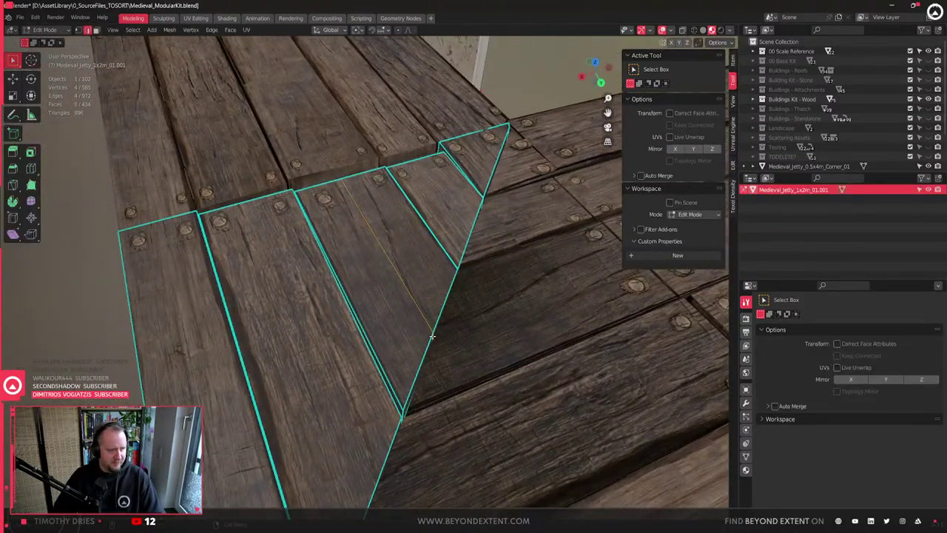
{"action": "key", "text": "shift+z"}
{"action": "key", "text": "shift+z"}
{"action": "key", "text": "g"}
{"action": "key", "text": "shift+x"}
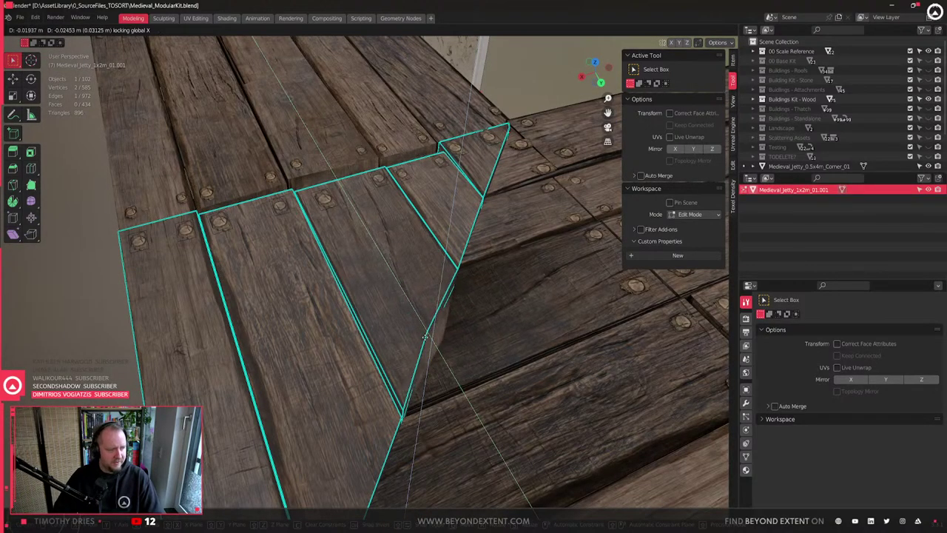
{"action": "key", "text": "shift+z"}
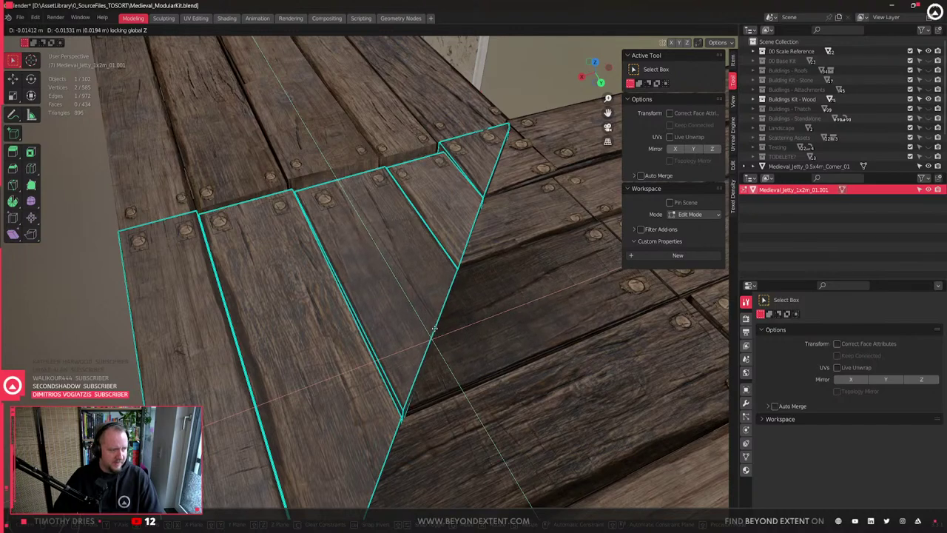
{"action": "left_click", "coordinate": [430, 331]}
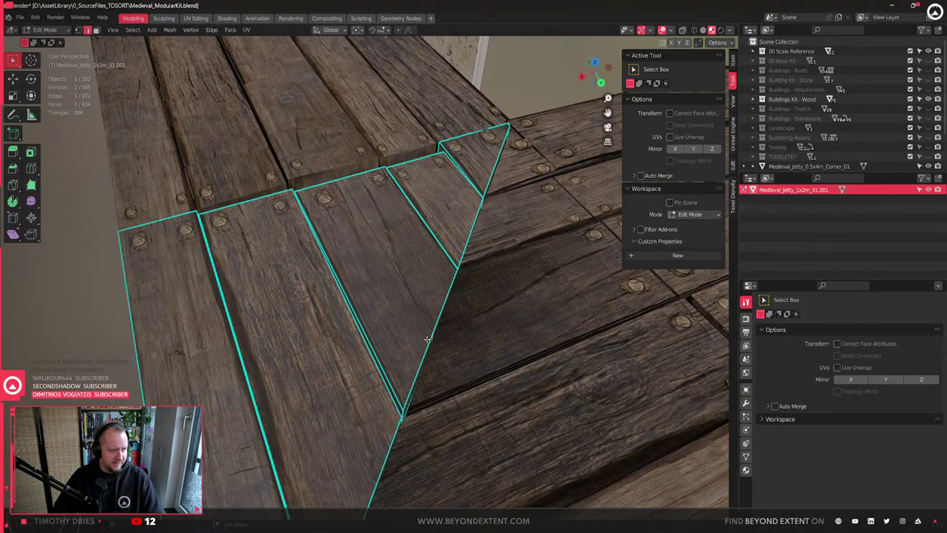
{"action": "scroll", "coordinate": [427, 340], "scroll_direction": "down", "scroll_amount": 6}
{"action": "key", "text": "Tab"}
- Try to join the two mitred corner halves into one object
{"action": "middle_click_drag", "start_coordinate": [345, 344], "coordinate": [402, 367]}
{"action": "left_click", "coordinate": [459, 281]}
{"action": "middle_click_drag", "start_coordinate": [459, 281], "coordinate": [396, 377], "text": "shift"}
{"action": "scroll", "coordinate": [391, 344], "scroll_direction": "up", "scroll_amount": 5}
{"action": "scroll", "coordinate": [396, 377], "scroll_direction": "down", "scroll_amount": 6}
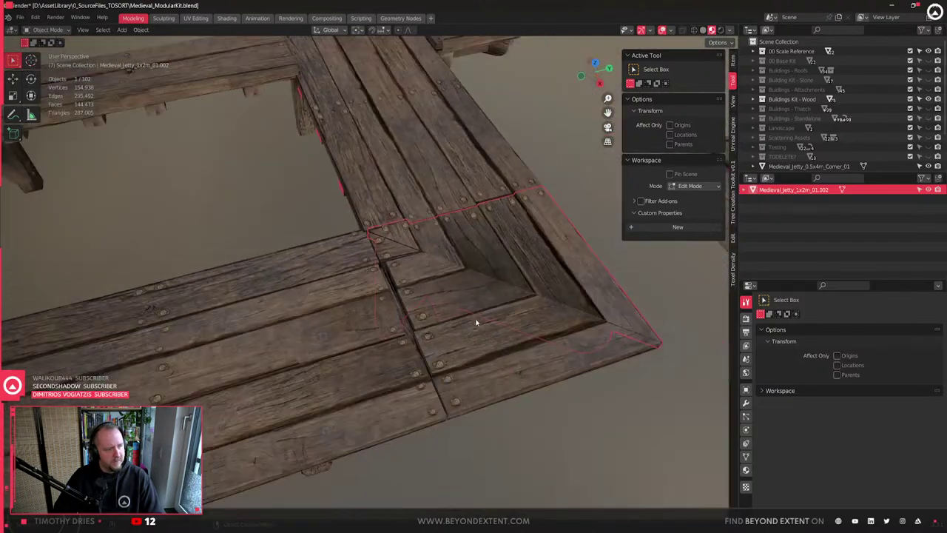
{"action": "left_click", "coordinate": [475, 347], "text": "shift"}
{"action": "key", "text": "ctrl+j"}
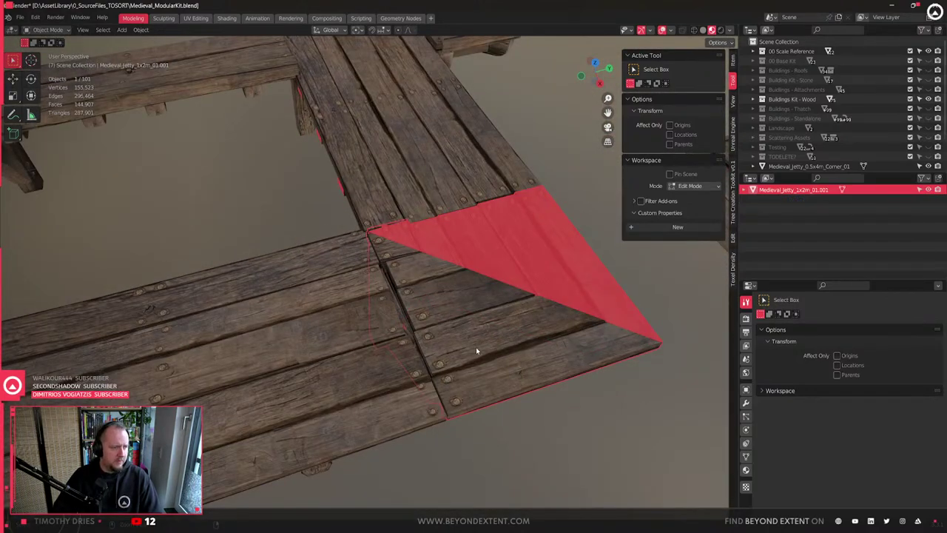
{"action": "key", "text": "ctrl+z"}
- Apply the transformation of the mirrored half Medieval_Jetty_1x2m_01.002, creating new object data users
{"action": "middle_click_drag", "start_coordinate": [476, 350], "coordinate": [506, 279]}
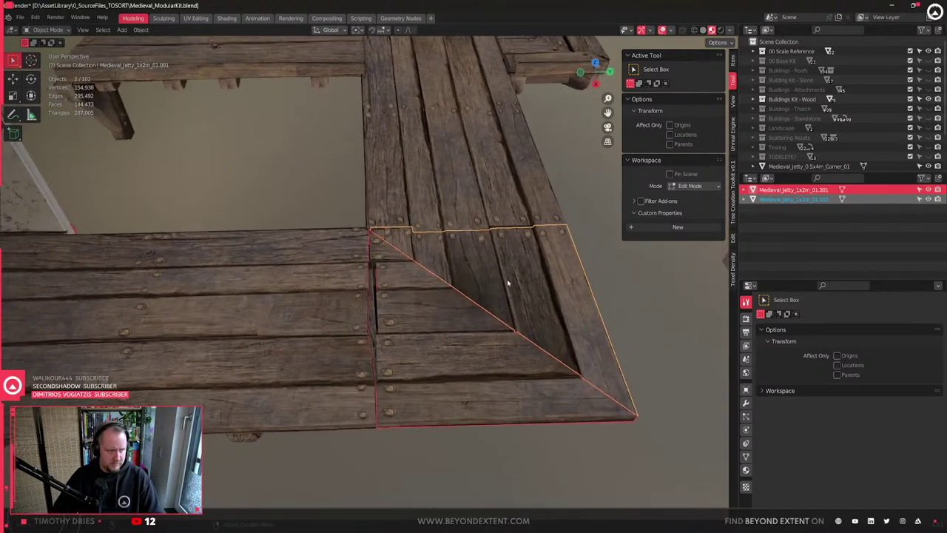
{"action": "left_click", "coordinate": [507, 279]}
{"action": "key", "text": "ctrl+a"}
{"action": "left_click", "coordinate": [483, 299]}
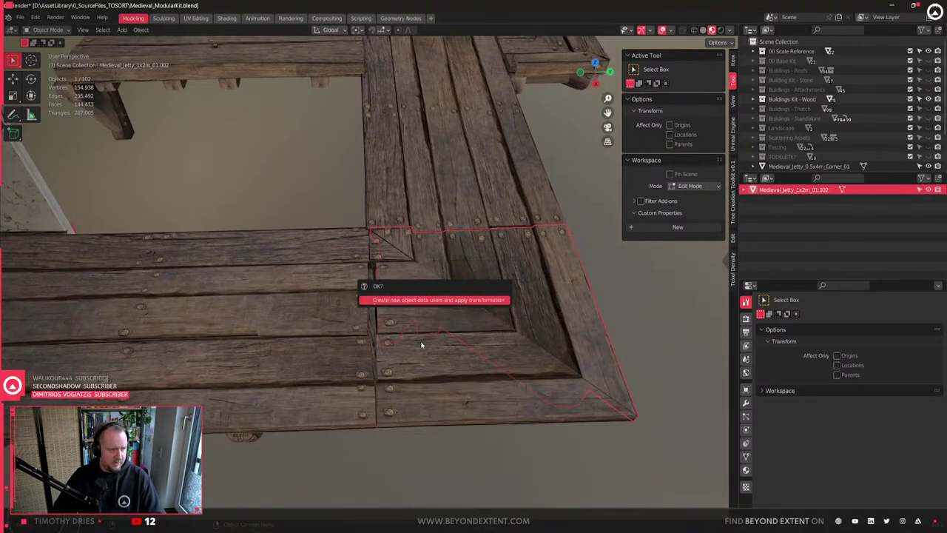
{"action": "left_click", "coordinate": [425, 300]}
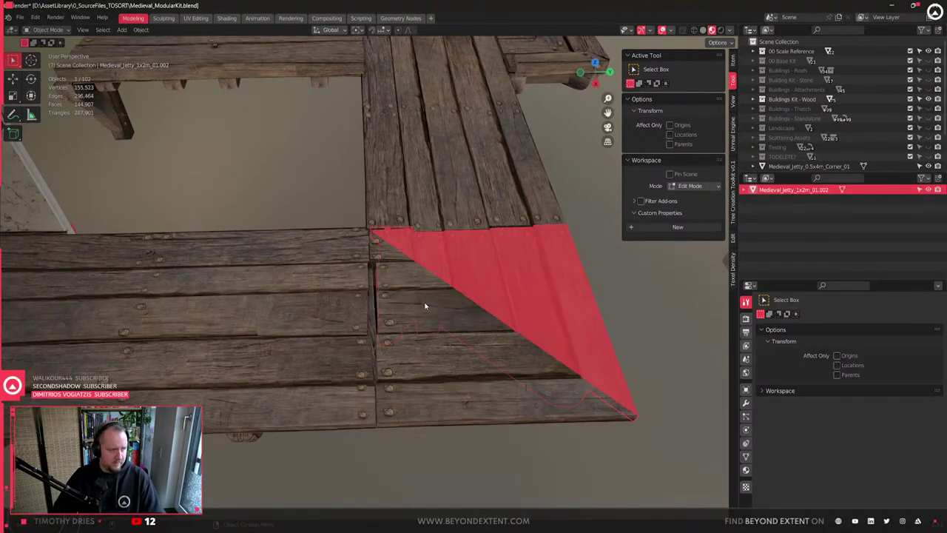
- Flip the normals of all faces on the mirrored corner half
{"action": "key", "text": "Tab"}
{"action": "key", "text": "a"}
{"action": "key", "text": "alt+n"}
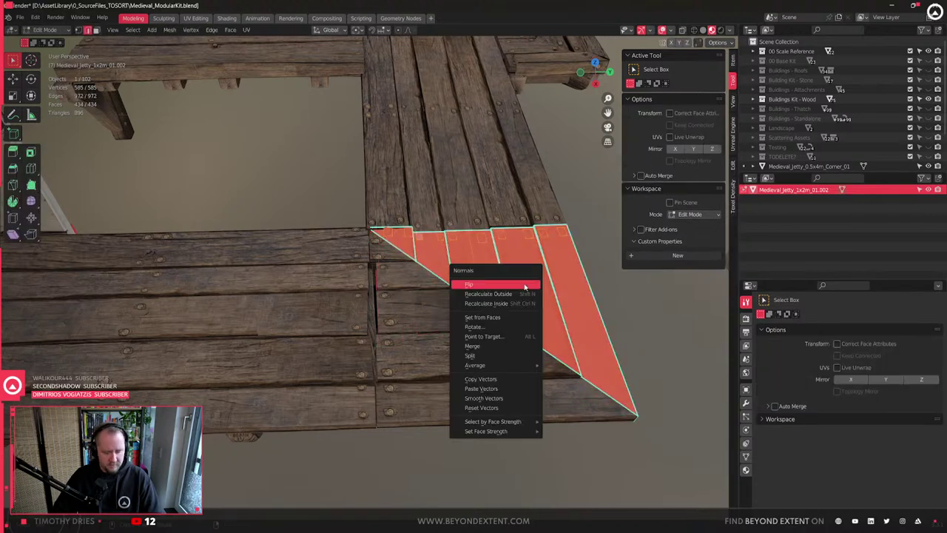
{"action": "left_click", "coordinate": [525, 285]}
{"action": "key", "text": "Tab"}
- Join the mirrored half into Medieval_Jetty_1x2m_01.001 so the mitred corner is one object
{"action": "left_click", "coordinate": [445, 348], "text": "shift"}
{"action": "key", "text": "ctrl+j"}
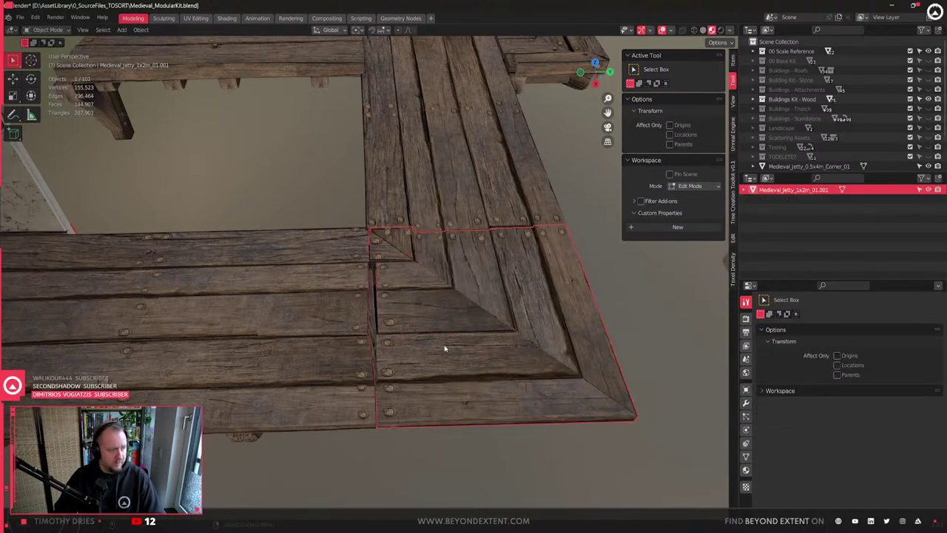
{"action": "middle_click_drag", "start_coordinate": [446, 354], "coordinate": [432, 458]}
{"action": "scroll", "coordinate": [424, 320], "scroll_direction": "up", "scroll_amount": 6}
{"action": "scroll", "coordinate": [424, 320], "scroll_direction": "down", "scroll_amount": 5}
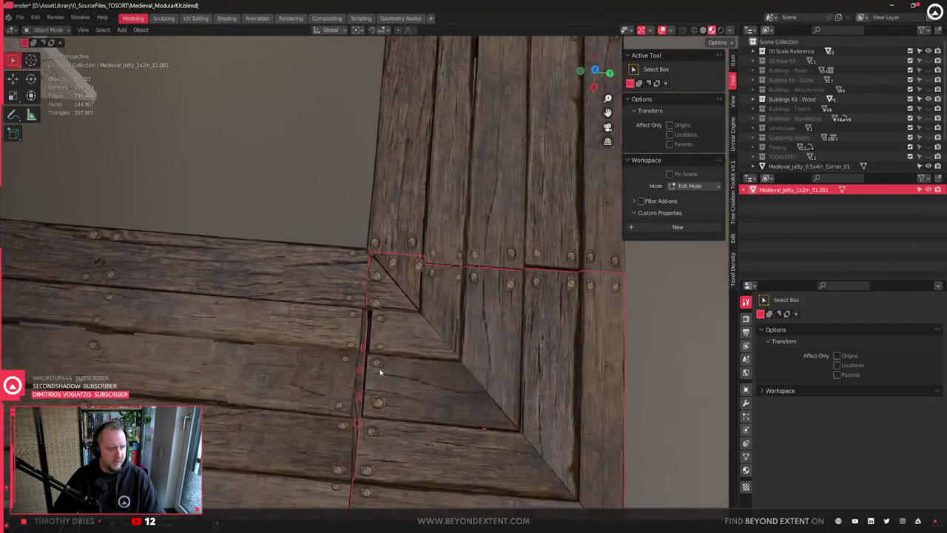
- Move the second plank's seam end face along Y until it meets the adjoining straight jetty piece
{"action": "scroll", "coordinate": [435, 308], "scroll_direction": "up", "scroll_amount": 4}
{"action": "middle_click_drag", "start_coordinate": [380, 373], "coordinate": [418, 349]}
{"action": "key", "text": "Tab"}
{"action": "left_click", "coordinate": [427, 322]}
{"action": "key", "text": "g"}
{"action": "key", "text": "y"}
{"action": "left_click", "coordinate": [397, 353]}
- Move the second plank's two seam nails along Y to follow its extended end
{"action": "left_click", "coordinate": [382, 291]}
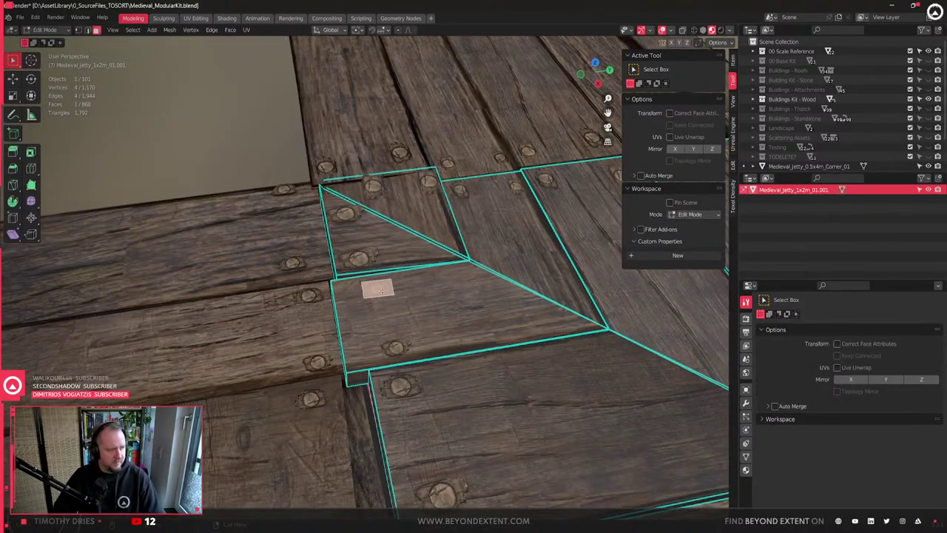
{"action": "left_click", "coordinate": [400, 350], "text": "shift"}
{"action": "key", "text": "g"}
{"action": "key", "text": "y"}
{"action": "left_click", "coordinate": [377, 353]}
- Move the third plank's two seam end faces and two seam nails together along Y to meet the adjoining straight plank
{"action": "middle_click_drag", "start_coordinate": [413, 357], "coordinate": [425, 318], "text": "shift"}
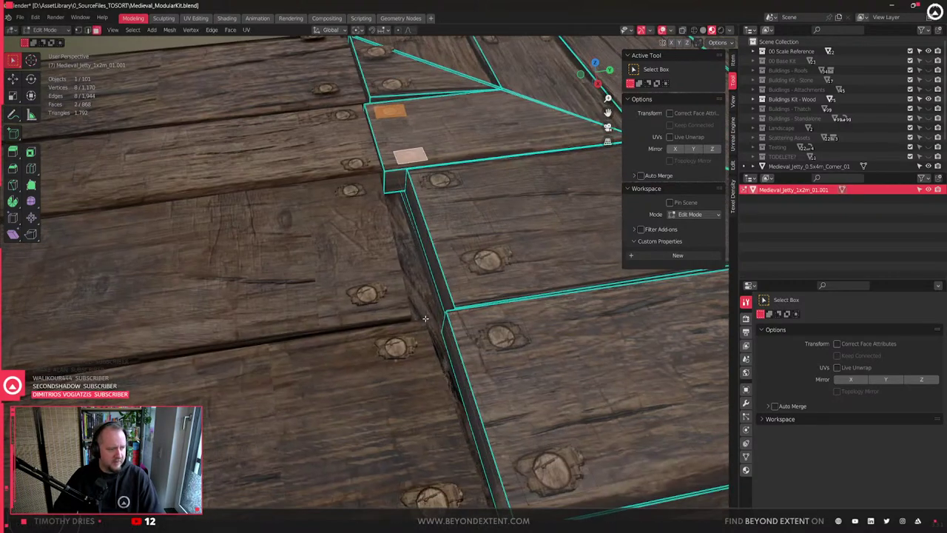
{"action": "left_click", "coordinate": [443, 279]}
{"action": "left_click", "coordinate": [489, 259], "text": "shift"}
{"action": "left_click", "coordinate": [442, 180], "text": "shift"}
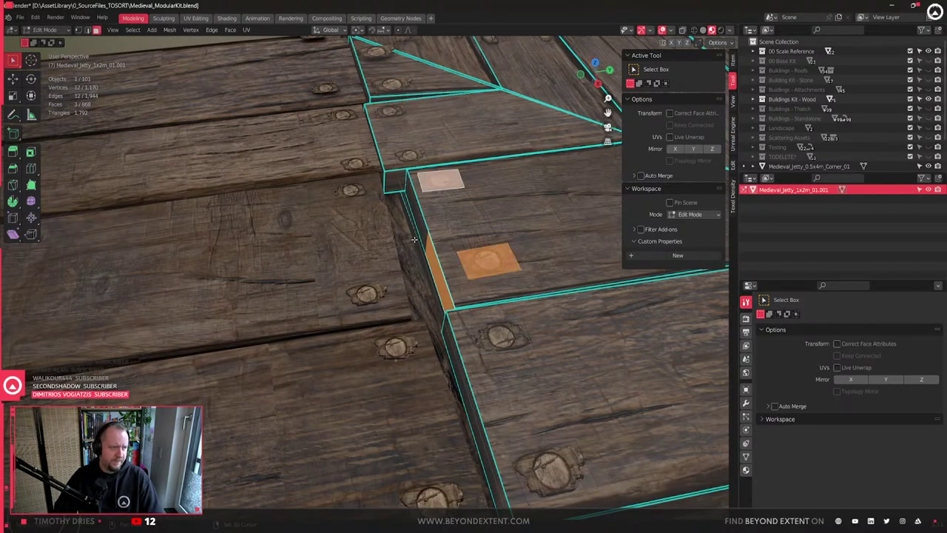
{"action": "left_click", "coordinate": [424, 231], "text": "shift"}
{"action": "key", "text": "ctrl+z"}
{"action": "left_click", "coordinate": [424, 231], "text": "shift"}
{"action": "key", "text": "g"}
{"action": "key", "text": "y"}
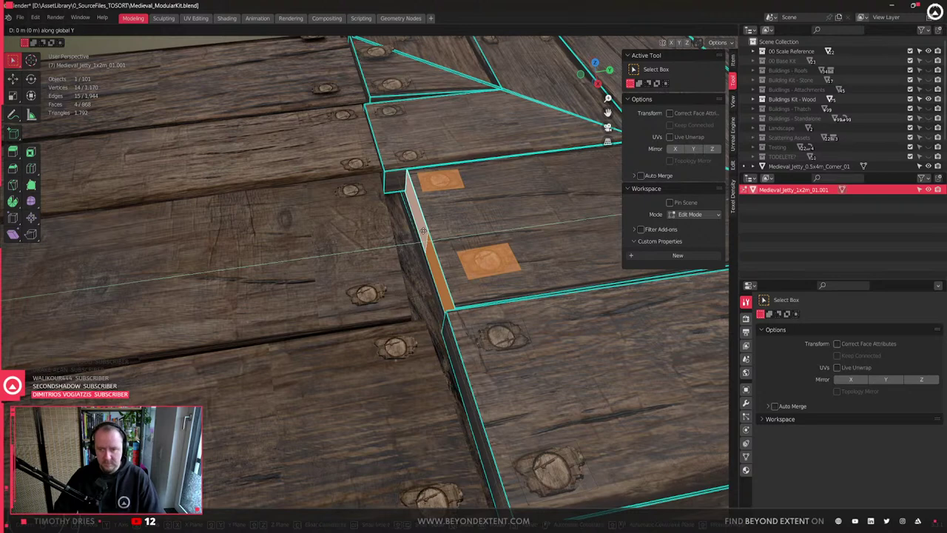
{"action": "key", "text": "Return"}
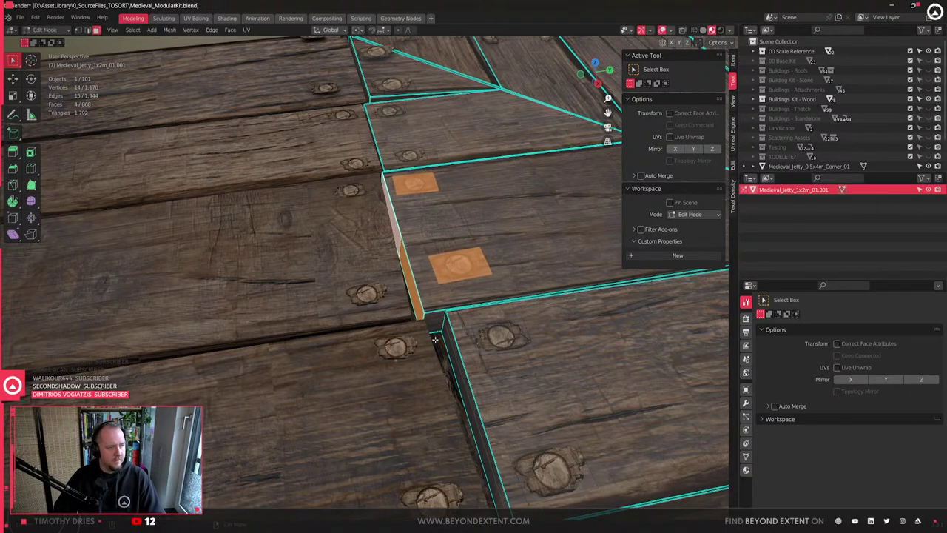
- Move the fourth plank's seam end face and inner nail slightly along Y toward the straight piece, and shift its outer nail away
{"action": "left_click", "coordinate": [464, 361]}
{"action": "left_click", "coordinate": [501, 336], "text": "shift"}
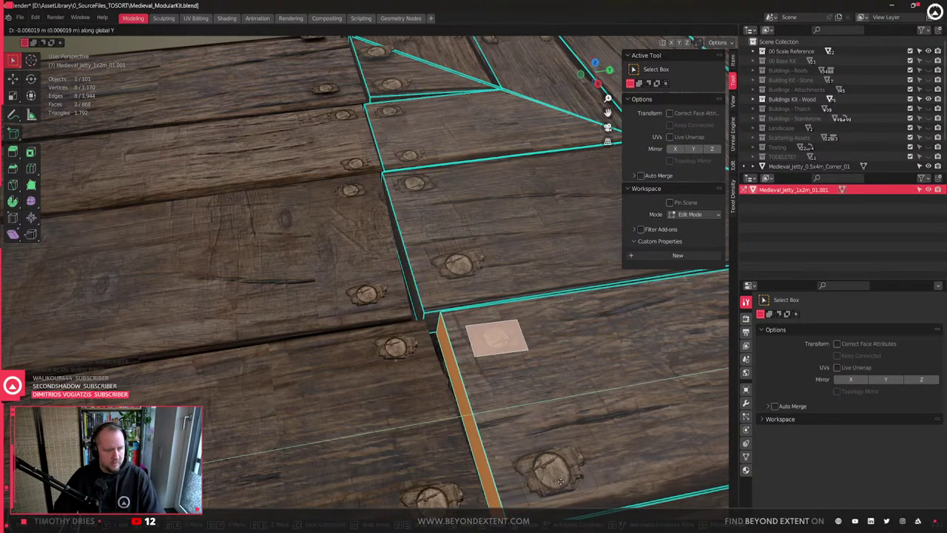
{"action": "left_click", "coordinate": [555, 480]}
{"action": "key", "text": "g"}
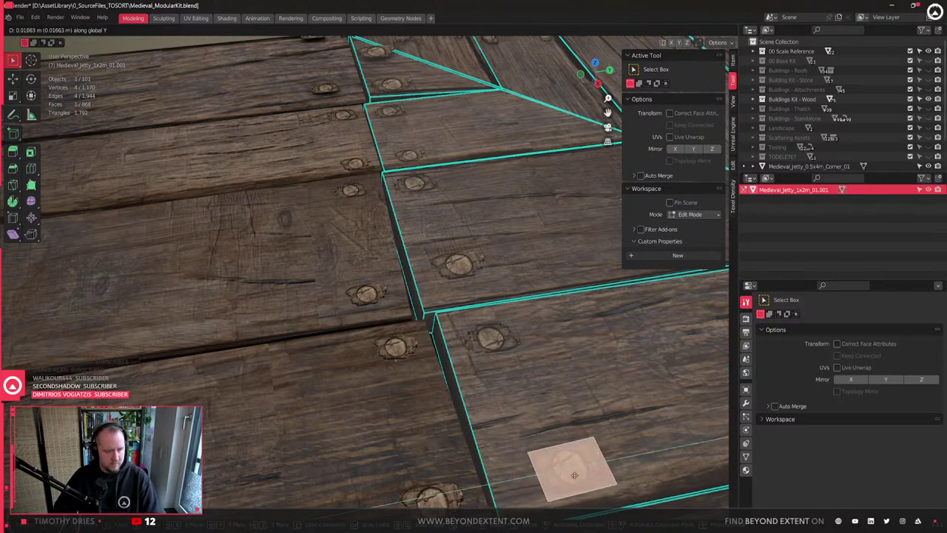
{"action": "left_click", "coordinate": [570, 476]}
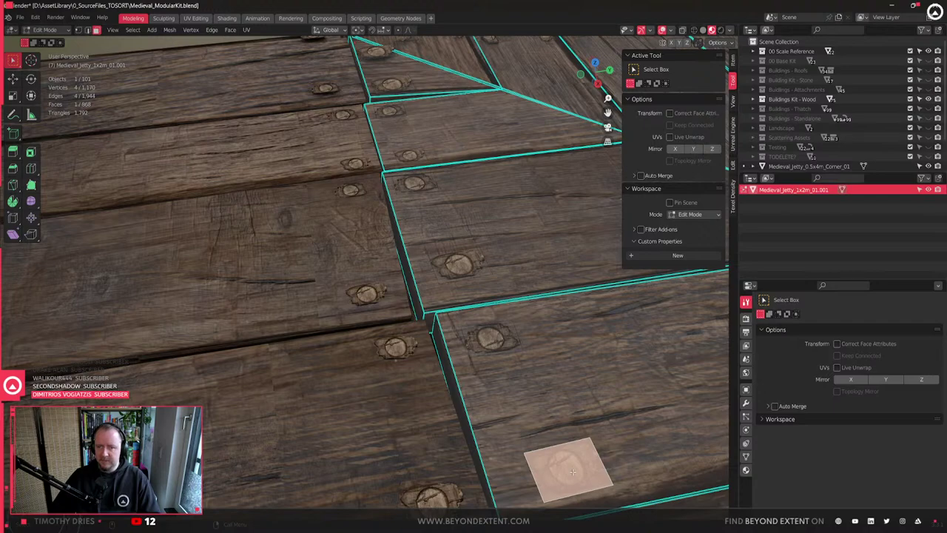
- Lower the inner seam nail on the smallest triangular plank by about 0.005 m along Z
{"action": "scroll", "coordinate": [573, 472], "scroll_direction": "down", "scroll_amount": 5}
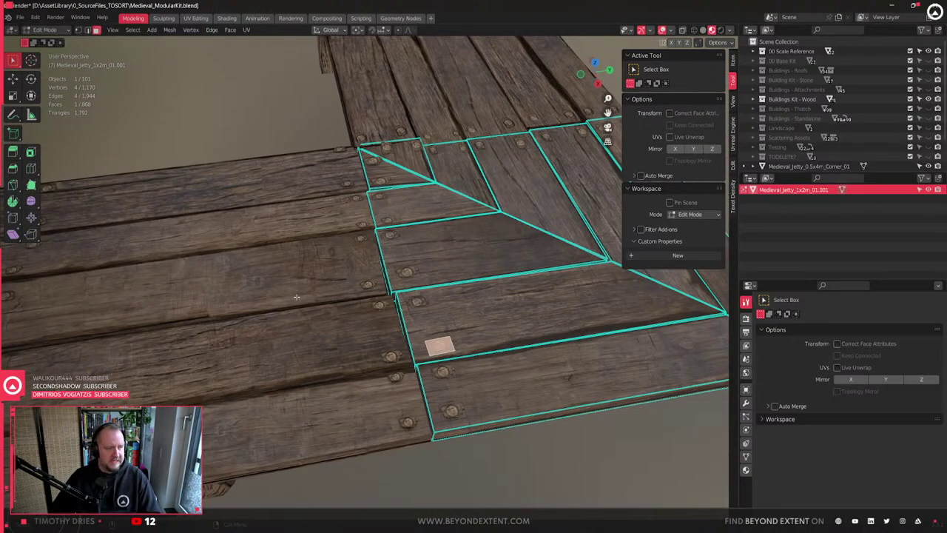
{"action": "scroll", "coordinate": [296, 297], "scroll_direction": "down", "scroll_amount": 3}
{"action": "middle_click_drag", "start_coordinate": [296, 297], "coordinate": [525, 241]}
{"action": "scroll", "coordinate": [355, 259], "scroll_direction": "up", "scroll_amount": 6}
{"action": "left_click", "coordinate": [404, 343]}
{"action": "key", "text": "g"}
{"action": "key", "text": "z"}
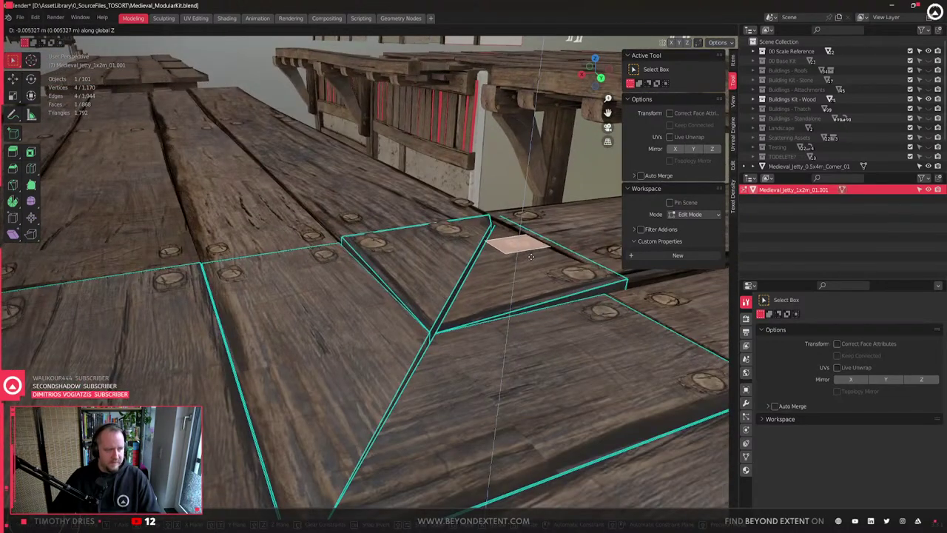
{"action": "left_click", "coordinate": [530, 256]}
{"action": "left_click", "coordinate": [575, 276]}
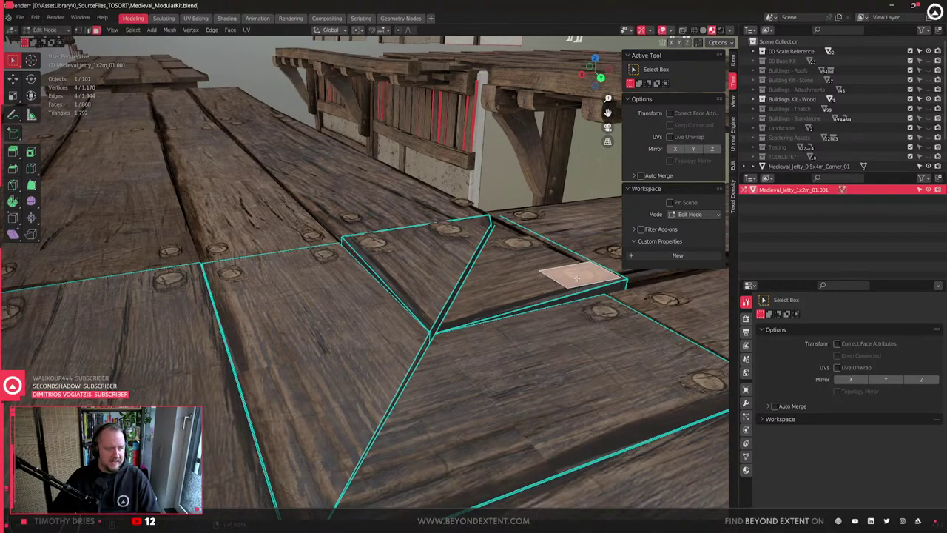
{"action": "left_click", "coordinate": [515, 275]}
- Duplicate the second plank's inner seam nail and place two copies at the corners of that plank's mitre end
{"action": "scroll", "coordinate": [515, 275], "scroll_direction": "down", "scroll_amount": 3}
{"action": "middle_click_drag", "start_coordinate": [504, 276], "coordinate": [407, 309]}
{"action": "left_click", "coordinate": [398, 310]}
{"action": "scroll", "coordinate": [415, 318], "scroll_direction": "up", "scroll_amount": 3}
{"action": "key", "text": "shift+d"}
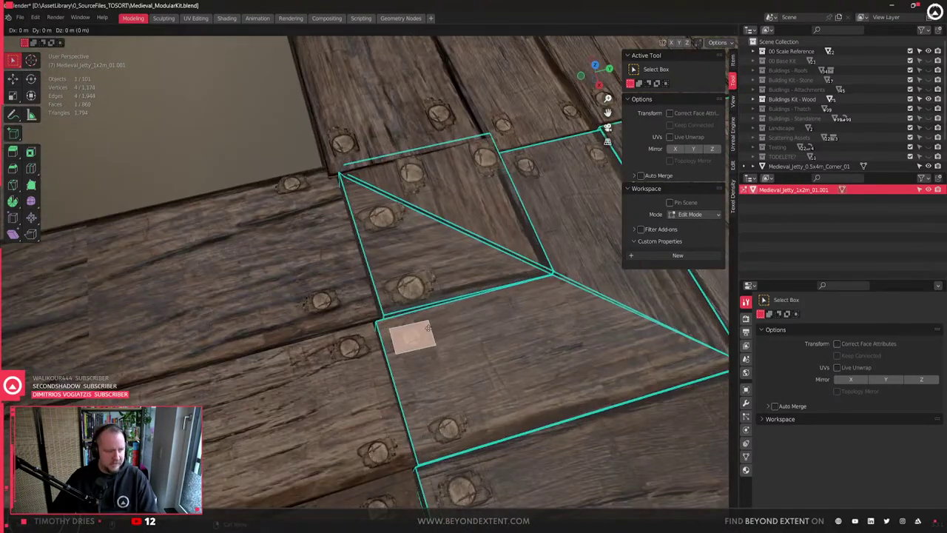
{"action": "left_click", "coordinate": [568, 294]}
{"action": "middle_click_drag", "start_coordinate": [568, 295], "coordinate": [436, 316]}
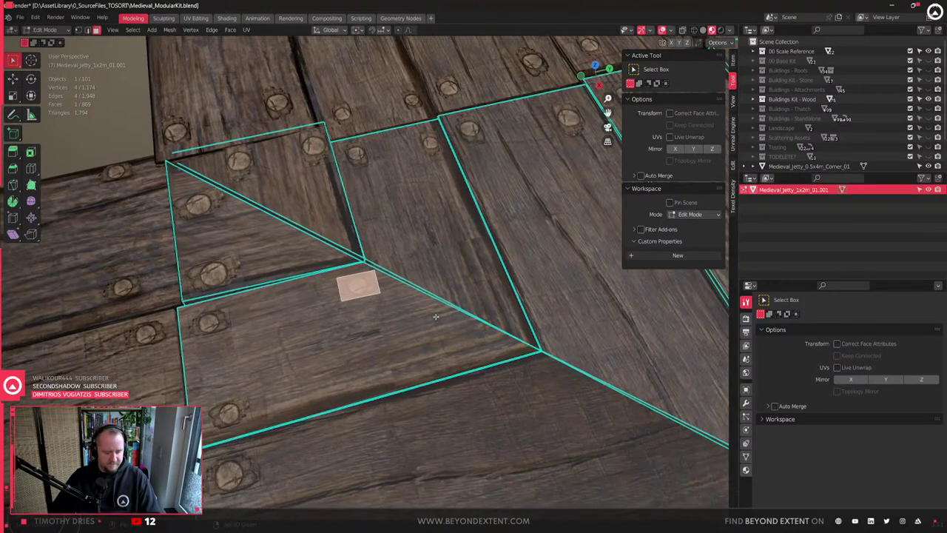
{"action": "key", "text": "shift+d"}
{"action": "key", "text": "shift+z"}
{"action": "left_click", "coordinate": [568, 378]}
- Duplicate the nail horizontally onto the third plank, placing copies at both corners of its mitre end
{"action": "middle_click_drag", "start_coordinate": [619, 411], "coordinate": [497, 342], "text": "shift"}
{"action": "key", "text": "shift+d"}
{"action": "key", "text": "shift+z"}
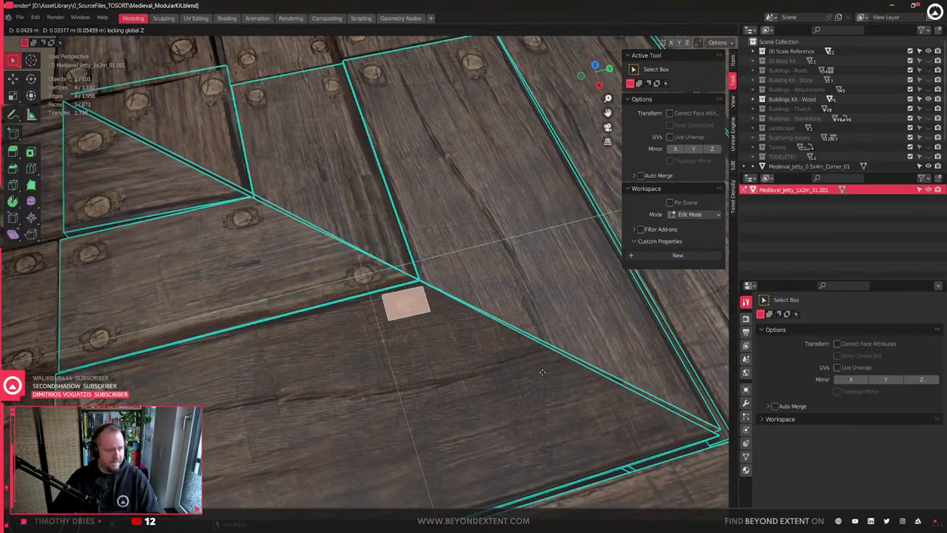
{"action": "left_click", "coordinate": [207, 442]}
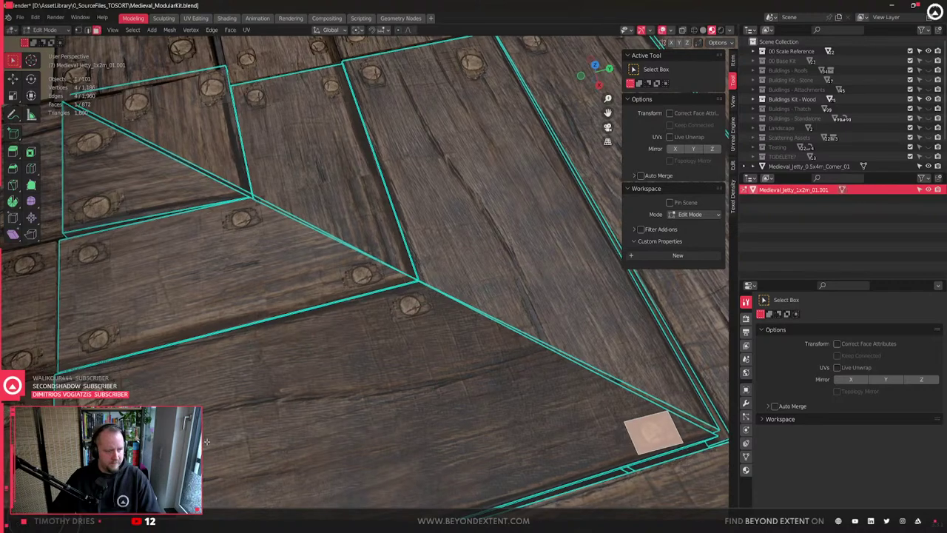
- Duplicate the nail horizontally onto the fourth plank, placing one copy at each corner of its mitre end
{"action": "middle_click_drag", "start_coordinate": [207, 442], "coordinate": [310, 444]}
{"action": "scroll", "coordinate": [401, 376], "scroll_direction": "down", "scroll_amount": 6}
{"action": "scroll", "coordinate": [403, 330], "scroll_direction": "up", "scroll_amount": 4}
{"action": "middle_click_drag", "start_coordinate": [428, 360], "coordinate": [281, 255], "text": "shift"}
{"action": "key", "text": "shift+d"}
{"action": "key", "text": "shift+z"}
{"action": "left_click", "coordinate": [436, 354]}
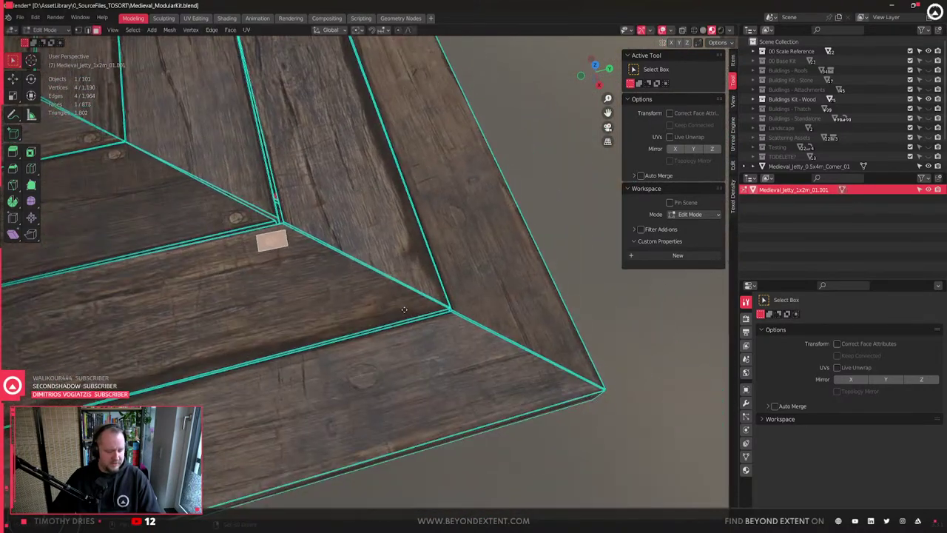
{"action": "key", "text": "shift+d"}
{"action": "key", "text": "shift+z"}
{"action": "left_click", "coordinate": [529, 379]}
- Duplicate the nail horizontally onto the outermost plank, placing one copy at each corner of its mitre end
{"action": "key", "text": "shift+d"}
{"action": "key", "text": "shift+z"}
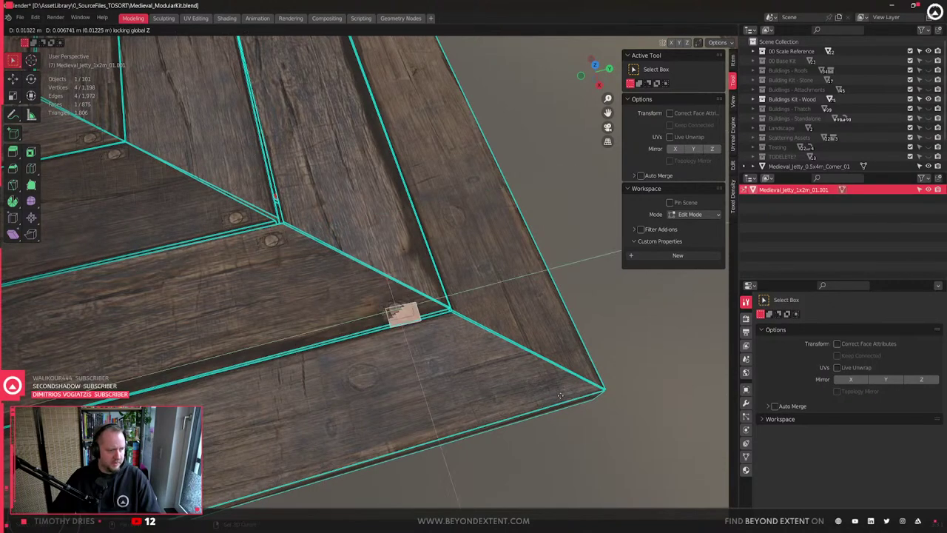
{"action": "left_click", "coordinate": [581, 397]}
{"action": "key", "text": "shift+d"}
{"action": "key", "text": "shift+z"}
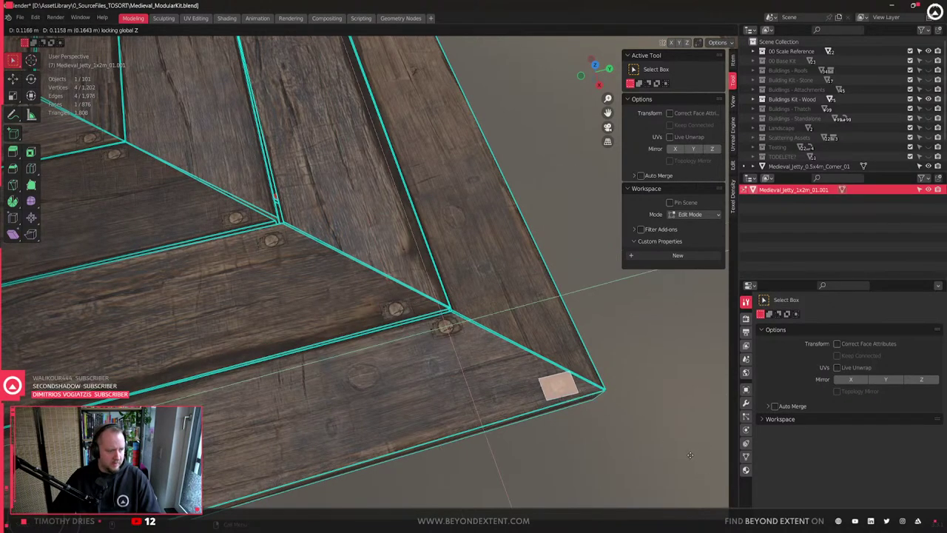
{"action": "left_click", "coordinate": [689, 455]}
- Duplicate the third plank's selected seam nail on the opposite, un-nailed half and place the copy at the outer corner of its mitre end
{"action": "scroll", "coordinate": [370, 328], "scroll_direction": "down", "scroll_amount": 8}
{"action": "key", "text": "Tab"}
{"action": "middle_click_drag", "start_coordinate": [370, 328], "coordinate": [307, 308]}
{"action": "middle_click_drag", "start_coordinate": [345, 261], "coordinate": [394, 319], "text": "shift"}
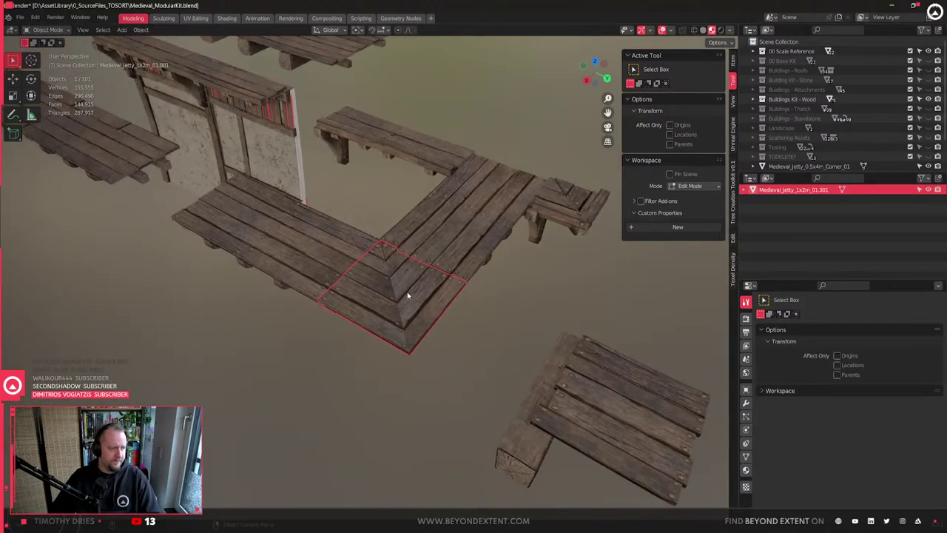
{"action": "scroll", "coordinate": [407, 296], "scroll_direction": "up", "scroll_amount": 6}
{"action": "key", "text": "Tab"}
{"action": "scroll", "coordinate": [538, 347], "scroll_direction": "up", "scroll_amount": 2}
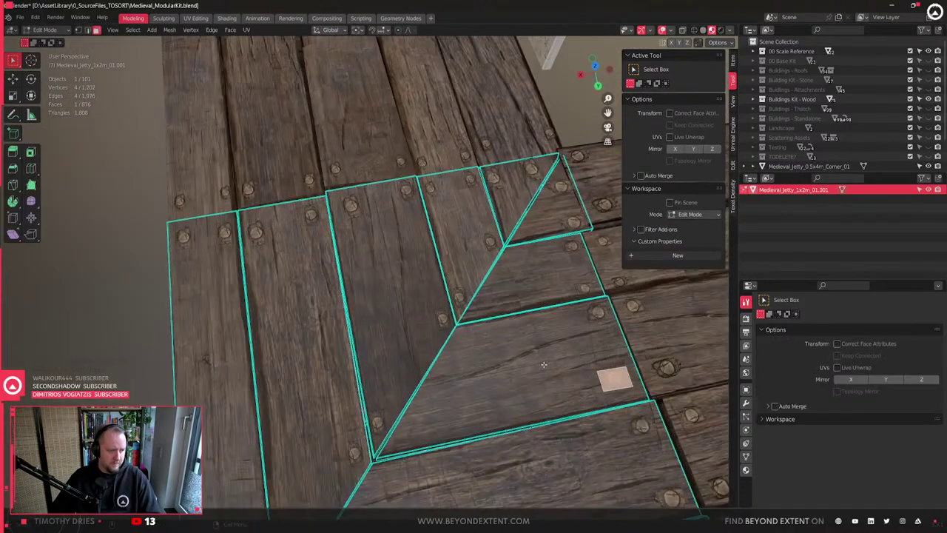
{"action": "key", "text": "shift+d"}
{"action": "left_click", "coordinate": [338, 423]}
{"action": "middle_click_drag", "start_coordinate": [319, 439], "coordinate": [453, 305], "text": "shift"}
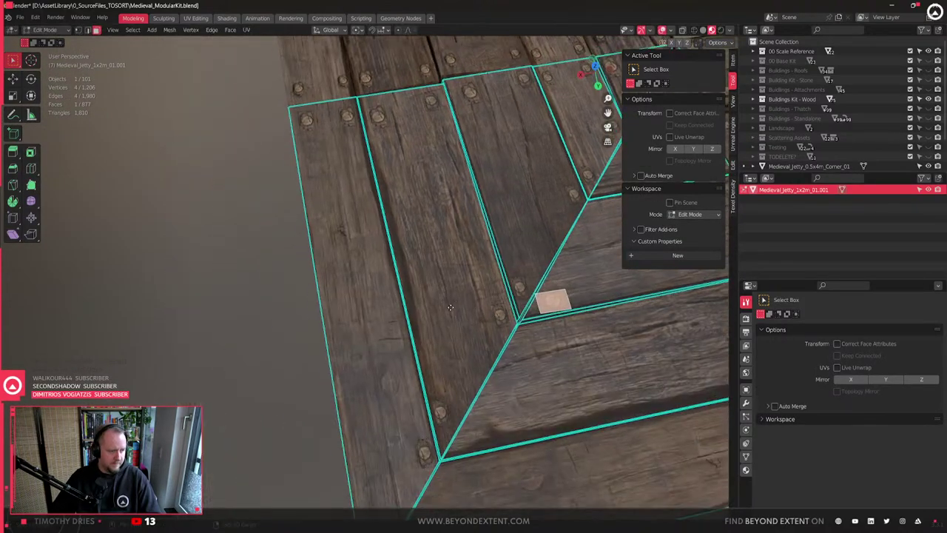
- Duplicate the nail-head face horizontally twice, placing copies at both mitre-joint corners of the second plank from the outer edge
{"action": "key", "text": "shift+d"}
{"action": "key", "text": "shift+z"}
{"action": "left_click", "coordinate": [379, 442]}
{"action": "key", "text": "shift+d"}
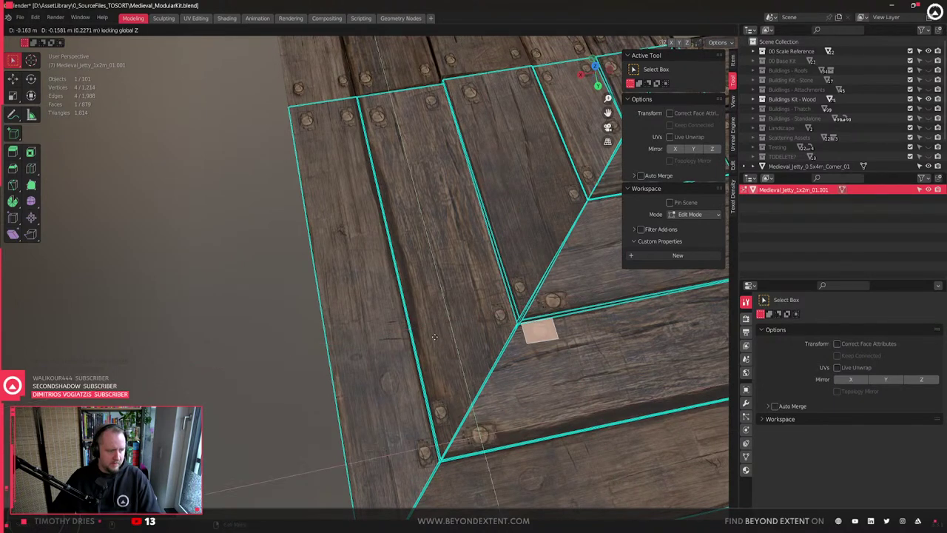
{"action": "left_click", "coordinate": [434, 339]}
- Duplicate the nail-head face horizontally twice more, placing copies at both mitre-joint corners of the outermost plank
{"action": "middle_click_drag", "start_coordinate": [434, 339], "coordinate": [398, 417]}
{"action": "key", "text": "shift+d"}
{"action": "key", "text": "z"}
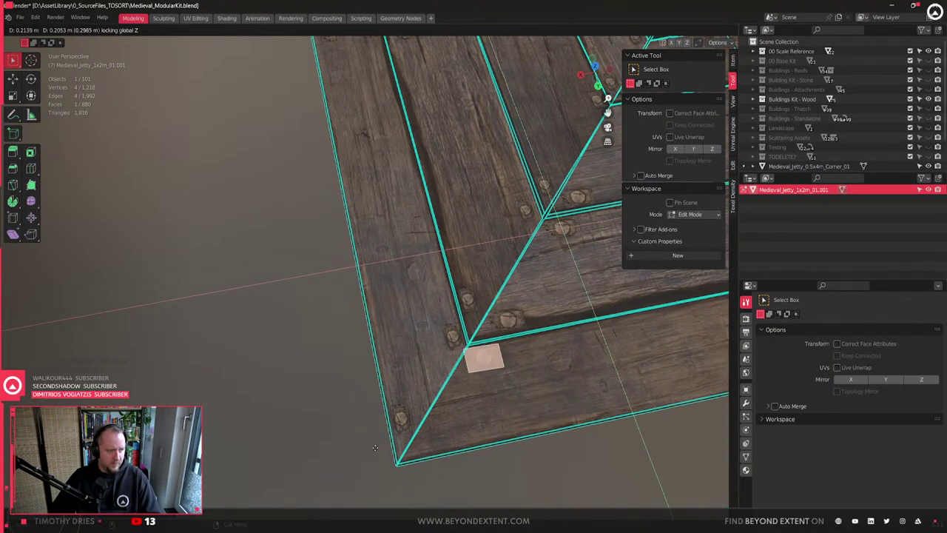
{"action": "left_click", "coordinate": [379, 446]}
{"action": "key", "text": "shift+d"}
{"action": "key", "text": "z"}
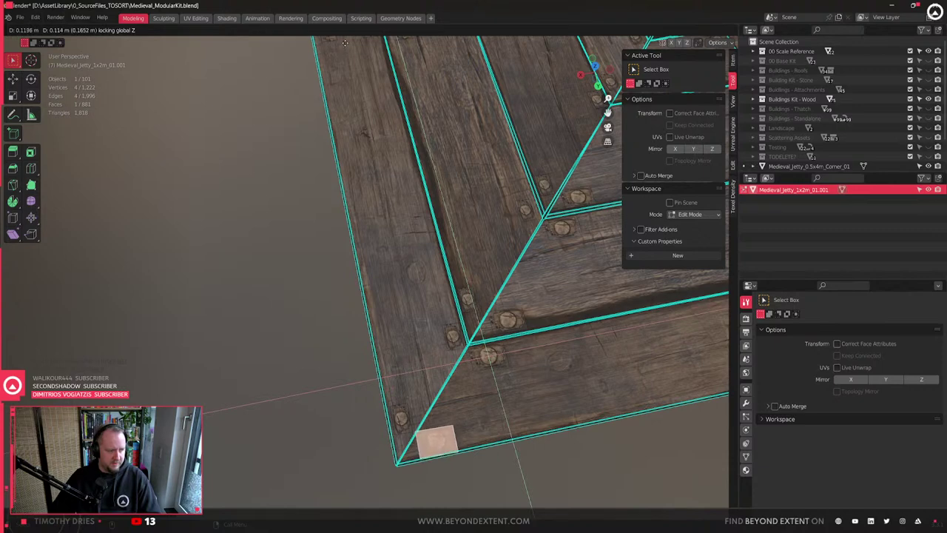
{"action": "left_click", "coordinate": [345, 43]}
- Add horizontal copies of the nail-head face at the third plank's inner mitre corner and the next plank's outer mitre corner
{"action": "middle_click_drag", "start_coordinate": [564, 232], "coordinate": [503, 252]}
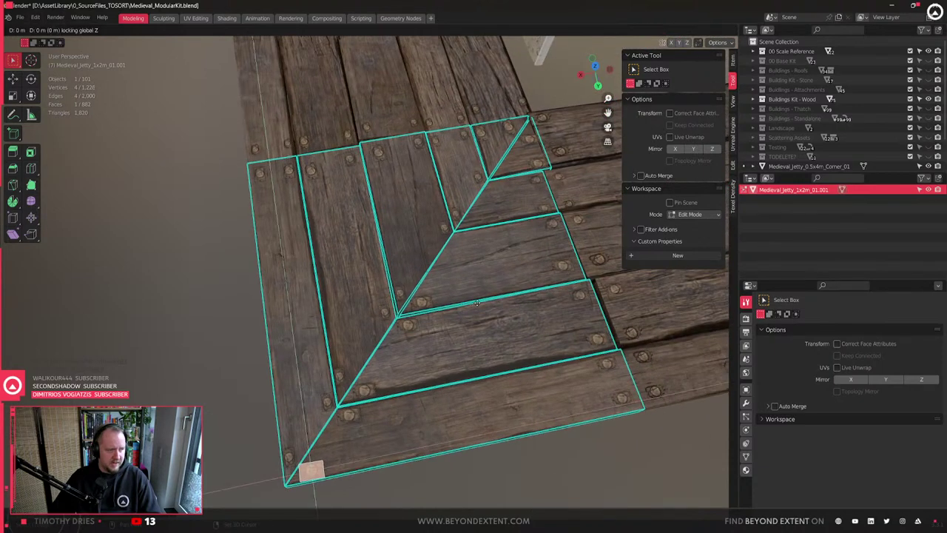
{"action": "key", "text": "shift+d"}
{"action": "key", "text": "z"}
{"action": "left_click", "coordinate": [626, 73]}
{"action": "middle_click_drag", "start_coordinate": [486, 212], "coordinate": [431, 313], "text": "shift"}
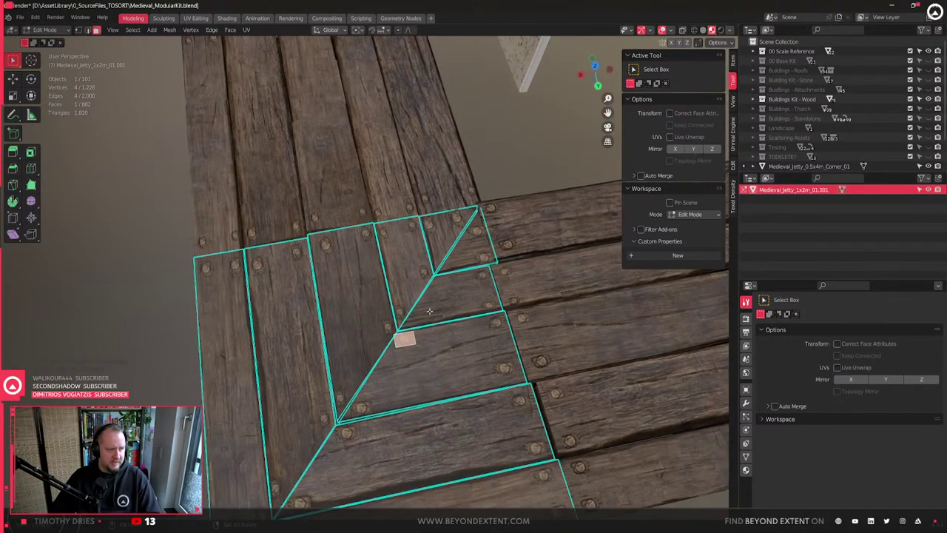
{"action": "scroll", "coordinate": [415, 334], "scroll_direction": "up", "scroll_amount": 5}
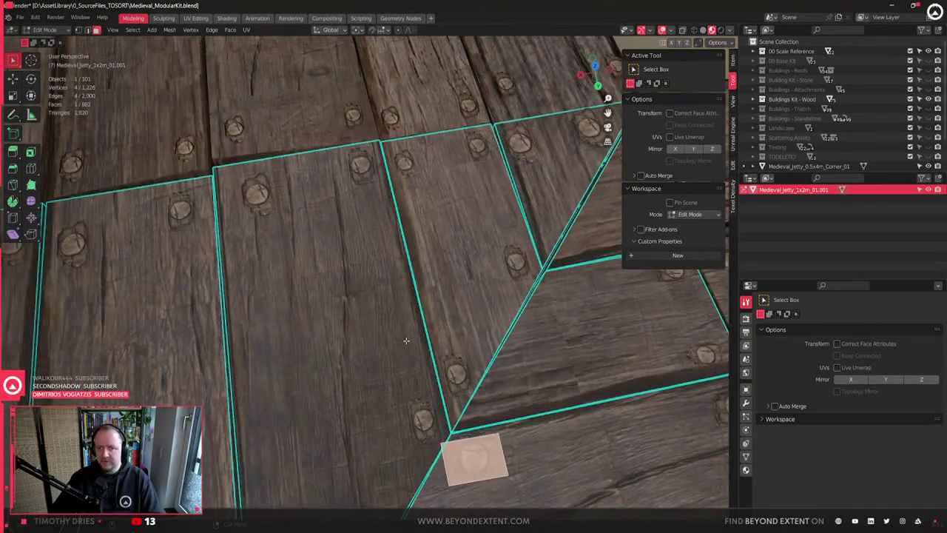
{"action": "key", "text": "shift+d"}
{"action": "key", "text": "shift+z"}
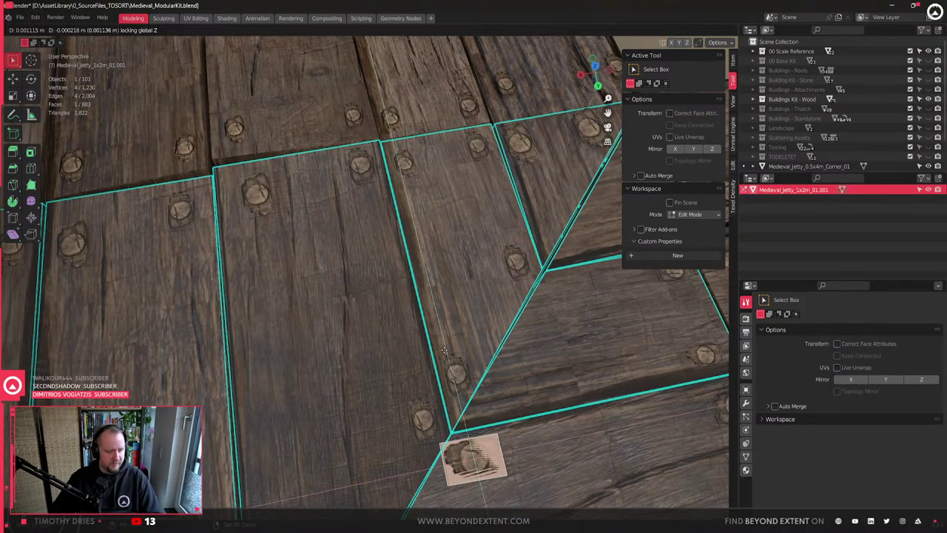
{"action": "left_click", "coordinate": [488, 283]}
- Place the last two nail-head copies along the mitre joint on the two innermost planks and leave Edit Mode
{"action": "middle_click_drag", "start_coordinate": [517, 315], "coordinate": [482, 327], "text": "shift"}
{"action": "key", "text": "shift+d"}
{"action": "key", "text": "shift+z"}
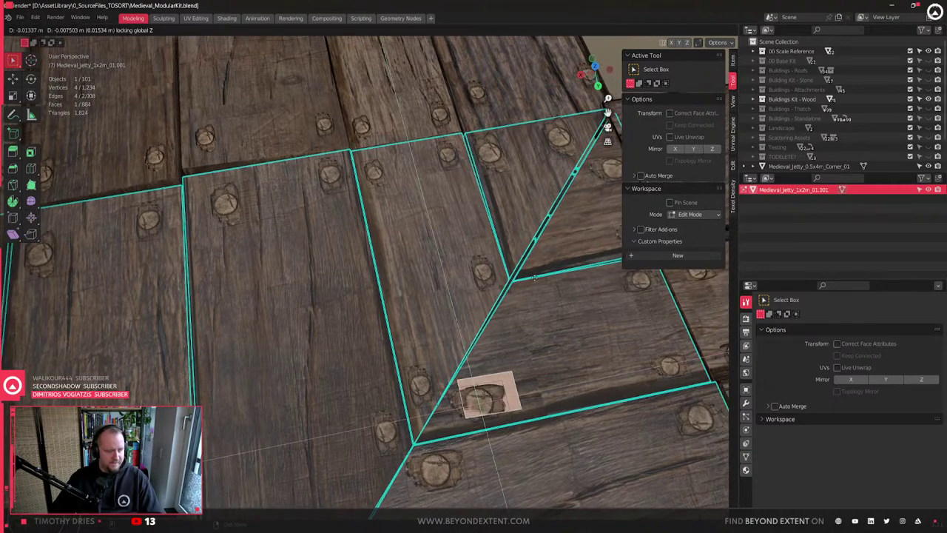
{"action": "left_click", "coordinate": [547, 217]}
{"action": "middle_click_drag", "start_coordinate": [547, 248], "coordinate": [489, 298], "text": "shift"}
{"action": "key", "text": "shift+d"}
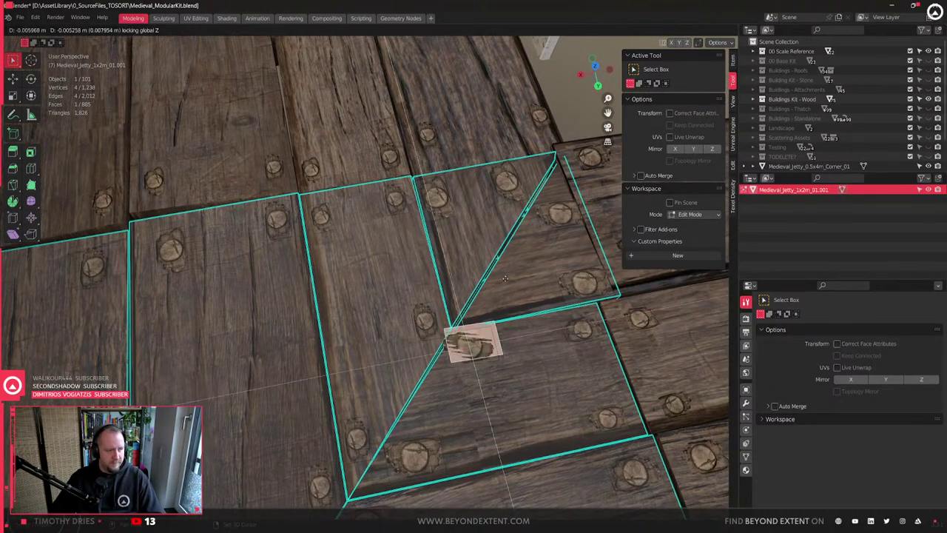
{"action": "left_click", "coordinate": [512, 252]}
{"action": "scroll", "coordinate": [515, 256], "scroll_direction": "down", "scroll_amount": 3}
{"action": "key", "text": "Tab"}
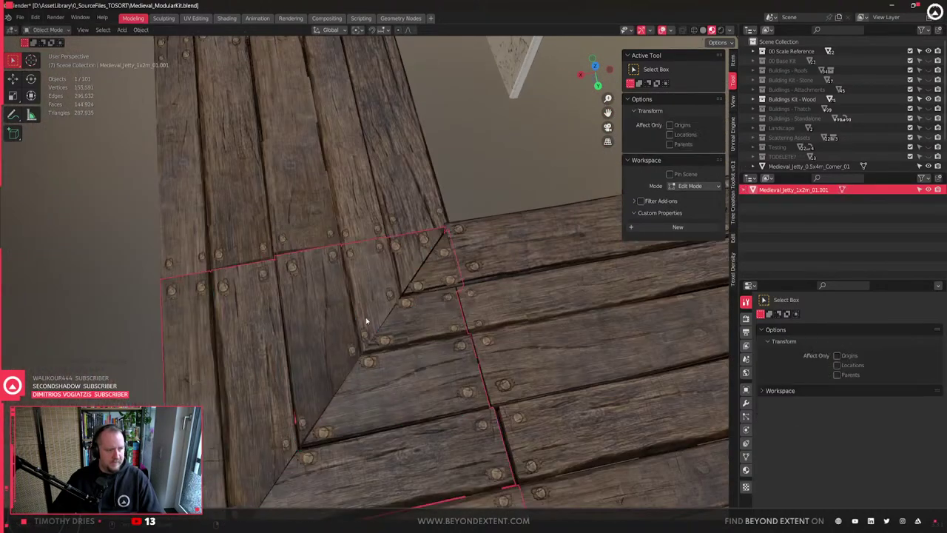
- Delete one of the two overlapping diagonal beams on the underside of the corner piece
{"action": "scroll", "coordinate": [452, 270], "scroll_direction": "down", "scroll_amount": 5}
{"action": "middle_click_drag", "start_coordinate": [452, 270], "coordinate": [399, 193]}
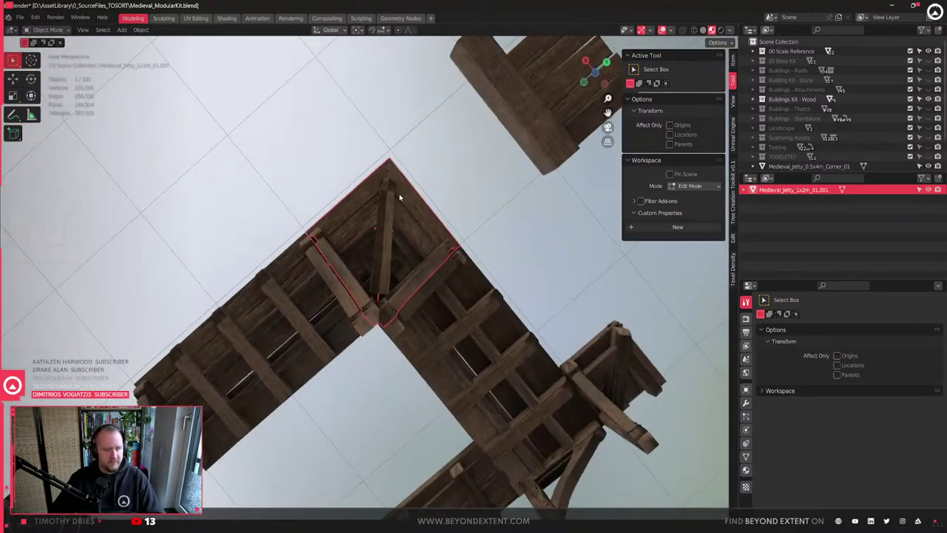
{"action": "scroll", "coordinate": [390, 222], "scroll_direction": "up", "scroll_amount": 5}
{"action": "middle_click_drag", "start_coordinate": [390, 237], "coordinate": [421, 291], "text": "shift"}
{"action": "key", "text": "Tab"}
{"action": "key", "text": "l"}
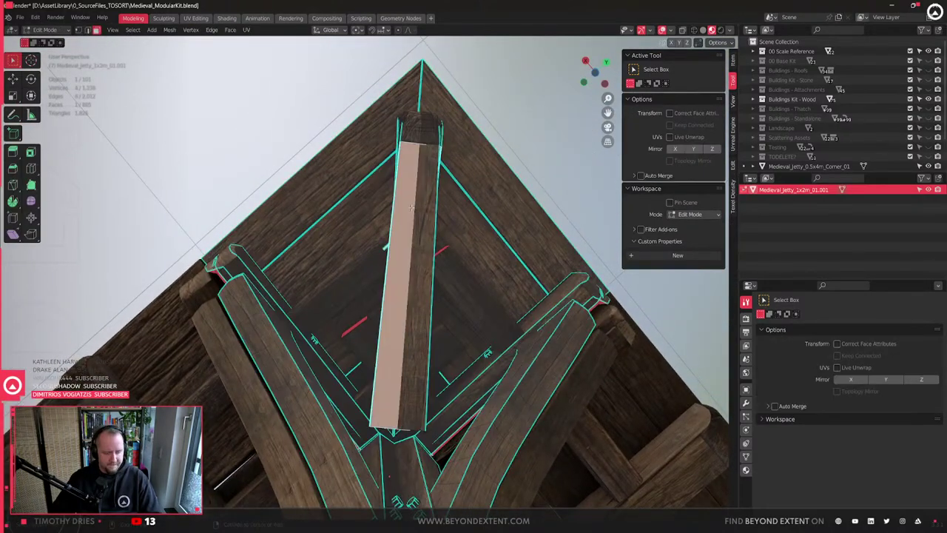
{"action": "key", "text": "x"}
{"action": "left_click", "coordinate": [412, 207]}
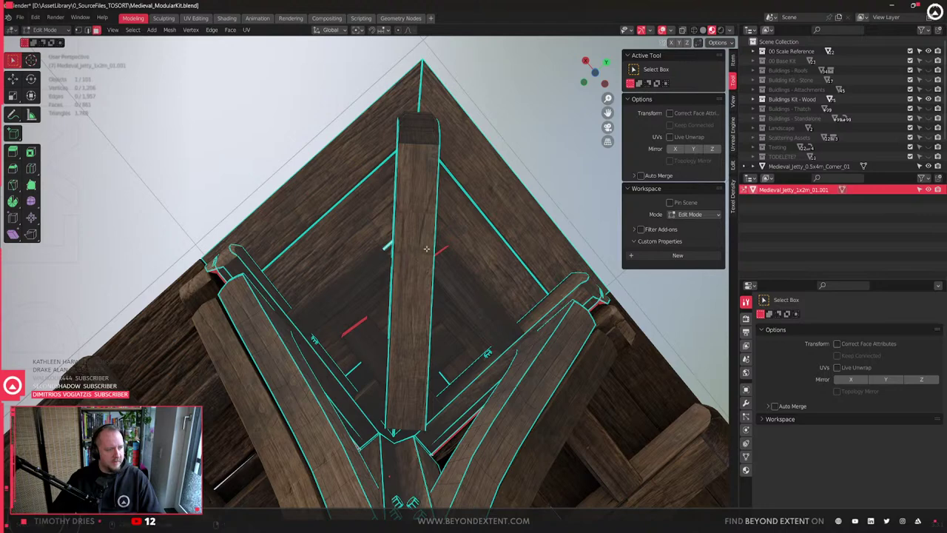
- Move the remaining diagonal beam slightly toward the inner corner, keeping its height locked
{"action": "middle_click_drag", "start_coordinate": [427, 249], "coordinate": [426, 251]}
{"action": "left_click", "coordinate": [425, 250]}
{"action": "key", "text": "ctrl+l"}
{"action": "key", "text": "g"}
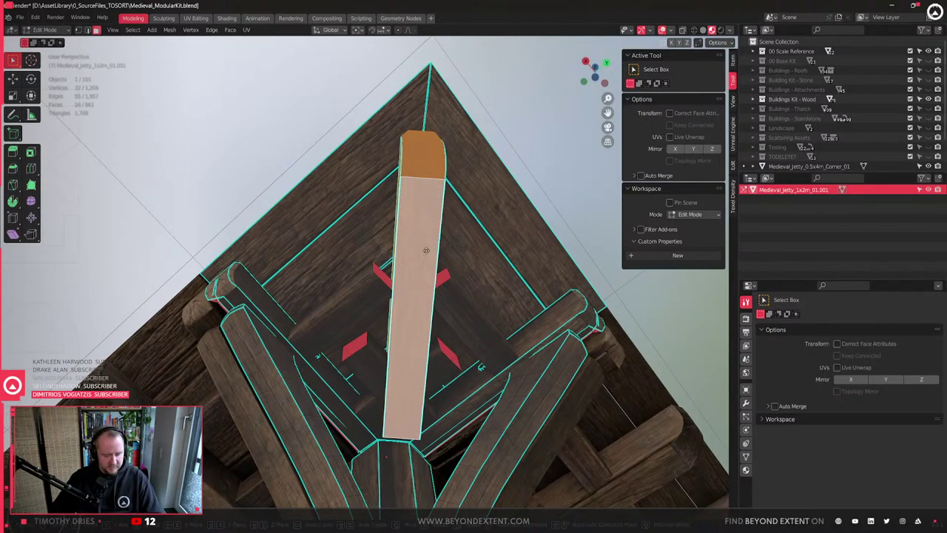
{"action": "key", "text": "g"}
{"action": "key", "text": "shift+z"}
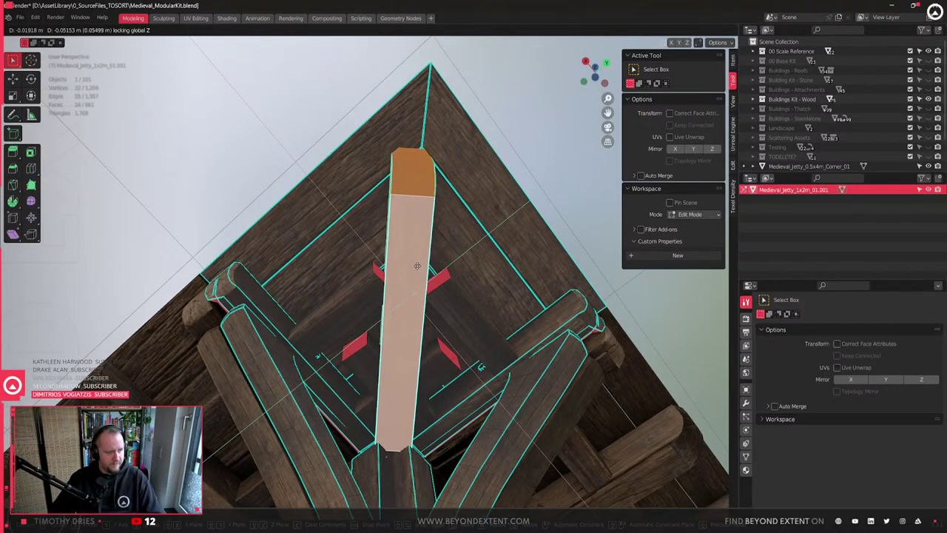
{"action": "left_click", "coordinate": [417, 271]}
- Mark the edges around the diagonal beam's outer end cap as seams
{"action": "left_click", "coordinate": [409, 182]}
{"action": "key", "text": "ctrl+l"}
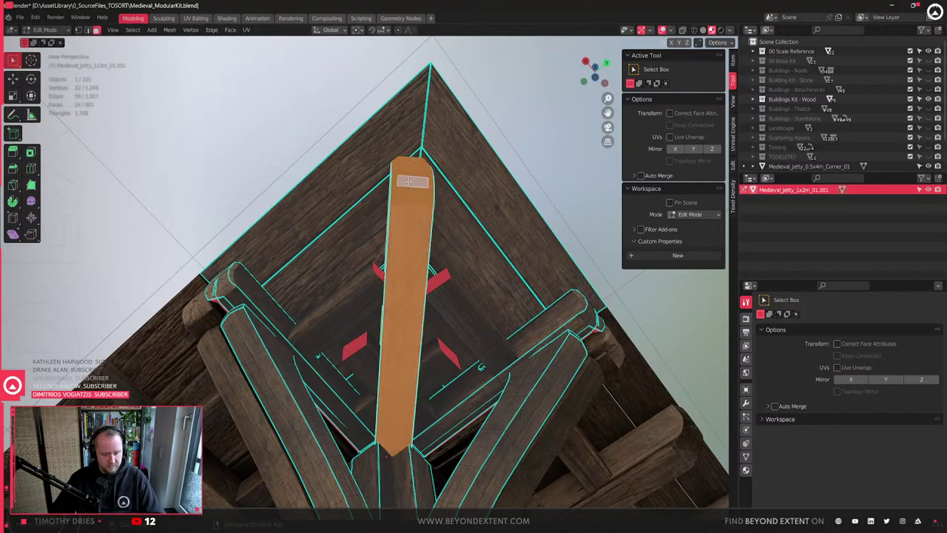
{"action": "scroll", "coordinate": [409, 181], "scroll_direction": "up", "scroll_amount": 3}
{"action": "key", "text": "2"}
{"action": "middle_click_drag", "start_coordinate": [408, 182], "coordinate": [434, 333]}
{"action": "left_click", "coordinate": [489, 265]}
{"action": "right_click", "coordinate": [434, 333]}
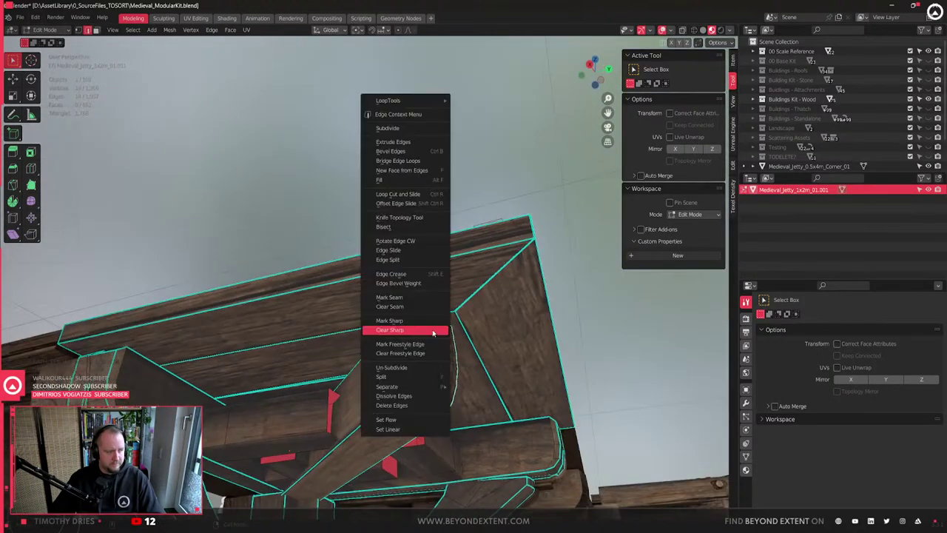
{"action": "left_click", "coordinate": [426, 297]}
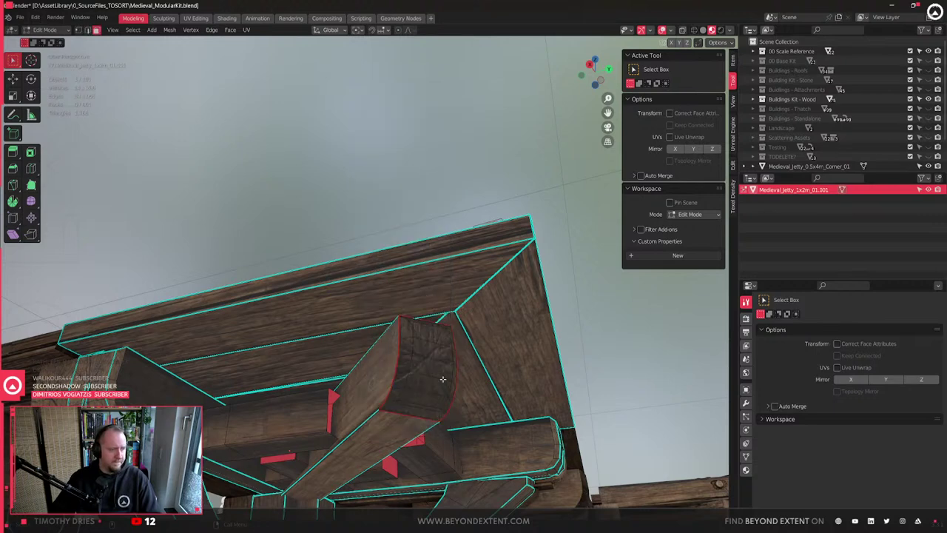
- Extend the diagonal beam by moving its end-cap faces horizontally about 0.2 m toward the platform's outer corner
{"action": "left_click", "coordinate": [442, 379]}
{"action": "scroll", "coordinate": [442, 378], "scroll_direction": "up", "scroll_amount": 5}
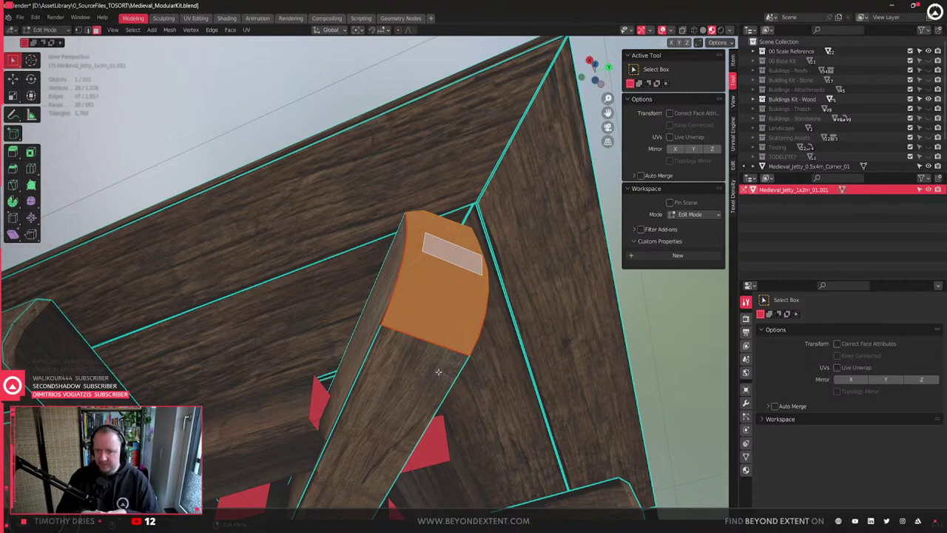
{"action": "scroll", "coordinate": [438, 372], "scroll_direction": "down", "scroll_amount": 3}
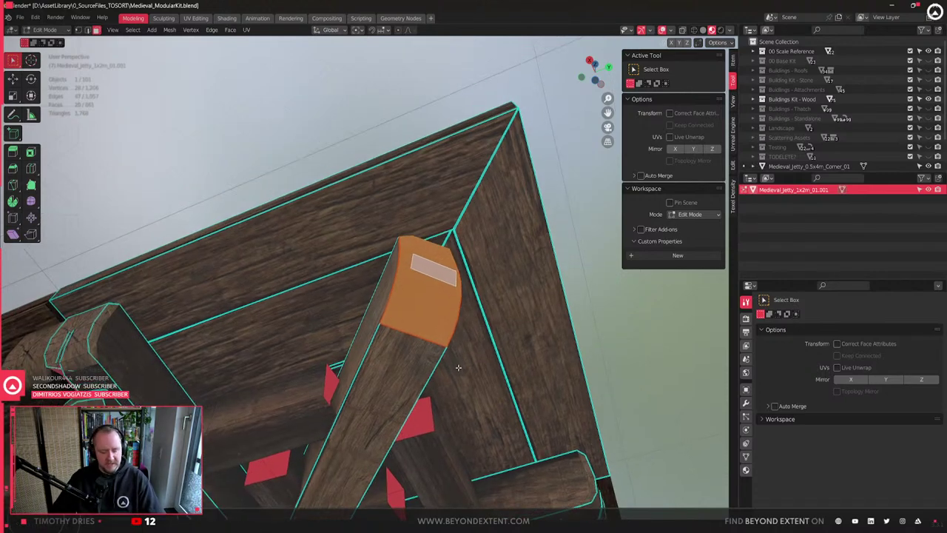
{"action": "key", "text": "g"}
{"action": "key", "text": "shift+z"}
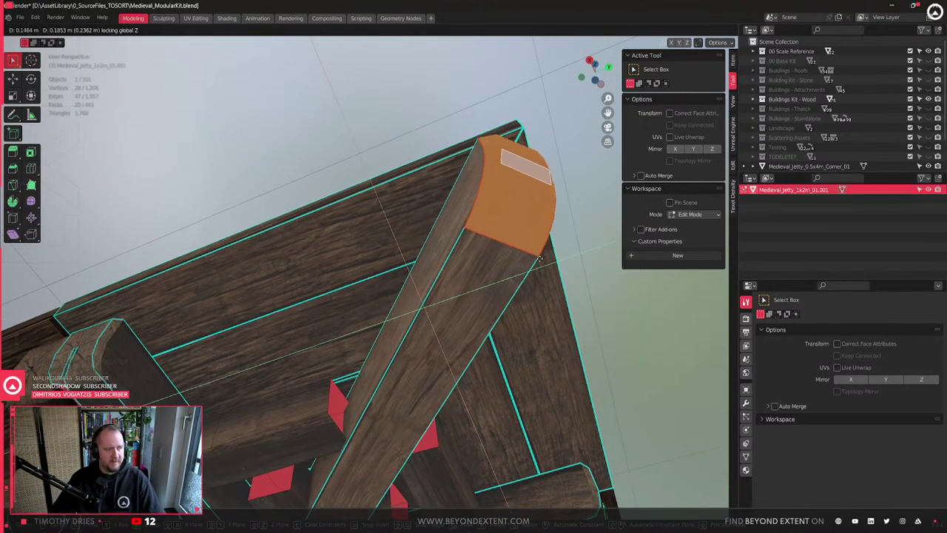
{"action": "left_click", "coordinate": [535, 269]}
- Move the open ends of the outer two cross beams into the diagonal beam, one along Y and the other along X
{"action": "middle_click_drag", "start_coordinate": [301, 430], "coordinate": [339, 353], "text": "shift"}
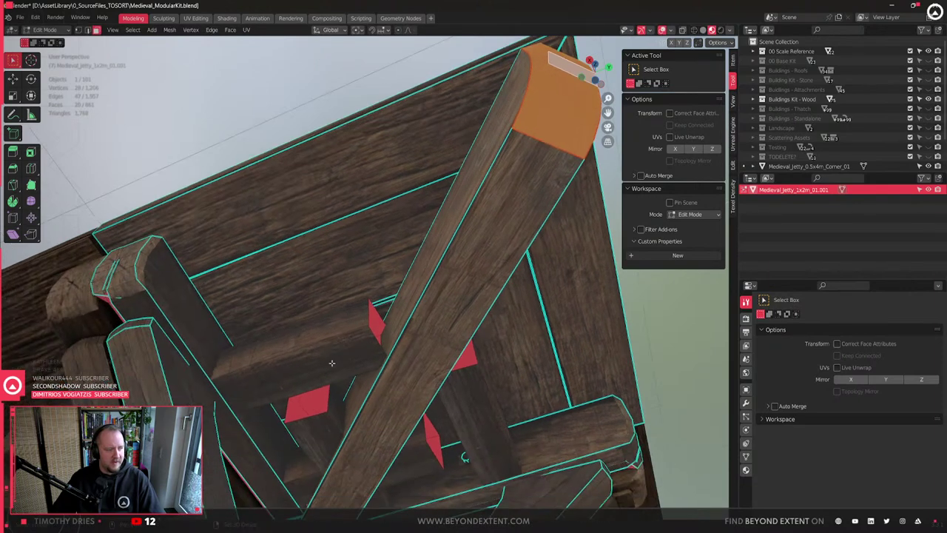
{"action": "key", "text": "2"}
{"action": "left_click", "coordinate": [375, 338]}
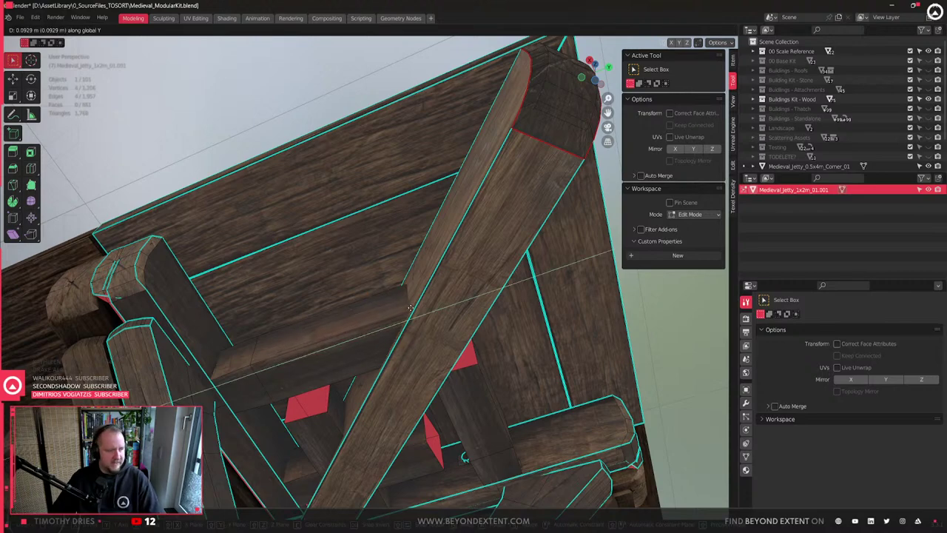
{"action": "middle_click_drag", "start_coordinate": [412, 307], "coordinate": [456, 336]}
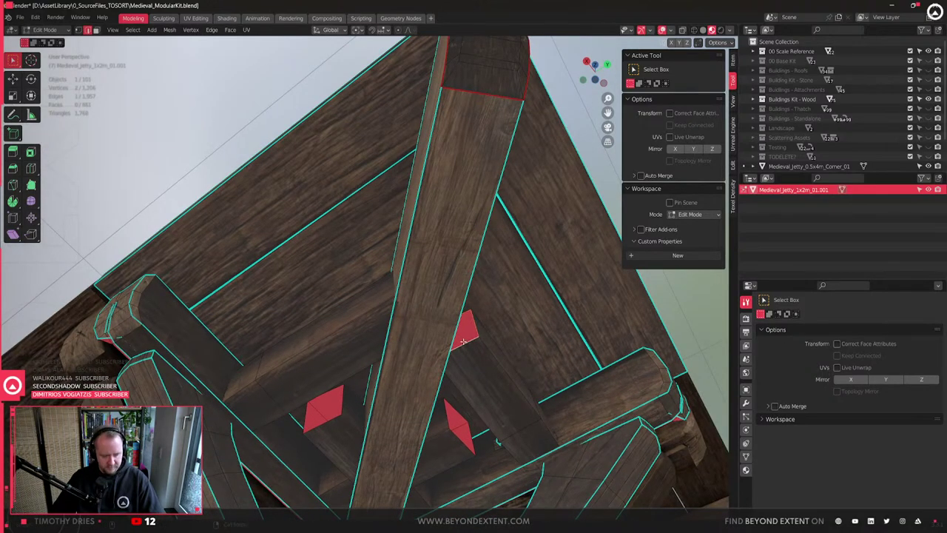
{"action": "key", "text": "g"}
{"action": "key", "text": "x"}
{"action": "left_click", "coordinate": [451, 318]}
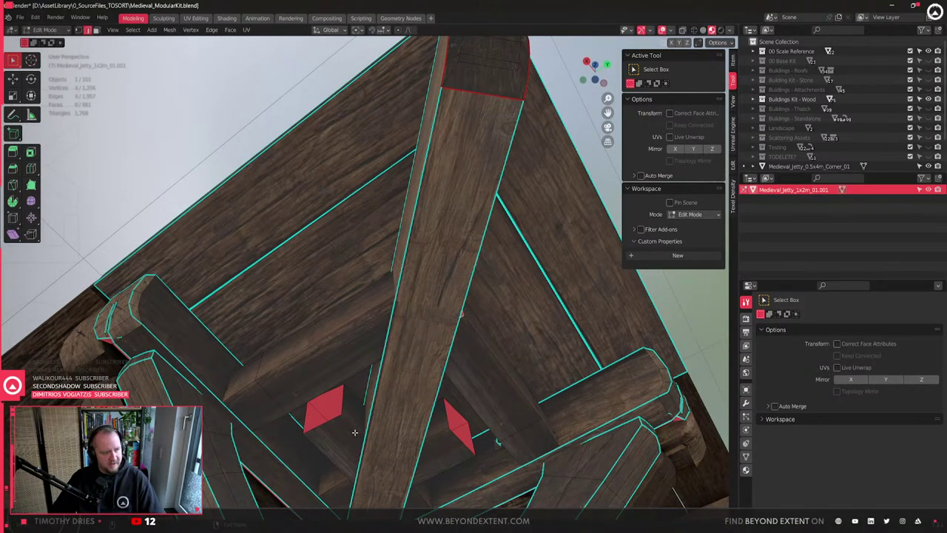
- Move the next cross beam's open end along X into the diagonal beam and dissolve the extra edges
{"action": "middle_click_drag", "start_coordinate": [451, 318], "coordinate": [418, 338]}
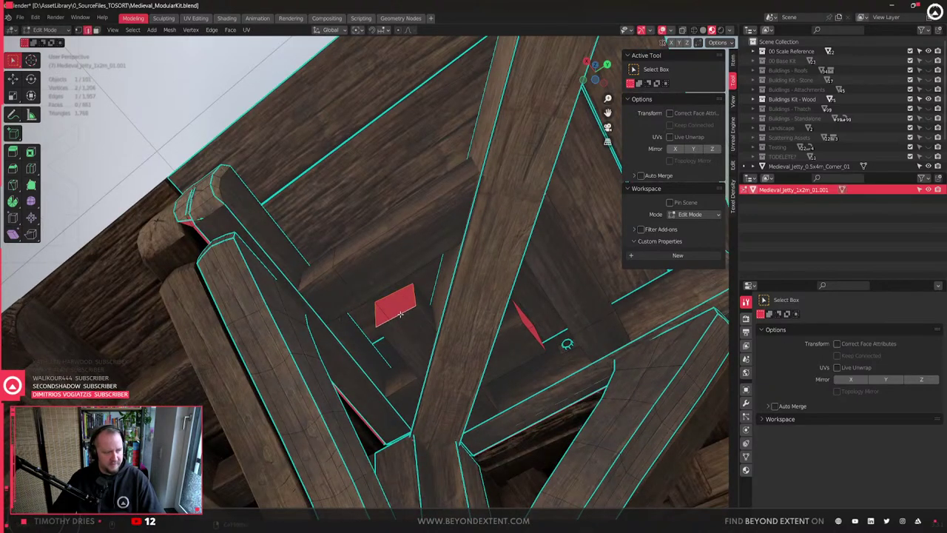
{"action": "key", "text": "g"}
{"action": "key", "text": "x"}
{"action": "left_click", "coordinate": [465, 363]}
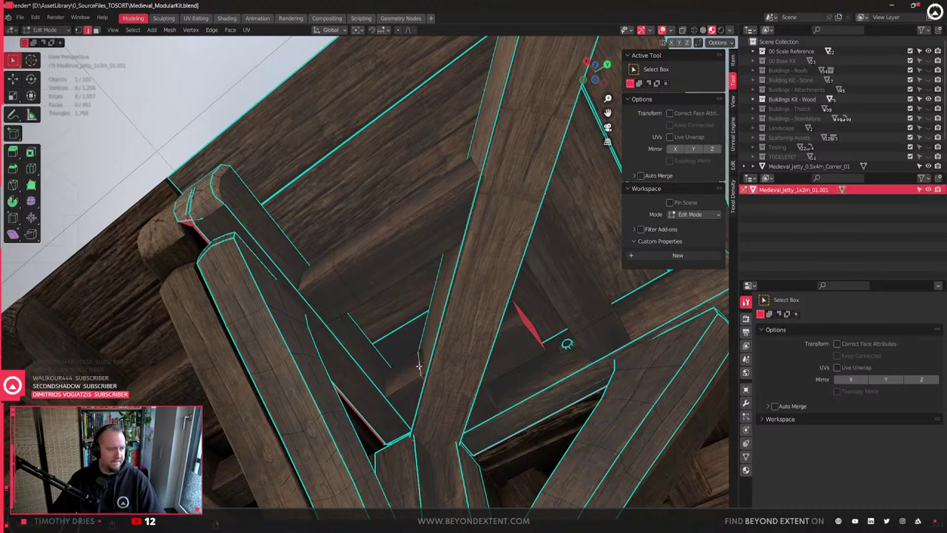
{"action": "key", "text": "x"}
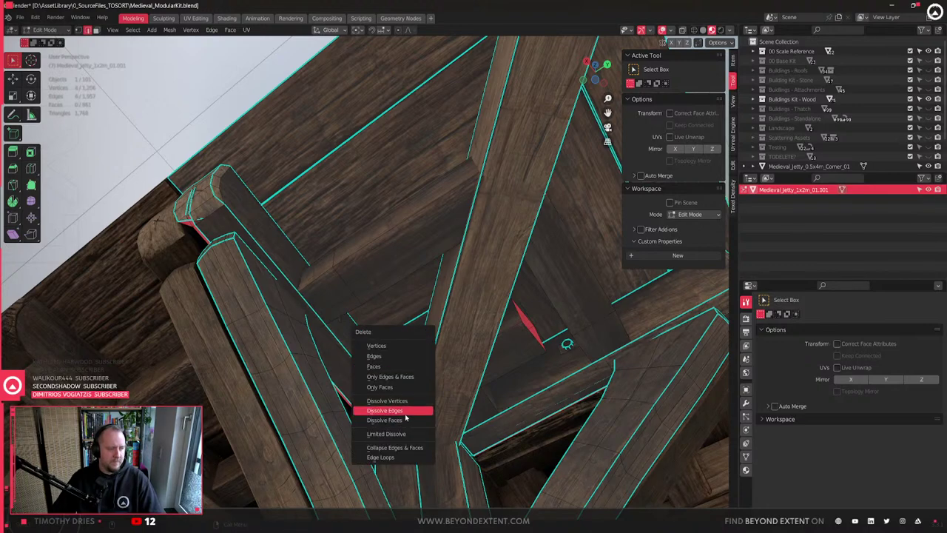
{"action": "left_click", "coordinate": [406, 411]}
- Move the last cross beam's open end about 0.17 m along Y into the diagonal beam and leave Edit Mode
{"action": "middle_click_drag", "start_coordinate": [405, 414], "coordinate": [484, 274]}
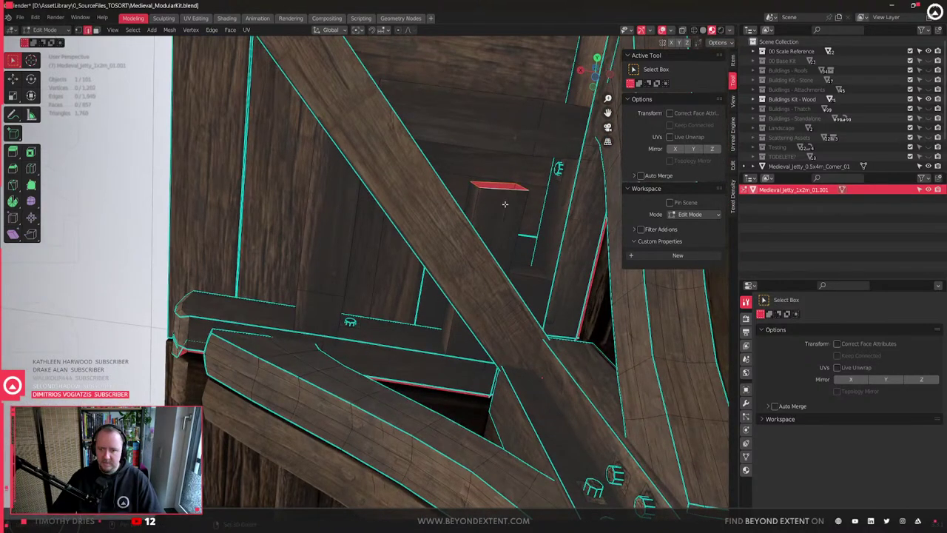
{"action": "key", "text": "g"}
{"action": "key", "text": "y"}
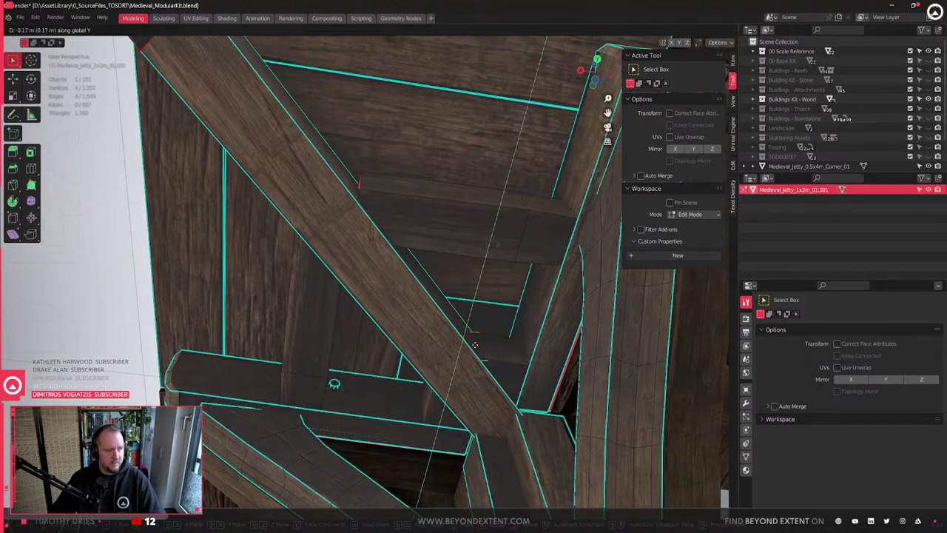
{"action": "left_click", "coordinate": [474, 355]}
{"action": "key", "text": "Tab"}
- Inspect the underside where the corner piece's beams and brackets meet the neighbouring jetty module
{"action": "scroll", "coordinate": [351, 357], "scroll_direction": "down", "scroll_amount": 6}
{"action": "mouse_move", "coordinate": [353, 359]}
{"action": "middle_mouse_down"}
{"action": "mouse_move", "coordinate": [442, 389]}
{"action": "mouse_move", "coordinate": [469, 268]}
{"action": "mouse_move", "coordinate": [422, 332]}
{"action": "mouse_move", "coordinate": [397, 302]}
{"action": "mouse_move", "coordinate": [354, 347]}
{"action": "middle_mouse_up"}
{"action": "middle_click_drag", "start_coordinate": [474, 272], "coordinate": [505, 287]}
{"action": "scroll", "coordinate": [429, 309], "scroll_direction": "down", "scroll_amount": 4}
{"action": "left_click", "coordinate": [428, 303]}
{"action": "left_click", "coordinate": [503, 186]}
{"action": "scroll", "coordinate": [480, 209], "scroll_direction": "up", "scroll_amount": 4}
{"action": "scroll", "coordinate": [416, 215], "scroll_direction": "up", "scroll_amount": 4}
{"action": "left_click", "coordinate": [519, 199]}
{"action": "key", "text": "Tab"}
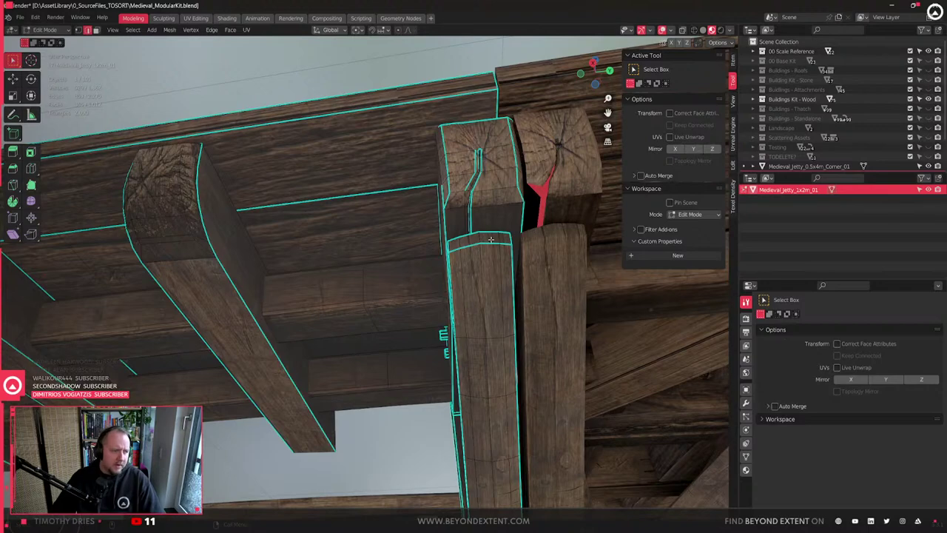
{"action": "scroll", "coordinate": [535, 207], "scroll_direction": "up", "scroll_amount": 2}
{"action": "key", "text": "Tab"}
- Isolate the corner piece's side beam that borders the neighbouring jetty, hiding its other geometry and all other objects
{"action": "left_click", "coordinate": [609, 179]}
{"action": "middle_click_drag", "start_coordinate": [608, 178], "coordinate": [612, 348], "text": "shift"}
{"action": "key", "text": "Tab"}
{"action": "key", "text": "Tab"}
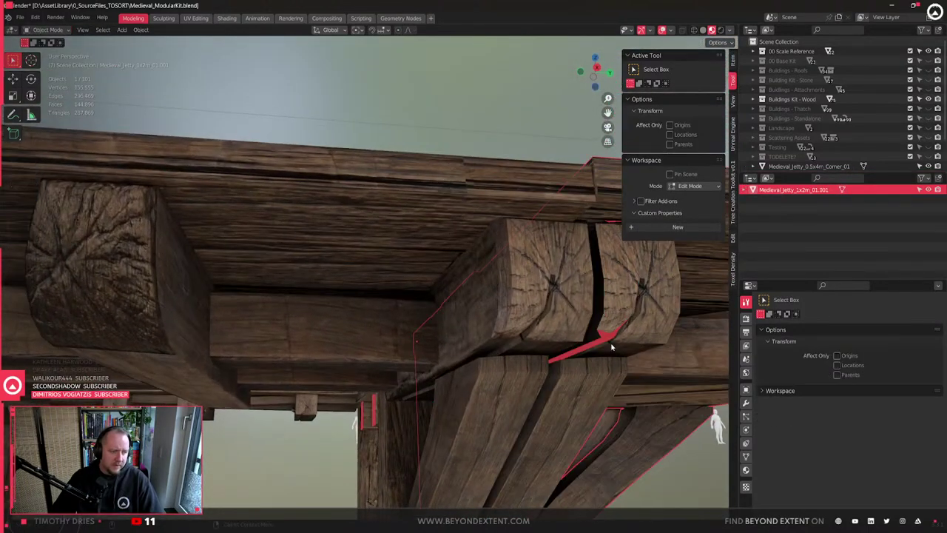
{"action": "key", "text": "Tab"}
{"action": "key", "text": "l"}
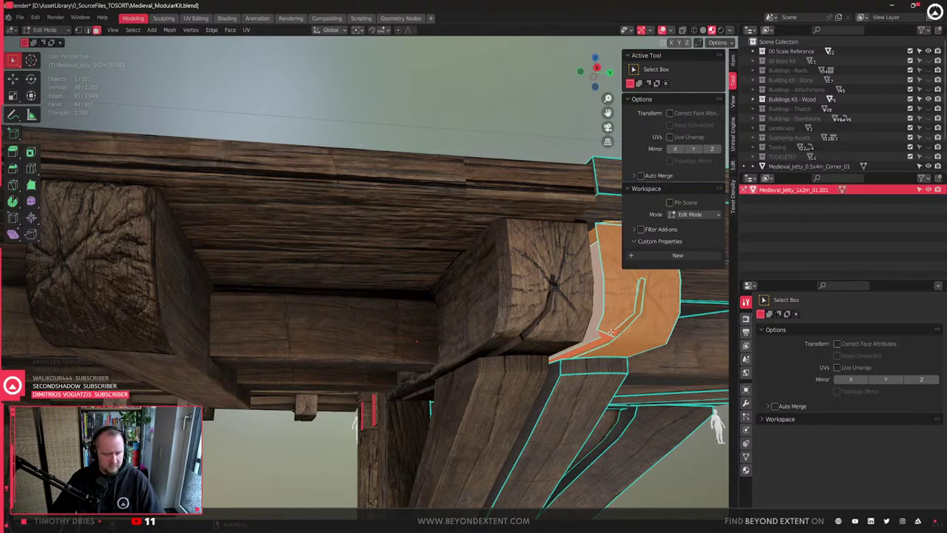
{"action": "key", "text": "shift+h"}
{"action": "key", "text": "Tab"}
{"action": "key", "text": "KP_Divide"}
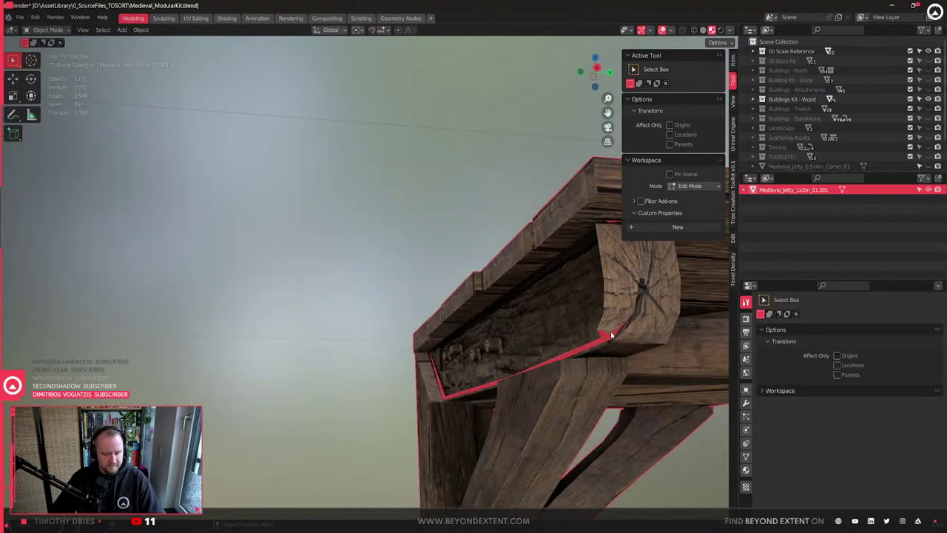
{"action": "key", "text": "Tab"}
- Move the isolated side beam's outer face about 0.05 m along the global Y axis
{"action": "middle_click_drag", "start_coordinate": [518, 376], "coordinate": [492, 302], "text": "shift"}
{"action": "scroll", "coordinate": [433, 328], "scroll_direction": "up", "scroll_amount": 3}
{"action": "left_click", "coordinate": [491, 338]}
{"action": "scroll", "coordinate": [491, 334], "scroll_direction": "down", "scroll_amount": 1}
{"action": "key", "text": "g"}
{"action": "key", "text": "y"}
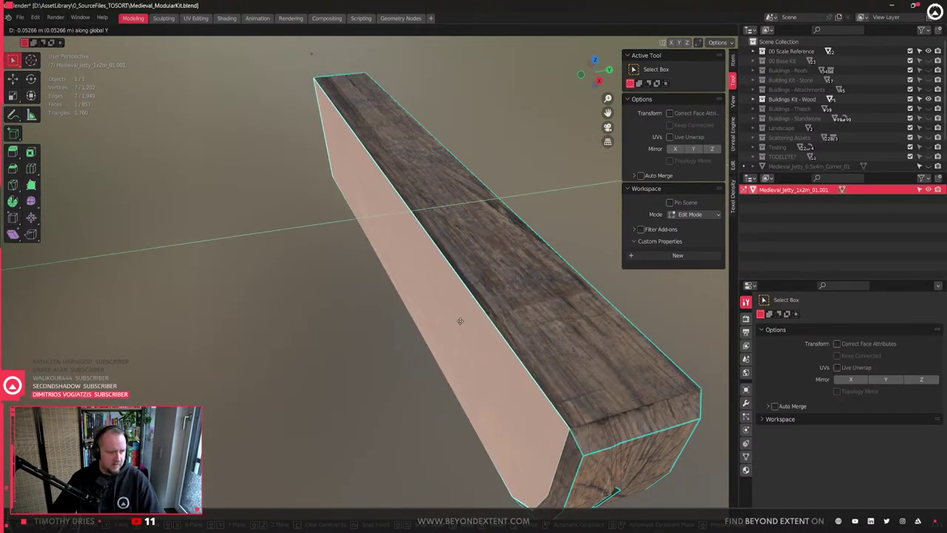
{"action": "left_click", "coordinate": [460, 324]}
- Reveal the hidden geometry, move the other side beam's outer face about -0.04 m along X, and leave Edit Mode
{"action": "mouse_move", "coordinate": [460, 323]}
{"action": "middle_mouse_down"}
{"action": "mouse_move", "coordinate": [518, 266]}
{"action": "mouse_move", "coordinate": [559, 300]}
{"action": "mouse_move", "coordinate": [396, 319]}
{"action": "mouse_move", "coordinate": [318, 293]}
{"action": "middle_mouse_up"}
{"action": "scroll", "coordinate": [559, 301], "scroll_direction": "down", "scroll_amount": 3}
{"action": "key", "text": "shift+z"}
{"action": "key", "text": "shift+z"}
{"action": "key", "text": "alt+h"}
{"action": "left_click", "coordinate": [508, 289]}
{"action": "scroll", "coordinate": [509, 289], "scroll_direction": "down", "scroll_amount": 5}
{"action": "key", "text": "g"}
{"action": "key", "text": "x"}
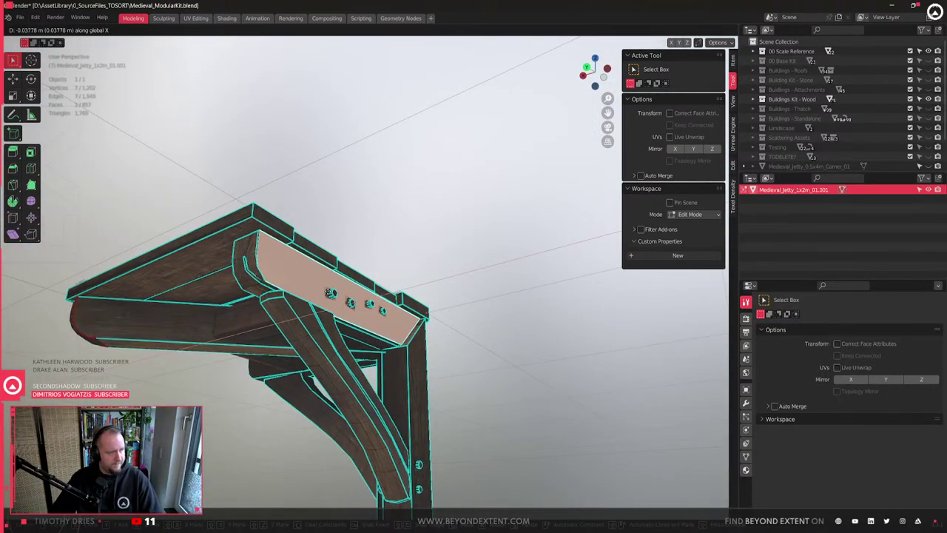
{"action": "key", "text": "Return"}
{"action": "key", "text": "Tab"}
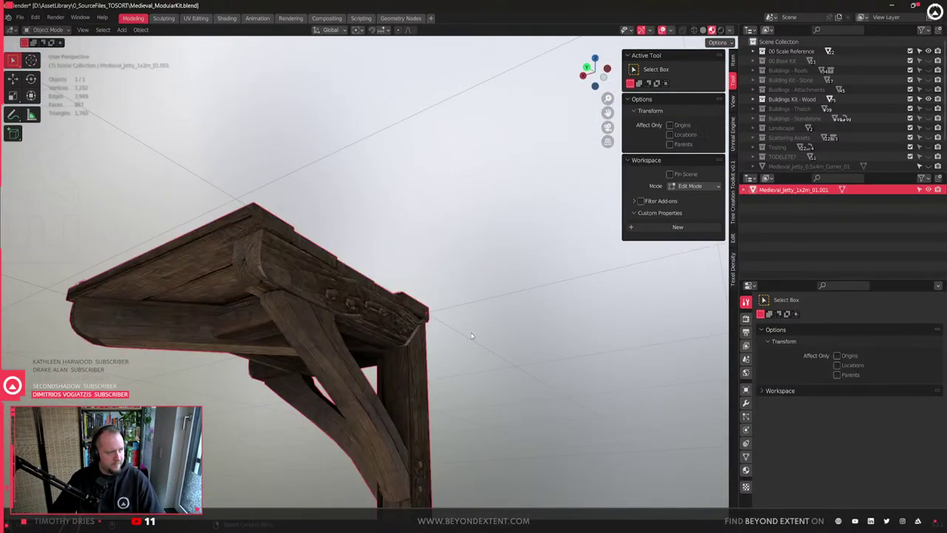
- Bring the other objects back into view and check the corner piece against the adjoining jetty modules from below
{"action": "left_click", "coordinate": [444, 333]}
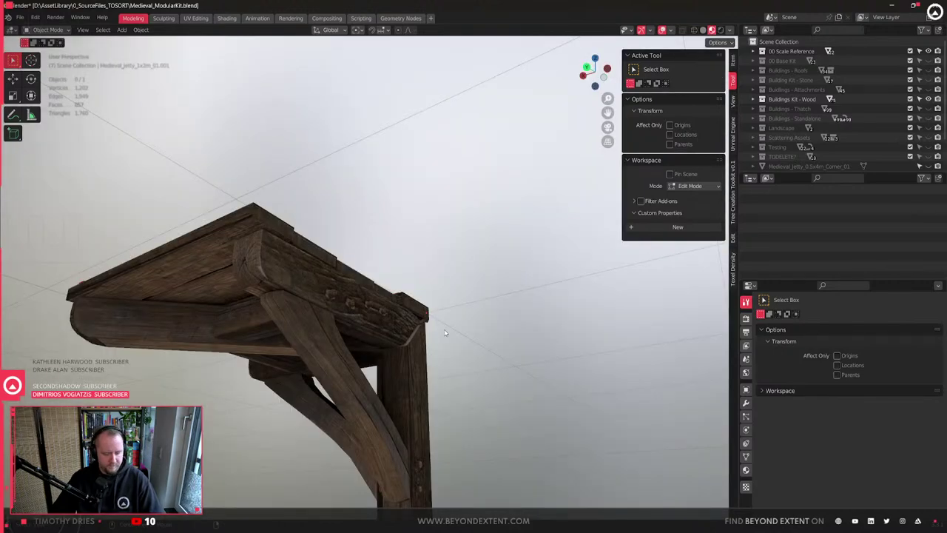
{"action": "key", "text": "KP_Divide"}
{"action": "scroll", "coordinate": [321, 344], "scroll_direction": "down", "scroll_amount": 5}
{"action": "middle_click_drag", "start_coordinate": [321, 343], "coordinate": [441, 222]}
{"action": "left_click", "coordinate": [582, 236]}
{"action": "left_click", "coordinate": [496, 304]}
{"action": "left_click", "coordinate": [414, 228]}
{"action": "left_click", "coordinate": [522, 202]}
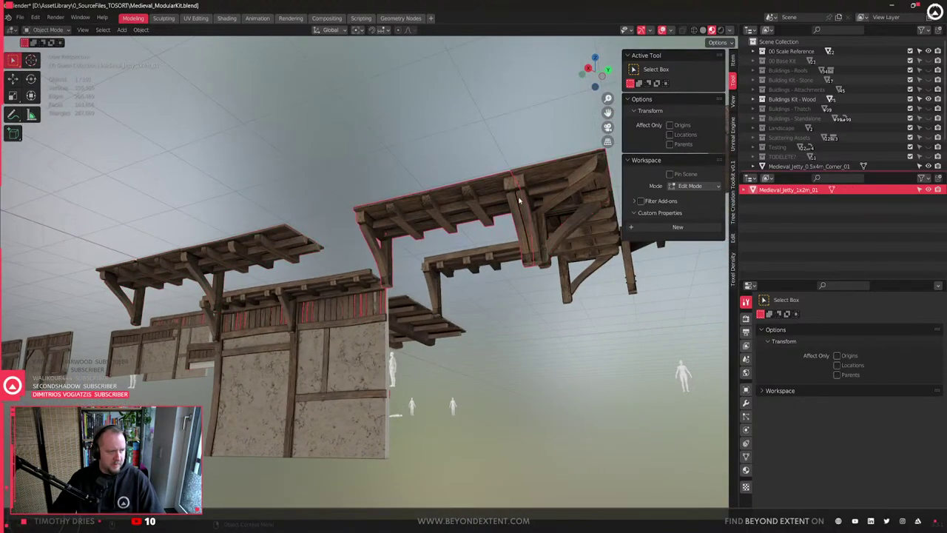
- Check the corner piece's bracket beside the neighbouring jetty module and save the file
{"action": "middle_click_drag", "start_coordinate": [519, 200], "coordinate": [483, 226], "text": "shift"}
{"action": "left_click", "coordinate": [486, 241]}
{"action": "scroll", "coordinate": [487, 241], "scroll_direction": "up", "scroll_amount": 3}
{"action": "key", "text": "Tab"}
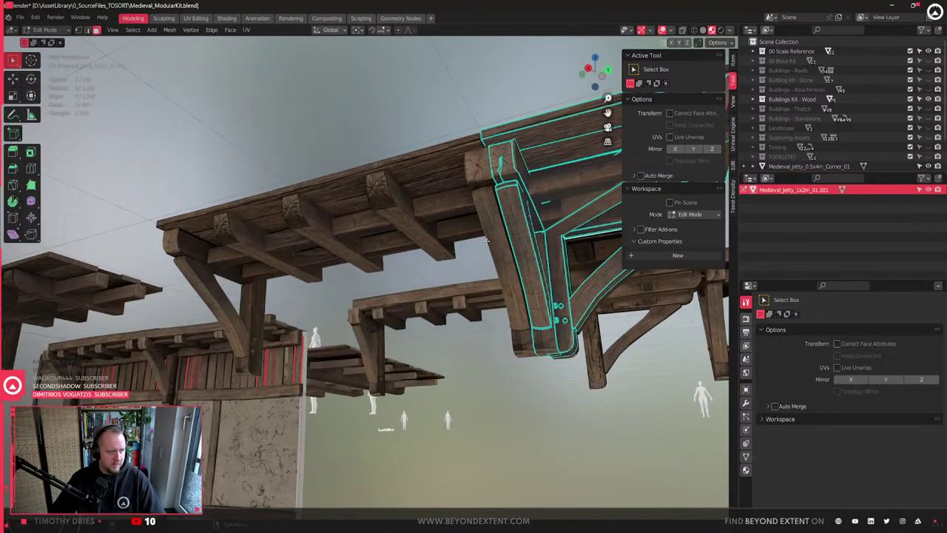
{"action": "scroll", "coordinate": [486, 241], "scroll_direction": "down", "scroll_amount": 3}
{"action": "key", "text": "Tab"}
{"action": "key", "text": "ctrl+s"}
{"action": "middle_click_drag", "start_coordinate": [444, 235], "coordinate": [468, 310]}
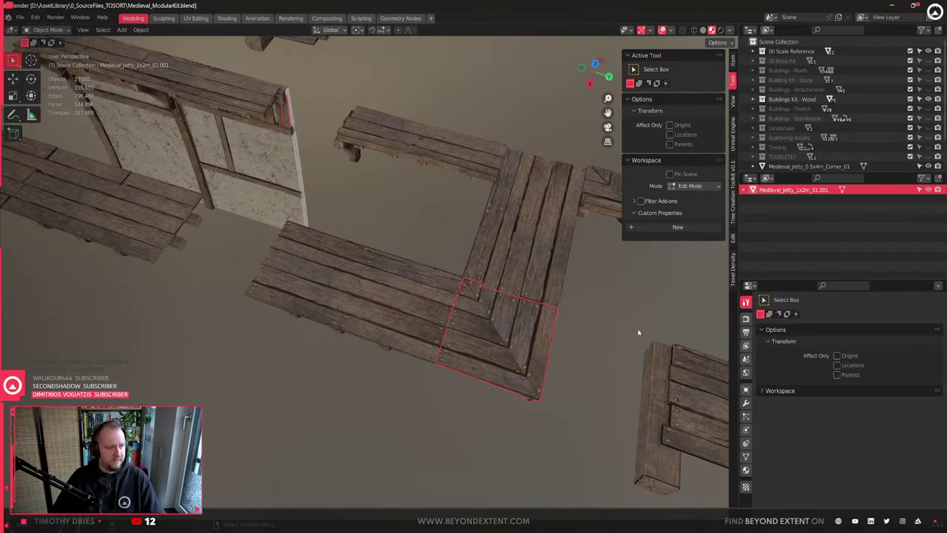
- Examine the assembled jetty modules from above and below, comparing the corner assembly with the separate long jetty
{"action": "left_click", "coordinate": [527, 260]}
{"action": "key", "text": "KP_Decimal"}
{"action": "middle_click_drag", "start_coordinate": [527, 260], "coordinate": [528, 301]}
{"action": "left_click", "coordinate": [303, 302]}
{"action": "scroll", "coordinate": [529, 301], "scroll_direction": "down", "scroll_amount": 3}
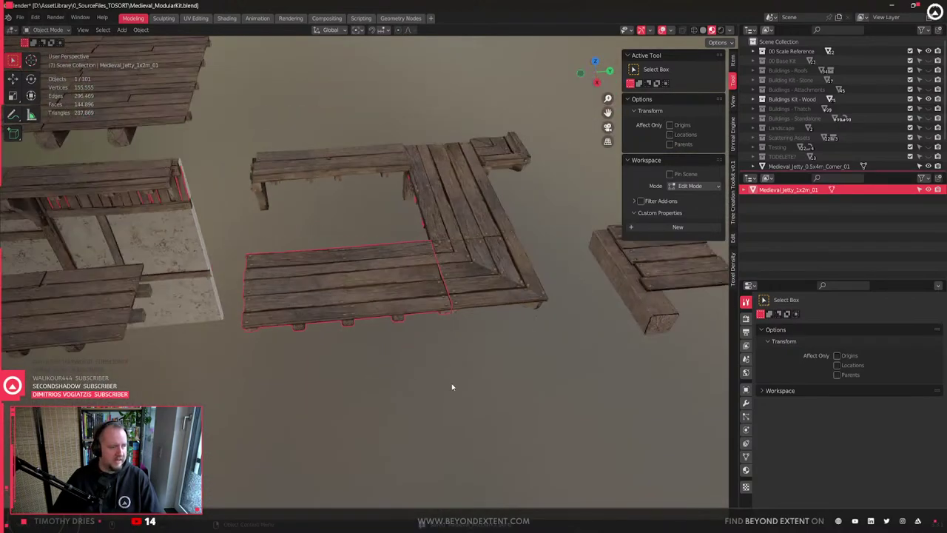
{"action": "middle_click_drag", "start_coordinate": [452, 387], "coordinate": [363, 329]}
{"action": "left_click", "coordinate": [458, 248]}
{"action": "middle_click_drag", "start_coordinate": [325, 222], "coordinate": [475, 206], "text": "shift"}
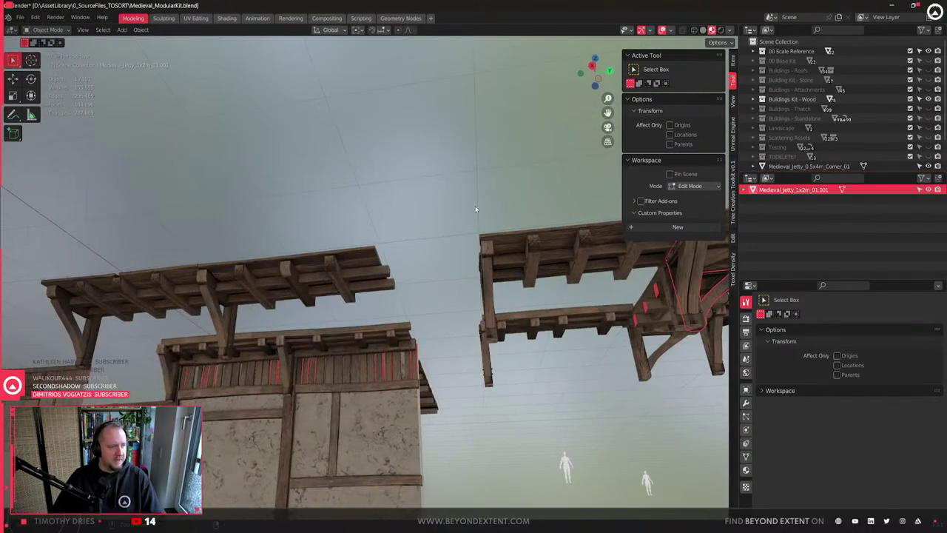
{"action": "left_click", "coordinate": [389, 231]}
{"action": "left_click", "coordinate": [370, 264]}
{"action": "middle_click_drag", "start_coordinate": [373, 265], "coordinate": [431, 295]}
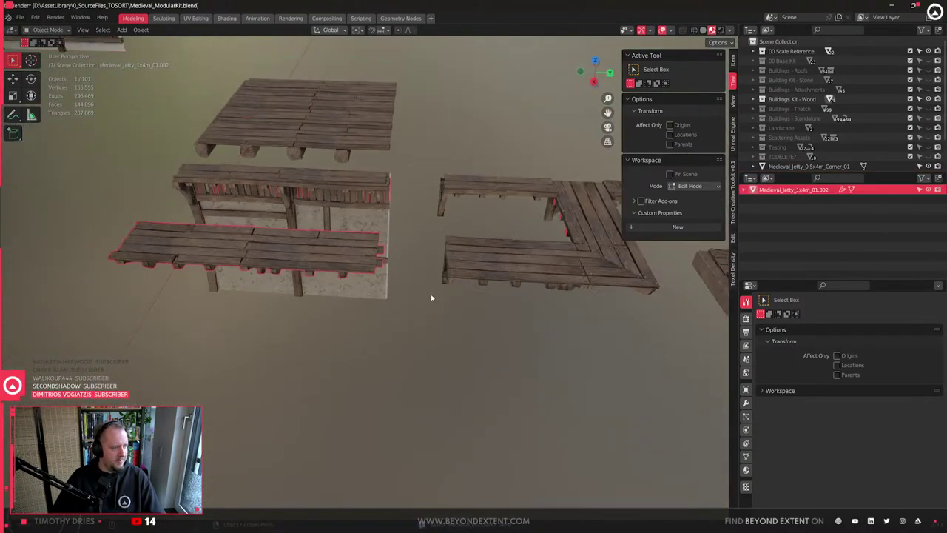
{"action": "scroll", "coordinate": [431, 294], "scroll_direction": "down", "scroll_amount": 2}
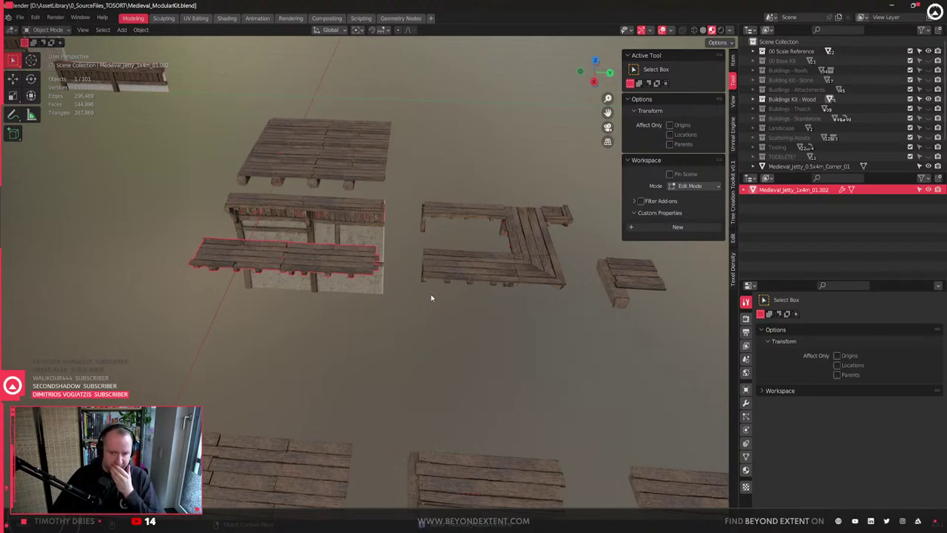
- Delete the extra jetty module that extends behind the corner piece
{"action": "left_click", "coordinate": [513, 276]}
{"action": "left_click", "coordinate": [548, 271]}
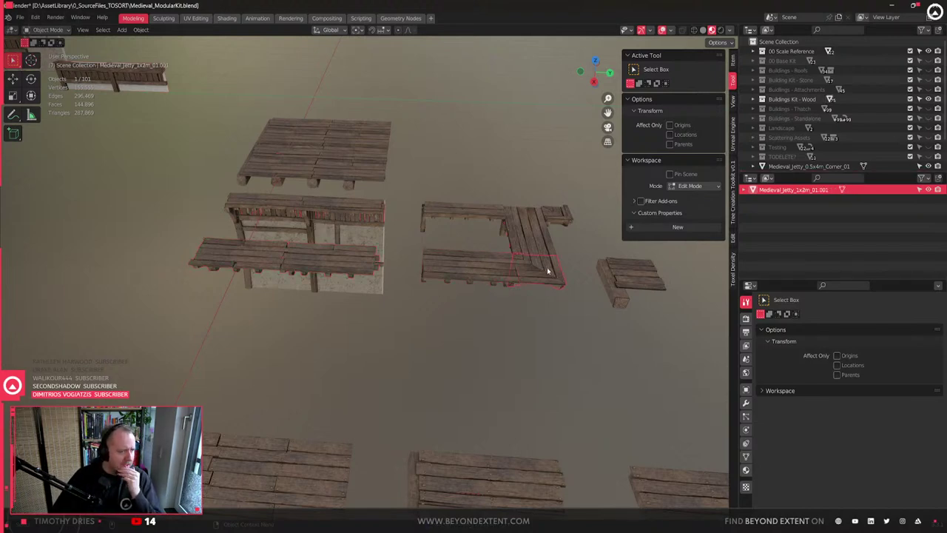
{"action": "middle_click_drag", "start_coordinate": [564, 296], "coordinate": [497, 335], "text": "shift"}
{"action": "key", "text": "x"}
{"action": "left_click", "coordinate": [481, 320]}
{"action": "left_click", "coordinate": [513, 312]}
- Move the corner piece 1 m along Y, away from the neighbouring two-metre jetty module
{"action": "left_click", "coordinate": [431, 292]}
{"action": "key", "text": "g"}
{"action": "key", "text": "y"}
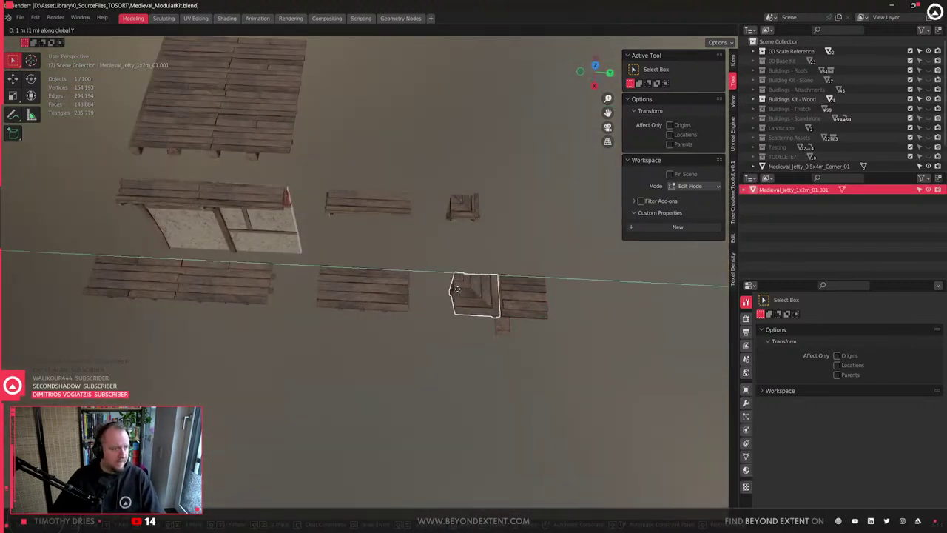
{"action": "left_click", "coordinate": [493, 304]}
{"action": "scroll", "coordinate": [496, 307], "scroll_direction": "up", "scroll_amount": 10}
{"action": "scroll", "coordinate": [495, 306], "scroll_direction": "down", "scroll_amount": 8}
{"action": "middle_click_drag", "start_coordinate": [579, 327], "coordinate": [486, 305], "text": "shift"}
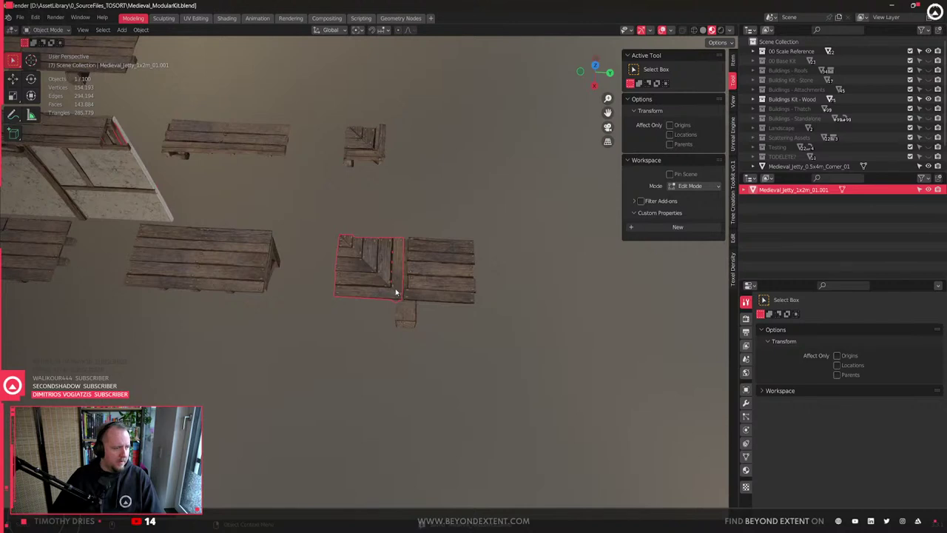
- Set the corner piece's Unreal Engine export type to Export recursive
{"action": "key", "text": "n"}
{"action": "key", "text": "b"}
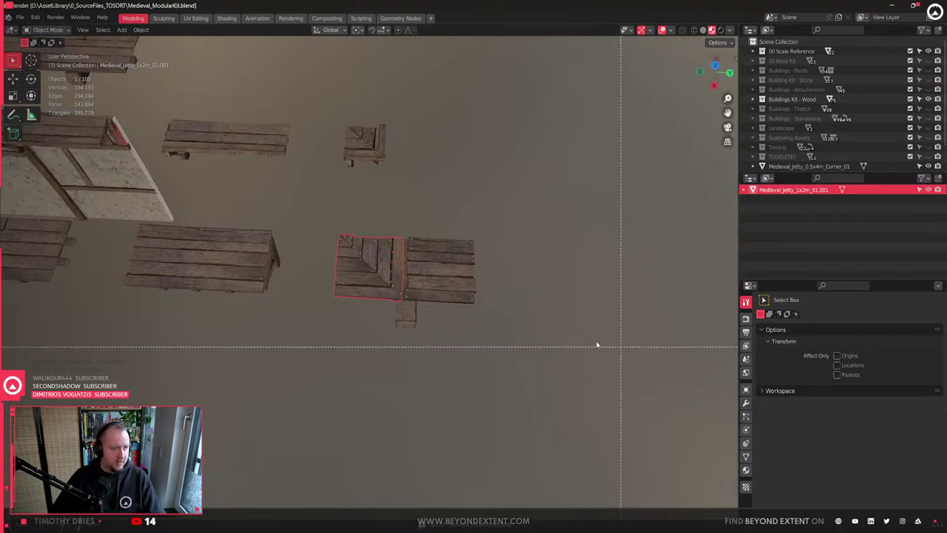
{"action": "key", "text": "Escape"}
{"action": "key", "text": "n"}
{"action": "left_click", "coordinate": [735, 185]}
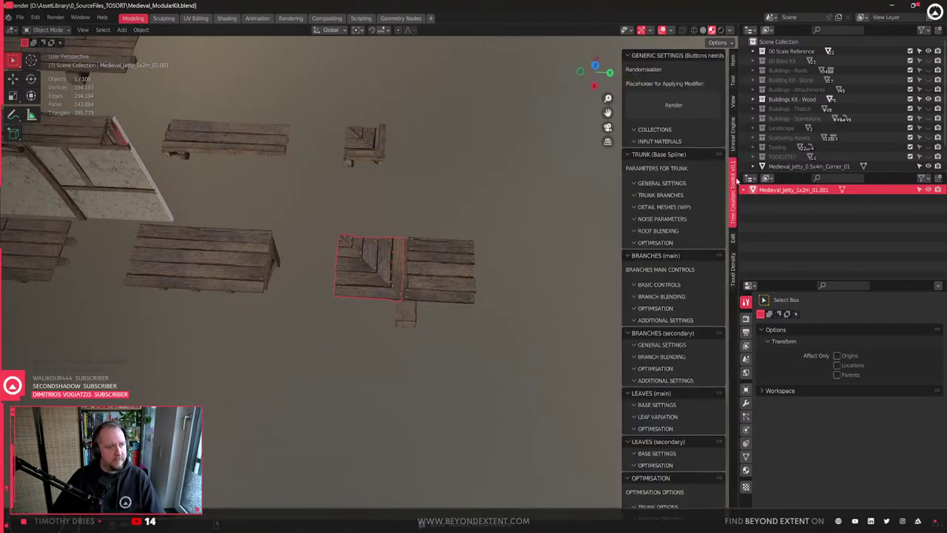
{"action": "left_click", "coordinate": [733, 133]}
{"action": "scroll", "coordinate": [729, 118], "scroll_direction": "down", "scroll_amount": 2}
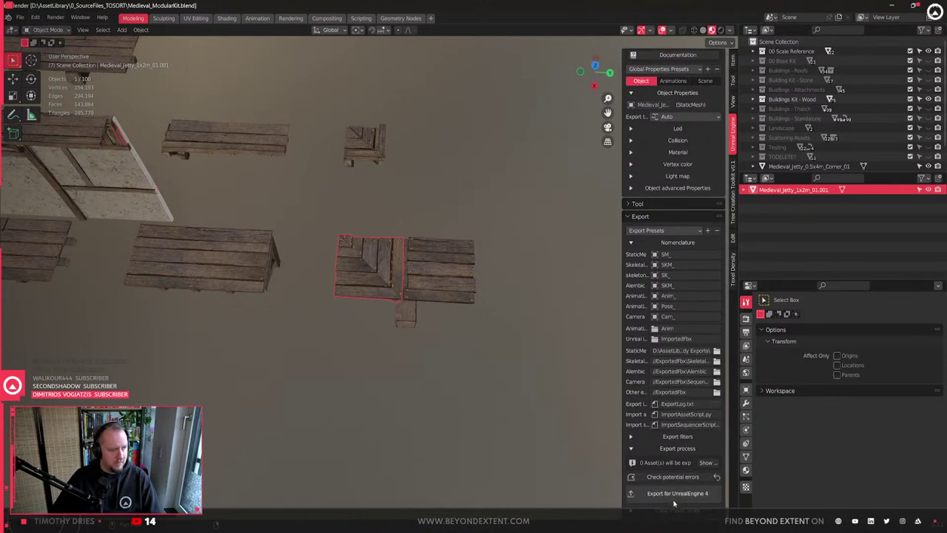
{"action": "left_click", "coordinate": [684, 116]}
{"action": "left_click", "coordinate": [683, 141]}
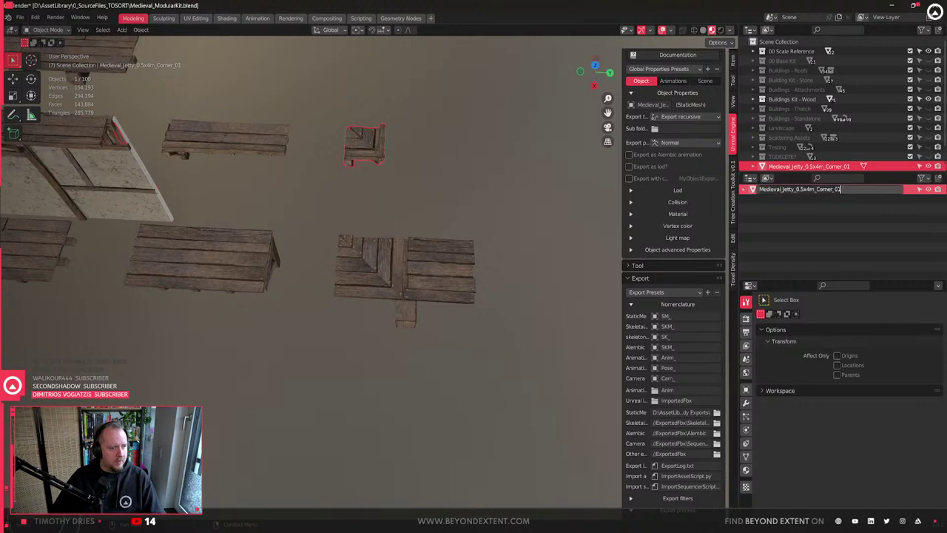
- Rename the corner piece as Medieval_Jetty_1x4m_Corner_01, reusing the smaller corner piece's name as a base
{"action": "double_click", "coordinate": [805, 191]}
{"action": "type", "text": "Medieval_Jetty_0.5x4m_Corner_01"}
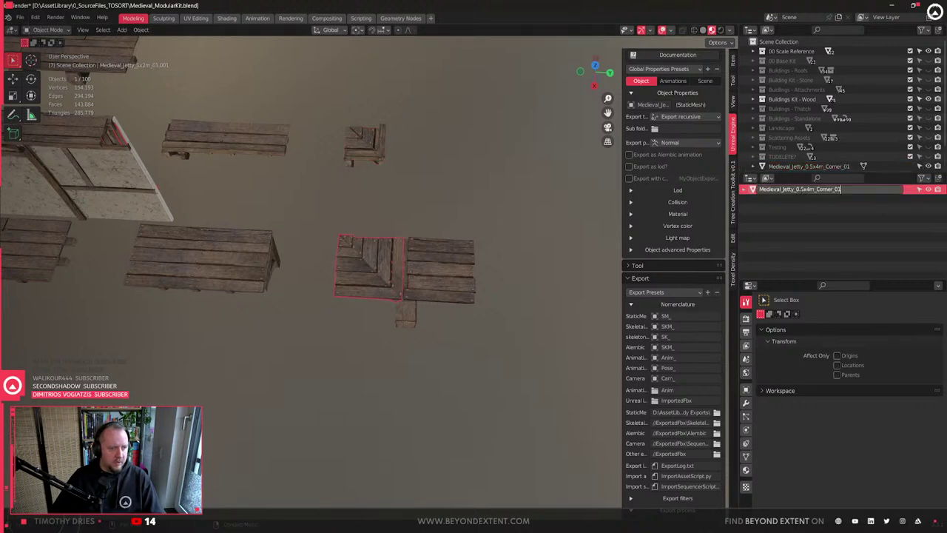
{"action": "left_click", "coordinate": [802, 189]}
{"action": "key", "text": "BackSpace"}
{"action": "key", "text": "BackSpace"}
{"action": "key", "text": "Delete"}
{"action": "type", "text": "1"}
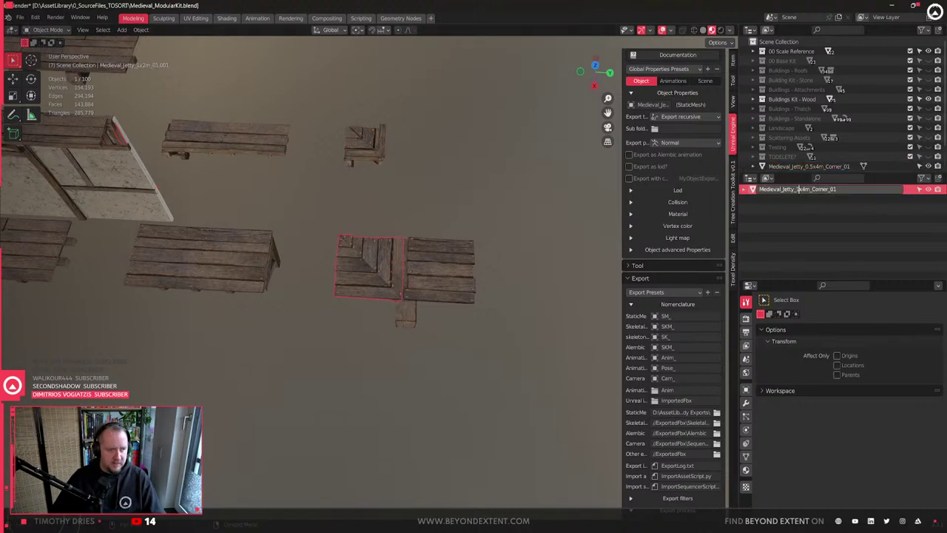
{"action": "key", "text": "Return"}
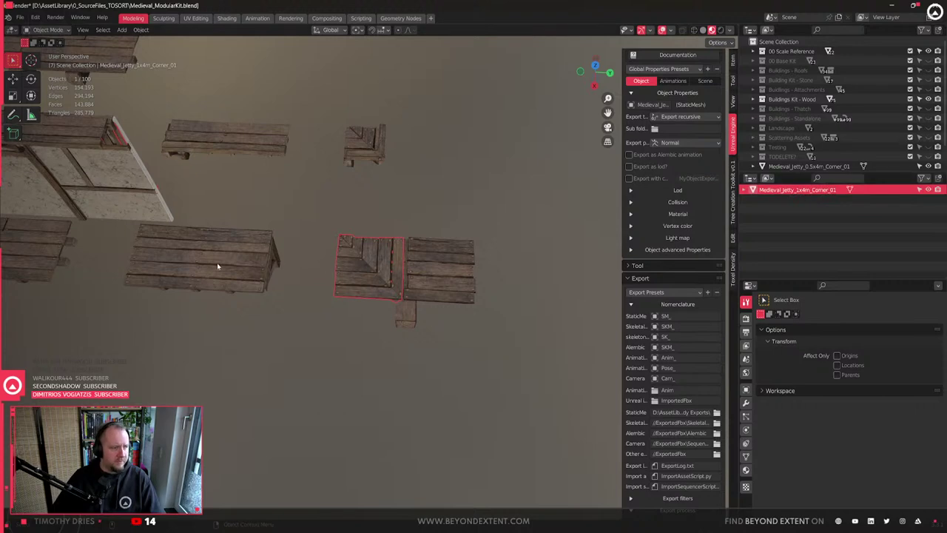
- Check the object names and export types of the other jetty modules in the corner piece's row
{"action": "left_click", "coordinate": [218, 265]}
{"action": "left_click", "coordinate": [364, 267]}
{"action": "middle_click_drag", "start_coordinate": [365, 268], "coordinate": [464, 265], "text": "shift"}
{"action": "left_click", "coordinate": [339, 262]}
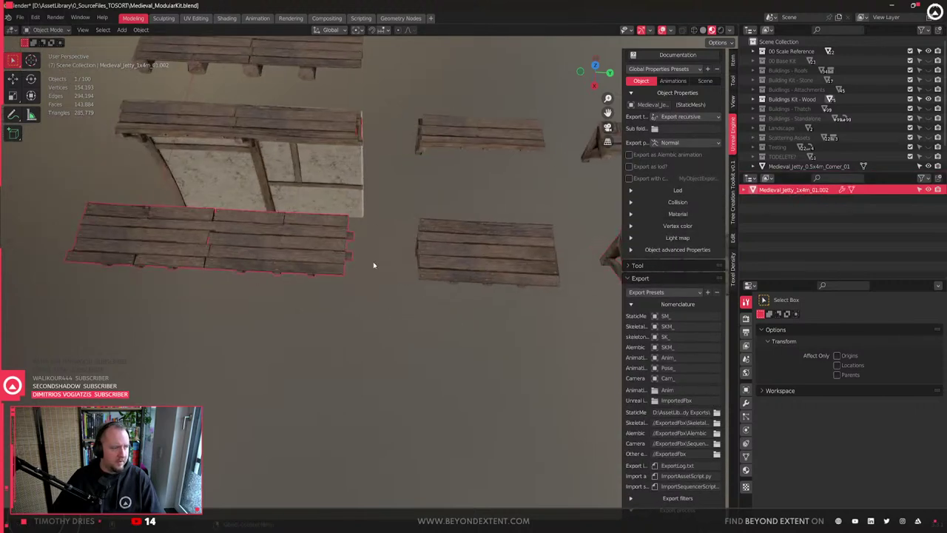
{"action": "left_click", "coordinate": [523, 272]}
{"action": "middle_click_drag", "start_coordinate": [525, 273], "coordinate": [414, 300], "text": "shift"}
{"action": "middle_click_drag", "start_coordinate": [145, 323], "coordinate": [450, 309], "text": "shift"}
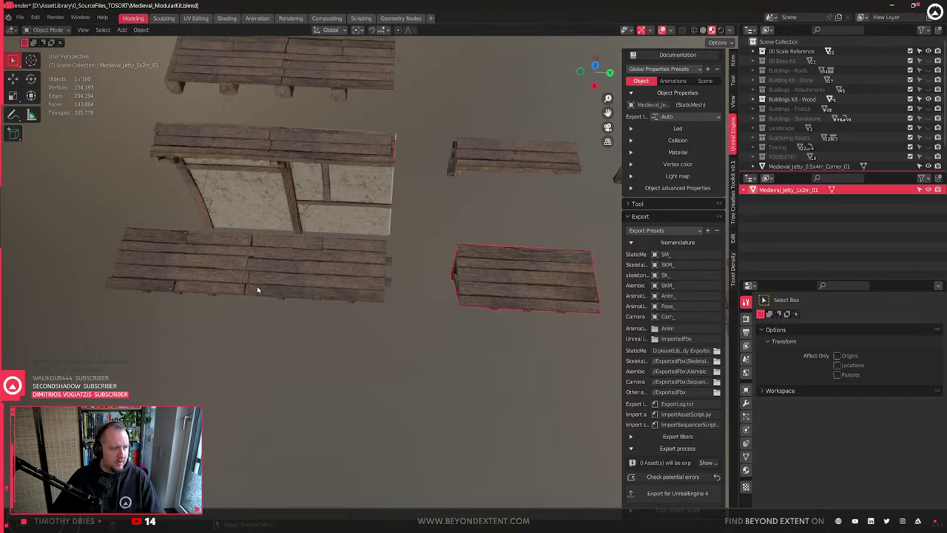
- Rename the four-metre jetty module in the corner piece's row as Medieval_Jetty_1x4m_01
{"action": "left_click", "coordinate": [258, 289]}
{"action": "double_click", "coordinate": [833, 194]}
{"action": "key", "text": "End"}
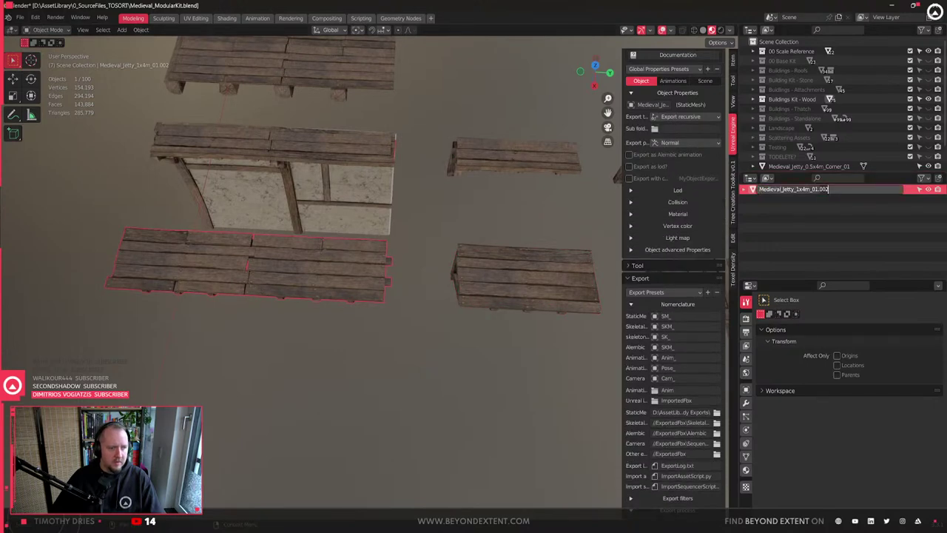
{"action": "key", "text": "BackSpace"}
{"action": "key", "text": "BackSpace"}
{"action": "key", "text": "BackSpace"}
{"action": "key", "text": "BackSpace"}
{"action": "key", "text": "Return"}
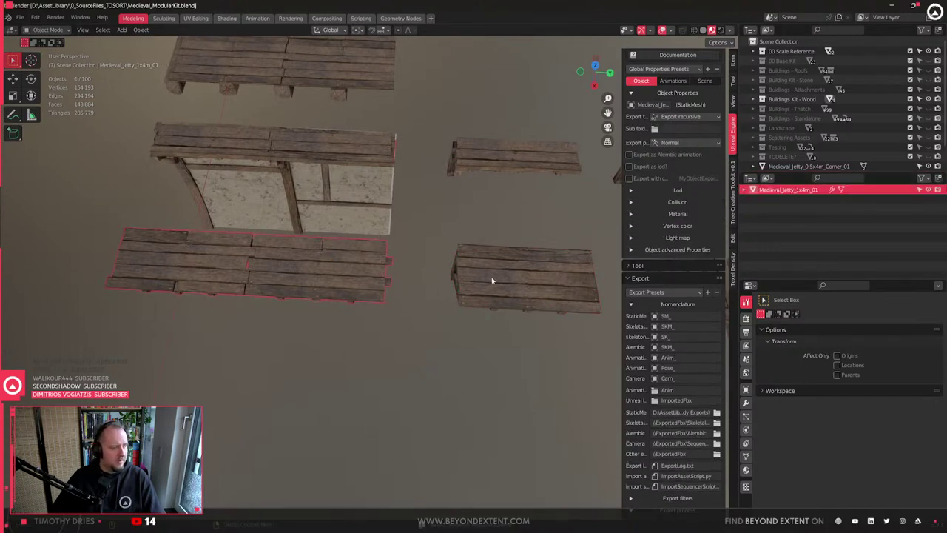
- Set the 1x4m, 1x2m and corner jetty modules' export type to Export recursive and export them for Unreal Engine 4
{"action": "middle_click_drag", "start_coordinate": [493, 279], "coordinate": [115, 288]}
{"action": "left_click", "coordinate": [319, 274], "text": "shift"}
{"action": "left_click", "coordinate": [489, 276], "text": "shift"}
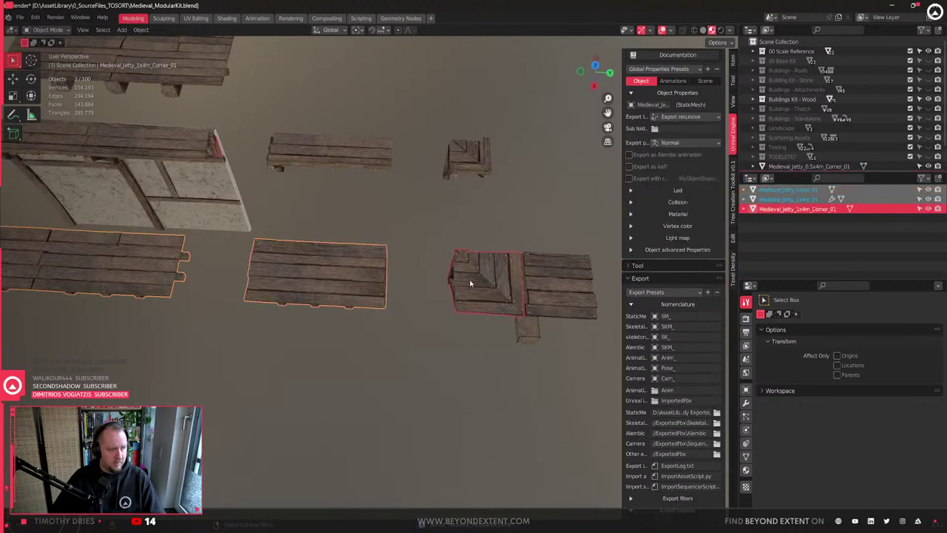
{"action": "scroll", "coordinate": [663, 394], "scroll_direction": "down", "scroll_amount": 3}
{"action": "scroll", "coordinate": [663, 396], "scroll_direction": "up", "scroll_amount": 3}
{"action": "scroll", "coordinate": [664, 396], "scroll_direction": "down", "scroll_amount": 3}
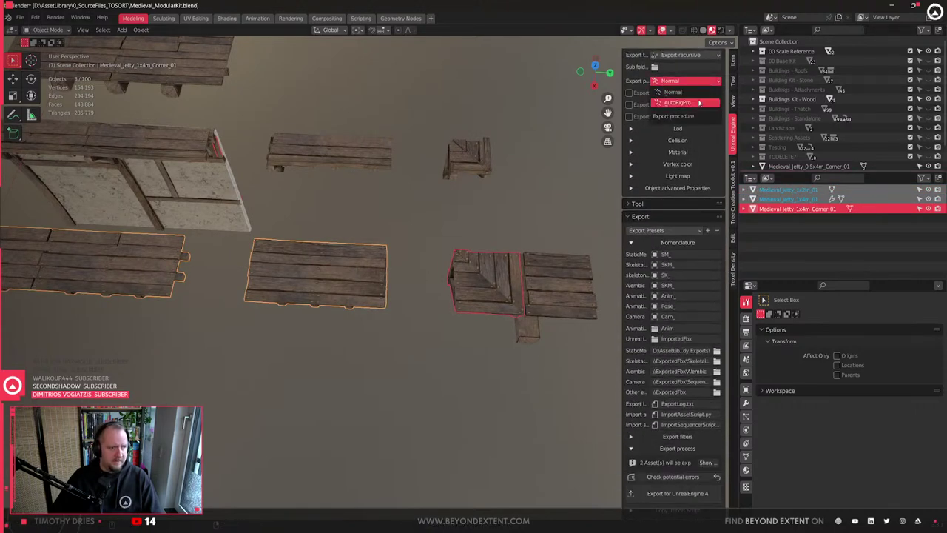
{"action": "scroll", "coordinate": [677, 148], "scroll_direction": "up", "scroll_amount": 5}
{"action": "left_click", "coordinate": [681, 149]}
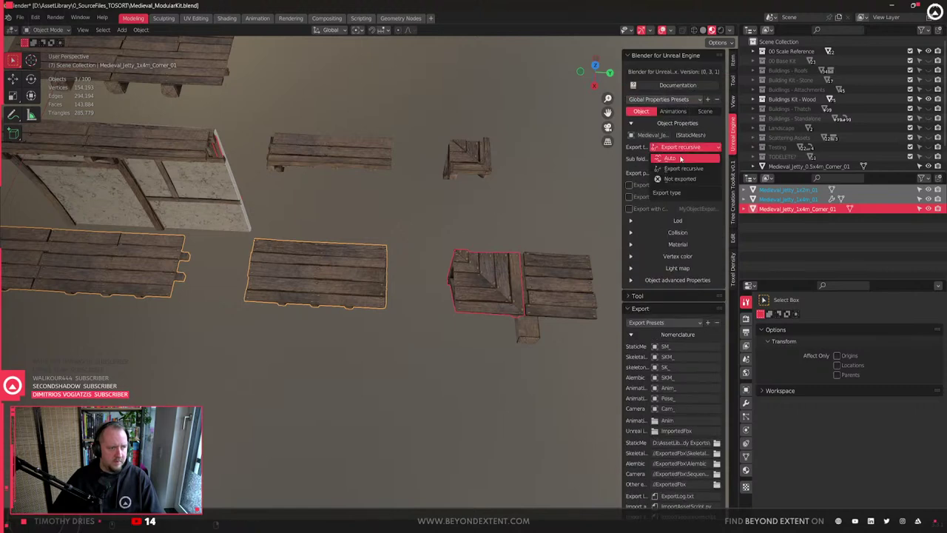
{"action": "left_click", "coordinate": [681, 170]}
{"action": "scroll", "coordinate": [672, 448], "scroll_direction": "down", "scroll_amount": 5}
{"action": "left_click", "coordinate": [677, 493]}
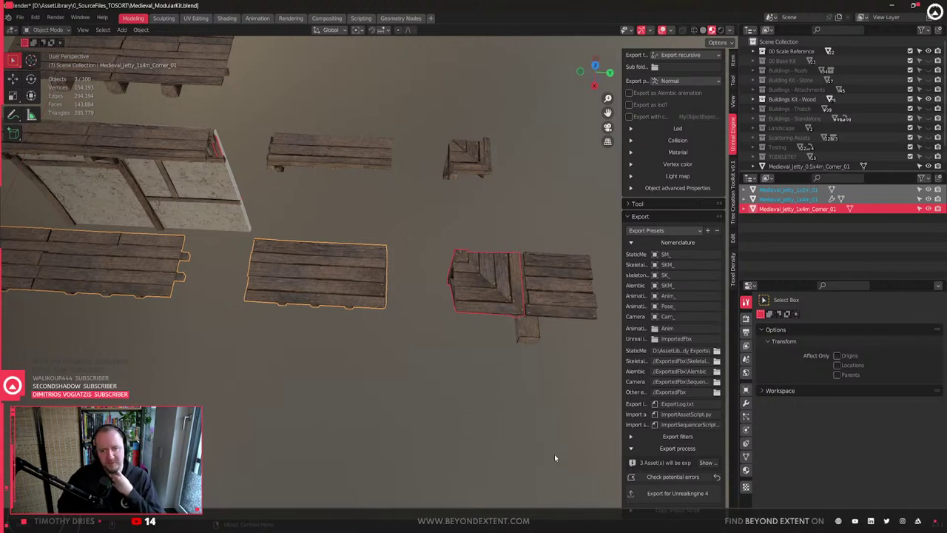
- Move the 1x1m jetty module along Y so it stands clear of the corner piece
{"action": "left_click", "coordinate": [565, 274]}
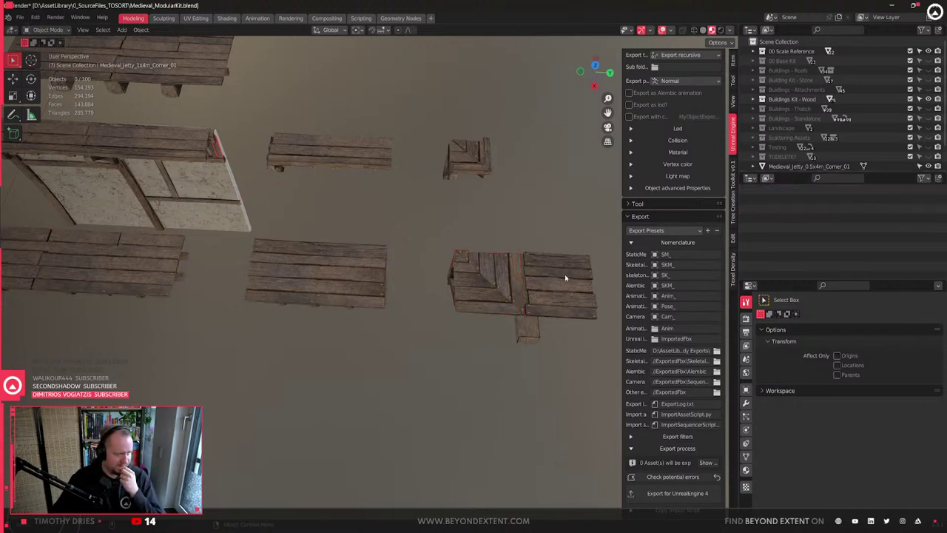
{"action": "key", "text": "g"}
{"action": "key", "text": "y"}
{"action": "left_click", "coordinate": [630, 278]}
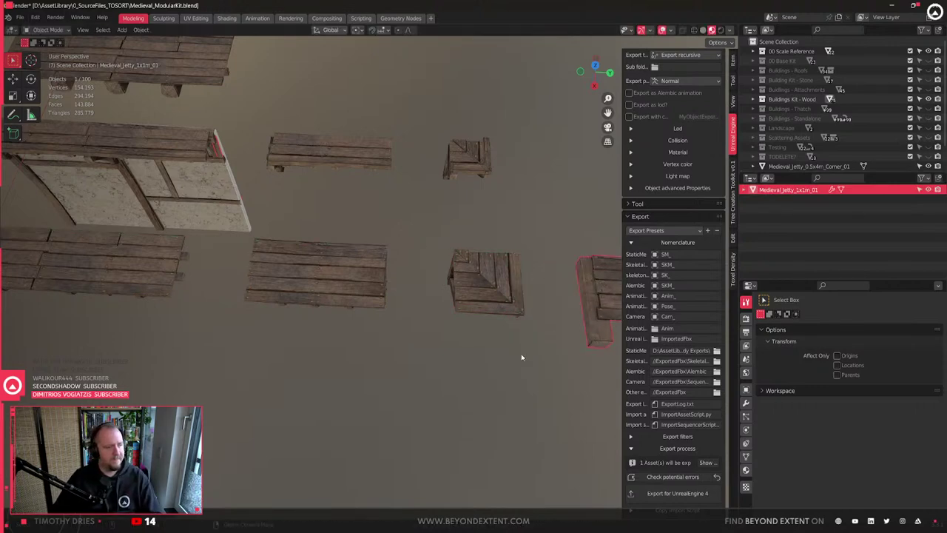
- Switch to Unreal Editor and select the SM_Medieval_Jetty_1x4m_01 static mesh in the ModularPieces folder
{"action": "mouse_move", "coordinate": [688, 527]}
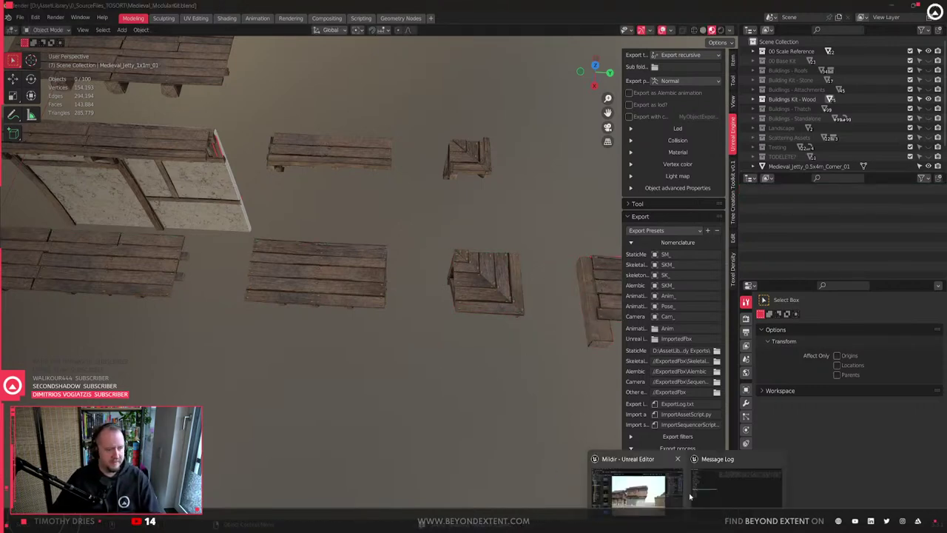
{"action": "left_click", "coordinate": [634, 494]}
{"action": "left_click", "coordinate": [938, 11]}
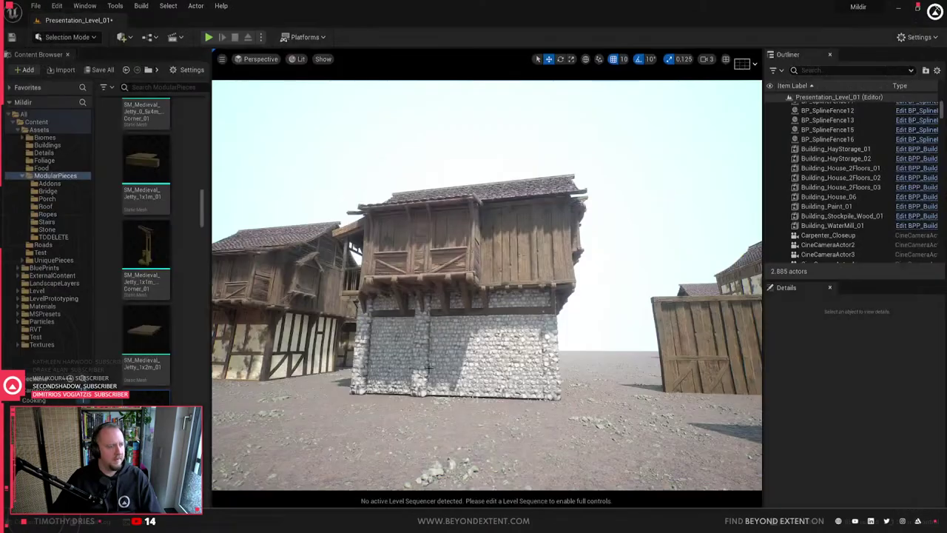
{"action": "scroll", "coordinate": [148, 311], "scroll_direction": "down", "scroll_amount": 2}
{"action": "left_click", "coordinate": [146, 359]}
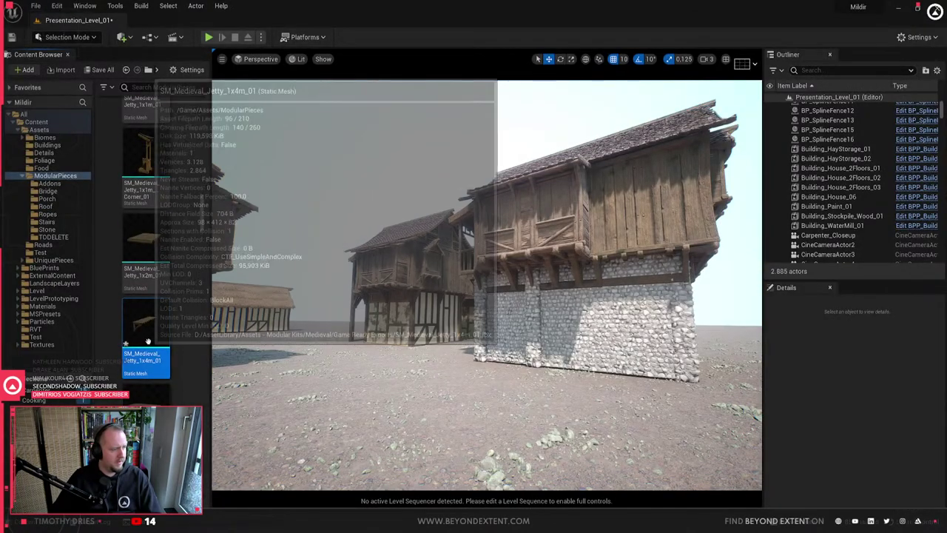
{"action": "scroll", "coordinate": [147, 340], "scroll_direction": "down", "scroll_amount": 3}
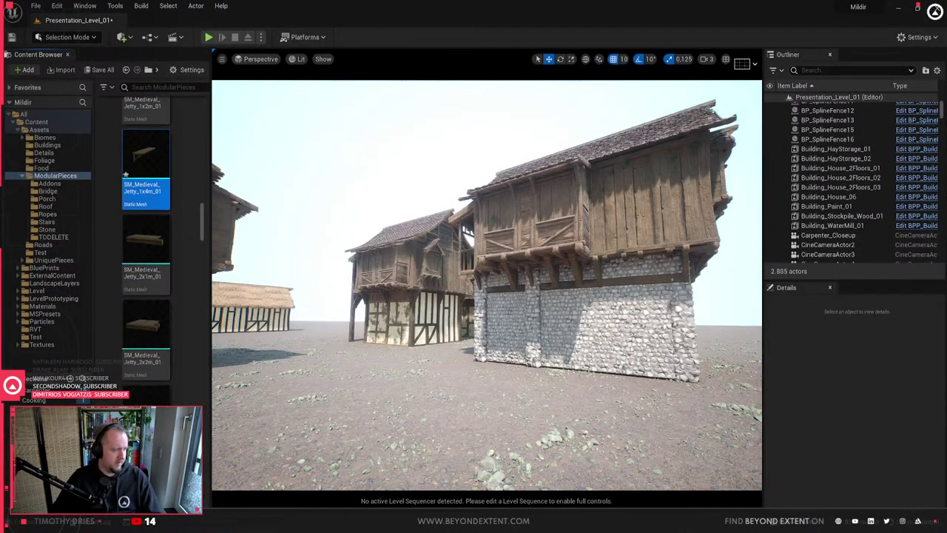
- Delete the SM_Medieval_Jetty_45Corner_Inner_01 static mesh from the ModularPieces folder
{"action": "scroll", "coordinate": [147, 296], "scroll_direction": "down", "scroll_amount": 1}
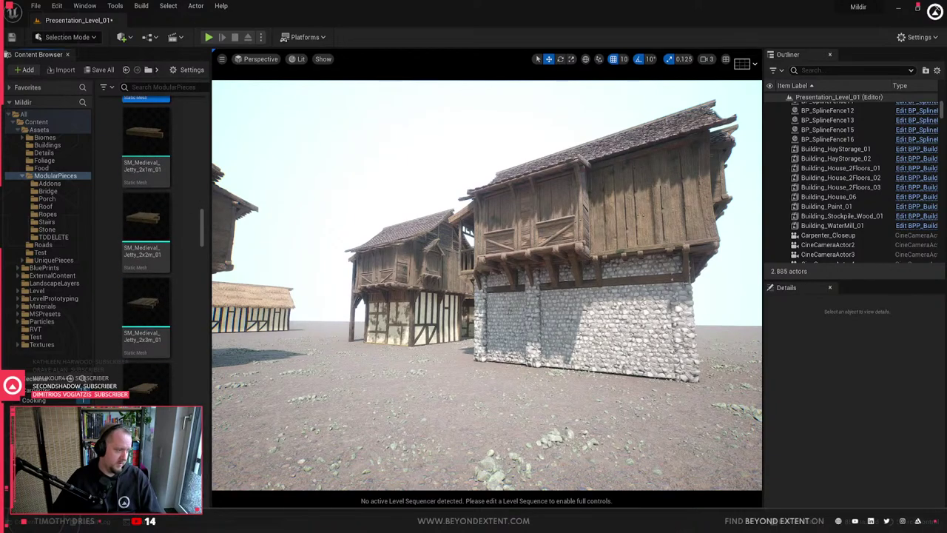
{"action": "left_click", "coordinate": [146, 381]}
{"action": "scroll", "coordinate": [146, 382], "scroll_direction": "down", "scroll_amount": 1}
{"action": "scroll", "coordinate": [145, 355], "scroll_direction": "down", "scroll_amount": 1}
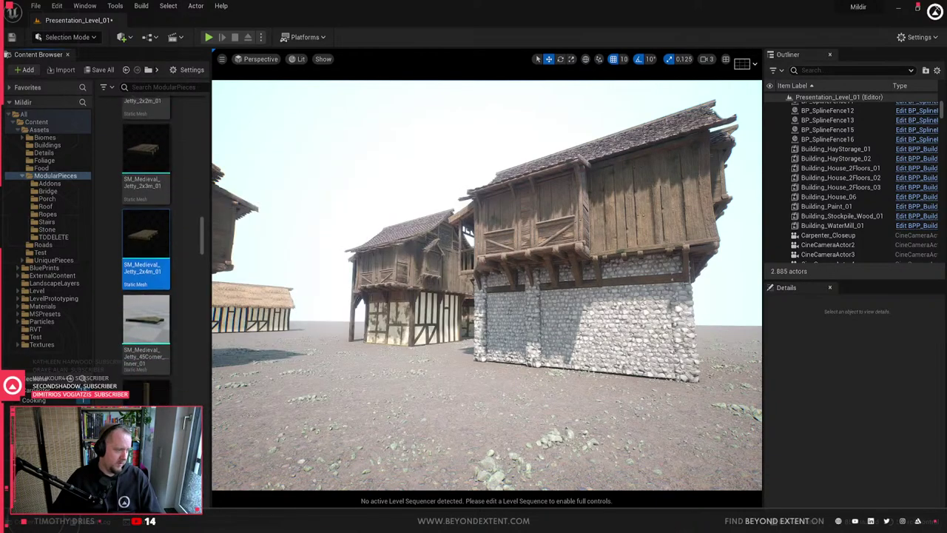
{"action": "left_click", "coordinate": [141, 338]}
{"action": "key", "text": "Delete"}
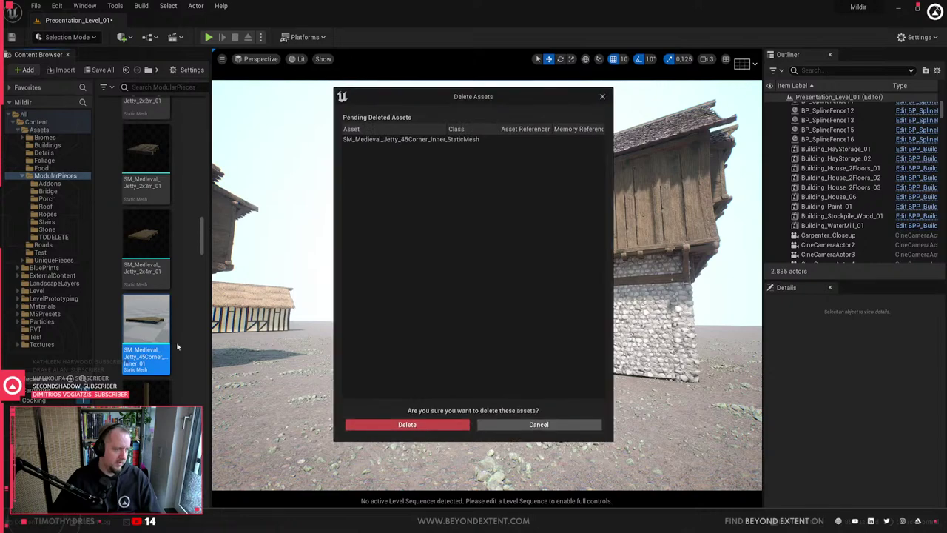
{"action": "left_click", "coordinate": [444, 425]}
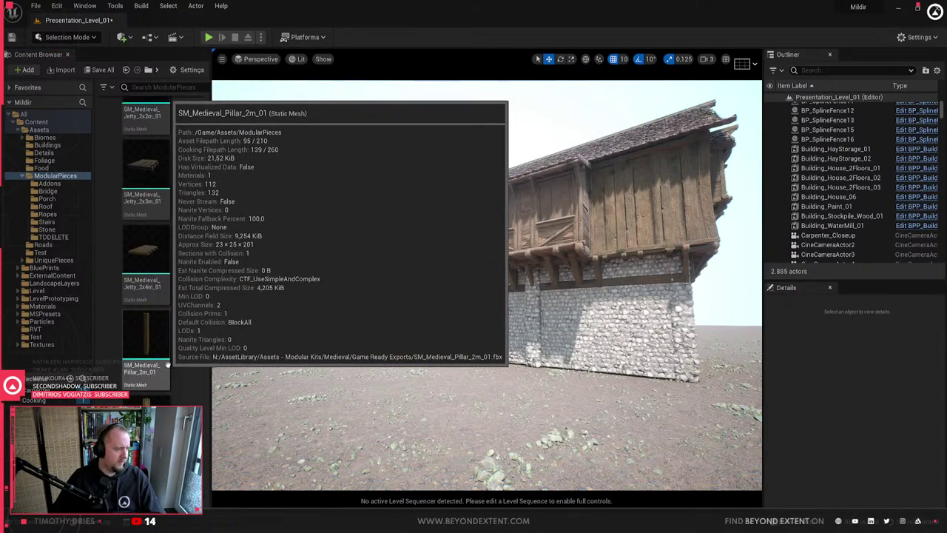
- Examine the SM_Medieval_Jetty_1x4m_01 asset details, then switch to Blender and check the names of the neighbouring jetty modules
{"action": "scroll", "coordinate": [185, 378], "scroll_direction": "up", "scroll_amount": 3}
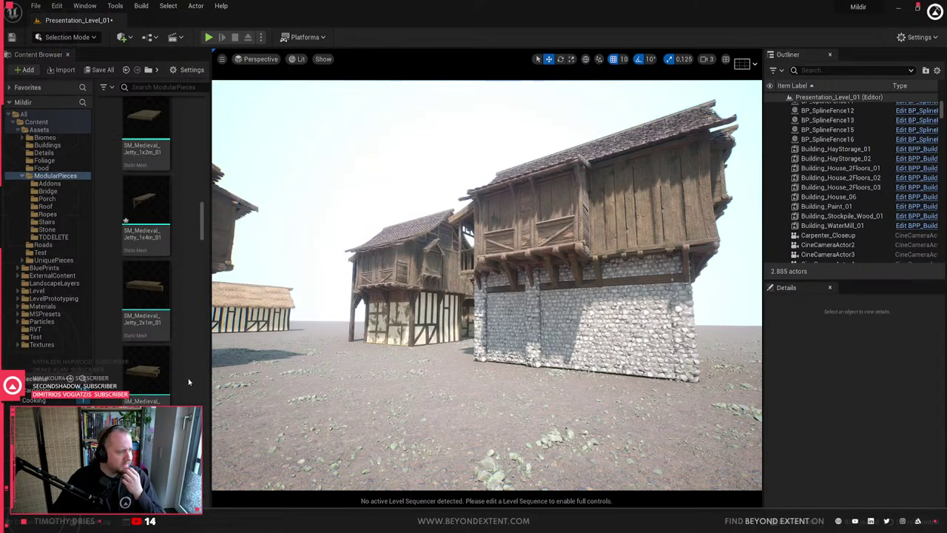
{"action": "left_click", "coordinate": [155, 330]}
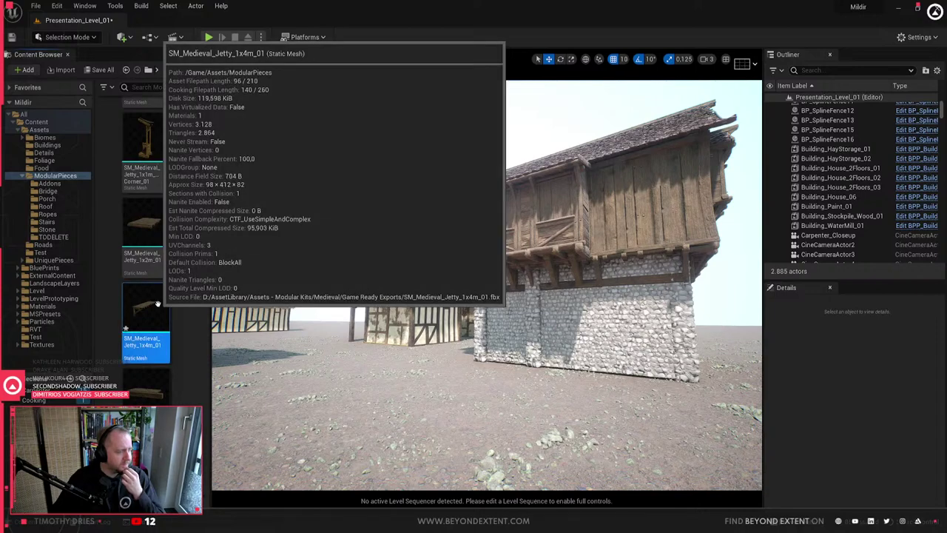
{"action": "scroll", "coordinate": [156, 303], "scroll_direction": "down", "scroll_amount": 2}
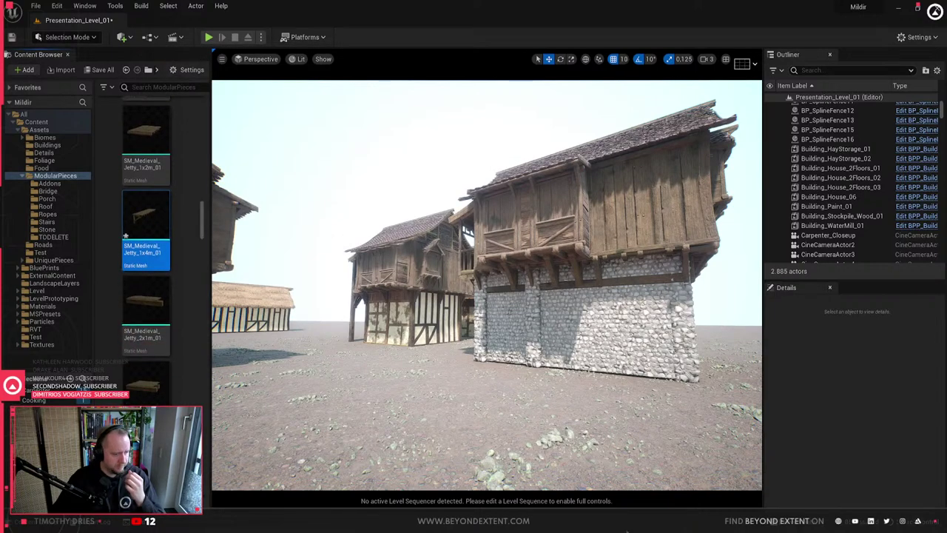
{"action": "key", "text": "alt+Tab"}
{"action": "left_click", "coordinate": [164, 273]}
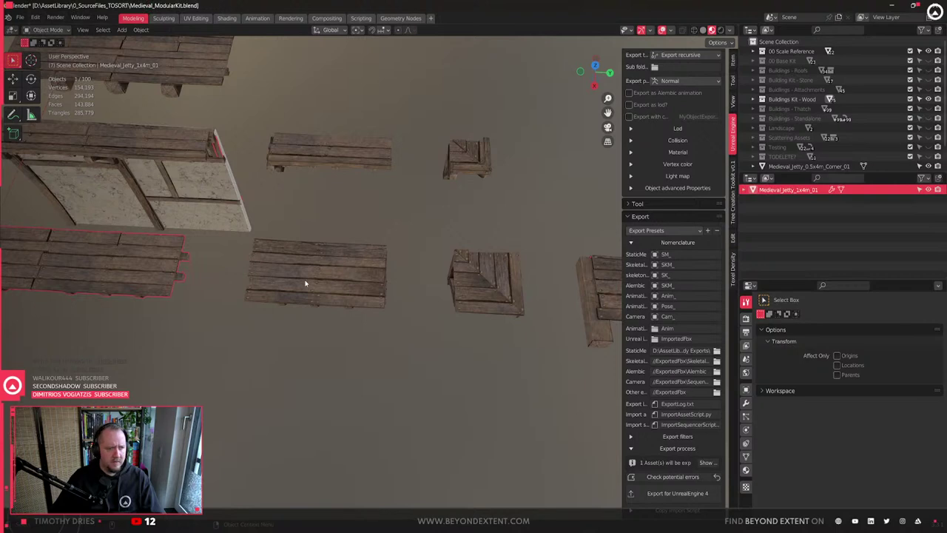
{"action": "left_click", "coordinate": [304, 282]}
{"action": "middle_click_drag", "start_coordinate": [434, 321], "coordinate": [397, 333], "text": "shift"}
{"action": "left_click", "coordinate": [426, 302]}
- Switch to Unreal Editor, search the ModularPieces folder for 1x2 and reimport the SM_Medieval_Jetty_1x2m_01 static mesh
{"action": "key", "text": "alt+Tab"}
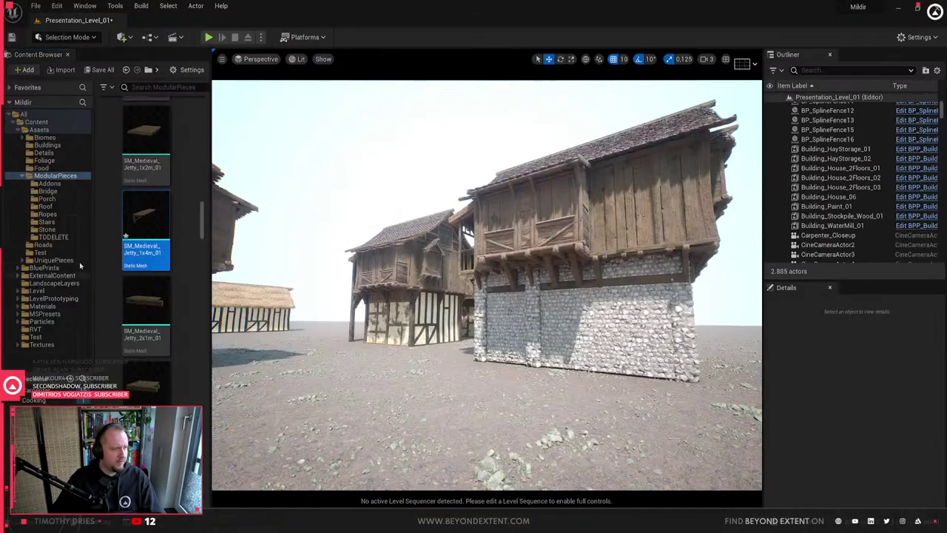
{"action": "left_click", "coordinate": [164, 88]}
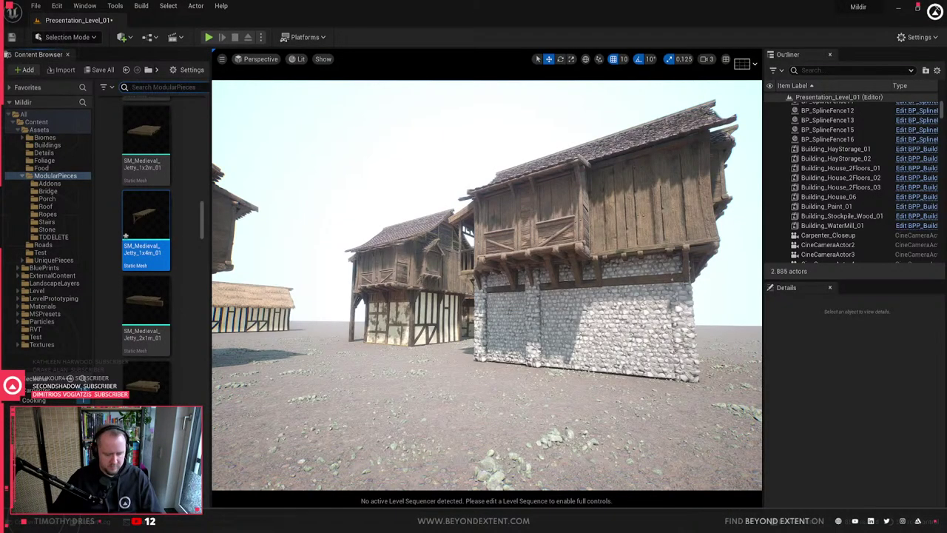
{"action": "type", "text": "1x2"}
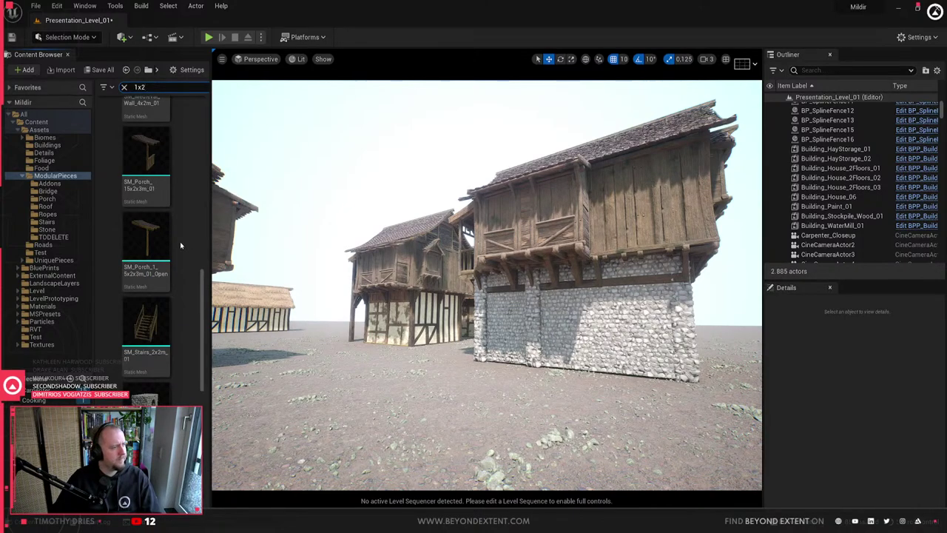
{"action": "scroll", "coordinate": [180, 241], "scroll_direction": "up", "scroll_amount": 5}
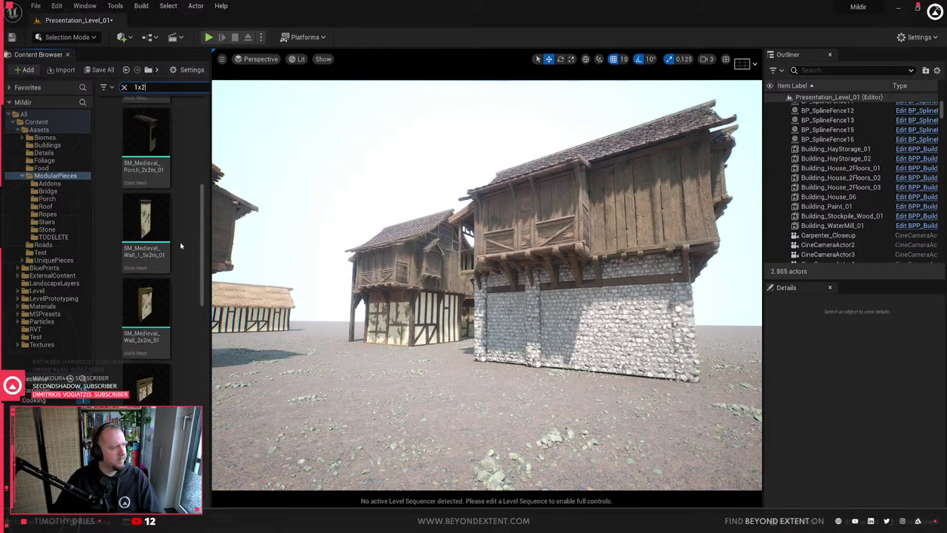
{"action": "right_click", "coordinate": [149, 210]}
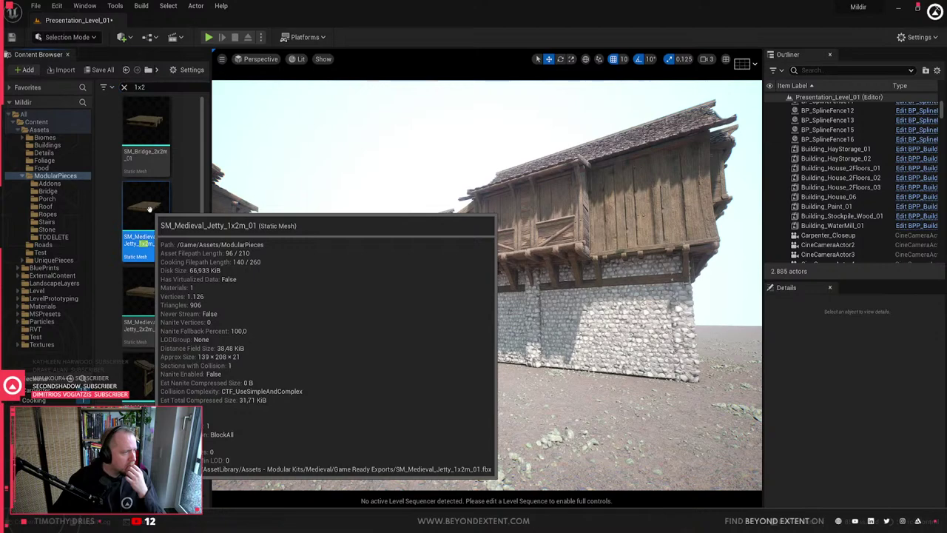
{"action": "left_click", "coordinate": [207, 257]}
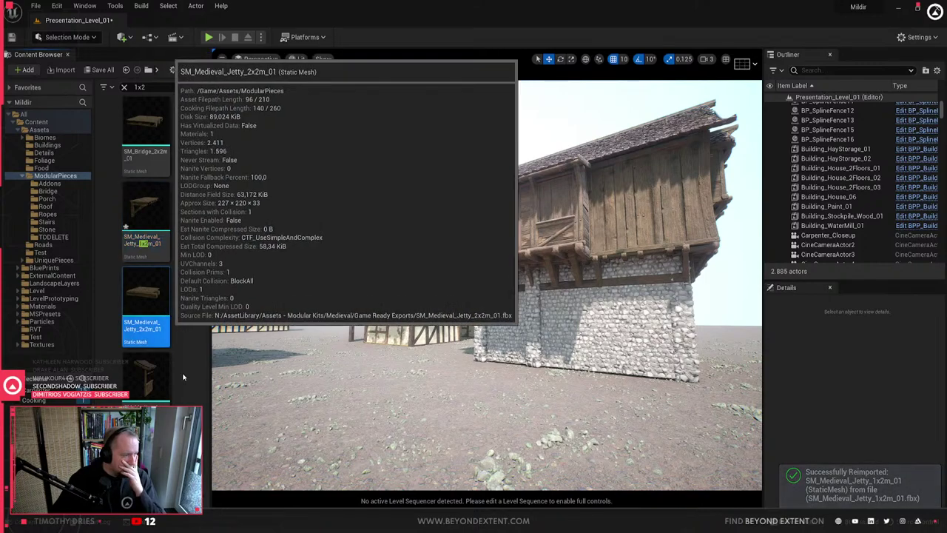
{"action": "left_click_drag", "start_coordinate": [146, 292], "coordinate": [499, 208]}
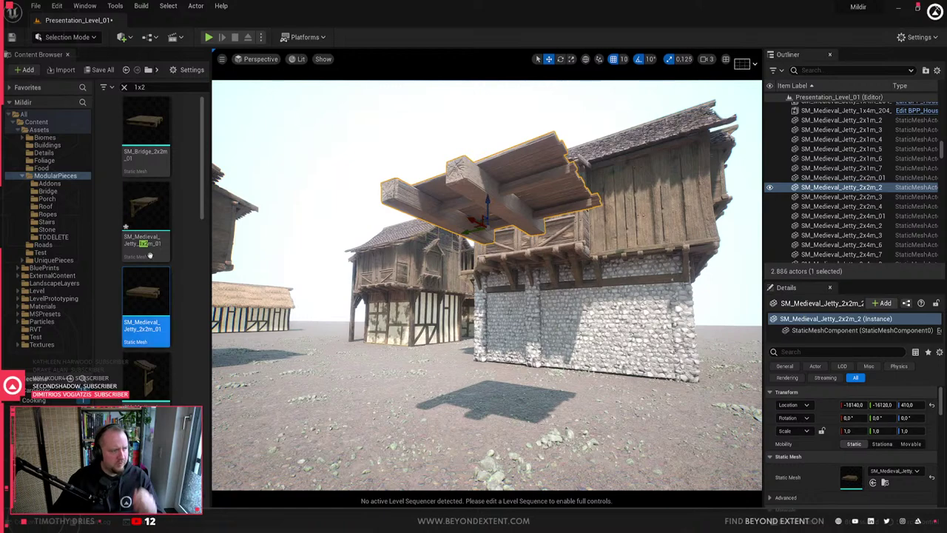
{"action": "left_click_drag", "start_coordinate": [153, 296], "coordinate": [501, 216]}
{"action": "key", "text": "Delete"}
- Place a SM_Medieval_Jetty_1x2m_01 instance in the level, in the air in front of the stone-based house
{"action": "left_click_drag", "start_coordinate": [146, 214], "coordinate": [513, 202]}
{"action": "mouse_move", "coordinate": [521, 238]}
{"action": "right_mouse_down"}
{"action": "mouse_move", "coordinate": [529, 237]}
{"action": "mouse_move", "coordinate": [474, 238]}
{"action": "mouse_move", "coordinate": [547, 243]}
{"action": "mouse_move", "coordinate": [518, 222]}
{"action": "right_mouse_up"}
{"action": "left_click", "coordinate": [539, 246]}
{"action": "key", "text": "Delete"}
{"action": "left_click", "coordinate": [505, 243]}
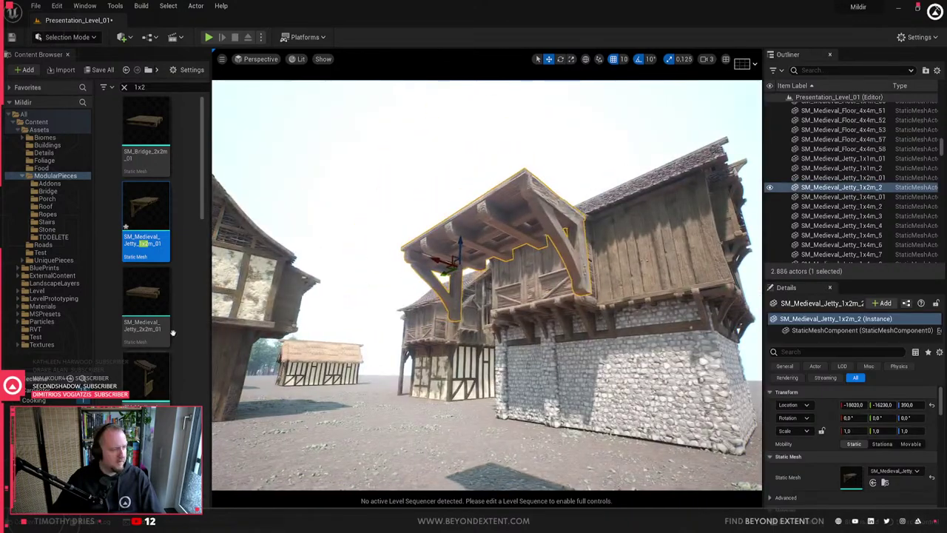
- Look through the 1x2 asset results, then switch to Blender and check the name of the selected corner jetty module
{"action": "scroll", "coordinate": [185, 328], "scroll_direction": "down", "scroll_amount": 5}
{"action": "scroll", "coordinate": [185, 333], "scroll_direction": "down", "scroll_amount": 8}
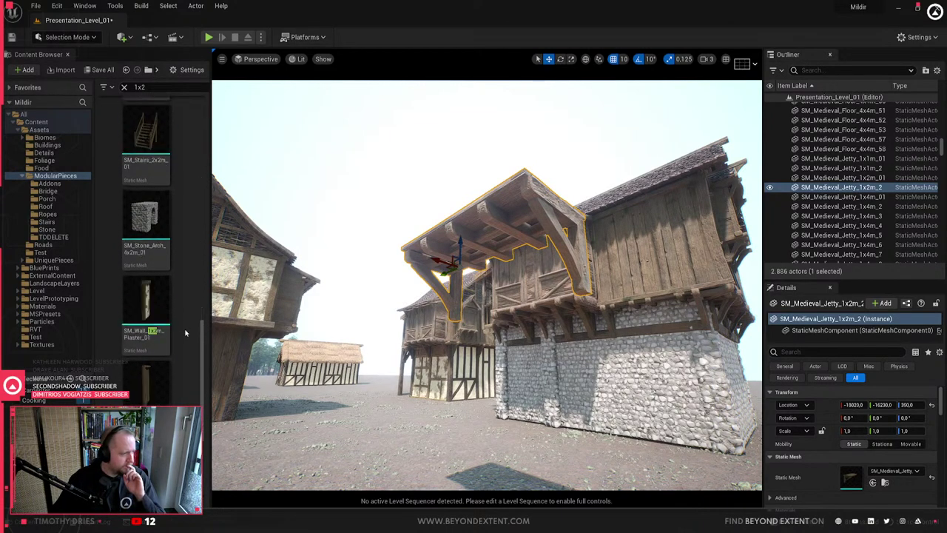
{"action": "scroll", "coordinate": [190, 348], "scroll_direction": "up", "scroll_amount": 10}
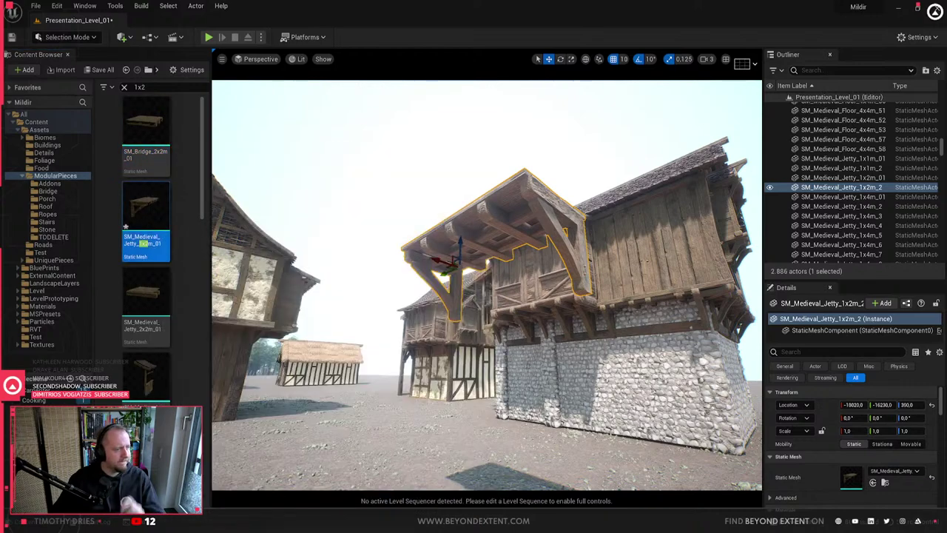
{"action": "right_click_drag", "start_coordinate": [481, 259], "coordinate": [481, 259]}
{"action": "key", "text": "alt+Tab"}
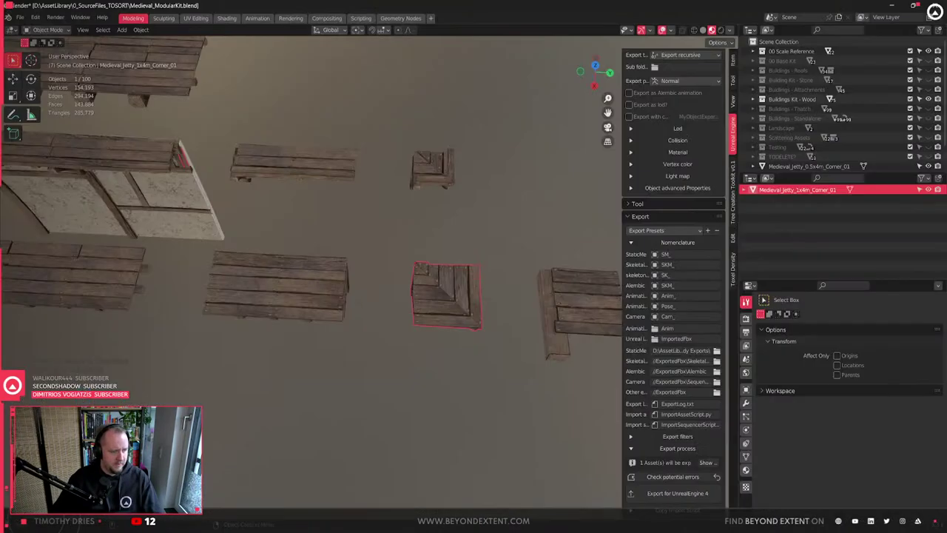
{"action": "middle_click_drag", "start_coordinate": [438, 300], "coordinate": [378, 334], "text": "shift"}
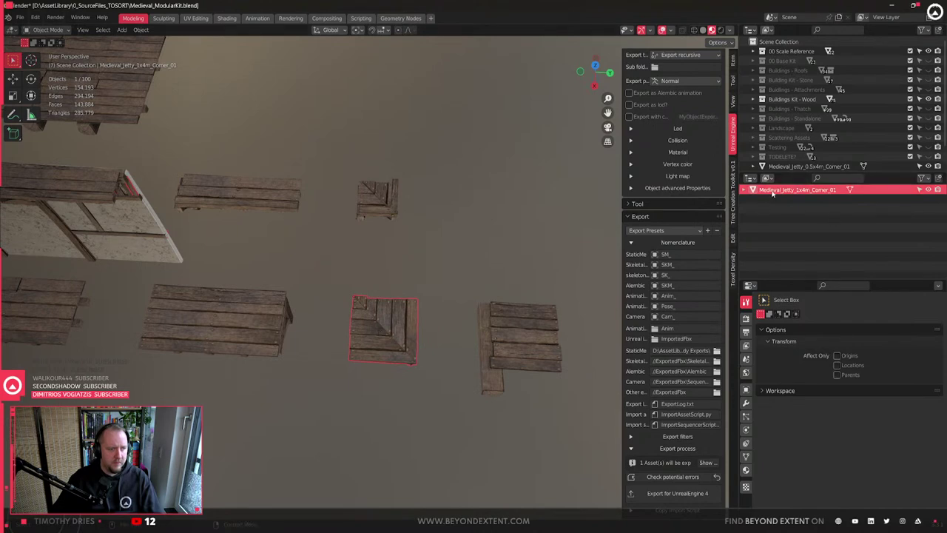
- Switch to Unreal Editor, search for "1x4 corner" and place the SM_Medieval_Jetty_0_5x4m_Corner_01 mesh beside the 1x2m jetty
{"action": "key", "text": "alt+Tab"}
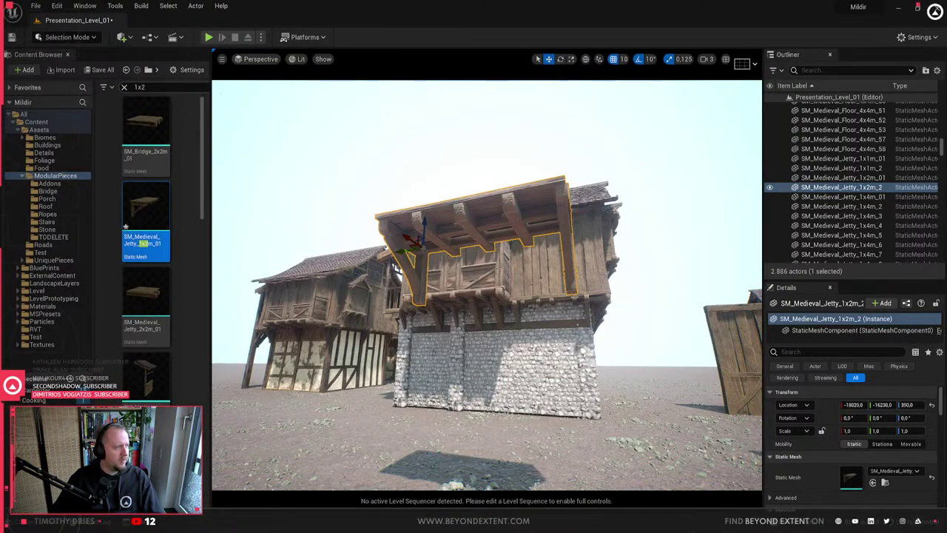
{"action": "left_click_drag", "start_coordinate": [148, 87], "coordinate": [103, 87]}
{"action": "type", "text": "1x4"}
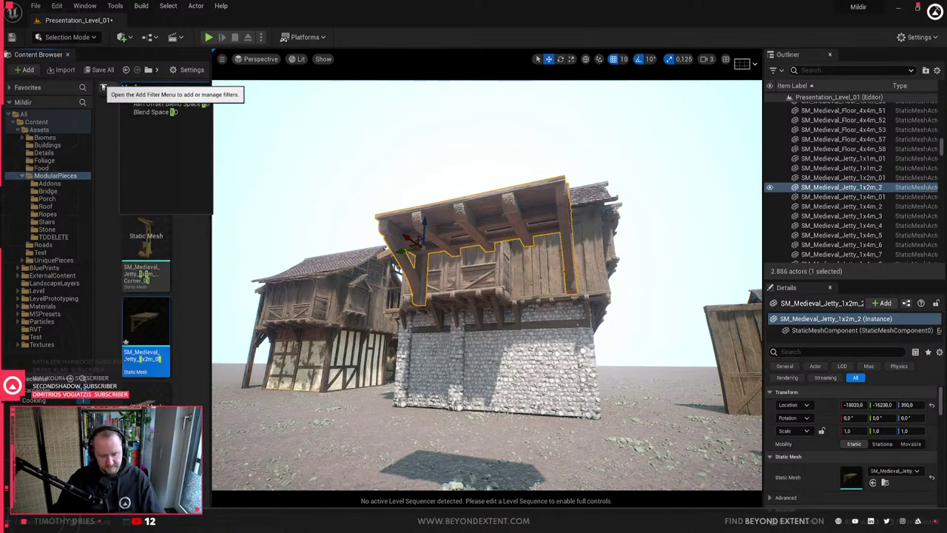
{"action": "type", "text": " corner"}
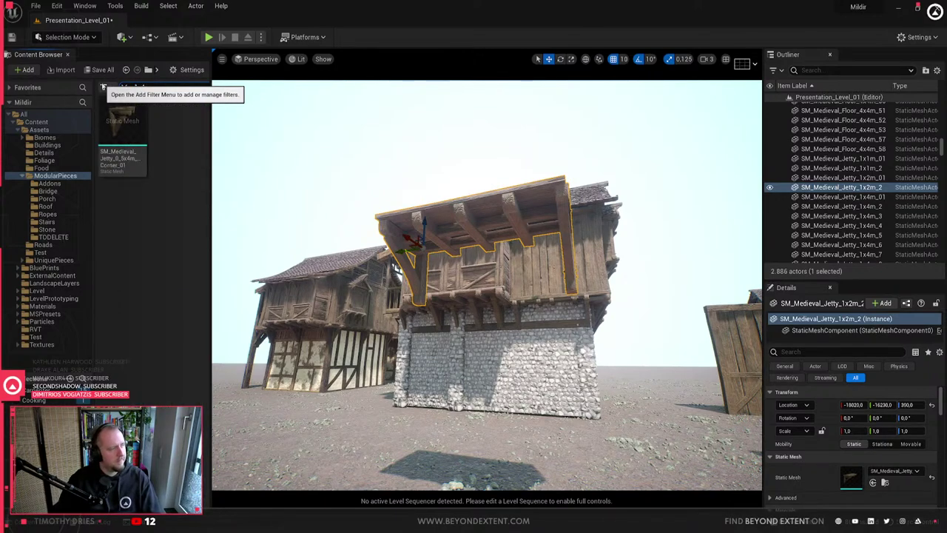
{"action": "left_click_drag", "start_coordinate": [122, 133], "coordinate": [570, 212]}
{"action": "right_click_drag", "start_coordinate": [570, 212], "coordinate": [541, 325]}
- Set the viewport's position grid snap size to 50 and focus on the selected corner jetty
{"action": "left_click", "coordinate": [624, 60]}
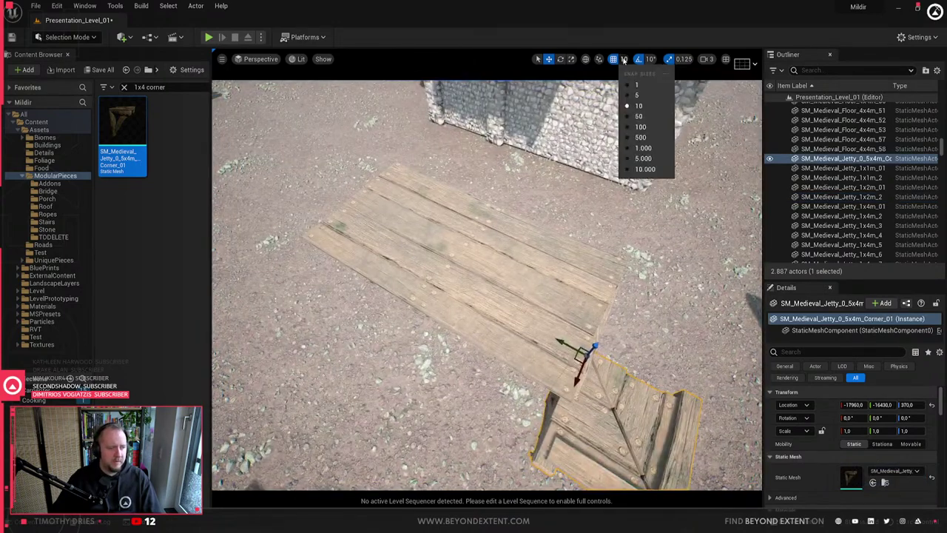
{"action": "left_click", "coordinate": [638, 117]}
{"action": "key", "text": "f"}
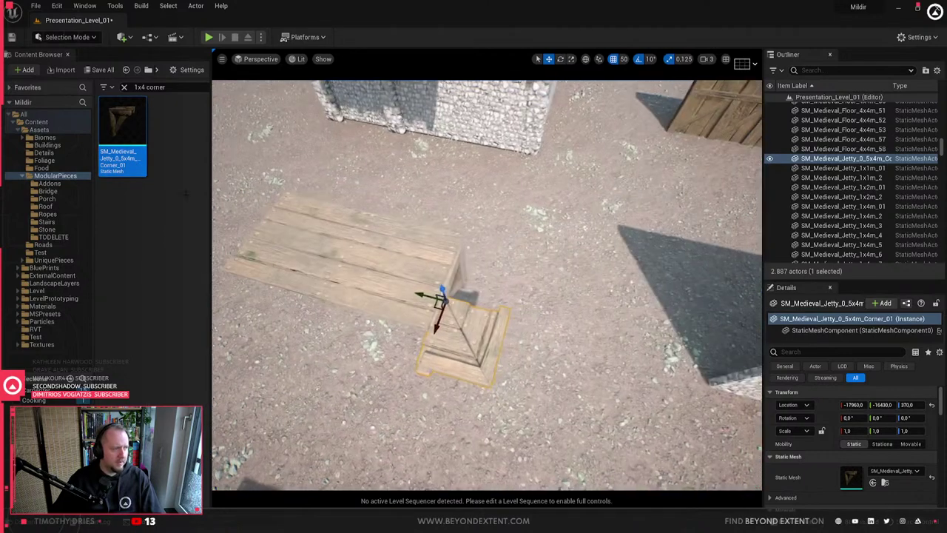
- Search the ModularPieces folder for "corner" and look through the results for the exported corner jetty mesh
{"action": "key", "text": "ctrl+a"}
{"action": "type", "text": "corber"}
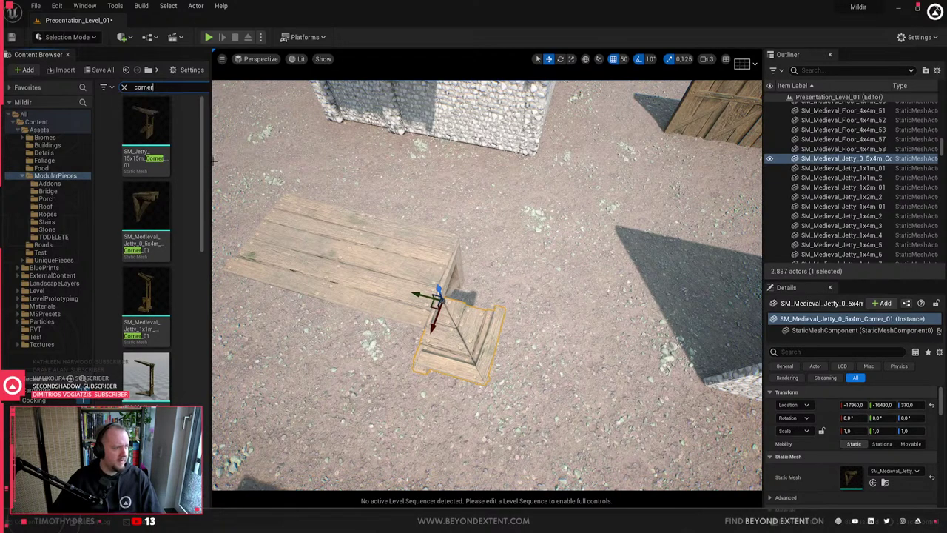
{"action": "scroll", "coordinate": [187, 226], "scroll_direction": "down", "scroll_amount": 5}
{"action": "scroll", "coordinate": [187, 225], "scroll_direction": "down", "scroll_amount": 2}
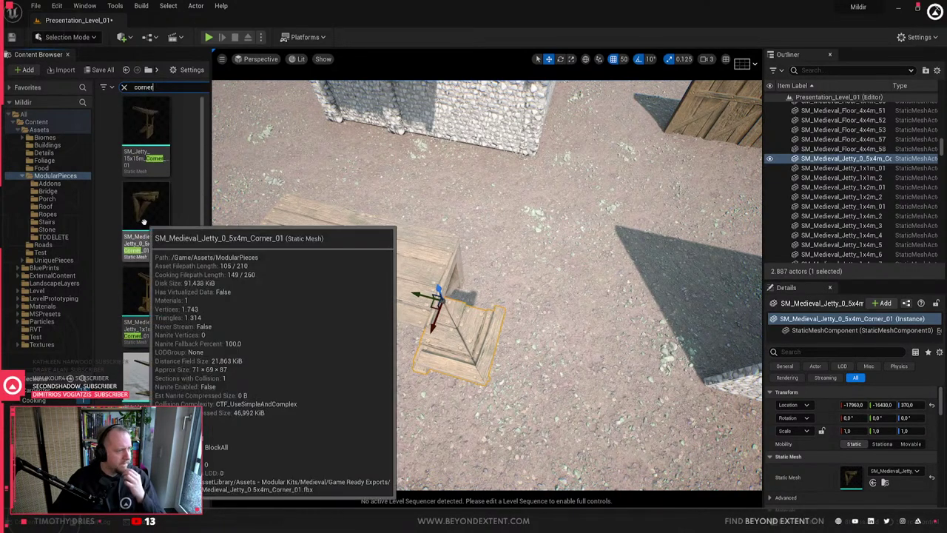
{"action": "scroll", "coordinate": [168, 248], "scroll_direction": "down", "scroll_amount": 2}
{"action": "scroll", "coordinate": [168, 248], "scroll_direction": "down", "scroll_amount": 3}
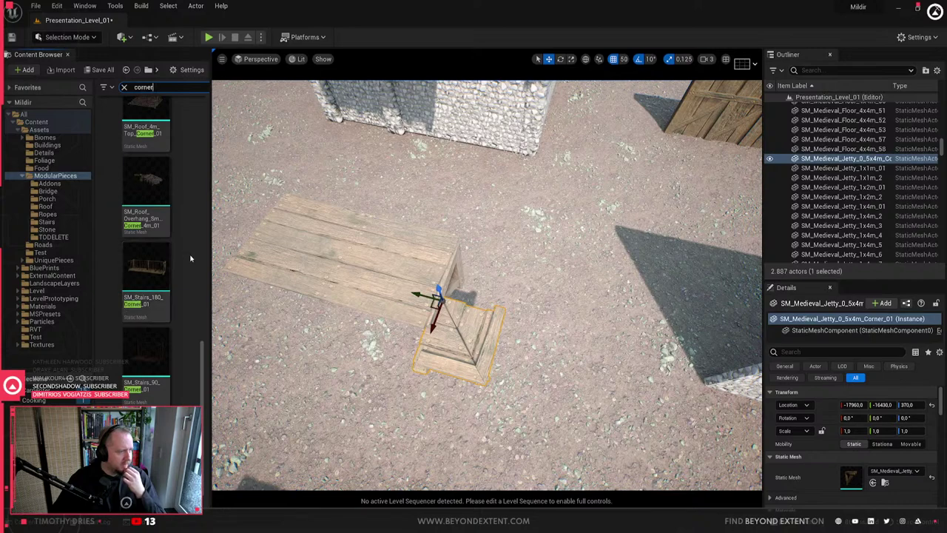
{"action": "left_click_drag", "start_coordinate": [382, 298], "coordinate": [414, 320], "text": "alt"}
- Switch to Blender, rename the corner jetty module as Jetty_1x4m_Corner_01 and save the file
{"action": "key", "text": "alt+Tab"}
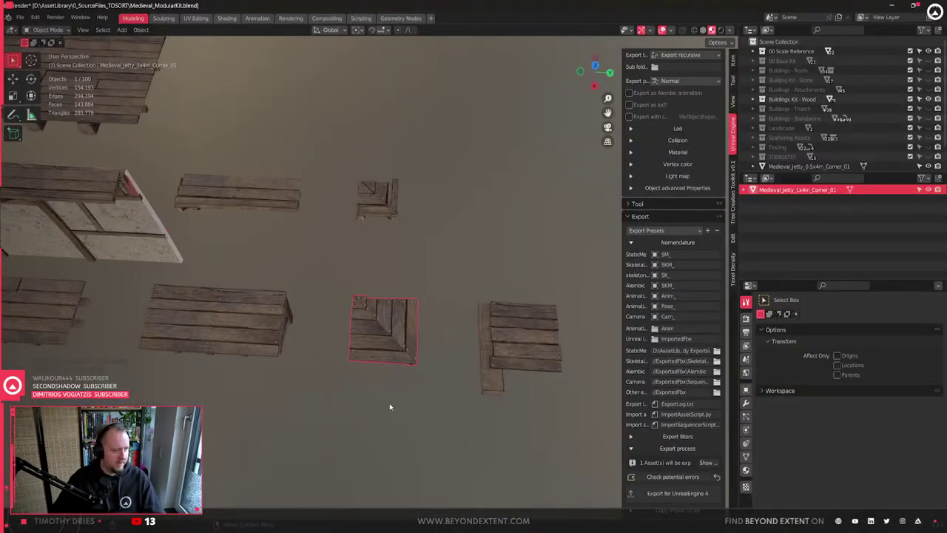
{"action": "double_click", "coordinate": [823, 190]}
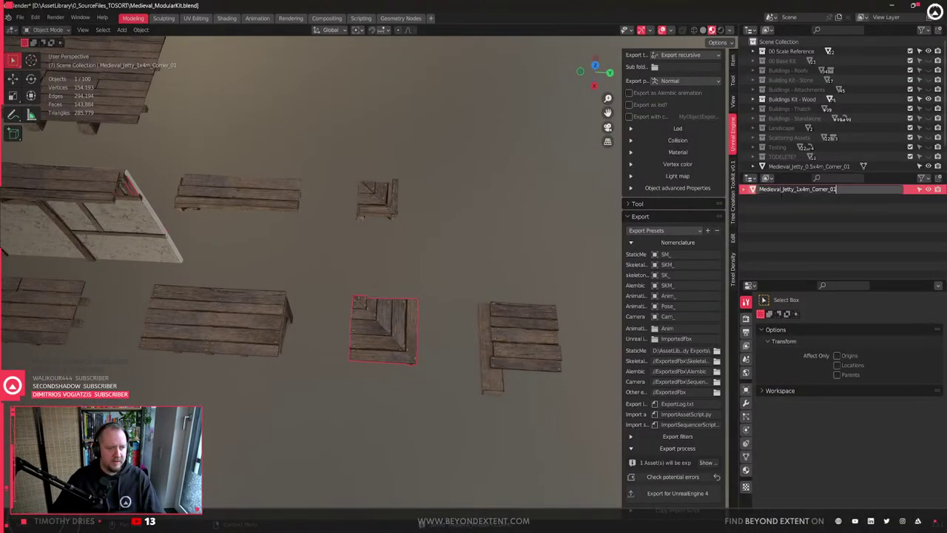
{"action": "left_click_drag", "start_coordinate": [781, 192], "coordinate": [755, 192]}
{"action": "key", "text": "BackSpace"}
{"action": "key", "text": "Return"}
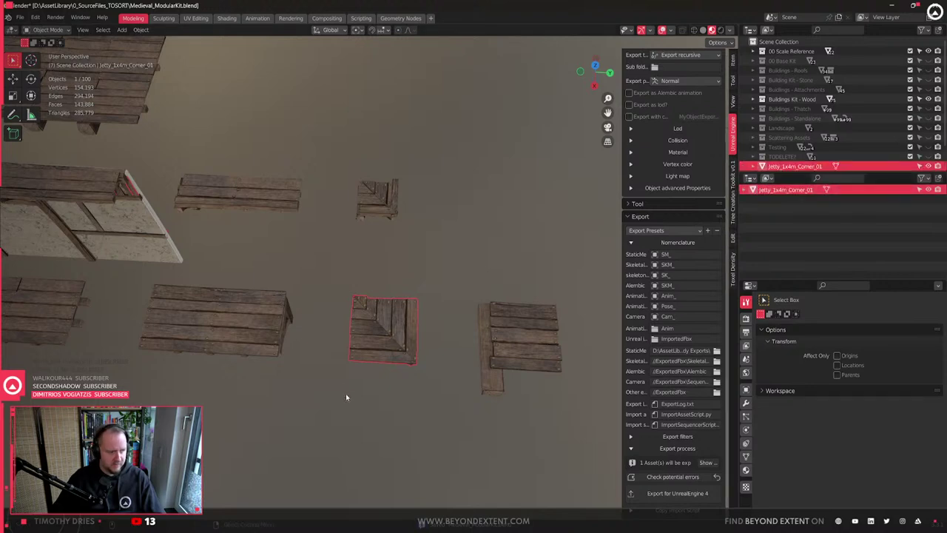
{"action": "left_click", "coordinate": [346, 397]}
{"action": "left_click", "coordinate": [380, 320]}
{"action": "key", "text": "ctrl+s"}
- Check the neighbouring jetty modules, then select the renamed corner module and export it for Unreal Engine 4
{"action": "left_click", "coordinate": [228, 323]}
{"action": "middle_click_drag", "start_coordinate": [228, 323], "coordinate": [354, 321], "text": "shift"}
{"action": "left_click", "coordinate": [131, 311]}
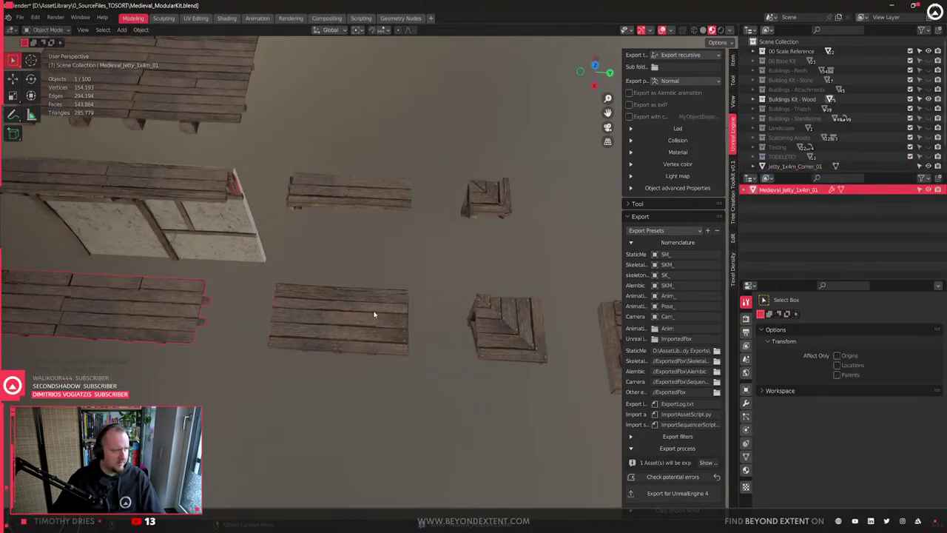
{"action": "left_click", "coordinate": [359, 200]}
{"action": "left_click", "coordinate": [490, 197]}
{"action": "middle_click_drag", "start_coordinate": [493, 304], "coordinate": [352, 293], "text": "shift"}
{"action": "left_click", "coordinate": [368, 345]}
{"action": "scroll", "coordinate": [368, 345], "scroll_direction": "up", "scroll_amount": 3}
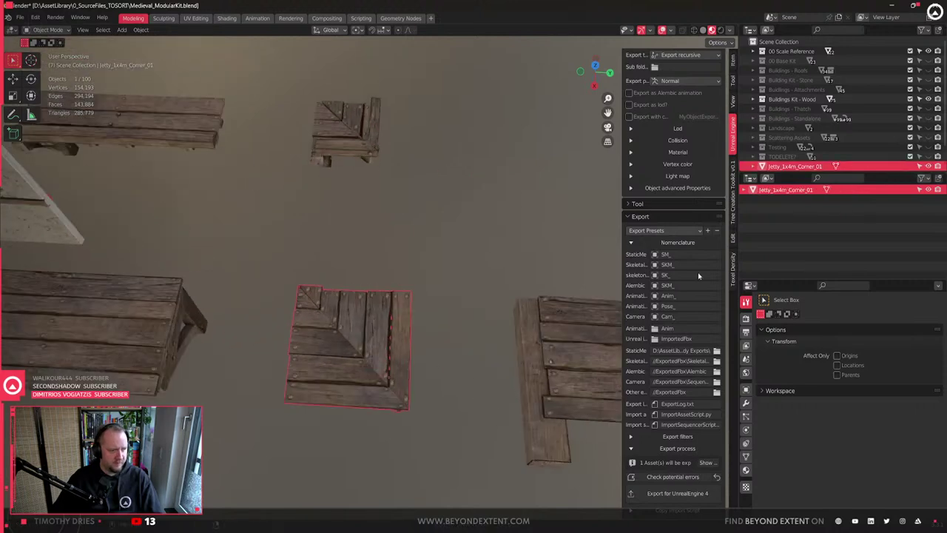
{"action": "left_click", "coordinate": [692, 500]}
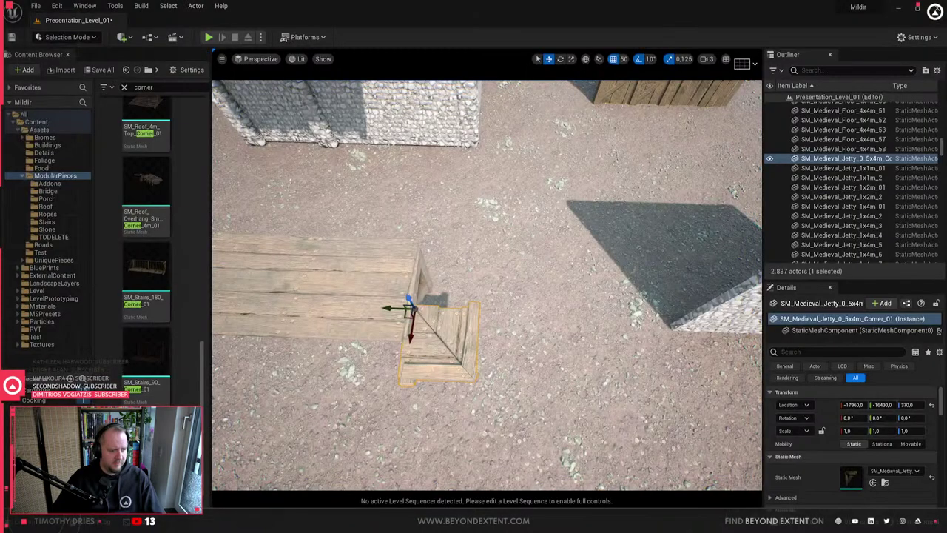
- Import SM_Jetty_1x4m_Corner_01.fbx from the Game Ready Exports folder into the ModularPieces folder as a static mesh
{"action": "right_click", "coordinate": [202, 78]}
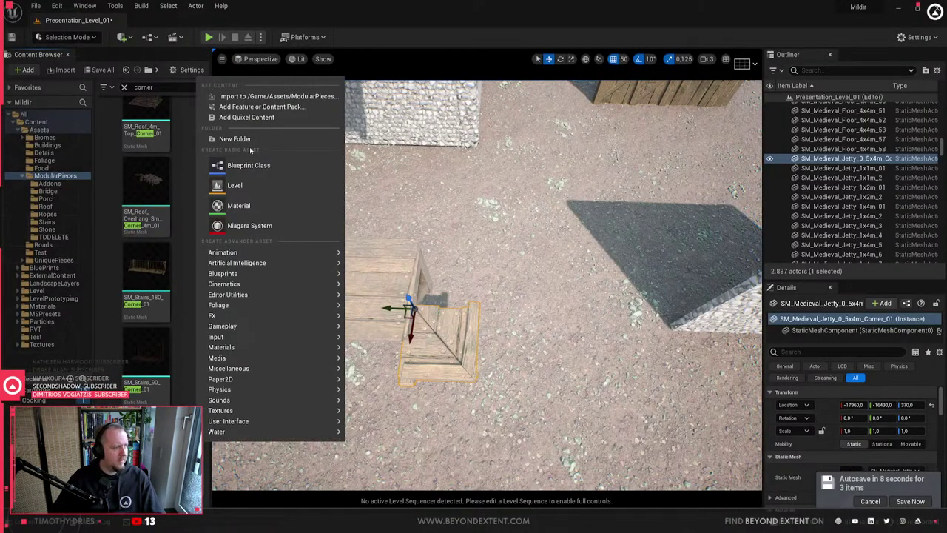
{"action": "left_click", "coordinate": [263, 96]}
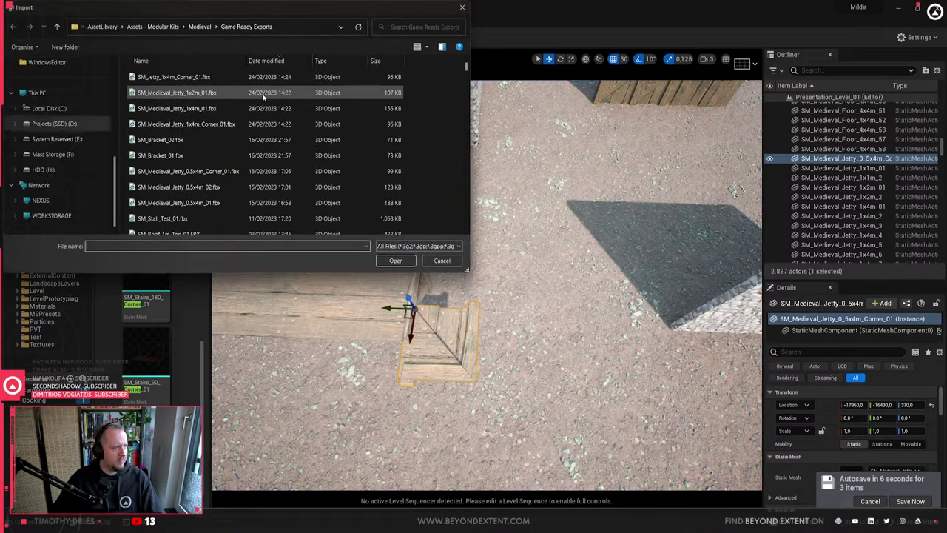
{"action": "left_click", "coordinate": [199, 77]}
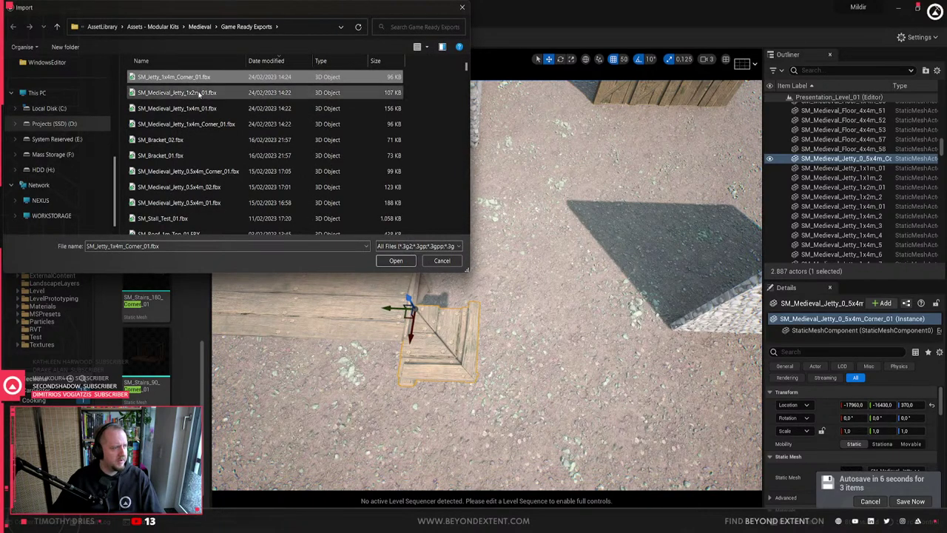
{"action": "left_click", "coordinate": [198, 93]}
{"action": "left_click", "coordinate": [194, 108], "text": "ctrl"}
{"action": "double_click", "coordinate": [198, 77]}
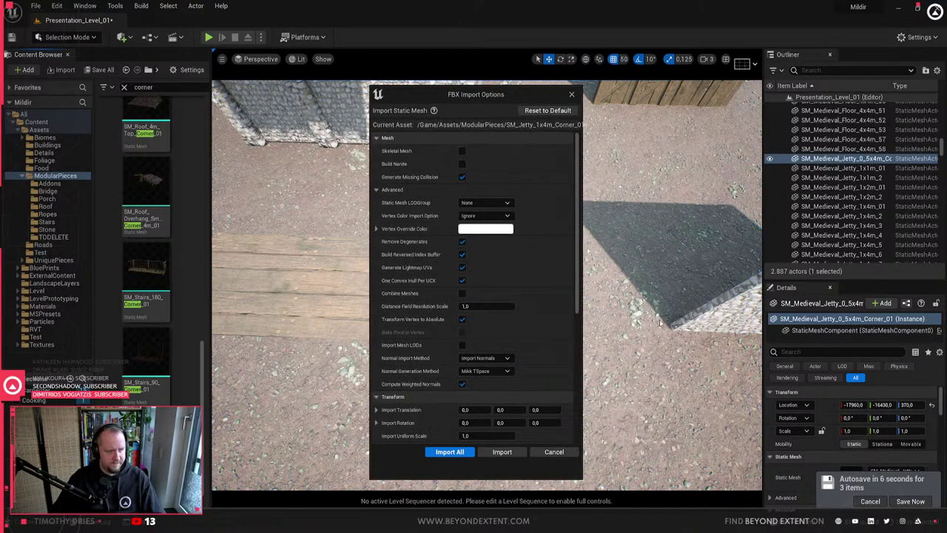
{"action": "left_click", "coordinate": [502, 452]}
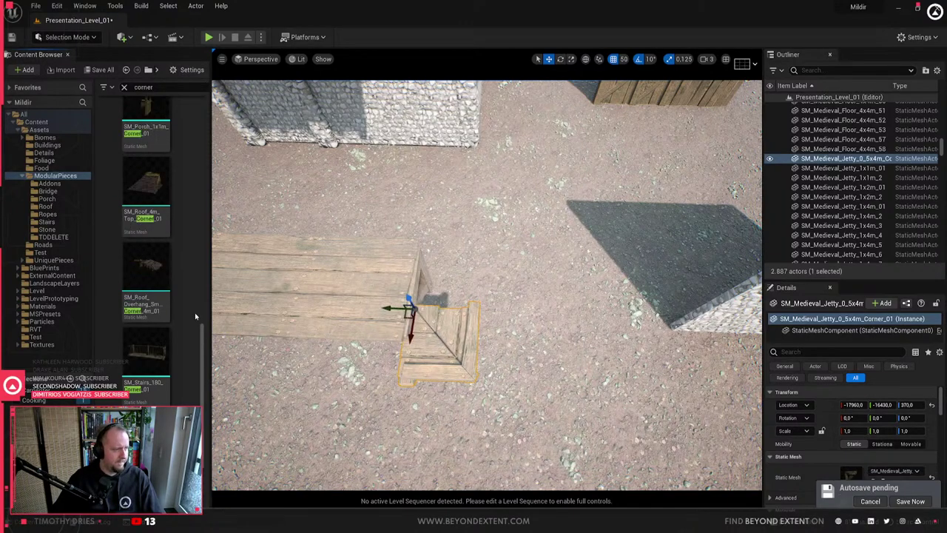
- Place the imported SM_Jetty_1x4m_Corner_01 mesh beside the 1x2m jetty in the level and delete the old 0.5x4m corner jetty
{"action": "left_click", "coordinate": [146, 222]}
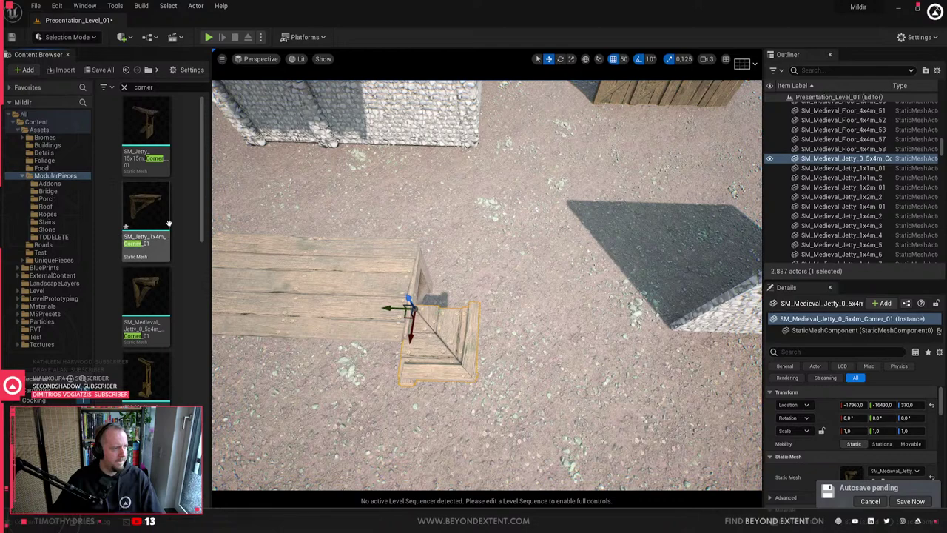
{"action": "left_click_drag", "start_coordinate": [146, 222], "coordinate": [426, 254]}
{"action": "left_click", "coordinate": [441, 376]}
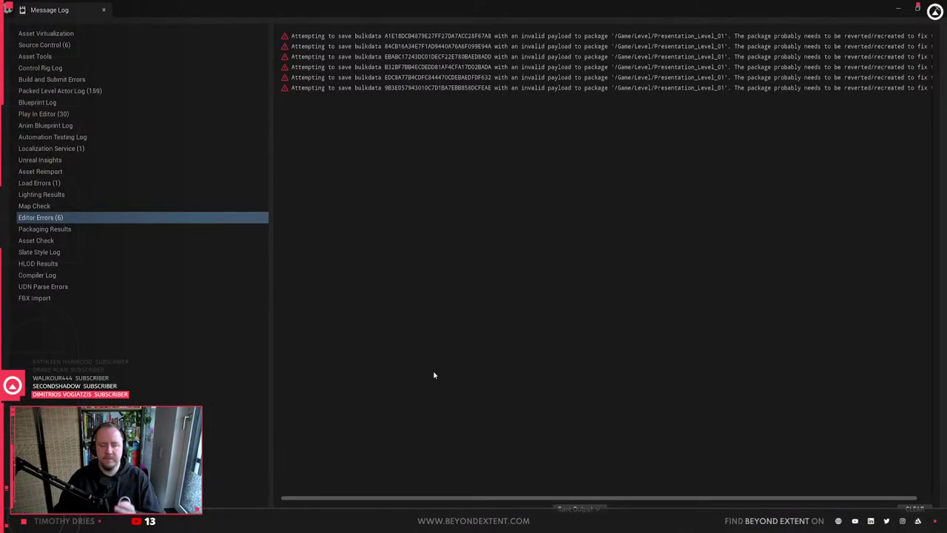
{"action": "left_click", "coordinate": [935, 9]}
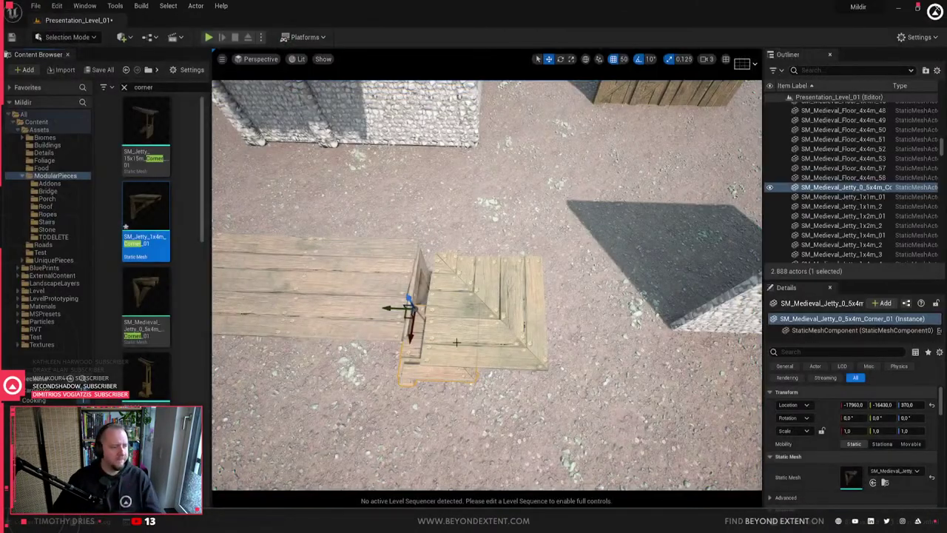
{"action": "key", "text": "Escape"}
{"action": "left_click", "coordinate": [350, 305]}
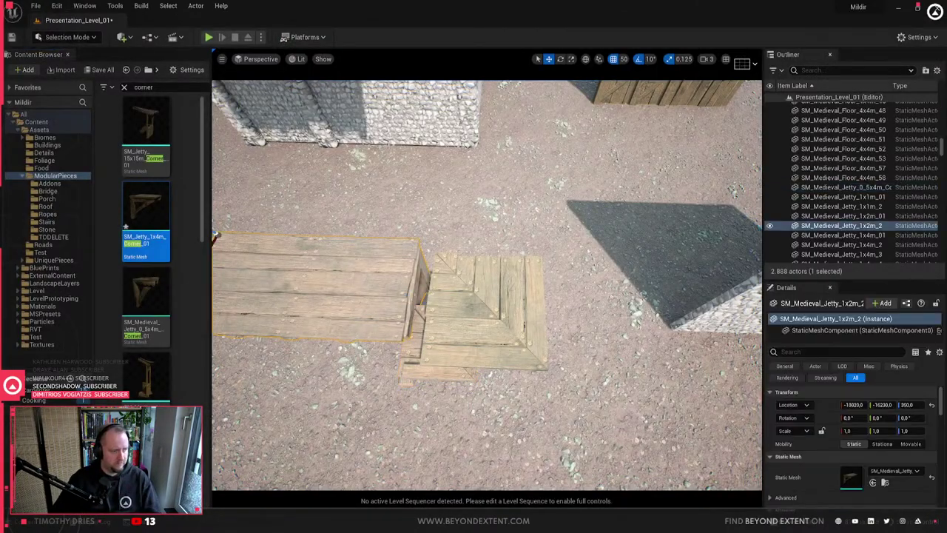
{"action": "left_click", "coordinate": [403, 363]}
{"action": "key", "text": "Delete"}
- Place a fresh SM_Medieval_Jetty_1x2m_01 at the new corner piece and delete the previously placed 1x2m jetty
{"action": "left_click", "coordinate": [376, 326]}
{"action": "right_click_drag", "start_coordinate": [377, 325], "coordinate": [370, 311]}
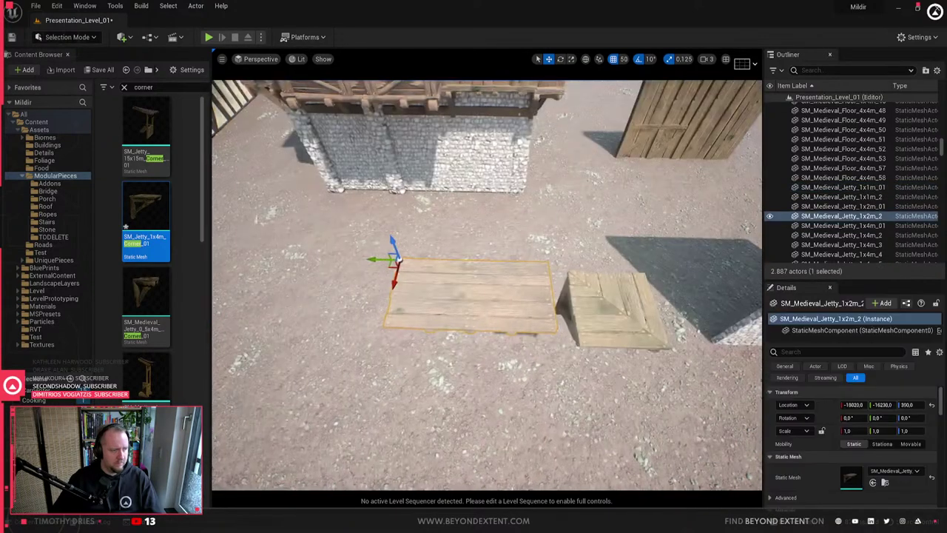
{"action": "mouse_move", "coordinate": [394, 265]}
{"action": "left_mouse_down"}
{"action": "mouse_move", "coordinate": [388, 298]}
{"action": "mouse_move", "coordinate": [397, 282]}
{"action": "left_mouse_up"}
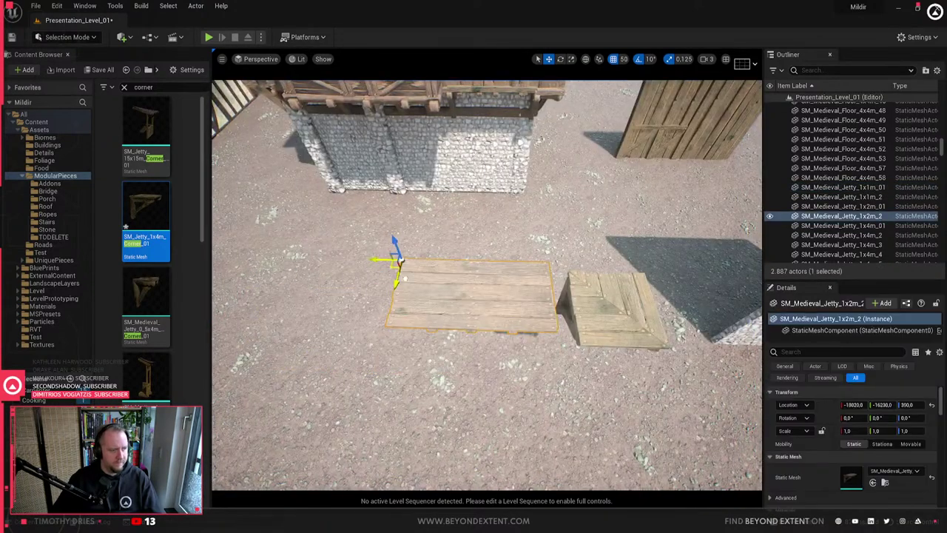
{"action": "key", "text": "ctrl+b"}
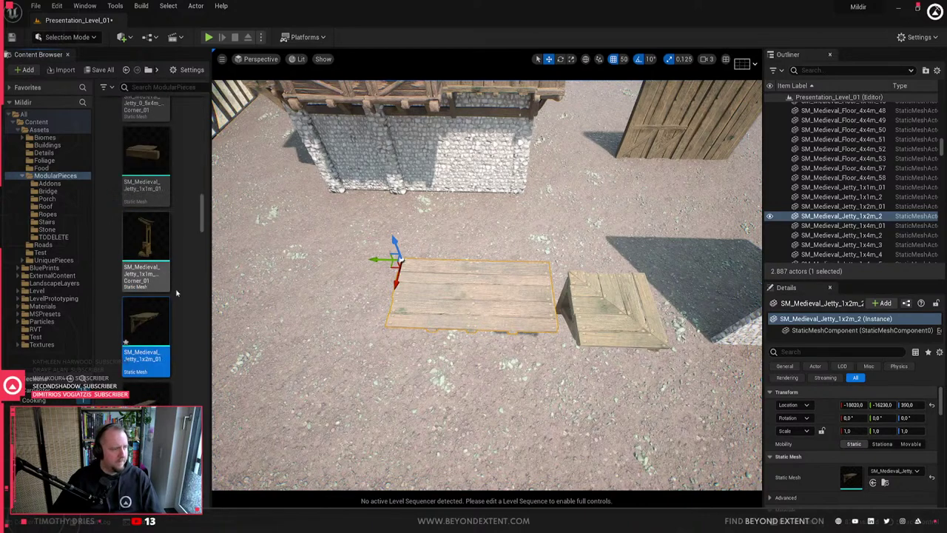
{"action": "right_click_drag", "start_coordinate": [173, 212], "coordinate": [173, 188]}
{"action": "left_click_drag", "start_coordinate": [152, 305], "coordinate": [568, 274]}
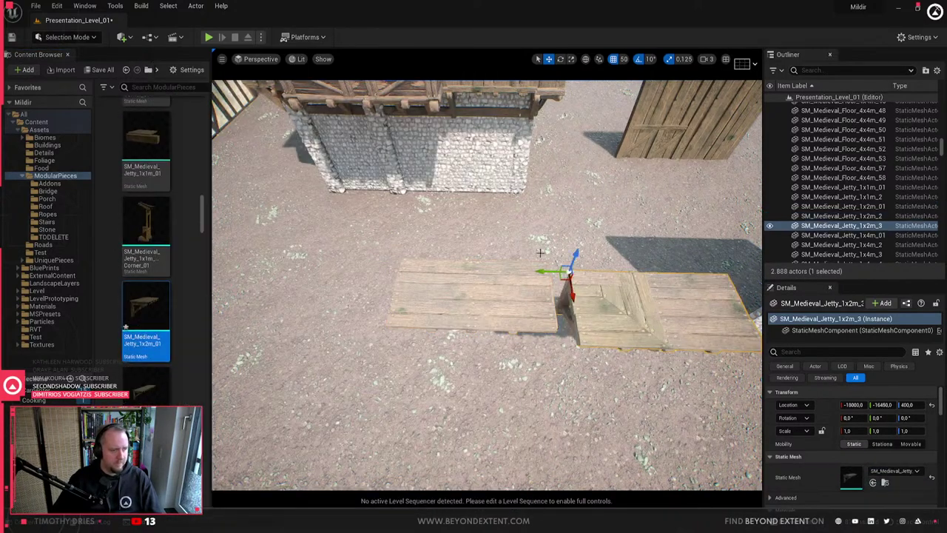
{"action": "left_click", "coordinate": [466, 289]}
{"action": "key", "text": "Delete"}
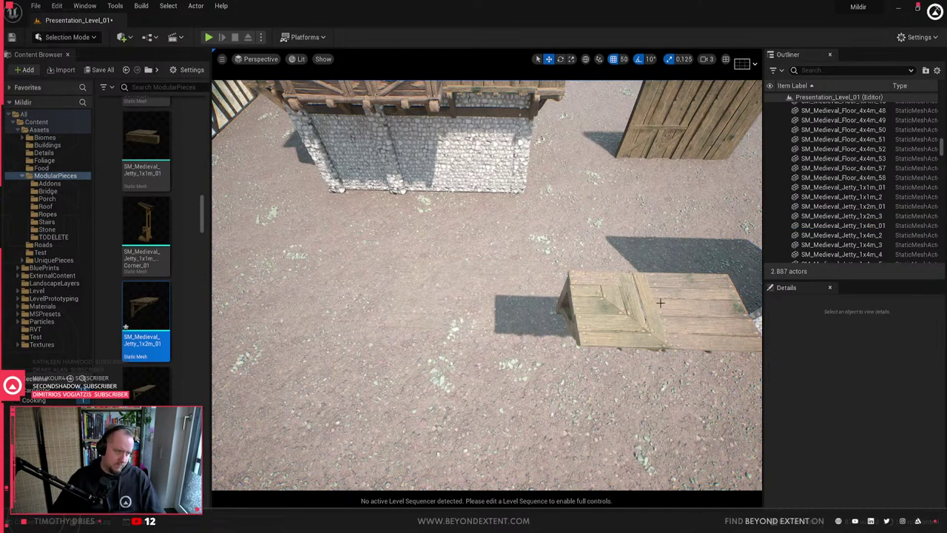
- Move the 1x2m jetty to Y -16250 against the corner piece, and add a copy rotated about -90° on the corner's other side
{"action": "left_click", "coordinate": [660, 302]}
{"action": "left_click_drag", "start_coordinate": [544, 270], "coordinate": [248, 280]}
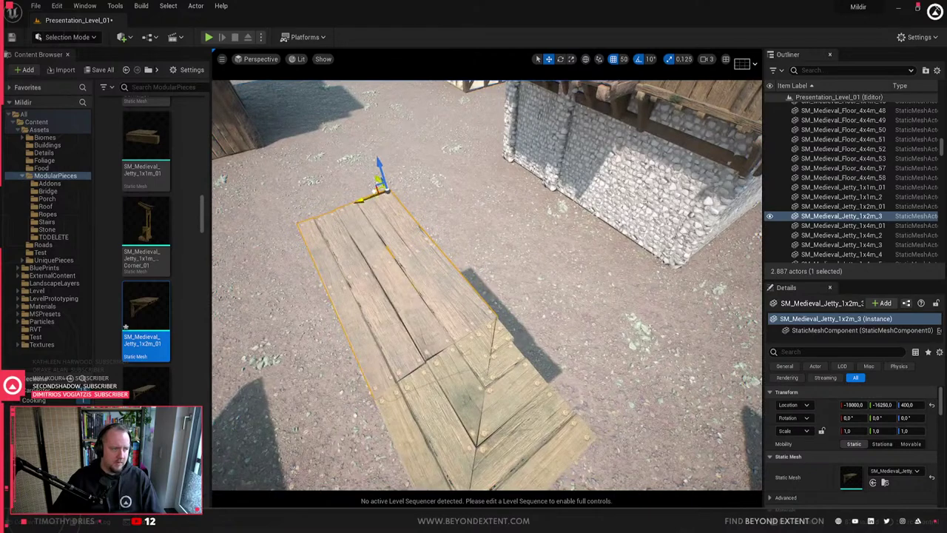
{"action": "left_click_drag", "start_coordinate": [378, 181], "coordinate": [486, 307], "text": "alt"}
{"action": "right_click_drag", "start_coordinate": [487, 307], "coordinate": [486, 325]}
{"action": "key", "text": "e"}
{"action": "left_click_drag", "start_coordinate": [487, 334], "coordinate": [535, 337]}
{"action": "key", "text": "Escape"}
{"action": "left_click_drag", "start_coordinate": [482, 283], "coordinate": [570, 280], "text": "alt"}
{"action": "left_click", "coordinate": [481, 283]}
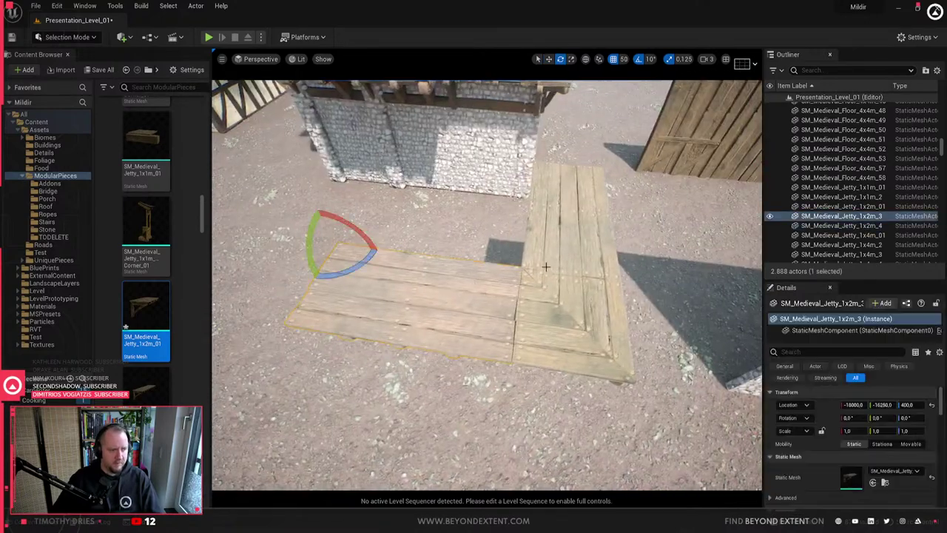
- Inspect the assembled corner and 1x2m jetties from below and above, checking the seams and support beams
{"action": "left_click", "coordinate": [546, 267]}
{"action": "mouse_move", "coordinate": [546, 266]}
{"action": "right_mouse_down"}
{"action": "mouse_move", "coordinate": [546, 296]}
{"action": "mouse_move", "coordinate": [547, 185]}
{"action": "mouse_move", "coordinate": [473, 214]}
{"action": "mouse_move", "coordinate": [546, 267]}
{"action": "right_mouse_up"}
{"action": "key", "text": "Escape"}
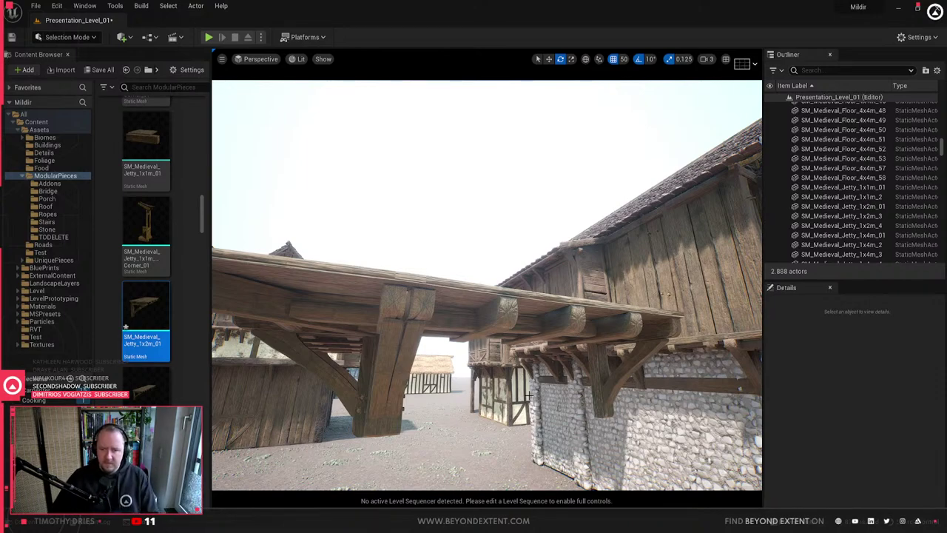
{"action": "left_click", "coordinate": [460, 295]}
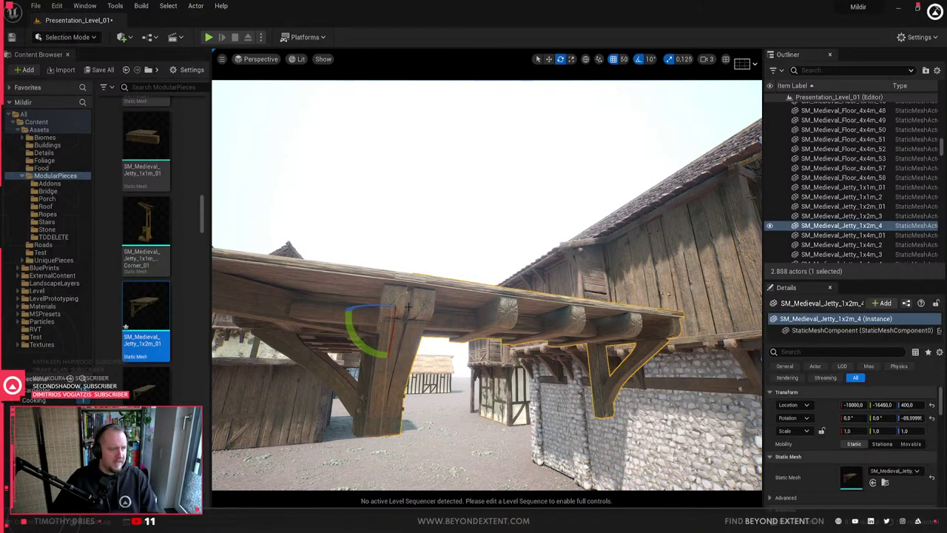
{"action": "key", "text": "f"}
{"action": "key", "text": "Escape"}
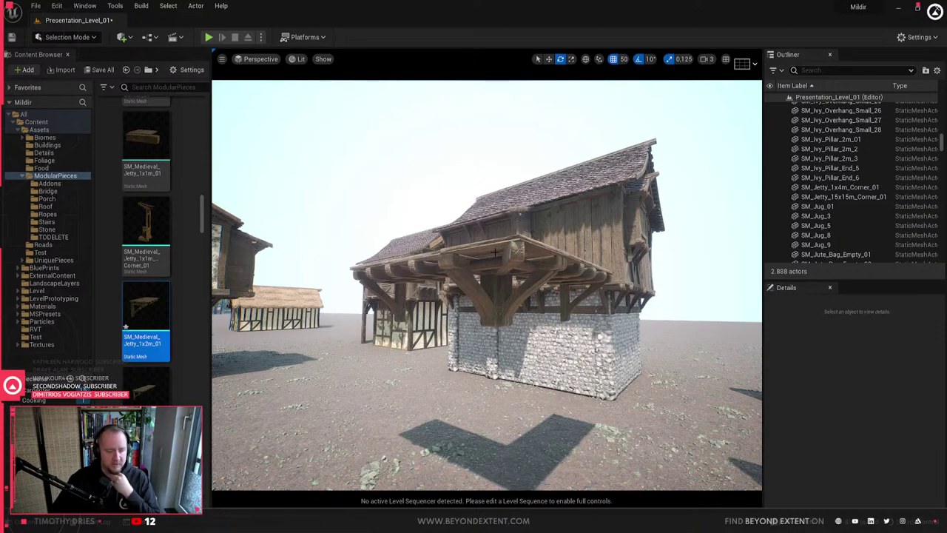
{"action": "right_click_drag", "start_coordinate": [449, 261], "coordinate": [385, 281]}
{"action": "left_click", "coordinate": [450, 261]}
{"action": "key", "text": "Escape"}
{"action": "left_click", "coordinate": [520, 344]}
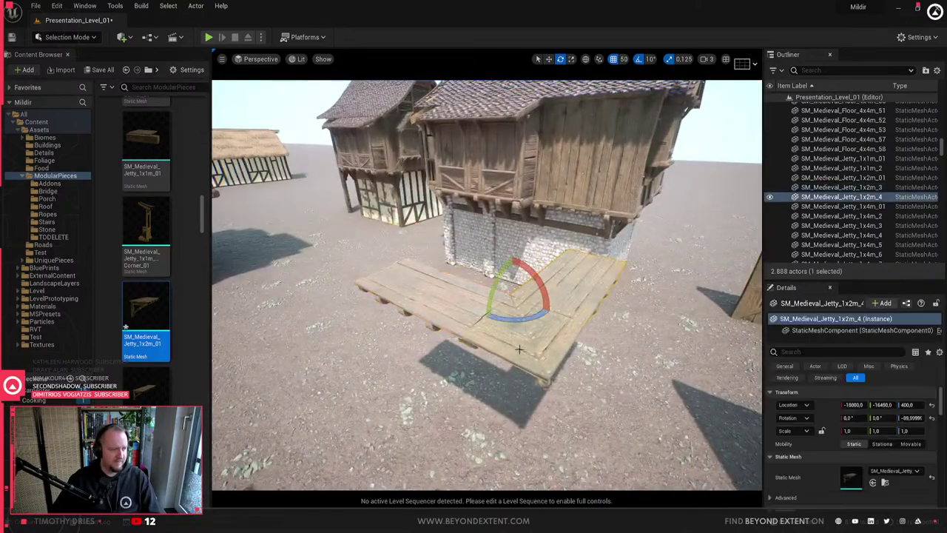
- Delete the test assembly of the 1x4m corner jetty and both 1x2m jetties from the level
{"action": "left_click", "coordinate": [522, 345]}
{"action": "left_click", "coordinate": [457, 305]}
{"action": "key", "text": "w"}
{"action": "right_click_drag", "start_coordinate": [496, 333], "coordinate": [453, 404]}
{"action": "key", "text": "Escape"}
{"action": "left_click", "coordinate": [453, 347]}
{"action": "left_click", "coordinate": [512, 370], "text": "ctrl"}
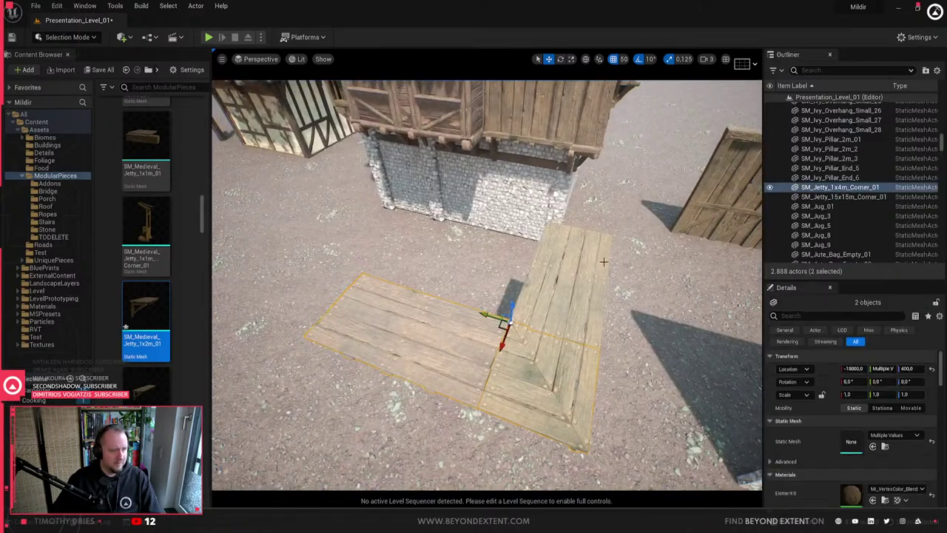
{"action": "left_click", "coordinate": [581, 289], "text": "ctrl"}
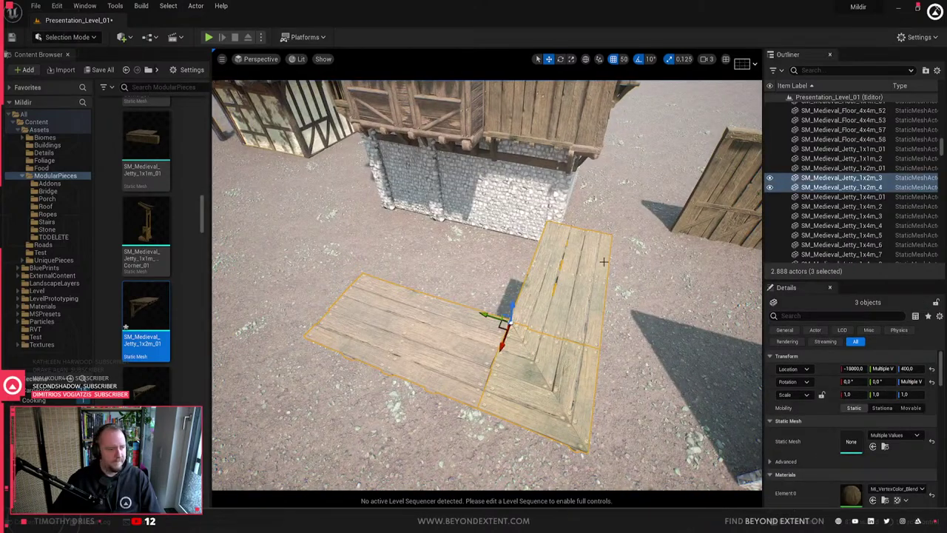
{"action": "key", "text": "Delete"}
- Switch to Blender and move Medieval_Jetty_1x1m_01 to the TODELETE? collection
{"action": "right_click_drag", "start_coordinate": [514, 429], "coordinate": [500, 382]}
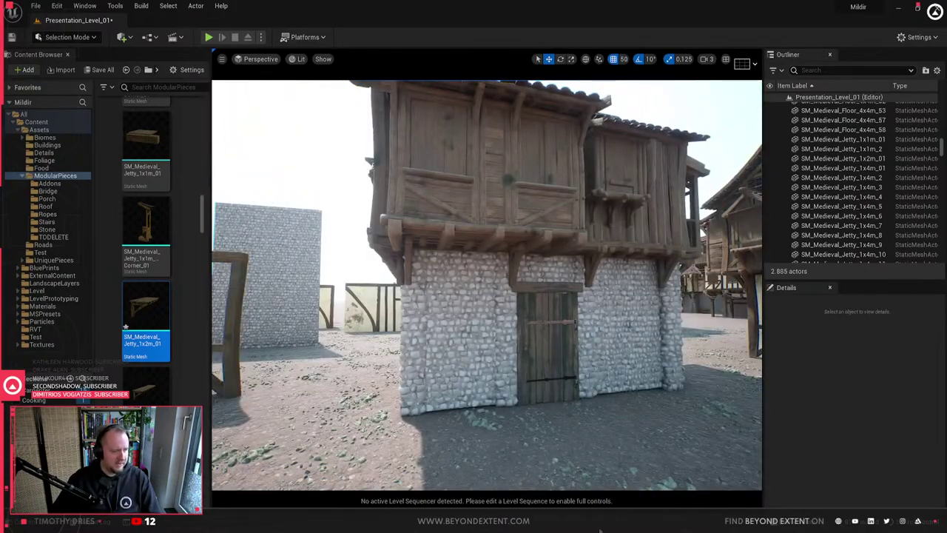
{"action": "left_click", "coordinate": [601, 531]}
{"action": "scroll", "coordinate": [426, 228], "scroll_direction": "down", "scroll_amount": 4}
{"action": "left_click", "coordinate": [477, 349]}
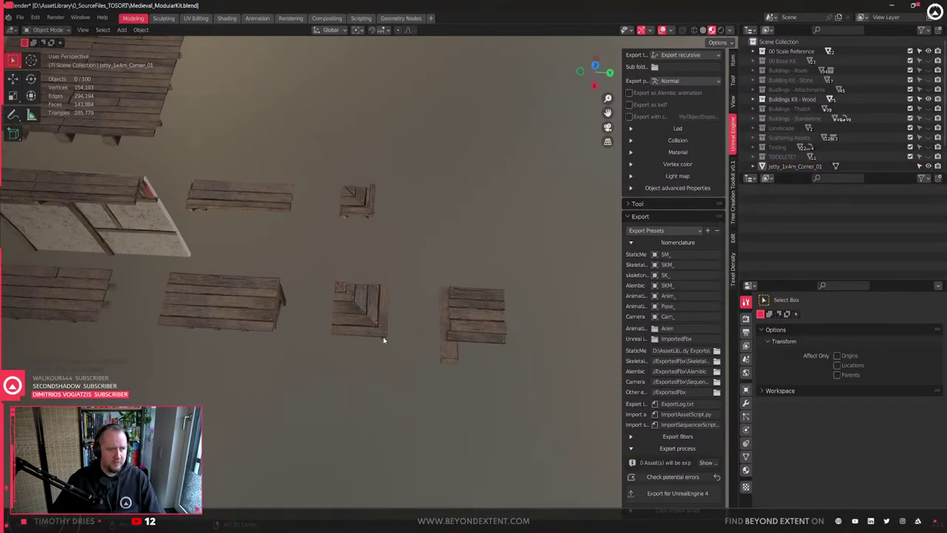
{"action": "middle_click_drag", "start_coordinate": [384, 339], "coordinate": [454, 223], "text": "shift"}
{"action": "left_click", "coordinate": [552, 341]}
{"action": "key", "text": "m"}
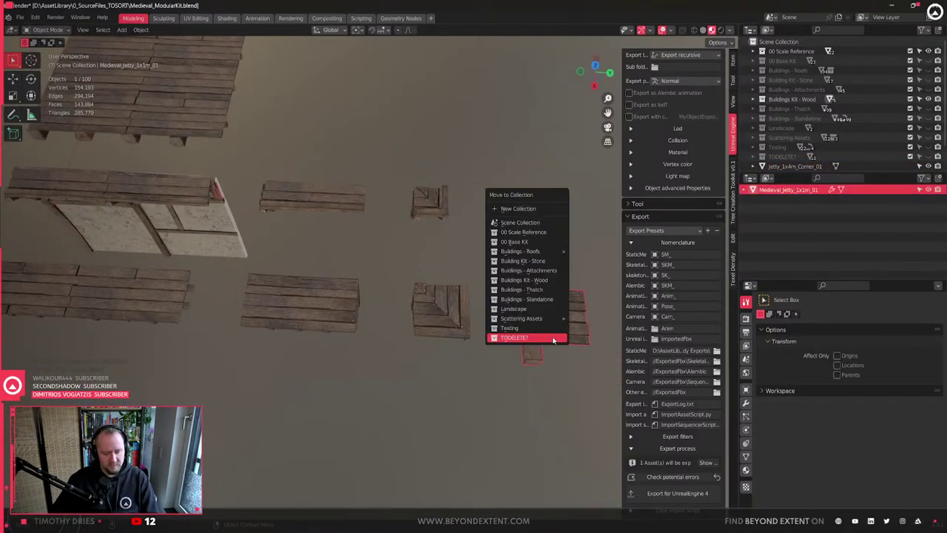
{"action": "left_click", "coordinate": [553, 339]}
- Delete the plastered timber wall panel placed among the jetty modules
{"action": "scroll", "coordinate": [306, 402], "scroll_direction": "down", "scroll_amount": 5}
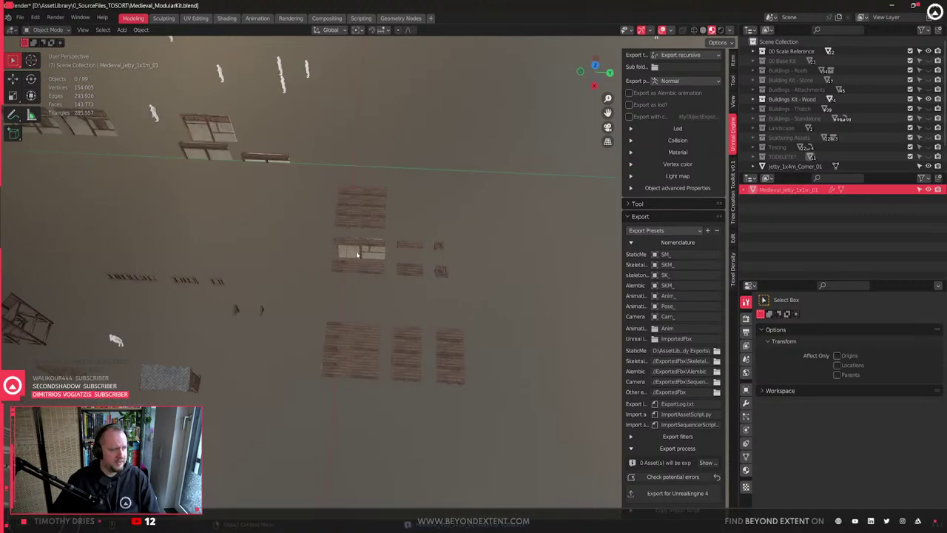
{"action": "left_click", "coordinate": [356, 251]}
{"action": "key", "text": "KP_Decimal"}
{"action": "middle_click_drag", "start_coordinate": [333, 269], "coordinate": [416, 242]}
{"action": "key", "text": "Delete"}
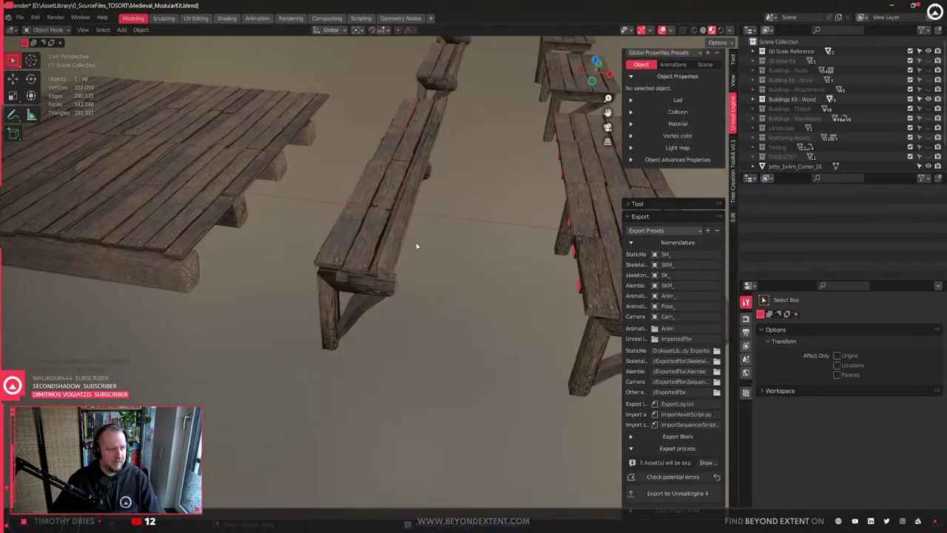
- Inspect the remaining wooden jetty and floor modules, including Medieval_Floor_2x4m_01 and Medieval_Jetty_1x2m_01
{"action": "scroll", "coordinate": [416, 245], "scroll_direction": "down", "scroll_amount": 3}
{"action": "left_click", "coordinate": [271, 229]}
{"action": "middle_click_drag", "start_coordinate": [290, 240], "coordinate": [247, 289]}
{"action": "middle_click_drag", "start_coordinate": [329, 215], "coordinate": [354, 223], "text": "shift"}
{"action": "scroll", "coordinate": [348, 307], "scroll_direction": "down", "scroll_amount": 4}
{"action": "left_click", "coordinate": [505, 340]}
{"action": "left_click", "coordinate": [464, 342]}
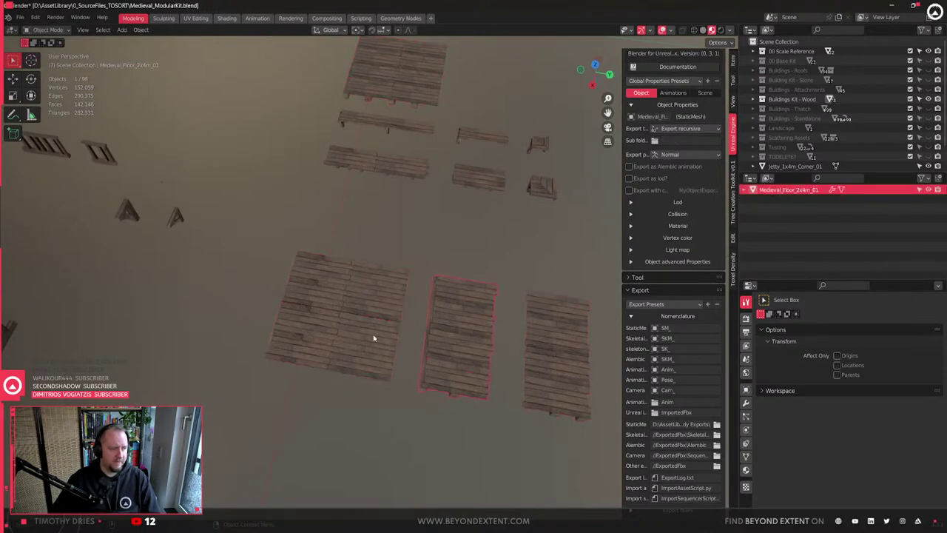
{"action": "middle_click_drag", "start_coordinate": [501, 205], "coordinate": [445, 260], "text": "shift"}
{"action": "scroll", "coordinate": [441, 243], "scroll_direction": "up", "scroll_amount": 2}
{"action": "left_click", "coordinate": [439, 239]}
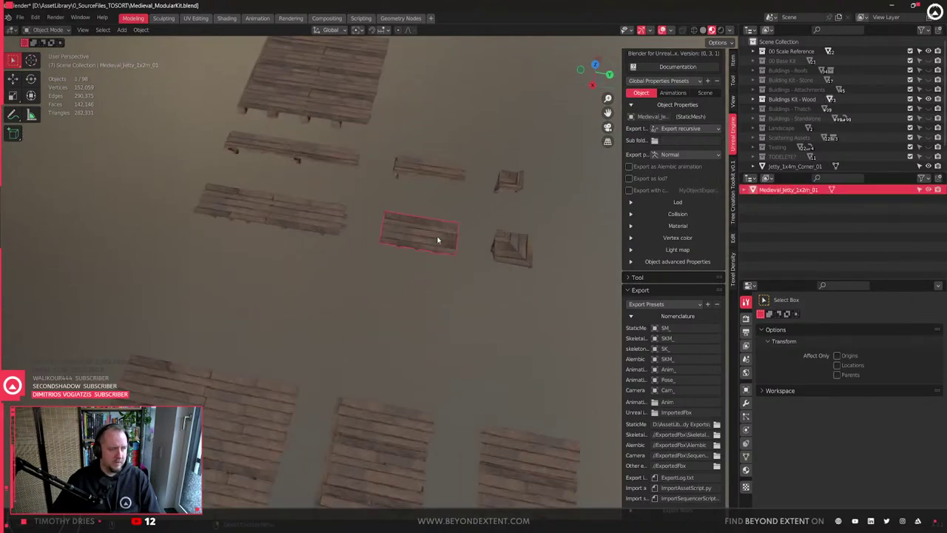
{"action": "key", "text": "KP_Decimal"}
{"action": "left_click", "coordinate": [331, 475]}
{"action": "scroll", "coordinate": [326, 356], "scroll_direction": "down", "scroll_amount": 4}
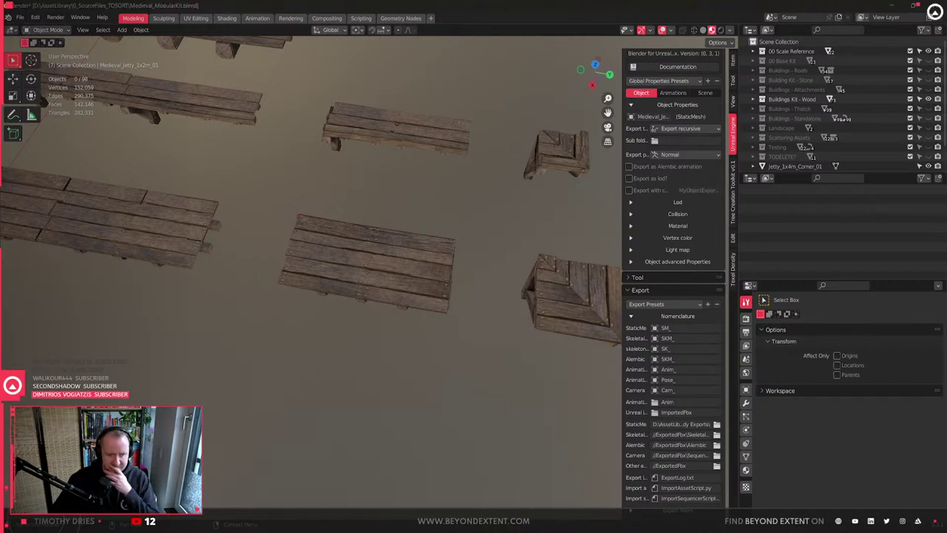
- Switch to the reference board and examine the medieval village, wooden gateway and timber bridge images
{"action": "key", "text": "alt+Tab"}
{"action": "scroll", "coordinate": [485, 293], "scroll_direction": "down", "scroll_amount": 6}
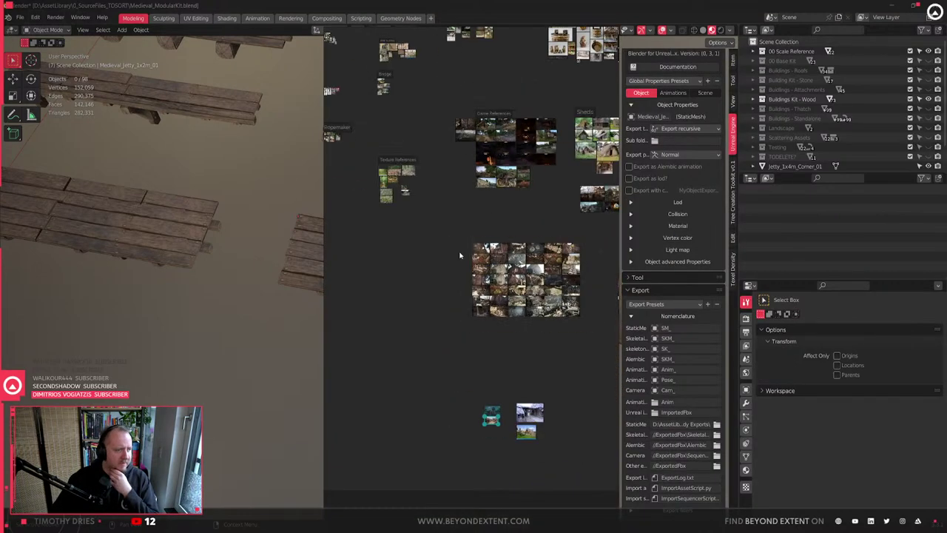
{"action": "middle_click_drag", "start_coordinate": [447, 253], "coordinate": [471, 318]}
{"action": "middle_click_drag", "start_coordinate": [496, 442], "coordinate": [398, 273]}
{"action": "scroll", "coordinate": [410, 316], "scroll_direction": "up", "scroll_amount": 6}
{"action": "double_click", "coordinate": [416, 326]}
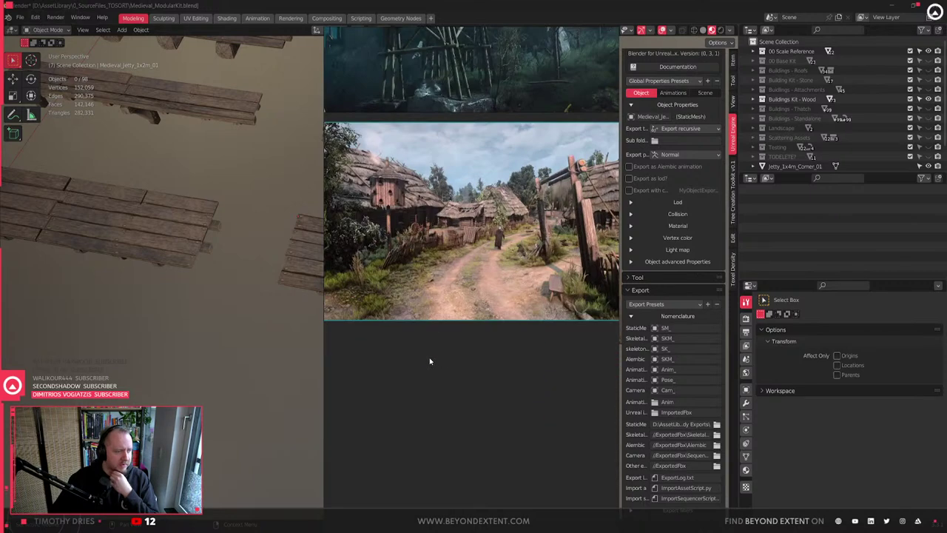
{"action": "middle_click_drag", "start_coordinate": [410, 126], "coordinate": [382, 242]}
{"action": "scroll", "coordinate": [509, 241], "scroll_direction": "down", "scroll_amount": 5}
{"action": "middle_click_drag", "start_coordinate": [541, 335], "coordinate": [488, 361]}
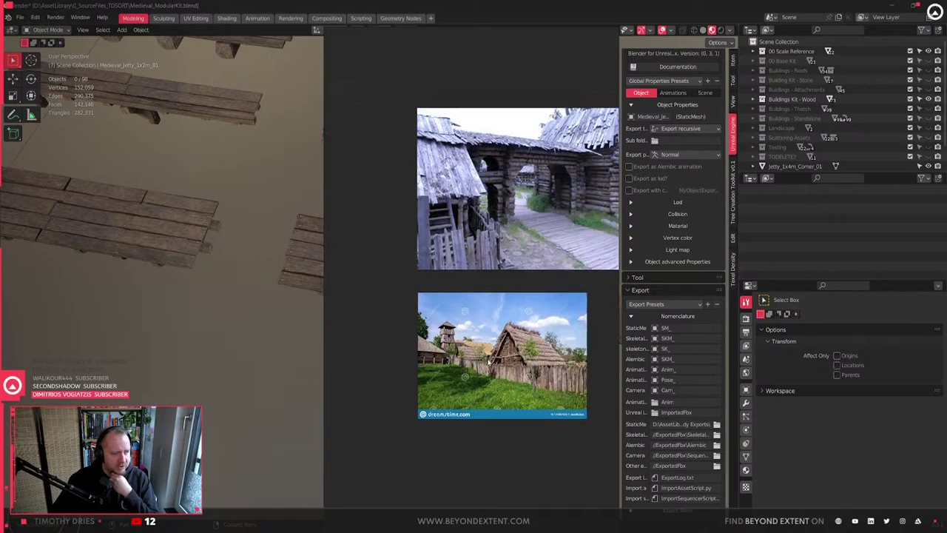
{"action": "scroll", "coordinate": [563, 193], "scroll_direction": "up", "scroll_amount": 2}
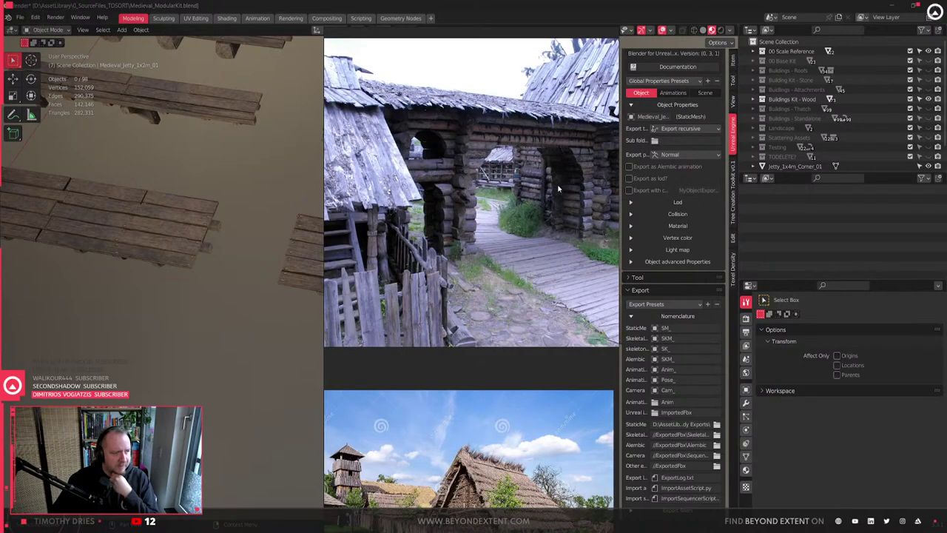
{"action": "scroll", "coordinate": [559, 188], "scroll_direction": "down", "scroll_amount": 2}
{"action": "middle_click_drag", "start_coordinate": [459, 244], "coordinate": [649, 336]}
{"action": "middle_click_drag", "start_coordinate": [470, 323], "coordinate": [602, 318]}
{"action": "scroll", "coordinate": [418, 292], "scroll_direction": "up", "scroll_amount": 4}
{"action": "middle_click_drag", "start_coordinate": [386, 277], "coordinate": [527, 297]}
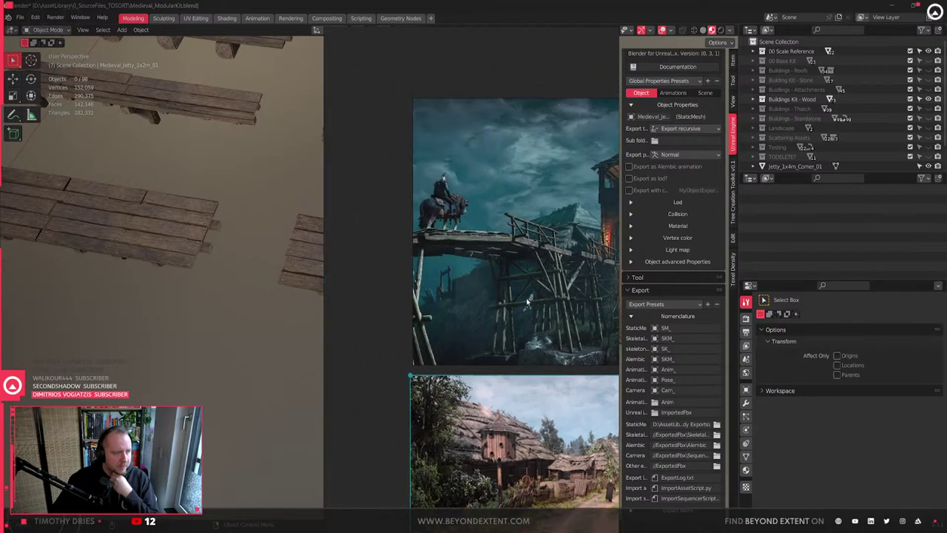
- Review the wooden bridge reference, return to the wooden floor and jetty modules, and save the kit file
{"action": "scroll", "coordinate": [518, 243], "scroll_direction": "up", "scroll_amount": 3}
{"action": "scroll", "coordinate": [518, 243], "scroll_direction": "down", "scroll_amount": 3}
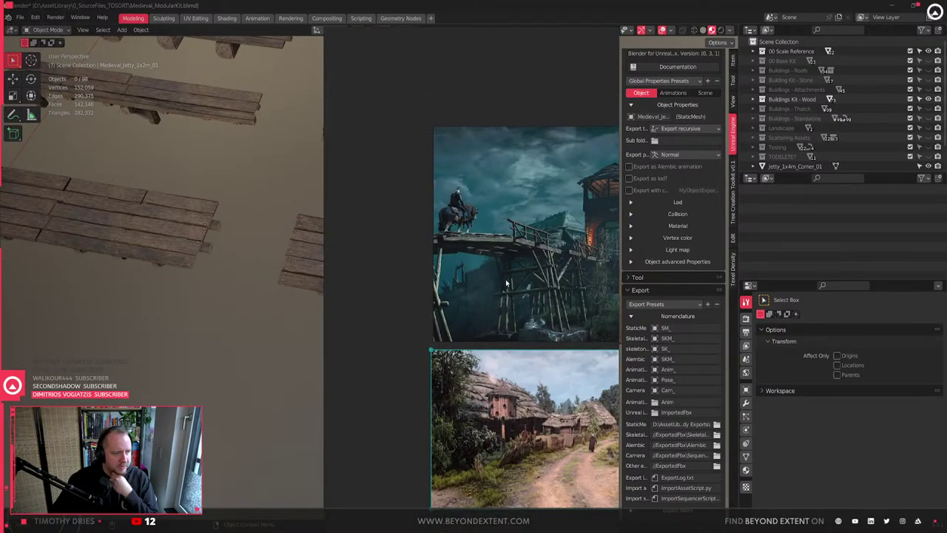
{"action": "right_click_drag", "start_coordinate": [519, 243], "coordinate": [946, 296]}
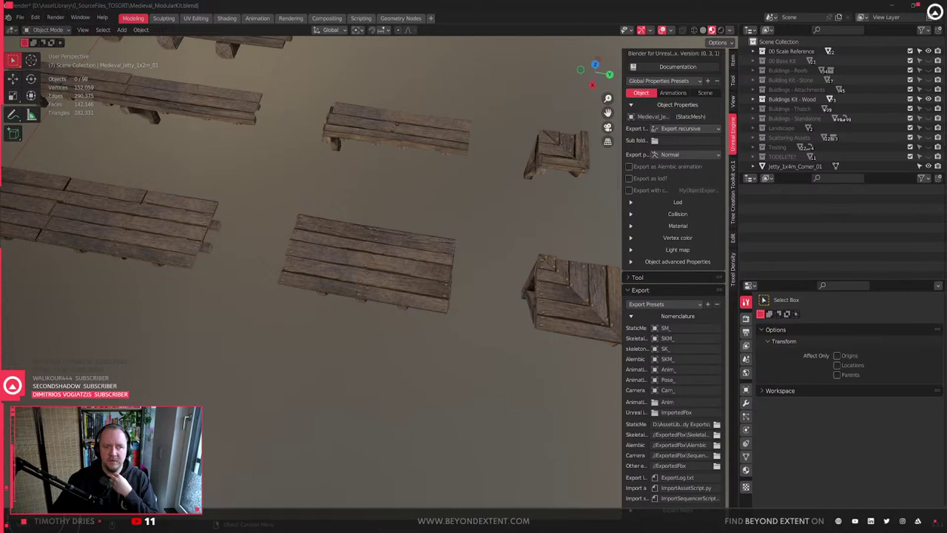
{"action": "left_click", "coordinate": [376, 275]}
{"action": "scroll", "coordinate": [373, 275], "scroll_direction": "down", "scroll_amount": 7}
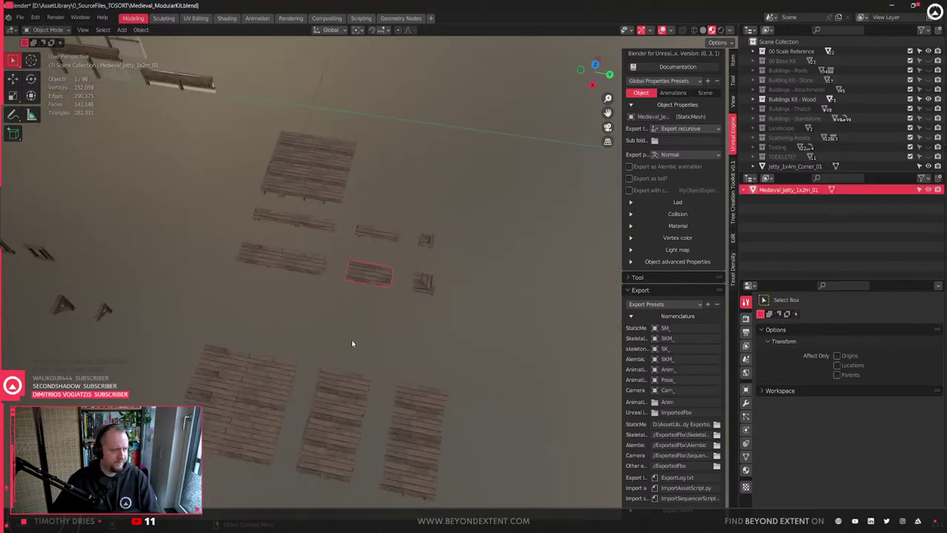
{"action": "left_click", "coordinate": [352, 341]}
{"action": "key", "text": "ctrl+s"}
- Select the three wooden floor panels beside the jetty modules to inspect them
{"action": "left_click", "coordinate": [249, 398]}
{"action": "left_click", "coordinate": [334, 422], "text": "shift"}
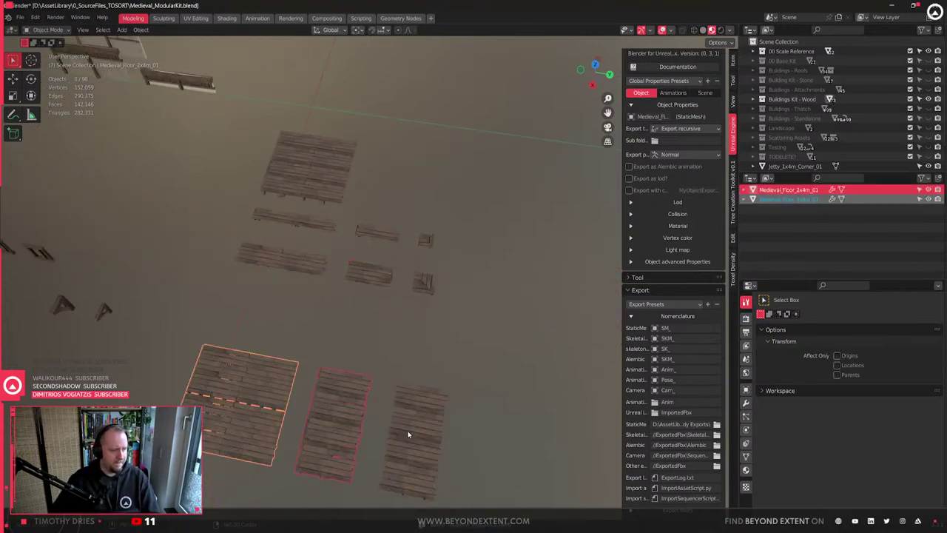
{"action": "left_click", "coordinate": [410, 436], "text": "shift"}
{"action": "middle_click_drag", "start_coordinate": [407, 441], "coordinate": [469, 326], "text": "shift"}
- Switch to Unreal Engine and inspect the 2x4m wooden floor piece used inside the furnished house
{"action": "key", "text": "alt+Tab"}
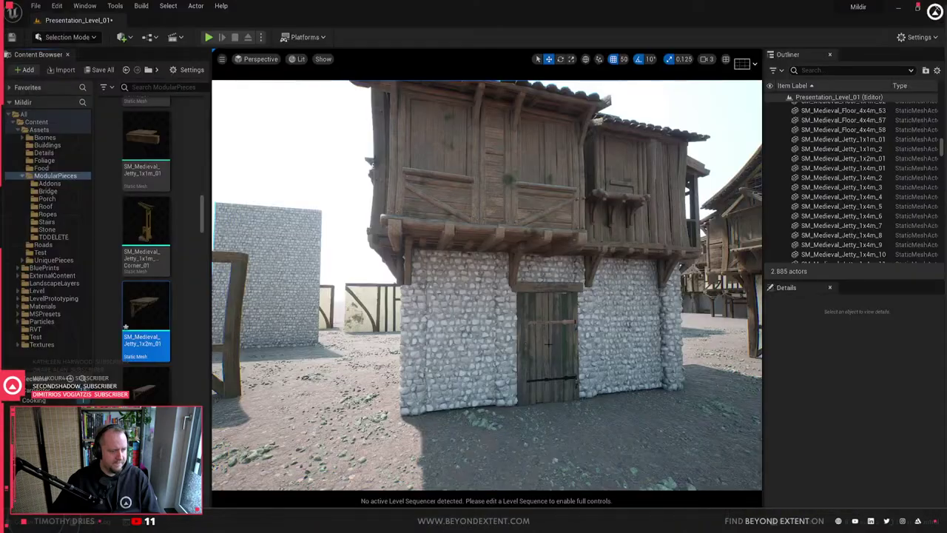
{"action": "right_click_drag", "start_coordinate": [548, 344], "coordinate": [651, 448]}
{"action": "left_click", "coordinate": [537, 318]}
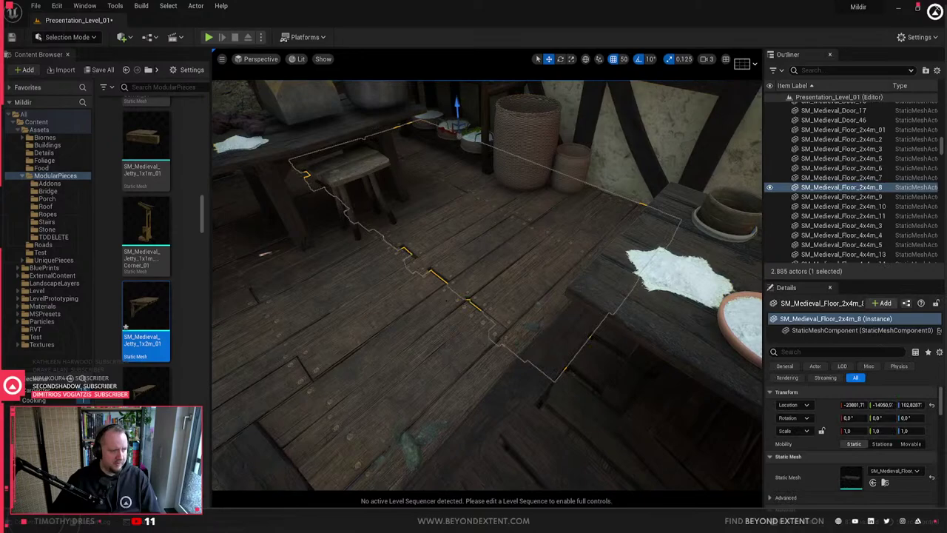
{"action": "right_click_drag", "start_coordinate": [496, 285], "coordinate": [433, 296]}
{"action": "left_click", "coordinate": [507, 296]}
{"action": "key", "text": "Escape"}
{"action": "right_click_drag", "start_coordinate": [504, 379], "coordinate": [592, 380]}
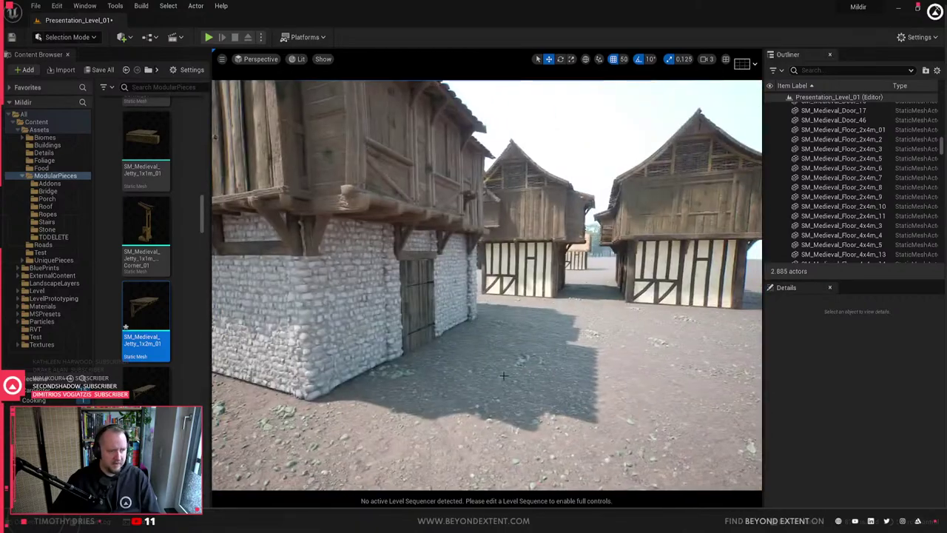
- Switch to Blender and move the 4x4m floor, 2x4m floor and Bridge_2x4m_01 along X, closer to the jetty modules
{"action": "key", "text": "alt+Tab"}
{"action": "left_click", "coordinate": [434, 375]}
{"action": "scroll", "coordinate": [430, 368], "scroll_direction": "down", "scroll_amount": 3}
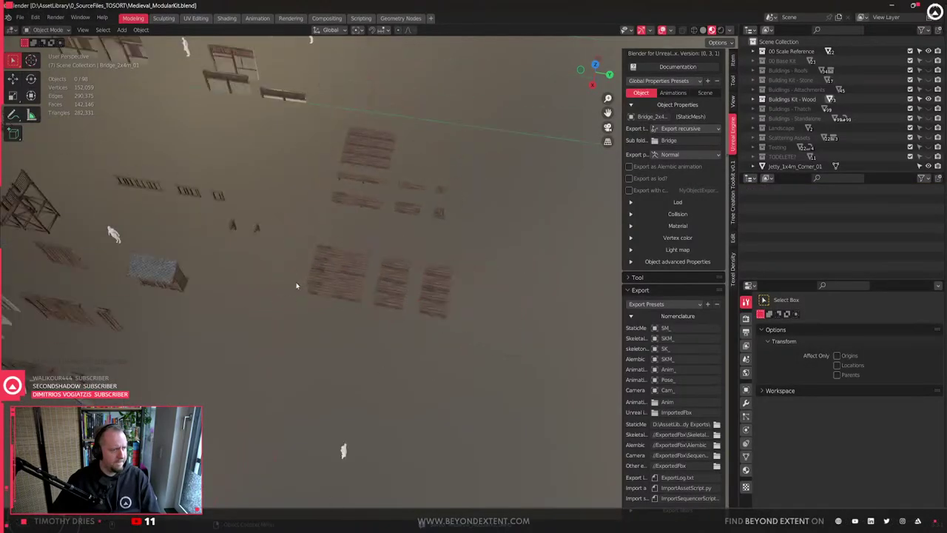
{"action": "left_click", "coordinate": [335, 283]}
{"action": "left_click", "coordinate": [391, 289], "text": "shift"}
{"action": "left_click", "coordinate": [430, 305], "text": "shift"}
{"action": "middle_click_drag", "start_coordinate": [430, 305], "coordinate": [611, 341]}
{"action": "key", "text": "g"}
{"action": "key", "text": "x"}
{"action": "left_click", "coordinate": [563, 314]}
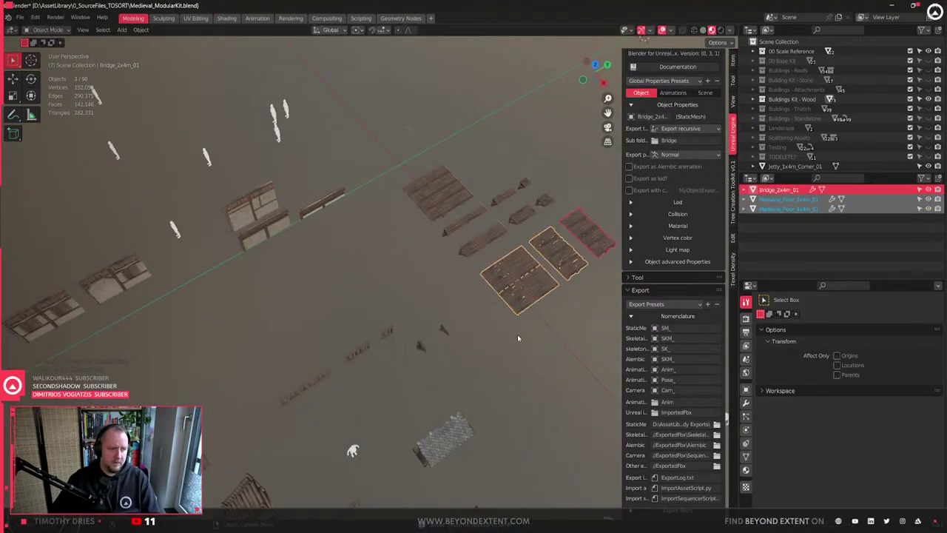
- Delete the duplicate floor Medieval_Floor_4x4m_01.005 beside the jetty modules
{"action": "left_click", "coordinate": [449, 207]}
{"action": "key", "text": "x"}
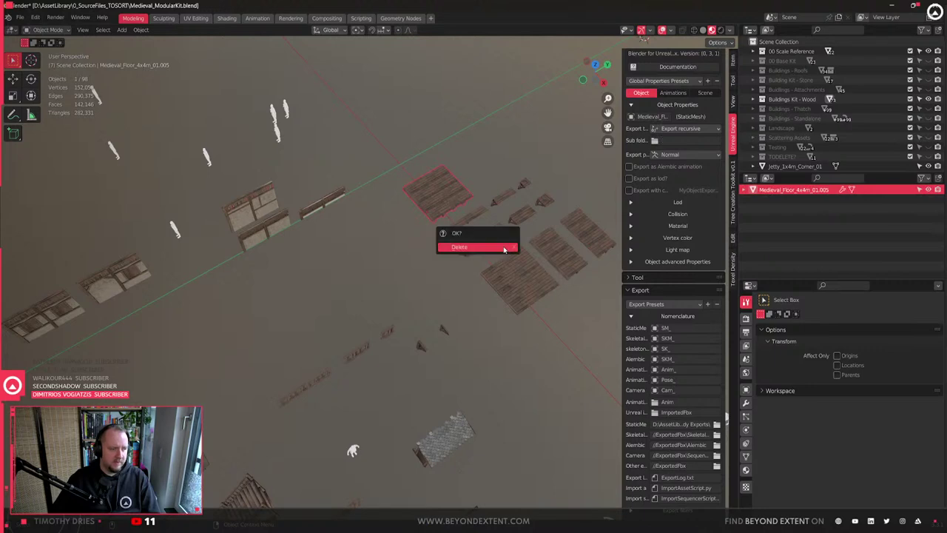
{"action": "left_click", "coordinate": [478, 245]}
- Inspect the regrouped floor and jetty modules up close and from above
{"action": "left_click", "coordinate": [512, 284]}
{"action": "key", "text": "KP_Decimal"}
{"action": "scroll", "coordinate": [504, 286], "scroll_direction": "down", "scroll_amount": 5}
{"action": "middle_click_drag", "start_coordinate": [496, 302], "coordinate": [352, 307], "text": "shift"}
{"action": "left_click", "coordinate": [355, 307], "text": "shift"}
{"action": "scroll", "coordinate": [382, 232], "scroll_direction": "down", "scroll_amount": 4}
{"action": "middle_click_drag", "start_coordinate": [417, 239], "coordinate": [295, 272]}
{"action": "left_click_drag", "start_coordinate": [286, 179], "coordinate": [526, 435]}
{"action": "middle_click_drag", "start_coordinate": [468, 311], "coordinate": [364, 314], "text": "shift"}
{"action": "scroll", "coordinate": [362, 282], "scroll_direction": "up", "scroll_amount": 5}
{"action": "left_click", "coordinate": [254, 219]}
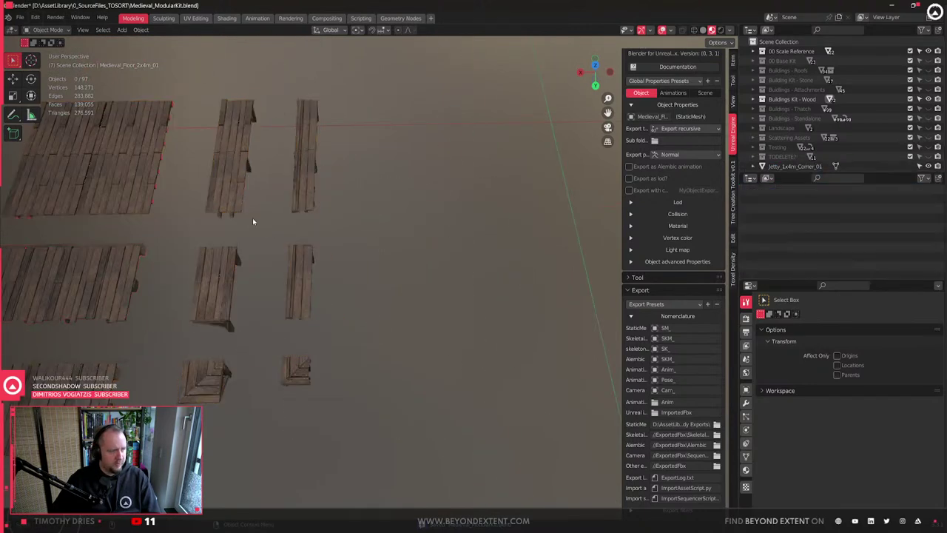
- Look over the rest of the wood kit, including the wall panels, railings and Stairs_4x4m_01
{"action": "scroll", "coordinate": [252, 217], "scroll_direction": "down", "scroll_amount": 4}
{"action": "middle_click_drag", "start_coordinate": [222, 215], "coordinate": [370, 270], "text": "shift"}
{"action": "key", "text": "ctrl+z"}
{"action": "middle_click_drag", "start_coordinate": [186, 264], "coordinate": [437, 282], "text": "shift"}
{"action": "left_click_drag", "start_coordinate": [311, 138], "coordinate": [425, 228]}
{"action": "left_click", "coordinate": [393, 231]}
{"action": "middle_click_drag", "start_coordinate": [304, 248], "coordinate": [373, 230], "text": "shift"}
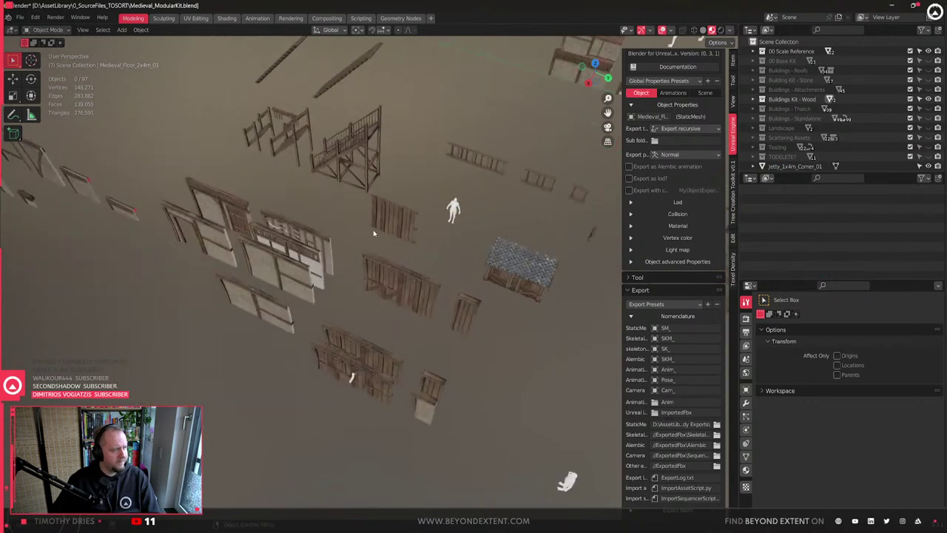
{"action": "left_click", "coordinate": [378, 228]}
{"action": "middle_click_drag", "start_coordinate": [402, 263], "coordinate": [316, 271]}
{"action": "left_click", "coordinate": [318, 261]}
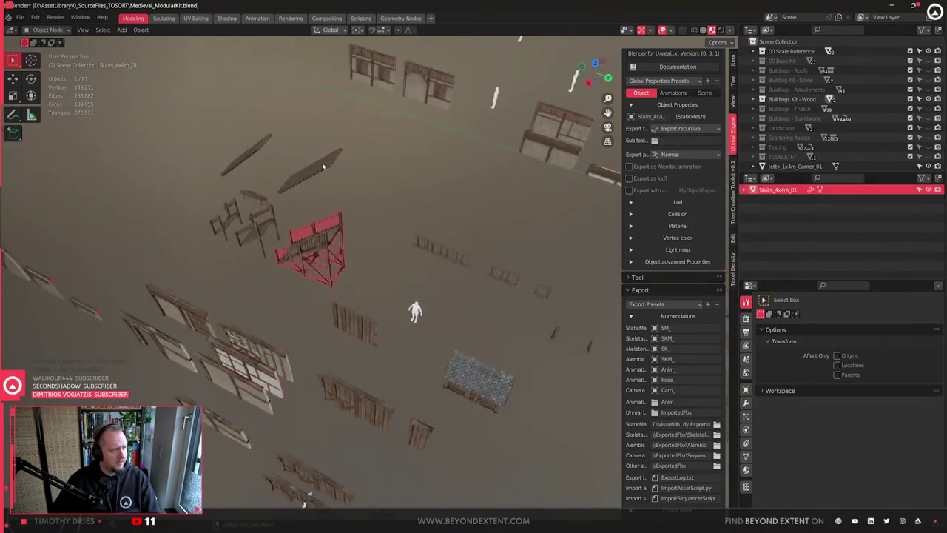
{"action": "left_click", "coordinate": [467, 173]}
{"action": "scroll", "coordinate": [471, 173], "scroll_direction": "down", "scroll_amount": 4}
{"action": "middle_click_drag", "start_coordinate": [471, 172], "coordinate": [340, 265], "text": "shift"}
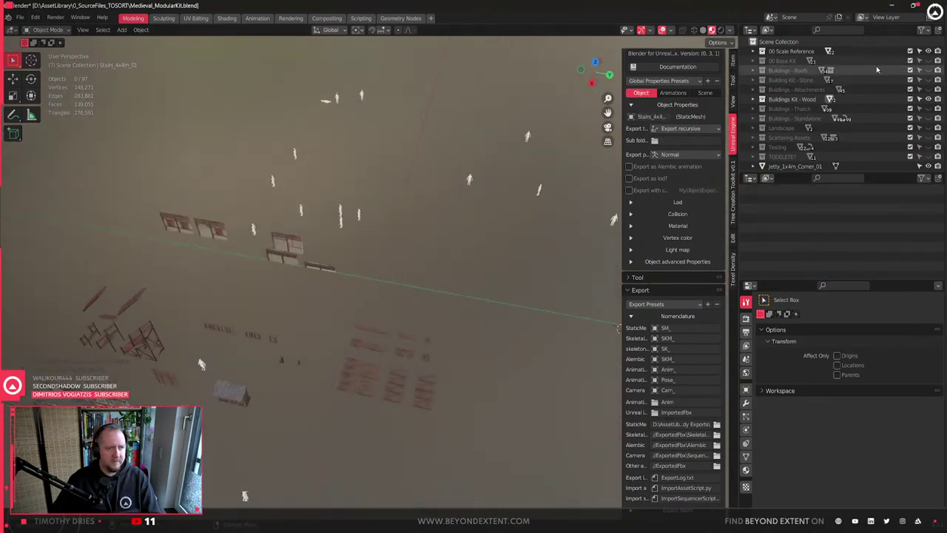
- Hide the 00 Scale Reference collection and check the roofed wall addon Wall_Addon_Big_02
{"action": "left_click", "coordinate": [929, 51]}
{"action": "middle_click_drag", "start_coordinate": [333, 392], "coordinate": [434, 279]}
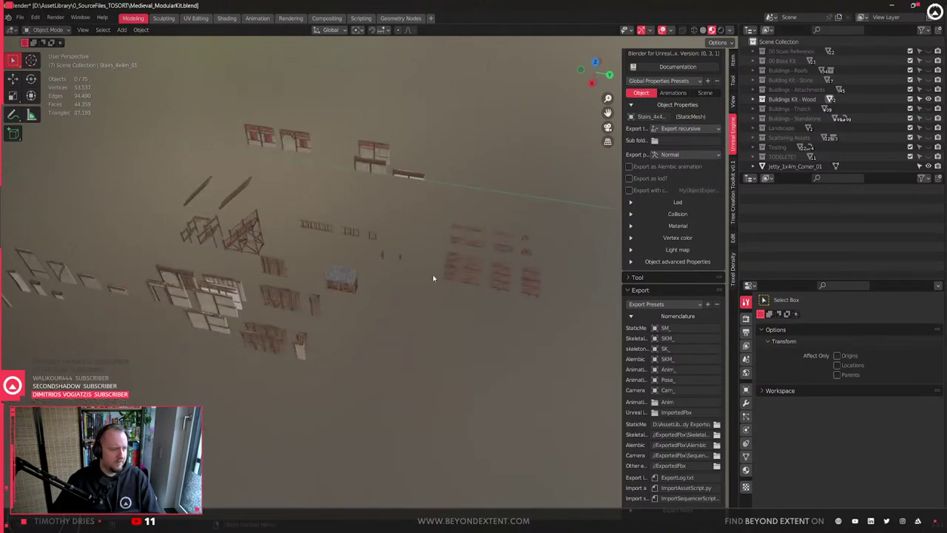
{"action": "left_click", "coordinate": [339, 283]}
{"action": "left_click", "coordinate": [516, 324]}
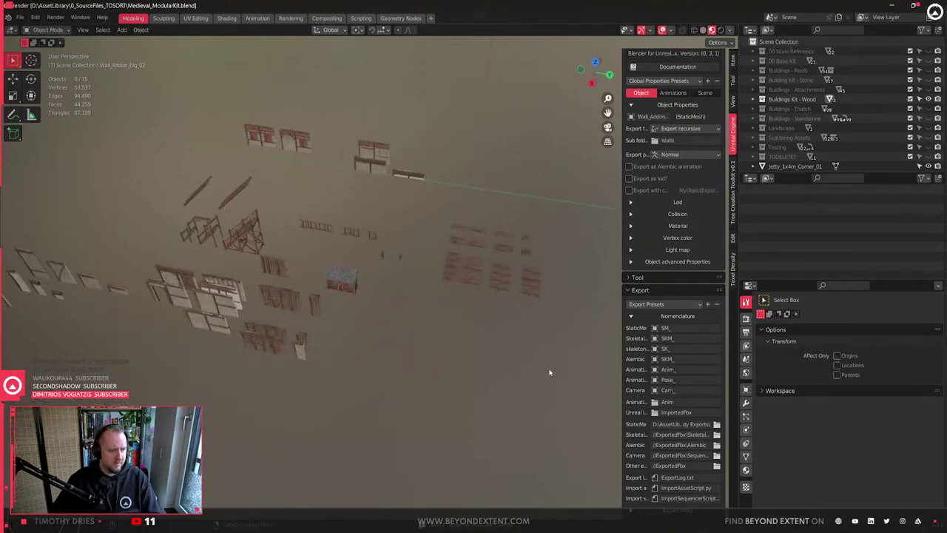
- Switch to Unreal Engine, bring the reference board over the level and examine the night watchtower gate and timber bridge
{"action": "key", "text": "alt+Tab"}
{"action": "key", "text": "s"}
{"action": "right_click_drag", "start_coordinate": [531, 332], "coordinate": [490, 310]}
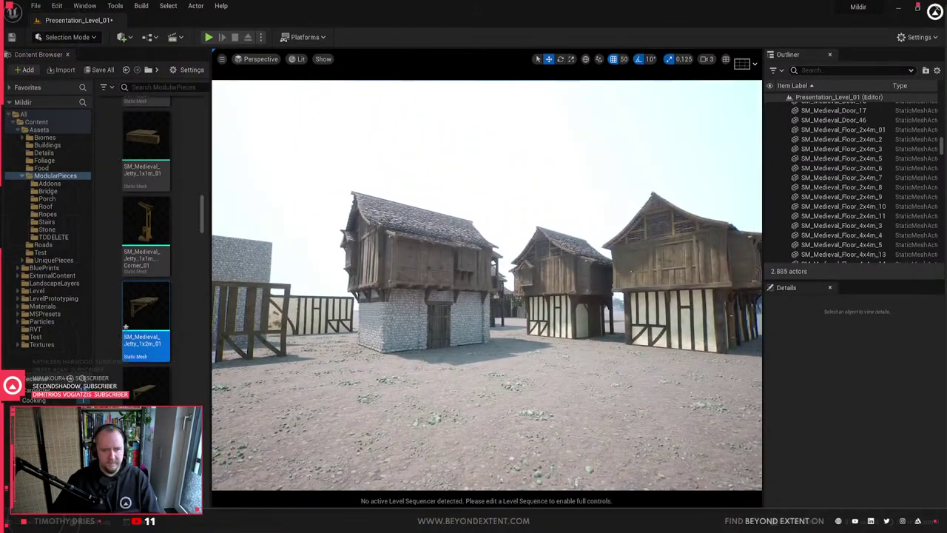
{"action": "right_click_drag", "start_coordinate": [946, 285], "coordinate": [547, 281]}
{"action": "scroll", "coordinate": [547, 281], "scroll_direction": "down", "scroll_amount": 2}
{"action": "scroll", "coordinate": [547, 280], "scroll_direction": "down", "scroll_amount": 5}
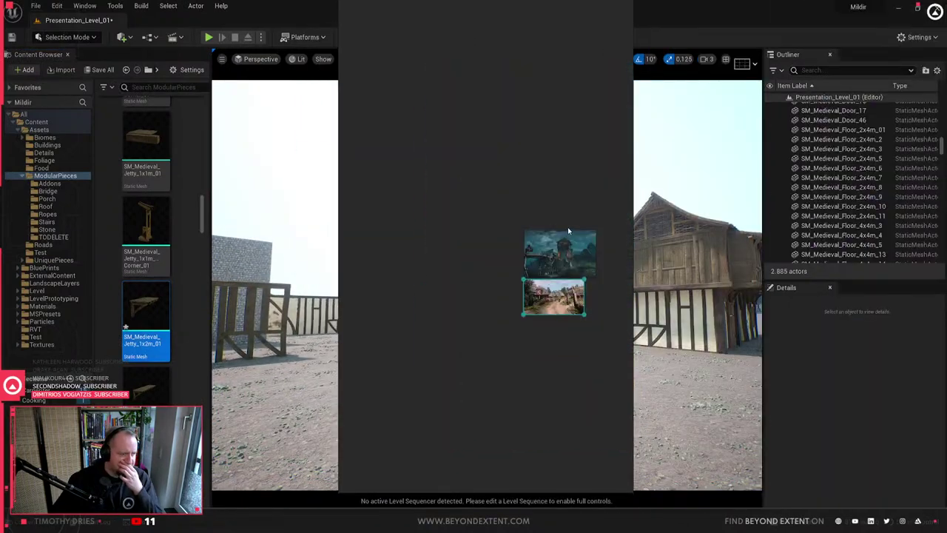
{"action": "scroll", "coordinate": [565, 233], "scroll_direction": "up", "scroll_amount": 12}
{"action": "scroll", "coordinate": [546, 237], "scroll_direction": "down", "scroll_amount": 2}
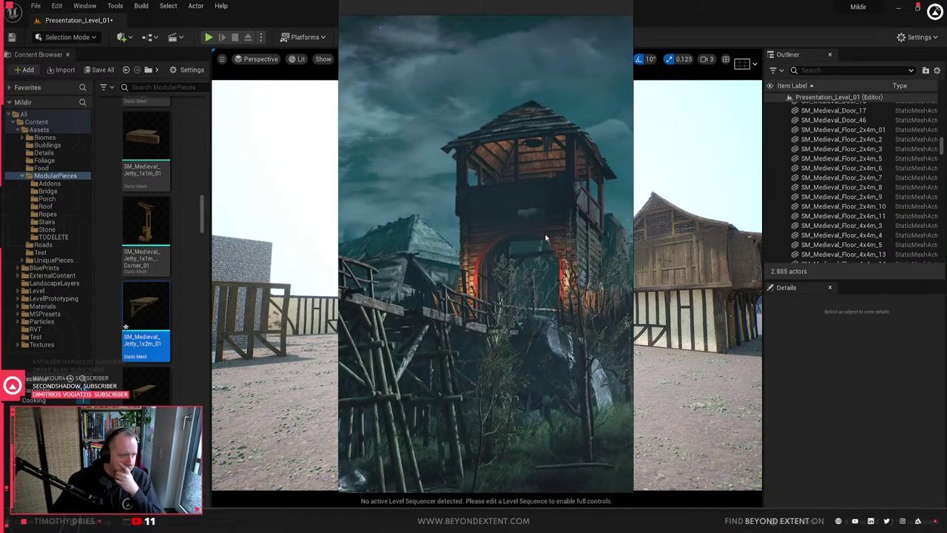
{"action": "scroll", "coordinate": [546, 239], "scroll_direction": "down", "scroll_amount": 2}
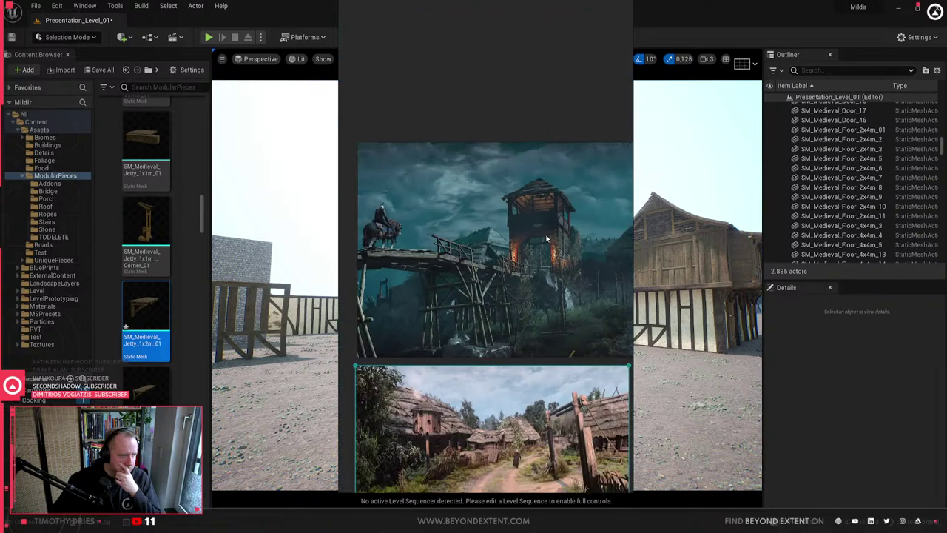
- Examine the hut and wooden palisade in the night village reference
{"action": "middle_click_drag", "start_coordinate": [554, 339], "coordinate": [454, 272]}
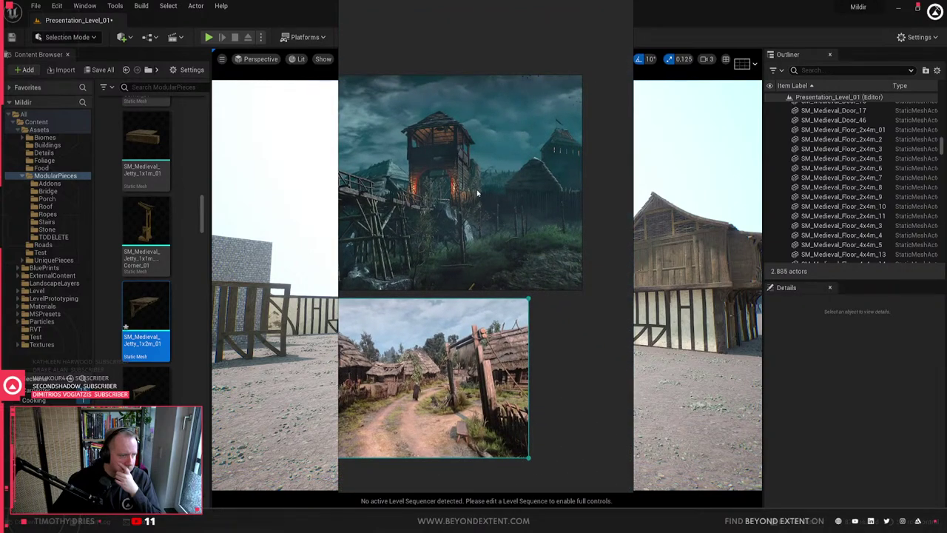
{"action": "scroll", "coordinate": [490, 197], "scroll_direction": "up", "scroll_amount": 4}
{"action": "scroll", "coordinate": [523, 208], "scroll_direction": "down", "scroll_amount": 2}
{"action": "middle_click_drag", "start_coordinate": [620, 233], "coordinate": [545, 258]}
{"action": "scroll", "coordinate": [545, 258], "scroll_direction": "up", "scroll_amount": 3}
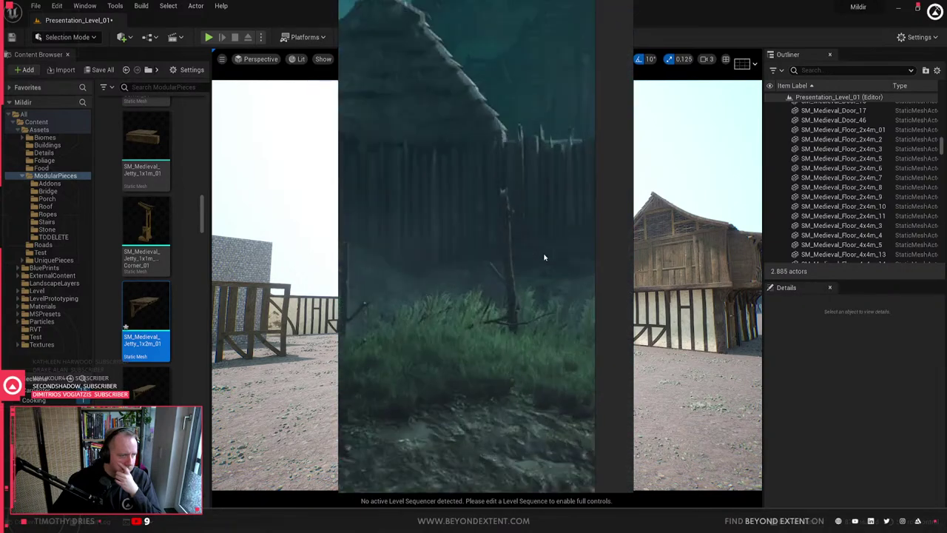
{"action": "scroll", "coordinate": [544, 257], "scroll_direction": "down", "scroll_amount": 5}
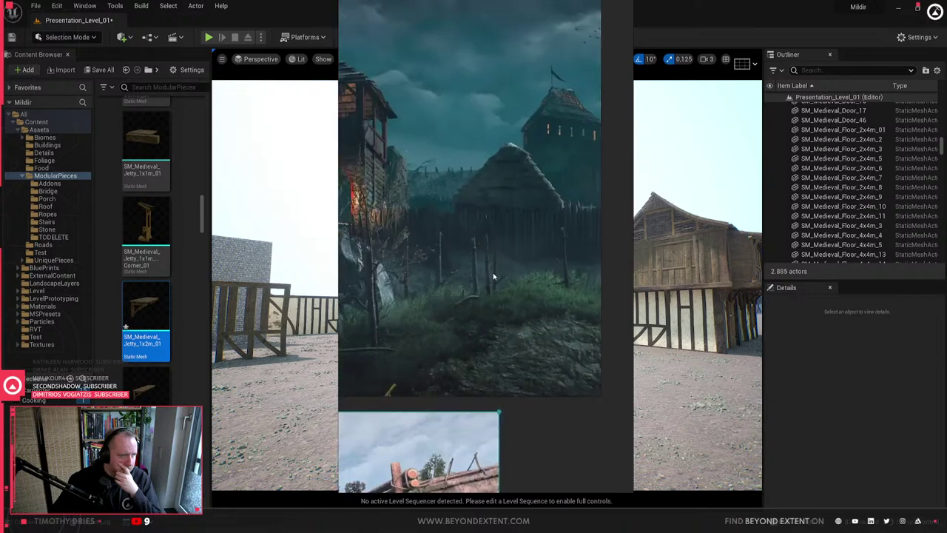
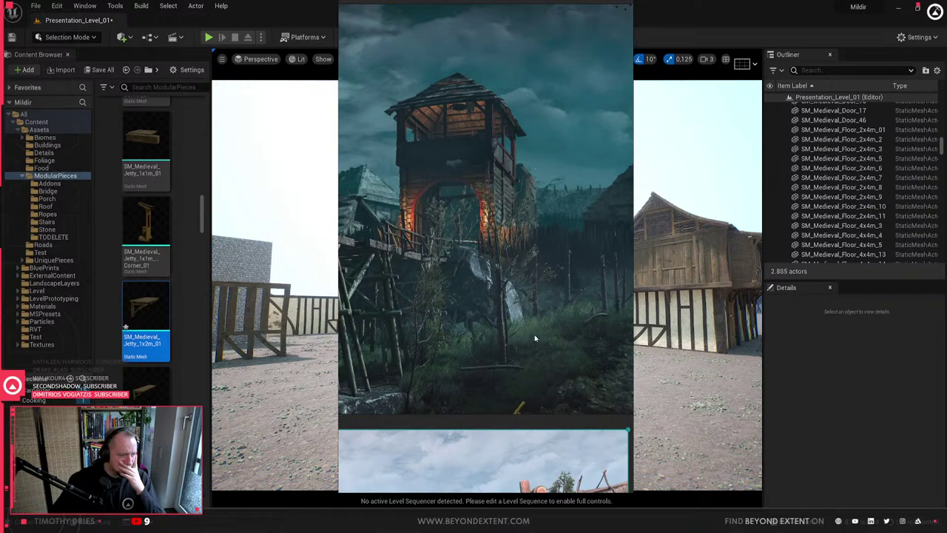
- Widen the reference board window and view the night bridge and thatched village images together
{"action": "left_click_drag", "start_coordinate": [633, 336], "coordinate": [793, 339]}
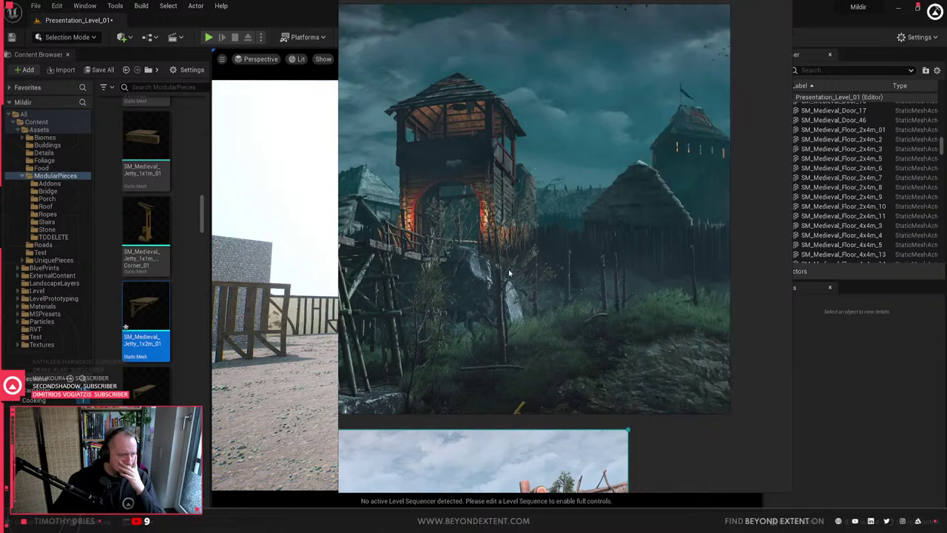
{"action": "scroll", "coordinate": [510, 273], "scroll_direction": "down", "scroll_amount": 3}
{"action": "middle_click_drag", "start_coordinate": [513, 272], "coordinate": [627, 279]}
{"action": "middle_click_drag", "start_coordinate": [580, 412], "coordinate": [614, 303]}
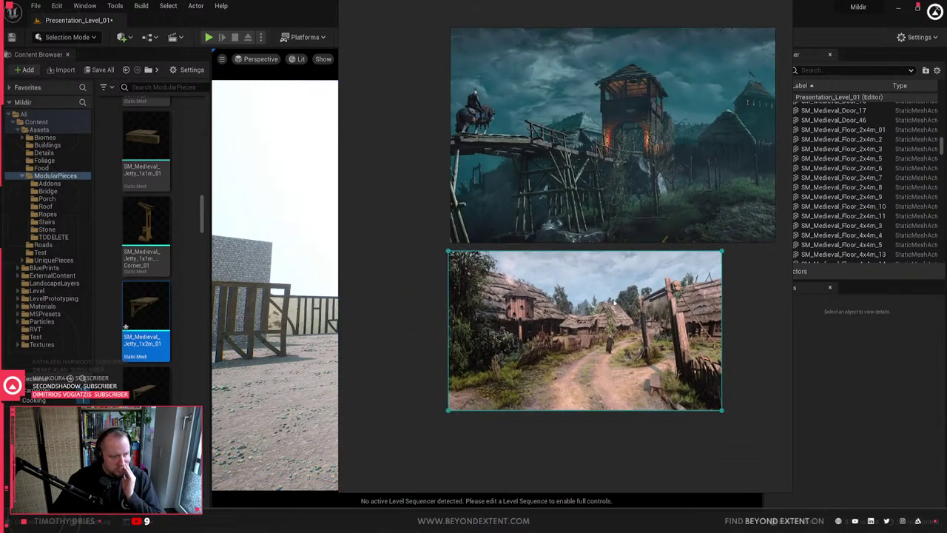
{"action": "scroll", "coordinate": [614, 302], "scroll_direction": "down", "scroll_amount": 6}
- Examine the log gateway photo and the watchtower photo on the reference board
{"action": "middle_click_drag", "start_coordinate": [736, 340], "coordinate": [519, 327]}
{"action": "scroll", "coordinate": [598, 242], "scroll_direction": "up", "scroll_amount": 5}
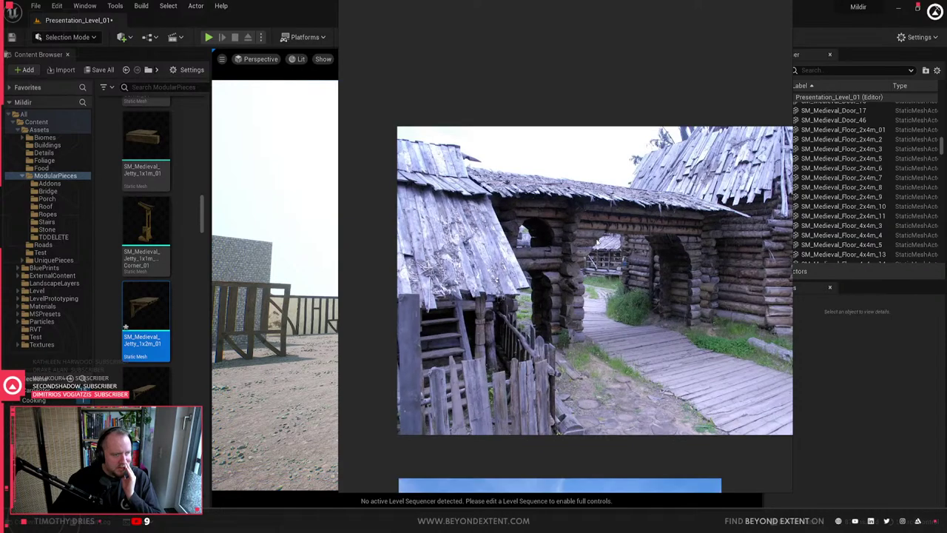
{"action": "middle_click_drag", "start_coordinate": [579, 383], "coordinate": [592, 173]}
{"action": "scroll", "coordinate": [601, 424], "scroll_direction": "down", "scroll_amount": 5}
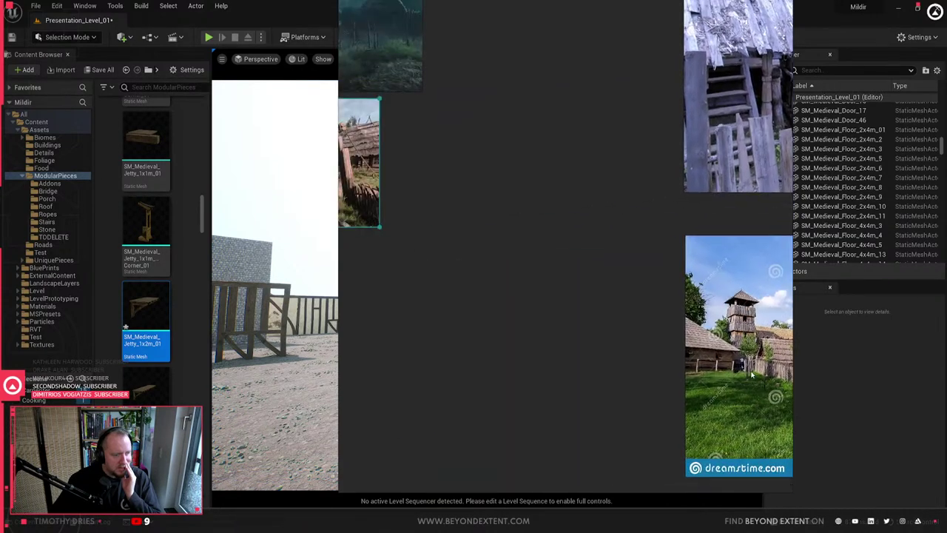
- Study the night watchtower and bridge reference again, and clear the board from the level view
{"action": "scroll", "coordinate": [588, 258], "scroll_direction": "up", "scroll_amount": 6}
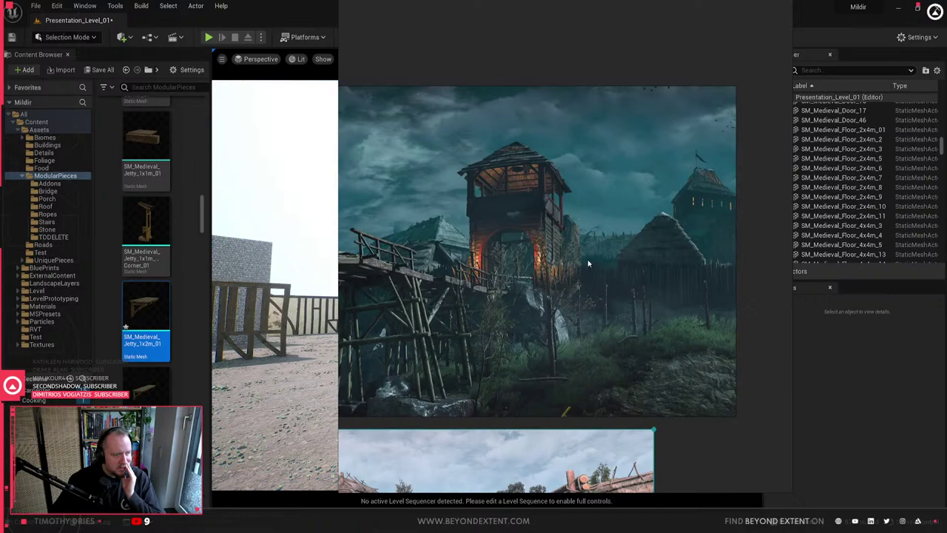
{"action": "scroll", "coordinate": [589, 263], "scroll_direction": "up", "scroll_amount": 2}
{"action": "scroll", "coordinate": [746, 303], "scroll_direction": "down", "scroll_amount": 3}
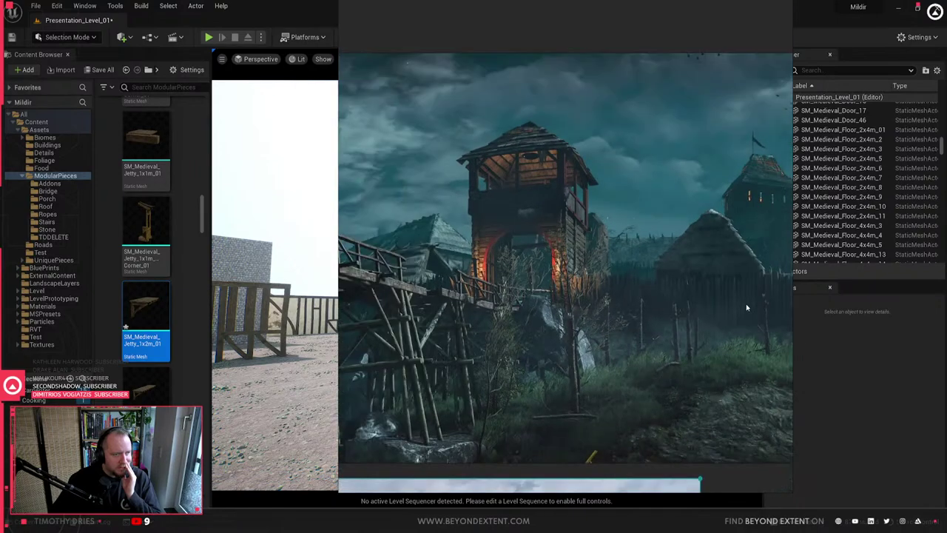
{"action": "right_click_drag", "start_coordinate": [746, 303], "coordinate": [946, 316]}
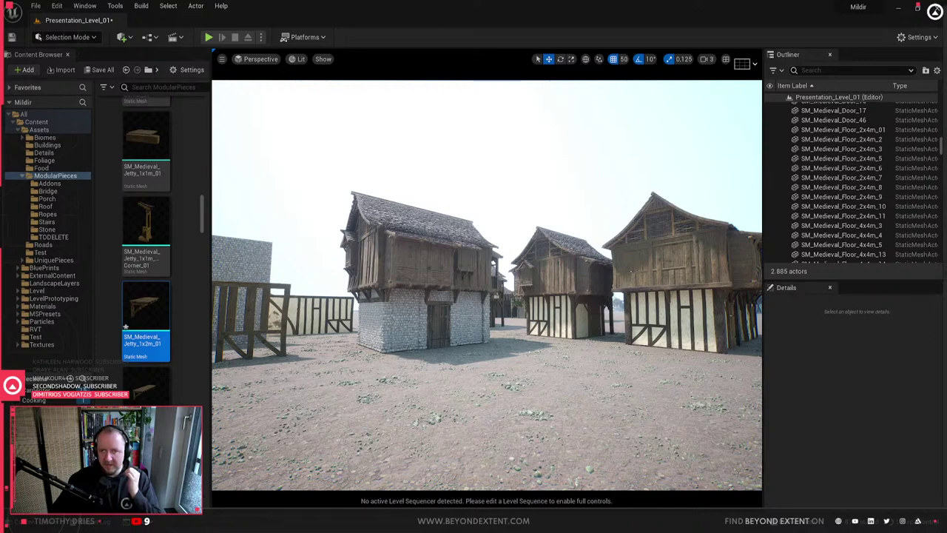
- Check the row of medieval houses in the level, and switch back to Blender
{"action": "mouse_move", "coordinate": [510, 405]}
{"action": "right_mouse_down"}
{"action": "mouse_move", "coordinate": [732, 405]}
{"action": "mouse_move", "coordinate": [474, 404]}
{"action": "mouse_move", "coordinate": [654, 400]}
{"action": "mouse_move", "coordinate": [489, 404]}
{"action": "mouse_move", "coordinate": [509, 405]}
{"action": "right_mouse_up"}
{"action": "key", "text": "w"}
{"action": "key", "text": "alt+Tab"}
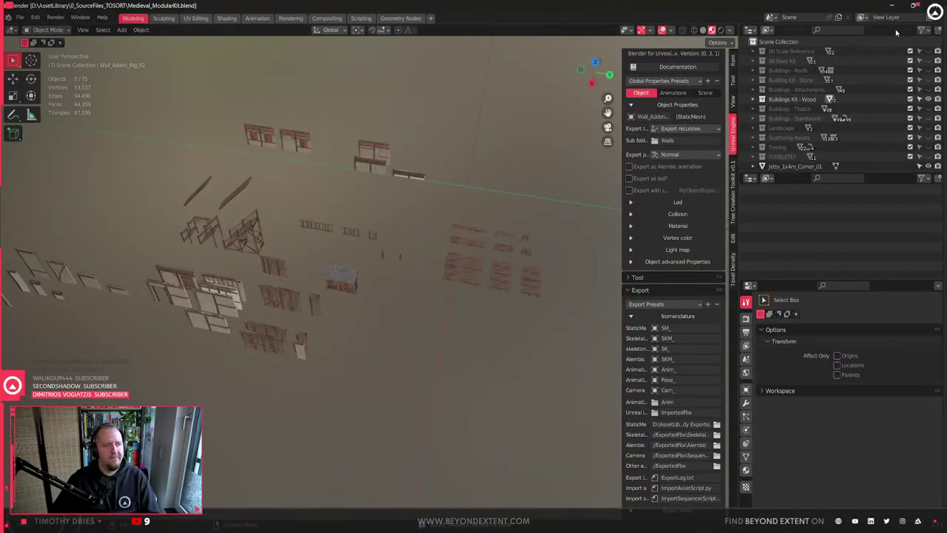
{"action": "key", "text": "m"}
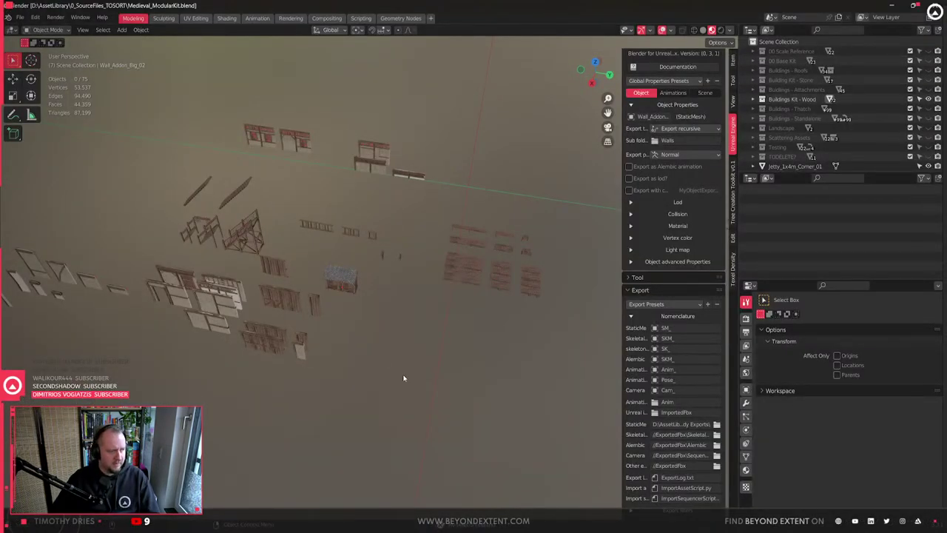
{"action": "key", "text": "m"}
{"action": "key", "text": "ctrl+c"}
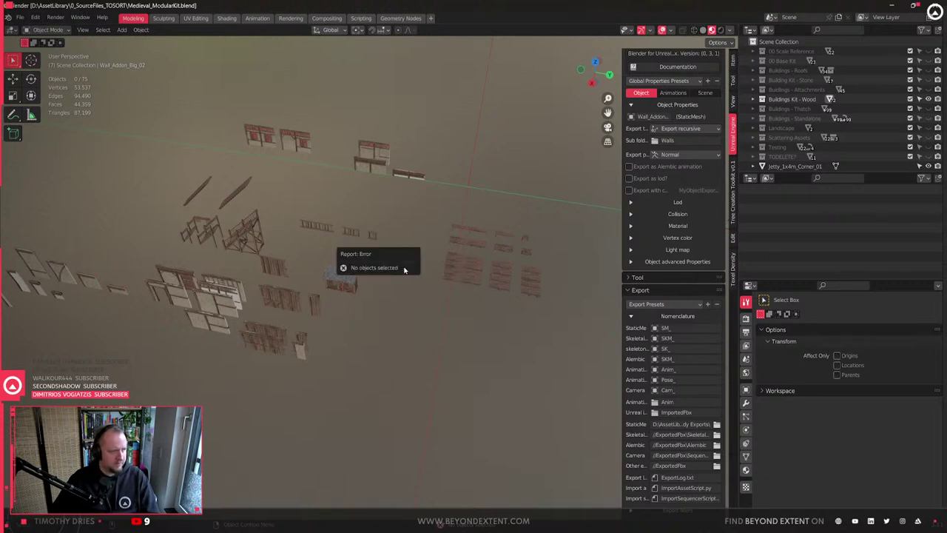
{"action": "key", "text": "ctrl+a"}
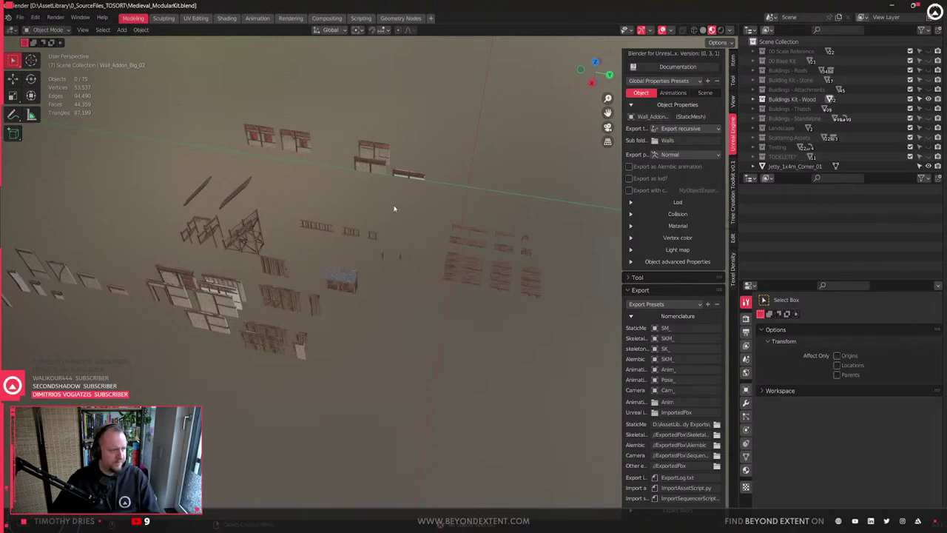
- Show the 00 Base Kit collection, hide Buildings Kit - Wood, and focus on the group of wooden posts
{"action": "key", "text": "shift+a"}
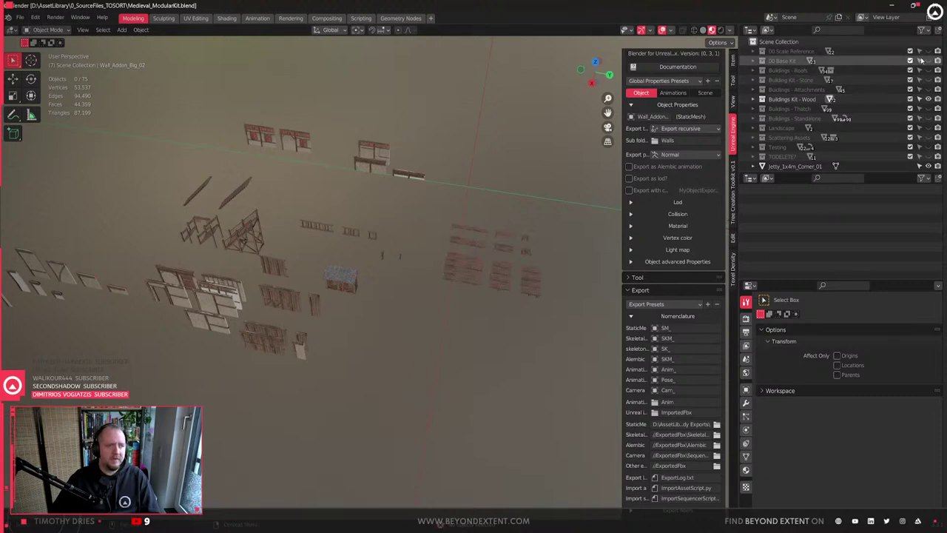
{"action": "left_click", "coordinate": [929, 61]}
{"action": "left_click", "coordinate": [929, 99]}
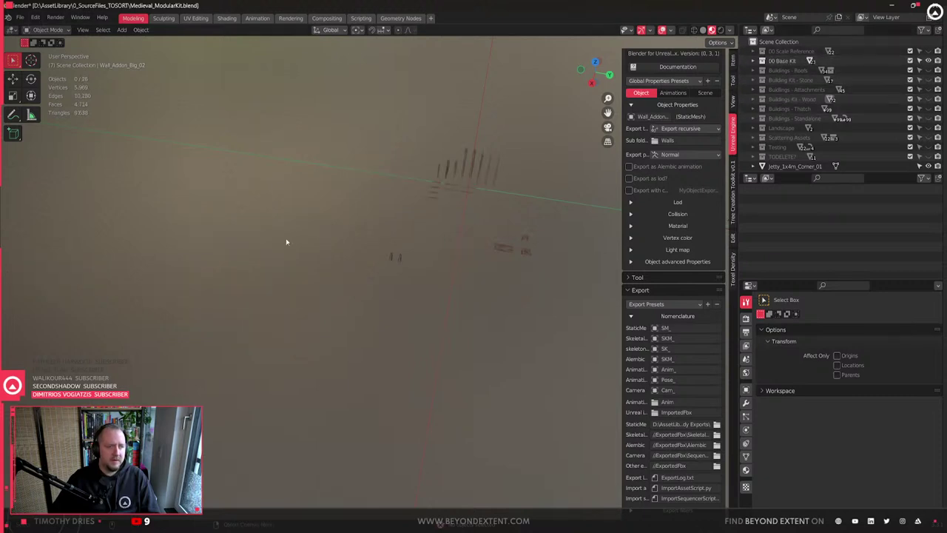
{"action": "left_click_drag", "start_coordinate": [364, 110], "coordinate": [534, 197]}
{"action": "key", "text": "KP_Decimal"}
- Duplicate the smooth round log from the post row and place the copy on open ground, keeping its height level
{"action": "left_click", "coordinate": [448, 241]}
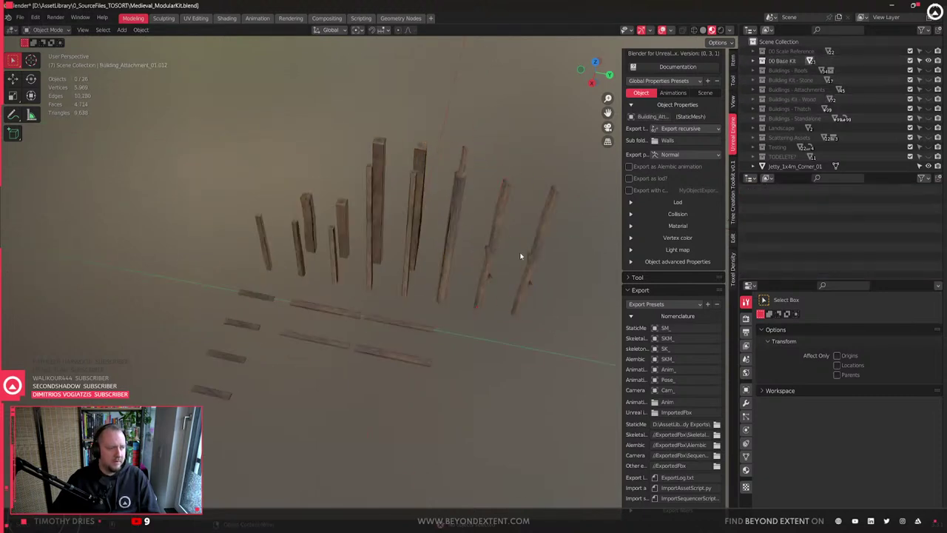
{"action": "scroll", "coordinate": [452, 251], "scroll_direction": "down", "scroll_amount": 7}
{"action": "middle_click_drag", "start_coordinate": [447, 339], "coordinate": [311, 241], "text": "shift"}
{"action": "key", "text": "shift+d"}
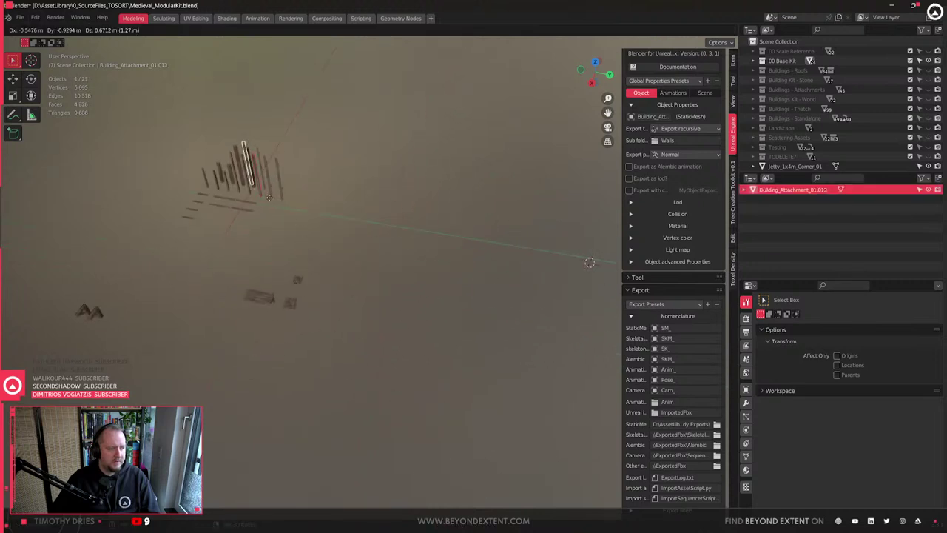
{"action": "key", "text": "shift+z"}
{"action": "left_click", "coordinate": [475, 358]}
- Duplicate the neighbouring log with branch stubs and place the copy beside the copied round log
{"action": "key", "text": "shift+d"}
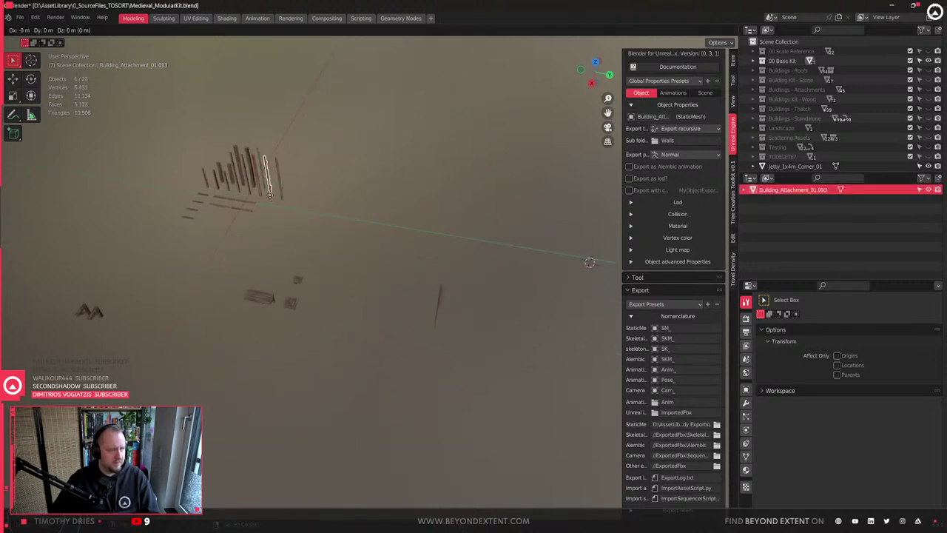
{"action": "left_click", "coordinate": [447, 332]}
{"action": "key", "text": "KP_Decimal"}
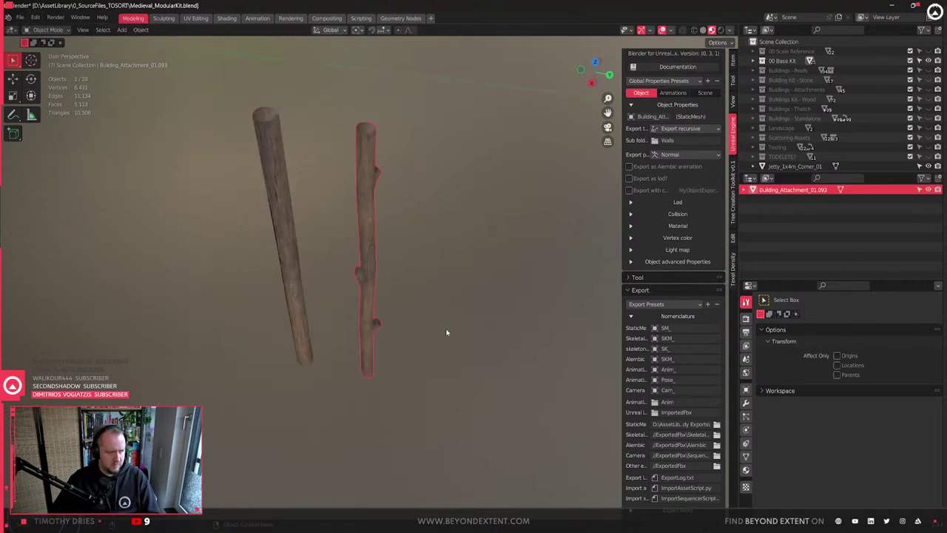
- Thicken the copied knotty log while keeping its height, and move it along Y against the round log
{"action": "key", "text": "s"}
{"action": "right_click", "coordinate": [508, 391]}
{"action": "key", "text": "s"}
{"action": "key", "text": "shift+z"}
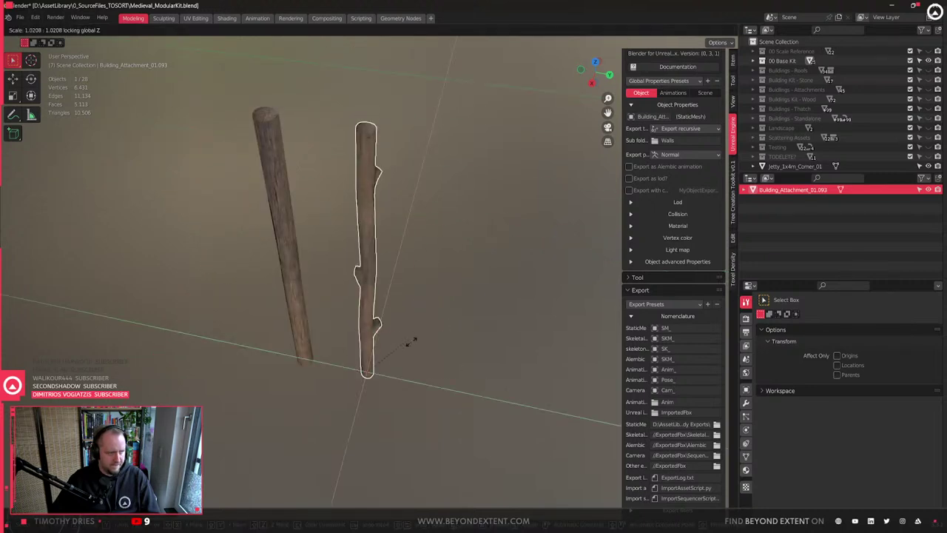
{"action": "left_click", "coordinate": [434, 355]}
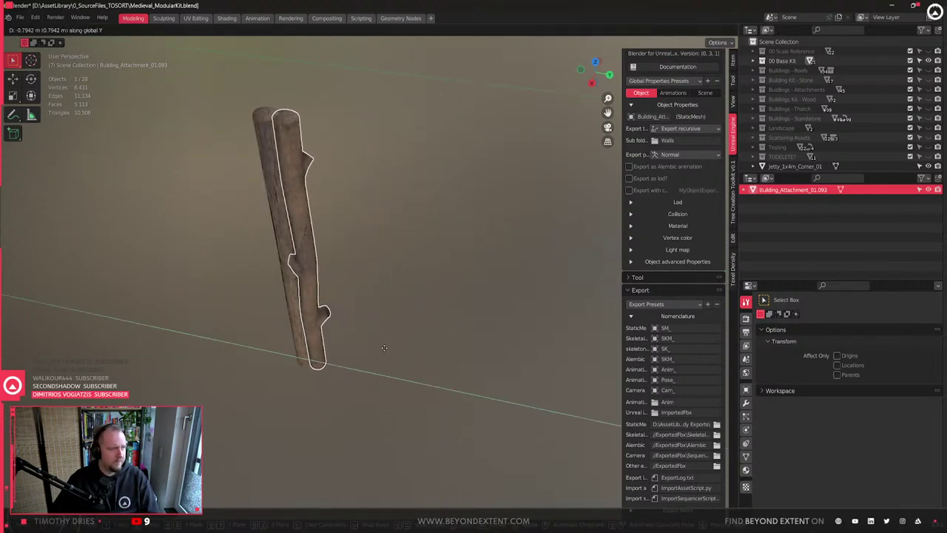
{"action": "left_click", "coordinate": [336, 303]}
{"action": "middle_click_drag", "start_coordinate": [335, 304], "coordinate": [407, 311]}
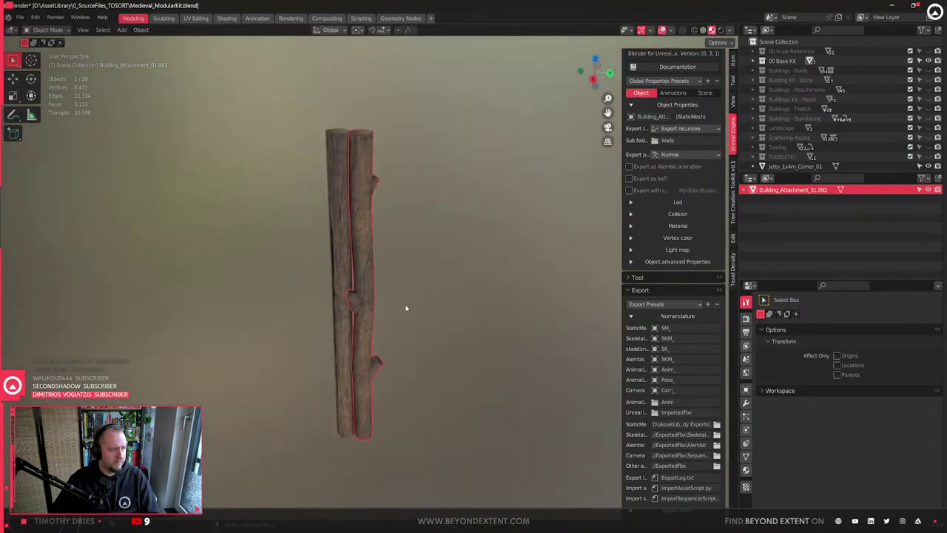
- Duplicate the last knotty log of the post row and place the copy next to the two placed logs
{"action": "scroll", "coordinate": [406, 311], "scroll_direction": "down", "scroll_amount": 5}
{"action": "left_click", "coordinate": [158, 220]}
{"action": "left_click", "coordinate": [138, 210]}
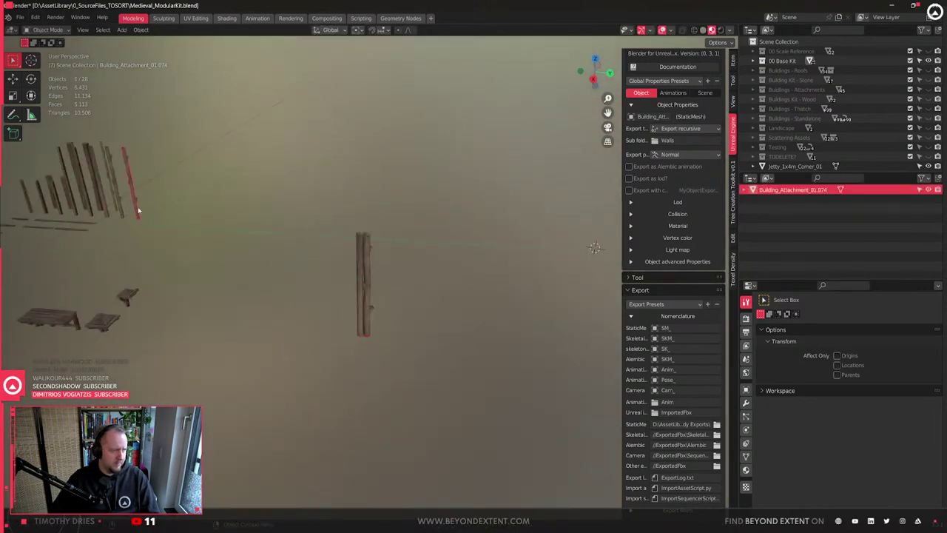
{"action": "key", "text": "shift+d"}
{"action": "key", "text": "shift+z"}
{"action": "left_click", "coordinate": [414, 349]}
{"action": "scroll", "coordinate": [423, 353], "scroll_direction": "up", "scroll_amount": 4}
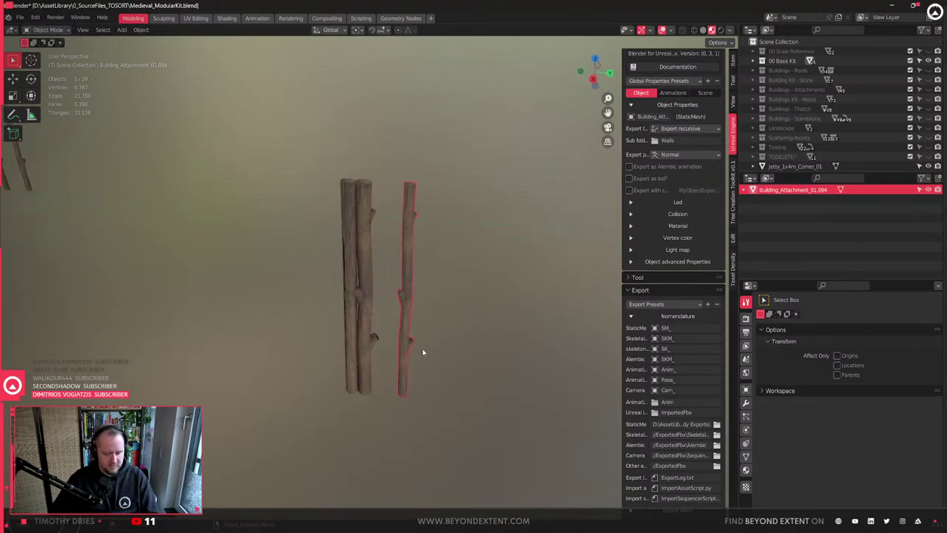
- Rotate the third log around Z and move it along Y against the middle log
{"action": "key", "text": "r"}
{"action": "key", "text": "z"}
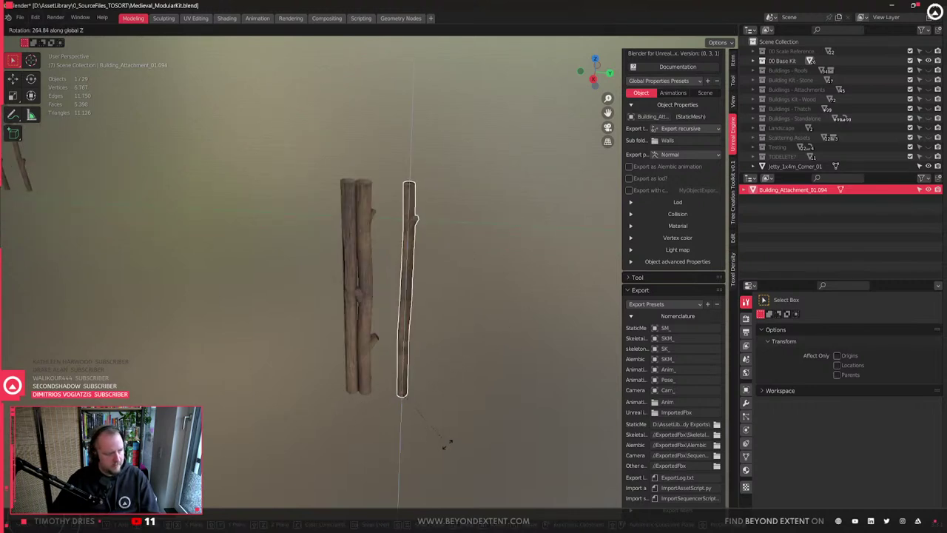
{"action": "left_click", "coordinate": [446, 462]}
{"action": "key", "text": "g"}
{"action": "key", "text": "y"}
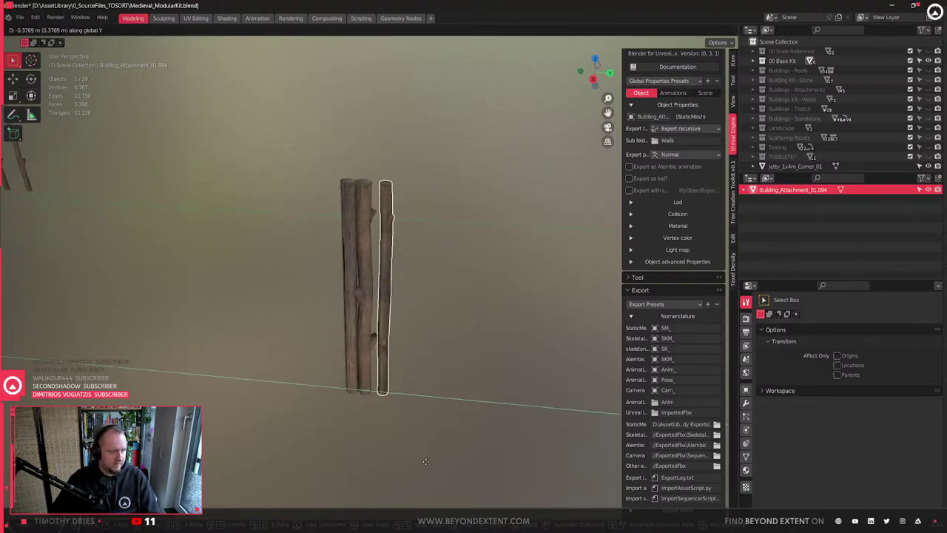
{"action": "left_click", "coordinate": [420, 462]}
{"action": "scroll", "coordinate": [402, 364], "scroll_direction": "up", "scroll_amount": 2}
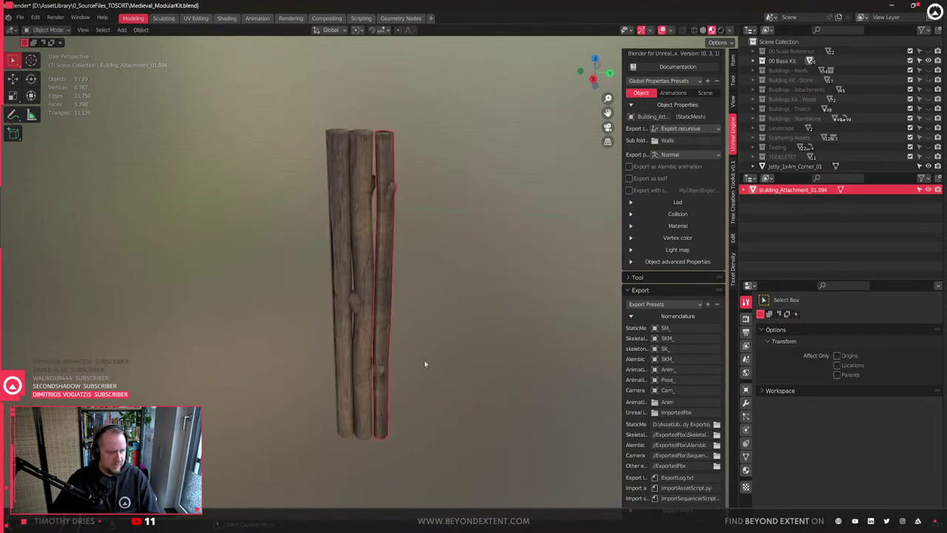
- Scale the third and middle logs along Z so the three log tops end at staggered heights
{"action": "key", "text": "s"}
{"action": "key", "text": "z"}
{"action": "left_click", "coordinate": [445, 356]}
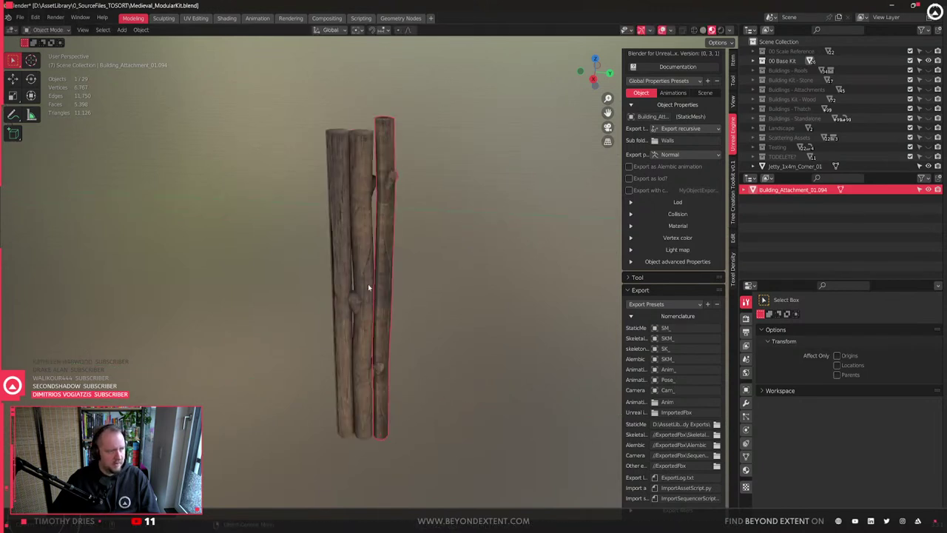
{"action": "left_click", "coordinate": [368, 283]}
{"action": "key", "text": "s"}
{"action": "key", "text": "z"}
{"action": "left_click", "coordinate": [427, 317]}
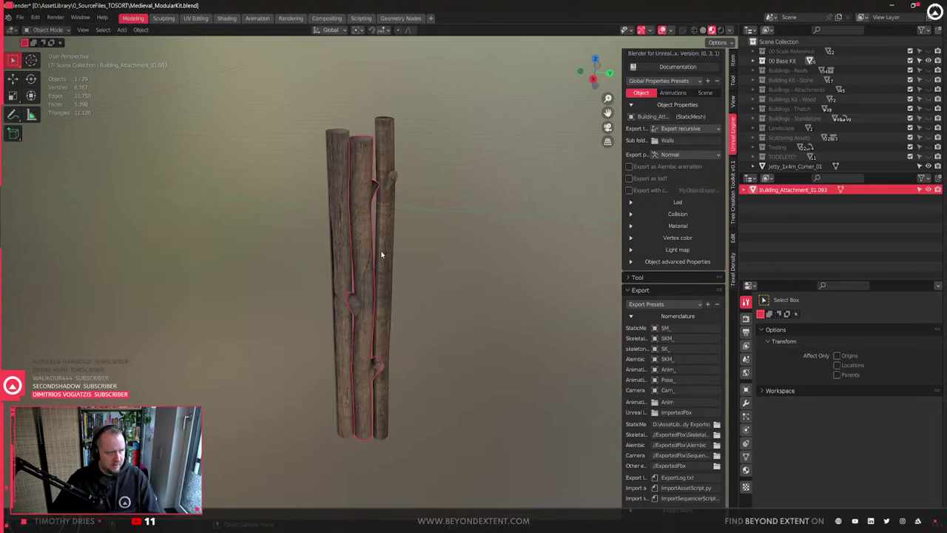
{"action": "left_click", "coordinate": [384, 255]}
{"action": "key", "text": "s"}
{"action": "key", "text": "z"}
{"action": "left_click", "coordinate": [374, 185]}
- Edit the three logs' meshes together and poke their top cap faces
{"action": "scroll", "coordinate": [374, 185], "scroll_direction": "up", "scroll_amount": 4}
{"action": "middle_click_drag", "start_coordinate": [374, 185], "coordinate": [421, 371], "text": "shift"}
{"action": "left_click", "coordinate": [371, 311]}
{"action": "left_click", "coordinate": [408, 276], "text": "shift"}
{"action": "left_click", "coordinate": [454, 238], "text": "shift"}
{"action": "key", "text": "Tab"}
{"action": "key", "text": "1"}
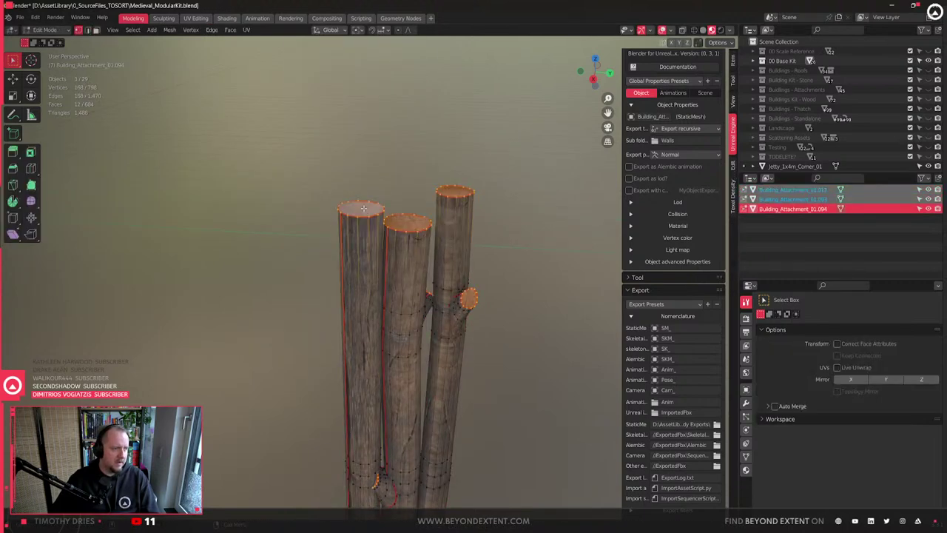
{"action": "key", "text": "3"}
{"action": "left_click", "coordinate": [365, 210]}
{"action": "left_click", "coordinate": [407, 223], "text": "shift"}
{"action": "left_click", "coordinate": [456, 190], "text": "shift"}
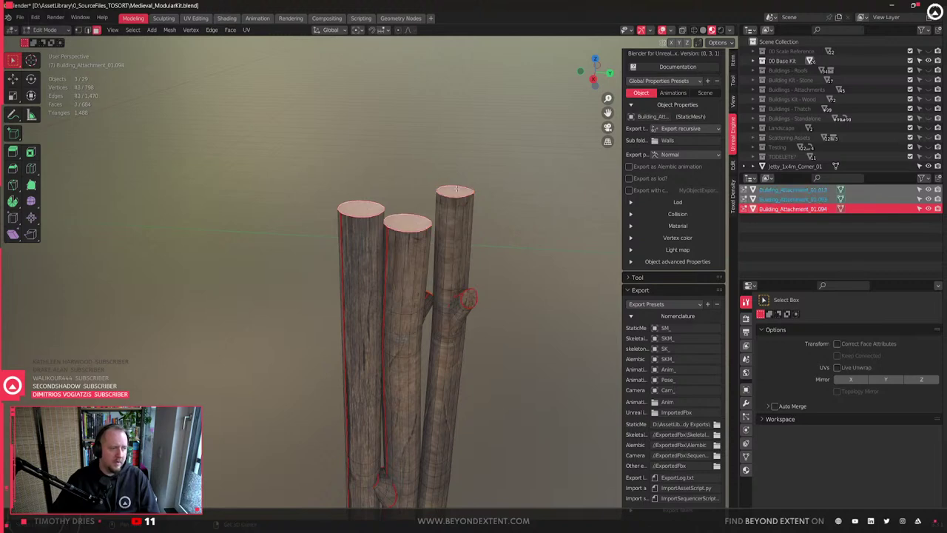
{"action": "right_click", "coordinate": [573, 314]}
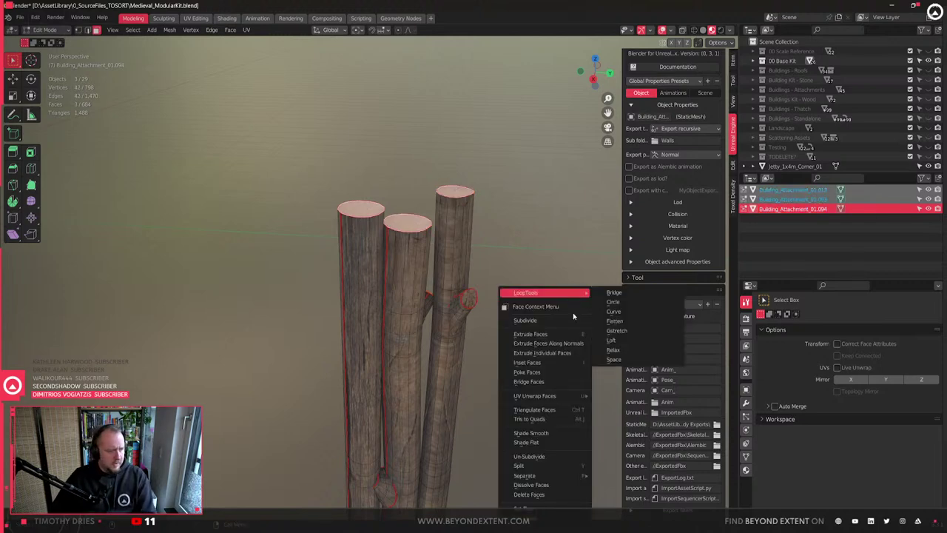
{"action": "left_click", "coordinate": [539, 373]}
- Raise the centre vertices of the three log caps along Z to form sharp pointed tips
{"action": "key", "text": "1"}
{"action": "left_click", "coordinate": [407, 222]}
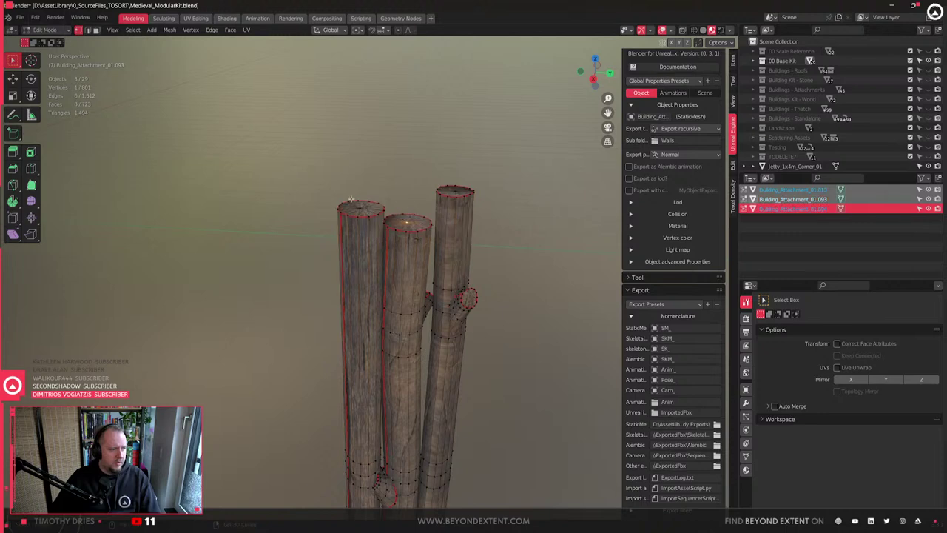
{"action": "left_click", "coordinate": [458, 192], "text": "shift"}
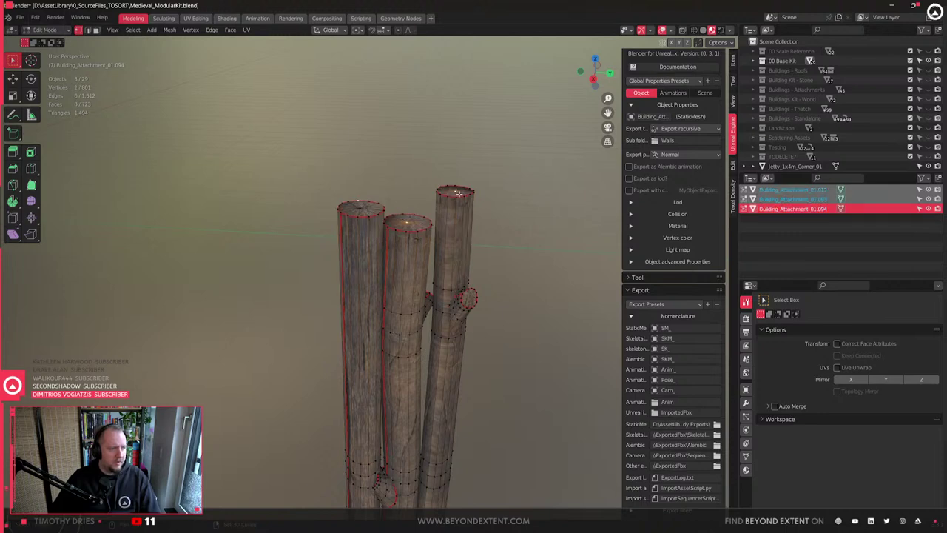
{"action": "left_click", "coordinate": [358, 209]}
{"action": "left_click", "coordinate": [456, 192]}
{"action": "key", "text": "g"}
{"action": "key", "text": "z"}
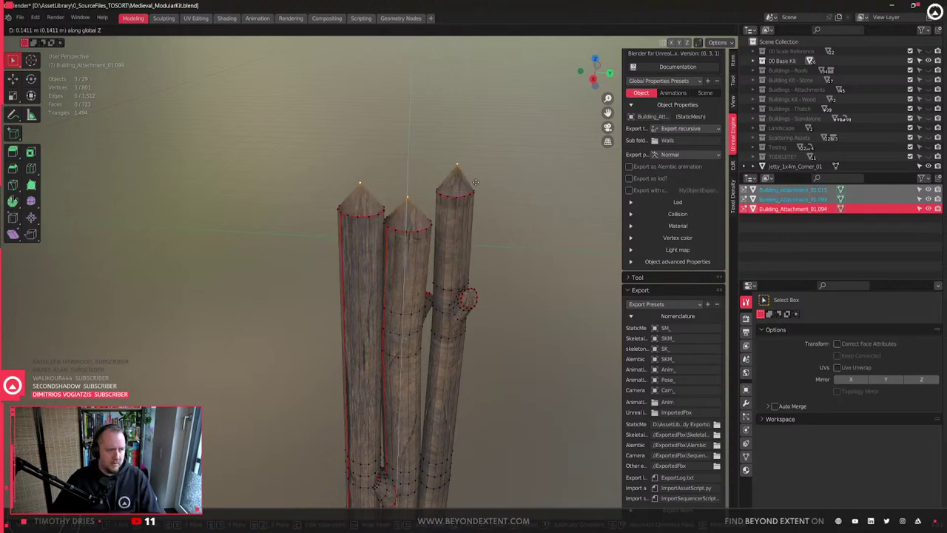
{"action": "left_click", "coordinate": [488, 151]}
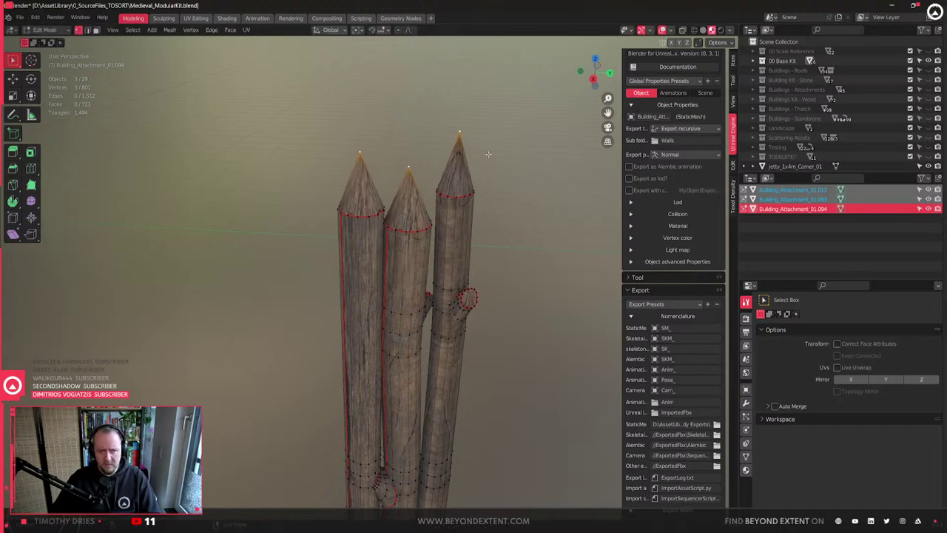
{"action": "scroll", "coordinate": [477, 178], "scroll_direction": "up", "scroll_amount": 4}
{"action": "scroll", "coordinate": [463, 210], "scroll_direction": "down", "scroll_amount": 5}
{"action": "scroll", "coordinate": [461, 213], "scroll_direction": "down", "scroll_amount": 3}
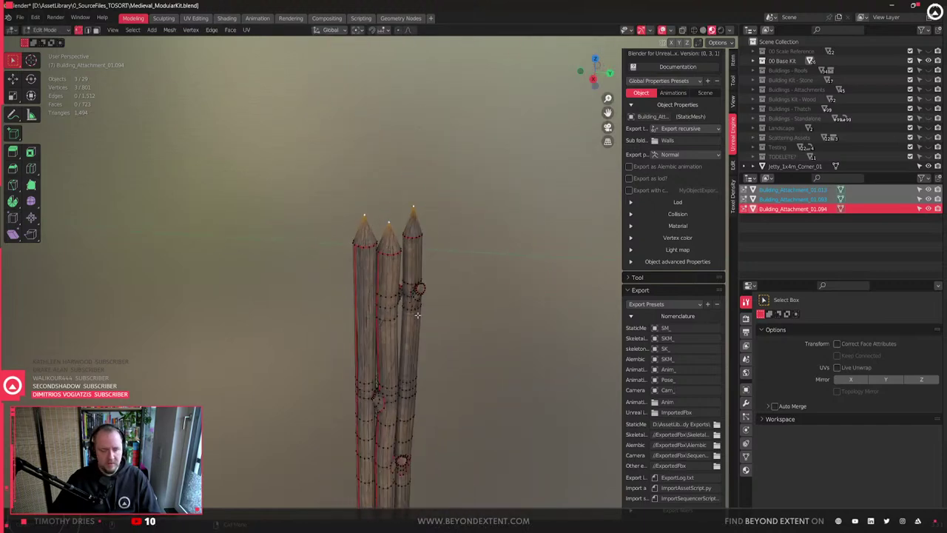
- Thin the middle log to about 0.7 scale horizontally while keeping its height
{"action": "key", "text": "Tab"}
{"action": "scroll", "coordinate": [392, 350], "scroll_direction": "up", "scroll_amount": 3}
{"action": "left_click", "coordinate": [408, 339]}
{"action": "middle_click_drag", "start_coordinate": [408, 347], "coordinate": [422, 385]}
{"action": "middle_click_drag", "start_coordinate": [421, 385], "coordinate": [393, 290], "text": "shift"}
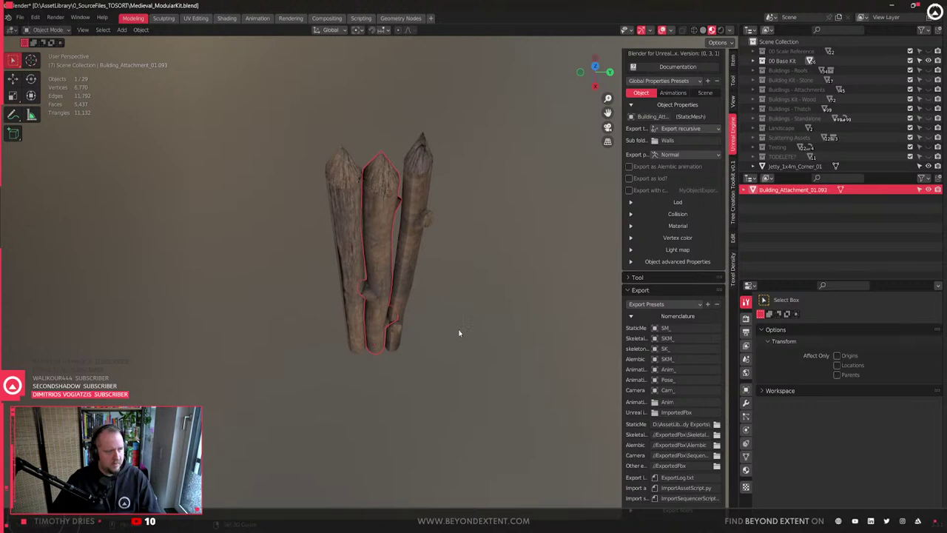
{"action": "key", "text": "s"}
{"action": "key", "text": "shift+z"}
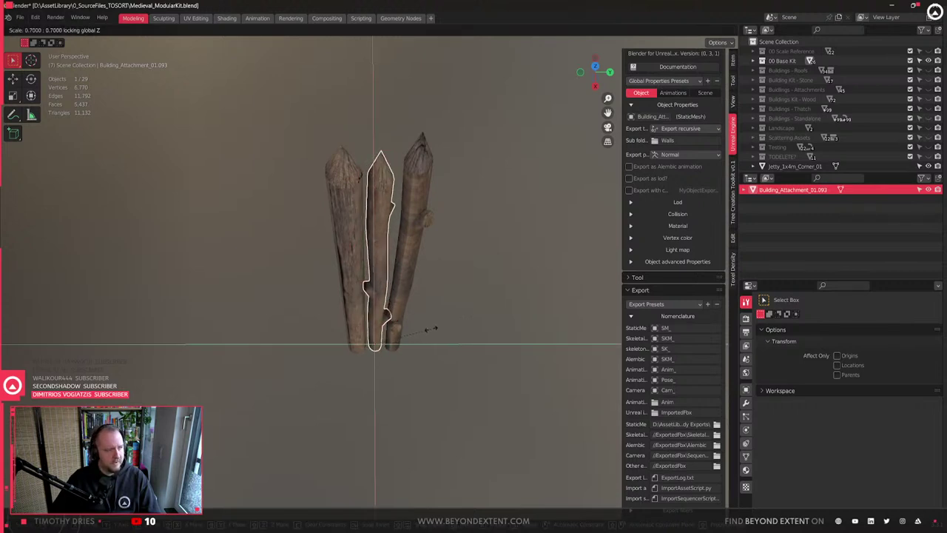
{"action": "left_click", "coordinate": [430, 328]}
- Move the middle log about 0.04 m along Y against the first log and rotate it around Z
{"action": "key", "text": "g"}
{"action": "key", "text": "y"}
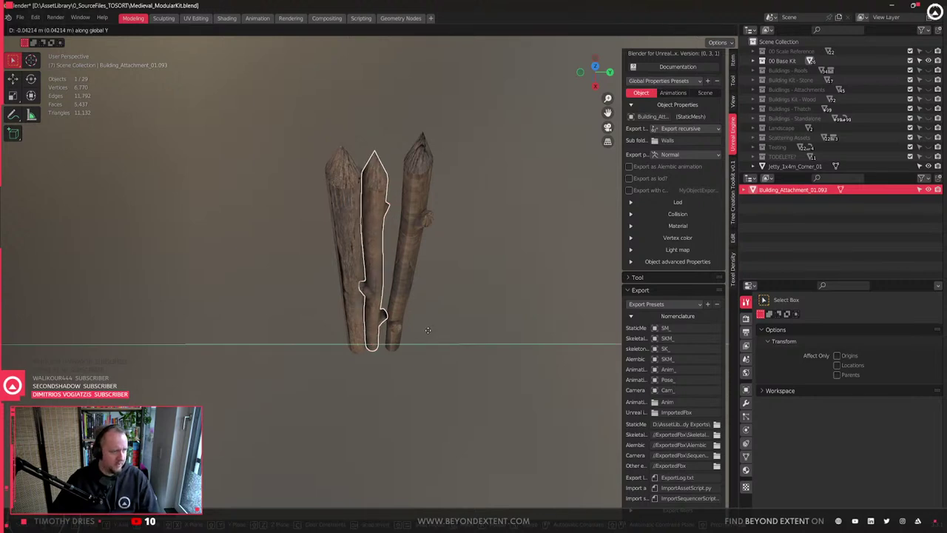
{"action": "left_click", "coordinate": [428, 330]}
{"action": "key", "text": "r"}
{"action": "key", "text": "z"}
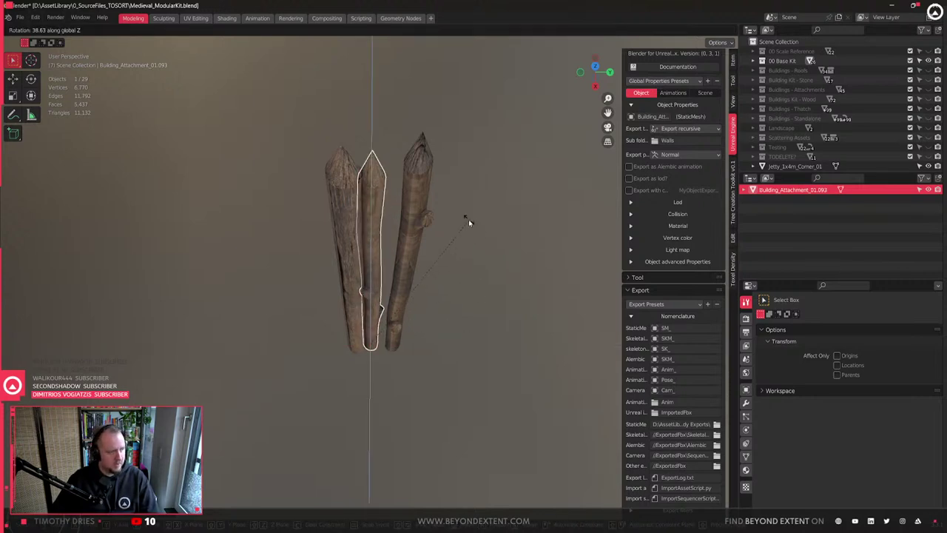
{"action": "left_click", "coordinate": [430, 294]}
- Move the third log about 0.15 m along Y to close the gap to the middle log
{"action": "key", "text": "shift+d"}
{"action": "key", "text": "y"}
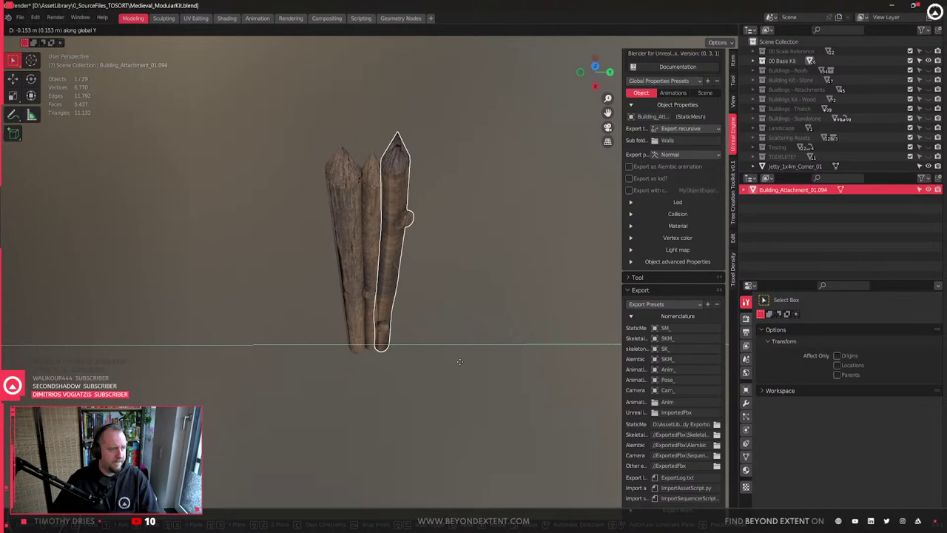
{"action": "left_click", "coordinate": [459, 362]}
- Duplicate the three pointed logs along Y to extend the palisade to six stakes
{"action": "left_click_drag", "start_coordinate": [307, 294], "coordinate": [380, 311]}
{"action": "key", "text": "shift+d"}
{"action": "key", "text": "y"}
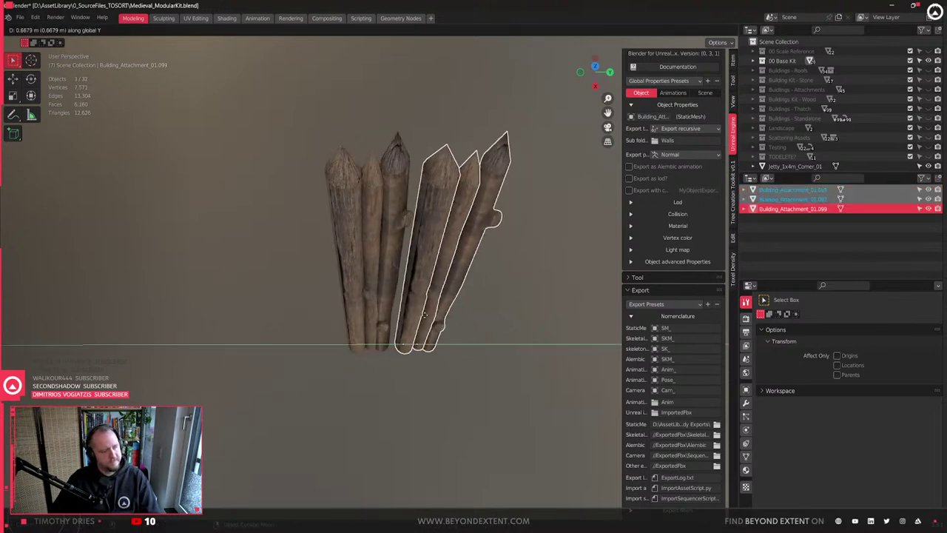
{"action": "left_click", "coordinate": [409, 320]}
- Try scaling the three duplicated logs along Z, and undo the change
{"action": "key", "text": "s"}
{"action": "right_click", "coordinate": [538, 377]}
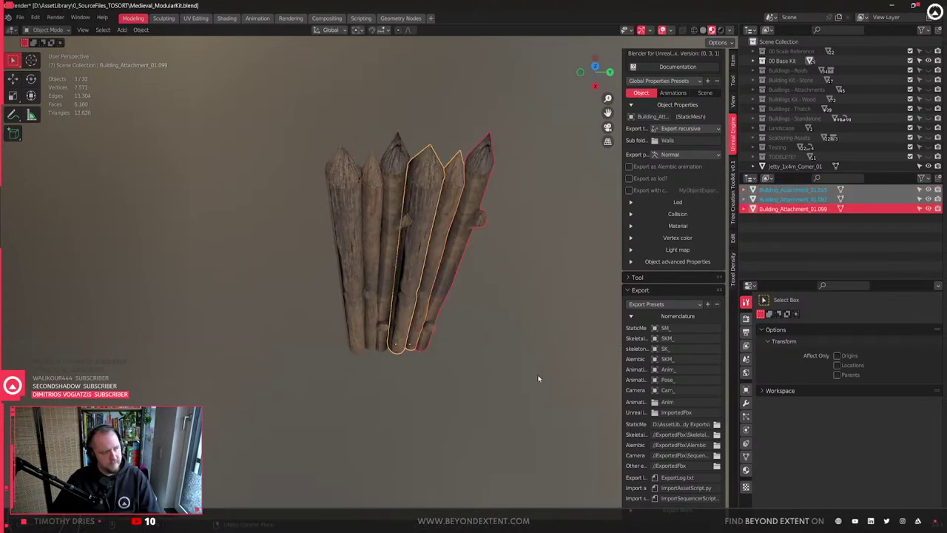
{"action": "key", "text": "s"}
{"action": "key", "text": "z"}
{"action": "left_click", "coordinate": [558, 393]}
{"action": "middle_click_drag", "start_coordinate": [555, 391], "coordinate": [473, 361]}
{"action": "key", "text": "ctrl+z"}
- Shift the last four logs of the palisade row slightly along Y to adjust the spacing after the second log
{"action": "left_click_drag", "start_coordinate": [462, 422], "coordinate": [277, 333]}
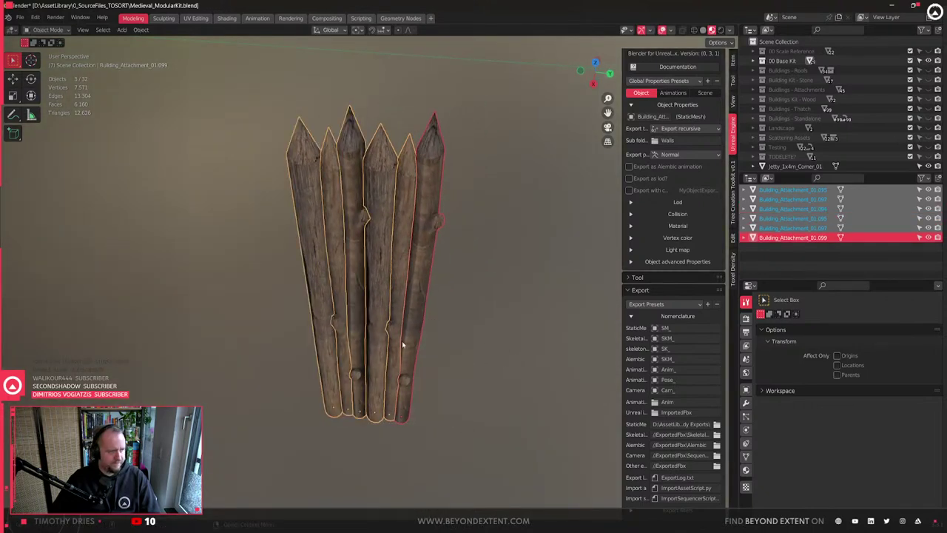
{"action": "left_click", "coordinate": [358, 326]}
{"action": "left_click", "coordinate": [378, 330], "text": "shift"}
{"action": "left_click", "coordinate": [396, 334], "text": "shift"}
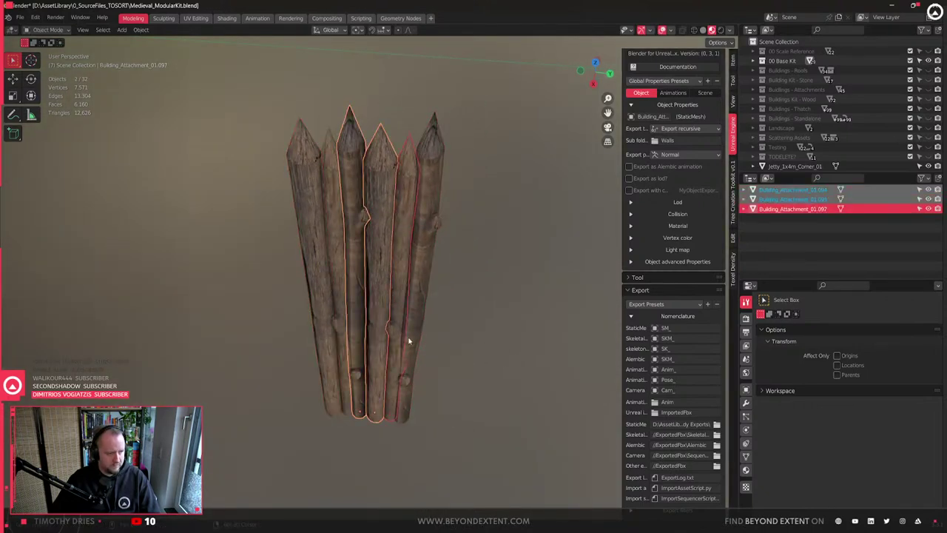
{"action": "left_click", "coordinate": [408, 339], "text": "shift"}
{"action": "key", "text": "g"}
{"action": "key", "text": "y"}
{"action": "left_click", "coordinate": [414, 337]}
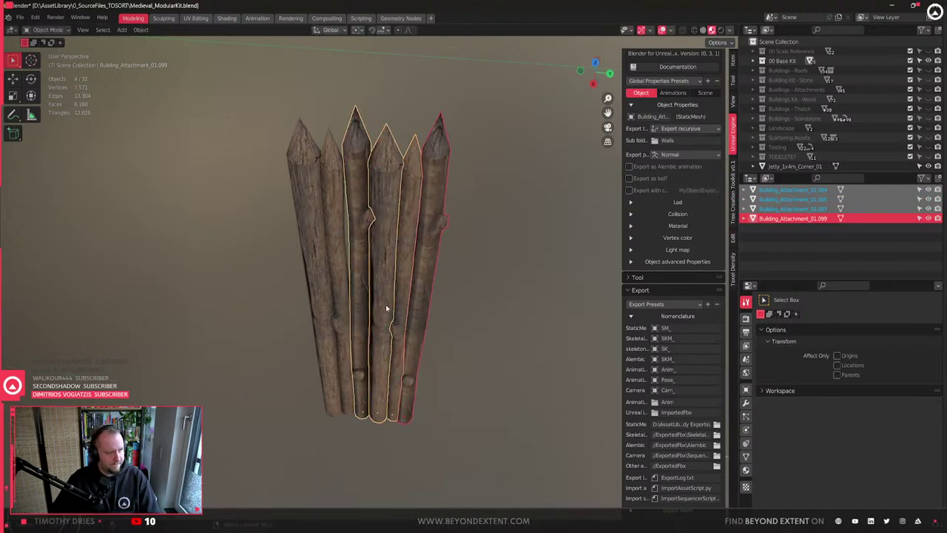
- Shift the last three logs of the palisade row slightly along Y
{"action": "left_click", "coordinate": [387, 307]}
{"action": "left_click", "coordinate": [404, 322], "text": "shift"}
{"action": "left_click", "coordinate": [421, 324], "text": "shift"}
{"action": "key", "text": "g"}
{"action": "key", "text": "y"}
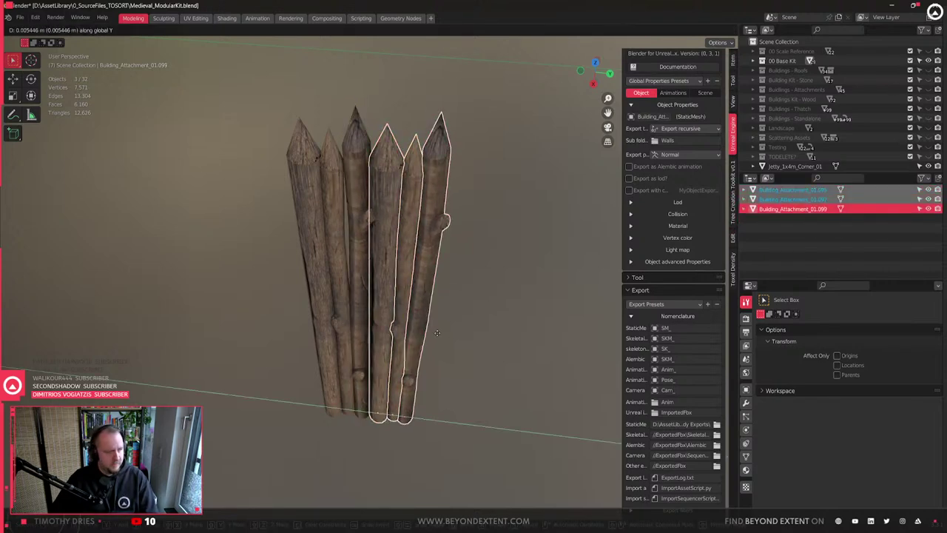
{"action": "left_click", "coordinate": [417, 320]}
- Move the last two logs of the row about 0.04 m along Y
{"action": "left_click", "coordinate": [406, 319]}
{"action": "left_click", "coordinate": [427, 319], "text": "shift"}
{"action": "key", "text": "g"}
{"action": "key", "text": "y"}
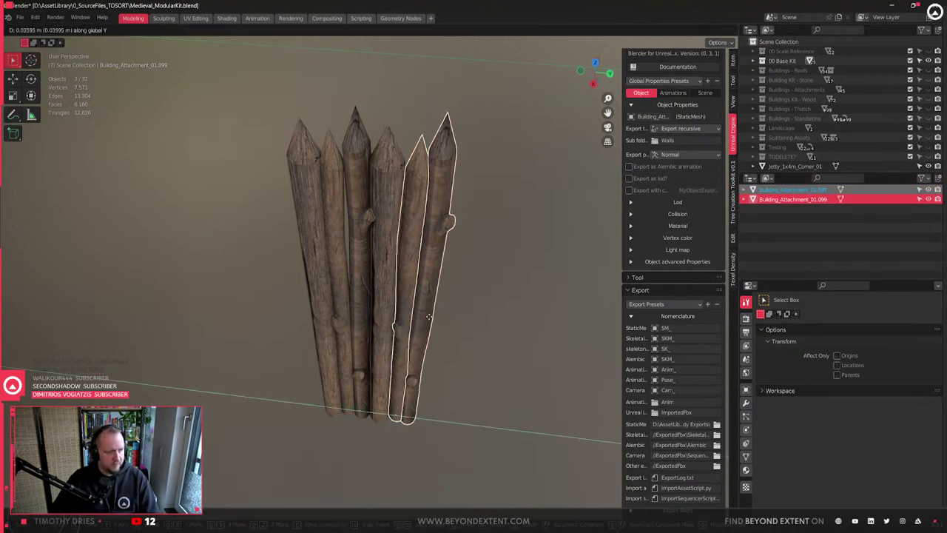
{"action": "left_click", "coordinate": [430, 321]}
- Set the pivot point to Median Point and rotate the last two logs about 136° around Z
{"action": "key", "text": "r"}
{"action": "key", "text": "z"}
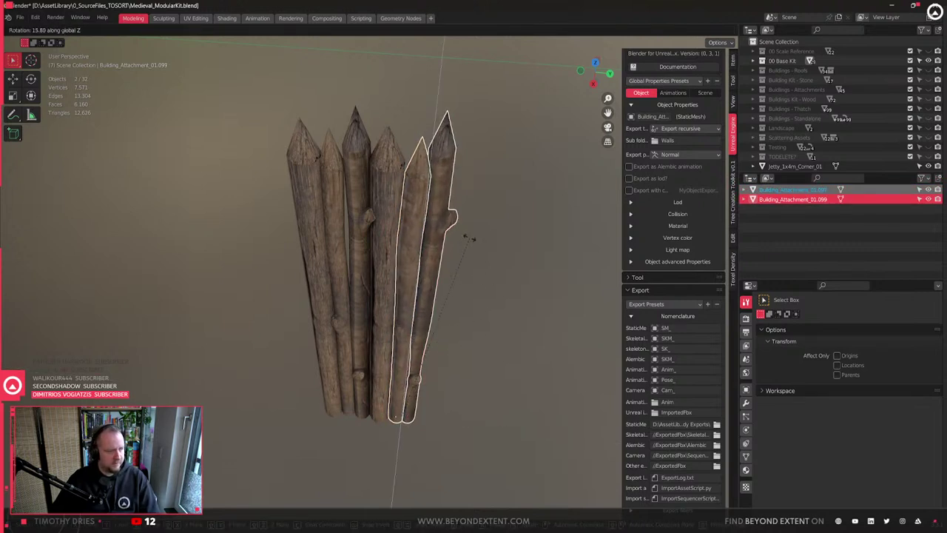
{"action": "left_click", "coordinate": [282, 66]}
{"action": "left_click", "coordinate": [346, 31]}
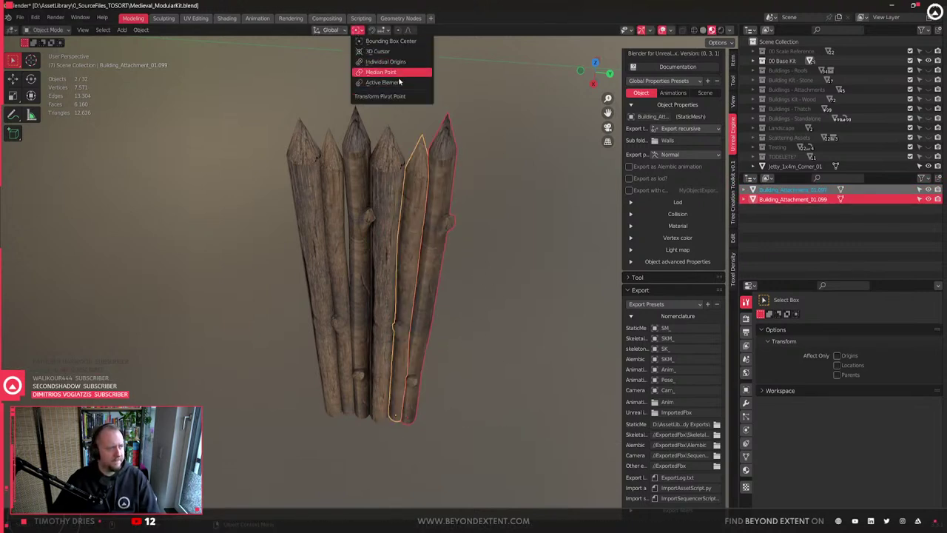
{"action": "left_click", "coordinate": [400, 70]}
{"action": "key", "text": "r"}
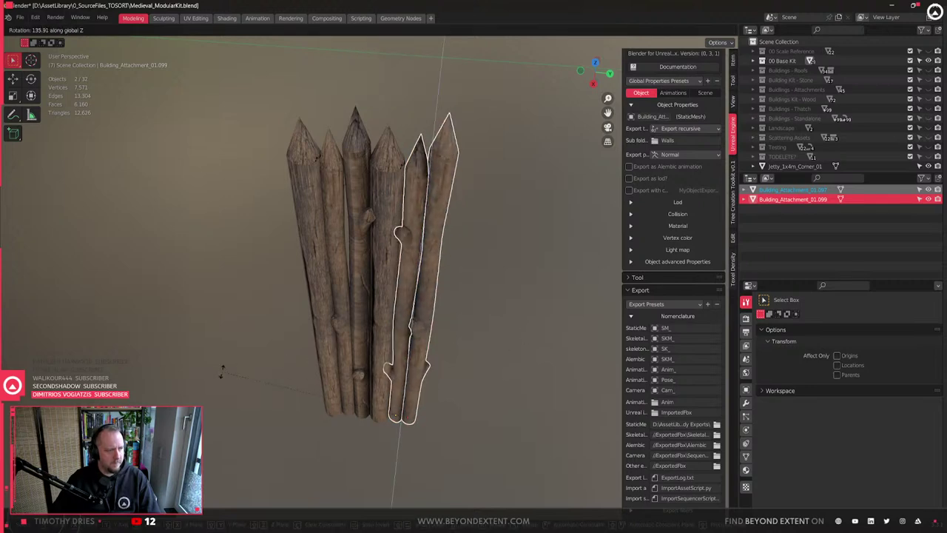
{"action": "key", "text": "Escape"}
{"action": "key", "text": "Tab"}
{"action": "scroll", "coordinate": [386, 349], "scroll_direction": "down", "scroll_amount": 3}
{"action": "key", "text": "Tab"}
{"action": "middle_click_drag", "start_coordinate": [389, 362], "coordinate": [399, 289]}
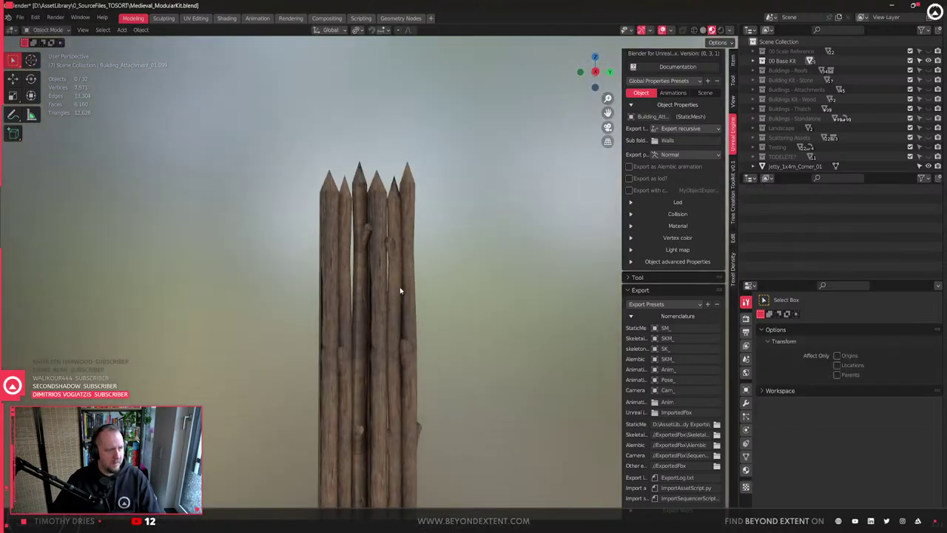
- Select all six logs and place a duplicate of the row 2 m away along X, keeping its height
{"action": "scroll", "coordinate": [399, 289], "scroll_direction": "down", "scroll_amount": 5}
{"action": "left_click_drag", "start_coordinate": [257, 276], "coordinate": [406, 326]}
{"action": "middle_click_drag", "start_coordinate": [406, 326], "coordinate": [397, 401]}
{"action": "scroll", "coordinate": [437, 393], "scroll_direction": "up", "scroll_amount": 7}
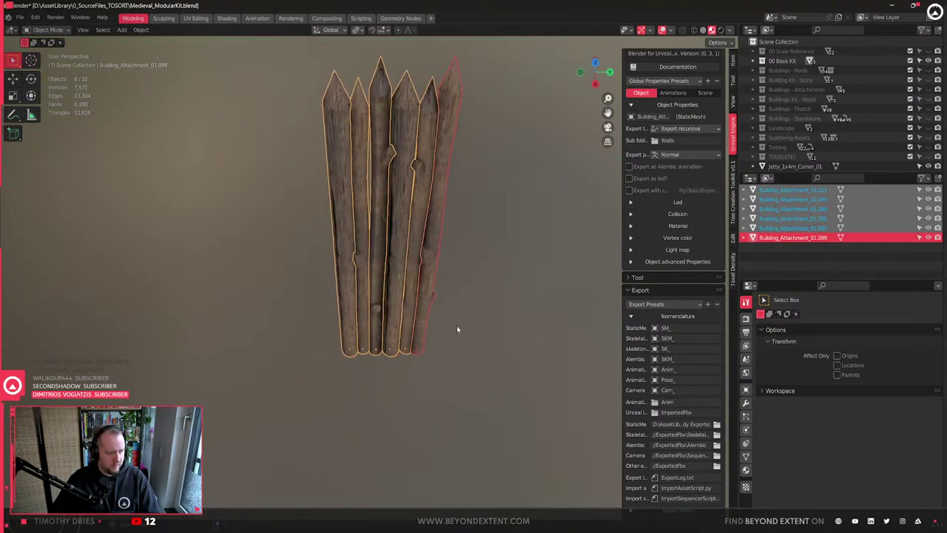
{"action": "scroll", "coordinate": [457, 328], "scroll_direction": "down", "scroll_amount": 3}
{"action": "middle_click_drag", "start_coordinate": [457, 328], "coordinate": [415, 327]}
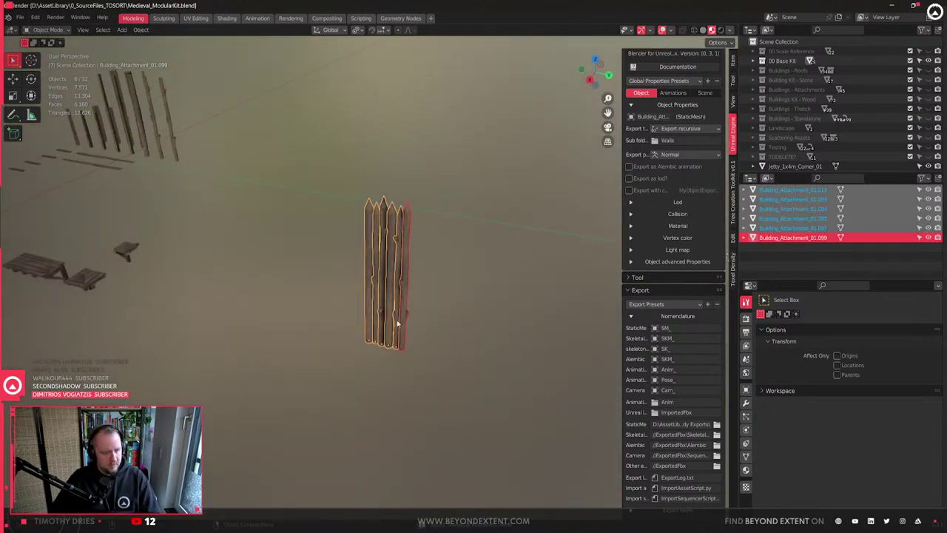
{"action": "scroll", "coordinate": [384, 325], "scroll_direction": "up", "scroll_amount": 3}
{"action": "scroll", "coordinate": [379, 346], "scroll_direction": "down", "scroll_amount": 3}
{"action": "key", "text": "shift+d"}
{"action": "key", "text": "shift+z"}
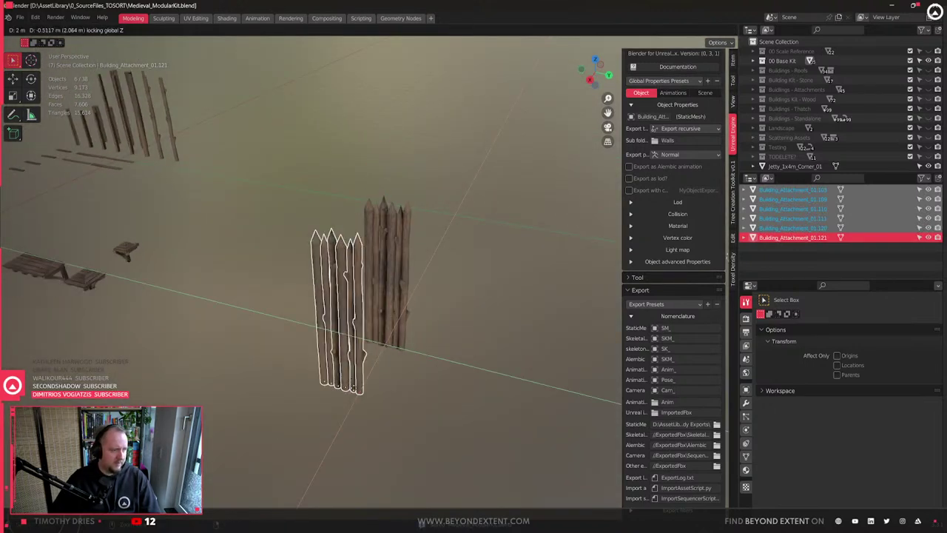
{"action": "left_click", "coordinate": [362, 396]}
{"action": "middle_click_drag", "start_coordinate": [438, 403], "coordinate": [462, 427]}
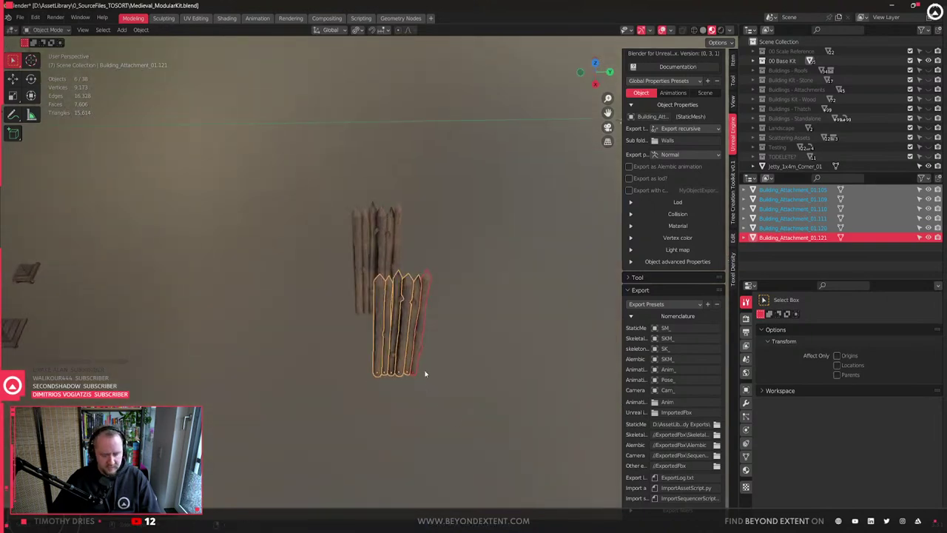
- Join the six duplicated logs into a single object and shift it about -0.49 m along Y
{"action": "key", "text": "ctrl+j"}
{"action": "middle_click_drag", "start_coordinate": [421, 374], "coordinate": [356, 380]}
{"action": "key", "text": "ctrl+z"}
{"action": "key", "text": "ctrl+j"}
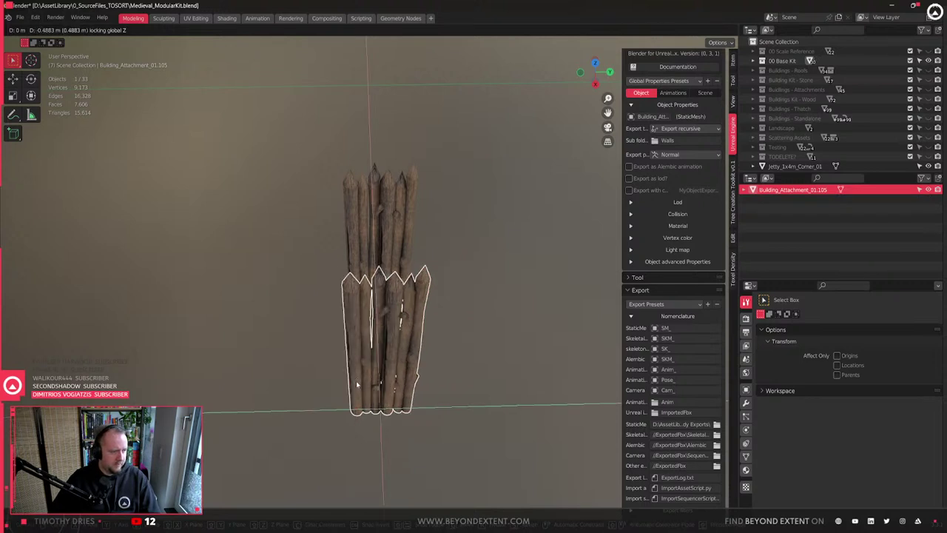
- Rename the joined palisade object as Wall_Wood_01
{"action": "scroll", "coordinate": [356, 381], "scroll_direction": "up", "scroll_amount": 3}
{"action": "double_click", "coordinate": [791, 190]}
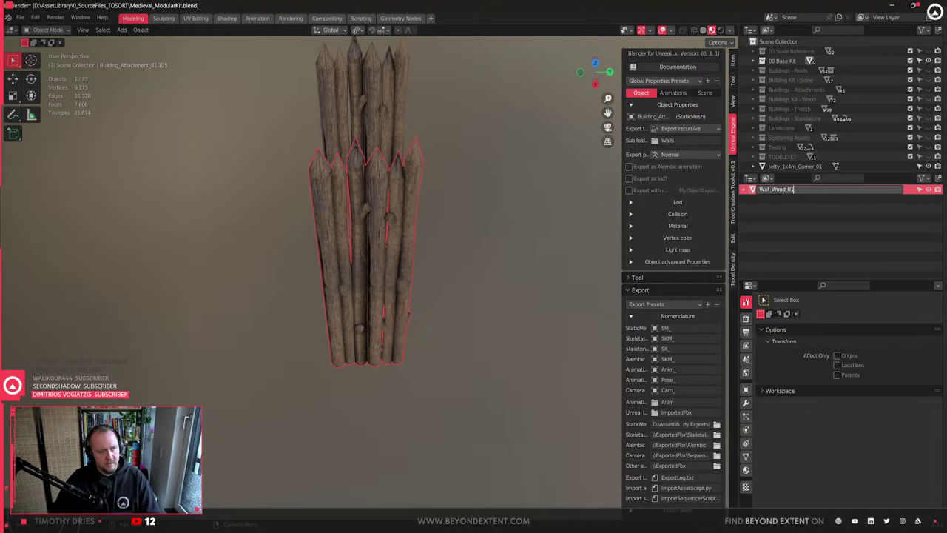
{"action": "key", "text": "Return"}
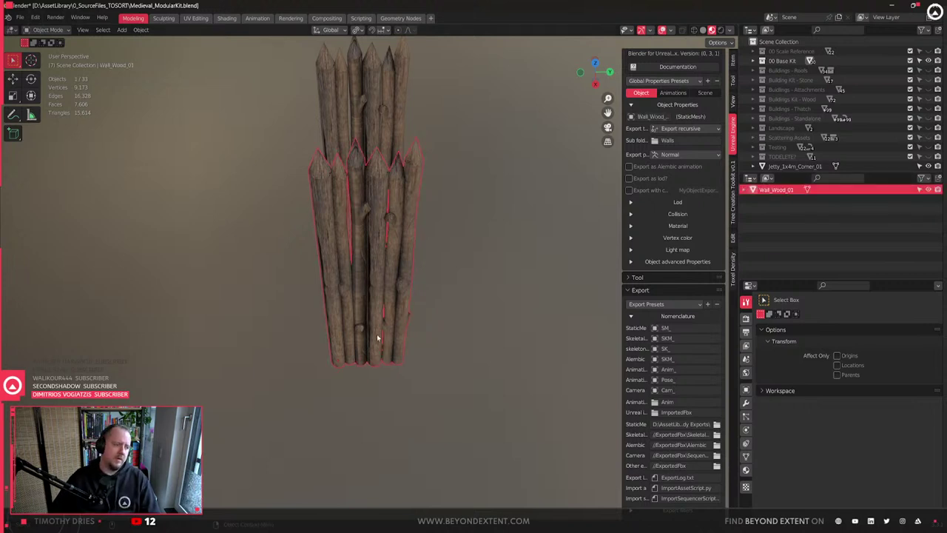
{"action": "middle_click_drag", "start_coordinate": [377, 338], "coordinate": [429, 289]}
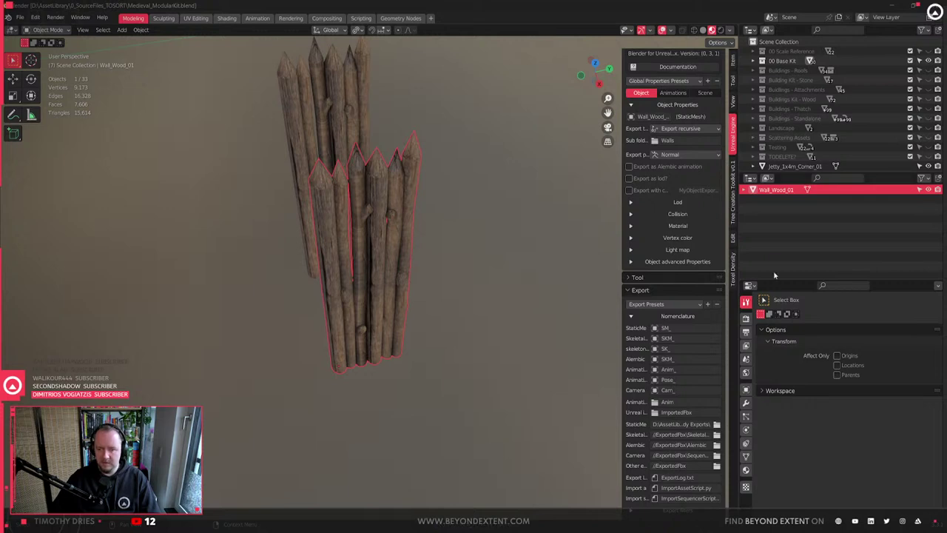
- Export the Wall_Wood_01 static mesh for Unreal Engine 4
{"action": "left_click", "coordinate": [441, 333]}
{"action": "left_click", "coordinate": [359, 328]}
{"action": "scroll", "coordinate": [366, 320], "scroll_direction": "down", "scroll_amount": 3}
{"action": "middle_click_drag", "start_coordinate": [368, 319], "coordinate": [334, 350]}
{"action": "scroll", "coordinate": [651, 240], "scroll_direction": "down", "scroll_amount": 4}
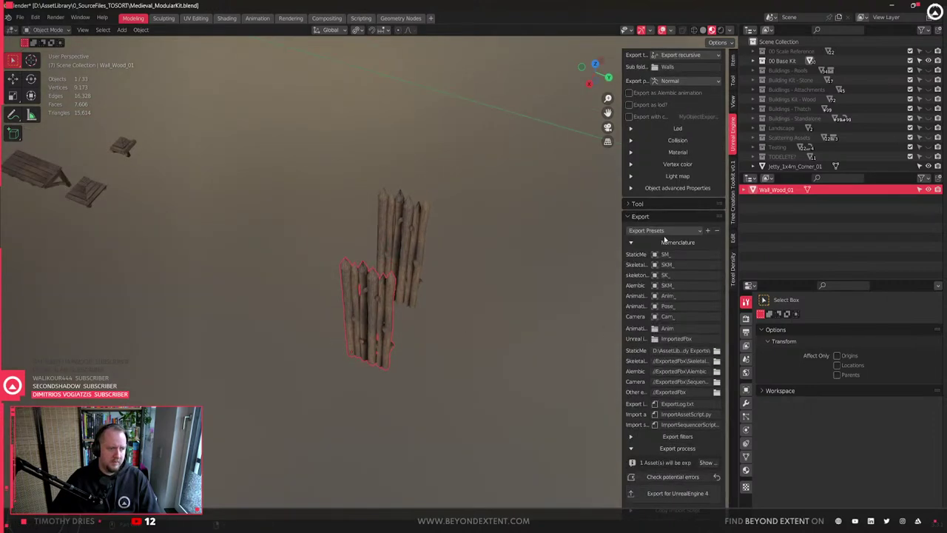
{"action": "left_click", "coordinate": [684, 495]}
- Switch to Unreal Editor and search the BluePrints folder for fence
{"action": "key", "text": "alt+Tab"}
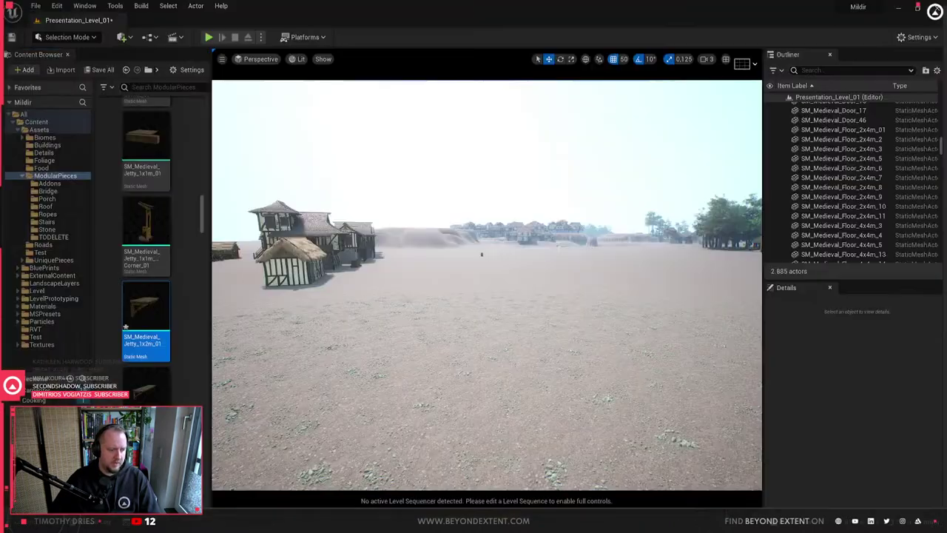
{"action": "right_click_drag", "start_coordinate": [459, 281], "coordinate": [592, 326]}
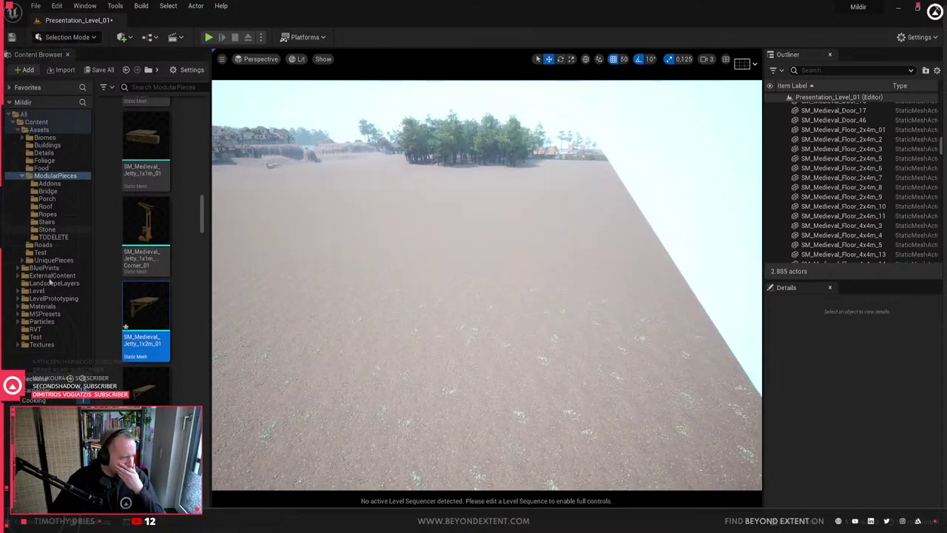
{"action": "left_click", "coordinate": [46, 268]}
{"action": "scroll", "coordinate": [148, 222], "scroll_direction": "down", "scroll_amount": 10}
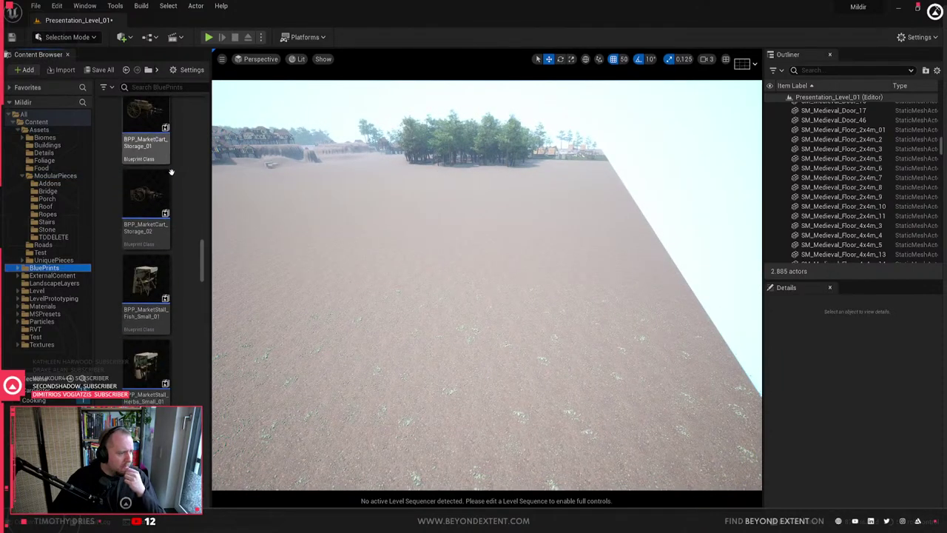
{"action": "scroll", "coordinate": [171, 172], "scroll_direction": "down", "scroll_amount": 10}
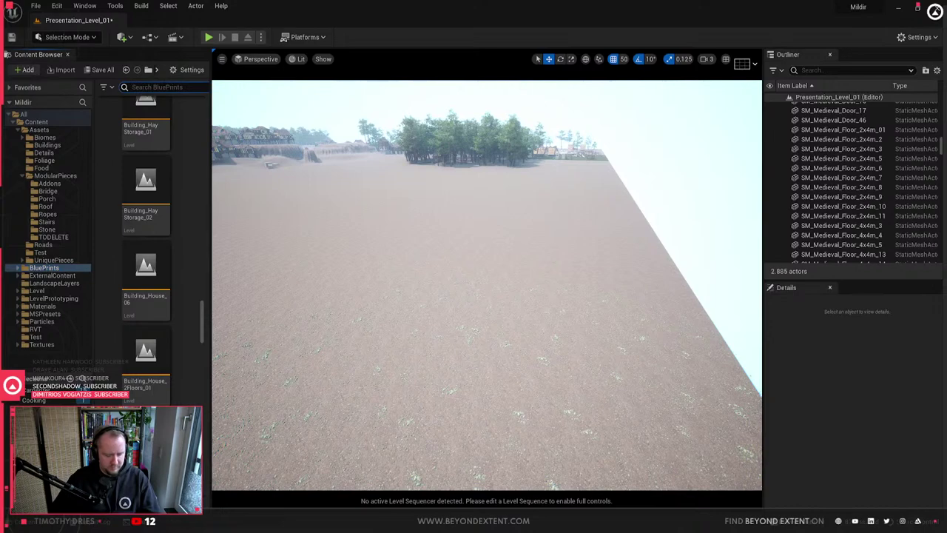
{"action": "type", "text": "fence"}
- Place a BP_SplineFence blueprint on an open patch of ground in the level
{"action": "left_click_drag", "start_coordinate": [126, 133], "coordinate": [350, 308]}
{"action": "right_click_drag", "start_coordinate": [350, 309], "coordinate": [310, 356]}
{"action": "right_click_drag", "start_coordinate": [444, 330], "coordinate": [519, 404]}
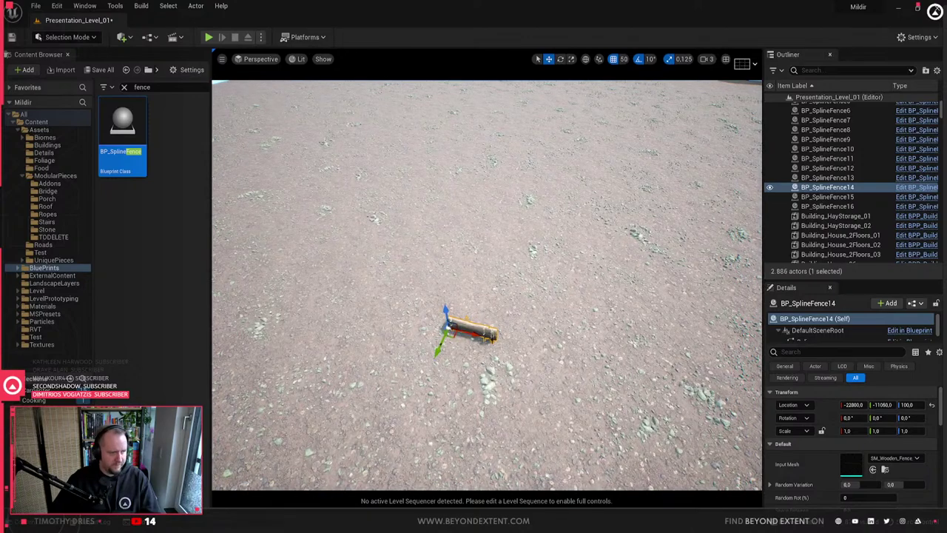
- Extend the new fence's spline with a further point to form a long curved run
{"action": "mouse_move", "coordinate": [488, 325]}
{"action": "right_mouse_down"}
{"action": "mouse_move", "coordinate": [466, 304]}
{"action": "mouse_move", "coordinate": [492, 352]}
{"action": "mouse_move", "coordinate": [498, 337]}
{"action": "mouse_move", "coordinate": [485, 297]}
{"action": "mouse_move", "coordinate": [495, 310]}
{"action": "right_mouse_up"}
{"action": "left_click_drag", "start_coordinate": [505, 314], "coordinate": [664, 235]}
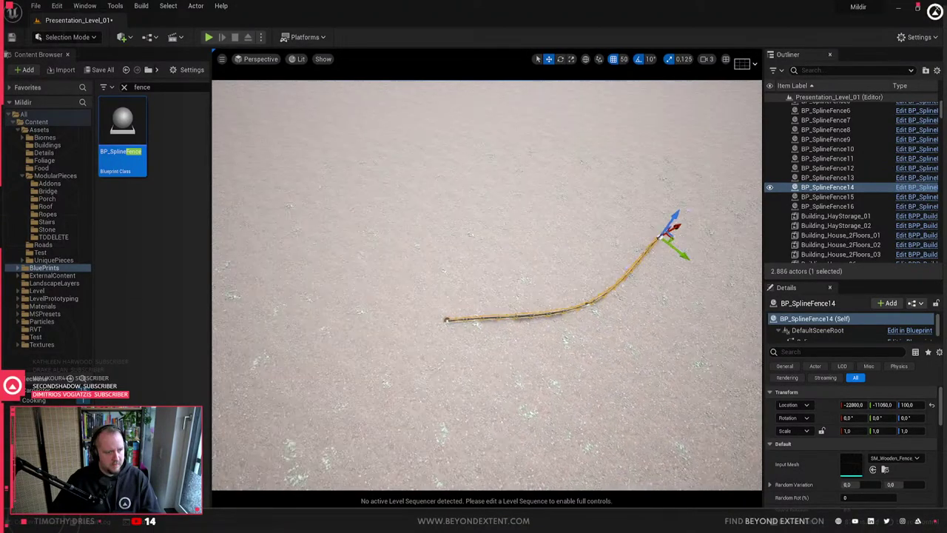
{"action": "right_click_drag", "start_coordinate": [702, 249], "coordinate": [678, 299]}
{"action": "left_click", "coordinate": [702, 250]}
{"action": "left_click", "coordinate": [580, 308]}
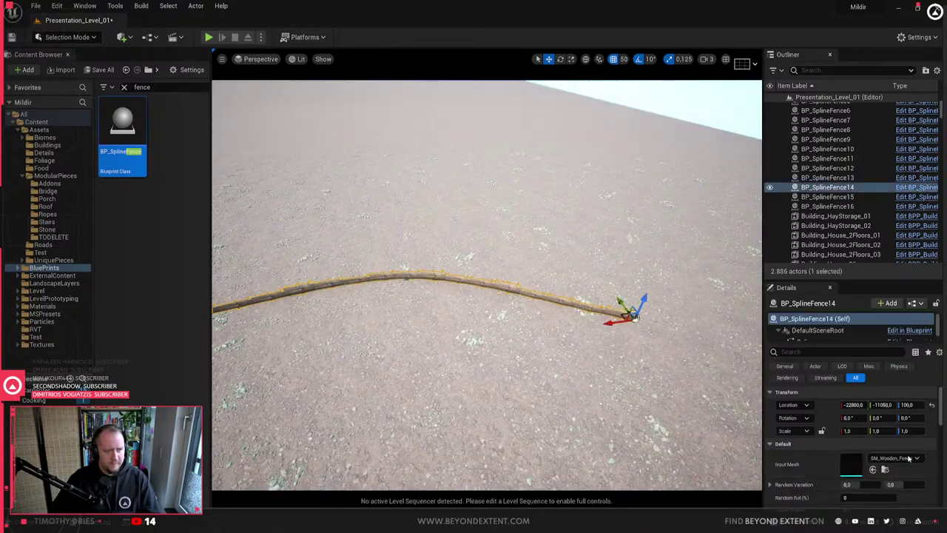
{"action": "right_click_drag", "start_coordinate": [570, 330], "coordinate": [547, 326]}
- Open the ModularPieces folder in the content drawer and look through its meshes
{"action": "key", "text": "ctrl+space"}
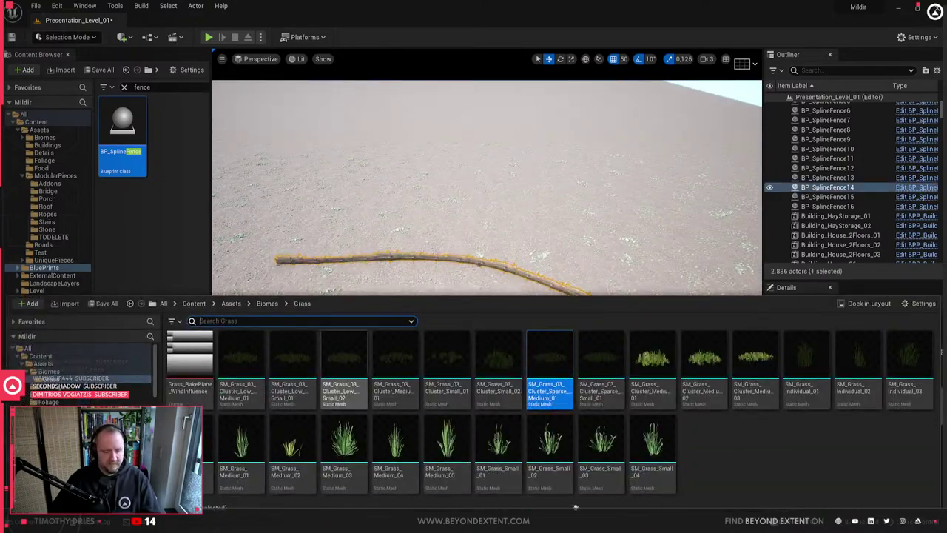
{"action": "left_click", "coordinate": [523, 461]}
{"action": "left_click", "coordinate": [59, 418]}
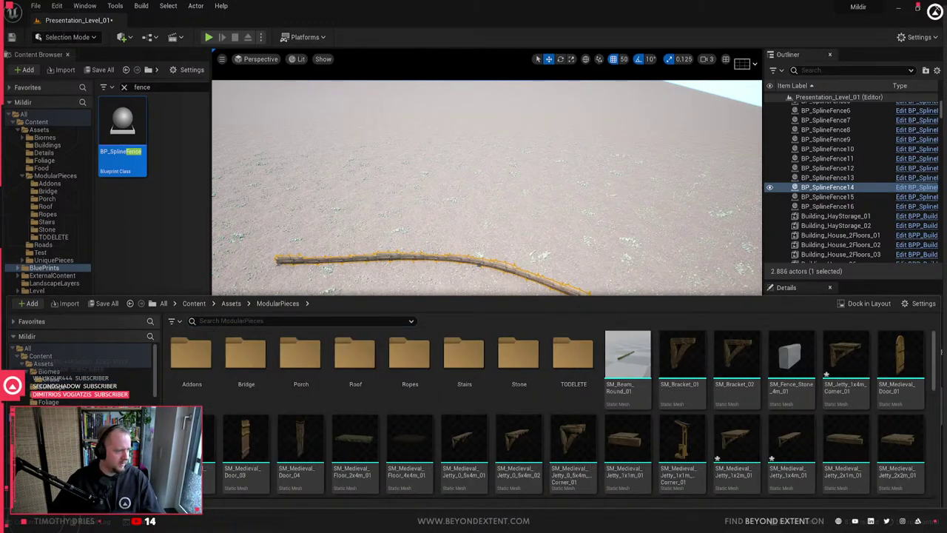
{"action": "right_click_drag", "start_coordinate": [660, 460], "coordinate": [661, 426]}
{"action": "scroll", "coordinate": [81, 370], "scroll_direction": "down", "scroll_amount": 3}
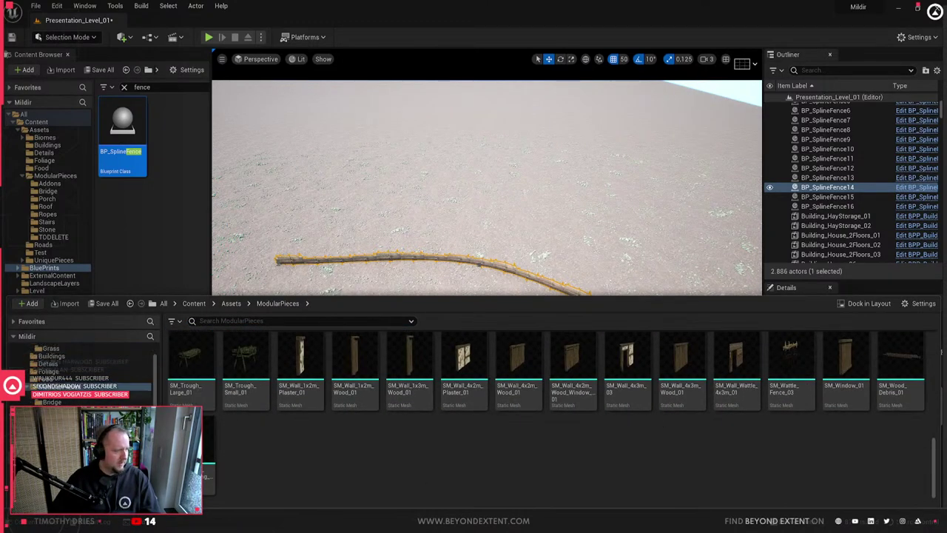
- Create a new folder named Walls inside ModularPieces
{"action": "right_click", "coordinate": [62, 156]}
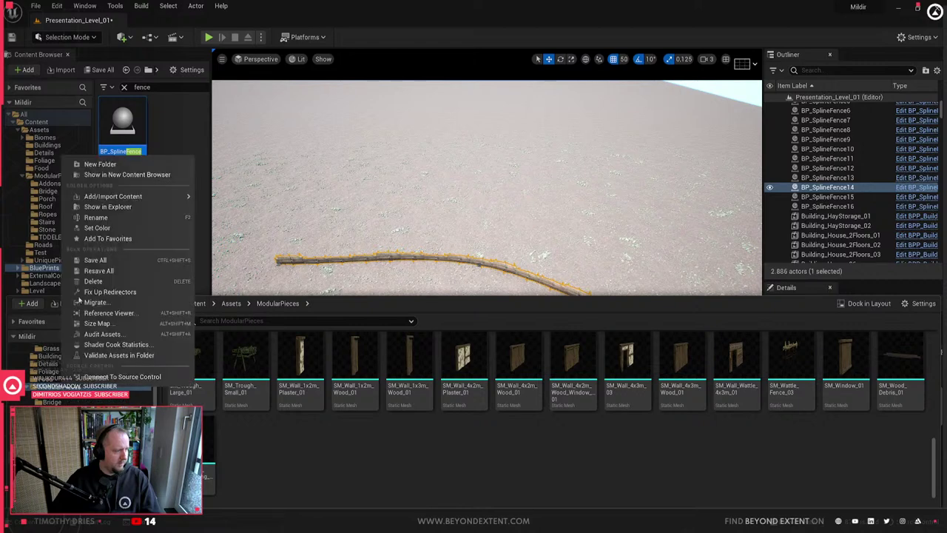
{"action": "left_click", "coordinate": [108, 208]}
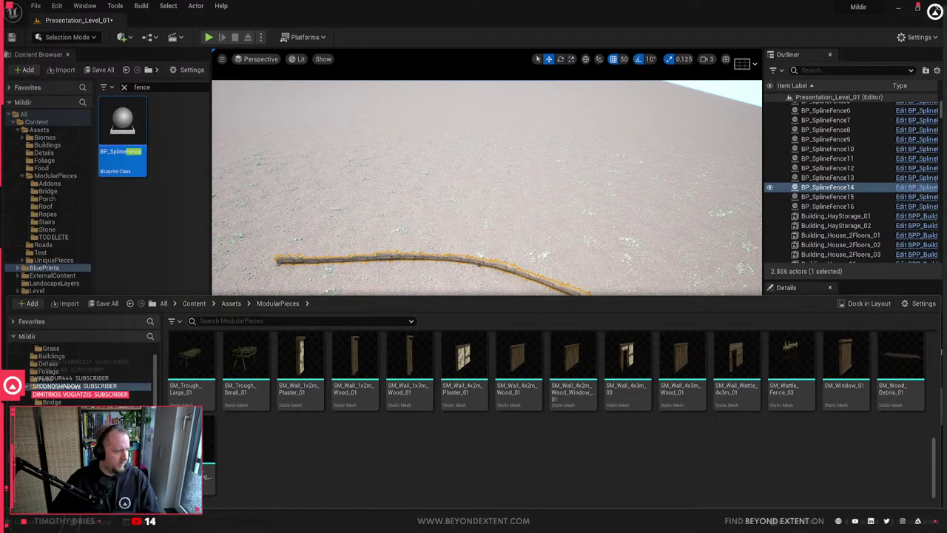
{"action": "right_click", "coordinate": [67, 386]}
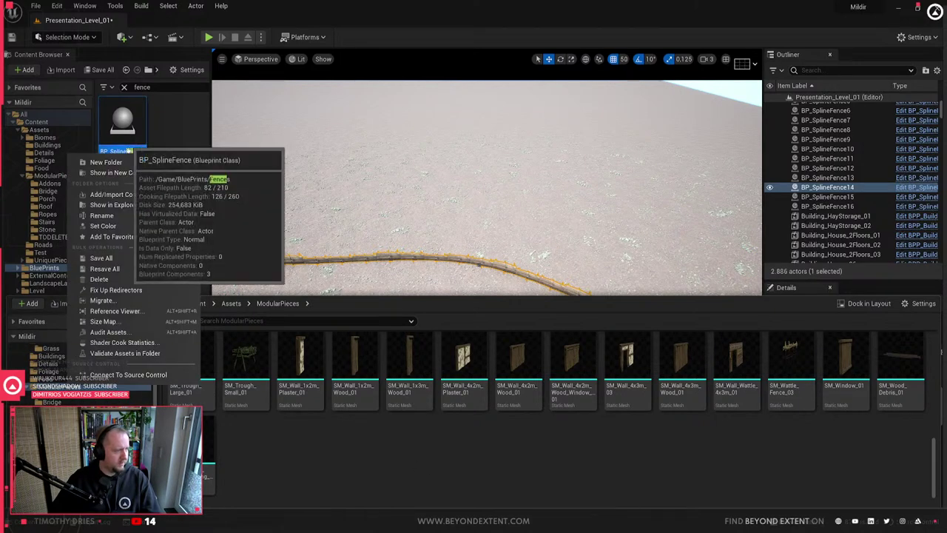
{"action": "left_click", "coordinate": [107, 162]}
{"action": "type", "text": "Walls"}
{"action": "key", "text": "Return"}
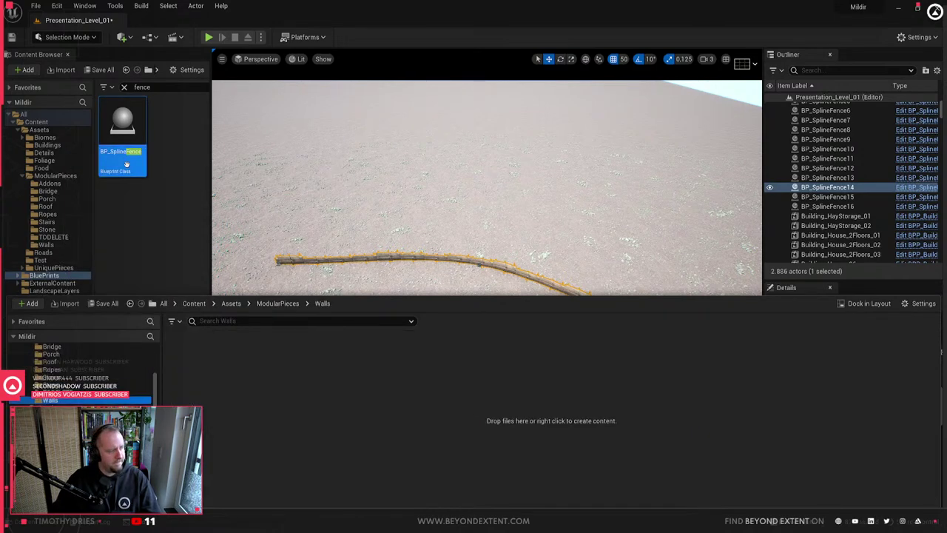
- Start importing a file into the new Walls folder
{"action": "left_click", "coordinate": [333, 251]}
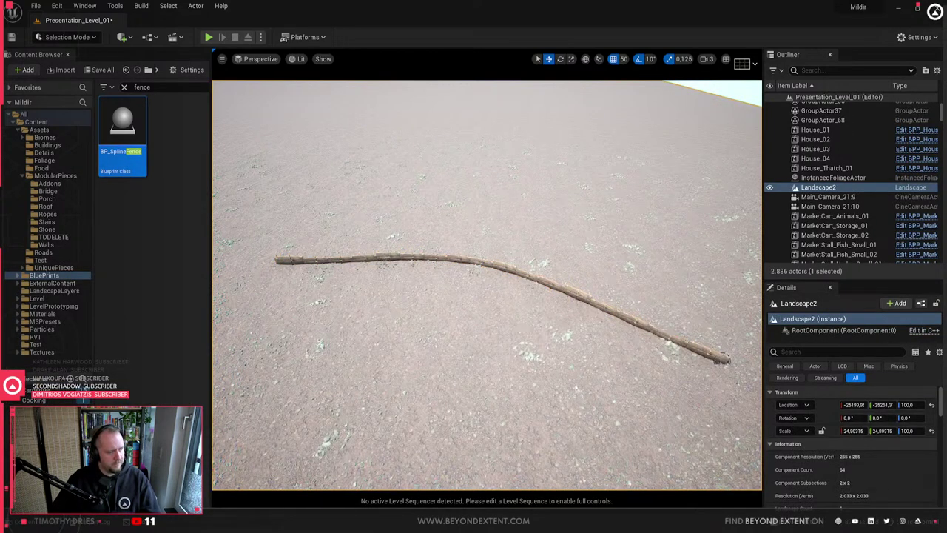
{"action": "key", "text": "ctrl+space"}
{"action": "right_click", "coordinate": [369, 443]}
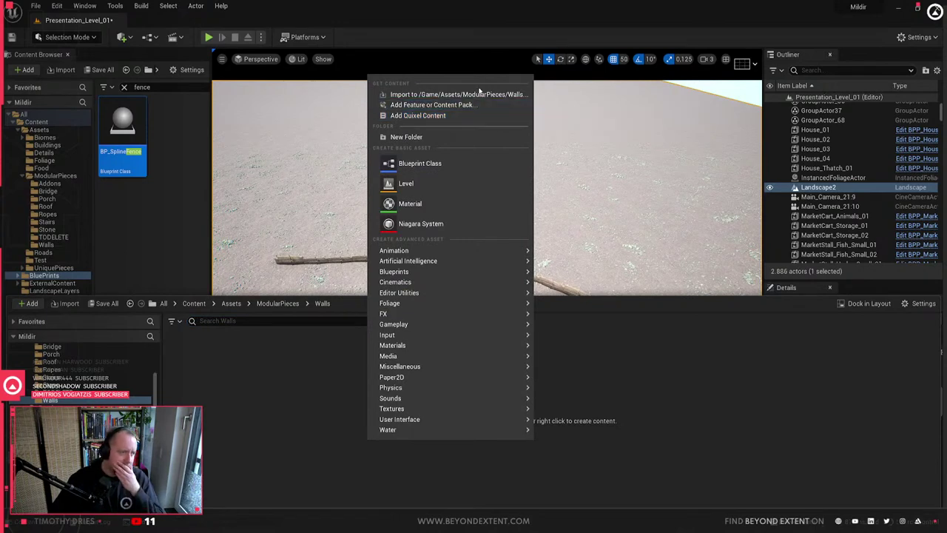
{"action": "left_click", "coordinate": [474, 94]}
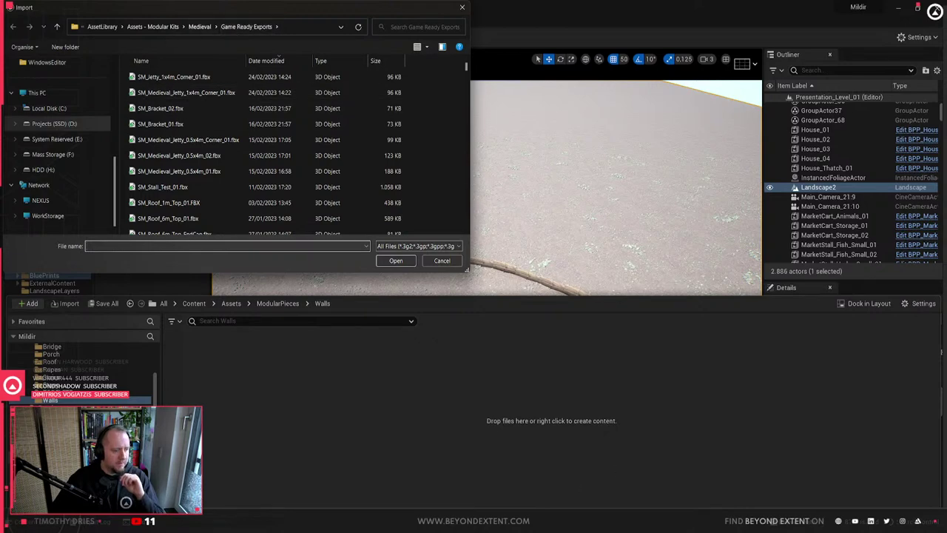
- Switch to Blender and check the export sub folder of Wall_Wood_01
{"action": "key", "text": "alt+Tab"}
{"action": "scroll", "coordinate": [697, 192], "scroll_direction": "up", "scroll_amount": 5}
{"action": "left_click", "coordinate": [688, 160]}
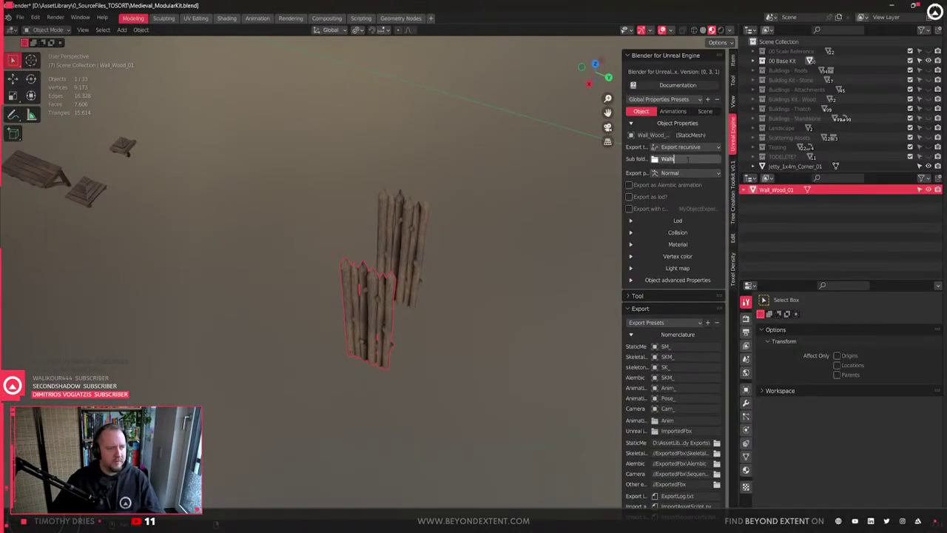
{"action": "key", "text": "Return"}
- Switch to Unreal and import SM_Wall_Wood_01.fbx from the Walls subfolder of Game Ready Exports with the default FBX options
{"action": "key", "text": "alt+Tab"}
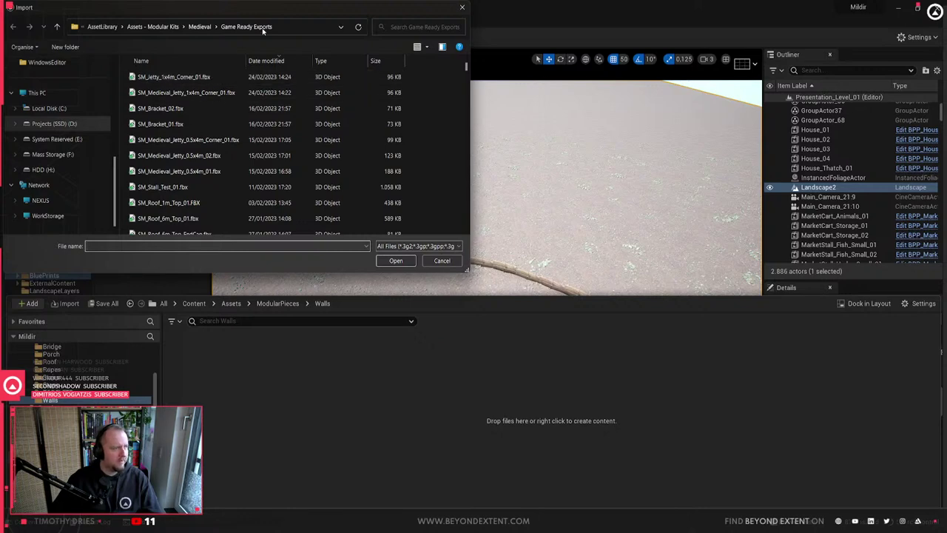
{"action": "left_click", "coordinate": [288, 29]}
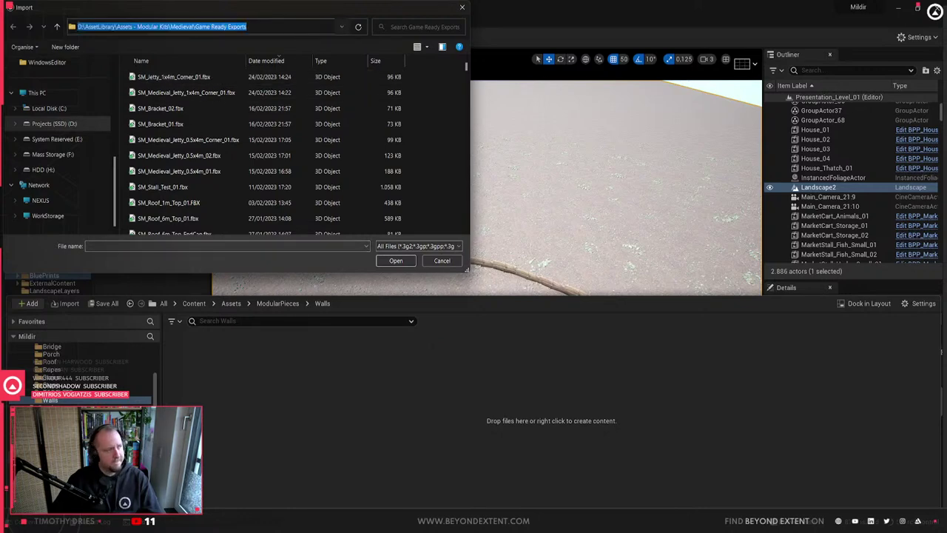
{"action": "left_click", "coordinate": [286, 28]}
{"action": "key", "text": "Return"}
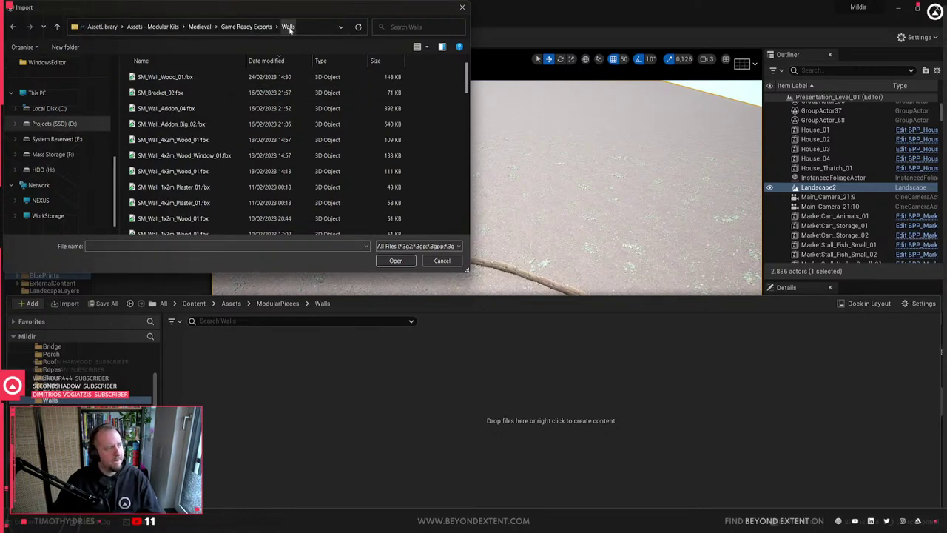
{"action": "double_click", "coordinate": [170, 77]}
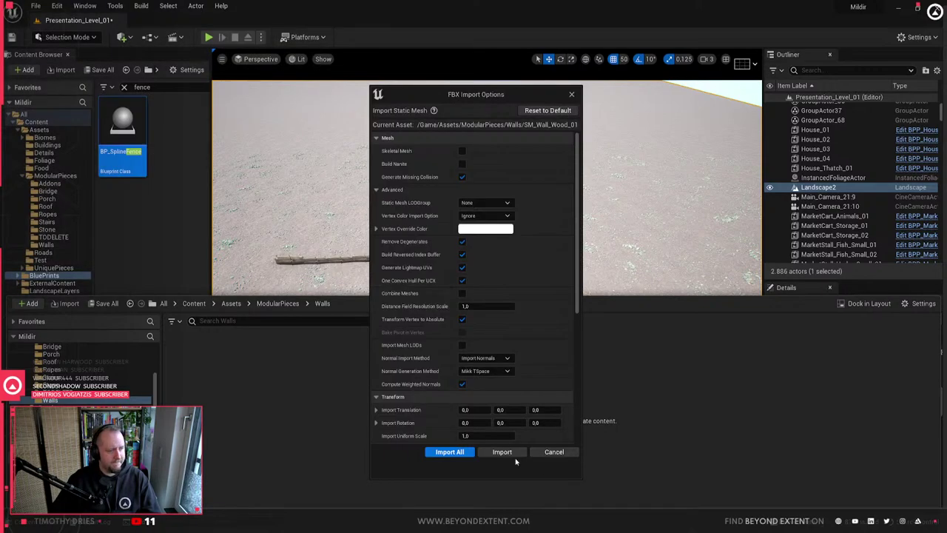
{"action": "left_click", "coordinate": [506, 453]}
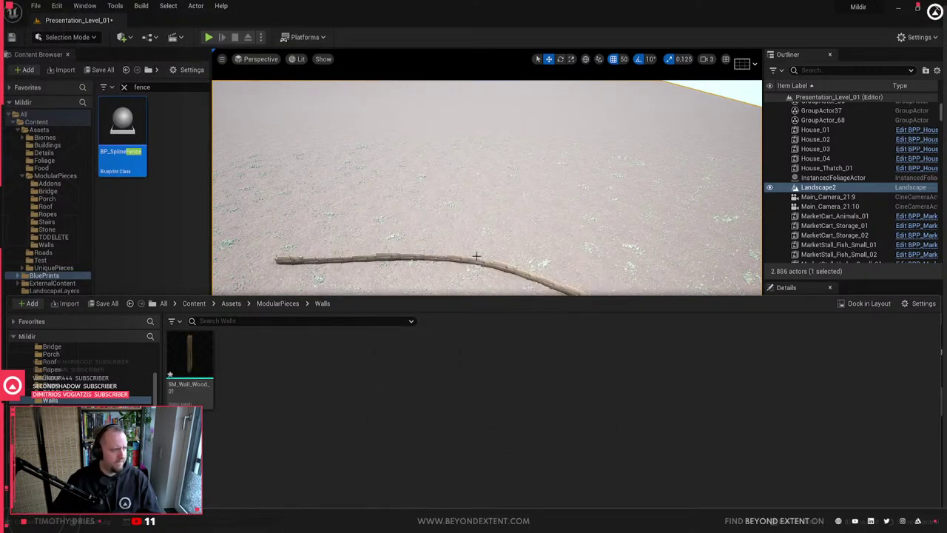
- Assign SM_Wall_Wood_01 as the Input Mesh of the selected spline fence and inspect the resulting wall along the curve
{"action": "left_click", "coordinate": [475, 258]}
{"action": "right_click_drag", "start_coordinate": [470, 263], "coordinate": [487, 277]}
{"action": "key", "text": "ctrl+space"}
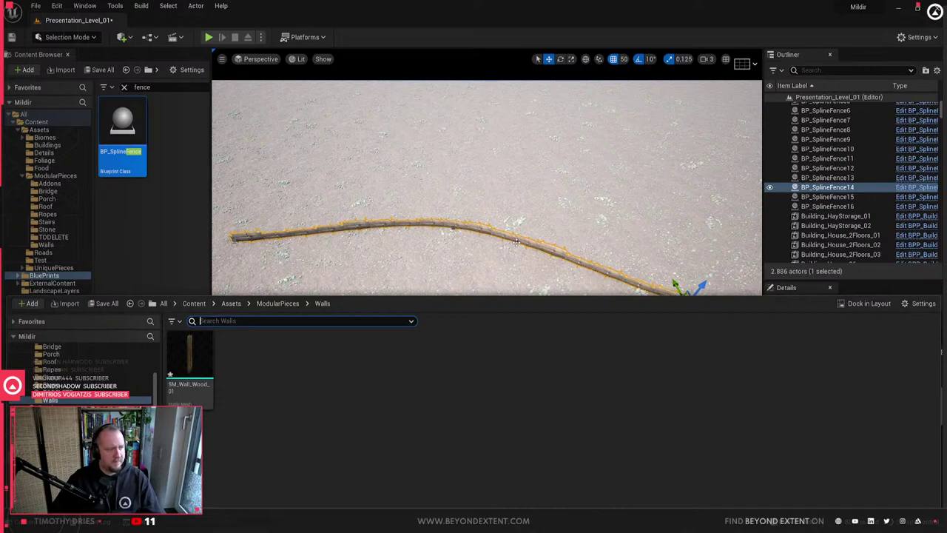
{"action": "right_click_drag", "start_coordinate": [516, 242], "coordinate": [505, 263]}
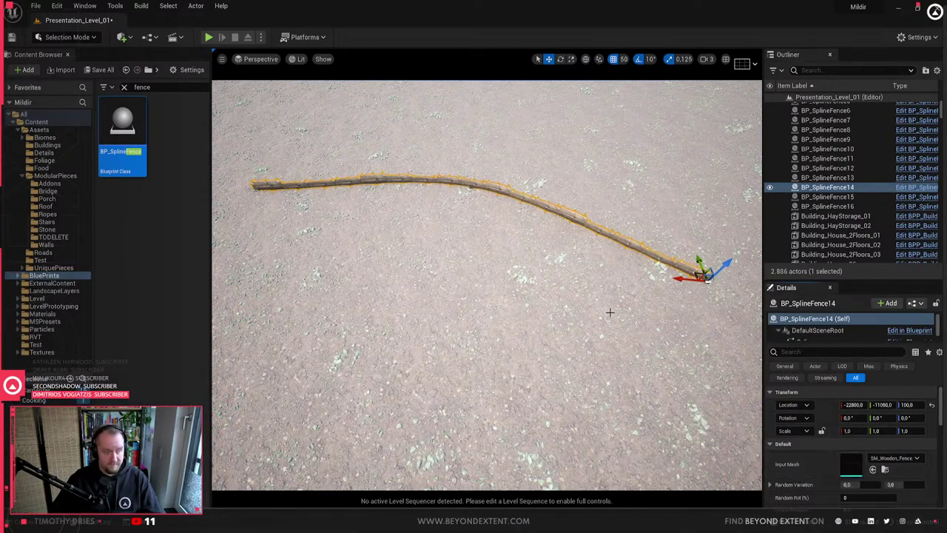
{"action": "right_click_drag", "start_coordinate": [624, 316], "coordinate": [646, 304]}
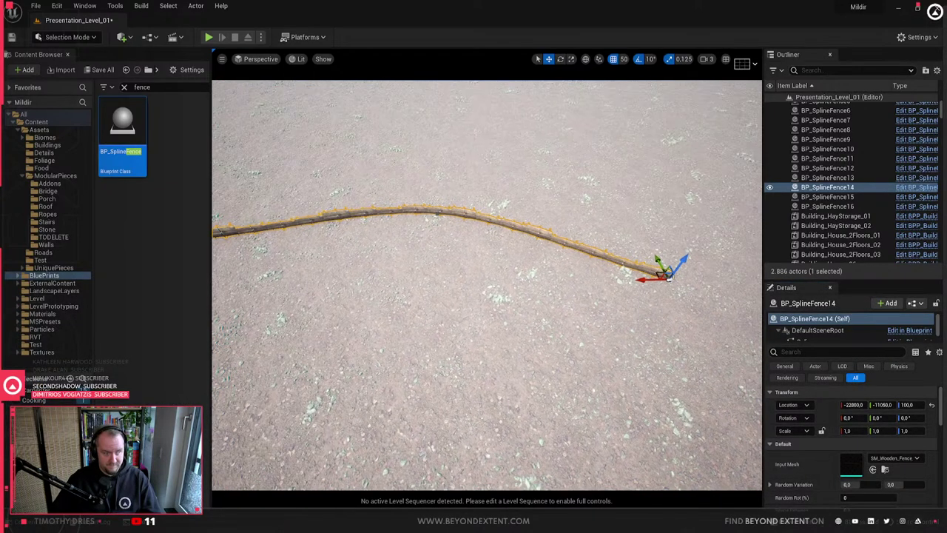
{"action": "left_click", "coordinate": [873, 469]}
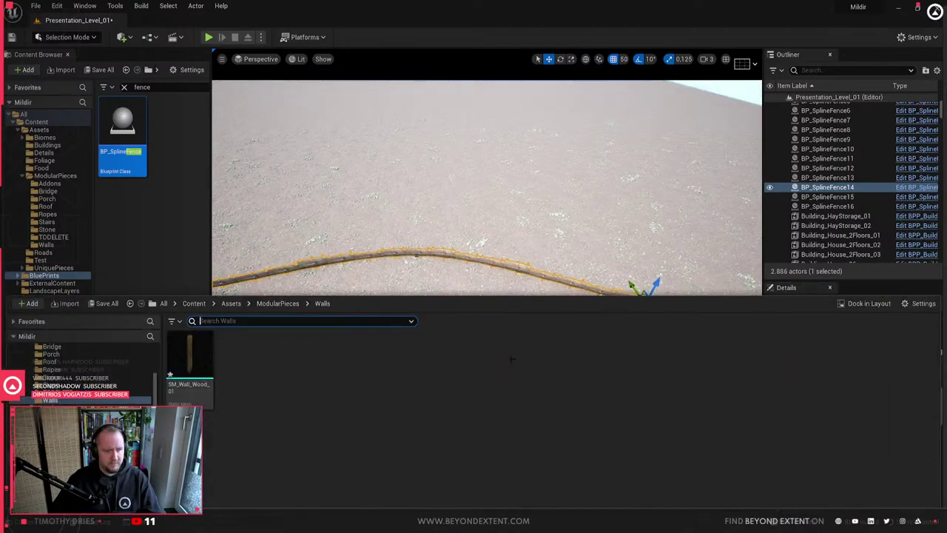
{"action": "right_click_drag", "start_coordinate": [629, 248], "coordinate": [638, 274]}
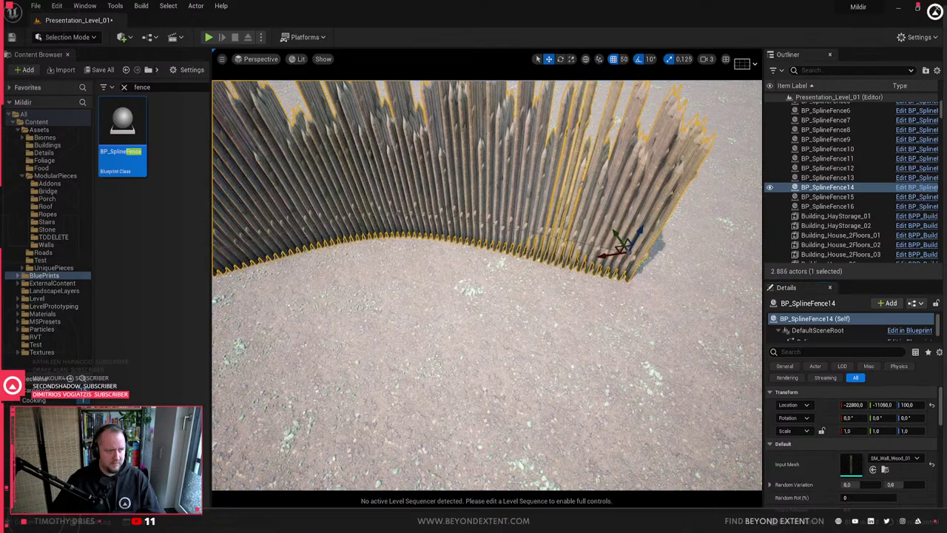
{"action": "mouse_move", "coordinate": [553, 285]}
{"action": "right_mouse_down"}
{"action": "mouse_move", "coordinate": [581, 248]}
{"action": "mouse_move", "coordinate": [555, 222]}
{"action": "mouse_move", "coordinate": [549, 196]}
{"action": "mouse_move", "coordinate": [544, 311]}
{"action": "mouse_move", "coordinate": [545, 302]}
{"action": "right_mouse_up"}
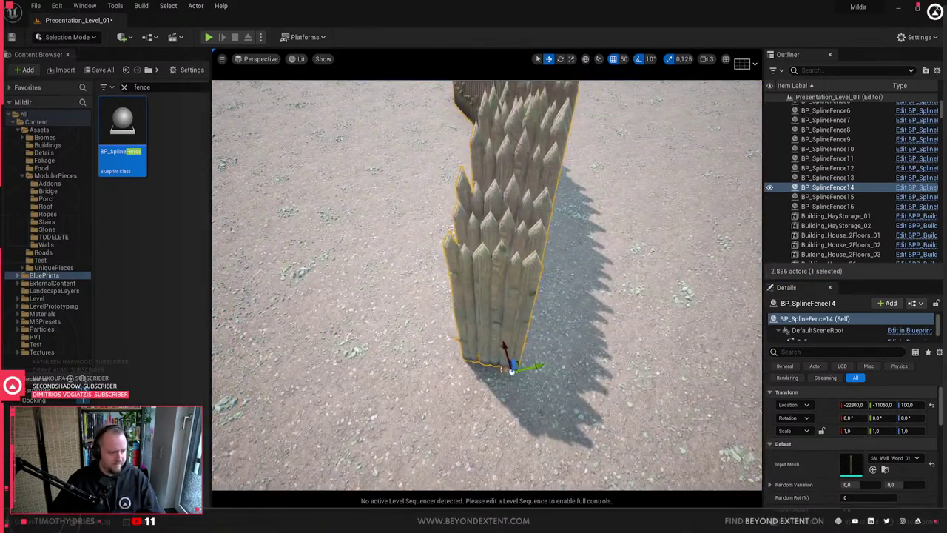
- Switch to Blender and rotate only the origin of Wall_Wood_01 by 90° about the global Z axis
{"action": "key", "text": "alt+Tab"}
{"action": "key", "text": "Tab"}
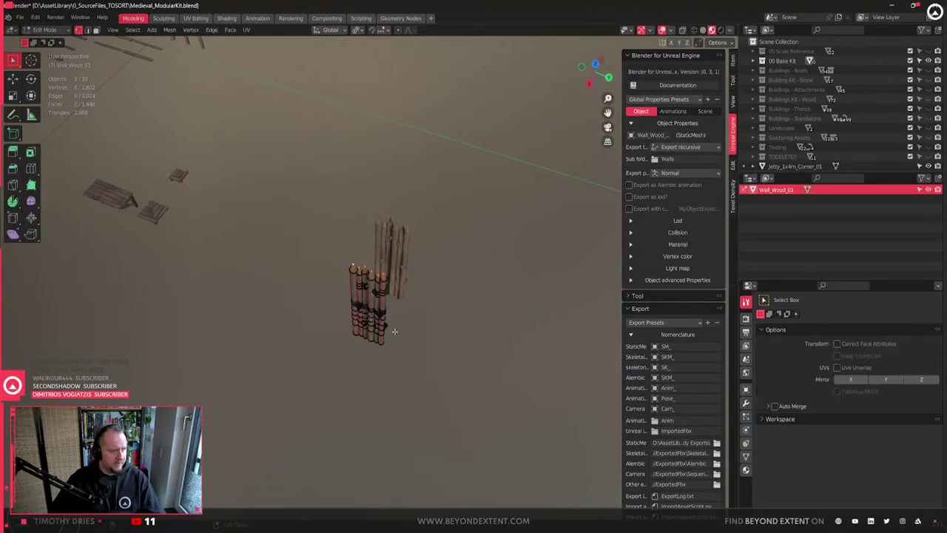
{"action": "key", "text": "Tab"}
{"action": "middle_click_drag", "start_coordinate": [351, 322], "coordinate": [379, 324]}
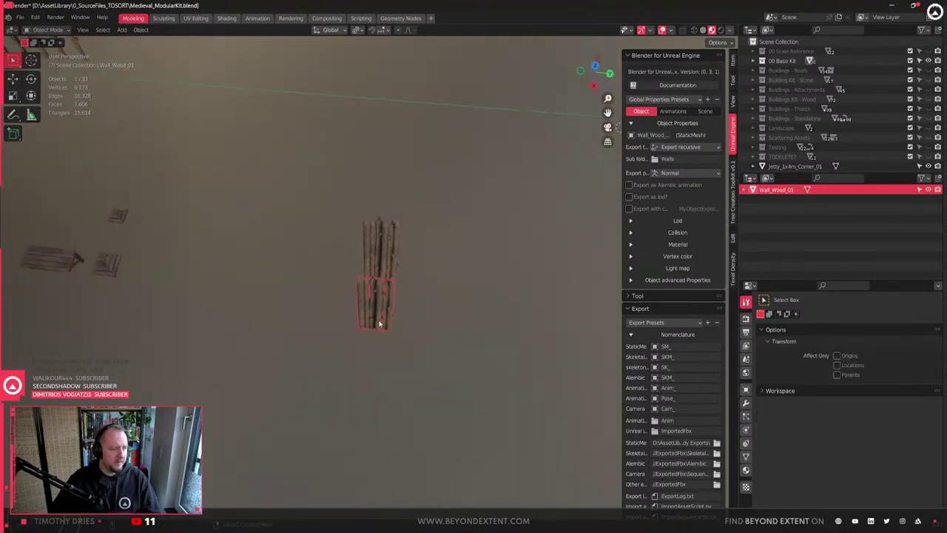
{"action": "key", "text": "q"}
{"action": "left_click", "coordinate": [374, 324]}
{"action": "scroll", "coordinate": [424, 347], "scroll_direction": "up", "scroll_amount": 2}
{"action": "key", "text": "r"}
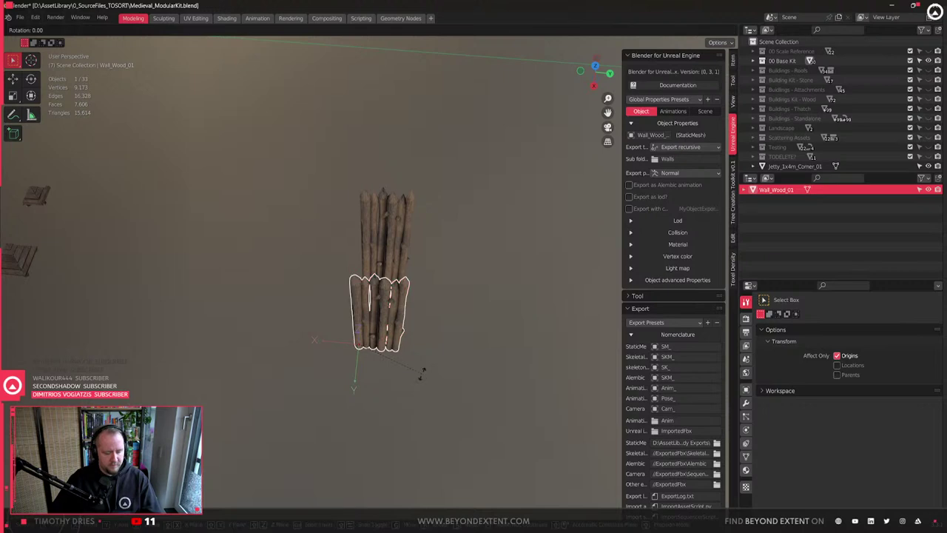
{"action": "key", "text": "z"}
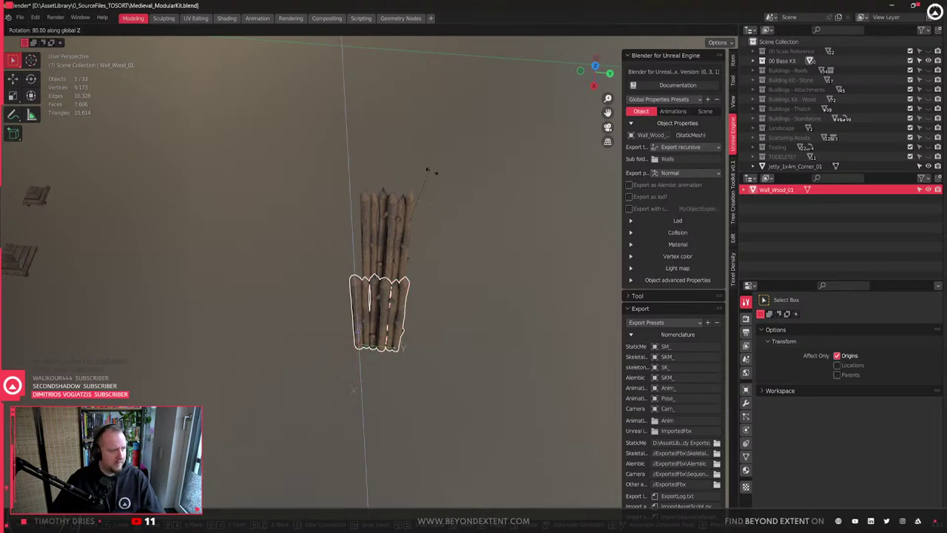
{"action": "key", "text": "Return"}
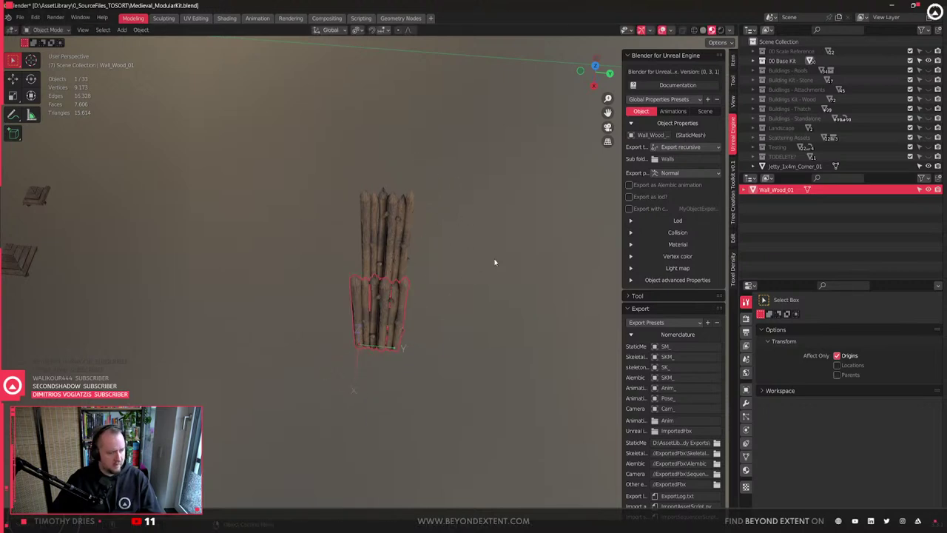
- Export Wall_Wood_01 with its rotated origin for Unreal Engine 4
{"action": "key", "text": "q"}
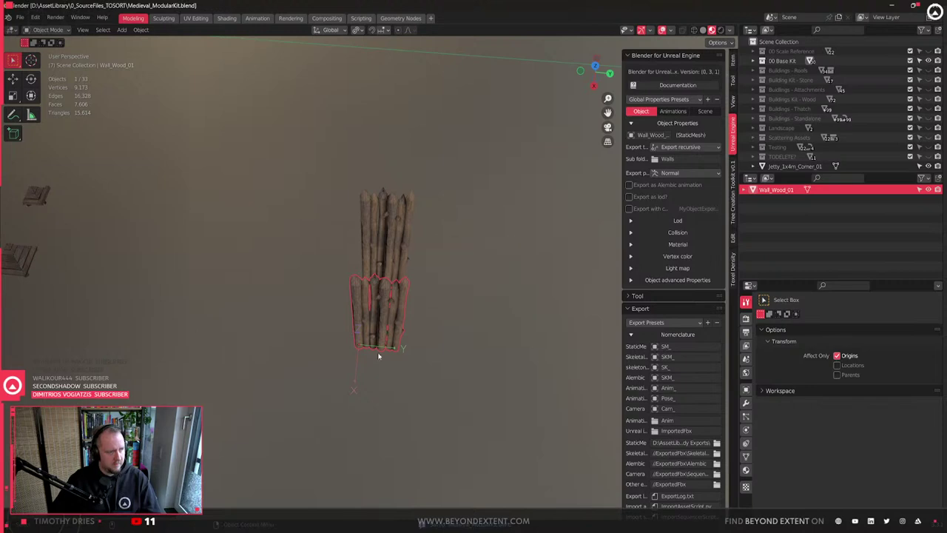
{"action": "key", "text": "q"}
{"action": "scroll", "coordinate": [712, 354], "scroll_direction": "down", "scroll_amount": 5}
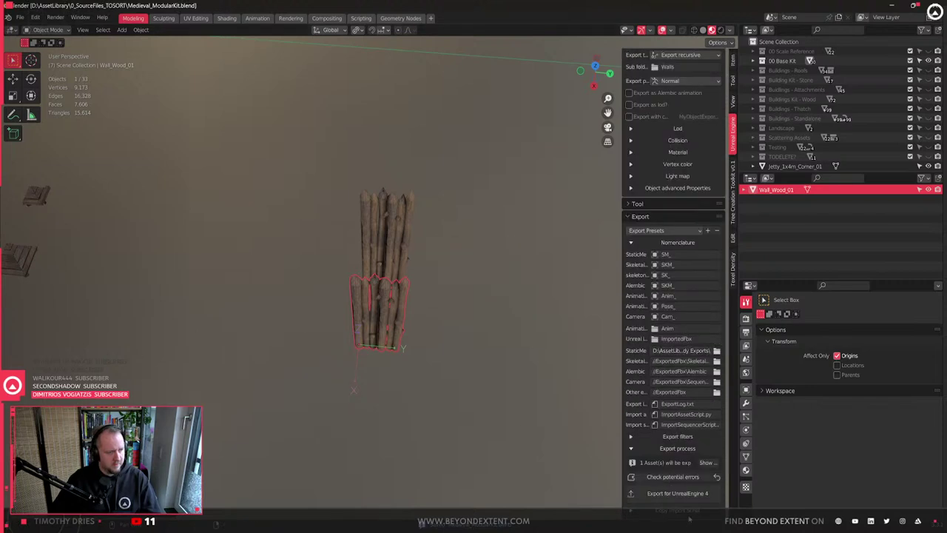
{"action": "left_click", "coordinate": [686, 495]}
- Switch to Unreal, reimport SM_Wall_Wood_01 and check how its pieces align along the spline fence
{"action": "key", "text": "alt+Tab"}
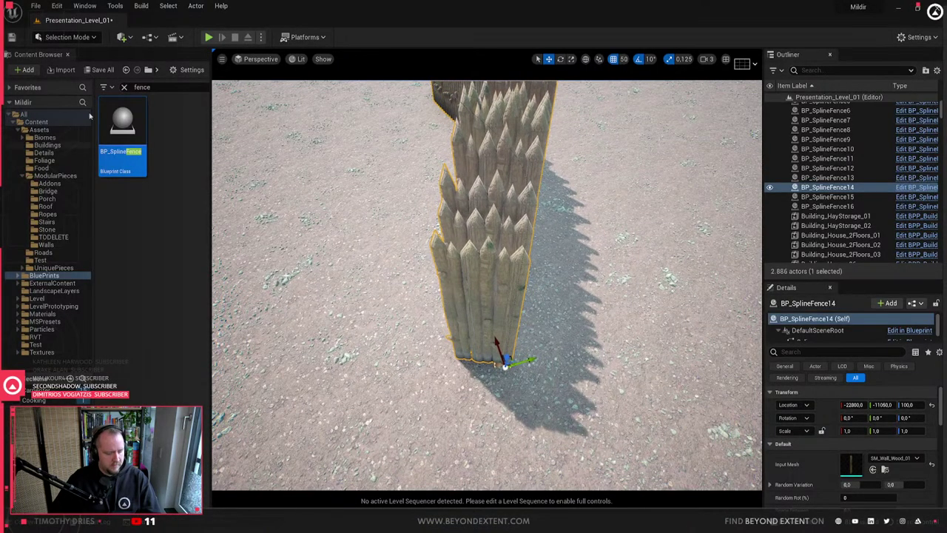
{"action": "left_click", "coordinate": [886, 469]}
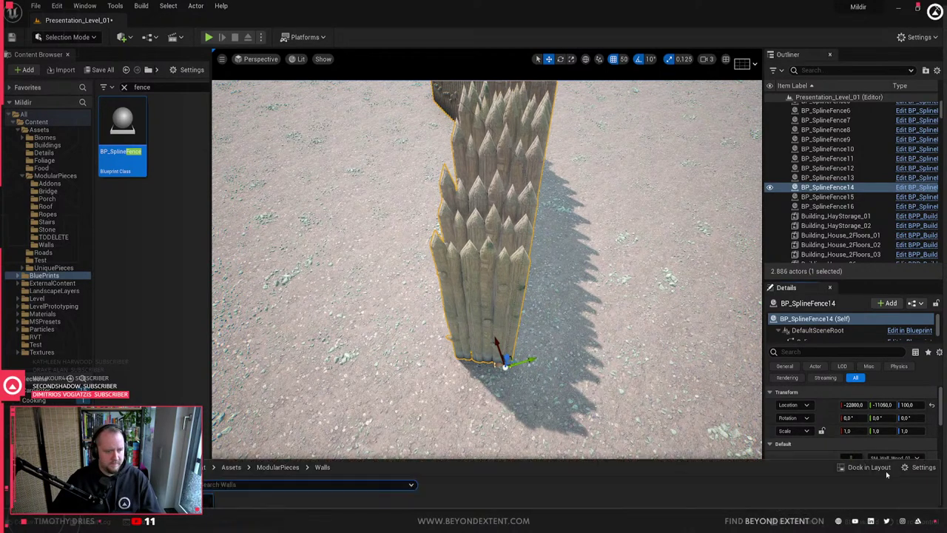
{"action": "right_click", "coordinate": [205, 365]}
{"action": "left_click", "coordinate": [240, 87]}
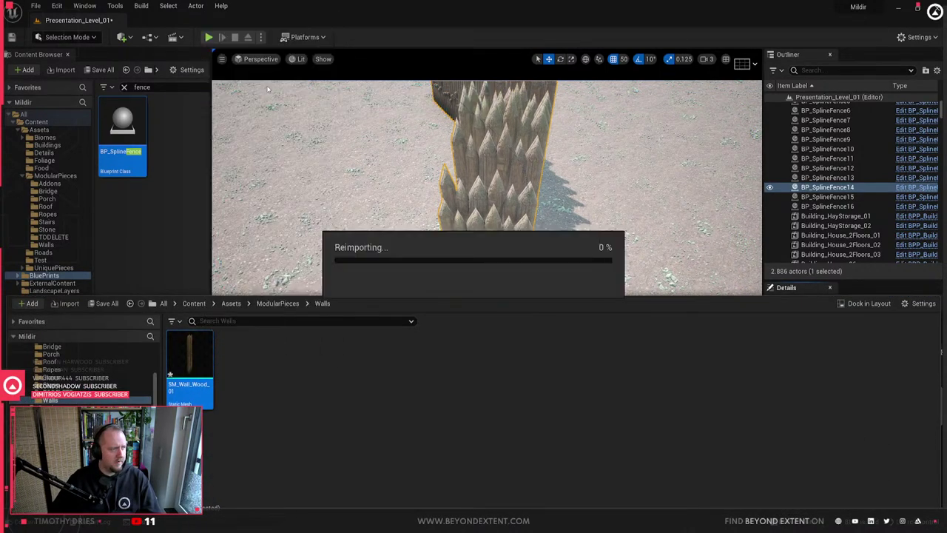
{"action": "left_click", "coordinate": [490, 223]}
{"action": "key", "text": "Escape"}
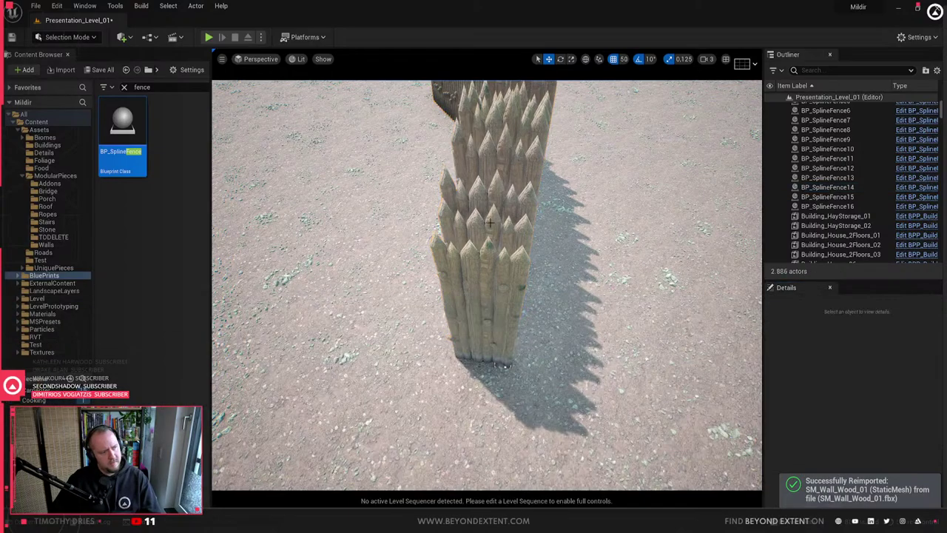
{"action": "left_click_drag", "start_coordinate": [472, 279], "coordinate": [474, 277], "text": "alt"}
{"action": "left_click", "coordinate": [474, 276]}
{"action": "mouse_move", "coordinate": [474, 276]}
{"action": "right_mouse_down"}
{"action": "mouse_move", "coordinate": [478, 260]}
{"action": "mouse_move", "coordinate": [474, 283]}
{"action": "right_mouse_up"}
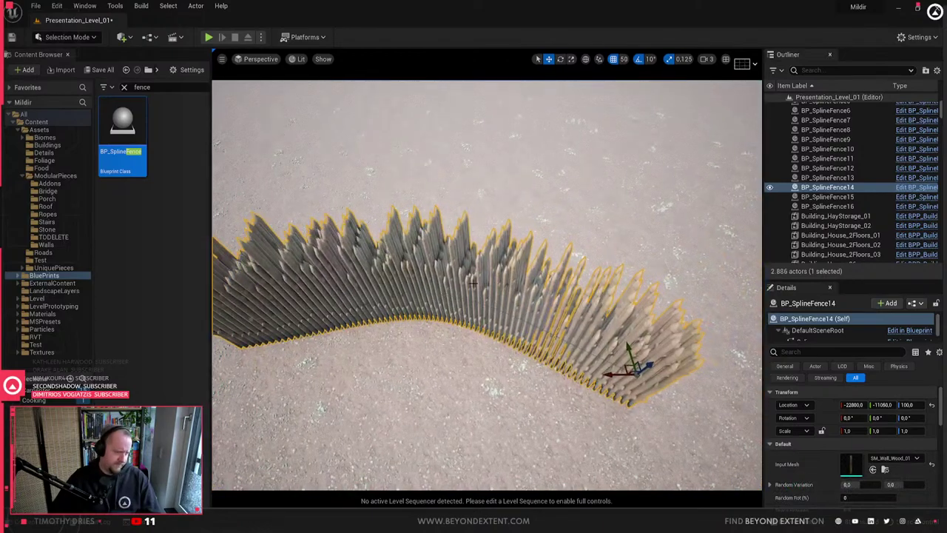
- Switch to Blender, turn off origin-only transforms and rotate the Wall_Wood_01 mesh about its local Z axis
{"action": "key", "text": "alt+Tab"}
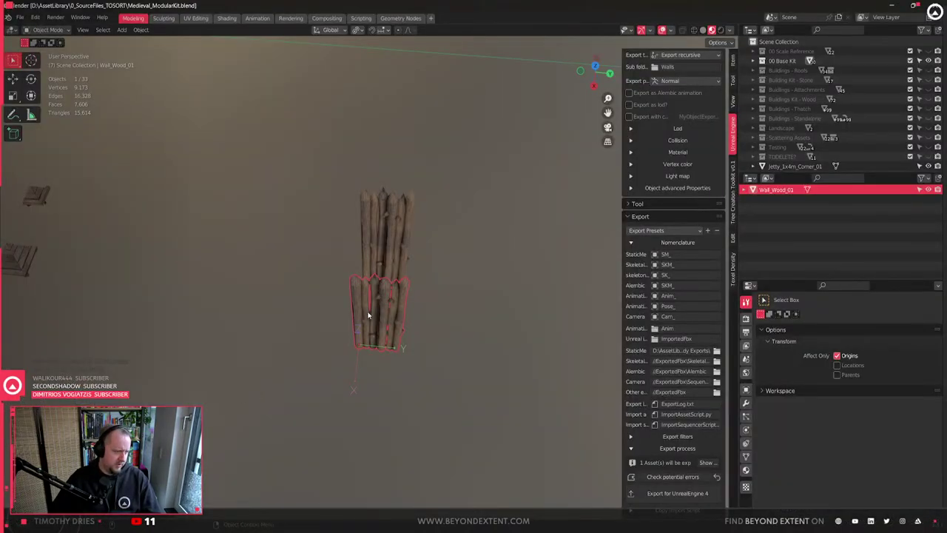
{"action": "key", "text": "w"}
{"action": "key", "text": "w"}
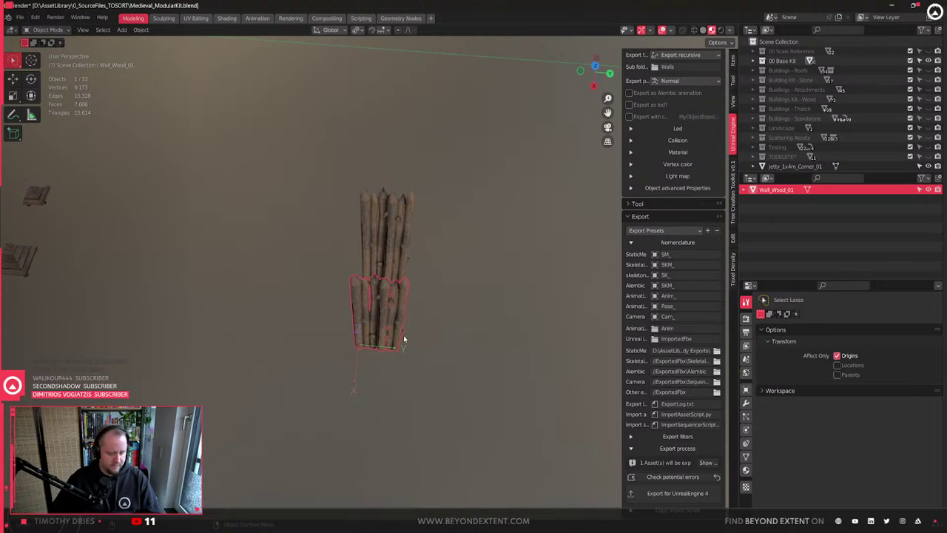
{"action": "key", "text": "q"}
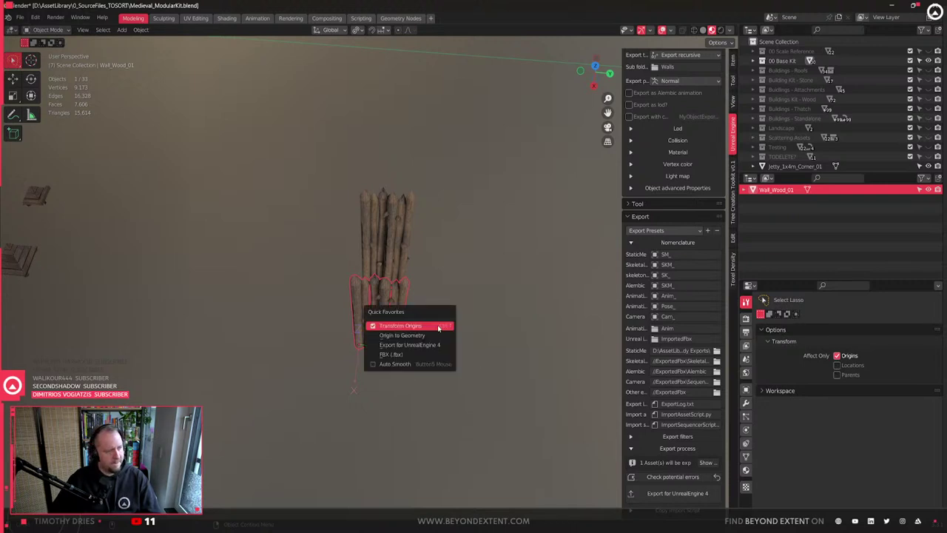
{"action": "left_click", "coordinate": [439, 328]}
{"action": "middle_click_drag", "start_coordinate": [419, 314], "coordinate": [428, 317]}
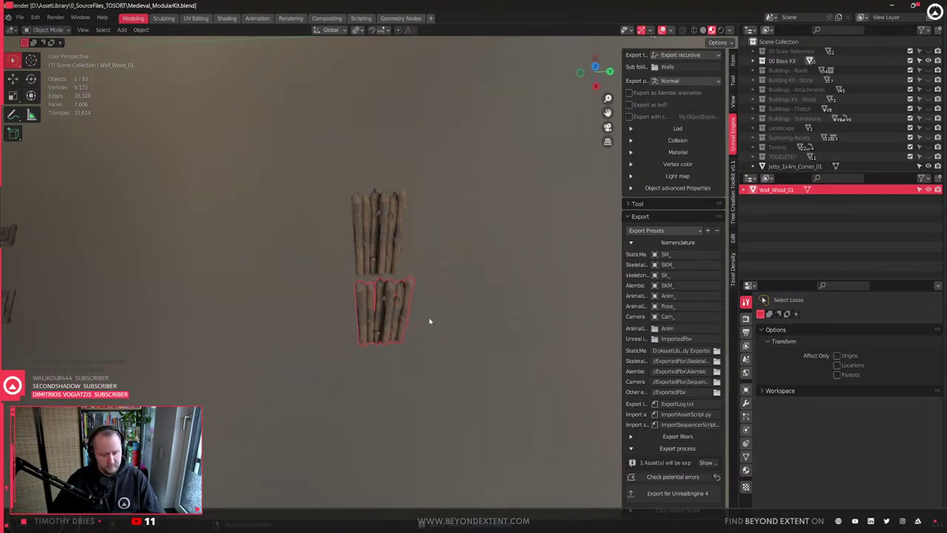
{"action": "key", "text": "r"}
{"action": "key", "text": "y"}
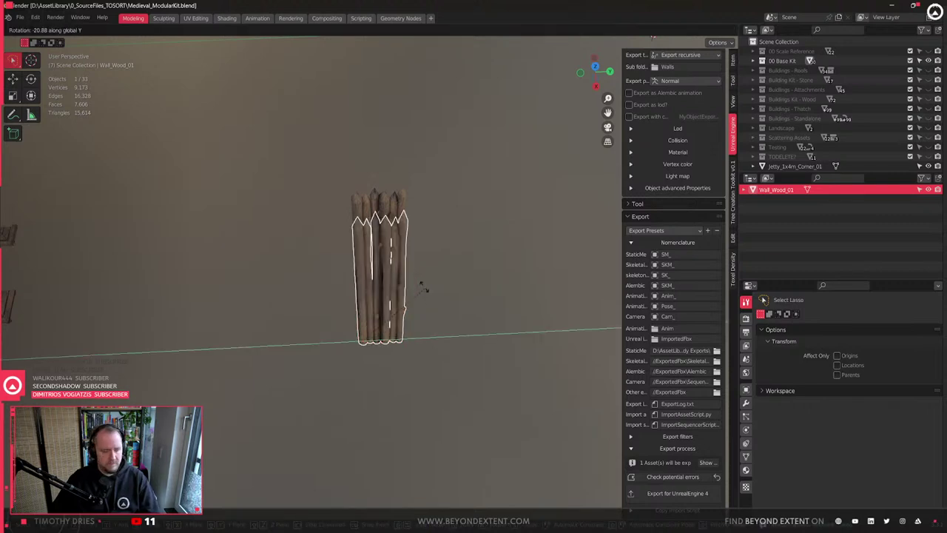
{"action": "key", "text": "z"}
{"action": "key", "text": "z"}
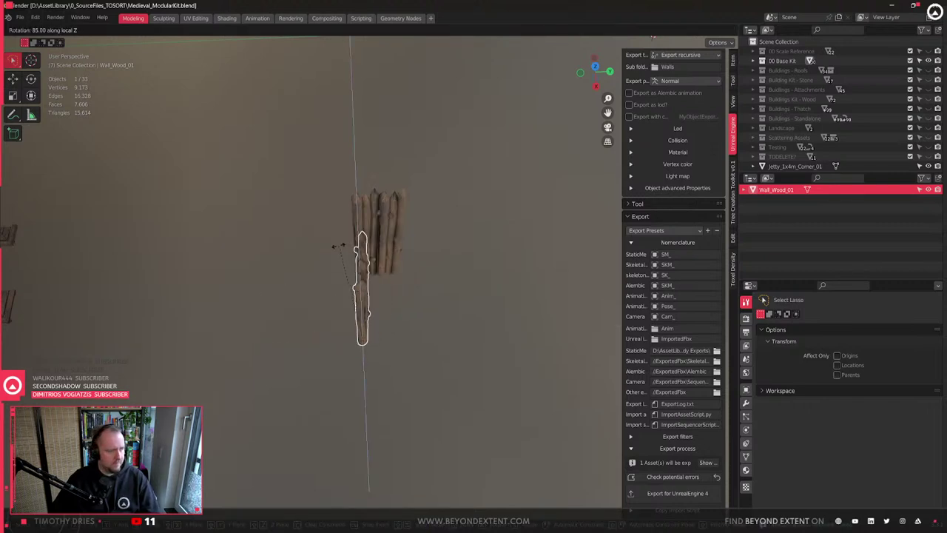
{"action": "left_click", "coordinate": [329, 248]}
- Export the turned Wall_Wood_01 mesh for Unreal Engine 4 and switch to Unreal
{"action": "middle_click_drag", "start_coordinate": [466, 276], "coordinate": [410, 260]}
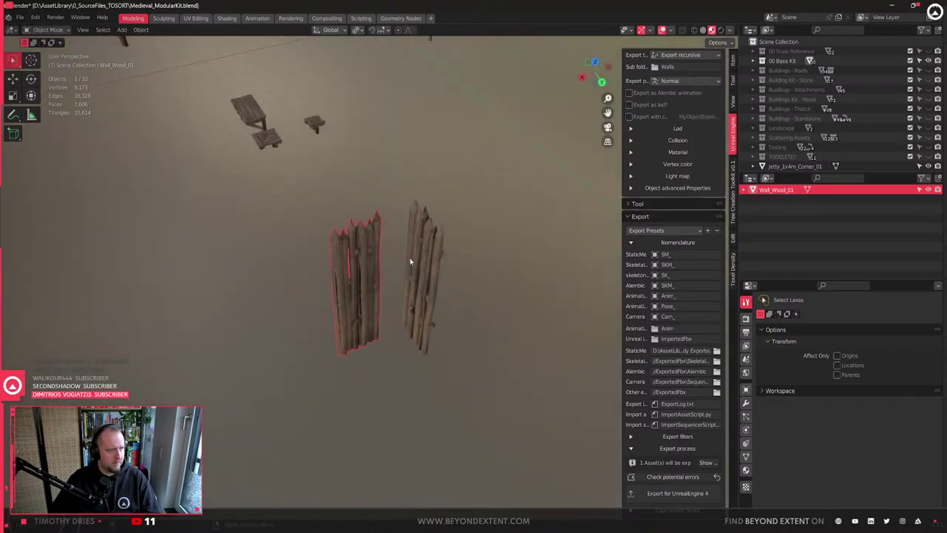
{"action": "scroll", "coordinate": [410, 260], "scroll_direction": "down", "scroll_amount": 3}
{"action": "key", "text": "q"}
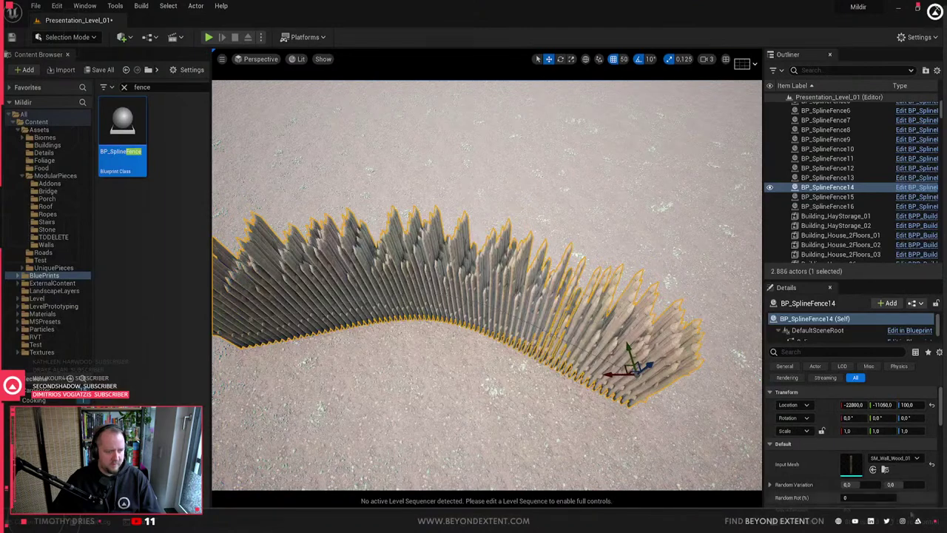
- Reimport SM_Wall_Wood_01 from the Walls folder and inspect the updated spline fence up close
{"action": "left_click", "coordinate": [886, 470]}
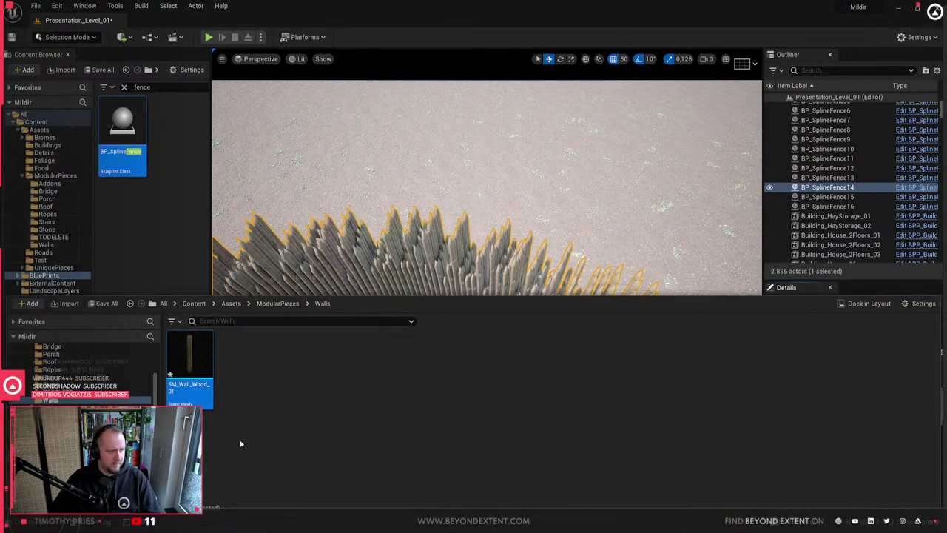
{"action": "right_click", "coordinate": [211, 384]}
{"action": "left_click", "coordinate": [272, 105]}
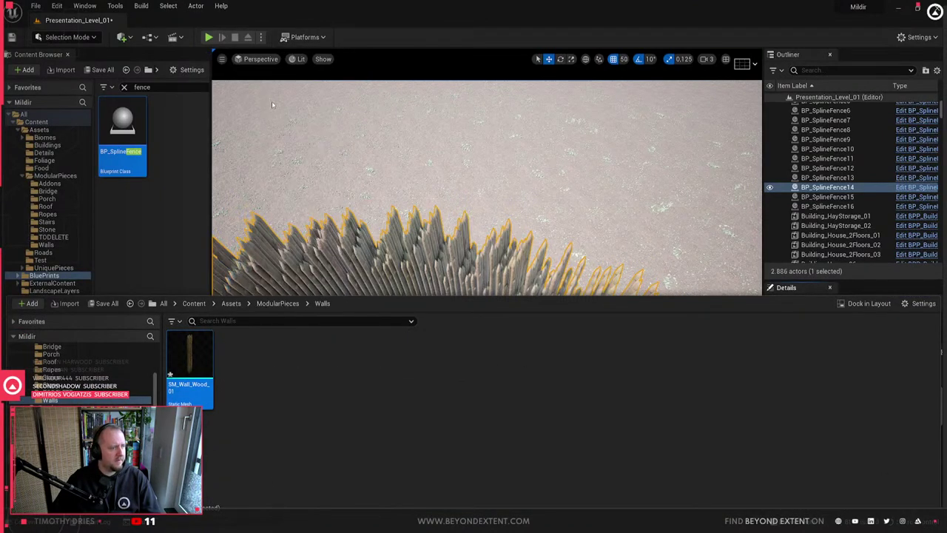
{"action": "right_click_drag", "start_coordinate": [652, 288], "coordinate": [651, 266]}
{"action": "key", "text": "w"}
{"action": "right_click_drag", "start_coordinate": [573, 314], "coordinate": [570, 318]}
- Set the minimum Scale Variation of BP_SplineFence14 to 1 and check the evenly scaled fence along its curve
{"action": "scroll", "coordinate": [816, 430], "scroll_direction": "down", "scroll_amount": 3}
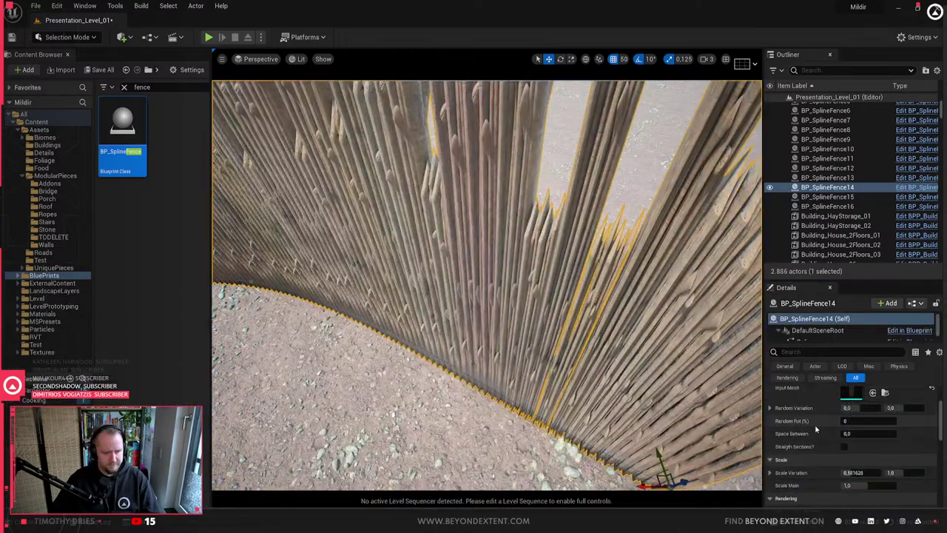
{"action": "left_click", "coordinate": [853, 472]}
{"action": "type", "text": "1"}
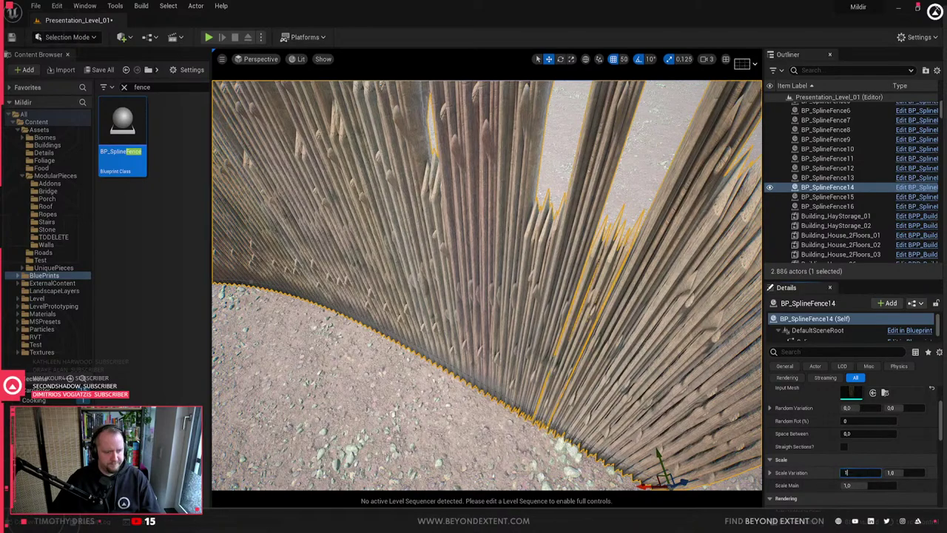
{"action": "key", "text": "Return"}
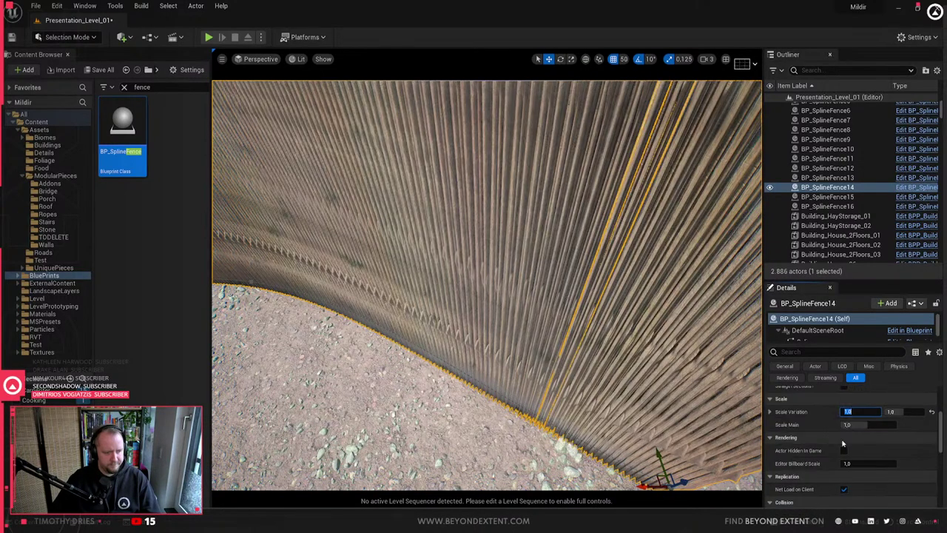
{"action": "right_click_drag", "start_coordinate": [495, 367], "coordinate": [437, 328]}
{"action": "key", "text": "s"}
{"action": "key", "text": "a"}
{"action": "right_click_drag", "start_coordinate": [471, 288], "coordinate": [483, 284]}
- Open the fence's input mesh SM_Wall_Wood_01, check its orientation from several angles and save the asset
{"action": "left_click", "coordinate": [770, 412]}
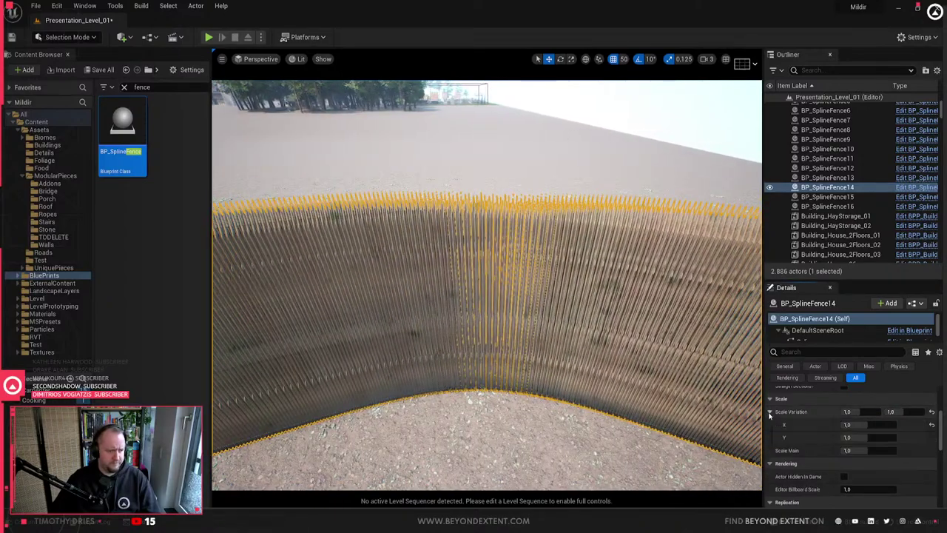
{"action": "left_click", "coordinate": [770, 413]}
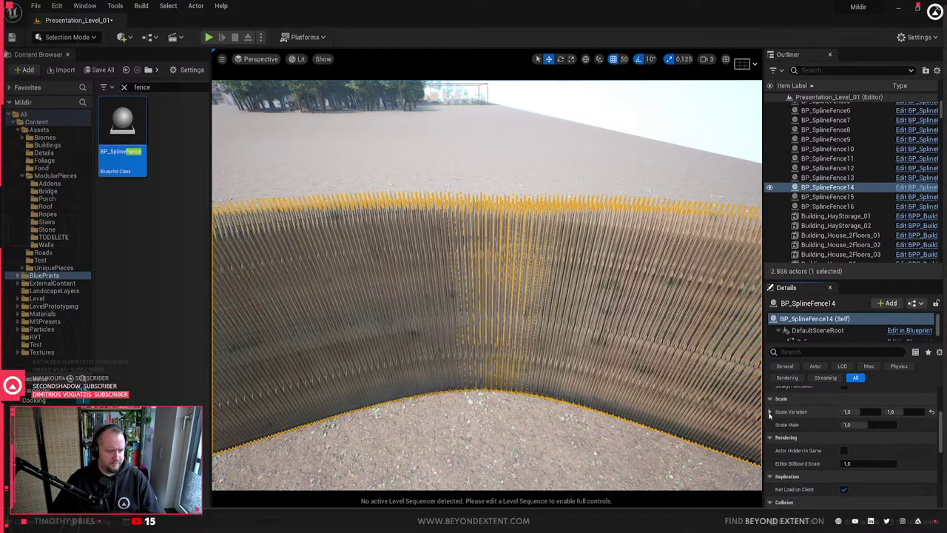
{"action": "scroll", "coordinate": [804, 435], "scroll_direction": "up", "scroll_amount": 3}
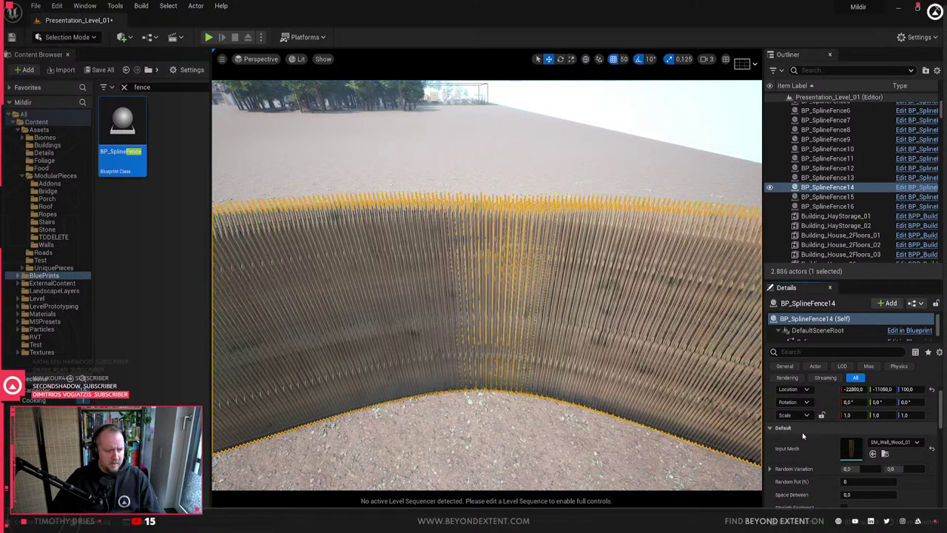
{"action": "right_click_drag", "start_coordinate": [661, 409], "coordinate": [689, 402]}
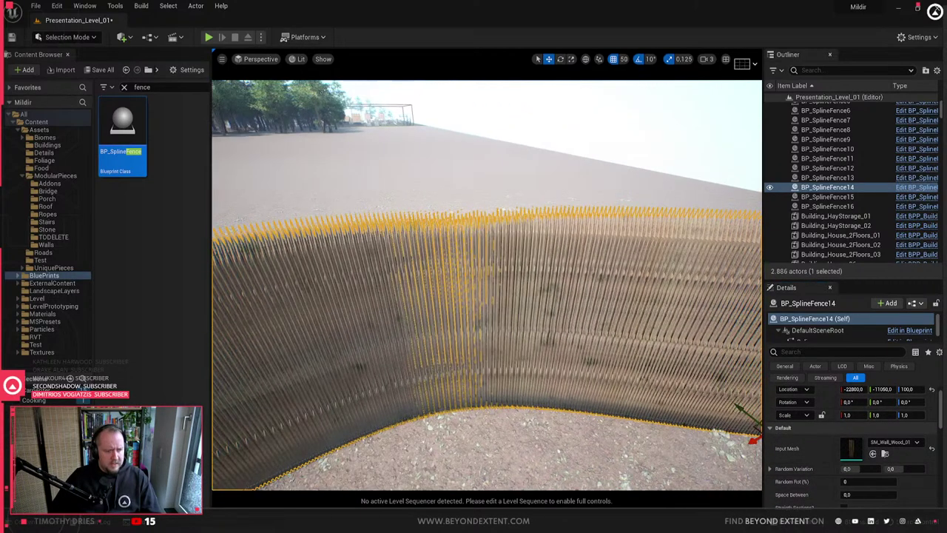
{"action": "left_click", "coordinate": [646, 435]}
{"action": "double_click", "coordinate": [851, 448]}
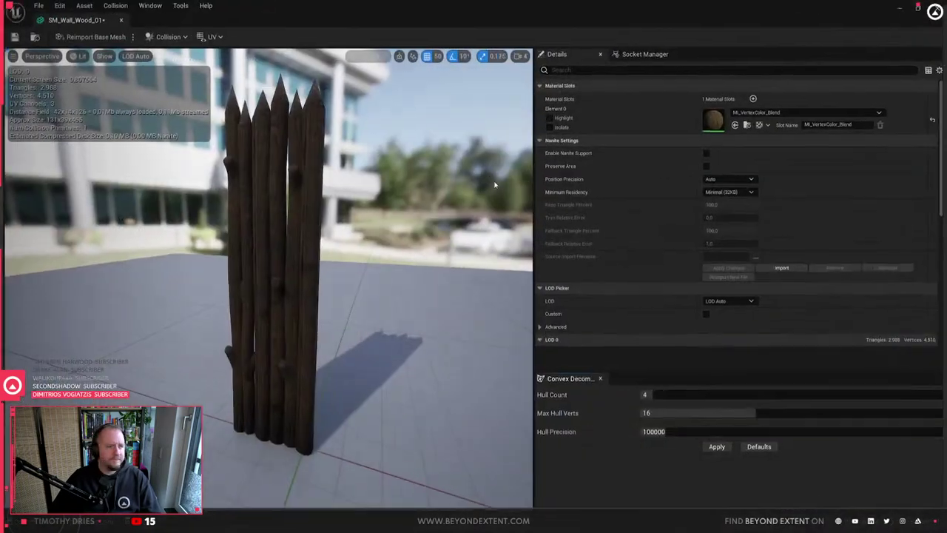
{"action": "right_click_drag", "start_coordinate": [284, 391], "coordinate": [437, 381]}
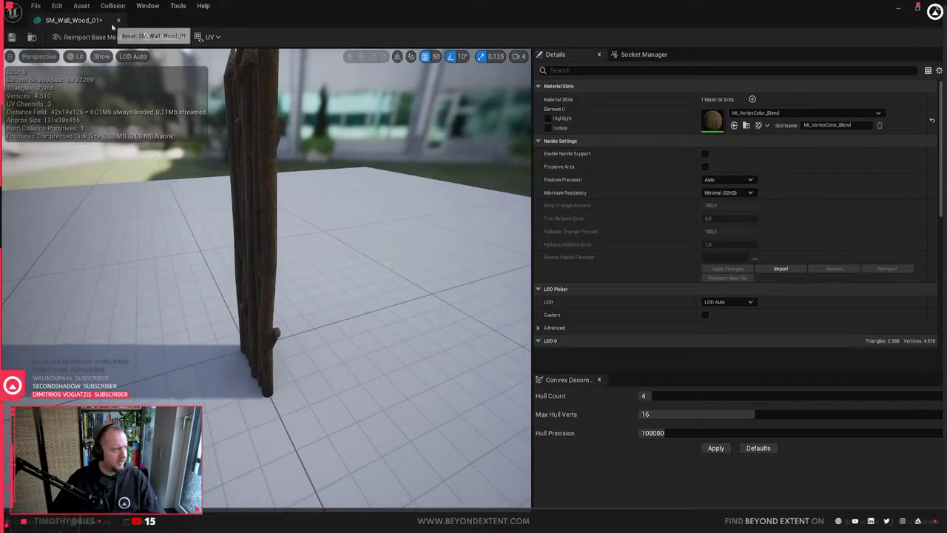
{"action": "left_click", "coordinate": [11, 37]}
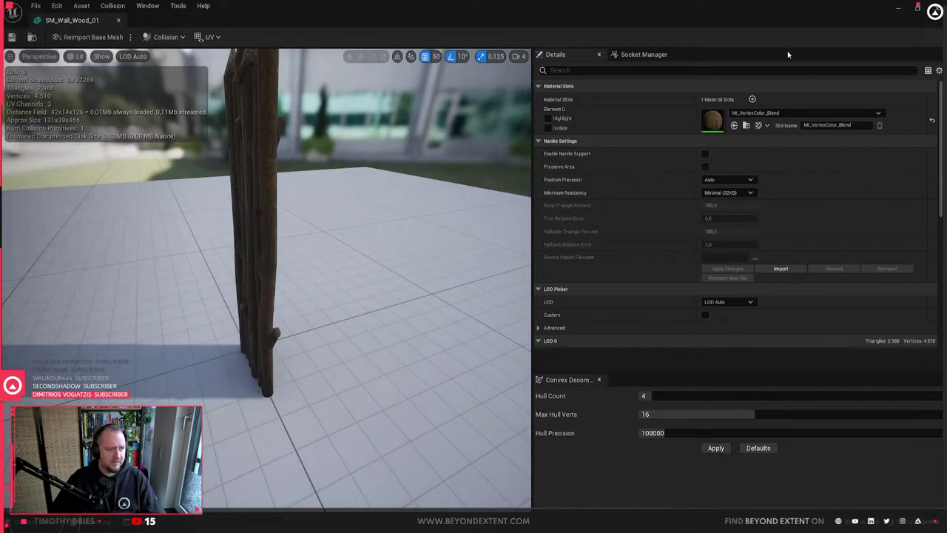
- Switch to Blender, apply the rotation of the Wall_Wood_01 mesh and export it for Unreal Engine 4
{"action": "key", "text": "alt+Tab"}
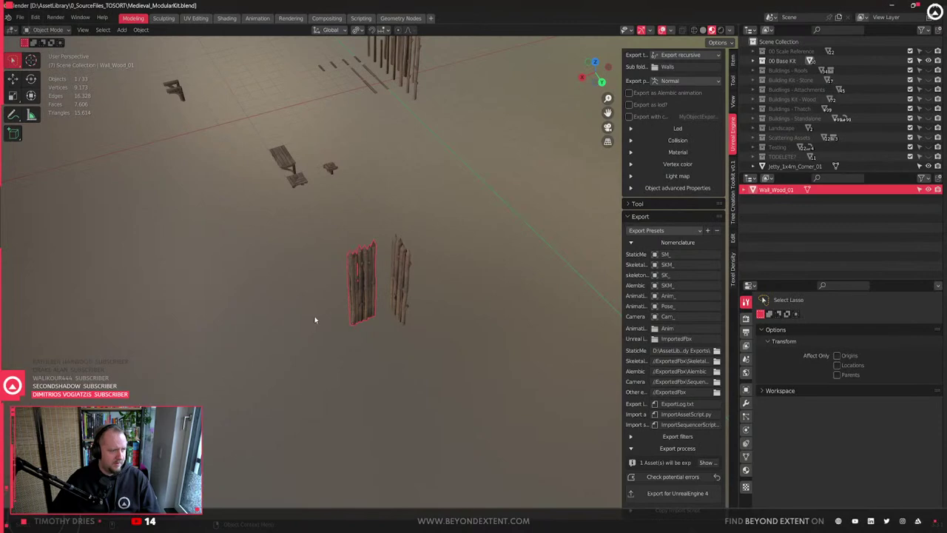
{"action": "right_click", "coordinate": [354, 297]}
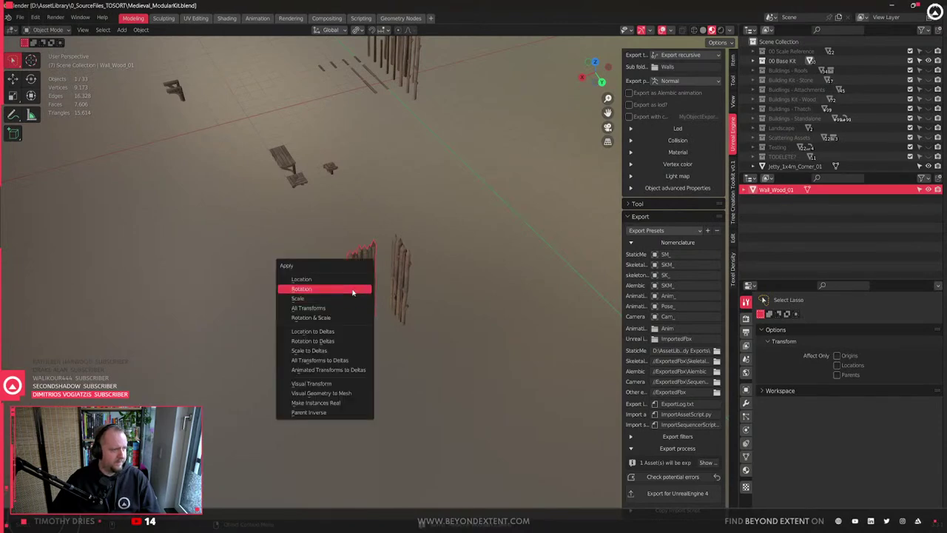
{"action": "left_click", "coordinate": [354, 288]}
{"action": "left_click", "coordinate": [677, 493]}
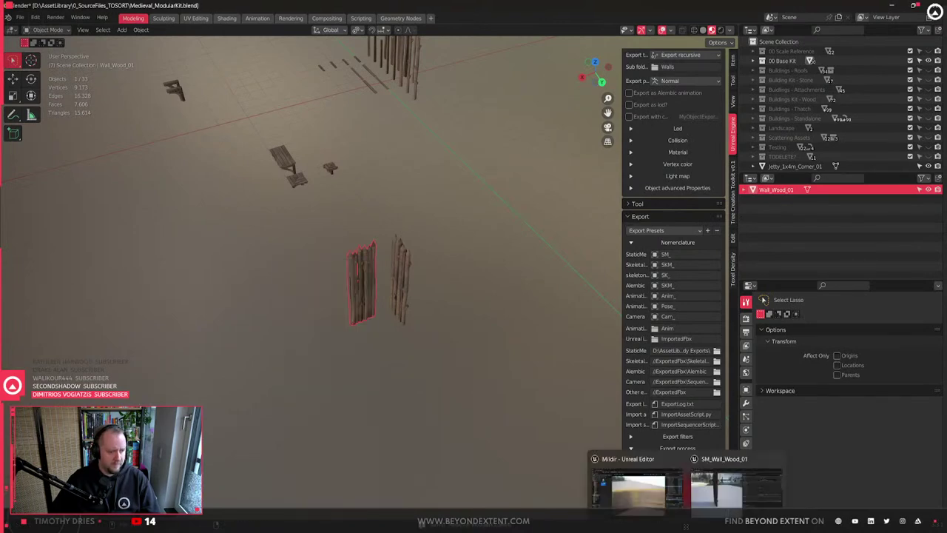
- Switch to Unreal, reimport SM_Wall_Wood_01 from the Walls folder and inspect the end of the spline fence
{"action": "key", "text": "alt+Tab"}
{"action": "left_click", "coordinate": [936, 9]}
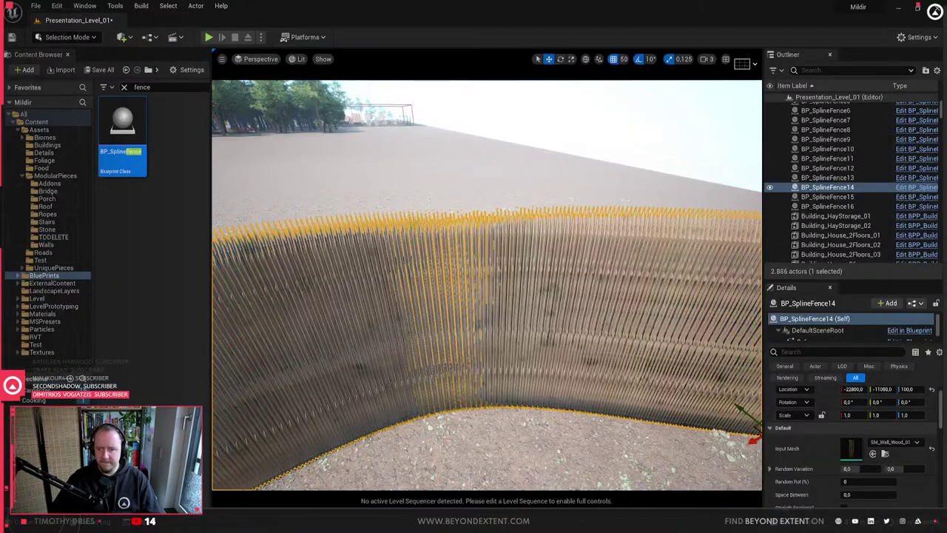
{"action": "key", "text": "ctrl+space"}
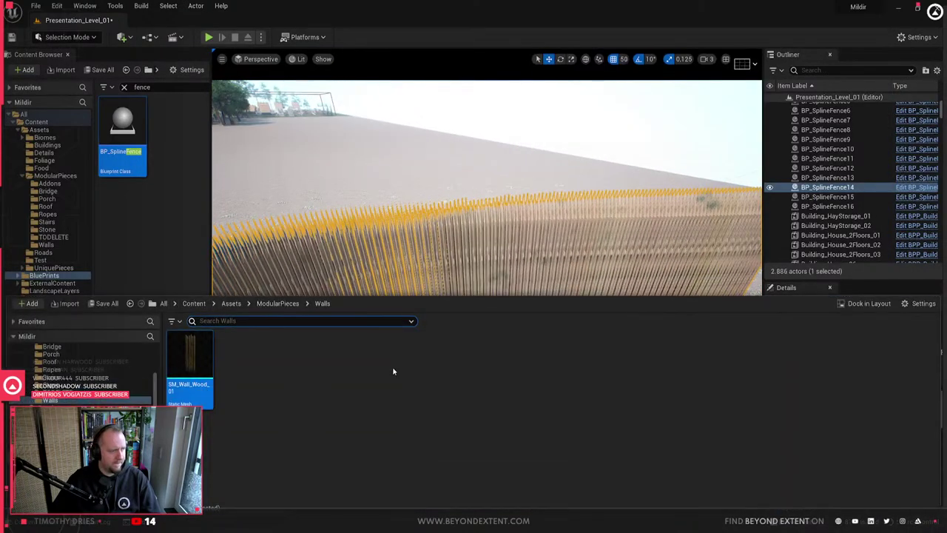
{"action": "right_click", "coordinate": [189, 391]}
{"action": "left_click", "coordinate": [246, 100]}
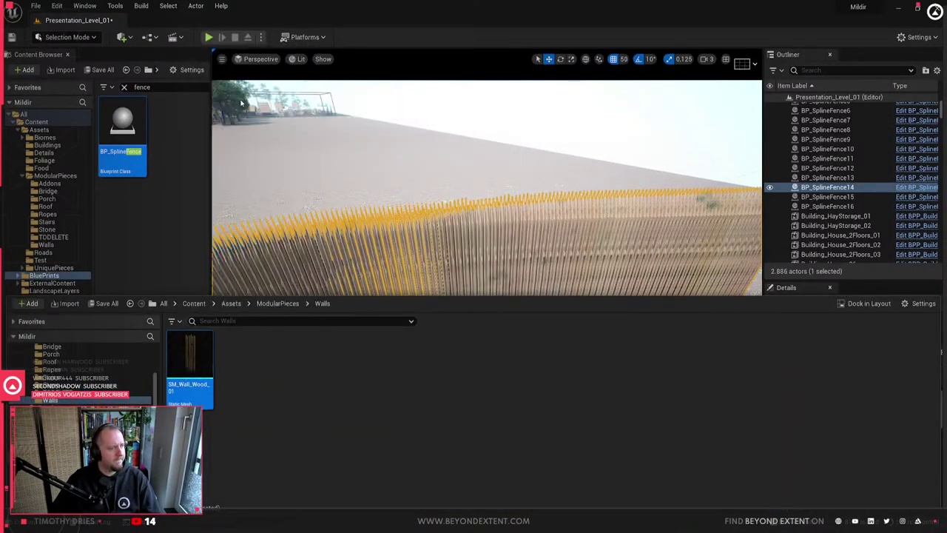
{"action": "left_click", "coordinate": [628, 242]}
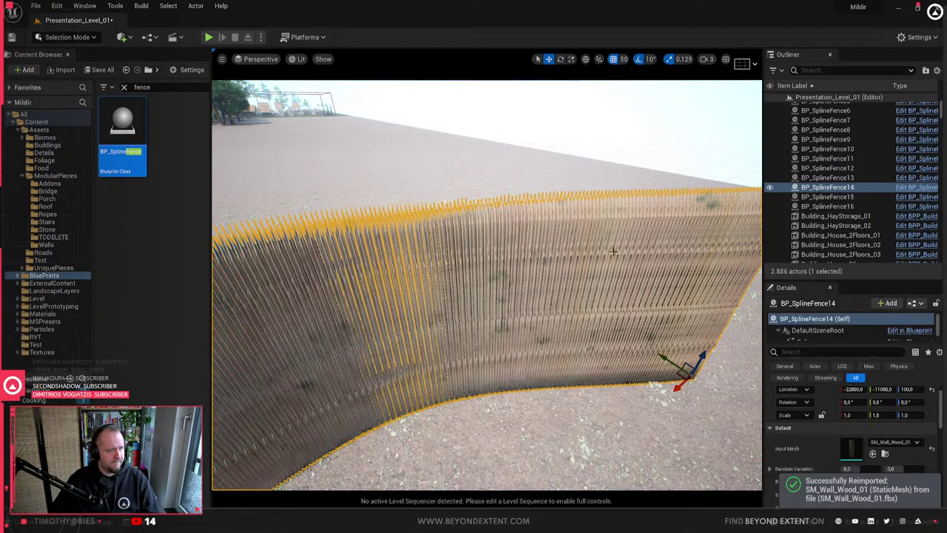
{"action": "right_click_drag", "start_coordinate": [614, 253], "coordinate": [408, 277]}
- Enable straight sections on BP_SplineFence14 and check how the wall pieces follow the curve
{"action": "scroll", "coordinate": [851, 444], "scroll_direction": "down", "scroll_amount": 3}
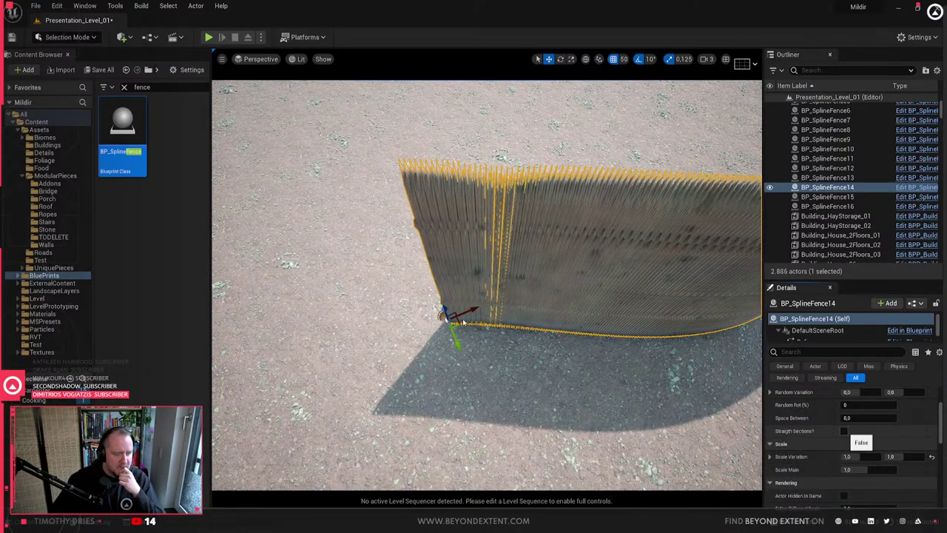
{"action": "left_click", "coordinate": [844, 430]}
{"action": "right_click_drag", "start_coordinate": [523, 317], "coordinate": [480, 254]}
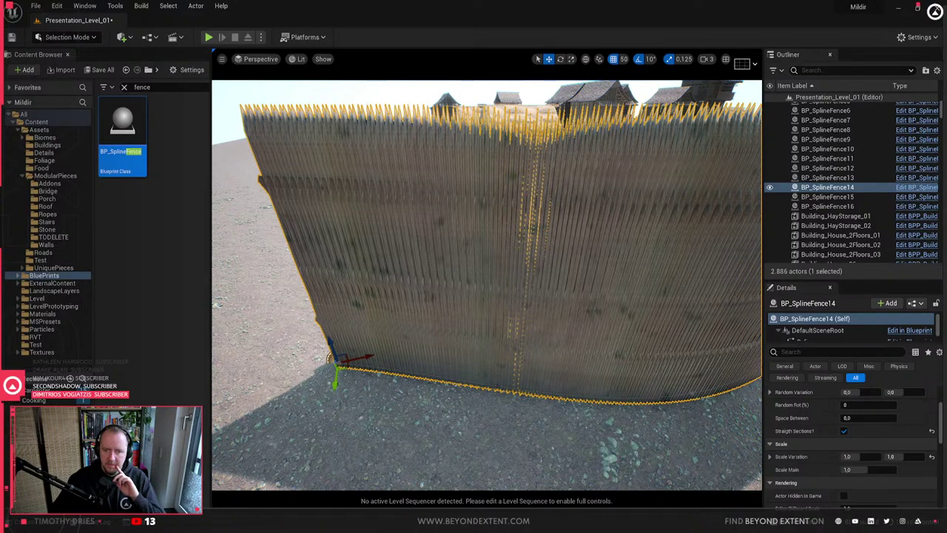
- Switch to Blender, rotate Wall_Wood_01 about the global Z axis with its rotation applied, and export it for Unreal Engine 4
{"action": "left_click", "coordinate": [527, 524]}
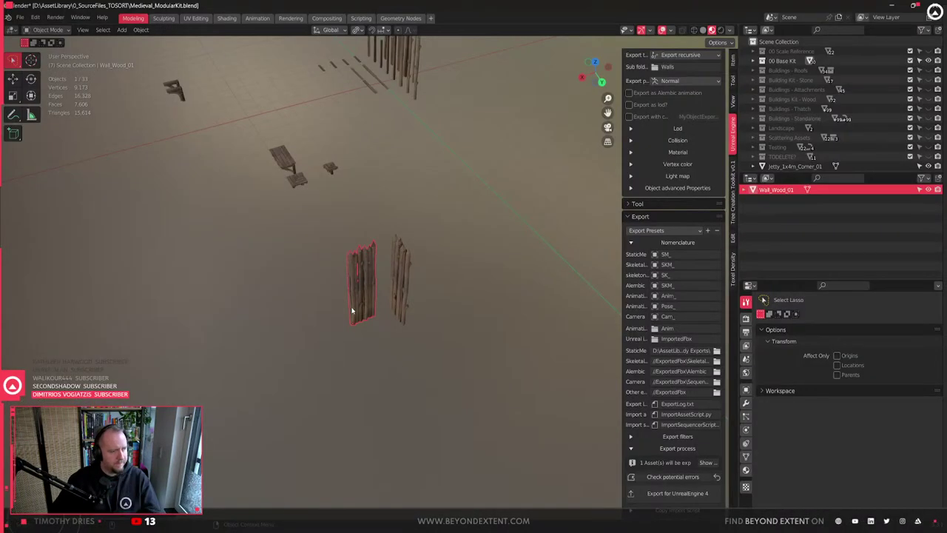
{"action": "key", "text": "r"}
{"action": "key", "text": "z"}
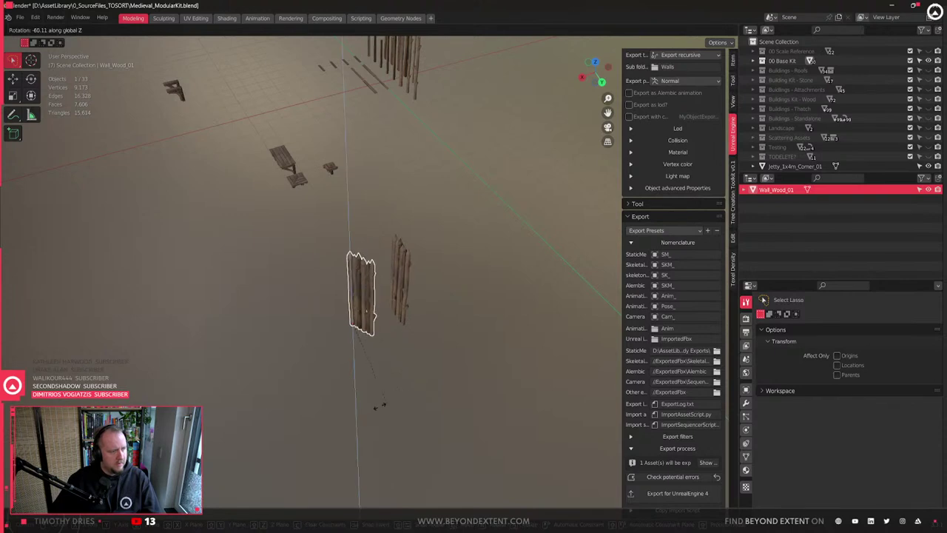
{"action": "left_click", "coordinate": [340, 420]}
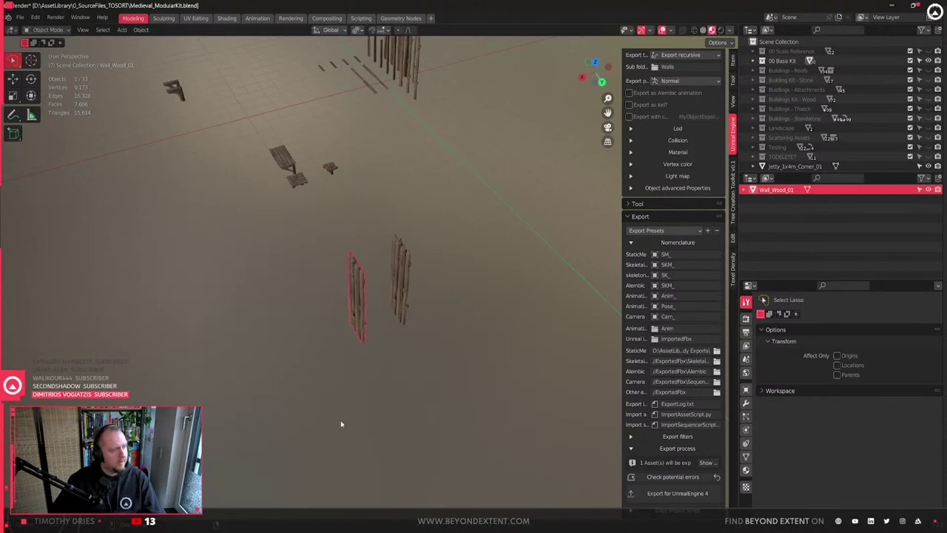
{"action": "right_click", "coordinate": [341, 424]}
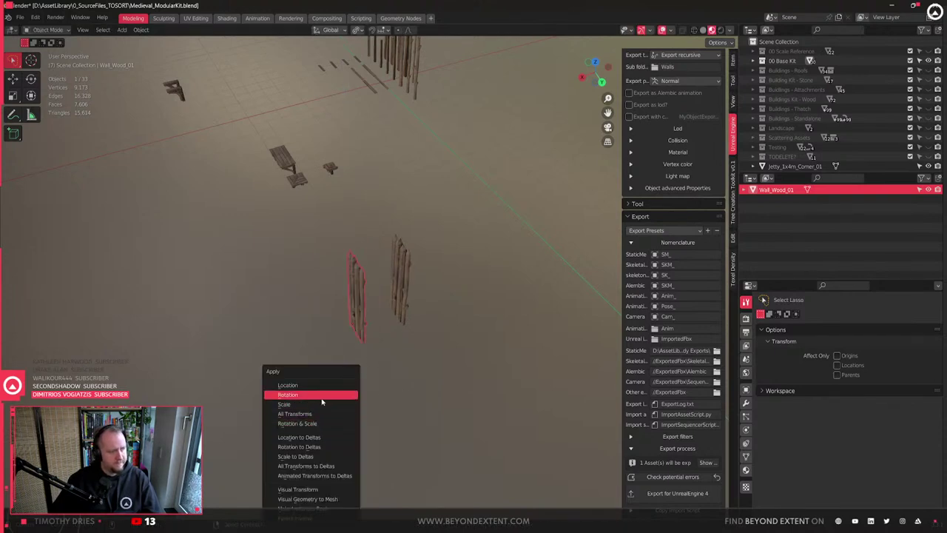
{"action": "left_click", "coordinate": [677, 498]}
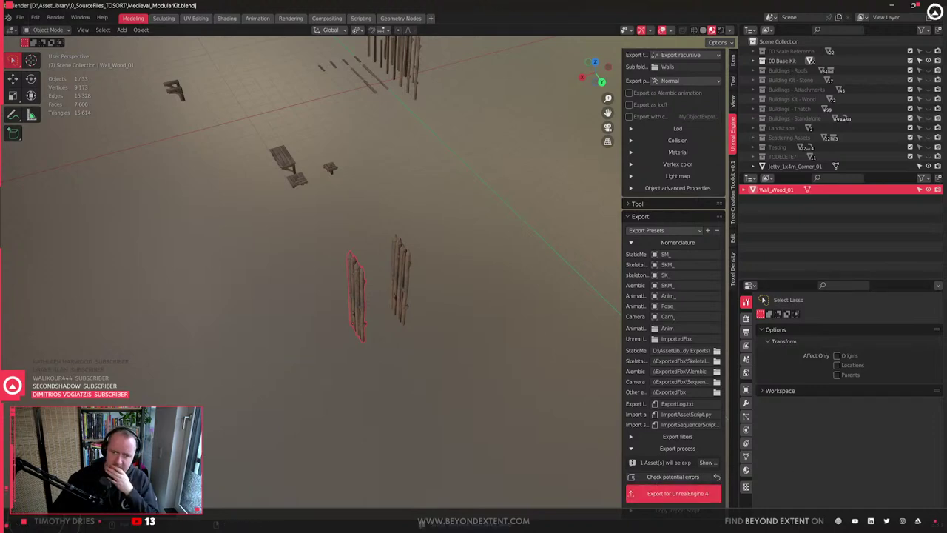
- Switch to Unreal, reimport SM_Wall_Wood_01 and inspect the alignment of its pieces from above and along the fence
{"action": "key", "text": "alt+Tab"}
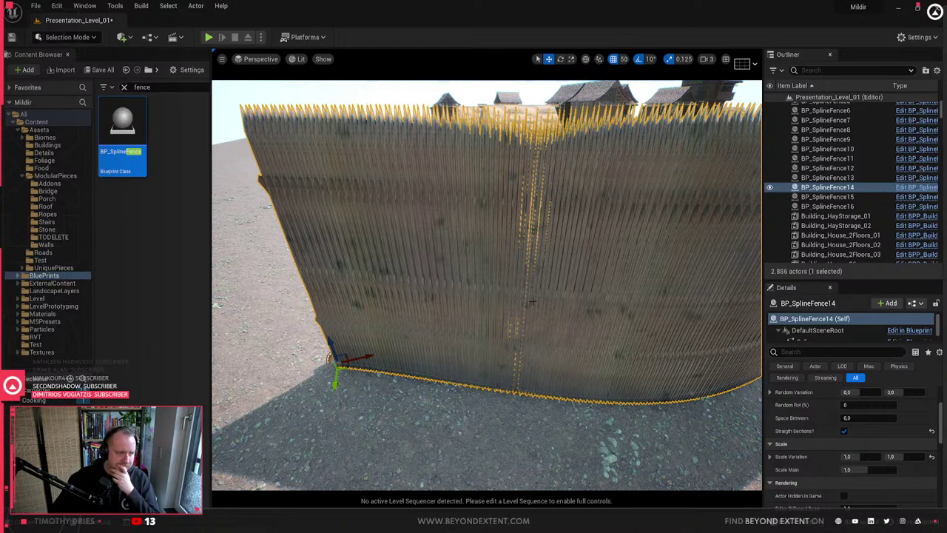
{"action": "scroll", "coordinate": [879, 481], "scroll_direction": "up", "scroll_amount": 5}
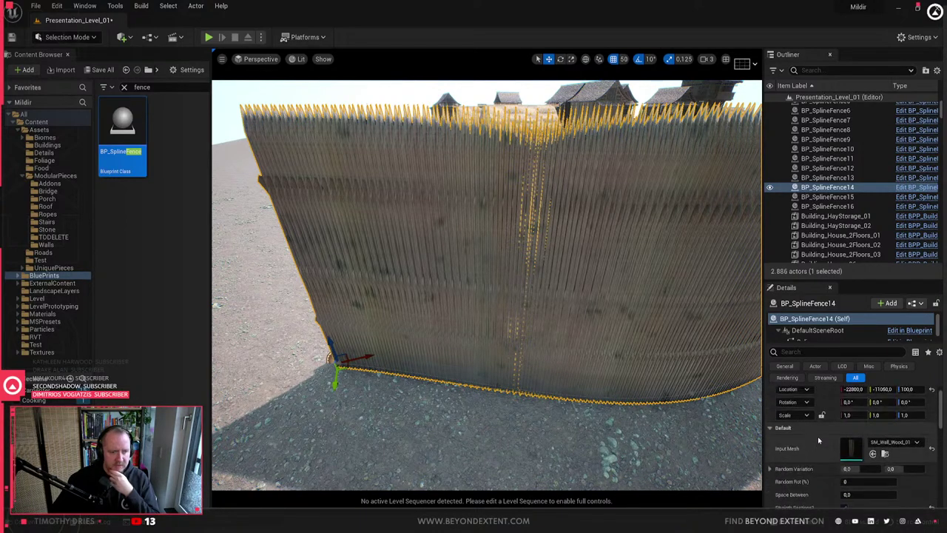
{"action": "left_click", "coordinate": [886, 470]}
{"action": "right_click", "coordinate": [189, 374]}
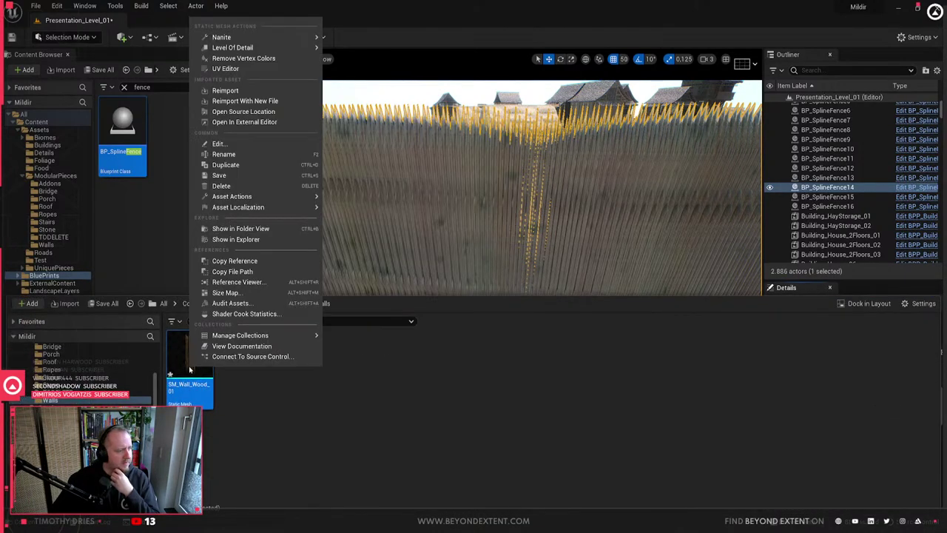
{"action": "left_click", "coordinate": [226, 90]}
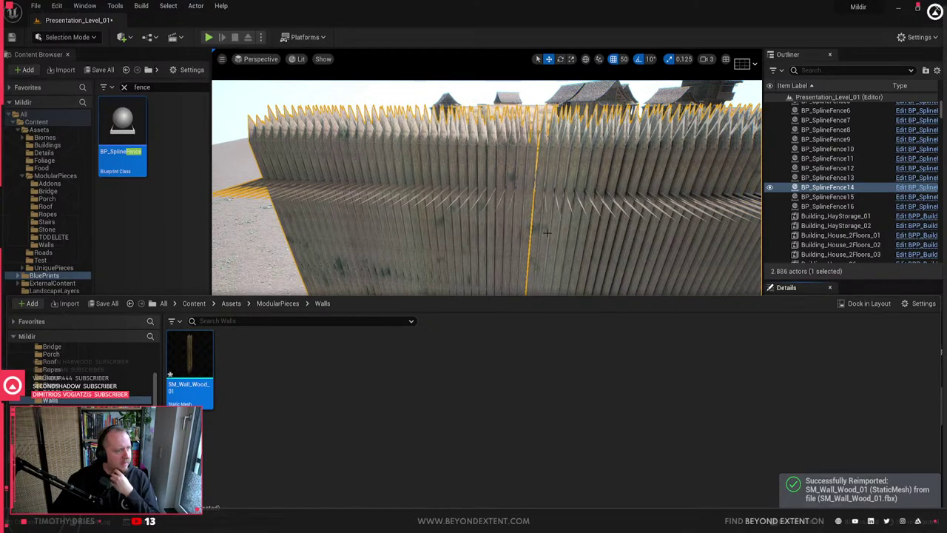
{"action": "right_click_drag", "start_coordinate": [547, 233], "coordinate": [612, 220]}
{"action": "right_click_drag", "start_coordinate": [542, 235], "coordinate": [536, 259]}
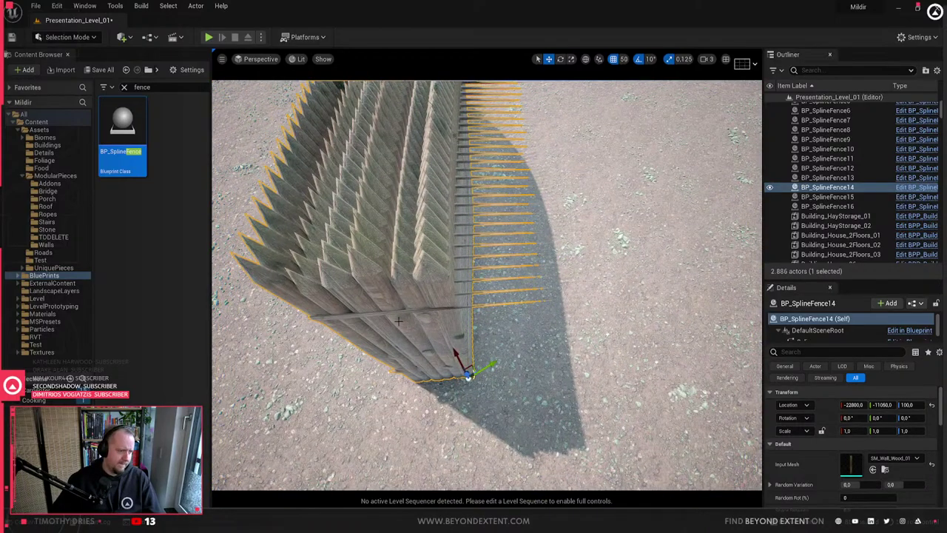
{"action": "right_click_drag", "start_coordinate": [398, 322], "coordinate": [459, 274]}
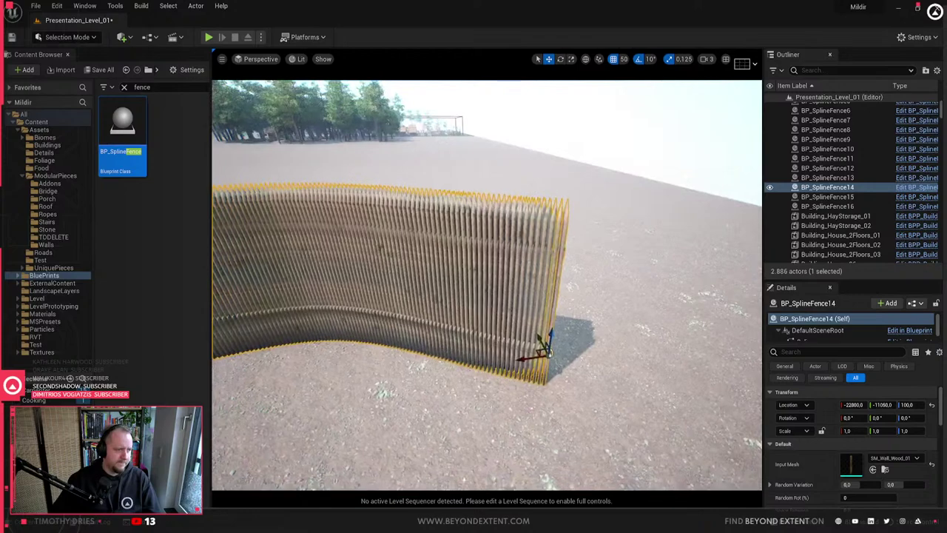
{"action": "mouse_move", "coordinate": [538, 405]}
{"action": "right_mouse_down"}
{"action": "mouse_move", "coordinate": [527, 405]}
{"action": "mouse_move", "coordinate": [539, 405]}
{"action": "right_mouse_up"}
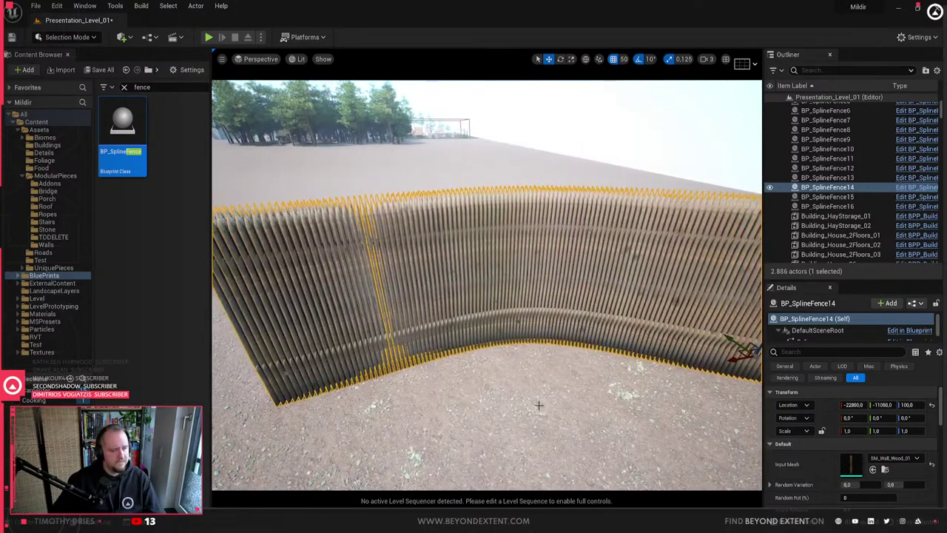
- Try to set the fence's minimum Scale Variation to 0.8 and look over the varied log heights
{"action": "scroll", "coordinate": [802, 445], "scroll_direction": "down", "scroll_amount": 3}
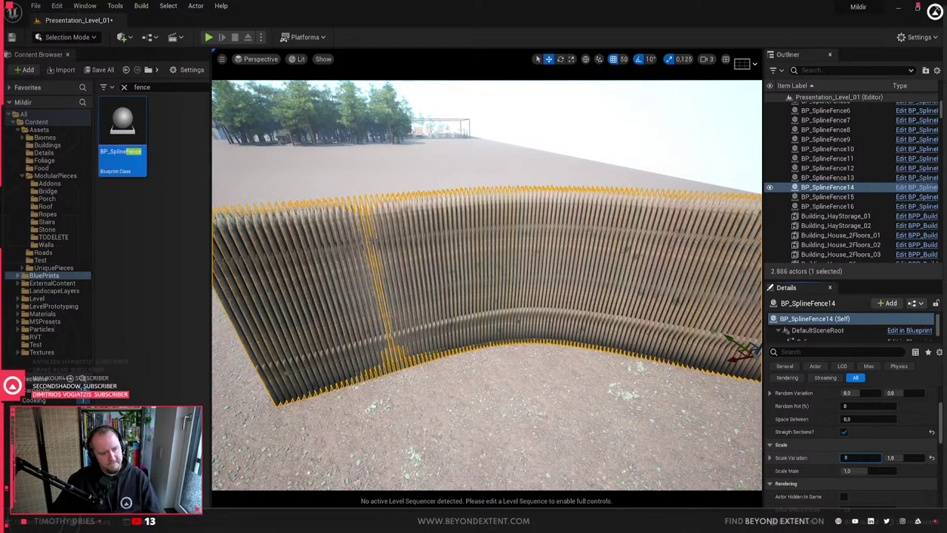
{"action": "type", "text": ".8"}
{"action": "key", "text": "Return"}
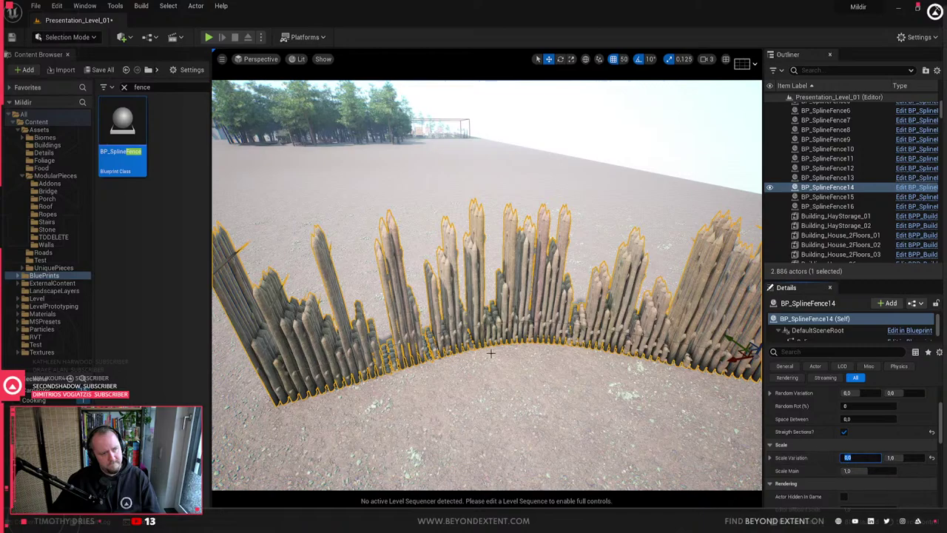
{"action": "key", "text": "w"}
{"action": "right_click_drag", "start_coordinate": [491, 353], "coordinate": [581, 355]}
{"action": "key", "text": "s"}
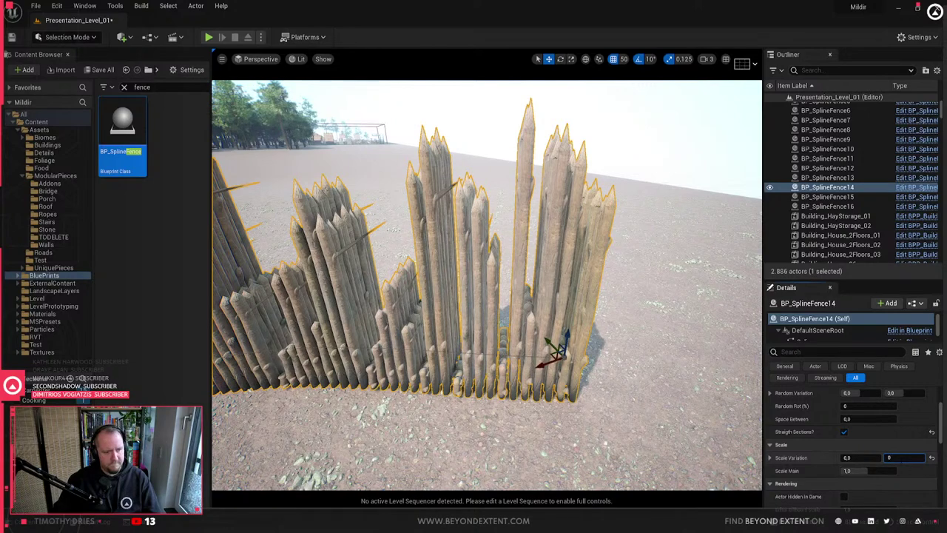
- Set the fence's maximum Scale Variation to 0 and view the whole fence along its spline
{"action": "key", "text": "Return"}
{"action": "key", "text": "d"}
{"action": "right_click_drag", "start_coordinate": [518, 311], "coordinate": [385, 312]}
{"action": "right_click_drag", "start_coordinate": [425, 338], "coordinate": [427, 338]}
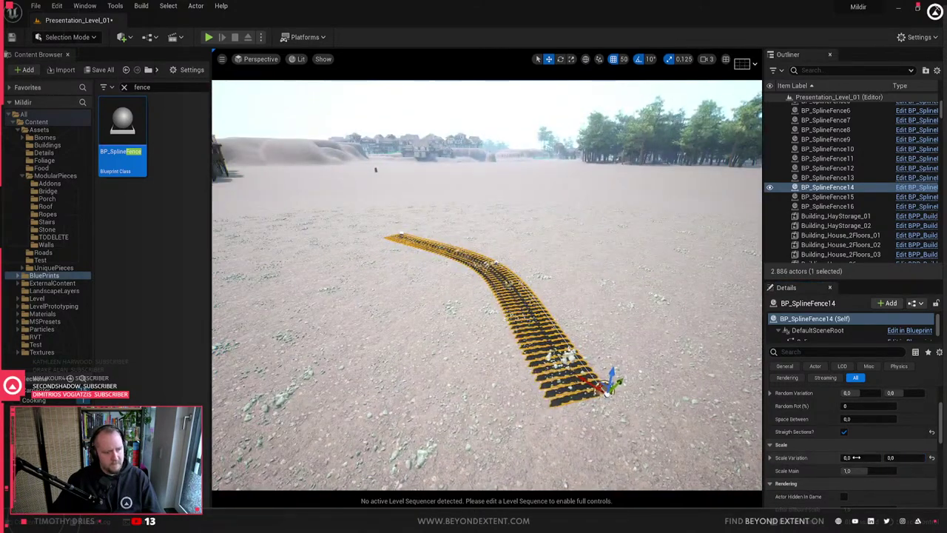
- Set the fence's minimum Scale Variation to 1 and look over the fence from its near end
{"action": "type", "text": "1"}
{"action": "key", "text": "Return"}
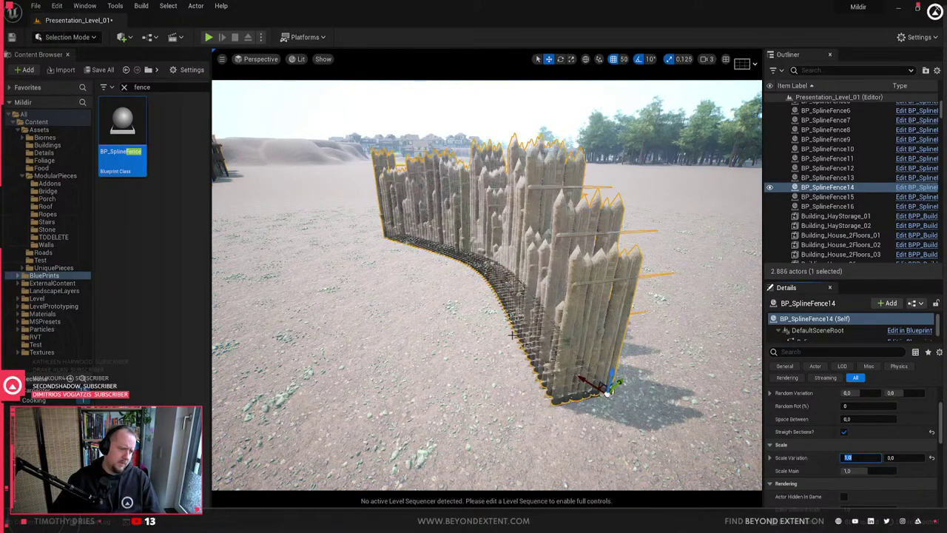
{"action": "key", "text": "d"}
{"action": "right_click_drag", "start_coordinate": [537, 264], "coordinate": [441, 264]}
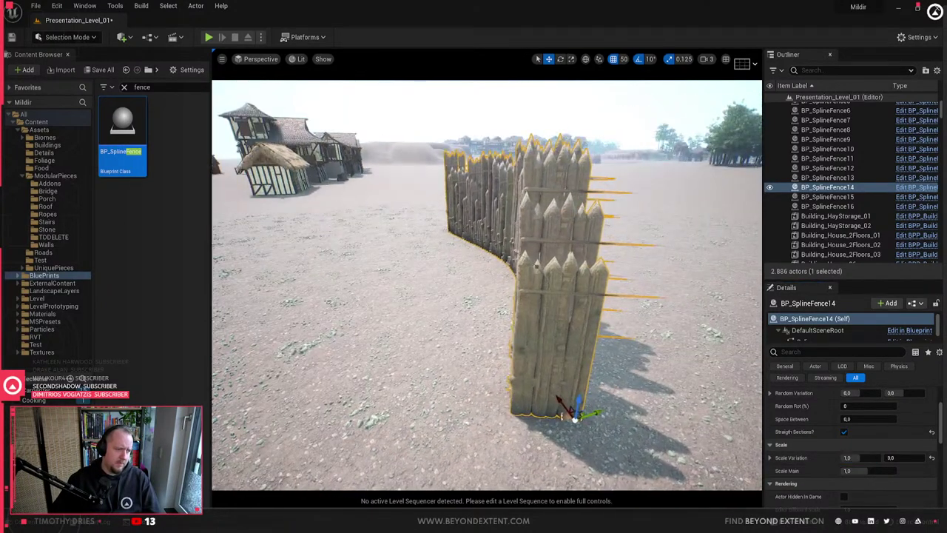
{"action": "key", "text": "w"}
{"action": "right_click_drag", "start_coordinate": [537, 264], "coordinate": [669, 283]}
{"action": "key", "text": "s"}
{"action": "scroll", "coordinate": [835, 460], "scroll_direction": "up", "scroll_amount": 1}
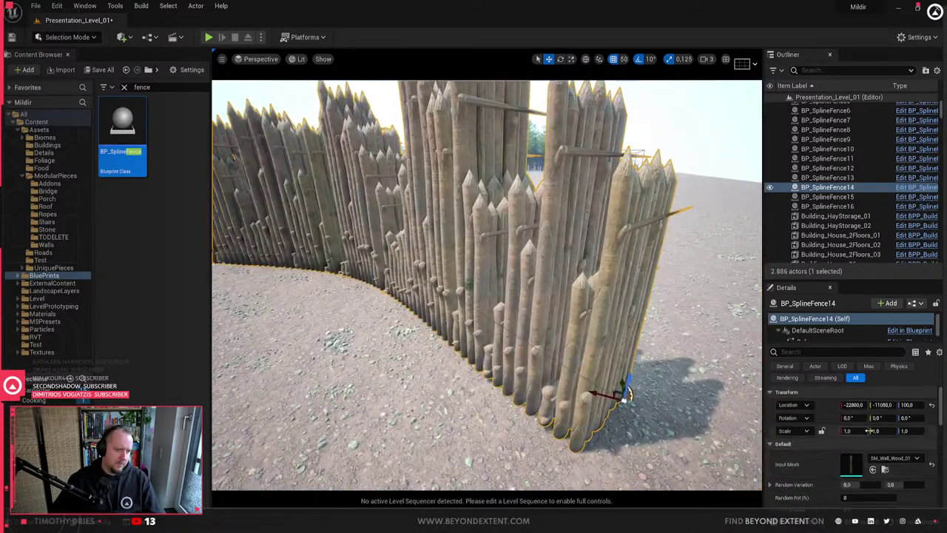
- Place an SM_Wall_Wood_01 mesh in the level beside the fence's near end, rotated about its vertical axis
{"action": "key", "text": "ctrl+space"}
{"action": "left_click_drag", "start_coordinate": [202, 360], "coordinate": [656, 405]}
{"action": "key", "text": "s"}
{"action": "right_click_drag", "start_coordinate": [656, 404], "coordinate": [548, 414]}
{"action": "key", "text": "d"}
{"action": "key", "text": "e"}
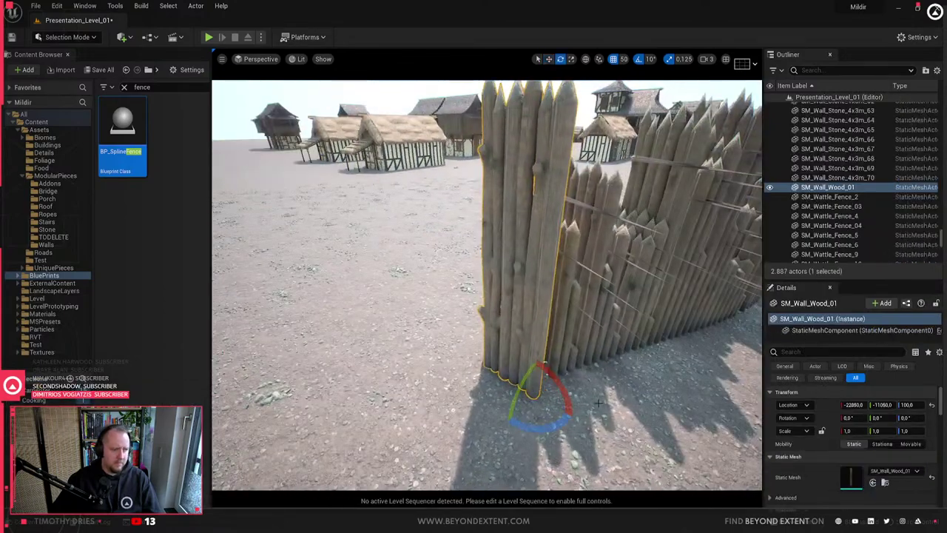
{"action": "left_click_drag", "start_coordinate": [546, 426], "coordinate": [472, 333]}
{"action": "key", "text": "w"}
- Set the maximum Scale Variation of BP_SplineFence14 to 1 and compare the fence with the standalone wall piece
{"action": "left_click", "coordinate": [542, 369]}
{"action": "right_click_drag", "start_coordinate": [542, 369], "coordinate": [629, 386]}
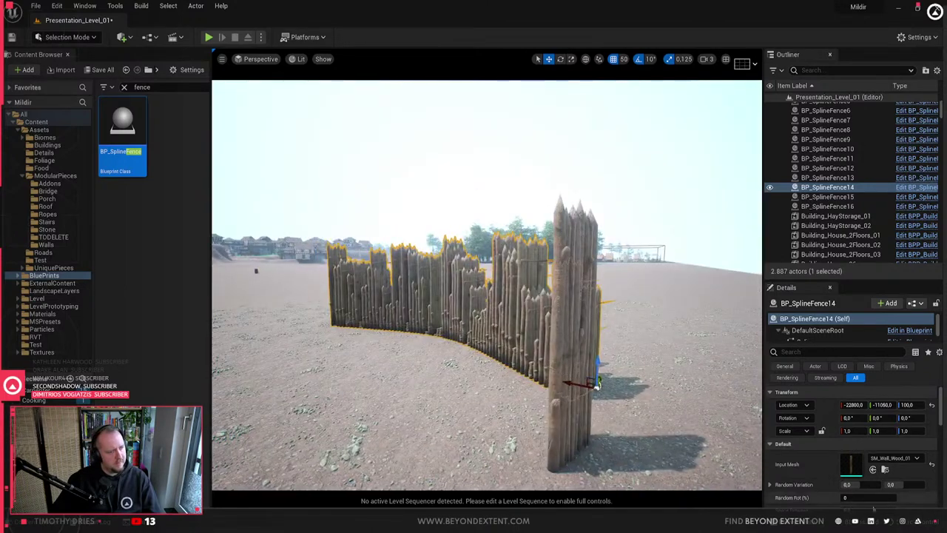
{"action": "scroll", "coordinate": [870, 482], "scroll_direction": "down", "scroll_amount": 3}
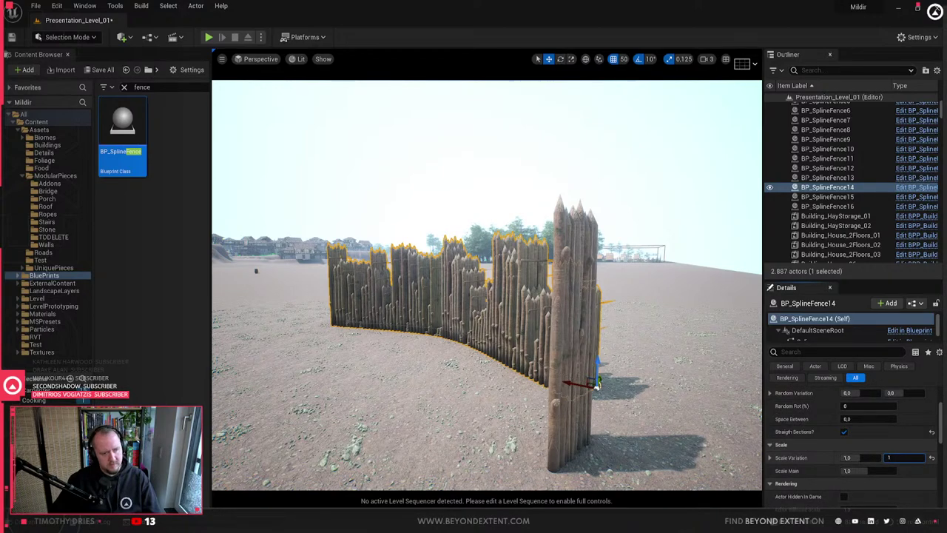
{"action": "key", "text": "Return"}
{"action": "right_click_drag", "start_coordinate": [487, 296], "coordinate": [463, 339]}
{"action": "left_click", "coordinate": [396, 348]}
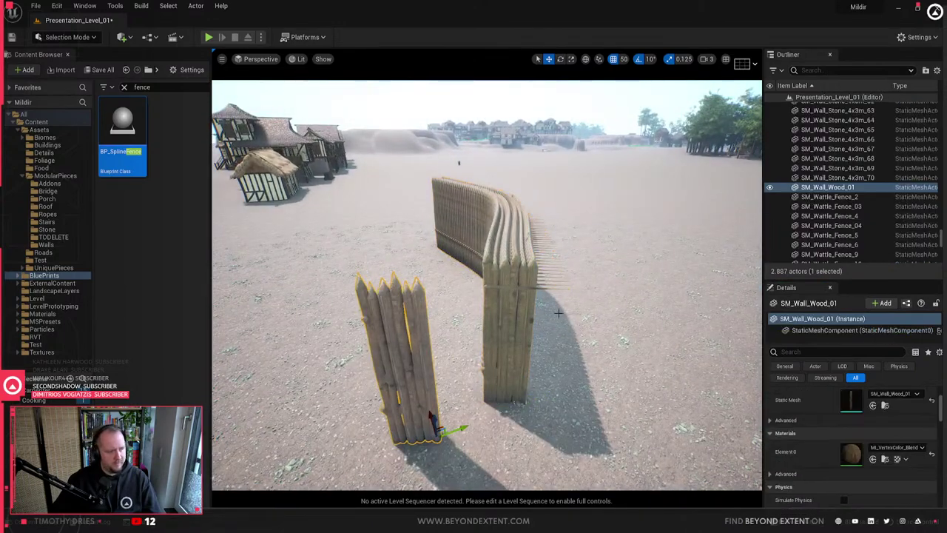
{"action": "left_click", "coordinate": [473, 345]}
{"action": "left_click", "coordinate": [519, 328]}
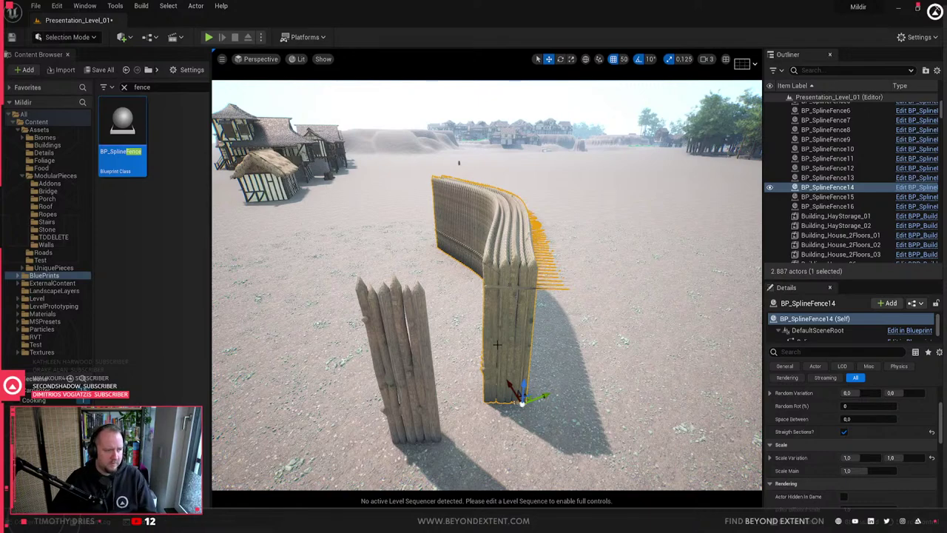
{"action": "right_click_drag", "start_coordinate": [519, 328], "coordinate": [530, 355]}
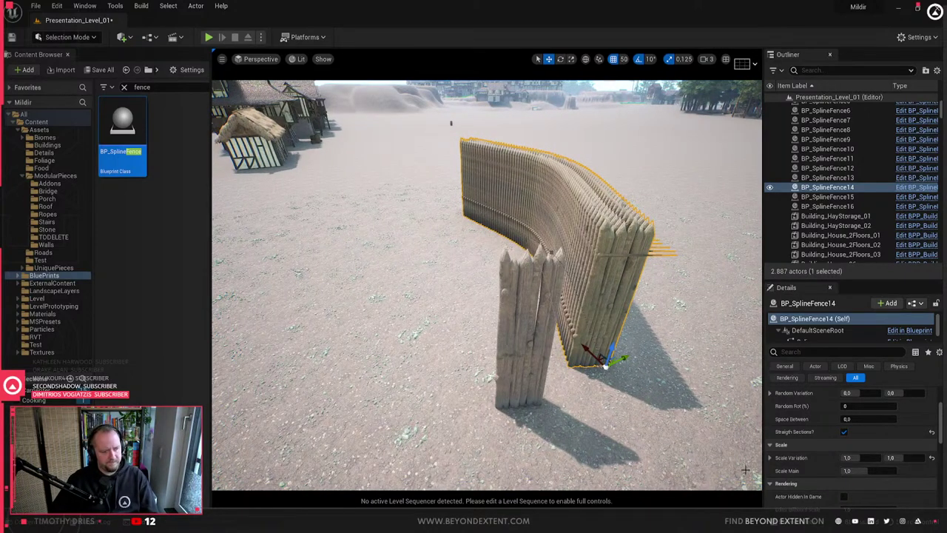
- Open the BP_SplineFence blueprint and examine how the Scale Adjustment function computes the spline mesh scale
{"action": "scroll", "coordinate": [840, 448], "scroll_direction": "down", "scroll_amount": 3}
{"action": "scroll", "coordinate": [840, 448], "scroll_direction": "up", "scroll_amount": 5}
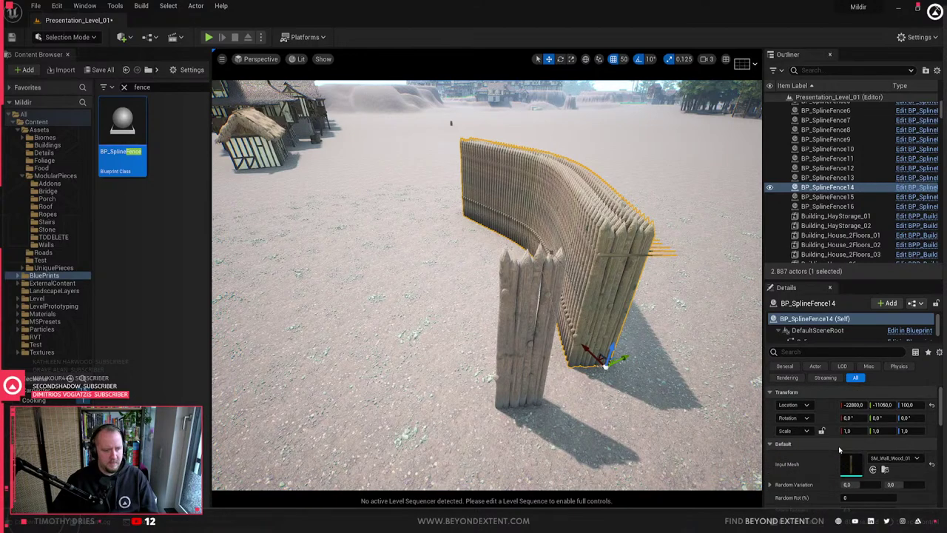
{"action": "left_click", "coordinate": [910, 330]}
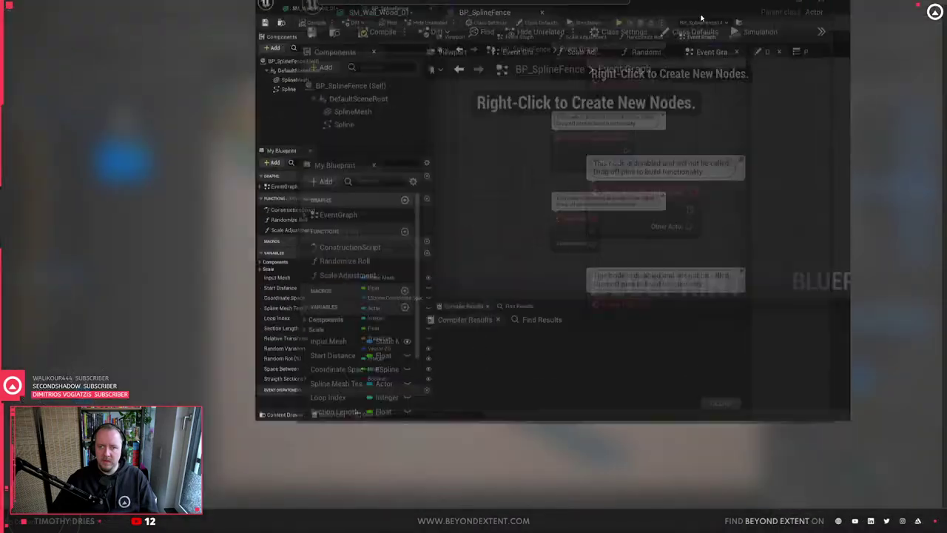
{"action": "left_click", "coordinate": [244, 56]}
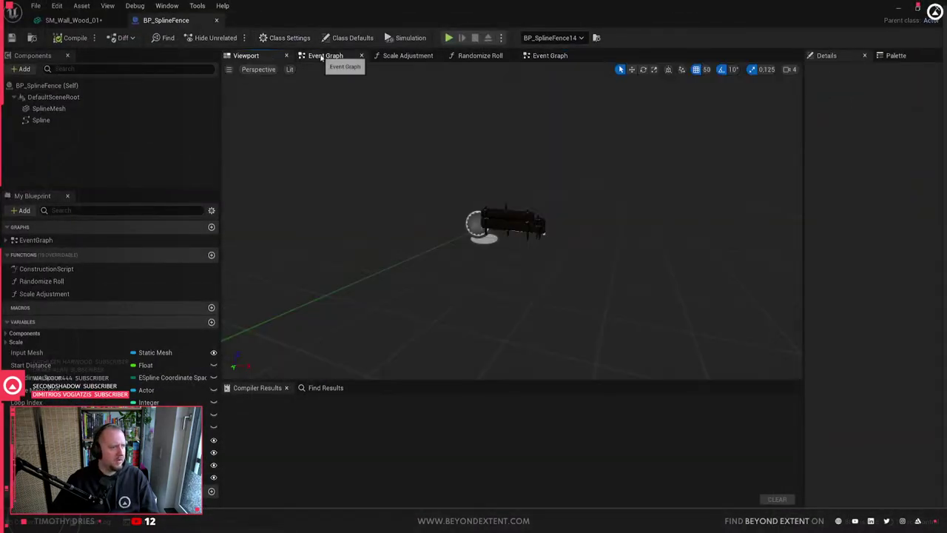
{"action": "left_click", "coordinate": [322, 56]}
{"action": "left_click", "coordinate": [408, 56]}
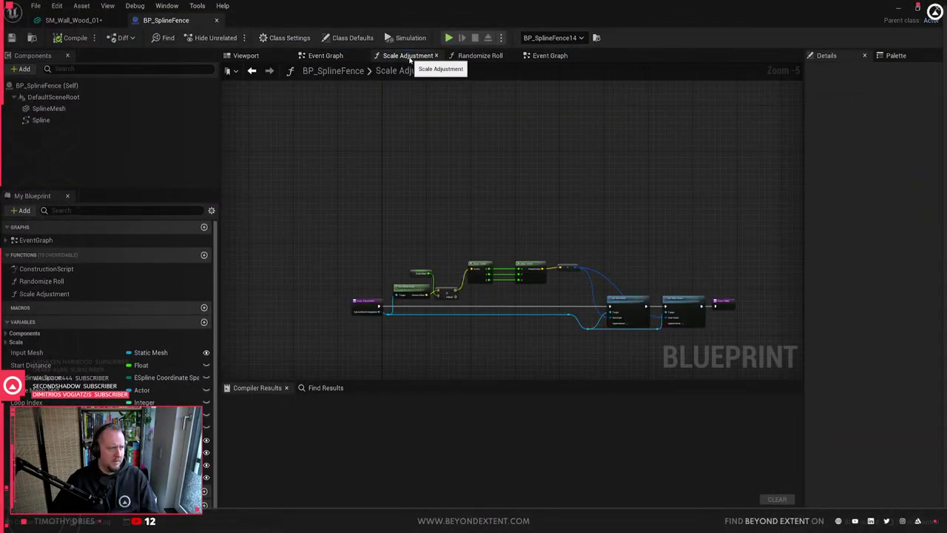
{"action": "scroll", "coordinate": [423, 259], "scroll_direction": "up", "scroll_amount": 5}
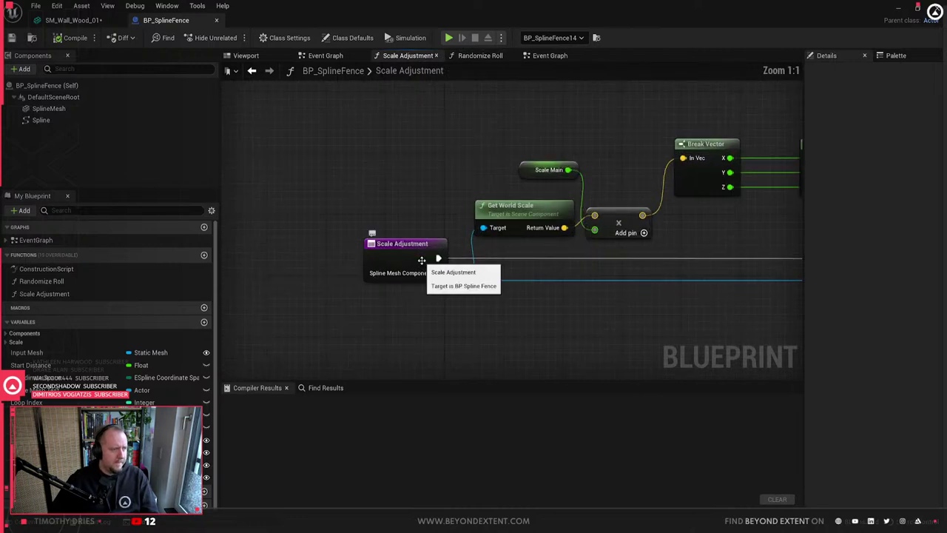
{"action": "right_click_drag", "start_coordinate": [716, 259], "coordinate": [558, 259]}
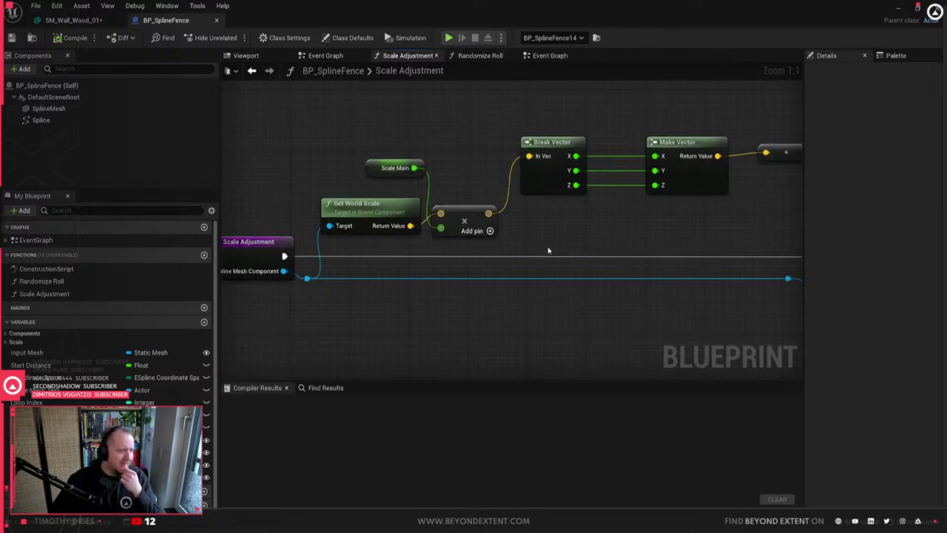
{"action": "scroll", "coordinate": [549, 250], "scroll_direction": "down", "scroll_amount": 2}
{"action": "right_click_drag", "start_coordinate": [638, 252], "coordinate": [441, 242]}
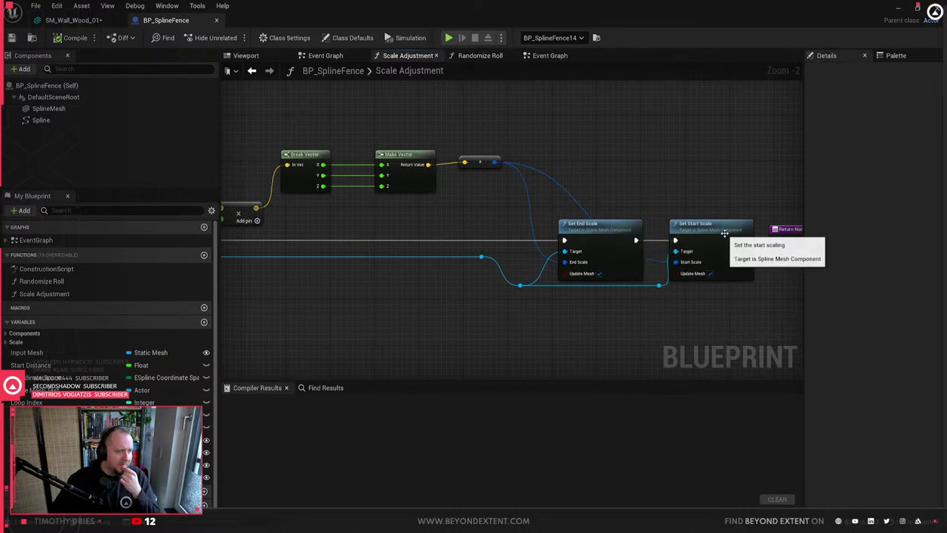
- In the Construction Script, connect the Y output of the bounding box's Break Vector to the first multiply node, and return to the level
{"action": "left_click", "coordinate": [480, 55]}
{"action": "left_click", "coordinate": [550, 56]}
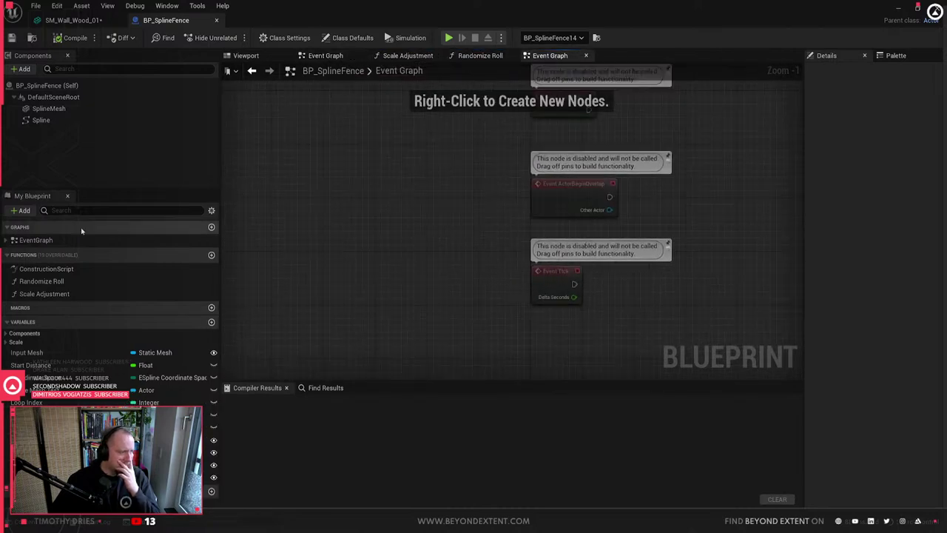
{"action": "double_click", "coordinate": [46, 269]}
{"action": "scroll", "coordinate": [452, 262], "scroll_direction": "up", "scroll_amount": 3}
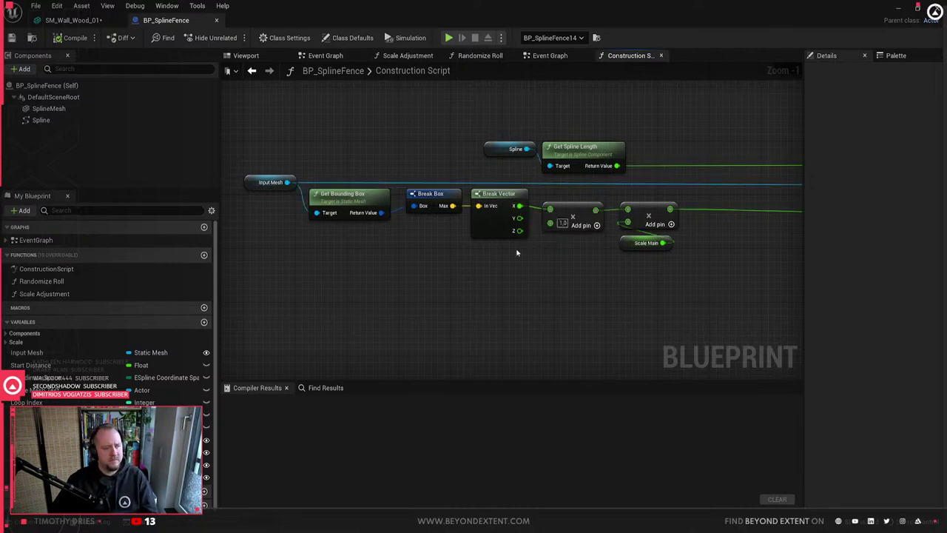
{"action": "left_click_drag", "start_coordinate": [520, 218], "coordinate": [553, 211]}
{"action": "left_click_drag", "start_coordinate": [618, 8], "coordinate": [946, 222]}
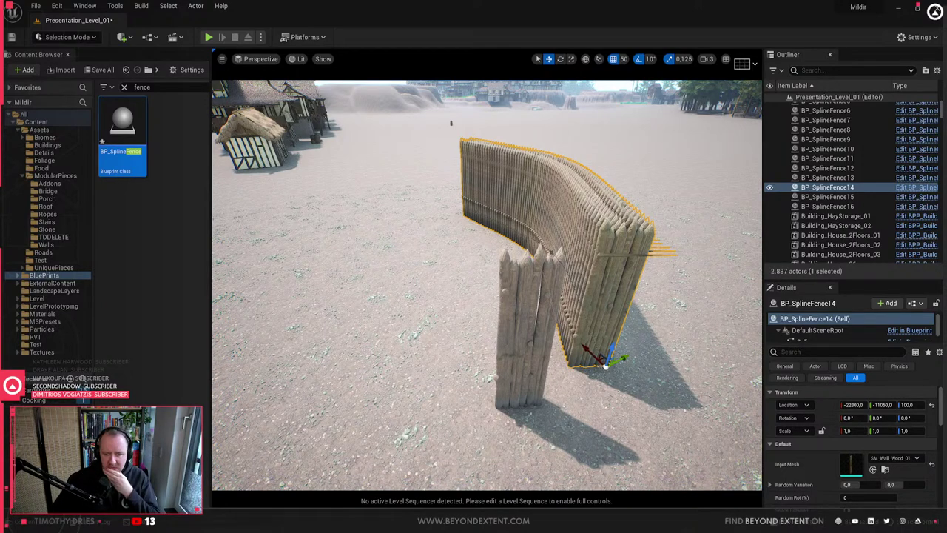
- Switch to Blender, rotate Wall_Wood_01 about the global Z axis and apply its rotation
{"action": "key", "text": "alt+Tab"}
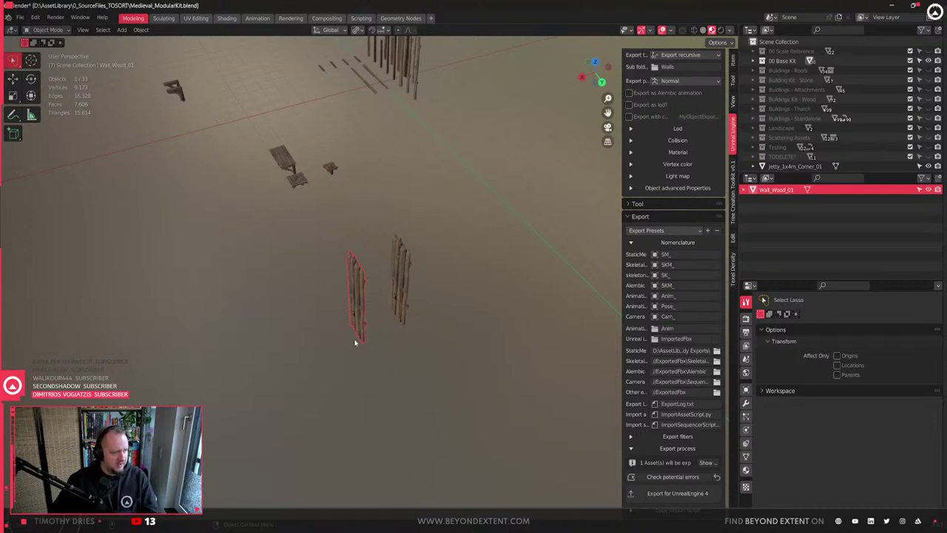
{"action": "middle_click_drag", "start_coordinate": [357, 340], "coordinate": [407, 338]}
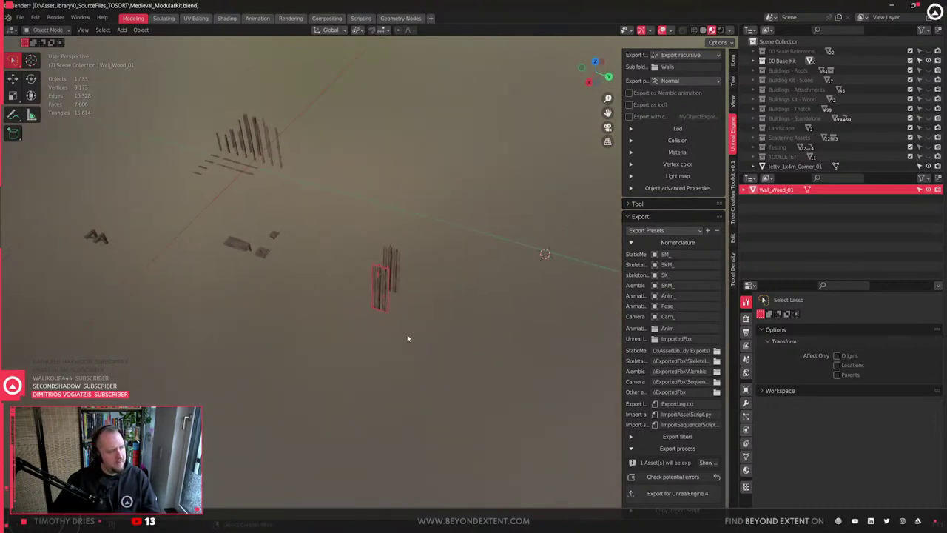
{"action": "middle_click_drag", "start_coordinate": [253, 328], "coordinate": [392, 321]}
{"action": "key", "text": "r"}
{"action": "key", "text": "z"}
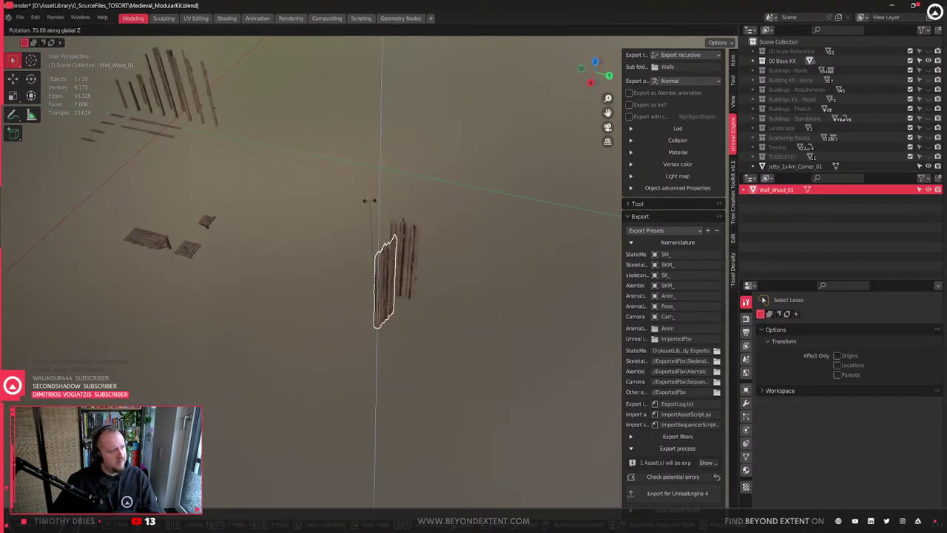
{"action": "left_click", "coordinate": [328, 217]}
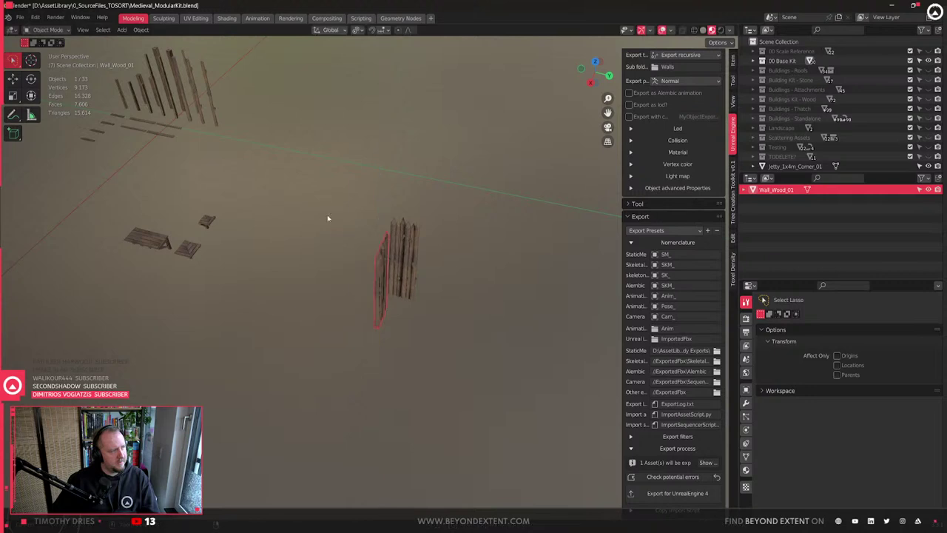
{"action": "key", "text": "ctrl+a"}
{"action": "left_click", "coordinate": [393, 264]}
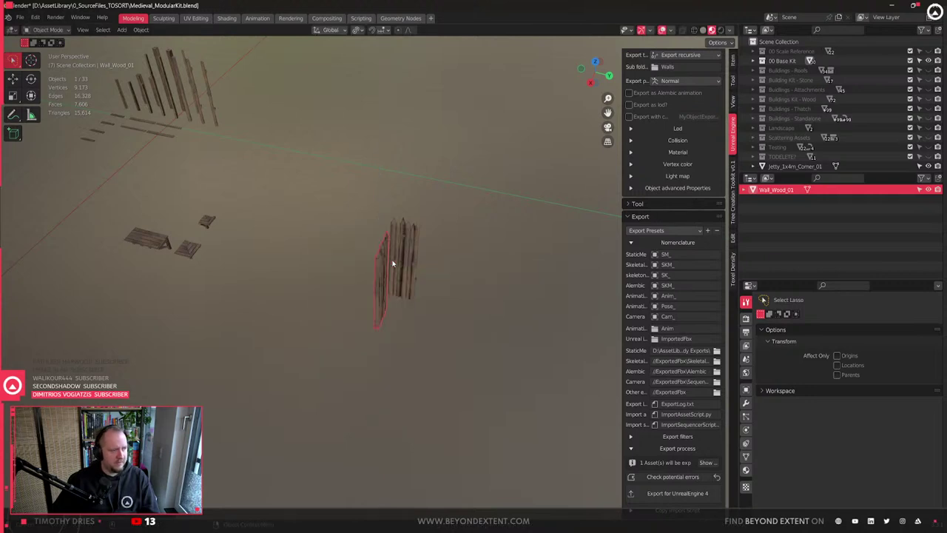
- Export the rotated Wall_Wood_01 for Unreal Engine 4
{"action": "middle_click_drag", "start_coordinate": [393, 263], "coordinate": [389, 298]}
{"action": "scroll", "coordinate": [390, 298], "scroll_direction": "up", "scroll_amount": 4}
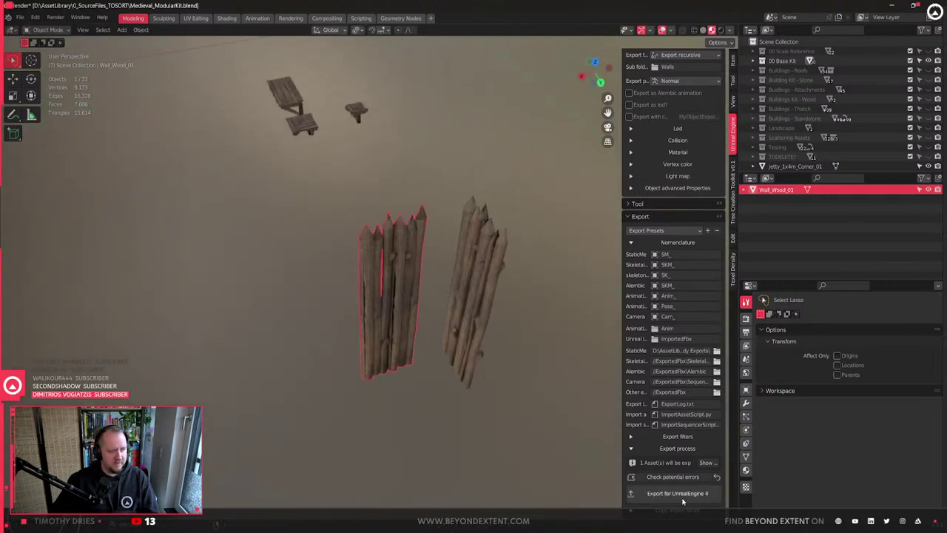
{"action": "right_click", "coordinate": [419, 340]}
{"action": "left_click", "coordinate": [666, 492]}
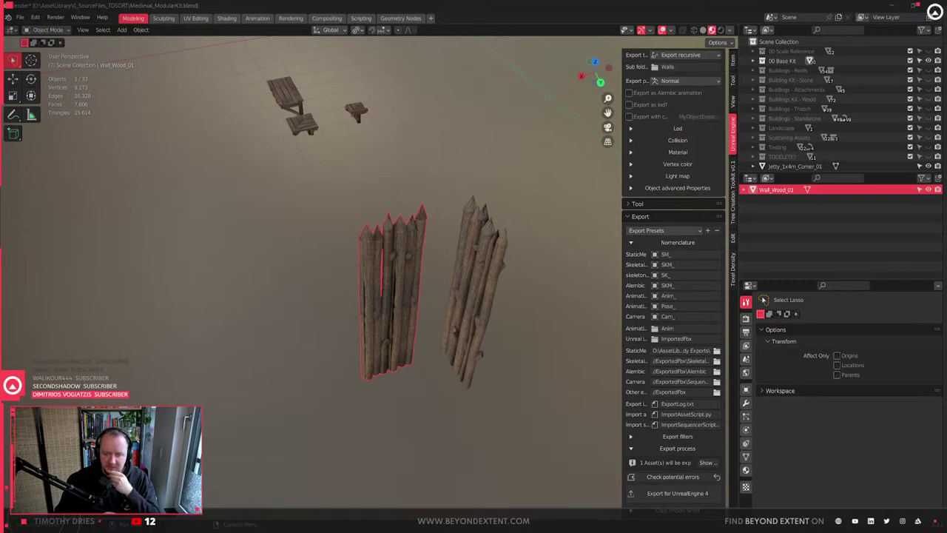
- Compare the log pieces in the Blender scene with the fence in Unreal, and finish in the Unreal level
{"action": "mouse_move", "coordinate": [709, 527]}
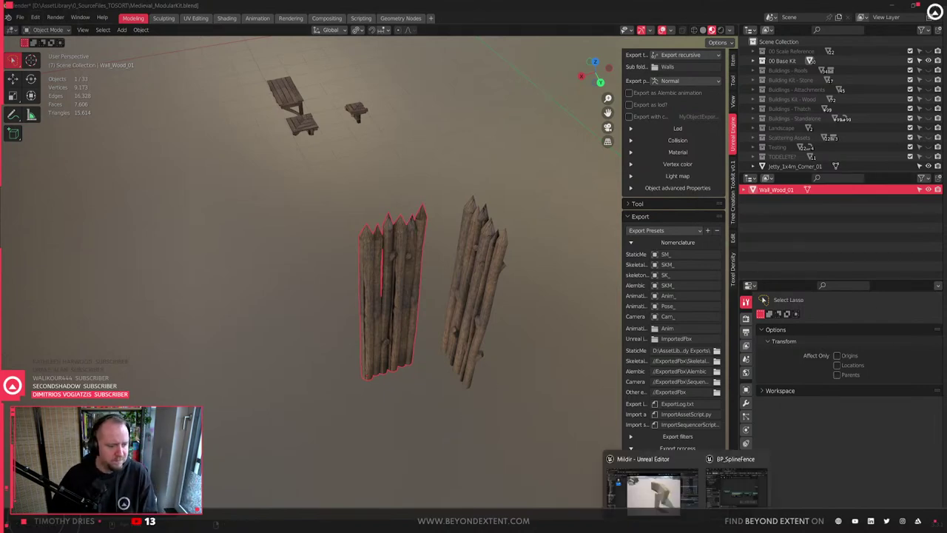
{"action": "left_click", "coordinate": [655, 492]}
{"action": "key", "text": "alt+Tab"}
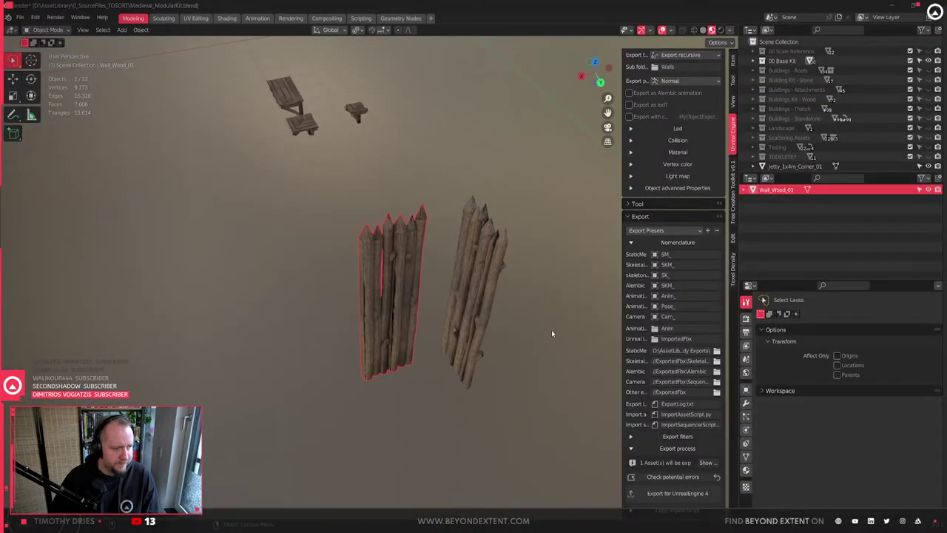
{"action": "scroll", "coordinate": [512, 334], "scroll_direction": "down", "scroll_amount": 4}
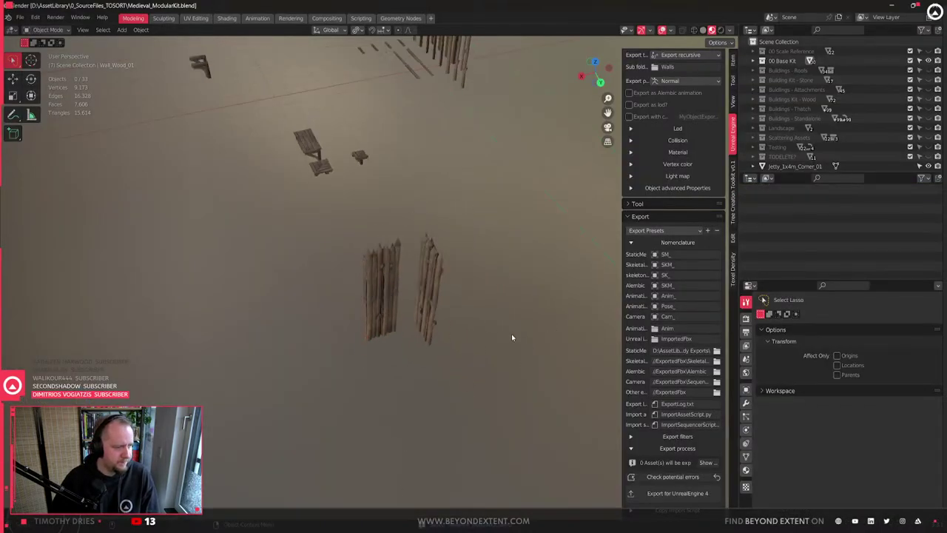
{"action": "left_click", "coordinate": [422, 315]}
{"action": "middle_click_drag", "start_coordinate": [422, 315], "coordinate": [396, 293]}
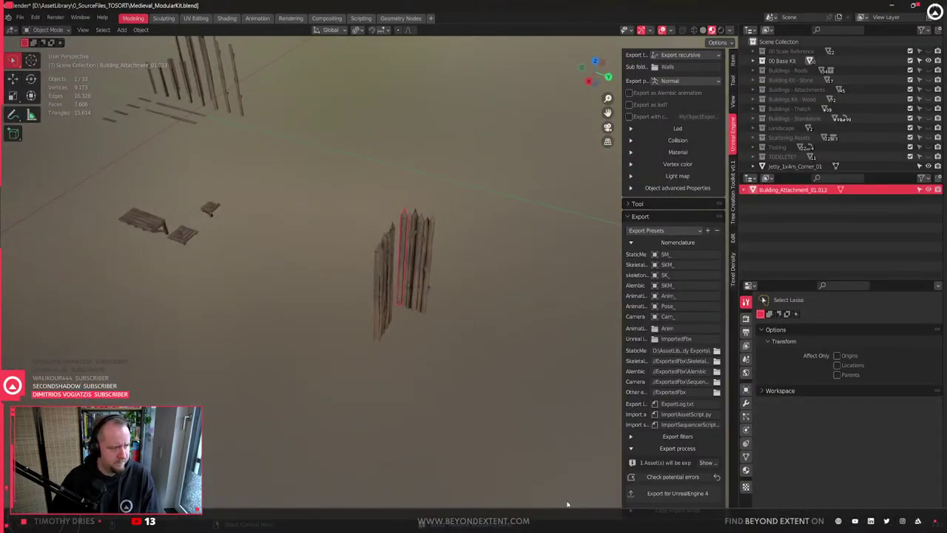
{"action": "mouse_move", "coordinate": [687, 524]}
{"action": "left_click", "coordinate": [651, 484]}
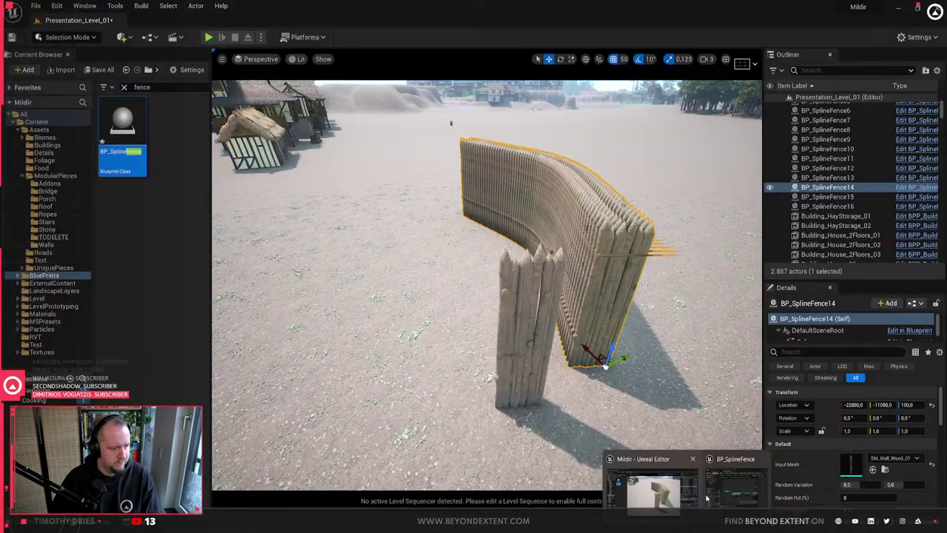
{"action": "mouse_move", "coordinate": [714, 498]}
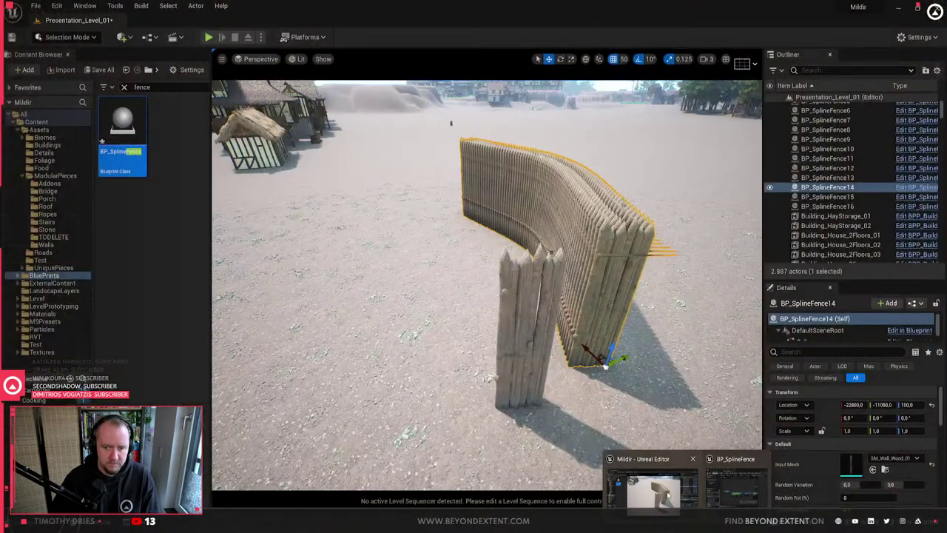
{"action": "left_click", "coordinate": [665, 523]}
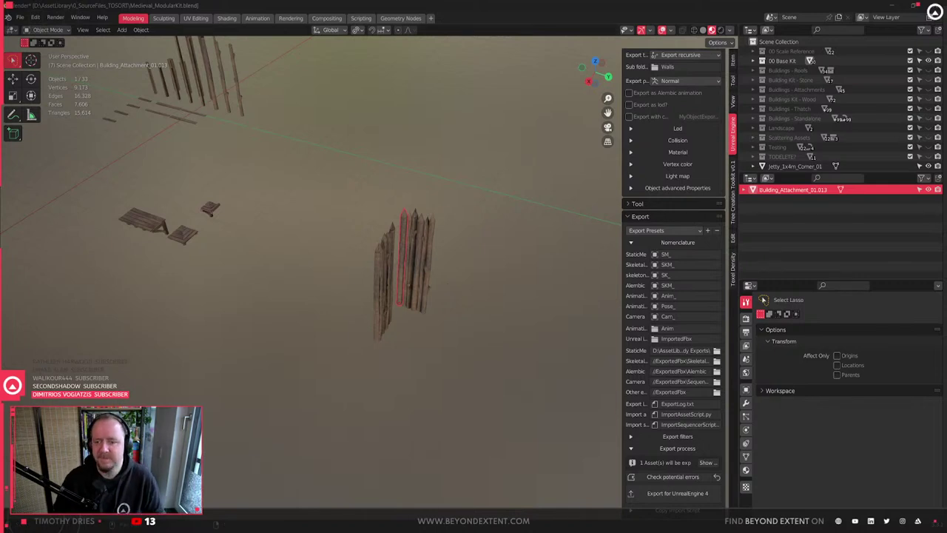
{"action": "left_click", "coordinate": [463, 379]}
{"action": "left_click", "coordinate": [685, 524]}
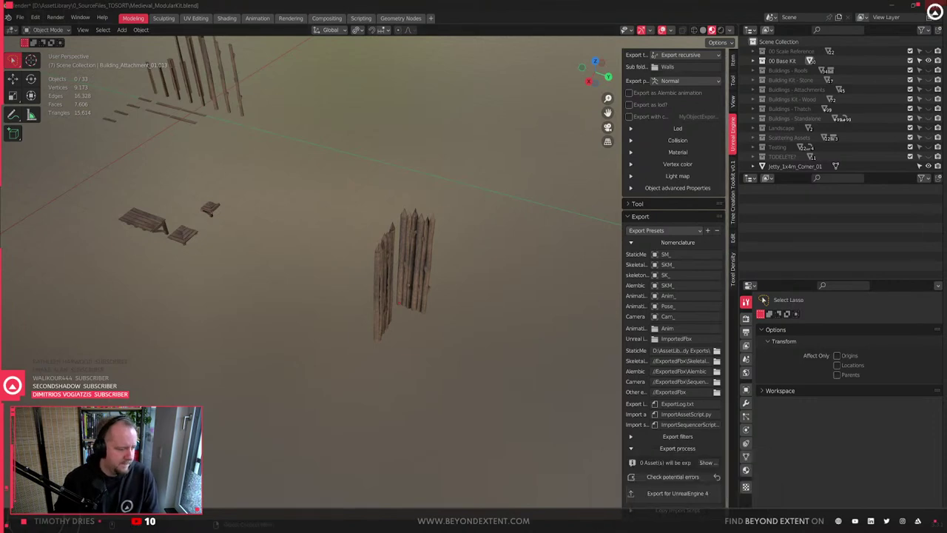
{"action": "key", "text": "alt+Tab"}
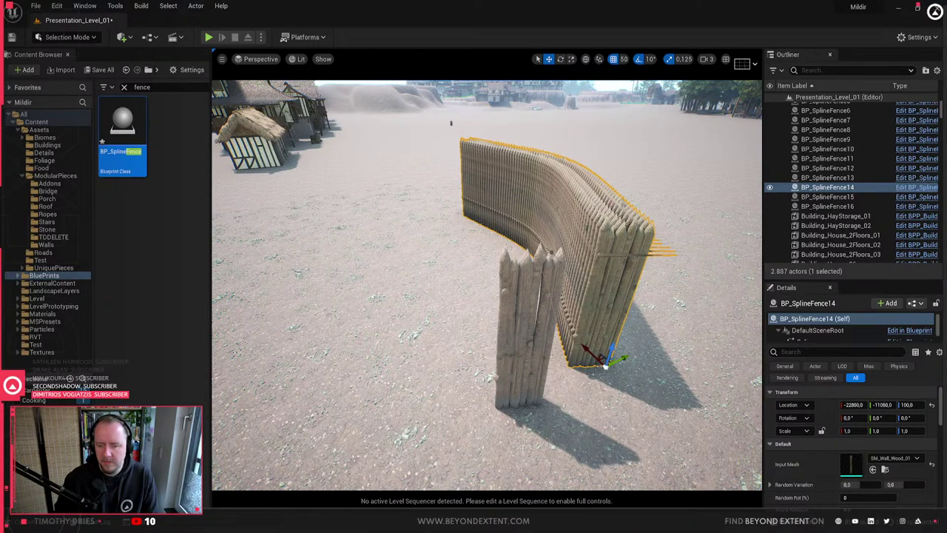
- Switch to Blender, hide the 00 Base Kit collection and show the Buildings Kit - Wood collection
{"action": "key", "text": "alt+Tab"}
{"action": "scroll", "coordinate": [413, 276], "scroll_direction": "down", "scroll_amount": 5}
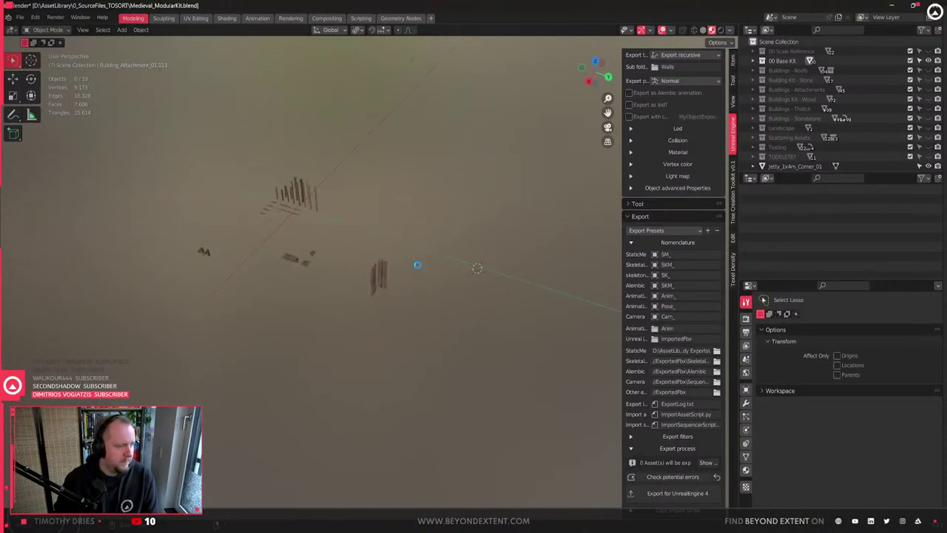
{"action": "scroll", "coordinate": [304, 233], "scroll_direction": "up", "scroll_amount": 2}
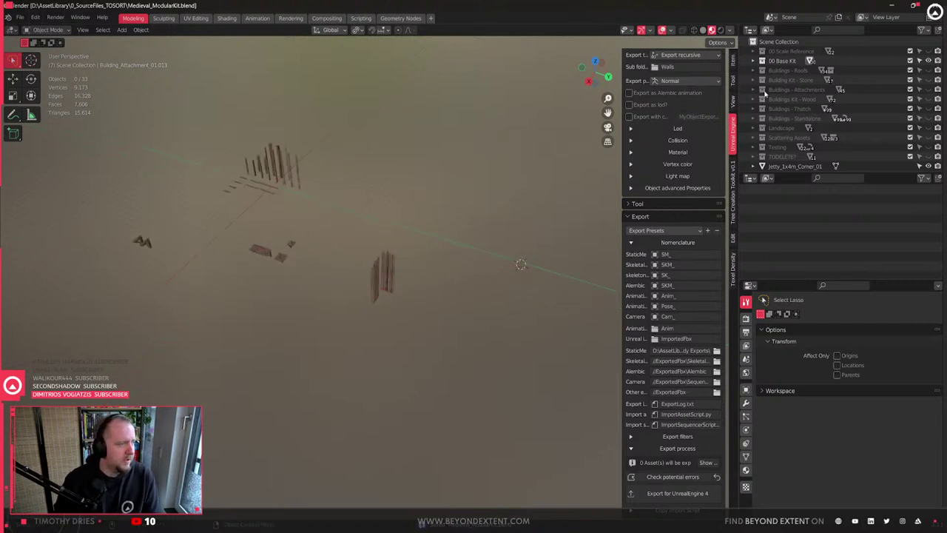
{"action": "left_click", "coordinate": [928, 61]}
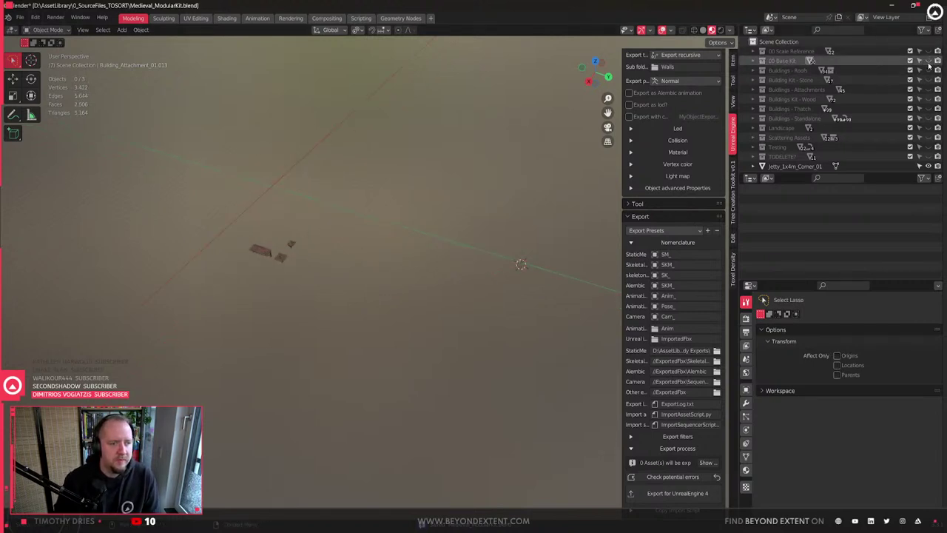
{"action": "left_click", "coordinate": [929, 100]}
- Look over the wall, frame, floor and addon pieces of the wood building kit
{"action": "scroll", "coordinate": [307, 288], "scroll_direction": "up", "scroll_amount": 2}
{"action": "middle_click_drag", "start_coordinate": [278, 298], "coordinate": [508, 278], "text": "shift"}
{"action": "left_click", "coordinate": [405, 241]}
{"action": "key", "text": "KP_Decimal"}
{"action": "scroll", "coordinate": [404, 242], "scroll_direction": "down", "scroll_amount": 8}
{"action": "middle_click_drag", "start_coordinate": [157, 300], "coordinate": [449, 290], "text": "shift"}
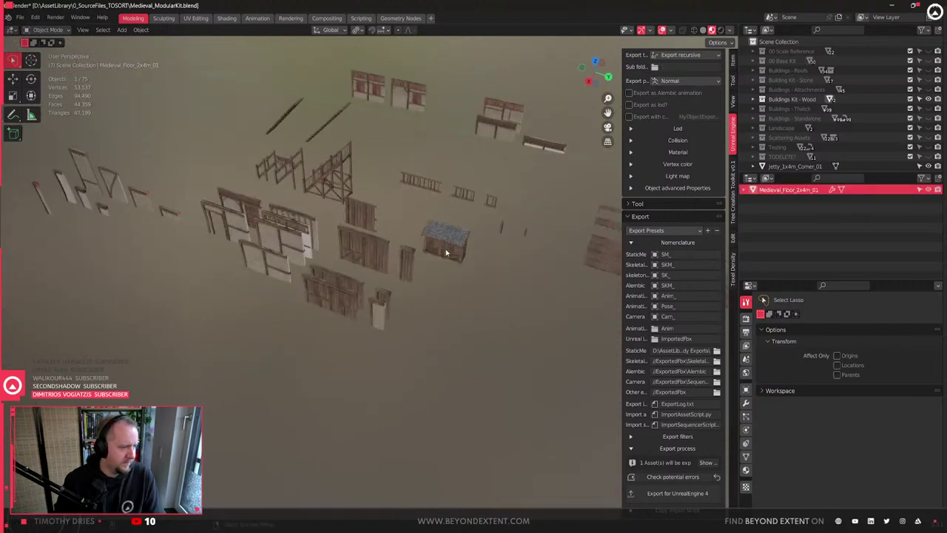
{"action": "left_click", "coordinate": [448, 253]}
{"action": "left_click", "coordinate": [516, 308]}
{"action": "middle_click_drag", "start_coordinate": [516, 309], "coordinate": [436, 327], "text": "shift"}
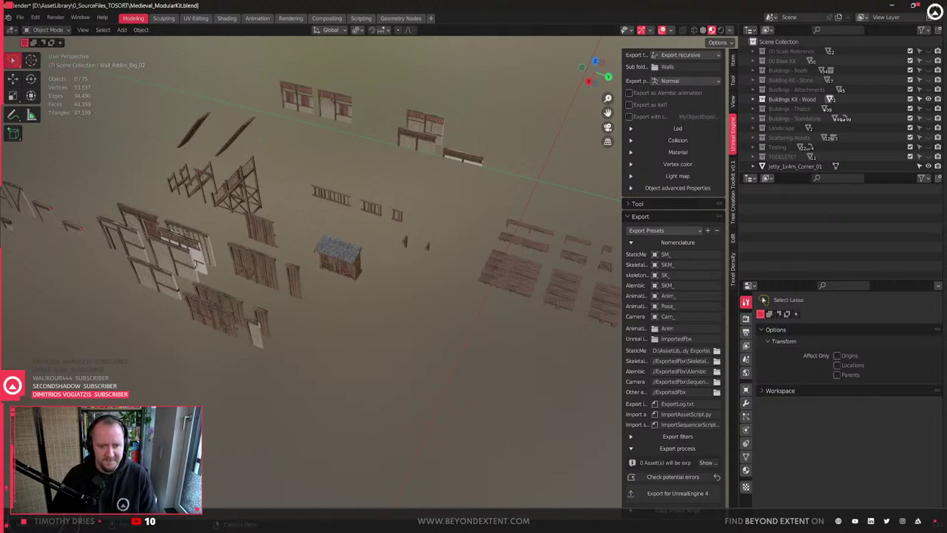
- Switch to the maximized reference board and examine the timber jetty and bracket reference image
{"action": "key", "text": "alt+Tab"}
{"action": "key", "text": "ctrl+f"}
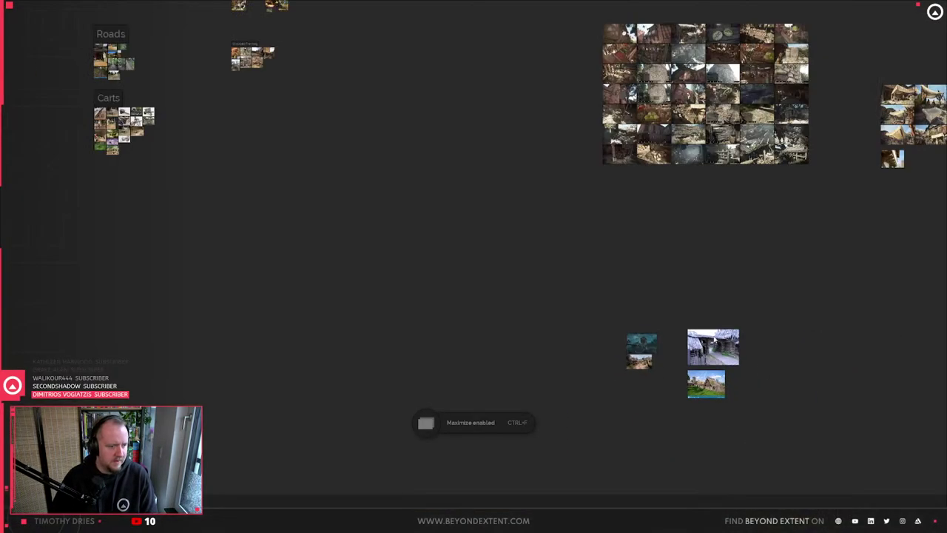
{"action": "middle_click_drag", "start_coordinate": [714, 338], "coordinate": [526, 516]}
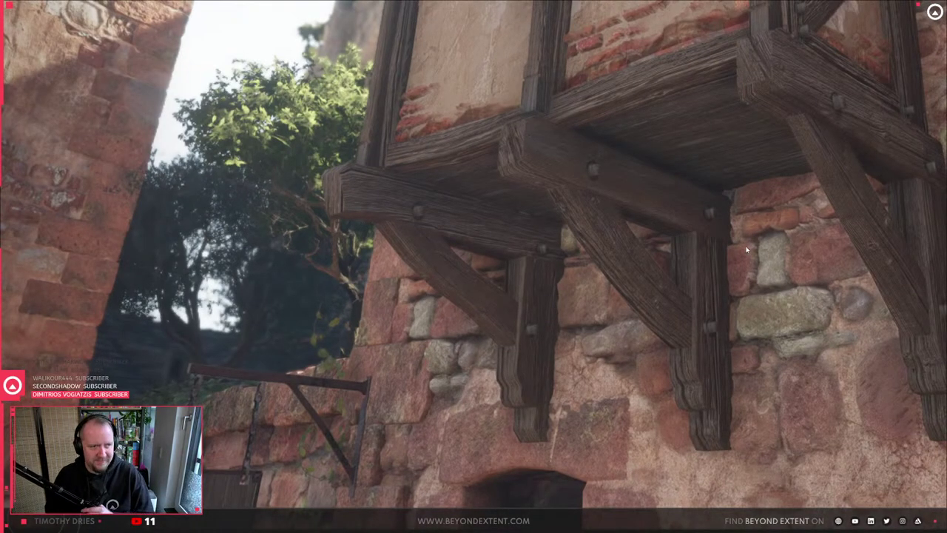
{"action": "scroll", "coordinate": [747, 249], "scroll_direction": "down", "scroll_amount": 4}
{"action": "middle_click_drag", "start_coordinate": [368, 277], "coordinate": [747, 159]}
{"action": "scroll", "coordinate": [356, 300], "scroll_direction": "down", "scroll_amount": 6}
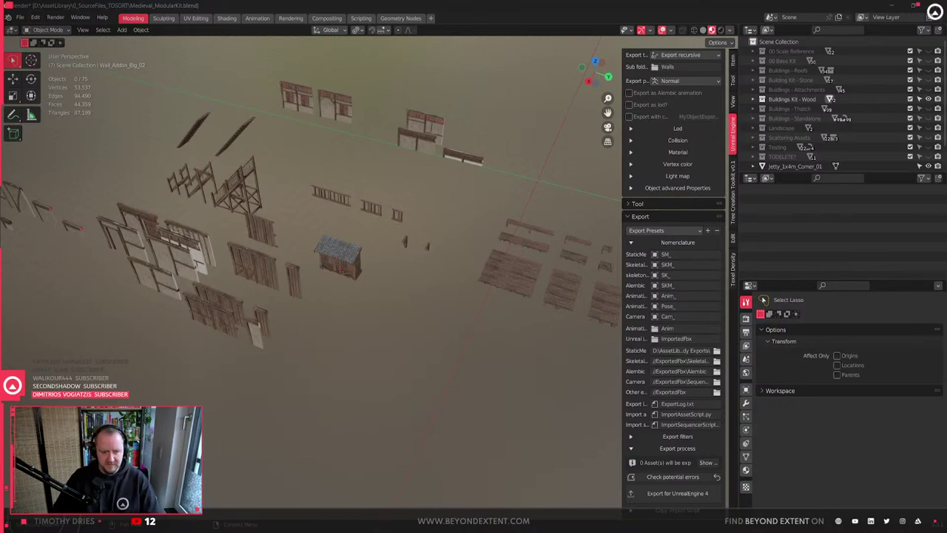
- Switch to Unreal, close the message log and reimport SM_Wall_Wood_01 from its source file
{"action": "left_click", "coordinate": [735, 488]}
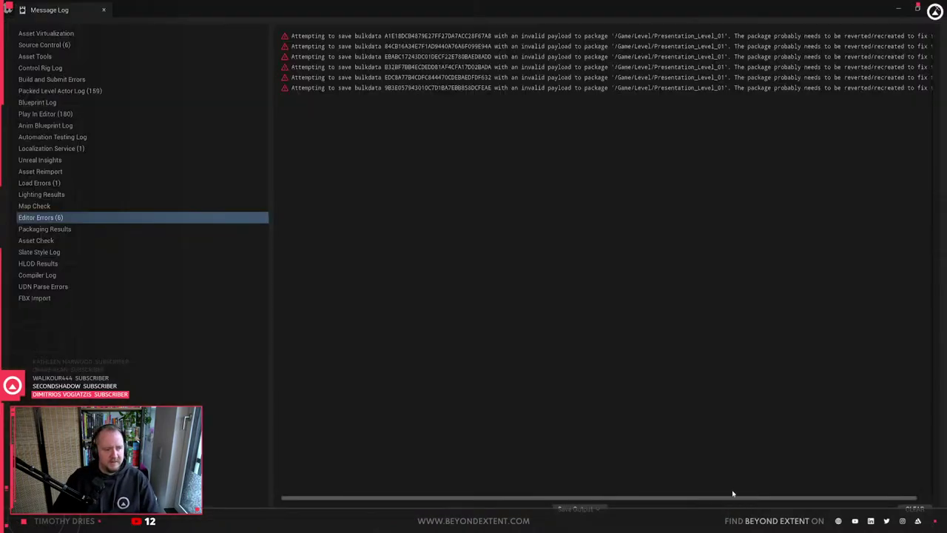
{"action": "left_click", "coordinate": [936, 9]}
{"action": "right_click_drag", "start_coordinate": [517, 339], "coordinate": [666, 314]}
{"action": "left_click_drag", "start_coordinate": [422, 259], "coordinate": [415, 261], "text": "alt"}
{"action": "left_click", "coordinate": [886, 469]}
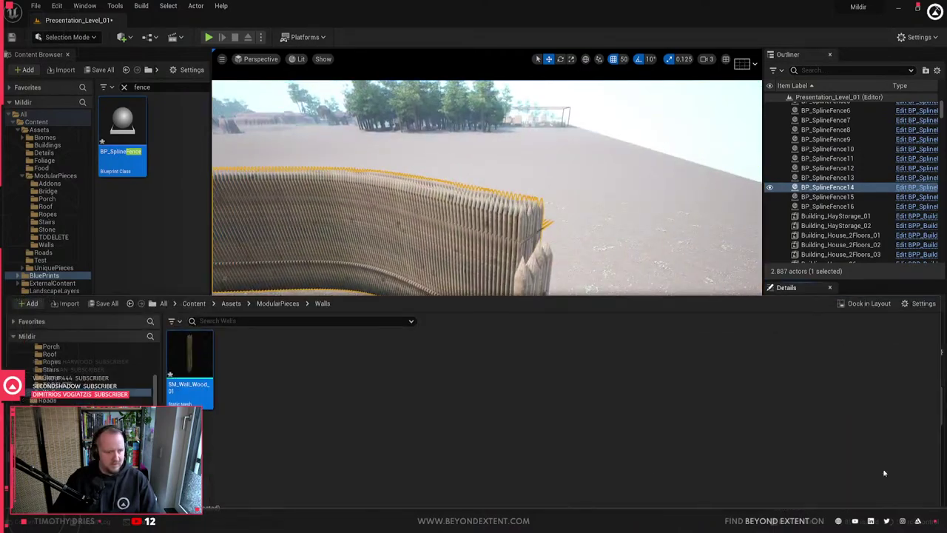
{"action": "right_click", "coordinate": [208, 361]}
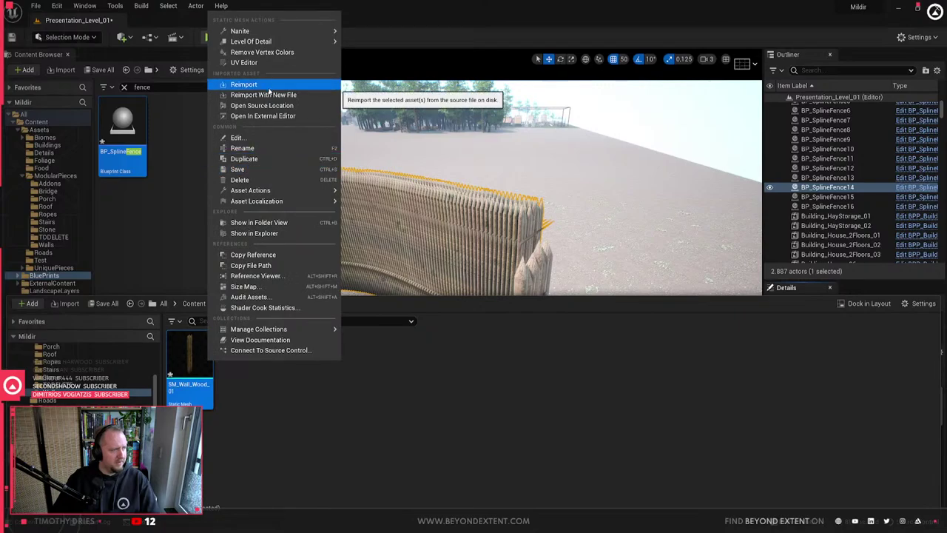
{"action": "left_click", "coordinate": [269, 89]}
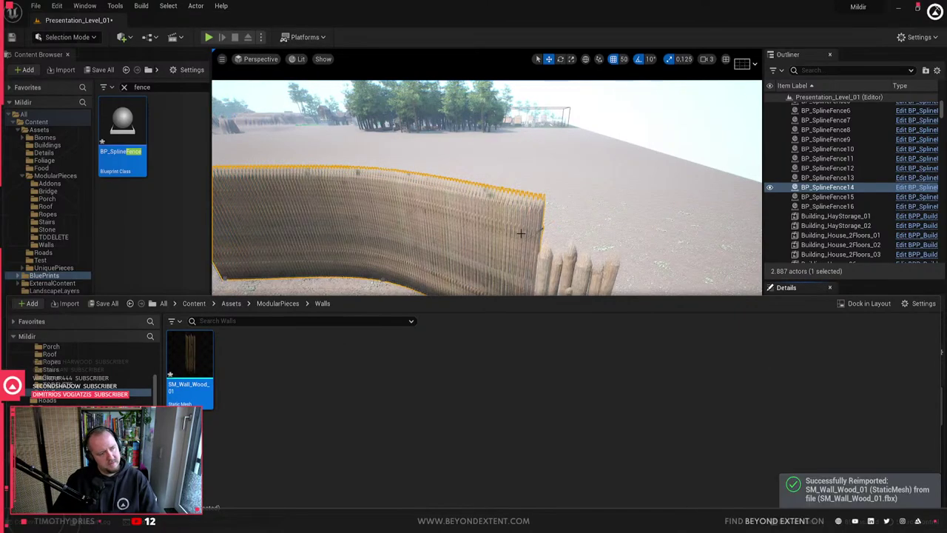
- Select the standalone SM_Wall_Wood_01 piece beside the spline fence and open its static mesh for editing
{"action": "right_click_drag", "start_coordinate": [513, 240], "coordinate": [499, 170]}
{"action": "key", "text": "w"}
{"action": "left_click_drag", "start_coordinate": [418, 278], "coordinate": [528, 329], "text": "alt"}
{"action": "left_click", "coordinate": [529, 333]}
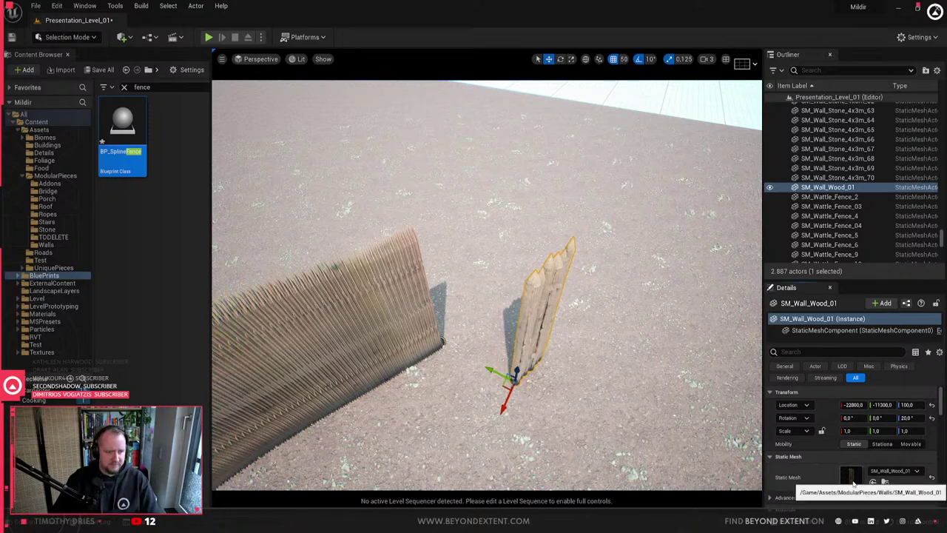
{"action": "left_click_drag", "start_coordinate": [599, 0], "coordinate": [598, 2]}
- Show the pivot of SM_Wall_Wood_01 and examine how the log wall sits relative to the pivot and grid axes
{"action": "right_click_drag", "start_coordinate": [318, 274], "coordinate": [266, 284]}
{"action": "key", "text": "s"}
{"action": "key", "text": "w"}
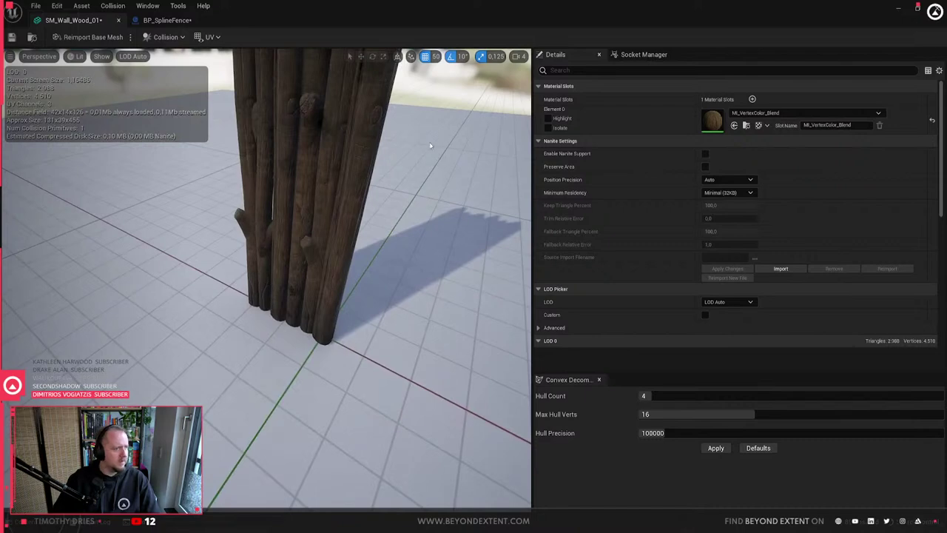
{"action": "mouse_move", "coordinate": [396, 92]}
{"action": "right_mouse_down"}
{"action": "mouse_move", "coordinate": [415, 63]}
{"action": "mouse_move", "coordinate": [396, 74]}
{"action": "right_mouse_up"}
{"action": "key", "text": "s"}
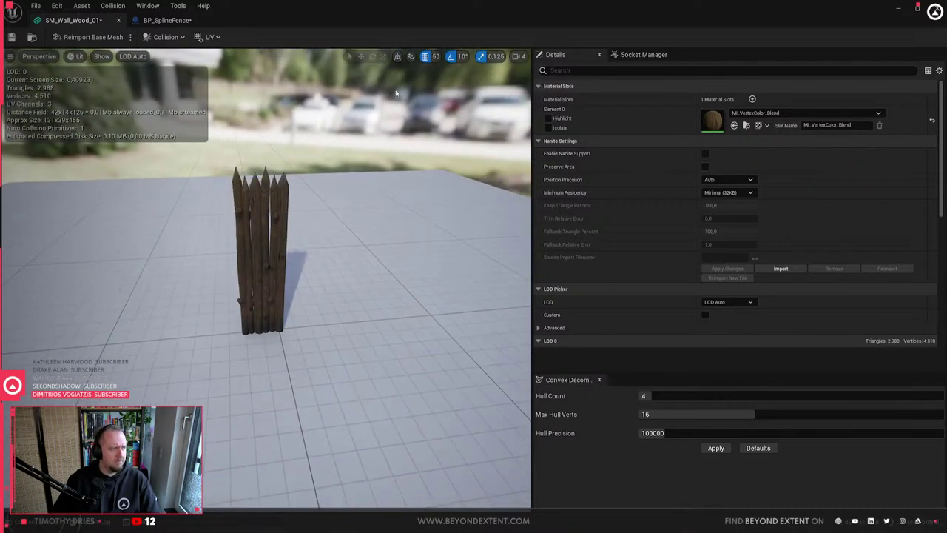
{"action": "left_click", "coordinate": [102, 57]}
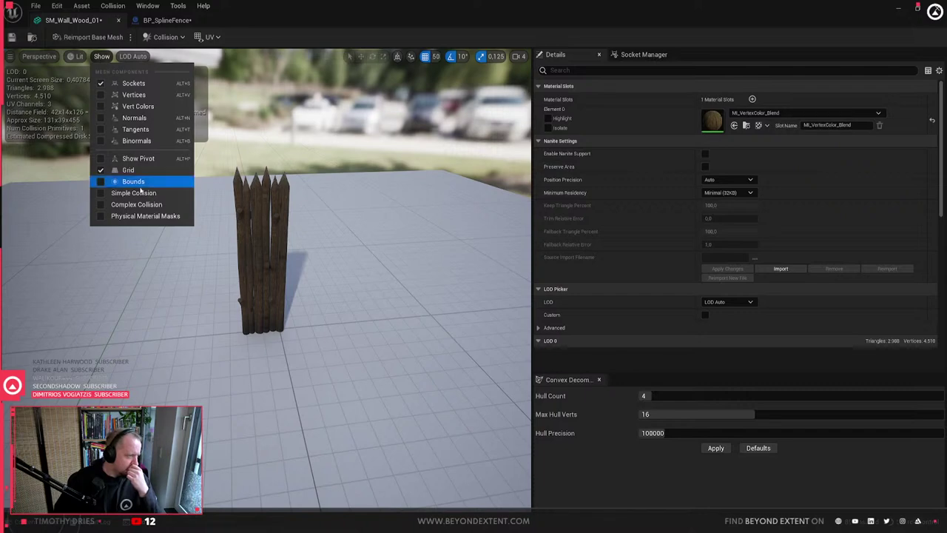
{"action": "left_click", "coordinate": [133, 158]}
{"action": "right_click_drag", "start_coordinate": [303, 351], "coordinate": [419, 296]}
{"action": "key", "text": "w"}
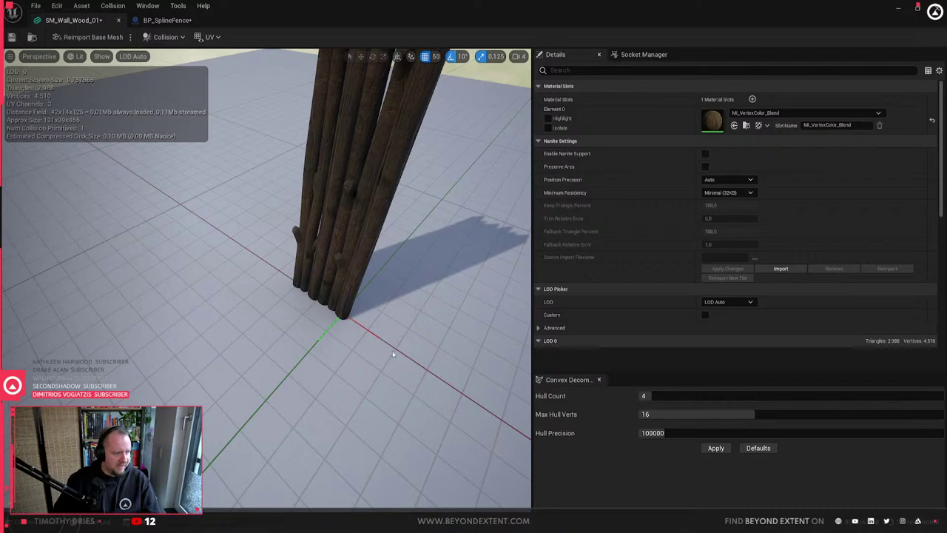
{"action": "left_click_drag", "start_coordinate": [393, 355], "coordinate": [305, 322]}
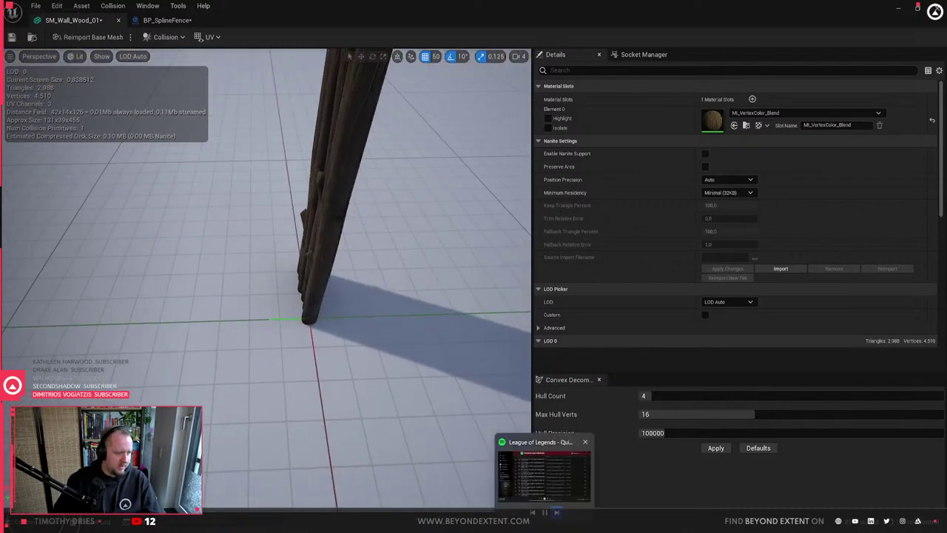
- Switch to Blender, show the 00 Base Kit collection again and frame the group of six separate logs
{"action": "left_click", "coordinate": [525, 525]}
{"action": "scroll", "coordinate": [393, 348], "scroll_direction": "down", "scroll_amount": 3}
{"action": "middle_click_drag", "start_coordinate": [508, 325], "coordinate": [380, 360]}
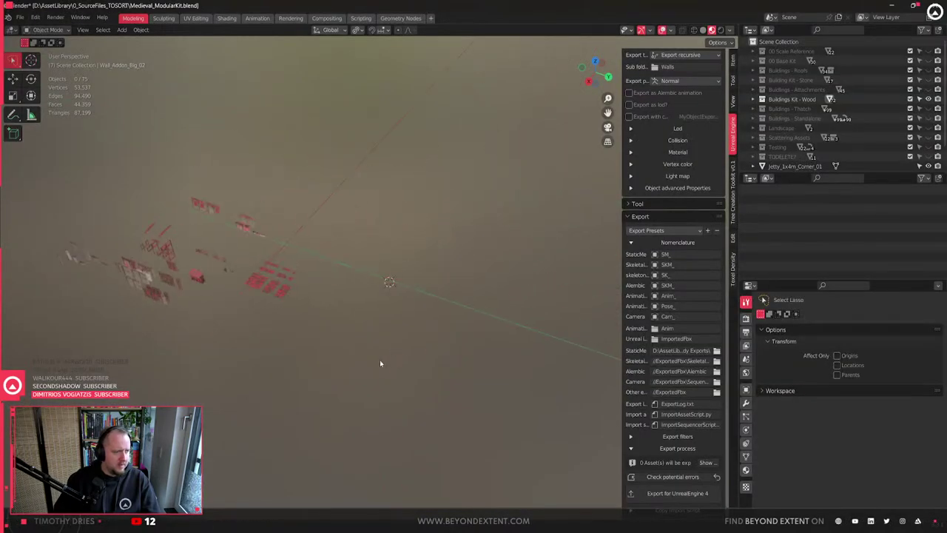
{"action": "middle_click_drag", "start_coordinate": [259, 373], "coordinate": [315, 366]}
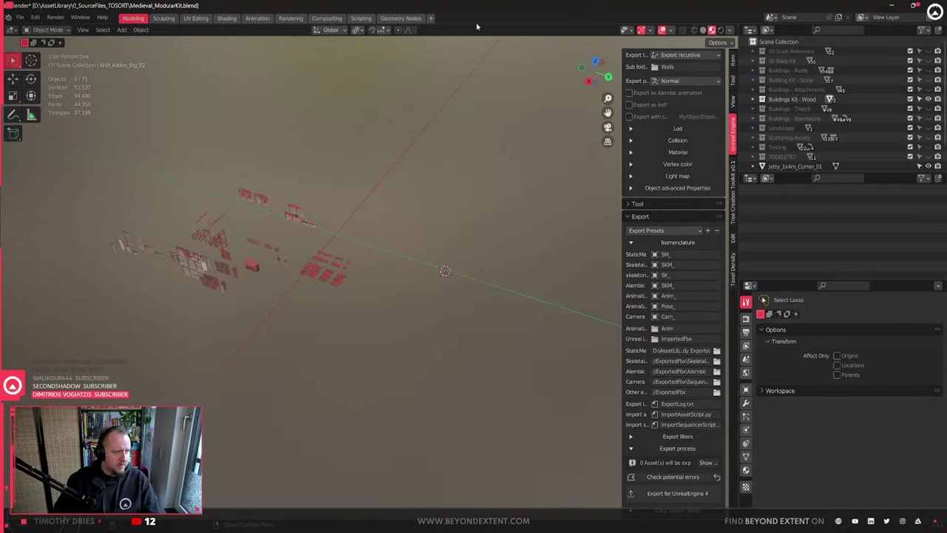
{"action": "left_click", "coordinate": [929, 62]}
{"action": "left_click_drag", "start_coordinate": [370, 259], "coordinate": [408, 300]}
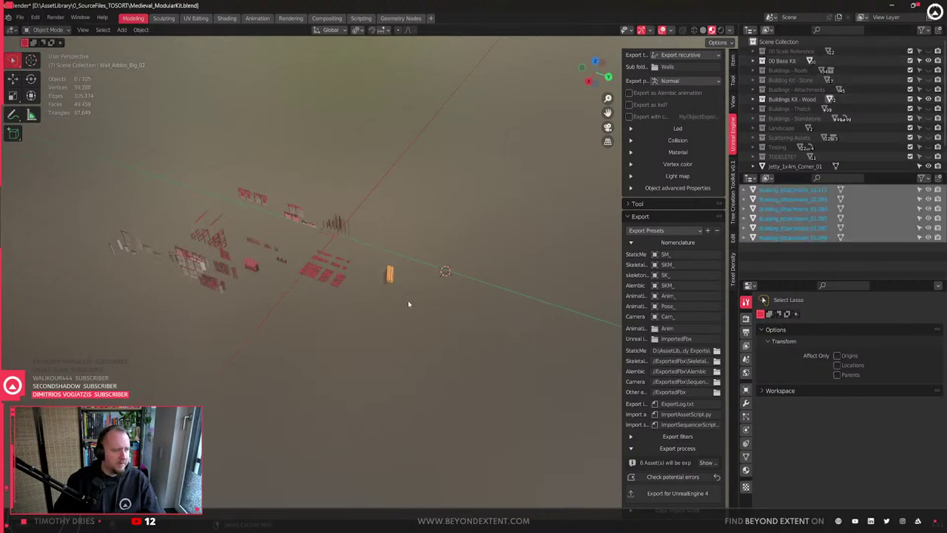
{"action": "key", "text": "KP_Decimal"}
- Select Wall_Wood_01 with the Tweak tool and examine its base and orientation beside the separate logs
{"action": "key", "text": "w"}
{"action": "key", "text": "w"}
{"action": "key", "text": "w"}
{"action": "key", "text": "w"}
{"action": "key", "text": "w"}
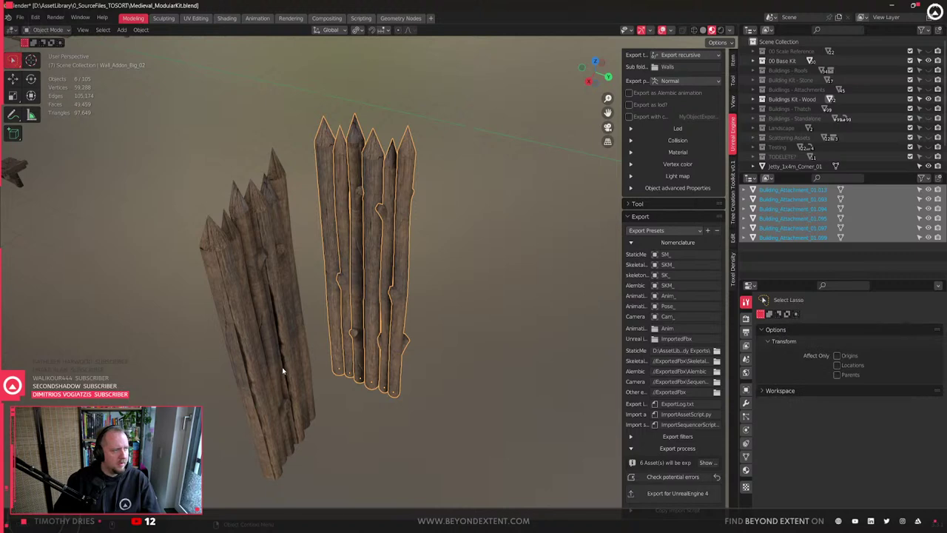
{"action": "left_click", "coordinate": [283, 370]}
{"action": "middle_click_drag", "start_coordinate": [290, 364], "coordinate": [482, 368]}
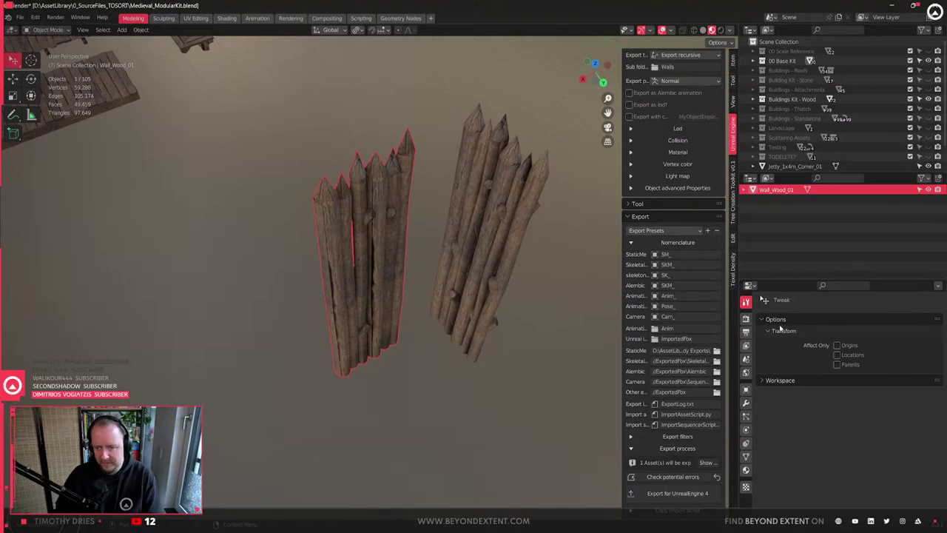
{"action": "scroll", "coordinate": [393, 374], "scroll_direction": "up", "scroll_amount": 5}
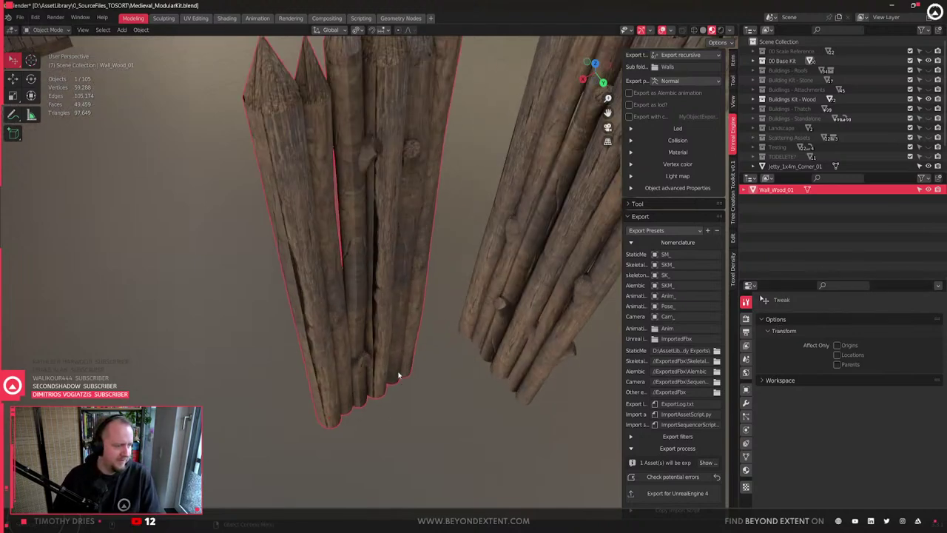
{"action": "scroll", "coordinate": [395, 363], "scroll_direction": "down", "scroll_amount": 8}
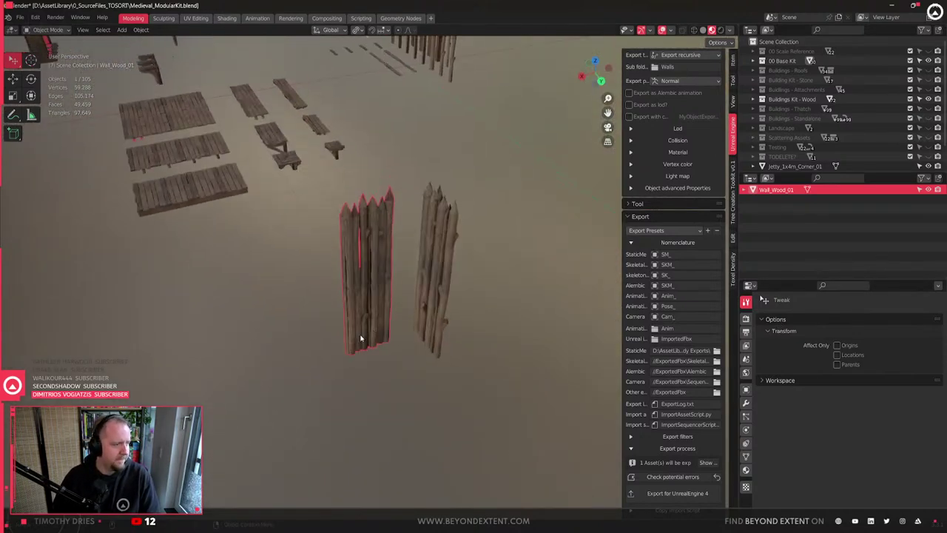
- Save the Blender file and check Wall_Wood_01's orientation against the neighbouring kit pieces from above
{"action": "key", "text": "ctrl+s"}
{"action": "middle_click_drag", "start_coordinate": [382, 355], "coordinate": [378, 371]}
{"action": "left_click", "coordinate": [367, 346]}
{"action": "left_click", "coordinate": [370, 290]}
{"action": "scroll", "coordinate": [370, 290], "scroll_direction": "down", "scroll_amount": 5}
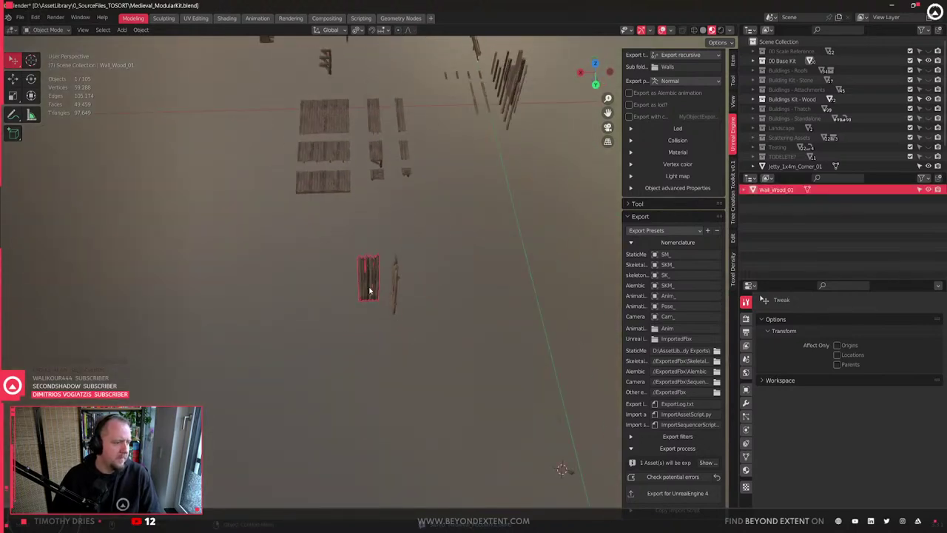
{"action": "middle_click_drag", "start_coordinate": [362, 307], "coordinate": [387, 294], "text": "shift"}
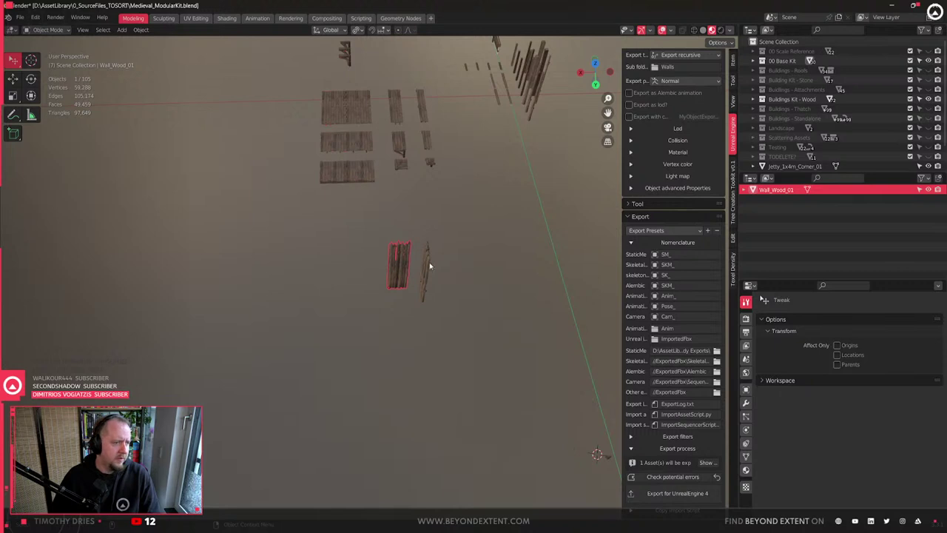
{"action": "middle_click_drag", "start_coordinate": [429, 265], "coordinate": [441, 342], "text": "shift"}
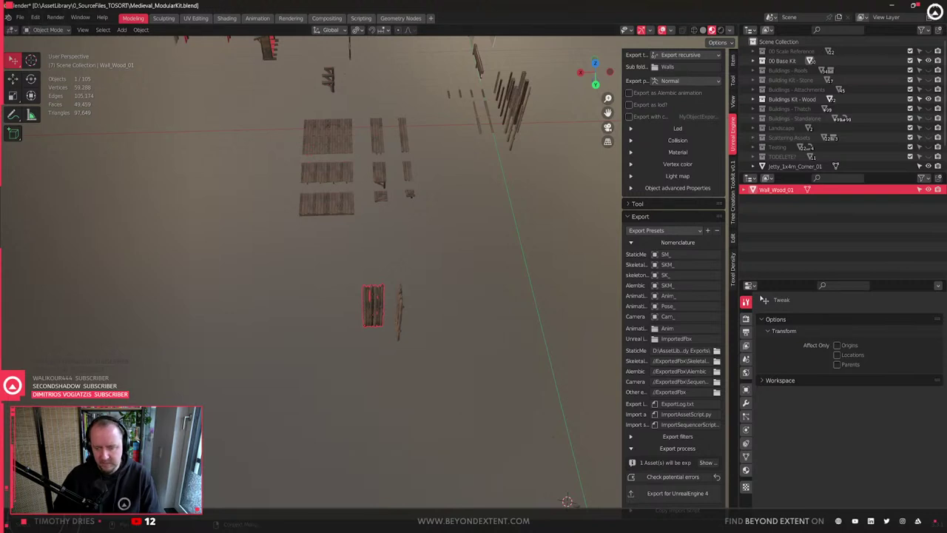
- Return to the Unreal level, open the blueprint of the curved spline fence and select its ConstructionScript function
{"action": "key", "text": "alt+Tab"}
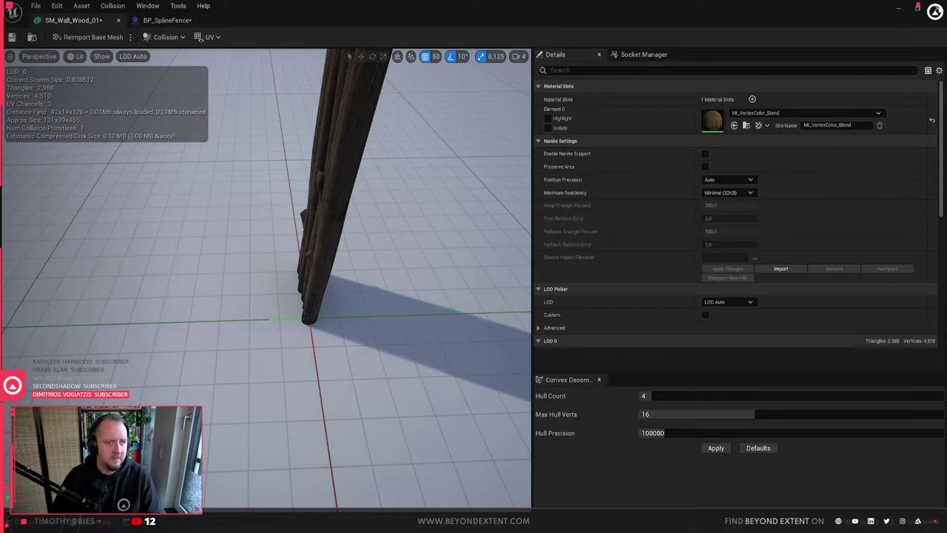
{"action": "left_click", "coordinate": [937, 8]}
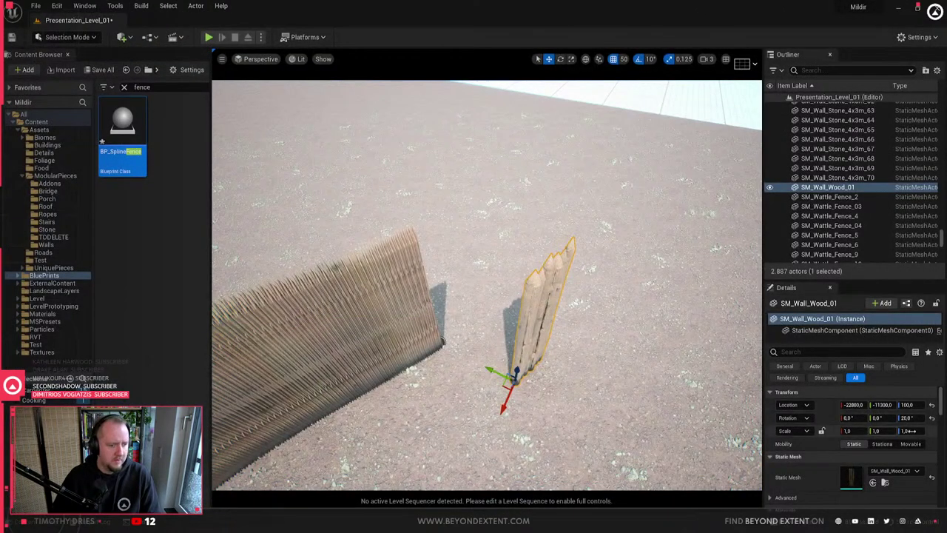
{"action": "left_click", "coordinate": [303, 337]}
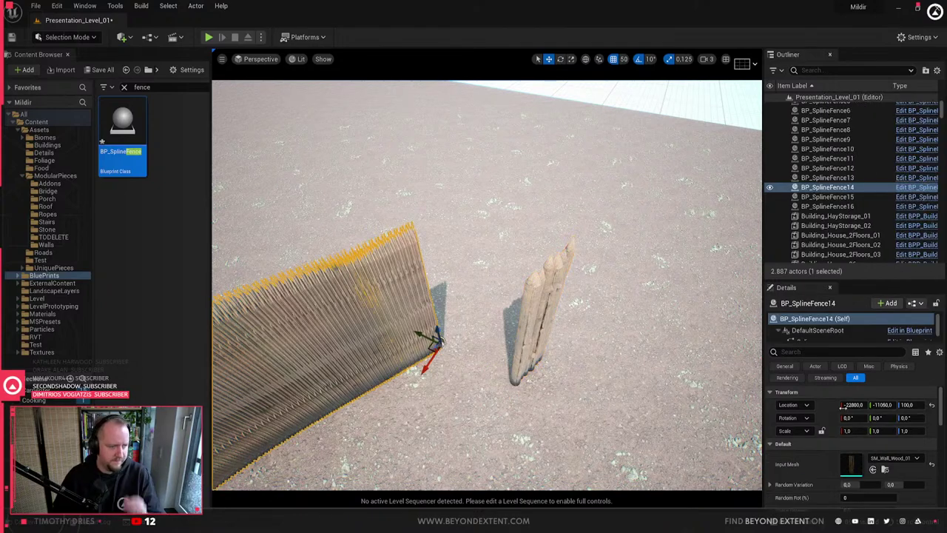
{"action": "left_click", "coordinate": [910, 330]}
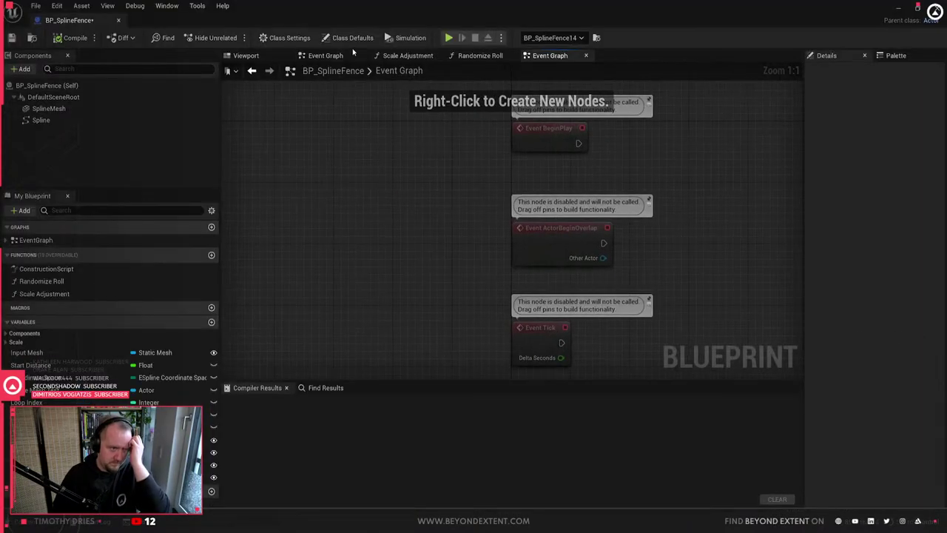
{"action": "left_click", "coordinate": [68, 270]}
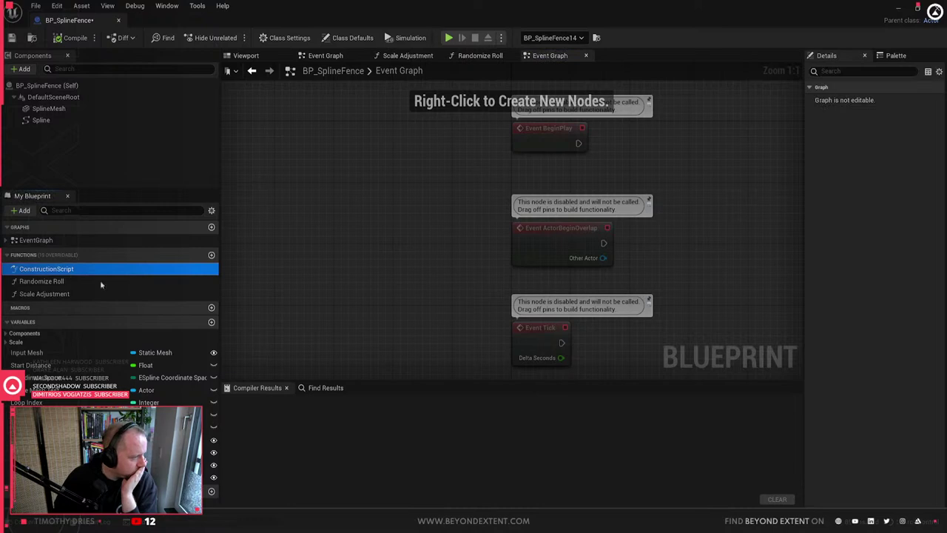
- Open the construction script of BP_SplineFence at the nodes that process the input mesh's bounding box
{"action": "double_click", "coordinate": [142, 267]}
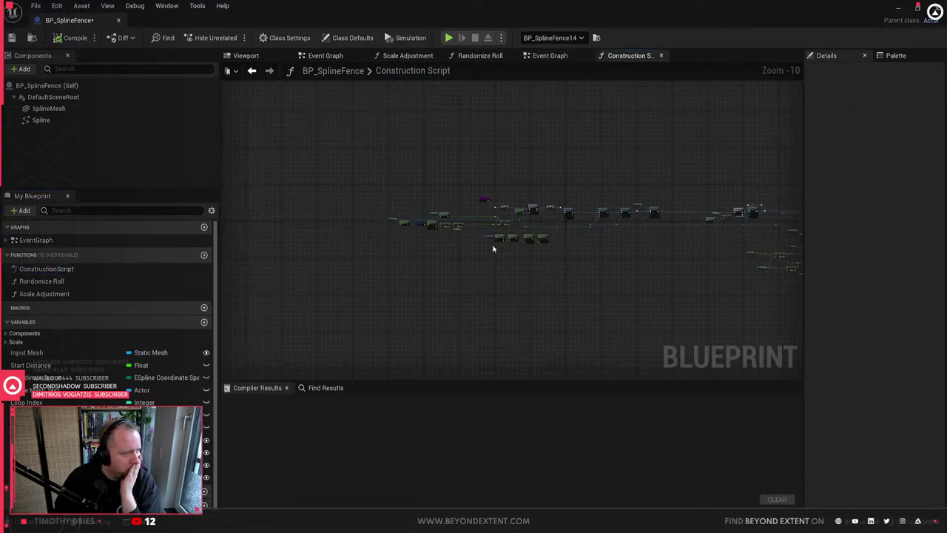
{"action": "scroll", "coordinate": [493, 249], "scroll_direction": "up", "scroll_amount": 8}
{"action": "scroll", "coordinate": [540, 225], "scroll_direction": "up", "scroll_amount": 2}
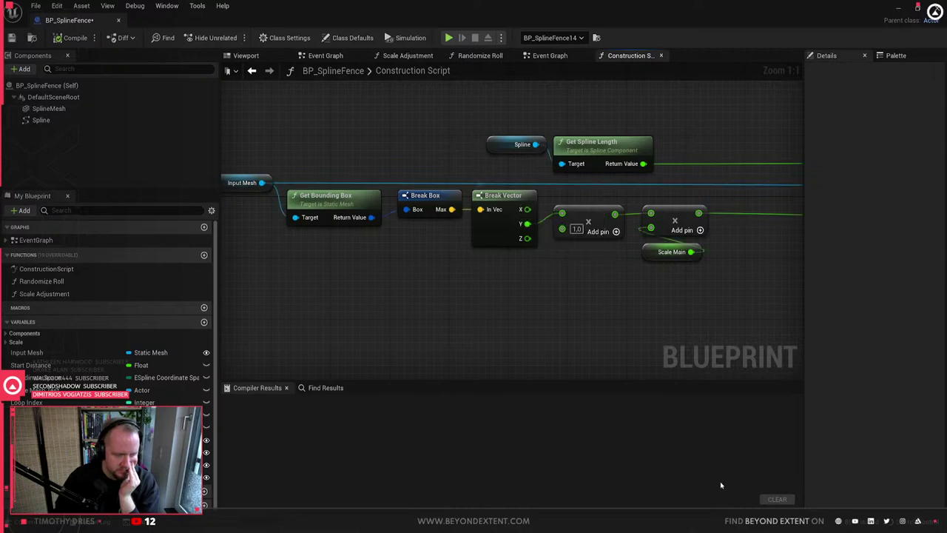
- Select the single wooden wall in the level and open its static mesh SM_Wall_Wood_01 for inspection
{"action": "left_click_drag", "start_coordinate": [812, 10], "coordinate": [677, 364]}
{"action": "left_click", "coordinate": [551, 299]}
{"action": "double_click", "coordinate": [851, 477]}
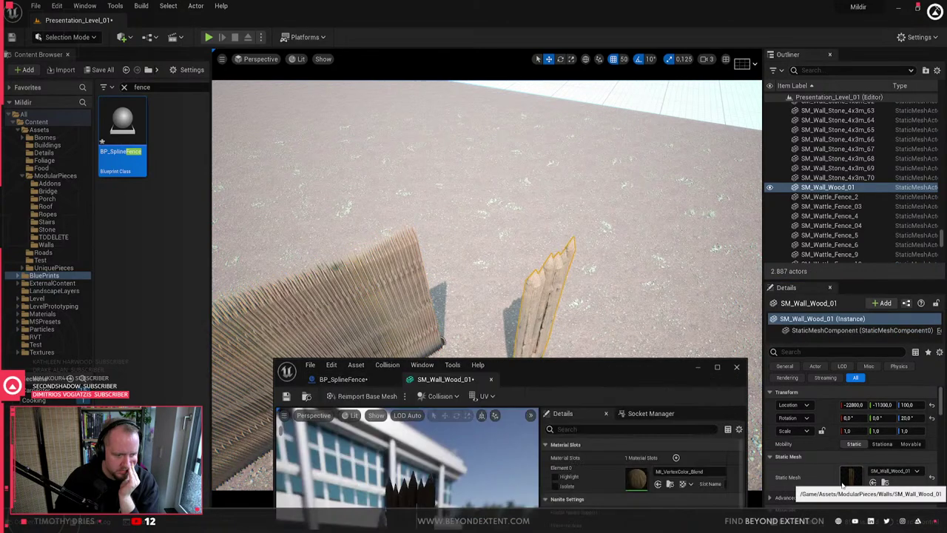
{"action": "left_click_drag", "start_coordinate": [620, 367], "coordinate": [599, 89]}
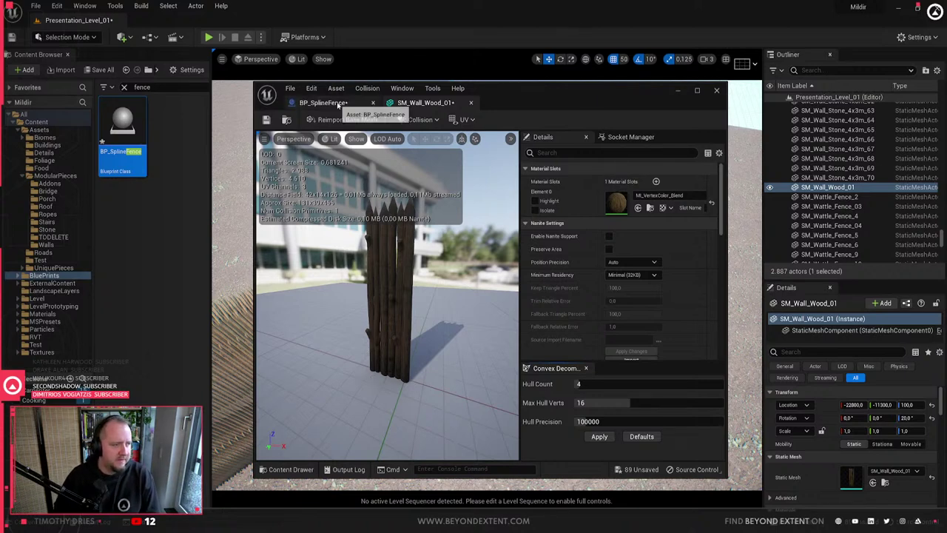
- In the BP_SplineFence construction script, connect Break Vector's X output to the first Multiply node in place of Y
{"action": "left_click", "coordinate": [323, 103]}
{"action": "right_click_drag", "start_coordinate": [638, 297], "coordinate": [438, 277]}
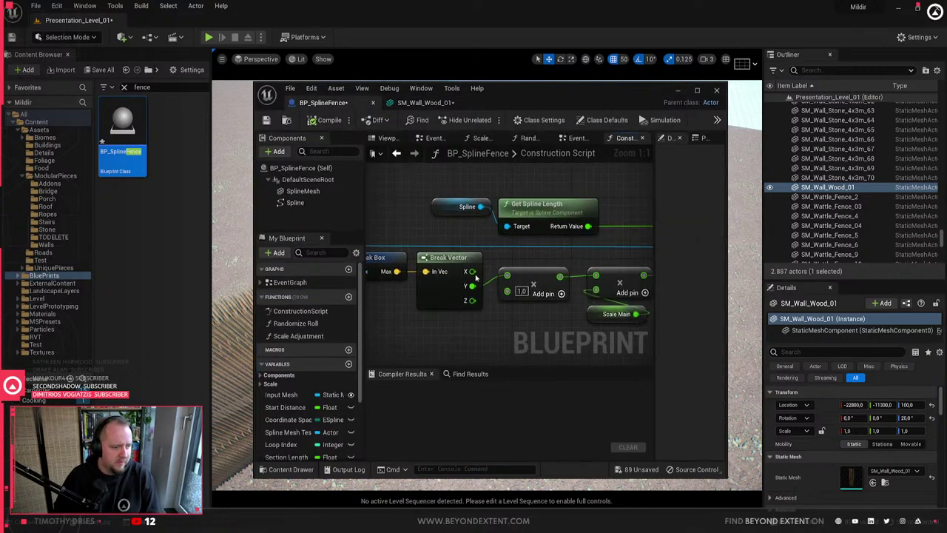
{"action": "left_click_drag", "start_coordinate": [472, 273], "coordinate": [509, 276]}
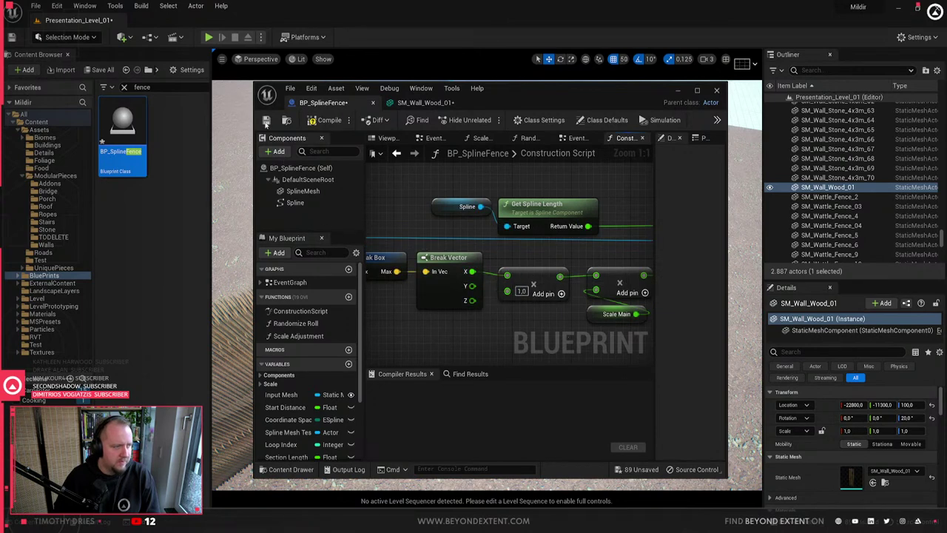
- Connect Break Vector's X output directly to the Scale Main multiplication, delete the multiply-by-1.0 node and compile the blueprint
{"action": "right_click_drag", "start_coordinate": [531, 298], "coordinate": [478, 285]}
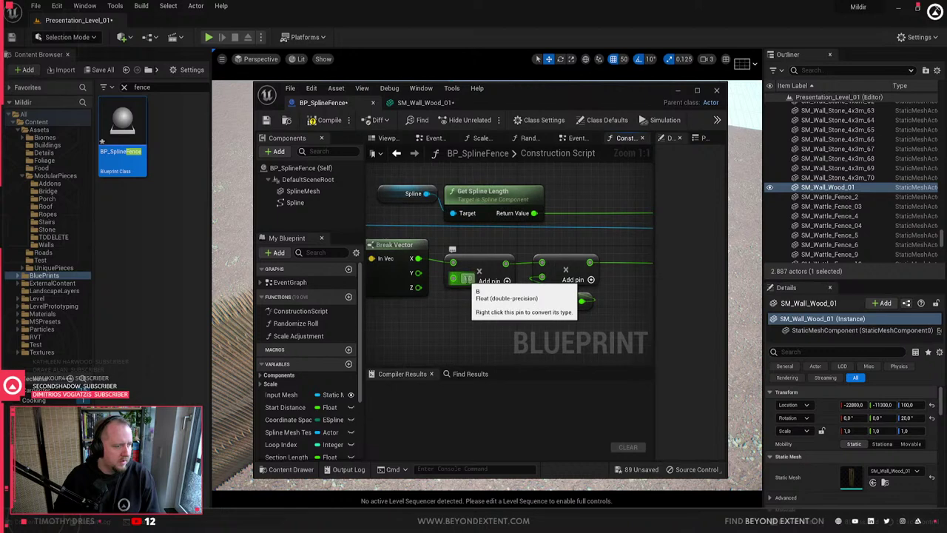
{"action": "left_click_drag", "start_coordinate": [419, 258], "coordinate": [543, 263]}
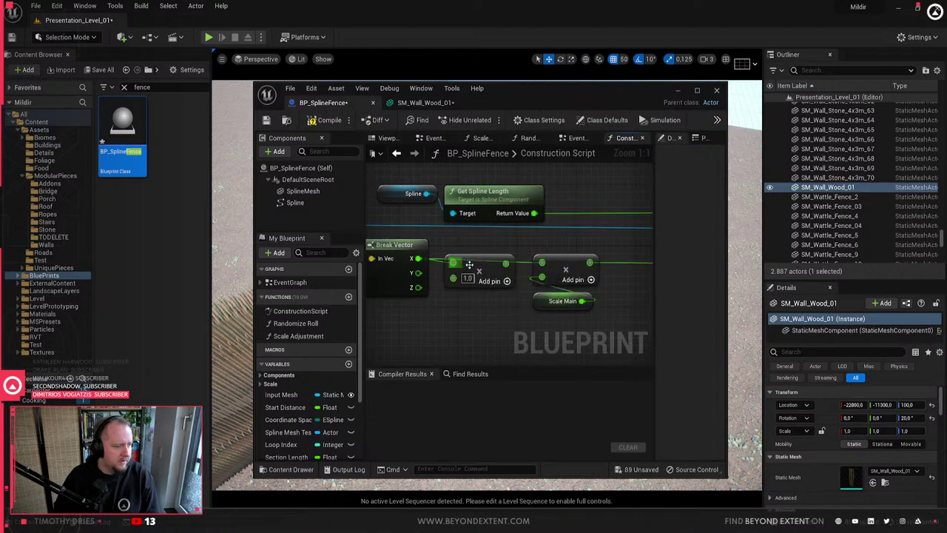
{"action": "left_click_drag", "start_coordinate": [469, 264], "coordinate": [487, 312]}
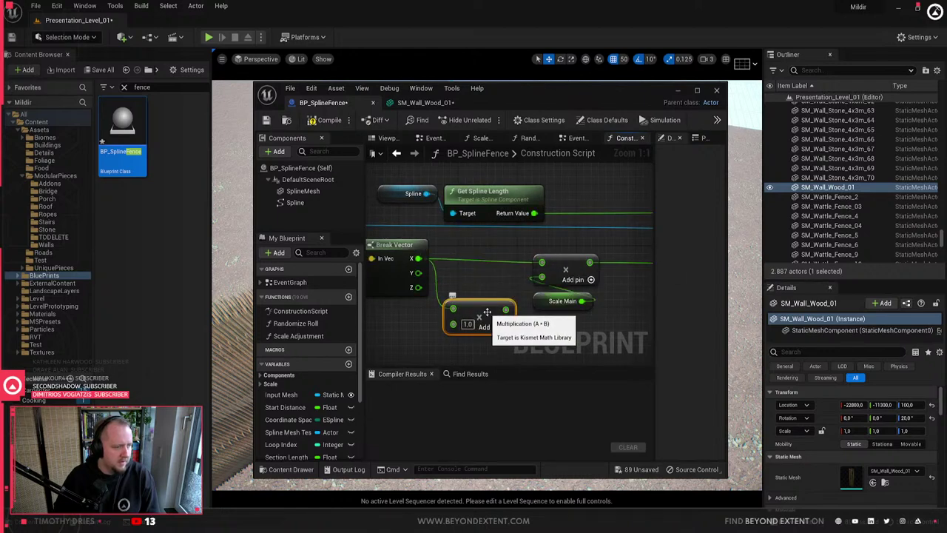
{"action": "key", "text": "Delete"}
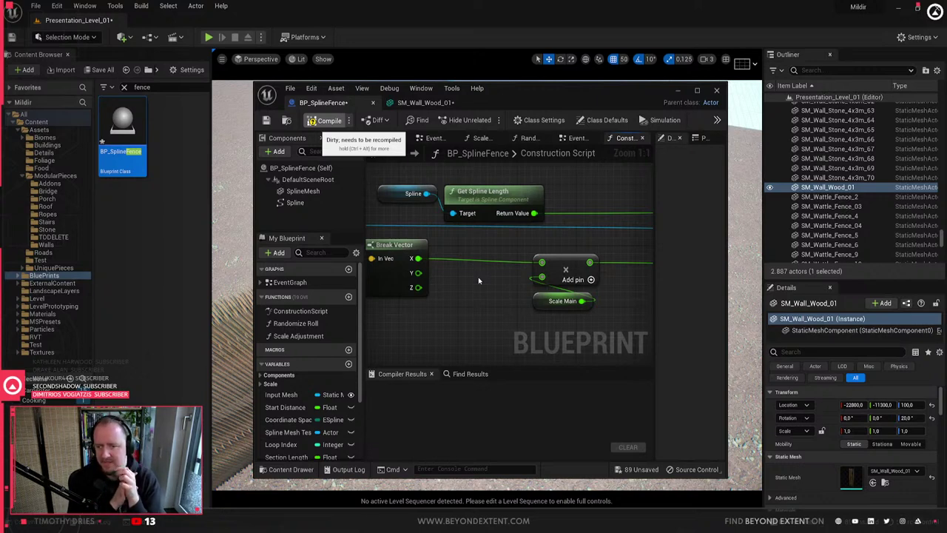
{"action": "key", "text": "F7"}
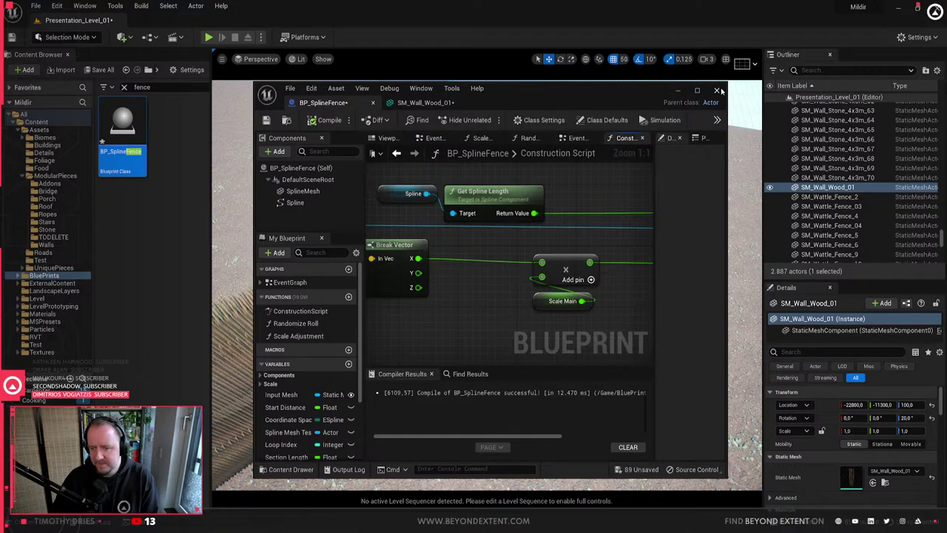
- Close the blueprint editor, select the wooden spline fence in the level and examine its segments and settings beside the single wall
{"action": "left_click", "coordinate": [721, 90]}
{"action": "right_click_drag", "start_coordinate": [582, 353], "coordinate": [533, 400]}
{"action": "key", "text": "w"}
{"action": "left_click", "coordinate": [510, 296]}
{"action": "mouse_move", "coordinate": [510, 296]}
{"action": "right_mouse_down"}
{"action": "mouse_move", "coordinate": [577, 266]}
{"action": "mouse_move", "coordinate": [548, 278]}
{"action": "mouse_move", "coordinate": [533, 296]}
{"action": "mouse_move", "coordinate": [544, 300]}
{"action": "mouse_move", "coordinate": [511, 285]}
{"action": "right_mouse_up"}
{"action": "key", "text": "w"}
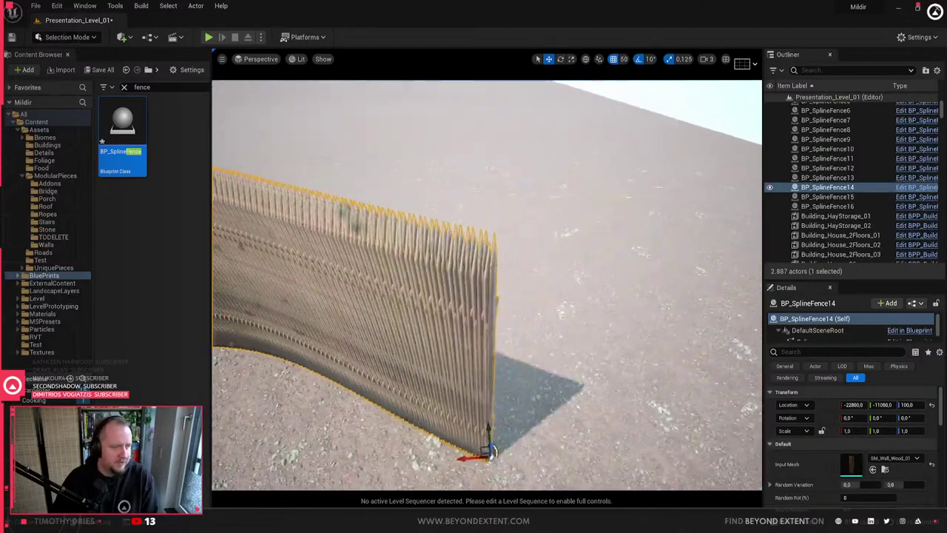
{"action": "right_click_drag", "start_coordinate": [476, 191], "coordinate": [661, 262]}
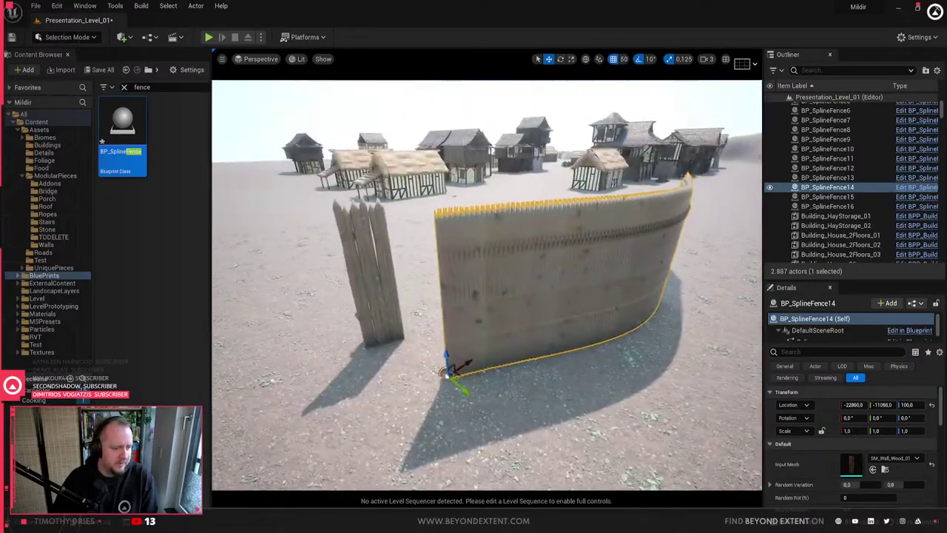
{"action": "key", "text": "w"}
{"action": "right_click_drag", "start_coordinate": [487, 285], "coordinate": [488, 391]}
{"action": "key", "text": "e"}
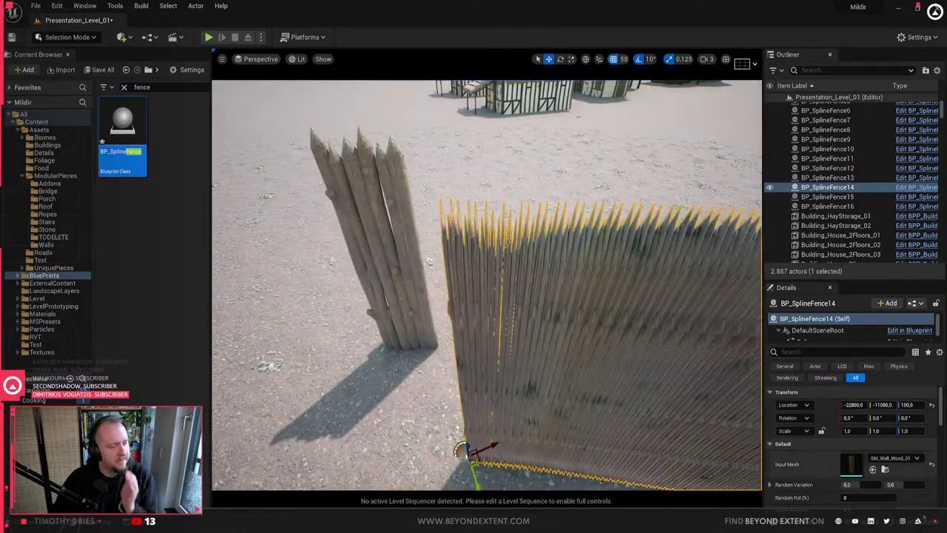
{"action": "scroll", "coordinate": [856, 456], "scroll_direction": "down", "scroll_amount": 3}
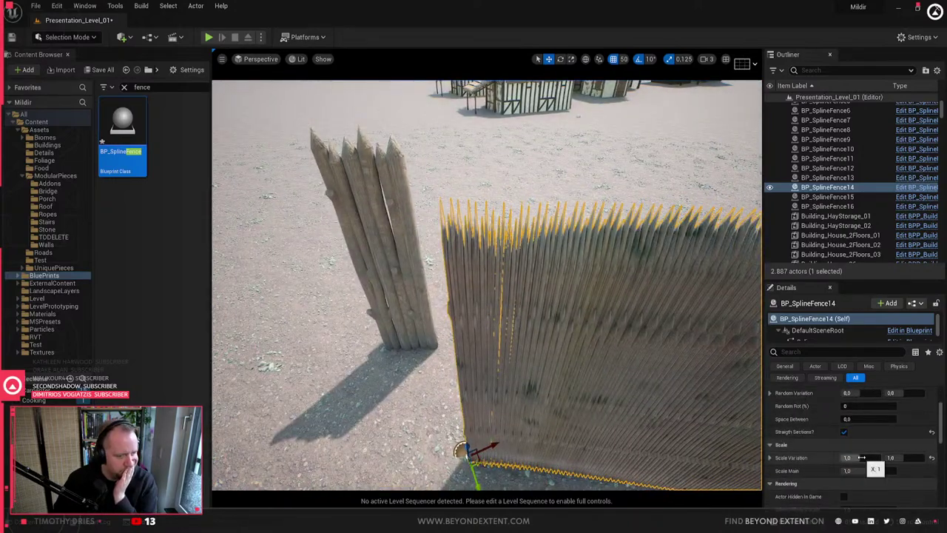
- Select the stone spline fence BP_SplineFence4 and compare its settings with those of the wooden BP_SplineFence14
{"action": "right_click_drag", "start_coordinate": [518, 296], "coordinate": [507, 314]}
{"action": "key", "text": "w"}
{"action": "key", "text": "w"}
{"action": "key", "text": "w"}
{"action": "key", "text": "s"}
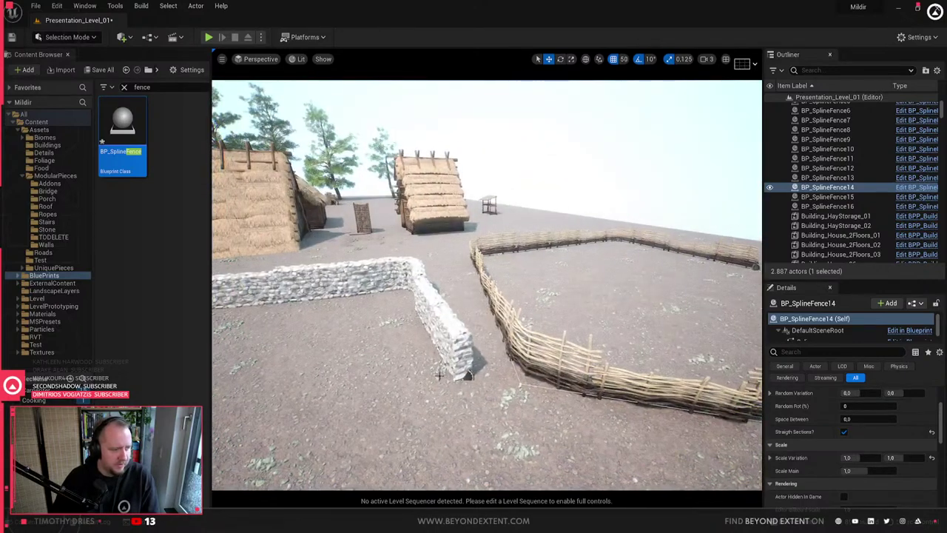
{"action": "left_click", "coordinate": [454, 359]}
{"action": "scroll", "coordinate": [795, 408], "scroll_direction": "up", "scroll_amount": 2}
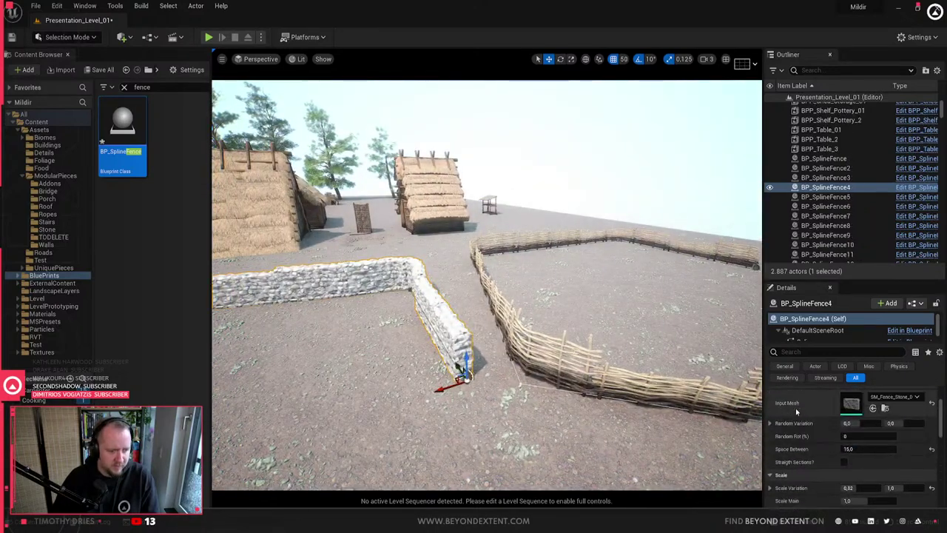
{"action": "right_click_drag", "start_coordinate": [629, 333], "coordinate": [751, 307]}
{"action": "right_click_drag", "start_coordinate": [505, 297], "coordinate": [566, 297]}
{"action": "left_click", "coordinate": [494, 305]}
{"action": "left_click", "coordinate": [488, 305]}
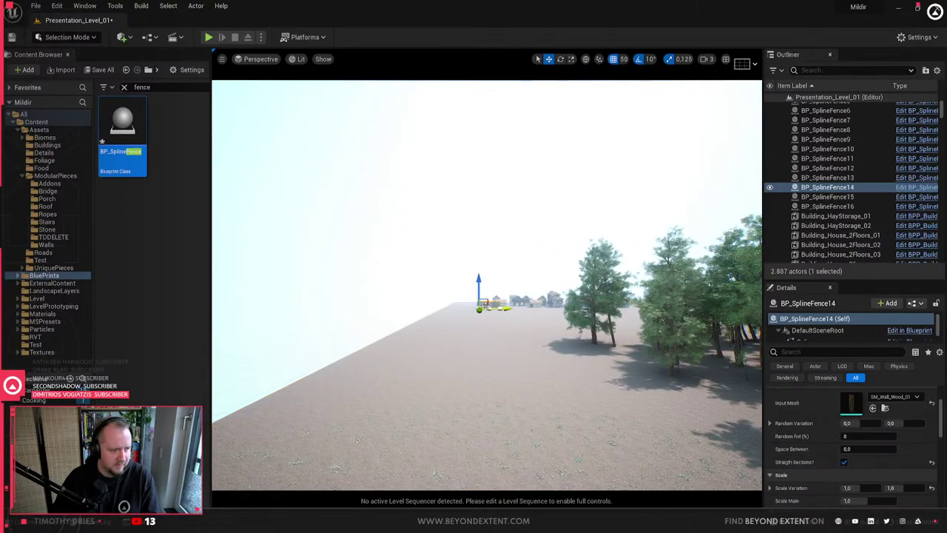
- Set the input mesh of the stone spline fence BP_SplineFence4 to SM_Wall_Wood_01
{"action": "right_click_drag", "start_coordinate": [478, 360], "coordinate": [396, 292]}
{"action": "left_click", "coordinate": [449, 320]}
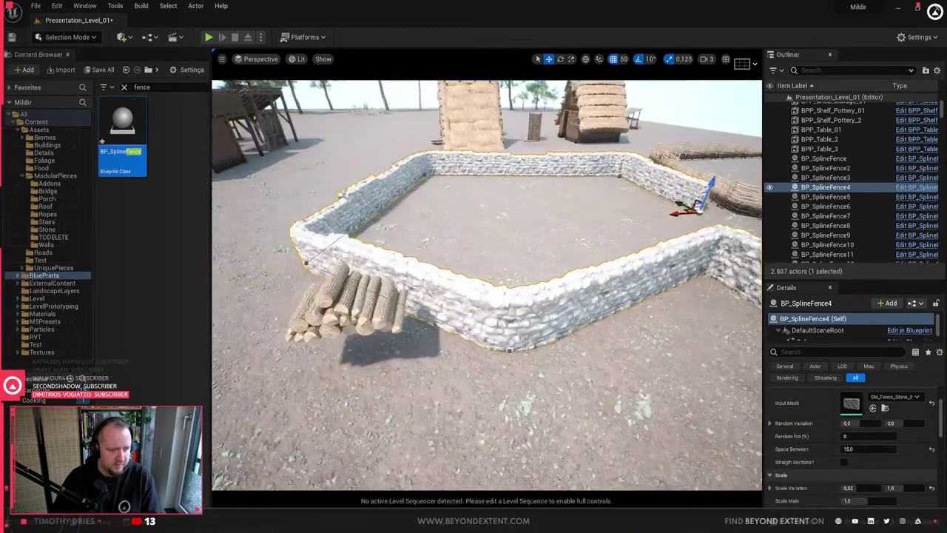
{"action": "right_click_drag", "start_coordinate": [759, 371], "coordinate": [754, 371]}
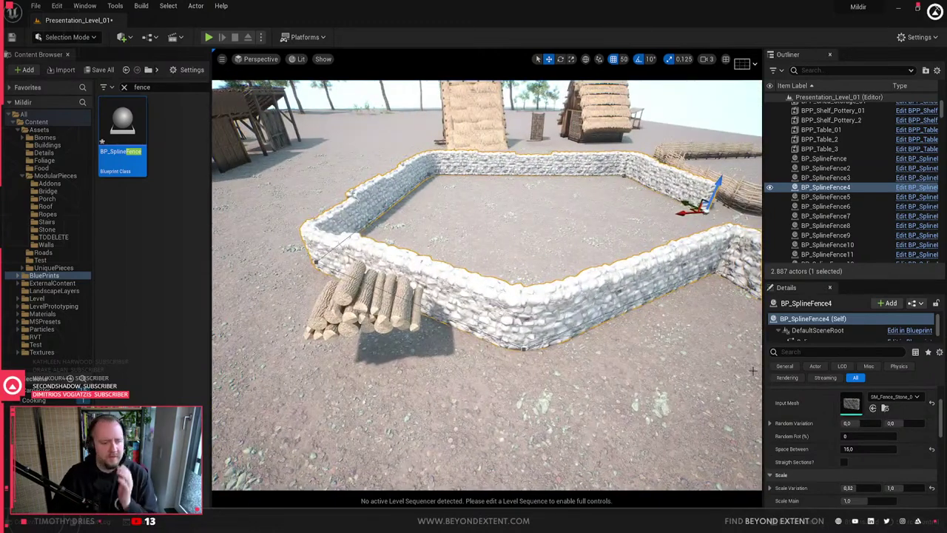
{"action": "left_click", "coordinate": [894, 397]}
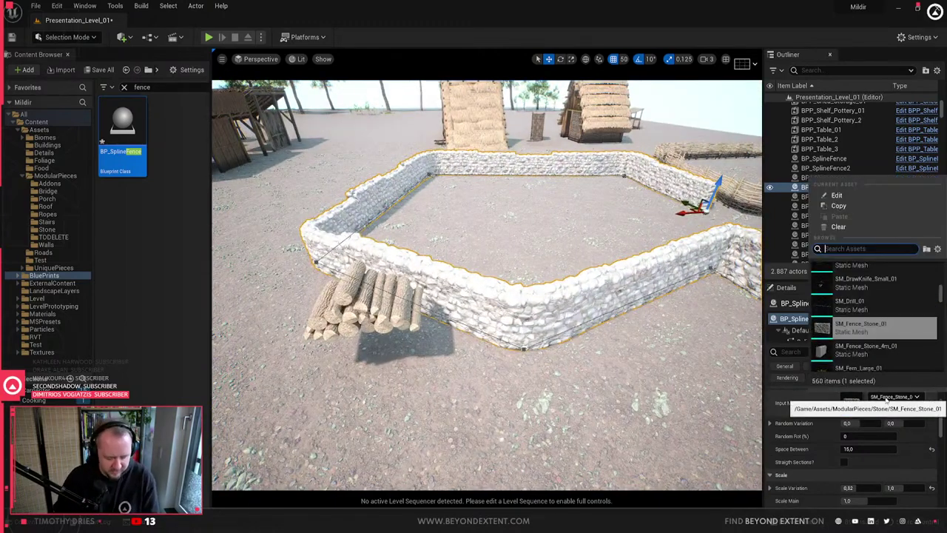
{"action": "type", "text": "wood"}
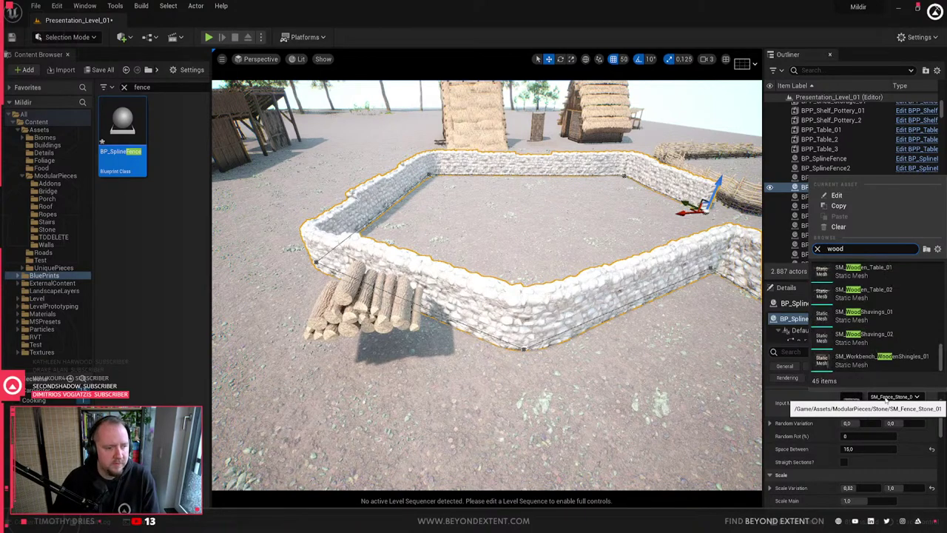
{"action": "scroll", "coordinate": [873, 335], "scroll_direction": "up", "scroll_amount": 10}
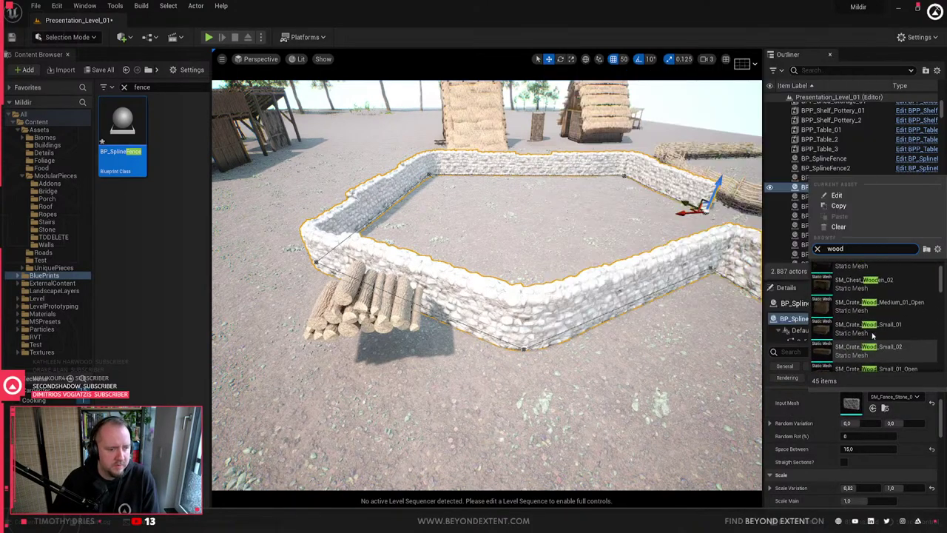
{"action": "scroll", "coordinate": [873, 335], "scroll_direction": "up", "scroll_amount": 3}
{"action": "type", "text": "wa"}
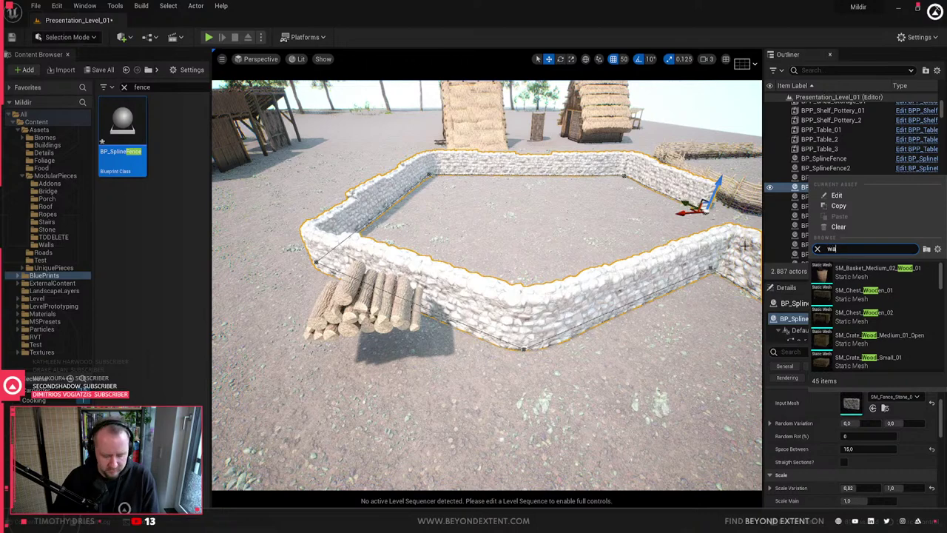
{"action": "type", "text": "ll"}
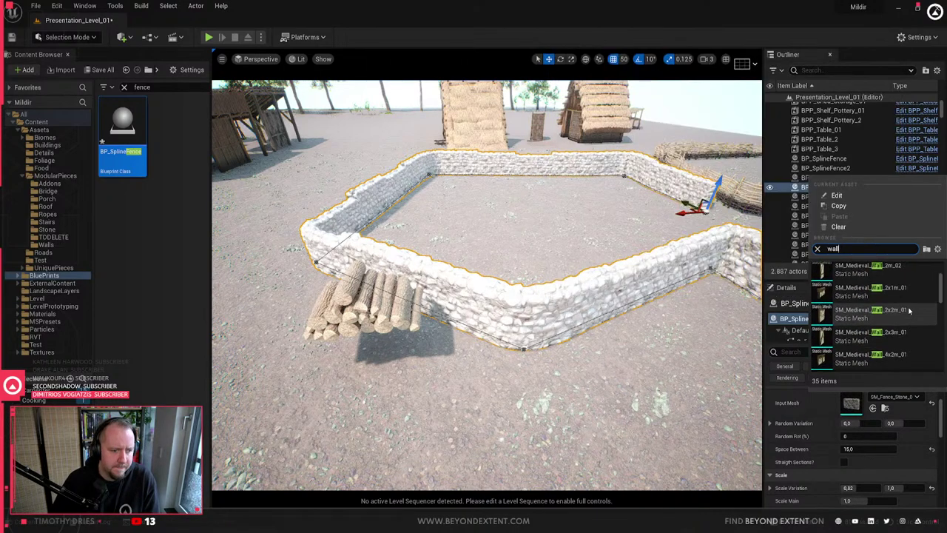
{"action": "scroll", "coordinate": [910, 310], "scroll_direction": "down", "scroll_amount": 5}
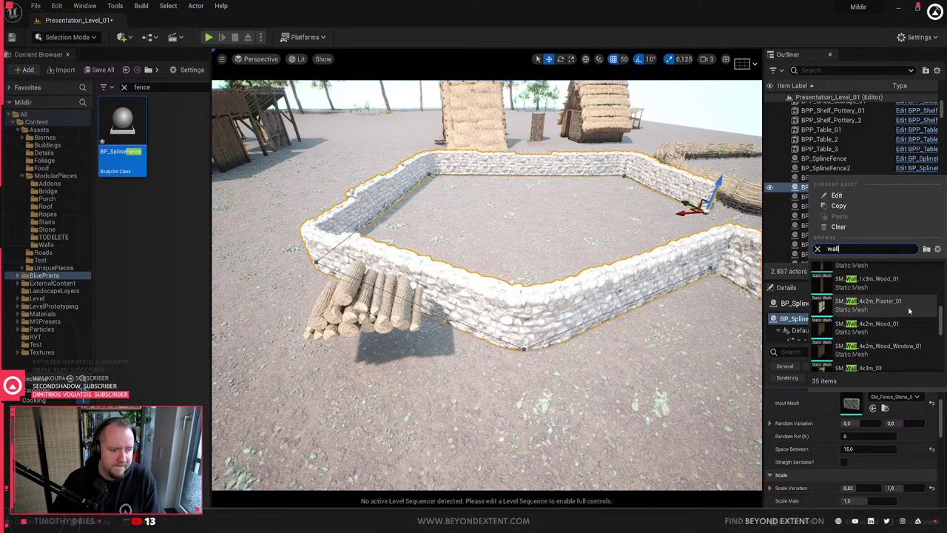
{"action": "scroll", "coordinate": [910, 311], "scroll_direction": "down", "scroll_amount": 4}
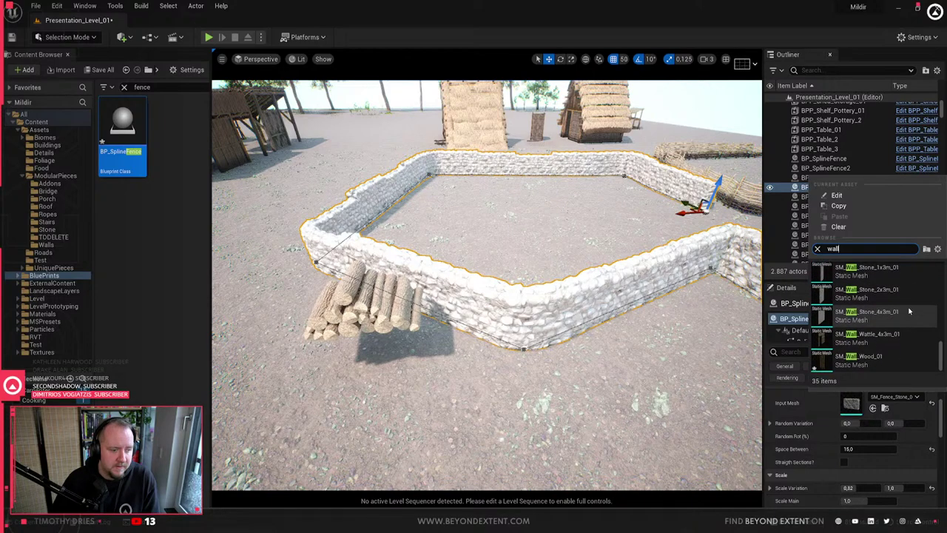
{"action": "left_click", "coordinate": [885, 358]}
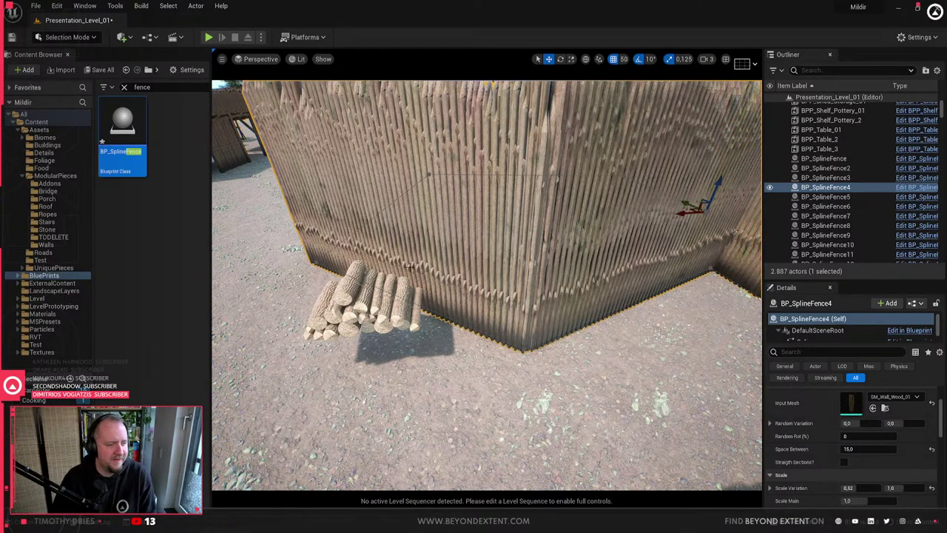
- Examine the overlapping posts of the fence, then open SM_Wall_Wood_01 and display its bounds to check the mesh's extents
{"action": "mouse_move", "coordinate": [319, 211]}
{"action": "right_mouse_down"}
{"action": "mouse_move", "coordinate": [323, 141]}
{"action": "mouse_move", "coordinate": [333, 144]}
{"action": "mouse_move", "coordinate": [333, 219]}
{"action": "right_mouse_up"}
{"action": "mouse_move", "coordinate": [518, 281]}
{"action": "right_mouse_down"}
{"action": "mouse_move", "coordinate": [492, 281]}
{"action": "mouse_move", "coordinate": [526, 283]}
{"action": "mouse_move", "coordinate": [527, 311]}
{"action": "mouse_move", "coordinate": [488, 276]}
{"action": "mouse_move", "coordinate": [547, 281]}
{"action": "mouse_move", "coordinate": [501, 278]}
{"action": "right_mouse_up"}
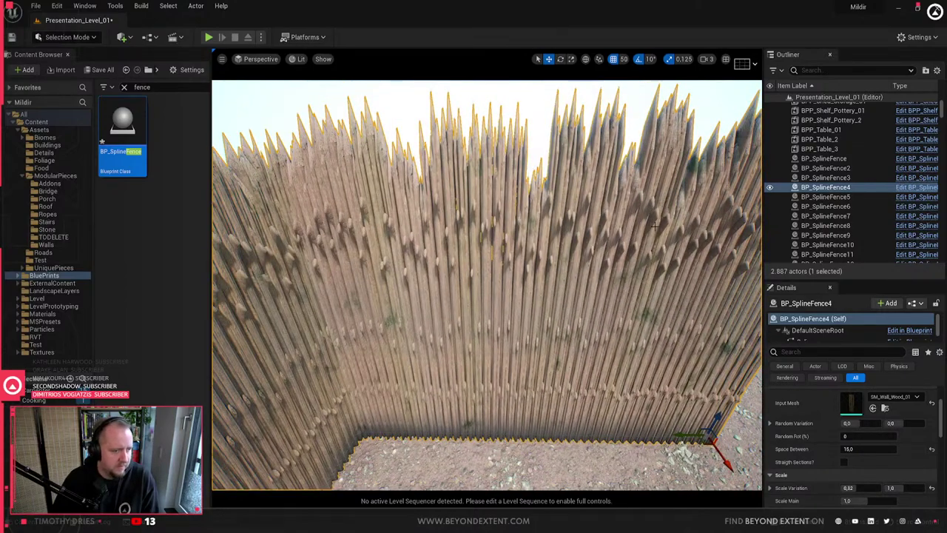
{"action": "double_click", "coordinate": [851, 404]}
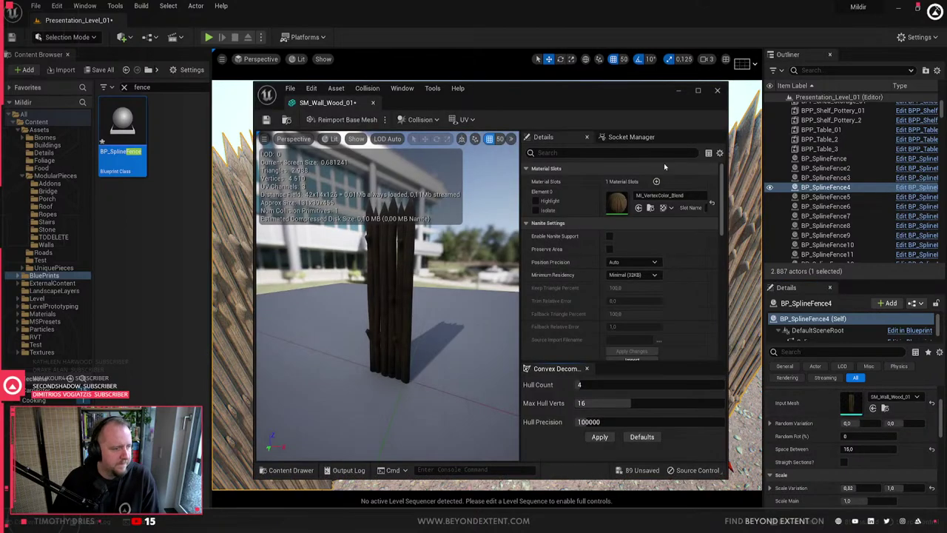
{"action": "left_click", "coordinate": [698, 91]}
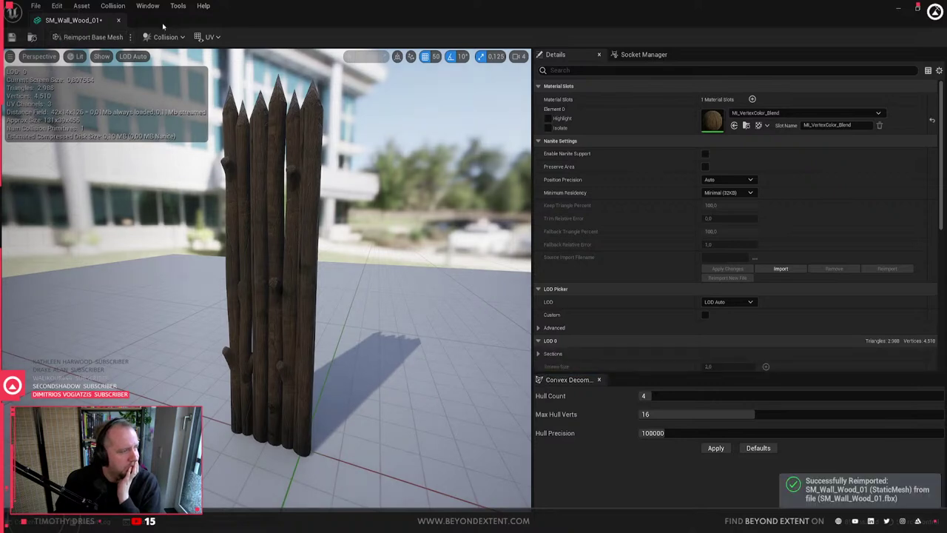
{"action": "left_click", "coordinate": [102, 56]}
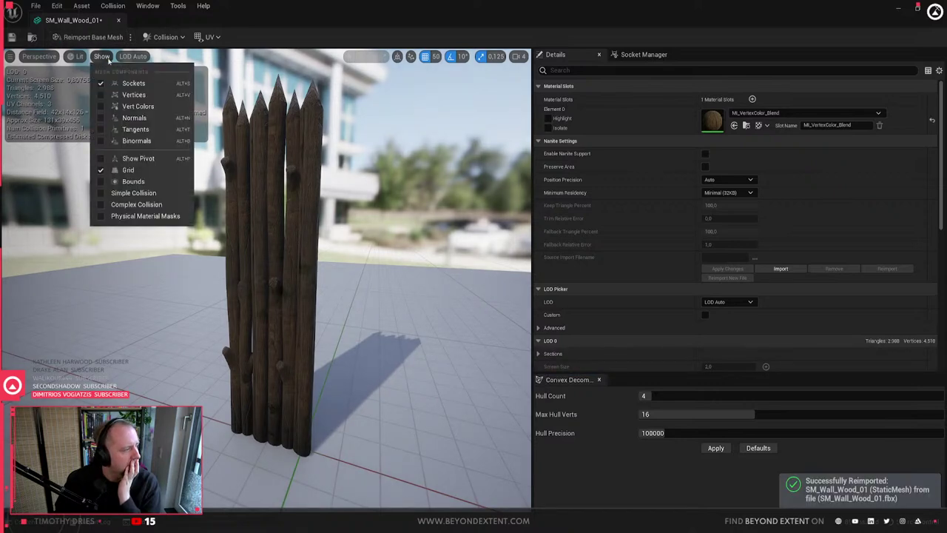
{"action": "left_click", "coordinate": [130, 182]}
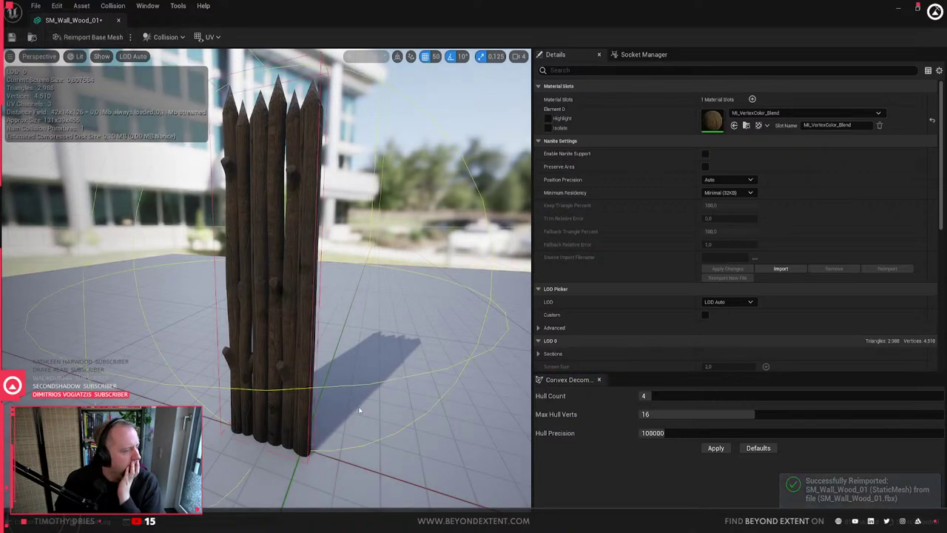
{"action": "mouse_move", "coordinate": [306, 410]}
{"action": "right_mouse_down"}
{"action": "mouse_move", "coordinate": [305, 333]}
{"action": "mouse_move", "coordinate": [309, 414]}
{"action": "mouse_move", "coordinate": [290, 412]}
{"action": "right_mouse_up"}
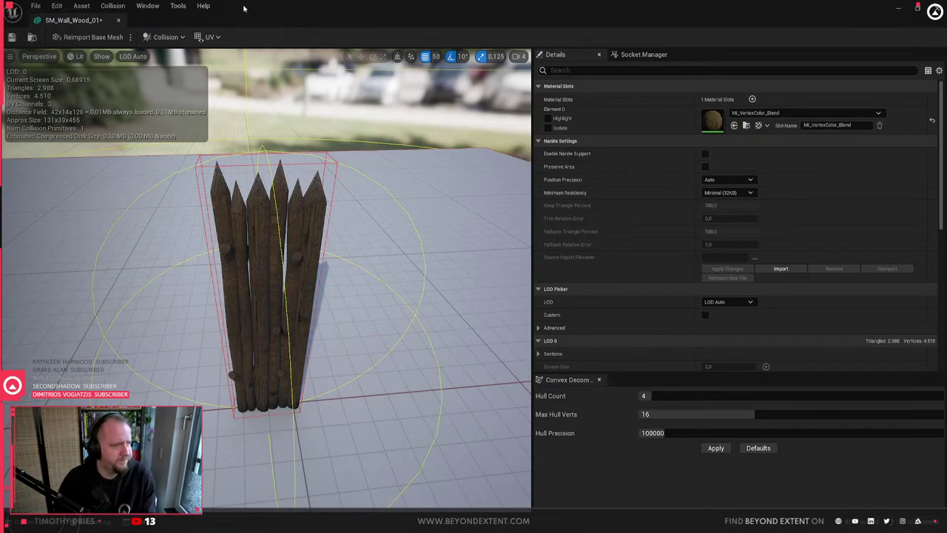
{"action": "left_click_drag", "start_coordinate": [554, 15], "coordinate": [946, 148]}
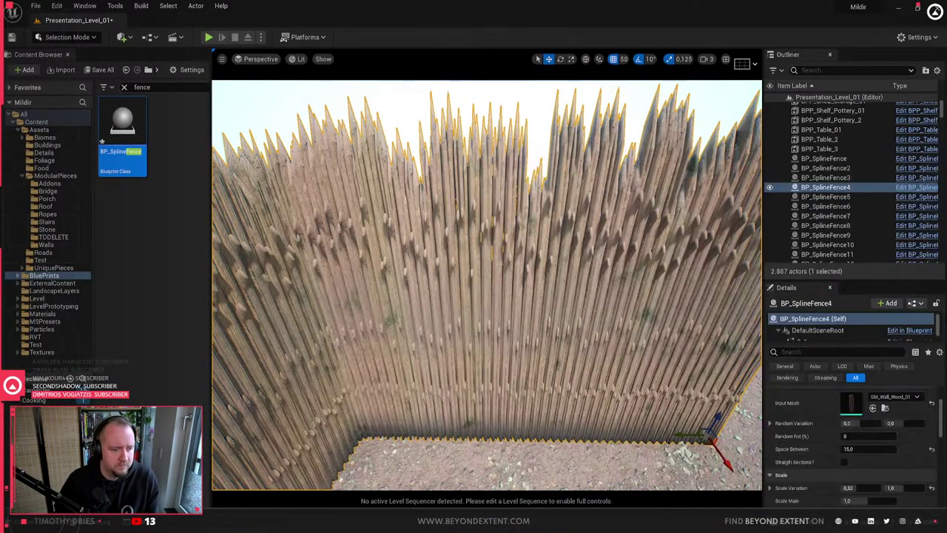
- Select the wattle spline fence BP_SplineFence3 in the level and open its input mesh SM_Wattle_Fence_01 for inspection
{"action": "right_click_drag", "start_coordinate": [487, 285], "coordinate": [487, 248]}
{"action": "right_click_drag", "start_coordinate": [584, 311], "coordinate": [585, 348]}
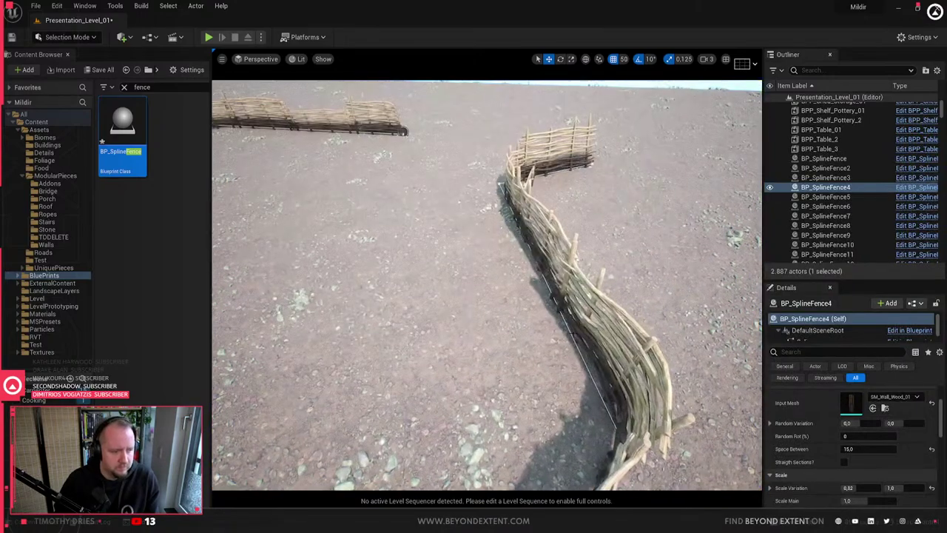
{"action": "left_click", "coordinate": [585, 312]}
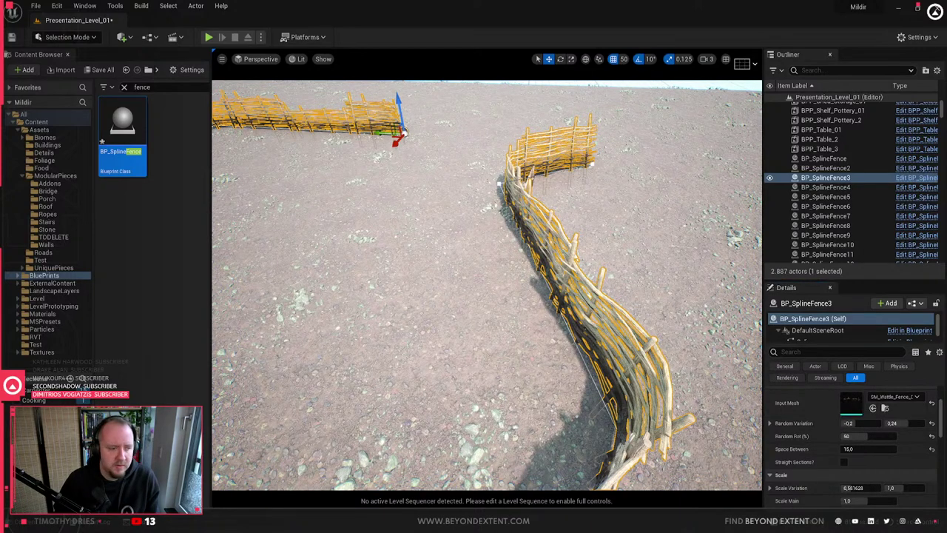
{"action": "right_click_drag", "start_coordinate": [487, 285], "coordinate": [504, 285]}
{"action": "left_click_drag", "start_coordinate": [946, 106], "coordinate": [586, 136]}
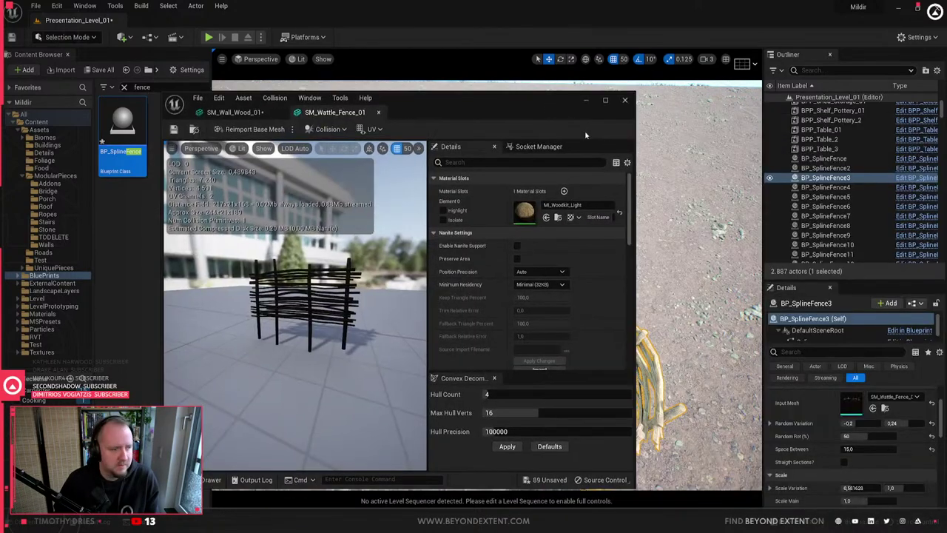
{"action": "right_click_drag", "start_coordinate": [341, 296], "coordinate": [322, 307]}
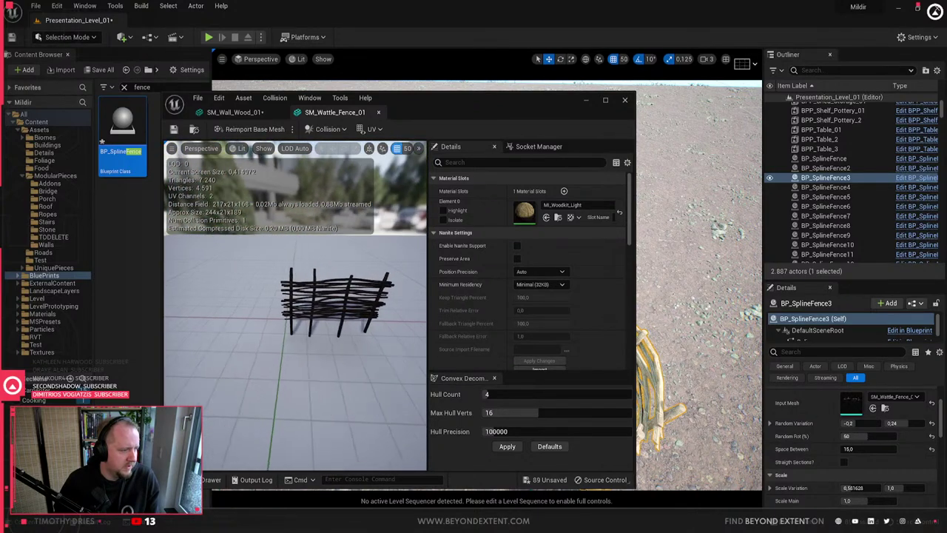
{"action": "left_click_drag", "start_coordinate": [389, 290], "coordinate": [305, 338]}
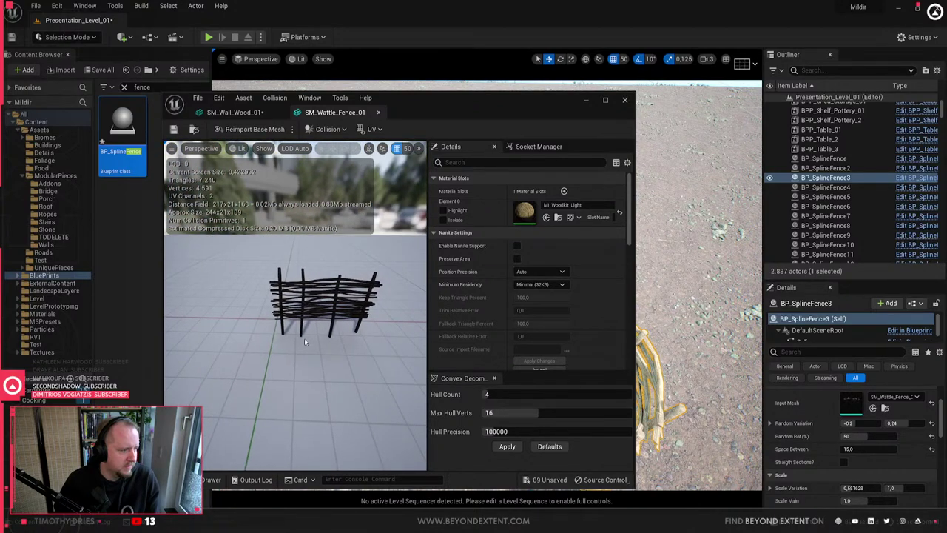
- Display the bounds of SM_Wattle_Fence_01 to check how they fit the mesh
{"action": "left_click", "coordinate": [237, 149]}
{"action": "left_click", "coordinate": [262, 149]}
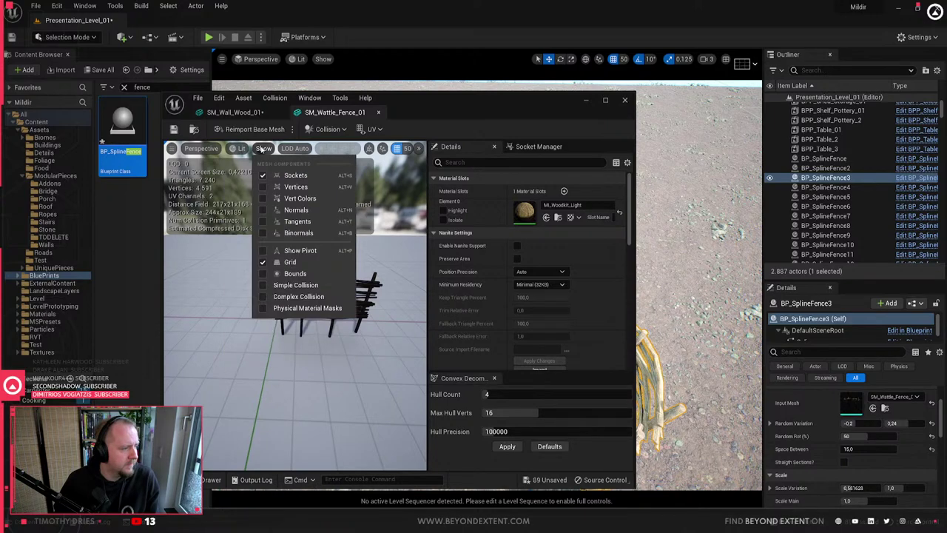
{"action": "left_click", "coordinate": [284, 274]}
{"action": "mouse_move", "coordinate": [292, 332]}
{"action": "left_mouse_down"}
{"action": "mouse_move", "coordinate": [256, 334]}
{"action": "mouse_move", "coordinate": [293, 333]}
{"action": "left_mouse_up"}
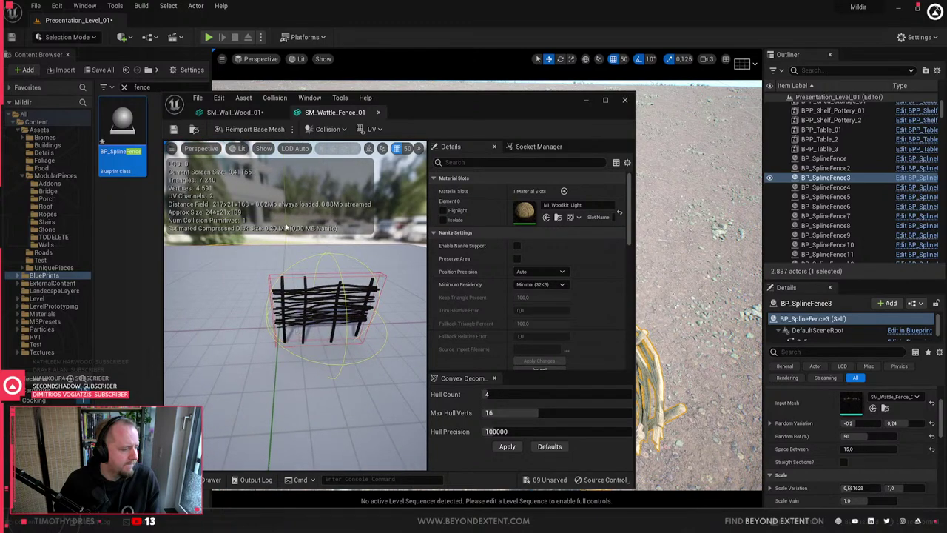
- Return to SM_Wall_Wood_01 and display its pivot to check the orientation of its axes
{"action": "left_click", "coordinate": [234, 112]}
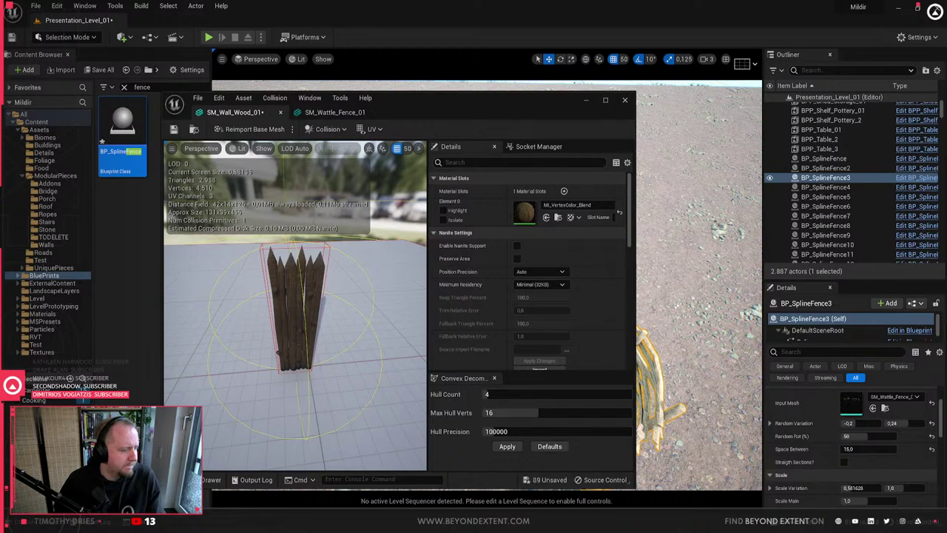
{"action": "right_click_drag", "start_coordinate": [311, 333], "coordinate": [307, 370]}
{"action": "left_click", "coordinate": [262, 152]}
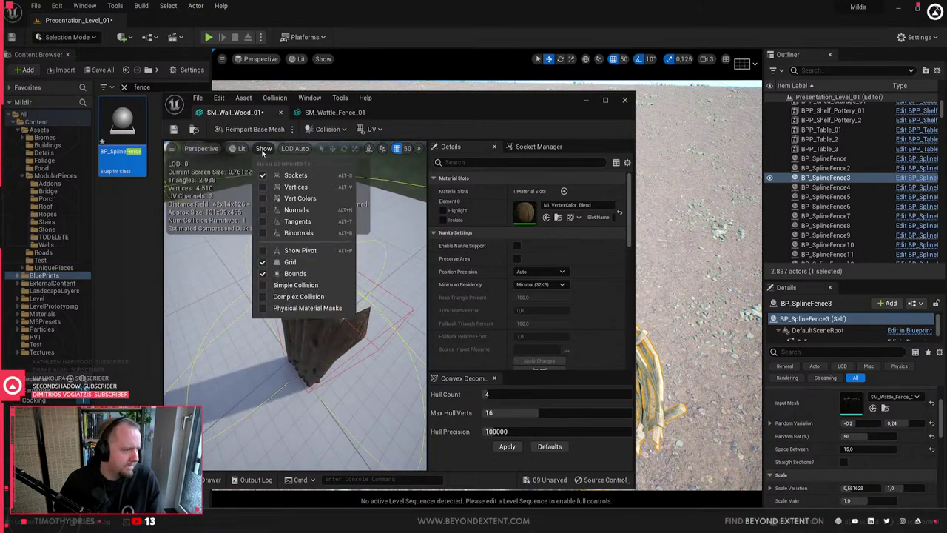
{"action": "left_click", "coordinate": [281, 250]}
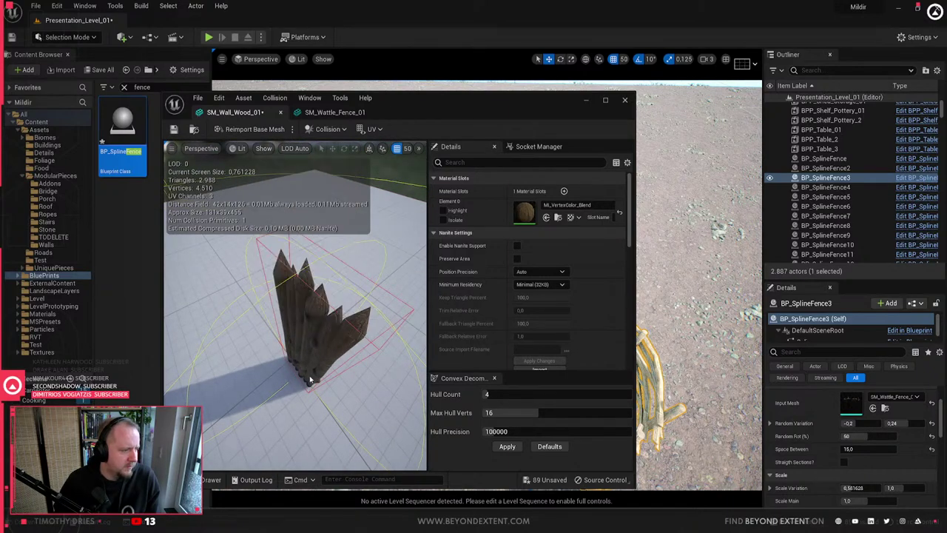
- Display the pivot of SM_Wattle_Fence_01 and compare its axis orientation with that of SM_Wall_Wood_01
{"action": "left_click", "coordinate": [324, 112]}
{"action": "left_click_drag", "start_coordinate": [281, 333], "coordinate": [235, 325]}
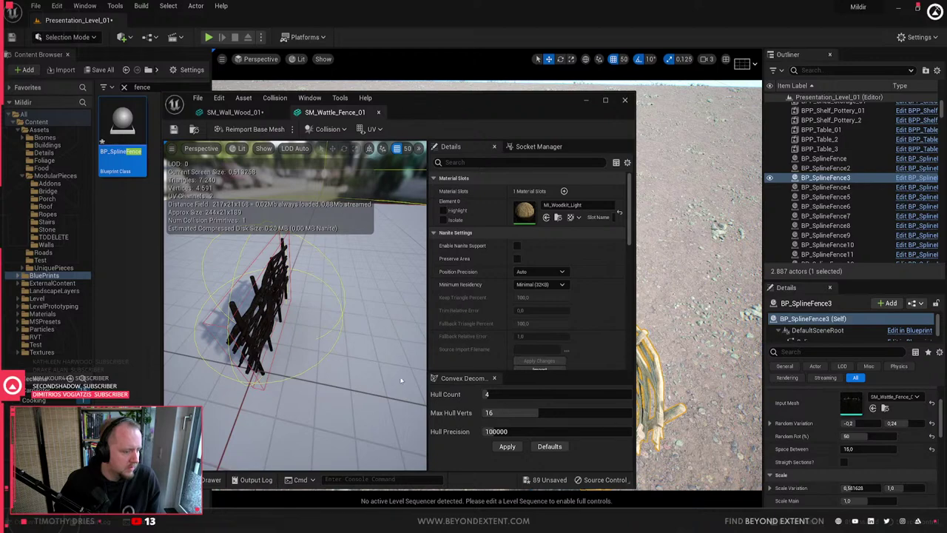
{"action": "key", "text": "alt+p"}
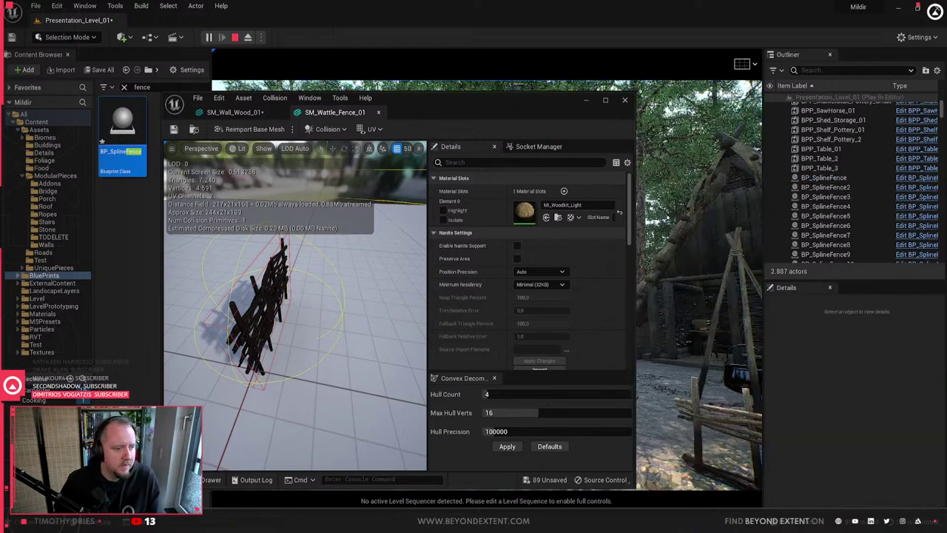
{"action": "key", "text": "Escape"}
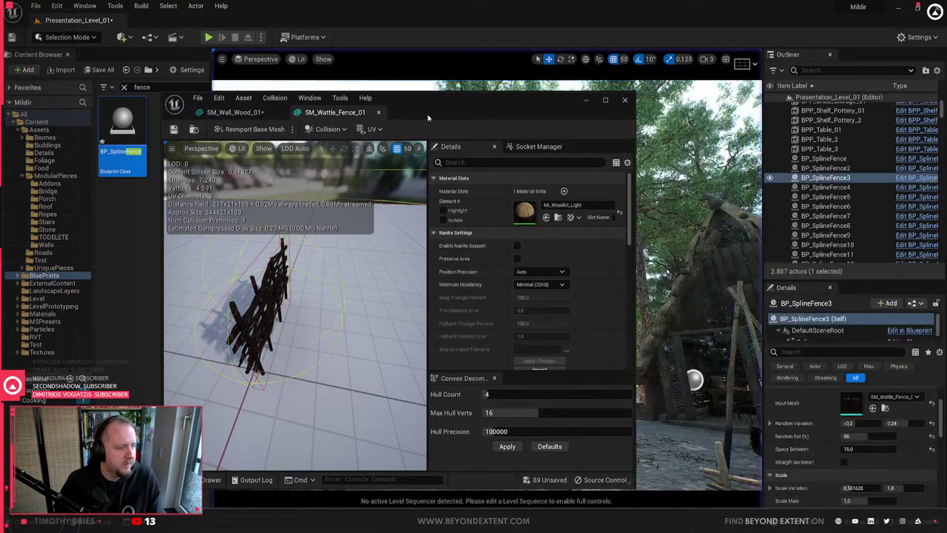
{"action": "left_click", "coordinate": [264, 148]}
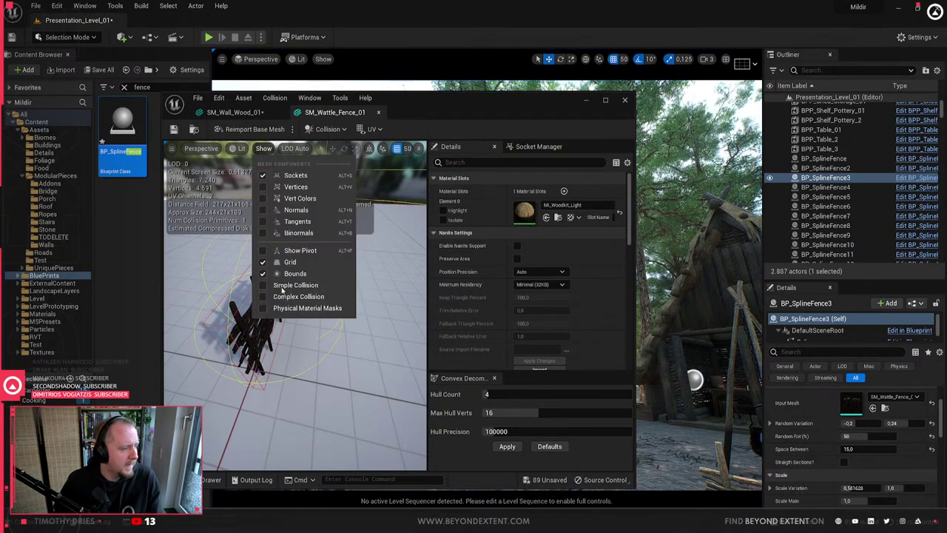
{"action": "left_click", "coordinate": [303, 251]}
{"action": "mouse_move", "coordinate": [303, 296]}
{"action": "left_mouse_down", "text": "alt"}
{"action": "mouse_move", "coordinate": [363, 296]}
{"action": "mouse_move", "coordinate": [318, 304]}
{"action": "left_mouse_up", "text": "alt"}
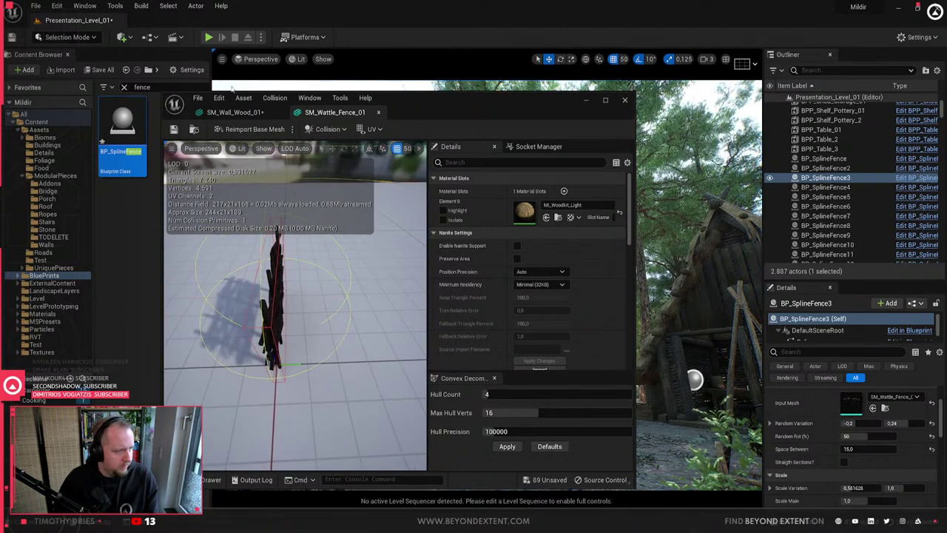
{"action": "left_click", "coordinate": [256, 117]}
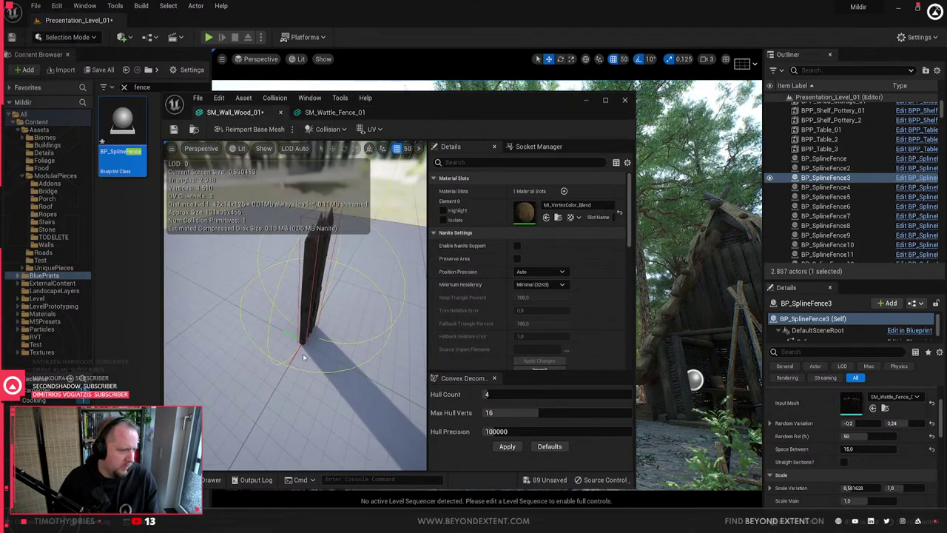
- Switch to Blender and rotate the Wall_Wood_01 palisade about half a turn around the Z axis
{"action": "key", "text": "alt+Tab"}
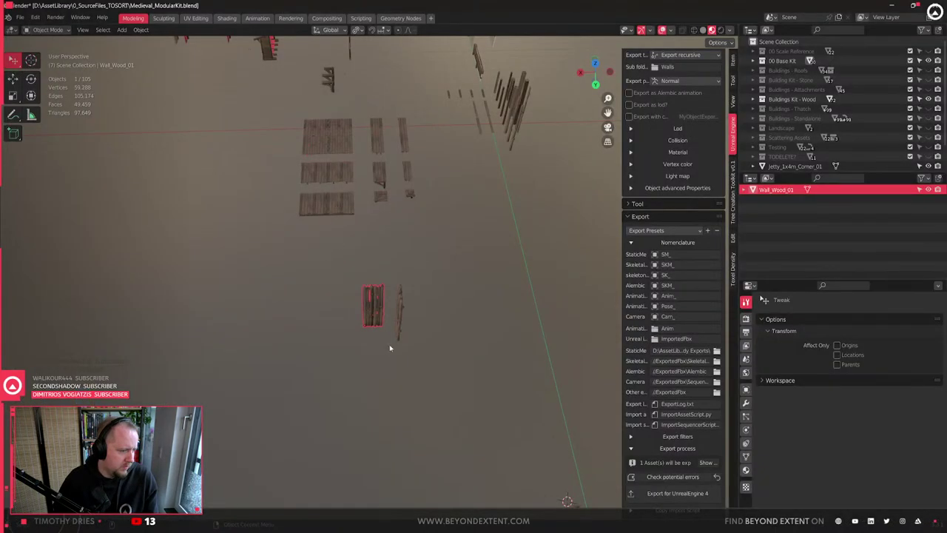
{"action": "scroll", "coordinate": [374, 333], "scroll_direction": "up", "scroll_amount": 6}
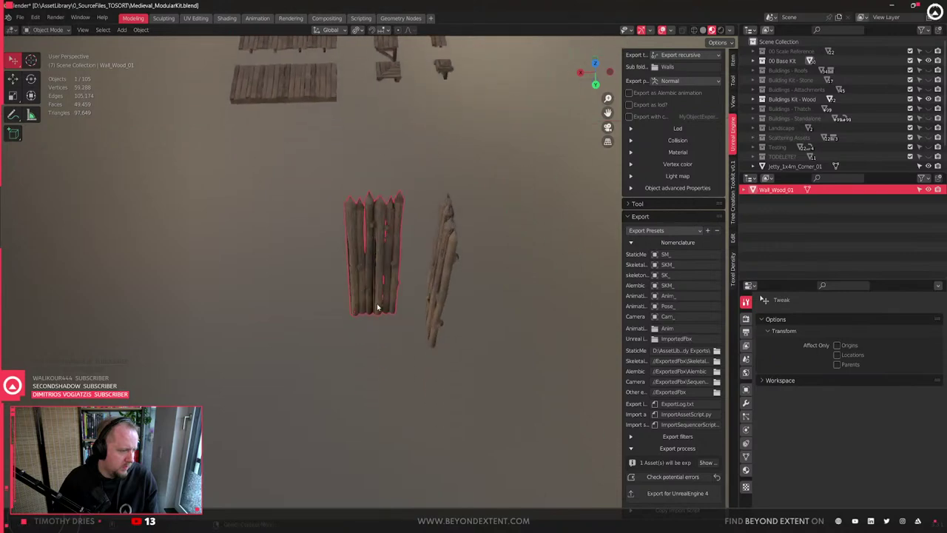
{"action": "middle_click_drag", "start_coordinate": [334, 316], "coordinate": [431, 314]}
{"action": "key", "text": "r"}
{"action": "key", "text": "z"}
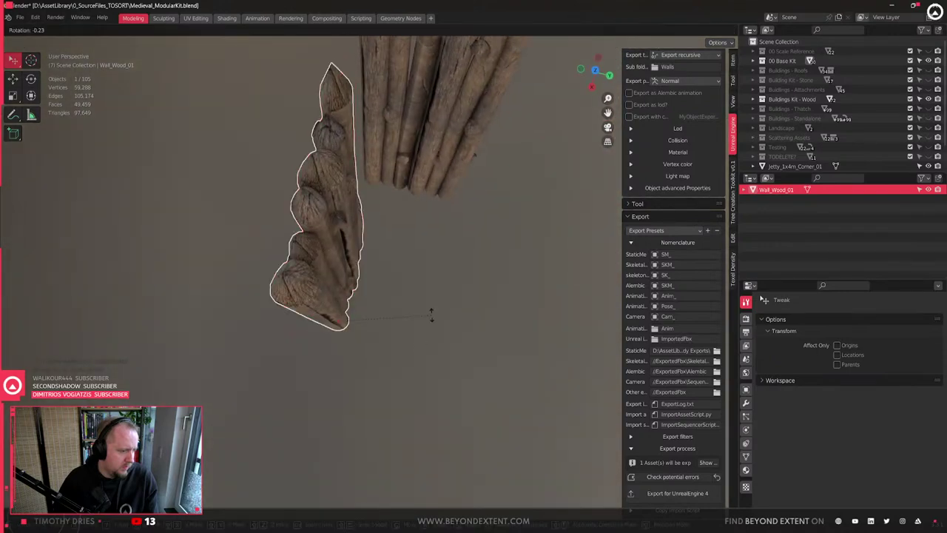
{"action": "left_click", "coordinate": [171, 332]}
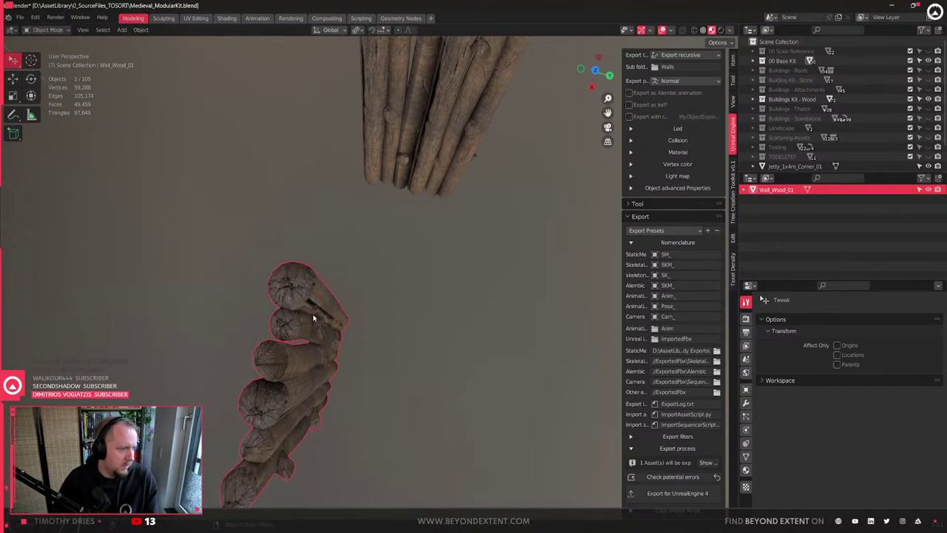
- Apply the transform of Wall_Wood_01 and test its local Y and X axes with a constrained move
{"action": "scroll", "coordinate": [324, 315], "scroll_direction": "down", "scroll_amount": 6}
{"action": "middle_click_drag", "start_coordinate": [325, 315], "coordinate": [450, 297]}
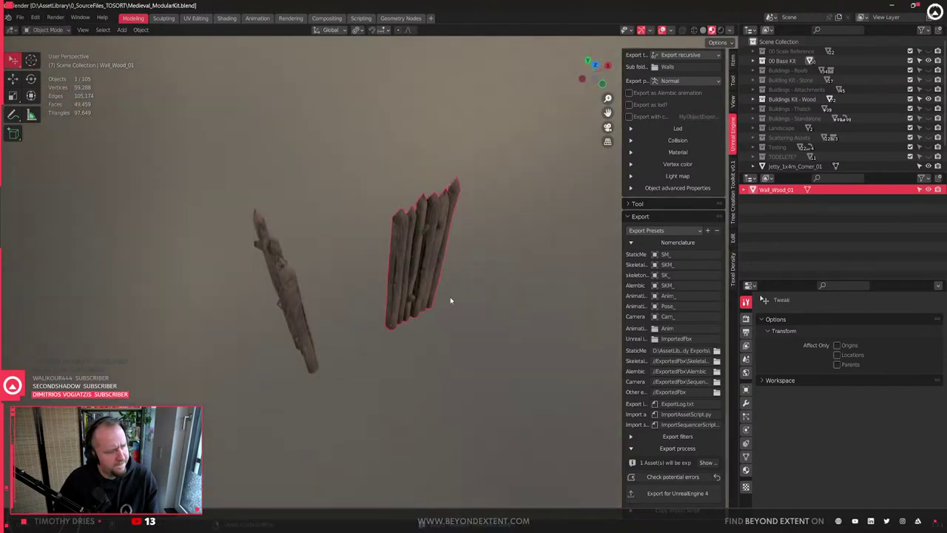
{"action": "scroll", "coordinate": [447, 305], "scroll_direction": "up", "scroll_amount": 1}
{"action": "key", "text": "ctrl+a"}
{"action": "left_click", "coordinate": [446, 305]}
{"action": "middle_click_drag", "start_coordinate": [439, 346], "coordinate": [407, 344]}
{"action": "key", "text": "g"}
{"action": "key", "text": "y"}
{"action": "key", "text": "y"}
{"action": "key", "text": "x"}
{"action": "key", "text": "x"}
{"action": "left_click", "coordinate": [367, 351]}
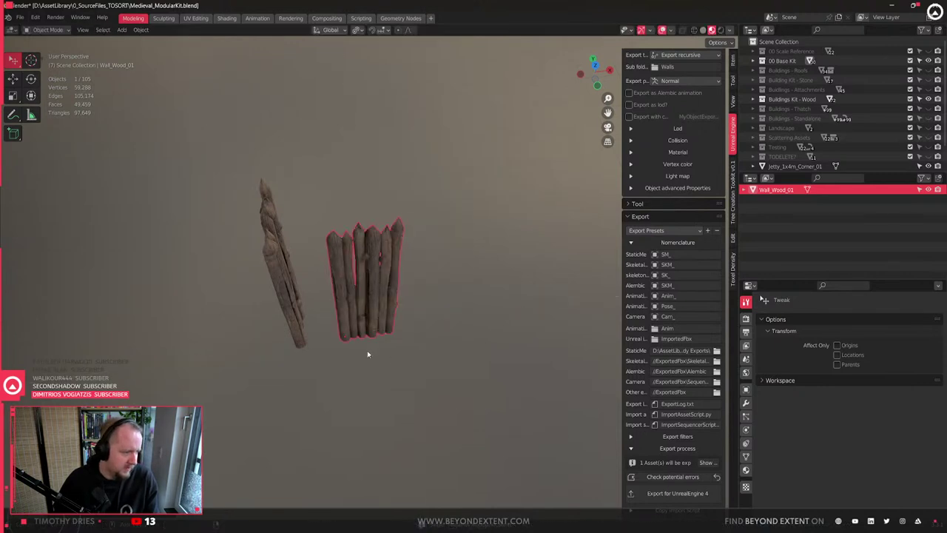
- Export Wall_Wood_01 with Export for UnrealEngine 4 and switch back to Unreal Engine
{"action": "key", "text": "q"}
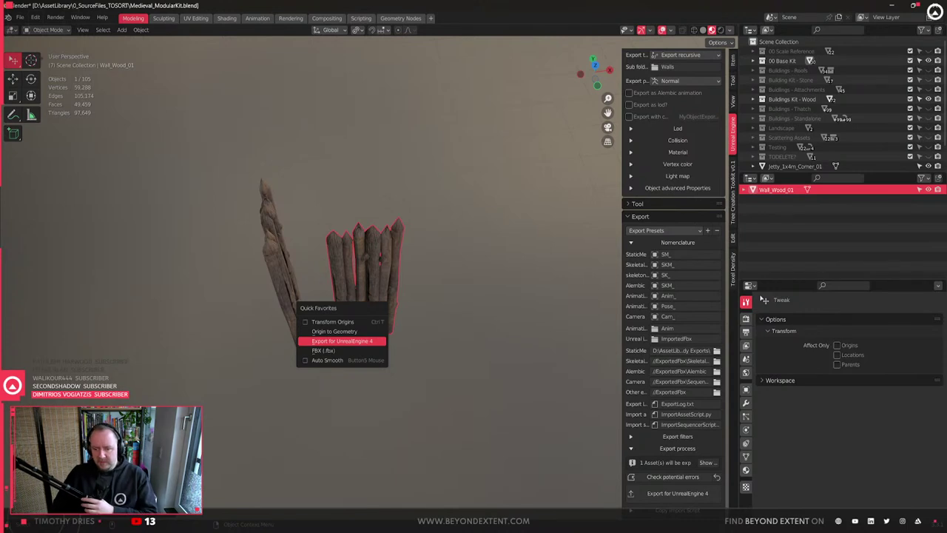
{"action": "left_click", "coordinate": [342, 341]}
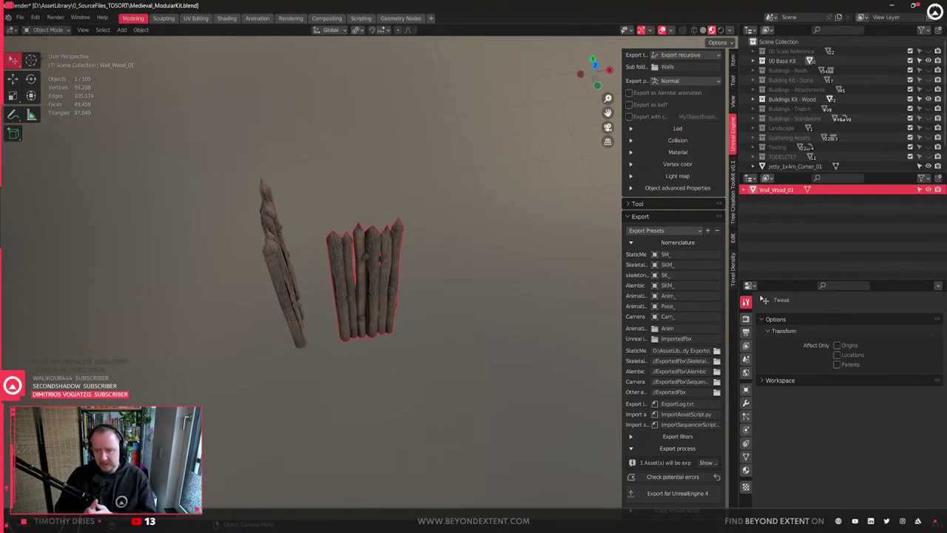
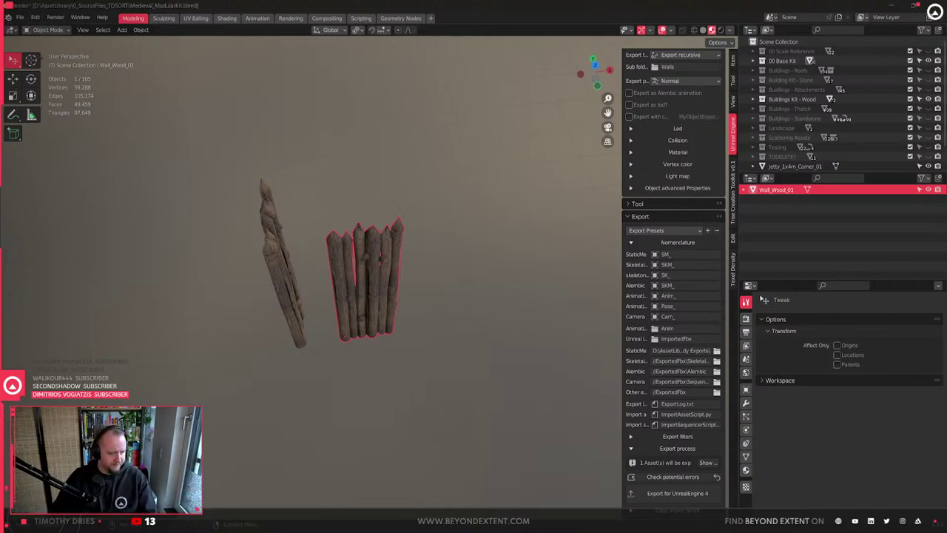
{"action": "mouse_move", "coordinate": [688, 524]}
{"action": "left_click", "coordinate": [745, 485]}
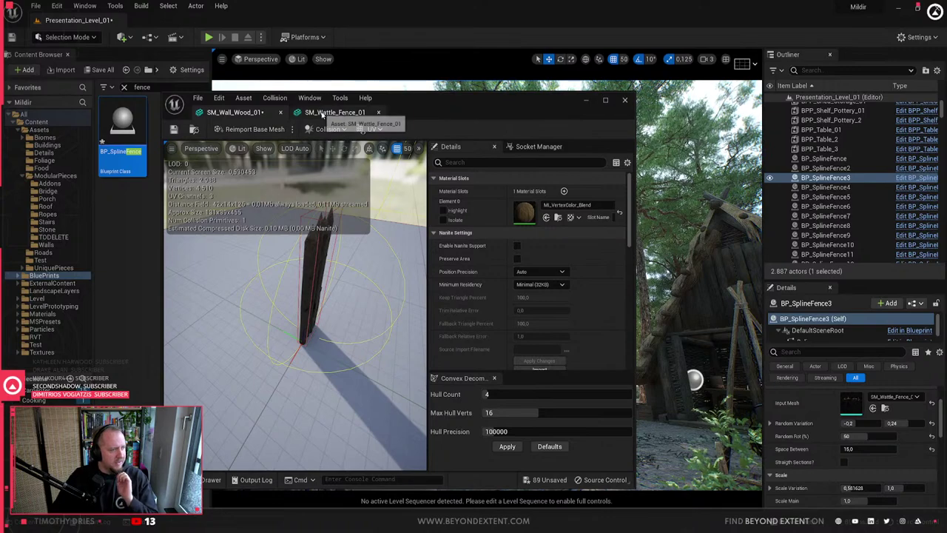
- Enlarge the static mesh editor and examine the pivot and bounds of SM_Wattle_Fence_01 against those of SM_Wall_Wood_01
{"action": "left_click", "coordinate": [606, 100]}
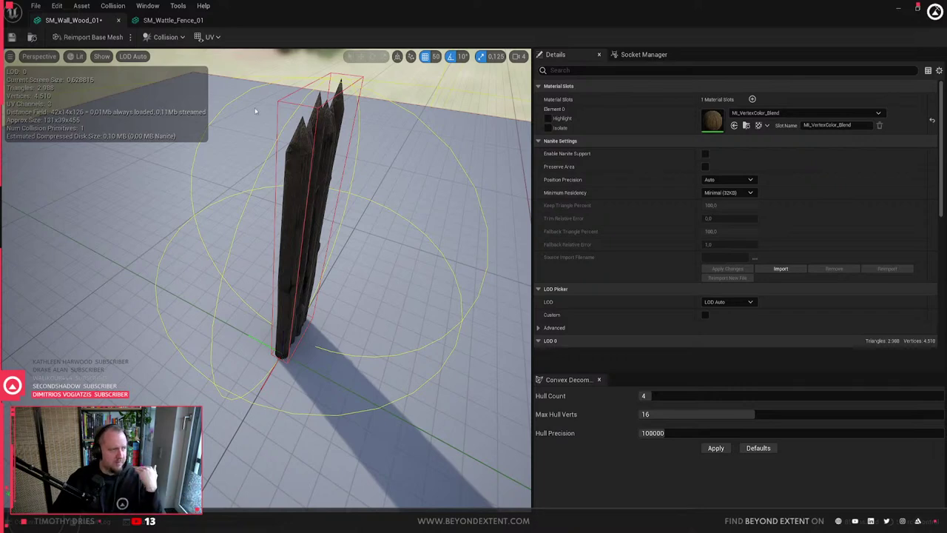
{"action": "left_click", "coordinate": [173, 20]}
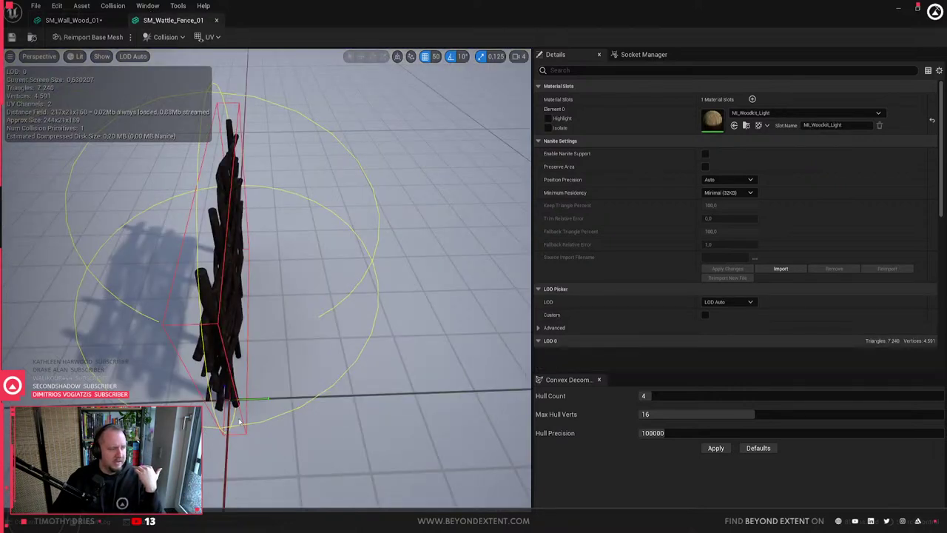
{"action": "left_click_drag", "start_coordinate": [244, 419], "coordinate": [348, 412]}
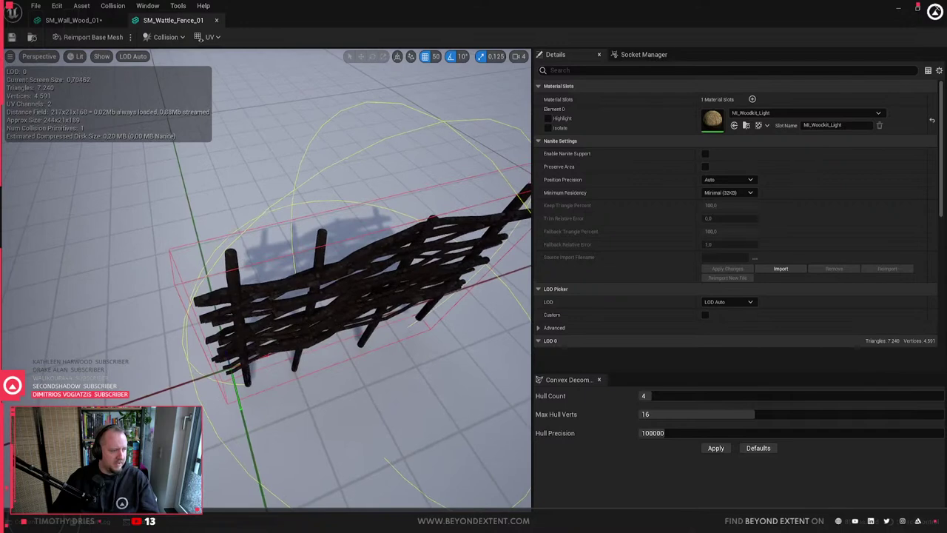
{"action": "right_click_drag", "start_coordinate": [219, 265], "coordinate": [231, 240]}
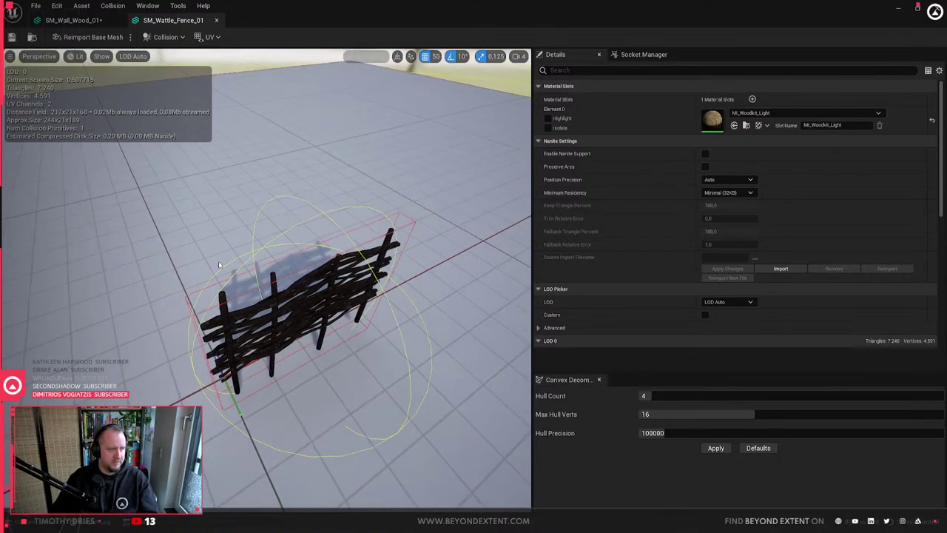
- Reimport the base mesh of SM_Wall_Wood_01 from SM_Wall_Wood_01.fbx and close the mesh editor window
{"action": "left_click", "coordinate": [73, 20]}
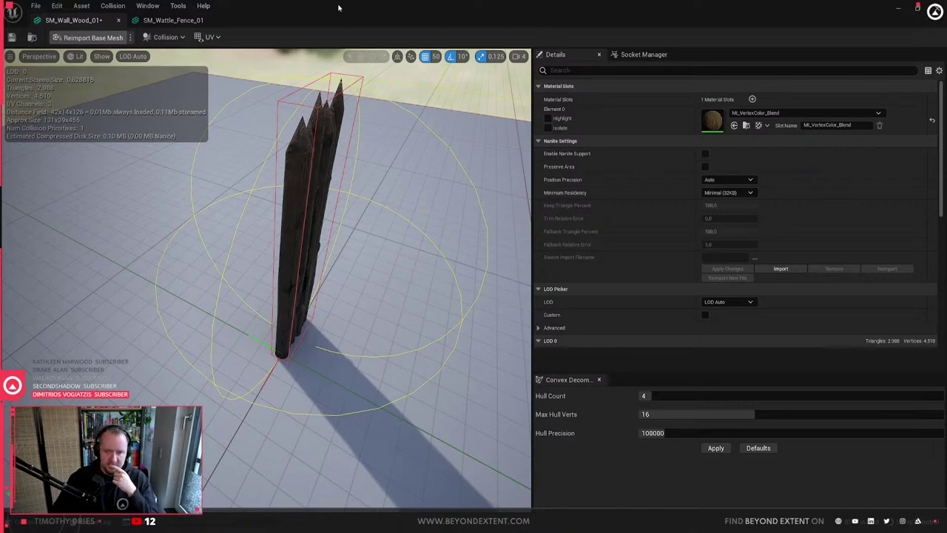
{"action": "left_click", "coordinate": [935, 9]}
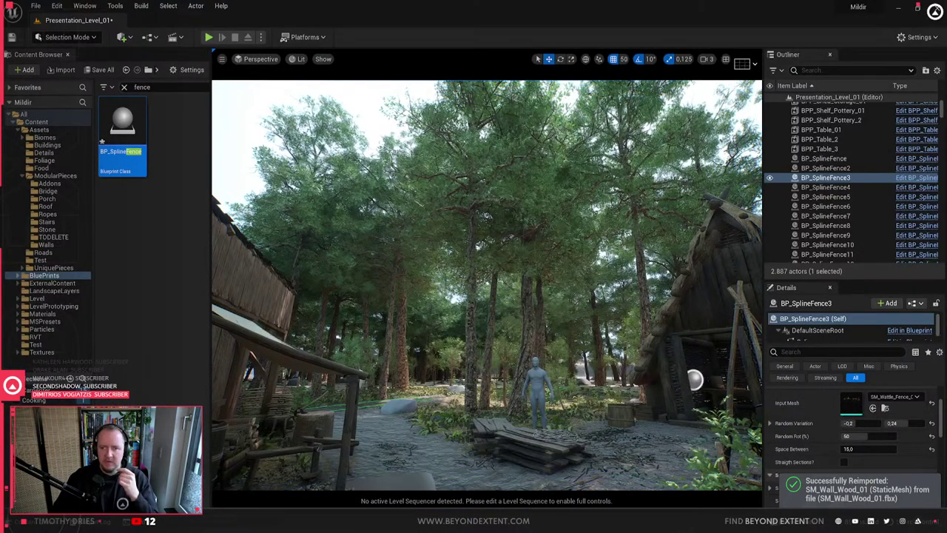
- Examine the palisade spline fences BP_SplineFence14 and BP_SplineFence4 in the level with the reimported mesh
{"action": "right_click_drag", "start_coordinate": [487, 296], "coordinate": [223, 315]}
{"action": "right_click_drag", "start_coordinate": [494, 331], "coordinate": [497, 398]}
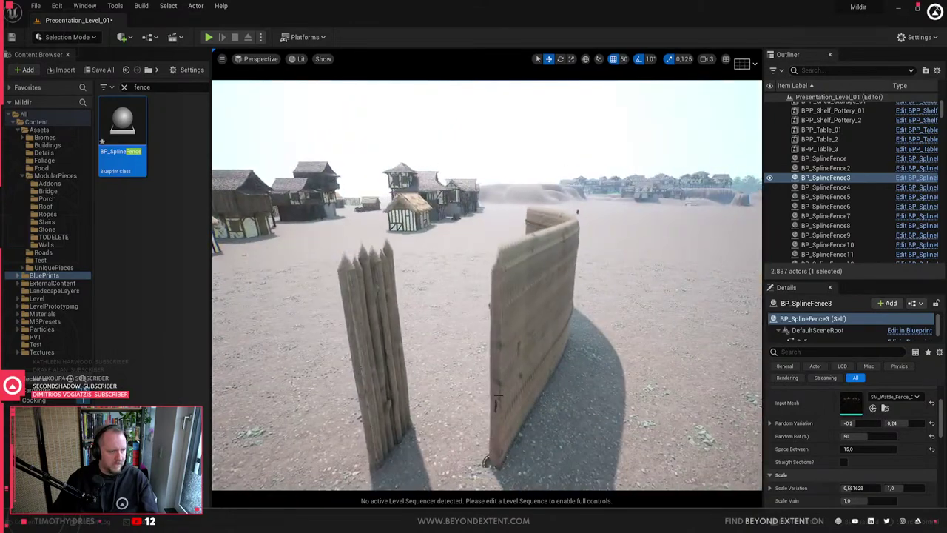
{"action": "left_click", "coordinate": [523, 355]}
{"action": "right_click_drag", "start_coordinate": [523, 355], "coordinate": [651, 318]}
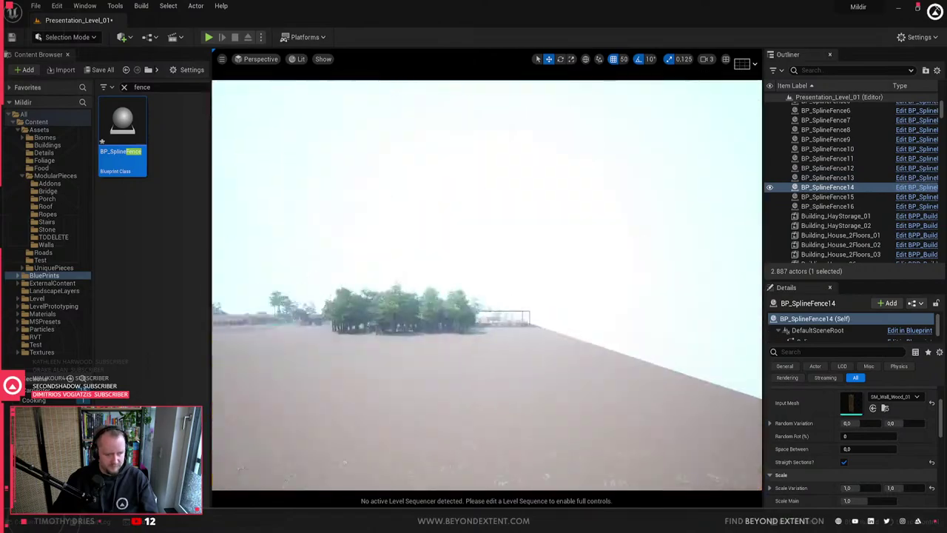
{"action": "right_click_drag", "start_coordinate": [512, 351], "coordinate": [509, 350]}
{"action": "left_click", "coordinate": [543, 408]}
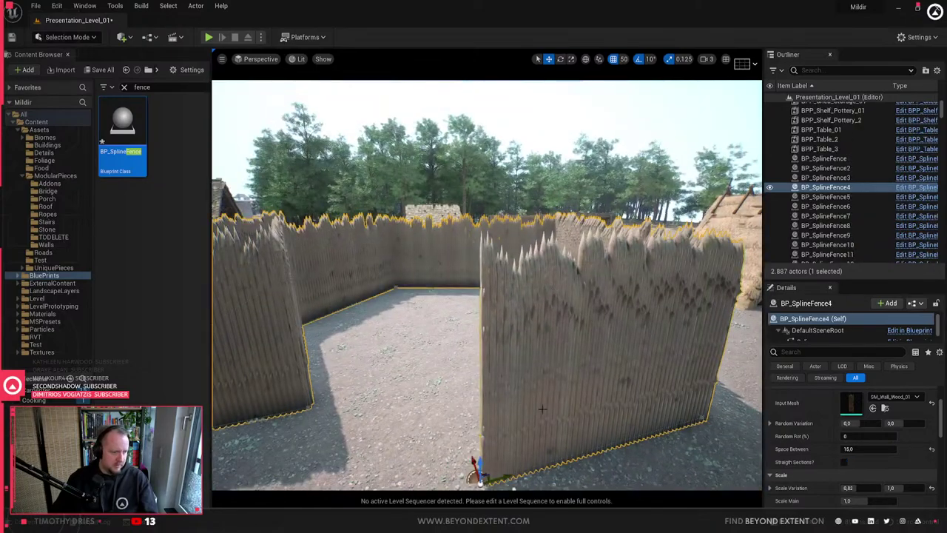
- Replace the input mesh of BP_SplineFence4 with SM_Fence_Stone_01 and deselect the fence
{"action": "key", "text": "f"}
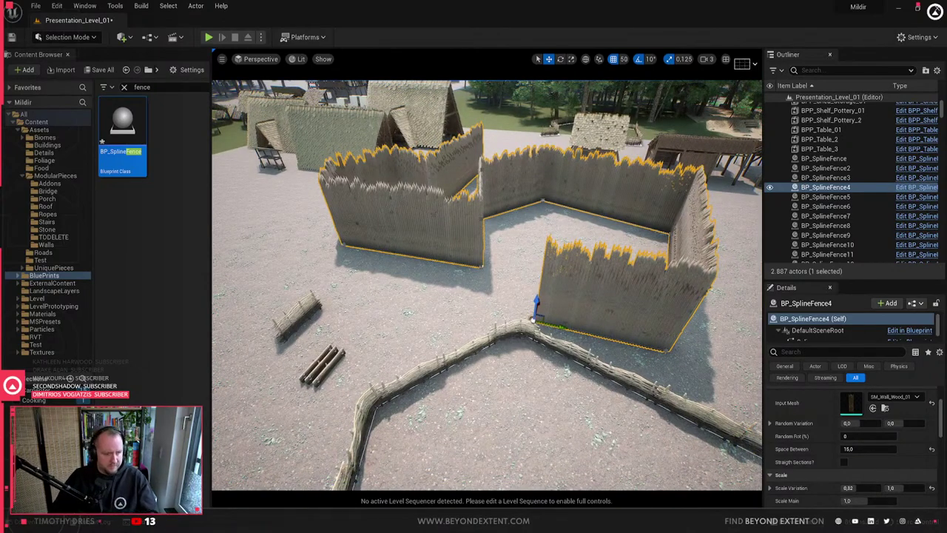
{"action": "right_click_drag", "start_coordinate": [569, 323], "coordinate": [569, 323]}
{"action": "left_click", "coordinate": [891, 397]}
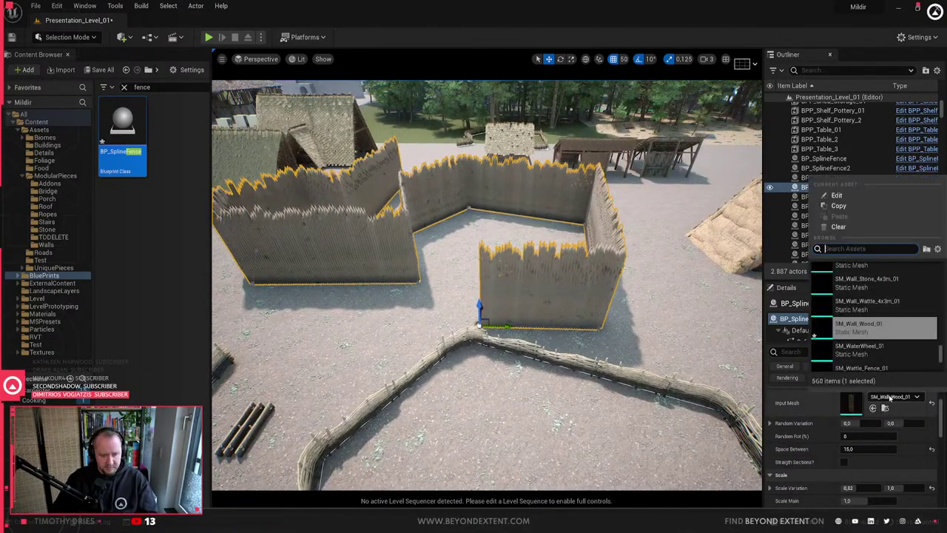
{"action": "type", "text": "fence"}
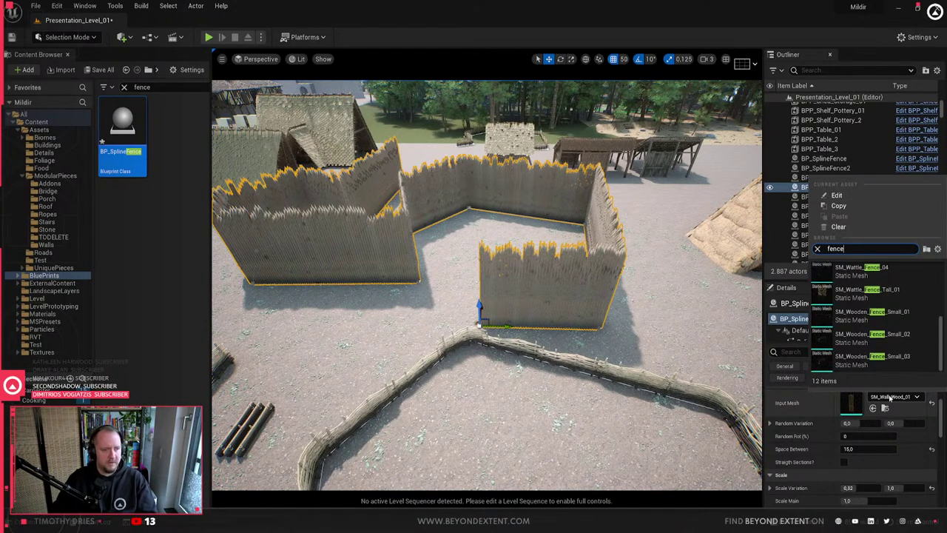
{"action": "scroll", "coordinate": [868, 353], "scroll_direction": "up", "scroll_amount": 2}
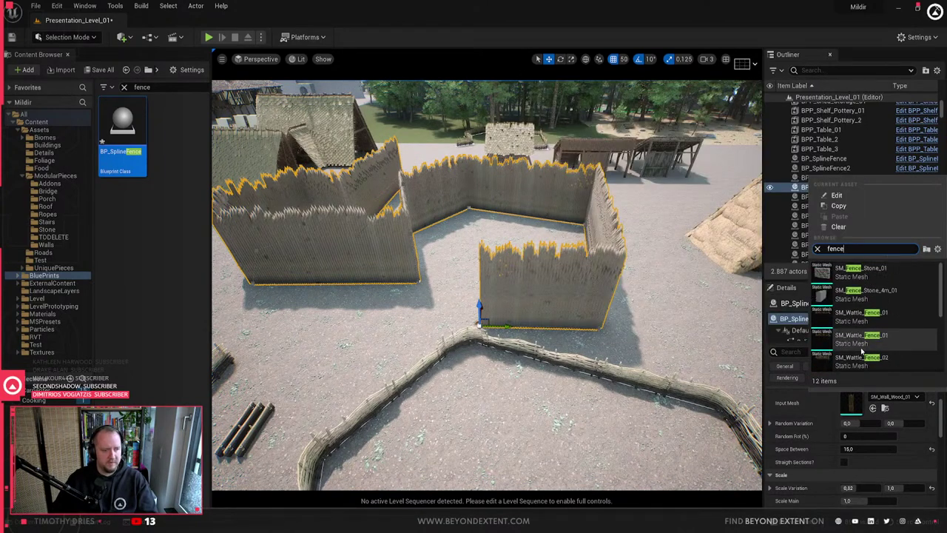
{"action": "left_click", "coordinate": [876, 281]}
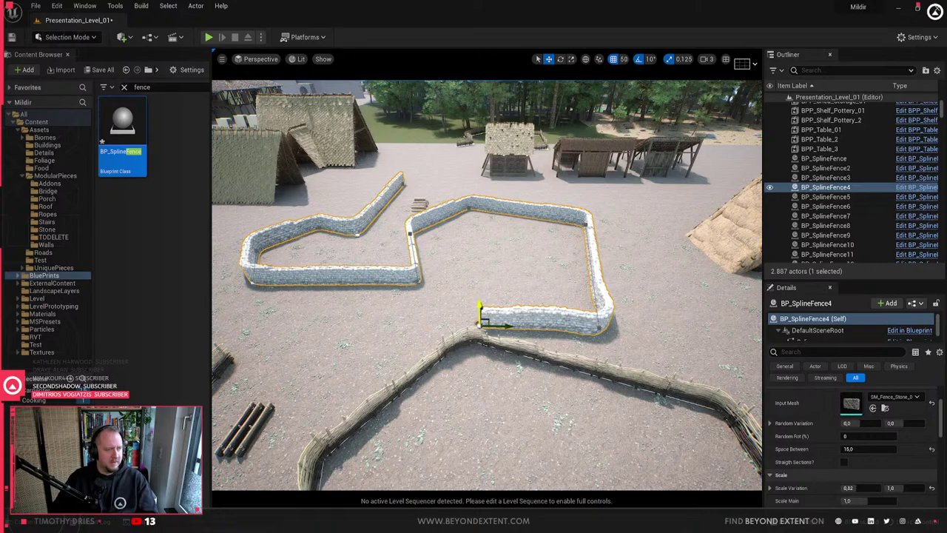
{"action": "right_click_drag", "start_coordinate": [481, 305], "coordinate": [588, 248]}
{"action": "key", "text": "Escape"}
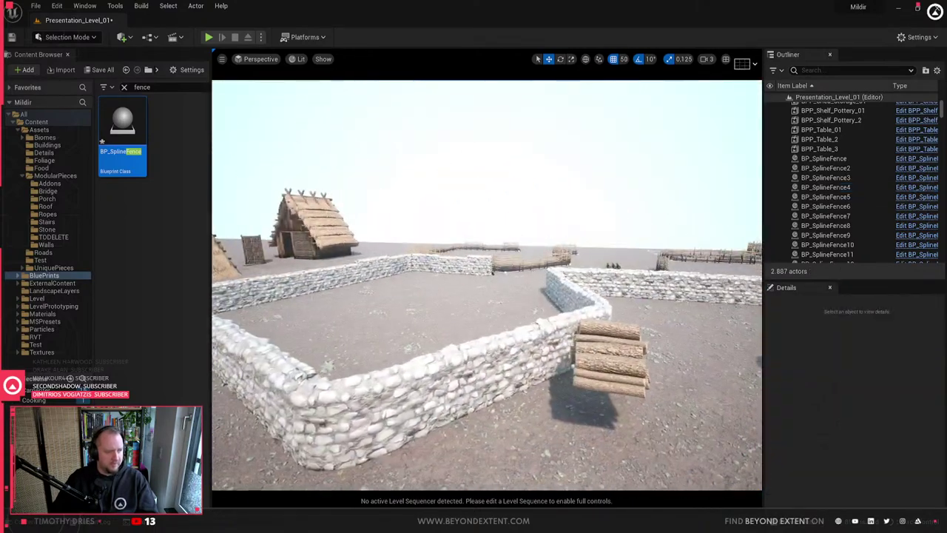
- Look over the stone and wattle spline fences in the level, and recall the bookmarked view of the forest camp
{"action": "right_click_drag", "start_coordinate": [558, 365], "coordinate": [451, 155]}
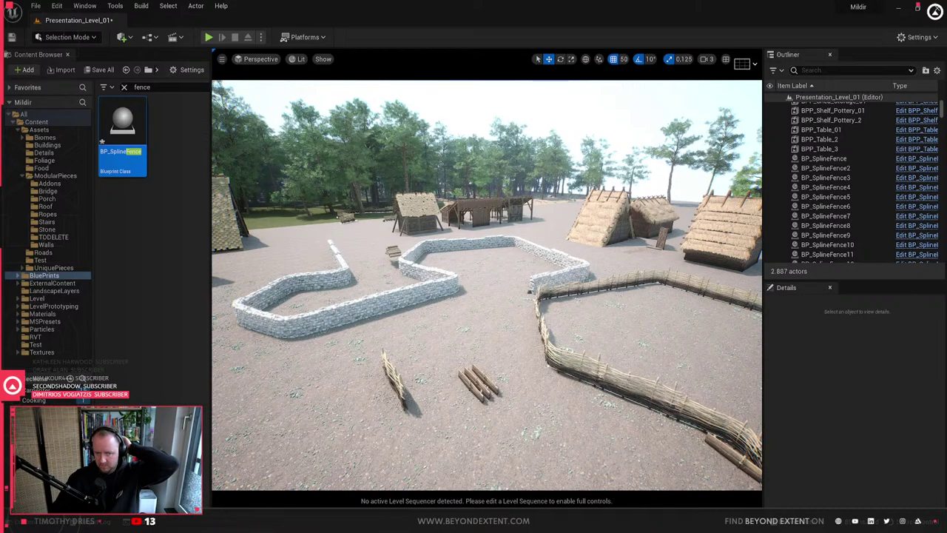
{"action": "key", "text": "w"}
{"action": "right_click_drag", "start_coordinate": [487, 285], "coordinate": [555, 259]}
{"action": "key", "text": "1"}
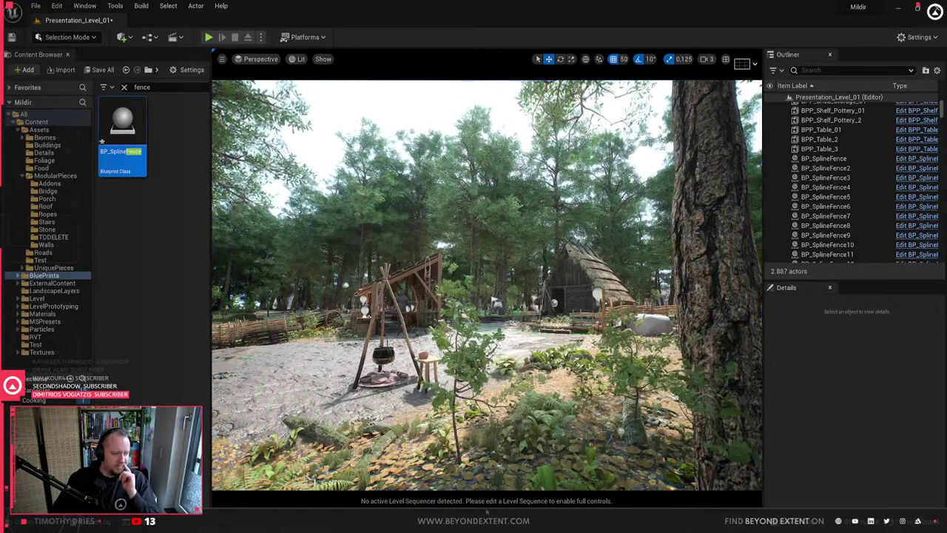
- Switch to Blender, apply the rotation of Wall_Wood_01, and check the palisade's orientation
{"action": "left_click", "coordinate": [584, 485]}
{"action": "key", "text": "ctrl+a"}
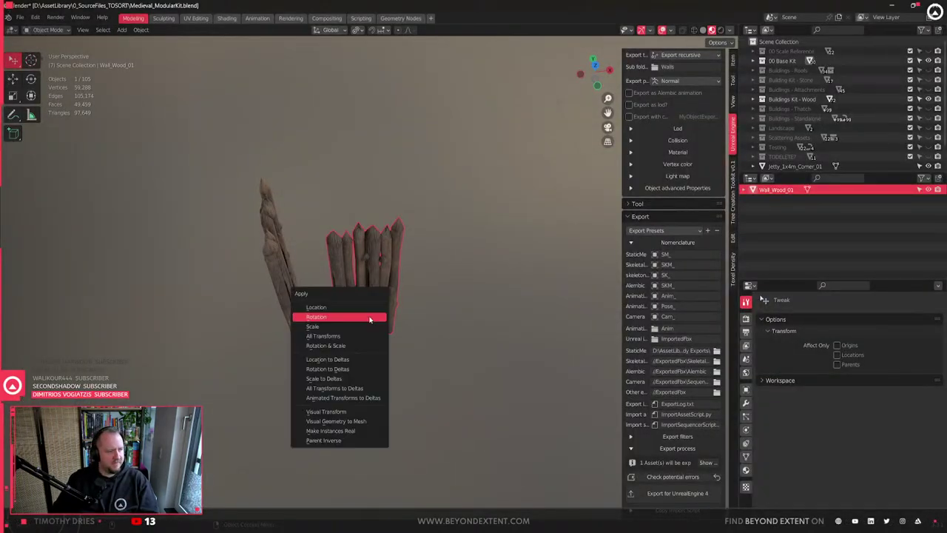
{"action": "left_click", "coordinate": [342, 319]}
{"action": "left_click", "coordinate": [406, 313]}
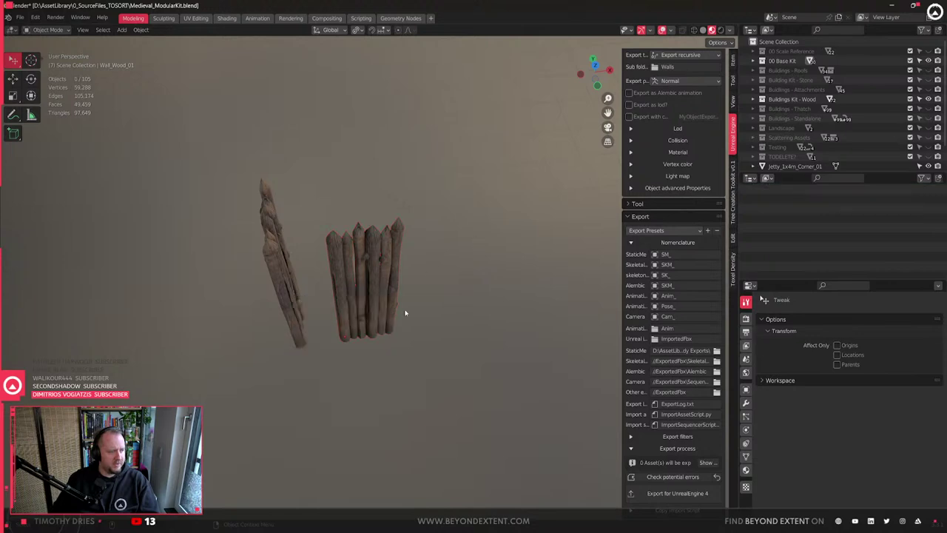
{"action": "left_click", "coordinate": [361, 319]}
{"action": "middle_click_drag", "start_coordinate": [527, 323], "coordinate": [406, 316]}
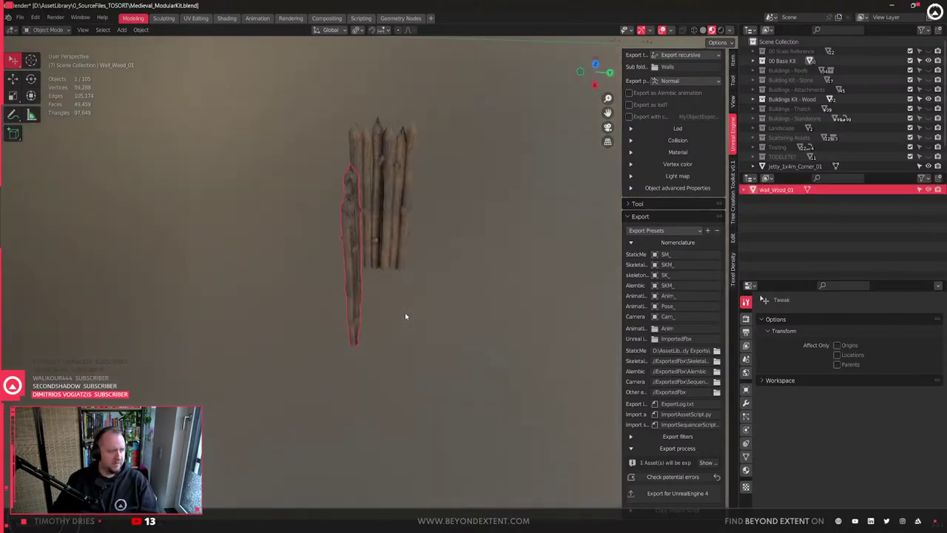
- Switch back to Unreal Engine, select the distant palisade fence BP_SplineFence14, and open its input mesh SM_Wall_Wood_01
{"action": "key", "text": "alt+Tab"}
{"action": "key", "text": "s"}
{"action": "right_click_drag", "start_coordinate": [477, 350], "coordinate": [555, 355]}
{"action": "key", "text": "w"}
{"action": "key", "text": "w"}
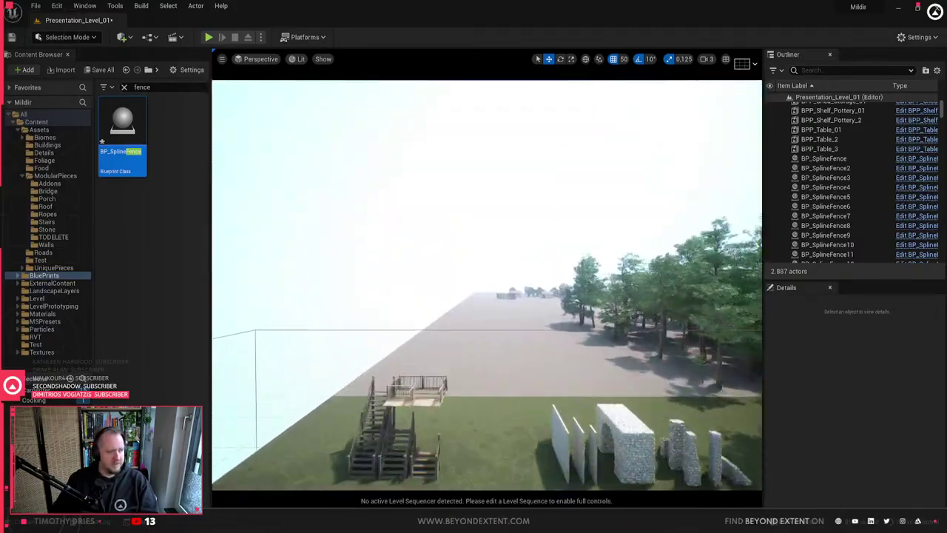
{"action": "left_click", "coordinate": [510, 298]}
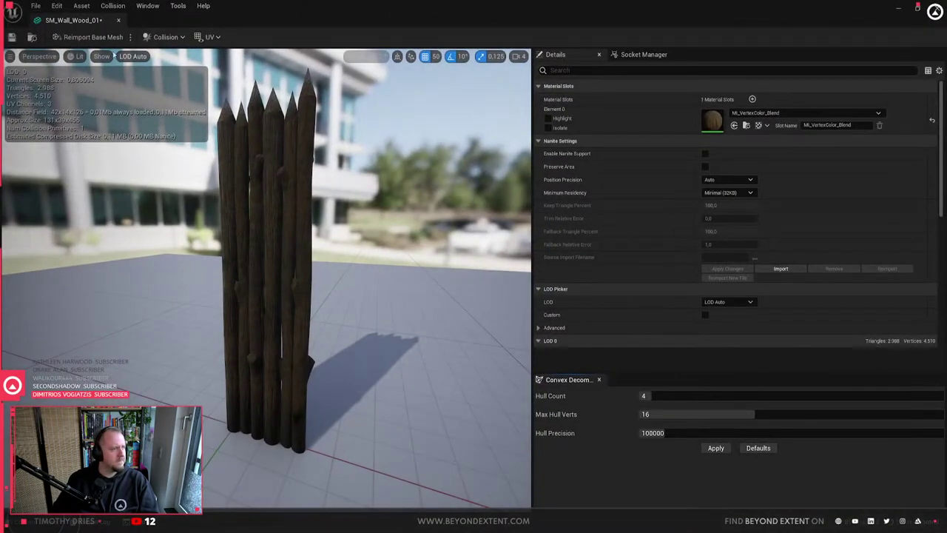
- Display the pivot and bounds of SM_Wall_Wood_01 and examine them around the base of the palisade
{"action": "left_click", "coordinate": [101, 56]}
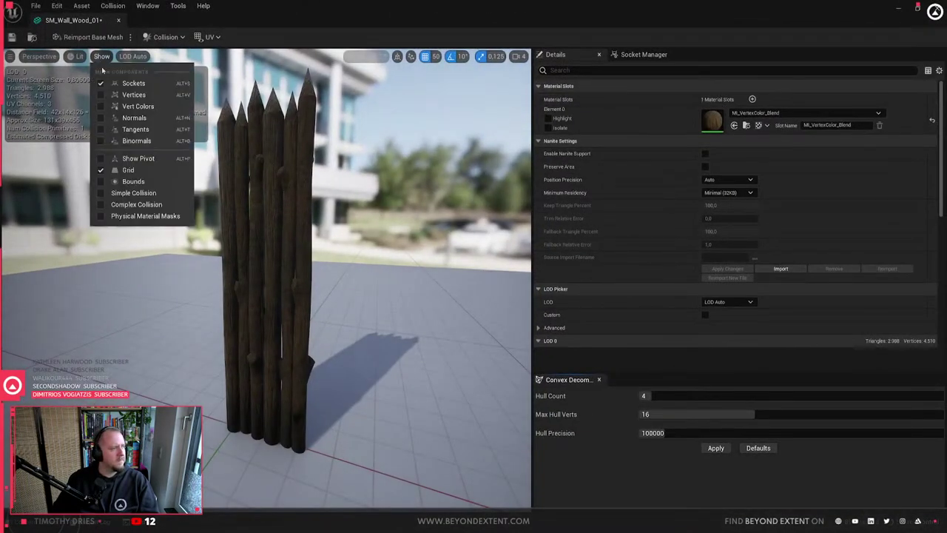
{"action": "left_click", "coordinate": [138, 160]}
{"action": "right_click_drag", "start_coordinate": [229, 367], "coordinate": [272, 361]}
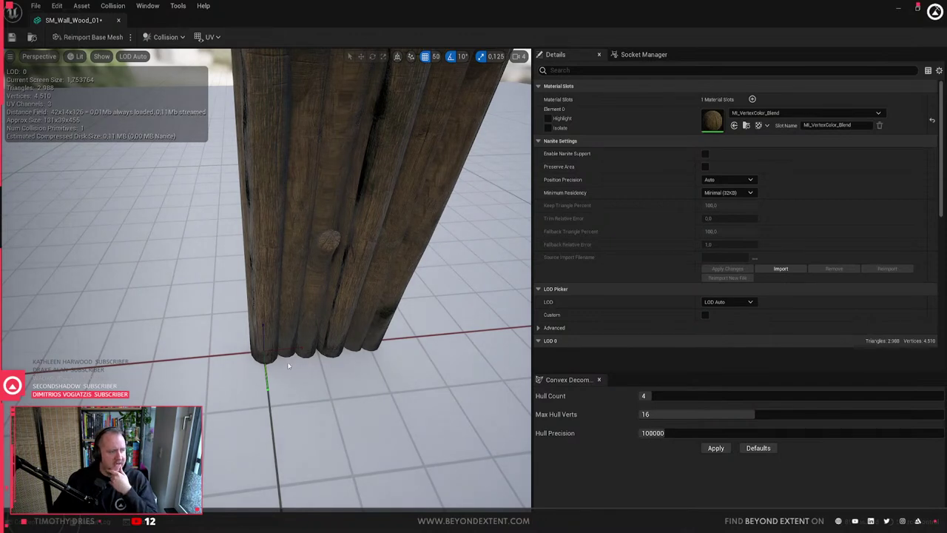
{"action": "right_click_drag", "start_coordinate": [348, 346], "coordinate": [348, 290]}
{"action": "left_click", "coordinate": [102, 56]}
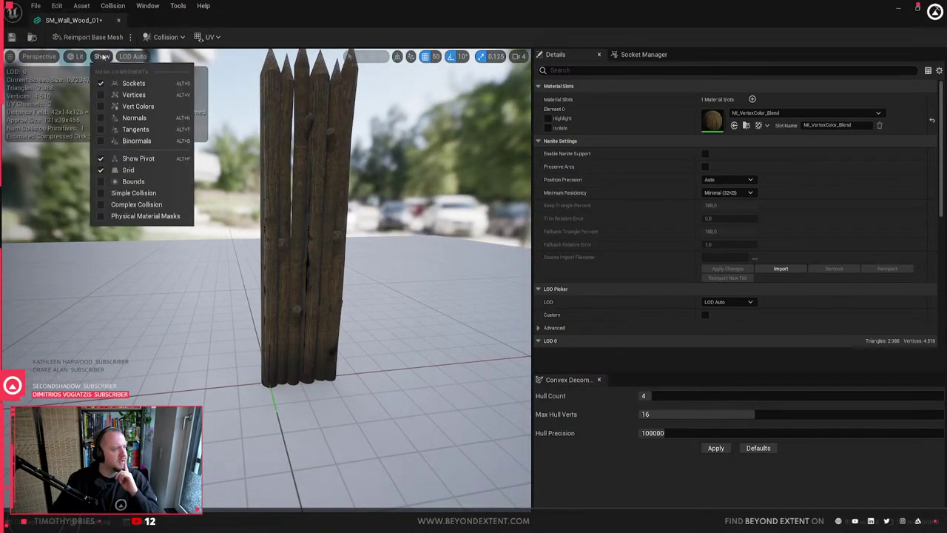
{"action": "left_click", "coordinate": [132, 182]}
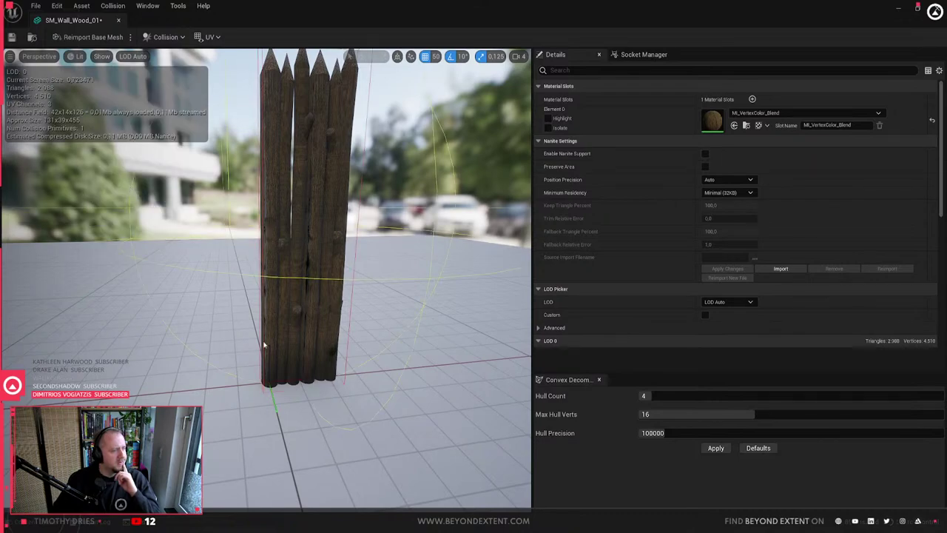
{"action": "right_click_drag", "start_coordinate": [296, 281], "coordinate": [348, 285]}
{"action": "right_click_drag", "start_coordinate": [285, 329], "coordinate": [281, 328]}
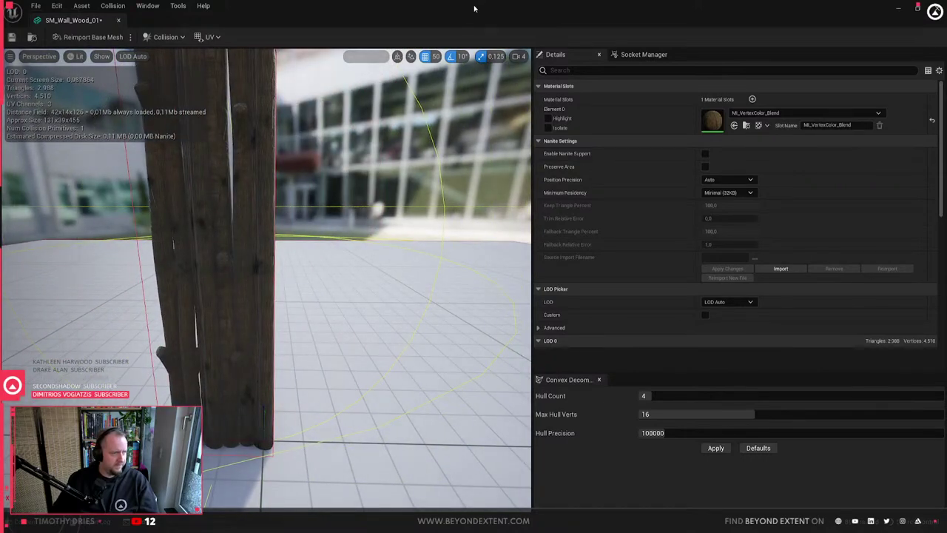
- Shrink the mesh editor window and move it aside, select BP_SplineFence11 in the level, and open its input mesh SM_Wattle_Fence_02
{"action": "double_click", "coordinate": [475, 8]}
{"action": "left_click_drag", "start_coordinate": [756, 191], "coordinate": [357, 114]}
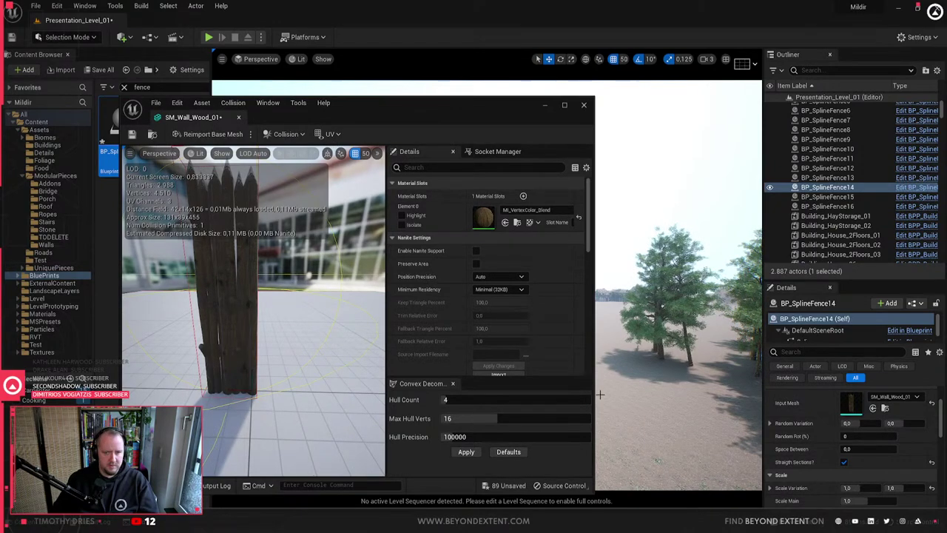
{"action": "key", "text": "f"}
{"action": "right_click_drag", "start_coordinate": [600, 395], "coordinate": [655, 418]}
{"action": "left_click", "coordinate": [709, 309]}
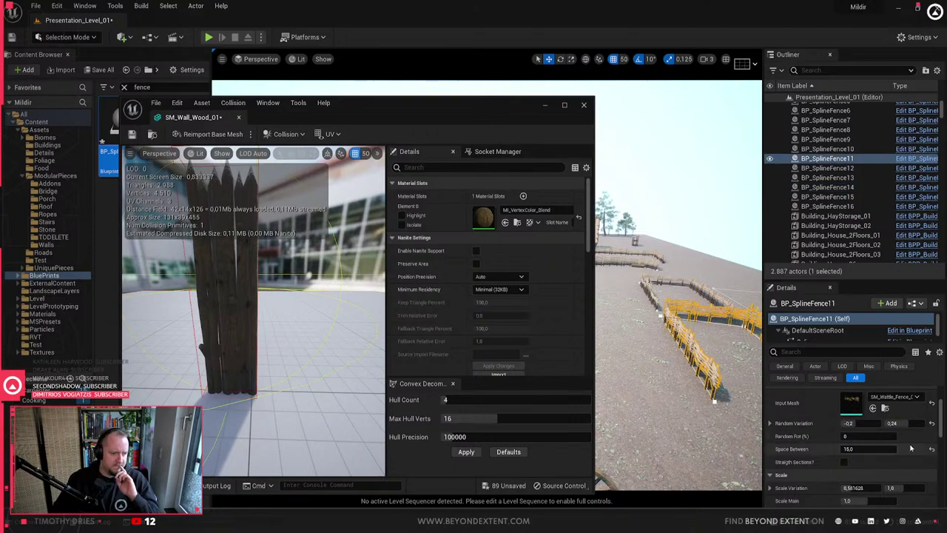
{"action": "double_click", "coordinate": [852, 401]}
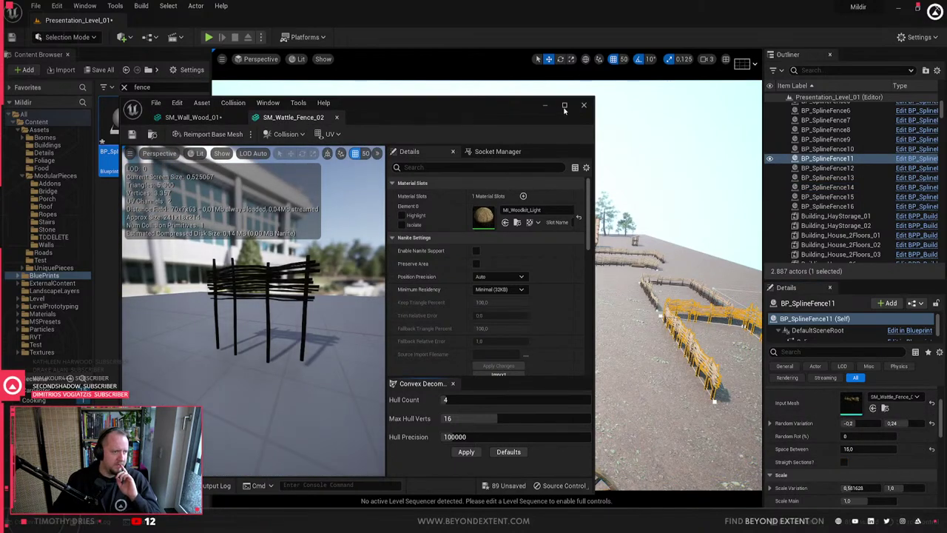
- Enlarge the mesh editor and display the pivot of SM_Wattle_Fence_02
{"action": "left_click", "coordinate": [564, 106]}
{"action": "left_click", "coordinate": [101, 56]}
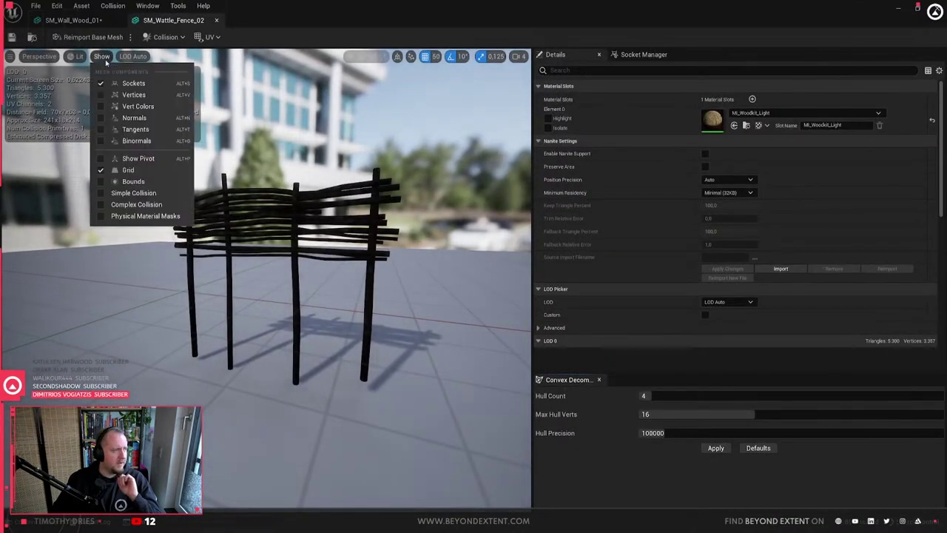
{"action": "left_click", "coordinate": [144, 159]}
{"action": "right_click_drag", "start_coordinate": [144, 159], "coordinate": [141, 192]}
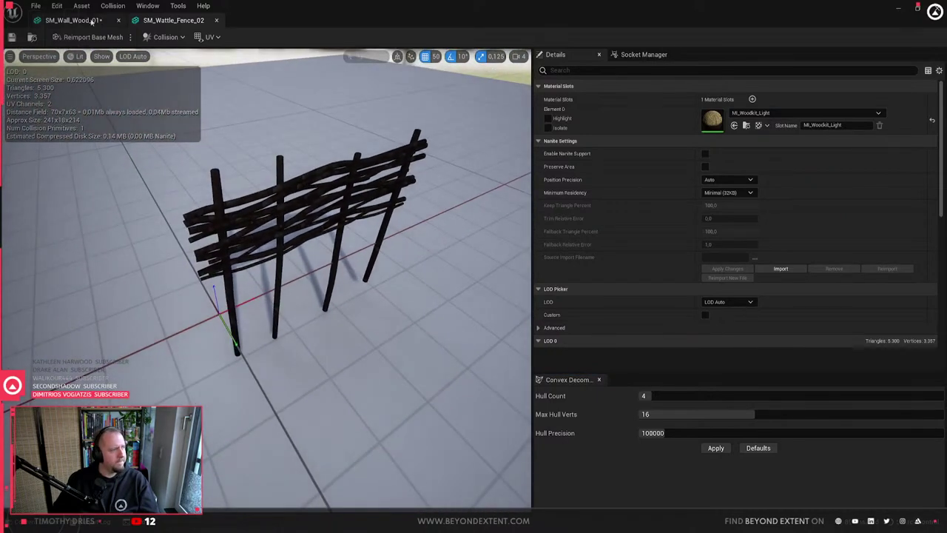
- Examine the pivot position of SM_Wall_Wood_01 against the base of its posts for comparison with the wattle fence
{"action": "left_click", "coordinate": [92, 21]}
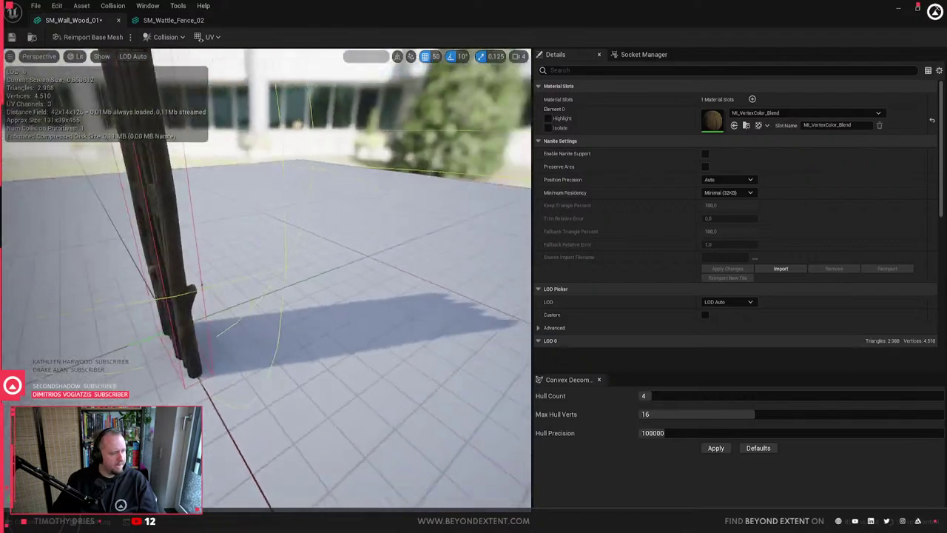
{"action": "right_click_drag", "start_coordinate": [251, 222], "coordinate": [400, 270]}
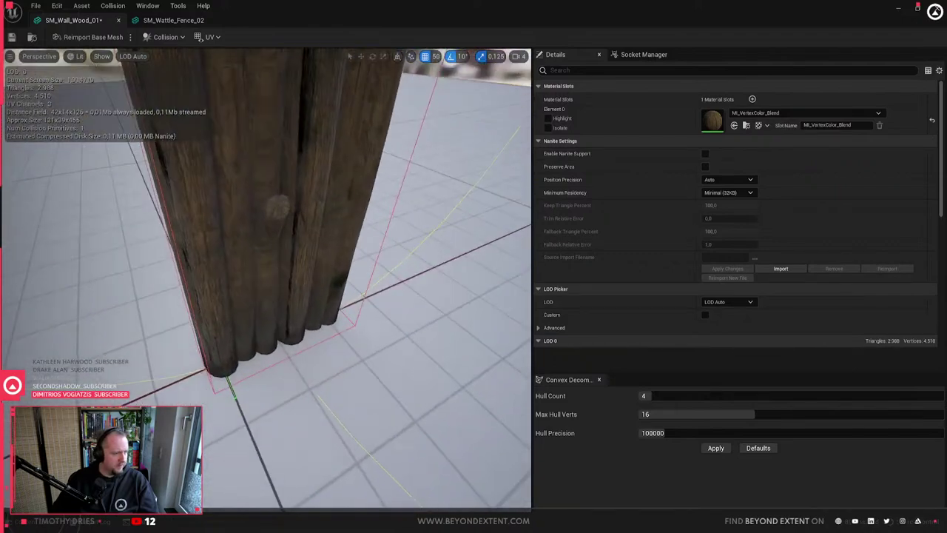
{"action": "mouse_move", "coordinate": [217, 345]}
{"action": "left_mouse_down", "text": "alt"}
{"action": "mouse_move", "coordinate": [311, 337]}
{"action": "mouse_move", "coordinate": [217, 345]}
{"action": "left_mouse_up", "text": "alt"}
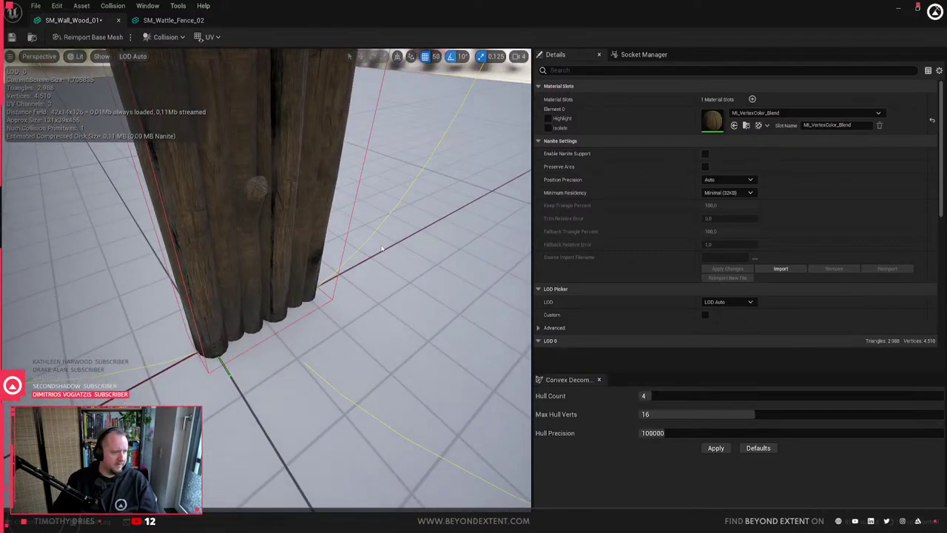
{"action": "right_click_drag", "start_coordinate": [229, 370], "coordinate": [226, 362]}
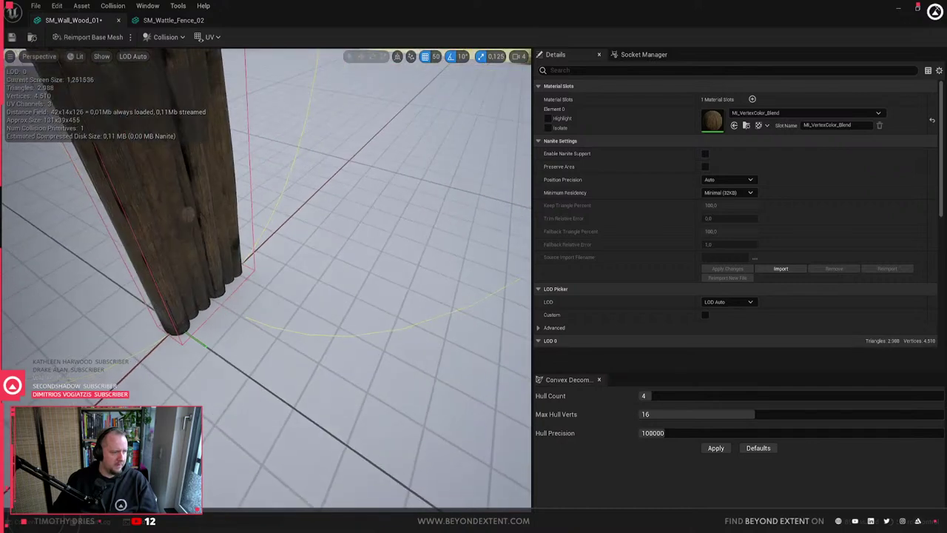
- Display the bounds of SM_Wattle_Fence_02 and examine where its pivot sits relative to them
{"action": "left_click", "coordinate": [173, 20]}
{"action": "left_click_drag", "start_coordinate": [363, 320], "coordinate": [288, 300], "text": "alt"}
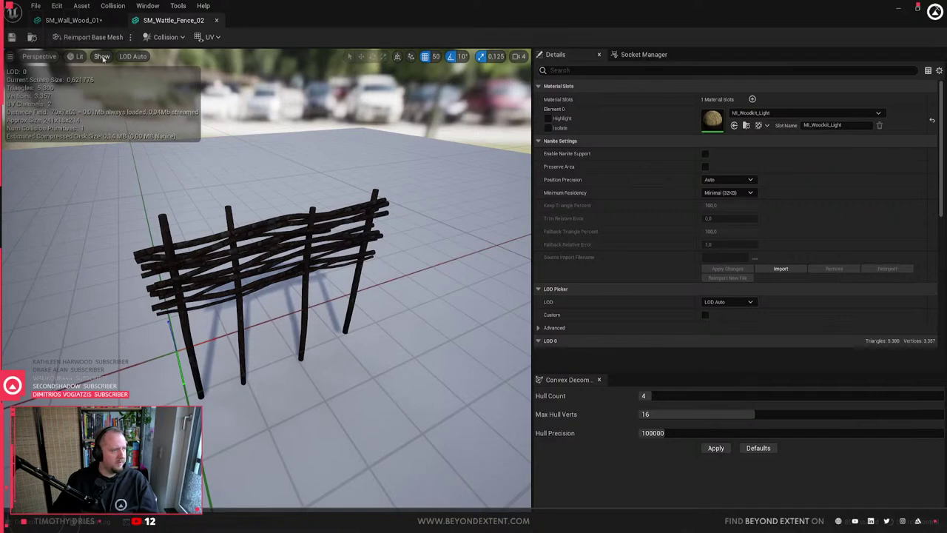
{"action": "left_click", "coordinate": [101, 57]}
{"action": "left_click", "coordinate": [140, 182]}
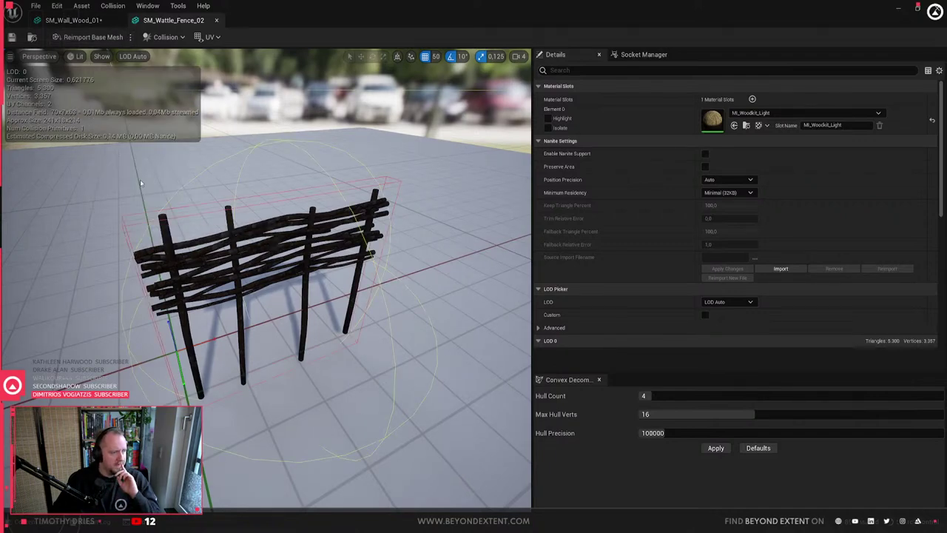
{"action": "left_click_drag", "start_coordinate": [140, 182], "coordinate": [60, 172], "text": "alt"}
{"action": "middle_click_drag", "start_coordinate": [140, 182], "coordinate": [30, 185], "text": "alt"}
{"action": "key", "text": "a"}
{"action": "right_click_drag", "start_coordinate": [289, 237], "coordinate": [344, 241]}
- Frame SM_Wall_Wood_01 and examine its bounds and pivot from the front against those of the wattle fence
{"action": "left_click", "coordinate": [74, 21]}
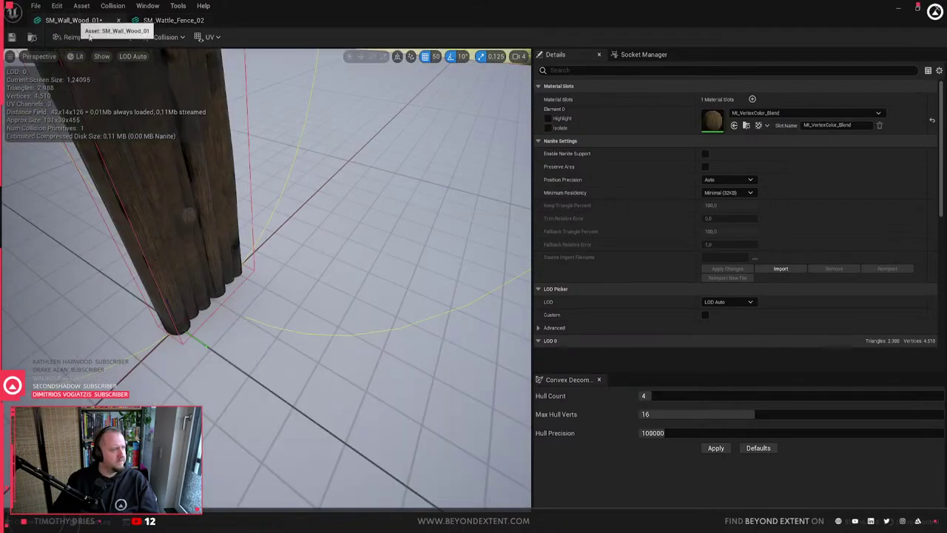
{"action": "key", "text": "f"}
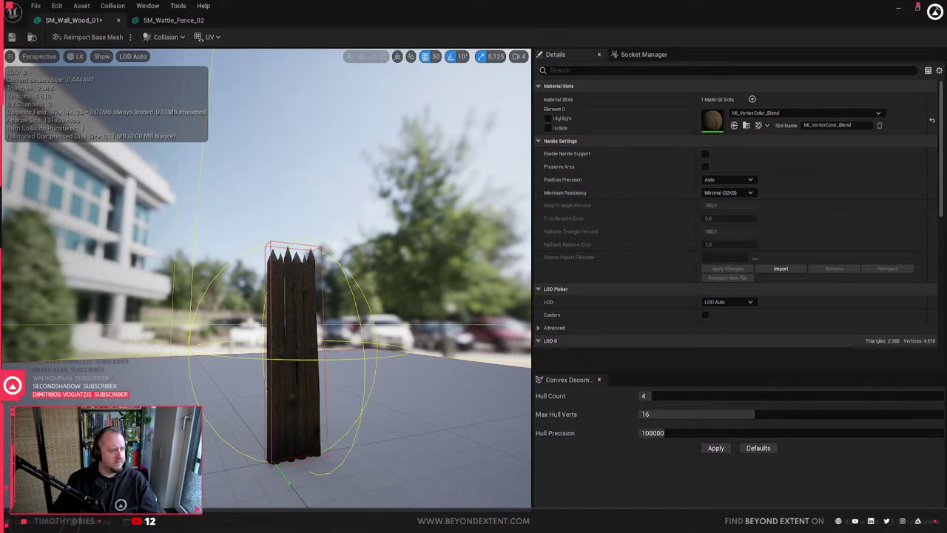
{"action": "right_click_drag", "start_coordinate": [255, 270], "coordinate": [293, 311]}
{"action": "key", "text": "w"}
{"action": "key", "text": "a"}
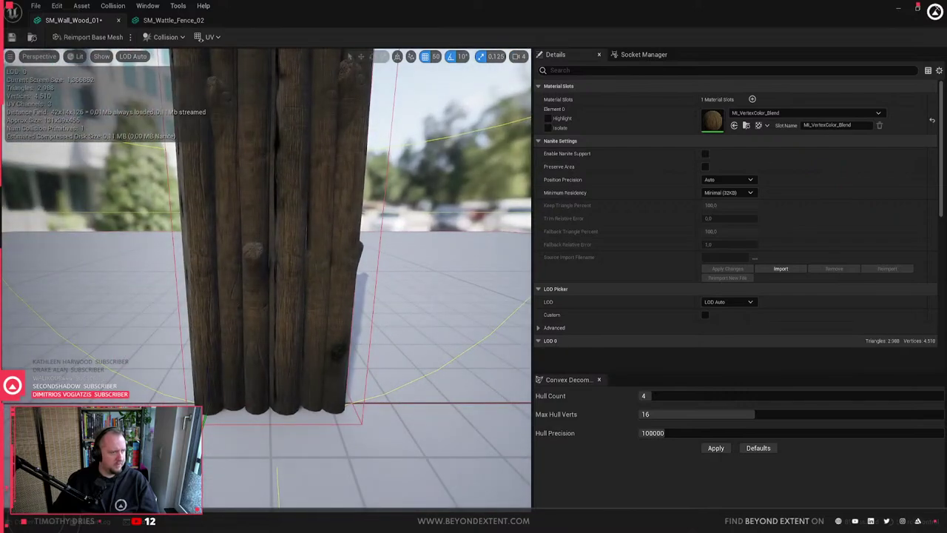
- Minimize the mesh editor and review the spacing and scale variation settings of BP_SplineFence11
{"action": "left_click", "coordinate": [899, 8]}
{"action": "key", "text": "w"}
{"action": "right_click_drag", "start_coordinate": [592, 244], "coordinate": [618, 255]}
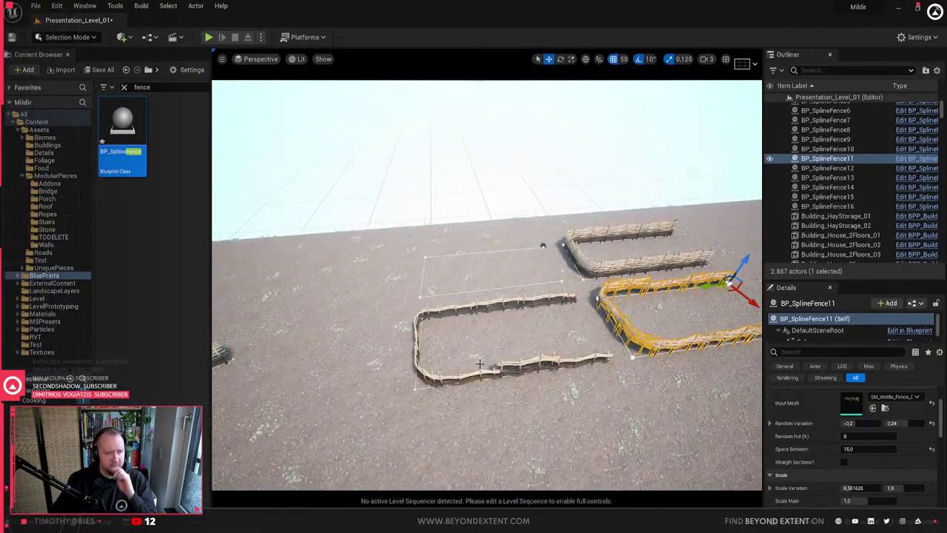
{"action": "scroll", "coordinate": [803, 453], "scroll_direction": "down", "scroll_amount": 3}
{"action": "scroll", "coordinate": [799, 455], "scroll_direction": "up", "scroll_amount": 3}
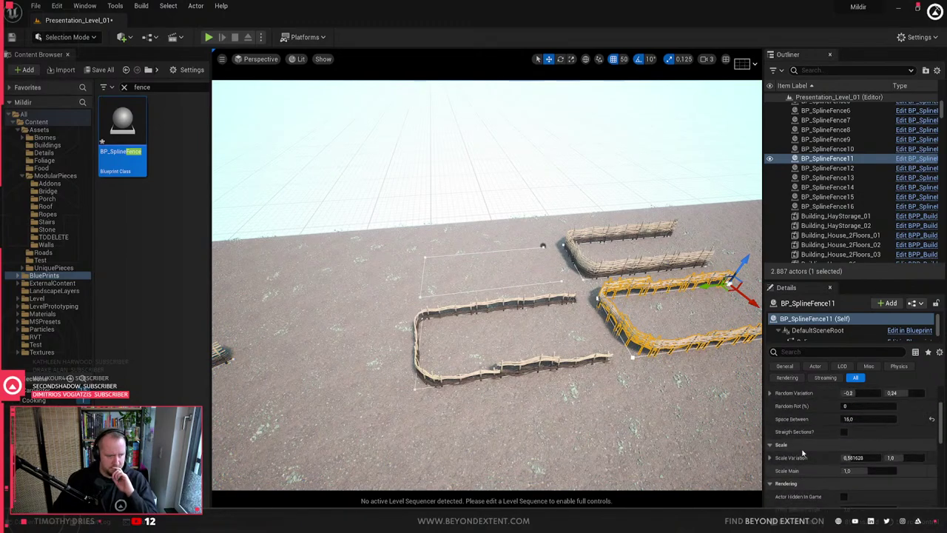
{"action": "scroll", "coordinate": [770, 490], "scroll_direction": "down", "scroll_amount": 2}
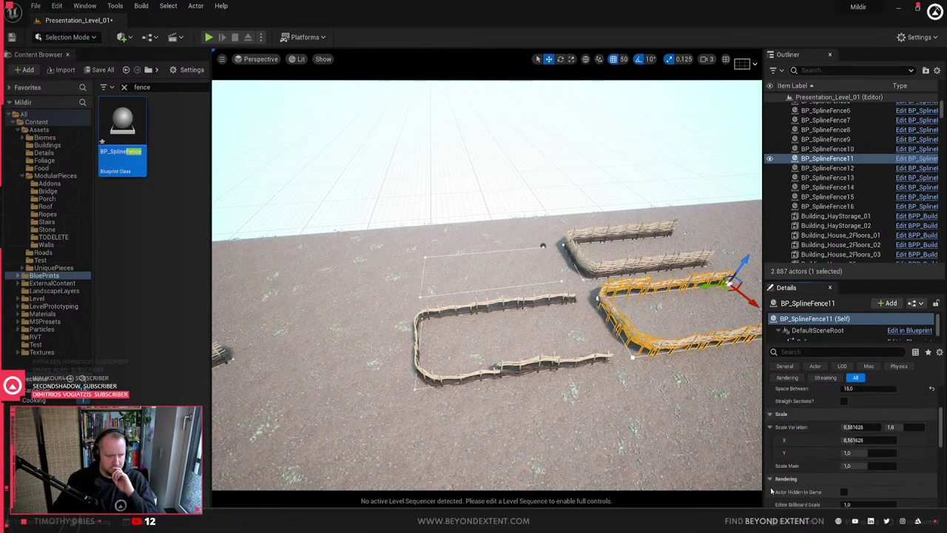
- Collapse the scale variation settings and examine the stone spline fences and nearby buildings in the level
{"action": "left_click", "coordinate": [770, 427]}
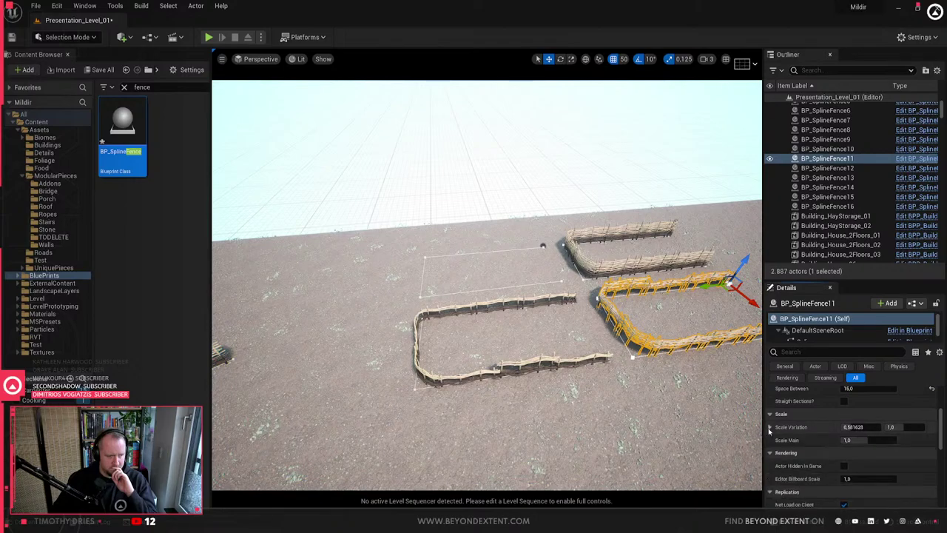
{"action": "right_click_drag", "start_coordinate": [488, 313], "coordinate": [230, 322]}
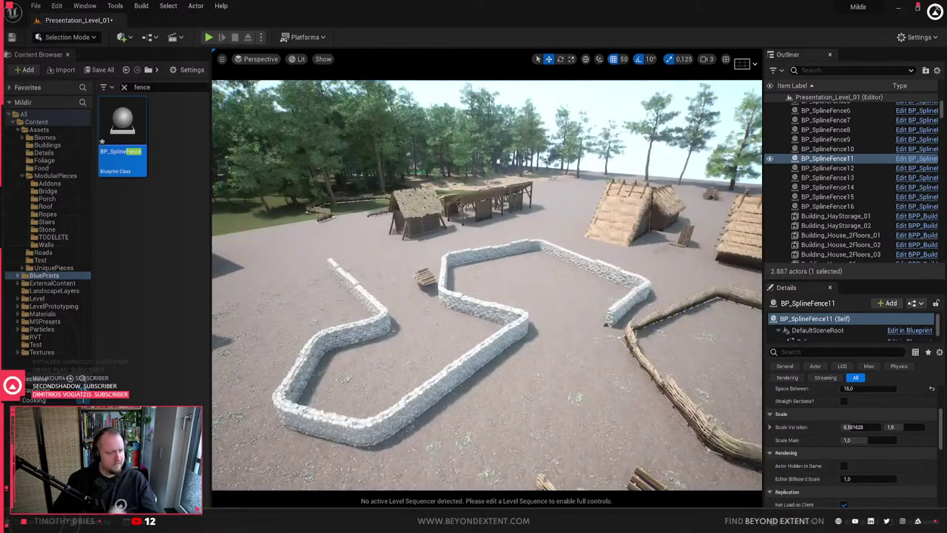
{"action": "left_click", "coordinate": [499, 305]}
{"action": "right_click_drag", "start_coordinate": [499, 305], "coordinate": [476, 294]}
{"action": "key", "text": "w"}
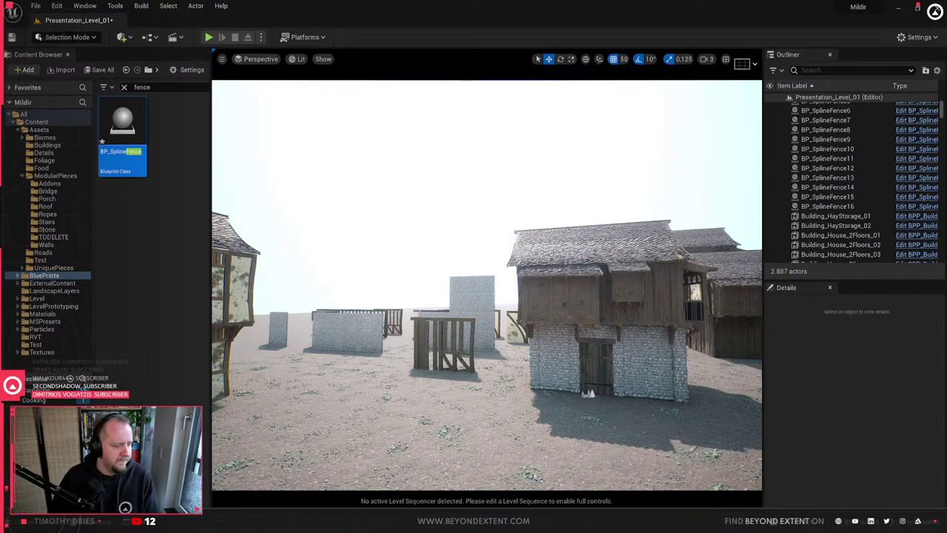
- Switch to Blender and look over the wooden modular pieces in Medieval_ModularKit.blend
{"action": "key", "text": "alt+Tab"}
{"action": "left_click", "coordinate": [479, 309]}
{"action": "scroll", "coordinate": [392, 239], "scroll_direction": "down", "scroll_amount": 5}
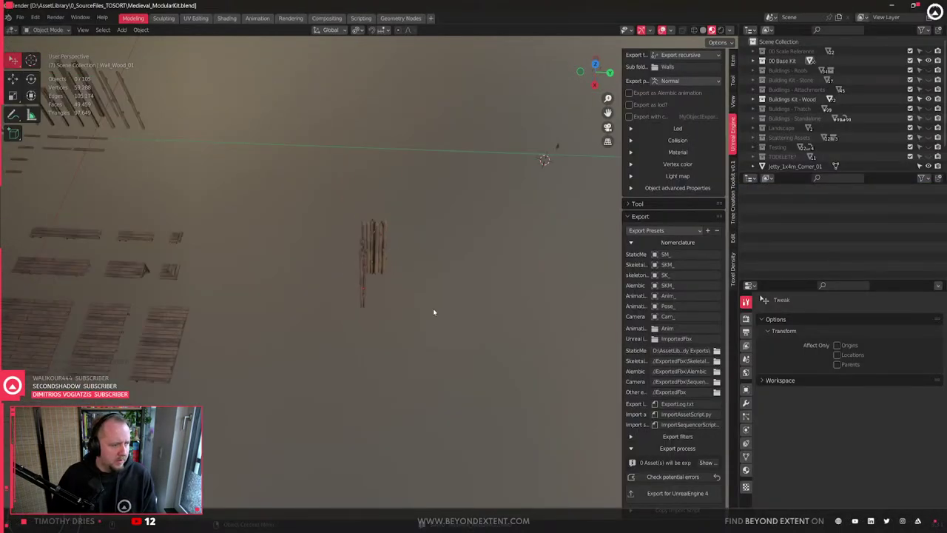
{"action": "middle_click_drag", "start_coordinate": [432, 308], "coordinate": [452, 268]}
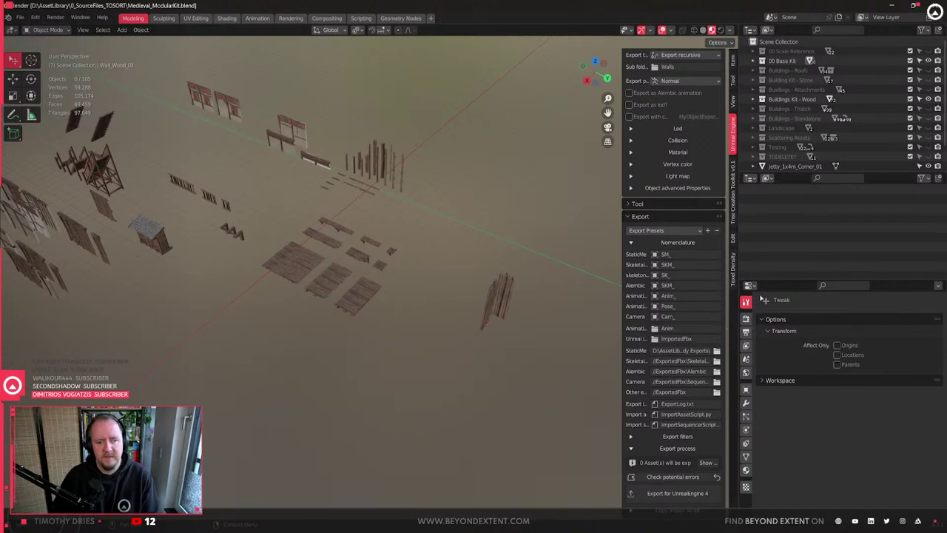
- Open the reference board, maximize it, and examine the Witcher town reference with timber-framed houses up close
{"action": "right_click_drag", "start_coordinate": [946, 370], "coordinate": [668, 375]}
{"action": "left_click", "coordinate": [519, 412]}
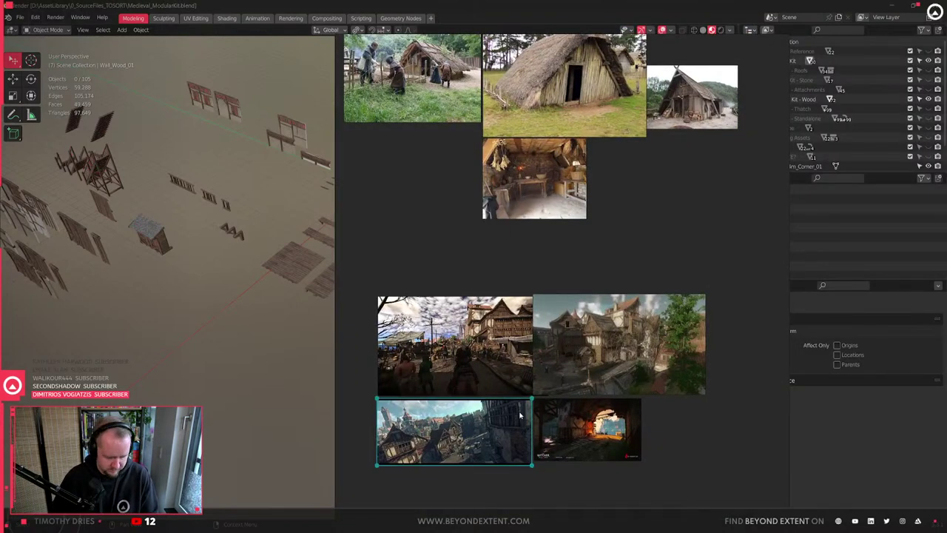
{"action": "key", "text": "ctrl+f"}
{"action": "middle_click_drag", "start_coordinate": [468, 372], "coordinate": [480, 371]}
{"action": "middle_click_drag", "start_coordinate": [673, 151], "coordinate": [651, 278]}
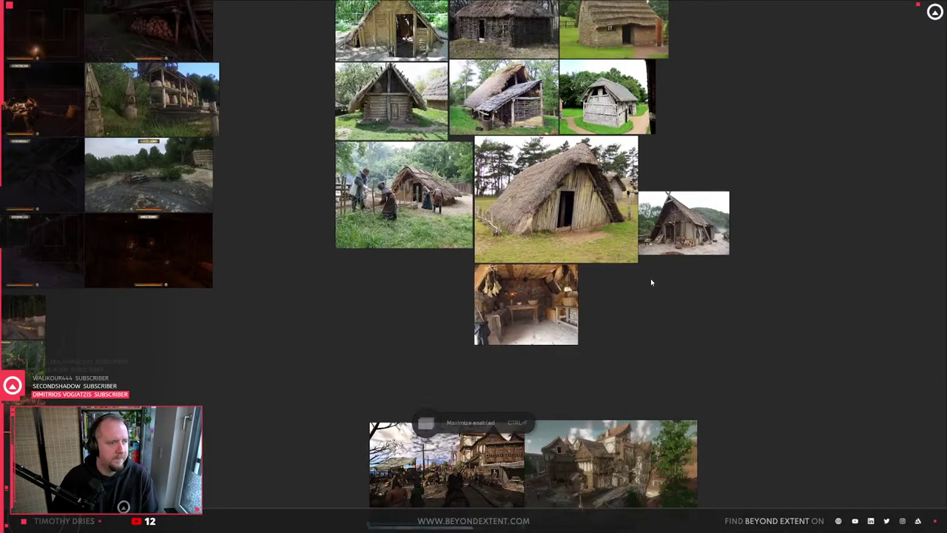
{"action": "middle_click_drag", "start_coordinate": [538, 395], "coordinate": [629, 76]}
{"action": "scroll", "coordinate": [509, 290], "scroll_direction": "up", "scroll_amount": 5}
{"action": "middle_click_drag", "start_coordinate": [333, 395], "coordinate": [340, 394]}
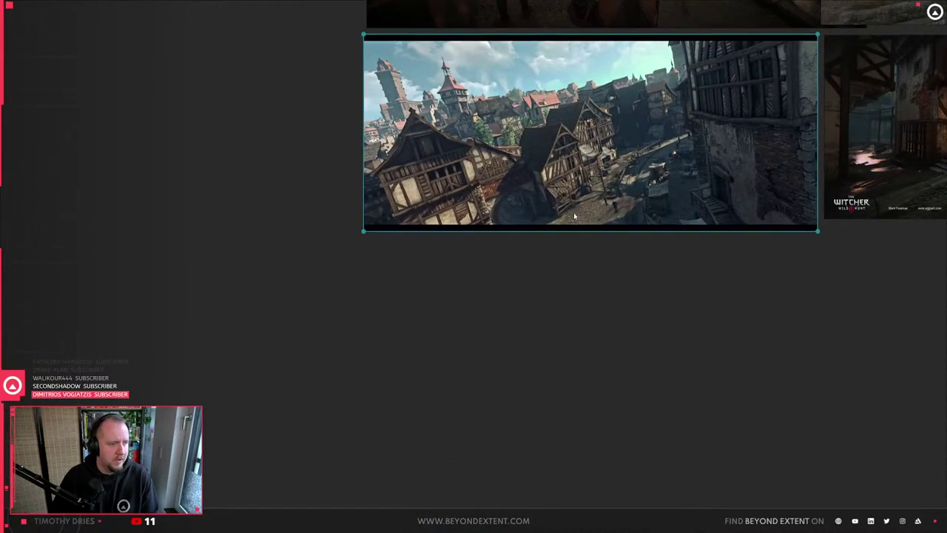
{"action": "scroll", "coordinate": [674, 136], "scroll_direction": "up", "scroll_amount": 5}
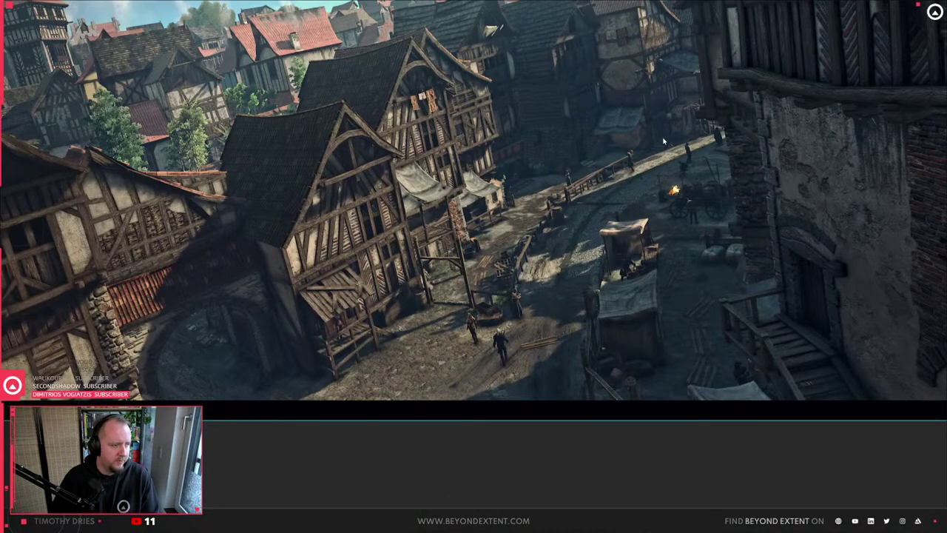
{"action": "scroll", "coordinate": [664, 141], "scroll_direction": "down", "scroll_amount": 5}
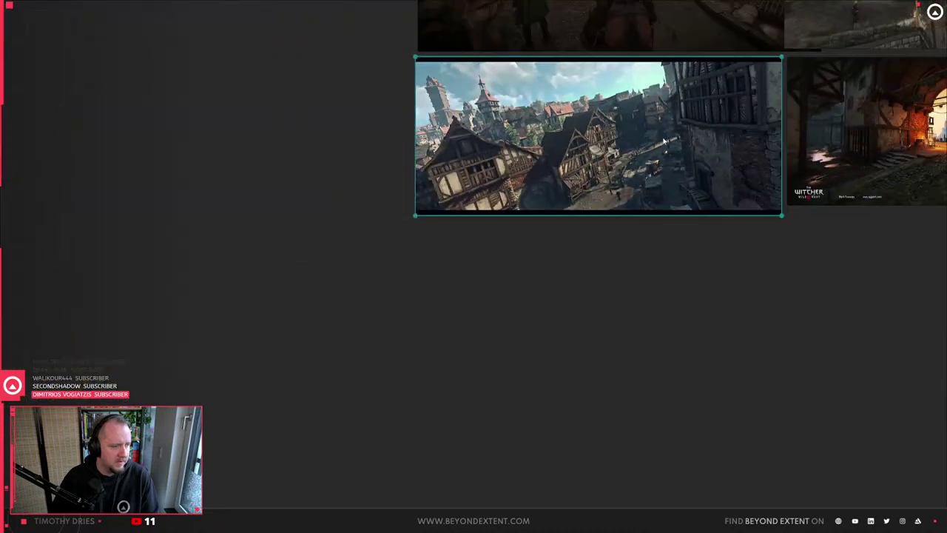
- Browse the grid of game references showing market stalls, food, barrels and stone towers
{"action": "middle_click_drag", "start_coordinate": [514, 349], "coordinate": [692, 137]}
{"action": "middle_click_drag", "start_coordinate": [530, 370], "coordinate": [725, 144]}
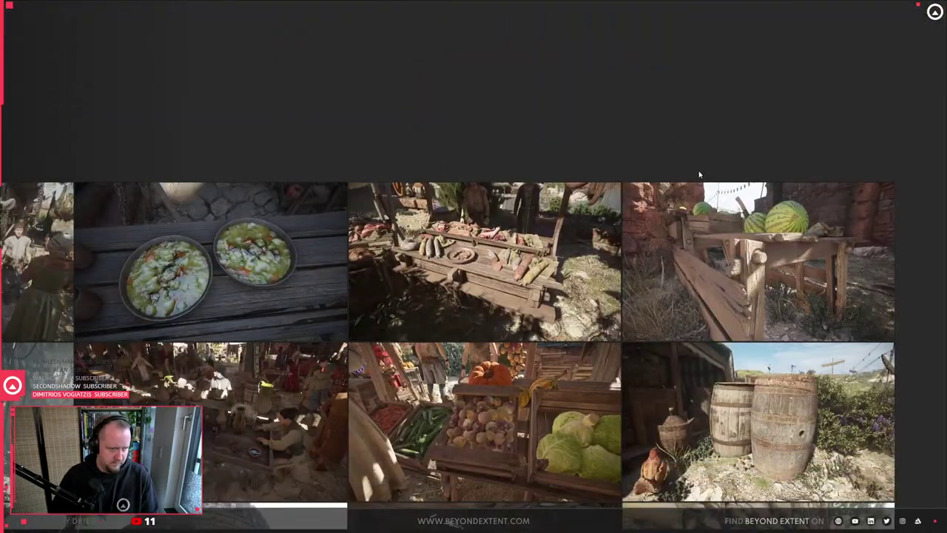
{"action": "scroll", "coordinate": [699, 174], "scroll_direction": "down", "scroll_amount": 3}
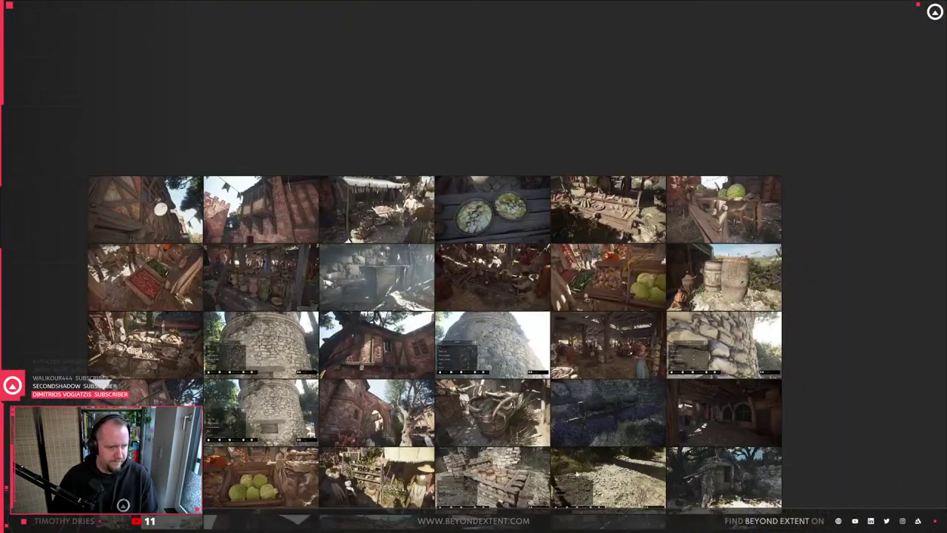
{"action": "middle_click_drag", "start_coordinate": [505, 471], "coordinate": [633, 344]}
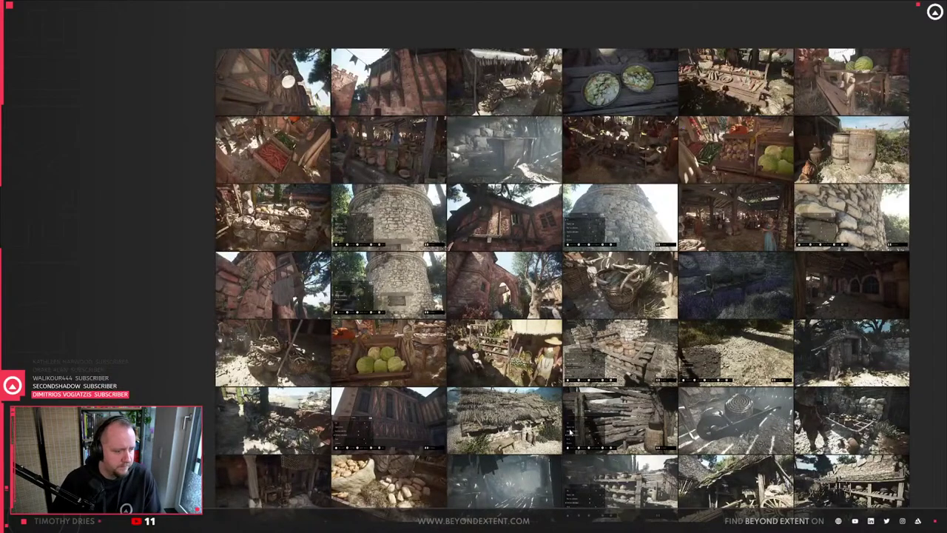
{"action": "middle_click_drag", "start_coordinate": [570, 432], "coordinate": [640, 343]}
{"action": "scroll", "coordinate": [527, 358], "scroll_direction": "up", "scroll_amount": 5}
{"action": "scroll", "coordinate": [527, 358], "scroll_direction": "down", "scroll_amount": 5}
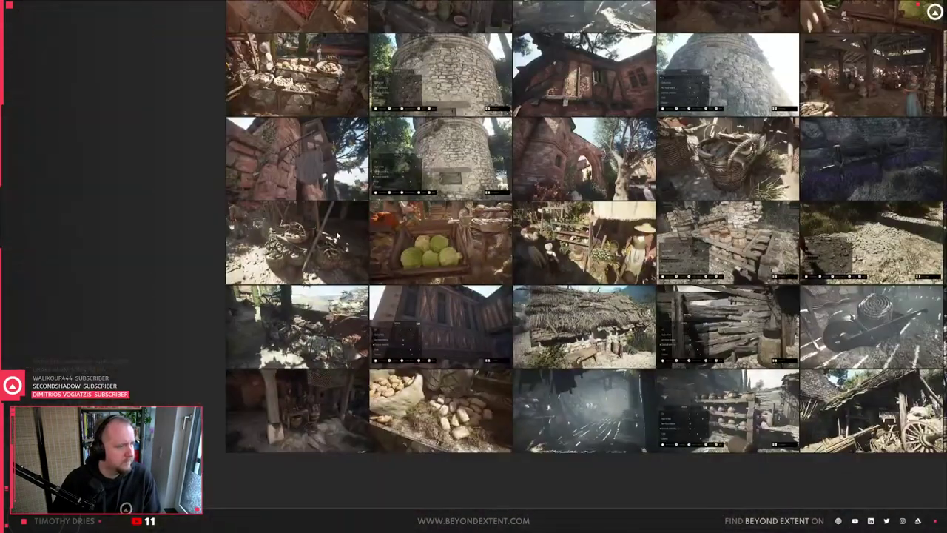
{"action": "middle_click_drag", "start_coordinate": [337, 235], "coordinate": [457, 445]}
{"action": "scroll", "coordinate": [435, 315], "scroll_direction": "up", "scroll_amount": 5}
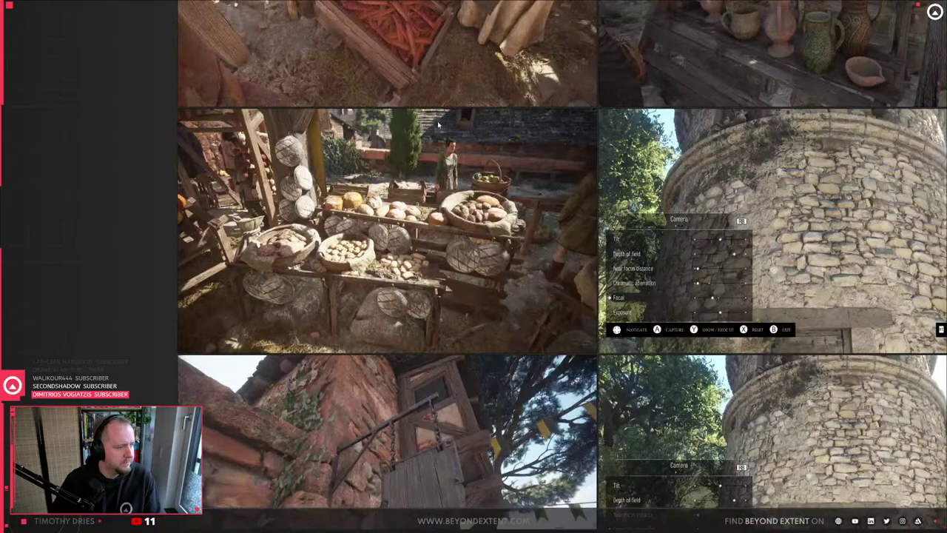
- Examine the Kingdom Come: Deliverance references of the quarry, wooden bridge, smithy and forest camps
{"action": "middle_click_drag", "start_coordinate": [439, 125], "coordinate": [479, 435]}
{"action": "scroll", "coordinate": [479, 435], "scroll_direction": "down", "scroll_amount": 8}
{"action": "middle_click_drag", "start_coordinate": [546, 271], "coordinate": [566, 423]}
{"action": "scroll", "coordinate": [586, 282], "scroll_direction": "up", "scroll_amount": 6}
{"action": "middle_click_drag", "start_coordinate": [586, 282], "coordinate": [581, 413]}
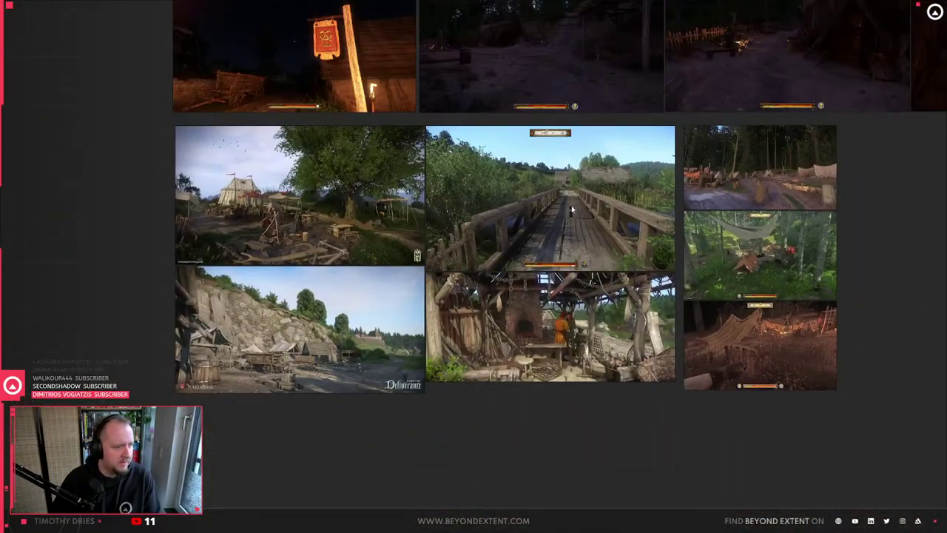
{"action": "scroll", "coordinate": [571, 210], "scroll_direction": "up", "scroll_amount": 4}
{"action": "scroll", "coordinate": [571, 210], "scroll_direction": "down", "scroll_amount": 4}
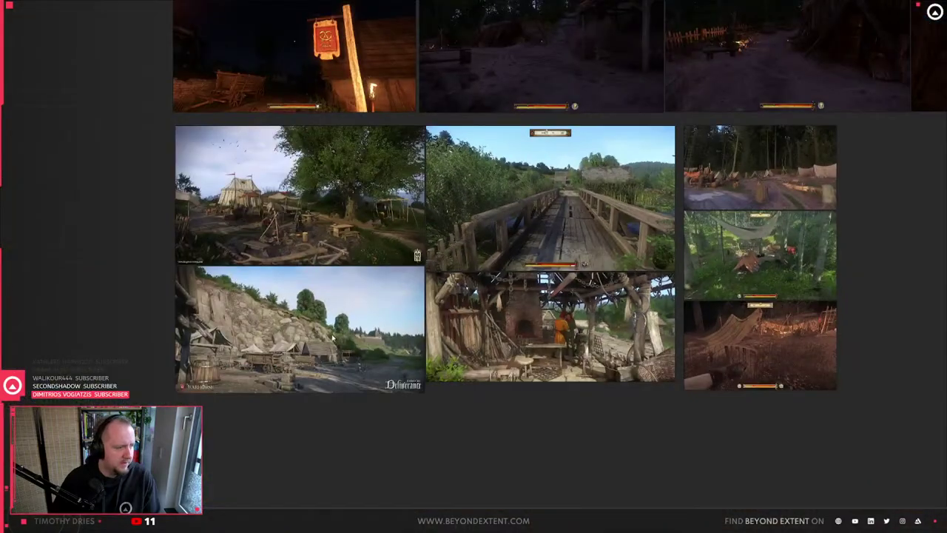
{"action": "middle_click_drag", "start_coordinate": [333, 337], "coordinate": [460, 311]}
{"action": "scroll", "coordinate": [401, 356], "scroll_direction": "up", "scroll_amount": 5}
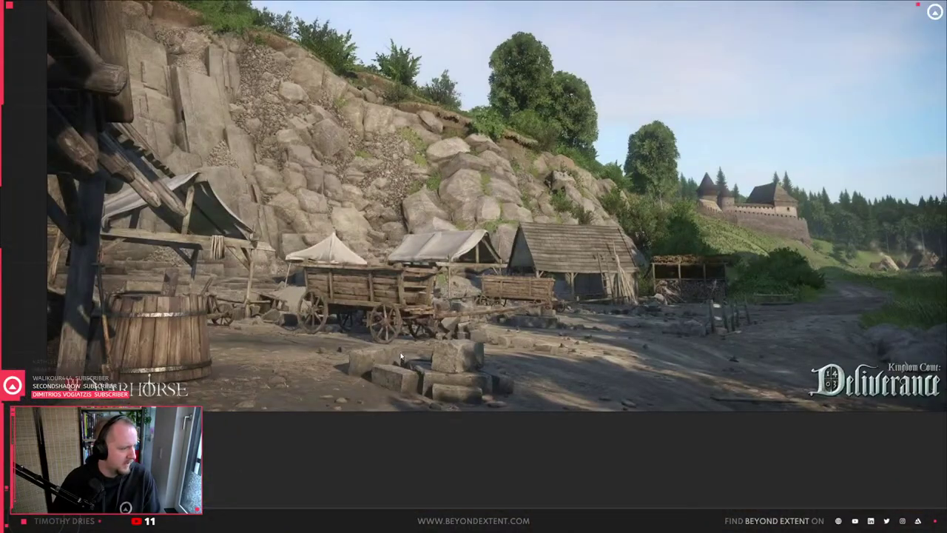
{"action": "scroll", "coordinate": [400, 355], "scroll_direction": "down", "scroll_amount": 5}
{"action": "middle_click_drag", "start_coordinate": [400, 355], "coordinate": [155, 448]}
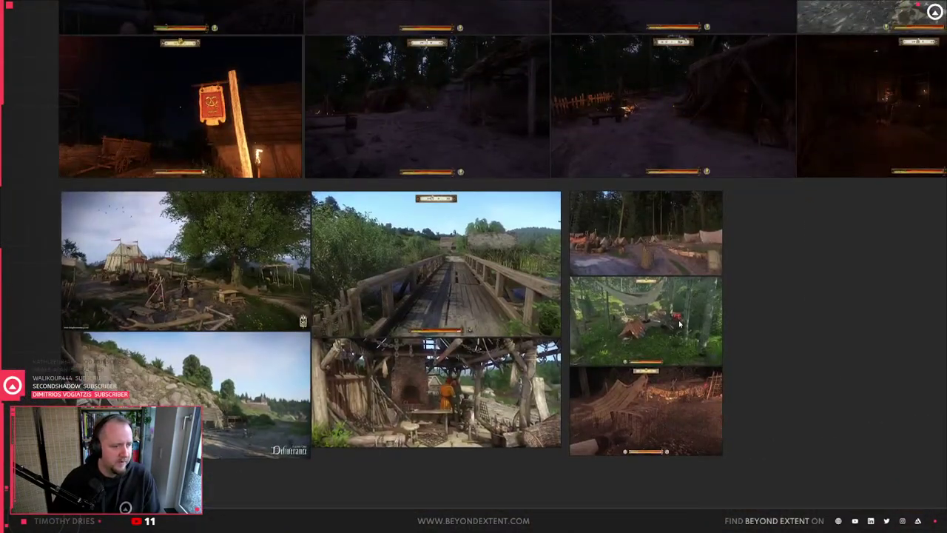
{"action": "scroll", "coordinate": [680, 323], "scroll_direction": "up", "scroll_amount": 5}
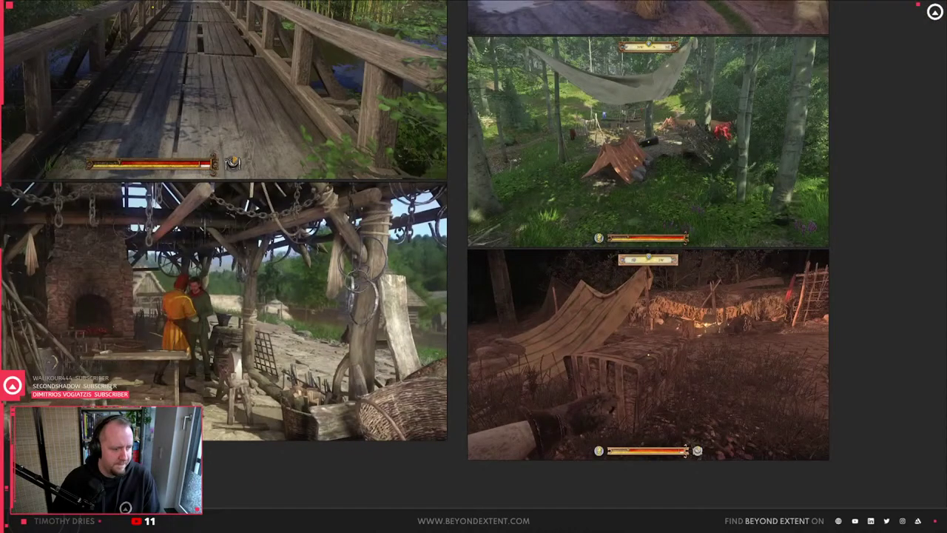
- Return from the reference board to Unreal Engine and close the Message Log
{"action": "key", "text": "alt+Tab"}
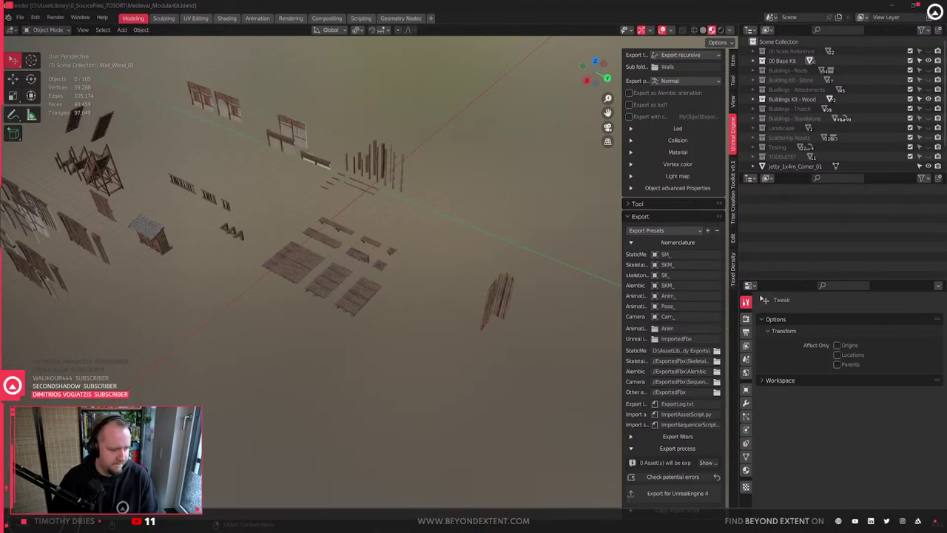
{"action": "left_click", "coordinate": [627, 497]}
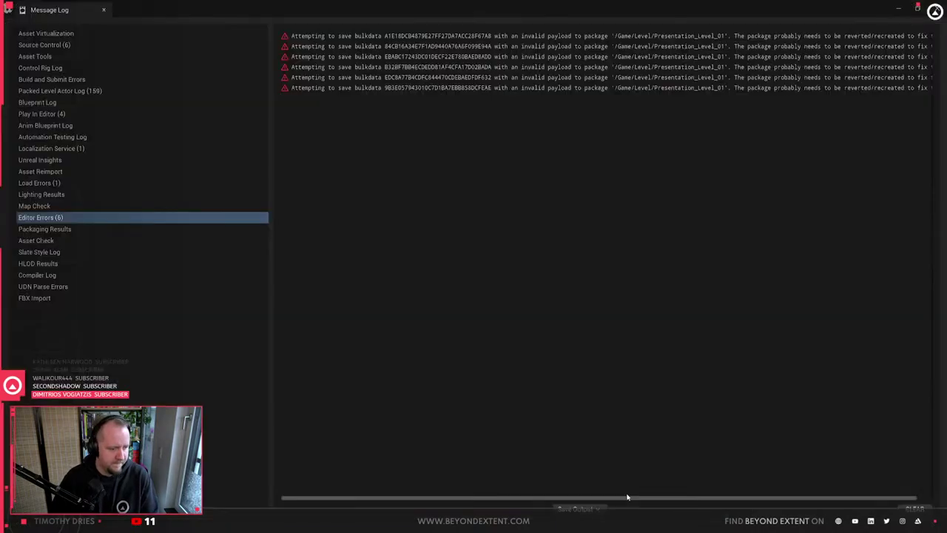
{"action": "left_click", "coordinate": [936, 11]}
- Examine the medieval village street and its two-storey timber houses from several elevated angles
{"action": "right_click_drag", "start_coordinate": [589, 391], "coordinate": [639, 361]}
{"action": "key", "text": "1"}
{"action": "right_click_drag", "start_coordinate": [333, 319], "coordinate": [308, 326]}
{"action": "right_click_drag", "start_coordinate": [438, 319], "coordinate": [431, 320]}
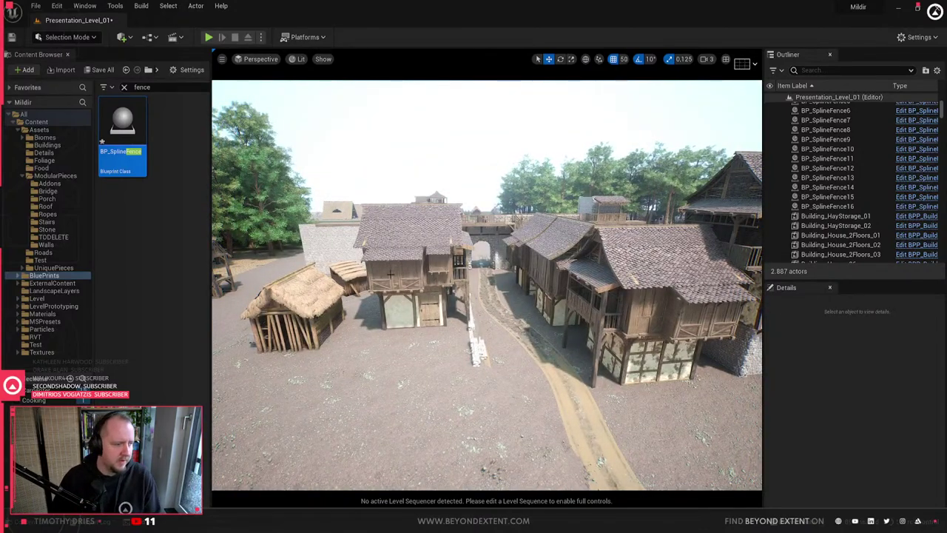
{"action": "left_click", "coordinate": [391, 274]}
{"action": "right_click_drag", "start_coordinate": [391, 274], "coordinate": [487, 324]}
{"action": "left_click", "coordinate": [529, 293]}
{"action": "key", "text": "Escape"}
{"action": "right_click_drag", "start_coordinate": [530, 293], "coordinate": [509, 305]}
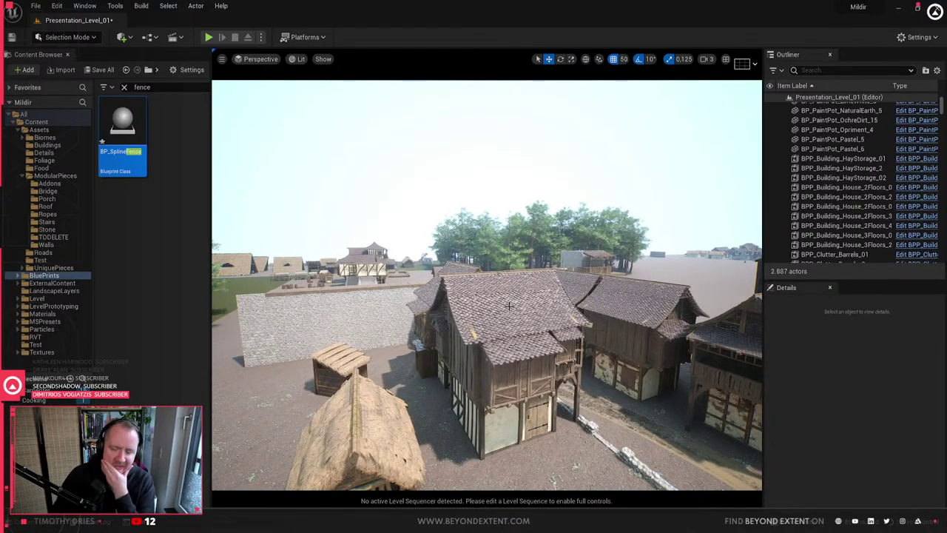
- Select the two-storey house, try to save Presentation_Level_01, skip the level asset, and close the Message Log
{"action": "left_click", "coordinate": [547, 357]}
{"action": "key", "text": "ctrl+s"}
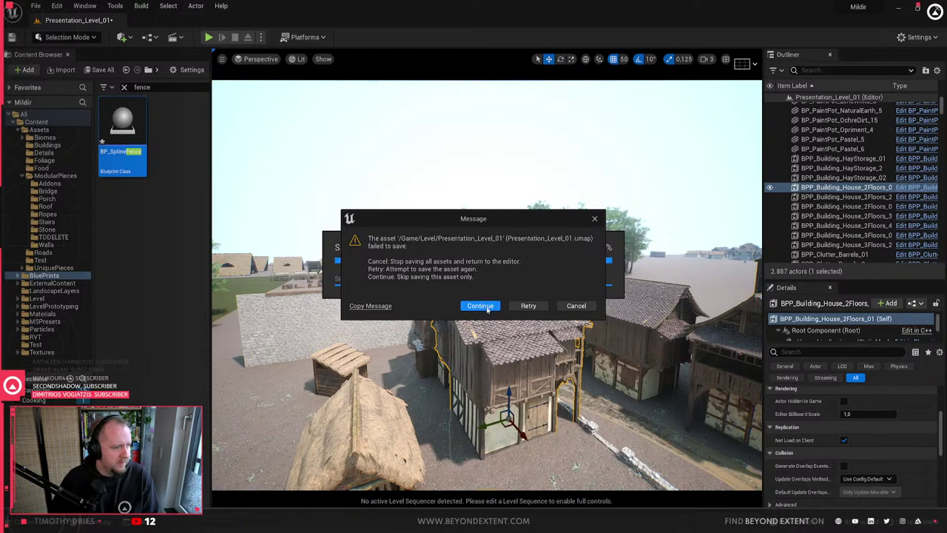
{"action": "left_click", "coordinate": [490, 307]}
{"action": "left_click", "coordinate": [532, 291]}
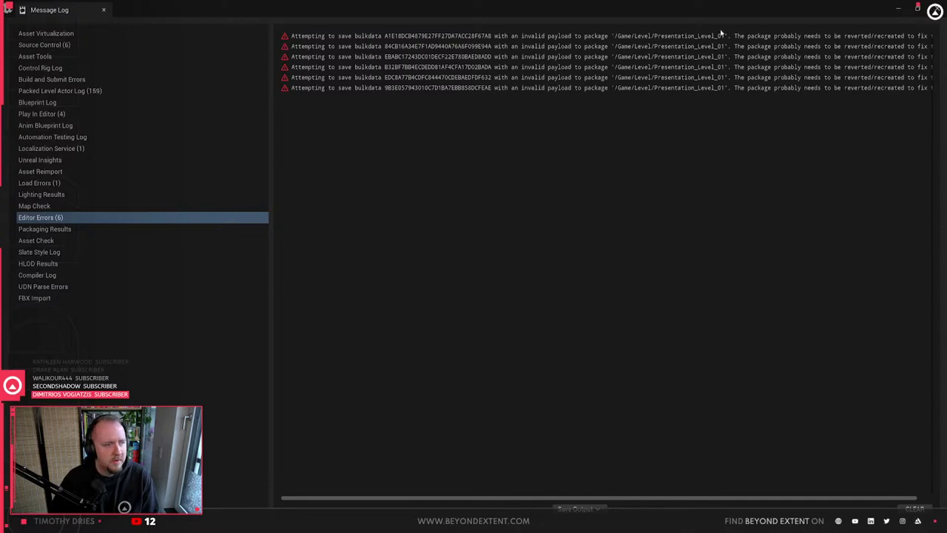
{"action": "left_click", "coordinate": [935, 9]}
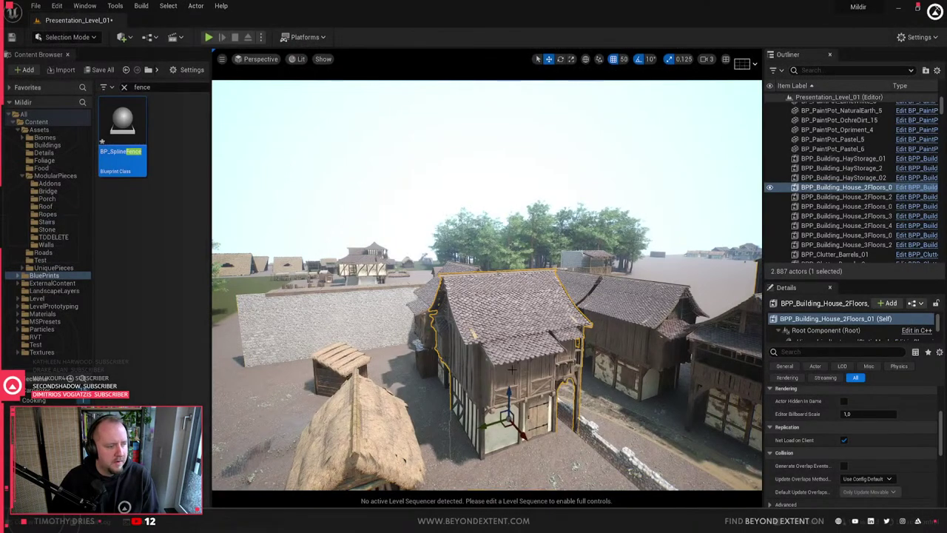
- Show the viewport in full screen and review the level from camera bookmarks 1 to 5
{"action": "key", "text": "1"}
{"action": "left_click", "coordinate": [516, 369]}
{"action": "key", "text": "F11"}
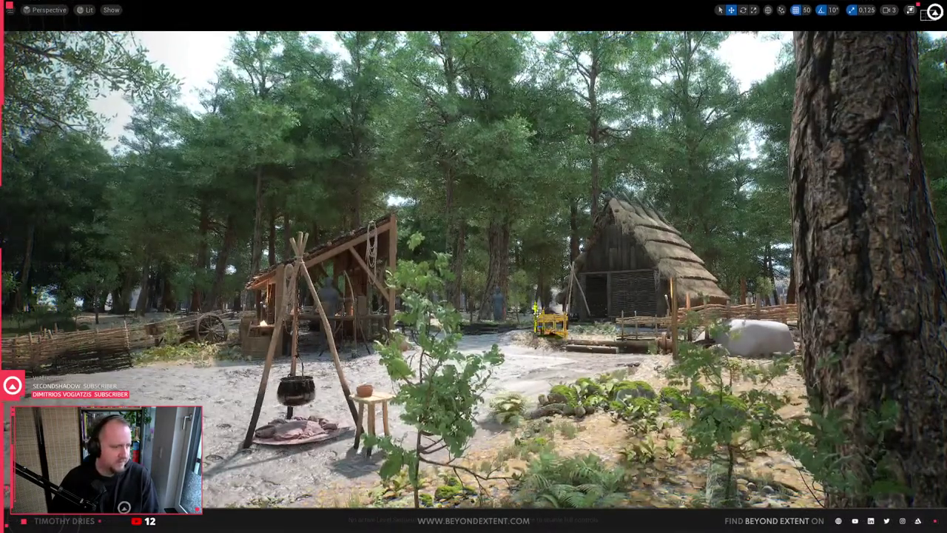
{"action": "key", "text": "2"}
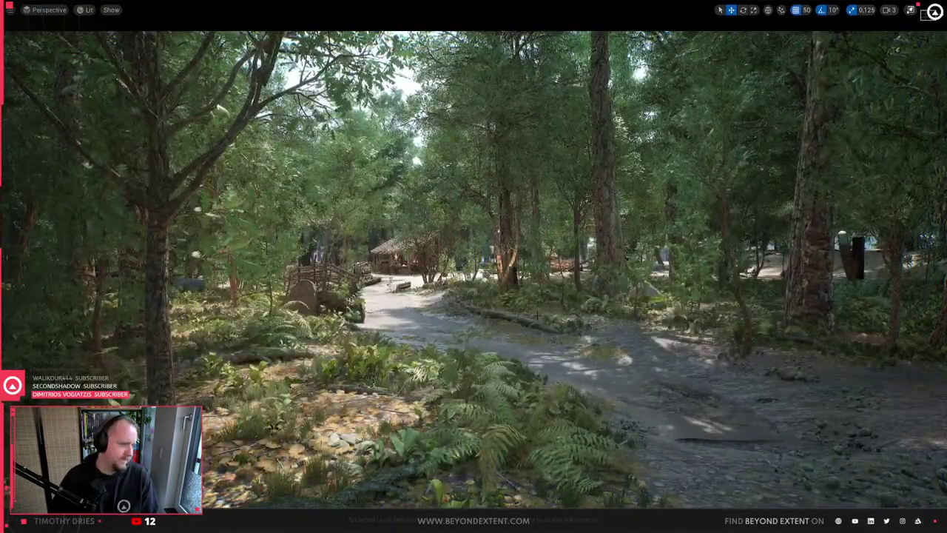
{"action": "key", "text": "3"}
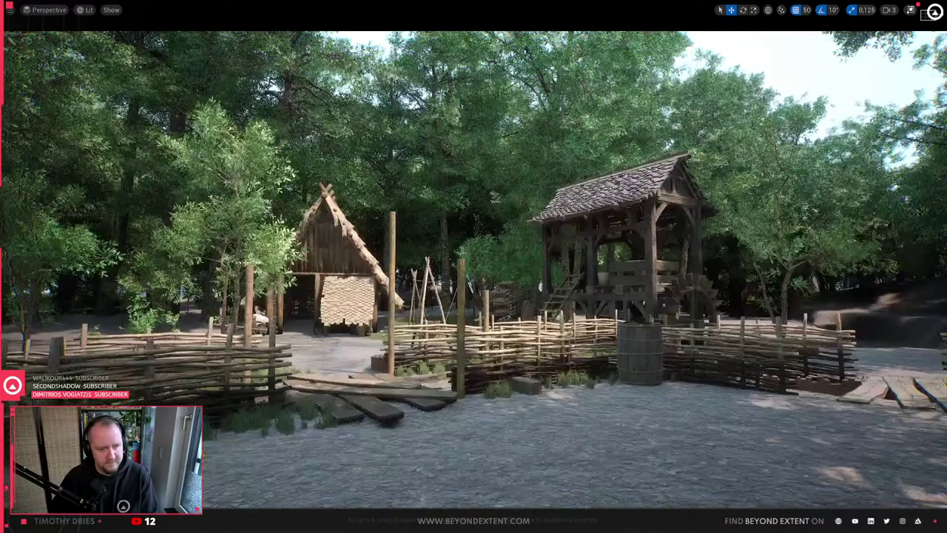
{"action": "key", "text": "4"}
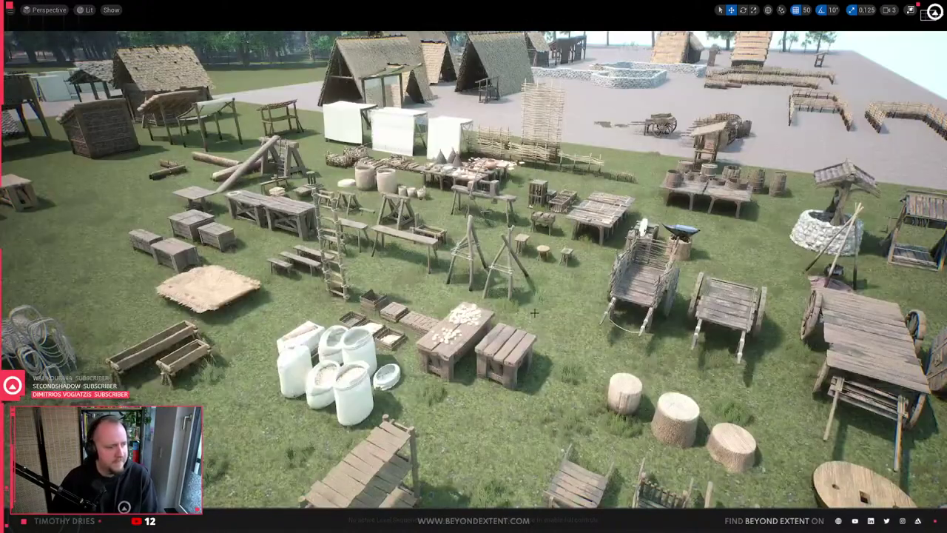
{"action": "key", "text": "5"}
- Examine the forest settlement and its muddy path up to the wattle fence, and leave the full-screen view
{"action": "right_click_drag", "start_coordinate": [474, 266], "coordinate": [459, 280]}
{"action": "key", "text": "w"}
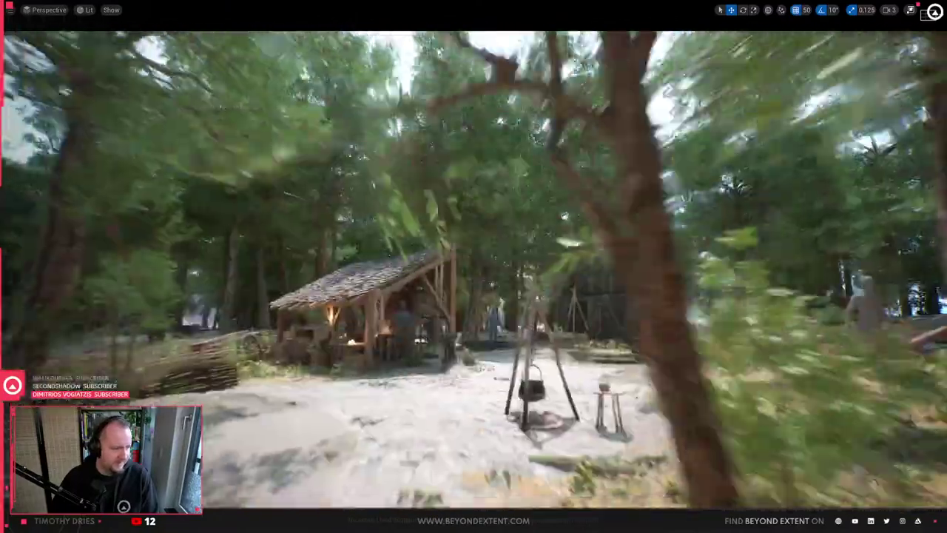
{"action": "key", "text": "w"}
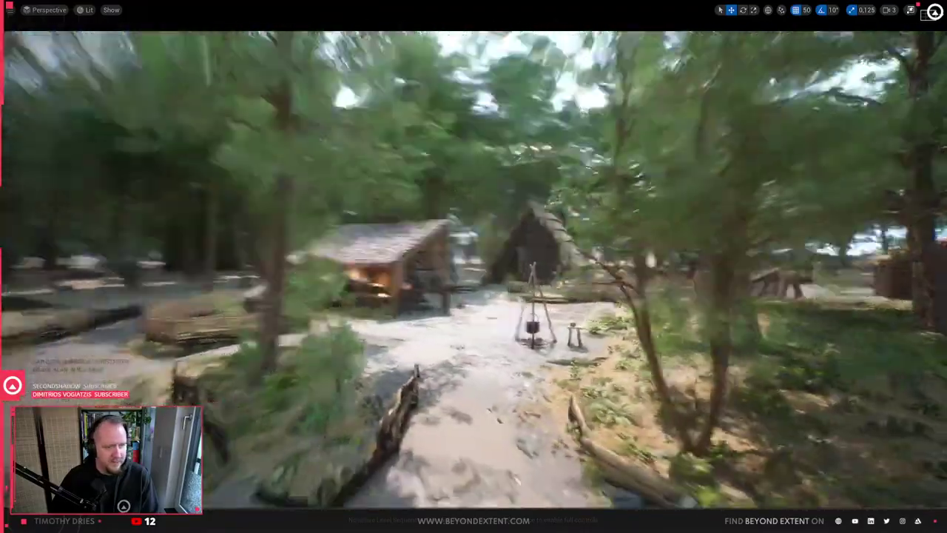
{"action": "right_click_drag", "start_coordinate": [474, 266], "coordinate": [422, 286]}
{"action": "right_click_drag", "start_coordinate": [474, 267], "coordinate": [404, 200]}
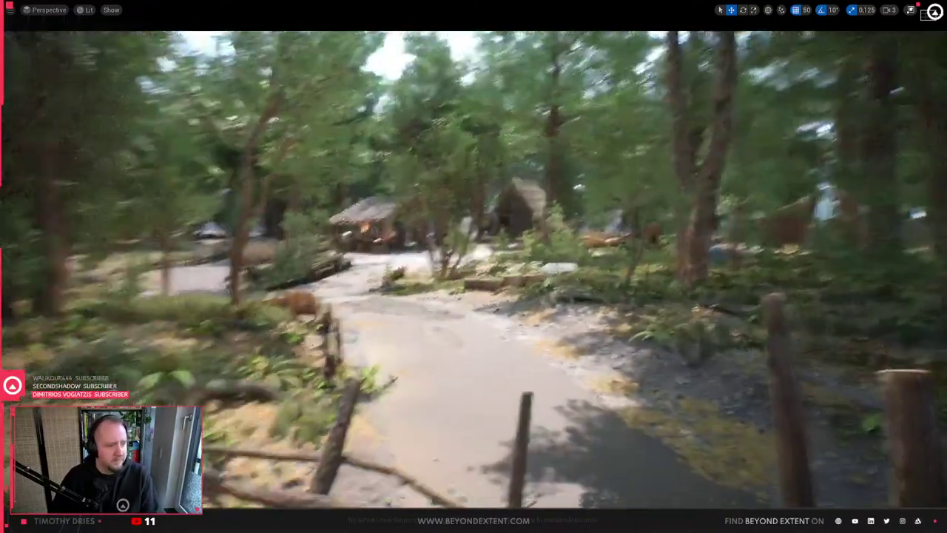
{"action": "key", "text": "F11"}
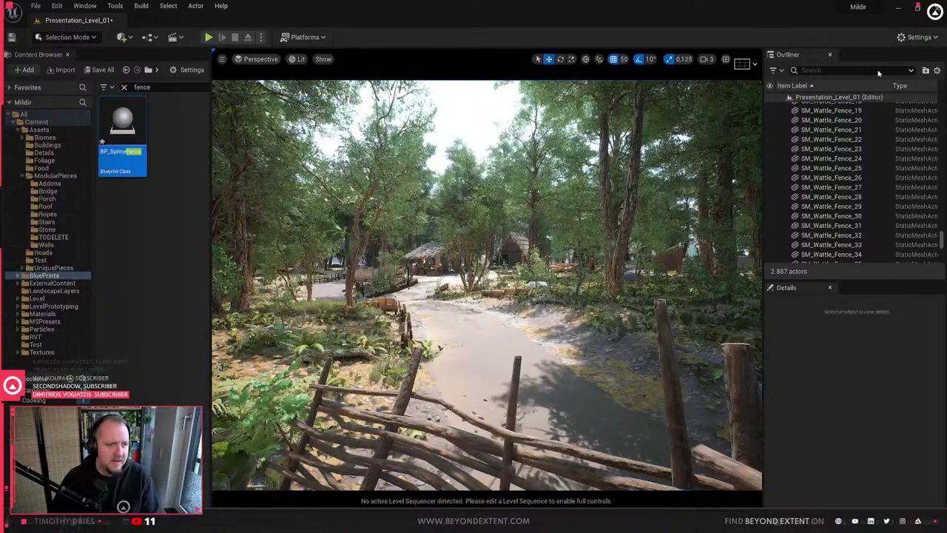
- Search the Outliner for "light", select BP_LightPresets, and set its Light Selector to Evening
{"action": "left_click", "coordinate": [879, 72]}
{"action": "type", "text": "light"}
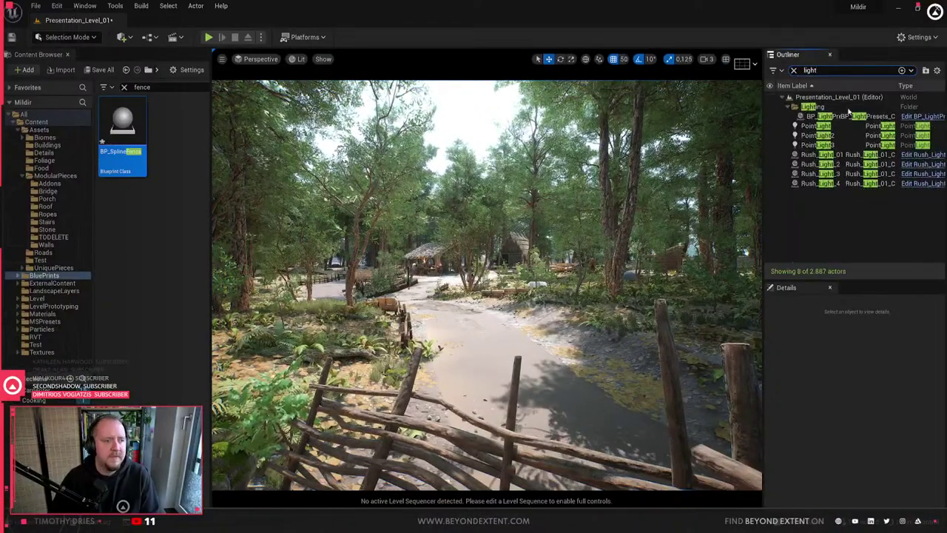
{"action": "left_click", "coordinate": [850, 115]}
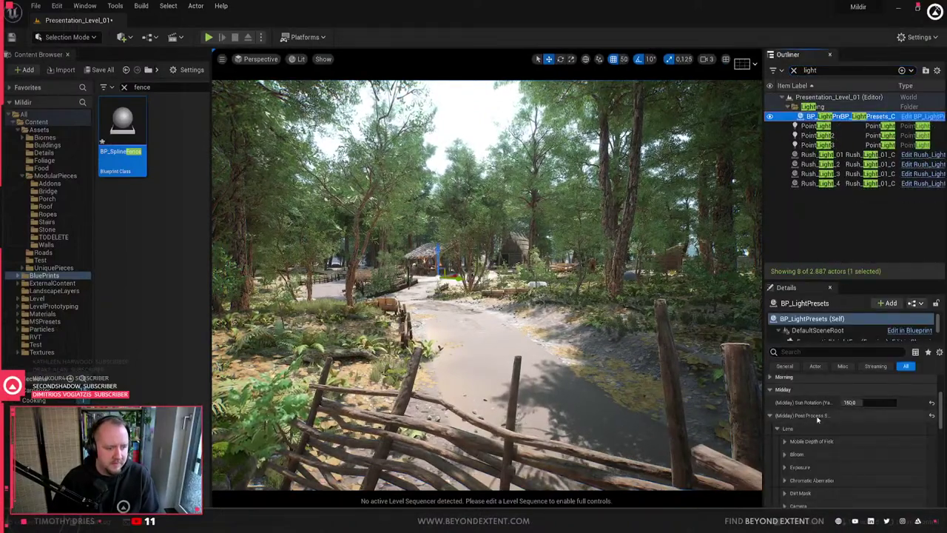
{"action": "scroll", "coordinate": [817, 419], "scroll_direction": "up", "scroll_amount": 4}
{"action": "left_click", "coordinate": [866, 430]}
{"action": "left_click", "coordinate": [858, 456]}
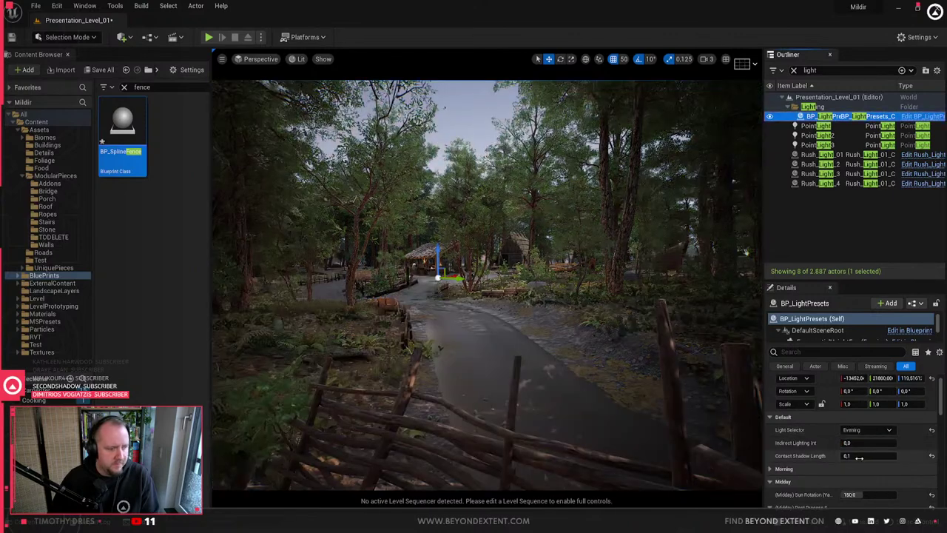
- Set the Light Selector to Morning and review the level from camera bookmarks 1 to 4
{"action": "left_click", "coordinate": [866, 430]}
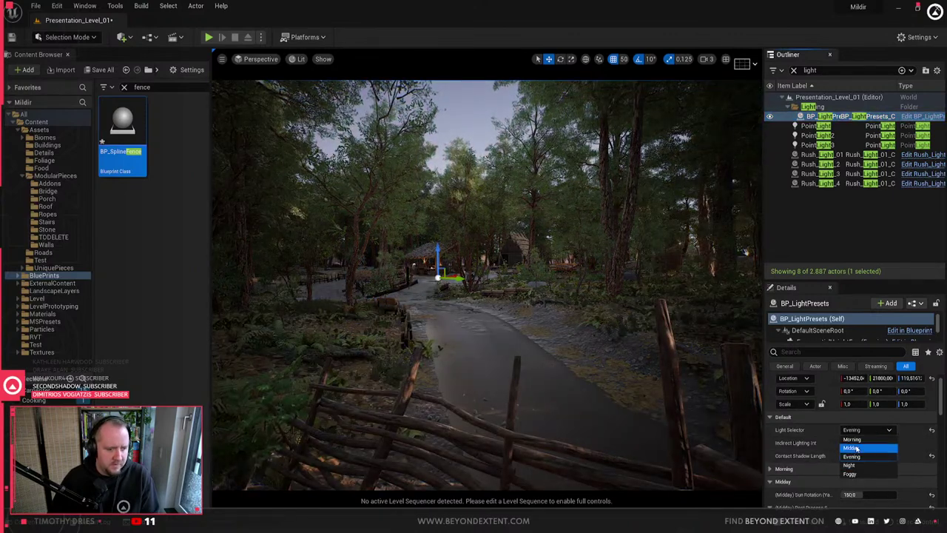
{"action": "left_click", "coordinate": [853, 440]}
{"action": "key", "text": "1"}
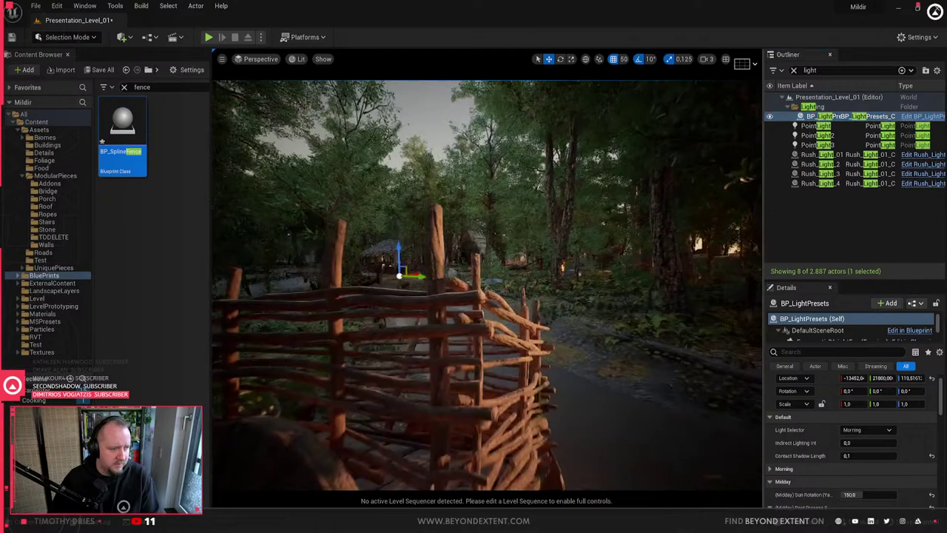
{"action": "key", "text": "2"}
{"action": "key", "text": "3"}
{"action": "key", "text": "4"}
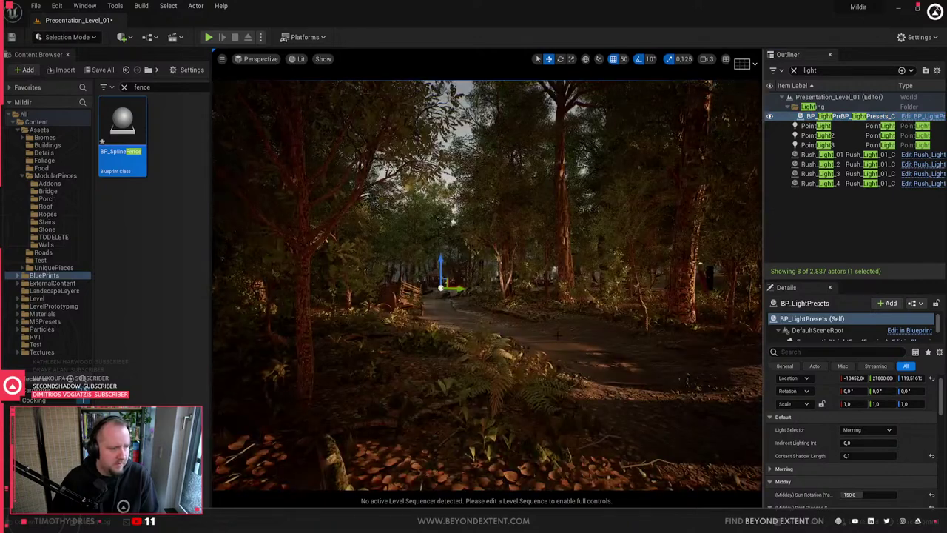
- Set the Light Selector to Evening, review the level from camera bookmarks 1 and 4, and clear the selection
{"action": "left_click", "coordinate": [876, 430]}
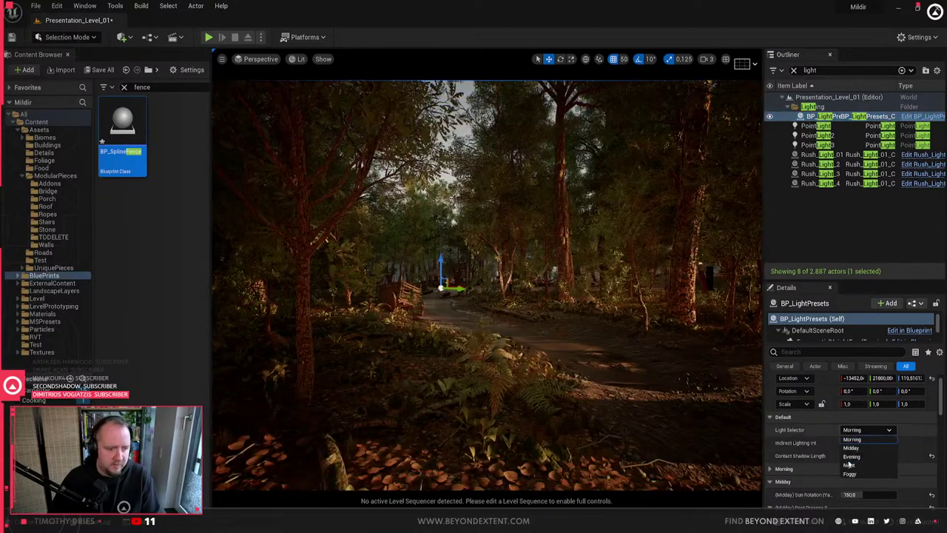
{"action": "left_click", "coordinate": [855, 463]}
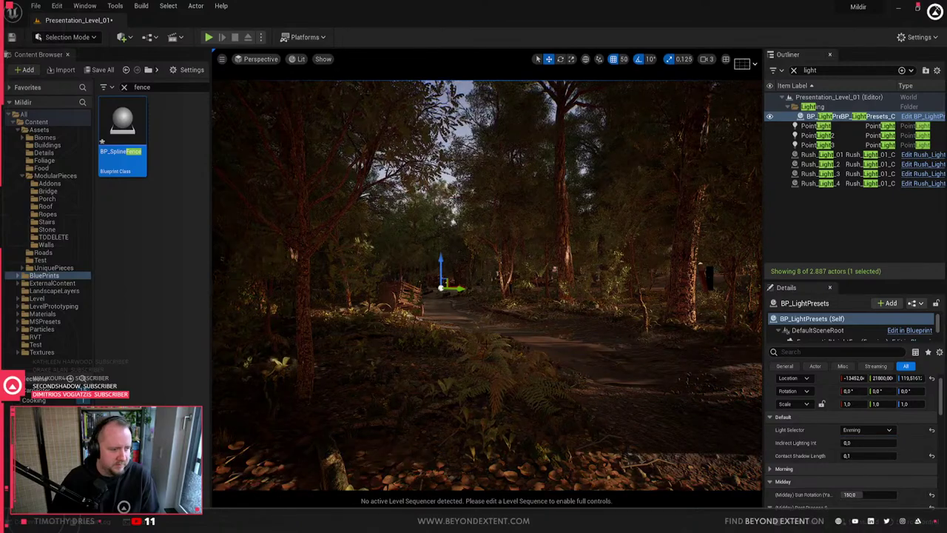
{"action": "left_click", "coordinate": [487, 342]}
{"action": "key", "text": "1"}
{"action": "key", "text": "4"}
{"action": "key", "text": "Escape"}
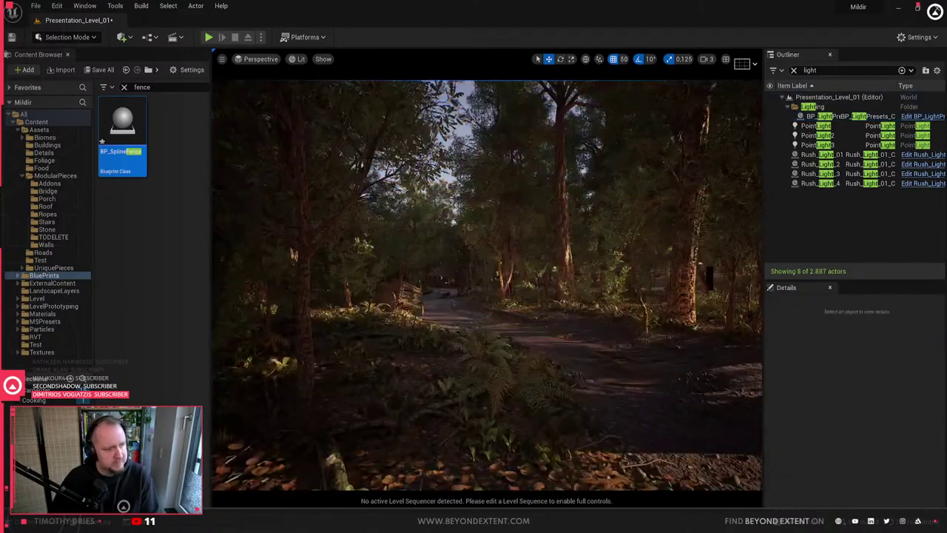
- Examine the forest path up to the open workshop shed in the full-screen viewport, and leave the full-screen view
{"action": "key", "text": "F11"}
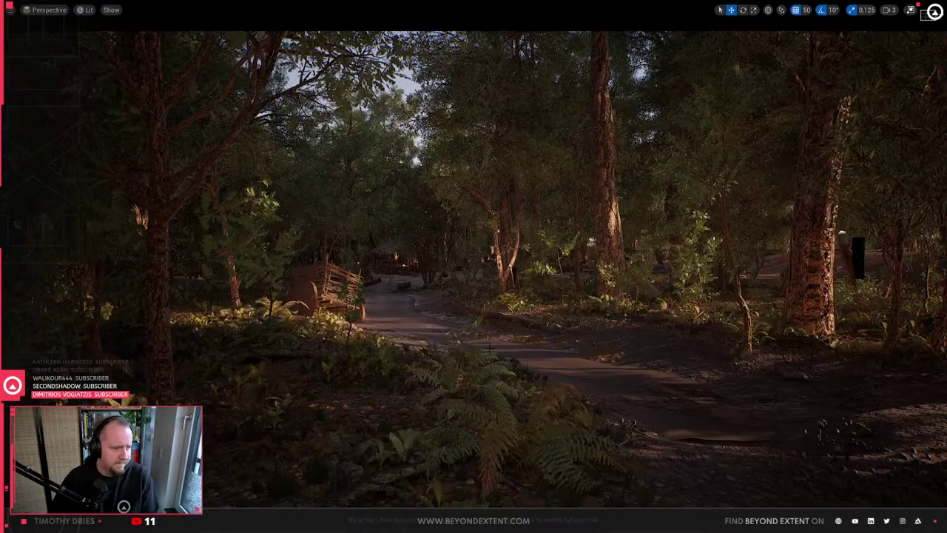
{"action": "key", "text": "w"}
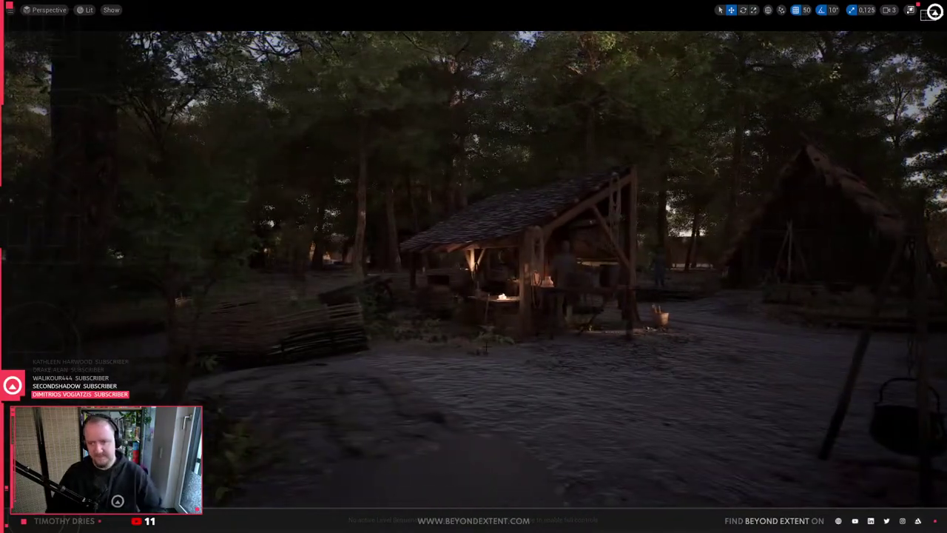
{"action": "key", "text": "F11"}
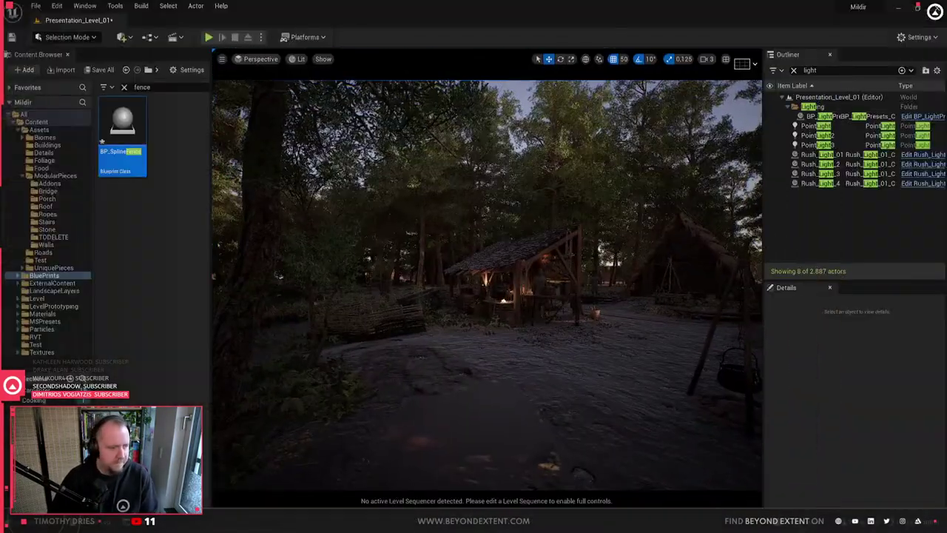
- Select BP_LightPresets and set its Light Selector to Midday
{"action": "left_click", "coordinate": [548, 378]}
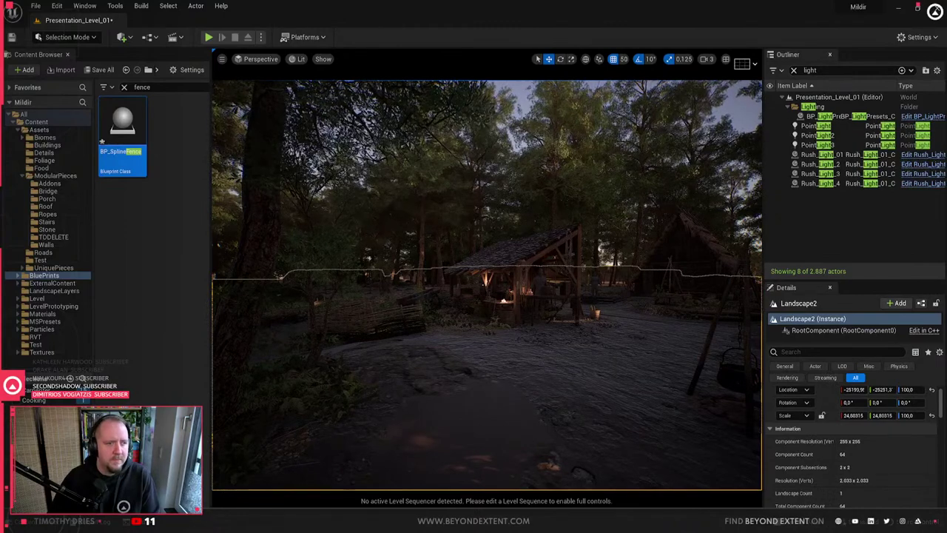
{"action": "left_click", "coordinate": [820, 117]}
{"action": "left_click", "coordinate": [866, 430]}
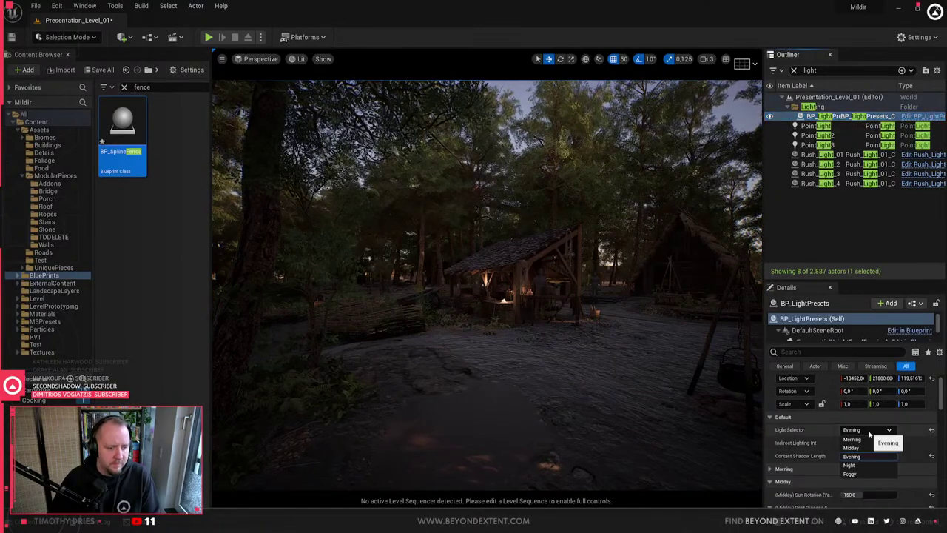
{"action": "left_click", "coordinate": [859, 448]}
{"action": "left_click", "coordinate": [562, 314]}
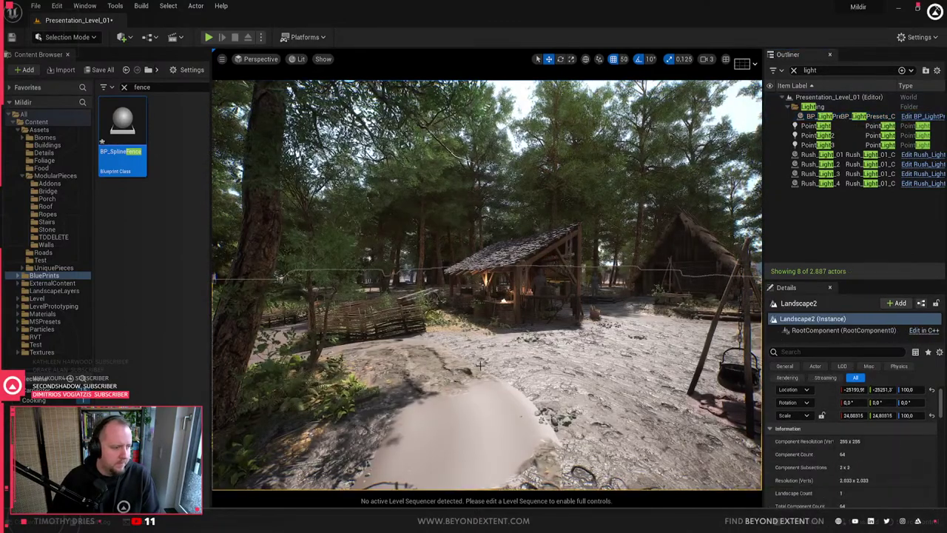
- Try to save Presentation_Level_01, retry once, and cancel the save
{"action": "key", "text": "ctrl+s"}
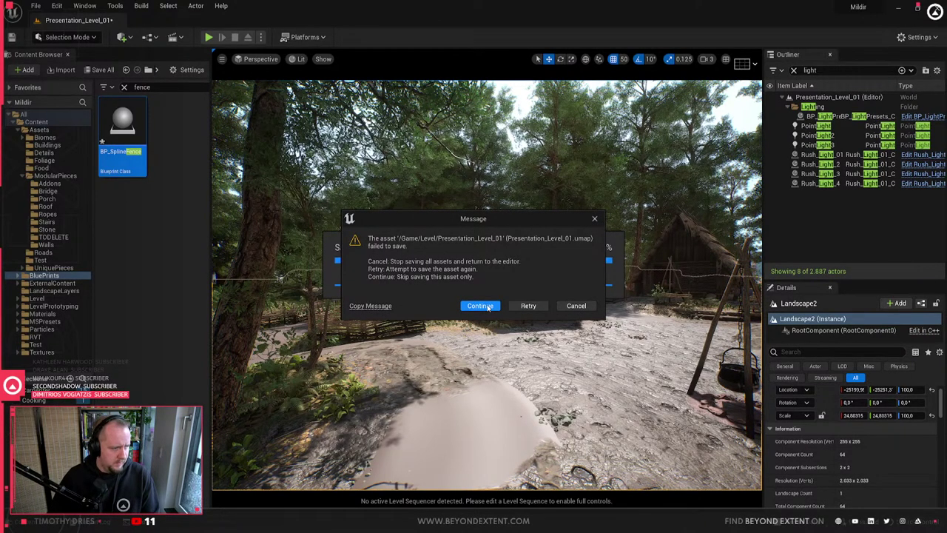
{"action": "left_click", "coordinate": [530, 306]}
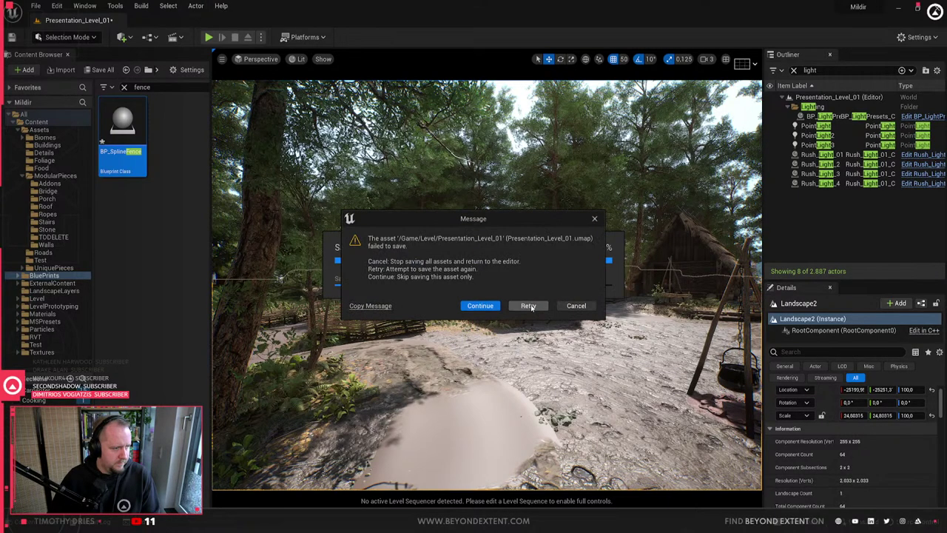
{"action": "left_click", "coordinate": [580, 309]}
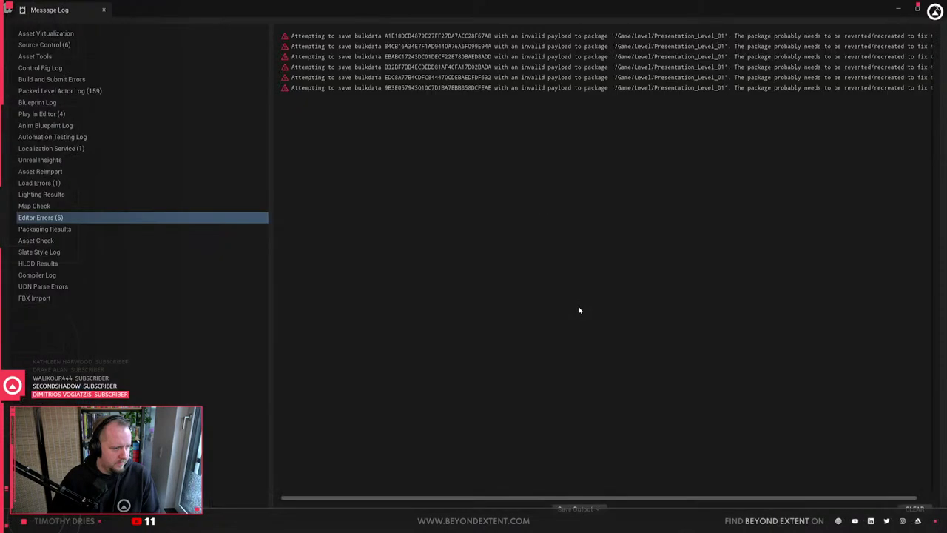
- Examine the bulkdata save errors for Presentation_Level_01 under Editor Errors in the Message Log
{"action": "left_click", "coordinate": [679, 56]}
{"action": "left_click_drag", "start_coordinate": [636, 500], "coordinate": [540, 483]}
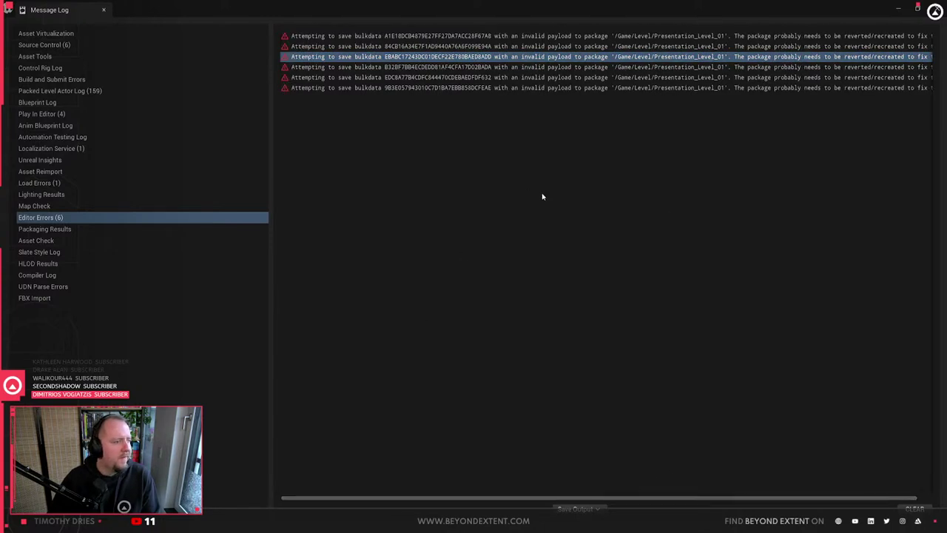
{"action": "left_click", "coordinate": [349, 89]}
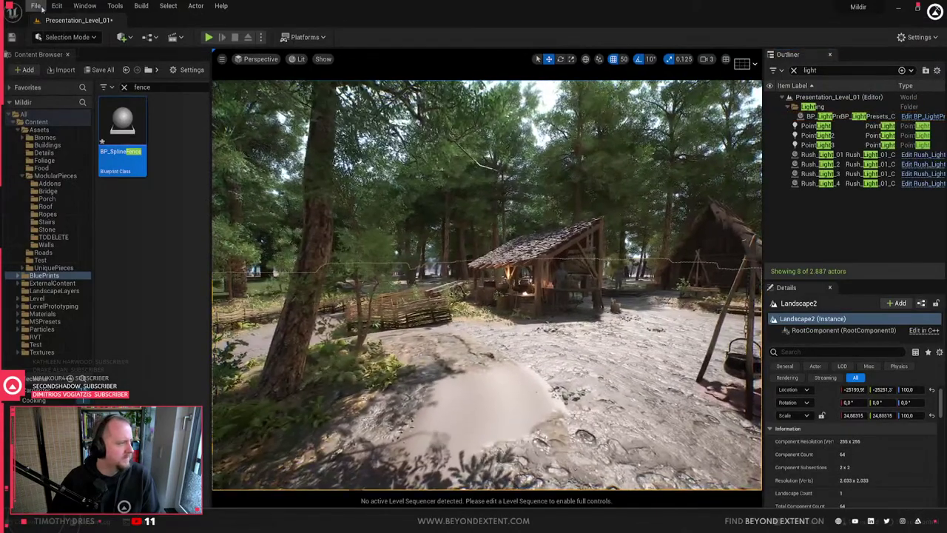
- Try to save the current level as a copy in the Level folder, ending its name in "Main"
{"action": "left_click", "coordinate": [35, 5]}
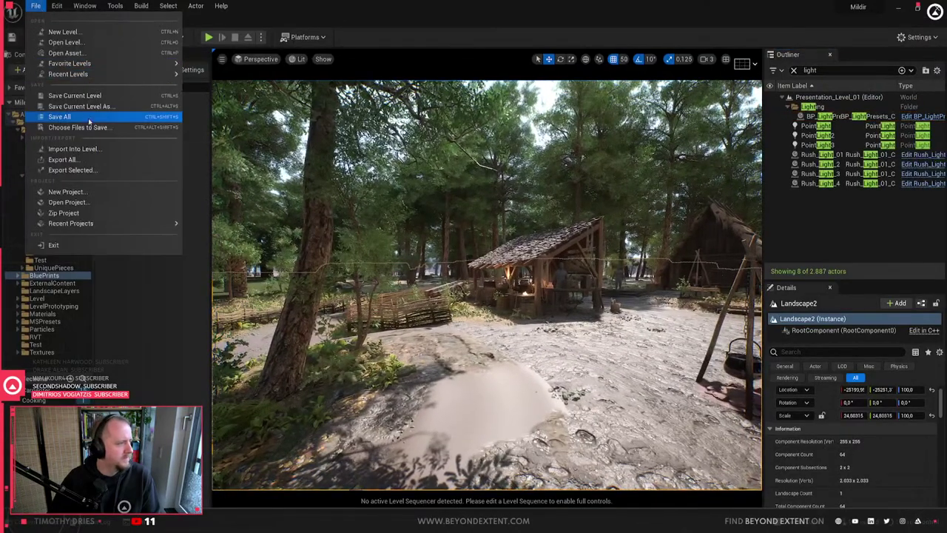
{"action": "left_click", "coordinate": [80, 106]}
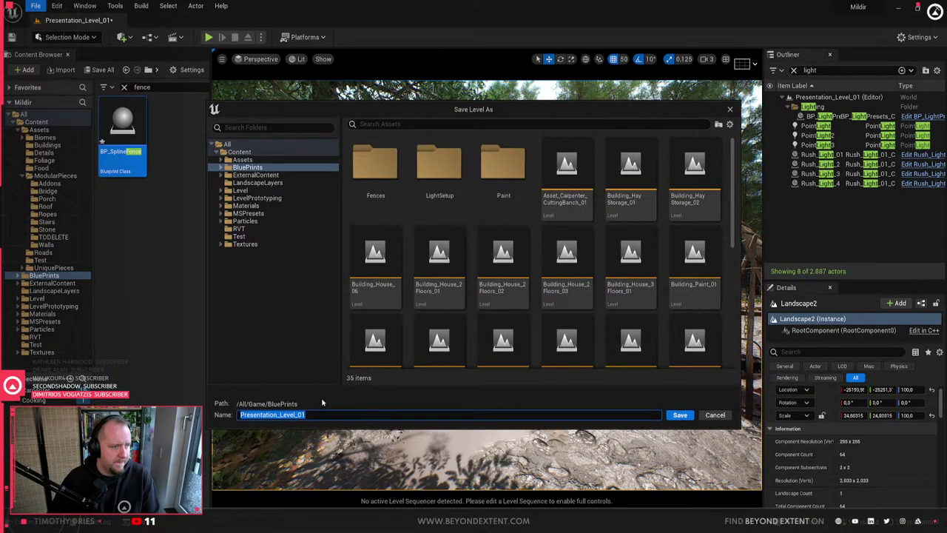
{"action": "left_click", "coordinate": [241, 190]}
{"action": "left_click", "coordinate": [291, 414]}
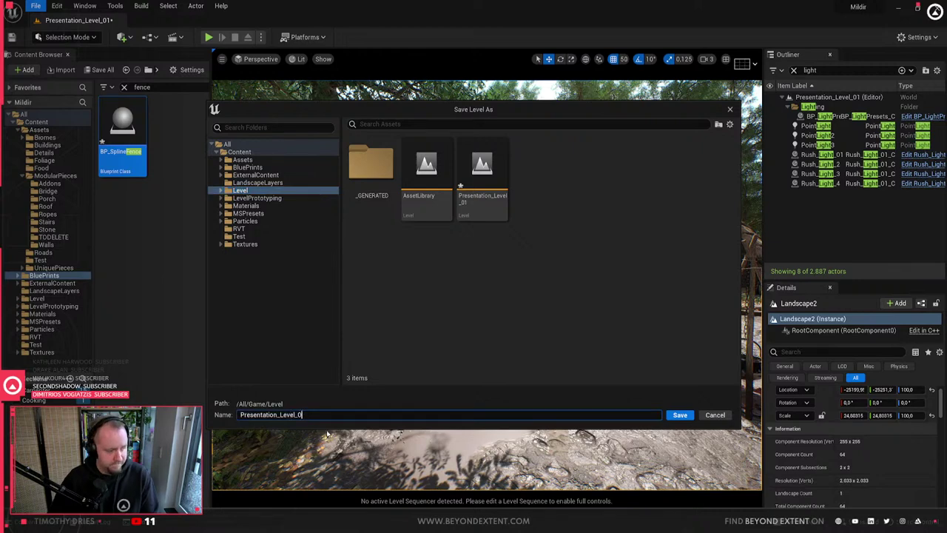
{"action": "type", "text": "Main"}
{"action": "key", "text": "Return"}
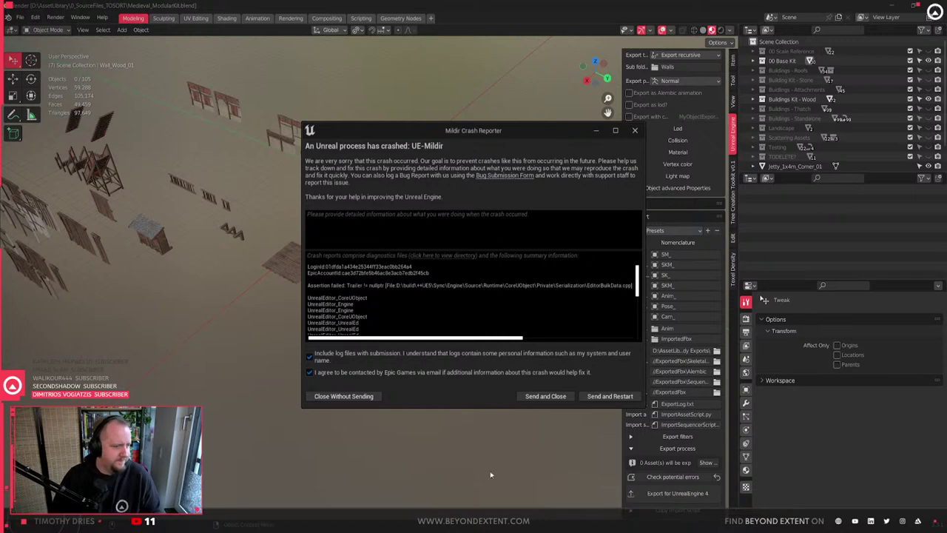
- Send the crash report and close it, and reopen the Mildir 5.1 project from the Epic Games Launcher library
{"action": "left_click", "coordinate": [567, 397]}
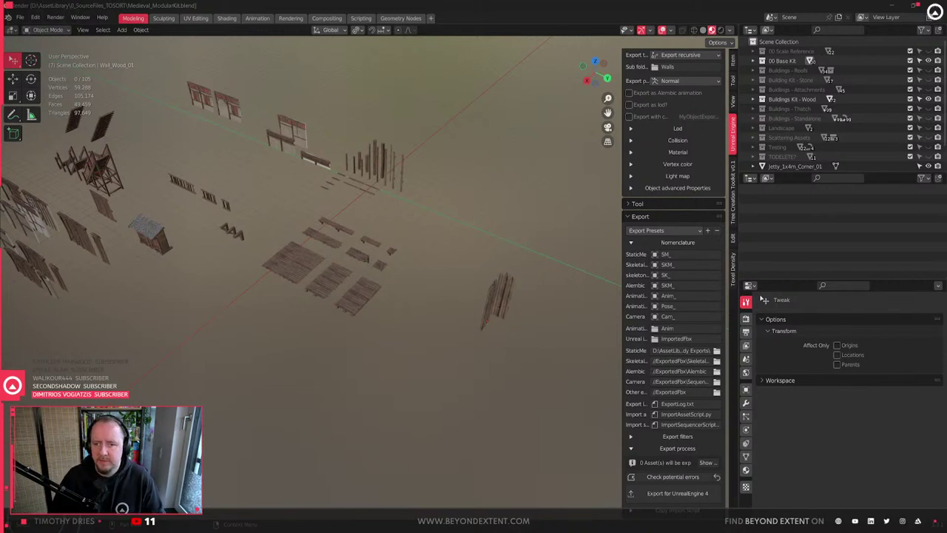
{"action": "left_click_drag", "start_coordinate": [946, 111], "coordinate": [648, 97]}
{"action": "left_click", "coordinate": [339, 115]}
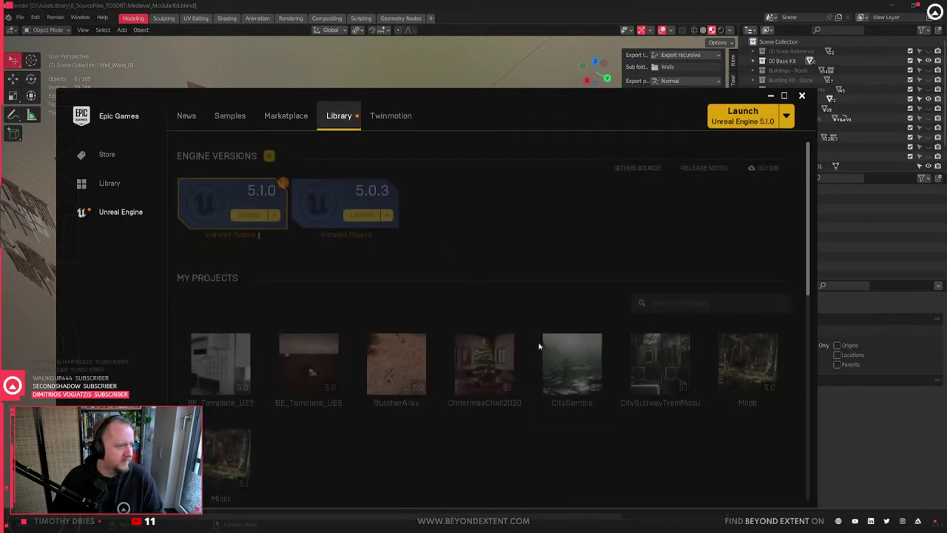
{"action": "scroll", "coordinate": [518, 348], "scroll_direction": "down", "scroll_amount": 2}
{"action": "double_click", "coordinate": [220, 364]}
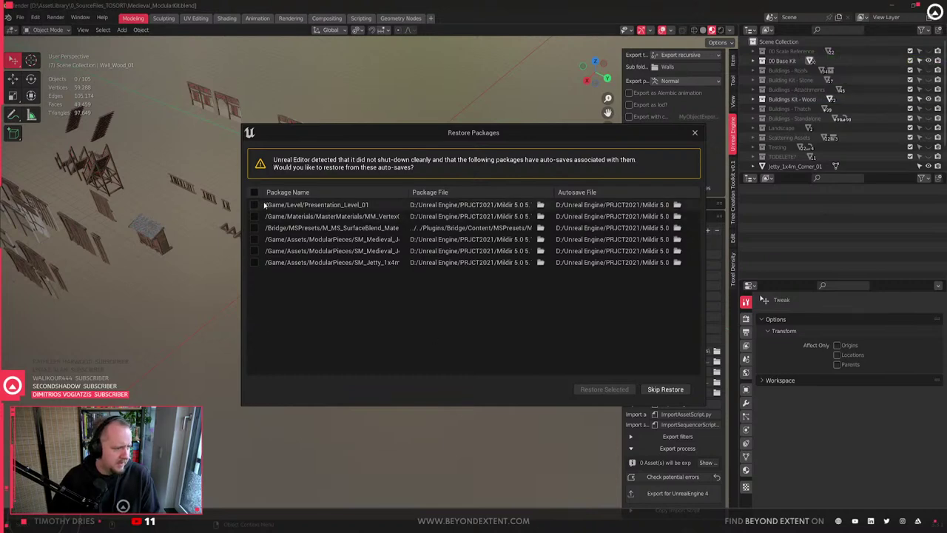
- Widen the package name column to read the auto-saved packages, skip restoring them, and close the Message Log
{"action": "left_click_drag", "start_coordinate": [408, 194], "coordinate": [456, 197]}
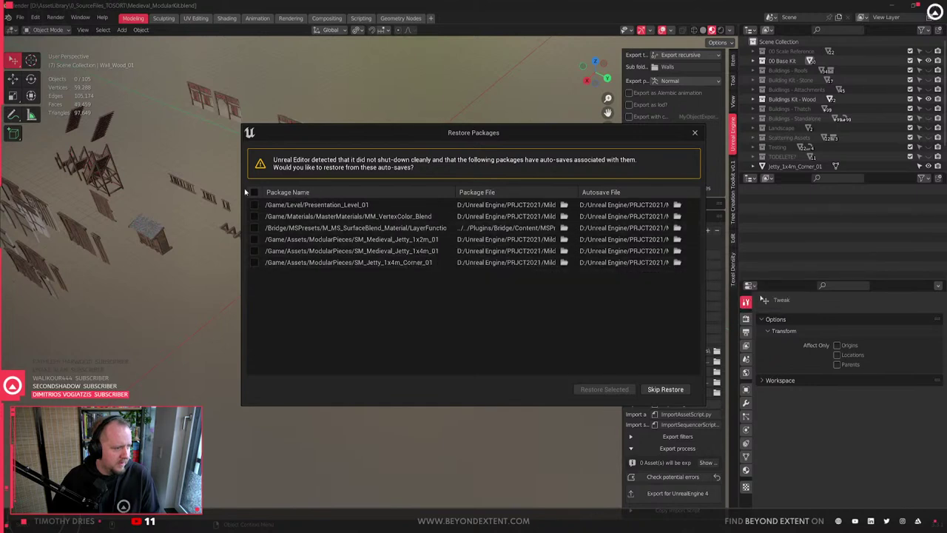
{"action": "left_click", "coordinate": [666, 389]}
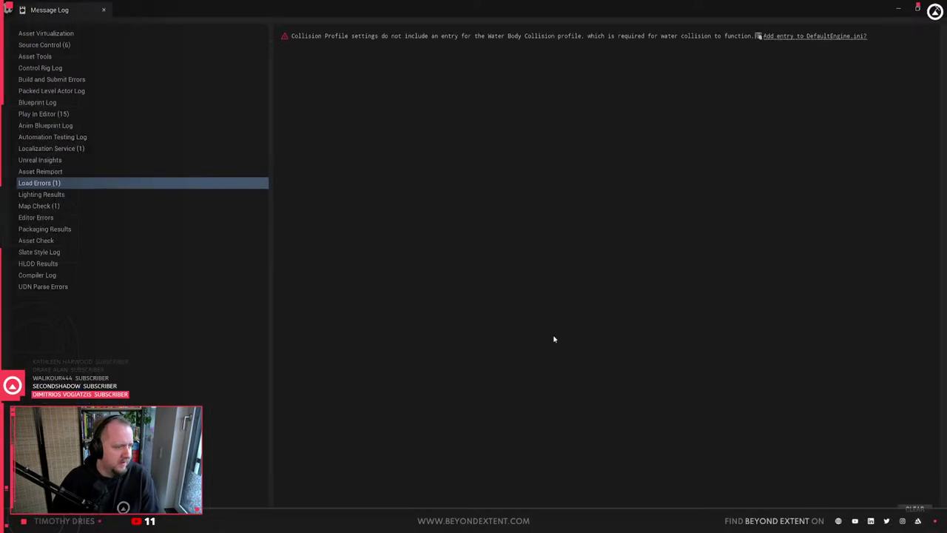
{"action": "left_click", "coordinate": [936, 10]}
- Review the reloaded level from camera bookmarks 1 to 4 and clear the stone wall selection
{"action": "left_click", "coordinate": [528, 348]}
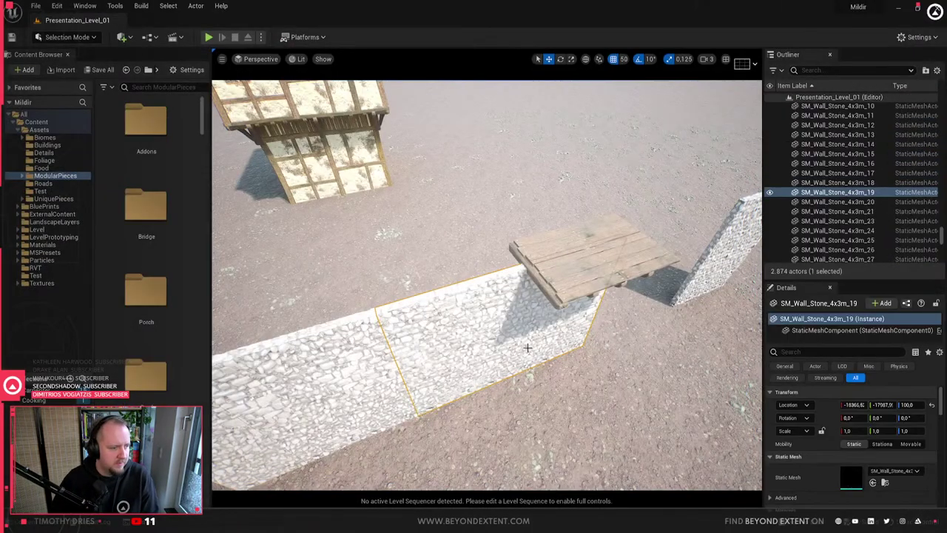
{"action": "key", "text": "1"}
{"action": "key", "text": "2"}
{"action": "key", "text": "3"}
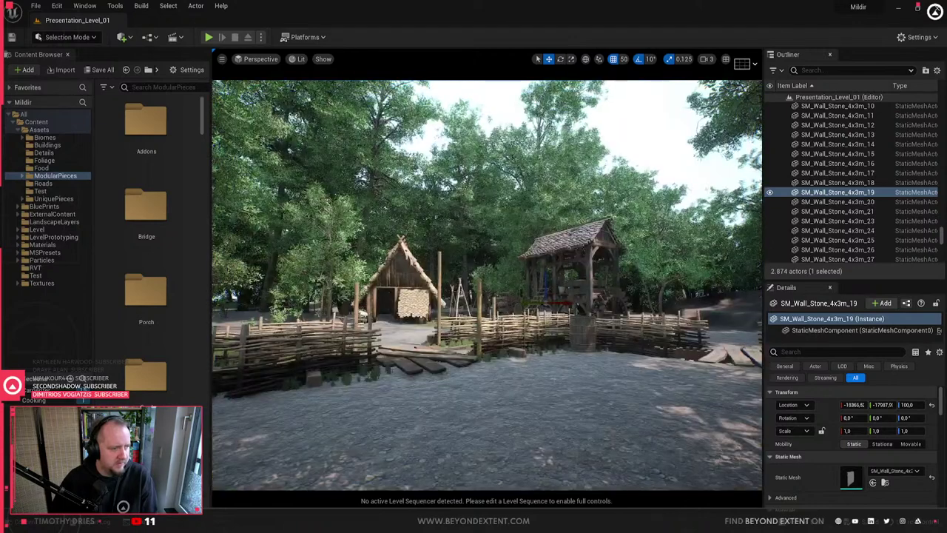
{"action": "key", "text": "Escape"}
{"action": "key", "text": "4"}
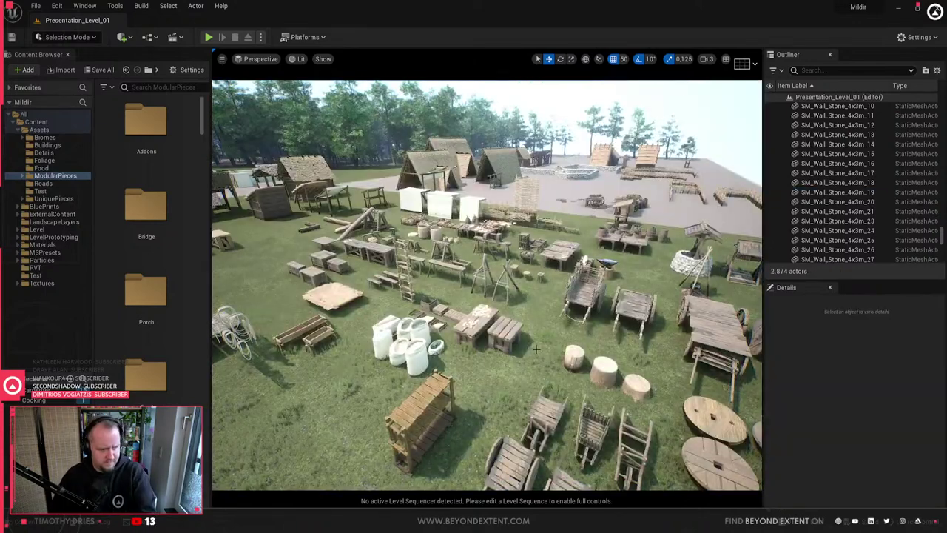
- Inspect the village buildings up close, ending at the two-storey timber house with the overhanging balcony
{"action": "left_click", "coordinate": [415, 337]}
{"action": "key", "text": "Escape"}
{"action": "key", "text": "w"}
{"action": "right_click_drag", "start_coordinate": [492, 311], "coordinate": [318, 262]}
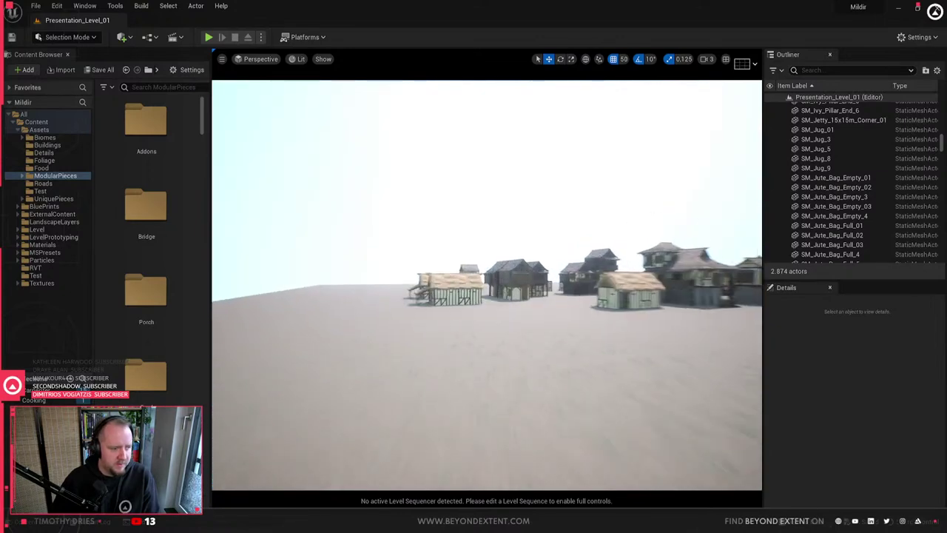
{"action": "key", "text": "w"}
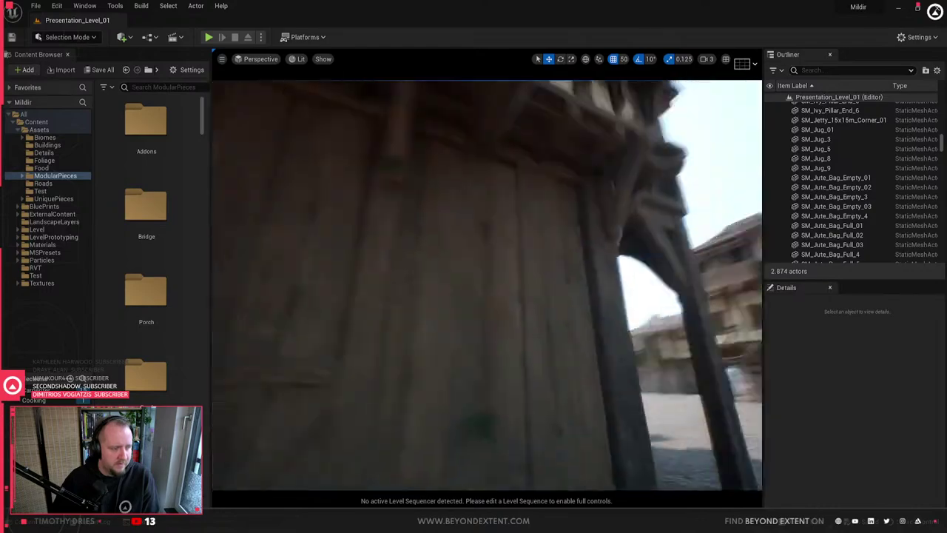
{"action": "right_click_drag", "start_coordinate": [487, 285], "coordinate": [356, 255]}
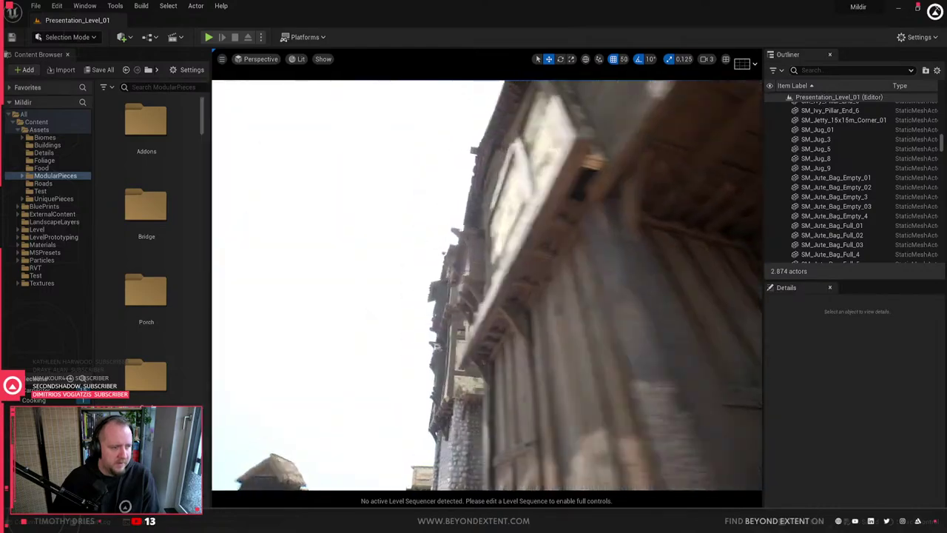
{"action": "right_click_drag", "start_coordinate": [487, 285], "coordinate": [453, 268]}
{"action": "key", "text": "w"}
{"action": "key", "text": "w"}
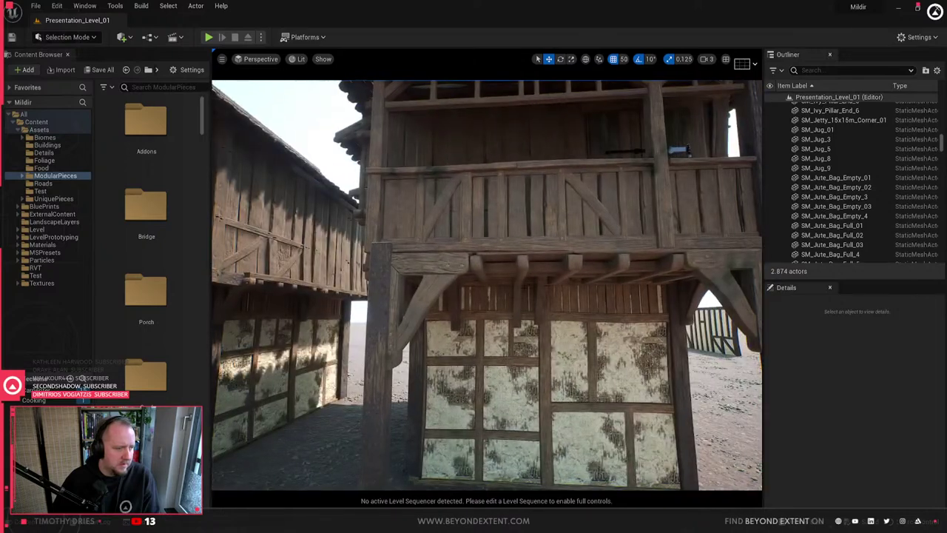
- Open Building_House_2Floors_01 for editing, select the jetty beneath its balcony and locate its source mesh among the modular pieces
{"action": "left_click", "coordinate": [463, 272]}
{"action": "left_click", "coordinate": [850, 405]}
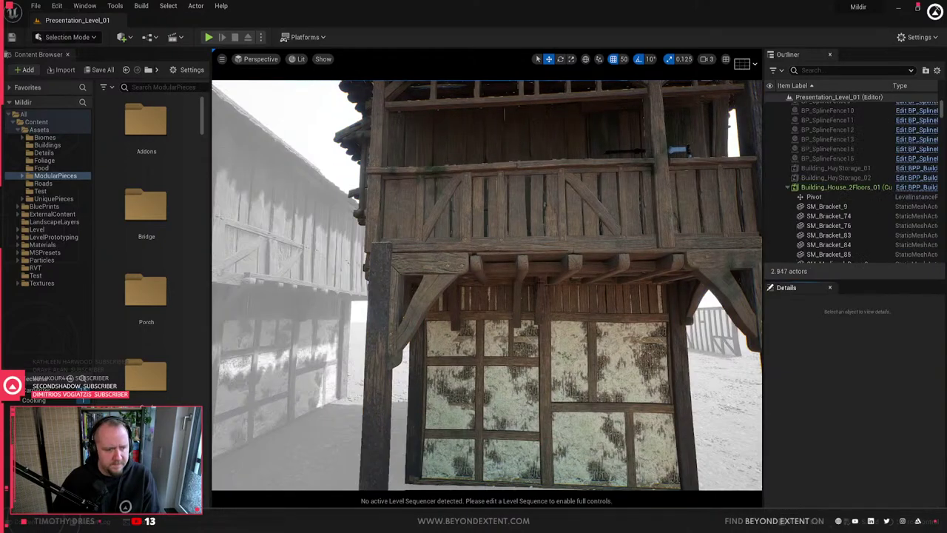
{"action": "left_click", "coordinate": [518, 273]}
{"action": "left_click", "coordinate": [529, 268]}
{"action": "right_click_drag", "start_coordinate": [529, 268], "coordinate": [573, 244]}
{"action": "right_click_drag", "start_coordinate": [473, 259], "coordinate": [478, 277]}
{"action": "left_click", "coordinate": [884, 483]}
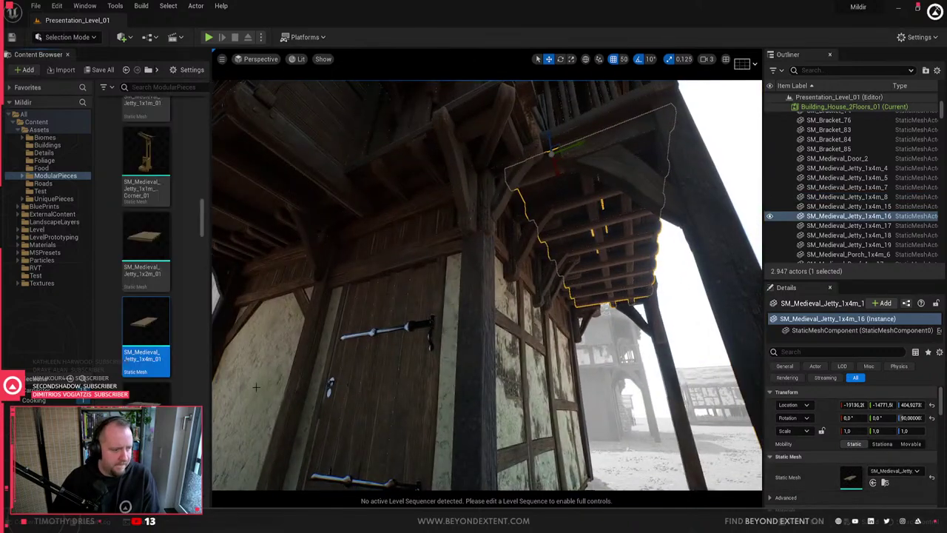
{"action": "right_click", "coordinate": [145, 326]}
{"action": "left_click", "coordinate": [208, 263]}
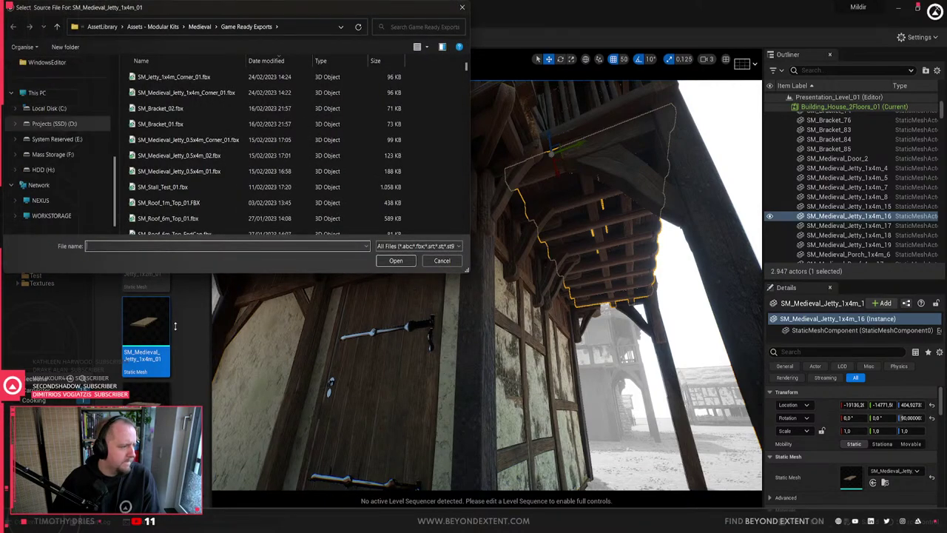
{"action": "left_click", "coordinate": [441, 261]}
- Look over the modular piece meshes and filter them by "jetty"
{"action": "left_click", "coordinate": [146, 241]}
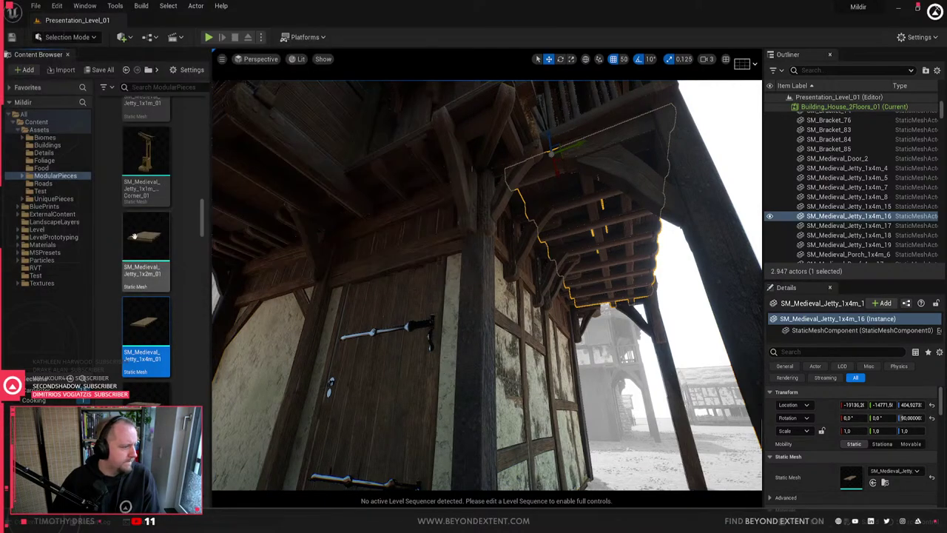
{"action": "left_click", "coordinate": [146, 329]}
{"action": "scroll", "coordinate": [148, 337], "scroll_direction": "down", "scroll_amount": 3}
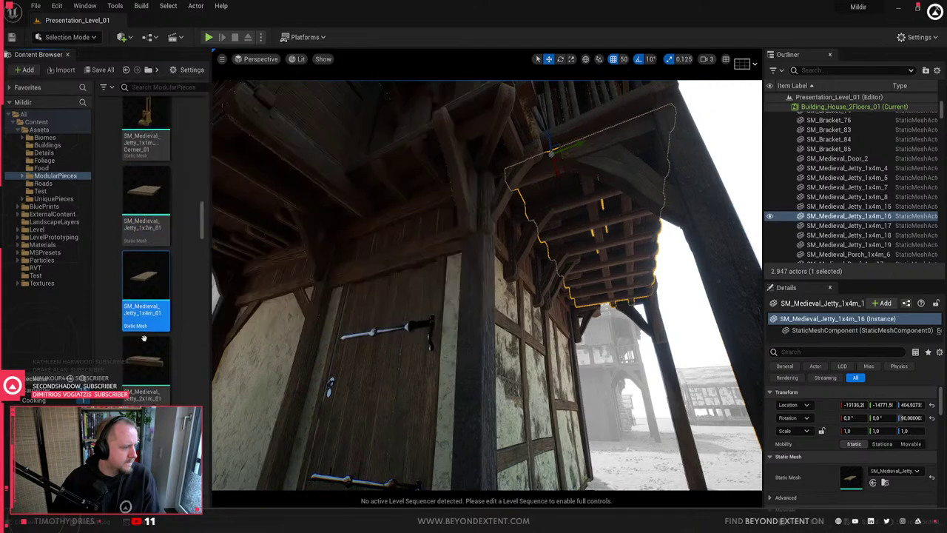
{"action": "scroll", "coordinate": [150, 335], "scroll_direction": "down", "scroll_amount": 4}
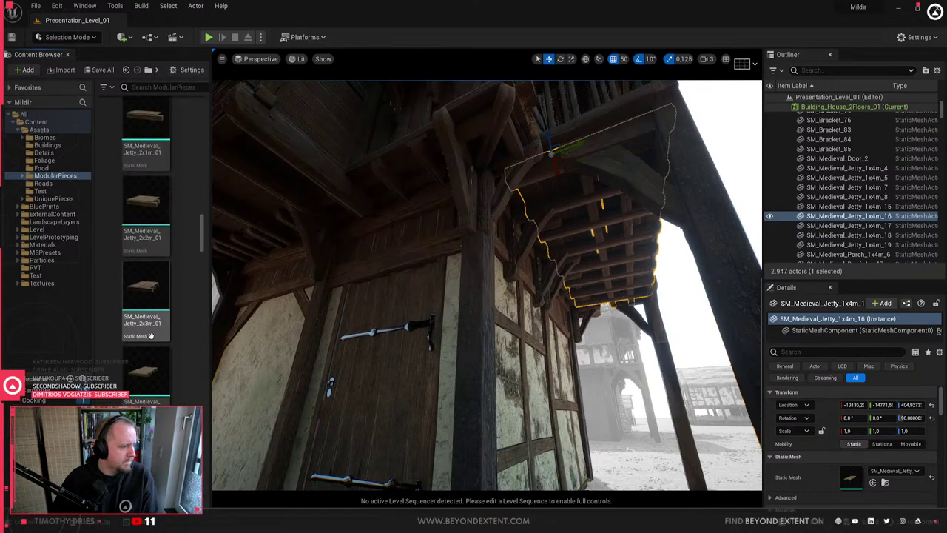
{"action": "scroll", "coordinate": [150, 335], "scroll_direction": "down", "scroll_amount": 8}
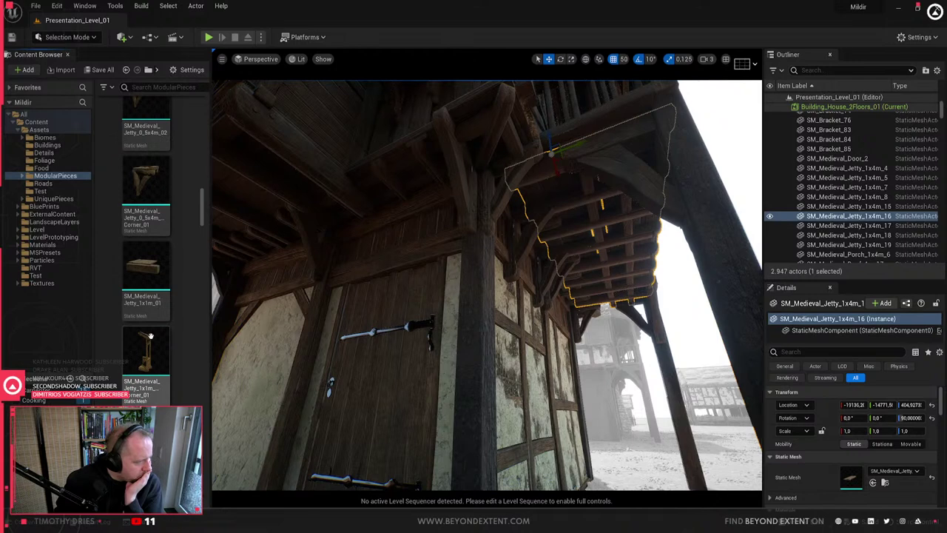
{"action": "scroll", "coordinate": [150, 335], "scroll_direction": "up", "scroll_amount": 10}
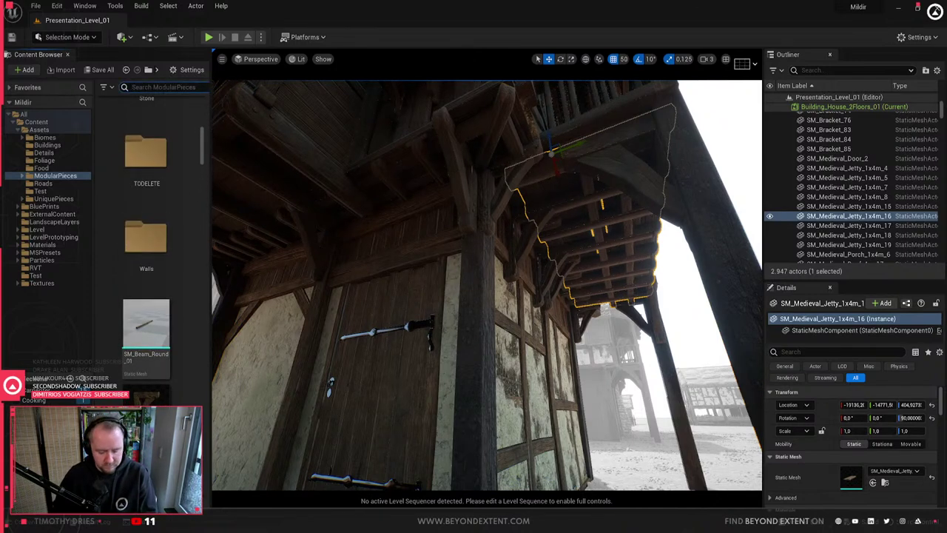
{"action": "type", "text": "jetty"}
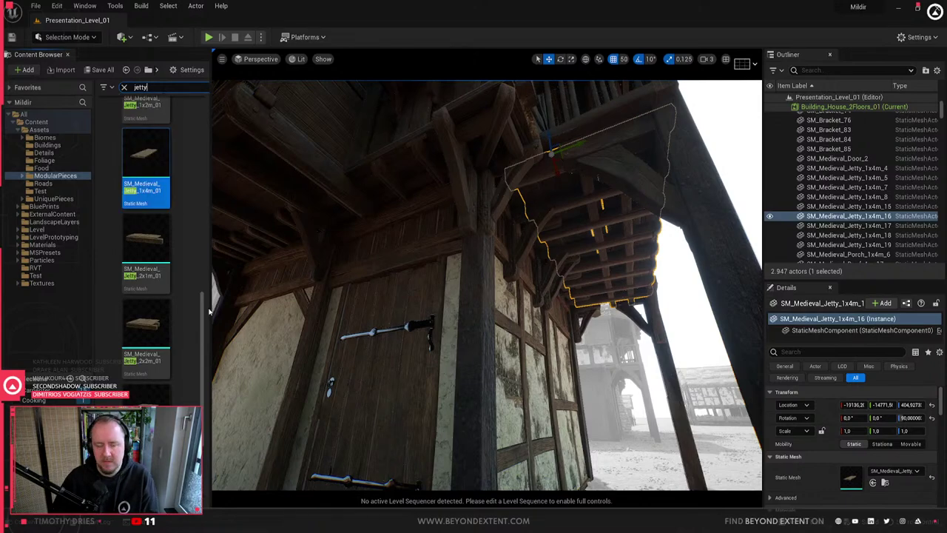
{"action": "scroll", "coordinate": [175, 303], "scroll_direction": "down", "scroll_amount": 1}
{"action": "scroll", "coordinate": [175, 303], "scroll_direction": "down", "scroll_amount": 1}
{"action": "scroll", "coordinate": [175, 304], "scroll_direction": "up", "scroll_amount": 3}
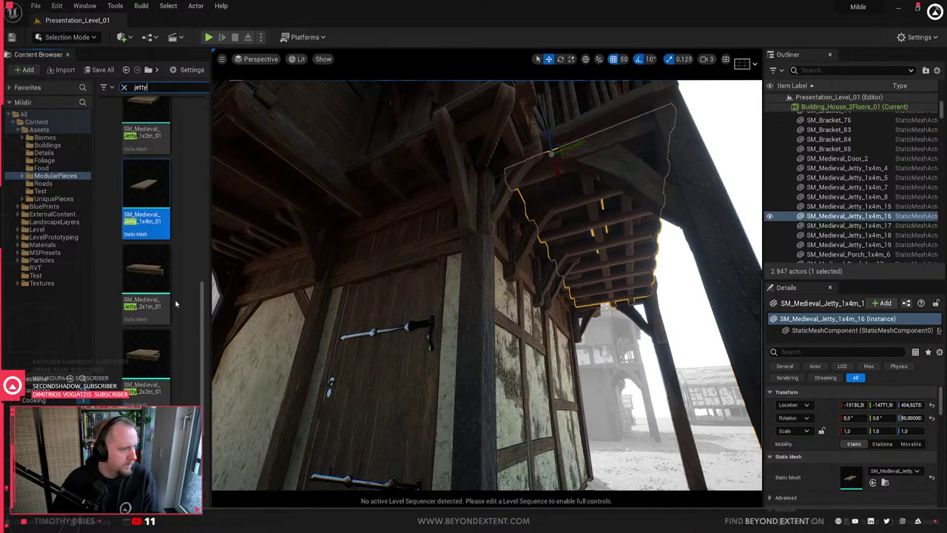
{"action": "scroll", "coordinate": [175, 303], "scroll_direction": "up", "scroll_amount": 2}
- Review the filtered jetty meshes, including the 0.5x4m, corner and 1x1m variants, and read the details of SM_Medieval_Jetty_1x2m_01
{"action": "left_click", "coordinate": [169, 297]}
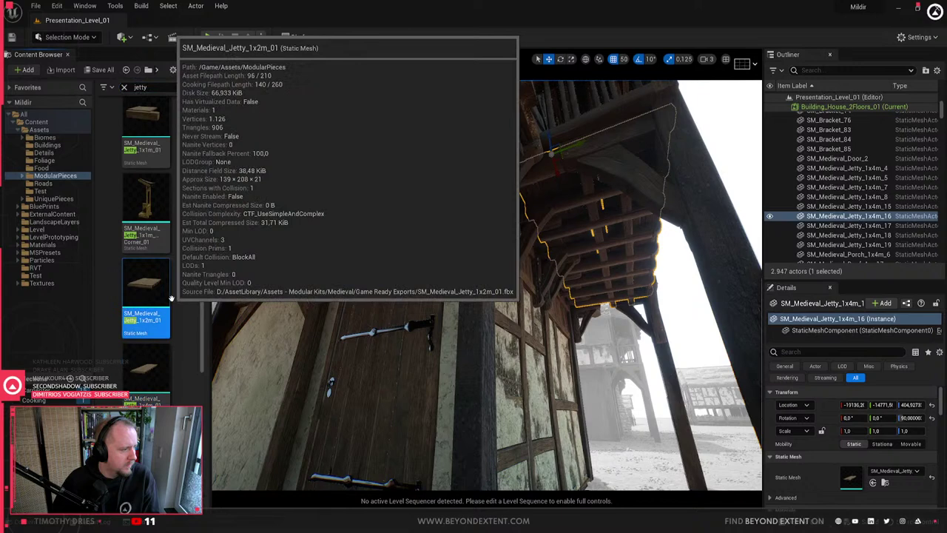
{"action": "left_click", "coordinate": [140, 133]}
{"action": "scroll", "coordinate": [167, 222], "scroll_direction": "up", "scroll_amount": 15}
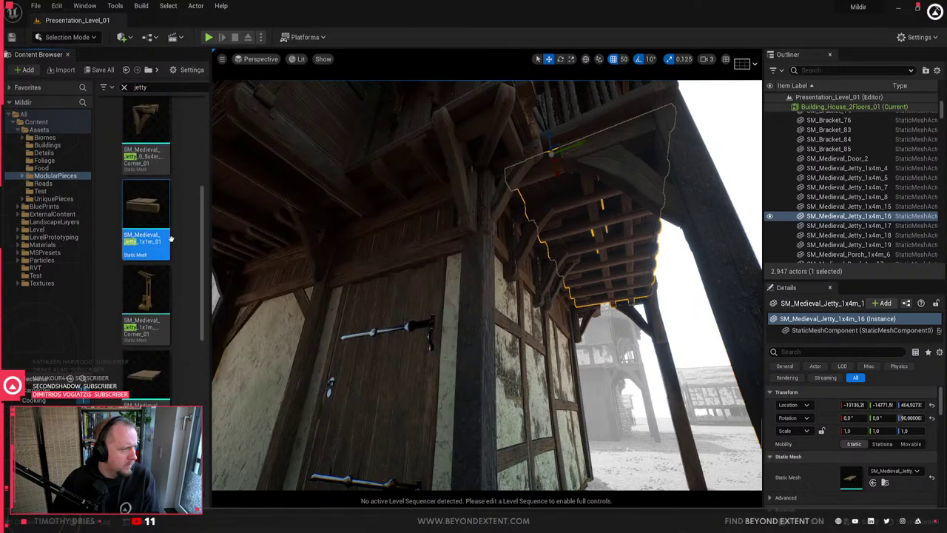
{"action": "scroll", "coordinate": [170, 238], "scroll_direction": "up", "scroll_amount": 3}
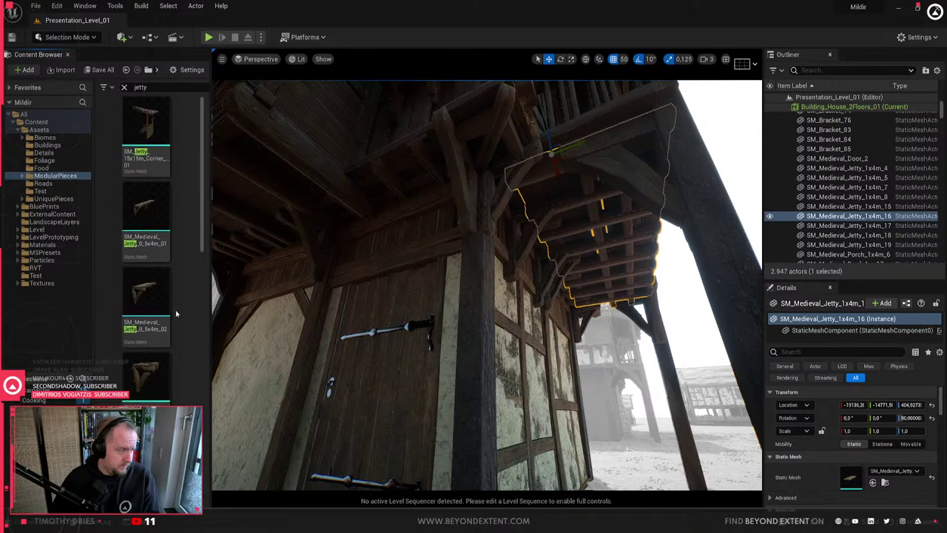
{"action": "left_click", "coordinate": [151, 307]}
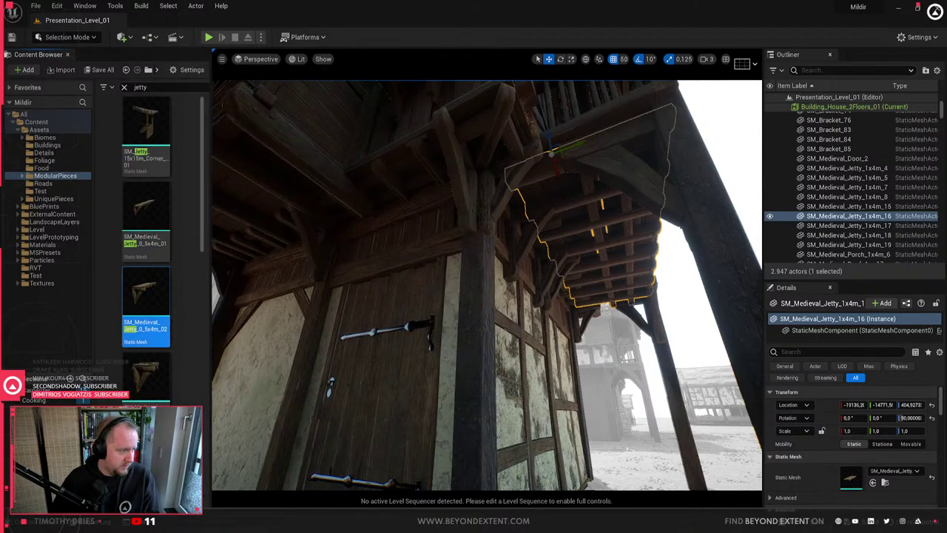
{"action": "left_click", "coordinate": [153, 366]}
{"action": "scroll", "coordinate": [205, 332], "scroll_direction": "down", "scroll_amount": 7}
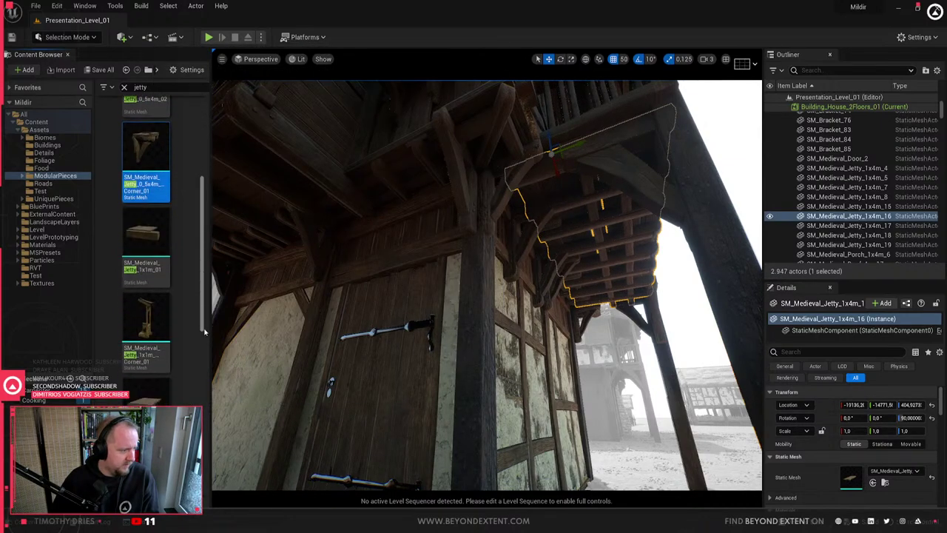
{"action": "scroll", "coordinate": [205, 332], "scroll_direction": "down", "scroll_amount": 2}
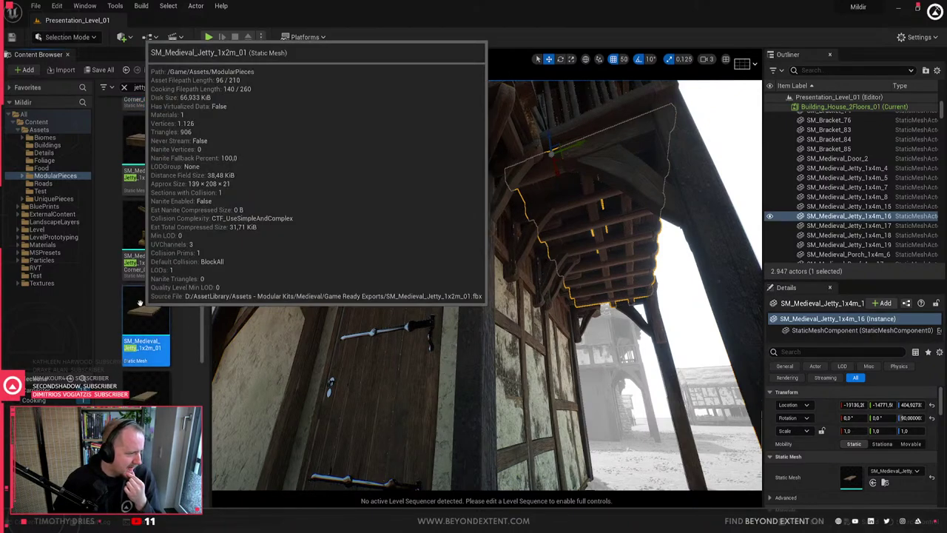
{"action": "right_click", "coordinate": [142, 305]}
{"action": "left_click", "coordinate": [222, 253]}
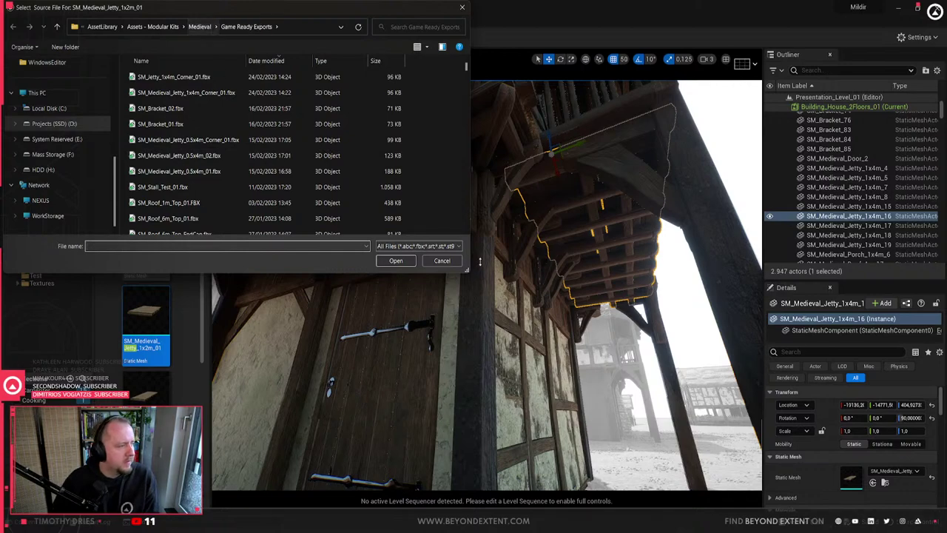
{"action": "left_click", "coordinate": [442, 261]}
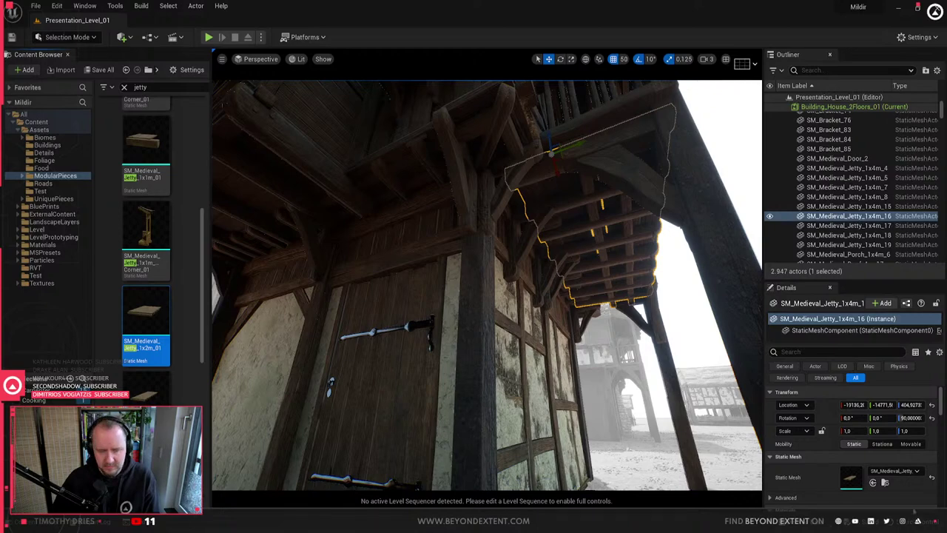
- Switch to Blender and rename the 1x4m and 1x2m jetty objects as Jetty_1x4m_01 and Jetty_1x2m_01
{"action": "key", "text": "alt+Tab"}
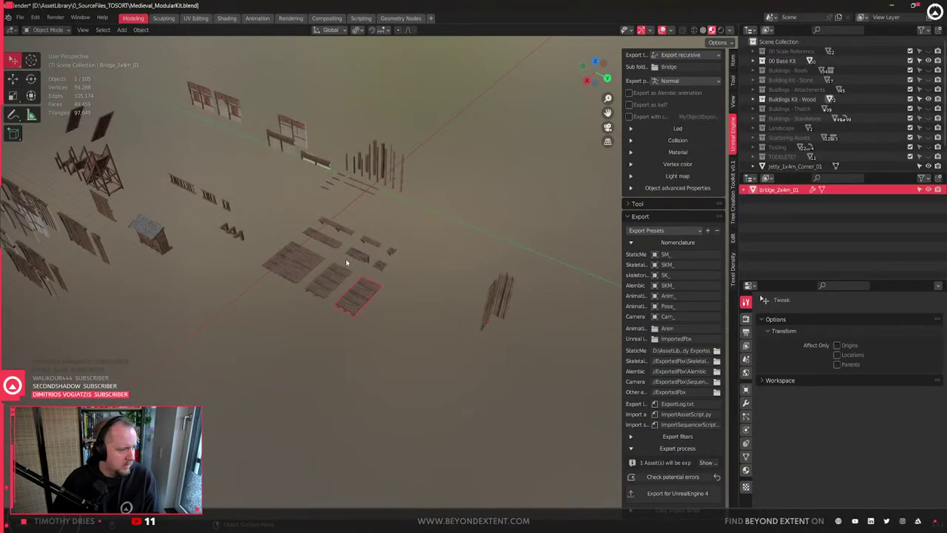
{"action": "key", "text": "KP_Decimal"}
{"action": "double_click", "coordinate": [789, 189]}
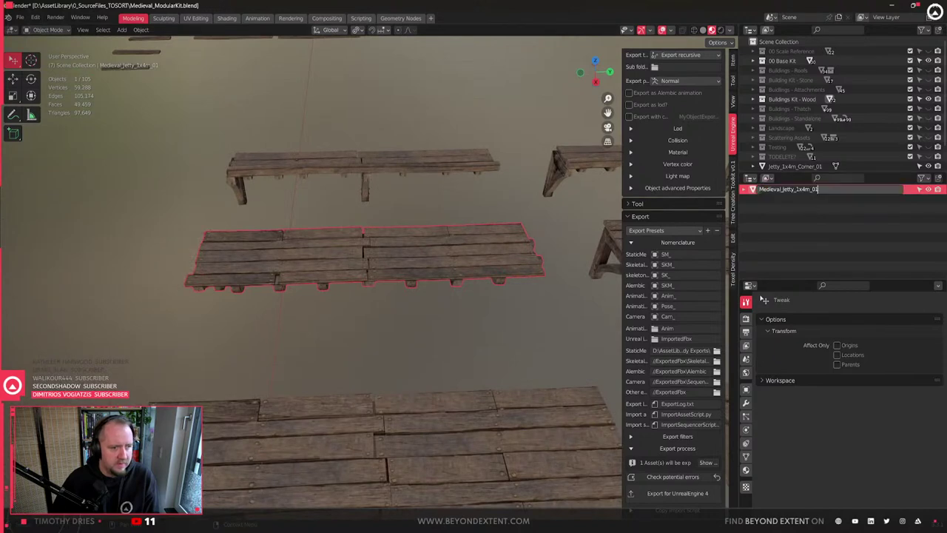
{"action": "key", "text": "Return"}
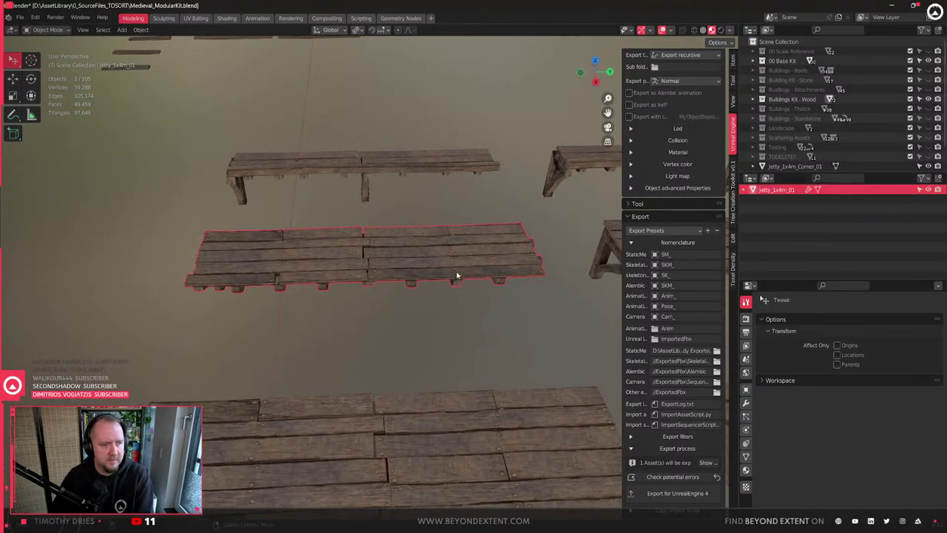
{"action": "double_click", "coordinate": [761, 191]}
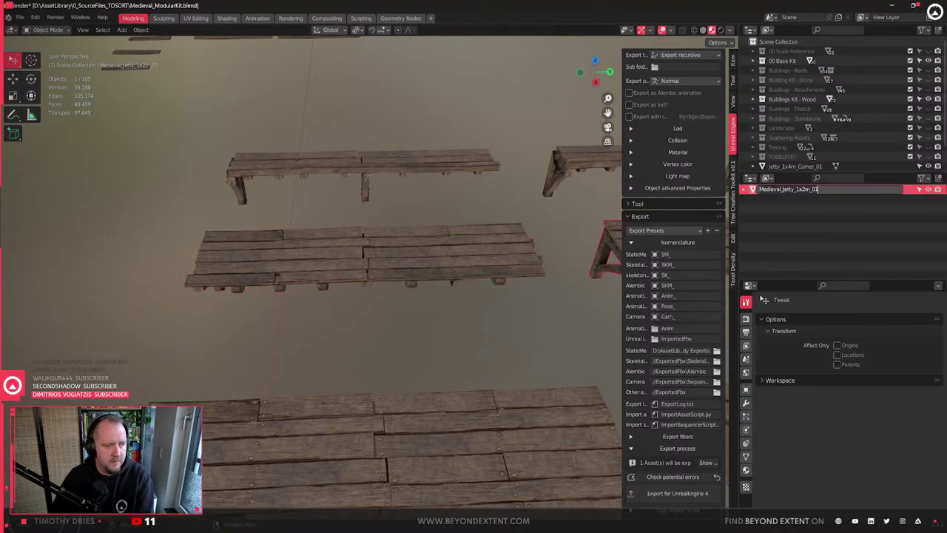
{"action": "key", "text": "Return"}
{"action": "scroll", "coordinate": [404, 310], "scroll_direction": "down", "scroll_amount": 4}
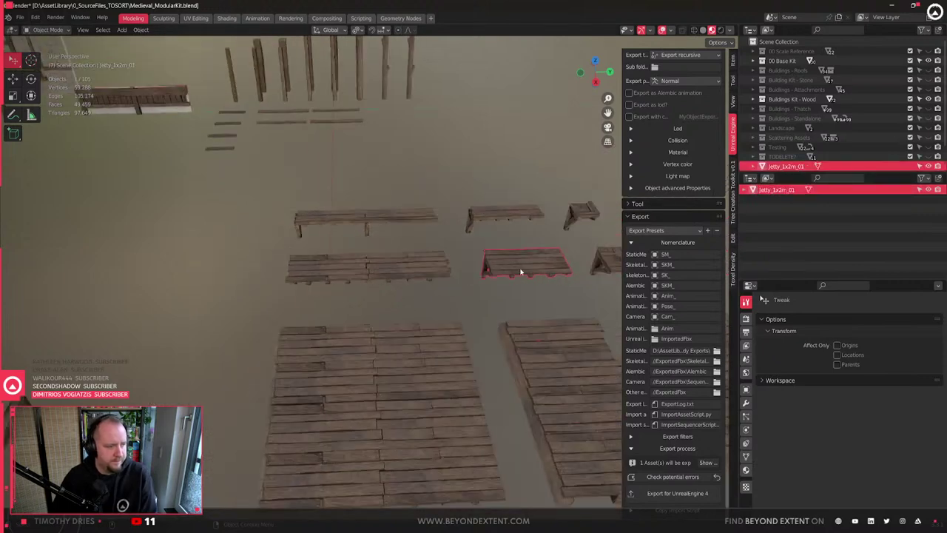
- Check the object names in the one-metre jetty row by selecting the corner piece and the whole row
{"action": "left_click", "coordinate": [440, 276]}
{"action": "middle_click_drag", "start_coordinate": [515, 271], "coordinate": [364, 302], "text": "shift"}
{"action": "left_click", "coordinate": [364, 302]}
{"action": "left_click", "coordinate": [506, 293]}
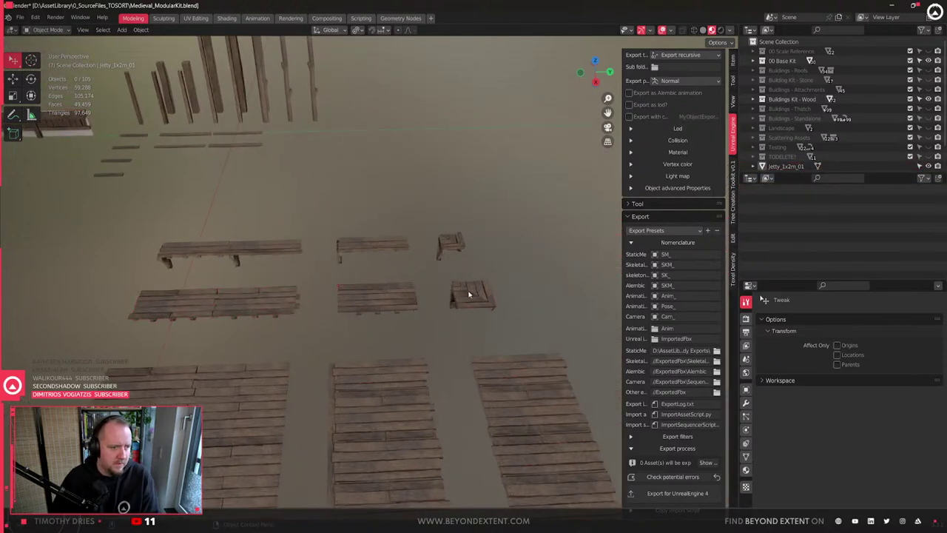
{"action": "left_click", "coordinate": [470, 293]}
{"action": "left_click_drag", "start_coordinate": [495, 319], "coordinate": [101, 306]}
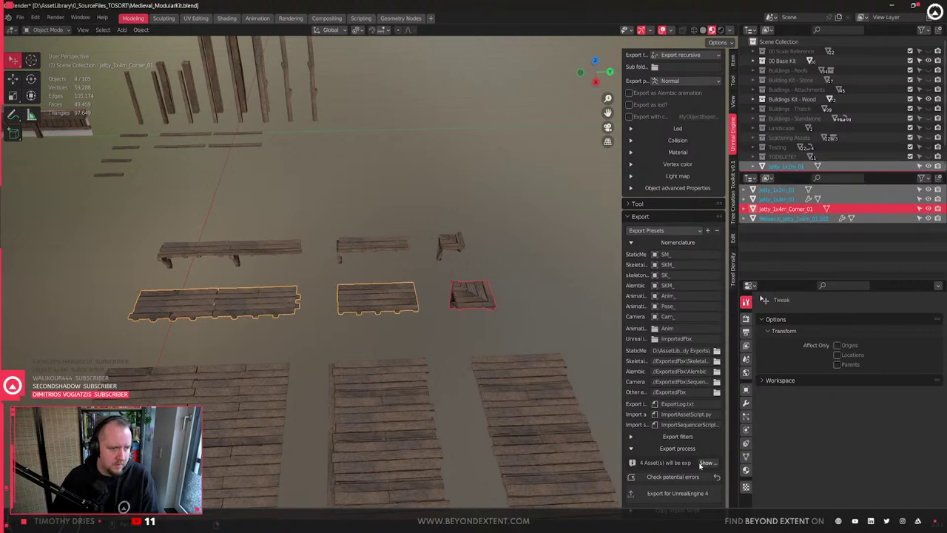
{"action": "left_click", "coordinate": [499, 323]}
{"action": "scroll", "coordinate": [503, 336], "scroll_direction": "down", "scroll_amount": 1}
{"action": "left_click_drag", "start_coordinate": [526, 334], "coordinate": [228, 301]}
- Reselect the jetty row and single out the overlapping duplicate Medieval_Jetty_1x4m_01.002
{"action": "scroll", "coordinate": [357, 289], "scroll_direction": "down", "scroll_amount": 7}
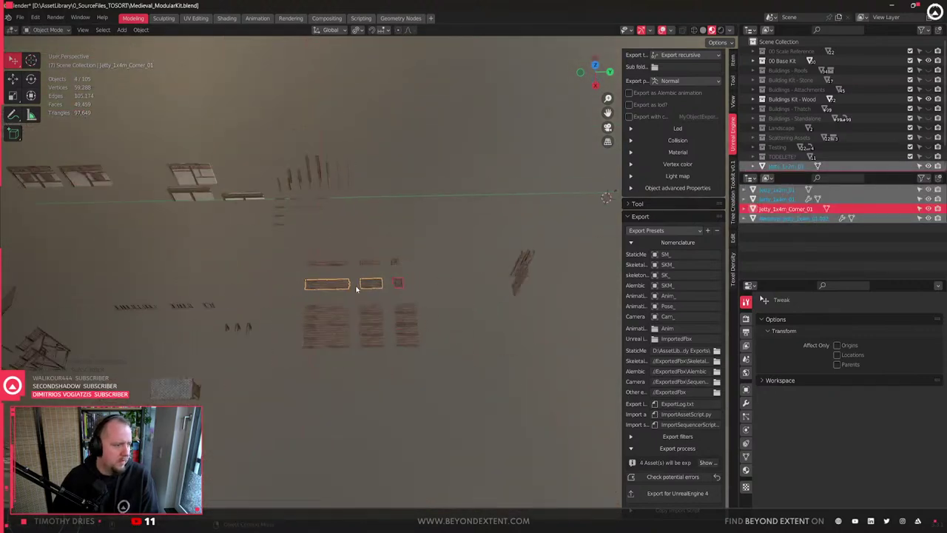
{"action": "scroll", "coordinate": [358, 289], "scroll_direction": "up", "scroll_amount": 4}
{"action": "scroll", "coordinate": [358, 290], "scroll_direction": "down", "scroll_amount": 7}
{"action": "scroll", "coordinate": [358, 290], "scroll_direction": "up", "scroll_amount": 4}
{"action": "left_click", "coordinate": [319, 288]}
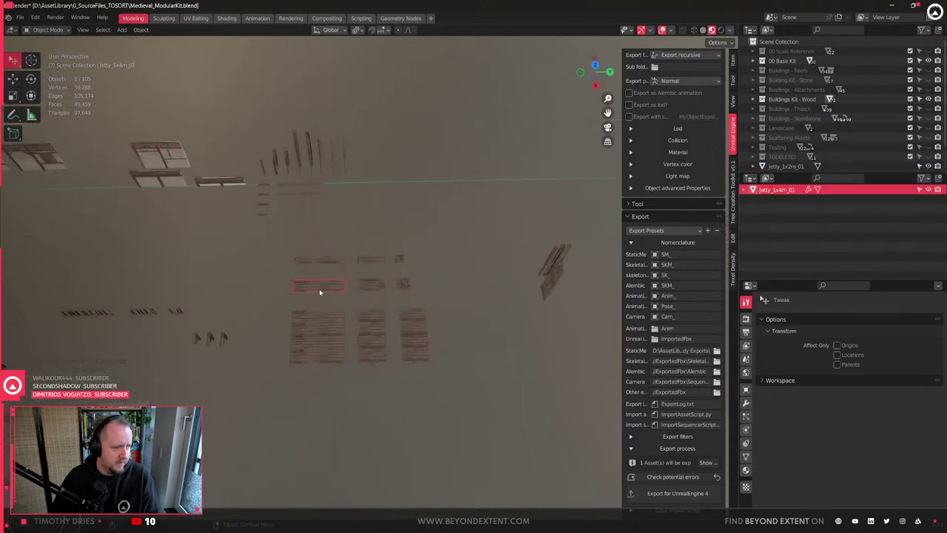
{"action": "left_click", "coordinate": [407, 284]}
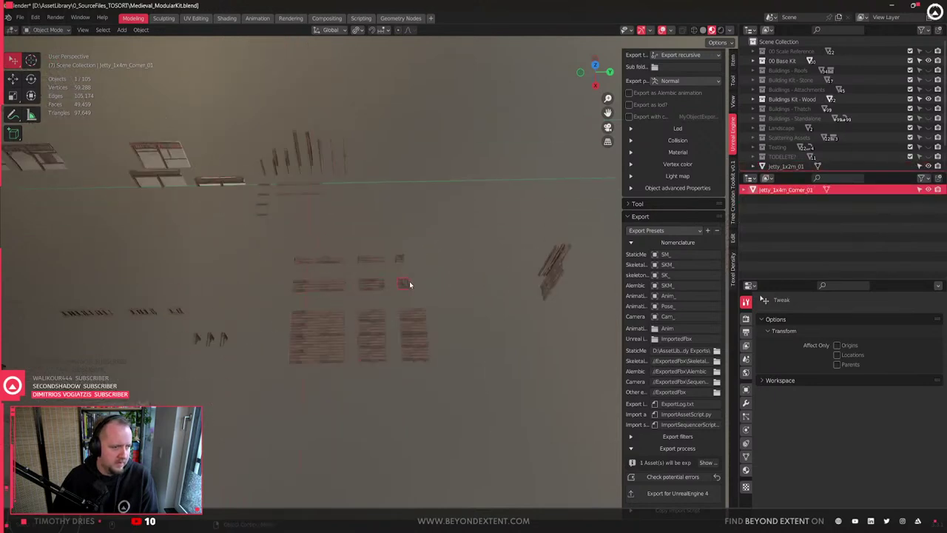
{"action": "left_click_drag", "start_coordinate": [460, 298], "coordinate": [285, 272]}
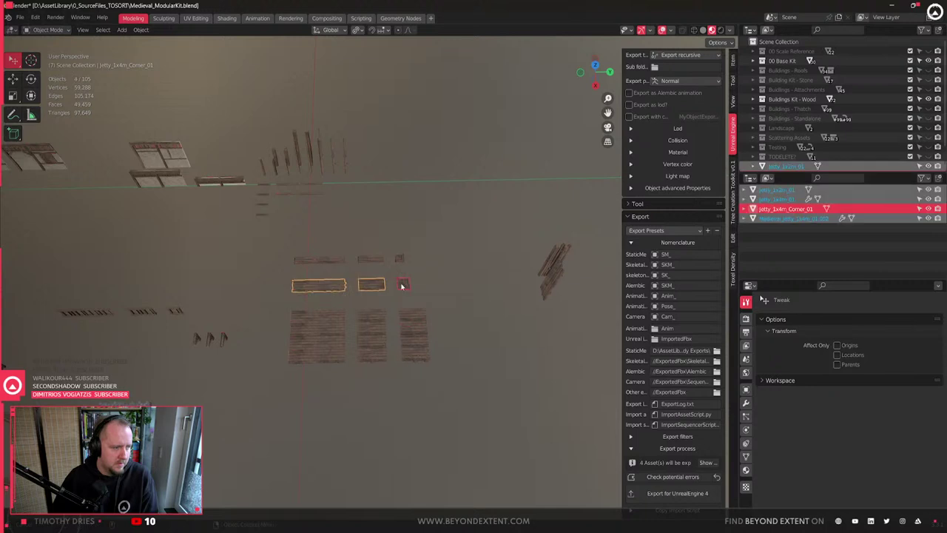
{"action": "left_click", "coordinate": [788, 220]}
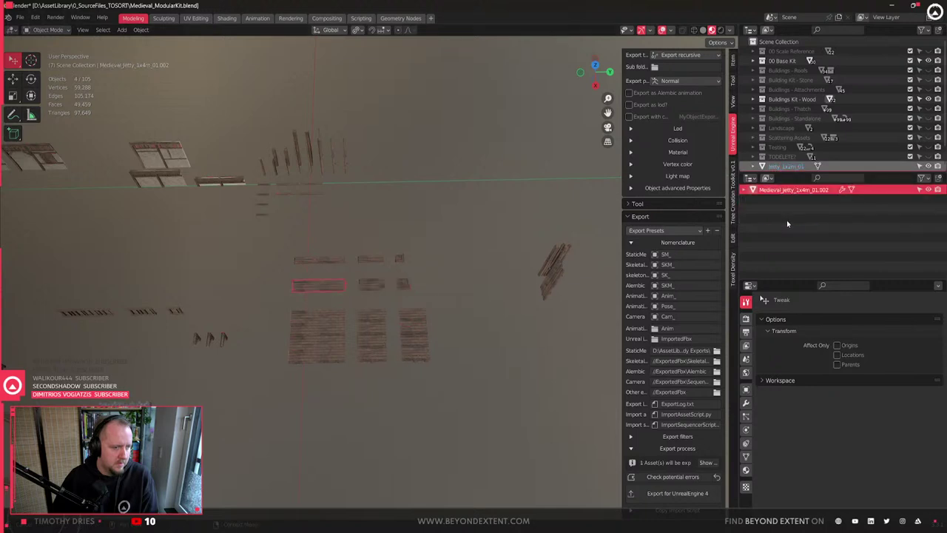
{"action": "scroll", "coordinate": [316, 276], "scroll_direction": "down", "scroll_amount": 2}
{"action": "scroll", "coordinate": [315, 276], "scroll_direction": "up", "scroll_amount": 2}
{"action": "scroll", "coordinate": [316, 277], "scroll_direction": "up", "scroll_amount": 4}
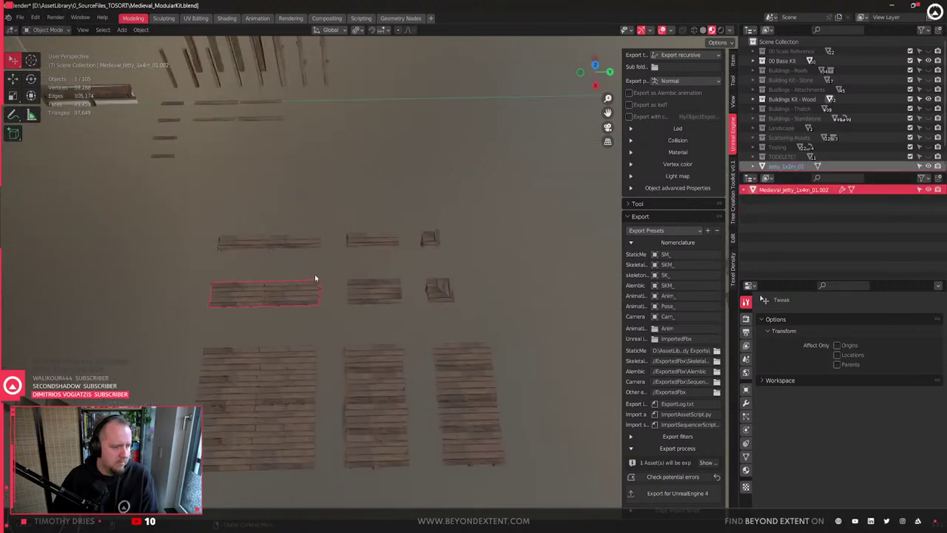
- Delete the duplicate Medieval_Jetty_1x4m_01.002 and select the 1x4m, 1x2m and corner pieces of the one-metre jetty row together
{"action": "key", "text": "Delete"}
{"action": "left_click", "coordinate": [313, 286]}
{"action": "left_click", "coordinate": [385, 296], "text": "shift"}
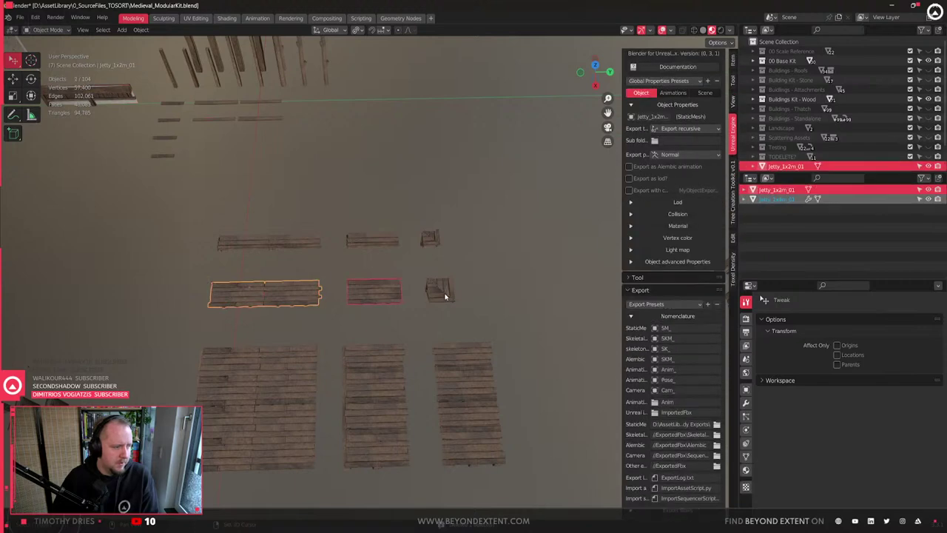
{"action": "left_click", "coordinate": [440, 292], "text": "shift"}
- Set the selected jetty pieces to Export recursive and export them for Unreal Engine
{"action": "left_click", "coordinate": [695, 129]}
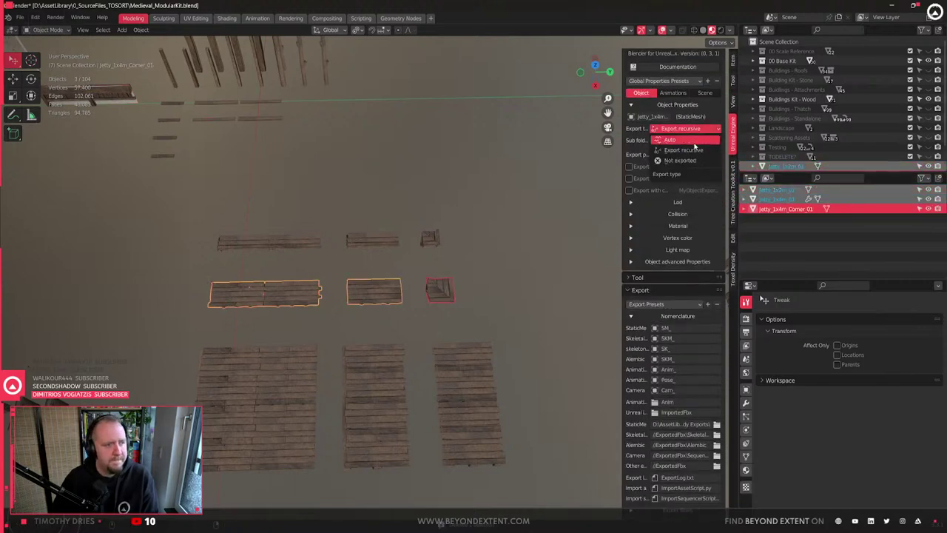
{"action": "left_click", "coordinate": [692, 150]}
{"action": "scroll", "coordinate": [672, 486], "scroll_direction": "down", "scroll_amount": 3}
{"action": "left_click", "coordinate": [673, 494]}
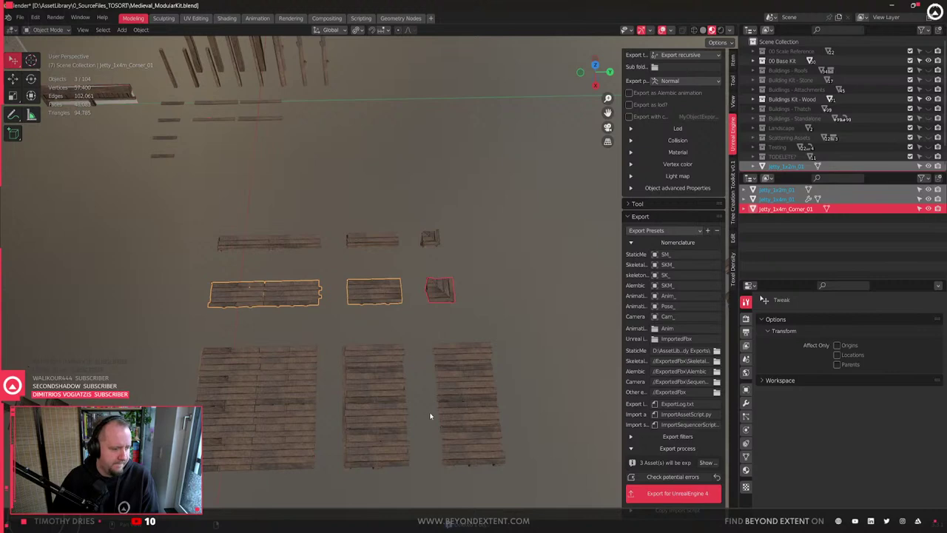
- Switch to Unreal and start an import into the ModularPieces folder, browsing to the Game Ready Exports folder
{"action": "key", "text": "alt+Tab"}
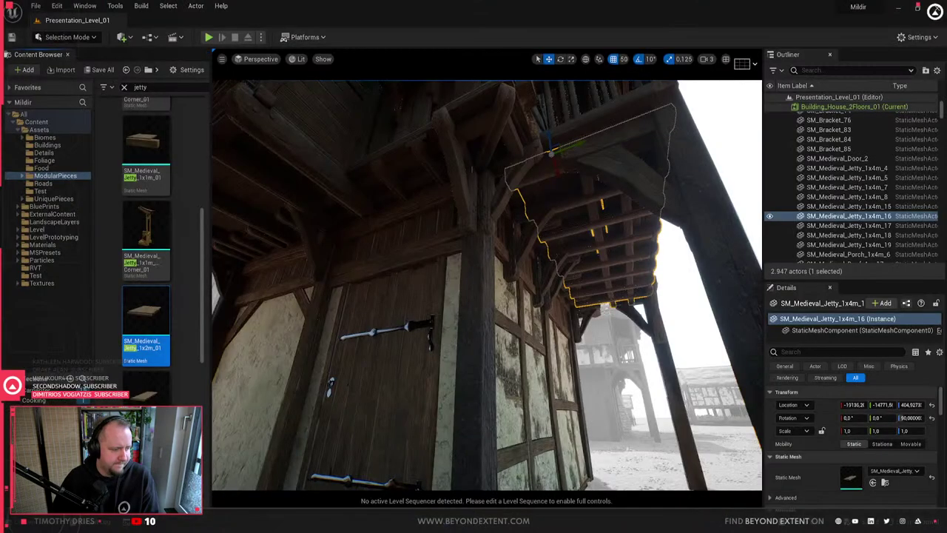
{"action": "right_click", "coordinate": [180, 306]}
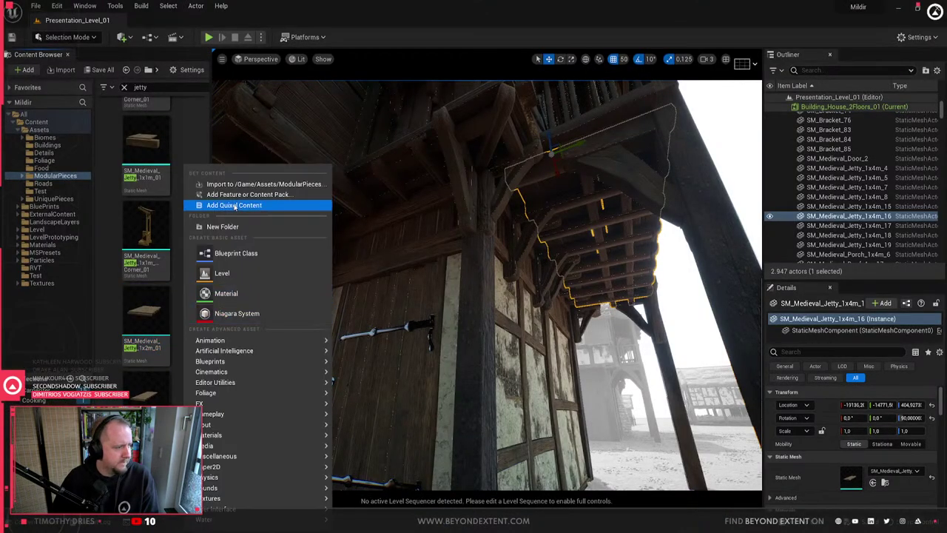
{"action": "left_click", "coordinate": [247, 183]}
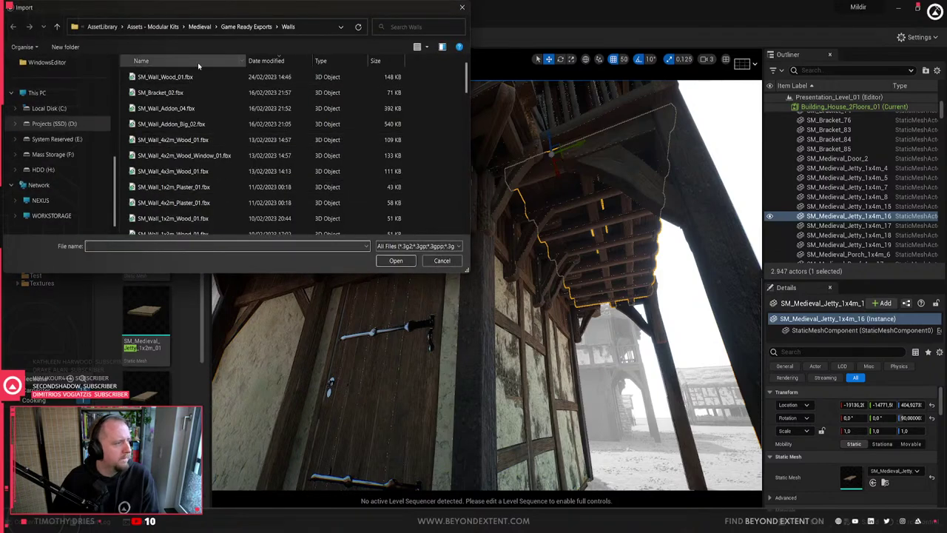
{"action": "key", "text": "alt+Tab"}
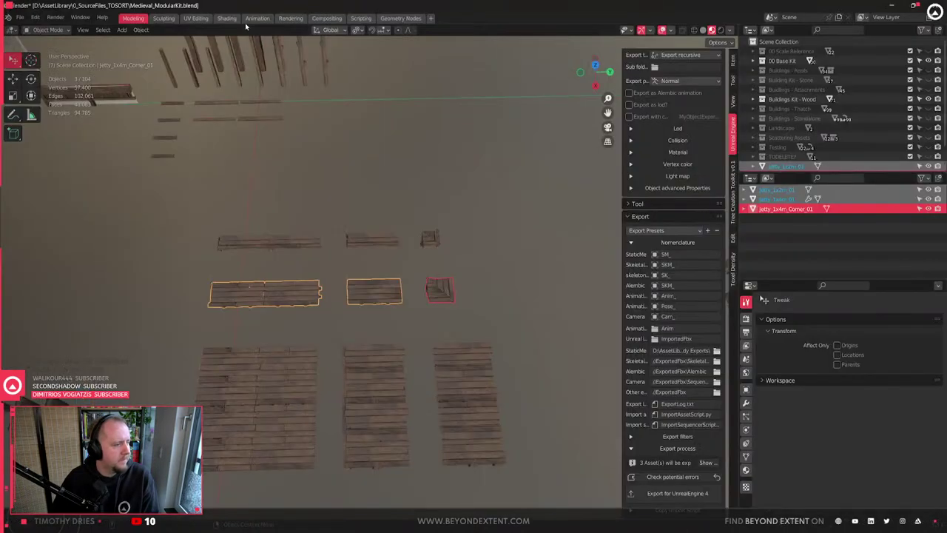
{"action": "key", "text": "alt+Tab"}
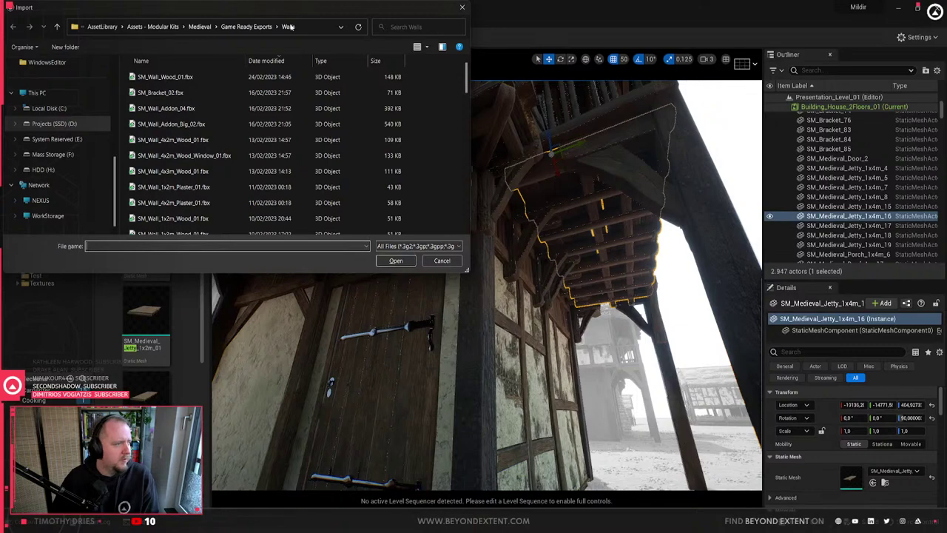
{"action": "left_click", "coordinate": [244, 26]}
{"action": "scroll", "coordinate": [222, 103], "scroll_direction": "down", "scroll_amount": 5}
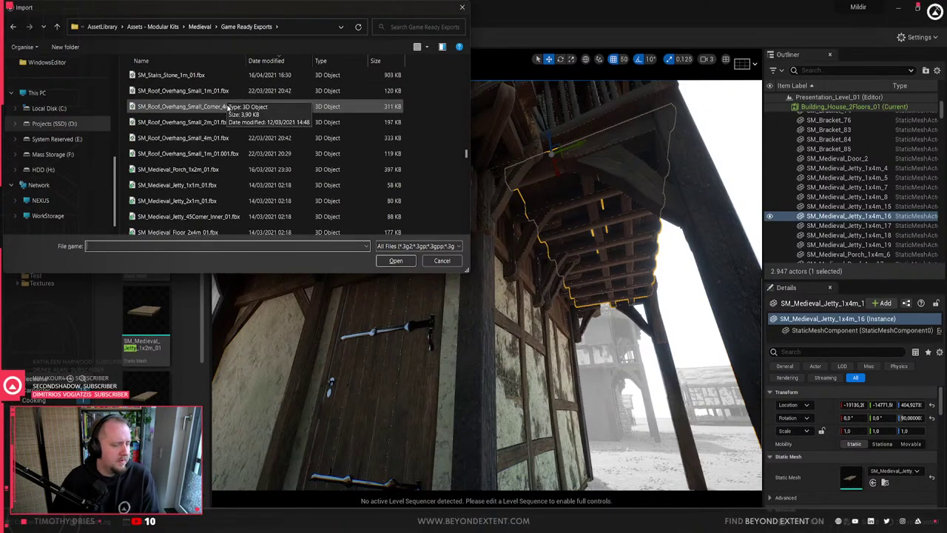
{"action": "scroll", "coordinate": [227, 107], "scroll_direction": "up", "scroll_amount": 5}
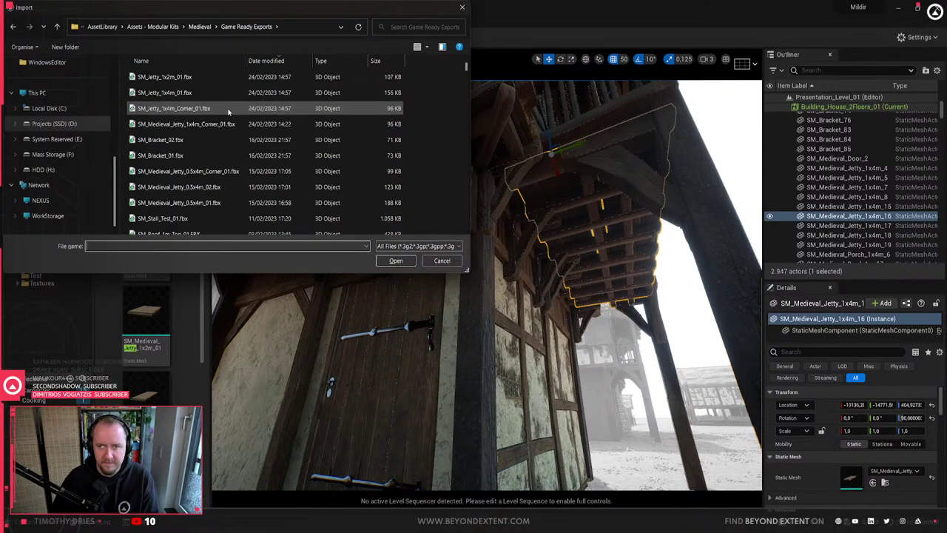
- Import SM_Jetty_1x2m_01.fbx, SM_Jetty_1x4m_01.fbx and SM_Jetty_1x4m_Corner_01.fbx with the existing options for all, and close the message log
{"action": "left_click", "coordinate": [165, 77]}
{"action": "left_click", "coordinate": [174, 108], "text": "shift"}
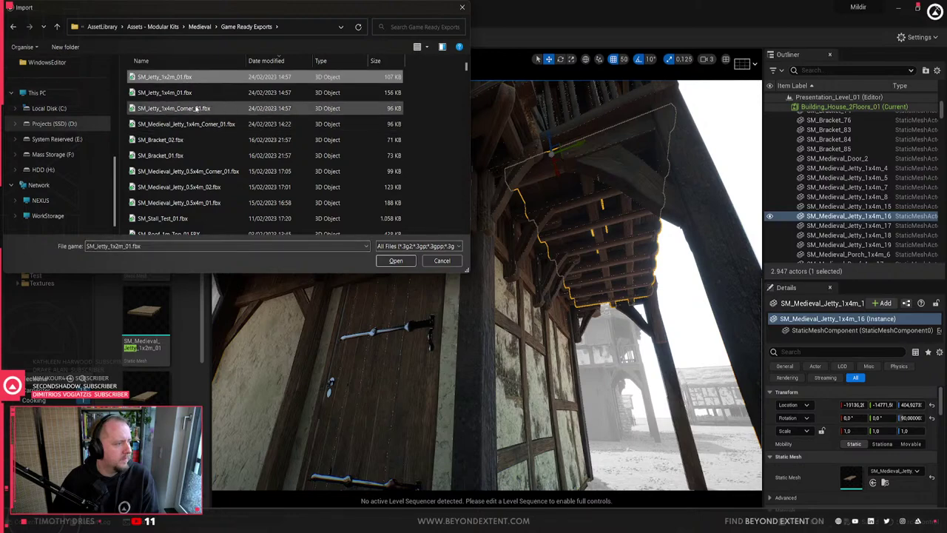
{"action": "left_click", "coordinate": [398, 260]}
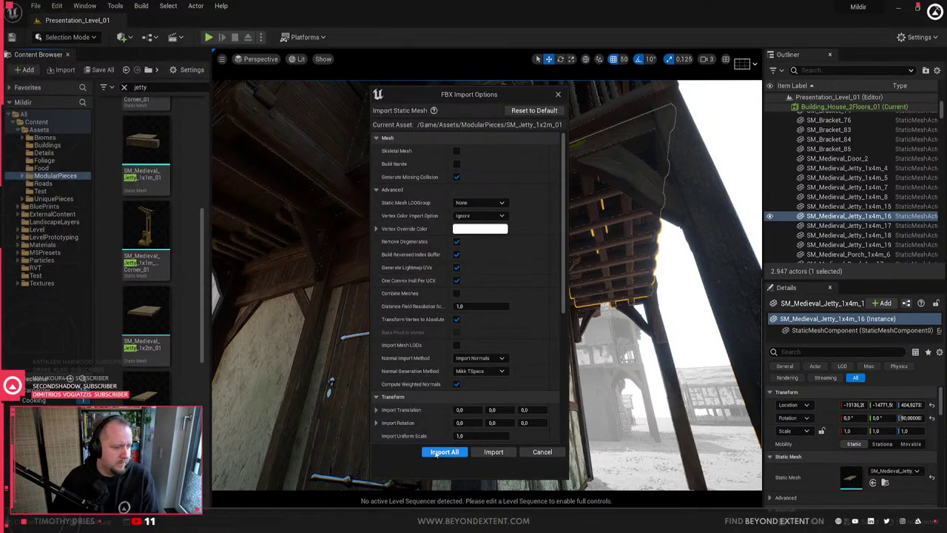
{"action": "left_click", "coordinate": [442, 452]}
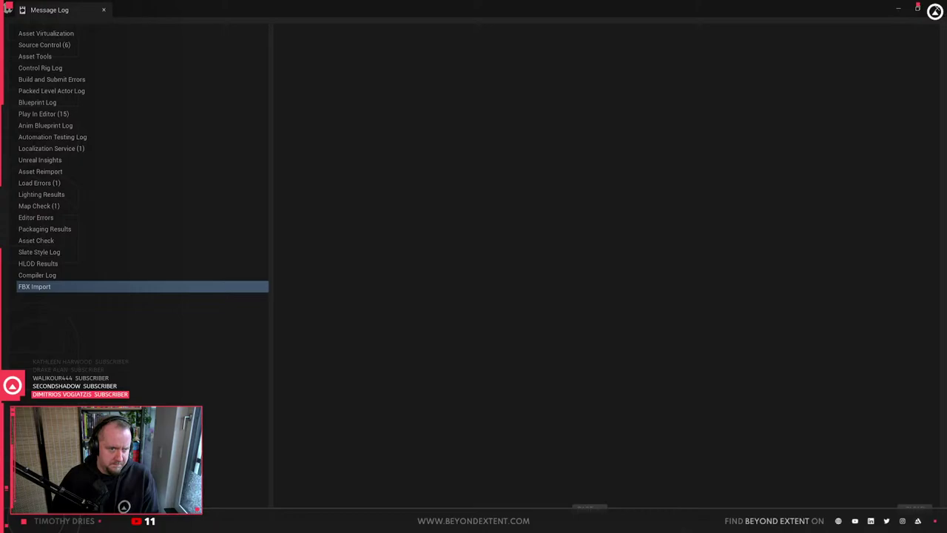
{"action": "left_click", "coordinate": [936, 9]}
- Place the imported SM_Jetty_1x4m_01 beside the two-floor house as a test and delete the placed piece
{"action": "right_click_drag", "start_coordinate": [524, 328], "coordinate": [523, 328]}
{"action": "key", "text": "Escape"}
{"action": "left_click", "coordinate": [587, 235]}
{"action": "right_click_drag", "start_coordinate": [586, 235], "coordinate": [586, 236]}
{"action": "key", "text": "Escape"}
{"action": "left_click", "coordinate": [584, 216]}
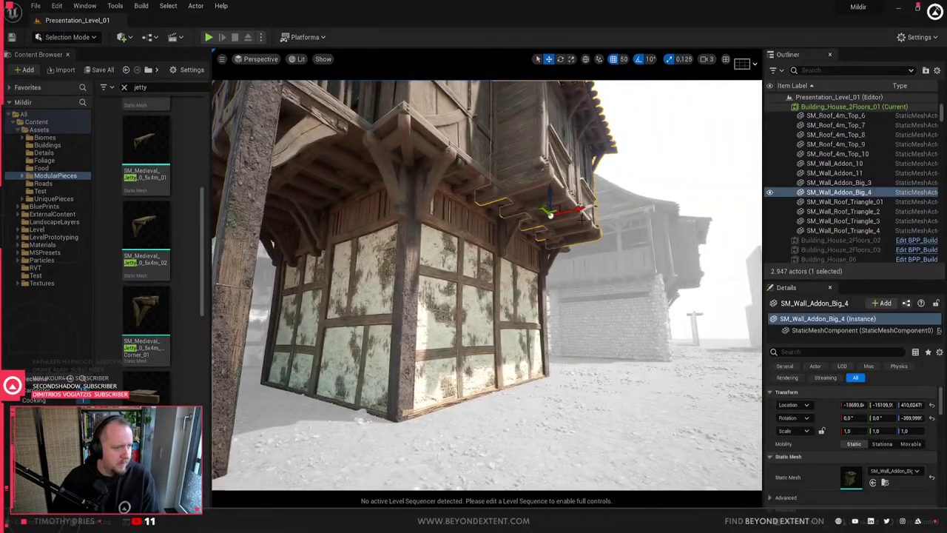
{"action": "scroll", "coordinate": [154, 255], "scroll_direction": "up", "scroll_amount": 2}
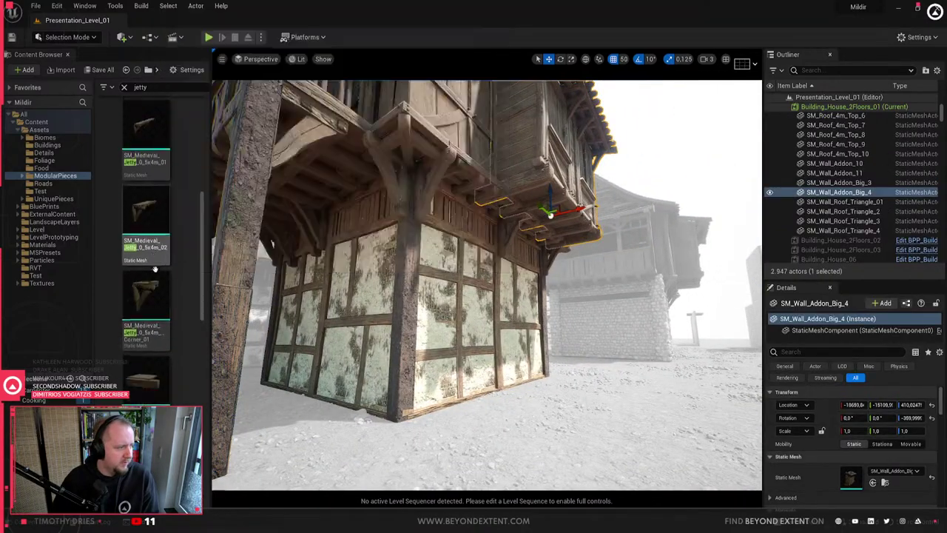
{"action": "left_click_drag", "start_coordinate": [146, 141], "coordinate": [527, 294]}
{"action": "key", "text": "w"}
{"action": "right_click_drag", "start_coordinate": [527, 296], "coordinate": [527, 295]}
{"action": "key", "text": "Escape"}
{"action": "left_click", "coordinate": [527, 296]}
{"action": "key", "text": "d"}
{"action": "key", "text": "s"}
{"action": "key", "text": "Delete"}
- End editing of the Building_House_2Floors_01 level instance through one of its wall pieces, returning to Presentation_Level_01
{"action": "left_click", "coordinate": [540, 247]}
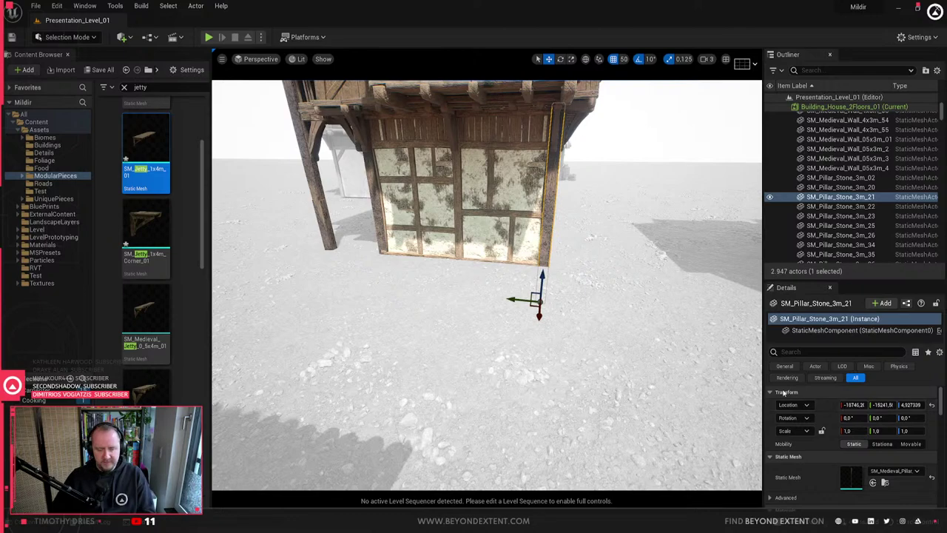
{"action": "scroll", "coordinate": [726, 402], "scroll_direction": "up", "scroll_amount": 4}
{"action": "left_click", "coordinate": [850, 98]}
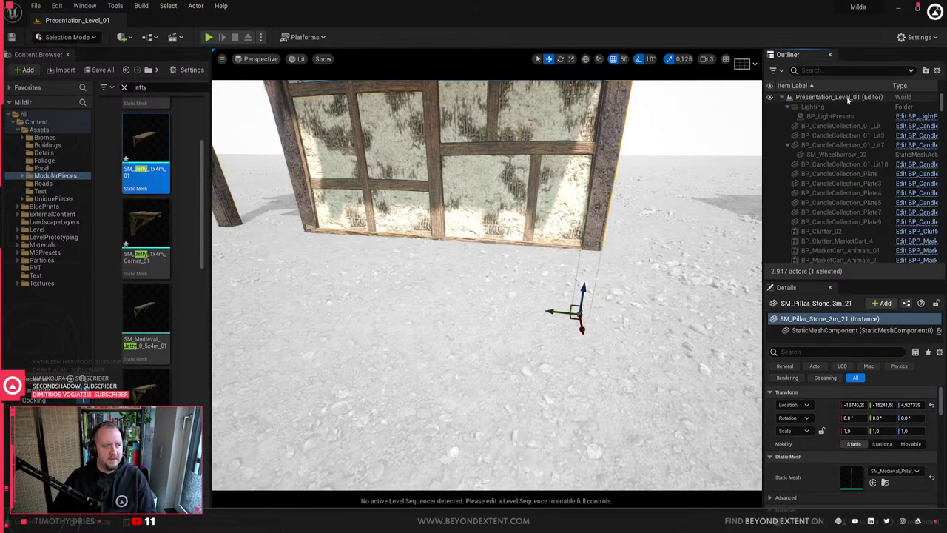
{"action": "right_click", "coordinate": [405, 207]}
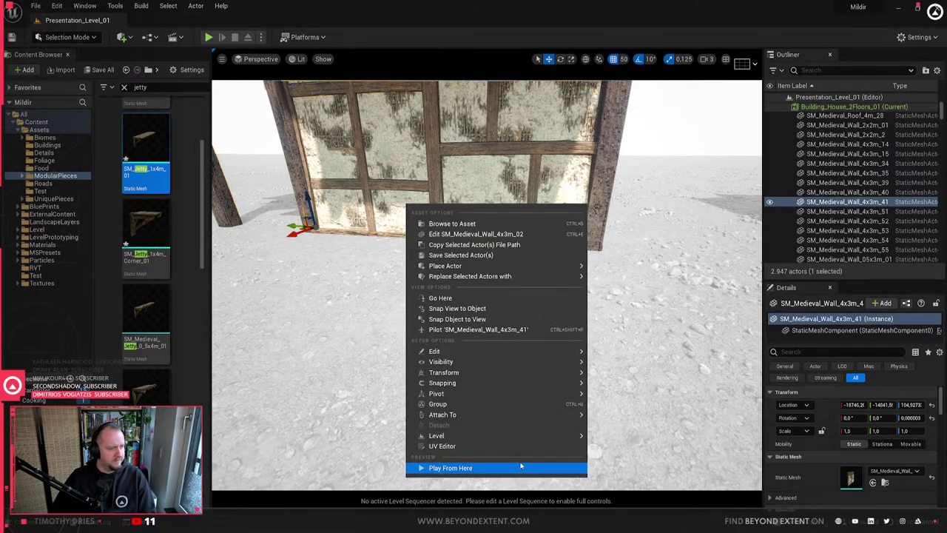
{"action": "mouse_move", "coordinate": [526, 435]}
{"action": "left_click", "coordinate": [610, 456]}
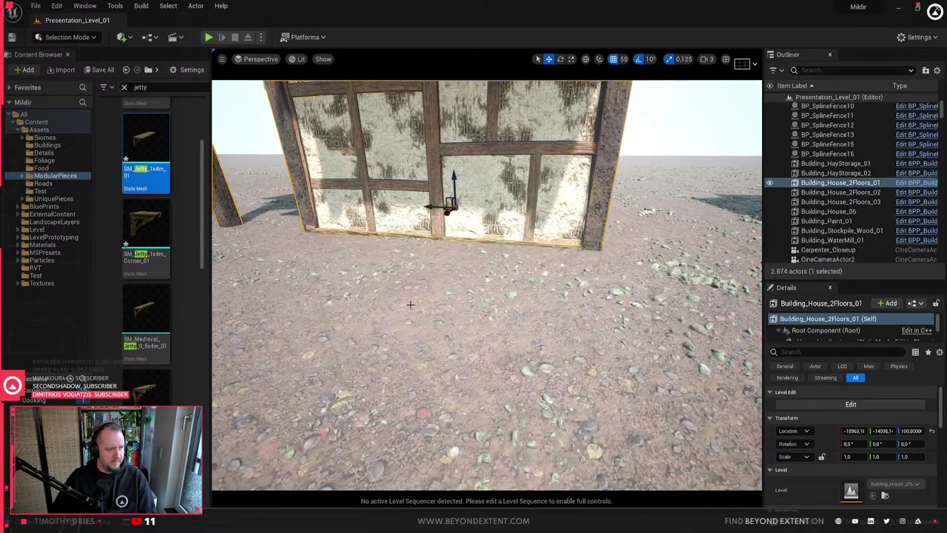
- Save the Presentation_Level_01 map and clear the landscape selection
{"action": "right_click_drag", "start_coordinate": [410, 305], "coordinate": [333, 229]}
{"action": "key", "text": "Escape"}
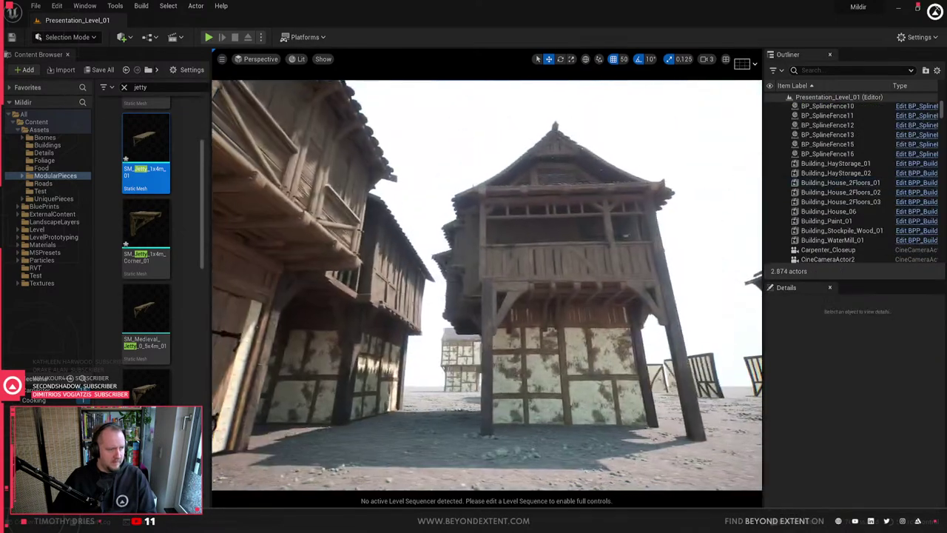
{"action": "right_click_drag", "start_coordinate": [478, 283], "coordinate": [444, 326]}
{"action": "left_click", "coordinate": [478, 283]}
{"action": "left_click", "coordinate": [436, 343]}
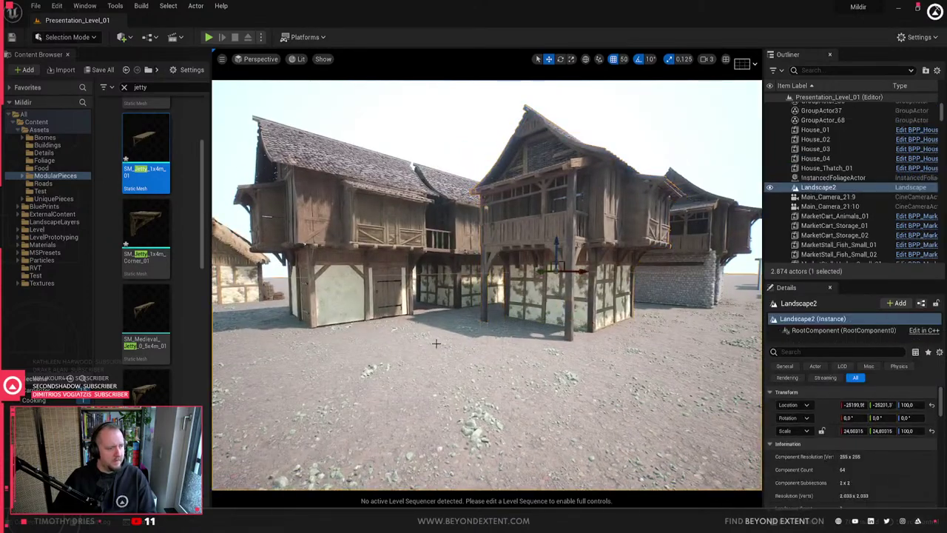
{"action": "key", "text": "Escape"}
{"action": "right_click_drag", "start_coordinate": [537, 321], "coordinate": [585, 323]}
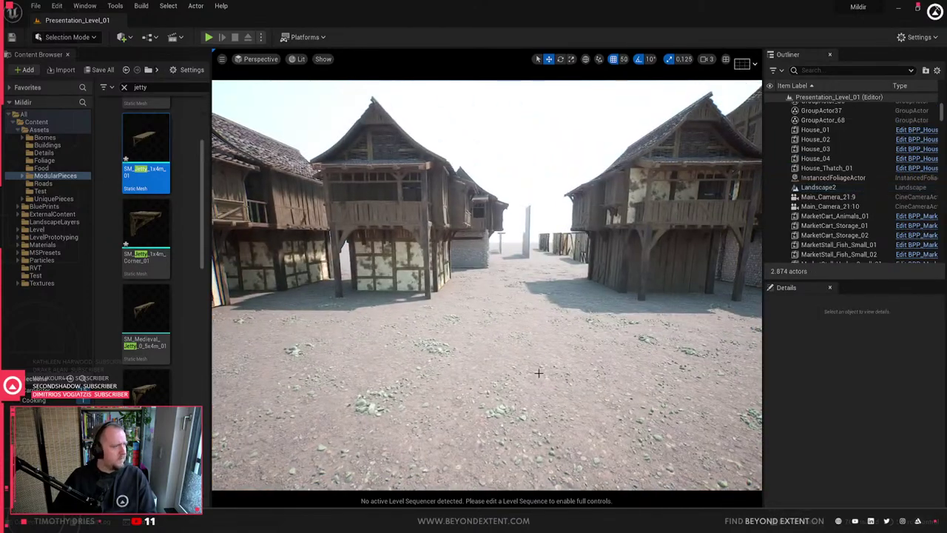
{"action": "left_click", "coordinate": [540, 377]}
{"action": "key", "text": "ctrl+s"}
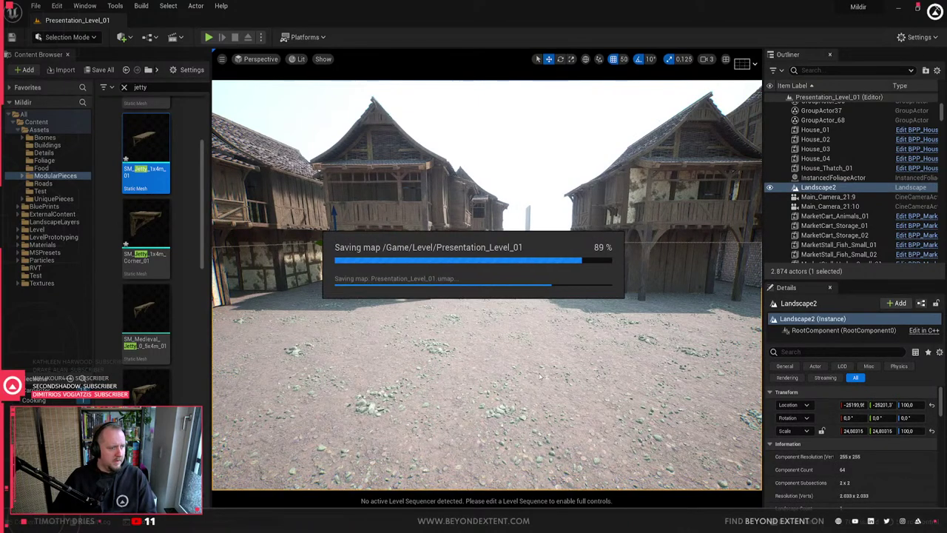
{"action": "key", "text": "Escape"}
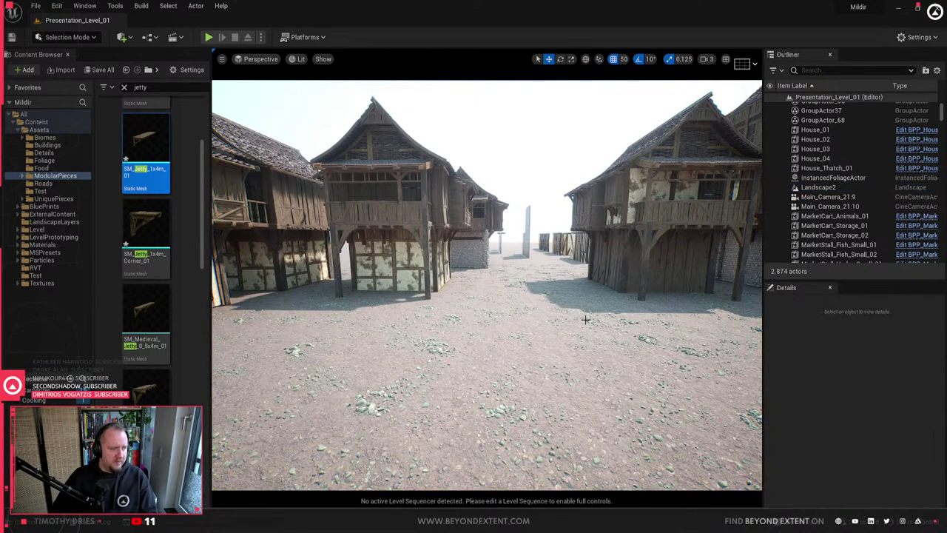
- Save the current level under the new name City_Entrance_01 in the BluePrints folder
{"action": "key", "text": "w"}
{"action": "right_click_drag", "start_coordinate": [463, 326], "coordinate": [466, 326]}
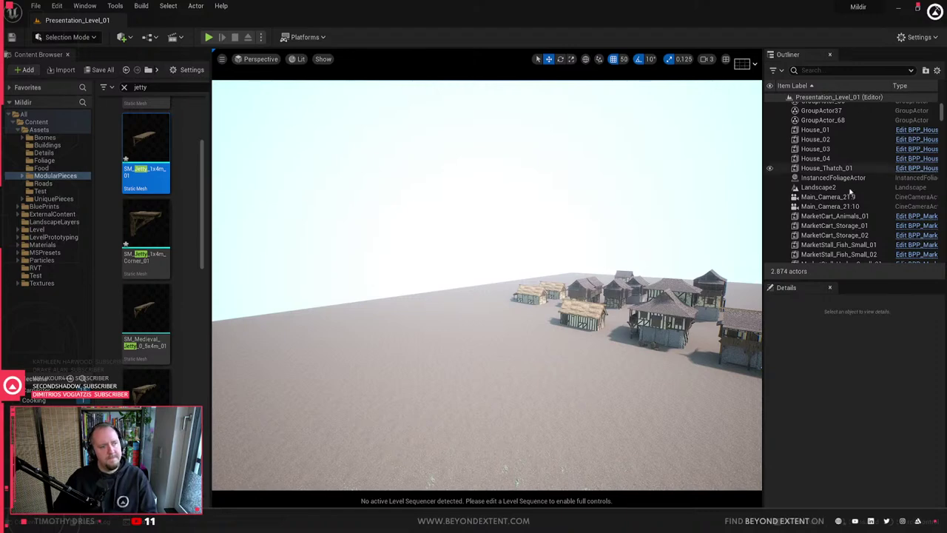
{"action": "right_click_drag", "start_coordinate": [386, 342], "coordinate": [385, 342]}
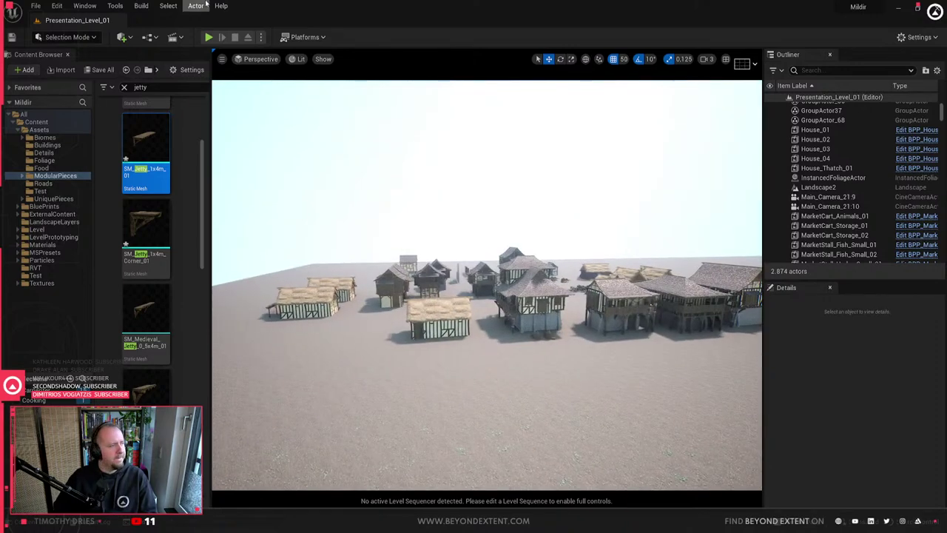
{"action": "left_click", "coordinate": [36, 6]}
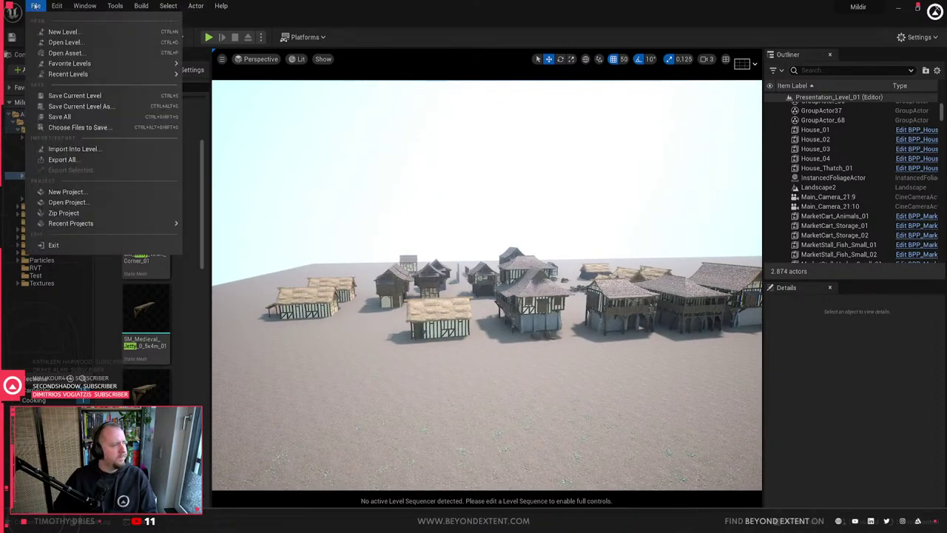
{"action": "left_click", "coordinate": [108, 106]}
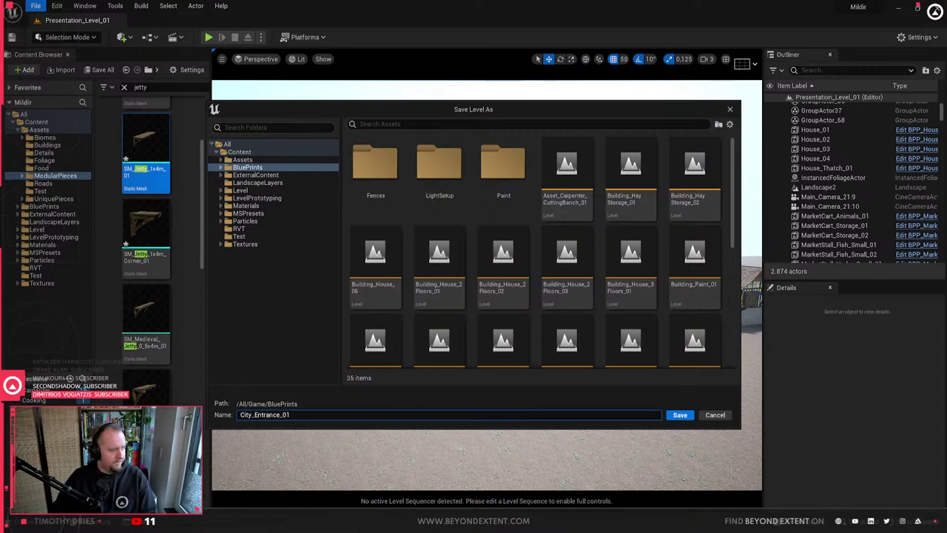
{"action": "key", "text": "Return"}
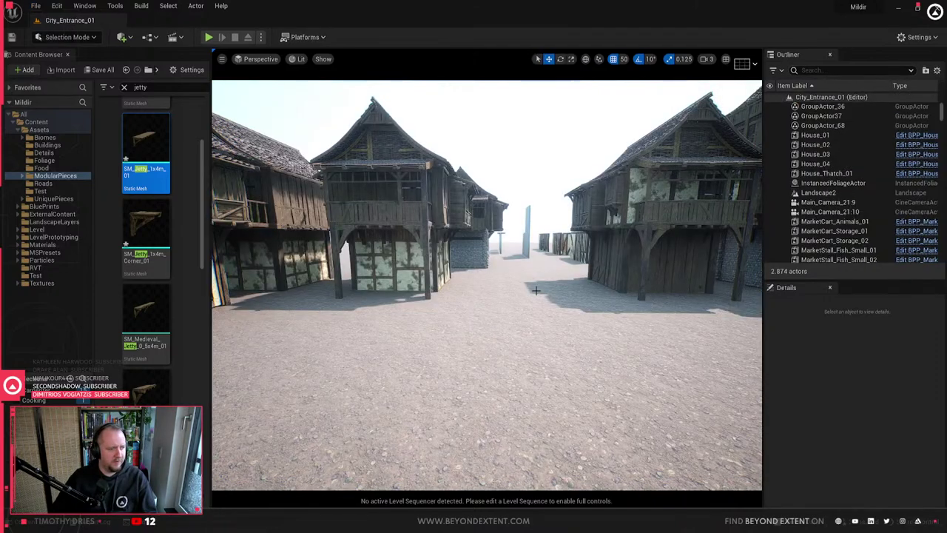
- Collapse the Lighting folder and the BP_CandleCollection_01_Lit7 entry in the actor list, and browse the remaining village actors
{"action": "right_click_drag", "start_coordinate": [537, 291], "coordinate": [485, 348]}
{"action": "left_click", "coordinate": [484, 348]}
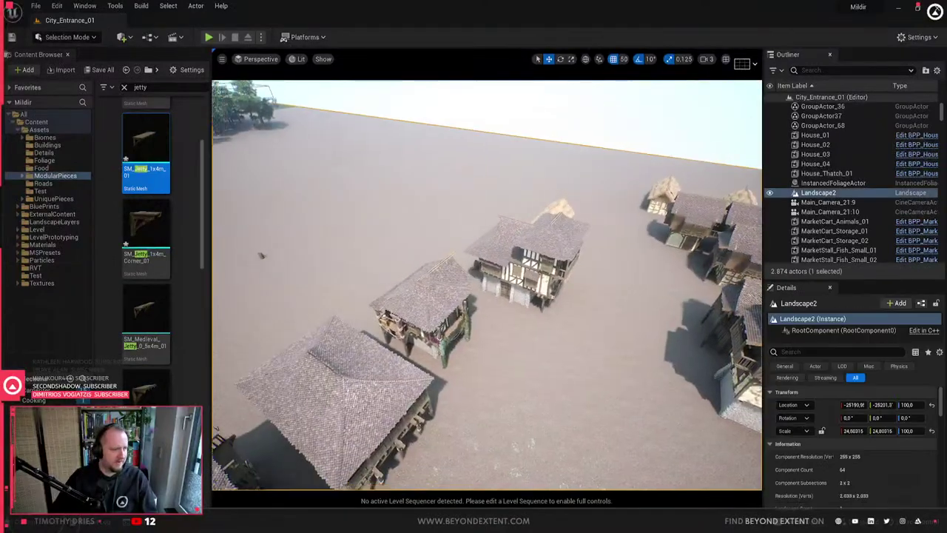
{"action": "right_click_drag", "start_coordinate": [664, 281], "coordinate": [732, 274]}
{"action": "key", "text": "Escape"}
{"action": "right_click_drag", "start_coordinate": [664, 281], "coordinate": [636, 248]}
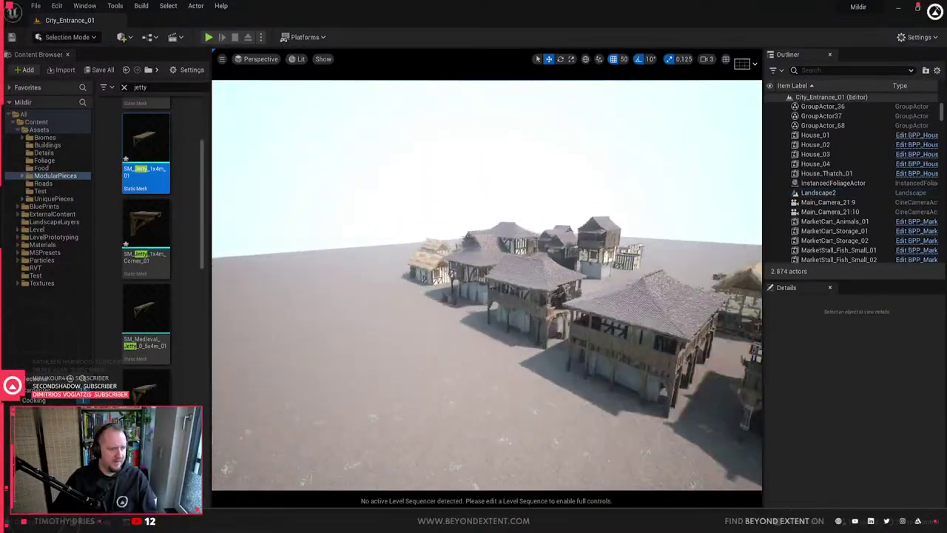
{"action": "right_click_drag", "start_coordinate": [401, 291], "coordinate": [391, 291]}
{"action": "scroll", "coordinate": [899, 196], "scroll_direction": "up", "scroll_amount": 15}
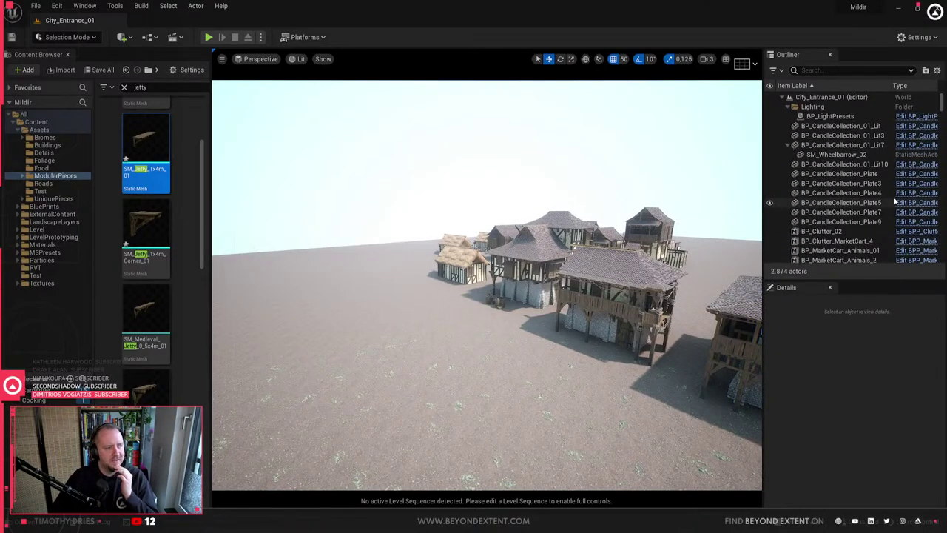
{"action": "left_click", "coordinate": [789, 108]}
{"action": "left_click", "coordinate": [795, 135]}
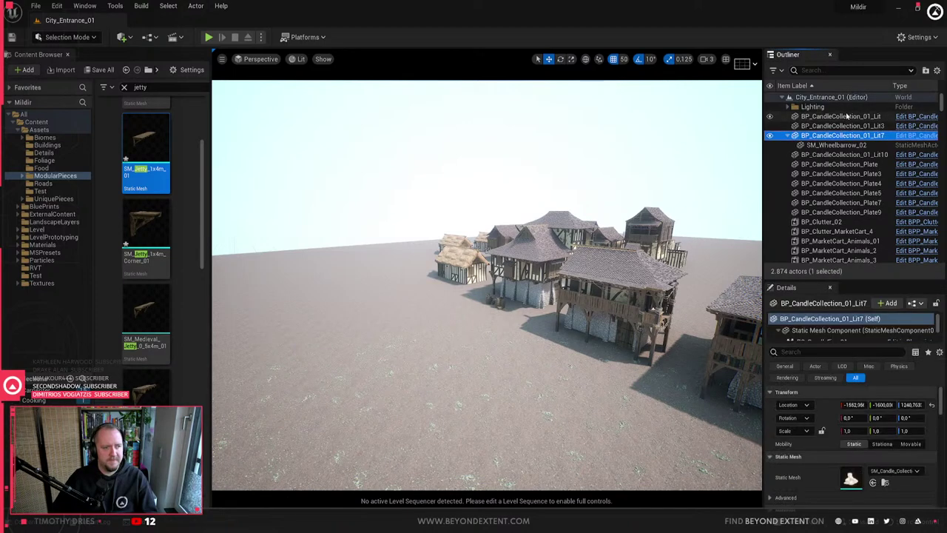
{"action": "left_click", "coordinate": [840, 117]}
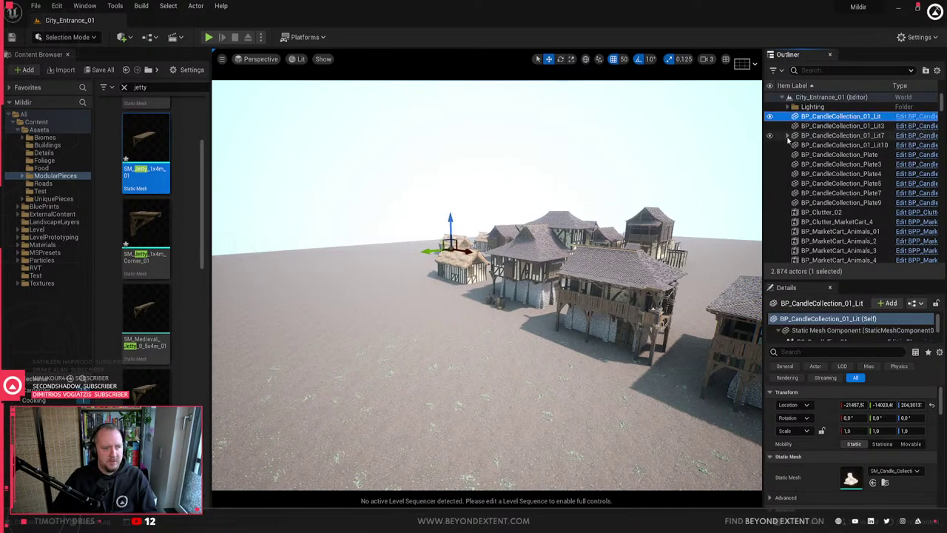
{"action": "scroll", "coordinate": [846, 185], "scroll_direction": "down", "scroll_amount": 15}
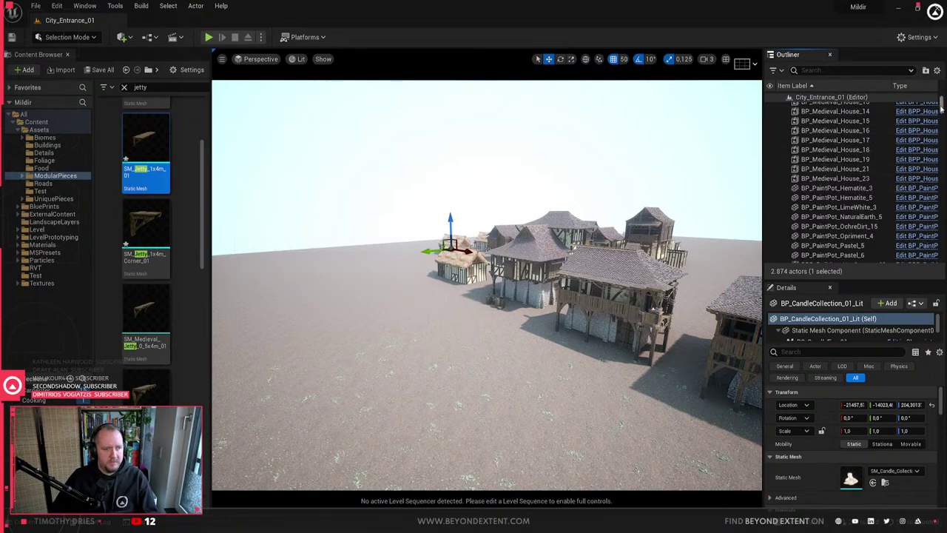
- Extend the actor selection from BP_CandleCollection_01_Lit through Workshop_Carpenter_01, leaving out TutorialTPP
{"action": "left_click_drag", "start_coordinate": [942, 108], "coordinate": [940, 273]}
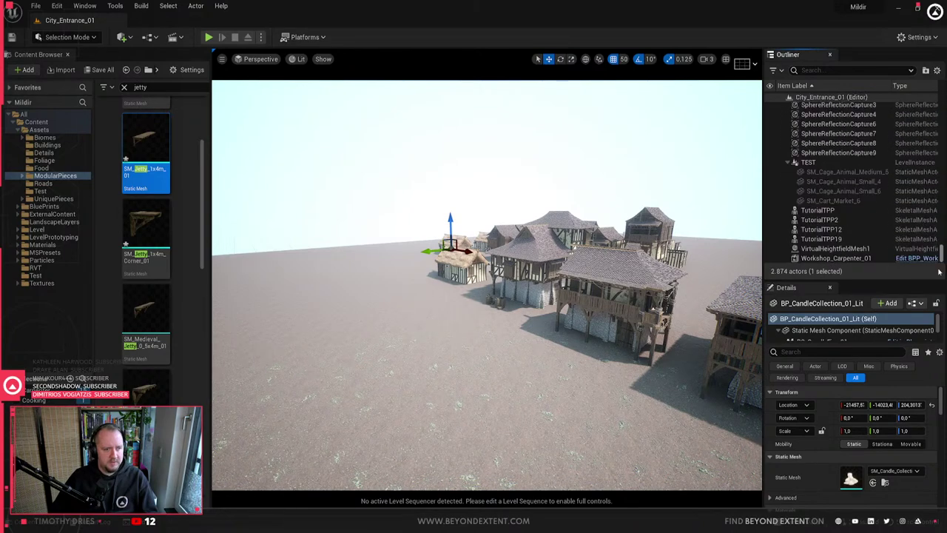
{"action": "left_click", "coordinate": [826, 153], "text": "shift"}
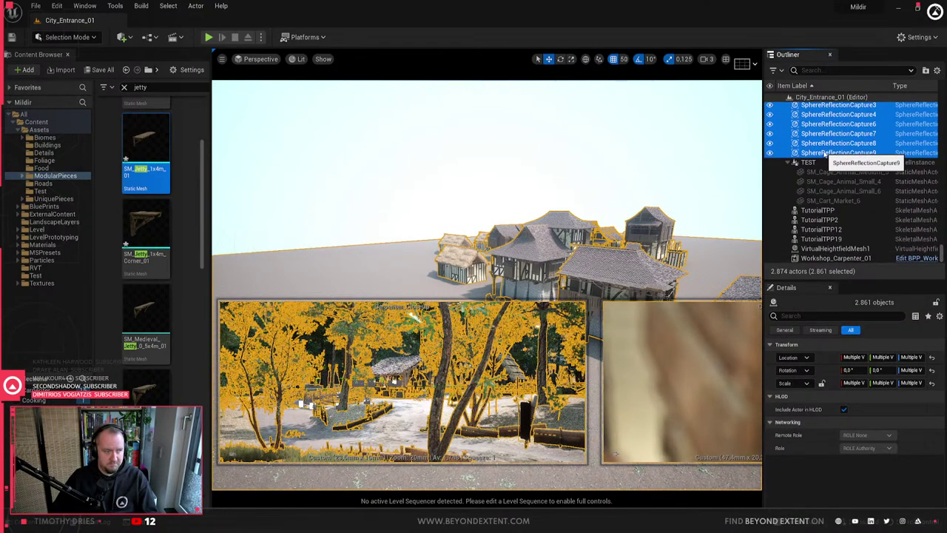
{"action": "scroll", "coordinate": [823, 163], "scroll_direction": "up", "scroll_amount": 5}
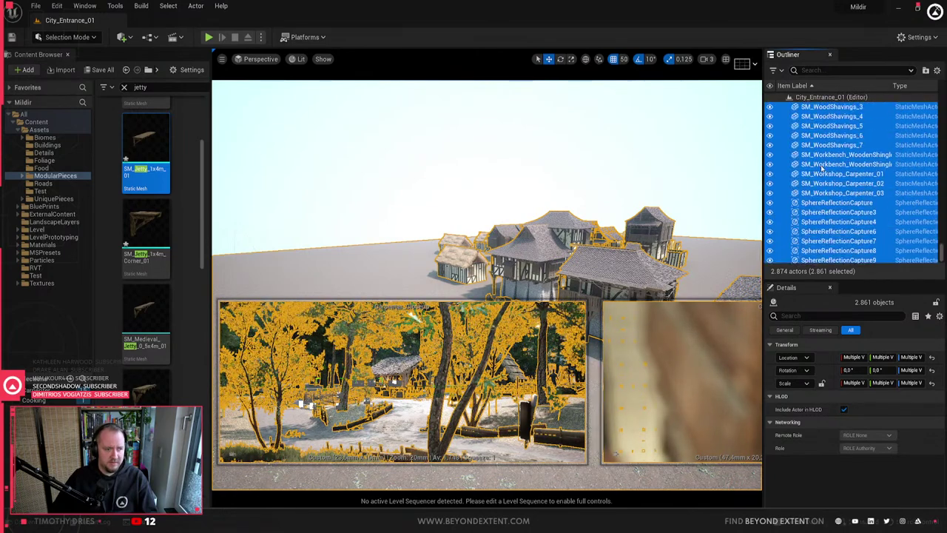
{"action": "scroll", "coordinate": [846, 214], "scroll_direction": "up", "scroll_amount": 3}
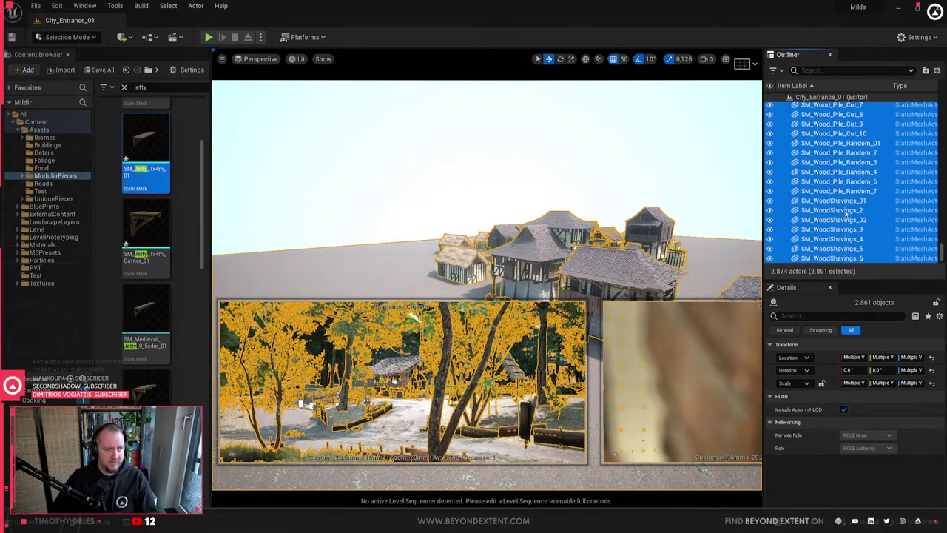
{"action": "scroll", "coordinate": [859, 214], "scroll_direction": "down", "scroll_amount": 8}
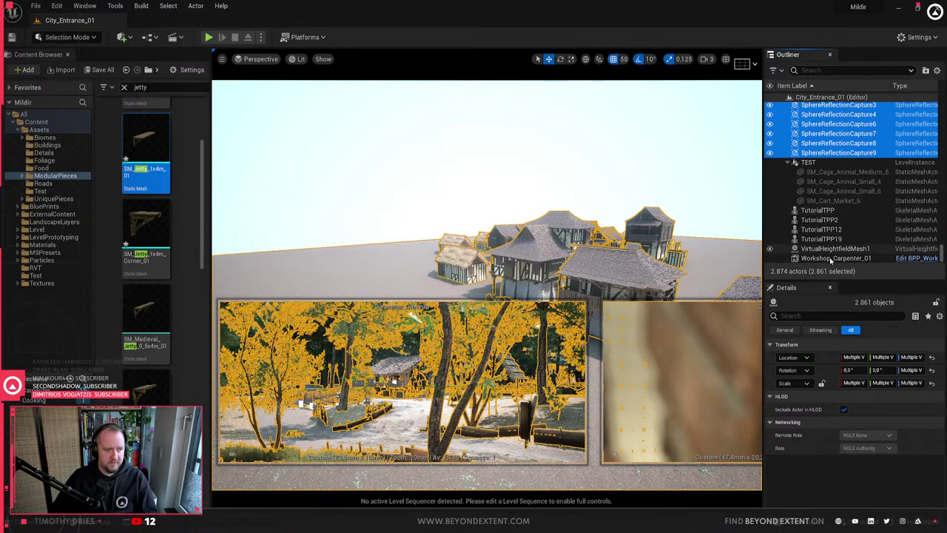
{"action": "left_click", "coordinate": [831, 259], "text": "shift"}
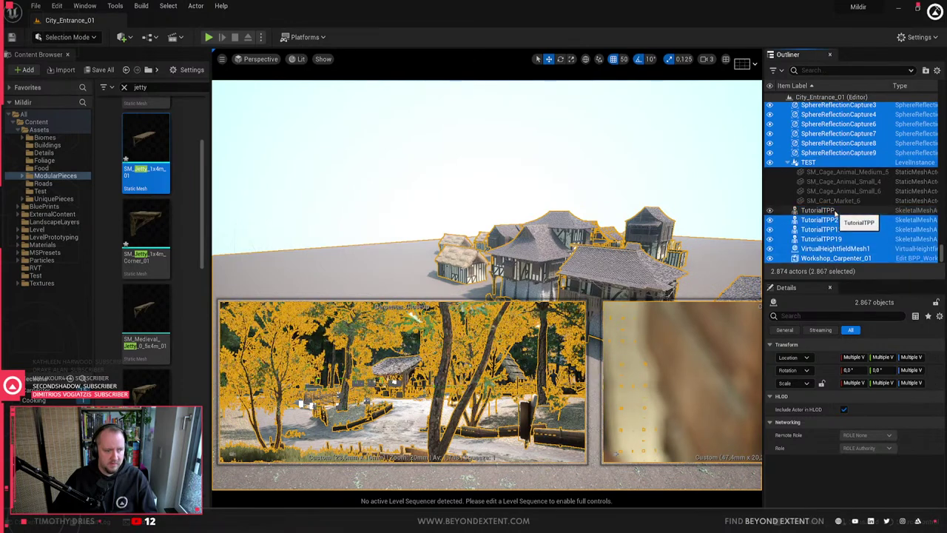
- Review the selected village actors and take the Carpenter_Closeup camera out of the selection
{"action": "left_click_drag", "start_coordinate": [941, 250], "coordinate": [936, 102]}
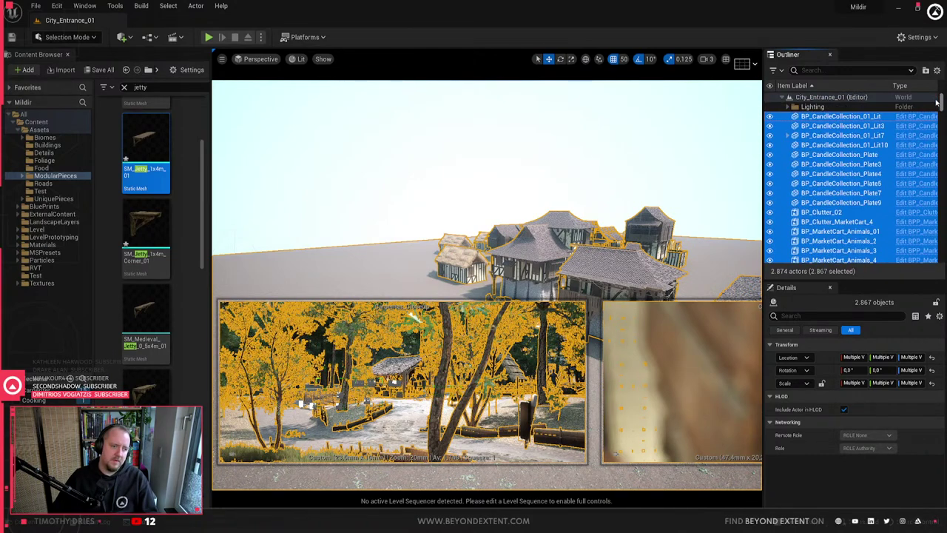
{"action": "scroll", "coordinate": [782, 118], "scroll_direction": "down", "scroll_amount": 10}
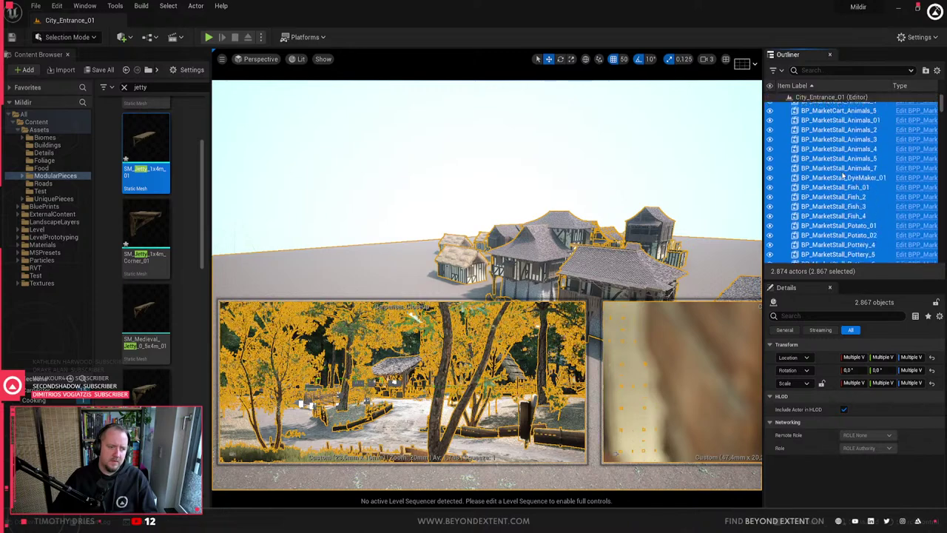
{"action": "scroll", "coordinate": [843, 175], "scroll_direction": "down", "scroll_amount": 4}
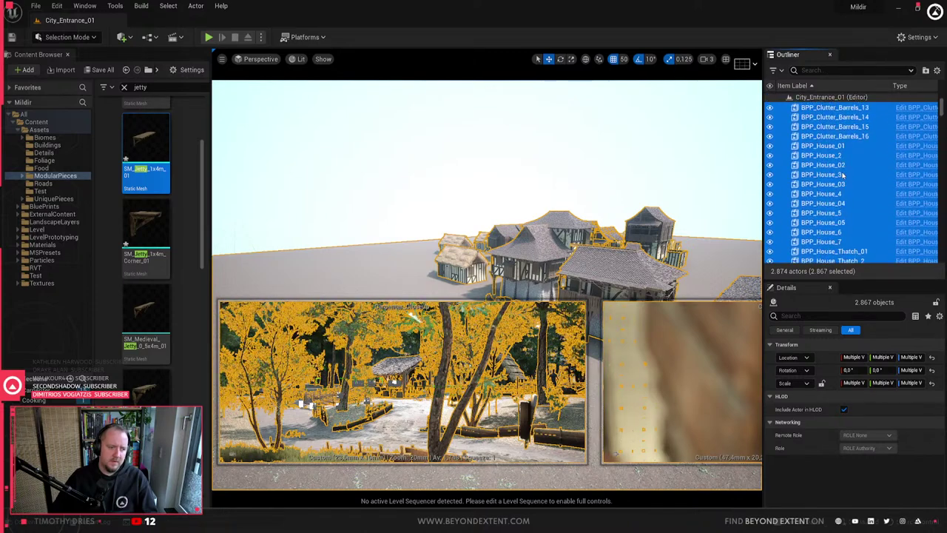
{"action": "scroll", "coordinate": [843, 175], "scroll_direction": "down", "scroll_amount": 5}
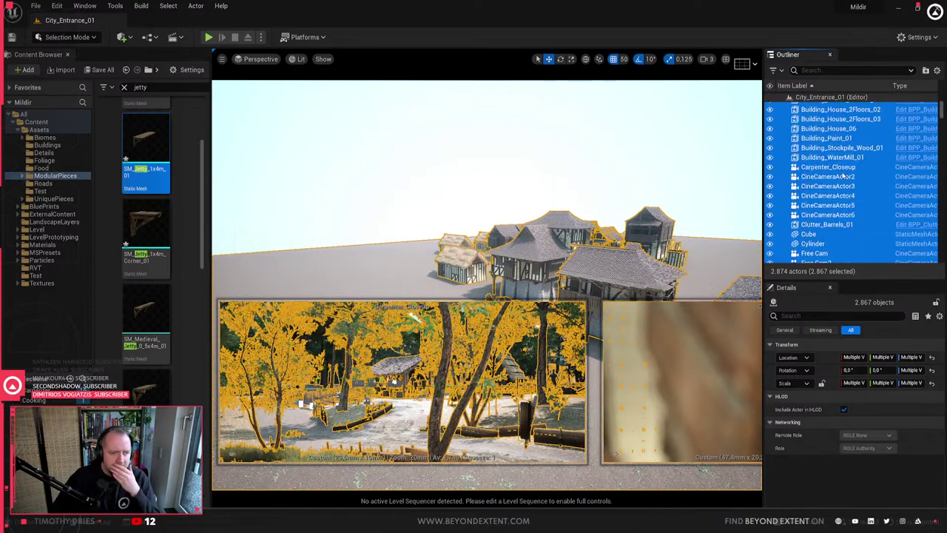
{"action": "left_click", "coordinate": [832, 167], "text": "ctrl"}
{"action": "scroll", "coordinate": [840, 201], "scroll_direction": "down", "scroll_amount": 10}
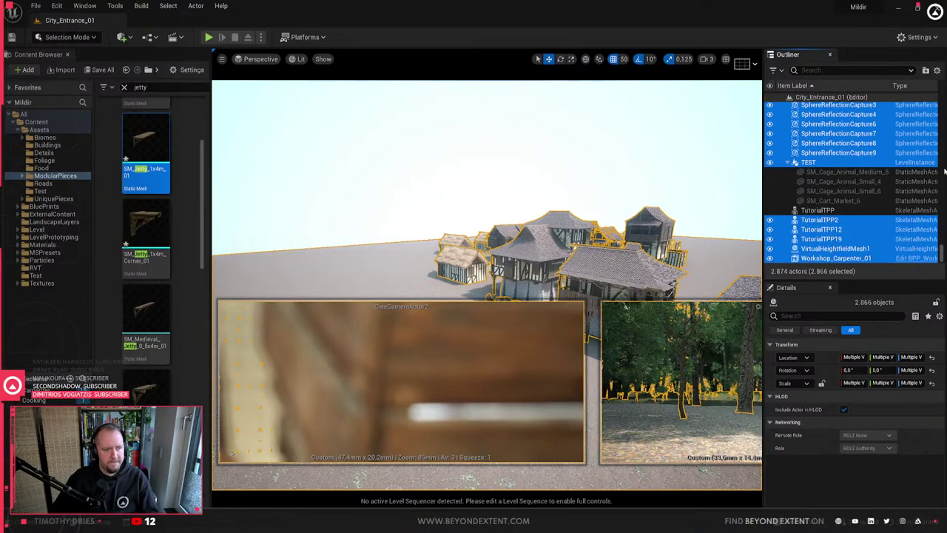
- Filter the actor list by "camer", try to exclude the cameras from the selection, and clear the filter
{"action": "left_click", "coordinate": [843, 70]}
{"action": "type", "text": "camer"}
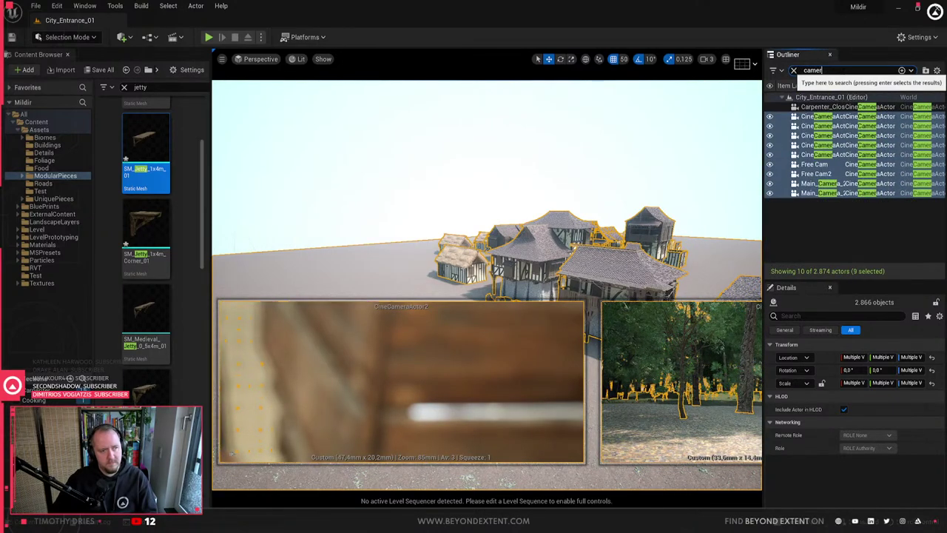
{"action": "left_click", "coordinate": [807, 193], "text": "ctrl"}
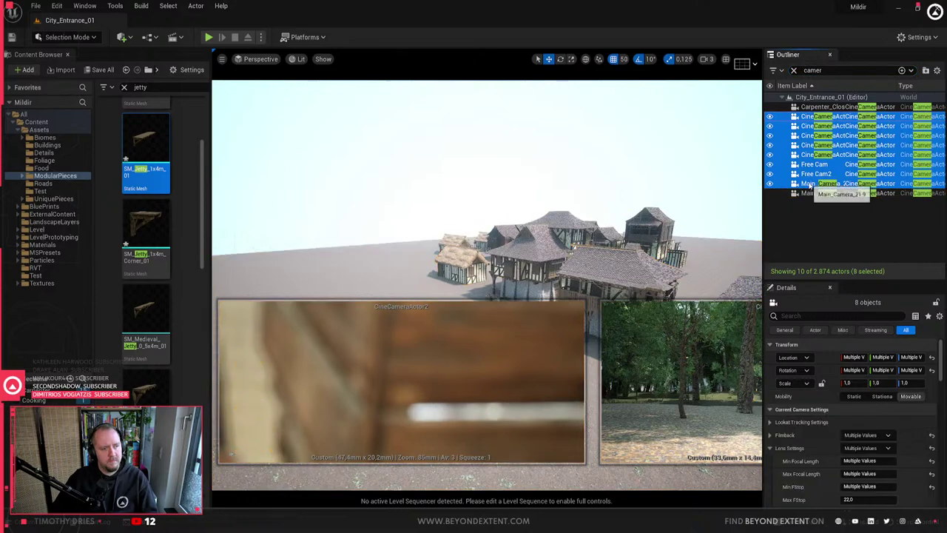
{"action": "left_click", "coordinate": [810, 184], "text": "ctrl"}
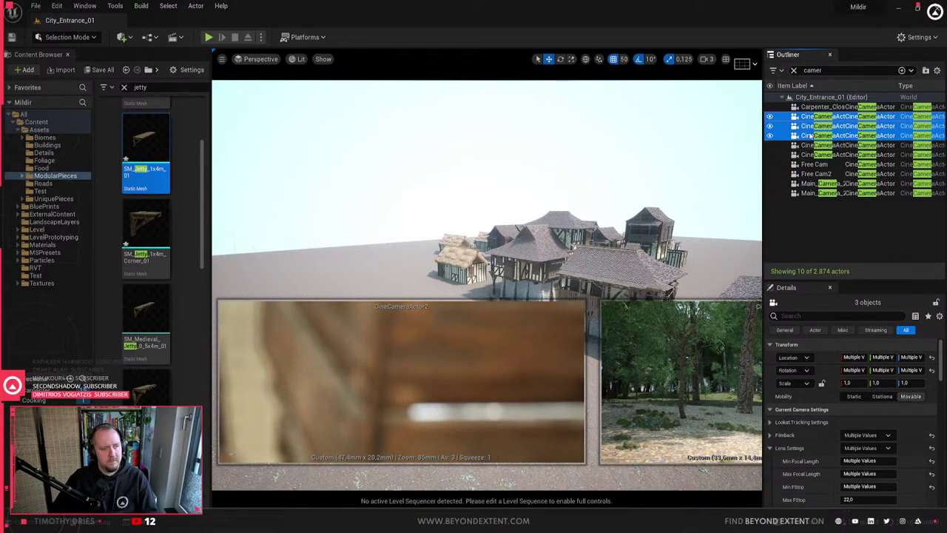
{"action": "left_click", "coordinate": [812, 117]}
{"action": "left_click", "coordinate": [812, 117], "text": "ctrl"}
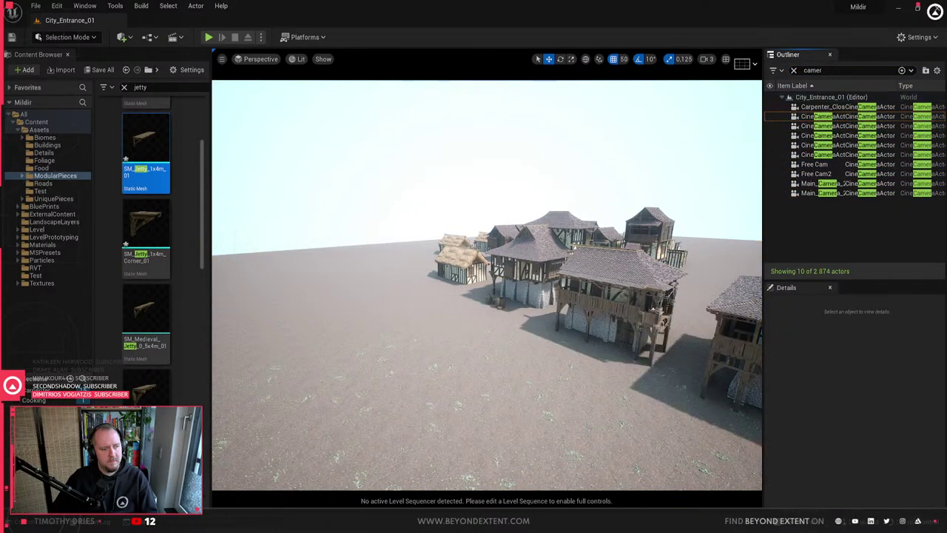
{"action": "left_click", "coordinate": [794, 69]}
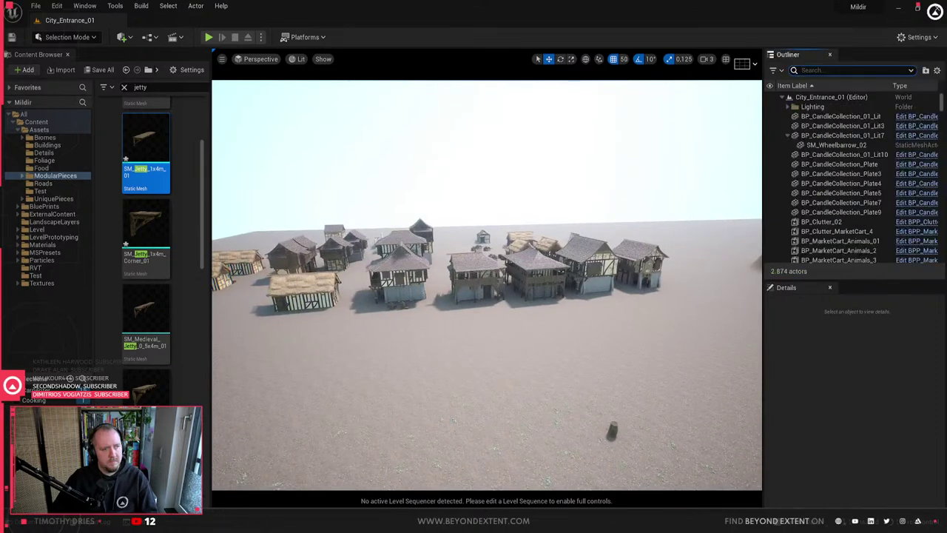
{"action": "right_click_drag", "start_coordinate": [436, 353], "coordinate": [533, 362]}
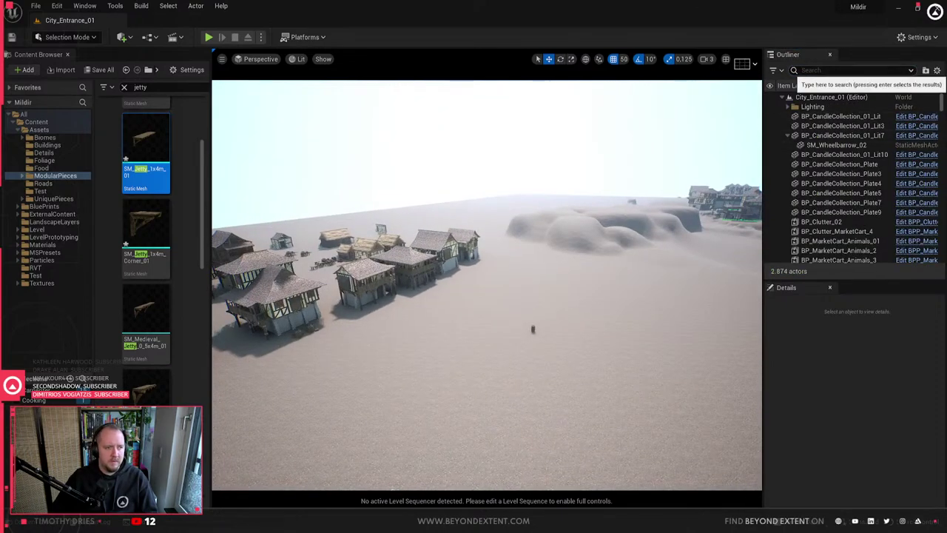
- Filter the actor list by "camer" and move all the camera actors into a new folder
{"action": "left_click", "coordinate": [851, 70]}
{"action": "type", "text": "camer"}
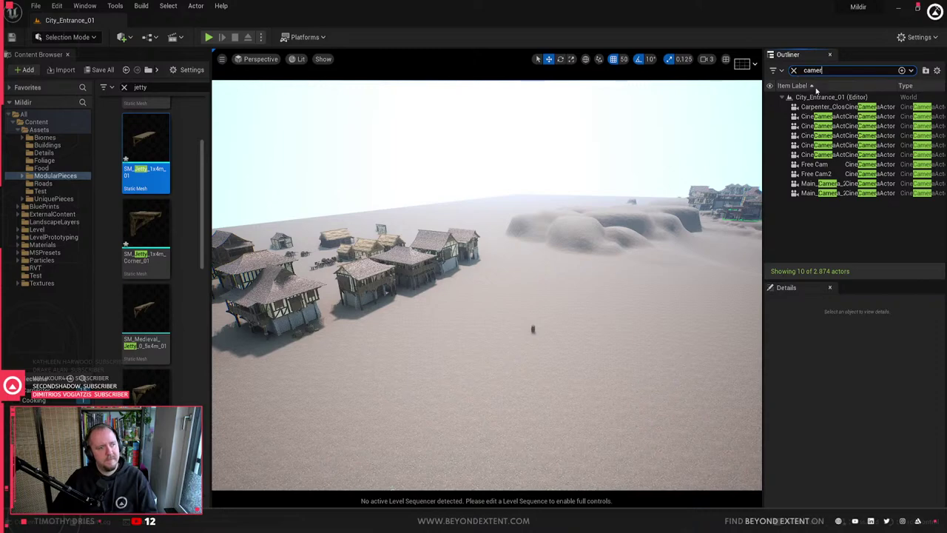
{"action": "left_click", "coordinate": [821, 107]}
{"action": "left_click", "coordinate": [819, 184], "text": "shift"}
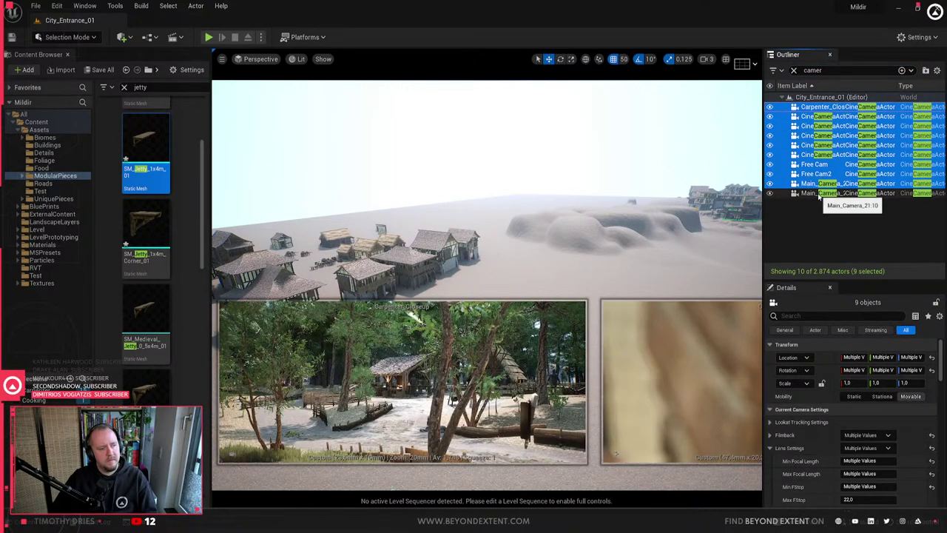
{"action": "right_click", "coordinate": [818, 194]}
{"action": "mouse_move", "coordinate": [868, 319]}
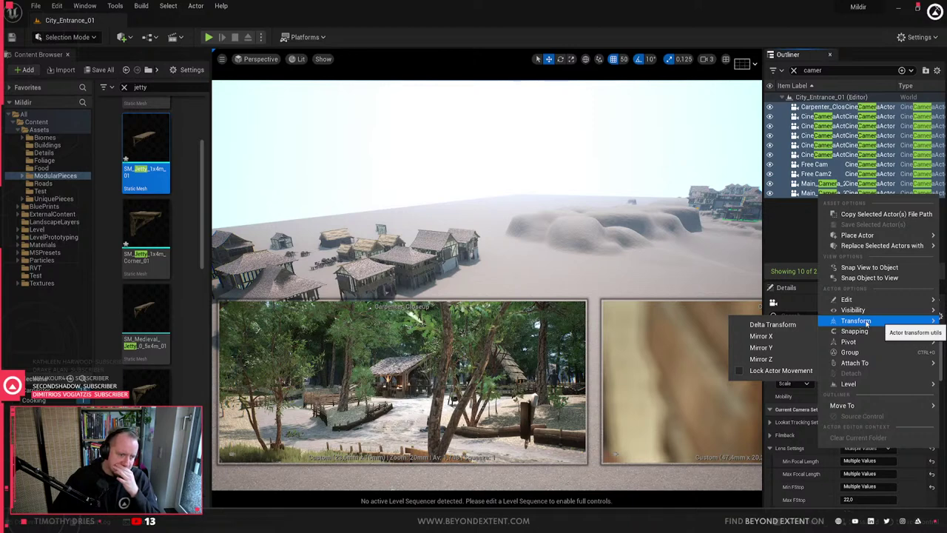
{"action": "mouse_move", "coordinate": [842, 405]}
{"action": "left_click", "coordinate": [783, 405]}
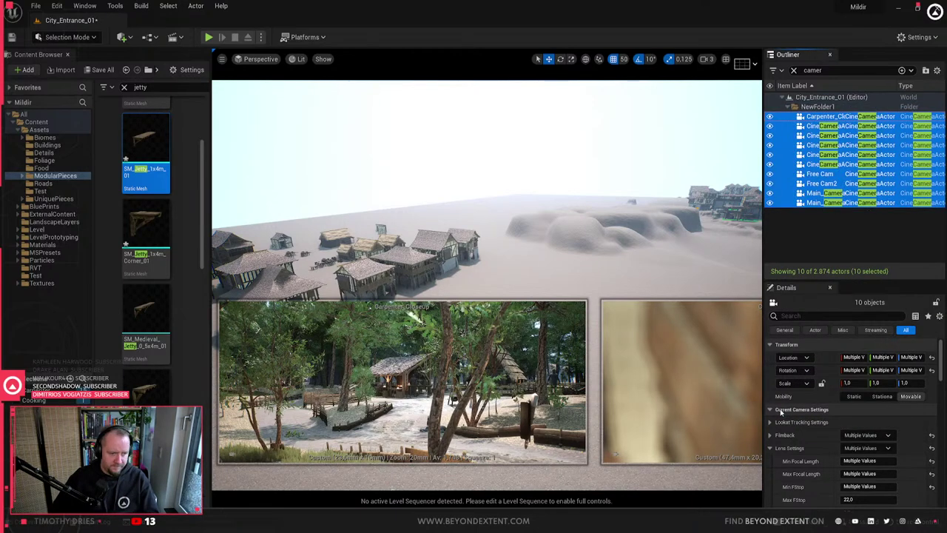
- Collapse the new folder holding the cameras and rename it Camera
{"action": "double_click", "coordinate": [833, 107]}
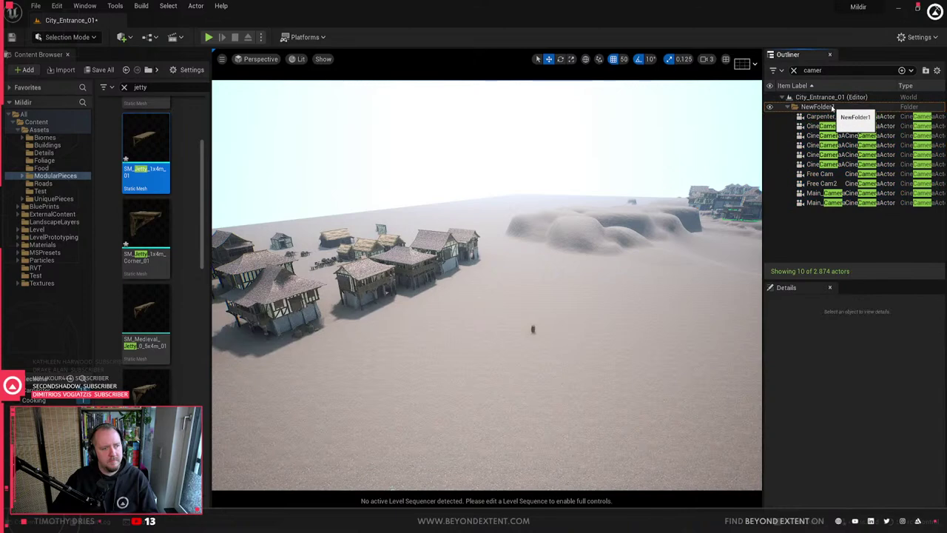
{"action": "key", "text": "F2"}
{"action": "type", "text": "Camera"}
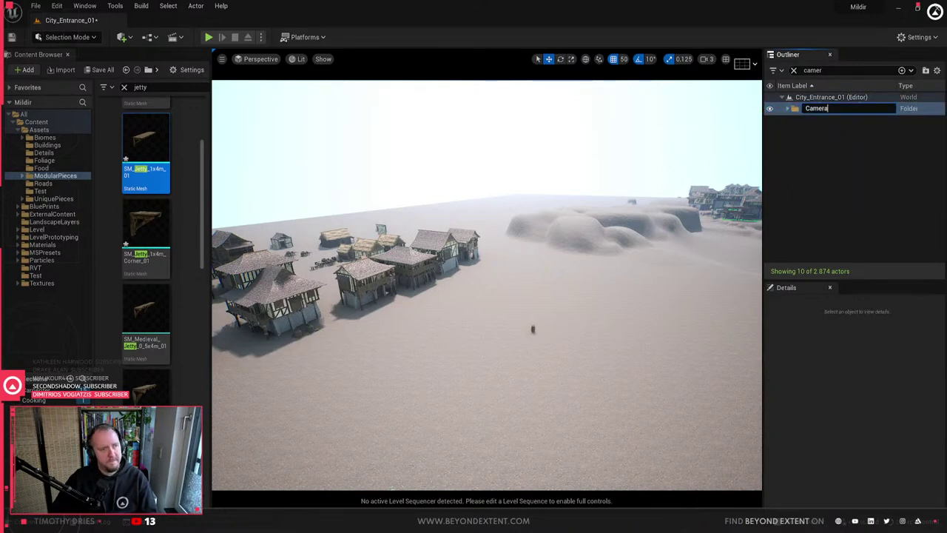
{"action": "key", "text": "Return"}
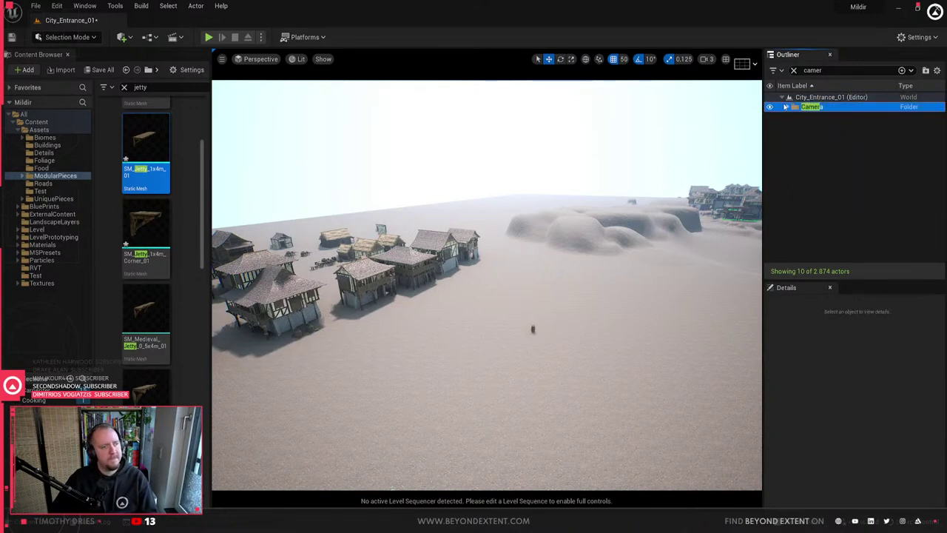
- Delete the actors from BP_CandleCollection_01_Lit through Workshop_Carpenter_01, accepting broken group references but declining to delete the referenced Landscape2
{"action": "left_click", "coordinate": [794, 71]}
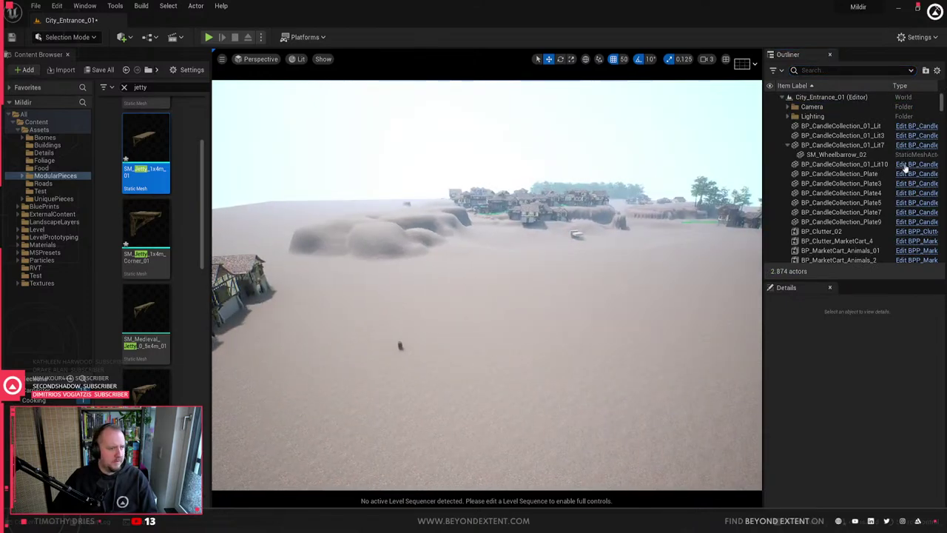
{"action": "left_click", "coordinate": [829, 125]}
{"action": "scroll", "coordinate": [925, 141], "scroll_direction": "down", "scroll_amount": 10}
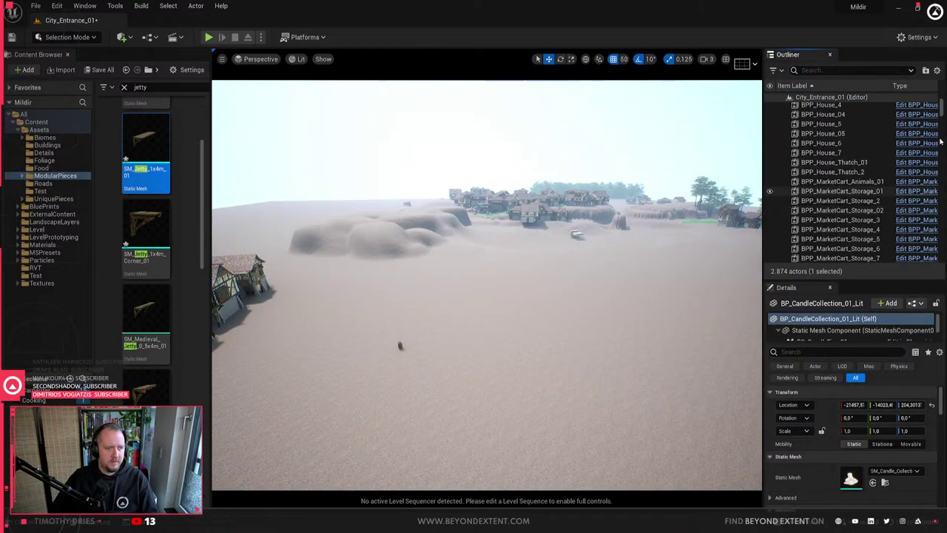
{"action": "left_click_drag", "start_coordinate": [942, 114], "coordinate": [943, 255]}
{"action": "left_click", "coordinate": [853, 259], "text": "shift"}
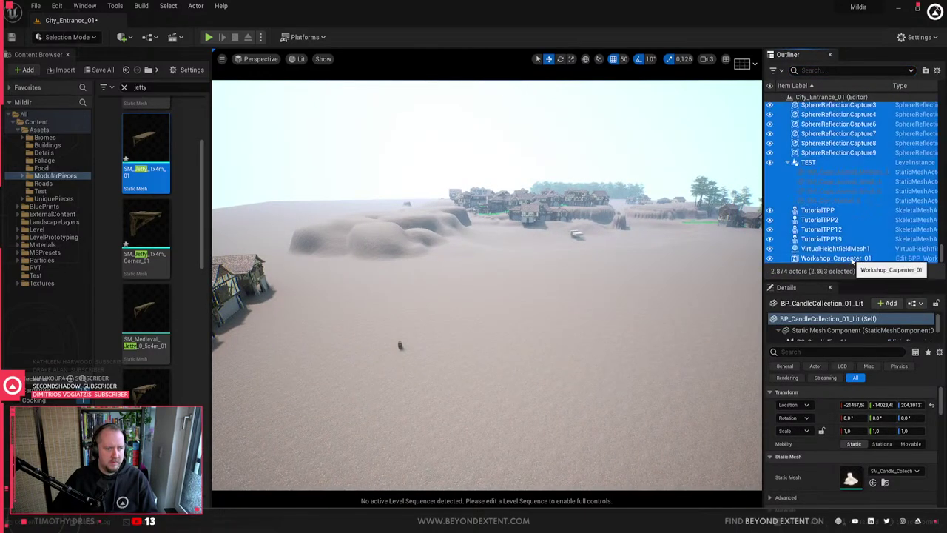
{"action": "key", "text": "Delete"}
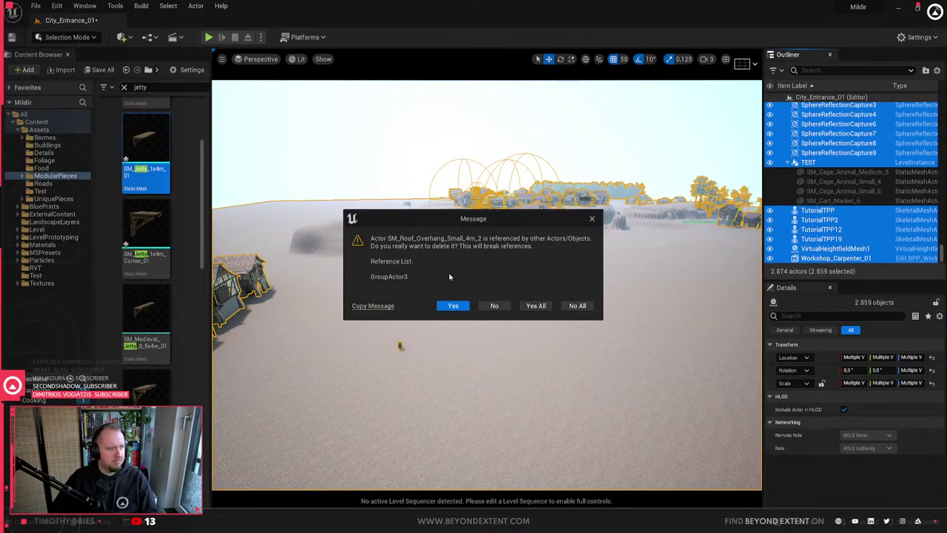
{"action": "left_click", "coordinate": [536, 306]}
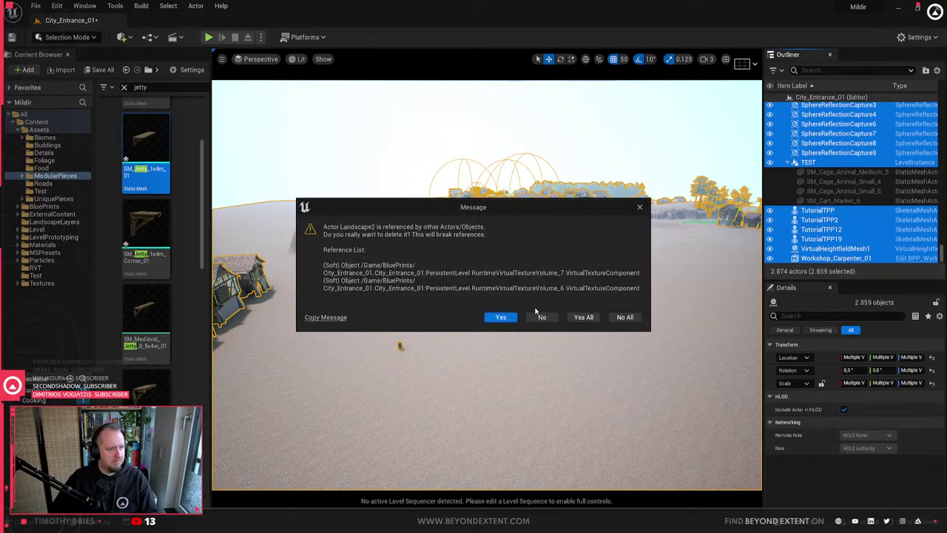
{"action": "left_click", "coordinate": [626, 317]}
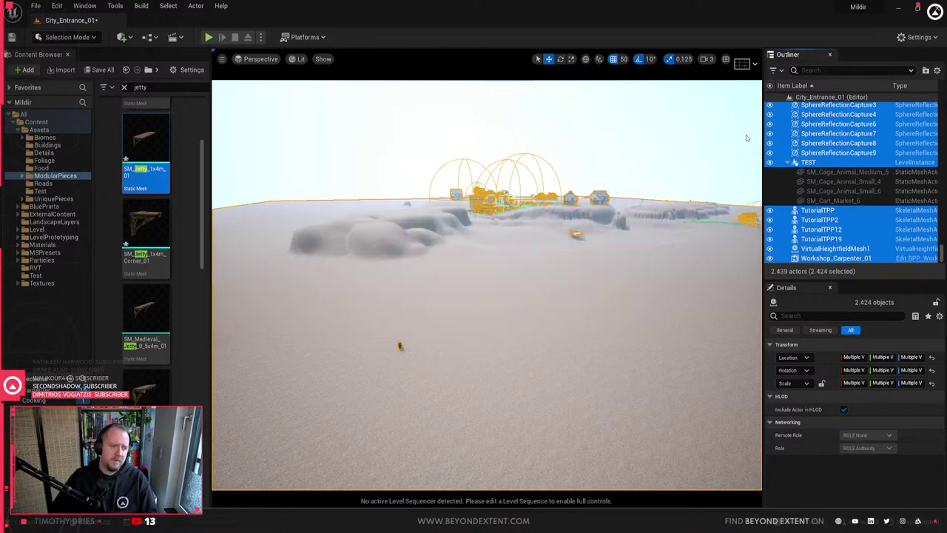
- Find the landscape by filtering the actor list for "land", hide Landscape2, and clear the filter
{"action": "mouse_move", "coordinate": [747, 138]}
{"action": "right_mouse_down"}
{"action": "mouse_move", "coordinate": [592, 140]}
{"action": "mouse_move", "coordinate": [570, 151]}
{"action": "mouse_move", "coordinate": [747, 141]}
{"action": "mouse_move", "coordinate": [734, 118]}
{"action": "mouse_move", "coordinate": [730, 142]}
{"action": "right_mouse_up"}
{"action": "key", "text": "w"}
{"action": "key", "text": "w"}
{"action": "scroll", "coordinate": [831, 210], "scroll_direction": "up", "scroll_amount": 5}
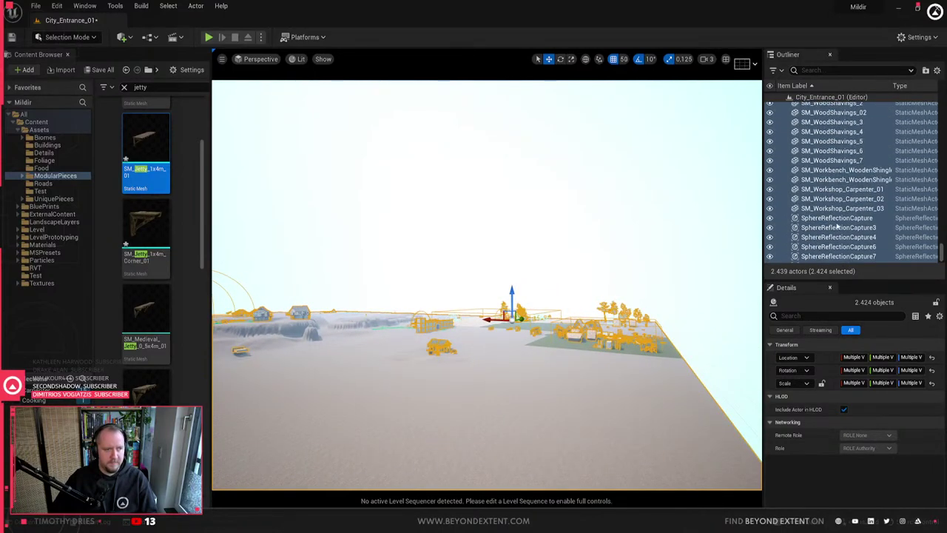
{"action": "scroll", "coordinate": [838, 226], "scroll_direction": "up", "scroll_amount": 15}
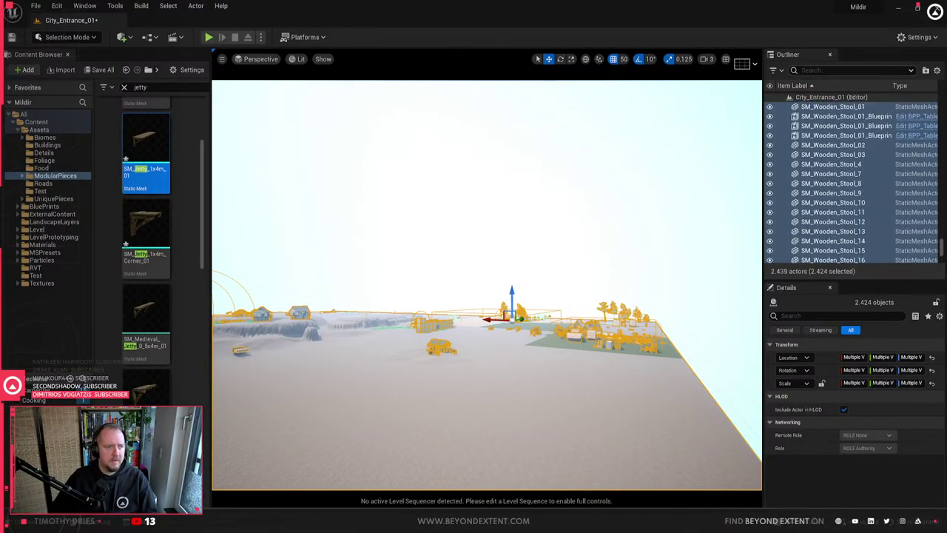
{"action": "left_click", "coordinate": [814, 70]}
{"action": "type", "text": "land"}
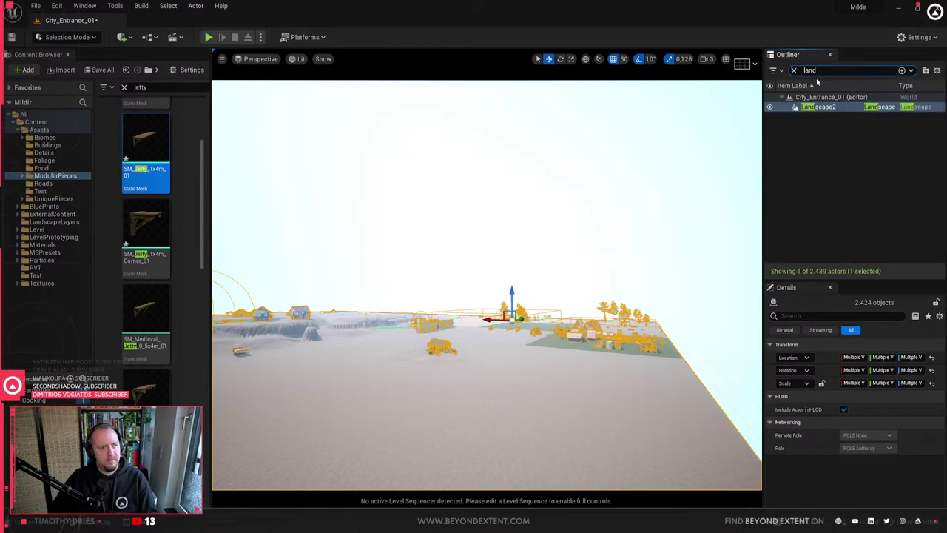
{"action": "left_click", "coordinate": [771, 107]}
{"action": "left_click", "coordinate": [794, 70]}
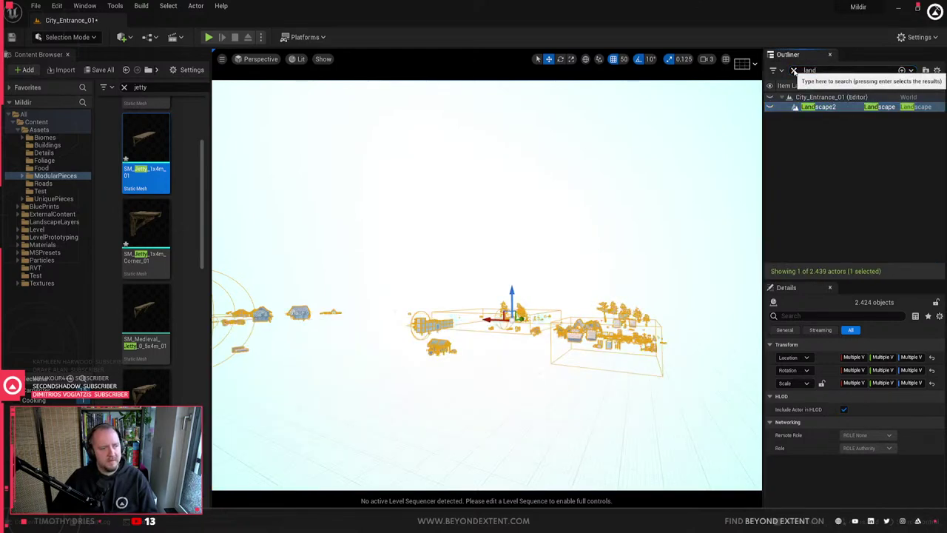
- Delete every actor listed from below Landscape2 through Workshop_Carpenter_01, declining to delete the referenced RVT_Height, and unhide Landscape2
{"action": "left_click_drag", "start_coordinate": [943, 145], "coordinate": [943, 259]}
{"action": "left_click", "coordinate": [817, 135]}
{"action": "left_click", "coordinate": [842, 259], "text": "shift"}
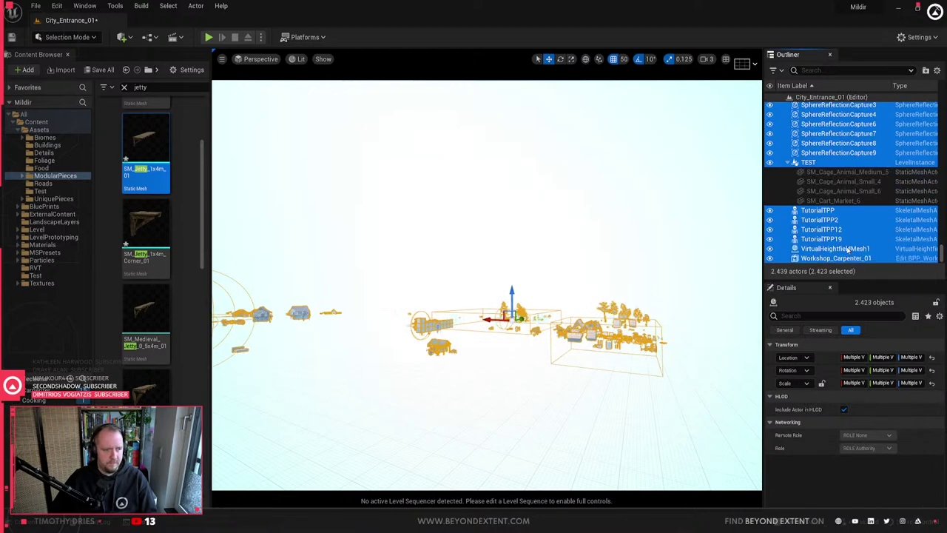
{"action": "key", "text": "Delete"}
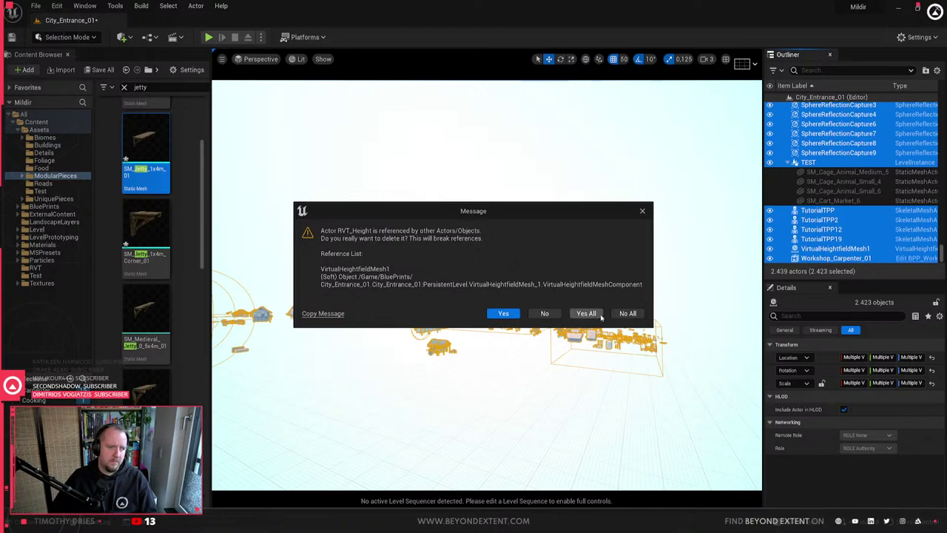
{"action": "left_click", "coordinate": [544, 314]}
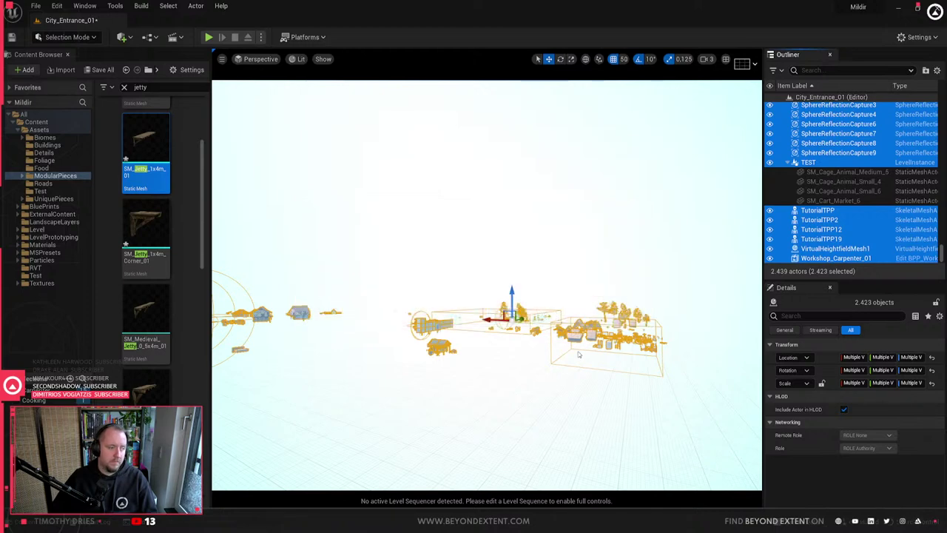
{"action": "left_click", "coordinate": [770, 126]}
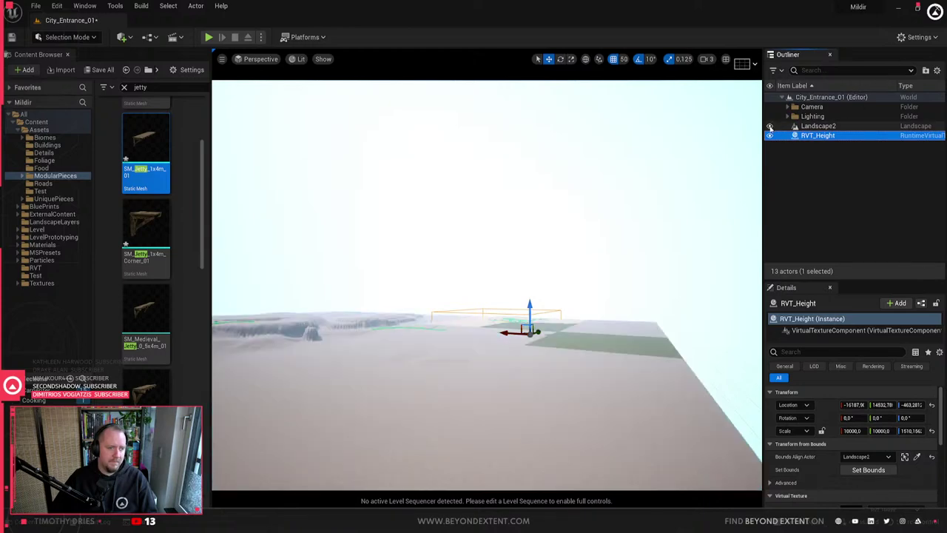
- Examine the emptied landscape from close up and from afar, including its road splines, hills and flat ground
{"action": "key", "text": "w"}
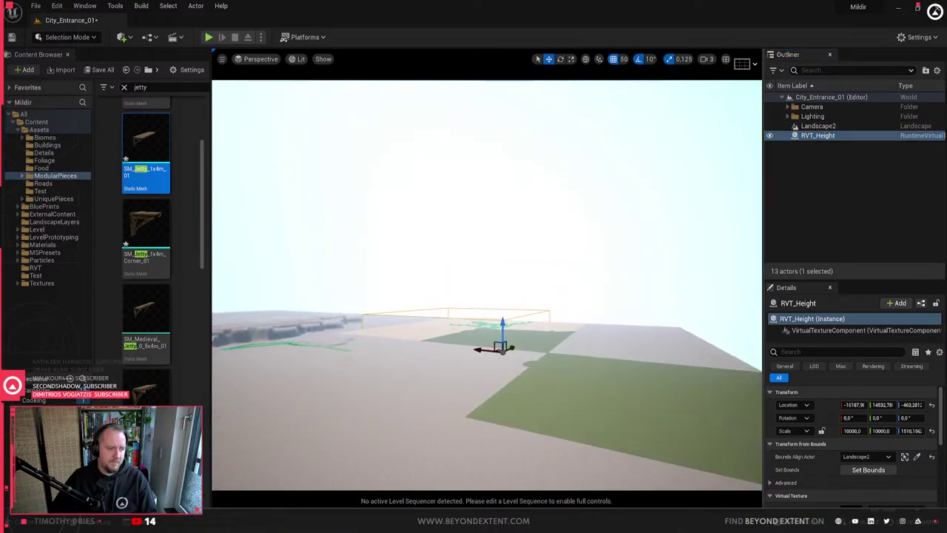
{"action": "key", "text": "w"}
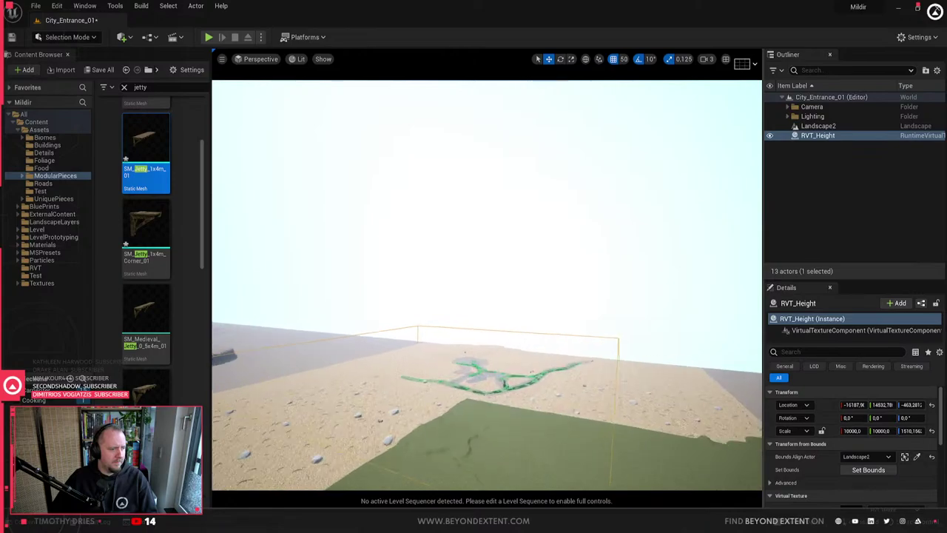
{"action": "key", "text": "w"}
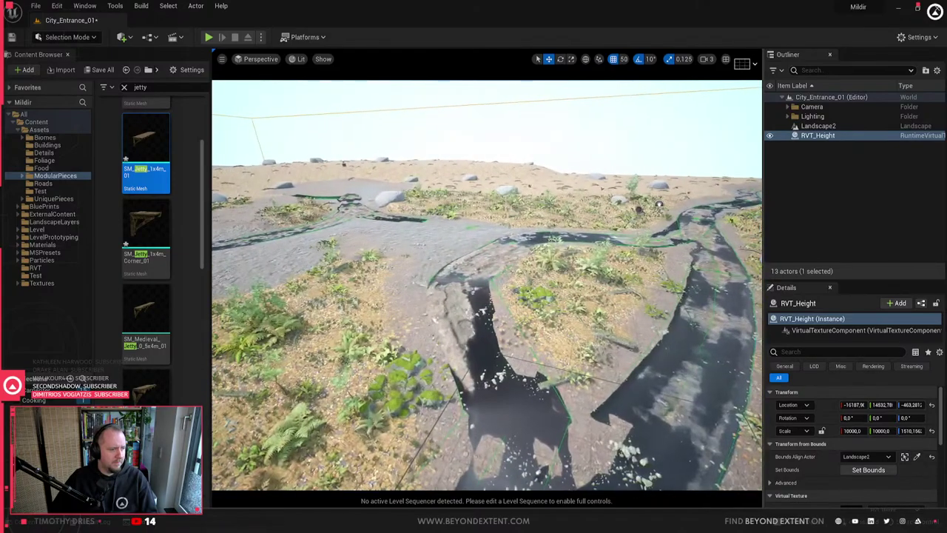
{"action": "left_click", "coordinate": [525, 390]}
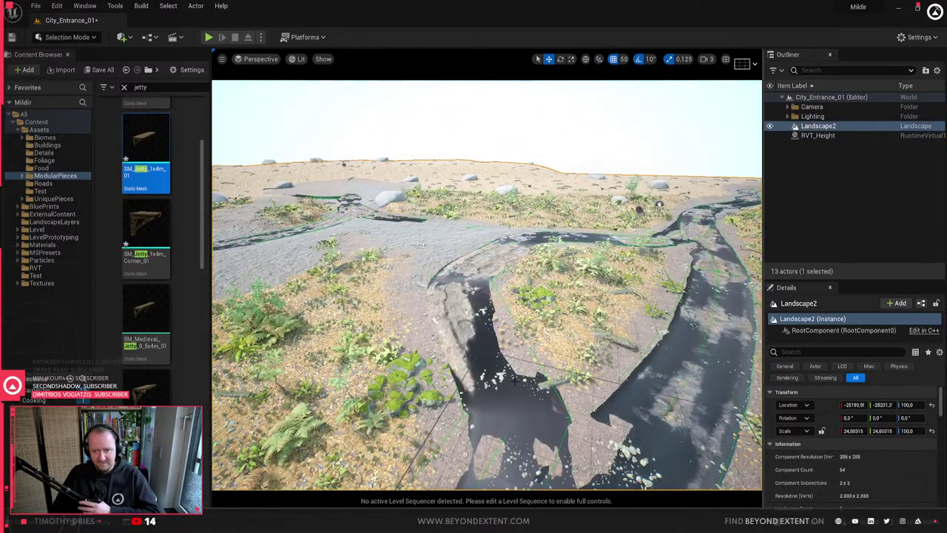
{"action": "key", "text": "w"}
{"action": "right_click_drag", "start_coordinate": [525, 390], "coordinate": [667, 415]}
{"action": "key", "text": "s"}
{"action": "right_click_drag", "start_coordinate": [525, 370], "coordinate": [485, 251]}
{"action": "key", "text": "w"}
{"action": "key", "text": "w"}
- Clear the "jetty" asset search and delete the stray camera actor above the landscape's road splines
{"action": "left_click", "coordinate": [124, 87]}
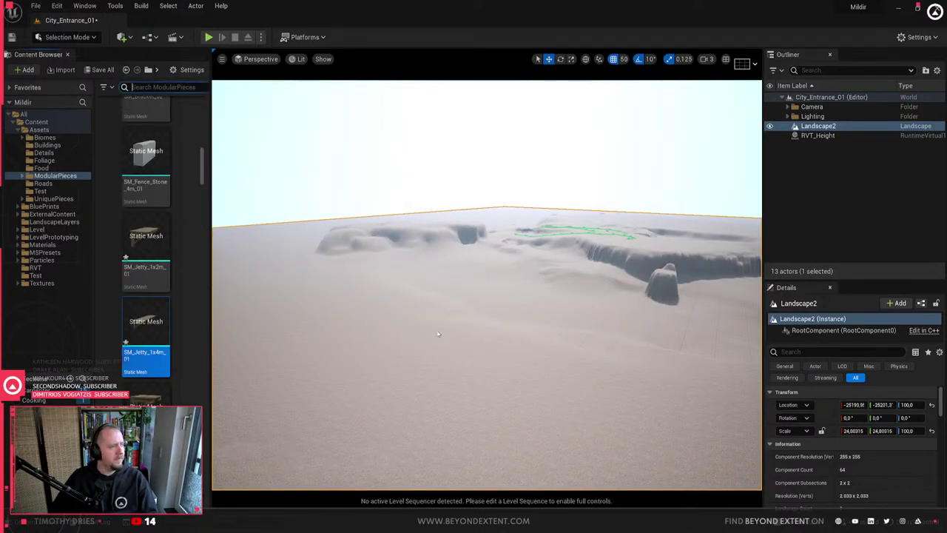
{"action": "right_click_drag", "start_coordinate": [434, 330], "coordinate": [435, 242]}
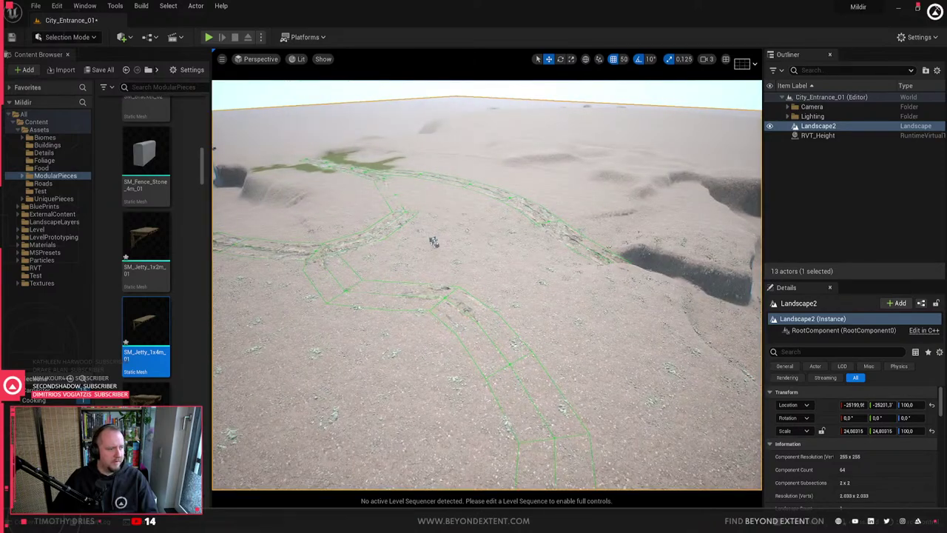
{"action": "left_click", "coordinate": [434, 242]}
{"action": "key", "text": "Delete"}
{"action": "right_click_drag", "start_coordinate": [423, 249], "coordinate": [601, 186]}
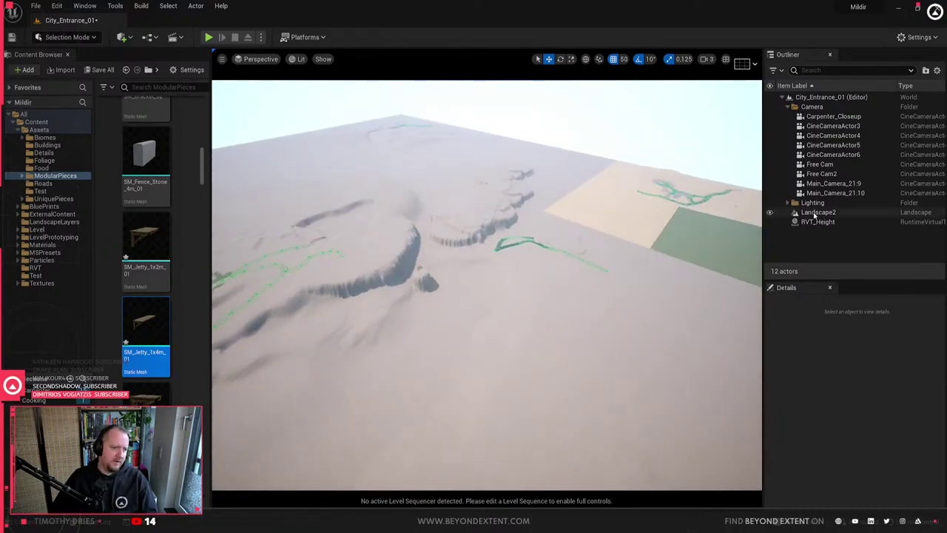
- Collapse the Lighting and Camera folders in the actor list
{"action": "left_click", "coordinate": [55, 35]}
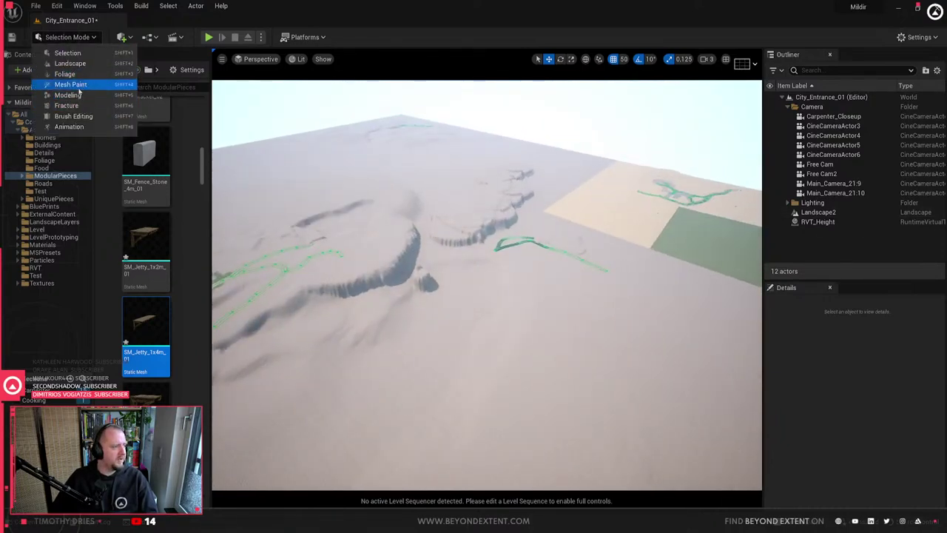
{"action": "right_click_drag", "start_coordinate": [491, 294], "coordinate": [452, 295]}
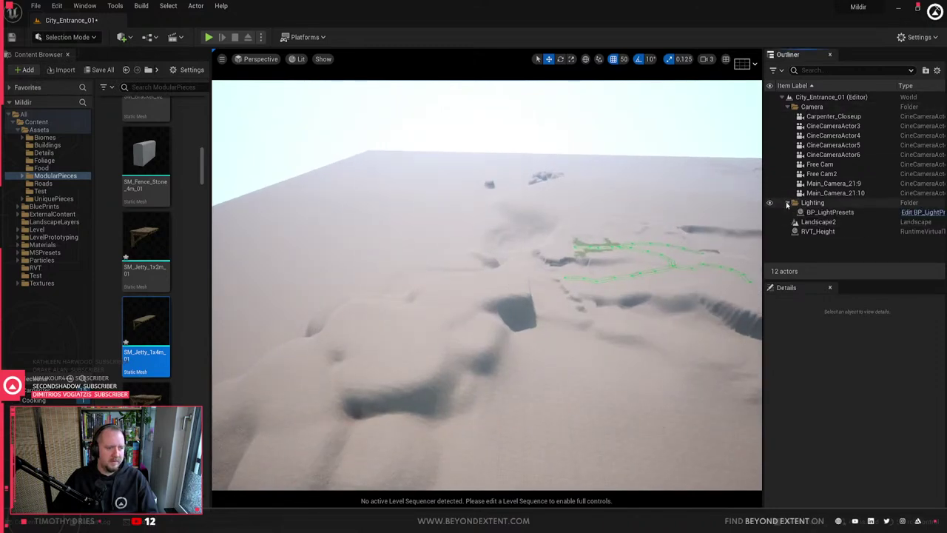
{"action": "left_click", "coordinate": [786, 107]}
{"action": "left_click", "coordinate": [786, 108]}
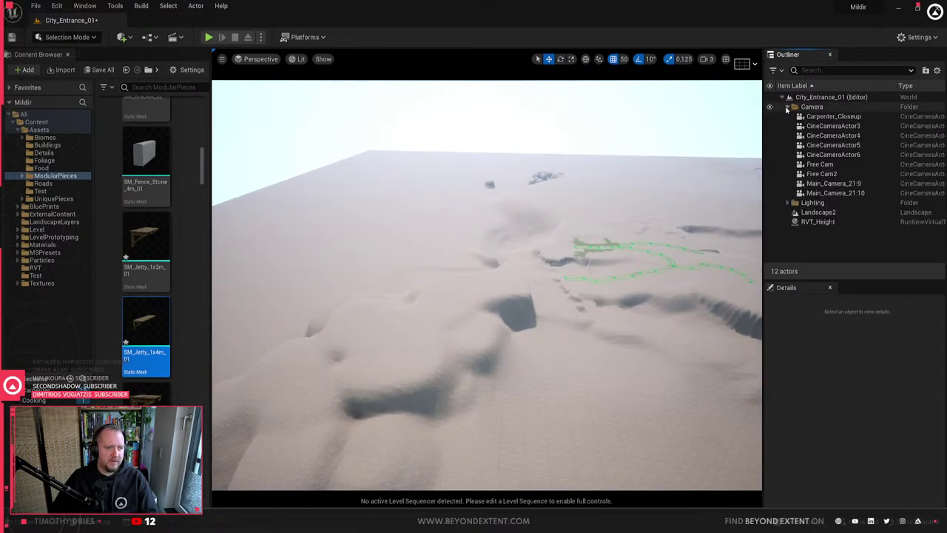
{"action": "left_click", "coordinate": [786, 108]}
{"action": "right_click_drag", "start_coordinate": [550, 313], "coordinate": [651, 314]}
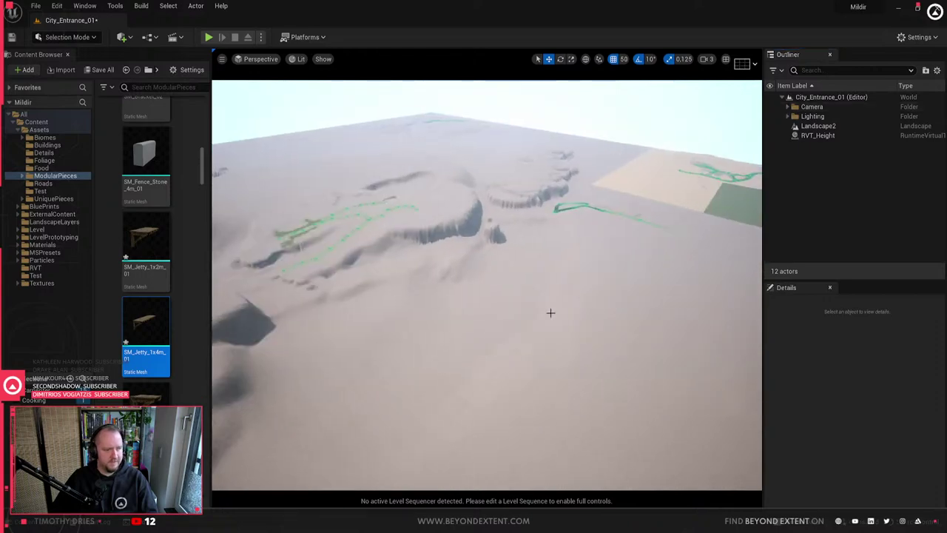
- Switch to landscape sculpting and set the Flatten tool to target height 100, strength 1.0 and brush size 8192
{"action": "left_click", "coordinate": [66, 37]}
{"action": "left_click", "coordinate": [74, 64]}
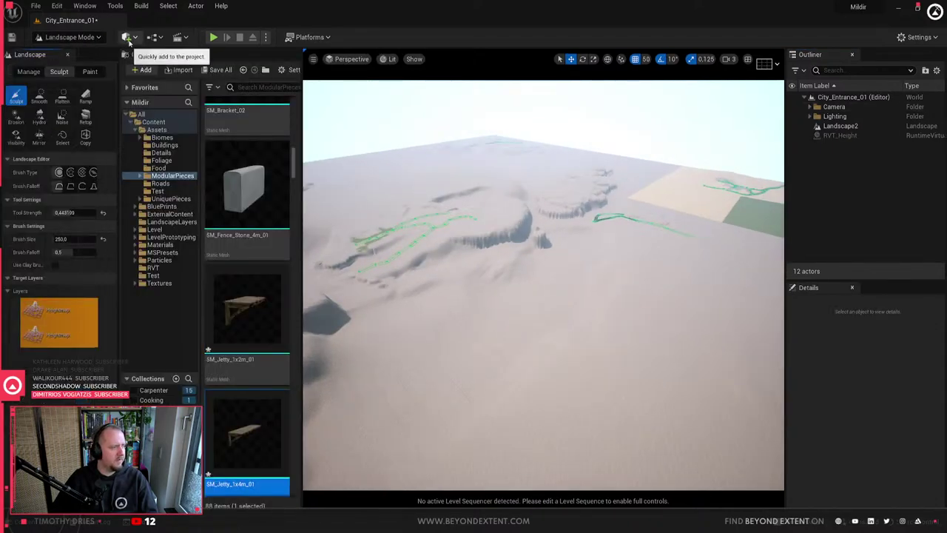
{"action": "left_click", "coordinate": [89, 71]}
{"action": "left_click", "coordinate": [58, 72]}
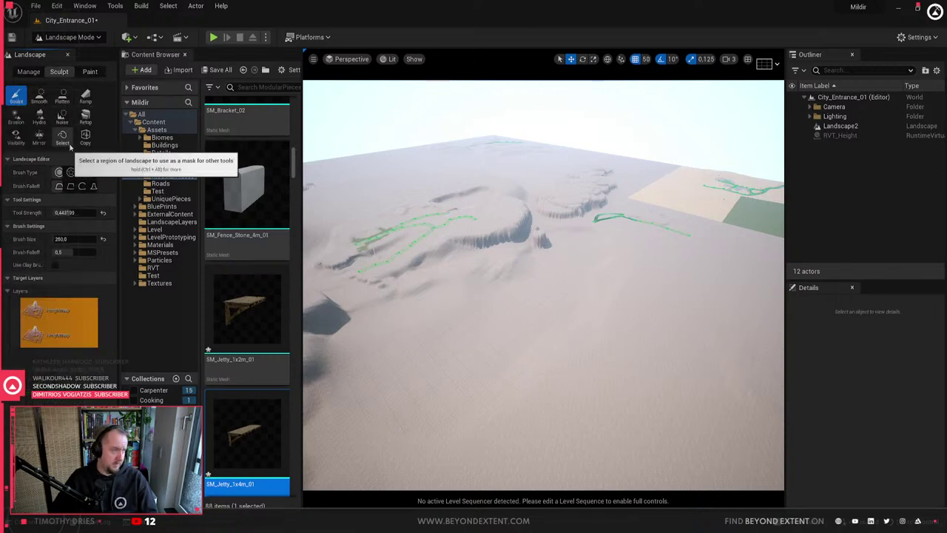
{"action": "left_click", "coordinate": [63, 96]}
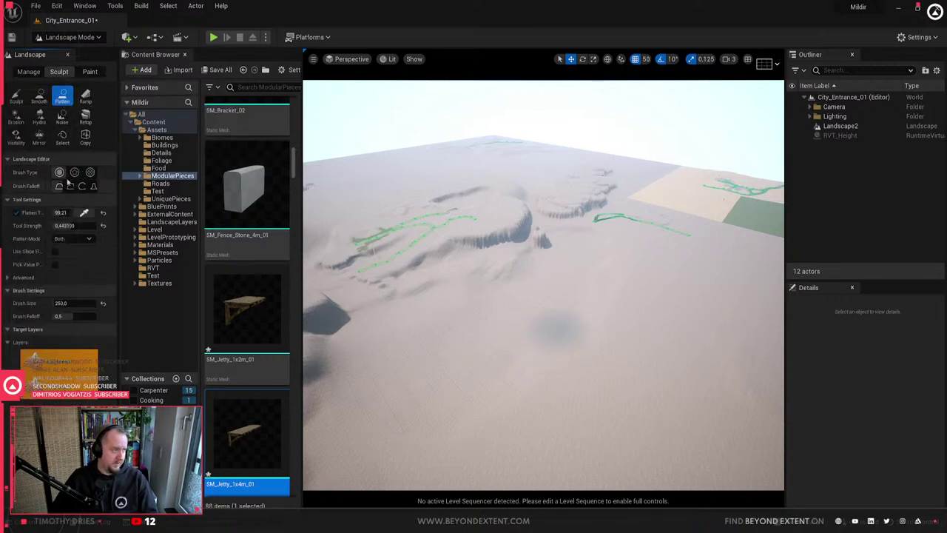
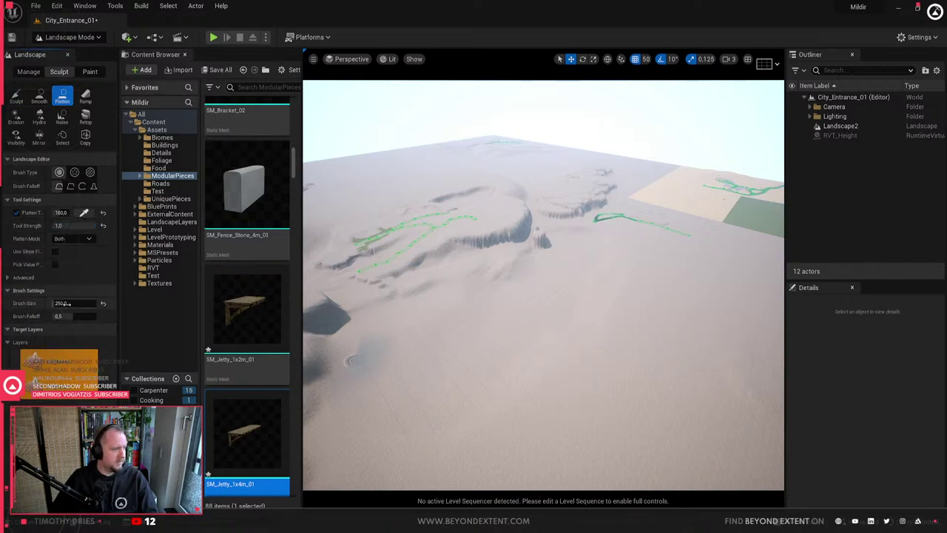
{"action": "left_click_drag", "start_coordinate": [67, 304], "coordinate": [96, 304]}
- Flatten the hills and cliffs across the whole landscape with large brush strokes
{"action": "right_click_drag", "start_coordinate": [551, 349], "coordinate": [579, 351]}
{"action": "mouse_move", "coordinate": [440, 258]}
{"action": "left_mouse_down"}
{"action": "mouse_move", "coordinate": [459, 249]}
{"action": "mouse_move", "coordinate": [449, 184]}
{"action": "mouse_move", "coordinate": [529, 207]}
{"action": "mouse_move", "coordinate": [473, 266]}
{"action": "mouse_move", "coordinate": [429, 368]}
{"action": "mouse_move", "coordinate": [395, 296]}
{"action": "left_mouse_up"}
{"action": "right_click_drag", "start_coordinate": [395, 296], "coordinate": [333, 293]}
{"action": "left_click_drag", "start_coordinate": [695, 190], "coordinate": [501, 181]}
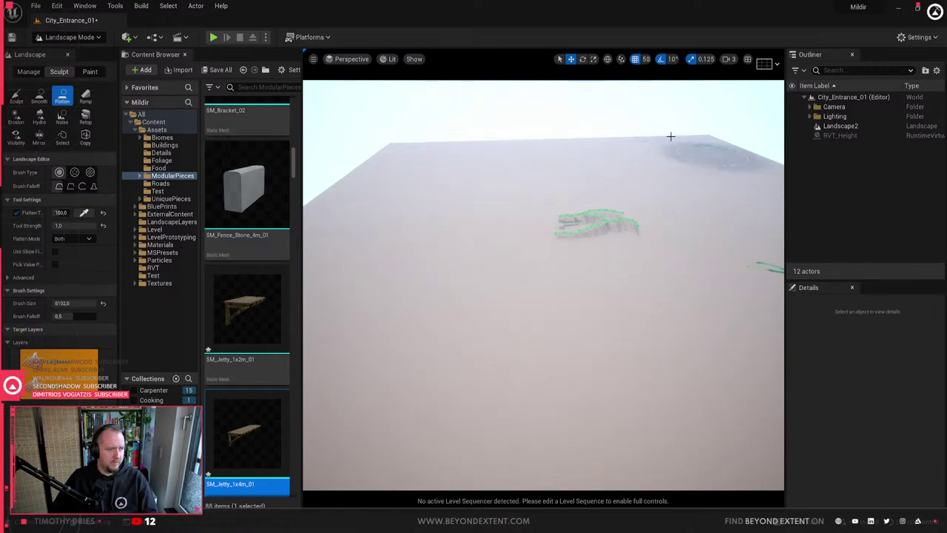
{"action": "right_click", "coordinate": [655, 258]}
{"action": "right_click_drag", "start_coordinate": [454, 260], "coordinate": [563, 235]}
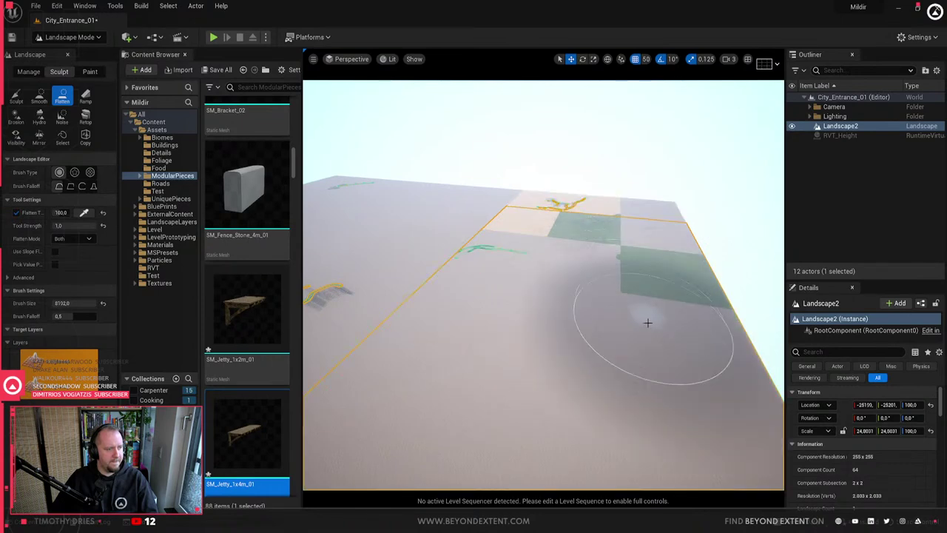
{"action": "right_click_drag", "start_coordinate": [524, 378], "coordinate": [549, 405]}
{"action": "mouse_move", "coordinate": [746, 416]}
{"action": "right_mouse_down"}
{"action": "mouse_move", "coordinate": [661, 413]}
{"action": "mouse_move", "coordinate": [484, 353]}
{"action": "mouse_move", "coordinate": [530, 354]}
{"action": "mouse_move", "coordinate": [695, 397]}
{"action": "right_mouse_up"}
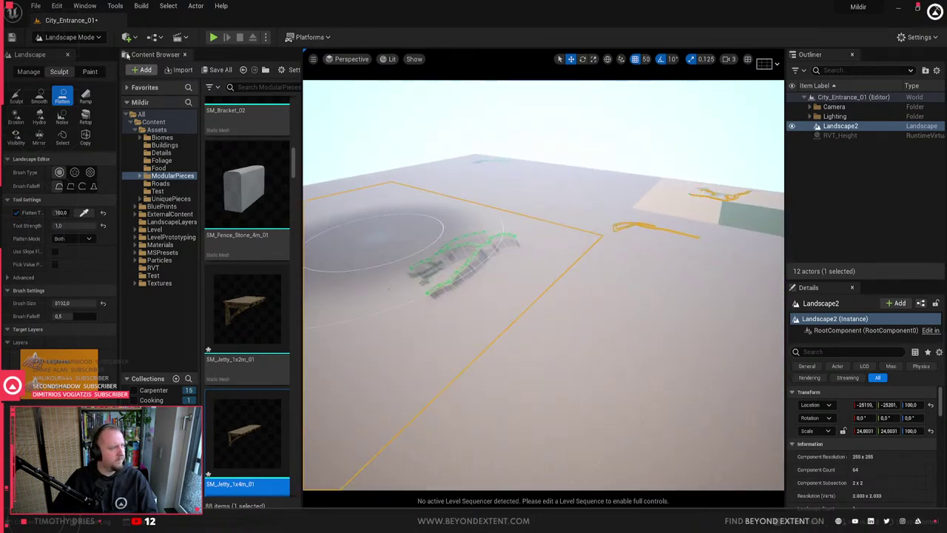
{"action": "left_click", "coordinate": [75, 39]}
{"action": "left_click", "coordinate": [80, 62]}
{"action": "left_click", "coordinate": [82, 38]}
{"action": "left_click", "coordinate": [78, 53]}
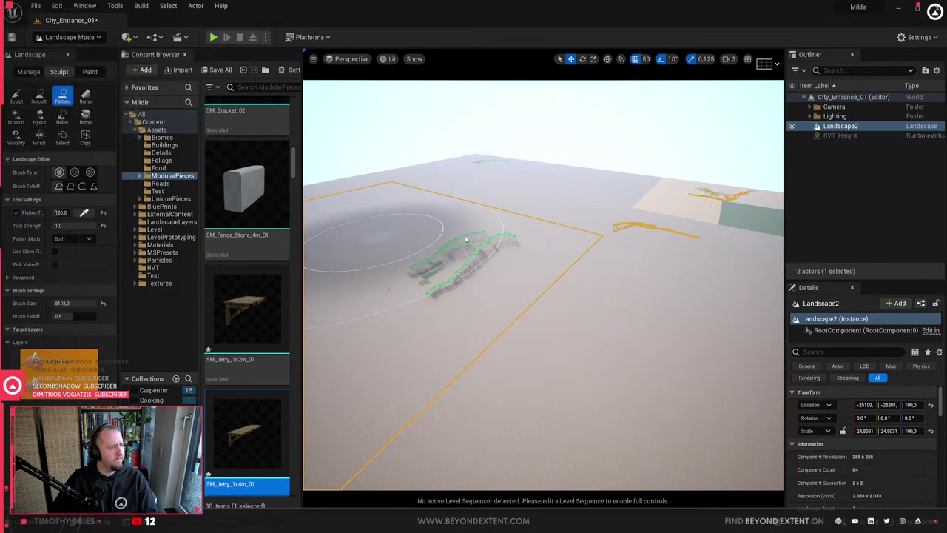
{"action": "right_click_drag", "start_coordinate": [451, 281], "coordinate": [414, 276]}
{"action": "scroll", "coordinate": [294, 295], "scroll_direction": "up", "scroll_amount": 5}
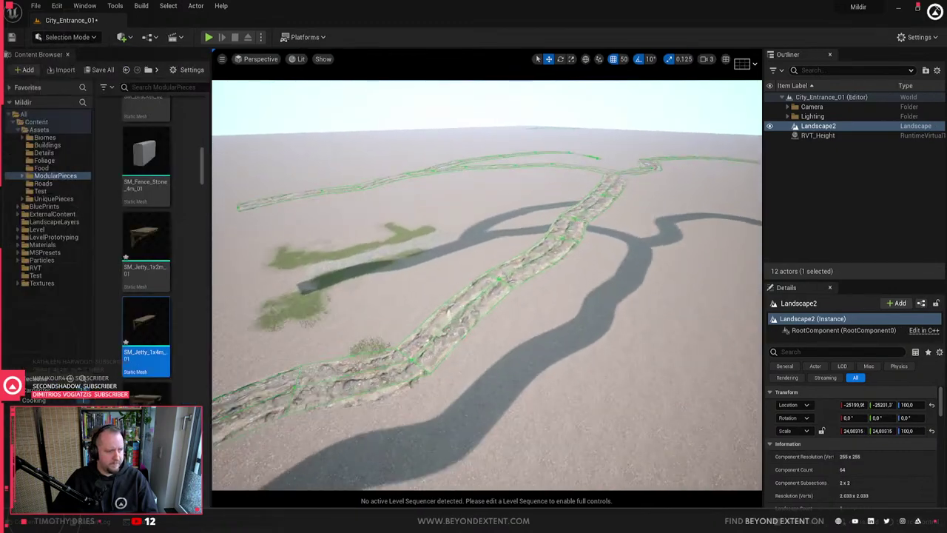
- Enter Landscape mode and activate the Splines tool for managing the landscape's splines
{"action": "left_click", "coordinate": [77, 37]}
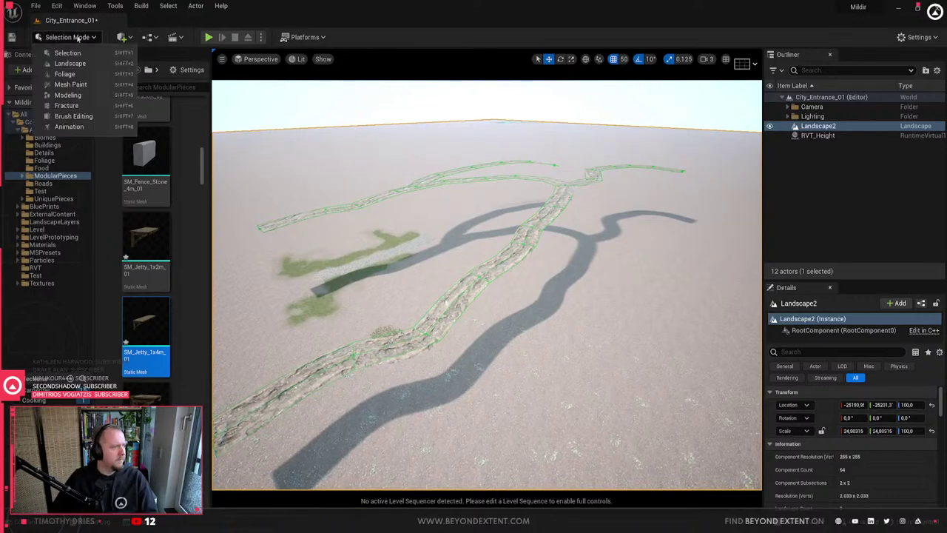
{"action": "left_click", "coordinate": [71, 62]}
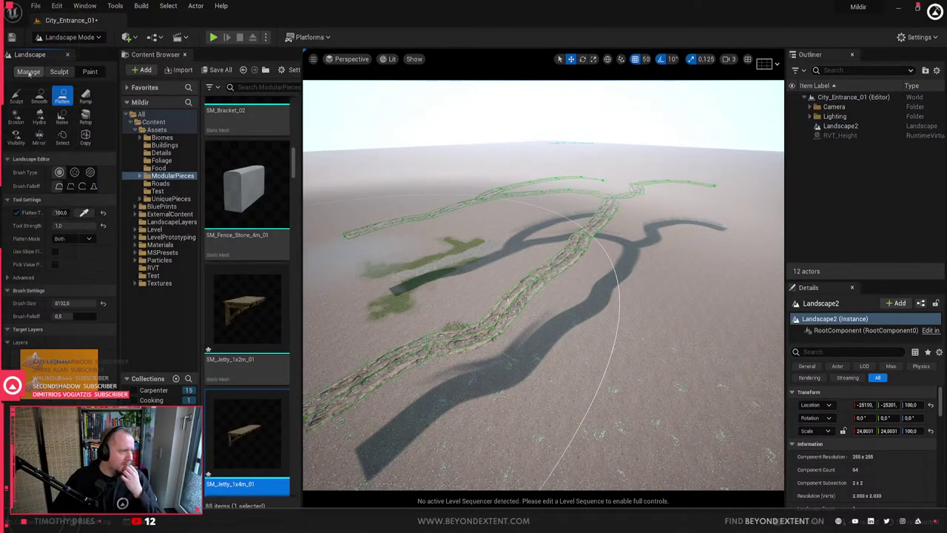
{"action": "left_click", "coordinate": [28, 72]}
{"action": "left_click", "coordinate": [86, 119]}
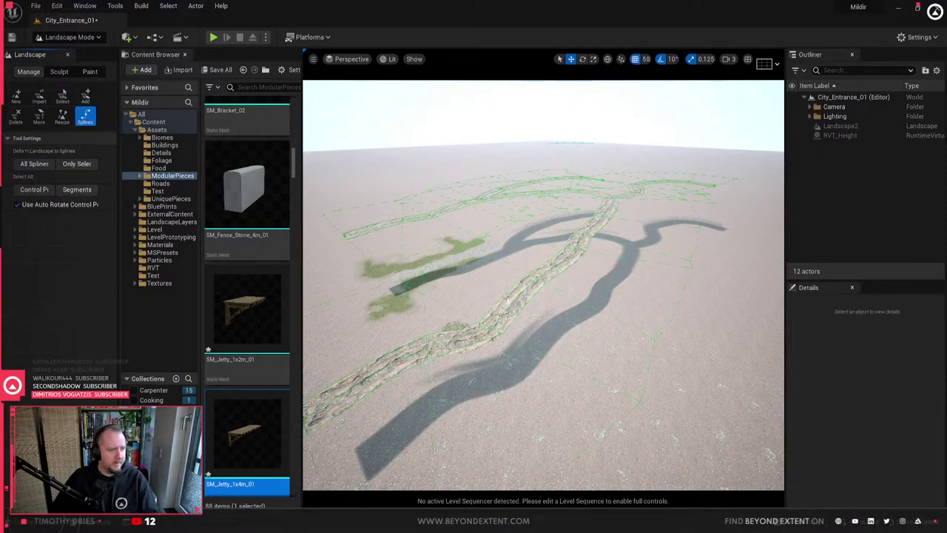
- Select all connected segments of the long winding road spline and delete them
{"action": "left_click", "coordinate": [537, 281]}
{"action": "right_click_drag", "start_coordinate": [537, 281], "coordinate": [563, 283]}
{"action": "key", "text": "ctrl+a"}
{"action": "right_click_drag", "start_coordinate": [536, 280], "coordinate": [498, 261]}
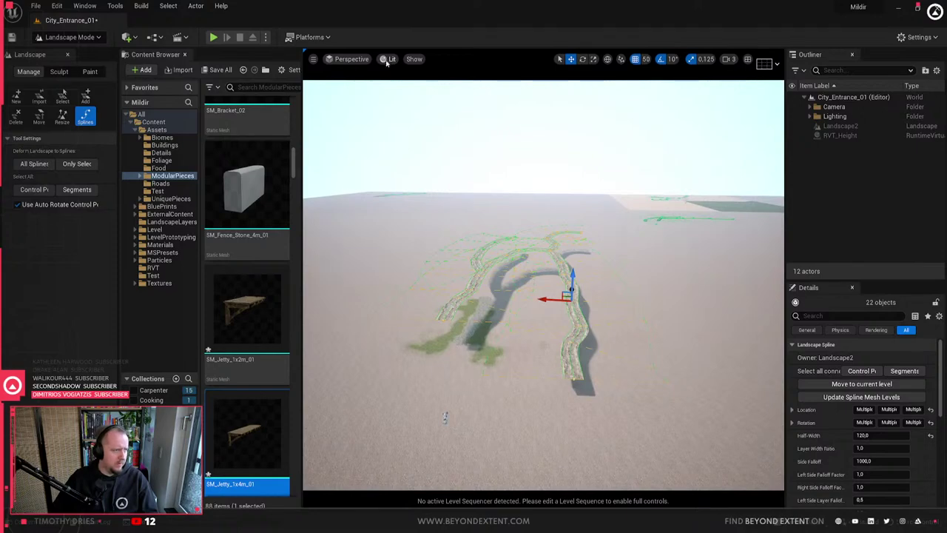
{"action": "key", "text": "f"}
{"action": "left_click", "coordinate": [687, 228]}
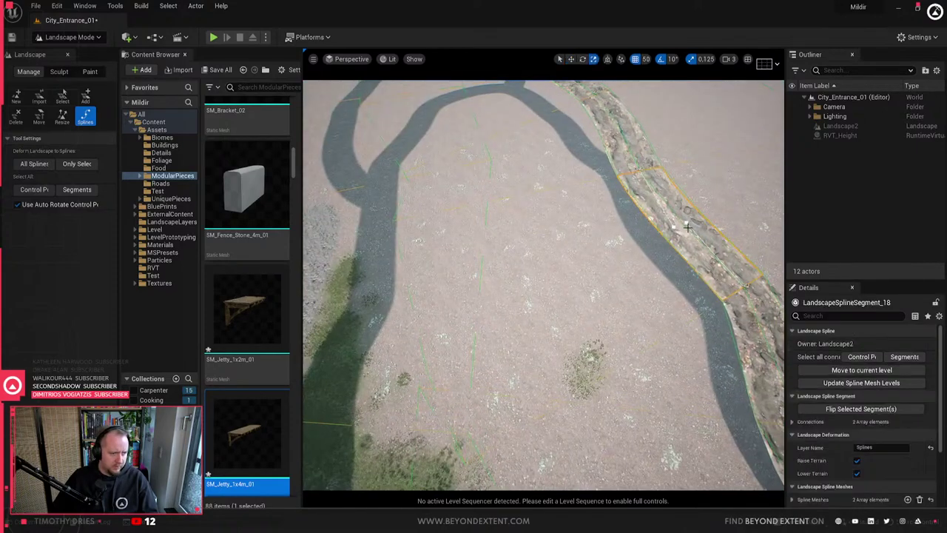
{"action": "scroll", "coordinate": [687, 227], "scroll_direction": "down", "scroll_amount": 6}
{"action": "key", "text": "ctrl+a"}
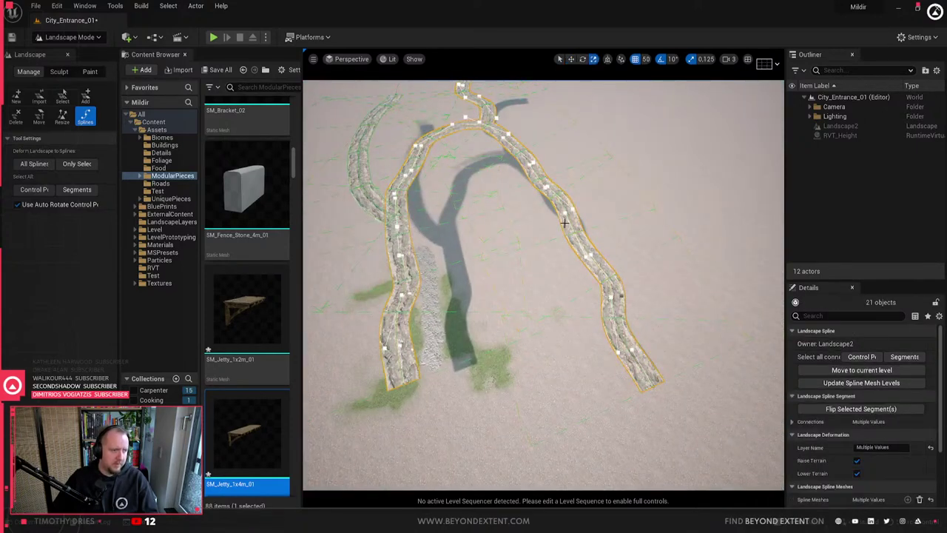
{"action": "key", "text": "Delete"}
- Select all segments of the short curved road spline beside the grass patches and delete them
{"action": "left_click", "coordinate": [490, 230]}
{"action": "key", "text": "ctrl+a"}
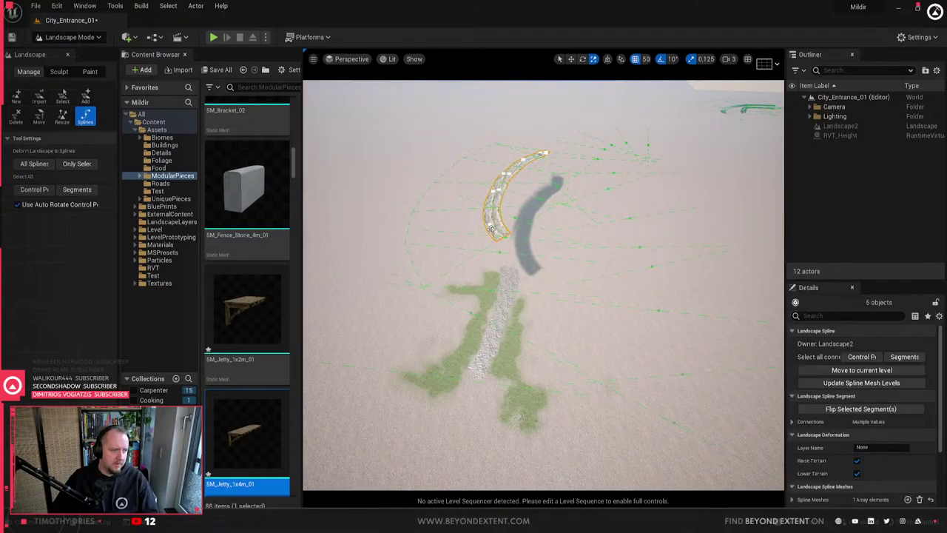
{"action": "key", "text": "Delete"}
- Select one of the leftover spline control points and deform the landscape to all splines
{"action": "left_click", "coordinate": [648, 264]}
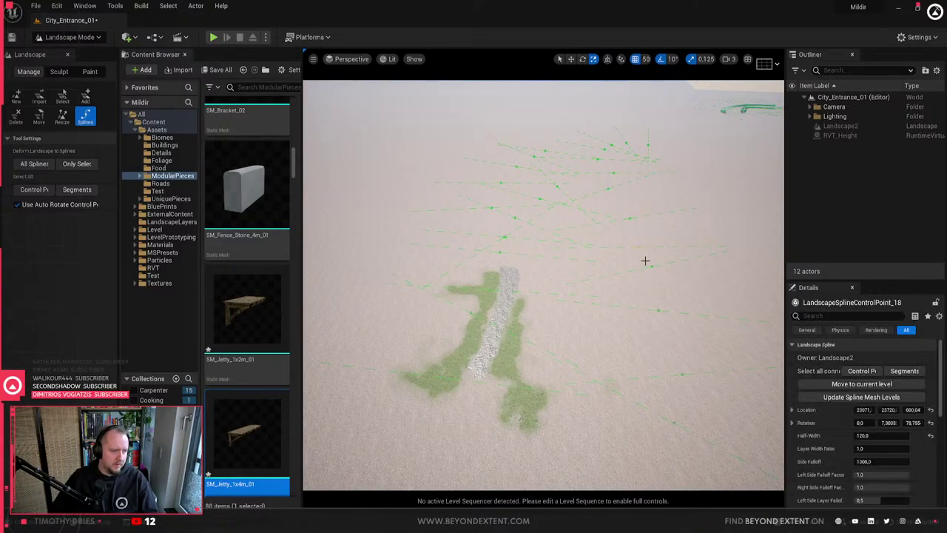
{"action": "key", "text": "w"}
{"action": "right_click_drag", "start_coordinate": [631, 261], "coordinate": [750, 381]}
{"action": "key", "text": "s"}
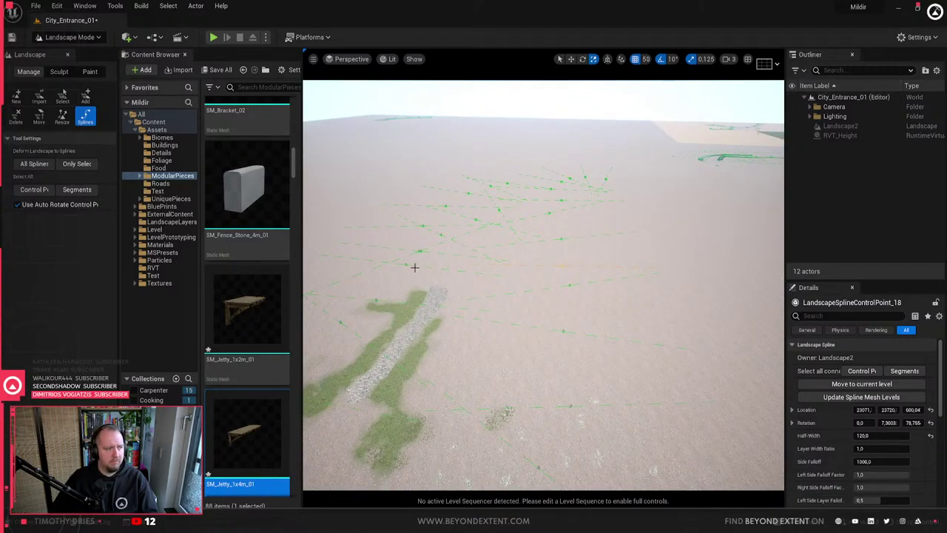
{"action": "key", "text": "s"}
{"action": "right_click_drag", "start_coordinate": [414, 267], "coordinate": [447, 256]}
{"action": "left_click", "coordinate": [27, 169]}
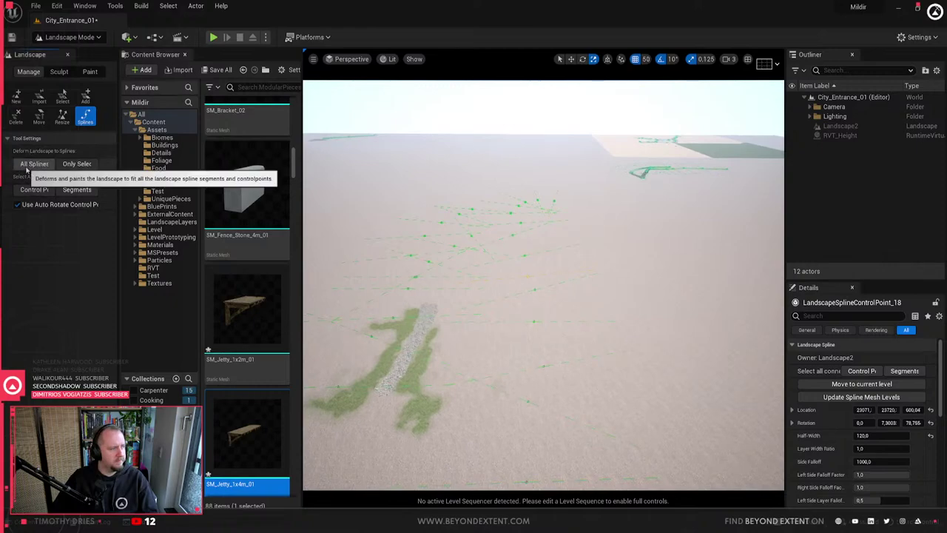
- Inspect the deformed ground along the old road and undo applying all splines to the landscape
{"action": "key", "text": "w"}
{"action": "right_click_drag", "start_coordinate": [316, 264], "coordinate": [323, 201]}
{"action": "key", "text": "w"}
{"action": "right_click_drag", "start_coordinate": [544, 285], "coordinate": [544, 285]}
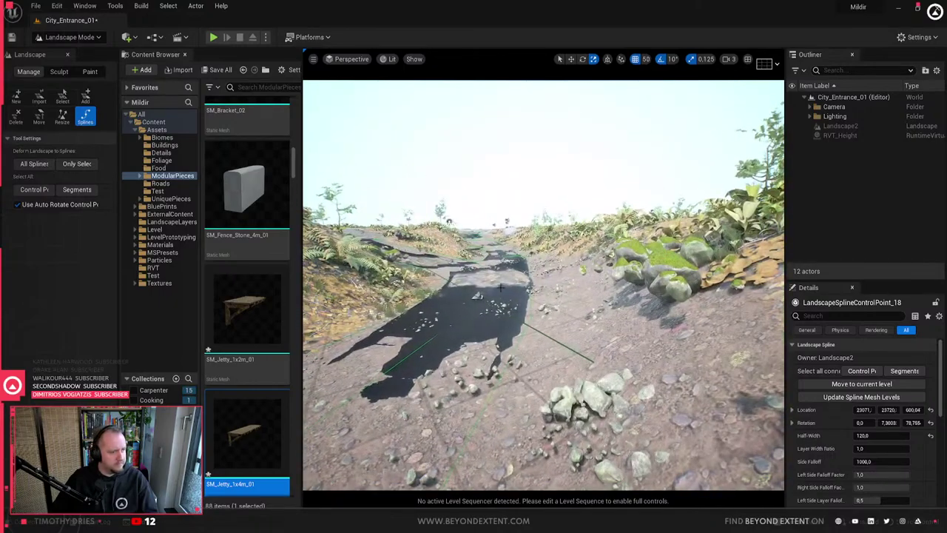
{"action": "key", "text": "ctrl+z"}
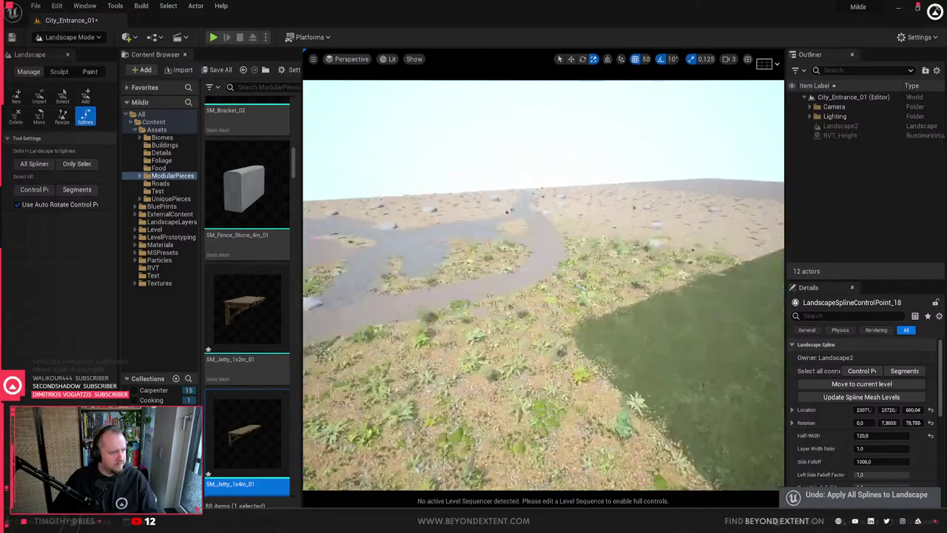
- Deselect the road spline seen from beneath the landscape, then select the small separate spline segment and delete it
{"action": "right_click_drag", "start_coordinate": [544, 285], "coordinate": [533, 287]}
{"action": "left_click", "coordinate": [533, 287]}
{"action": "key", "text": "Delete"}
{"action": "left_click", "coordinate": [501, 201]}
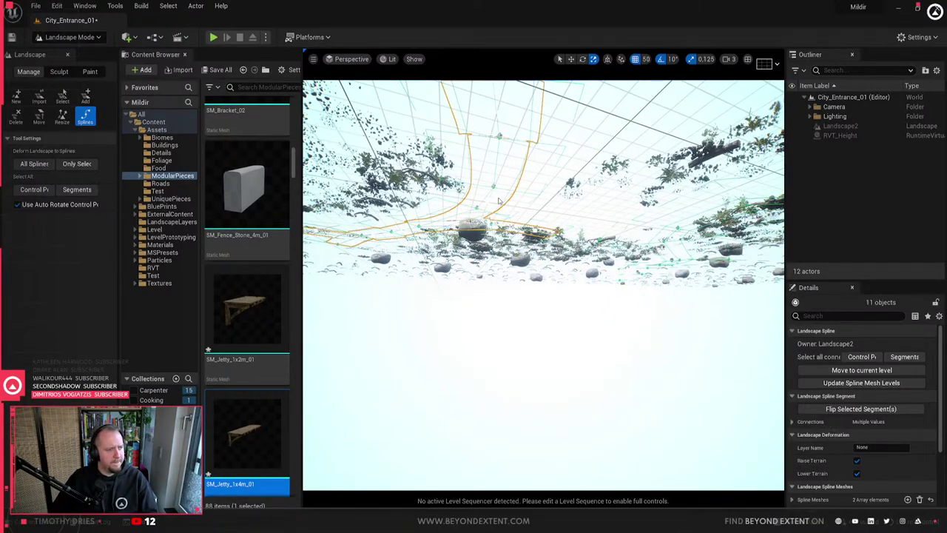
{"action": "key", "text": "Escape"}
{"action": "left_click", "coordinate": [668, 243]}
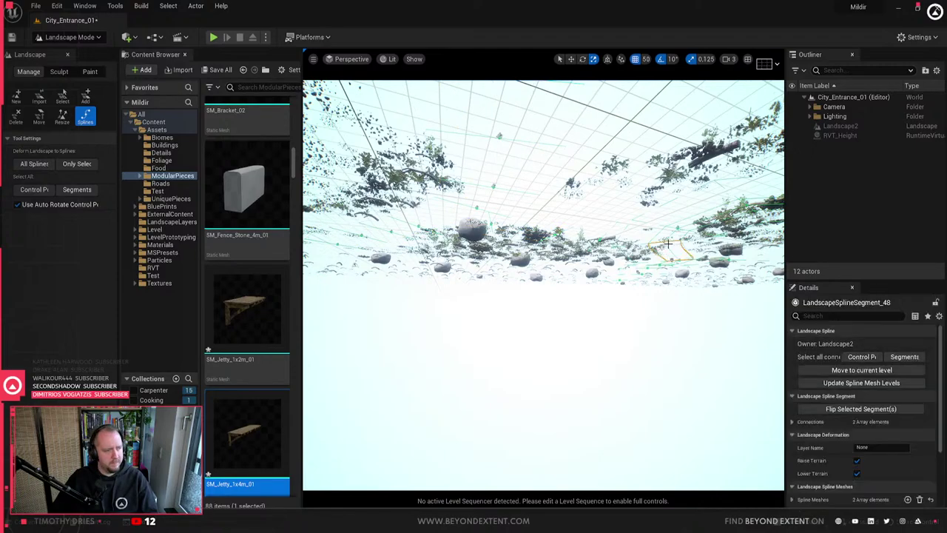
{"action": "key", "text": "Delete"}
- Delete the winding road's control points without joining their attached segments, then delete its remaining short road piece
{"action": "key", "text": "w"}
{"action": "right_click_drag", "start_coordinate": [669, 244], "coordinate": [500, 265]}
{"action": "right_click_drag", "start_coordinate": [648, 259], "coordinate": [530, 339]}
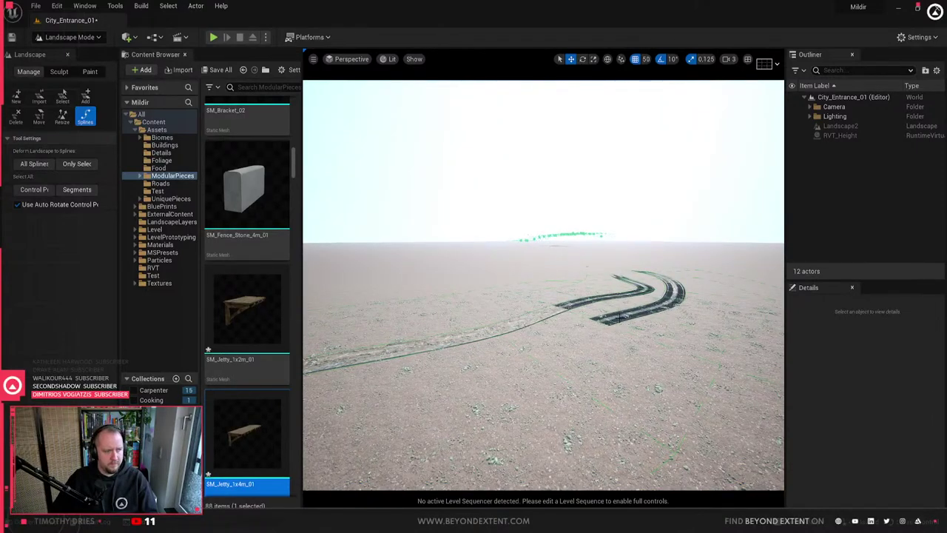
{"action": "left_click", "coordinate": [614, 317]}
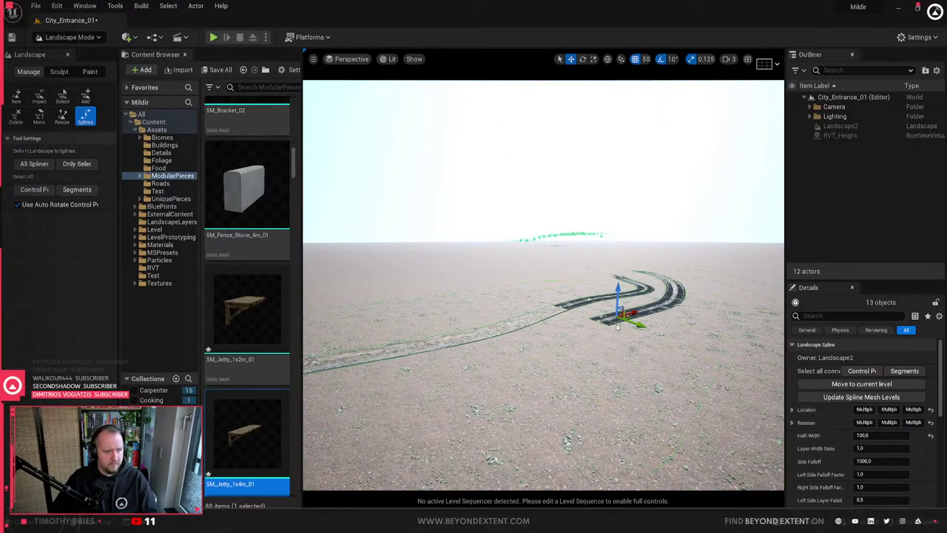
{"action": "key", "text": "Delete"}
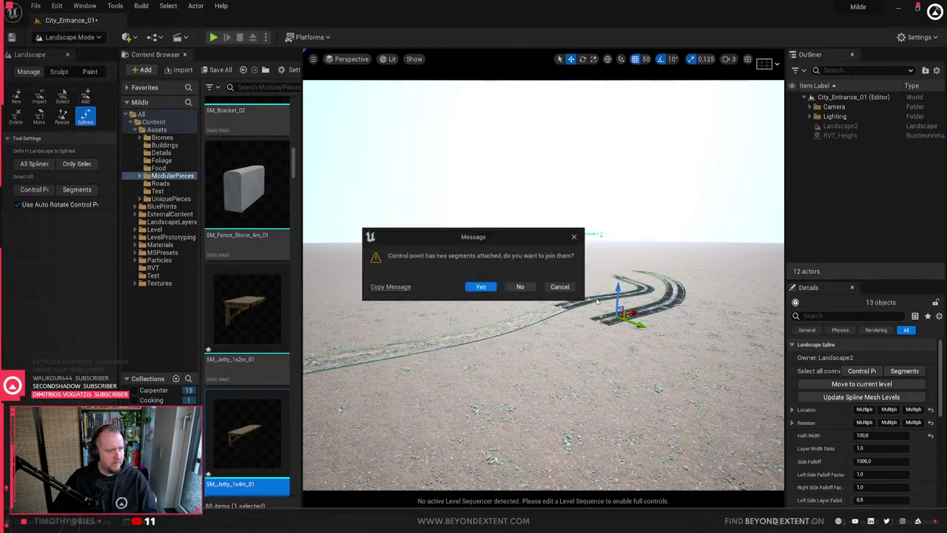
{"action": "left_click", "coordinate": [524, 288]}
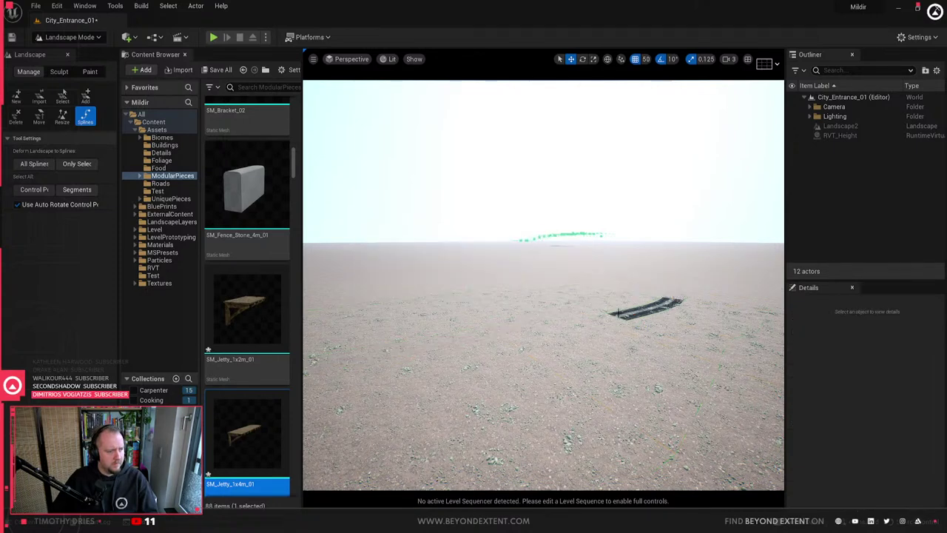
{"action": "left_click", "coordinate": [645, 317]}
{"action": "key", "text": "Delete"}
- Try to select and delete a single leftover spline control point near the grass patches
{"action": "right_click_drag", "start_coordinate": [642, 317], "coordinate": [648, 363]}
{"action": "key", "text": "w"}
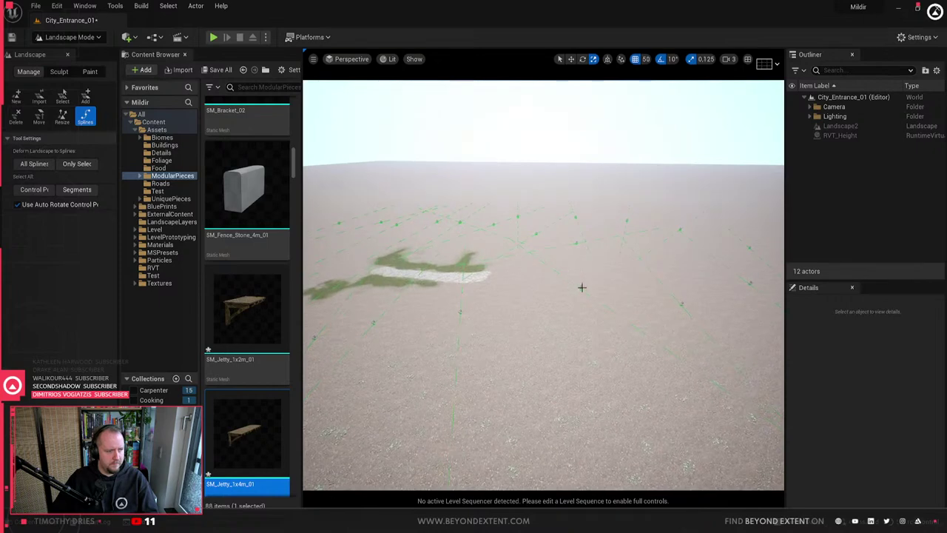
{"action": "left_click", "coordinate": [582, 287], "text": "ctrl"}
{"action": "key", "text": "Delete"}
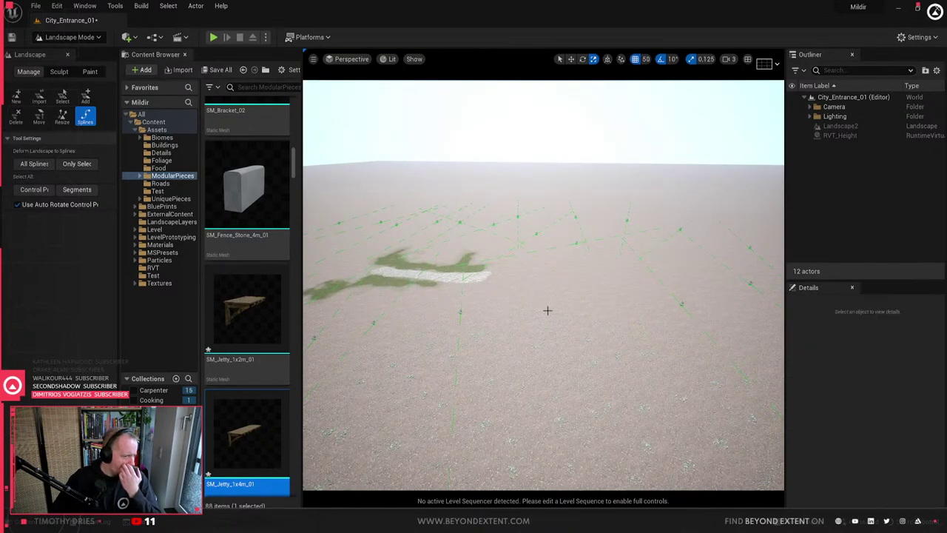
{"action": "left_click", "coordinate": [460, 311]}
{"action": "right_click_drag", "start_coordinate": [533, 353], "coordinate": [531, 355]}
{"action": "left_click", "coordinate": [532, 355]}
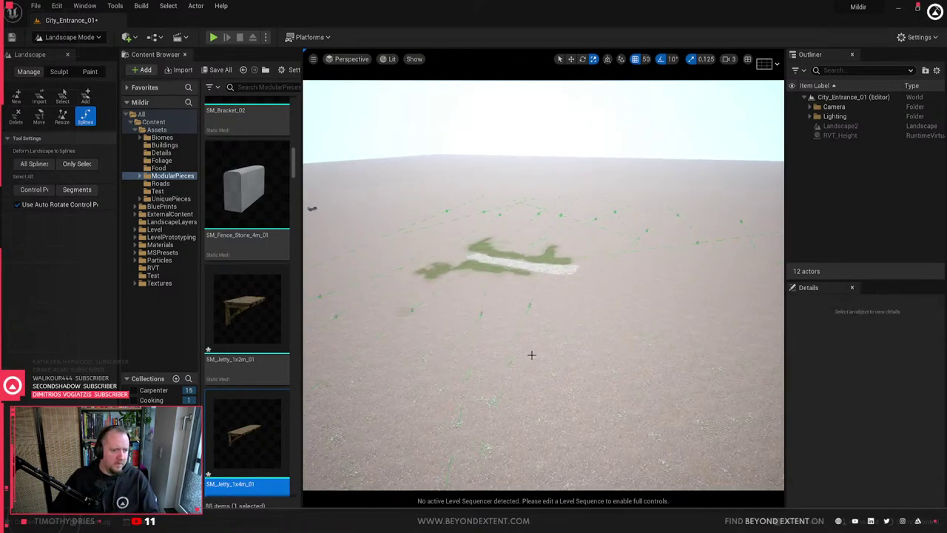
- Try extending the spline from a leftover control point near the grass patches, and delete the new segment
{"action": "left_click", "coordinate": [529, 304], "text": "ctrl"}
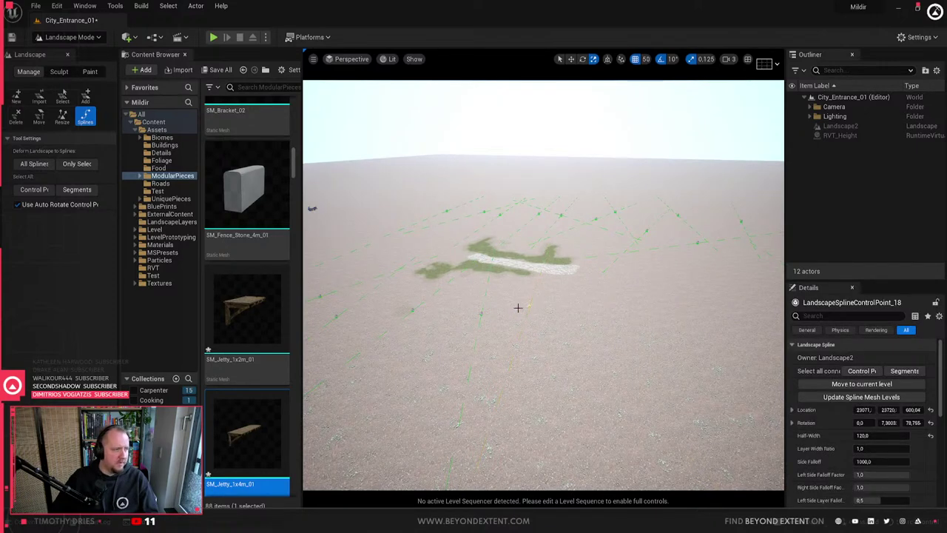
{"action": "key", "text": "s"}
{"action": "right_click_drag", "start_coordinate": [518, 308], "coordinate": [519, 307]}
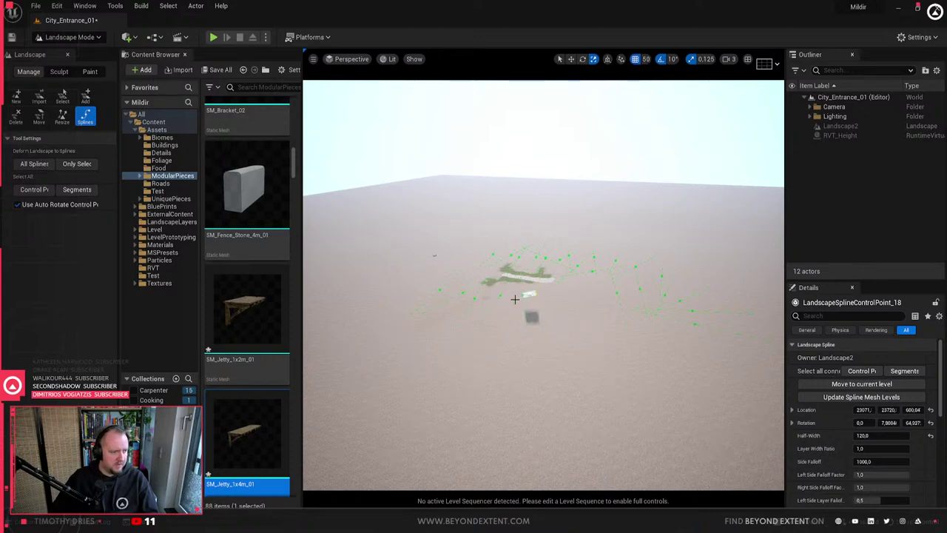
{"action": "key", "text": "w"}
{"action": "right_click_drag", "start_coordinate": [518, 298], "coordinate": [512, 298]}
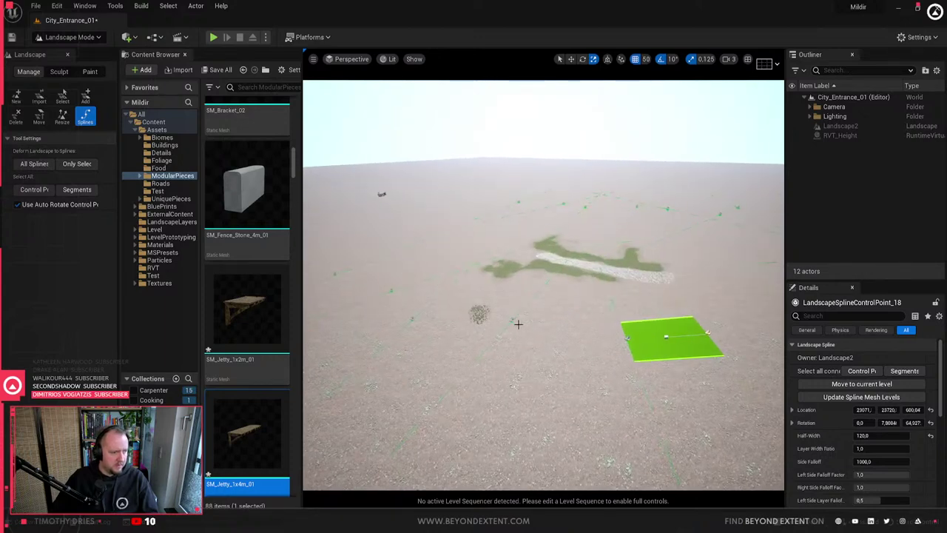
{"action": "left_click", "coordinate": [515, 322], "text": "shift"}
{"action": "left_click", "coordinate": [512, 321]}
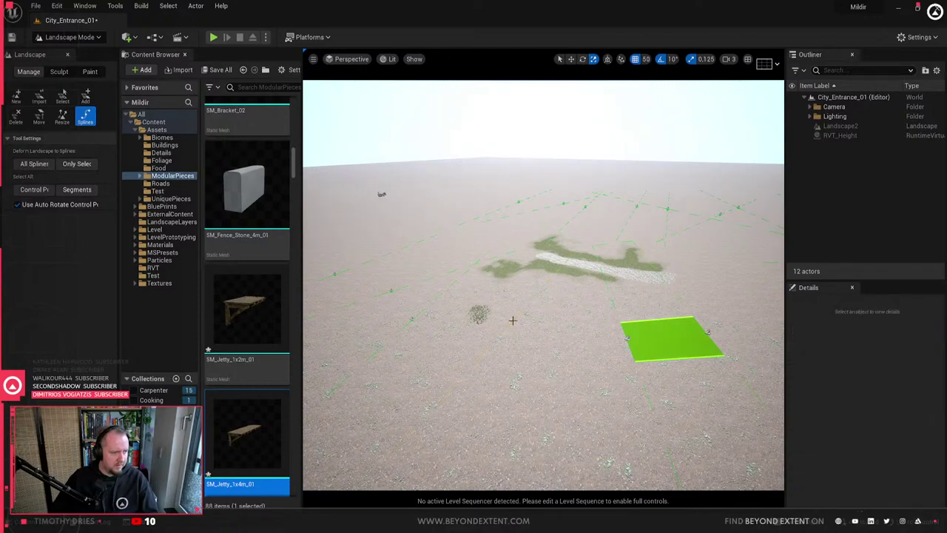
{"action": "left_click", "coordinate": [678, 345]}
{"action": "key", "text": "Delete"}
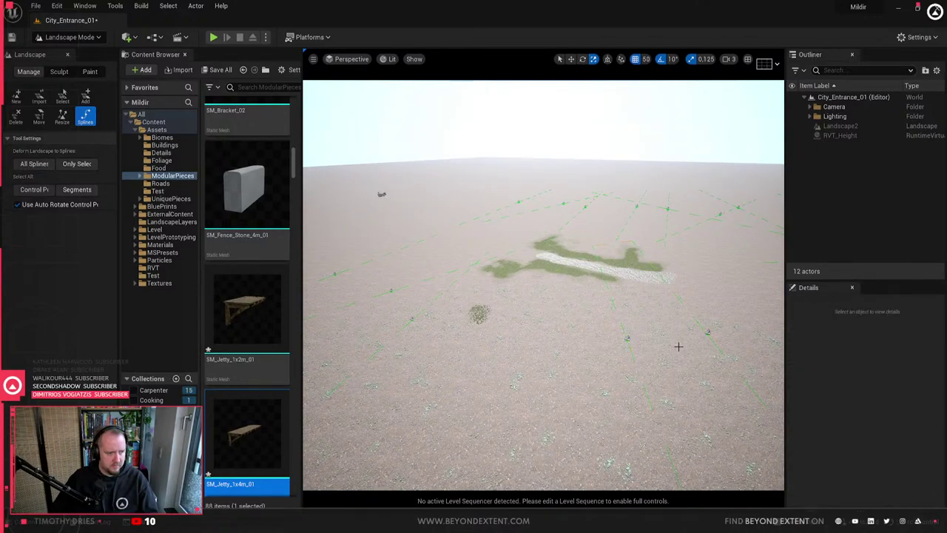
- Select and delete the leftover spline control points at the outer end of the point cluster
{"action": "key", "text": "s"}
{"action": "mouse_move", "coordinate": [552, 353]}
{"action": "right_mouse_down"}
{"action": "mouse_move", "coordinate": [562, 348]}
{"action": "mouse_move", "coordinate": [552, 352]}
{"action": "right_mouse_up"}
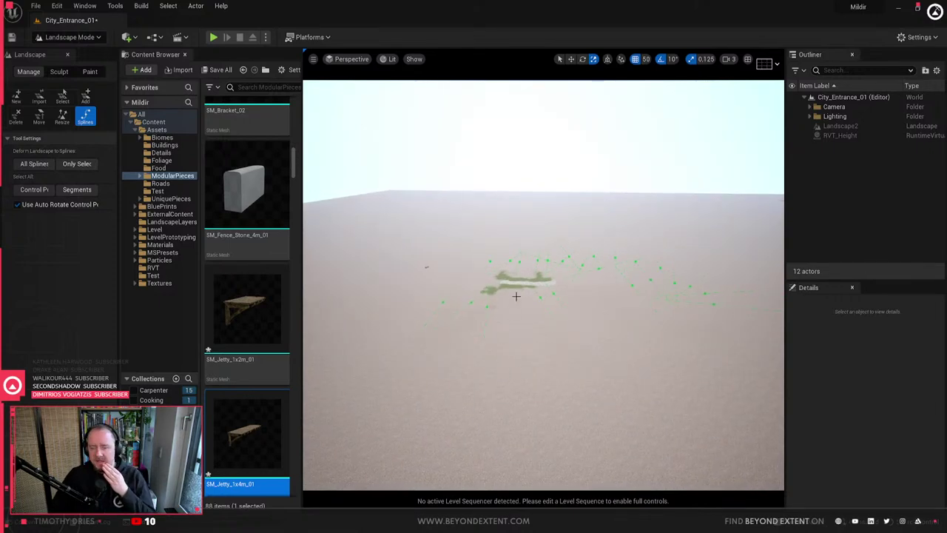
{"action": "mouse_move", "coordinate": [490, 241]}
{"action": "right_mouse_down"}
{"action": "mouse_move", "coordinate": [567, 241]}
{"action": "mouse_move", "coordinate": [500, 241]}
{"action": "right_mouse_up"}
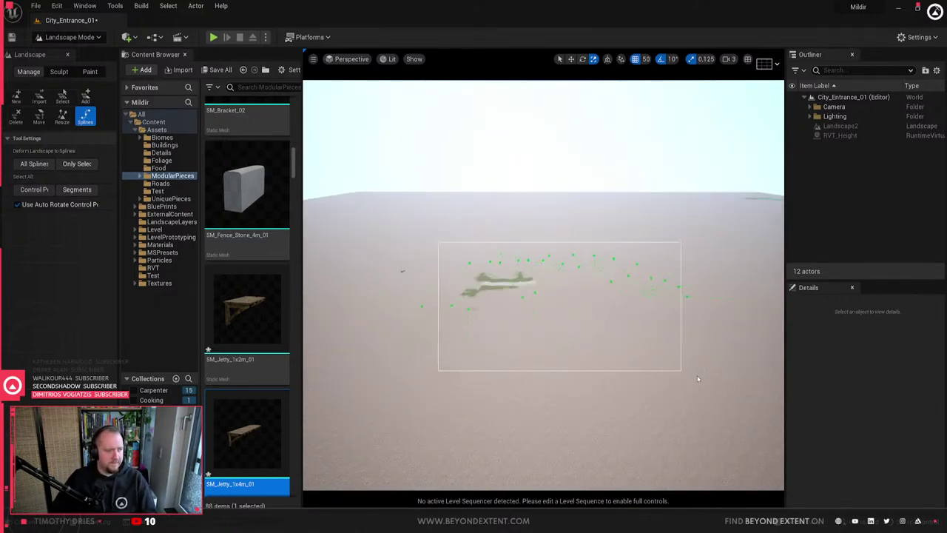
{"action": "left_click", "coordinate": [687, 296]}
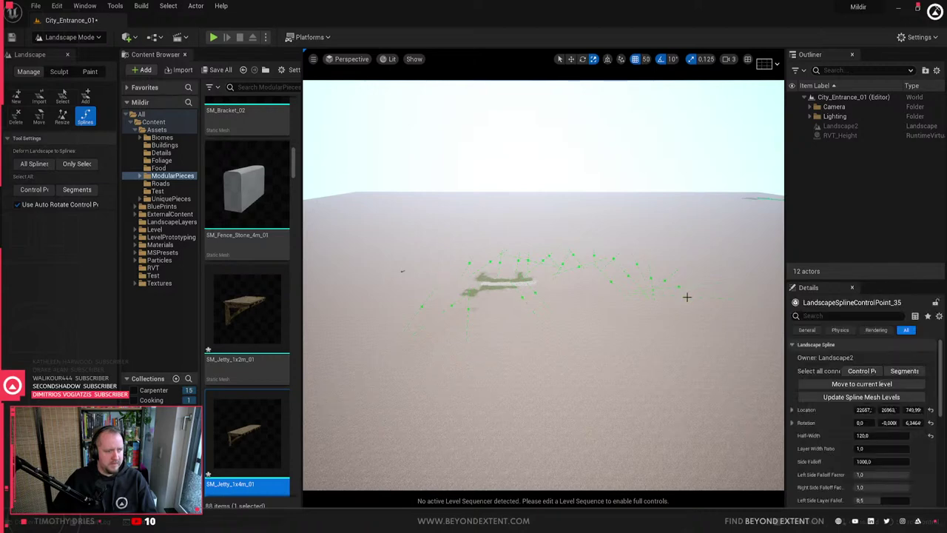
{"action": "left_click", "coordinate": [679, 284]}
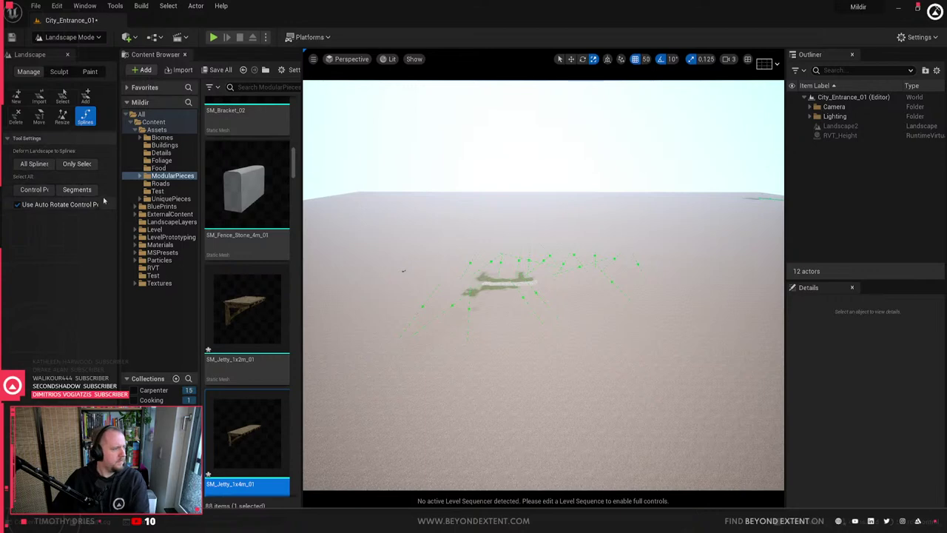
- Widen the Landscape panel, select all landscape spline segments and control points in the map, and delete them
{"action": "left_click_drag", "start_coordinate": [118, 195], "coordinate": [163, 194]}
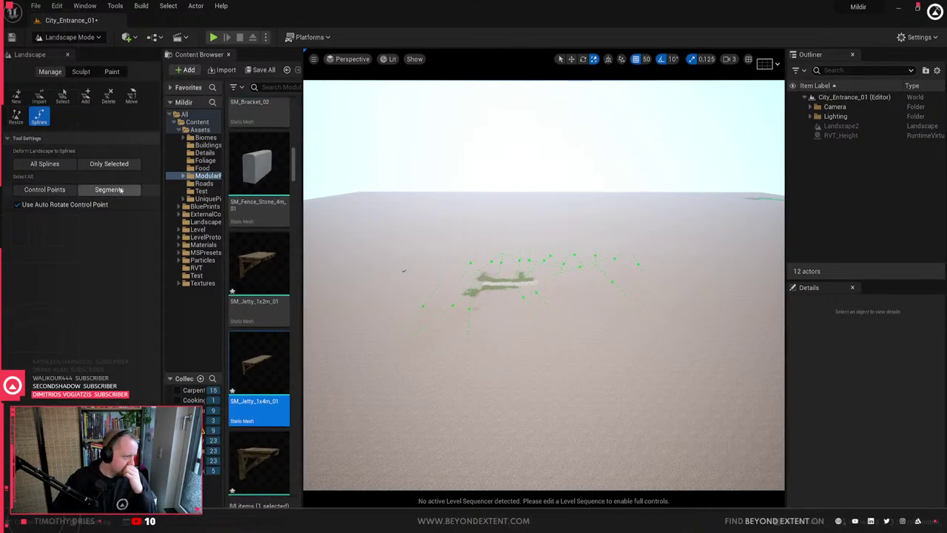
{"action": "left_click", "coordinate": [122, 191]}
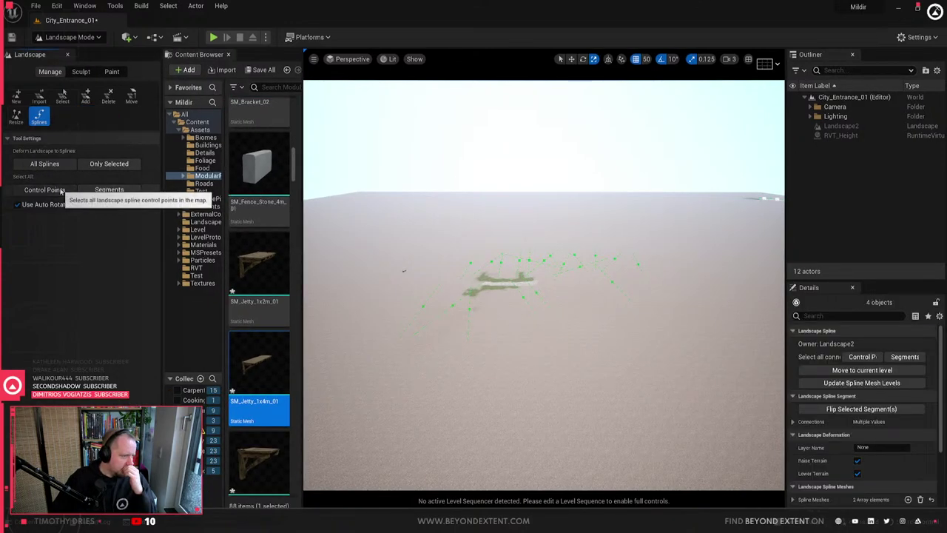
{"action": "left_click", "coordinate": [59, 191]}
{"action": "right_click_drag", "start_coordinate": [584, 294], "coordinate": [651, 293]}
{"action": "key", "text": "Delete"}
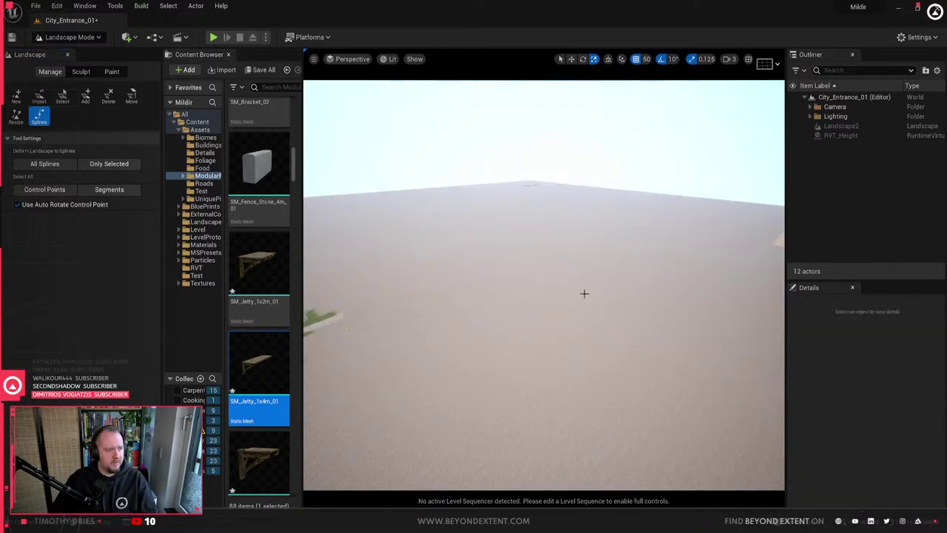
- Check the cleared ground and switch from Landscape mode back to Selection mode
{"action": "right_click_drag", "start_coordinate": [585, 294], "coordinate": [455, 294]}
{"action": "right_click_drag", "start_coordinate": [345, 167], "coordinate": [345, 167]}
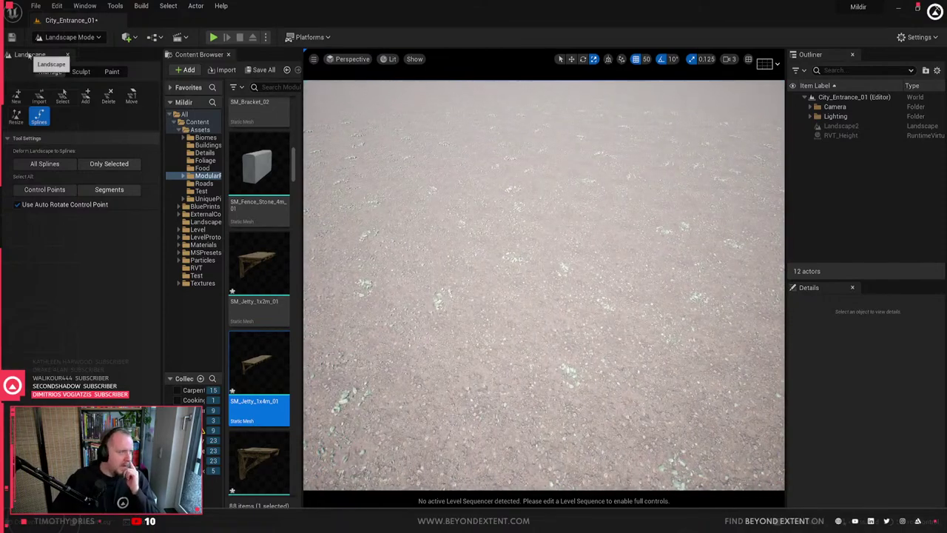
{"action": "left_click", "coordinate": [69, 37]}
{"action": "left_click", "coordinate": [67, 48]}
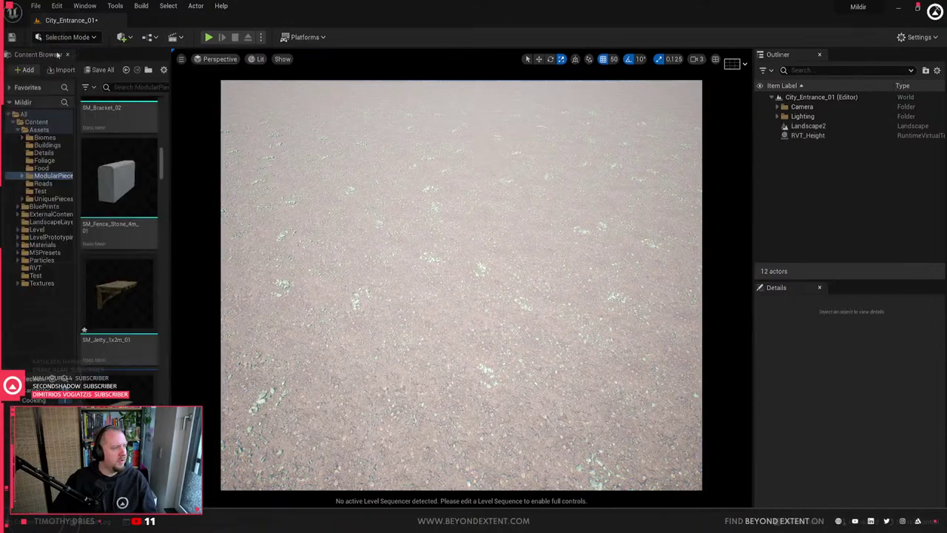
- Browse the asset folders and filter the ModularPieces folder by "stone" to find stone building pieces
{"action": "scroll", "coordinate": [155, 311], "scroll_direction": "down", "scroll_amount": 3}
{"action": "scroll", "coordinate": [154, 311], "scroll_direction": "down", "scroll_amount": 5}
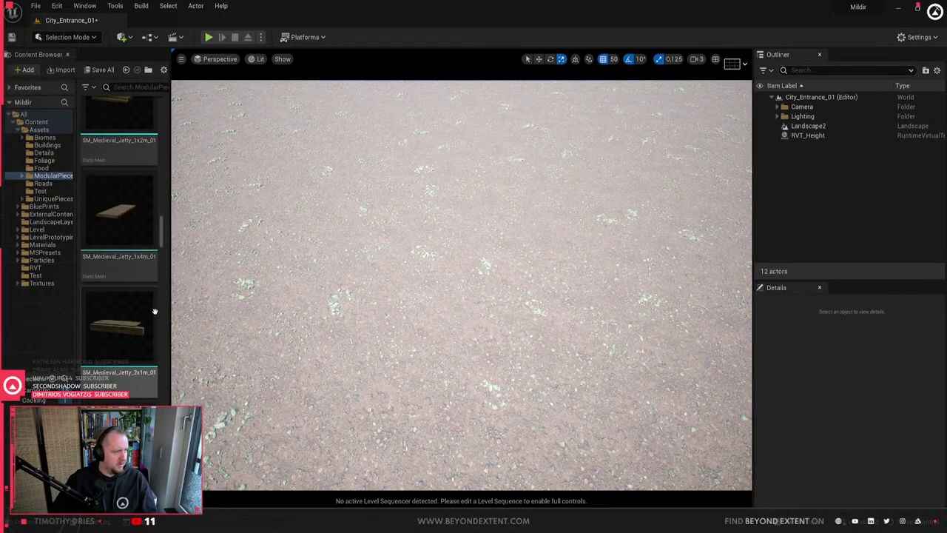
{"action": "left_click_drag", "start_coordinate": [164, 245], "coordinate": [162, 285]}
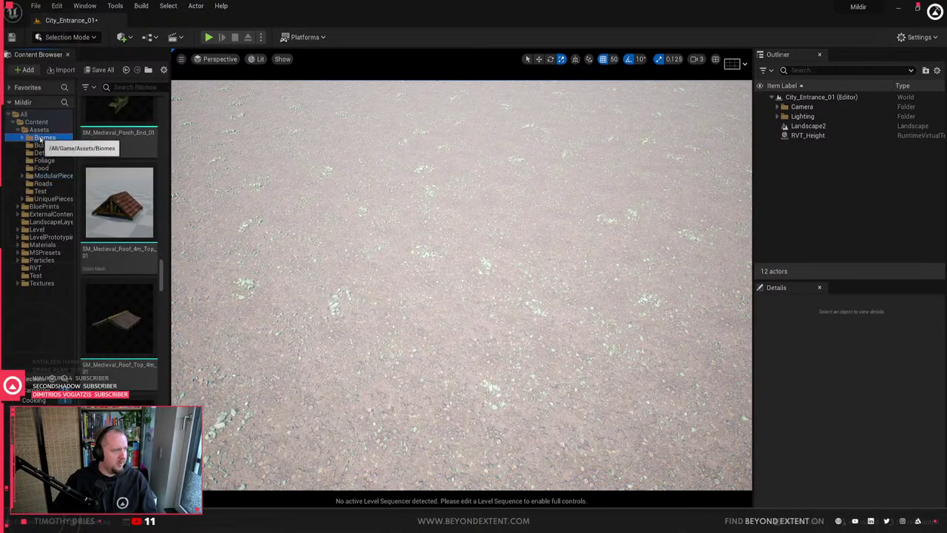
{"action": "left_click", "coordinate": [42, 192]}
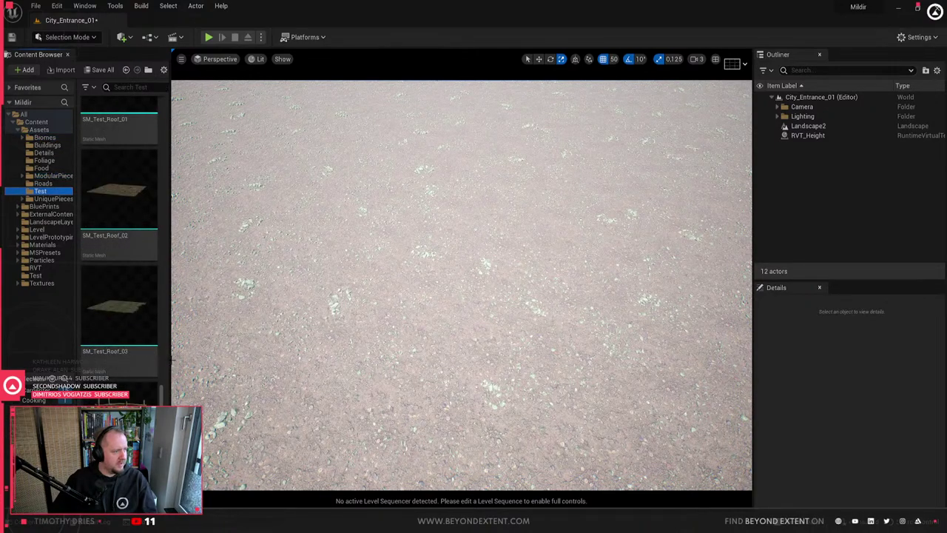
{"action": "scroll", "coordinate": [171, 359], "scroll_direction": "up", "scroll_amount": 7}
{"action": "left_click", "coordinate": [43, 183]}
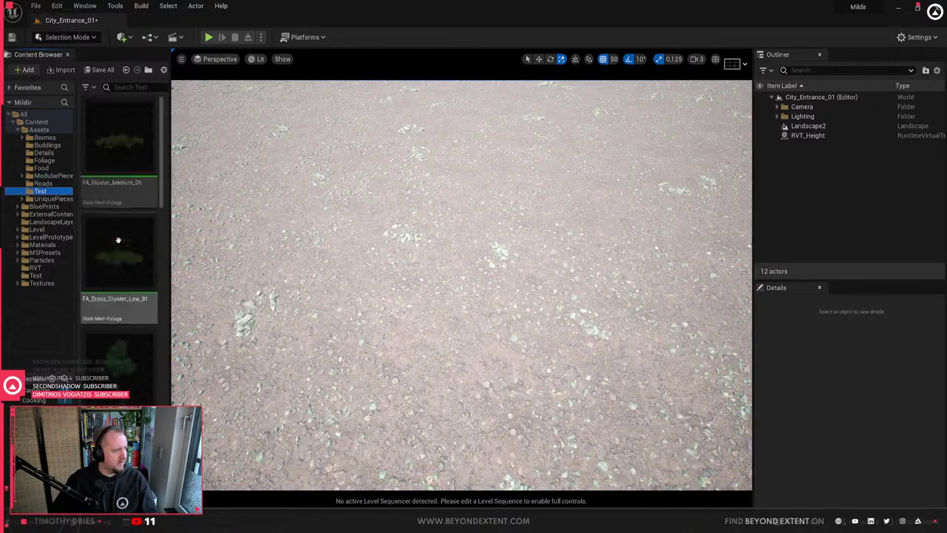
{"action": "left_click", "coordinate": [53, 177]}
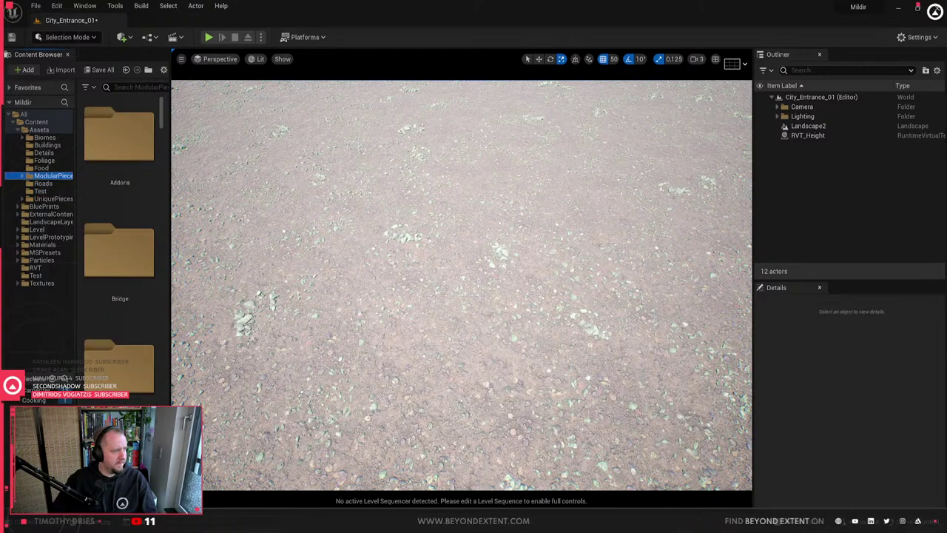
{"action": "type", "text": "stone"}
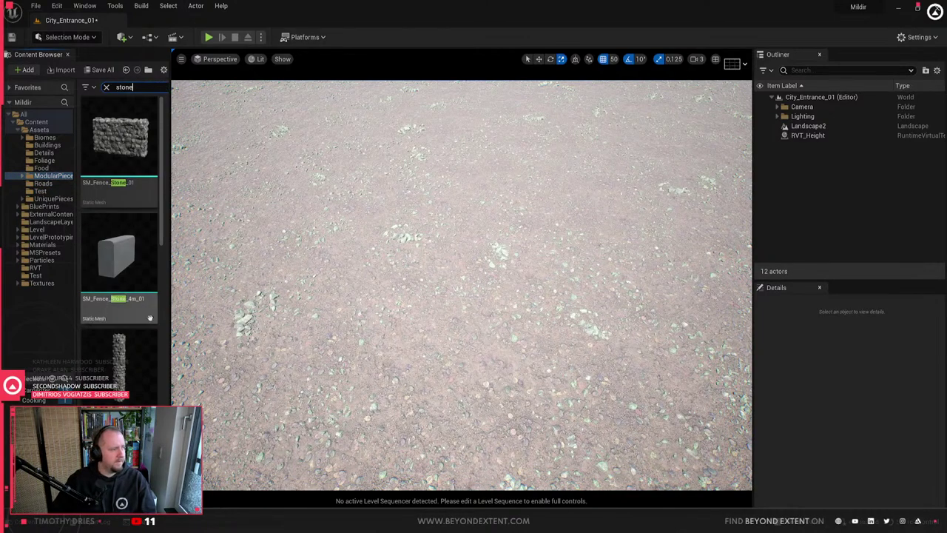
{"action": "scroll", "coordinate": [110, 273], "scroll_direction": "down", "scroll_amount": 8}
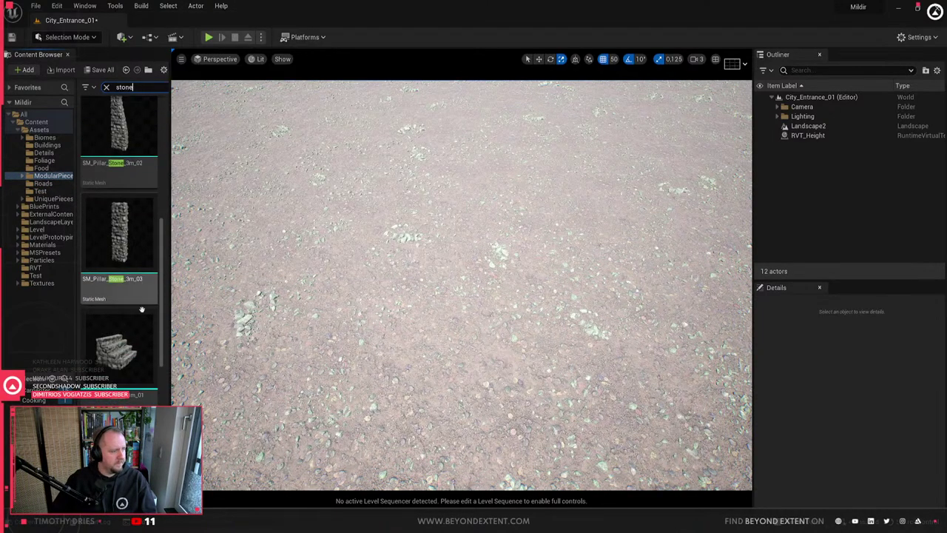
- Place the SM_Stone_Arch_4x2m_01 mesh on the empty ground in the level
{"action": "left_click_drag", "start_coordinate": [117, 285], "coordinate": [469, 306]}
{"action": "right_click_drag", "start_coordinate": [469, 305], "coordinate": [527, 296]}
{"action": "scroll", "coordinate": [120, 303], "scroll_direction": "down", "scroll_amount": 2}
- Try placing the SM_Wall_Stone_2x3m_01 wall piece beside the stone arch
{"action": "left_click_drag", "start_coordinate": [120, 305], "coordinate": [471, 345]}
{"action": "key", "text": "Delete"}
{"action": "key", "text": "ctrl+z"}
{"action": "key", "text": "ctrl+z"}
{"action": "key", "text": "ctrl+z"}
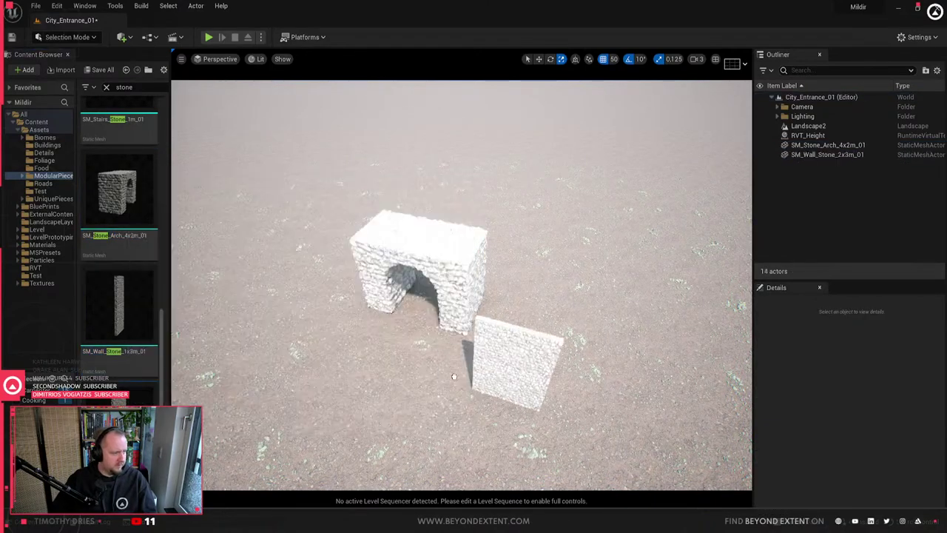
- Place the SM_Wall_Stone_4x3m_01 wall against the stone arch and duplicate it sideways as a second parallel wall
{"action": "scroll", "coordinate": [118, 252], "scroll_direction": "down", "scroll_amount": 1}
{"action": "left_click_drag", "start_coordinate": [118, 444], "coordinate": [471, 318]}
{"action": "mouse_move", "coordinate": [471, 318]}
{"action": "right_mouse_down"}
{"action": "mouse_move", "coordinate": [453, 297]}
{"action": "mouse_move", "coordinate": [442, 363]}
{"action": "mouse_move", "coordinate": [464, 335]}
{"action": "right_mouse_up"}
{"action": "key", "text": "w"}
{"action": "left_click_drag", "start_coordinate": [448, 348], "coordinate": [423, 355], "text": "alt"}
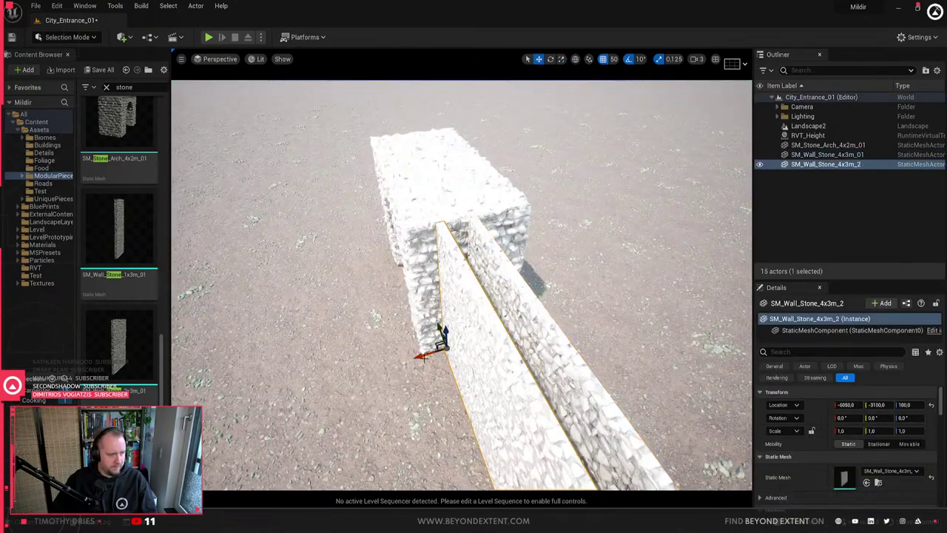
- Select both parallel stone walls and duplicate them lengthwise to Y -3500, extending the wall run away from the arch
{"action": "left_click", "coordinate": [511, 325]}
{"action": "right_click_drag", "start_coordinate": [511, 326], "coordinate": [521, 303]}
{"action": "left_click", "coordinate": [521, 304], "text": "ctrl"}
{"action": "left_click_drag", "start_coordinate": [405, 315], "coordinate": [534, 328], "text": "alt"}
{"action": "right_click_drag", "start_coordinate": [521, 329], "coordinate": [506, 330]}
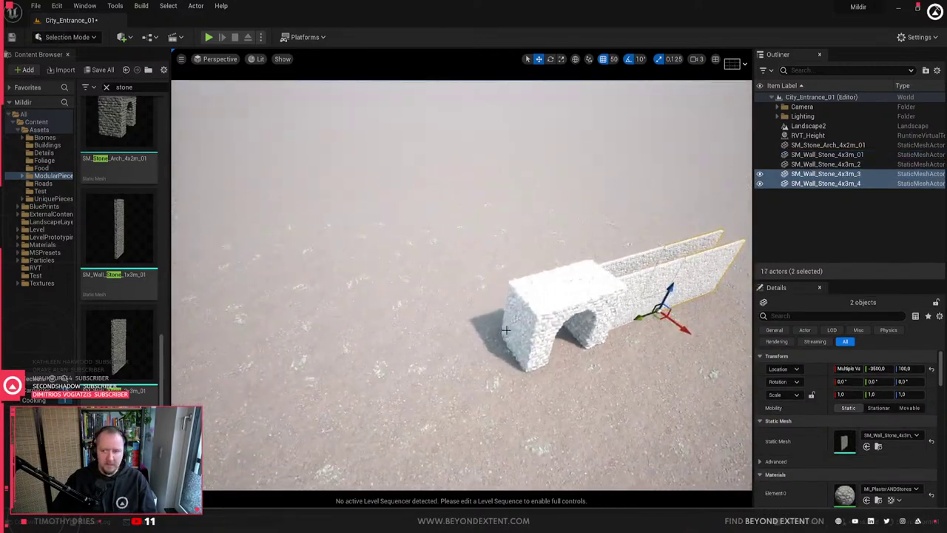
- Duplicate the two parallel walls nearest the arch to its opposite side, and duplicate that pair again lengthwise to Y -1900
{"action": "left_click", "coordinate": [649, 286]}
{"action": "left_click", "coordinate": [628, 253], "text": "ctrl"}
{"action": "left_click", "coordinate": [632, 262]}
{"action": "left_click", "coordinate": [651, 294], "text": "ctrl"}
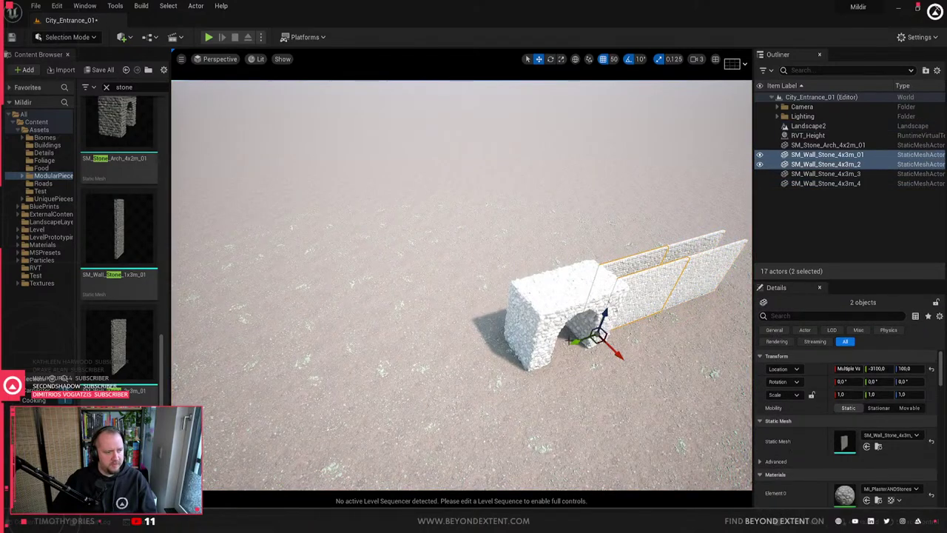
{"action": "left_click_drag", "start_coordinate": [569, 342], "coordinate": [399, 406], "text": "alt"}
{"action": "right_click_drag", "start_coordinate": [398, 405], "coordinate": [374, 411]}
{"action": "left_click_drag", "start_coordinate": [447, 354], "coordinate": [339, 368], "text": "alt"}
{"action": "right_click_drag", "start_coordinate": [339, 368], "coordinate": [326, 363]}
- Place the SM_Wall_Stone_1x3m_01 piece alongside the new wall run and duplicate it toward the arch
{"action": "left_click", "coordinate": [137, 261]}
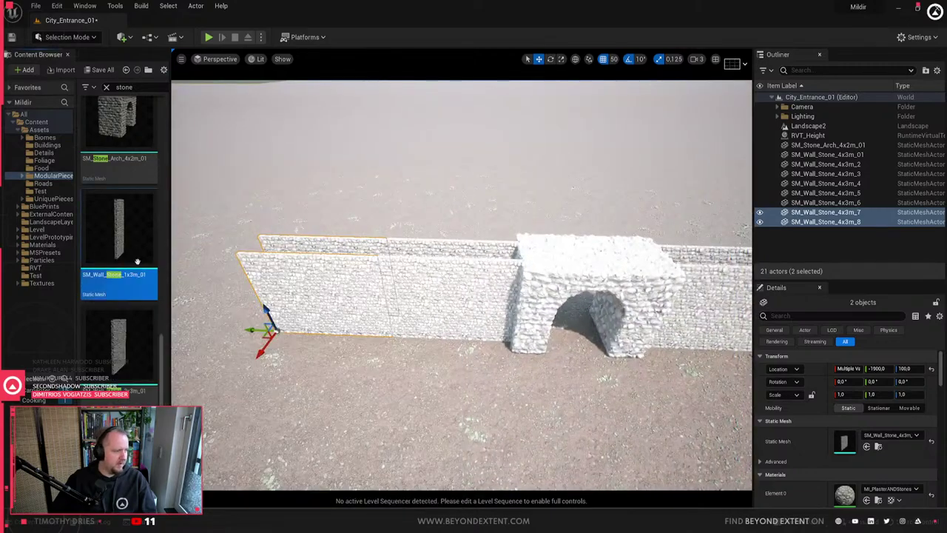
{"action": "left_click_drag", "start_coordinate": [137, 261], "coordinate": [451, 326]}
{"action": "left_click_drag", "start_coordinate": [419, 359], "coordinate": [419, 360]}
{"action": "right_click_drag", "start_coordinate": [419, 361], "coordinate": [390, 405]}
{"action": "left_click_drag", "start_coordinate": [405, 382], "coordinate": [468, 390], "text": "alt"}
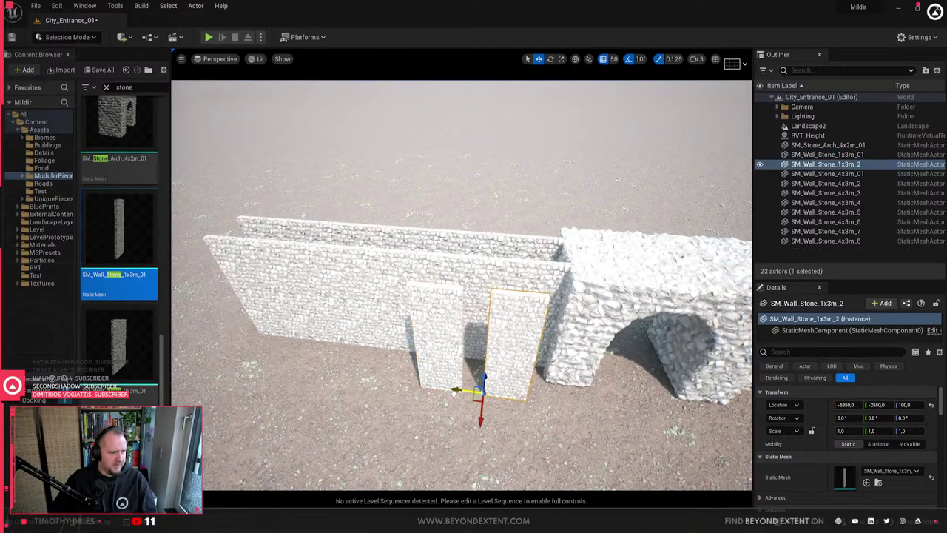
- Duplicate both 1 m wall pieces and rotate the copies 90° to form a cross wall perpendicular to the wall run
{"action": "left_click", "coordinate": [428, 346], "text": "ctrl"}
{"action": "right_click_drag", "start_coordinate": [446, 366], "coordinate": [453, 447]}
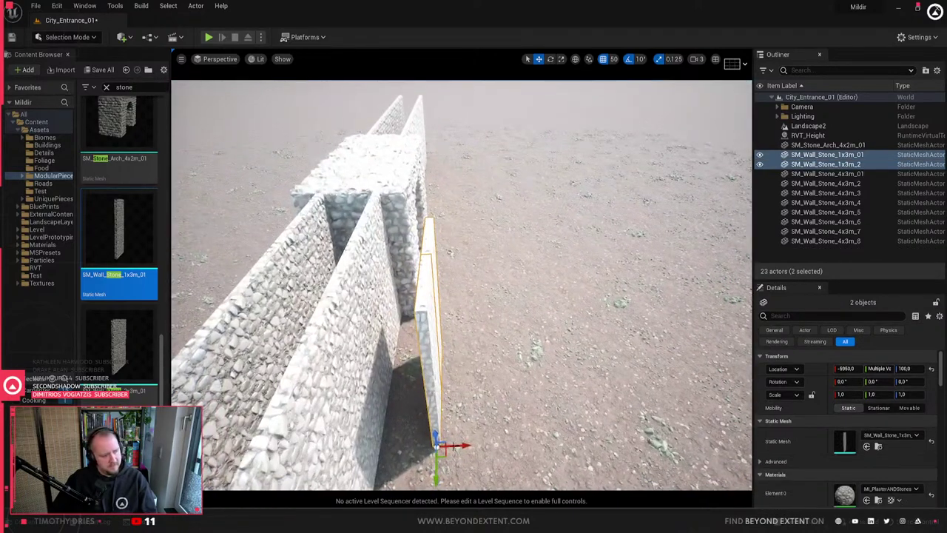
{"action": "left_click_drag", "start_coordinate": [455, 444], "coordinate": [442, 327], "text": "alt"}
{"action": "key", "text": "w"}
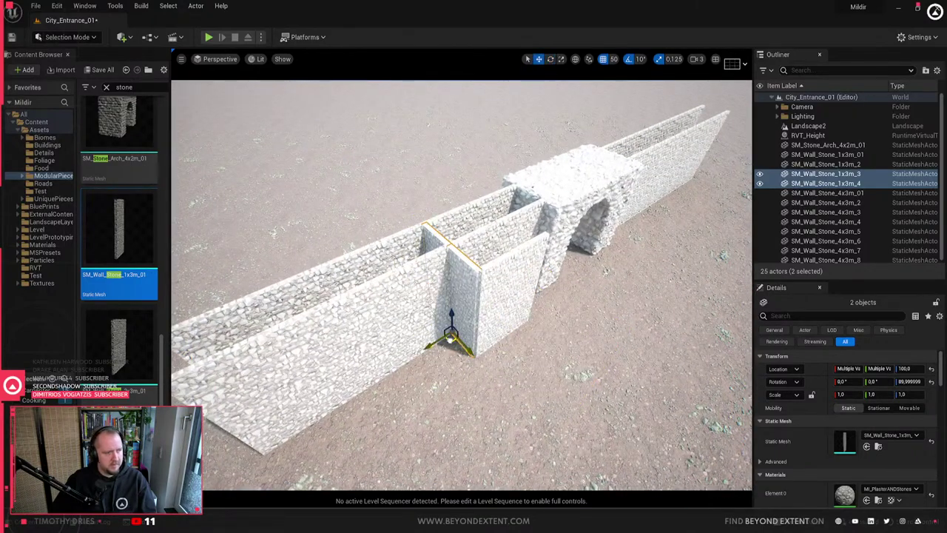
- Duplicate the rotated pair toward the arch as a second cross wall at Y -2600, and copy that pair across to the opposite side
{"action": "left_click_drag", "start_coordinate": [524, 348], "coordinate": [404, 345], "text": "alt"}
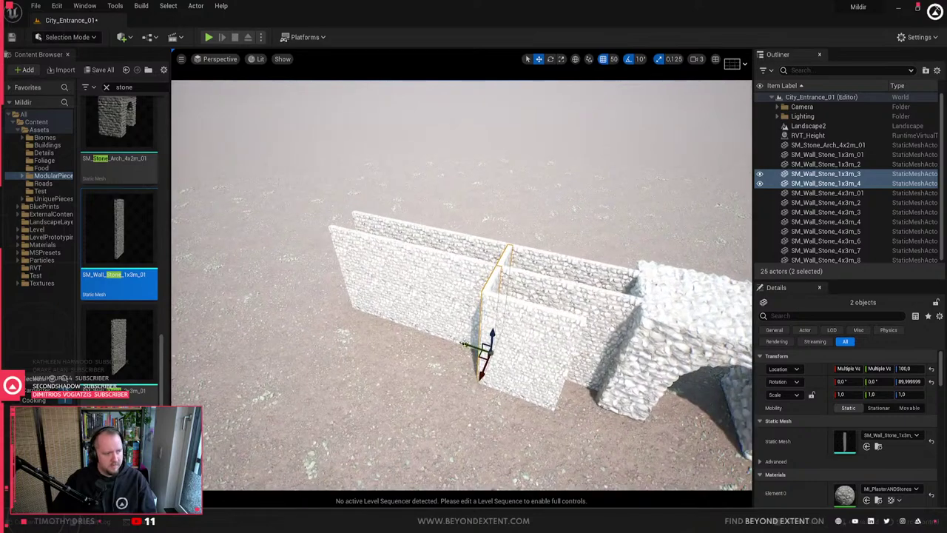
{"action": "left_click_drag", "start_coordinate": [467, 344], "coordinate": [557, 373], "text": "alt"}
{"action": "left_click_drag", "start_coordinate": [519, 328], "coordinate": [399, 326], "text": "alt"}
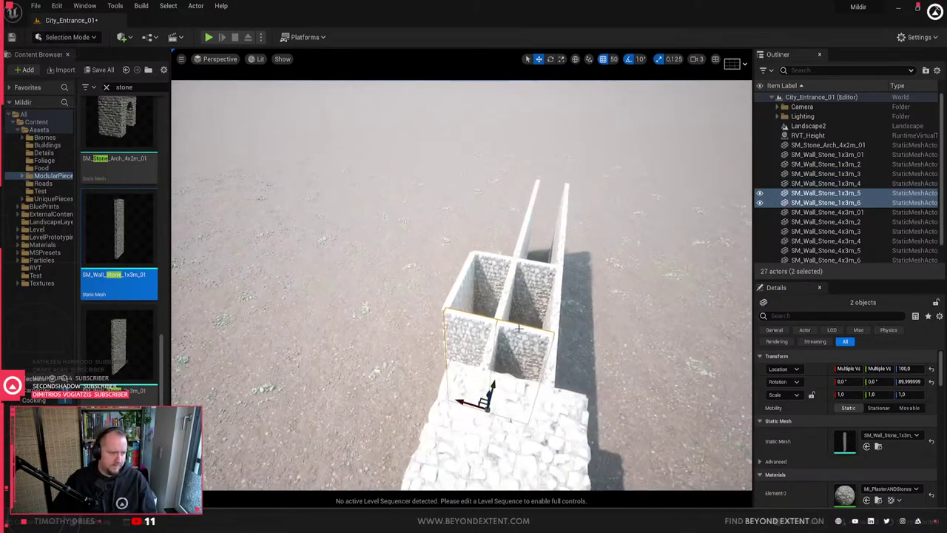
{"action": "left_click_drag", "start_coordinate": [470, 324], "coordinate": [425, 370], "text": "alt"}
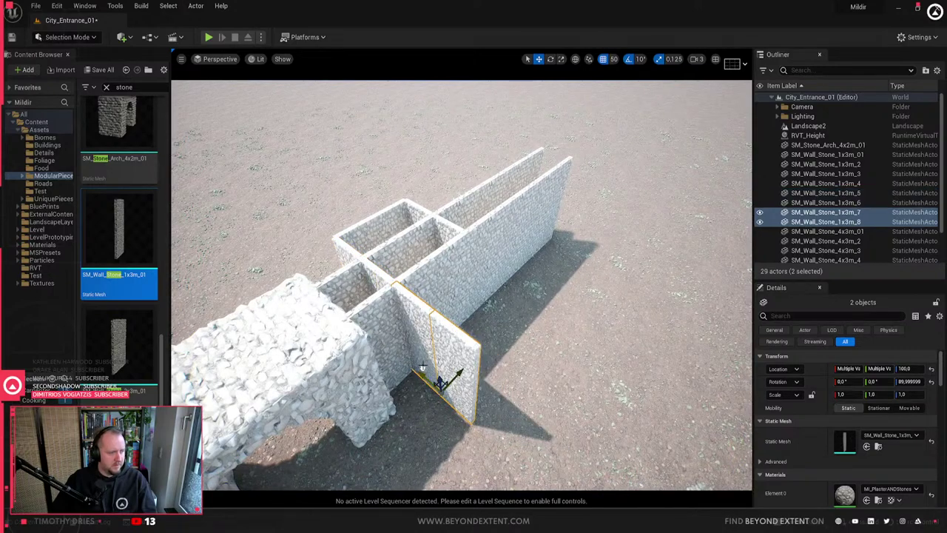
- Move the front-side 4 m wall pieces on both sides of the arch outward to X -6200
{"action": "right_click_drag", "start_coordinate": [423, 367], "coordinate": [421, 293]}
{"action": "left_click", "coordinate": [421, 293]}
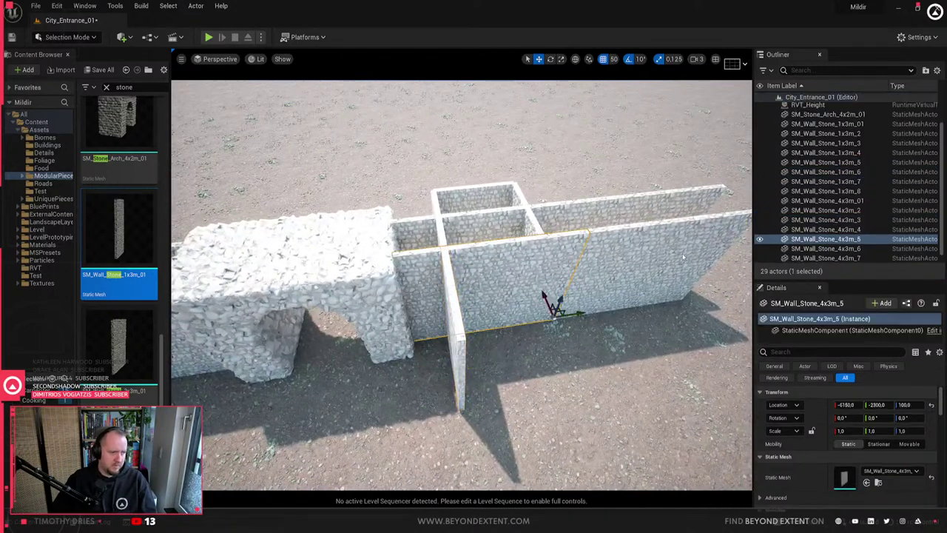
{"action": "left_click", "coordinate": [683, 257], "text": "ctrl"}
{"action": "right_click_drag", "start_coordinate": [683, 257], "coordinate": [733, 281]}
{"action": "left_click_drag", "start_coordinate": [531, 213], "coordinate": [547, 222]}
{"action": "right_click_drag", "start_coordinate": [548, 221], "coordinate": [445, 230]}
{"action": "left_click", "coordinate": [427, 360]}
{"action": "left_click", "coordinate": [289, 379], "text": "ctrl"}
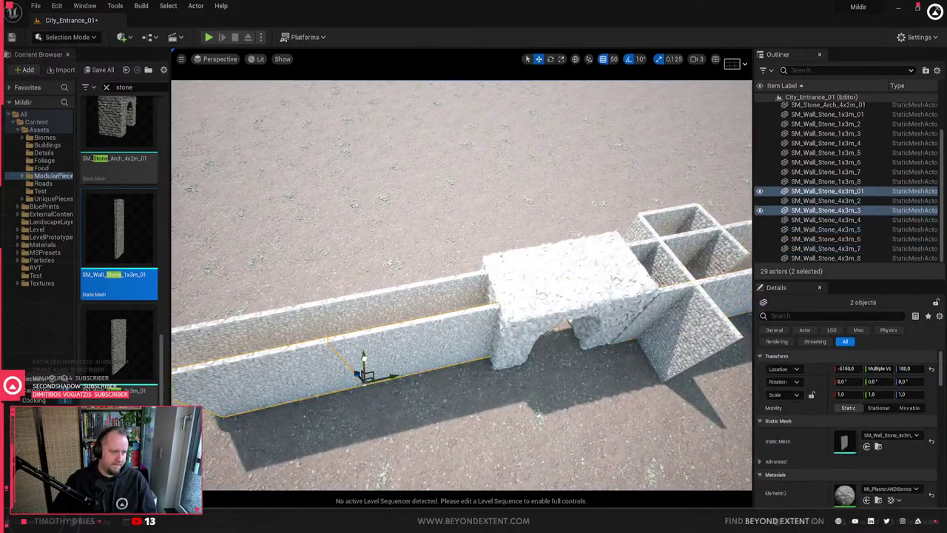
{"action": "left_click_drag", "start_coordinate": [364, 359], "coordinate": [364, 375]}
- Select the two pieces of the tower's cross wall farther from the arch and duplicate them outward past the front wall run
{"action": "left_click", "coordinate": [709, 318]}
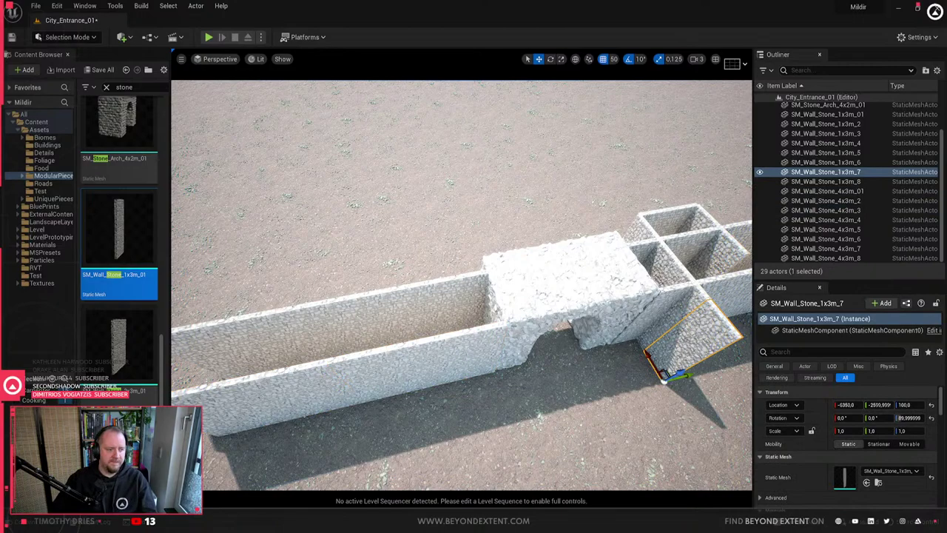
{"action": "right_click_drag", "start_coordinate": [638, 328], "coordinate": [700, 340]}
{"action": "left_click", "coordinate": [638, 272]}
{"action": "right_click_drag", "start_coordinate": [585, 335], "coordinate": [553, 317]}
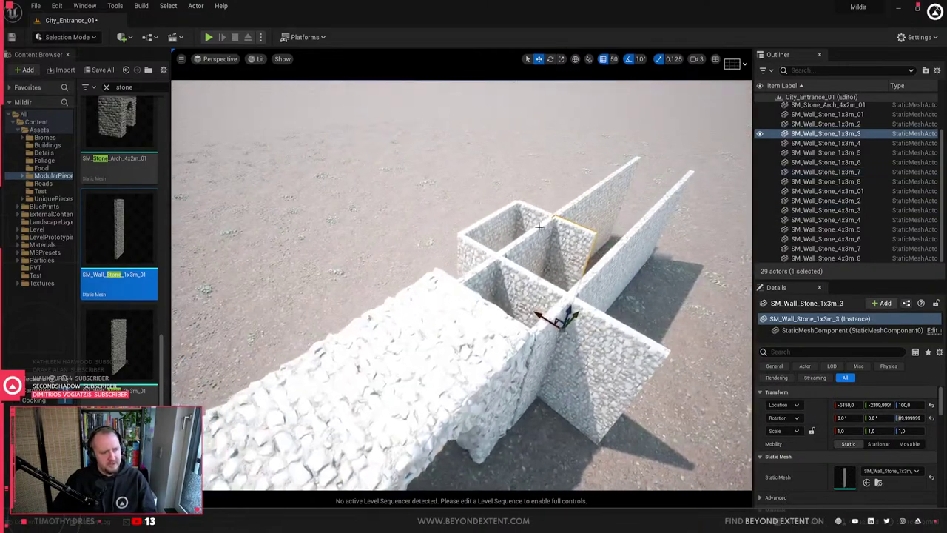
{"action": "left_click", "coordinate": [538, 214], "text": "ctrl"}
{"action": "left_click_drag", "start_coordinate": [519, 301], "coordinate": [581, 338], "text": "alt"}
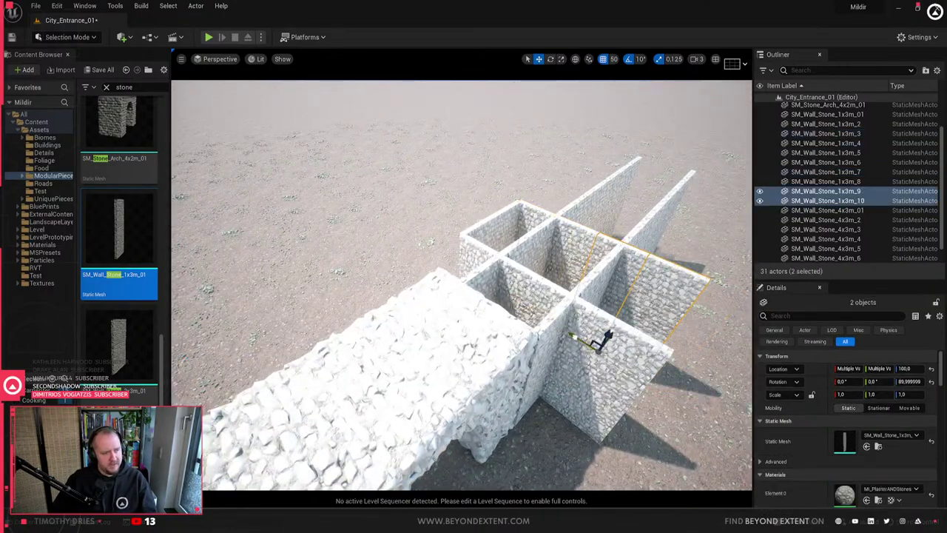
- Duplicate the tower's two rear 1 m wall pieces to X -6350 to close its front face
{"action": "right_click_drag", "start_coordinate": [553, 333], "coordinate": [584, 335]}
{"action": "left_click", "coordinate": [430, 228]}
{"action": "left_click", "coordinate": [450, 224], "text": "ctrl"}
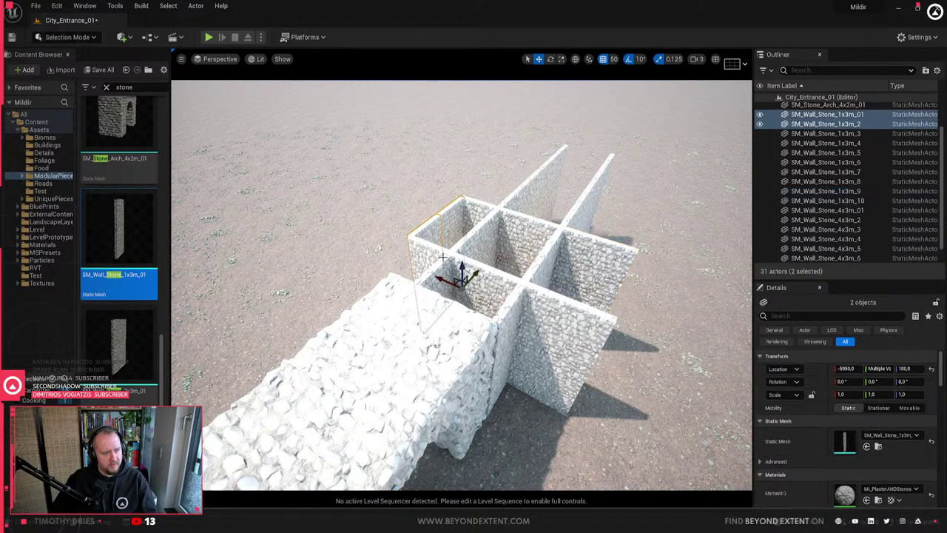
{"action": "left_click_drag", "start_coordinate": [441, 280], "coordinate": [566, 364], "text": "alt"}
{"action": "right_click_drag", "start_coordinate": [567, 363], "coordinate": [587, 315]}
{"action": "left_click", "coordinate": [586, 315]}
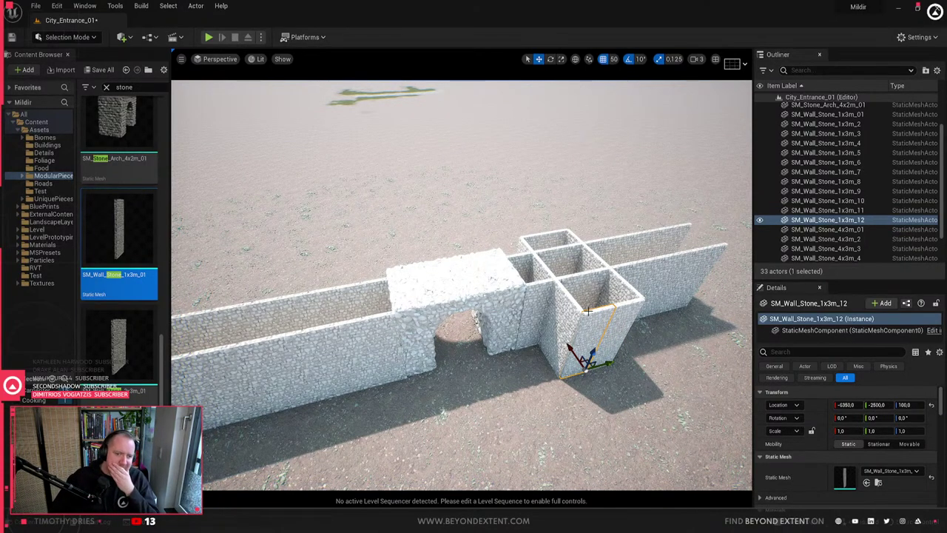
{"action": "left_click", "coordinate": [566, 324]}
{"action": "right_click_drag", "start_coordinate": [566, 324], "coordinate": [592, 326]}
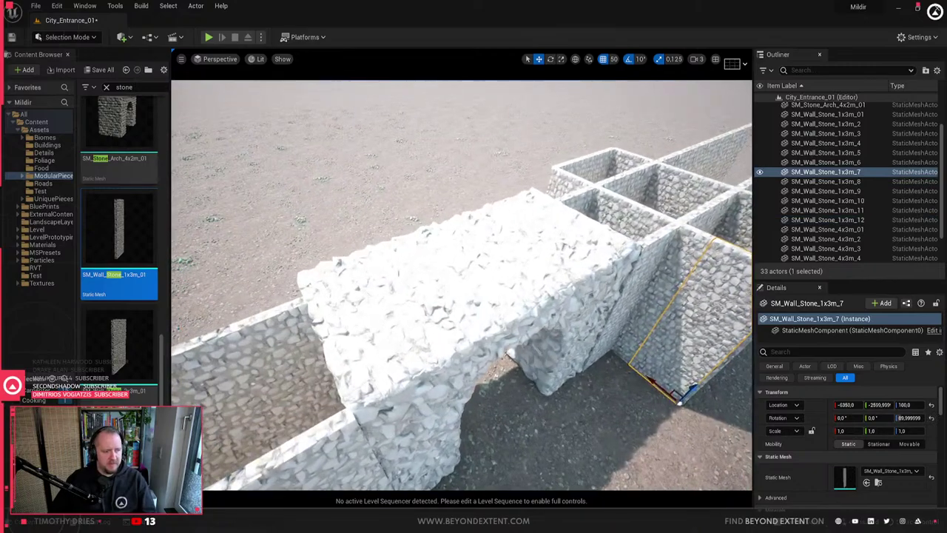
{"action": "left_click", "coordinate": [666, 222]}
{"action": "mouse_move", "coordinate": [666, 222]}
{"action": "right_mouse_down"}
{"action": "mouse_move", "coordinate": [644, 215]}
{"action": "mouse_move", "coordinate": [651, 229]}
{"action": "right_mouse_up"}
{"action": "left_click", "coordinate": [672, 326]}
- Select the four wall pieces of the tower's rear section and duplicate them to the other side of the arch
{"action": "left_click", "coordinate": [629, 319]}
{"action": "mouse_move", "coordinate": [629, 320]}
{"action": "right_mouse_down"}
{"action": "mouse_move", "coordinate": [666, 315]}
{"action": "mouse_move", "coordinate": [630, 333]}
{"action": "right_mouse_up"}
{"action": "right_click_drag", "start_coordinate": [579, 263], "coordinate": [623, 287]}
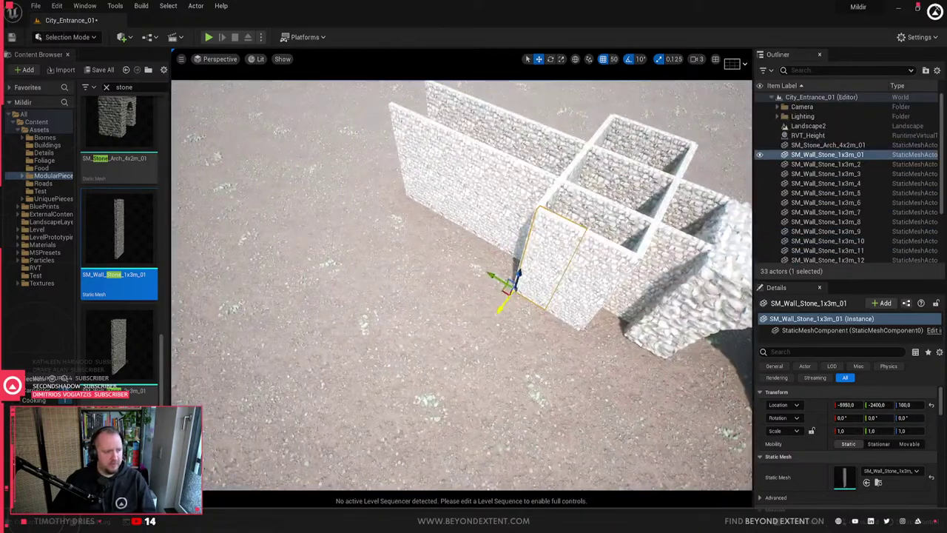
{"action": "left_click", "coordinate": [547, 202], "text": "ctrl"}
{"action": "left_click", "coordinate": [640, 248], "text": "ctrl"}
{"action": "left_click", "coordinate": [591, 272], "text": "ctrl"}
{"action": "left_click_drag", "start_coordinate": [591, 273], "coordinate": [348, 243], "text": "alt"}
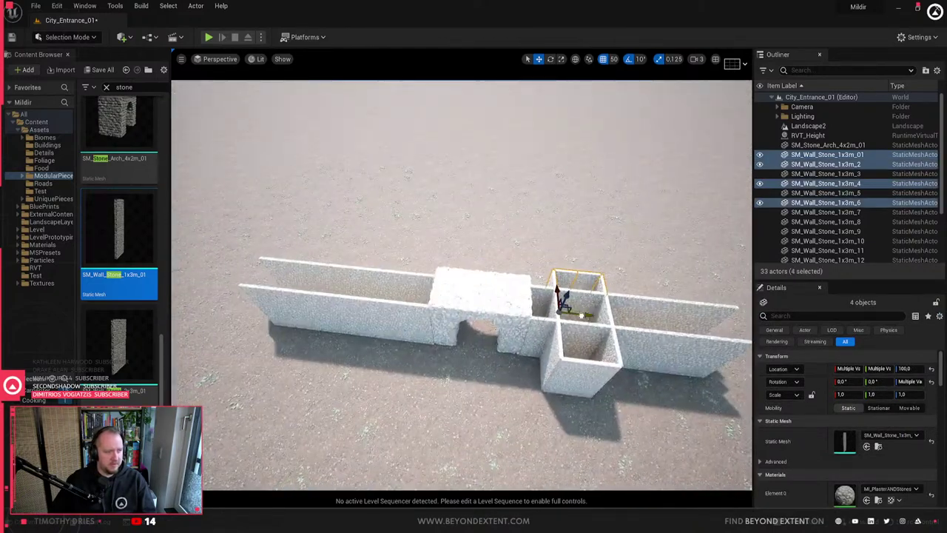
{"action": "left_click_drag", "start_coordinate": [582, 316], "coordinate": [410, 311], "text": "alt"}
- Select the tower's six remaining front and side wall pieces and duplicate them to the other side of the arch
{"action": "right_click_drag", "start_coordinate": [416, 302], "coordinate": [497, 307]}
{"action": "left_click", "coordinate": [569, 190]}
{"action": "left_click", "coordinate": [580, 165], "text": "ctrl"}
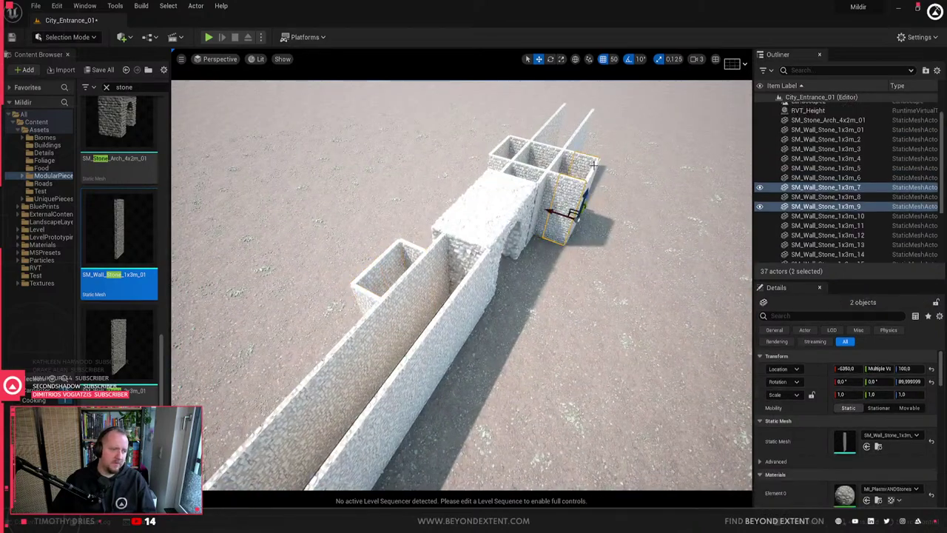
{"action": "left_click", "coordinate": [593, 166], "text": "ctrl"}
{"action": "right_click_drag", "start_coordinate": [594, 166], "coordinate": [489, 178]}
{"action": "left_click", "coordinate": [604, 274], "text": "ctrl"}
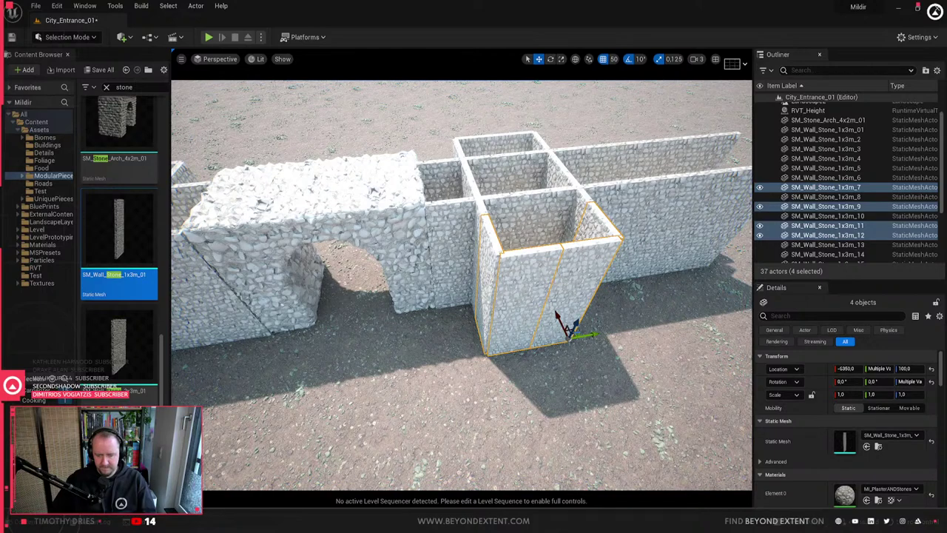
{"action": "right_click_drag", "start_coordinate": [557, 300], "coordinate": [513, 228]}
{"action": "left_click", "coordinate": [486, 235], "text": "ctrl"}
{"action": "left_click", "coordinate": [421, 262], "text": "ctrl"}
{"action": "right_click_drag", "start_coordinate": [421, 262], "coordinate": [340, 267]}
{"action": "left_click_drag", "start_coordinate": [622, 275], "coordinate": [466, 288], "text": "alt"}
- Examine the arch and the two flanking towers from the front and from above
{"action": "right_click_drag", "start_coordinate": [466, 287], "coordinate": [481, 211]}
{"action": "key", "text": "Escape"}
{"action": "left_click", "coordinate": [651, 311]}
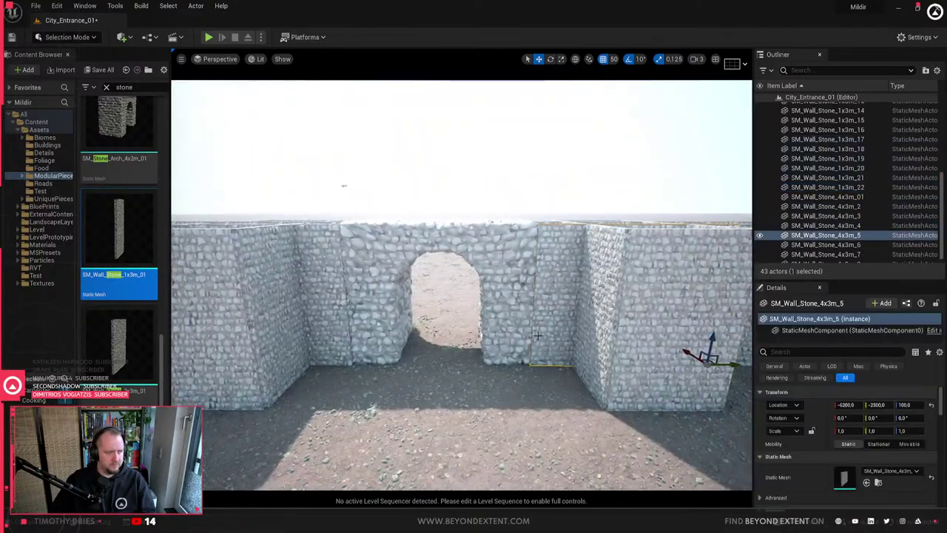
{"action": "key", "text": "Escape"}
{"action": "left_click", "coordinate": [511, 285]}
{"action": "right_click_drag", "start_coordinate": [510, 285], "coordinate": [419, 343]}
{"action": "key", "text": "Escape"}
- Place SM_Pillar_Stone_3m_01 at a front tower corner and duplicate it to the other tower corners and the wall joints beside the arch
{"action": "key", "text": "ctrl+space"}
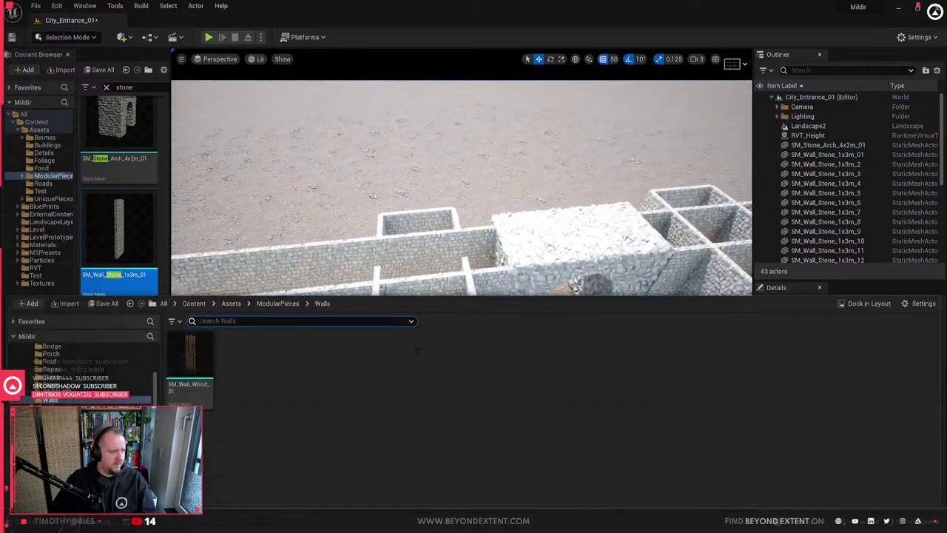
{"action": "left_click", "coordinate": [111, 220]}
{"action": "scroll", "coordinate": [128, 261], "scroll_direction": "down", "scroll_amount": 1}
{"action": "scroll", "coordinate": [111, 237], "scroll_direction": "down", "scroll_amount": 5}
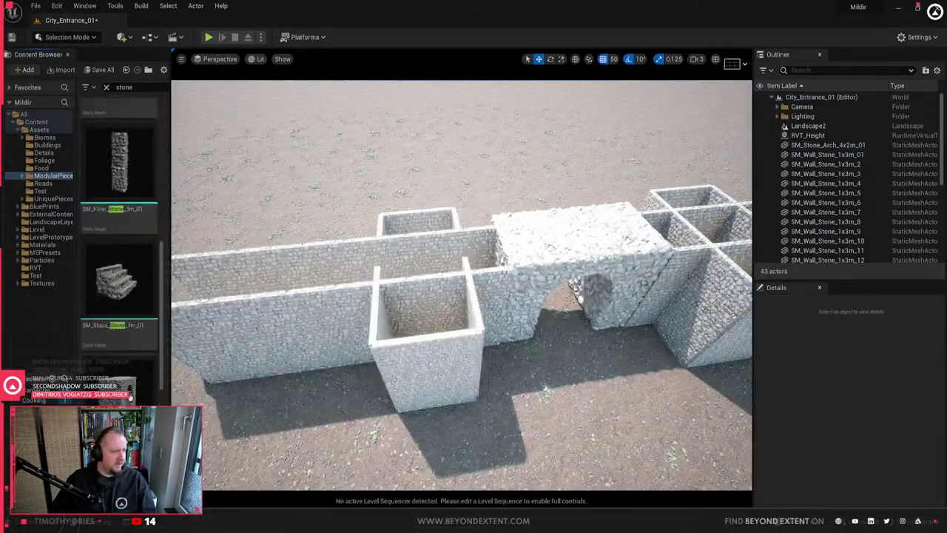
{"action": "scroll", "coordinate": [111, 222], "scroll_direction": "up", "scroll_amount": 1}
{"action": "left_click_drag", "start_coordinate": [115, 230], "coordinate": [427, 406]}
{"action": "right_click_drag", "start_coordinate": [422, 406], "coordinate": [376, 413]}
{"action": "left_click_drag", "start_coordinate": [394, 336], "coordinate": [464, 327], "text": "alt"}
{"action": "left_click", "coordinate": [495, 261]}
{"action": "key", "text": "w"}
{"action": "right_click_drag", "start_coordinate": [494, 261], "coordinate": [477, 241]}
- Duplicate the 4 m front wall piece behind the tower upward to Z 400 as a second wall level
{"action": "left_click", "coordinate": [419, 251]}
{"action": "right_click_drag", "start_coordinate": [420, 251], "coordinate": [420, 218]}
{"action": "key", "text": "s"}
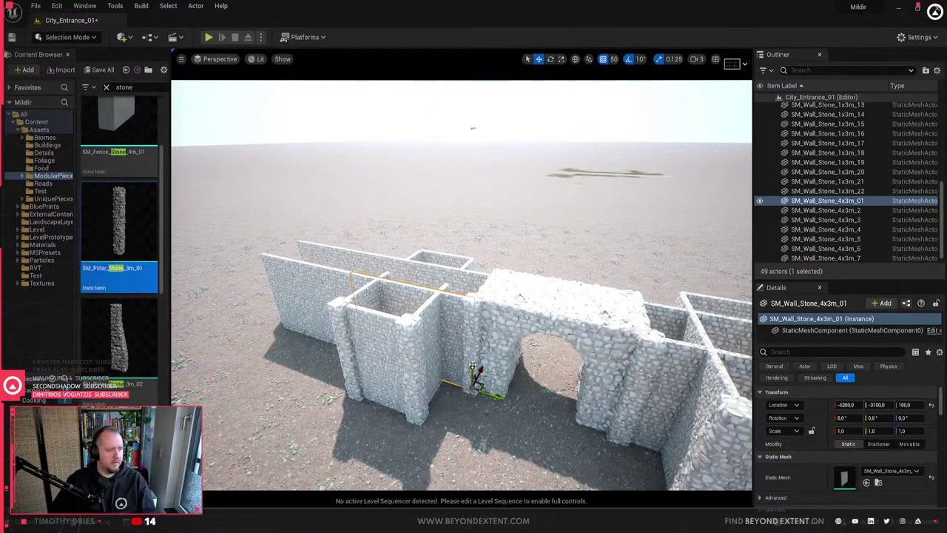
{"action": "left_click_drag", "start_coordinate": [473, 366], "coordinate": [476, 283]}
{"action": "key", "text": "ctrl+z"}
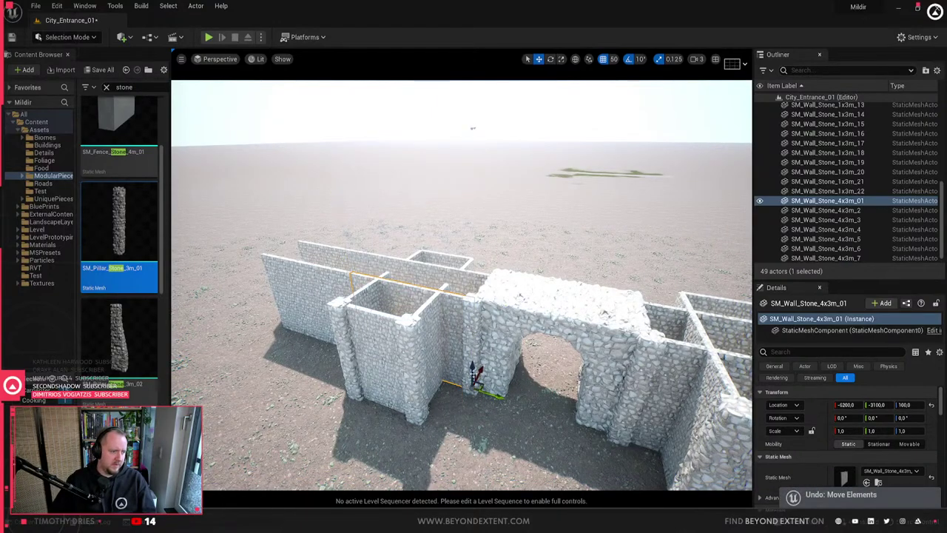
{"action": "left_click_drag", "start_coordinate": [476, 370], "coordinate": [479, 291], "text": "alt"}
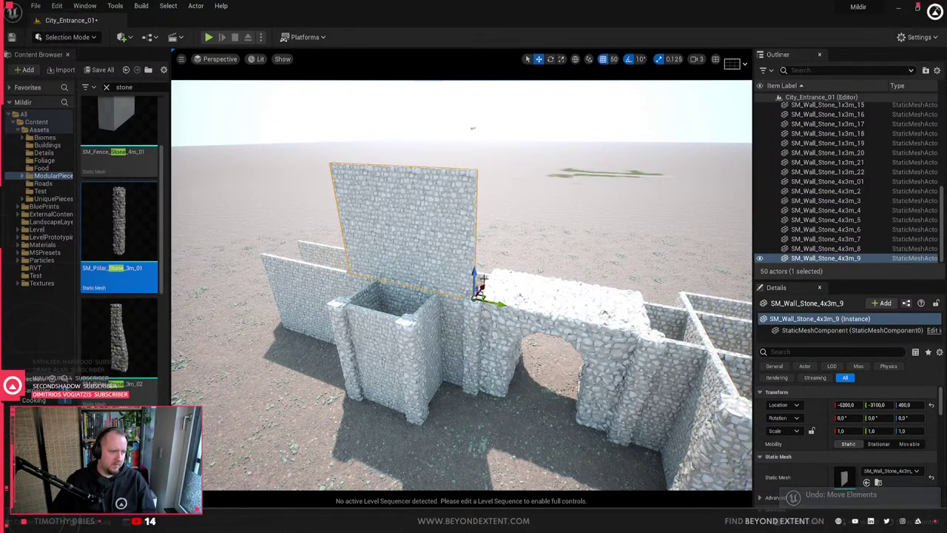
{"action": "key", "text": "w"}
{"action": "right_click_drag", "start_coordinate": [484, 279], "coordinate": [484, 251]}
{"action": "key", "text": "s"}
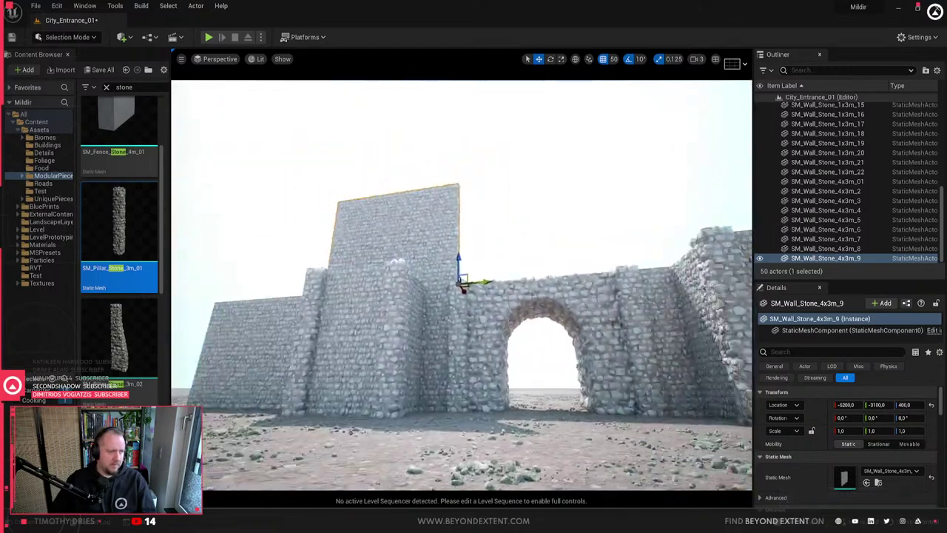
{"action": "left_click_drag", "start_coordinate": [465, 374], "coordinate": [462, 393], "text": "alt"}
{"action": "left_click", "coordinate": [322, 345]}
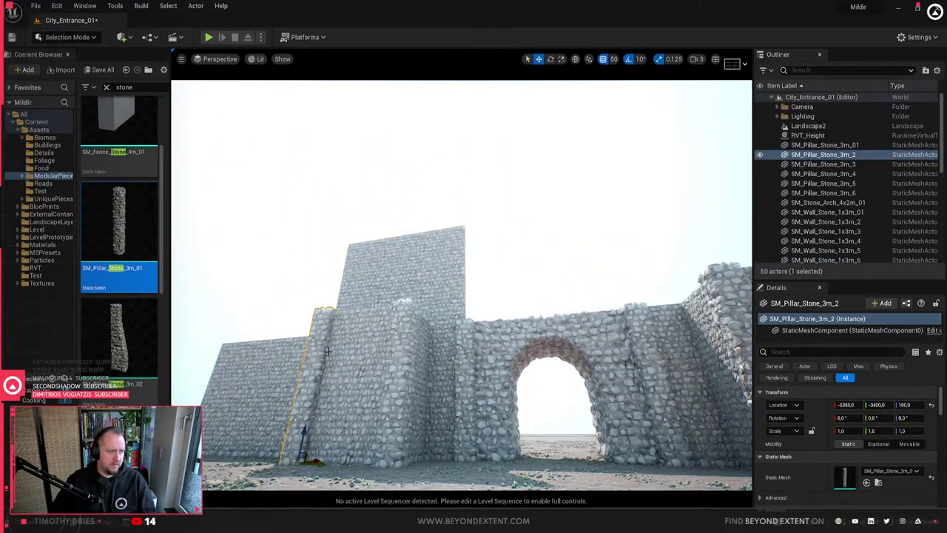
{"action": "left_click", "coordinate": [359, 347], "text": "ctrl"}
{"action": "left_click", "coordinate": [402, 353], "text": "ctrl"}
{"action": "left_click", "coordinate": [423, 362], "text": "ctrl"}
- Replace the static mesh of the 1 m wall piece on the tower's front face with SM_Wall_Stone_2x3m_01
{"action": "left_click", "coordinate": [366, 350]}
{"action": "key", "text": "e"}
{"action": "right_click_drag", "start_coordinate": [366, 350], "coordinate": [337, 463]}
{"action": "key", "text": "s"}
{"action": "left_click", "coordinate": [867, 483]}
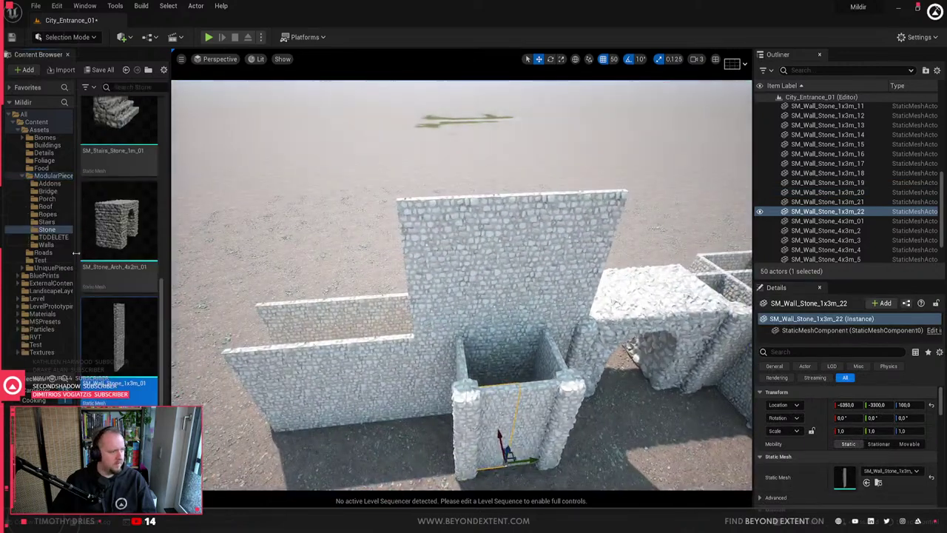
{"action": "left_click_drag", "start_coordinate": [118, 311], "coordinate": [844, 478]}
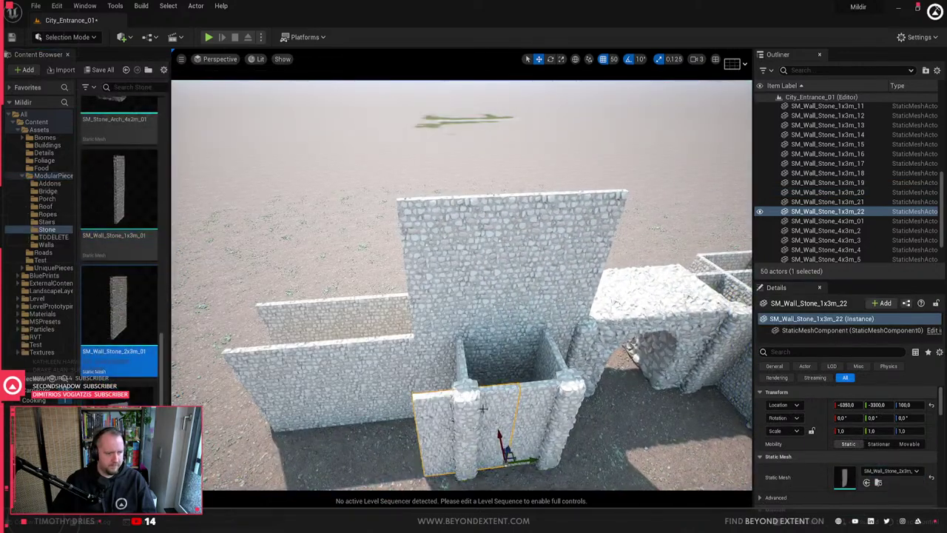
- Delete the extra narrow wall on the left tower's front and move the 2x3m wall between its front pillars, at Y -3200
{"action": "left_click", "coordinate": [534, 406]}
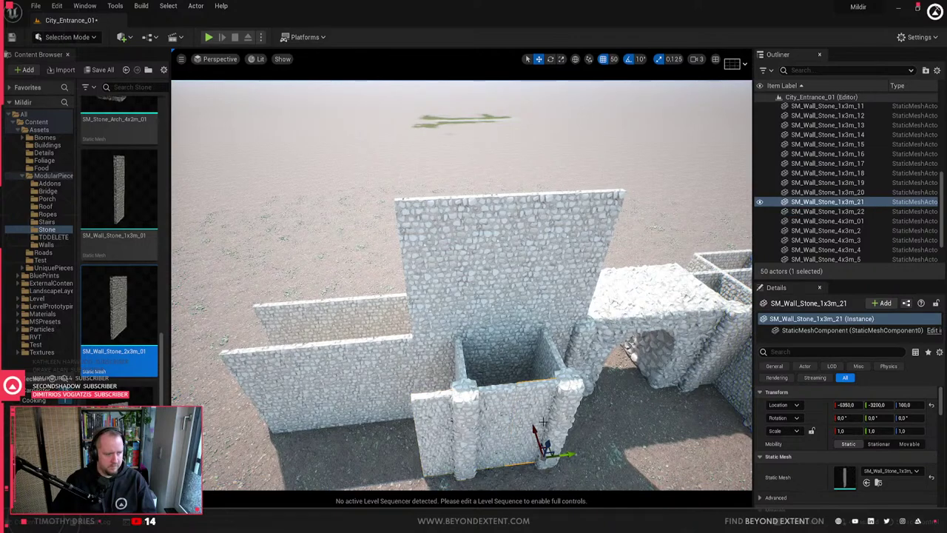
{"action": "key", "text": "Delete"}
{"action": "left_click", "coordinate": [506, 428]}
{"action": "left_click_drag", "start_coordinate": [531, 463], "coordinate": [563, 467]}
- Delete the two narrow front wall pieces between the right tower's front pillars
{"action": "right_click_drag", "start_coordinate": [562, 468], "coordinate": [535, 481]}
{"action": "left_click", "coordinate": [542, 345]}
{"action": "key", "text": "Delete"}
{"action": "left_click", "coordinate": [522, 340]}
{"action": "key", "text": "Delete"}
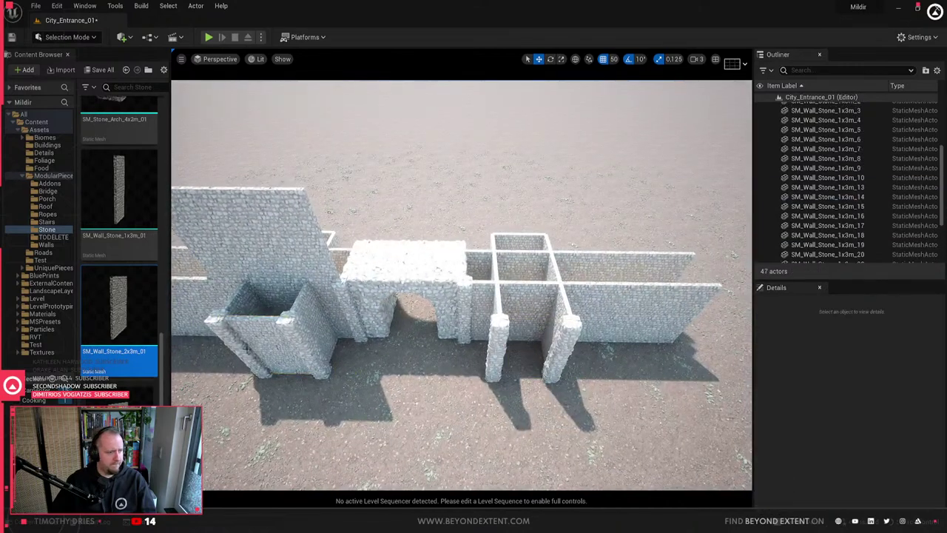
- Place a copy of the left tower's 2x3m front wall between the right tower's front pillars, at Y -2400
{"action": "left_click", "coordinate": [250, 349]}
{"action": "left_click", "coordinate": [278, 349]}
{"action": "left_click_drag", "start_coordinate": [352, 374], "coordinate": [581, 402], "text": "alt"}
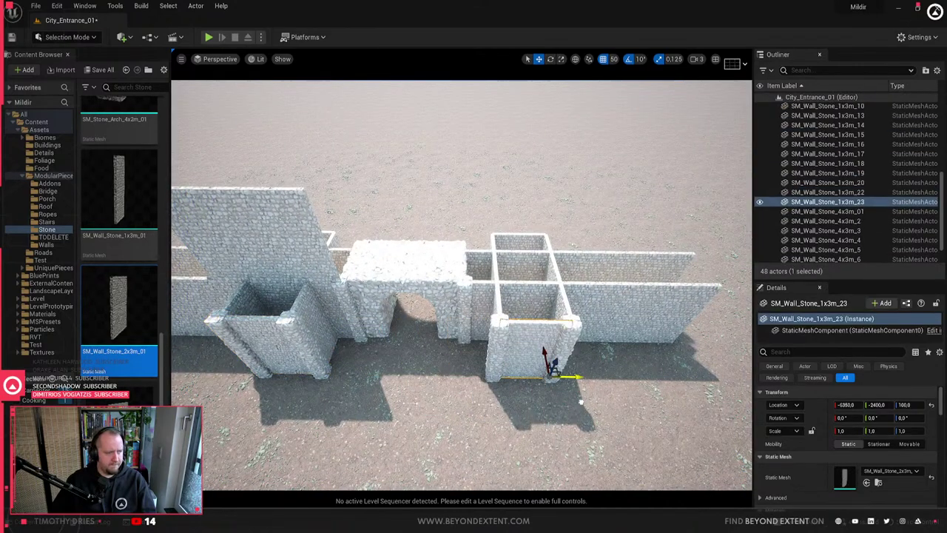
- Delete the four narrow side wall pieces of the left tower
{"action": "right_click_drag", "start_coordinate": [584, 402], "coordinate": [524, 320]}
{"action": "left_click", "coordinate": [522, 316]}
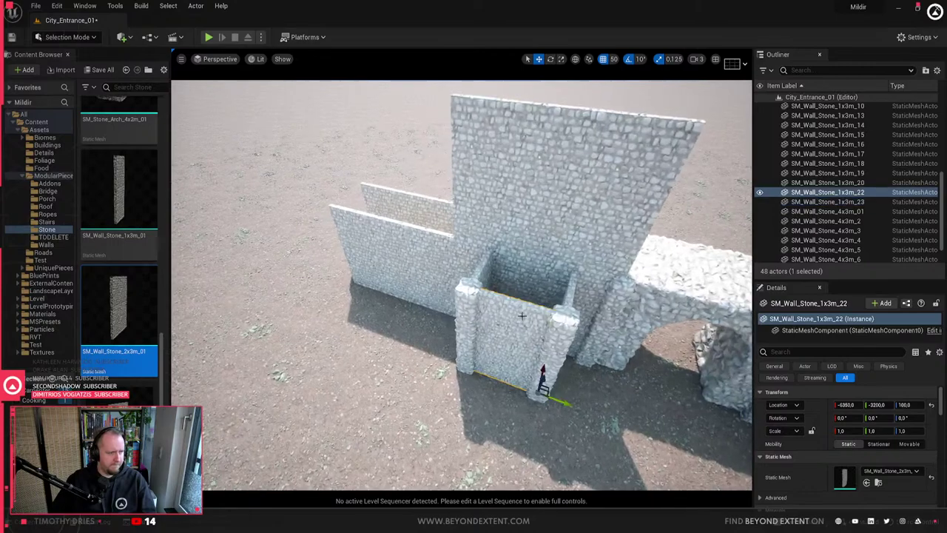
{"action": "left_click", "coordinate": [465, 313], "text": "ctrl"}
{"action": "left_click", "coordinate": [486, 276]}
{"action": "right_click_drag", "start_coordinate": [487, 276], "coordinate": [376, 280]}
{"action": "left_click", "coordinate": [374, 275], "text": "ctrl"}
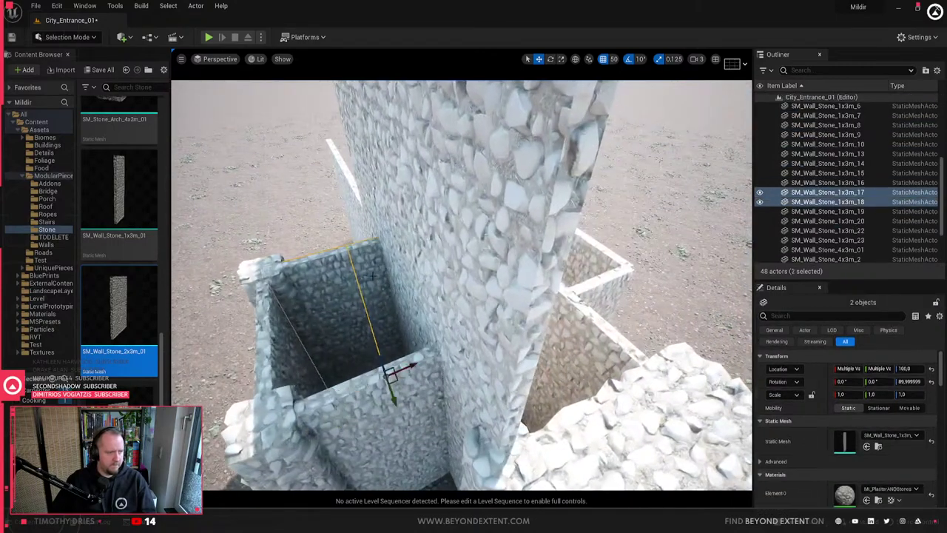
{"action": "key", "text": "Delete"}
{"action": "left_click", "coordinate": [416, 402]}
{"action": "key", "text": "Delete"}
{"action": "left_click", "coordinate": [394, 415]}
{"action": "key", "text": "Delete"}
- Duplicate the 2x3m front wall, rotate the copy 90° as one tower side, and duplicate it again for the opposite side
{"action": "right_click_drag", "start_coordinate": [393, 415], "coordinate": [569, 330]}
{"action": "left_click", "coordinate": [405, 397]}
{"action": "left_click_drag", "start_coordinate": [552, 336], "coordinate": [511, 431], "text": "alt"}
{"action": "key", "text": "e"}
{"action": "left_click_drag", "start_coordinate": [521, 469], "coordinate": [506, 398]}
{"action": "left_click_drag", "start_coordinate": [530, 274], "coordinate": [530, 274], "text": "alt"}
{"action": "key", "text": "w"}
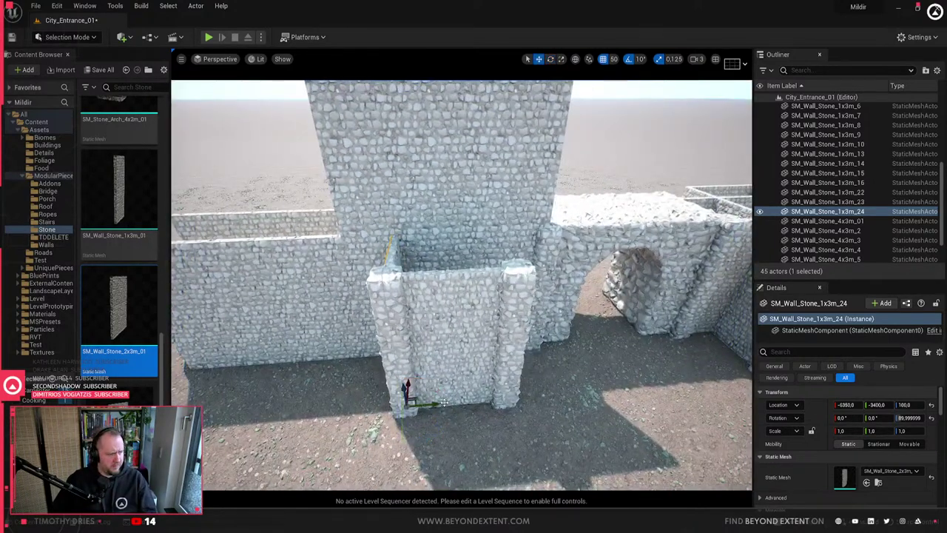
{"action": "left_click_drag", "start_coordinate": [429, 405], "coordinate": [525, 402], "text": "alt"}
- Create a packed level actor from the left tower's three 2x3m walls and two front pillars, with pivot type Center Min Z
{"action": "left_click_drag", "start_coordinate": [400, 283], "coordinate": [400, 282], "text": "alt"}
{"action": "left_click", "coordinate": [400, 285], "text": "ctrl"}
{"action": "left_click", "coordinate": [441, 300], "text": "ctrl"}
{"action": "left_click", "coordinate": [471, 297], "text": "ctrl"}
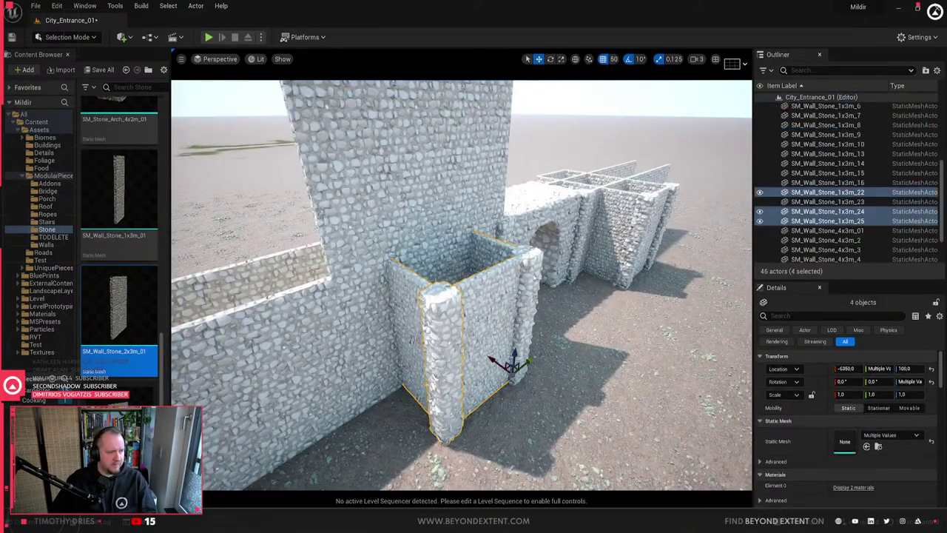
{"action": "left_click", "coordinate": [535, 278], "text": "ctrl"}
{"action": "right_click", "coordinate": [534, 278]}
{"action": "mouse_move", "coordinate": [607, 232]}
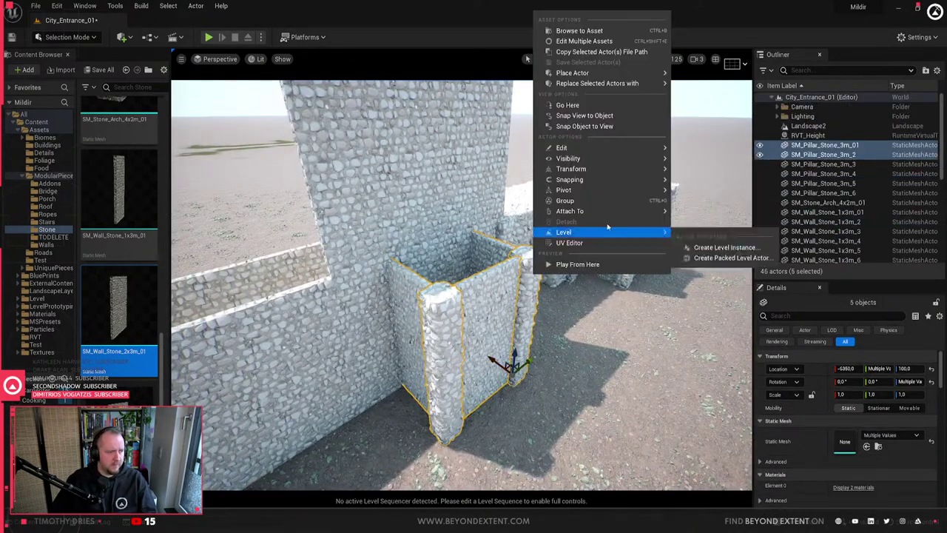
{"action": "left_click", "coordinate": [722, 257]}
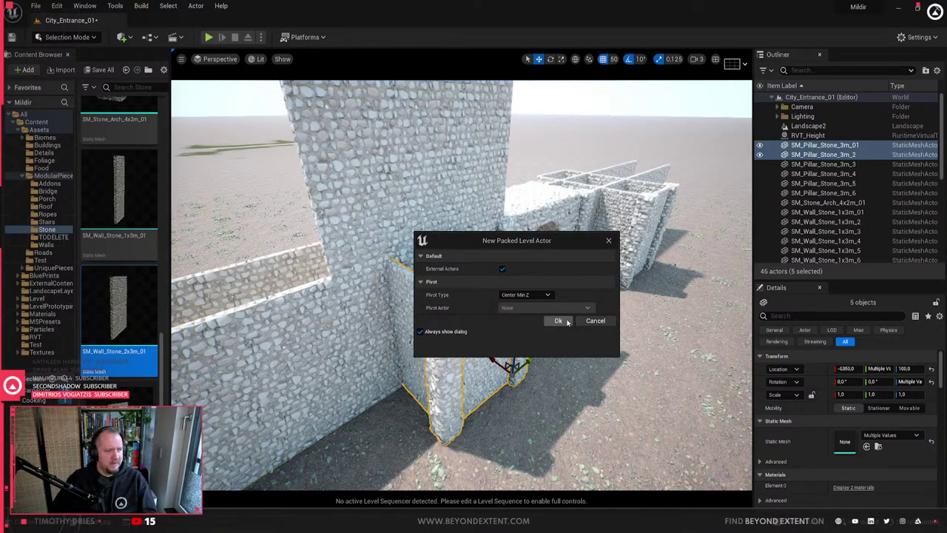
{"action": "left_click", "coordinate": [559, 321]}
- Save the level as Building_StoneTower_Square_01 and its blueprint as BPP_Building_StoneTower_Square_01 in the BluePrints folder
{"action": "scroll", "coordinate": [507, 331], "scroll_direction": "down", "scroll_amount": 3}
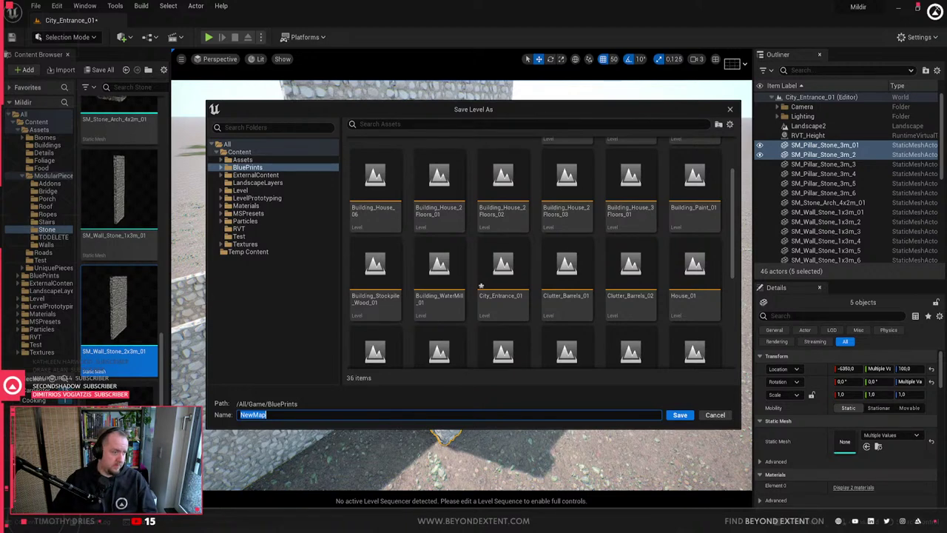
{"action": "scroll", "coordinate": [494, 245], "scroll_direction": "down", "scroll_amount": 1}
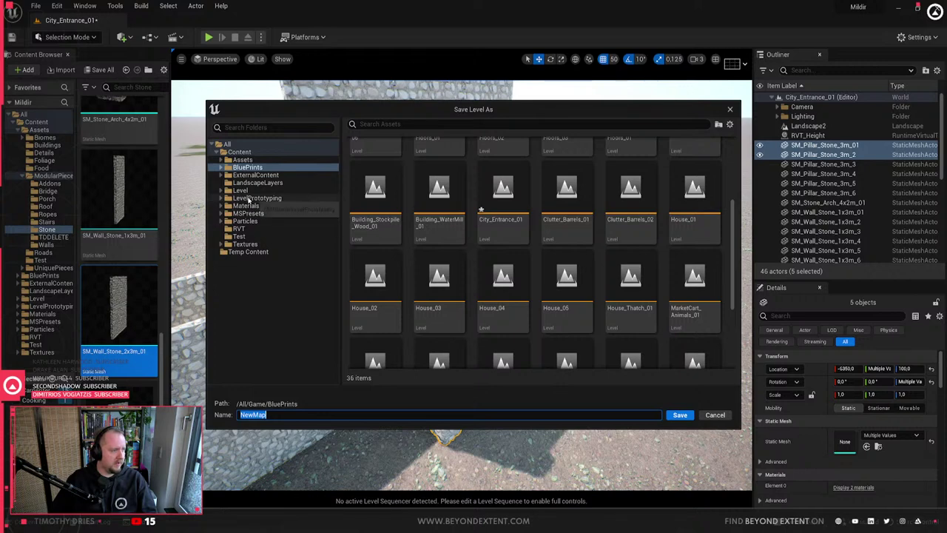
{"action": "mouse_move", "coordinate": [491, 195]}
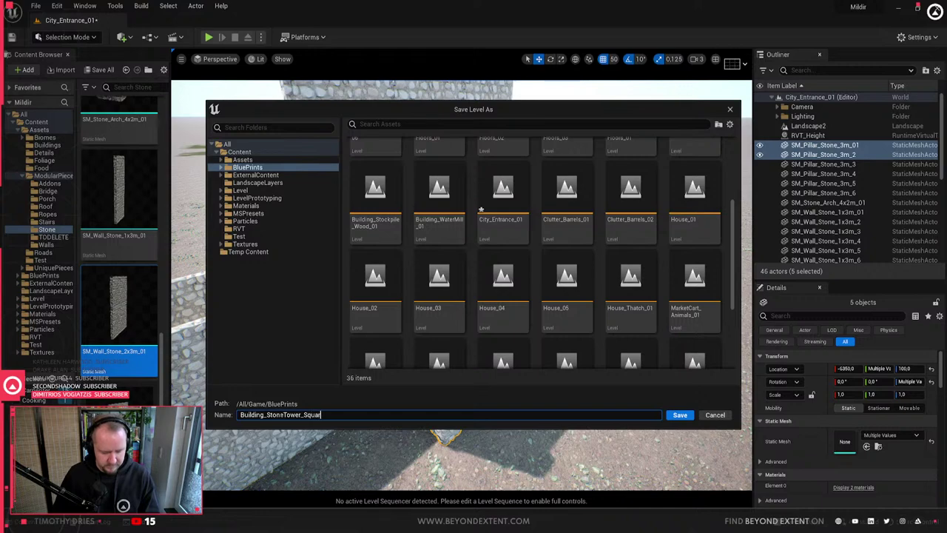
{"action": "key", "text": "Return"}
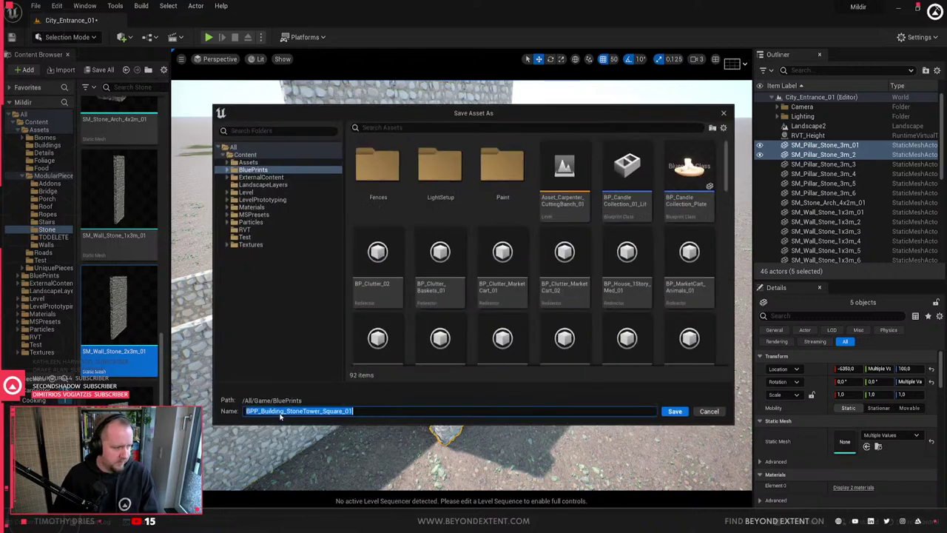
{"action": "left_click", "coordinate": [679, 415]}
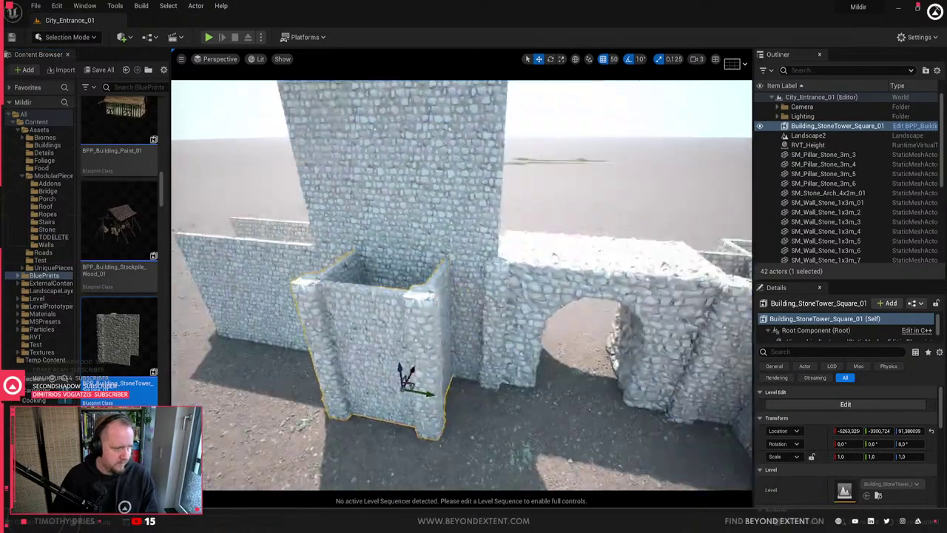
- Delete the right tower's front wall, its pillar nearest the arch and the narrow wall pieces on that side
{"action": "right_click_drag", "start_coordinate": [462, 296], "coordinate": [474, 315]}
{"action": "left_click", "coordinate": [505, 325]}
{"action": "key", "text": "Delete"}
{"action": "left_click", "coordinate": [357, 293]}
{"action": "key", "text": "Delete"}
{"action": "left_click", "coordinate": [342, 306]}
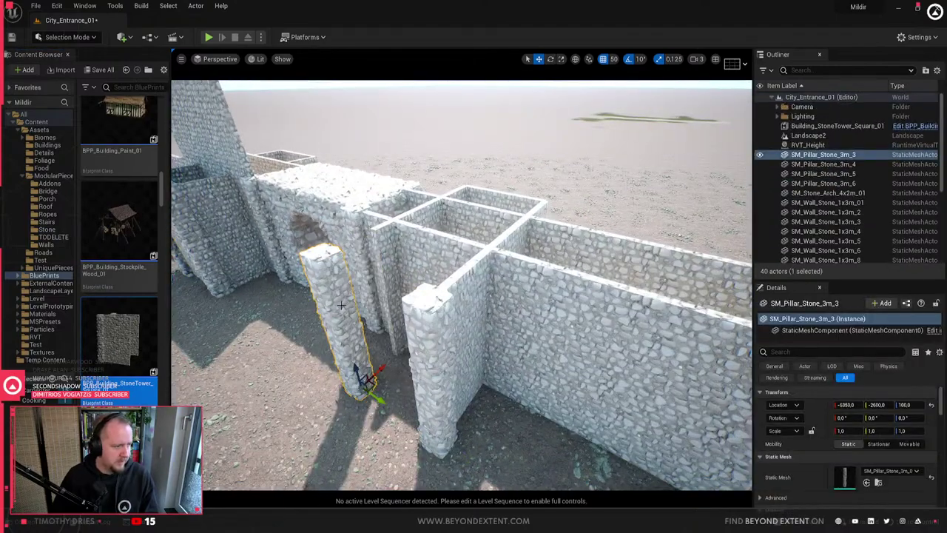
{"action": "key", "text": "Delete"}
{"action": "left_click", "coordinate": [388, 263]}
{"action": "key", "text": "Delete"}
{"action": "left_click", "coordinate": [461, 192]}
{"action": "key", "text": "Delete"}
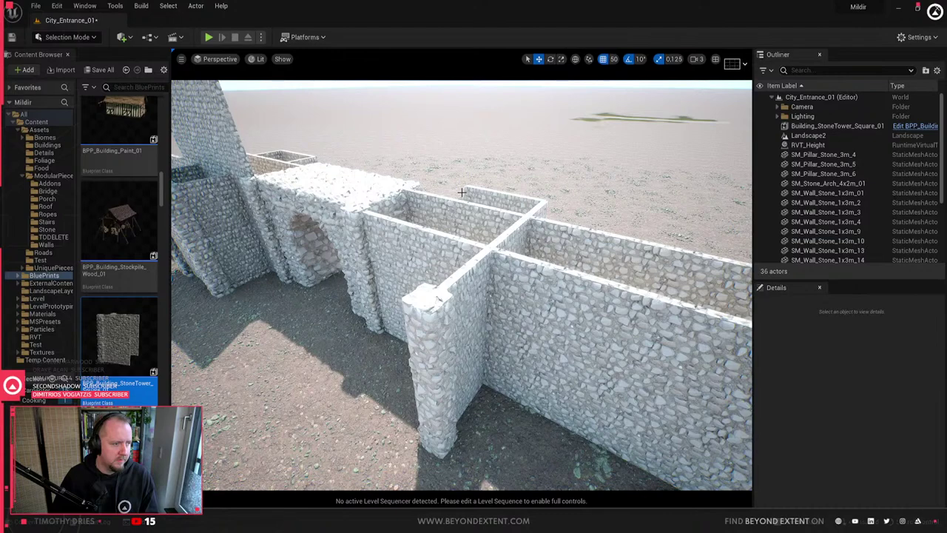
- Delete the narrow wall pieces at the rear of the right tower and undo the accidental cut of the long wall
{"action": "left_click", "coordinate": [493, 197]}
{"action": "left_click", "coordinate": [498, 201]}
{"action": "key", "text": "Delete"}
{"action": "left_click", "coordinate": [518, 205]}
{"action": "key", "text": "Delete"}
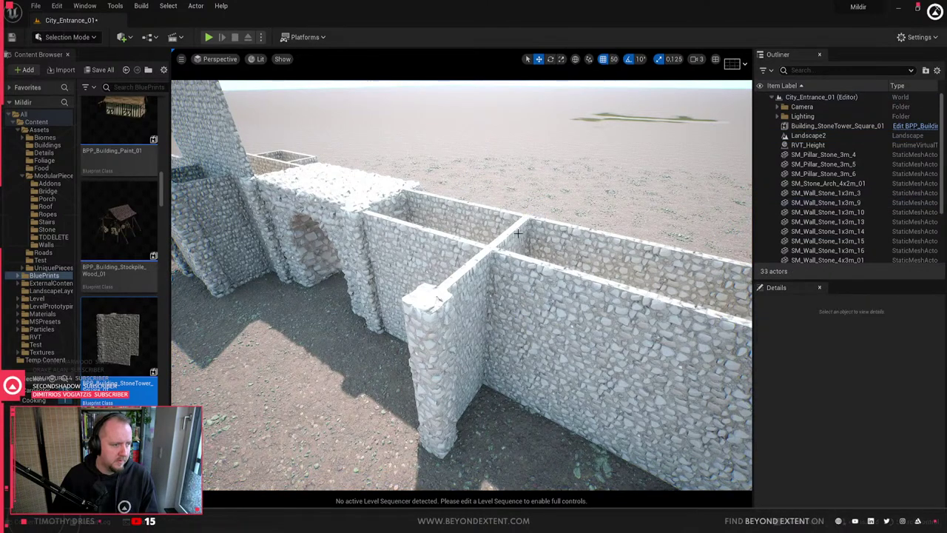
{"action": "left_click", "coordinate": [506, 229]}
{"action": "key", "text": "ctrl+x"}
{"action": "key", "text": "ctrl+z"}
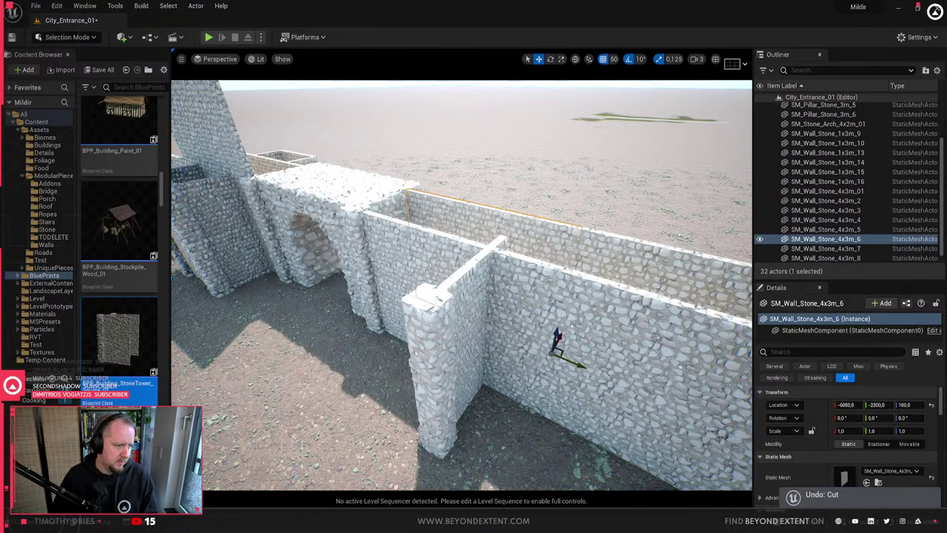
- Remove the right tower's last loose wall and pillar and place a BPP_Building_StoneTower_Square_01 instance there at -6250, -2500, 100
{"action": "left_click", "coordinate": [485, 285]}
{"action": "key", "text": "ctrl+x"}
{"action": "left_click", "coordinate": [466, 287]}
{"action": "key", "text": "Delete"}
{"action": "key", "text": "ctrl+v"}
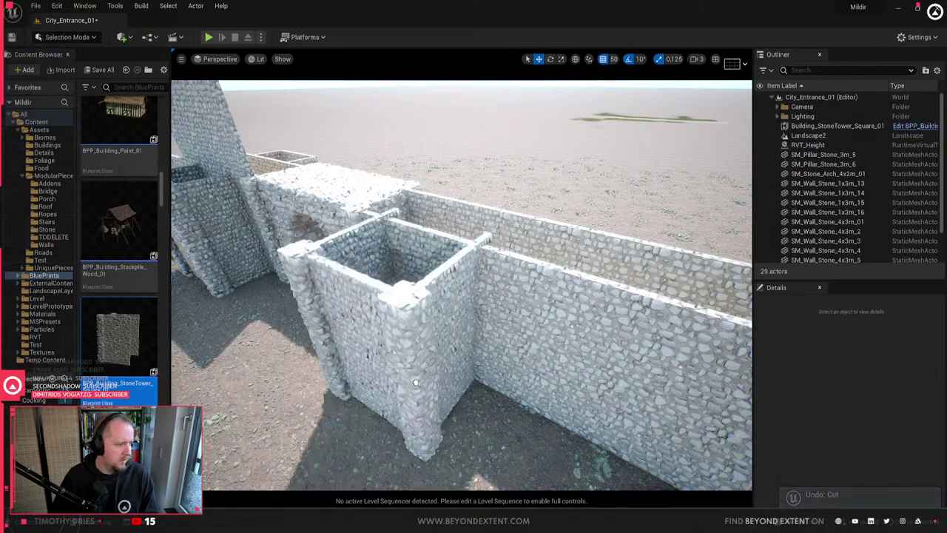
{"action": "right_click_drag", "start_coordinate": [418, 379], "coordinate": [318, 368]}
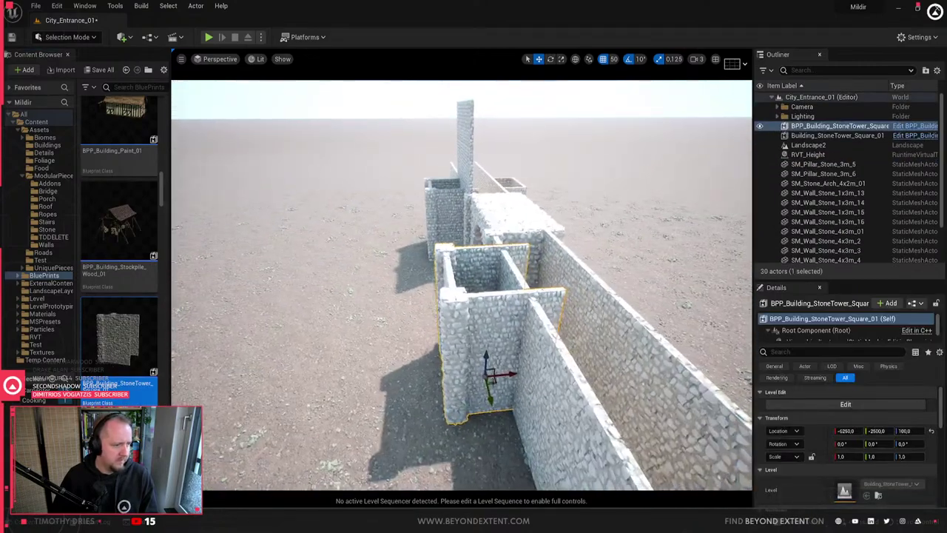
{"action": "right_click_drag", "start_coordinate": [485, 375], "coordinate": [537, 382]}
- Edit the left tower's packed level and stack a copy of its three walls and two pillars on top, at Z 400
{"action": "left_click", "coordinate": [485, 376]}
{"action": "left_click", "coordinate": [870, 405]}
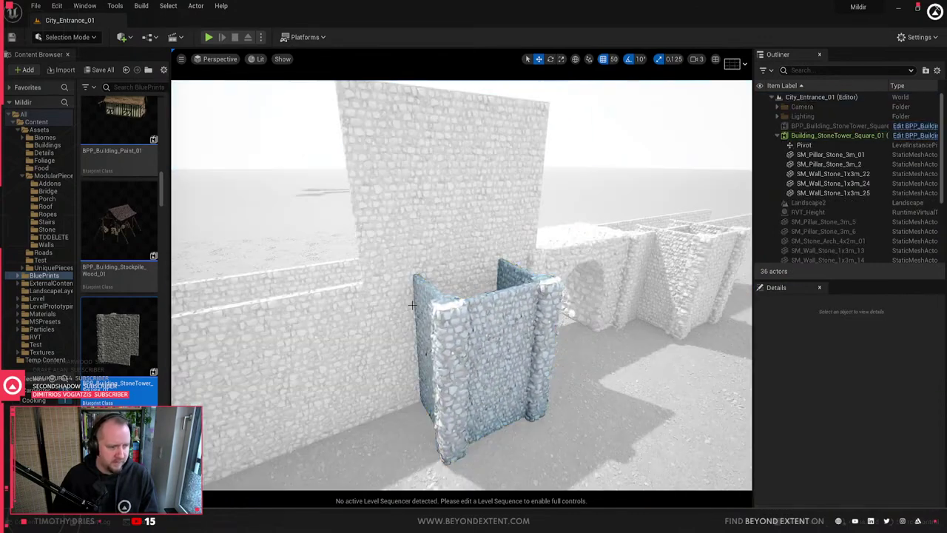
{"action": "left_click", "coordinate": [425, 308]}
{"action": "left_click", "coordinate": [449, 308], "text": "ctrl"}
{"action": "left_click", "coordinate": [488, 305], "text": "ctrl"}
{"action": "left_click", "coordinate": [517, 278], "text": "ctrl"}
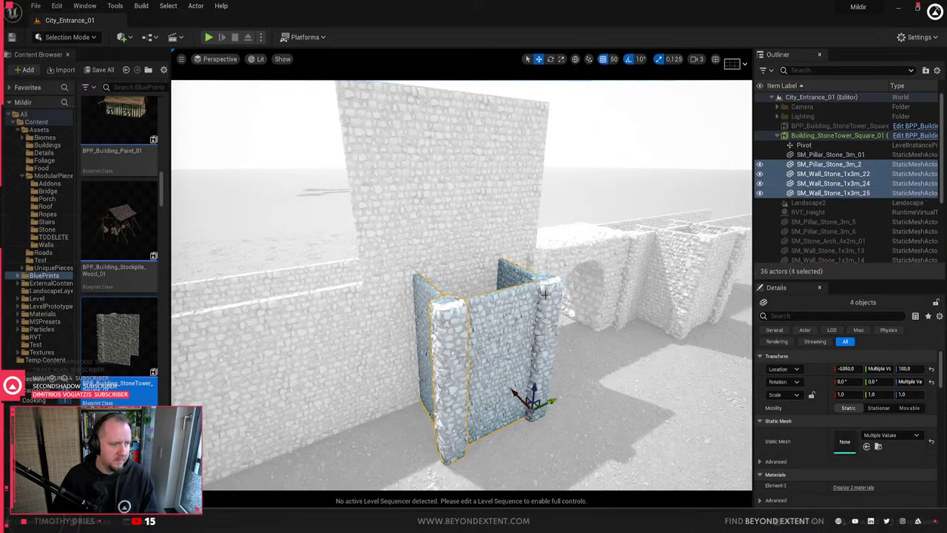
{"action": "left_click", "coordinate": [547, 296], "text": "ctrl"}
{"action": "left_click_drag", "start_coordinate": [535, 390], "coordinate": [546, 259], "text": "alt"}
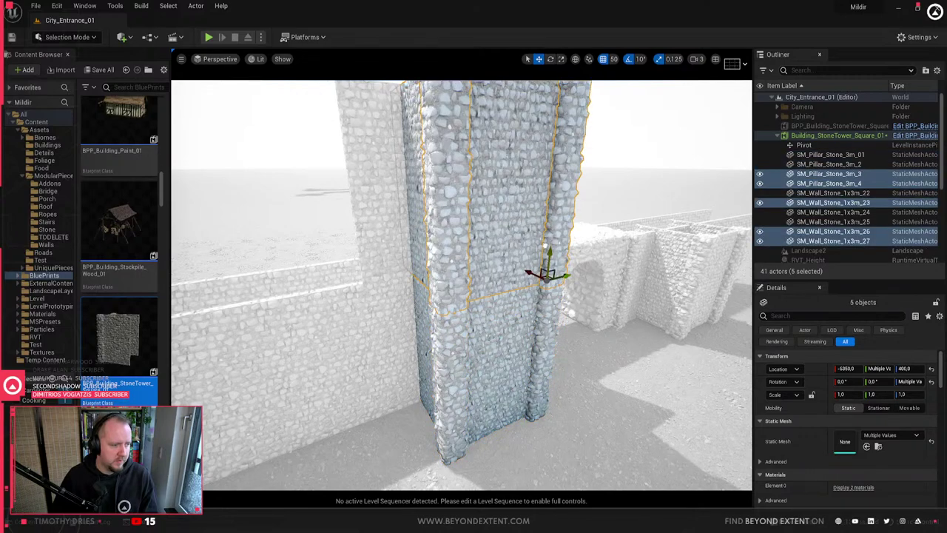
- Commit the changes made to the stone tower's level
{"action": "key", "text": "Escape"}
{"action": "right_click", "coordinate": [524, 280]}
{"action": "mouse_move", "coordinate": [592, 234]}
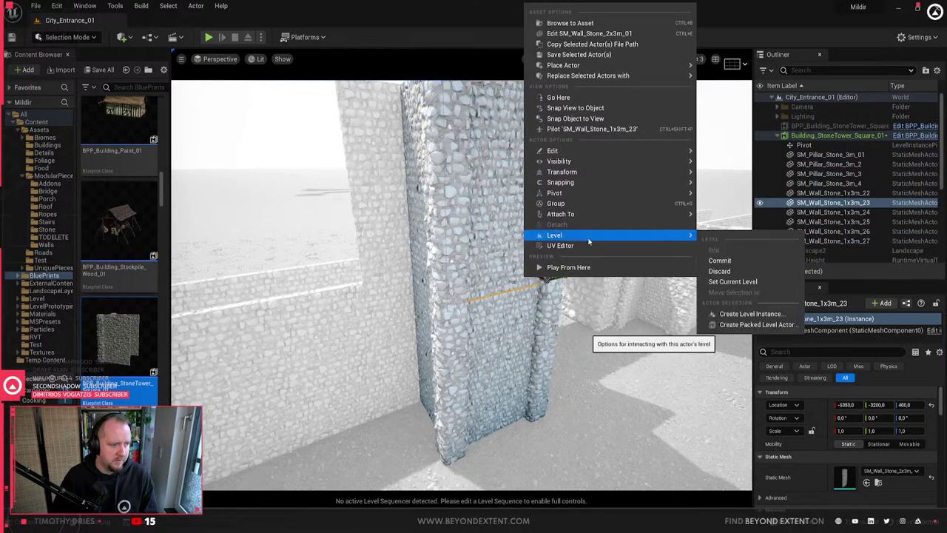
{"action": "left_click", "coordinate": [758, 259]}
- Examine the heights and proportions of both towers and the arch between them from ground level and several sides
{"action": "right_click_drag", "start_coordinate": [461, 215], "coordinate": [356, 194]}
{"action": "key", "text": "Escape"}
{"action": "left_click", "coordinate": [461, 215]}
{"action": "right_click_drag", "start_coordinate": [518, 273], "coordinate": [457, 243]}
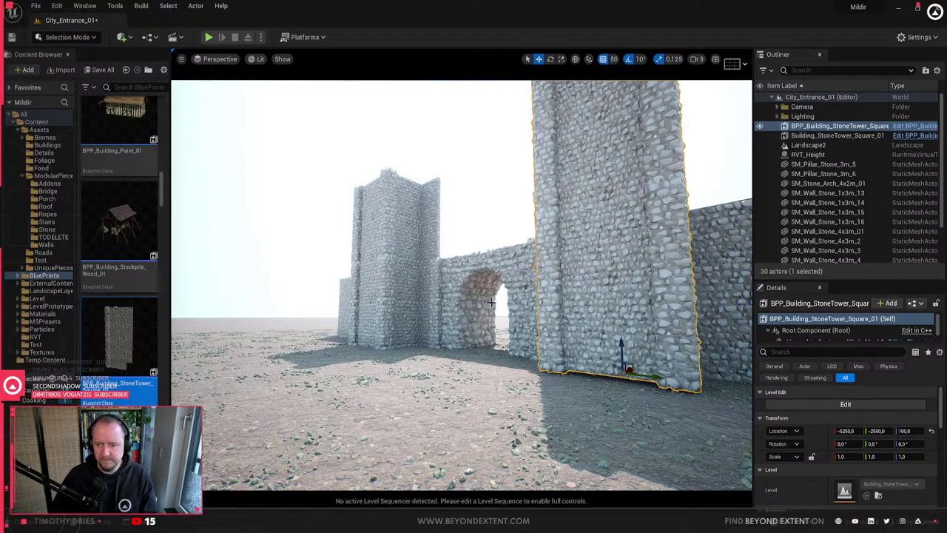
{"action": "right_click_drag", "start_coordinate": [492, 303], "coordinate": [429, 274]}
{"action": "left_click", "coordinate": [557, 311]}
{"action": "right_click_drag", "start_coordinate": [556, 311], "coordinate": [510, 258]}
{"action": "left_click", "coordinate": [500, 352]}
{"action": "right_click_drag", "start_coordinate": [500, 352], "coordinate": [474, 370]}
{"action": "left_click", "coordinate": [326, 281]}
{"action": "right_click_drag", "start_coordinate": [325, 281], "coordinate": [304, 284]}
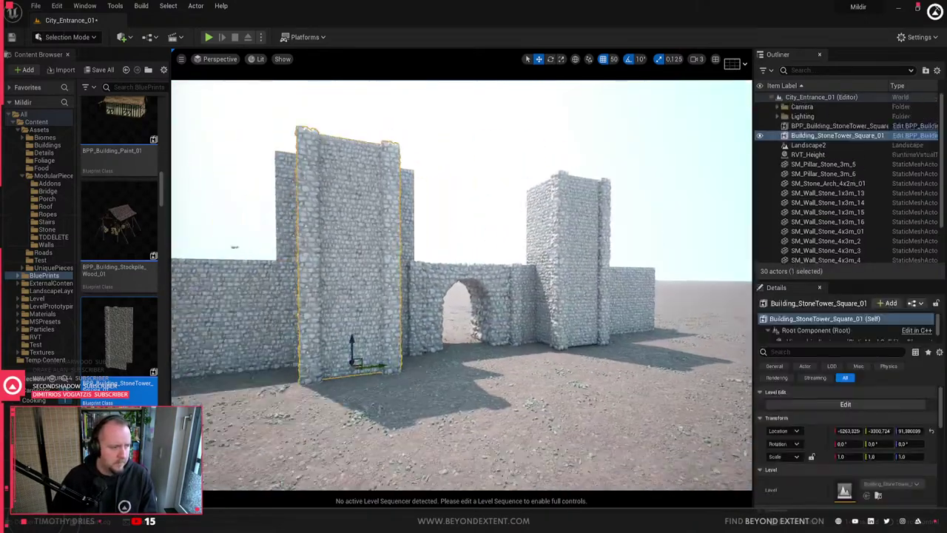
{"action": "right_click_drag", "start_coordinate": [557, 311], "coordinate": [557, 311]}
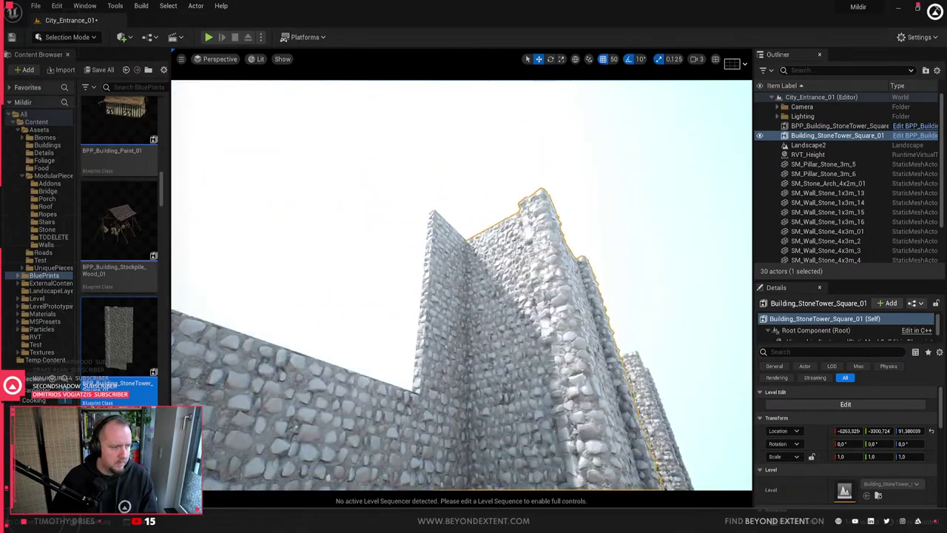
- Duplicate the upper wall behind the left tower across the arch to behind the right tower
{"action": "right_click_drag", "start_coordinate": [326, 345], "coordinate": [404, 270]}
{"action": "left_click", "coordinate": [403, 270]}
{"action": "left_click_drag", "start_coordinate": [423, 318], "coordinate": [700, 340], "text": "alt"}
- Duplicate the two pillars flanking the arch upward onto the wall section above it
{"action": "left_click", "coordinate": [516, 336]}
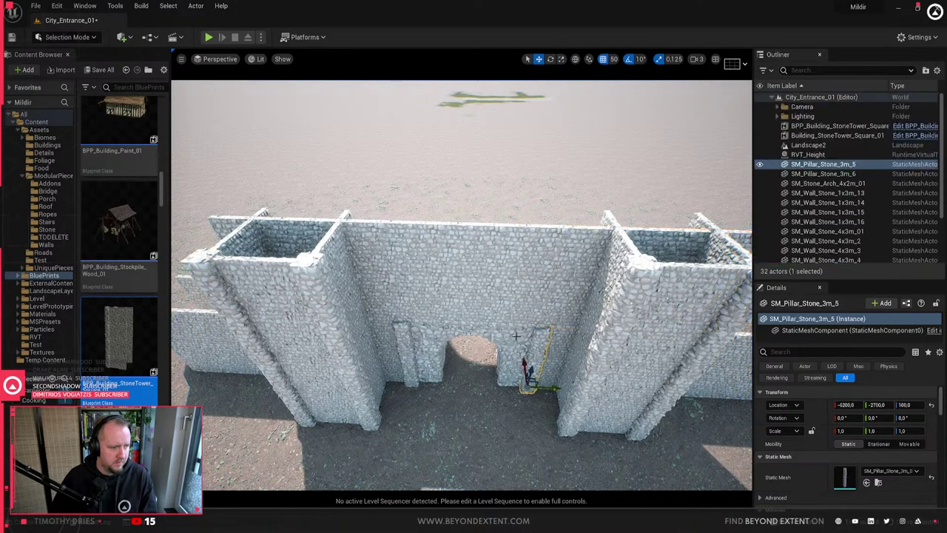
{"action": "left_click", "coordinate": [399, 339], "text": "ctrl"}
{"action": "left_click_drag", "start_coordinate": [412, 364], "coordinate": [400, 304], "text": "alt"}
{"action": "left_click", "coordinate": [542, 309]}
{"action": "key", "text": "Escape"}
- Open the left tower's packed level for editing and filter the project content by "floor"
{"action": "right_click_drag", "start_coordinate": [542, 310], "coordinate": [516, 354]}
{"action": "key", "text": "w"}
{"action": "key", "text": "s"}
{"action": "key", "text": "w"}
{"action": "key", "text": "s"}
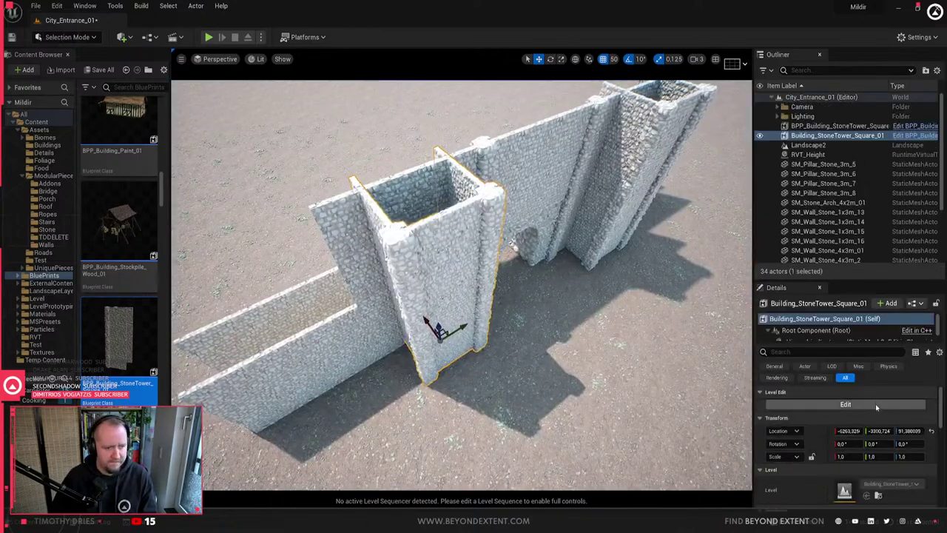
{"action": "key", "text": "Escape"}
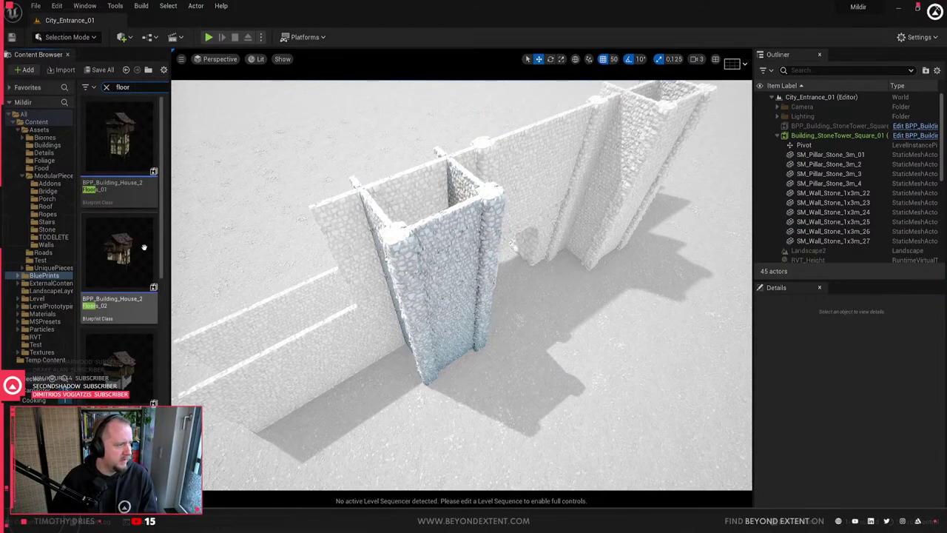
- Look for floor meshes in the ModularPieces folder and across the whole Assets folder
{"action": "left_click", "coordinate": [48, 176]}
{"action": "scroll", "coordinate": [119, 178], "scroll_direction": "down", "scroll_amount": 2}
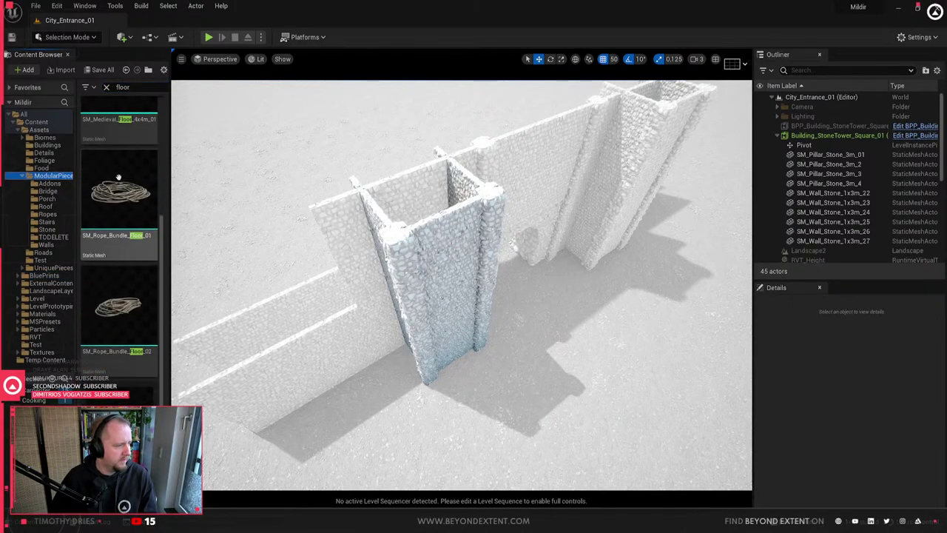
{"action": "scroll", "coordinate": [118, 177], "scroll_direction": "up", "scroll_amount": 2}
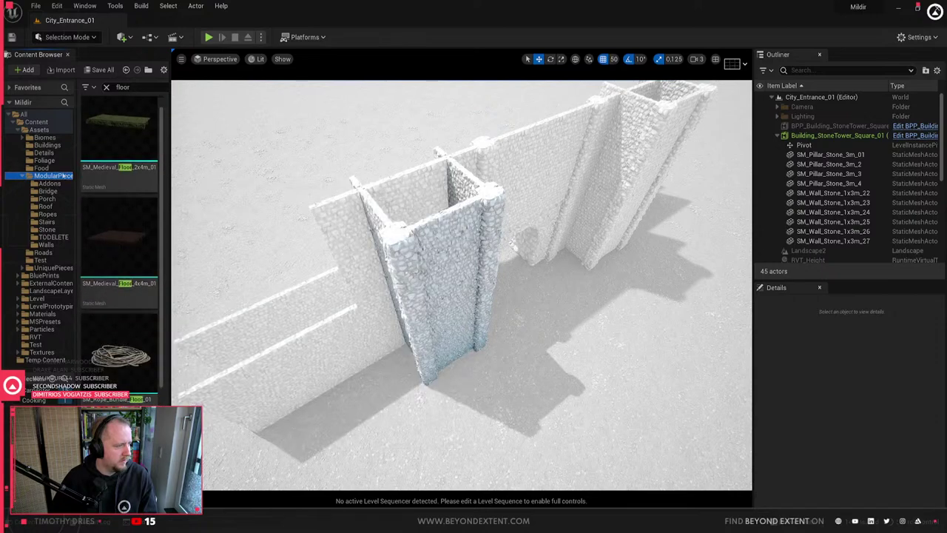
{"action": "left_click", "coordinate": [39, 130]}
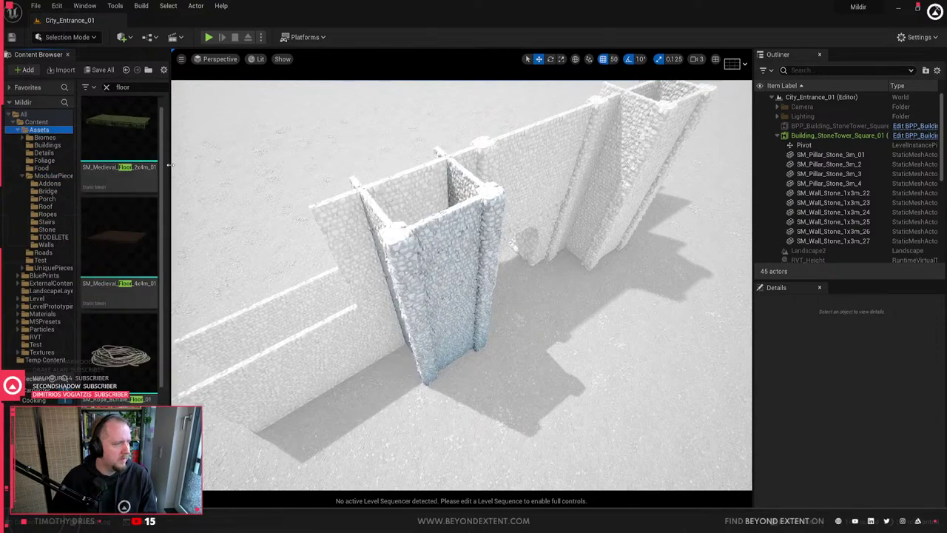
- Widen the content browser, adjust its folder tree width and reduce the thumbnail size so the floor meshes sit side by side
{"action": "left_click_drag", "start_coordinate": [171, 165], "coordinate": [223, 173]}
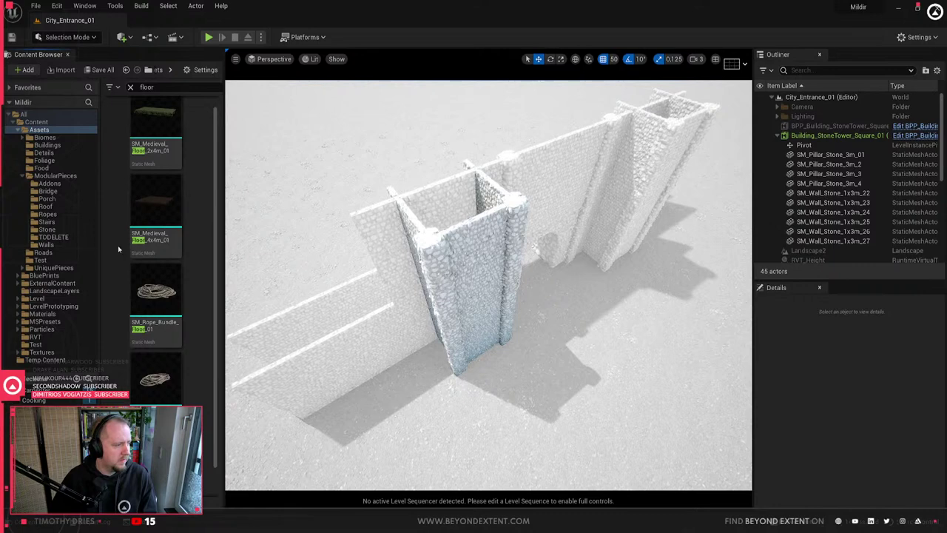
{"action": "left_click_drag", "start_coordinate": [100, 241], "coordinate": [78, 241]}
{"action": "left_click", "coordinate": [205, 69]}
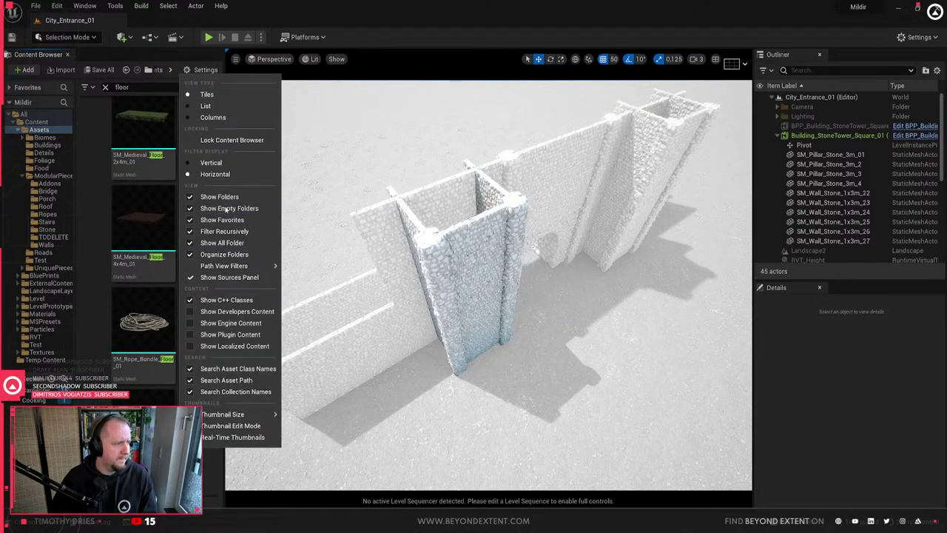
{"action": "mouse_move", "coordinate": [222, 414]}
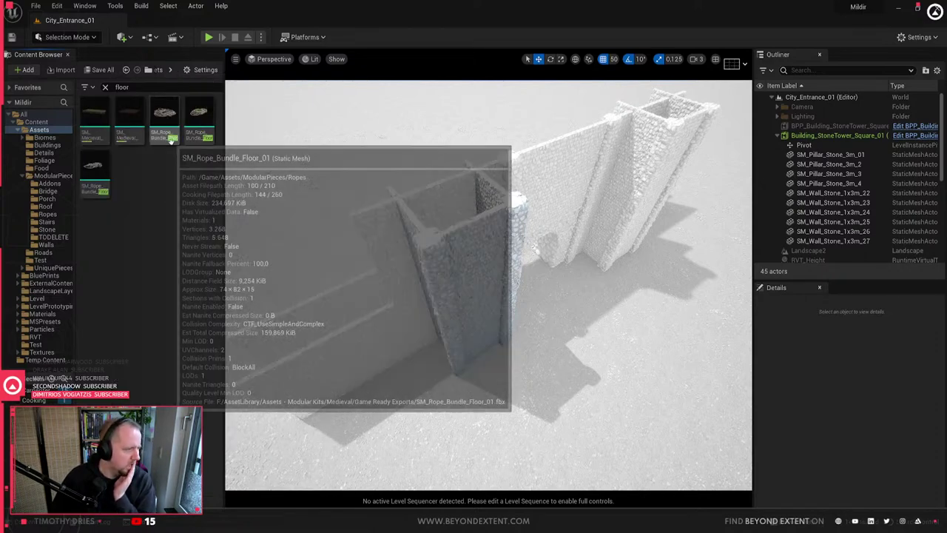
{"action": "left_click_drag", "start_coordinate": [224, 170], "coordinate": [208, 169]}
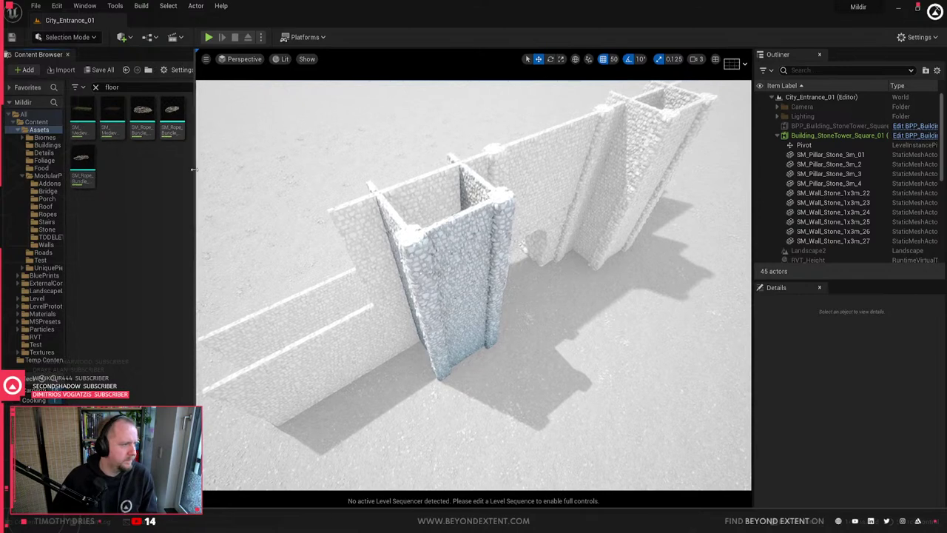
{"action": "mouse_move", "coordinate": [70, 217]}
{"action": "left_mouse_down"}
{"action": "mouse_move", "coordinate": [96, 218]}
{"action": "mouse_move", "coordinate": [87, 218]}
{"action": "left_mouse_up"}
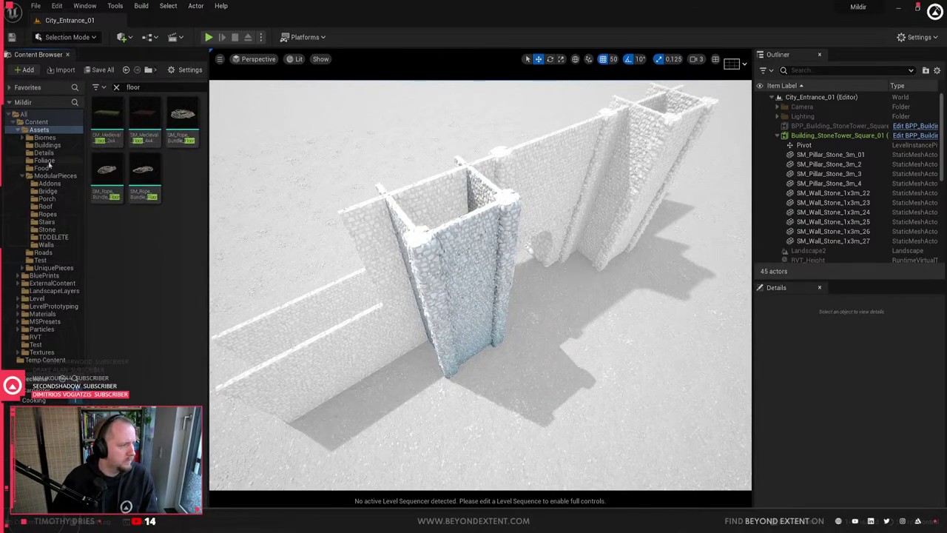
- Try the SM_Medieval_Floor_4x4m_01 mesh on top of the left tower, delete it and return to the Assets folder
{"action": "left_click_drag", "start_coordinate": [145, 119], "coordinate": [446, 204]}
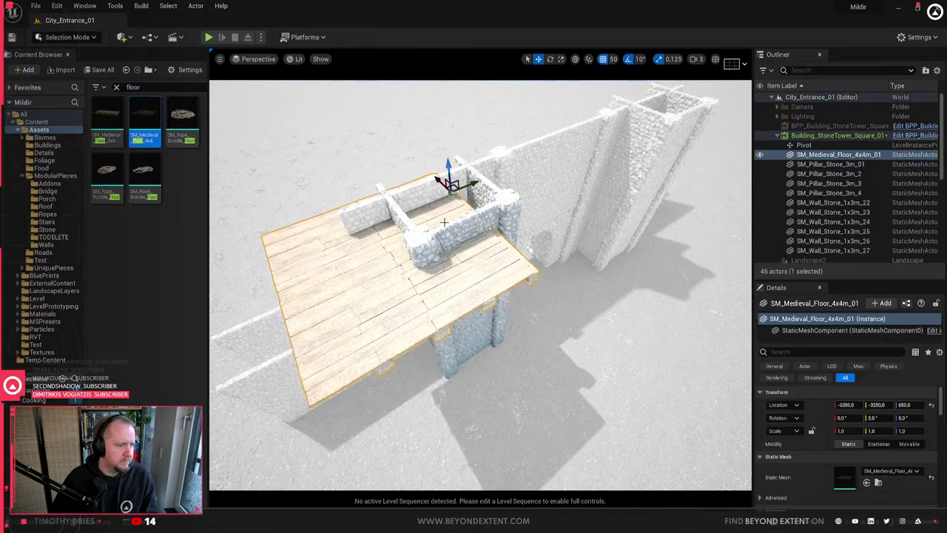
{"action": "key", "text": "Delete"}
{"action": "left_click", "coordinate": [109, 136]}
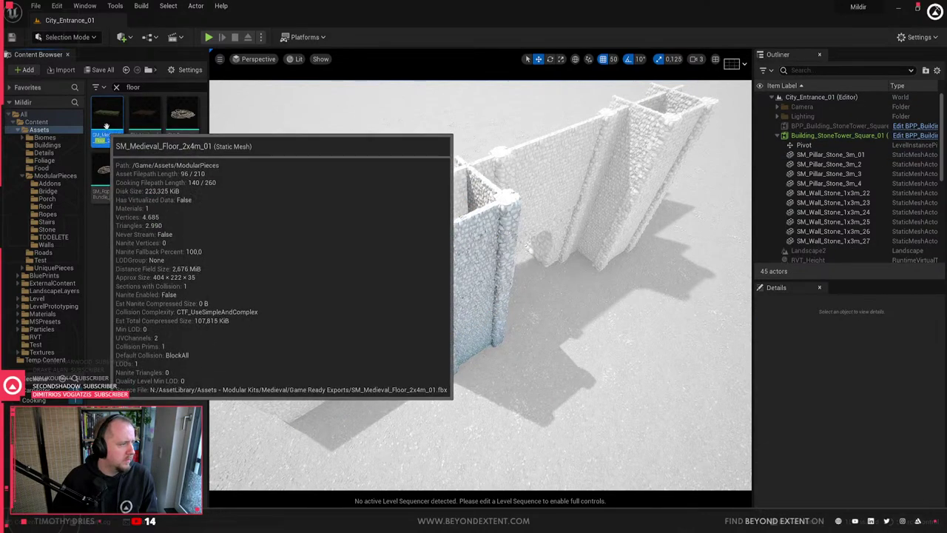
{"action": "left_click", "coordinate": [40, 168]}
{"action": "left_click", "coordinate": [39, 129]}
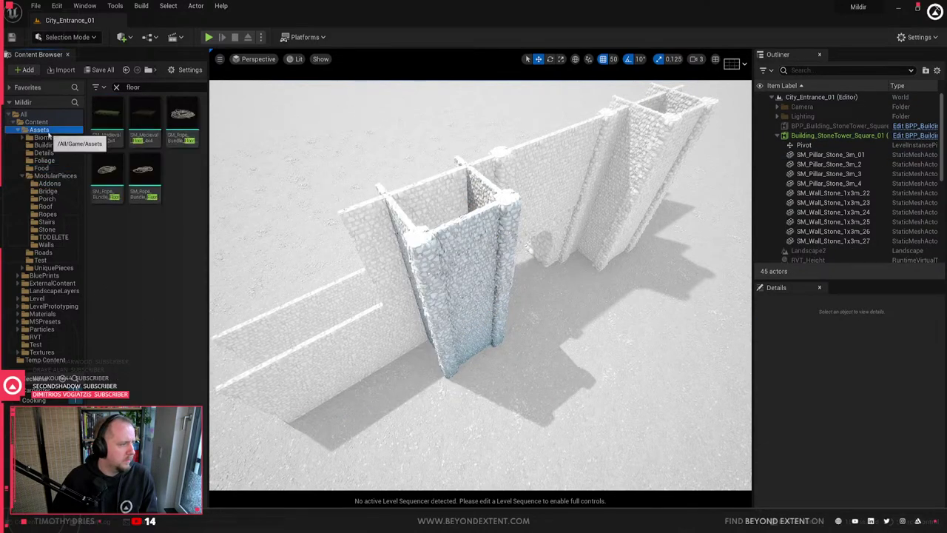
- Clear the asset filter and place SM_Jetty_1x2m_01 from ModularPieces on the left tower's front top edge, rotated 180° to face outward
{"action": "left_click", "coordinate": [116, 86]}
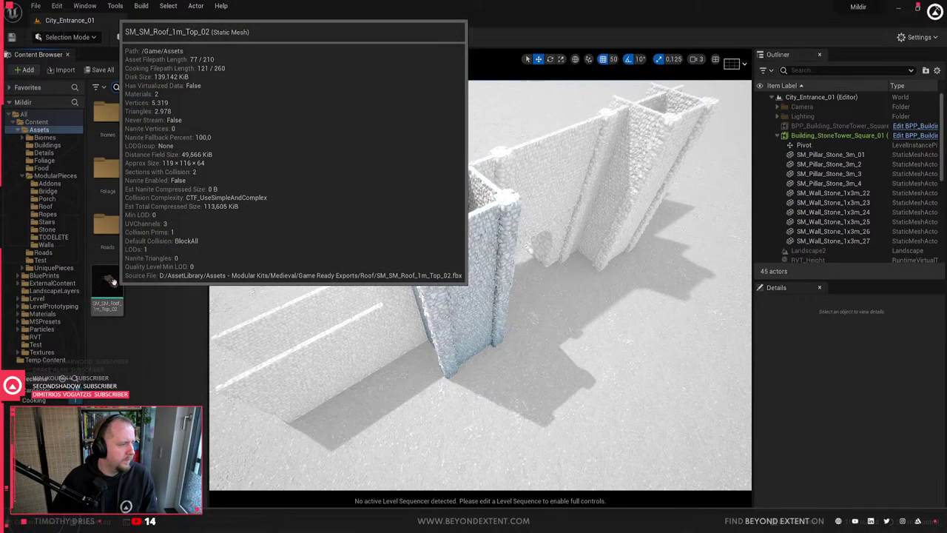
{"action": "double_click", "coordinate": [182, 171]}
{"action": "scroll", "coordinate": [197, 166], "scroll_direction": "down", "scroll_amount": 5}
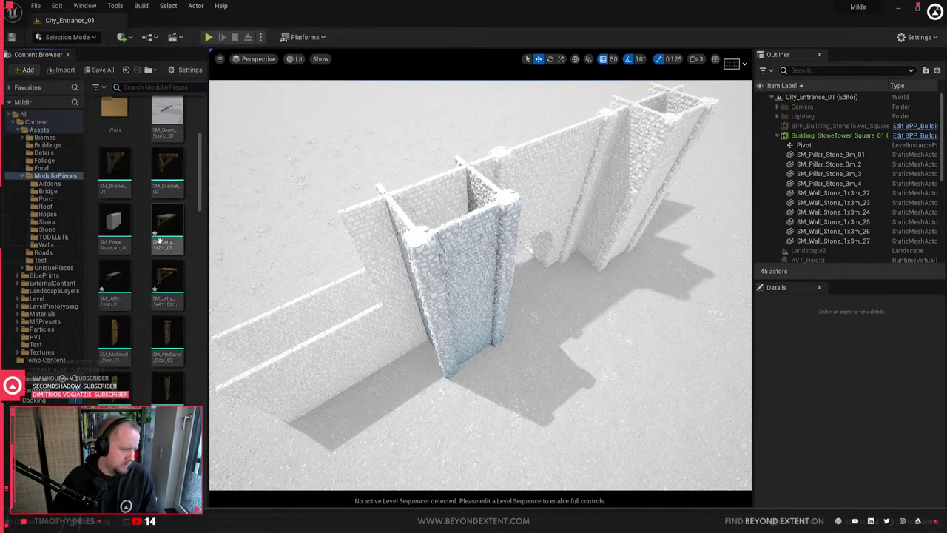
{"action": "left_click_drag", "start_coordinate": [171, 182], "coordinate": [479, 241]}
{"action": "right_click_drag", "start_coordinate": [478, 242], "coordinate": [489, 182]}
{"action": "key", "text": "e"}
{"action": "left_click_drag", "start_coordinate": [522, 319], "coordinate": [400, 331]}
{"action": "key", "text": "w"}
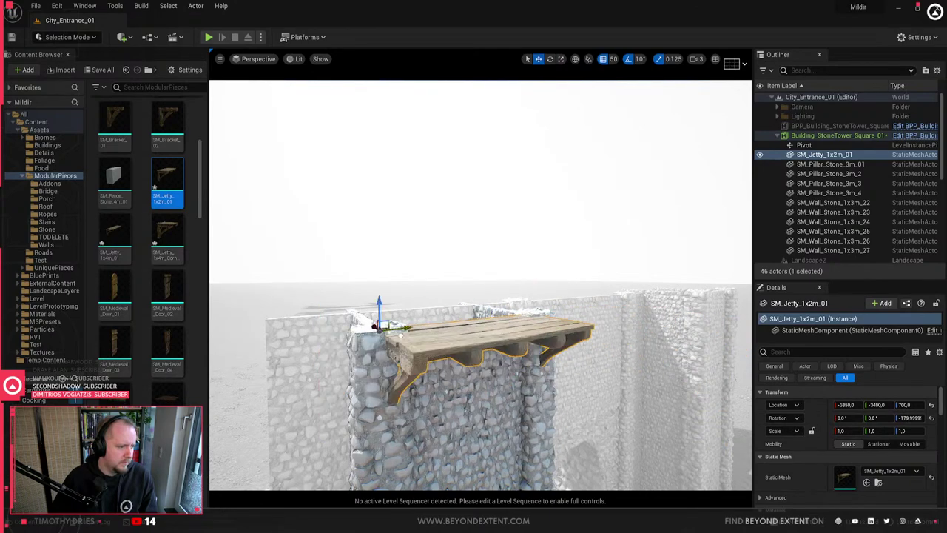
- Duplicate the jetty from the left tower across to the right tower's front top edge
{"action": "right_click_drag", "start_coordinate": [401, 335], "coordinate": [397, 272]}
{"action": "left_click_drag", "start_coordinate": [362, 259], "coordinate": [663, 304], "text": "alt"}
{"action": "right_click_drag", "start_coordinate": [487, 311], "coordinate": [592, 242]}
- Replace the left tower jetty's mesh with the straight SM_Medieval_Jetty variant and delete the copy on the right tower
{"action": "left_click", "coordinate": [486, 241]}
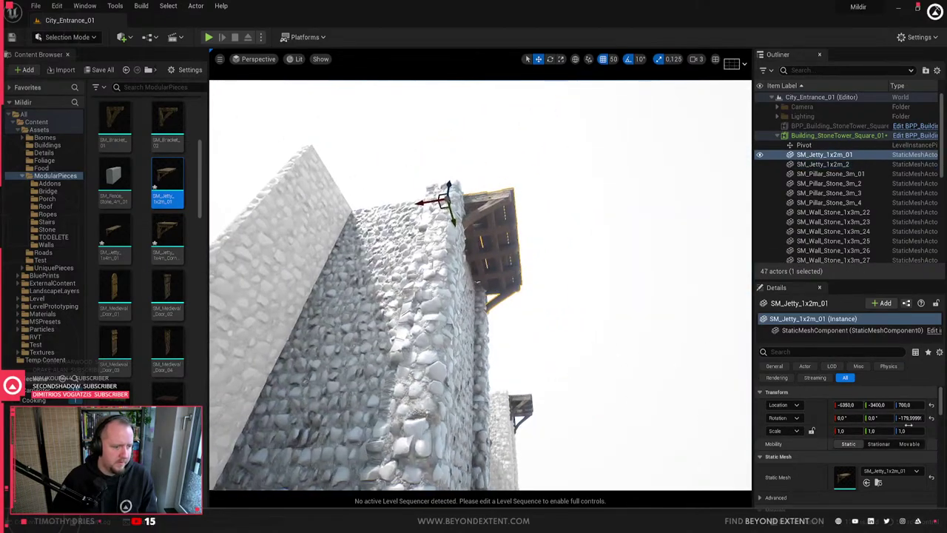
{"action": "left_click", "coordinate": [167, 235]}
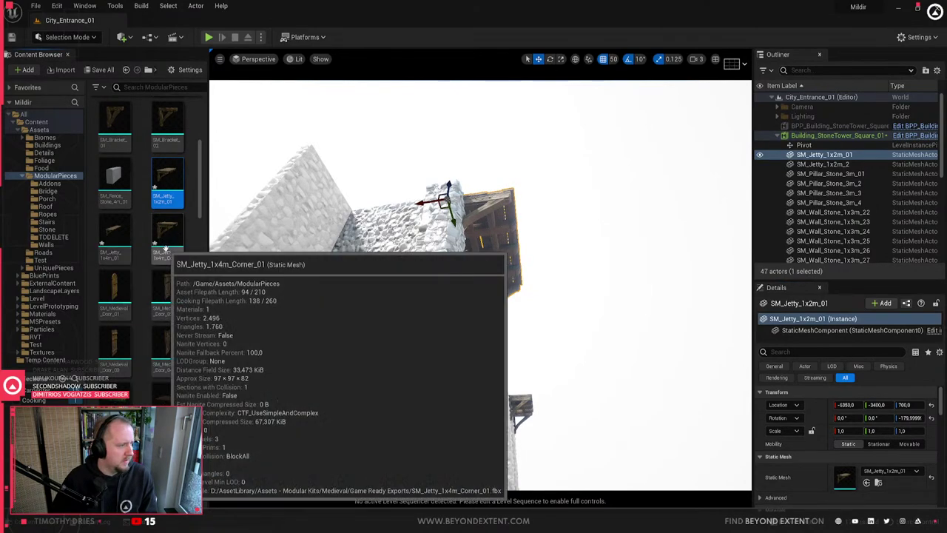
{"action": "scroll", "coordinate": [167, 232], "scroll_direction": "up", "scroll_amount": 1}
{"action": "scroll", "coordinate": [168, 296], "scroll_direction": "down", "scroll_amount": 4}
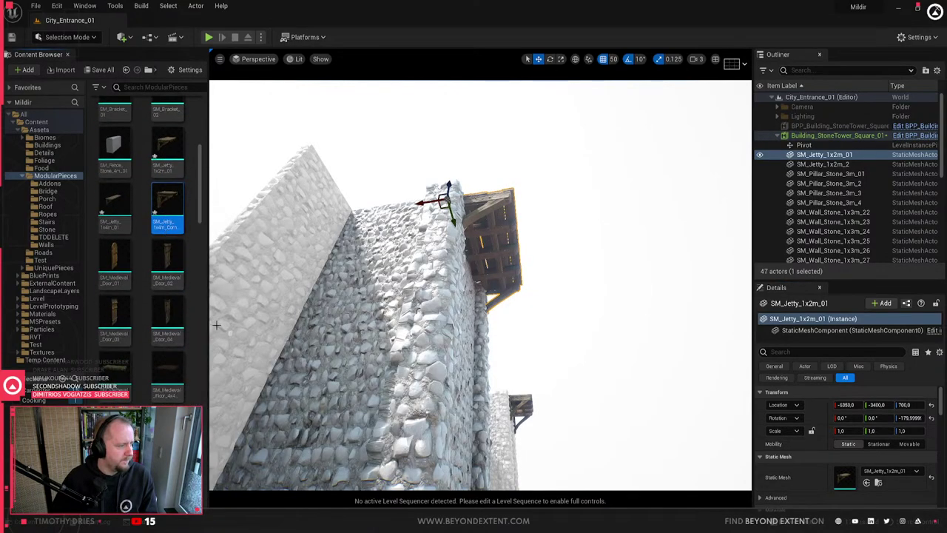
{"action": "left_click_drag", "start_coordinate": [176, 346], "coordinate": [864, 481]}
{"action": "right_click_drag", "start_coordinate": [508, 302], "coordinate": [508, 302]}
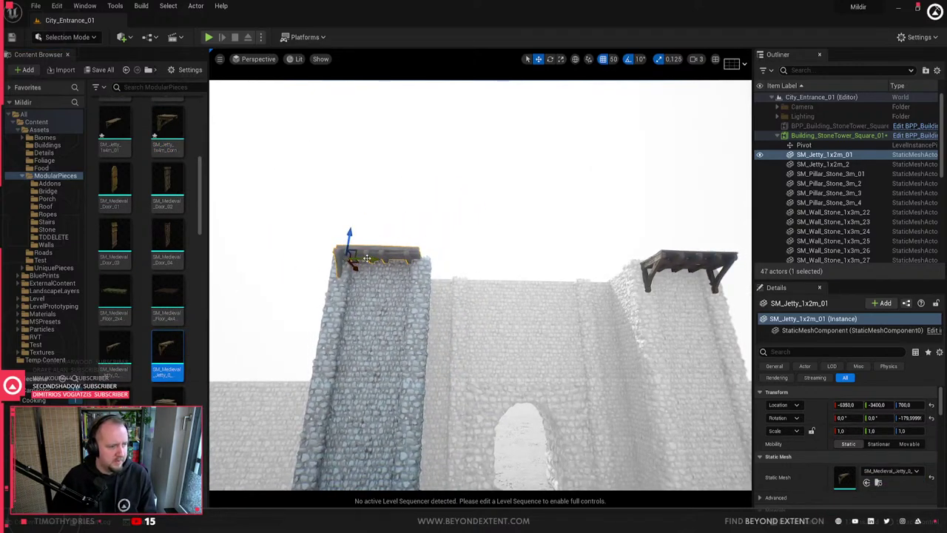
{"action": "left_click", "coordinate": [694, 259]}
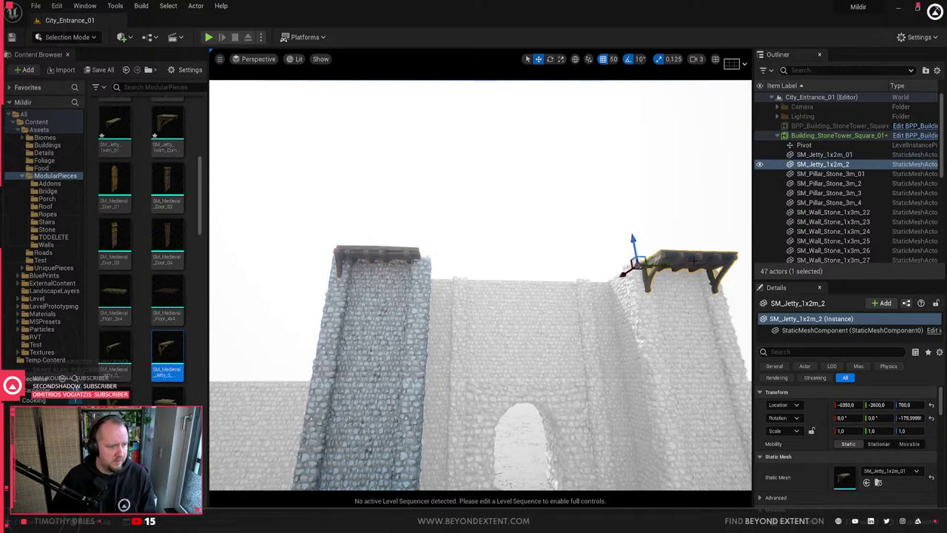
{"action": "key", "text": "Delete"}
- Duplicate the jetty to the tower's arch-side front corner and swap the copy's mesh for the SM_Medieval_Jetty corner piece
{"action": "left_click", "coordinate": [381, 249]}
{"action": "right_click_drag", "start_coordinate": [382, 250], "coordinate": [381, 249]}
{"action": "left_click_drag", "start_coordinate": [278, 259], "coordinate": [481, 310], "text": "alt"}
{"action": "left_click_drag", "start_coordinate": [115, 346], "coordinate": [419, 337]}
{"action": "right_click_drag", "start_coordinate": [504, 353], "coordinate": [504, 353]}
{"action": "right_click_drag", "start_coordinate": [621, 293], "coordinate": [621, 293]}
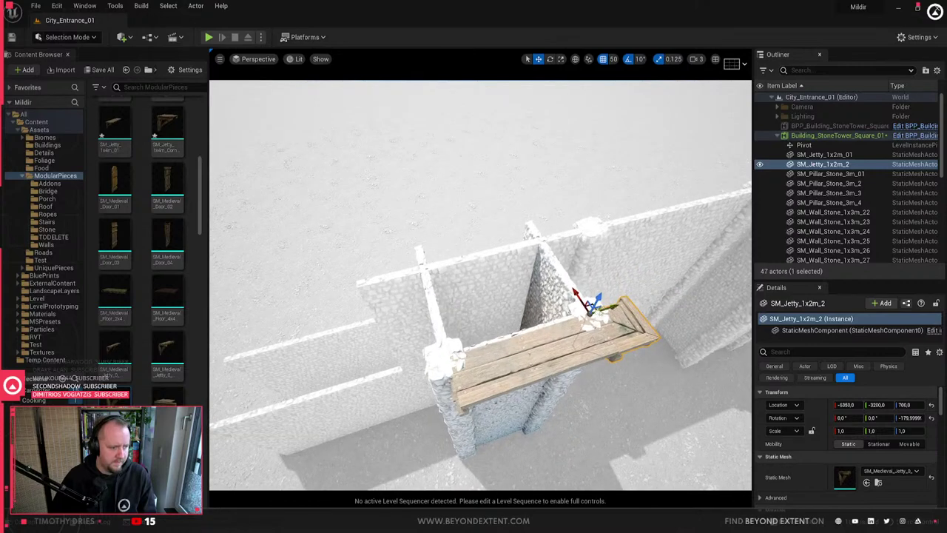
- Duplicate the corner jetty to the tower's outer front corner and rotate it to line up with the front jetty
{"action": "left_click_drag", "start_coordinate": [590, 303], "coordinate": [453, 345], "text": "alt"}
{"action": "key", "text": "e"}
{"action": "key", "text": "w"}
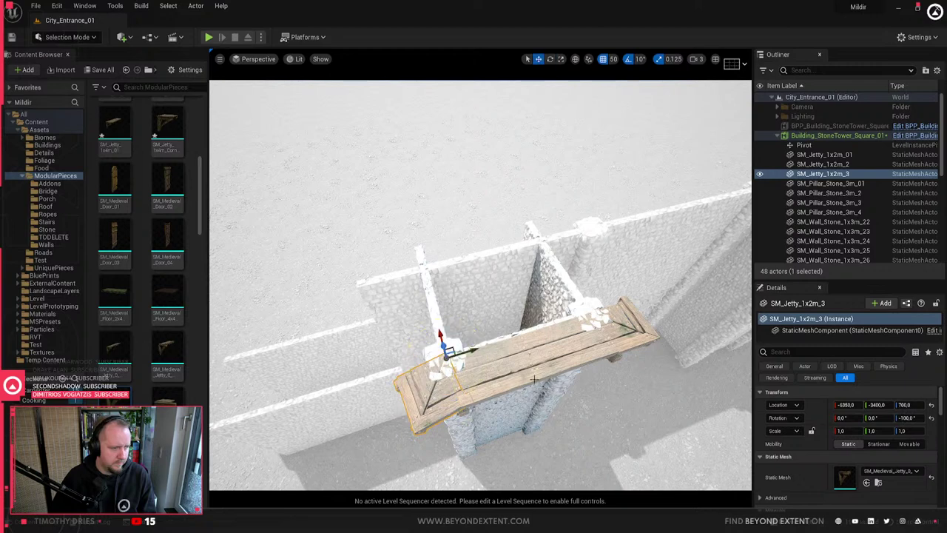
{"action": "key", "text": "e"}
{"action": "left_click_drag", "start_coordinate": [442, 401], "coordinate": [447, 394]}
{"action": "key", "text": "w"}
- Duplicate the straight front jetty, rotate the copy to -90° and place it along the tower's outer side
{"action": "left_click", "coordinate": [530, 371]}
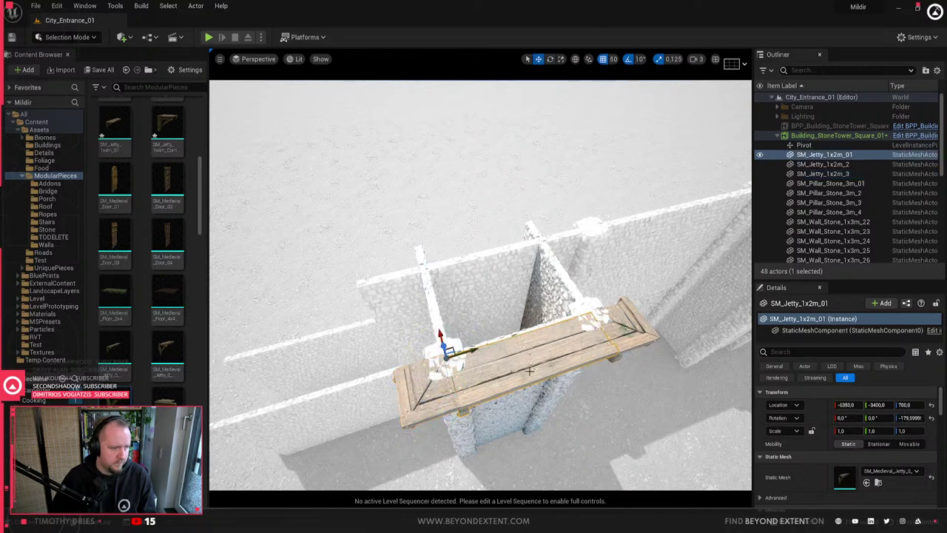
{"action": "left_click_drag", "start_coordinate": [450, 350], "coordinate": [392, 290], "text": "alt"}
{"action": "key", "text": "e"}
{"action": "key", "text": "w"}
{"action": "left_click_drag", "start_coordinate": [328, 283], "coordinate": [421, 243]}
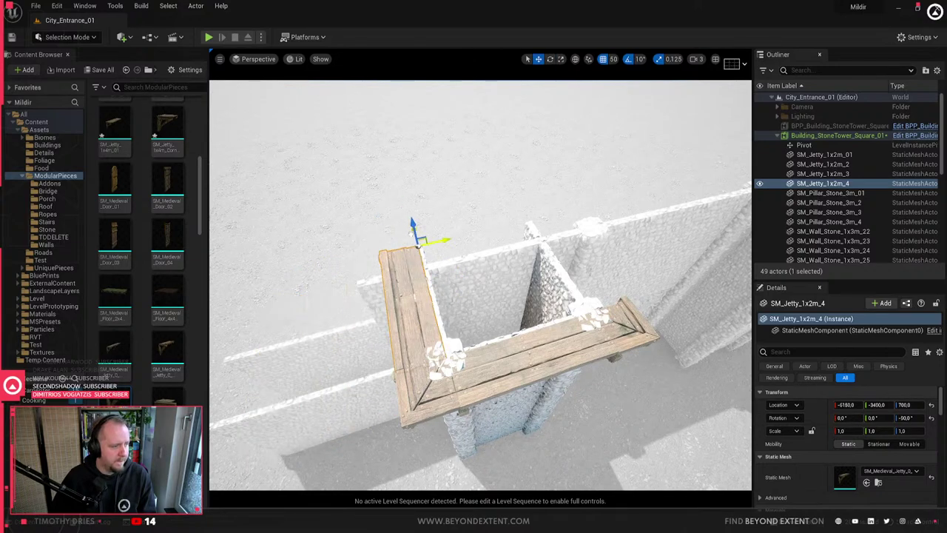
- Duplicate the side jetty to the tower's arch-facing side, rotate it 180° and align it with the corner piece
{"action": "right_click_drag", "start_coordinate": [444, 251], "coordinate": [512, 271]}
{"action": "left_click_drag", "start_coordinate": [511, 185], "coordinate": [630, 224], "text": "alt"}
{"action": "key", "text": "e"}
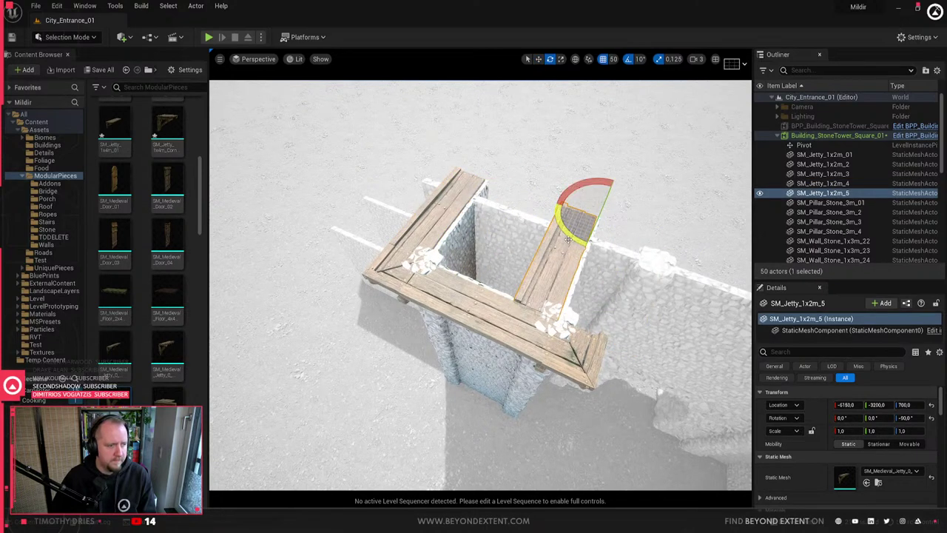
{"action": "mouse_move", "coordinate": [571, 239]}
{"action": "left_mouse_down"}
{"action": "mouse_move", "coordinate": [586, 244]}
{"action": "mouse_move", "coordinate": [555, 239]}
{"action": "mouse_move", "coordinate": [569, 251]}
{"action": "left_mouse_up"}
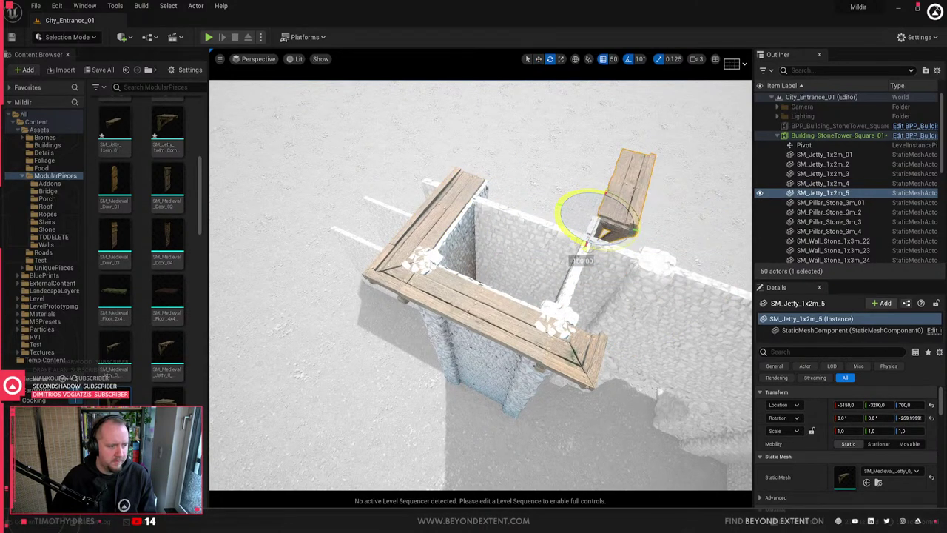
{"action": "key", "text": "w"}
{"action": "left_click_drag", "start_coordinate": [601, 200], "coordinate": [565, 299]}
{"action": "right_click_drag", "start_coordinate": [565, 300], "coordinate": [511, 333]}
- Place the SM_Wall_4x2m_Wood_01 wall from ModularPieces on the tower's front jetty, rotated 180° and aligned with the outer corner
{"action": "scroll", "coordinate": [171, 245], "scroll_direction": "up", "scroll_amount": 3}
{"action": "scroll", "coordinate": [170, 244], "scroll_direction": "up", "scroll_amount": 5}
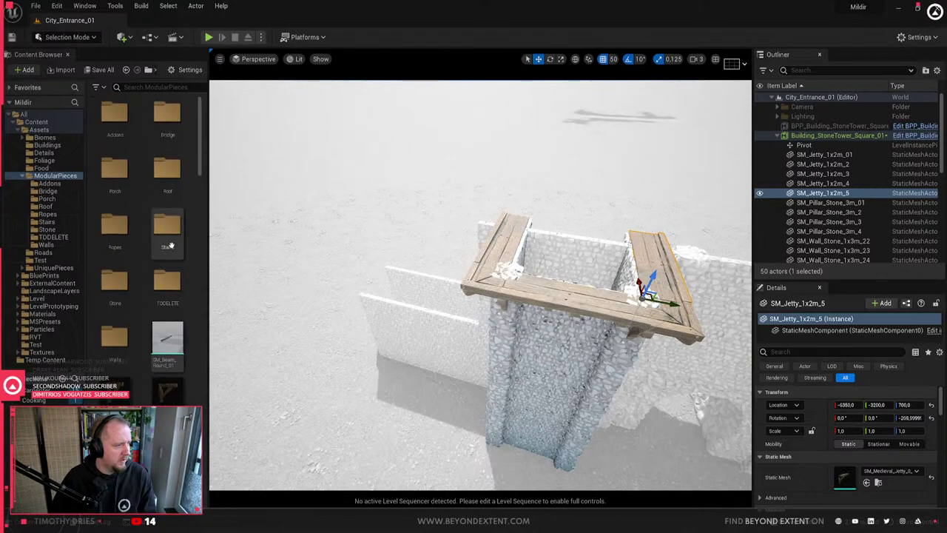
{"action": "scroll", "coordinate": [171, 244], "scroll_direction": "down", "scroll_amount": 10}
{"action": "scroll", "coordinate": [170, 244], "scroll_direction": "down", "scroll_amount": 8}
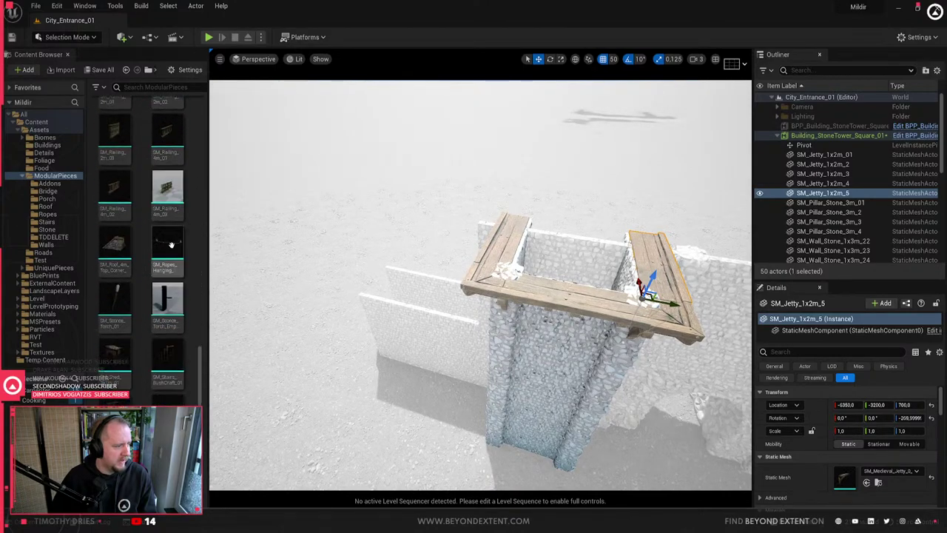
{"action": "scroll", "coordinate": [170, 245], "scroll_direction": "down", "scroll_amount": 3}
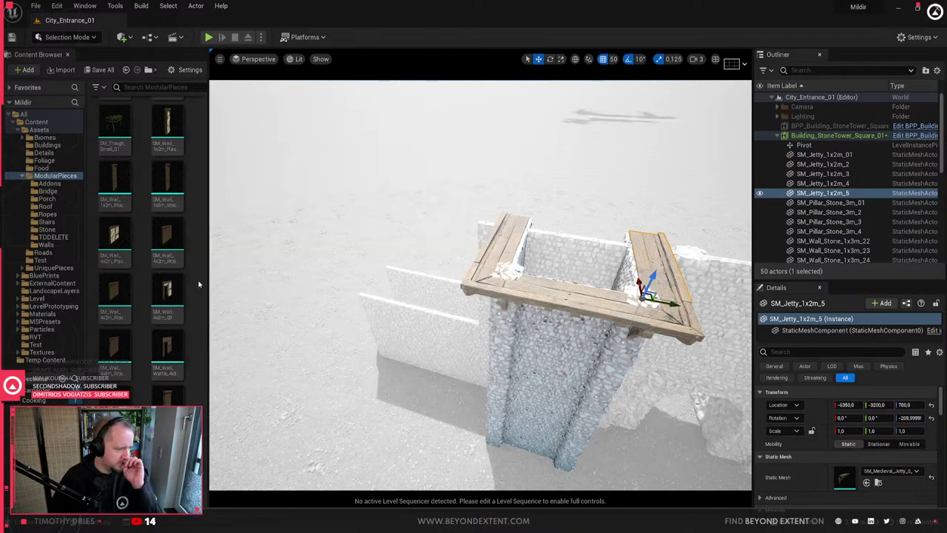
{"action": "left_click_drag", "start_coordinate": [167, 244], "coordinate": [684, 326]}
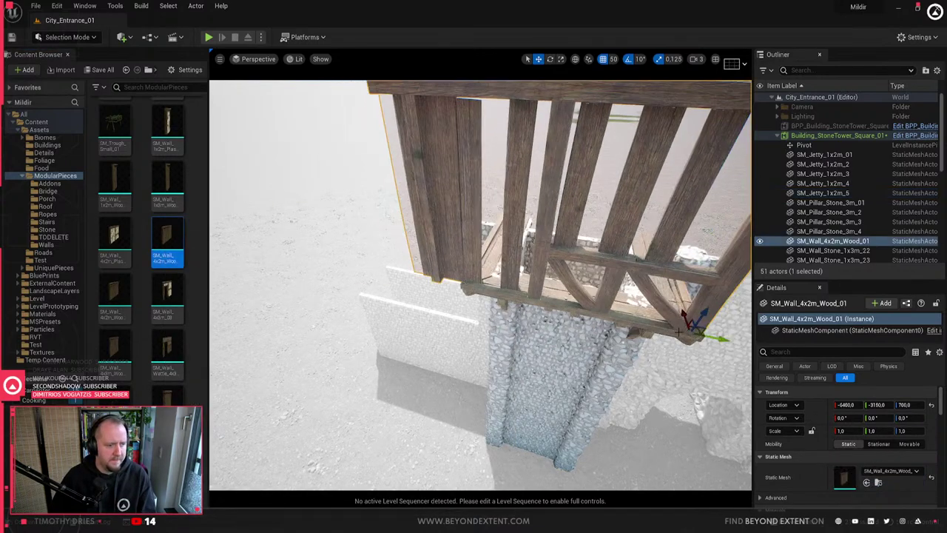
{"action": "key", "text": "f"}
{"action": "key", "text": "e"}
{"action": "left_click_drag", "start_coordinate": [585, 303], "coordinate": [427, 331]}
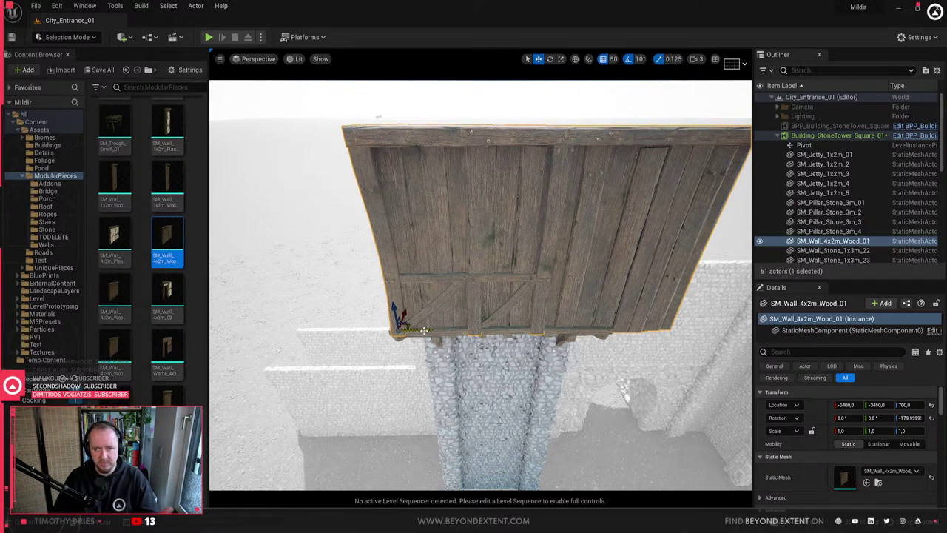
- Try SM_Wall_4x2m_Wood_Window_01 and the 4x3 m wood wall as the mesh of the wall on the front jetty
{"action": "key", "text": "s"}
{"action": "right_click_drag", "start_coordinate": [508, 331], "coordinate": [474, 248]}
{"action": "key", "text": "w"}
{"action": "left_click", "coordinate": [115, 296]}
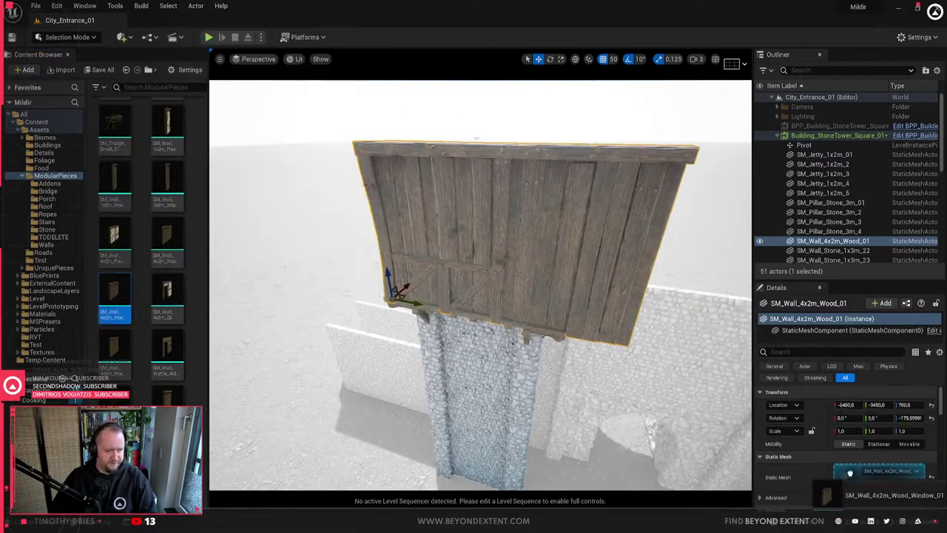
{"action": "left_click", "coordinate": [867, 482]}
{"action": "left_click", "coordinate": [115, 350]}
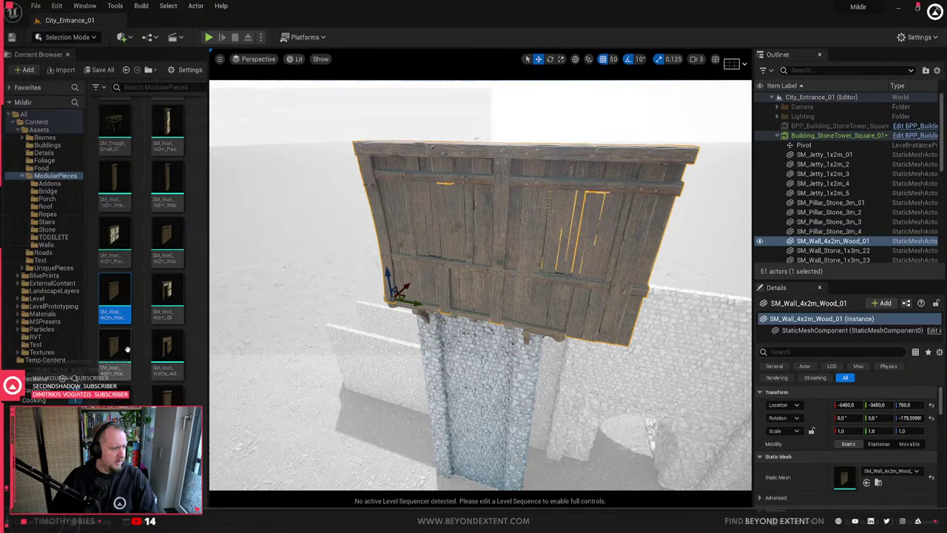
{"action": "left_click", "coordinate": [867, 482]}
- Examine the wood wall on top of the tower from several distances and angles, including from ground level
{"action": "key", "text": "w"}
{"action": "right_click_drag", "start_coordinate": [439, 279], "coordinate": [472, 241]}
{"action": "key", "text": "s"}
{"action": "key", "text": "w"}
{"action": "key", "text": "s"}
{"action": "right_click_drag", "start_coordinate": [473, 284], "coordinate": [435, 293]}
{"action": "left_click", "coordinate": [585, 237]}
{"action": "left_click", "coordinate": [584, 294]}
{"action": "key", "text": "s"}
{"action": "right_click_drag", "start_coordinate": [584, 294], "coordinate": [573, 274]}
{"action": "key", "text": "d"}
{"action": "key", "text": "w"}
{"action": "key", "text": "s"}
{"action": "left_click", "coordinate": [552, 238]}
{"action": "right_click_drag", "start_coordinate": [552, 237], "coordinate": [532, 240]}
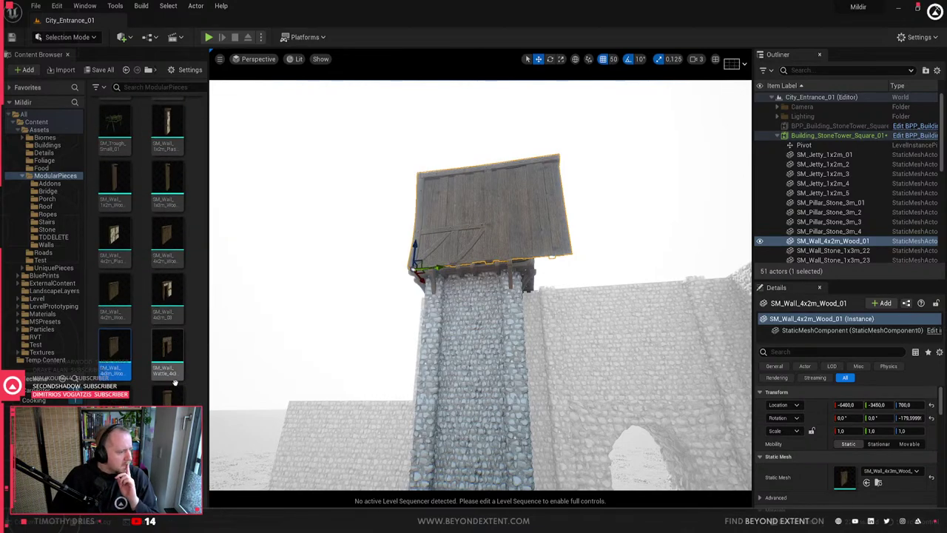
- Change the wall's mesh to the 1x2 m wood wall and duplicate it twice along the front jetty to span its width
{"action": "left_click", "coordinate": [163, 245]}
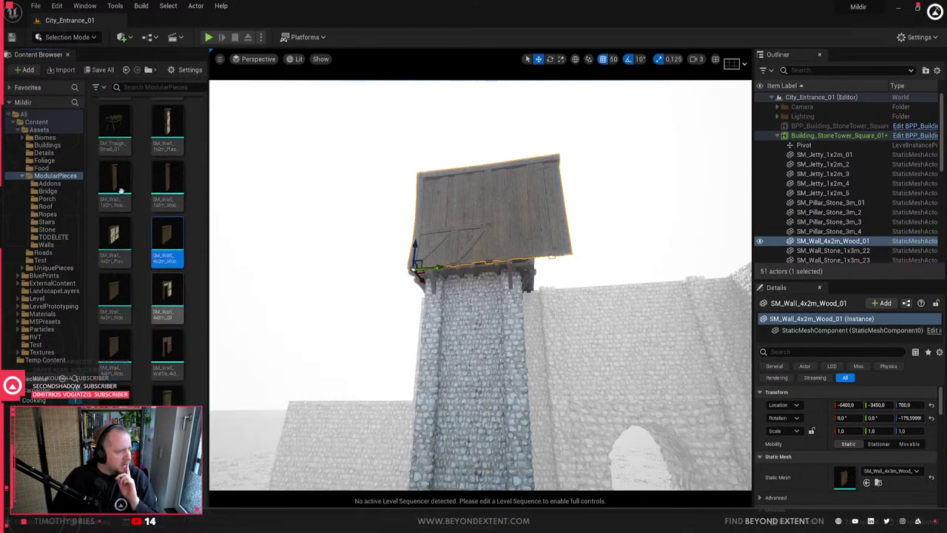
{"action": "left_click_drag", "start_coordinate": [121, 191], "coordinate": [849, 477]}
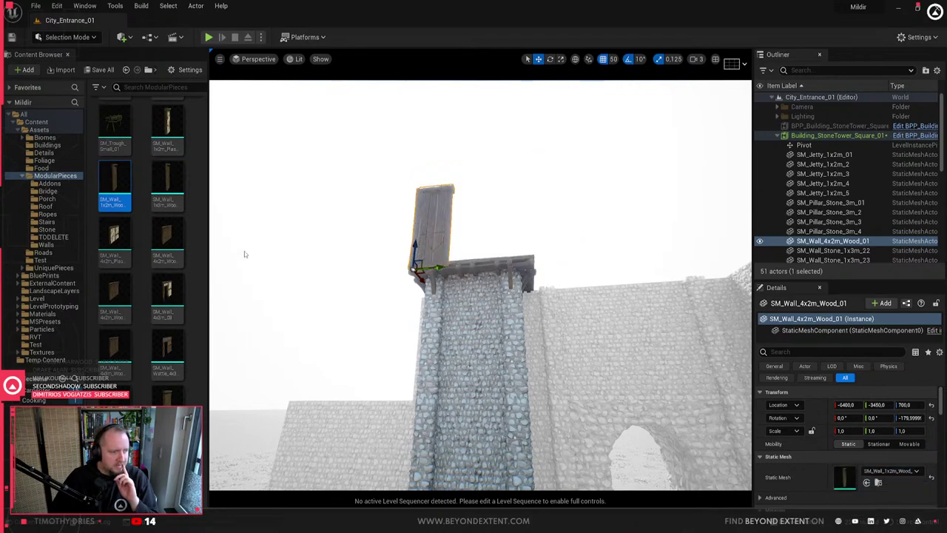
{"action": "left_click_drag", "start_coordinate": [171, 177], "coordinate": [844, 477]}
{"action": "left_click_drag", "start_coordinate": [120, 184], "coordinate": [843, 483]}
{"action": "left_click_drag", "start_coordinate": [438, 268], "coordinate": [508, 270], "text": "alt"}
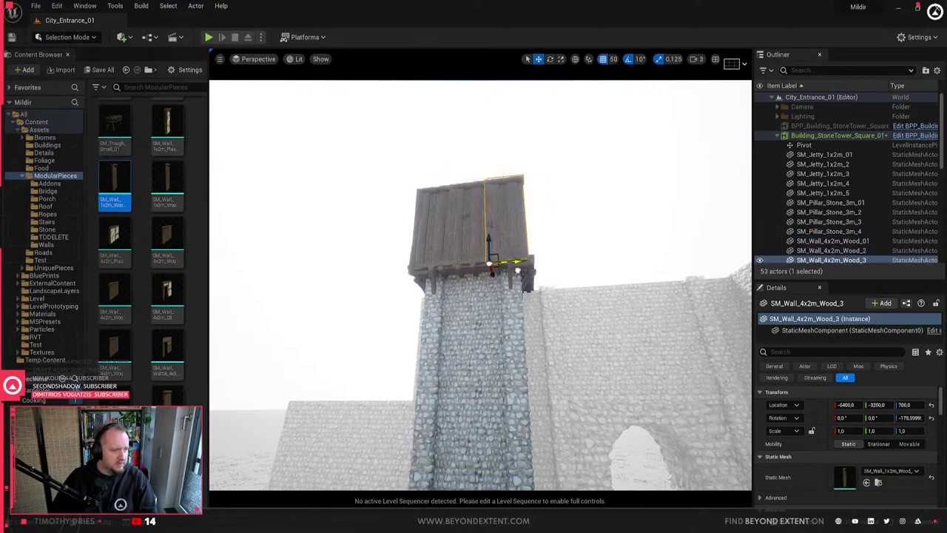
- Select the three wood walls on the front jetty and duplicate them as a group toward the arch side
{"action": "key", "text": "w"}
{"action": "mouse_move", "coordinate": [509, 270]}
{"action": "right_mouse_down"}
{"action": "mouse_move", "coordinate": [500, 245]}
{"action": "mouse_move", "coordinate": [494, 263]}
{"action": "right_mouse_up"}
{"action": "key", "text": "s"}
{"action": "left_click", "coordinate": [490, 259], "text": "ctrl"}
{"action": "left_click", "coordinate": [557, 257], "text": "ctrl"}
{"action": "left_click", "coordinate": [617, 268], "text": "ctrl"}
{"action": "left_click", "coordinate": [598, 272]}
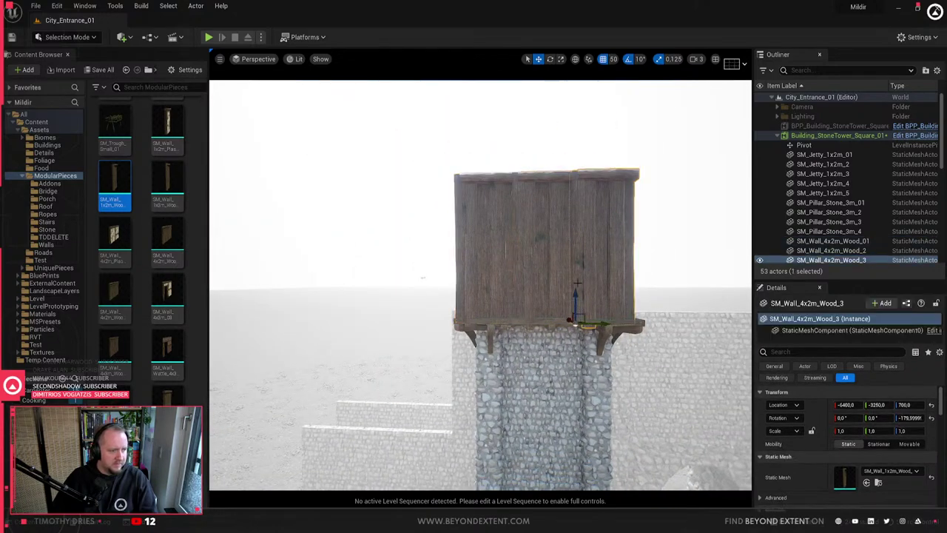
{"action": "left_click", "coordinate": [546, 275], "text": "ctrl"}
{"action": "left_click", "coordinate": [488, 280], "text": "ctrl"}
{"action": "left_click", "coordinate": [596, 267]}
{"action": "left_click", "coordinate": [551, 266], "text": "ctrl"}
{"action": "left_click", "coordinate": [485, 280], "text": "ctrl"}
{"action": "key", "text": "w"}
{"action": "right_click_drag", "start_coordinate": [470, 316], "coordinate": [467, 341]}
{"action": "key", "text": "s"}
{"action": "left_click_drag", "start_coordinate": [374, 342], "coordinate": [718, 410], "text": "alt"}
- Rotate the three copied wood walls to -270° and move them onto the jetty along the tower's arch-facing side
{"action": "key", "text": "s"}
{"action": "right_click_drag", "start_coordinate": [718, 409], "coordinate": [710, 433]}
{"action": "key", "text": "e"}
{"action": "left_click_drag", "start_coordinate": [546, 351], "coordinate": [618, 326]}
{"action": "left_click_drag", "start_coordinate": [513, 348], "coordinate": [509, 247]}
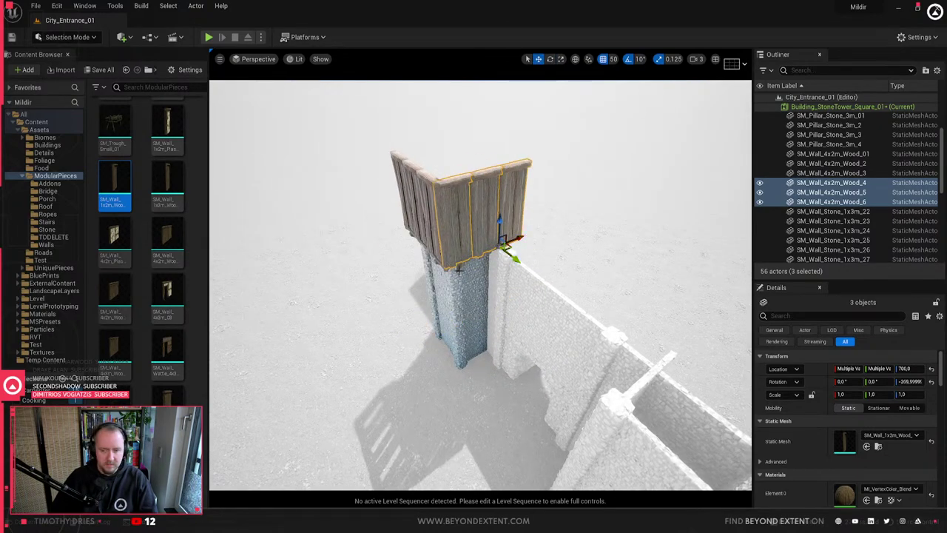
- Duplicate the three arch-side wood walls and rotate the copies to -450° on the opposite side of the tower top
{"action": "right_click_drag", "start_coordinate": [458, 271], "coordinate": [648, 253]}
{"action": "key", "text": "e"}
{"action": "key", "text": "w"}
{"action": "left_click_drag", "start_coordinate": [609, 245], "coordinate": [481, 267], "text": "alt"}
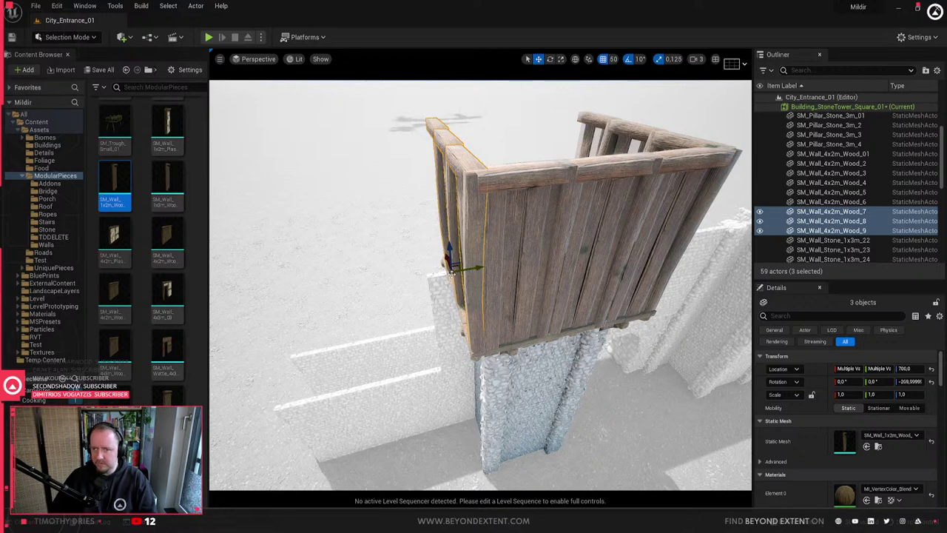
{"action": "mouse_move", "coordinate": [437, 293]}
{"action": "left_mouse_down"}
{"action": "mouse_move", "coordinate": [425, 272]}
{"action": "mouse_move", "coordinate": [467, 297]}
{"action": "mouse_move", "coordinate": [439, 300]}
{"action": "mouse_move", "coordinate": [404, 284]}
{"action": "mouse_move", "coordinate": [495, 308]}
{"action": "mouse_move", "coordinate": [453, 298]}
{"action": "left_mouse_up"}
{"action": "key", "text": "w"}
{"action": "key", "text": "w"}
{"action": "mouse_move", "coordinate": [453, 298]}
{"action": "right_mouse_down"}
{"action": "mouse_move", "coordinate": [461, 318]}
{"action": "mouse_move", "coordinate": [449, 236]}
{"action": "mouse_move", "coordinate": [460, 290]}
{"action": "right_mouse_up"}
{"action": "key", "text": "s"}
{"action": "key", "text": "w"}
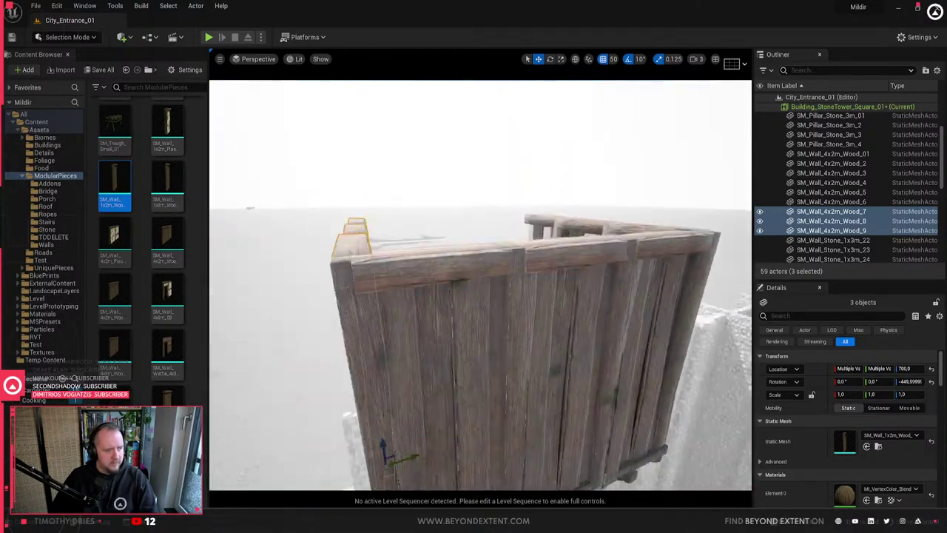
- Examine the three-sided wooden enclosure on the tower from all around, selecting individual walls to check their placement
{"action": "left_click_drag", "start_coordinate": [444, 267], "coordinate": [451, 308], "text": "alt"}
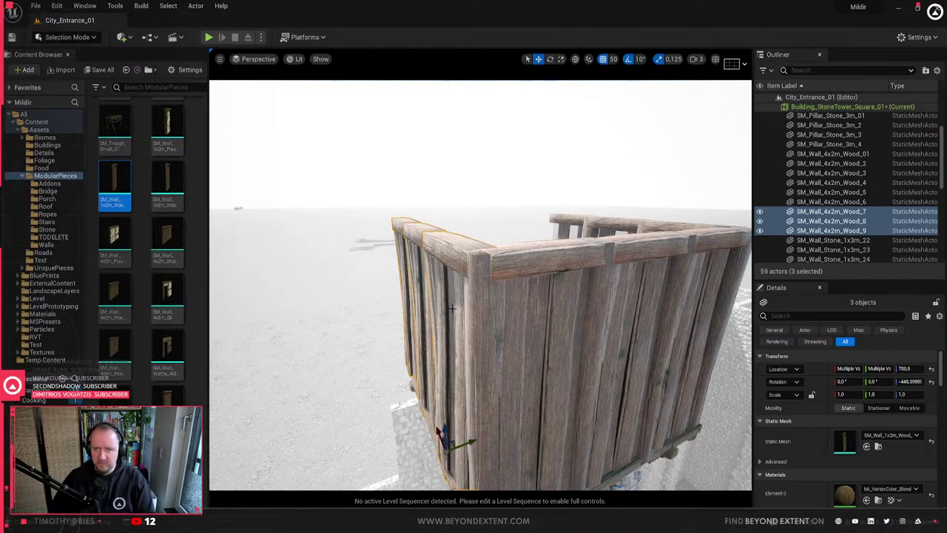
{"action": "left_click_drag", "start_coordinate": [569, 268], "coordinate": [520, 186], "text": "alt"}
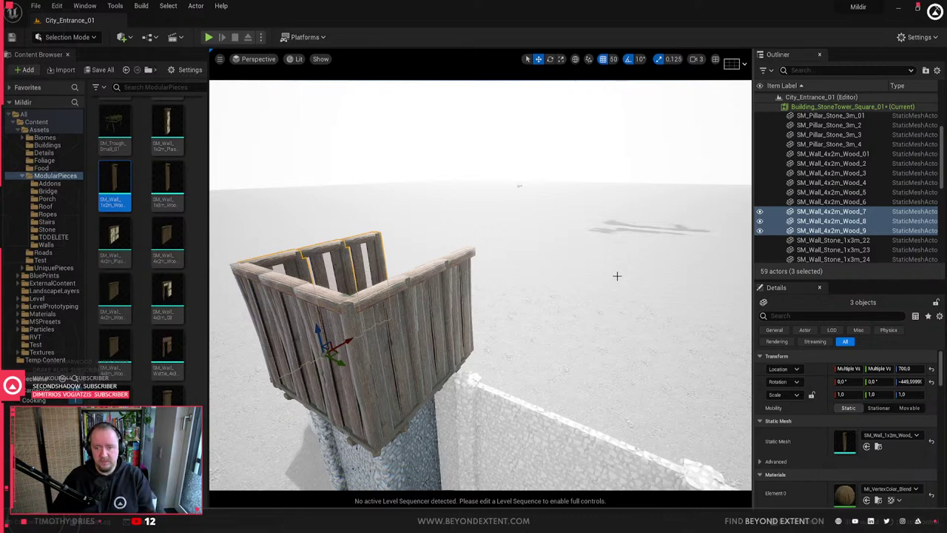
{"action": "left_click_drag", "start_coordinate": [630, 300], "coordinate": [519, 291], "text": "alt"}
{"action": "left_click", "coordinate": [630, 300]}
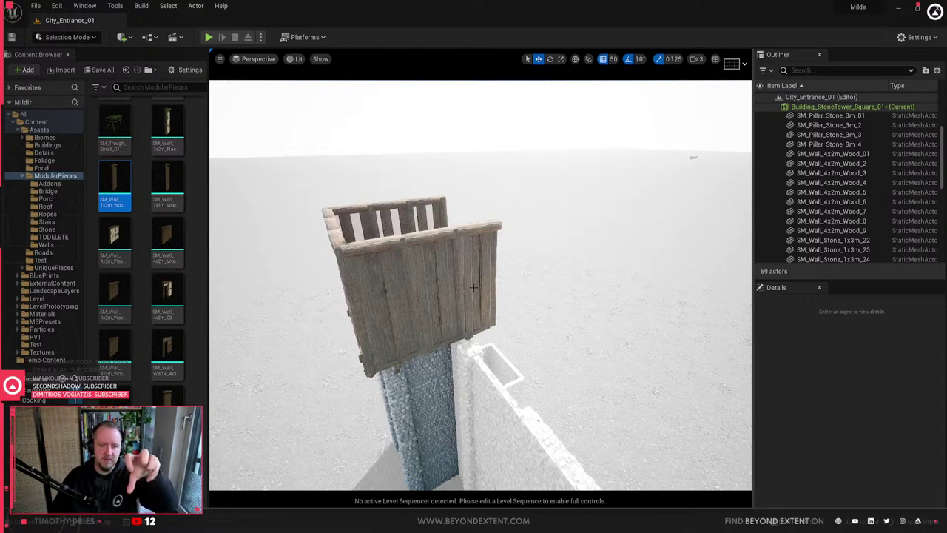
{"action": "left_click", "coordinate": [397, 310]}
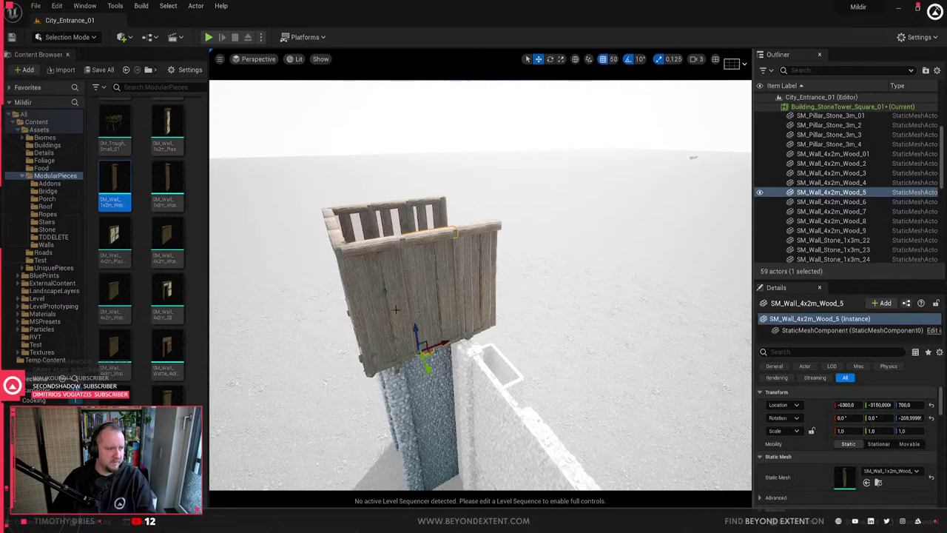
{"action": "right_click_drag", "start_coordinate": [396, 310], "coordinate": [414, 171]}
{"action": "key", "text": "Escape"}
{"action": "right_click_drag", "start_coordinate": [414, 222], "coordinate": [425, 313]}
{"action": "left_click", "coordinate": [506, 326]}
{"action": "right_click_drag", "start_coordinate": [503, 363], "coordinate": [418, 322]}
{"action": "left_click", "coordinate": [474, 257]}
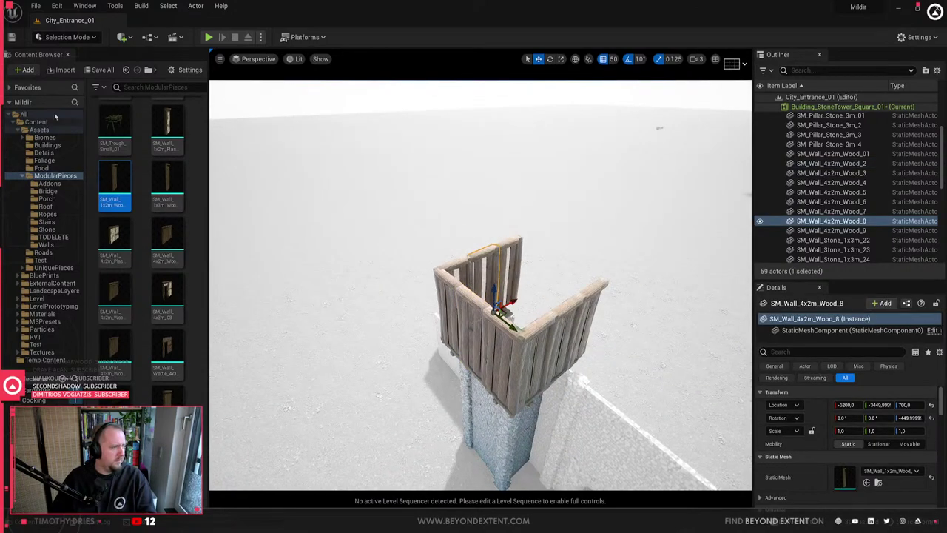
- Search the Assets folder for "roof", place SM_Medieval_Roof_4m_01 over the tower and rotate it to -90°
{"action": "left_click", "coordinate": [40, 130]}
{"action": "type", "text": "roof"}
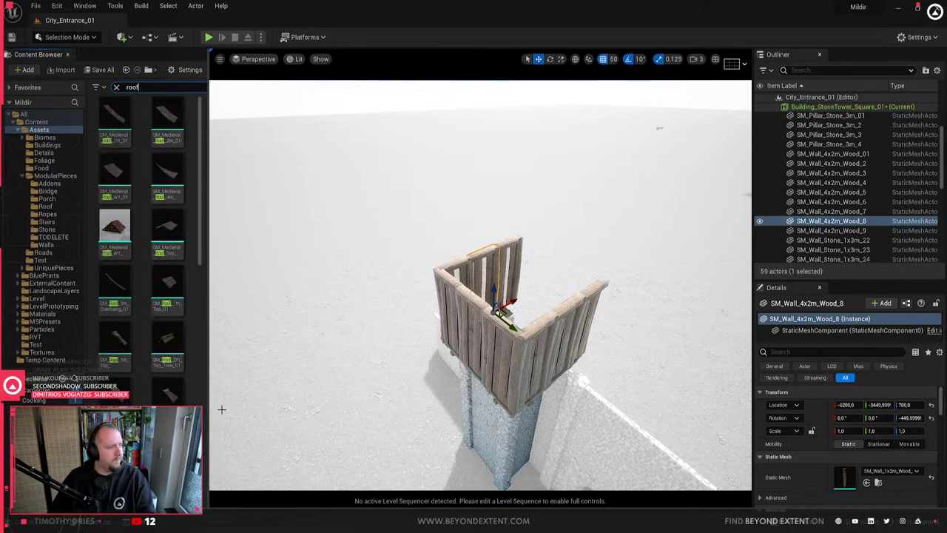
{"action": "scroll", "coordinate": [151, 372], "scroll_direction": "down", "scroll_amount": 3}
{"action": "scroll", "coordinate": [151, 372], "scroll_direction": "down", "scroll_amount": 1}
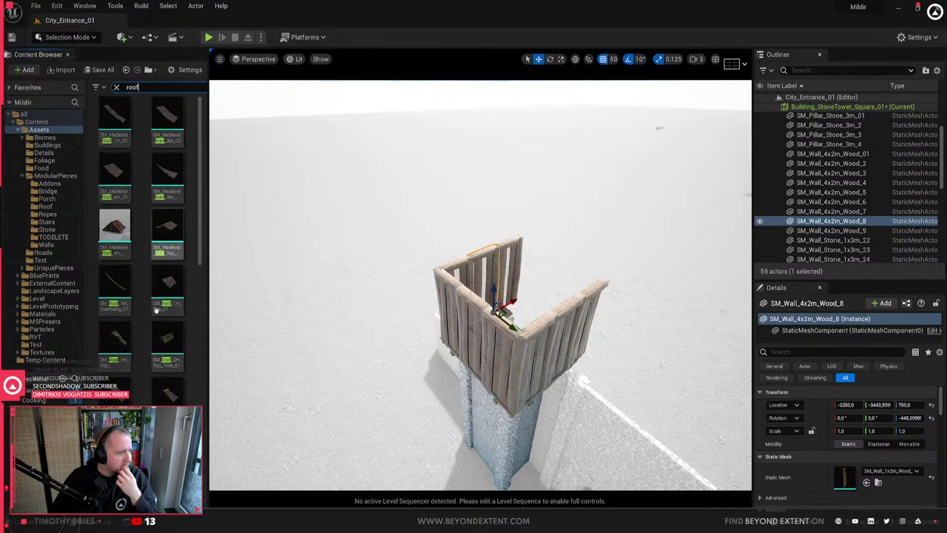
{"action": "left_click_drag", "start_coordinate": [115, 170], "coordinate": [557, 313]}
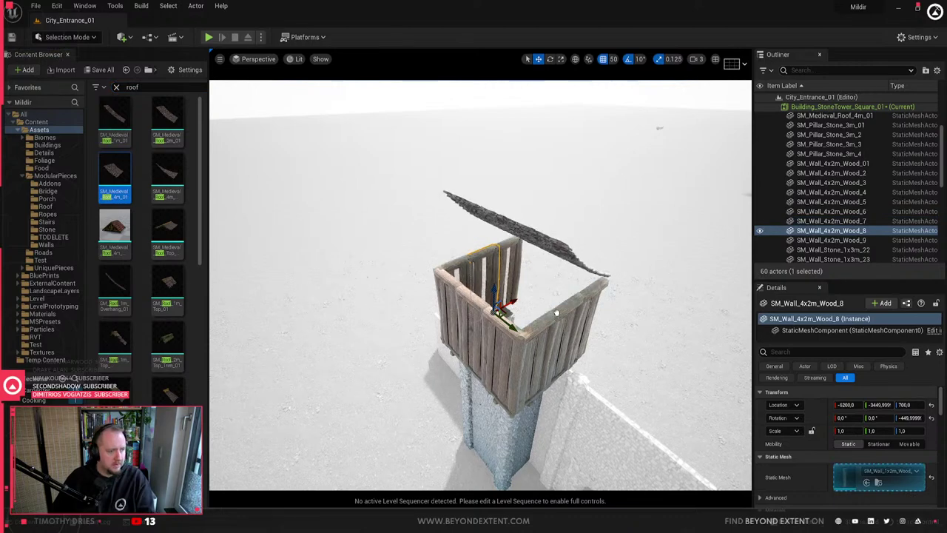
{"action": "key", "text": "e"}
{"action": "mouse_move", "coordinate": [557, 348]}
{"action": "left_mouse_down"}
{"action": "mouse_move", "coordinate": [540, 351]}
{"action": "mouse_move", "coordinate": [556, 343]}
{"action": "left_mouse_up"}
- Try different positions for the 4 m roof piece above the tower's wood walls, undoing misplaced moves
{"action": "right_click_drag", "start_coordinate": [559, 343], "coordinate": [540, 280]}
{"action": "key", "text": "w"}
{"action": "left_click_drag", "start_coordinate": [540, 260], "coordinate": [462, 229]}
{"action": "key", "text": "ctrl+z"}
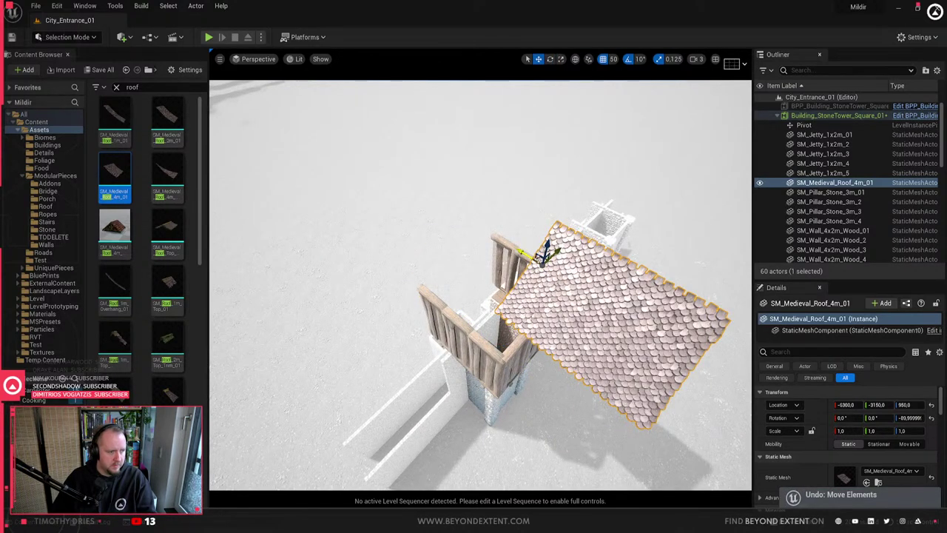
{"action": "left_click_drag", "start_coordinate": [544, 256], "coordinate": [363, 223]}
{"action": "left_click_drag", "start_coordinate": [568, 232], "coordinate": [668, 243]}
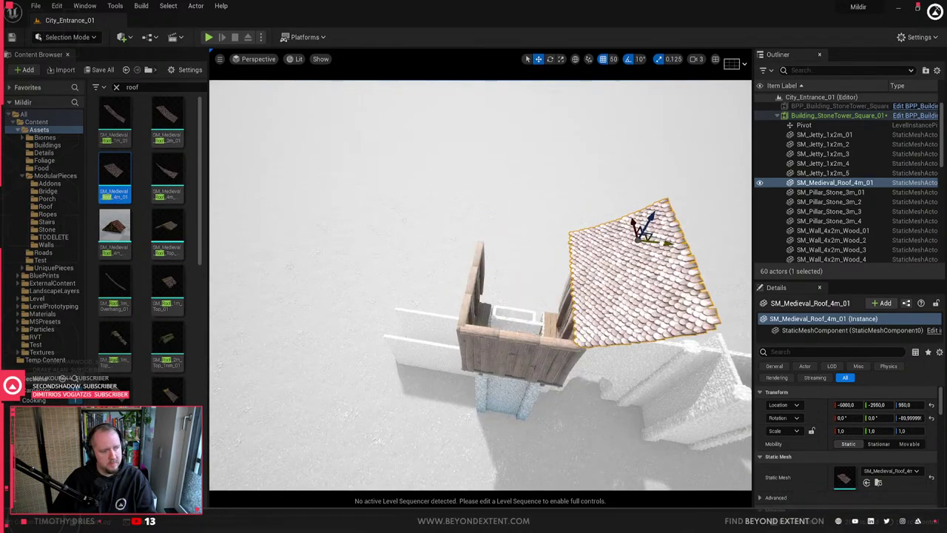
{"action": "key", "text": "ctrl+z"}
- Duplicate the roof piece, turn the copy to 90° to form a gable, and shift both pieces to Y -3300
{"action": "left_click_drag", "start_coordinate": [568, 232], "coordinate": [536, 258], "text": "alt"}
{"action": "left_click_drag", "start_coordinate": [644, 233], "coordinate": [519, 337], "text": "alt"}
{"action": "key", "text": "w"}
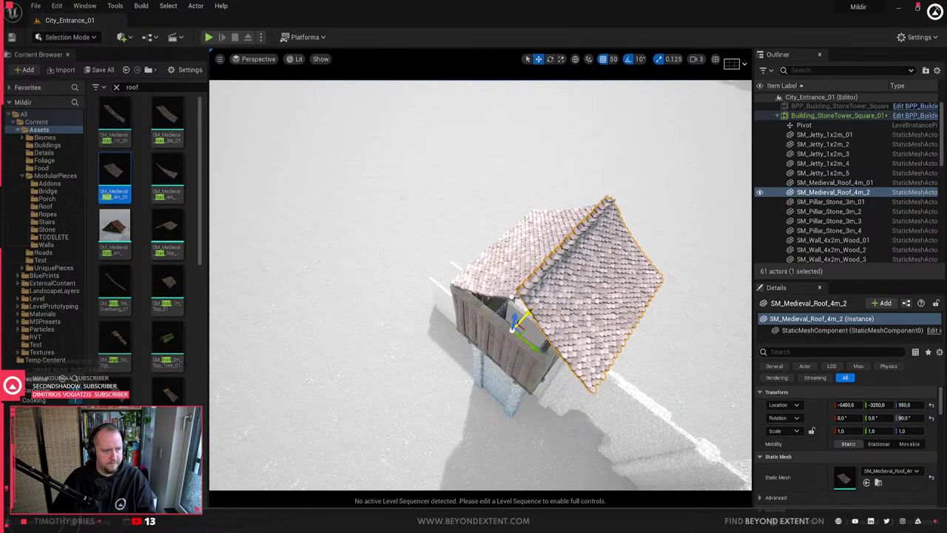
{"action": "left_click_drag", "start_coordinate": [363, 288], "coordinate": [440, 265], "text": "alt"}
{"action": "left_click", "coordinate": [440, 265], "text": "ctrl"}
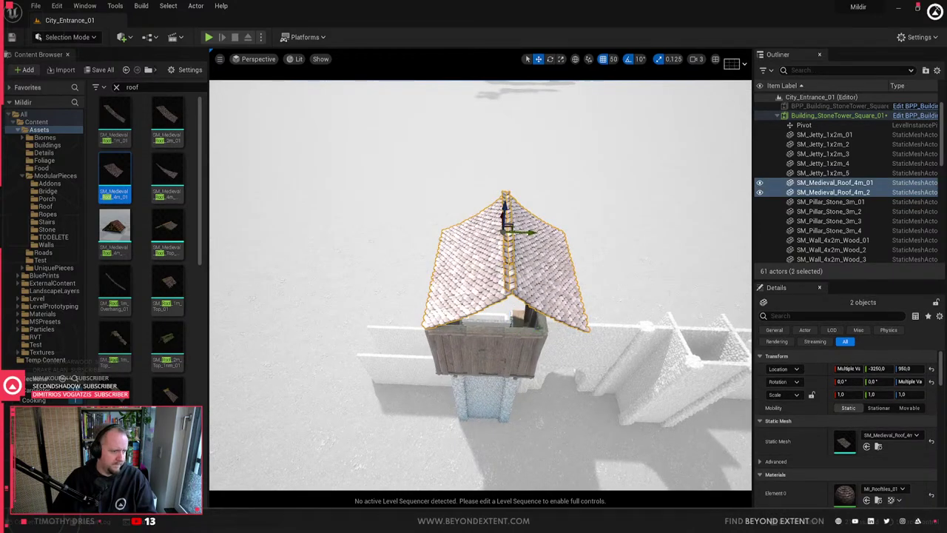
{"action": "mouse_move", "coordinate": [531, 232]}
{"action": "left_mouse_down"}
{"action": "mouse_move", "coordinate": [497, 232]}
{"action": "mouse_move", "coordinate": [514, 233]}
{"action": "left_mouse_up"}
- Check the gable roof from below and delete both roof pieces from the tower
{"action": "right_click_drag", "start_coordinate": [515, 233], "coordinate": [526, 148]}
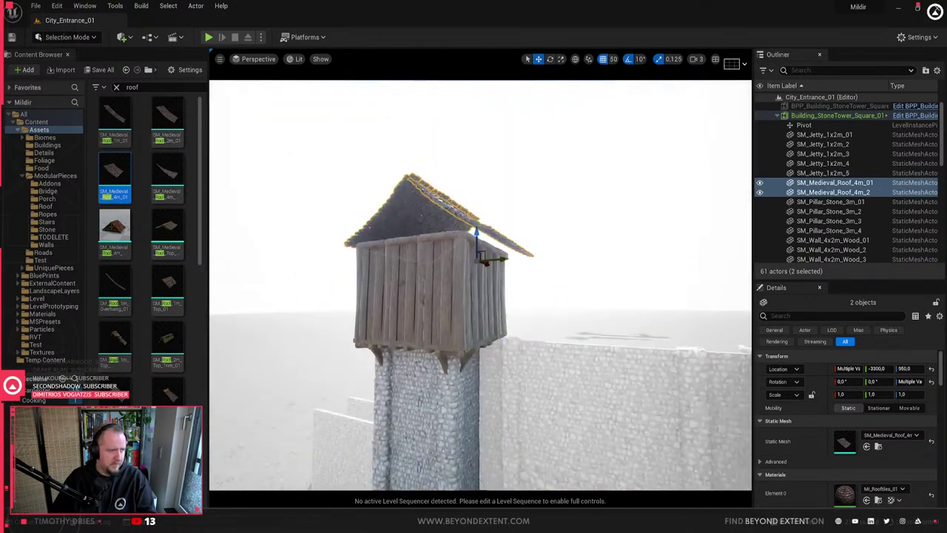
{"action": "right_click_drag", "start_coordinate": [481, 251], "coordinate": [487, 228]}
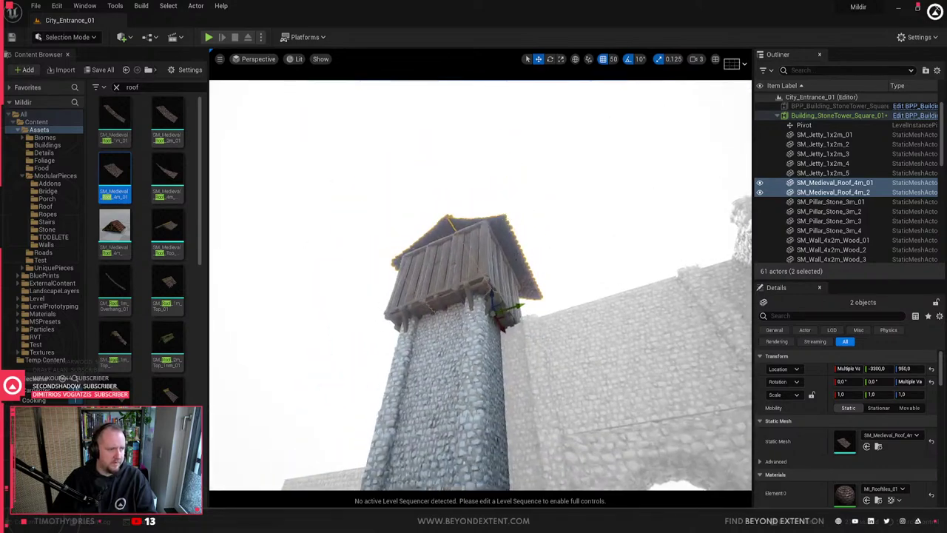
{"action": "left_click_drag", "start_coordinate": [521, 325], "coordinate": [518, 269], "text": "alt"}
{"action": "key", "text": "Delete"}
- Browse the roof assets for a piece that suits the small square tower
{"action": "scroll", "coordinate": [119, 374], "scroll_direction": "down", "scroll_amount": 3}
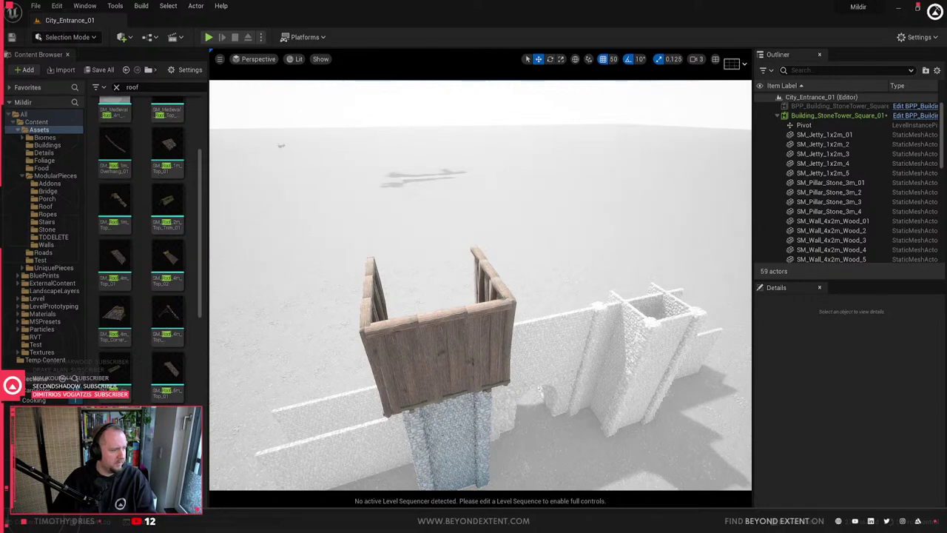
{"action": "scroll", "coordinate": [141, 251], "scroll_direction": "down", "scroll_amount": 3}
{"action": "scroll", "coordinate": [115, 322], "scroll_direction": "down", "scroll_amount": 3}
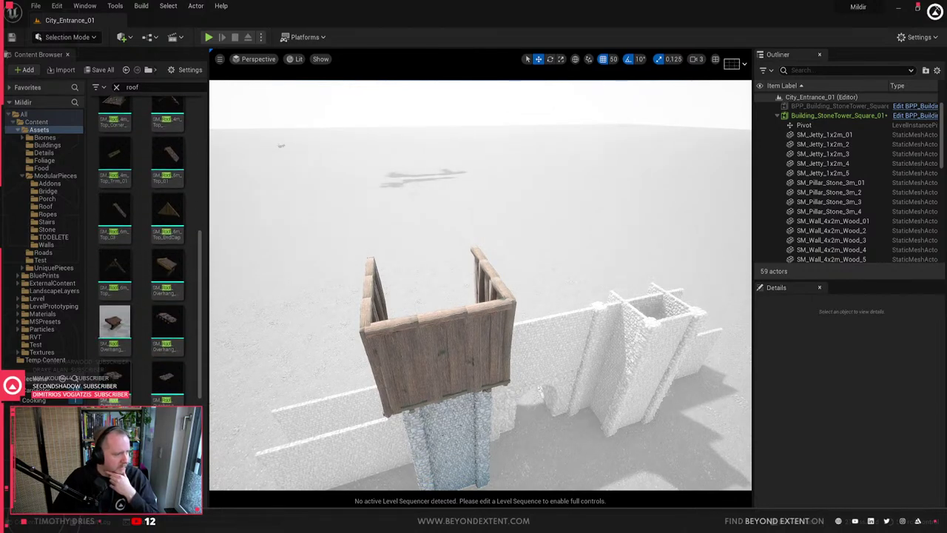
{"action": "scroll", "coordinate": [115, 311], "scroll_direction": "down", "scroll_amount": 5}
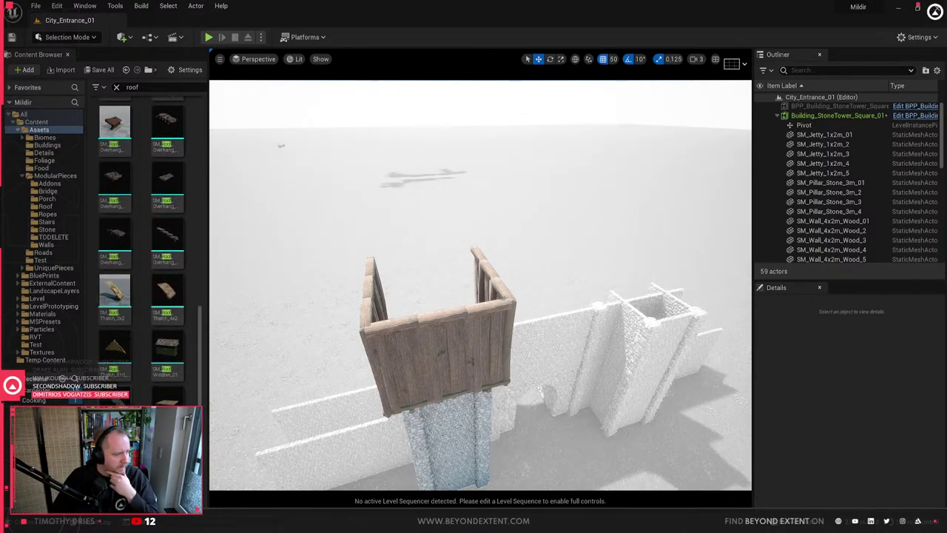
{"action": "scroll", "coordinate": [141, 252], "scroll_direction": "up", "scroll_amount": 10}
{"action": "left_click", "coordinate": [115, 174]}
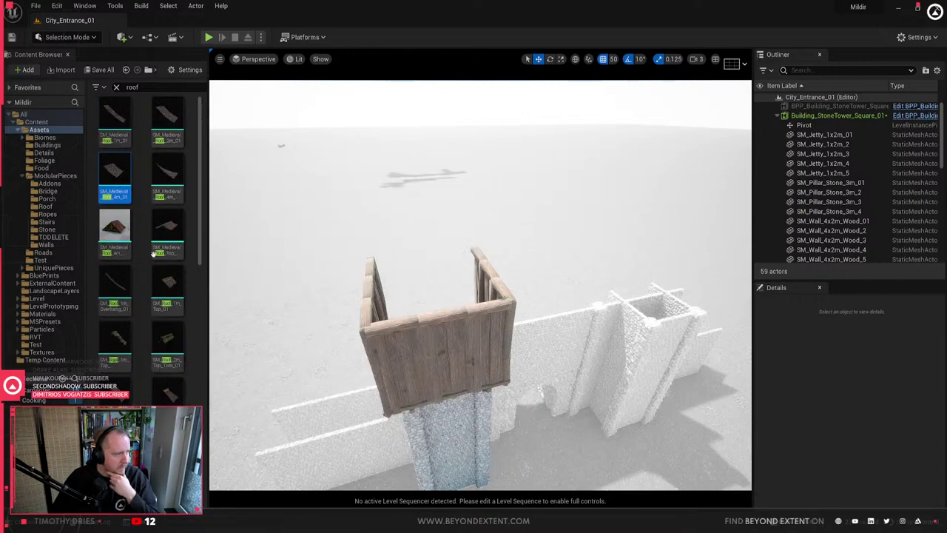
{"action": "scroll", "coordinate": [157, 369], "scroll_direction": "down", "scroll_amount": 3}
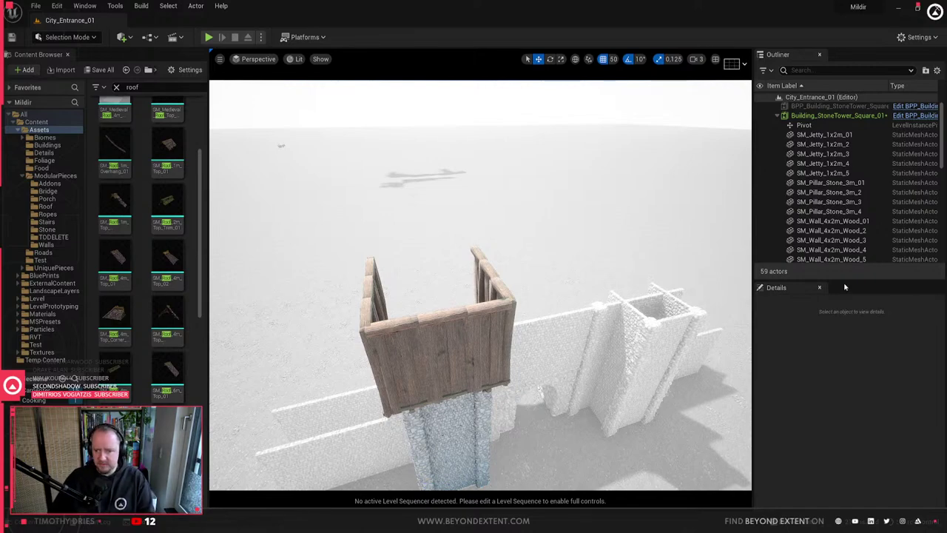
- Commit the edits to the Building_StoneTower_Square_01 level instance and check both towers around the gate
{"action": "right_click_drag", "start_coordinate": [481, 285], "coordinate": [511, 259]}
{"action": "mouse_move", "coordinate": [620, 152]}
{"action": "right_mouse_down"}
{"action": "mouse_move", "coordinate": [629, 166]}
{"action": "mouse_move", "coordinate": [658, 152]}
{"action": "mouse_move", "coordinate": [629, 140]}
{"action": "mouse_move", "coordinate": [620, 152]}
{"action": "right_mouse_up"}
{"action": "right_click_drag", "start_coordinate": [545, 259], "coordinate": [568, 278]}
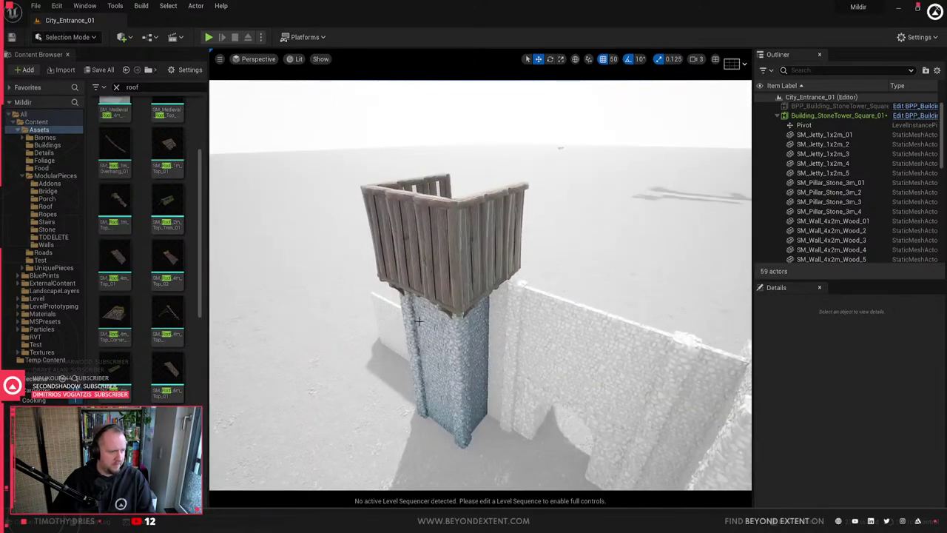
{"action": "left_click", "coordinate": [450, 196]}
{"action": "right_click_drag", "start_coordinate": [450, 195], "coordinate": [450, 195]}
{"action": "right_click", "coordinate": [450, 195]}
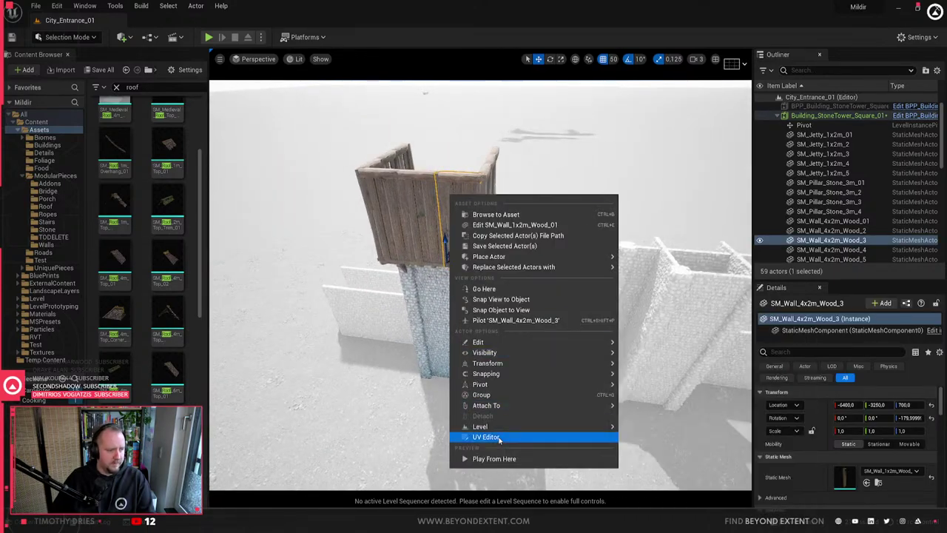
{"action": "left_click", "coordinate": [678, 453]}
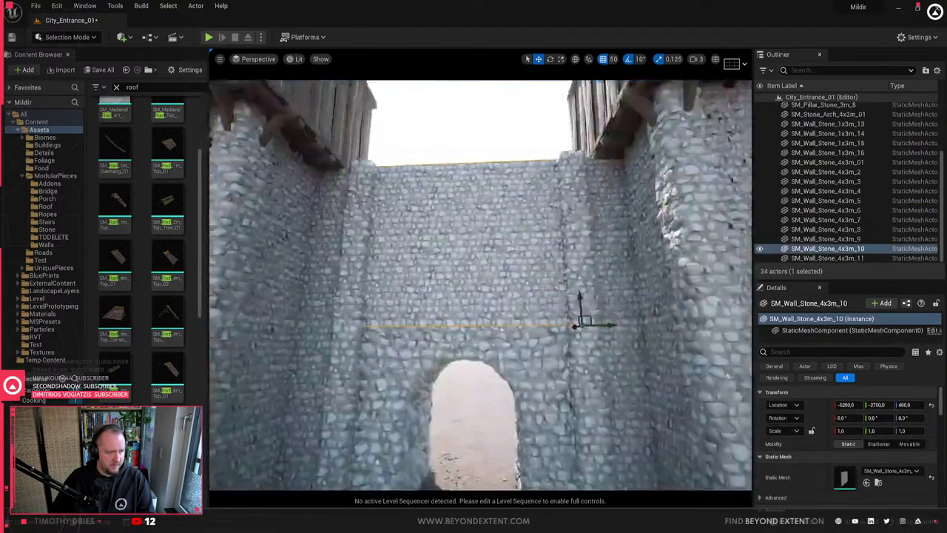
{"action": "key", "text": "Escape"}
{"action": "mouse_move", "coordinate": [481, 285]}
{"action": "right_mouse_down"}
{"action": "mouse_move", "coordinate": [463, 256]}
{"action": "mouse_move", "coordinate": [483, 315]}
{"action": "mouse_move", "coordinate": [474, 336]}
{"action": "mouse_move", "coordinate": [481, 255]}
{"action": "mouse_move", "coordinate": [470, 296]}
{"action": "mouse_move", "coordinate": [474, 277]}
{"action": "mouse_move", "coordinate": [476, 287]}
{"action": "right_mouse_up"}
{"action": "left_click", "coordinate": [475, 286]}
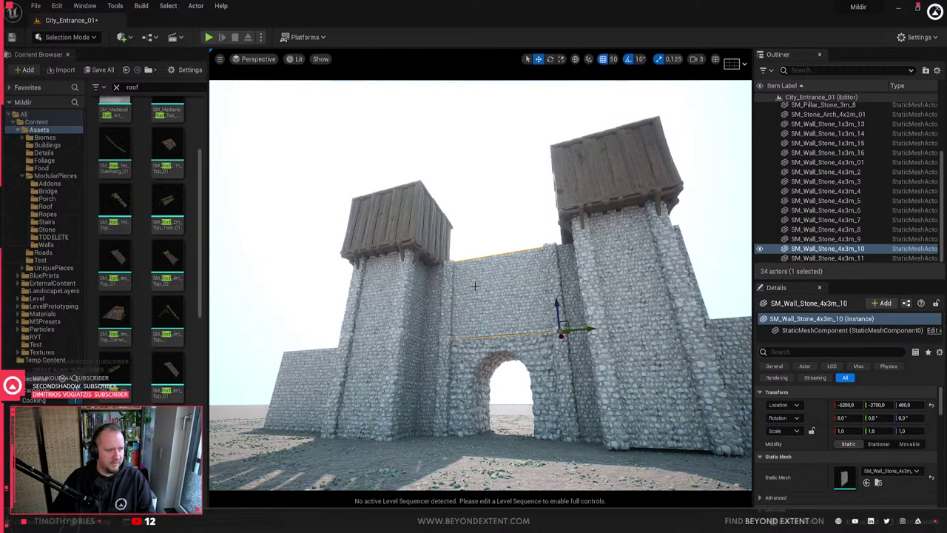
- Search the assets for "jetty", place SM_Medieval_Jetty_1x4m_01 on top of the arch wall and rotate it to -180°
{"action": "right_click_drag", "start_coordinate": [475, 286], "coordinate": [472, 327]}
{"action": "left_click", "coordinate": [348, 274]}
{"action": "right_click_drag", "start_coordinate": [348, 274], "coordinate": [341, 274]}
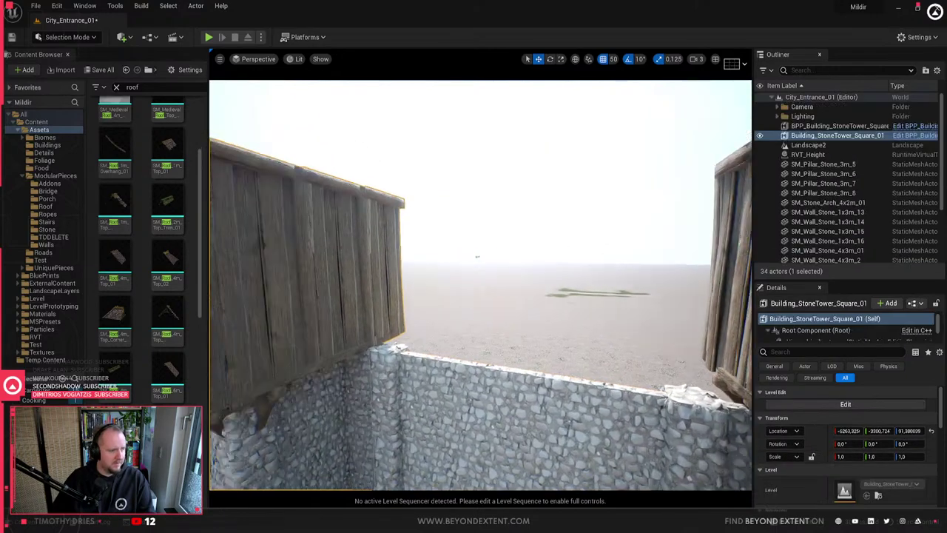
{"action": "right_click_drag", "start_coordinate": [477, 256], "coordinate": [472, 262]}
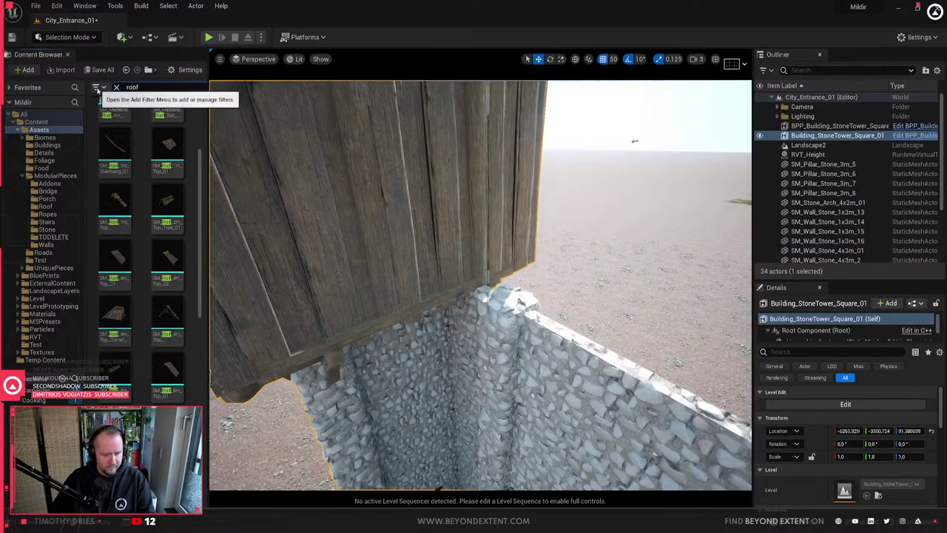
{"action": "type", "text": "jett"}
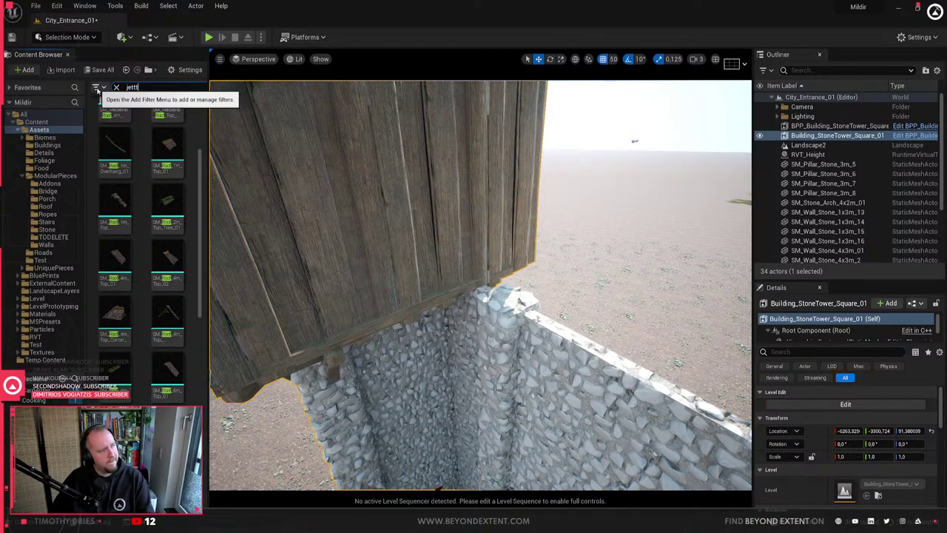
{"action": "type", "text": "y"}
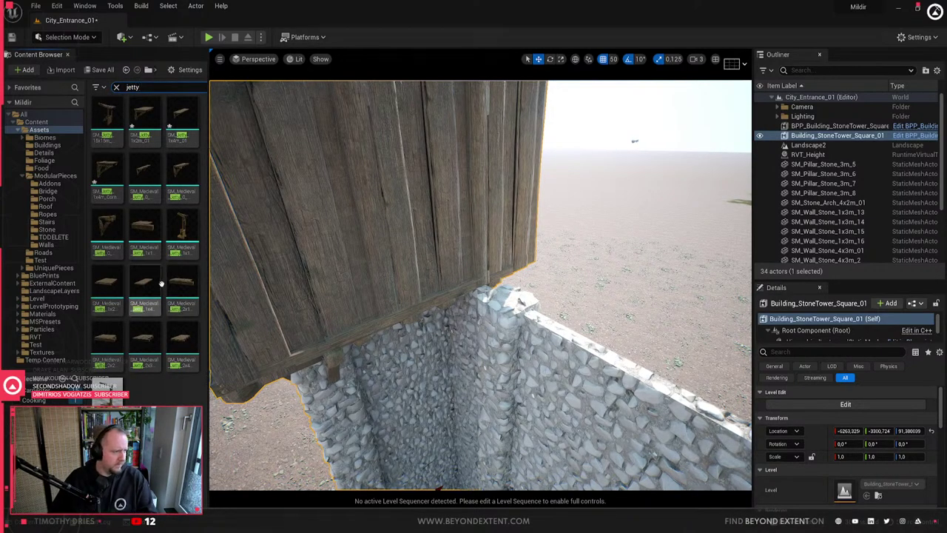
{"action": "left_click_drag", "start_coordinate": [161, 283], "coordinate": [669, 392]}
{"action": "left_click_drag", "start_coordinate": [576, 335], "coordinate": [518, 345]}
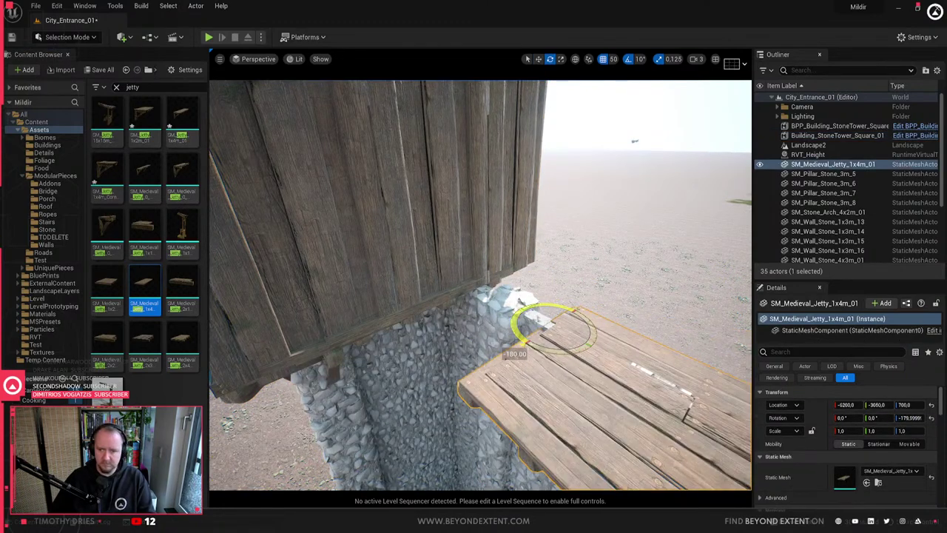
- Move the jetty along the arch wall to Y -3150 so it meets the tower, checking it from above and below
{"action": "right_click_drag", "start_coordinate": [518, 345], "coordinate": [494, 420]}
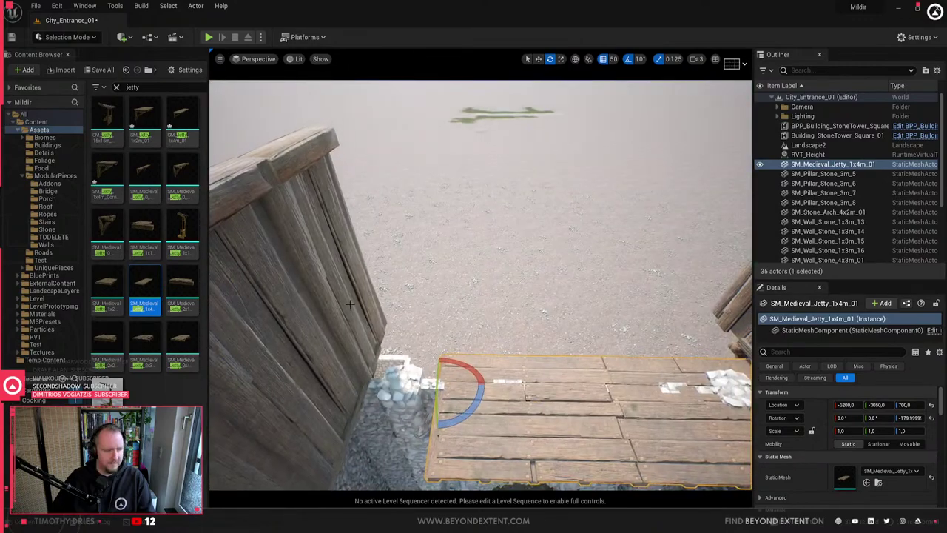
{"action": "key", "text": "w"}
{"action": "left_click_drag", "start_coordinate": [467, 383], "coordinate": [383, 389]}
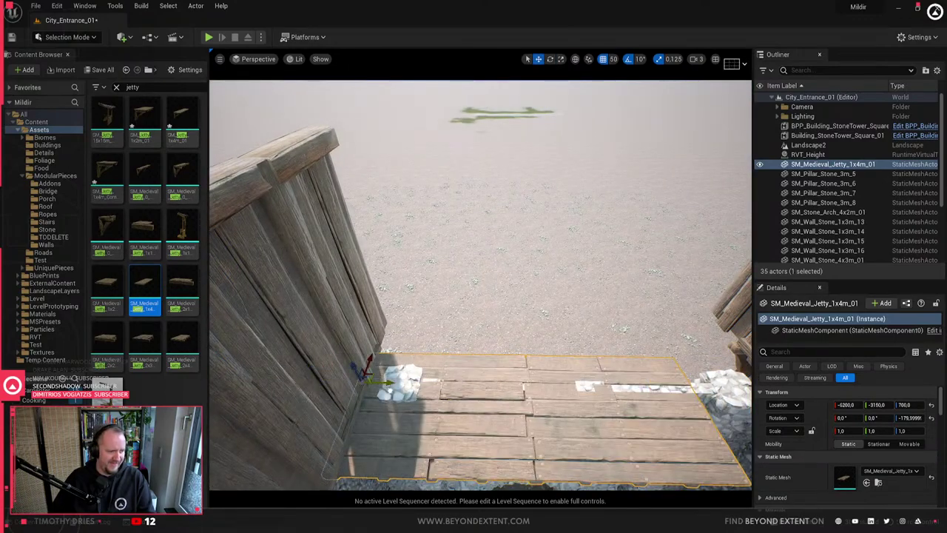
{"action": "right_click_drag", "start_coordinate": [383, 388], "coordinate": [392, 322]}
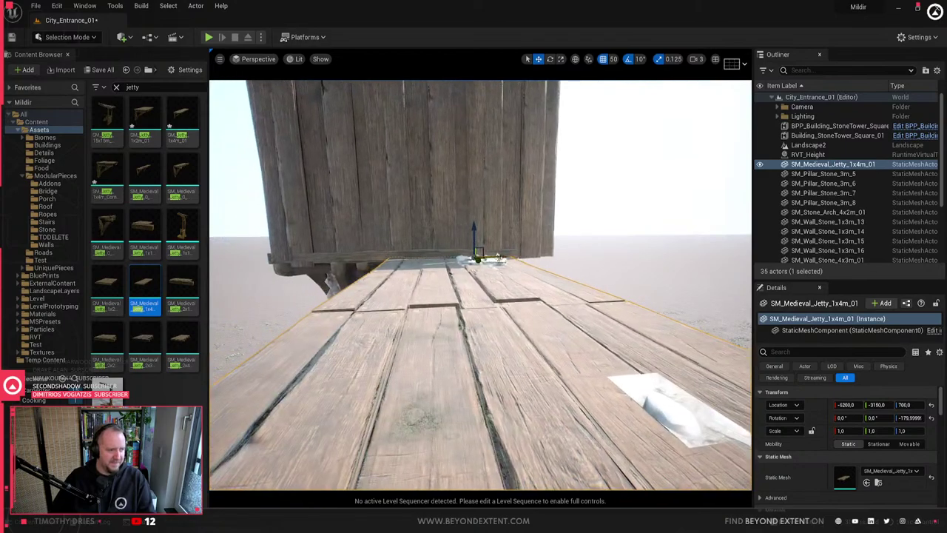
{"action": "mouse_move", "coordinate": [506, 258]}
{"action": "left_mouse_down"}
{"action": "mouse_move", "coordinate": [642, 303]}
{"action": "mouse_move", "coordinate": [506, 274]}
{"action": "left_mouse_up"}
{"action": "right_click_drag", "start_coordinate": [499, 276], "coordinate": [415, 215]}
{"action": "right_click_drag", "start_coordinate": [414, 266], "coordinate": [449, 306]}
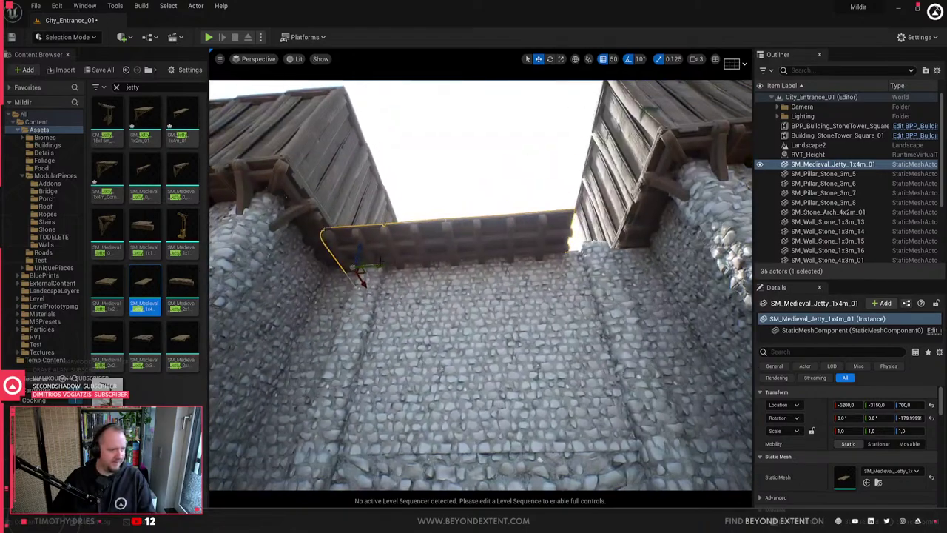
- Duplicate the jetty toward the opposite tower and move the original to Y -3300
{"action": "left_click_drag", "start_coordinate": [375, 267], "coordinate": [524, 257]}
{"action": "left_click", "coordinate": [444, 253]}
{"action": "left_click_drag", "start_coordinate": [323, 270], "coordinate": [299, 271]}
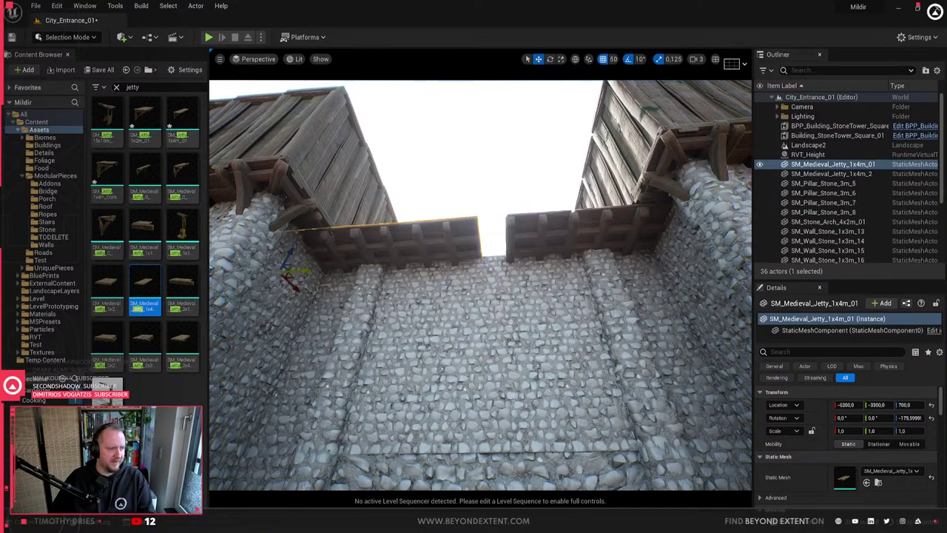
- Undo the last jetty move and replace the mesh of SM_Medieval_Jetty_1x4m_01 with the narrower bracketed jetty
{"action": "key", "text": "ctrl+z"}
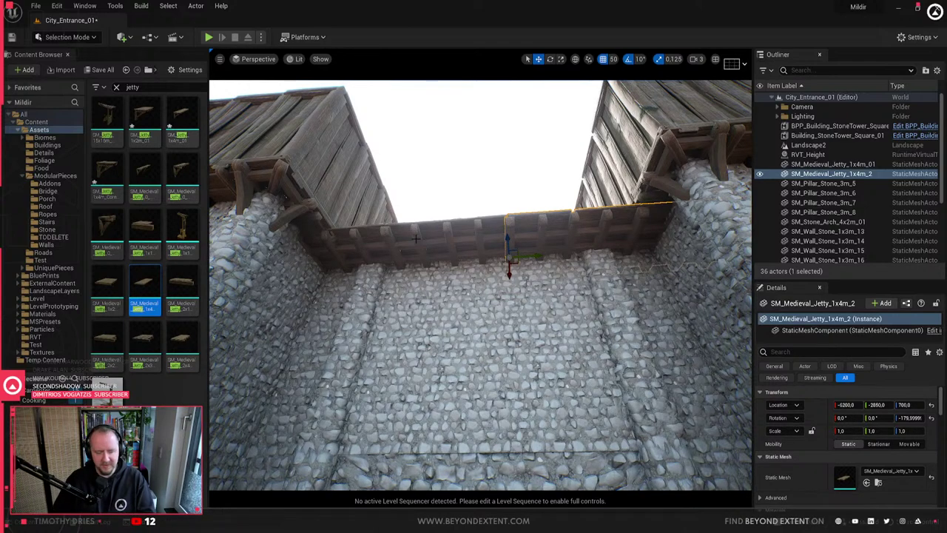
{"action": "left_click", "coordinate": [448, 235]}
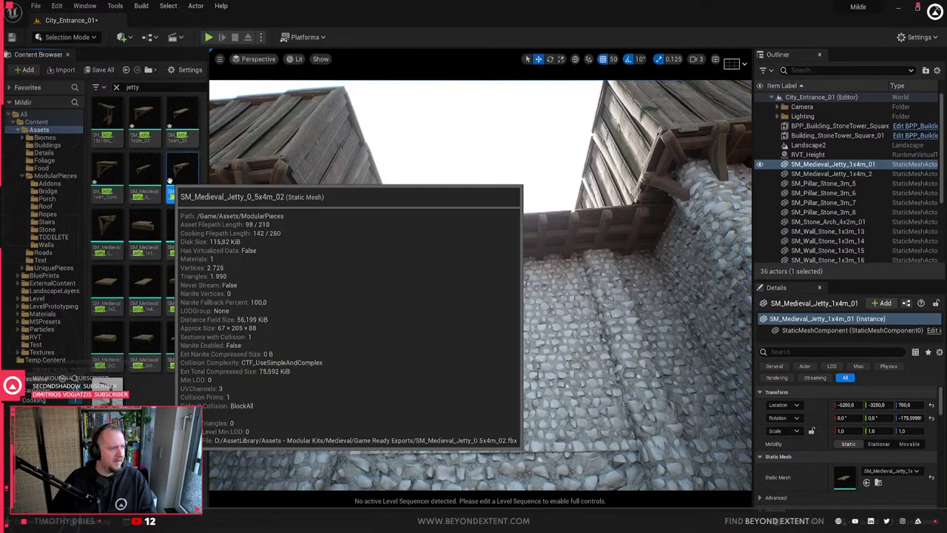
{"action": "left_click_drag", "start_coordinate": [144, 177], "coordinate": [846, 479]}
- Delete the second jetty and duplicate the bracketed jetty along the top of the arch wall toward the opposite tower
{"action": "left_click", "coordinate": [546, 229]}
{"action": "key", "text": "Delete"}
{"action": "left_click", "coordinate": [448, 248]}
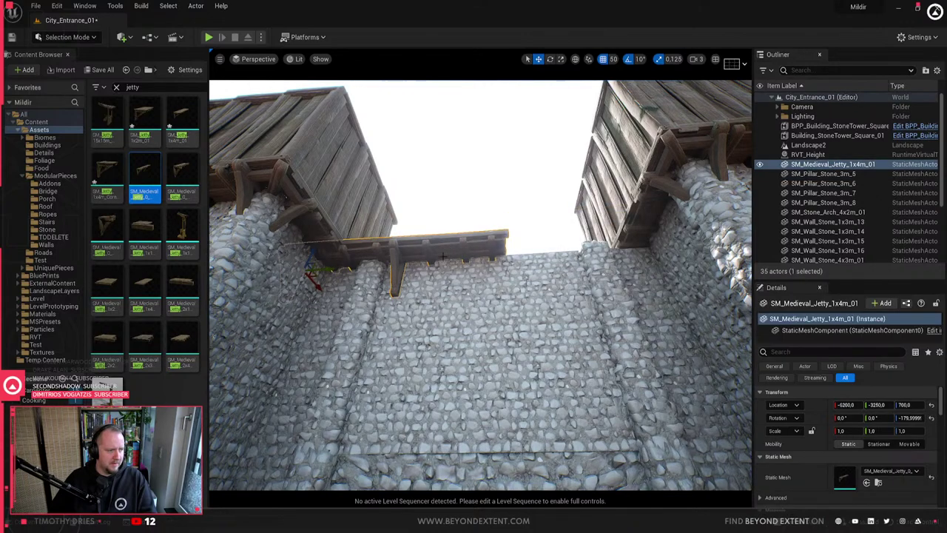
{"action": "left_click_drag", "start_coordinate": [329, 270], "coordinate": [559, 259]}
{"action": "key", "text": "s"}
{"action": "right_click_drag", "start_coordinate": [519, 311], "coordinate": [522, 400]}
{"action": "key", "text": "Escape"}
{"action": "key", "text": "w"}
{"action": "left_click", "coordinate": [524, 302]}
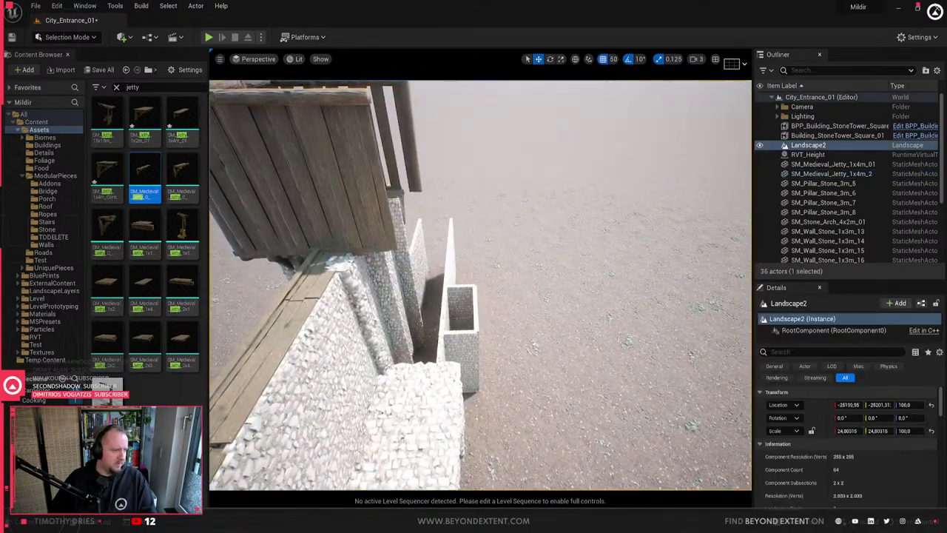
- Try SM_Medieval_Jetty_1x2m_01 as decking on top of the arch wall beside the tower
{"action": "left_click", "coordinate": [296, 315]}
{"action": "mouse_move", "coordinate": [296, 315]}
{"action": "right_mouse_down"}
{"action": "mouse_move", "coordinate": [298, 288]}
{"action": "mouse_move", "coordinate": [283, 318]}
{"action": "right_mouse_up"}
{"action": "left_click_drag", "start_coordinate": [121, 281], "coordinate": [448, 278]}
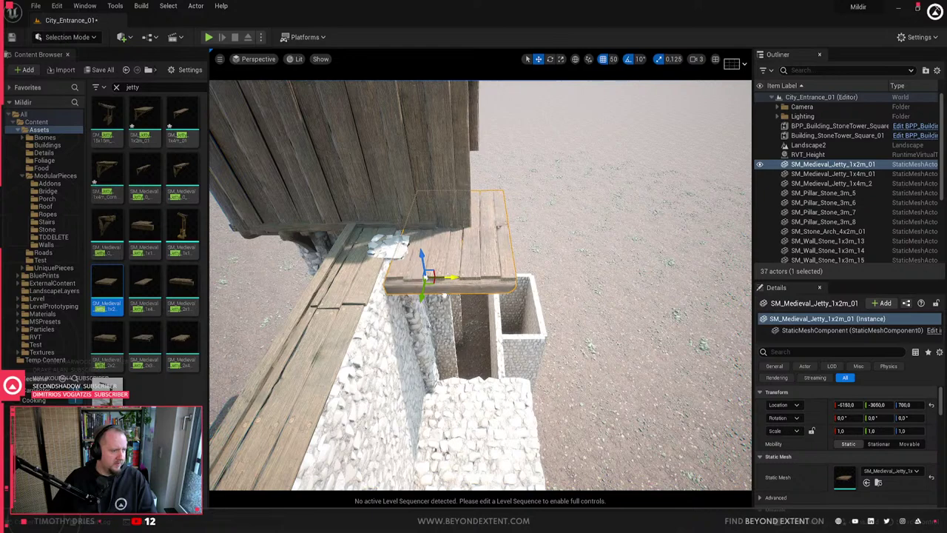
{"action": "left_click", "coordinate": [144, 342]}
{"action": "left_click", "coordinate": [183, 344]}
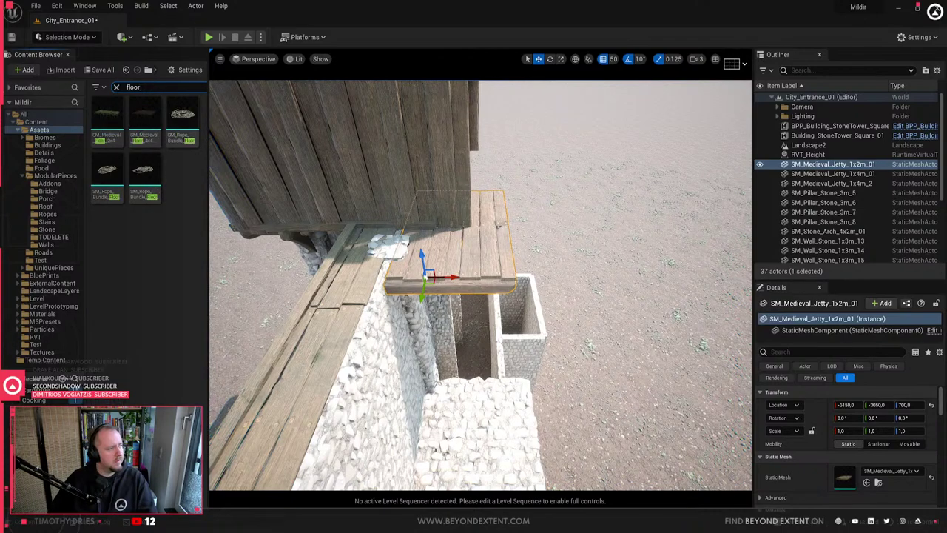
- Search the assets for "floor" and try SM_Medieval_Floor_4x4m_01 behind the arch wall, moved to X -5900
{"action": "left_click_drag", "start_coordinate": [149, 124], "coordinate": [368, 317]}
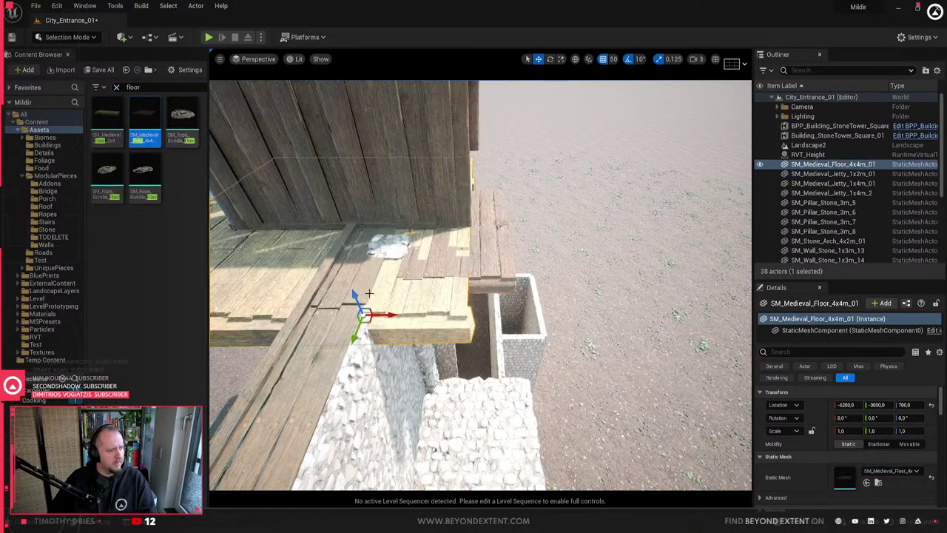
{"action": "right_click_drag", "start_coordinate": [506, 299], "coordinate": [544, 289]}
{"action": "left_click_drag", "start_coordinate": [513, 284], "coordinate": [656, 333]}
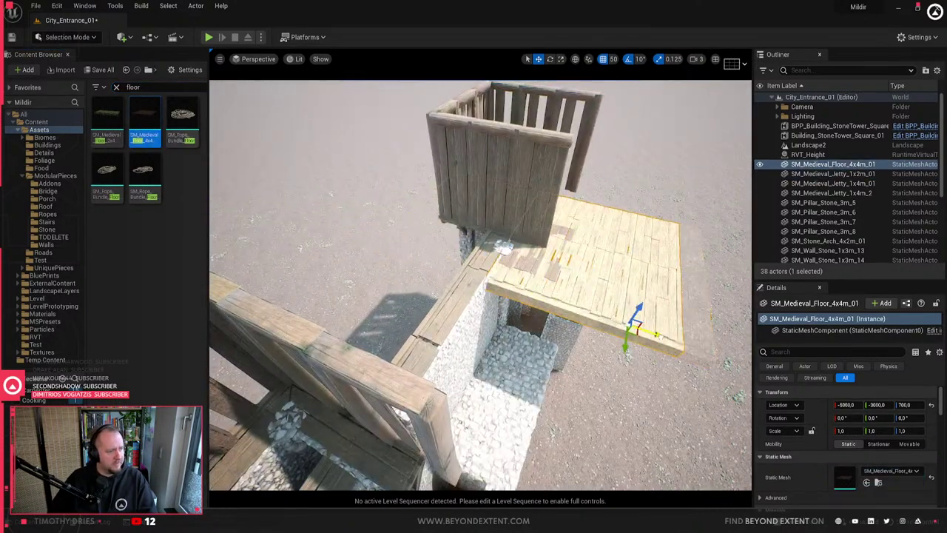
- Place SM_Medieval_Floor_2x4m_01 behind the arch wall and rotate it to -90° so it runs along the walkway
{"action": "left_click_drag", "start_coordinate": [108, 122], "coordinate": [584, 343]}
{"action": "key", "text": "e"}
{"action": "key", "text": "w"}
{"action": "left_click_drag", "start_coordinate": [640, 289], "coordinate": [624, 289], "text": "alt"}
- Delete the 4x4m floor and the 1x2m jetty from behind the arch wall
{"action": "left_click", "coordinate": [624, 289]}
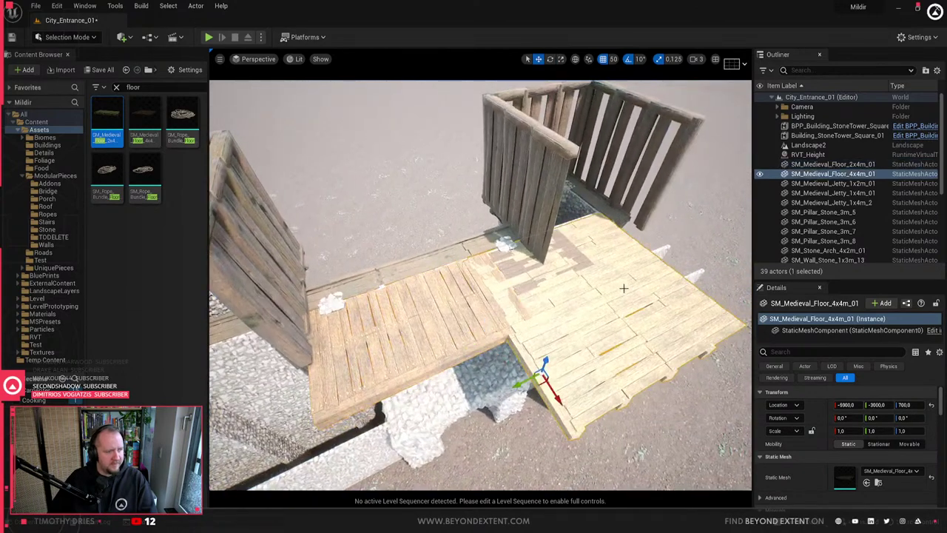
{"action": "key", "text": "Delete"}
{"action": "left_click", "coordinate": [530, 273]}
{"action": "key", "text": "Delete"}
- Duplicate the 2x4m floor end to end along the walkway and shift both pieces so the duplicate sits at Y -3200
{"action": "left_click", "coordinate": [466, 308]}
{"action": "left_click_drag", "start_coordinate": [466, 307], "coordinate": [414, 305], "text": "alt"}
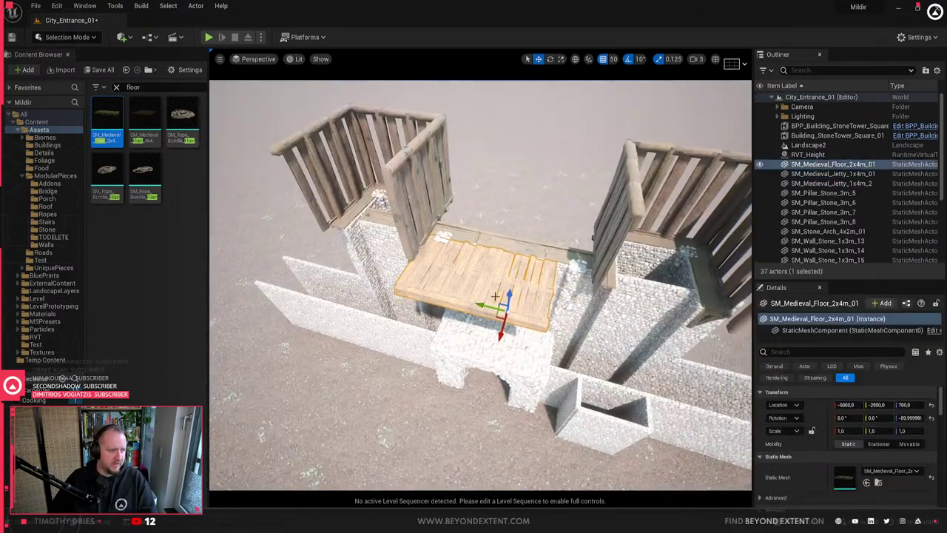
{"action": "left_click_drag", "start_coordinate": [477, 305], "coordinate": [638, 344], "text": "alt"}
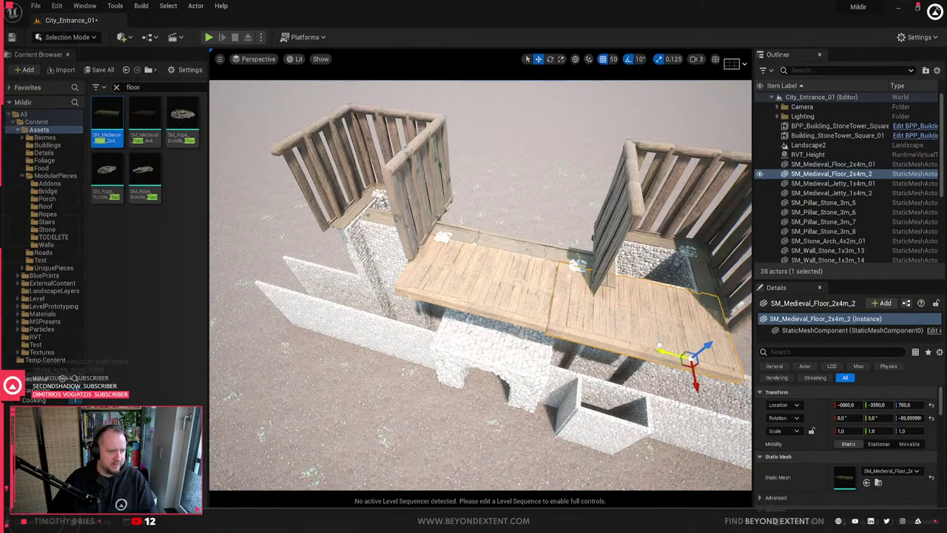
{"action": "left_click", "coordinate": [449, 281], "text": "ctrl"}
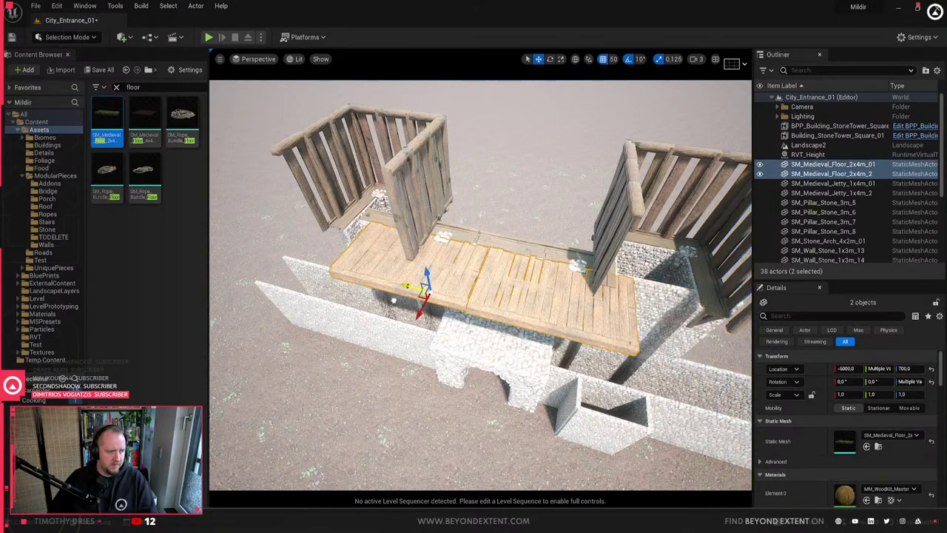
{"action": "left_click_drag", "start_coordinate": [405, 287], "coordinate": [426, 291]}
{"action": "right_click_drag", "start_coordinate": [427, 292], "coordinate": [520, 278]}
{"action": "key", "text": "Escape"}
- Inspect the planked walkway between the towers and delete the redundant stone wall pieces beneath it
{"action": "right_click_drag", "start_coordinate": [459, 311], "coordinate": [563, 289]}
{"action": "left_click", "coordinate": [490, 330]}
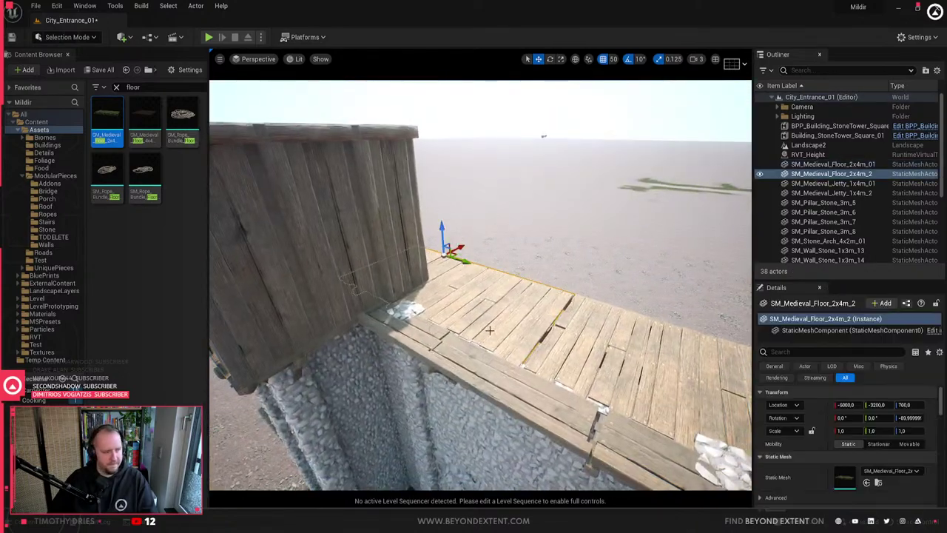
{"action": "right_click_drag", "start_coordinate": [490, 331], "coordinate": [511, 320]}
{"action": "key", "text": "Escape"}
{"action": "left_click", "coordinate": [471, 359]}
{"action": "key", "text": "Delete"}
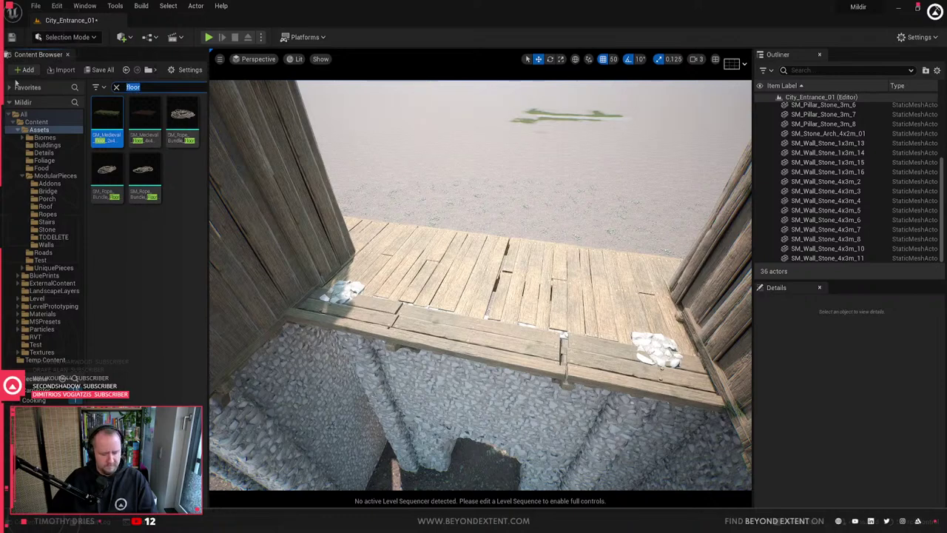
- Search all assets for "fence" and the ModularPieces folder for "railing"
{"action": "type", "text": "ence"}
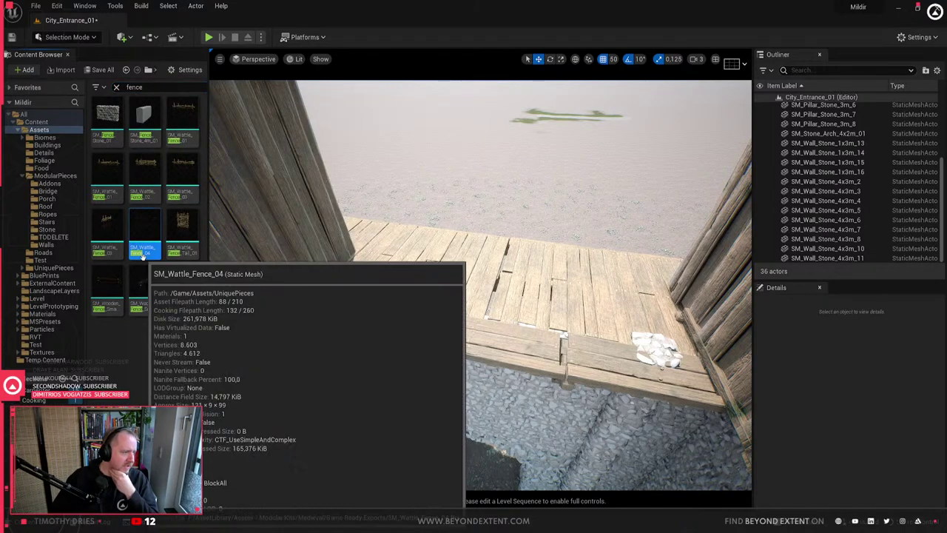
{"action": "left_click", "coordinate": [116, 87]}
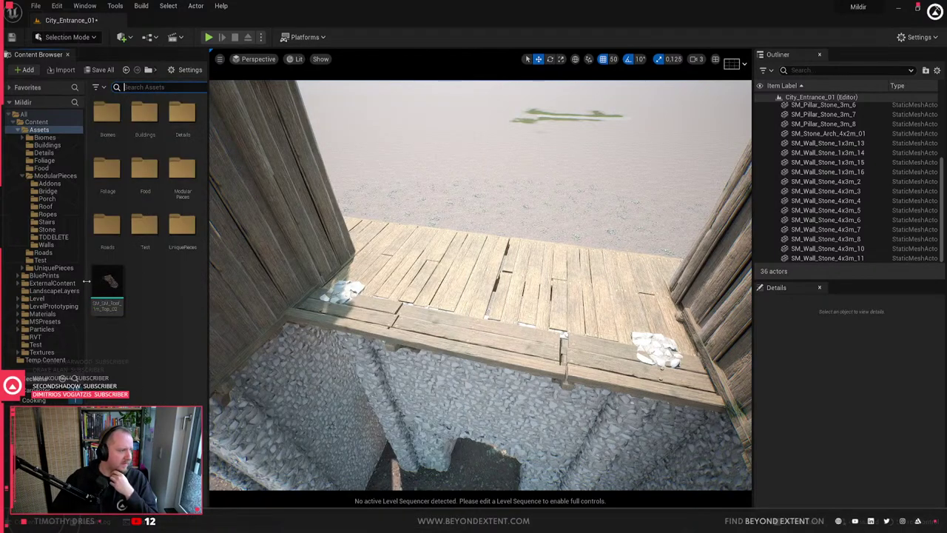
{"action": "left_click", "coordinate": [51, 176]}
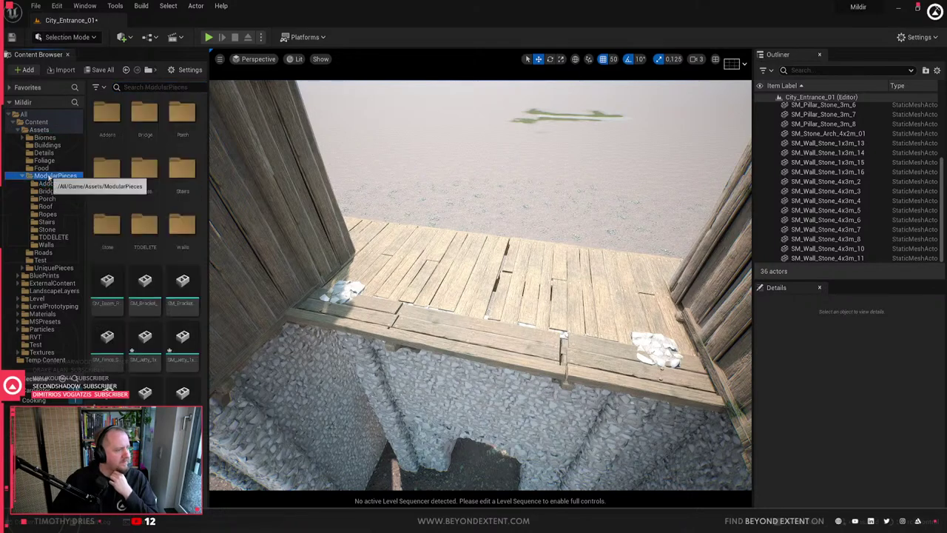
{"action": "scroll", "coordinate": [151, 321], "scroll_direction": "down", "scroll_amount": 5}
{"action": "left_click", "coordinate": [155, 87]}
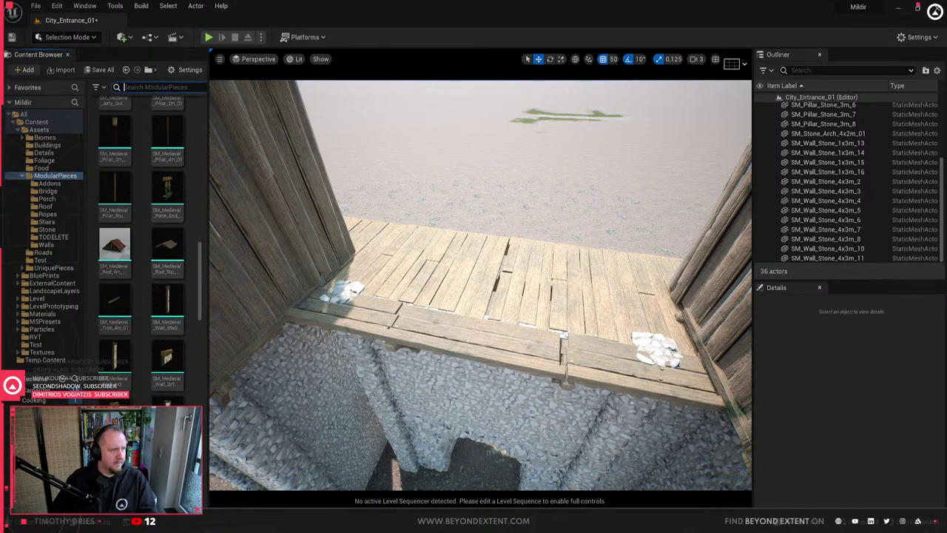
{"action": "type", "text": "fence"}
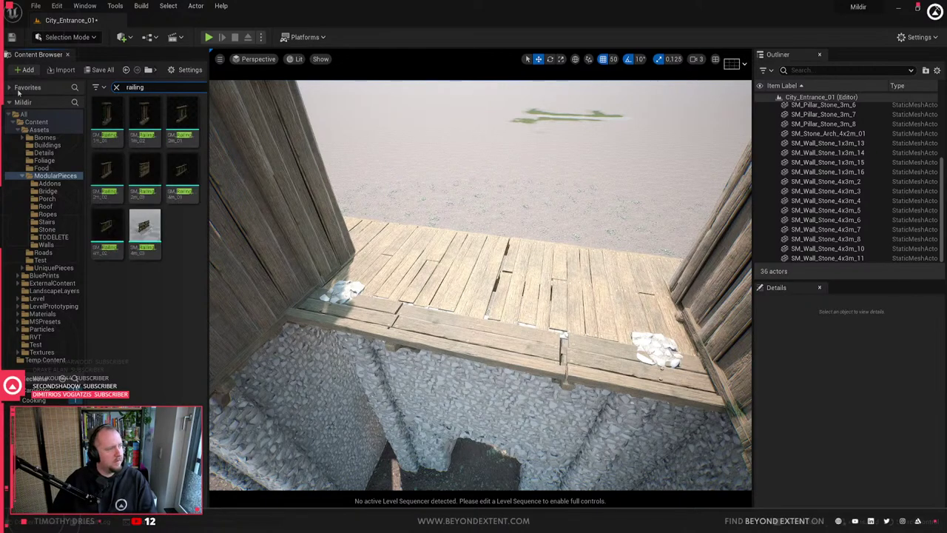
- Place SM_Railing_4m_01 along the walkway's outer edge at X -6250, Y -2750, Z 700
{"action": "left_click_drag", "start_coordinate": [182, 174], "coordinate": [648, 393]}
{"action": "right_click_drag", "start_coordinate": [648, 393], "coordinate": [719, 396]}
{"action": "key", "text": "s"}
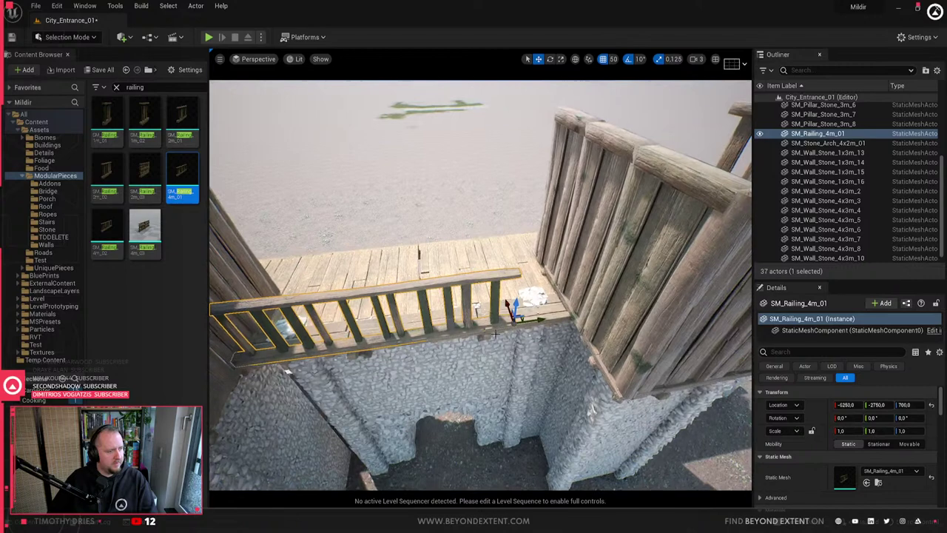
- Duplicate the railing to Y -2650 and replace the duplicate's mesh with SM_Railing_1m_01 to fill the gap by the tower
{"action": "left_click_drag", "start_coordinate": [536, 318], "coordinate": [578, 321], "text": "alt"}
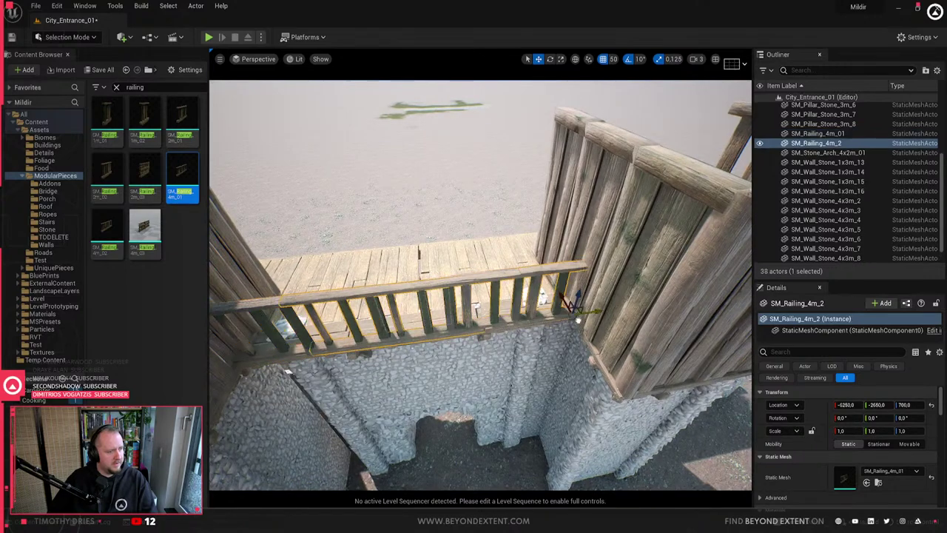
{"action": "left_click", "coordinate": [105, 178]}
{"action": "left_click", "coordinate": [182, 113]}
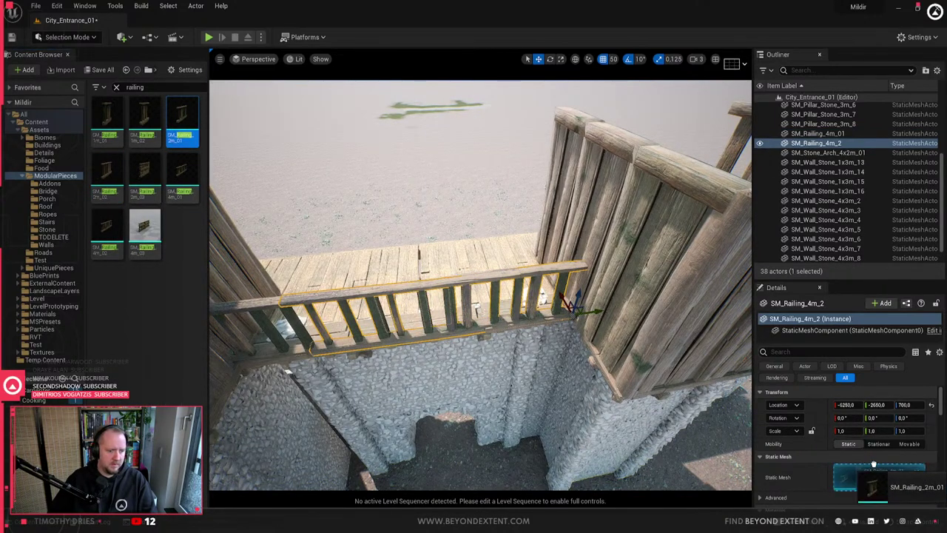
{"action": "left_click_drag", "start_coordinate": [144, 118], "coordinate": [847, 476]}
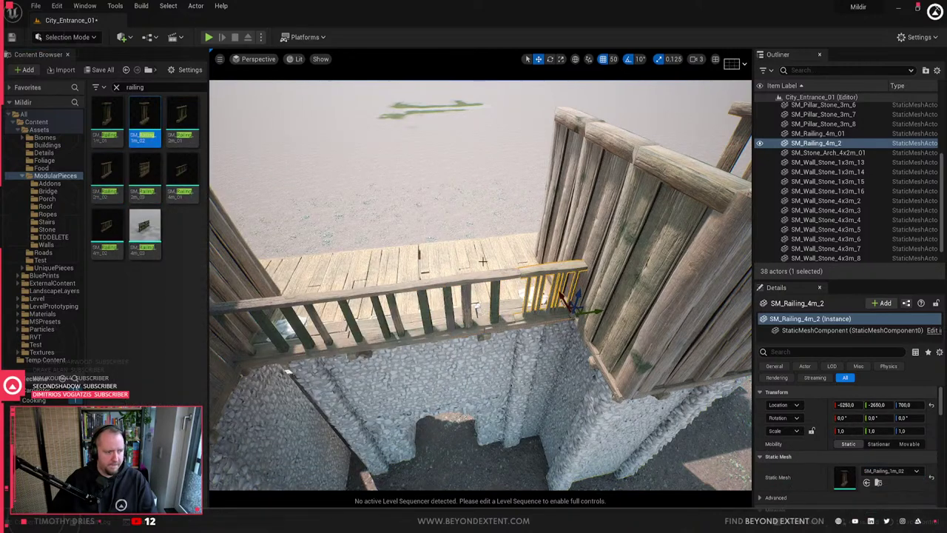
{"action": "left_click_drag", "start_coordinate": [107, 115], "coordinate": [844, 478]}
- Try removing the stone wall section above the arch while viewing the gate from the front, and undo the removal
{"action": "mouse_move", "coordinate": [478, 296]}
{"action": "right_mouse_down"}
{"action": "mouse_move", "coordinate": [477, 326]}
{"action": "mouse_move", "coordinate": [481, 222]}
{"action": "mouse_move", "coordinate": [481, 266]}
{"action": "mouse_move", "coordinate": [504, 325]}
{"action": "mouse_move", "coordinate": [481, 322]}
{"action": "mouse_move", "coordinate": [478, 355]}
{"action": "mouse_move", "coordinate": [474, 311]}
{"action": "right_mouse_up"}
{"action": "key", "text": "Escape"}
{"action": "left_click", "coordinate": [483, 271]}
{"action": "right_click_drag", "start_coordinate": [536, 278], "coordinate": [536, 278]}
{"action": "left_click", "coordinate": [536, 279]}
{"action": "key", "text": "Delete"}
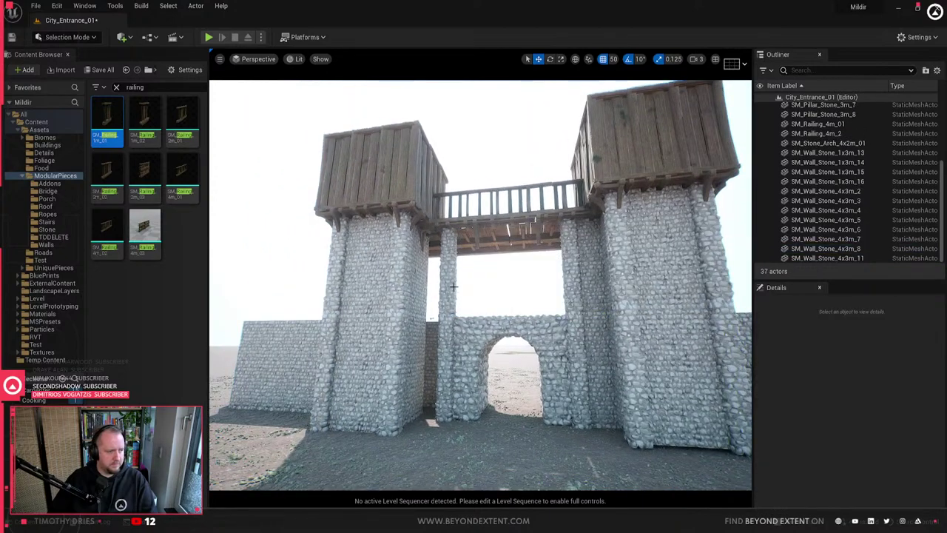
{"action": "key", "text": "ctrl+z"}
- Try lowering the tower Building_StoneTower_Square_01 to Z -58.62 and compare its height with the jetty walkway
{"action": "left_click", "coordinate": [388, 304]}
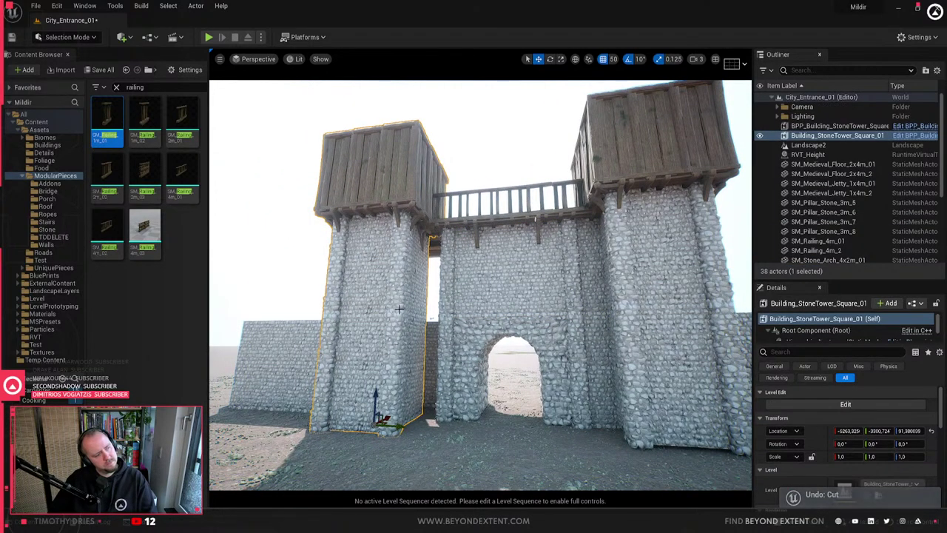
{"action": "left_click_drag", "start_coordinate": [375, 401], "coordinate": [392, 449]}
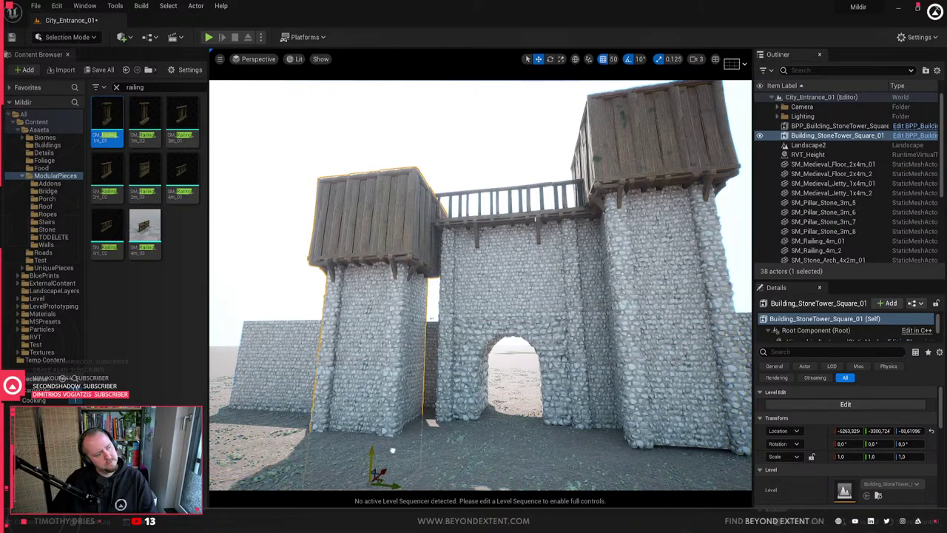
{"action": "key", "text": "s"}
{"action": "mouse_move", "coordinate": [392, 450]}
{"action": "right_mouse_down"}
{"action": "mouse_move", "coordinate": [385, 428]}
{"action": "mouse_move", "coordinate": [390, 474]}
{"action": "mouse_move", "coordinate": [387, 445]}
{"action": "right_mouse_up"}
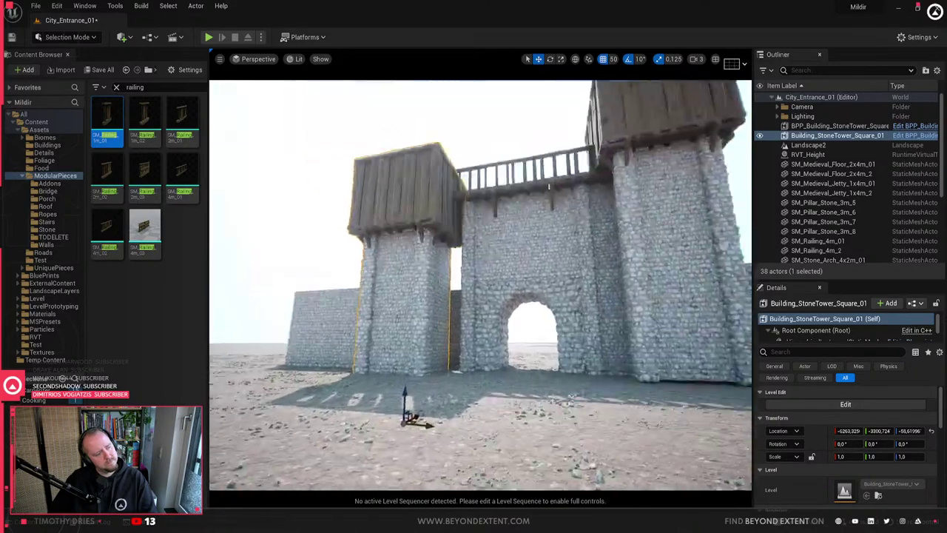
{"action": "left_click", "coordinate": [520, 155]}
{"action": "left_click", "coordinate": [562, 188]}
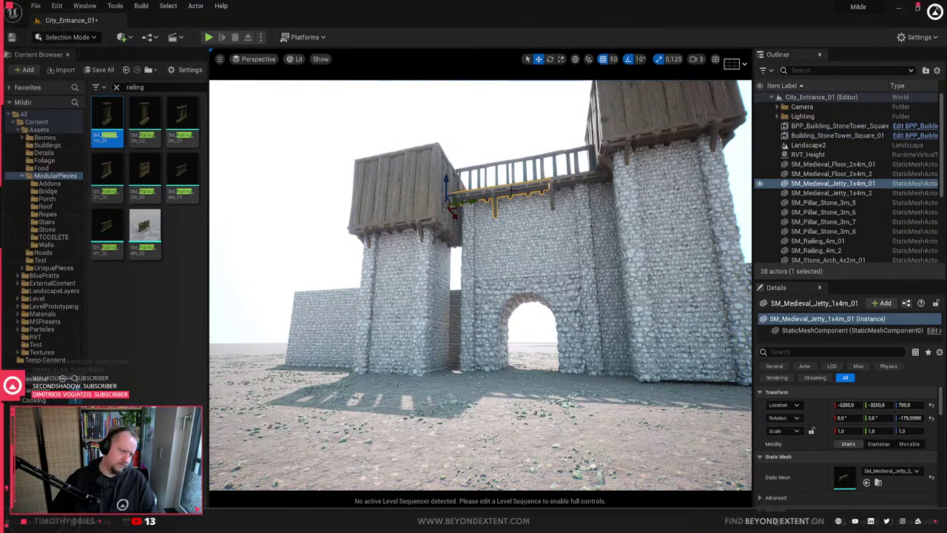
{"action": "left_click", "coordinate": [556, 189], "text": "ctrl"}
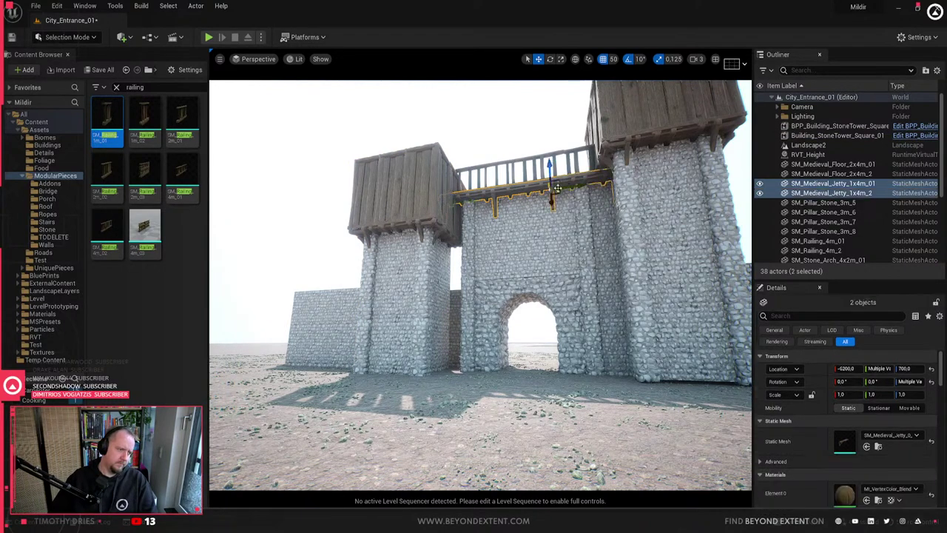
{"action": "left_click", "coordinate": [534, 237]}
- Raise Building_StoneTower_Square_01 back to Z 91.38 and clear the selection
{"action": "left_click", "coordinate": [406, 314]}
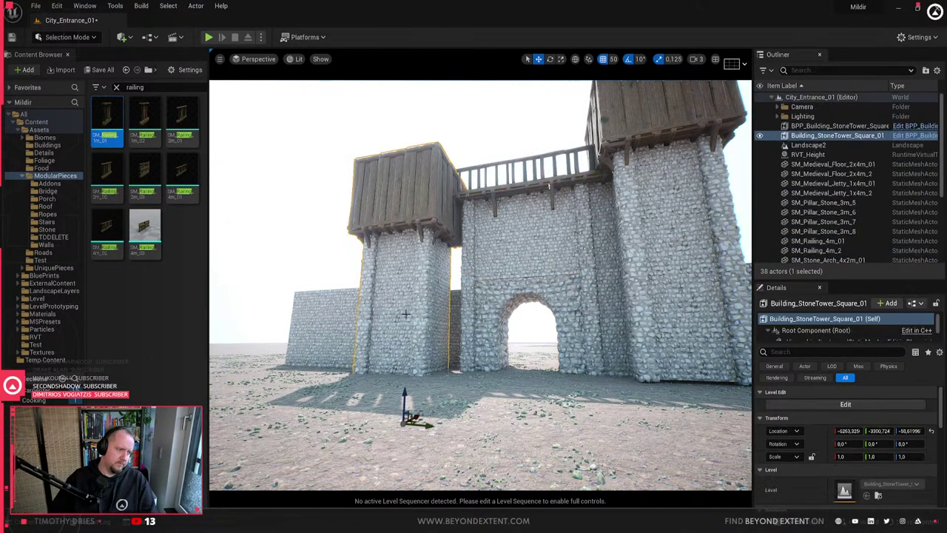
{"action": "left_click_drag", "start_coordinate": [404, 407], "coordinate": [427, 346]}
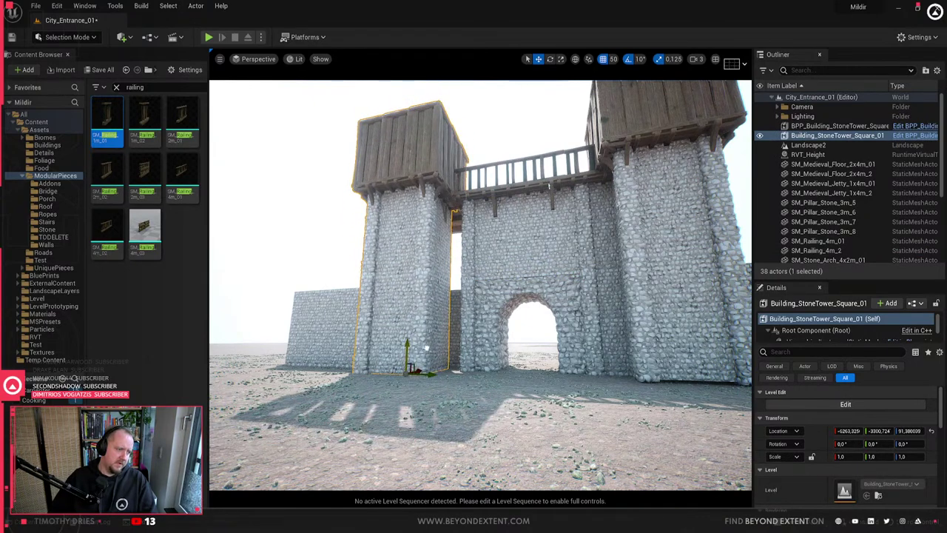
{"action": "key", "text": "Escape"}
{"action": "left_click", "coordinate": [412, 319]}
{"action": "left_click", "coordinate": [469, 271]}
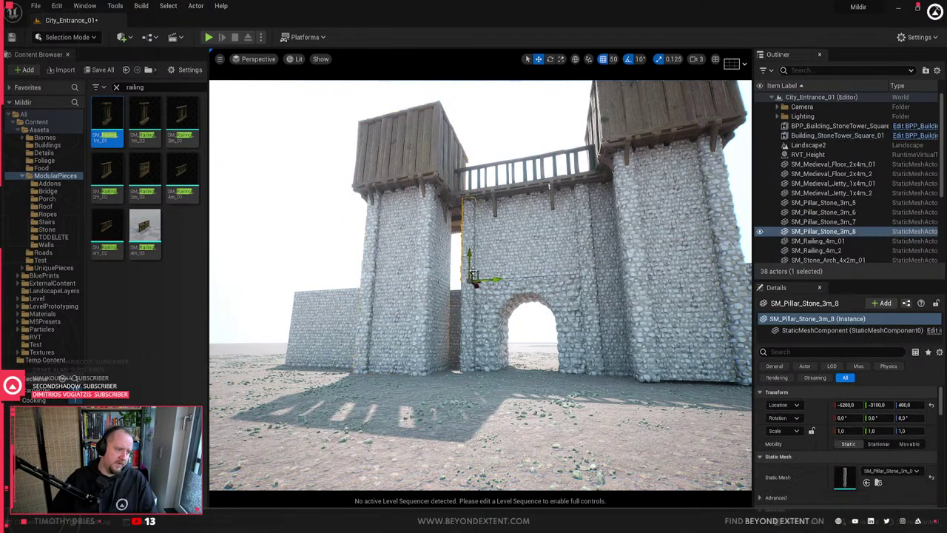
{"action": "key", "text": "Escape"}
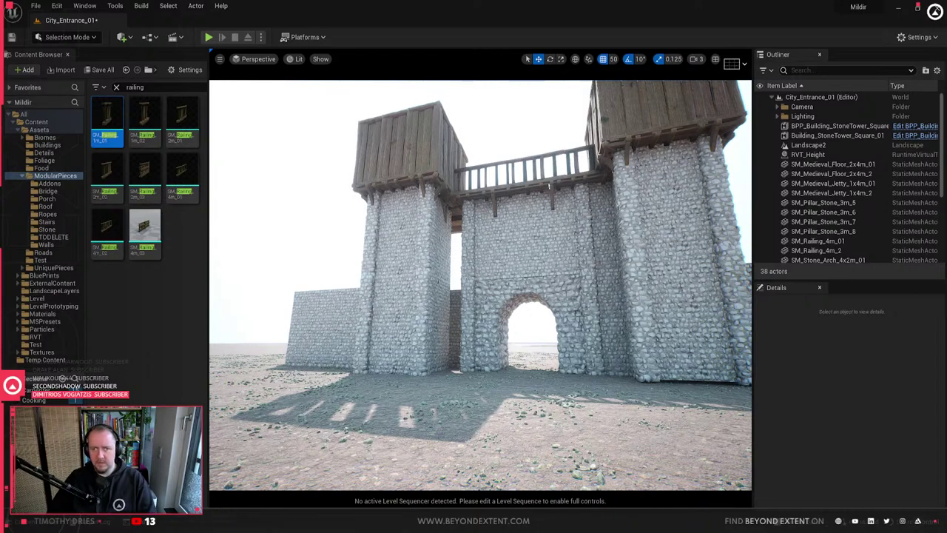
- Switch to the web browser, search for "castle wall height" and open the Medieval Chronicles article on castle walls
{"action": "left_click_drag", "start_coordinate": [946, 296], "coordinate": [334, 1]}
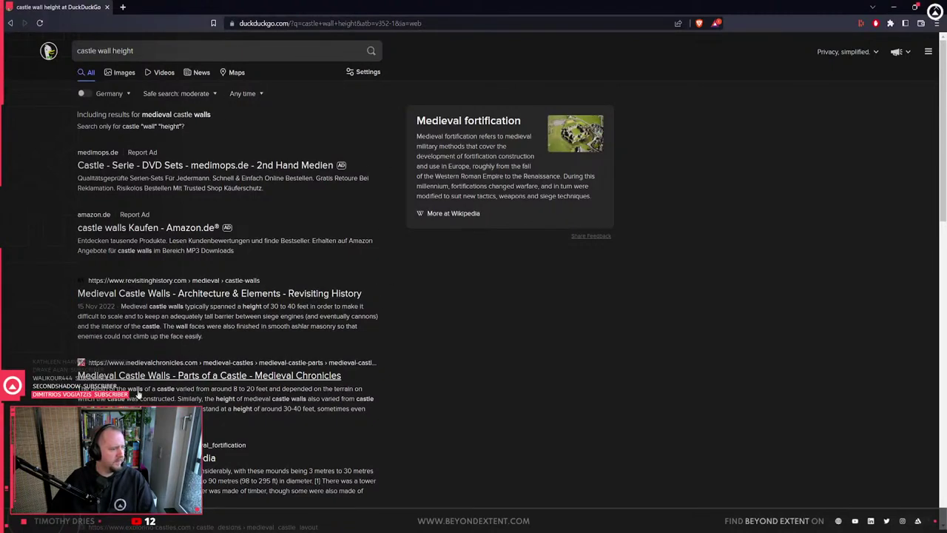
{"action": "left_click", "coordinate": [168, 376]}
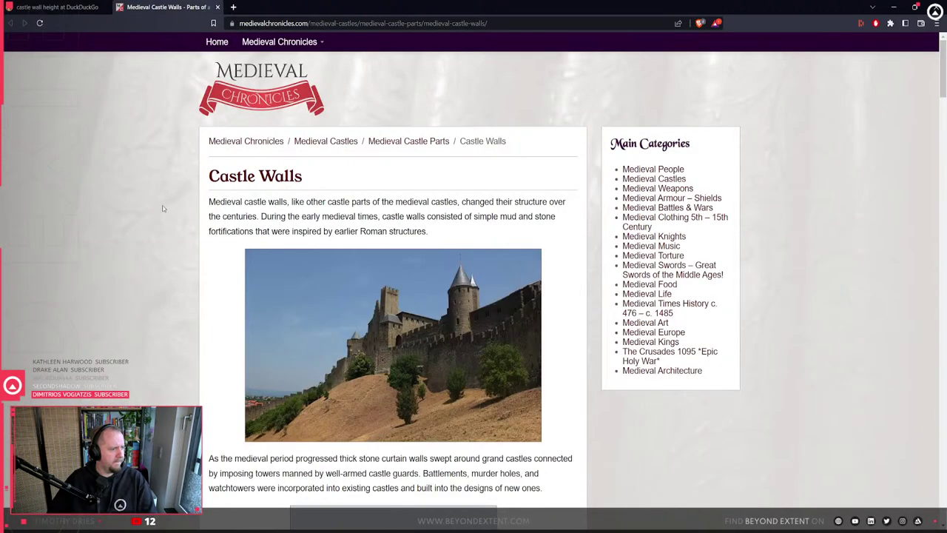
- Read through the Castle Walls article for how thick and how high medieval castle walls were built
{"action": "scroll", "coordinate": [157, 363], "scroll_direction": "down", "scroll_amount": 1}
{"action": "scroll", "coordinate": [156, 362], "scroll_direction": "down", "scroll_amount": 3}
{"action": "scroll", "coordinate": [156, 363], "scroll_direction": "down", "scroll_amount": 3}
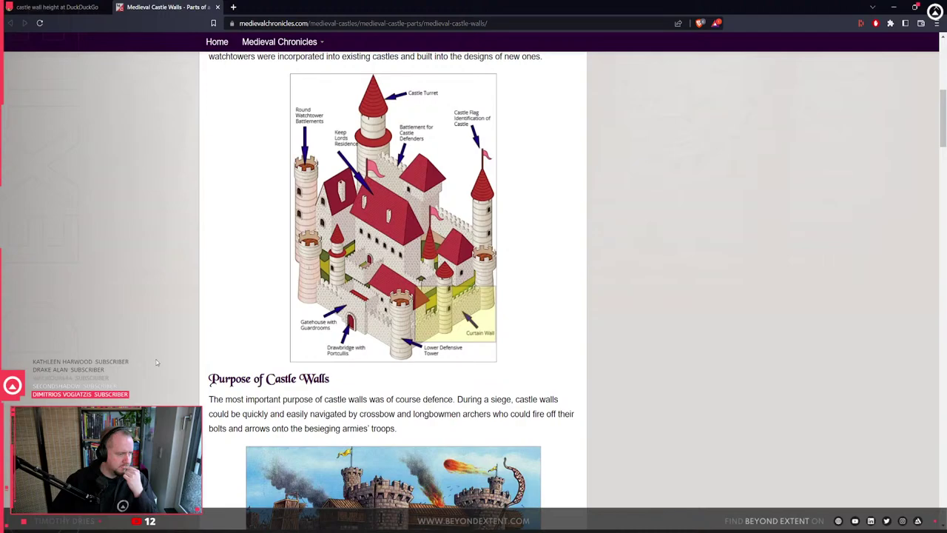
{"action": "scroll", "coordinate": [156, 362], "scroll_direction": "down", "scroll_amount": 3}
{"action": "scroll", "coordinate": [156, 363], "scroll_direction": "down", "scroll_amount": 4}
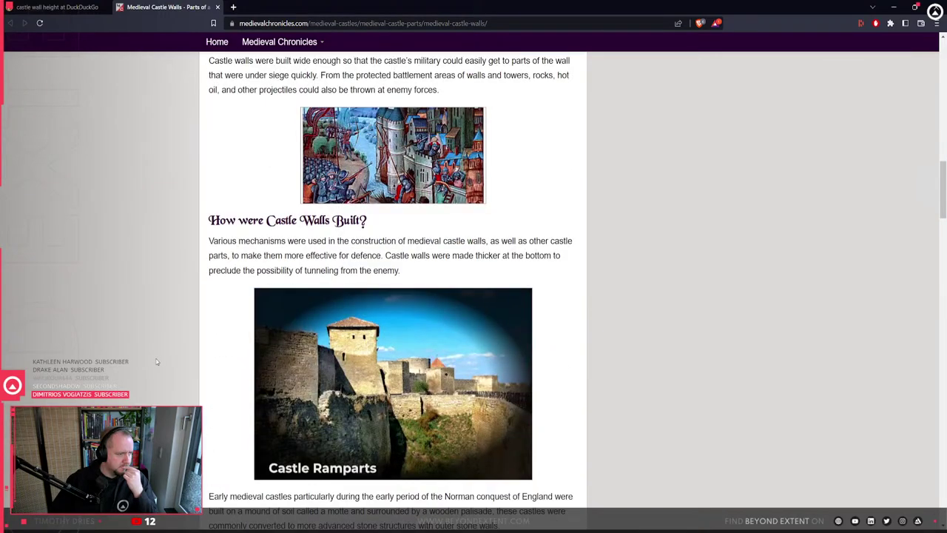
{"action": "scroll", "coordinate": [157, 361], "scroll_direction": "down", "scroll_amount": 4}
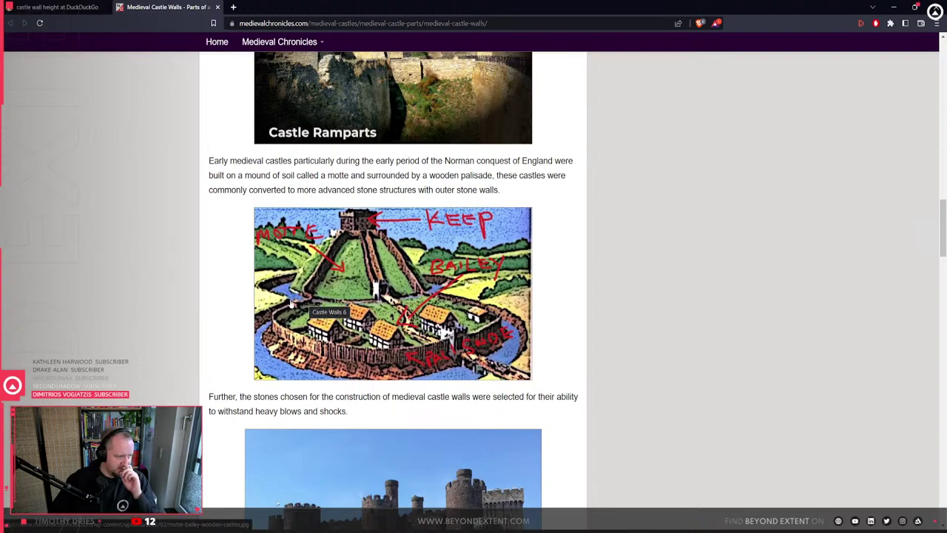
{"action": "scroll", "coordinate": [129, 360], "scroll_direction": "down", "scroll_amount": 6}
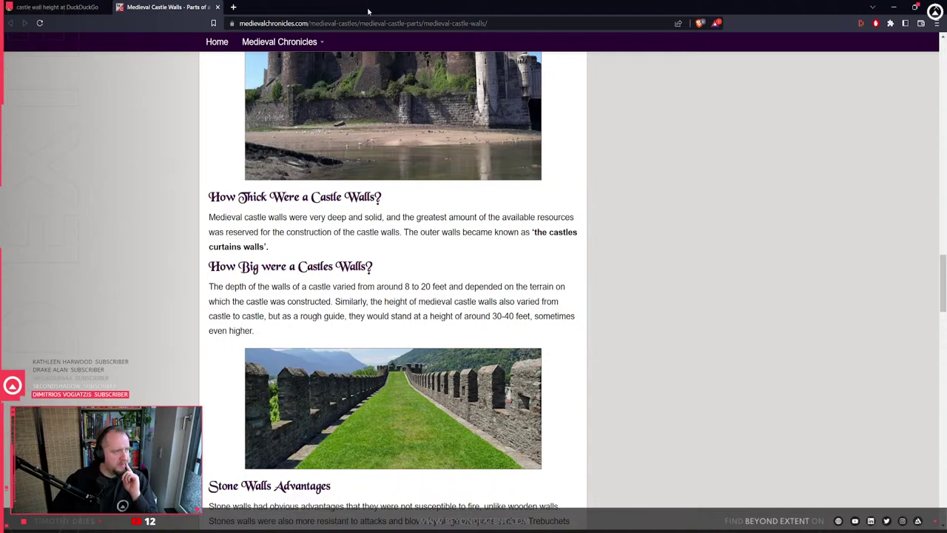
- Switch to Unreal Engine and stack two copies of SM_Wall_Stone_4x3m_3 above it, the upper one at Z 700
{"action": "key", "text": "alt+Tab"}
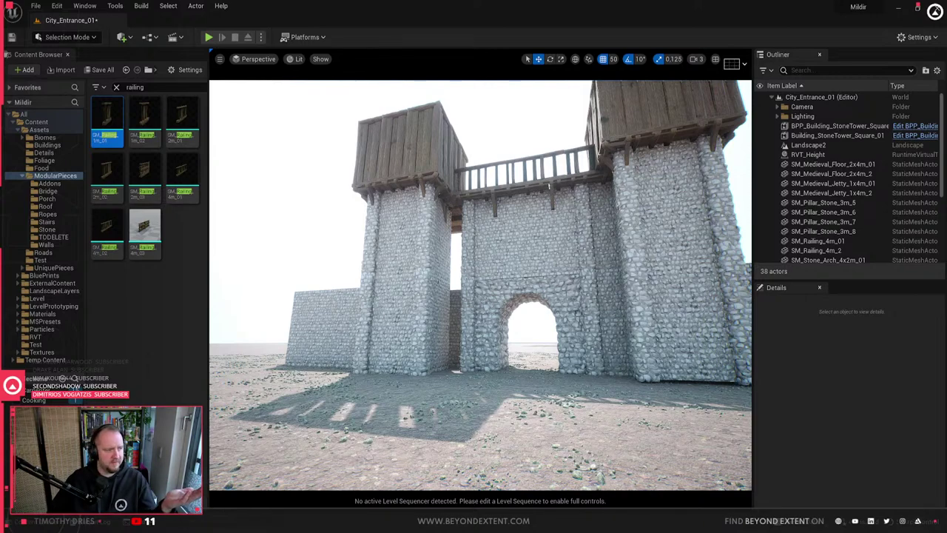
{"action": "left_click", "coordinate": [400, 292]}
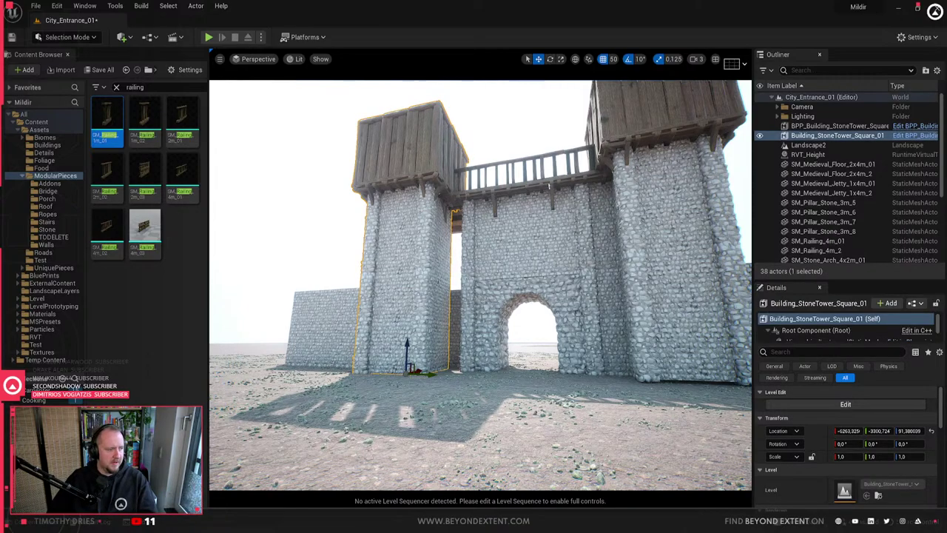
{"action": "left_click", "coordinate": [331, 324]}
{"action": "right_click_drag", "start_coordinate": [330, 324], "coordinate": [213, 326]}
{"action": "key", "text": "w"}
{"action": "key", "text": "w"}
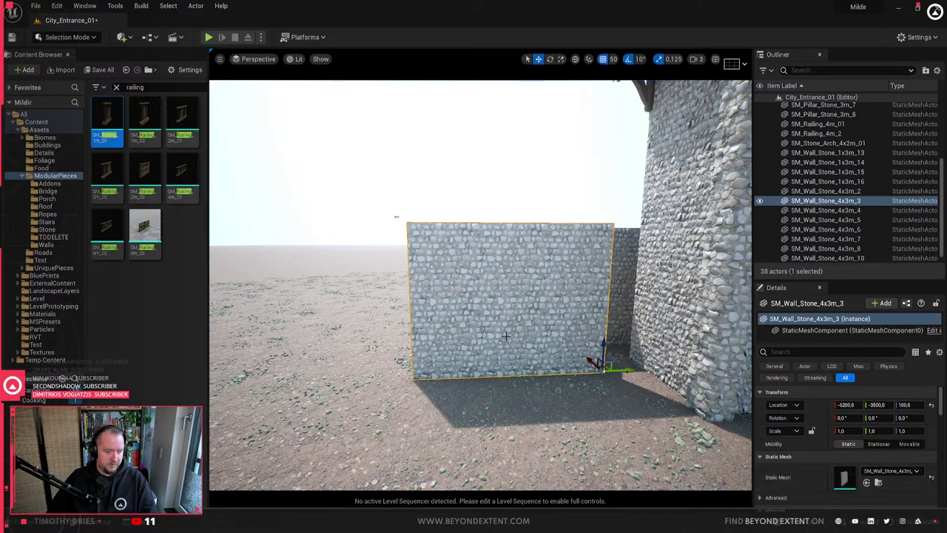
{"action": "key", "text": "s"}
{"action": "right_click_drag", "start_coordinate": [507, 336], "coordinate": [466, 331]}
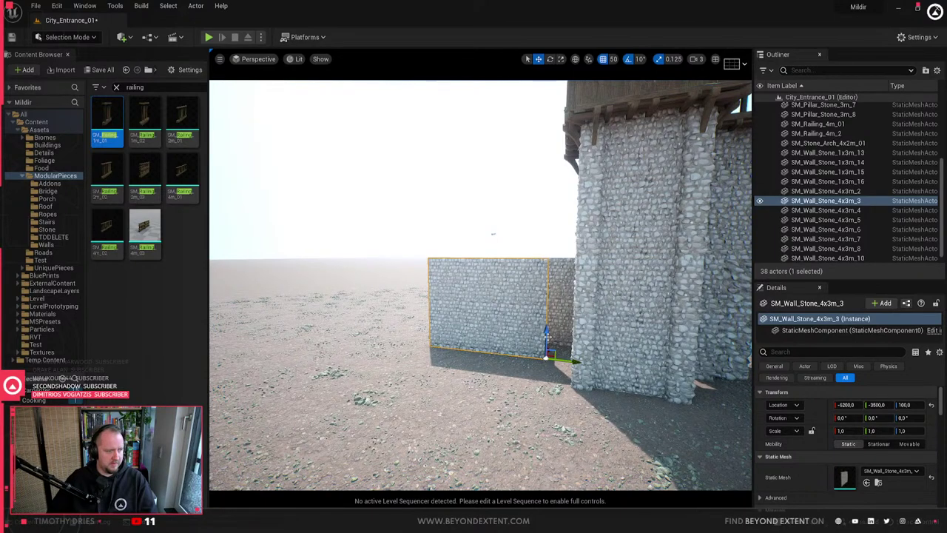
{"action": "left_click_drag", "start_coordinate": [547, 334], "coordinate": [549, 124], "text": "alt"}
{"action": "key", "text": "s"}
{"action": "right_click_drag", "start_coordinate": [496, 107], "coordinate": [506, 57]}
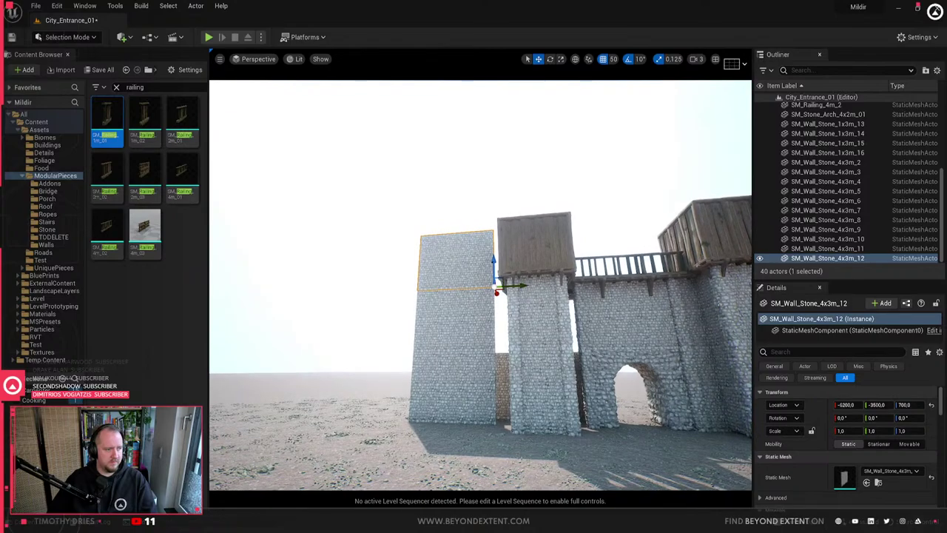
- Delete the topmost stone wall copy at Z 700
{"action": "left_click", "coordinate": [467, 332], "text": "ctrl"}
{"action": "left_click", "coordinate": [459, 401], "text": "ctrl"}
{"action": "key", "text": "w"}
{"action": "right_click_drag", "start_coordinate": [460, 401], "coordinate": [407, 404]}
{"action": "key", "text": "s"}
{"action": "left_click", "coordinate": [501, 158]}
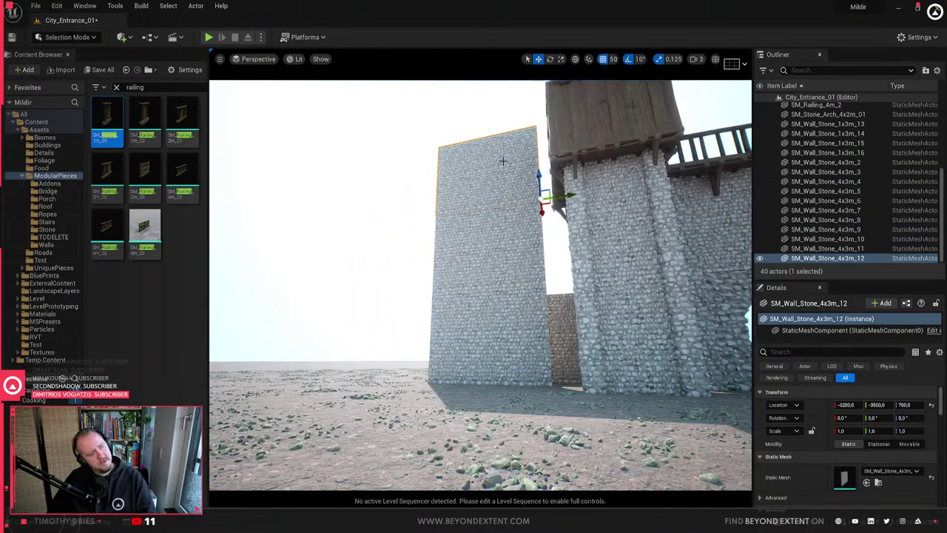
{"action": "key", "text": "Delete"}
- Place the SM_Wall_Wood_01 palisade piece beside the right tower at -6250, -2300, 100
{"action": "right_click_drag", "start_coordinate": [503, 161], "coordinate": [578, 204]}
{"action": "key", "text": "w"}
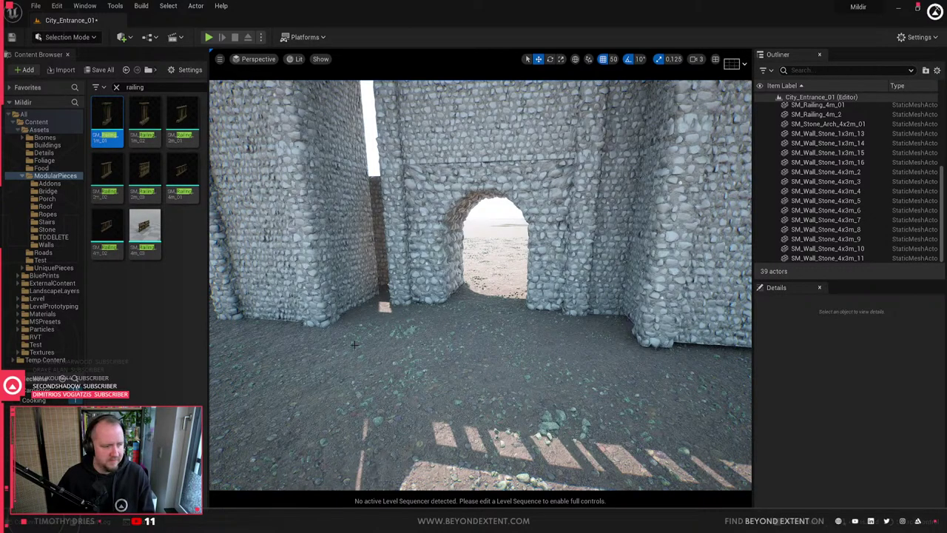
{"action": "scroll", "coordinate": [354, 344], "scroll_direction": "down", "scroll_amount": 10}
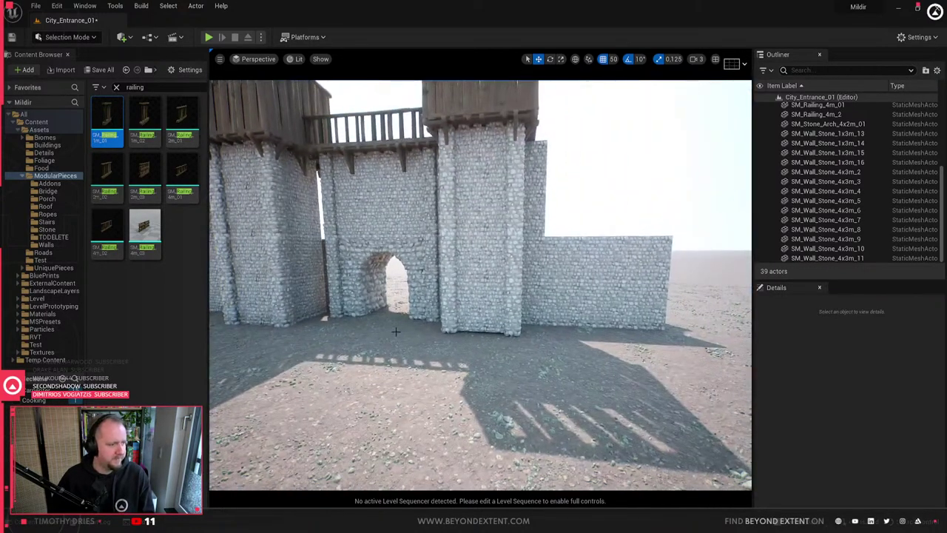
{"action": "key", "text": "ctrl+space"}
{"action": "left_click_drag", "start_coordinate": [190, 359], "coordinate": [544, 328]}
- Rotate SM_Wall_Wood_01 to -90° around Z and move it against the tower at X -6200, Y -2400
{"action": "key", "text": "e"}
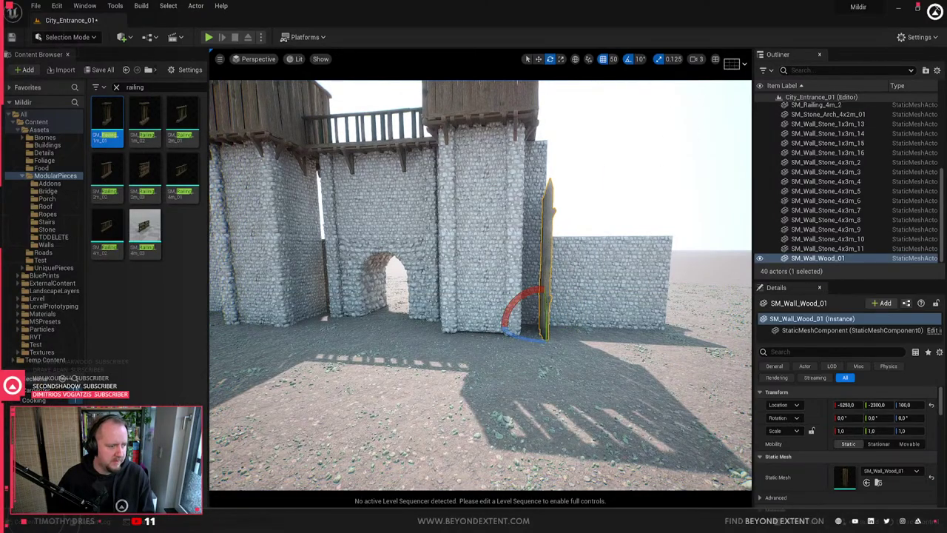
{"action": "mouse_move", "coordinate": [518, 344]}
{"action": "right_mouse_down"}
{"action": "mouse_move", "coordinate": [437, 348]}
{"action": "mouse_move", "coordinate": [519, 326]}
{"action": "right_mouse_up"}
{"action": "right_click_drag", "start_coordinate": [482, 285], "coordinate": [493, 315]}
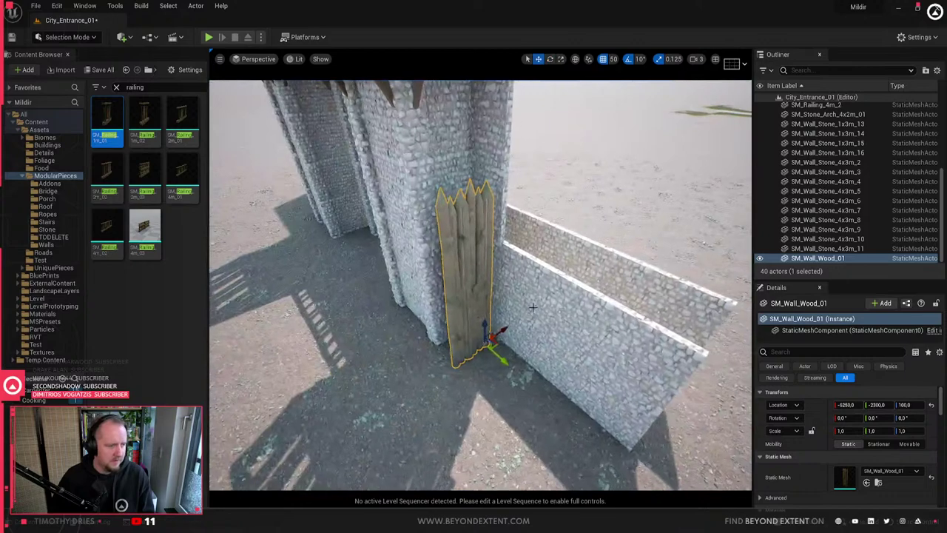
{"action": "left_click_drag", "start_coordinate": [478, 378], "coordinate": [444, 374]}
{"action": "right_click_drag", "start_coordinate": [463, 376], "coordinate": [487, 386]}
{"action": "key", "text": "w"}
{"action": "left_click_drag", "start_coordinate": [487, 386], "coordinate": [446, 381]}
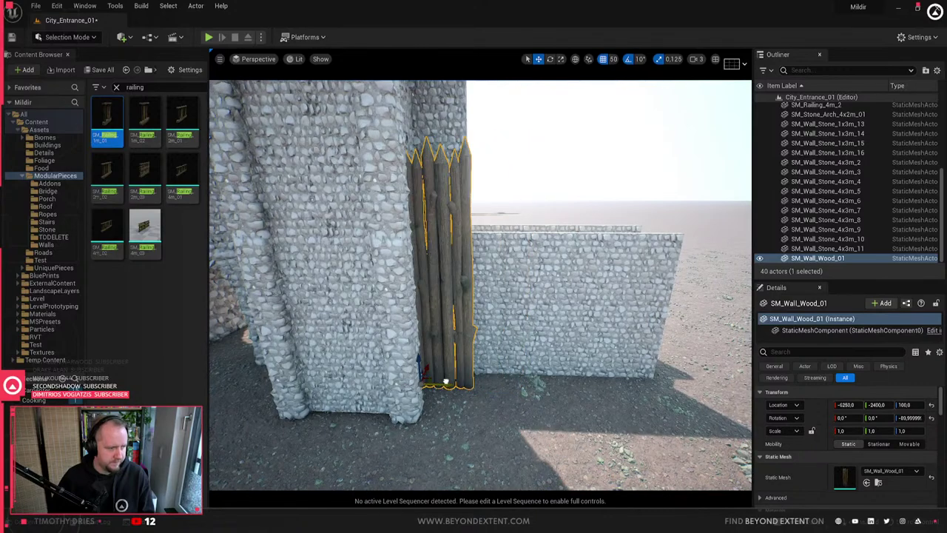
{"action": "mouse_move", "coordinate": [534, 369]}
{"action": "right_mouse_down"}
{"action": "mouse_move", "coordinate": [481, 366]}
{"action": "mouse_move", "coordinate": [534, 370]}
{"action": "right_mouse_up"}
{"action": "mouse_move", "coordinate": [490, 356]}
{"action": "left_mouse_down", "text": "alt"}
{"action": "mouse_move", "coordinate": [508, 336]}
{"action": "mouse_move", "coordinate": [502, 358]}
{"action": "left_mouse_up", "text": "alt"}
{"action": "right_click_drag", "start_coordinate": [490, 355], "coordinate": [533, 353]}
- Delete the front low stone wall and the stone wall sections behind the wooden palisade next to the right tower
{"action": "left_click", "coordinate": [497, 346]}
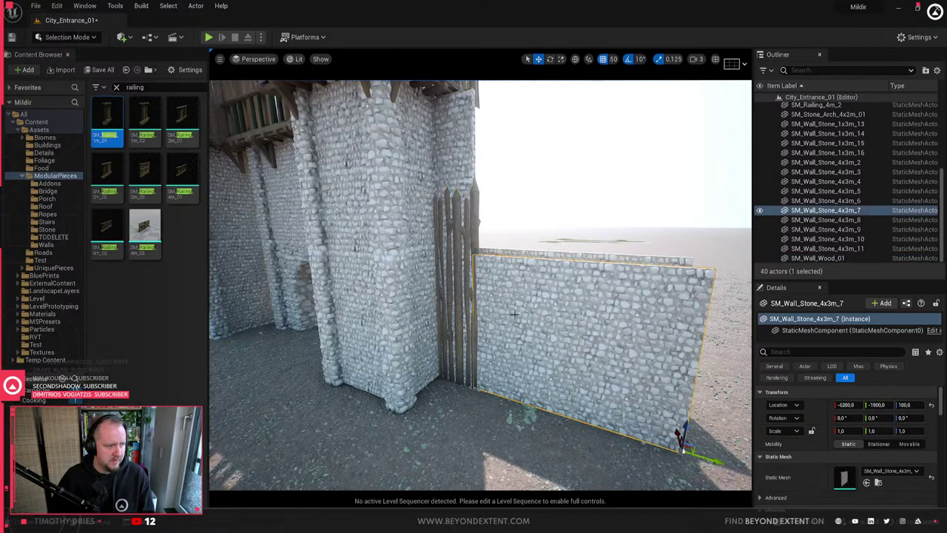
{"action": "key", "text": "Delete"}
{"action": "left_click", "coordinate": [476, 341]}
{"action": "key", "text": "Delete"}
{"action": "left_click", "coordinate": [476, 340]}
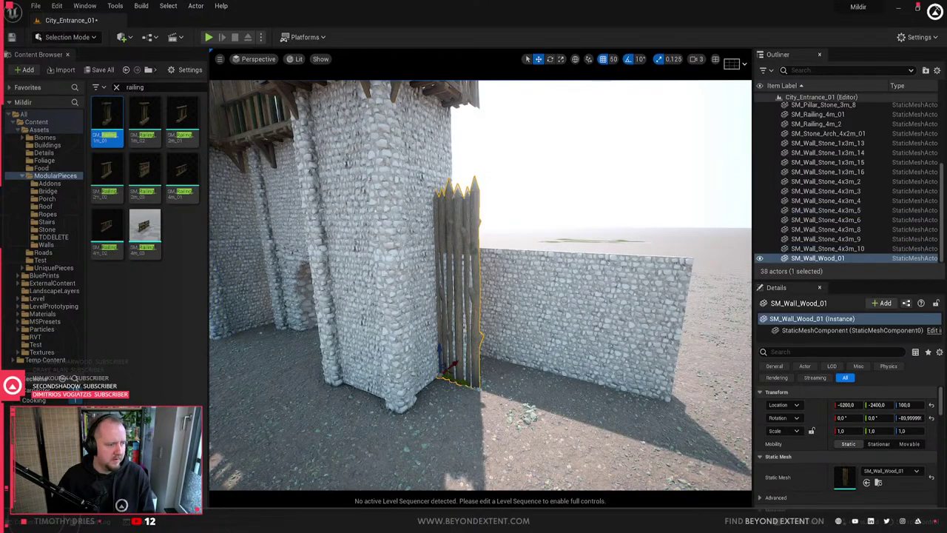
{"action": "left_click", "coordinate": [465, 318]}
{"action": "key", "text": "Delete"}
- Duplicate the wooden palisade piece along Y and position the copy at Y -2250
{"action": "left_click", "coordinate": [464, 315]}
{"action": "left_click_drag", "start_coordinate": [460, 379], "coordinate": [503, 400], "text": "alt"}
{"action": "right_click_drag", "start_coordinate": [499, 395], "coordinate": [505, 416]}
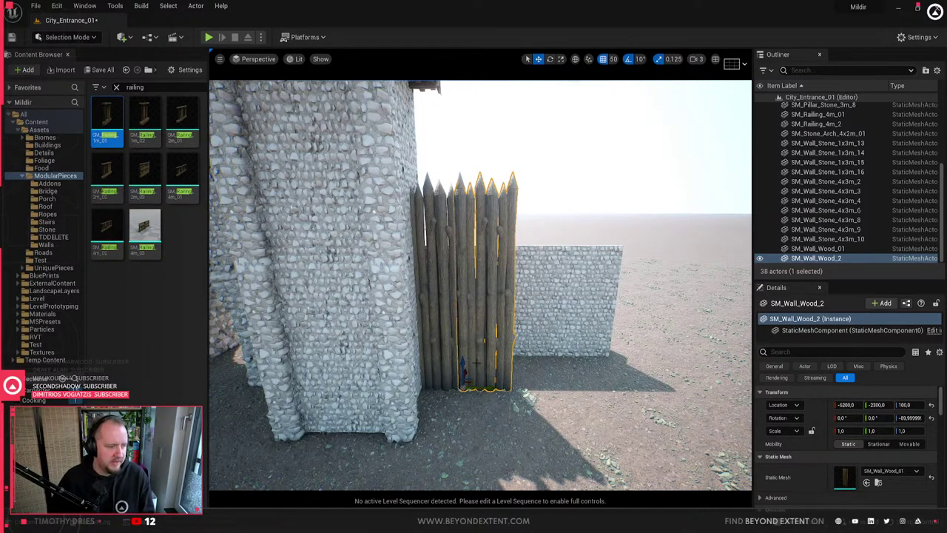
{"action": "left_click_drag", "start_coordinate": [490, 400], "coordinate": [502, 396]}
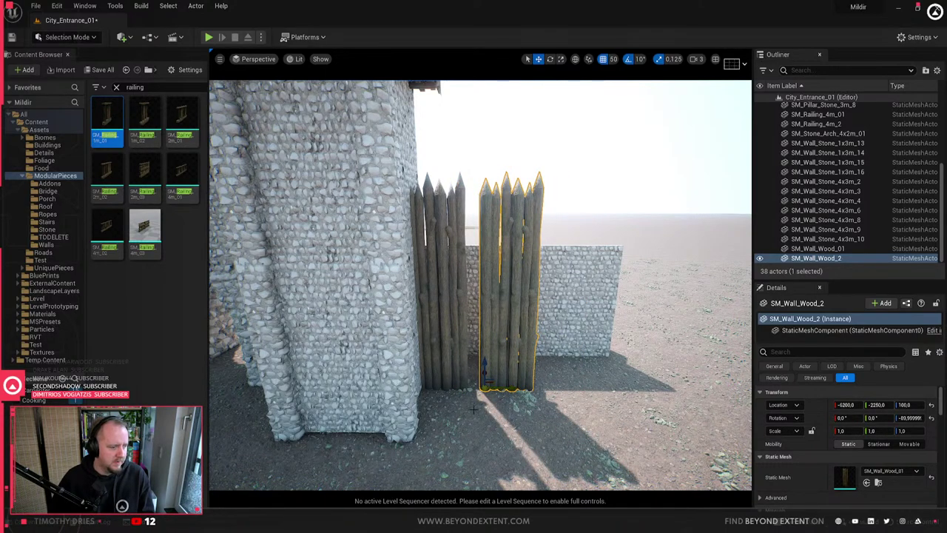
- Switch to Blender, then select and frame the Wall_Wood_01 palisade mesh in the modular kit file
{"action": "key", "text": "alt+Tab"}
{"action": "scroll", "coordinate": [426, 276], "scroll_direction": "down", "scroll_amount": 7}
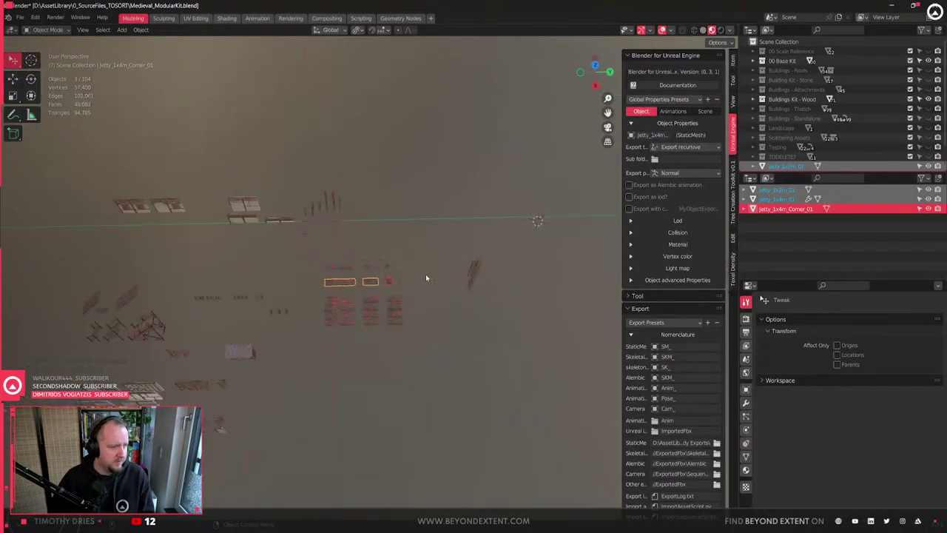
{"action": "middle_click_drag", "start_coordinate": [426, 273], "coordinate": [508, 303]}
{"action": "scroll", "coordinate": [473, 283], "scroll_direction": "up", "scroll_amount": 2}
{"action": "left_click", "coordinate": [467, 285]}
{"action": "key", "text": "KP_Decimal"}
{"action": "middle_click_drag", "start_coordinate": [387, 386], "coordinate": [384, 320], "text": "shift"}
{"action": "scroll", "coordinate": [377, 345], "scroll_direction": "down", "scroll_amount": 5}
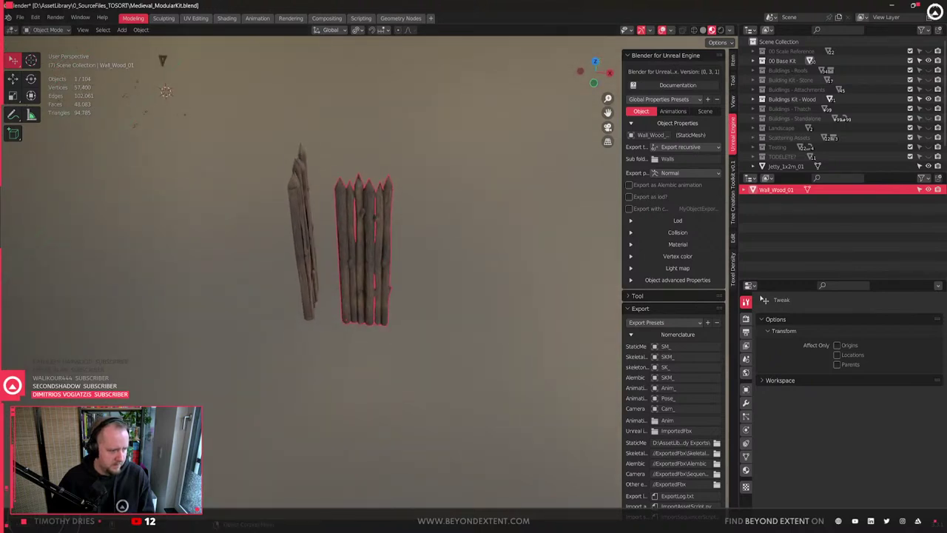
- Switch to Unreal Engine, try a third palisade copy at Y -2100, and delete it
{"action": "key", "text": "alt+Tab"}
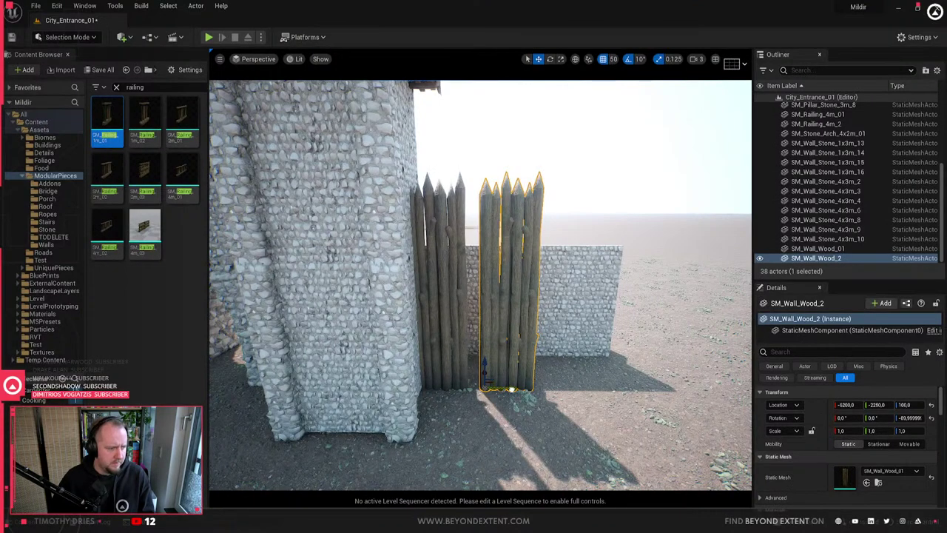
{"action": "left_click_drag", "start_coordinate": [512, 390], "coordinate": [576, 393], "text": "alt"}
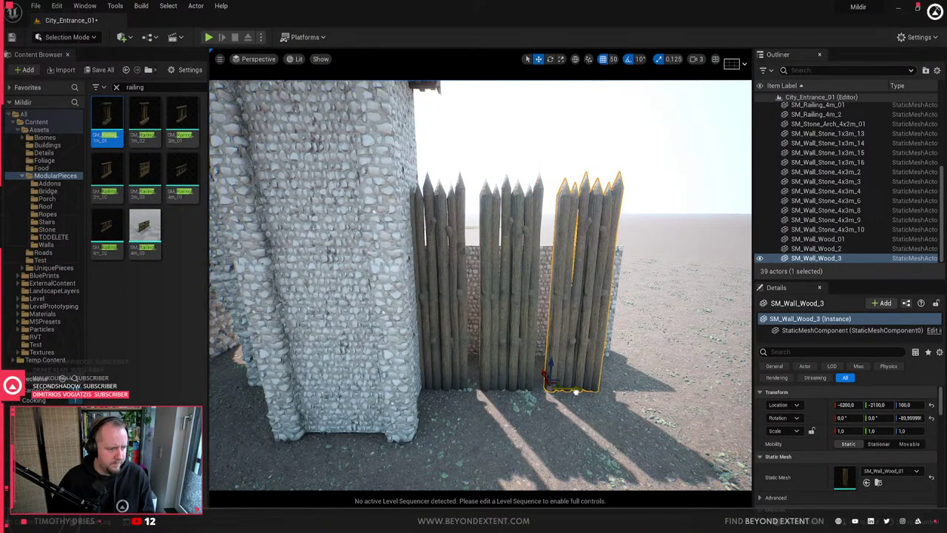
{"action": "key", "text": "Delete"}
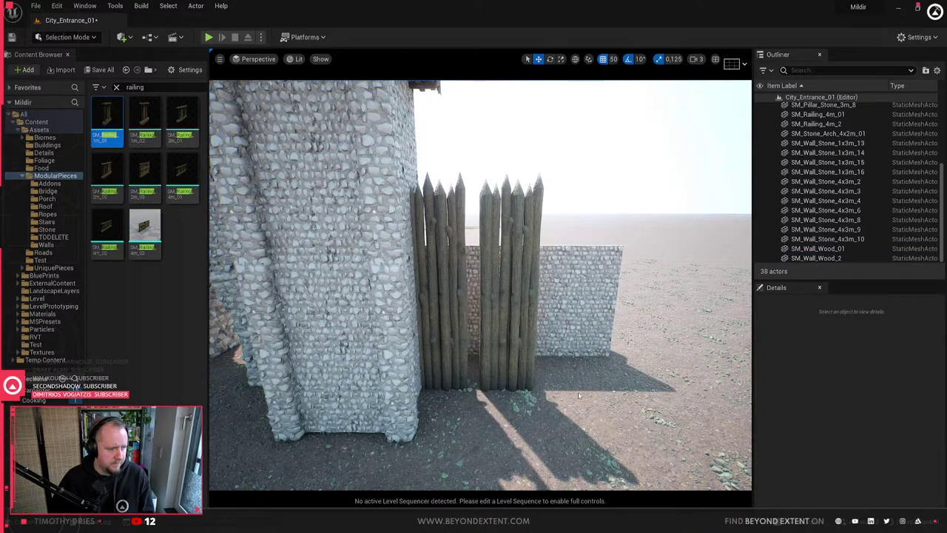
- In Blender, duplicate all stakes of Wall_Wood_01 except the first one and shift the copies about 1.05 m along X
{"action": "key", "text": "alt+Tab"}
{"action": "middle_click_drag", "start_coordinate": [363, 307], "coordinate": [376, 336]}
{"action": "key", "text": "Tab"}
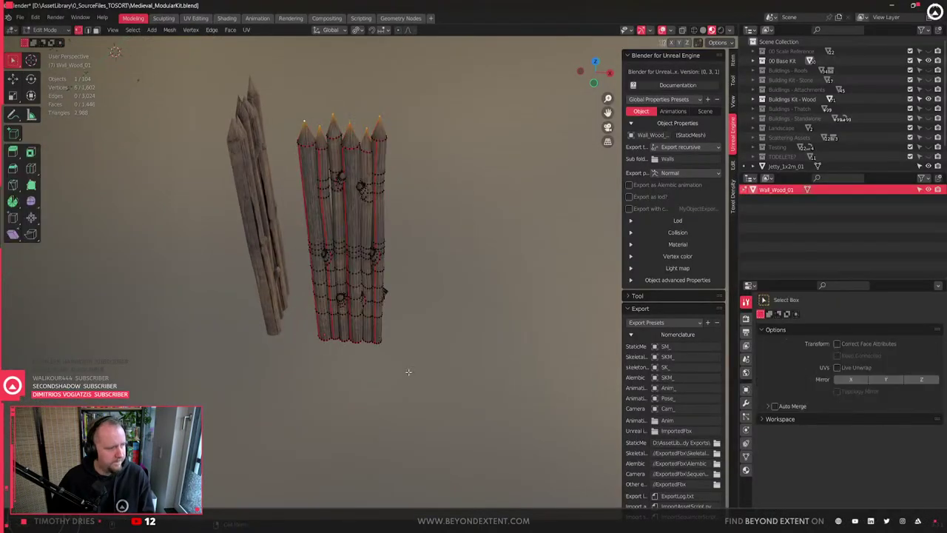
{"action": "left_click_drag", "start_coordinate": [410, 376], "coordinate": [328, 152]}
{"action": "key", "text": "ctrl+l"}
{"action": "middle_click_drag", "start_coordinate": [393, 308], "coordinate": [450, 329], "text": "shift"}
{"action": "left_click_drag", "start_coordinate": [482, 406], "coordinate": [376, 131]}
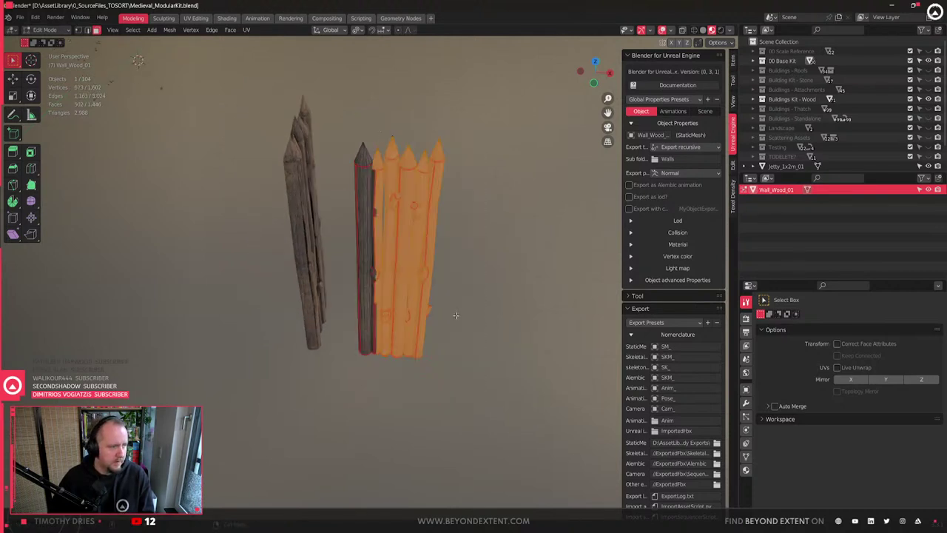
{"action": "key", "text": "ctrl+l"}
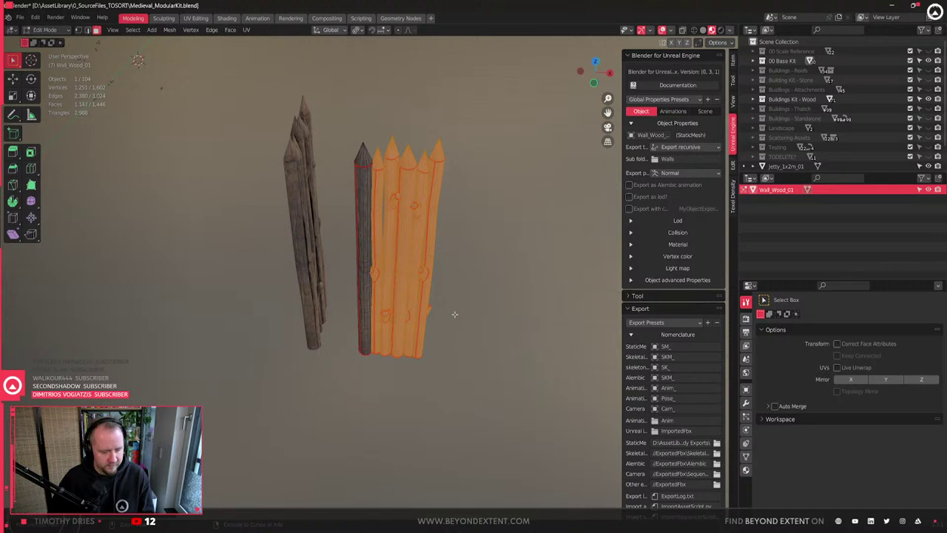
{"action": "key", "text": "shift+d"}
{"action": "key", "text": "z"}
{"action": "key", "text": "x"}
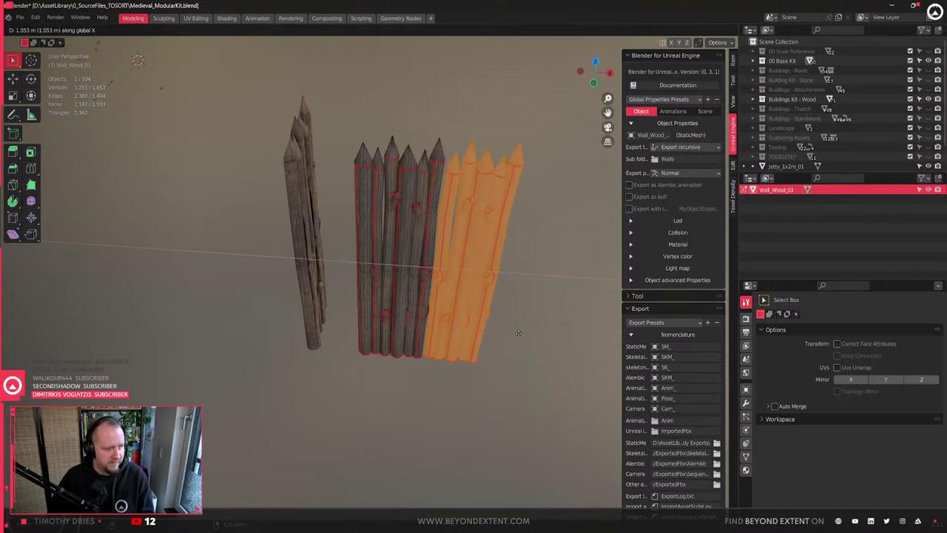
{"action": "left_click", "coordinate": [519, 333]}
- Nudge the duplicated stakes back along X to close the gap to the original stakes
{"action": "middle_click_drag", "start_coordinate": [519, 333], "coordinate": [474, 346], "text": "shift"}
{"action": "key", "text": "g"}
{"action": "key", "text": "y"}
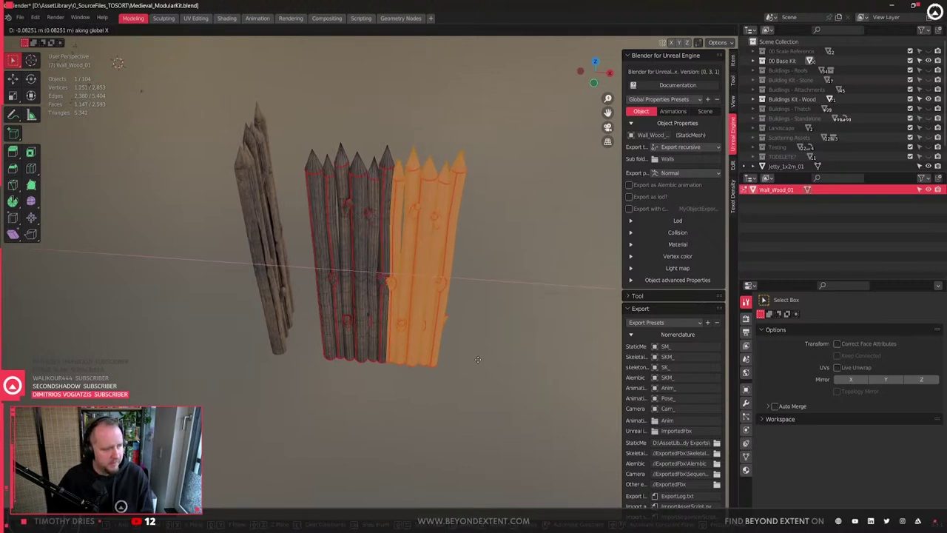
{"action": "left_click", "coordinate": [478, 387]}
- Delete the outermost duplicated stake at the far end of Wall_Wood_01 and leave mesh editing
{"action": "middle_click_drag", "start_coordinate": [478, 387], "coordinate": [444, 415]}
{"action": "left_click_drag", "start_coordinate": [444, 414], "coordinate": [403, 165]}
{"action": "key", "text": "ctrl+l"}
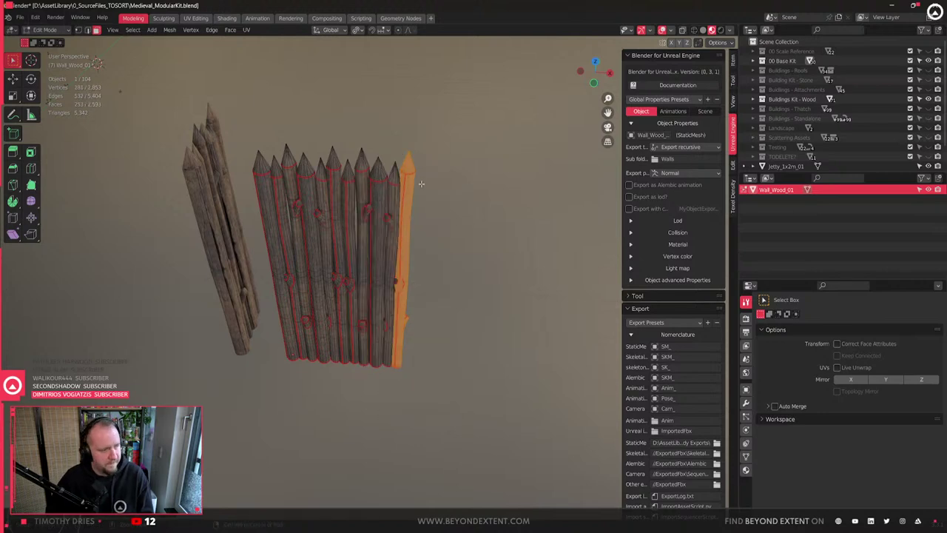
{"action": "key", "text": "x"}
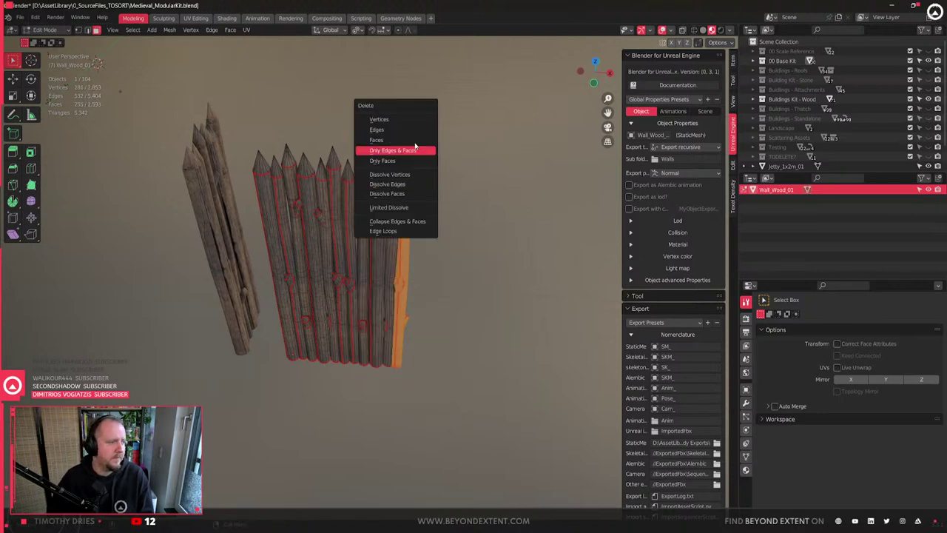
{"action": "left_click", "coordinate": [419, 150]}
{"action": "key", "text": "Tab"}
- Export the widened Wall_Wood_01 mesh for Unreal Engine
{"action": "scroll", "coordinate": [405, 316], "scroll_direction": "down", "scroll_amount": 2}
{"action": "scroll", "coordinate": [415, 315], "scroll_direction": "down", "scroll_amount": 2}
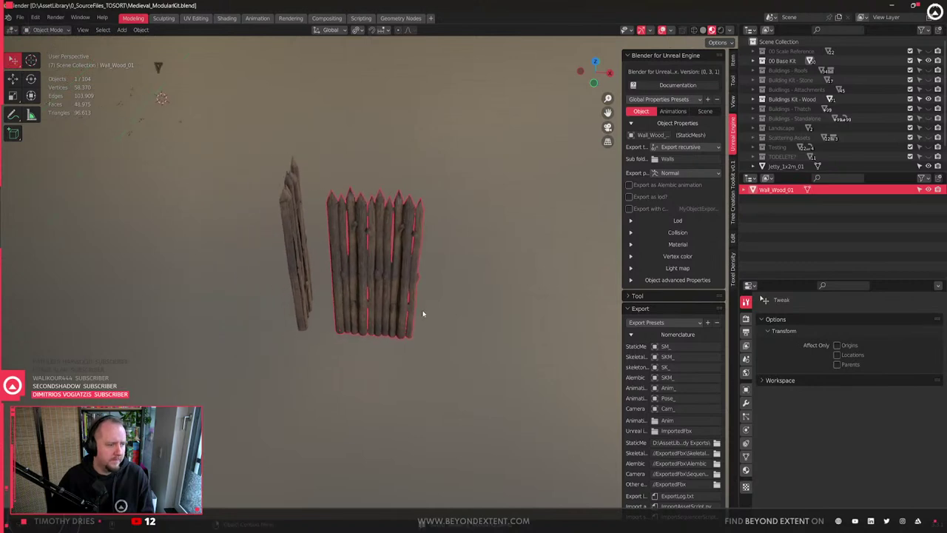
{"action": "scroll", "coordinate": [672, 449], "scroll_direction": "down", "scroll_amount": 4}
{"action": "left_click", "coordinate": [690, 494]}
- Switch to Unreal Engine, locate the SM_Wall_Wood_01 asset from its placed copy and reimport it
{"action": "key", "text": "alt+Tab"}
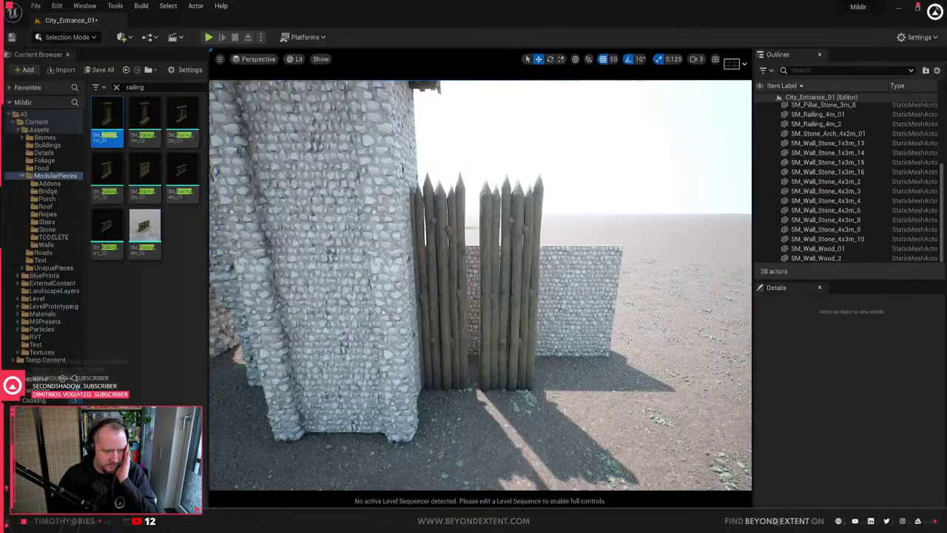
{"action": "left_click", "coordinate": [509, 318]}
{"action": "key", "text": "ctrl+b"}
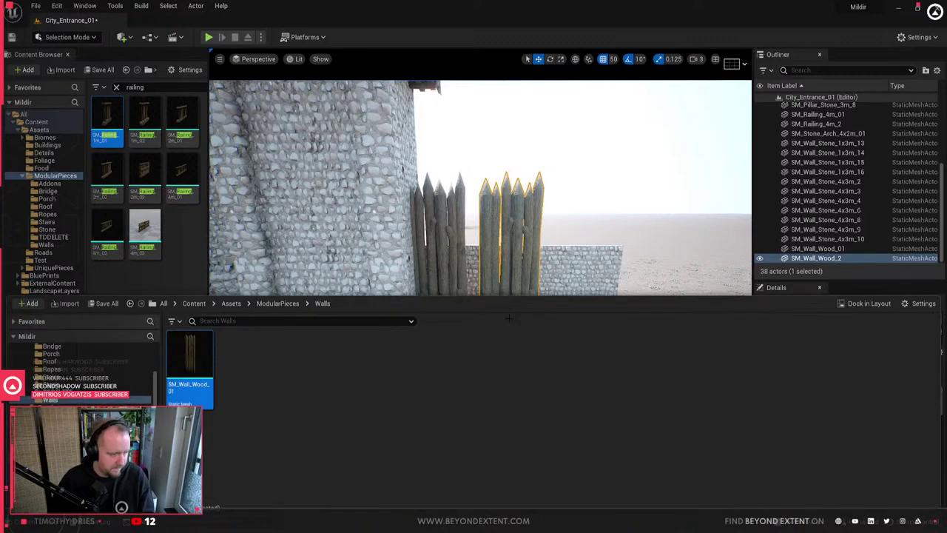
{"action": "right_click", "coordinate": [185, 361]}
{"action": "left_click", "coordinate": [220, 86]}
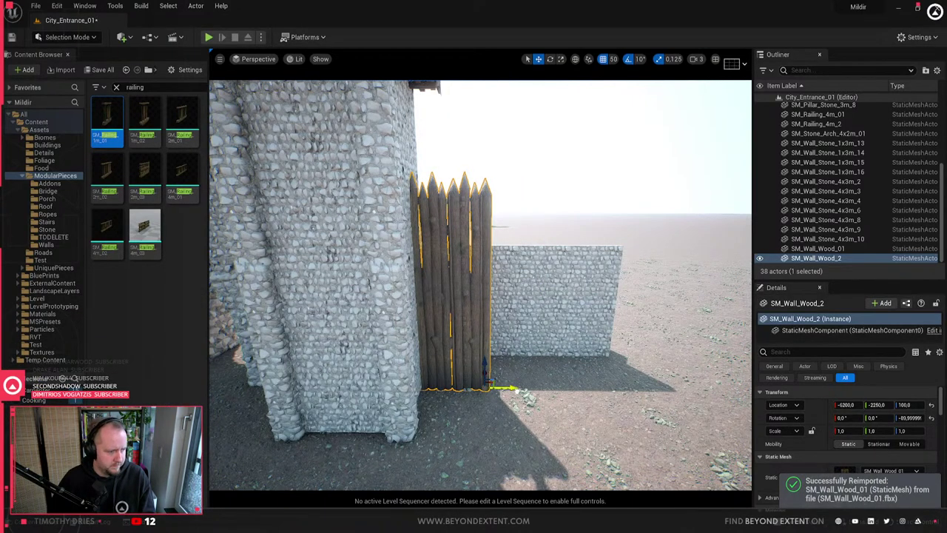
- Shift both wooden wall pieces along Y to line up end to end beside the stone tower, with SM_Wall_Wood_2 at Y -2000
{"action": "left_click_drag", "start_coordinate": [511, 387], "coordinate": [576, 390]}
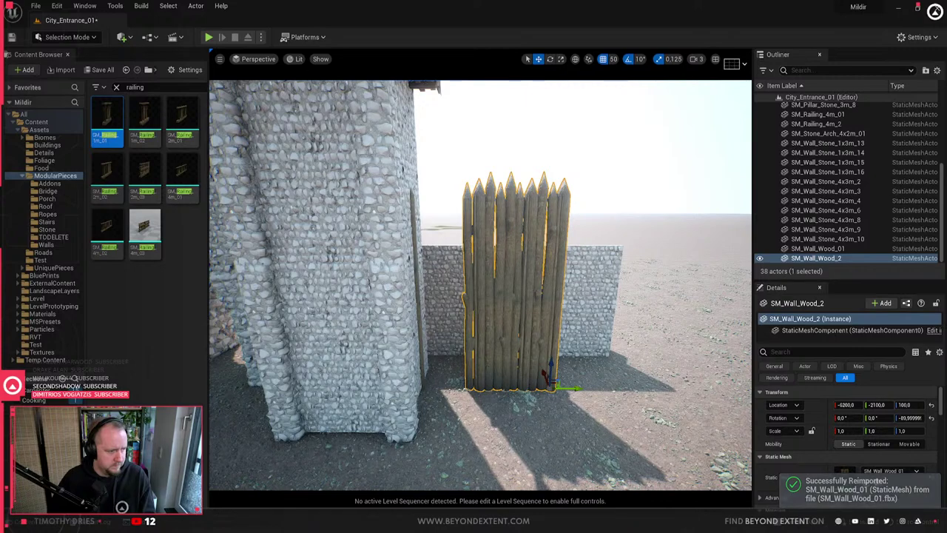
{"action": "left_click", "coordinate": [419, 363]}
{"action": "left_click_drag", "start_coordinate": [443, 389], "coordinate": [429, 403]}
{"action": "key", "text": "e"}
{"action": "left_click", "coordinate": [534, 328]}
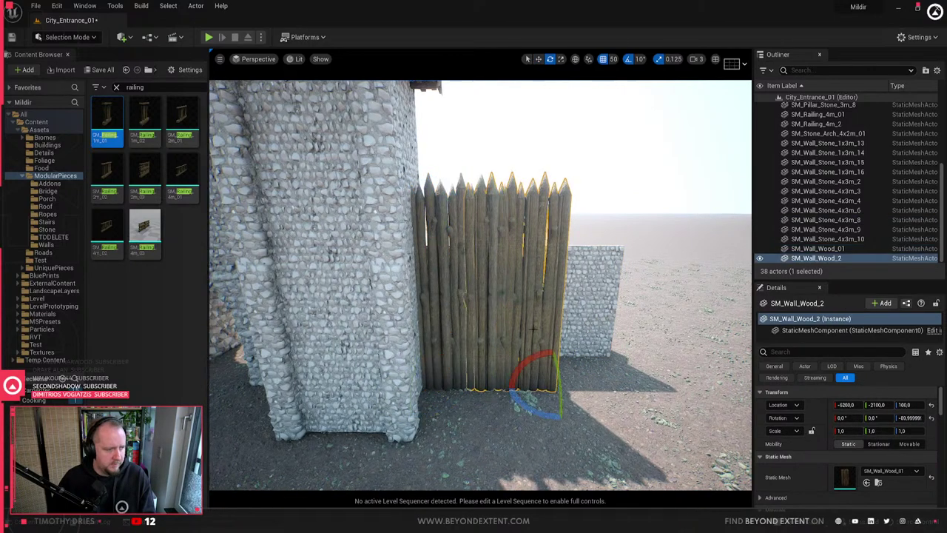
{"action": "key", "text": "w"}
{"action": "left_click_drag", "start_coordinate": [568, 388], "coordinate": [607, 393]}
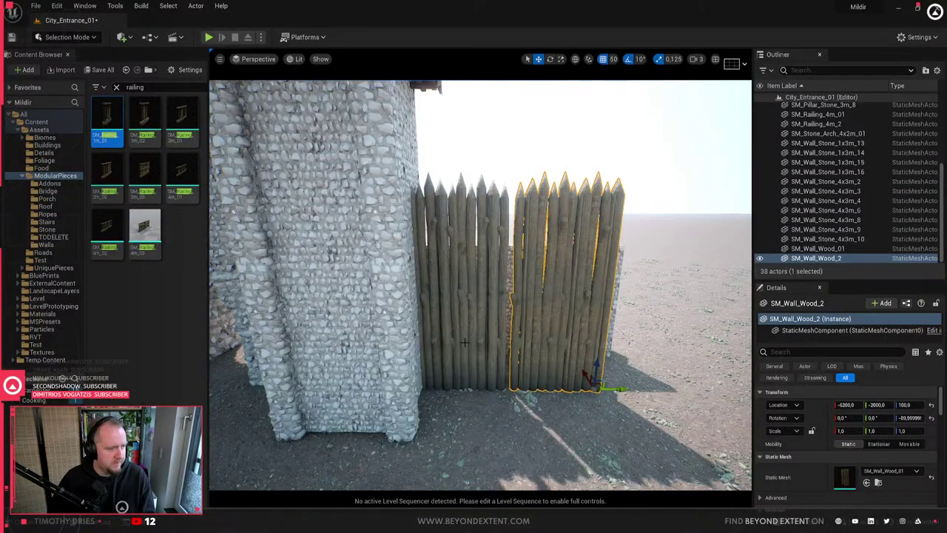
{"action": "right_click_drag", "start_coordinate": [465, 343], "coordinate": [444, 355]}
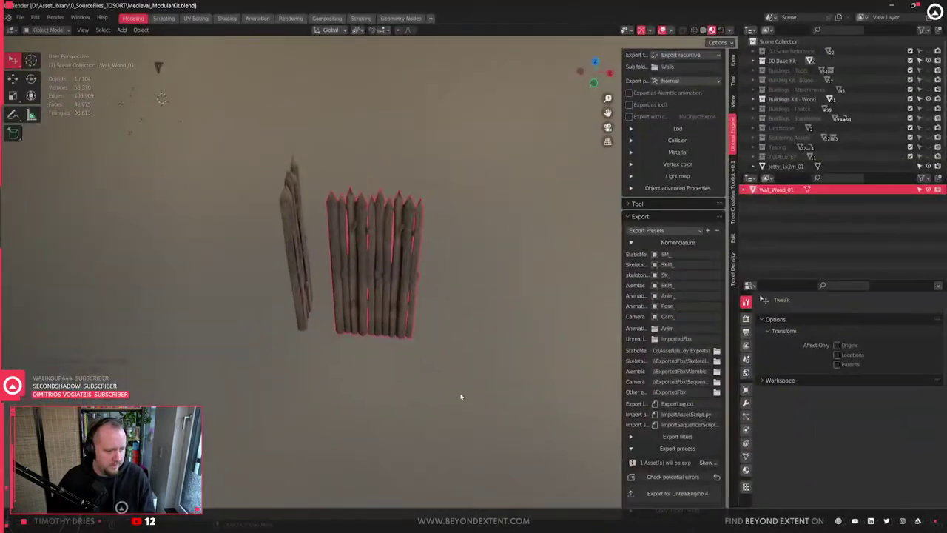
- Switch to the browser's Medieval Castle Walls article and examine its information on wall heights and wooden palisades
{"action": "left_click", "coordinate": [322, 294]}
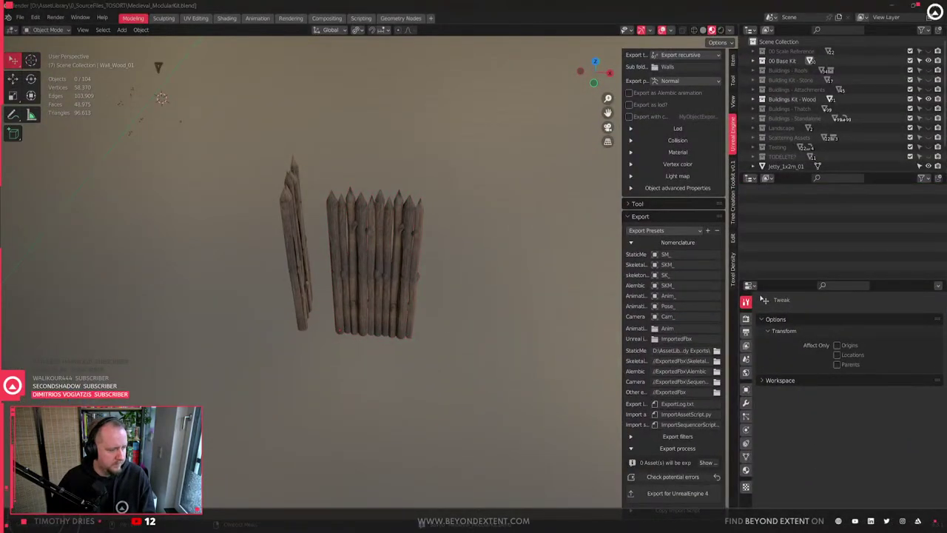
{"action": "left_click_drag", "start_coordinate": [946, 333], "coordinate": [639, 224]}
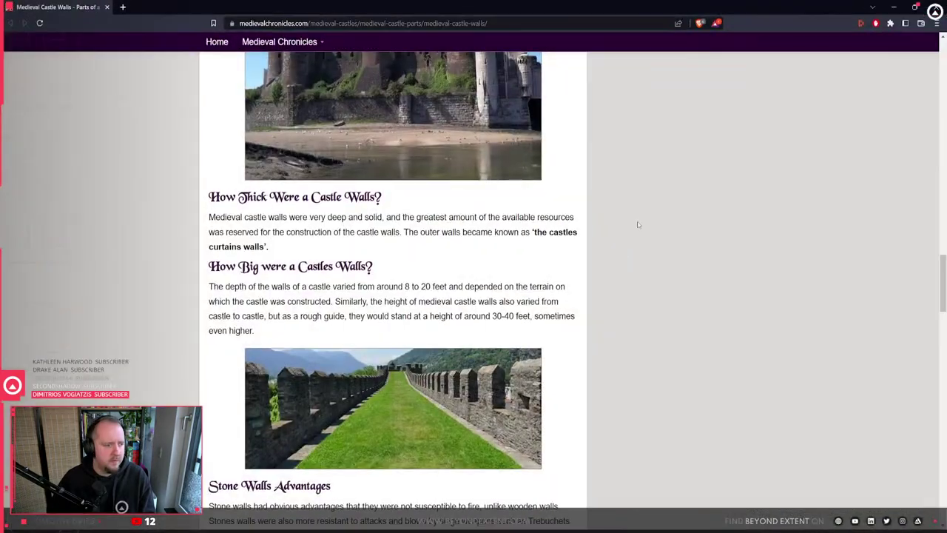
{"action": "scroll", "coordinate": [549, 298], "scroll_direction": "down", "scroll_amount": 8}
{"action": "scroll", "coordinate": [546, 299], "scroll_direction": "up", "scroll_amount": 10}
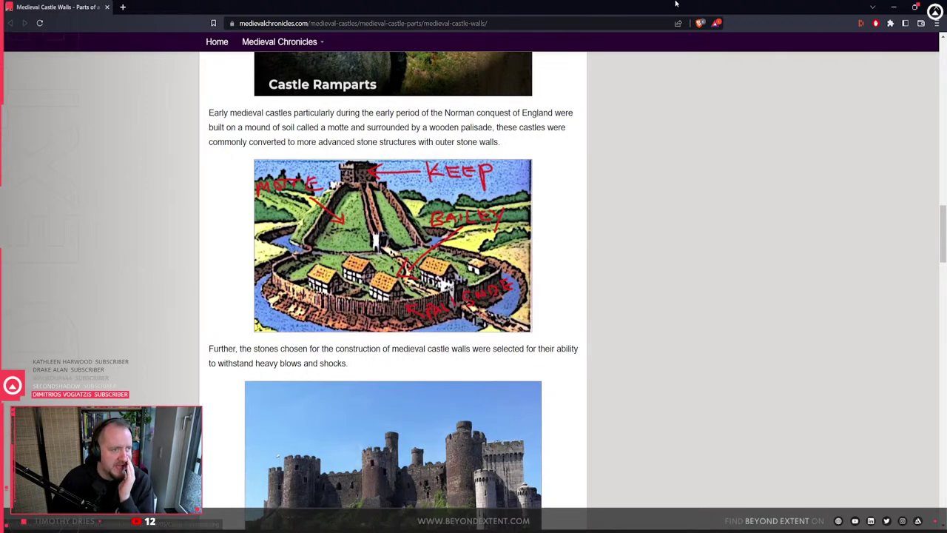
{"action": "key", "text": "alt+Tab"}
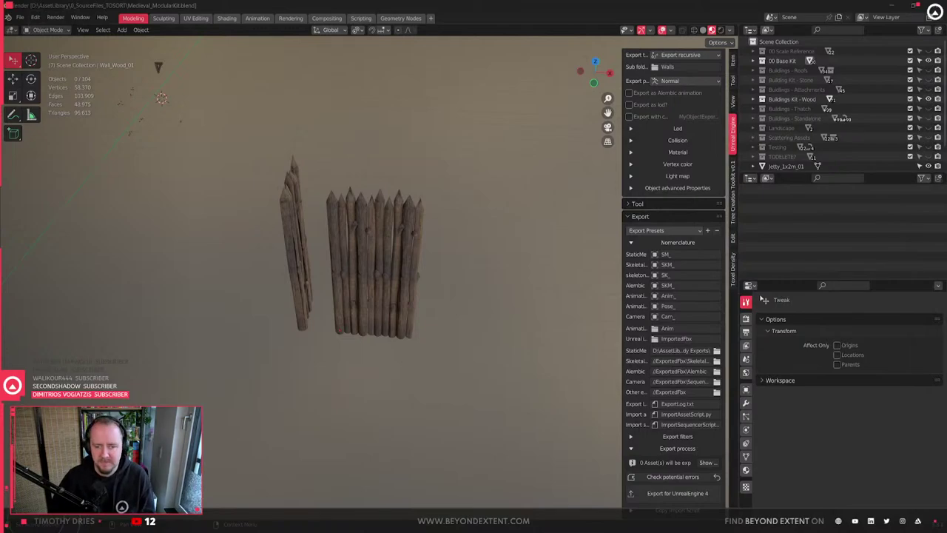
- Switch to the medieval project reference board and examine game screenshots of wooden palisades, gate towers and village entrances
{"action": "key", "text": "alt+Tab"}
{"action": "key", "text": "ctrl+f"}
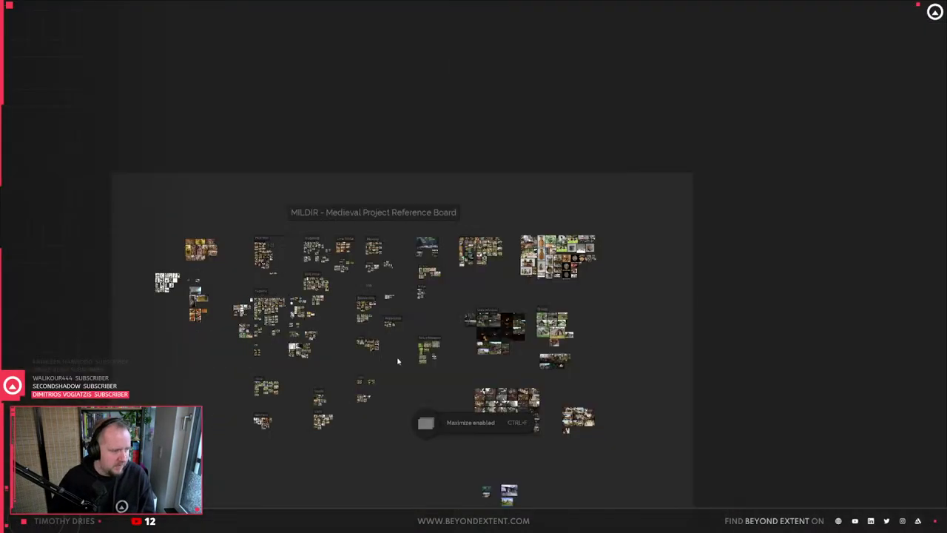
{"action": "scroll", "coordinate": [531, 205], "scroll_direction": "up", "scroll_amount": 8}
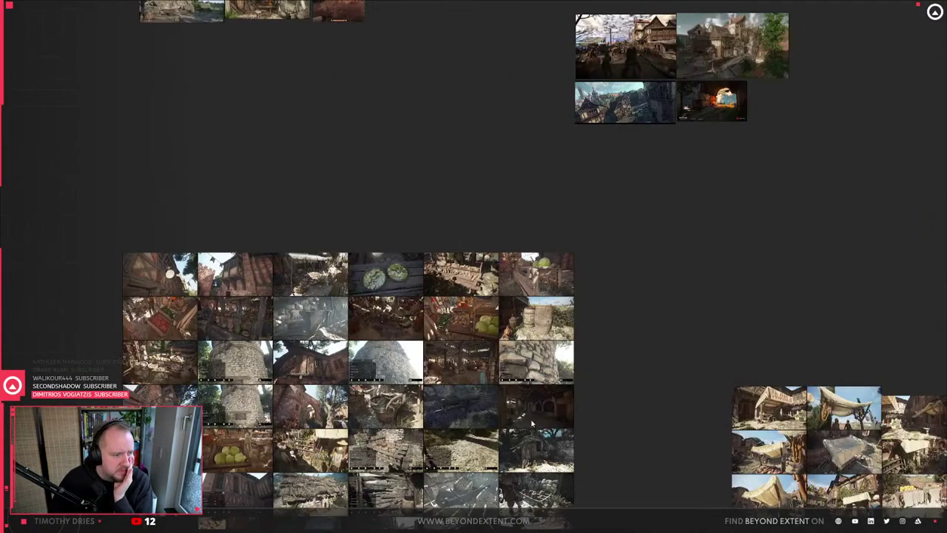
{"action": "middle_click_drag", "start_coordinate": [532, 423], "coordinate": [470, 497]}
{"action": "middle_click_drag", "start_coordinate": [537, 213], "coordinate": [530, 314]}
{"action": "scroll", "coordinate": [532, 268], "scroll_direction": "up", "scroll_amount": 6}
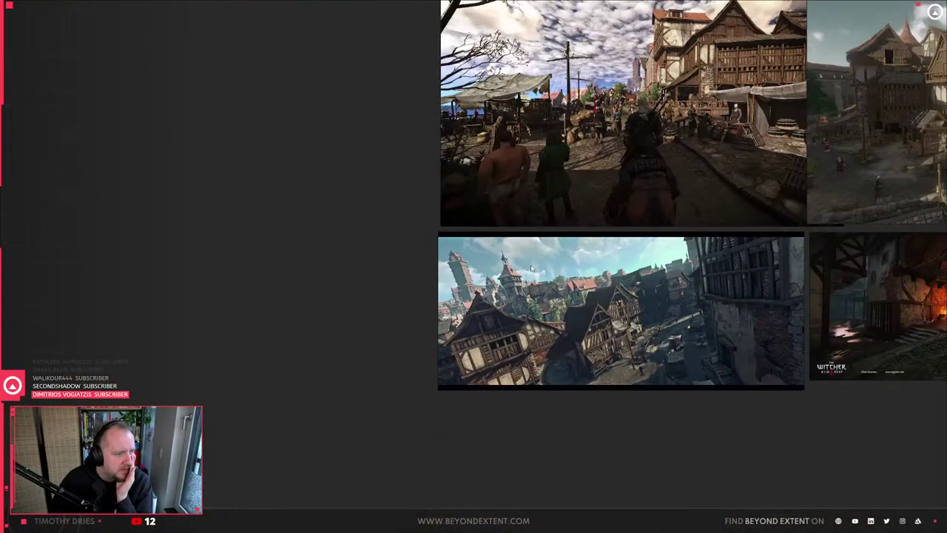
{"action": "scroll", "coordinate": [531, 268], "scroll_direction": "down", "scroll_amount": 6}
{"action": "middle_click_drag", "start_coordinate": [532, 268], "coordinate": [619, 373]}
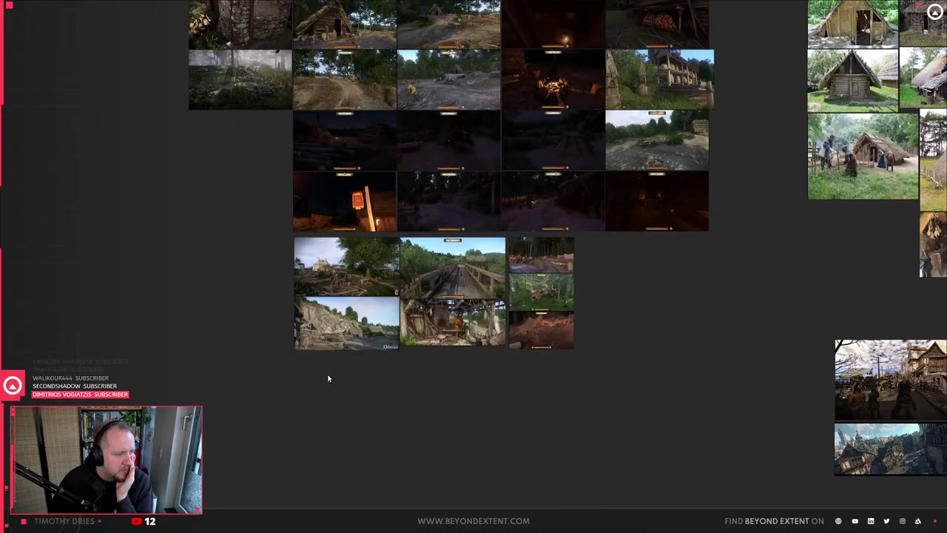
{"action": "scroll", "coordinate": [328, 378], "scroll_direction": "down", "scroll_amount": 8}
{"action": "scroll", "coordinate": [313, 170], "scroll_direction": "up", "scroll_amount": 6}
{"action": "scroll", "coordinate": [573, 346], "scroll_direction": "up", "scroll_amount": 2}
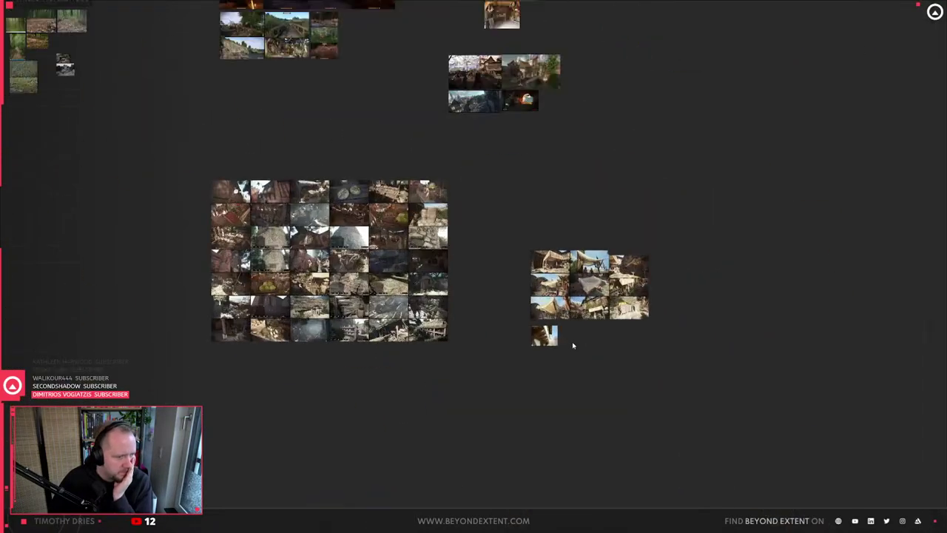
{"action": "middle_click_drag", "start_coordinate": [414, 403], "coordinate": [595, 184]}
{"action": "scroll", "coordinate": [416, 358], "scroll_direction": "up", "scroll_amount": 7}
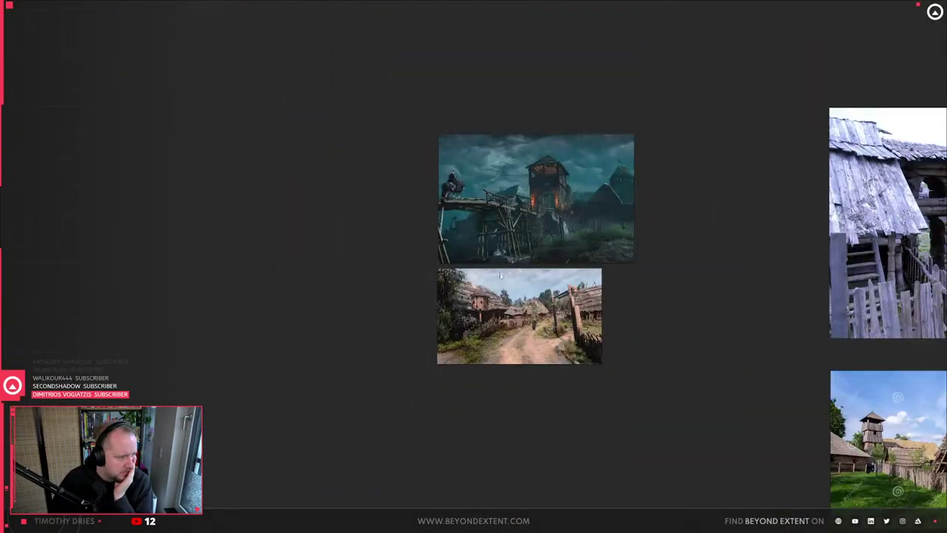
{"action": "scroll", "coordinate": [552, 209], "scroll_direction": "up", "scroll_amount": 6}
{"action": "middle_click_drag", "start_coordinate": [777, 251], "coordinate": [628, 272]}
{"action": "scroll", "coordinate": [627, 274], "scroll_direction": "down", "scroll_amount": 3}
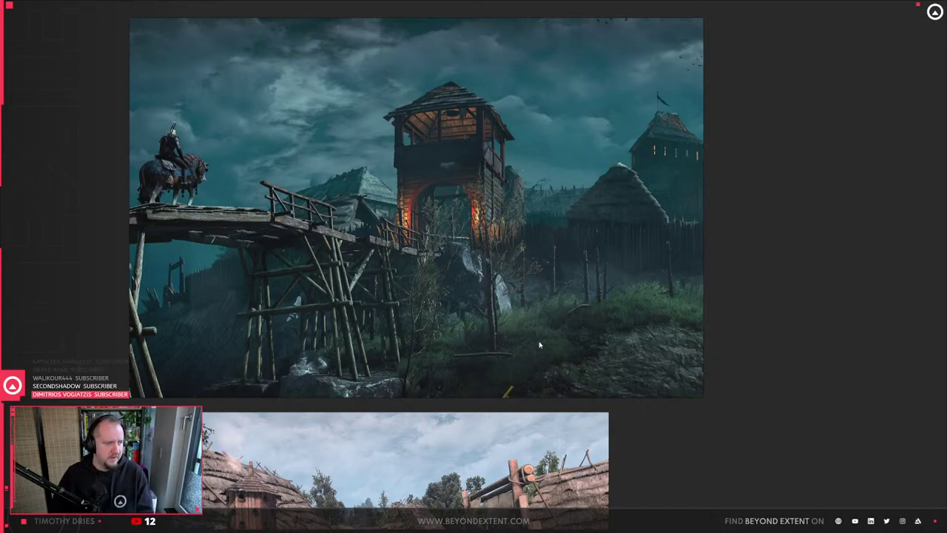
- Switch to Blender, show the 00 Scale Reference collection and place a duplicate of its human figure beside Wall_Wood_01
{"action": "key", "text": "alt+Tab"}
{"action": "scroll", "coordinate": [607, 330], "scroll_direction": "down", "scroll_amount": 2}
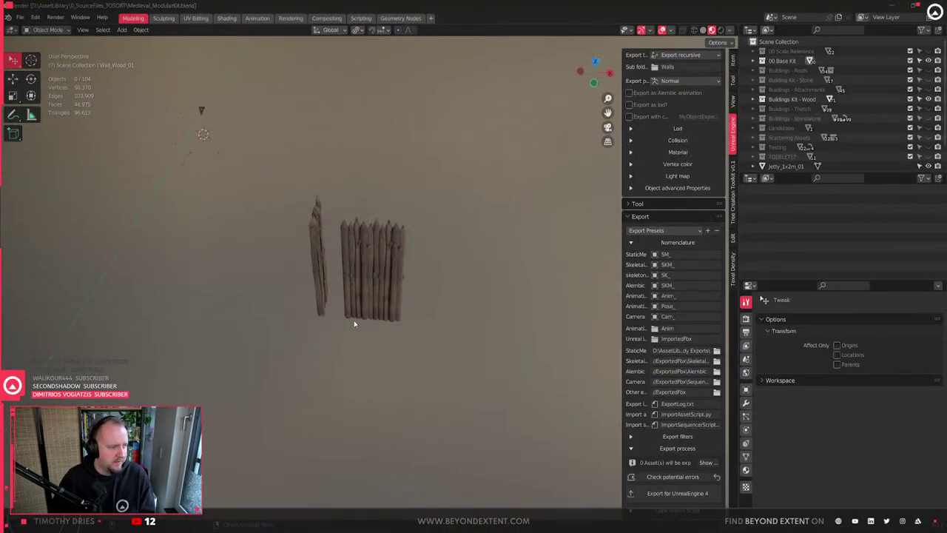
{"action": "scroll", "coordinate": [355, 323], "scroll_direction": "down", "scroll_amount": 5}
{"action": "left_click", "coordinate": [928, 52]}
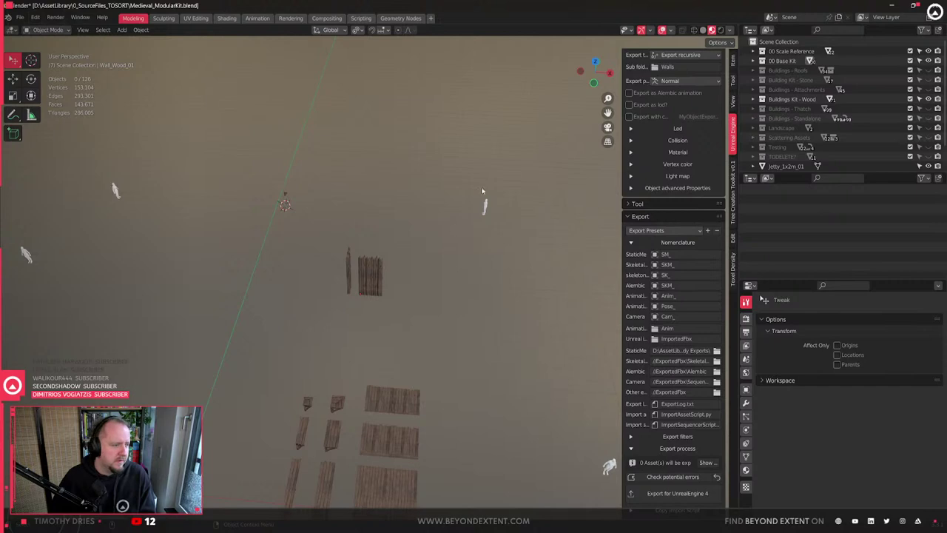
{"action": "left_click", "coordinate": [483, 199]}
{"action": "key", "text": "shift+d"}
{"action": "left_click", "coordinate": [402, 286]}
{"action": "key", "text": "KP_Decimal"}
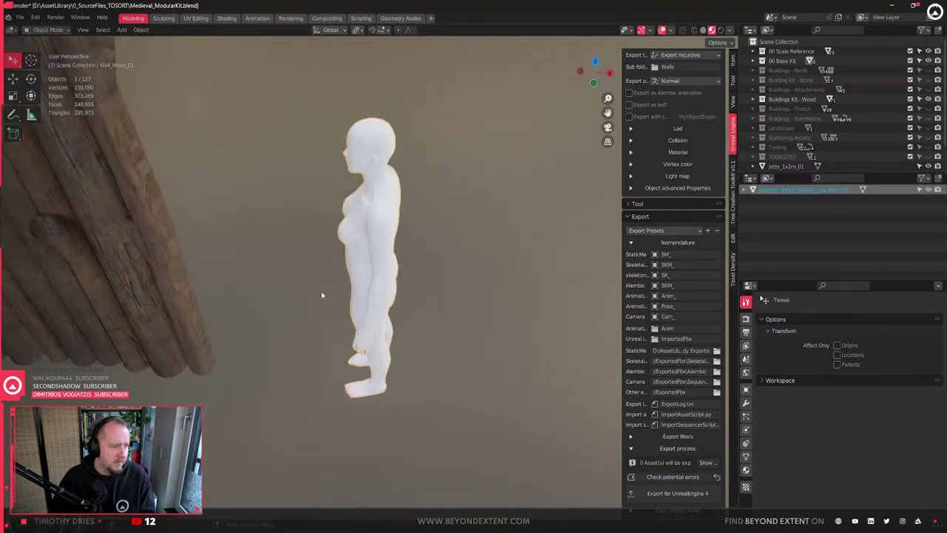
- Lower the entire Wall_Wood_01 mesh by about 1.48 m along Z in mesh editing, relative to the human figure
{"action": "left_click", "coordinate": [131, 299]}
{"action": "scroll", "coordinate": [148, 314], "scroll_direction": "down", "scroll_amount": 5}
{"action": "middle_click_drag", "start_coordinate": [169, 330], "coordinate": [245, 281]}
{"action": "scroll", "coordinate": [412, 245], "scroll_direction": "down", "scroll_amount": 3}
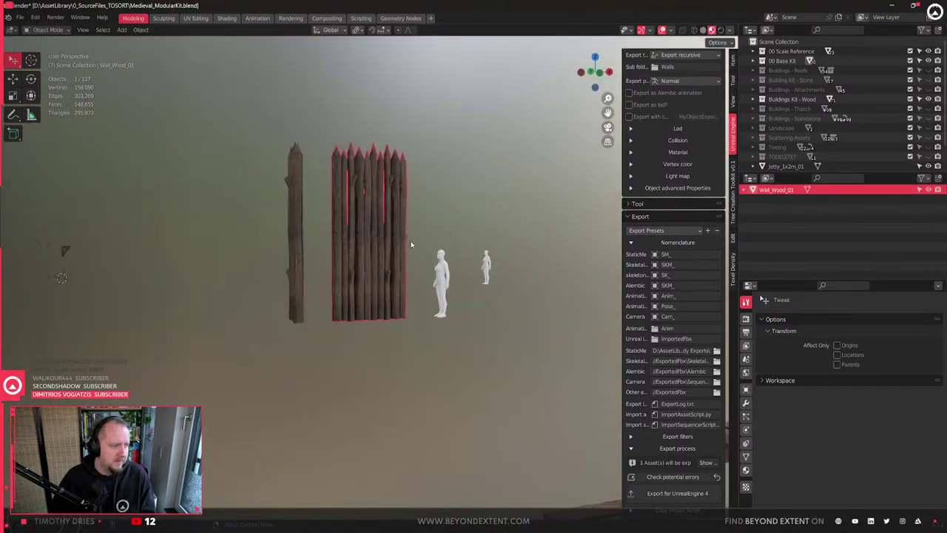
{"action": "middle_click_drag", "start_coordinate": [418, 248], "coordinate": [407, 269], "text": "shift"}
{"action": "key", "text": "q"}
{"action": "left_click", "coordinate": [408, 268]}
{"action": "key", "text": "Tab"}
{"action": "key", "text": "a"}
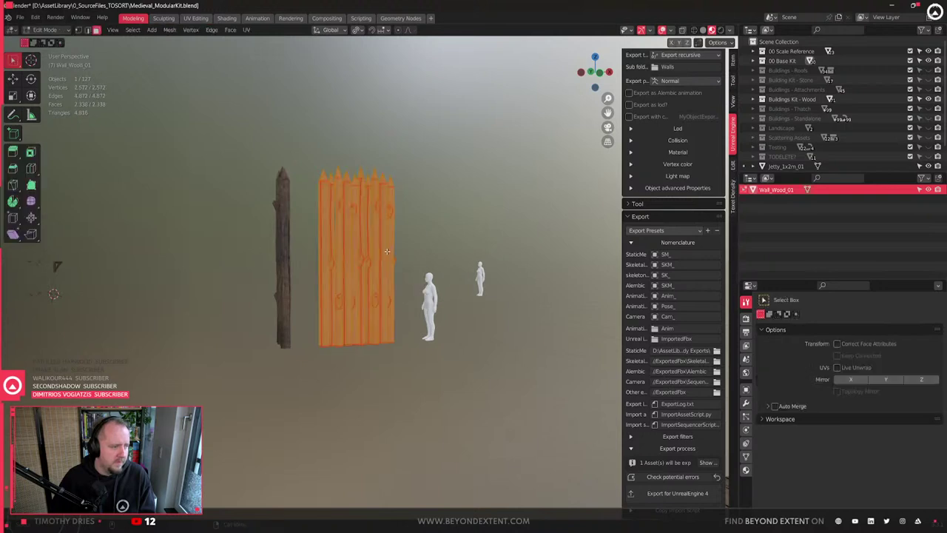
{"action": "key", "text": "g"}
{"action": "key", "text": "z"}
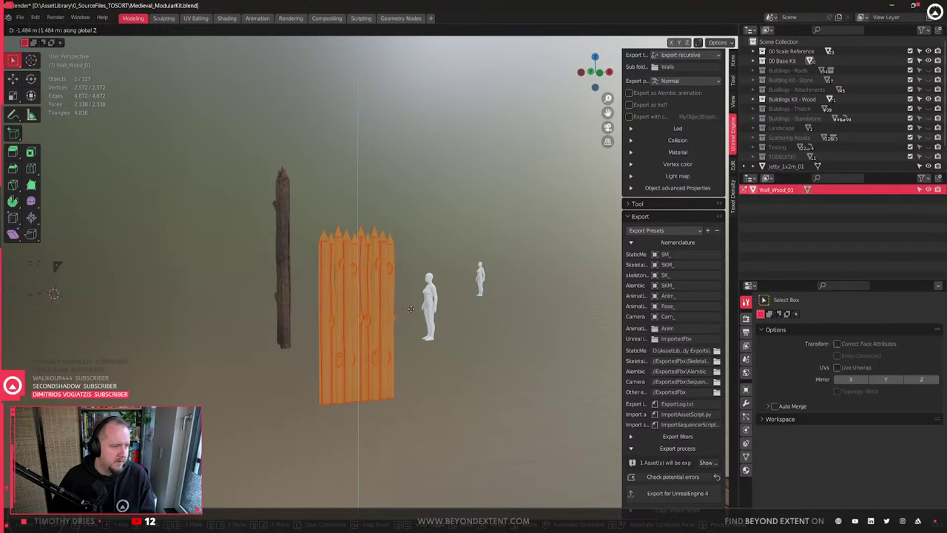
{"action": "left_click", "coordinate": [411, 308]}
{"action": "key", "text": "Tab"}
- Export the lowered Wall_Wood_01 for Unreal Engine, switch to Unreal Engine and reimport the SM_Wall_Wood_01 asset
{"action": "middle_click_drag", "start_coordinate": [325, 328], "coordinate": [370, 323]}
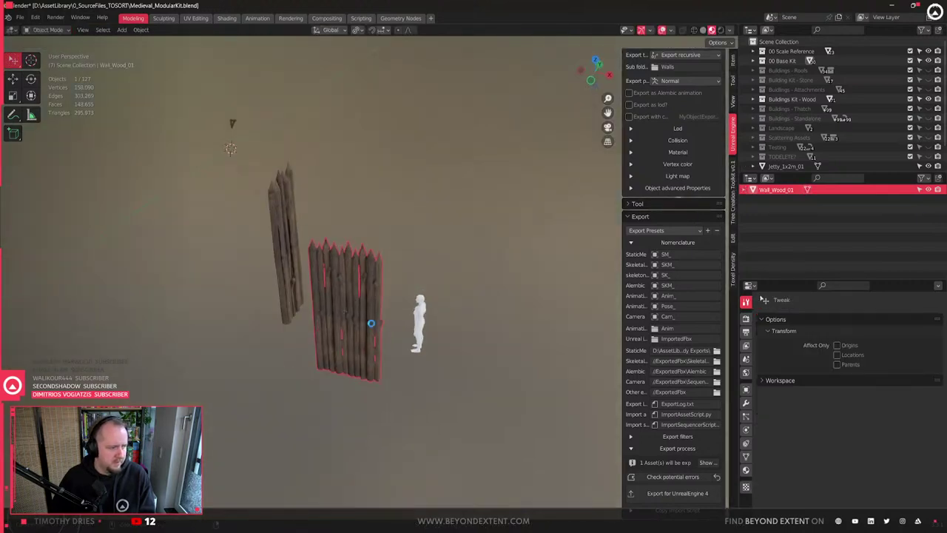
{"action": "left_click", "coordinate": [677, 493]}
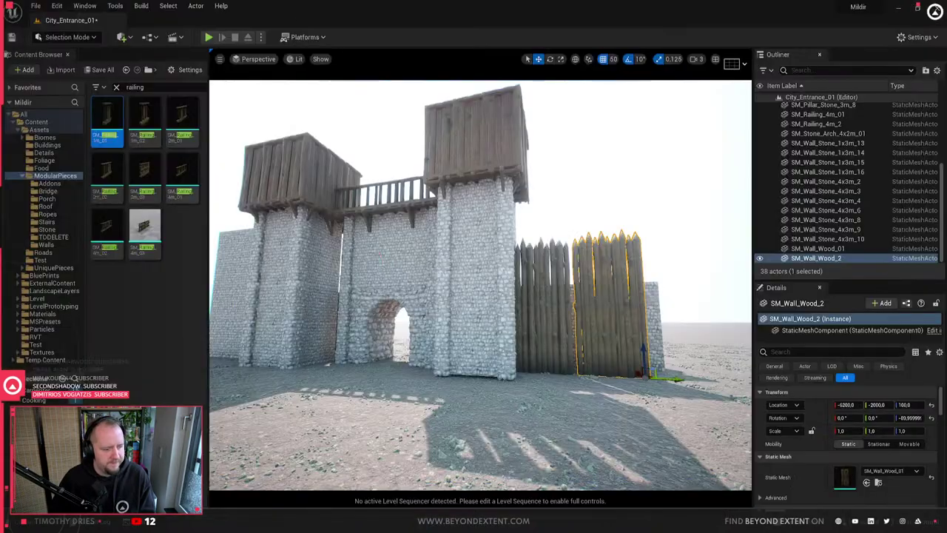
{"action": "left_click", "coordinate": [879, 483]}
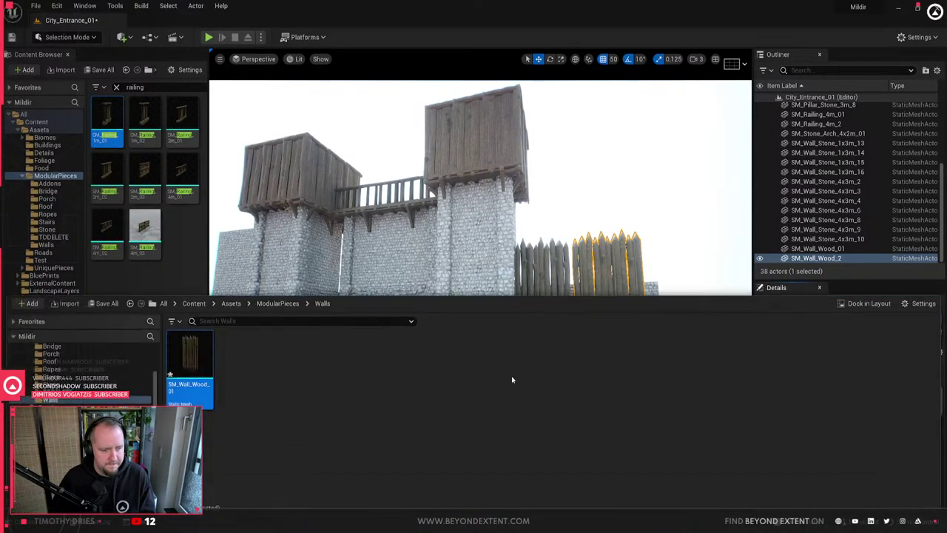
{"action": "right_click", "coordinate": [191, 375]}
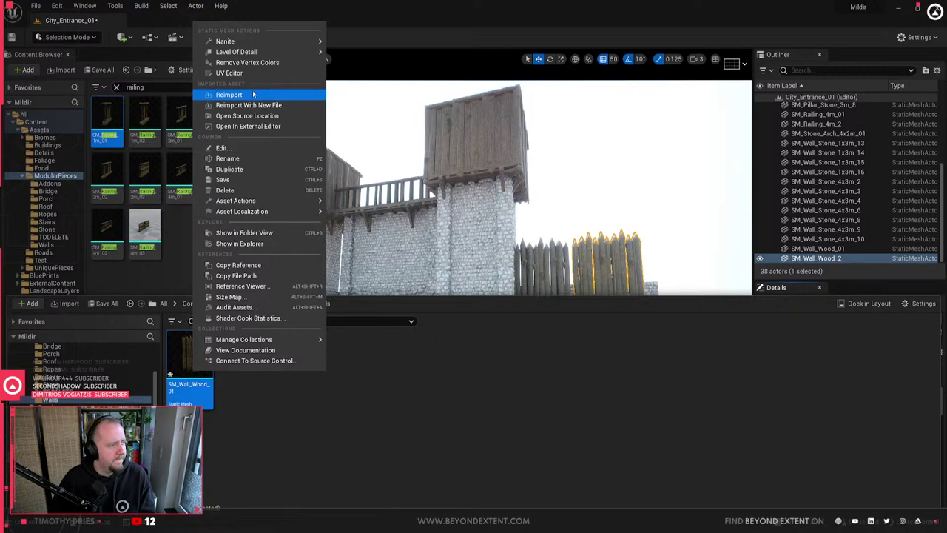
{"action": "left_click", "coordinate": [229, 95]}
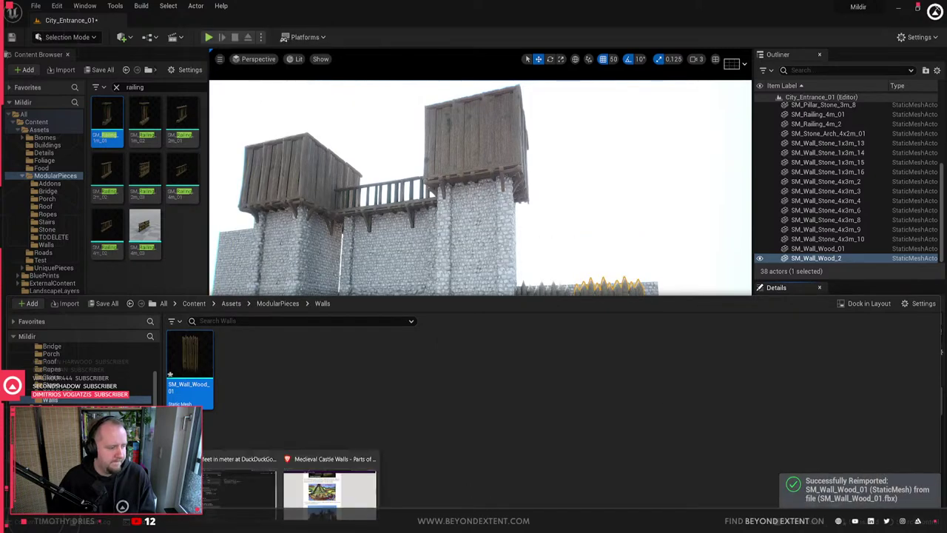
{"action": "left_click", "coordinate": [521, 499]}
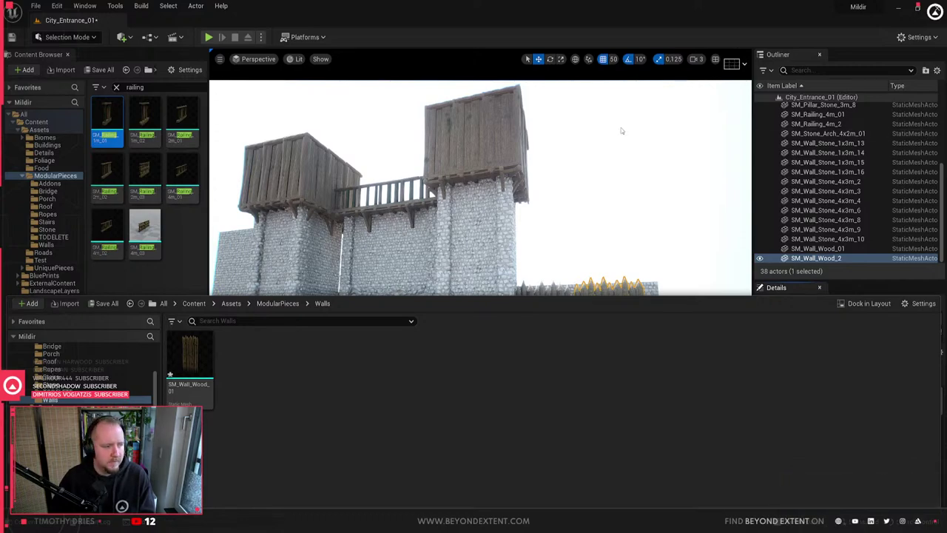
- Lower the square stone tower next to the wooden palisade along Z
{"action": "right_click_drag", "start_coordinate": [592, 233], "coordinate": [536, 227]}
{"action": "left_click", "coordinate": [471, 227]}
{"action": "right_click_drag", "start_coordinate": [471, 226], "coordinate": [446, 231]}
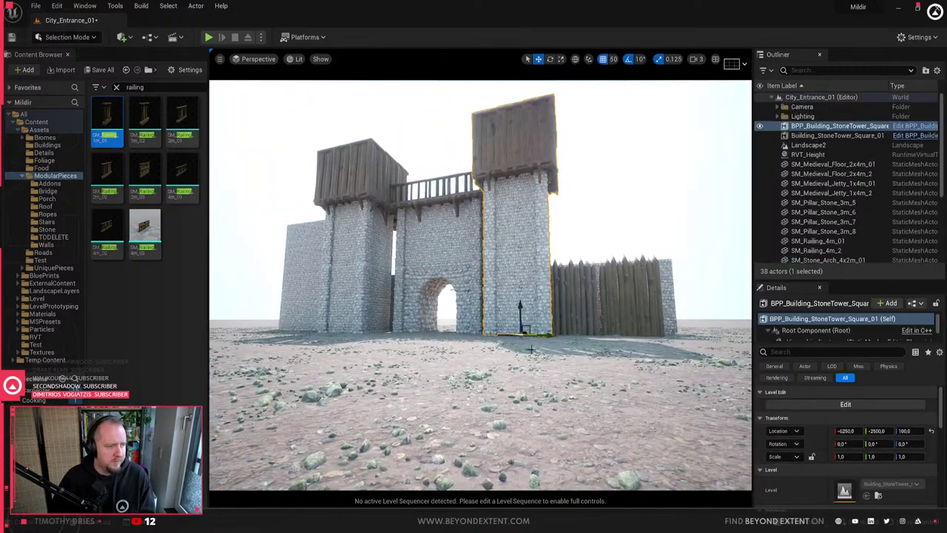
{"action": "left_click_drag", "start_coordinate": [521, 309], "coordinate": [523, 370]}
{"action": "key", "text": "w"}
- Delete the stone wall section above the gate arch and the two upper stone pillars flanking it
{"action": "right_click_drag", "start_coordinate": [529, 226], "coordinate": [521, 201]}
{"action": "key", "text": "Delete"}
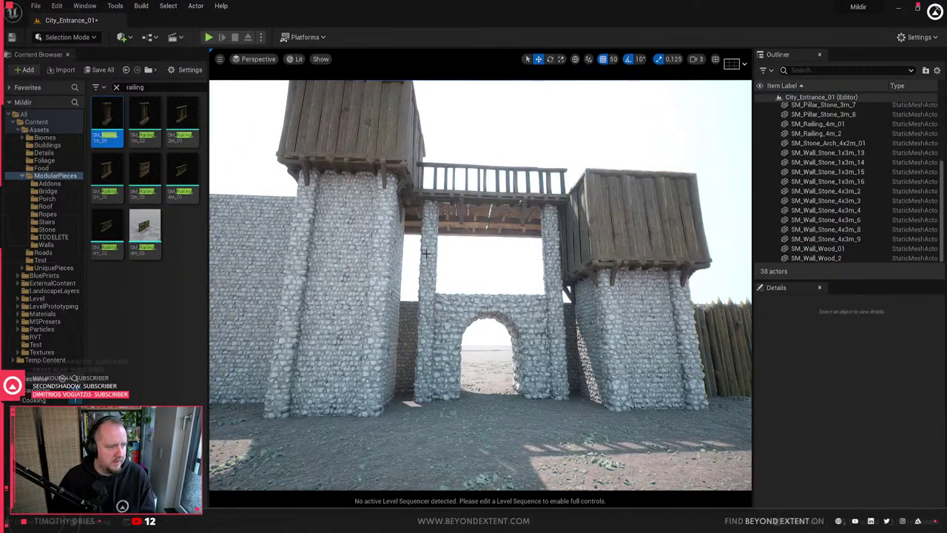
{"action": "left_click", "coordinate": [546, 245]}
{"action": "key", "text": "Delete"}
- Lower the walkway's two floor pieces, two jetties and two railings together to Z 550 above the gate arch
{"action": "left_click", "coordinate": [528, 193]}
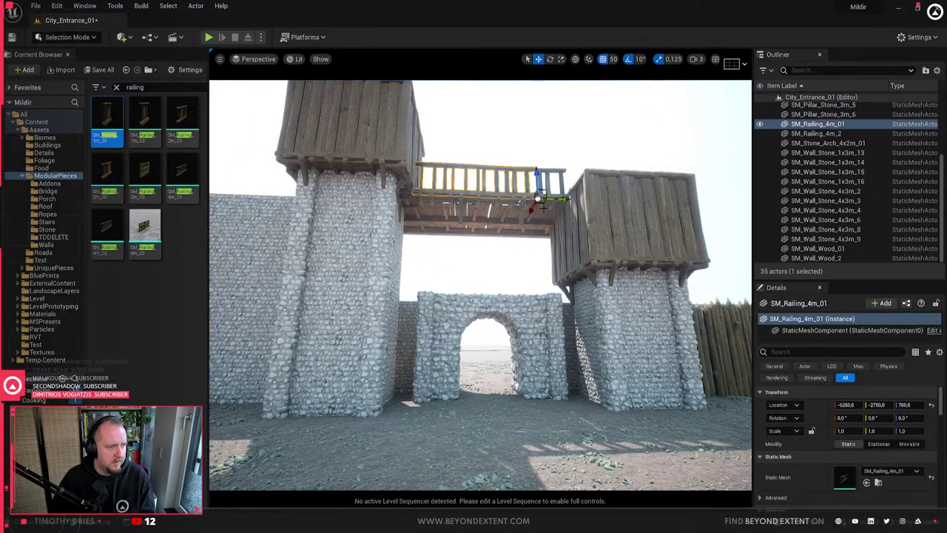
{"action": "left_click", "coordinate": [543, 208], "text": "ctrl"}
{"action": "left_click", "coordinate": [457, 217], "text": "ctrl"}
{"action": "left_click", "coordinate": [549, 194], "text": "ctrl"}
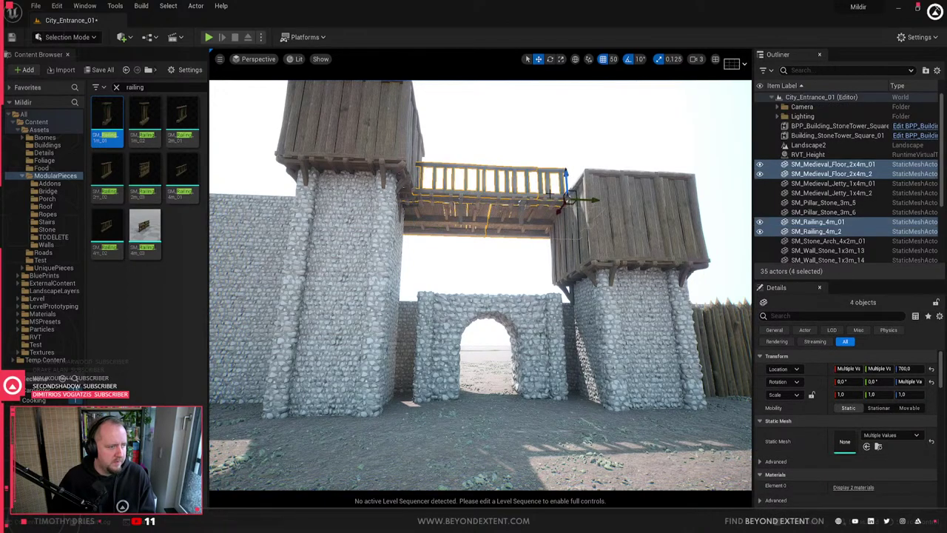
{"action": "left_click_drag", "start_coordinate": [564, 176], "coordinate": [563, 244]}
{"action": "key", "text": "ctrl+z"}
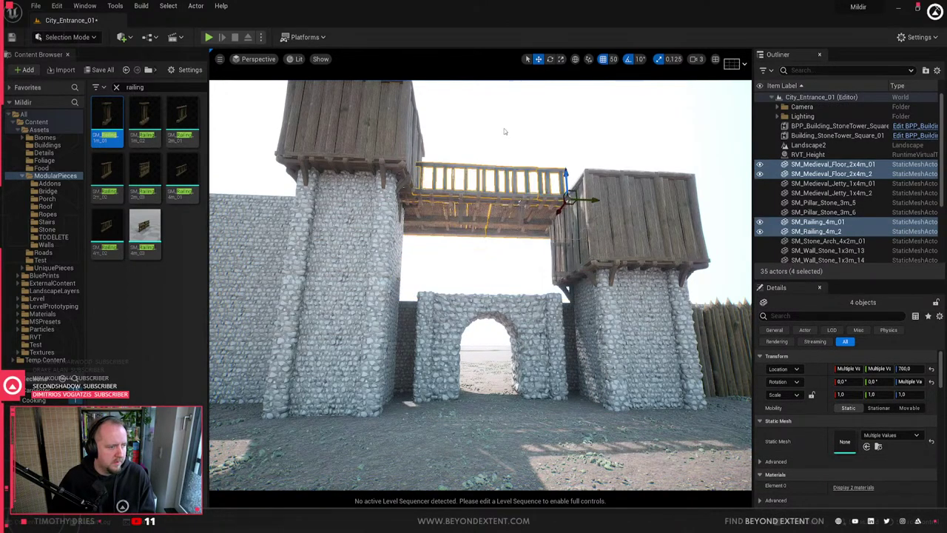
{"action": "left_click", "coordinate": [452, 203], "text": "ctrl"}
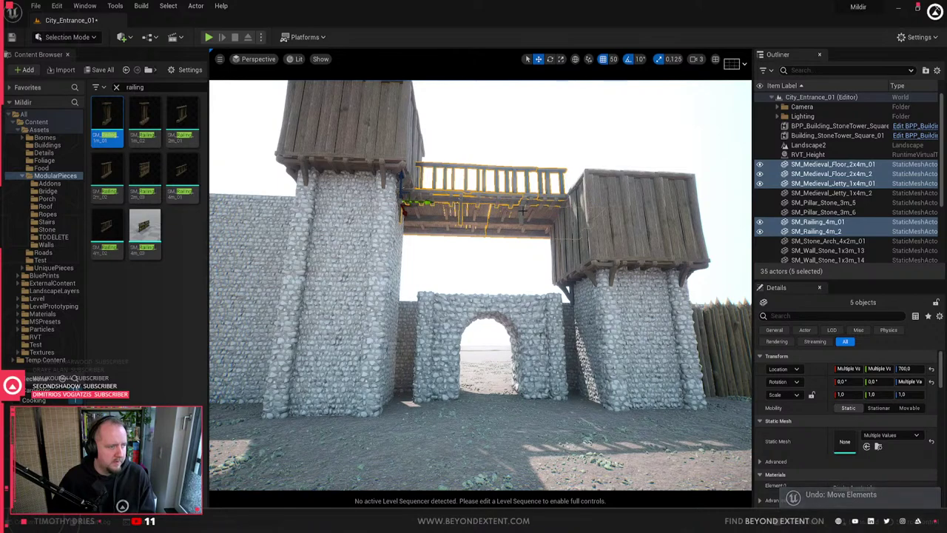
{"action": "left_click", "coordinate": [404, 211], "text": "ctrl"}
{"action": "left_click_drag", "start_coordinate": [519, 187], "coordinate": [521, 274]}
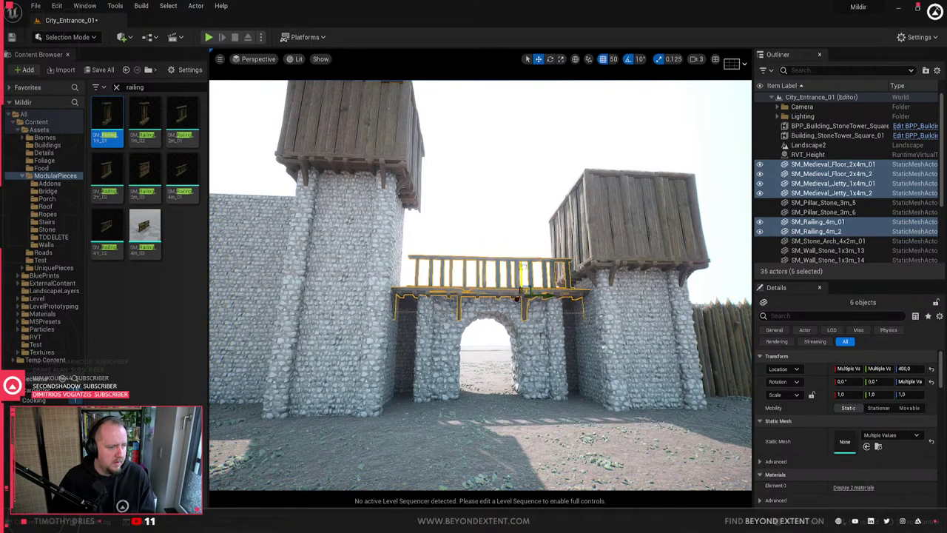
{"action": "left_click_drag", "start_coordinate": [524, 265], "coordinate": [523, 231]}
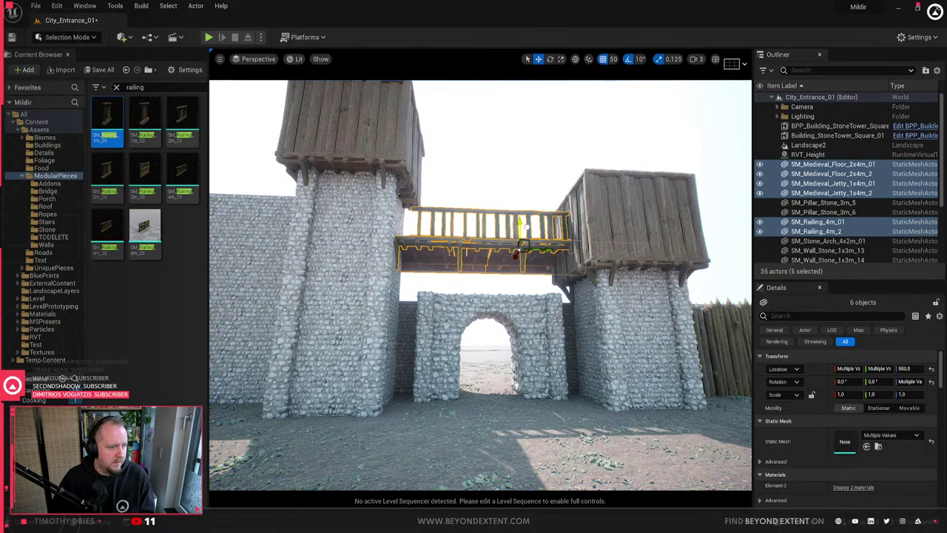
- Lower the square stone tower beside the stone wall along Z to about -158.6, roughly level with the other tower
{"action": "right_click_drag", "start_coordinate": [527, 228], "coordinate": [452, 227]}
{"action": "right_click_drag", "start_coordinate": [622, 205], "coordinate": [666, 205]}
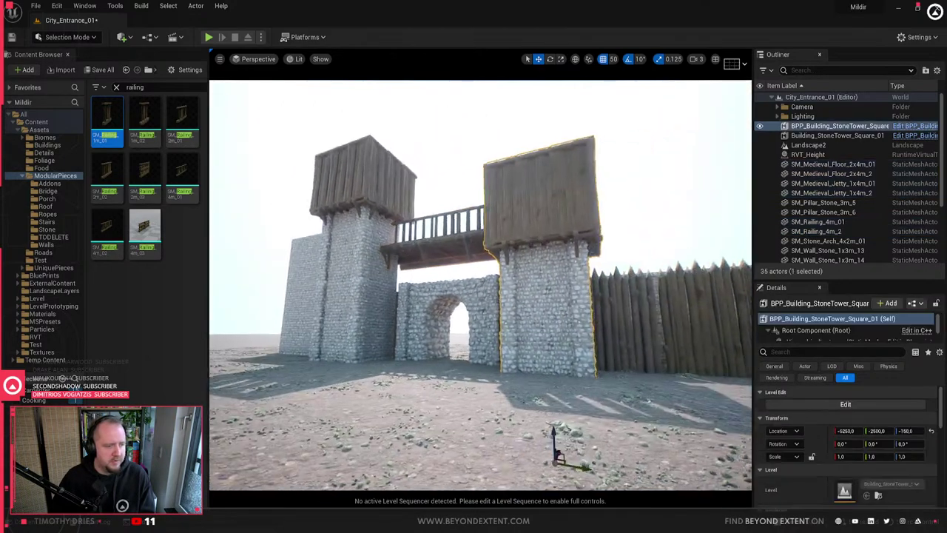
{"action": "left_click", "coordinate": [650, 296]}
{"action": "right_click_drag", "start_coordinate": [650, 296], "coordinate": [615, 295]}
{"action": "left_click", "coordinate": [514, 204]}
{"action": "left_click", "coordinate": [645, 190]}
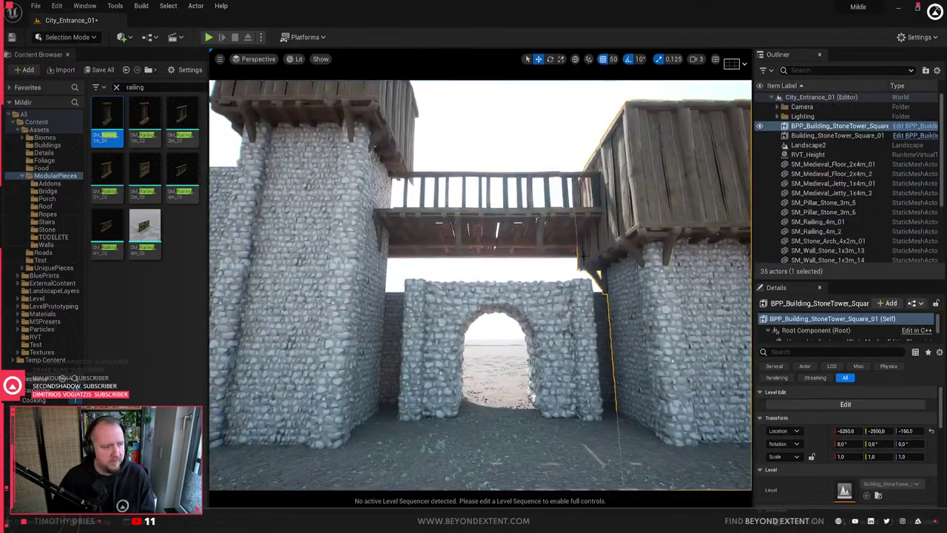
{"action": "right_click_drag", "start_coordinate": [645, 190], "coordinate": [607, 190]}
{"action": "left_click", "coordinate": [413, 245]}
{"action": "left_click_drag", "start_coordinate": [418, 349], "coordinate": [416, 431]}
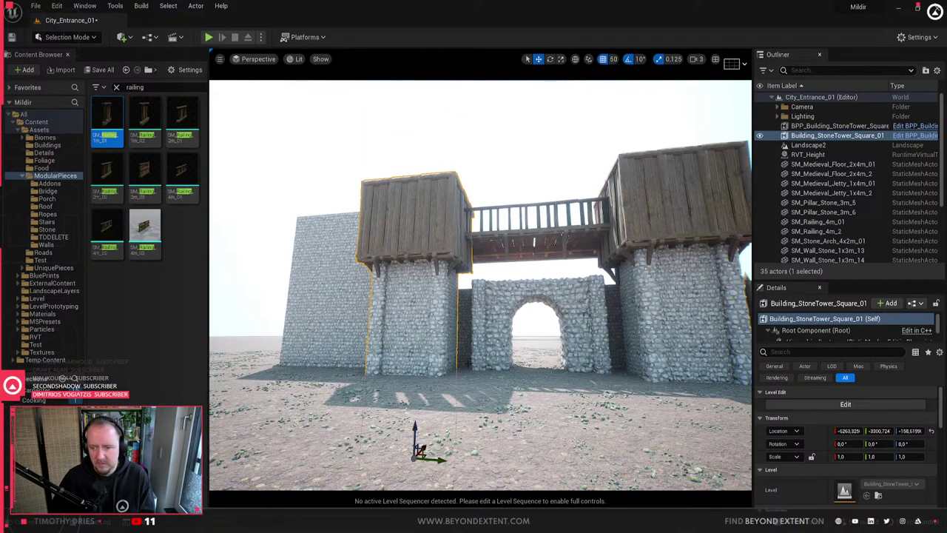
{"action": "right_click_drag", "start_coordinate": [449, 303], "coordinate": [389, 323]}
{"action": "key", "text": "Escape"}
- Delete the upper stone wall section beside the lowered tower, keeping the lower section
{"action": "left_click", "coordinate": [415, 323]}
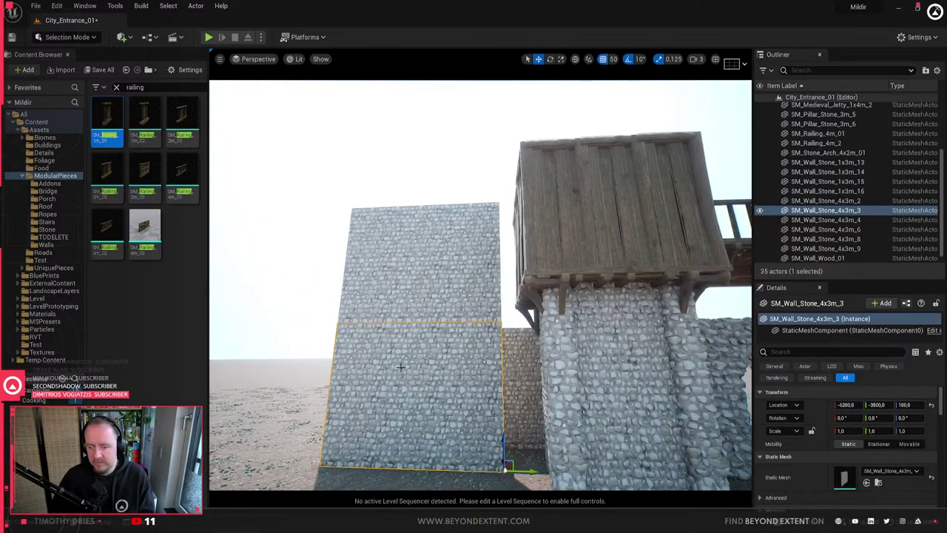
{"action": "left_click", "coordinate": [404, 279]}
{"action": "key", "text": "Delete"}
{"action": "left_click", "coordinate": [450, 337]}
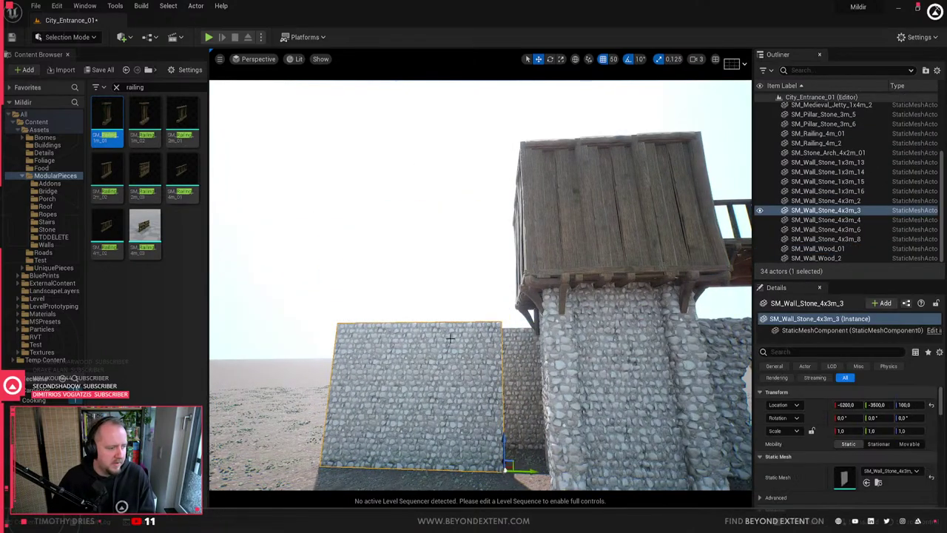
- Duplicate the outer wooden palisade piece along Y to extend the palisade by one more segment away from the tower
{"action": "right_click_drag", "start_coordinate": [450, 338], "coordinate": [459, 374]}
{"action": "left_click_drag", "start_coordinate": [554, 369], "coordinate": [590, 370]}
{"action": "right_click_drag", "start_coordinate": [591, 372], "coordinate": [689, 367]}
{"action": "left_click", "coordinate": [556, 300]}
{"action": "right_click_drag", "start_coordinate": [556, 300], "coordinate": [577, 362]}
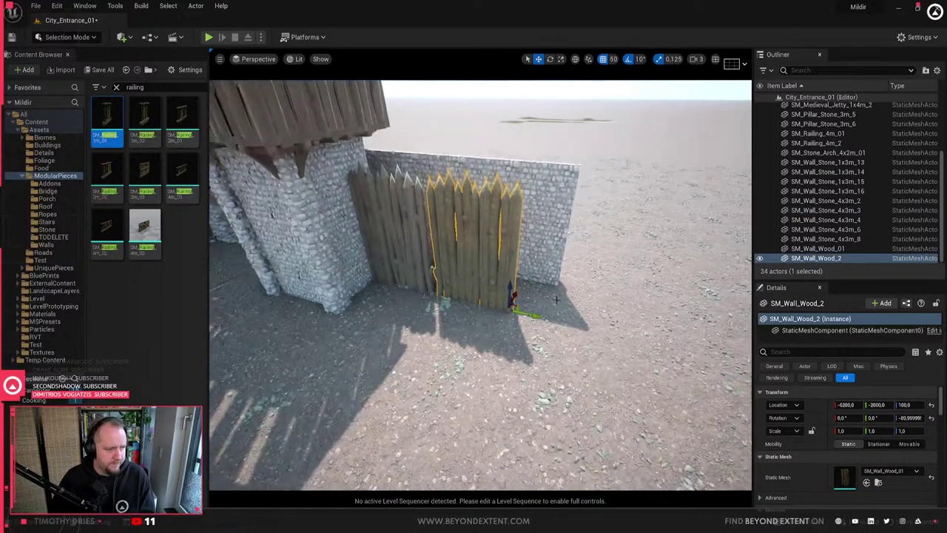
{"action": "left_click_drag", "start_coordinate": [530, 315], "coordinate": [613, 341], "text": "alt"}
{"action": "left_click", "coordinate": [500, 280], "text": "ctrl"}
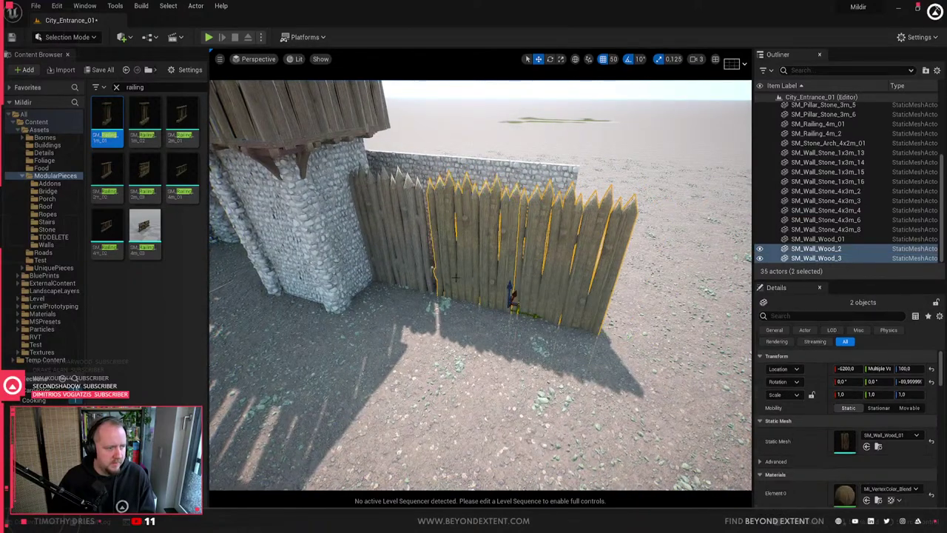
{"action": "right_click_drag", "start_coordinate": [500, 280], "coordinate": [551, 296]}
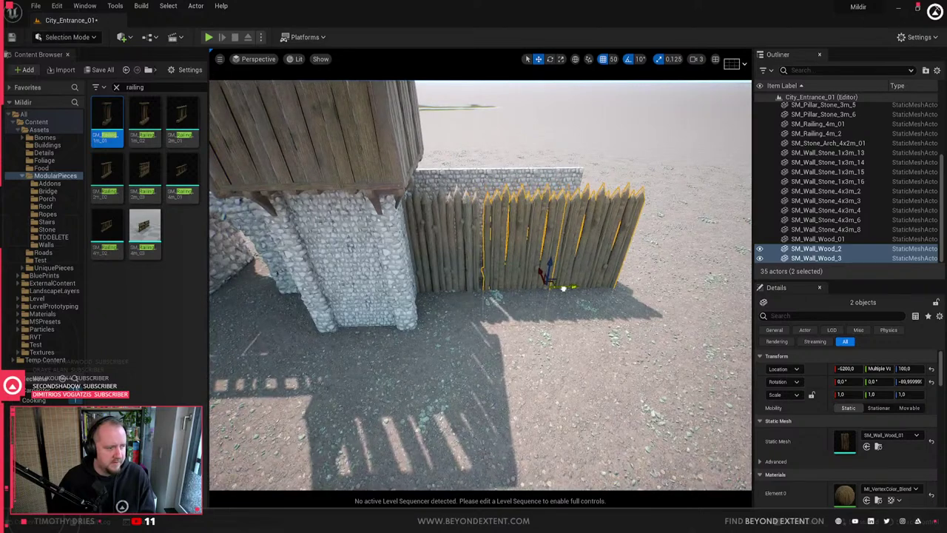
{"action": "left_click", "coordinate": [454, 234]}
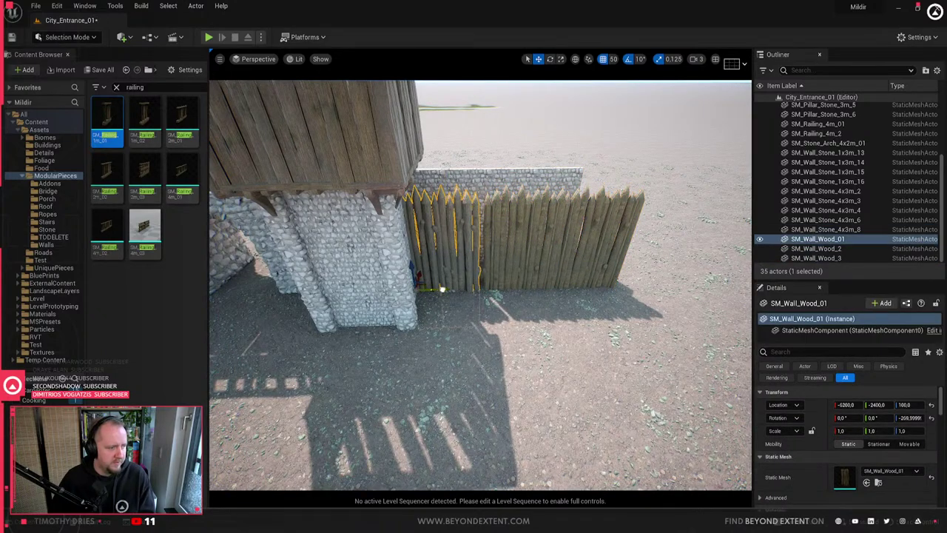
{"action": "right_click_drag", "start_coordinate": [442, 293], "coordinate": [423, 290]}
{"action": "left_click", "coordinate": [499, 271]}
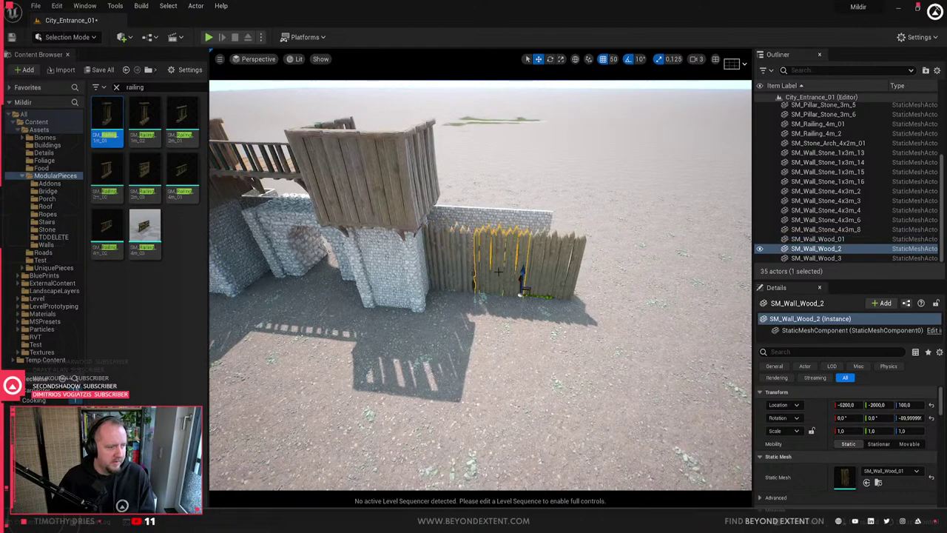
{"action": "key", "text": "Escape"}
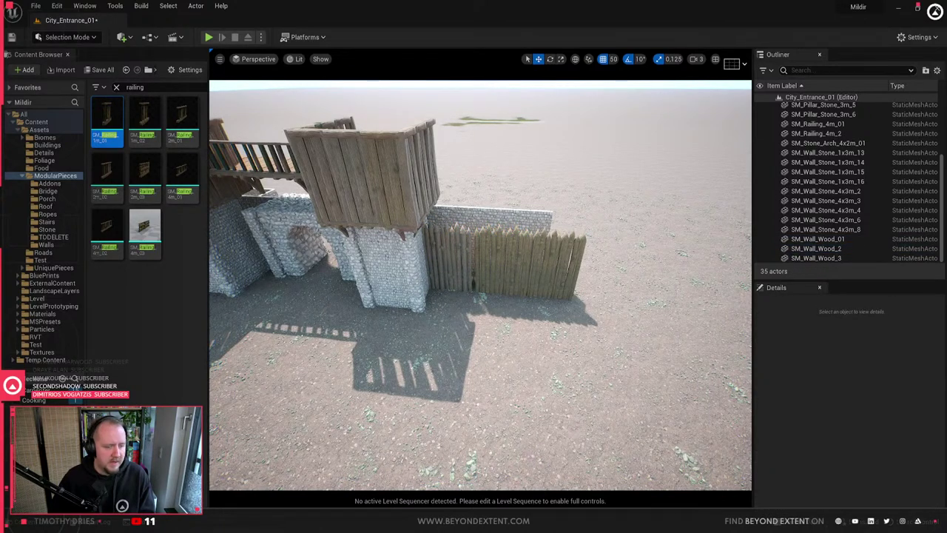
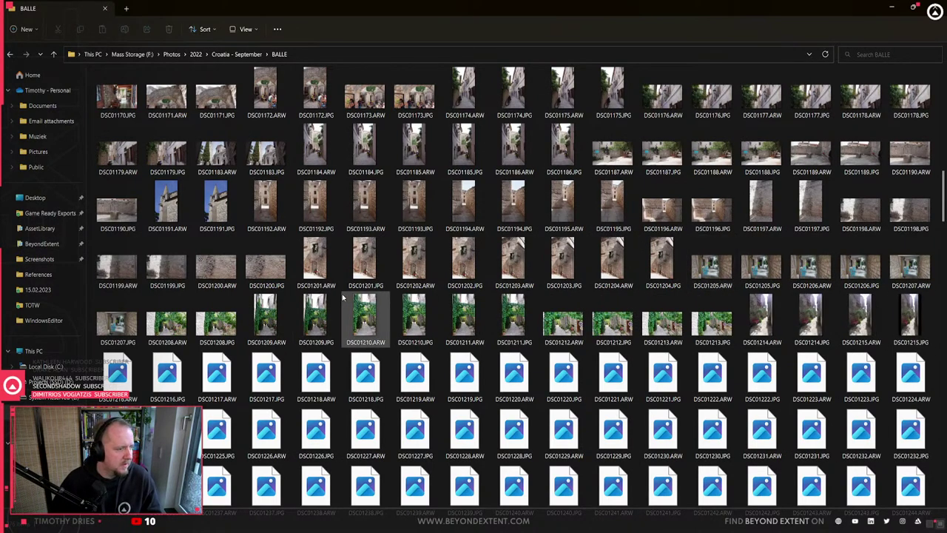
- Browse the BALLE photo folder and view DSC01230.JPG through DSC01232.JPG to examine the stone-paved street
{"action": "scroll", "coordinate": [342, 297], "scroll_direction": "up", "scroll_amount": 2}
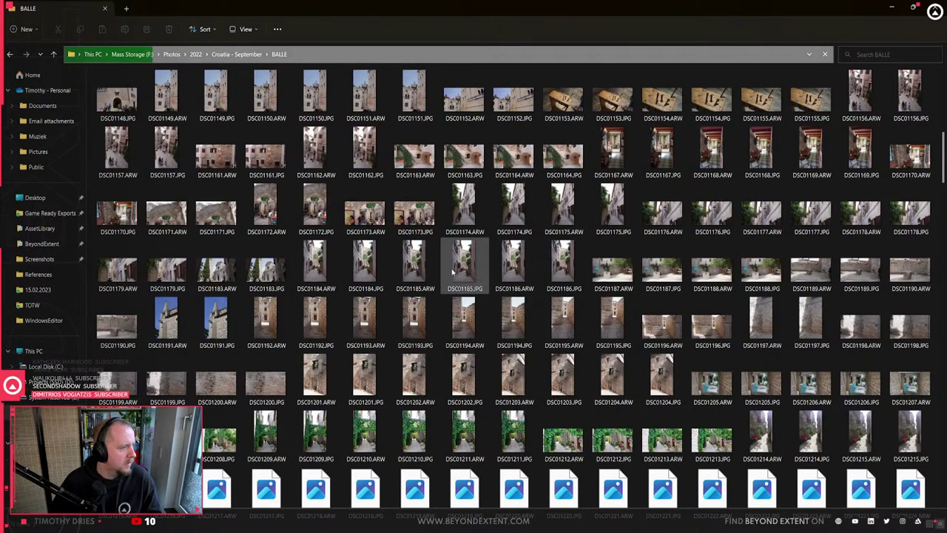
{"action": "scroll", "coordinate": [445, 273], "scroll_direction": "up", "scroll_amount": 3}
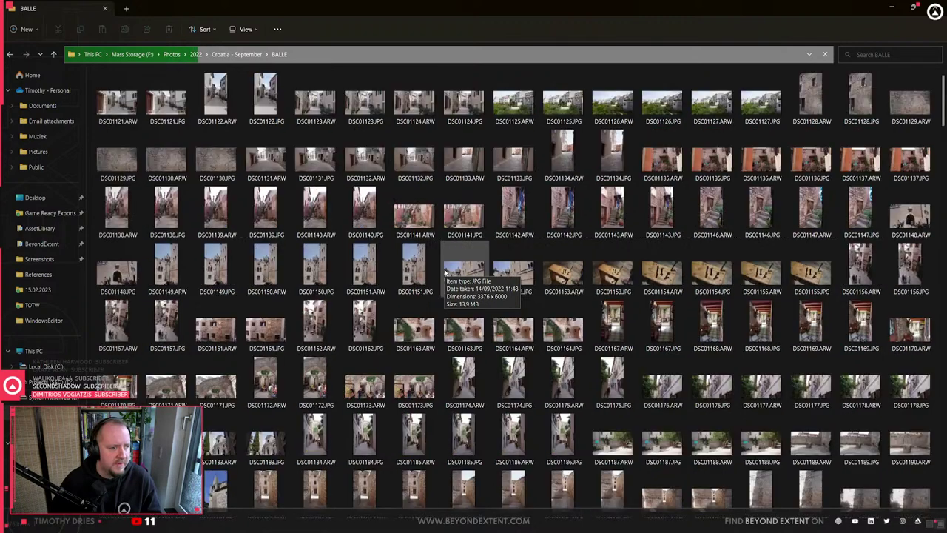
{"action": "scroll", "coordinate": [545, 364], "scroll_direction": "down", "scroll_amount": 2}
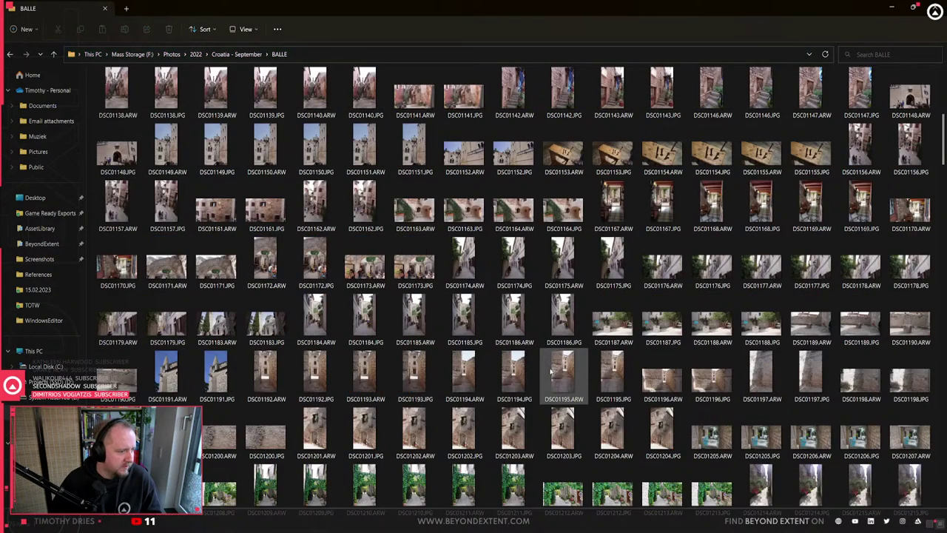
{"action": "scroll", "coordinate": [566, 381], "scroll_direction": "down", "scroll_amount": 4}
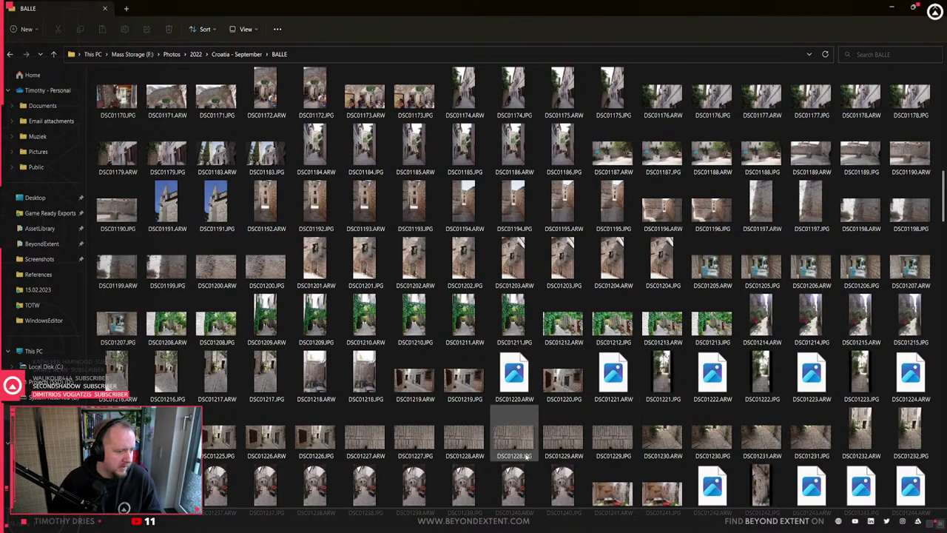
{"action": "double_click", "coordinate": [691, 436]}
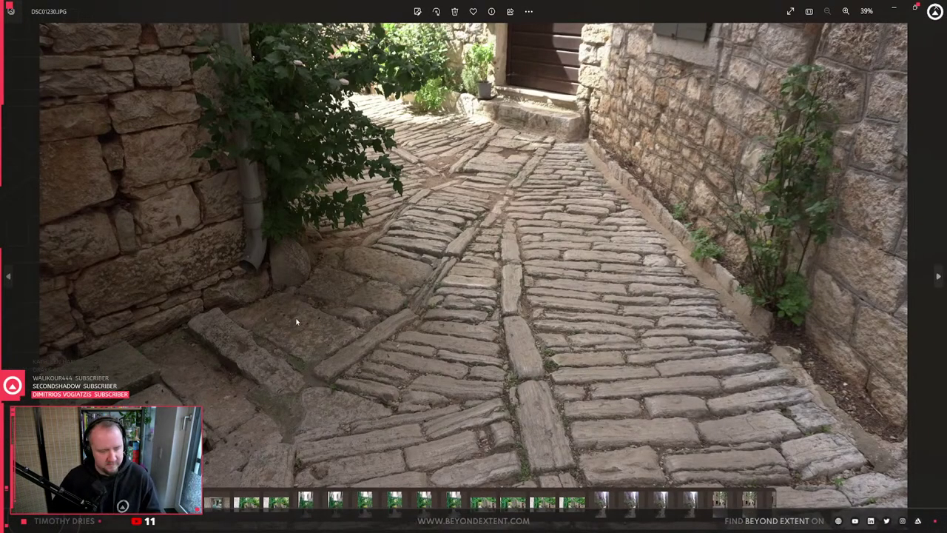
{"action": "key", "text": "Right"}
{"action": "key", "text": "Right"}
{"action": "key", "text": "Right"}
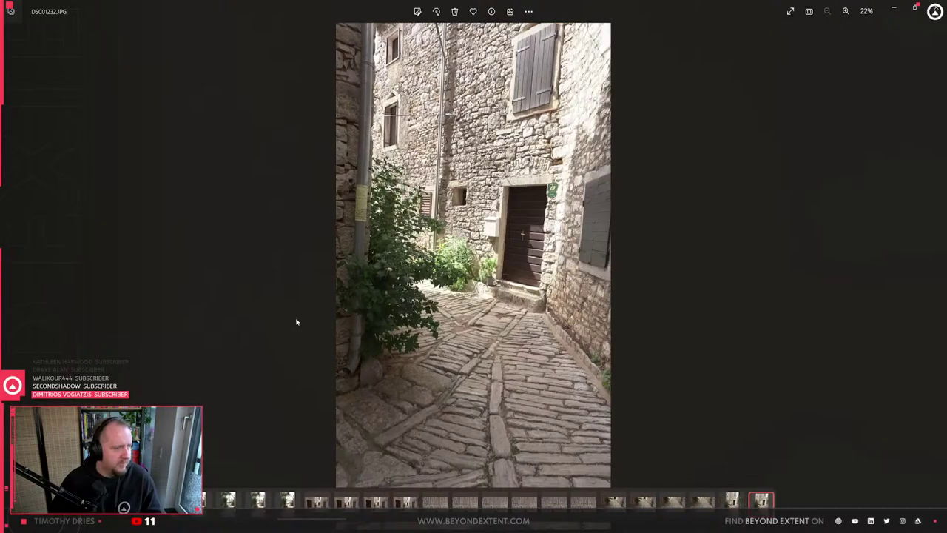
{"action": "left_click", "coordinate": [931, 7]}
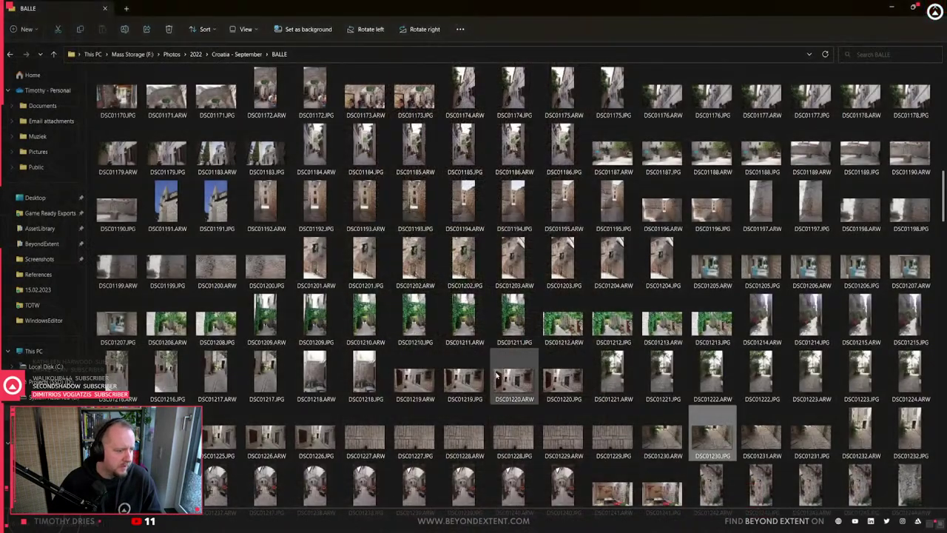
- View DSC01292.JPG and its neighbouring photos to examine the irregular, weathered stone wall
{"action": "scroll", "coordinate": [497, 376], "scroll_direction": "down", "scroll_amount": 3}
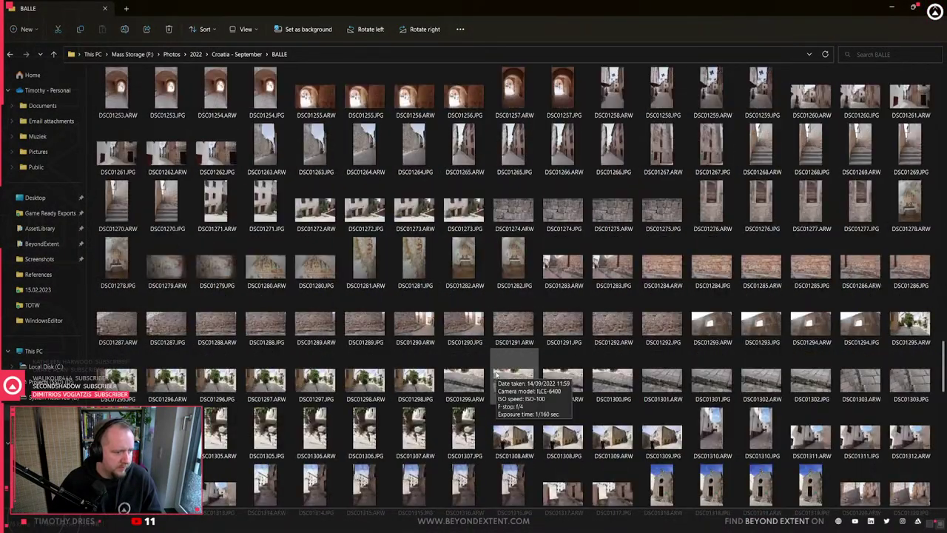
{"action": "double_click", "coordinate": [666, 325]}
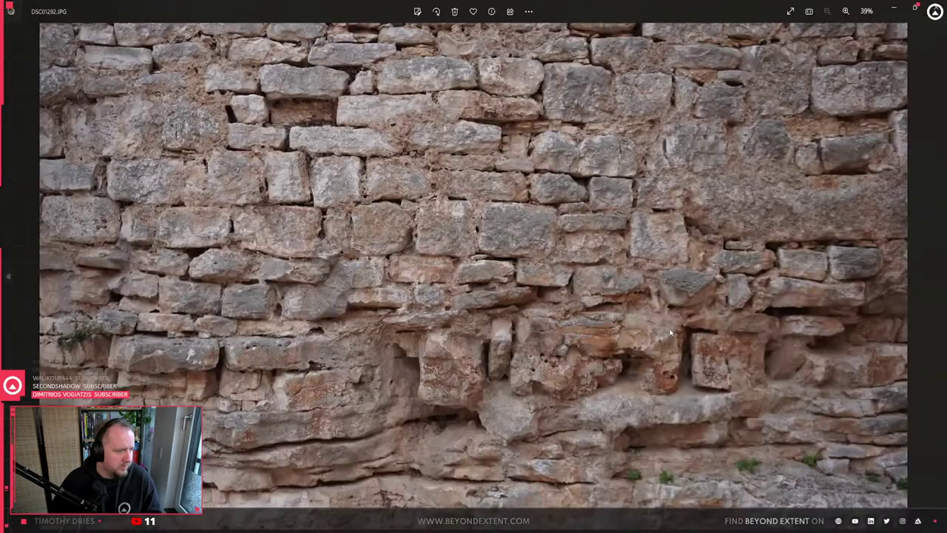
{"action": "key", "text": "Right"}
{"action": "key", "text": "Left"}
{"action": "key", "text": "Left"}
{"action": "key", "text": "Left"}
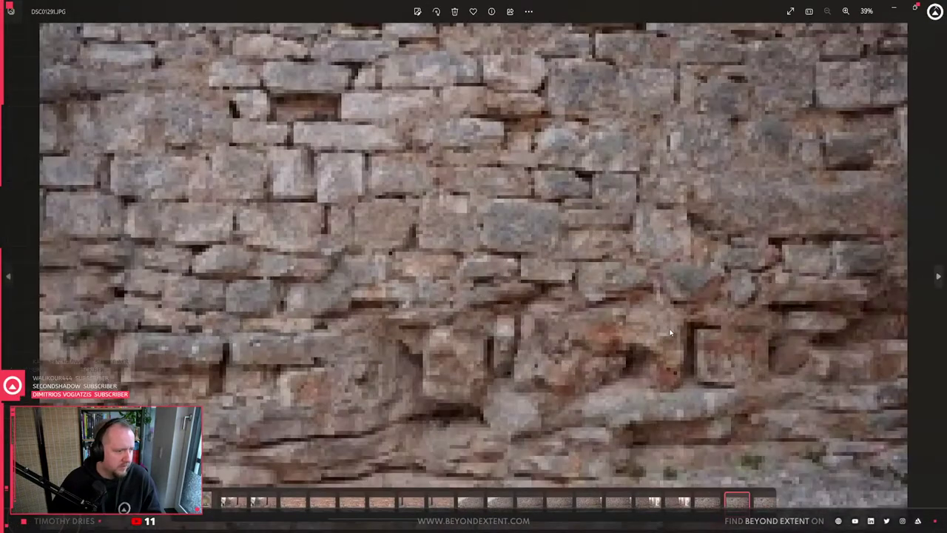
{"action": "key", "text": "Escape"}
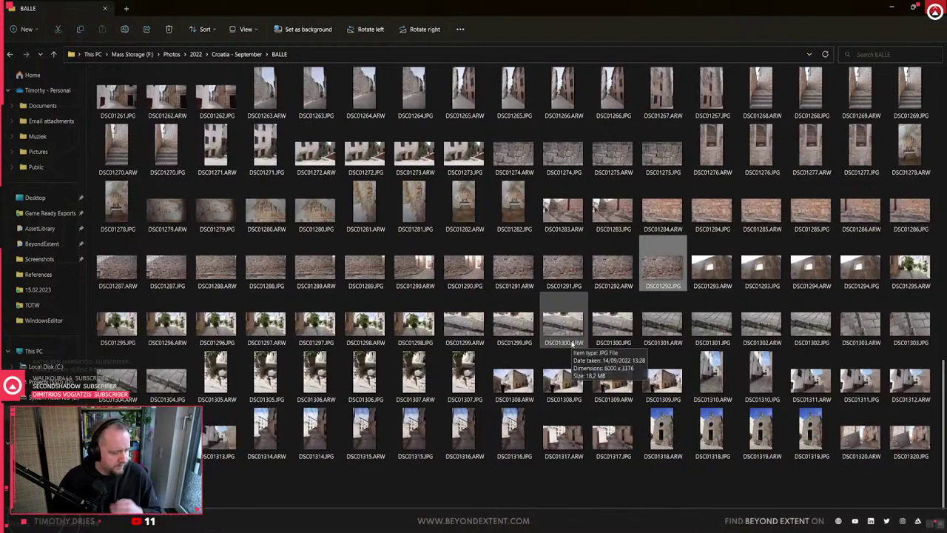
- View DSC01254.JPG to examine the arched stone passage, then return to Unreal Engine
{"action": "scroll", "coordinate": [492, 374], "scroll_direction": "up", "scroll_amount": 2}
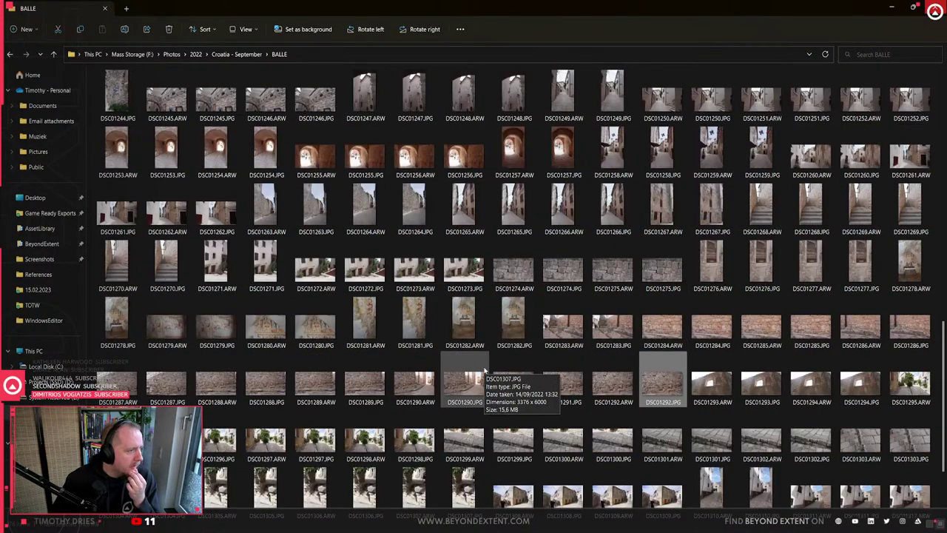
{"action": "scroll", "coordinate": [485, 370], "scroll_direction": "up", "scroll_amount": 3}
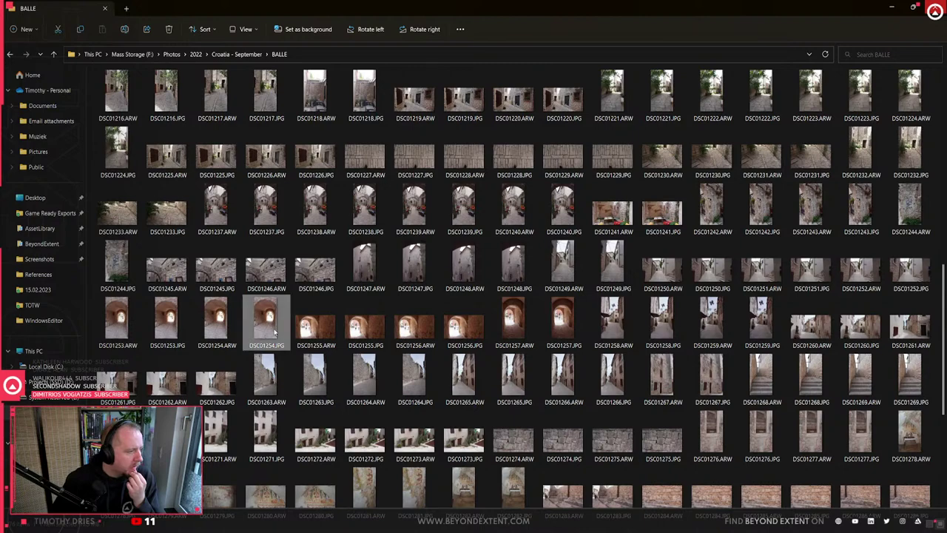
{"action": "double_click", "coordinate": [268, 319]}
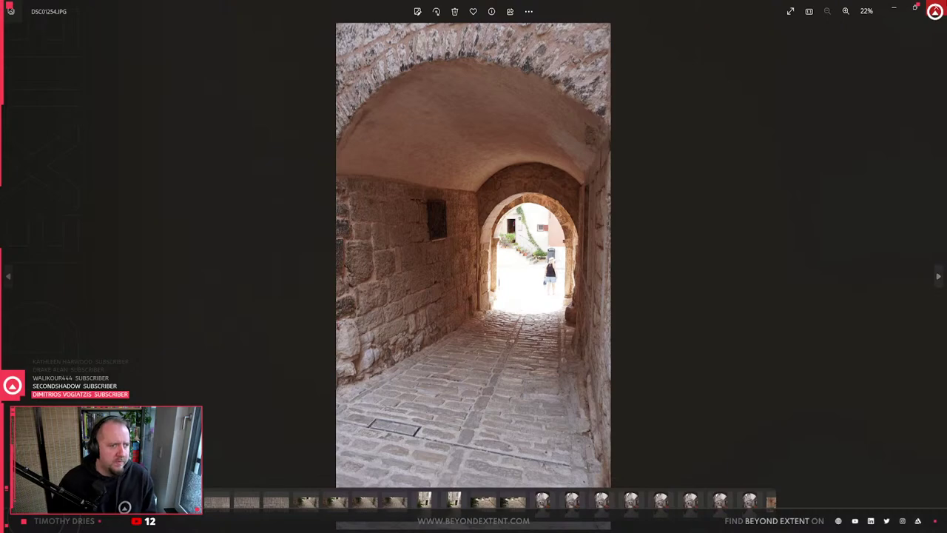
{"action": "left_click", "coordinate": [935, 10]}
{"action": "scroll", "coordinate": [590, 299], "scroll_direction": "up", "scroll_amount": 3}
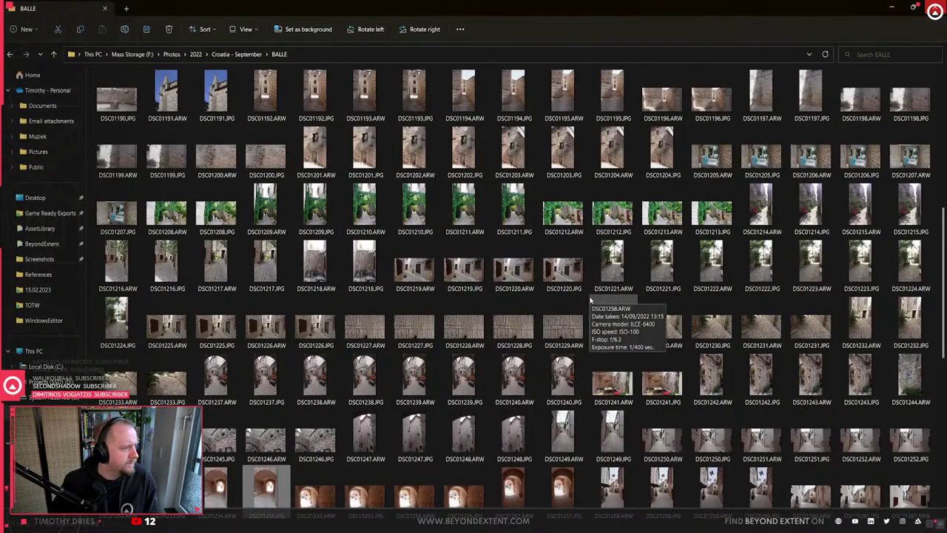
{"action": "left_click_drag", "start_coordinate": [658, 13], "coordinate": [946, 18]}
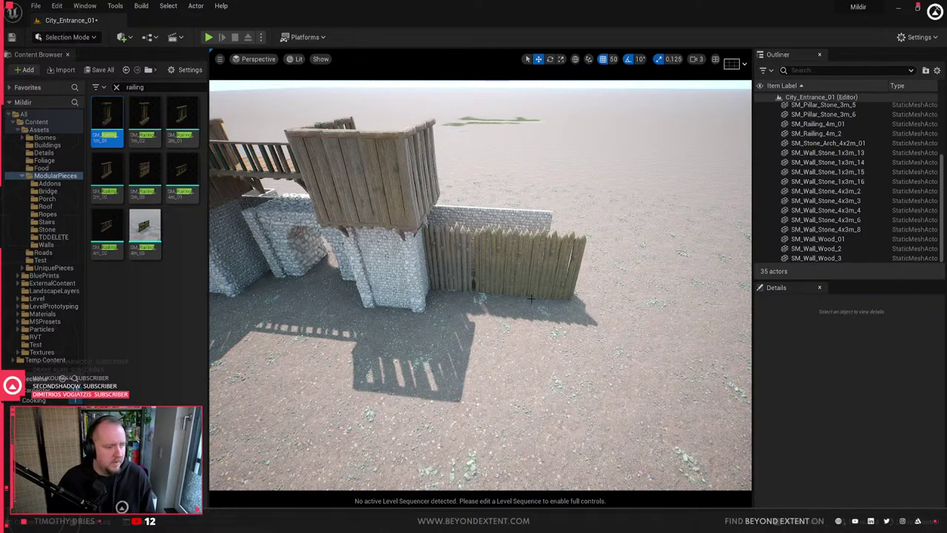
- Delete the two stone wall sections standing behind the wooden palisade
{"action": "left_click", "coordinate": [505, 316]}
{"action": "left_click", "coordinate": [530, 221]}
{"action": "mouse_move", "coordinate": [593, 269]}
{"action": "right_mouse_down"}
{"action": "mouse_move", "coordinate": [518, 255]}
{"action": "mouse_move", "coordinate": [594, 269]}
{"action": "right_mouse_up"}
{"action": "key", "text": "Delete"}
{"action": "left_click", "coordinate": [520, 207]}
{"action": "key", "text": "Delete"}
- Try deleting the stone gate arch, and undo the deletion
{"action": "left_click", "coordinate": [597, 191]}
{"action": "key", "text": "Delete"}
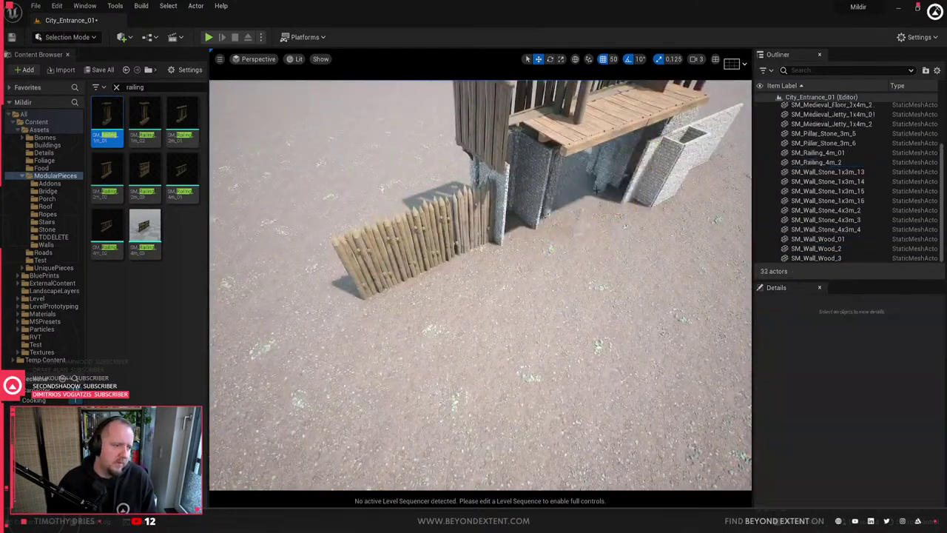
{"action": "key", "text": "ctrl+z"}
{"action": "right_click_drag", "start_coordinate": [597, 190], "coordinate": [525, 155]}
{"action": "key", "text": "ctrl+z"}
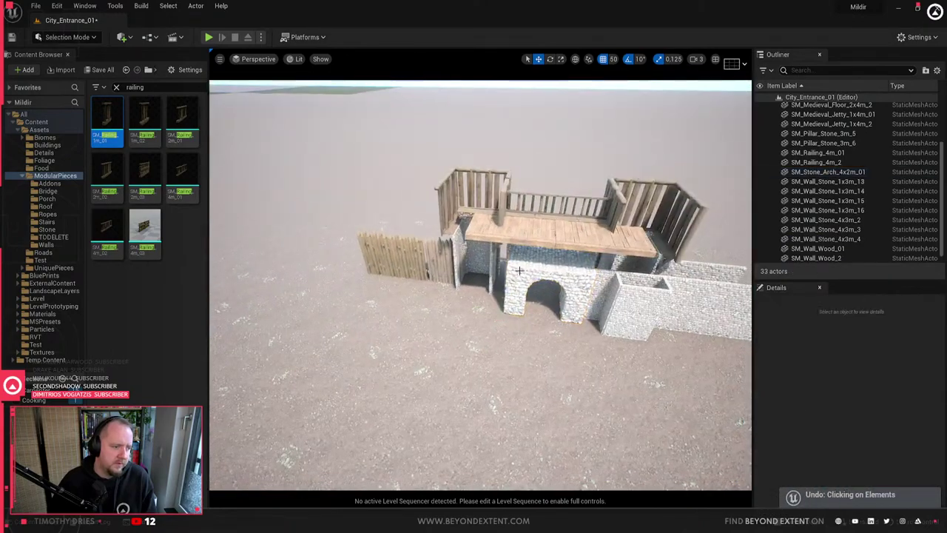
- Delete the stone gateway between the towers: the arch, its two pillars, SM_Wall_Stone_1x3m_15 and SM_Wall_Stone_4x3m_2
{"action": "left_click", "coordinate": [529, 273]}
{"action": "key", "text": "Delete"}
{"action": "right_click_drag", "start_coordinate": [529, 272], "coordinate": [560, 238]}
{"action": "left_click", "coordinate": [564, 231]}
{"action": "right_click_drag", "start_coordinate": [428, 295], "coordinate": [347, 288]}
{"action": "right_click_drag", "start_coordinate": [444, 273], "coordinate": [474, 293]}
{"action": "left_click", "coordinate": [444, 273]}
{"action": "key", "text": "Delete"}
{"action": "left_click", "coordinate": [453, 278]}
{"action": "key", "text": "Delete"}
{"action": "left_click", "coordinate": [608, 279]}
{"action": "key", "text": "Delete"}
{"action": "left_click", "coordinate": [441, 292]}
{"action": "key", "text": "Delete"}
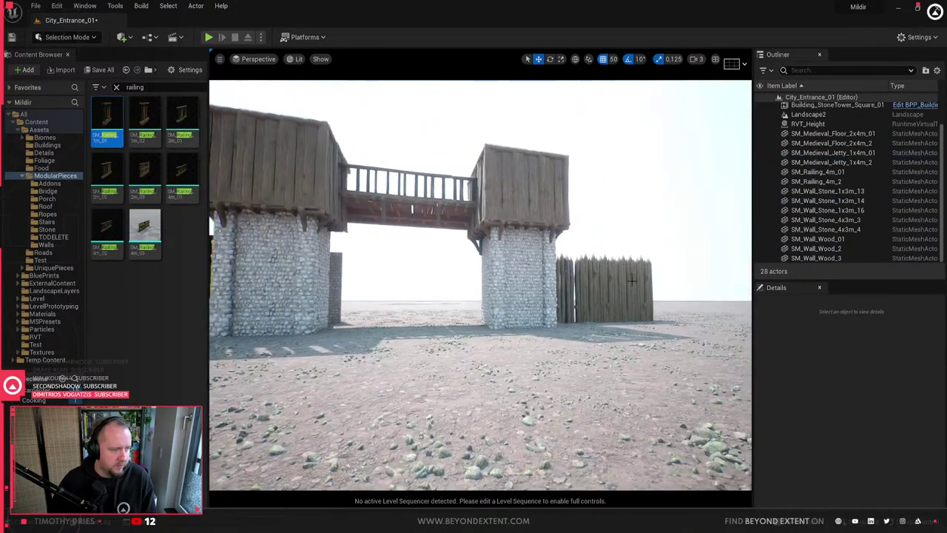
- Place two copies of the wooden palisade wall in the opening beneath the walkway, one against each tower
{"action": "left_click", "coordinate": [611, 288]}
{"action": "left_click_drag", "start_coordinate": [677, 322], "coordinate": [515, 331], "text": "alt"}
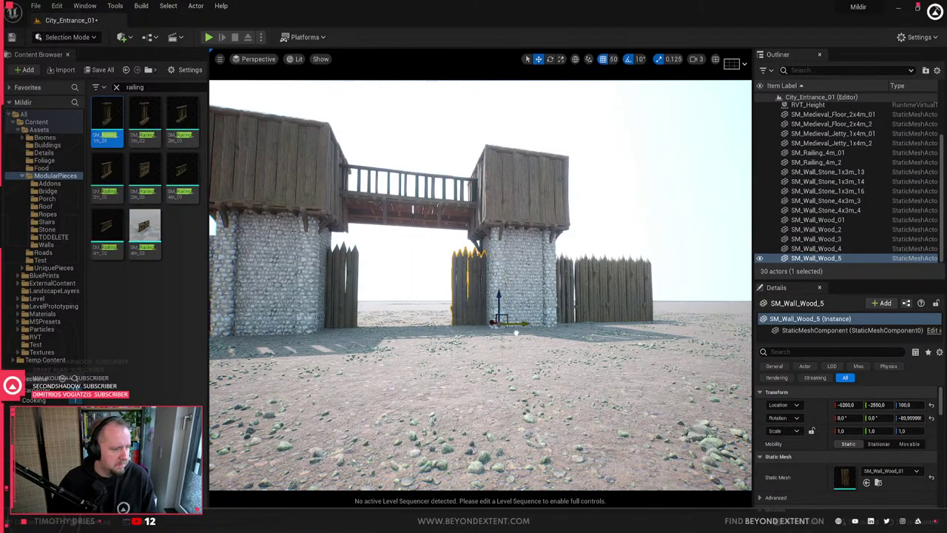
{"action": "key", "text": "w"}
{"action": "mouse_move", "coordinate": [474, 327]}
{"action": "right_mouse_down"}
{"action": "mouse_move", "coordinate": [478, 337]}
{"action": "mouse_move", "coordinate": [474, 327]}
{"action": "right_mouse_up"}
{"action": "key", "text": "s"}
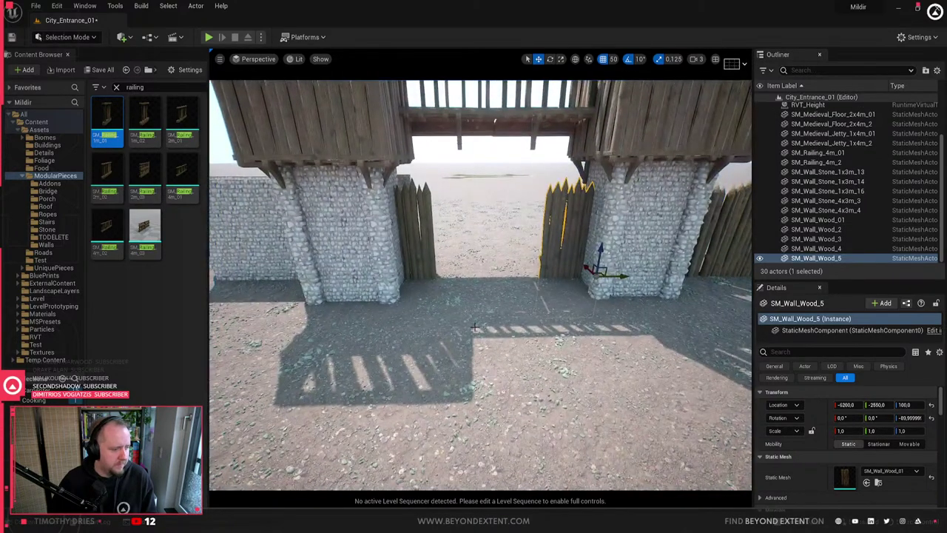
- Switch to Blender and duplicate the palisade wall Wall_Wood_01 along X to the far side of the scale figure
{"action": "left_click", "coordinate": [585, 522]}
{"action": "left_click", "coordinate": [450, 275]}
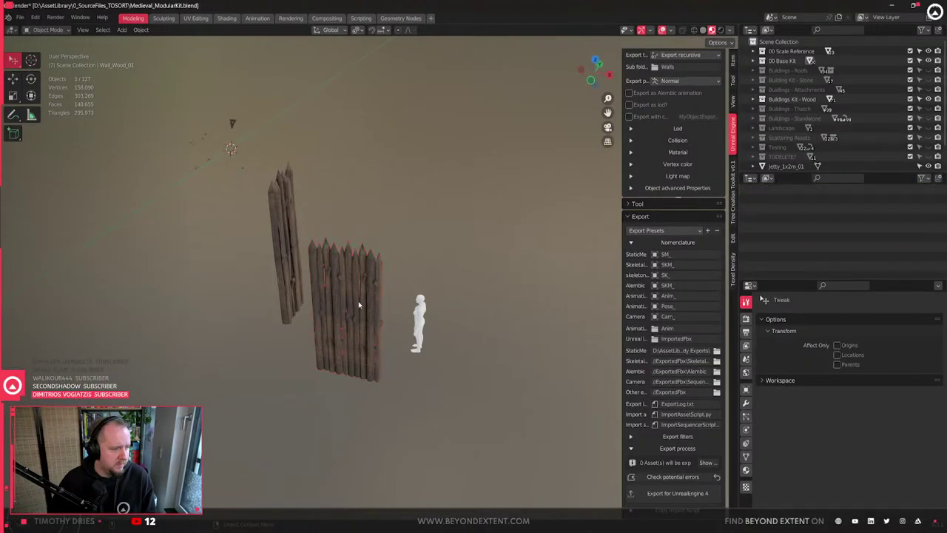
{"action": "left_click", "coordinate": [358, 304]}
{"action": "middle_click_drag", "start_coordinate": [394, 342], "coordinate": [359, 325], "text": "shift"}
{"action": "key", "text": "shift+d"}
{"action": "key", "text": "y"}
{"action": "key", "text": "x"}
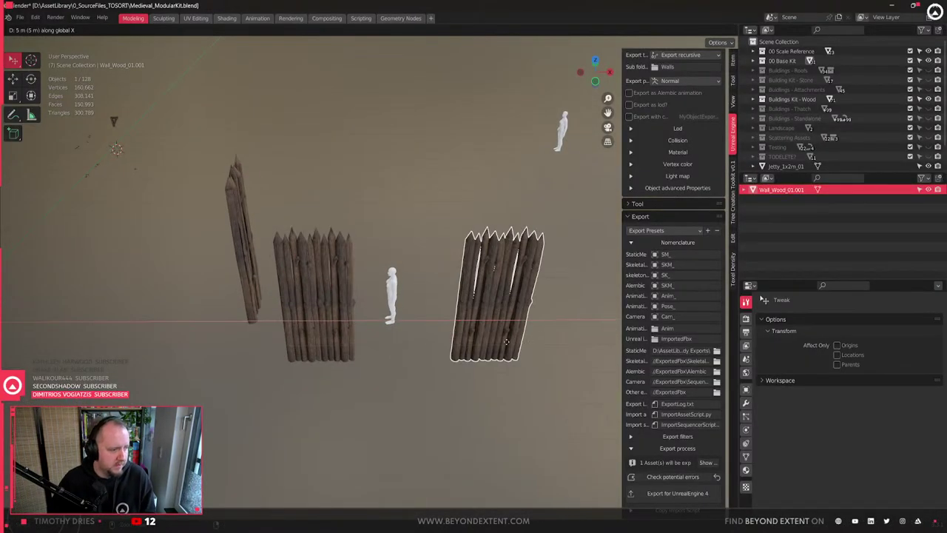
{"action": "left_click", "coordinate": [539, 349]}
{"action": "middle_click_drag", "start_coordinate": [467, 307], "coordinate": [387, 335], "text": "shift"}
{"action": "scroll", "coordinate": [349, 317], "scroll_direction": "up", "scroll_amount": 3}
{"action": "scroll", "coordinate": [393, 321], "scroll_direction": "down", "scroll_amount": 2}
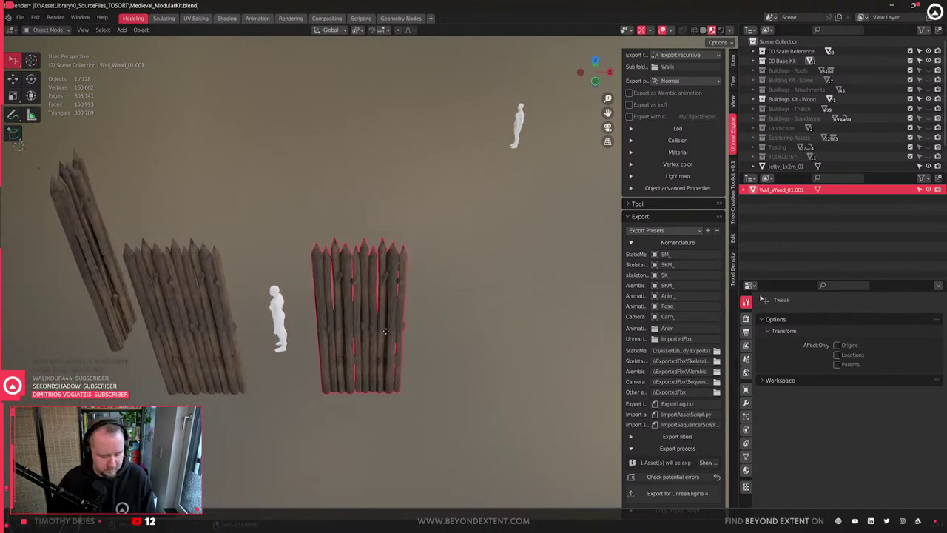
- Duplicate the new palisade copy in place and rotate the duplicate around Z so it swings out like a gate door
{"action": "key", "text": "shift+d"}
{"action": "key", "text": "r"}
{"action": "key", "text": "z"}
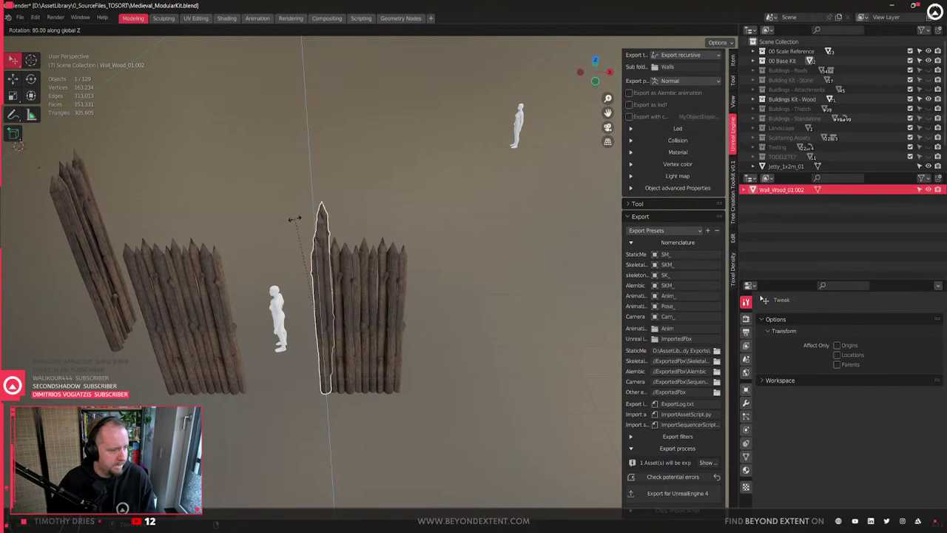
{"action": "left_click", "coordinate": [295, 219]}
- Duplicate the rotated panel along X and rotate this copy around Z to form the opposite gate door
{"action": "middle_click_drag", "start_coordinate": [372, 329], "coordinate": [347, 329], "text": "shift"}
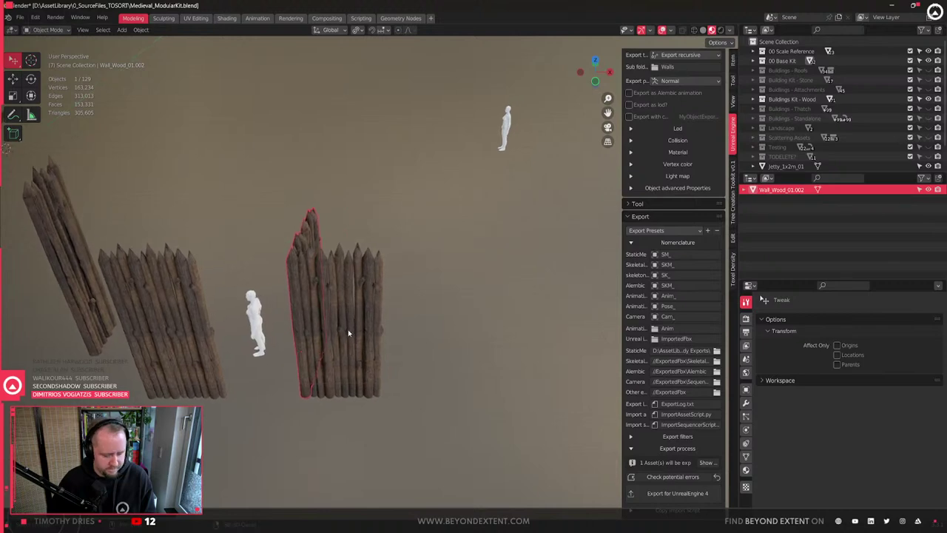
{"action": "key", "text": "shift+d"}
{"action": "key", "text": "x"}
{"action": "left_click", "coordinate": [521, 342], "text": "ctrl"}
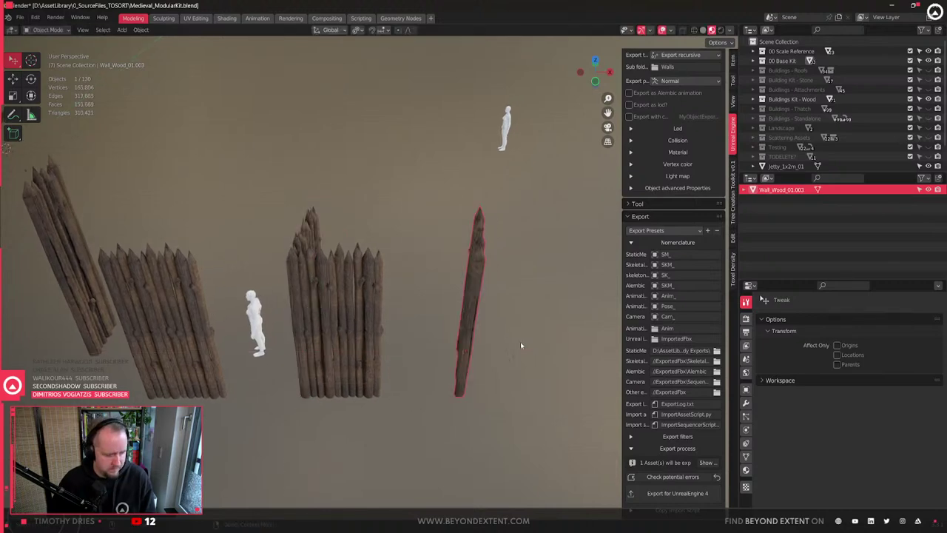
{"action": "type", "text": "ryz30"}
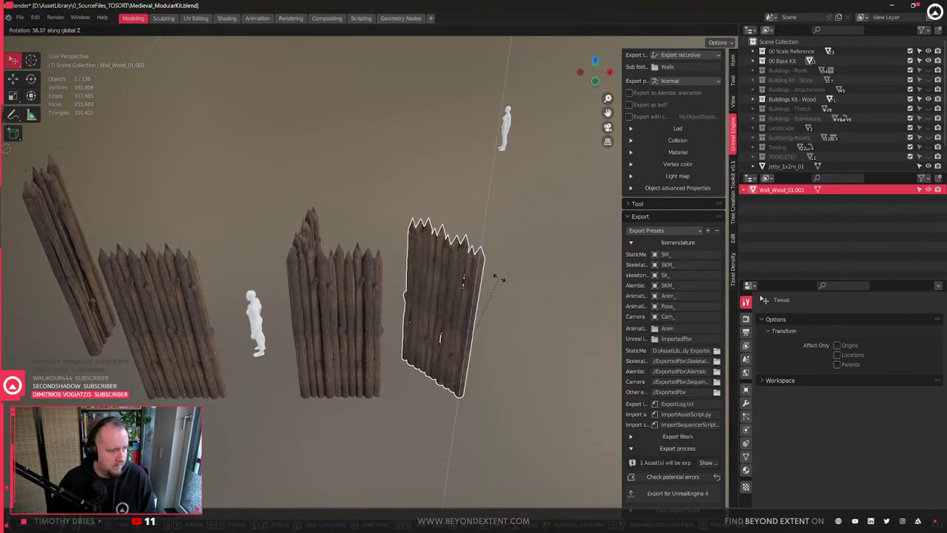
{"action": "left_click", "coordinate": [507, 315]}
- Delete the unrotated palisade copy, keeping only the two angled door panels
{"action": "left_click", "coordinate": [337, 321]}
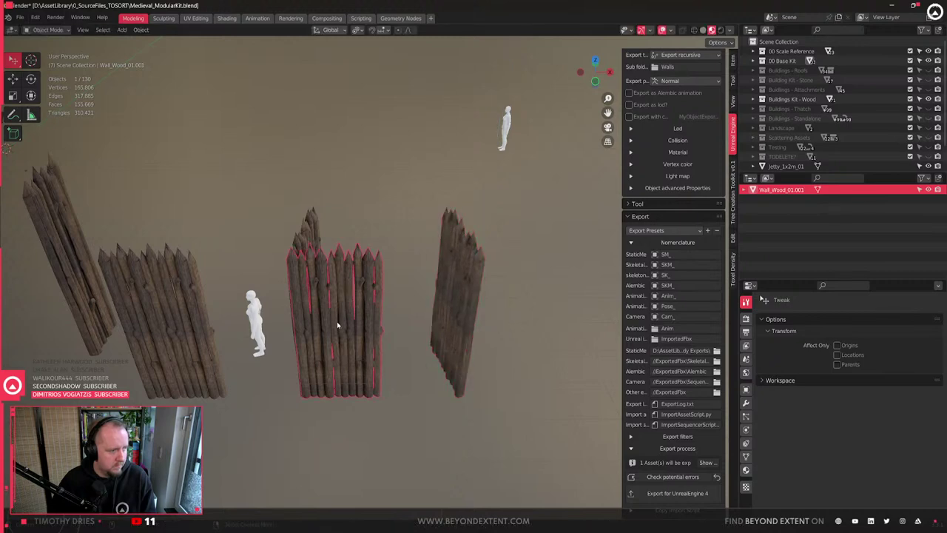
{"action": "key", "text": "Tab"}
{"action": "key", "text": "Tab"}
{"action": "key", "text": "x"}
{"action": "left_click", "coordinate": [275, 276]}
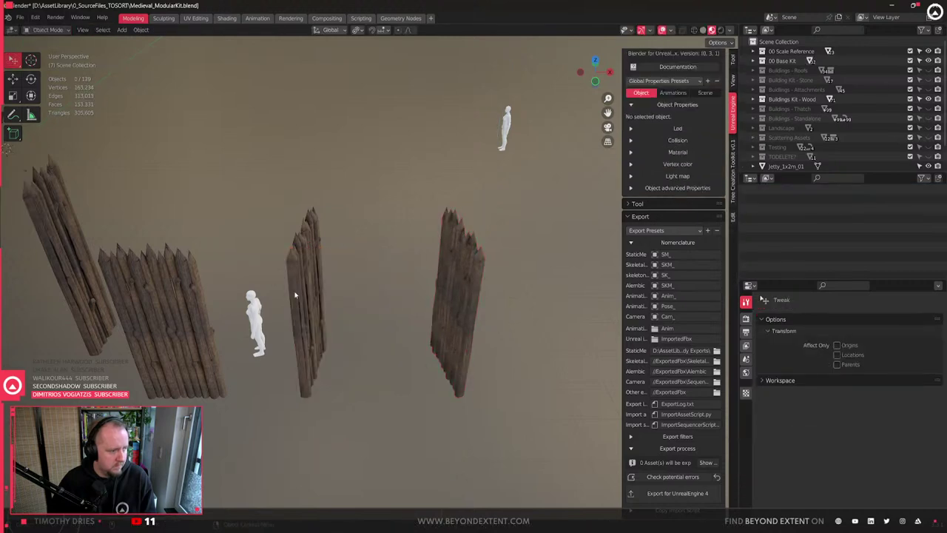
- Duplicate one of the upright wooden beams and place the copy beside the palisade panels
{"action": "left_click", "coordinate": [295, 295]}
{"action": "left_click", "coordinate": [451, 321], "text": "shift"}
{"action": "middle_click_drag", "start_coordinate": [420, 360], "coordinate": [387, 364]}
{"action": "scroll", "coordinate": [338, 337], "scroll_direction": "down", "scroll_amount": 2}
{"action": "scroll", "coordinate": [387, 364], "scroll_direction": "up", "scroll_amount": 2}
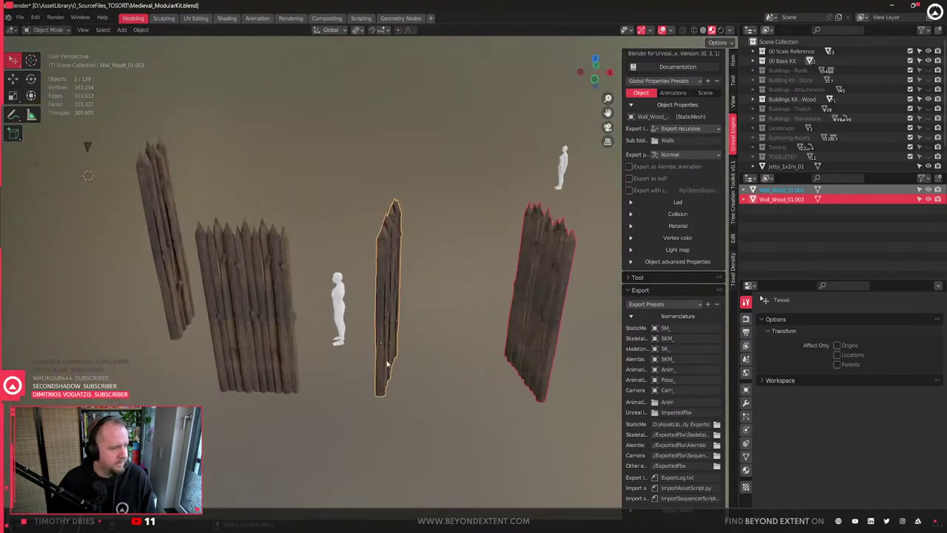
{"action": "scroll", "coordinate": [404, 369], "scroll_direction": "down", "scroll_amount": 4}
{"action": "scroll", "coordinate": [404, 370], "scroll_direction": "down", "scroll_amount": 3}
{"action": "left_click", "coordinate": [404, 369]}
{"action": "left_click", "coordinate": [180, 368]}
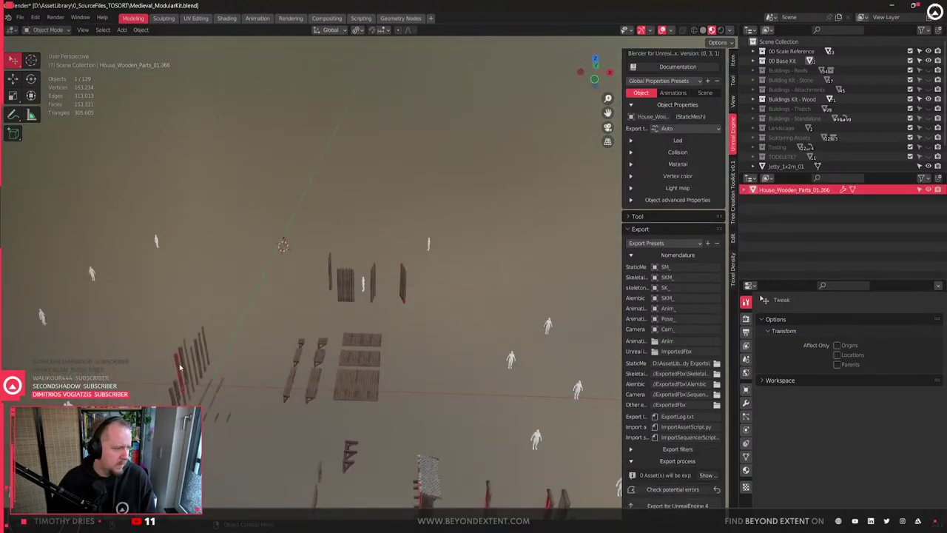
{"action": "key", "text": "shift+d"}
{"action": "key", "text": "shift+z"}
{"action": "left_click", "coordinate": [364, 271]}
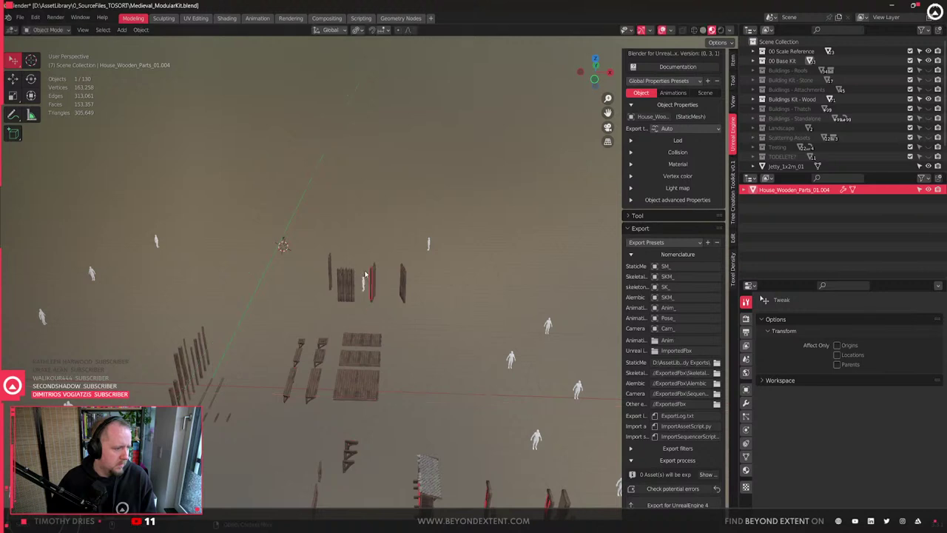
- Rotate the original palisade wall Wall_Wood_01 around the Z axis
{"action": "scroll", "coordinate": [364, 269], "scroll_direction": "up", "scroll_amount": 7}
{"action": "scroll", "coordinate": [364, 269], "scroll_direction": "down", "scroll_amount": 3}
{"action": "left_click", "coordinate": [314, 287]}
{"action": "middle_click_drag", "start_coordinate": [348, 307], "coordinate": [338, 350]}
{"action": "key", "text": "r"}
{"action": "key", "text": "z"}
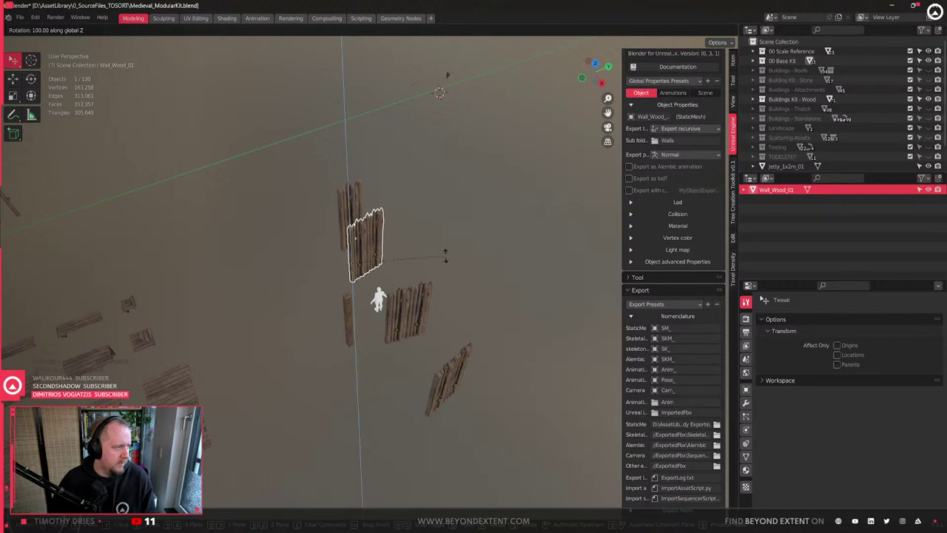
{"action": "left_click", "coordinate": [457, 272]}
- Select both door panels, Wall_Wood_01.002 and Wall_Wood_01.003, and rotate them together around Z
{"action": "scroll", "coordinate": [399, 268], "scroll_direction": "down", "scroll_amount": 6}
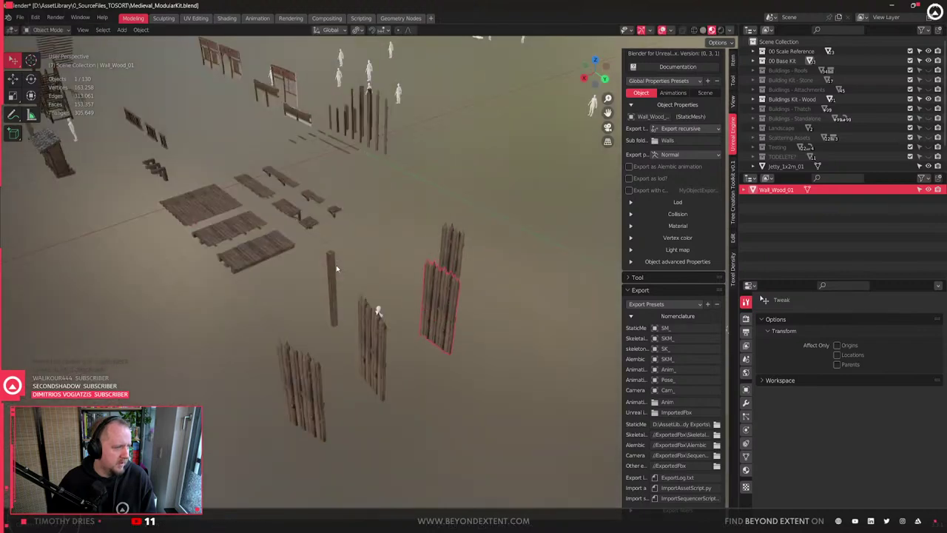
{"action": "scroll", "coordinate": [336, 265], "scroll_direction": "up", "scroll_amount": 4}
{"action": "scroll", "coordinate": [372, 338], "scroll_direction": "up", "scroll_amount": 3}
{"action": "left_click", "coordinate": [388, 341]}
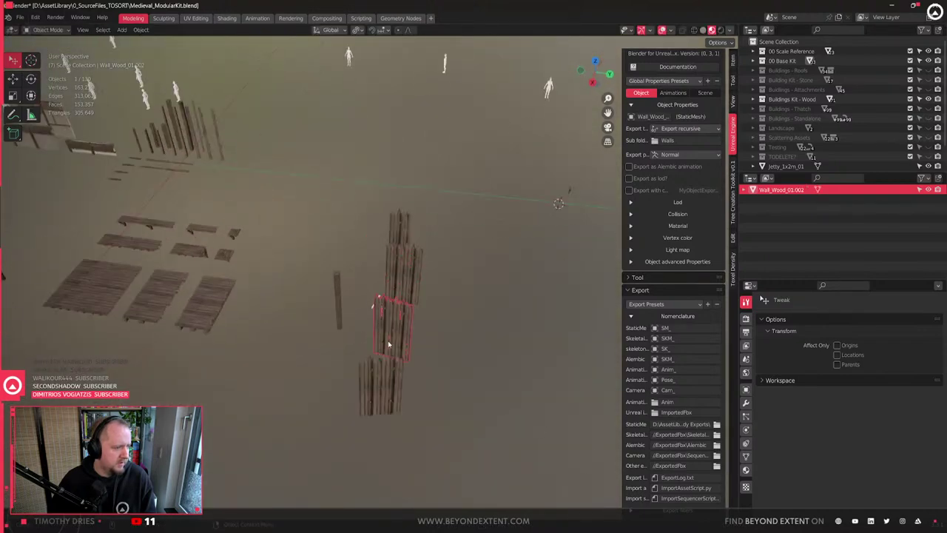
{"action": "middle_click_drag", "start_coordinate": [388, 341], "coordinate": [434, 376]}
{"action": "left_click", "coordinate": [434, 376], "text": "shift"}
{"action": "key", "text": "r"}
{"action": "key", "text": "z"}
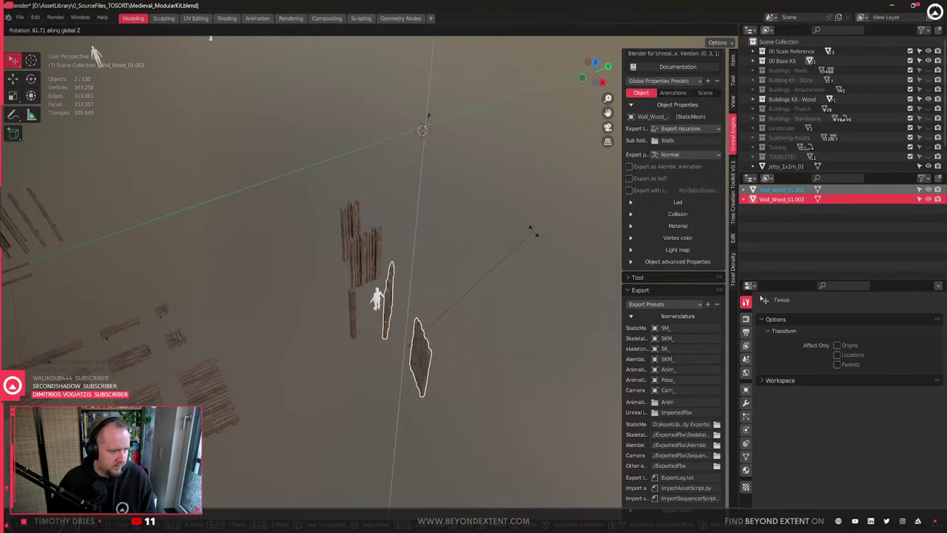
{"action": "left_click", "coordinate": [533, 233]}
- Move both door panels together across the ground plane, clear of the other palisade walls
{"action": "scroll", "coordinate": [533, 232], "scroll_direction": "down", "scroll_amount": 3}
{"action": "key", "text": "g"}
{"action": "key", "text": "shift+z"}
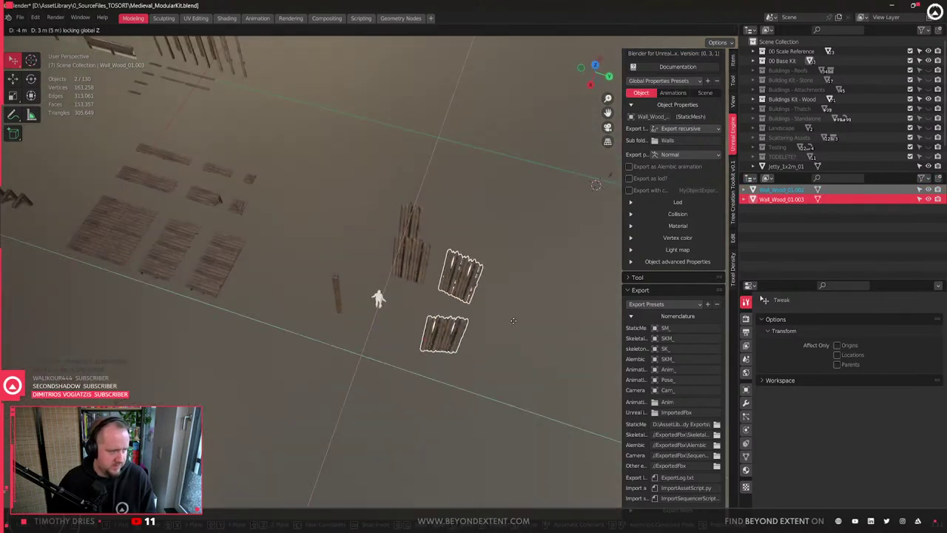
{"action": "left_click", "coordinate": [524, 338]}
{"action": "left_click", "coordinate": [546, 195]}
- Rotate Wall_Wood_01.002 around Z and adjust its position on the ground plane to set the first open gate door
{"action": "scroll", "coordinate": [429, 306], "scroll_direction": "up", "scroll_amount": 5}
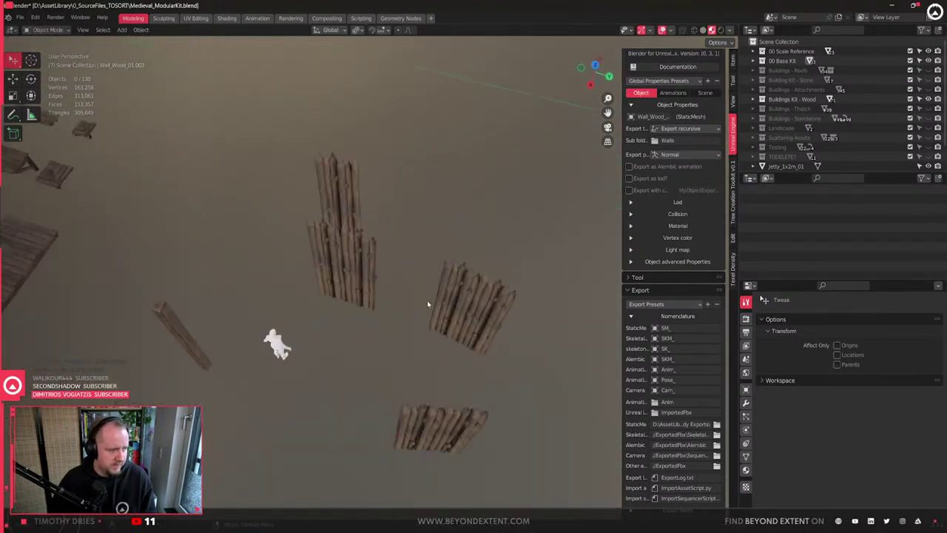
{"action": "left_click", "coordinate": [497, 330]}
{"action": "key", "text": "r"}
{"action": "key", "text": "z"}
{"action": "left_click", "coordinate": [528, 225]}
{"action": "key", "text": "g"}
{"action": "key", "text": "shift+z"}
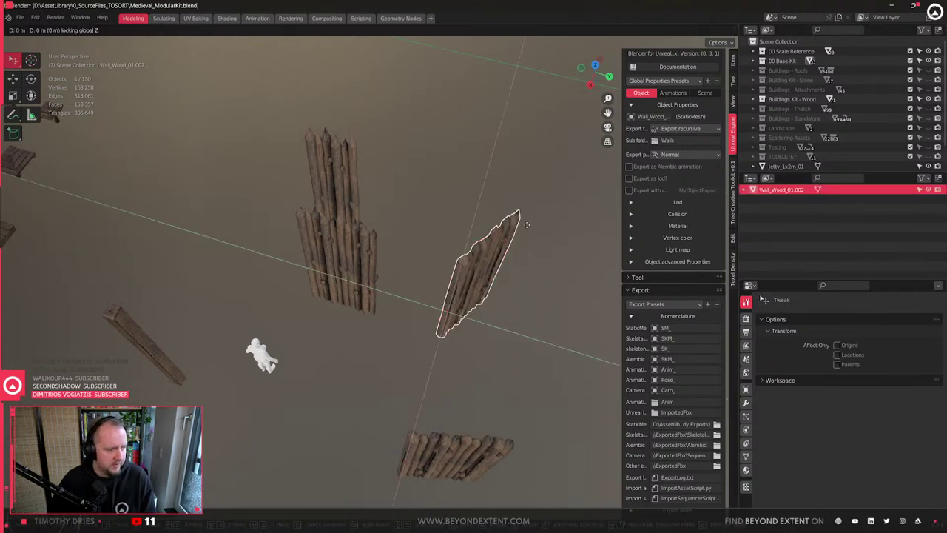
{"action": "left_click", "coordinate": [527, 232]}
- Move Wall_Wood_01.003 opposite the first door and rotate it around Z to make the second open gate door
{"action": "left_click", "coordinate": [476, 424]}
{"action": "left_click", "coordinate": [460, 474]}
{"action": "middle_click_drag", "start_coordinate": [475, 430], "coordinate": [387, 406], "text": "shift"}
{"action": "key", "text": "g"}
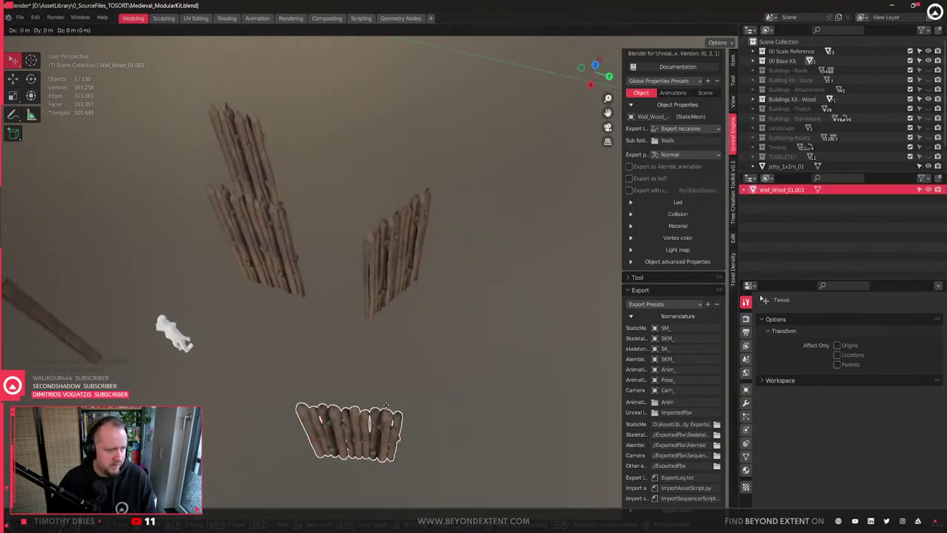
{"action": "left_click", "coordinate": [586, 358]}
{"action": "key", "text": "r"}
{"action": "key", "text": "z"}
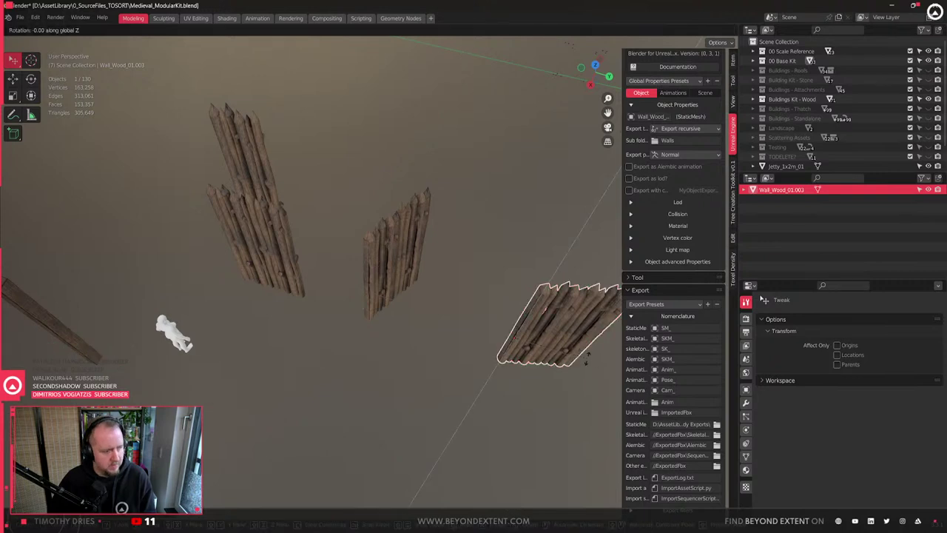
{"action": "left_click", "coordinate": [446, 256]}
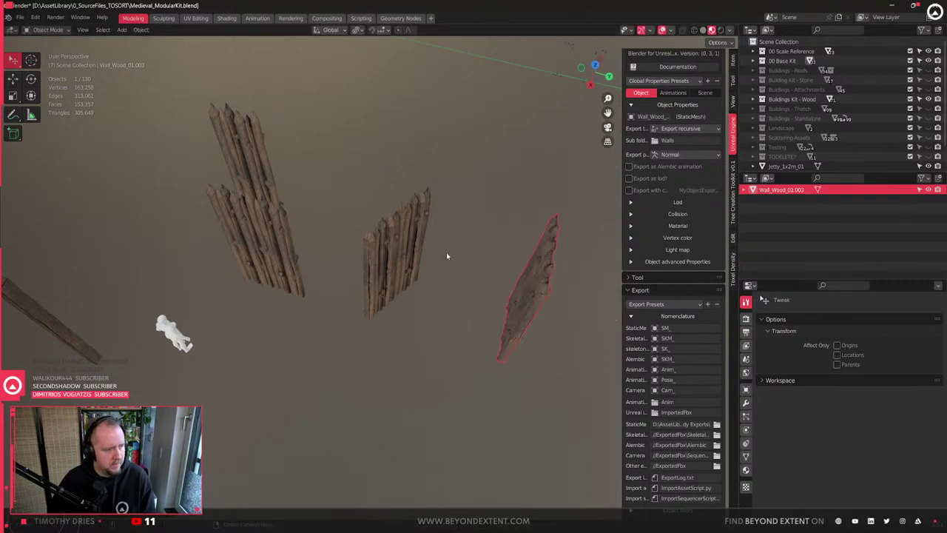
- Rotate door panel Wall_Wood_01.002 further around Z so it opens to match the opposite door
{"action": "key", "text": "r"}
{"action": "key", "text": "z"}
{"action": "left_click", "coordinate": [468, 261]}
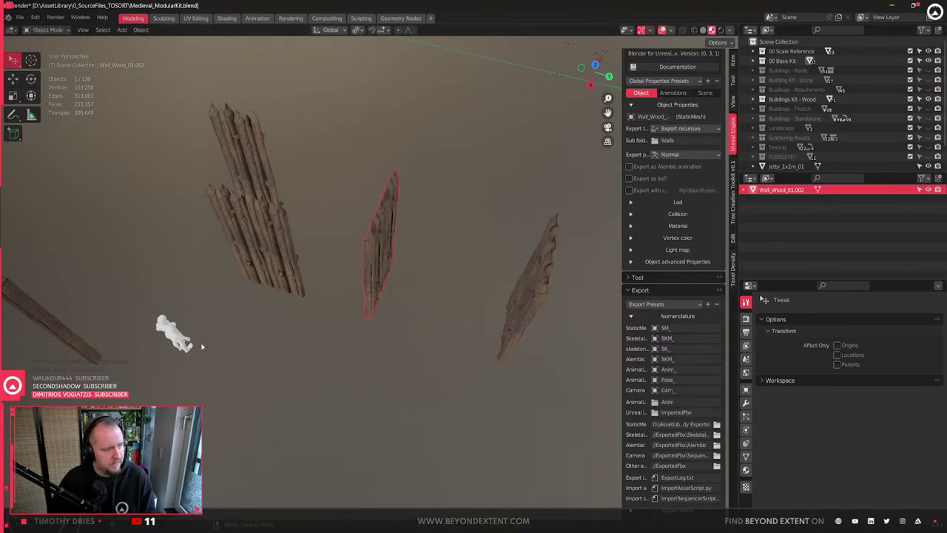
- Move the copied wooden beam to the first door, then shift it along Y to the door's outer edge as a gate post
{"action": "left_click", "coordinate": [90, 357]}
{"action": "key", "text": "g"}
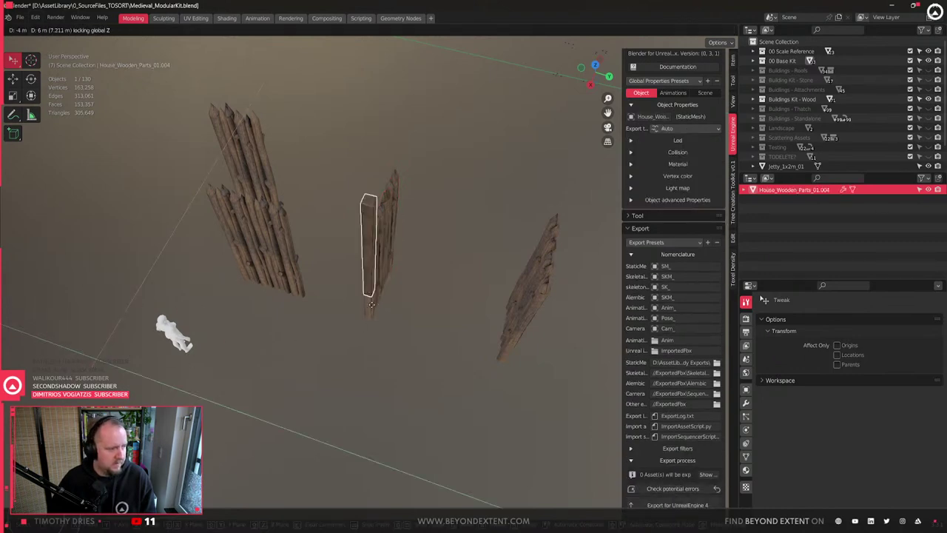
{"action": "left_click", "coordinate": [370, 302]}
{"action": "scroll", "coordinate": [376, 313], "scroll_direction": "up", "scroll_amount": 2}
{"action": "middle_click_drag", "start_coordinate": [376, 313], "coordinate": [459, 309]}
{"action": "key", "text": "g"}
{"action": "key", "text": "y"}
{"action": "left_click", "coordinate": [442, 303]}
- Duplicate the gate post about 4.5 m along Y to the outer edge of the second door
{"action": "middle_click_drag", "start_coordinate": [379, 330], "coordinate": [252, 322], "text": "shift"}
{"action": "key", "text": "shift+d"}
{"action": "key", "text": "y"}
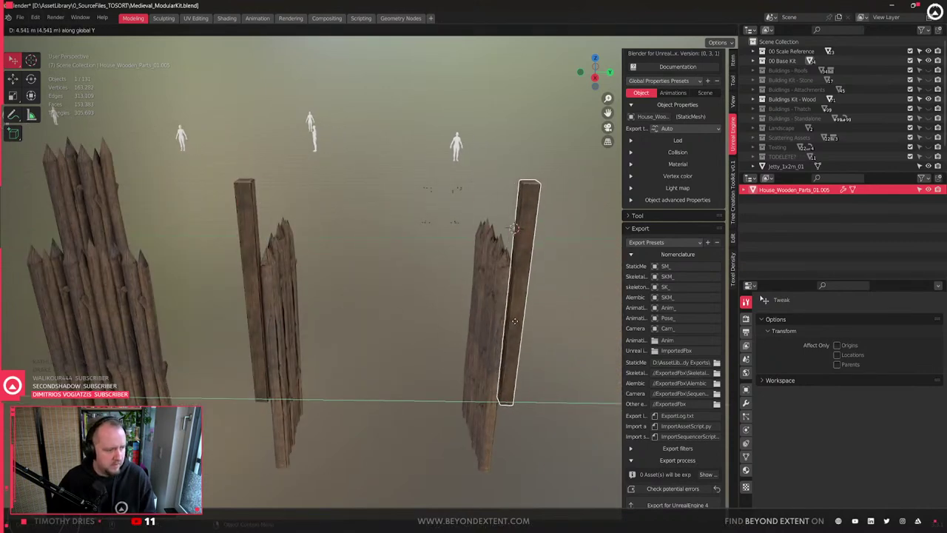
{"action": "left_click", "coordinate": [512, 323]}
- Duplicate the second post about 2.7 m upward and rotate the copy around X into a horizontal crossbeam
{"action": "key", "text": "shift+d"}
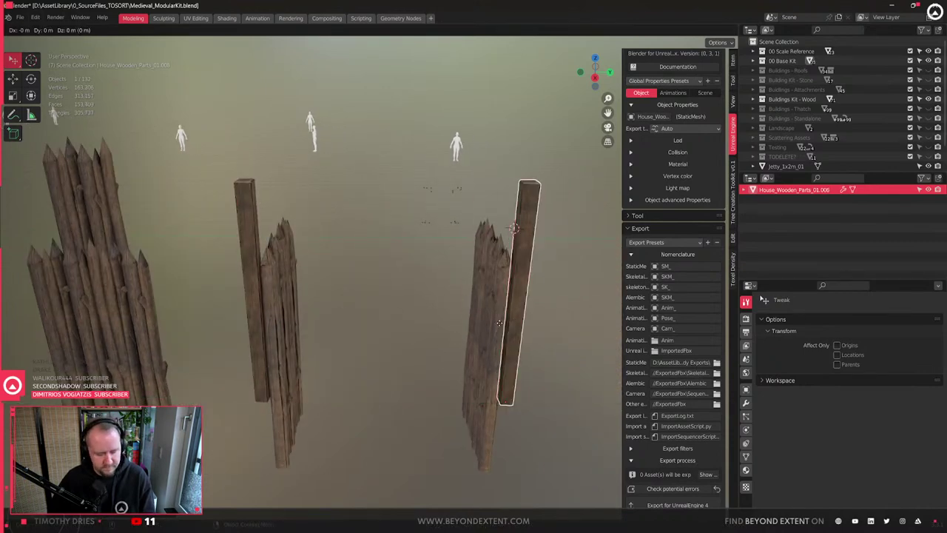
{"action": "key", "text": "y"}
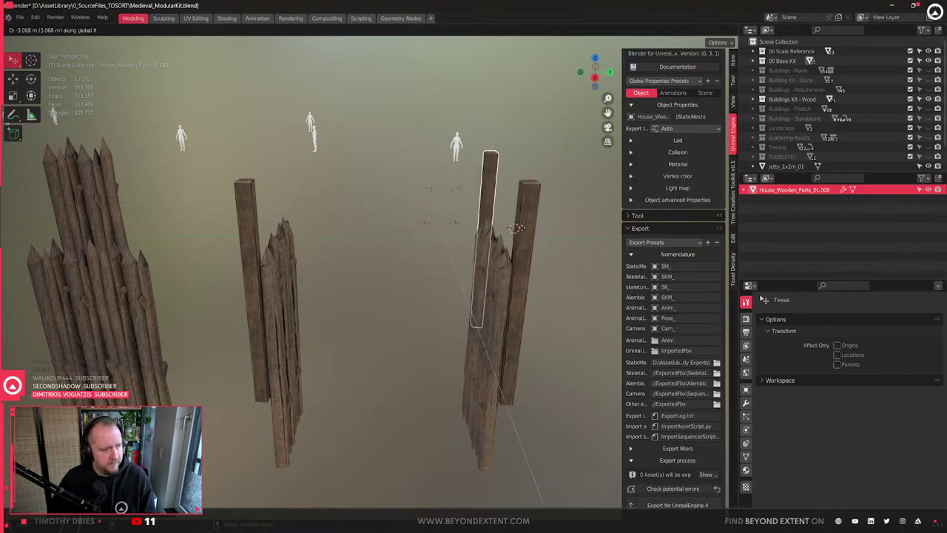
{"action": "key", "text": "z"}
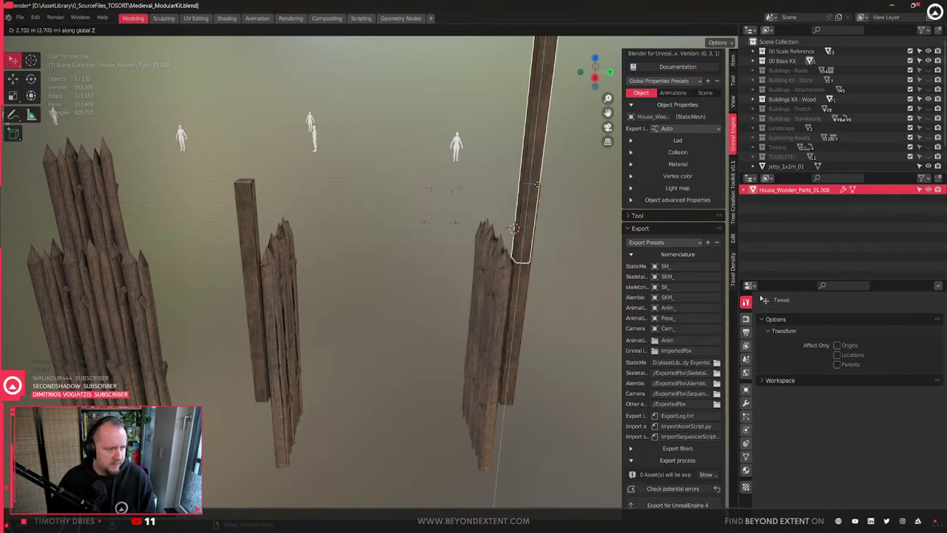
{"action": "left_click", "coordinate": [537, 184]}
{"action": "key", "text": "r"}
{"action": "key", "text": "x"}
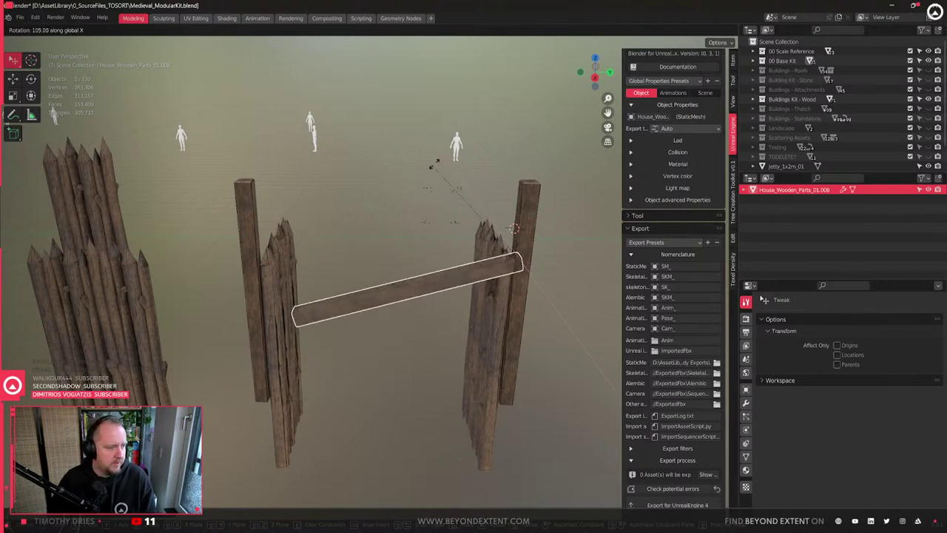
{"action": "left_click", "coordinate": [491, 232]}
- Raise the crossbeam about 0.72 m along Z and scale it along Y to span both gate posts
{"action": "key", "text": "g"}
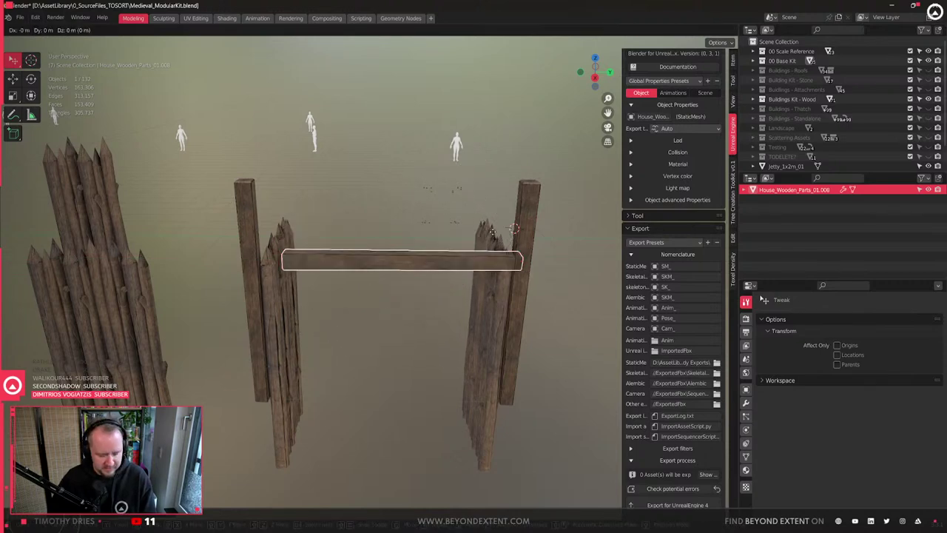
{"action": "key", "text": "z"}
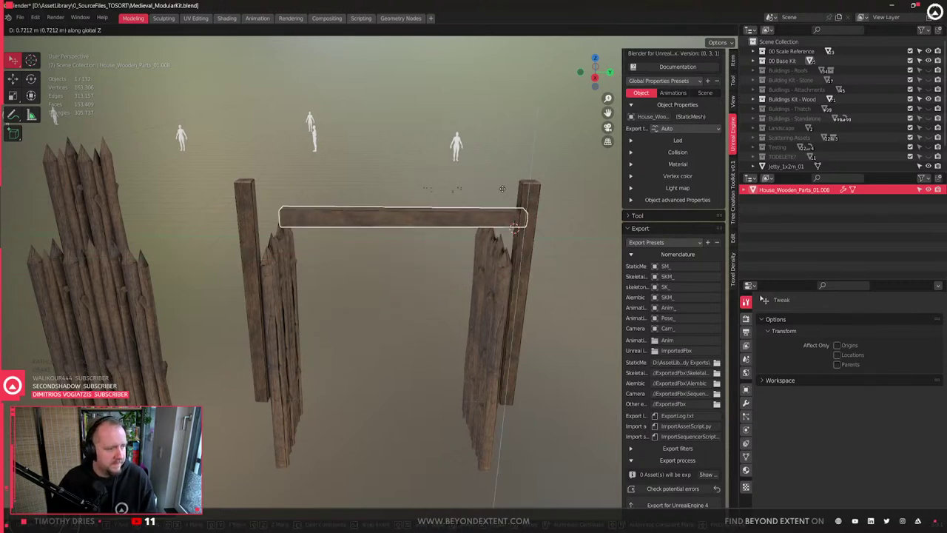
{"action": "left_click", "coordinate": [502, 189]}
{"action": "key", "text": "s"}
{"action": "key", "text": "y"}
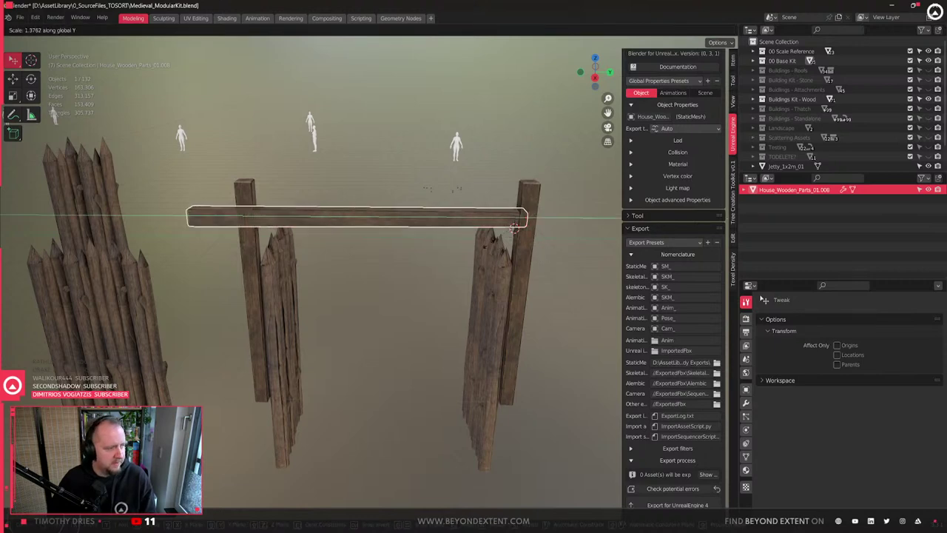
{"action": "left_click", "coordinate": [521, 247]}
- Select the crossbeam, both posts and both door panels, try joining them into one object, and undo the join
{"action": "left_click", "coordinate": [257, 270], "text": "shift"}
{"action": "left_click", "coordinate": [281, 274], "text": "shift"}
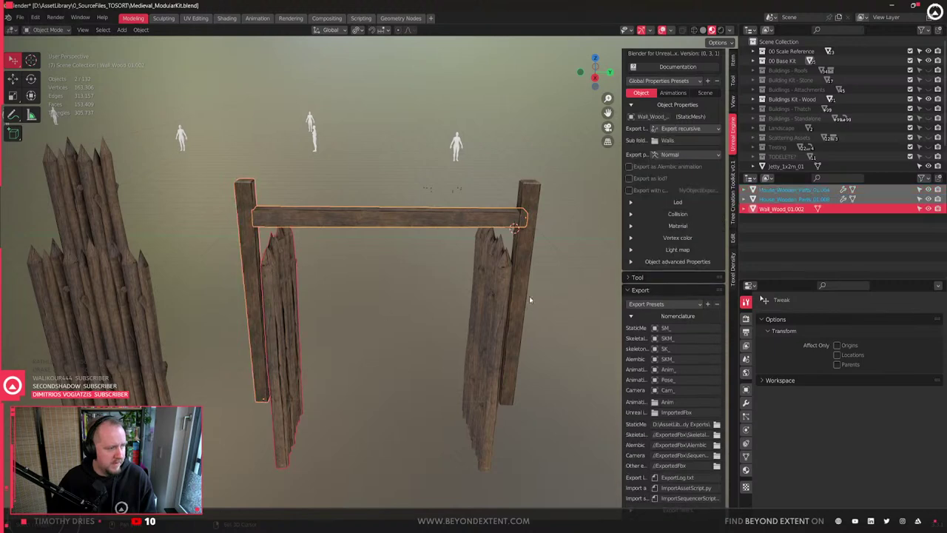
{"action": "left_click", "coordinate": [498, 279], "text": "shift"}
{"action": "left_click", "coordinate": [527, 259], "text": "shift"}
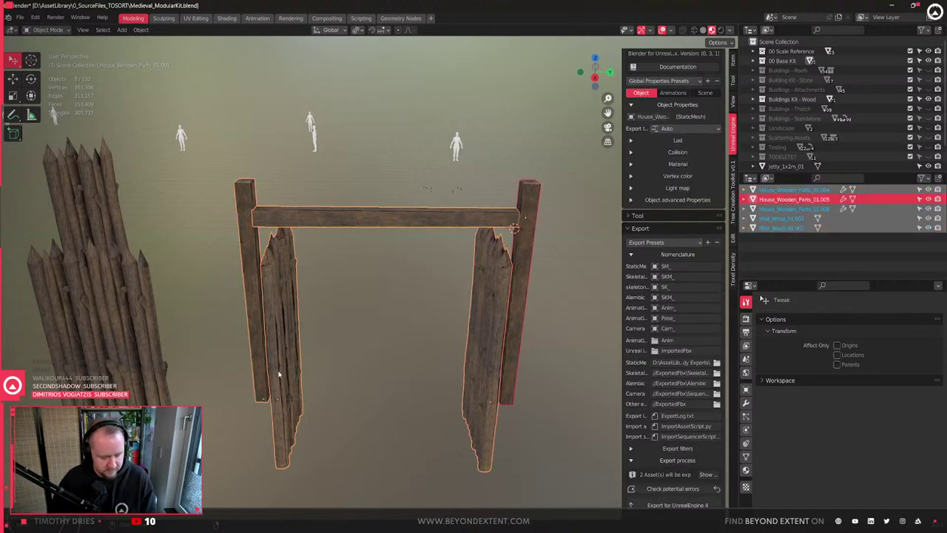
{"action": "key", "text": "ctrl+j"}
{"action": "key", "text": "ctrl+z"}
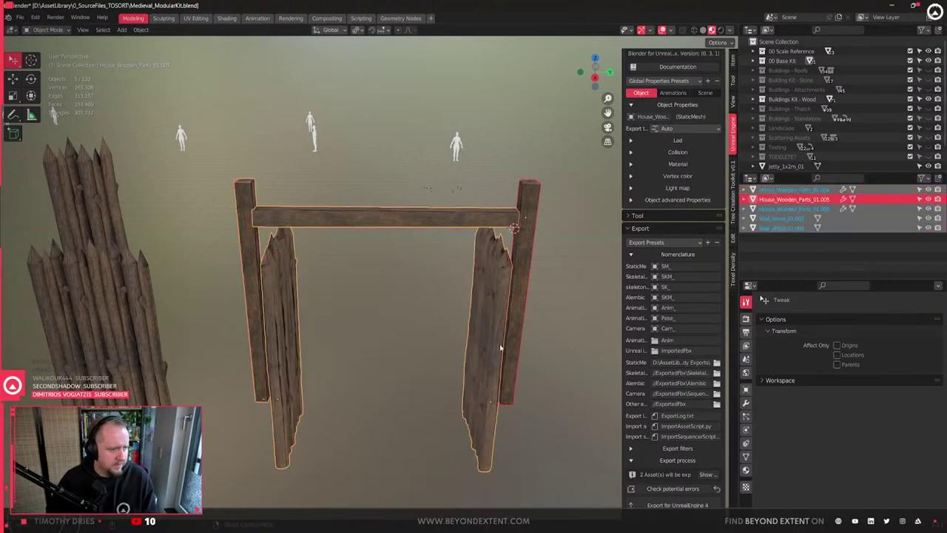
- Remove the extra UV map from each door panel so that both keep a single map named UVMap
{"action": "left_click", "coordinate": [501, 348]}
{"action": "left_click", "coordinate": [746, 457]}
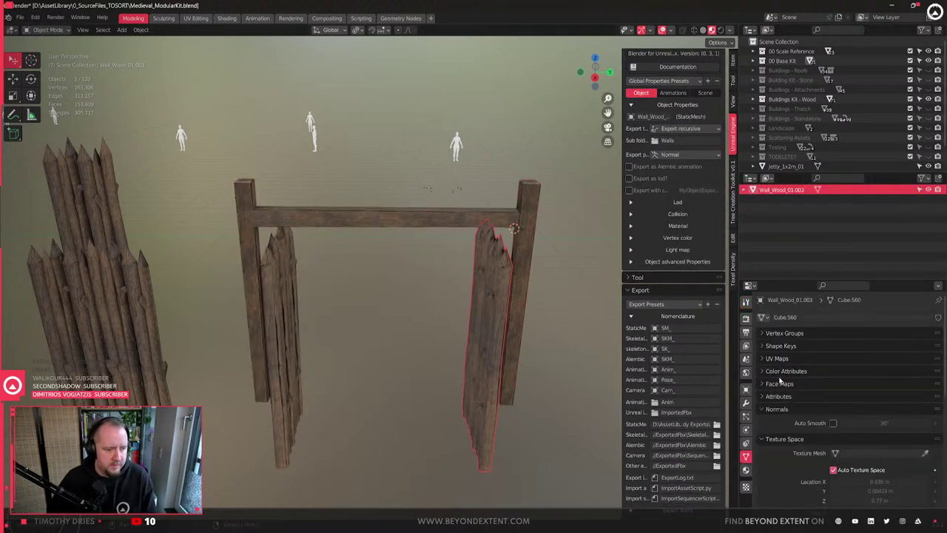
{"action": "left_click", "coordinate": [774, 440]}
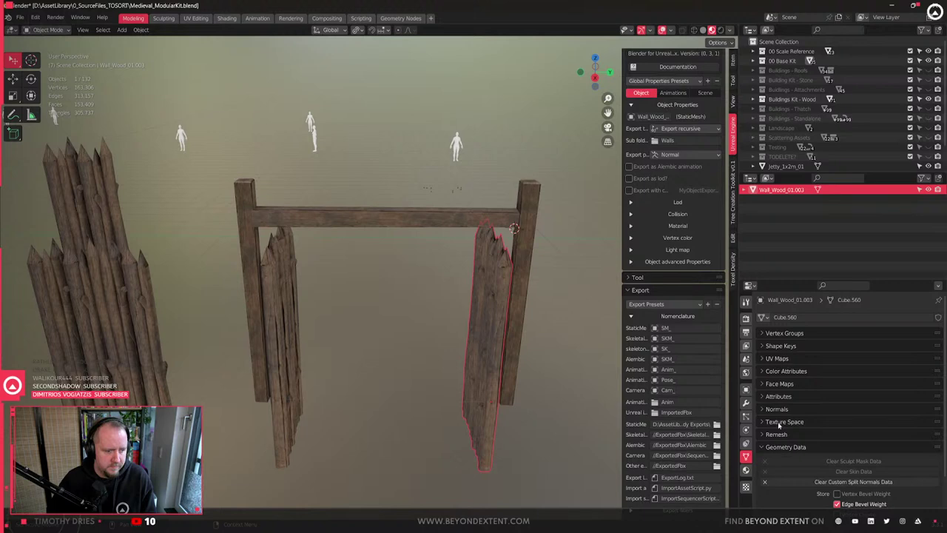
{"action": "left_click", "coordinate": [777, 358]}
{"action": "left_click", "coordinate": [784, 385]}
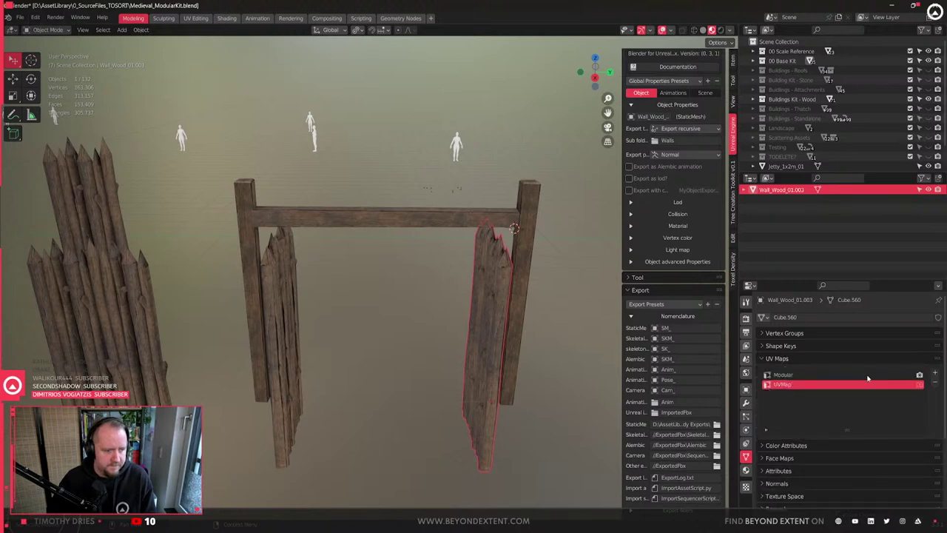
{"action": "left_click", "coordinate": [934, 381]}
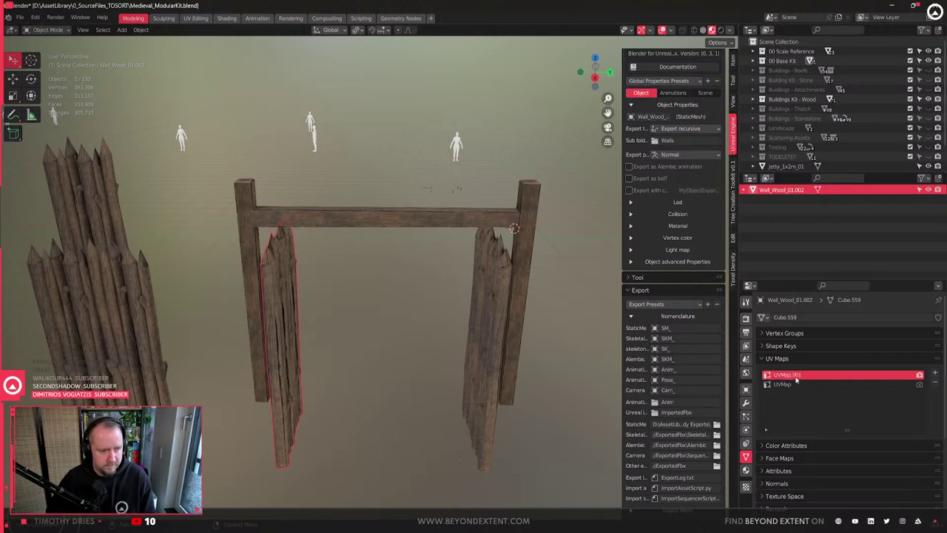
{"action": "left_click", "coordinate": [936, 384]}
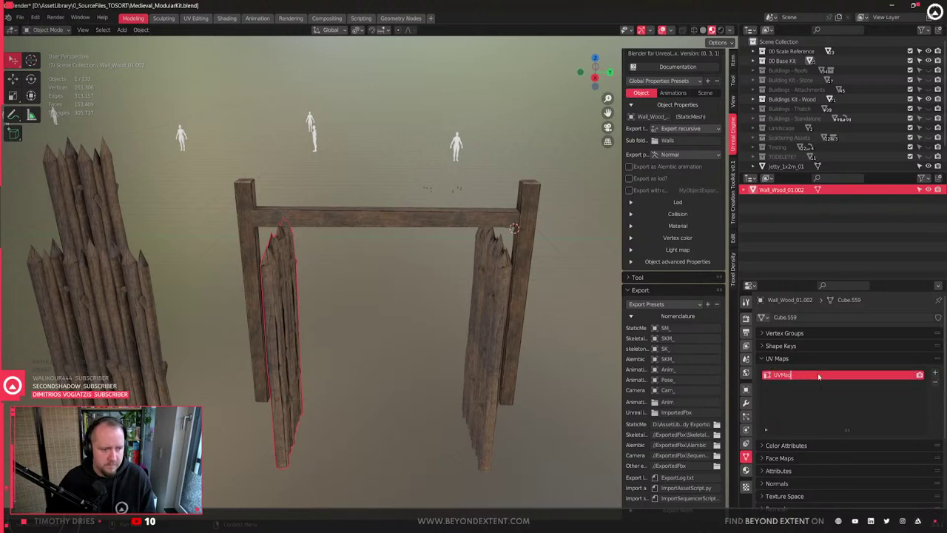
- Select both door panels, both posts and the crossbeam, and join them into the Wall_Wood_01.002 door panel
{"action": "left_click_drag", "start_coordinate": [236, 286], "coordinate": [538, 441]}
{"action": "left_click", "coordinate": [323, 223], "text": "shift"}
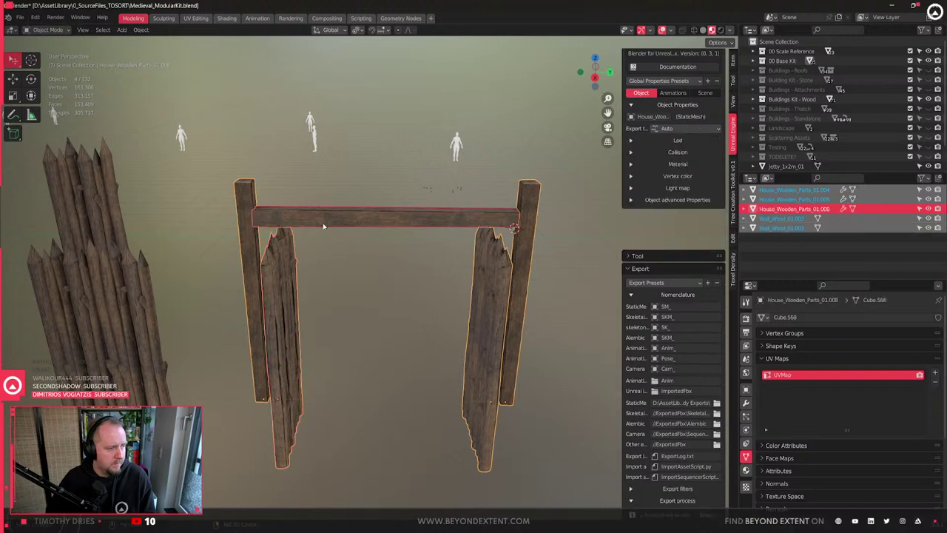
{"action": "left_click", "coordinate": [290, 369], "text": "shift"}
{"action": "key", "text": "ctrl+j"}
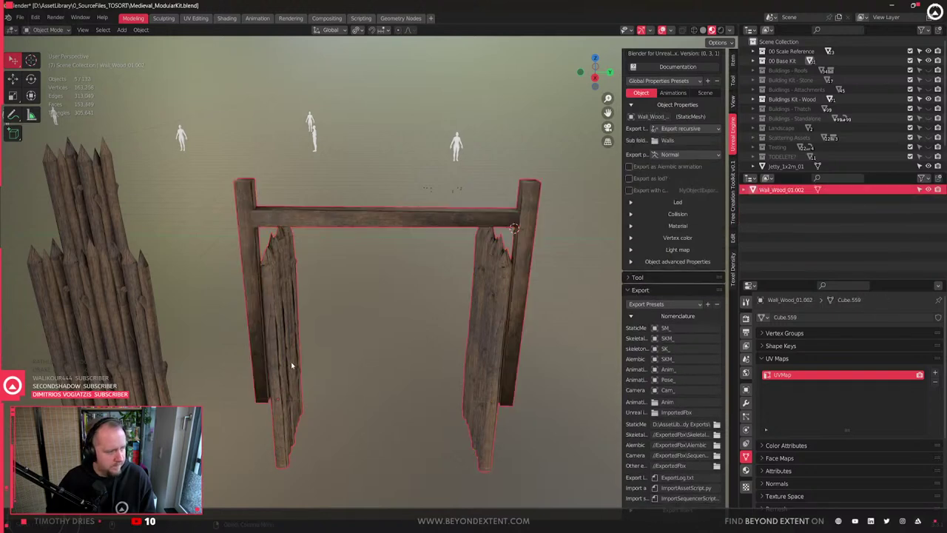
{"action": "key", "text": "Tab"}
{"action": "key", "text": "Tab"}
- Move only the joined gate's origin 2 m along Y to the middle between the doors
{"action": "key", "text": "q"}
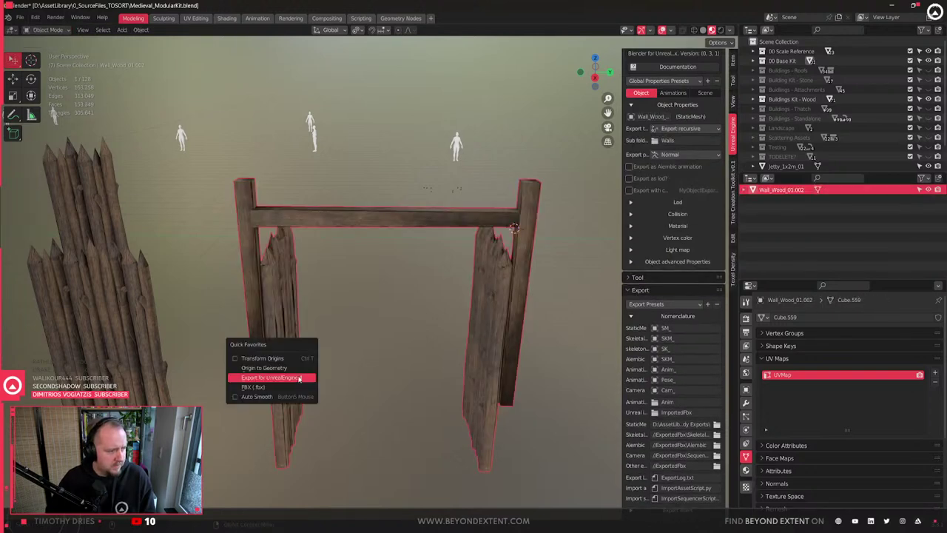
{"action": "left_click", "coordinate": [272, 356]}
{"action": "key", "text": "g"}
{"action": "key", "text": "y"}
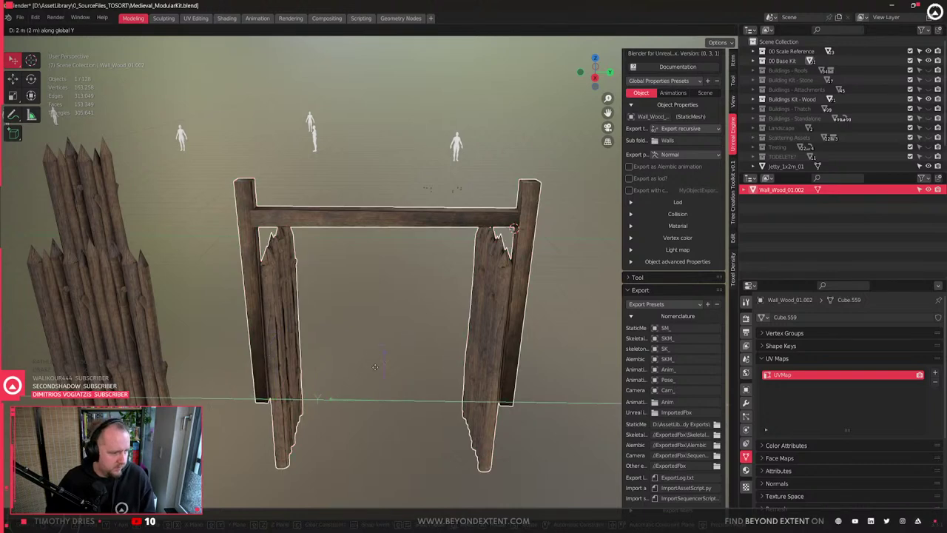
{"action": "left_click", "coordinate": [375, 367]}
{"action": "scroll", "coordinate": [375, 368], "scroll_direction": "down", "scroll_amount": 4}
{"action": "scroll", "coordinate": [375, 369], "scroll_direction": "up", "scroll_amount": 3}
{"action": "key", "text": "Tab"}
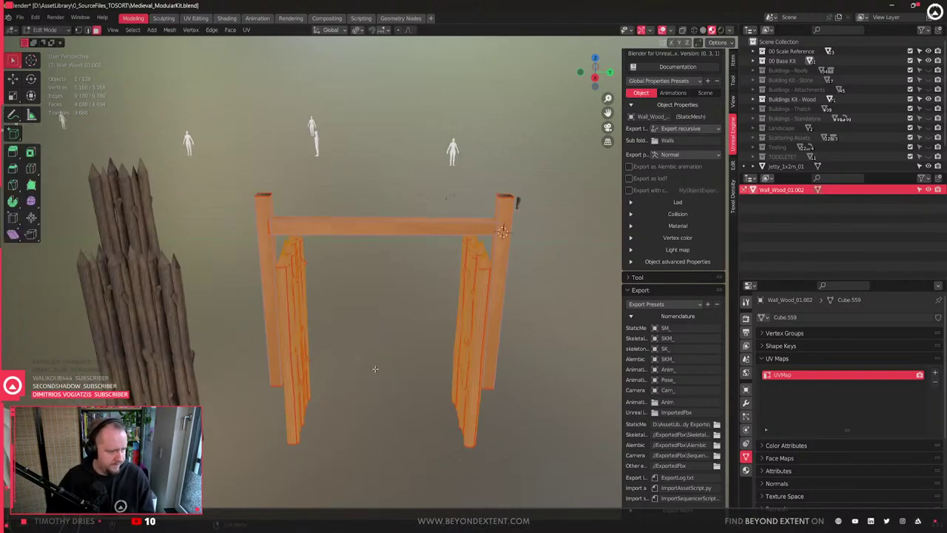
{"action": "scroll", "coordinate": [375, 369], "scroll_direction": "down", "scroll_amount": 1}
{"action": "key", "text": "Tab"}
{"action": "middle_click_drag", "start_coordinate": [432, 359], "coordinate": [411, 354]}
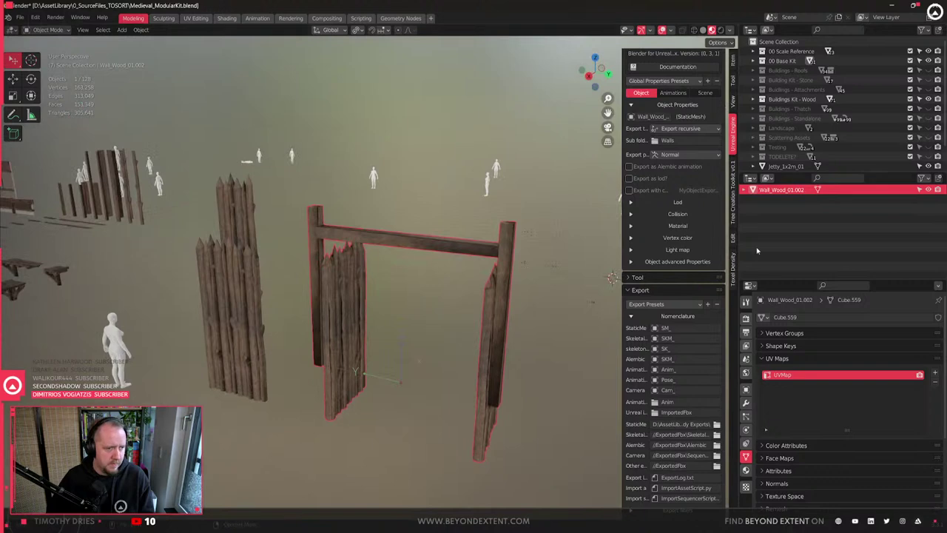
- Rename the joined gate object Gate_Wood_01 and export it for Unreal Engine
{"action": "key", "text": "F2"}
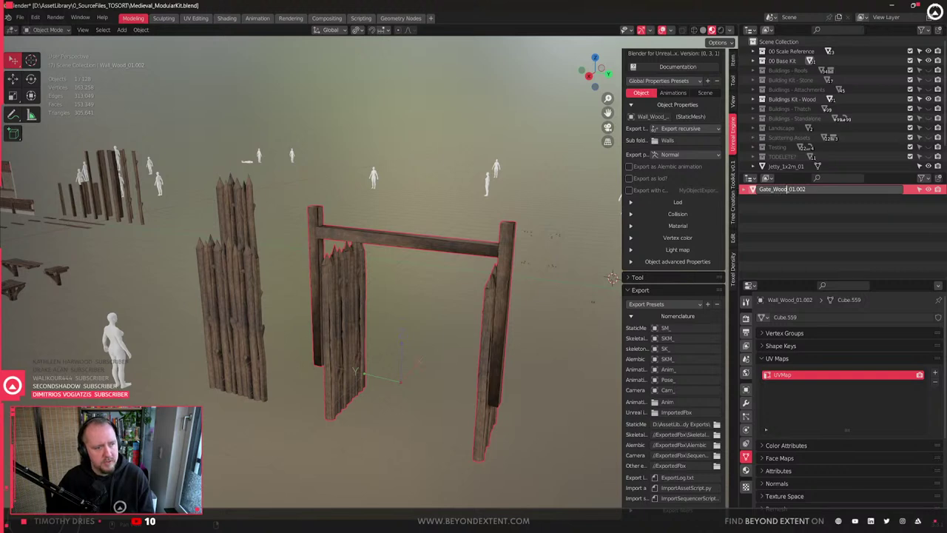
{"action": "key", "text": "Return"}
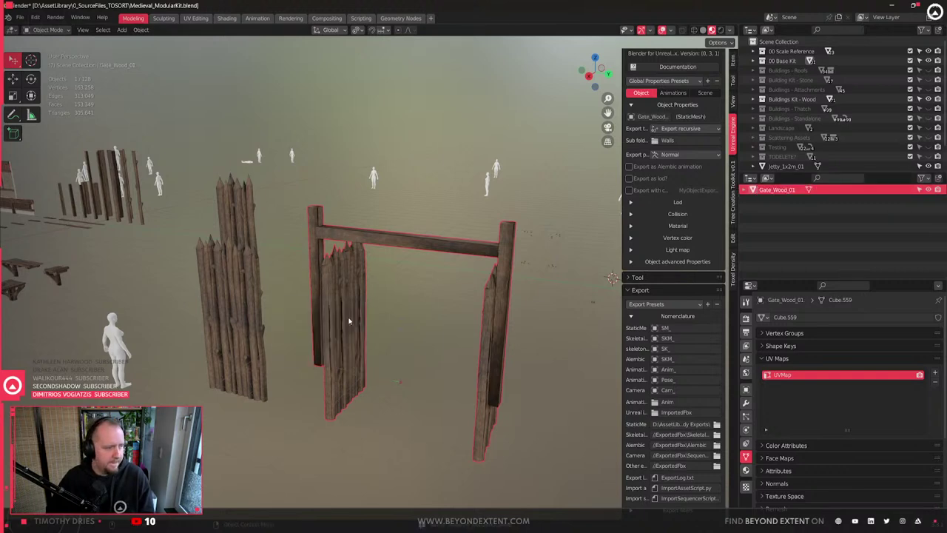
{"action": "middle_click_drag", "start_coordinate": [349, 320], "coordinate": [363, 330]}
{"action": "left_click", "coordinate": [542, 383]}
- Switch to Unreal Editor, clear the railing asset search and open the Walls folder inside ModularPieces
{"action": "scroll", "coordinate": [674, 385], "scroll_direction": "down", "scroll_amount": 5}
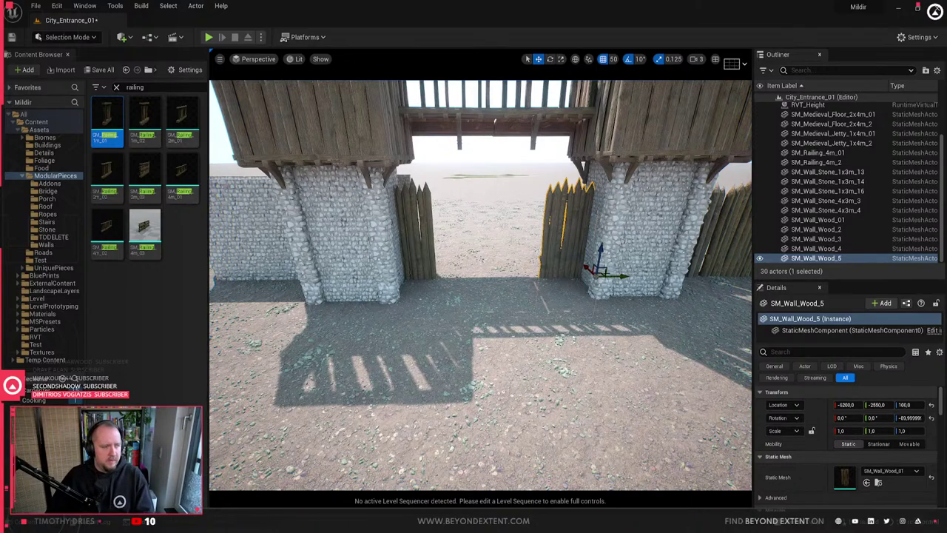
{"action": "left_click", "coordinate": [481, 355]}
{"action": "right_click_drag", "start_coordinate": [481, 355], "coordinate": [481, 272]}
{"action": "key", "text": "Escape"}
{"action": "left_click", "coordinate": [539, 176]}
{"action": "right_click_drag", "start_coordinate": [538, 176], "coordinate": [487, 168]}
{"action": "right_click_drag", "start_coordinate": [414, 222], "coordinate": [489, 304]}
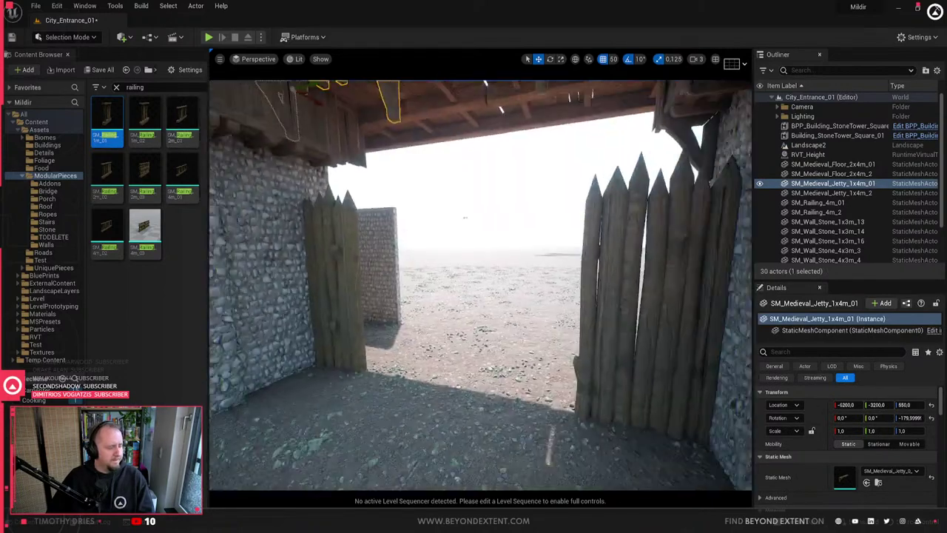
{"action": "right_click_drag", "start_coordinate": [458, 235], "coordinate": [458, 235]}
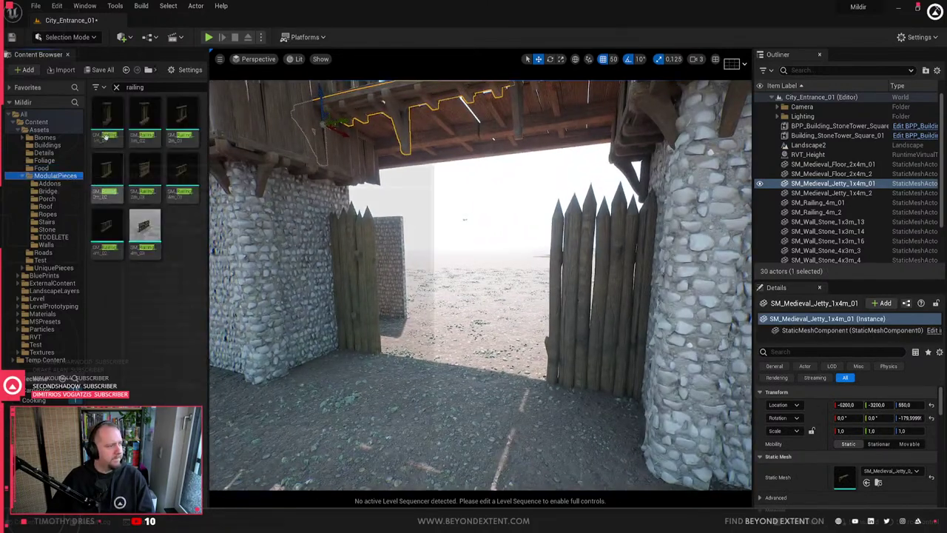
{"action": "left_click", "coordinate": [116, 87]}
{"action": "left_click", "coordinate": [167, 123]}
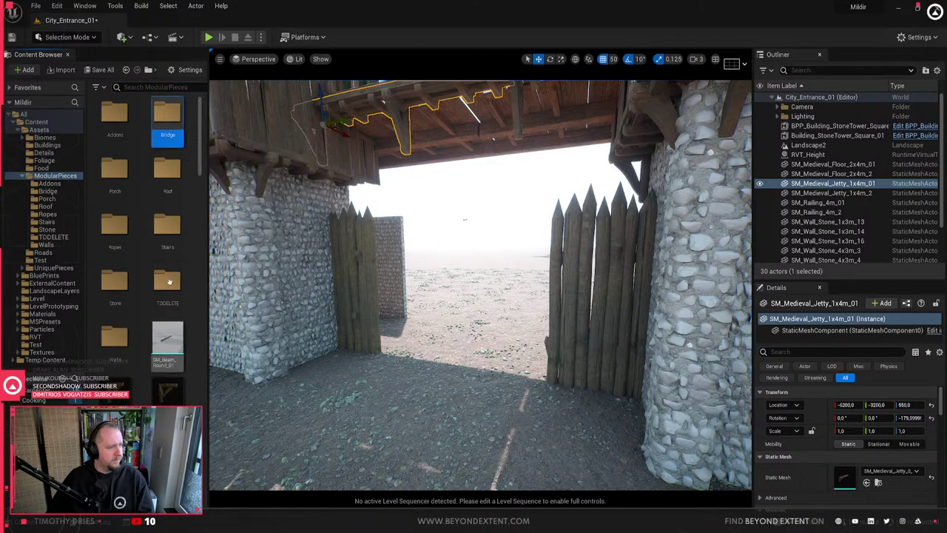
{"action": "double_click", "coordinate": [115, 336]}
- Import SM_Gate_Wood_01.fbx from Game Ready Exports/Walls into the Walls folder with the current FBX options
{"action": "right_click", "coordinate": [144, 228]}
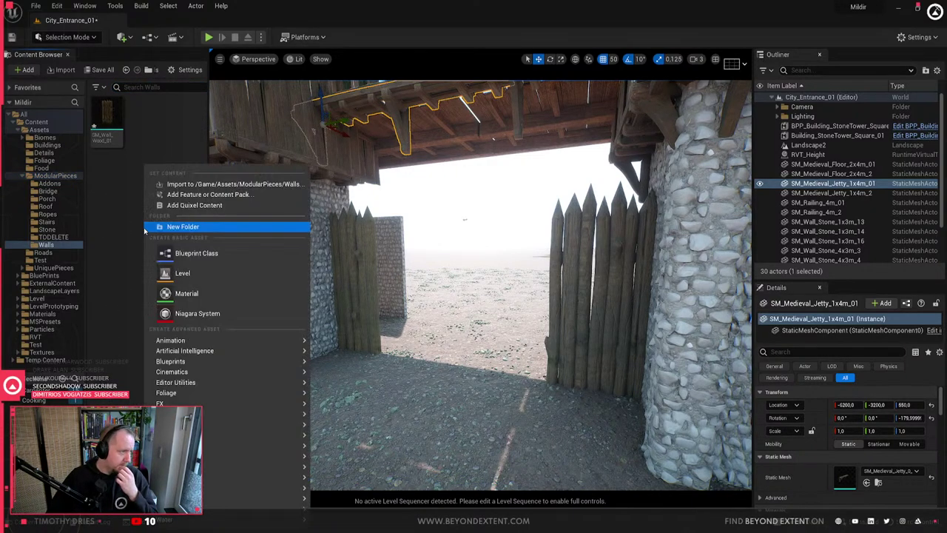
{"action": "left_click", "coordinate": [244, 184]}
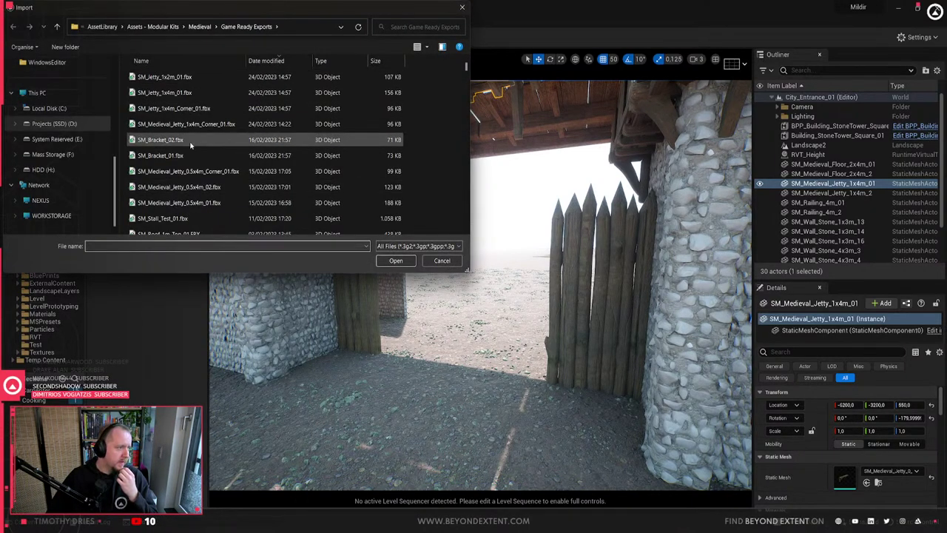
{"action": "left_click", "coordinate": [199, 26]}
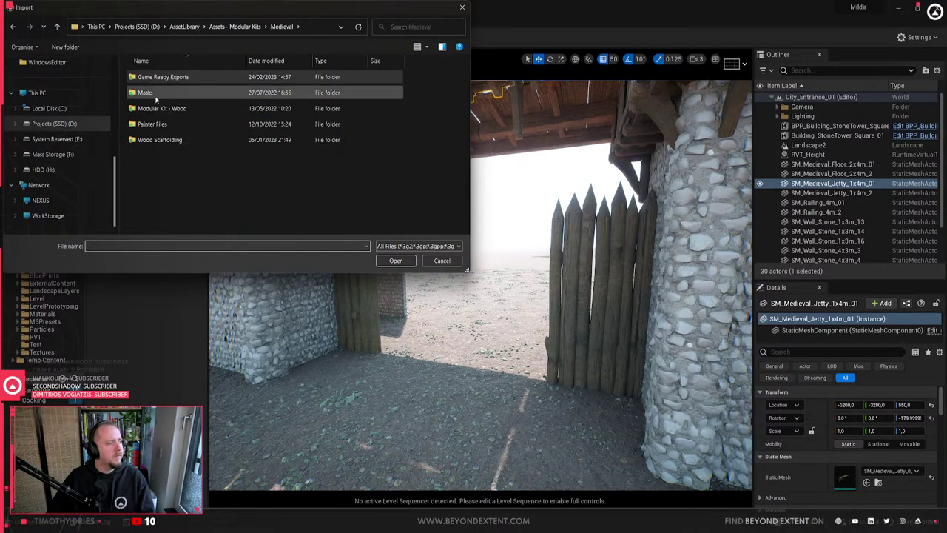
{"action": "double_click", "coordinate": [166, 77]}
{"action": "left_click", "coordinate": [311, 27]}
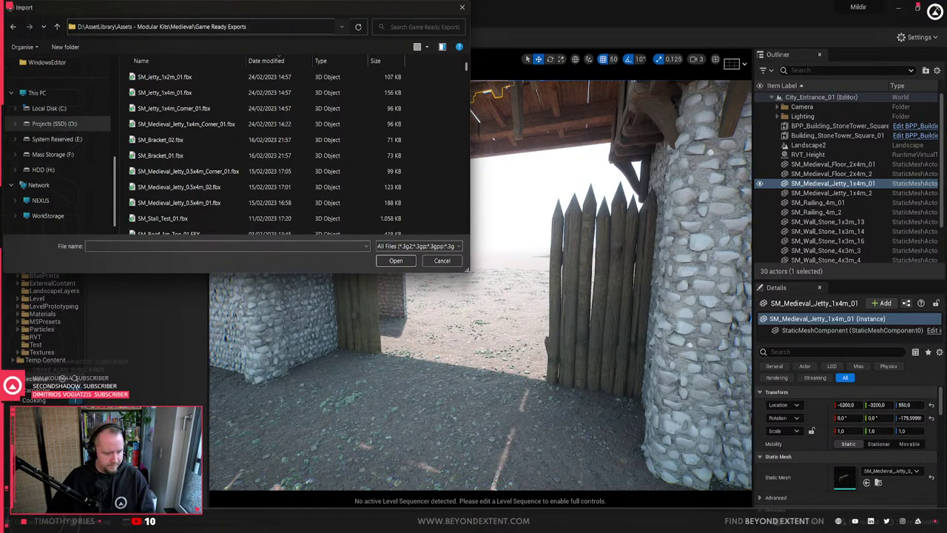
{"action": "type", "text": "/walls"}
{"action": "key", "text": "Return"}
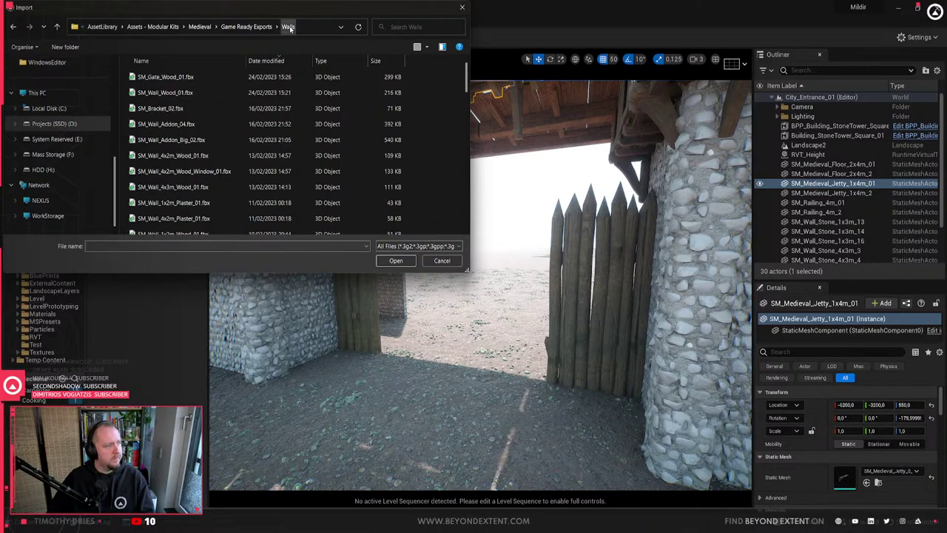
{"action": "double_click", "coordinate": [201, 79]}
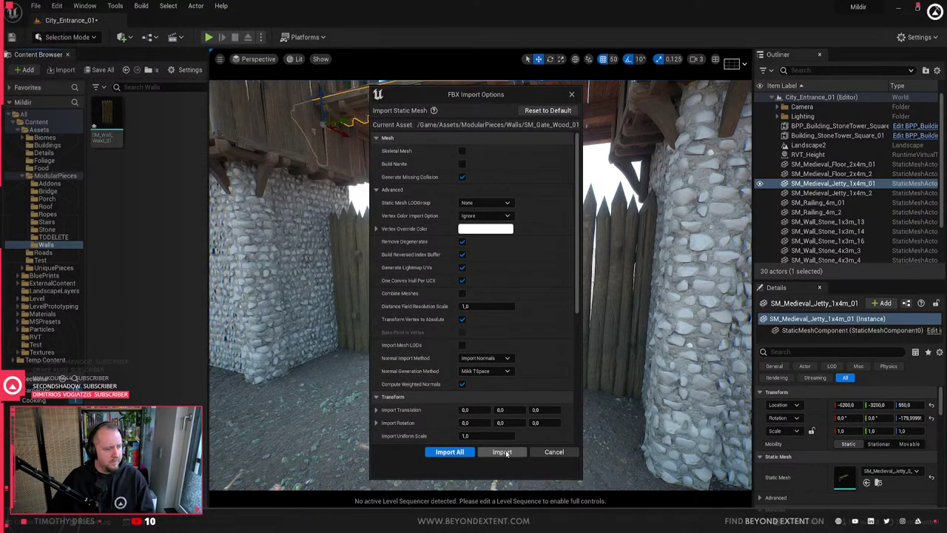
{"action": "left_click", "coordinate": [504, 452]}
- Place SM_Gate_Wood_01 in the opening between the towers and move the wooden wall SM_Wall_Wood_5 to Y -2500
{"action": "left_click_drag", "start_coordinate": [106, 120], "coordinate": [465, 373]}
{"action": "right_click_drag", "start_coordinate": [465, 373], "coordinate": [479, 389]}
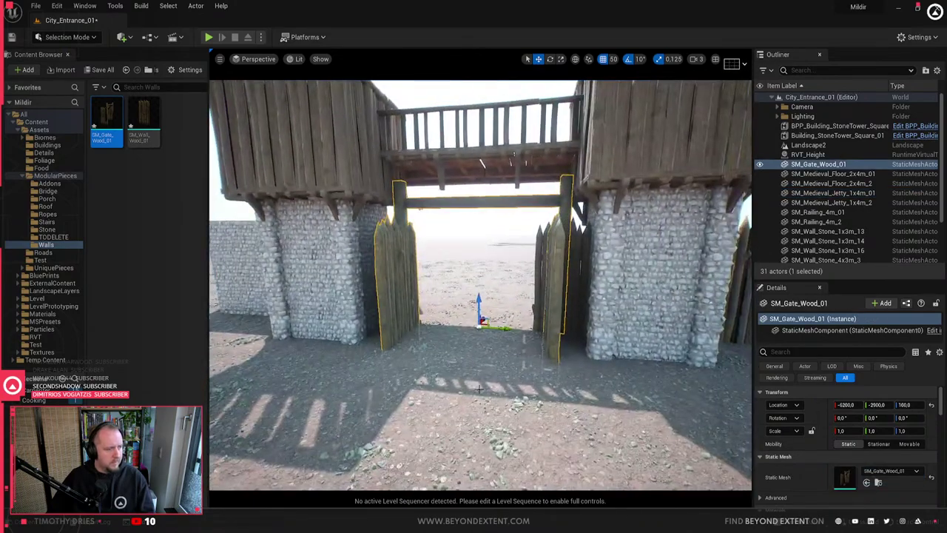
{"action": "left_click", "coordinate": [579, 291]}
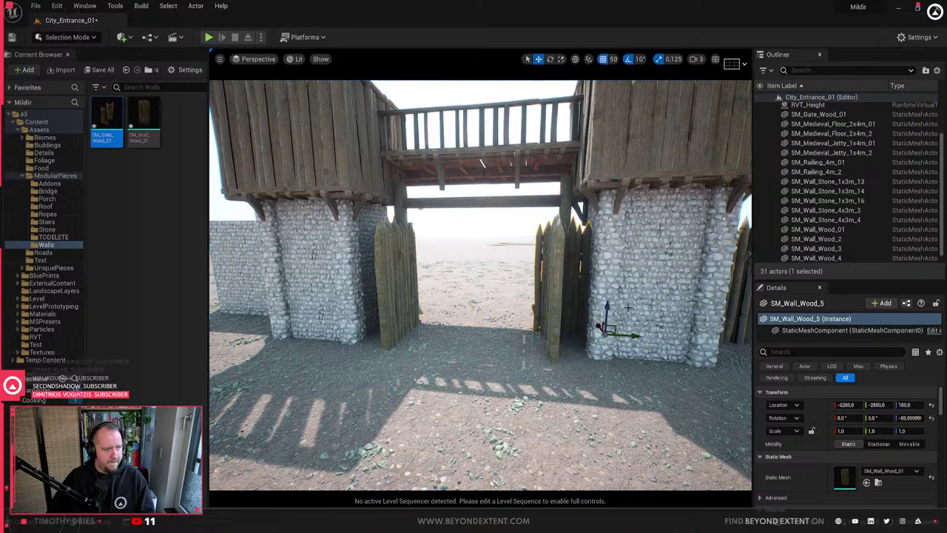
{"action": "right_click_drag", "start_coordinate": [620, 337], "coordinate": [637, 337]}
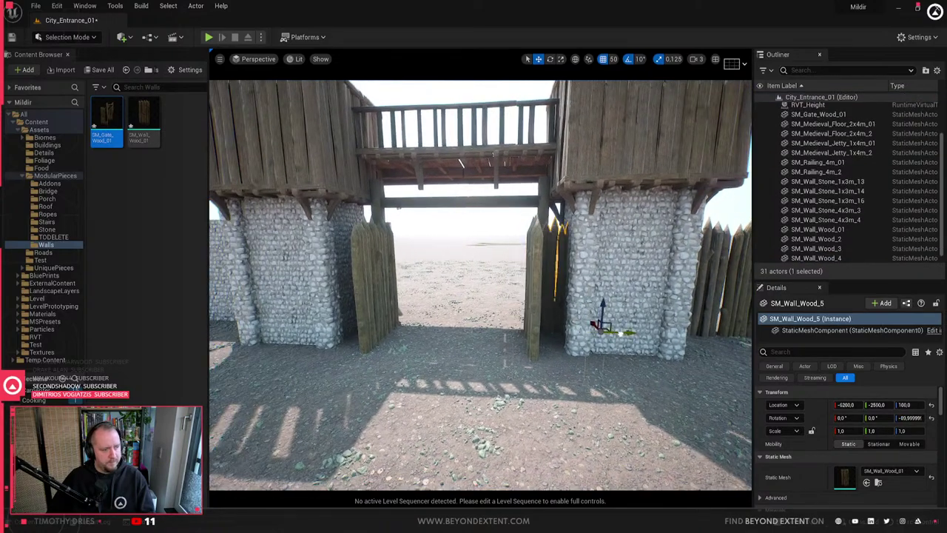
- Select the wooden palisade pieces beside the opening and adjust their position around the new gate
{"action": "right_click_drag", "start_coordinate": [506, 350], "coordinate": [551, 337]}
{"action": "key", "text": "Escape"}
{"action": "left_click", "coordinate": [520, 377]}
{"action": "mouse_move", "coordinate": [521, 377]}
{"action": "right_mouse_down"}
{"action": "mouse_move", "coordinate": [551, 363]}
{"action": "mouse_move", "coordinate": [528, 388]}
{"action": "right_mouse_up"}
{"action": "key", "text": "Escape"}
{"action": "mouse_move", "coordinate": [386, 257]}
{"action": "right_mouse_down"}
{"action": "mouse_move", "coordinate": [415, 304]}
{"action": "mouse_move", "coordinate": [392, 257]}
{"action": "right_mouse_up"}
{"action": "left_click", "coordinate": [386, 257]}
{"action": "left_click", "coordinate": [590, 432], "text": "ctrl"}
{"action": "mouse_move", "coordinate": [589, 444]}
{"action": "right_mouse_down"}
{"action": "mouse_move", "coordinate": [592, 482]}
{"action": "mouse_move", "coordinate": [588, 445]}
{"action": "right_mouse_up"}
{"action": "left_click_drag", "start_coordinate": [570, 416], "coordinate": [577, 396]}
{"action": "key", "text": "w"}
{"action": "right_click_drag", "start_coordinate": [577, 395], "coordinate": [578, 408]}
{"action": "key", "text": "Escape"}
- Examine the gap between the gate's crossbeam and the underside of the bridge from below
{"action": "left_click", "coordinate": [592, 245]}
{"action": "right_click_drag", "start_coordinate": [474, 222], "coordinate": [434, 209]}
{"action": "key", "text": "s"}
{"action": "key", "text": "w"}
{"action": "left_click", "coordinate": [435, 210]}
{"action": "right_click", "coordinate": [445, 213]}
{"action": "left_click", "coordinate": [385, 209]}
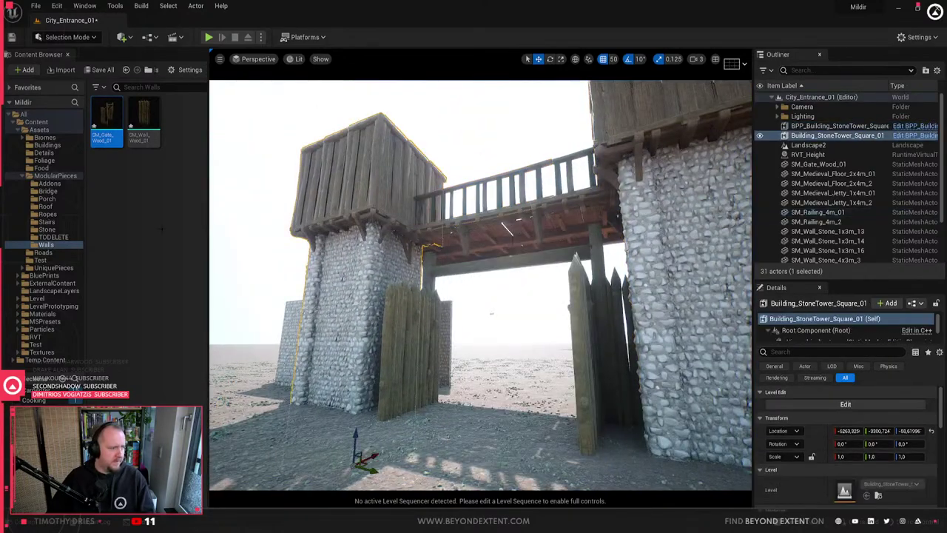
- Place a SM_Medieval_Pillar_4m_01 from ModularPieces under the bridge and rotate it 90° around X into a horizontal beam
{"action": "left_click", "coordinate": [56, 176]}
{"action": "scroll", "coordinate": [136, 333], "scroll_direction": "down", "scroll_amount": 5}
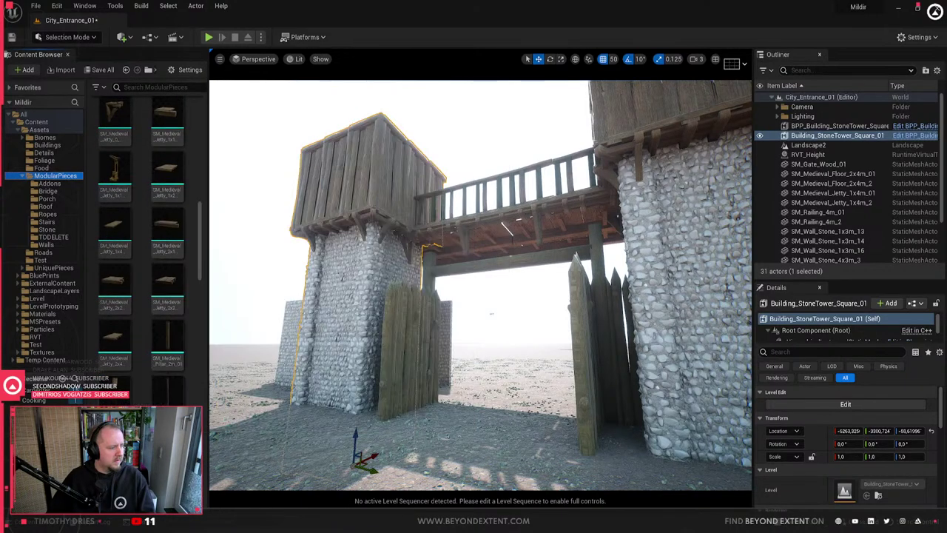
{"action": "left_click_drag", "start_coordinate": [170, 401], "coordinate": [412, 265]}
{"action": "right_click_drag", "start_coordinate": [412, 265], "coordinate": [425, 222]}
{"action": "key", "text": "w"}
{"action": "key", "text": "e"}
{"action": "left_click_drag", "start_coordinate": [430, 306], "coordinate": [432, 347]}
{"action": "right_click_drag", "start_coordinate": [432, 346], "coordinate": [422, 362]}
- Raise the horizontal beam to height 500 above the gate and duplicate it along Y to -2750 towards the other tower
{"action": "key", "text": "w"}
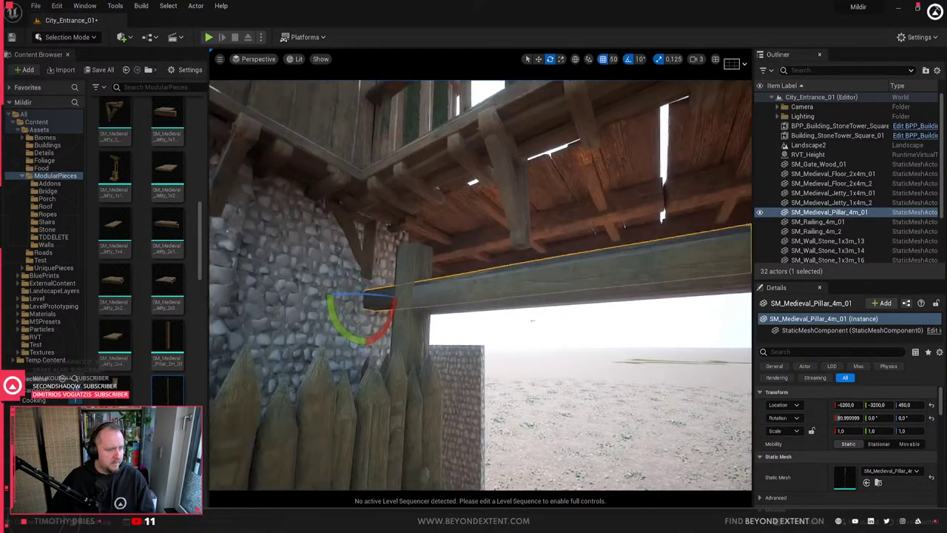
{"action": "key", "text": "w"}
{"action": "left_click_drag", "start_coordinate": [365, 282], "coordinate": [386, 230]}
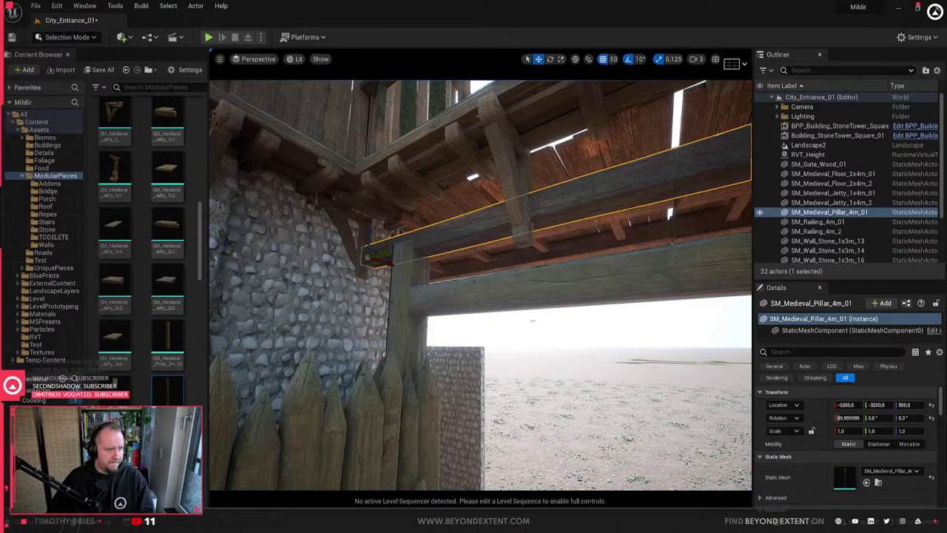
{"action": "key", "text": "s"}
{"action": "right_click_drag", "start_coordinate": [384, 224], "coordinate": [481, 228]}
{"action": "left_click_drag", "start_coordinate": [261, 249], "coordinate": [532, 262], "text": "alt"}
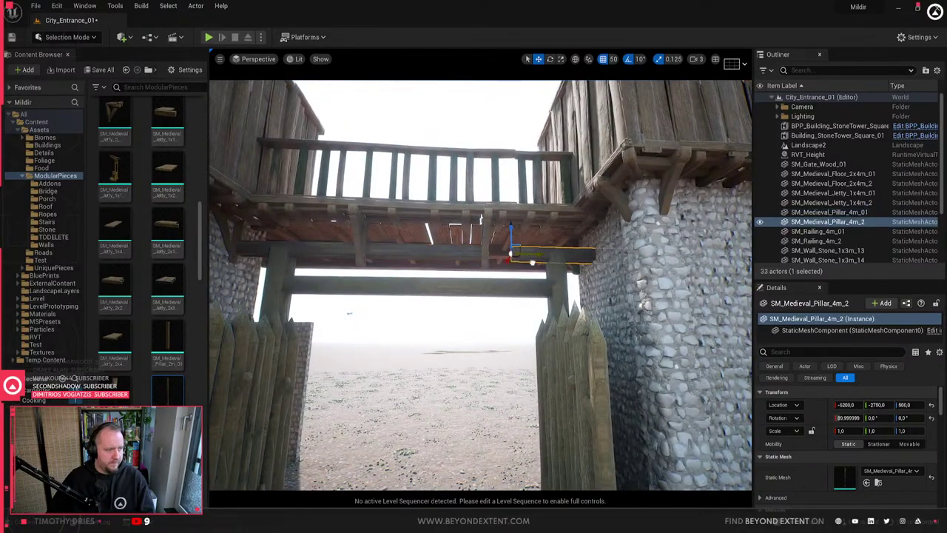
{"action": "key", "text": "d"}
- Select both beams and stack copies of the pair upward without grid snapping, placing the top pair at a height of about 549.7
{"action": "right_click_drag", "start_coordinate": [507, 262], "coordinate": [444, 259]}
{"action": "left_click", "coordinate": [388, 280], "text": "ctrl"}
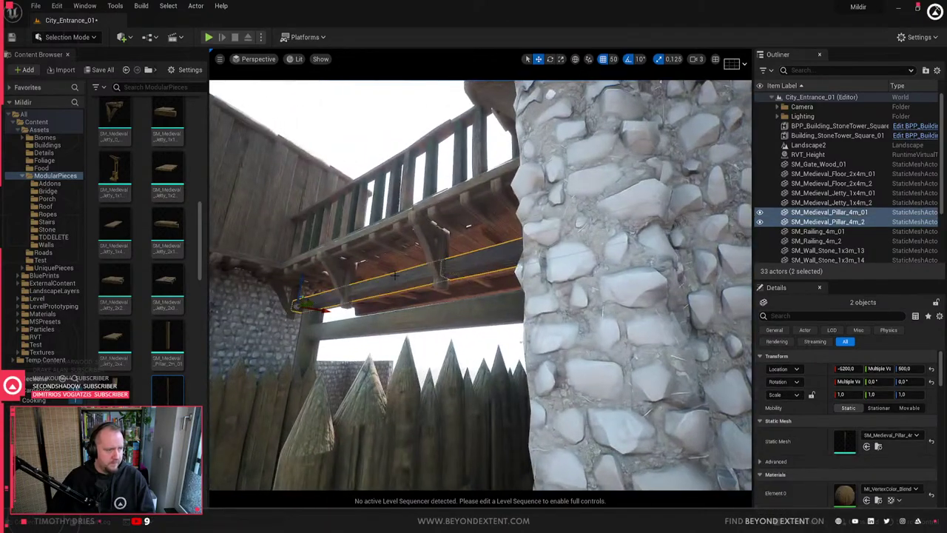
{"action": "key", "text": "a"}
{"action": "right_click_drag", "start_coordinate": [387, 280], "coordinate": [389, 280]}
{"action": "left_click_drag", "start_coordinate": [305, 266], "coordinate": [302, 243]}
{"action": "left_click", "coordinate": [628, 60]}
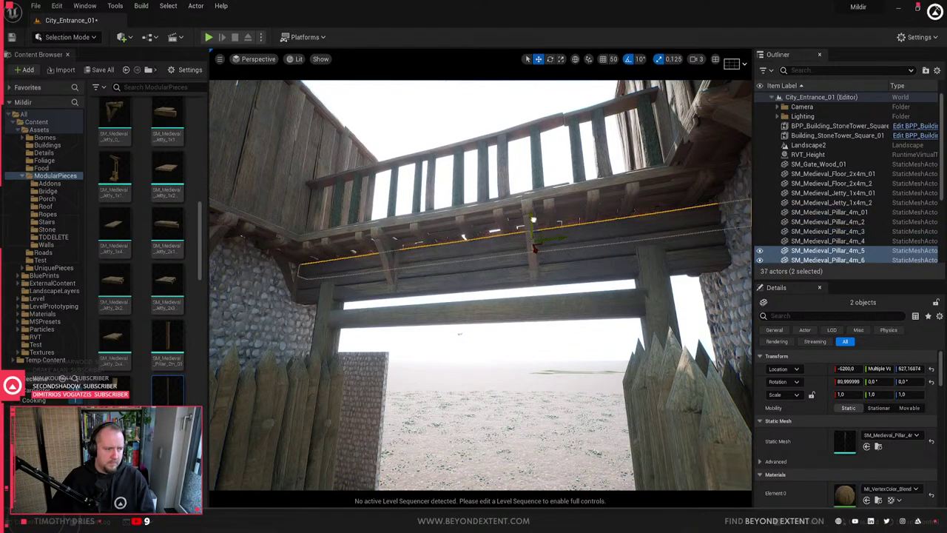
{"action": "left_click_drag", "start_coordinate": [533, 219], "coordinate": [539, 202], "text": "alt"}
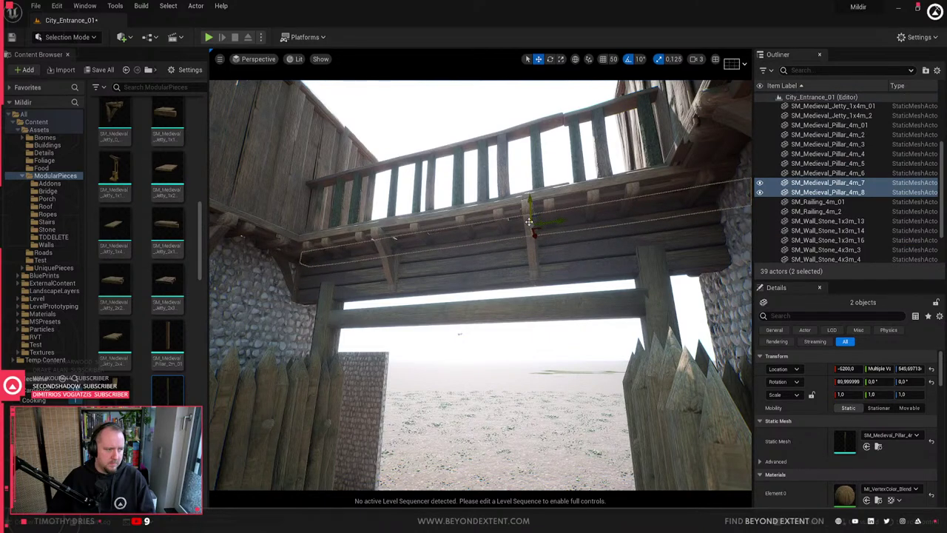
{"action": "right_click_drag", "start_coordinate": [529, 222], "coordinate": [588, 225]}
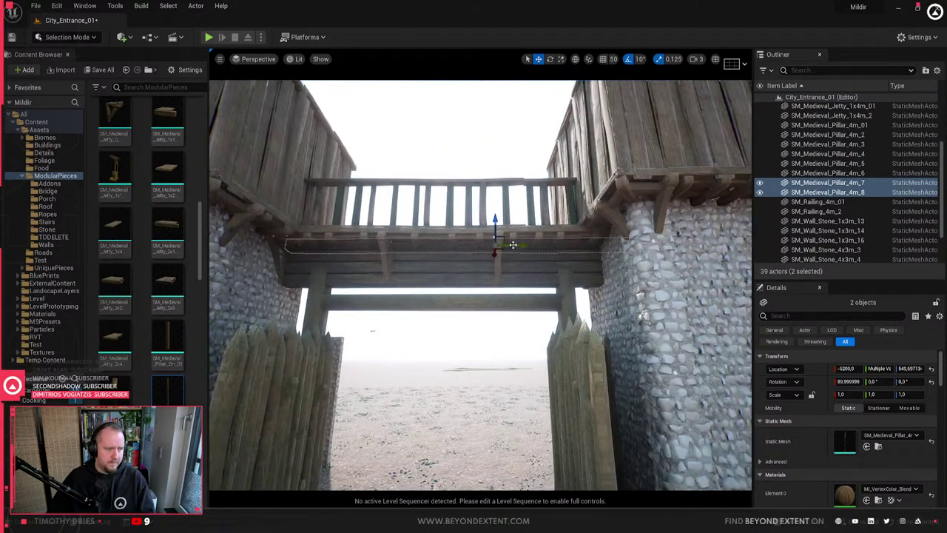
- Shift the middle pair of beams above the gate along Y, placing SM_Medieval_Pillar_4m_6 at about -2978, to offset its joint
{"action": "left_click", "coordinate": [459, 259]}
{"action": "left_click", "coordinate": [543, 255], "text": "ctrl"}
{"action": "middle_click_drag", "start_coordinate": [512, 257], "coordinate": [436, 258]}
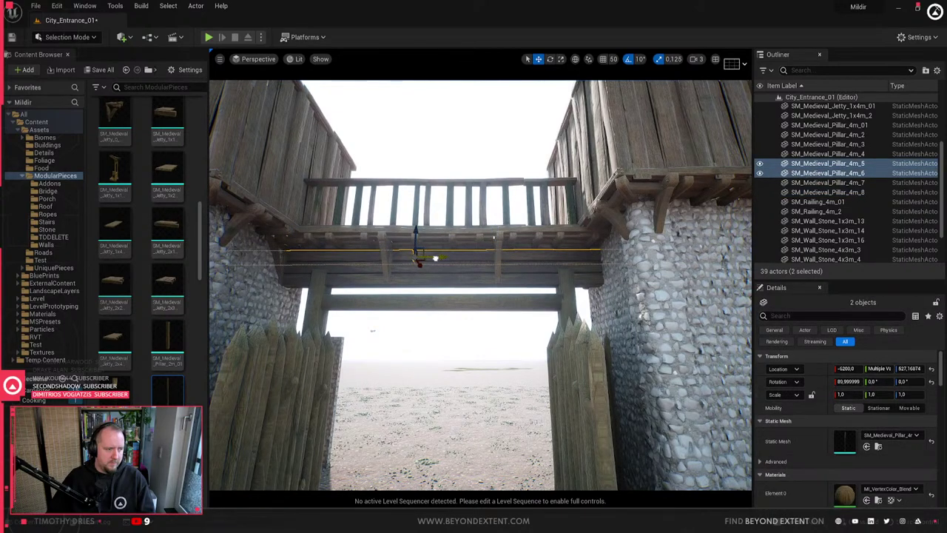
{"action": "left_click", "coordinate": [460, 282]}
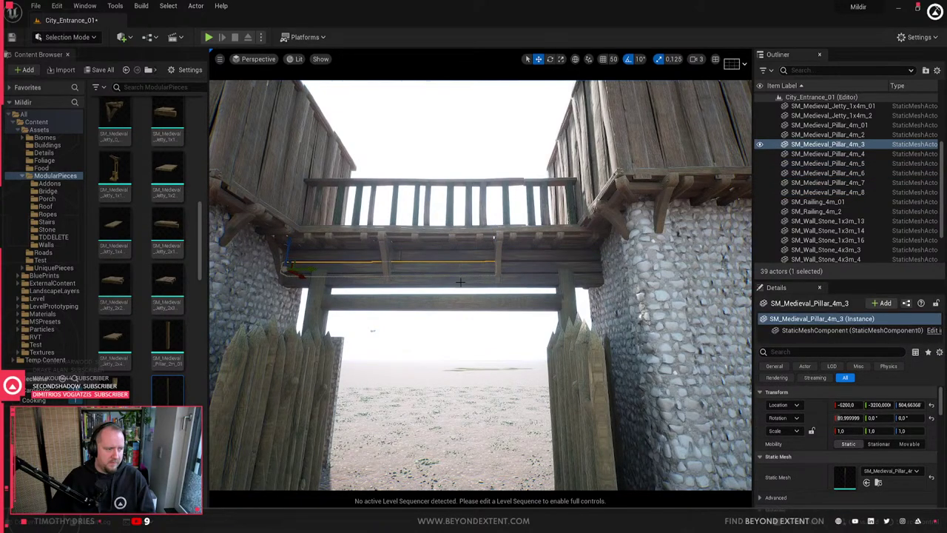
{"action": "left_click", "coordinate": [511, 279], "text": "ctrl"}
{"action": "left_click", "coordinate": [433, 481]}
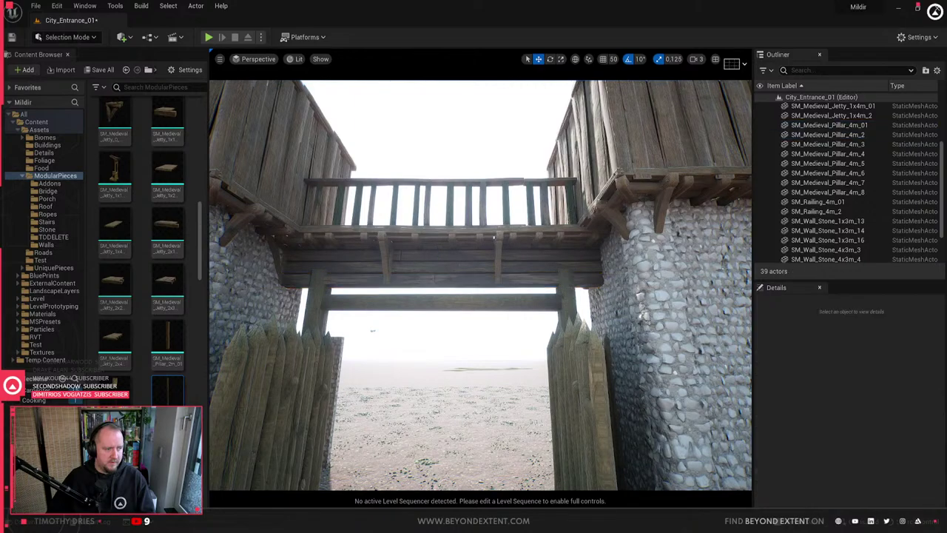
- Try to rotate the lower beam SM_Medieval_Pillar_4m_4 by 90° into an upright post
{"action": "key", "text": "s"}
{"action": "right_click_drag", "start_coordinate": [434, 481], "coordinate": [529, 477]}
{"action": "key", "text": "w"}
{"action": "key", "text": "w"}
{"action": "left_click", "coordinate": [484, 257]}
{"action": "right_click_drag", "start_coordinate": [484, 258], "coordinate": [425, 253]}
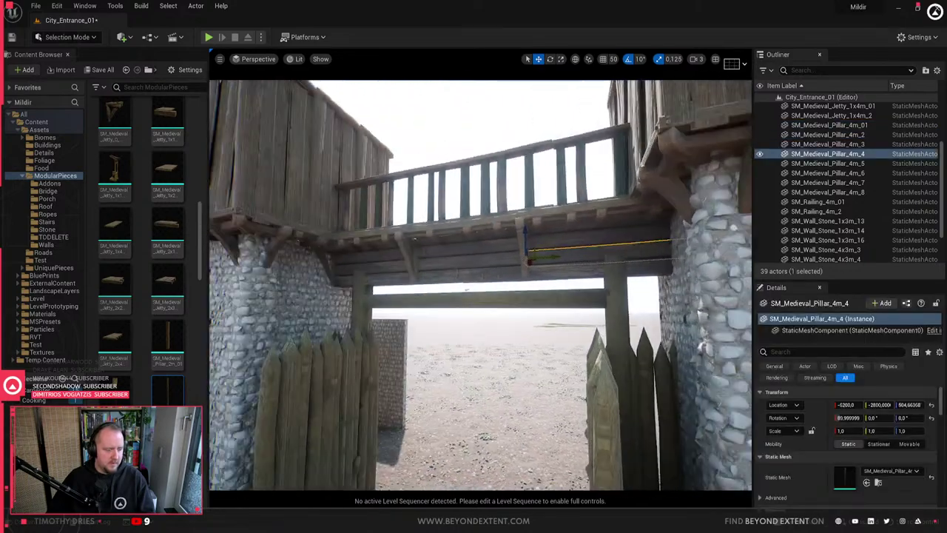
{"action": "key", "text": "e"}
{"action": "left_click_drag", "start_coordinate": [525, 219], "coordinate": [569, 257]}
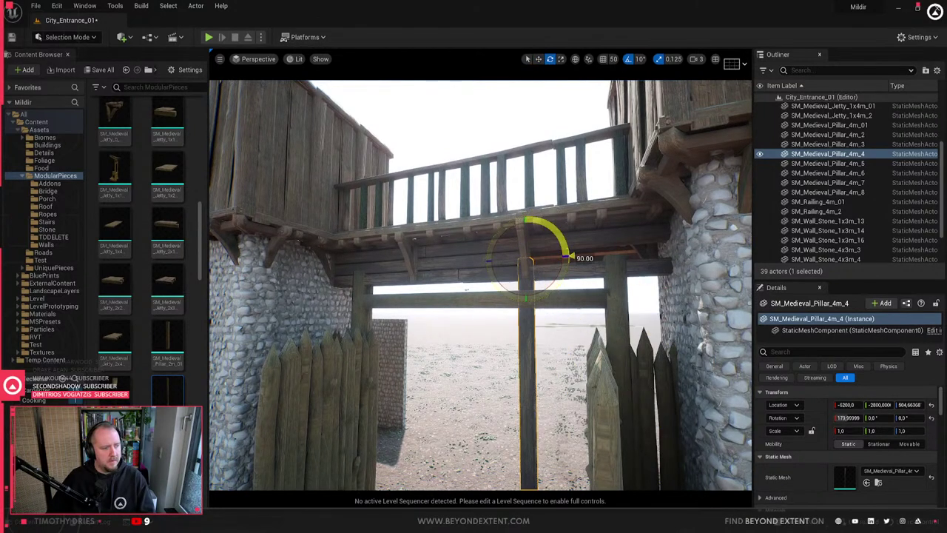
{"action": "key", "text": "ctrl+z"}
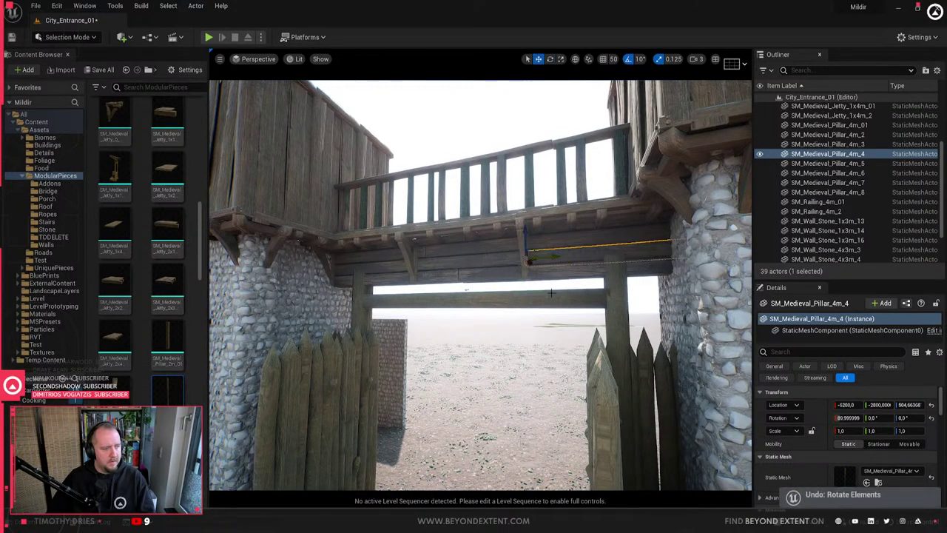
- Copy the lower beam as an upright post beside one tower at Y about -2611, and duplicate it beside the other tower
{"action": "key", "text": "w"}
{"action": "left_click_drag", "start_coordinate": [572, 278], "coordinate": [687, 257], "text": "alt"}
{"action": "key", "text": "w"}
{"action": "key", "text": "s"}
{"action": "right_click_drag", "start_coordinate": [687, 257], "coordinate": [690, 259]}
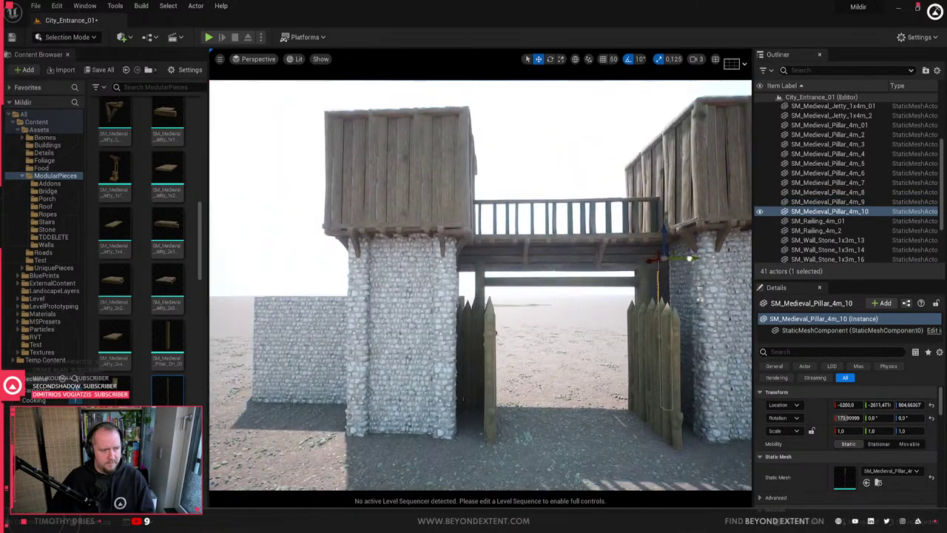
{"action": "left_click_drag", "start_coordinate": [690, 259], "coordinate": [472, 265], "text": "alt"}
{"action": "left_click", "coordinate": [521, 313]}
{"action": "key", "text": "d"}
{"action": "mouse_move", "coordinate": [522, 315]}
{"action": "right_mouse_down"}
{"action": "mouse_move", "coordinate": [547, 358]}
{"action": "mouse_move", "coordinate": [566, 362]}
{"action": "mouse_move", "coordinate": [522, 315]}
{"action": "right_mouse_up"}
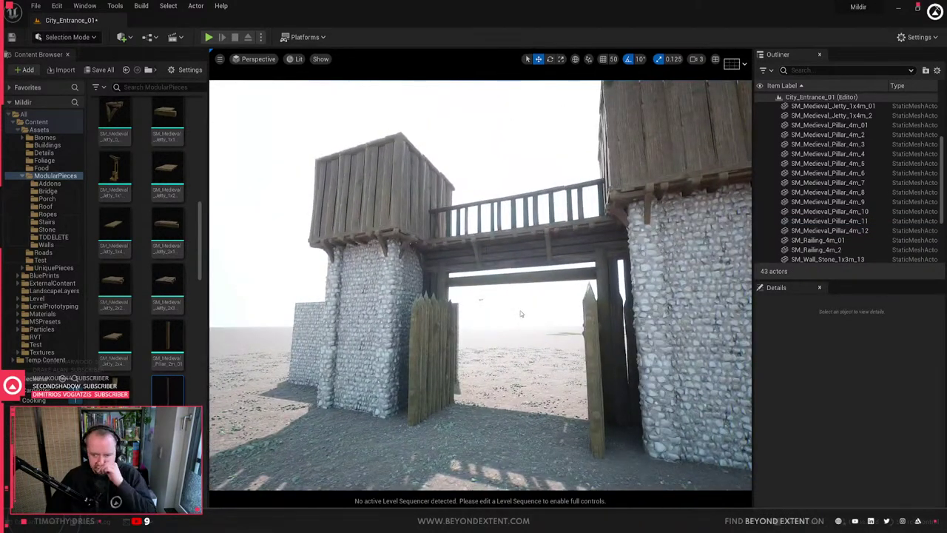
- Delete the leftover SM_Wall_Stone_1x3m and SM_Wall_Stone_4x3m walls standing beside the towers
{"action": "double_click", "coordinate": [827, 173]}
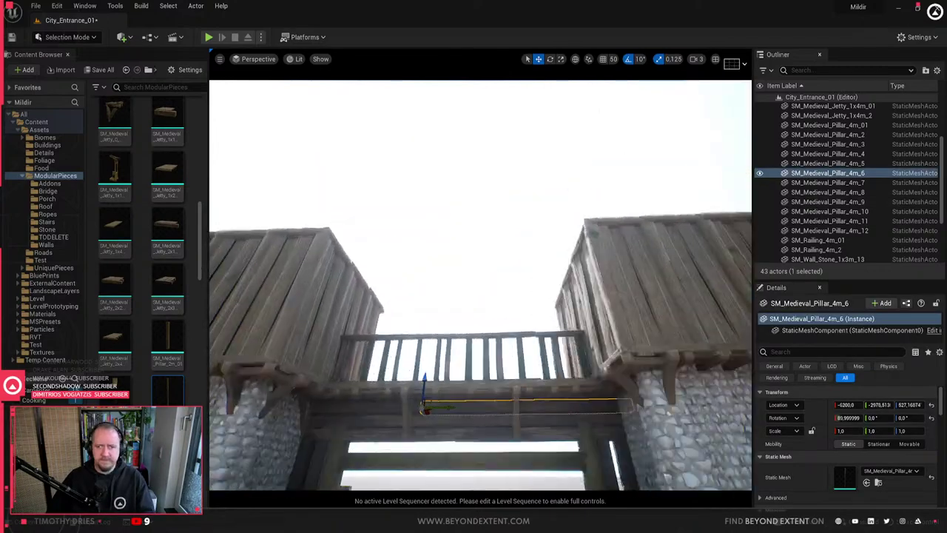
{"action": "key", "text": "s"}
{"action": "right_click_drag", "start_coordinate": [481, 285], "coordinate": [544, 313]}
{"action": "key", "text": "a"}
{"action": "key", "text": "d"}
{"action": "left_click", "coordinate": [544, 313]}
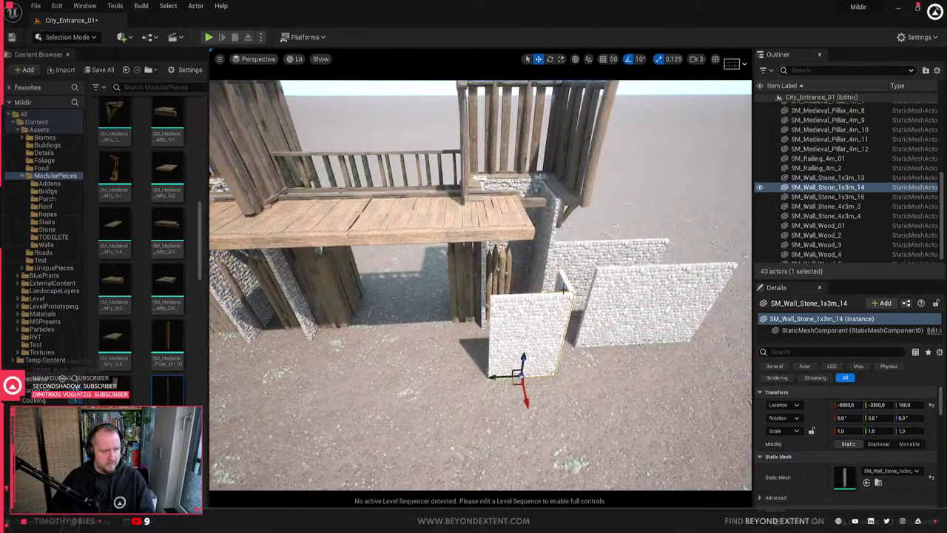
{"action": "key", "text": "Delete"}
{"action": "left_click", "coordinate": [561, 285]}
{"action": "key", "text": "Delete"}
{"action": "left_click", "coordinate": [620, 289]}
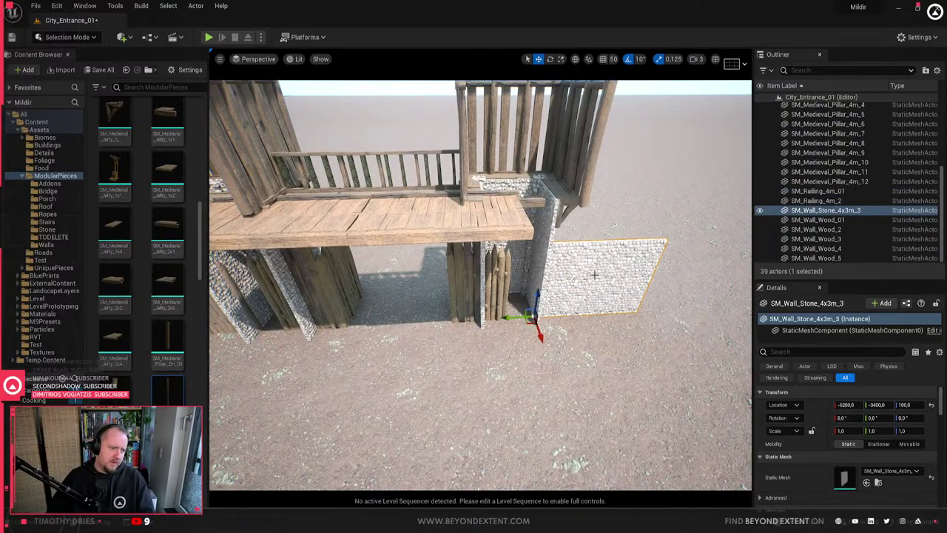
{"action": "key", "text": "Delete"}
{"action": "right_click_drag", "start_coordinate": [533, 297], "coordinate": [592, 267]}
{"action": "left_click", "coordinate": [421, 305]}
{"action": "right_click_drag", "start_coordinate": [421, 305], "coordinate": [423, 330]}
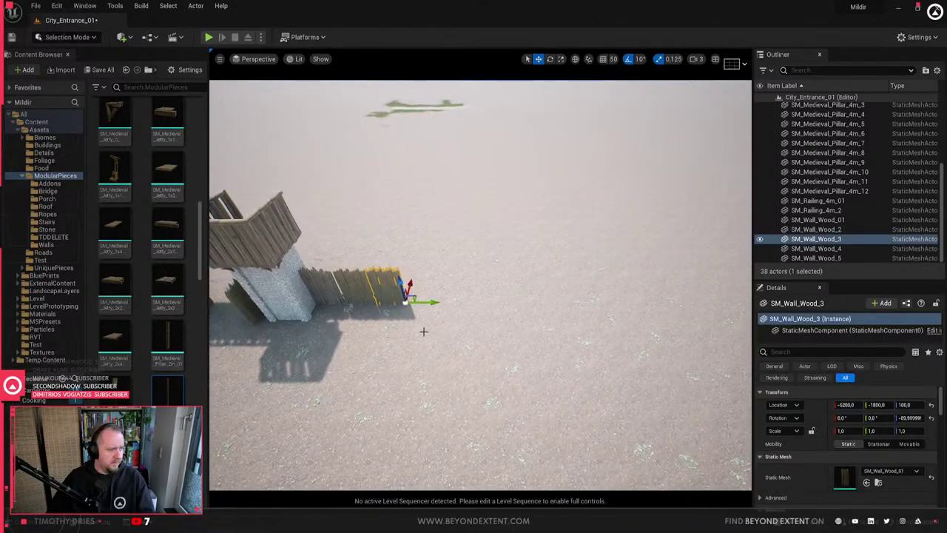
{"action": "left_click_drag", "start_coordinate": [434, 304], "coordinate": [468, 307], "text": "alt"}
{"action": "right_click_drag", "start_coordinate": [462, 307], "coordinate": [433, 322]}
{"action": "key", "text": "Delete"}
- Turn on grid snapping at 50 units and duplicate the outermost SM_Wall_Wood segment along Y to extend the palisade
{"action": "left_click", "coordinate": [548, 251]}
{"action": "left_click", "coordinate": [604, 59]}
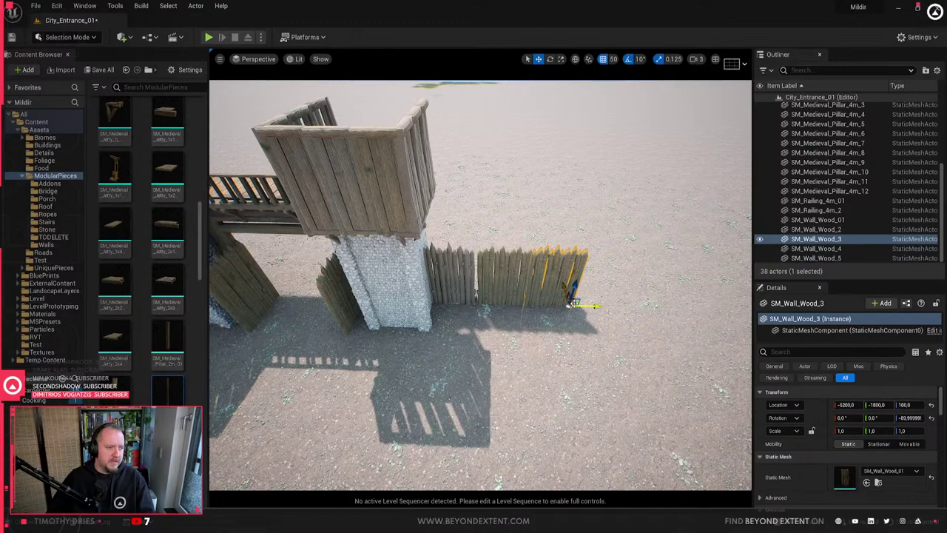
{"action": "left_click_drag", "start_coordinate": [594, 306], "coordinate": [641, 308], "text": "alt"}
{"action": "right_click_drag", "start_coordinate": [563, 296], "coordinate": [581, 297]}
- Select the four palisade segments beside the tower and duplicate them as a group along Y, continuing the wall outward
{"action": "left_click", "coordinate": [466, 275], "text": "ctrl"}
{"action": "left_click", "coordinate": [438, 276], "text": "ctrl"}
{"action": "left_click", "coordinate": [385, 282], "text": "ctrl"}
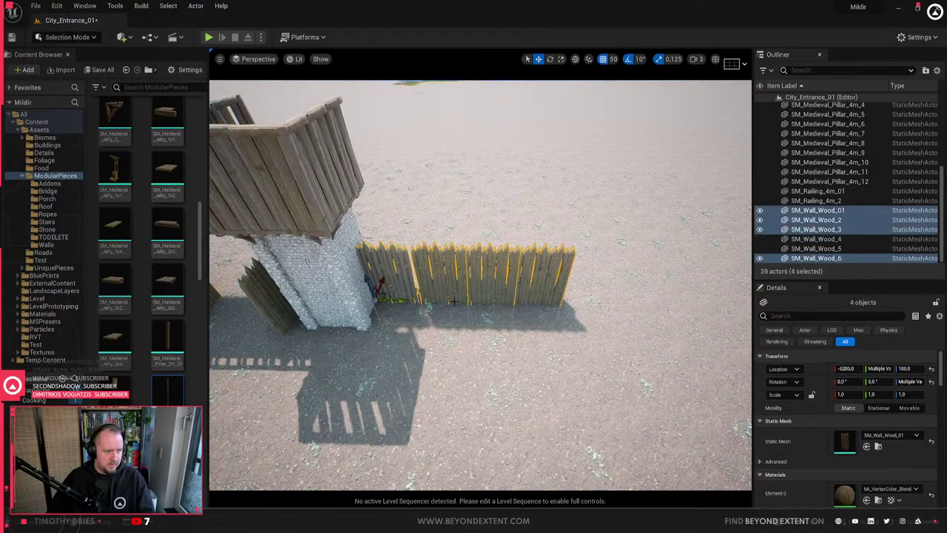
{"action": "left_click_drag", "start_coordinate": [402, 302], "coordinate": [744, 306], "text": "alt"}
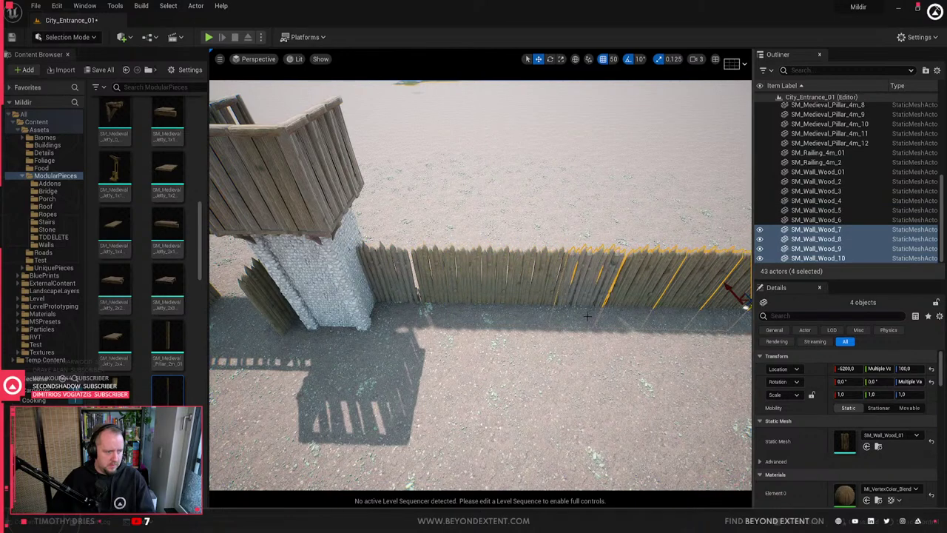
- Duplicate the four selected palisade segments to the opposite side of the entrance, next to the other tower
{"action": "key", "text": "s"}
{"action": "right_click_drag", "start_coordinate": [588, 316], "coordinate": [652, 316]}
{"action": "left_click_drag", "start_coordinate": [668, 238], "coordinate": [400, 385], "text": "alt"}
{"action": "key", "text": "Escape"}
{"action": "right_click_drag", "start_coordinate": [400, 385], "coordinate": [429, 422]}
{"action": "key", "text": "w"}
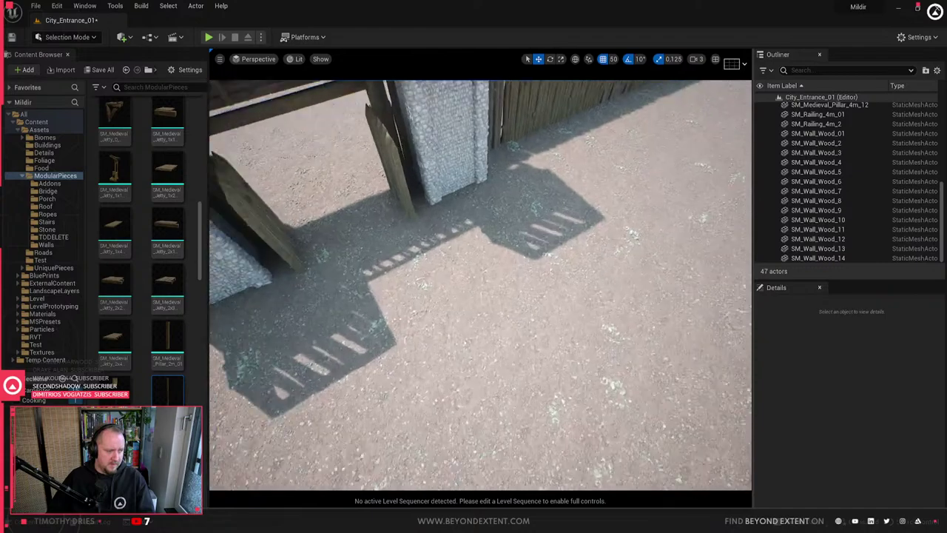
{"action": "key", "text": "s"}
{"action": "right_click_drag", "start_coordinate": [461, 378], "coordinate": [451, 304]}
{"action": "key", "text": "s"}
{"action": "key", "text": "ctrl+space"}
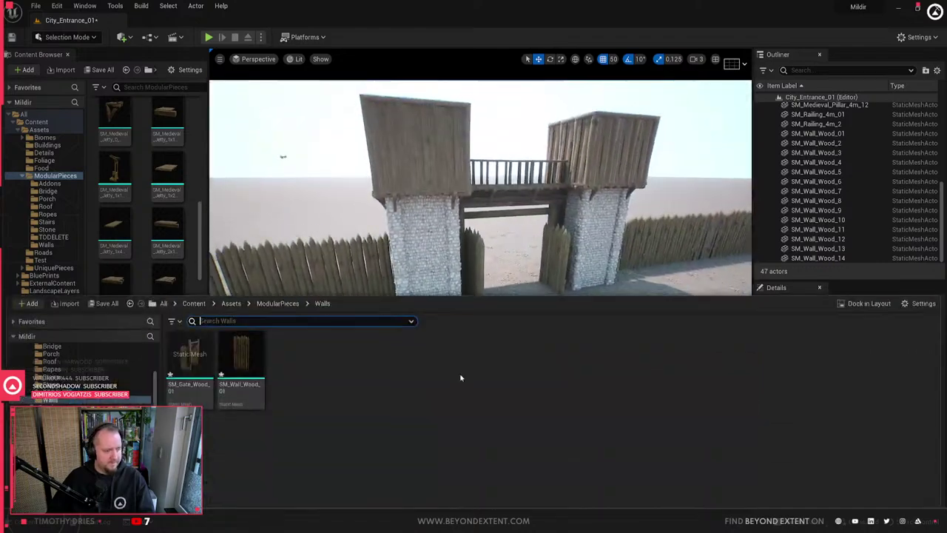
{"action": "scroll", "coordinate": [85, 385], "scroll_direction": "up", "scroll_amount": 3}
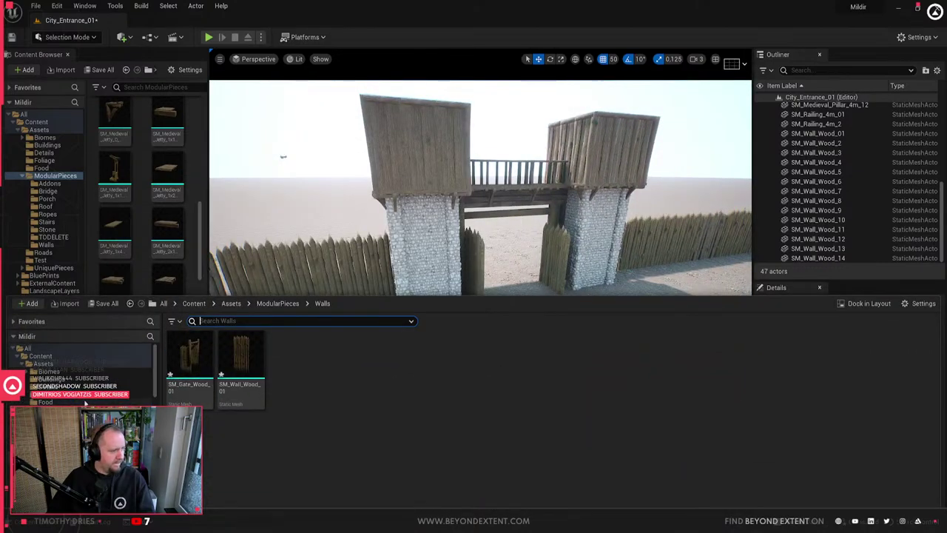
{"action": "left_click", "coordinate": [83, 410]}
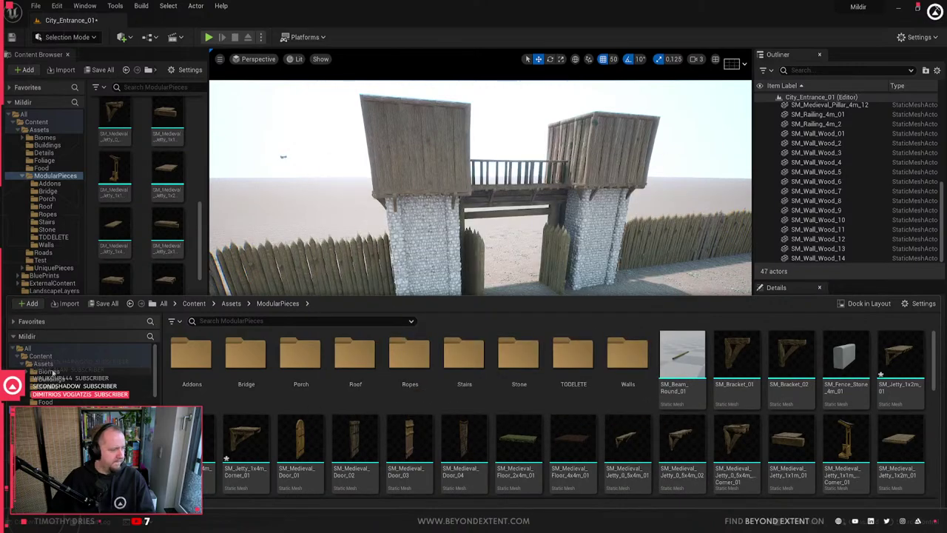
{"action": "left_click", "coordinate": [49, 364]}
- Place BPP_House_Thatch_01 from the BluePrints folder behind the palisade at X -5450, Y -2150 and rotate it 180° around Z
{"action": "right_click_drag", "start_coordinate": [552, 188], "coordinate": [748, 211]}
{"action": "key", "text": "w"}
{"action": "key", "text": "s"}
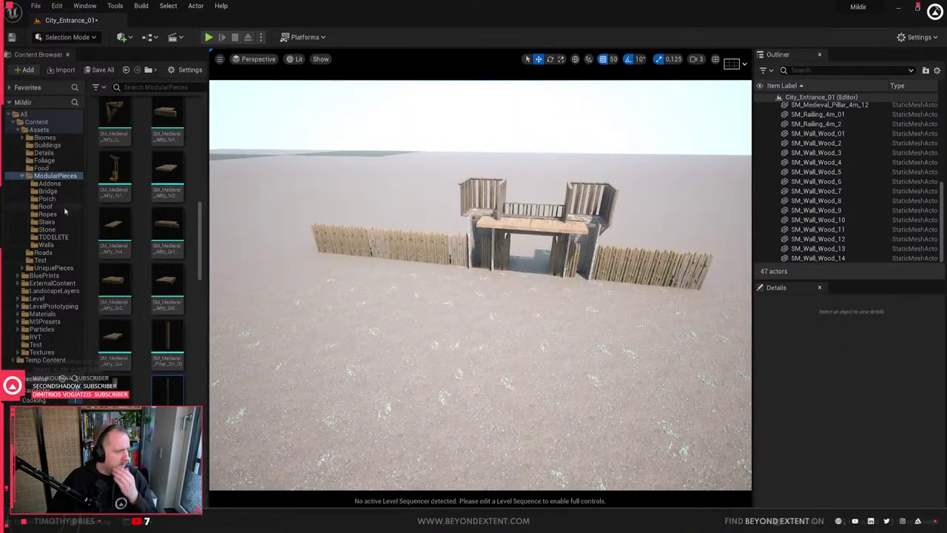
{"action": "left_click", "coordinate": [45, 275]}
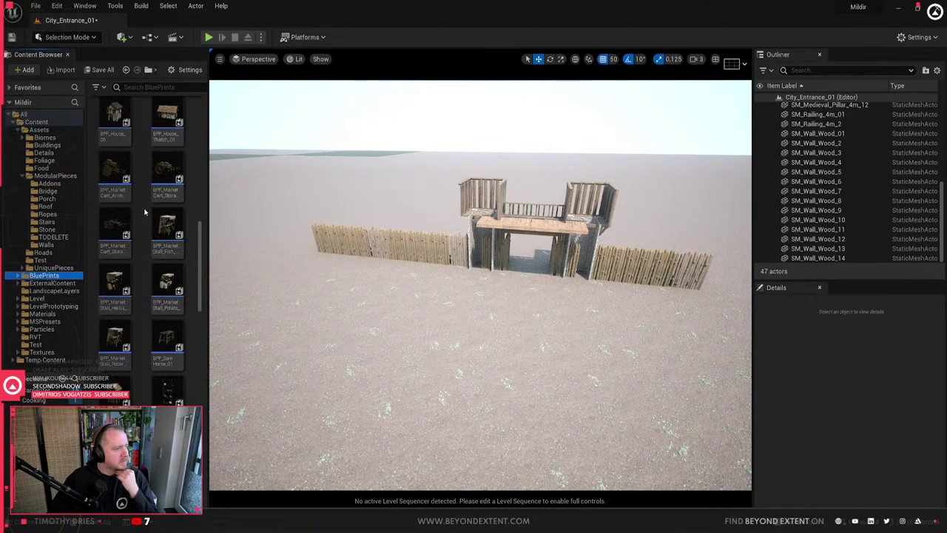
{"action": "left_click_drag", "start_coordinate": [167, 117], "coordinate": [400, 304]}
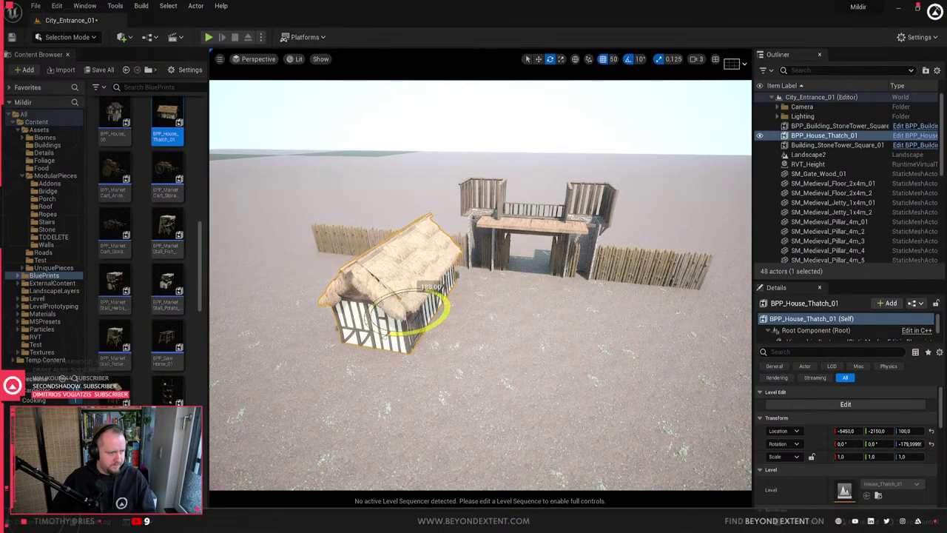
{"action": "key", "text": "w"}
{"action": "right_click_drag", "start_coordinate": [416, 337], "coordinate": [396, 337]}
{"action": "left_click", "coordinate": [416, 336]}
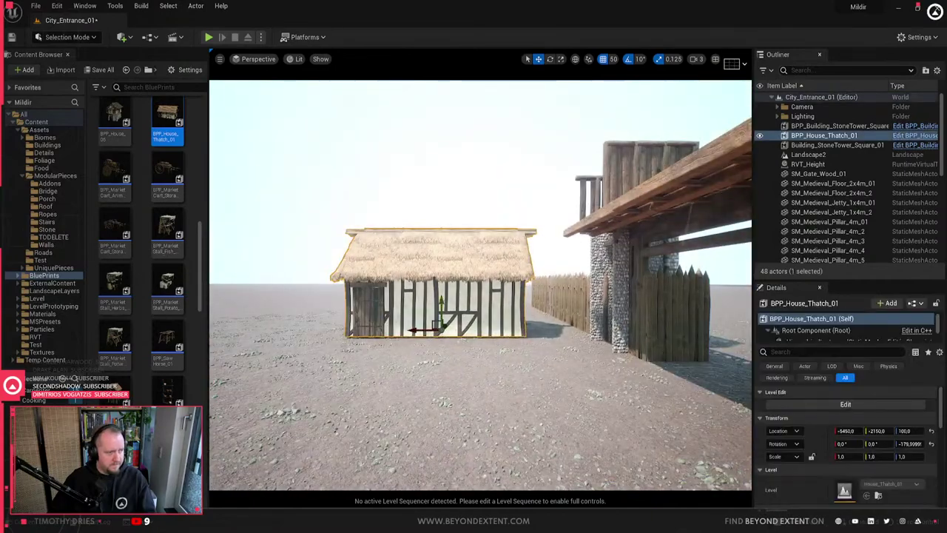
{"action": "right_click_drag", "start_coordinate": [444, 302], "coordinate": [485, 314]}
- Place BPP_Shed_Storage_01 from the BluePrints folder between the thatched house and the palisade at X -5650, Y -1550
{"action": "scroll", "coordinate": [137, 320], "scroll_direction": "down", "scroll_amount": 2}
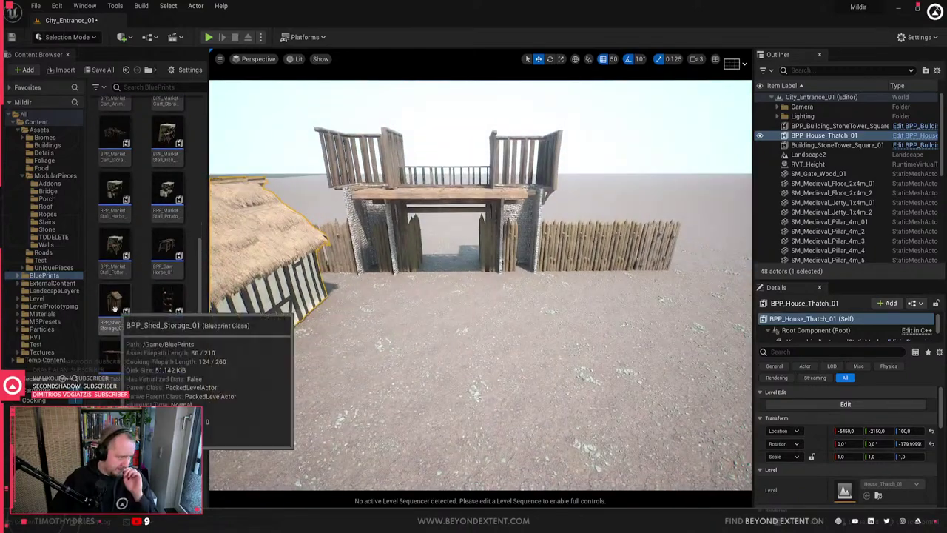
{"action": "left_click_drag", "start_coordinate": [115, 303], "coordinate": [374, 396]}
{"action": "right_click_drag", "start_coordinate": [373, 396], "coordinate": [314, 418]}
{"action": "left_click_drag", "start_coordinate": [659, 331], "coordinate": [375, 318]}
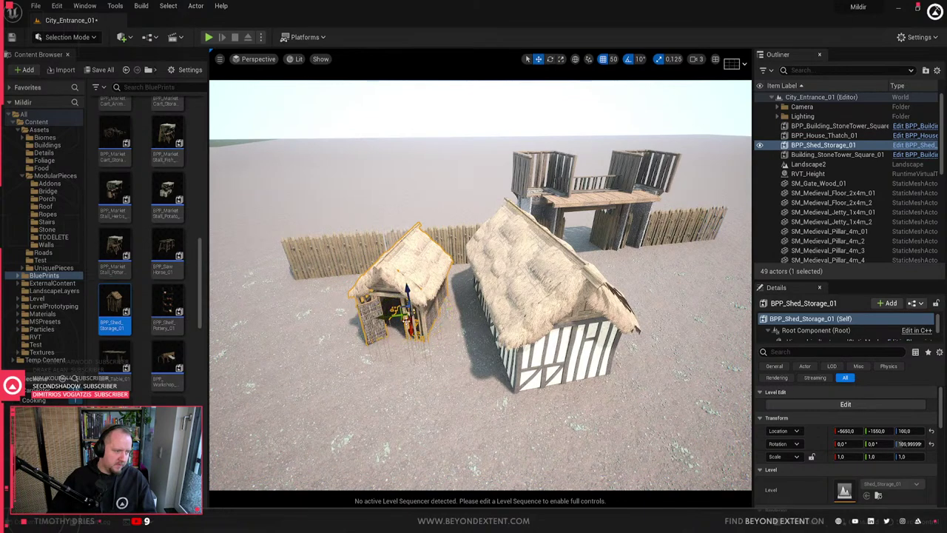
- Rotate the thatched house by 10° around Z and move it to Y -2050, closer to the shed
{"action": "right_click_drag", "start_coordinate": [411, 315], "coordinate": [367, 335]}
{"action": "left_click", "coordinate": [438, 304]}
{"action": "key", "text": "e"}
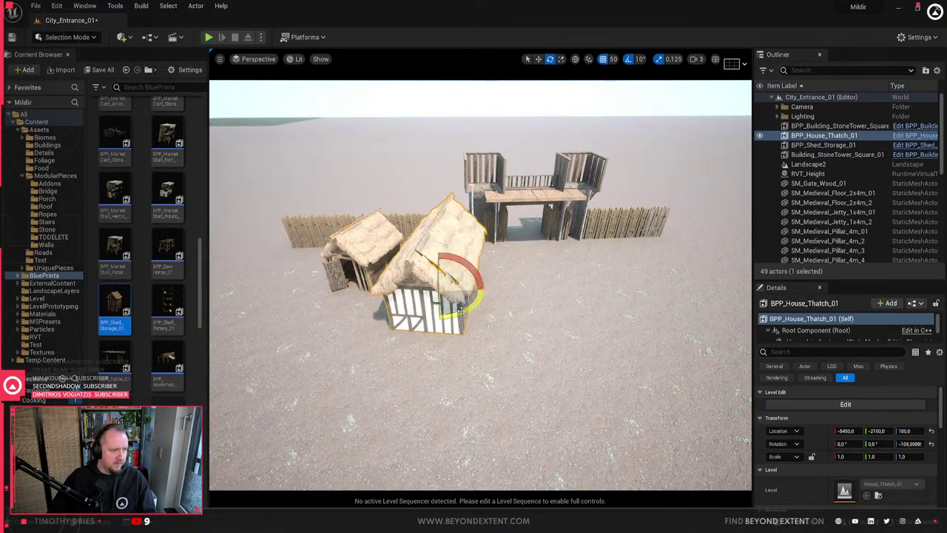
{"action": "left_click_drag", "start_coordinate": [416, 292], "coordinate": [401, 292]}
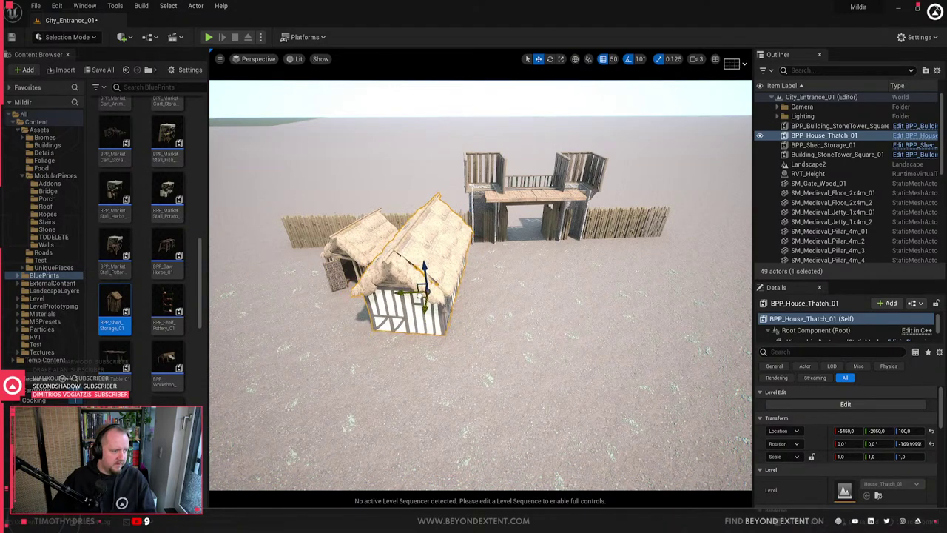
- Place a second BPP_House_Thatch_01 on the other side of the entrance at X -5400, Y -3700 and rotate it to 10° around Z
{"action": "scroll", "coordinate": [191, 280], "scroll_direction": "up", "scroll_amount": 5}
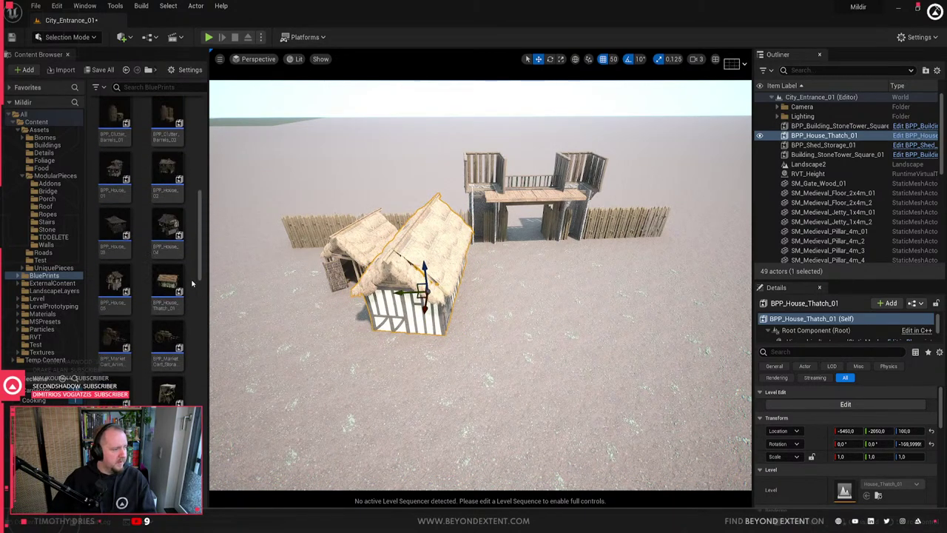
{"action": "left_click_drag", "start_coordinate": [168, 283], "coordinate": [655, 291]}
{"action": "right_click_drag", "start_coordinate": [655, 292], "coordinate": [744, 294]}
{"action": "key", "text": "e"}
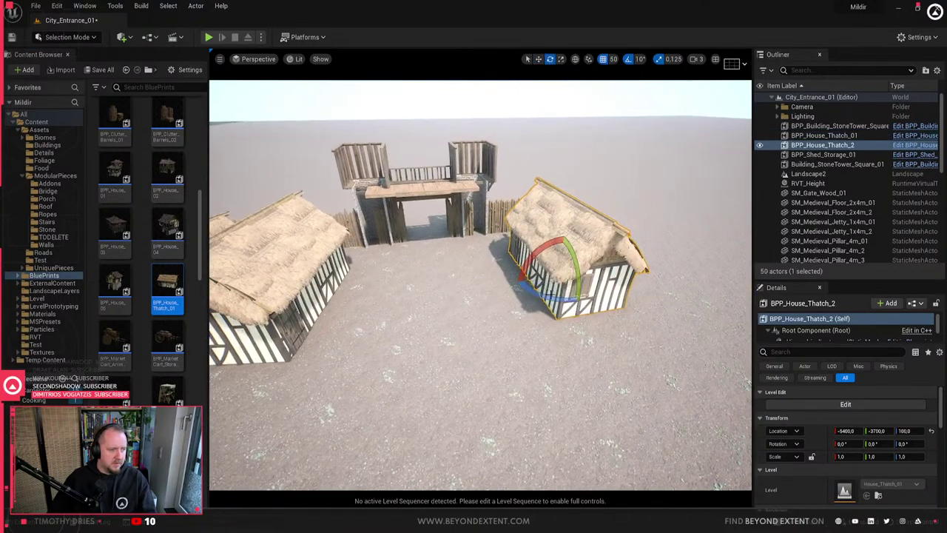
{"action": "left_click_drag", "start_coordinate": [549, 299], "coordinate": [566, 302]}
{"action": "right_click_drag", "start_coordinate": [544, 295], "coordinate": [621, 297]}
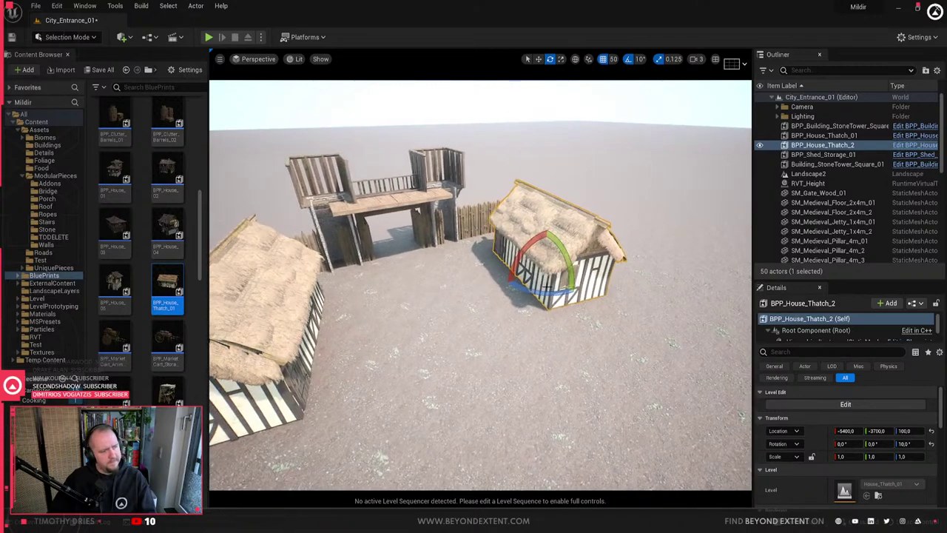
- Reposition the second thatched house relative to the gate and palisade
{"action": "key", "text": "w"}
{"action": "left_click_drag", "start_coordinate": [541, 295], "coordinate": [551, 296]}
{"action": "right_click_drag", "start_coordinate": [552, 296], "coordinate": [622, 298]}
{"action": "key", "text": "w"}
{"action": "left_click_drag", "start_coordinate": [492, 268], "coordinate": [548, 279]}
- Select the first thatched house together with the storage shed and move both to a new position behind the palisade
{"action": "right_click_drag", "start_coordinate": [547, 279], "coordinate": [496, 318]}
{"action": "left_click", "coordinate": [534, 267]}
{"action": "scroll", "coordinate": [519, 296], "scroll_direction": "down", "scroll_amount": 3}
{"action": "left_click", "coordinate": [498, 331], "text": "ctrl"}
{"action": "left_click_drag", "start_coordinate": [498, 353], "coordinate": [546, 345]}
- Search all content for "stair", place SM_Stairs_4x4m_01 behind the palisade and move it to X -6100, Y -1800 beside the tower
{"action": "right_click_drag", "start_coordinate": [546, 345], "coordinate": [356, 283]}
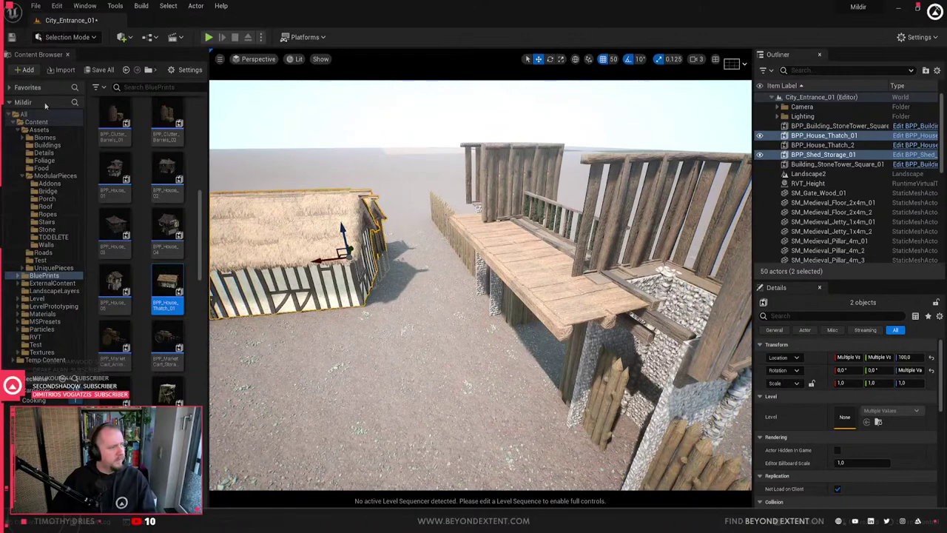
{"action": "left_click", "coordinate": [35, 122]}
{"action": "type", "text": "st"}
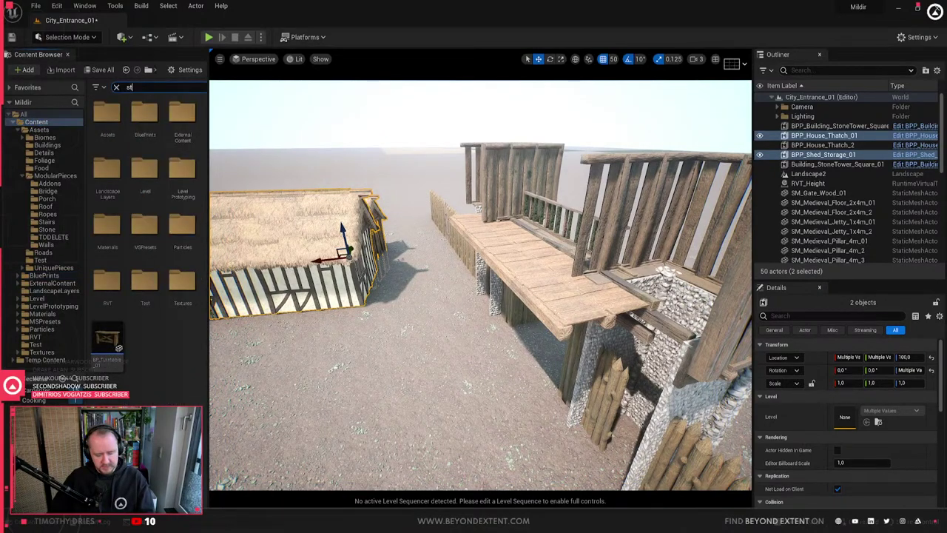
{"action": "type", "text": "air"}
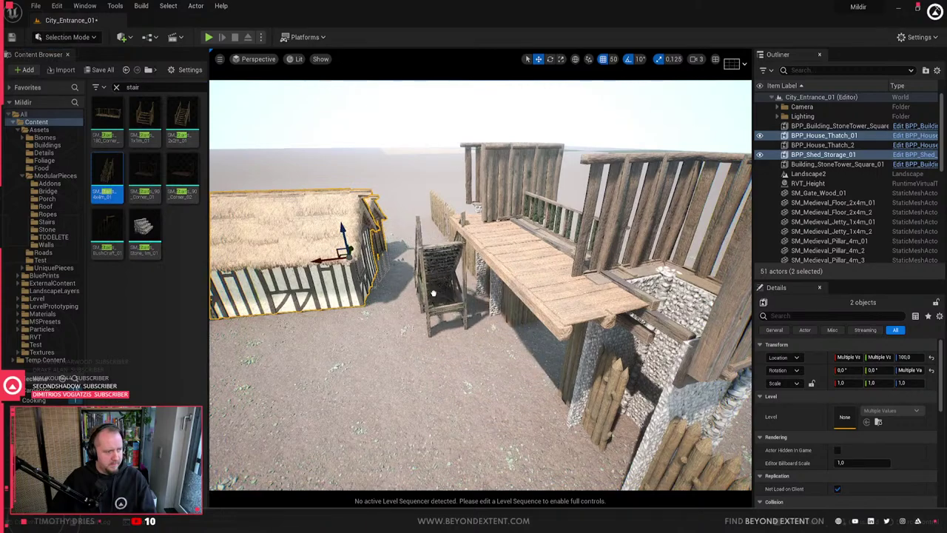
{"action": "left_click", "coordinate": [427, 280]}
{"action": "right_click_drag", "start_coordinate": [427, 279], "coordinate": [740, 305]}
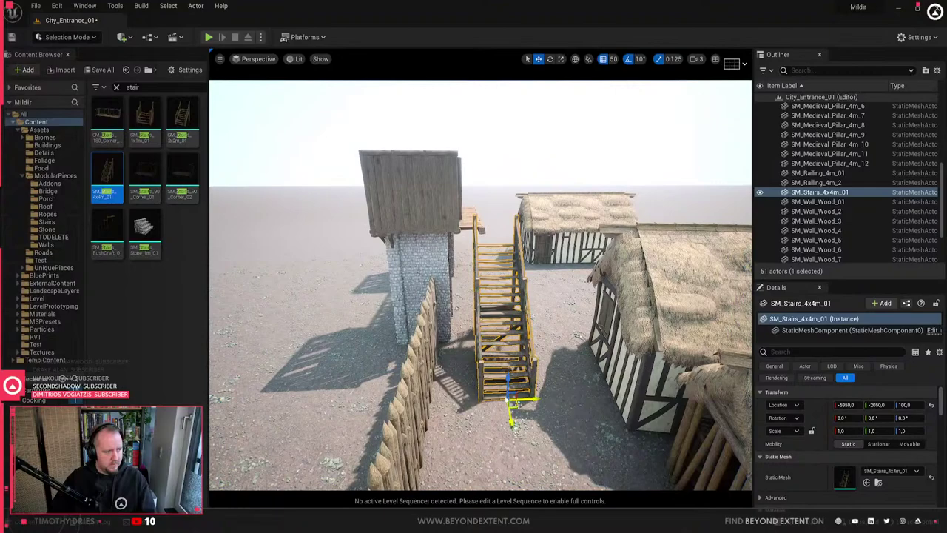
{"action": "left_click_drag", "start_coordinate": [487, 477], "coordinate": [462, 485]}
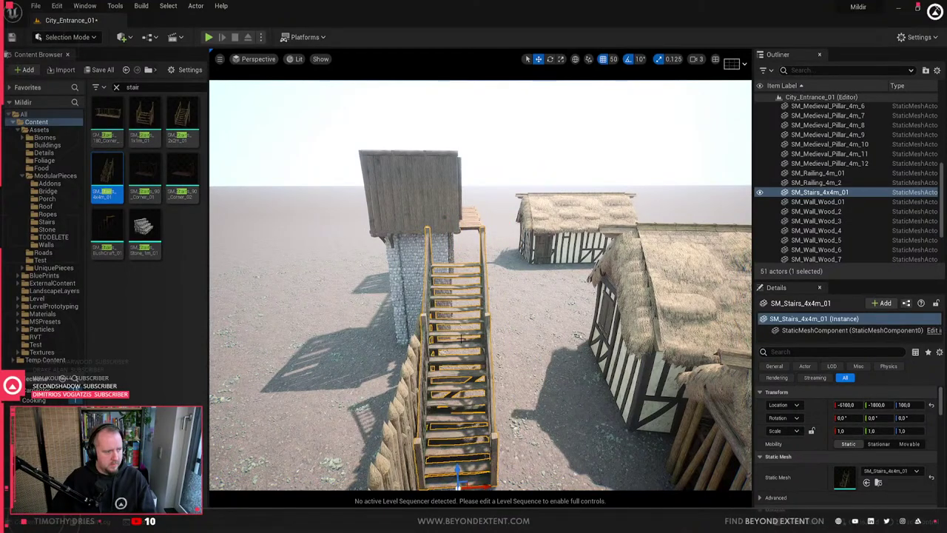
- Shift the bridge floor segment SM_Medieval_Floor_2x4m_2 along the bridge to Y -3050
{"action": "right_click_drag", "start_coordinate": [461, 339], "coordinate": [333, 411]}
{"action": "left_click", "coordinate": [592, 318]}
{"action": "mouse_move", "coordinate": [593, 318]}
{"action": "right_mouse_down"}
{"action": "mouse_move", "coordinate": [581, 326]}
{"action": "mouse_move", "coordinate": [594, 324]}
{"action": "right_mouse_up"}
{"action": "left_click_drag", "start_coordinate": [592, 324], "coordinate": [530, 315]}
{"action": "right_click_drag", "start_coordinate": [530, 315], "coordinate": [559, 304]}
{"action": "left_click", "coordinate": [563, 289]}
{"action": "left_click_drag", "start_coordinate": [598, 307], "coordinate": [523, 308]}
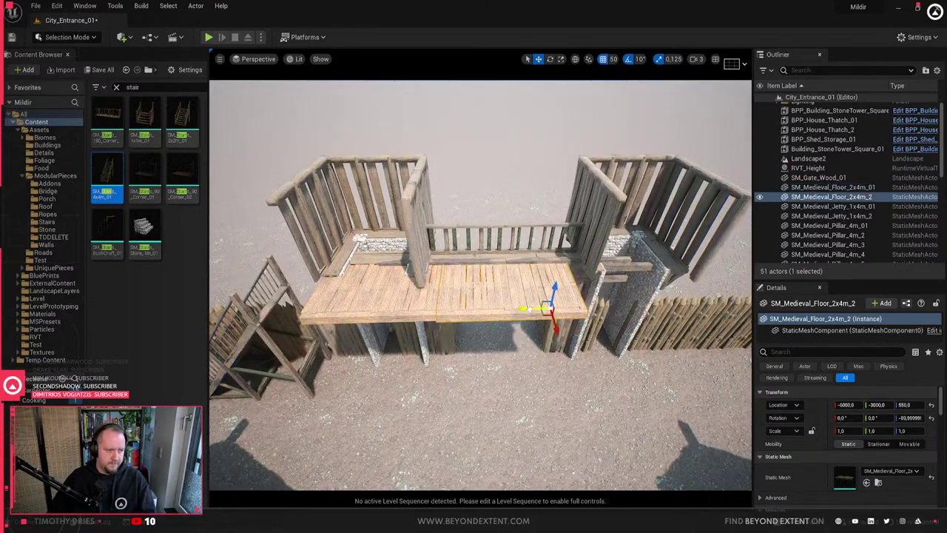
{"action": "right_click_drag", "start_coordinate": [522, 308], "coordinate": [496, 312]}
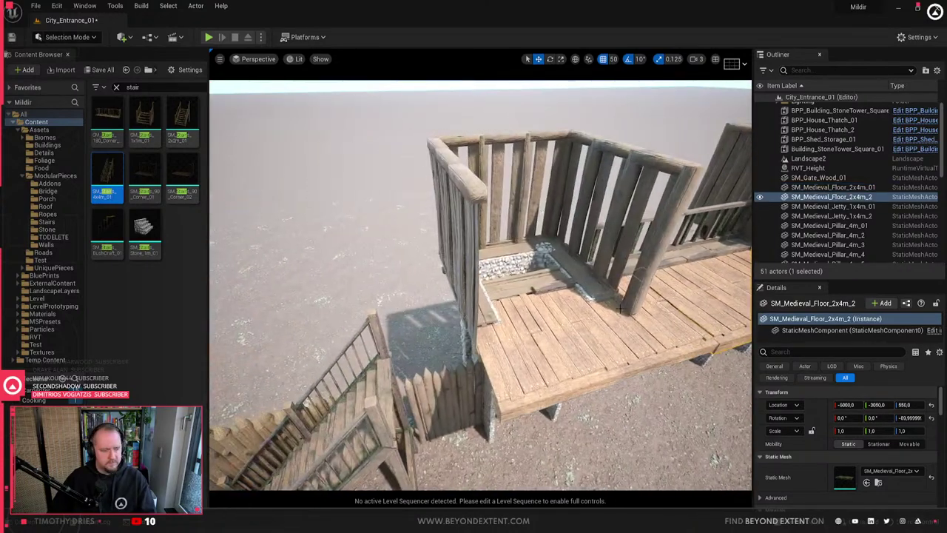
- Duplicate a bridge floor segment and place the copy behind the tower at X -6000, Y -2500, Z 550 to extend the walkway
{"action": "left_click", "coordinate": [536, 352]}
{"action": "right_click_drag", "start_coordinate": [536, 353], "coordinate": [536, 373]}
{"action": "left_click_drag", "start_coordinate": [531, 279], "coordinate": [479, 298], "text": "alt"}
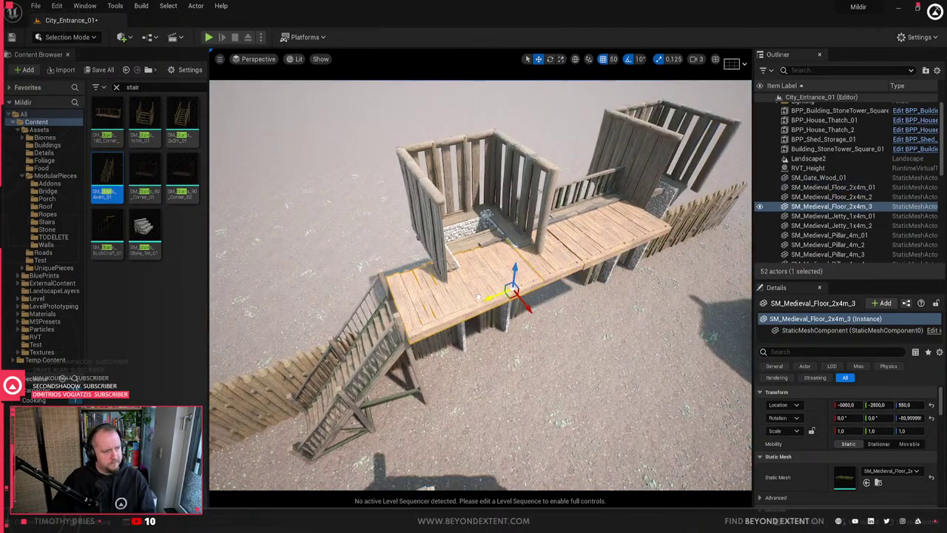
{"action": "right_click_drag", "start_coordinate": [479, 298], "coordinate": [557, 279]}
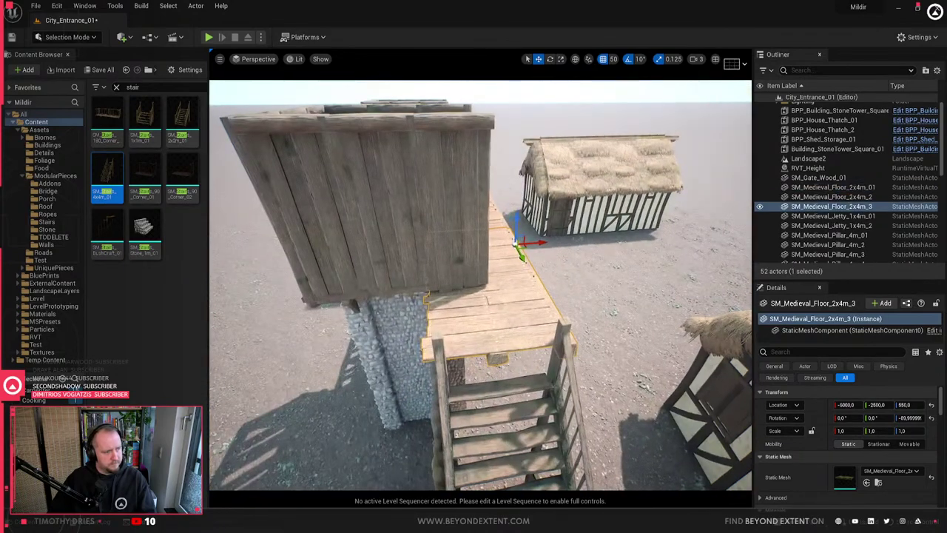
{"action": "right_click_drag", "start_coordinate": [480, 296], "coordinate": [480, 296]}
- Try raising the first two palisade sections beside the tower to hide the stairs from the front
{"action": "left_click", "coordinate": [465, 352]}
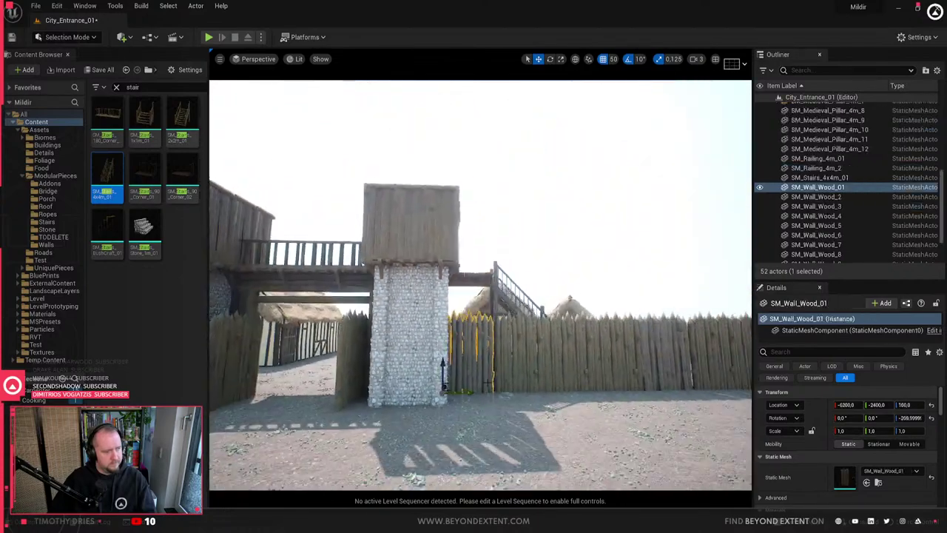
{"action": "right_click_drag", "start_coordinate": [465, 352], "coordinate": [465, 352]}
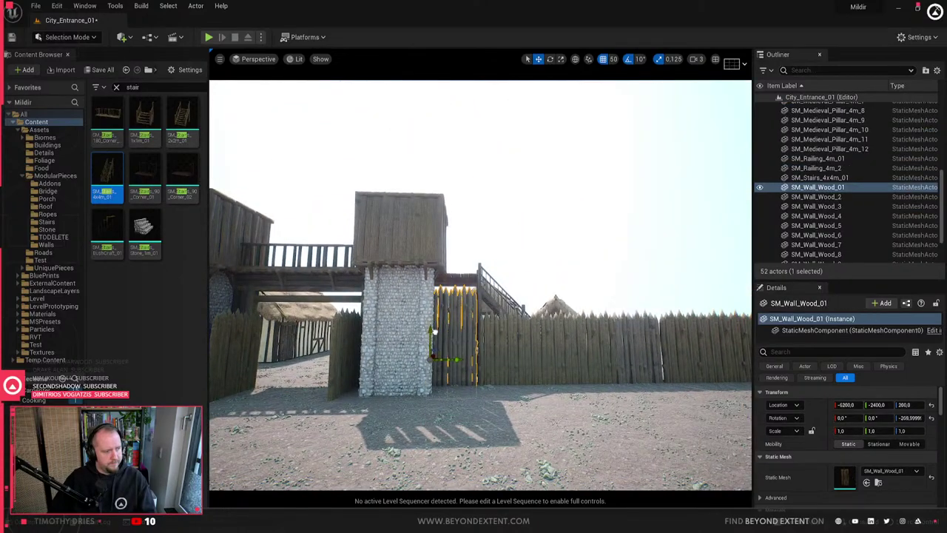
{"action": "left_click", "coordinate": [503, 335]}
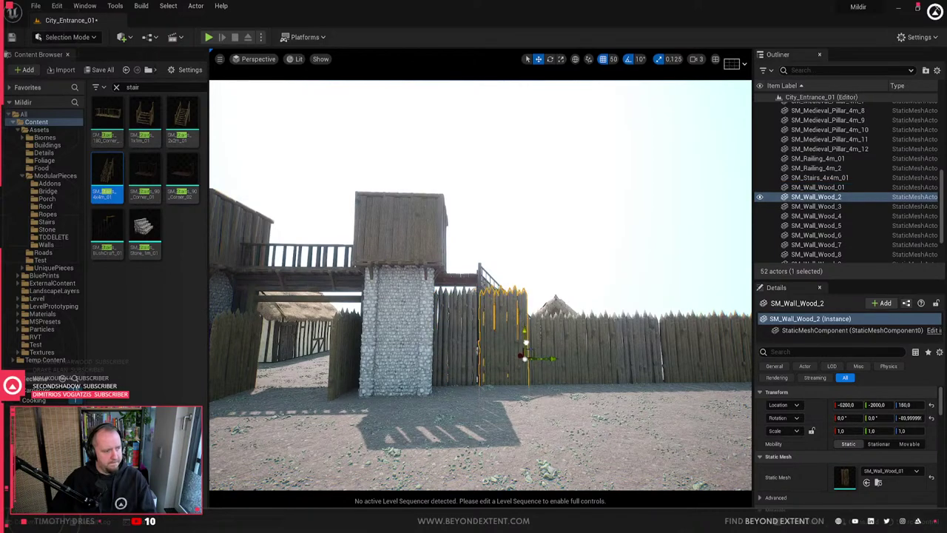
{"action": "left_click", "coordinate": [457, 337]}
{"action": "right_click_drag", "start_coordinate": [457, 336], "coordinate": [457, 337]}
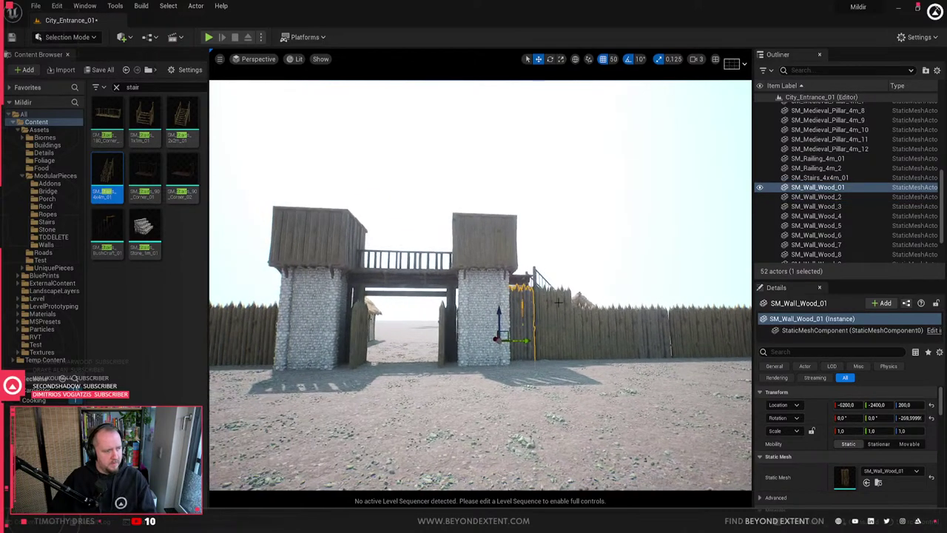
{"action": "left_click", "coordinate": [551, 326], "text": "ctrl"}
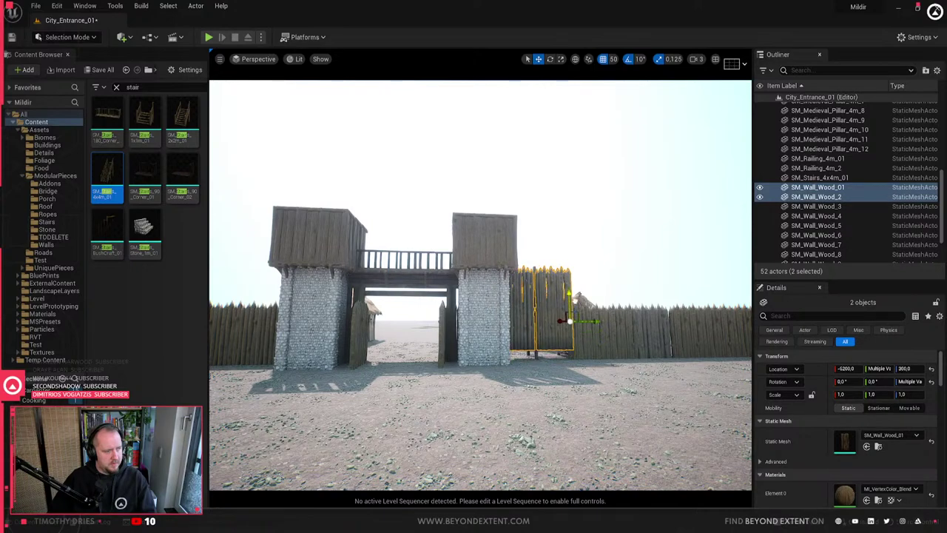
{"action": "right_click_drag", "start_coordinate": [572, 309], "coordinate": [572, 309]}
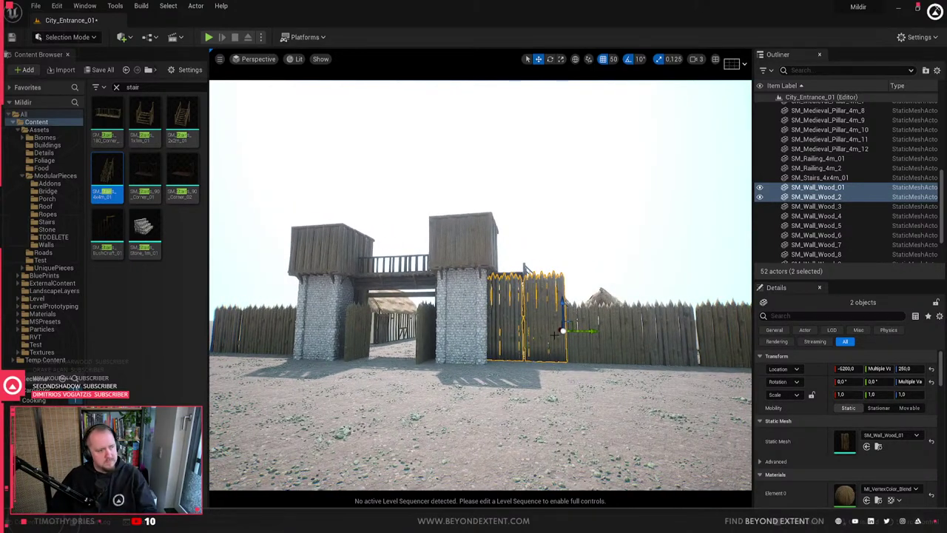
{"action": "key", "text": "ctrl+z"}
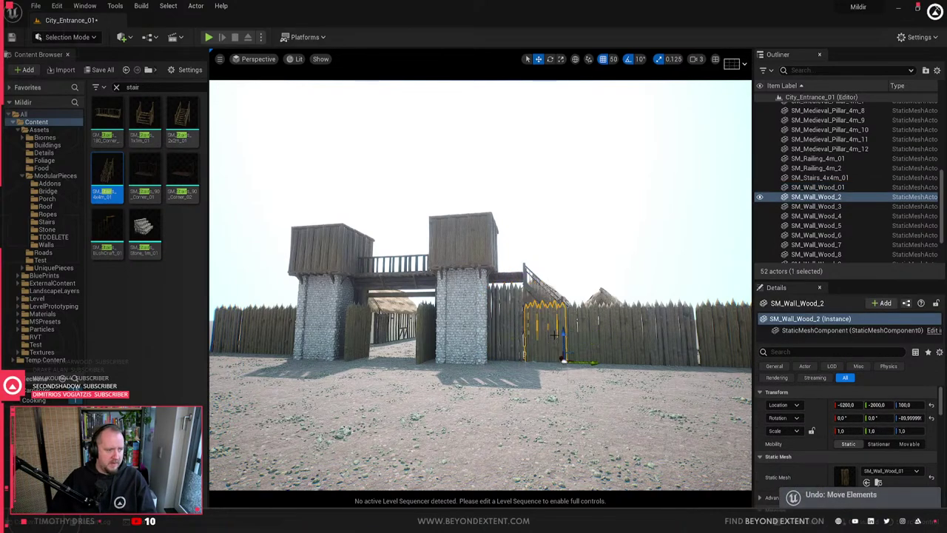
{"action": "key", "text": "ctrl+z"}
{"action": "key", "text": "w"}
- Examine how the extended walkway, the tower and the stairs fit together from in front of and behind the palisade
{"action": "right_click_drag", "start_coordinate": [555, 335], "coordinate": [615, 303]}
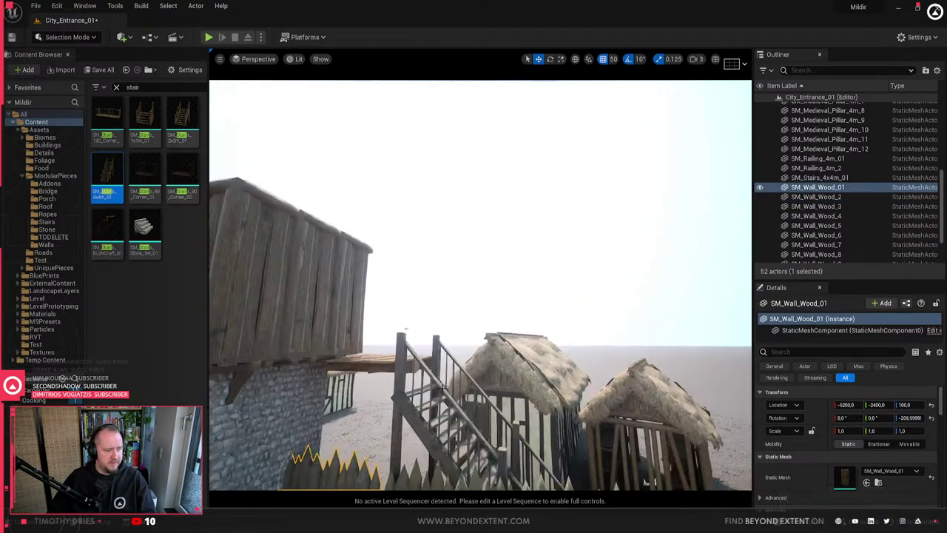
{"action": "left_click", "coordinate": [460, 385]}
{"action": "right_click_drag", "start_coordinate": [460, 385], "coordinate": [399, 399]}
{"action": "left_click", "coordinate": [508, 300]}
{"action": "left_click", "coordinate": [493, 302]}
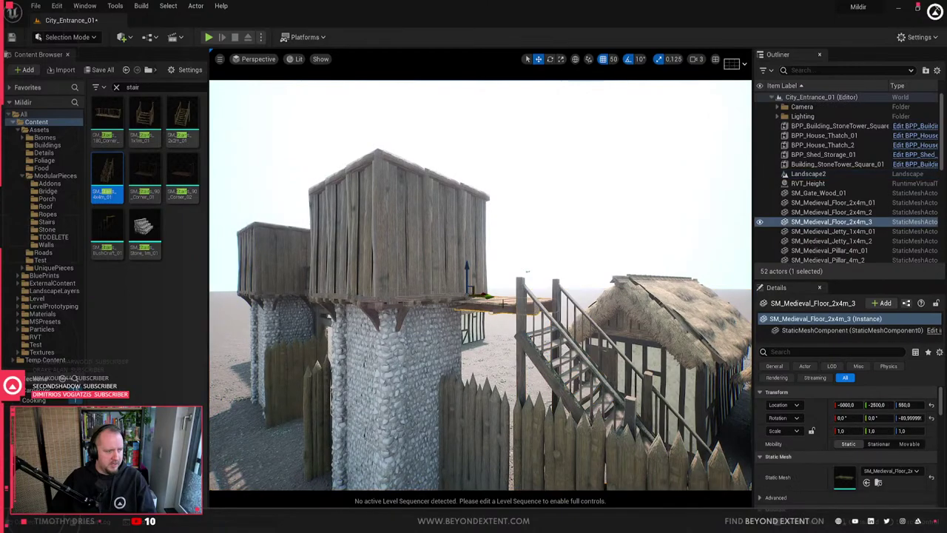
{"action": "key", "text": "a"}
{"action": "right_click_drag", "start_coordinate": [492, 296], "coordinate": [489, 347]}
{"action": "left_click", "coordinate": [490, 273]}
{"action": "key", "text": "w"}
{"action": "key", "text": "s"}
{"action": "left_click", "coordinate": [385, 337]}
{"action": "key", "text": "w"}
{"action": "left_click", "coordinate": [566, 215]}
{"action": "right_click_drag", "start_coordinate": [566, 214], "coordinate": [540, 296]}
{"action": "key", "text": "w"}
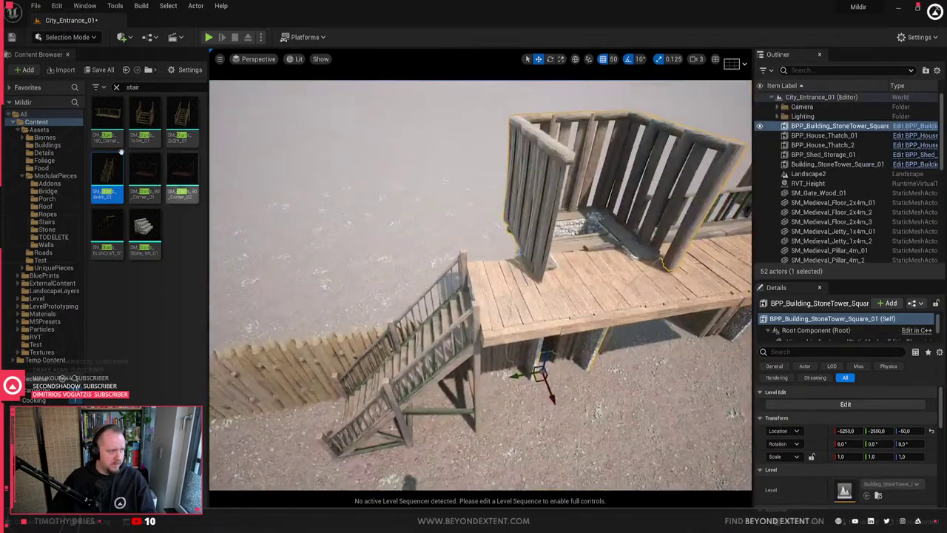
- Place SM_Stairs_1x1m_01 at the end of the walkway and move it to X -6050, Y -2200, Z 600
{"action": "left_click_drag", "start_coordinate": [145, 121], "coordinate": [557, 347]}
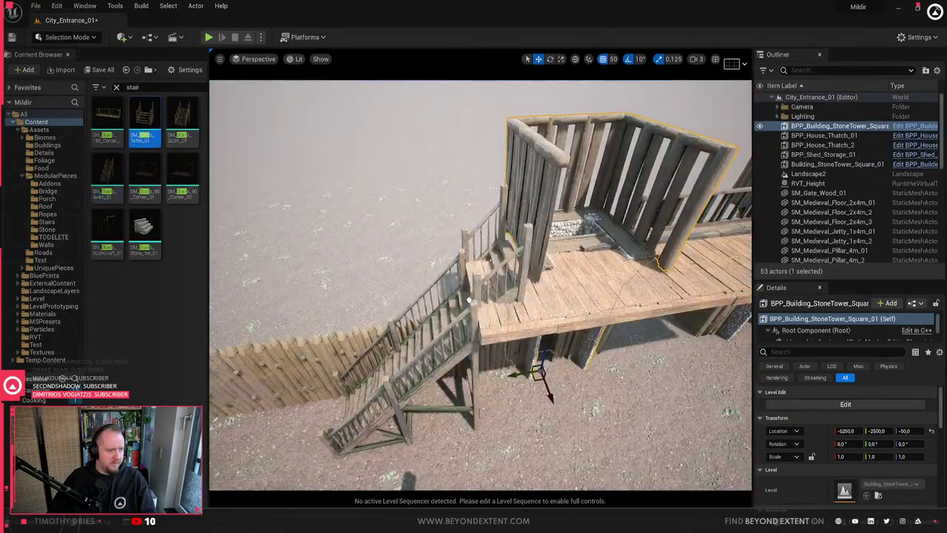
{"action": "left_click", "coordinate": [468, 277]}
{"action": "right_click_drag", "start_coordinate": [469, 278], "coordinate": [439, 281]}
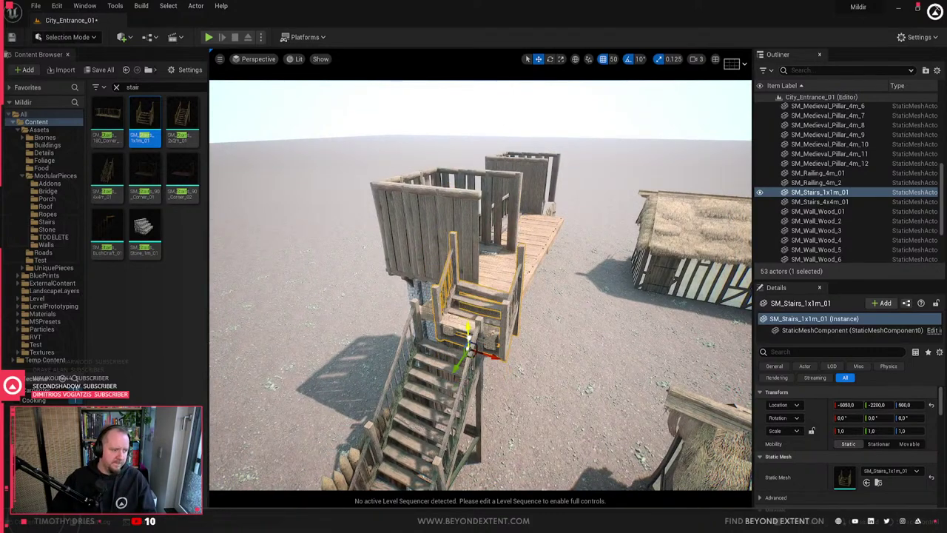
- Rotate SM_Stairs_4x4m_01 to -180° around Z and move it beside the walkway at X -5850, Y -2600, Z 50
{"action": "right_click_drag", "start_coordinate": [469, 345], "coordinate": [465, 388]}
{"action": "left_click", "coordinate": [477, 379]}
{"action": "key", "text": "e"}
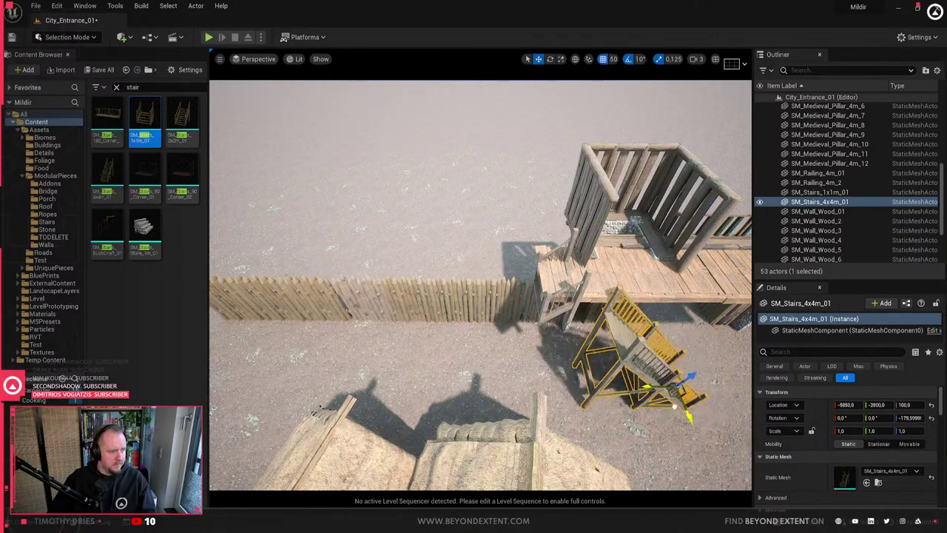
{"action": "right_click_drag", "start_coordinate": [631, 410], "coordinate": [618, 359]}
{"action": "mouse_move", "coordinate": [463, 359]}
{"action": "right_mouse_down"}
{"action": "mouse_move", "coordinate": [444, 361]}
{"action": "mouse_move", "coordinate": [440, 374]}
{"action": "mouse_move", "coordinate": [455, 377]}
{"action": "mouse_move", "coordinate": [453, 370]}
{"action": "right_mouse_up"}
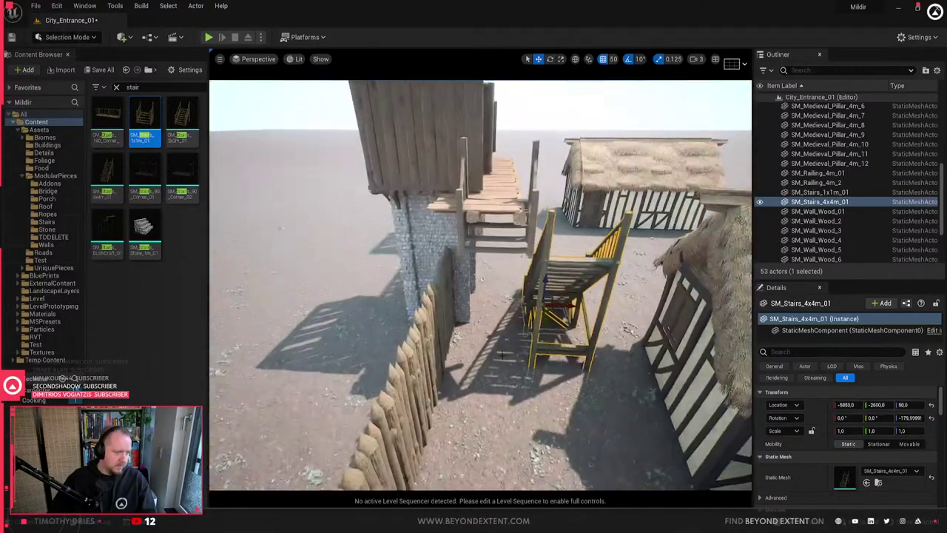
- Place SM_Stairs_180_Corner_01 as a landing between the two stairs, rotated to -180° around Z at X -6050, Y -2100, Z 450
{"action": "left_click_drag", "start_coordinate": [109, 115], "coordinate": [581, 272]}
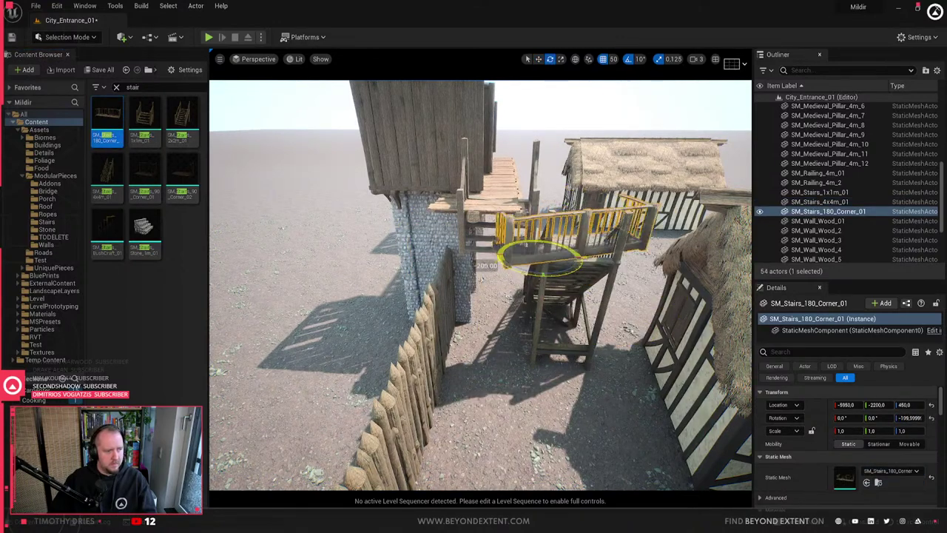
{"action": "right_click_drag", "start_coordinate": [518, 259], "coordinate": [499, 280]}
{"action": "key", "text": "w"}
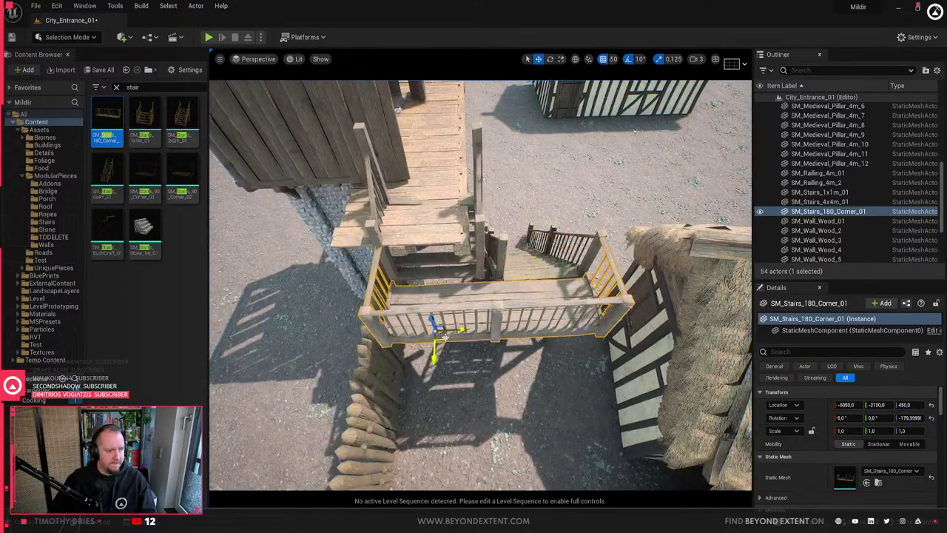
{"action": "right_click_drag", "start_coordinate": [445, 338], "coordinate": [459, 307]}
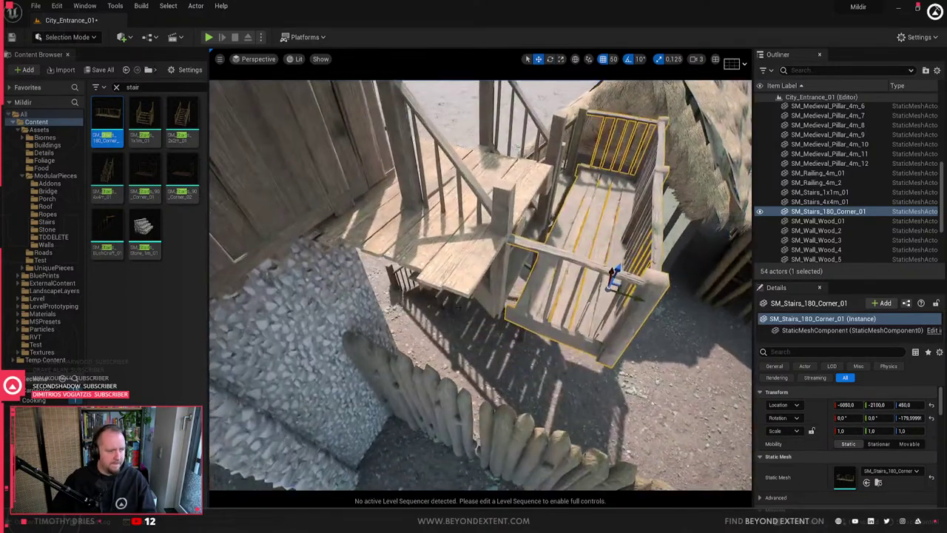
- Select both stairs and the 180 corner landing together and reposition them at the end of the walkway behind the palisade
{"action": "left_click", "coordinate": [555, 148], "text": "ctrl"}
{"action": "left_click", "coordinate": [564, 147], "text": "ctrl"}
{"action": "right_click_drag", "start_coordinate": [564, 147], "coordinate": [607, 153]}
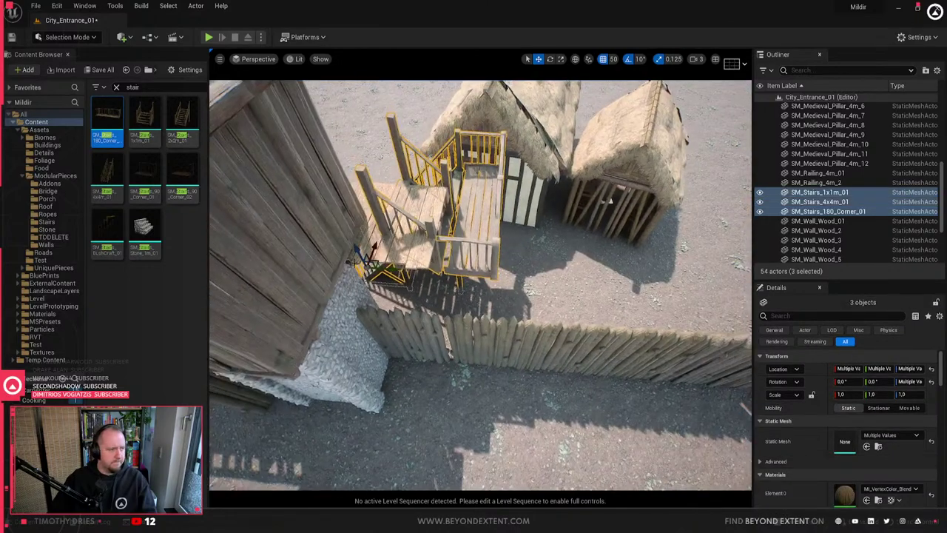
{"action": "left_click_drag", "start_coordinate": [396, 271], "coordinate": [424, 273]}
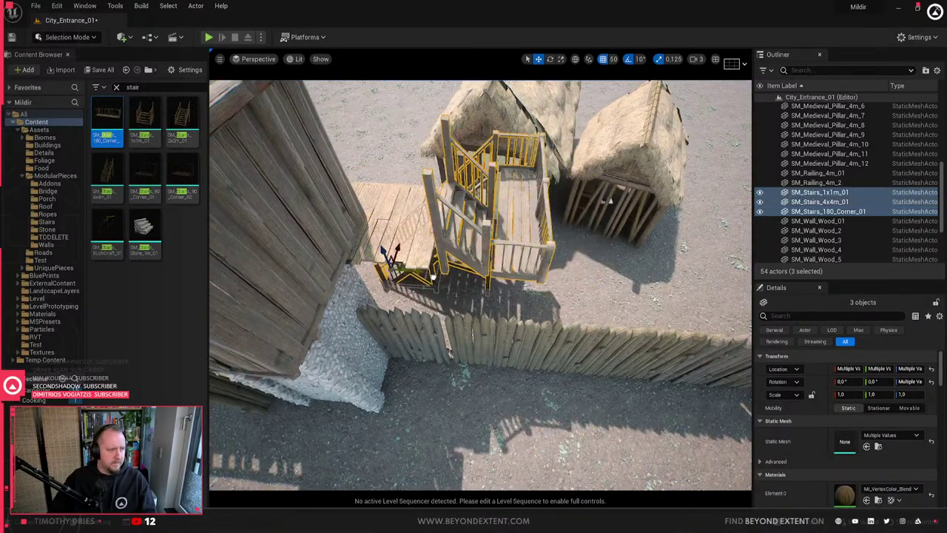
{"action": "right_click_drag", "start_coordinate": [424, 273], "coordinate": [403, 267]}
{"action": "right_click_drag", "start_coordinate": [735, 309], "coordinate": [683, 338]}
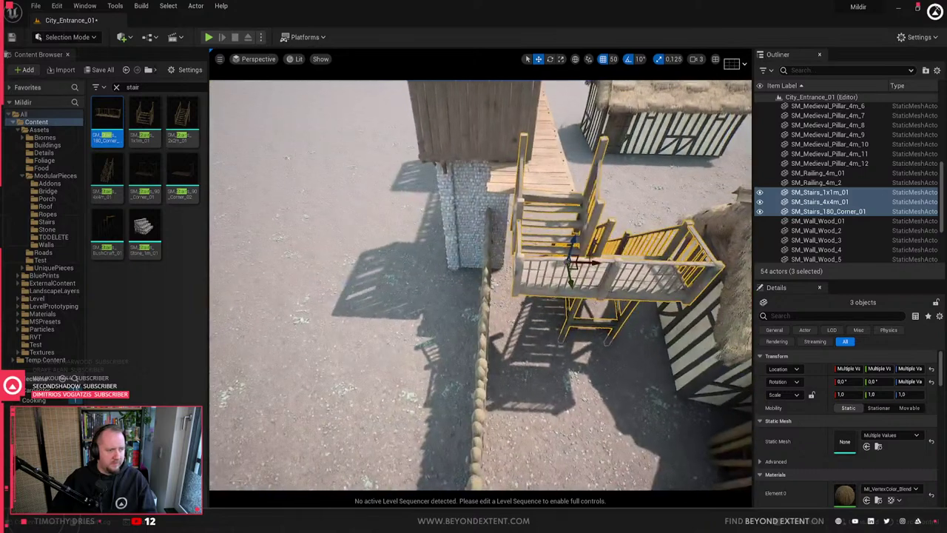
{"action": "left_click_drag", "start_coordinate": [593, 265], "coordinate": [559, 263]}
{"action": "right_click_drag", "start_coordinate": [559, 263], "coordinate": [511, 259]}
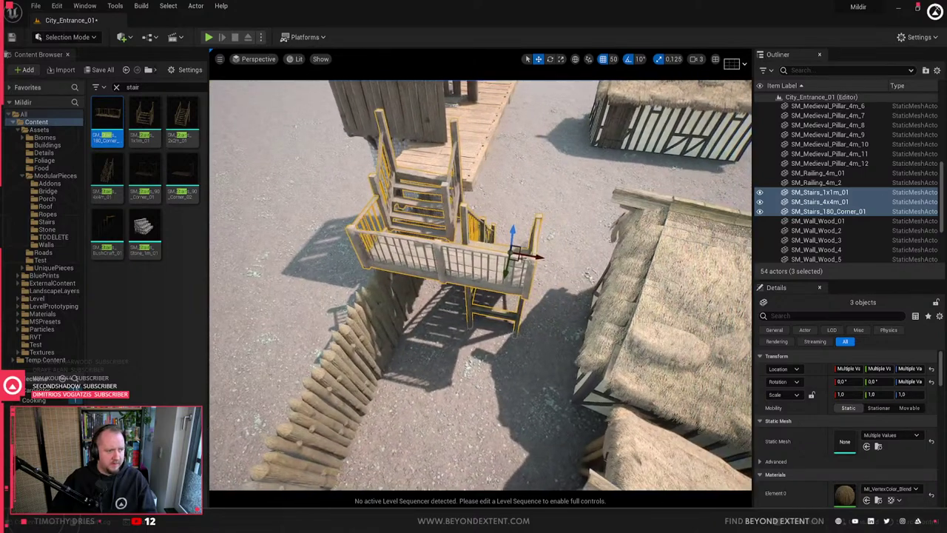
{"action": "mouse_move", "coordinate": [540, 257]}
{"action": "left_mouse_down"}
{"action": "mouse_move", "coordinate": [552, 259]}
{"action": "mouse_move", "coordinate": [539, 257]}
{"action": "left_mouse_up"}
{"action": "right_click_drag", "start_coordinate": [538, 257], "coordinate": [577, 275]}
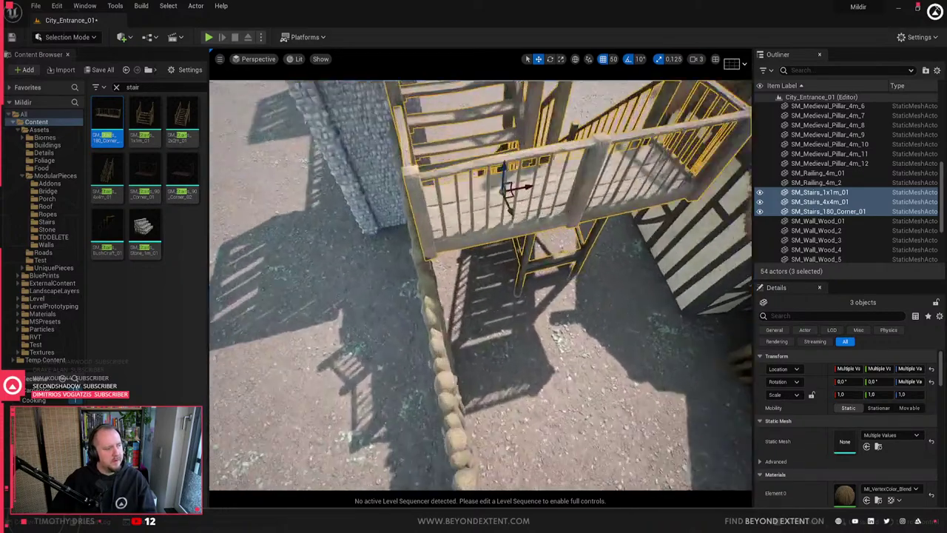
- Search the Assets folder for "pillar"
{"action": "right_click_drag", "start_coordinate": [518, 244], "coordinate": [500, 245]}
{"action": "left_click", "coordinate": [57, 131]}
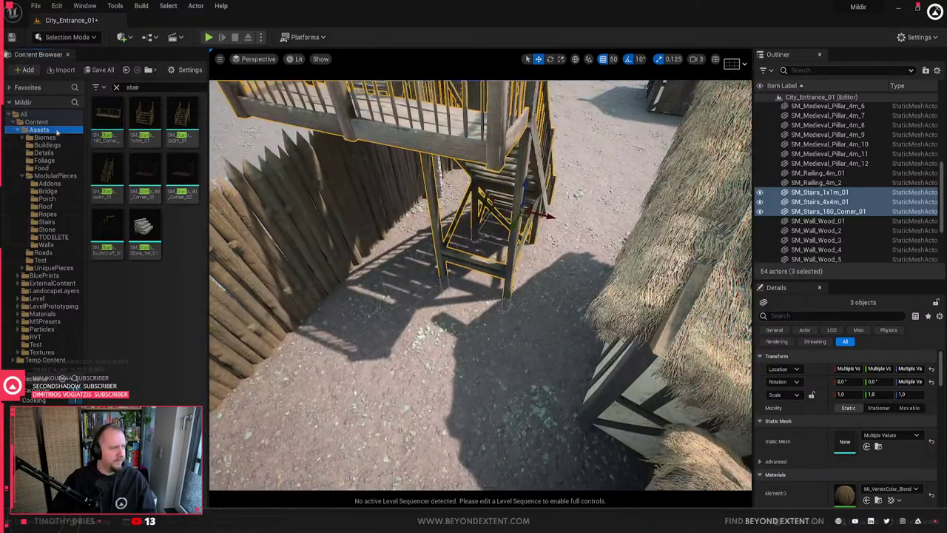
{"action": "key", "text": "BackSpace"}
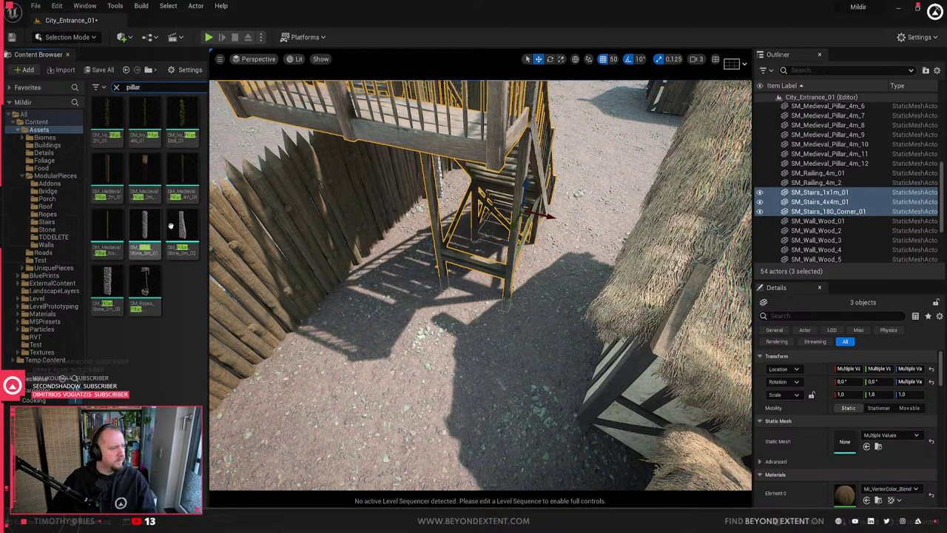
- Try SM_Medieval_Pillar_2m_01 on the ground near the stair landing and delete it
{"action": "left_click_drag", "start_coordinate": [125, 173], "coordinate": [501, 317]}
{"action": "left_click_drag", "start_coordinate": [479, 348], "coordinate": [454, 355]}
{"action": "key", "text": "Delete"}
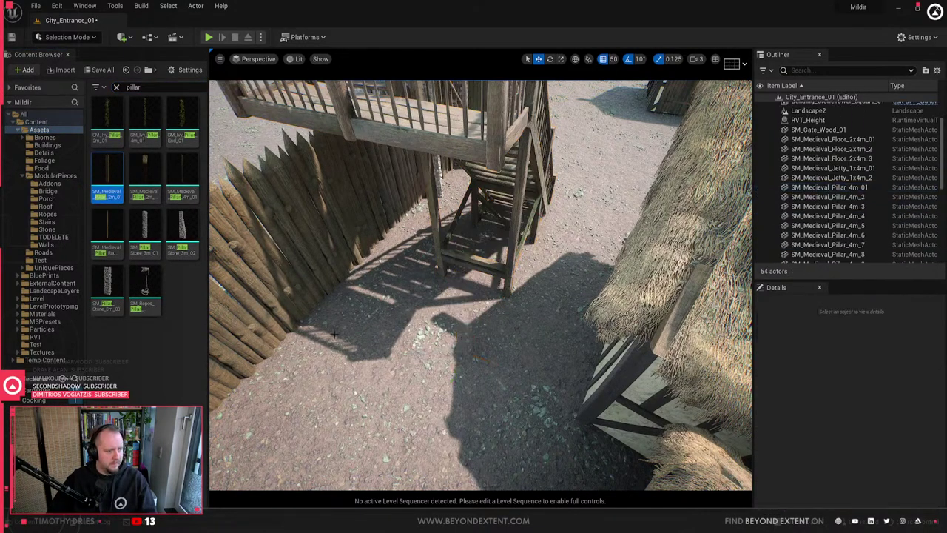
- Place an SM_Medieval_Pillar_4m_01 on the ground beneath the front of the stair landing, at X -6000, Y -2000
{"action": "left_click_drag", "start_coordinate": [182, 172], "coordinate": [487, 341]}
{"action": "mouse_move", "coordinate": [486, 341]}
{"action": "right_mouse_down"}
{"action": "mouse_move", "coordinate": [440, 344]}
{"action": "mouse_move", "coordinate": [475, 330]}
{"action": "right_mouse_up"}
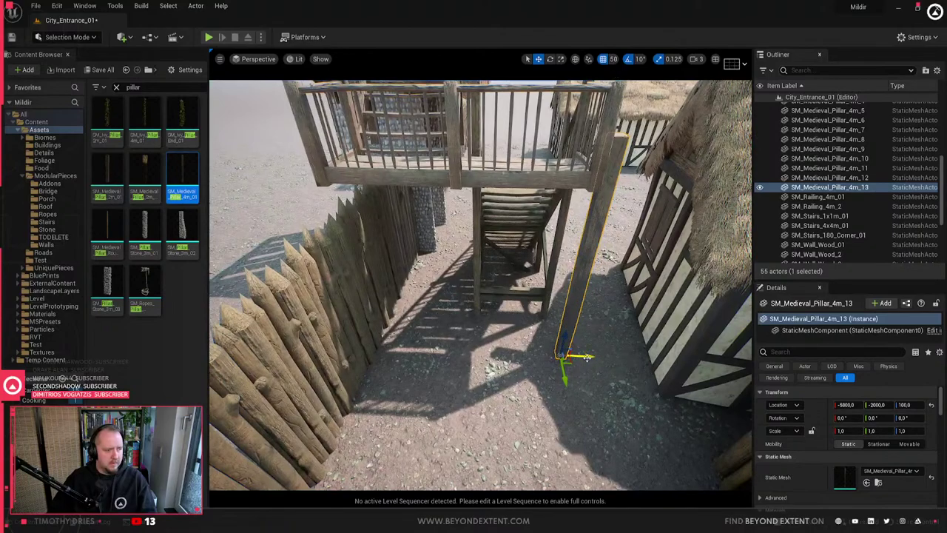
{"action": "left_click_drag", "start_coordinate": [587, 357], "coordinate": [479, 352]}
{"action": "right_click_drag", "start_coordinate": [497, 355], "coordinate": [522, 362]}
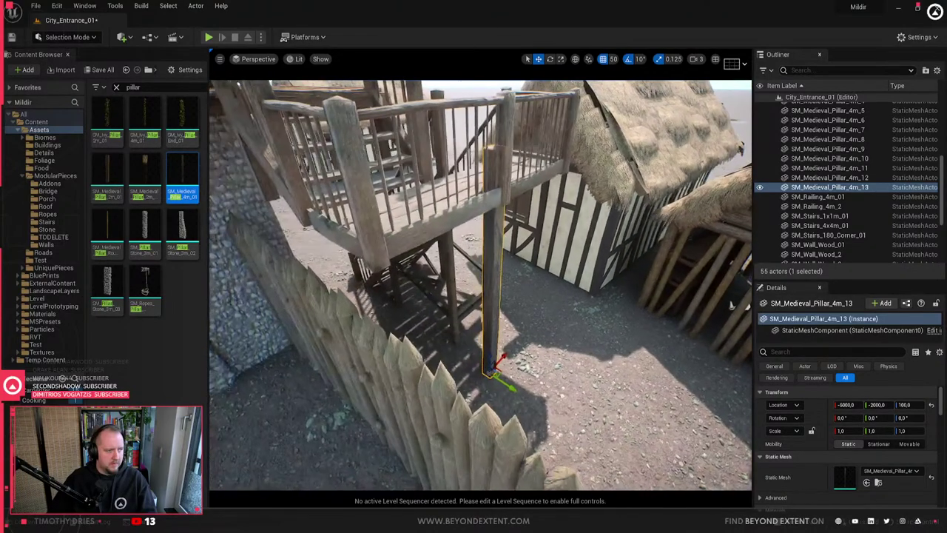
{"action": "left_click_drag", "start_coordinate": [523, 395], "coordinate": [540, 405]}
- Move the new pillar outward to Y -1950 and duplicate it toward the palisade at X -6150
{"action": "left_click", "coordinate": [473, 203]}
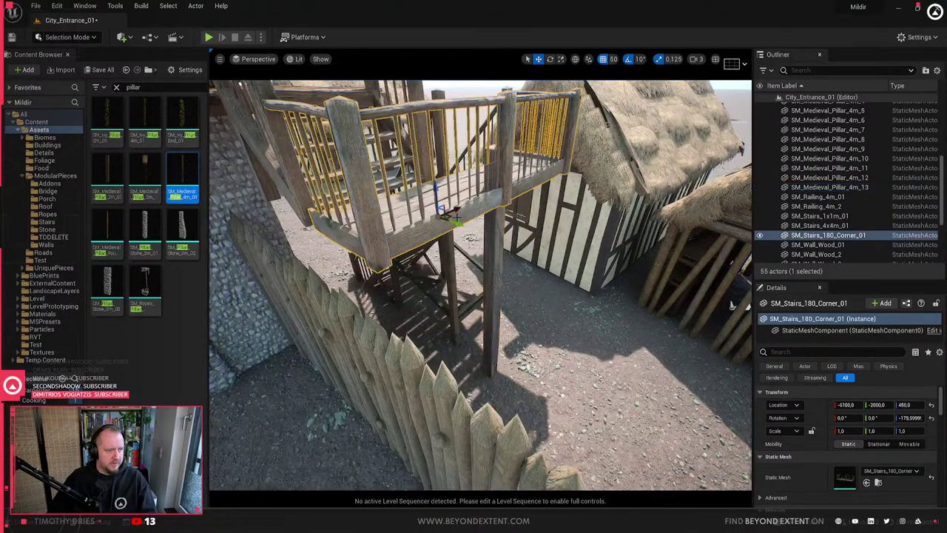
{"action": "right_click_drag", "start_coordinate": [475, 207], "coordinate": [479, 255]}
{"action": "left_click", "coordinate": [479, 257]}
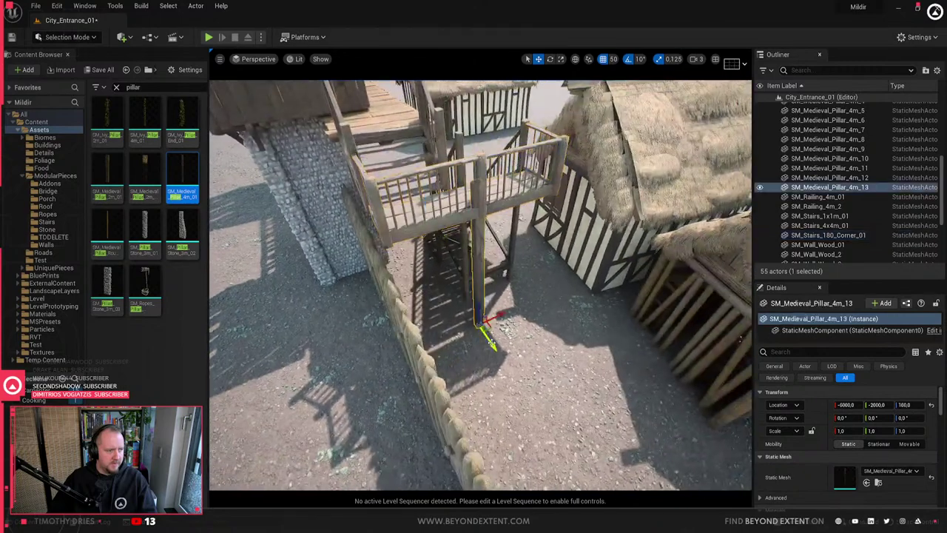
{"action": "left_click_drag", "start_coordinate": [490, 345], "coordinate": [452, 340]}
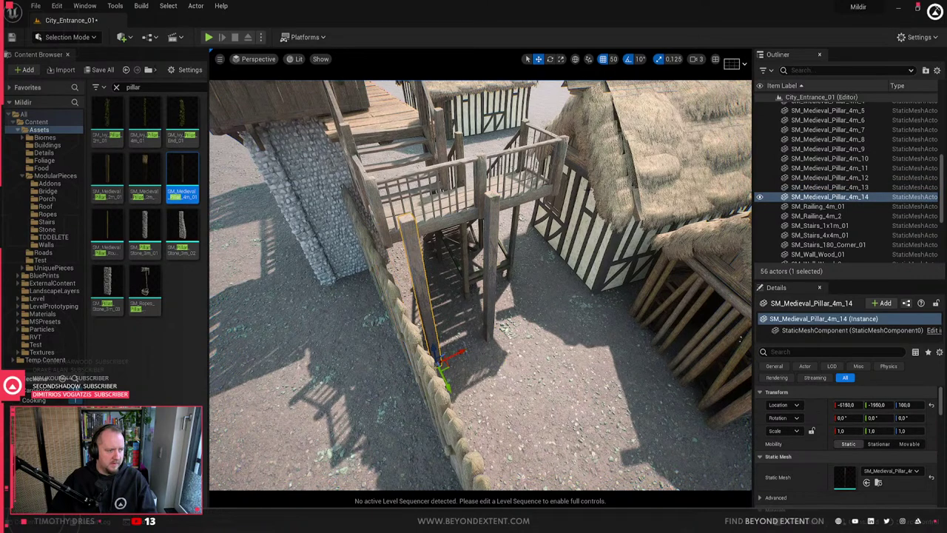
- Reduce the grid snap to 10 and align the duplicated pillar under the landing's palisade-side corner at X -6180, Y -1990
{"action": "left_click", "coordinate": [609, 61]}
{"action": "left_click", "coordinate": [635, 106]}
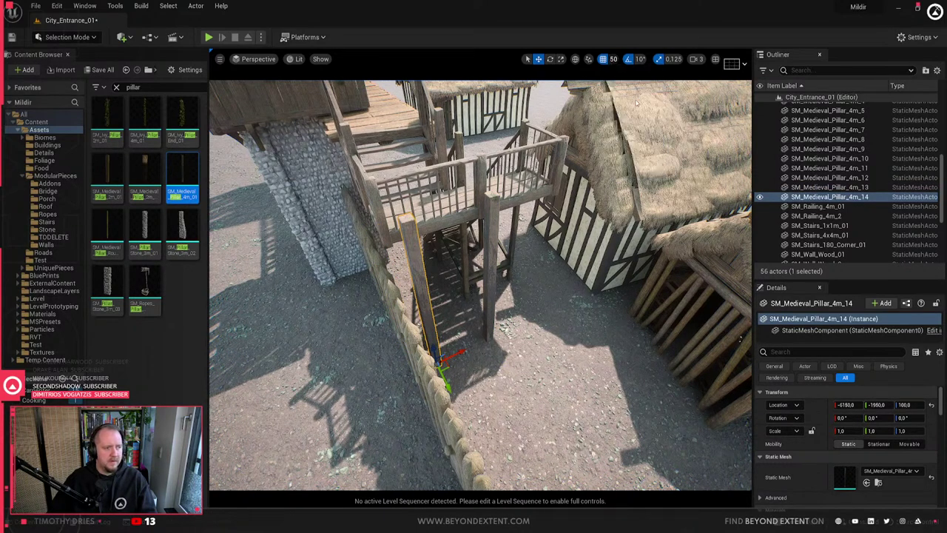
{"action": "left_click", "coordinate": [615, 61]}
{"action": "left_click", "coordinate": [630, 106]}
{"action": "right_click_drag", "start_coordinate": [448, 458], "coordinate": [440, 461]}
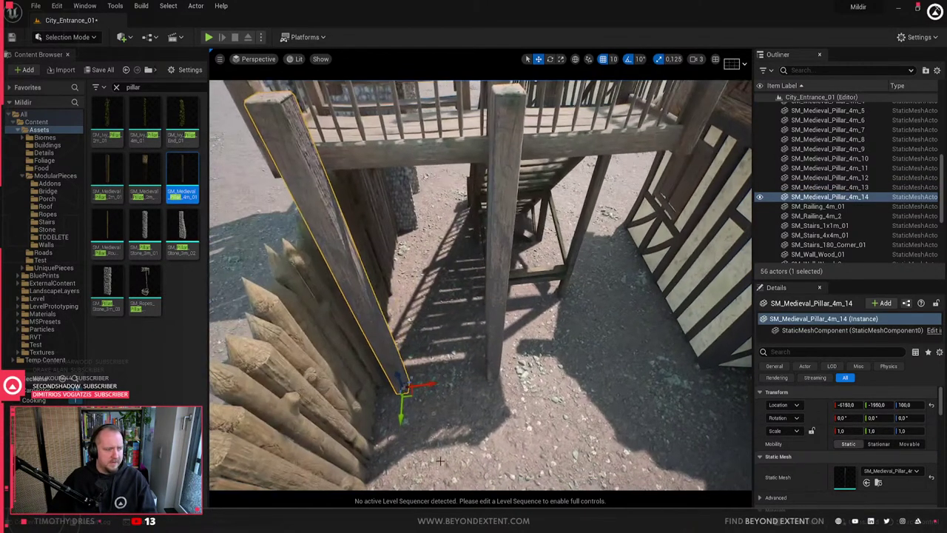
{"action": "mouse_move", "coordinate": [427, 385]}
{"action": "left_mouse_down"}
{"action": "mouse_move", "coordinate": [404, 389]}
{"action": "mouse_move", "coordinate": [413, 387]}
{"action": "left_mouse_up"}
{"action": "right_click_drag", "start_coordinate": [413, 388], "coordinate": [516, 398]}
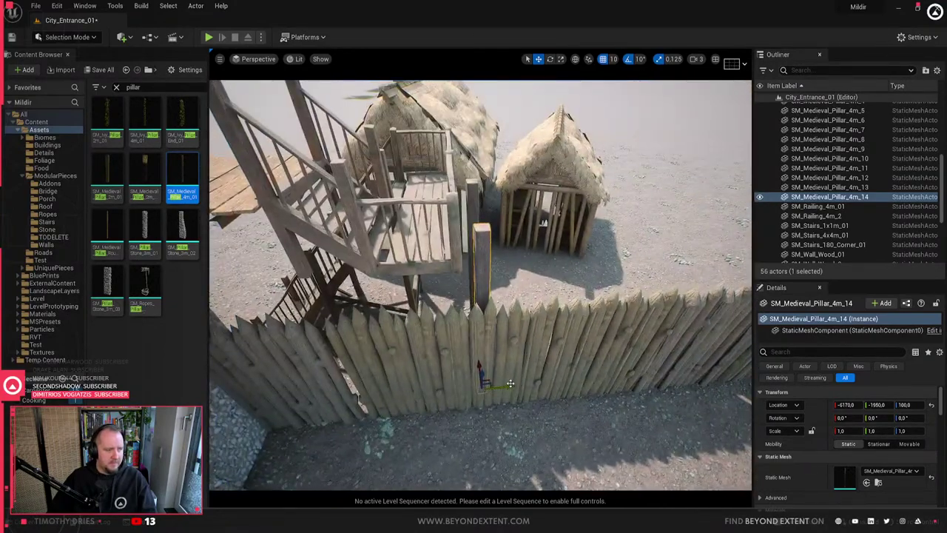
{"action": "left_click_drag", "start_coordinate": [510, 383], "coordinate": [484, 386]}
{"action": "right_click_drag", "start_coordinate": [494, 387], "coordinate": [441, 403]}
{"action": "left_click_drag", "start_coordinate": [438, 405], "coordinate": [432, 409]}
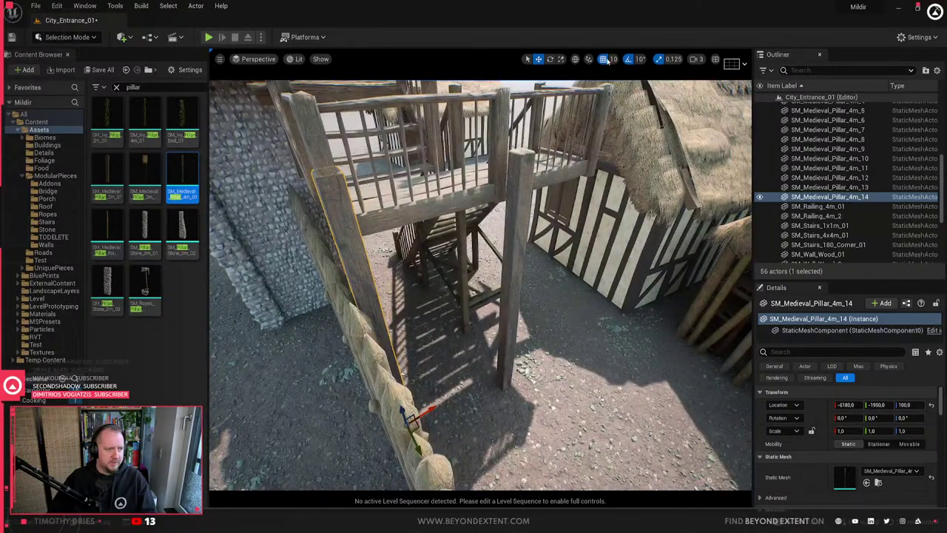
- Set the grid snap to 50 and duplicate the palisade-side pillar to the landing's house-side corner at X -5830
{"action": "left_click", "coordinate": [613, 59]}
{"action": "left_click", "coordinate": [651, 116]}
{"action": "right_click_drag", "start_coordinate": [533, 296], "coordinate": [477, 302]}
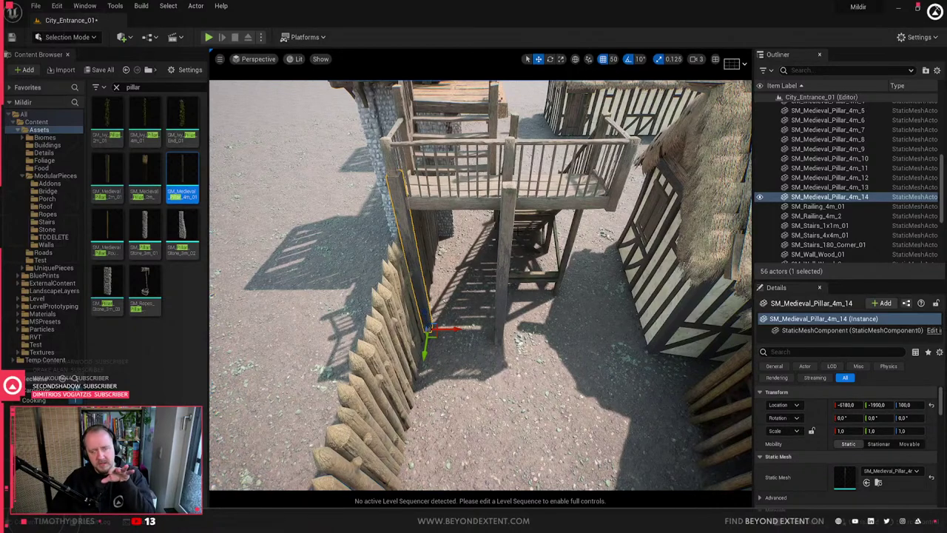
{"action": "right_click_drag", "start_coordinate": [511, 296], "coordinate": [472, 305]}
{"action": "left_click", "coordinate": [516, 236]}
{"action": "left_click", "coordinate": [454, 286]}
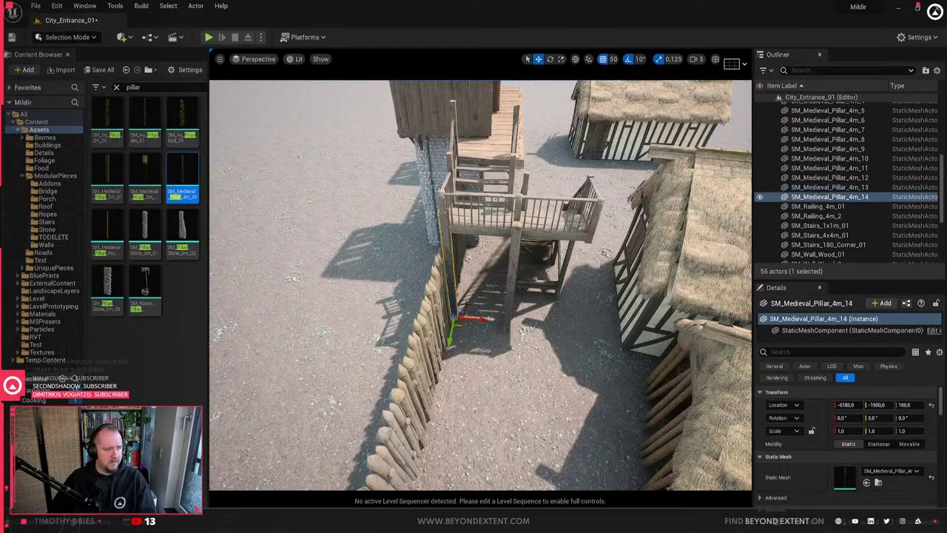
{"action": "left_click_drag", "start_coordinate": [468, 319], "coordinate": [579, 329], "text": "alt"}
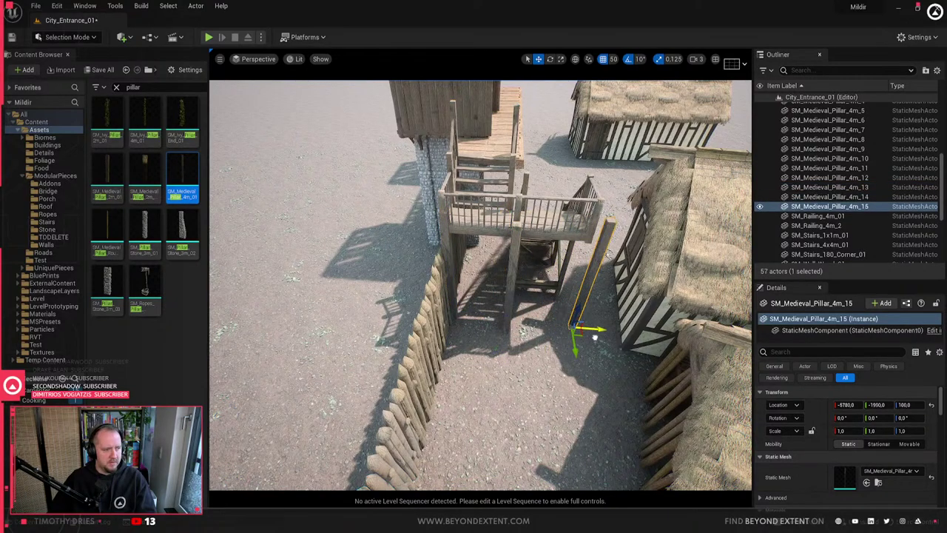
{"action": "key", "text": "f"}
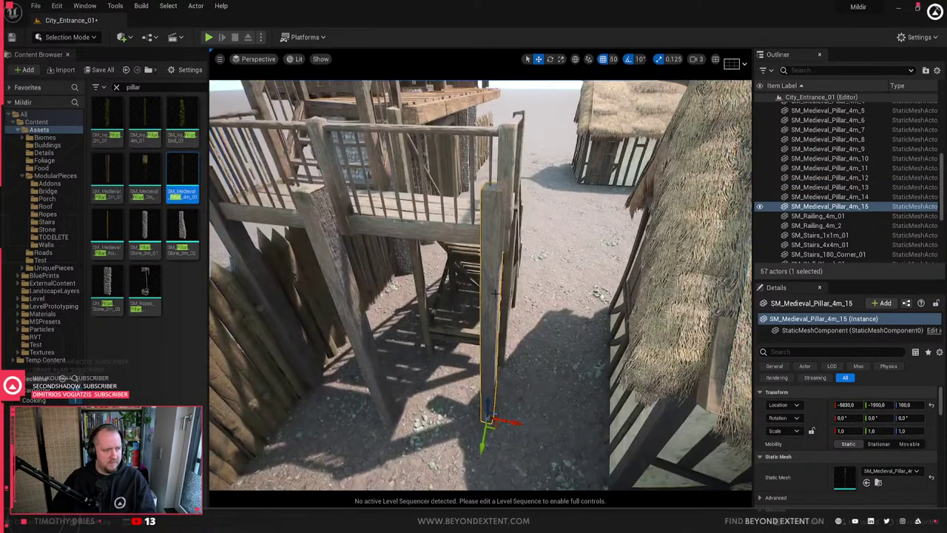
{"action": "right_click_drag", "start_coordinate": [540, 316], "coordinate": [592, 314]}
{"action": "key", "text": "Escape"}
{"action": "left_click", "coordinate": [360, 296]}
{"action": "right_click_drag", "start_coordinate": [360, 295], "coordinate": [345, 300]}
{"action": "left_click_drag", "start_coordinate": [457, 393], "coordinate": [544, 387], "text": "alt"}
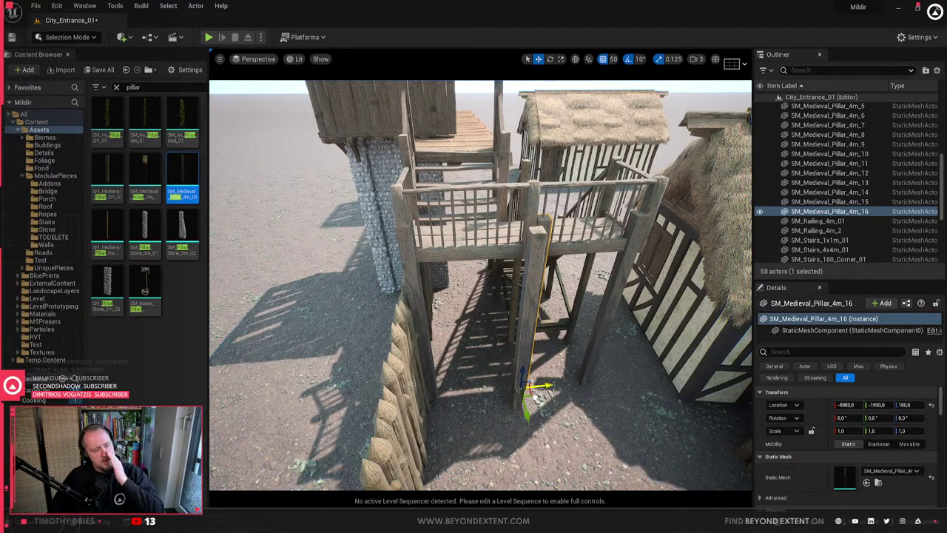
{"action": "left_click_drag", "start_coordinate": [545, 387], "coordinate": [614, 393]}
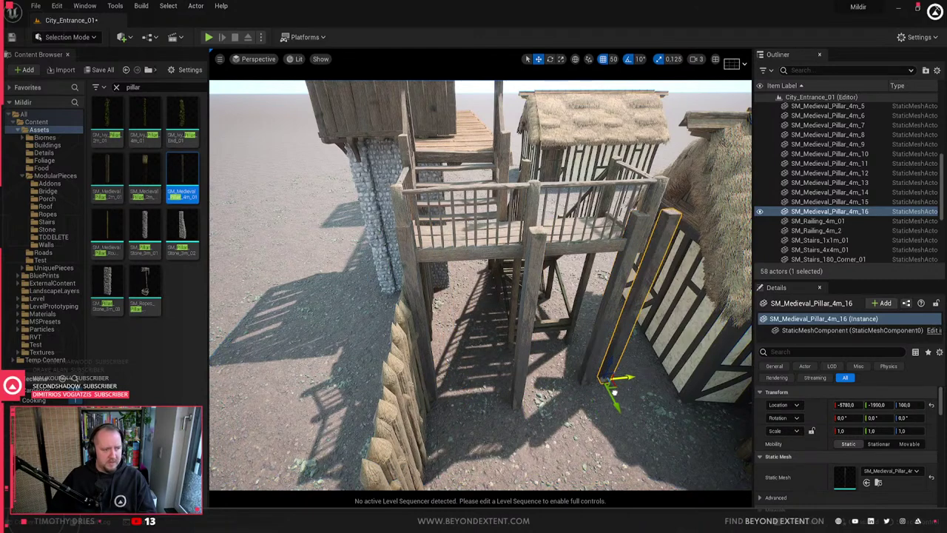
{"action": "key", "text": "Delete"}
- Set the grid snap to 10 and align the middle pillar with the landing's front edge at Y -1990
{"action": "left_click", "coordinate": [617, 326]}
{"action": "right_click_drag", "start_coordinate": [617, 326], "coordinate": [623, 359]}
{"action": "left_click", "coordinate": [538, 290]}
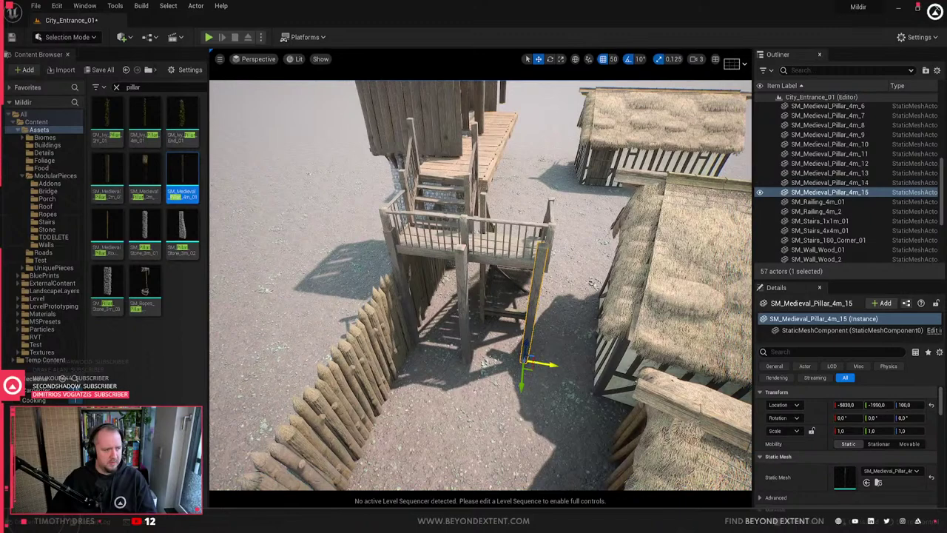
{"action": "mouse_move", "coordinate": [538, 374]}
{"action": "left_mouse_down"}
{"action": "mouse_move", "coordinate": [559, 375]}
{"action": "mouse_move", "coordinate": [533, 374]}
{"action": "left_mouse_up"}
{"action": "left_click", "coordinate": [459, 312]}
{"action": "key", "text": "f"}
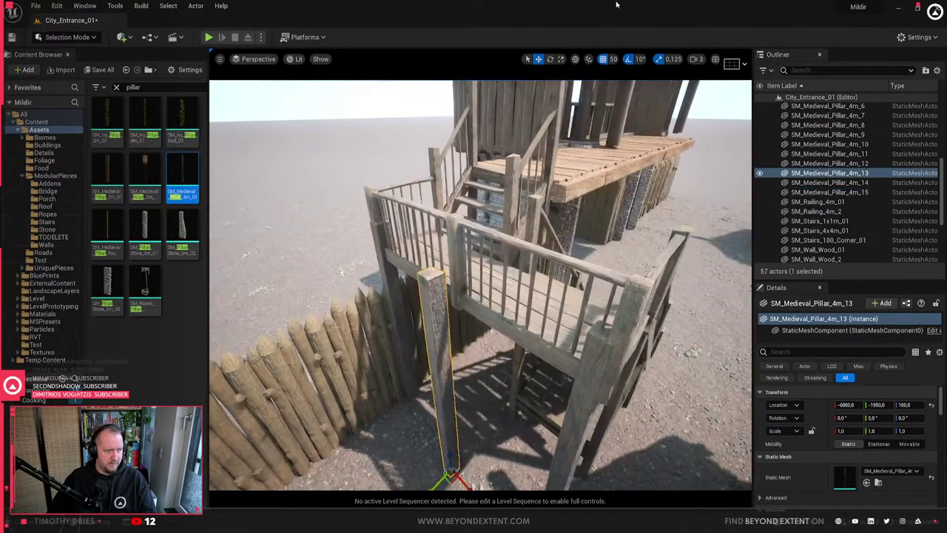
{"action": "left_click", "coordinate": [613, 59]}
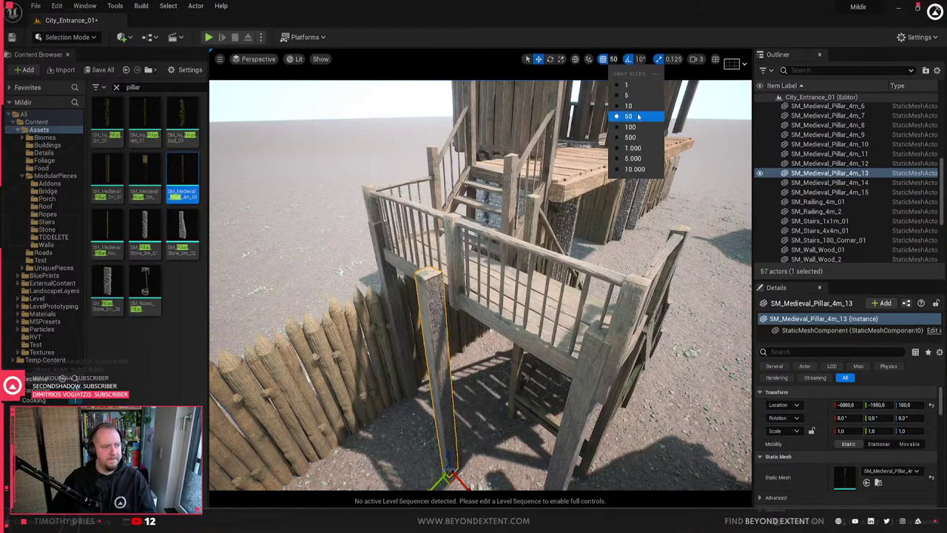
{"action": "left_click", "coordinate": [625, 105]}
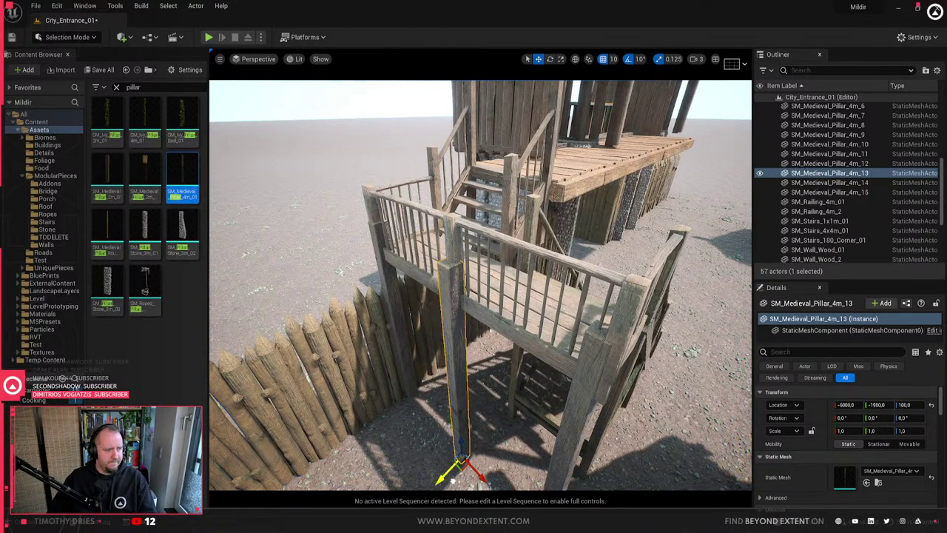
{"action": "right_click_drag", "start_coordinate": [456, 456], "coordinate": [510, 452]}
- Shift the house-side pillar to X -5820 and lower all three landing pillars slightly into the ground
{"action": "left_click", "coordinate": [479, 356]}
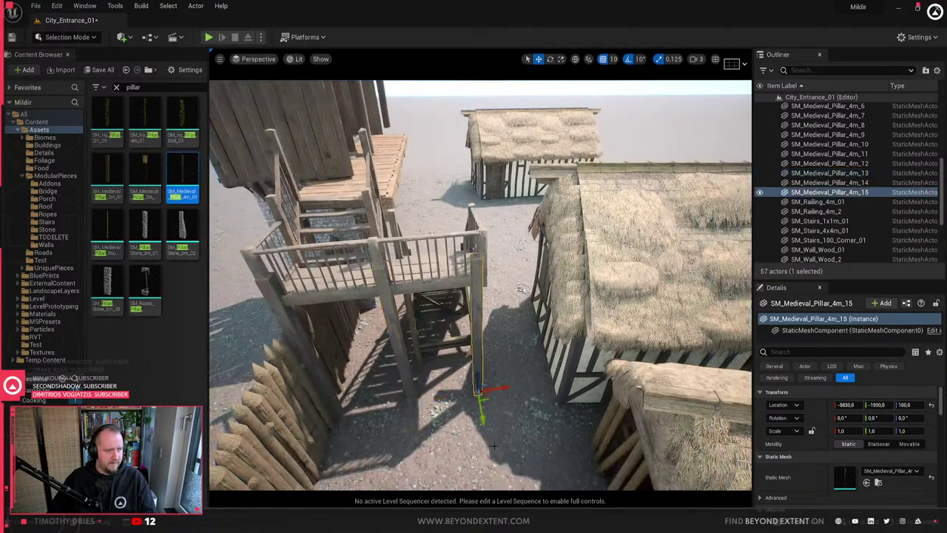
{"action": "right_click_drag", "start_coordinate": [511, 386], "coordinate": [534, 387]}
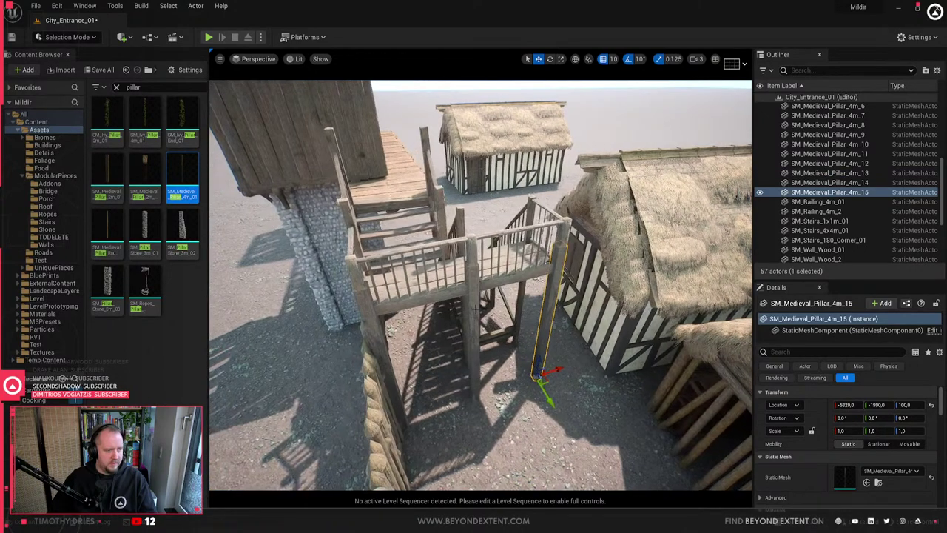
{"action": "left_click", "coordinate": [473, 347], "text": "ctrl"}
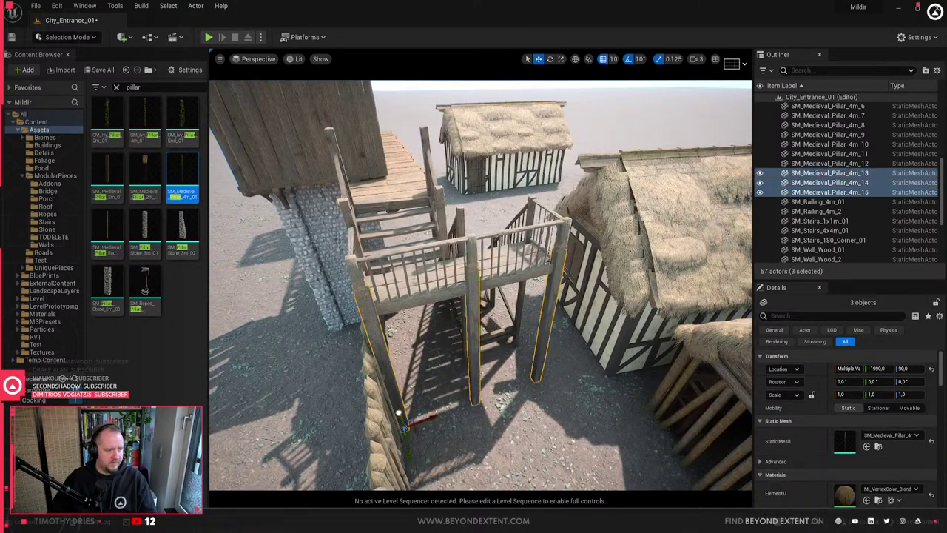
{"action": "key", "text": "Escape"}
- Select the three new pillars, the landing and both stair pieces, and move them together away from the palisade
{"action": "right_click_drag", "start_coordinate": [548, 326], "coordinate": [504, 324]}
{"action": "left_click", "coordinate": [592, 341]}
{"action": "left_click", "coordinate": [525, 343]}
{"action": "left_click", "coordinate": [507, 342], "text": "ctrl"}
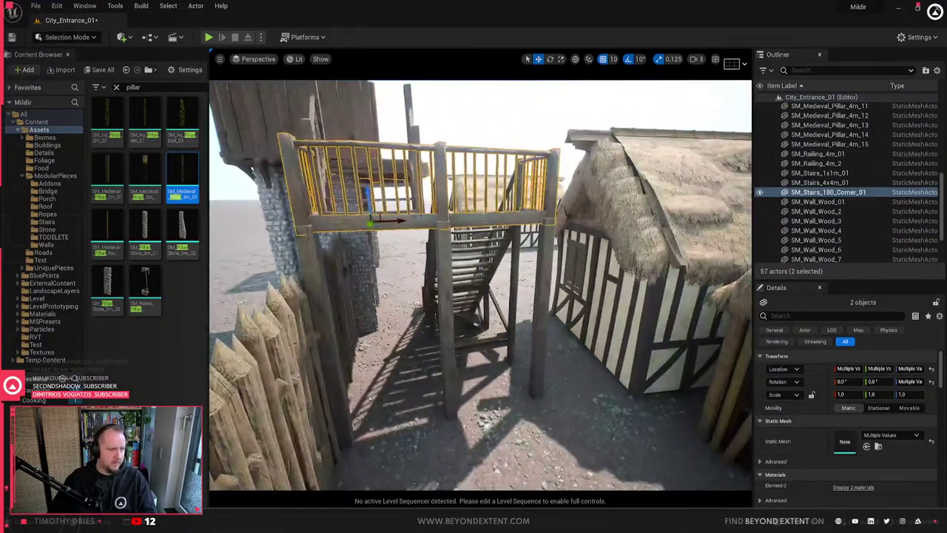
{"action": "left_click", "coordinate": [447, 289]}
{"action": "left_click", "coordinate": [320, 274], "text": "ctrl"}
{"action": "left_click", "coordinate": [366, 226], "text": "ctrl"}
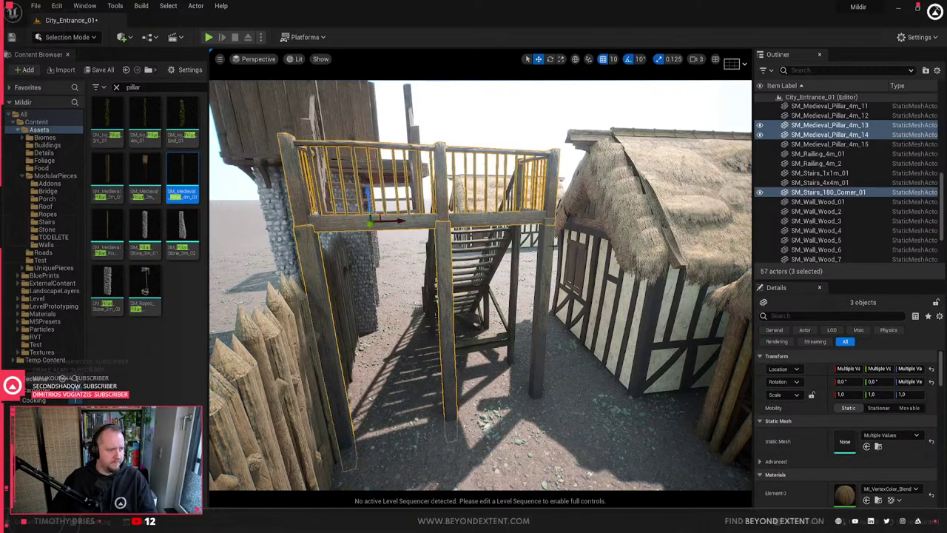
{"action": "left_click", "coordinate": [503, 254], "text": "ctrl"}
{"action": "right_click_drag", "start_coordinate": [503, 254], "coordinate": [455, 260]}
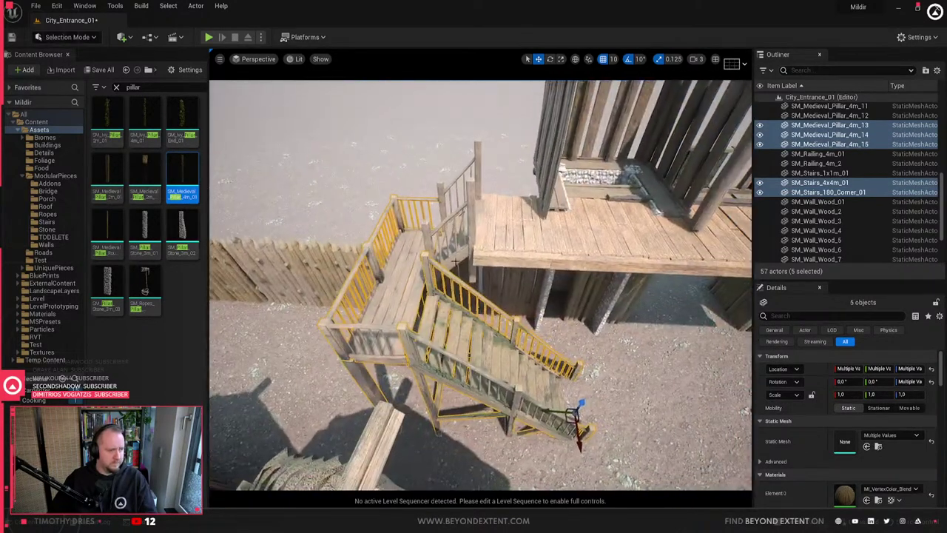
{"action": "mouse_move", "coordinate": [484, 290]}
{"action": "right_mouse_down"}
{"action": "mouse_move", "coordinate": [552, 290]}
{"action": "mouse_move", "coordinate": [585, 251]}
{"action": "mouse_move", "coordinate": [481, 303]}
{"action": "right_mouse_up"}
{"action": "right_click_drag", "start_coordinate": [366, 245], "coordinate": [356, 245]}
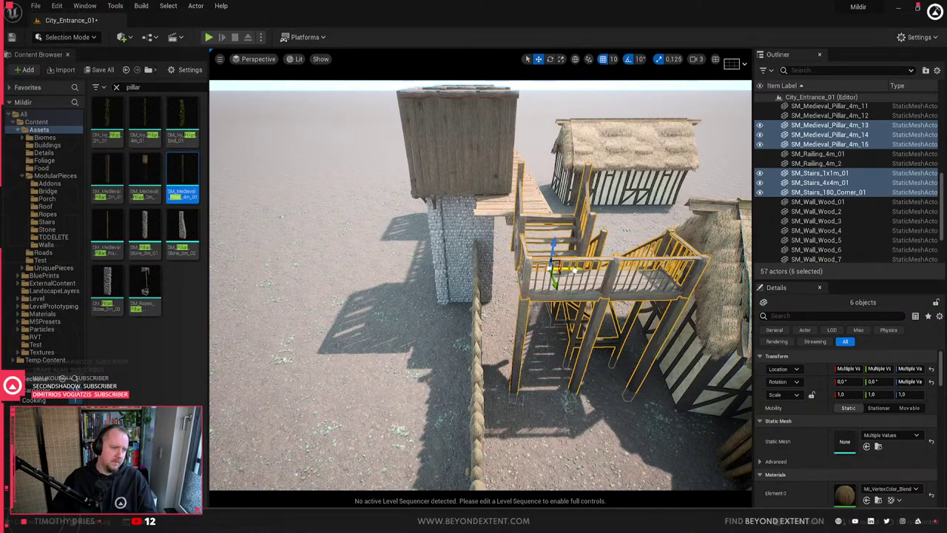
- Move the nearby thatched house and storage shed together farther away from the staircase
{"action": "right_click_drag", "start_coordinate": [481, 285], "coordinate": [514, 352]}
{"action": "left_click", "coordinate": [596, 229]}
{"action": "left_click", "coordinate": [559, 333], "text": "ctrl"}
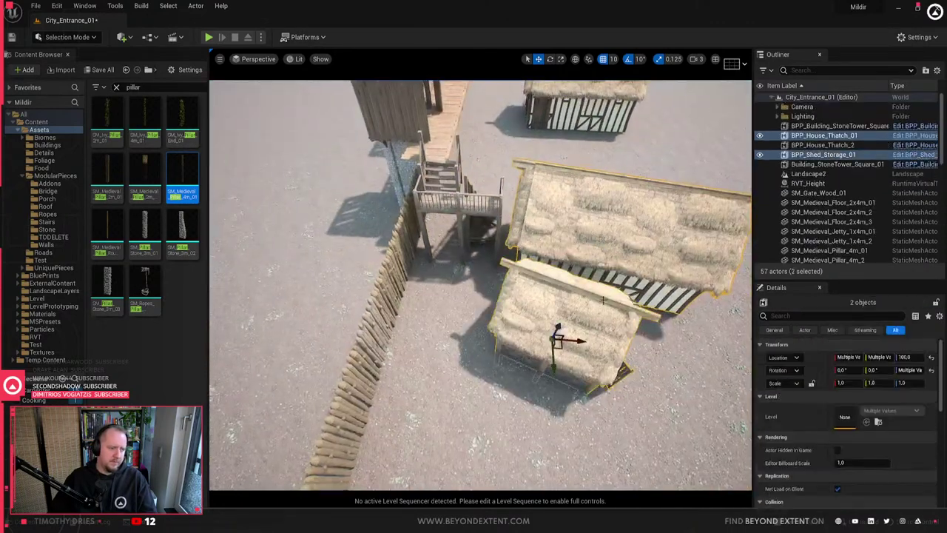
{"action": "right_click_drag", "start_coordinate": [603, 300], "coordinate": [525, 335]}
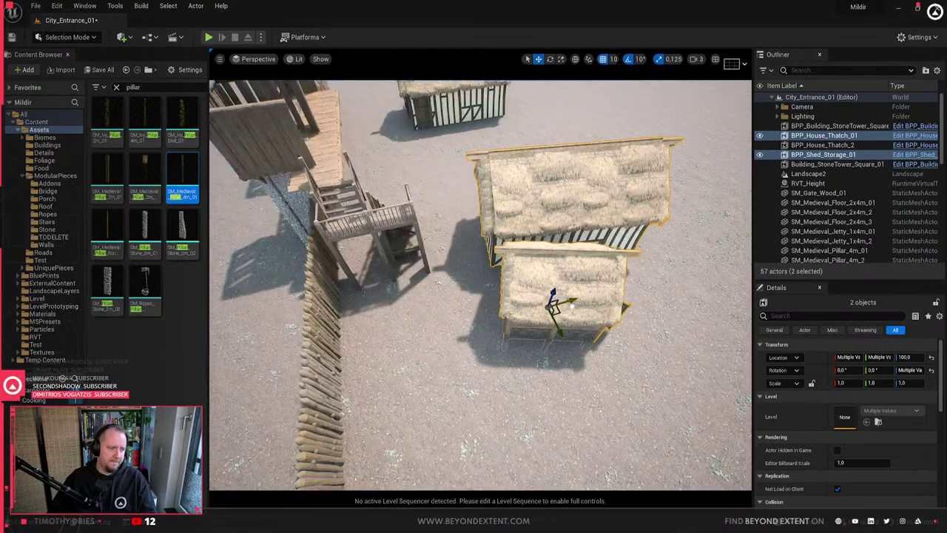
{"action": "right_click_drag", "start_coordinate": [572, 305], "coordinate": [528, 306]}
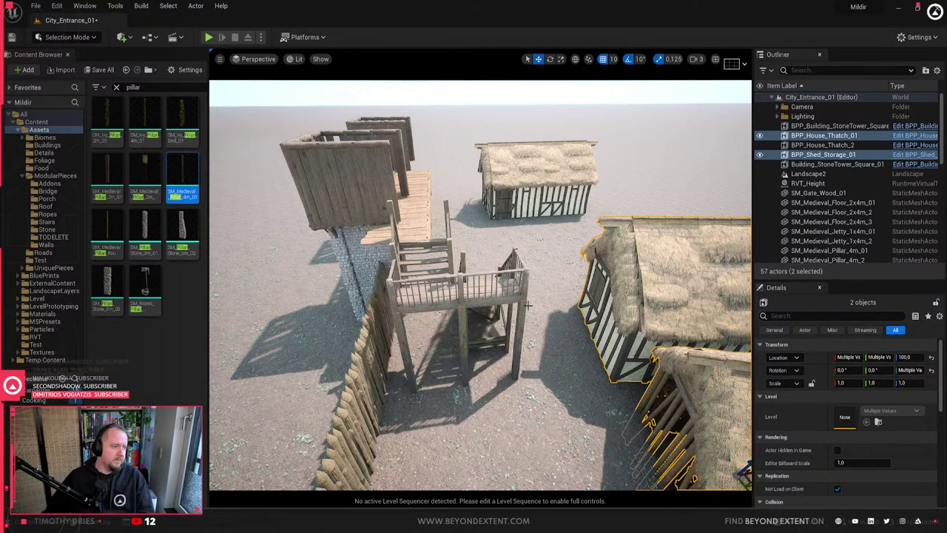
- Shift the wooden floor section at the top of the stairs outward along X to meet the moved staircase
{"action": "left_click", "coordinate": [450, 204]}
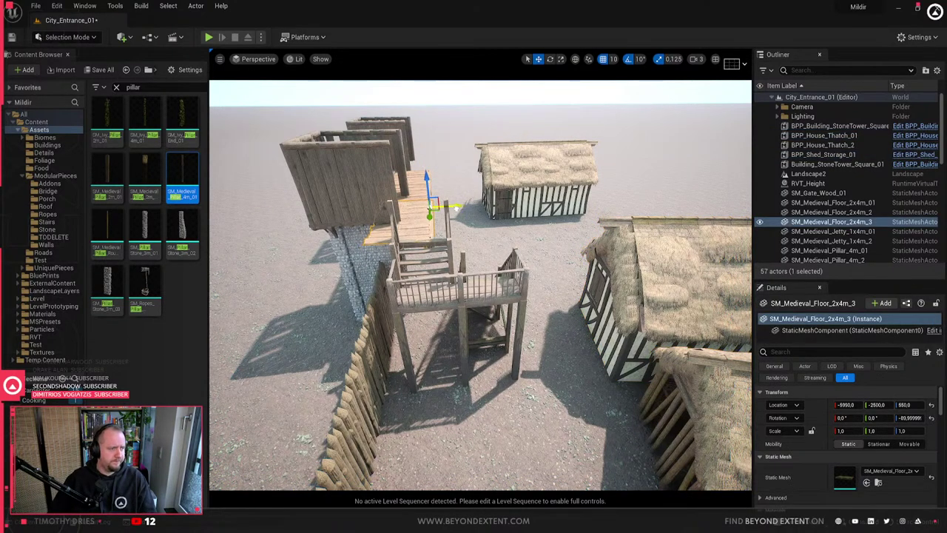
{"action": "left_click_drag", "start_coordinate": [470, 209], "coordinate": [467, 210]}
{"action": "right_click_drag", "start_coordinate": [467, 210], "coordinate": [376, 228]}
{"action": "left_click", "coordinate": [521, 211]}
{"action": "right_click_drag", "start_coordinate": [521, 212], "coordinate": [585, 185]}
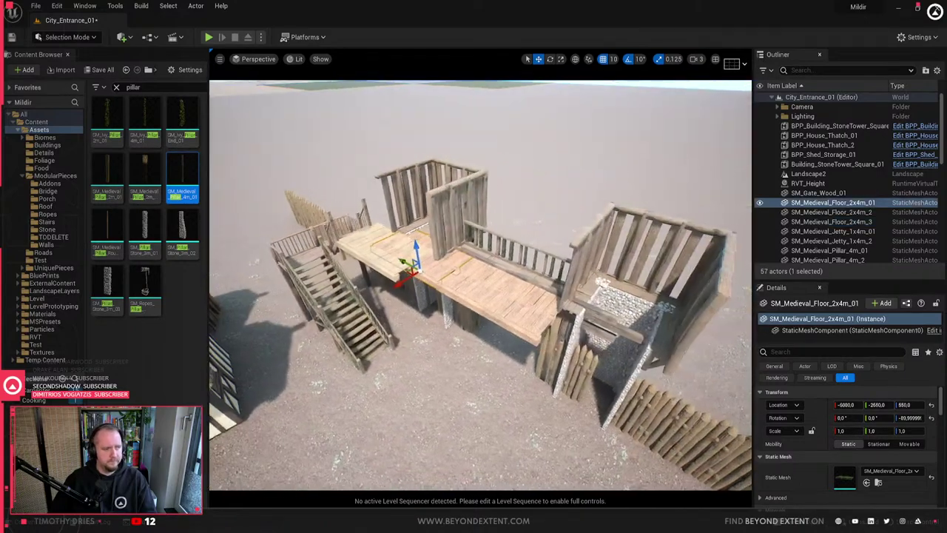
- Examine the gate towers, walkway, staircase and palisade from outside the entrance and from above
{"action": "left_click", "coordinate": [443, 227]}
{"action": "left_click", "coordinate": [628, 235]}
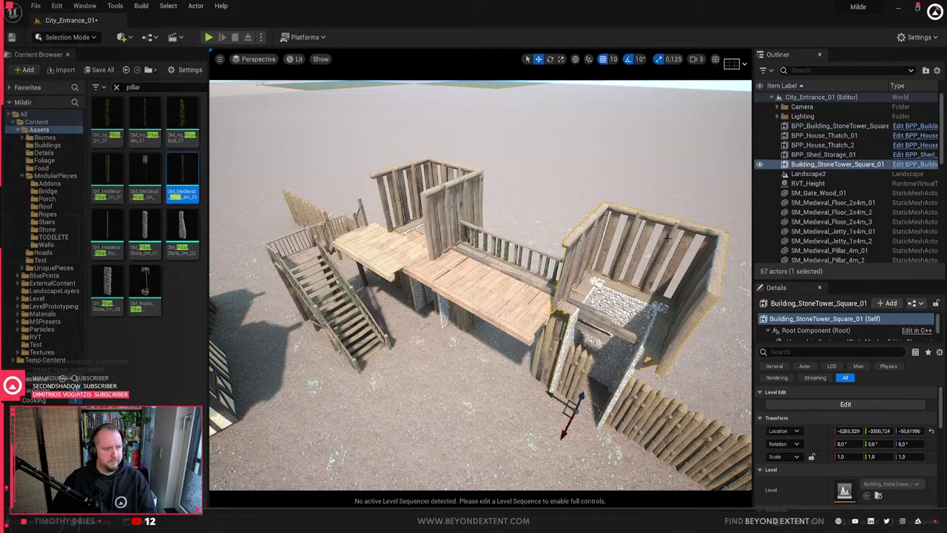
{"action": "right_click_drag", "start_coordinate": [627, 236], "coordinate": [711, 222]}
{"action": "right_click_drag", "start_coordinate": [481, 285], "coordinate": [585, 263]}
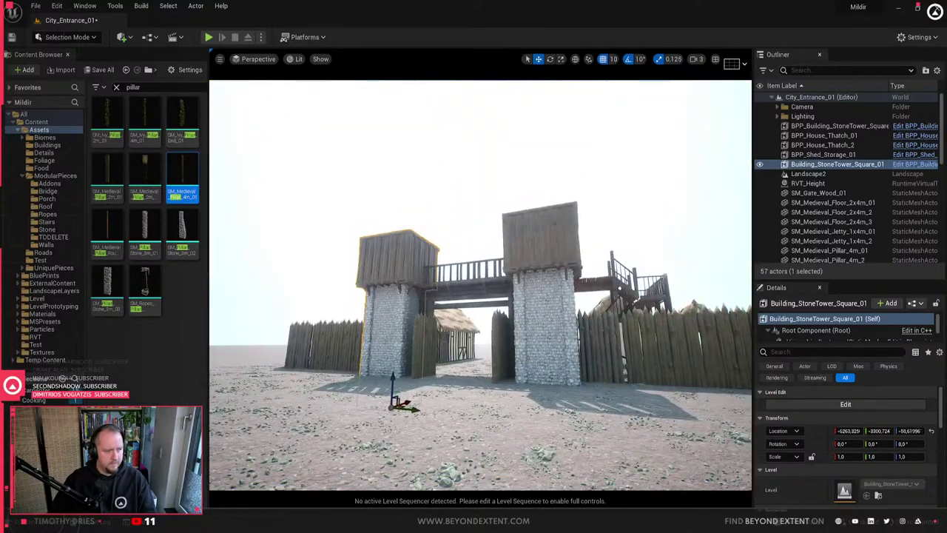
{"action": "right_click_drag", "start_coordinate": [585, 263], "coordinate": [655, 334]}
{"action": "right_click_drag", "start_coordinate": [510, 278], "coordinate": [551, 248]}
{"action": "mouse_move", "coordinate": [362, 247]}
{"action": "right_mouse_down"}
{"action": "mouse_move", "coordinate": [348, 248]}
{"action": "mouse_move", "coordinate": [366, 248]}
{"action": "right_mouse_up"}
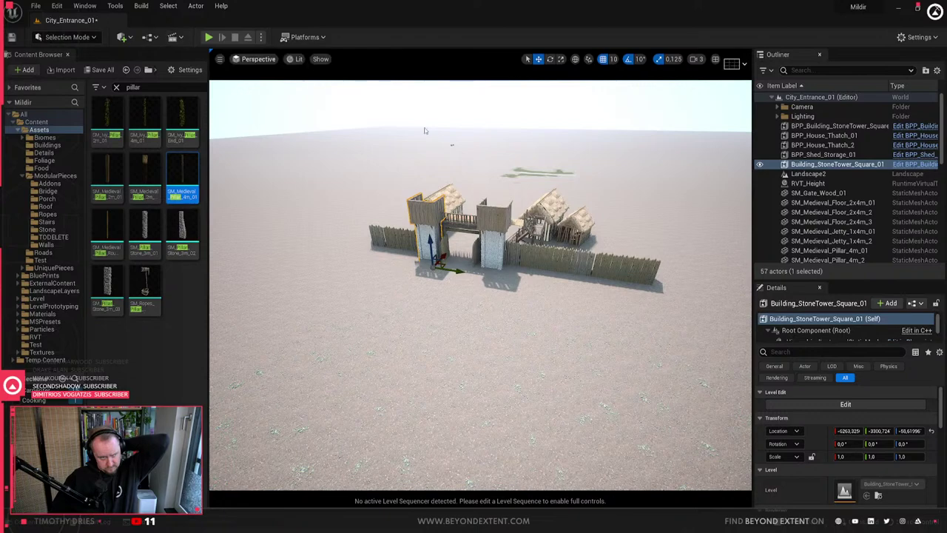
{"action": "right_click_drag", "start_coordinate": [457, 292], "coordinate": [416, 321]}
- Switch to Landscape mode and activate the Sculpt tool for shaping the terrain around the city entrance
{"action": "left_click", "coordinate": [65, 37]}
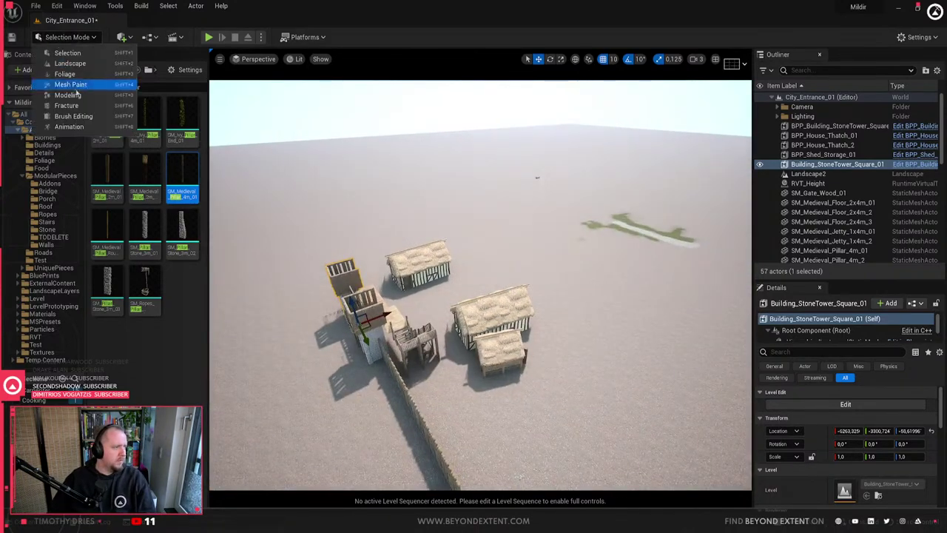
{"action": "left_click", "coordinate": [70, 64]}
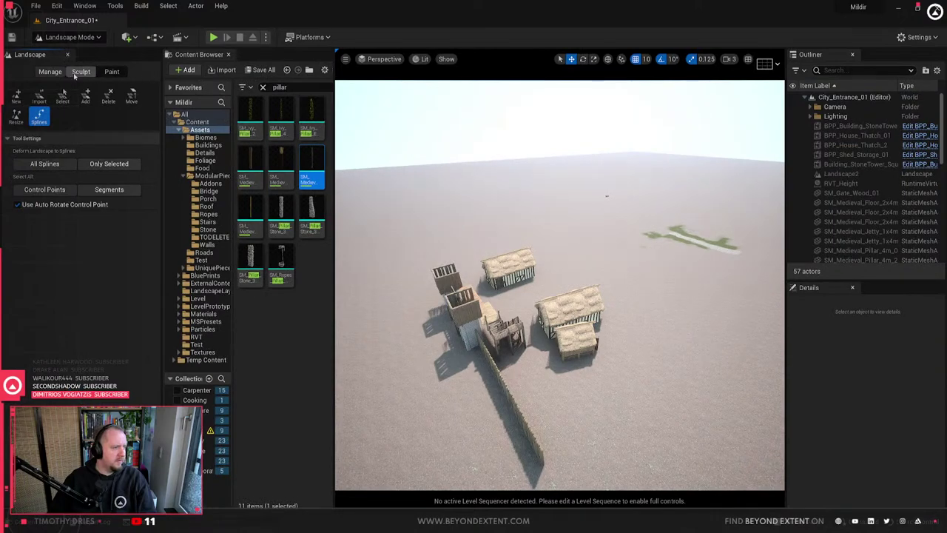
{"action": "left_click", "coordinate": [100, 73]}
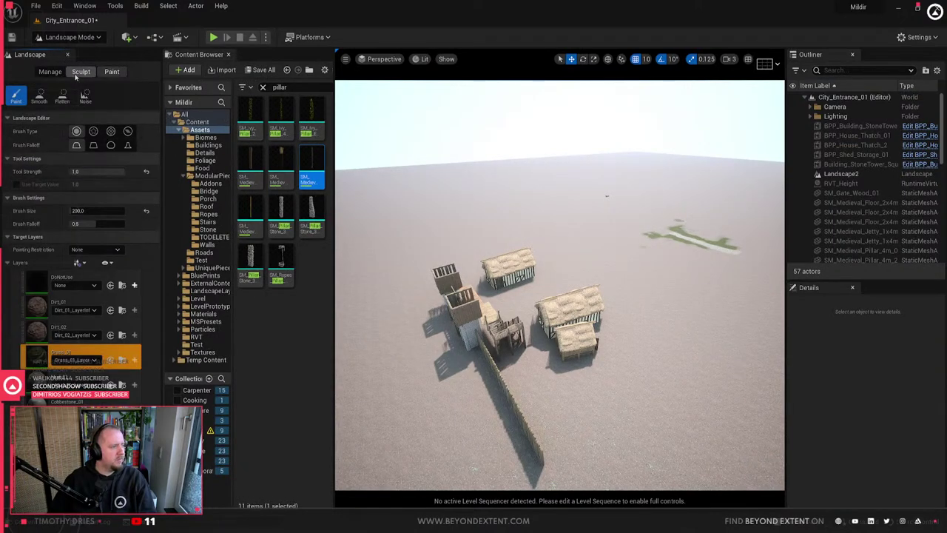
{"action": "left_click", "coordinate": [80, 71]}
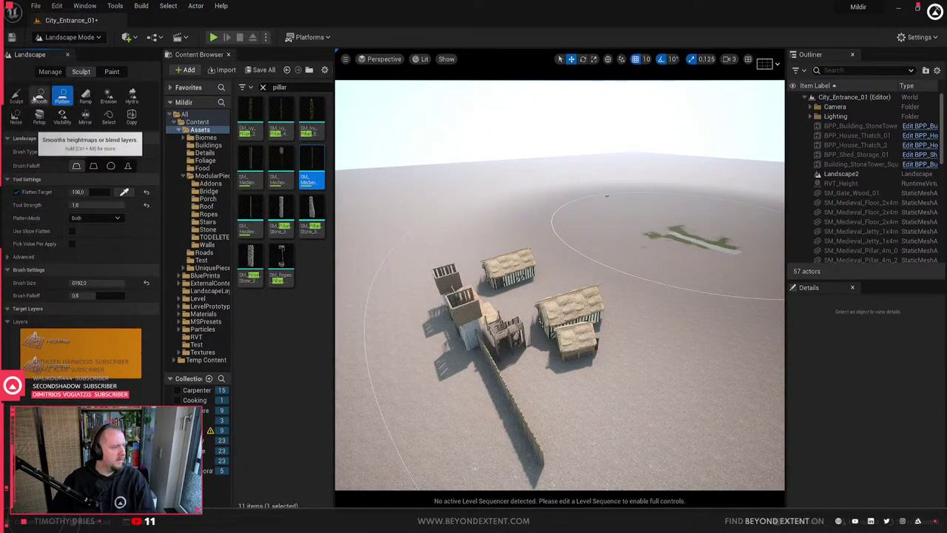
{"action": "left_click", "coordinate": [16, 96]}
{"action": "key", "text": "s"}
{"action": "mouse_move", "coordinate": [566, 208]}
{"action": "right_mouse_down"}
{"action": "mouse_move", "coordinate": [601, 241]}
{"action": "mouse_move", "coordinate": [607, 235]}
{"action": "right_mouse_up"}
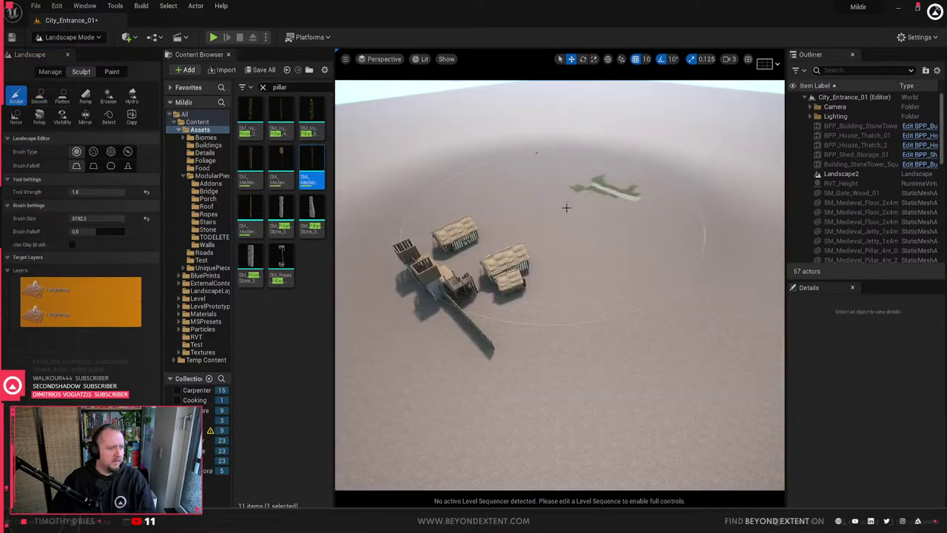
- Raise the terrain around the gate and houses into a broad hill with large sculpt strokes, undoing the first stroke
{"action": "left_click_drag", "start_coordinate": [567, 208], "coordinate": [575, 211]}
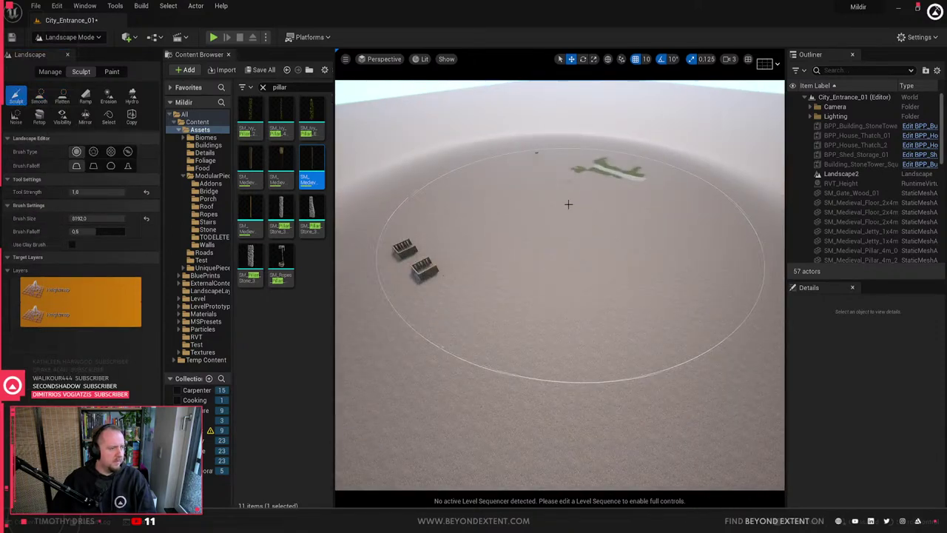
{"action": "key", "text": "ctrl+z"}
{"action": "mouse_move", "coordinate": [570, 201]}
{"action": "left_mouse_down"}
{"action": "mouse_move", "coordinate": [594, 172]}
{"action": "mouse_move", "coordinate": [567, 158]}
{"action": "mouse_move", "coordinate": [645, 197]}
{"action": "mouse_move", "coordinate": [399, 194]}
{"action": "left_mouse_up"}
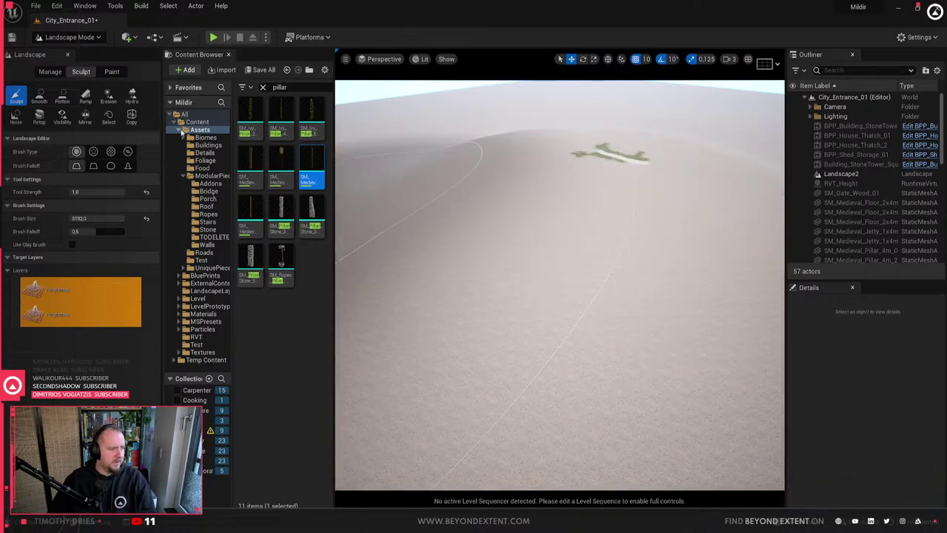
{"action": "key", "text": "w"}
{"action": "mouse_move", "coordinate": [473, 252]}
{"action": "right_mouse_down"}
{"action": "mouse_move", "coordinate": [473, 264]}
{"action": "mouse_move", "coordinate": [481, 222]}
{"action": "mouse_move", "coordinate": [503, 222]}
{"action": "mouse_move", "coordinate": [496, 185]}
{"action": "right_mouse_up"}
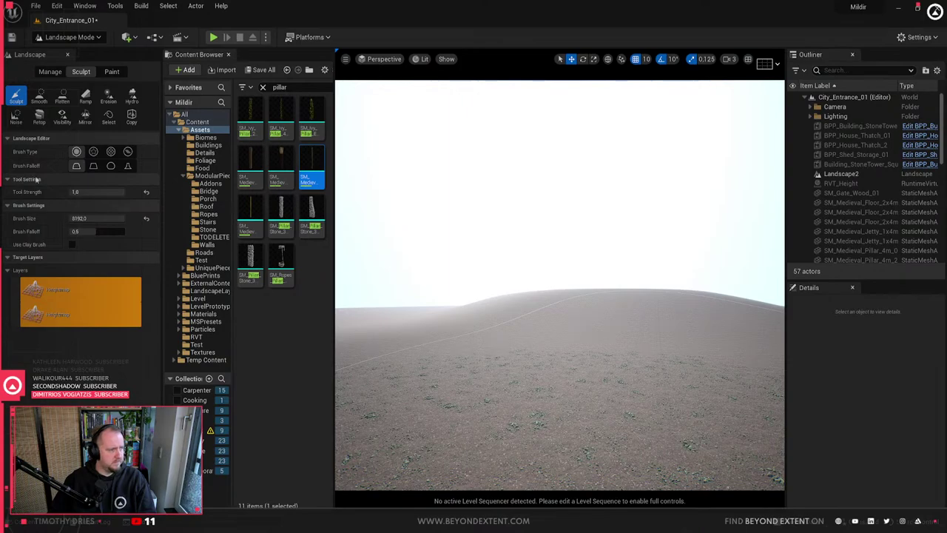
- Return to Selection mode, box-select the buried gate, palisade and buildings from below ground, and remove the landscape from the selection
{"action": "left_click", "coordinate": [80, 38]}
{"action": "left_click", "coordinate": [55, 46]}
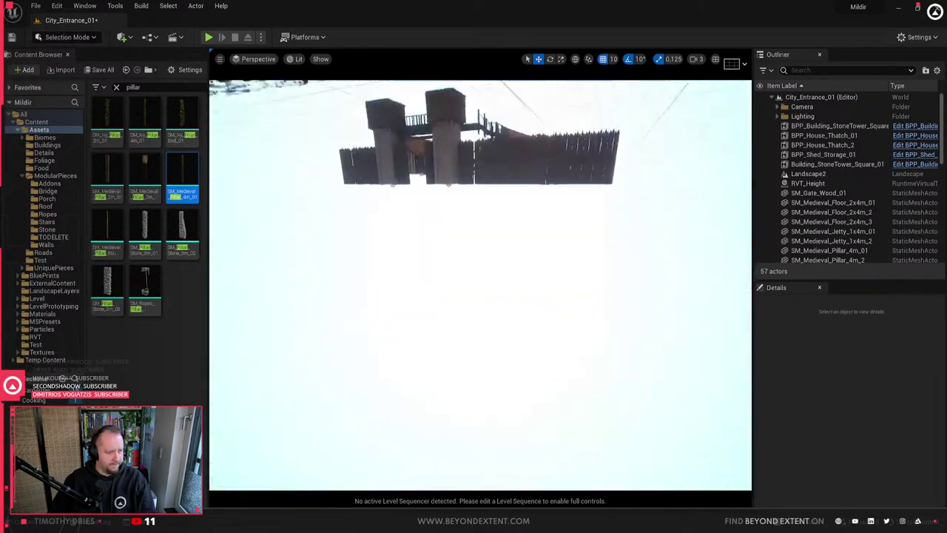
{"action": "right_click_drag", "start_coordinate": [481, 285], "coordinate": [595, 280]}
{"action": "left_click_drag", "start_coordinate": [424, 225], "coordinate": [519, 336], "text": "ctrl+alt"}
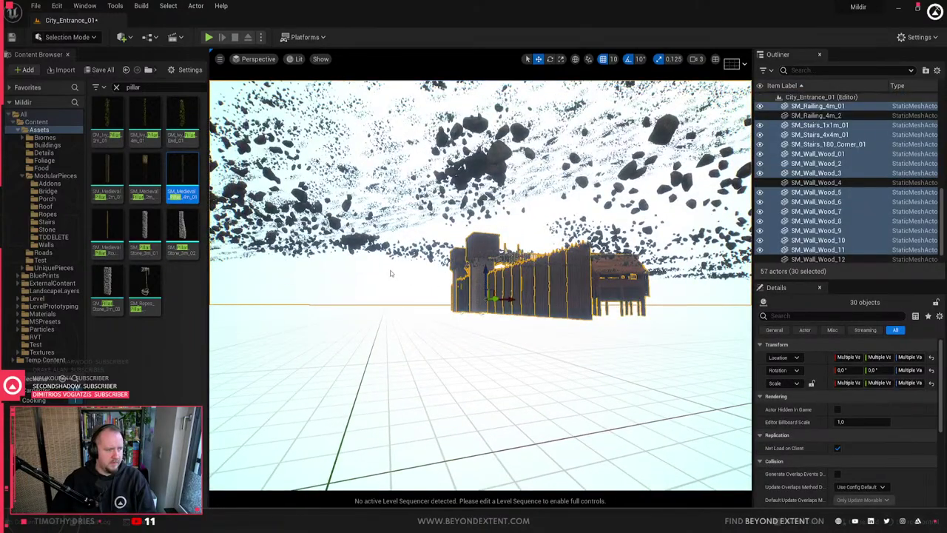
{"action": "right_click_drag", "start_coordinate": [520, 336], "coordinate": [428, 256]}
{"action": "left_click", "coordinate": [520, 337], "text": "ctrl"}
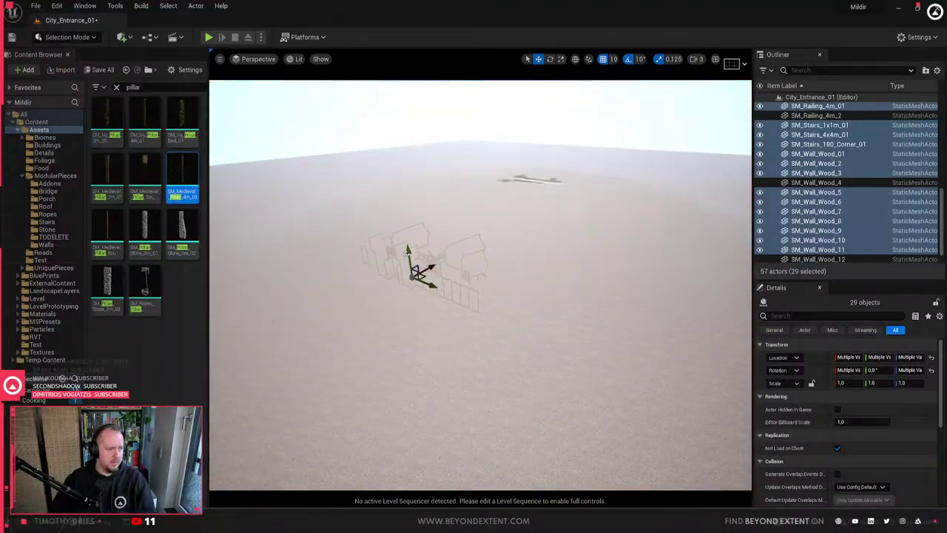
- Lift the selected gate, palisade and buildings along Z and settle them on the raised terrain
{"action": "left_click_drag", "start_coordinate": [406, 254], "coordinate": [405, 203]}
{"action": "key", "text": "w"}
{"action": "right_click_drag", "start_coordinate": [406, 203], "coordinate": [451, 226]}
{"action": "left_click_drag", "start_coordinate": [333, 260], "coordinate": [364, 257]}
{"action": "right_click_drag", "start_coordinate": [364, 258], "coordinate": [318, 245]}
{"action": "left_click_drag", "start_coordinate": [559, 241], "coordinate": [574, 259]}
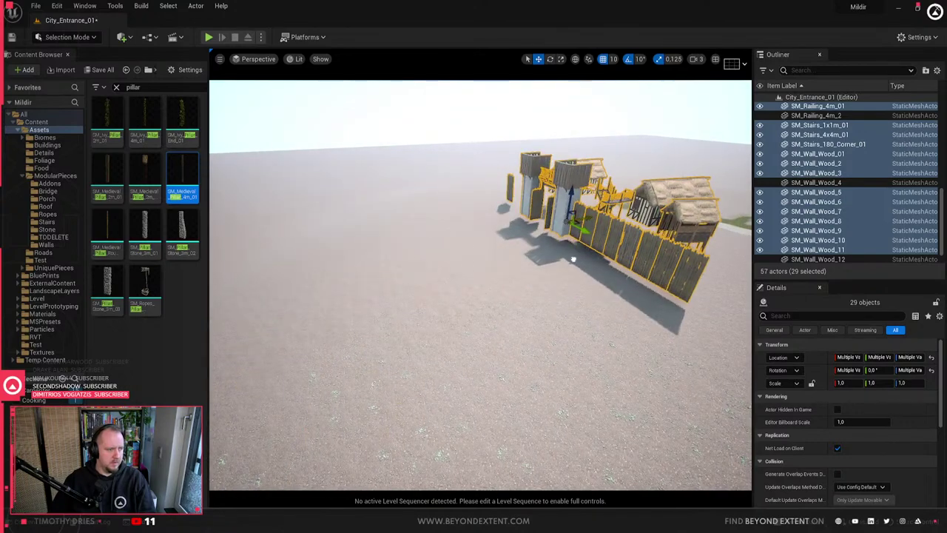
{"action": "mouse_move", "coordinate": [569, 192]}
{"action": "left_mouse_down"}
{"action": "mouse_move", "coordinate": [569, 200]}
{"action": "mouse_move", "coordinate": [586, 195]}
{"action": "left_mouse_up"}
- Return to Landscape sculpting, choose the Flatten tool, sample the ground height beside the houses and set the flatten target to 1200
{"action": "left_click", "coordinate": [66, 37]}
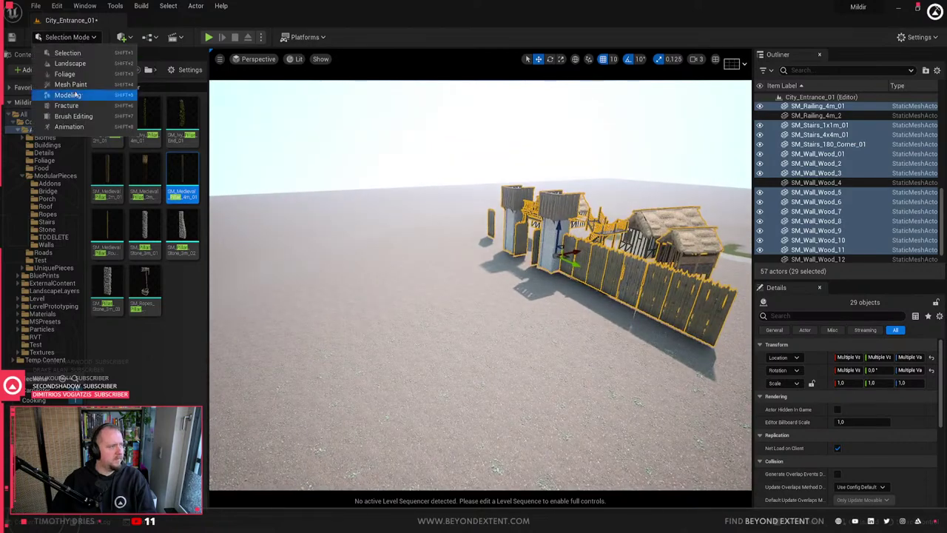
{"action": "left_click", "coordinate": [84, 65]}
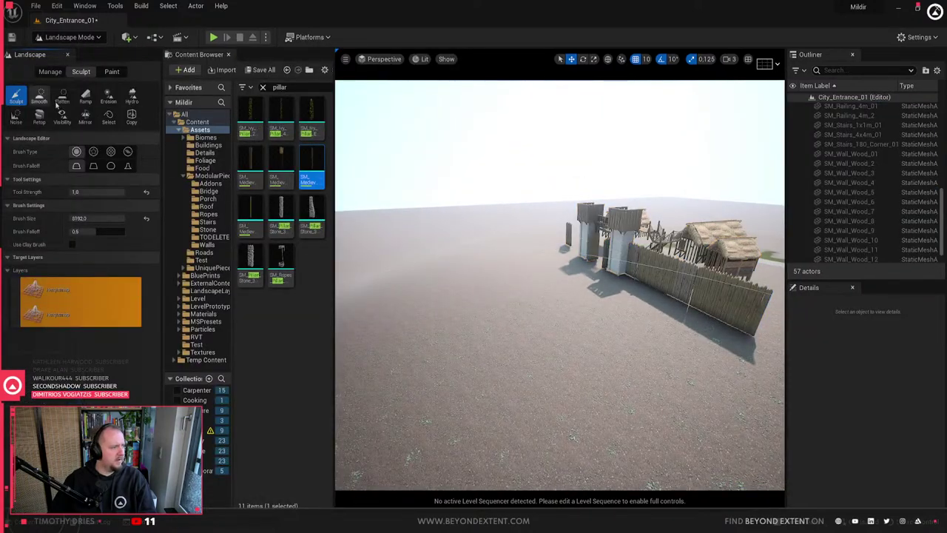
{"action": "key", "text": "d"}
{"action": "right_click_drag", "start_coordinate": [496, 345], "coordinate": [548, 351]}
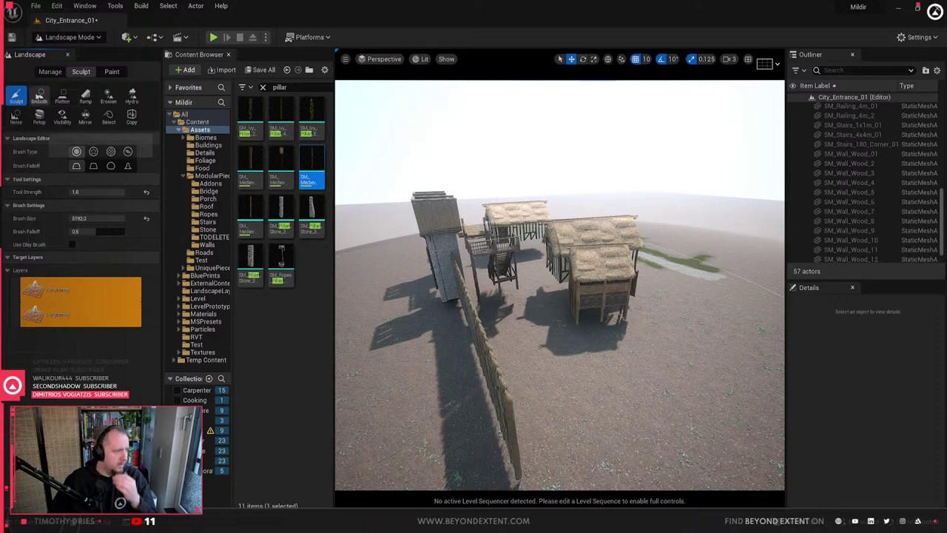
{"action": "left_click", "coordinate": [62, 96]}
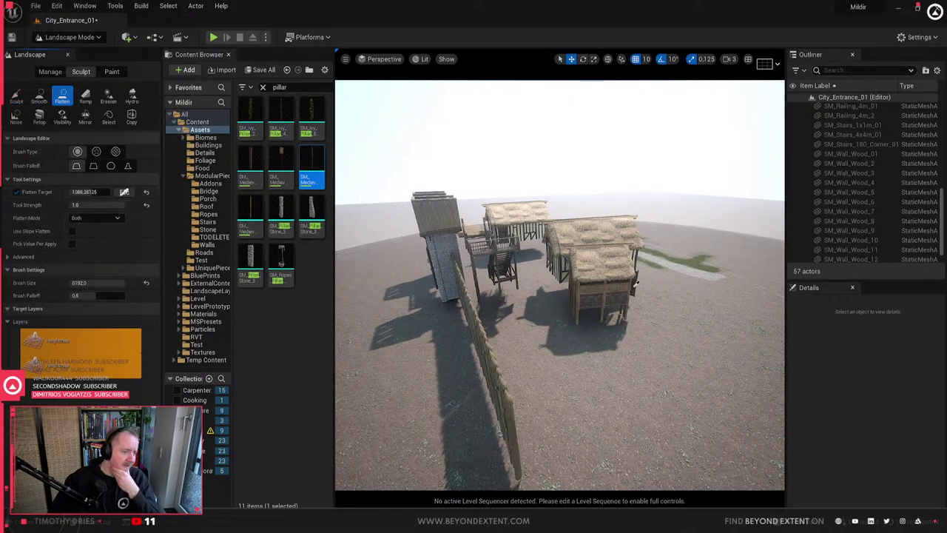
{"action": "left_click", "coordinate": [649, 286]}
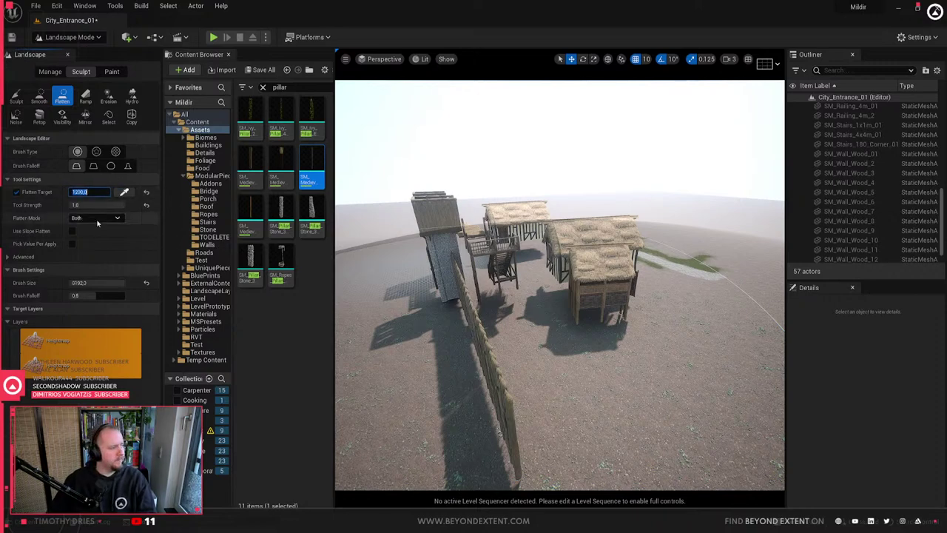
- Shrink the flatten brush and level the ground between the palisade and the storage shed
{"action": "left_click_drag", "start_coordinate": [107, 281], "coordinate": [88, 282]}
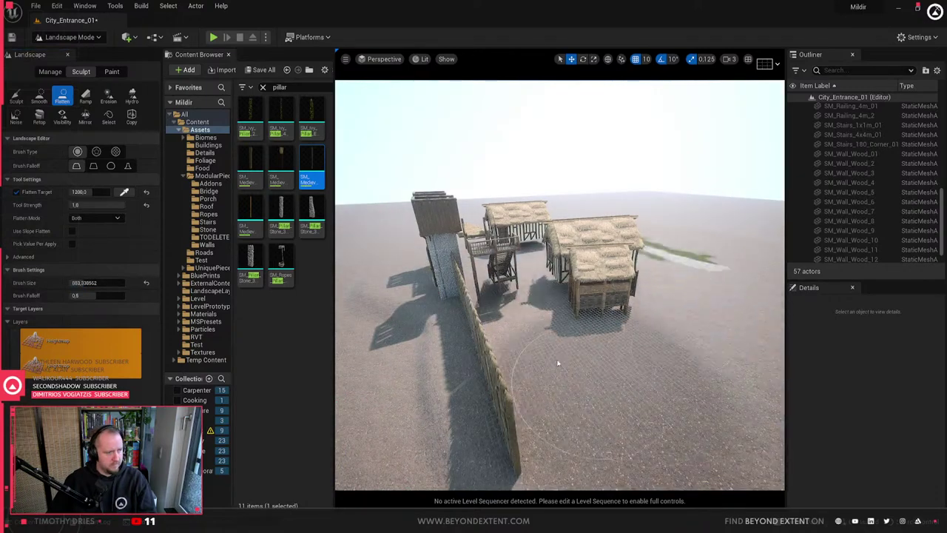
{"action": "key", "text": "w"}
{"action": "mouse_move", "coordinate": [559, 363]}
{"action": "right_mouse_down"}
{"action": "mouse_move", "coordinate": [615, 370]}
{"action": "mouse_move", "coordinate": [651, 341]}
{"action": "mouse_move", "coordinate": [629, 337]}
{"action": "mouse_move", "coordinate": [658, 344]}
{"action": "mouse_move", "coordinate": [652, 363]}
{"action": "mouse_move", "coordinate": [637, 362]}
{"action": "right_mouse_up"}
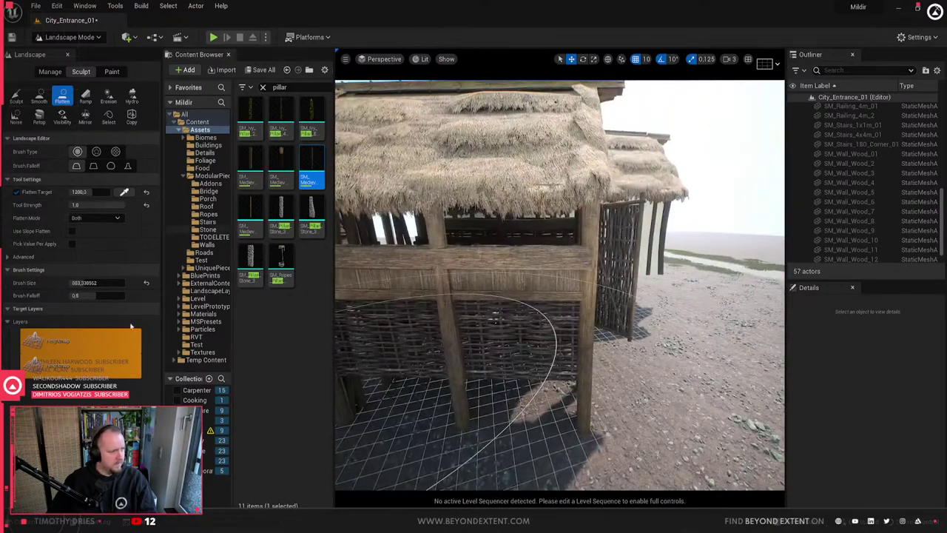
- Try flattening the ground near the storage shed at a raised target of about 2324, and undo the strokes
{"action": "left_click_drag", "start_coordinate": [91, 192], "coordinate": [94, 192]}
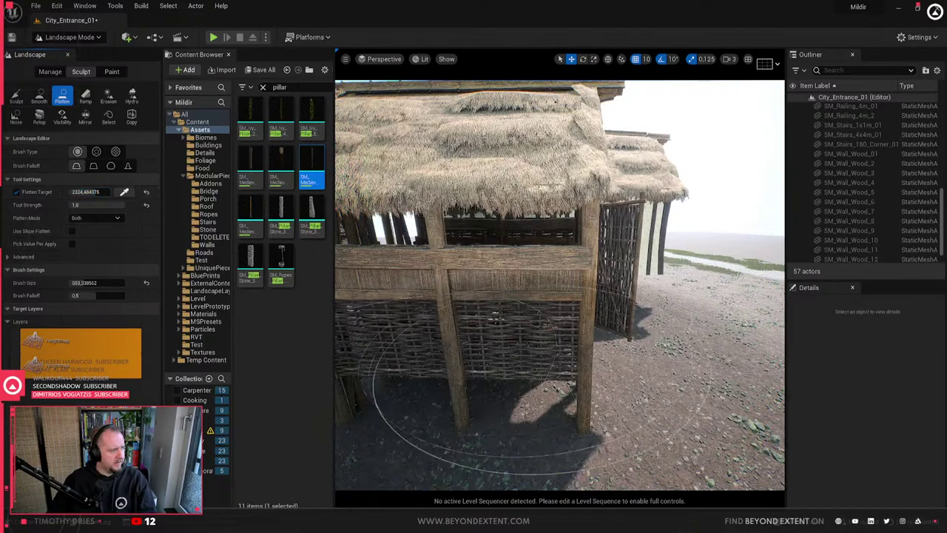
{"action": "scroll", "coordinate": [444, 370], "scroll_direction": "down", "scroll_amount": 4}
{"action": "left_click", "coordinate": [419, 290]}
{"action": "right_click_drag", "start_coordinate": [688, 370], "coordinate": [614, 378]}
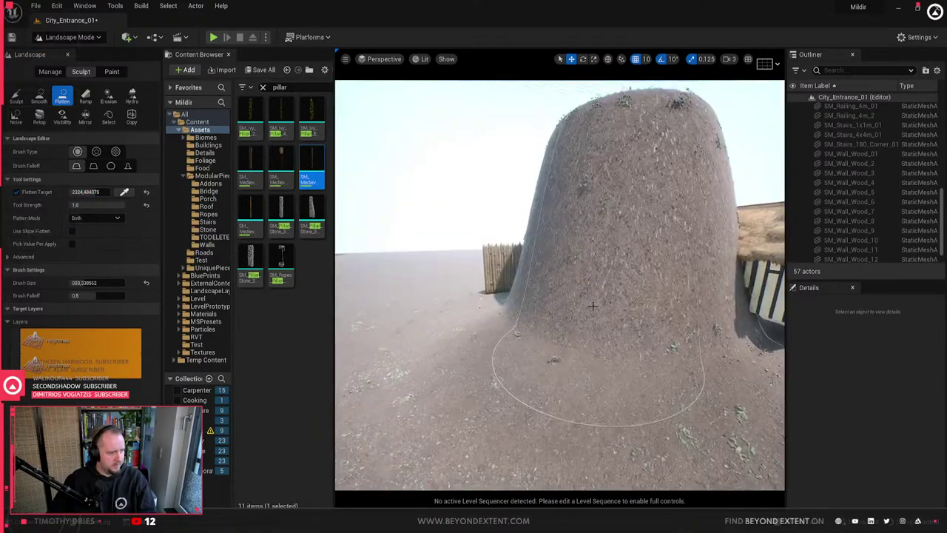
{"action": "left_click", "coordinate": [613, 377]}
{"action": "key", "text": "ctrl+z"}
{"action": "key", "text": "ctrl+z"}
- Set the flatten target to 1600 and try it on the ground beside the storage shed and timber-framed house
{"action": "left_click", "coordinate": [94, 194]}
{"action": "type", "text": "1600"}
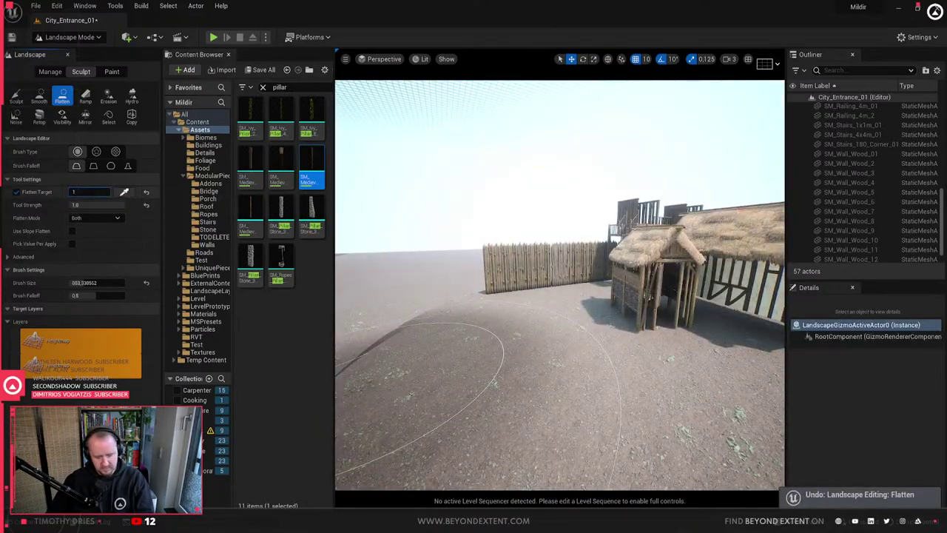
{"action": "key", "text": "Return"}
{"action": "left_click", "coordinate": [629, 364]}
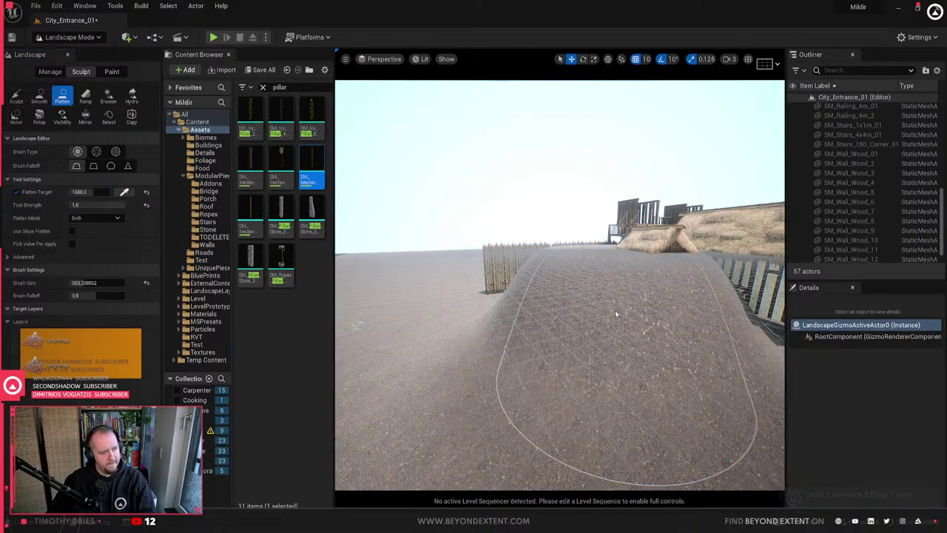
{"action": "key", "text": "w"}
{"action": "right_click_drag", "start_coordinate": [629, 364], "coordinate": [683, 367]}
{"action": "key", "text": "s"}
{"action": "key", "text": "w"}
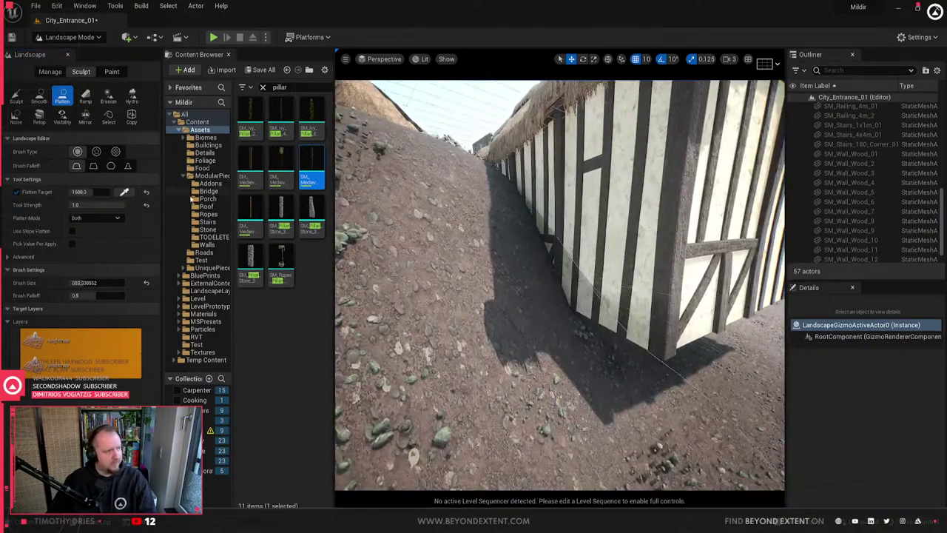
- Sample the ground height at the base of the timber-framed house and set the flatten target to 1350
{"action": "left_click", "coordinate": [124, 192]}
{"action": "left_click", "coordinate": [574, 326]}
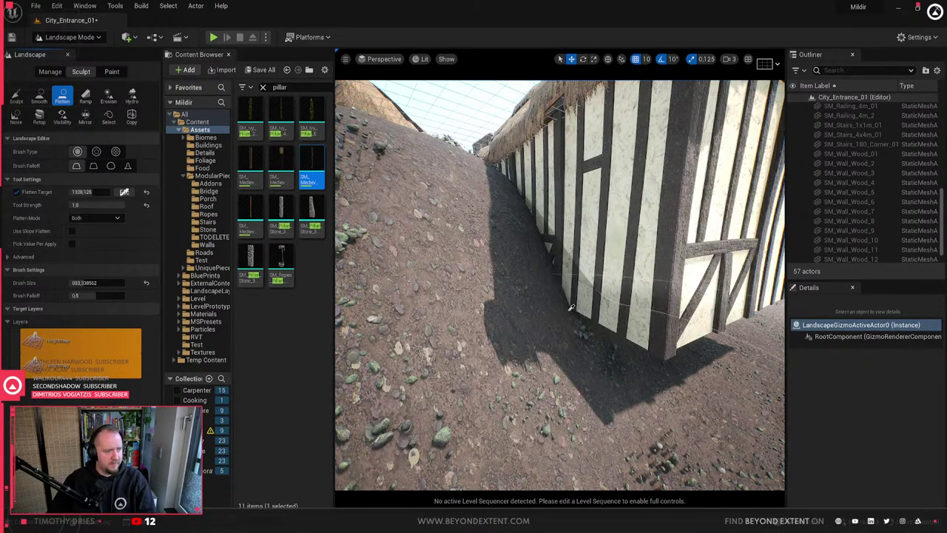
{"action": "left_click", "coordinate": [571, 304]}
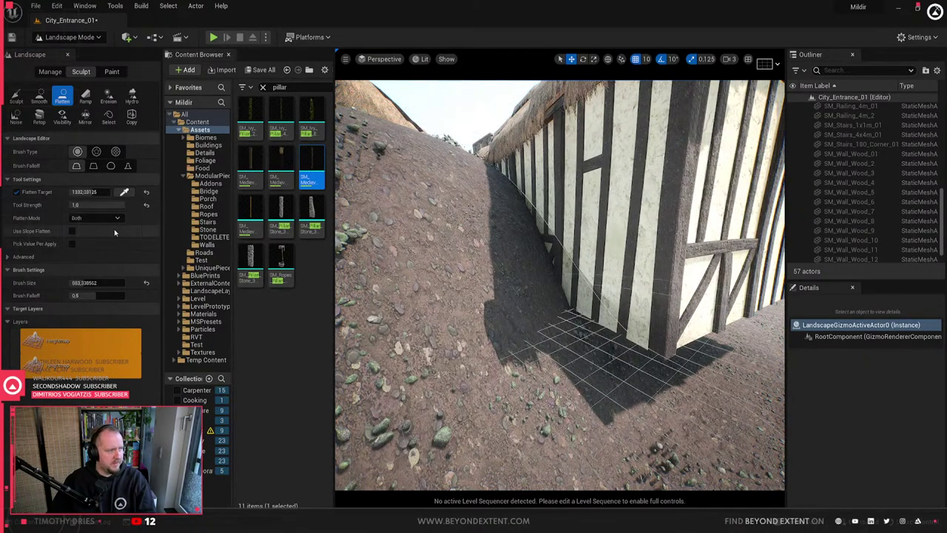
{"action": "left_click", "coordinate": [92, 192]}
{"action": "type", "text": "1350.0"}
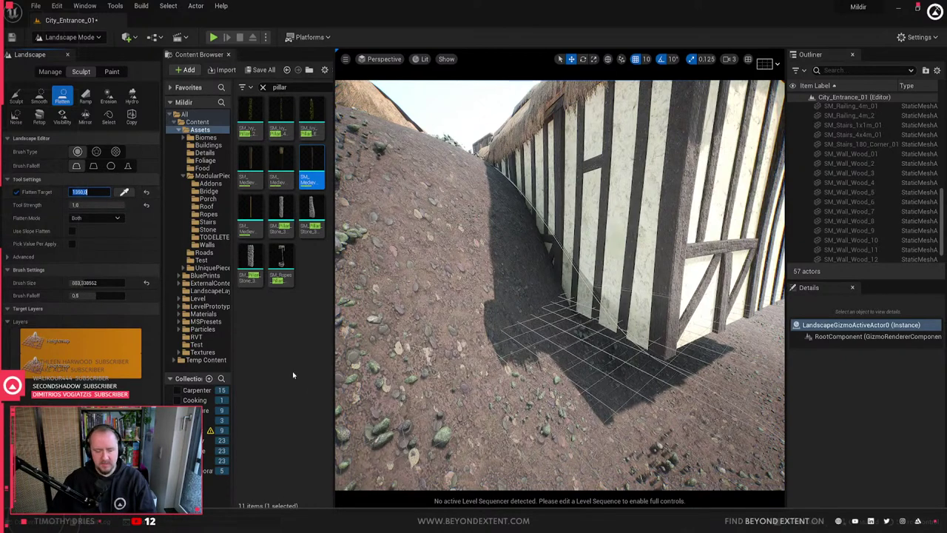
- Flatten the ground around the thatched houses and storage shed to the 1350 target, undoing the last stroke
{"action": "key", "text": "s"}
{"action": "right_click_drag", "start_coordinate": [474, 326], "coordinate": [467, 281]}
{"action": "mouse_move", "coordinate": [496, 285]}
{"action": "left_mouse_down"}
{"action": "mouse_move", "coordinate": [438, 262]}
{"action": "mouse_move", "coordinate": [473, 297]}
{"action": "left_mouse_up"}
{"action": "key", "text": "s"}
{"action": "mouse_move", "coordinate": [528, 295]}
{"action": "right_mouse_down"}
{"action": "mouse_move", "coordinate": [547, 307]}
{"action": "mouse_move", "coordinate": [528, 295]}
{"action": "right_mouse_up"}
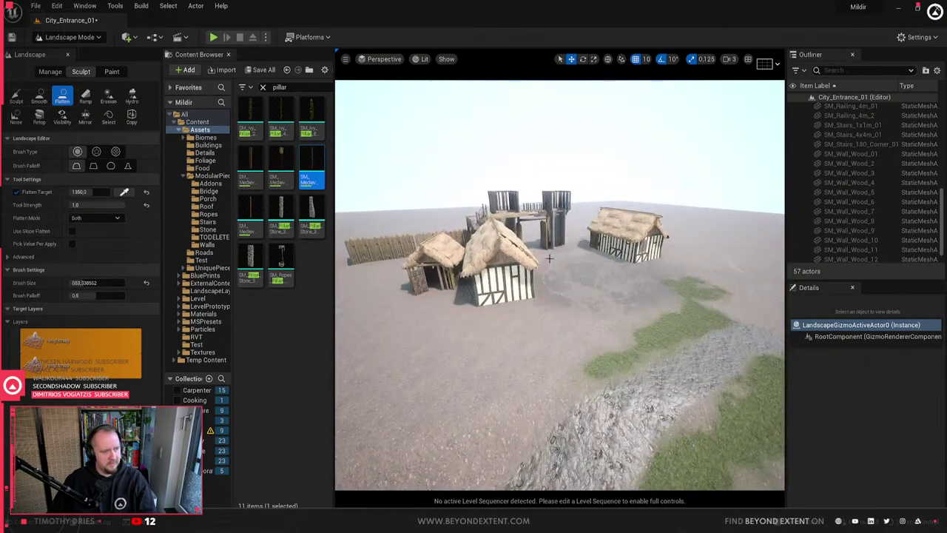
{"action": "mouse_move", "coordinate": [548, 326]}
{"action": "left_mouse_down"}
{"action": "mouse_move", "coordinate": [666, 355]}
{"action": "mouse_move", "coordinate": [510, 360]}
{"action": "mouse_move", "coordinate": [578, 265]}
{"action": "mouse_move", "coordinate": [551, 248]}
{"action": "mouse_move", "coordinate": [503, 244]}
{"action": "mouse_move", "coordinate": [445, 327]}
{"action": "left_mouse_up"}
{"action": "key", "text": "w"}
{"action": "mouse_move", "coordinate": [444, 327]}
{"action": "right_mouse_down"}
{"action": "mouse_move", "coordinate": [440, 296]}
{"action": "mouse_move", "coordinate": [386, 326]}
{"action": "right_mouse_up"}
{"action": "key", "text": "w"}
{"action": "key", "text": "ctrl+z"}
- Flatten the ground directly outside the gate towers and along the front of the entrance to the 1350 target
{"action": "right_click_drag", "start_coordinate": [609, 470], "coordinate": [603, 281]}
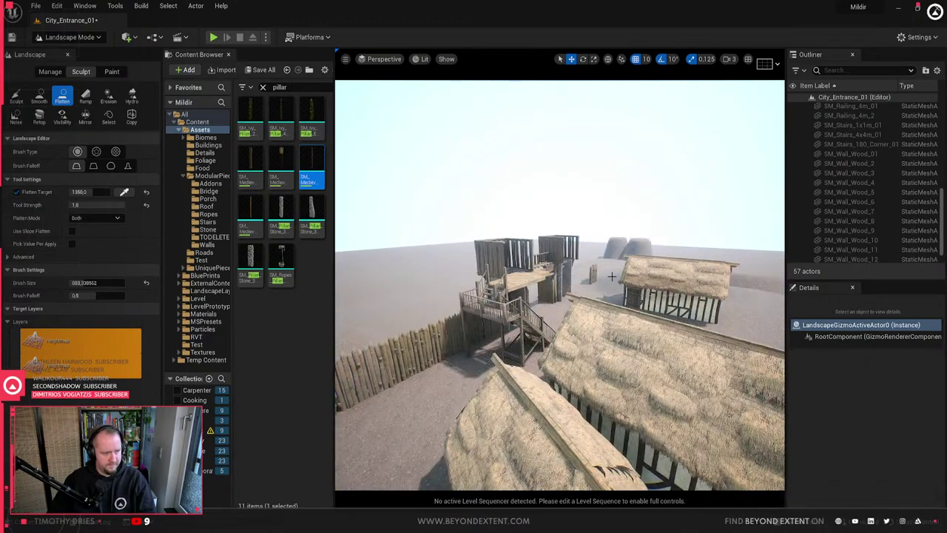
{"action": "key", "text": "w"}
{"action": "mouse_move", "coordinate": [712, 307]}
{"action": "right_mouse_down"}
{"action": "mouse_move", "coordinate": [666, 285]}
{"action": "mouse_move", "coordinate": [710, 326]}
{"action": "right_mouse_up"}
{"action": "right_click_drag", "start_coordinate": [622, 303], "coordinate": [574, 314]}
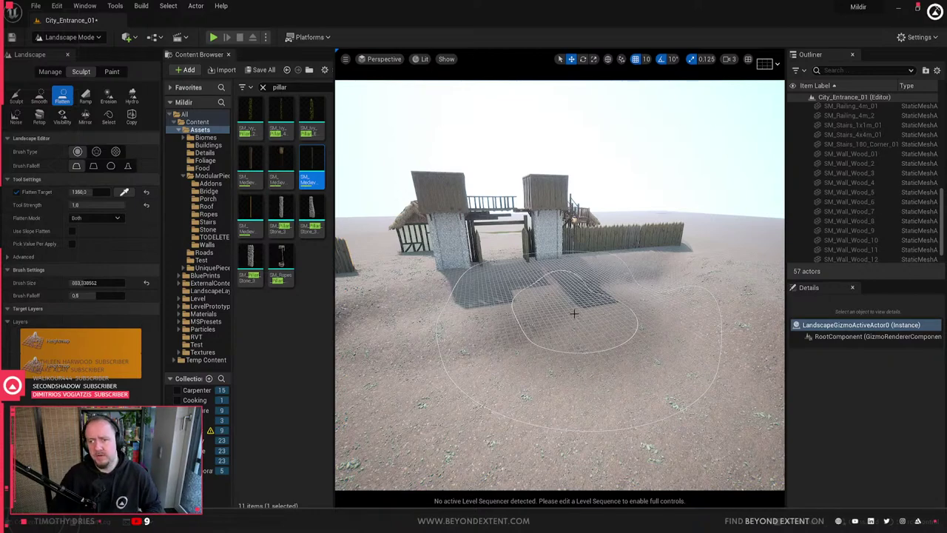
{"action": "mouse_move", "coordinate": [574, 313]}
{"action": "left_mouse_down"}
{"action": "mouse_move", "coordinate": [491, 321]}
{"action": "mouse_move", "coordinate": [614, 354]}
{"action": "left_mouse_up"}
{"action": "mouse_move", "coordinate": [614, 354]}
{"action": "right_mouse_down"}
{"action": "mouse_move", "coordinate": [510, 342]}
{"action": "mouse_move", "coordinate": [592, 338]}
{"action": "right_mouse_up"}
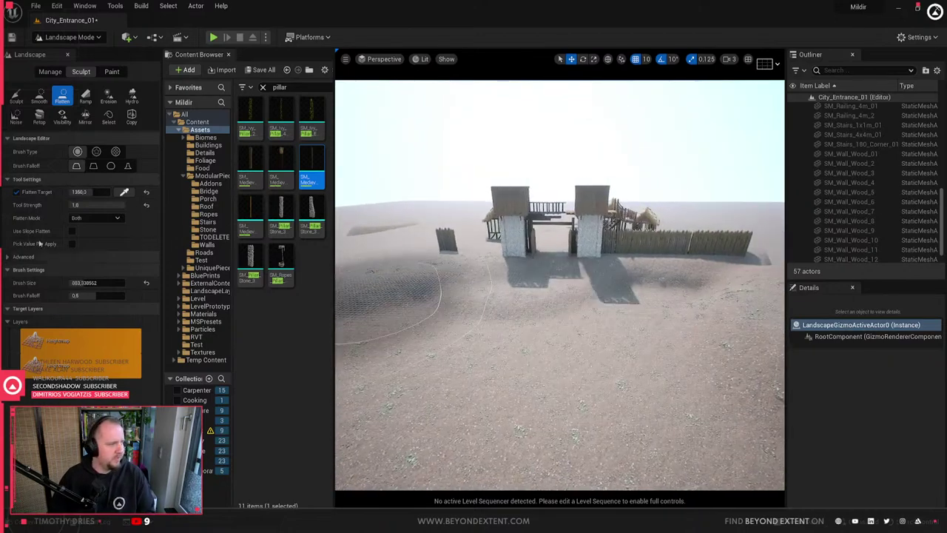
- Activate the Ramp tool and place ramp points from the gate opening straight out to the lower ground in front
{"action": "left_click", "coordinate": [85, 97]}
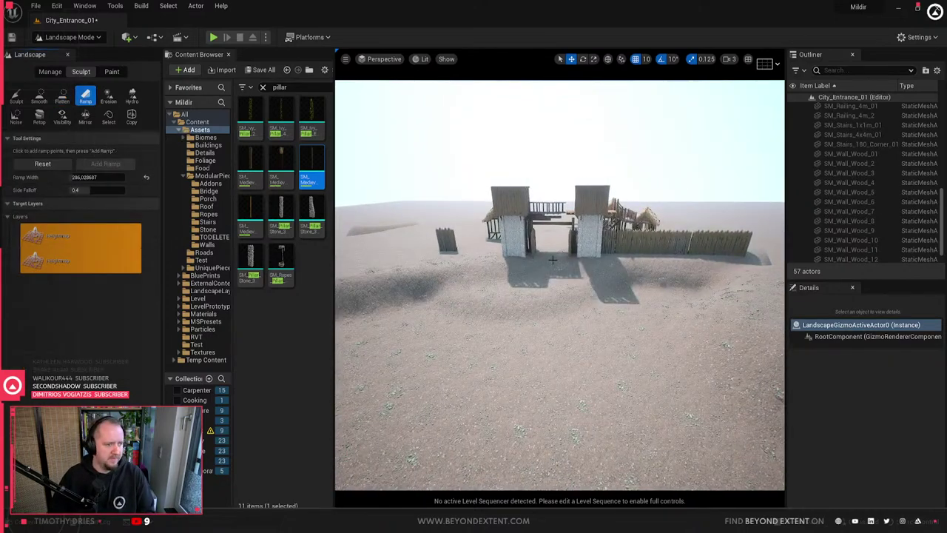
{"action": "left_click_drag", "start_coordinate": [549, 257], "coordinate": [544, 476]}
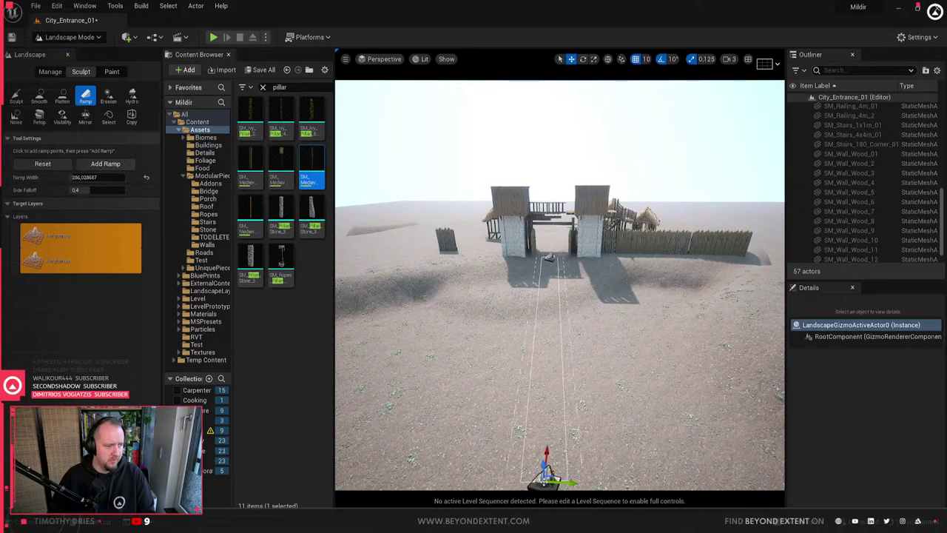
{"action": "right_click_drag", "start_coordinate": [547, 384], "coordinate": [564, 394]}
{"action": "right_click_drag", "start_coordinate": [555, 324], "coordinate": [561, 351]}
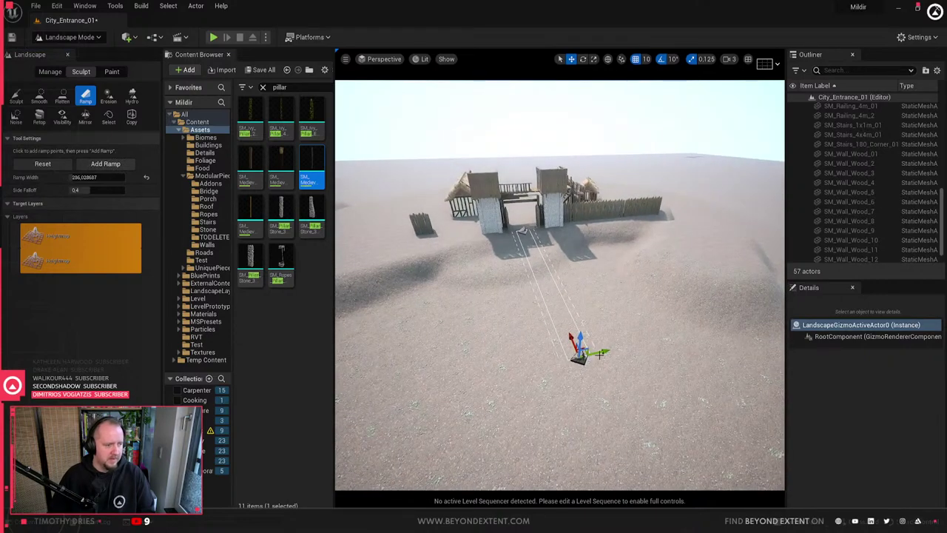
- Shift the ramp's outer end point sideways and reposition it on the ground in front of the gate
{"action": "left_click_drag", "start_coordinate": [601, 353], "coordinate": [580, 356]}
{"action": "right_click_drag", "start_coordinate": [607, 363], "coordinate": [626, 368]}
{"action": "left_click_drag", "start_coordinate": [646, 391], "coordinate": [583, 330]}
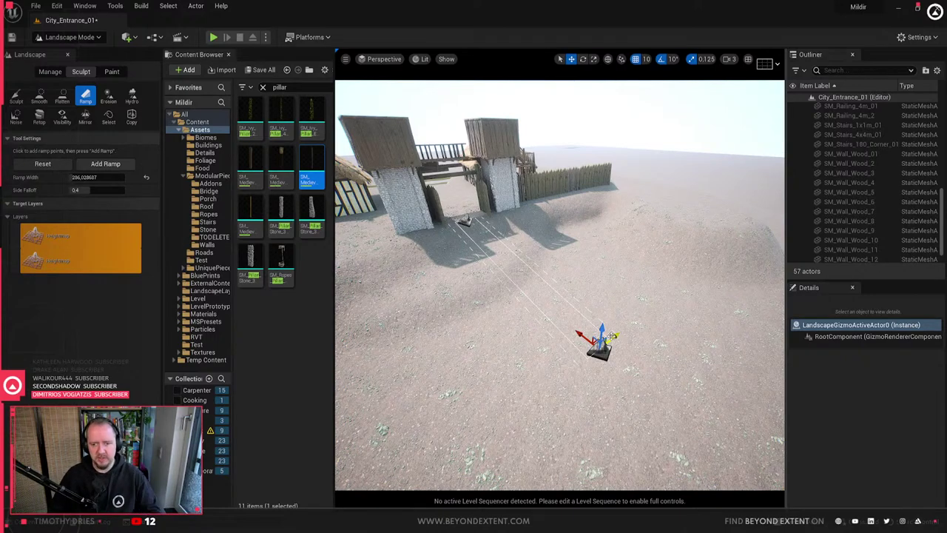
- Set the ramp width to about 722 and add the ramp between the gate opening and the lower ground in front
{"action": "key", "text": "d"}
{"action": "right_click_drag", "start_coordinate": [528, 333], "coordinate": [437, 300]}
{"action": "key", "text": "s"}
{"action": "key", "text": "a"}
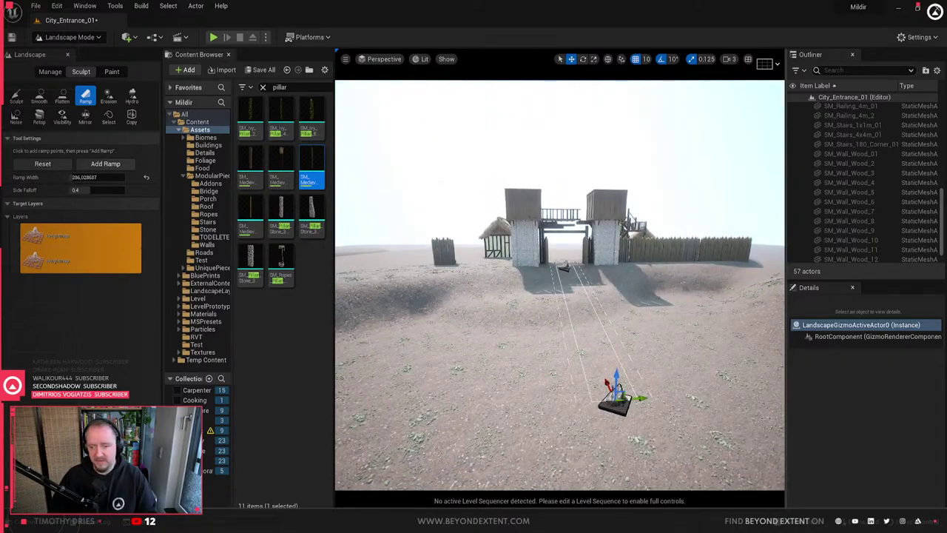
{"action": "right_click_drag", "start_coordinate": [598, 336], "coordinate": [597, 333]}
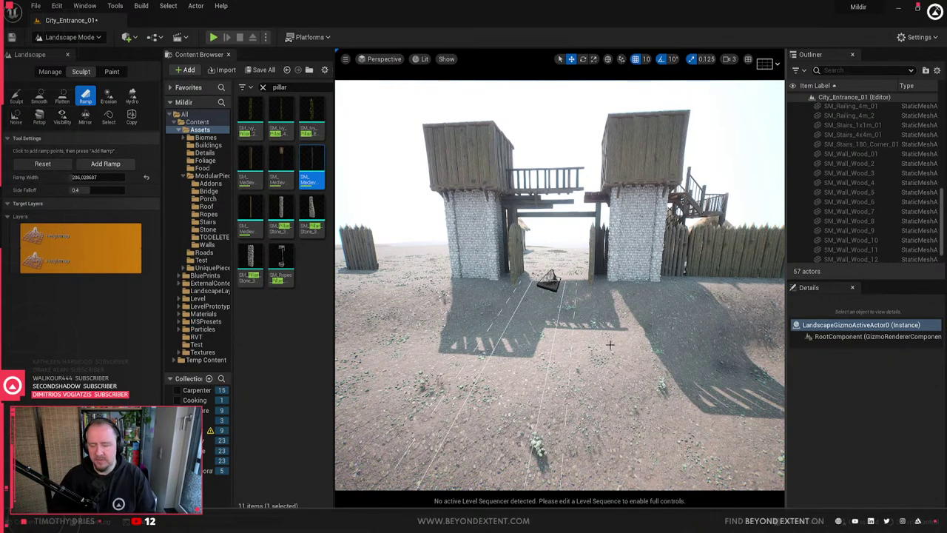
{"action": "right_click_drag", "start_coordinate": [556, 362], "coordinate": [556, 363]}
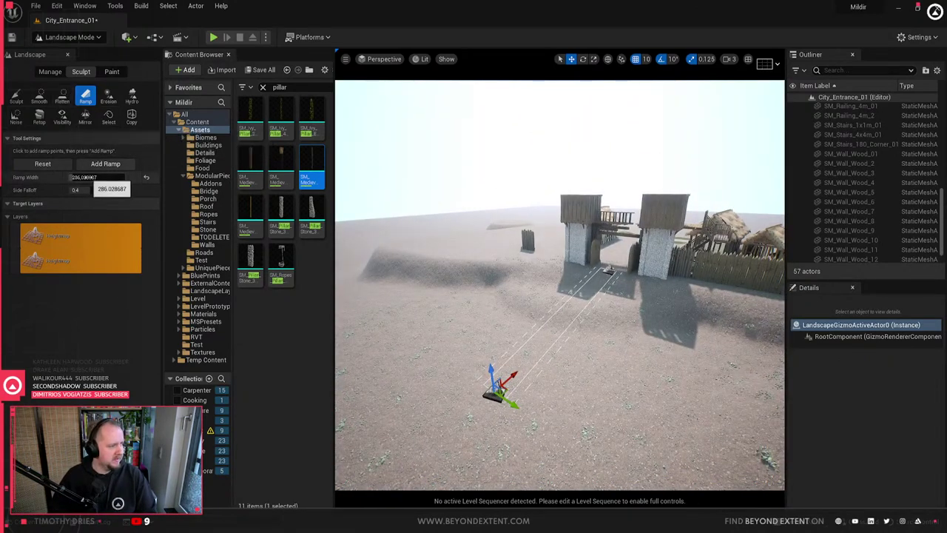
{"action": "left_click_drag", "start_coordinate": [85, 177], "coordinate": [97, 178]}
{"action": "left_click", "coordinate": [96, 165]}
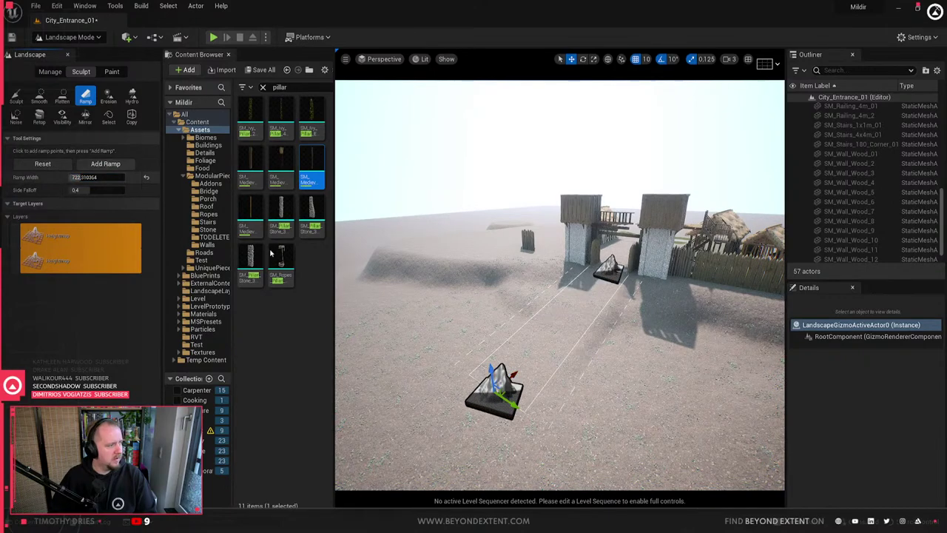
{"action": "right_click_drag", "start_coordinate": [459, 311], "coordinate": [470, 341]}
{"action": "right_click_drag", "start_coordinate": [572, 363], "coordinate": [560, 360]}
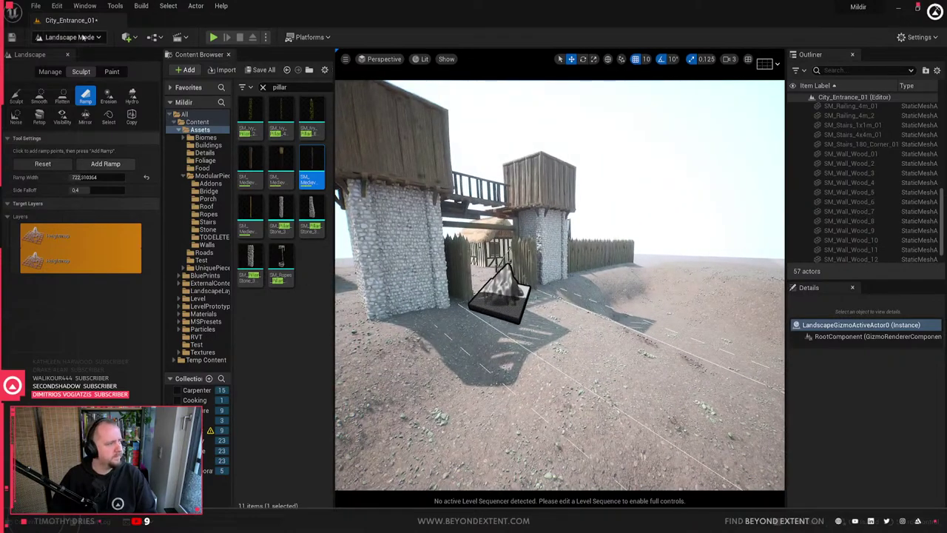
- Switch to Selection mode, restore the gate multi-selection, exclude the landscape from it and delete the selected duplicate walkway, beam and railing pieces
{"action": "left_click", "coordinate": [85, 37]}
{"action": "left_click", "coordinate": [70, 54]}
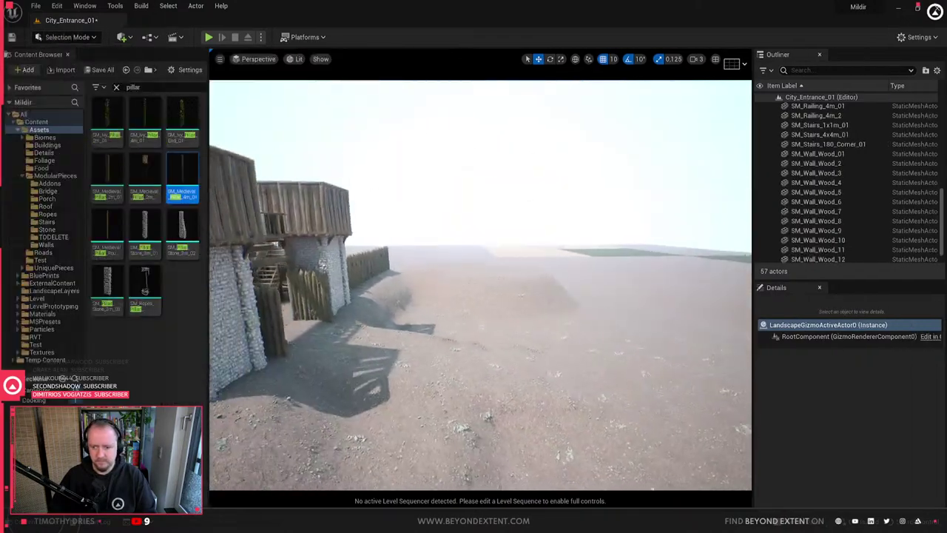
{"action": "mouse_move", "coordinate": [481, 285]}
{"action": "right_mouse_down"}
{"action": "mouse_move", "coordinate": [511, 262]}
{"action": "mouse_move", "coordinate": [481, 285]}
{"action": "right_mouse_up"}
{"action": "left_click", "coordinate": [510, 262]}
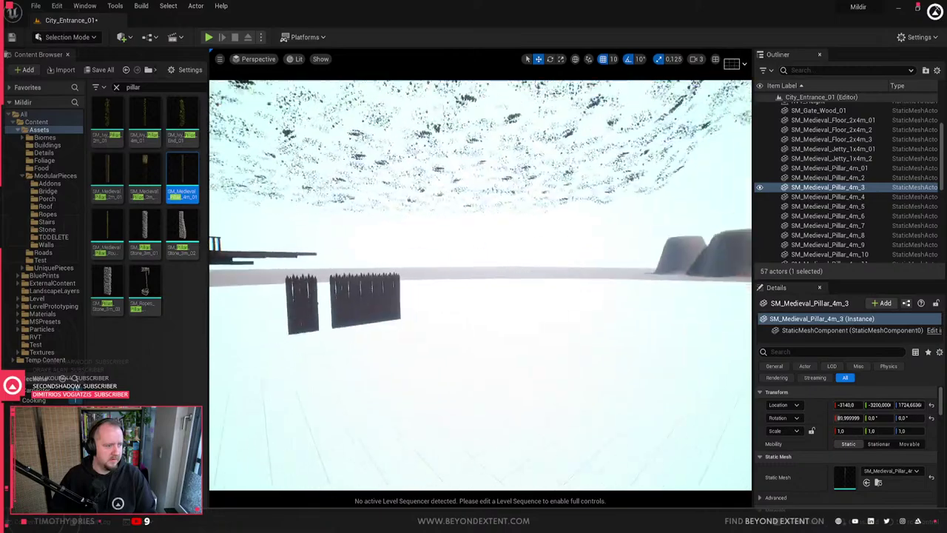
{"action": "right_click_drag", "start_coordinate": [561, 335], "coordinate": [561, 335]}
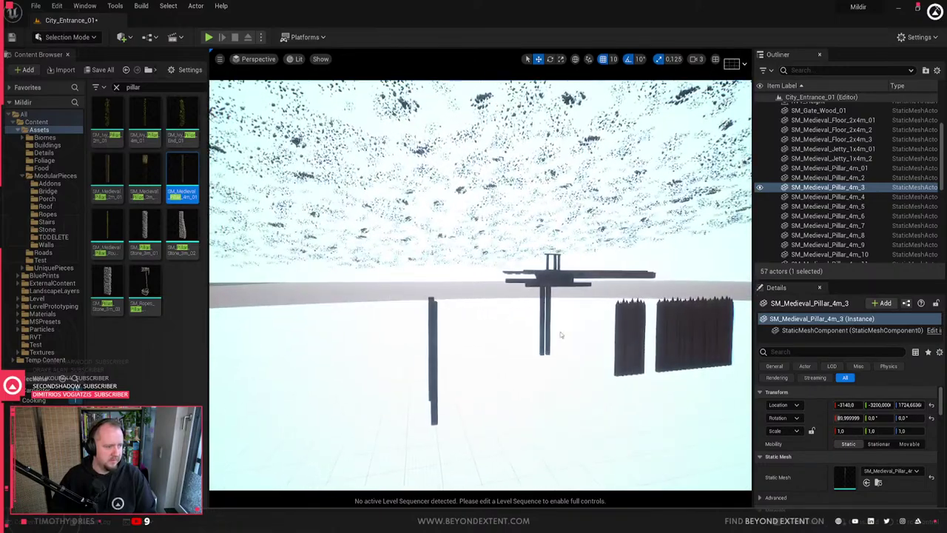
{"action": "key", "text": "ctrl+z"}
{"action": "right_click_drag", "start_coordinate": [580, 305], "coordinate": [581, 305]}
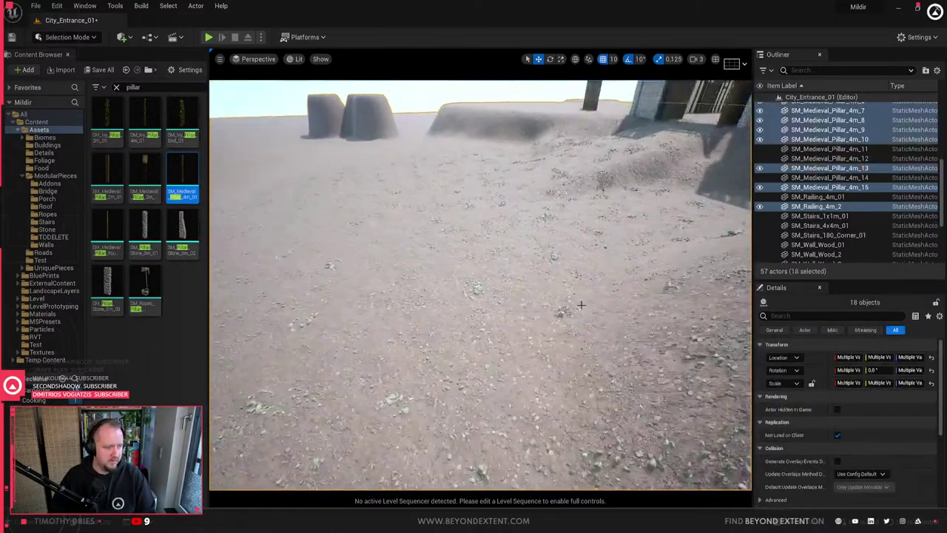
{"action": "left_click", "coordinate": [470, 223], "text": "ctrl"}
{"action": "right_click_drag", "start_coordinate": [449, 264], "coordinate": [449, 265]}
{"action": "key", "text": "Delete"}
- Duplicate the jetty under the gate walkway sideways to Y -2770 so it reaches the other stone tower
{"action": "key", "text": "w"}
{"action": "left_click", "coordinate": [438, 159]}
{"action": "key", "text": "s"}
{"action": "right_click_drag", "start_coordinate": [439, 159], "coordinate": [439, 159]}
{"action": "left_click_drag", "start_coordinate": [385, 224], "coordinate": [590, 226], "text": "alt"}
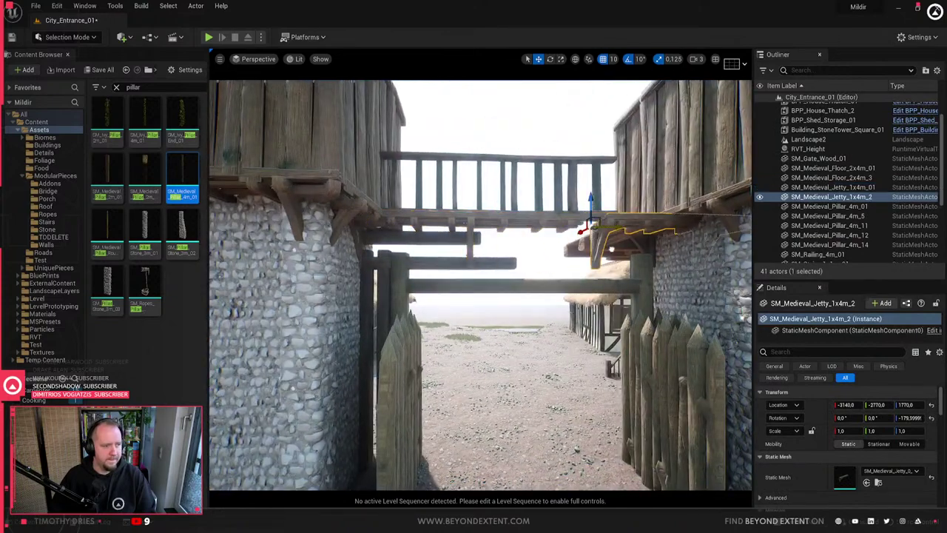
- Duplicate the lower horizontal gate beam across the opening and place two more overlapping copies above it, beneath the walkway
{"action": "left_click", "coordinate": [470, 249]}
{"action": "left_click", "coordinate": [492, 257]}
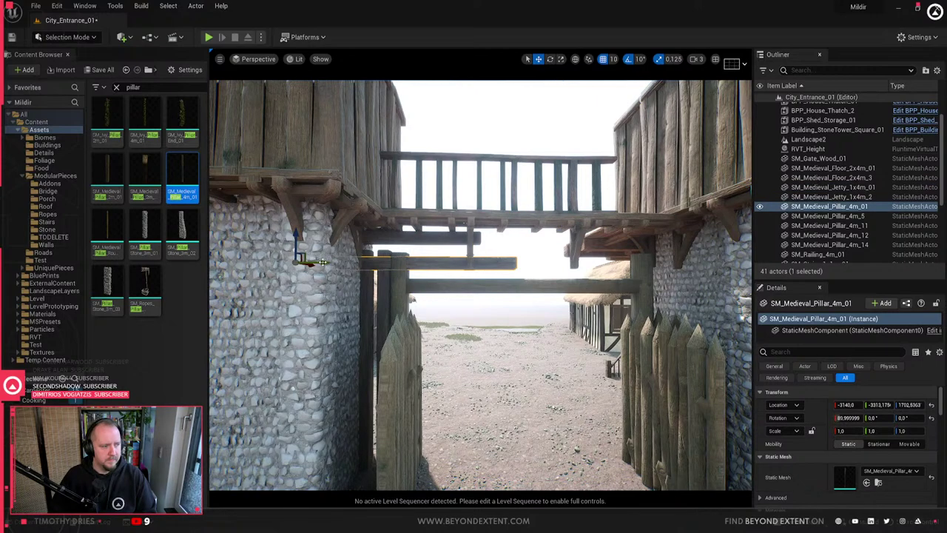
{"action": "left_click_drag", "start_coordinate": [323, 262], "coordinate": [540, 276], "text": "alt"}
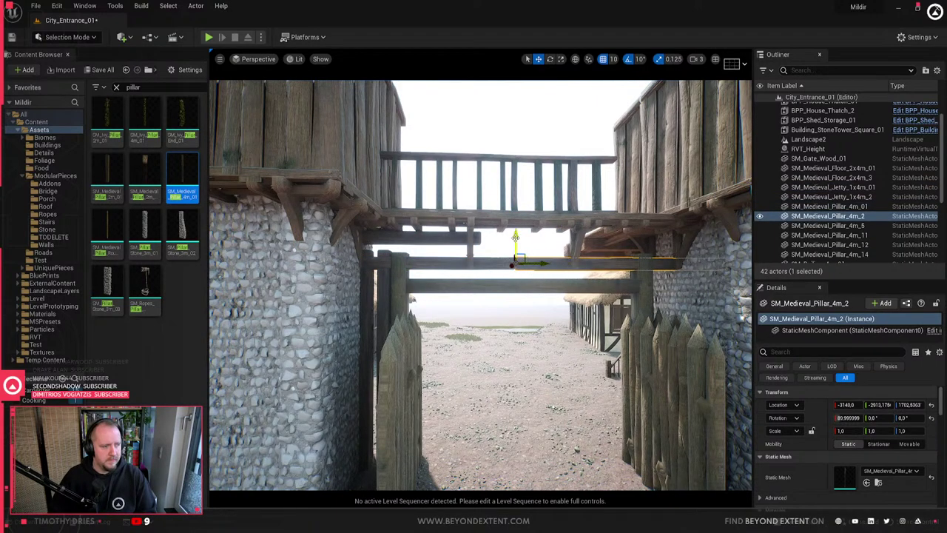
{"action": "left_click_drag", "start_coordinate": [516, 240], "coordinate": [496, 238], "text": "alt"}
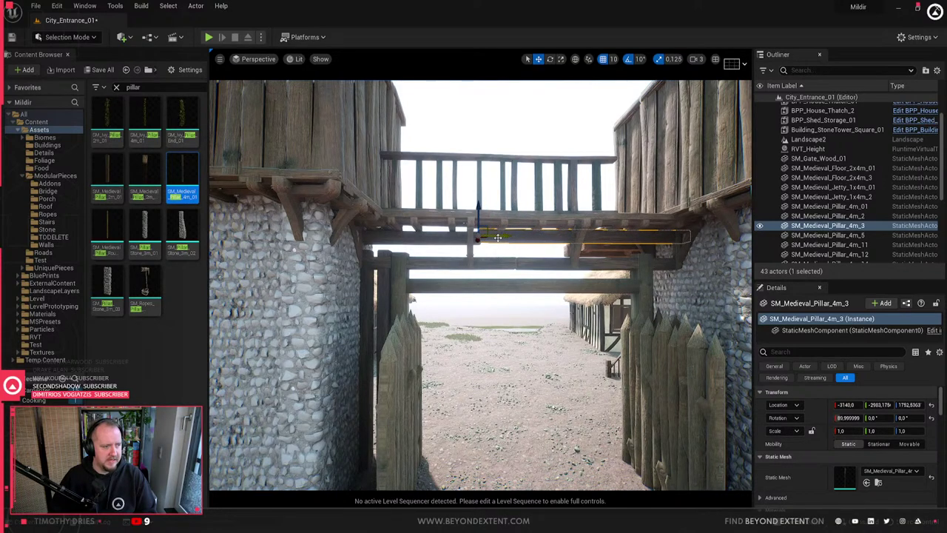
{"action": "right_click_drag", "start_coordinate": [498, 238], "coordinate": [466, 226]}
{"action": "left_click_drag", "start_coordinate": [425, 223], "coordinate": [426, 241], "text": "alt"}
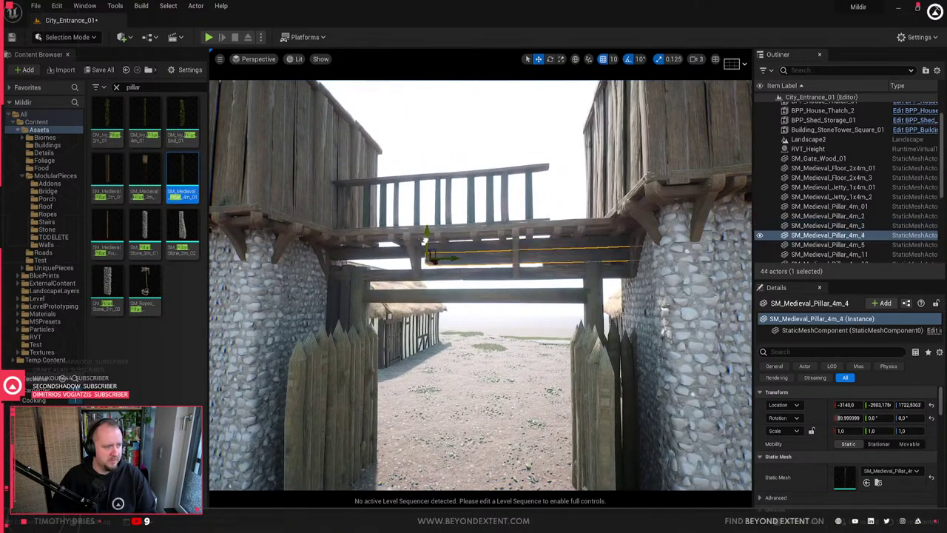
- Delete the old upper beam beside the left tower and duplicate the two stacked beams sideways into its place
{"action": "key", "text": "w"}
{"action": "right_click_drag", "start_coordinate": [451, 222], "coordinate": [462, 213]}
{"action": "left_click", "coordinate": [511, 150], "text": "ctrl"}
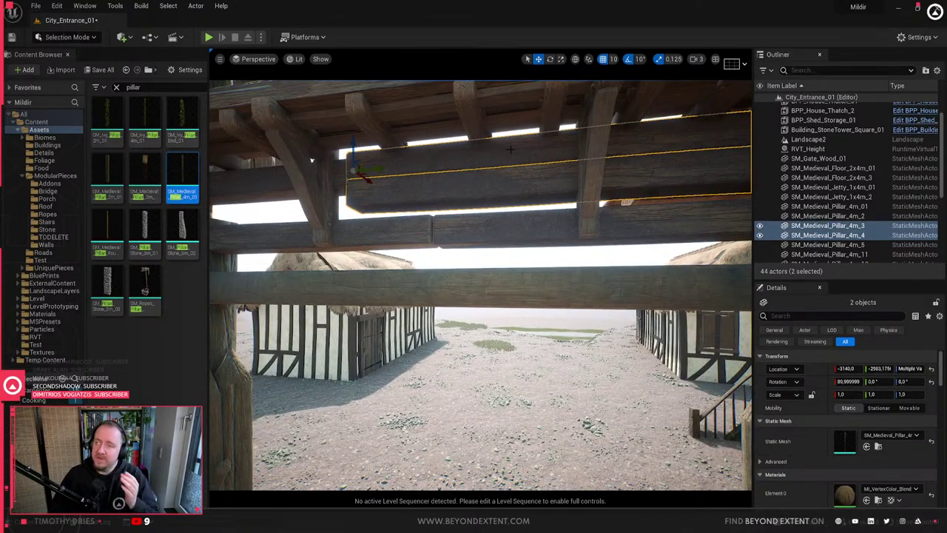
{"action": "right_click_drag", "start_coordinate": [510, 150], "coordinate": [500, 185]}
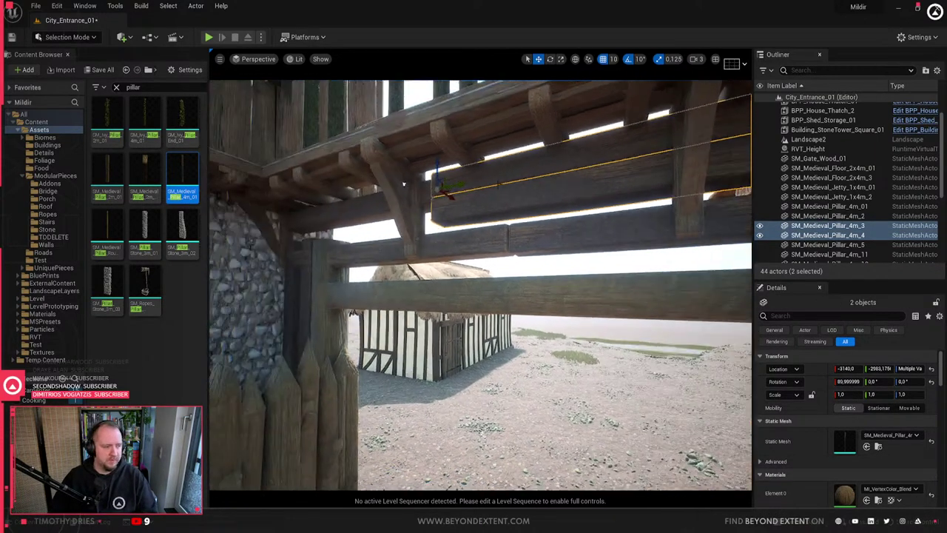
{"action": "right_click_drag", "start_coordinate": [363, 207], "coordinate": [460, 242]}
{"action": "left_click_drag", "start_coordinate": [430, 228], "coordinate": [485, 245]}
{"action": "right_click_drag", "start_coordinate": [473, 246], "coordinate": [438, 246]}
{"action": "left_click", "coordinate": [436, 247]}
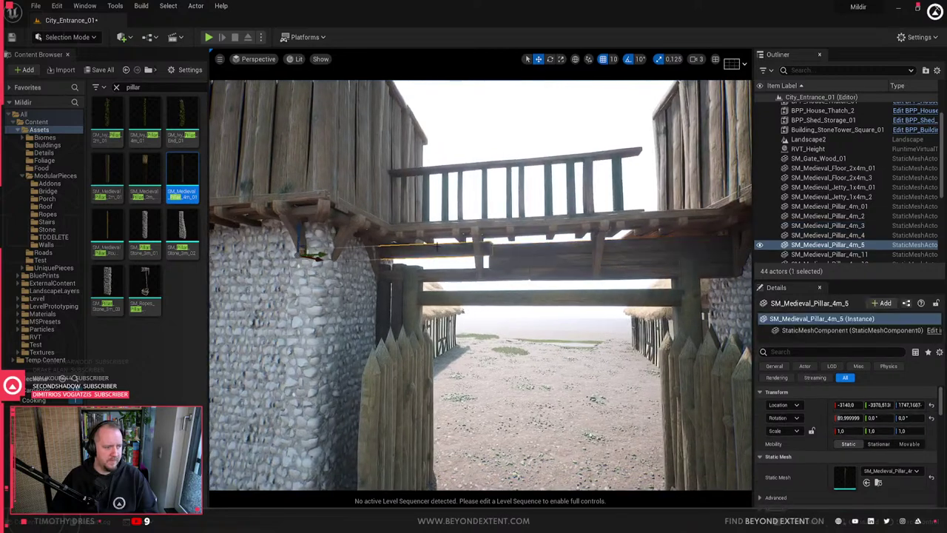
{"action": "key", "text": "Delete"}
{"action": "left_click", "coordinate": [519, 253]}
{"action": "left_click", "coordinate": [523, 262], "text": "ctrl"}
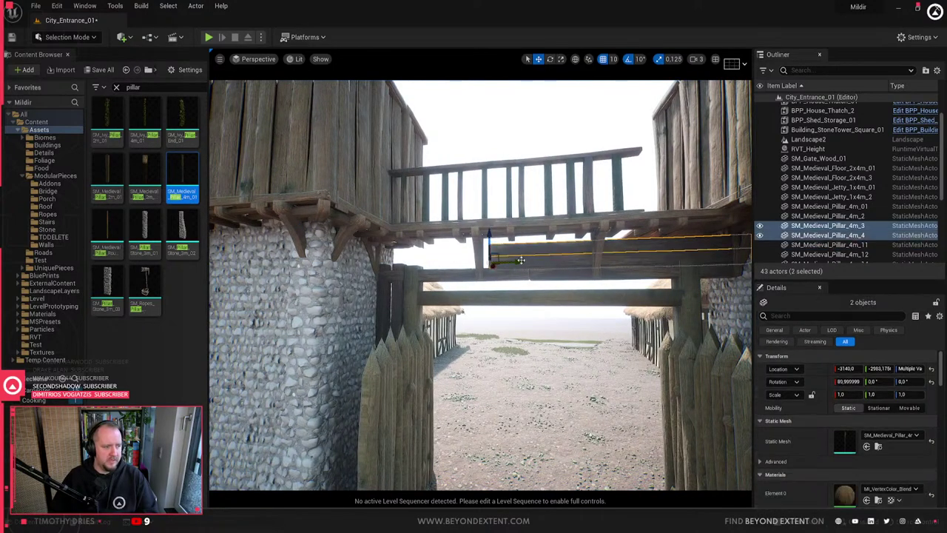
{"action": "left_click_drag", "start_coordinate": [512, 263], "coordinate": [310, 266], "text": "alt"}
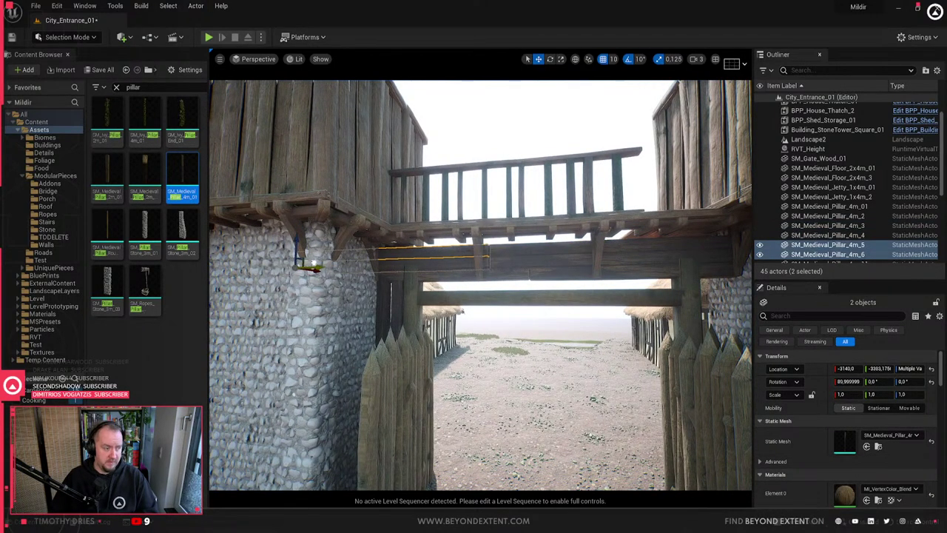
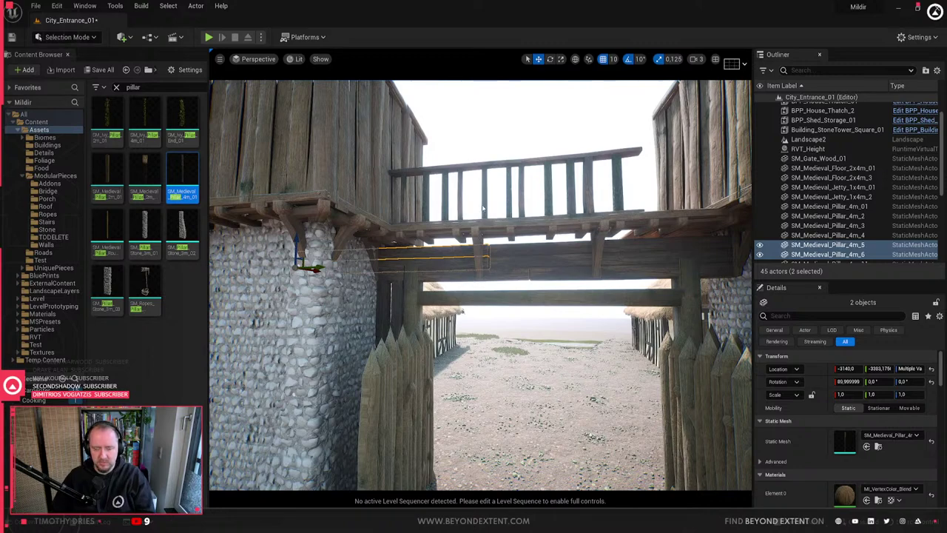
- Duplicate the walkway railing towards the right tower and replace the copy's static mesh with SM_Railing_1m_01
{"action": "right_click_drag", "start_coordinate": [504, 205], "coordinate": [547, 199]}
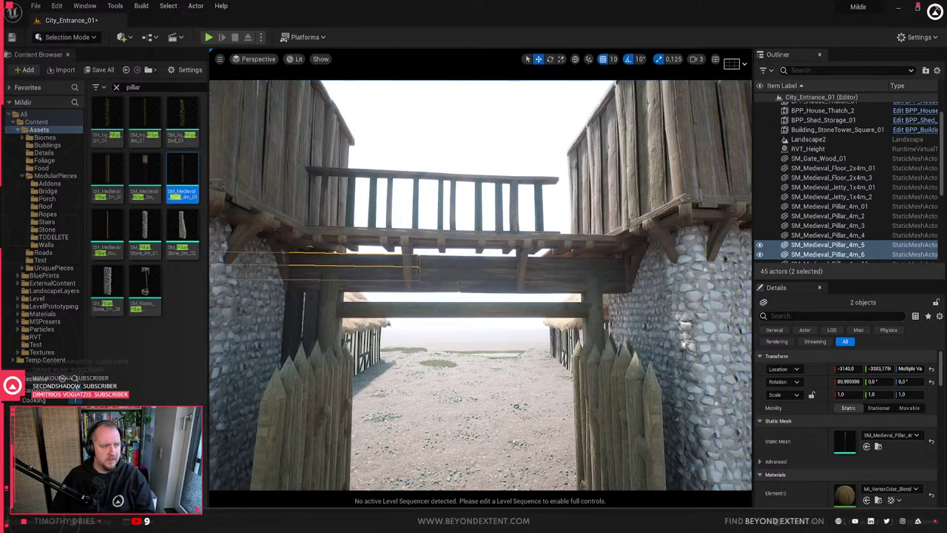
{"action": "left_click", "coordinate": [501, 208]}
{"action": "left_click_drag", "start_coordinate": [614, 242], "coordinate": [645, 245]}
{"action": "left_click", "coordinate": [867, 483]}
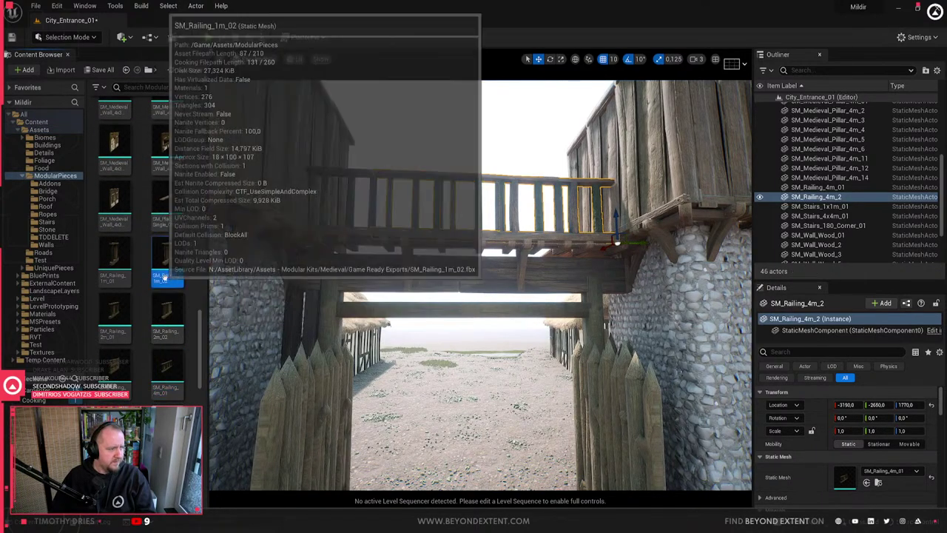
{"action": "left_click_drag", "start_coordinate": [113, 259], "coordinate": [845, 477]}
{"action": "key", "text": "w"}
{"action": "mouse_move", "coordinate": [564, 242]}
{"action": "right_mouse_down"}
{"action": "mouse_move", "coordinate": [565, 215]}
{"action": "mouse_move", "coordinate": [564, 241]}
{"action": "right_mouse_up"}
{"action": "left_click", "coordinate": [564, 242]}
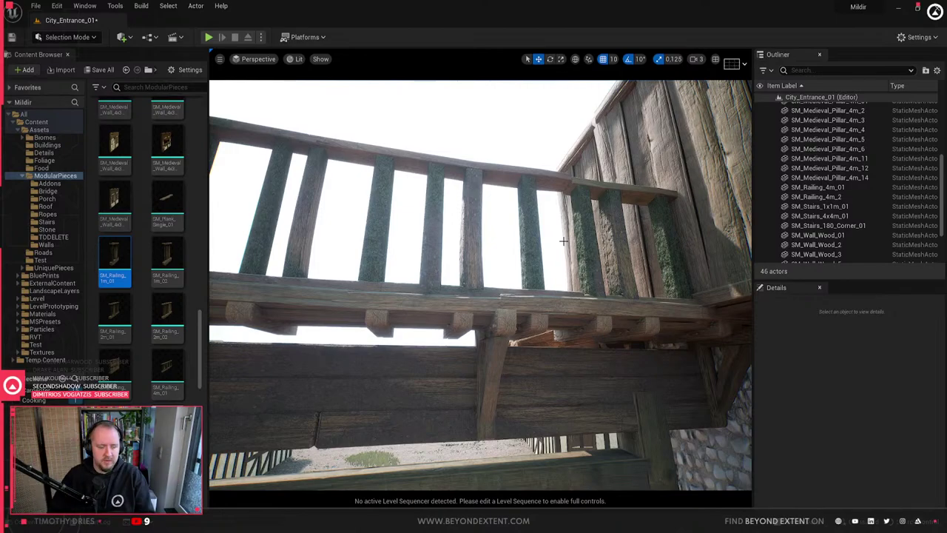
- Duplicate the lone palisade section three times along the wall line to fill the gap up to the left stone tower
{"action": "key", "text": "s"}
{"action": "right_click_drag", "start_coordinate": [454, 352], "coordinate": [453, 352]}
{"action": "key", "text": "w"}
{"action": "left_click", "coordinate": [400, 333]}
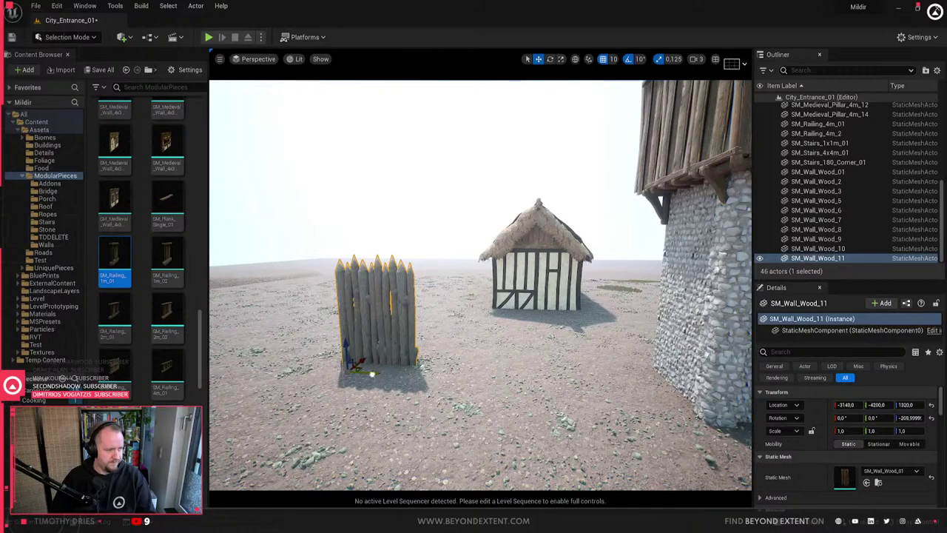
{"action": "left_click_drag", "start_coordinate": [372, 374], "coordinate": [614, 392], "text": "alt"}
{"action": "left_click", "coordinate": [520, 326]}
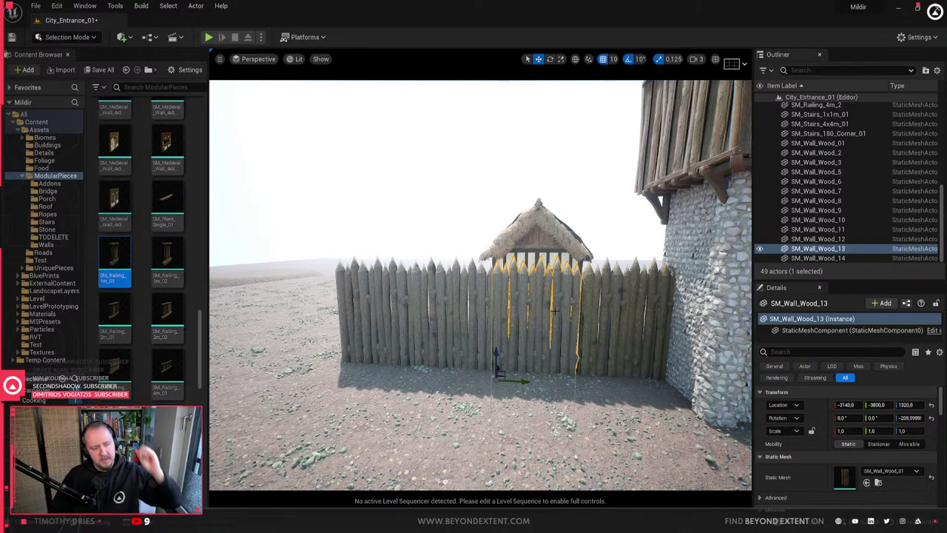
- Select the three outermost palisade sections on the right-hand wall and shift them along the line to close the gap
{"action": "left_click", "coordinate": [628, 289]}
{"action": "key", "text": "w"}
{"action": "mouse_move", "coordinate": [617, 295]}
{"action": "right_mouse_down"}
{"action": "mouse_move", "coordinate": [722, 303]}
{"action": "mouse_move", "coordinate": [603, 294]}
{"action": "right_mouse_up"}
{"action": "key", "text": "s"}
{"action": "left_click", "coordinate": [539, 292]}
{"action": "key", "text": "s"}
{"action": "right_click_drag", "start_coordinate": [539, 291], "coordinate": [551, 289]}
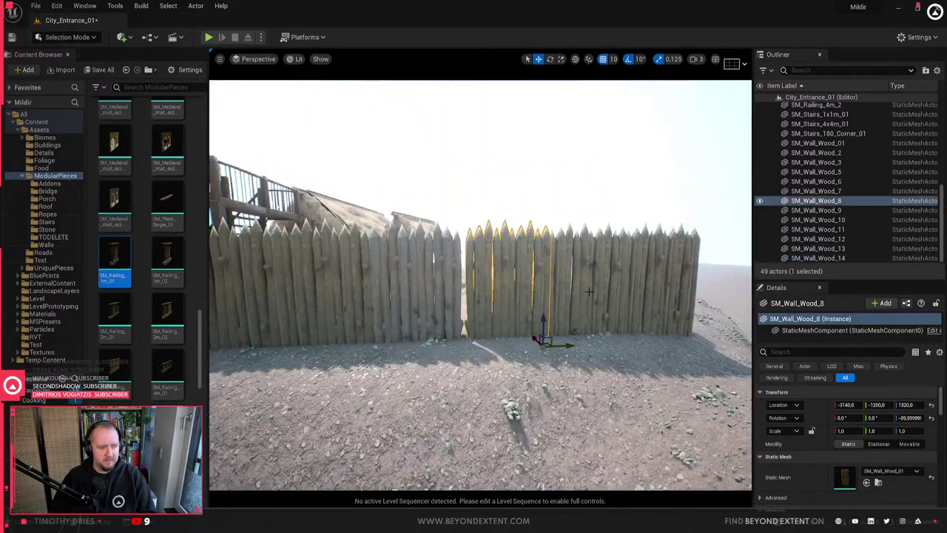
{"action": "left_click", "coordinate": [589, 293], "text": "ctrl"}
{"action": "left_click", "coordinate": [698, 341], "text": "ctrl"}
{"action": "left_click_drag", "start_coordinate": [706, 339], "coordinate": [701, 340]}
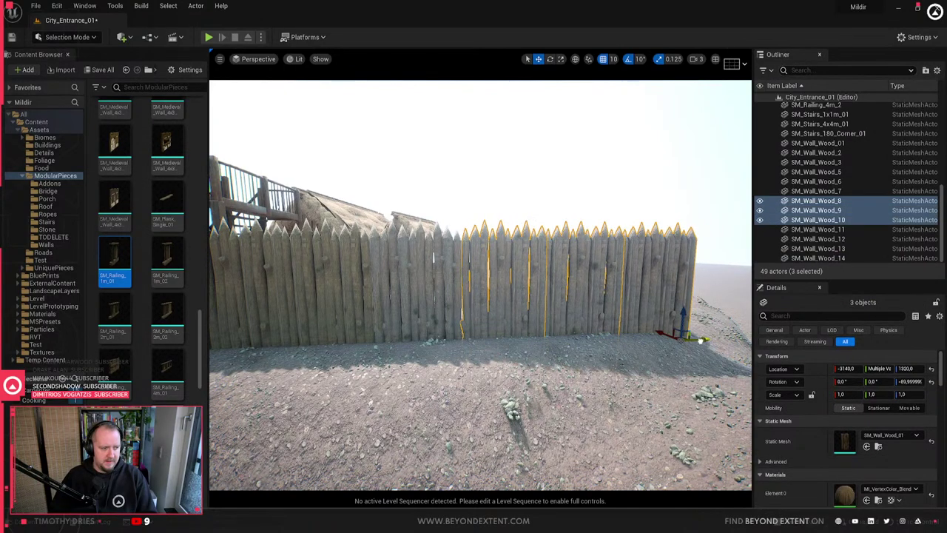
- Select the seven right-hand palisade sections beyond the gap near the tower and shift them together towards it
{"action": "key", "text": "a"}
{"action": "right_click_drag", "start_coordinate": [703, 340], "coordinate": [658, 329]}
{"action": "left_click", "coordinate": [448, 285]}
{"action": "key", "text": "a"}
{"action": "right_click_drag", "start_coordinate": [448, 285], "coordinate": [511, 289]}
{"action": "left_click", "coordinate": [564, 275]}
{"action": "left_click", "coordinate": [487, 287], "text": "ctrl"}
{"action": "key", "text": "s"}
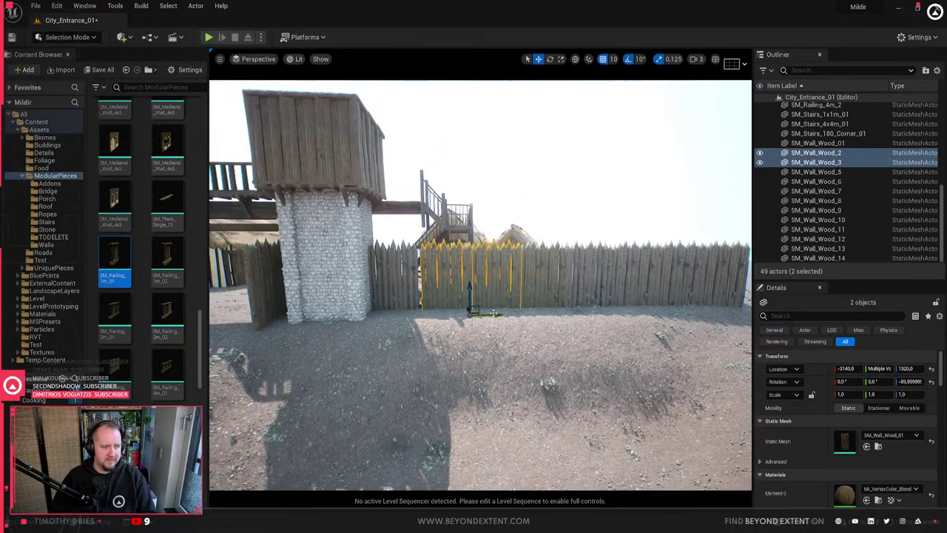
{"action": "left_click", "coordinate": [562, 275], "text": "ctrl"}
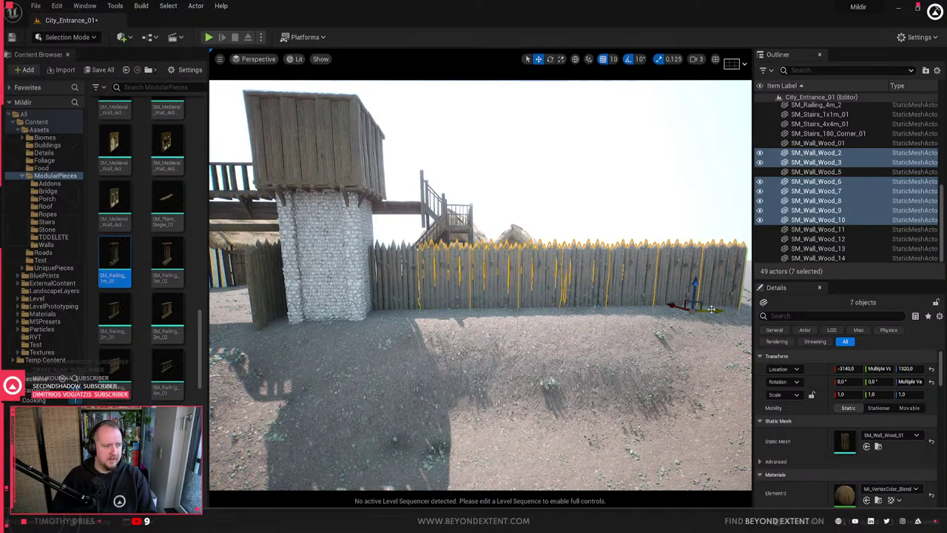
{"action": "key", "text": "Escape"}
- Inspect the palisade beside the left tower and the overall layout of the entrance and houses
{"action": "key", "text": "a"}
{"action": "right_click_drag", "start_coordinate": [711, 309], "coordinate": [658, 311]}
{"action": "key", "text": "w"}
{"action": "left_click", "coordinate": [446, 265]}
{"action": "key", "text": "Escape"}
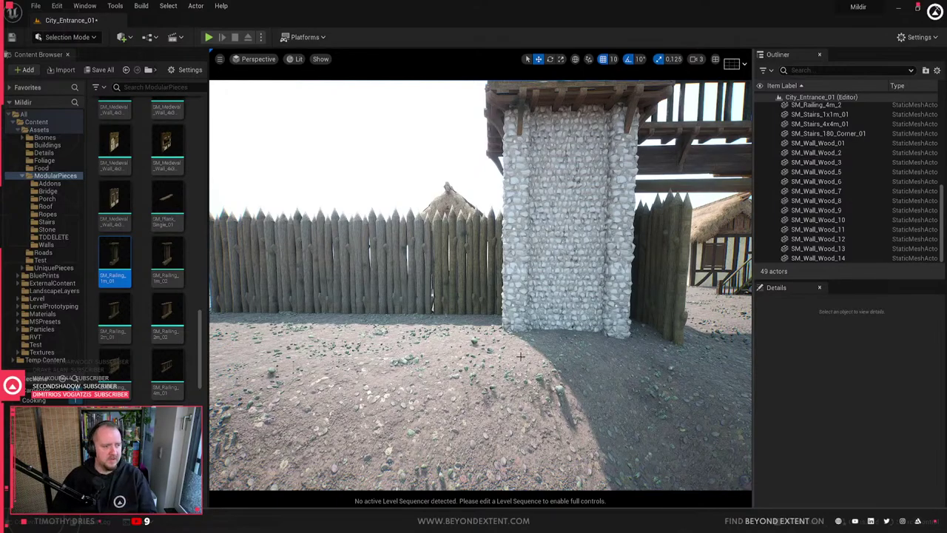
{"action": "key", "text": "s"}
{"action": "mouse_move", "coordinate": [521, 357]}
{"action": "right_mouse_down"}
{"action": "mouse_move", "coordinate": [566, 352]}
{"action": "mouse_move", "coordinate": [511, 345]}
{"action": "mouse_move", "coordinate": [520, 356]}
{"action": "right_mouse_up"}
{"action": "key", "text": "d"}
{"action": "key", "text": "w"}
{"action": "key", "text": "s"}
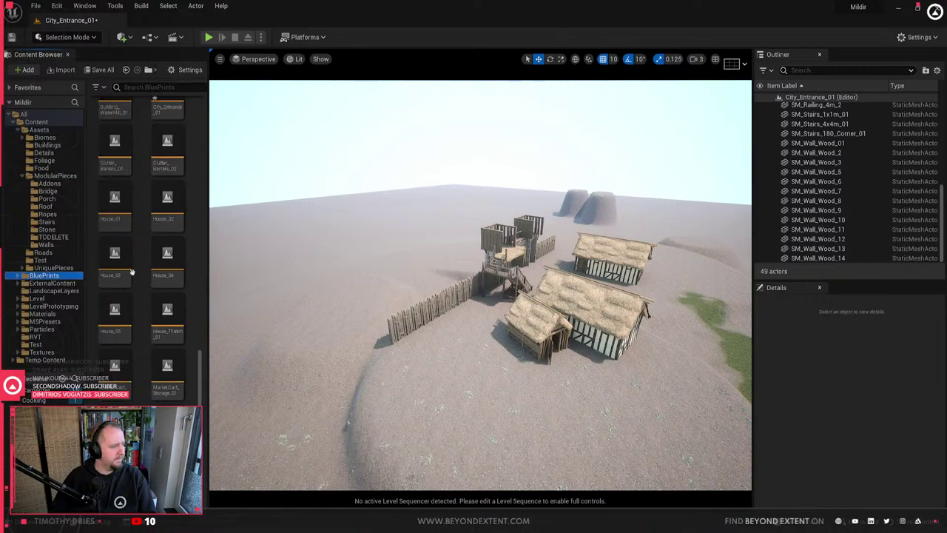
- Browse the BluePrints folder for buildings and move the separate thatched house to X -2020, Y -3600
{"action": "scroll", "coordinate": [155, 279], "scroll_direction": "up", "scroll_amount": 5}
{"action": "scroll", "coordinate": [155, 279], "scroll_direction": "up", "scroll_amount": 3}
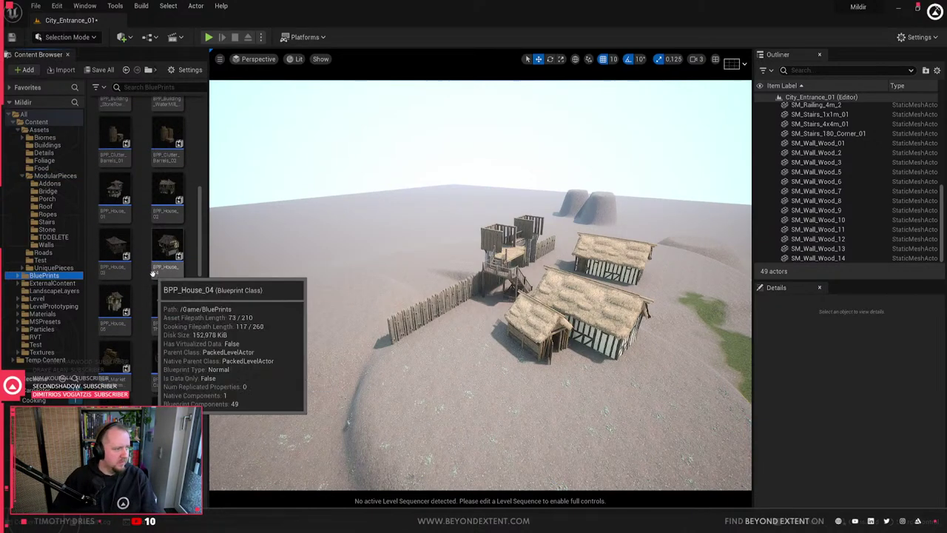
{"action": "right_click_drag", "start_coordinate": [370, 296], "coordinate": [334, 270]}
{"action": "key", "text": "w"}
{"action": "right_click_drag", "start_coordinate": [518, 273], "coordinate": [577, 288]}
{"action": "key", "text": "s"}
{"action": "left_click", "coordinate": [576, 288]}
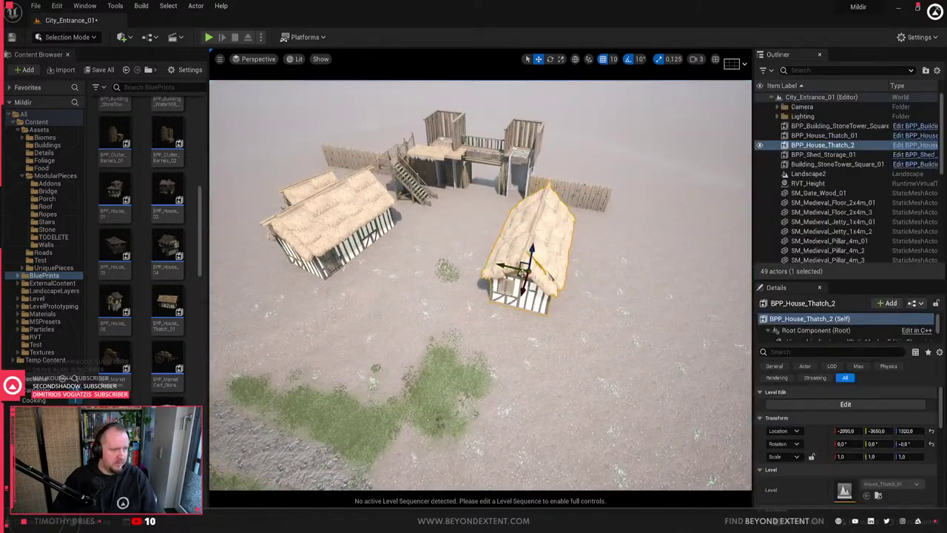
{"action": "mouse_move", "coordinate": [522, 271]}
{"action": "left_mouse_down"}
{"action": "mouse_move", "coordinate": [617, 338]}
{"action": "mouse_move", "coordinate": [363, 290]}
{"action": "mouse_move", "coordinate": [485, 382]}
{"action": "mouse_move", "coordinate": [452, 407]}
{"action": "mouse_move", "coordinate": [490, 296]}
{"action": "mouse_move", "coordinate": [507, 264]}
{"action": "mouse_move", "coordinate": [513, 272]}
{"action": "left_mouse_up"}
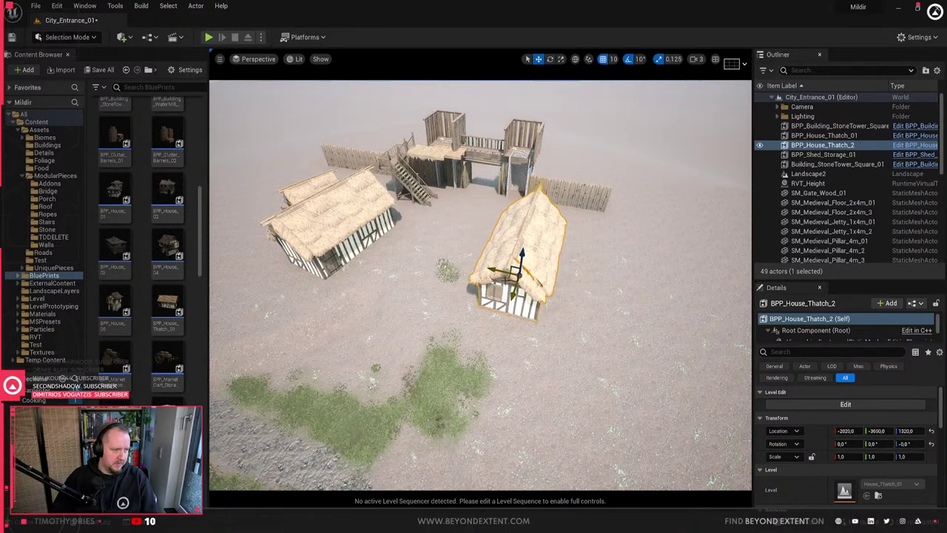
- Duplicate the separate thatched house and place the copy beside it at X -2020, Y -4350
{"action": "right_click_drag", "start_coordinate": [507, 280], "coordinate": [521, 277]}
{"action": "key", "text": "s"}
{"action": "left_click_drag", "start_coordinate": [465, 272], "coordinate": [556, 303], "text": "alt"}
{"action": "key", "text": "e"}
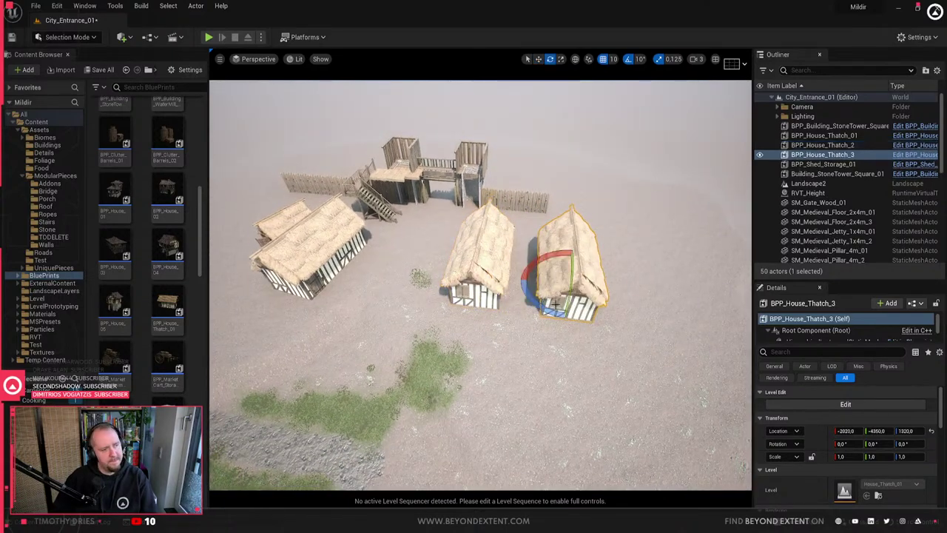
{"action": "right_click_drag", "start_coordinate": [559, 302], "coordinate": [534, 301]}
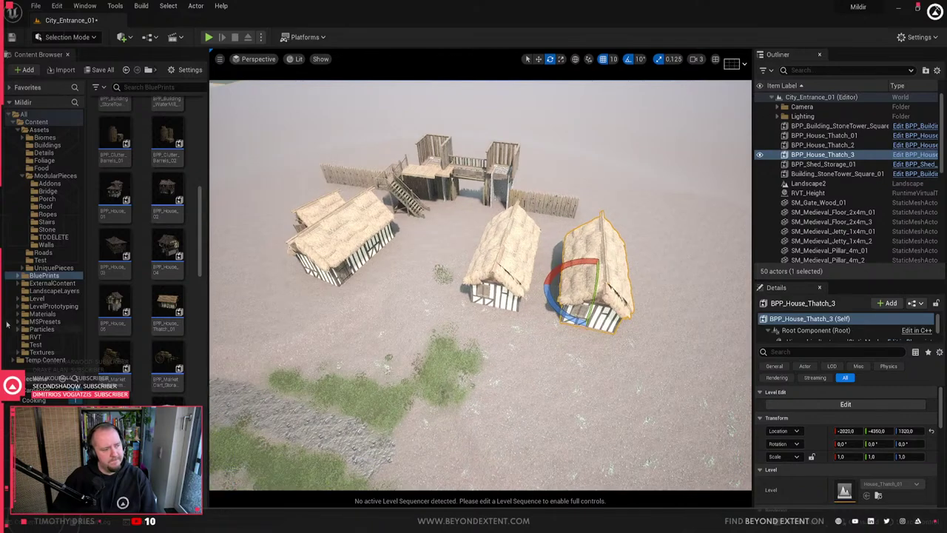
- Place the small potato and herbs market stalls in front of the two separate houses, rotating the potato stall 20° and angling the herbs stall
{"action": "scroll", "coordinate": [114, 285], "scroll_direction": "down", "scroll_amount": 4}
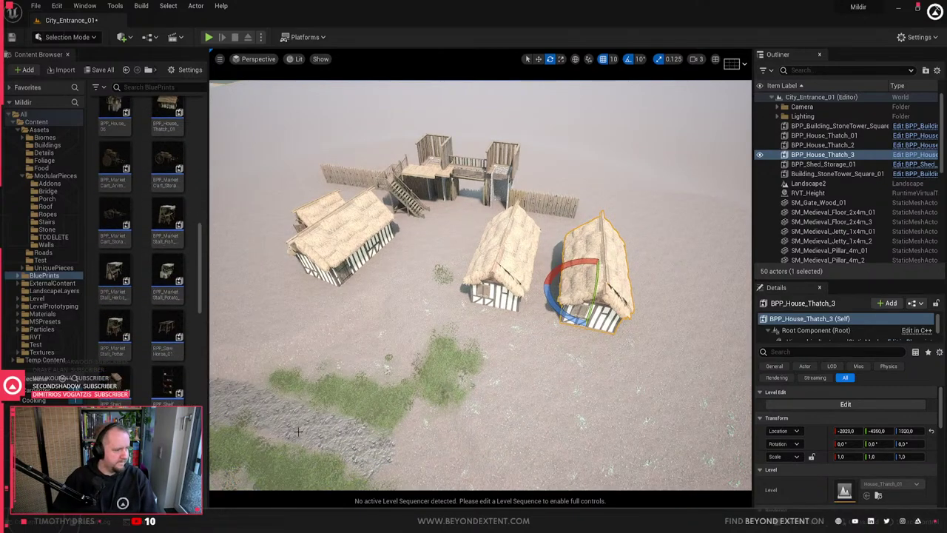
{"action": "right_click_drag", "start_coordinate": [491, 336], "coordinate": [518, 370]}
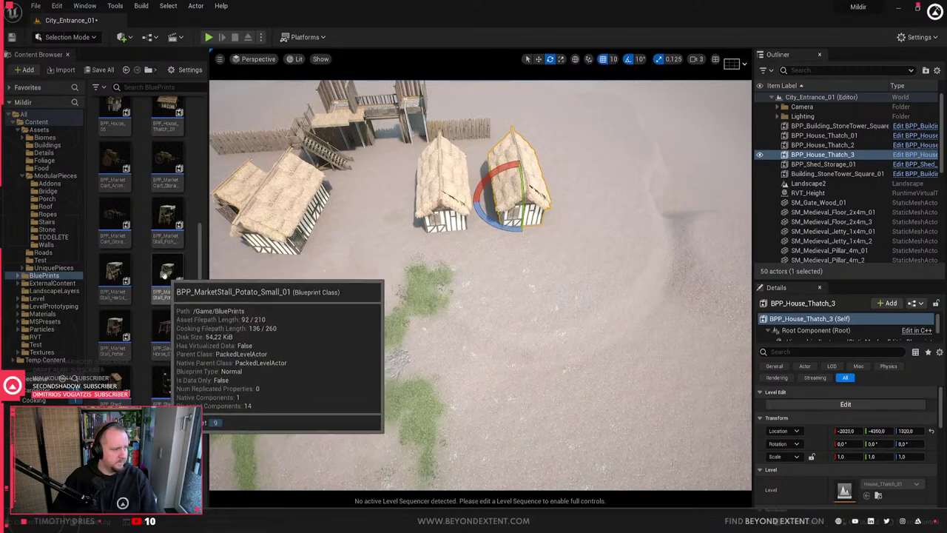
{"action": "left_click_drag", "start_coordinate": [164, 275], "coordinate": [459, 263]}
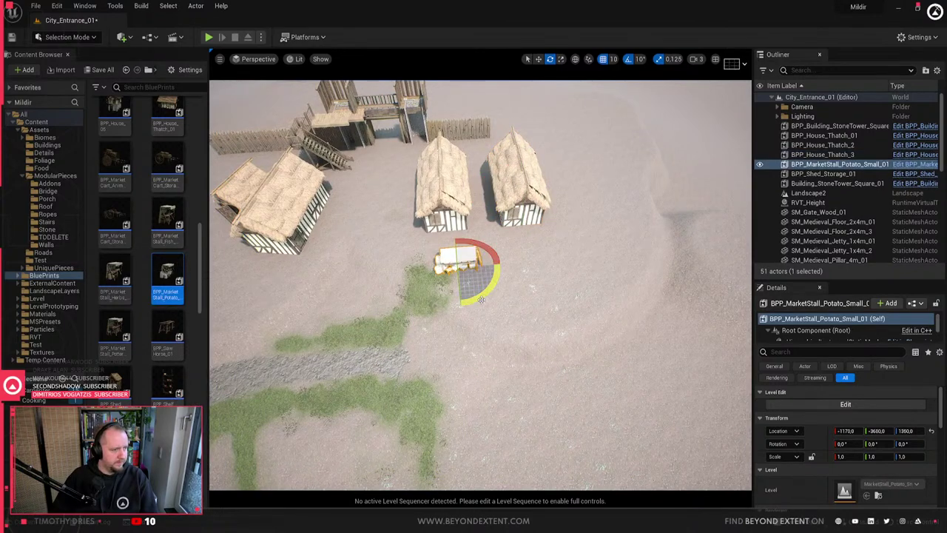
{"action": "left_click_drag", "start_coordinate": [482, 299], "coordinate": [453, 304]}
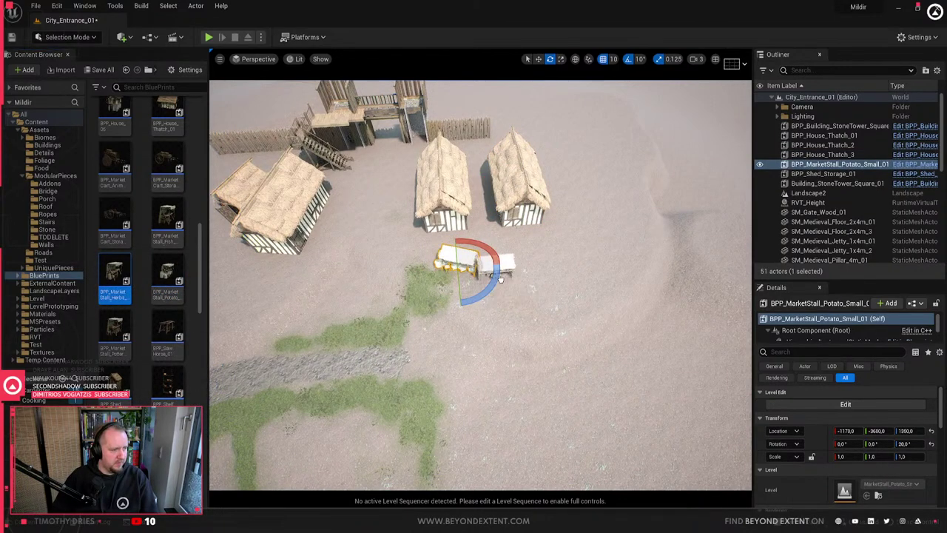
{"action": "left_click_drag", "start_coordinate": [500, 280], "coordinate": [498, 302]}
{"action": "left_click_drag", "start_coordinate": [495, 335], "coordinate": [450, 386]}
{"action": "key", "text": "w"}
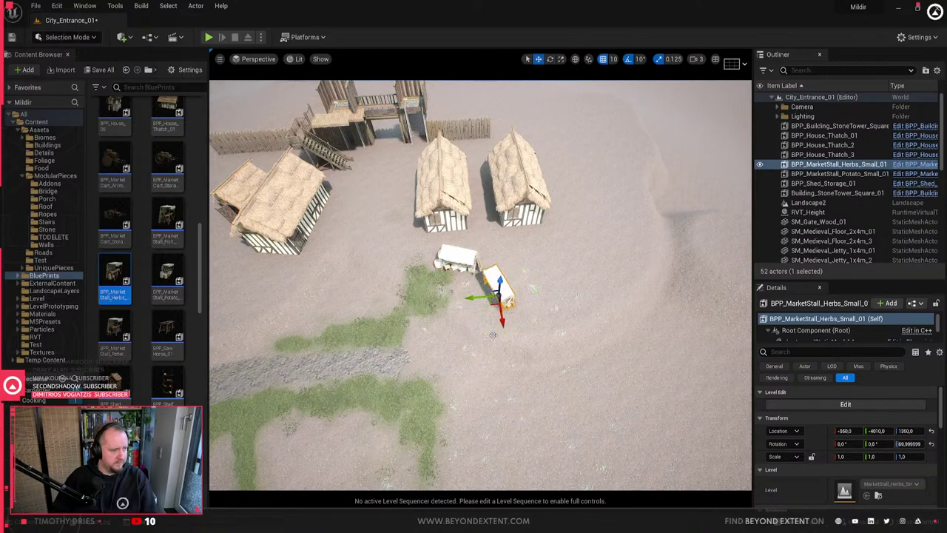
- Add the small fish market stall next to the herbs stall and rotate it about 120° to continue the curved row
{"action": "left_click_drag", "start_coordinate": [167, 222], "coordinate": [528, 361]}
{"action": "left_click_drag", "start_coordinate": [501, 328], "coordinate": [503, 329]}
{"action": "key", "text": "e"}
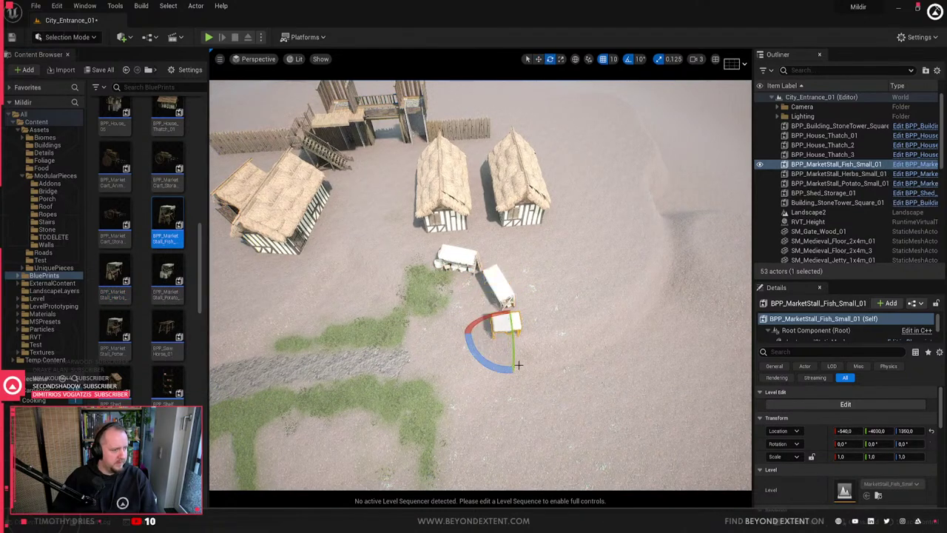
{"action": "left_click_drag", "start_coordinate": [504, 375], "coordinate": [508, 374]}
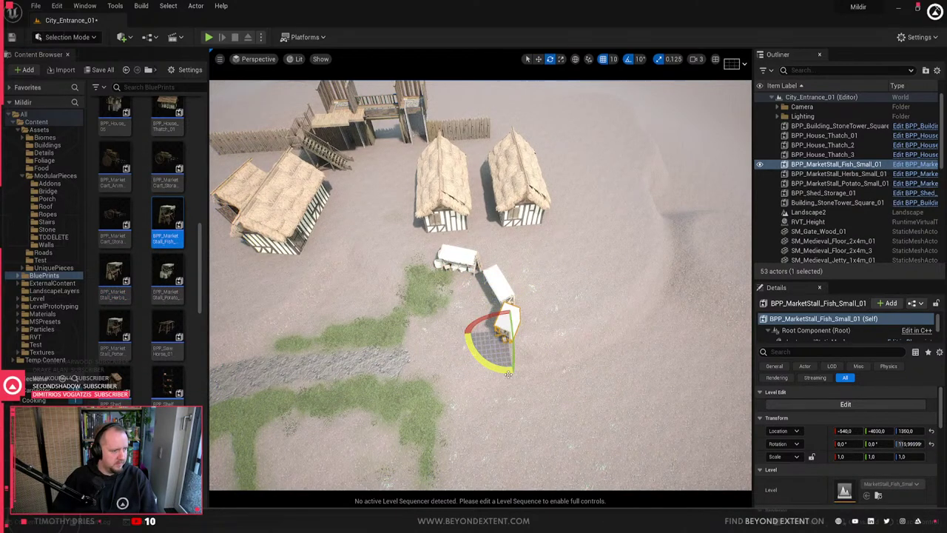
- Smooth the uneven hilltop terrain beyond the separate houses and market stalls with the landscape Smooth tool at strength 1.0
{"action": "left_click", "coordinate": [66, 37]}
{"action": "left_click", "coordinate": [90, 65]}
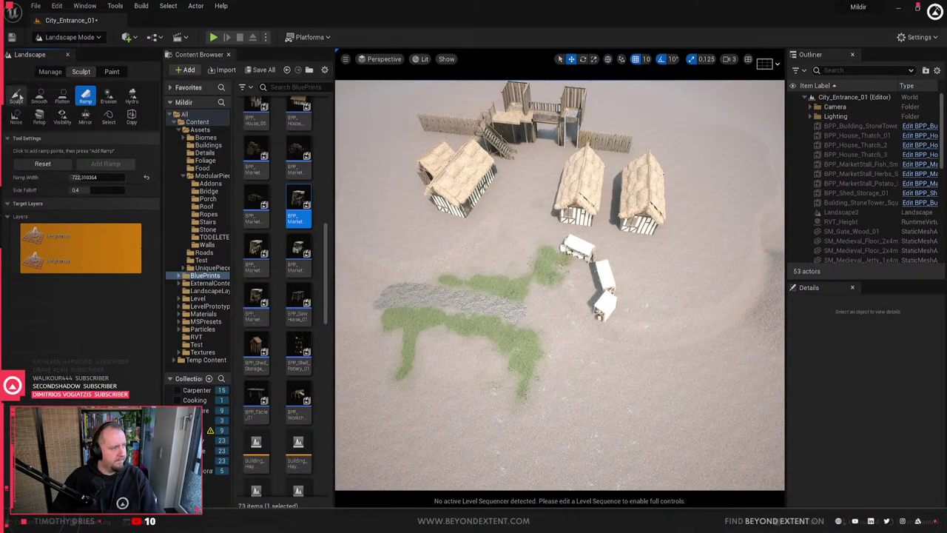
{"action": "left_click", "coordinate": [62, 95]}
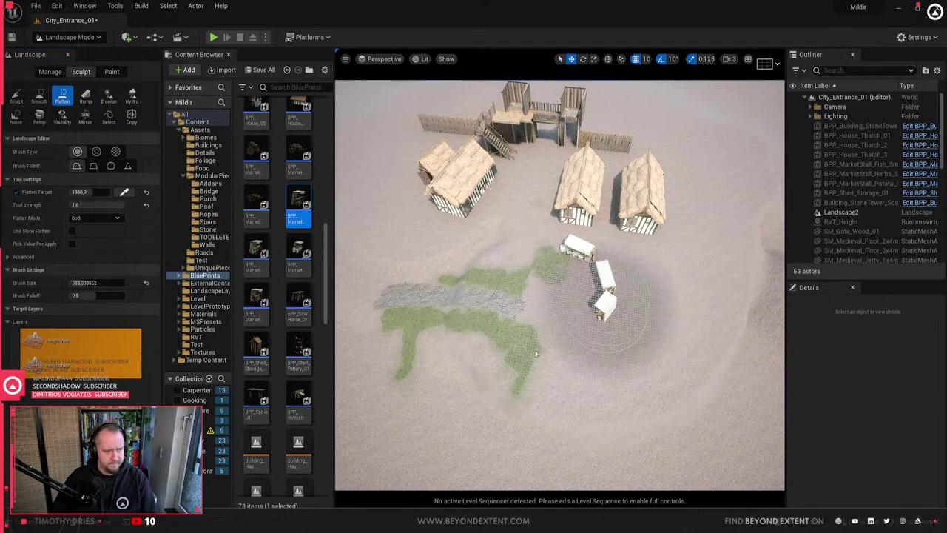
{"action": "right_click_drag", "start_coordinate": [469, 361], "coordinate": [511, 370]}
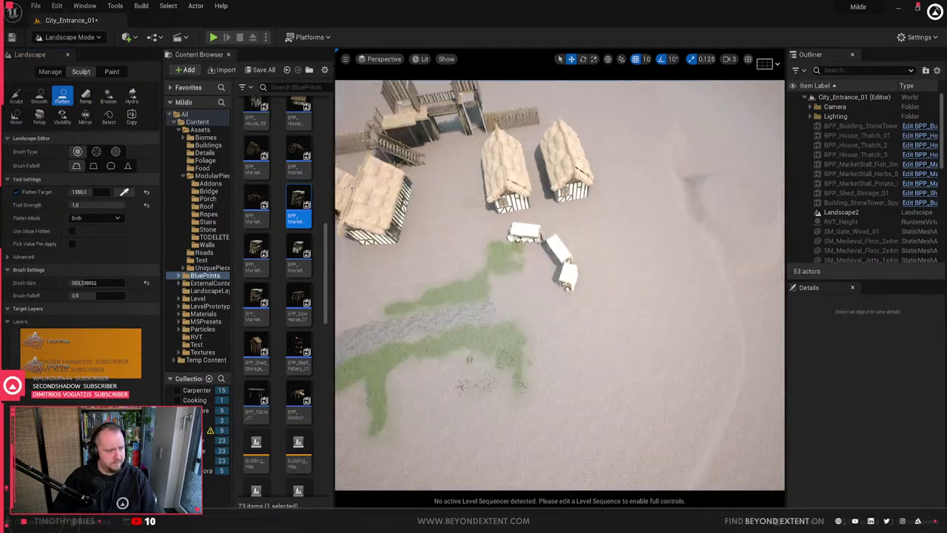
{"action": "right_click_drag", "start_coordinate": [747, 378], "coordinate": [466, 338]}
{"action": "left_click", "coordinate": [39, 94]}
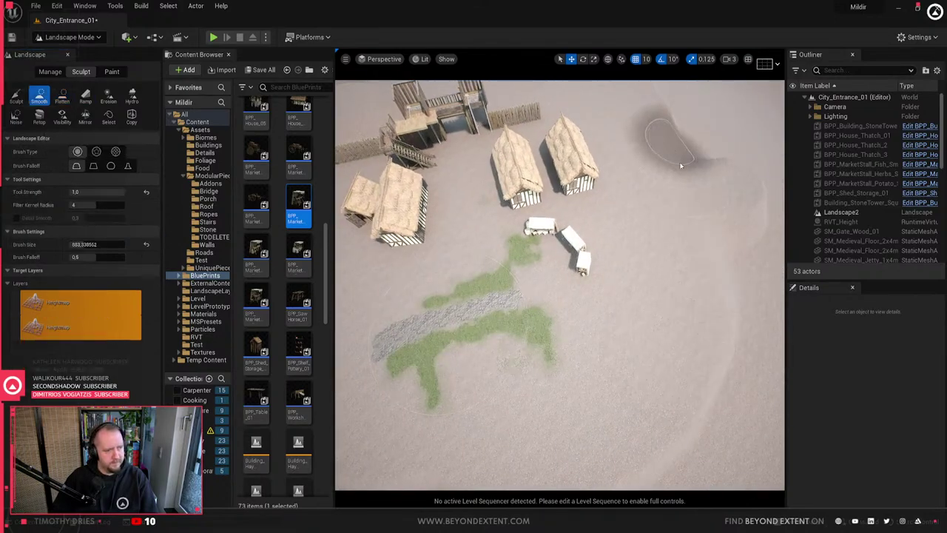
{"action": "mouse_move", "coordinate": [681, 166]}
{"action": "left_mouse_down"}
{"action": "mouse_move", "coordinate": [735, 372]}
{"action": "mouse_move", "coordinate": [714, 255]}
{"action": "mouse_move", "coordinate": [701, 400]}
{"action": "left_mouse_up"}
{"action": "right_click_drag", "start_coordinate": [701, 400], "coordinate": [450, 396]}
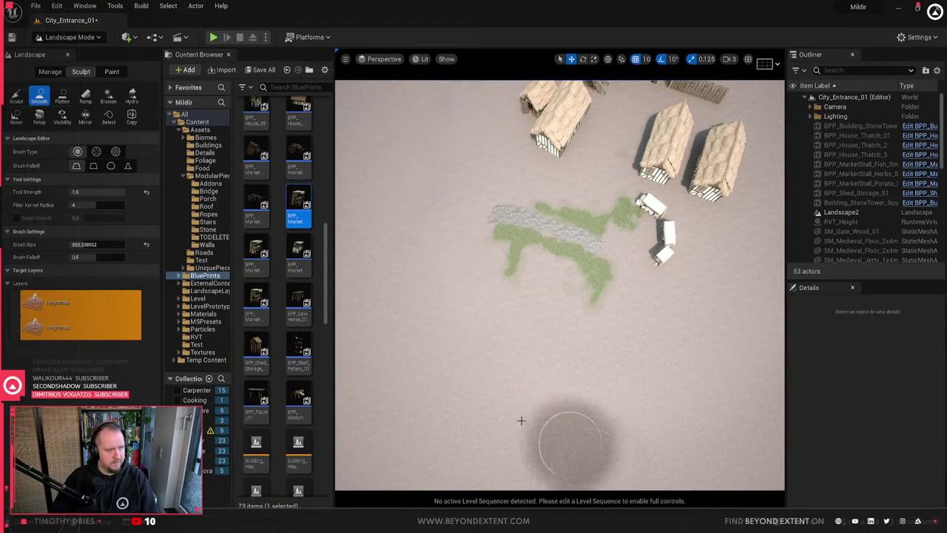
- Paint a rough path from the gate between the houses to the existing track, using the landscape layer below Grass_01
{"action": "mouse_move", "coordinate": [494, 354]}
{"action": "right_mouse_down"}
{"action": "mouse_move", "coordinate": [629, 296]}
{"action": "mouse_move", "coordinate": [718, 303]}
{"action": "mouse_move", "coordinate": [422, 267]}
{"action": "mouse_move", "coordinate": [411, 251]}
{"action": "mouse_move", "coordinate": [296, 259]}
{"action": "mouse_move", "coordinate": [474, 370]}
{"action": "mouse_move", "coordinate": [455, 400]}
{"action": "right_mouse_up"}
{"action": "left_click", "coordinate": [69, 37]}
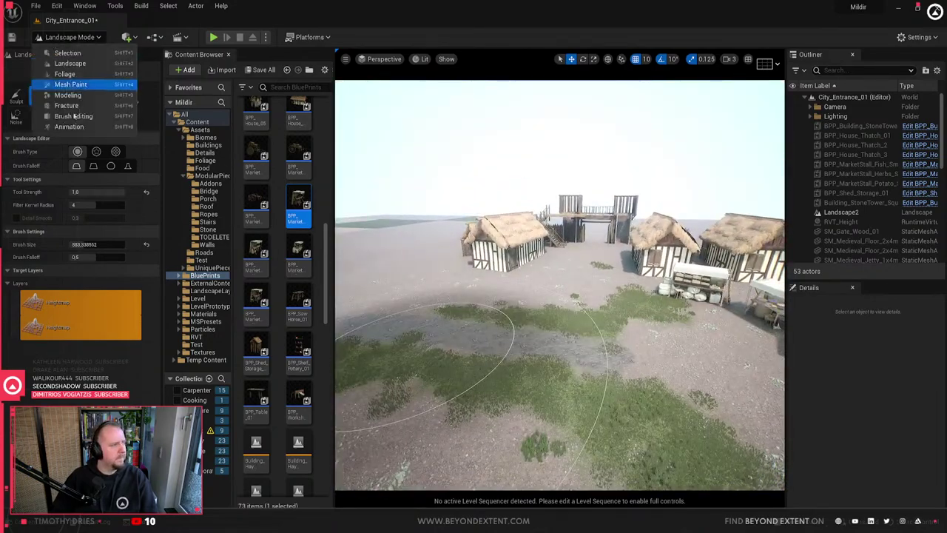
{"action": "left_click", "coordinate": [65, 75]}
{"action": "left_click", "coordinate": [111, 72]}
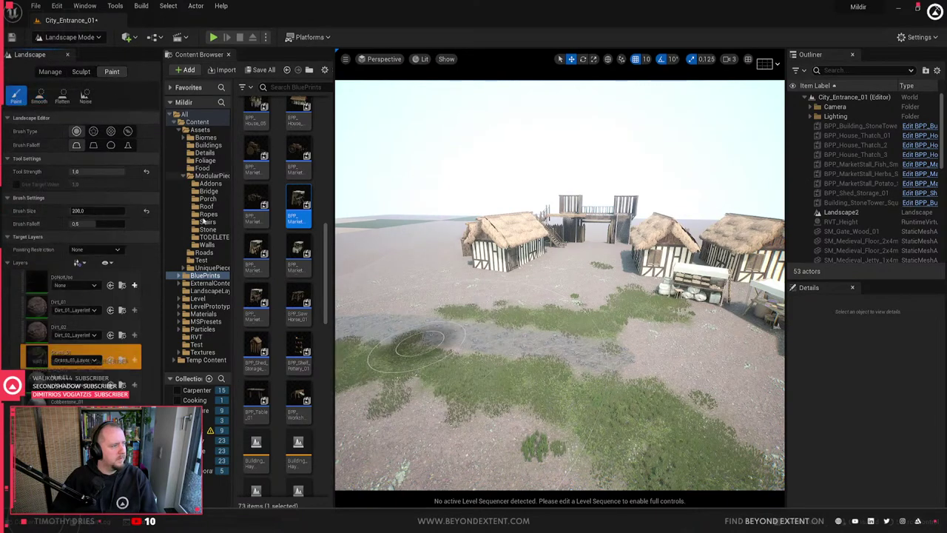
{"action": "mouse_move", "coordinate": [508, 351]}
{"action": "right_mouse_down"}
{"action": "mouse_move", "coordinate": [497, 318]}
{"action": "mouse_move", "coordinate": [503, 400]}
{"action": "mouse_move", "coordinate": [509, 385]}
{"action": "right_mouse_up"}
{"action": "left_click", "coordinate": [135, 376]}
{"action": "left_click_drag", "start_coordinate": [480, 189], "coordinate": [512, 452]}
{"action": "mouse_move", "coordinate": [512, 452]}
{"action": "right_mouse_down"}
{"action": "mouse_move", "coordinate": [518, 463]}
{"action": "mouse_move", "coordinate": [563, 474]}
{"action": "right_mouse_up"}
{"action": "left_click_drag", "start_coordinate": [486, 342], "coordinate": [482, 315]}
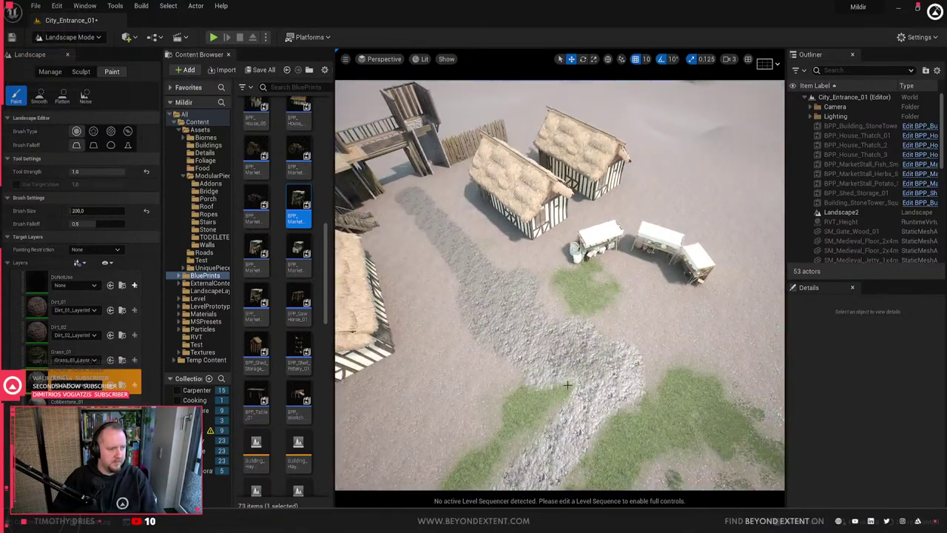
- Widen the rough path and extend it around the front of the house with the storage shed
{"action": "right_click_drag", "start_coordinate": [567, 384], "coordinate": [446, 382]}
{"action": "left_click_drag", "start_coordinate": [448, 270], "coordinate": [600, 240]}
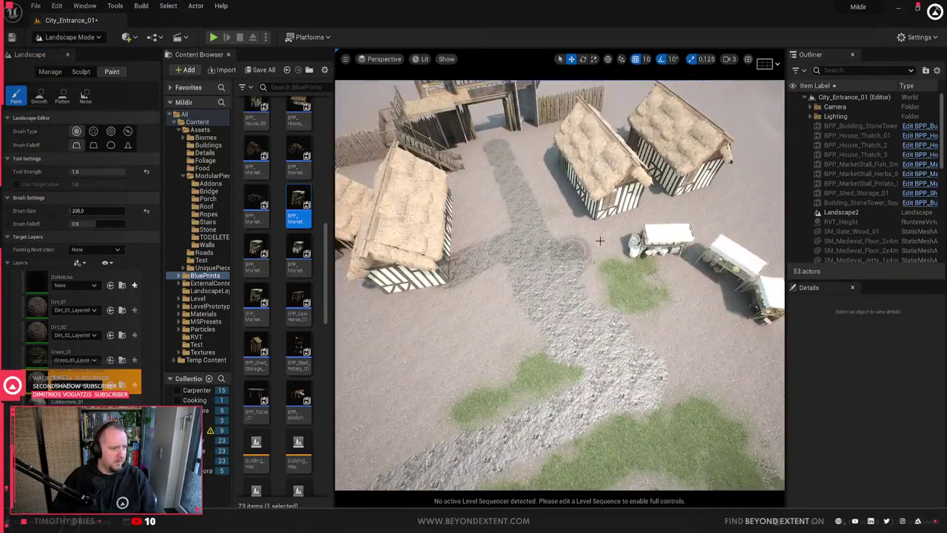
{"action": "mouse_move", "coordinate": [563, 161]}
{"action": "left_mouse_down"}
{"action": "mouse_move", "coordinate": [510, 198]}
{"action": "mouse_move", "coordinate": [522, 242]}
{"action": "left_mouse_up"}
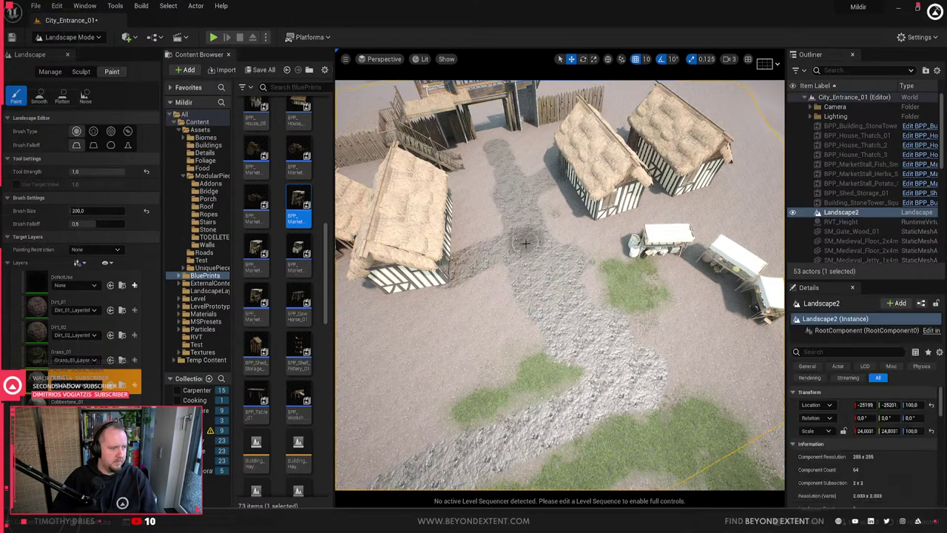
{"action": "right_click_drag", "start_coordinate": [522, 244], "coordinate": [459, 244]}
{"action": "mouse_move", "coordinate": [548, 312]}
{"action": "left_mouse_down"}
{"action": "mouse_move", "coordinate": [486, 340]}
{"action": "mouse_move", "coordinate": [431, 254]}
{"action": "mouse_move", "coordinate": [516, 341]}
{"action": "left_mouse_up"}
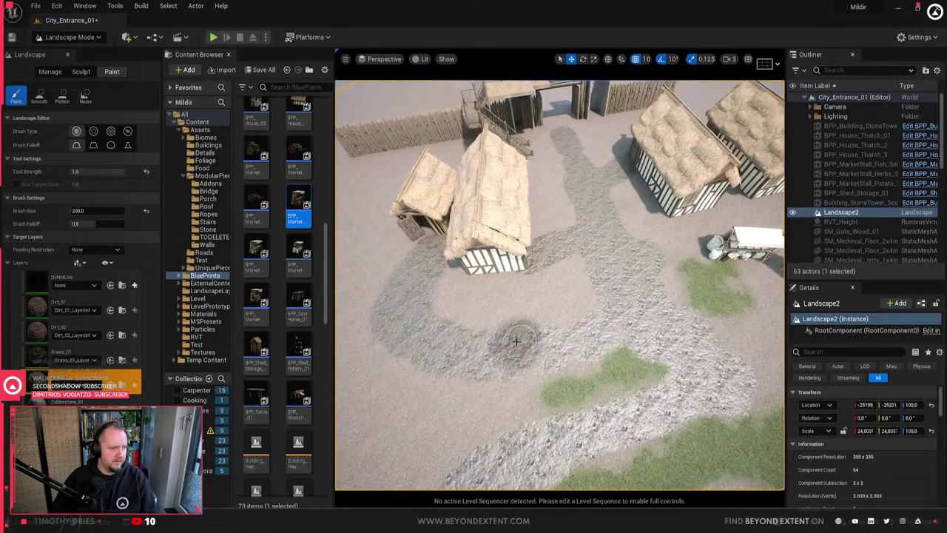
{"action": "mouse_move", "coordinate": [459, 333]}
{"action": "left_mouse_down"}
{"action": "mouse_move", "coordinate": [385, 300]}
{"action": "mouse_move", "coordinate": [504, 249]}
{"action": "mouse_move", "coordinate": [389, 377]}
{"action": "mouse_move", "coordinate": [358, 379]}
{"action": "left_mouse_up"}
- Paint Grass_01 along the wall of the house with the shed and up to the gate stairs
{"action": "left_click", "coordinate": [44, 306]}
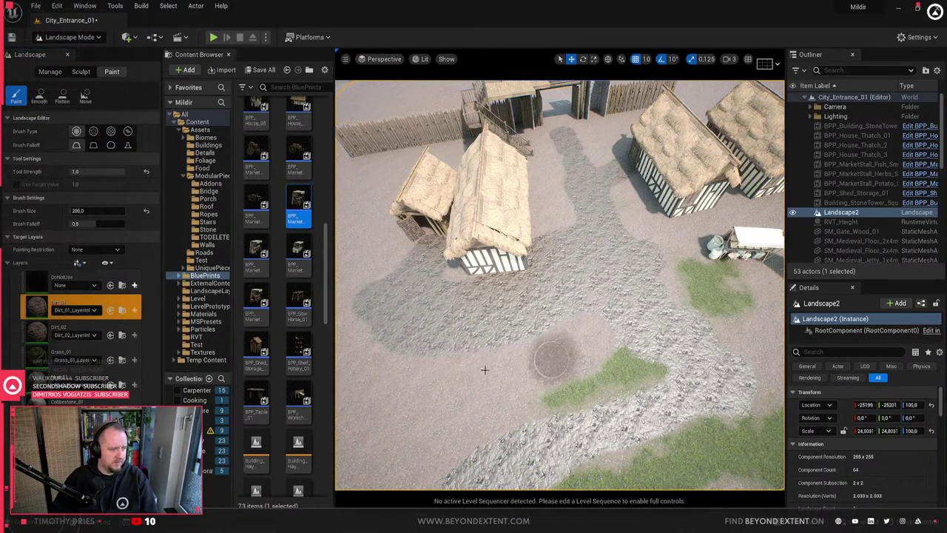
{"action": "mouse_move", "coordinate": [511, 413]}
{"action": "right_mouse_down"}
{"action": "mouse_move", "coordinate": [444, 370]}
{"action": "mouse_move", "coordinate": [437, 385]}
{"action": "right_mouse_up"}
{"action": "left_click", "coordinate": [44, 356]}
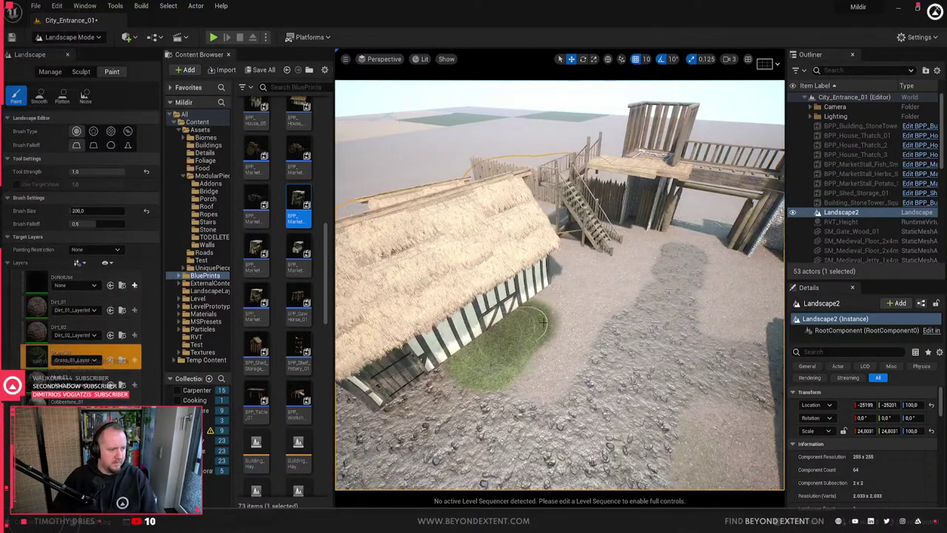
{"action": "mouse_move", "coordinate": [563, 296]}
{"action": "left_mouse_down"}
{"action": "mouse_move", "coordinate": [593, 259]}
{"action": "mouse_move", "coordinate": [528, 231]}
{"action": "left_mouse_up"}
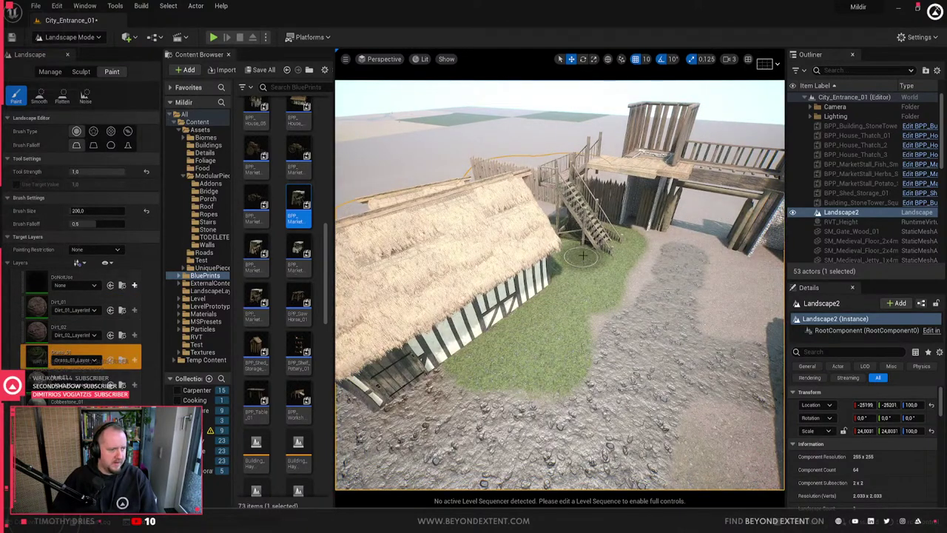
{"action": "mouse_move", "coordinate": [584, 256]}
{"action": "left_mouse_down"}
{"action": "mouse_move", "coordinate": [630, 270]}
{"action": "mouse_move", "coordinate": [652, 250]}
{"action": "left_mouse_up"}
- Paint Grass_01 on the opposite side of the gate path, along the palisade and the separate houses
{"action": "mouse_move", "coordinate": [712, 257]}
{"action": "left_mouse_down"}
{"action": "mouse_move", "coordinate": [746, 302]}
{"action": "mouse_move", "coordinate": [729, 290]}
{"action": "left_mouse_up"}
{"action": "mouse_move", "coordinate": [729, 290]}
{"action": "right_mouse_down"}
{"action": "mouse_move", "coordinate": [777, 281]}
{"action": "mouse_move", "coordinate": [775, 300]}
{"action": "right_mouse_up"}
{"action": "mouse_move", "coordinate": [627, 296]}
{"action": "left_mouse_down"}
{"action": "mouse_move", "coordinate": [645, 250]}
{"action": "mouse_move", "coordinate": [642, 305]}
{"action": "left_mouse_up"}
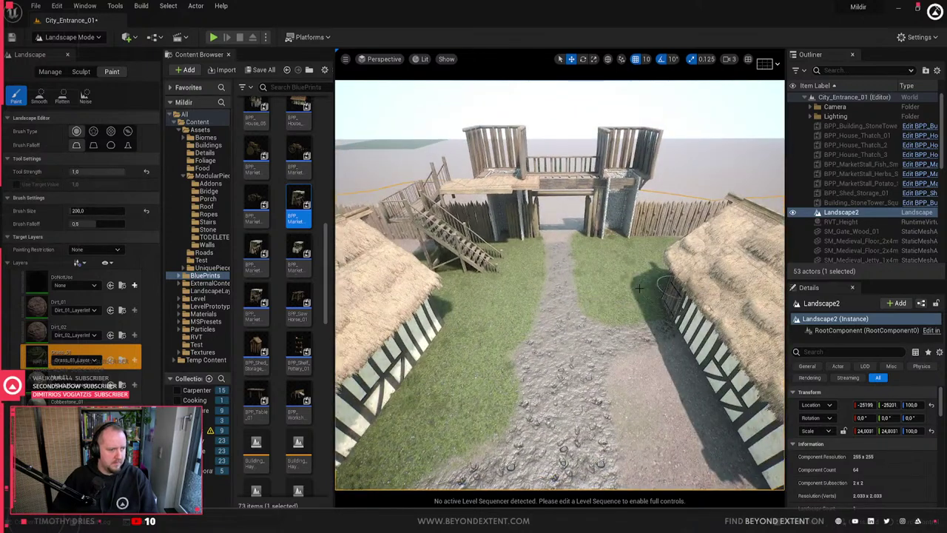
{"action": "right_click_drag", "start_coordinate": [642, 305], "coordinate": [740, 315]}
{"action": "mouse_move", "coordinate": [599, 302]}
{"action": "left_mouse_down"}
{"action": "mouse_move", "coordinate": [686, 287]}
{"action": "mouse_move", "coordinate": [712, 326]}
{"action": "mouse_move", "coordinate": [711, 346]}
{"action": "left_mouse_up"}
{"action": "mouse_move", "coordinate": [711, 346]}
{"action": "right_mouse_down"}
{"action": "mouse_move", "coordinate": [729, 377]}
{"action": "mouse_move", "coordinate": [722, 374]}
{"action": "right_mouse_up"}
{"action": "right_click_drag", "start_coordinate": [675, 485], "coordinate": [667, 402]}
- Lower the paint strength to 0.1232 and blend Dirt_02 into the rough ground beside the house with the shed
{"action": "left_click", "coordinate": [45, 341]}
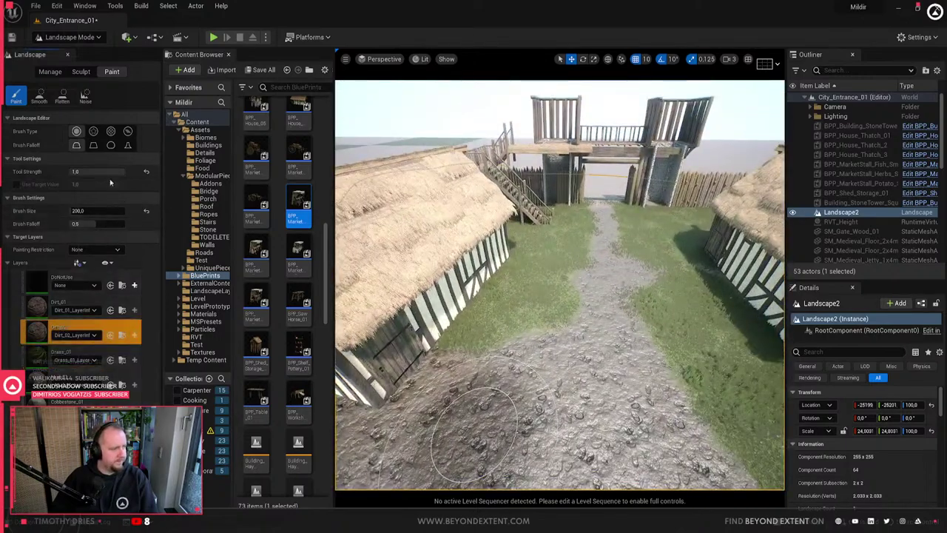
{"action": "left_click_drag", "start_coordinate": [111, 172], "coordinate": [89, 172]}
{"action": "mouse_move", "coordinate": [544, 381]}
{"action": "left_mouse_down"}
{"action": "mouse_move", "coordinate": [514, 342]}
{"action": "mouse_move", "coordinate": [472, 345]}
{"action": "left_mouse_up"}
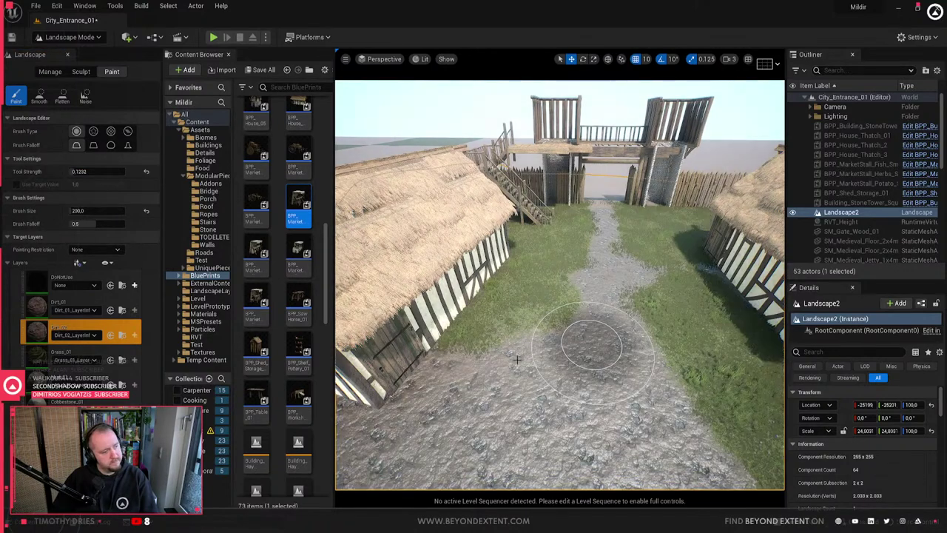
- Blend Dirt_01 over the path and grass edges between the gate, the houses and the market stalls
{"action": "left_click", "coordinate": [36, 307]}
{"action": "mouse_move", "coordinate": [453, 349]}
{"action": "left_mouse_down"}
{"action": "mouse_move", "coordinate": [511, 353]}
{"action": "mouse_move", "coordinate": [569, 299]}
{"action": "left_mouse_up"}
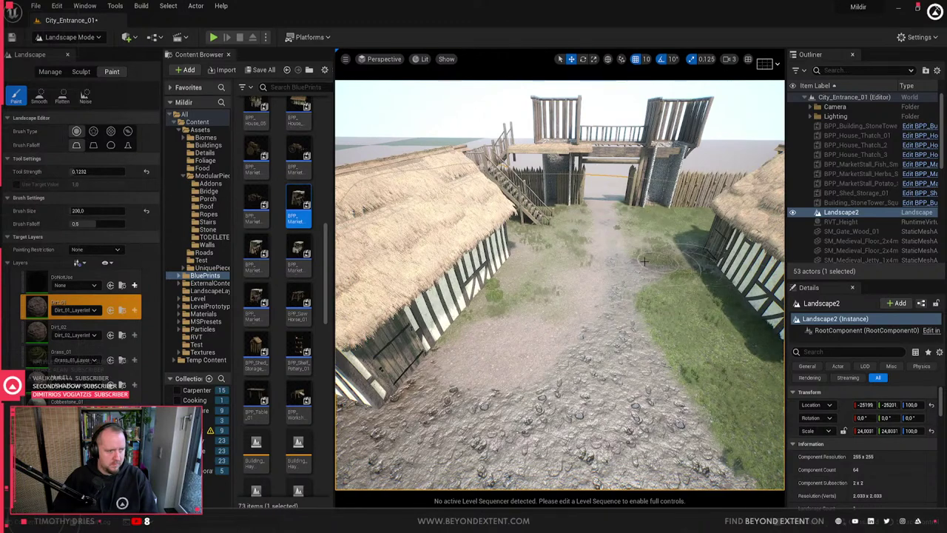
{"action": "right_click_drag", "start_coordinate": [691, 404], "coordinate": [460, 288]}
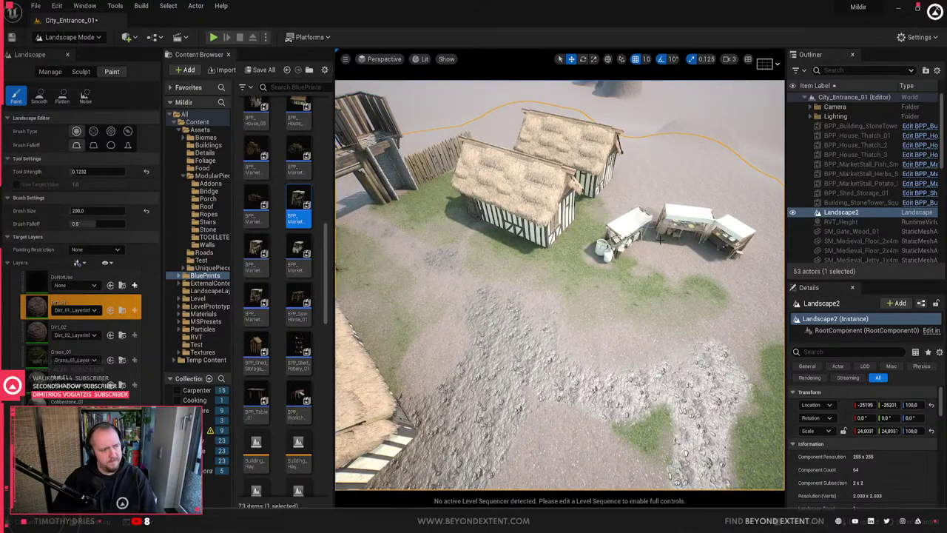
{"action": "left_click", "coordinate": [684, 297]}
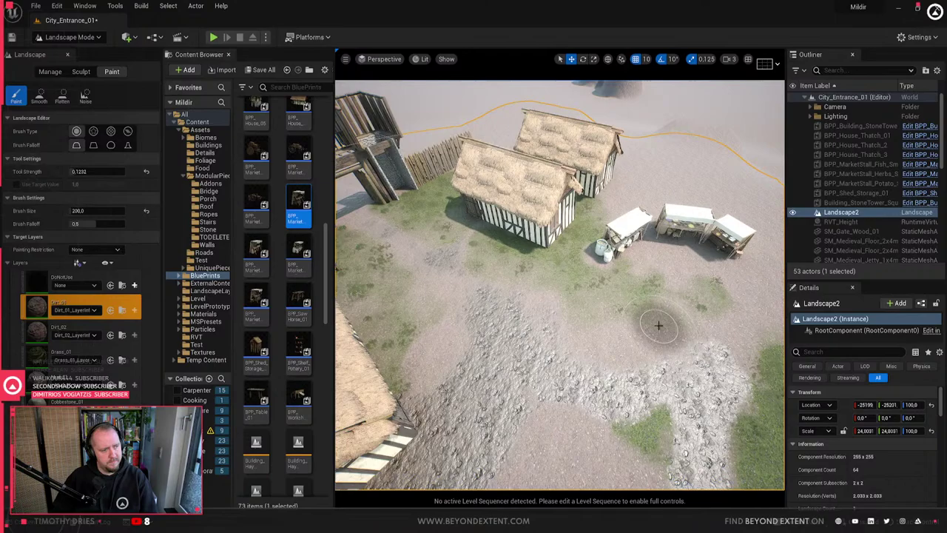
{"action": "key", "text": "w"}
{"action": "right_click_drag", "start_coordinate": [658, 325], "coordinate": [655, 374]}
{"action": "key", "text": "w"}
- Paint a straw-coloured ground patch in the bare area inside the bend of the rough track
{"action": "left_click", "coordinate": [71, 444]}
{"action": "right_click_drag", "start_coordinate": [542, 264], "coordinate": [573, 271]}
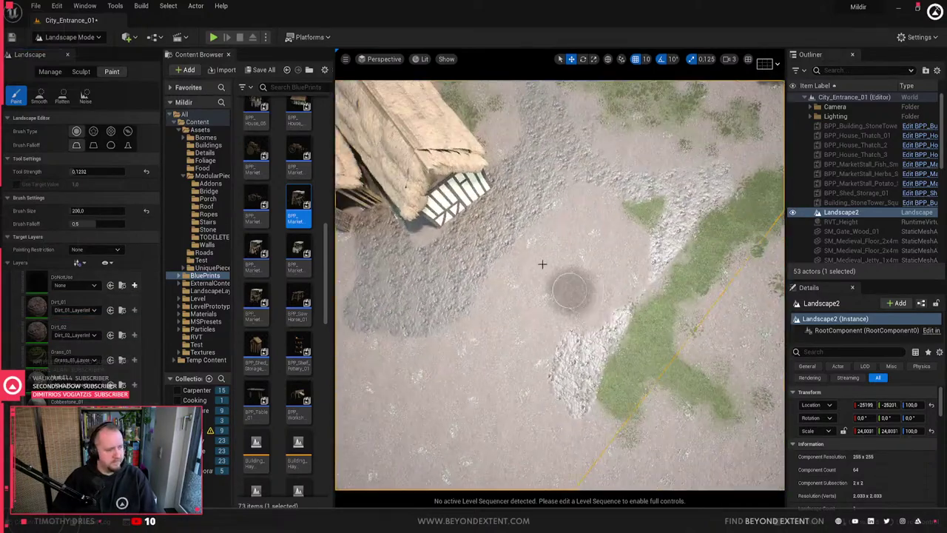
{"action": "left_click_drag", "start_coordinate": [542, 264], "coordinate": [549, 289]}
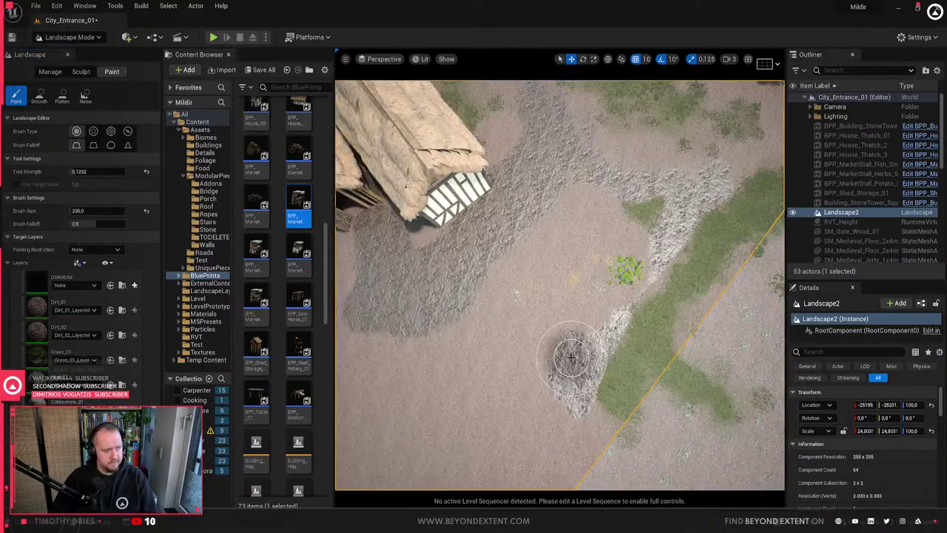
{"action": "right_click_drag", "start_coordinate": [572, 357], "coordinate": [571, 357]}
{"action": "right_click_drag", "start_coordinate": [623, 294], "coordinate": [623, 293]}
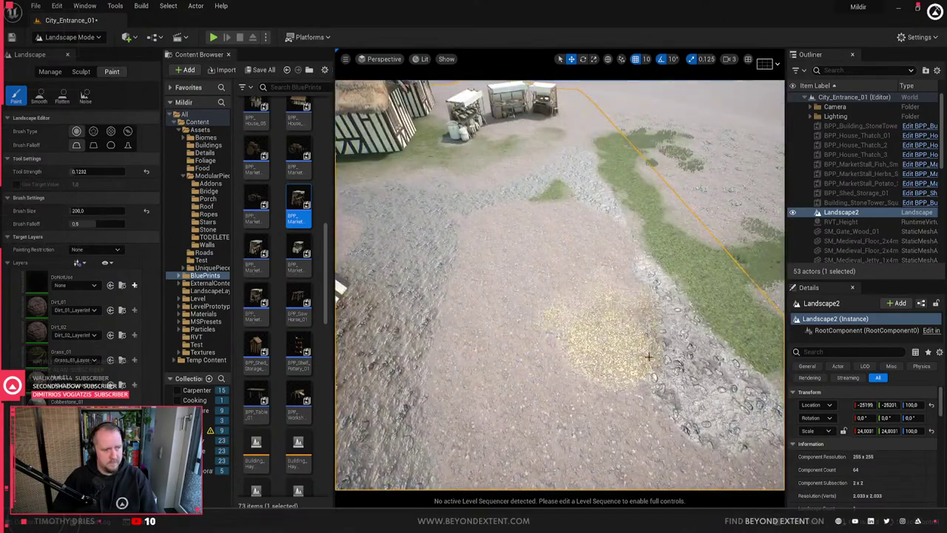
{"action": "right_click_drag", "start_coordinate": [667, 356], "coordinate": [668, 356]}
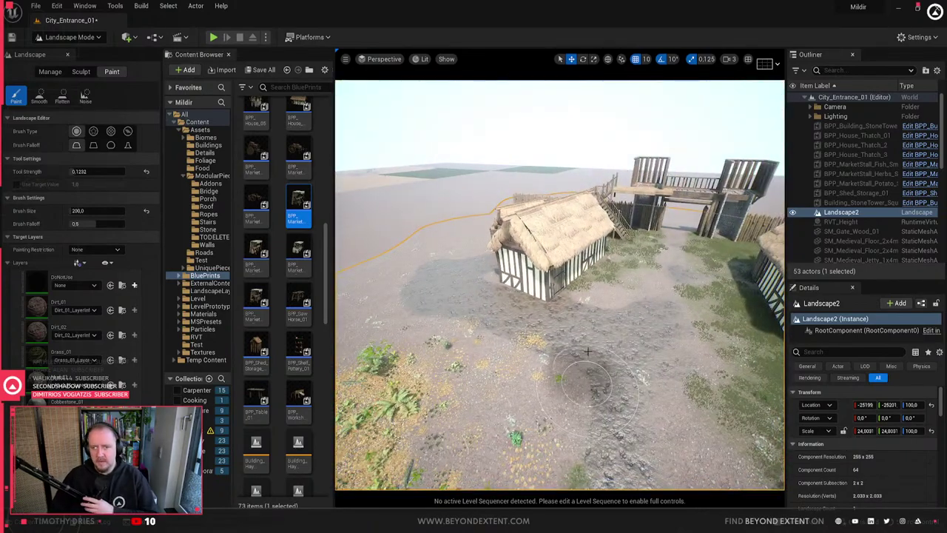
{"action": "right_click_drag", "start_coordinate": [628, 304], "coordinate": [628, 304]}
{"action": "mouse_move", "coordinate": [618, 316]}
{"action": "right_mouse_down"}
{"action": "mouse_move", "coordinate": [618, 393]}
{"action": "mouse_move", "coordinate": [533, 404]}
{"action": "mouse_move", "coordinate": [621, 348]}
{"action": "mouse_move", "coordinate": [659, 352]}
{"action": "mouse_move", "coordinate": [648, 259]}
{"action": "mouse_move", "coordinate": [640, 267]}
{"action": "mouse_move", "coordinate": [722, 337]}
{"action": "right_mouse_up"}
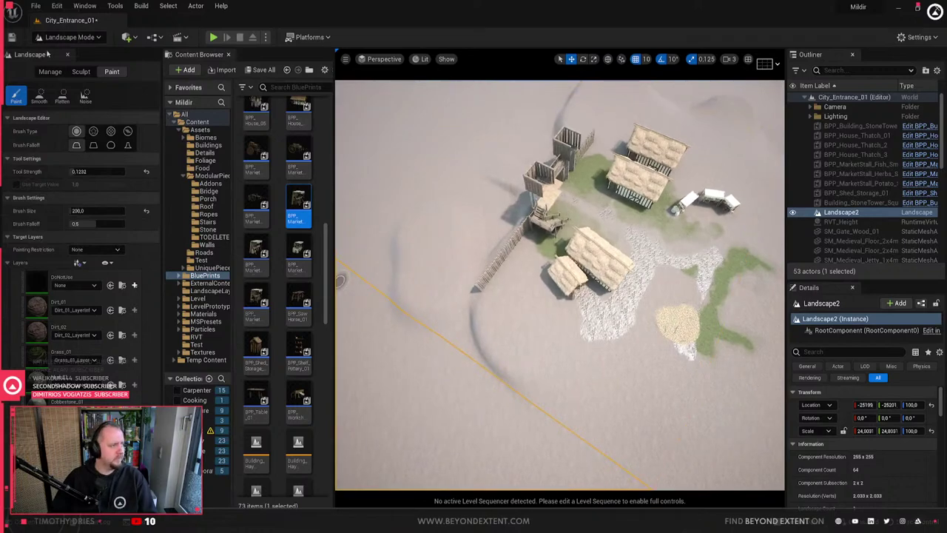
- Switch to Selection mode, duplicate the five wooden wall sections beside the gate, and rotate the copy onto the palisade's outer end
{"action": "left_click", "coordinate": [69, 37]}
{"action": "left_click", "coordinate": [66, 52]}
{"action": "right_click_drag", "start_coordinate": [486, 248], "coordinate": [437, 255]}
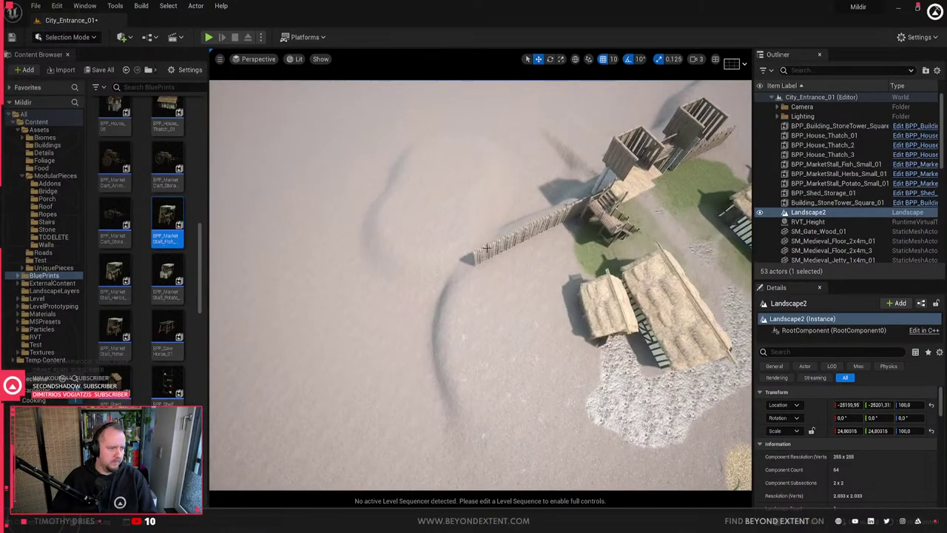
{"action": "left_click", "coordinate": [475, 267]}
{"action": "left_click", "coordinate": [495, 259], "text": "ctrl"}
{"action": "left_click", "coordinate": [511, 248], "text": "ctrl"}
{"action": "left_click", "coordinate": [538, 242], "text": "ctrl"}
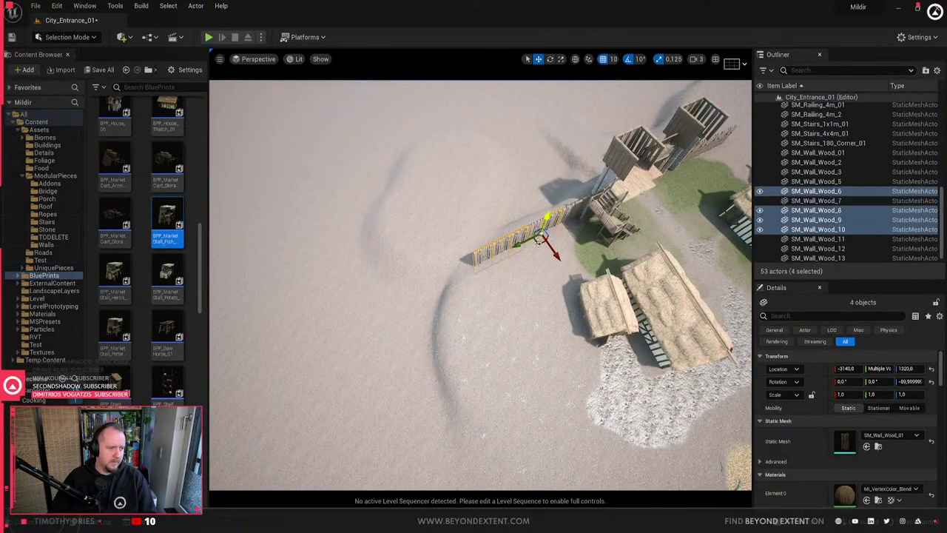
{"action": "left_click_drag", "start_coordinate": [540, 241], "coordinate": [480, 319], "text": "alt"}
{"action": "key", "text": "ctrl+z"}
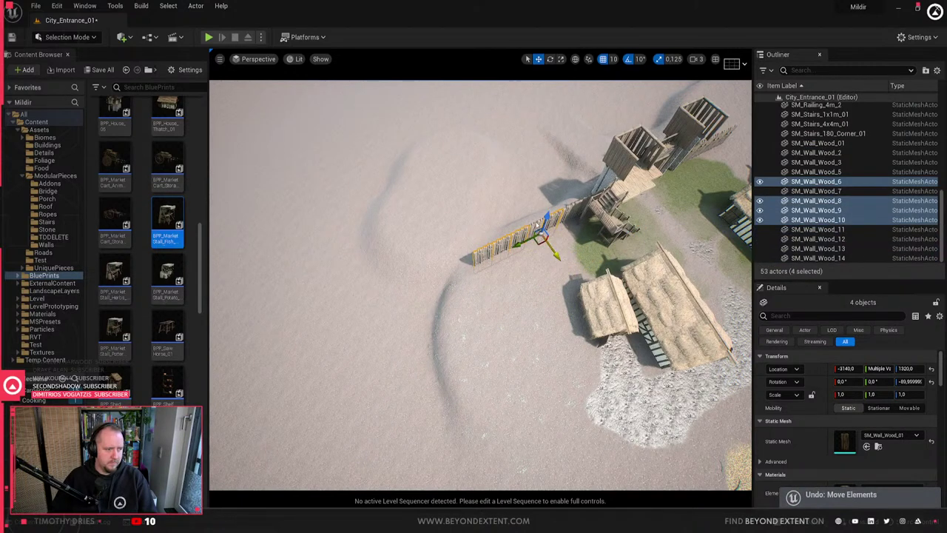
{"action": "left_click_drag", "start_coordinate": [544, 238], "coordinate": [490, 342], "text": "alt"}
{"action": "key", "text": "e"}
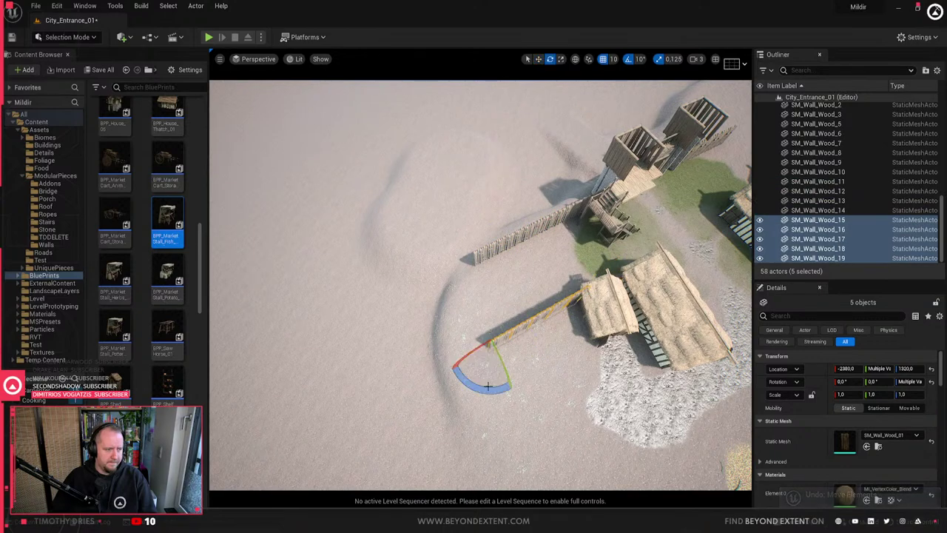
{"action": "left_click_drag", "start_coordinate": [488, 391], "coordinate": [443, 386]}
{"action": "key", "text": "w"}
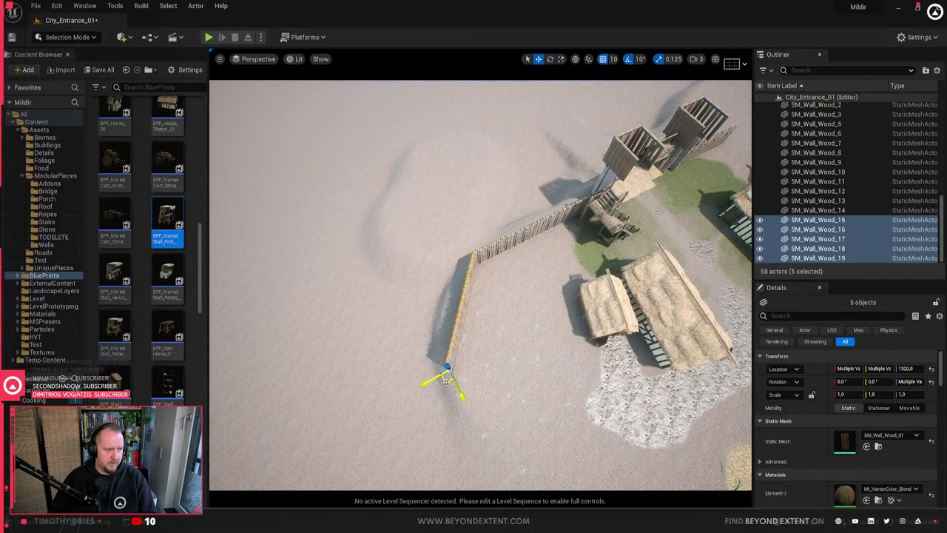
- Duplicate the new five-section wall run, rotate the copy inward, and attach it to the end of the palisade below the houses
{"action": "right_click_drag", "start_coordinate": [447, 381], "coordinate": [518, 368]}
{"action": "left_click_drag", "start_coordinate": [482, 348], "coordinate": [569, 423], "text": "alt"}
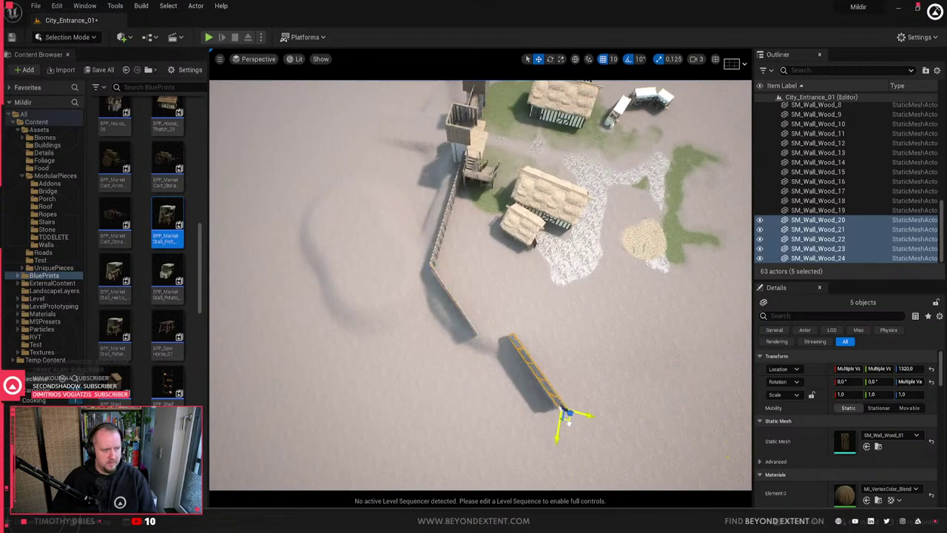
{"action": "key", "text": "e"}
{"action": "left_click_drag", "start_coordinate": [521, 376], "coordinate": [550, 373]}
{"action": "key", "text": "w"}
{"action": "left_click_drag", "start_coordinate": [555, 418], "coordinate": [559, 357]}
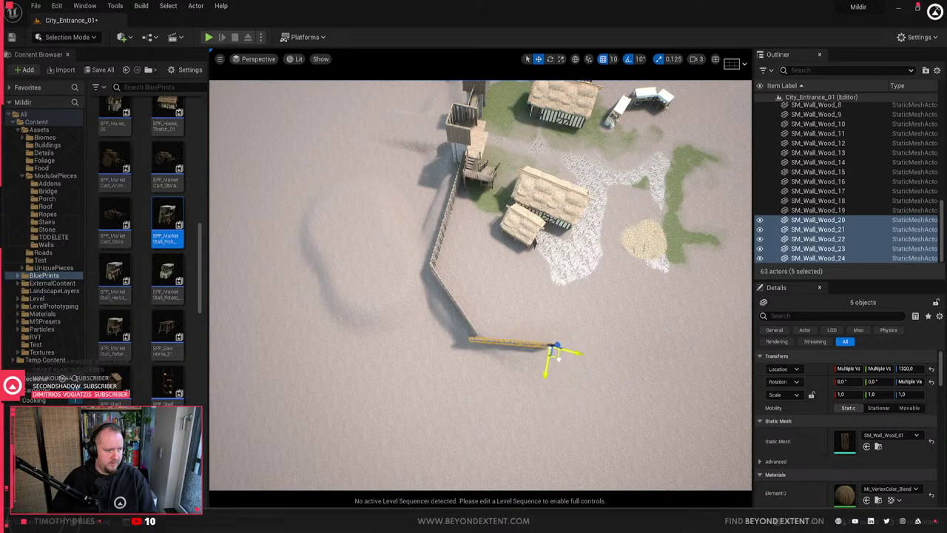
- Extend the palisade in the same direction with two more five-section wall copies
{"action": "scroll", "coordinate": [564, 354], "scroll_direction": "down", "scroll_amount": 6}
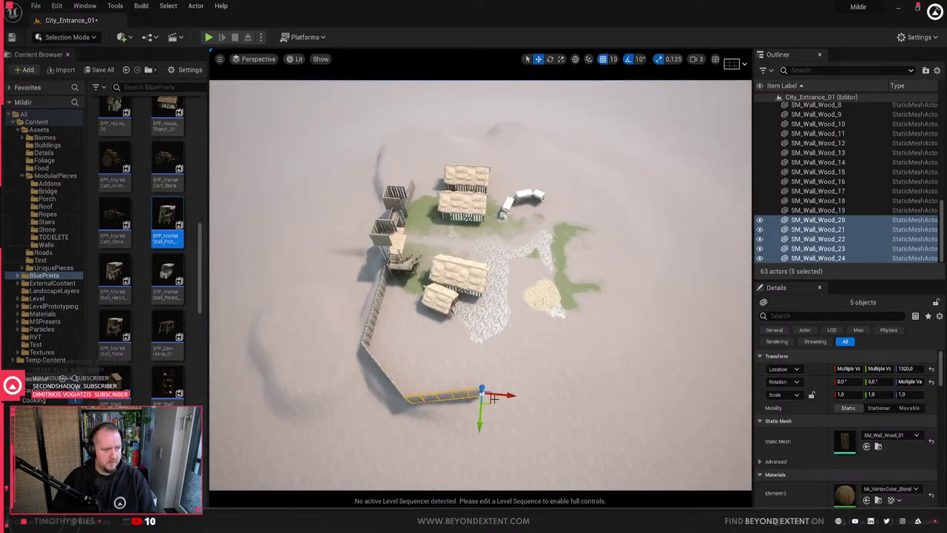
{"action": "left_click_drag", "start_coordinate": [488, 404], "coordinate": [638, 404], "text": "alt"}
{"action": "key", "text": "w"}
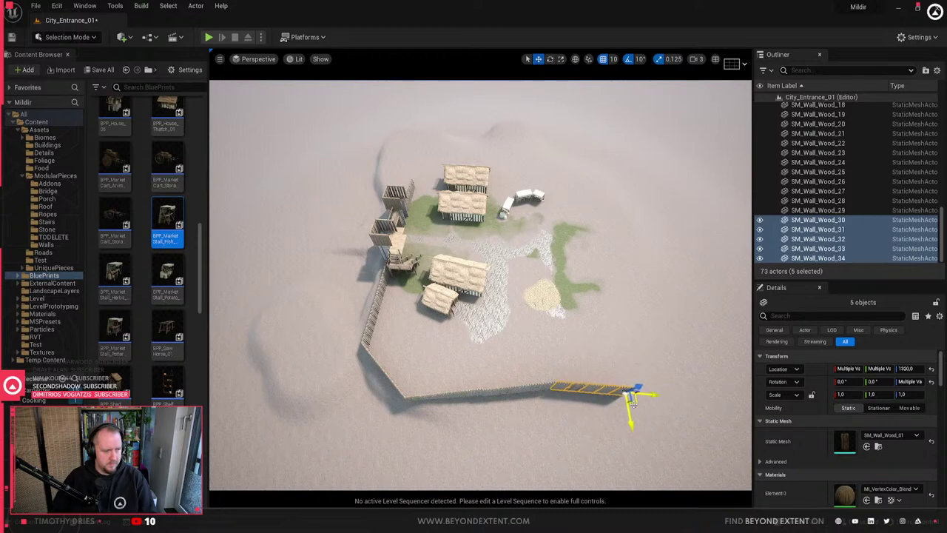
- Add a rotated five-section wall copy at the palisade's open end to begin bending it around the rear of the village
{"action": "right_click_drag", "start_coordinate": [634, 403], "coordinate": [543, 400]}
{"action": "key", "text": "e"}
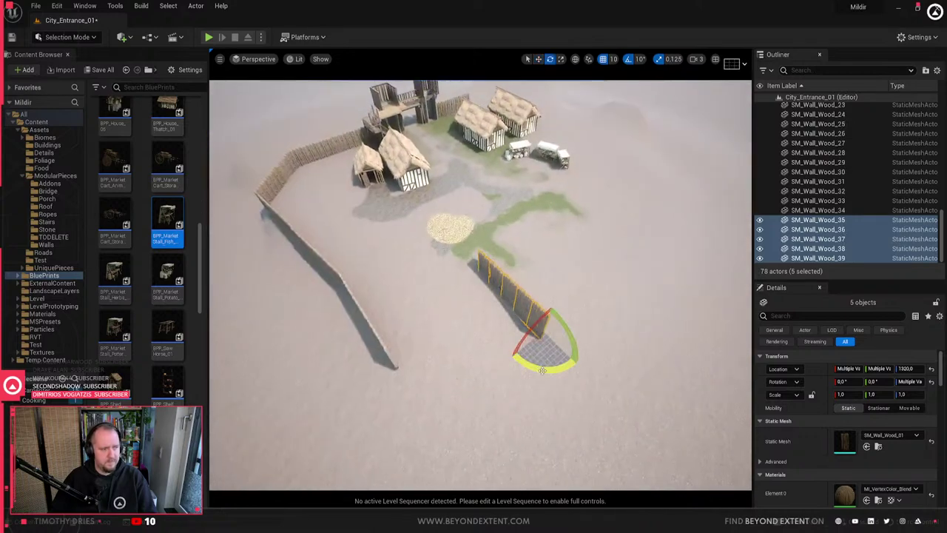
{"action": "left_click_drag", "start_coordinate": [535, 367], "coordinate": [528, 328]}
{"action": "key", "text": "w"}
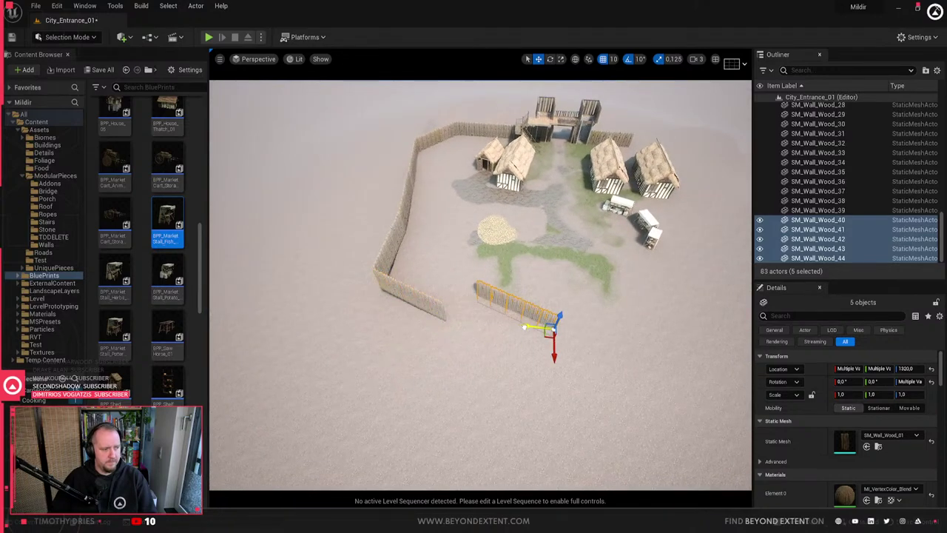
- Angle another five-section copy at the following rear bend, and continue that run straight with two further copies
{"action": "key", "text": "e"}
{"action": "left_click_drag", "start_coordinate": [545, 365], "coordinate": [571, 374]}
{"action": "key", "text": "w"}
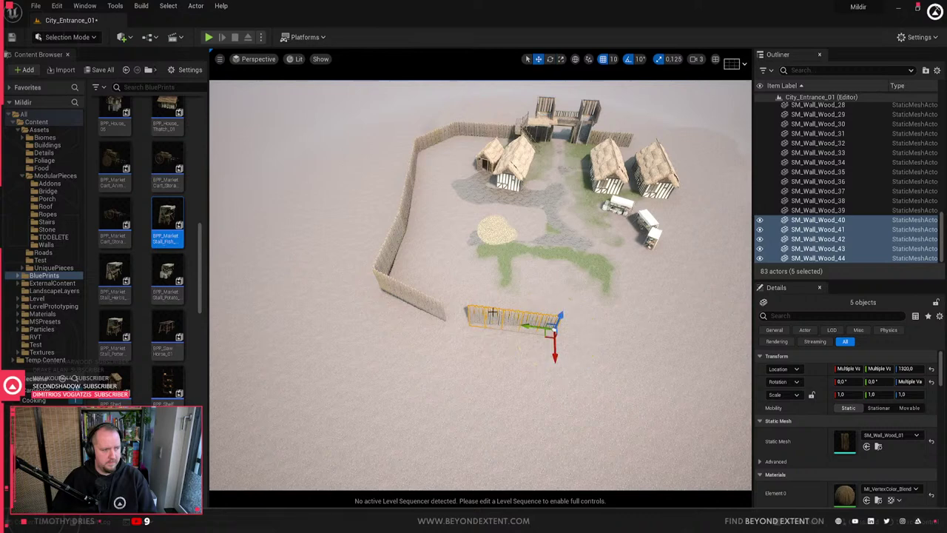
{"action": "left_click_drag", "start_coordinate": [531, 326], "coordinate": [727, 353]}
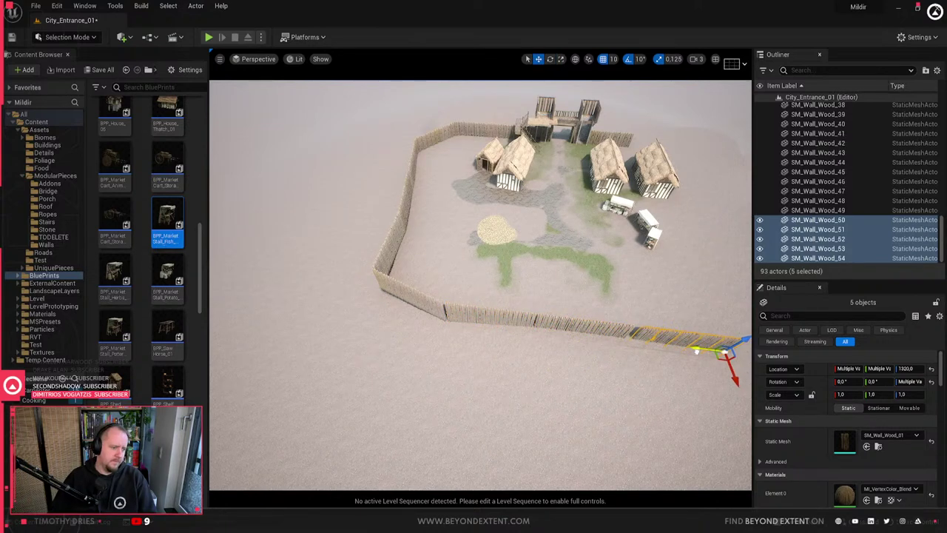
- Lengthen the rear palisade by another five-section copy and place a rotated copy at its end to start the next corner
{"action": "key", "text": "d"}
{"action": "right_click_drag", "start_coordinate": [640, 346], "coordinate": [533, 351]}
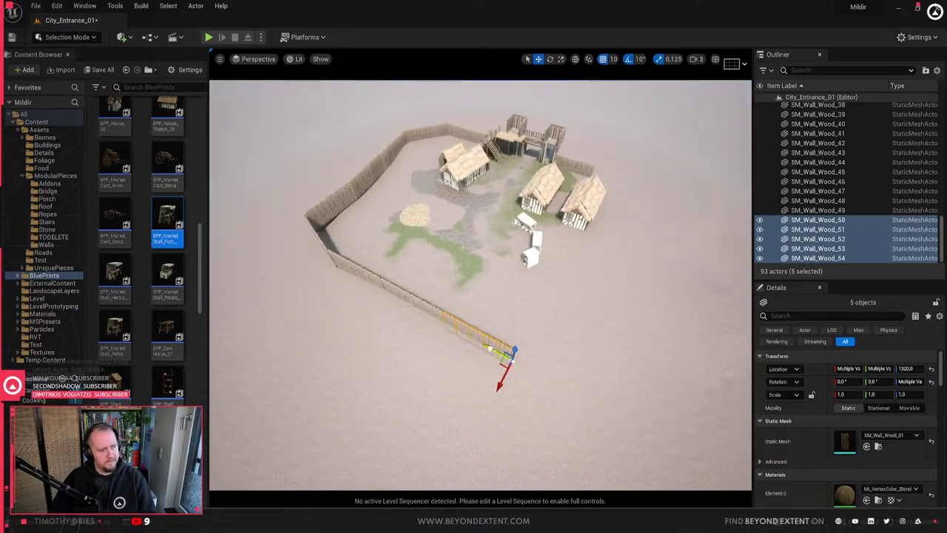
{"action": "left_click_drag", "start_coordinate": [486, 348], "coordinate": [582, 376], "text": "alt"}
{"action": "key", "text": "e"}
{"action": "left_click_drag", "start_coordinate": [568, 423], "coordinate": [600, 449], "text": "alt"}
{"action": "key", "text": "w"}
{"action": "left_click_drag", "start_coordinate": [584, 411], "coordinate": [681, 404]}
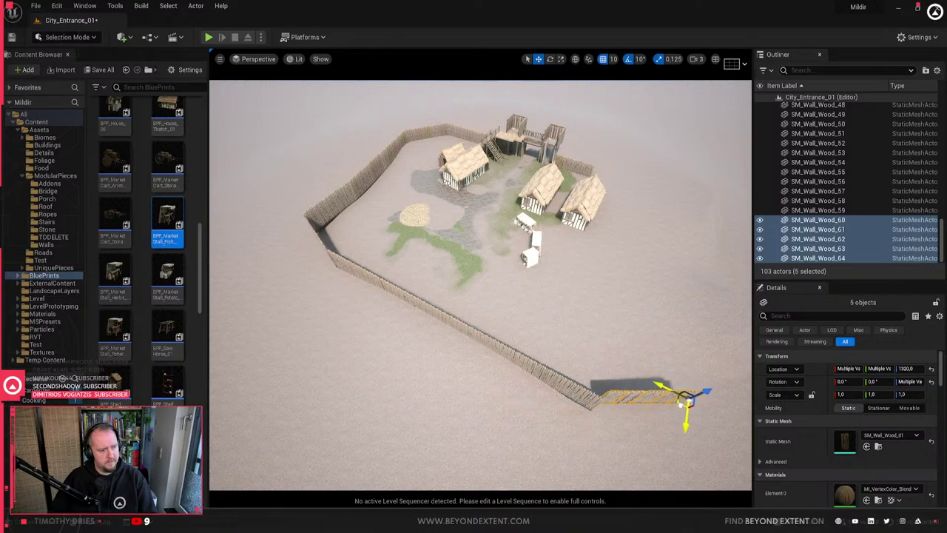
- Turn the palisade around the far side behind the market stalls with a rotated five-section copy, and extend it with two more
{"action": "right_click_drag", "start_coordinate": [645, 407], "coordinate": [485, 401]}
{"action": "left_click_drag", "start_coordinate": [343, 333], "coordinate": [383, 439], "text": "alt"}
{"action": "key", "text": "e"}
{"action": "left_click_drag", "start_coordinate": [393, 483], "coordinate": [413, 479]}
{"action": "left_click_drag", "start_coordinate": [348, 433], "coordinate": [383, 469]}
{"action": "key", "text": "w"}
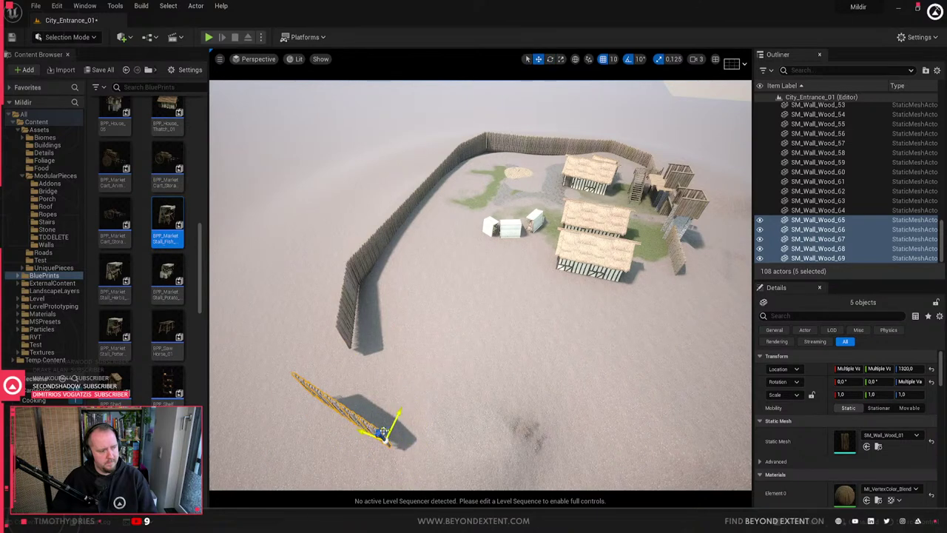
{"action": "left_click_drag", "start_coordinate": [384, 431], "coordinate": [516, 416]}
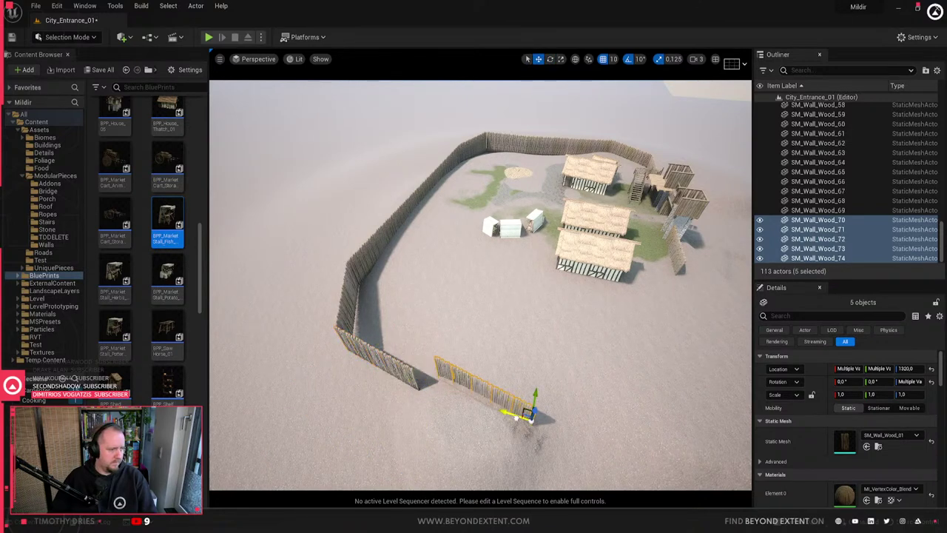
{"action": "left_click_drag", "start_coordinate": [507, 459], "coordinate": [625, 400]}
- Rotate a five-section copy back toward the gate and add one more to join the existing palisade, completing the ring
{"action": "key", "text": "w"}
{"action": "right_click_drag", "start_coordinate": [628, 403], "coordinate": [474, 392]}
{"action": "left_click_drag", "start_coordinate": [432, 379], "coordinate": [510, 368], "text": "alt"}
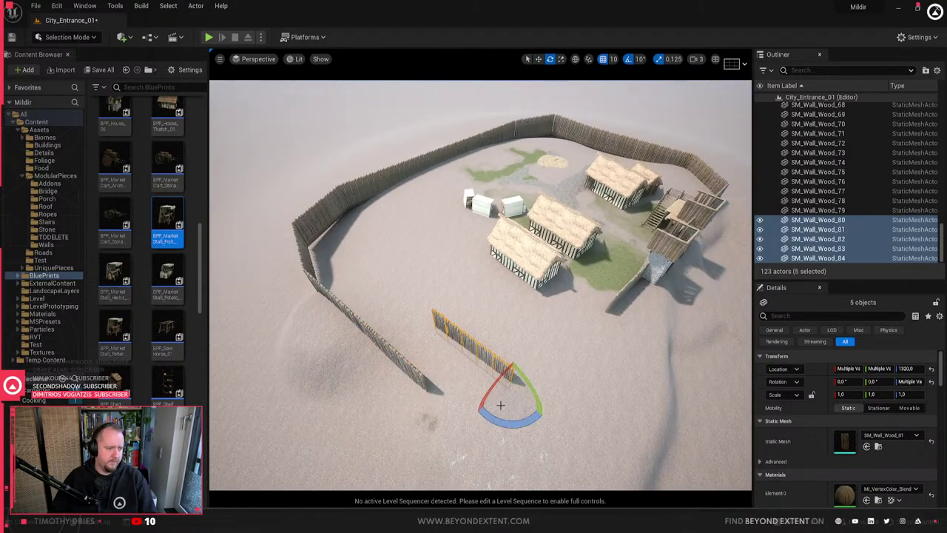
{"action": "mouse_move", "coordinate": [509, 420]}
{"action": "left_mouse_down"}
{"action": "mouse_move", "coordinate": [480, 361]}
{"action": "mouse_move", "coordinate": [503, 413]}
{"action": "left_mouse_up"}
{"action": "key", "text": "w"}
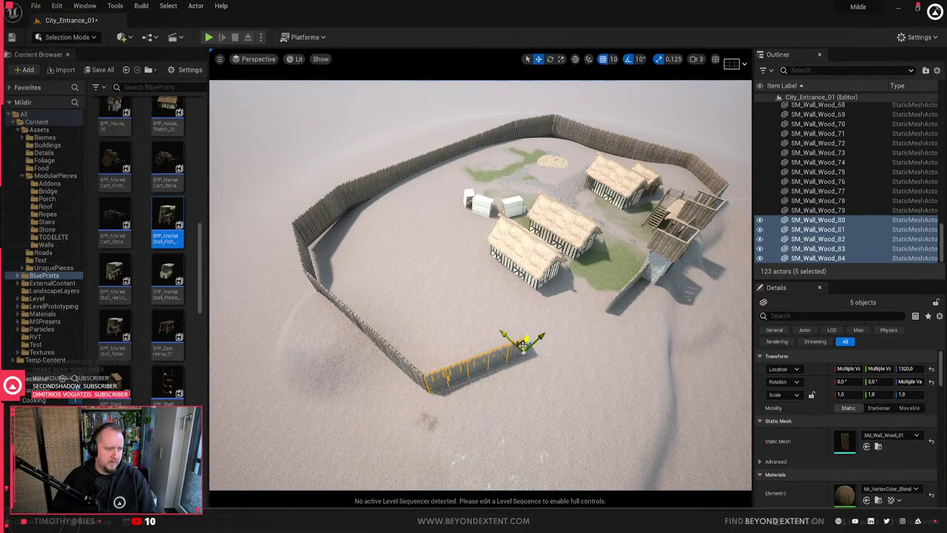
{"action": "left_click_drag", "start_coordinate": [551, 334], "coordinate": [611, 303]}
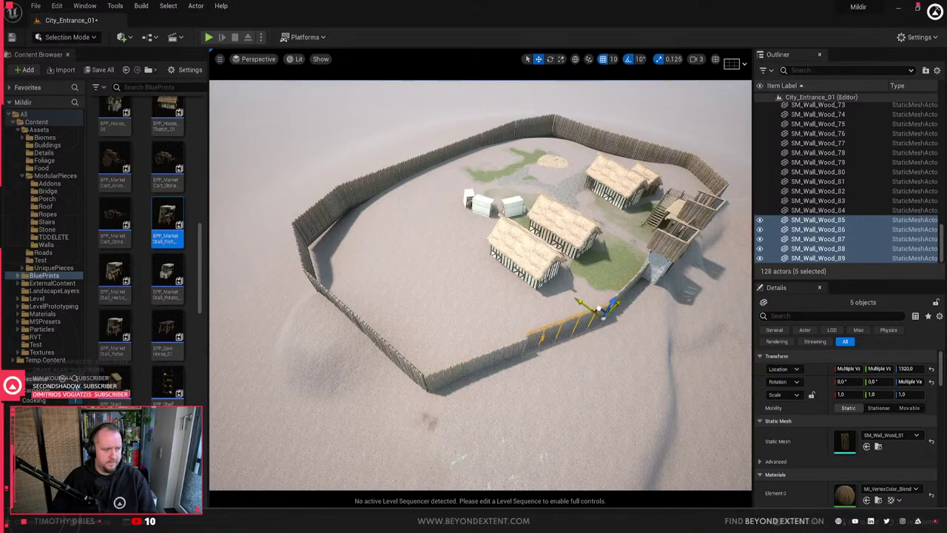
- Inspect the enclosed village from ground level and from above, checking the gate, houses and free space inside the palisade
{"action": "key", "text": "Escape"}
{"action": "key", "text": "w"}
{"action": "right_click_drag", "start_coordinate": [557, 318], "coordinate": [488, 307]}
{"action": "key", "text": "s"}
{"action": "right_click_drag", "start_coordinate": [573, 291], "coordinate": [490, 340]}
{"action": "left_click", "coordinate": [442, 259]}
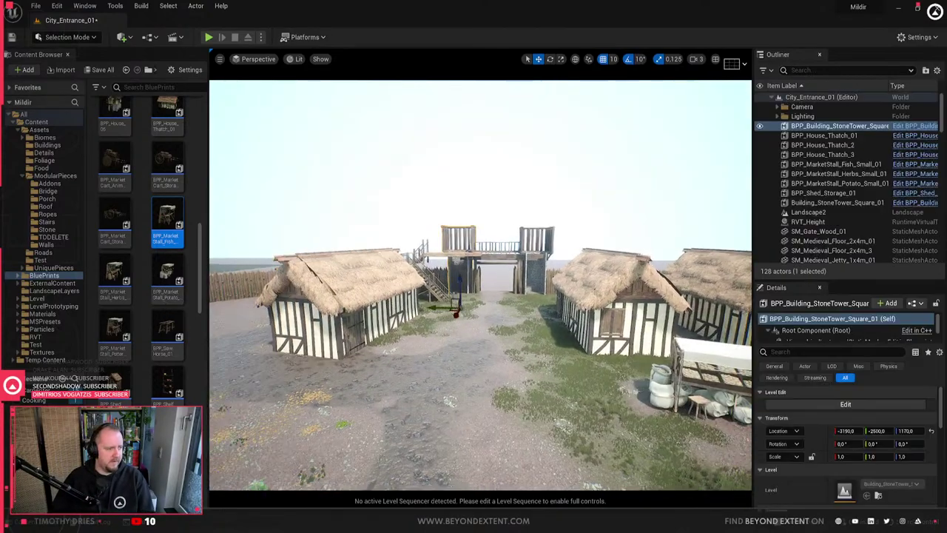
{"action": "mouse_move", "coordinate": [442, 259]}
{"action": "right_mouse_down"}
{"action": "mouse_move", "coordinate": [415, 264]}
{"action": "mouse_move", "coordinate": [444, 267]}
{"action": "right_mouse_up"}
{"action": "left_click", "coordinate": [555, 264]}
{"action": "key", "text": "Escape"}
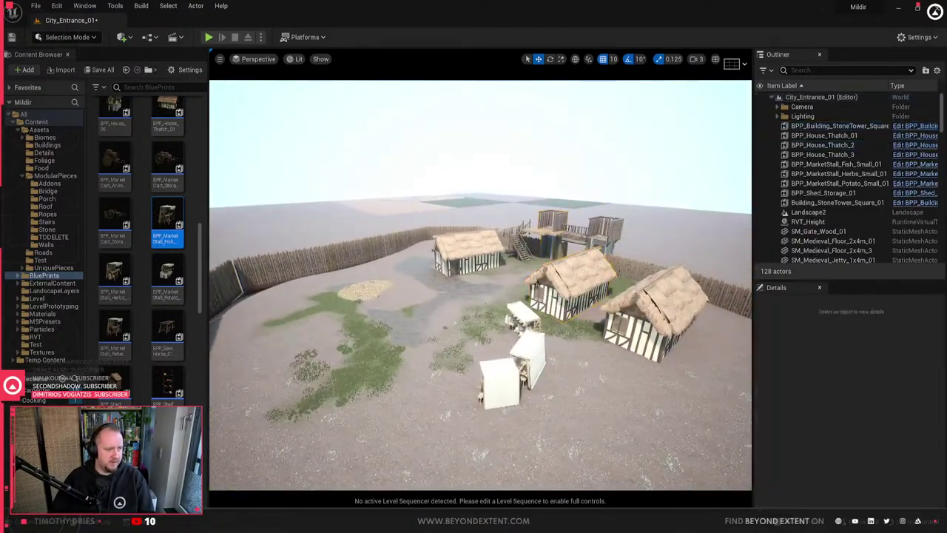
{"action": "right_click_drag", "start_coordinate": [555, 264], "coordinate": [529, 290]}
- Try BPP_House_05 inside the palisade beside the straw-coloured ground patch and delete it
{"action": "scroll", "coordinate": [127, 250], "scroll_direction": "up", "scroll_amount": 3}
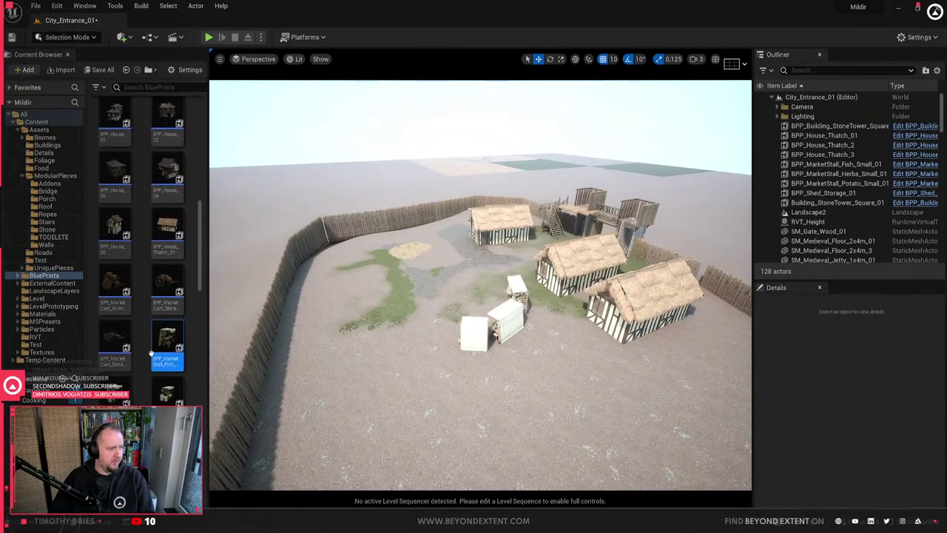
{"action": "left_click_drag", "start_coordinate": [409, 291], "coordinate": [426, 293]}
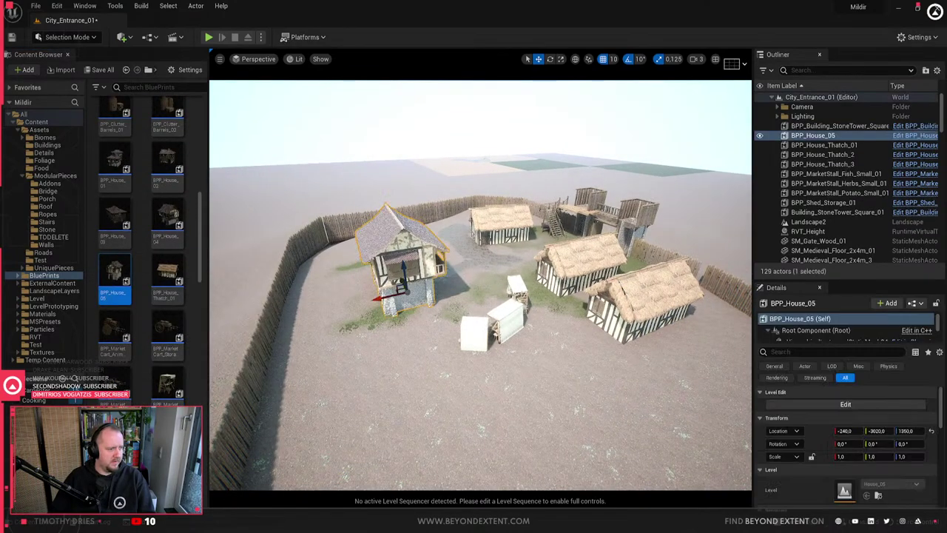
{"action": "right_click_drag", "start_coordinate": [414, 325], "coordinate": [577, 314]}
{"action": "key", "text": "Delete"}
- Rotate the last added wall section by 10° and shift it to X -3140, Y -4230 against the original palisade
{"action": "right_click_drag", "start_coordinate": [473, 337], "coordinate": [433, 314]}
{"action": "left_click", "coordinate": [433, 314]}
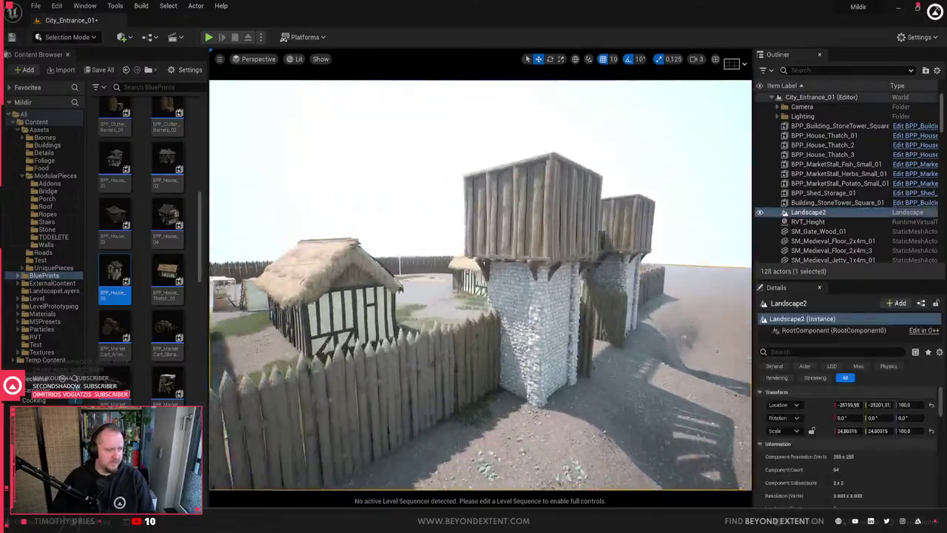
{"action": "left_click", "coordinate": [544, 379]}
{"action": "right_click_drag", "start_coordinate": [543, 379], "coordinate": [522, 373]}
{"action": "left_click", "coordinate": [539, 337]}
{"action": "left_click", "coordinate": [525, 331]}
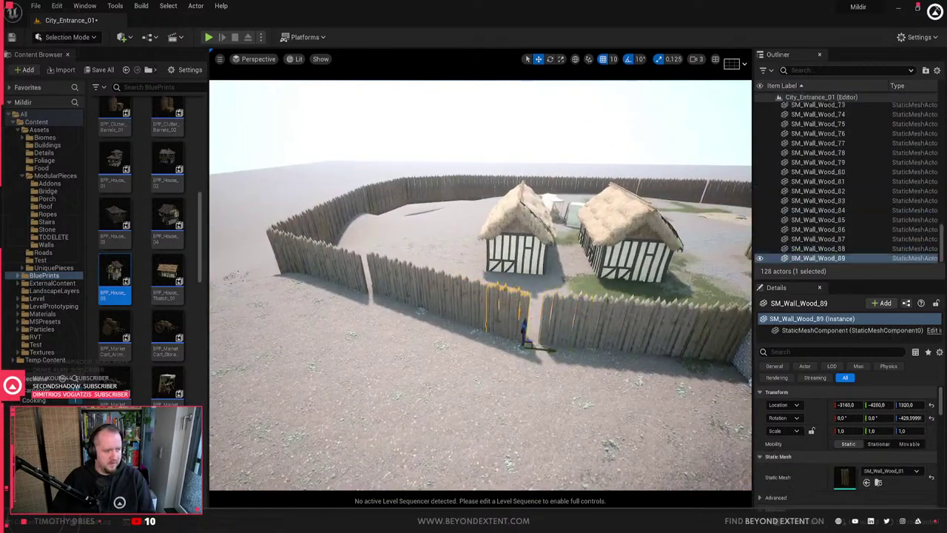
{"action": "right_click_drag", "start_coordinate": [525, 331], "coordinate": [525, 327]}
{"action": "key", "text": "e"}
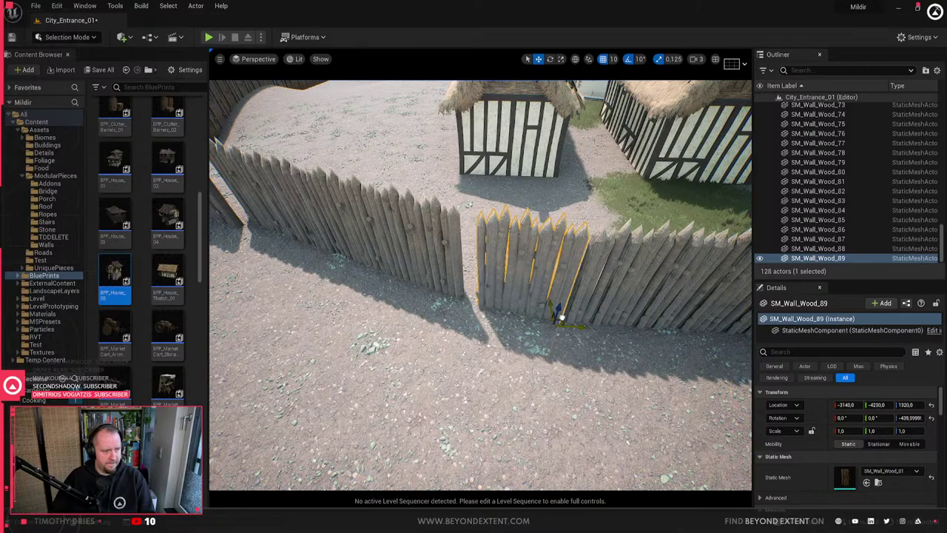
{"action": "left_click", "coordinate": [396, 238]}
{"action": "mouse_move", "coordinate": [356, 236]}
{"action": "right_mouse_down"}
{"action": "mouse_move", "coordinate": [359, 214]}
{"action": "mouse_move", "coordinate": [385, 216]}
{"action": "mouse_move", "coordinate": [370, 211]}
{"action": "mouse_move", "coordinate": [370, 241]}
{"action": "mouse_move", "coordinate": [359, 230]}
{"action": "mouse_move", "coordinate": [359, 248]}
{"action": "mouse_move", "coordinate": [340, 246]}
{"action": "mouse_move", "coordinate": [329, 211]}
{"action": "mouse_move", "coordinate": [389, 218]}
{"action": "mouse_move", "coordinate": [377, 200]}
{"action": "mouse_move", "coordinate": [374, 233]}
{"action": "mouse_move", "coordinate": [359, 244]}
{"action": "right_mouse_up"}
{"action": "key", "text": "Escape"}
- Return to landscape painting and paint straw-coloured ground outside the gate with strength 0.4816 and a brush size of about 815
{"action": "left_click", "coordinate": [70, 37]}
{"action": "left_click", "coordinate": [83, 63]}
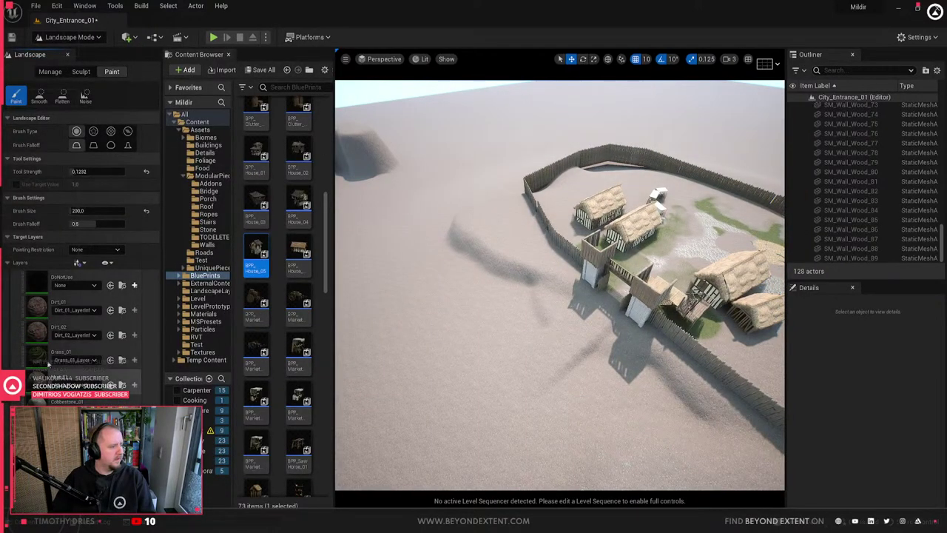
{"action": "mouse_move", "coordinate": [415, 288]}
{"action": "right_mouse_down"}
{"action": "mouse_move", "coordinate": [403, 288]}
{"action": "mouse_move", "coordinate": [419, 288]}
{"action": "right_mouse_up"}
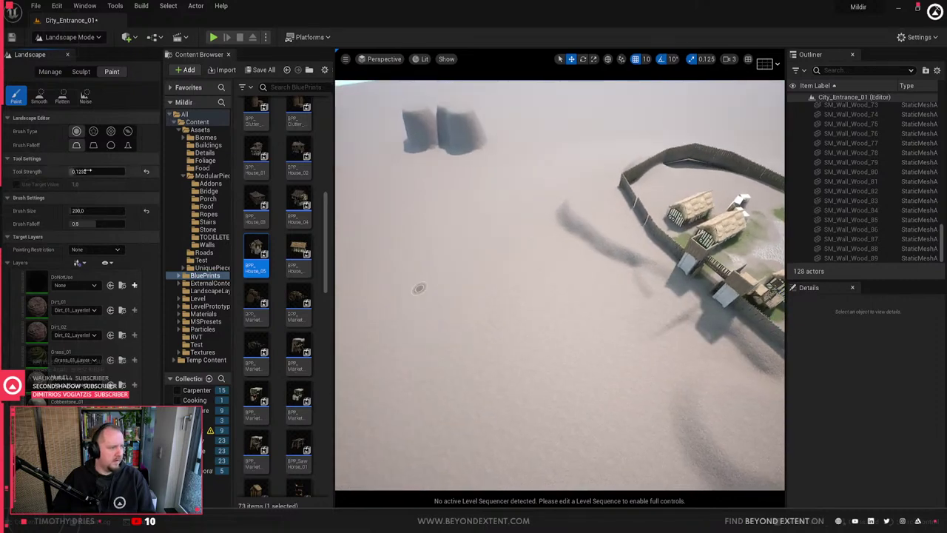
{"action": "right_click_drag", "start_coordinate": [630, 327], "coordinate": [620, 327]}
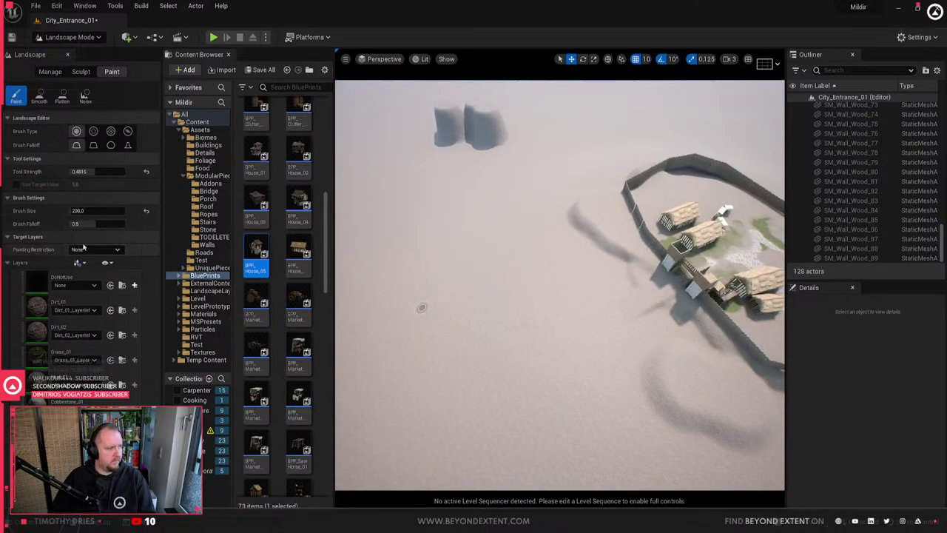
{"action": "left_click_drag", "start_coordinate": [90, 211], "coordinate": [102, 211]}
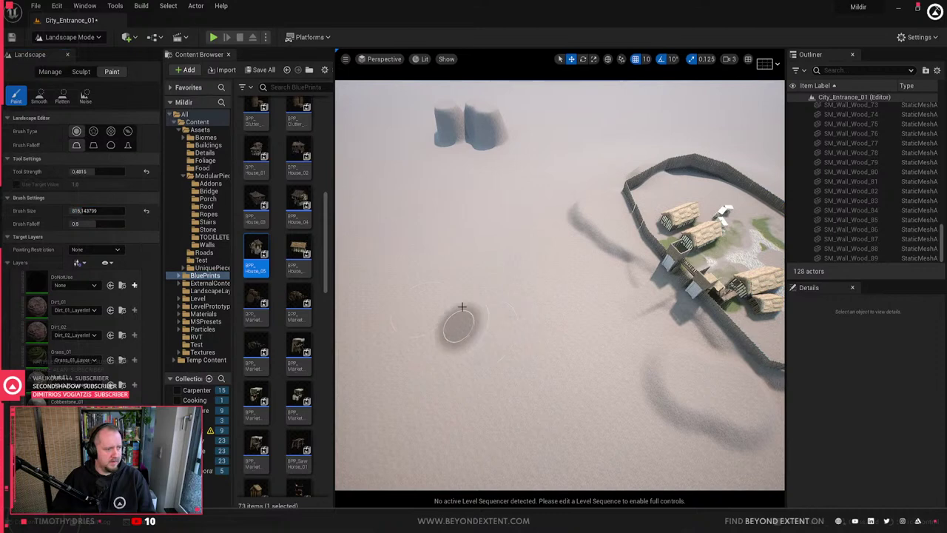
{"action": "mouse_move", "coordinate": [464, 306]}
{"action": "left_mouse_down"}
{"action": "mouse_move", "coordinate": [359, 286]}
{"action": "mouse_move", "coordinate": [440, 310]}
{"action": "mouse_move", "coordinate": [408, 321]}
{"action": "mouse_move", "coordinate": [400, 294]}
{"action": "mouse_move", "coordinate": [427, 334]}
{"action": "mouse_move", "coordinate": [404, 385]}
{"action": "mouse_move", "coordinate": [545, 321]}
{"action": "mouse_move", "coordinate": [533, 288]}
{"action": "left_mouse_up"}
- Paint straw-coloured ground widely around the palisaded hill at strength 1.0, enlarging the brush to about 2200
{"action": "left_click_drag", "start_coordinate": [85, 211], "coordinate": [129, 211]}
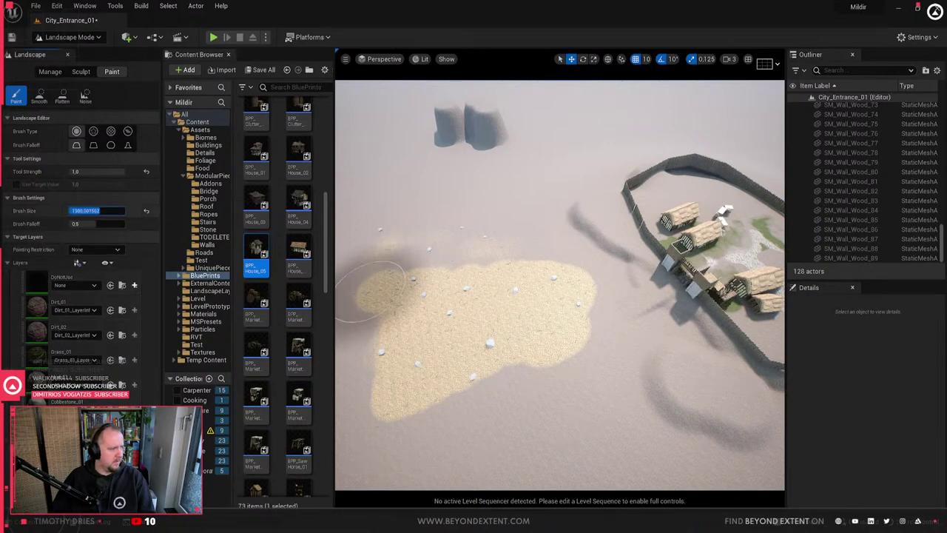
{"action": "mouse_move", "coordinate": [541, 293]}
{"action": "left_mouse_down"}
{"action": "mouse_move", "coordinate": [460, 228]}
{"action": "mouse_move", "coordinate": [668, 126]}
{"action": "mouse_move", "coordinate": [696, 135]}
{"action": "left_mouse_up"}
{"action": "right_click_drag", "start_coordinate": [696, 135], "coordinate": [741, 118]}
{"action": "mouse_move", "coordinate": [481, 169]}
{"action": "left_mouse_down"}
{"action": "mouse_move", "coordinate": [697, 226]}
{"action": "mouse_move", "coordinate": [706, 427]}
{"action": "mouse_move", "coordinate": [511, 478]}
{"action": "mouse_move", "coordinate": [414, 448]}
{"action": "left_mouse_up"}
{"action": "right_click_drag", "start_coordinate": [476, 456], "coordinate": [429, 453]}
{"action": "mouse_move", "coordinate": [422, 437]}
{"action": "left_mouse_down"}
{"action": "mouse_move", "coordinate": [555, 436]}
{"action": "mouse_move", "coordinate": [666, 259]}
{"action": "mouse_move", "coordinate": [538, 168]}
{"action": "left_mouse_up"}
{"action": "left_click_drag", "start_coordinate": [443, 166], "coordinate": [351, 191]}
{"action": "right_click_drag", "start_coordinate": [518, 182], "coordinate": [651, 163]}
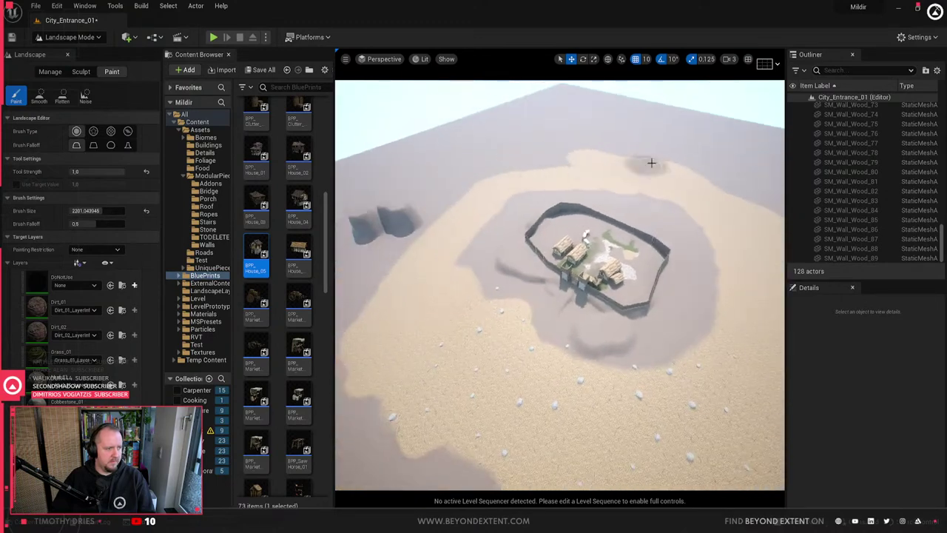
{"action": "mouse_move", "coordinate": [488, 168]}
{"action": "left_mouse_down"}
{"action": "mouse_move", "coordinate": [387, 263]}
{"action": "mouse_move", "coordinate": [393, 389]}
{"action": "left_mouse_up"}
- Reduce the brush size to about 505 and undo the last landscape paint stroke
{"action": "right_click_drag", "start_coordinate": [393, 389], "coordinate": [488, 353]}
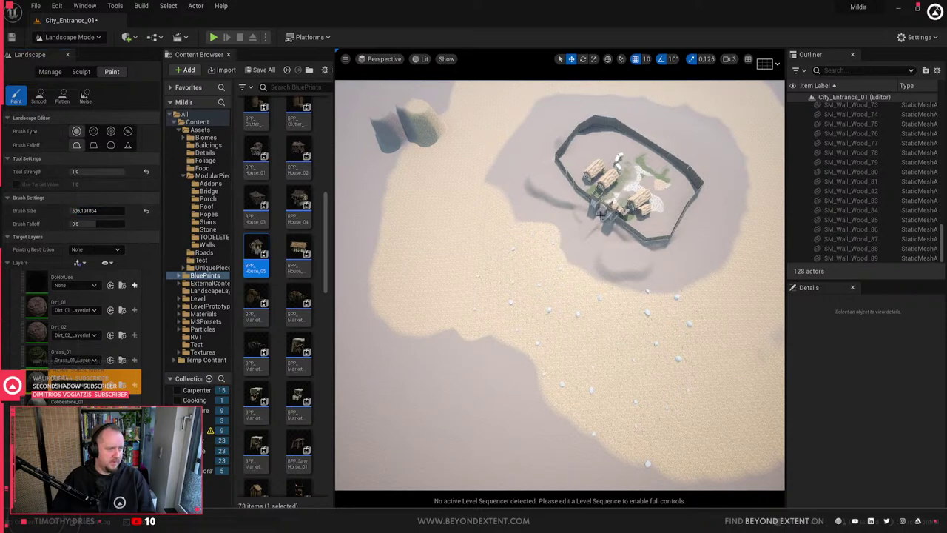
{"action": "key", "text": "ctrl+z"}
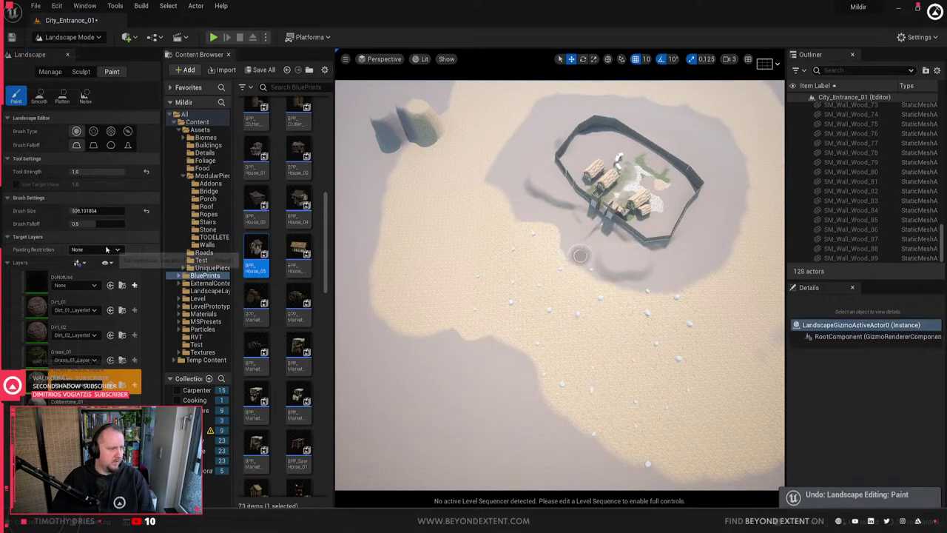
- Paint a winding gravel path from the gate down across the straw-coloured ground with a brush size of about 218
{"action": "left_click_drag", "start_coordinate": [104, 211], "coordinate": [83, 210]}
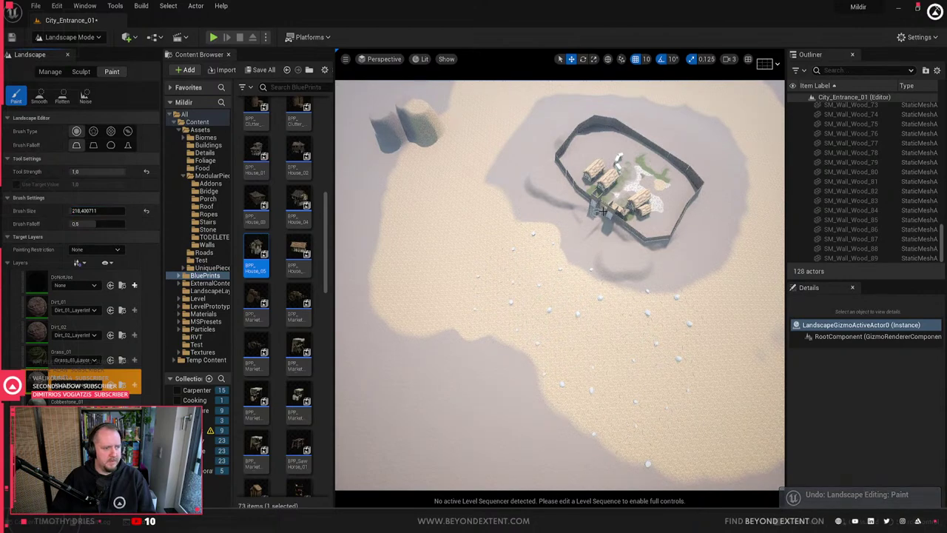
{"action": "mouse_move", "coordinate": [554, 265]}
{"action": "left_mouse_down"}
{"action": "mouse_move", "coordinate": [575, 368]}
{"action": "mouse_move", "coordinate": [567, 429]}
{"action": "mouse_move", "coordinate": [577, 434]}
{"action": "left_mouse_up"}
{"action": "key", "text": "w"}
{"action": "mouse_move", "coordinate": [576, 434]}
{"action": "right_mouse_down"}
{"action": "mouse_move", "coordinate": [577, 469]}
{"action": "mouse_move", "coordinate": [566, 363]}
{"action": "mouse_move", "coordinate": [576, 434]}
{"action": "mouse_move", "coordinate": [564, 426]}
{"action": "right_mouse_up"}
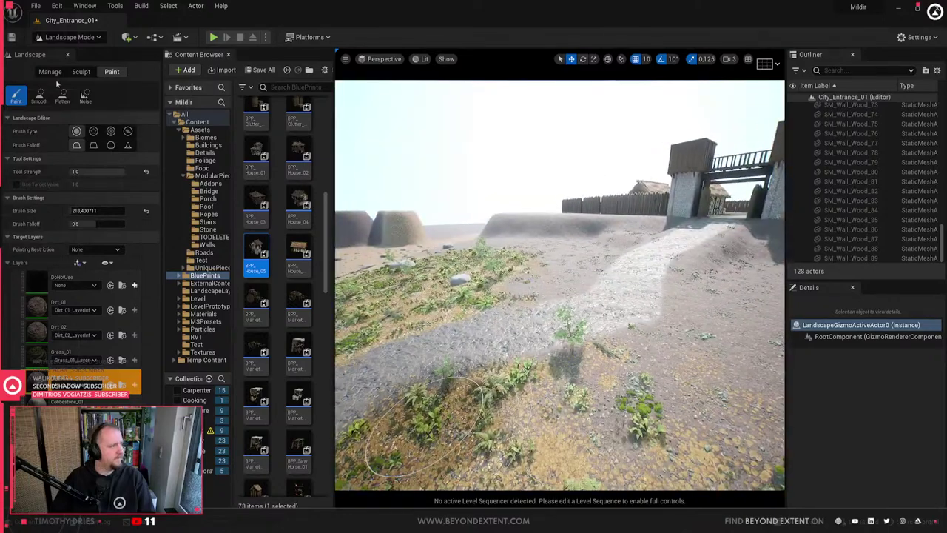
- Switch from landscape painting to foliage editing and choose the foliage Select tool
{"action": "left_click", "coordinate": [71, 37]}
{"action": "left_click", "coordinate": [74, 56]}
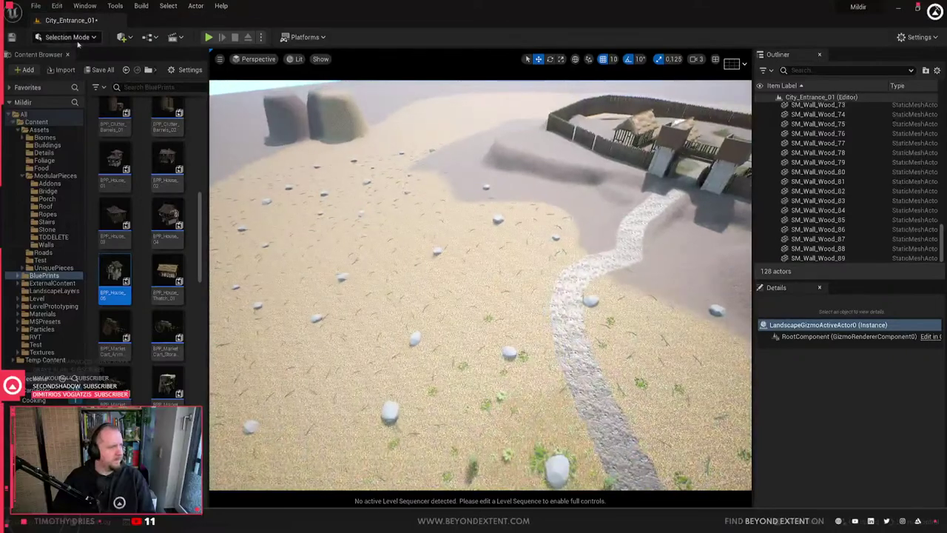
{"action": "left_click", "coordinate": [66, 37]}
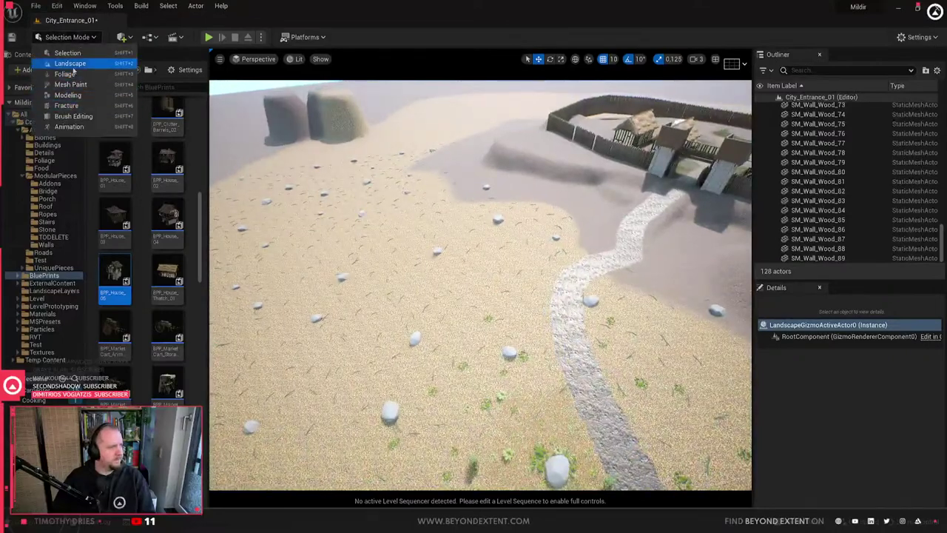
{"action": "left_click", "coordinate": [73, 68]}
{"action": "left_click", "coordinate": [79, 39]}
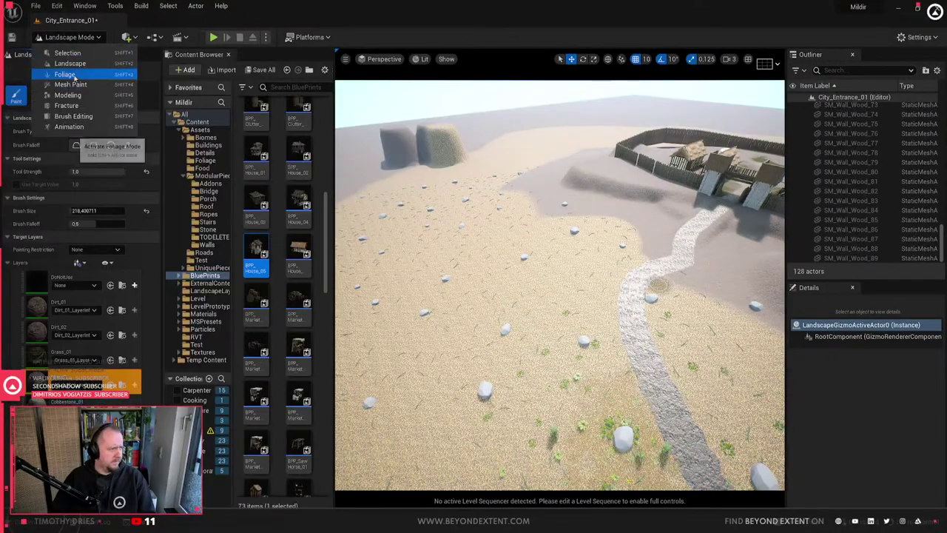
{"action": "left_click", "coordinate": [74, 77]}
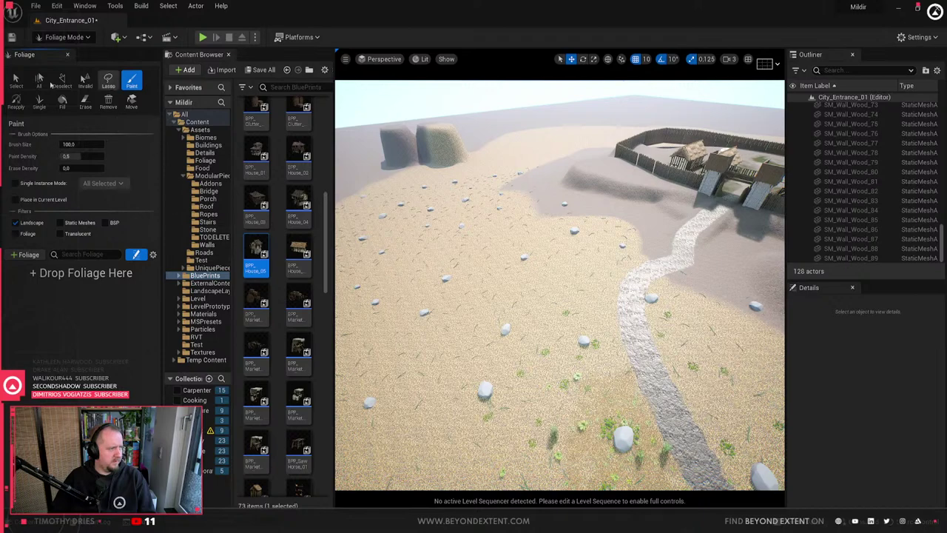
{"action": "left_click", "coordinate": [14, 79]}
- Return to selection mode to select the landscape, and reopen foliage editing
{"action": "left_click", "coordinate": [78, 36]}
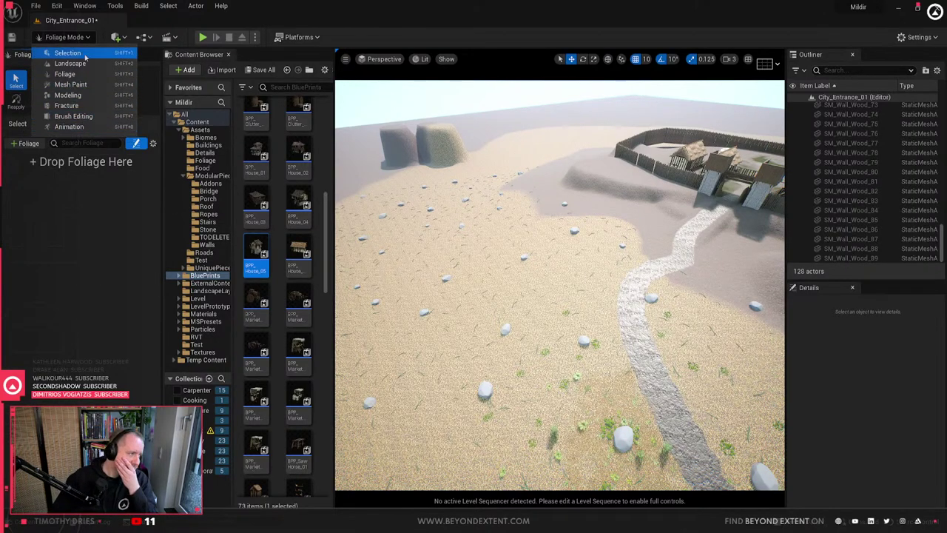
{"action": "left_click", "coordinate": [81, 53]}
{"action": "left_click", "coordinate": [476, 311]}
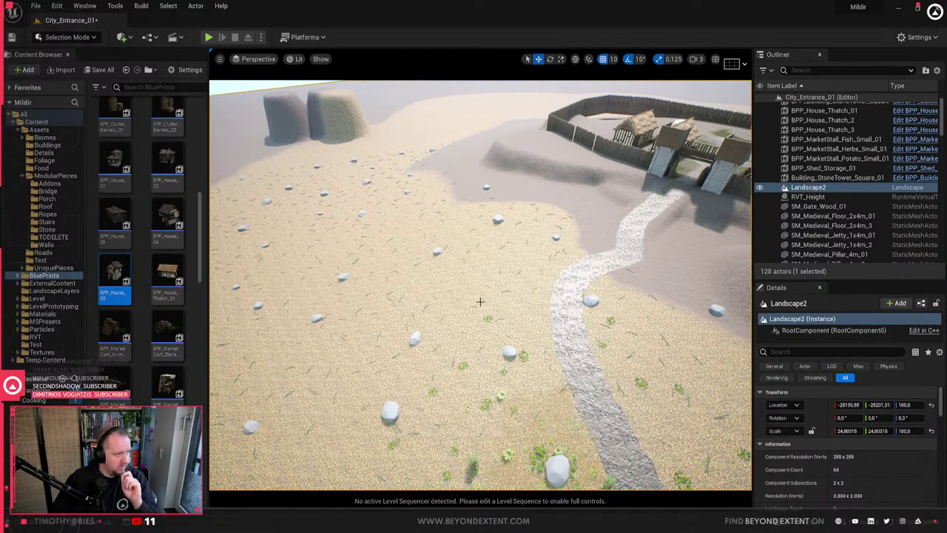
{"action": "left_click", "coordinate": [59, 38]}
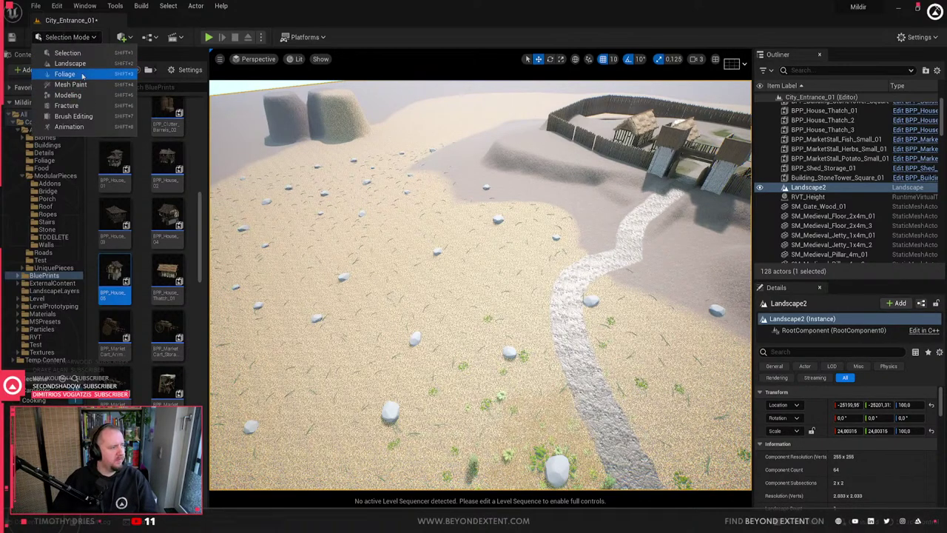
{"action": "left_click", "coordinate": [67, 74]}
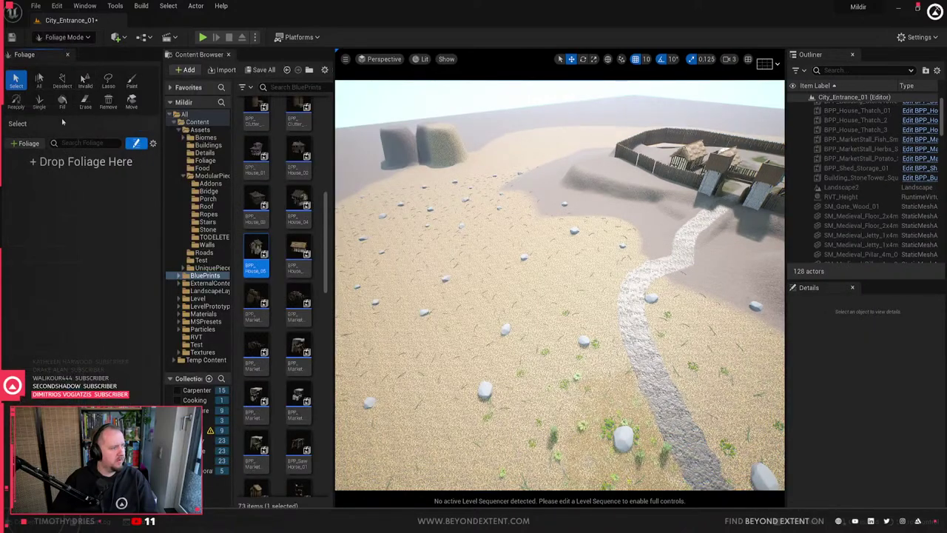
{"action": "right_click_drag", "start_coordinate": [610, 402], "coordinate": [642, 411]}
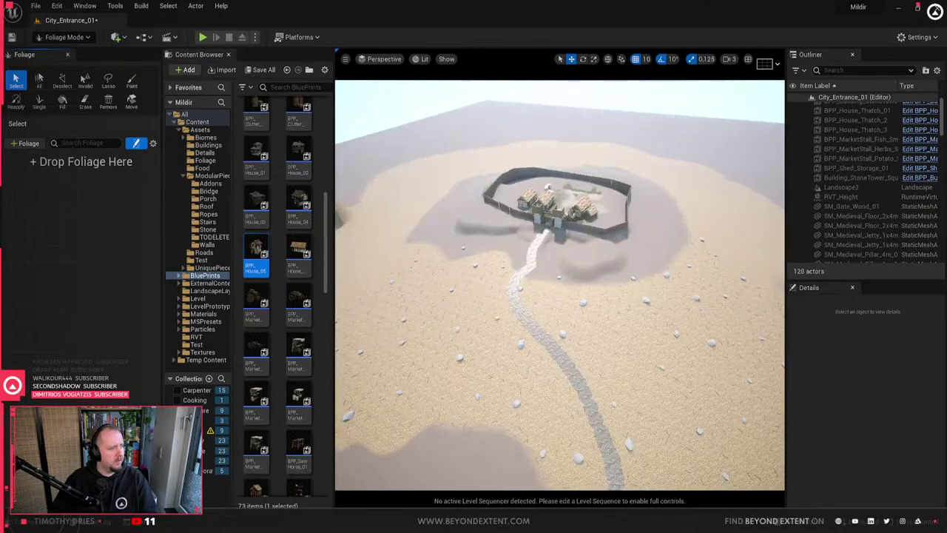
- Save the level as City_Entrance_01 in the Level folder
{"action": "left_click", "coordinate": [36, 6]}
{"action": "left_click", "coordinate": [92, 109]}
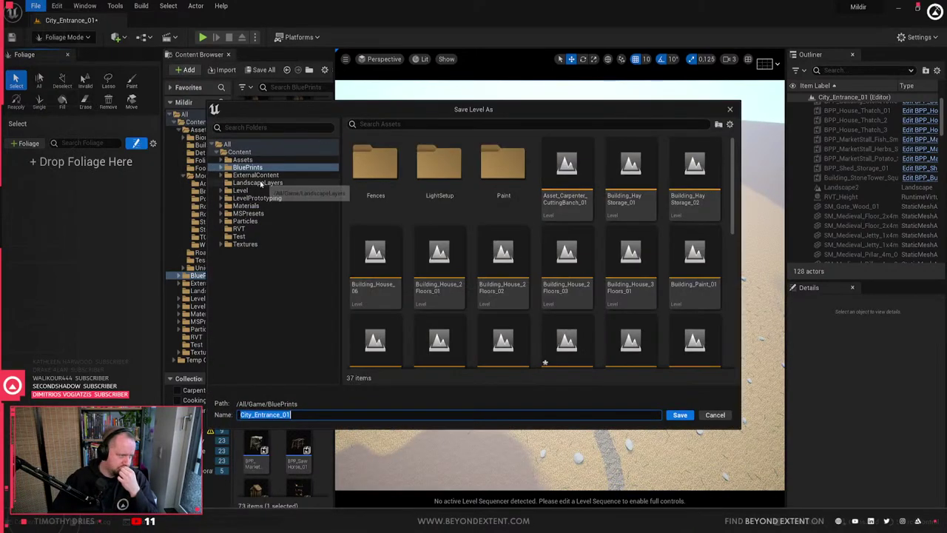
{"action": "left_click", "coordinate": [256, 191]}
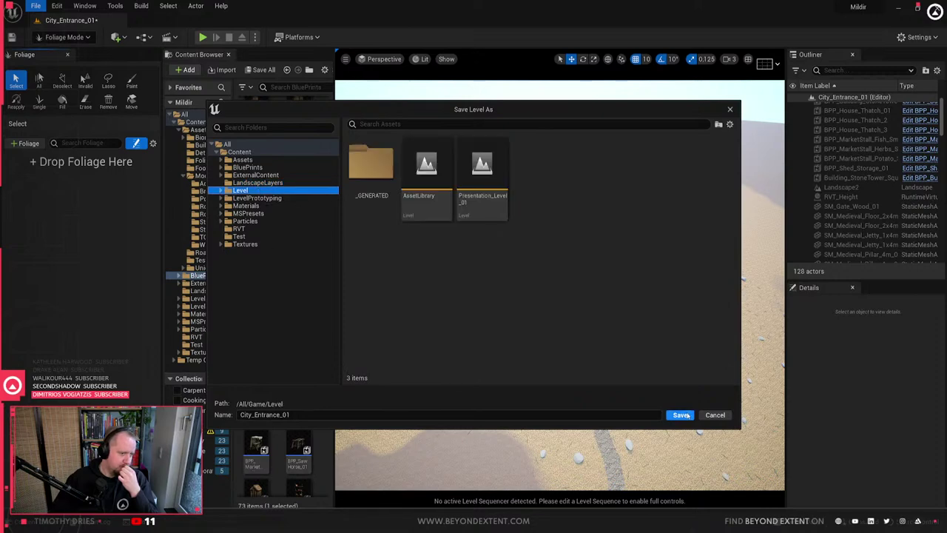
{"action": "left_click", "coordinate": [681, 415]}
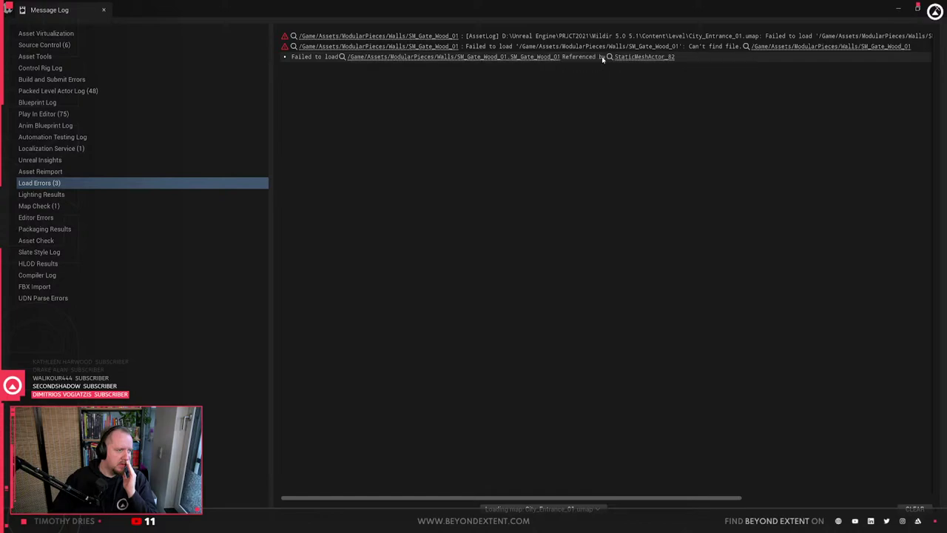
- Go to the actor named in the load error and assign it the SM_Gate_Wood_01 mesh from the ModularPieces Walls folder
{"action": "left_click", "coordinate": [644, 58]}
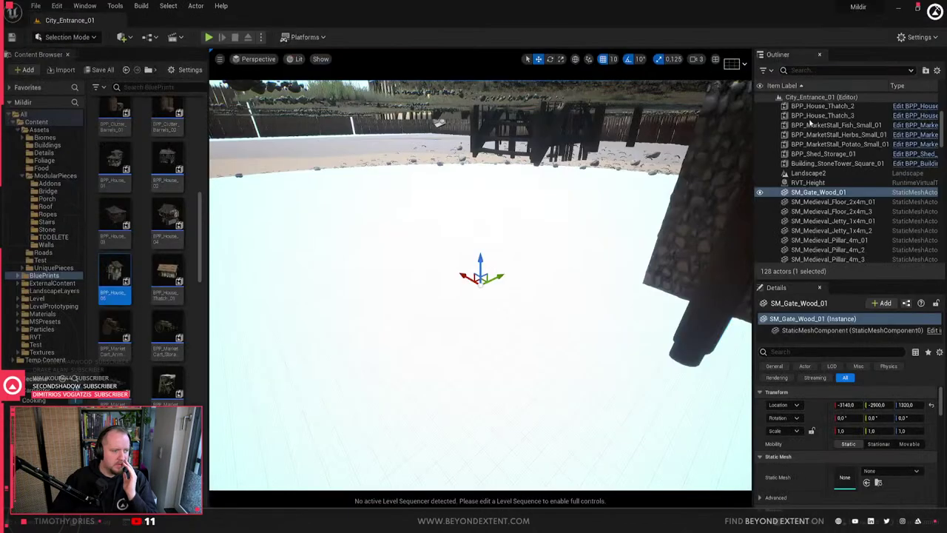
{"action": "right_click_drag", "start_coordinate": [481, 285], "coordinate": [387, 308]}
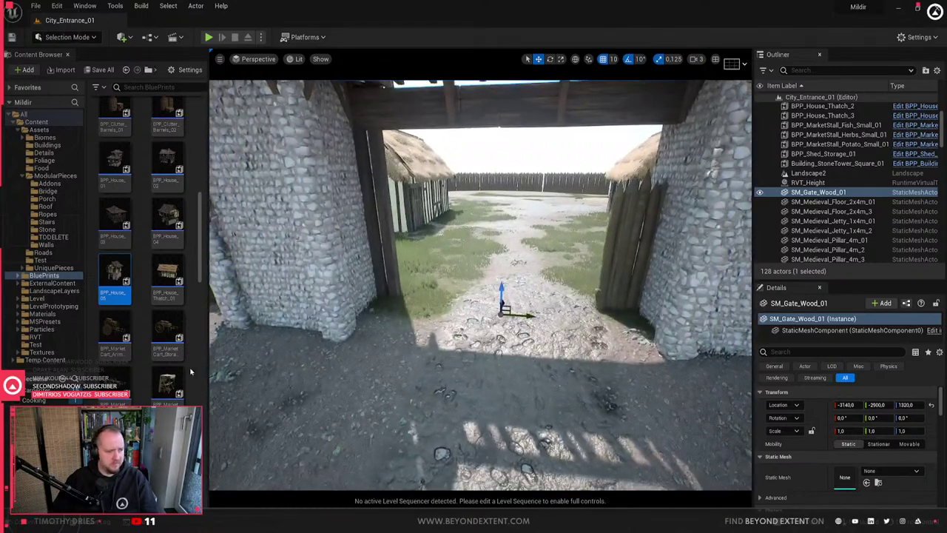
{"action": "left_click", "coordinate": [55, 175]}
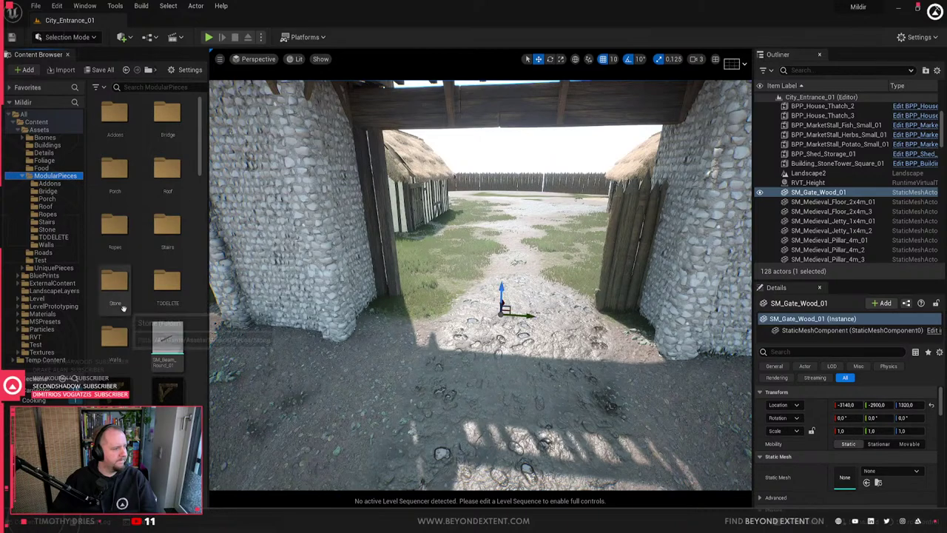
{"action": "double_click", "coordinate": [114, 337]}
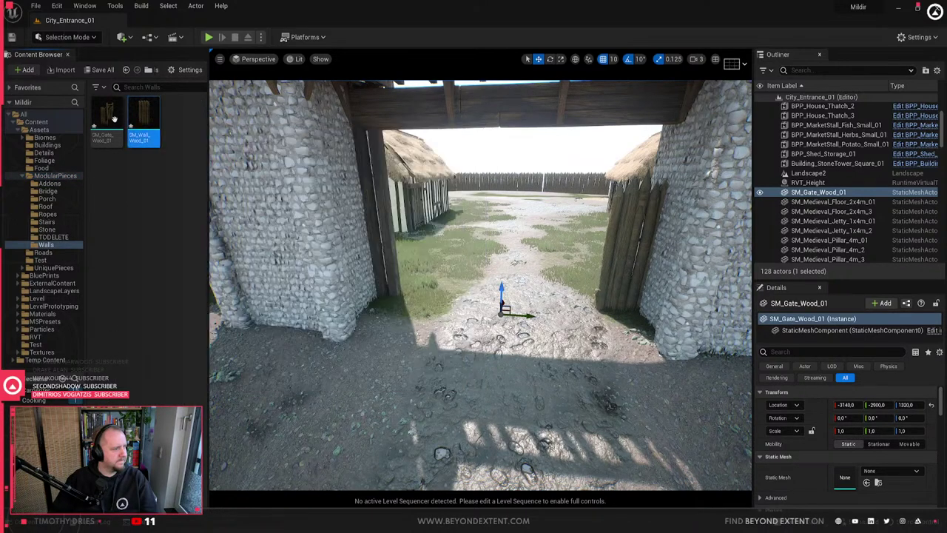
{"action": "left_click_drag", "start_coordinate": [106, 119], "coordinate": [851, 481]}
- Deselect the repaired gate and save the level
{"action": "key", "text": "s"}
{"action": "mouse_move", "coordinate": [461, 245]}
{"action": "right_mouse_down"}
{"action": "mouse_move", "coordinate": [533, 248]}
{"action": "mouse_move", "coordinate": [533, 267]}
{"action": "mouse_move", "coordinate": [496, 240]}
{"action": "mouse_move", "coordinate": [467, 251]}
{"action": "right_mouse_up"}
{"action": "key", "text": "Escape"}
{"action": "key", "text": "d"}
{"action": "key", "text": "s"}
{"action": "key", "text": "ctrl+shift+s"}
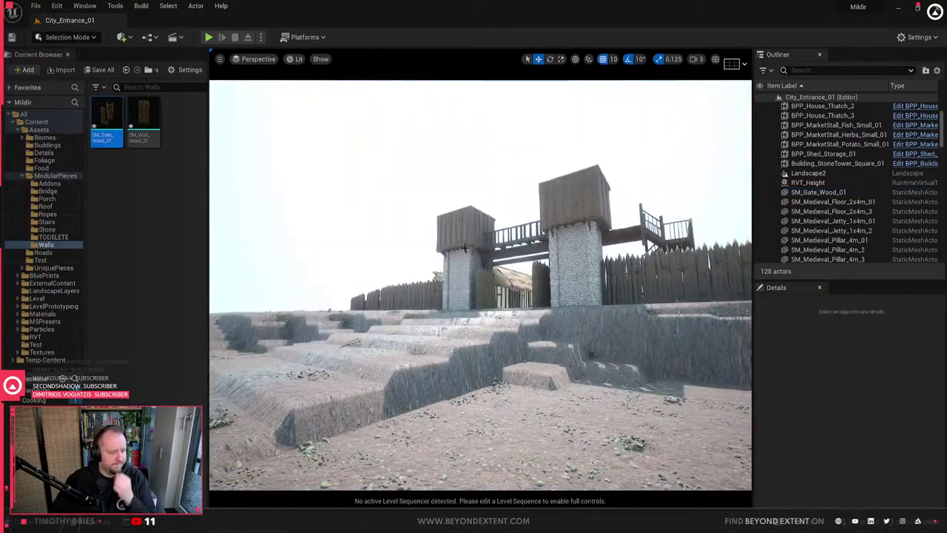
{"action": "right_click_drag", "start_coordinate": [511, 274], "coordinate": [504, 273]}
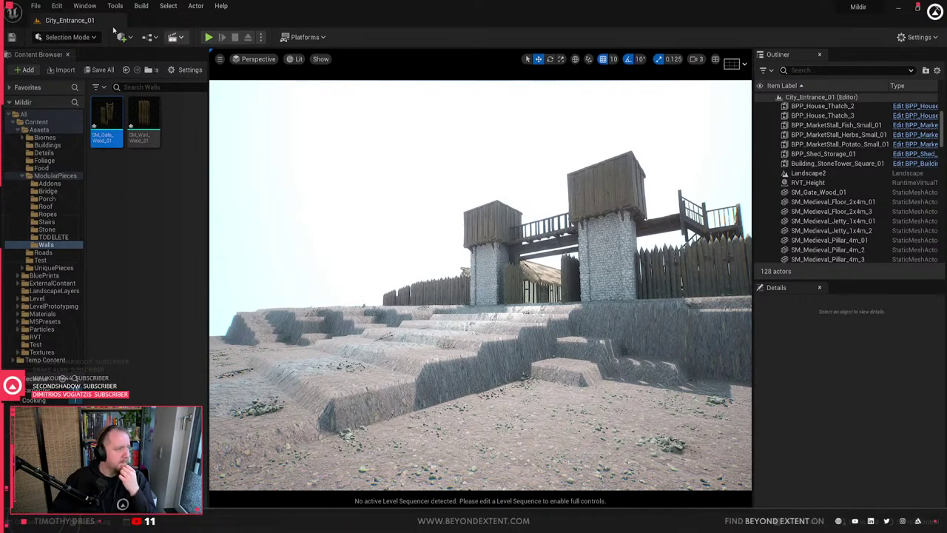
- Open Presentation_Level_01 from the Level folder, saving the modified gate, jetty and wall meshes
{"action": "left_click", "coordinate": [34, 6]}
{"action": "left_click", "coordinate": [30, 7]}
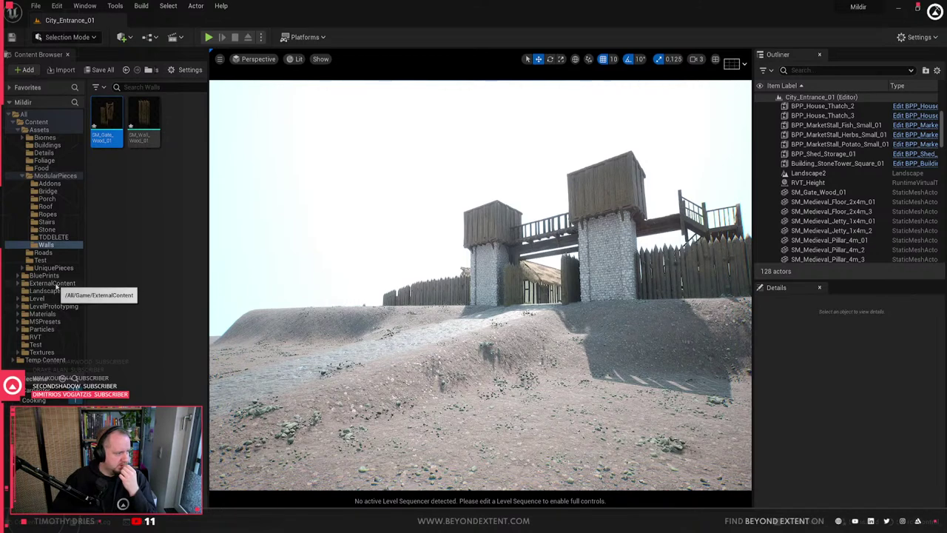
{"action": "left_click", "coordinate": [44, 299]}
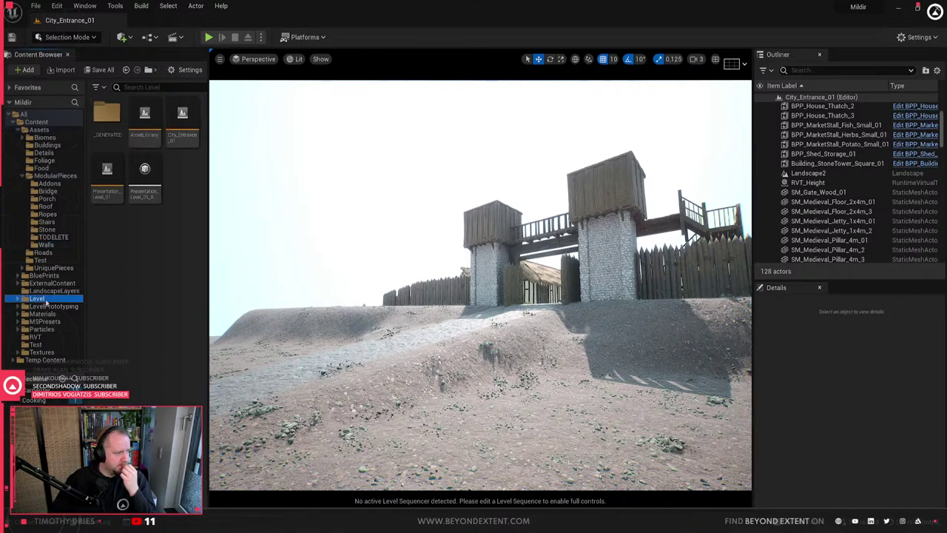
{"action": "double_click", "coordinate": [106, 174]}
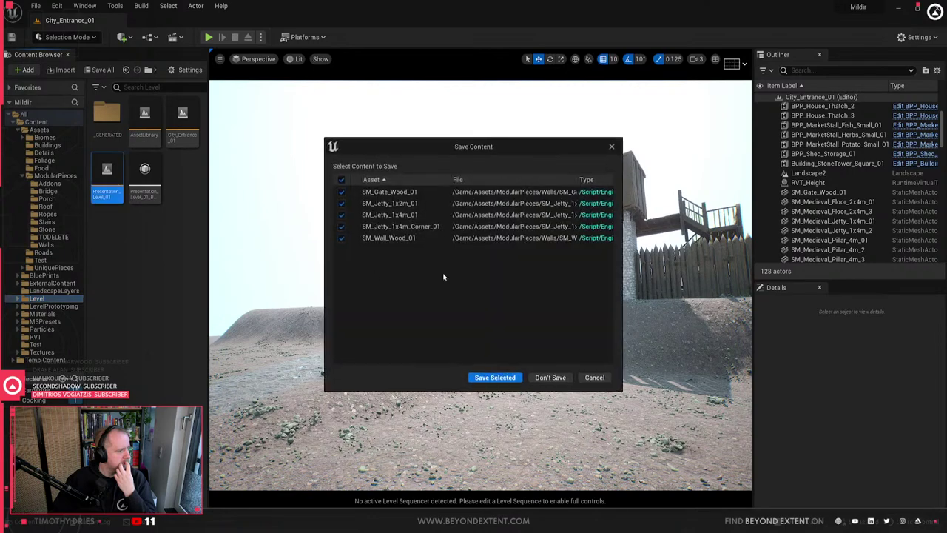
{"action": "left_click", "coordinate": [507, 375]}
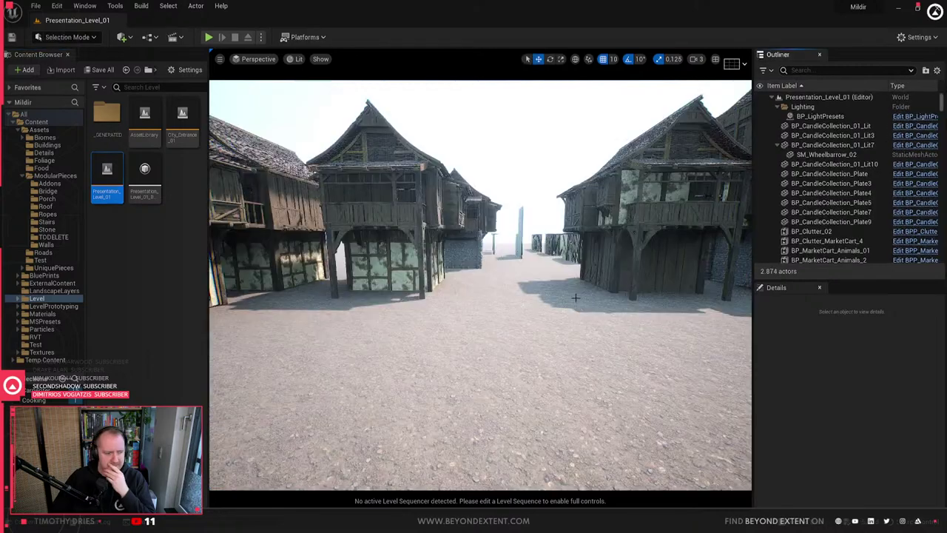
- Select the instanced trees beyond the village and switch to foliage editing to examine the level's foliage types
{"action": "left_click", "coordinate": [461, 400]}
{"action": "key", "text": "f"}
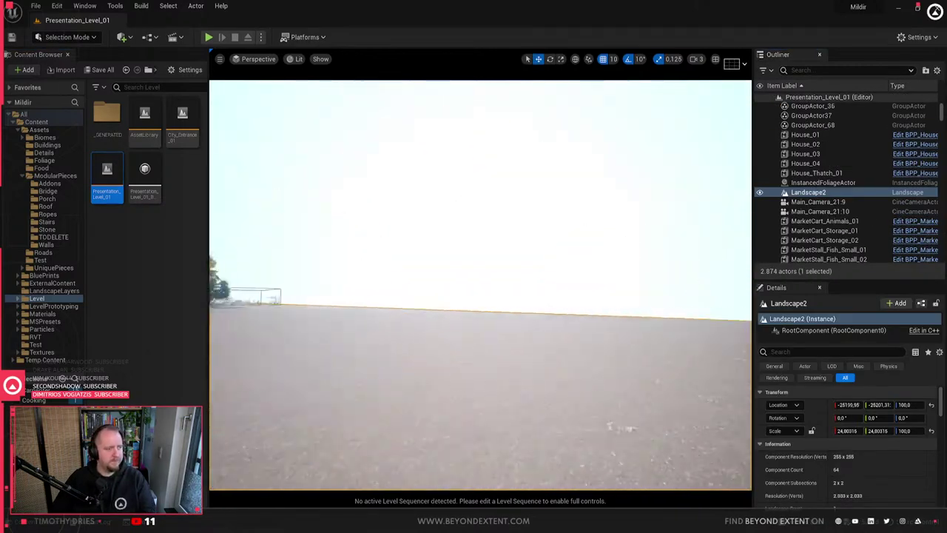
{"action": "key", "text": "w"}
{"action": "mouse_move", "coordinate": [575, 321]}
{"action": "right_mouse_down"}
{"action": "mouse_move", "coordinate": [613, 321]}
{"action": "mouse_move", "coordinate": [563, 321]}
{"action": "mouse_move", "coordinate": [567, 311]}
{"action": "right_mouse_up"}
{"action": "left_click", "coordinate": [575, 320]}
{"action": "key", "text": "w"}
{"action": "left_click", "coordinate": [66, 37]}
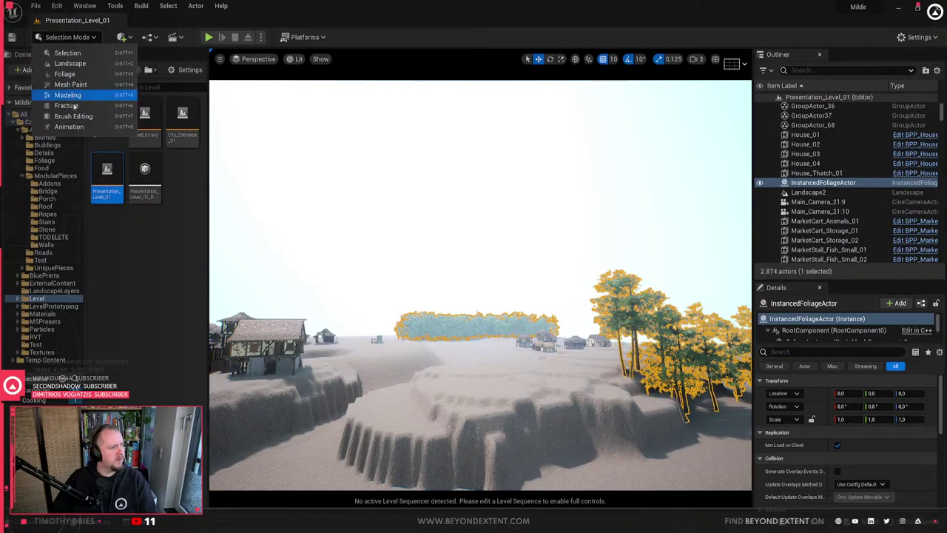
{"action": "left_click", "coordinate": [65, 74]}
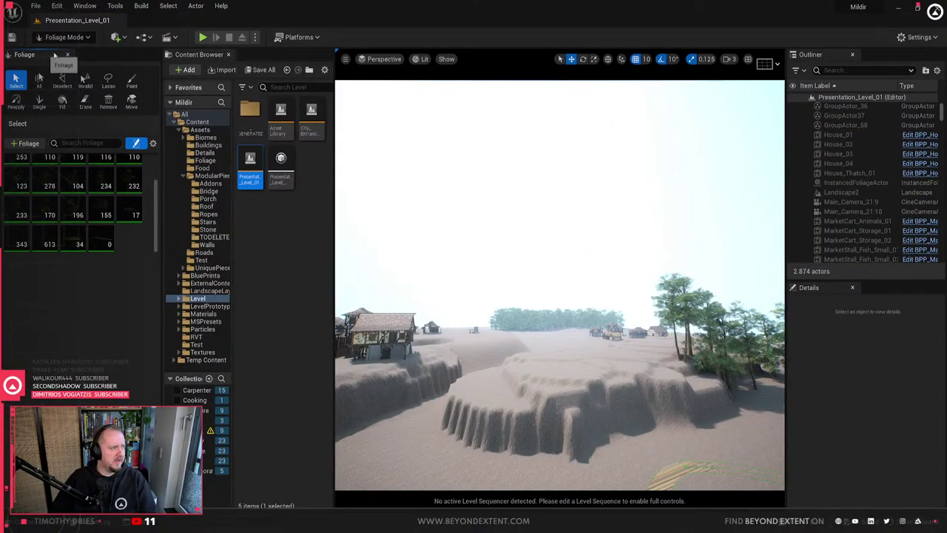
- Close the foliage palette and look through the presentation level's actor list
{"action": "left_click", "coordinate": [68, 56]}
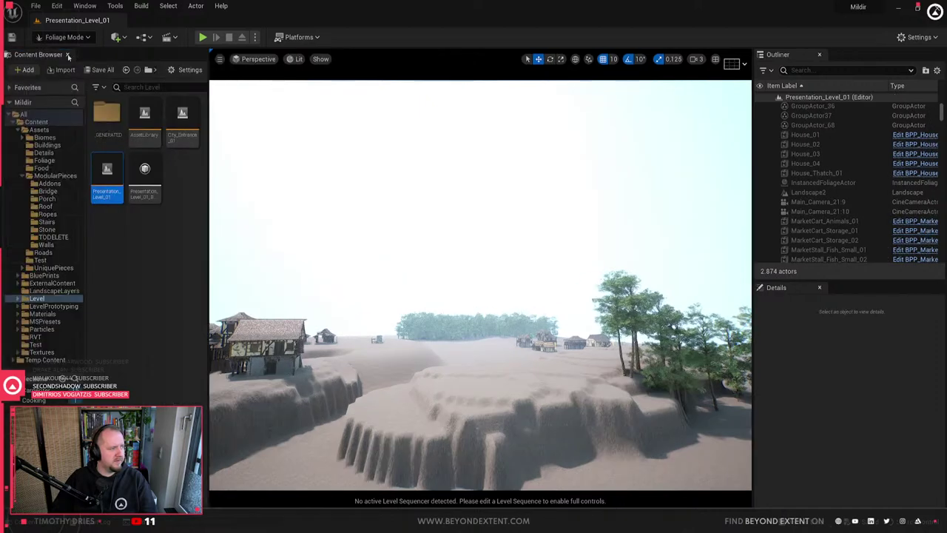
{"action": "scroll", "coordinate": [854, 207], "scroll_direction": "up", "scroll_amount": 5}
{"action": "scroll", "coordinate": [858, 210], "scroll_direction": "up", "scroll_amount": 5}
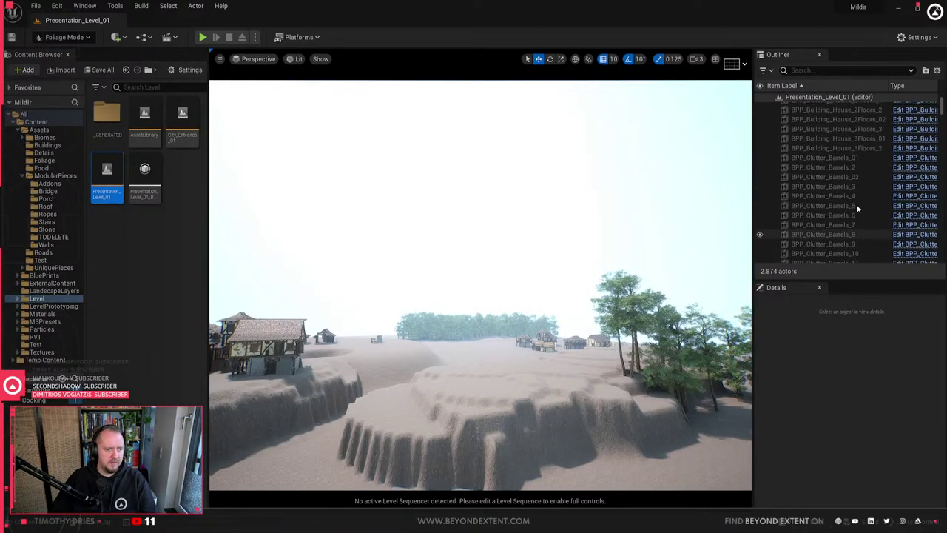
{"action": "left_click", "coordinate": [66, 38]}
{"action": "left_click", "coordinate": [65, 37]}
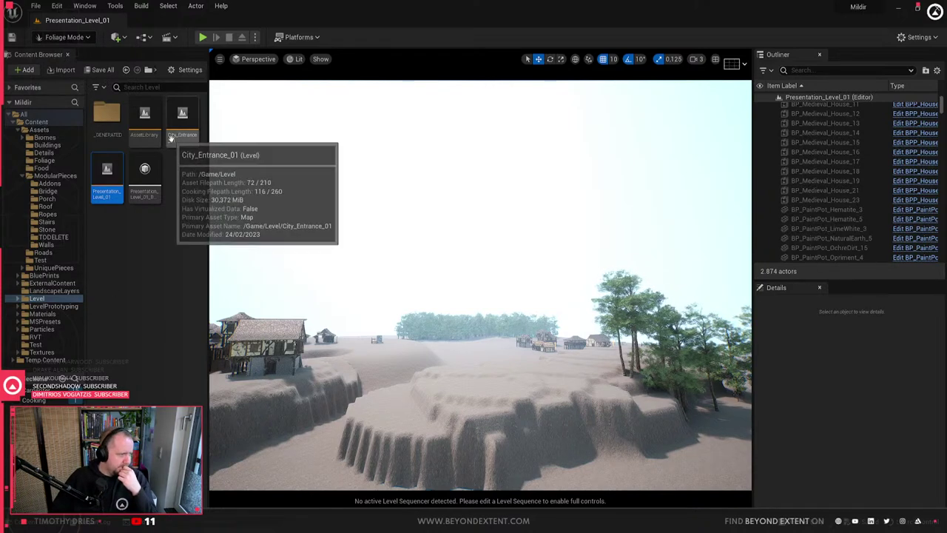
- Reopen the City_Entrance_01 level and switch to foliage editing with the Paint tool active
{"action": "double_click", "coordinate": [182, 115]}
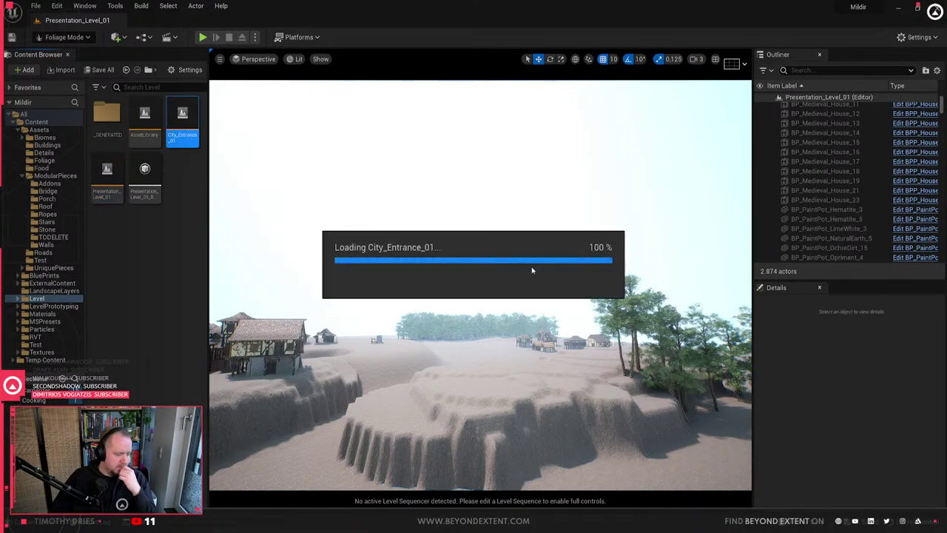
{"action": "left_click", "coordinate": [65, 37]}
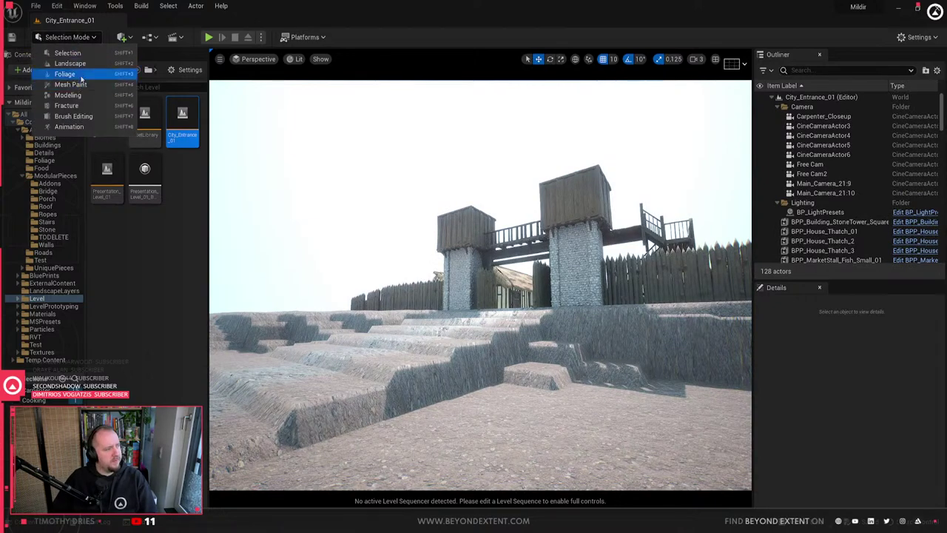
{"action": "left_click", "coordinate": [80, 74]}
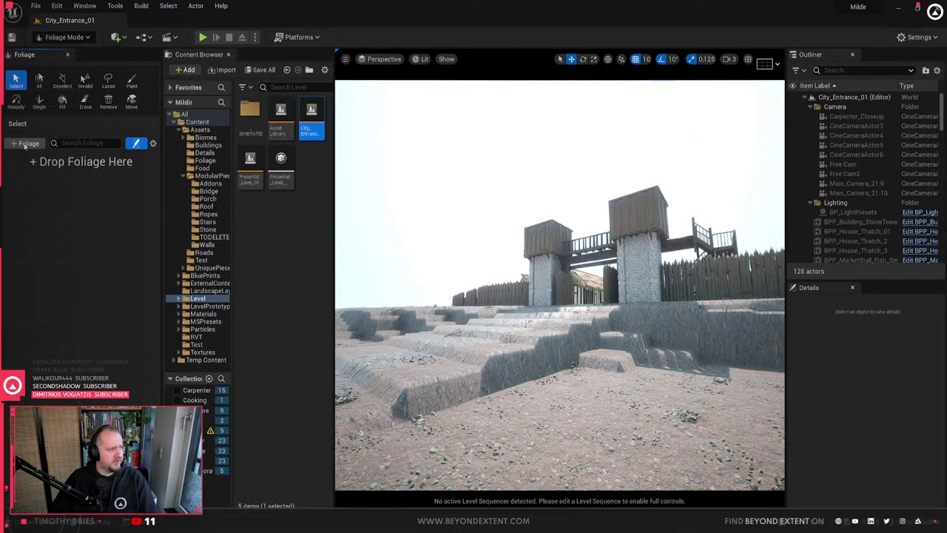
{"action": "left_click", "coordinate": [39, 102]}
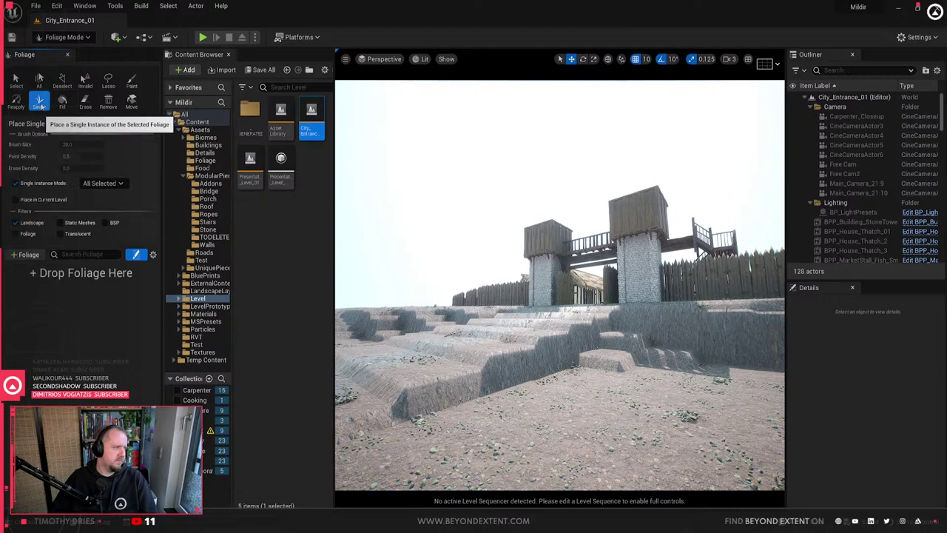
{"action": "left_click", "coordinate": [17, 102]}
{"action": "left_click", "coordinate": [16, 81]}
{"action": "left_click", "coordinate": [132, 80]}
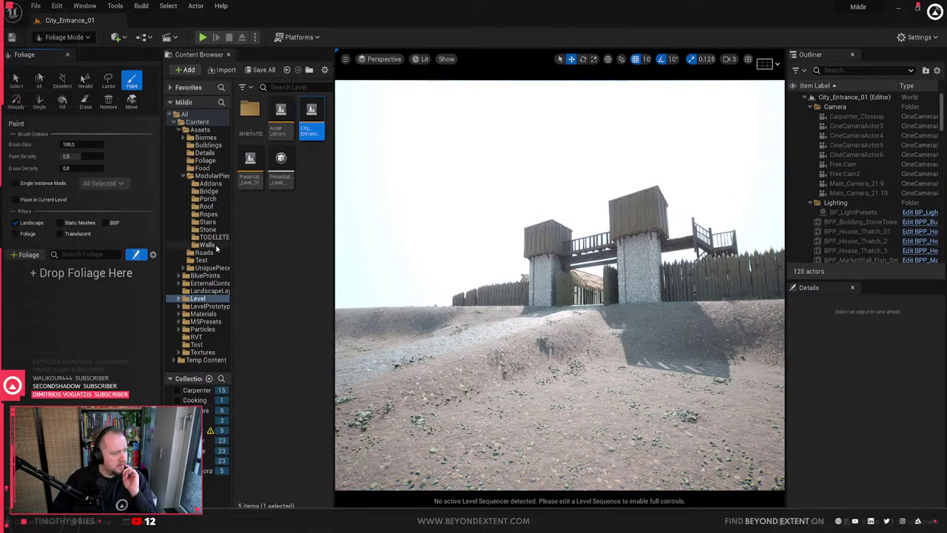
- Browse the ModularPieces and Biomes folders for tree assets, and search the project content for "tree" and "oak"
{"action": "left_click", "coordinate": [208, 176]}
{"action": "scroll", "coordinate": [278, 296], "scroll_direction": "down", "scroll_amount": 5}
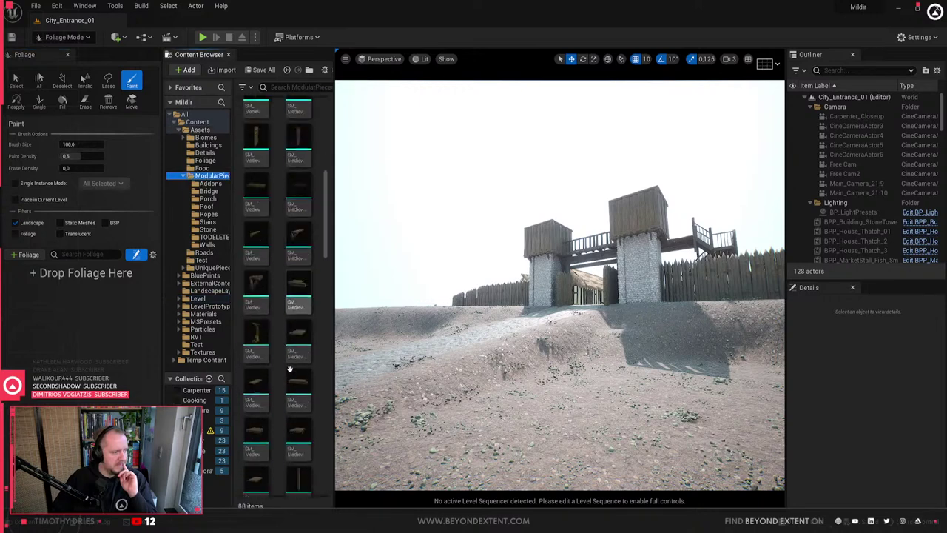
{"action": "left_click", "coordinate": [205, 138]}
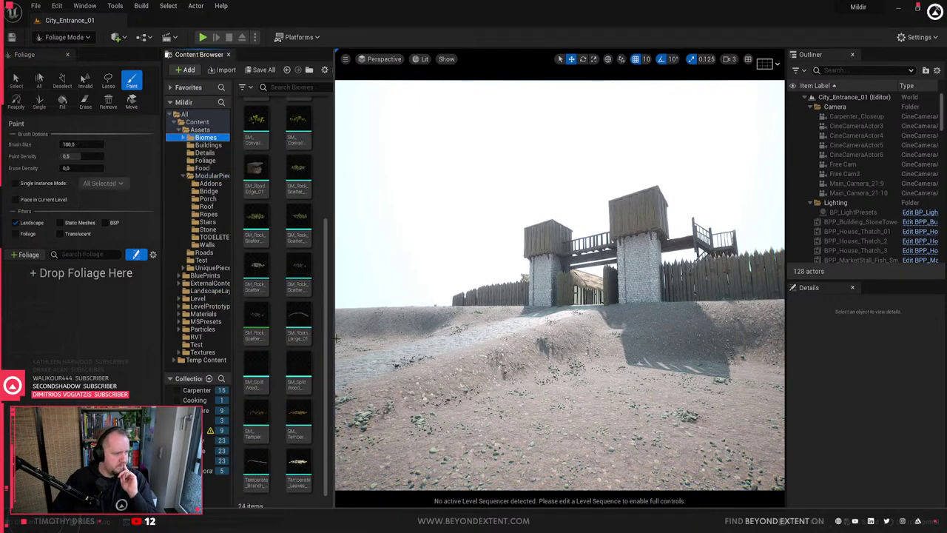
{"action": "left_click_drag", "start_coordinate": [335, 339], "coordinate": [394, 339]}
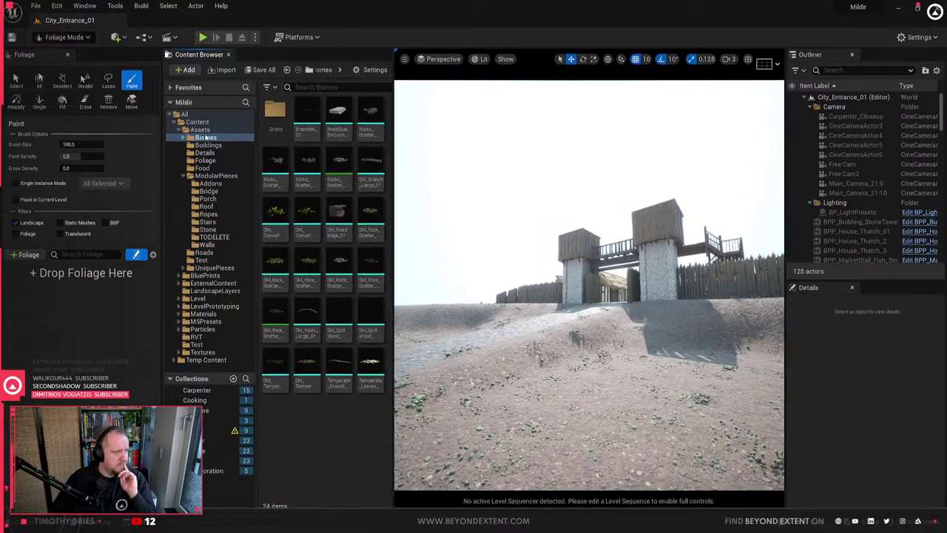
{"action": "type", "text": "tre"}
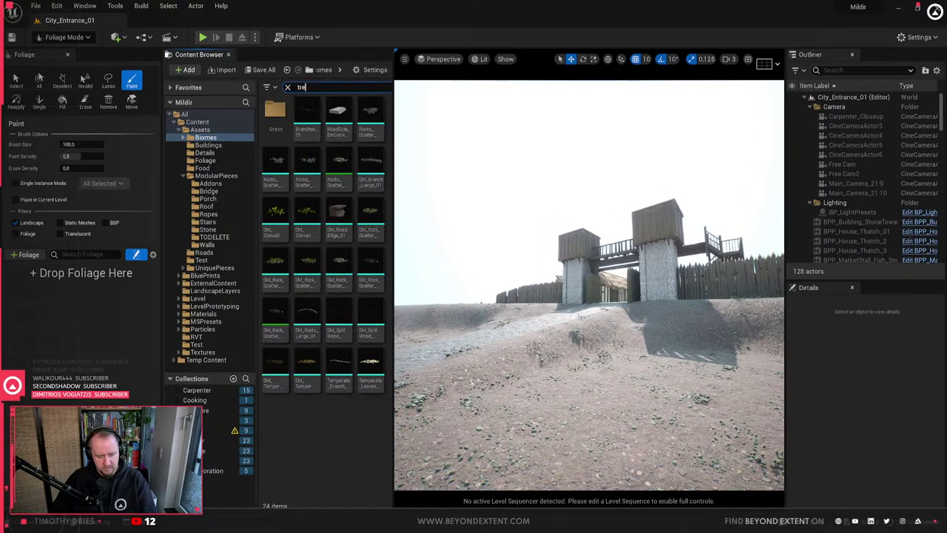
{"action": "type", "text": "e"}
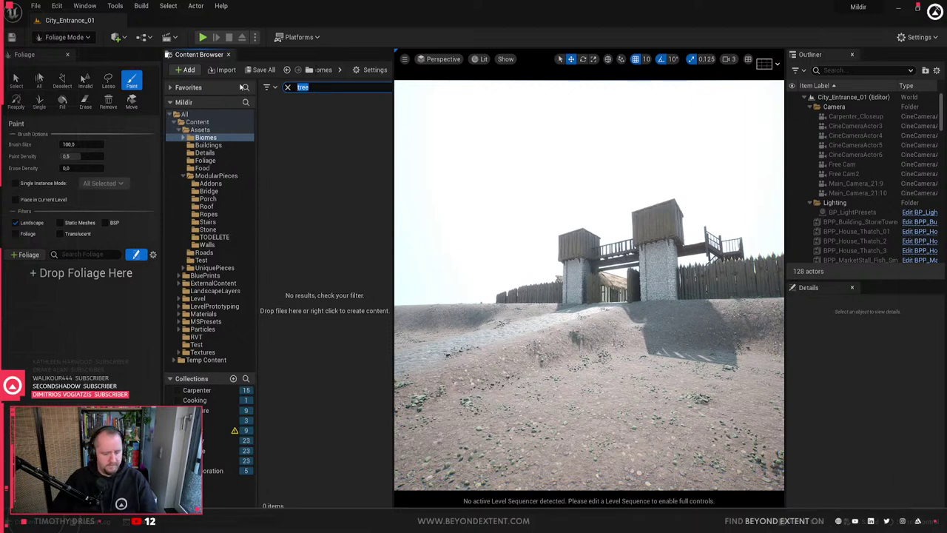
{"action": "left_click", "coordinate": [200, 130]}
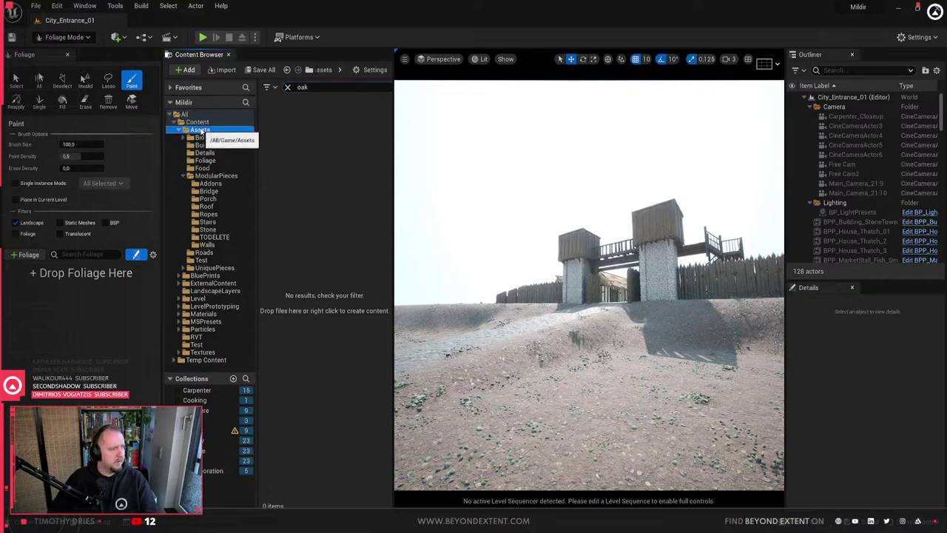
{"action": "left_click", "coordinate": [200, 122]}
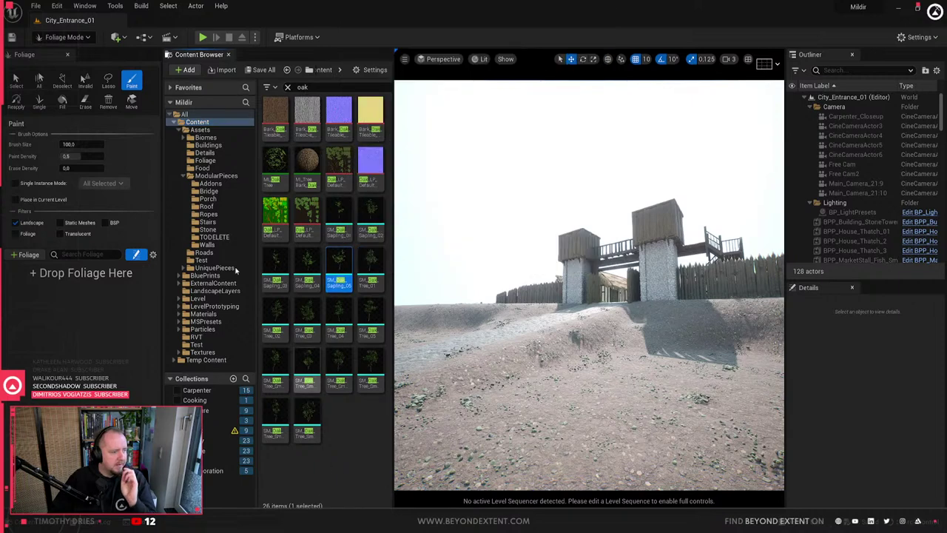
- Add all the oak sapling and tree meshes from Content's Test folder to the foliage palette and select all 16 foliage types
{"action": "left_click", "coordinate": [203, 260]}
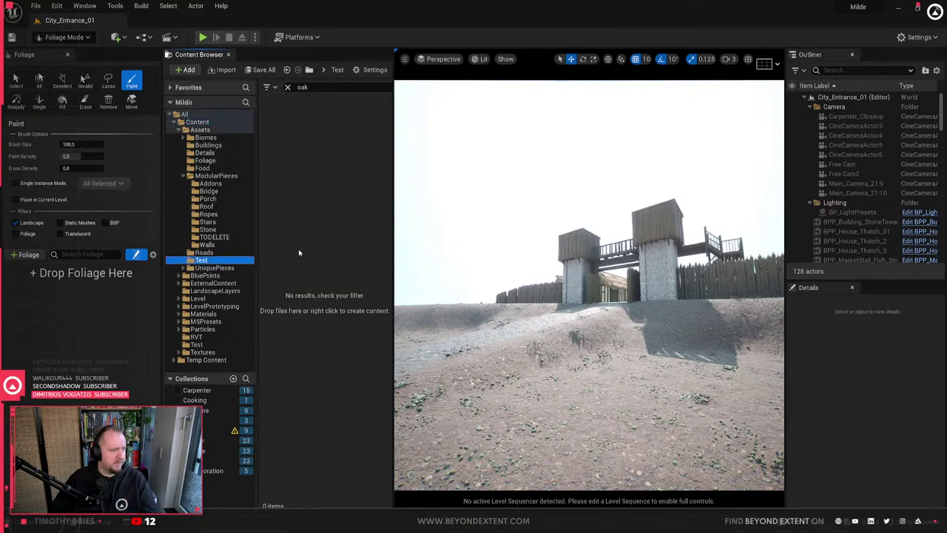
{"action": "left_click", "coordinate": [289, 88]}
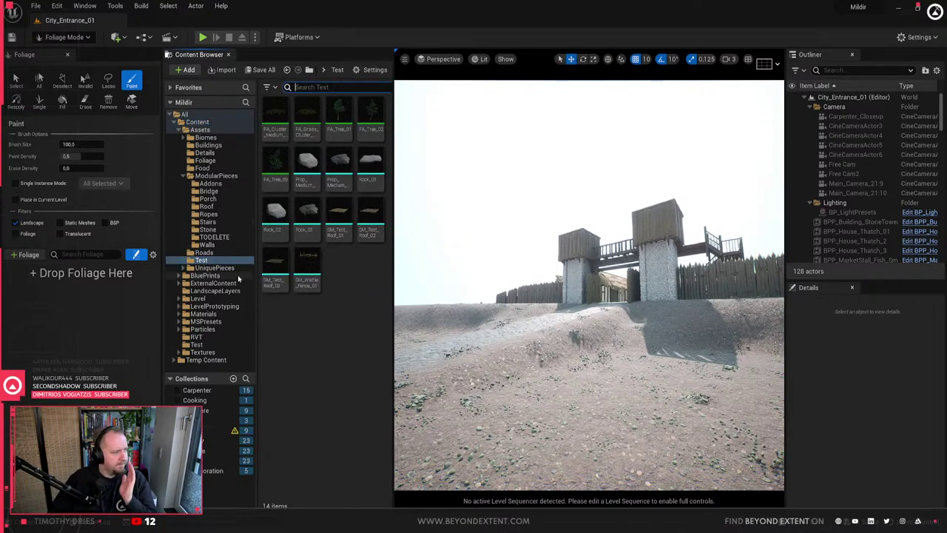
{"action": "left_click", "coordinate": [206, 344]}
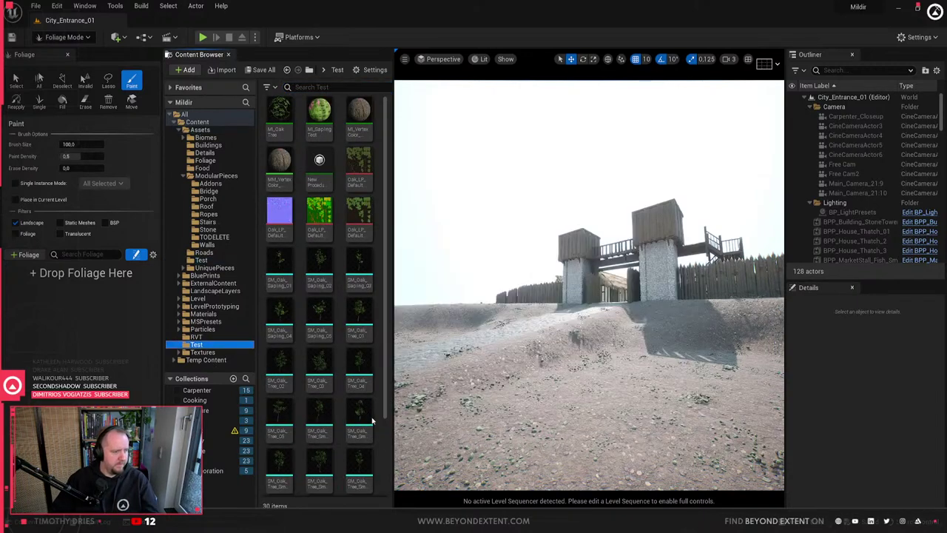
{"action": "left_click", "coordinate": [281, 273]}
{"action": "scroll", "coordinate": [310, 273], "scroll_direction": "down", "scroll_amount": 3}
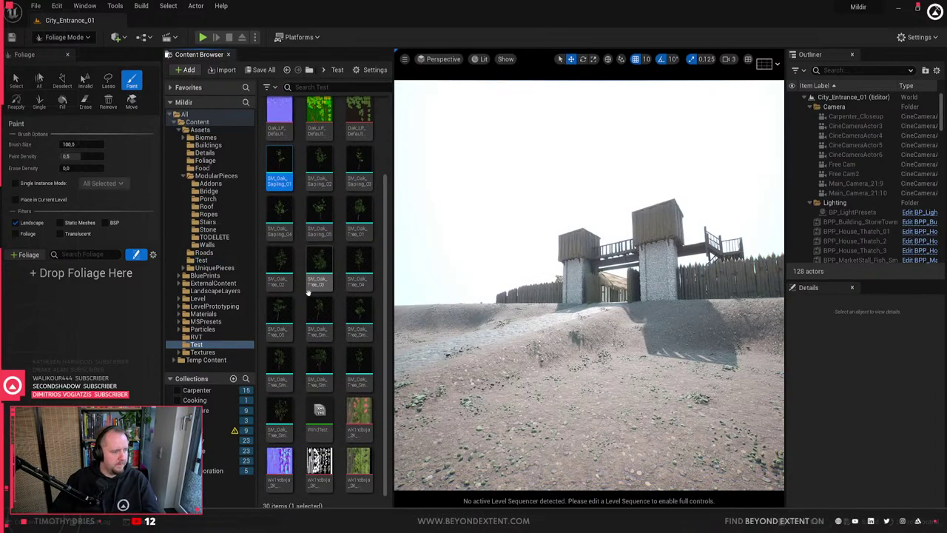
{"action": "left_click", "coordinate": [280, 414], "text": "shift"}
{"action": "left_click_drag", "start_coordinate": [280, 414], "coordinate": [80, 333]}
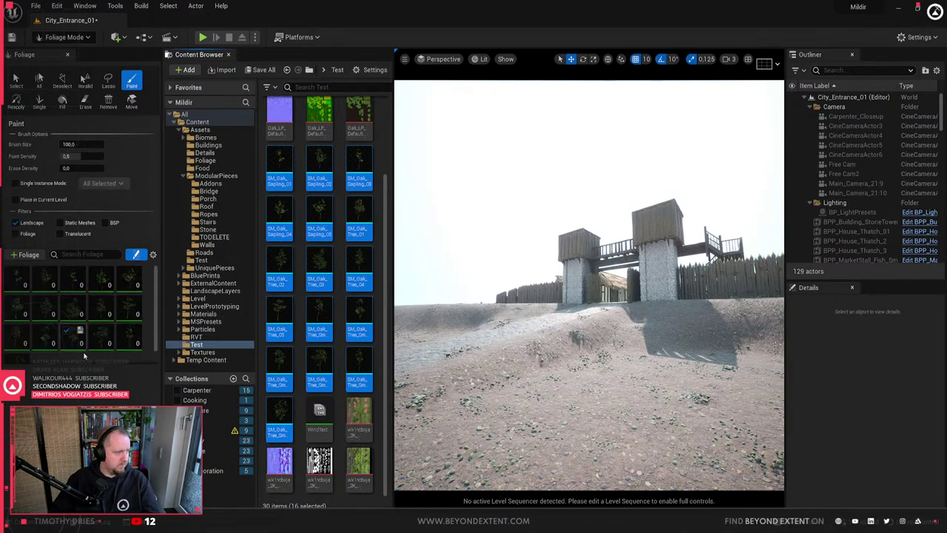
{"action": "left_click", "coordinate": [18, 280]}
{"action": "scroll", "coordinate": [18, 282], "scroll_direction": "down", "scroll_amount": 3}
{"action": "left_click", "coordinate": [18, 289], "text": "shift"}
- Try painting the full oak mix on the grassy slope away from the gate, and undo the stroke
{"action": "right_click_drag", "start_coordinate": [518, 296], "coordinate": [488, 303]}
{"action": "mouse_move", "coordinate": [598, 301]}
{"action": "right_mouse_down"}
{"action": "mouse_move", "coordinate": [596, 333]}
{"action": "mouse_move", "coordinate": [592, 274]}
{"action": "mouse_move", "coordinate": [530, 275]}
{"action": "right_mouse_up"}
{"action": "scroll", "coordinate": [75, 137], "scroll_direction": "up", "scroll_amount": 3}
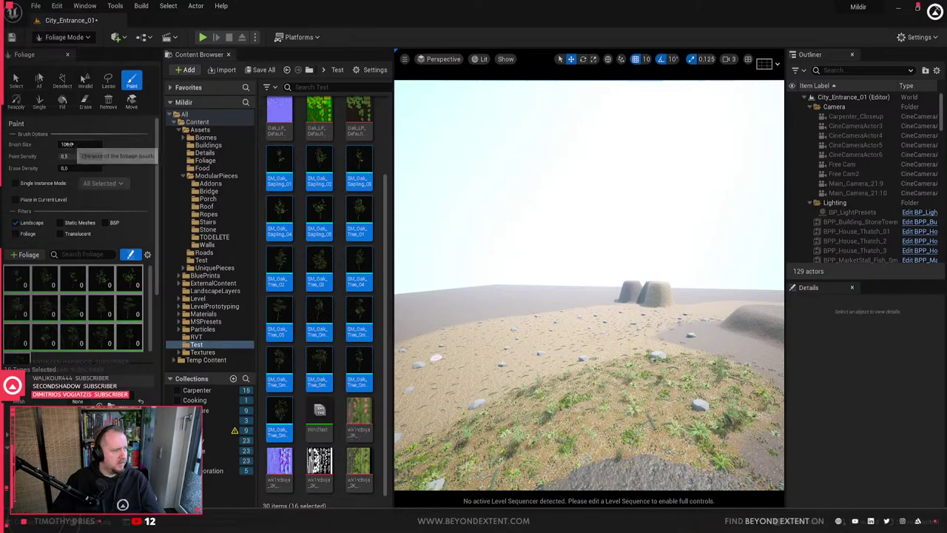
{"action": "mouse_move", "coordinate": [619, 353]}
{"action": "right_mouse_down"}
{"action": "mouse_move", "coordinate": [601, 346]}
{"action": "mouse_move", "coordinate": [616, 386]}
{"action": "right_mouse_up"}
{"action": "left_click_drag", "start_coordinate": [577, 326], "coordinate": [511, 311]}
{"action": "mouse_move", "coordinate": [511, 311]}
{"action": "right_mouse_down"}
{"action": "mouse_move", "coordinate": [629, 370]}
{"action": "mouse_move", "coordinate": [704, 393]}
{"action": "right_mouse_up"}
{"action": "mouse_move", "coordinate": [585, 370]}
{"action": "right_mouse_down"}
{"action": "mouse_move", "coordinate": [581, 315]}
{"action": "mouse_move", "coordinate": [585, 370]}
{"action": "right_mouse_up"}
{"action": "key", "text": "ctrl+z"}
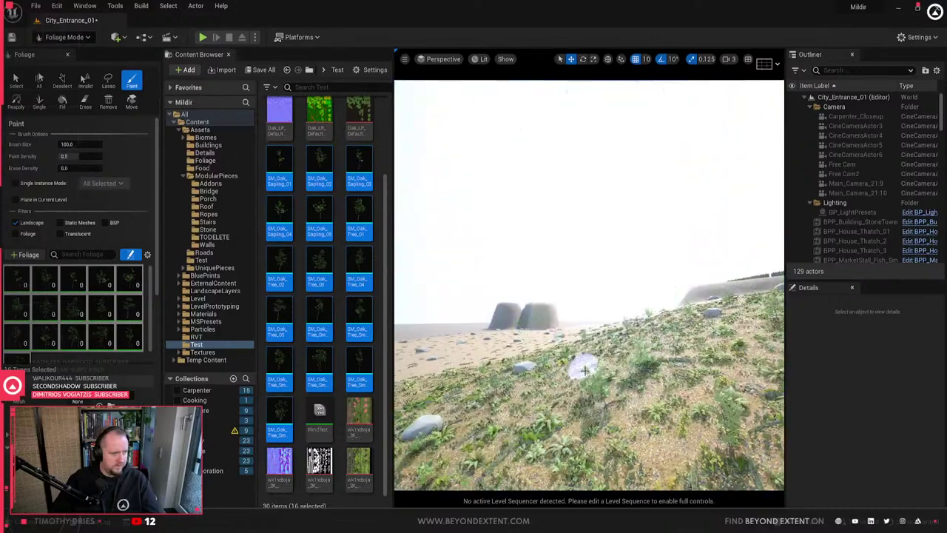
- Change the painting density of all the oak types and test it with strokes on the grassy slope, undoing each one
{"action": "scroll", "coordinate": [100, 318], "scroll_direction": "down", "scroll_amount": 2}
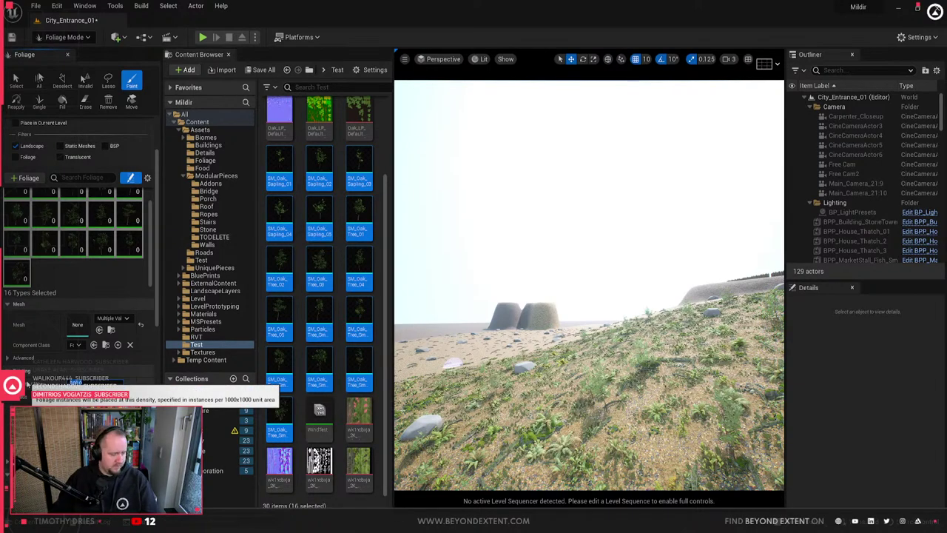
{"action": "right_click_drag", "start_coordinate": [563, 289], "coordinate": [546, 363]}
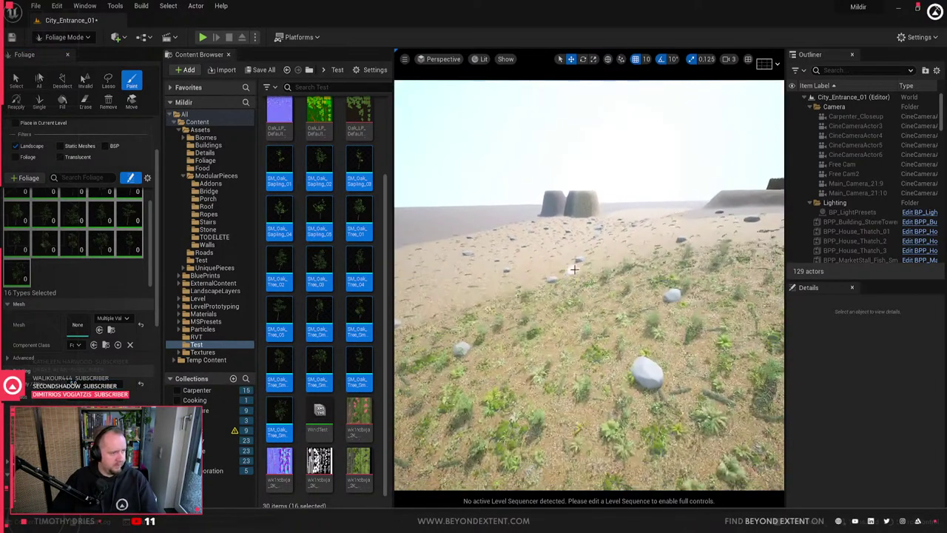
{"action": "mouse_move", "coordinate": [559, 296]}
{"action": "left_mouse_down"}
{"action": "mouse_move", "coordinate": [518, 307]}
{"action": "mouse_move", "coordinate": [638, 239]}
{"action": "mouse_move", "coordinate": [614, 370]}
{"action": "left_mouse_up"}
{"action": "key", "text": "w"}
{"action": "right_click_drag", "start_coordinate": [613, 377], "coordinate": [613, 340]}
{"action": "key", "text": "ctrl+z"}
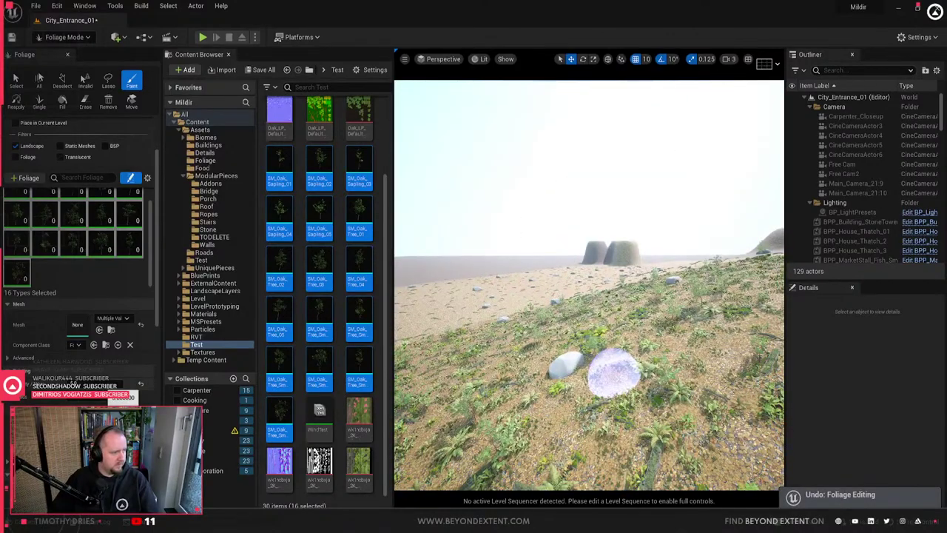
{"action": "left_click_drag", "start_coordinate": [634, 349], "coordinate": [569, 361]}
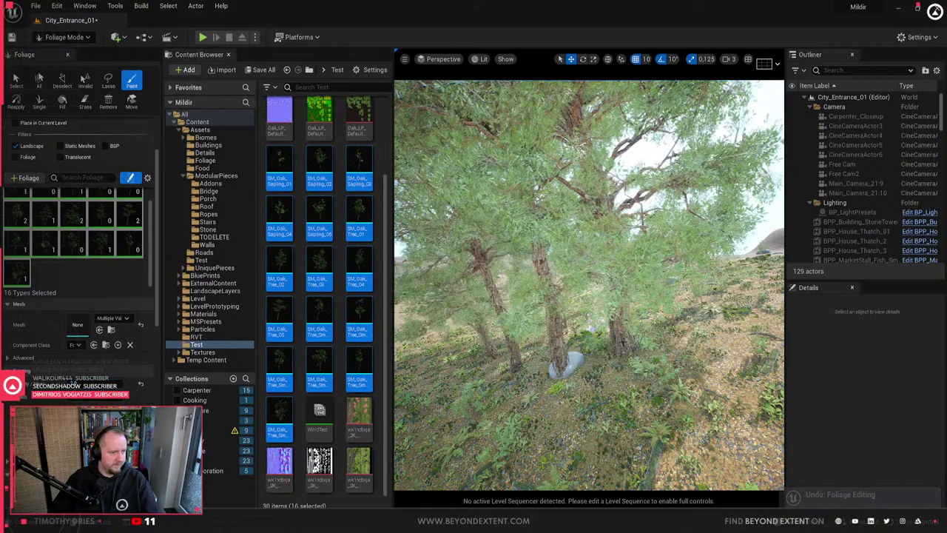
{"action": "key", "text": "s"}
{"action": "right_click_drag", "start_coordinate": [579, 385], "coordinate": [550, 409]}
{"action": "key", "text": "ctrl+z"}
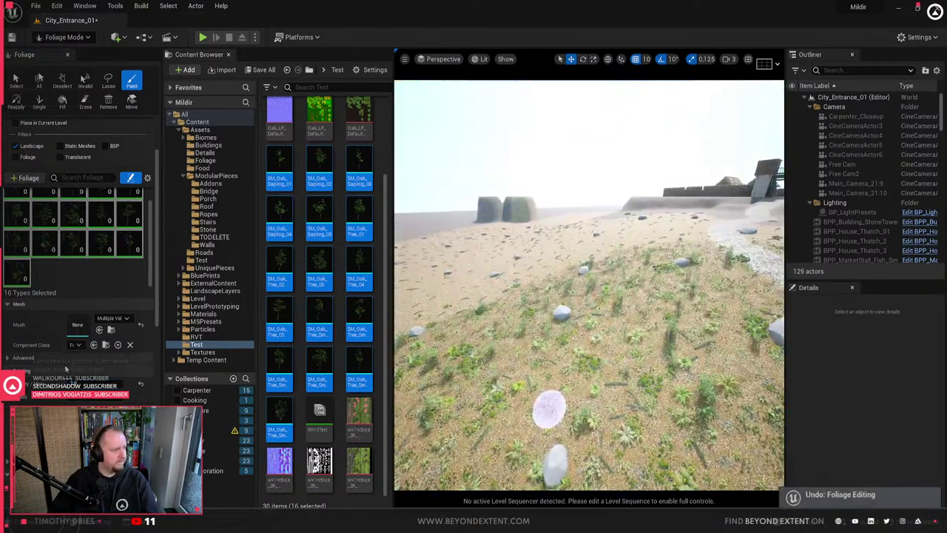
- Set the foliage brush size to 500
{"action": "left_click_drag", "start_coordinate": [72, 144], "coordinate": [77, 145]}
{"action": "left_click", "coordinate": [77, 144]}
{"action": "type", "text": "500"}
{"action": "key", "text": "Return"}
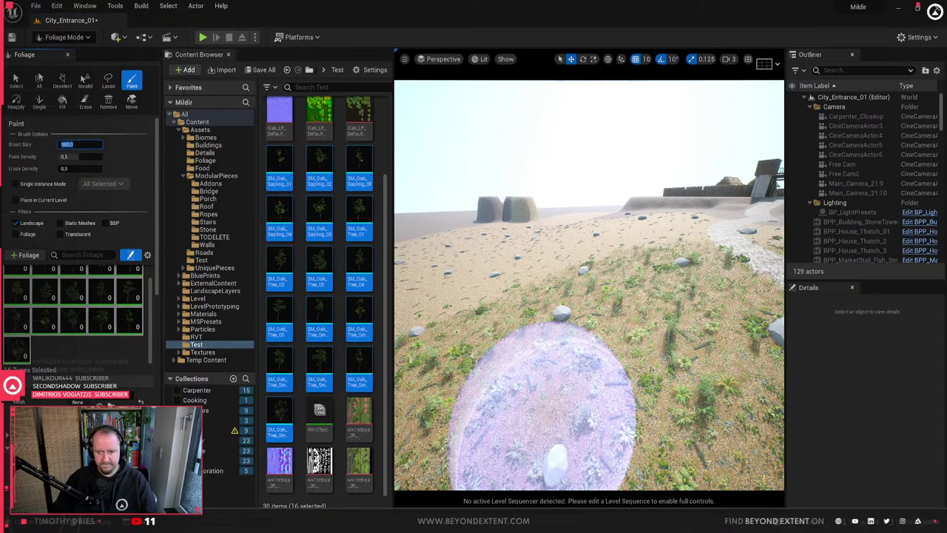
- Try painting a dense oak cluster on the slope with the enlarged brush, and undo the painted trees
{"action": "right_click_drag", "start_coordinate": [704, 271], "coordinate": [669, 296]}
{"action": "left_click", "coordinate": [563, 281]}
{"action": "left_click_drag", "start_coordinate": [590, 258], "coordinate": [671, 274]}
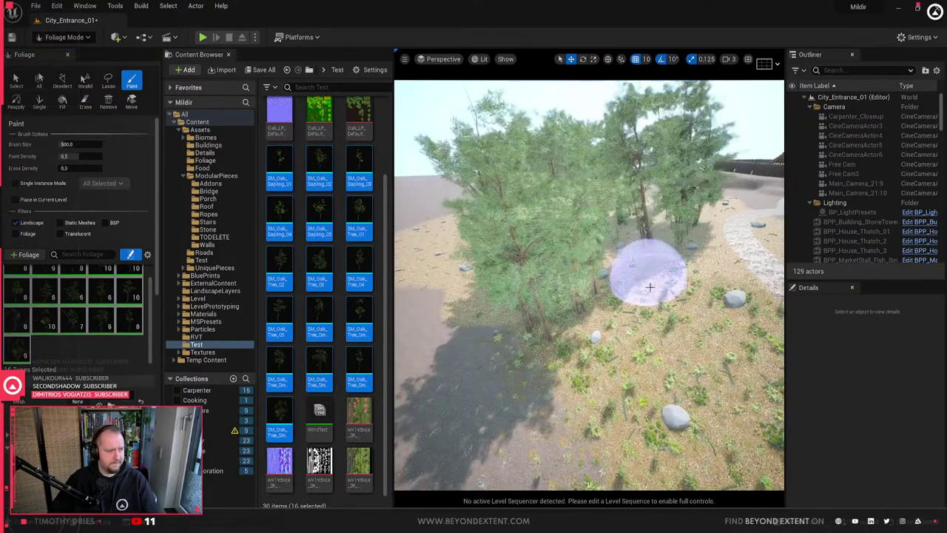
{"action": "mouse_move", "coordinate": [648, 318]}
{"action": "right_mouse_down"}
{"action": "mouse_move", "coordinate": [653, 335]}
{"action": "mouse_move", "coordinate": [640, 300]}
{"action": "right_mouse_up"}
{"action": "key", "text": "w"}
{"action": "right_click_drag", "start_coordinate": [640, 341], "coordinate": [637, 348]}
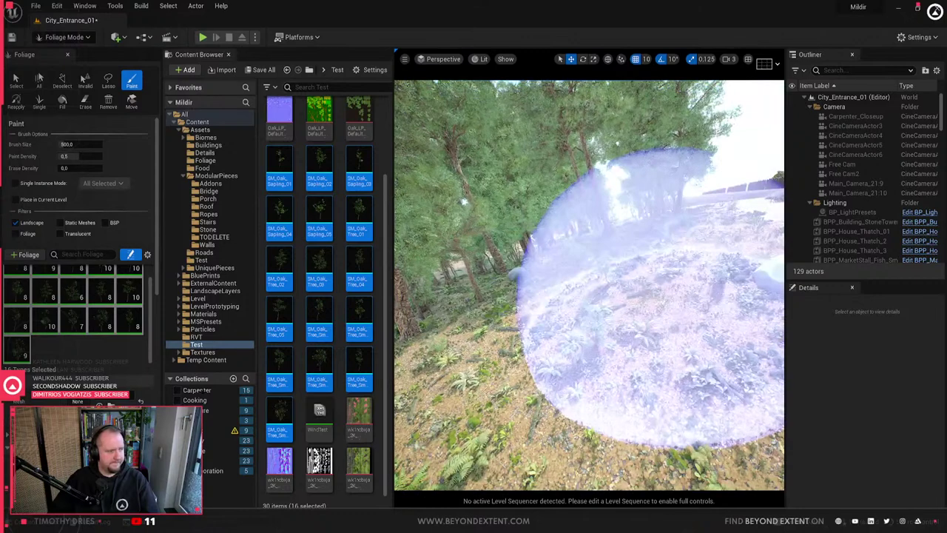
{"action": "key", "text": "ctrl+z"}
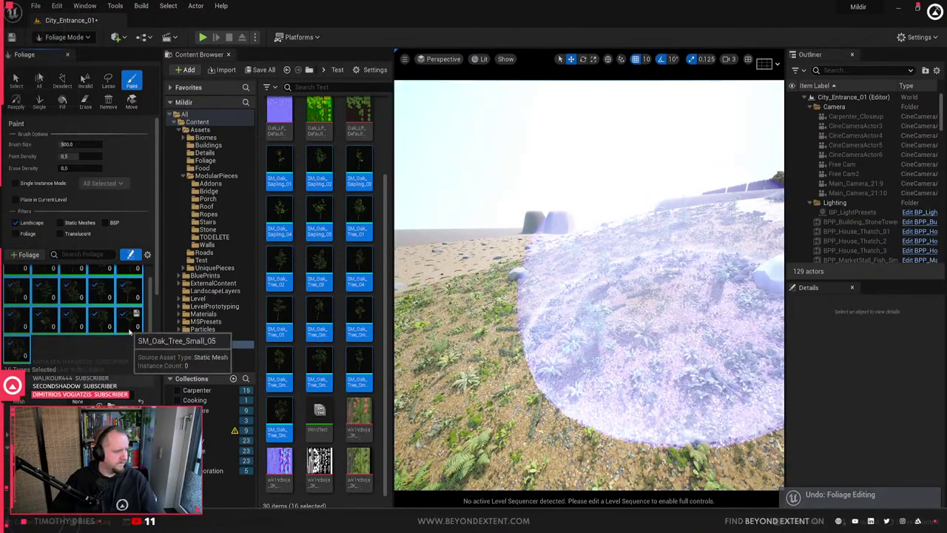
- Select only the five full-size SM_Oak_Tree foliage types and lower their painting density
{"action": "left_click", "coordinate": [130, 332]}
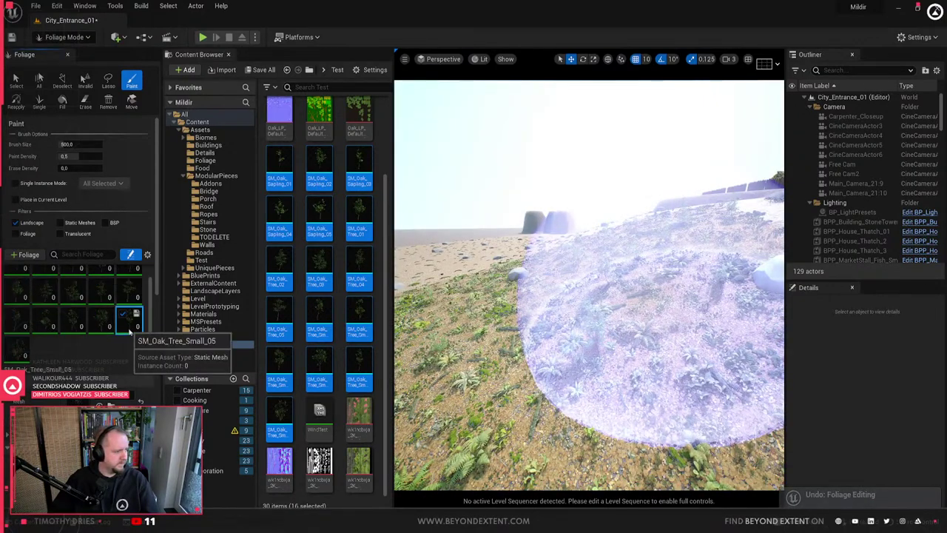
{"action": "left_click", "coordinate": [23, 356]}
{"action": "scroll", "coordinate": [96, 341], "scroll_direction": "up", "scroll_amount": 1}
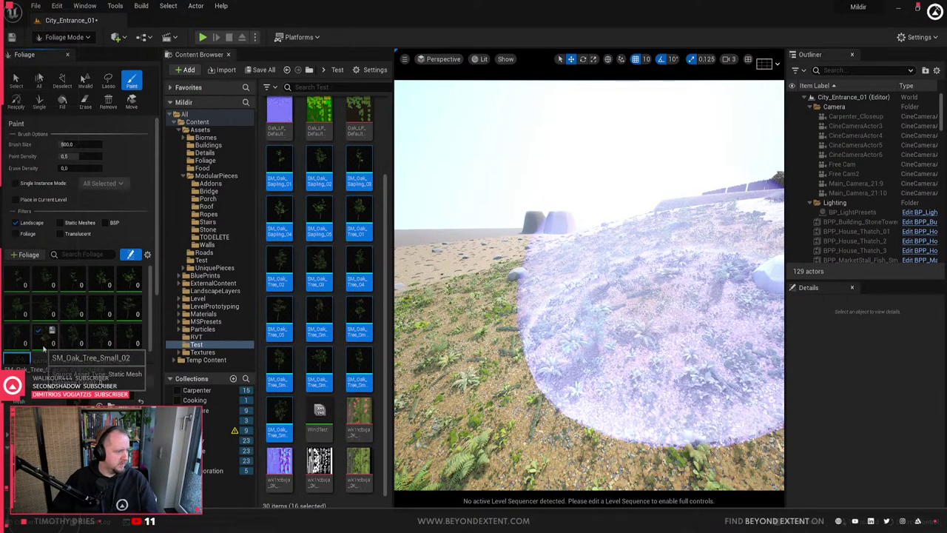
{"action": "left_click", "coordinate": [44, 344]}
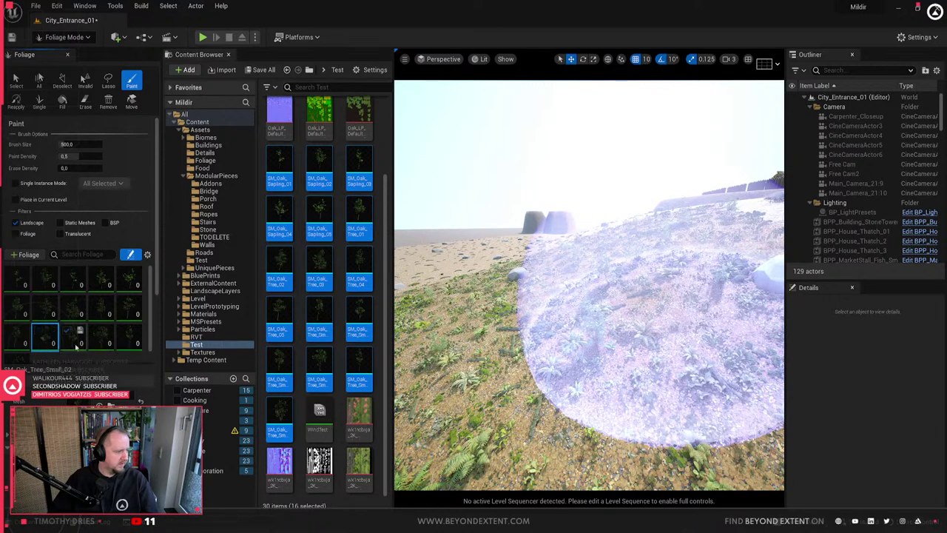
{"action": "left_click", "coordinate": [16, 307]}
{"action": "left_click", "coordinate": [131, 314], "text": "shift"}
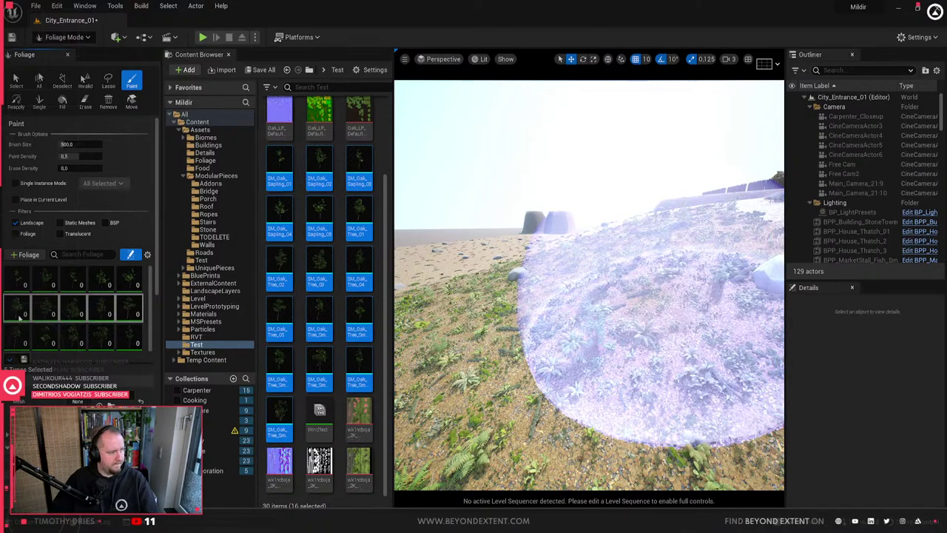
- Try painting the thinned oak mix along the edge of the grassy slope, and undo all the strokes
{"action": "right_click_drag", "start_coordinate": [516, 319], "coordinate": [481, 333]}
{"action": "left_click", "coordinate": [516, 319]}
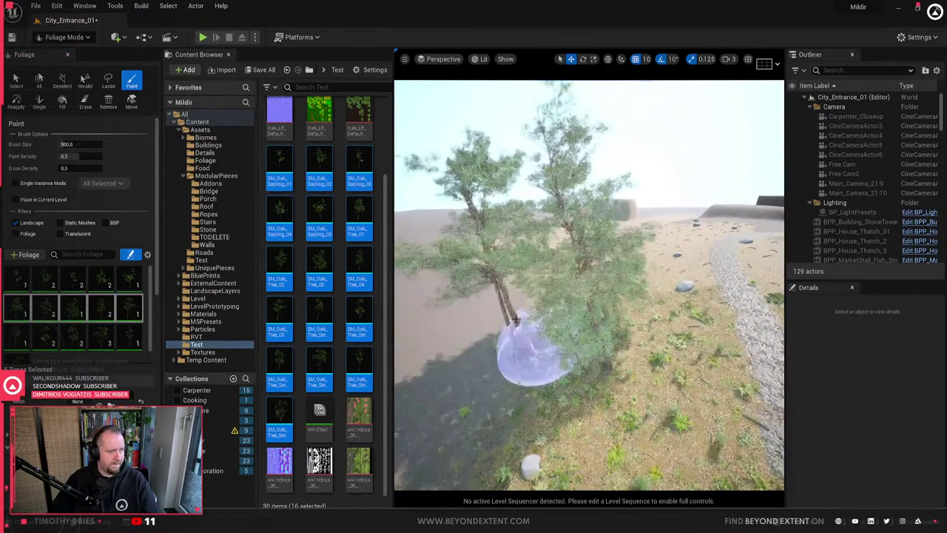
{"action": "mouse_move", "coordinate": [516, 319]}
{"action": "left_mouse_down"}
{"action": "mouse_move", "coordinate": [464, 353]}
{"action": "mouse_move", "coordinate": [453, 436]}
{"action": "mouse_move", "coordinate": [440, 448]}
{"action": "mouse_move", "coordinate": [411, 422]}
{"action": "left_mouse_up"}
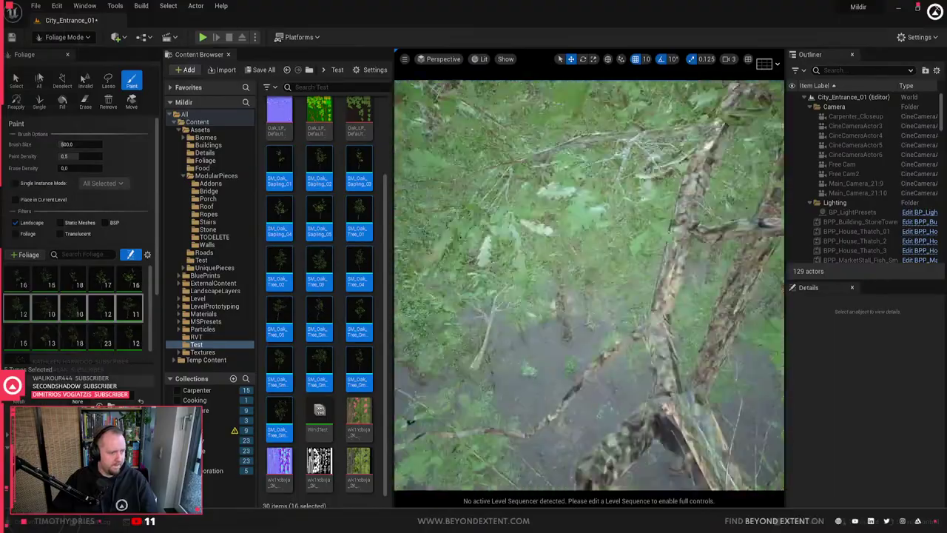
{"action": "right_click_drag", "start_coordinate": [411, 422], "coordinate": [444, 340]}
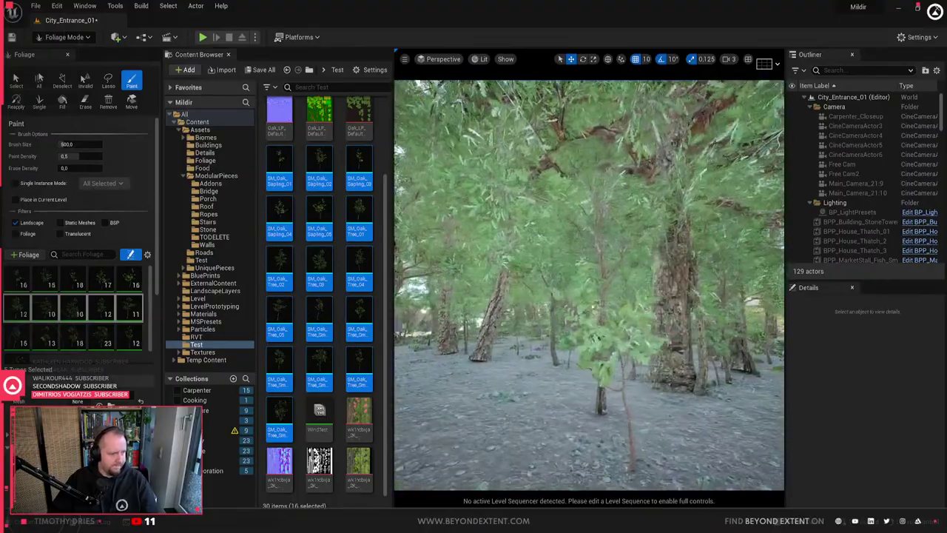
{"action": "key", "text": "ctrl+z"}
{"action": "key", "text": "ctrl+z"}
{"action": "key", "text": "ctrl+z"}
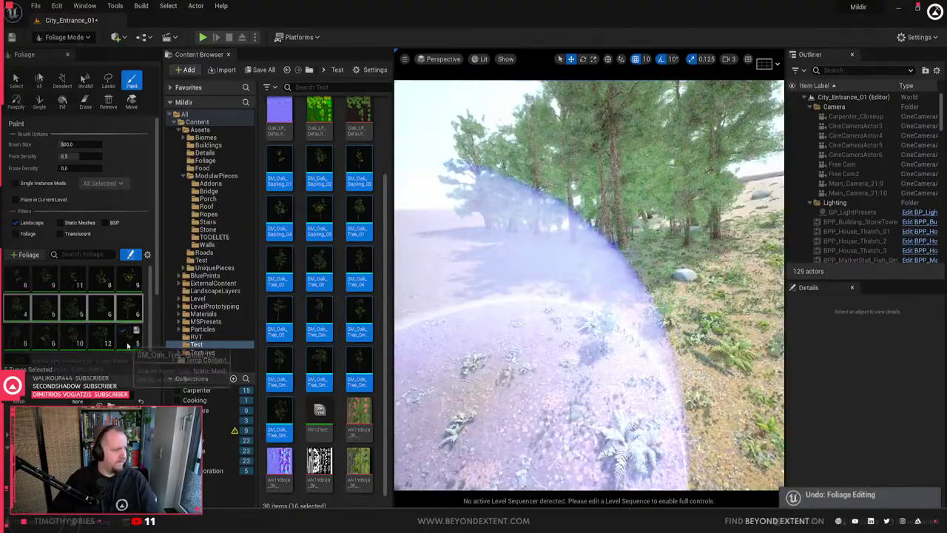
{"action": "key", "text": "ctrl+z"}
{"action": "key", "text": "ctrl+z"}
{"action": "key", "text": "ctrl+z"}
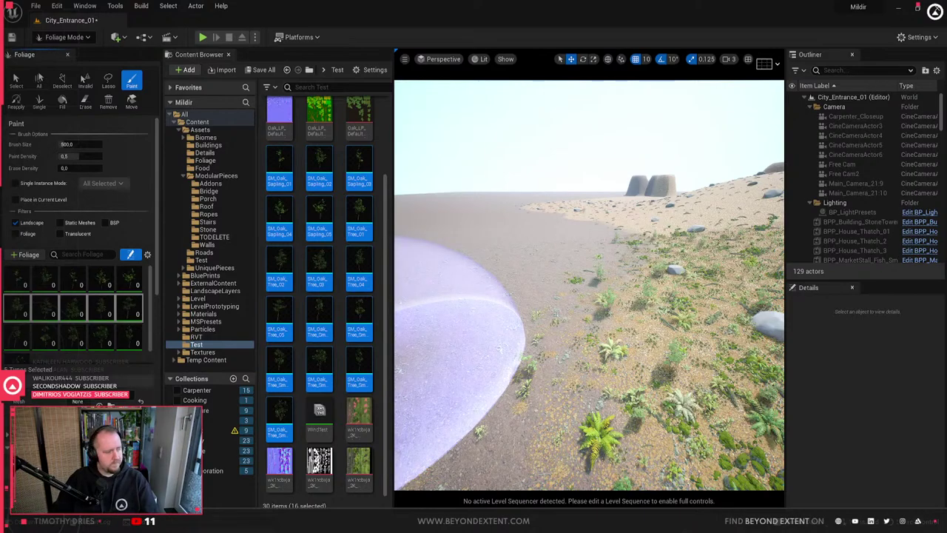
- Paint clusters of oak trees and saplings over the bare dark ground alongside the sandy, rock-strewn slope
{"action": "mouse_move", "coordinate": [532, 285]}
{"action": "left_mouse_down"}
{"action": "mouse_move", "coordinate": [481, 318]}
{"action": "mouse_move", "coordinate": [596, 295]}
{"action": "mouse_move", "coordinate": [476, 363]}
{"action": "left_mouse_up"}
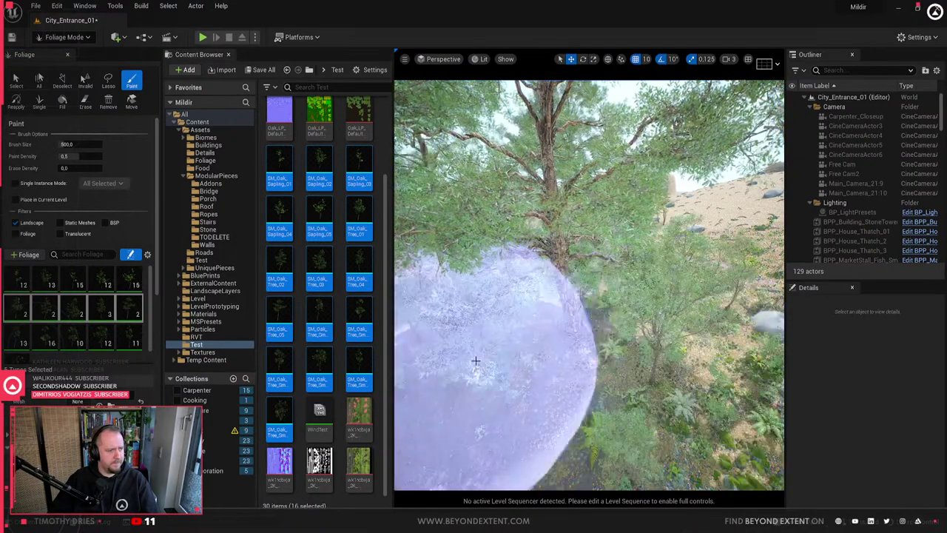
{"action": "right_click_drag", "start_coordinate": [476, 363], "coordinate": [533, 333]}
{"action": "left_click_drag", "start_coordinate": [626, 371], "coordinate": [651, 318]}
{"action": "right_click_drag", "start_coordinate": [651, 319], "coordinate": [615, 325]}
{"action": "left_click_drag", "start_coordinate": [409, 341], "coordinate": [617, 402]}
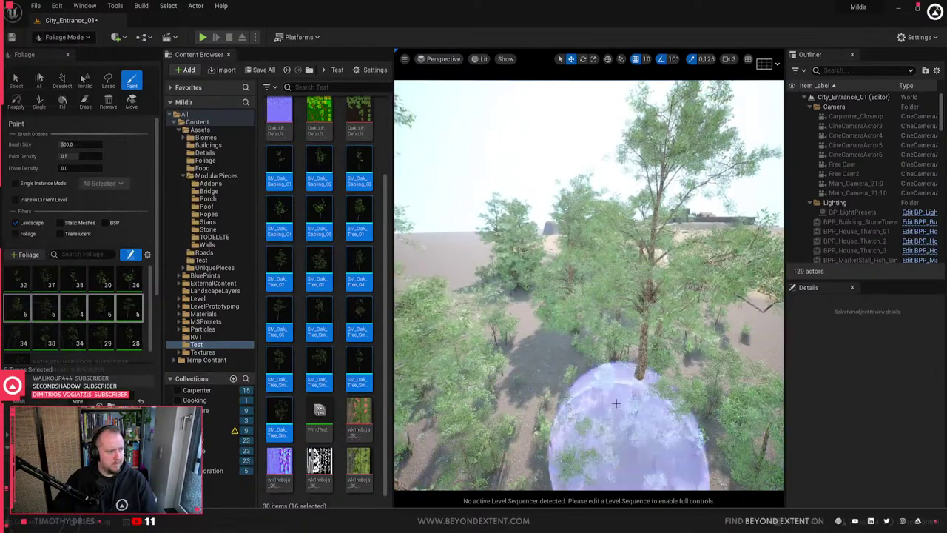
{"action": "mouse_move", "coordinate": [617, 402]}
{"action": "right_mouse_down"}
{"action": "mouse_move", "coordinate": [592, 326]}
{"action": "mouse_move", "coordinate": [596, 410]}
{"action": "mouse_move", "coordinate": [603, 395]}
{"action": "mouse_move", "coordinate": [552, 407]}
{"action": "mouse_move", "coordinate": [562, 351]}
{"action": "right_mouse_up"}
{"action": "right_click_drag", "start_coordinate": [589, 270], "coordinate": [584, 308]}
{"action": "left_click_drag", "start_coordinate": [573, 330], "coordinate": [611, 377]}
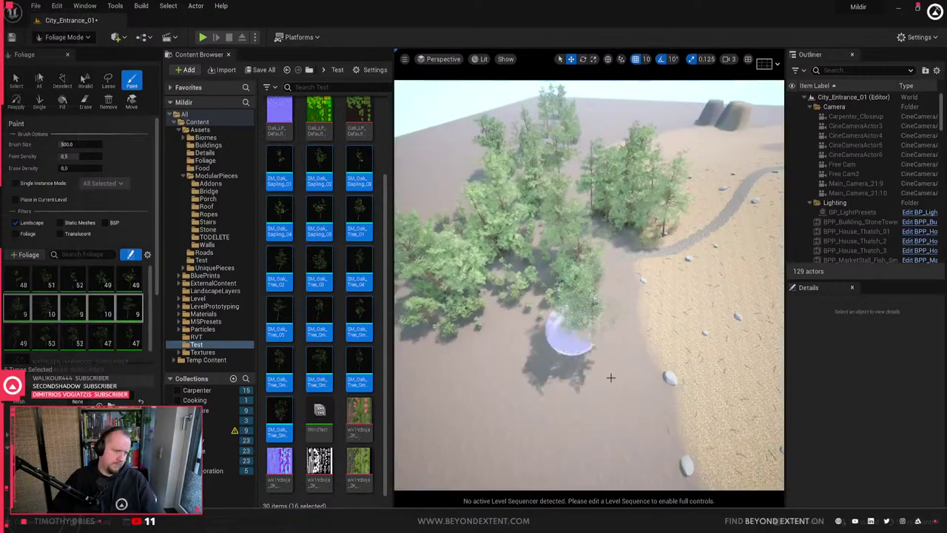
- Try painting oak trees and saplings across the dark ground and the edge of the sandy slope, and undo all the strokes
{"action": "left_click_drag", "start_coordinate": [421, 301], "coordinate": [466, 376]}
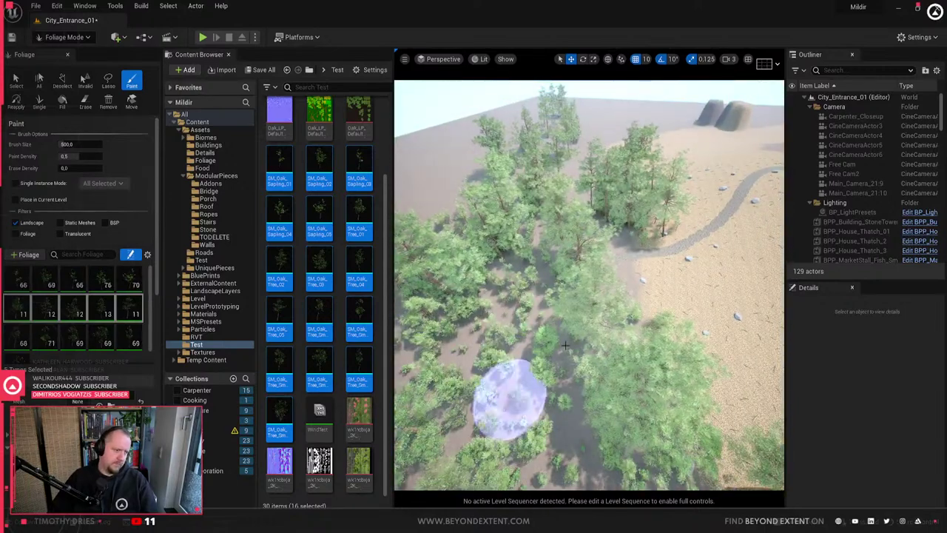
{"action": "left_click_drag", "start_coordinate": [565, 345], "coordinate": [611, 387]}
{"action": "right_click_drag", "start_coordinate": [754, 351], "coordinate": [664, 385]}
{"action": "left_click_drag", "start_coordinate": [581, 379], "coordinate": [528, 306]}
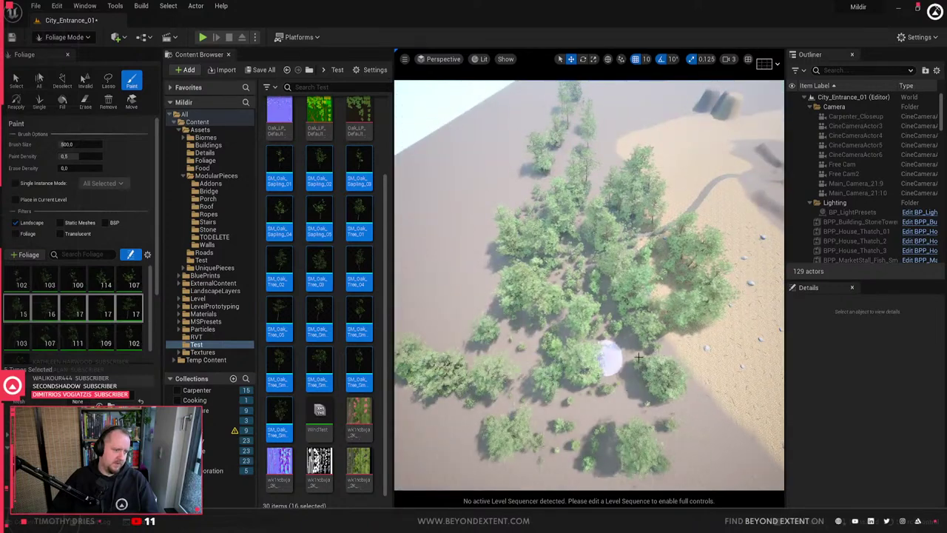
{"action": "right_click_drag", "start_coordinate": [608, 375], "coordinate": [609, 376]}
{"action": "key", "text": "ctrl+z"}
{"action": "key", "text": "ctrl+z"}
{"action": "key", "text": "ctrl+z"}
{"action": "key", "text": "ctrl+z"}
{"action": "key", "text": "ctrl+z"}
{"action": "key", "text": "ctrl+z"}
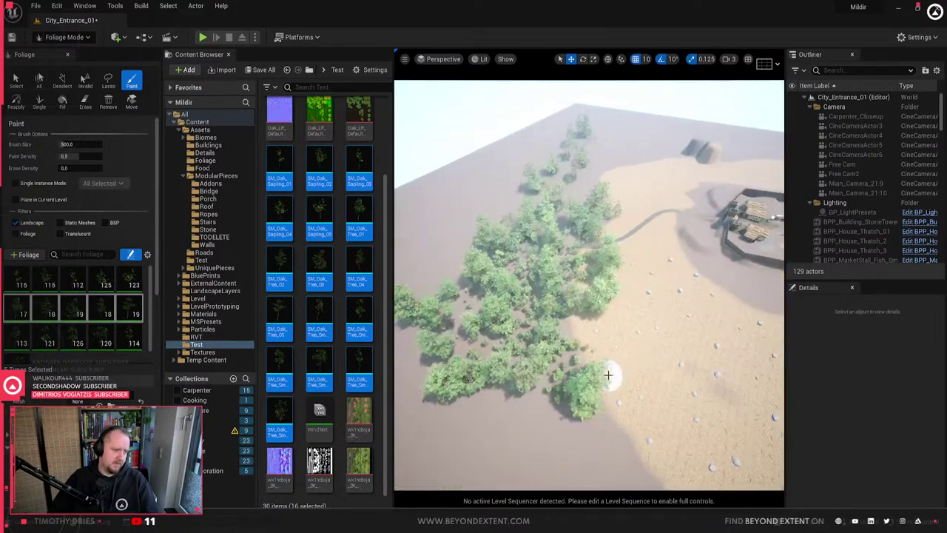
{"action": "key", "text": "ctrl+z"}
{"action": "key", "text": "ctrl+z"}
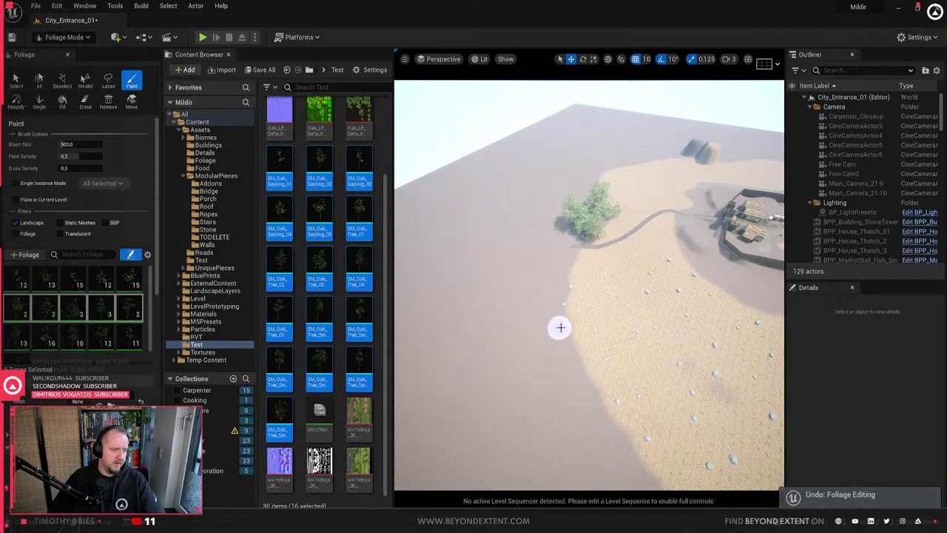
- Set the foliage brush size to 1000, paint one test cluster of oaks at the slope's edge, and inspect it from ground level
{"action": "left_click", "coordinate": [79, 144]}
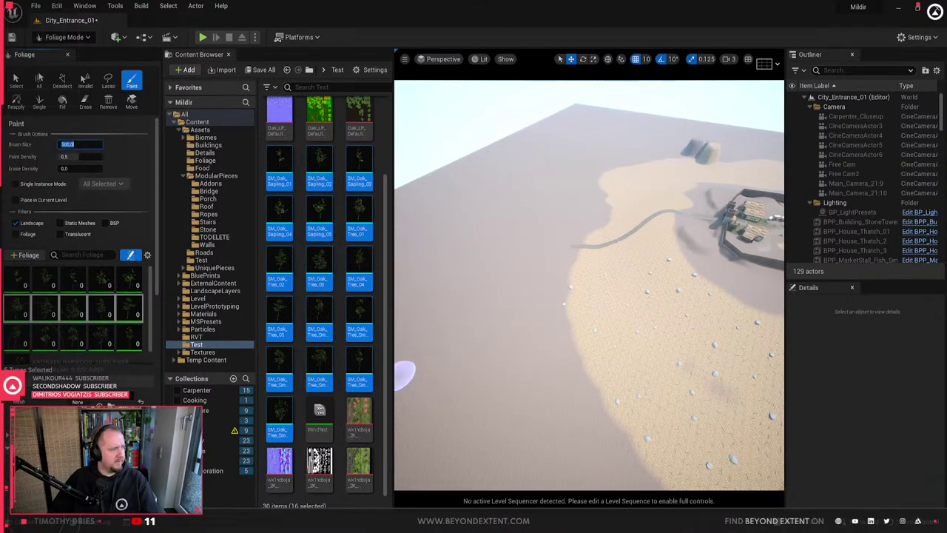
{"action": "type", "text": "100"}
{"action": "key", "text": "Return"}
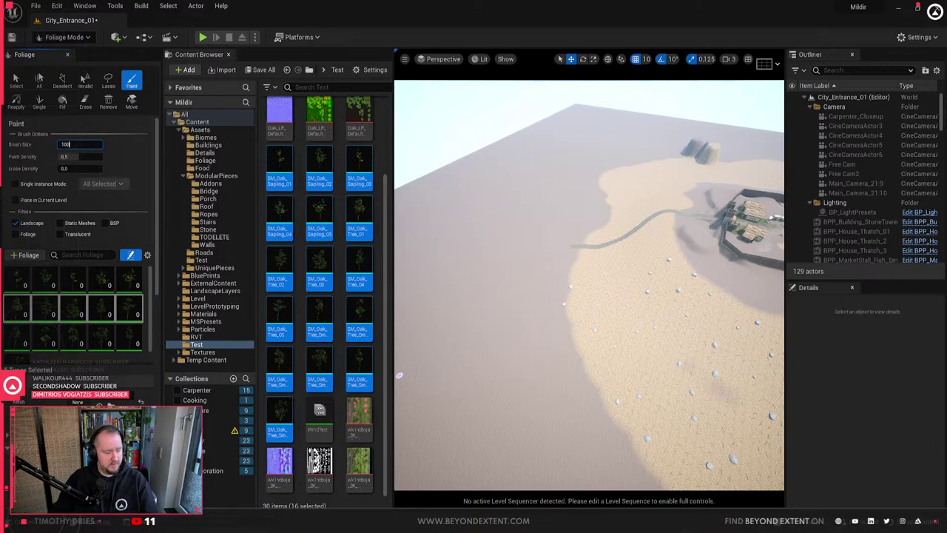
{"action": "type", "text": "0"}
{"action": "key", "text": "Return"}
{"action": "left_click", "coordinate": [609, 339]}
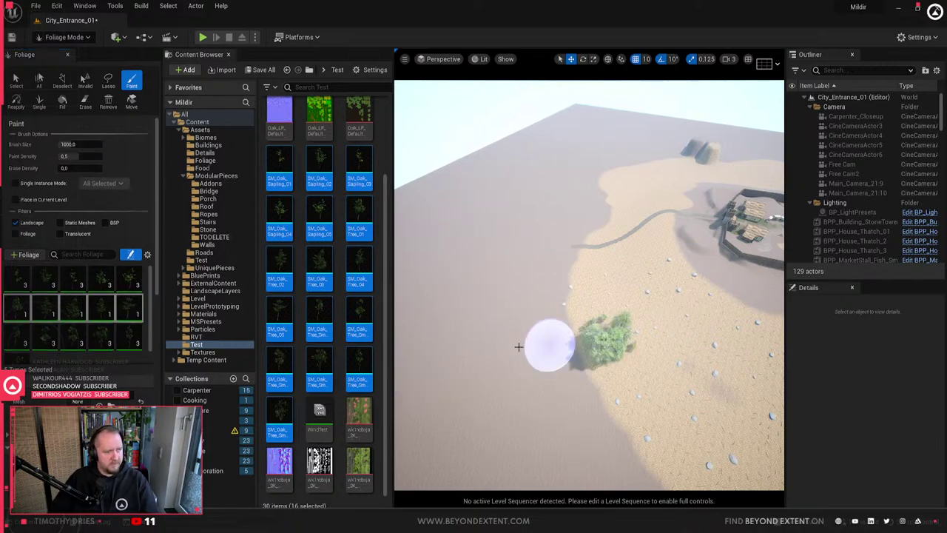
{"action": "key", "text": "w"}
{"action": "mouse_move", "coordinate": [521, 347]}
{"action": "right_mouse_down"}
{"action": "mouse_move", "coordinate": [551, 400]}
{"action": "mouse_move", "coordinate": [552, 444]}
{"action": "mouse_move", "coordinate": [555, 326]}
{"action": "mouse_move", "coordinate": [592, 311]}
{"action": "mouse_move", "coordinate": [529, 322]}
{"action": "right_mouse_up"}
{"action": "key", "text": "w"}
{"action": "key", "text": "s"}
{"action": "key", "text": "w"}
{"action": "key", "text": "s"}
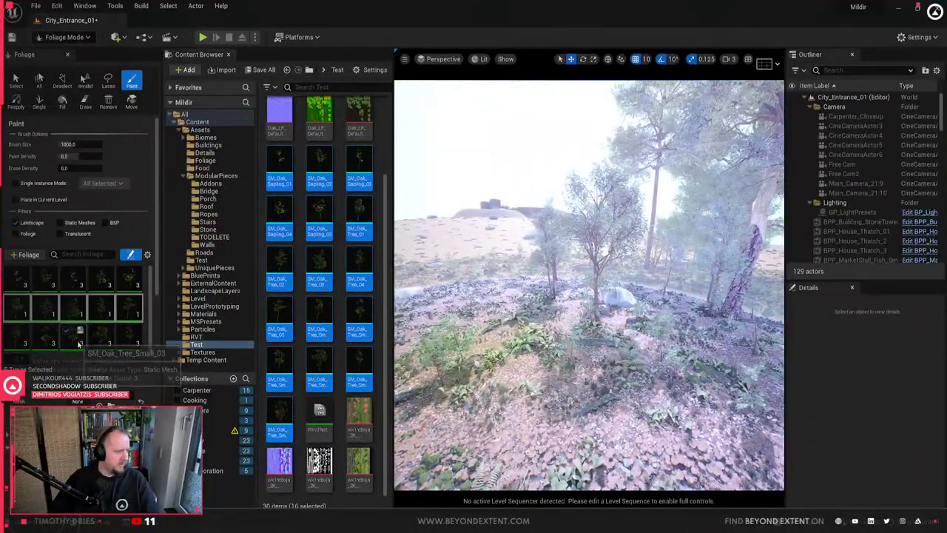
- Select only the six SM_Oak_Tree_Small foliage types and set their painting density to 1.0
{"action": "left_click", "coordinate": [74, 339]}
{"action": "scroll", "coordinate": [57, 345], "scroll_direction": "down", "scroll_amount": 2}
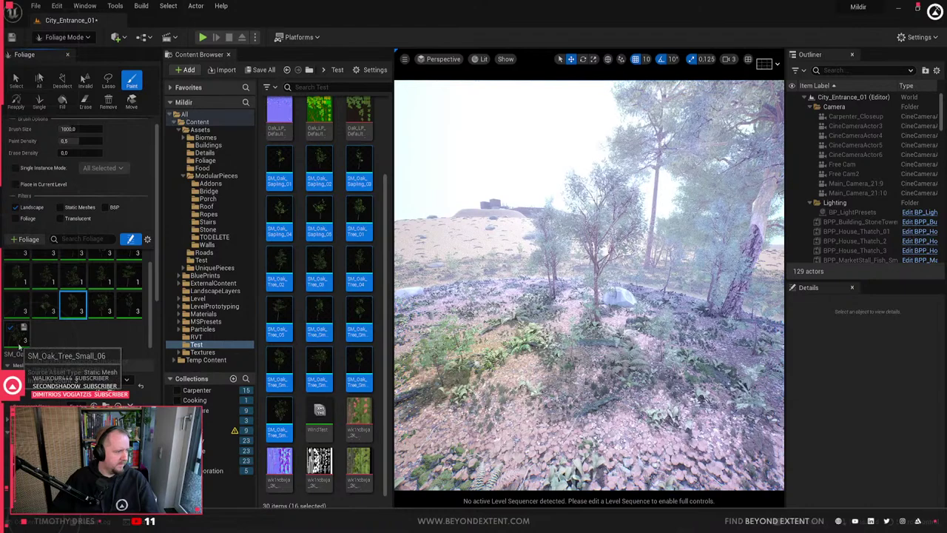
{"action": "left_click", "coordinate": [17, 342]}
{"action": "left_click", "coordinate": [18, 315], "text": "shift"}
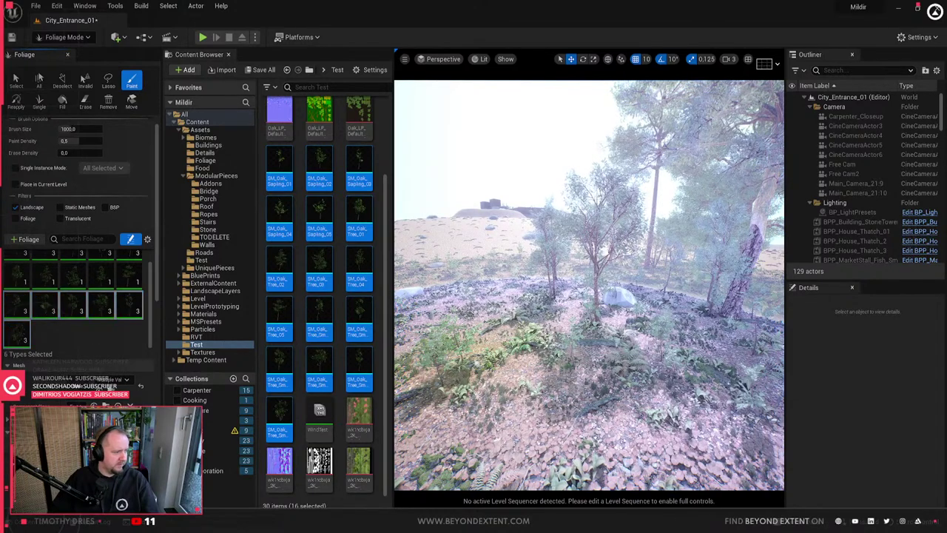
- Erase the test cluster of oaks at the edge of the sandy slope
{"action": "mouse_move", "coordinate": [644, 244]}
{"action": "right_mouse_down"}
{"action": "mouse_move", "coordinate": [629, 259]}
{"action": "mouse_move", "coordinate": [629, 241]}
{"action": "right_mouse_up"}
{"action": "key", "text": "s"}
{"action": "left_click_drag", "start_coordinate": [635, 239], "coordinate": [698, 268], "text": "shift"}
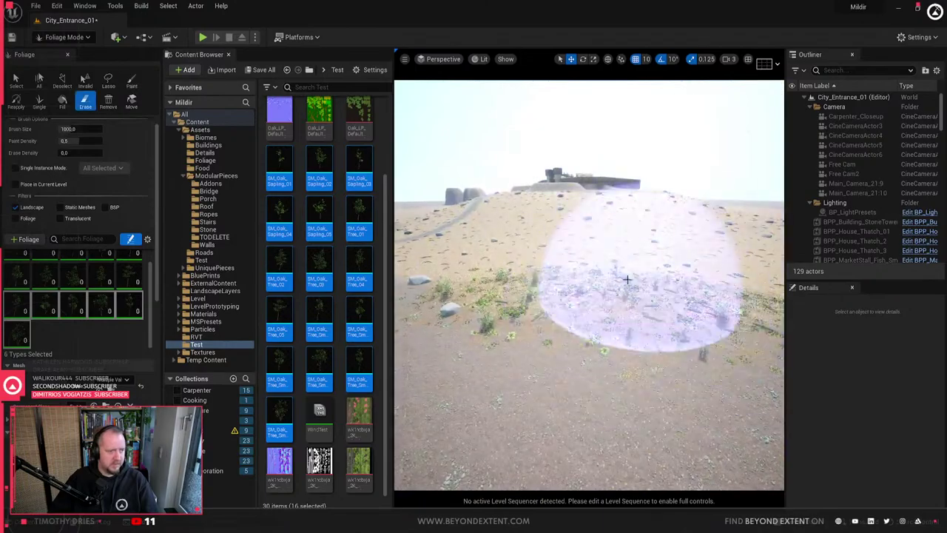
- Try painting the thinned oak mix along the foot of the sandy slope, and erase the painted trees
{"action": "left_click", "coordinate": [591, 257]}
{"action": "key", "text": "w"}
{"action": "mouse_move", "coordinate": [590, 257]}
{"action": "right_mouse_down"}
{"action": "mouse_move", "coordinate": [645, 252]}
{"action": "mouse_move", "coordinate": [589, 262]}
{"action": "right_mouse_up"}
{"action": "left_click", "coordinate": [598, 279]}
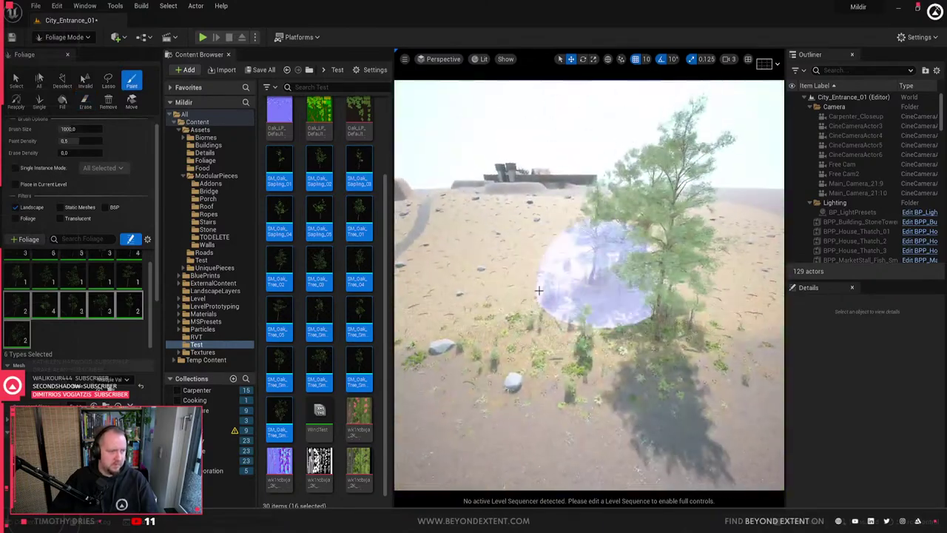
{"action": "mouse_move", "coordinate": [539, 291]}
{"action": "left_mouse_down"}
{"action": "mouse_move", "coordinate": [573, 240]}
{"action": "mouse_move", "coordinate": [625, 363]}
{"action": "mouse_move", "coordinate": [603, 333]}
{"action": "left_mouse_up"}
{"action": "key", "text": "w"}
{"action": "mouse_move", "coordinate": [603, 333]}
{"action": "right_mouse_down"}
{"action": "mouse_move", "coordinate": [601, 359]}
{"action": "mouse_move", "coordinate": [607, 296]}
{"action": "mouse_move", "coordinate": [644, 311]}
{"action": "mouse_move", "coordinate": [622, 330]}
{"action": "right_mouse_up"}
{"action": "key", "text": "w"}
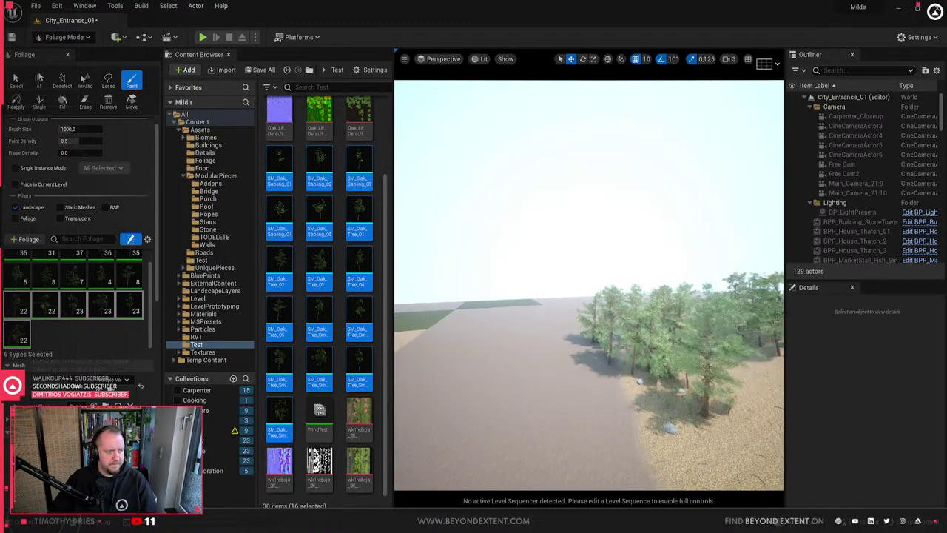
{"action": "key", "text": "w"}
{"action": "mouse_move", "coordinate": [589, 285]}
{"action": "right_mouse_down"}
{"action": "mouse_move", "coordinate": [603, 326]}
{"action": "mouse_move", "coordinate": [672, 306]}
{"action": "mouse_move", "coordinate": [592, 299]}
{"action": "mouse_move", "coordinate": [592, 356]}
{"action": "mouse_move", "coordinate": [592, 333]}
{"action": "right_mouse_up"}
{"action": "key", "text": "w"}
{"action": "key", "text": "s"}
{"action": "left_click_drag", "start_coordinate": [570, 300], "coordinate": [555, 319], "text": "shift"}
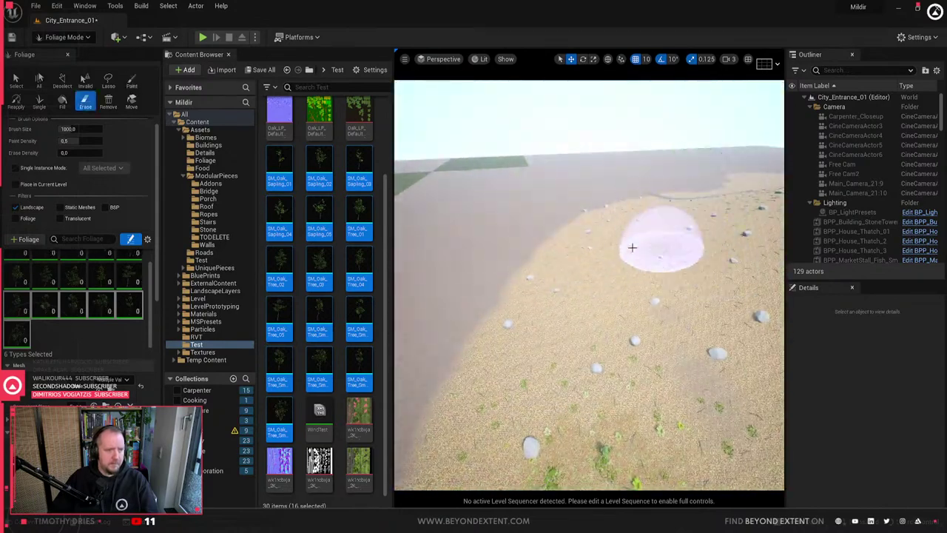
- Paint a broad stand of oak trees and saplings over the sandy slope below the palisaded hill
{"action": "scroll", "coordinate": [108, 347], "scroll_direction": "down", "scroll_amount": 3}
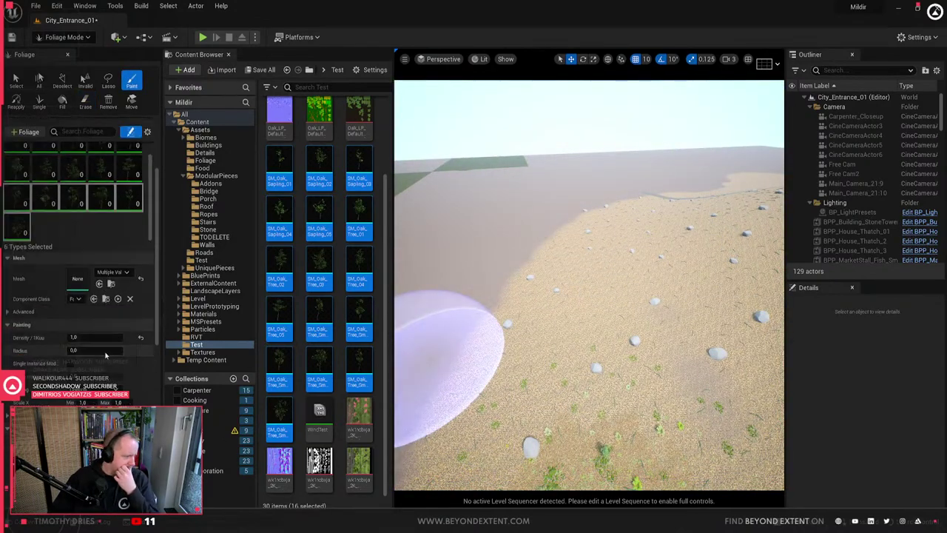
{"action": "mouse_move", "coordinate": [585, 284]}
{"action": "right_mouse_down"}
{"action": "mouse_move", "coordinate": [629, 311]}
{"action": "mouse_move", "coordinate": [563, 310]}
{"action": "mouse_move", "coordinate": [578, 326]}
{"action": "right_mouse_up"}
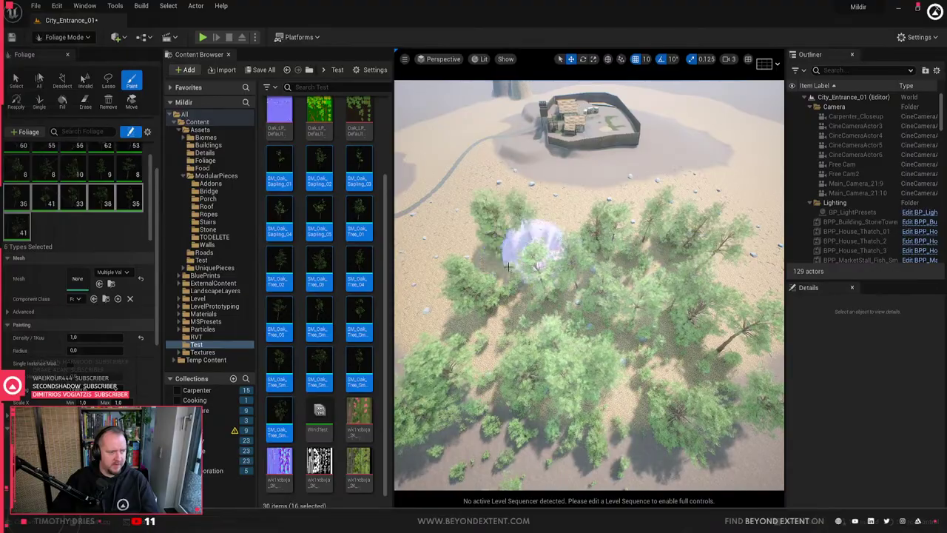
{"action": "right_click_drag", "start_coordinate": [585, 296], "coordinate": [561, 398]}
- Select all 16 oak foliage types and enable Affect Distance Field Lighting in their instance settings
{"action": "scroll", "coordinate": [82, 222], "scroll_direction": "down", "scroll_amount": 10}
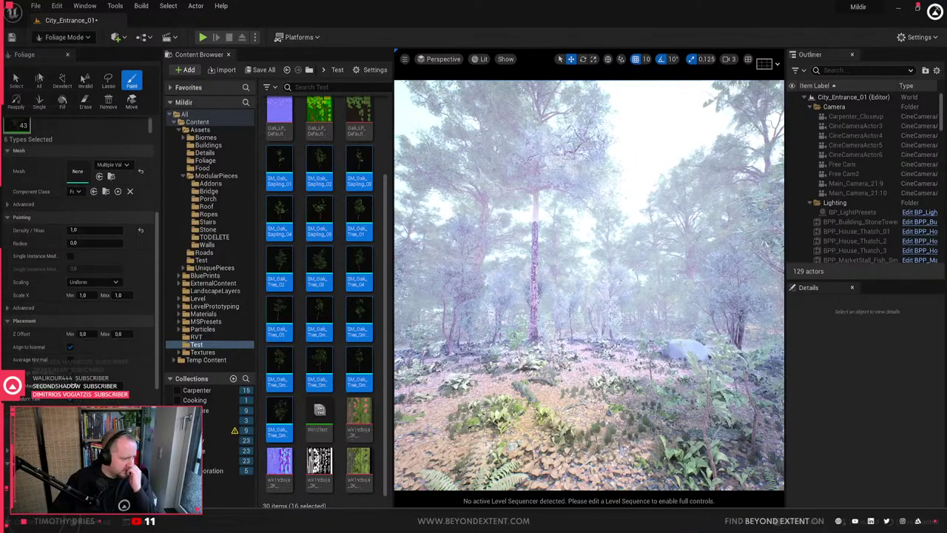
{"action": "scroll", "coordinate": [82, 222], "scroll_direction": "down", "scroll_amount": 5}
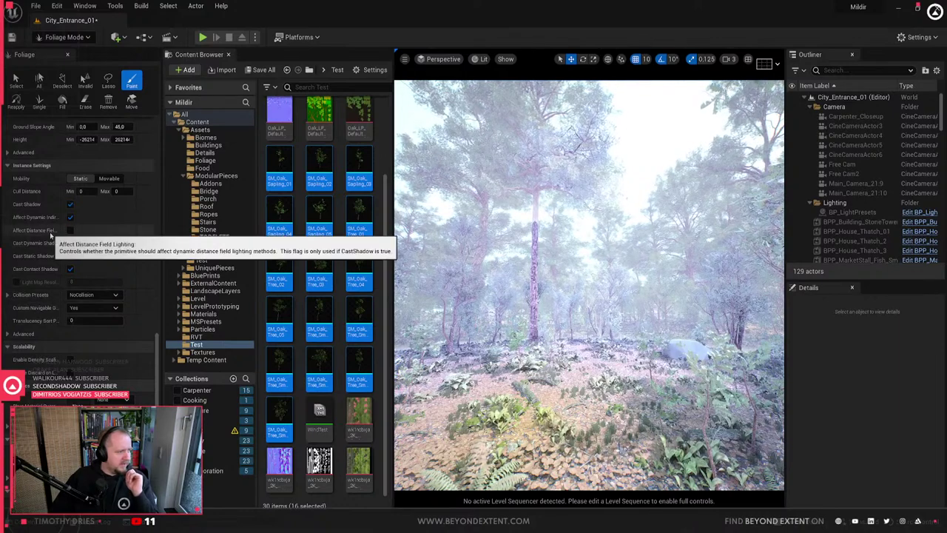
{"action": "scroll", "coordinate": [50, 232], "scroll_direction": "up", "scroll_amount": 10}
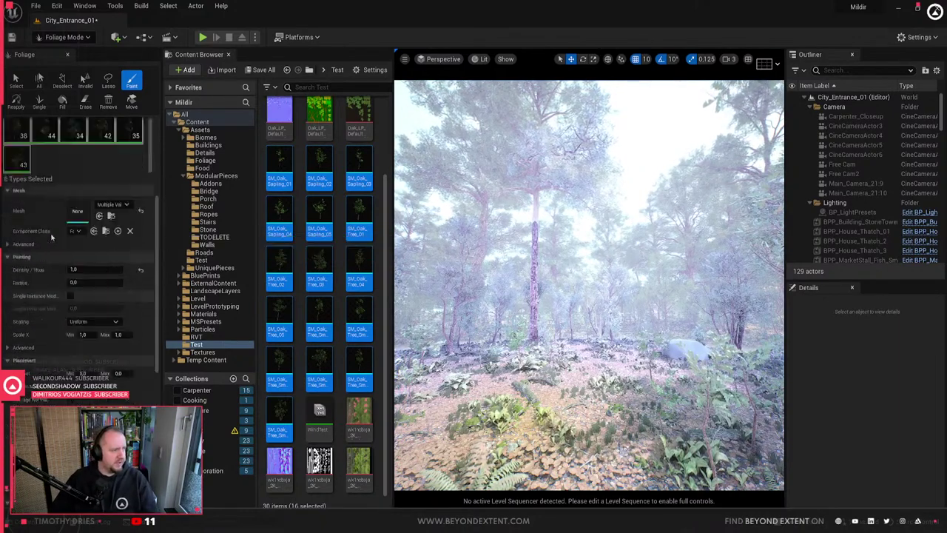
{"action": "left_click", "coordinate": [23, 184]}
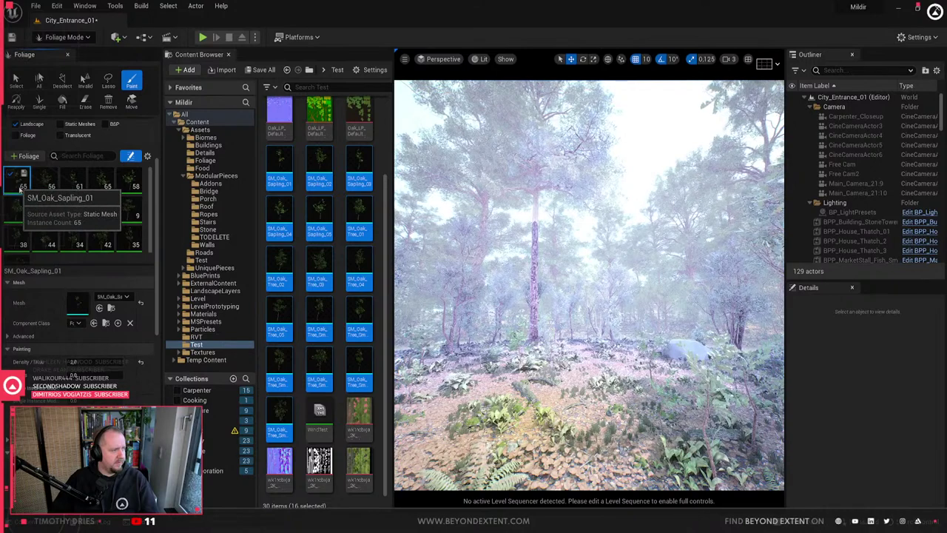
{"action": "scroll", "coordinate": [52, 233], "scroll_direction": "down", "scroll_amount": 5}
{"action": "scroll", "coordinate": [52, 233], "scroll_direction": "up", "scroll_amount": 5}
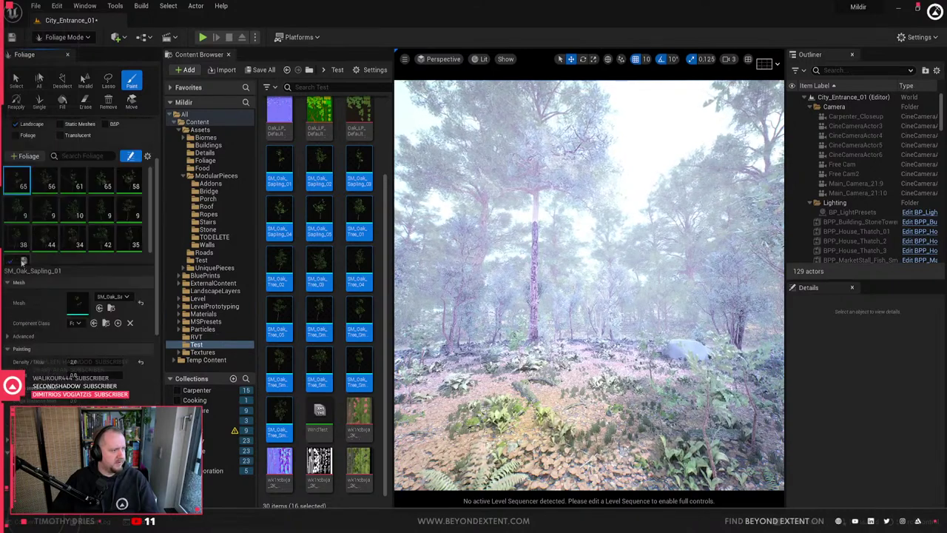
{"action": "key", "text": "ctrl+a"}
{"action": "scroll", "coordinate": [25, 403], "scroll_direction": "down", "scroll_amount": 3}
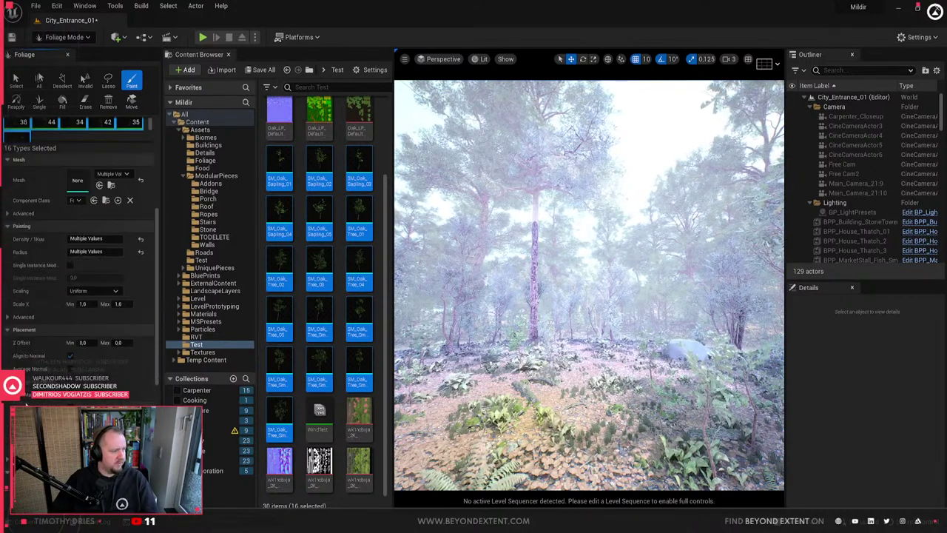
{"action": "scroll", "coordinate": [25, 403], "scroll_direction": "down", "scroll_amount": 5}
{"action": "scroll", "coordinate": [25, 403], "scroll_direction": "down", "scroll_amount": 4}
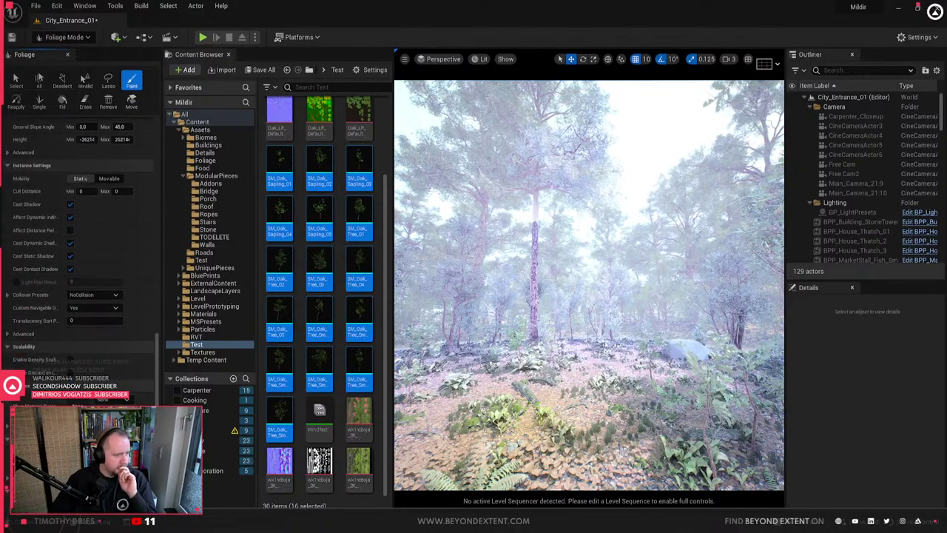
{"action": "key", "text": "s"}
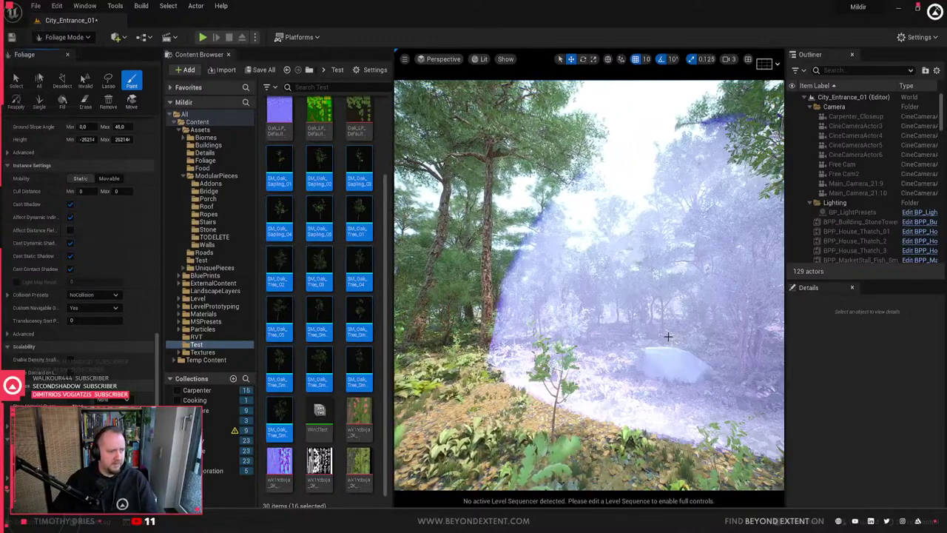
{"action": "mouse_move", "coordinate": [651, 355]}
{"action": "right_mouse_down"}
{"action": "mouse_move", "coordinate": [577, 400]}
{"action": "mouse_move", "coordinate": [637, 421]}
{"action": "mouse_move", "coordinate": [651, 355]}
{"action": "right_mouse_up"}
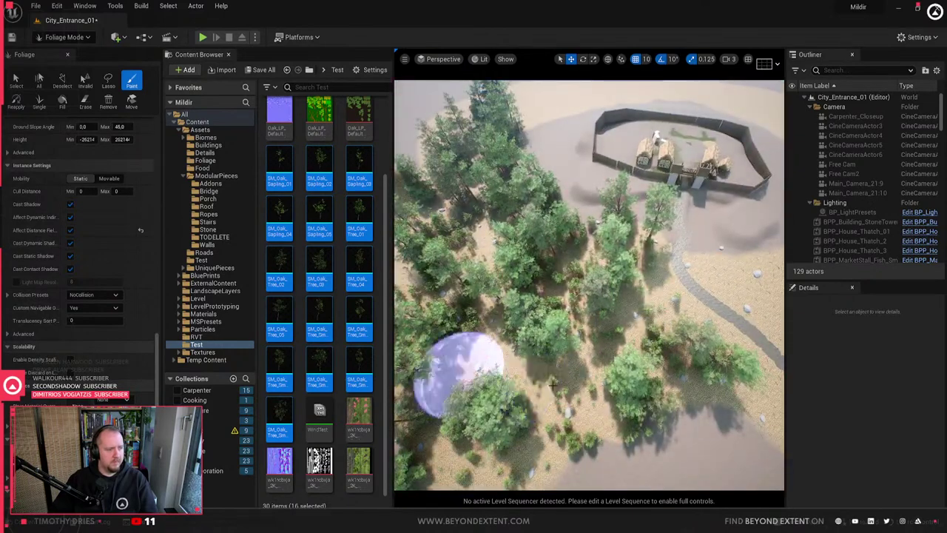
- Extend the oak forest across the road and down to the foot of the slope in front of the gate
{"action": "key", "text": "w"}
{"action": "mouse_move", "coordinate": [527, 378]}
{"action": "right_mouse_down"}
{"action": "mouse_move", "coordinate": [540, 418]}
{"action": "mouse_move", "coordinate": [527, 305]}
{"action": "mouse_move", "coordinate": [533, 363]}
{"action": "mouse_move", "coordinate": [548, 344]}
{"action": "mouse_move", "coordinate": [566, 342]}
{"action": "right_mouse_up"}
{"action": "key", "text": "s"}
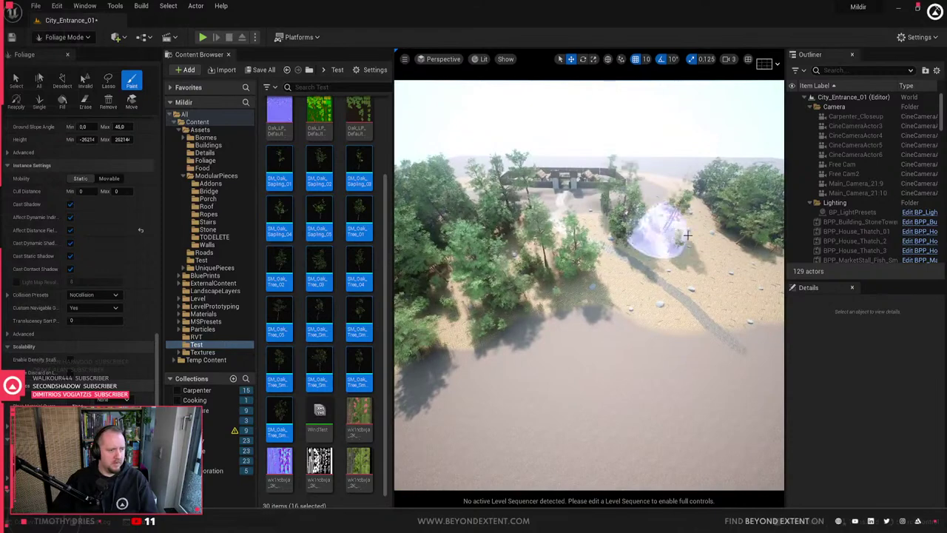
{"action": "mouse_move", "coordinate": [688, 235]}
{"action": "left_mouse_down"}
{"action": "mouse_move", "coordinate": [691, 227]}
{"action": "mouse_move", "coordinate": [754, 267]}
{"action": "mouse_move", "coordinate": [508, 296]}
{"action": "mouse_move", "coordinate": [592, 362]}
{"action": "left_mouse_up"}
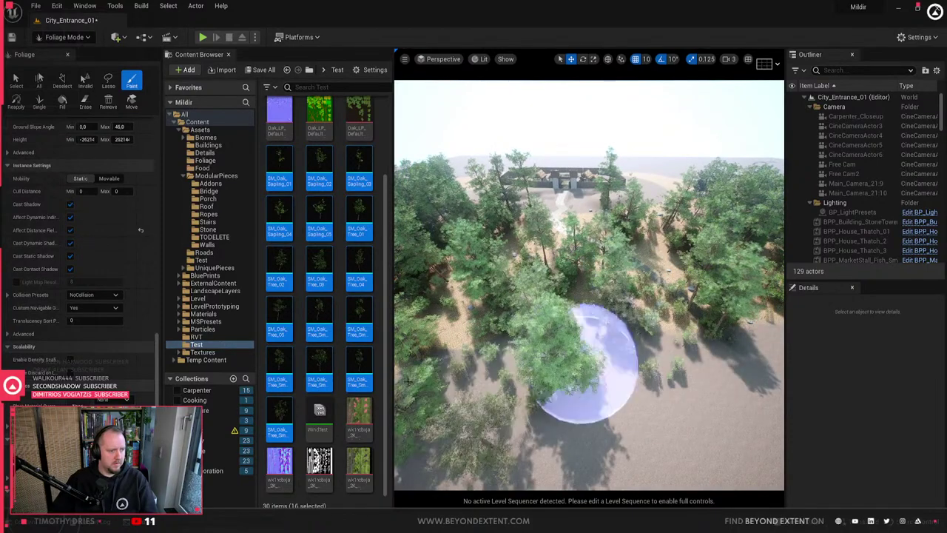
- Set the foliage brush size to 2000 and paint oaks over the sandy ground around the bare far side of the palisaded hill
{"action": "mouse_move", "coordinate": [589, 363]}
{"action": "right_mouse_down"}
{"action": "mouse_move", "coordinate": [581, 314]}
{"action": "mouse_move", "coordinate": [607, 329]}
{"action": "mouse_move", "coordinate": [664, 289]}
{"action": "right_mouse_up"}
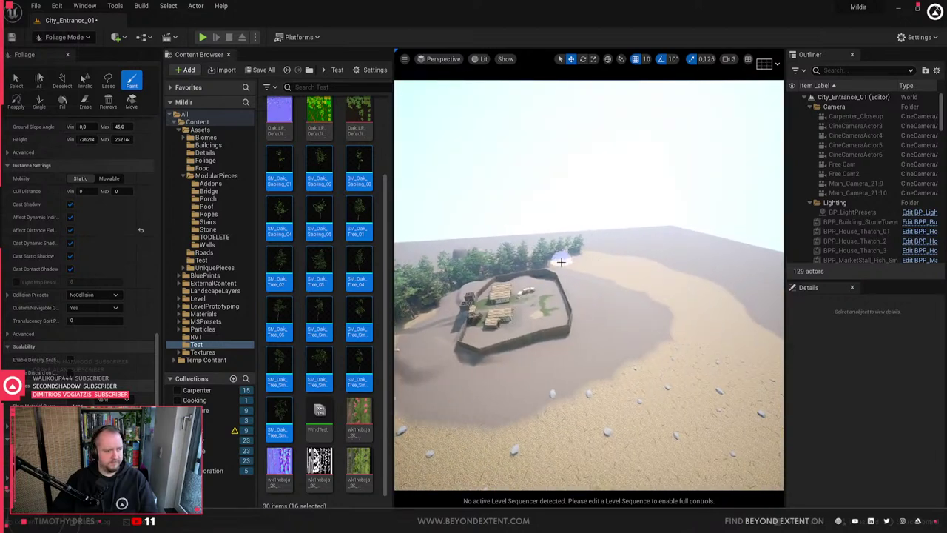
{"action": "scroll", "coordinate": [141, 281], "scroll_direction": "up", "scroll_amount": 10}
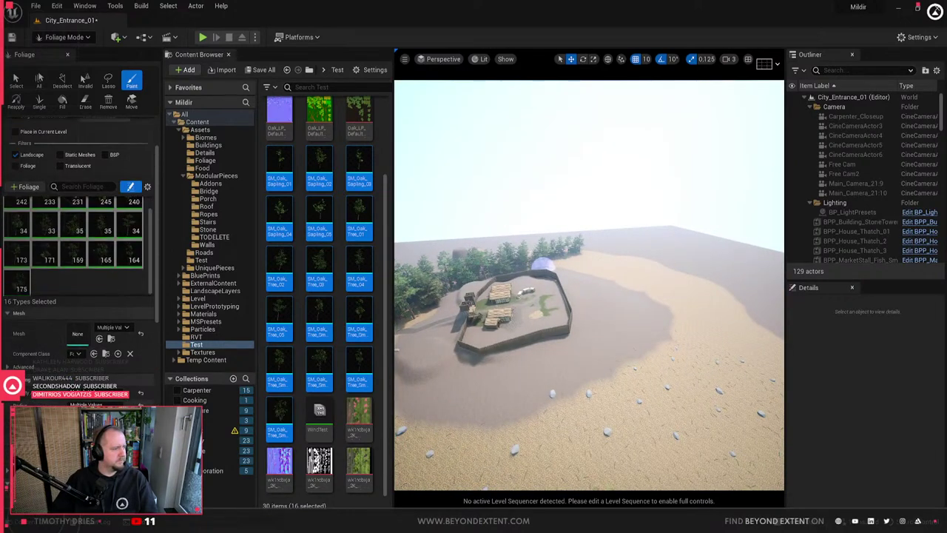
{"action": "scroll", "coordinate": [118, 319], "scroll_direction": "up", "scroll_amount": 2}
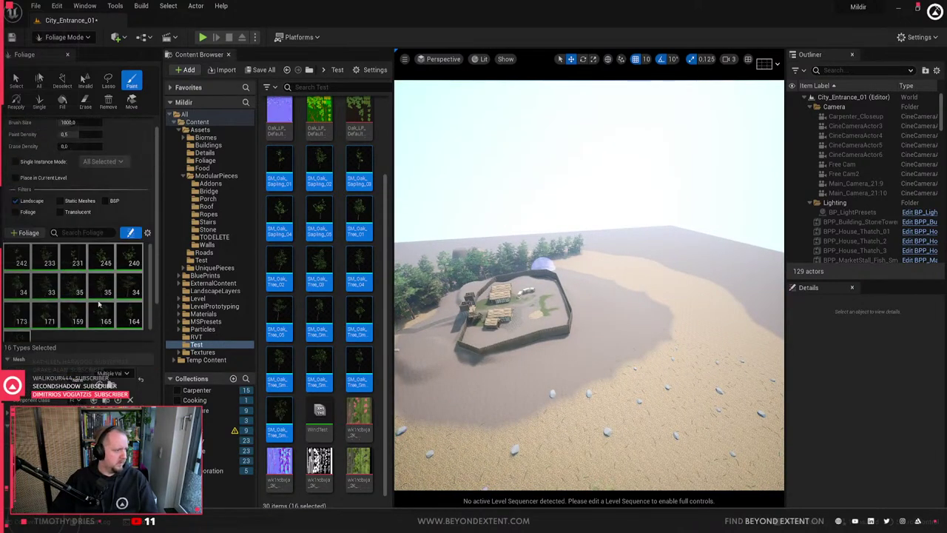
{"action": "left_click", "coordinate": [72, 122]}
{"action": "type", "text": "200"}
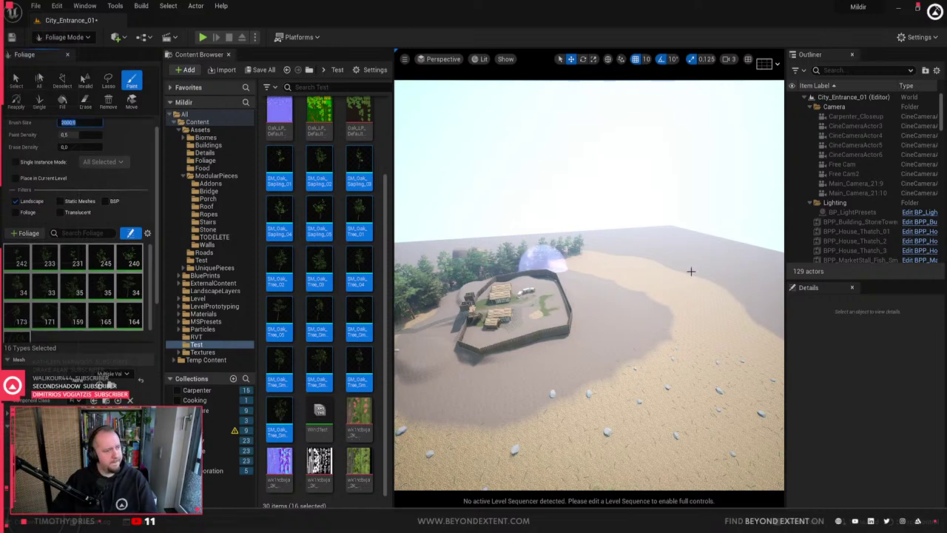
{"action": "left_click_drag", "start_coordinate": [575, 259], "coordinate": [638, 276]}
{"action": "mouse_move", "coordinate": [712, 328]}
{"action": "left_mouse_down"}
{"action": "mouse_move", "coordinate": [730, 449]}
{"action": "mouse_move", "coordinate": [685, 366]}
{"action": "left_mouse_up"}
{"action": "right_click_drag", "start_coordinate": [637, 425], "coordinate": [573, 471]}
{"action": "left_click", "coordinate": [741, 363]}
- Switch to Selection mode and check the view along the road towards the gate from ground level
{"action": "mouse_move", "coordinate": [741, 363]}
{"action": "right_mouse_down"}
{"action": "mouse_move", "coordinate": [607, 399]}
{"action": "mouse_move", "coordinate": [629, 436]}
{"action": "mouse_move", "coordinate": [636, 311]}
{"action": "mouse_move", "coordinate": [625, 303]}
{"action": "mouse_move", "coordinate": [652, 295]}
{"action": "right_mouse_up"}
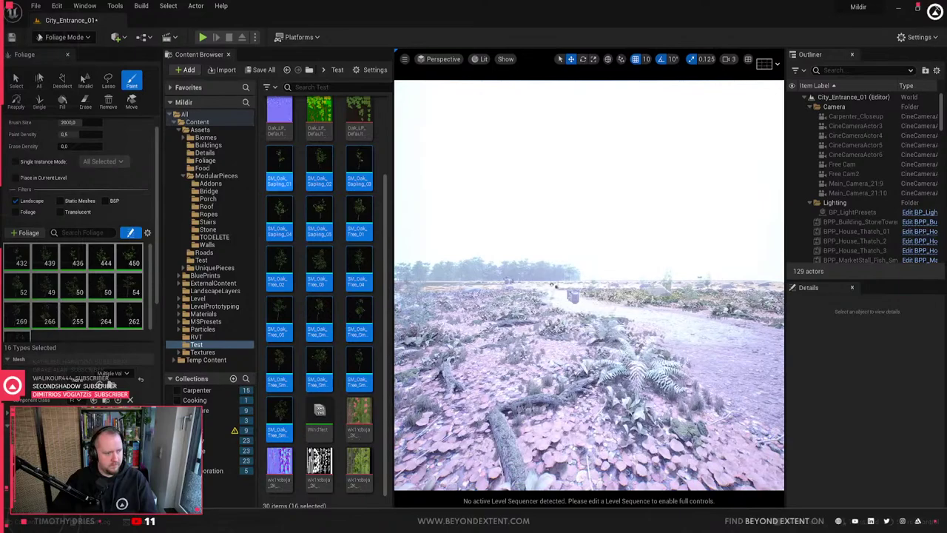
{"action": "left_click", "coordinate": [64, 37]}
{"action": "left_click", "coordinate": [59, 45]}
{"action": "left_click", "coordinate": [518, 370]}
{"action": "key", "text": "w"}
{"action": "right_click_drag", "start_coordinate": [518, 370], "coordinate": [458, 368]}
{"action": "right_click_drag", "start_coordinate": [513, 354], "coordinate": [505, 356]}
- Return to Foliage mode, set the brush size to 500, and paint a few more oaks beside the road leading to the gate
{"action": "left_click", "coordinate": [91, 38]}
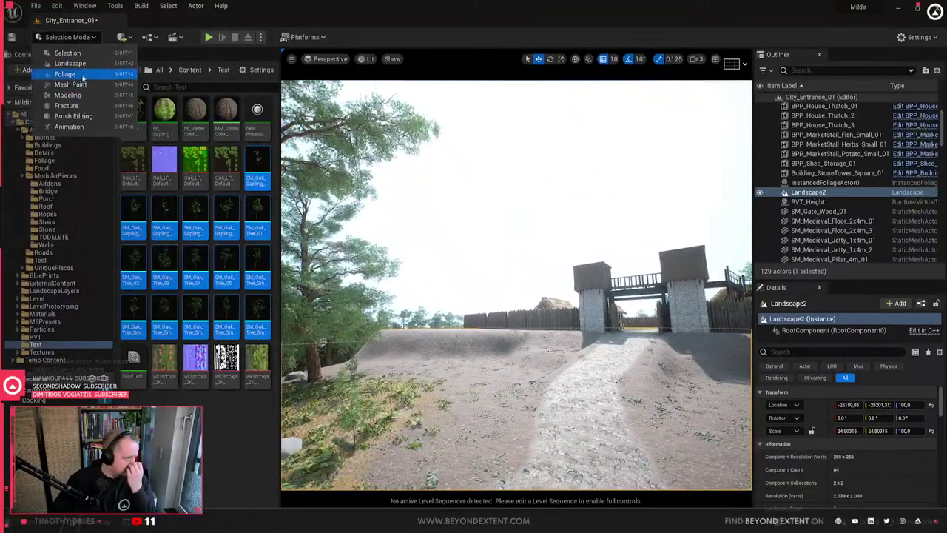
{"action": "left_click", "coordinate": [81, 74]}
{"action": "left_click", "coordinate": [92, 146]}
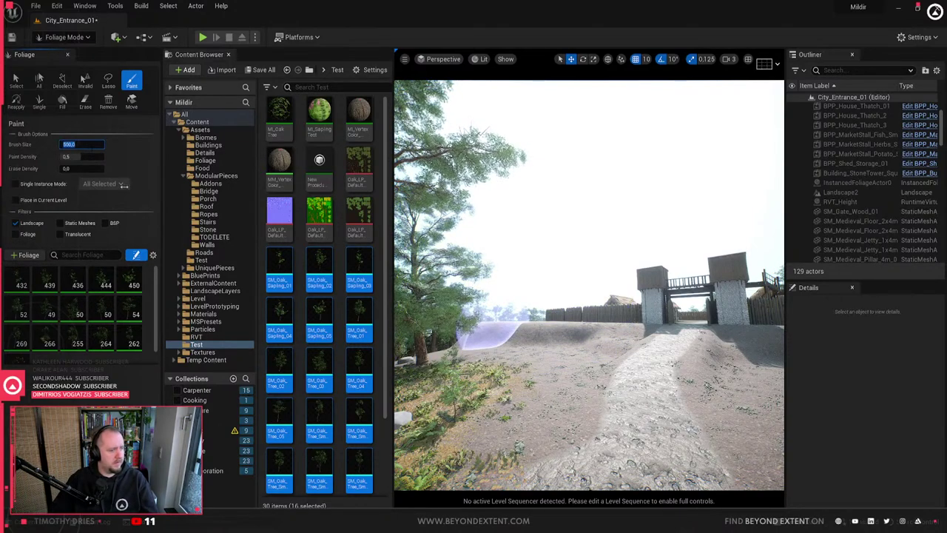
{"action": "left_click", "coordinate": [503, 371]}
{"action": "right_click_drag", "start_coordinate": [508, 378], "coordinate": [592, 403]}
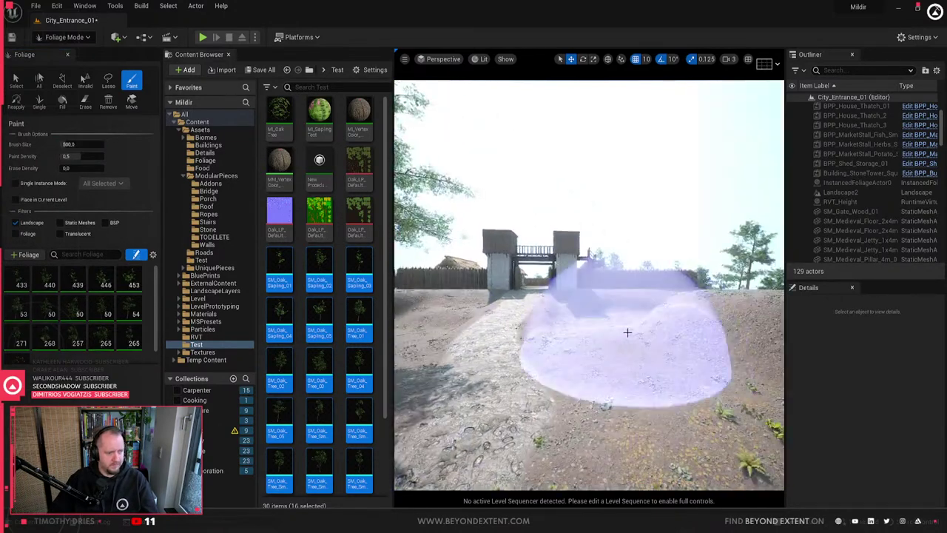
- Paint more oaks and saplings on the slope before the gate and the sandy ground alongside the road
{"action": "left_click", "coordinate": [628, 333]}
{"action": "left_click", "coordinate": [704, 332]}
{"action": "right_click_drag", "start_coordinate": [699, 330], "coordinate": [617, 315]}
{"action": "left_click", "coordinate": [618, 315]}
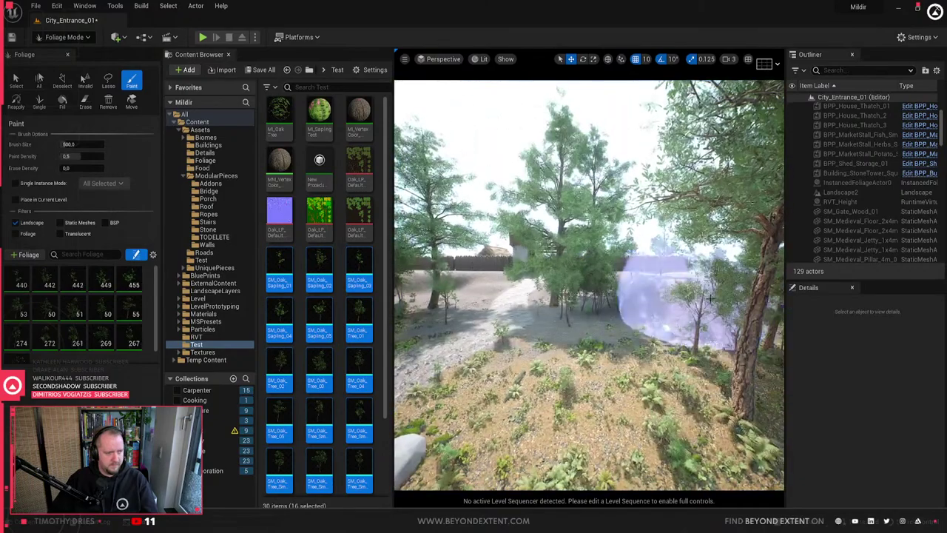
{"action": "left_click", "coordinate": [700, 297]}
{"action": "left_click_drag", "start_coordinate": [652, 300], "coordinate": [658, 399]}
{"action": "left_click", "coordinate": [620, 342]}
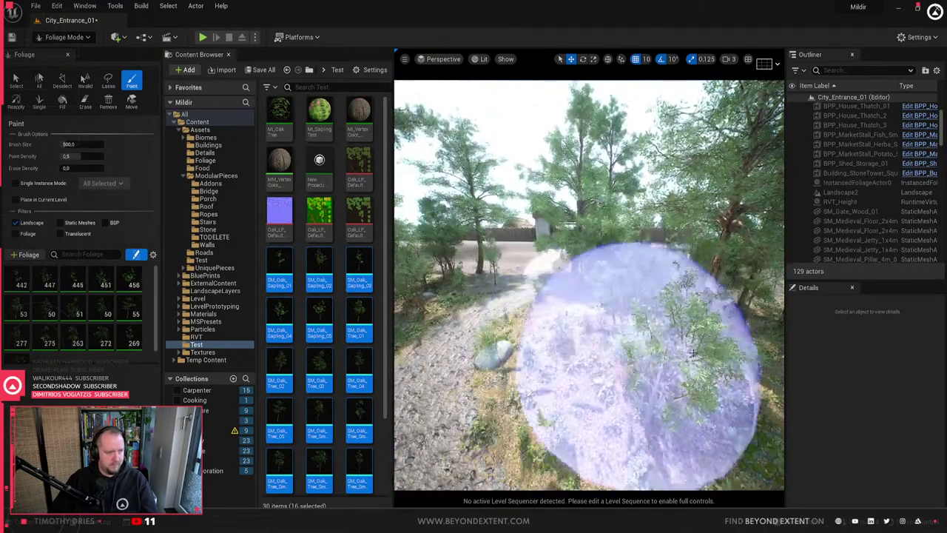
- Paint oaks along the forest edge where the dirt bank rises beside the palisade
{"action": "mouse_move", "coordinate": [630, 341]}
{"action": "right_mouse_down"}
{"action": "mouse_move", "coordinate": [604, 355]}
{"action": "mouse_move", "coordinate": [610, 326]}
{"action": "mouse_move", "coordinate": [511, 346]}
{"action": "mouse_move", "coordinate": [574, 336]}
{"action": "right_mouse_up"}
{"action": "key", "text": "w"}
{"action": "key", "text": "w"}
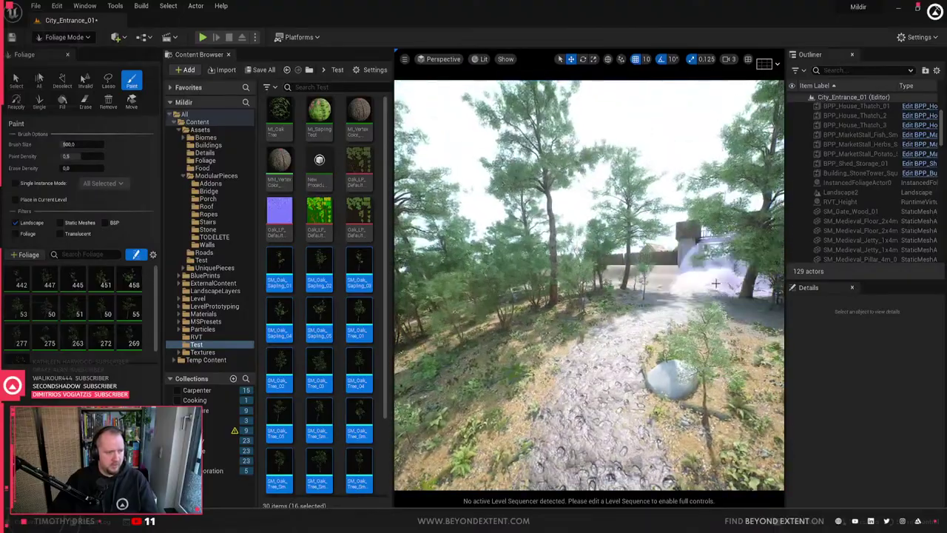
{"action": "key", "text": "w"}
{"action": "mouse_move", "coordinate": [711, 277]}
{"action": "right_mouse_down"}
{"action": "mouse_move", "coordinate": [700, 230]}
{"action": "mouse_move", "coordinate": [729, 289]}
{"action": "right_mouse_up"}
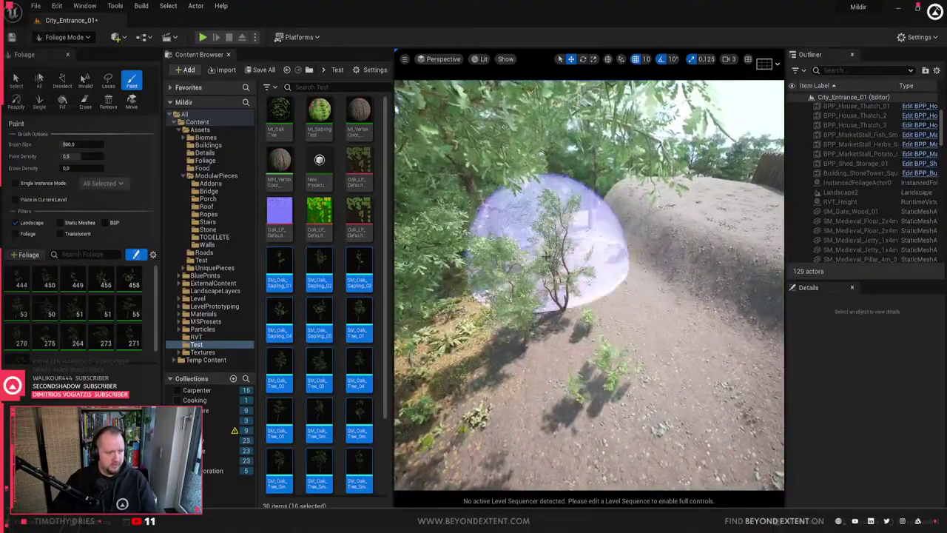
{"action": "left_click", "coordinate": [532, 263]}
- Switch to Landscape mode and use the Paint Smooth tool with a brush size of about 426 on the dirt bank beside the palisade
{"action": "left_click", "coordinate": [65, 37]}
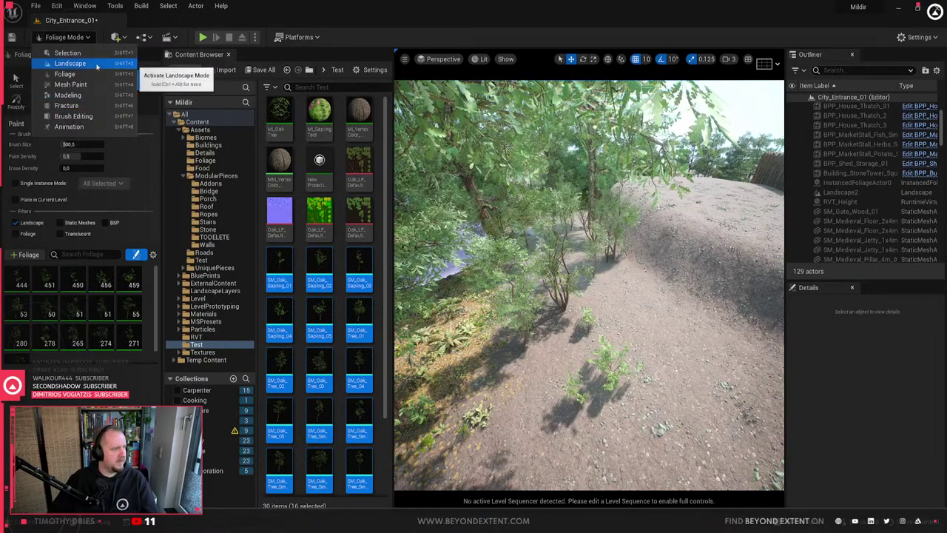
{"action": "left_click", "coordinate": [70, 64]}
{"action": "left_click", "coordinate": [41, 97]}
{"action": "right_click_drag", "start_coordinate": [474, 248], "coordinate": [592, 244]}
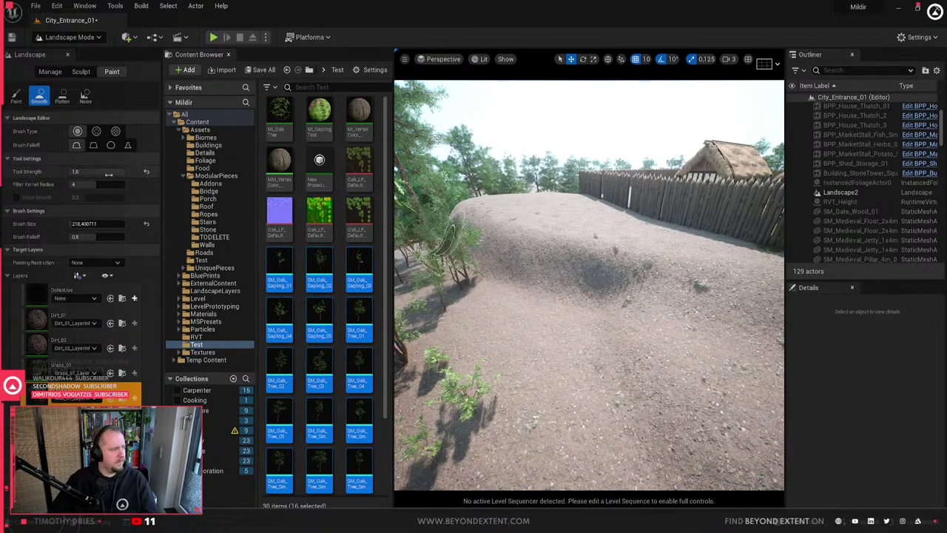
{"action": "mouse_move", "coordinate": [109, 171]}
{"action": "left_click_drag", "start_coordinate": [78, 223], "coordinate": [97, 224]}
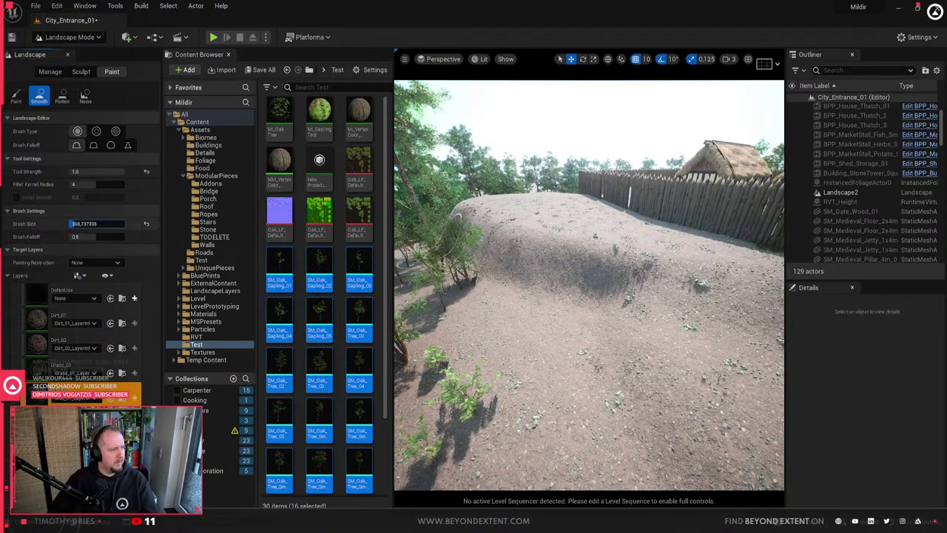
{"action": "left_click", "coordinate": [96, 224]}
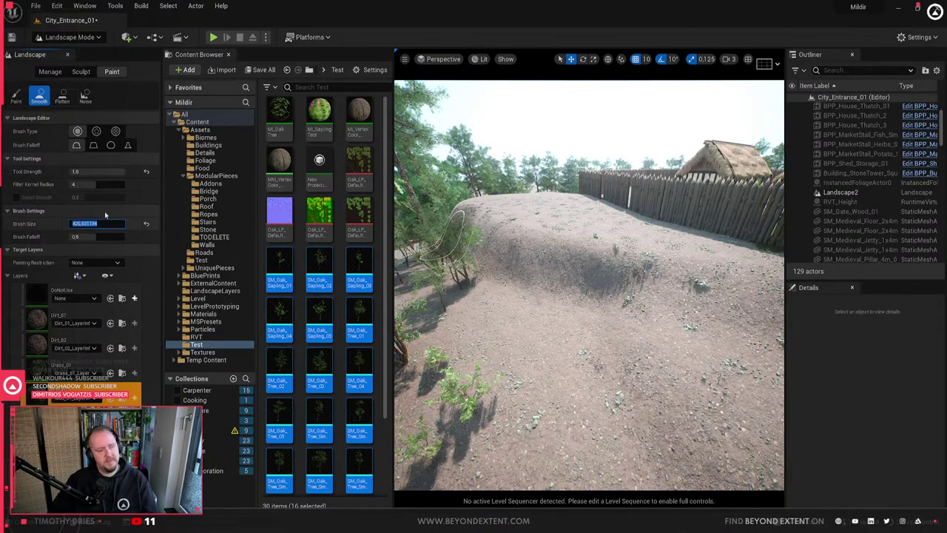
{"action": "left_click_drag", "start_coordinate": [561, 256], "coordinate": [535, 260]}
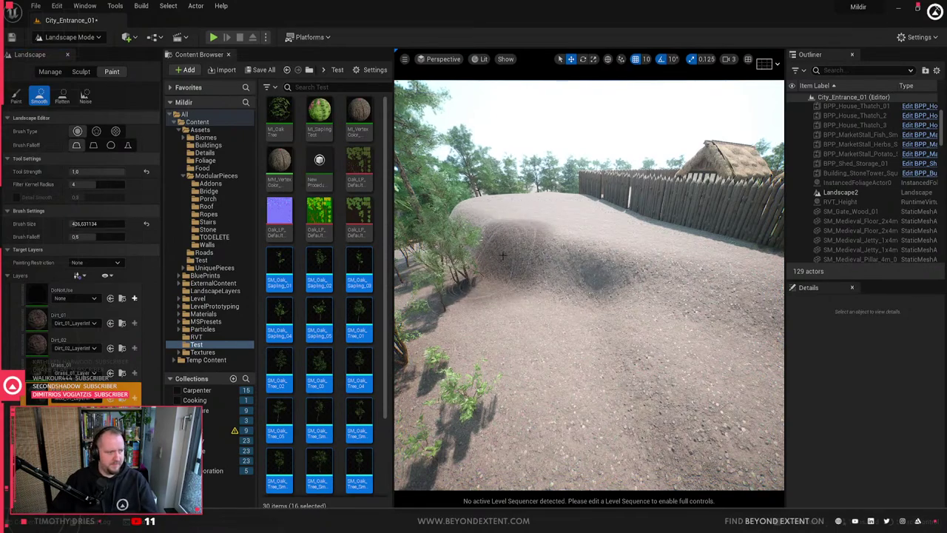
{"action": "right_click_drag", "start_coordinate": [546, 271], "coordinate": [513, 293]}
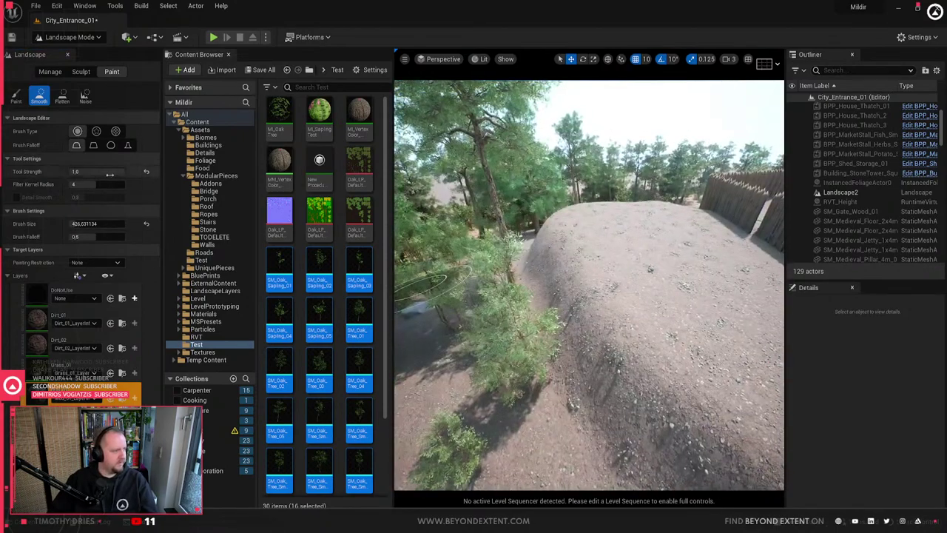
- Level the raised hump of the dirt bank between the trees and the palisade using the Sculpt Smooth tool
{"action": "mouse_move", "coordinate": [110, 175]}
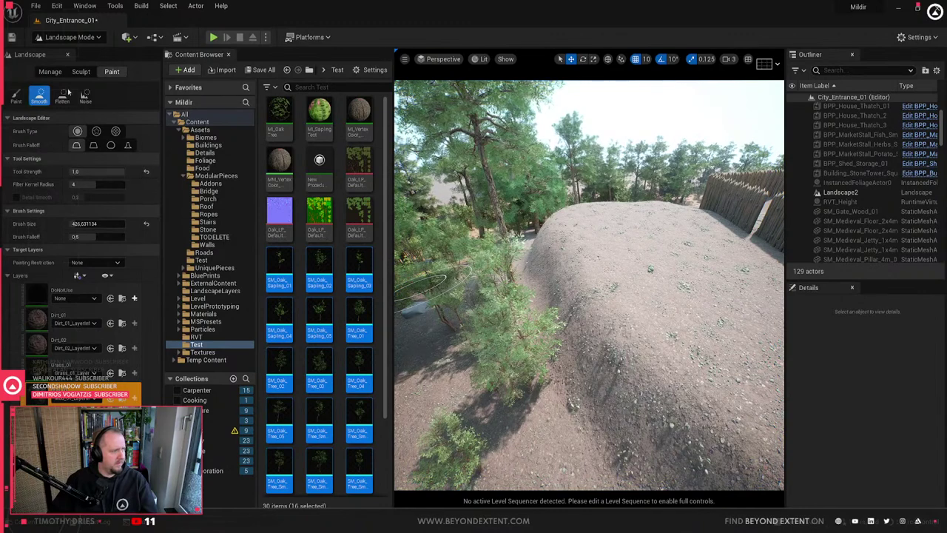
{"action": "left_click", "coordinate": [81, 71]}
{"action": "left_click_drag", "start_coordinate": [621, 345], "coordinate": [520, 259]}
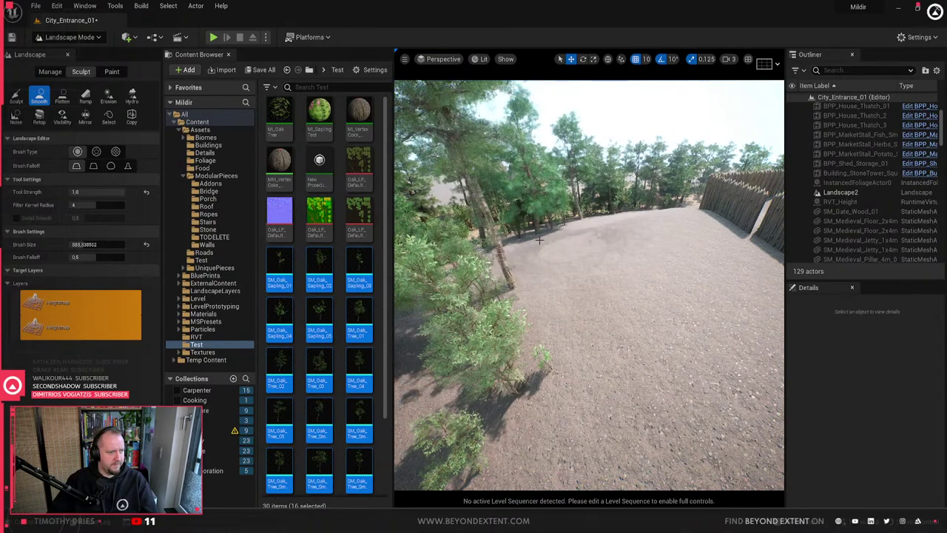
{"action": "mouse_move", "coordinate": [498, 272]}
{"action": "right_mouse_down"}
{"action": "mouse_move", "coordinate": [452, 289]}
{"action": "mouse_move", "coordinate": [407, 270]}
{"action": "right_mouse_up"}
{"action": "right_click_drag", "start_coordinate": [489, 432], "coordinate": [494, 442]}
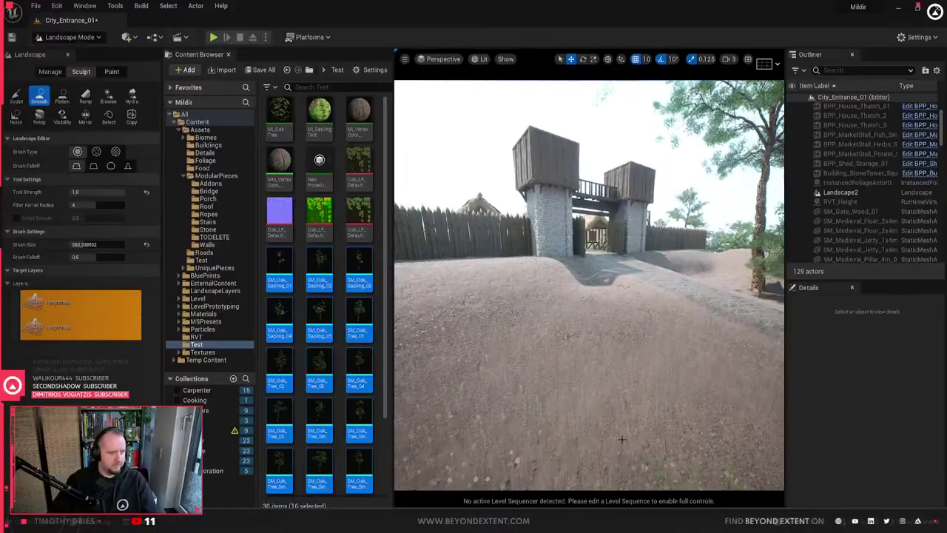
{"action": "right_click_drag", "start_coordinate": [621, 440], "coordinate": [585, 436]}
- Place two ramp points along the road below the gate and add a landscape ramp between them
{"action": "left_click", "coordinate": [86, 95]}
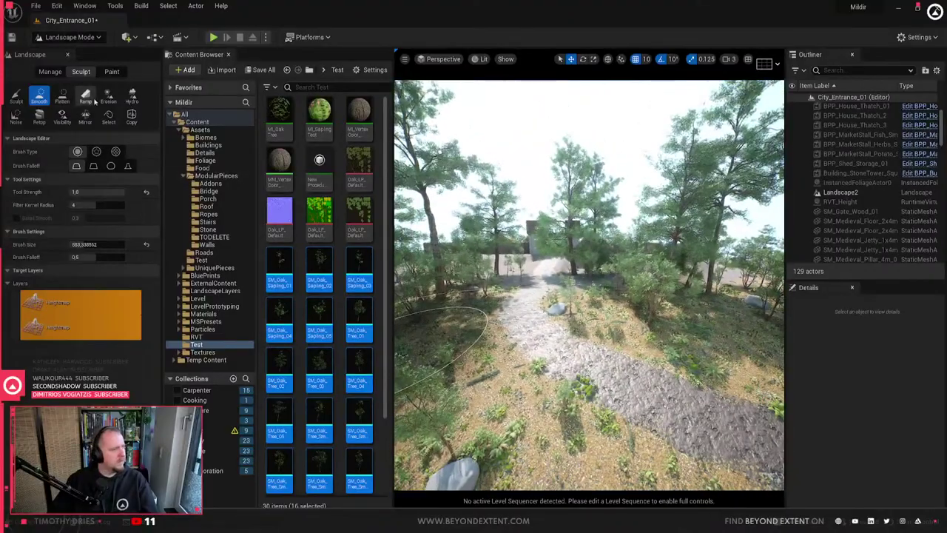
{"action": "left_click", "coordinate": [556, 258]}
{"action": "left_click", "coordinate": [540, 287]}
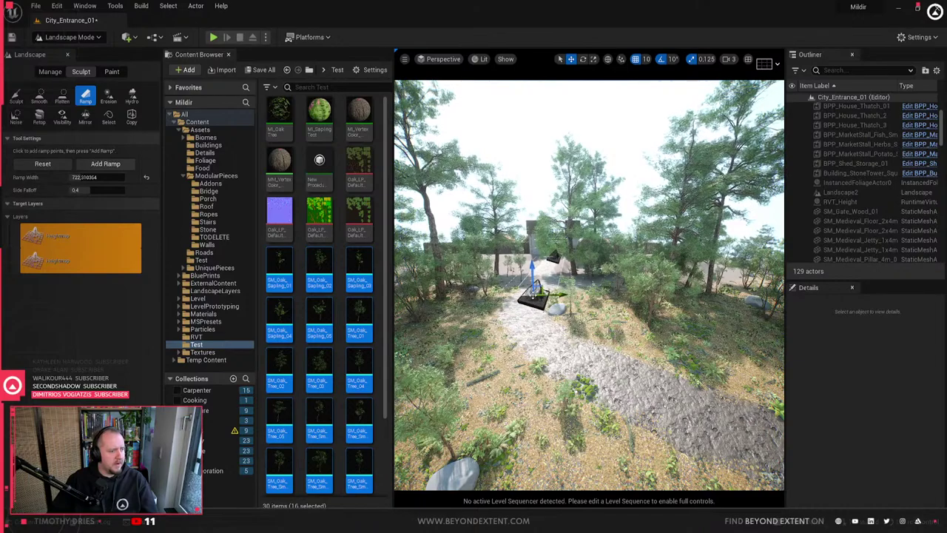
{"action": "left_click", "coordinate": [104, 164]}
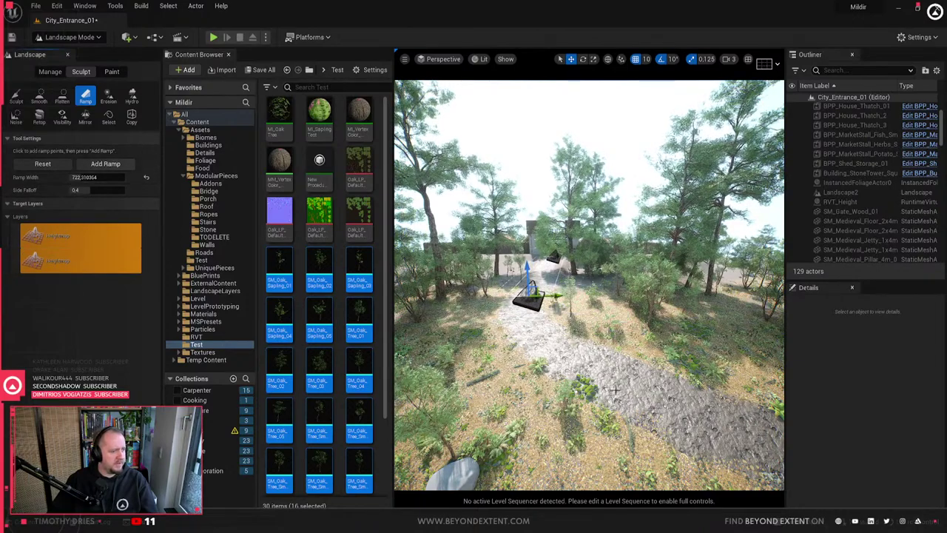
{"action": "right_click_drag", "start_coordinate": [548, 311], "coordinate": [577, 333]}
{"action": "right_click_drag", "start_coordinate": [485, 200], "coordinate": [487, 232]}
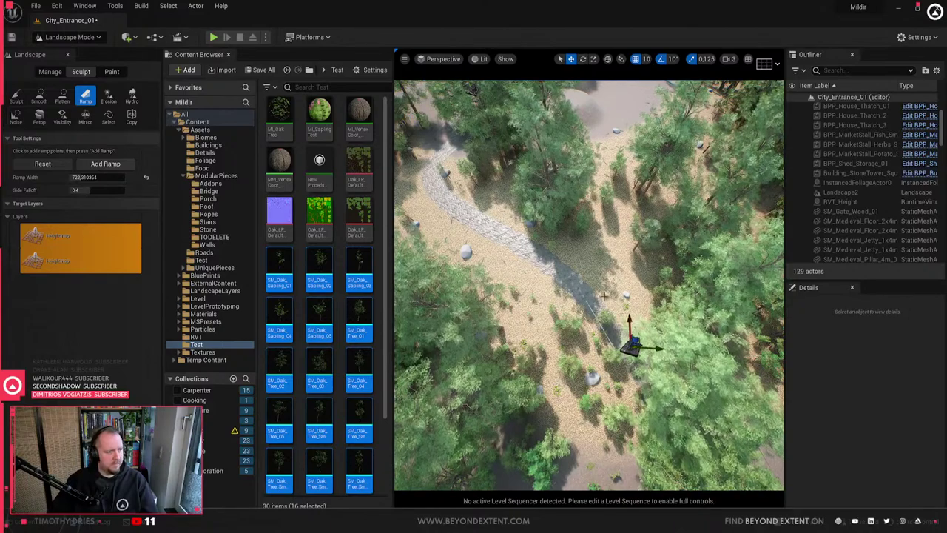
{"action": "right_click_drag", "start_coordinate": [601, 293], "coordinate": [568, 231]}
- Undo the ramp, move its gate-side point down to the bend beside the boulder, and add the ramp along the lower road
{"action": "key", "text": "ctrl+z"}
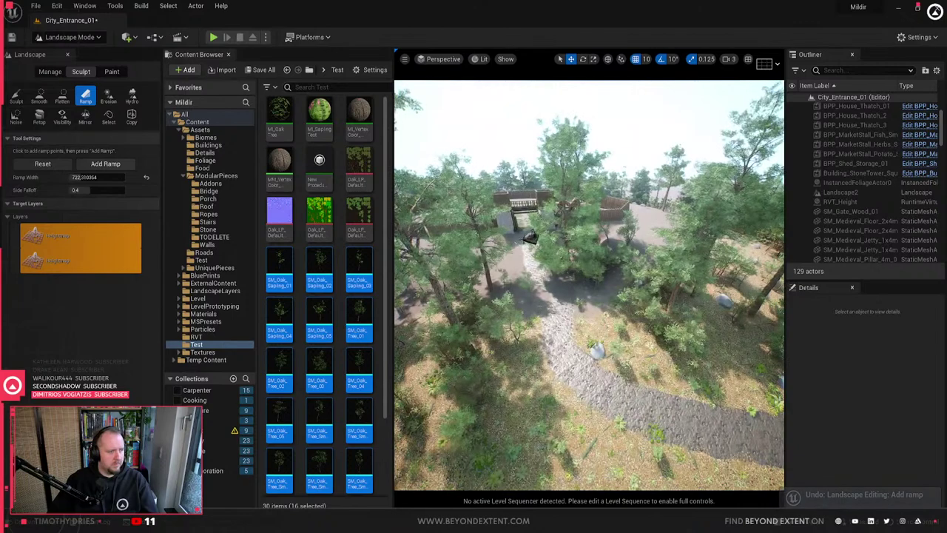
{"action": "mouse_move", "coordinate": [531, 237]}
{"action": "left_mouse_down"}
{"action": "mouse_move", "coordinate": [584, 249]}
{"action": "mouse_move", "coordinate": [566, 363]}
{"action": "left_mouse_up"}
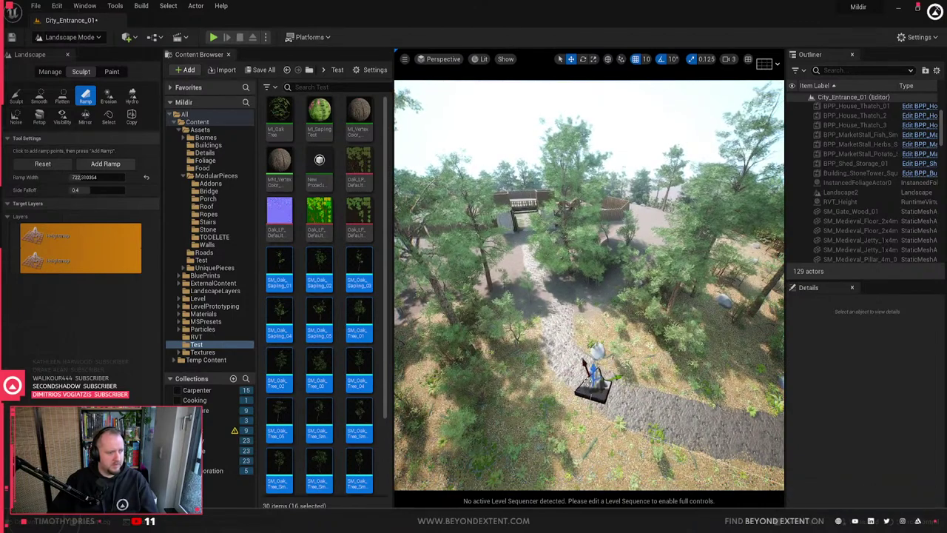
{"action": "right_click_drag", "start_coordinate": [631, 411], "coordinate": [729, 409]}
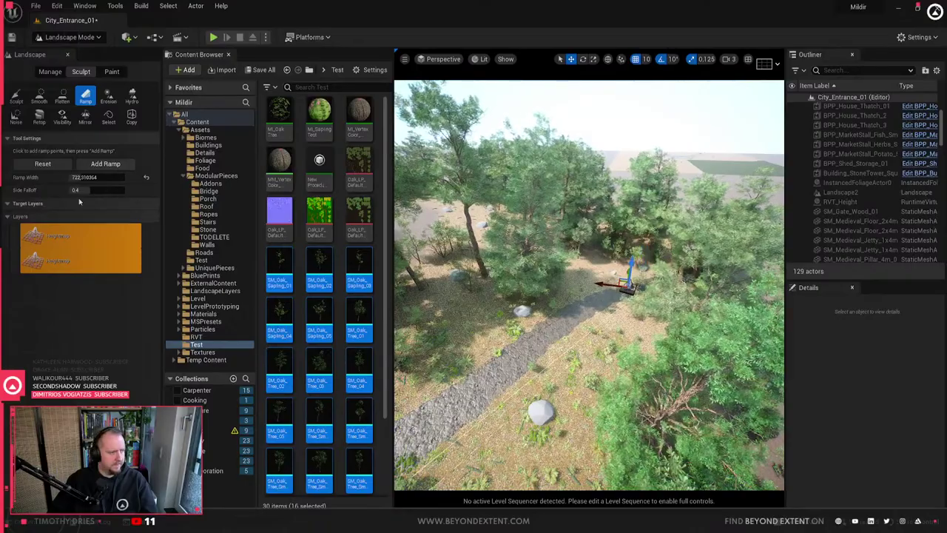
{"action": "left_click", "coordinate": [116, 164]}
{"action": "right_click_drag", "start_coordinate": [533, 326], "coordinate": [510, 392]}
{"action": "right_click_drag", "start_coordinate": [610, 392], "coordinate": [581, 360]}
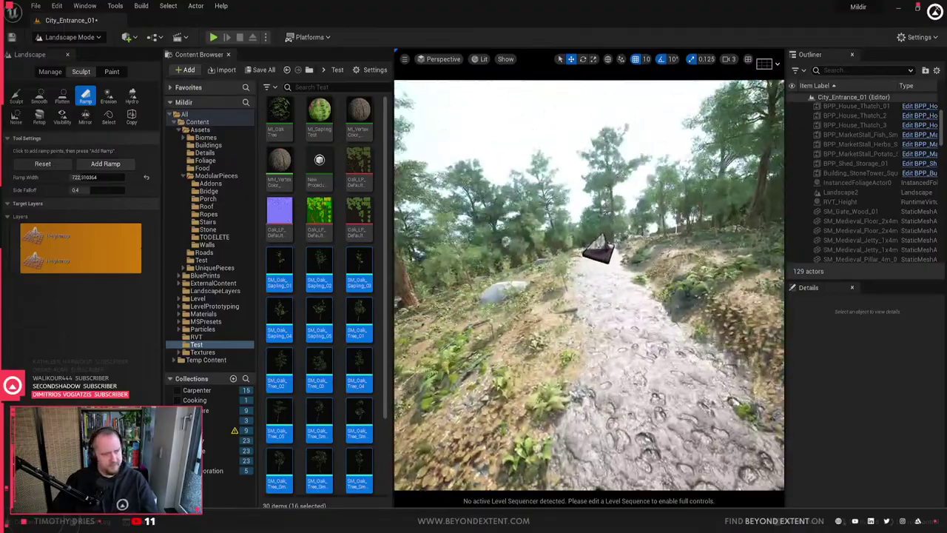
- Return to Foliage mode and paint more oaks on both sides of the lower road
{"action": "left_click", "coordinate": [70, 37]}
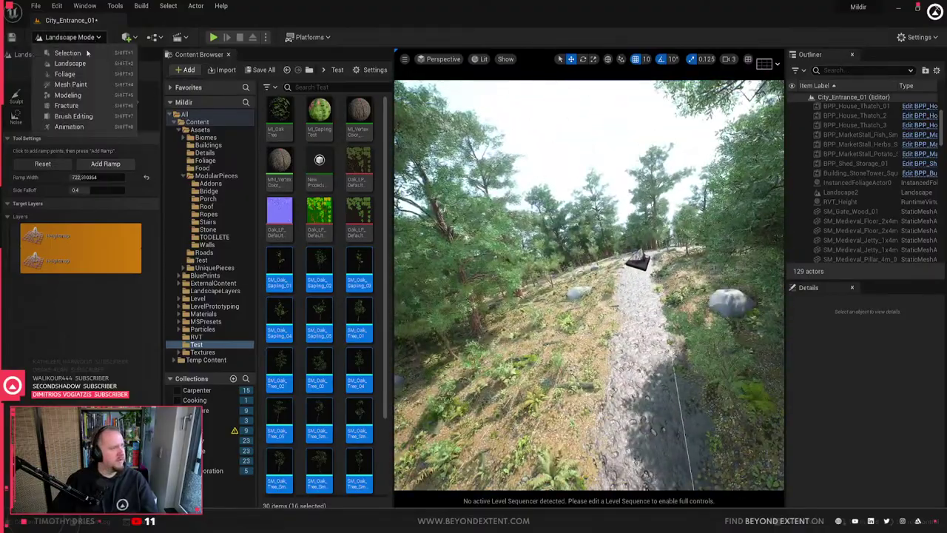
{"action": "left_click", "coordinate": [56, 81]}
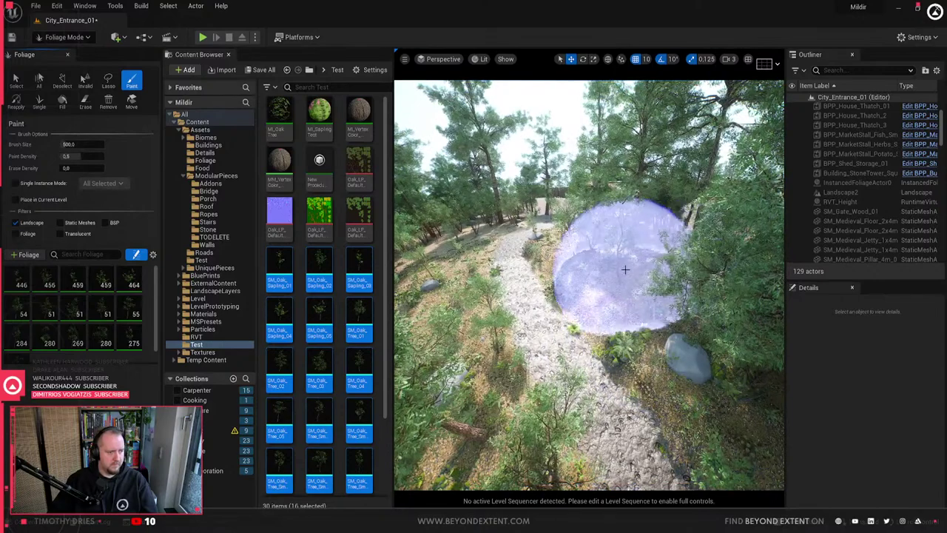
{"action": "key", "text": "w"}
{"action": "right_click_drag", "start_coordinate": [569, 248], "coordinate": [482, 240]}
{"action": "right_click_drag", "start_coordinate": [563, 344], "coordinate": [582, 351]}
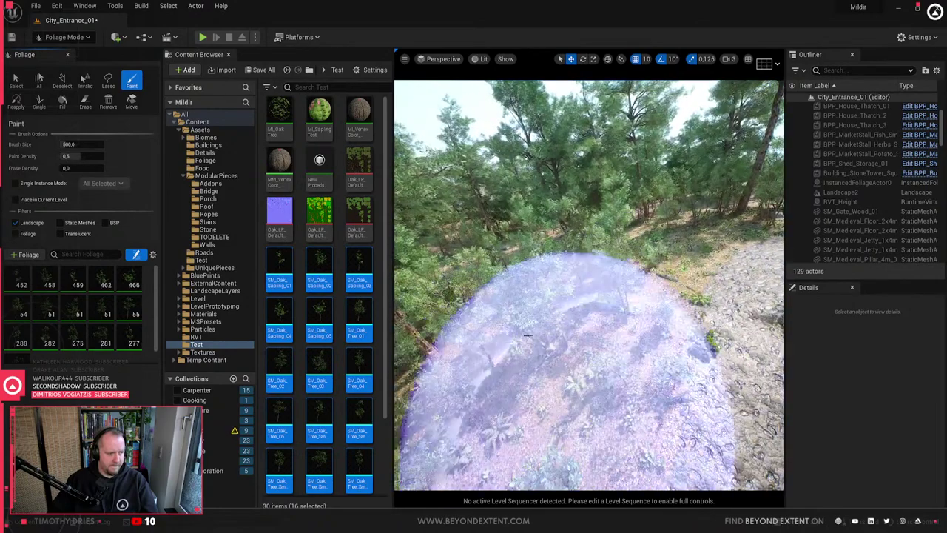
- Switch to Selection mode and examine the terrain between the forest edge and the palisade
{"action": "left_click", "coordinate": [65, 37]}
{"action": "left_click", "coordinate": [74, 64]}
{"action": "left_click", "coordinate": [70, 37]}
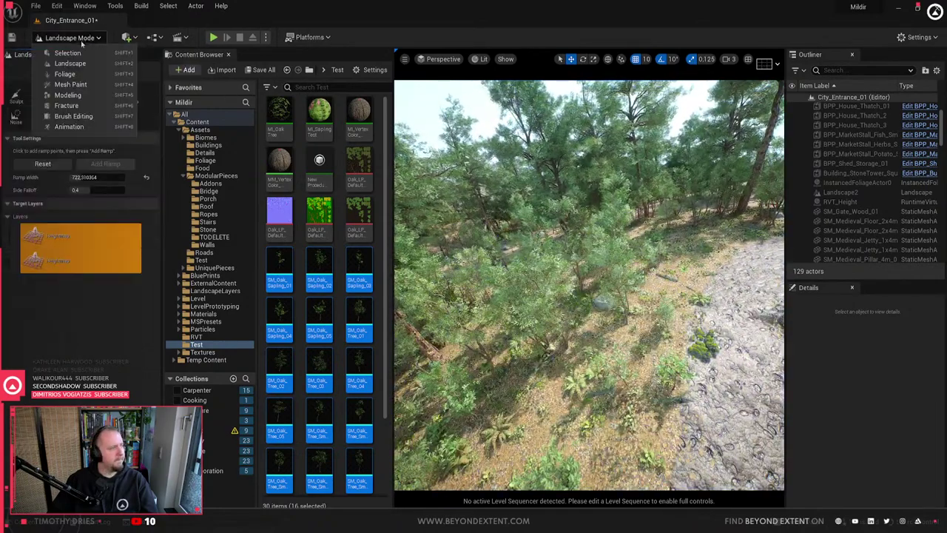
{"action": "left_click", "coordinate": [74, 37]}
{"action": "left_click", "coordinate": [81, 41]}
{"action": "left_click", "coordinate": [81, 51]}
{"action": "key", "text": "w"}
{"action": "right_click_drag", "start_coordinate": [533, 296], "coordinate": [622, 281]}
{"action": "right_click_drag", "start_coordinate": [518, 281], "coordinate": [580, 309]}
- Return to Landscape mode and smooth the bumpy bare slope from the trees near the gate to the palisade corner with Sculpt Smooth
{"action": "left_click", "coordinate": [66, 37]}
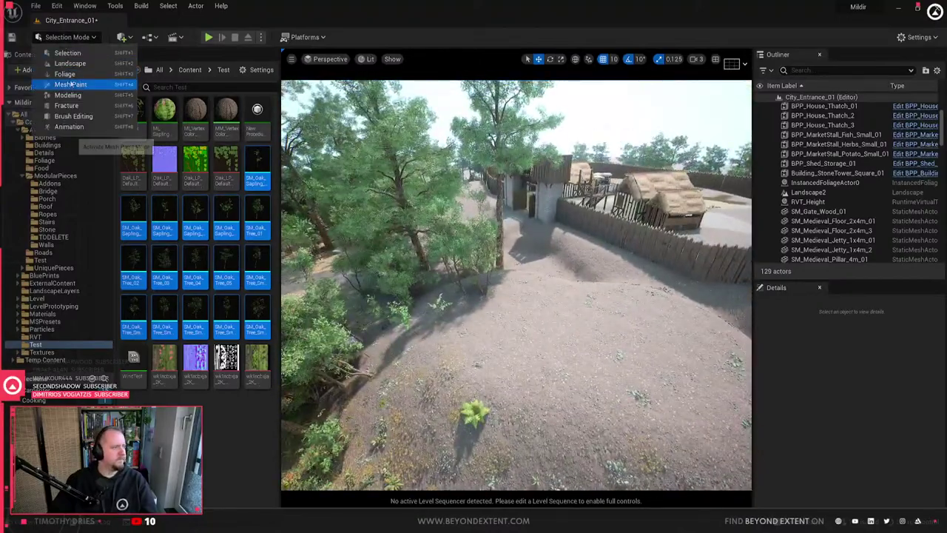
{"action": "left_click", "coordinate": [69, 64]}
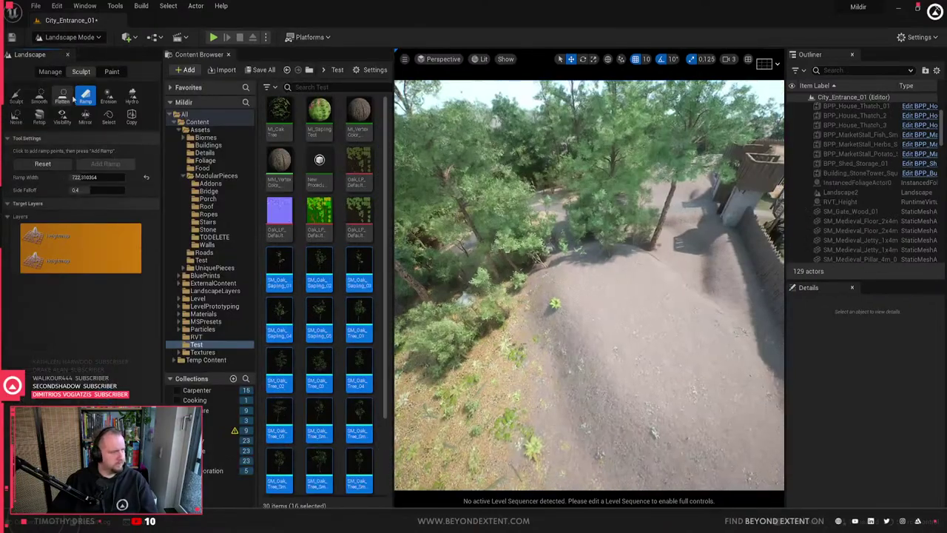
{"action": "right_click_drag", "start_coordinate": [616, 264], "coordinate": [703, 244]}
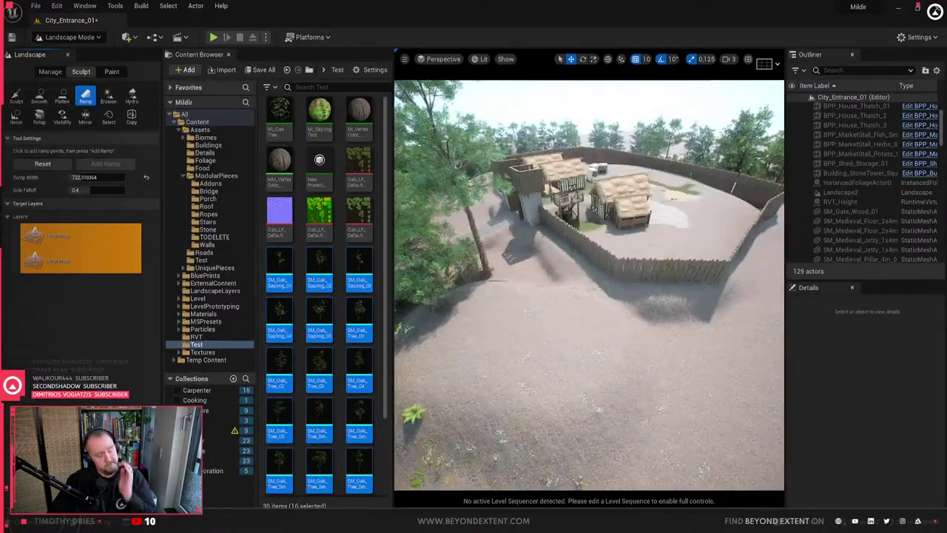
{"action": "right_click_drag", "start_coordinate": [638, 267], "coordinate": [636, 246]}
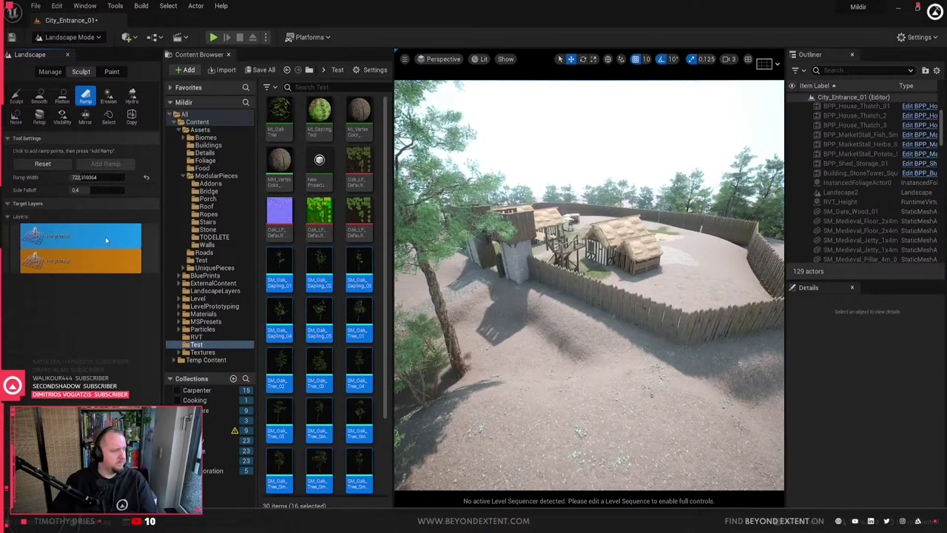
{"action": "left_click", "coordinate": [50, 72]}
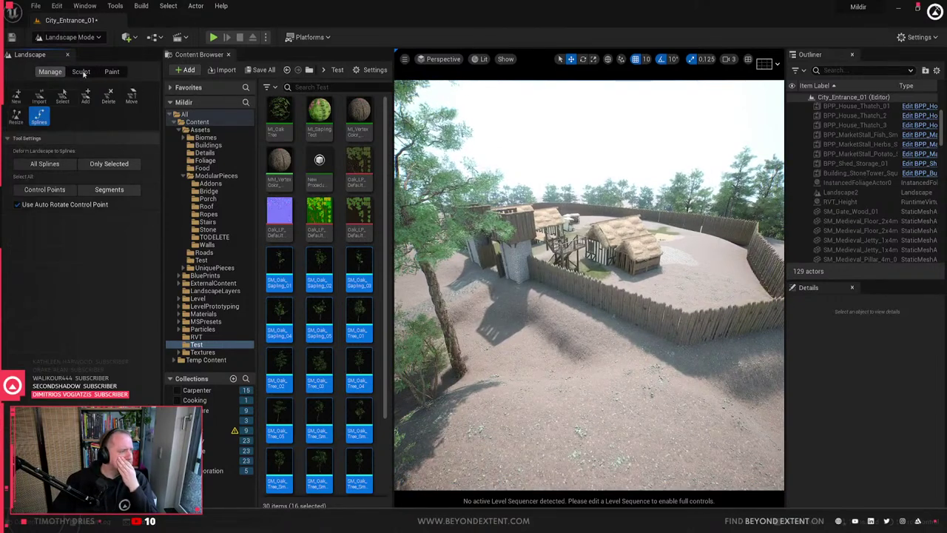
{"action": "left_click", "coordinate": [91, 72]}
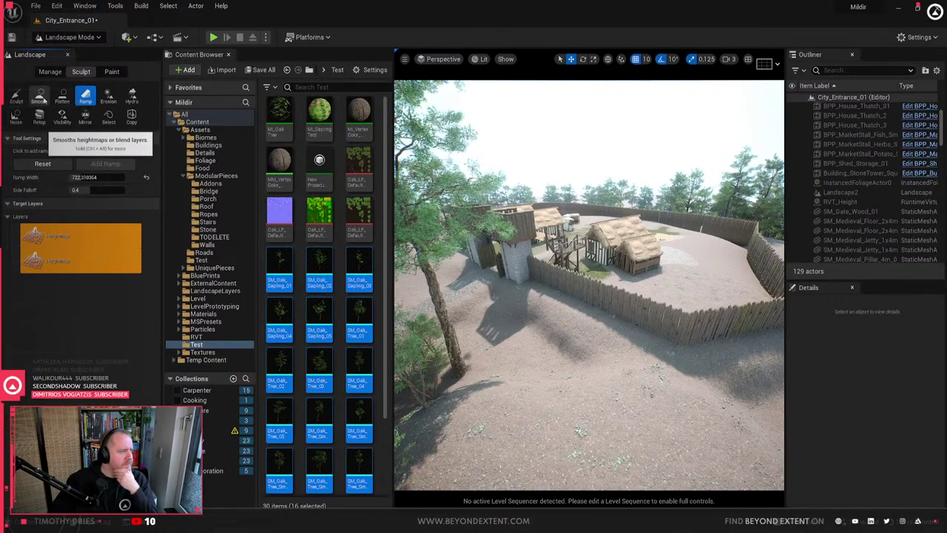
{"action": "left_click", "coordinate": [39, 96]}
{"action": "right_click_drag", "start_coordinate": [582, 332], "coordinate": [582, 332]}
{"action": "mouse_move", "coordinate": [582, 333]}
{"action": "left_mouse_down"}
{"action": "mouse_move", "coordinate": [539, 311]}
{"action": "mouse_move", "coordinate": [496, 351]}
{"action": "mouse_move", "coordinate": [594, 281]}
{"action": "mouse_move", "coordinate": [602, 339]}
{"action": "left_mouse_up"}
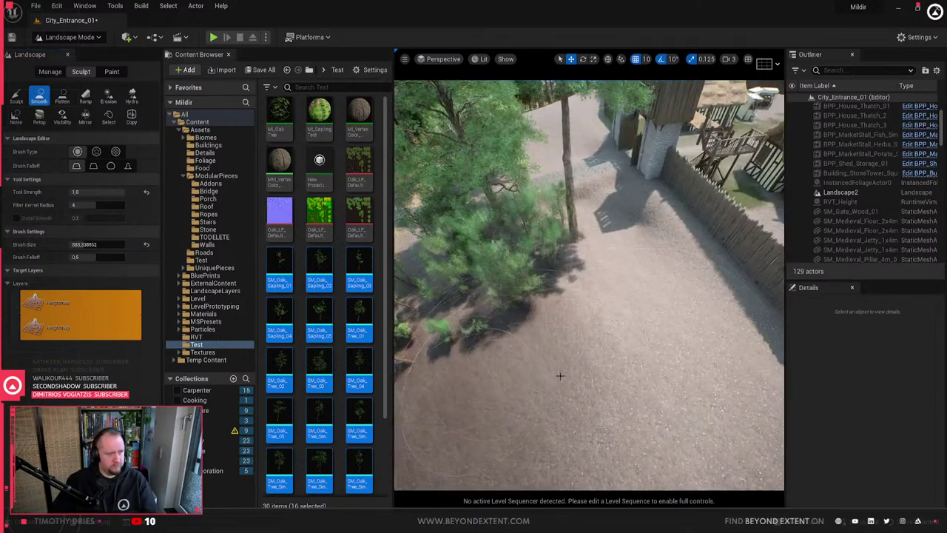
{"action": "left_click_drag", "start_coordinate": [560, 376], "coordinate": [424, 328]}
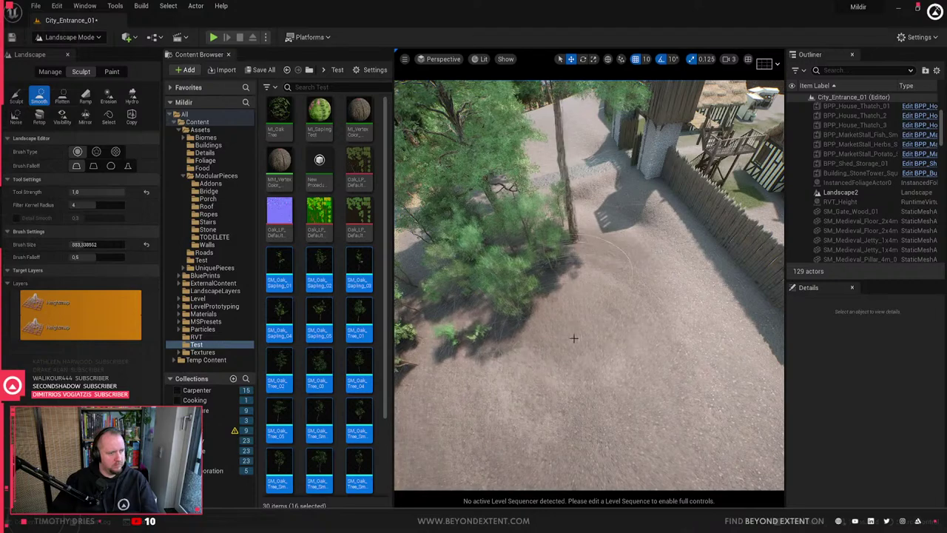
{"action": "mouse_move", "coordinate": [573, 339]}
{"action": "right_mouse_down"}
{"action": "mouse_move", "coordinate": [666, 348]}
{"action": "mouse_move", "coordinate": [573, 311]}
{"action": "right_mouse_up"}
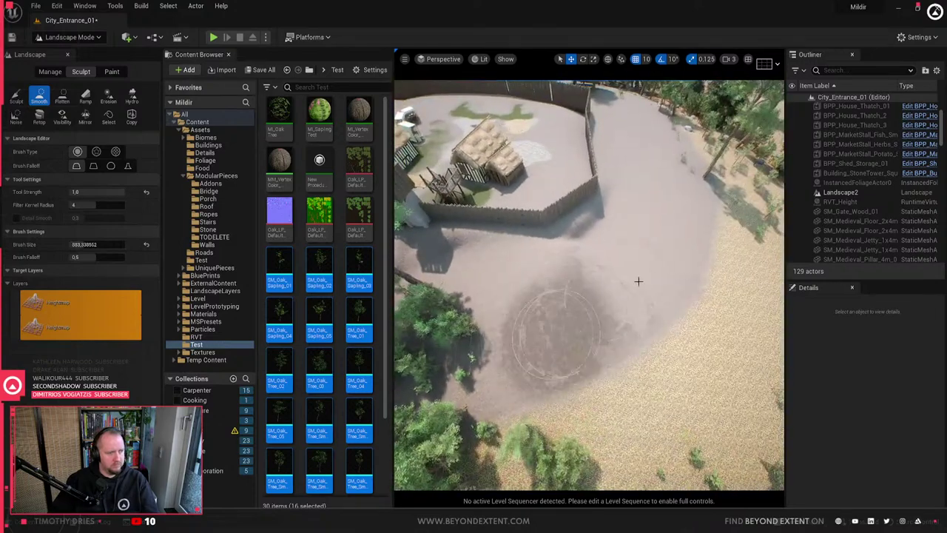
{"action": "mouse_move", "coordinate": [571, 333]}
{"action": "left_mouse_down"}
{"action": "mouse_move", "coordinate": [614, 372]}
{"action": "mouse_move", "coordinate": [598, 364]}
{"action": "mouse_move", "coordinate": [600, 339]}
{"action": "left_mouse_up"}
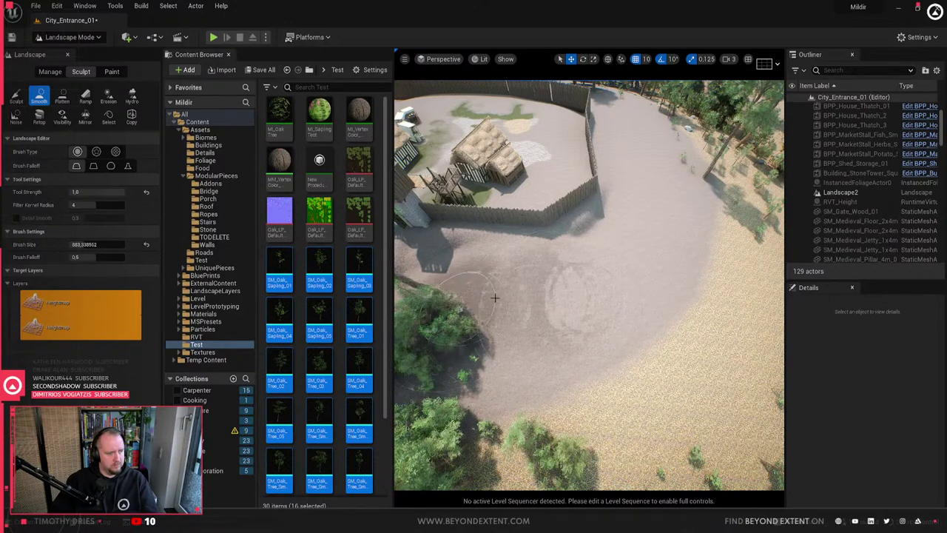
- Try Erosion sculpting on the bare slope outside the gate and undo the stroke
{"action": "right_click_drag", "start_coordinate": [539, 311], "coordinate": [470, 215]}
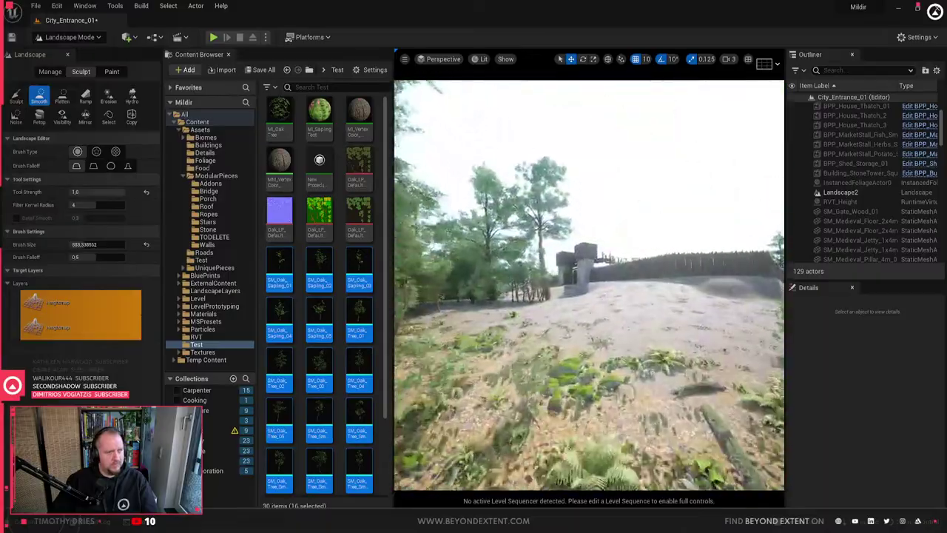
{"action": "right_click_drag", "start_coordinate": [539, 312], "coordinate": [577, 322]}
{"action": "mouse_move", "coordinate": [525, 267]}
{"action": "right_mouse_down"}
{"action": "mouse_move", "coordinate": [517, 270]}
{"action": "mouse_move", "coordinate": [624, 333]}
{"action": "right_mouse_up"}
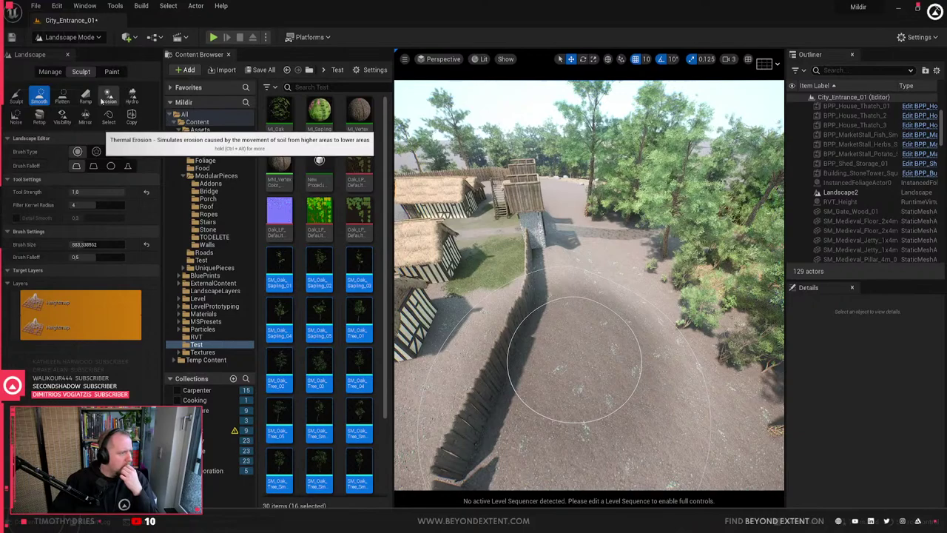
{"action": "left_click", "coordinate": [108, 96]}
{"action": "mouse_move", "coordinate": [562, 253]}
{"action": "right_mouse_down"}
{"action": "mouse_move", "coordinate": [683, 302]}
{"action": "mouse_move", "coordinate": [618, 288]}
{"action": "right_mouse_up"}
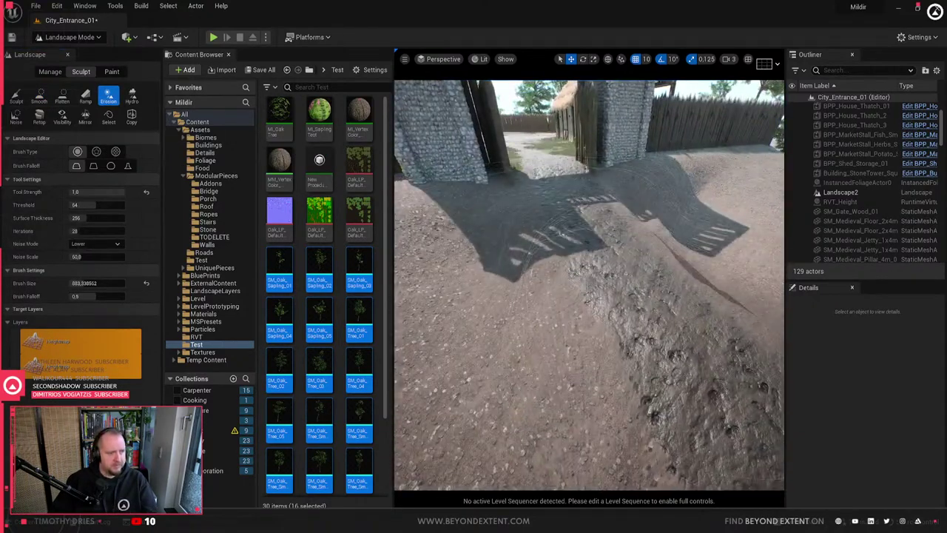
{"action": "mouse_move", "coordinate": [585, 237]}
{"action": "right_mouse_down"}
{"action": "mouse_move", "coordinate": [474, 213]}
{"action": "mouse_move", "coordinate": [585, 214]}
{"action": "mouse_move", "coordinate": [473, 231]}
{"action": "right_mouse_up"}
{"action": "key", "text": "ctrl+z"}
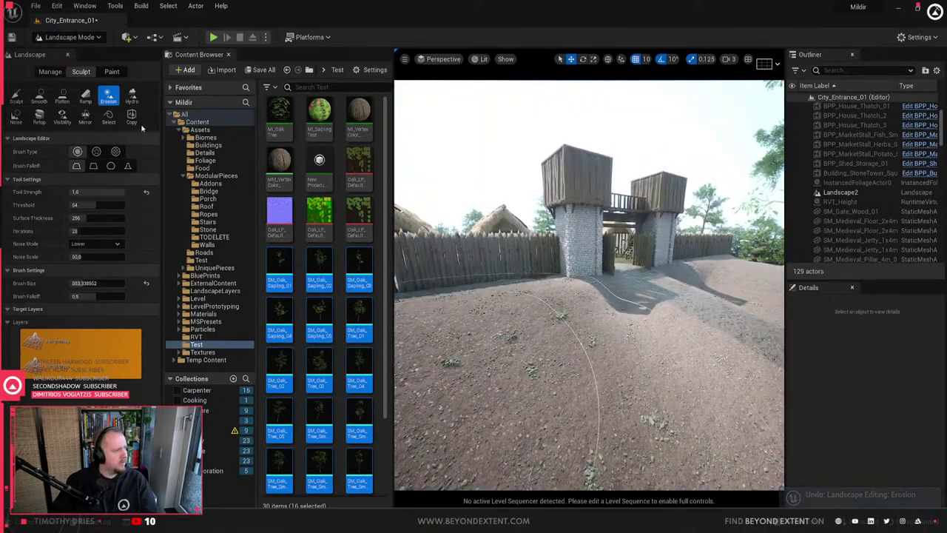
- Roughen the bare slope outside the palisade with the Noise sculpt tool at strength 0.264
{"action": "left_click", "coordinate": [11, 120]}
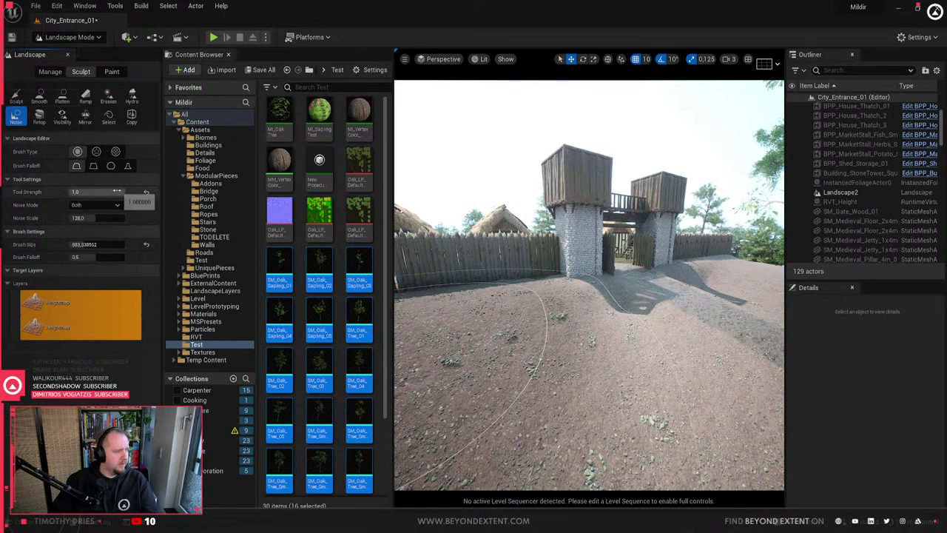
{"action": "left_click_drag", "start_coordinate": [121, 193], "coordinate": [81, 193]}
{"action": "left_click_drag", "start_coordinate": [626, 356], "coordinate": [633, 352]}
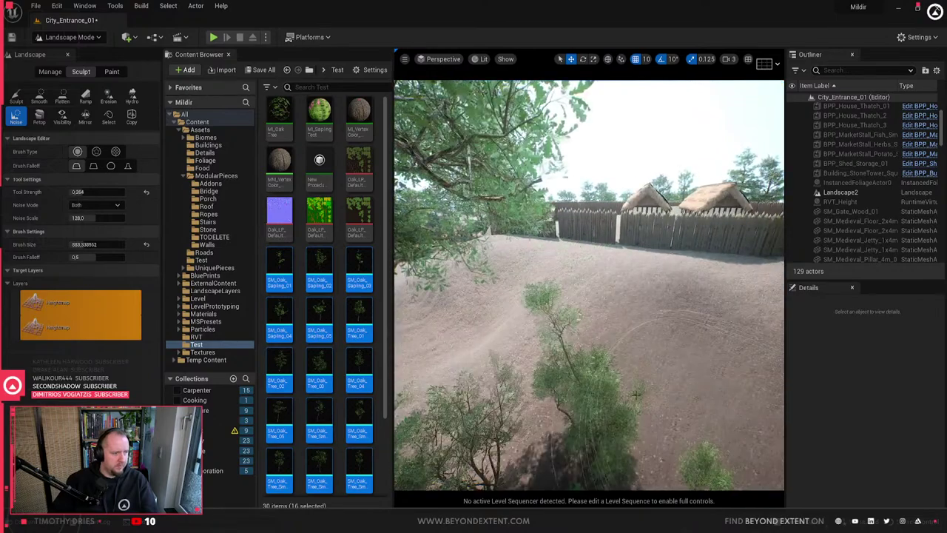
{"action": "right_click_drag", "start_coordinate": [635, 394], "coordinate": [562, 400]}
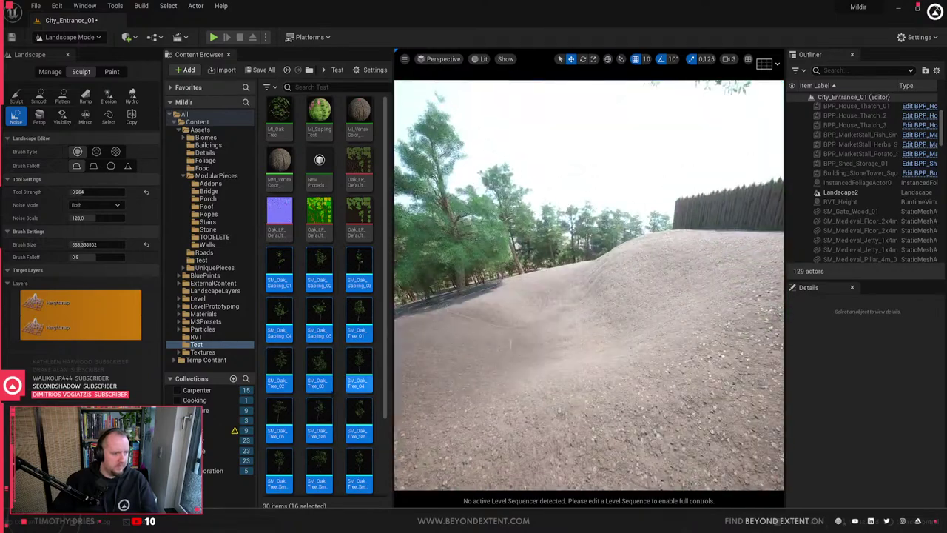
{"action": "left_click_drag", "start_coordinate": [359, 370], "coordinate": [345, 409]}
- Return to Foliage mode and fill in the forest beside the road with more oaks
{"action": "right_click_drag", "start_coordinate": [493, 319], "coordinate": [548, 339]}
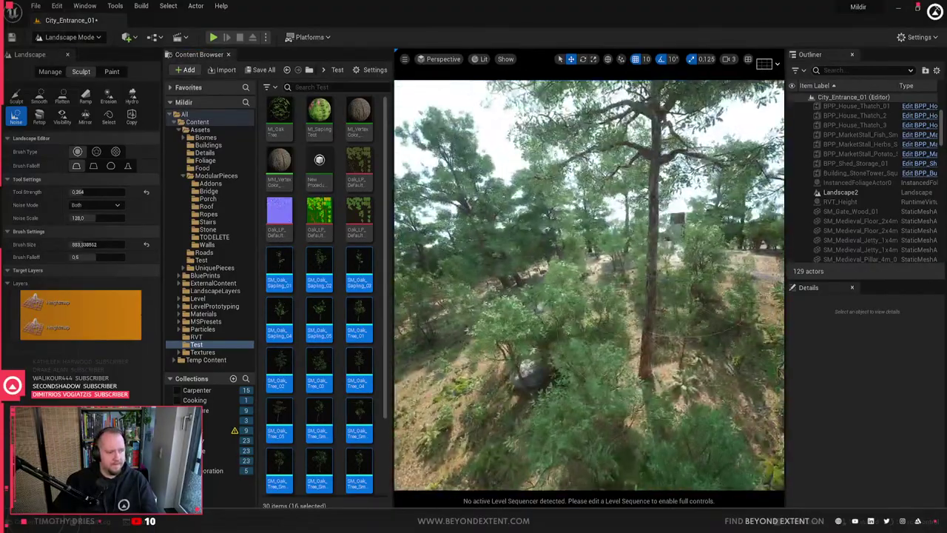
{"action": "right_click_drag", "start_coordinate": [588, 288], "coordinate": [592, 295]}
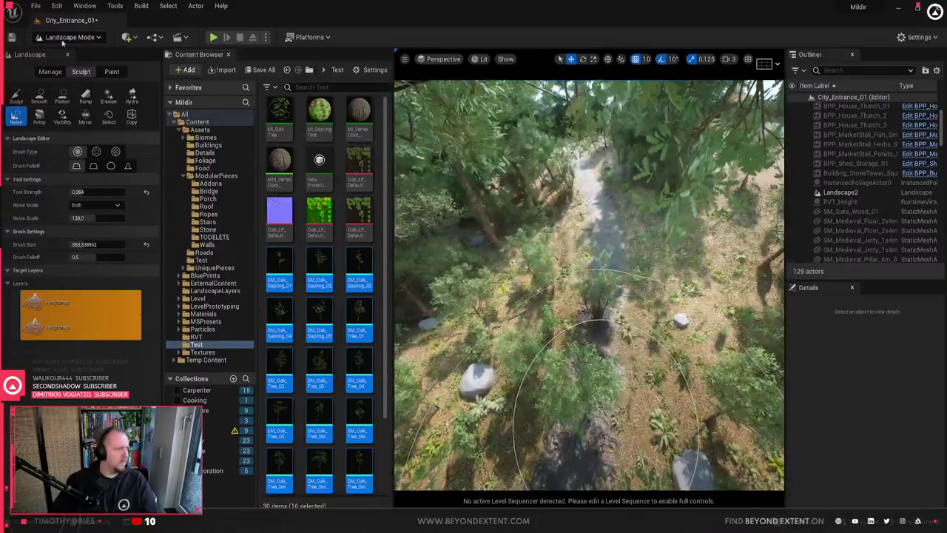
{"action": "left_click", "coordinate": [71, 37]}
{"action": "left_click", "coordinate": [67, 78]}
{"action": "right_click_drag", "start_coordinate": [562, 296], "coordinate": [562, 333]}
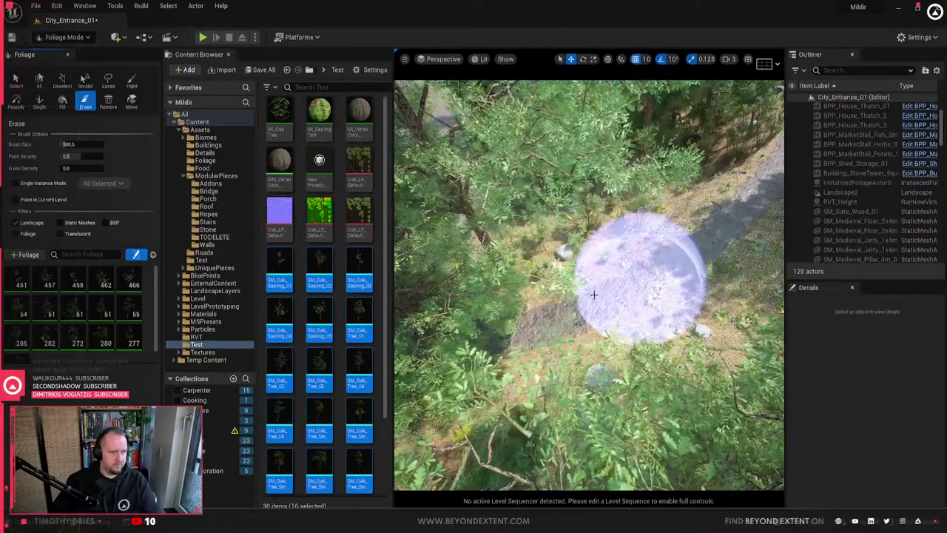
{"action": "key", "text": "shift"}
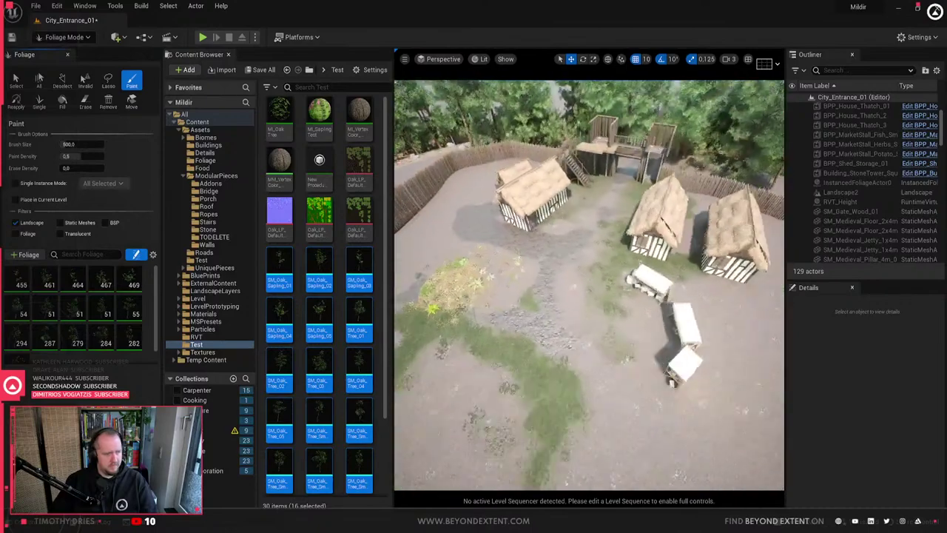
- Paint oaks inside the palisade on the open ground beside the market stalls and houses
{"action": "mouse_move", "coordinate": [539, 333]}
{"action": "right_mouse_down"}
{"action": "mouse_move", "coordinate": [474, 335]}
{"action": "mouse_move", "coordinate": [488, 348]}
{"action": "right_mouse_up"}
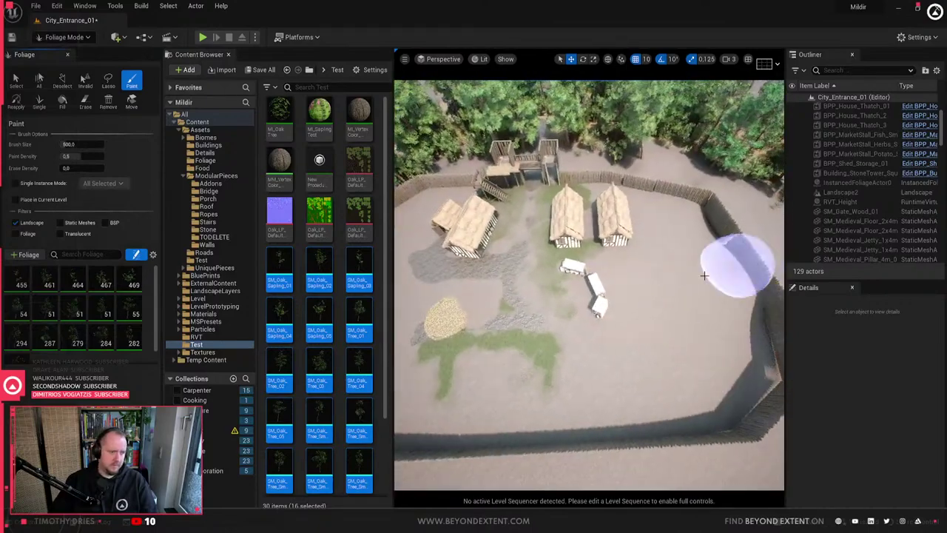
{"action": "mouse_move", "coordinate": [657, 295]}
{"action": "left_mouse_down"}
{"action": "mouse_move", "coordinate": [730, 307]}
{"action": "mouse_move", "coordinate": [600, 392]}
{"action": "left_mouse_up"}
{"action": "mouse_move", "coordinate": [683, 361]}
{"action": "right_mouse_down"}
{"action": "mouse_move", "coordinate": [718, 366]}
{"action": "mouse_move", "coordinate": [655, 285]}
{"action": "mouse_move", "coordinate": [666, 333]}
{"action": "mouse_move", "coordinate": [643, 318]}
{"action": "mouse_move", "coordinate": [614, 344]}
{"action": "right_mouse_up"}
{"action": "key", "text": "shift"}
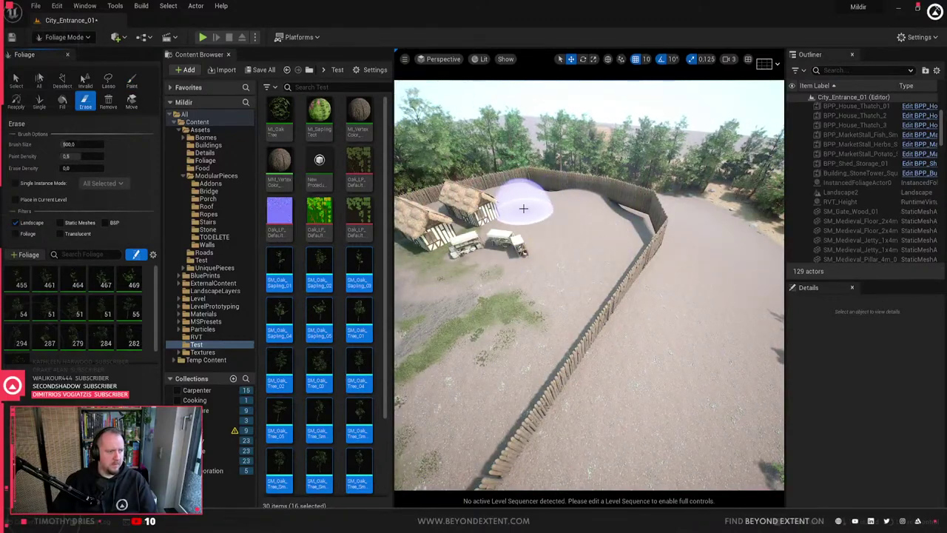
{"action": "mouse_move", "coordinate": [523, 208]}
{"action": "right_mouse_down"}
{"action": "mouse_move", "coordinate": [484, 181]}
{"action": "mouse_move", "coordinate": [497, 259]}
{"action": "right_mouse_up"}
{"action": "left_click", "coordinate": [659, 219]}
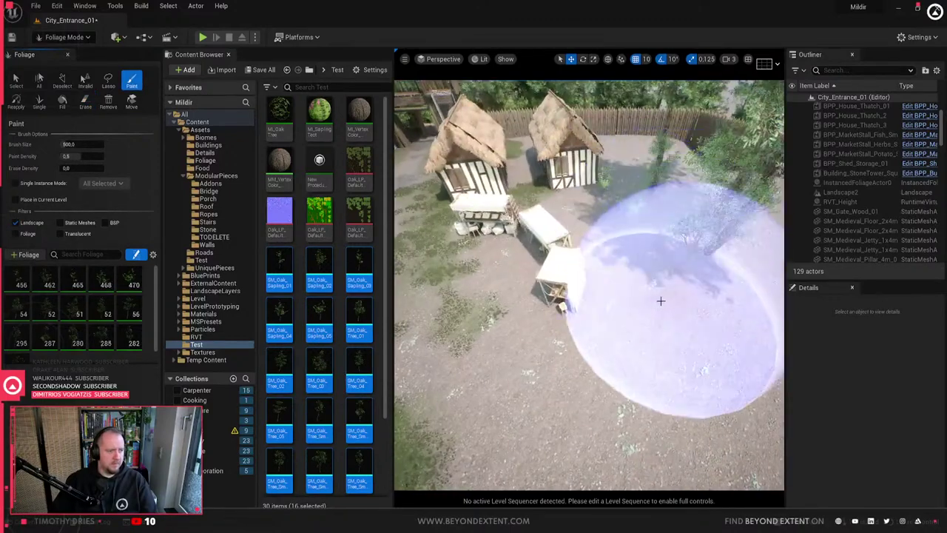
{"action": "scroll", "coordinate": [644, 309], "scroll_direction": "down", "scroll_amount": 4}
{"action": "right_click_drag", "start_coordinate": [629, 315], "coordinate": [574, 303]}
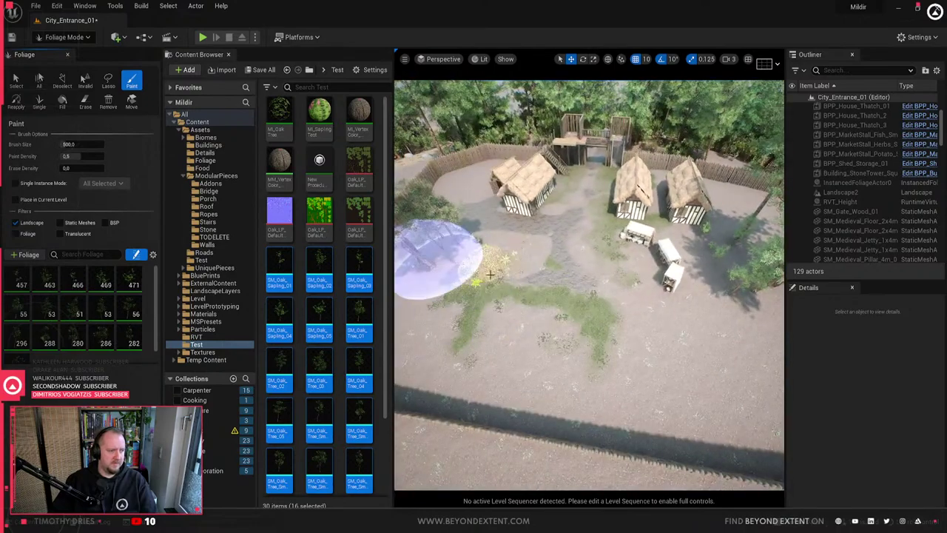
- Try a cluster of oaks in the middle of the courtyard and erase it
{"action": "left_click", "coordinate": [547, 348]}
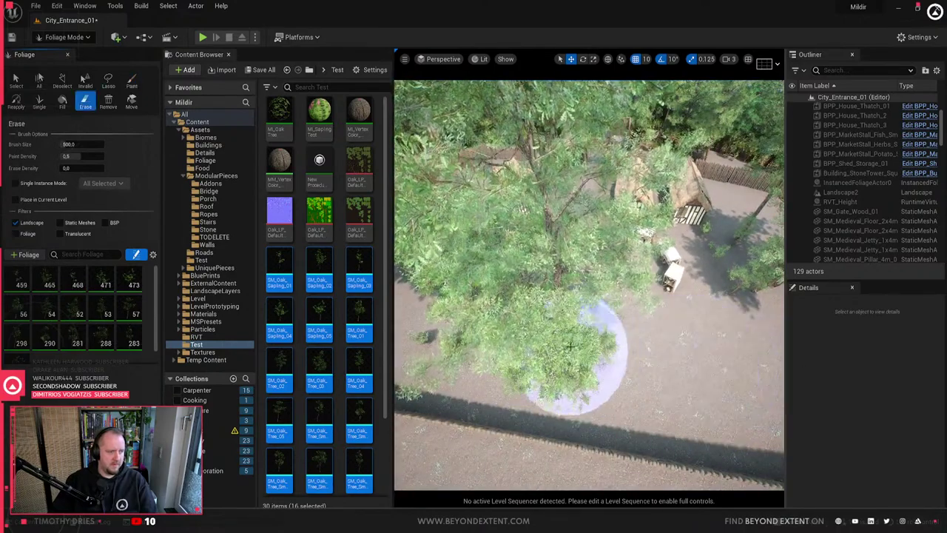
{"action": "left_click", "coordinate": [569, 353], "text": "shift"}
{"action": "mouse_move", "coordinate": [587, 363]}
{"action": "right_mouse_down"}
{"action": "mouse_move", "coordinate": [529, 345]}
{"action": "mouse_move", "coordinate": [570, 311]}
{"action": "right_mouse_up"}
{"action": "left_click", "coordinate": [555, 304], "text": "shift"}
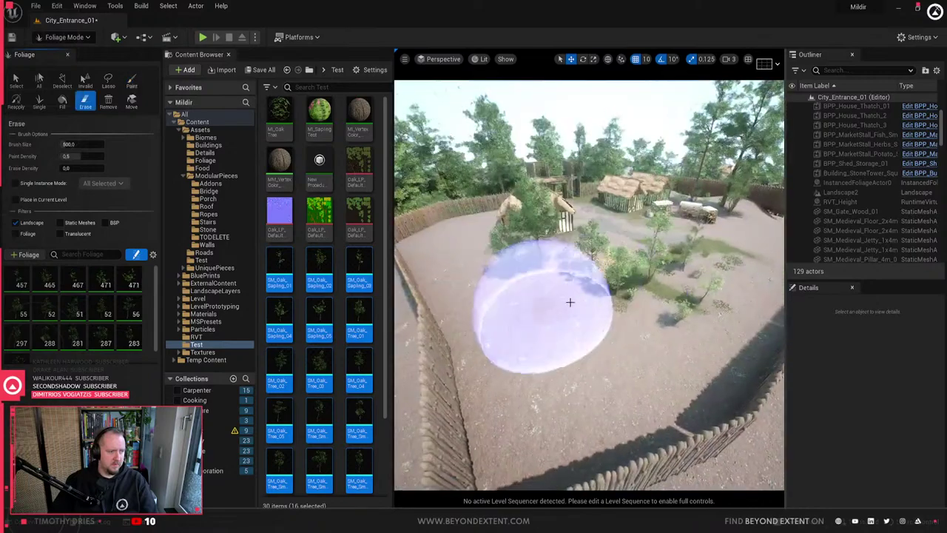
{"action": "left_click_drag", "start_coordinate": [521, 284], "coordinate": [711, 290], "text": "shift"}
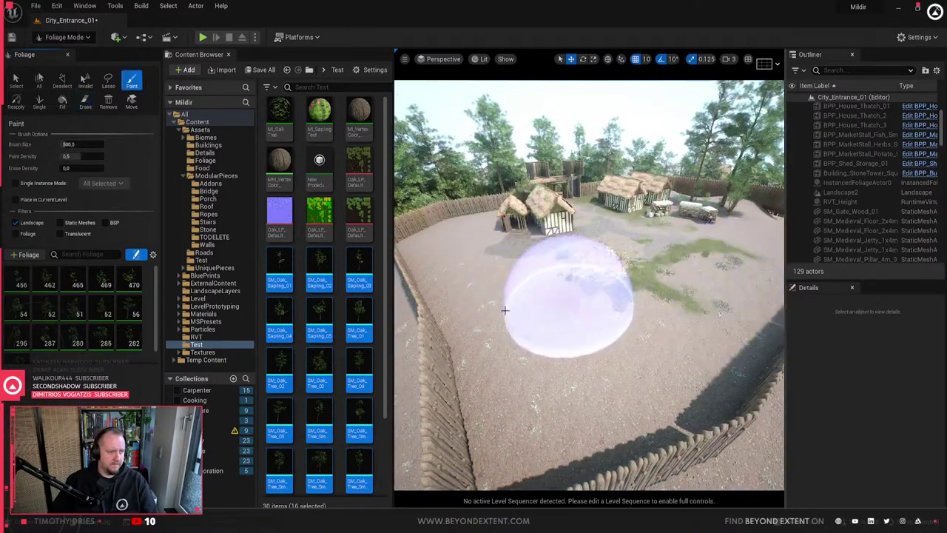
- Try oaks in the rear corner of the palisade and erase them
{"action": "left_click", "coordinate": [556, 385]}
{"action": "right_click_drag", "start_coordinate": [555, 385], "coordinate": [583, 382]}
{"action": "left_click", "coordinate": [582, 382], "text": "shift"}
{"action": "scroll", "coordinate": [583, 382], "scroll_direction": "down", "scroll_amount": 5}
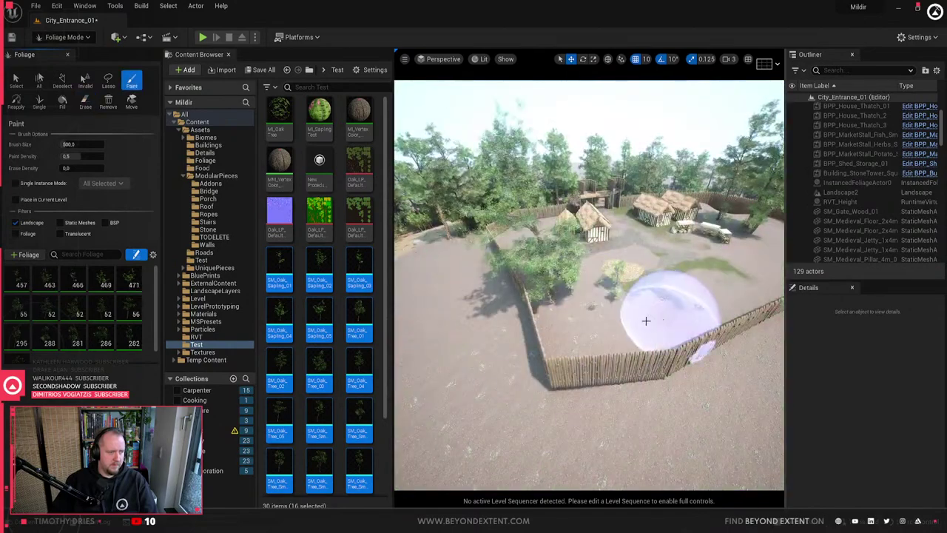
{"action": "right_click_drag", "start_coordinate": [757, 283], "coordinate": [729, 300]}
{"action": "left_click_drag", "start_coordinate": [573, 318], "coordinate": [526, 316], "text": "shift"}
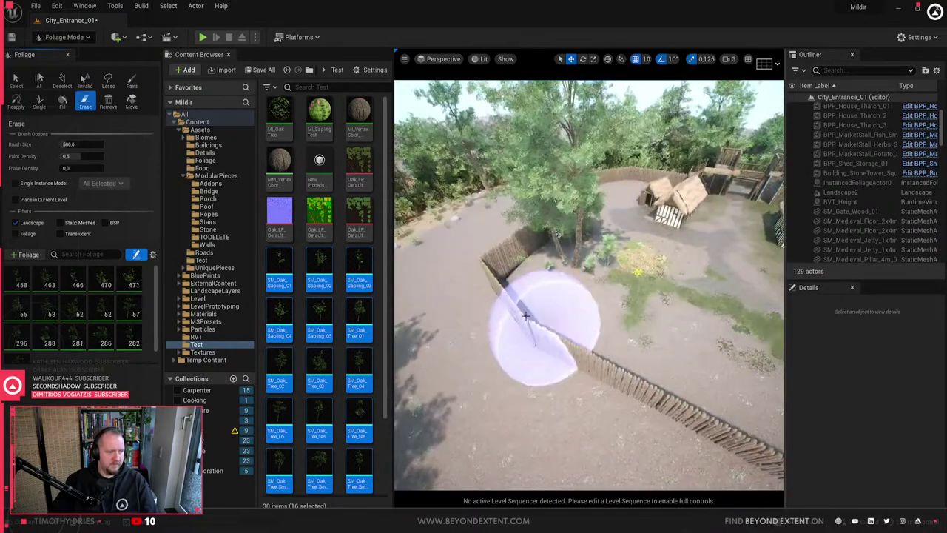
{"action": "left_click", "coordinate": [561, 290], "text": "shift"}
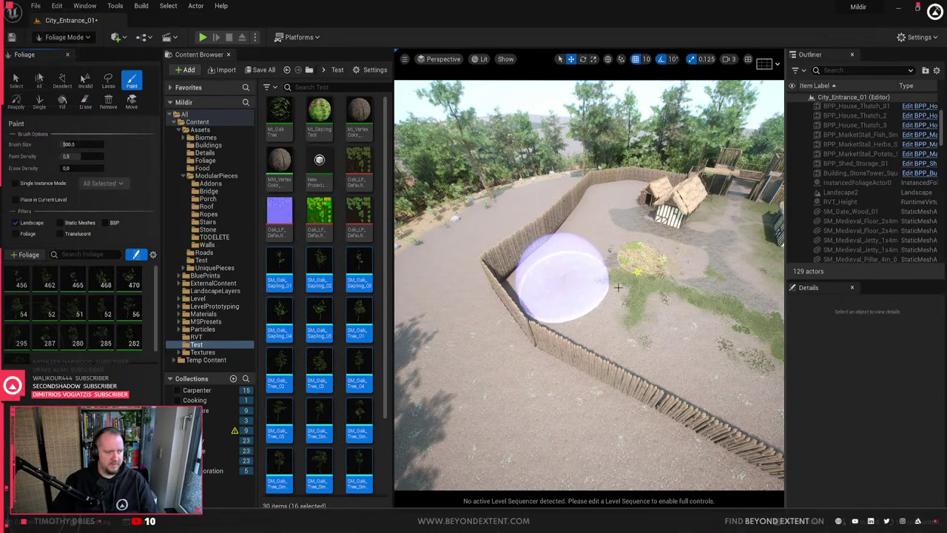
- Paint a lone oak on the open ground inside the rear palisade
{"action": "left_click", "coordinate": [658, 331], "text": "shift"}
{"action": "mouse_move", "coordinate": [664, 334]}
{"action": "right_mouse_down"}
{"action": "mouse_move", "coordinate": [615, 313]}
{"action": "mouse_move", "coordinate": [561, 324]}
{"action": "mouse_move", "coordinate": [522, 314]}
{"action": "right_mouse_up"}
{"action": "right_click_drag", "start_coordinate": [585, 311], "coordinate": [632, 348]}
- Switch to Selection mode and extend the wooden walkway behind the gate towers with two end-to-end copies of its 2x4m floor piece
{"action": "left_click", "coordinate": [65, 37]}
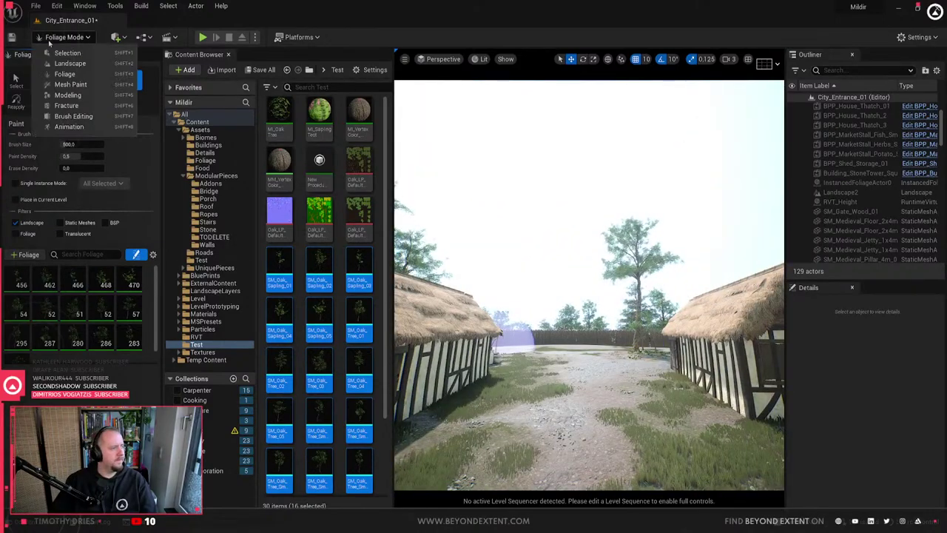
{"action": "left_click", "coordinate": [65, 53]}
{"action": "mouse_move", "coordinate": [510, 285]}
{"action": "right_mouse_down"}
{"action": "mouse_move", "coordinate": [414, 285]}
{"action": "mouse_move", "coordinate": [444, 318]}
{"action": "mouse_move", "coordinate": [410, 327]}
{"action": "mouse_move", "coordinate": [407, 285]}
{"action": "mouse_move", "coordinate": [511, 292]}
{"action": "mouse_move", "coordinate": [511, 304]}
{"action": "right_mouse_up"}
{"action": "left_click", "coordinate": [462, 231]}
{"action": "right_click_drag", "start_coordinate": [463, 231], "coordinate": [518, 244]}
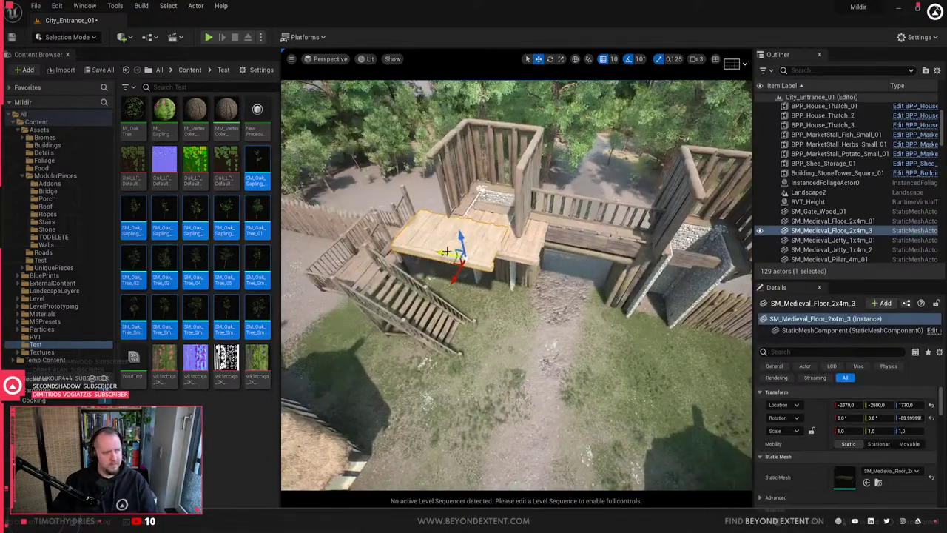
{"action": "left_click_drag", "start_coordinate": [440, 261], "coordinate": [500, 275], "text": "alt"}
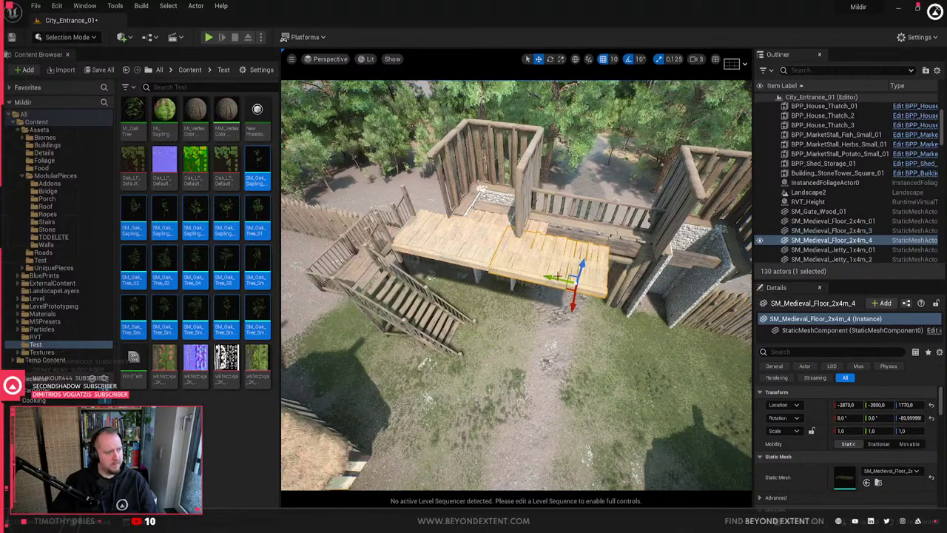
{"action": "left_click_drag", "start_coordinate": [559, 278], "coordinate": [613, 293], "text": "alt"}
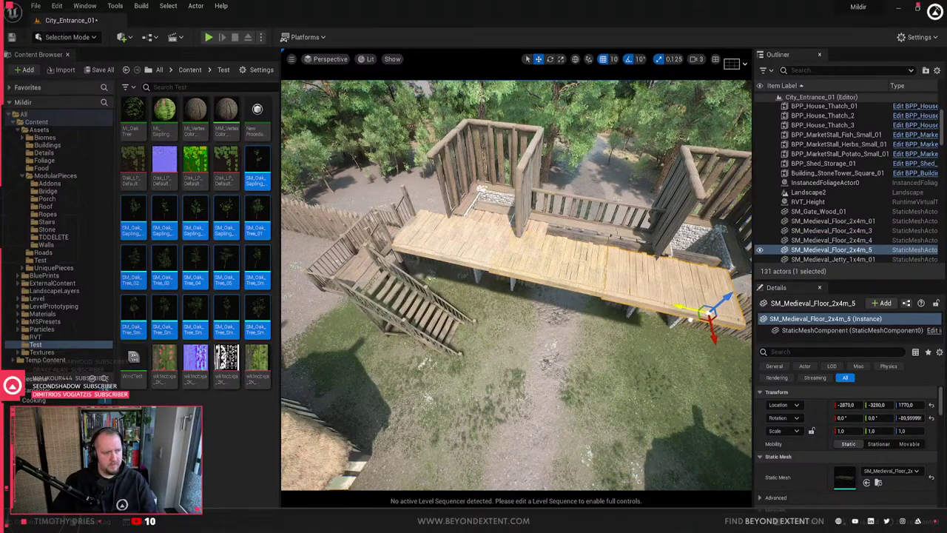
- Duplicate a 4m pillar to support the outer corners of the stair landing beside the gate, and clear the selection
{"action": "right_click_drag", "start_coordinate": [642, 319], "coordinate": [692, 320]}
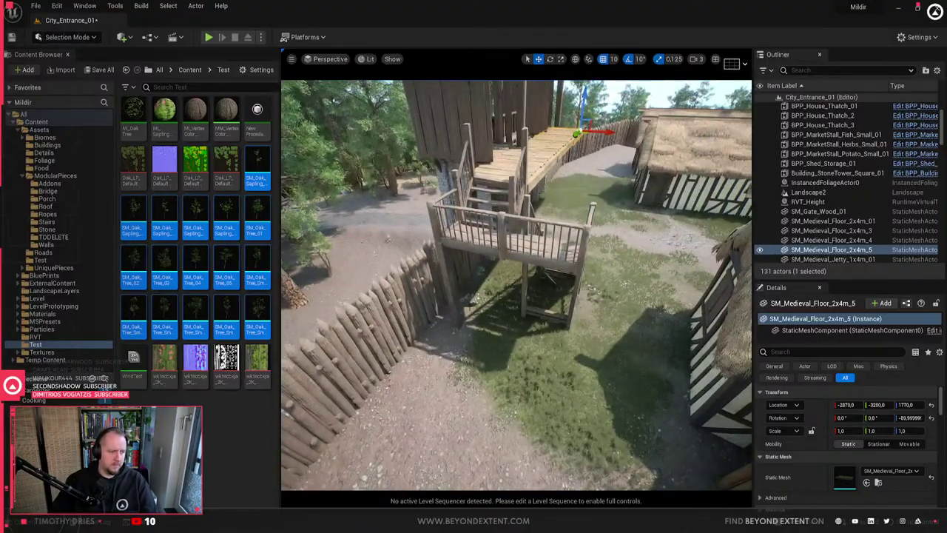
{"action": "left_click", "coordinate": [457, 326]}
{"action": "left_click_drag", "start_coordinate": [484, 349], "coordinate": [589, 383], "text": "alt"}
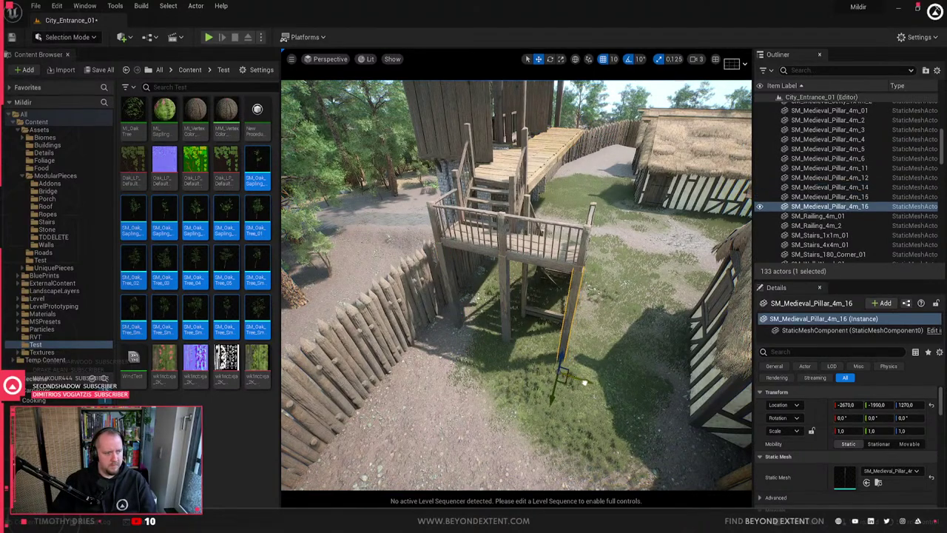
{"action": "key", "text": "Escape"}
- Examine the forest and the ground outside the gate, and compare them with the medieval gate images in the reference window
{"action": "right_click_drag", "start_coordinate": [517, 363], "coordinate": [459, 392]}
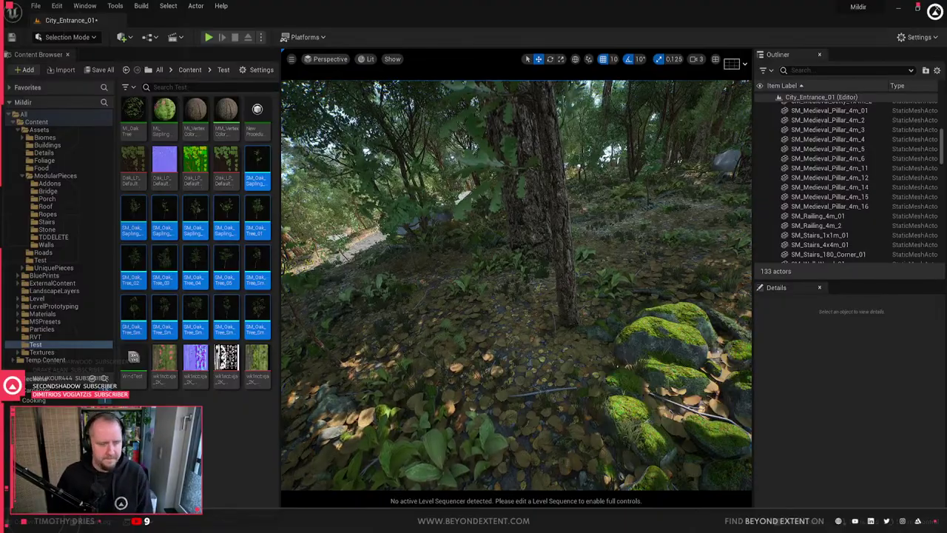
{"action": "right_click_drag", "start_coordinate": [517, 285], "coordinate": [485, 253]}
{"action": "key", "text": "w"}
{"action": "key", "text": "s"}
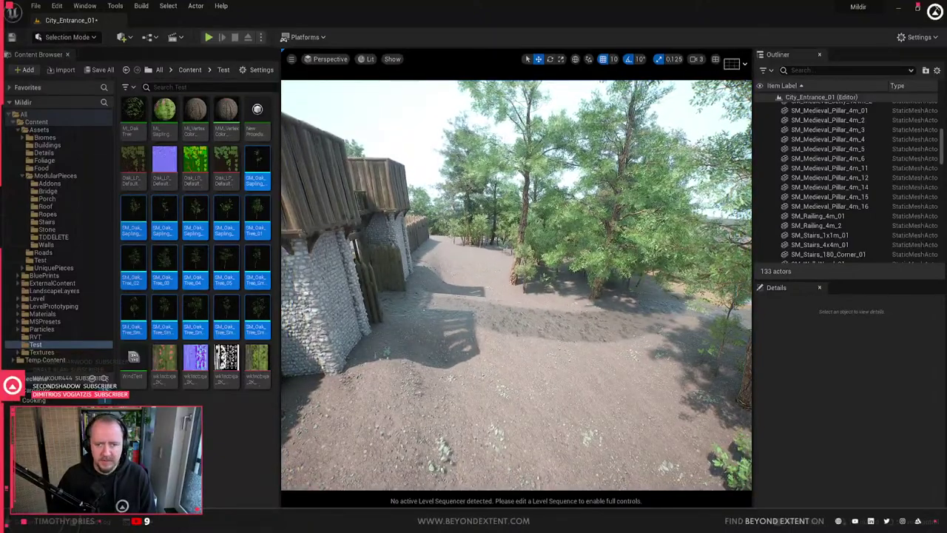
{"action": "key", "text": "alt+Tab"}
{"action": "scroll", "coordinate": [732, 240], "scroll_direction": "down", "scroll_amount": 3}
{"action": "scroll", "coordinate": [603, 311], "scroll_direction": "up", "scroll_amount": 3}
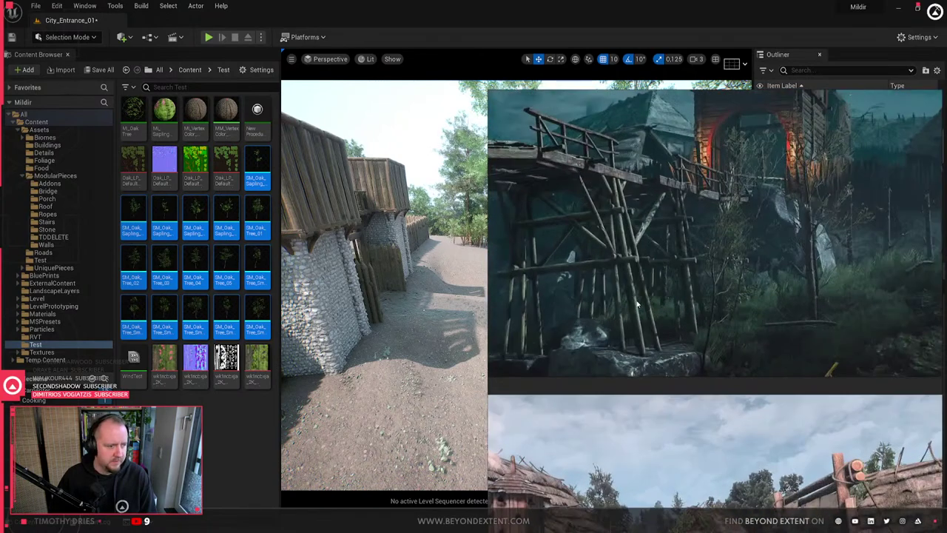
{"action": "scroll", "coordinate": [611, 309], "scroll_direction": "down", "scroll_amount": 3}
{"action": "middle_click_drag", "start_coordinate": [551, 306], "coordinate": [666, 302]}
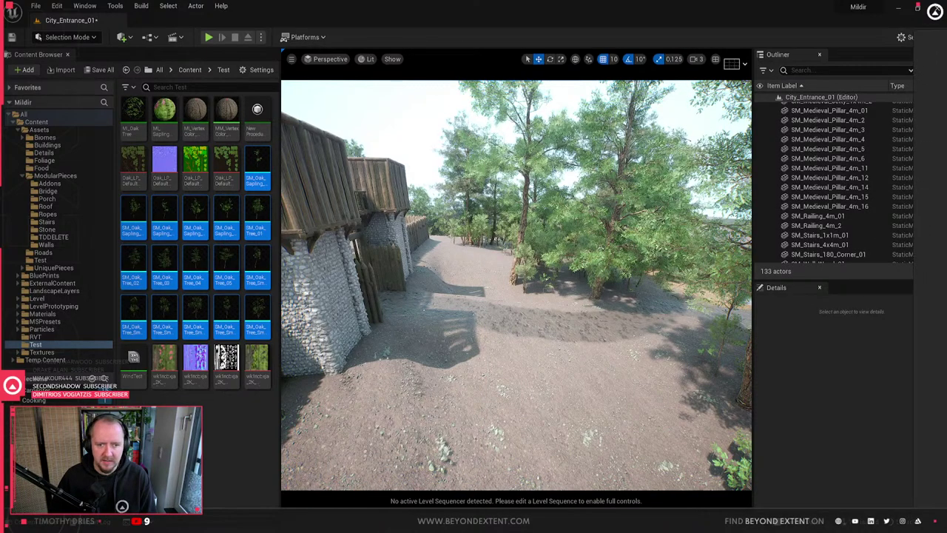
- Switch to Landscape mode and flatten a ditch outside the gate, with a flatten target of 1075 and a brush size of about 409
{"action": "mouse_move", "coordinate": [488, 319]}
{"action": "right_mouse_down"}
{"action": "mouse_move", "coordinate": [355, 330]}
{"action": "mouse_move", "coordinate": [488, 319]}
{"action": "right_mouse_up"}
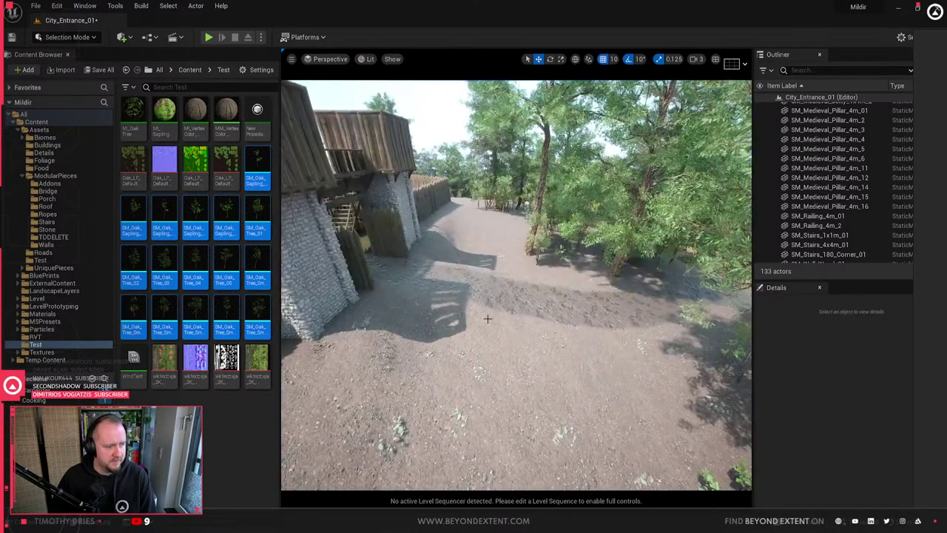
{"action": "left_click", "coordinate": [46, 36]}
{"action": "left_click", "coordinate": [60, 64]}
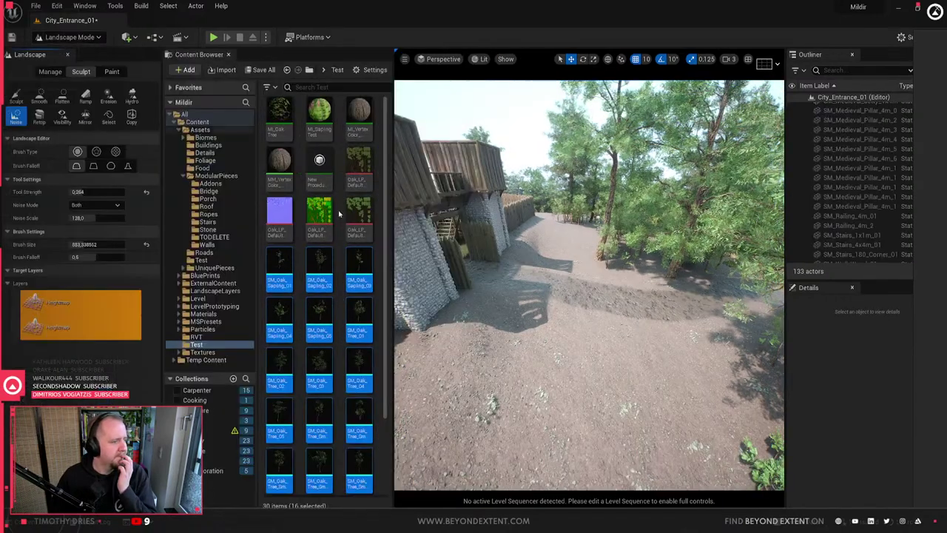
{"action": "left_click", "coordinate": [62, 95]}
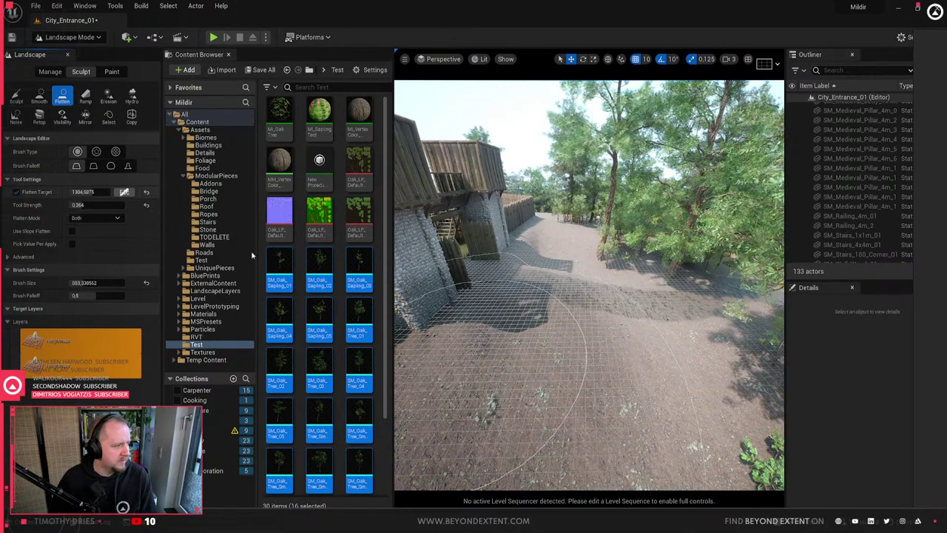
{"action": "left_click", "coordinate": [519, 323]}
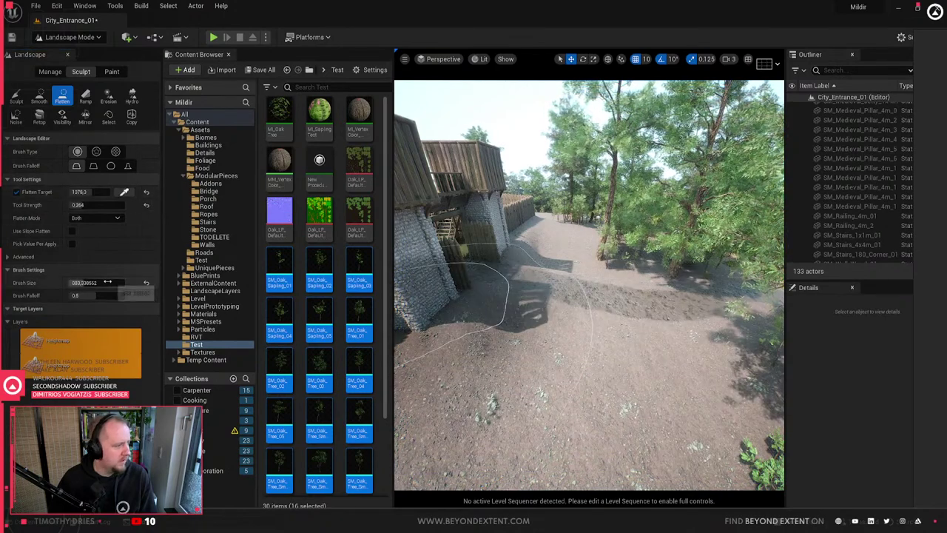
{"action": "left_click_drag", "start_coordinate": [107, 282], "coordinate": [88, 282]}
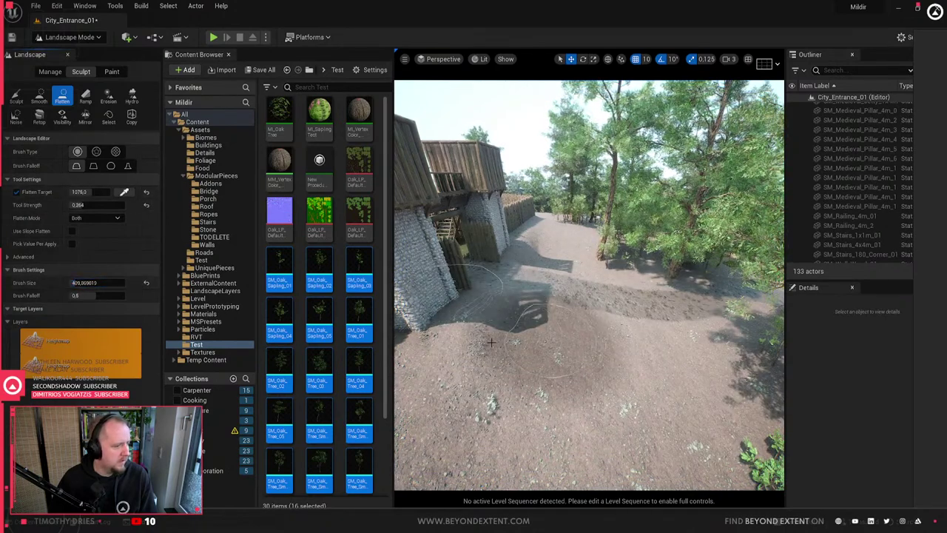
{"action": "mouse_move", "coordinate": [491, 341]}
{"action": "left_mouse_down"}
{"action": "mouse_move", "coordinate": [556, 345]}
{"action": "mouse_move", "coordinate": [575, 327]}
{"action": "mouse_move", "coordinate": [563, 319]}
{"action": "mouse_move", "coordinate": [577, 310]}
{"action": "mouse_move", "coordinate": [596, 370]}
{"action": "mouse_move", "coordinate": [551, 326]}
{"action": "mouse_move", "coordinate": [603, 367]}
{"action": "mouse_move", "coordinate": [585, 333]}
{"action": "left_mouse_up"}
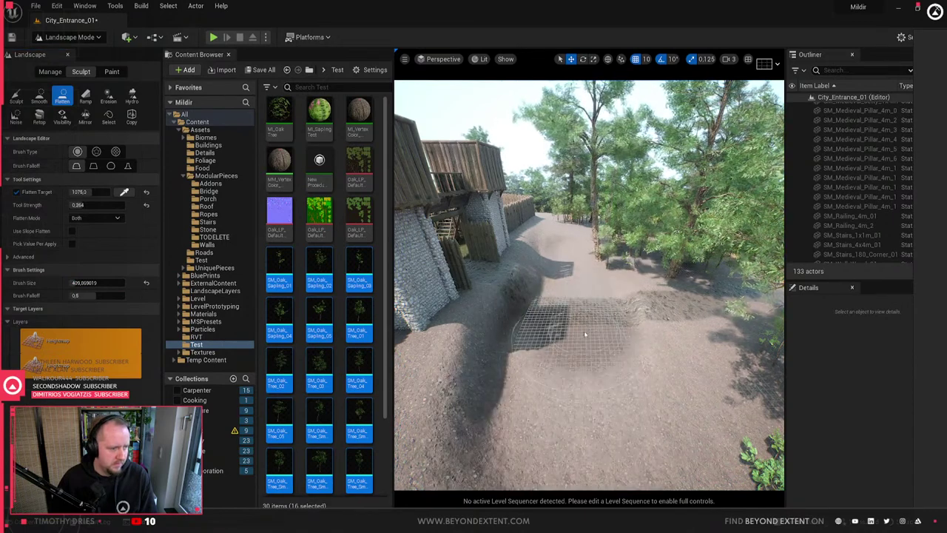
{"action": "mouse_move", "coordinate": [585, 334]}
{"action": "right_mouse_down"}
{"action": "mouse_move", "coordinate": [579, 342]}
{"action": "mouse_move", "coordinate": [551, 332]}
{"action": "mouse_move", "coordinate": [489, 296]}
{"action": "mouse_move", "coordinate": [570, 296]}
{"action": "mouse_move", "coordinate": [592, 355]}
{"action": "mouse_move", "coordinate": [584, 337]}
{"action": "right_mouse_up"}
{"action": "mouse_move", "coordinate": [662, 278]}
{"action": "left_mouse_down"}
{"action": "mouse_move", "coordinate": [607, 346]}
{"action": "mouse_move", "coordinate": [632, 288]}
{"action": "mouse_move", "coordinate": [624, 322]}
{"action": "mouse_move", "coordinate": [635, 232]}
{"action": "mouse_move", "coordinate": [618, 204]}
{"action": "mouse_move", "coordinate": [636, 208]}
{"action": "mouse_move", "coordinate": [646, 223]}
{"action": "left_mouse_up"}
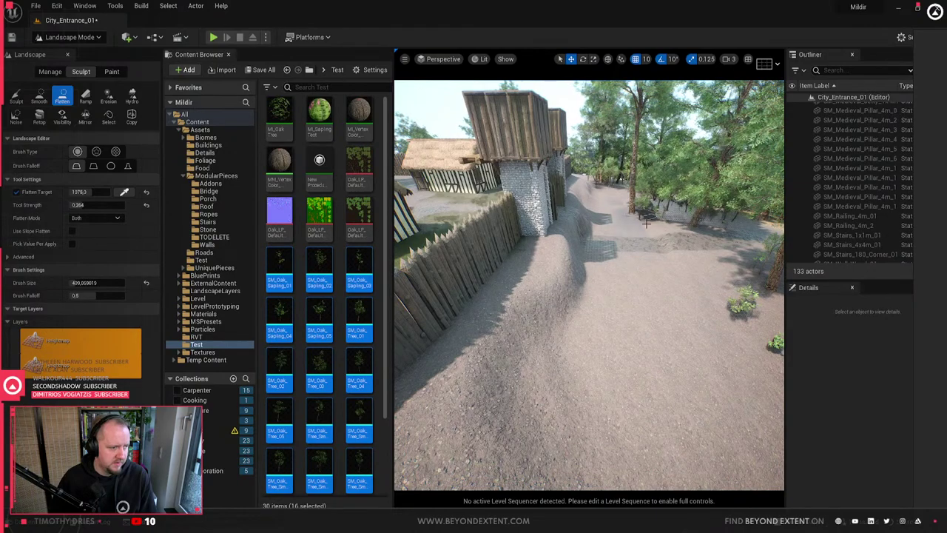
{"action": "right_click_drag", "start_coordinate": [647, 292], "coordinate": [644, 259]}
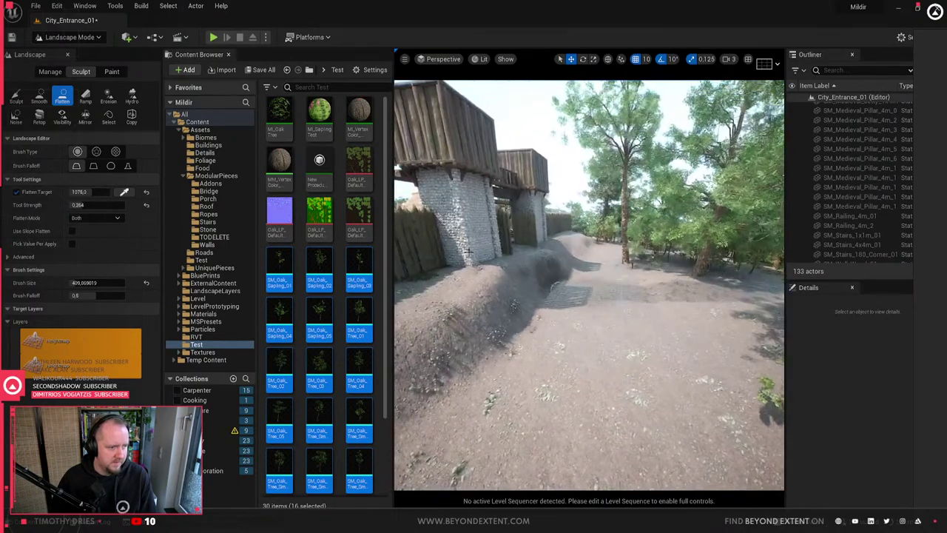
- Switch to Selection mode and select a 2x4m floor piece on the walkway behind the gate towers
{"action": "left_click", "coordinate": [97, 37]}
{"action": "left_click", "coordinate": [70, 47]}
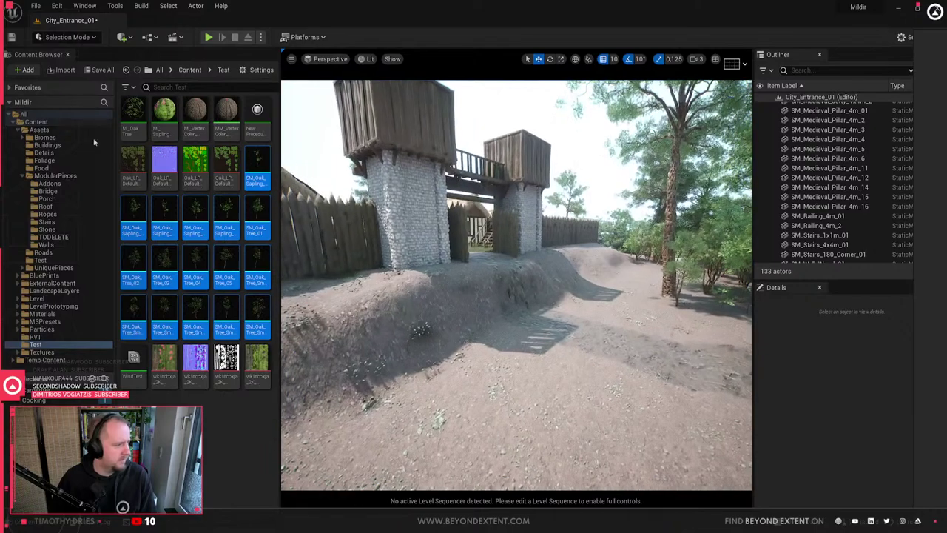
{"action": "left_click", "coordinate": [49, 146]}
{"action": "left_click", "coordinate": [48, 168]}
{"action": "right_click_drag", "start_coordinate": [559, 318], "coordinate": [519, 333]}
{"action": "left_click", "coordinate": [559, 317]}
{"action": "left_click", "coordinate": [468, 308]}
{"action": "right_click_drag", "start_coordinate": [467, 308], "coordinate": [469, 309]}
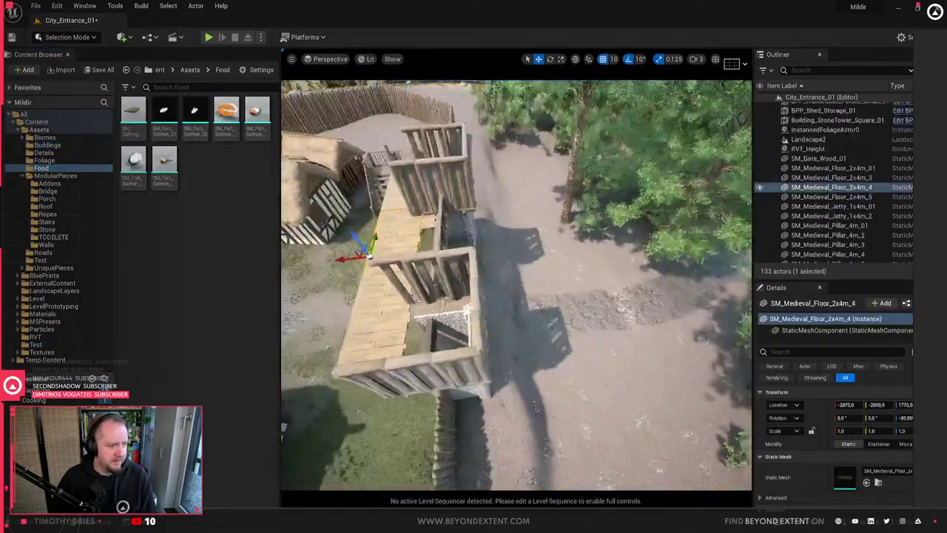
{"action": "right_click_drag", "start_coordinate": [363, 255], "coordinate": [406, 217]}
{"action": "left_click_drag", "start_coordinate": [401, 203], "coordinate": [530, 296], "text": "alt"}
{"action": "key", "text": "ctrl+z"}
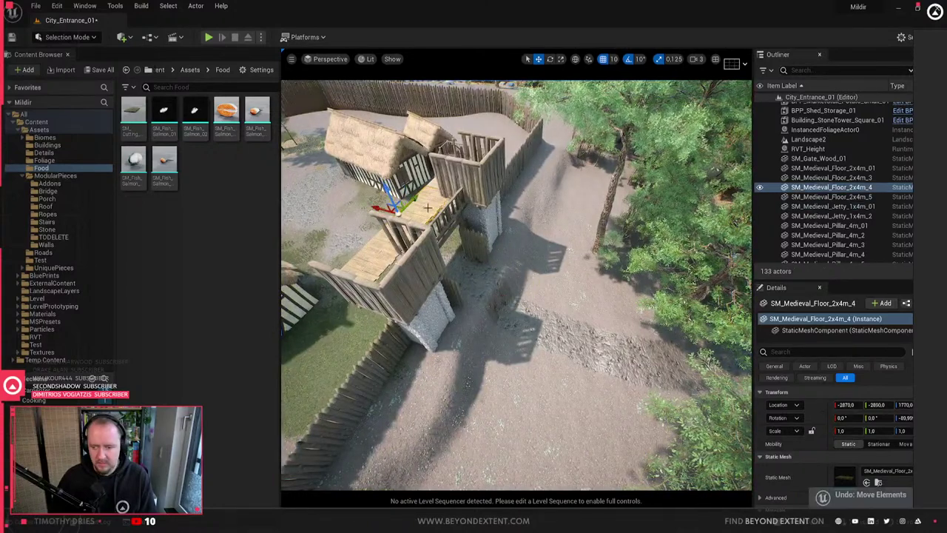
- Duplicate the 2x4m floor piece, turn it to run outward from the gate, and lower it to Z 1340 over the ditch edge
{"action": "left_click_drag", "start_coordinate": [387, 213], "coordinate": [487, 241], "text": "alt"}
{"action": "key", "text": "e"}
{"action": "left_click_drag", "start_coordinate": [525, 275], "coordinate": [477, 264]}
{"action": "key", "text": "w"}
{"action": "right_click_drag", "start_coordinate": [477, 263], "coordinate": [444, 211]}
{"action": "right_click_drag", "start_coordinate": [587, 266], "coordinate": [587, 245]}
{"action": "key", "text": "w"}
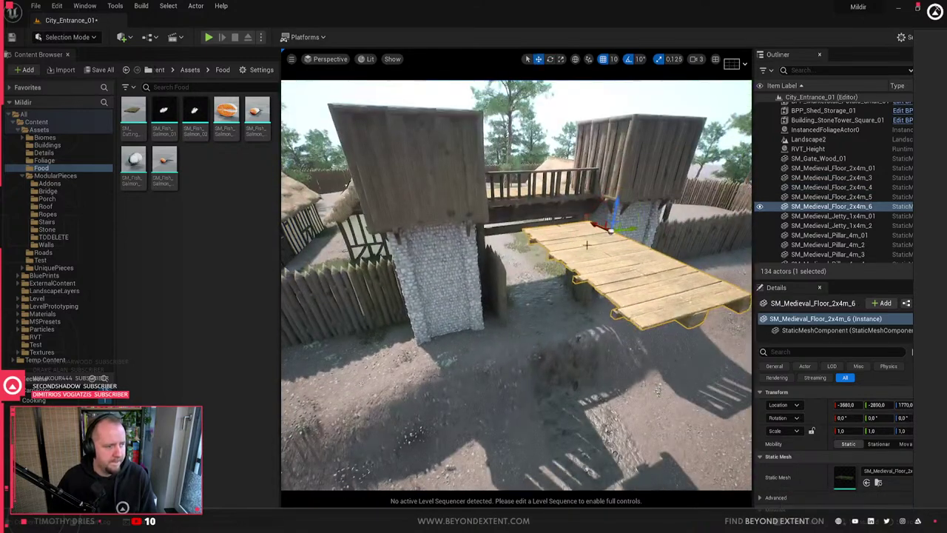
{"action": "left_click_drag", "start_coordinate": [617, 201], "coordinate": [598, 305]}
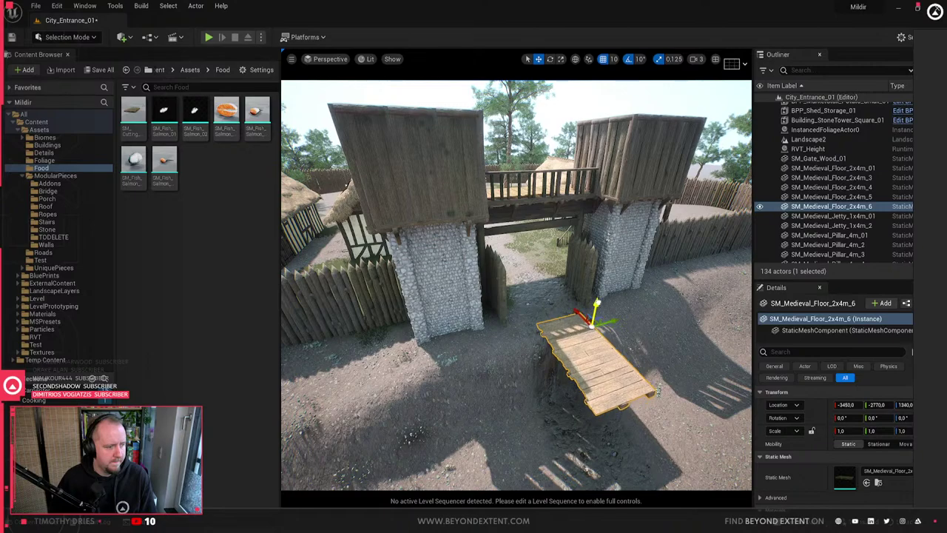
{"action": "key", "text": "w"}
{"action": "right_click_drag", "start_coordinate": [598, 305], "coordinate": [508, 290]}
{"action": "key", "text": "s"}
- Duplicate the bridge piece end to end across the ditch and tilt the copy 10° down, away from the gate
{"action": "left_click_drag", "start_coordinate": [492, 292], "coordinate": [622, 300], "text": "alt"}
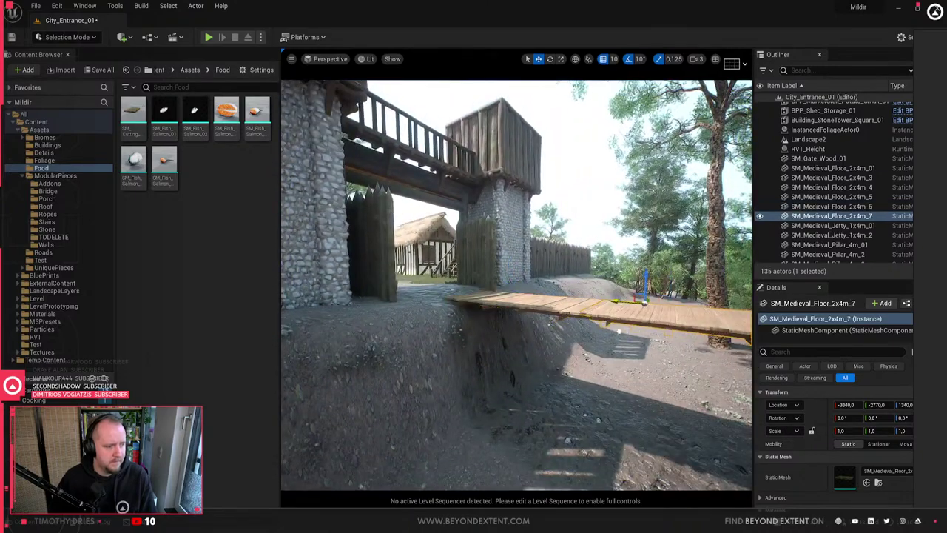
{"action": "left_click_drag", "start_coordinate": [667, 268], "coordinate": [679, 277]}
{"action": "right_click_drag", "start_coordinate": [679, 277], "coordinate": [711, 284]}
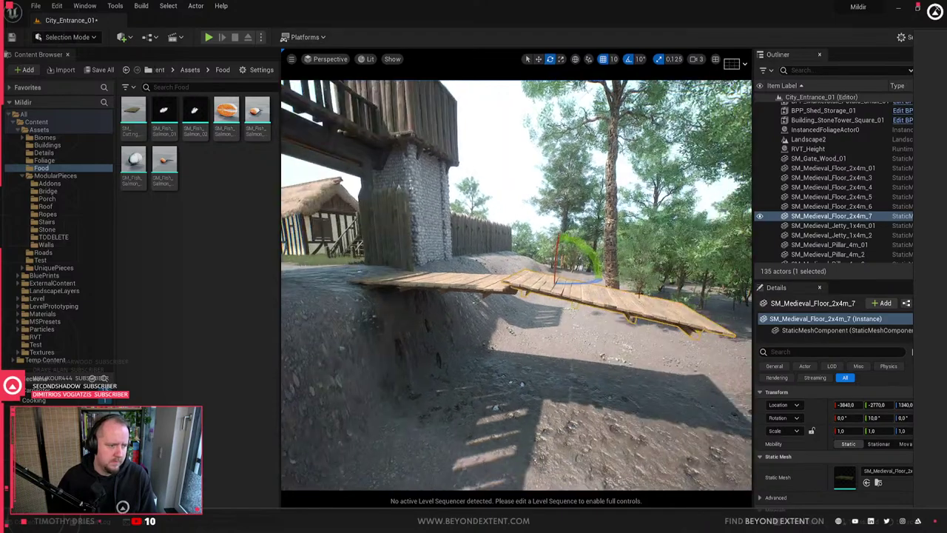
{"action": "left_click_drag", "start_coordinate": [553, 268], "coordinate": [553, 279]}
{"action": "key", "text": "s"}
{"action": "right_click_drag", "start_coordinate": [553, 279], "coordinate": [614, 263]}
- Add a third floor piece to the bridge's outer end, tilted more steeply down towards the ground
{"action": "left_click_drag", "start_coordinate": [427, 259], "coordinate": [526, 280], "text": "alt"}
{"action": "key", "text": "e"}
{"action": "key", "text": "w"}
{"action": "right_click_drag", "start_coordinate": [528, 264], "coordinate": [509, 278]}
- Sculpt the ground up around the bridge's lower end in Landscape mode, with strength 0.1104 and a brush size of about 333
{"action": "left_click", "coordinate": [69, 37]}
{"action": "left_click", "coordinate": [70, 63]}
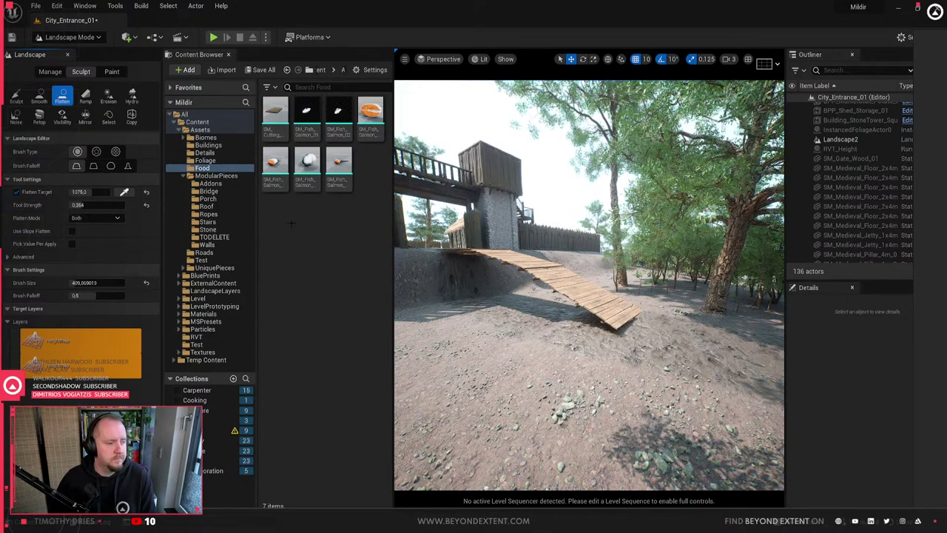
{"action": "left_click", "coordinate": [18, 97]}
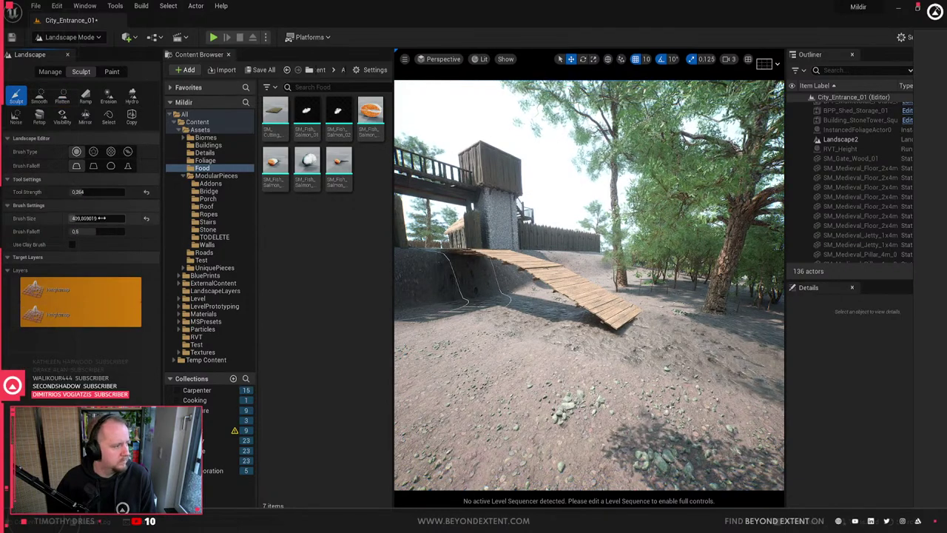
{"action": "left_click_drag", "start_coordinate": [102, 218], "coordinate": [93, 193]}
{"action": "mouse_move", "coordinate": [655, 324]}
{"action": "left_mouse_down"}
{"action": "mouse_move", "coordinate": [588, 337]}
{"action": "mouse_move", "coordinate": [692, 351]}
{"action": "left_mouse_up"}
{"action": "right_click_drag", "start_coordinate": [692, 351], "coordinate": [748, 365]}
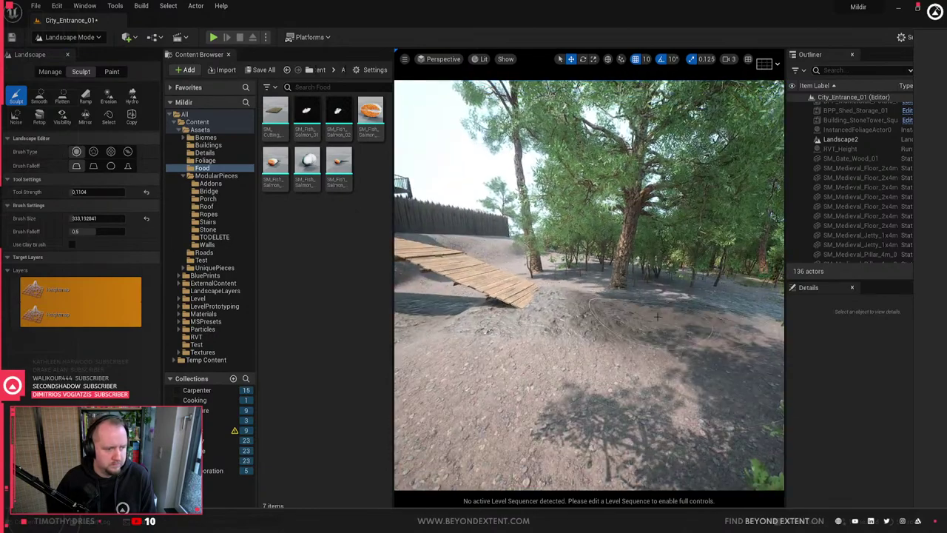
{"action": "left_click_drag", "start_coordinate": [658, 316], "coordinate": [667, 330]}
- Examine the bridge and the ditch from both sides and along the palisade, and return to Selection mode
{"action": "key", "text": "w"}
{"action": "mouse_move", "coordinate": [668, 331]}
{"action": "right_mouse_down"}
{"action": "mouse_move", "coordinate": [533, 333]}
{"action": "mouse_move", "coordinate": [474, 319]}
{"action": "mouse_move", "coordinate": [448, 323]}
{"action": "mouse_move", "coordinate": [444, 333]}
{"action": "mouse_move", "coordinate": [473, 330]}
{"action": "mouse_move", "coordinate": [451, 307]}
{"action": "right_mouse_up"}
{"action": "key", "text": "s"}
{"action": "key", "text": "w"}
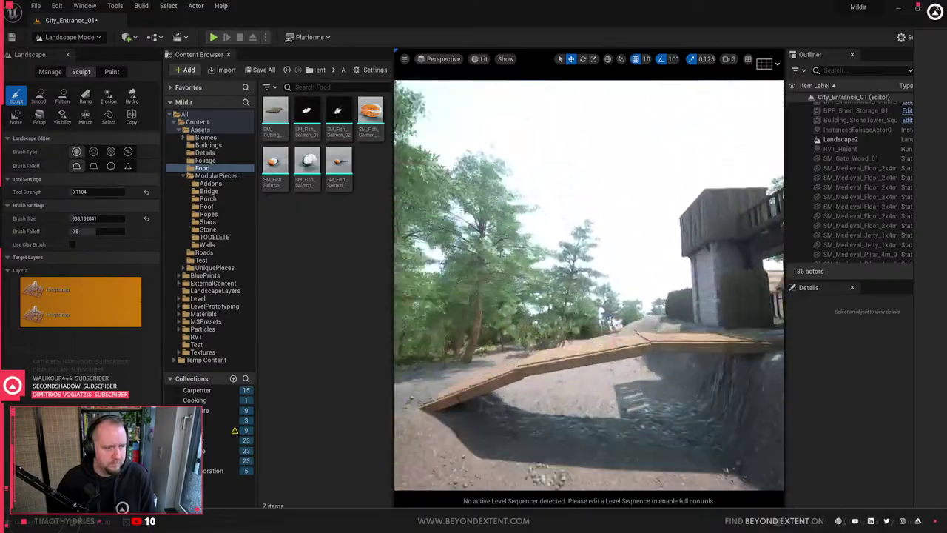
{"action": "right_click_drag", "start_coordinate": [554, 323], "coordinate": [584, 323]}
{"action": "right_click_drag", "start_coordinate": [526, 304], "coordinate": [503, 304]}
{"action": "key", "text": "w"}
{"action": "left_click", "coordinate": [68, 37]}
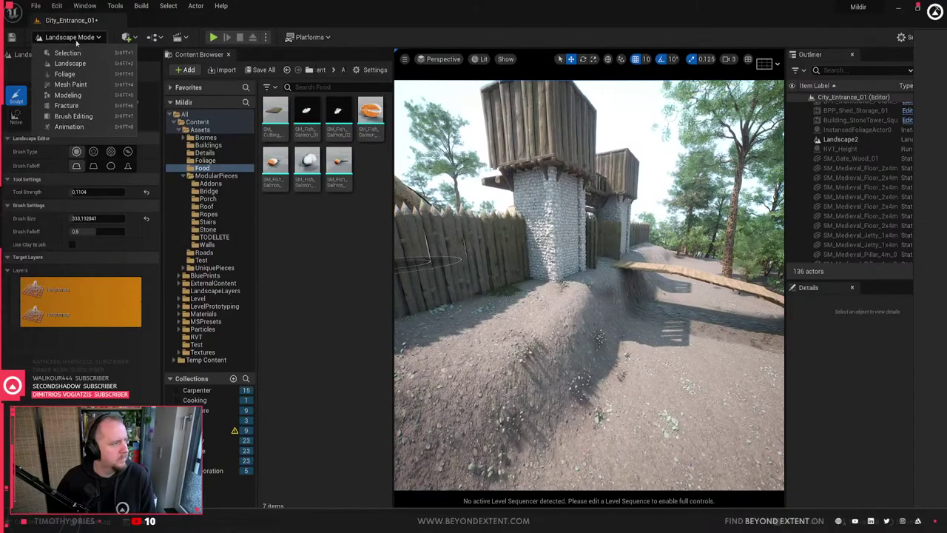
{"action": "left_click", "coordinate": [63, 50]}
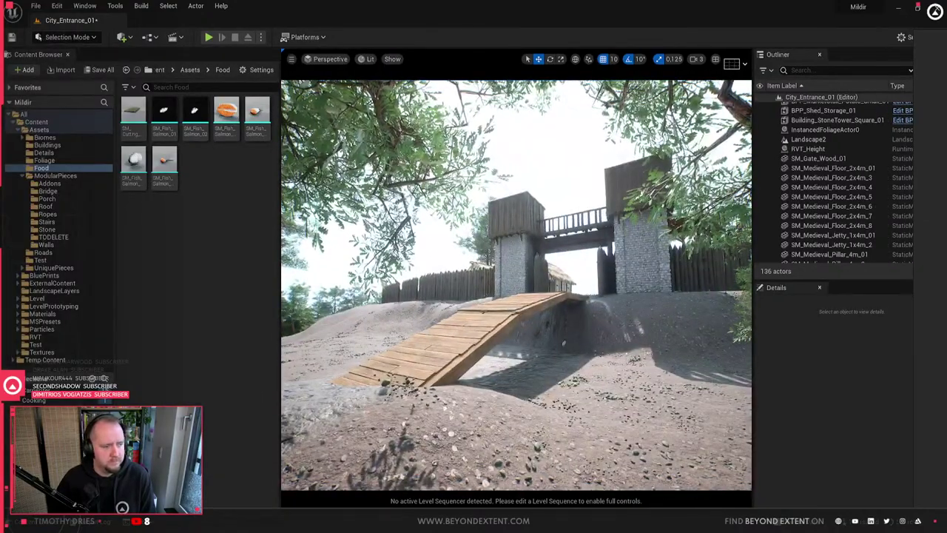
- Examine the gate towers, palisade and bridge approach from several viewpoints outside the city, leaving nothing selected
{"action": "left_click", "coordinate": [577, 293]}
{"action": "key", "text": "Escape"}
{"action": "right_click_drag", "start_coordinate": [577, 294], "coordinate": [585, 284]}
{"action": "left_click", "coordinate": [540, 326]}
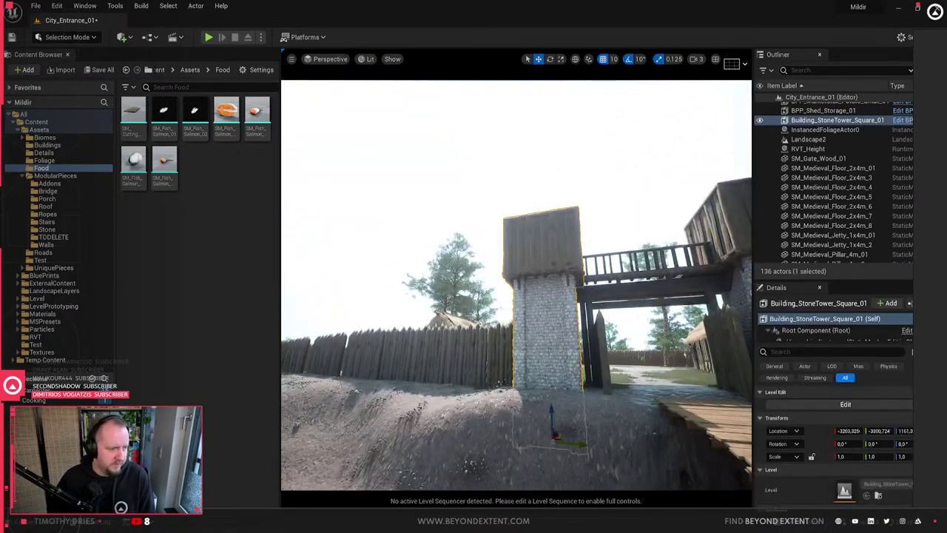
{"action": "key", "text": "w"}
{"action": "right_click_drag", "start_coordinate": [540, 326], "coordinate": [300, 323]}
{"action": "left_click", "coordinate": [439, 369]}
{"action": "key", "text": "Escape"}
{"action": "left_click", "coordinate": [443, 322]}
{"action": "key", "text": "s"}
{"action": "key", "text": "w"}
{"action": "key", "text": "w"}
{"action": "mouse_move", "coordinate": [481, 330]}
{"action": "right_mouse_down"}
{"action": "mouse_move", "coordinate": [470, 330]}
{"action": "mouse_move", "coordinate": [548, 333]}
{"action": "mouse_move", "coordinate": [482, 318]}
{"action": "right_mouse_up"}
{"action": "key", "text": "Escape"}
- In Foliage mode, erase the oaks crowding the bridge approach with a 500 brush, paint a small clump beside the road, and return to Selection mode
{"action": "left_click", "coordinate": [66, 37]}
{"action": "left_click", "coordinate": [55, 74]}
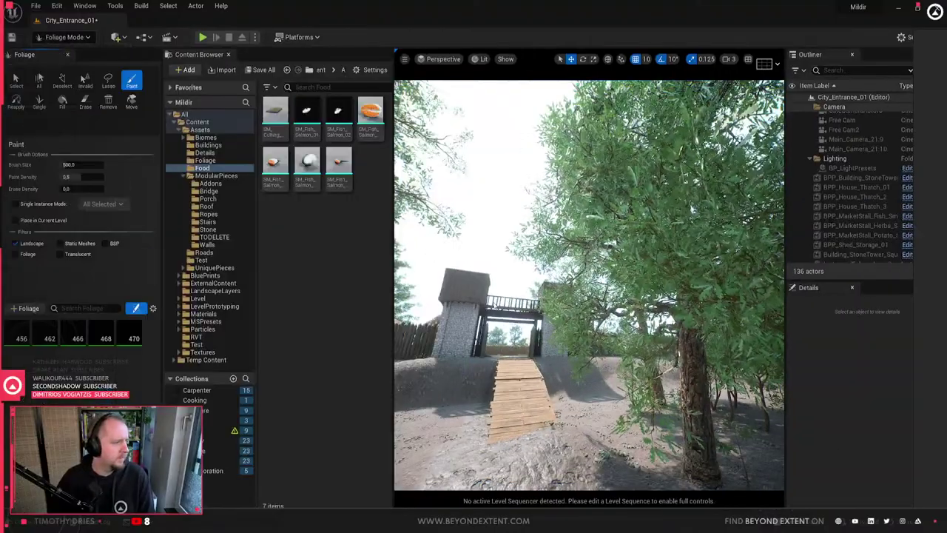
{"action": "left_click_drag", "start_coordinate": [616, 328], "coordinate": [659, 324], "text": "shift"}
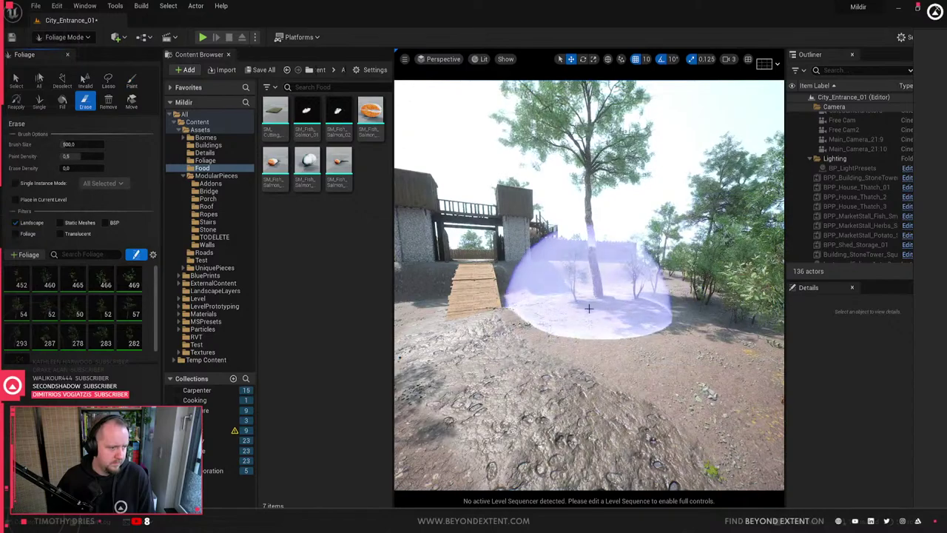
{"action": "left_click", "coordinate": [629, 317]}
{"action": "mouse_move", "coordinate": [683, 333]}
{"action": "right_mouse_down"}
{"action": "mouse_move", "coordinate": [563, 330]}
{"action": "mouse_move", "coordinate": [687, 328]}
{"action": "right_mouse_up"}
{"action": "key", "text": "s"}
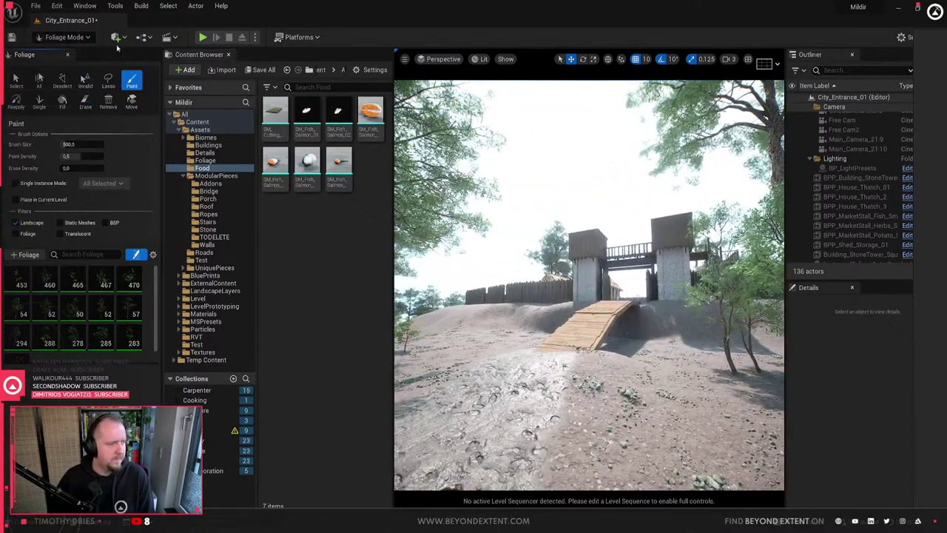
{"action": "left_click", "coordinate": [66, 37]}
{"action": "left_click", "coordinate": [67, 53]}
- Examine the stone towers, thatched houses and palisade inside the city, and the view of the gate from the road
{"action": "right_click_drag", "start_coordinate": [518, 296], "coordinate": [518, 296]}
{"action": "right_click_drag", "start_coordinate": [533, 332], "coordinate": [533, 331]}
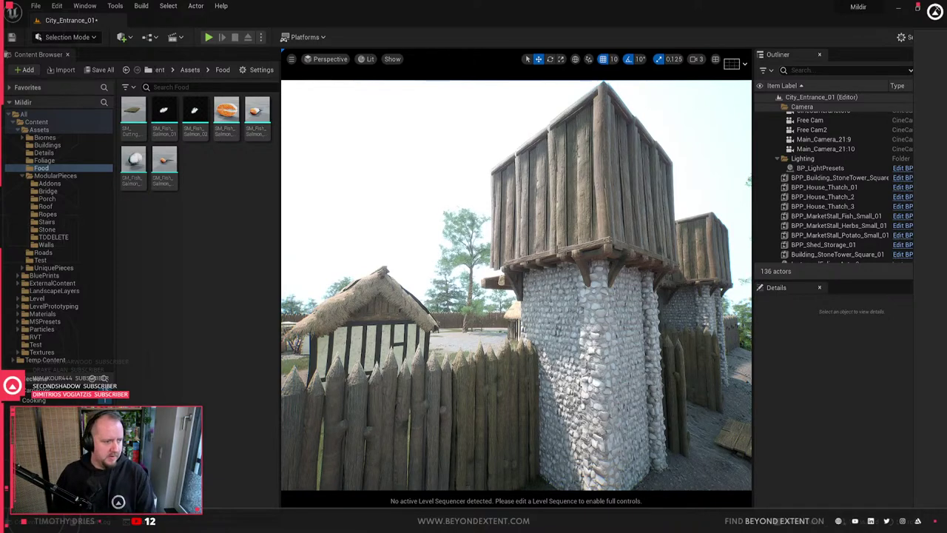
{"action": "right_click_drag", "start_coordinate": [516, 285], "coordinate": [474, 296]}
{"action": "right_click_drag", "start_coordinate": [637, 357], "coordinate": [622, 356]}
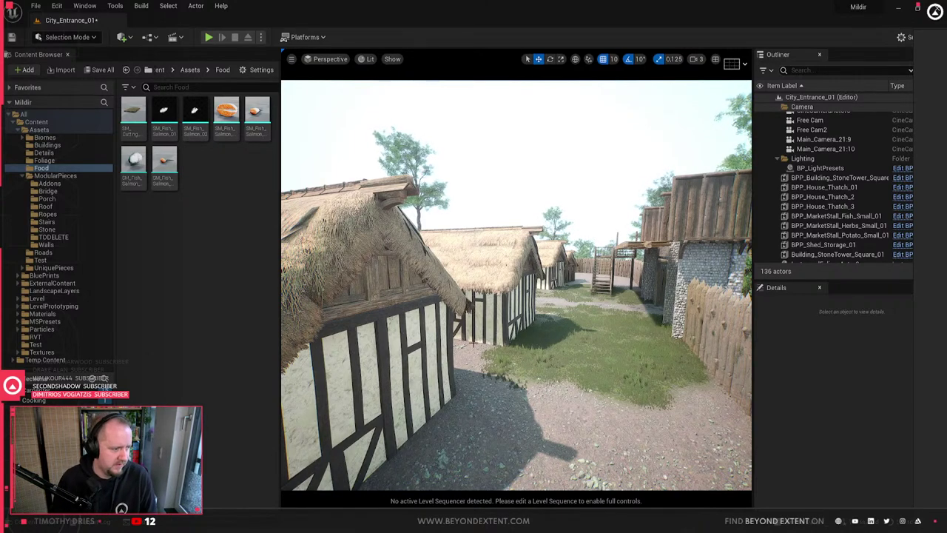
{"action": "right_click_drag", "start_coordinate": [622, 357], "coordinate": [481, 322]}
{"action": "key", "text": "s"}
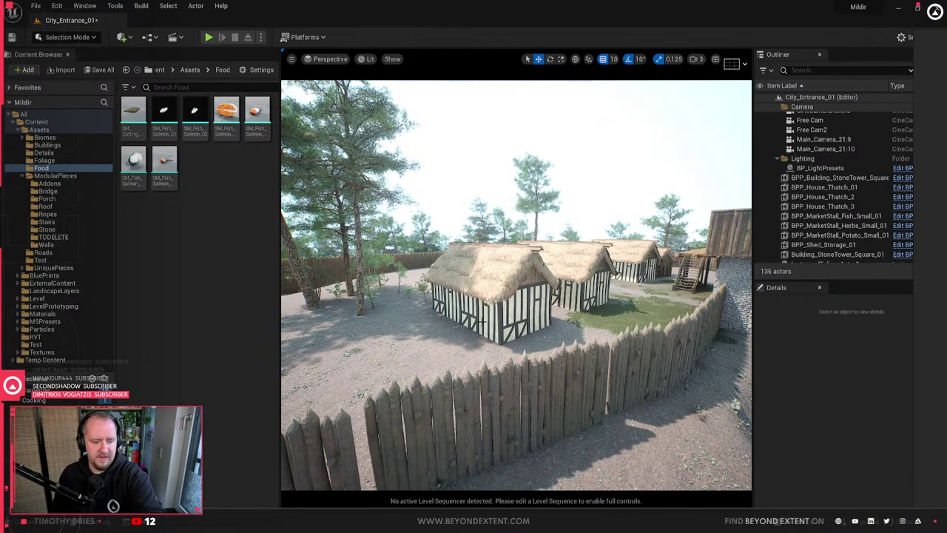
{"action": "left_click", "coordinate": [655, 323]}
{"action": "key", "text": "Escape"}
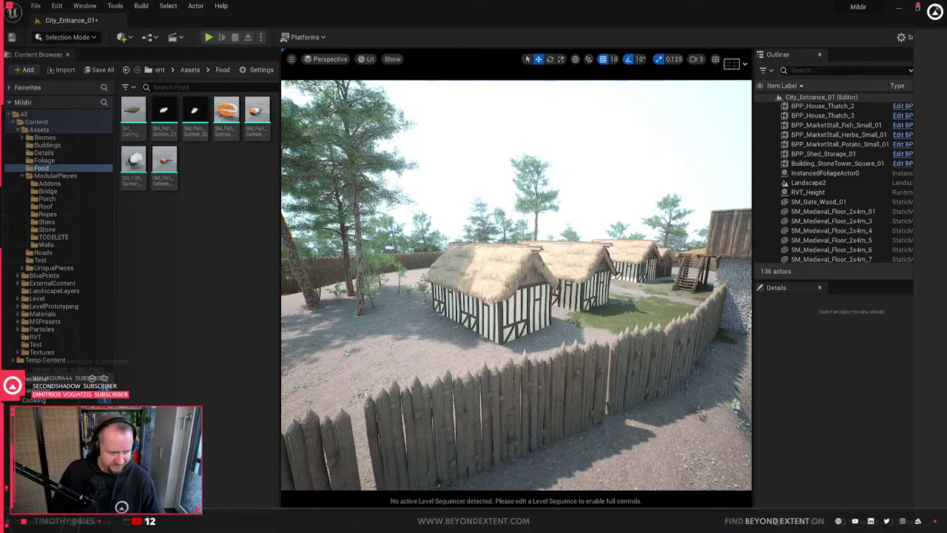
{"action": "left_click", "coordinate": [634, 343]}
{"action": "key", "text": "Escape"}
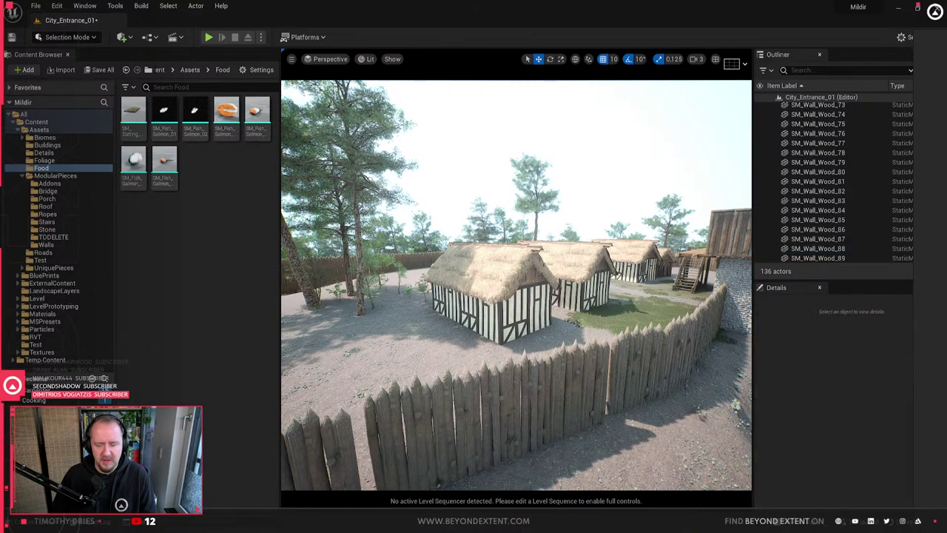
{"action": "mouse_move", "coordinate": [516, 285]}
{"action": "right_mouse_down"}
{"action": "mouse_move", "coordinate": [637, 288]}
{"action": "mouse_move", "coordinate": [518, 288]}
{"action": "right_mouse_up"}
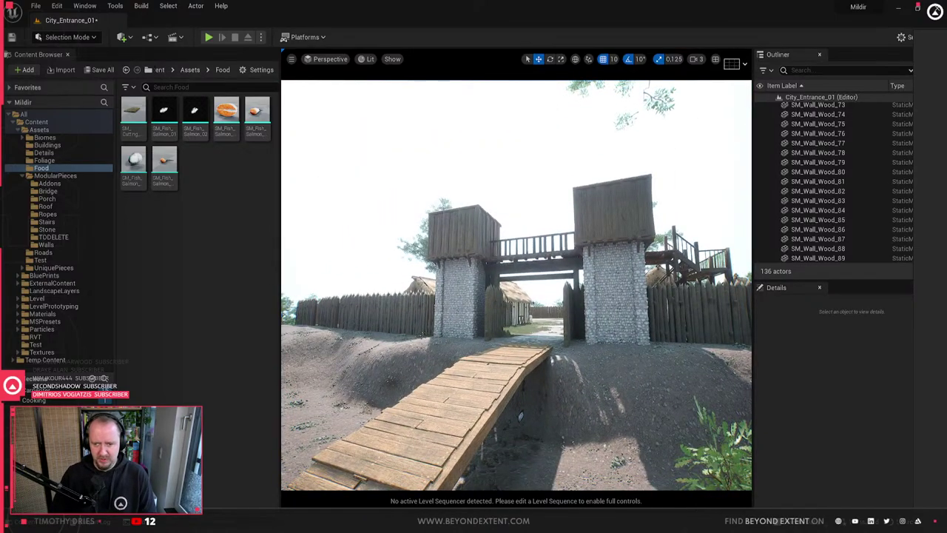
{"action": "mouse_move", "coordinate": [662, 434]}
{"action": "right_mouse_down"}
{"action": "mouse_move", "coordinate": [638, 434]}
{"action": "mouse_move", "coordinate": [663, 430]}
{"action": "right_mouse_up"}
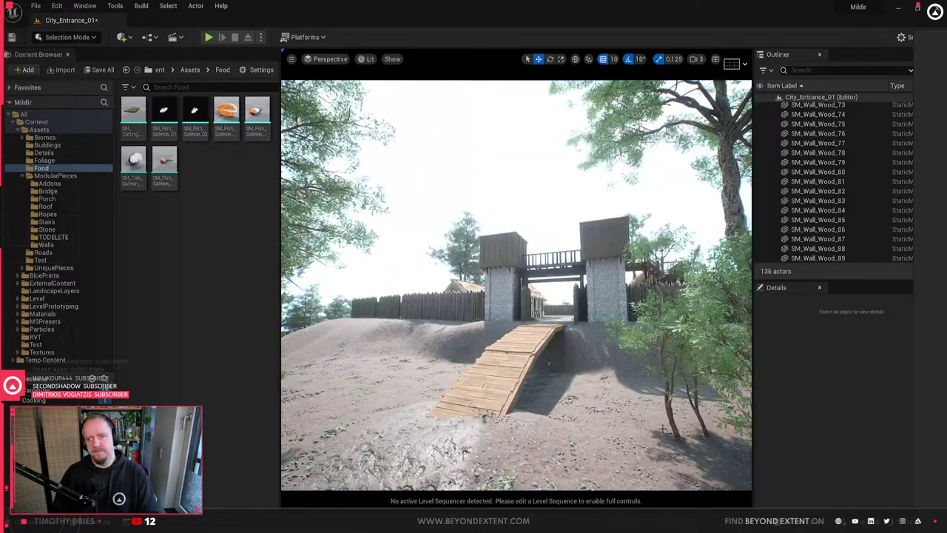